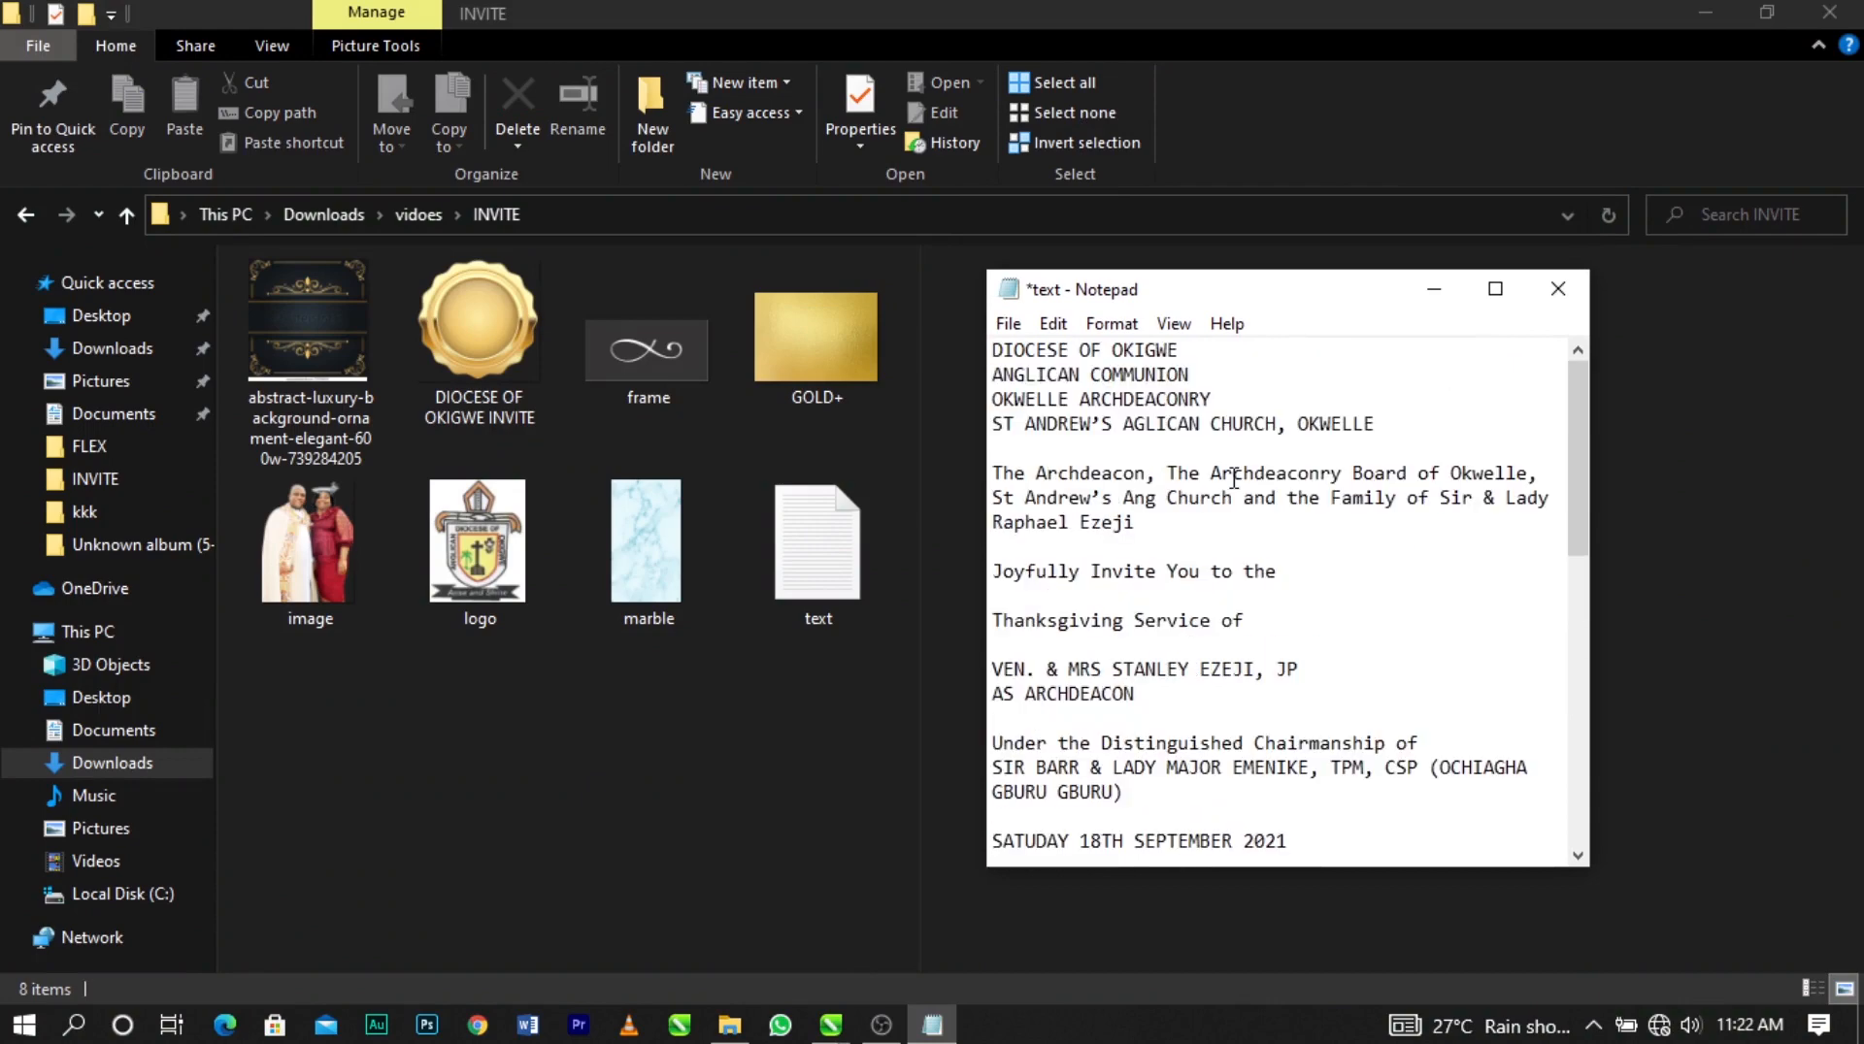
Review the invitation wording and font list in the text file, and switch to CorelDRAW.
scroll(1233, 478, down, 11)
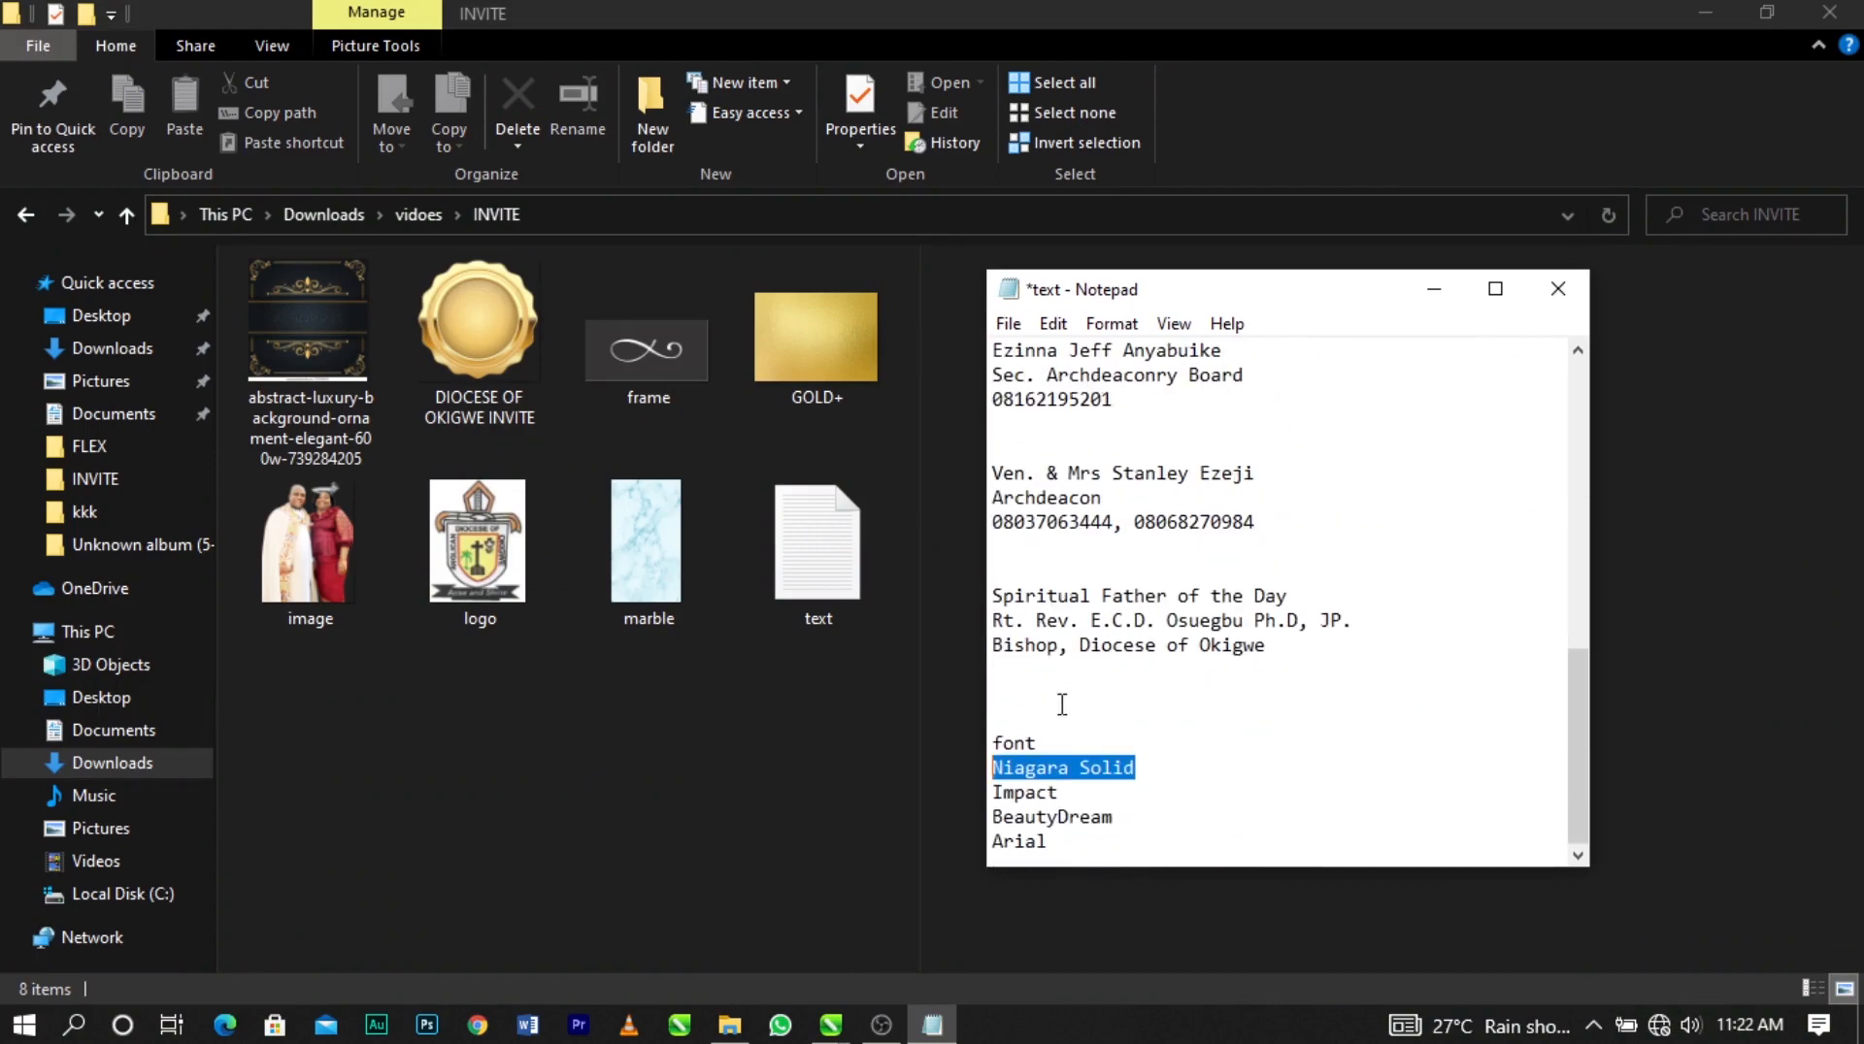
click(902, 777)
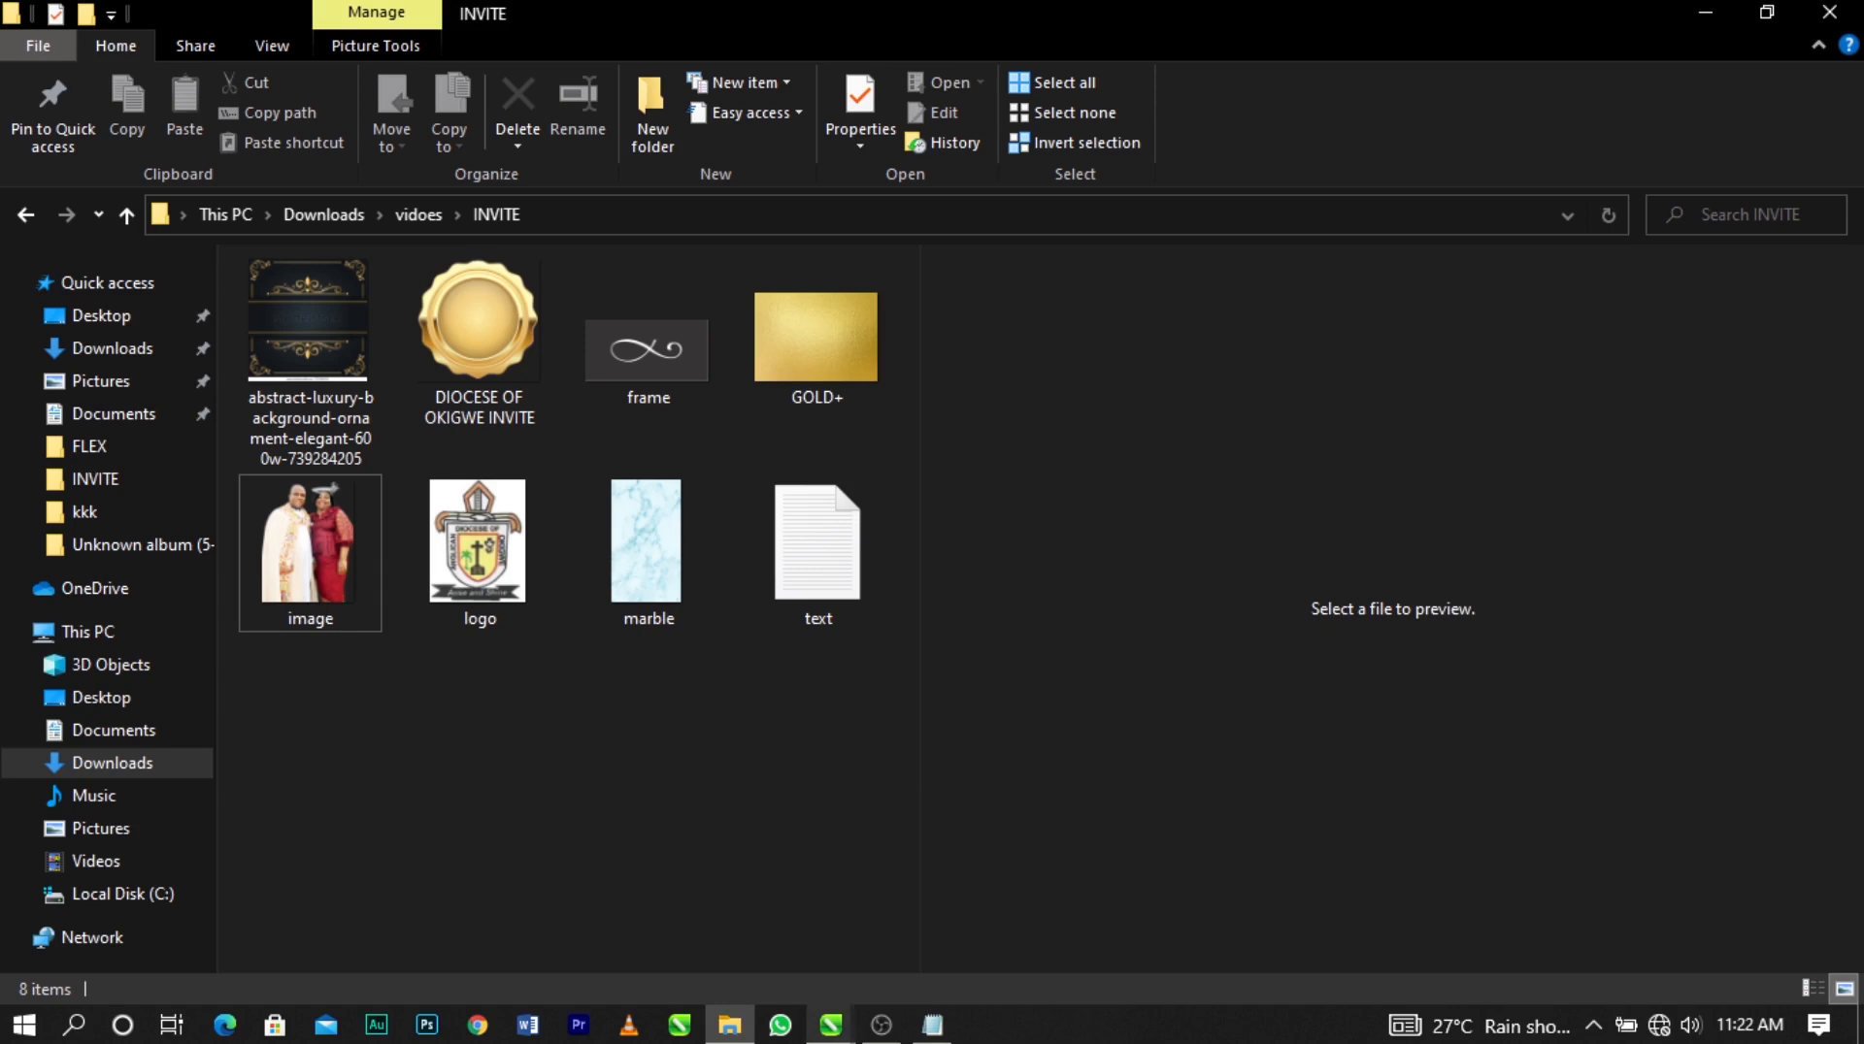
click(830, 1026)
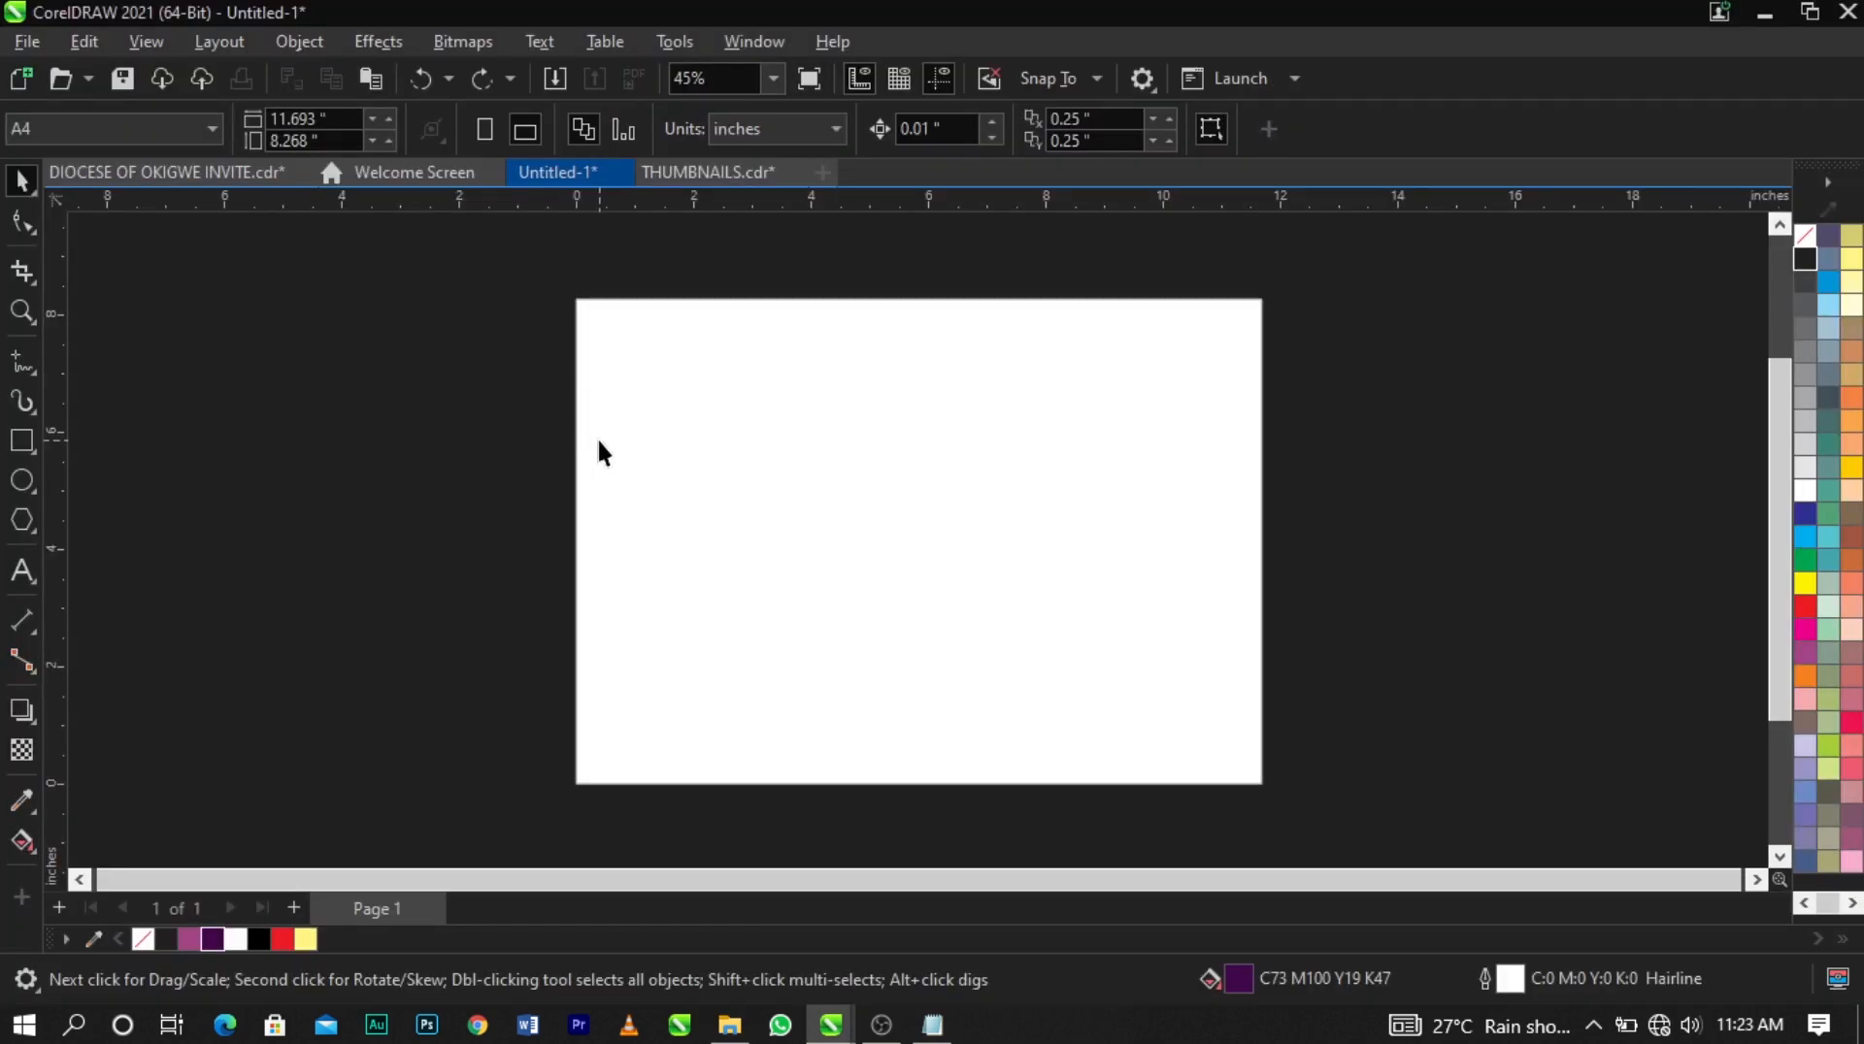
Set the drawing units to inches and the page size to 4 inches wide by 7 inches high.
click(809, 129)
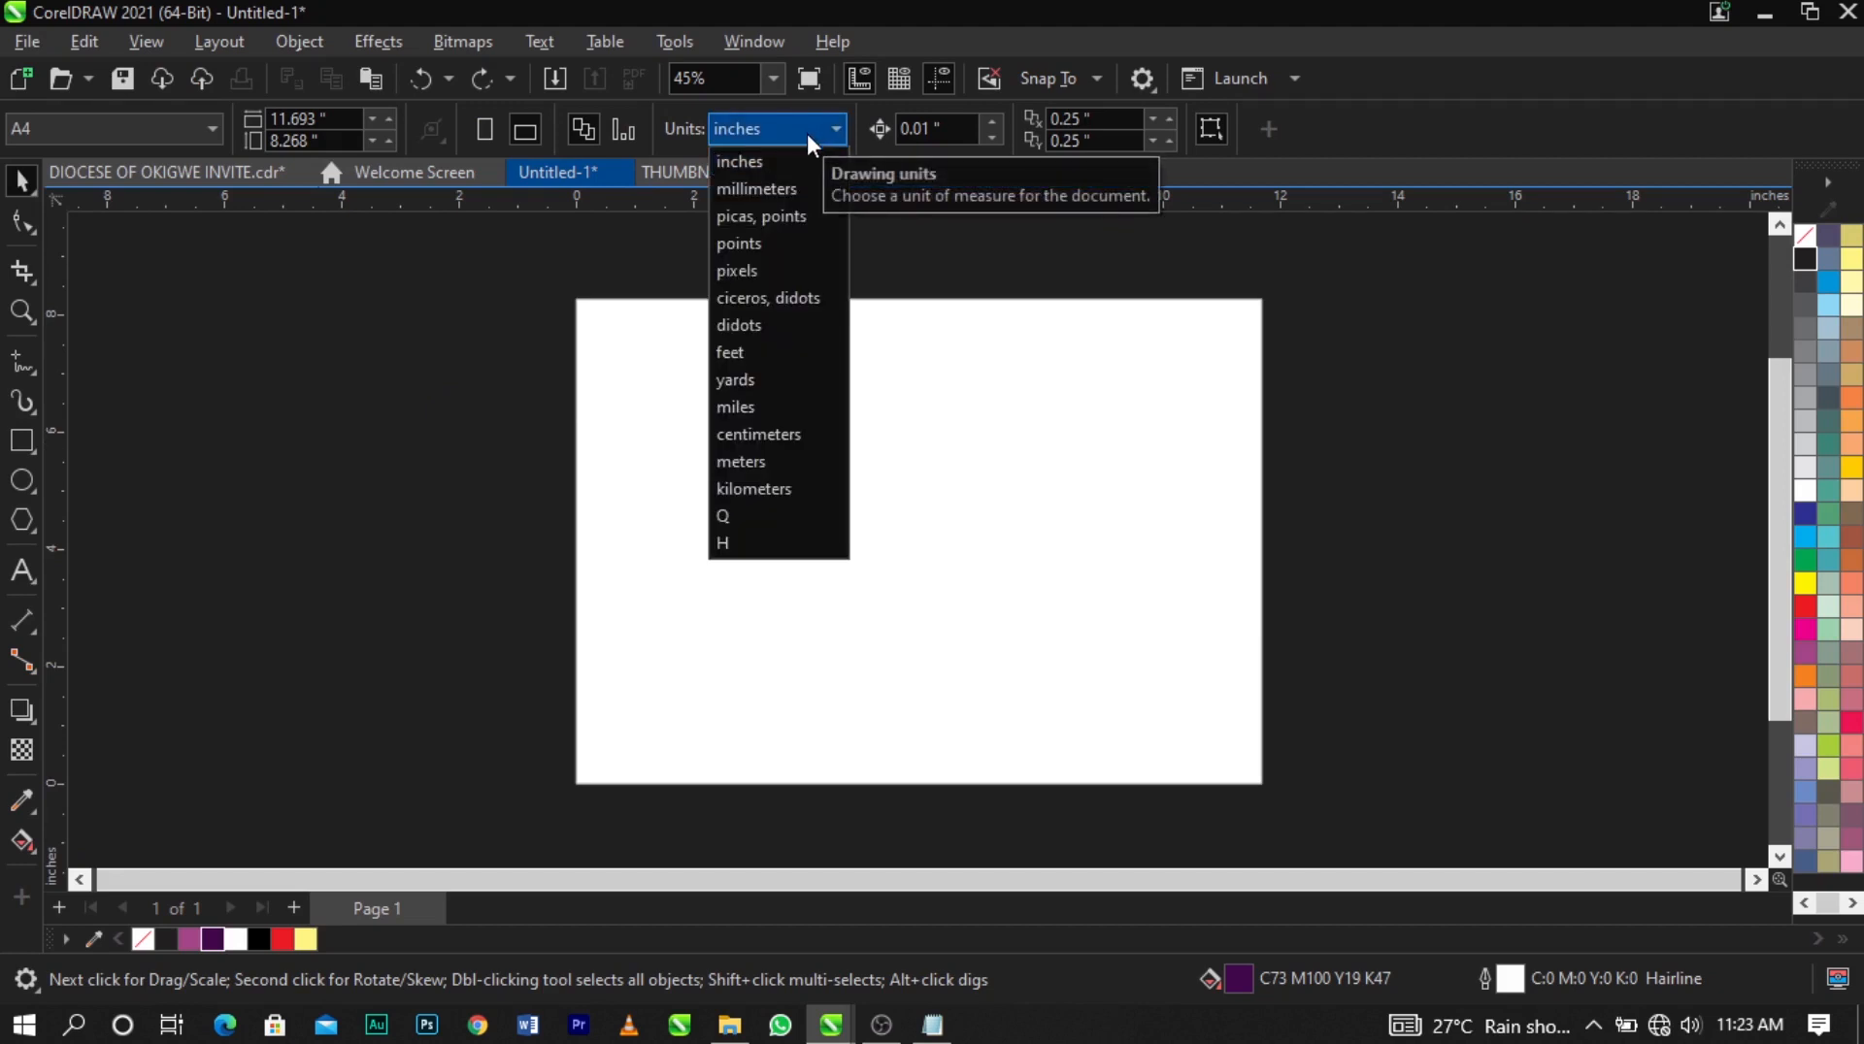
click(805, 161)
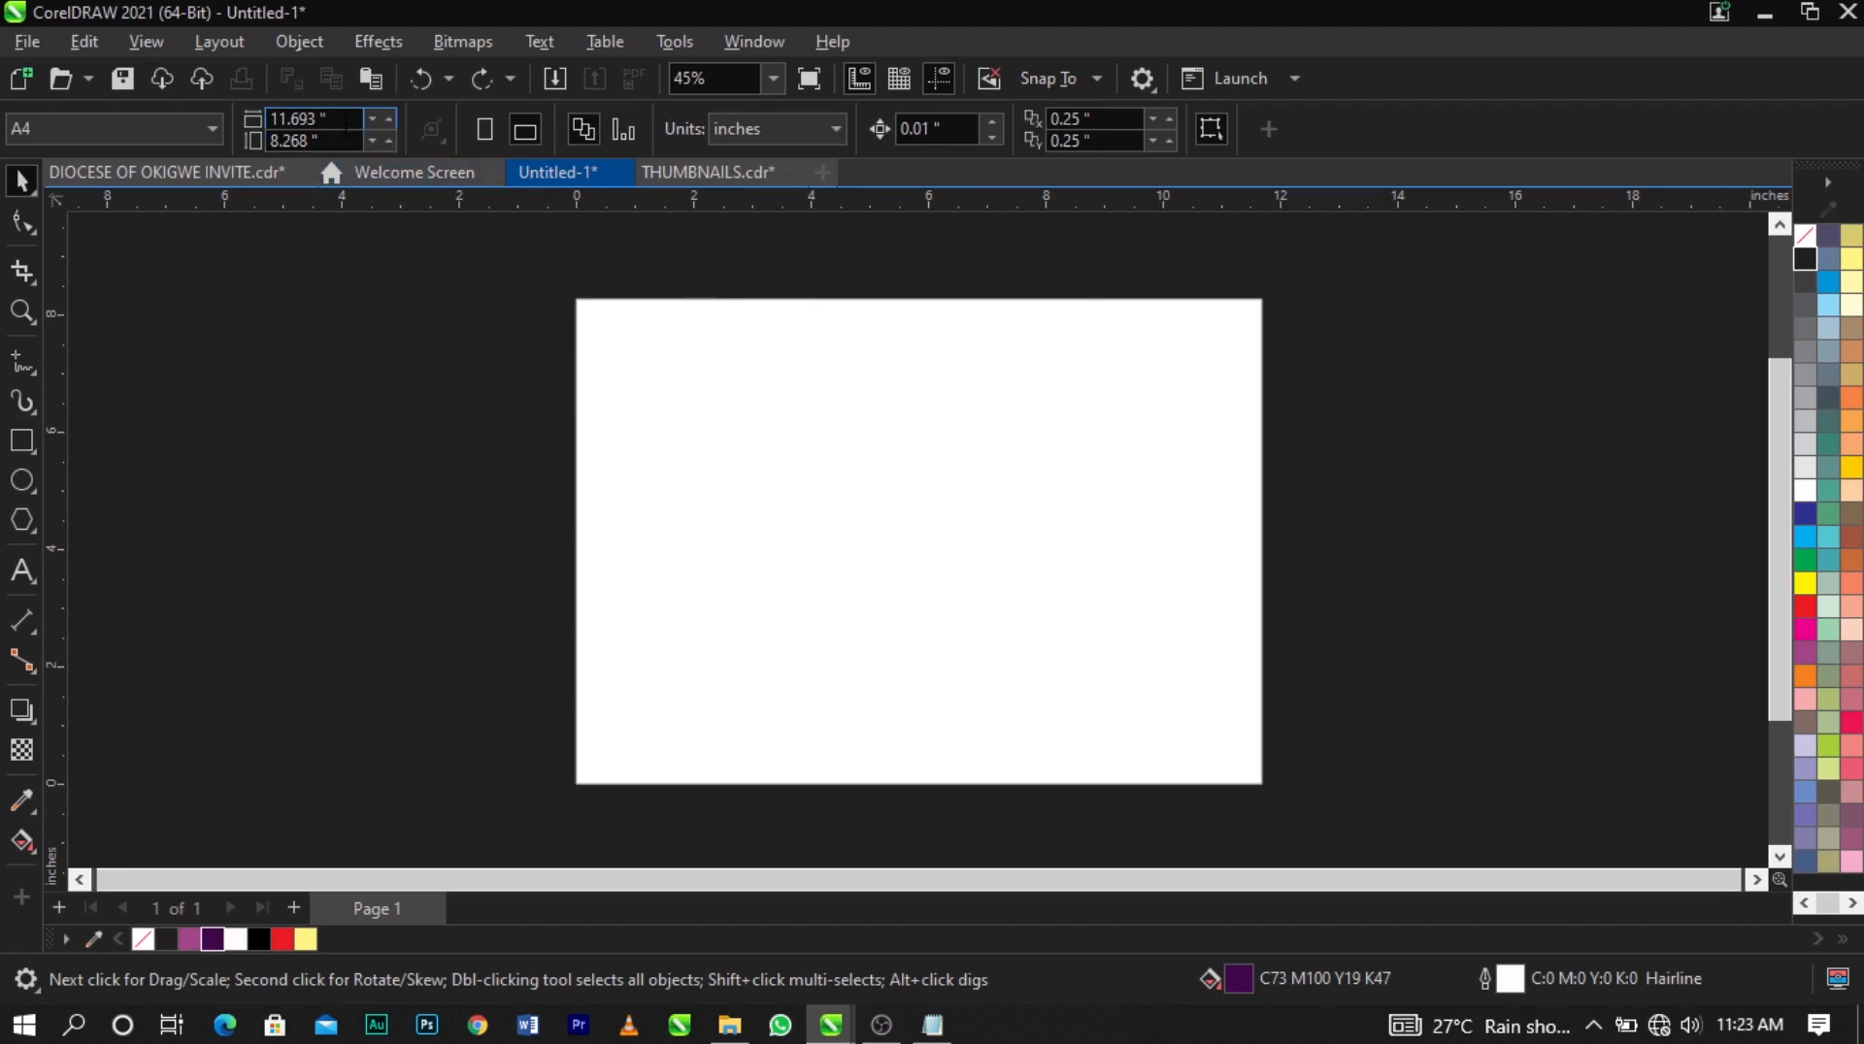
double_click(301, 119)
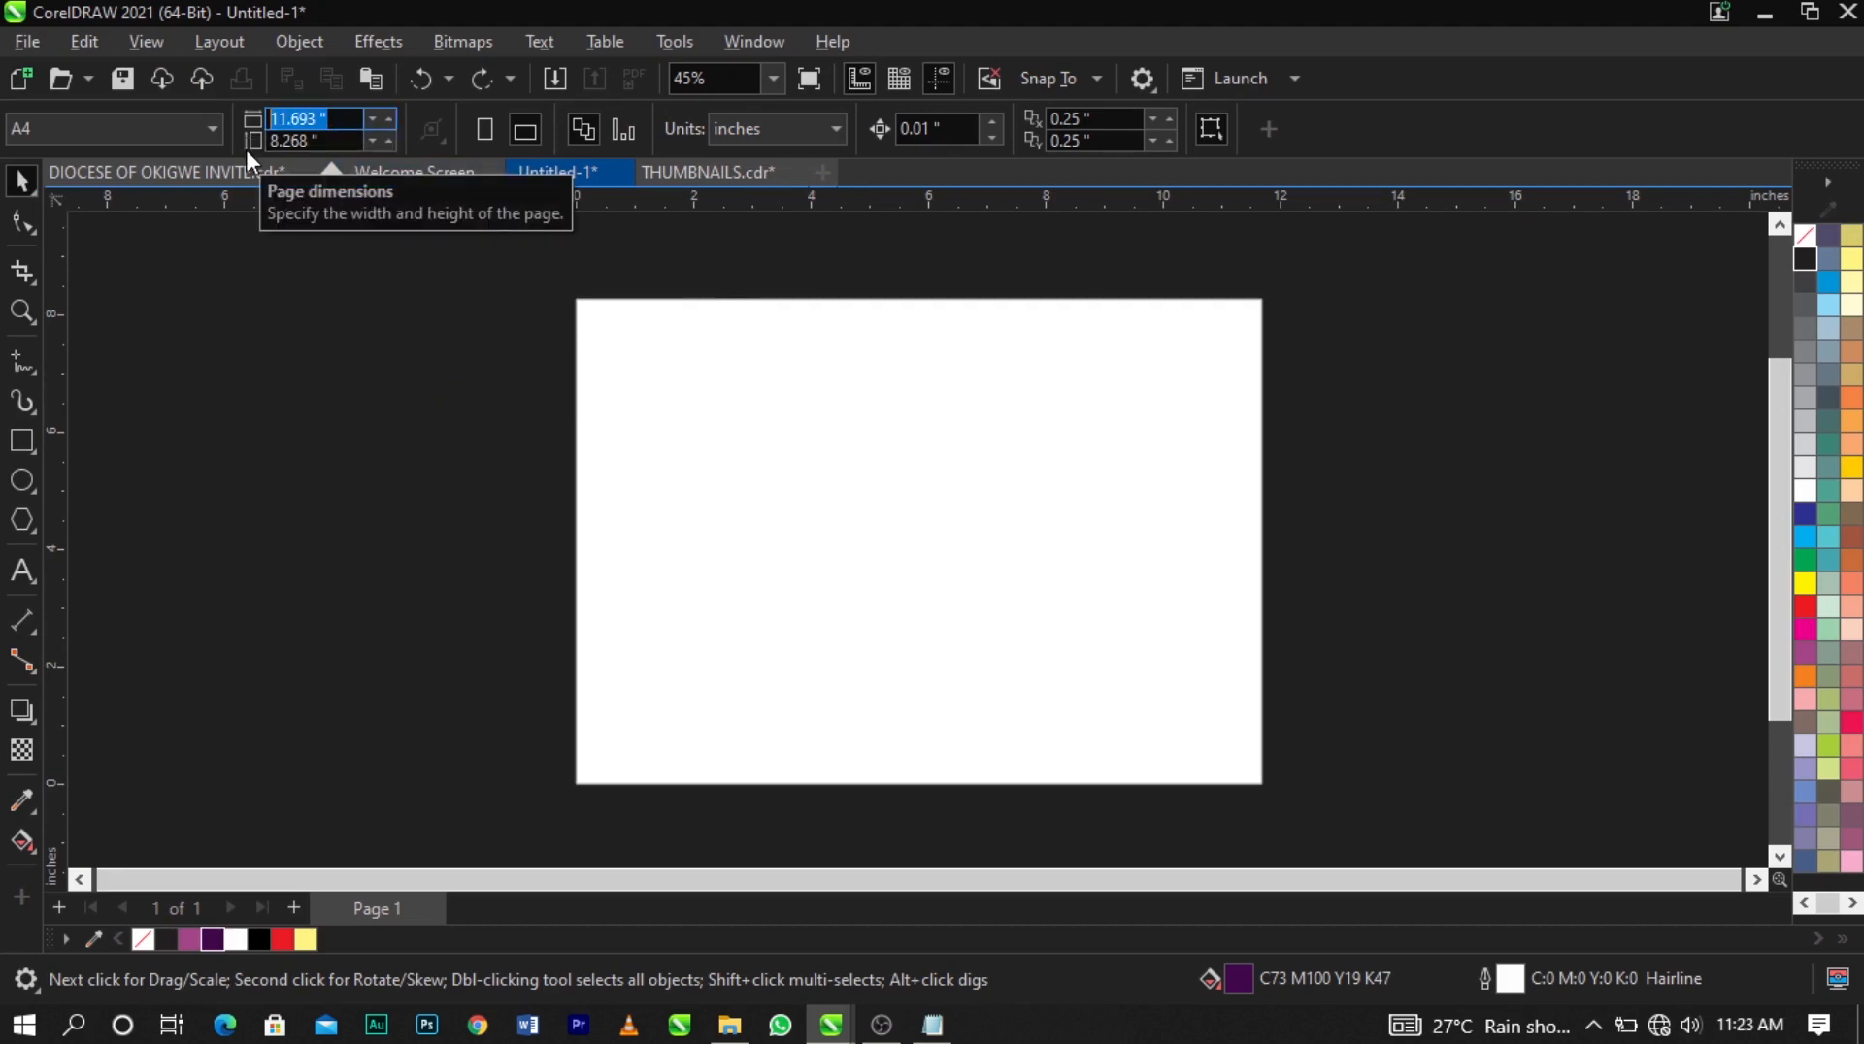
key(BackSpace)
text(4)
key(Tab)
text(7)
key(Return)
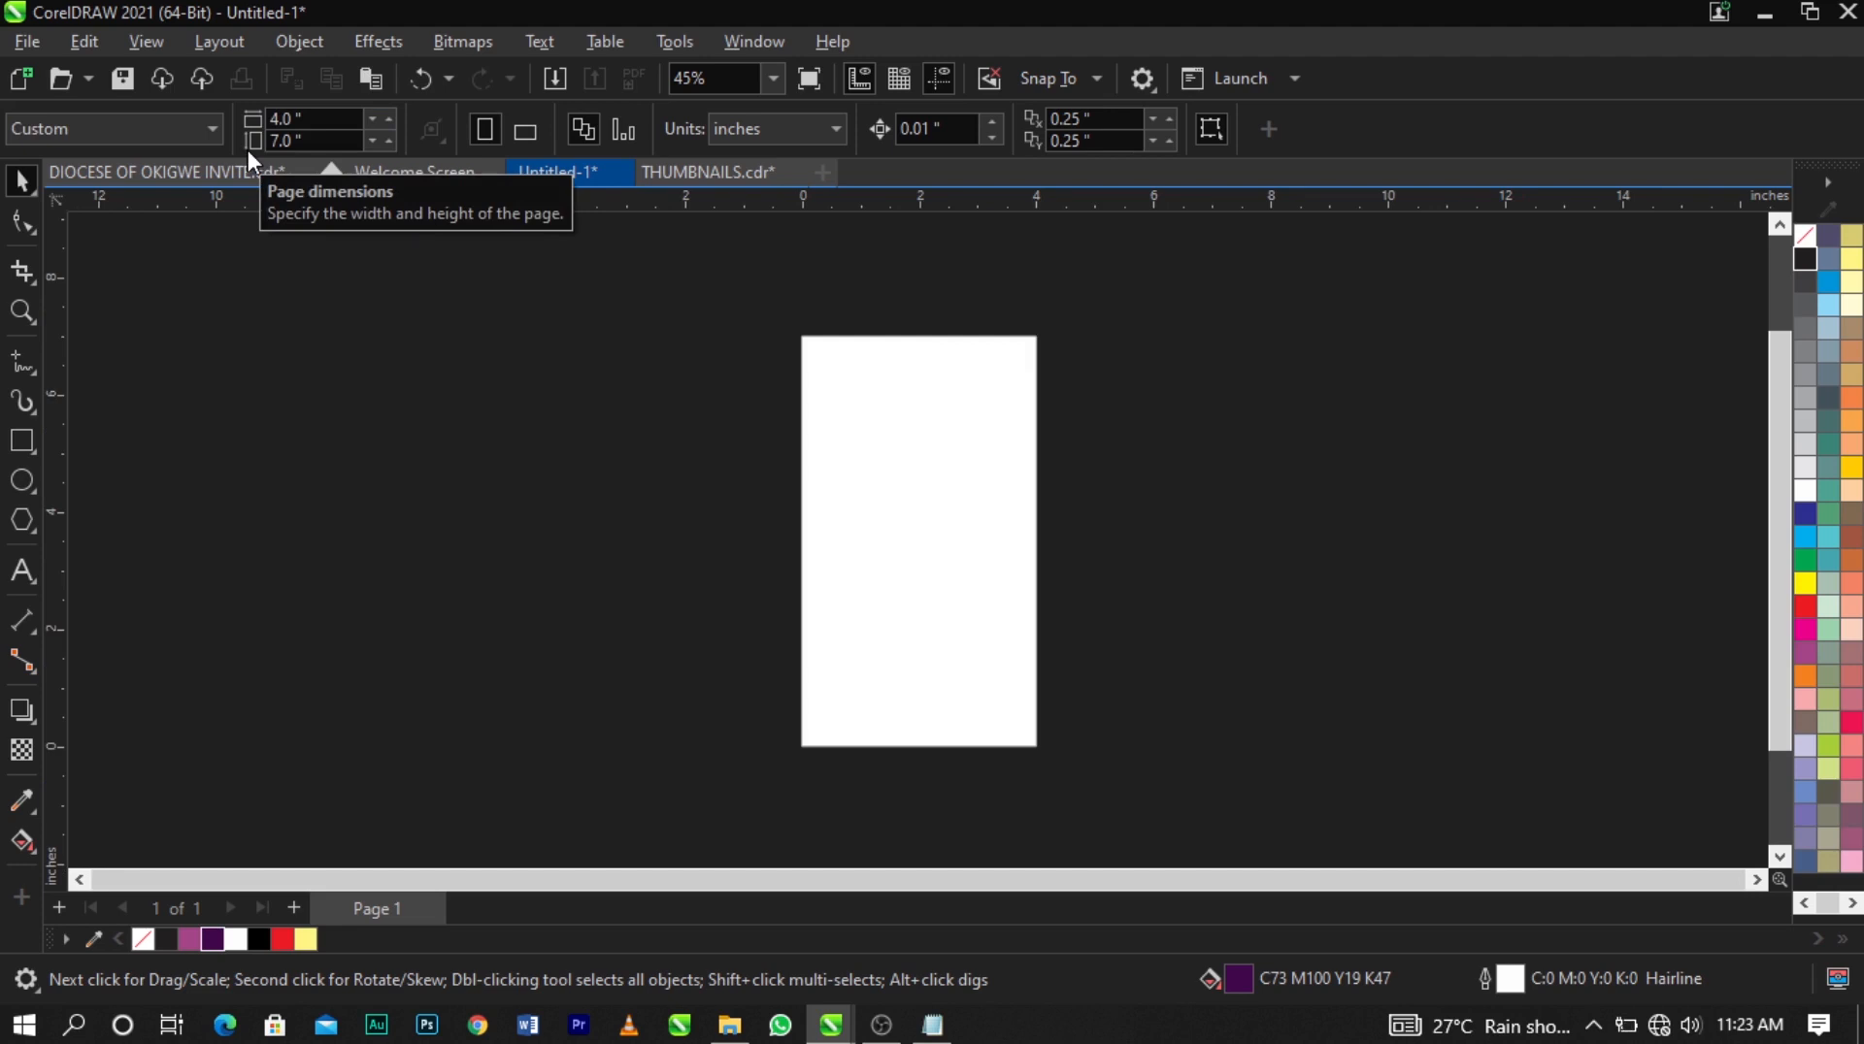
key(shift+F4)
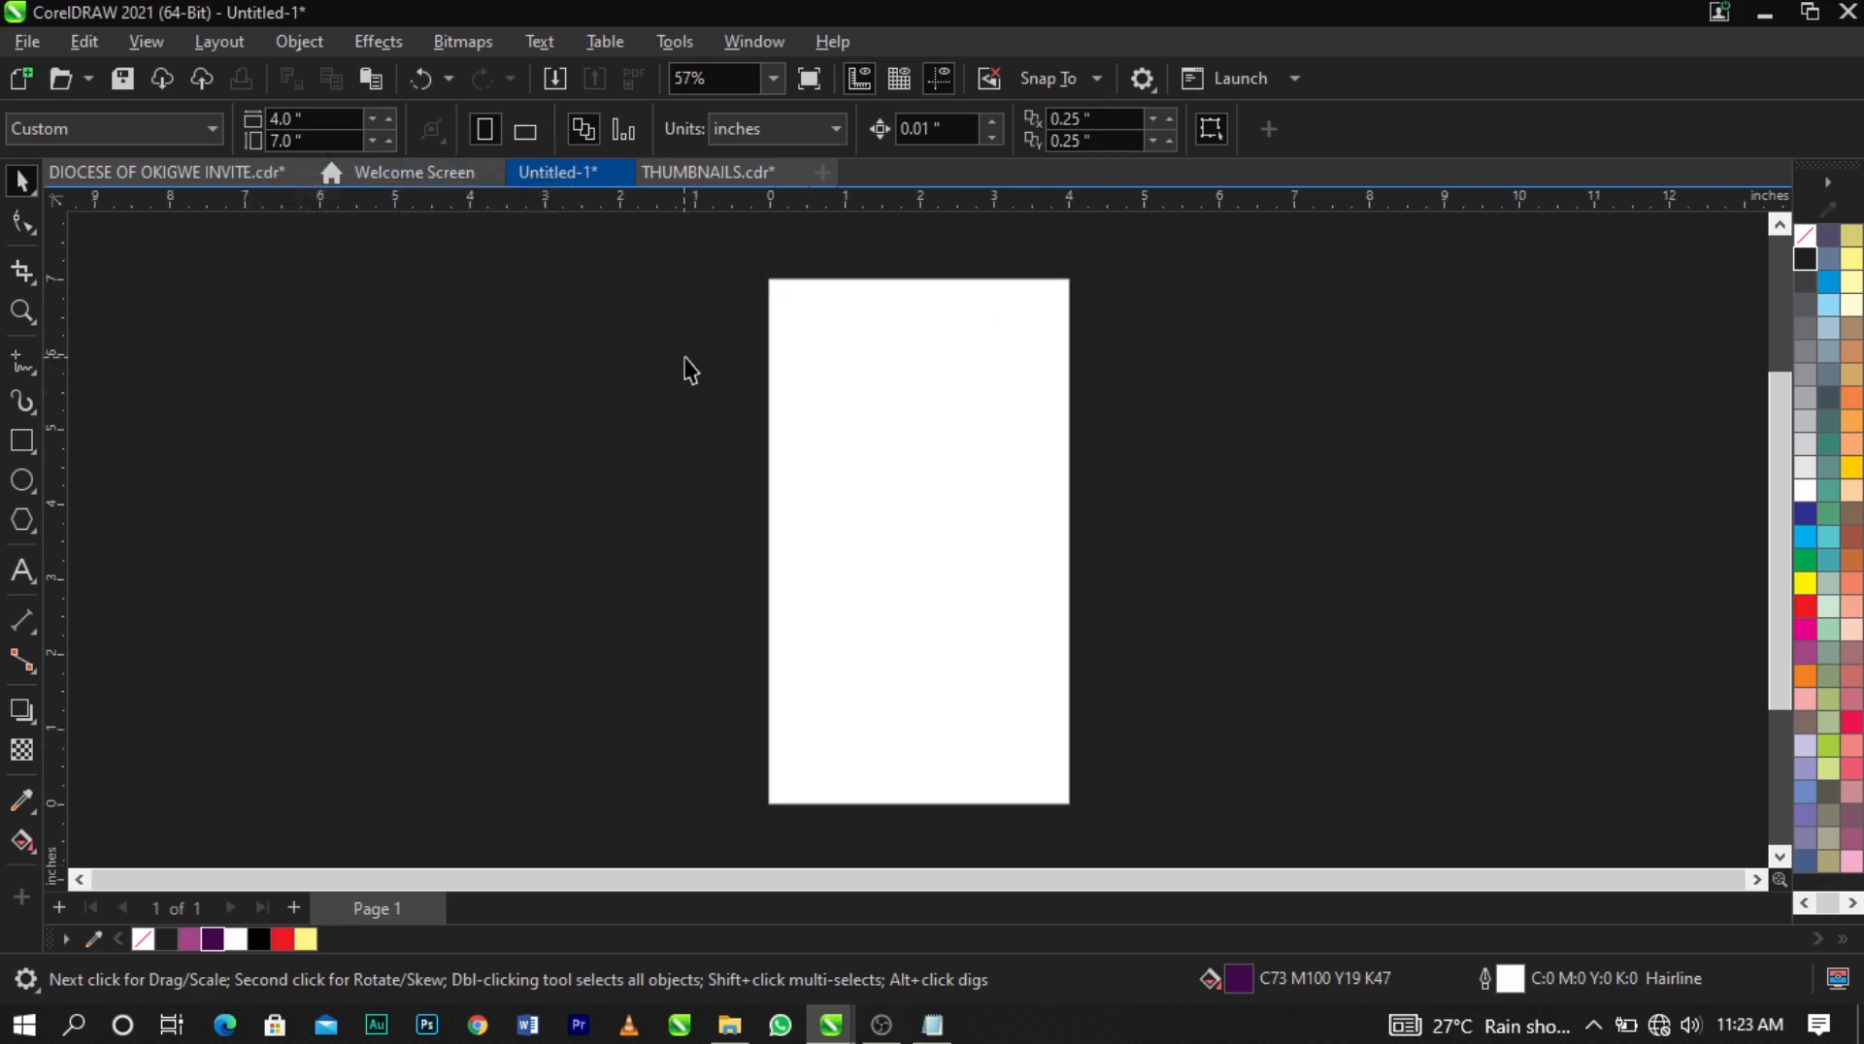
Draw a rectangle about 2.84 by 5.82 inches on the page, with no fill and a black outline.
click(21, 443)
drag(808, 316, 1021, 752)
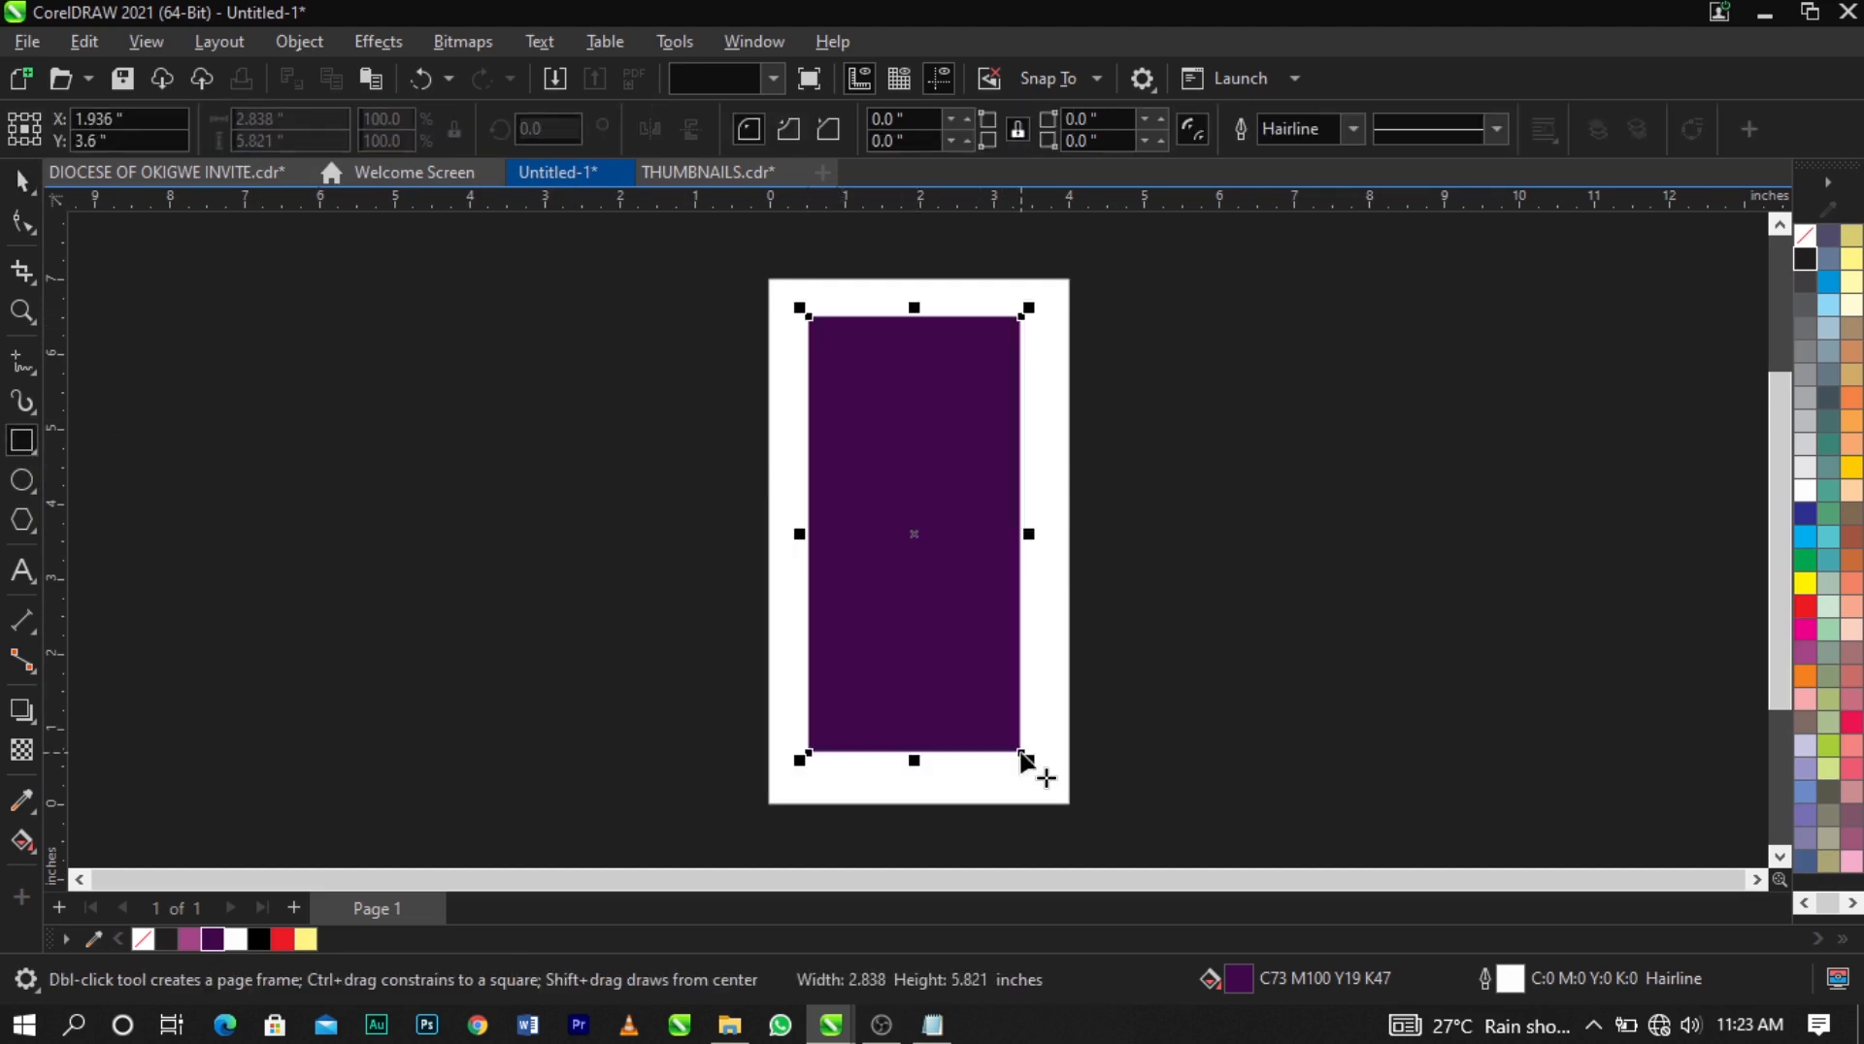
click(1804, 236)
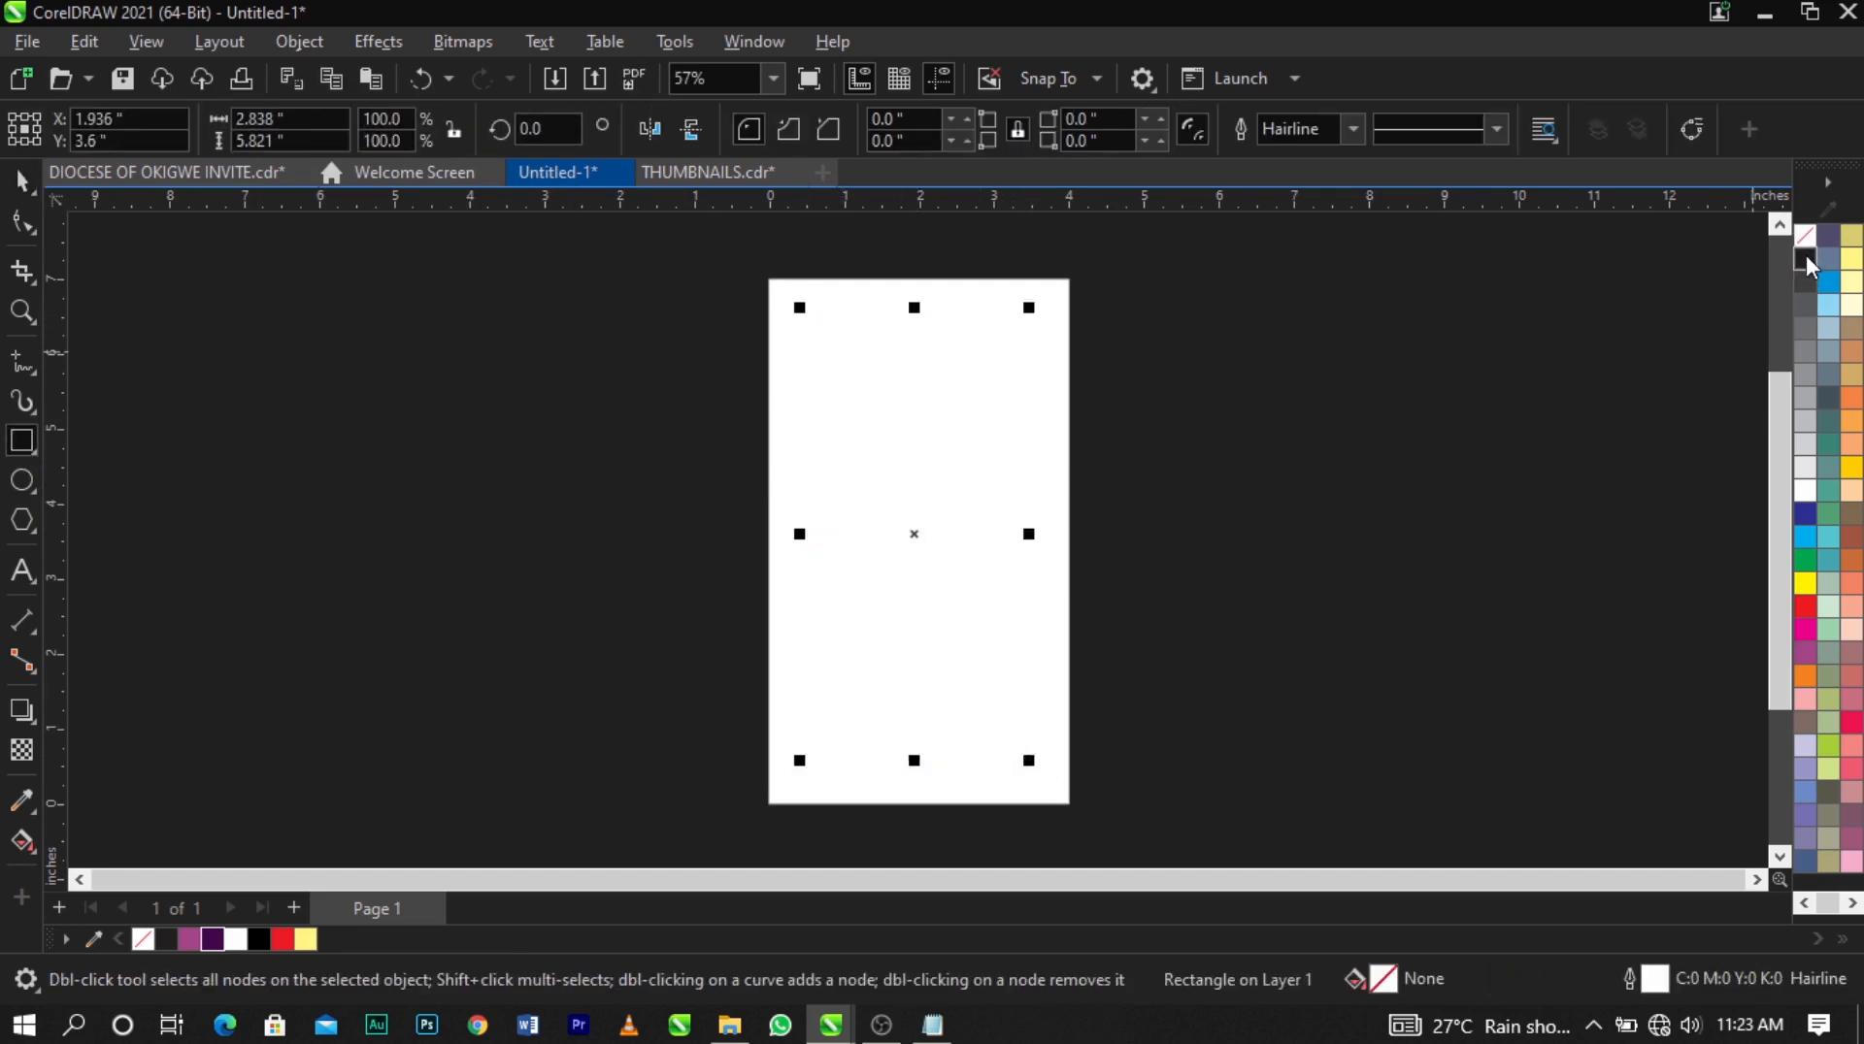
right_click(1804, 258)
click(1711, 275)
Resize the rectangle to 4 by 7 inches and centre it on the page.
click(289, 119)
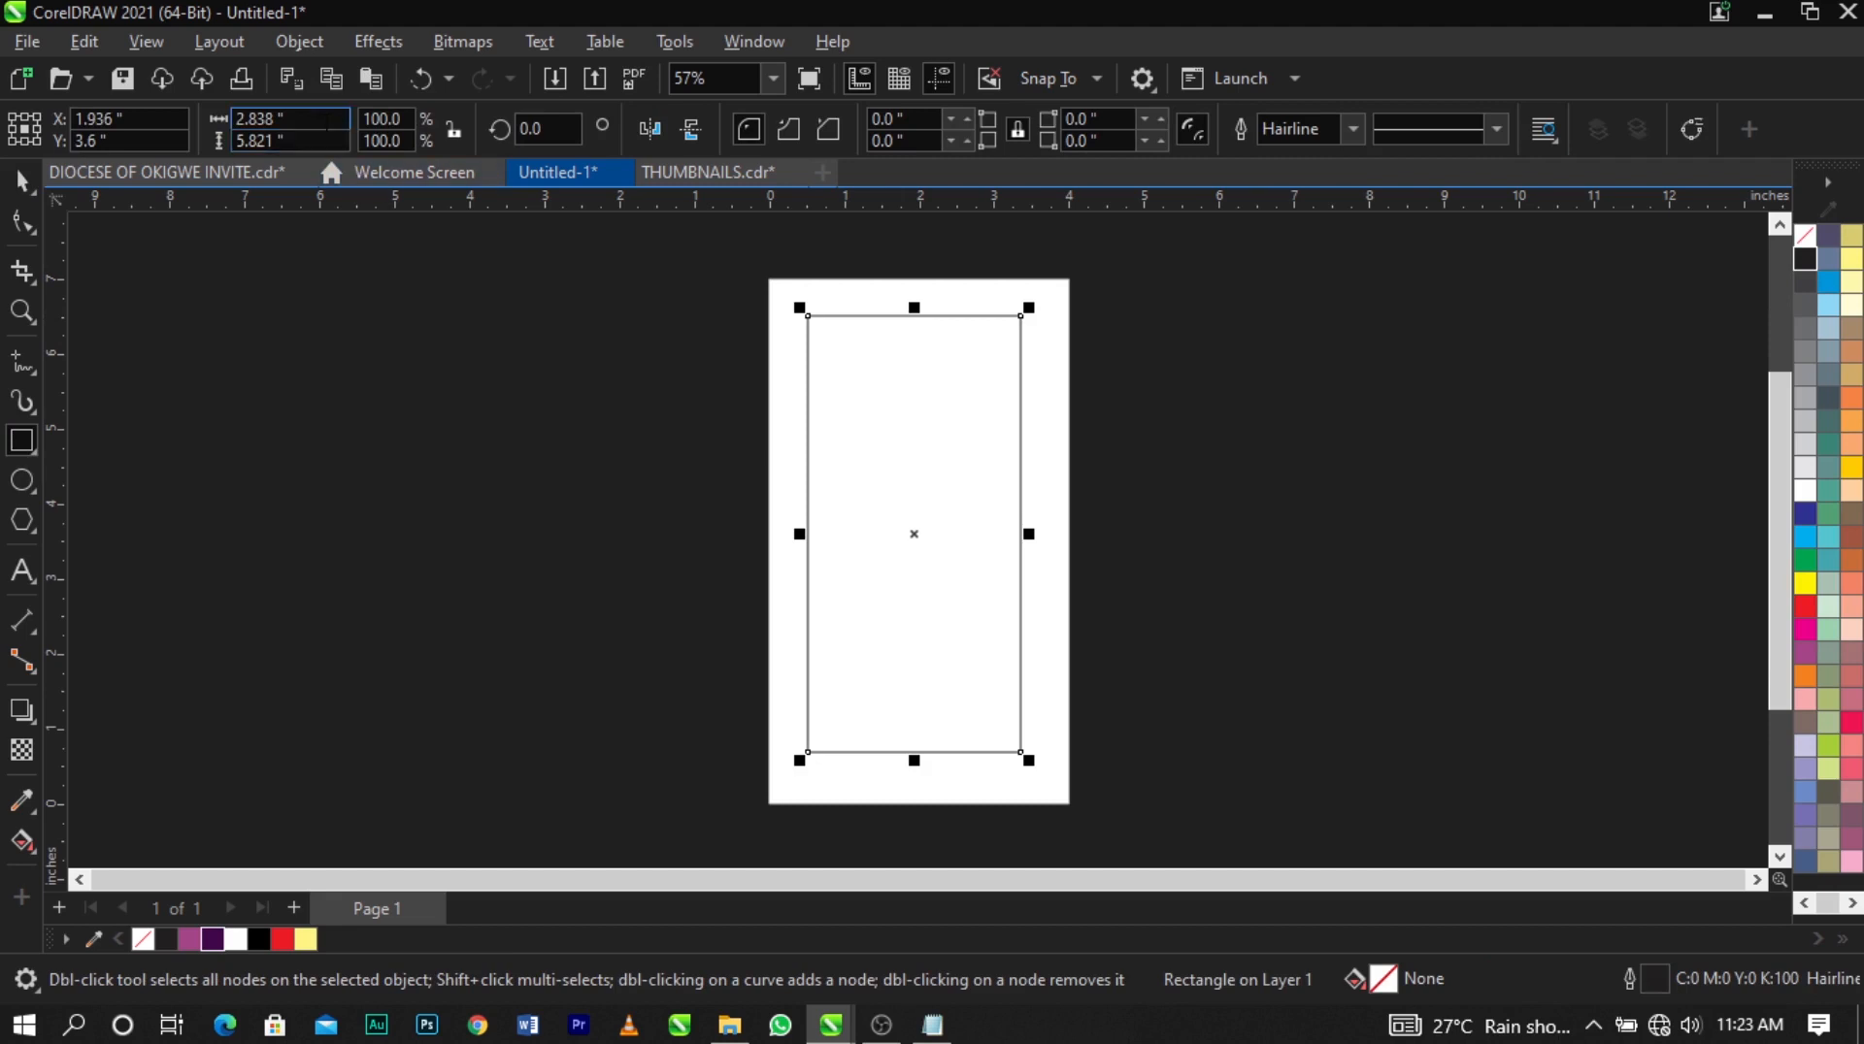
text(4)
key(Tab)
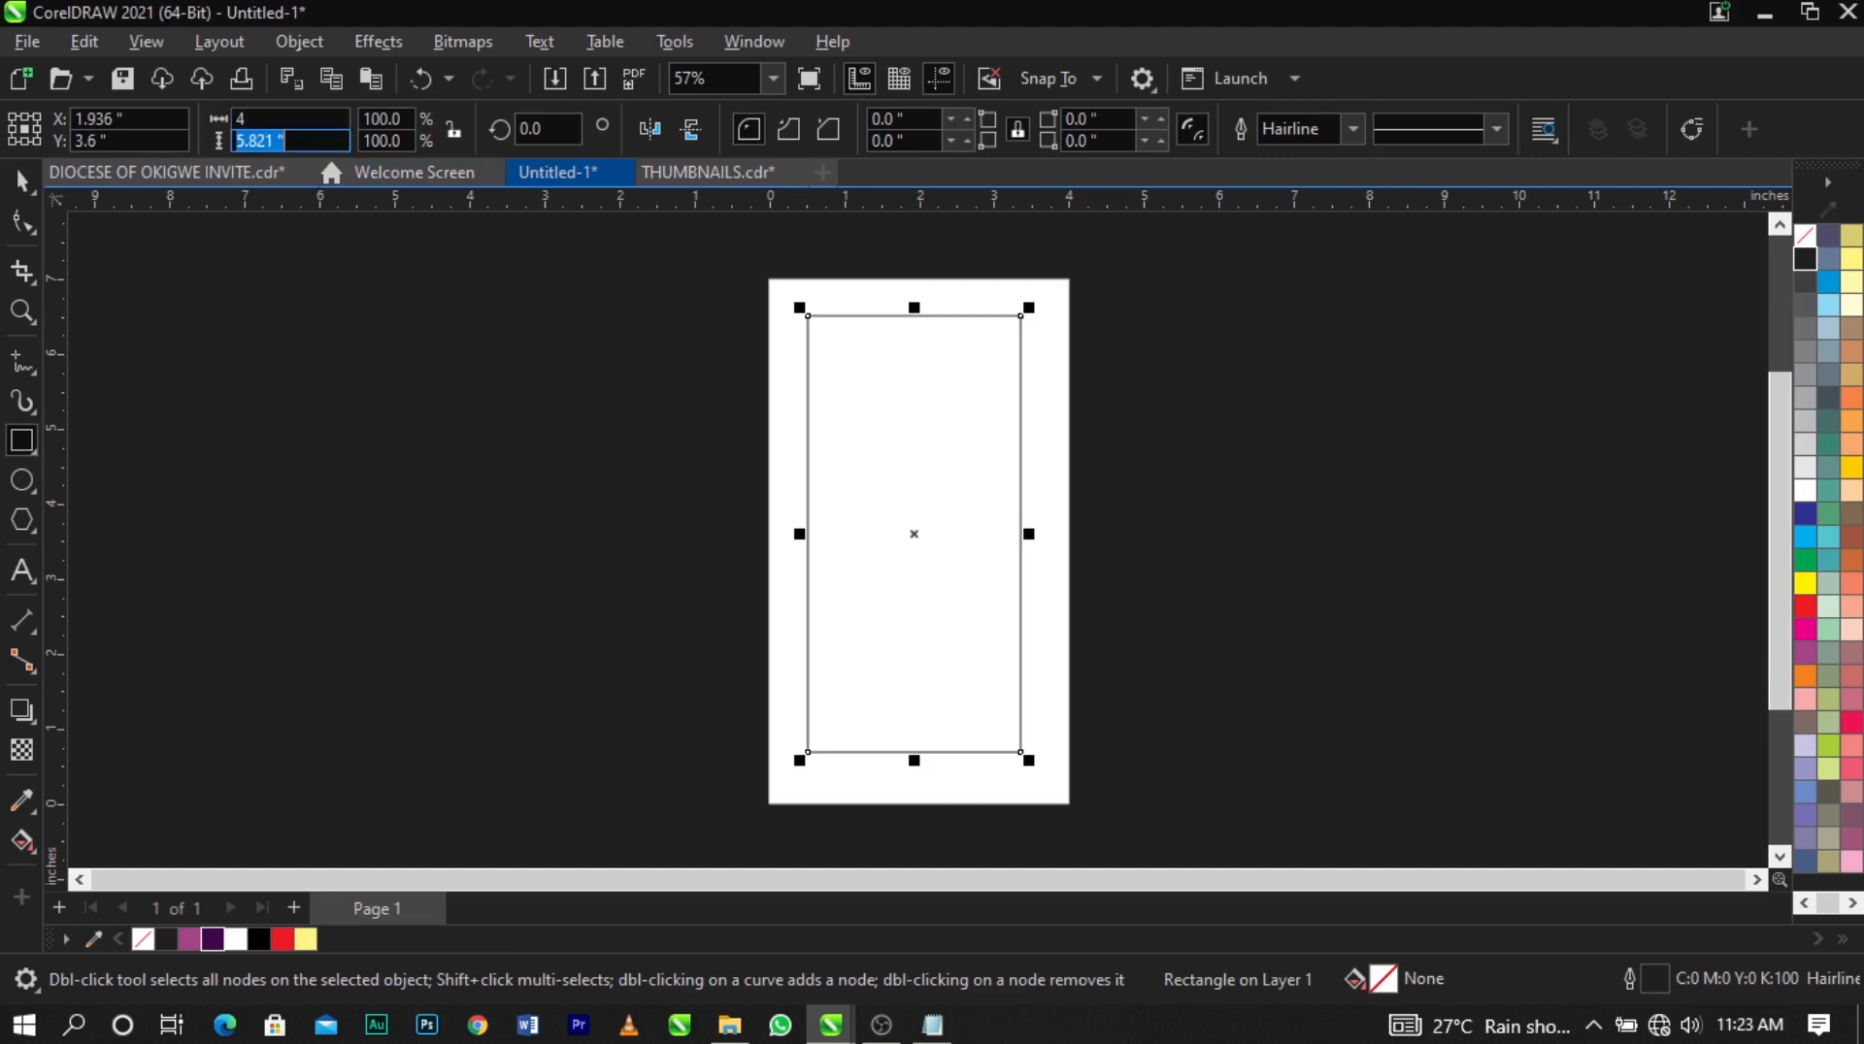
text(7)
key(Return)
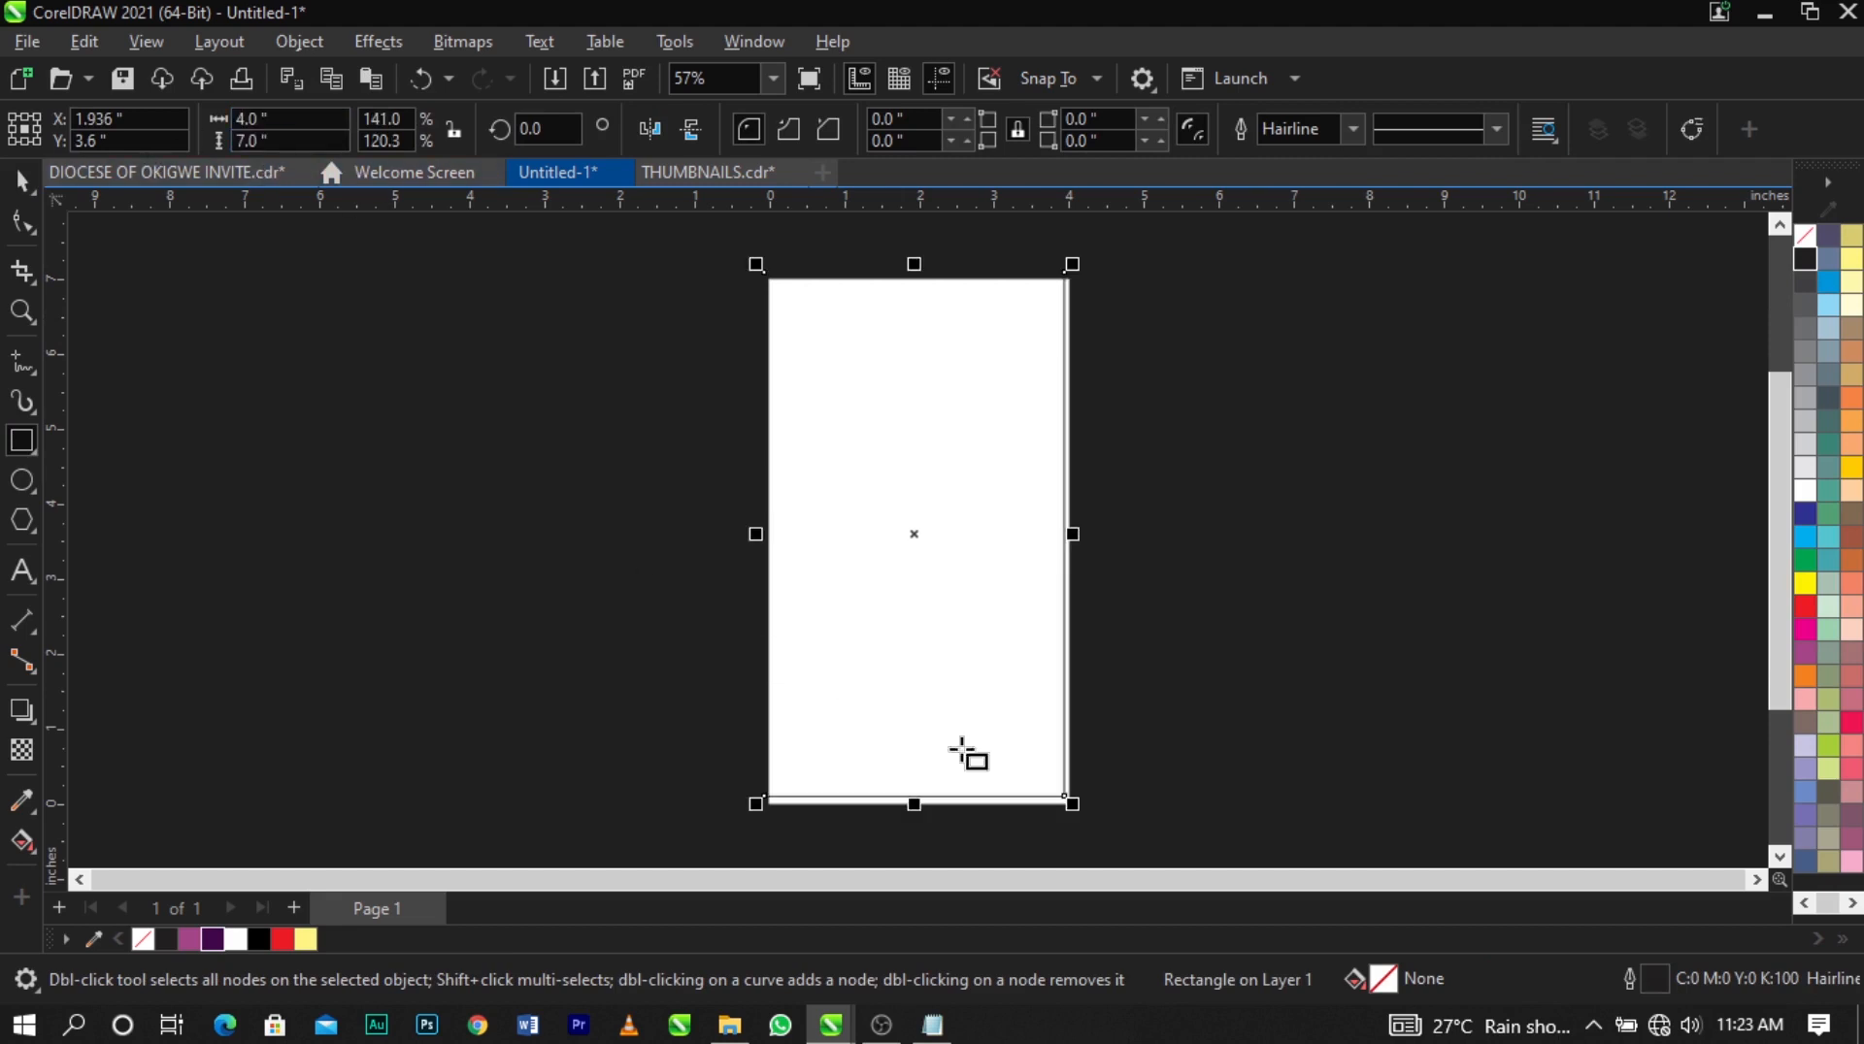
scroll(1068, 785, up, 2)
scroll(1065, 779, up, 1)
scroll(1065, 779, down, 3)
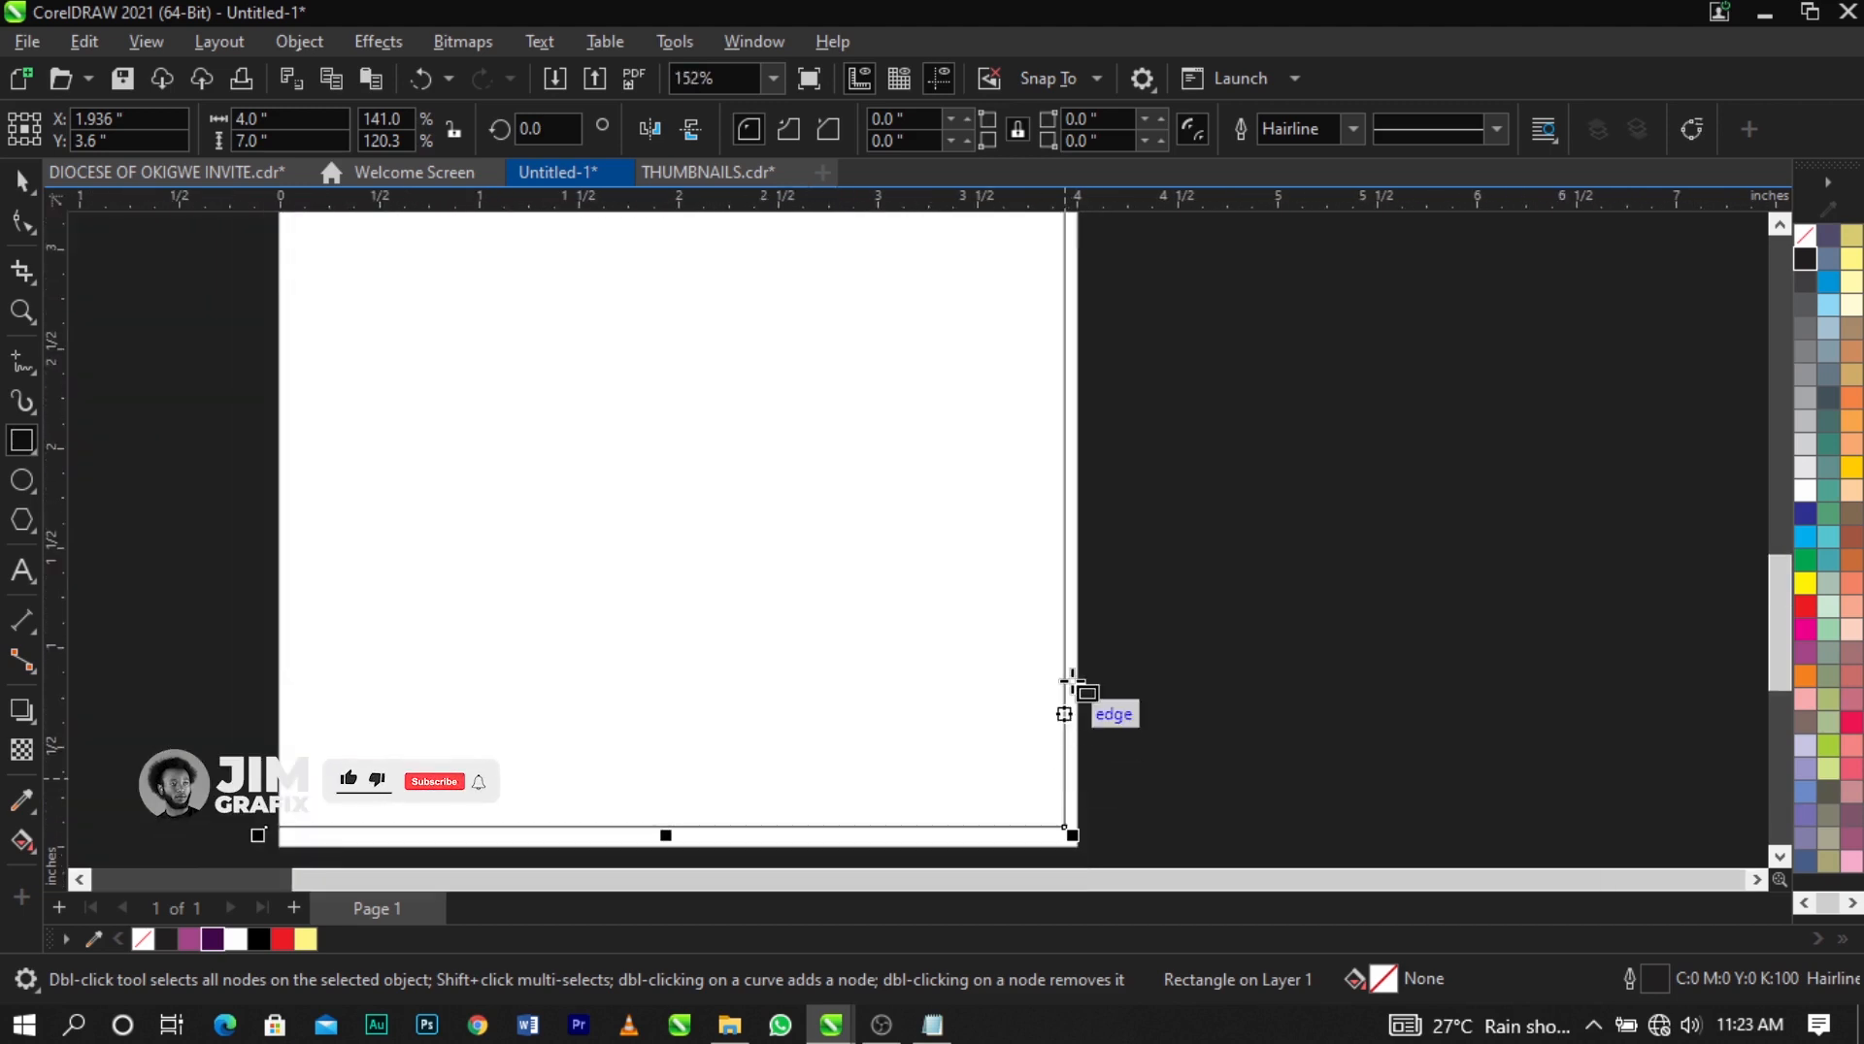
key(p)
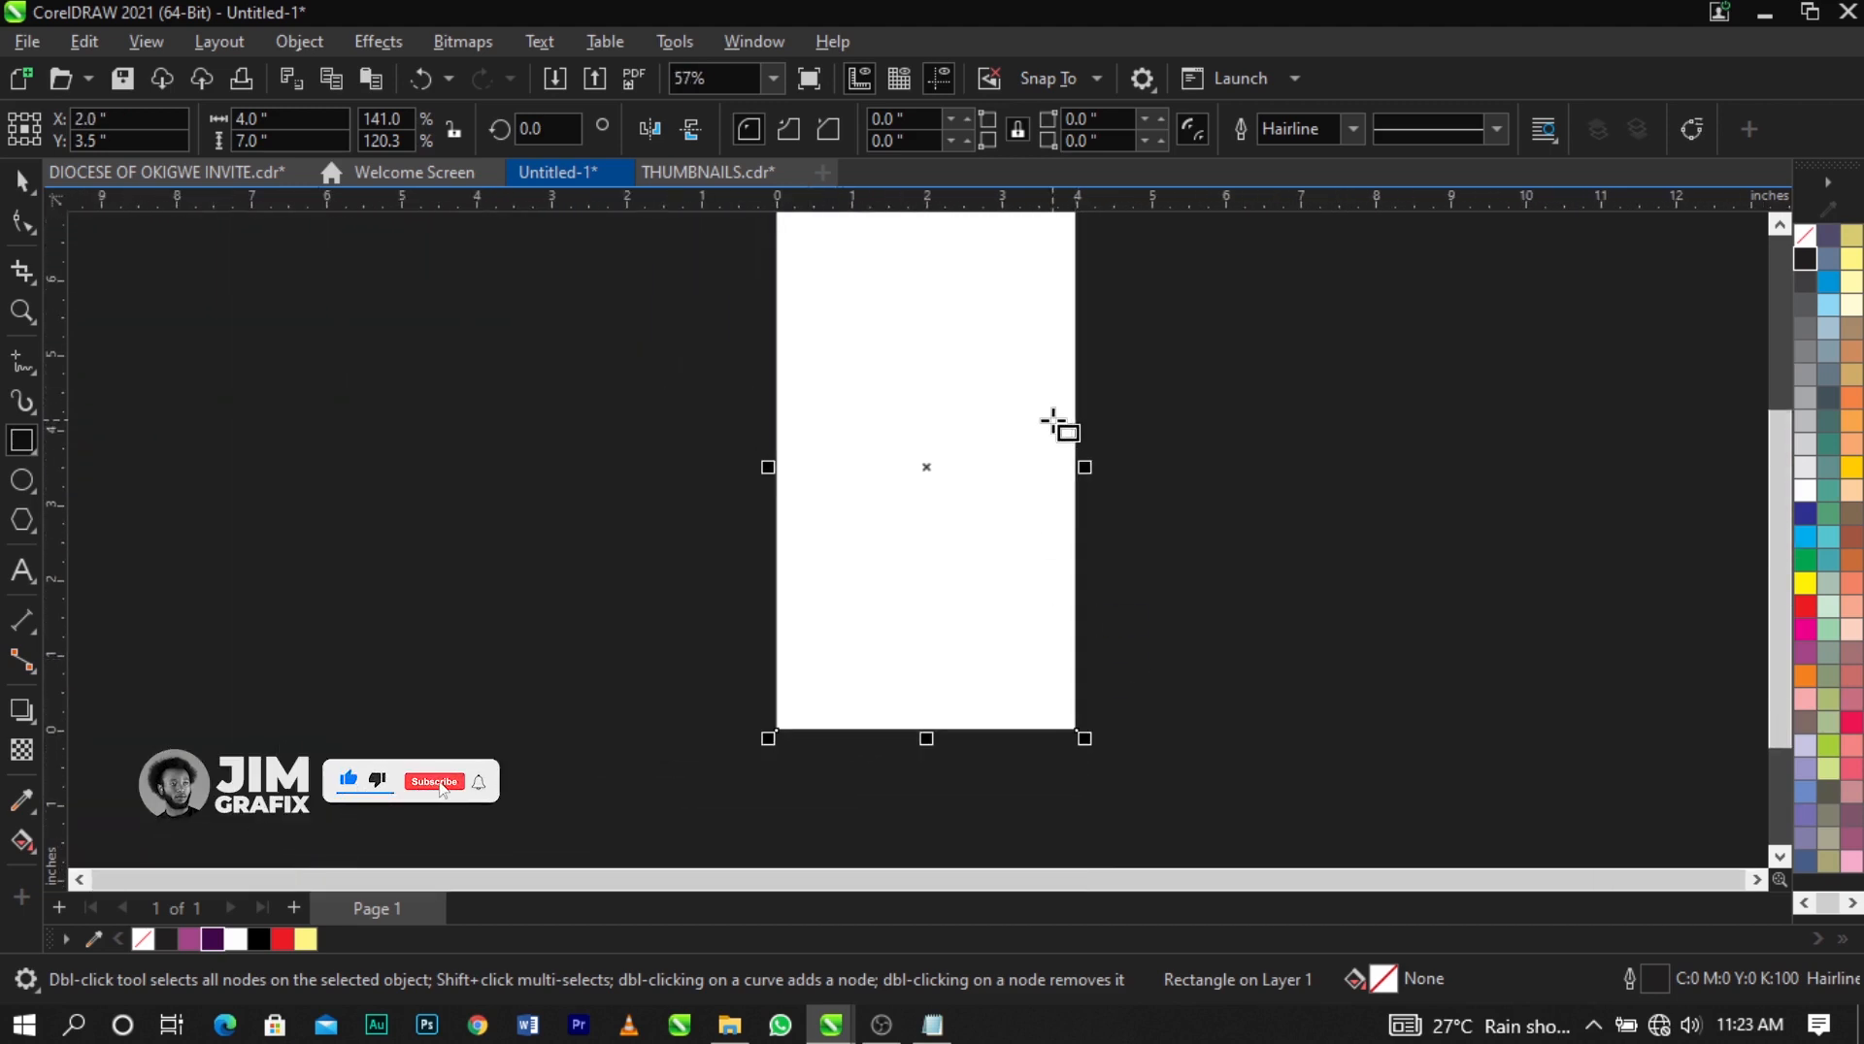
scroll(1078, 420, down, 3)
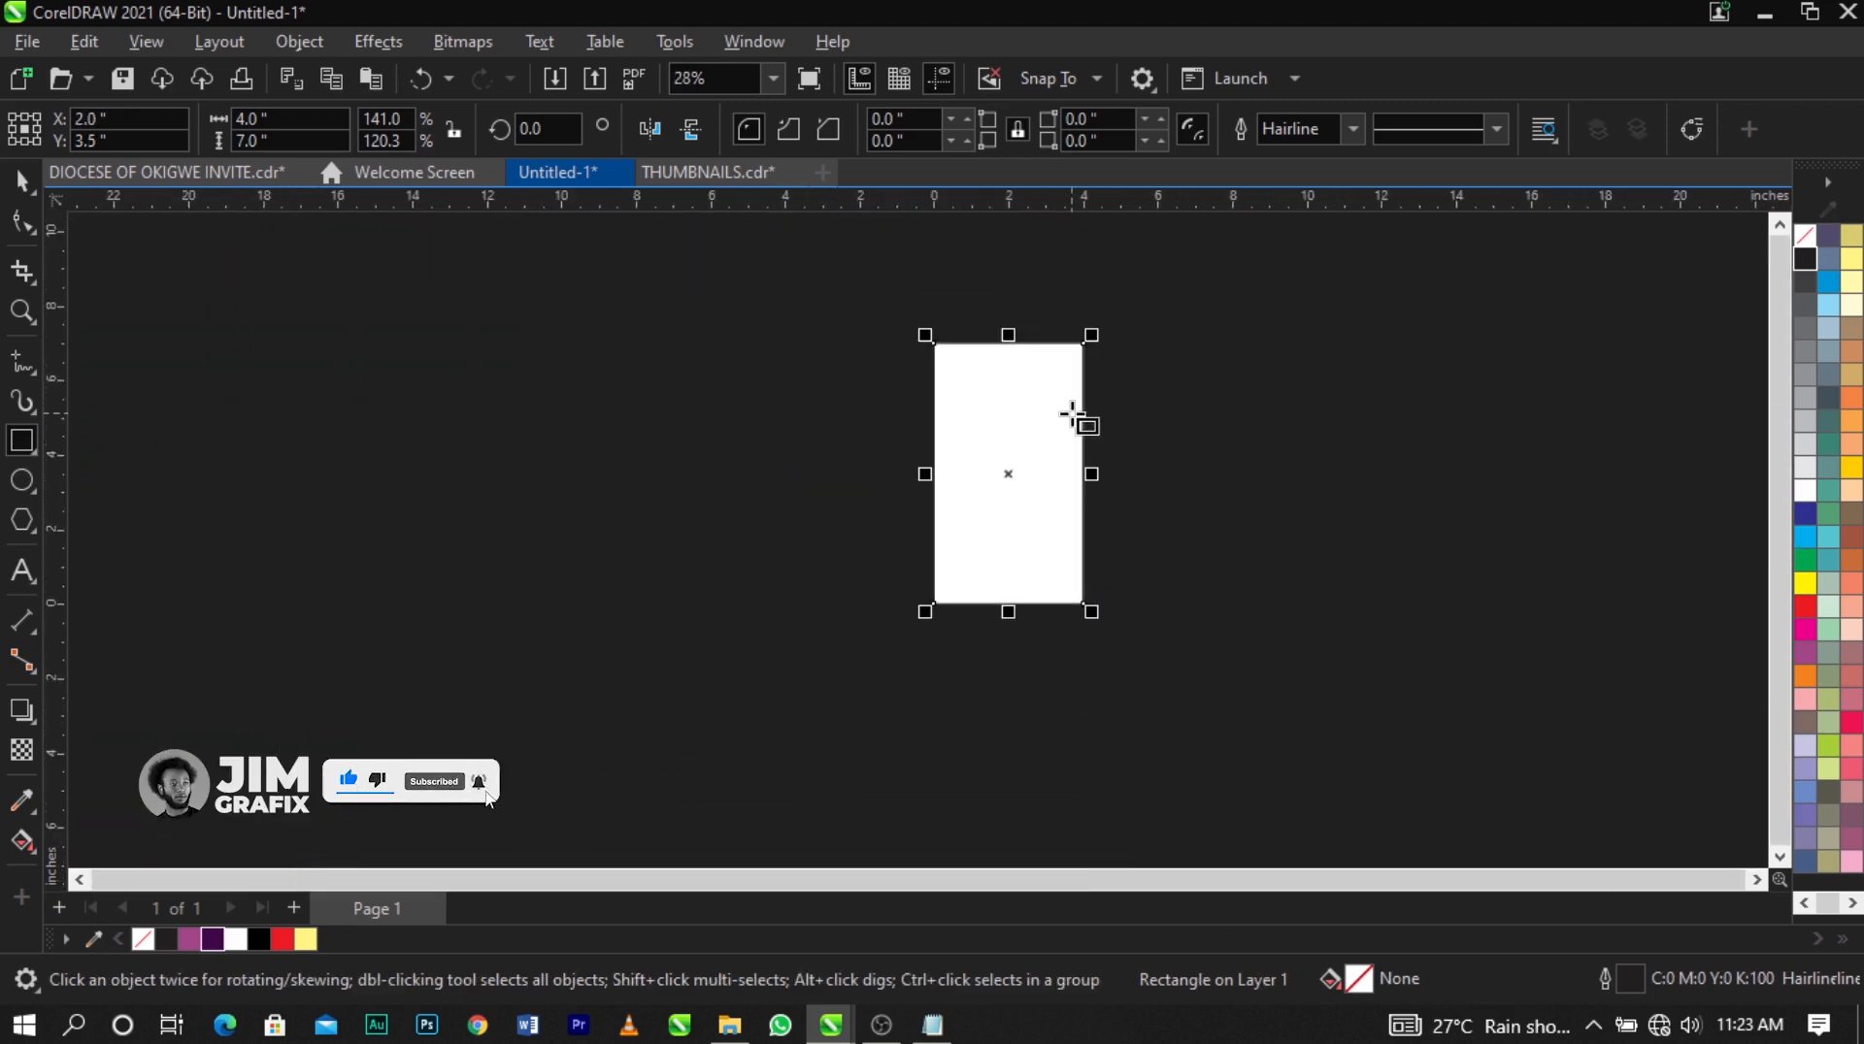
scroll(1073, 410, up, 4)
scroll(1075, 408, up, 2)
key(space)
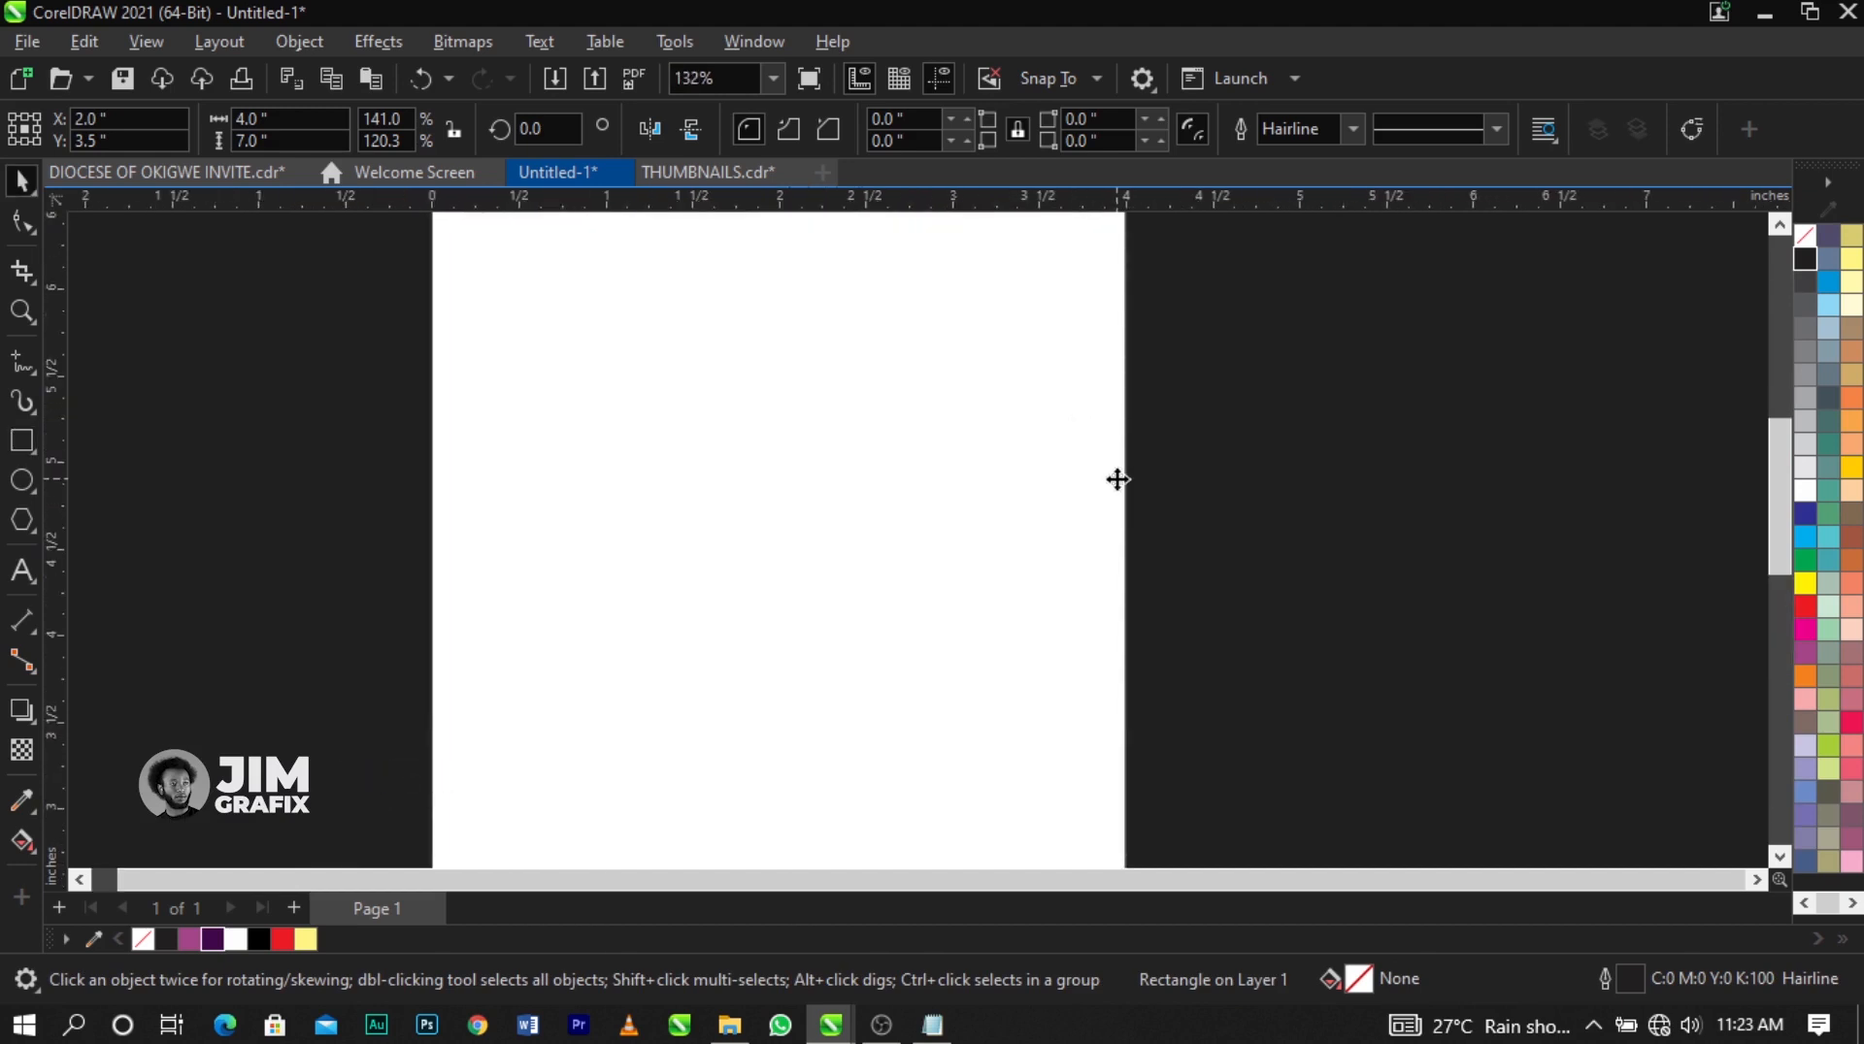
drag(1116, 479, 1083, 485)
key(ctrl+z)
scroll(1082, 487, down, 2)
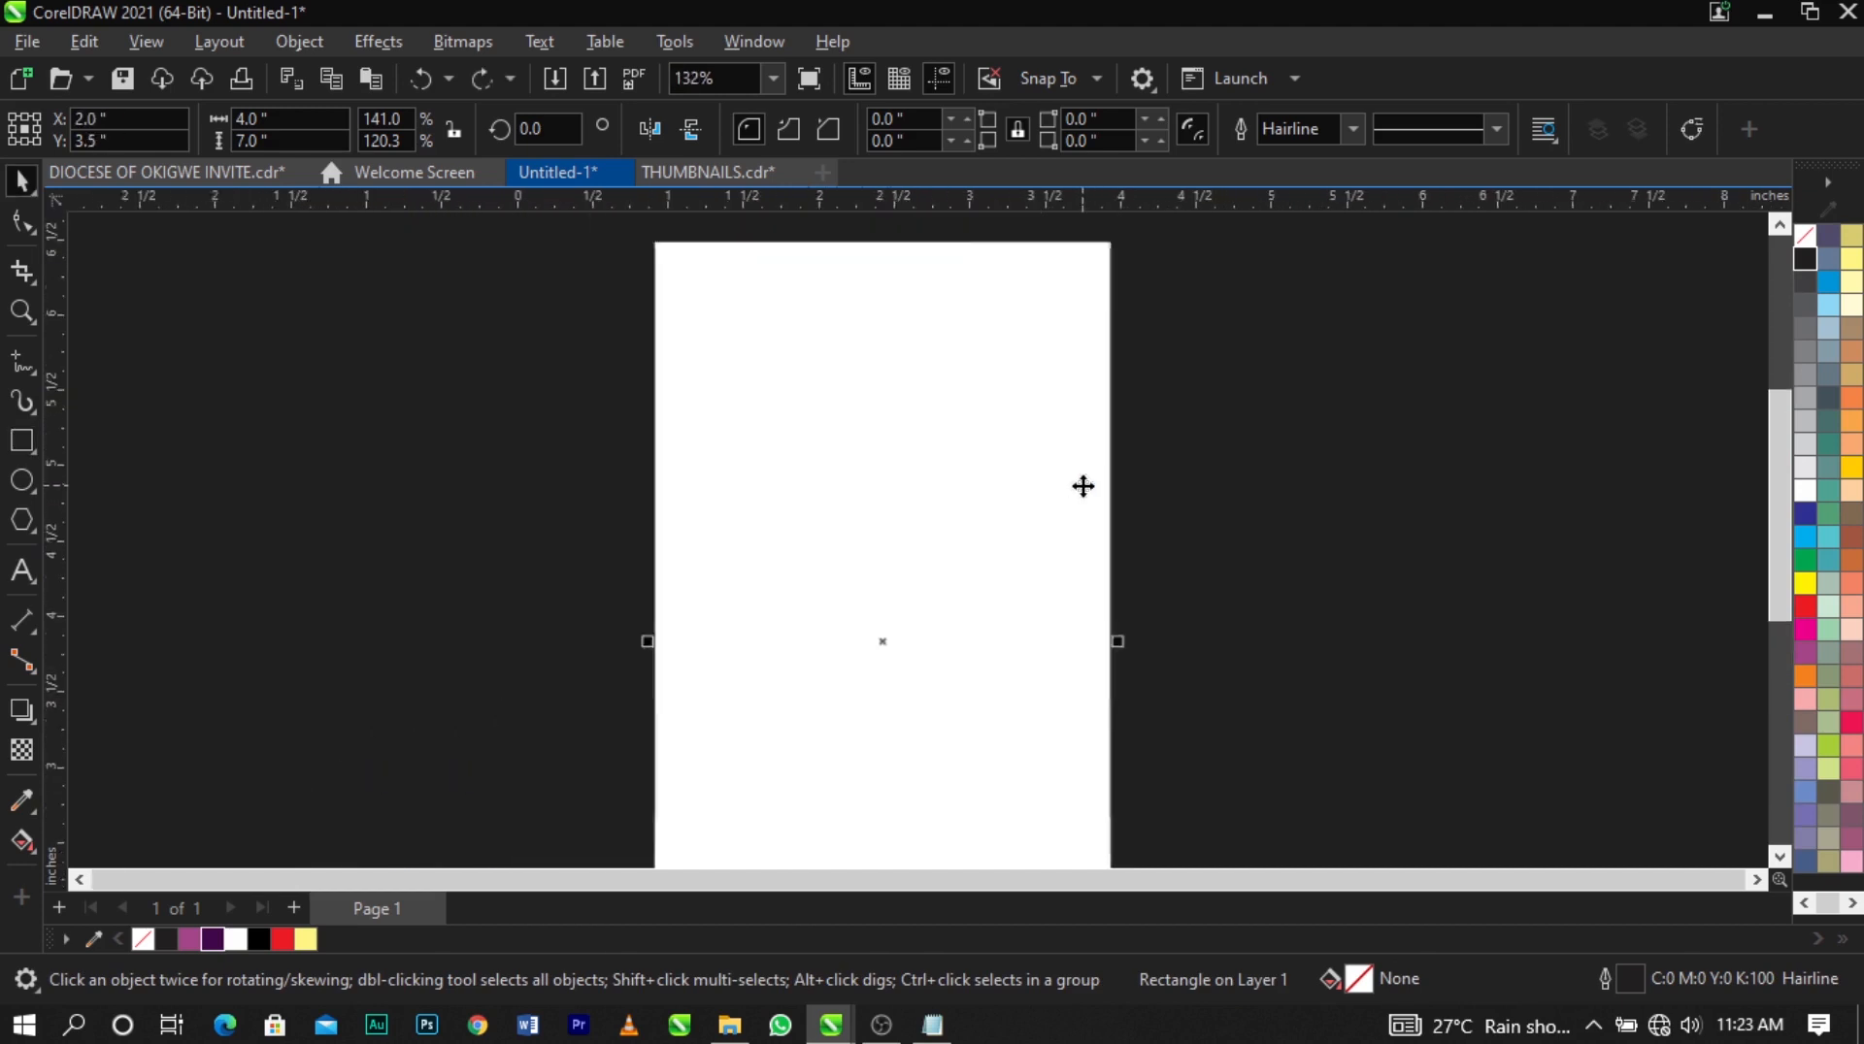
Remove the outline from the page-sized rectangle and deselect it.
right_click(1811, 239)
click(1765, 249)
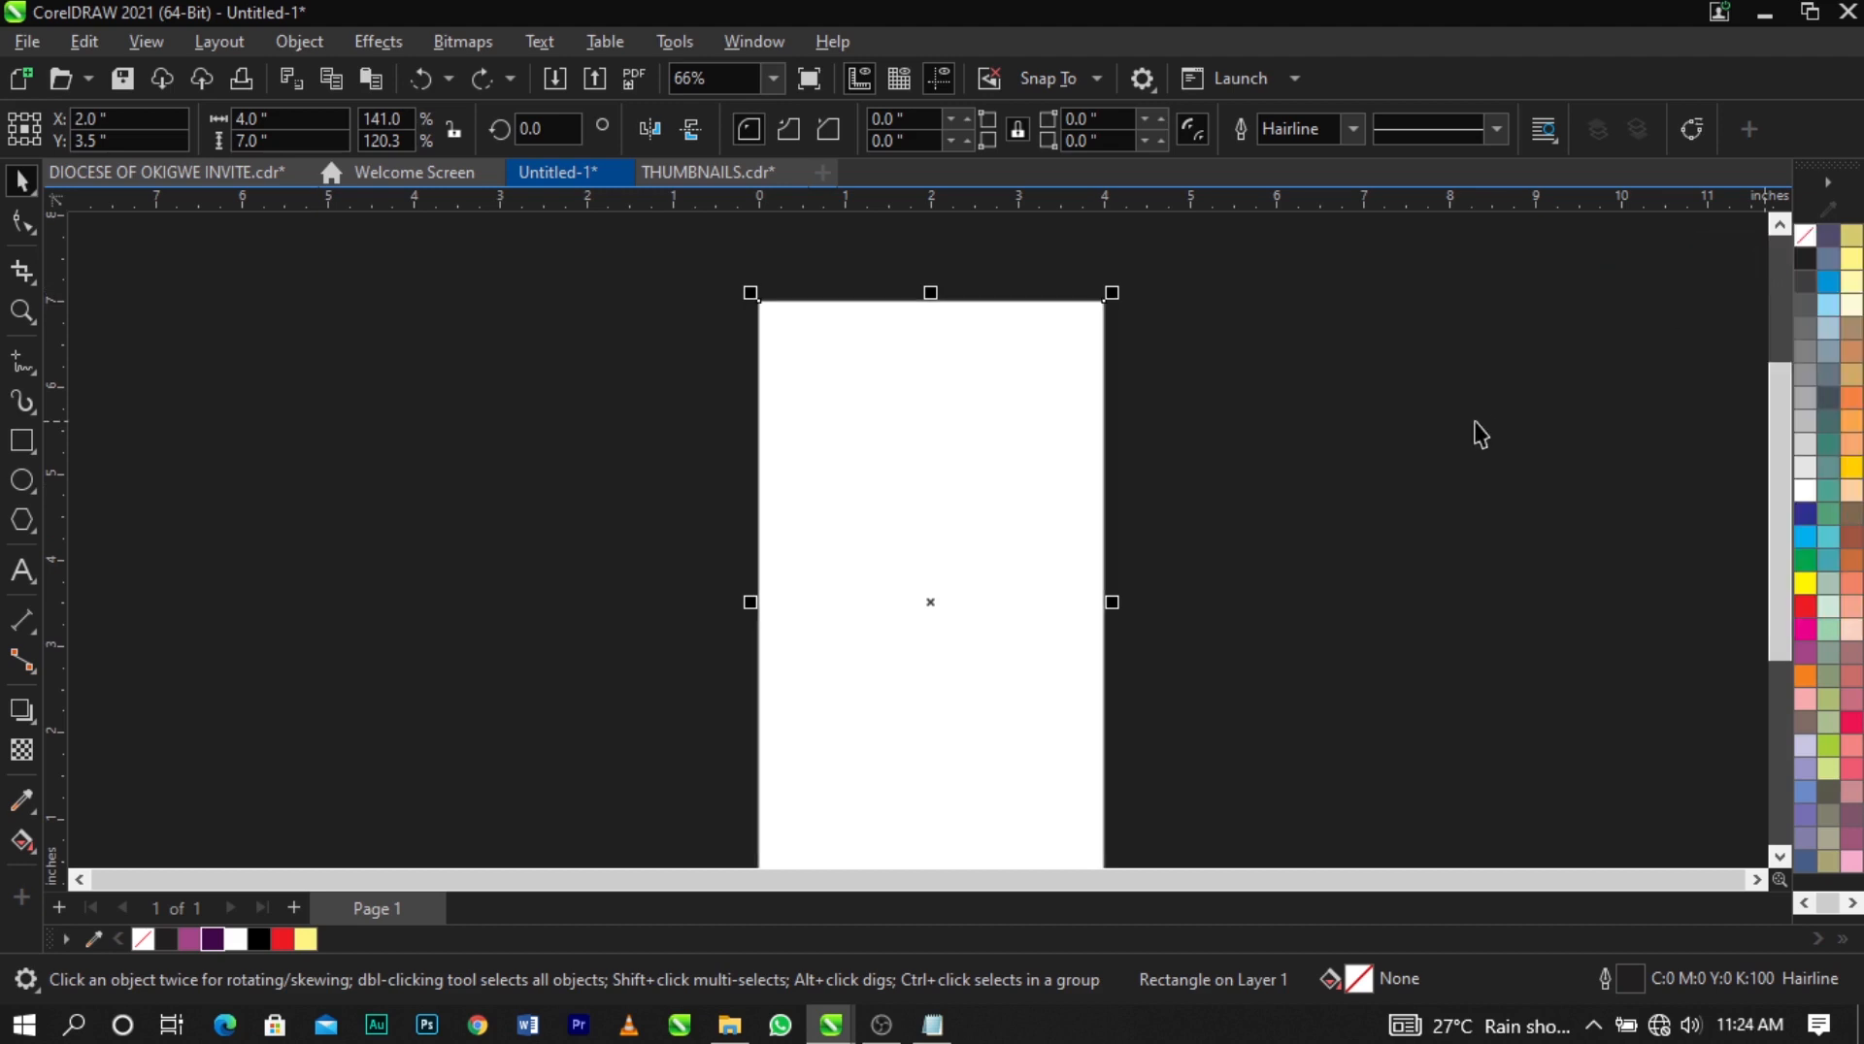
click(1474, 423)
key(F4)
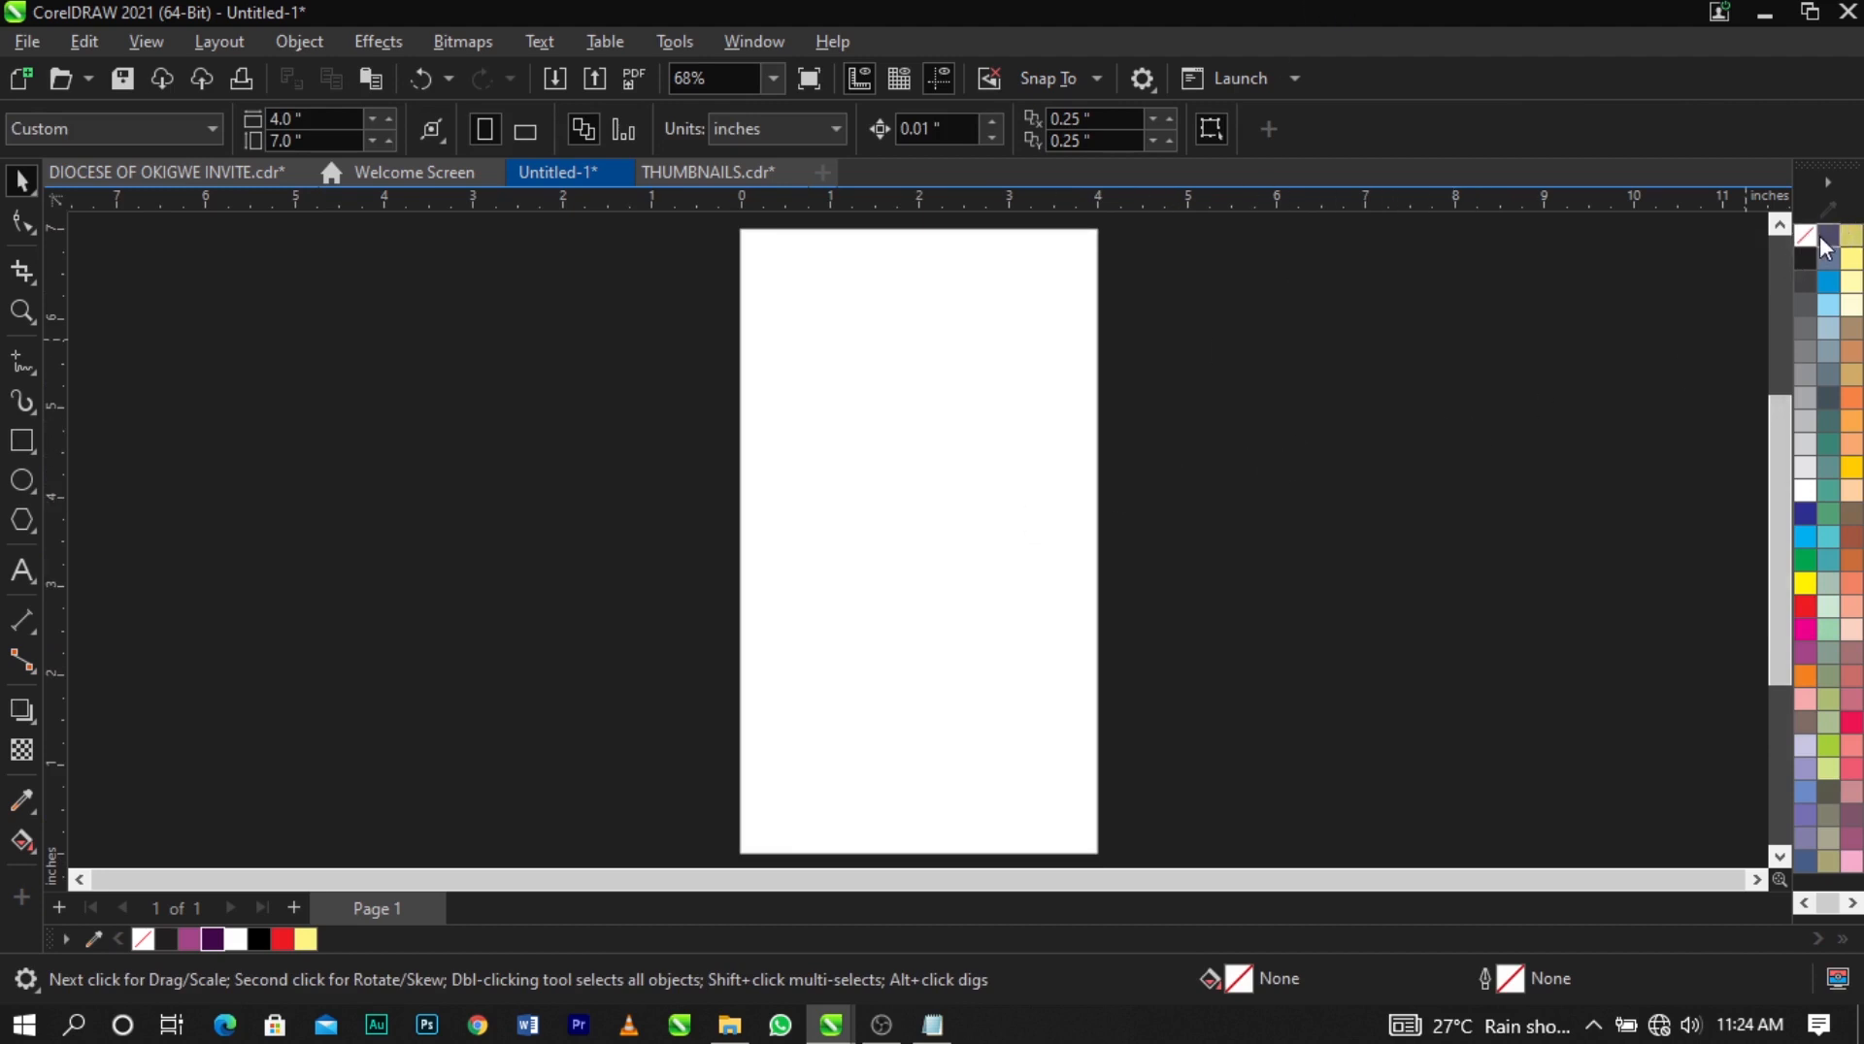
Move the rectangle off-centre, recentre it on the page and deselect it.
click(894, 451)
drag(960, 418, 972, 466)
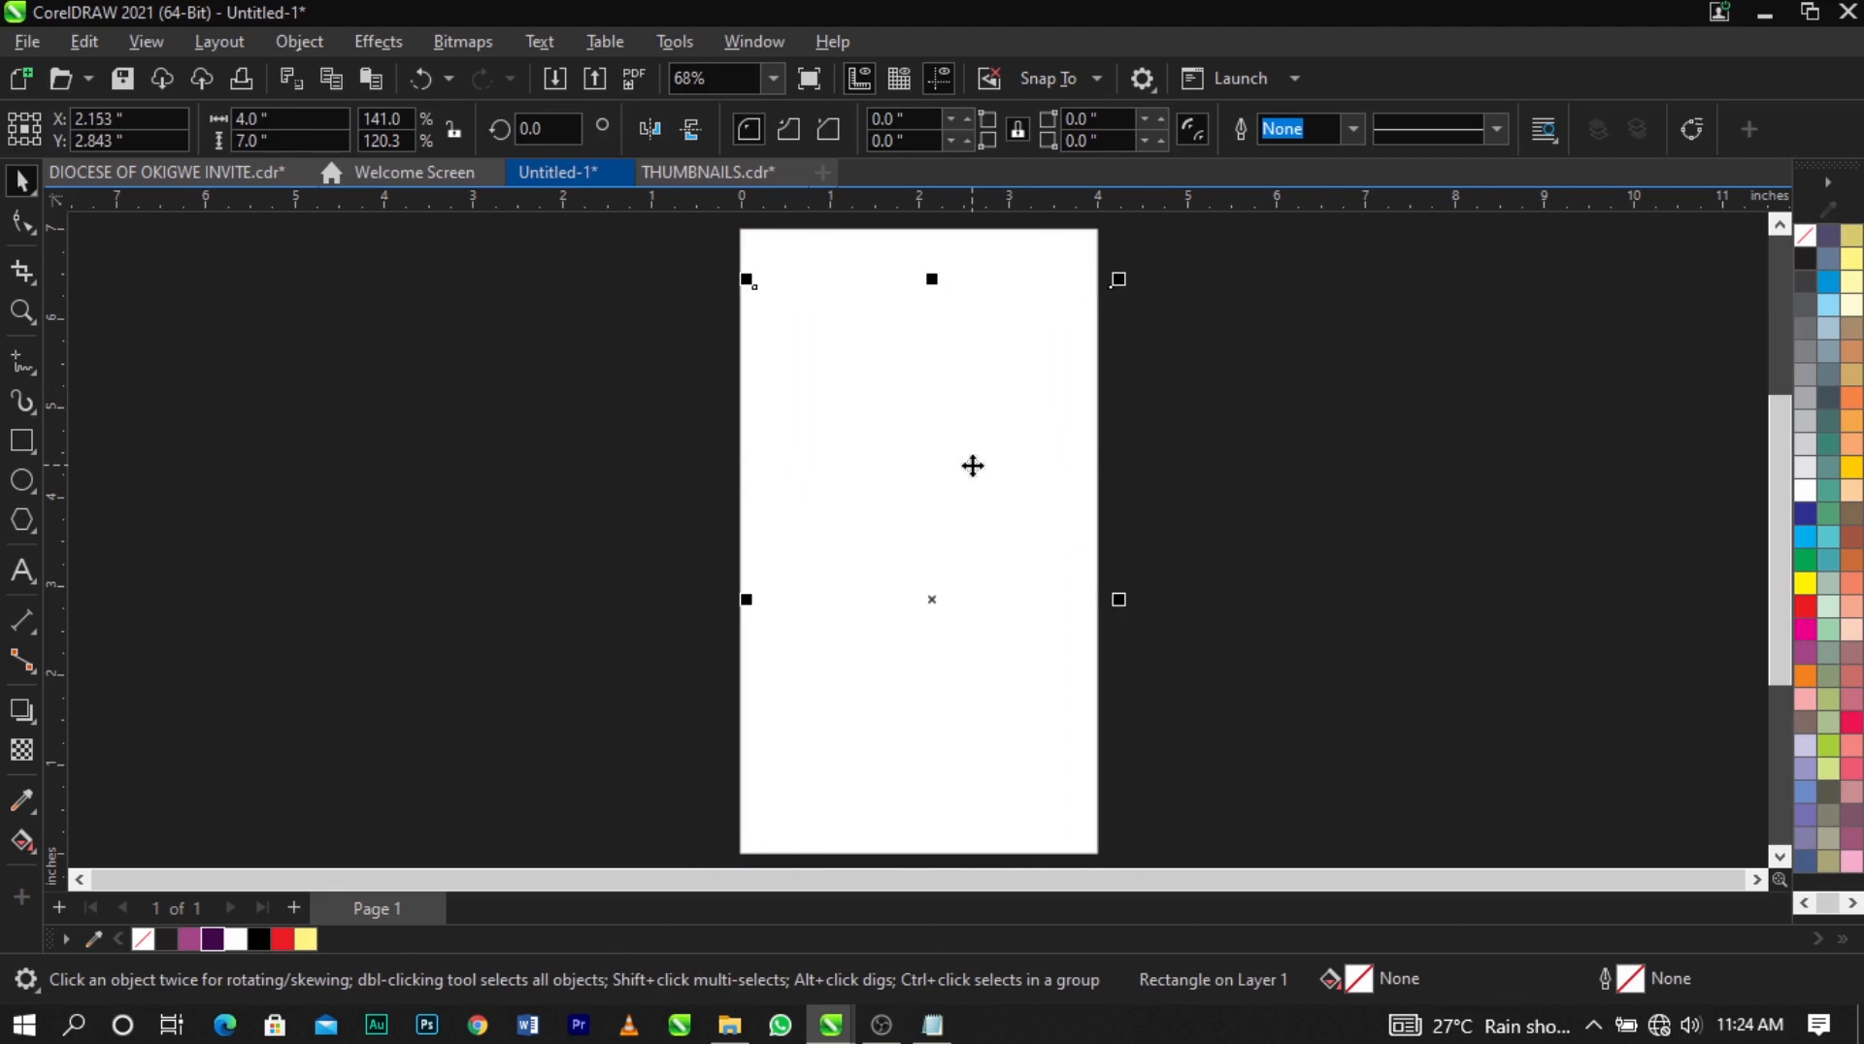
key(p)
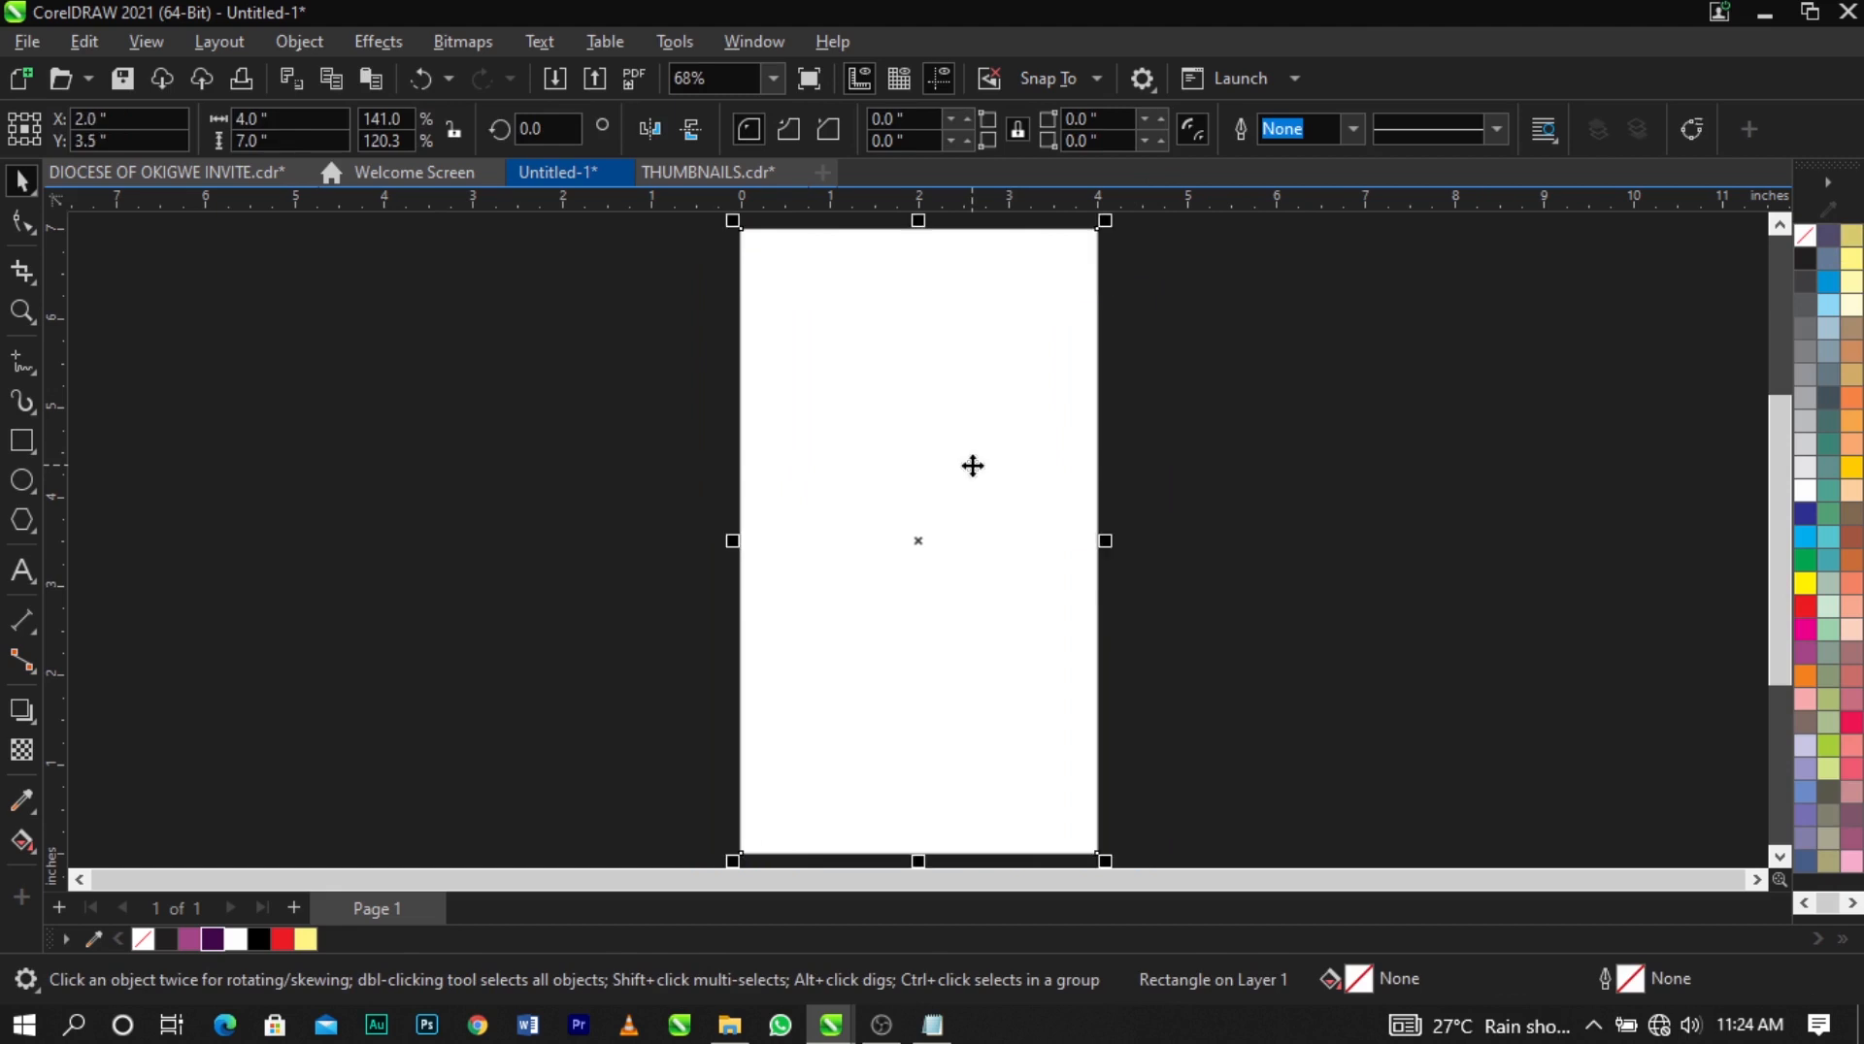
click(1365, 470)
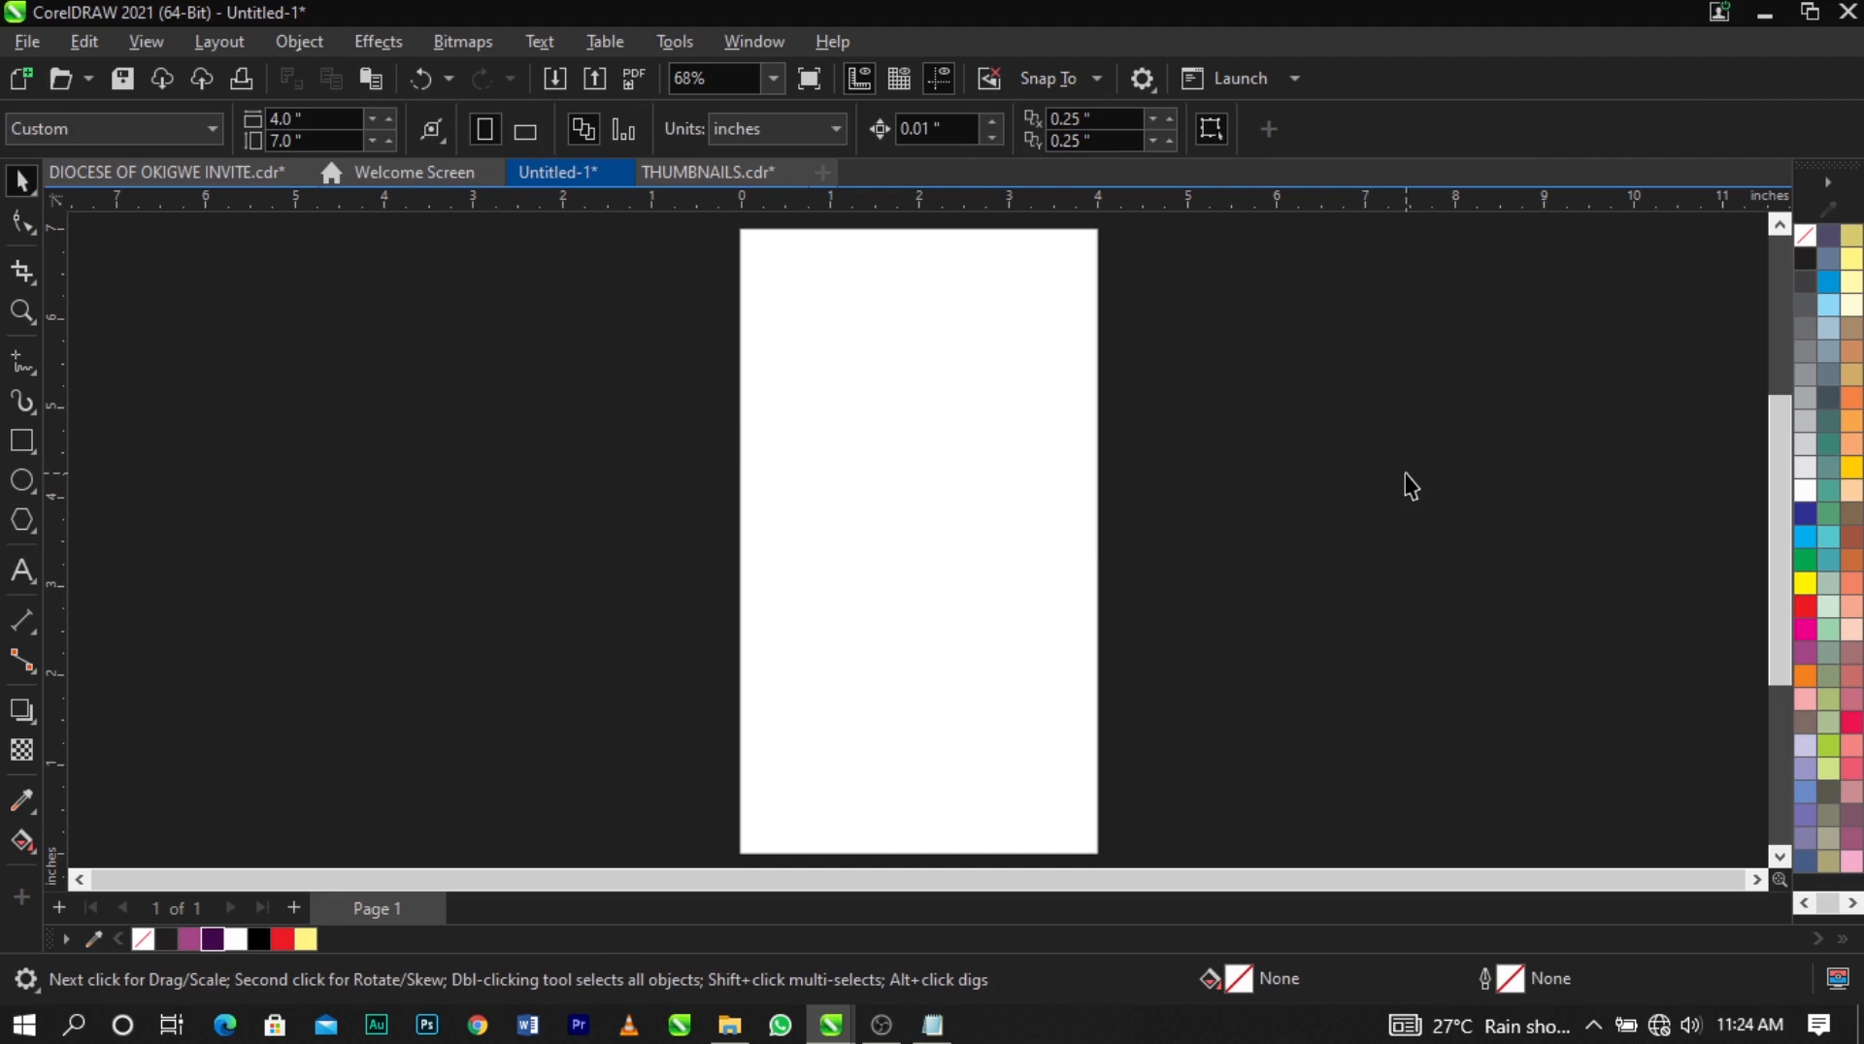
Import the luxury background, DIOCESE OF OKIGWE INVITE, frame, GOLD+, image, logo and marble files from the INVITE folder.
right_click(1403, 486)
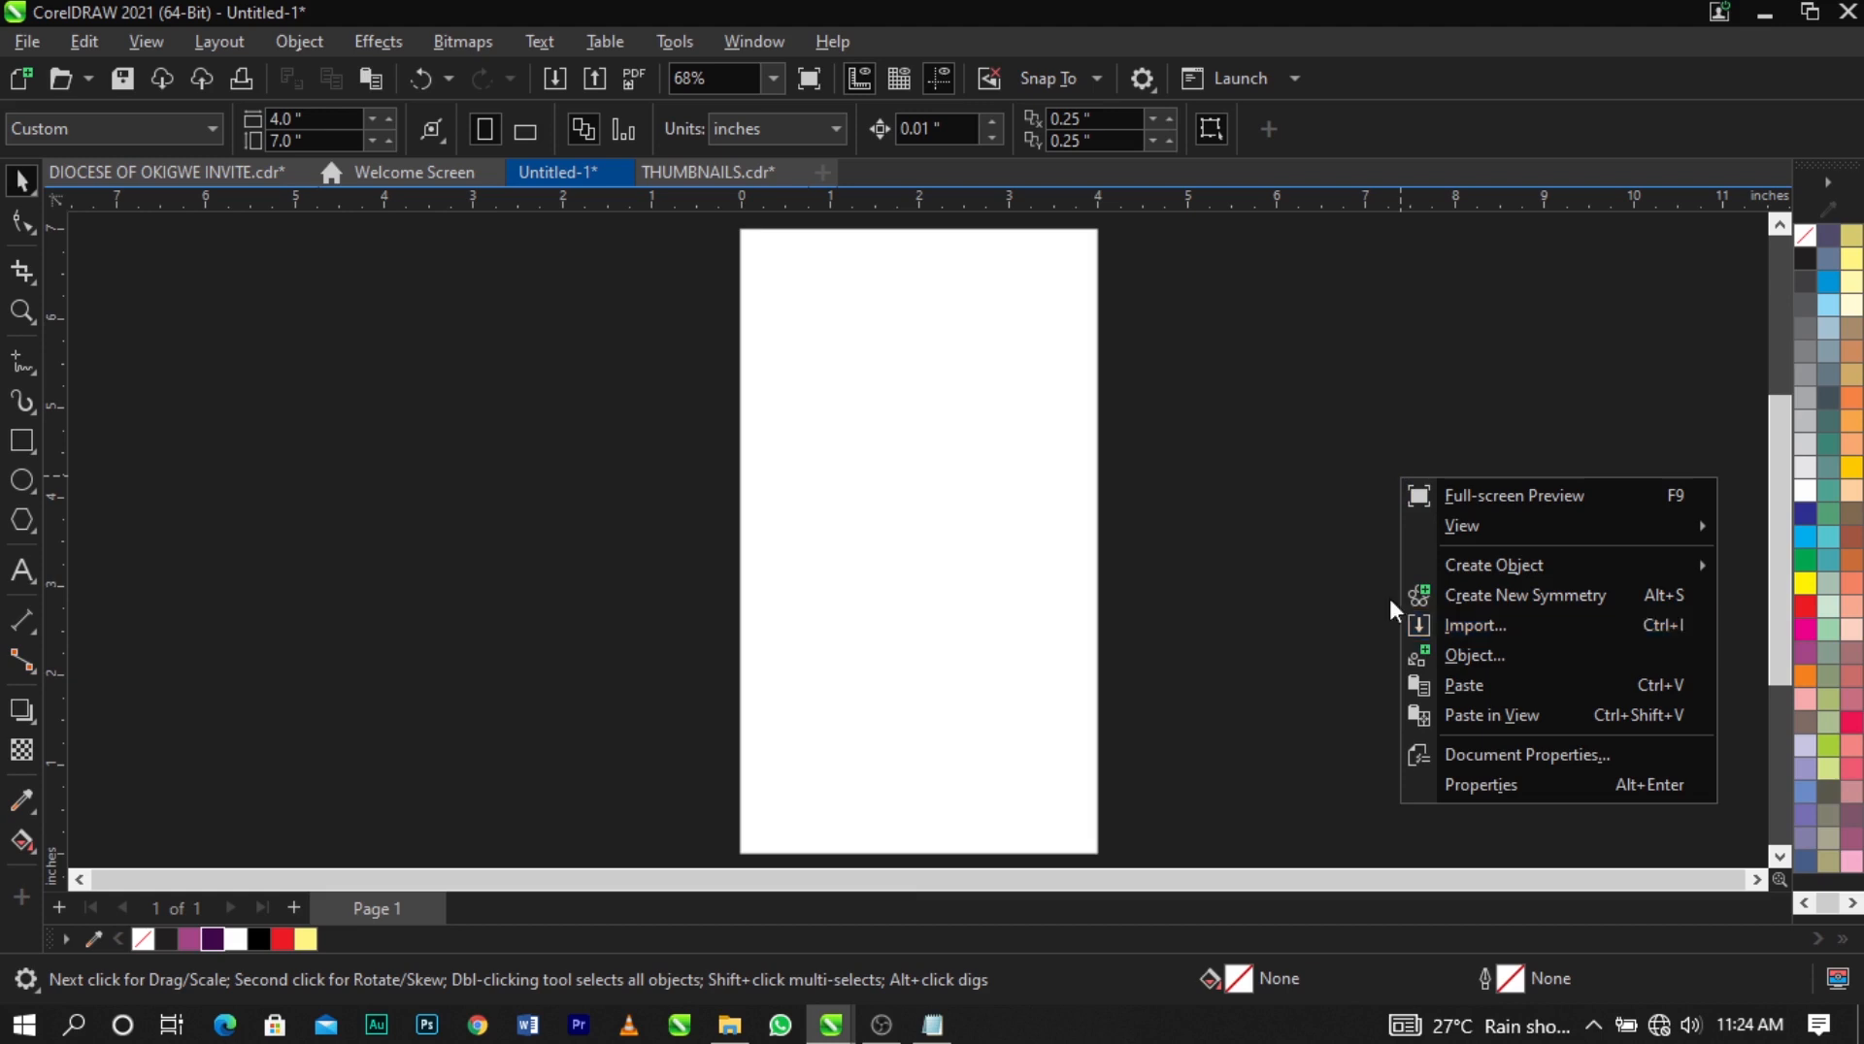
click(1363, 563)
click(41, 41)
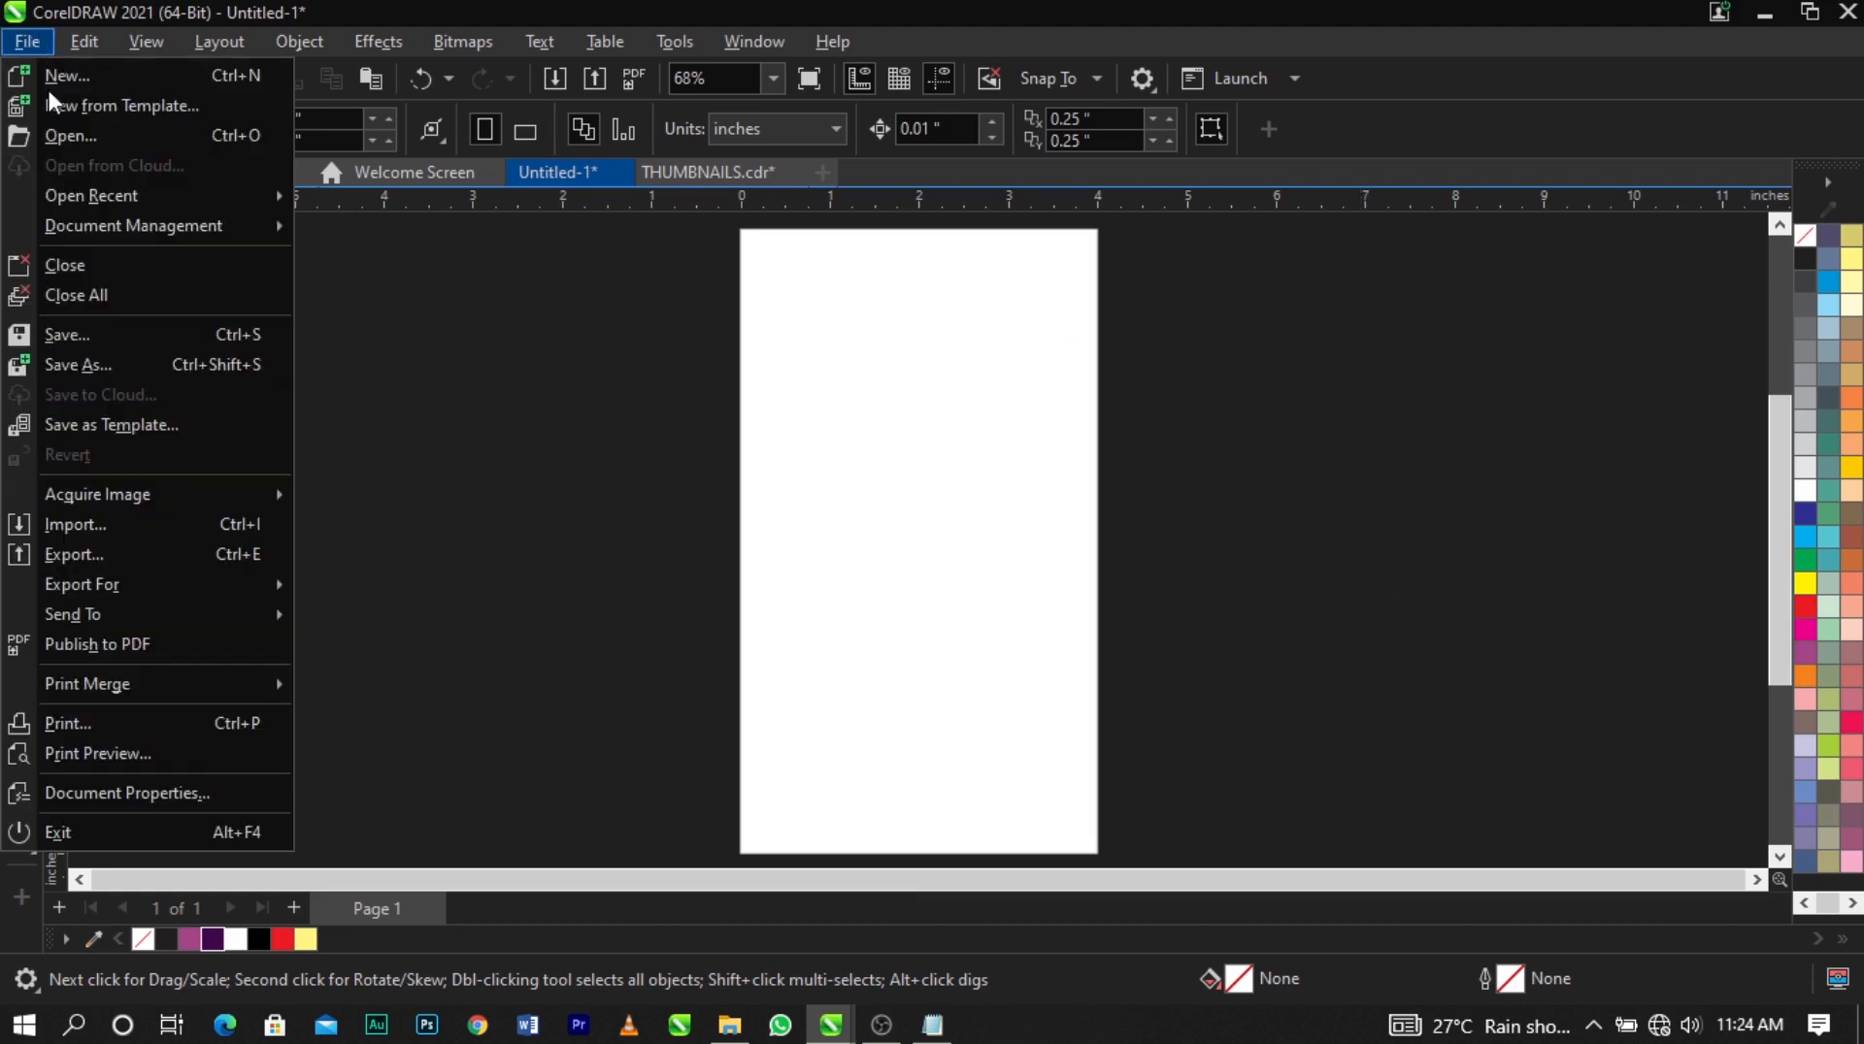
mouse_move(77, 584)
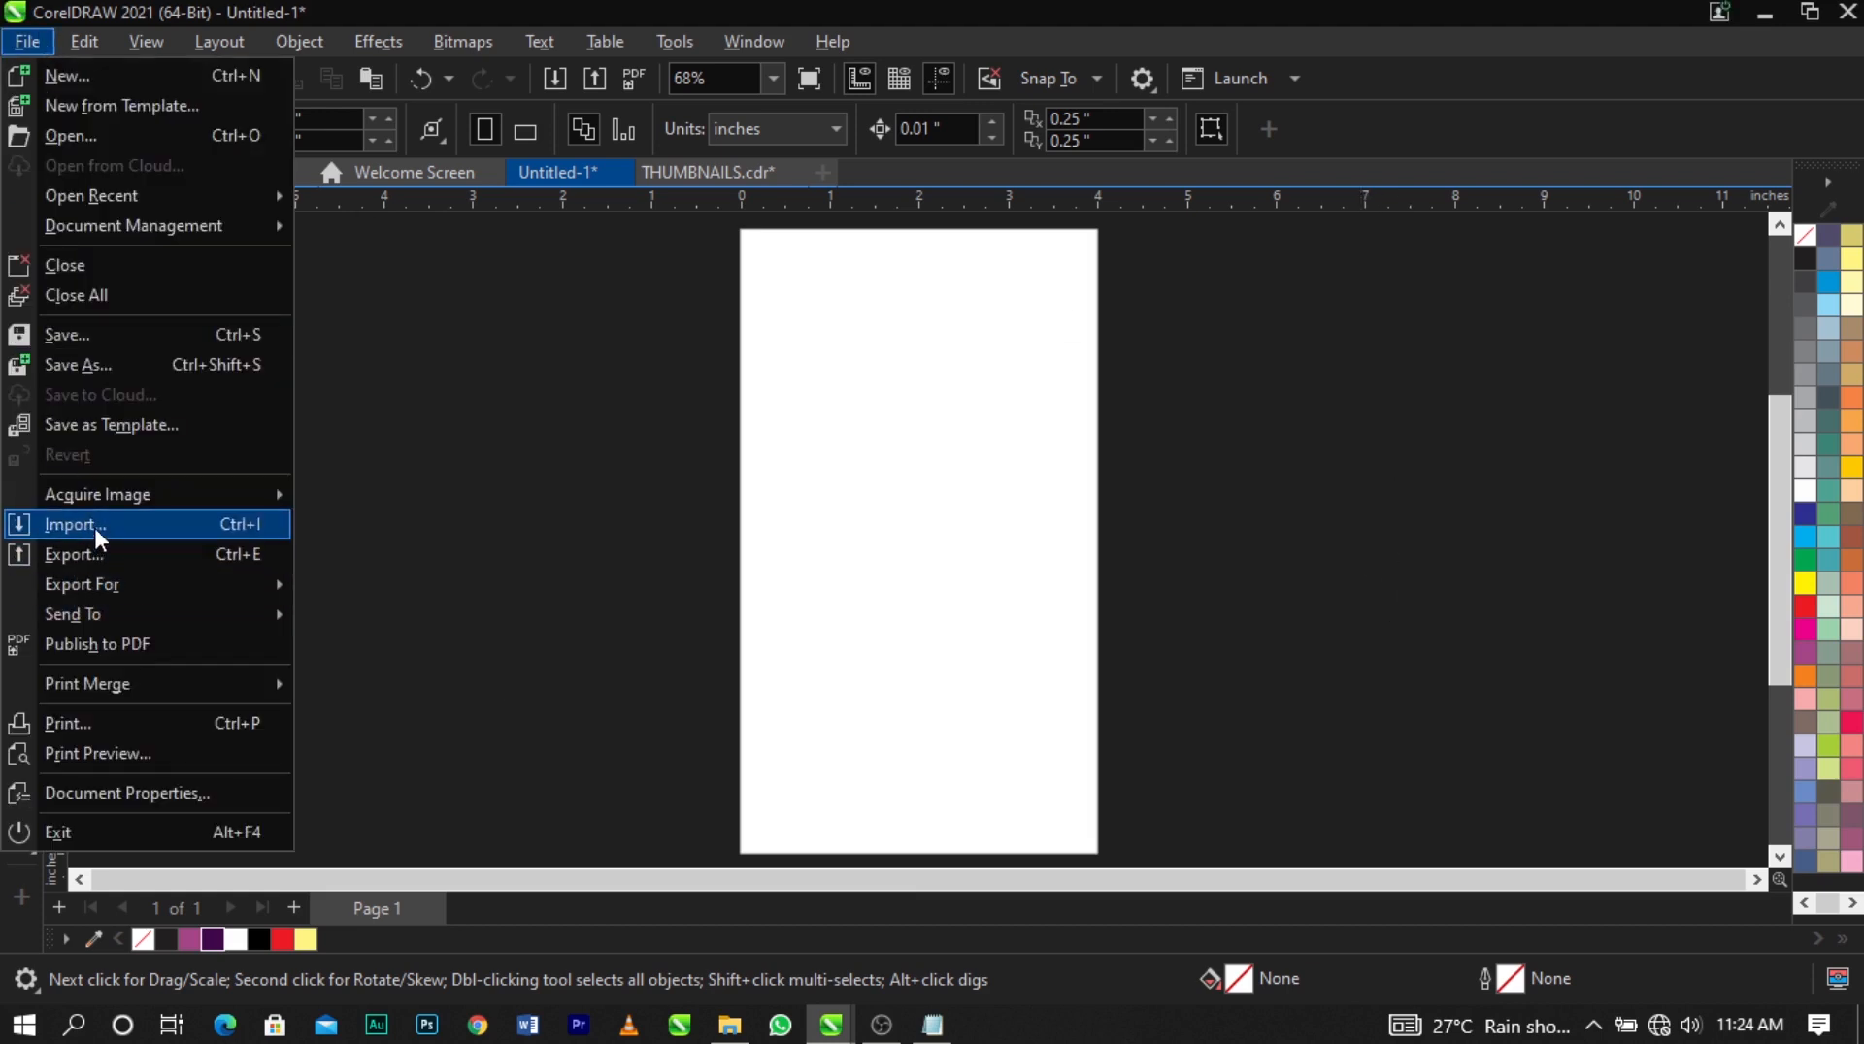
click(92, 524)
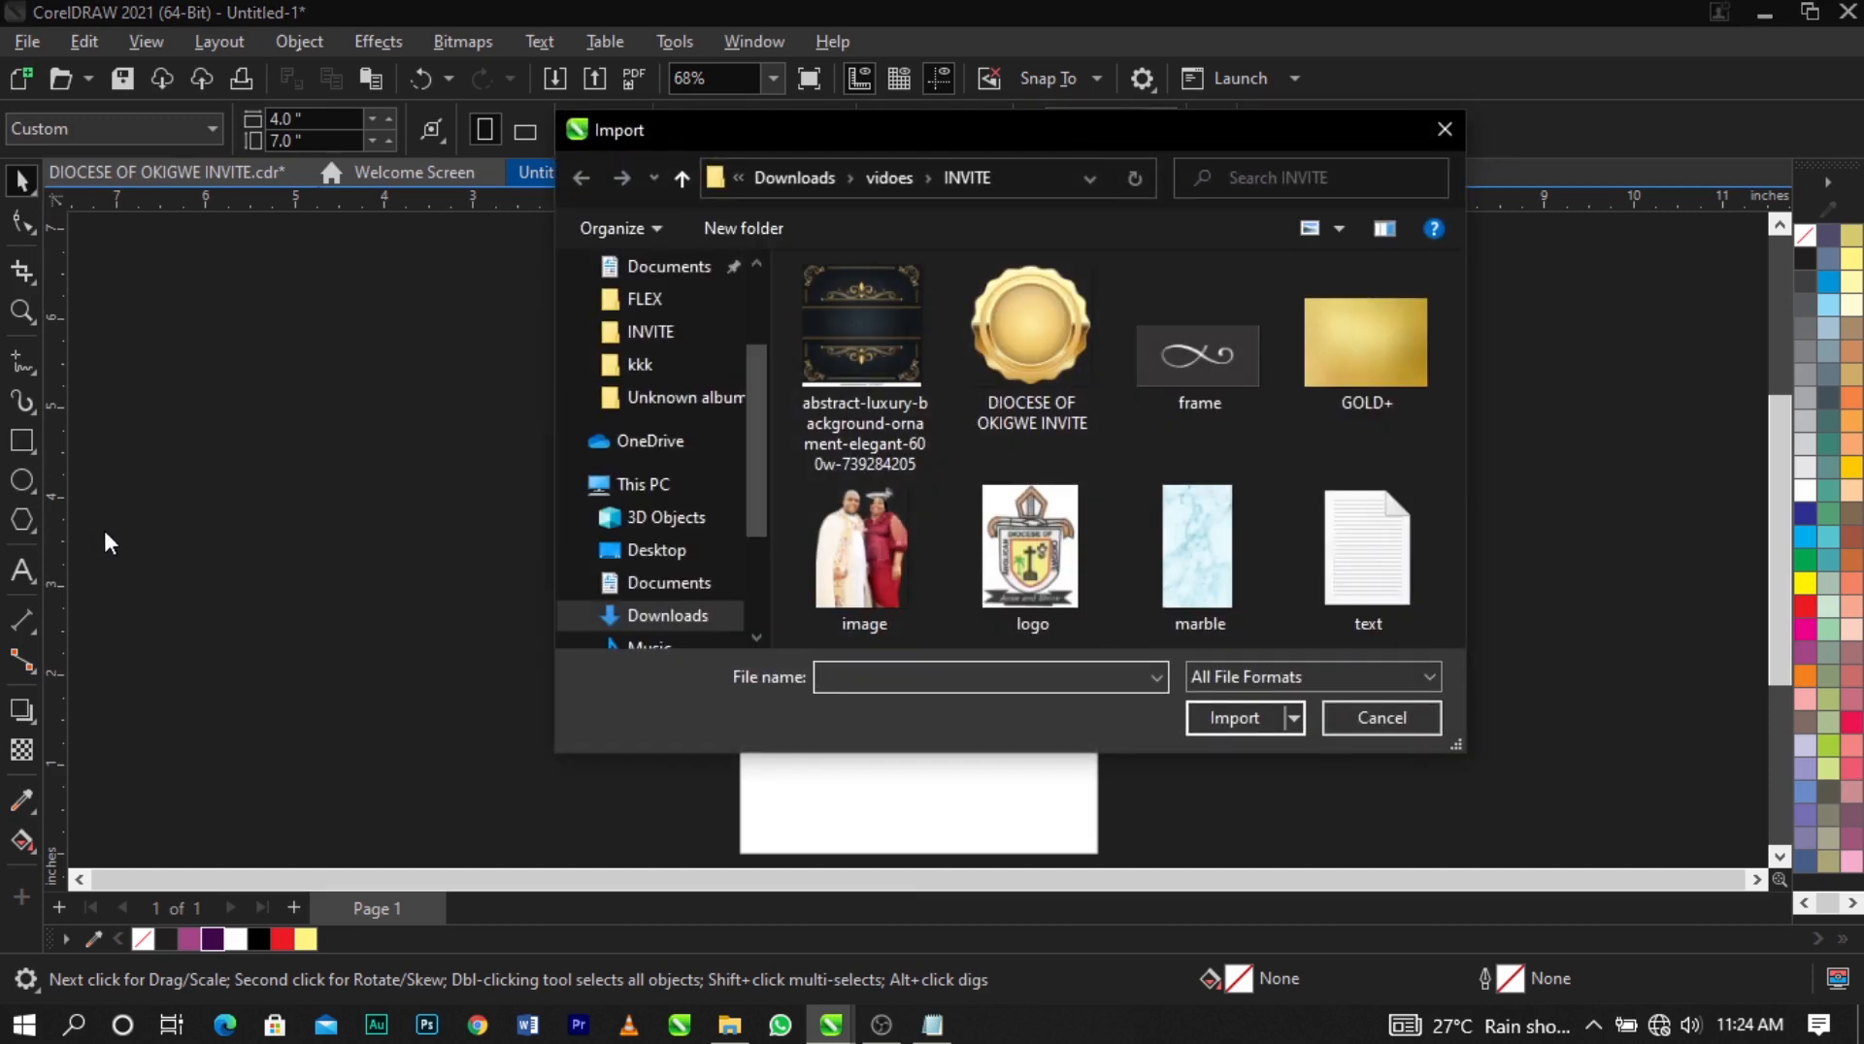
scroll(722, 468, up, 1)
scroll(679, 432, down, 2)
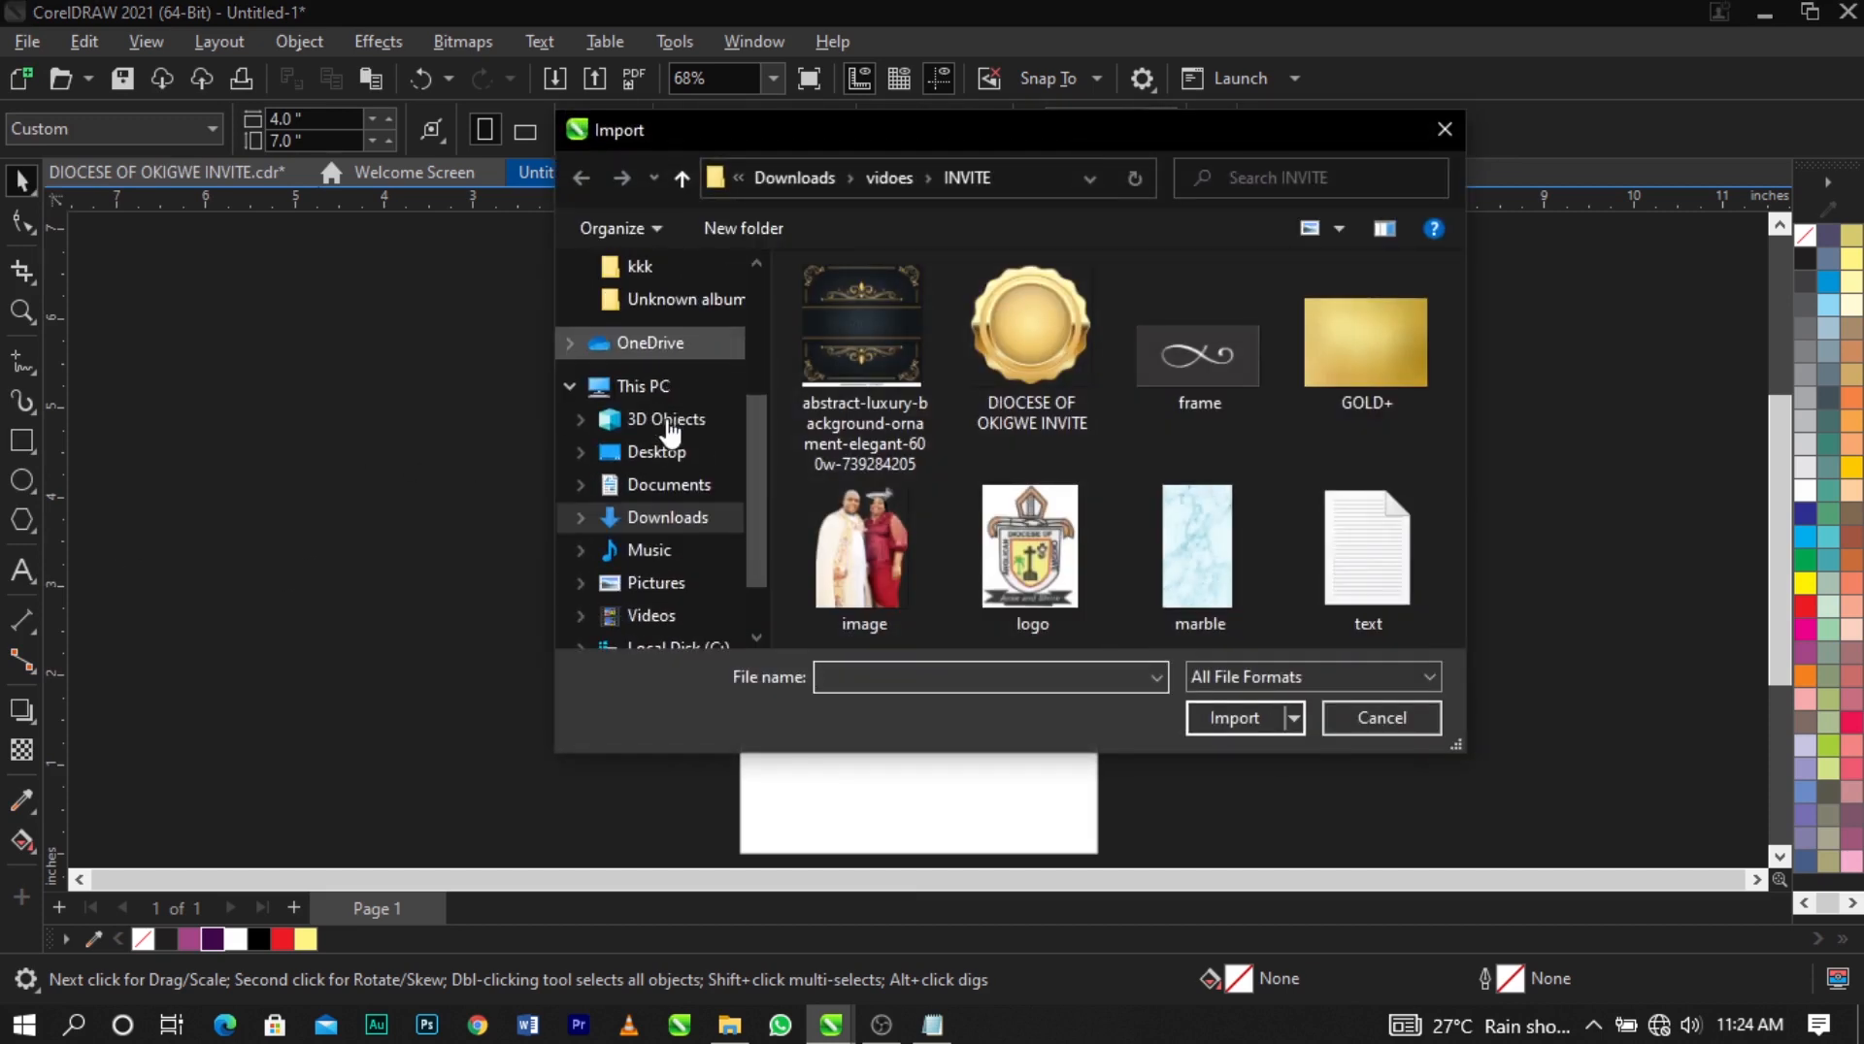
click(862, 428)
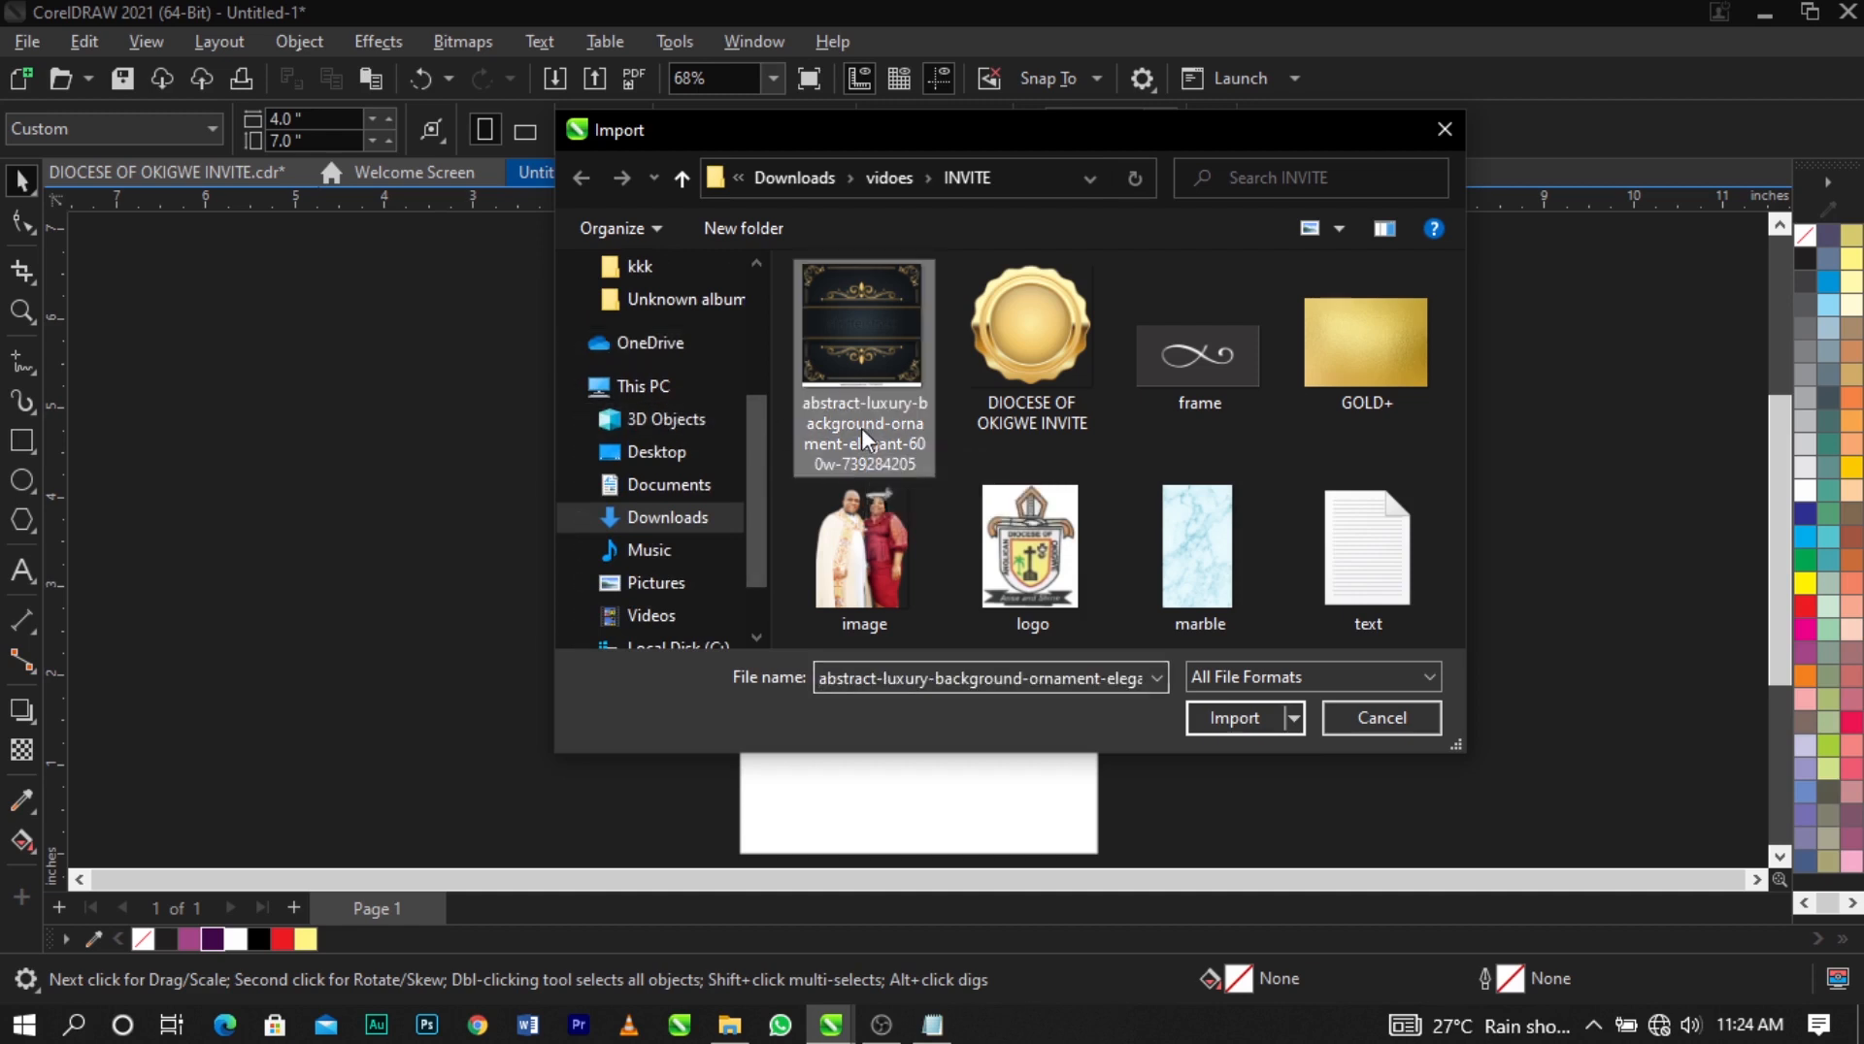
ctrl+click(1010, 374)
ctrl+click(1175, 379)
ctrl+click(1308, 363)
ctrl+click(864, 554)
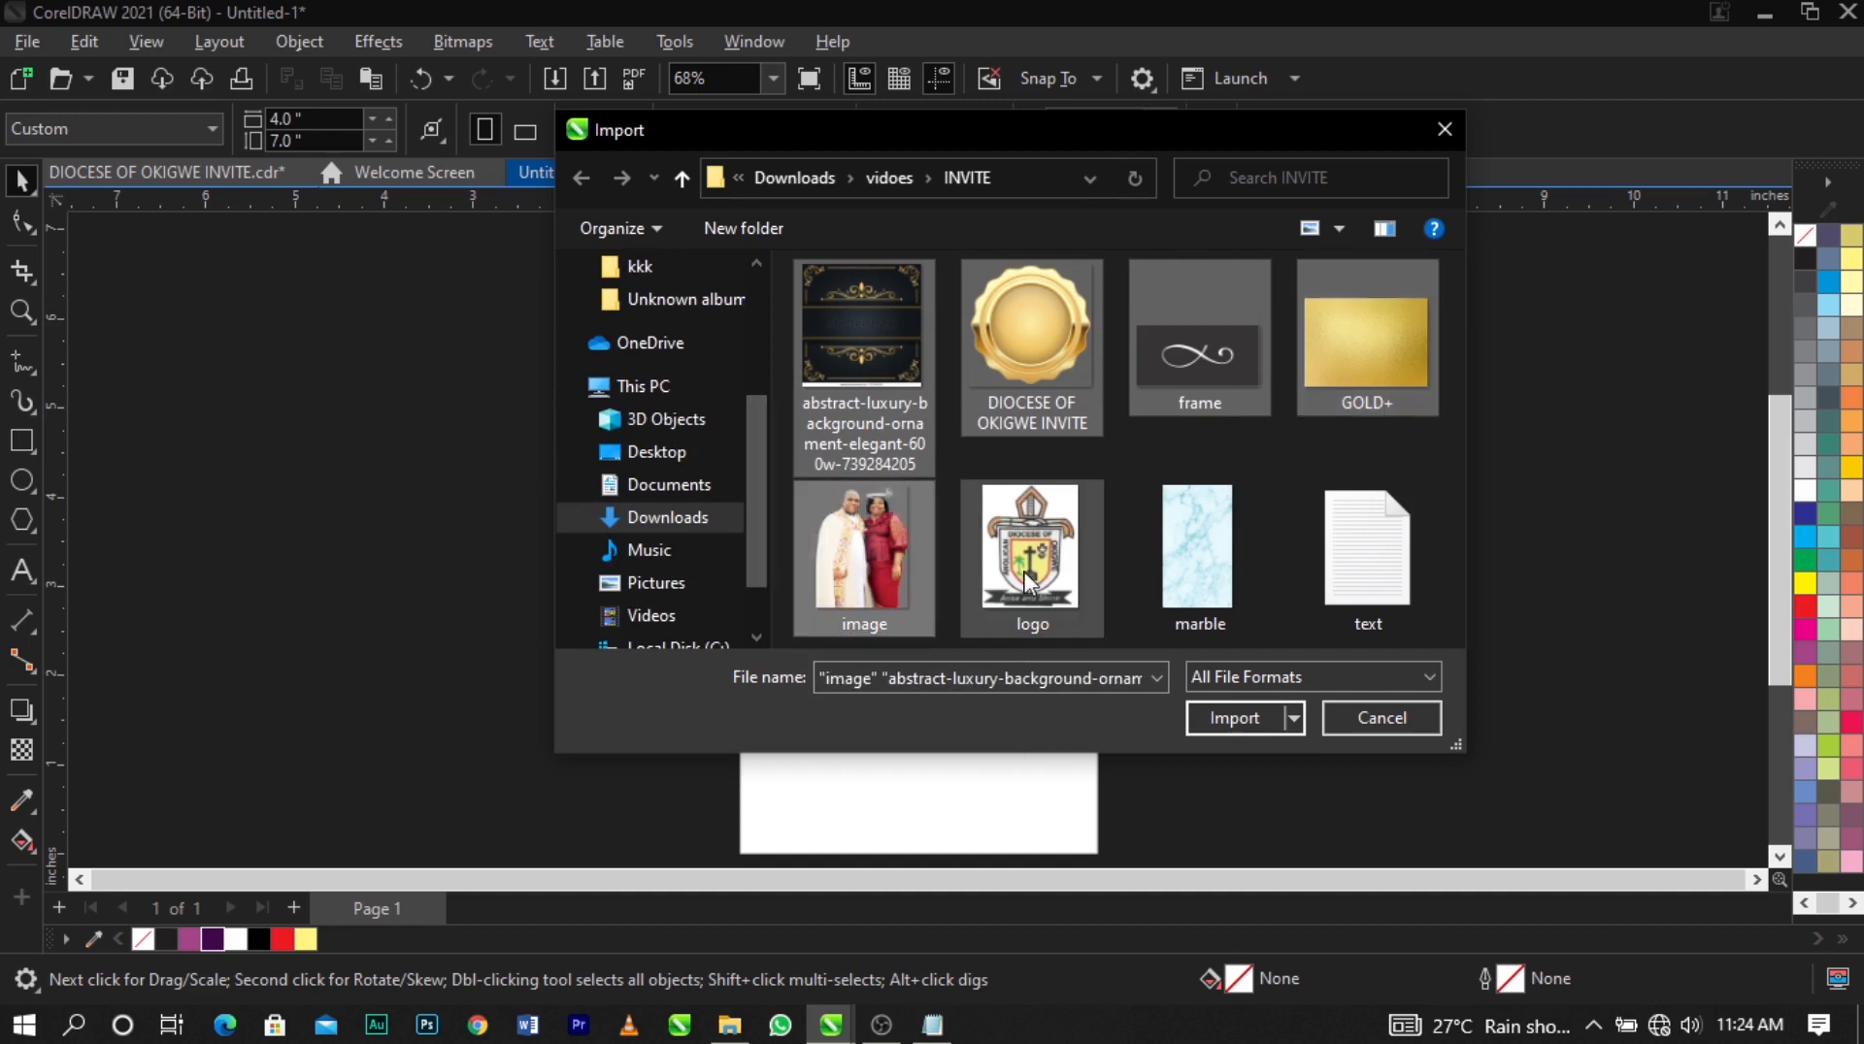
ctrl+click(1031, 554)
ctrl+click(1165, 548)
click(1197, 719)
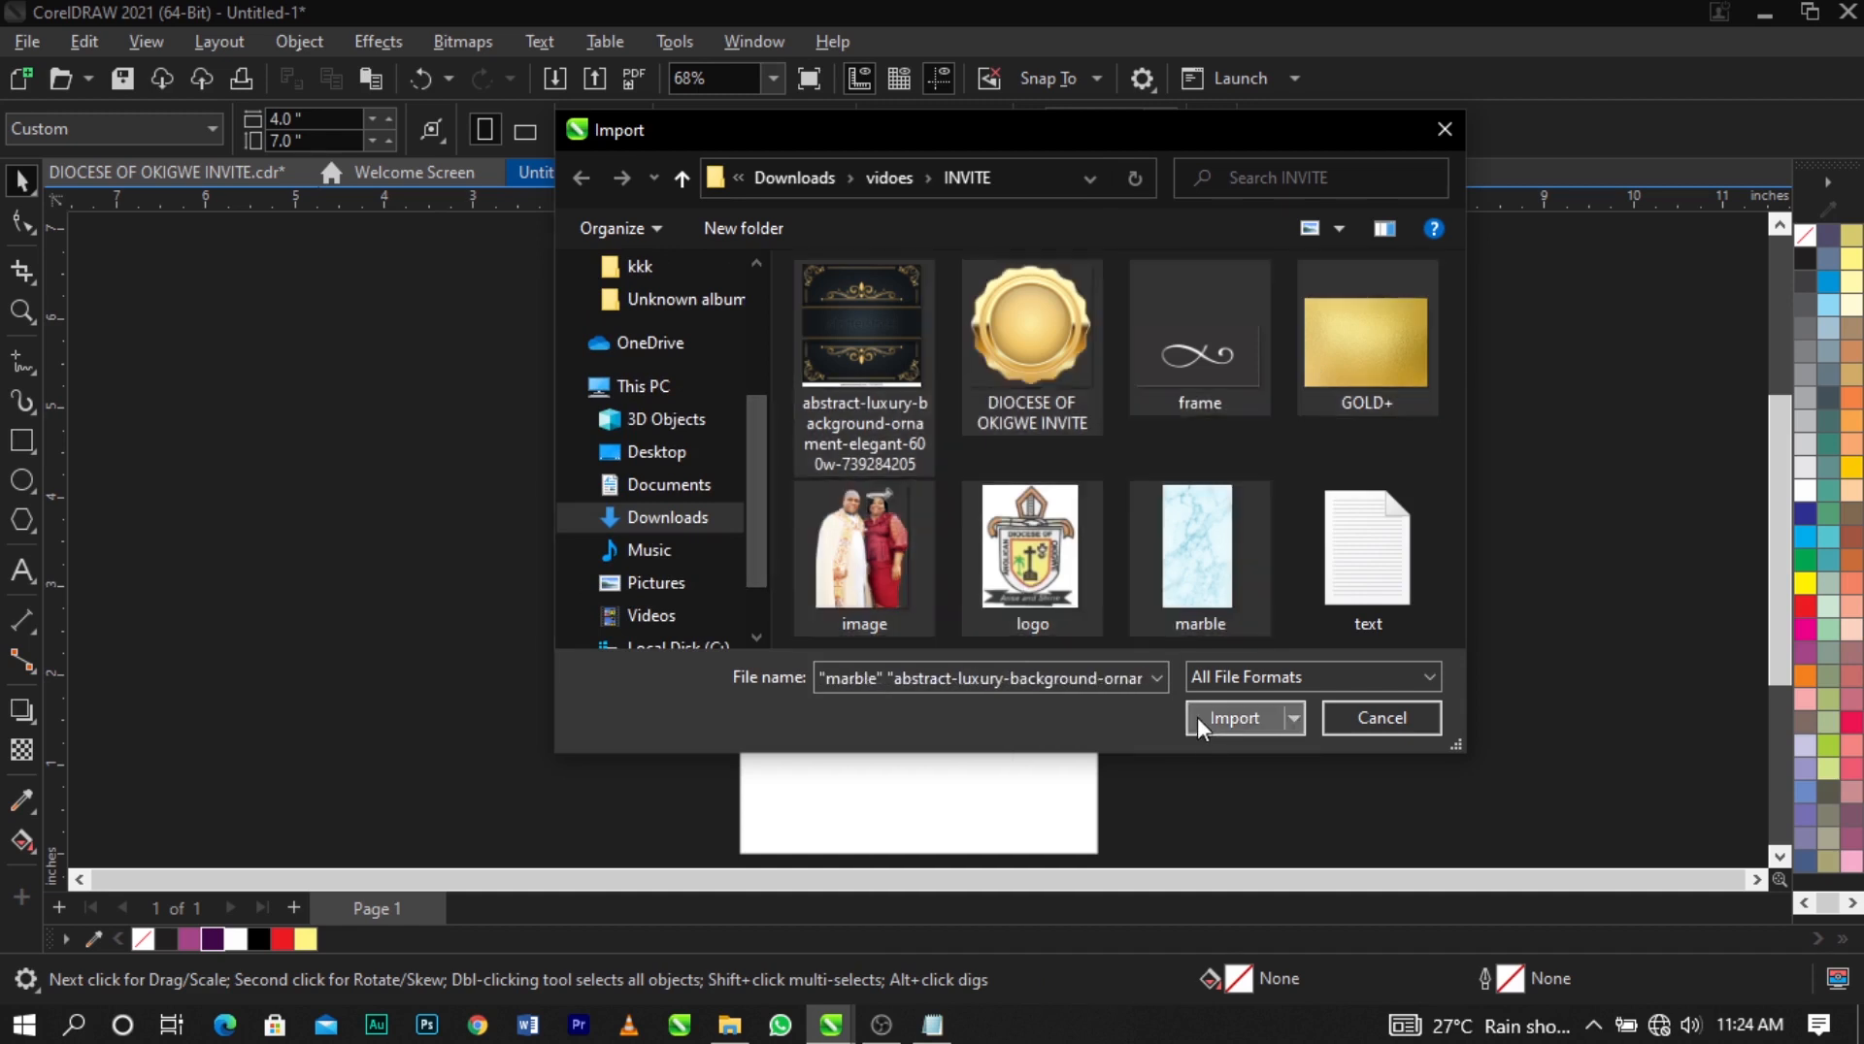
Place the seven imported pictures at small sizes on the empty workspace beside the page.
key(space)
key(space)
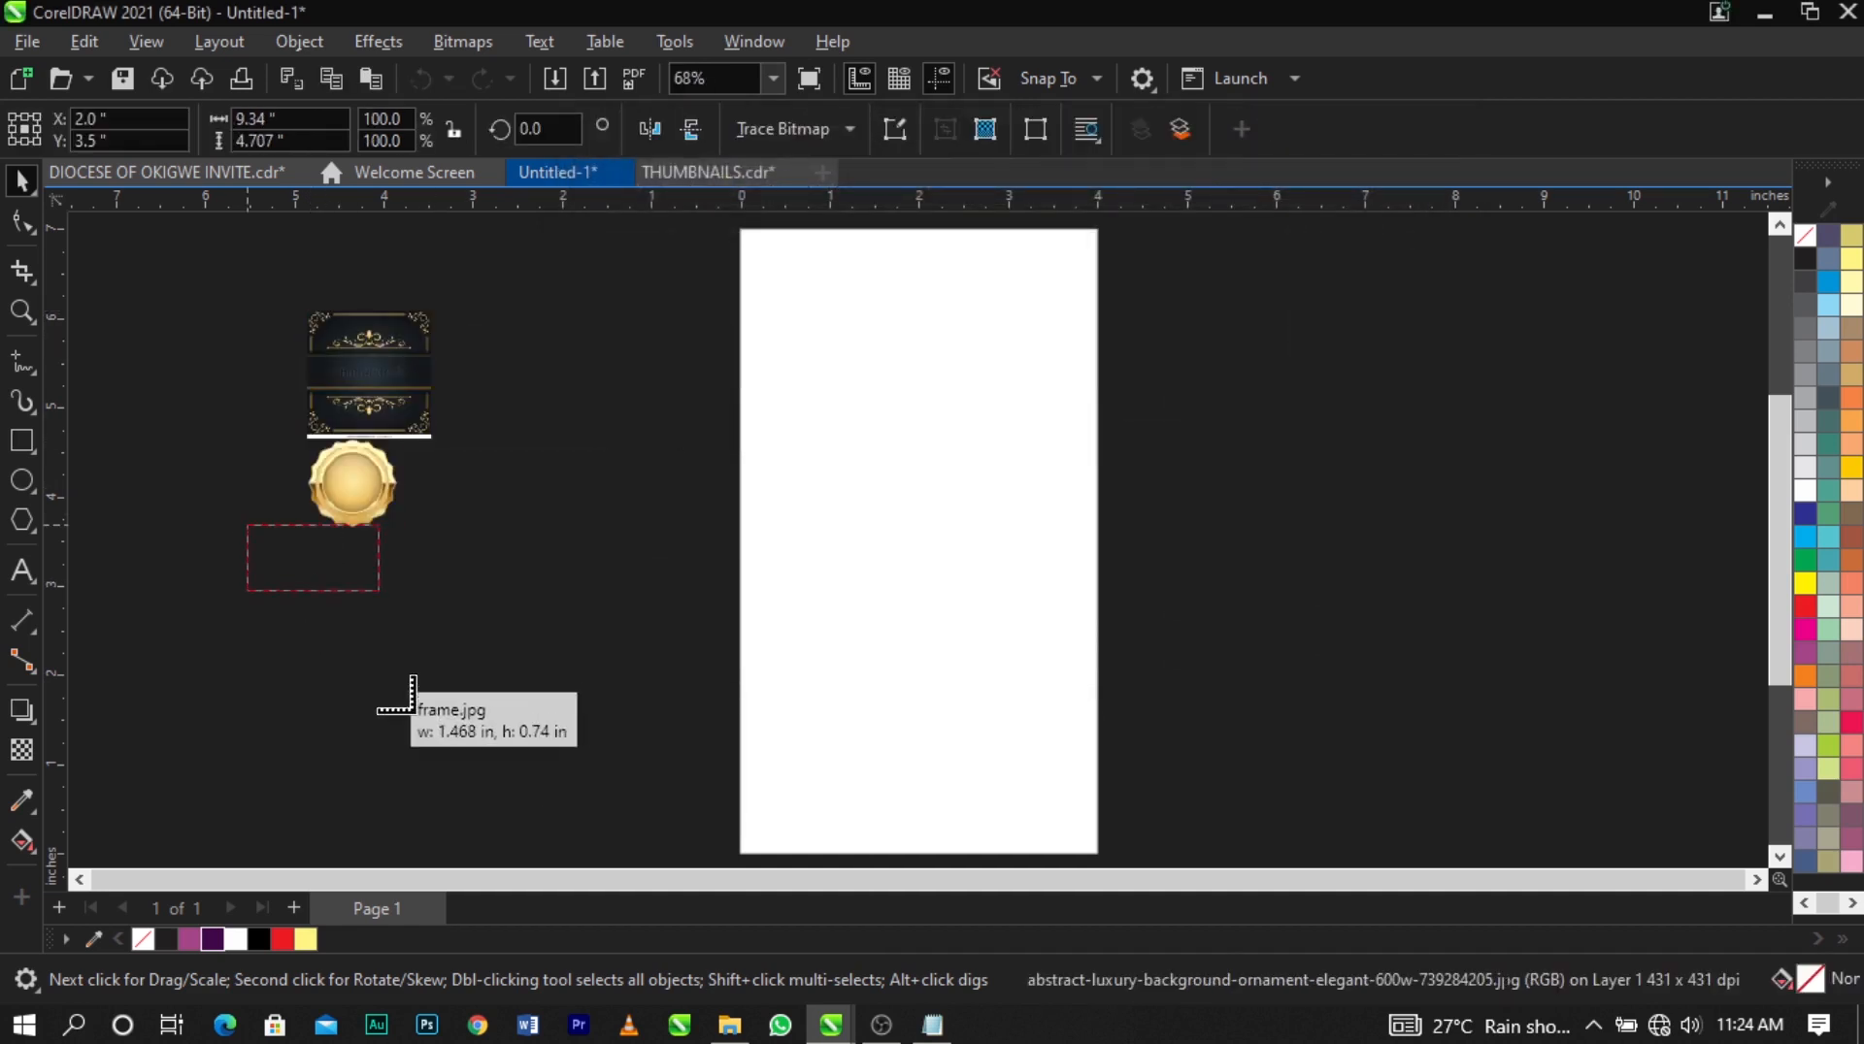
key(space)
key(space)
key(space)
drag(411, 561, 525, 709)
drag(476, 527, 529, 622)
drag(523, 435, 640, 573)
drag(682, 642, 703, 644)
Select the invitation wording in the text file from DIOCESE OF OKIGWE onward for copying, and return to the drawing.
click(932, 1025)
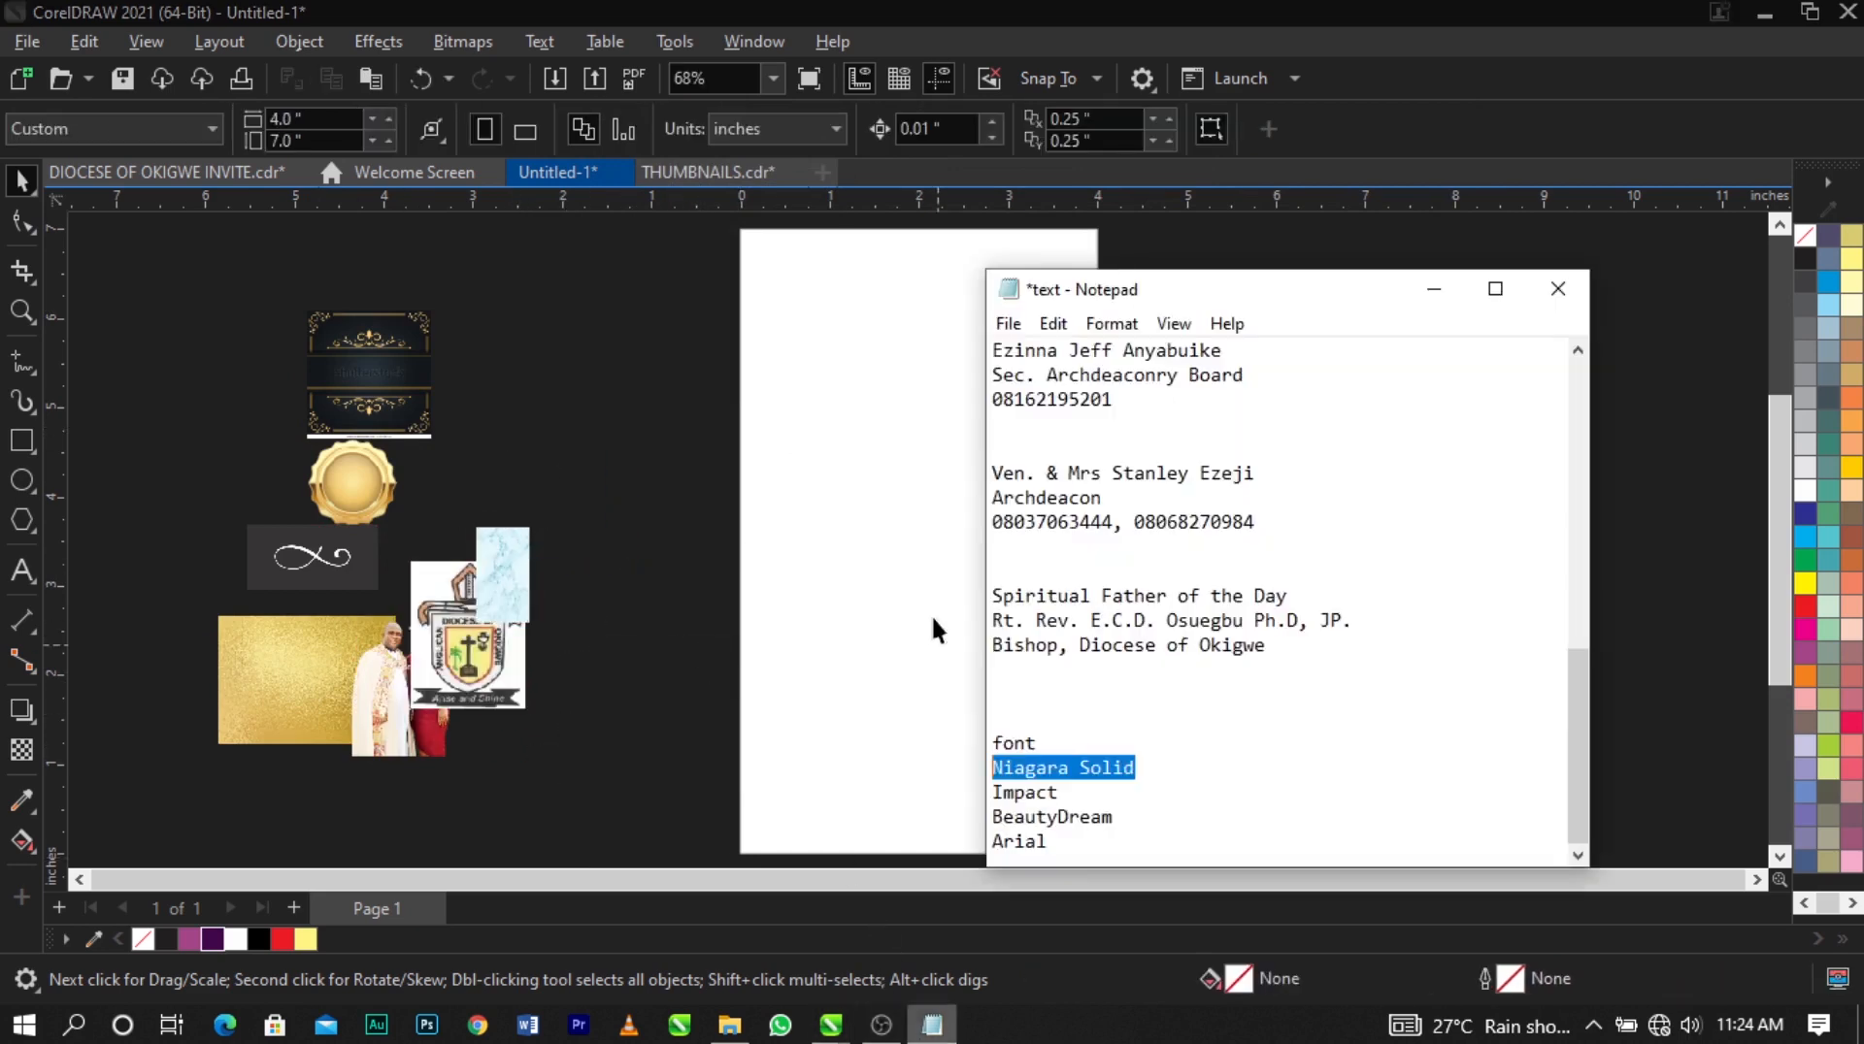
scroll(1046, 412, up, 10)
scroll(1039, 400, up, 1)
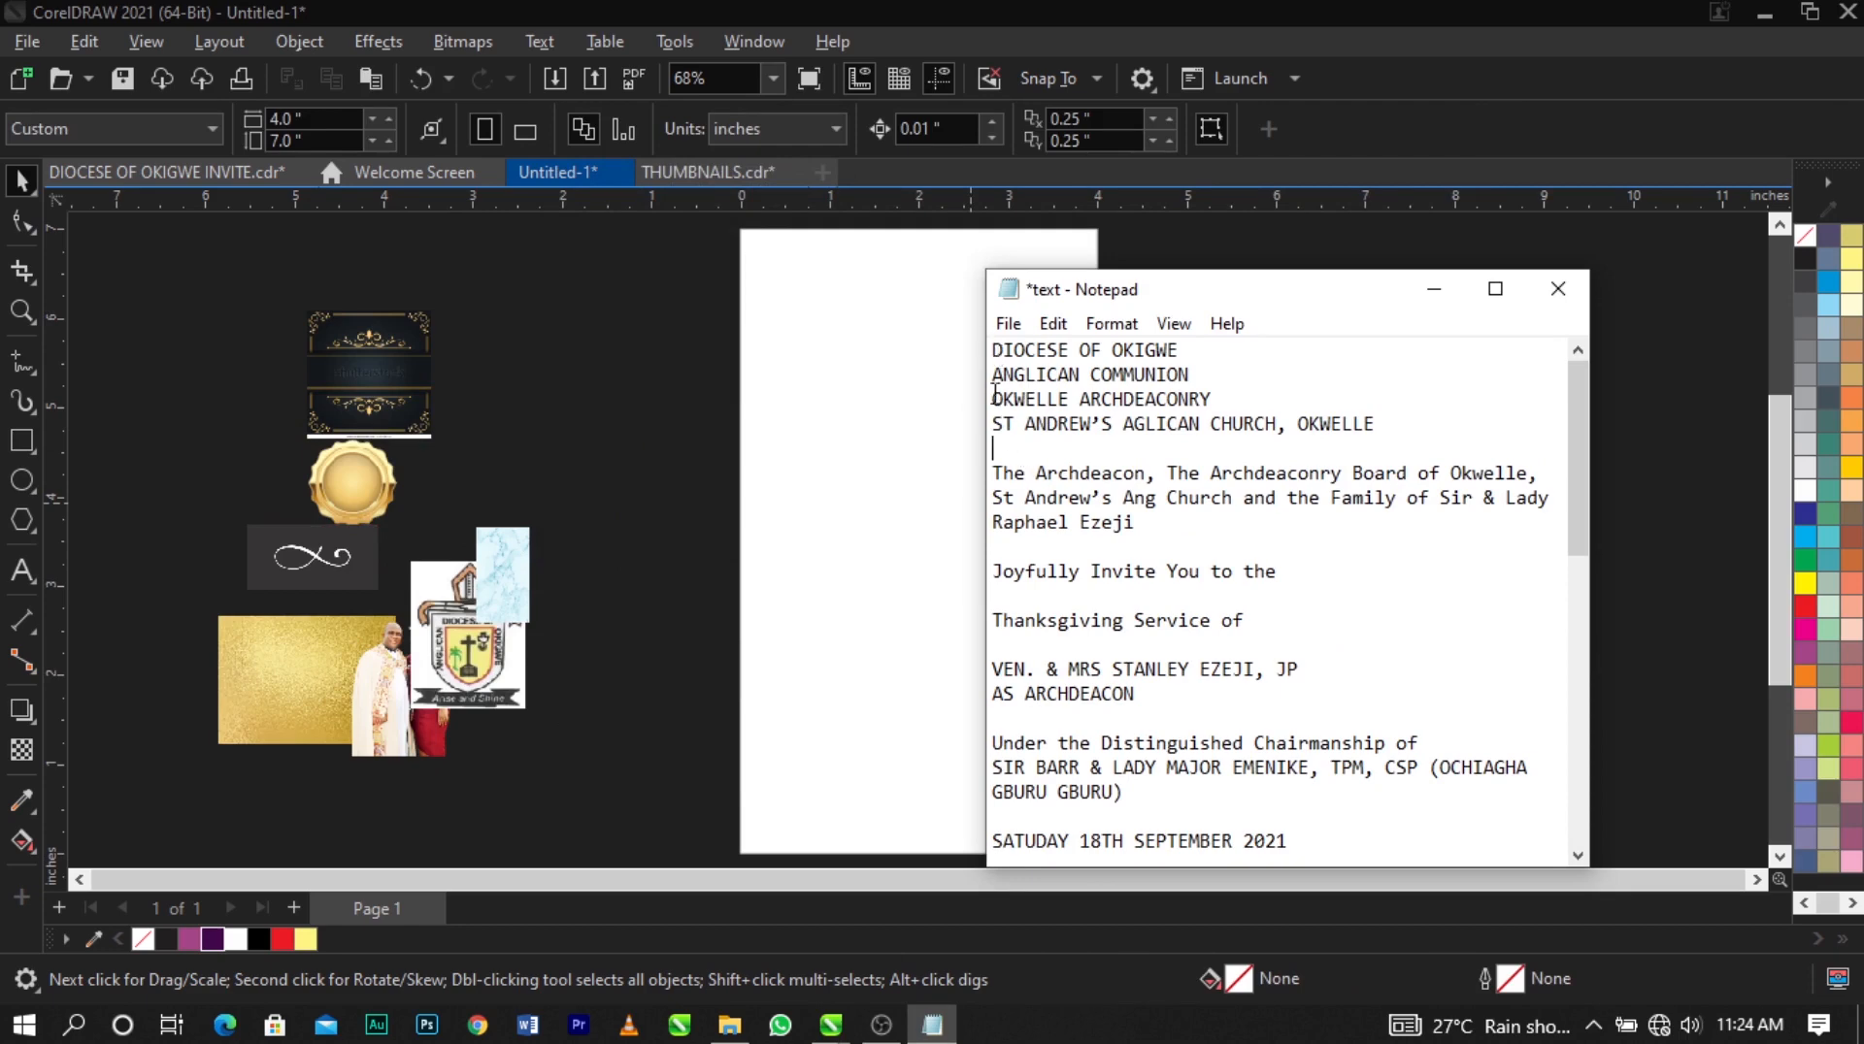
drag(997, 357, 1015, 664)
click(726, 646)
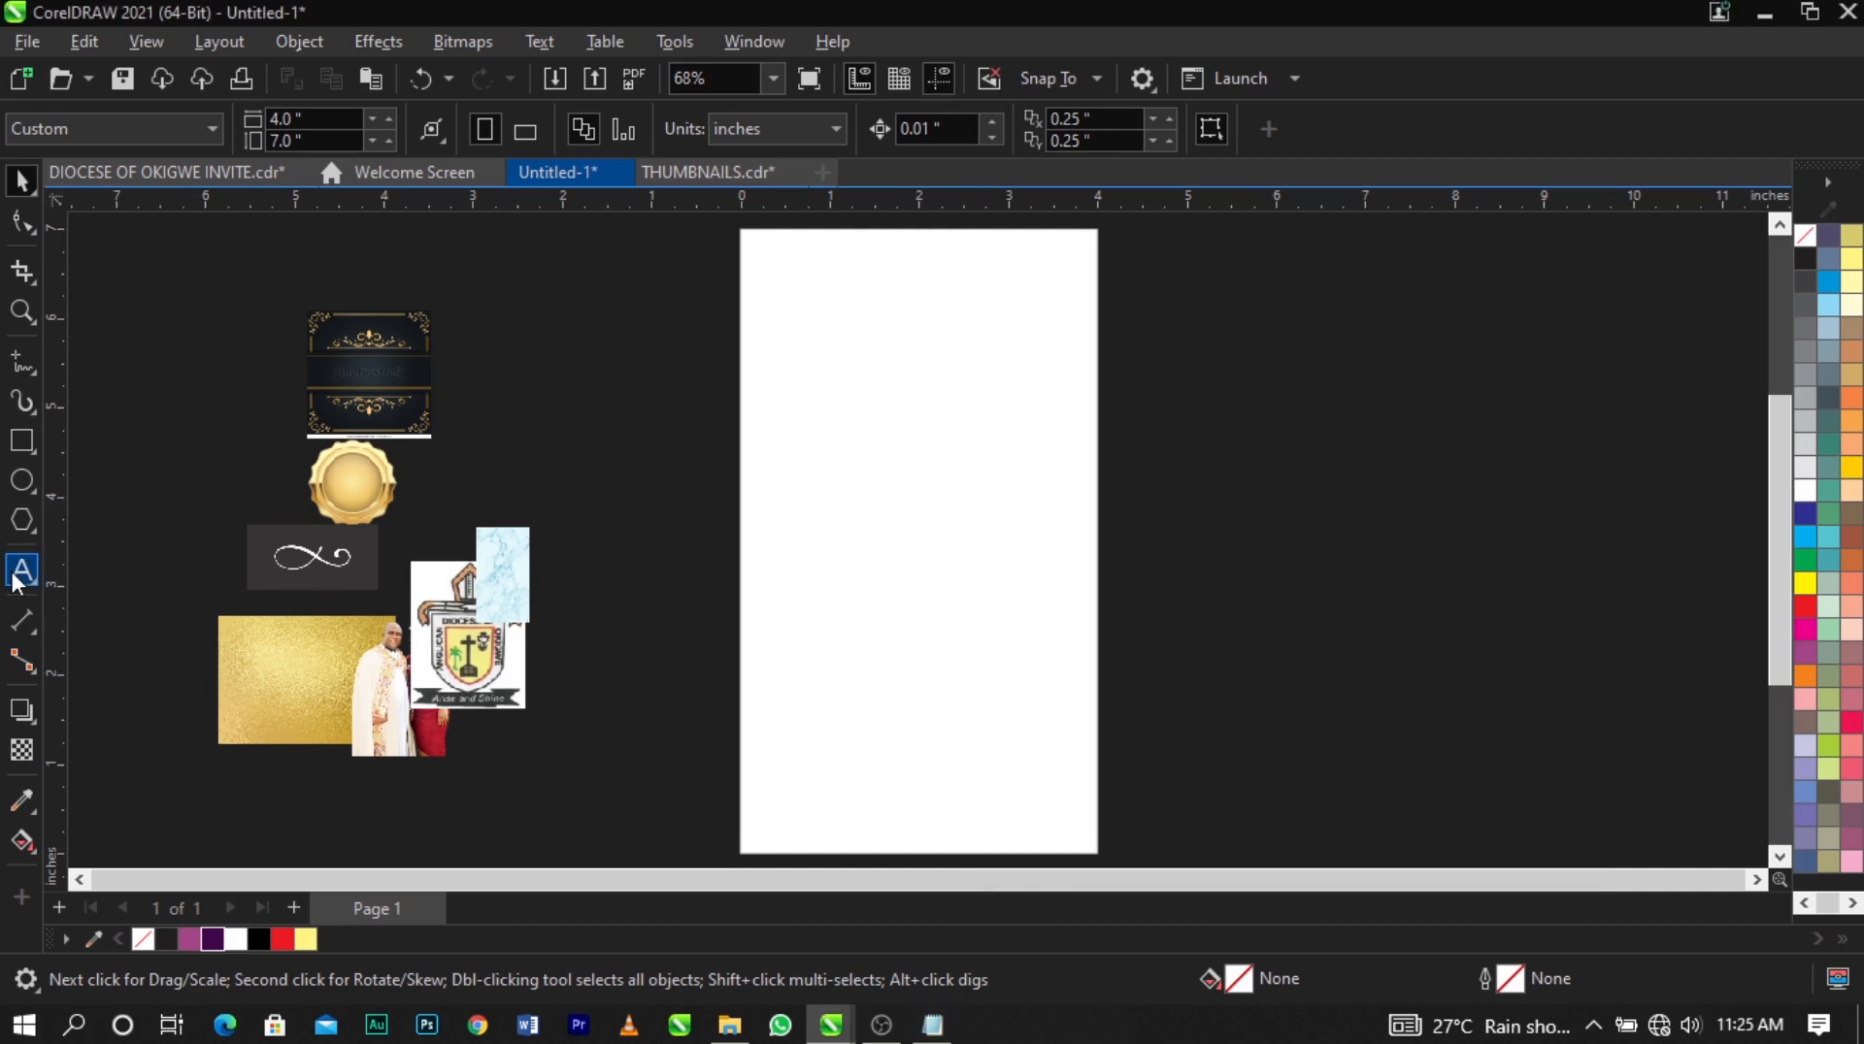
Paste the copied invitation wording as artistic text on the empty workspace to the right of the page.
click(21, 571)
click(1334, 325)
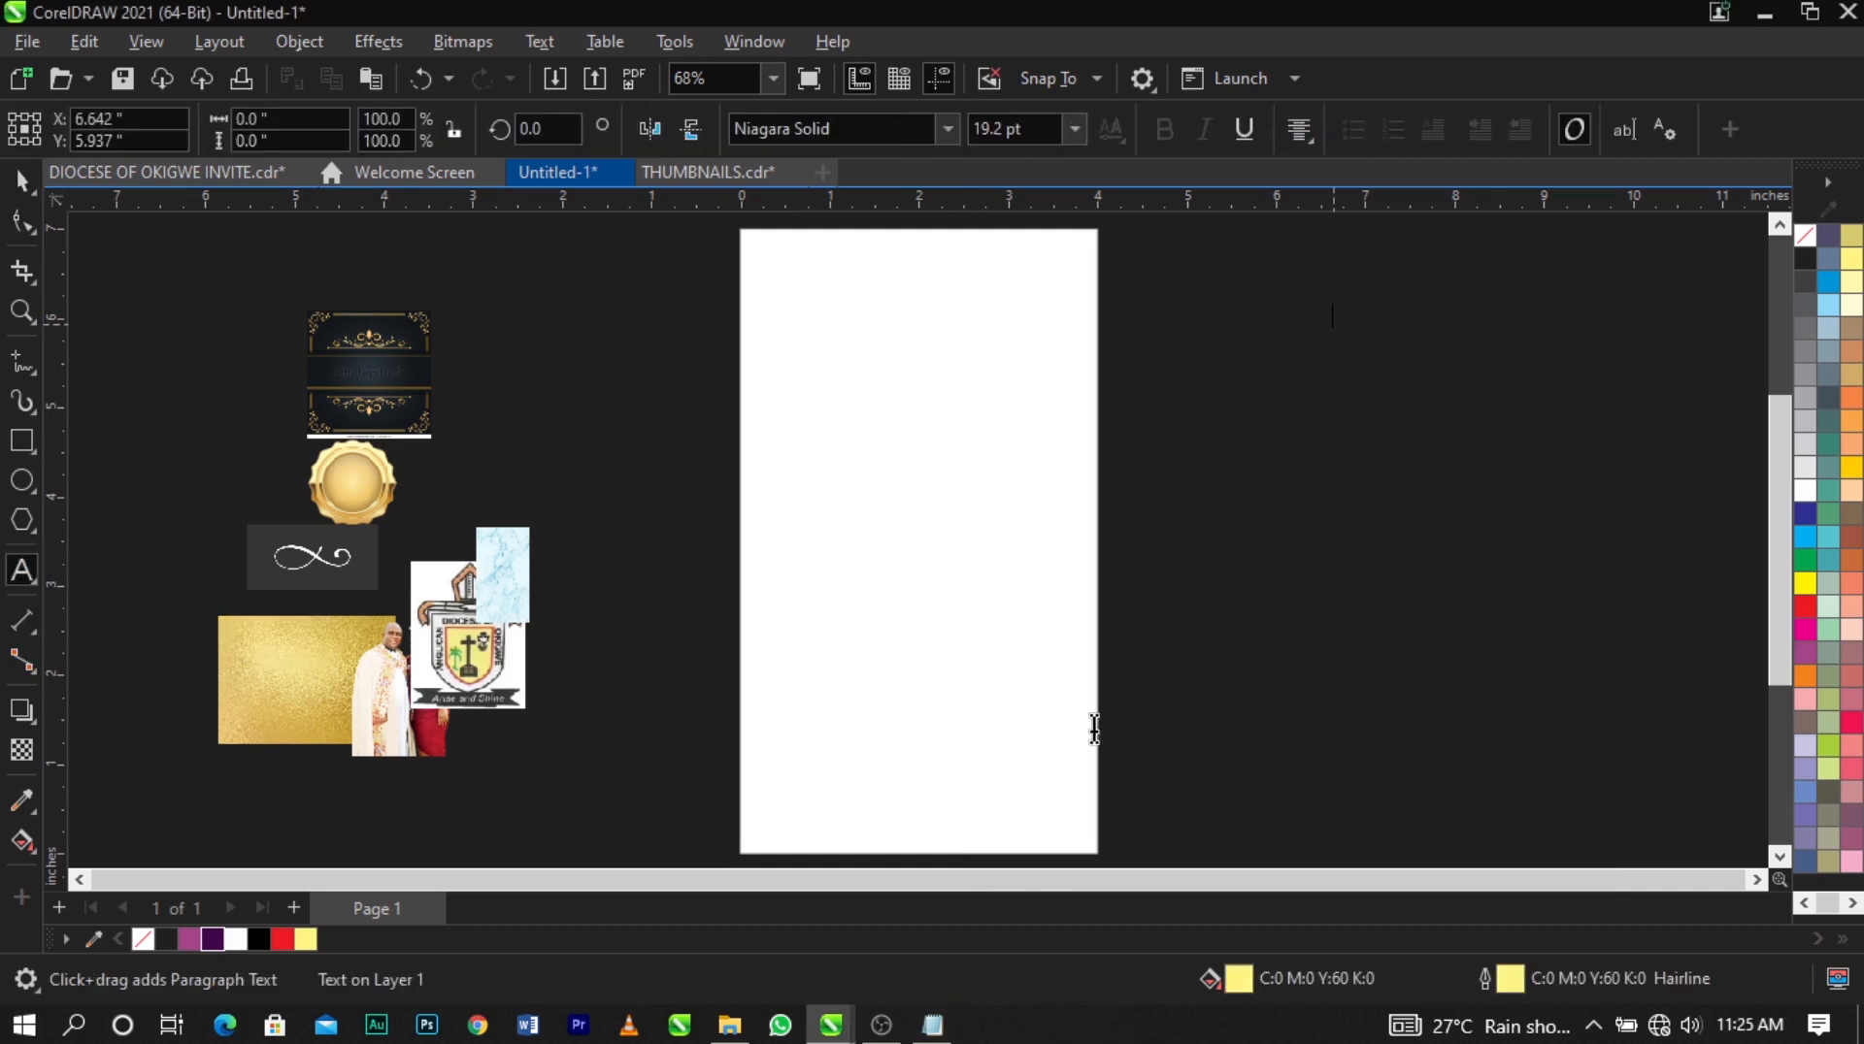
key(ctrl+v)
key(ctrl+space)
key(ctrl+shift+f)
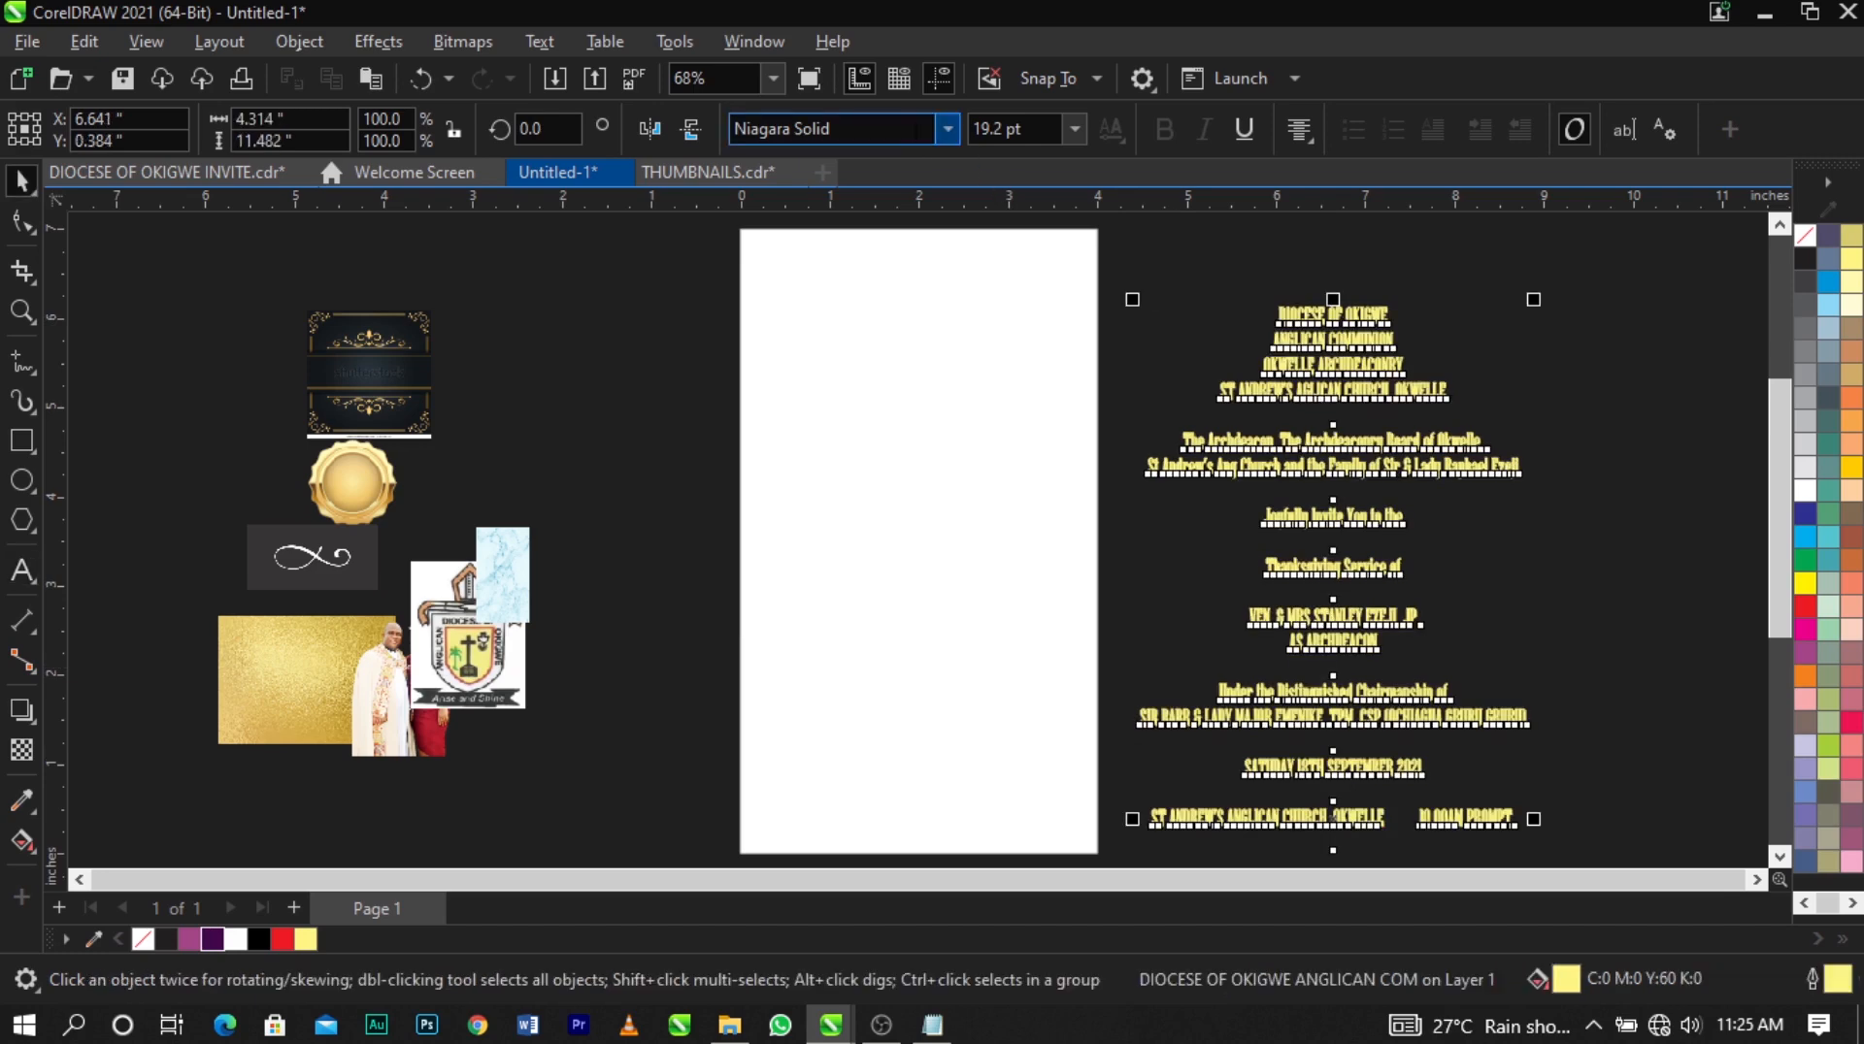
Change the pasted wording's font to Arial and remove its centred text alignment.
text(Arial)
key(Return)
click(1204, 130)
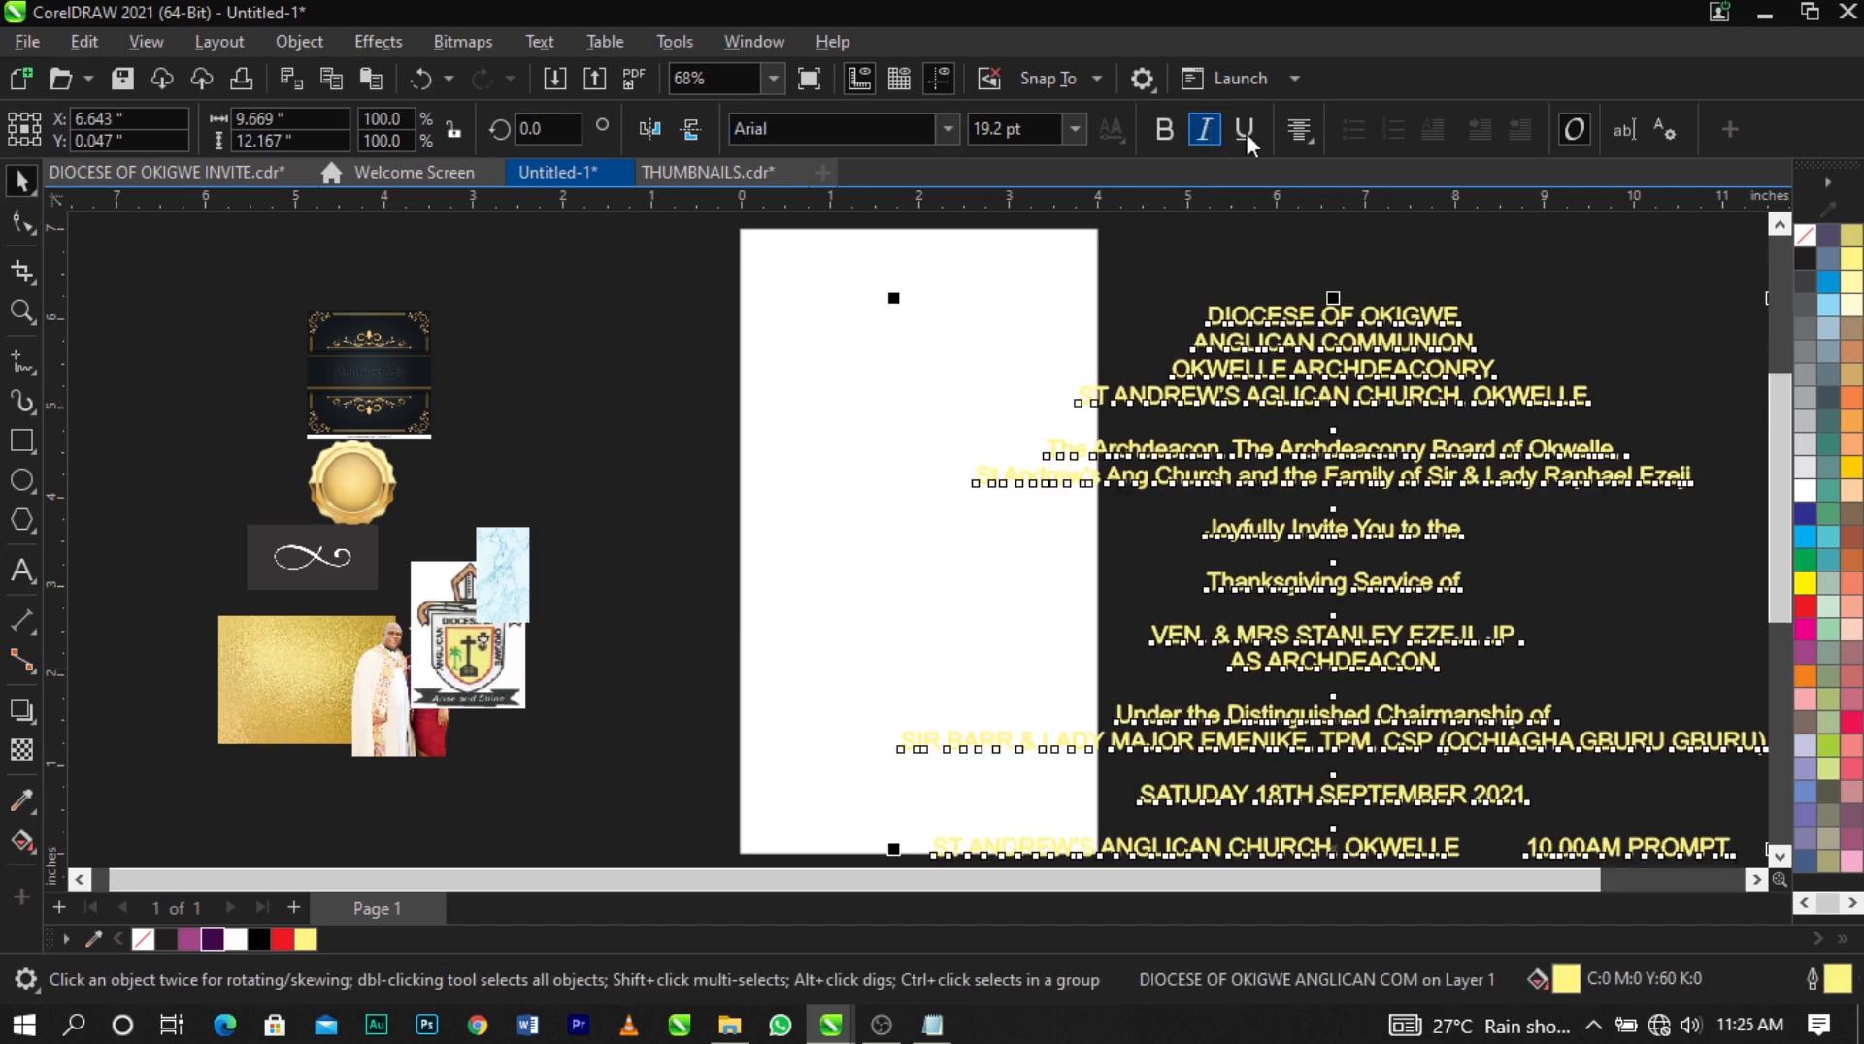
click(1306, 124)
click(1316, 158)
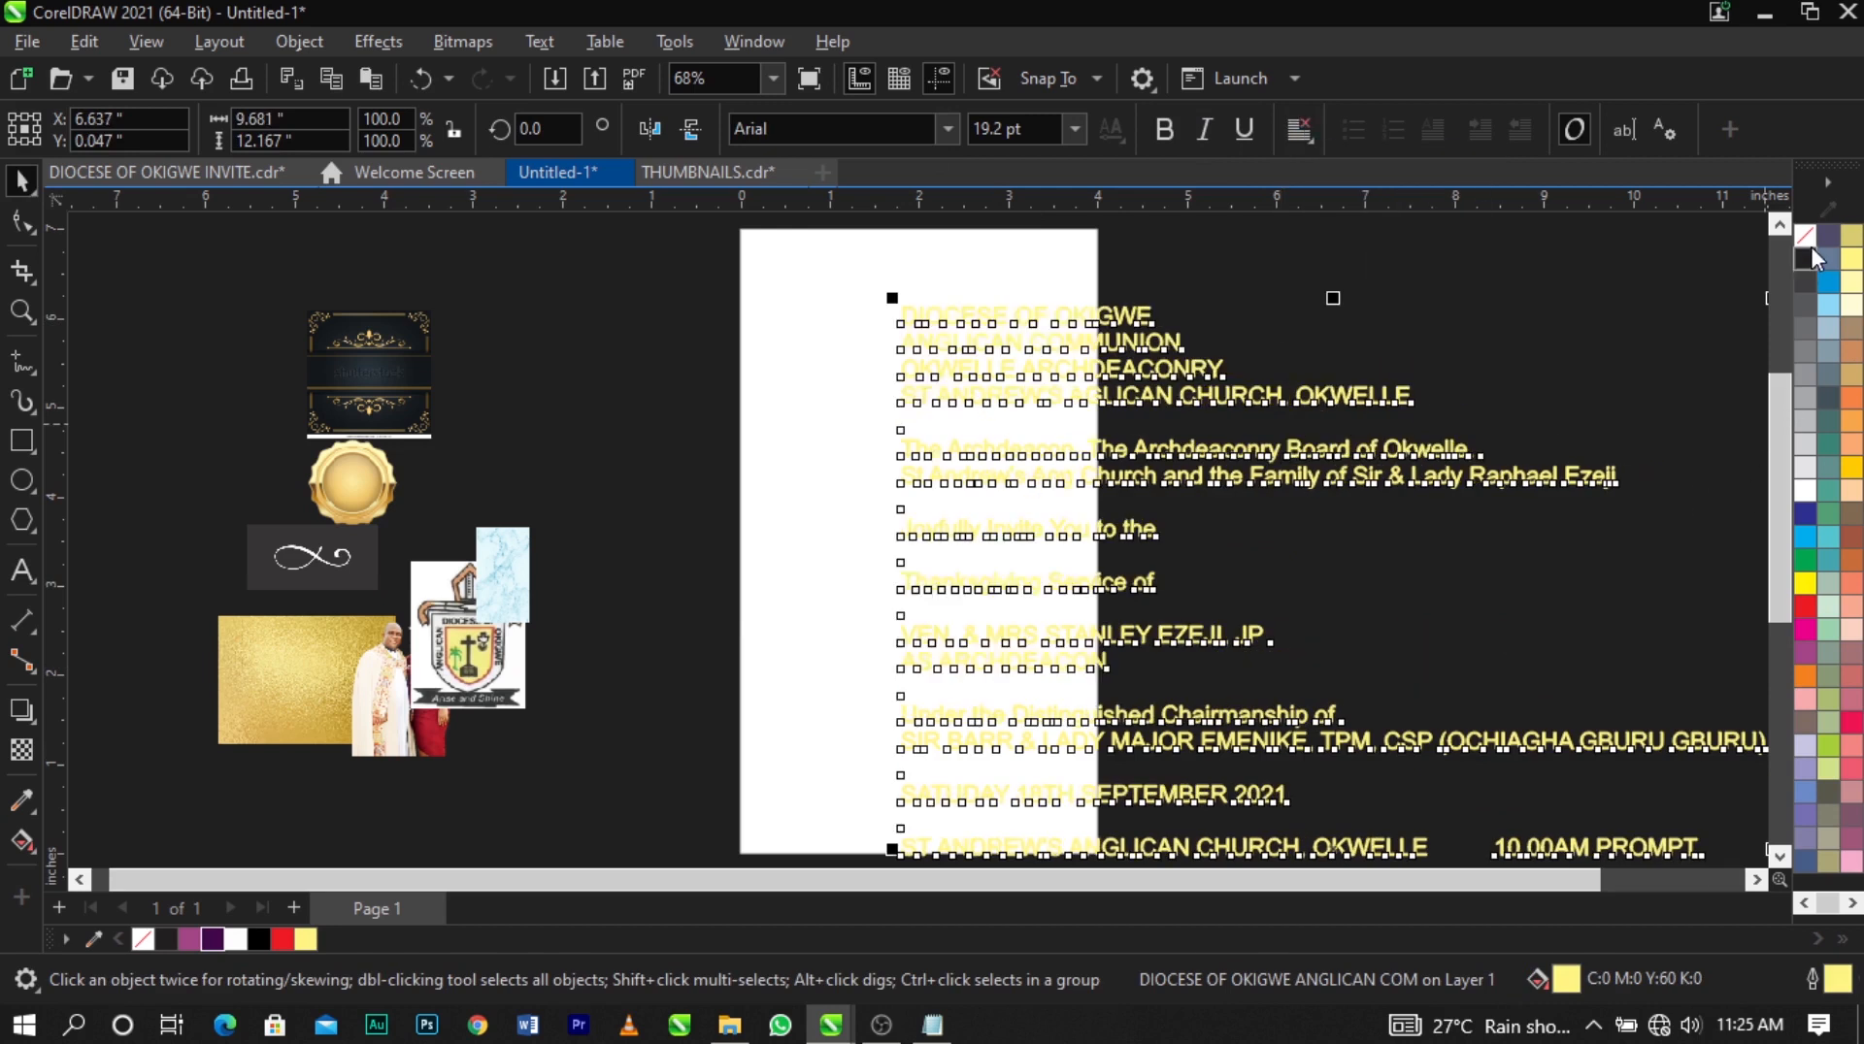
Give the wording a white fill with no outline and a font size of 7 pt.
click(1798, 495)
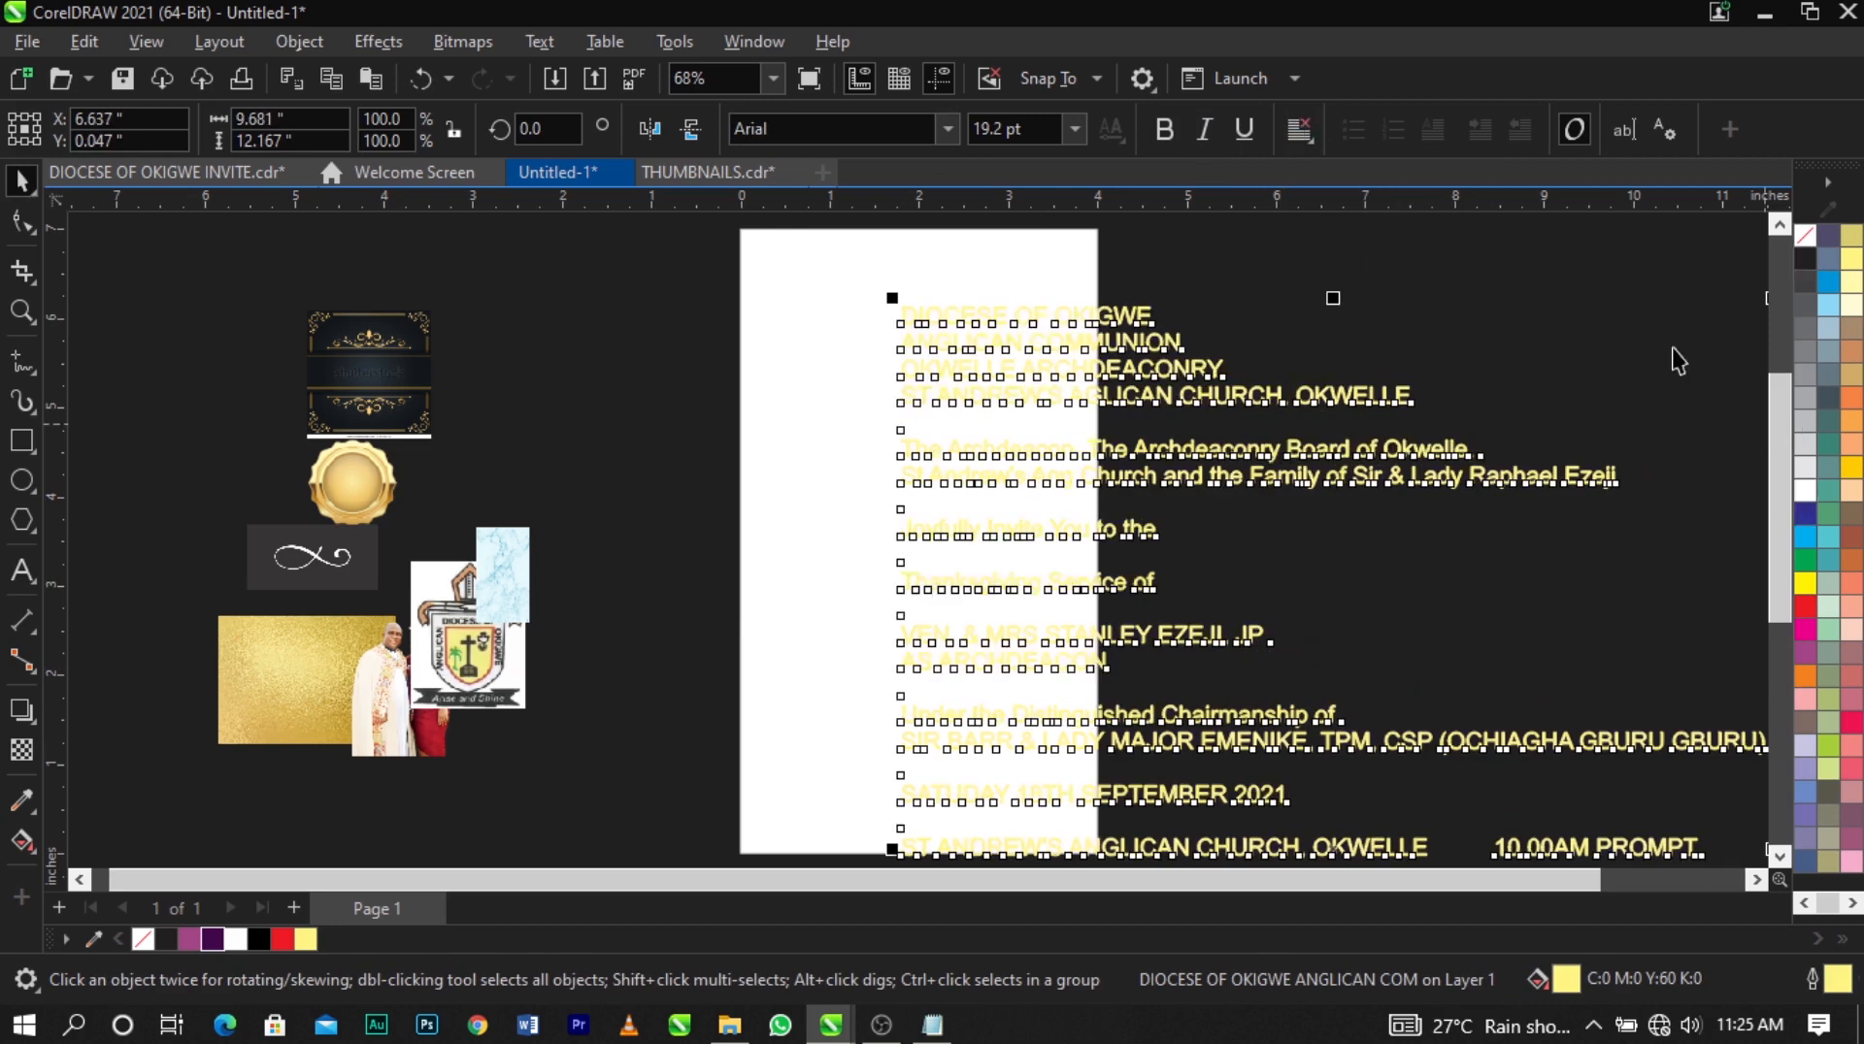
click(1075, 128)
click(1039, 189)
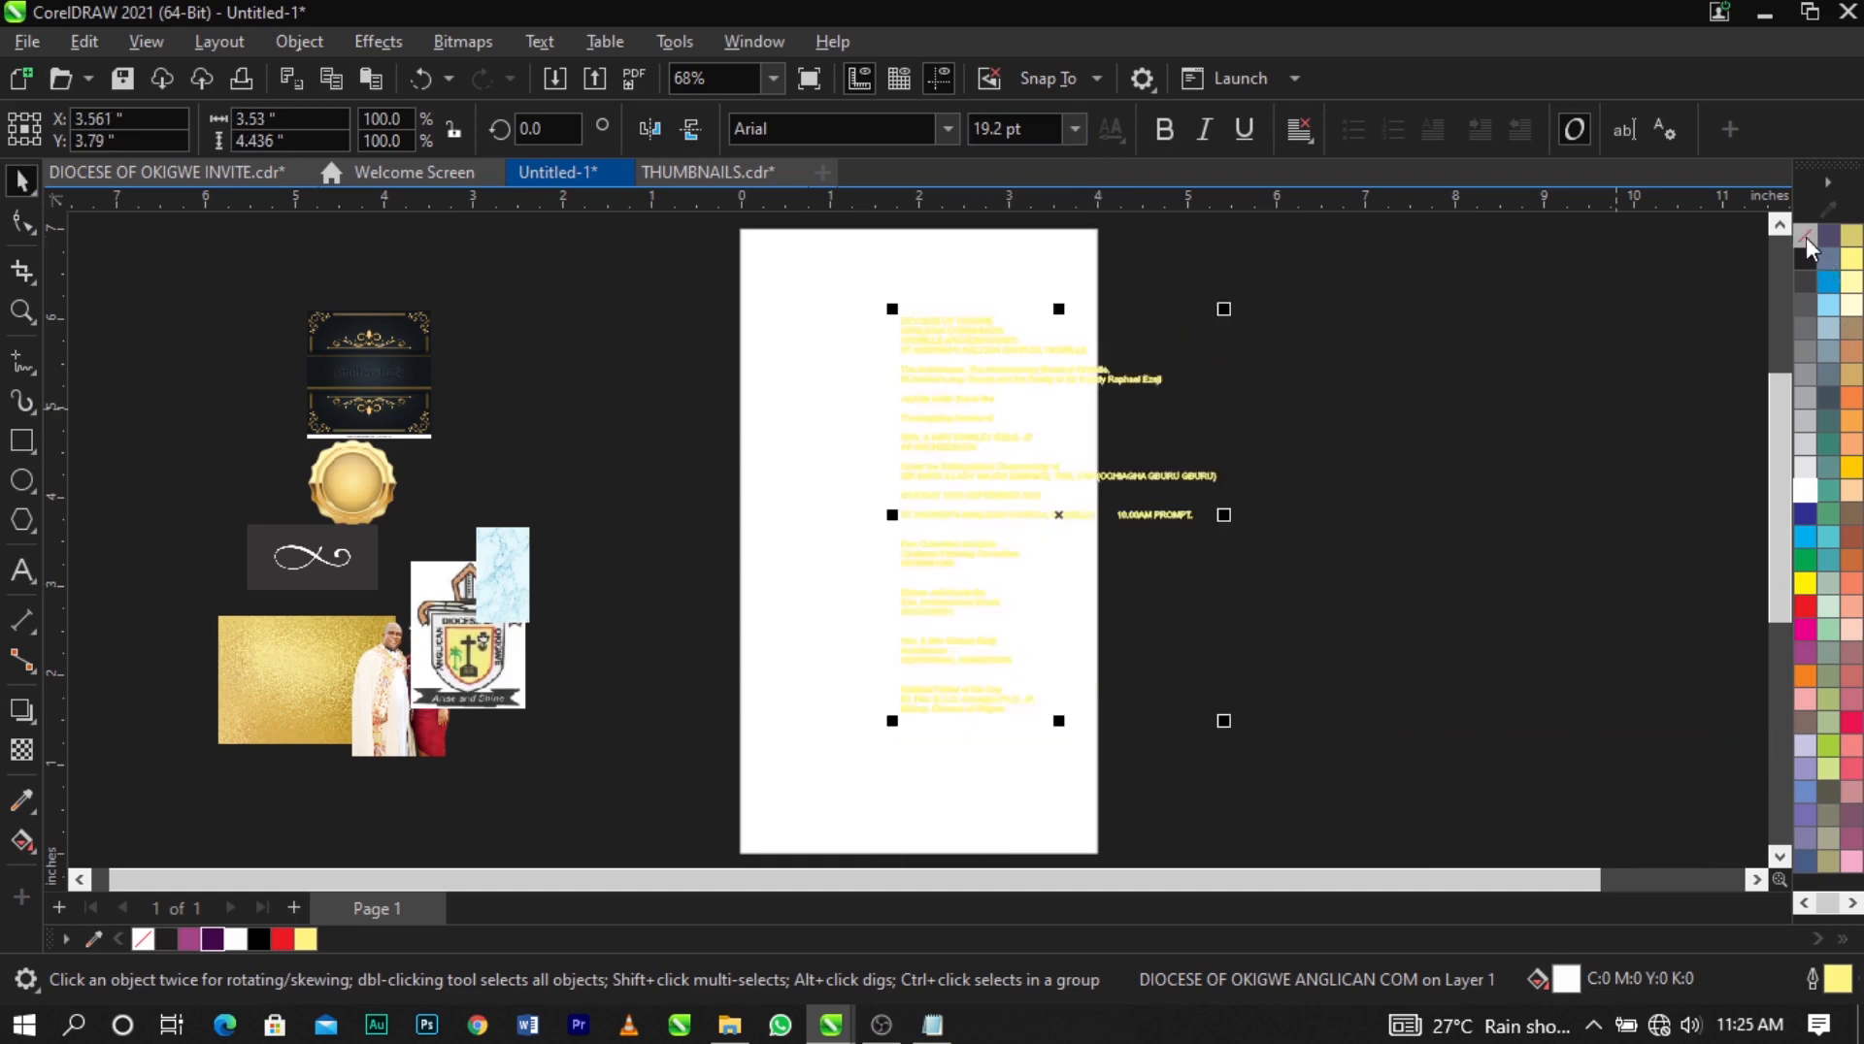
right_click(1806, 236)
click(1775, 256)
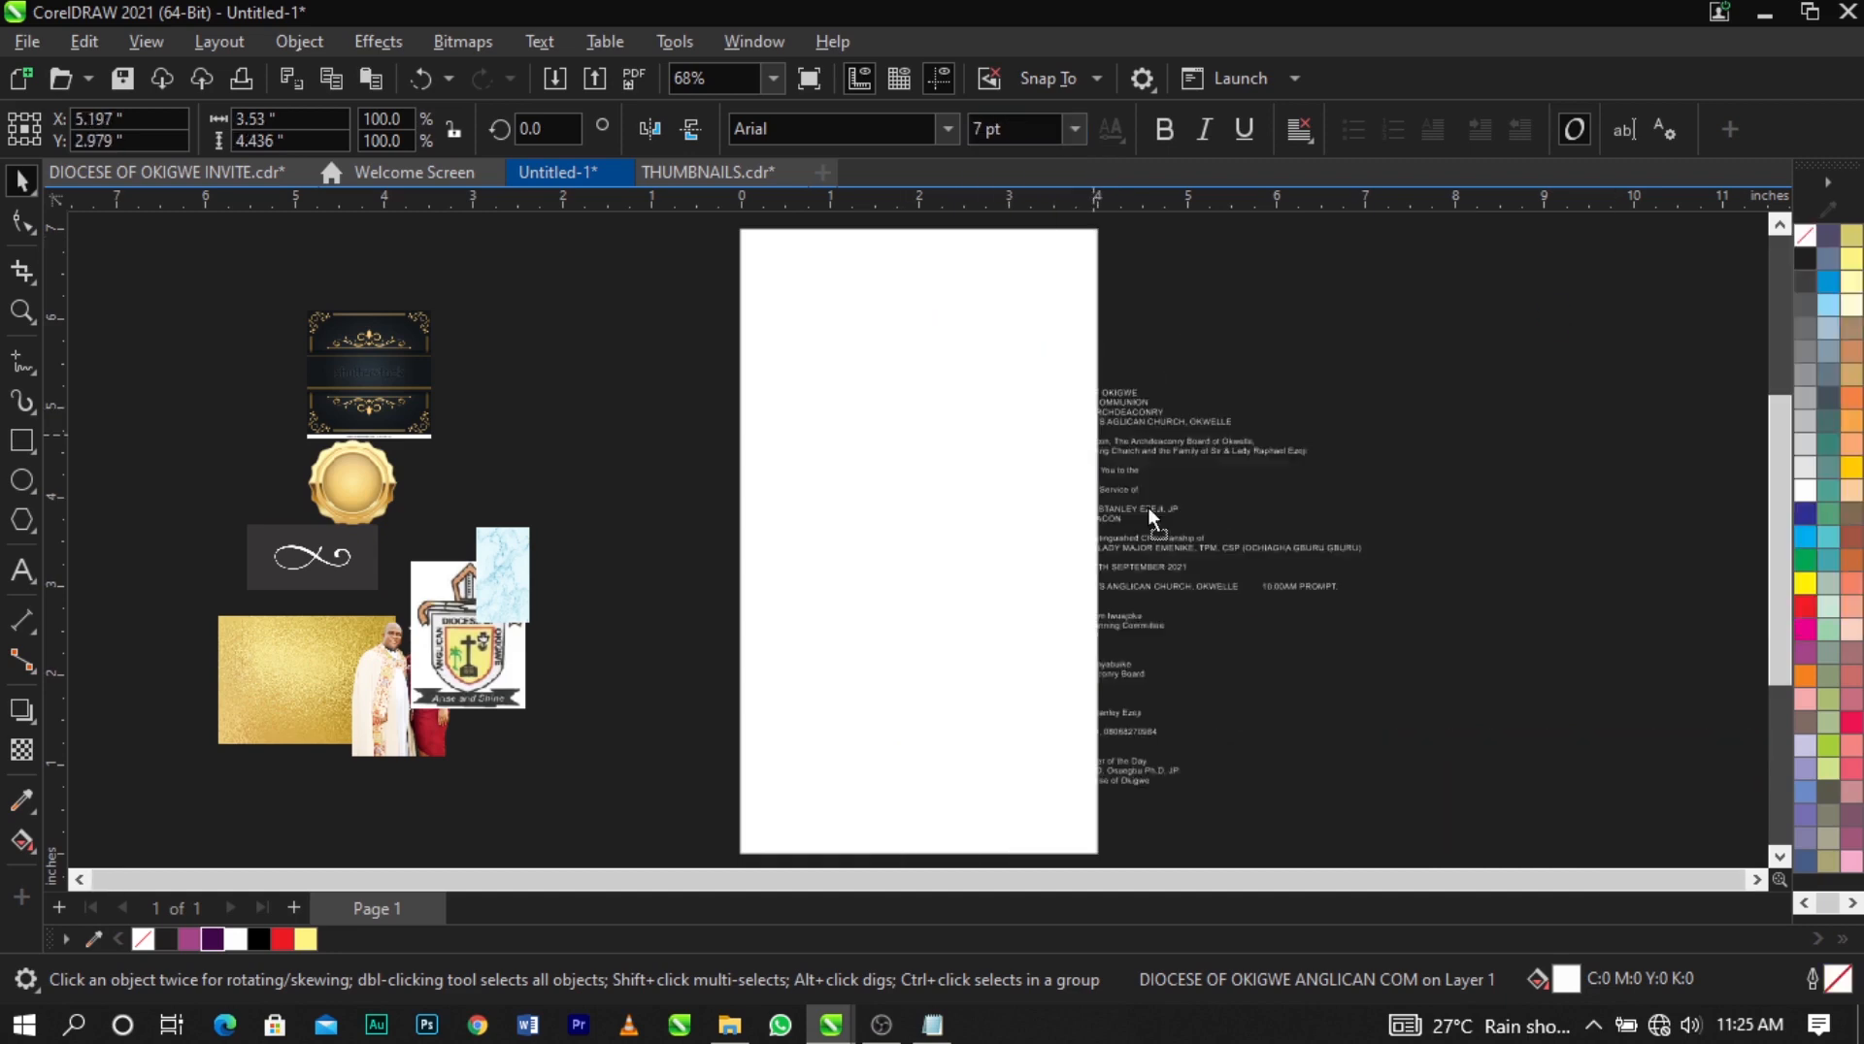
Move the wording clear of the page, enlarge it slightly and deselect it.
drag(1148, 507, 1304, 462)
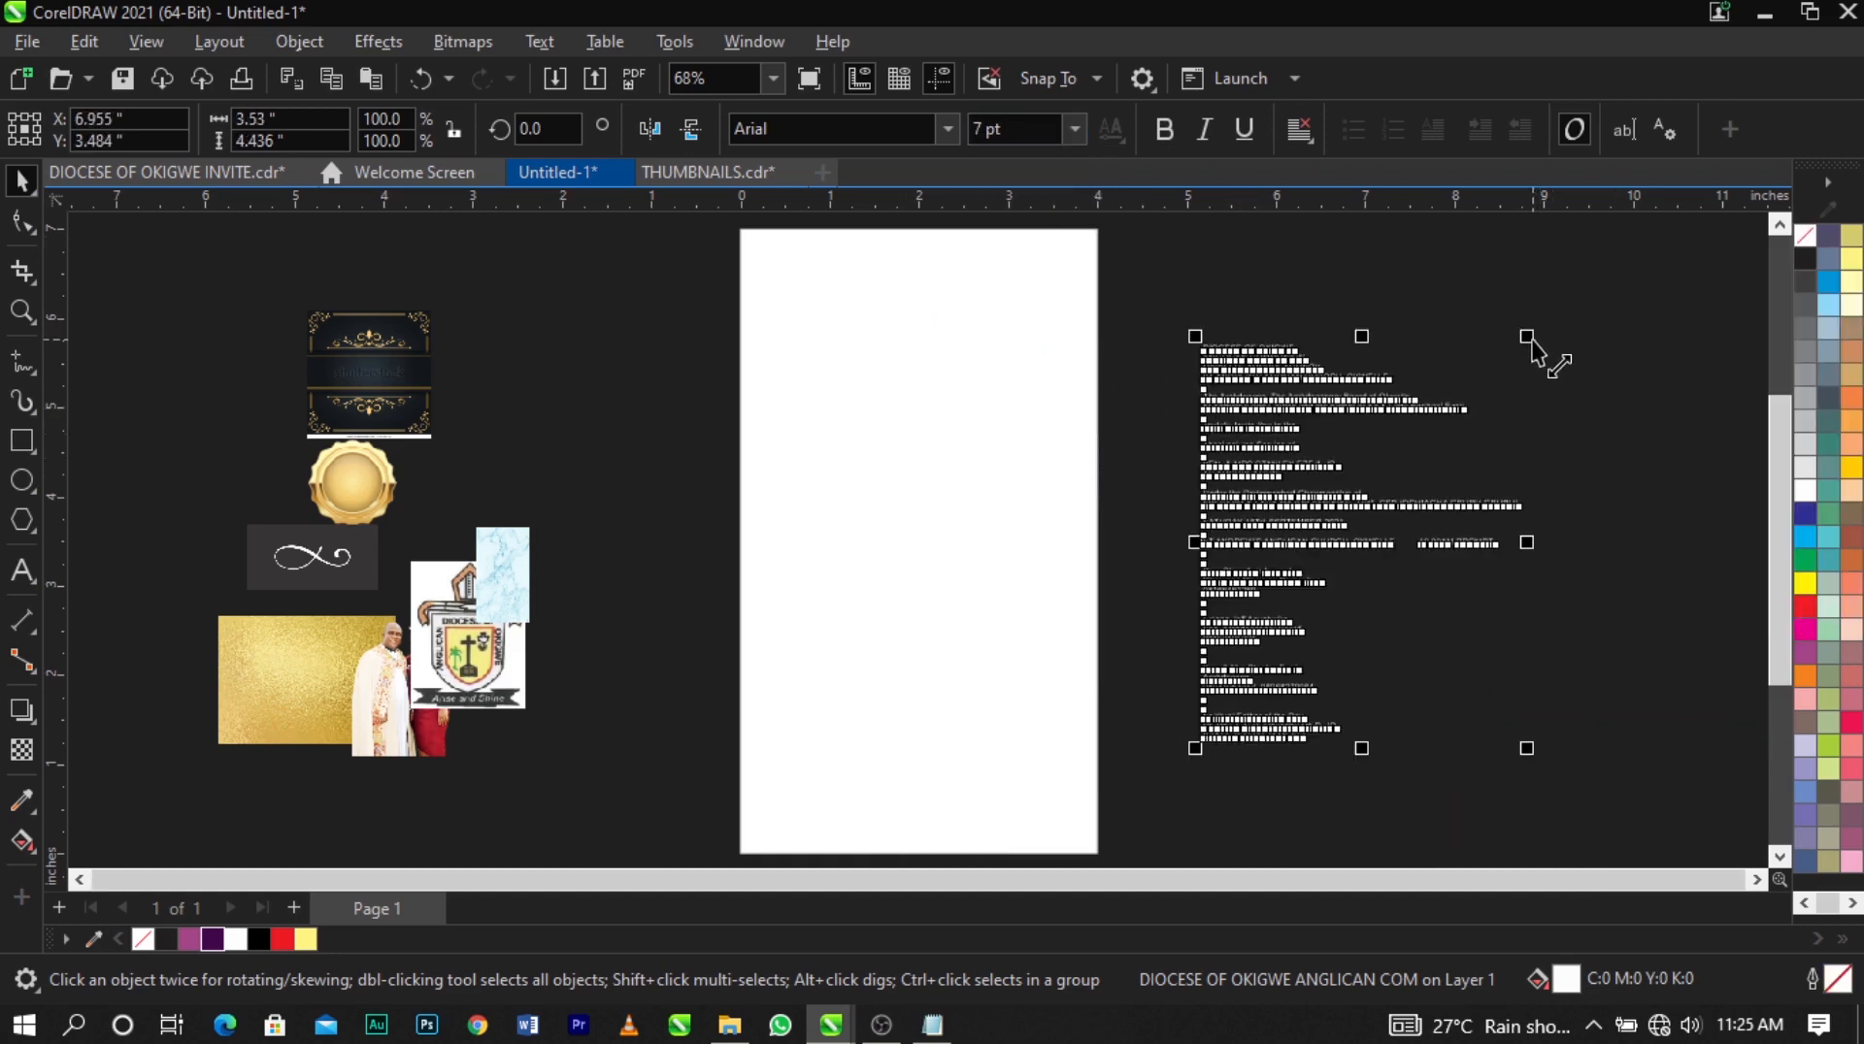
drag(1532, 339, 1576, 324)
click(1532, 453)
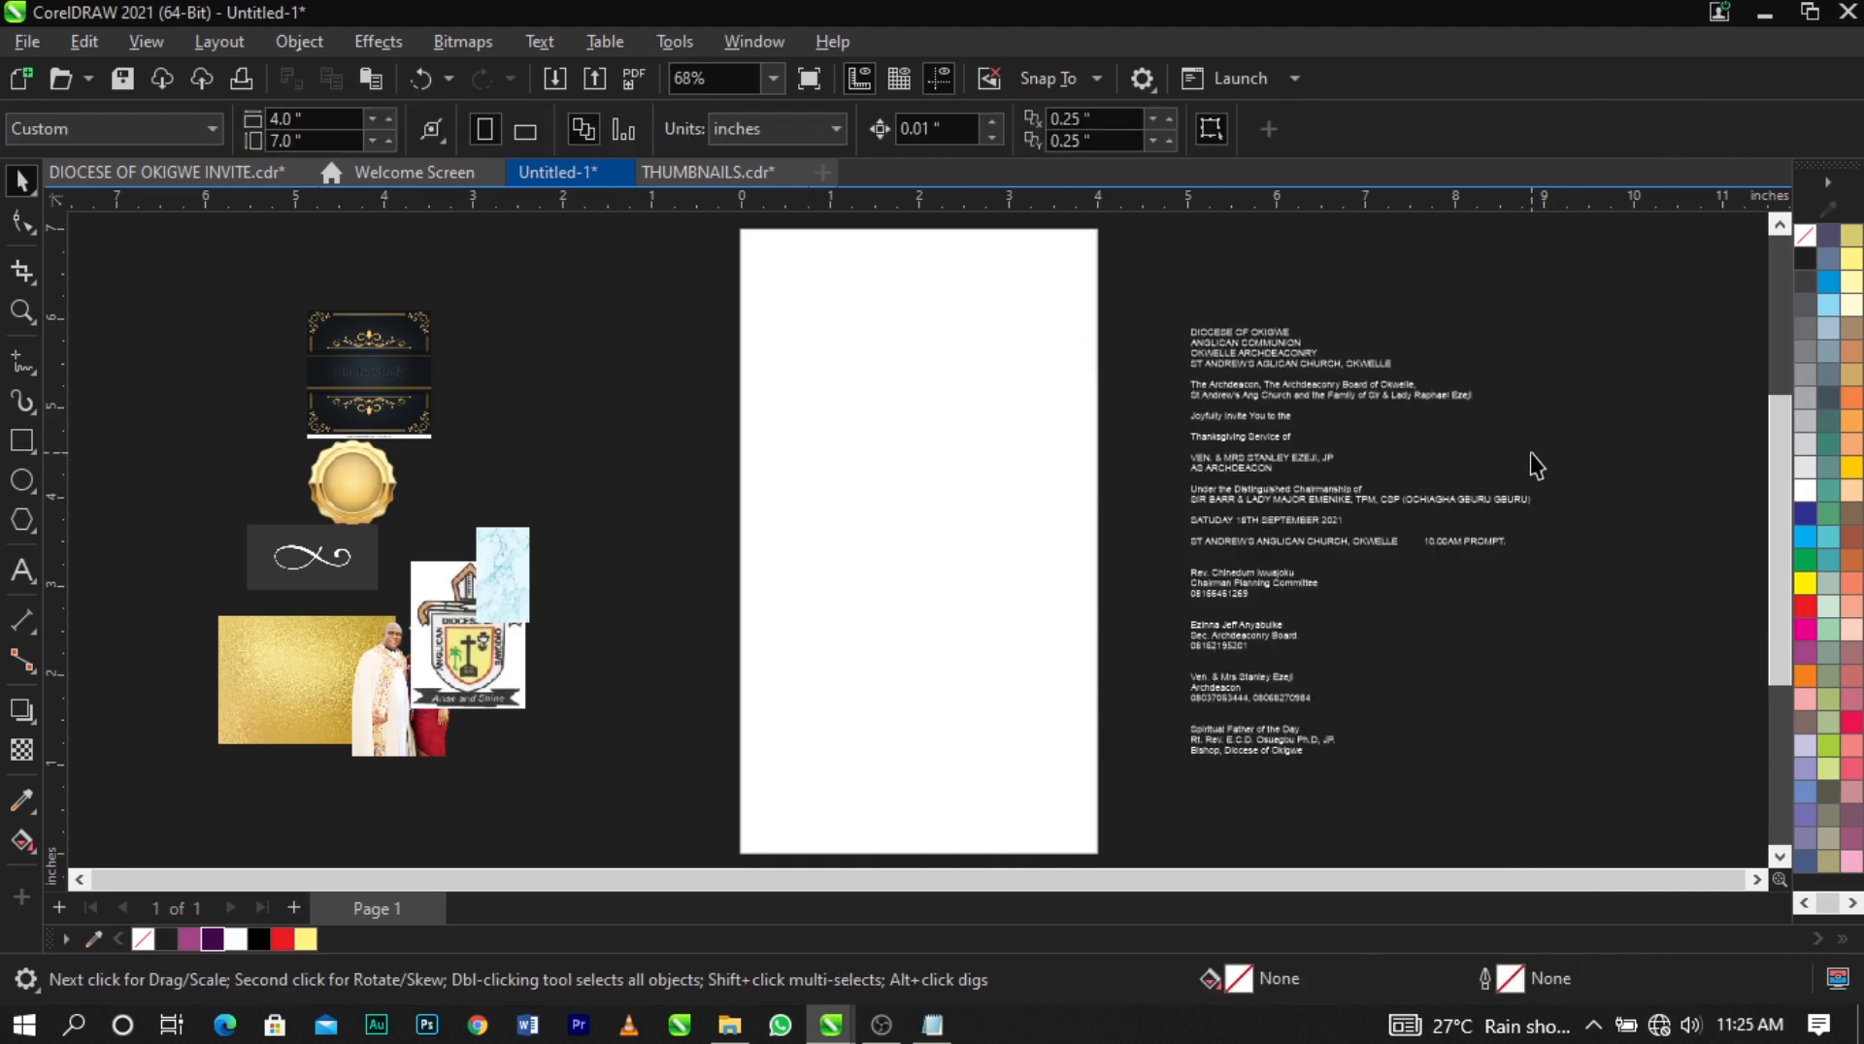
click(1060, 498)
click(1165, 517)
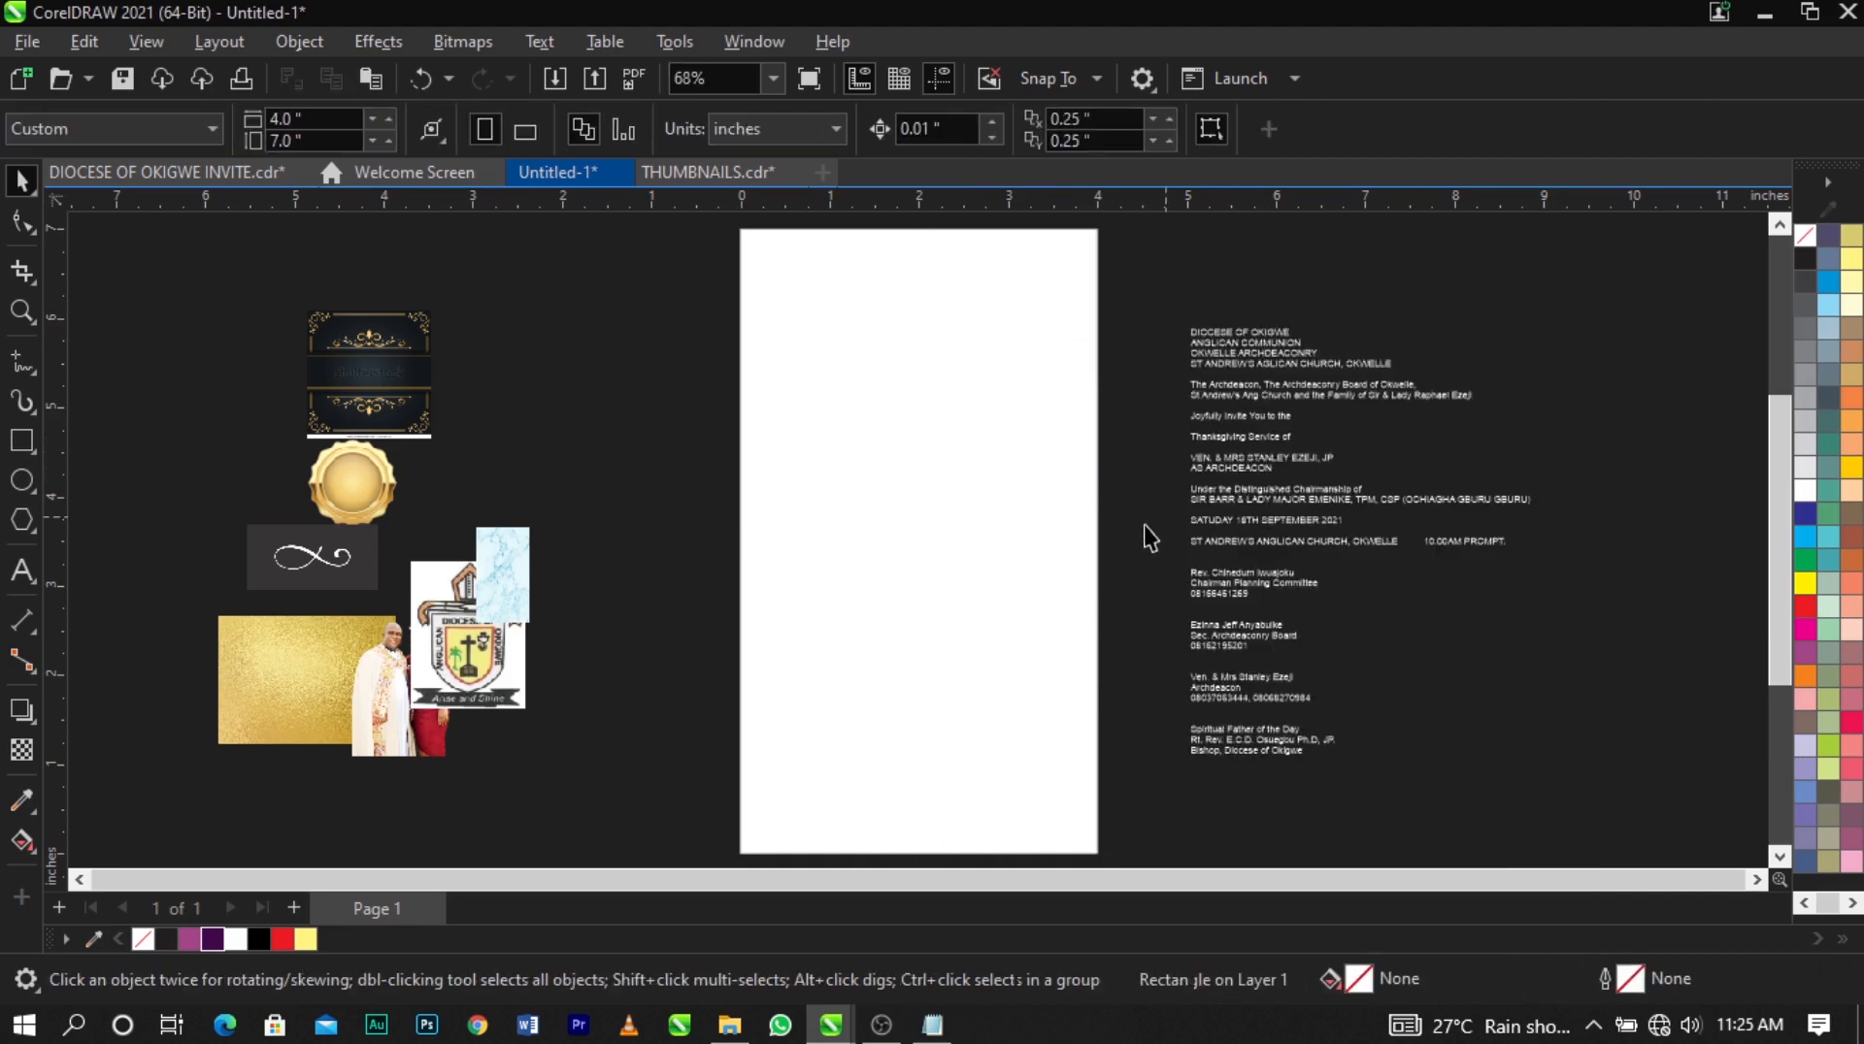
click(523, 558)
click(541, 529)
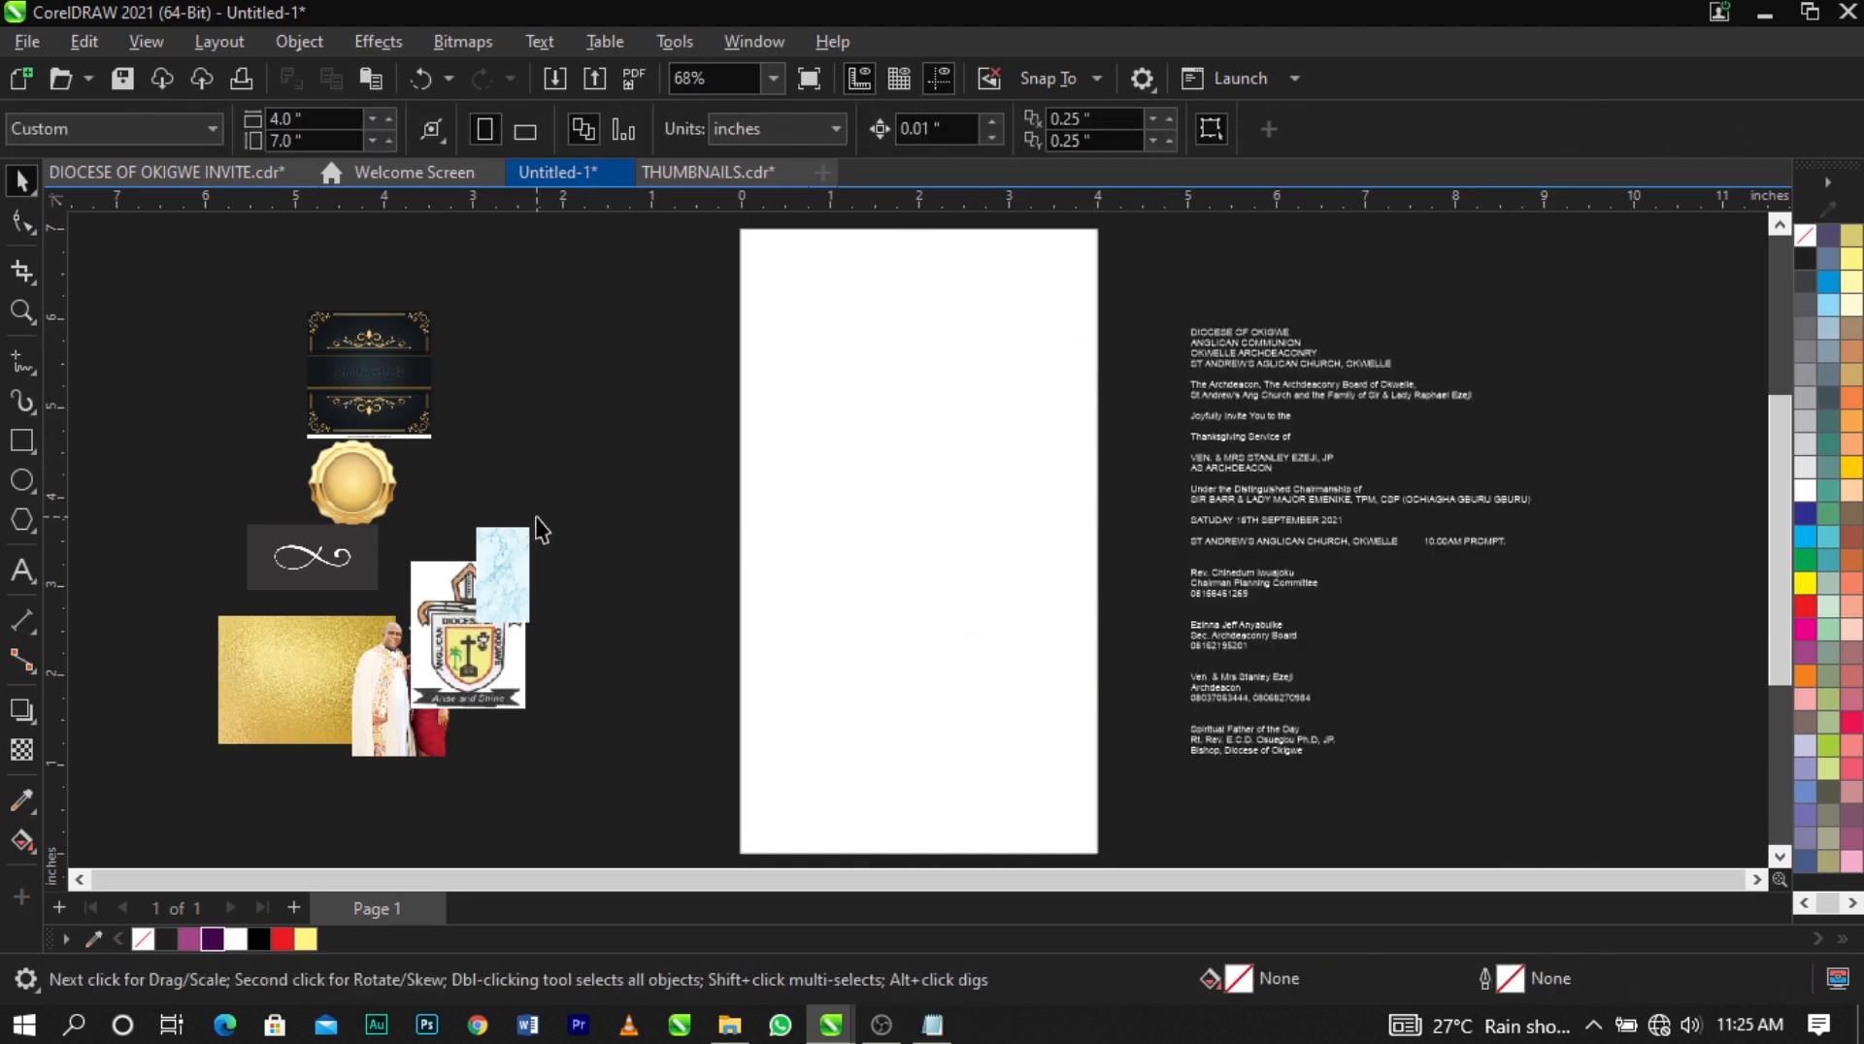
Enlarge the marble picture proportionally to about 2.59 by 4.6 inches beside the page.
click(520, 549)
mouse_move(532, 525)
mouse_down()
mouse_move(708, 457)
mouse_move(986, 242)
mouse_move(961, 216)
mouse_move(515, 520)
mouse_up()
right_click(612, 390)
key(Escape)
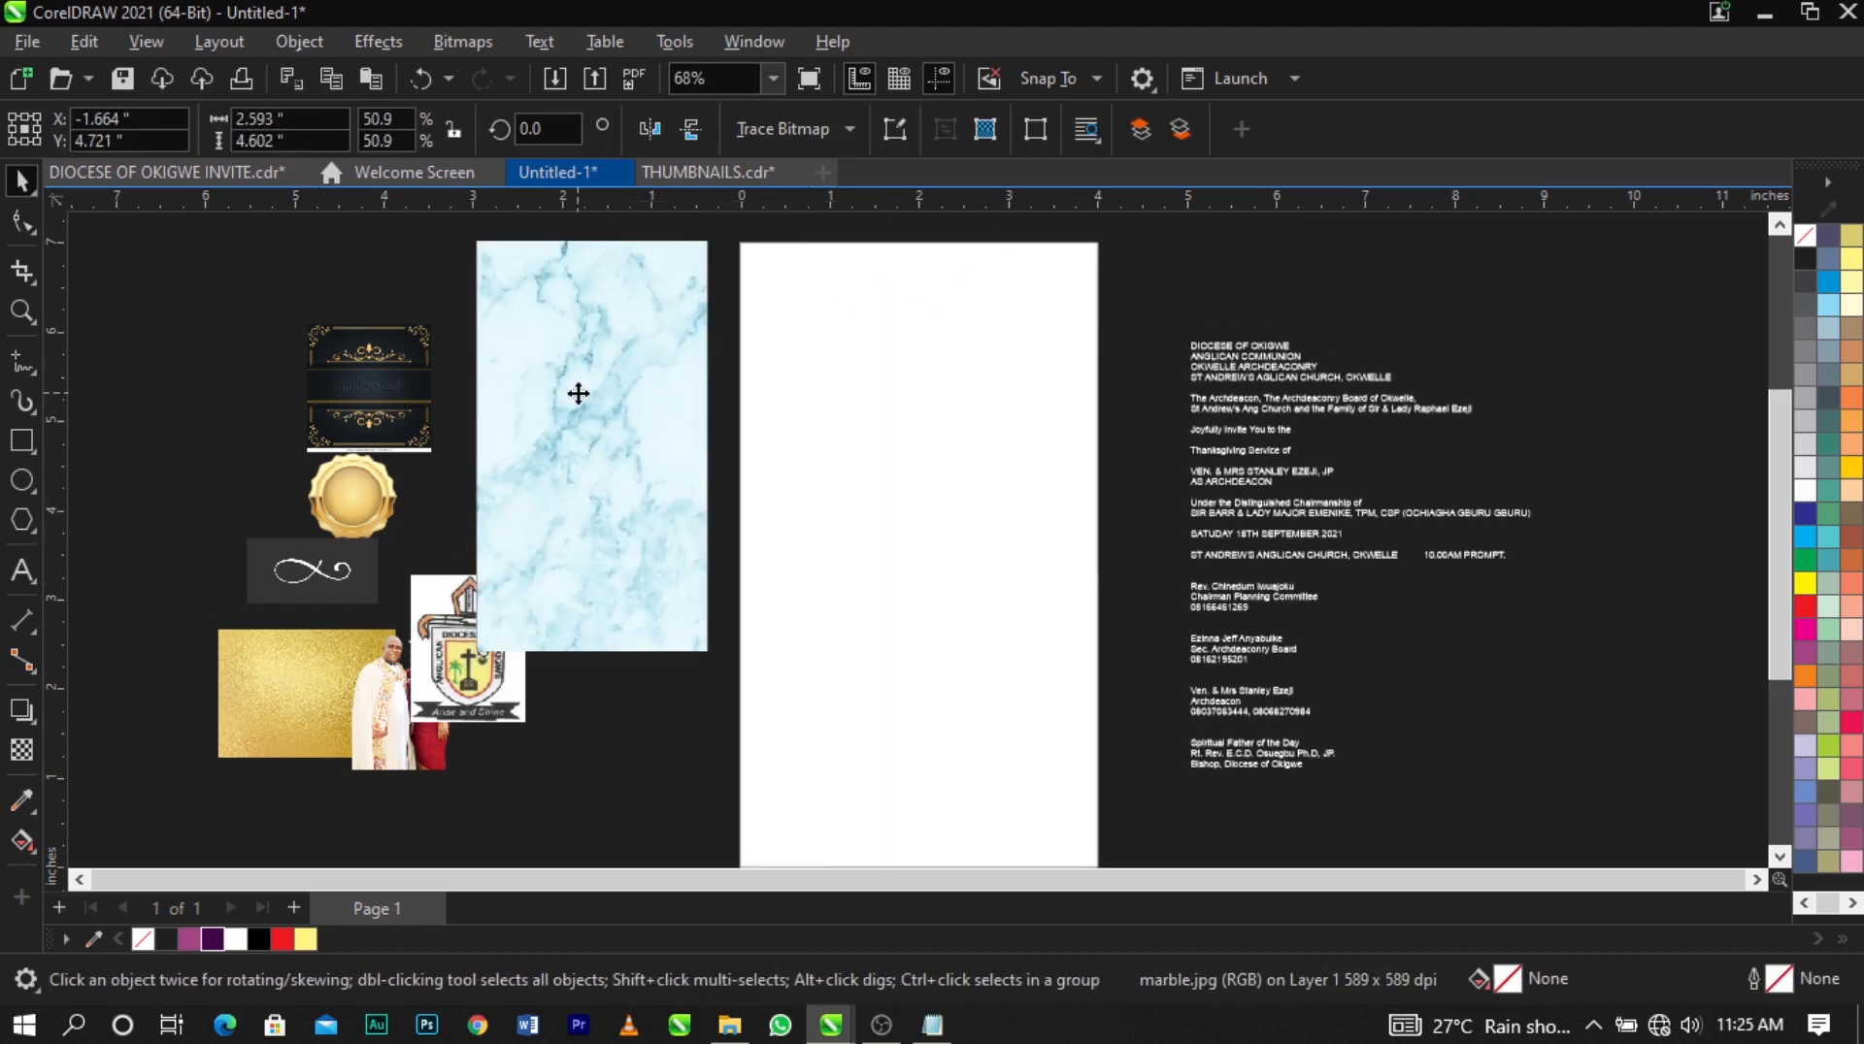
click(578, 392)
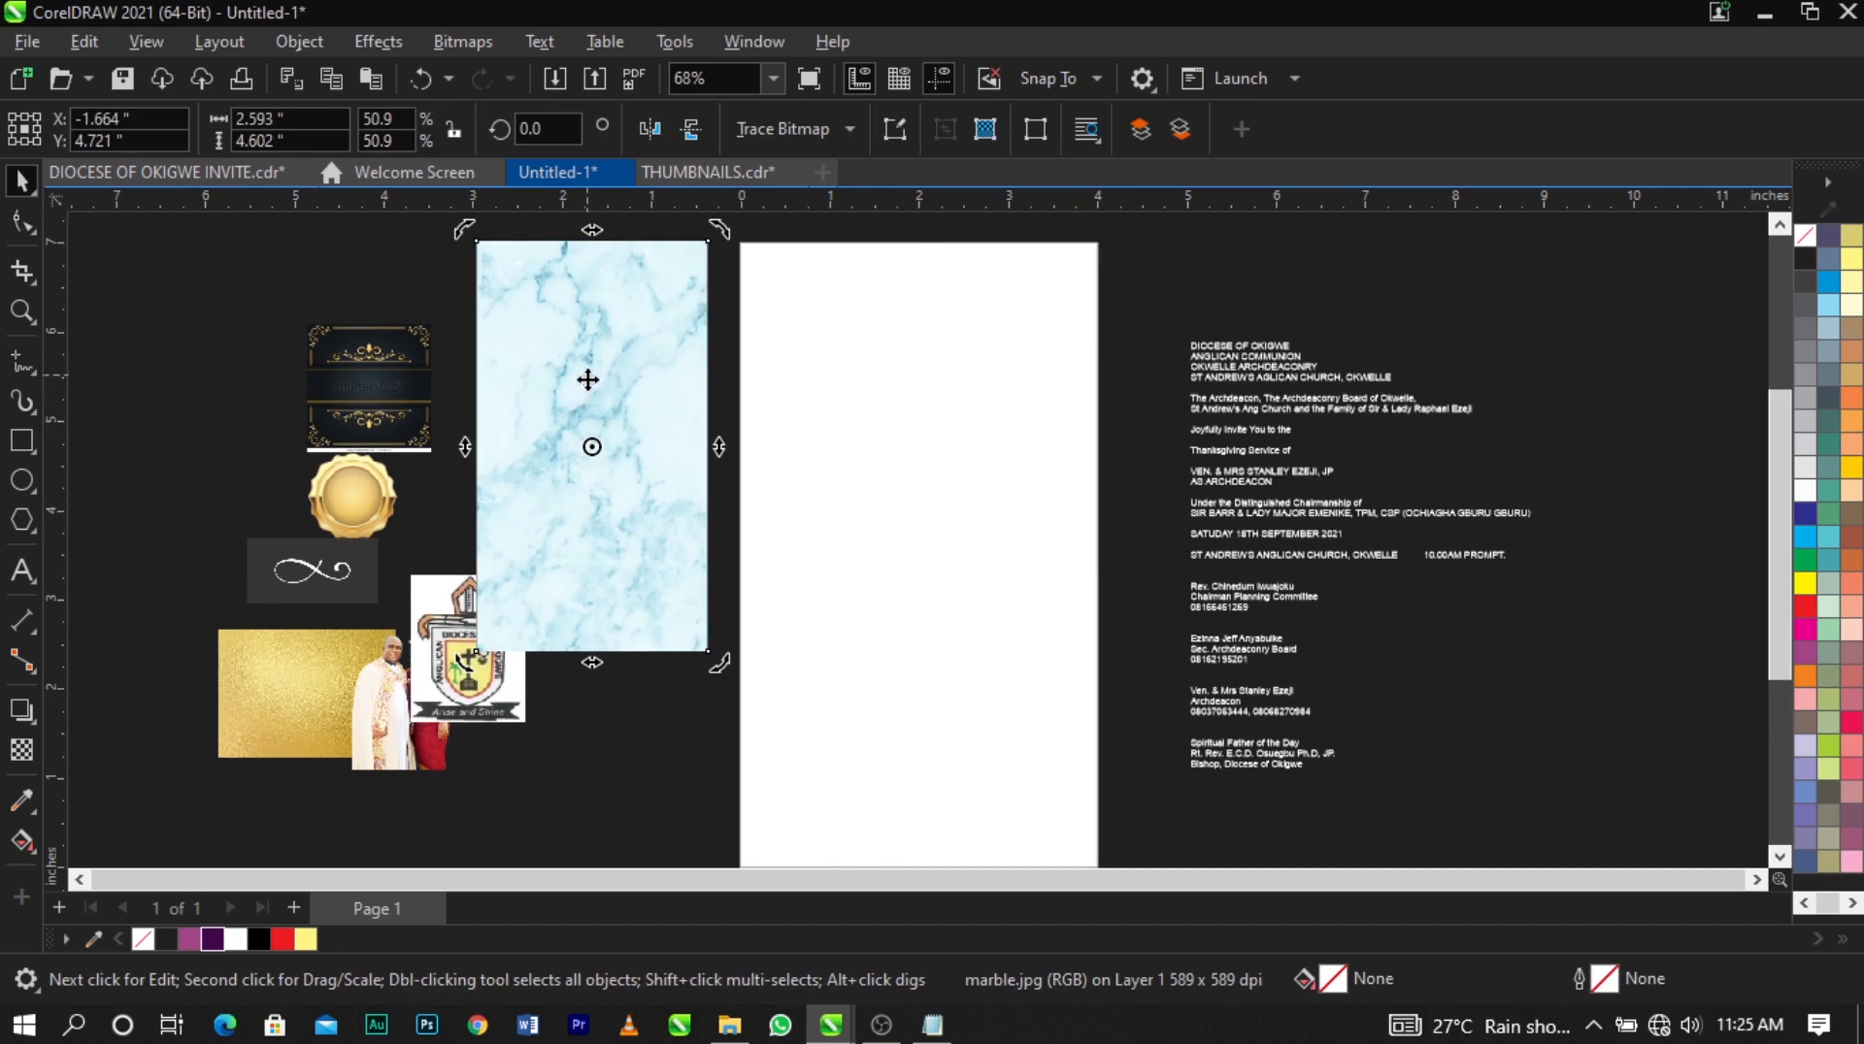
click(603, 387)
PowerClip the marble picture inside the page-sized rectangle.
click(825, 421)
scroll(761, 553, down, 2)
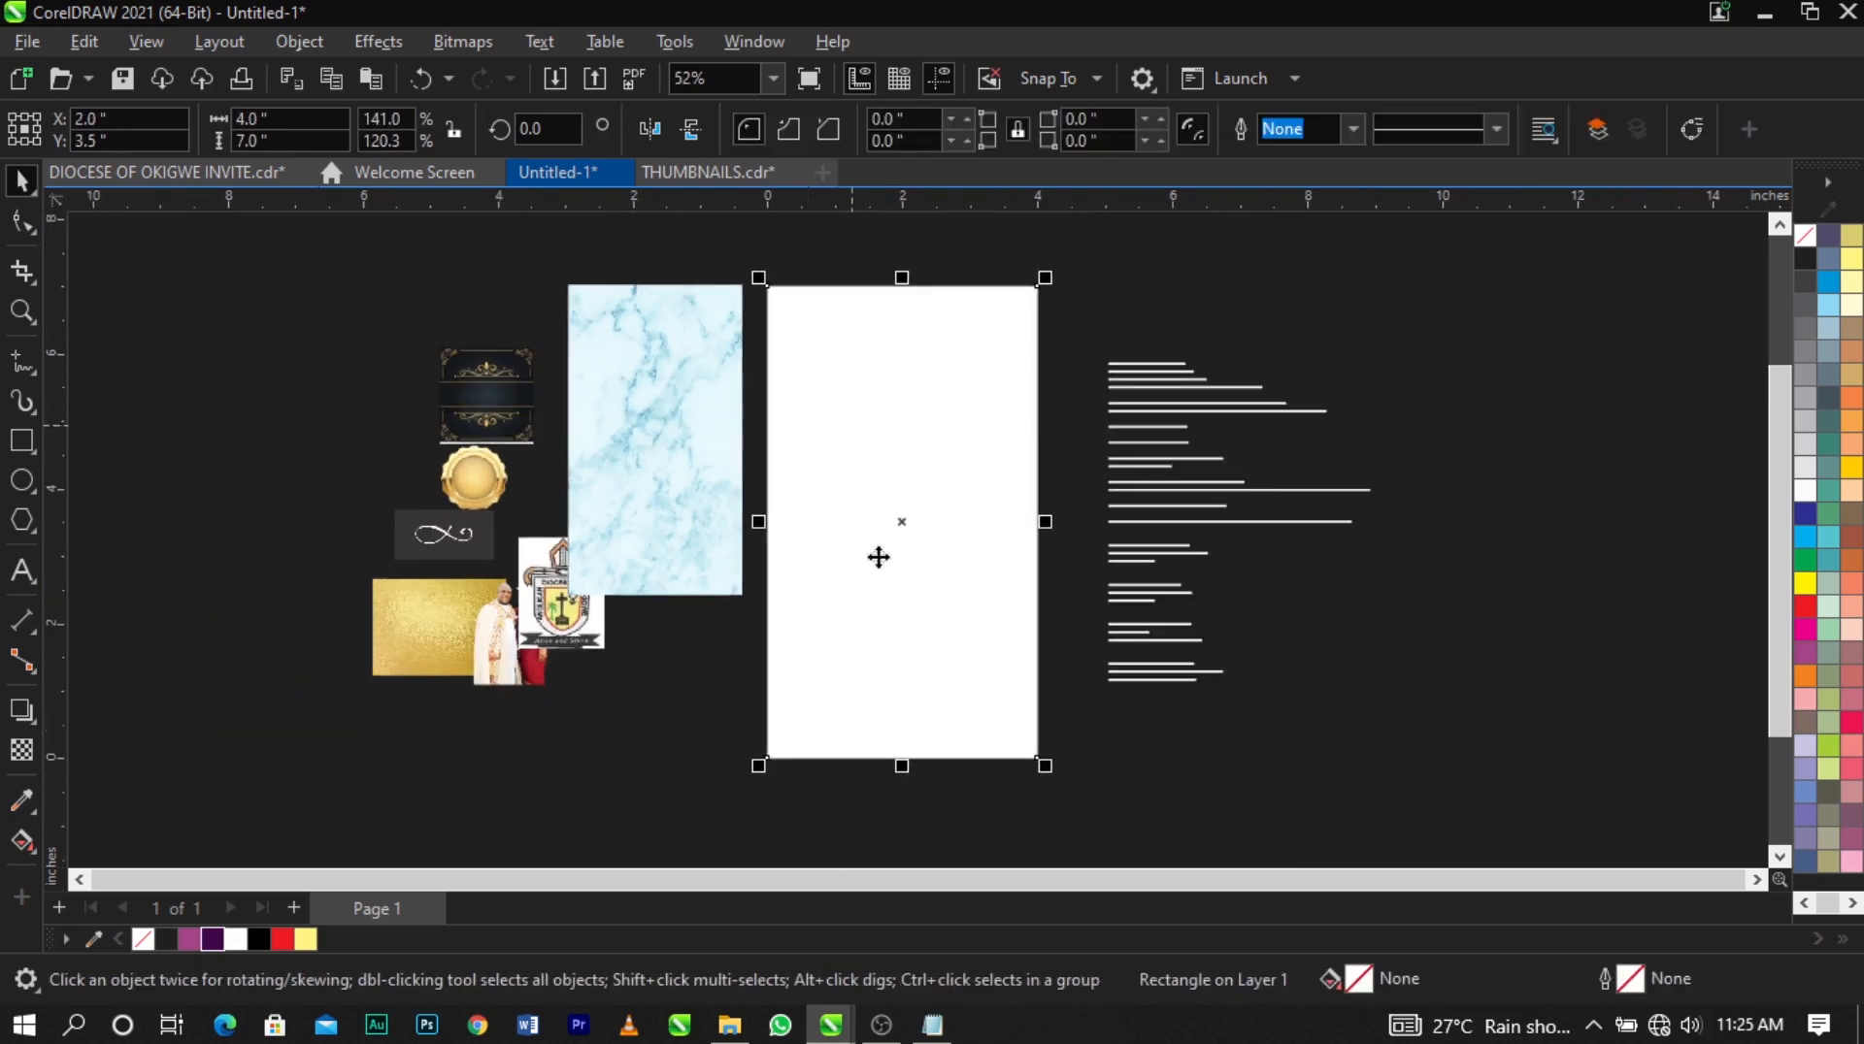
scroll(878, 563, up, 1)
click(670, 376)
right_click(670, 376)
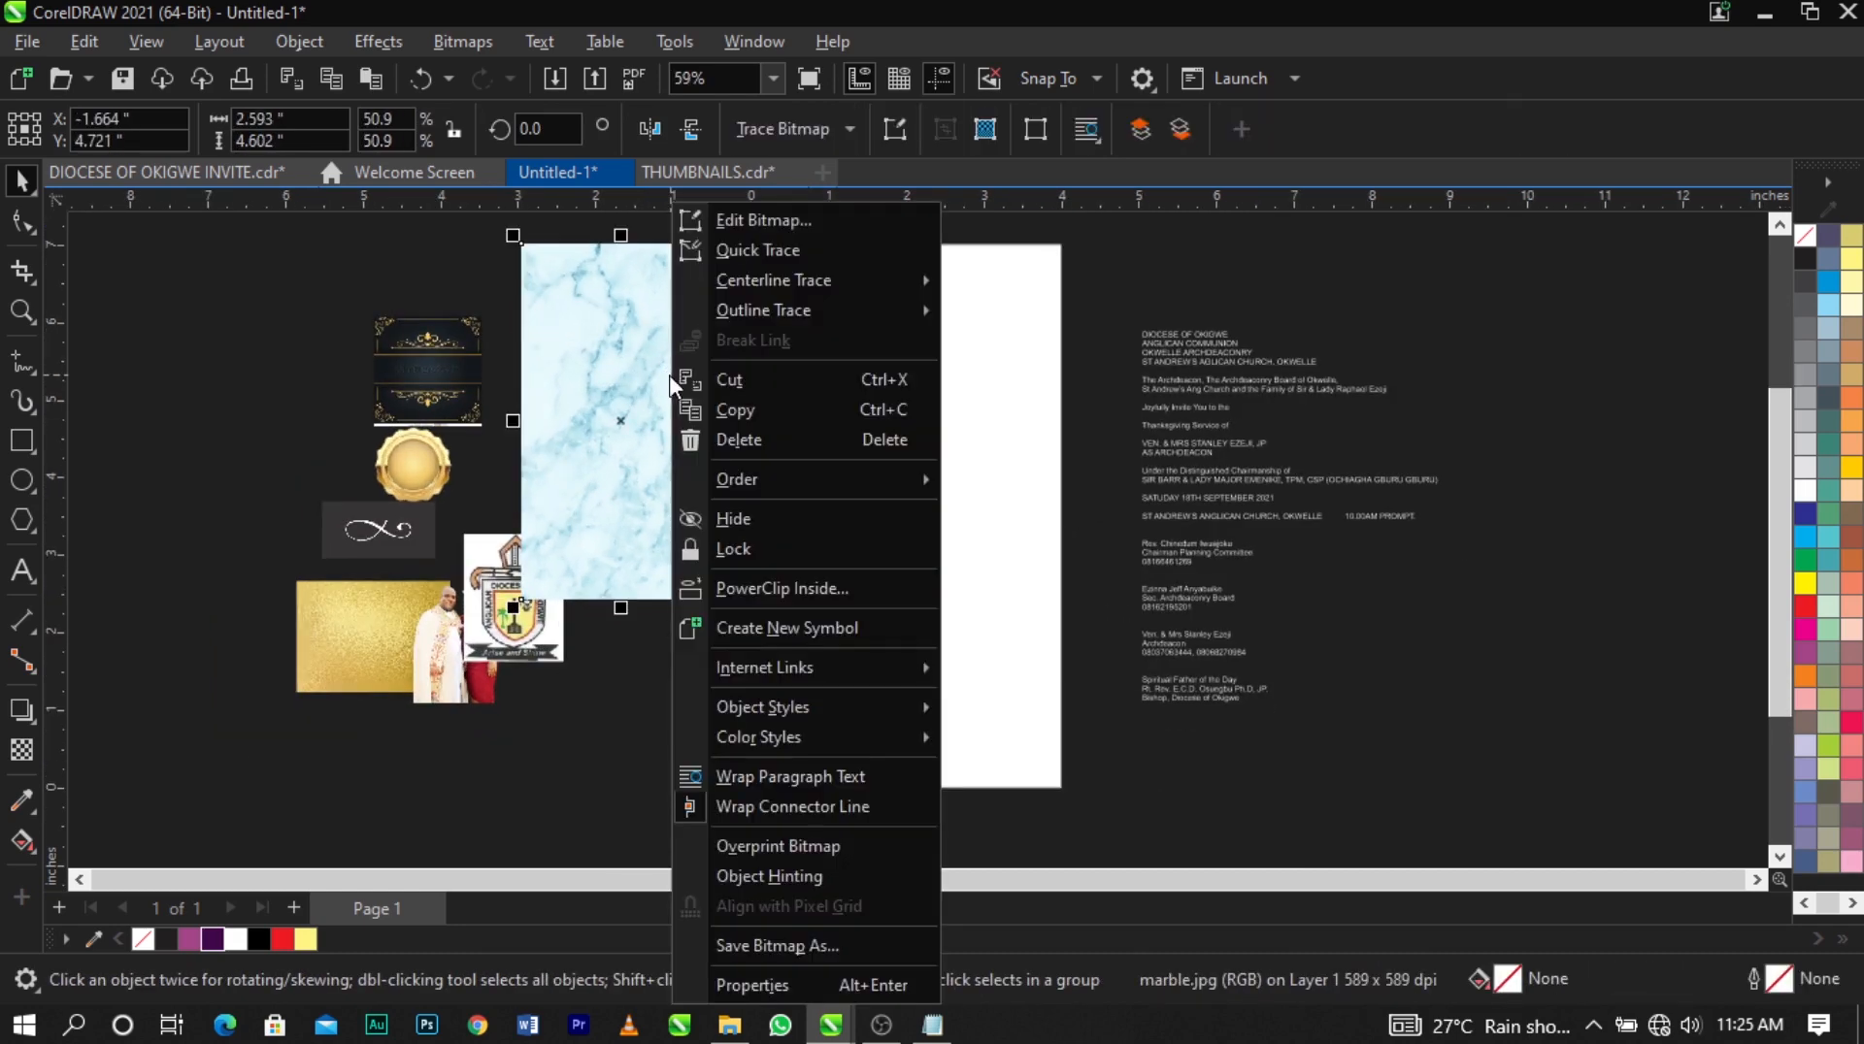
click(817, 598)
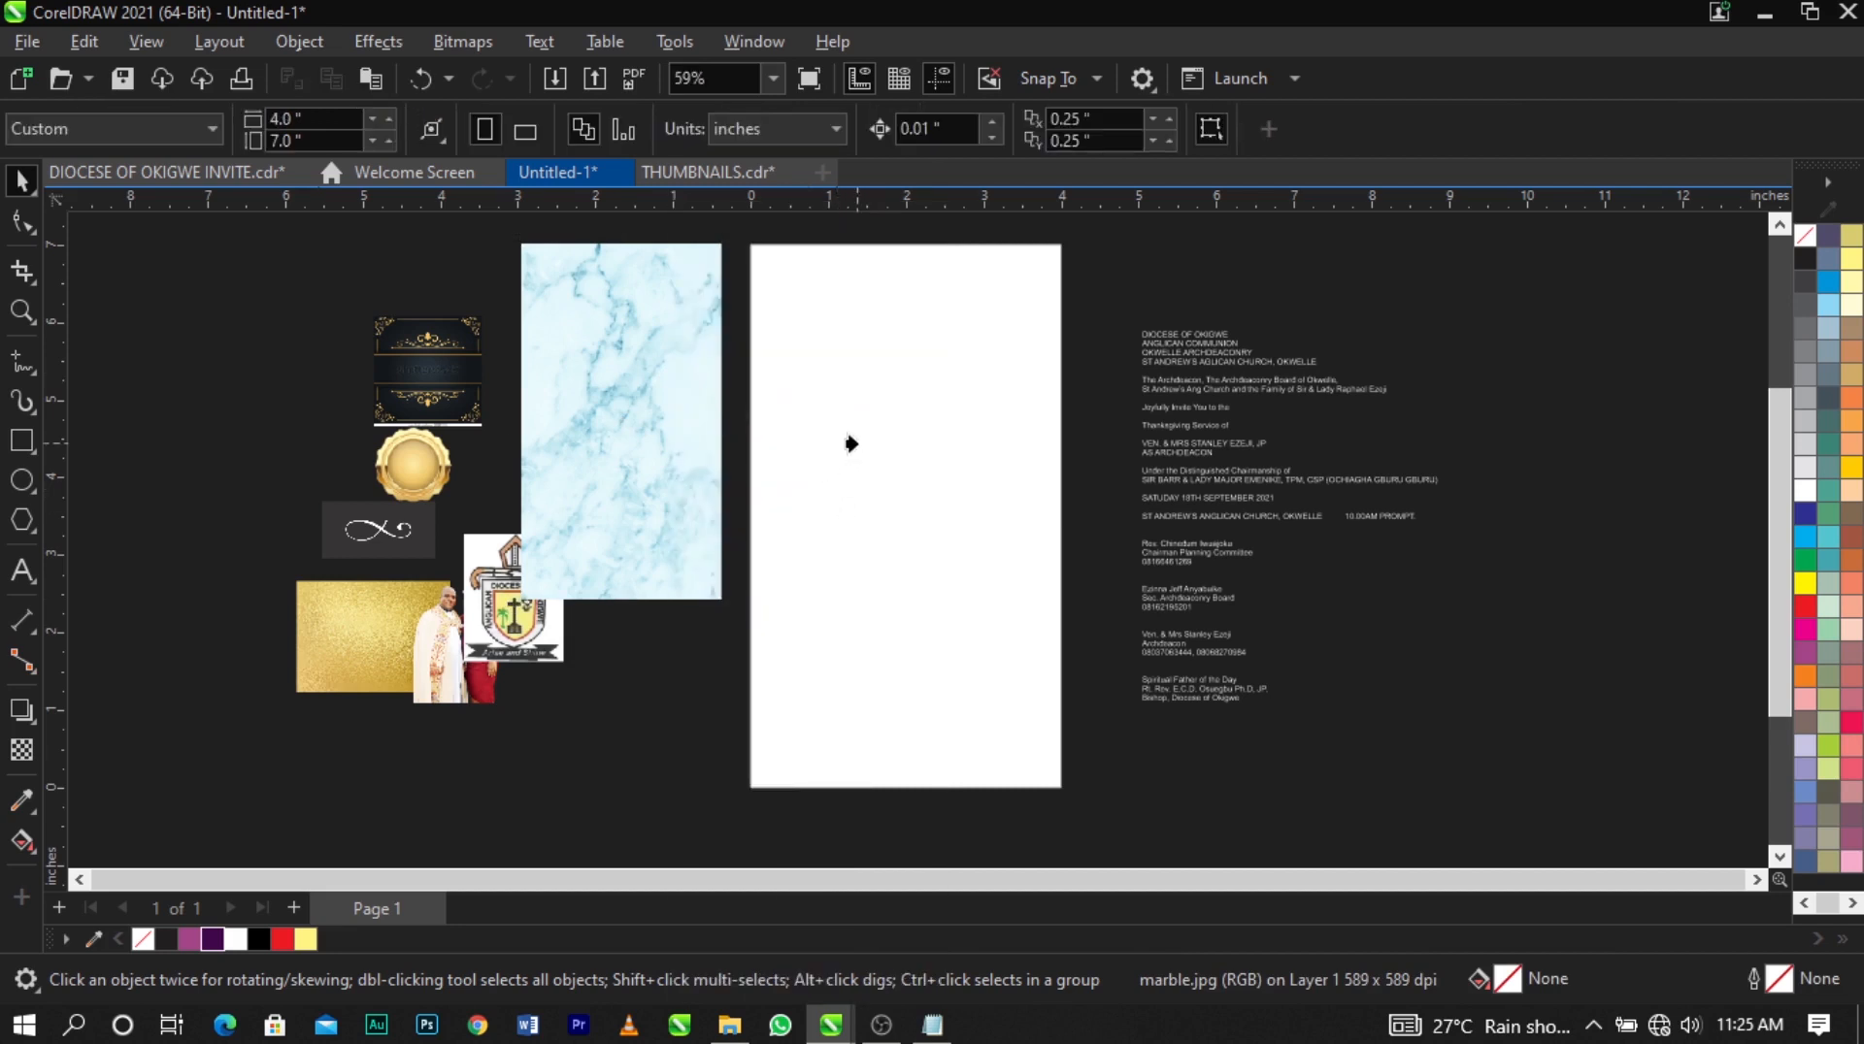
click(851, 444)
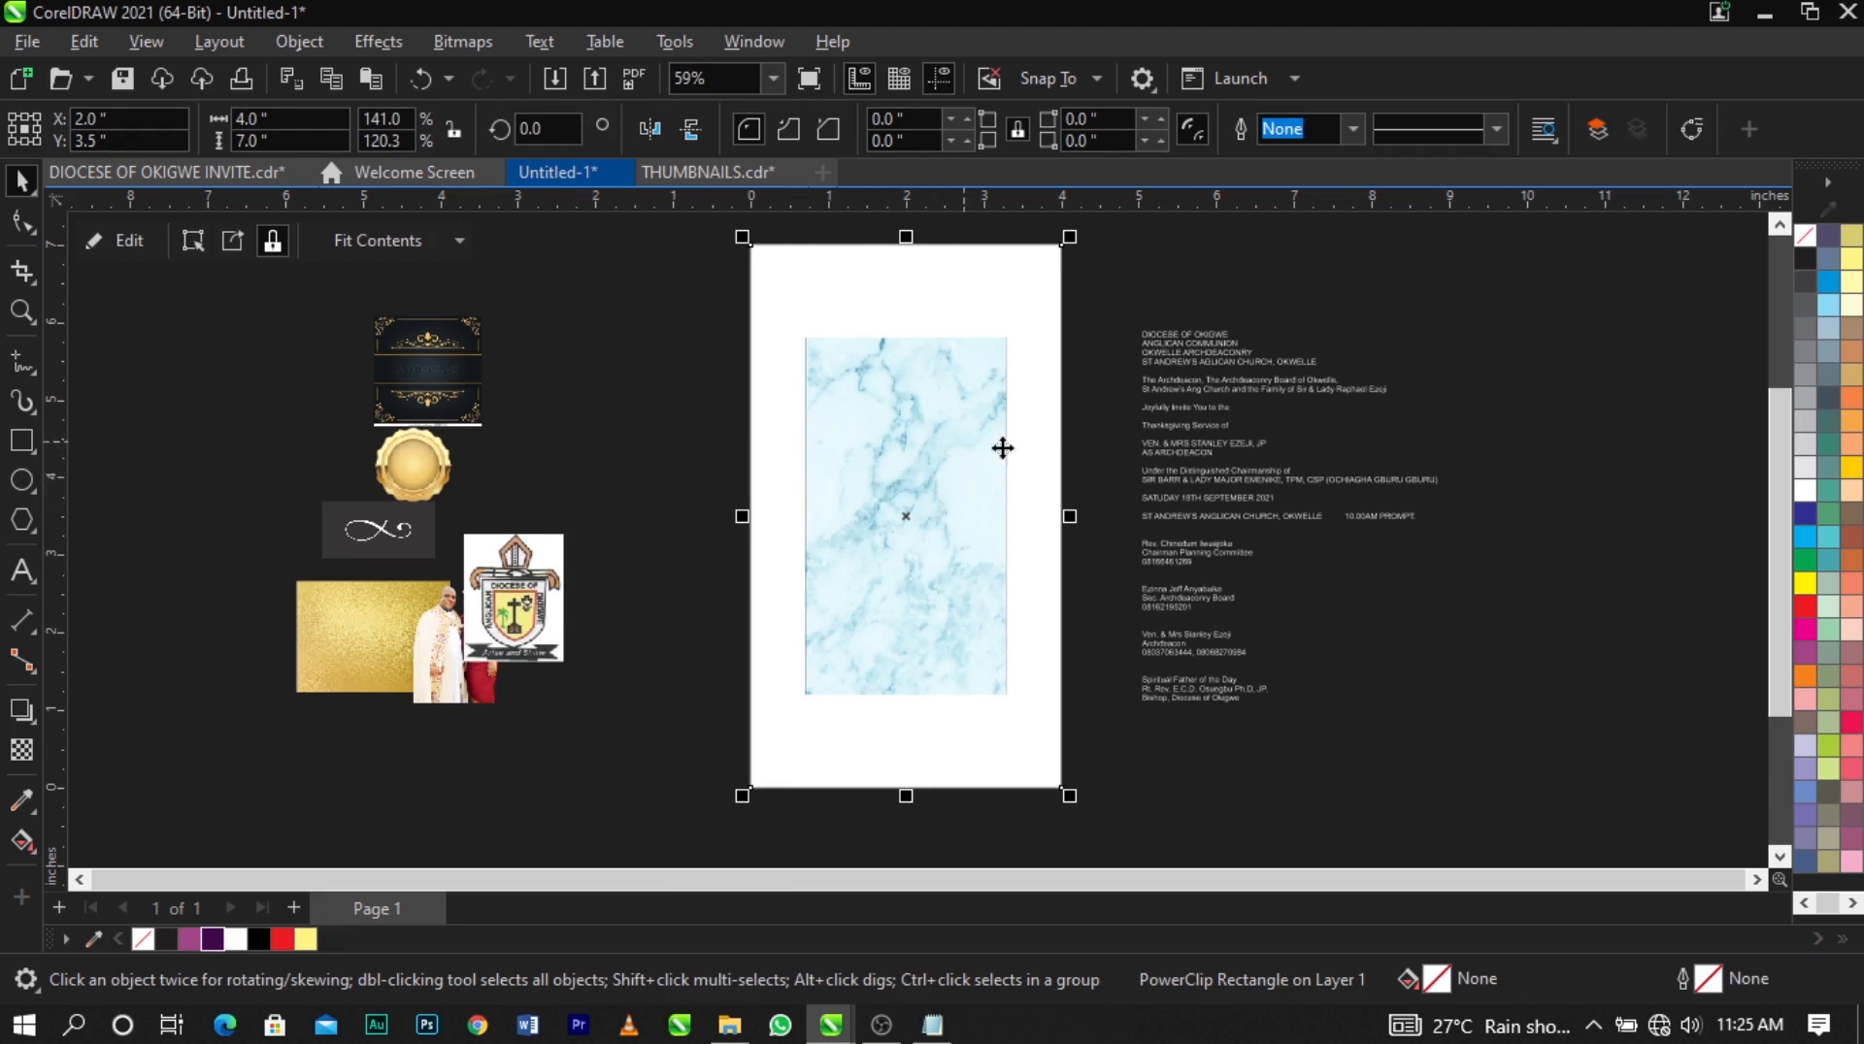
click(1112, 488)
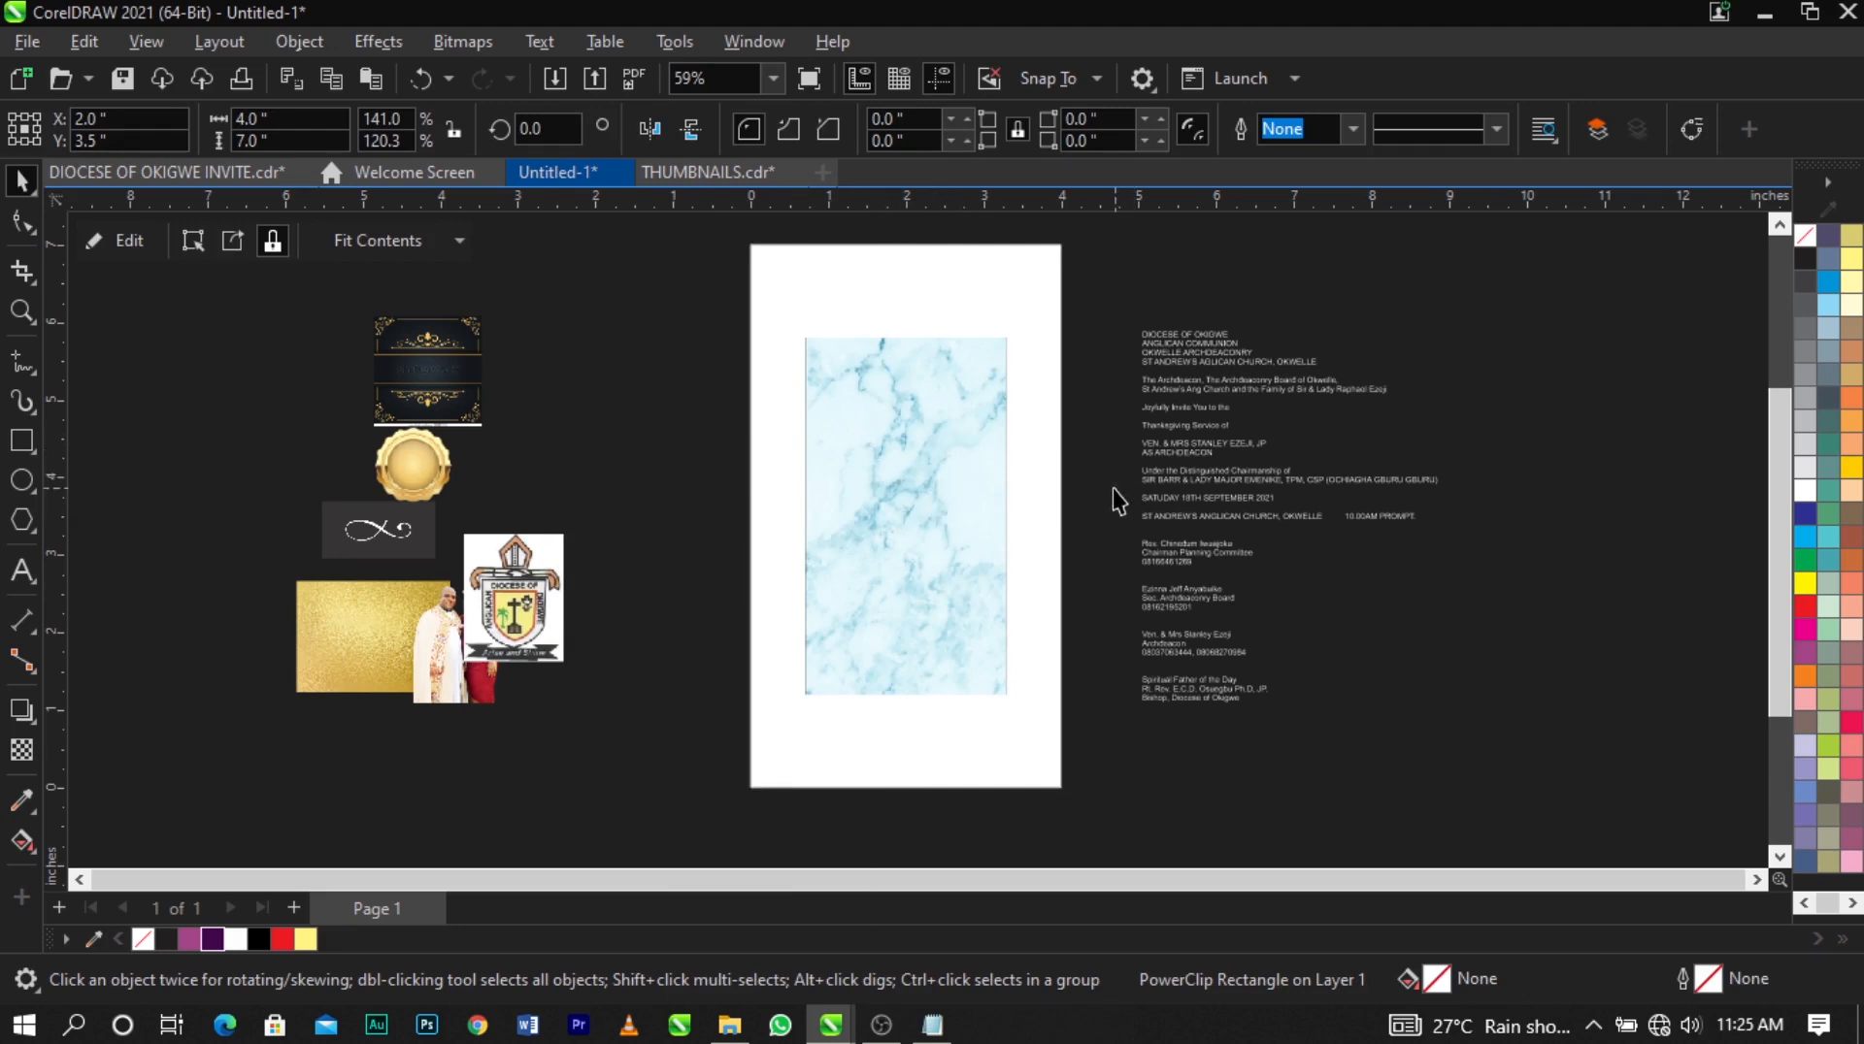
Open the PowerClip contents for editing and enlarge the marble picture from its centre until it extends past all card edges.
click(891, 464)
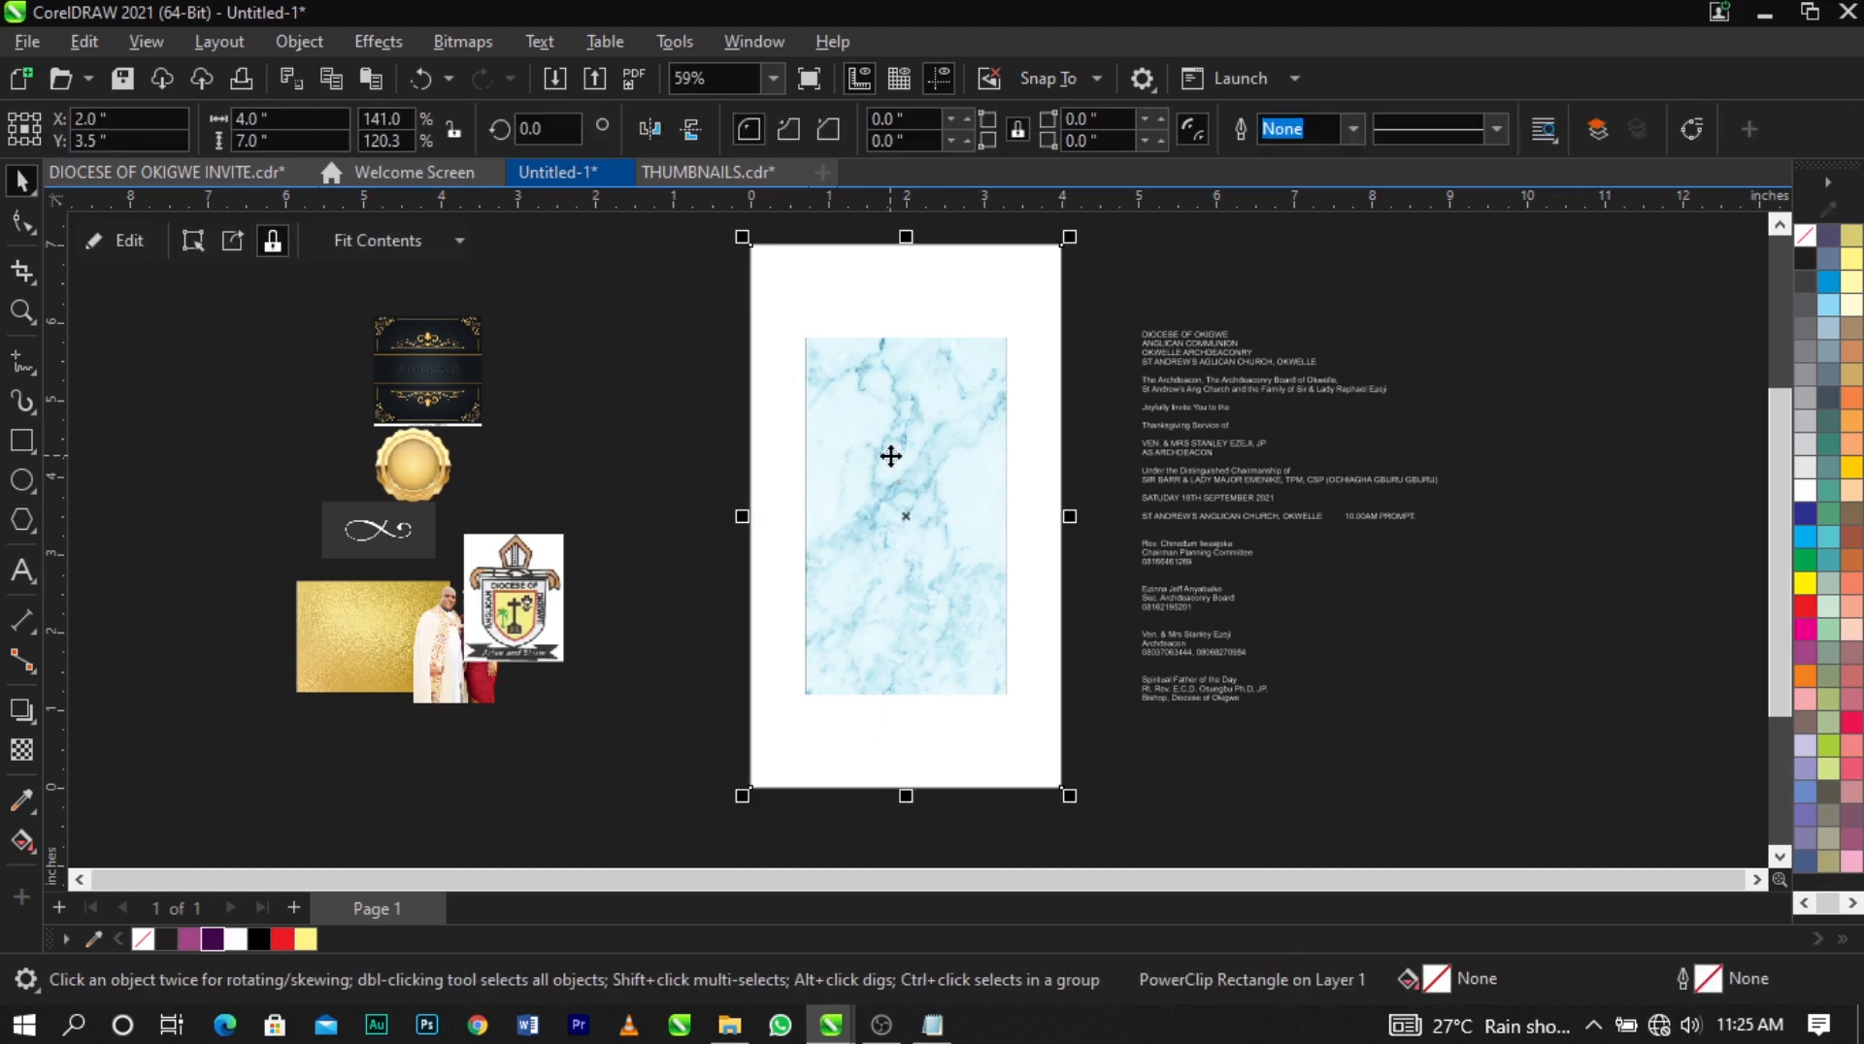
right_click(891, 456)
click(999, 196)
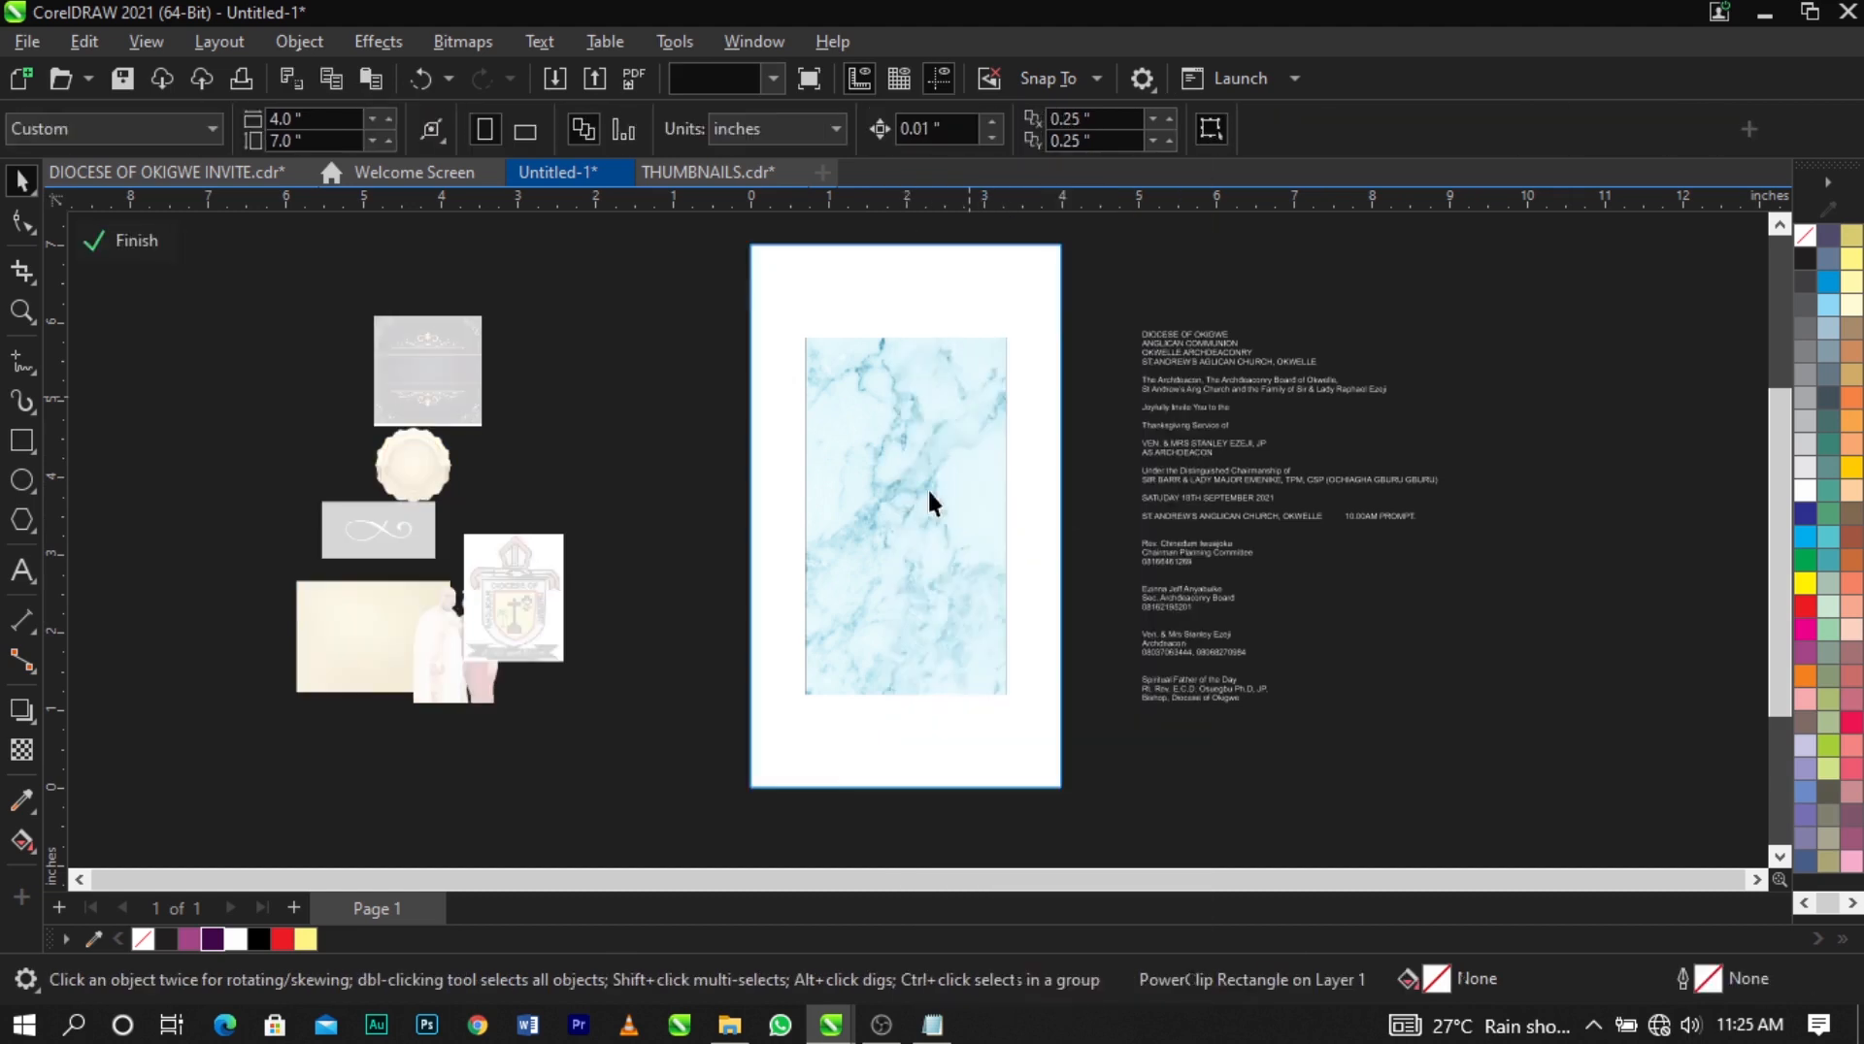
click(929, 493)
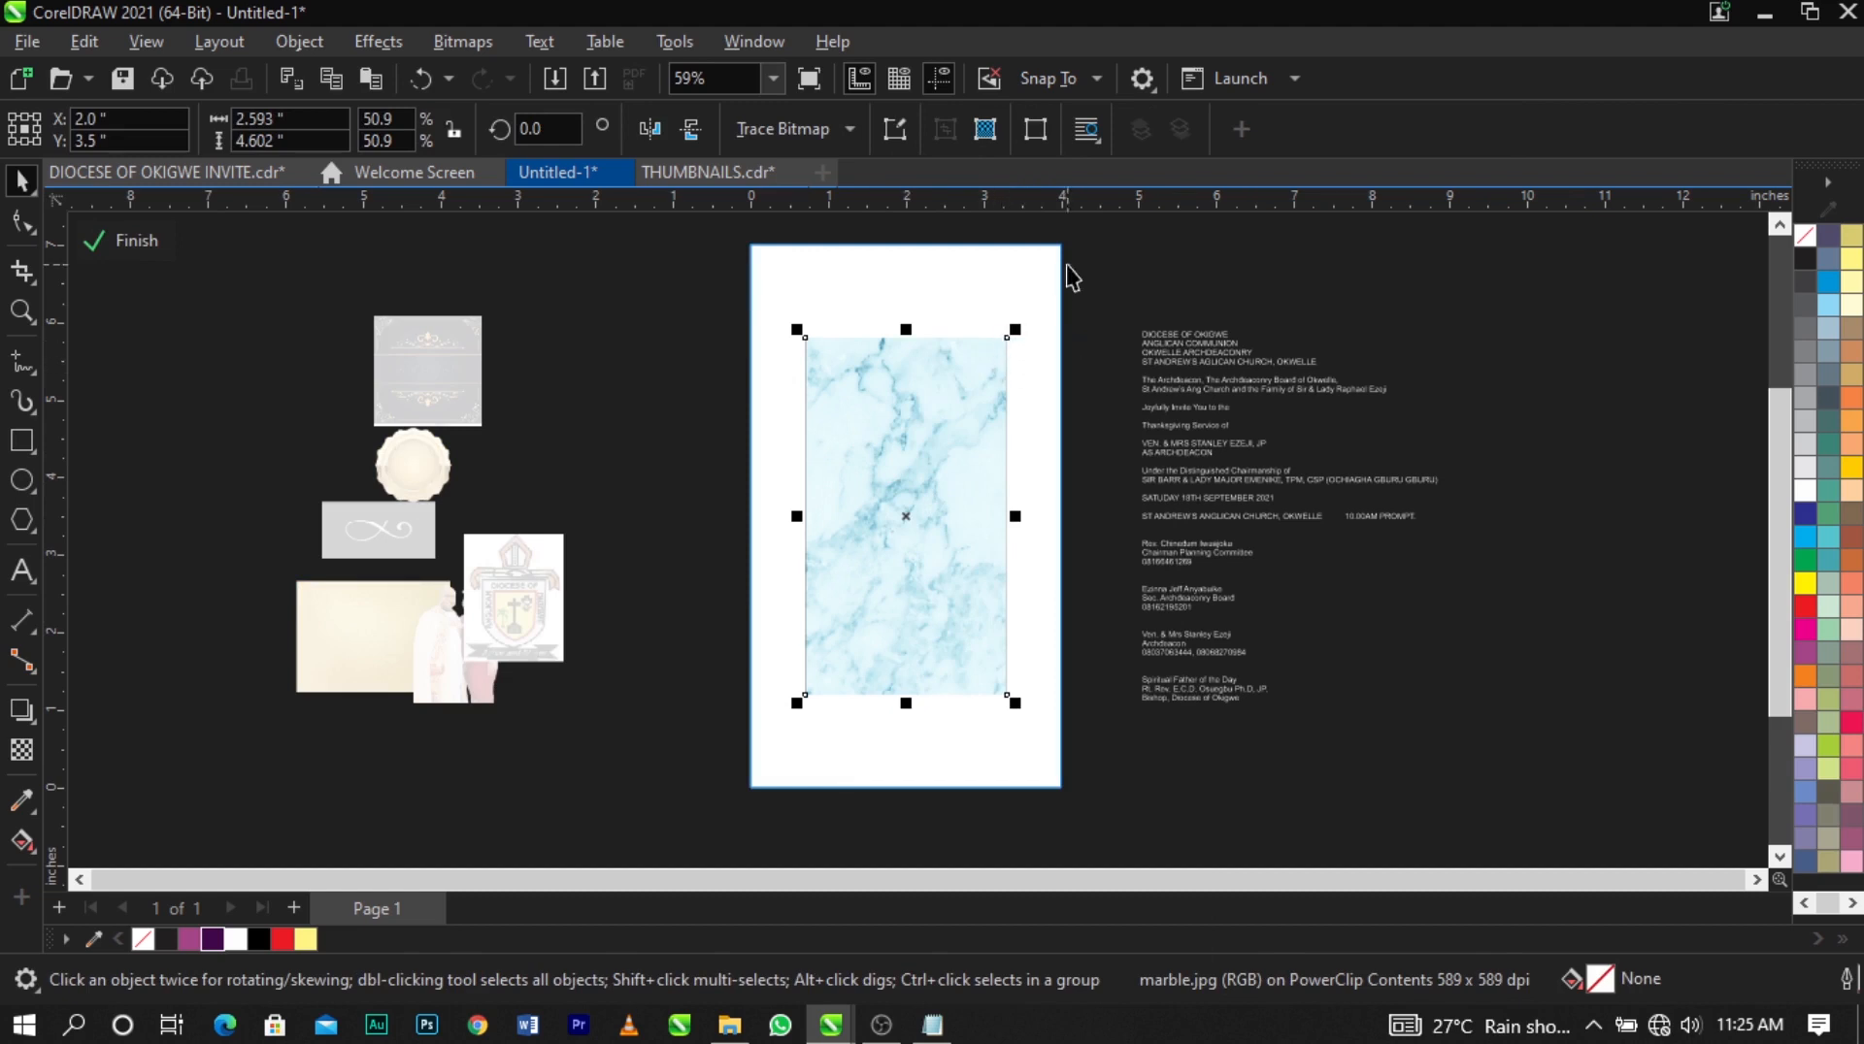
drag(1015, 335, 1168, 254)
click(1165, 347)
Finish editing the PowerClip contents and deselect the marble background.
scroll(855, 235, down, 2)
scroll(889, 404, up, 2)
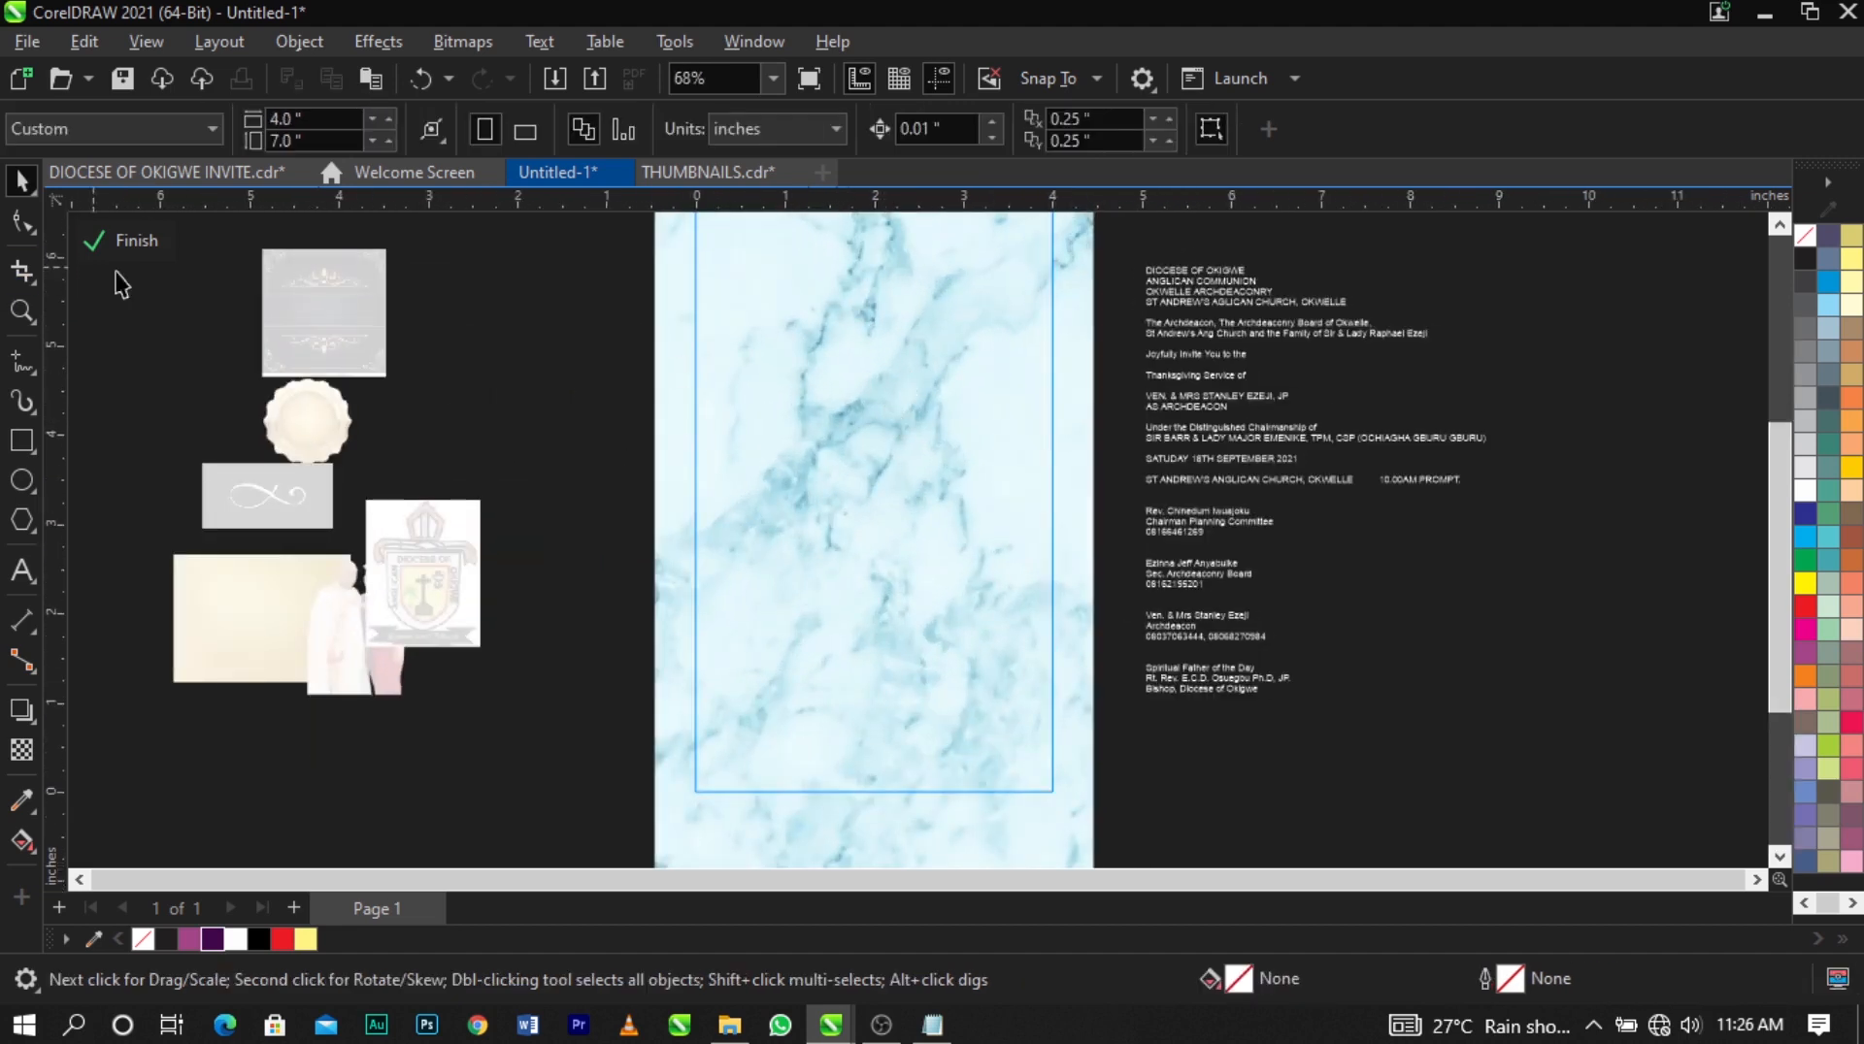
click(137, 248)
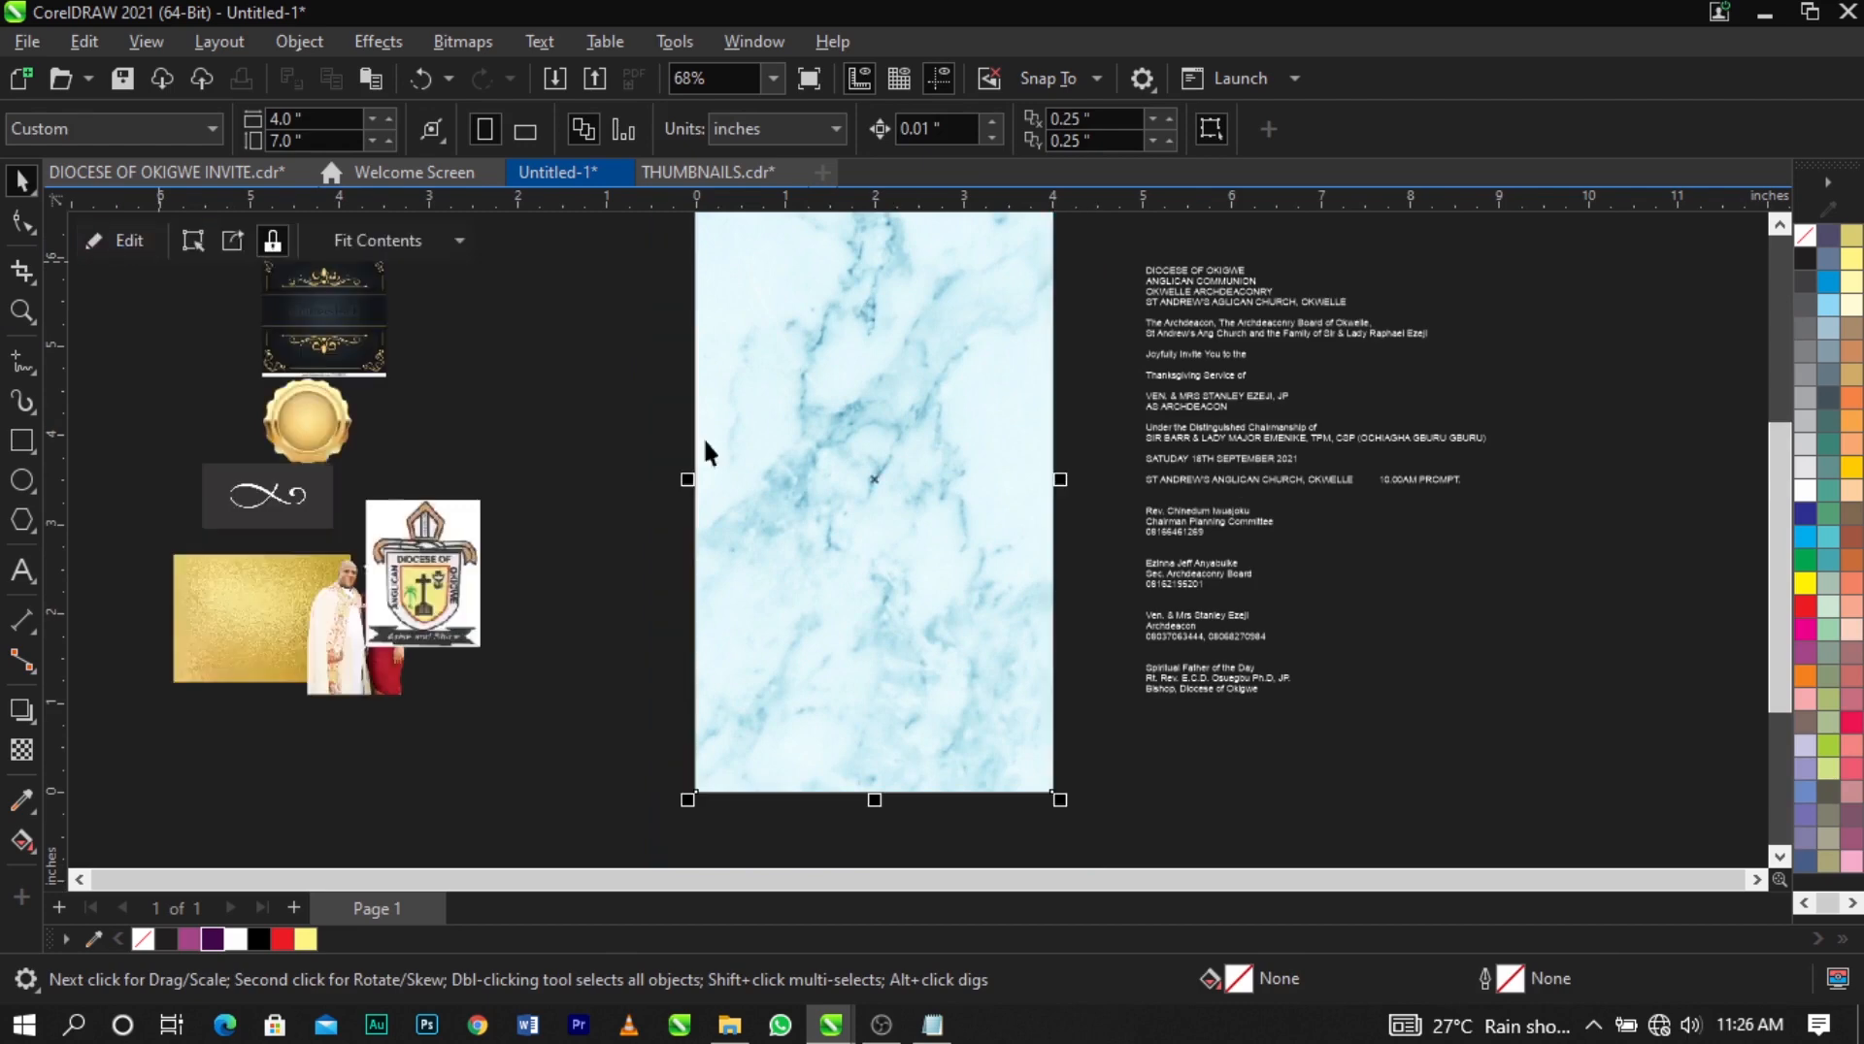
scroll(906, 429, down, 2)
scroll(977, 299, up, 2)
click(1015, 308)
scroll(918, 413, down, 2)
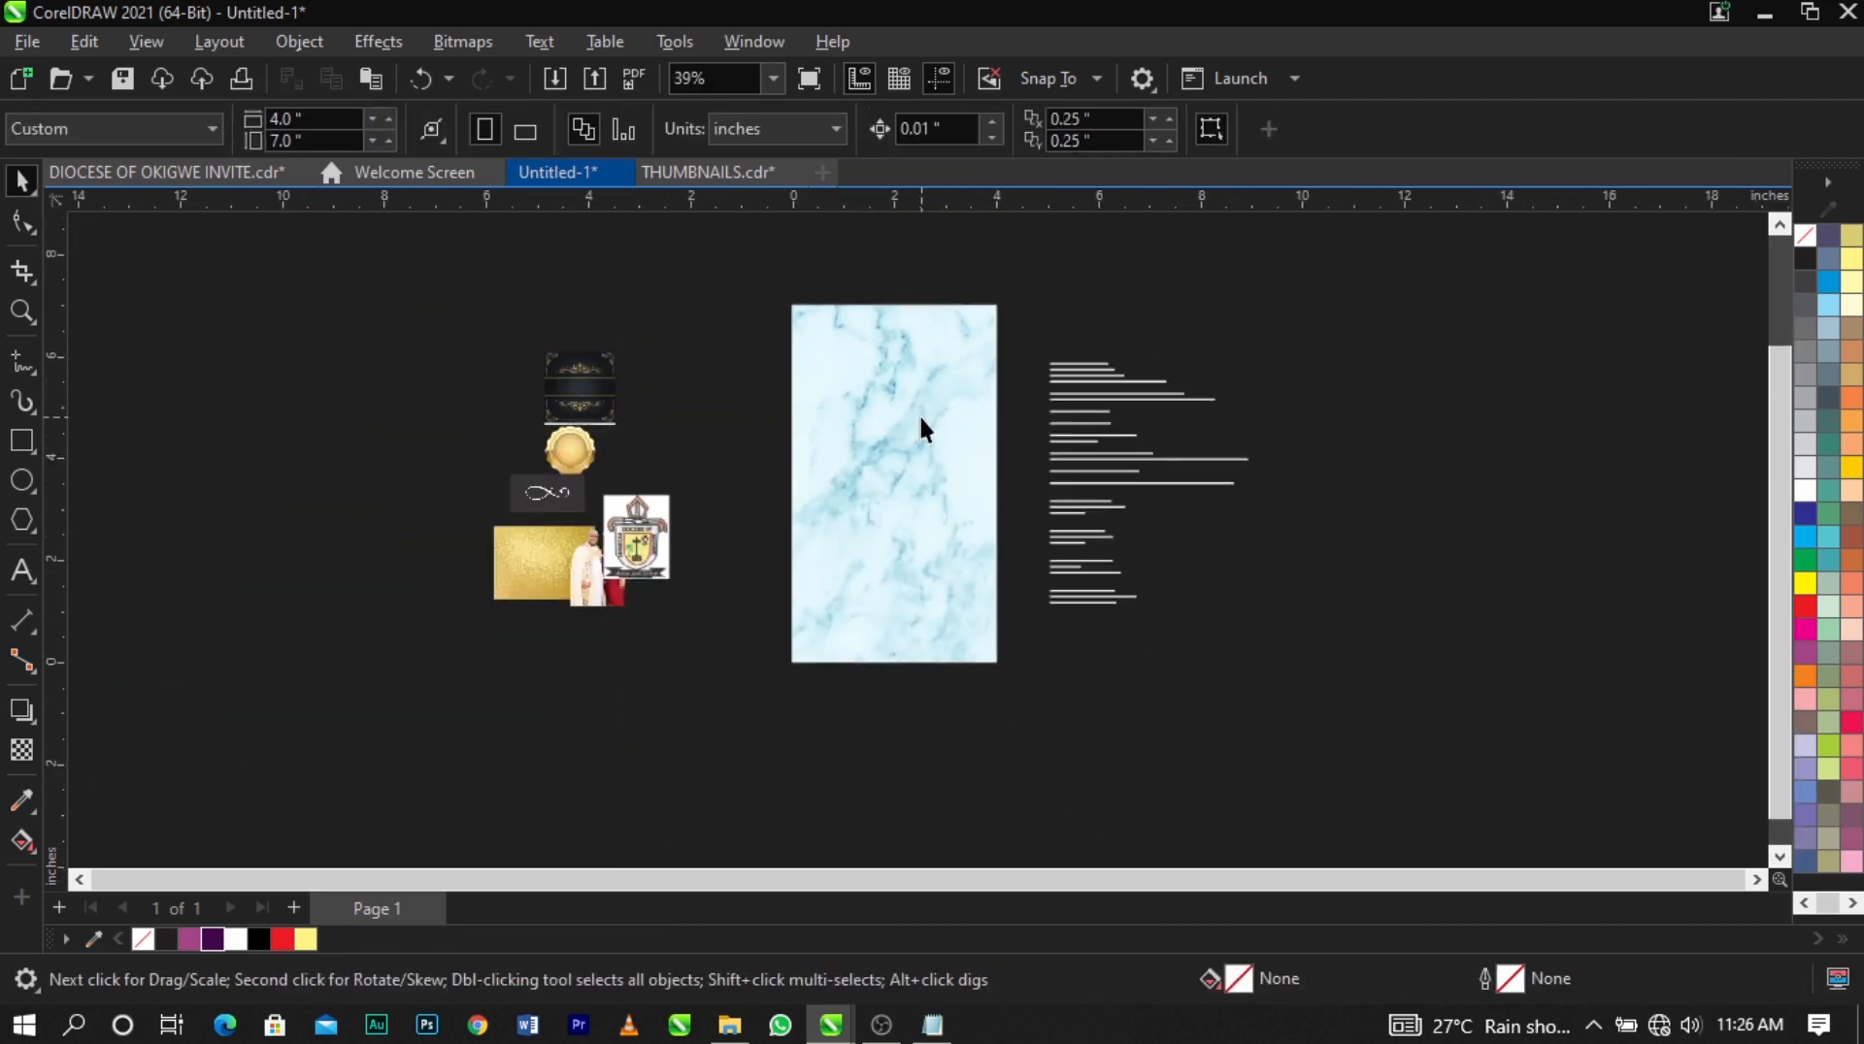
scroll(918, 413, up, 2)
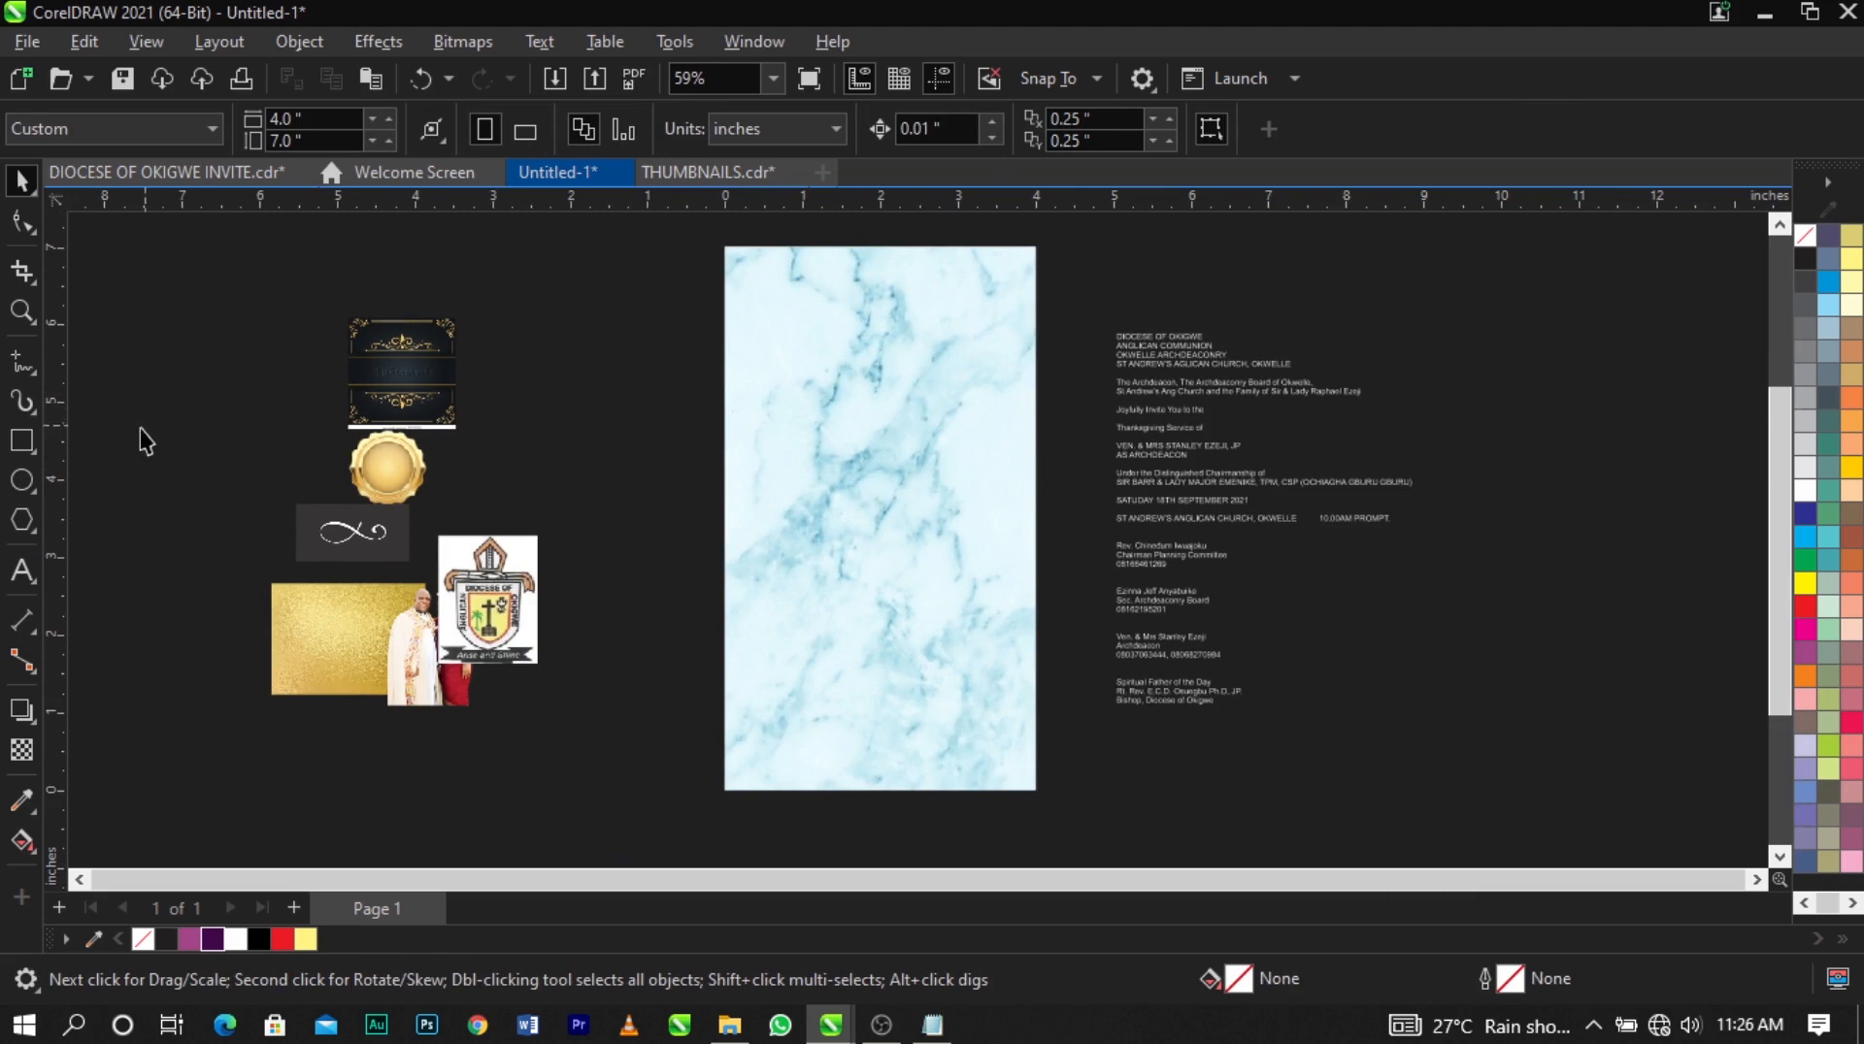
Draw a rectangle about 4 by 4.43 inches over the lower part of the card and give it a black outline.
click(21, 439)
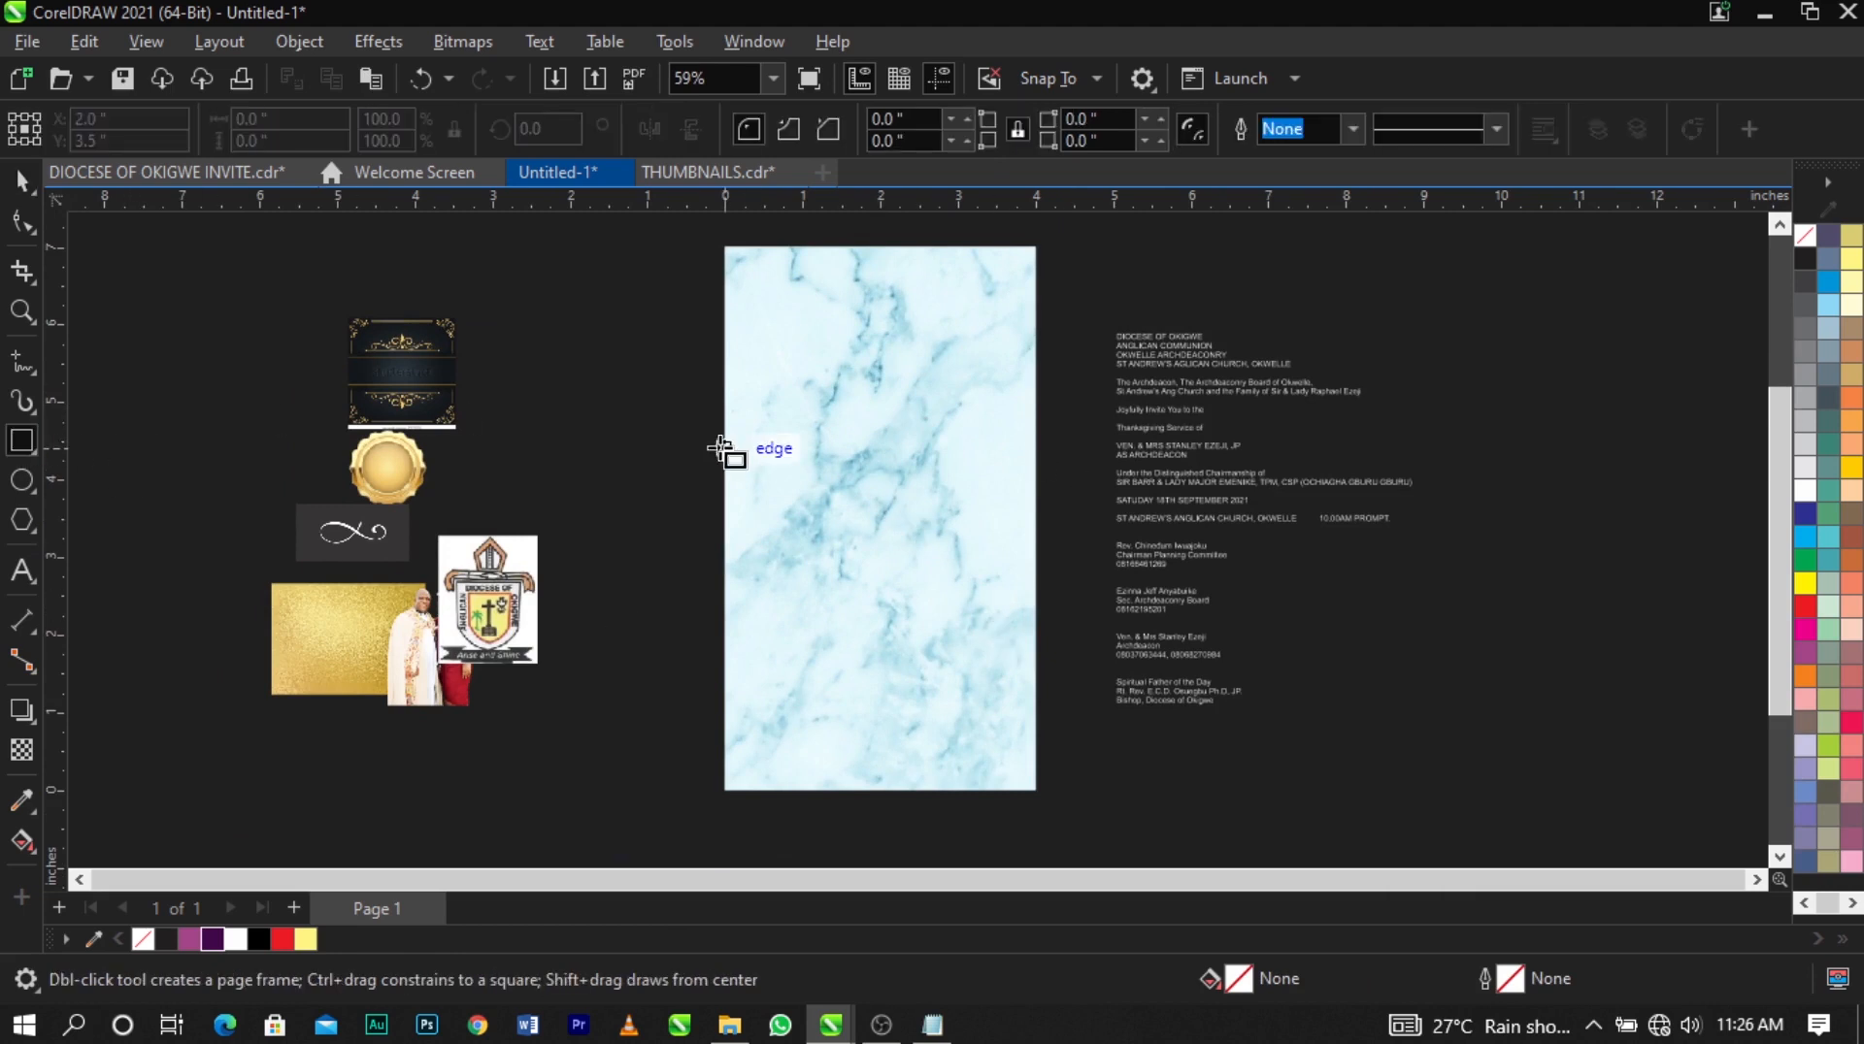
drag(744, 501, 1037, 791)
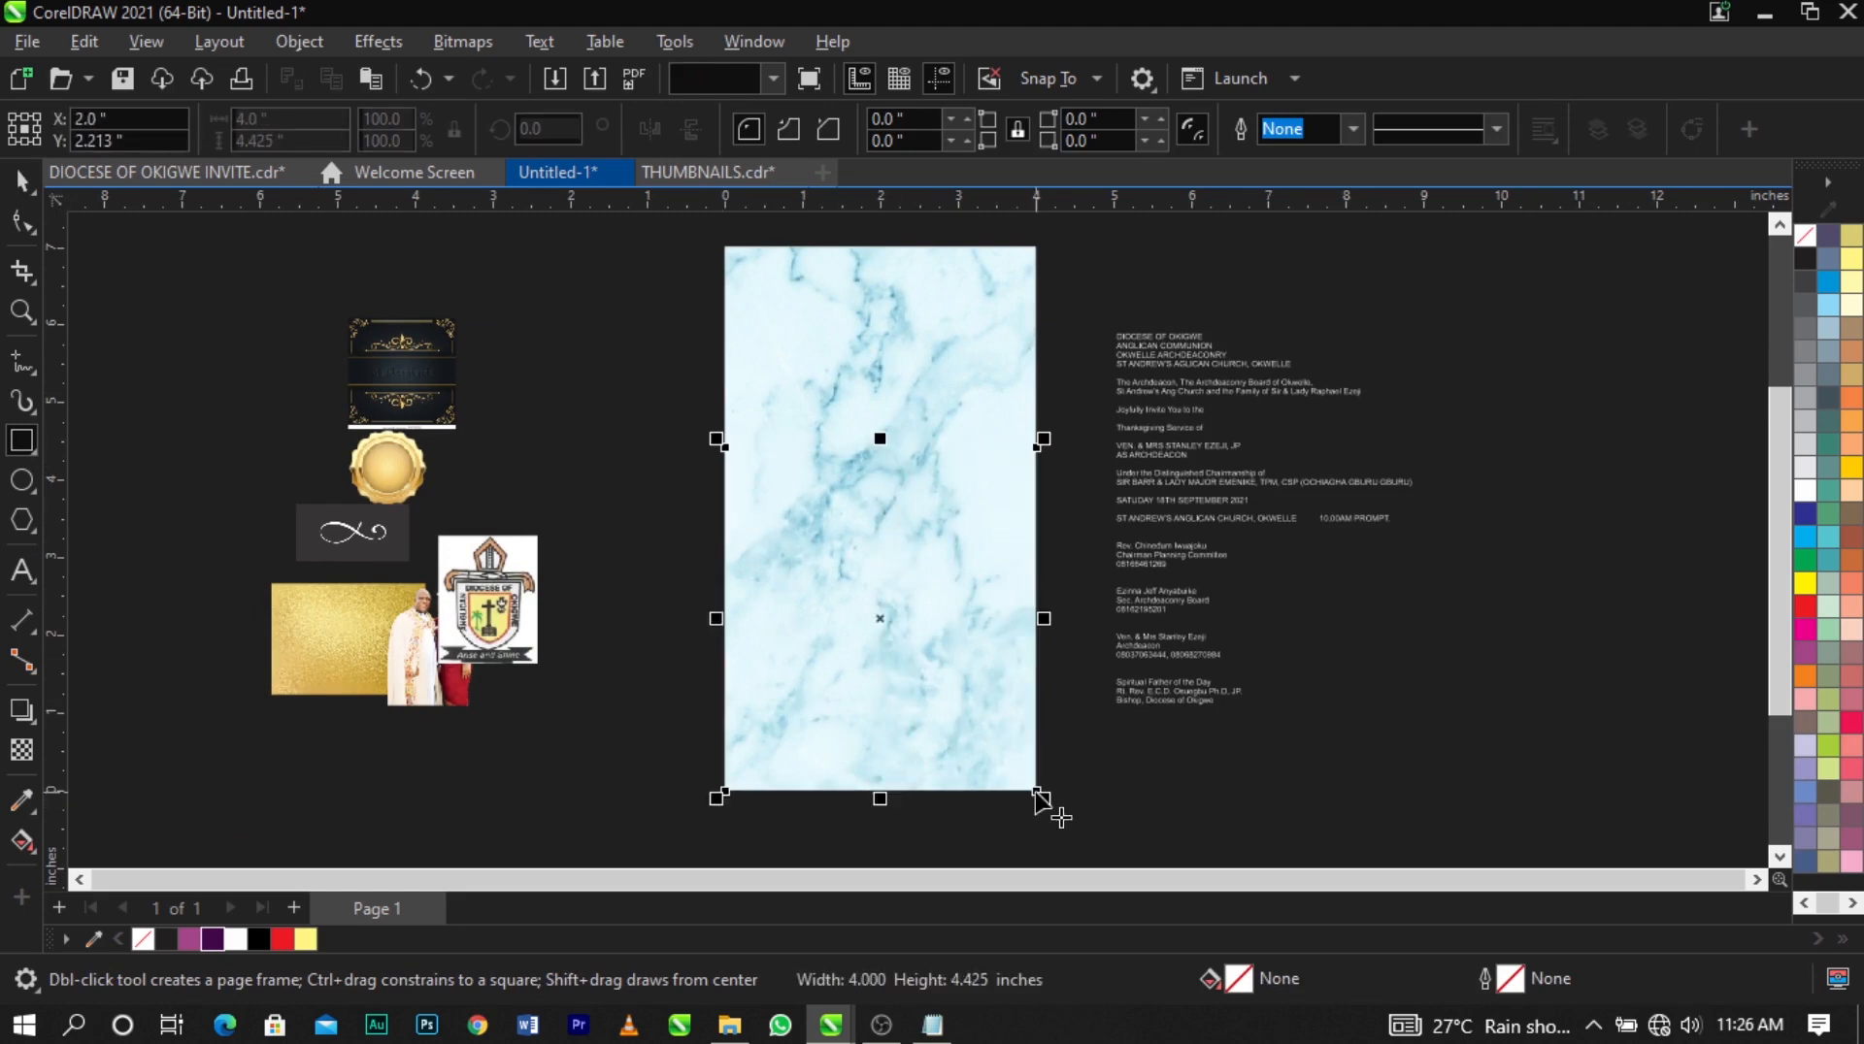
right_click(1804, 259)
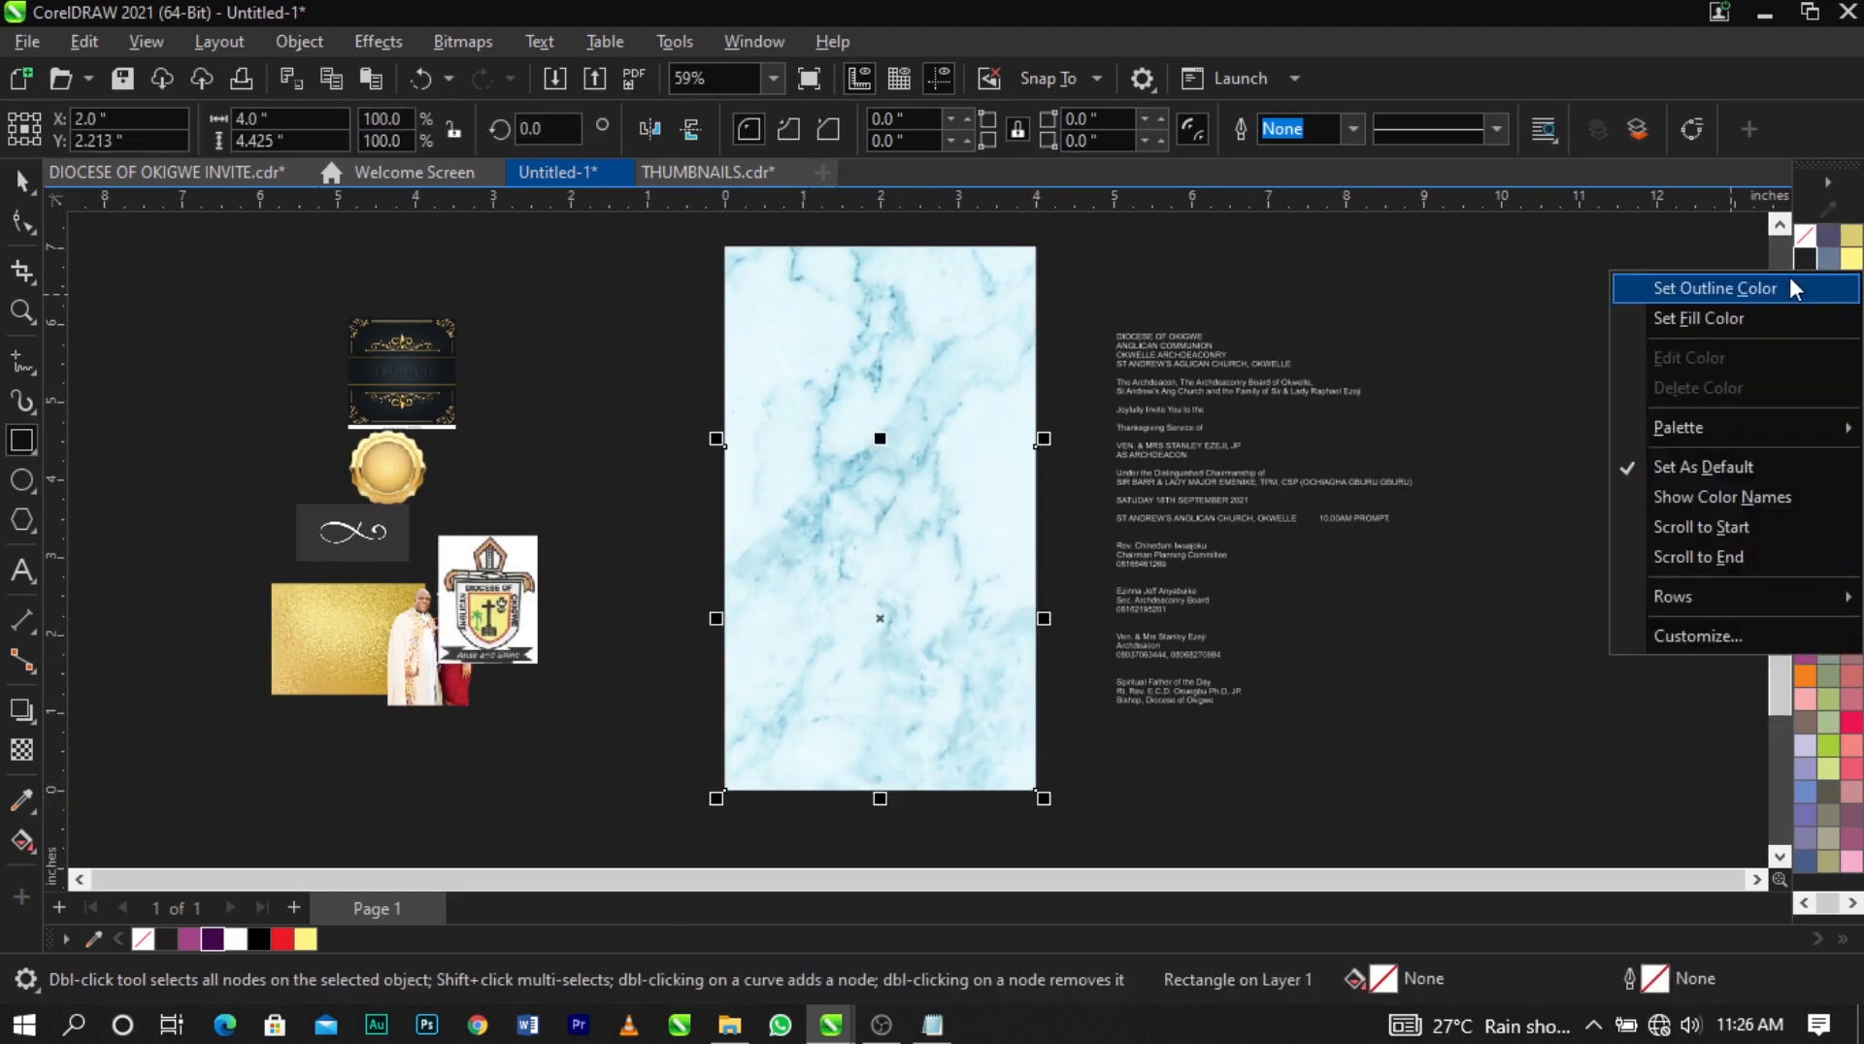
click(1710, 287)
key(space)
Lower the new rectangle's top edge to make it about 4.16 inches high.
scroll(907, 457, up, 2)
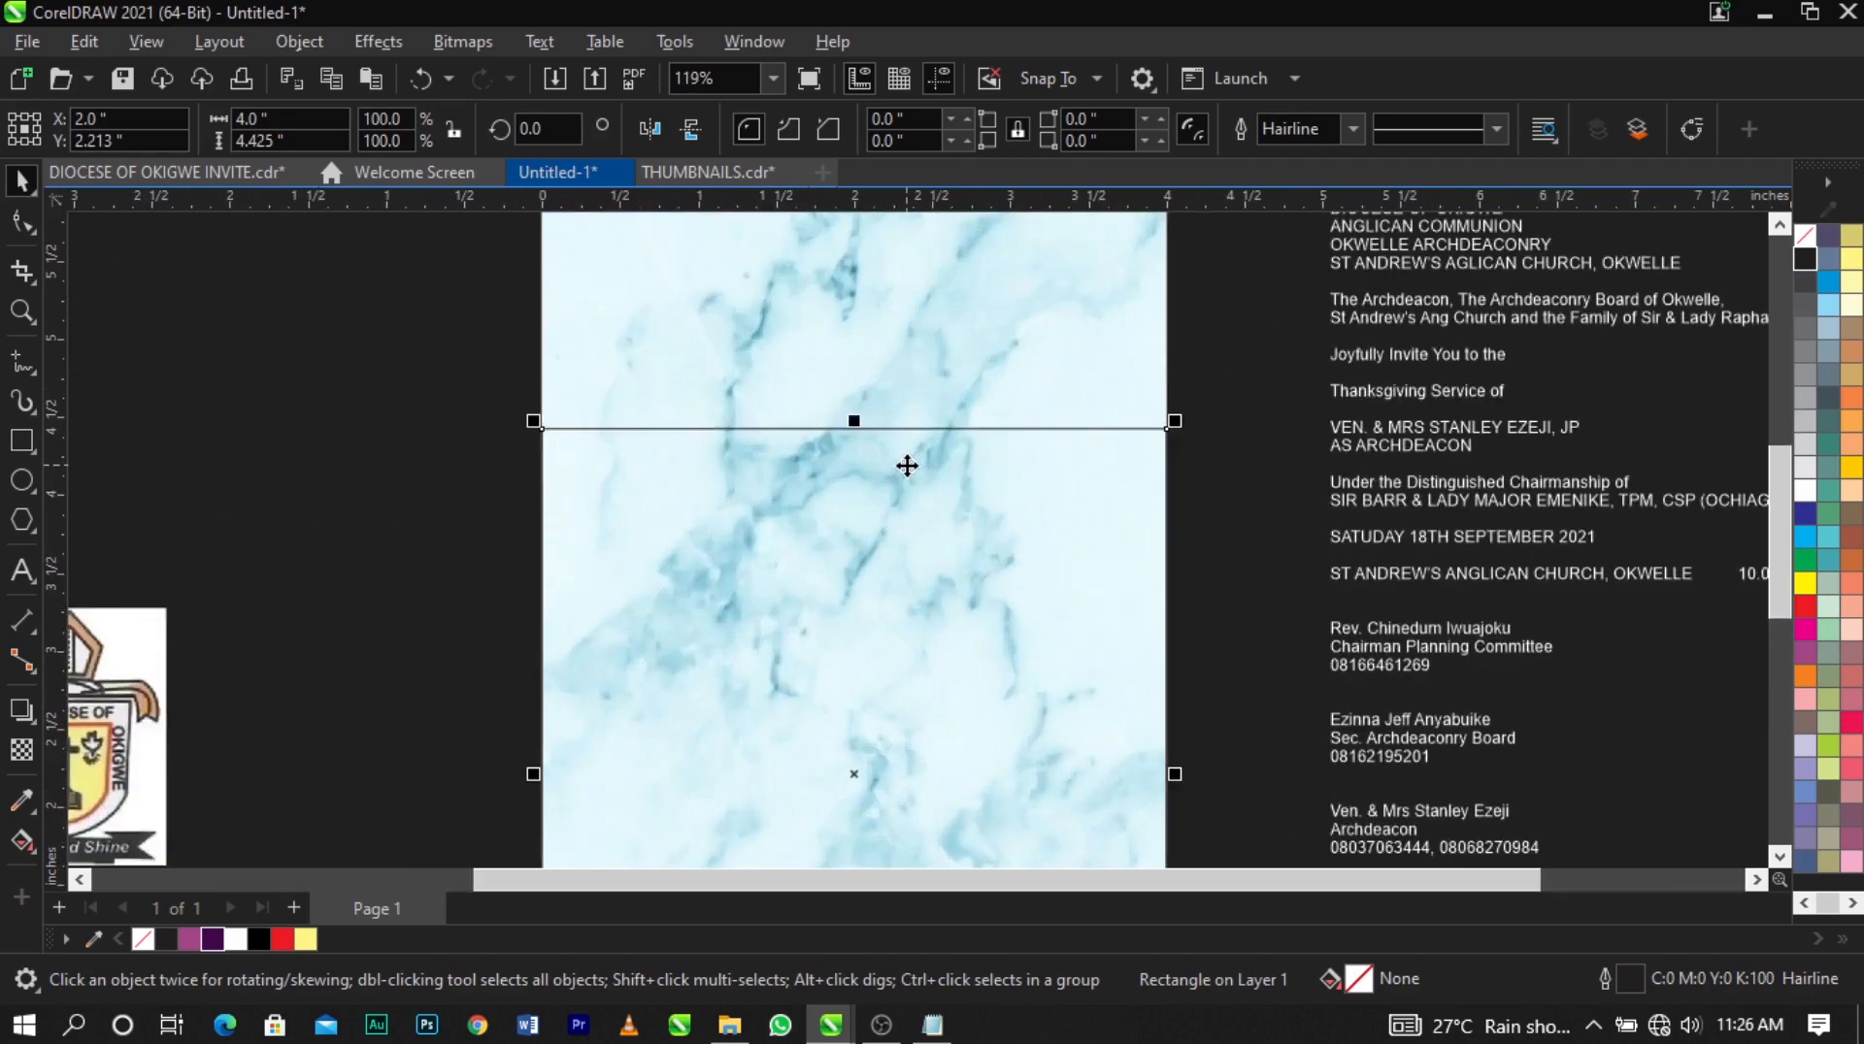
scroll(904, 470, down, 3)
scroll(905, 470, up, 3)
scroll(905, 504, down, 2)
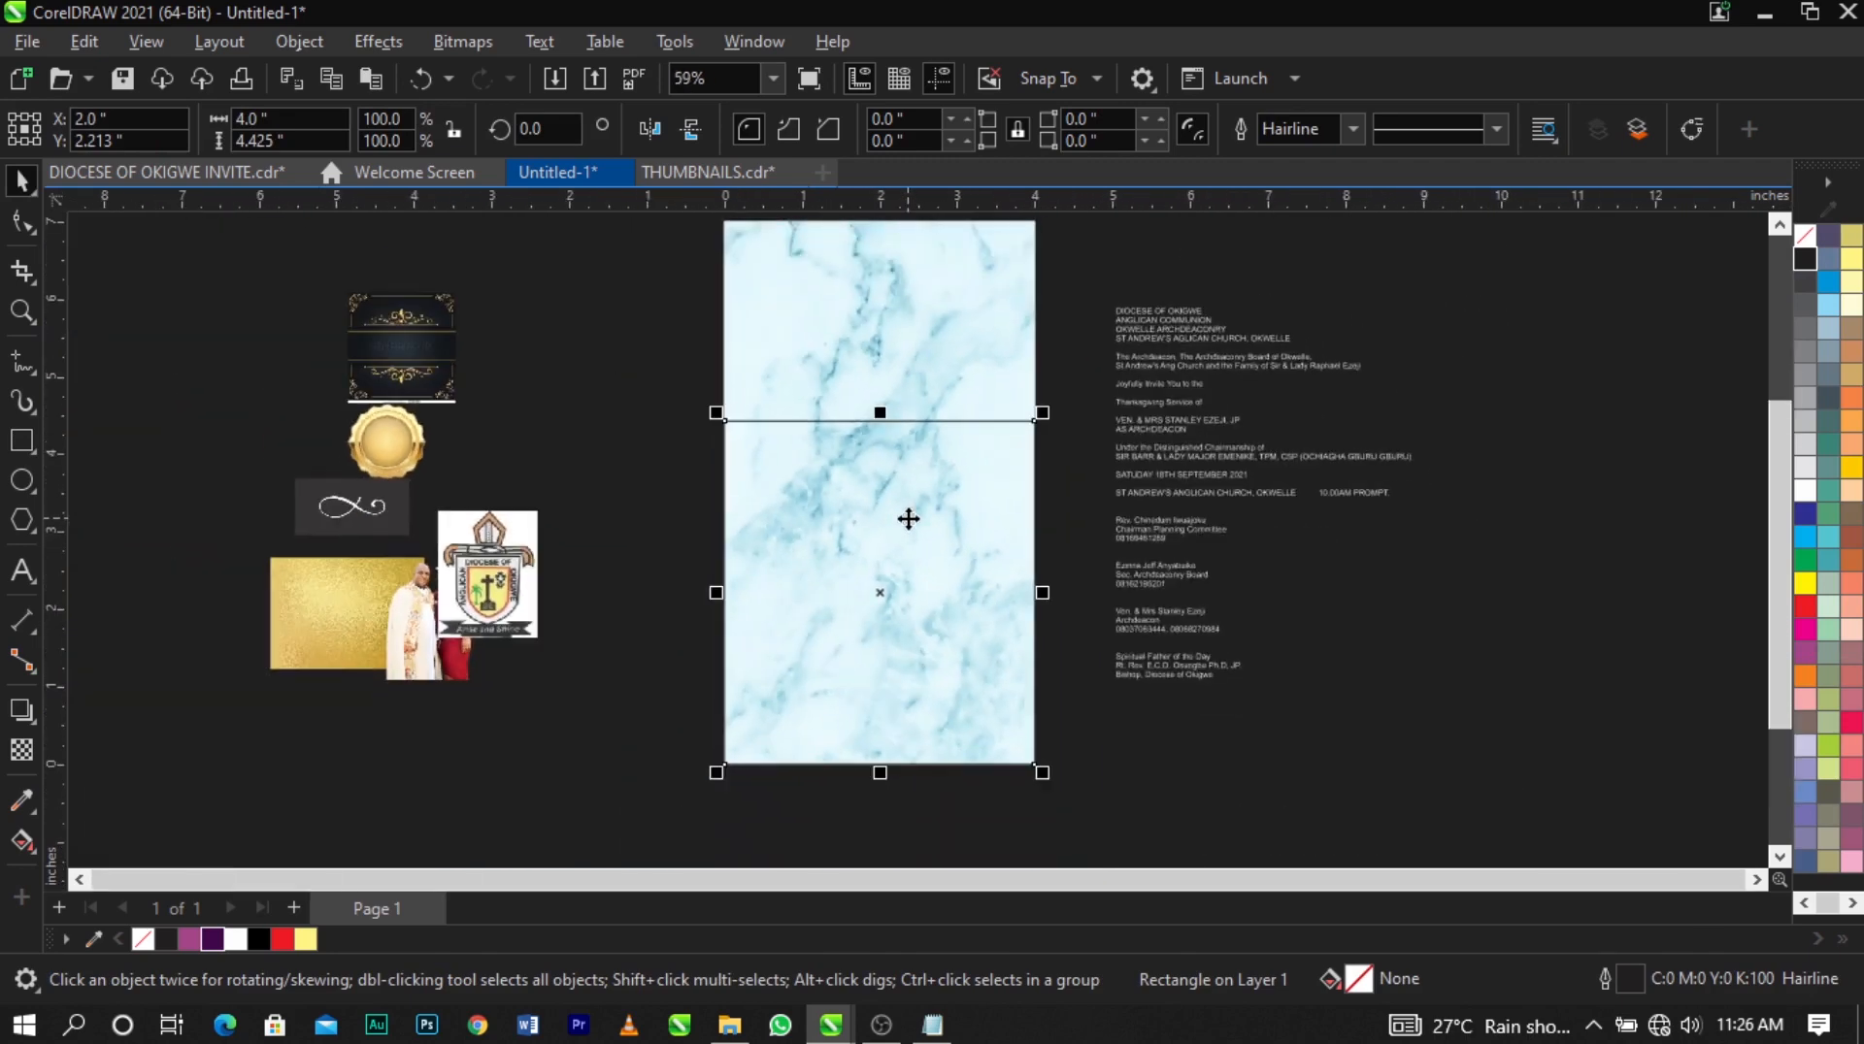
scroll(864, 425, up, 1)
drag(887, 416, 900, 442)
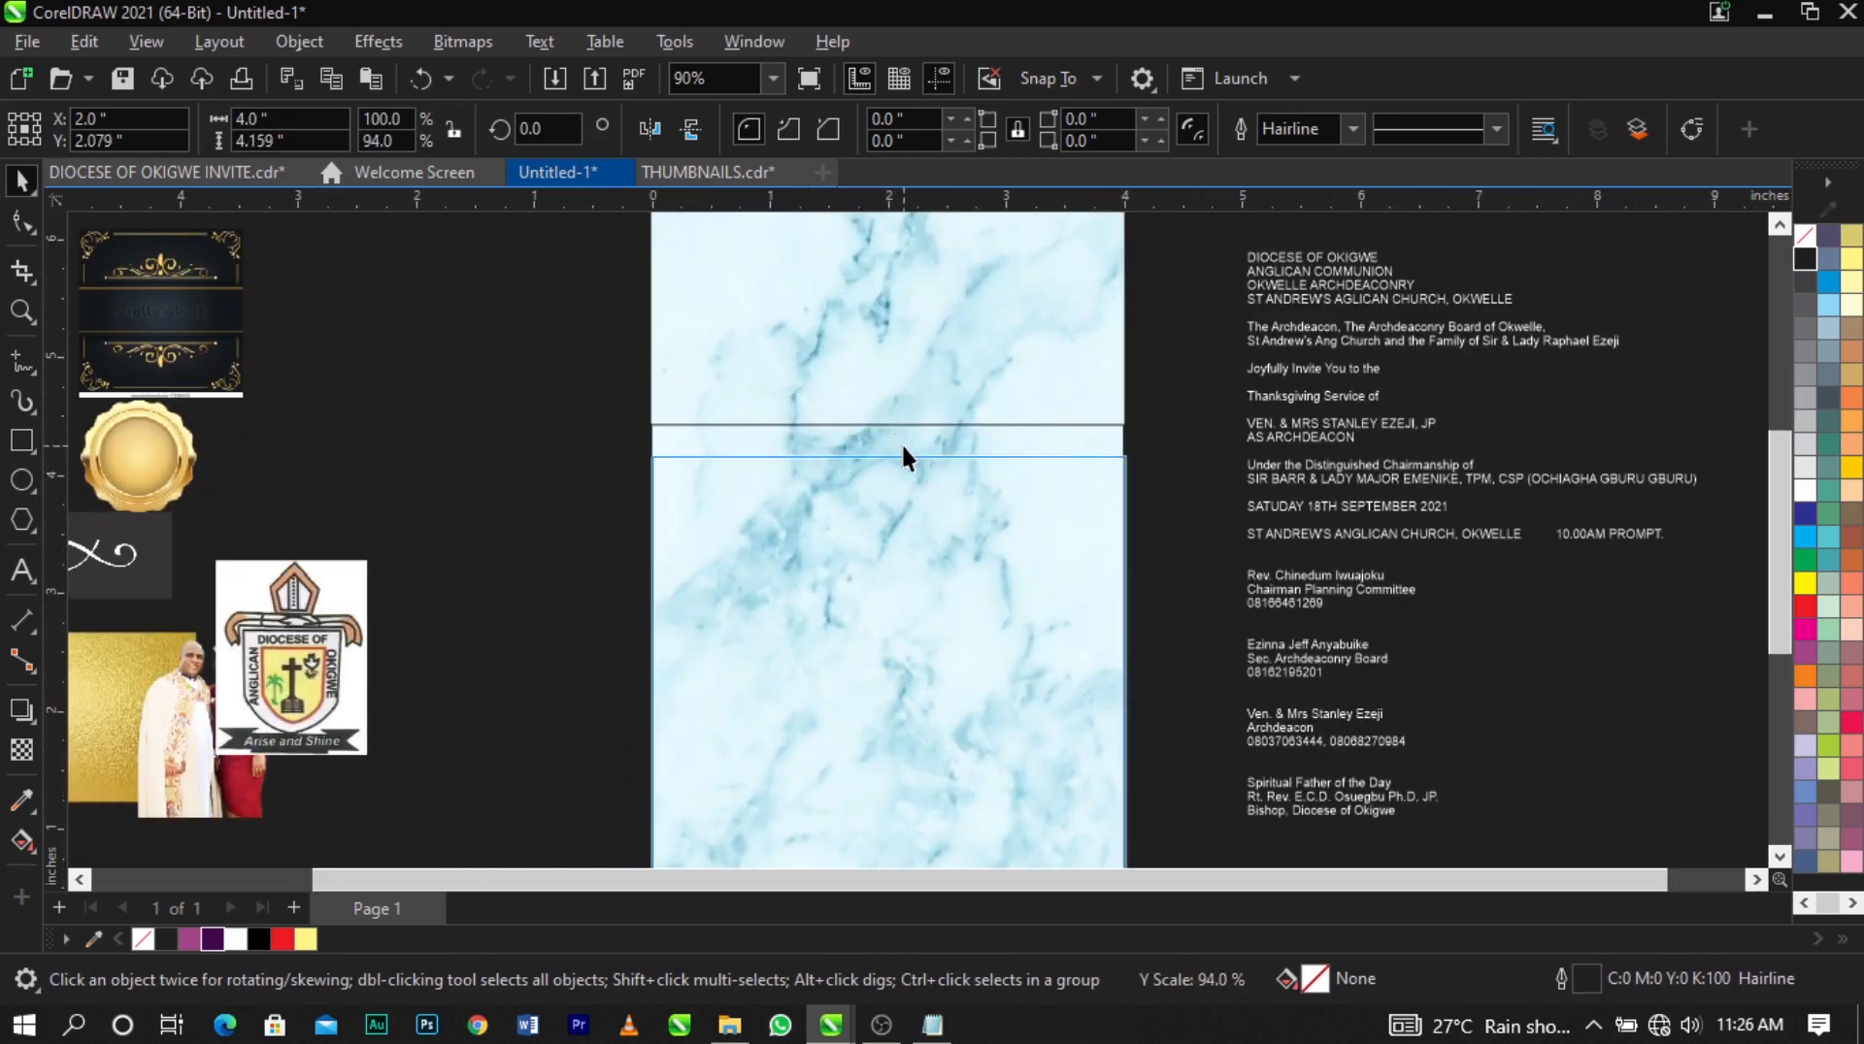
scroll(900, 443, down, 1)
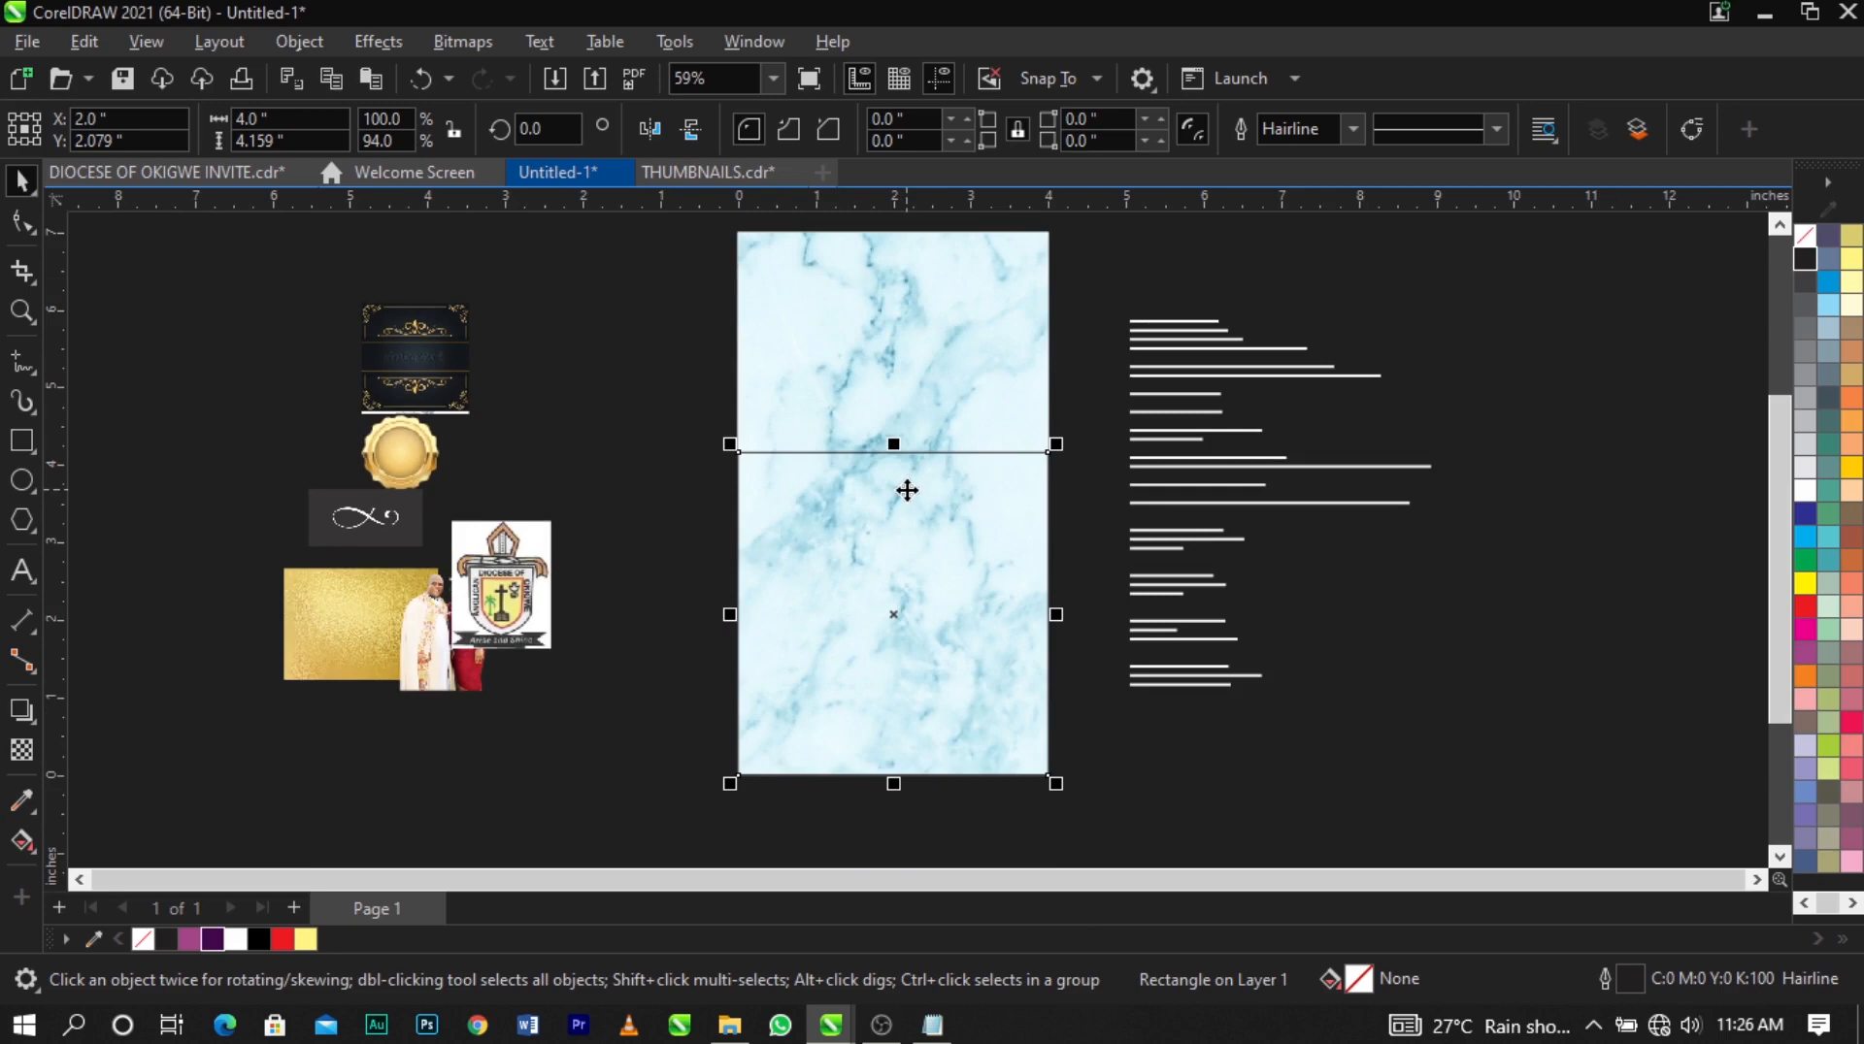
Convert the rectangle on the lower part of the card to curves.
scroll(905, 466, up, 1)
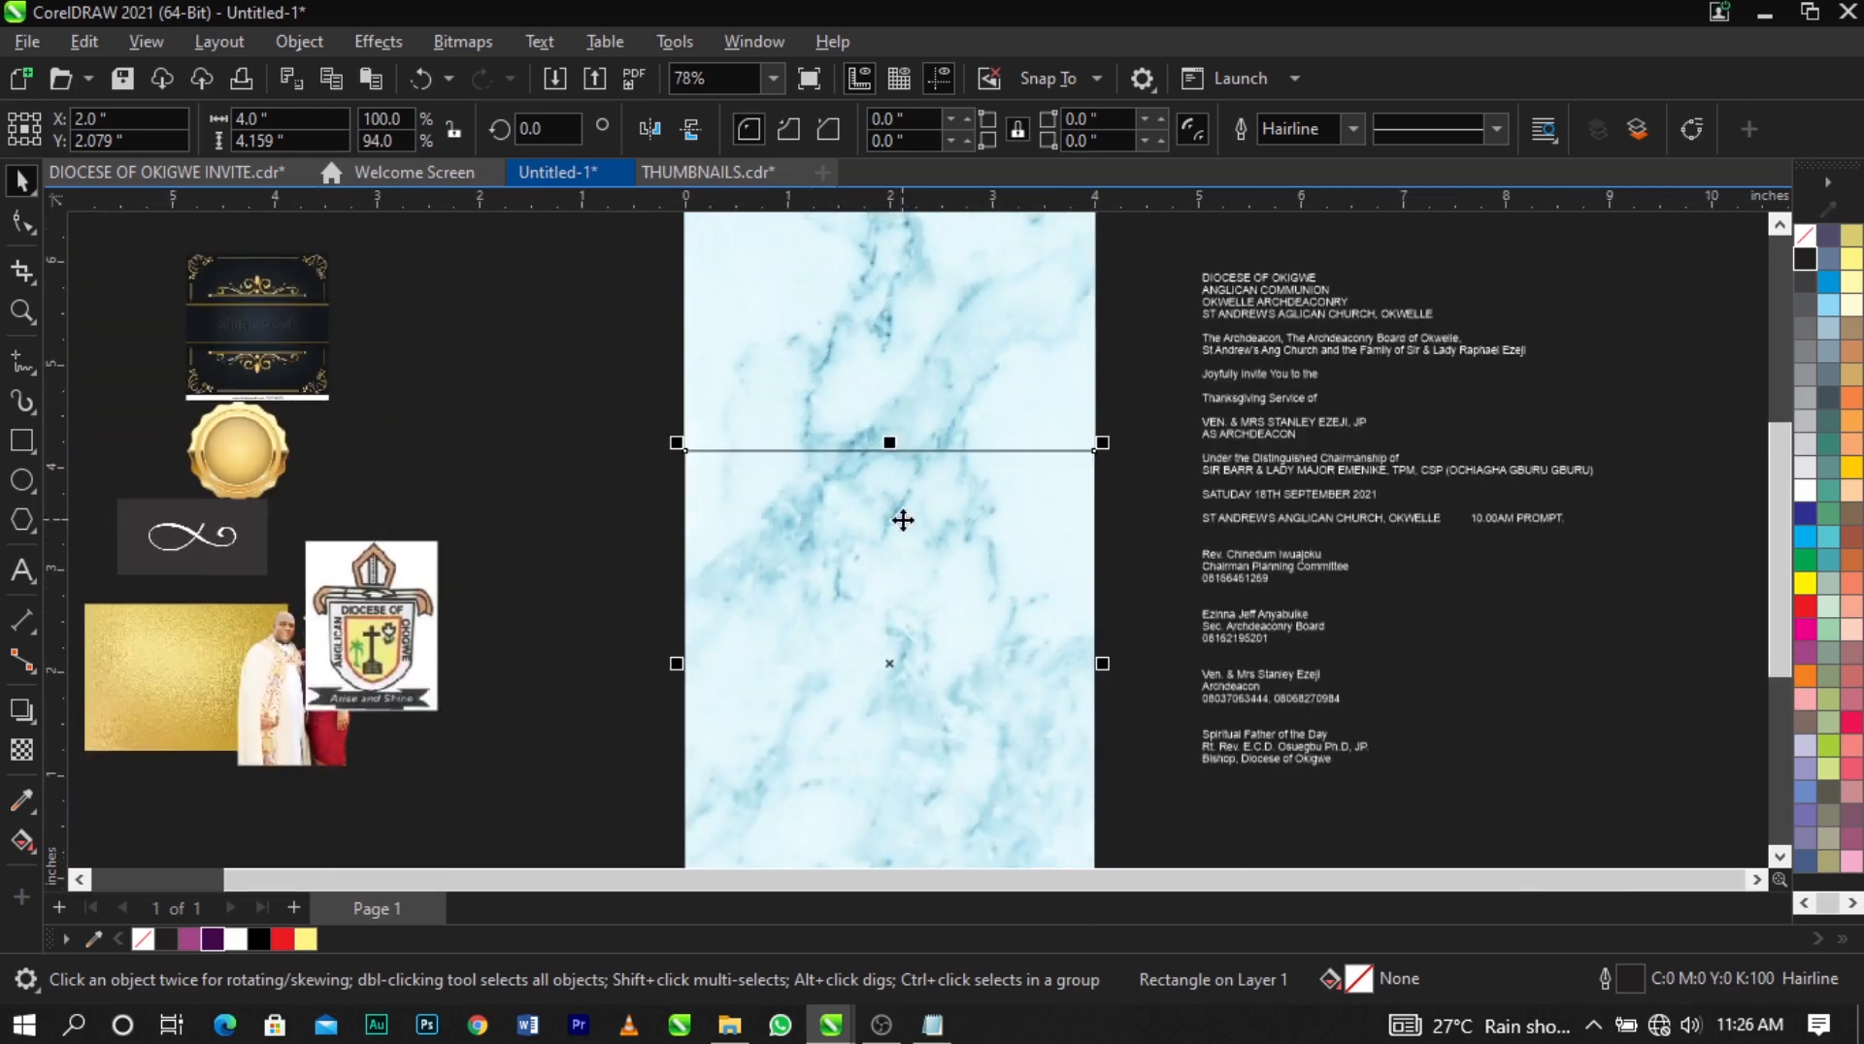
right_click(902, 521)
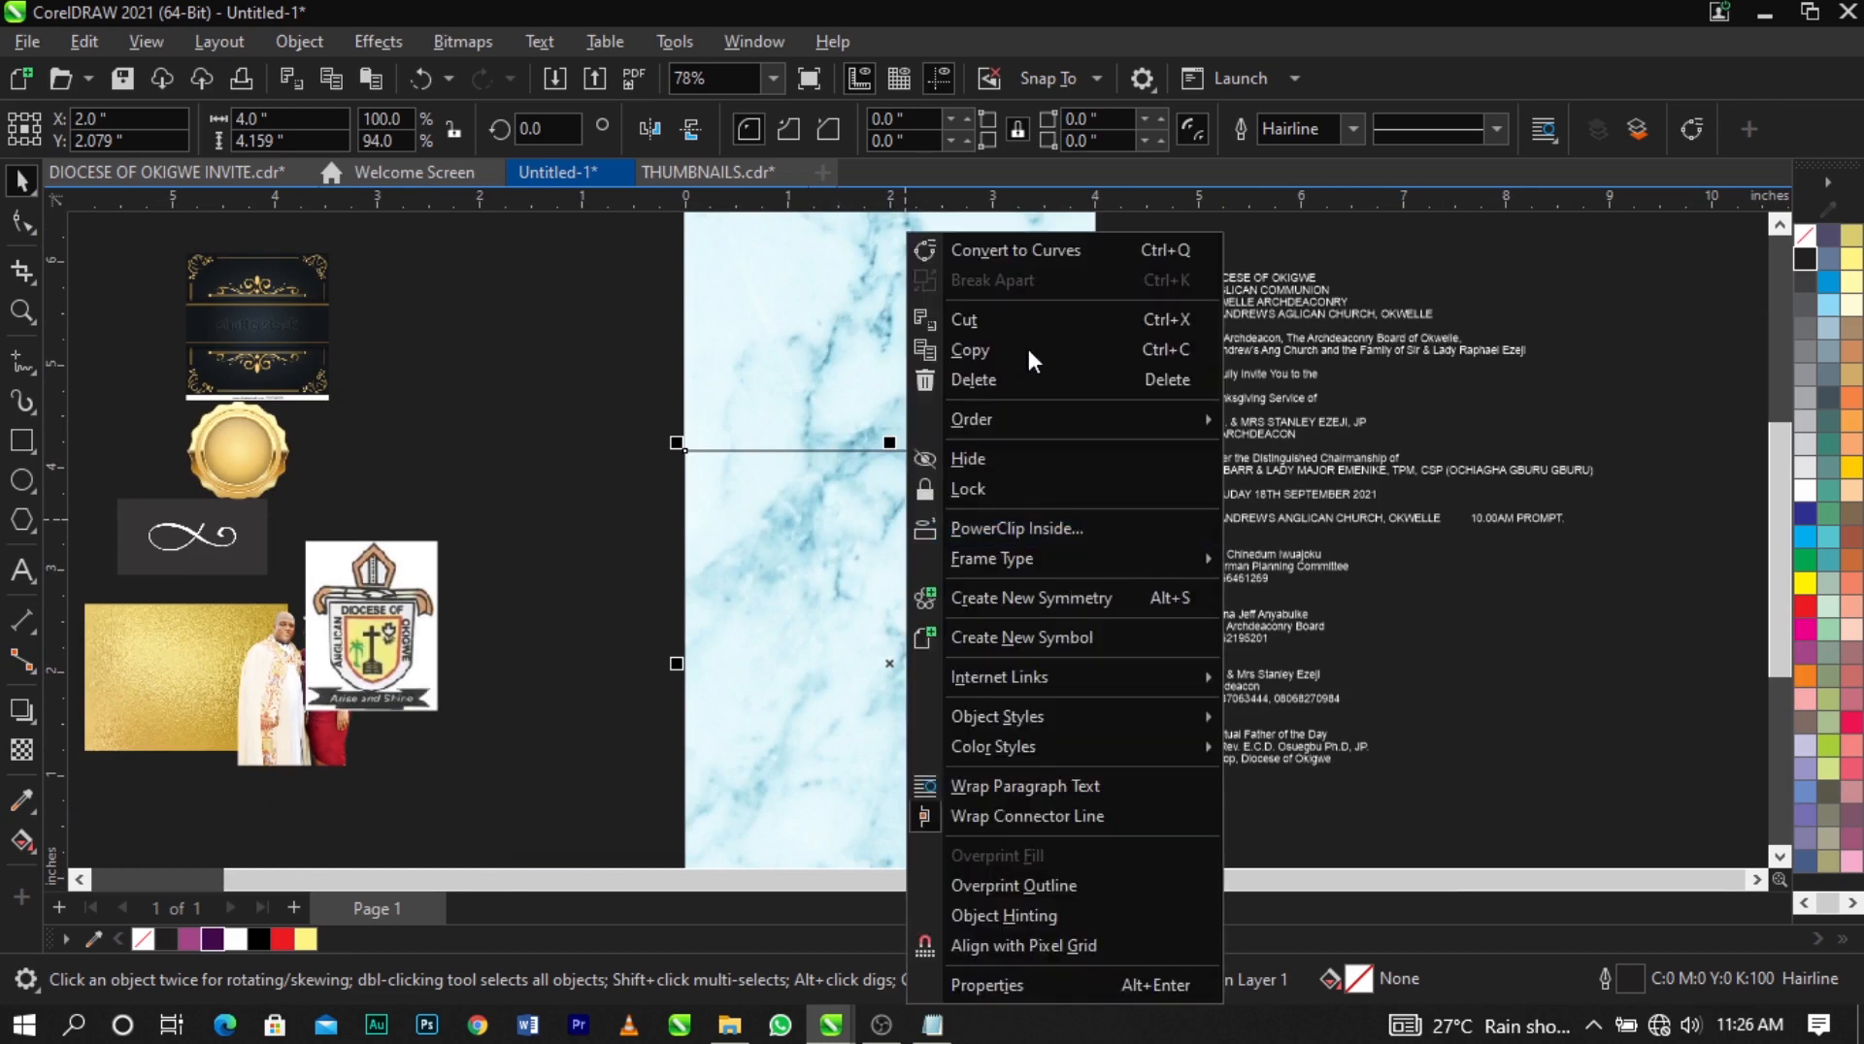
click(1043, 248)
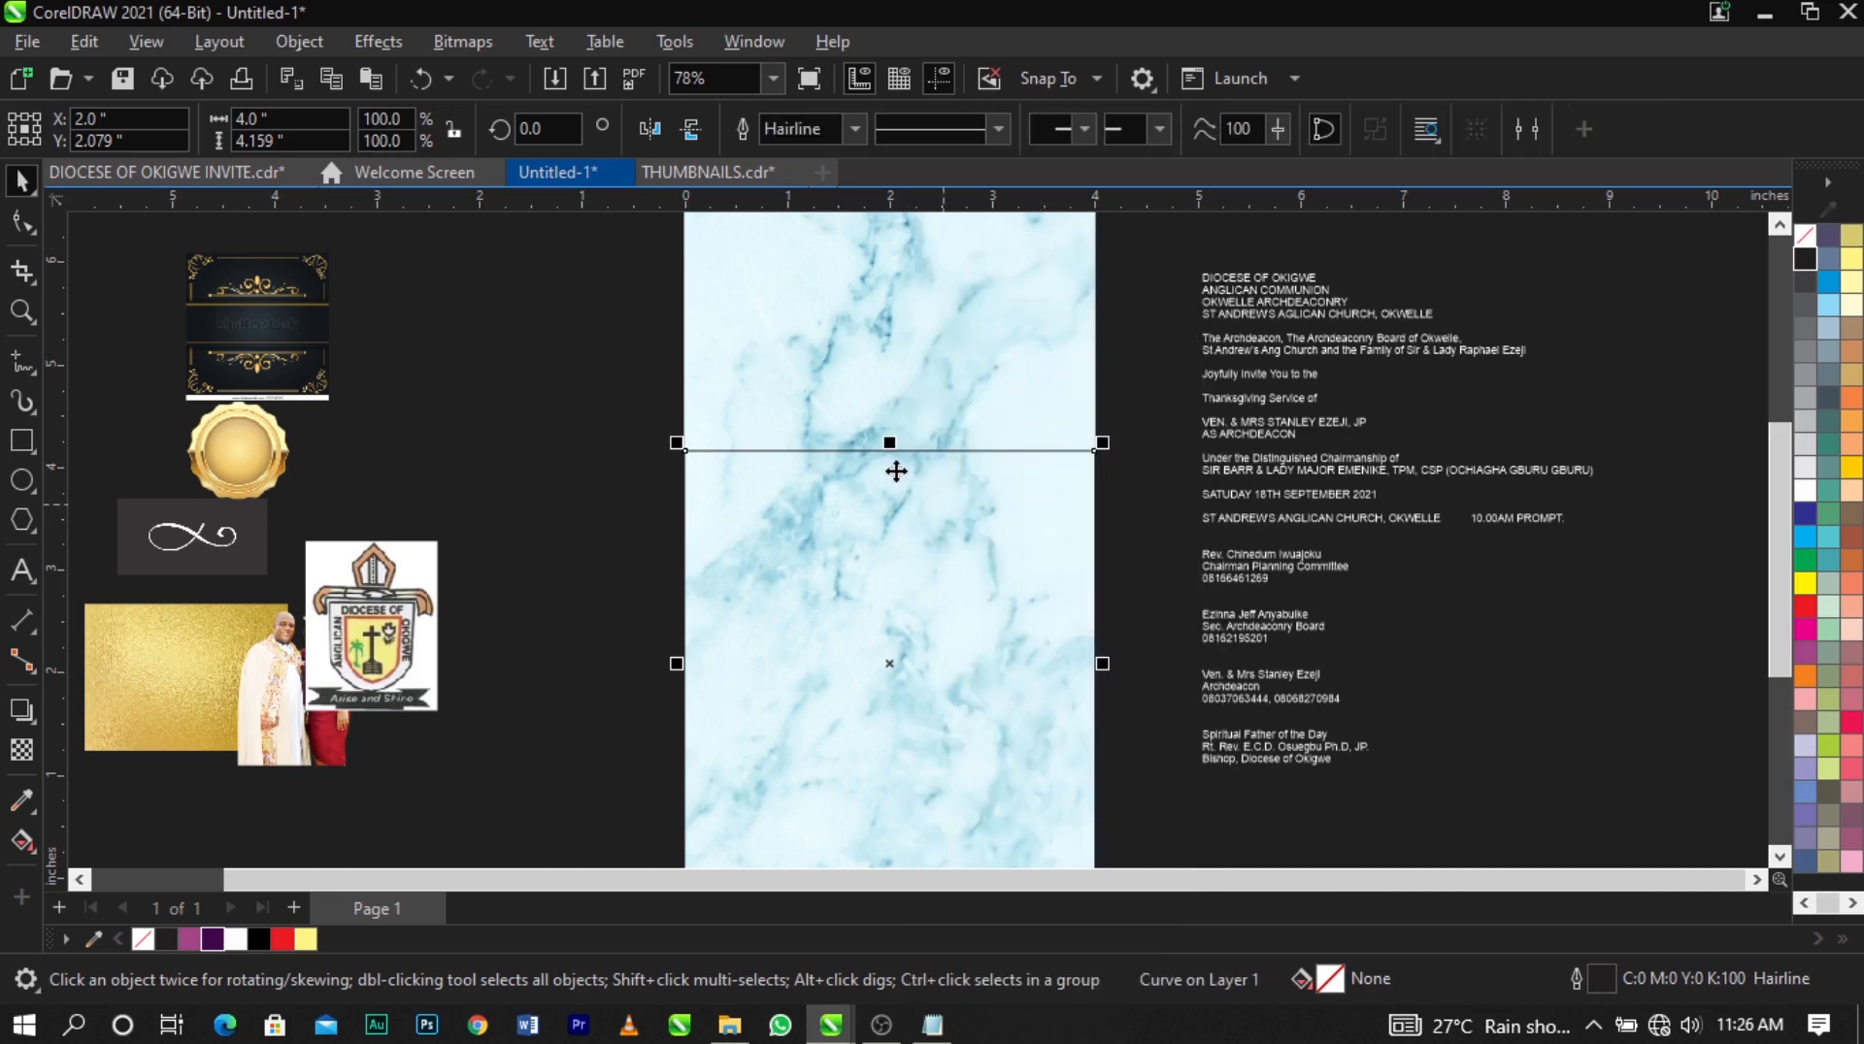
Lower the top edge of the bottom rectangle to make it about 1.56 inches high.
scroll(894, 470, down, 1)
scroll(844, 450, up, 1)
drag(884, 421, 906, 682)
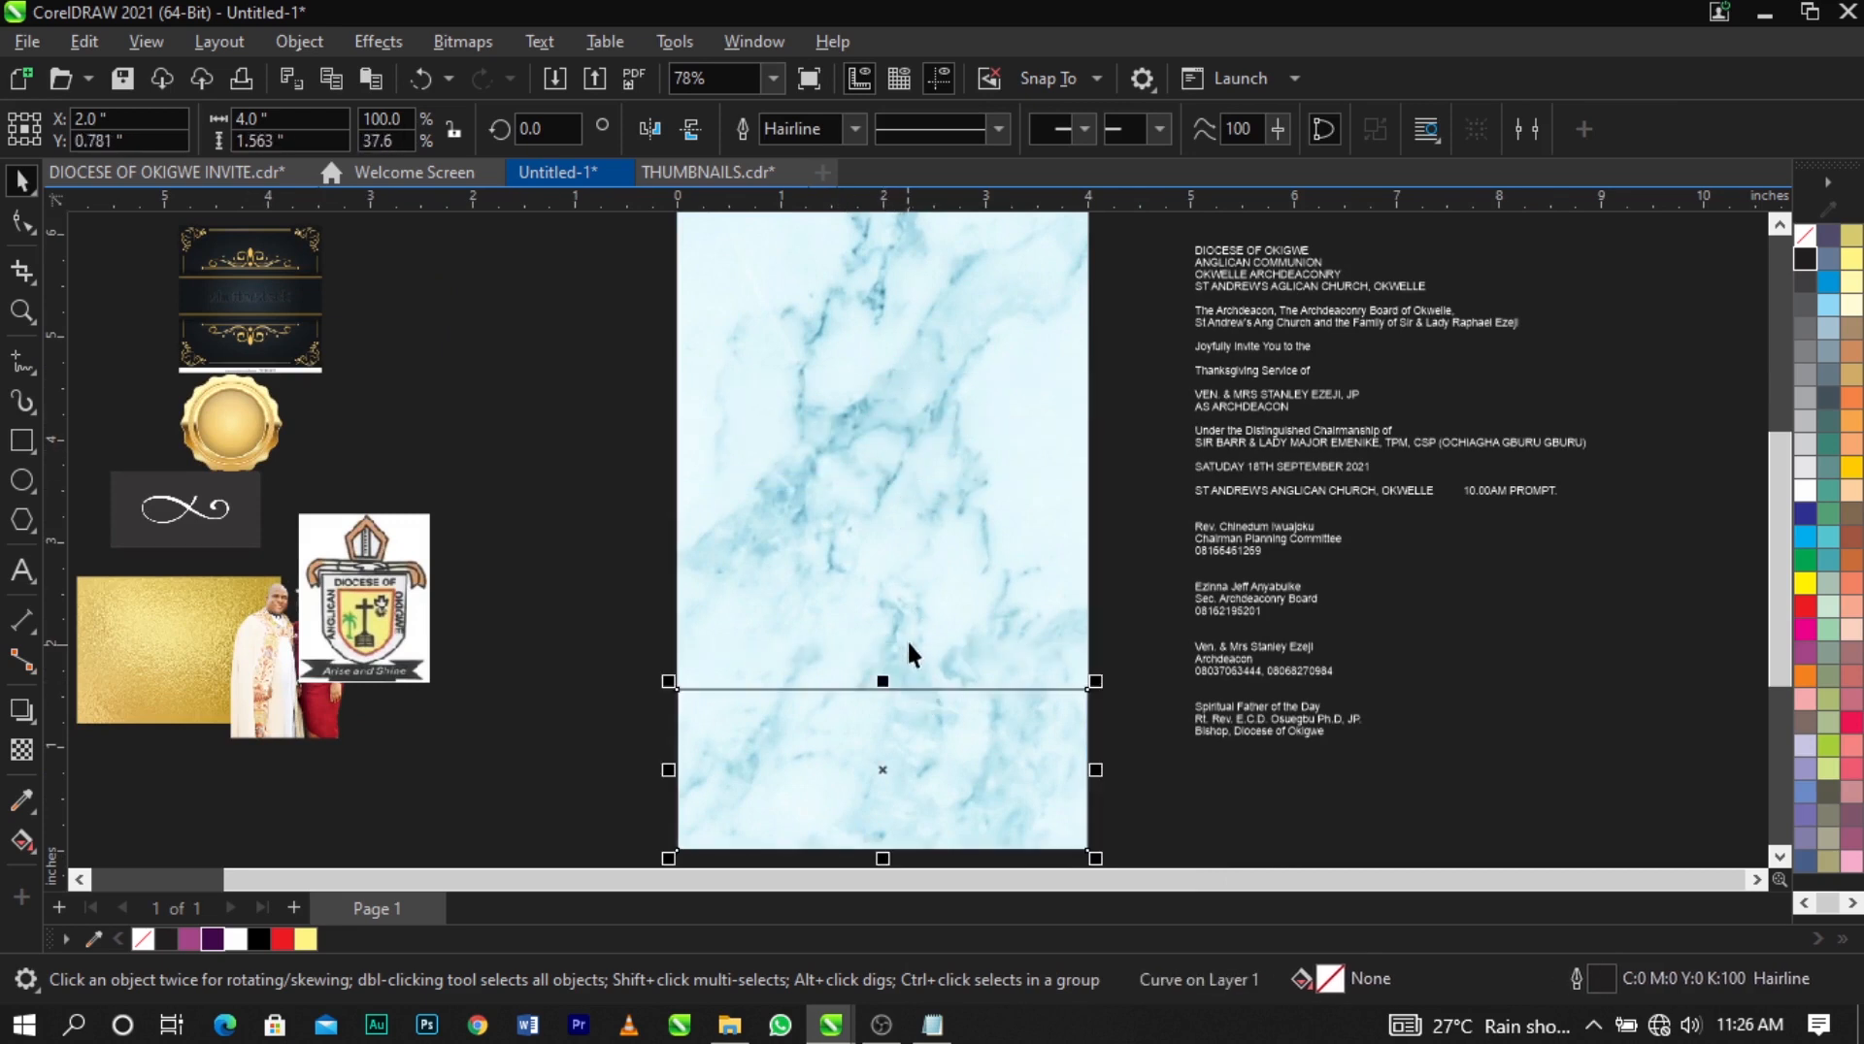
Draw a strip about 4 by 0.45 inches across the card above its middle and convert it to curves.
click(37, 453)
click(153, 450)
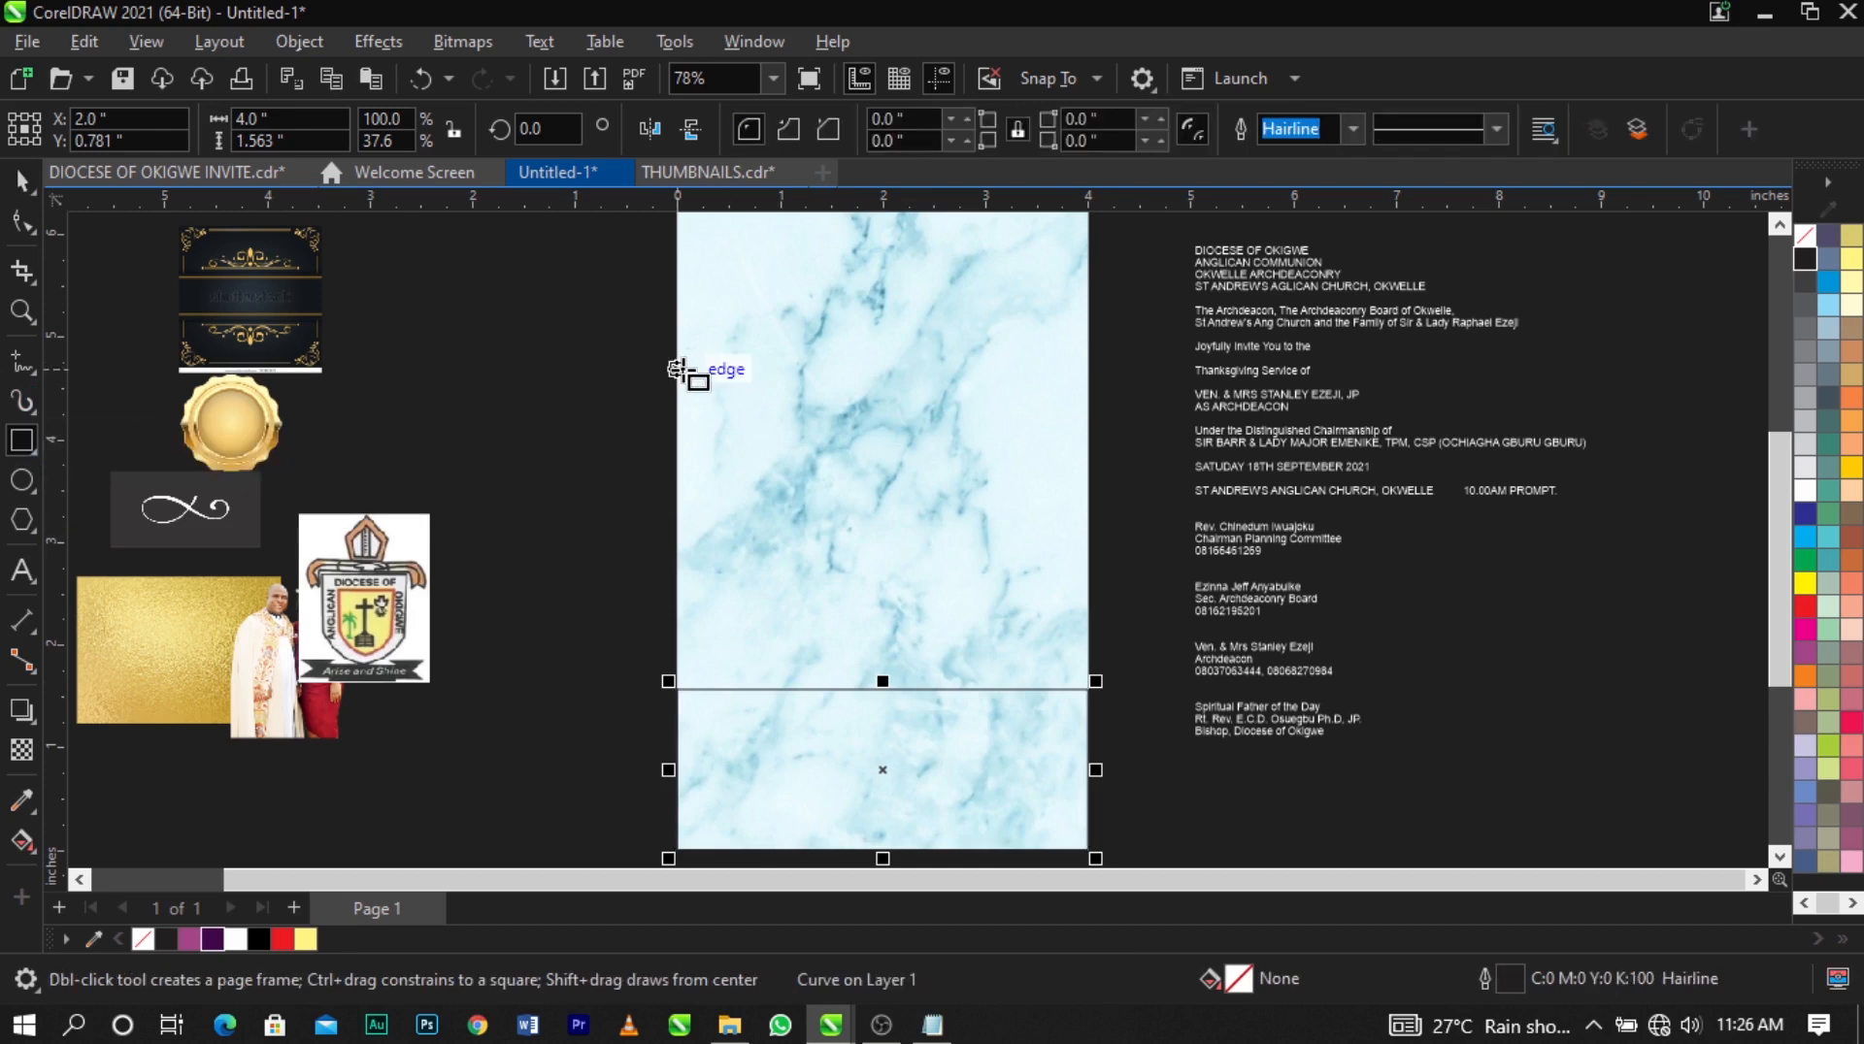
drag(677, 370, 1087, 417)
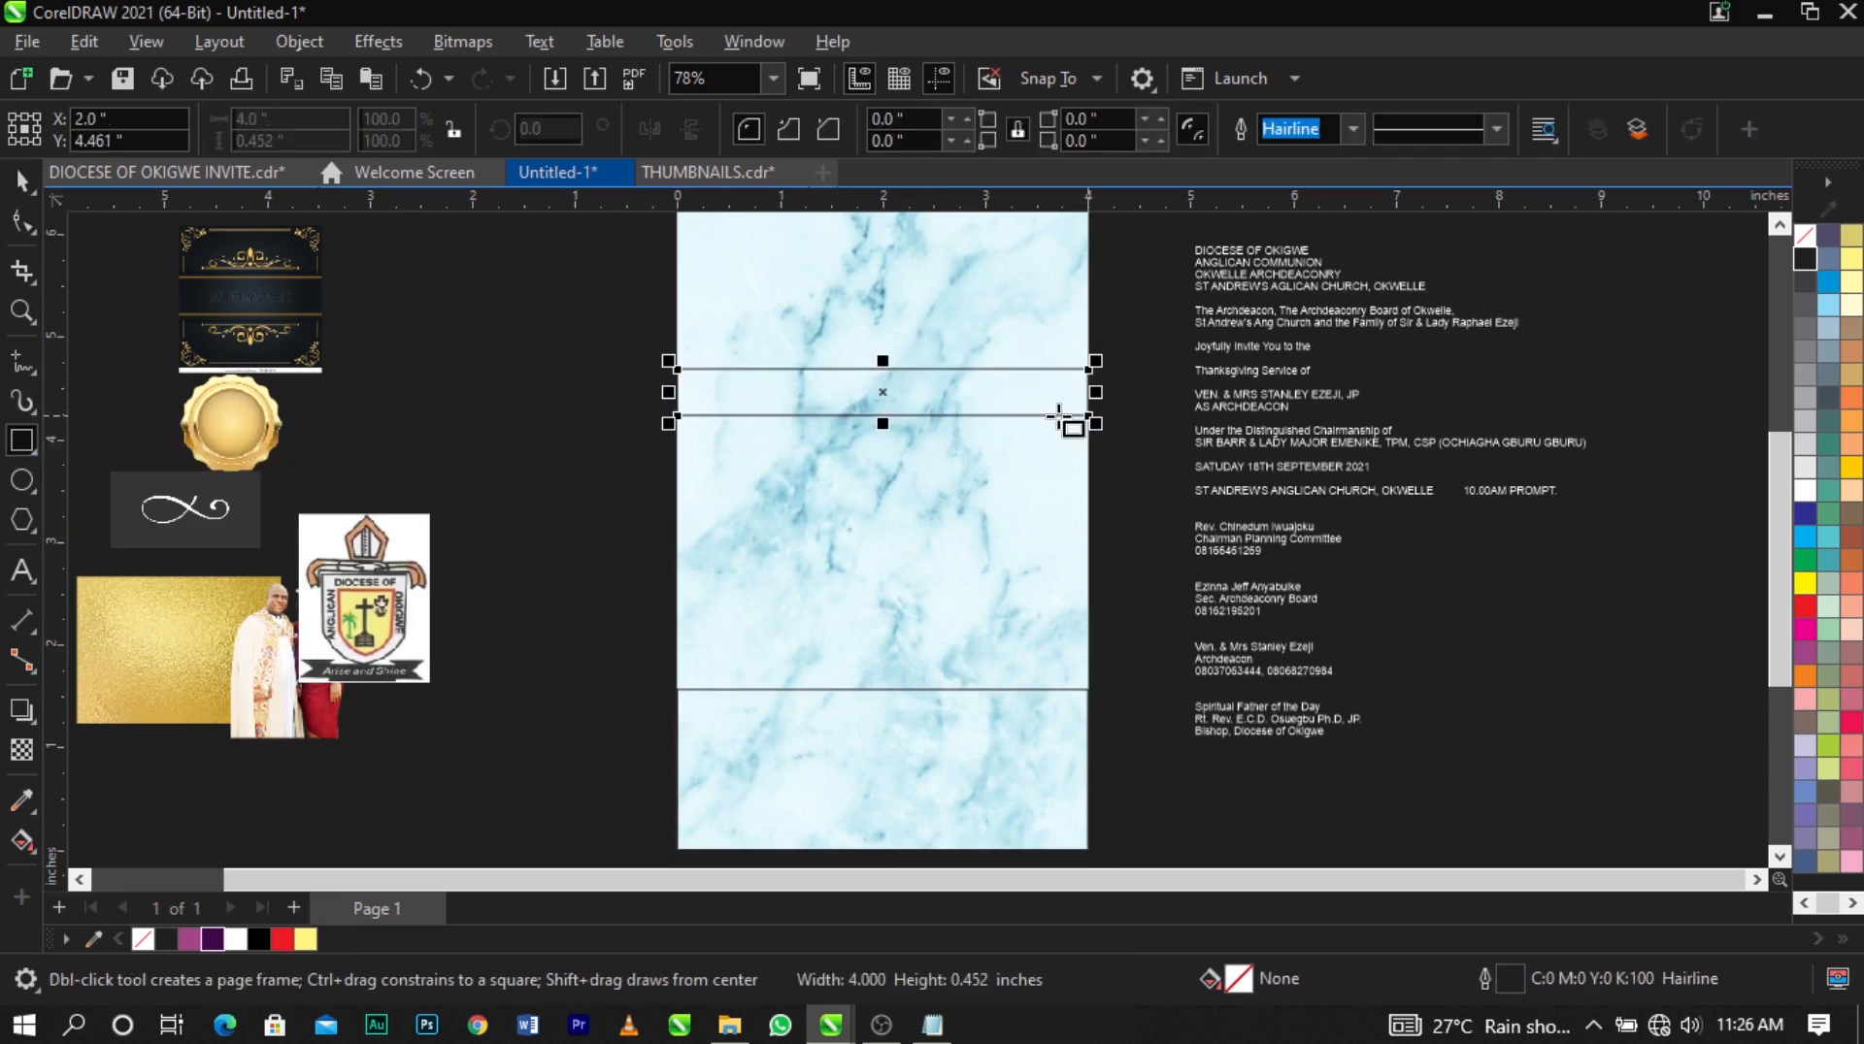
key(space)
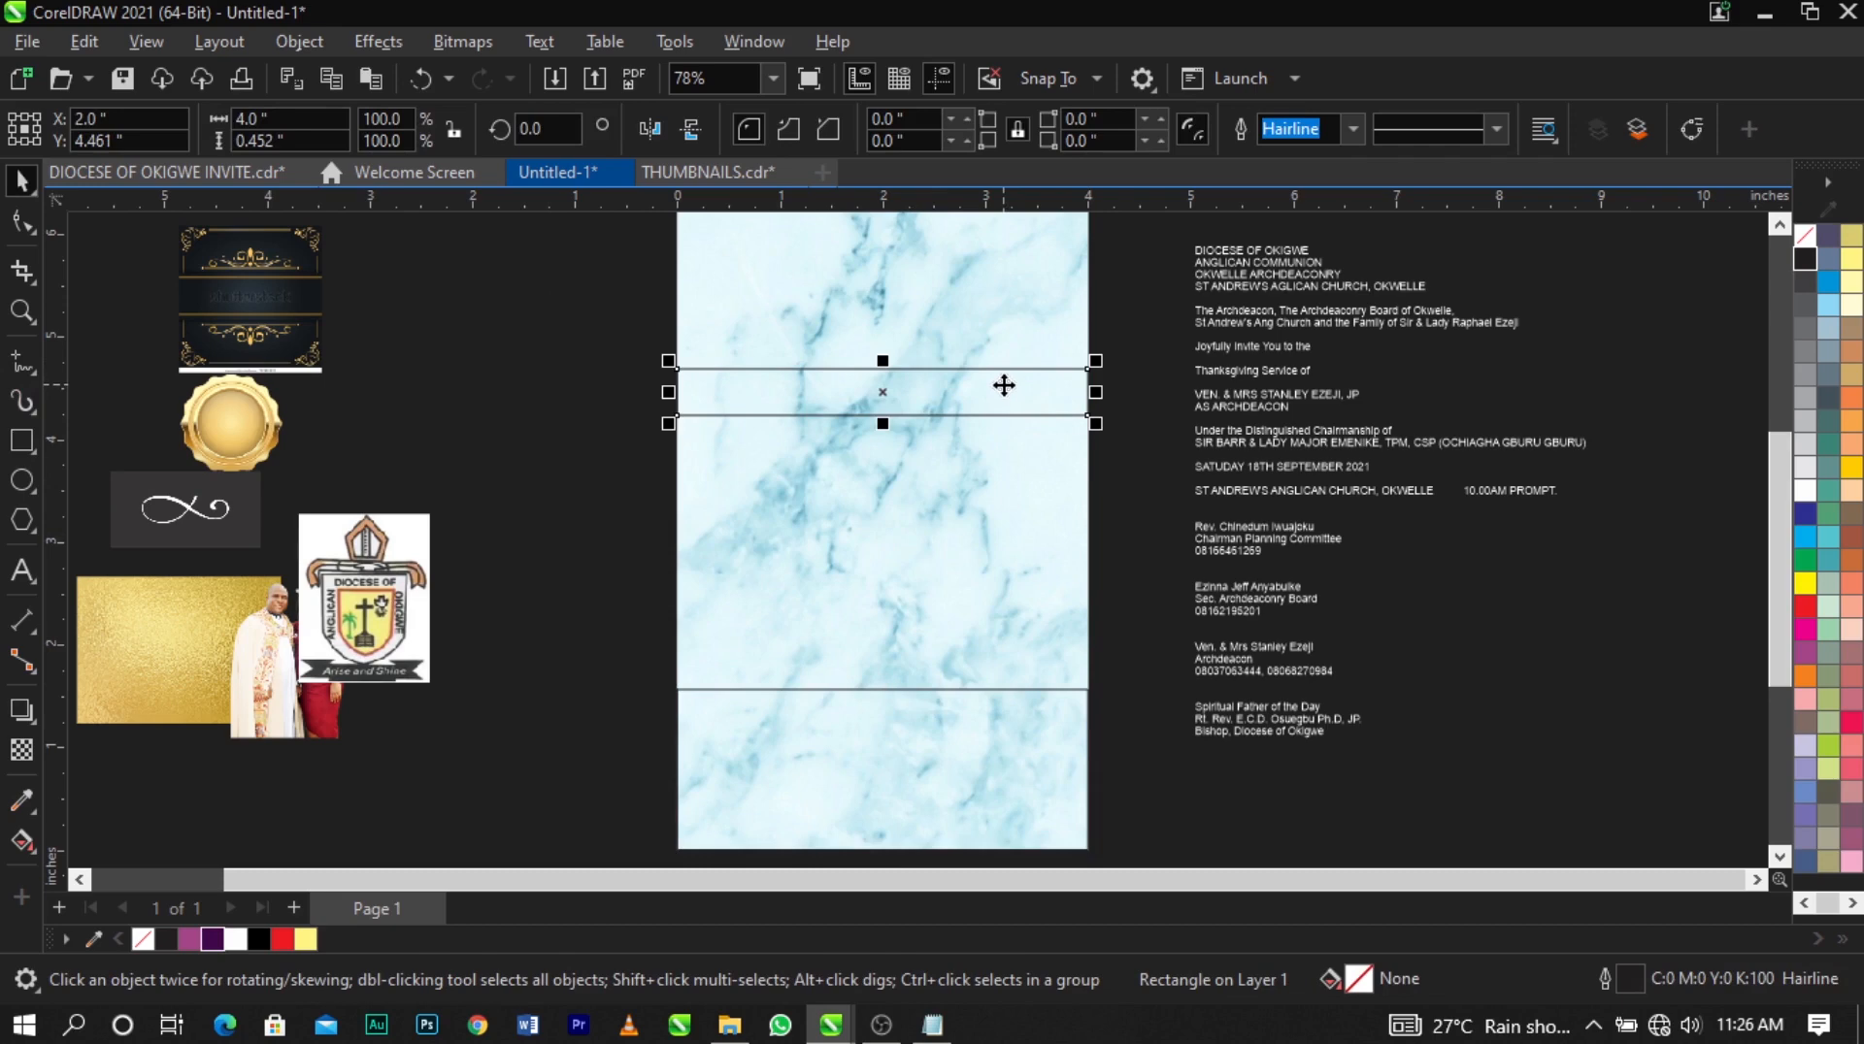
right_click(1004, 385)
click(1104, 248)
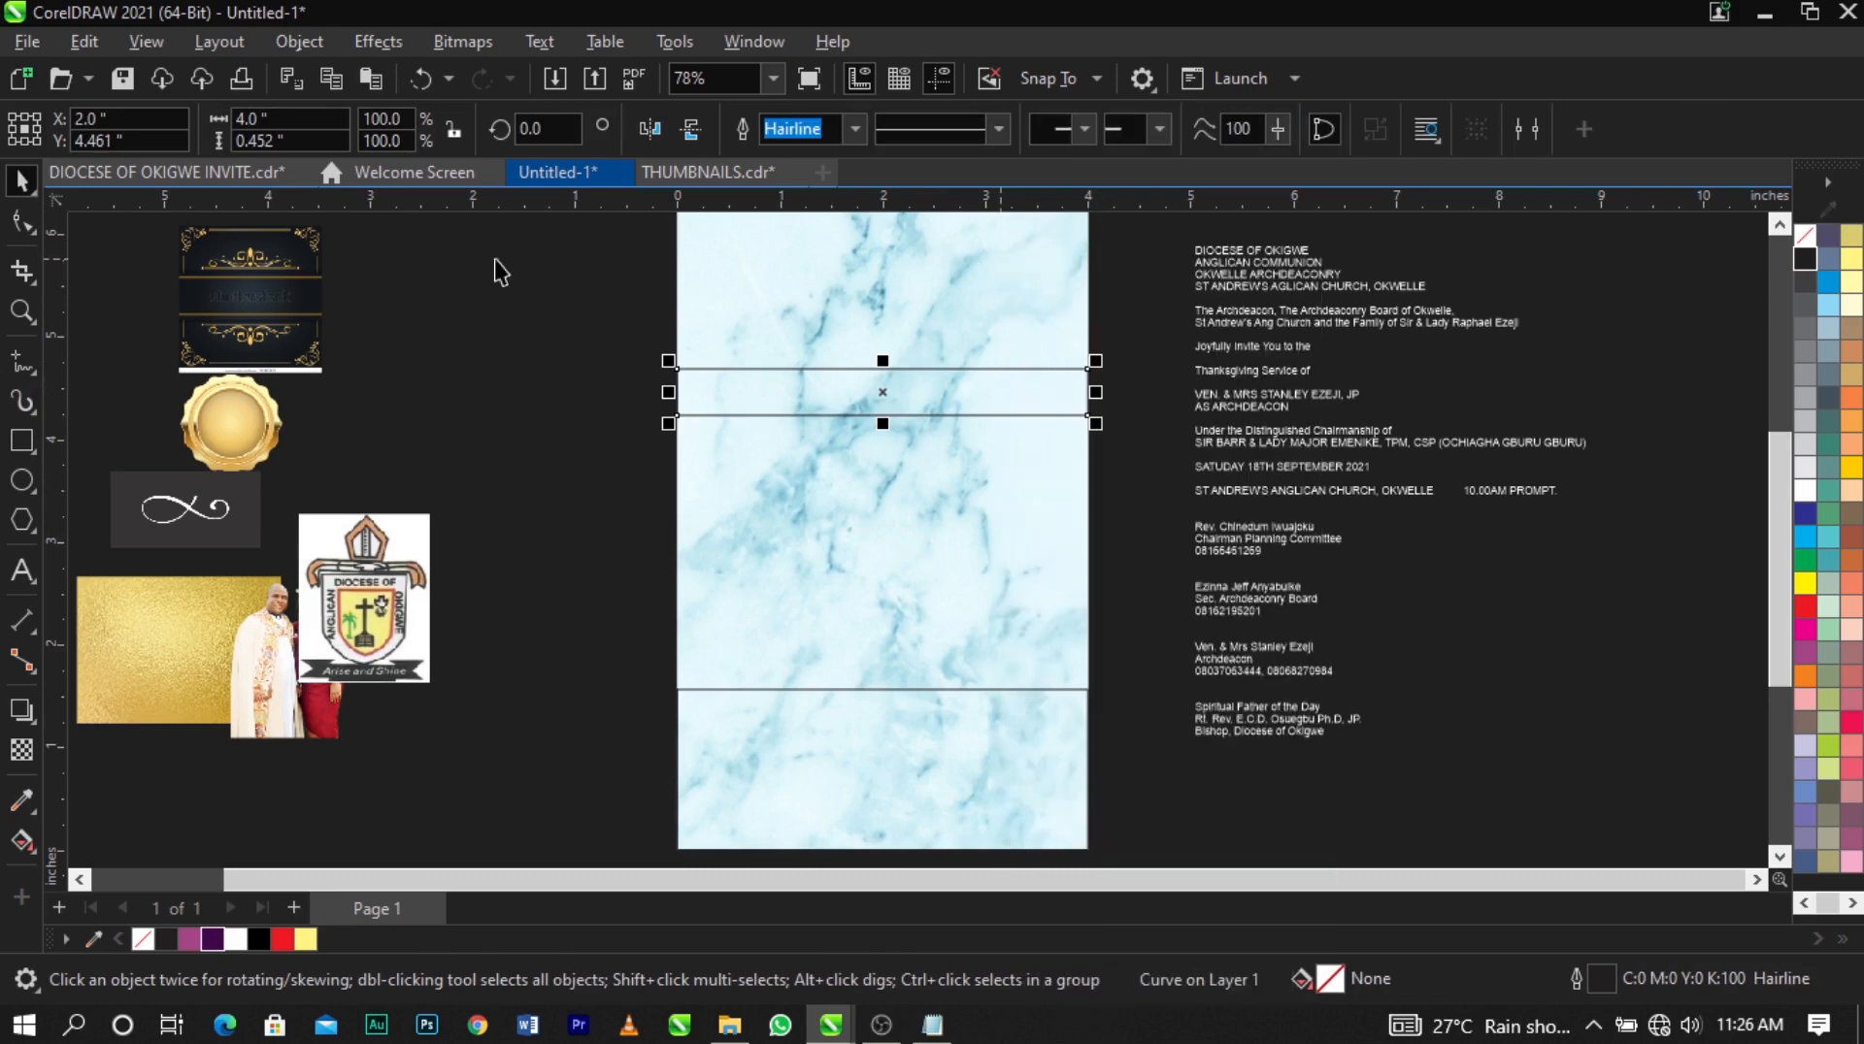
click(22, 225)
scroll(930, 389, up, 3)
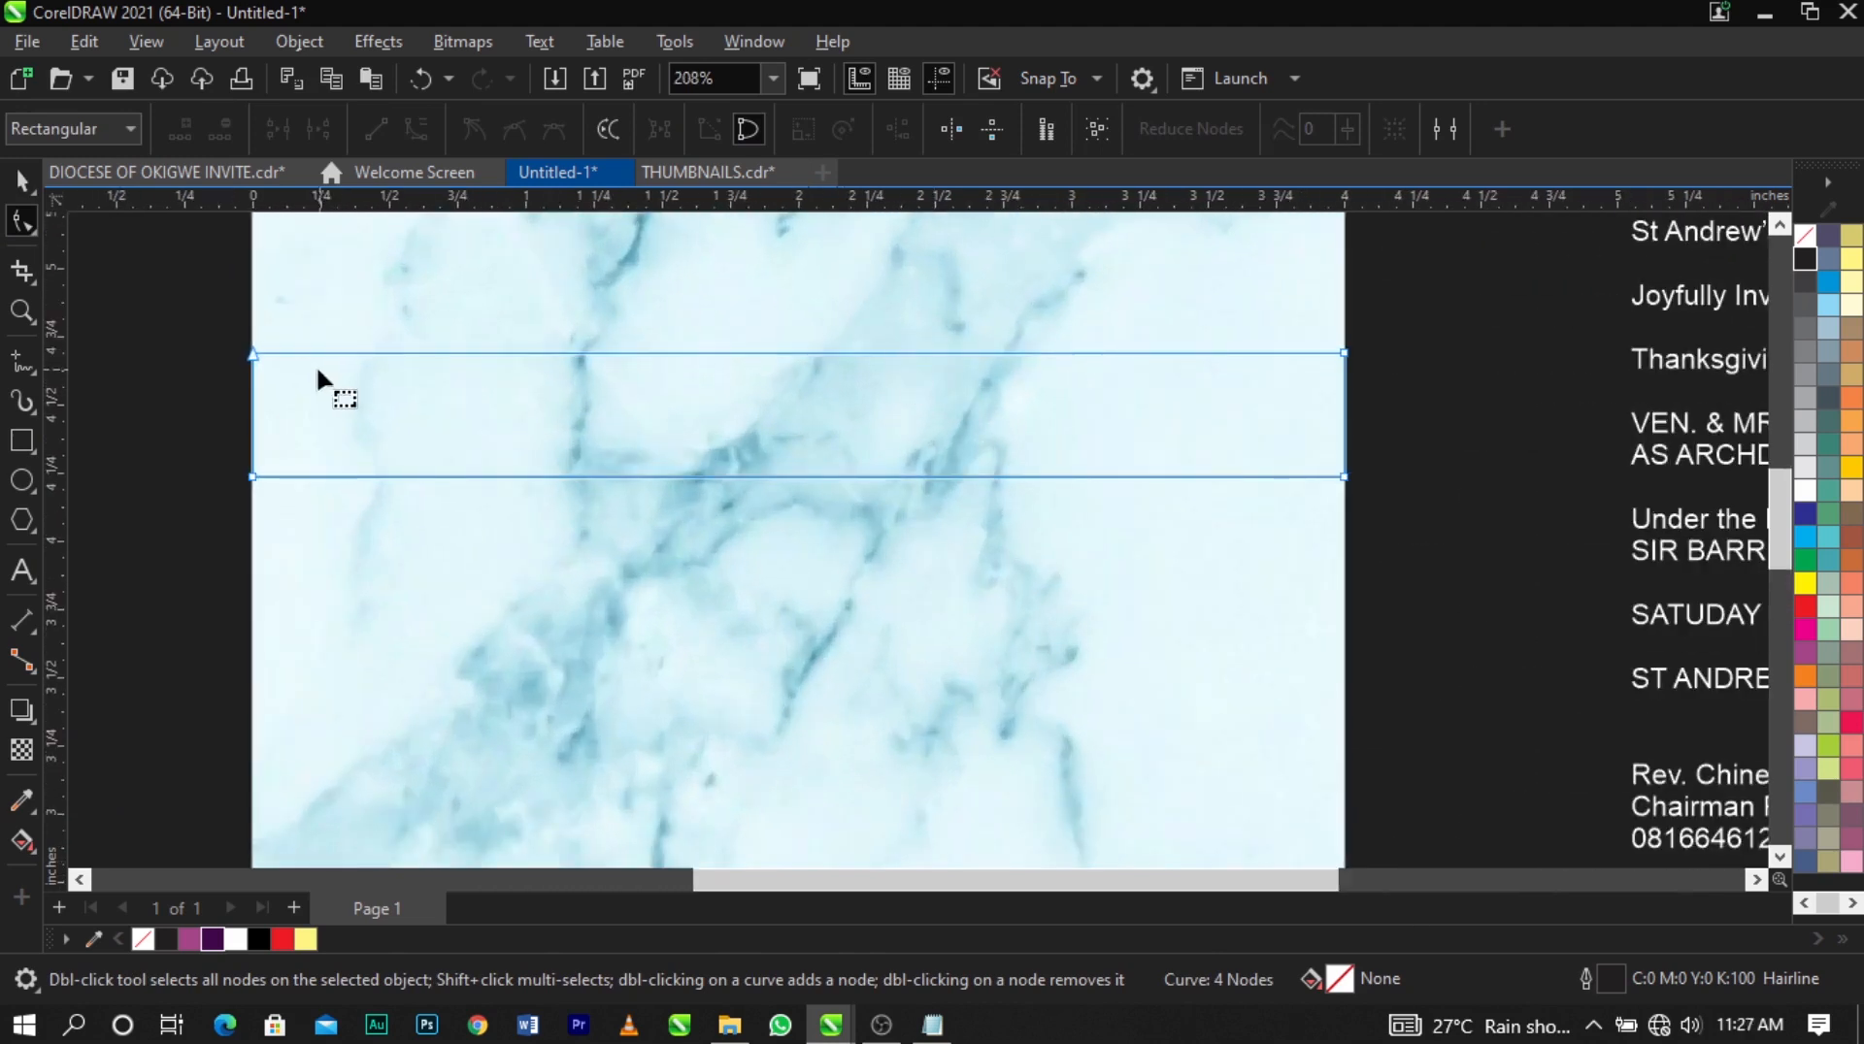
drag(228, 330, 1009, 480)
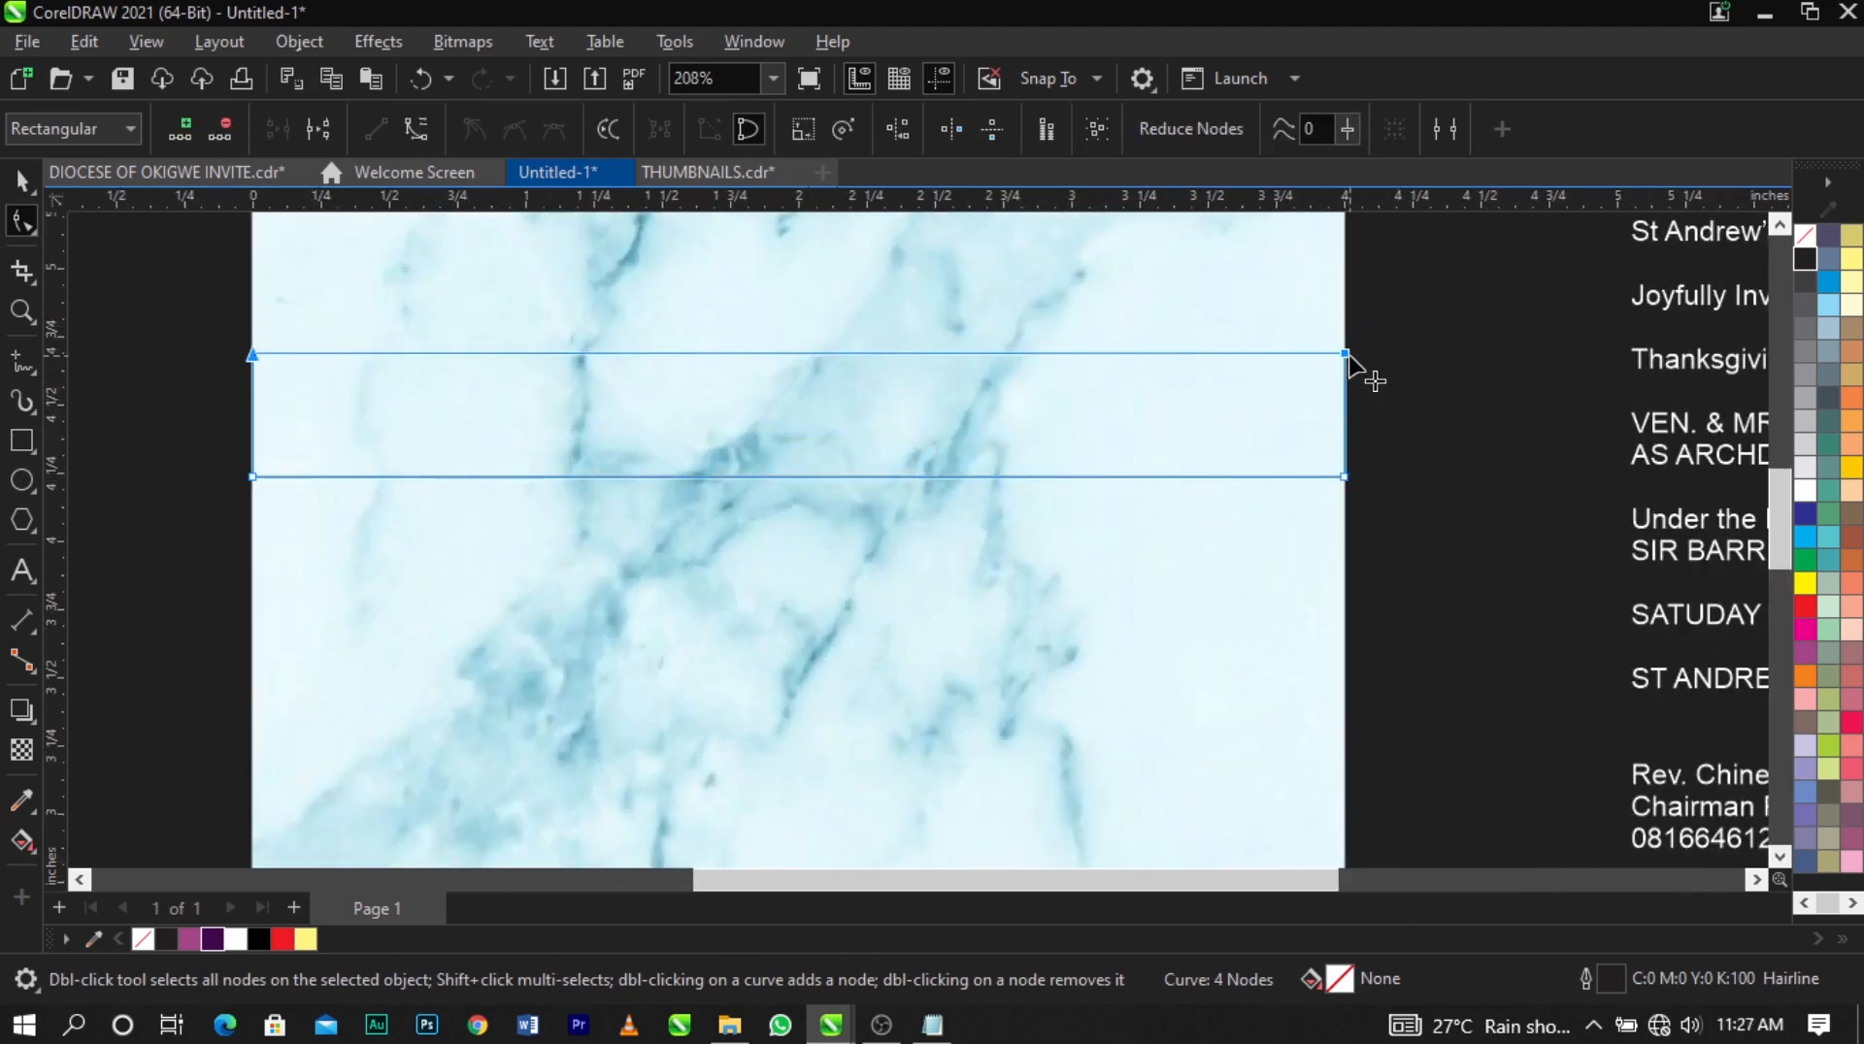
drag(1346, 355, 1365, 411)
key(ctrl+z)
drag(923, 532, 345, 519)
key(space)
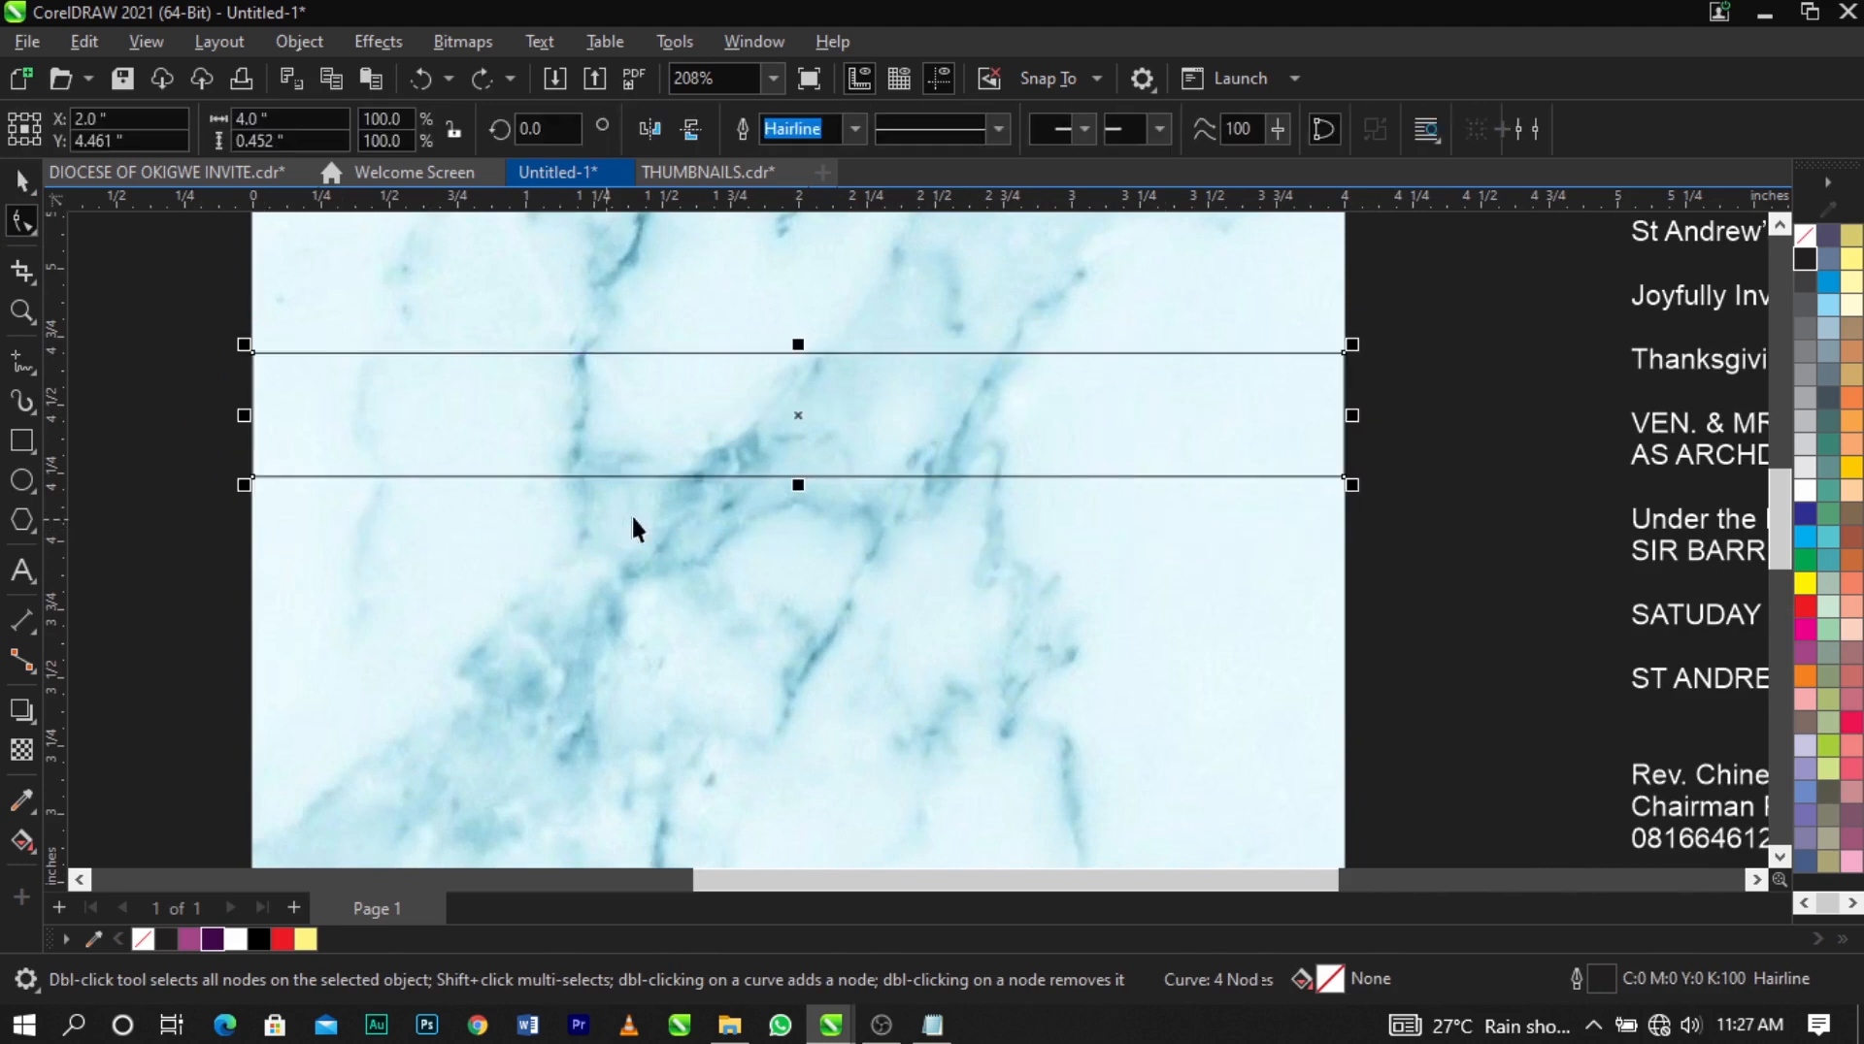
Reduce the strip's height to about 0.33 inches and reshape it into a three-node wedge tapering from the card's right edge past its centre.
drag(802, 484, 806, 450)
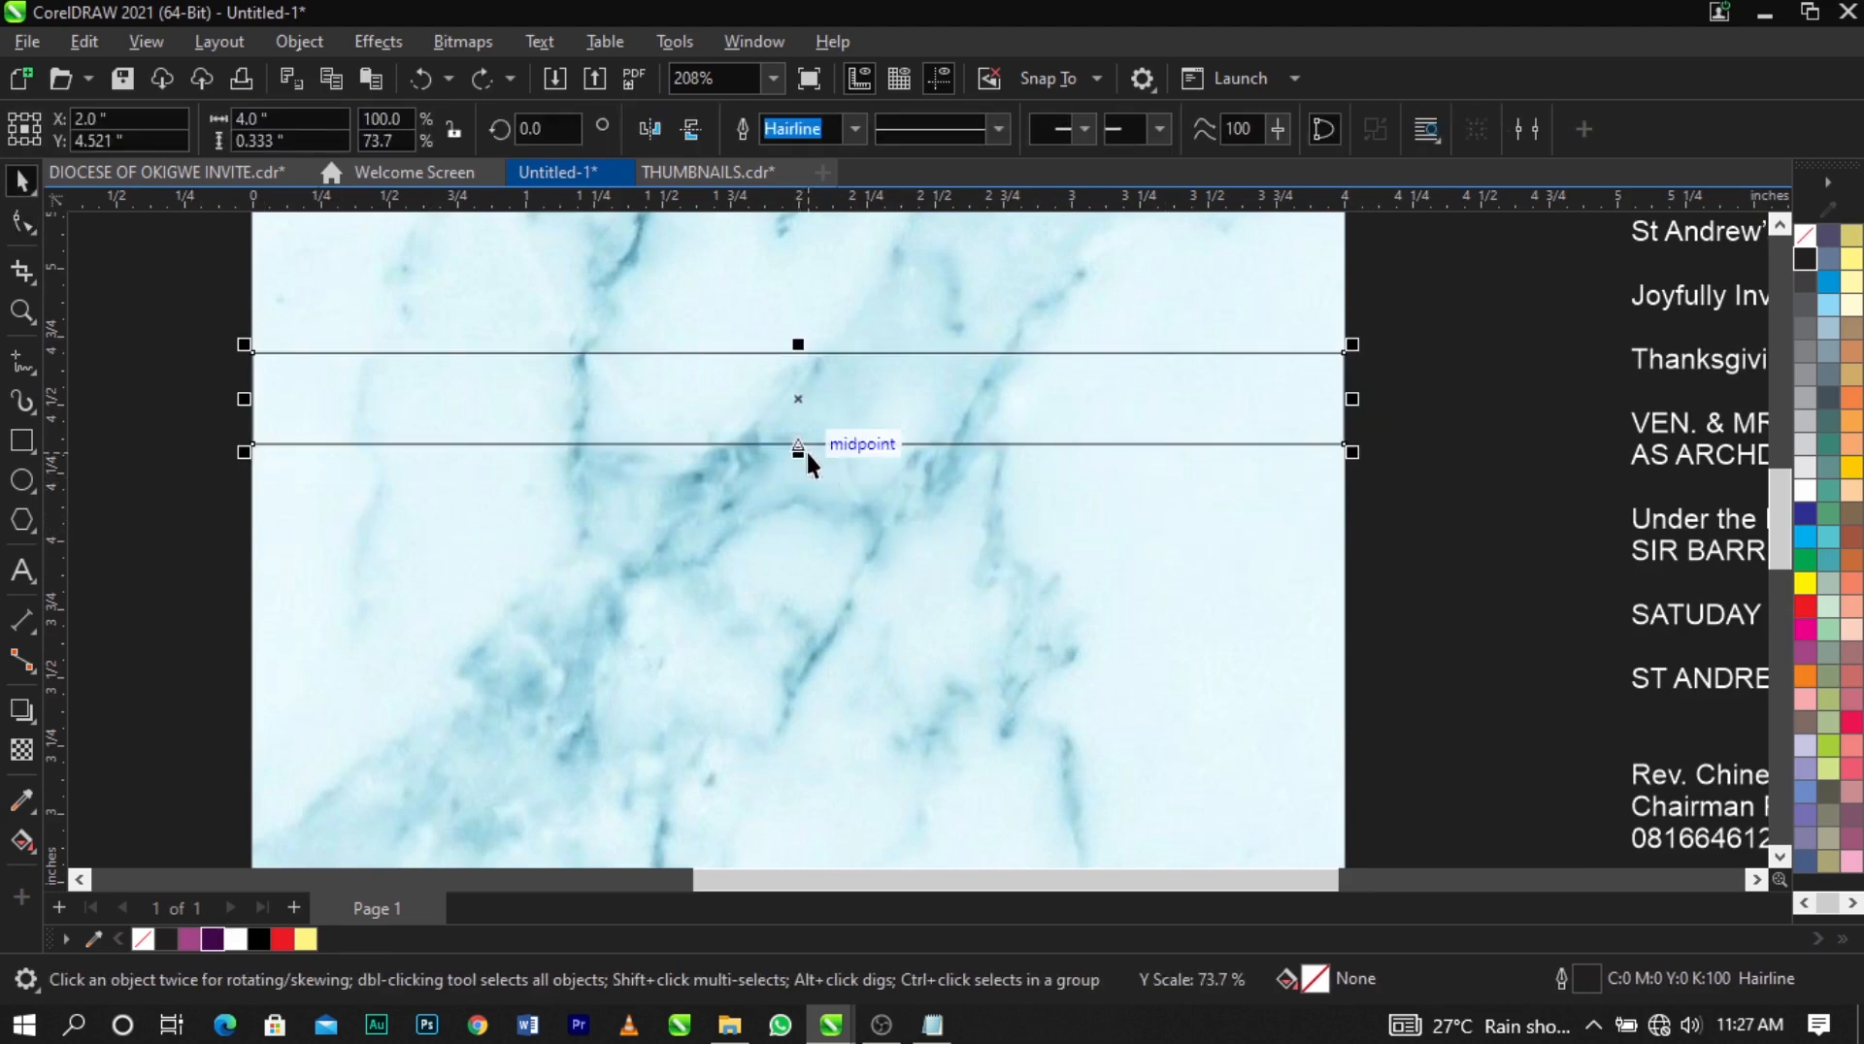
click(21, 221)
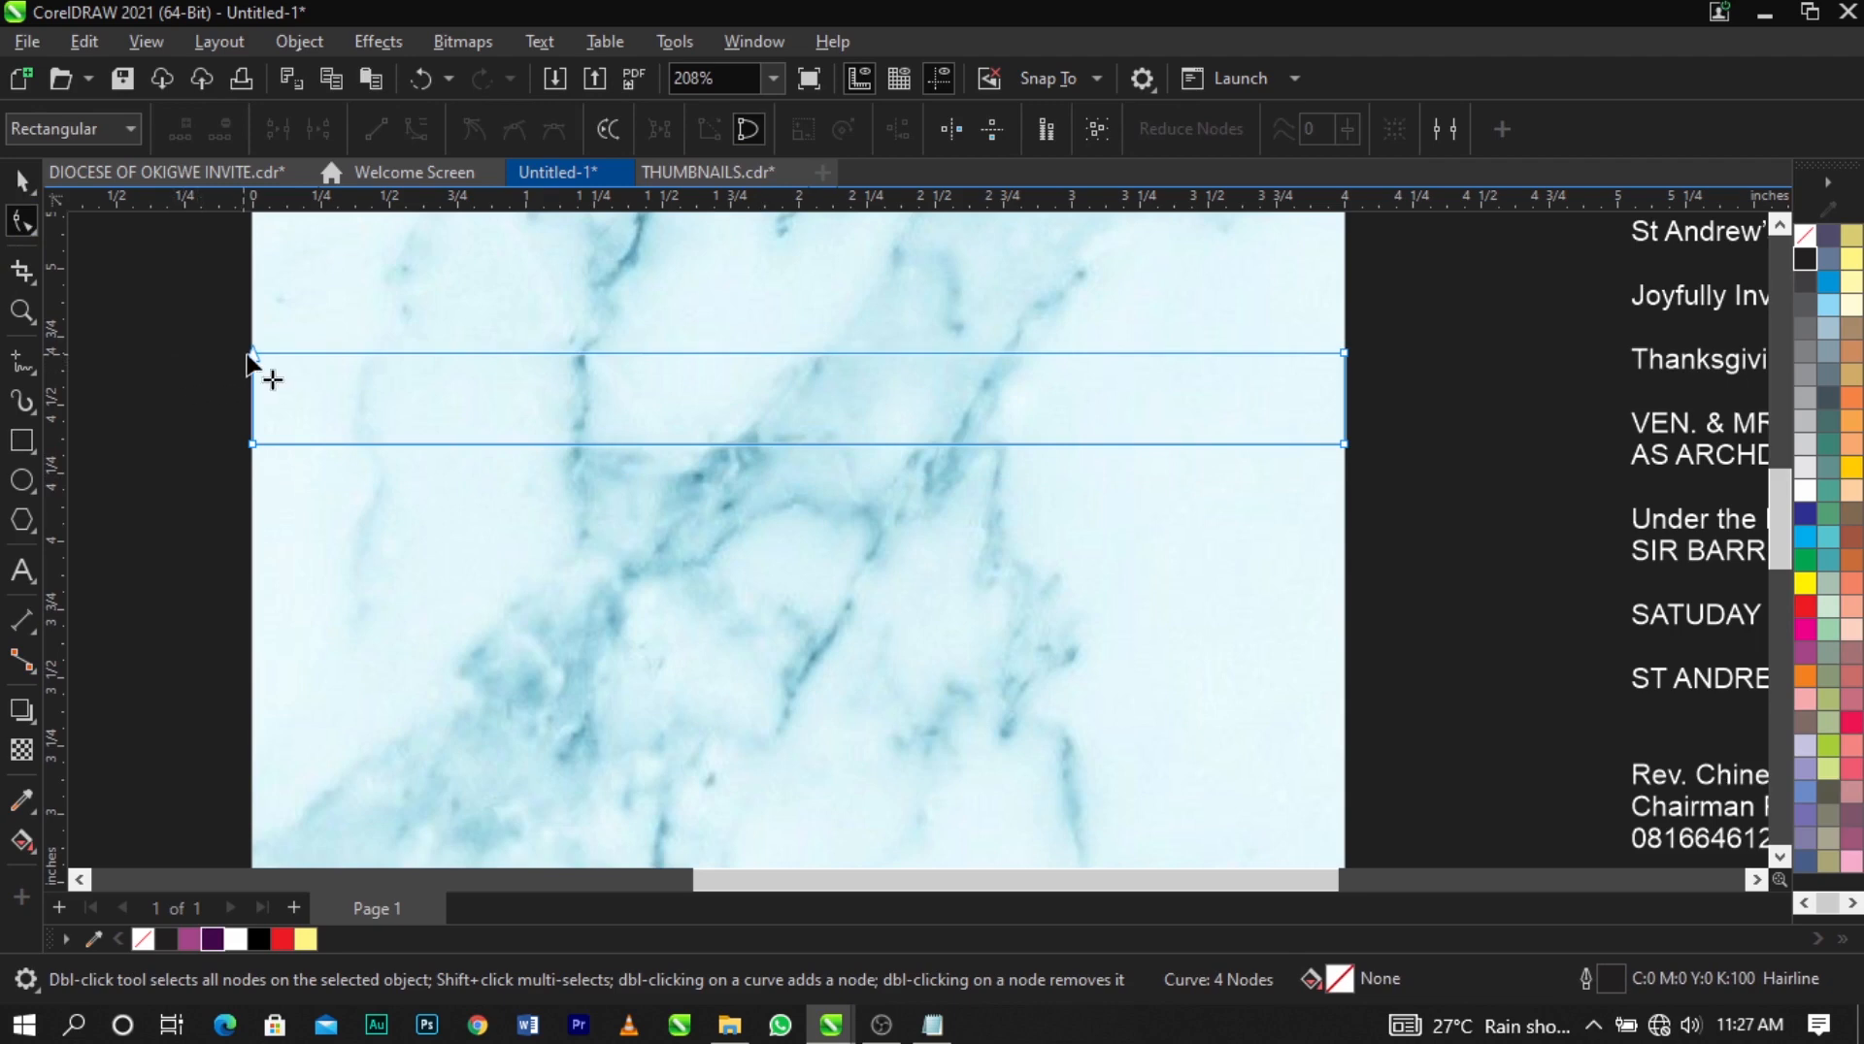
drag(255, 357, 685, 520)
scroll(767, 514, down, 3)
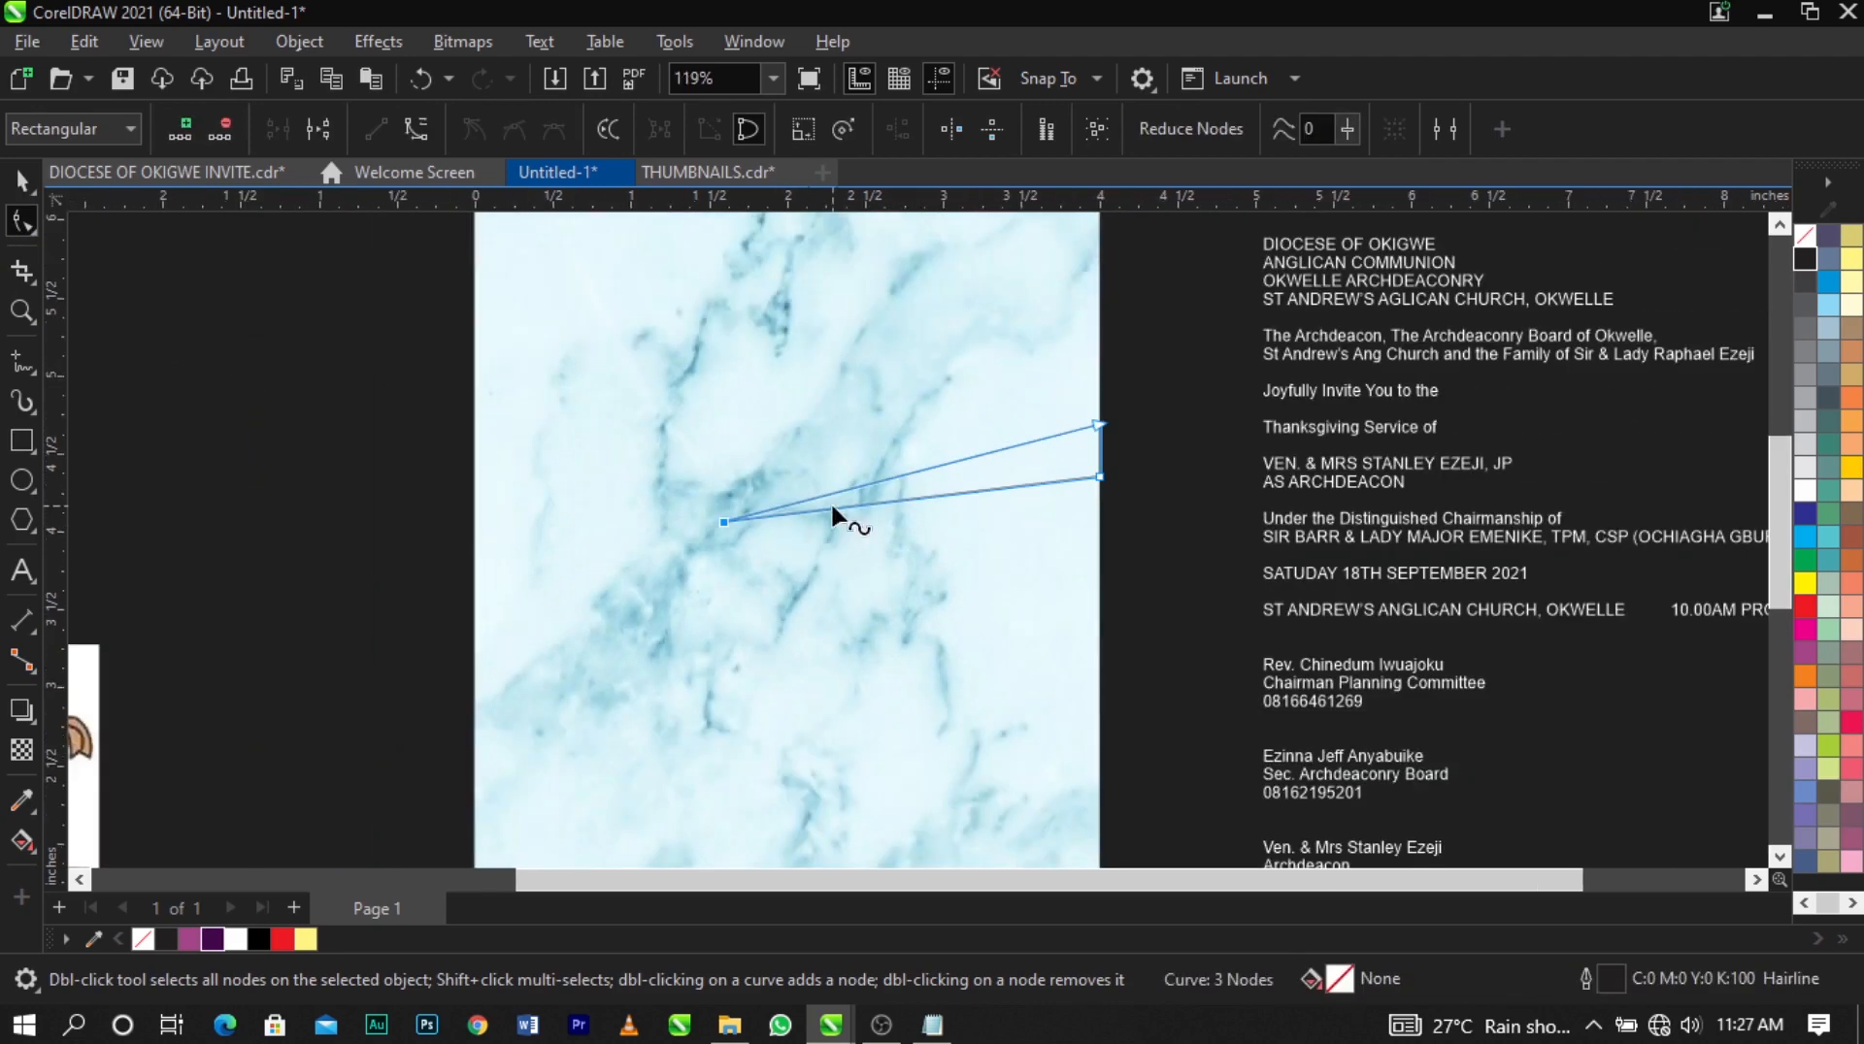
key(space)
scroll(787, 483, up, 2)
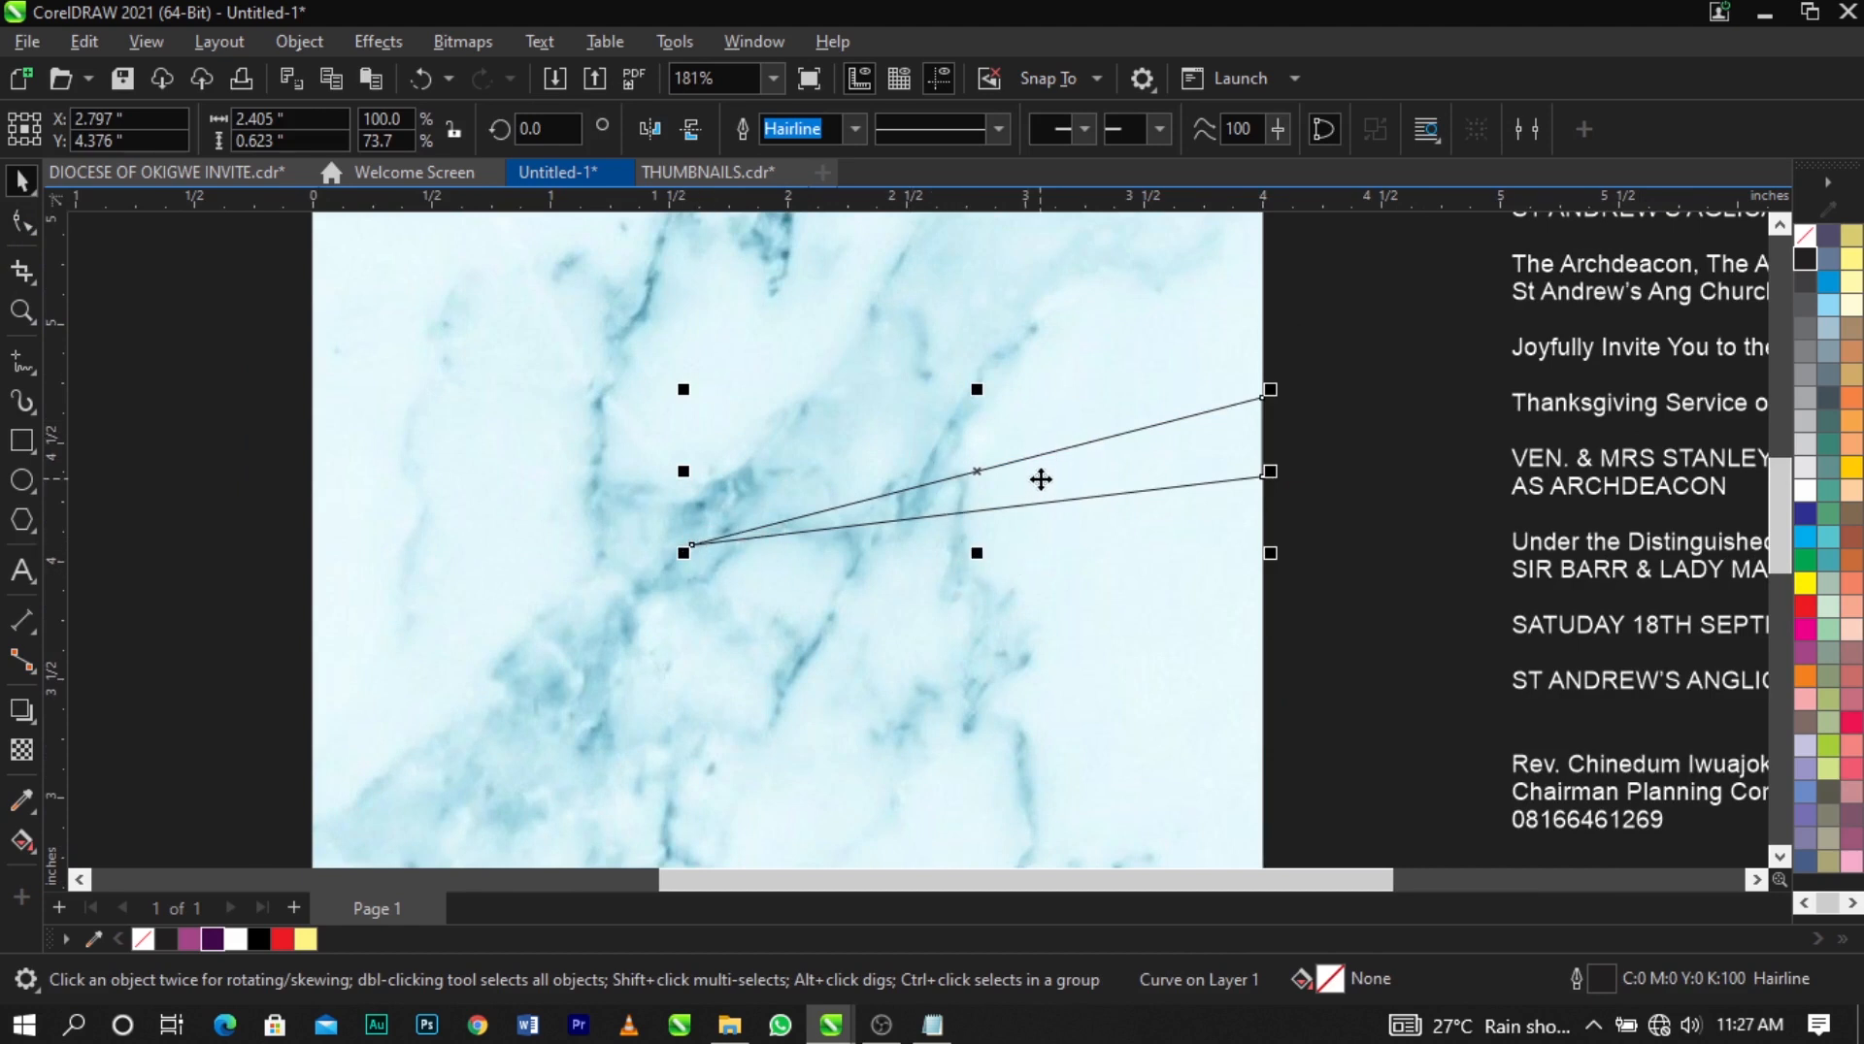
drag(1040, 480, 1043, 430)
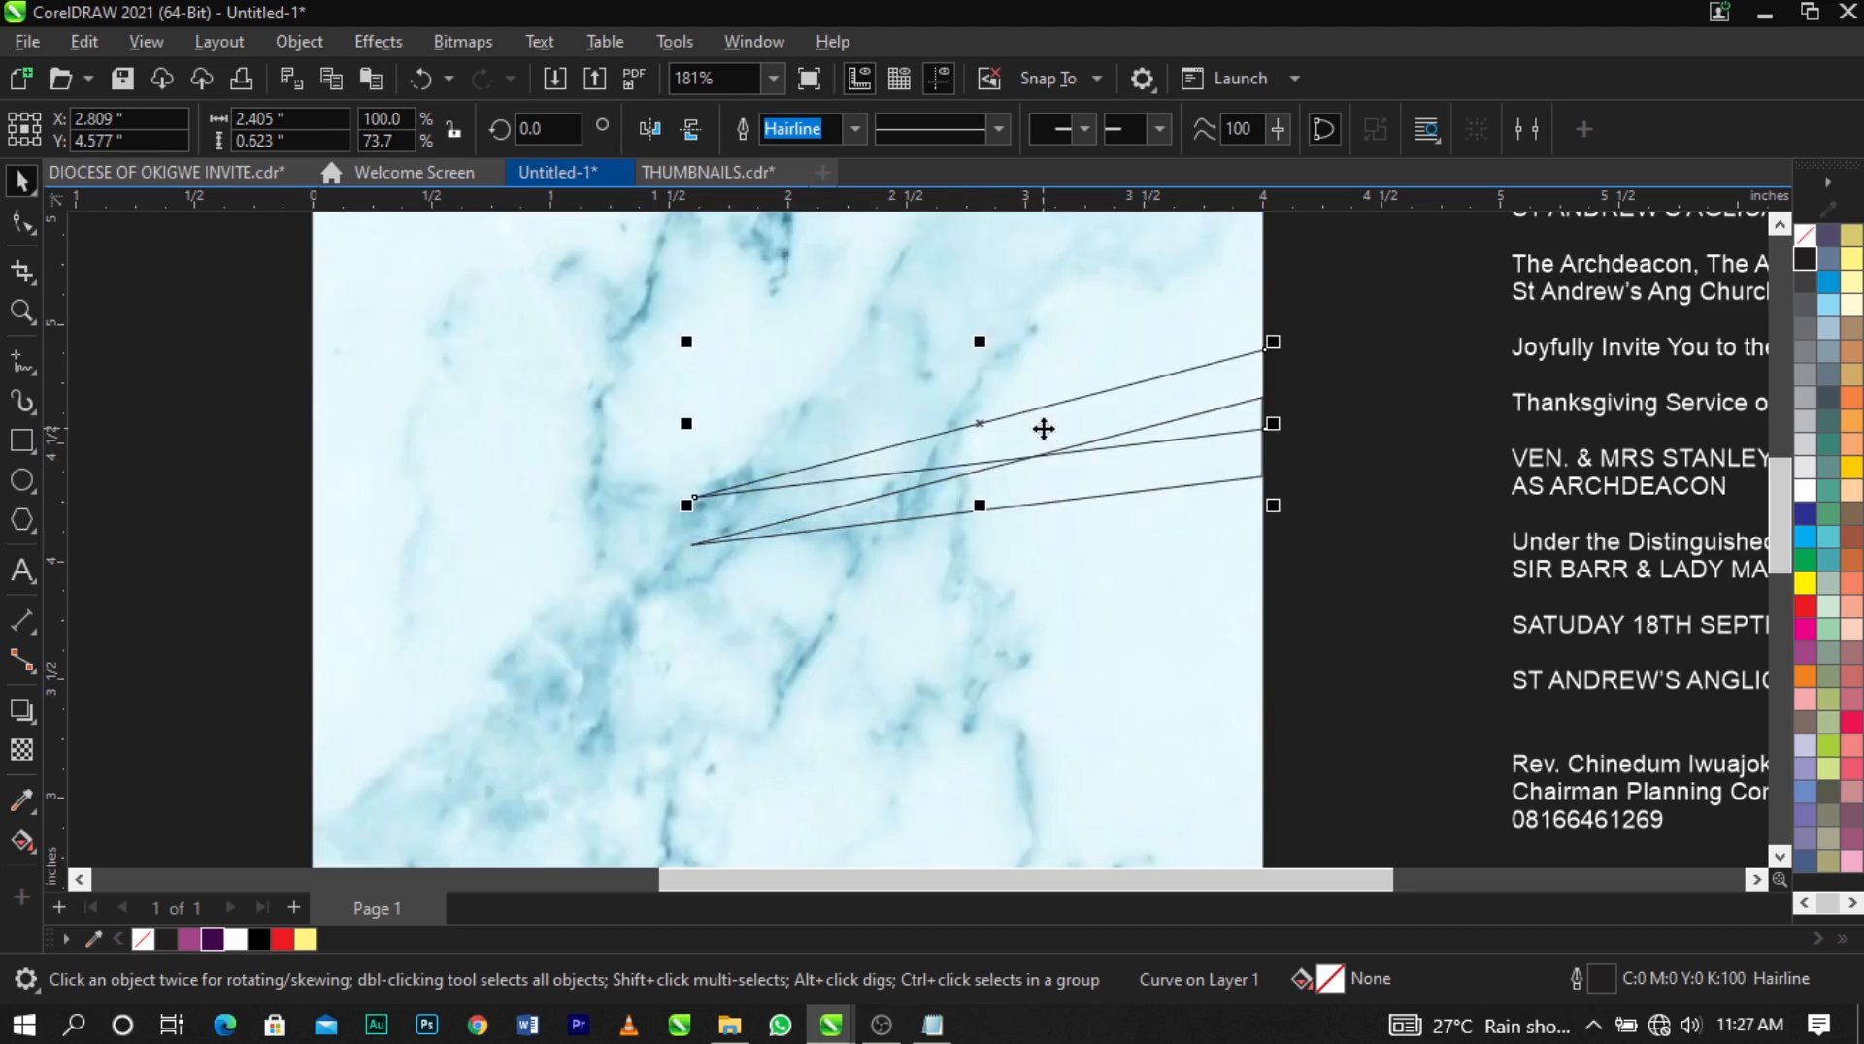
key(ctrl+z)
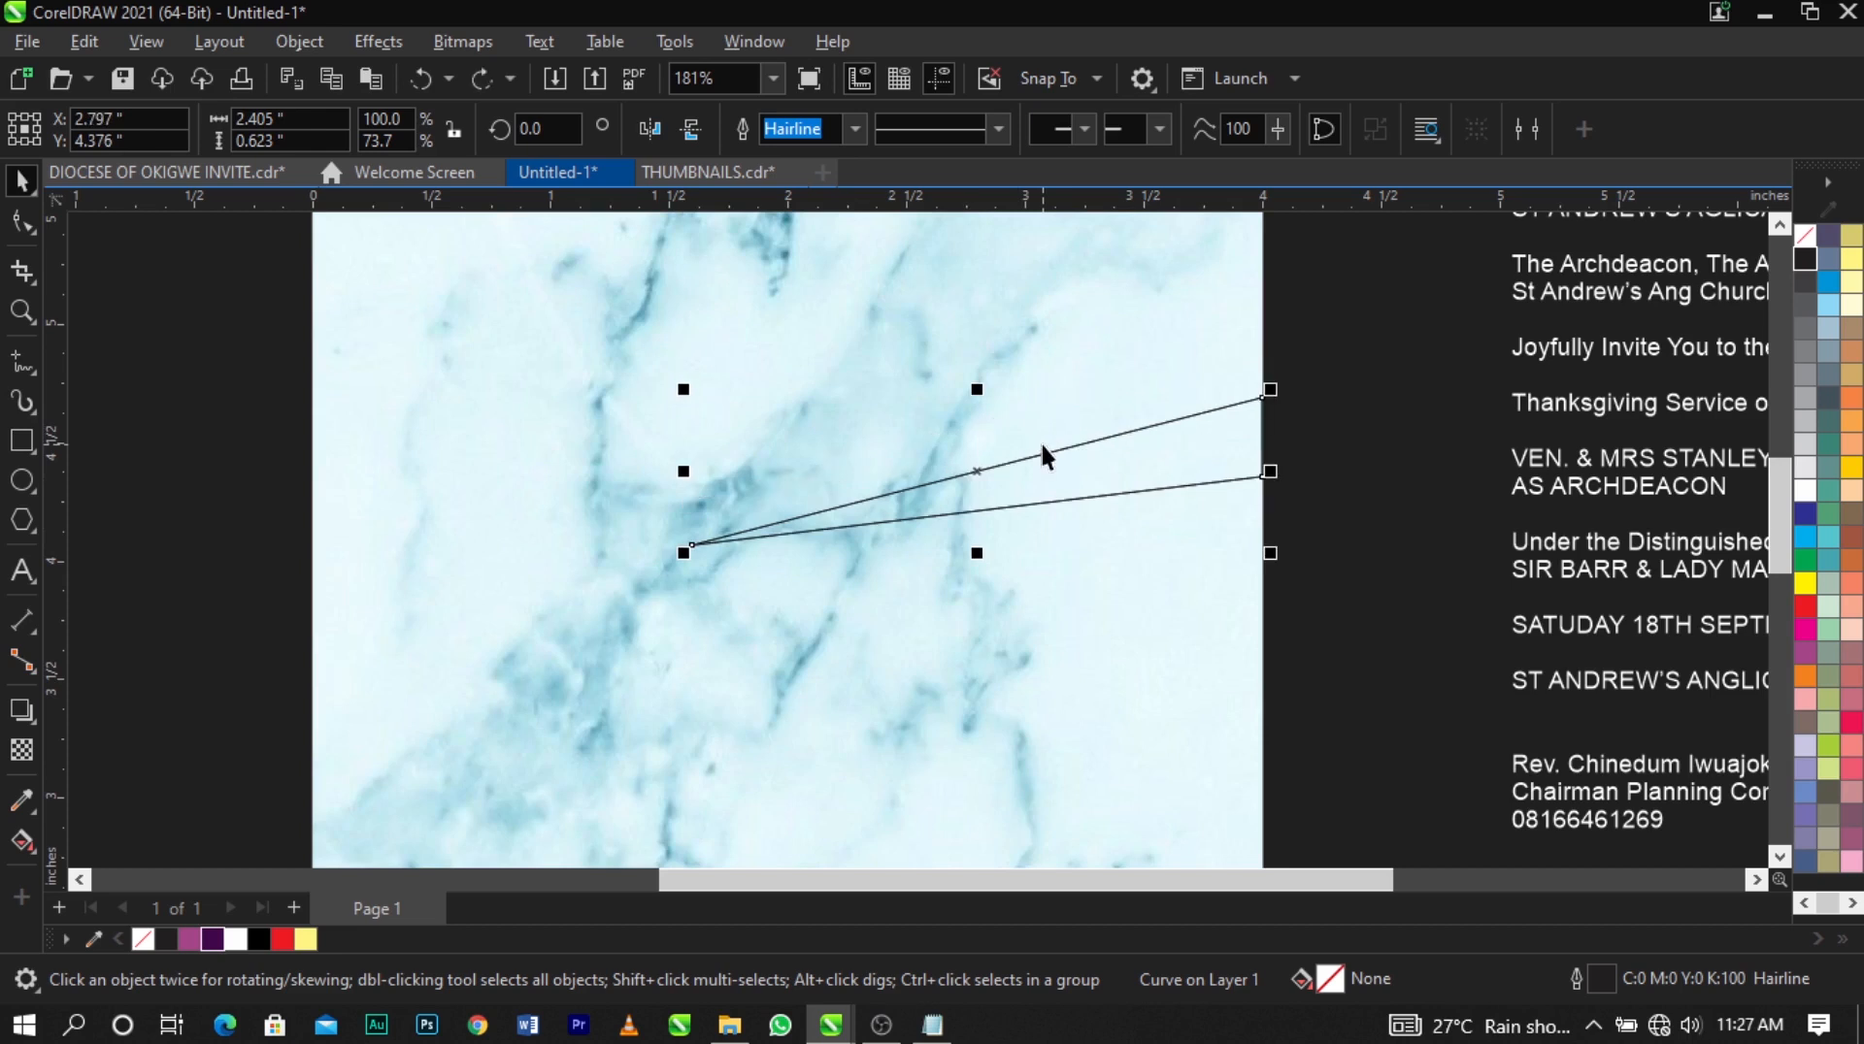
click(1043, 445)
click(1050, 473)
key(ctrl+d)
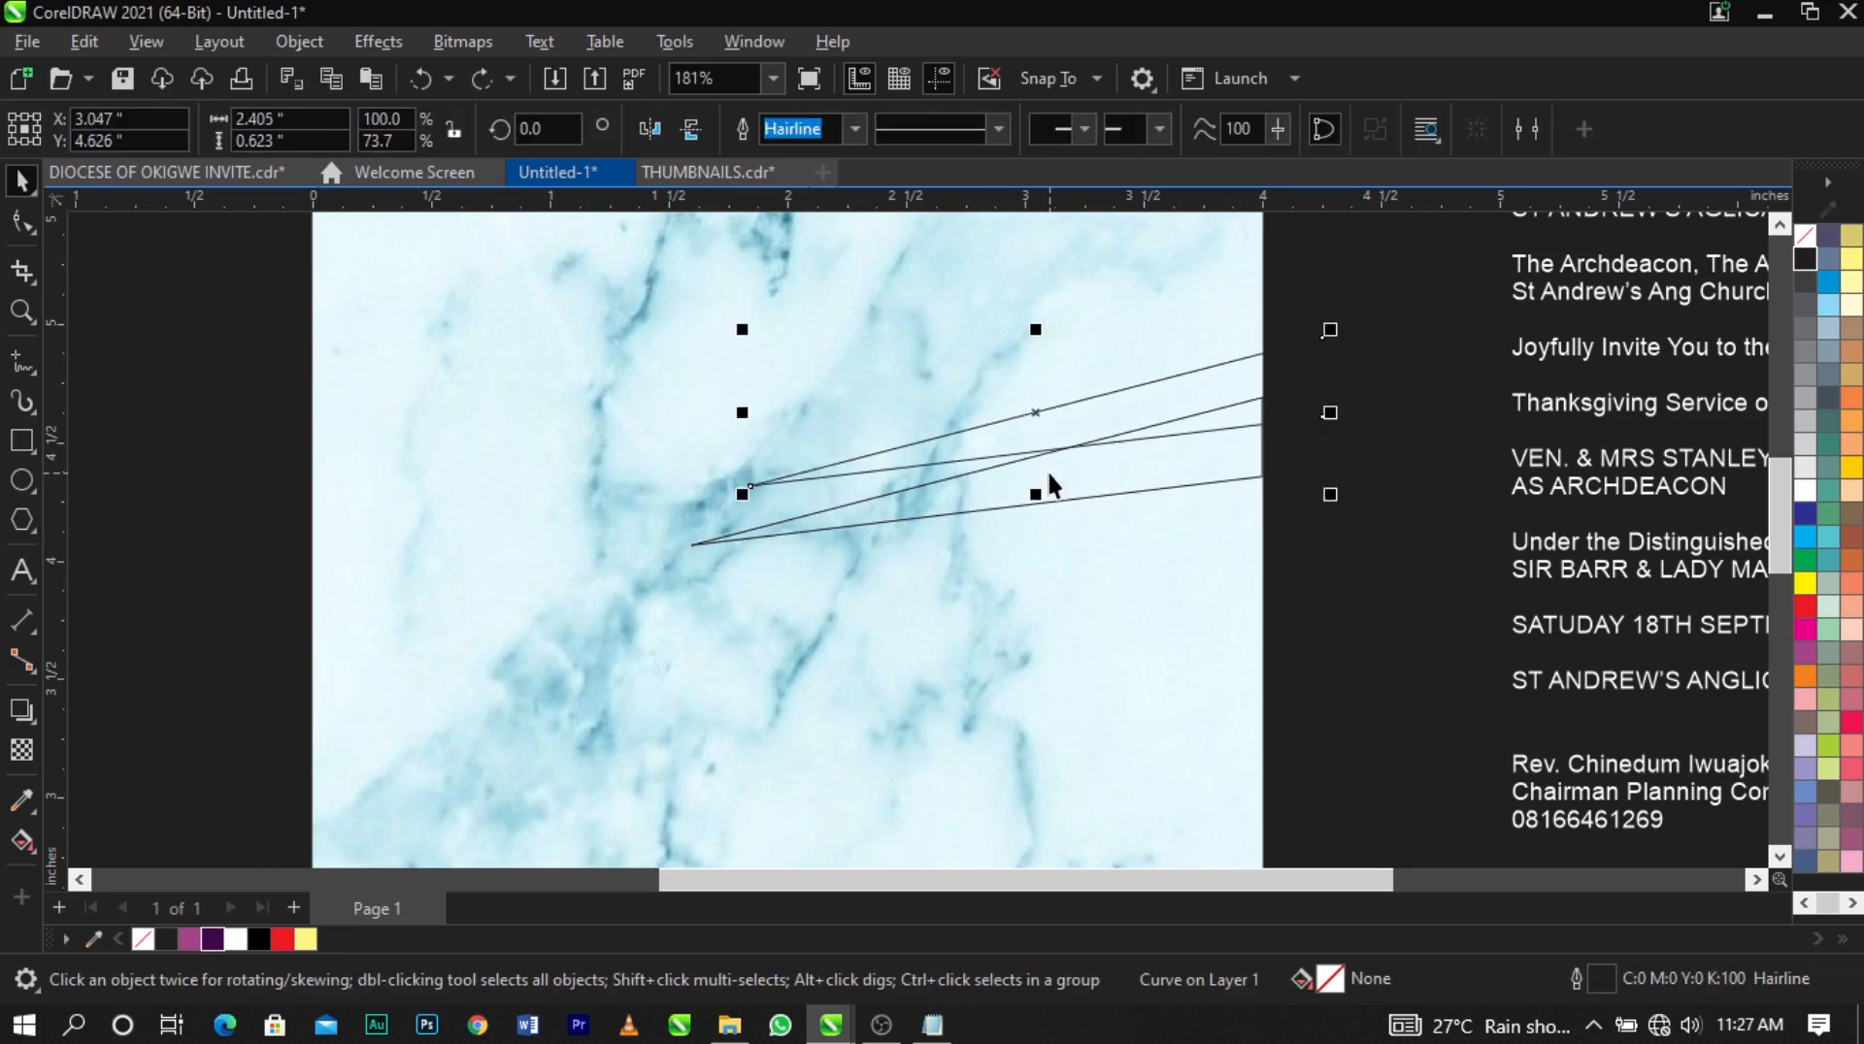
key(ctrl+z)
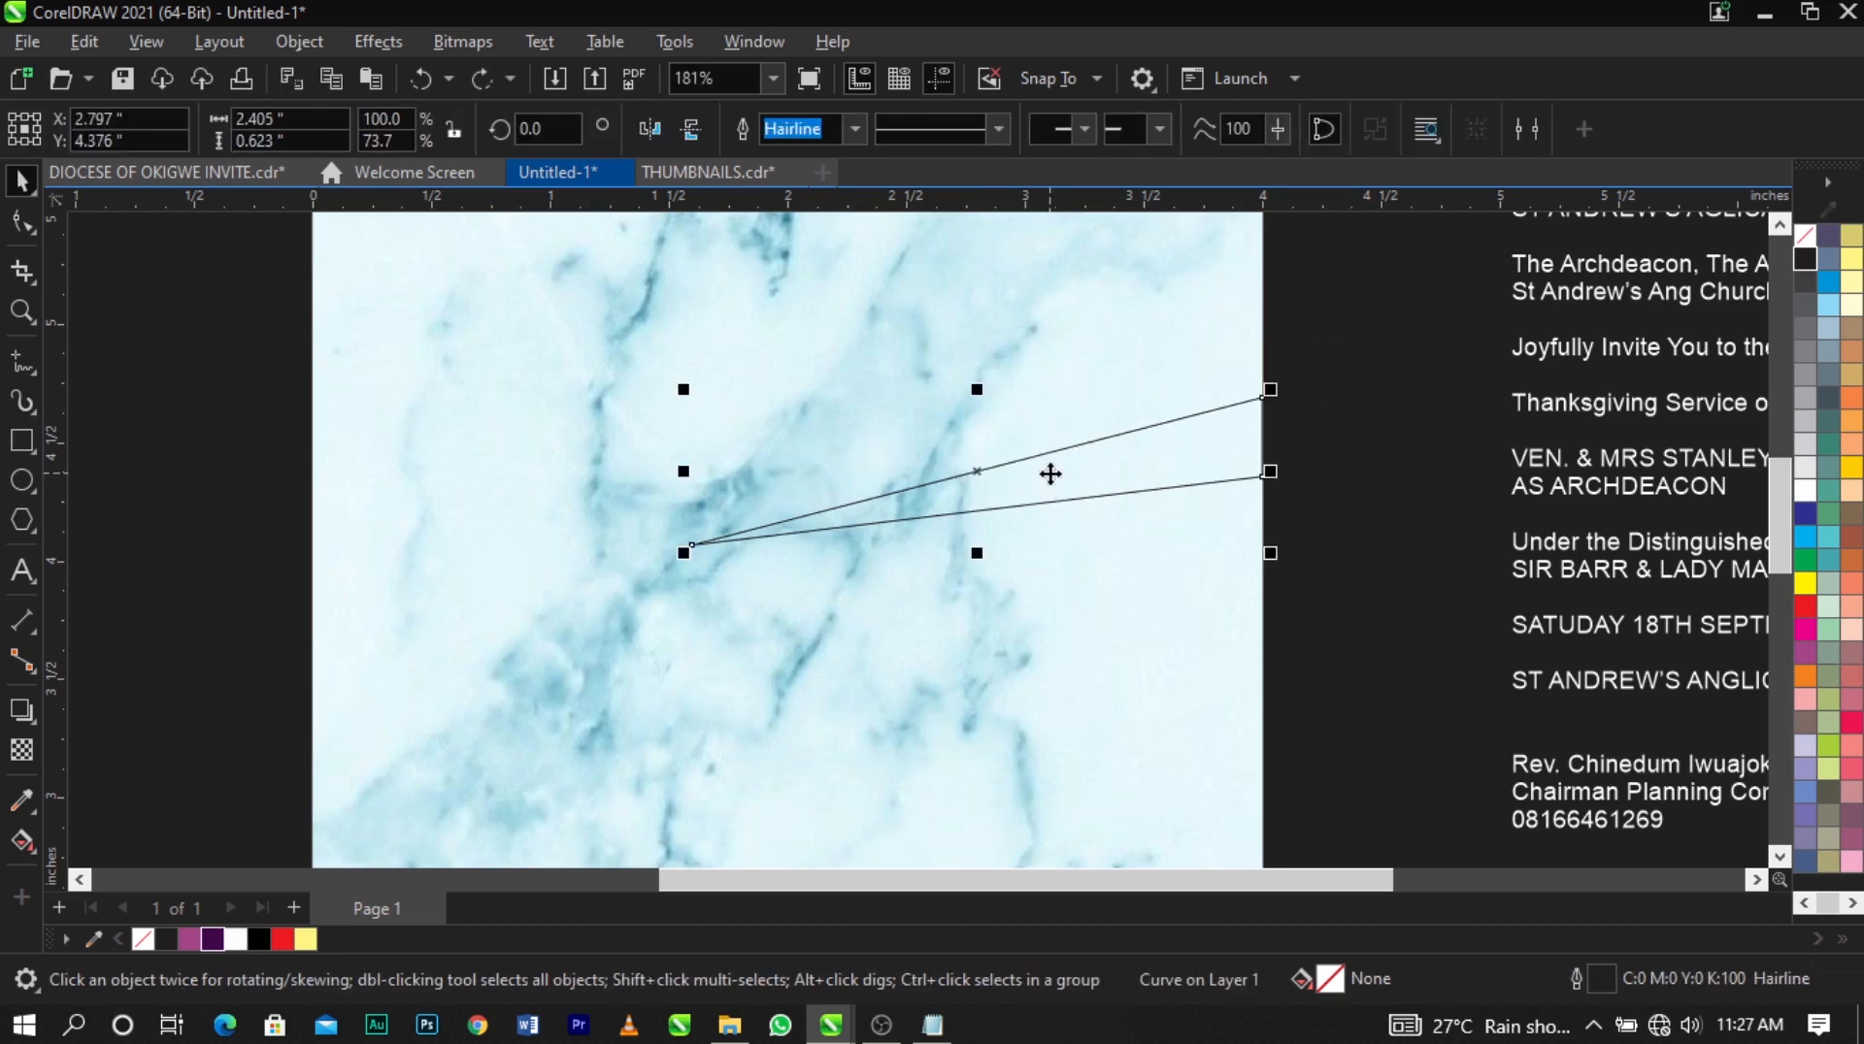
key(ctrl+z)
key(ctrl+shift+z)
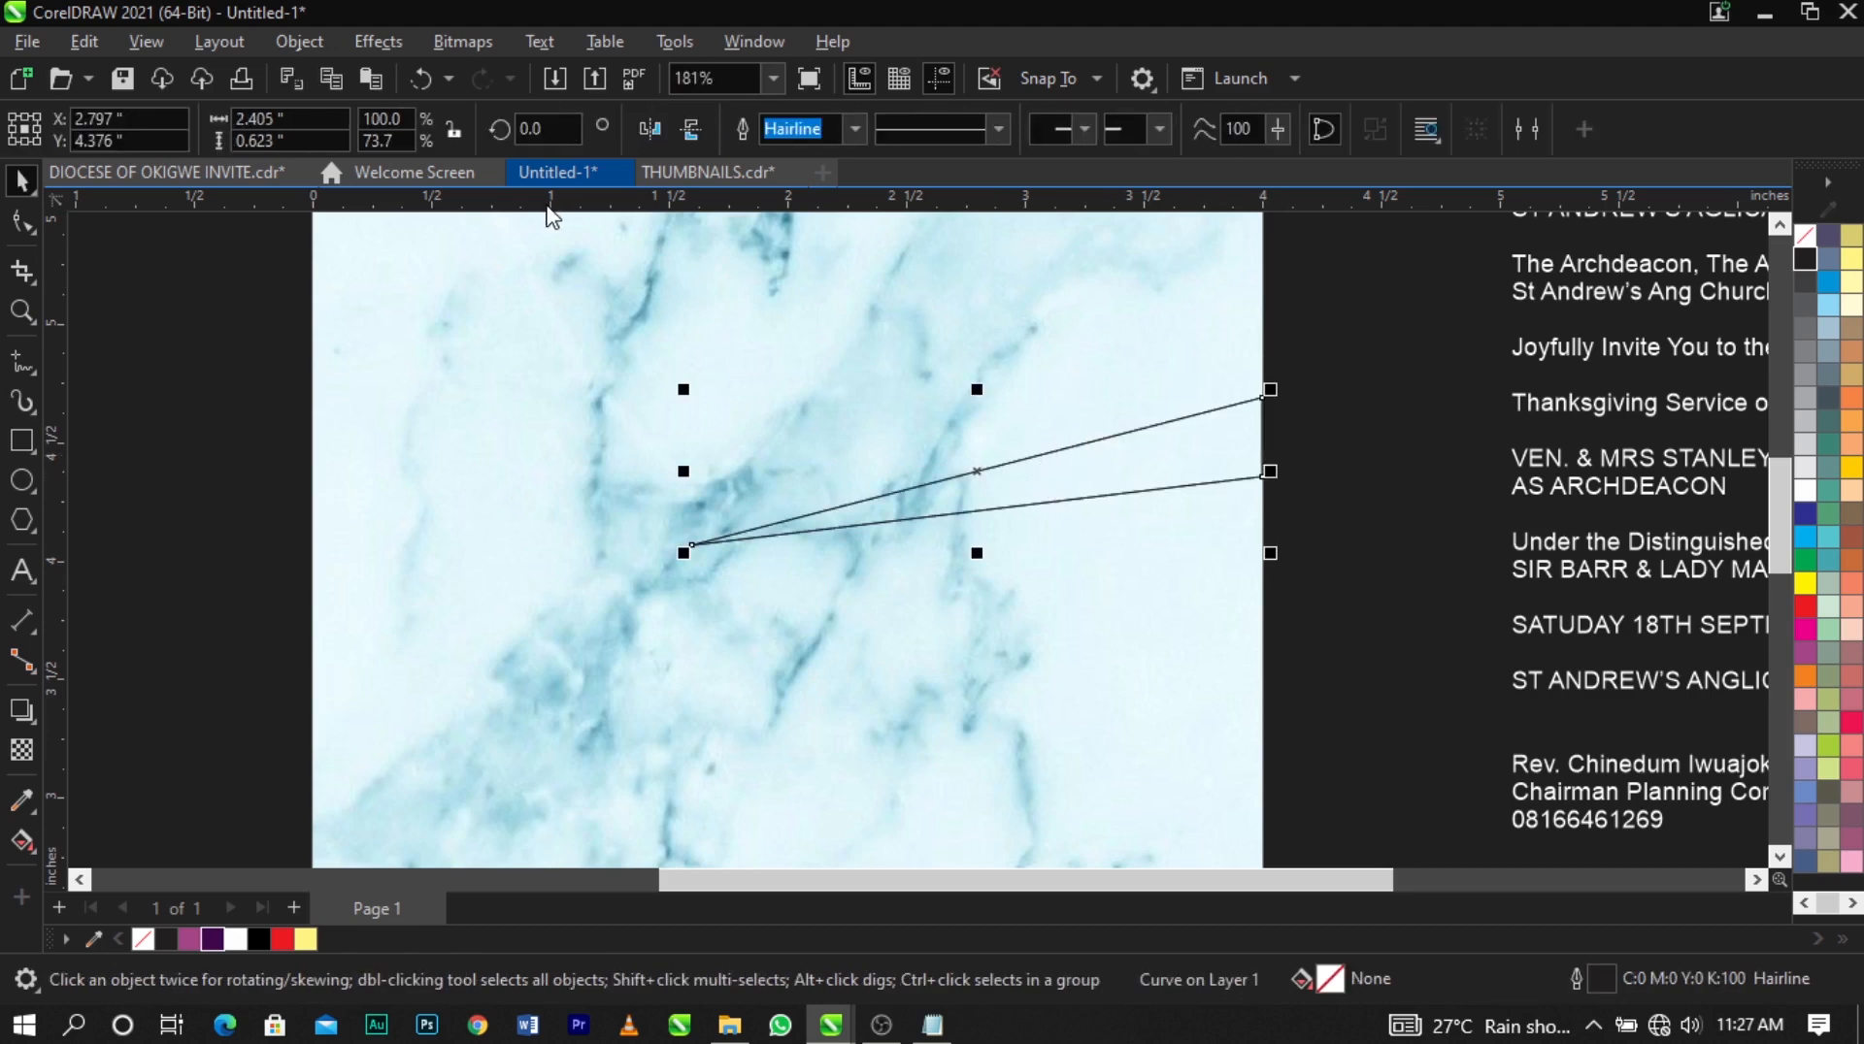
Create a horizontally mirrored copy of the wedge and align it with the card's left edge.
click(638, 126)
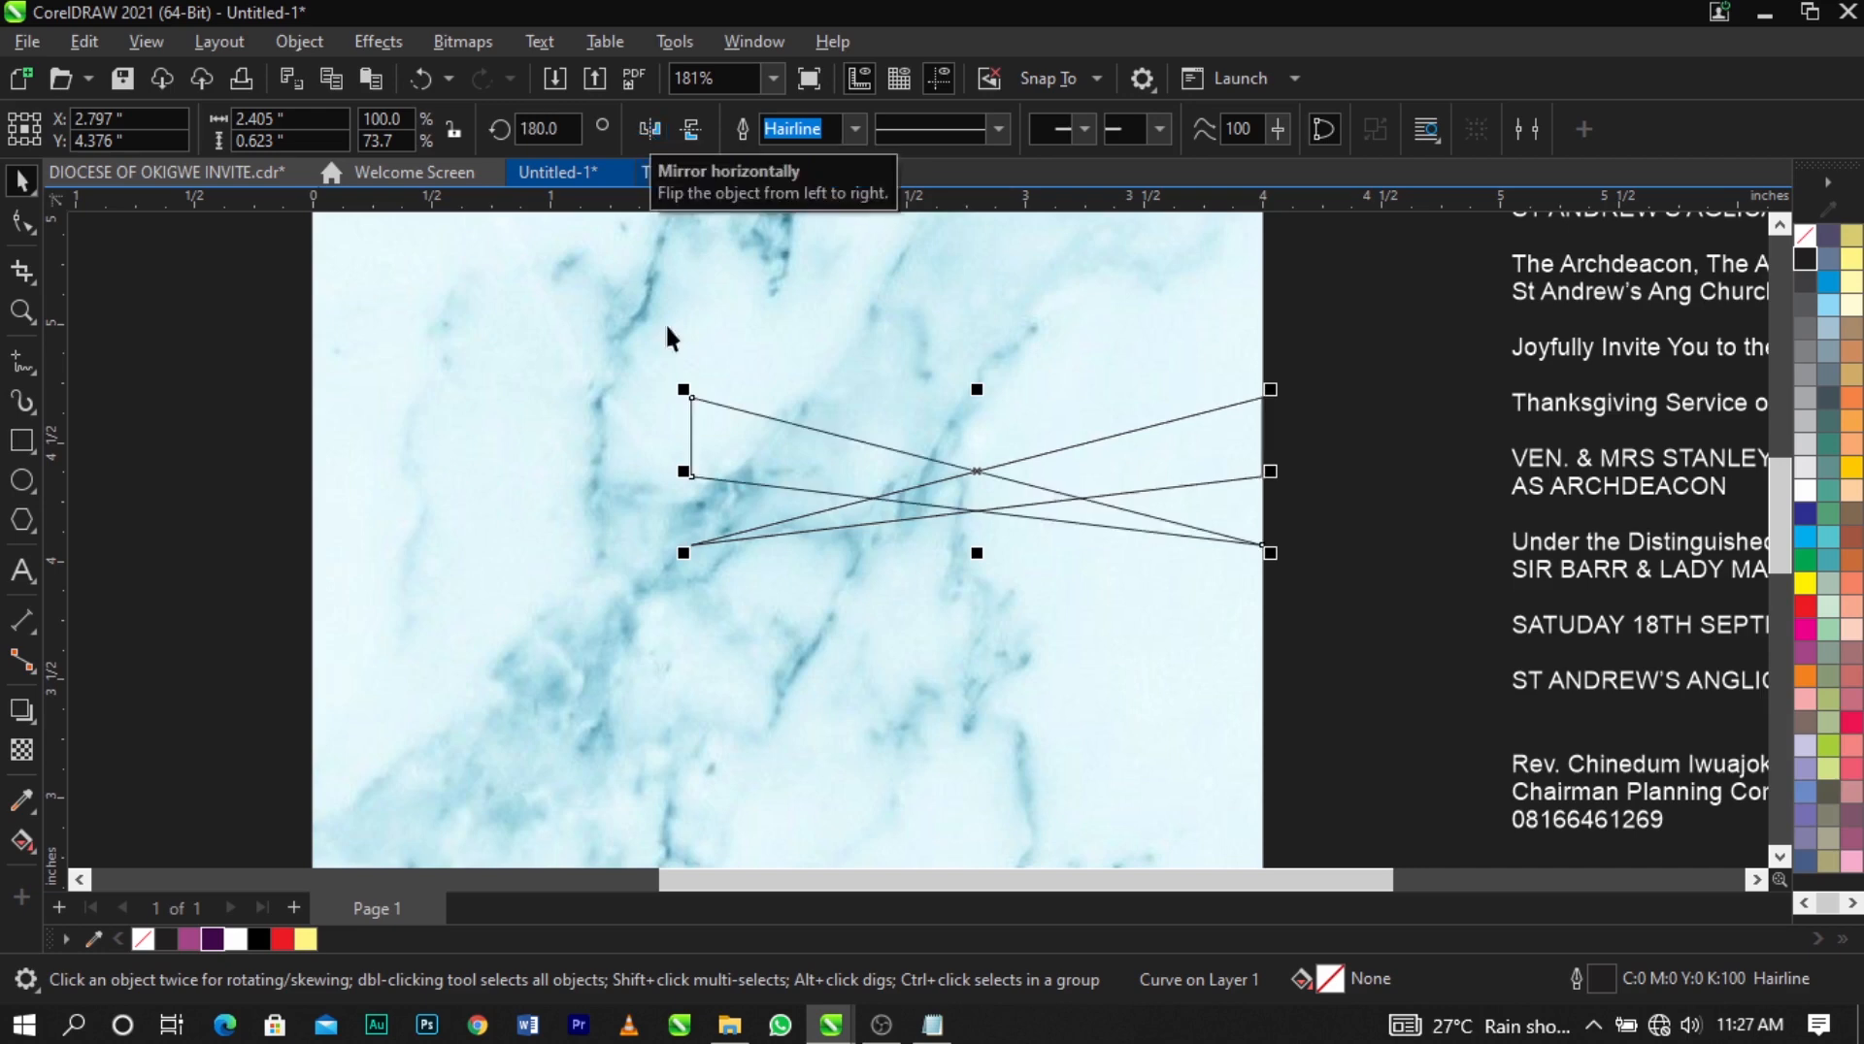
scroll(744, 404, down, 5)
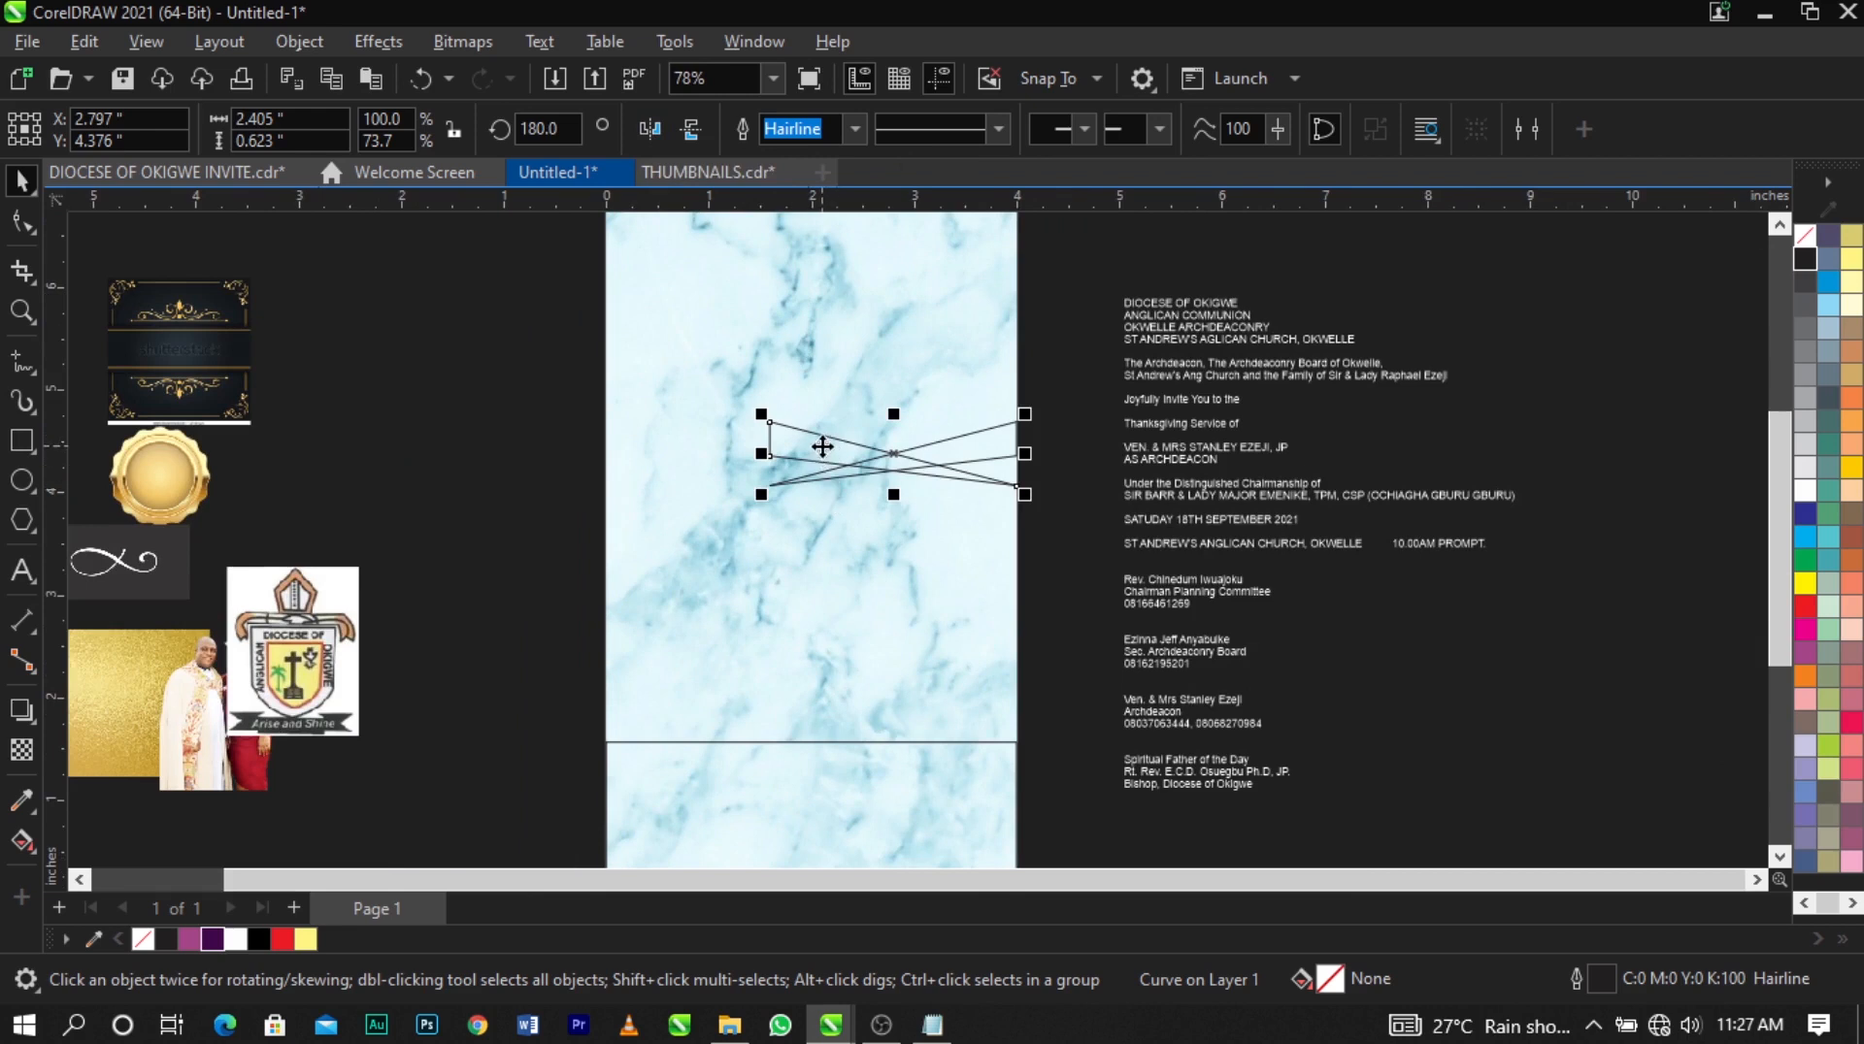
shift+click(688, 335)
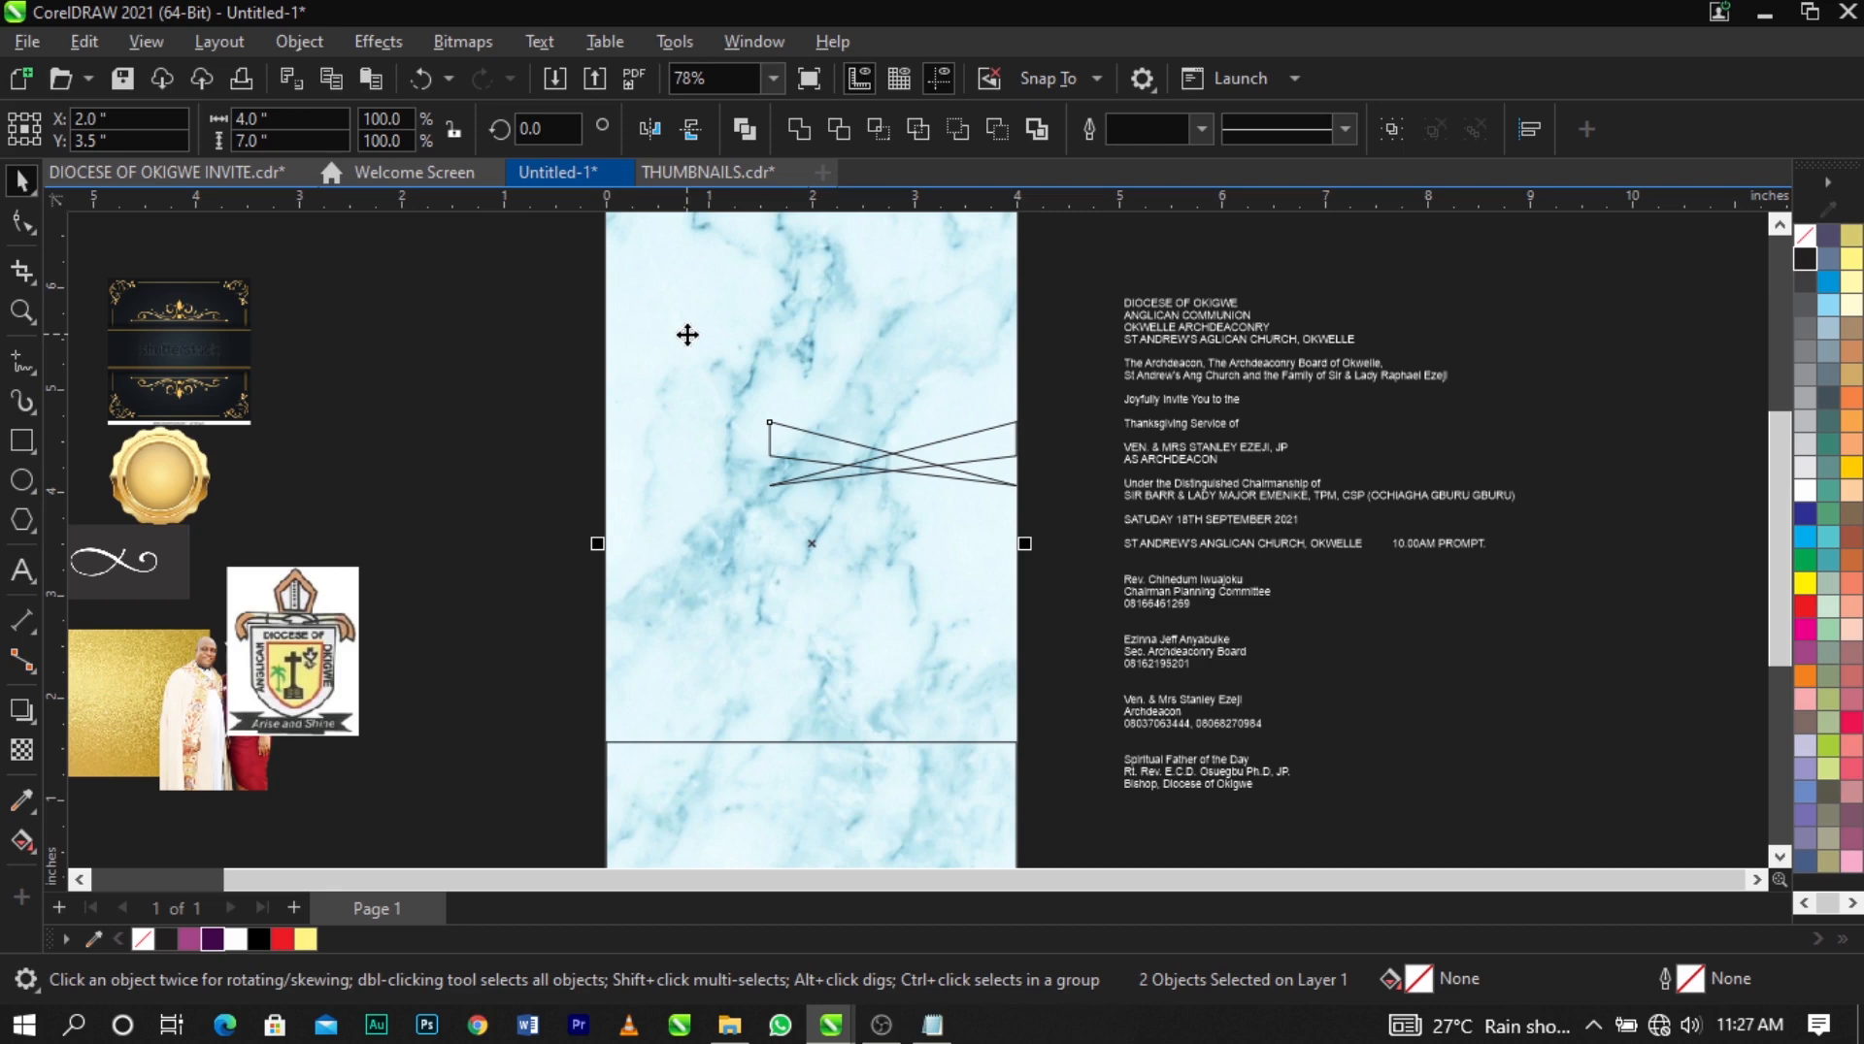
key(c)
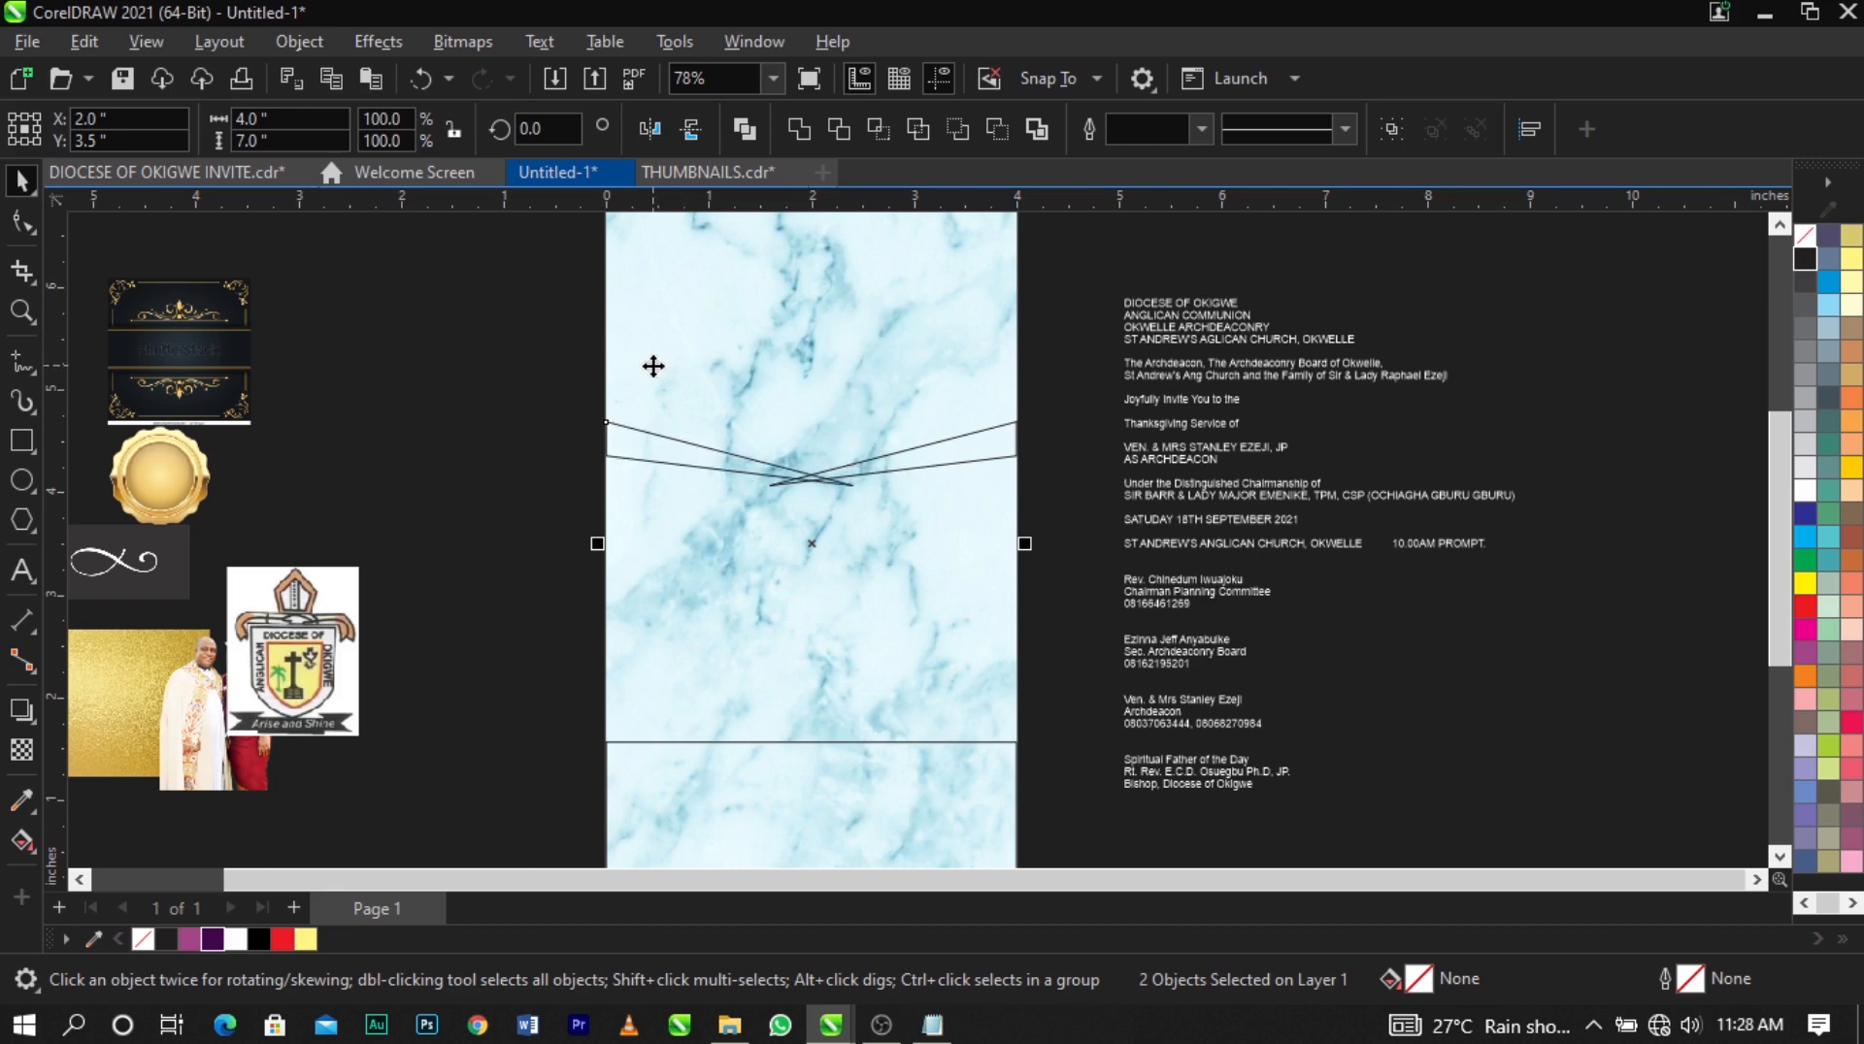
click(549, 354)
Narrow the left wedge by raising its lower corner on the card's edge.
scroll(700, 393, up, 1)
scroll(700, 393, up, 3)
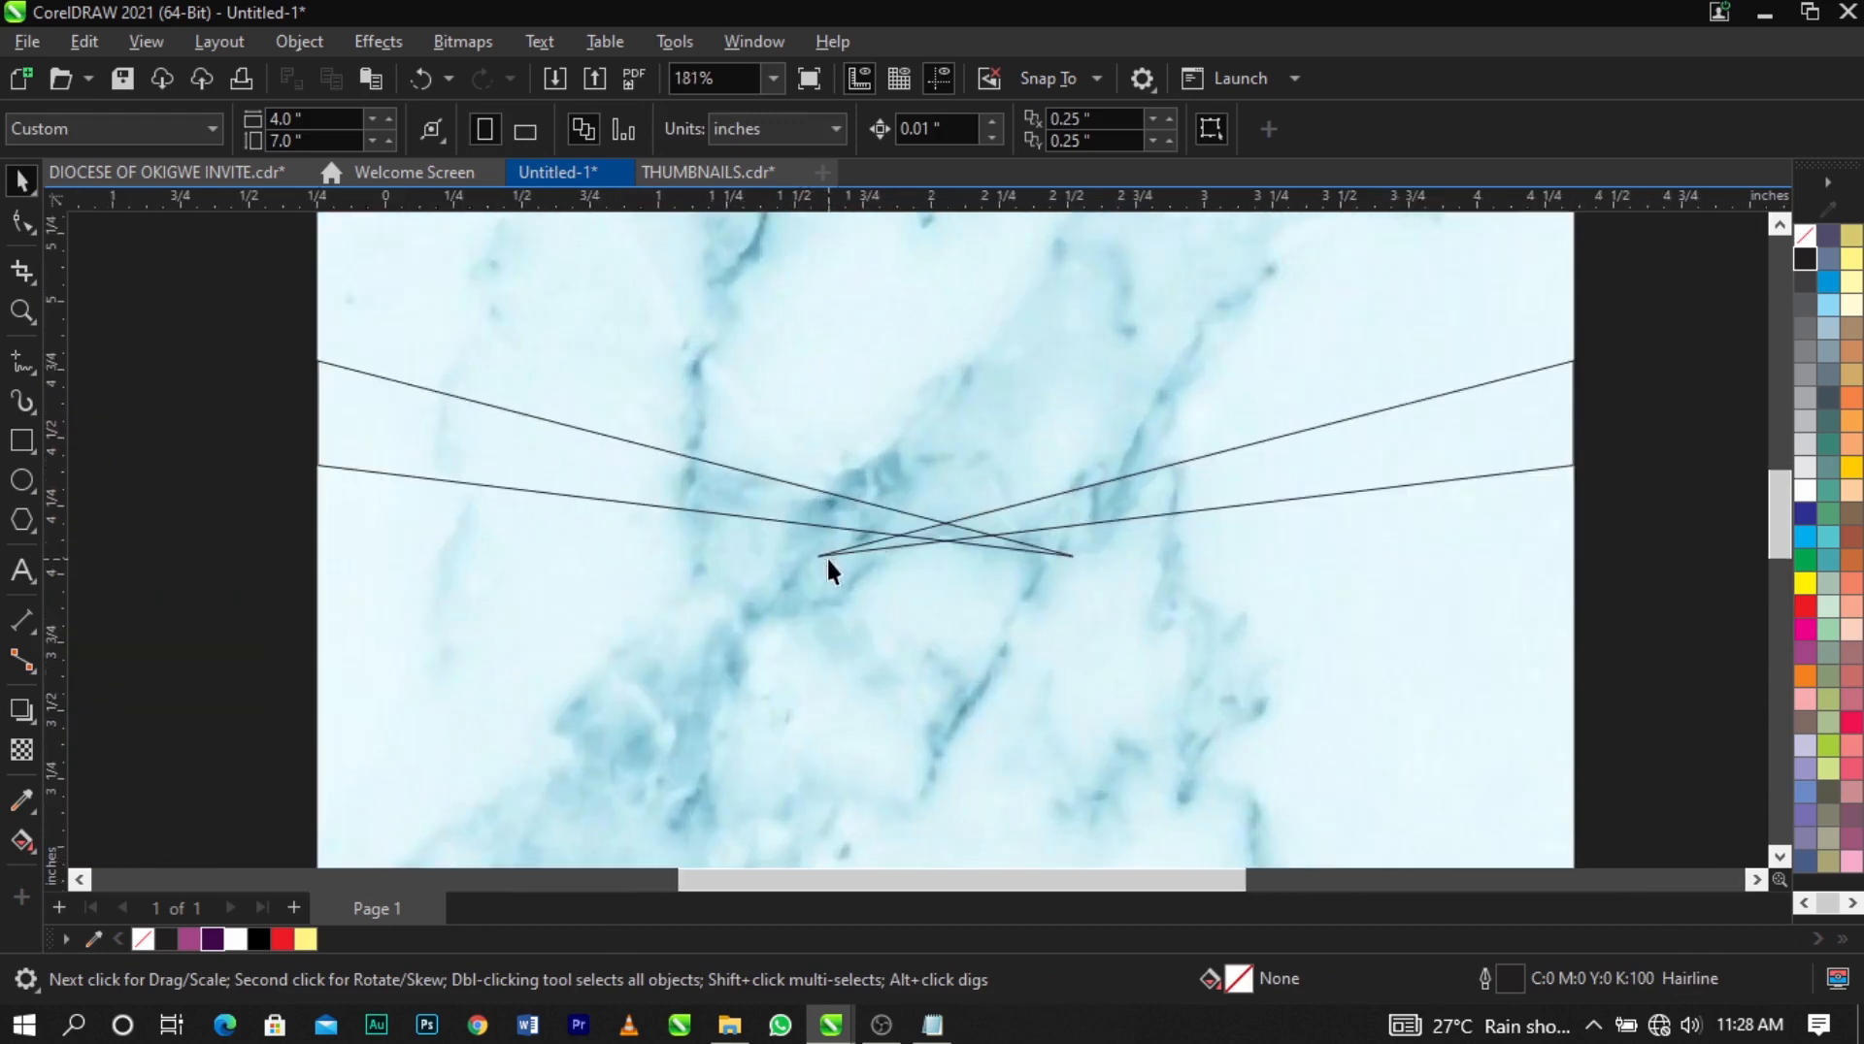
click(790, 483)
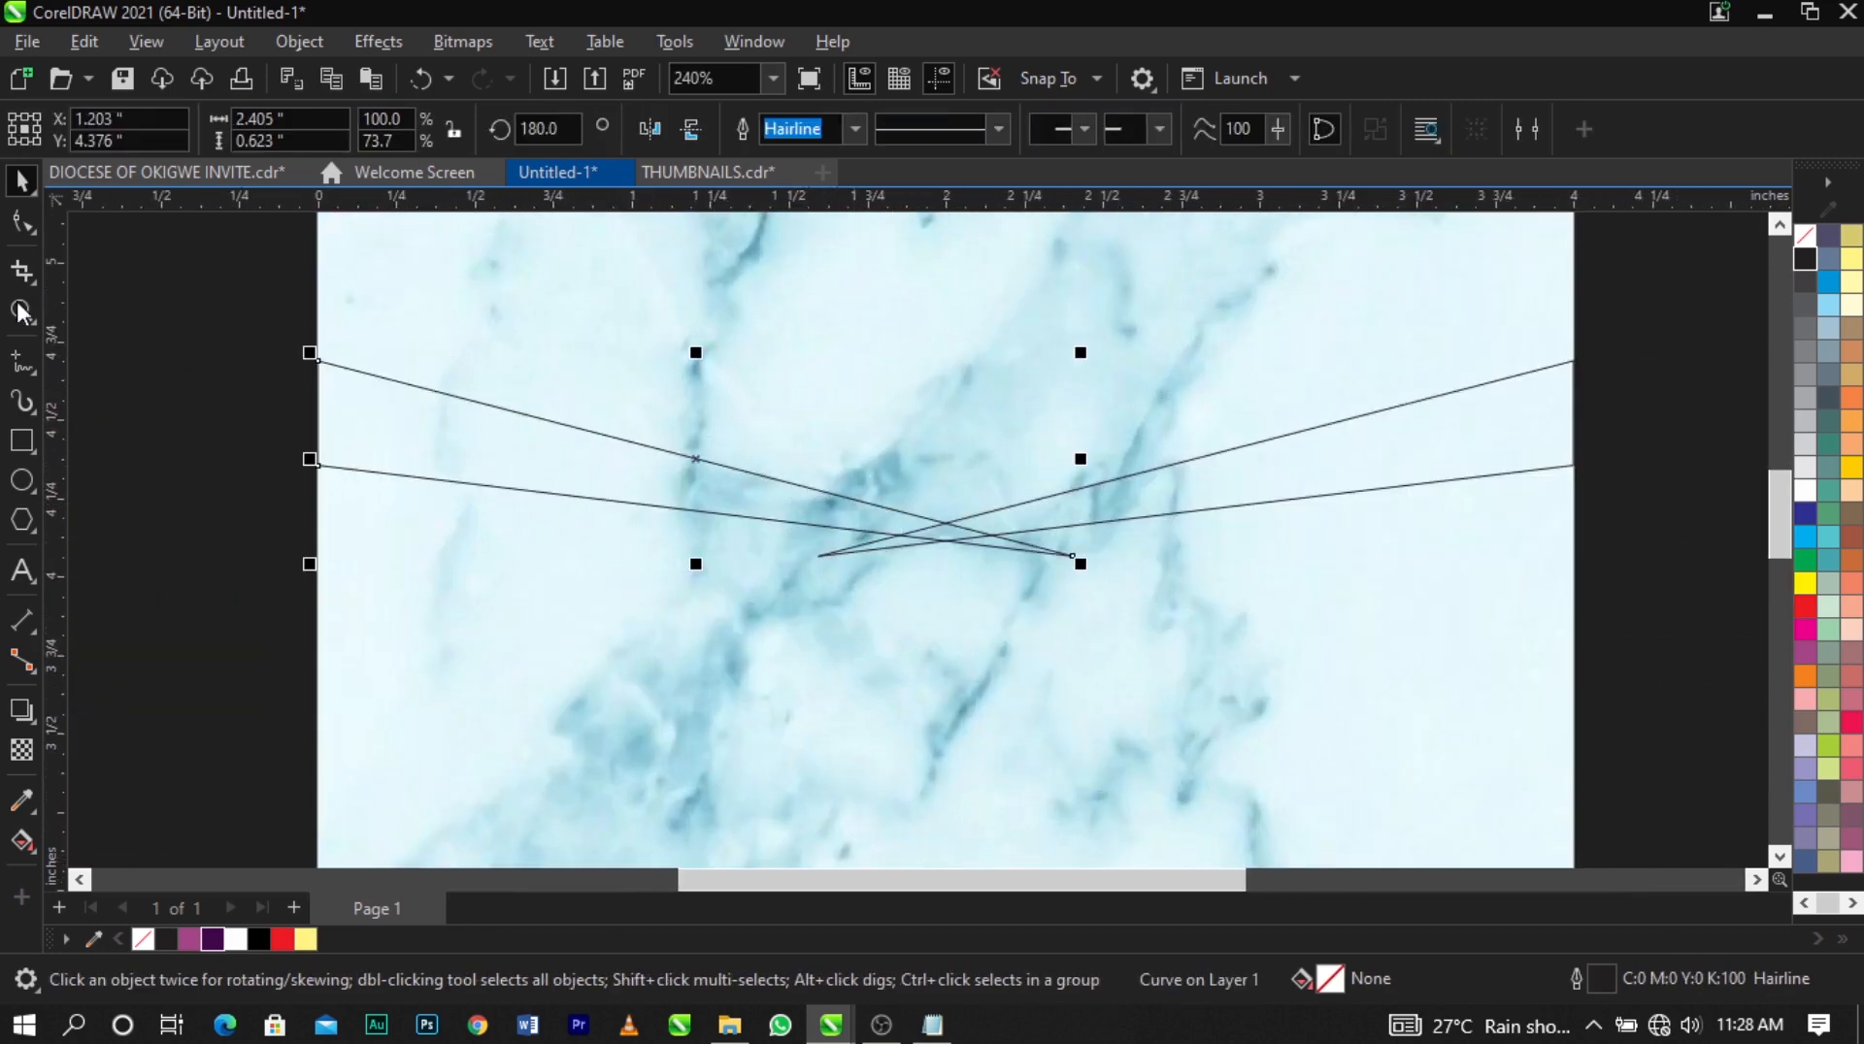
click(17, 223)
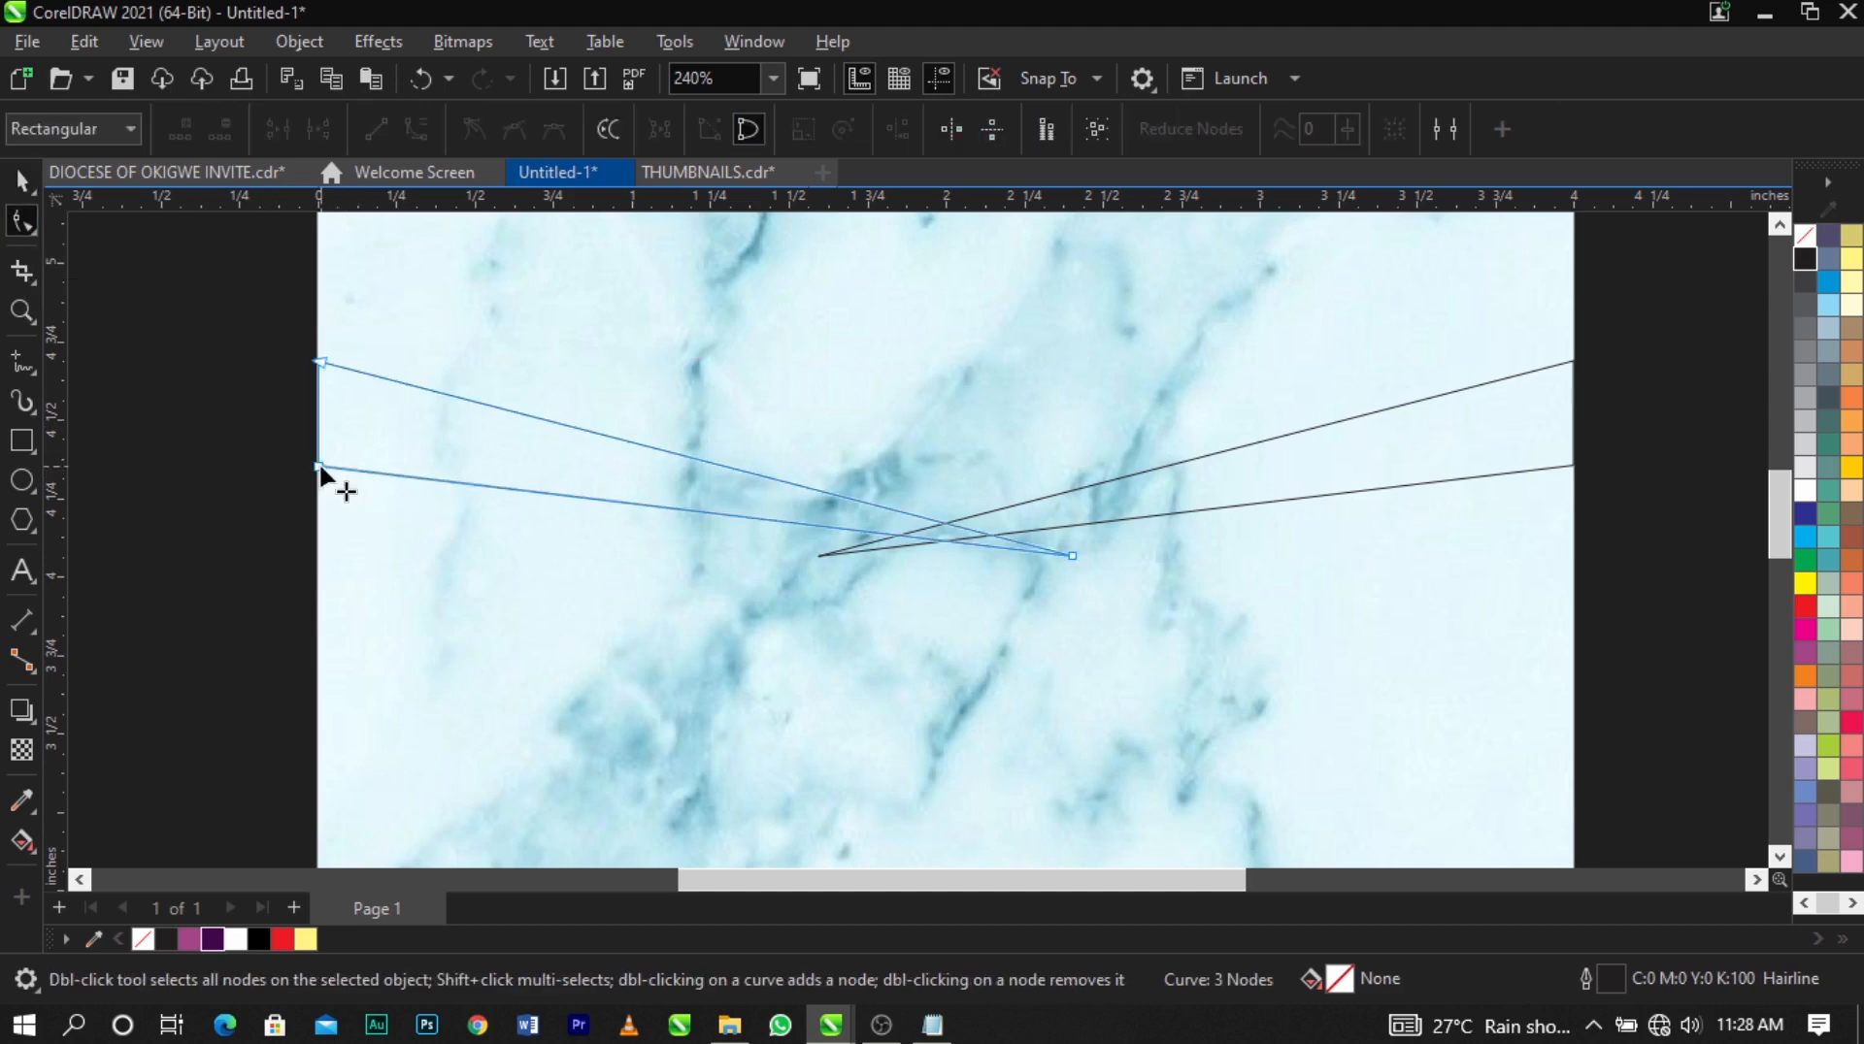
drag(319, 466, 324, 406)
Extend the right wedge's tip down and to the left, and raise its upper outer corner slightly.
click(1100, 521)
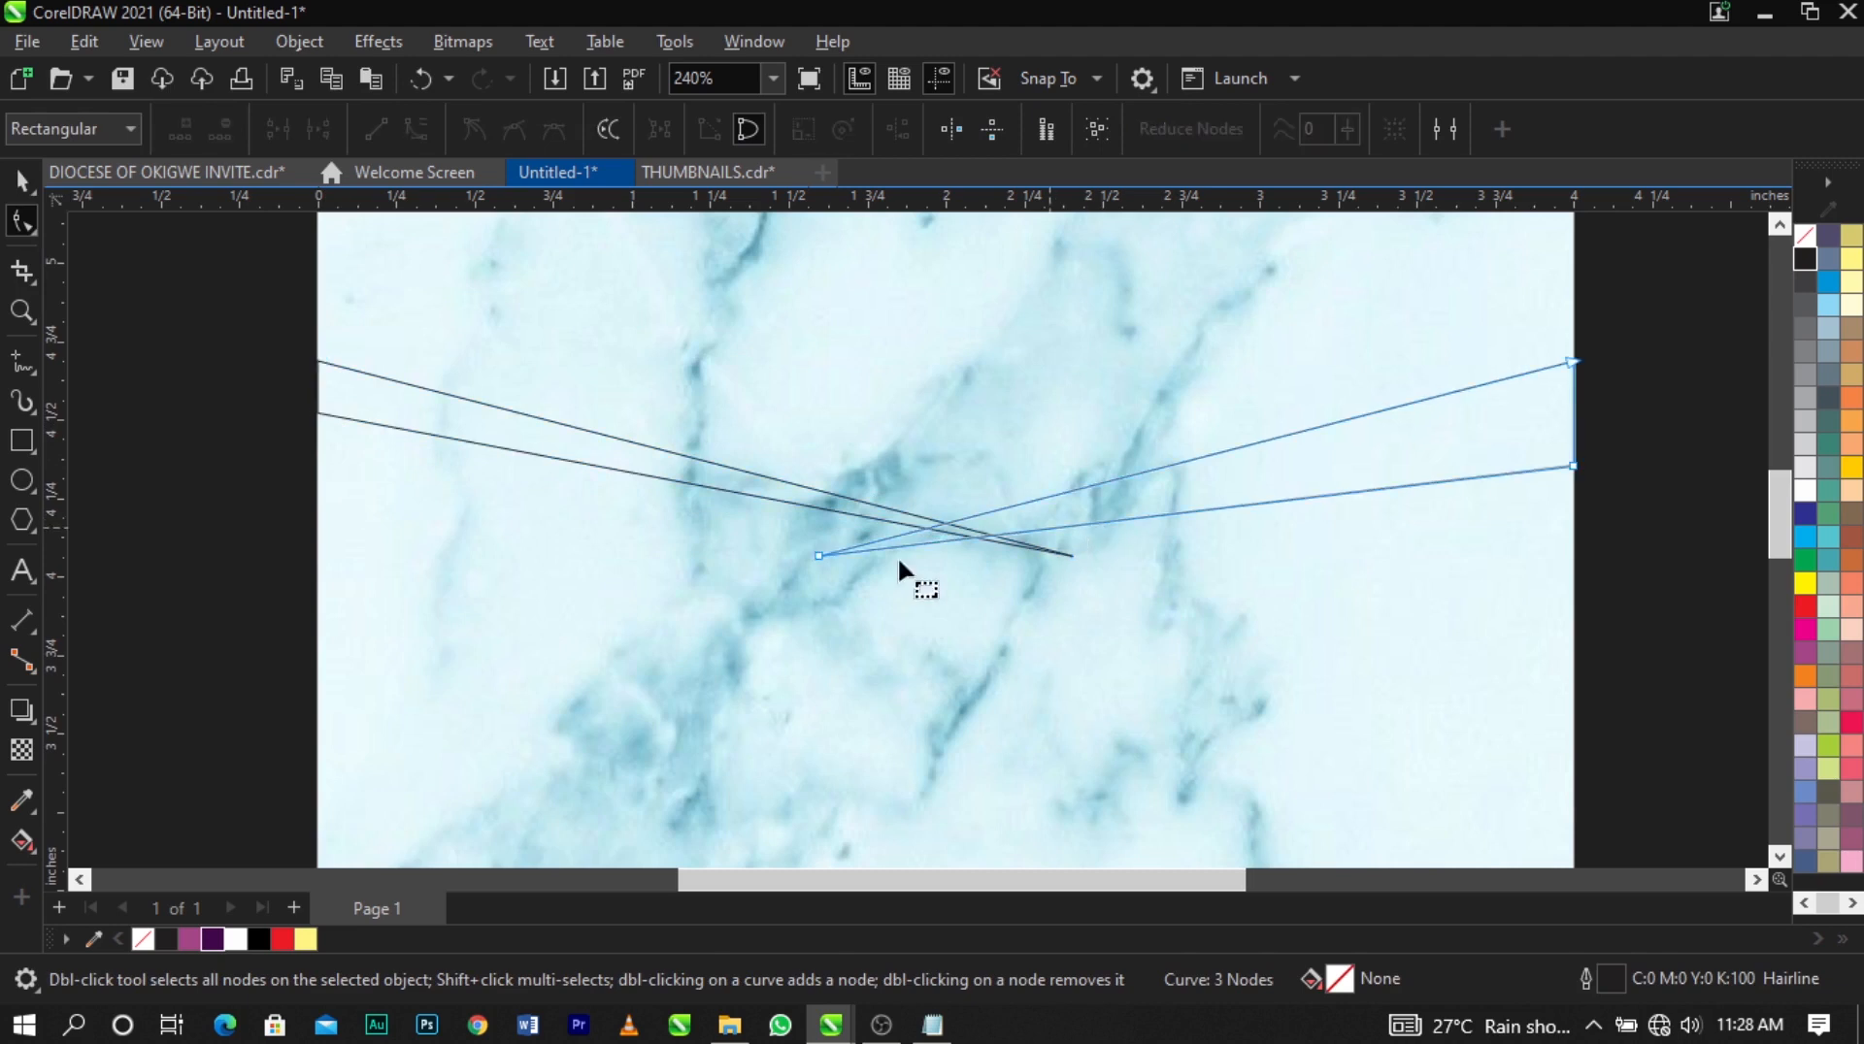
drag(817, 556, 753, 614)
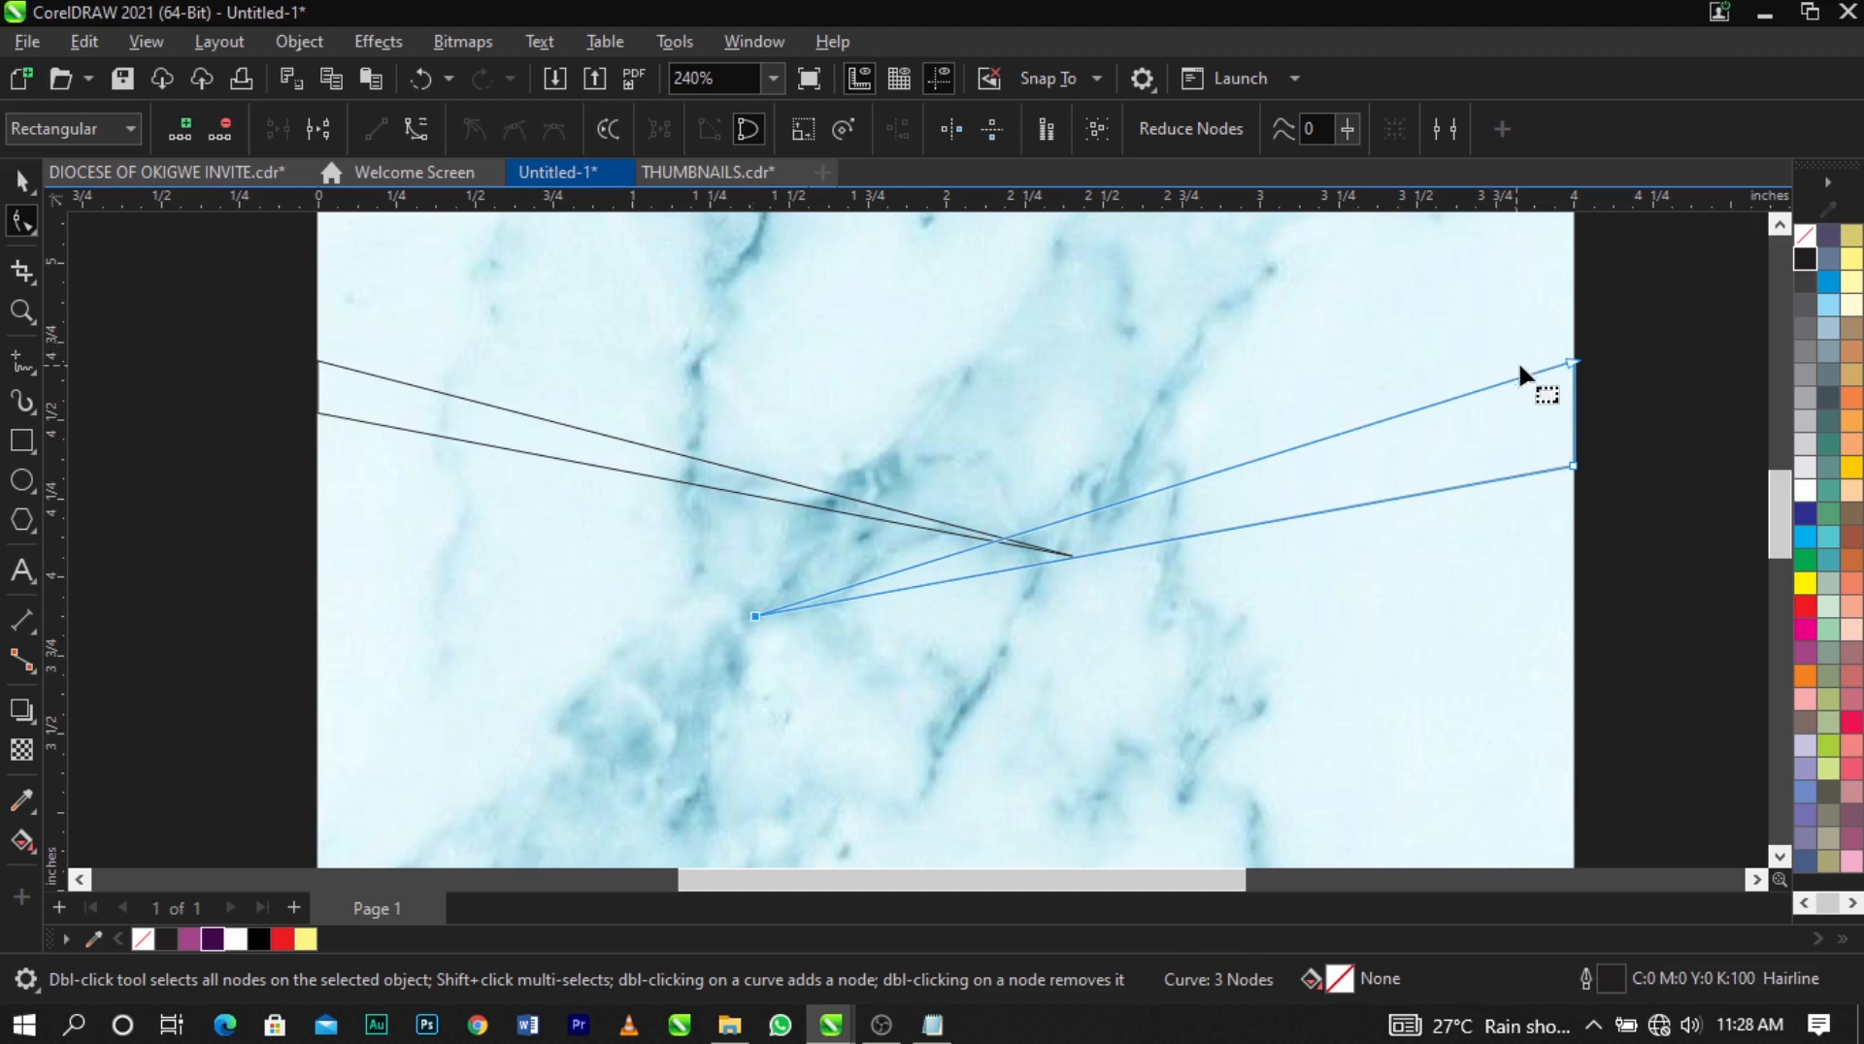
click(1572, 363)
drag(1574, 367, 1574, 352)
Lower the bottom outer corner of the left wedge slightly and deselect the shape.
click(317, 414)
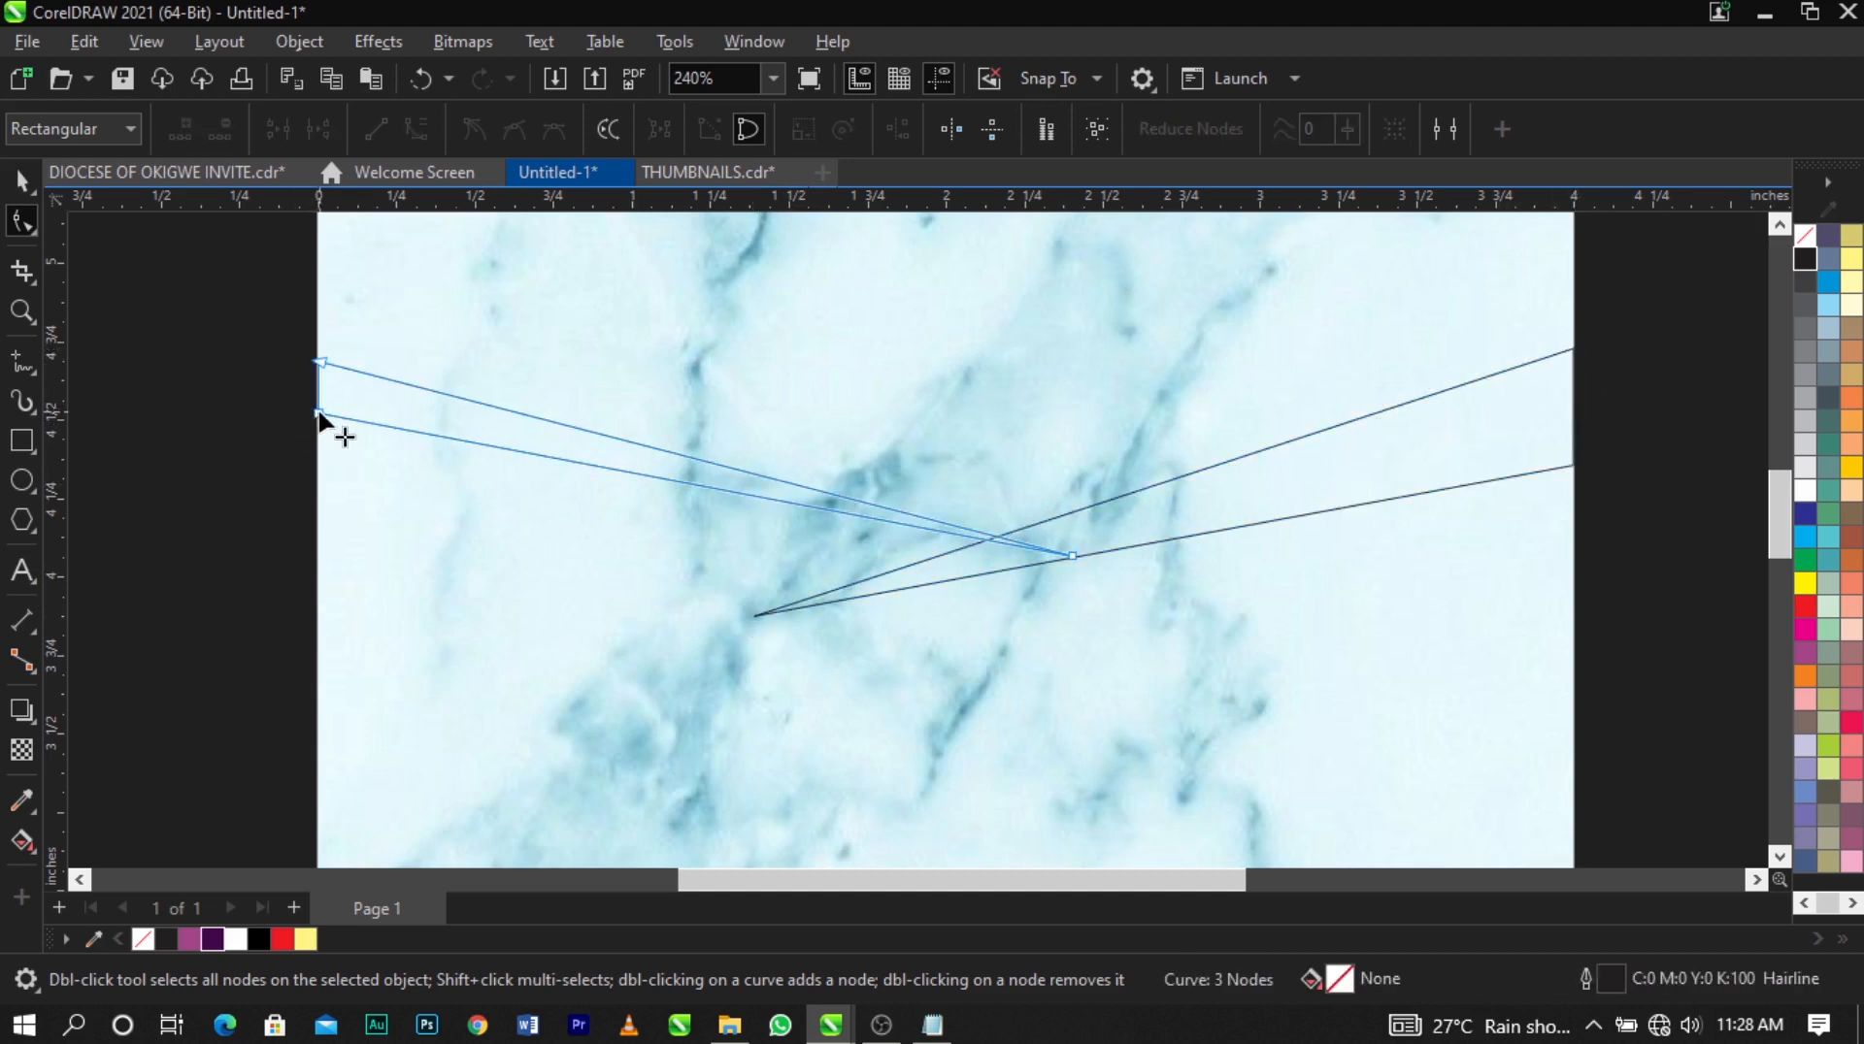
drag(318, 414, 318, 425)
scroll(660, 415, down, 2)
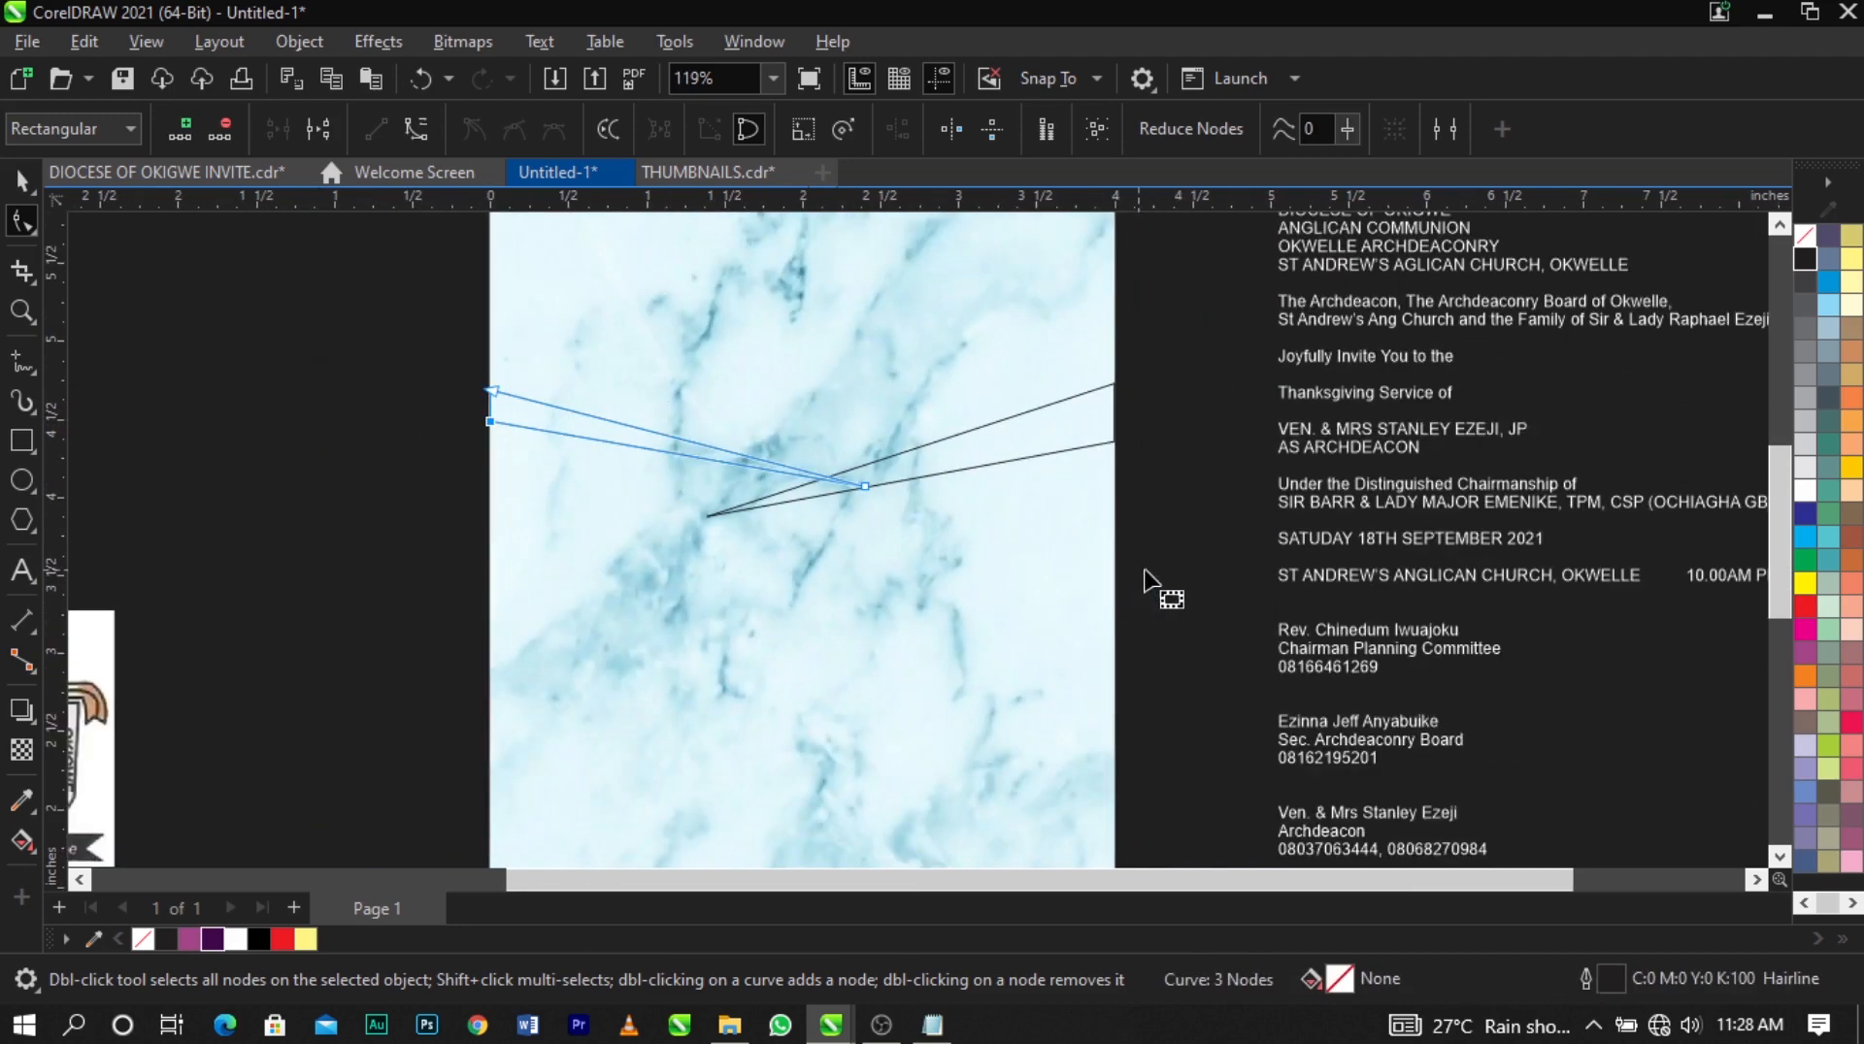
key(space)
click(1185, 567)
scroll(869, 422, down, 2)
scroll(869, 427, down, 1)
scroll(893, 446, up, 1)
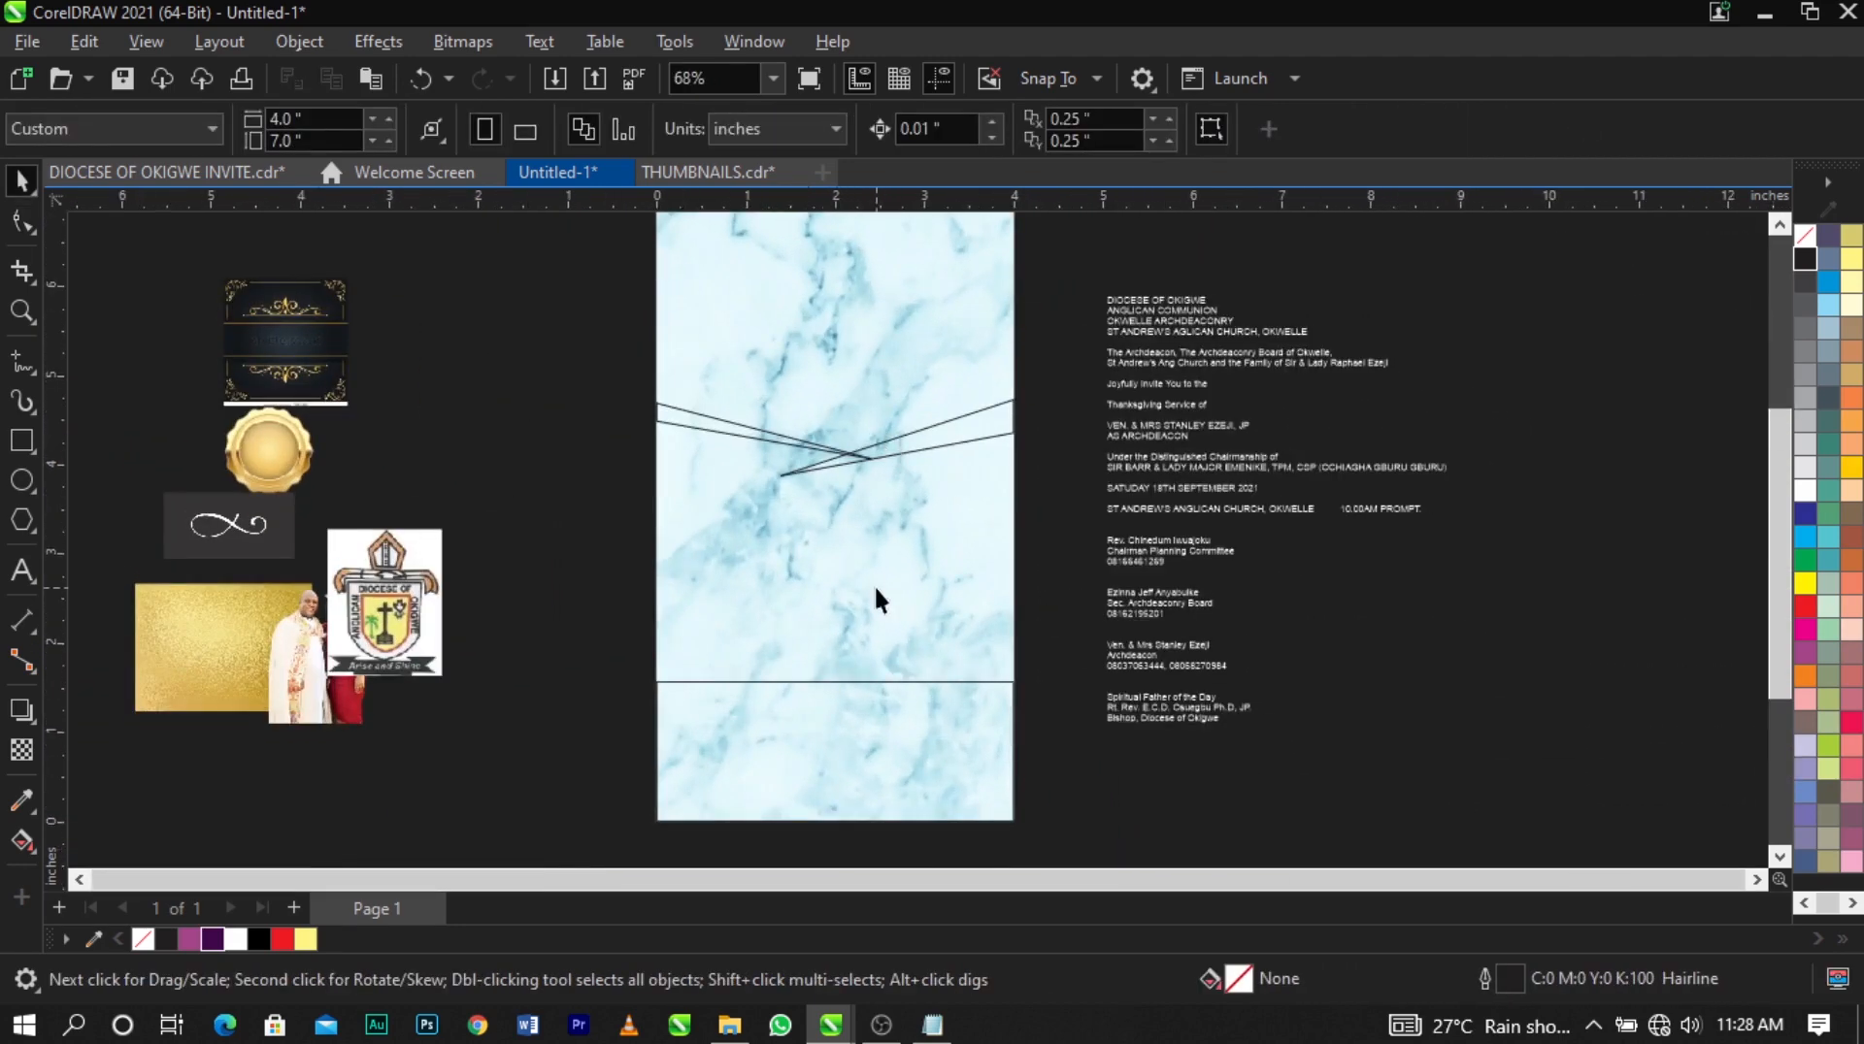
Place a copy of the gold texture image beside the card's upper left and move the original back among the supplied images.
click(865, 736)
click(505, 540)
drag(209, 646, 425, 470)
drag(437, 470, 557, 341)
right_click(558, 342)
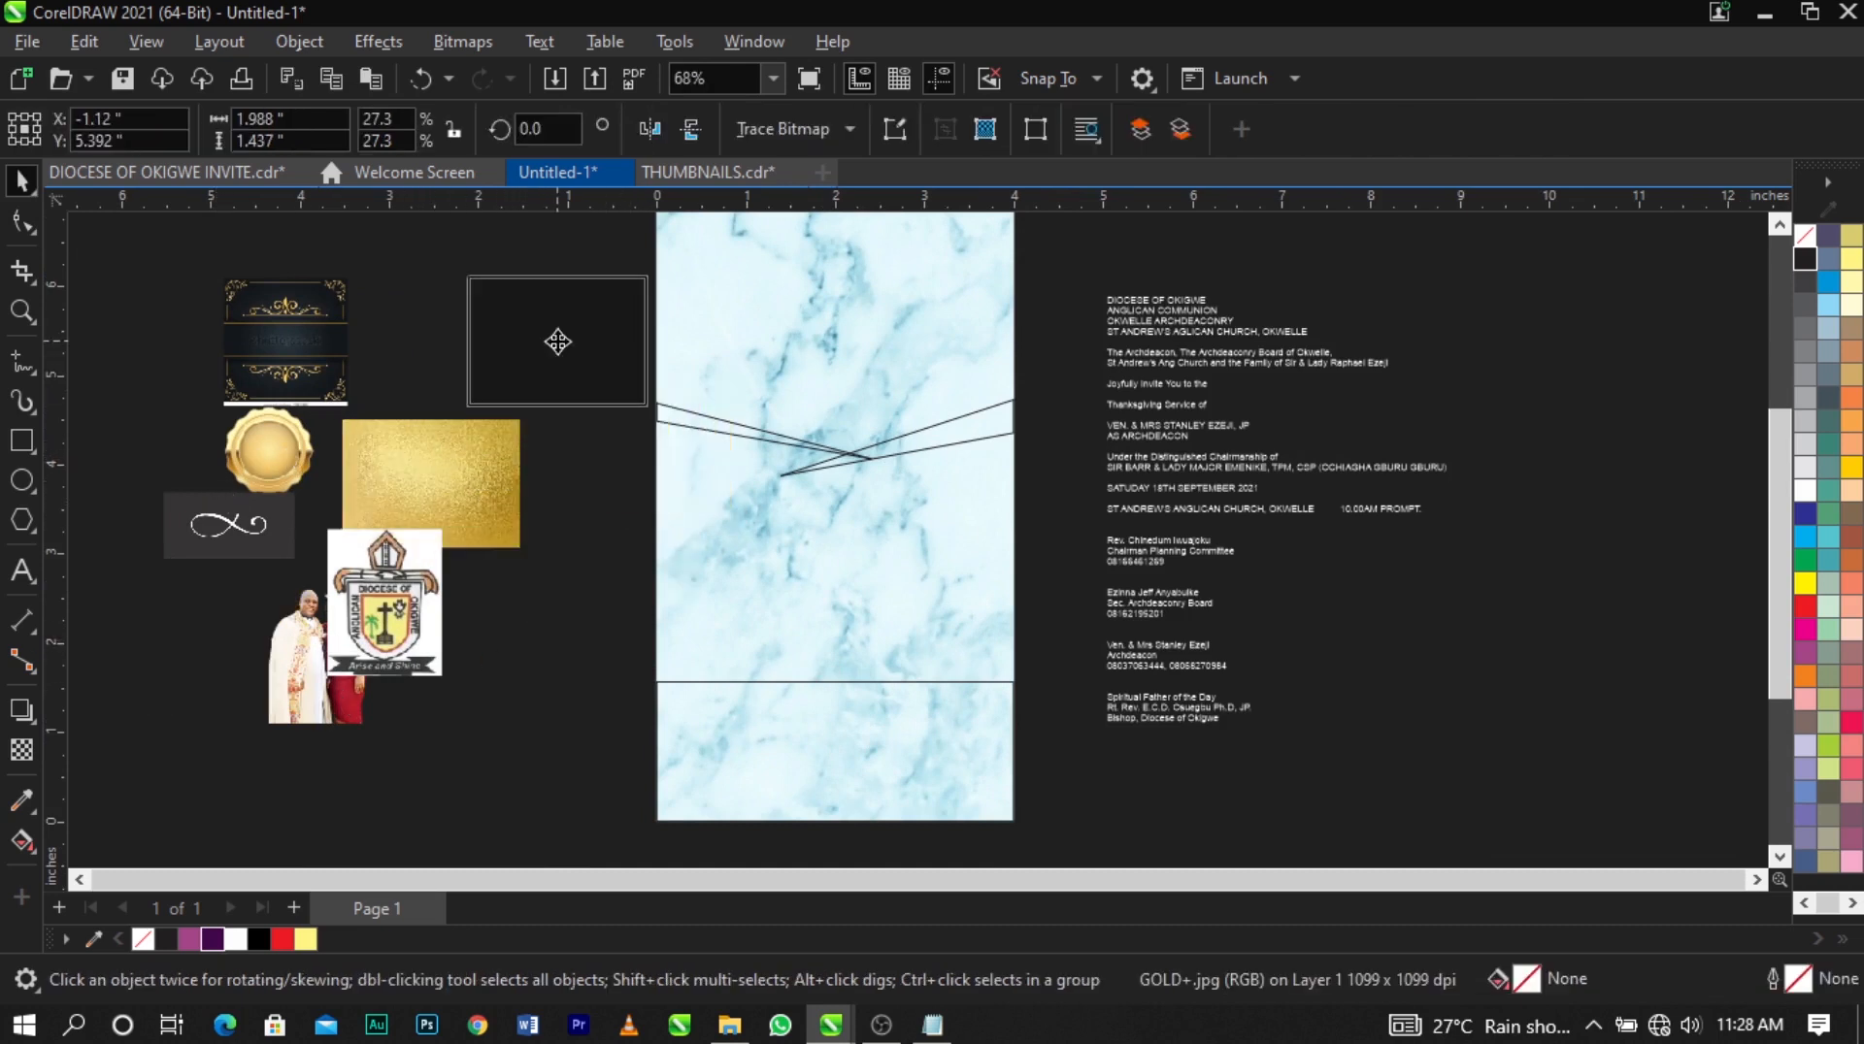
click(476, 477)
drag(476, 476, 317, 549)
click(524, 369)
PowerClip the gold texture copy beside the card inside the right wedge.
key(z)
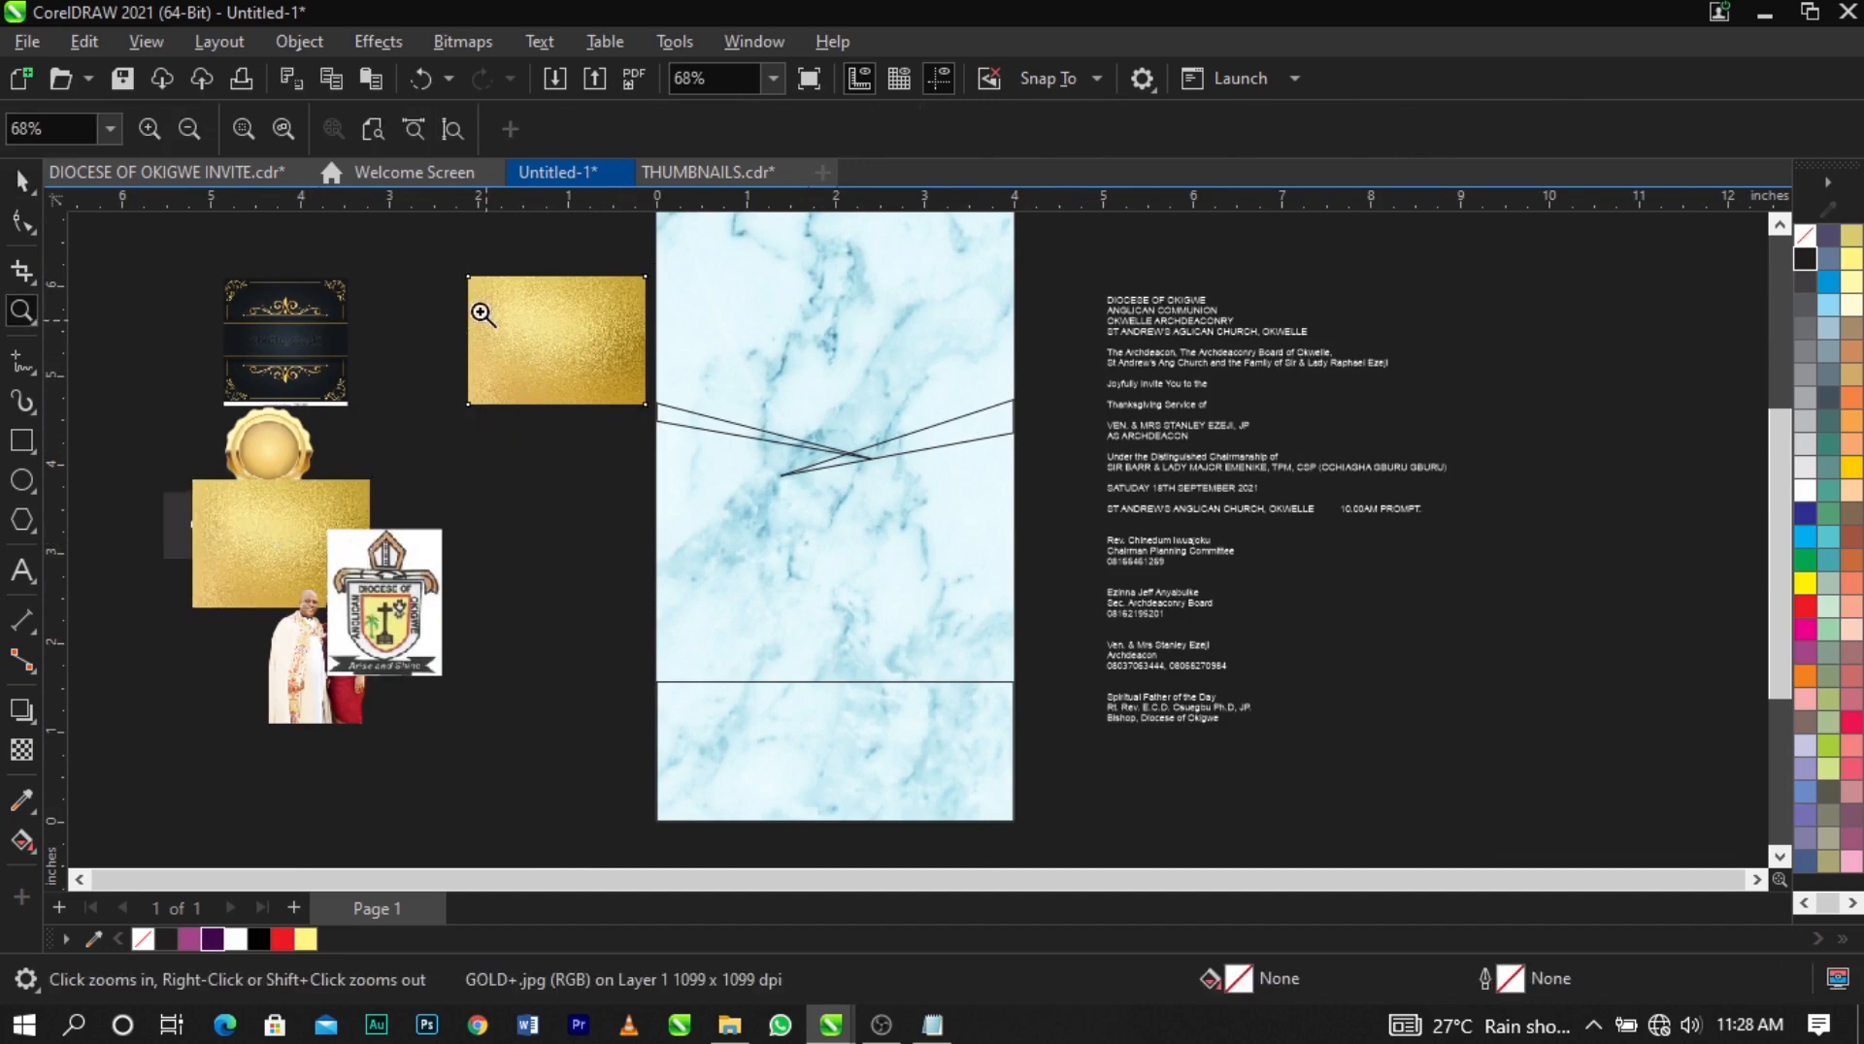
drag(478, 247, 1016, 472)
key(space)
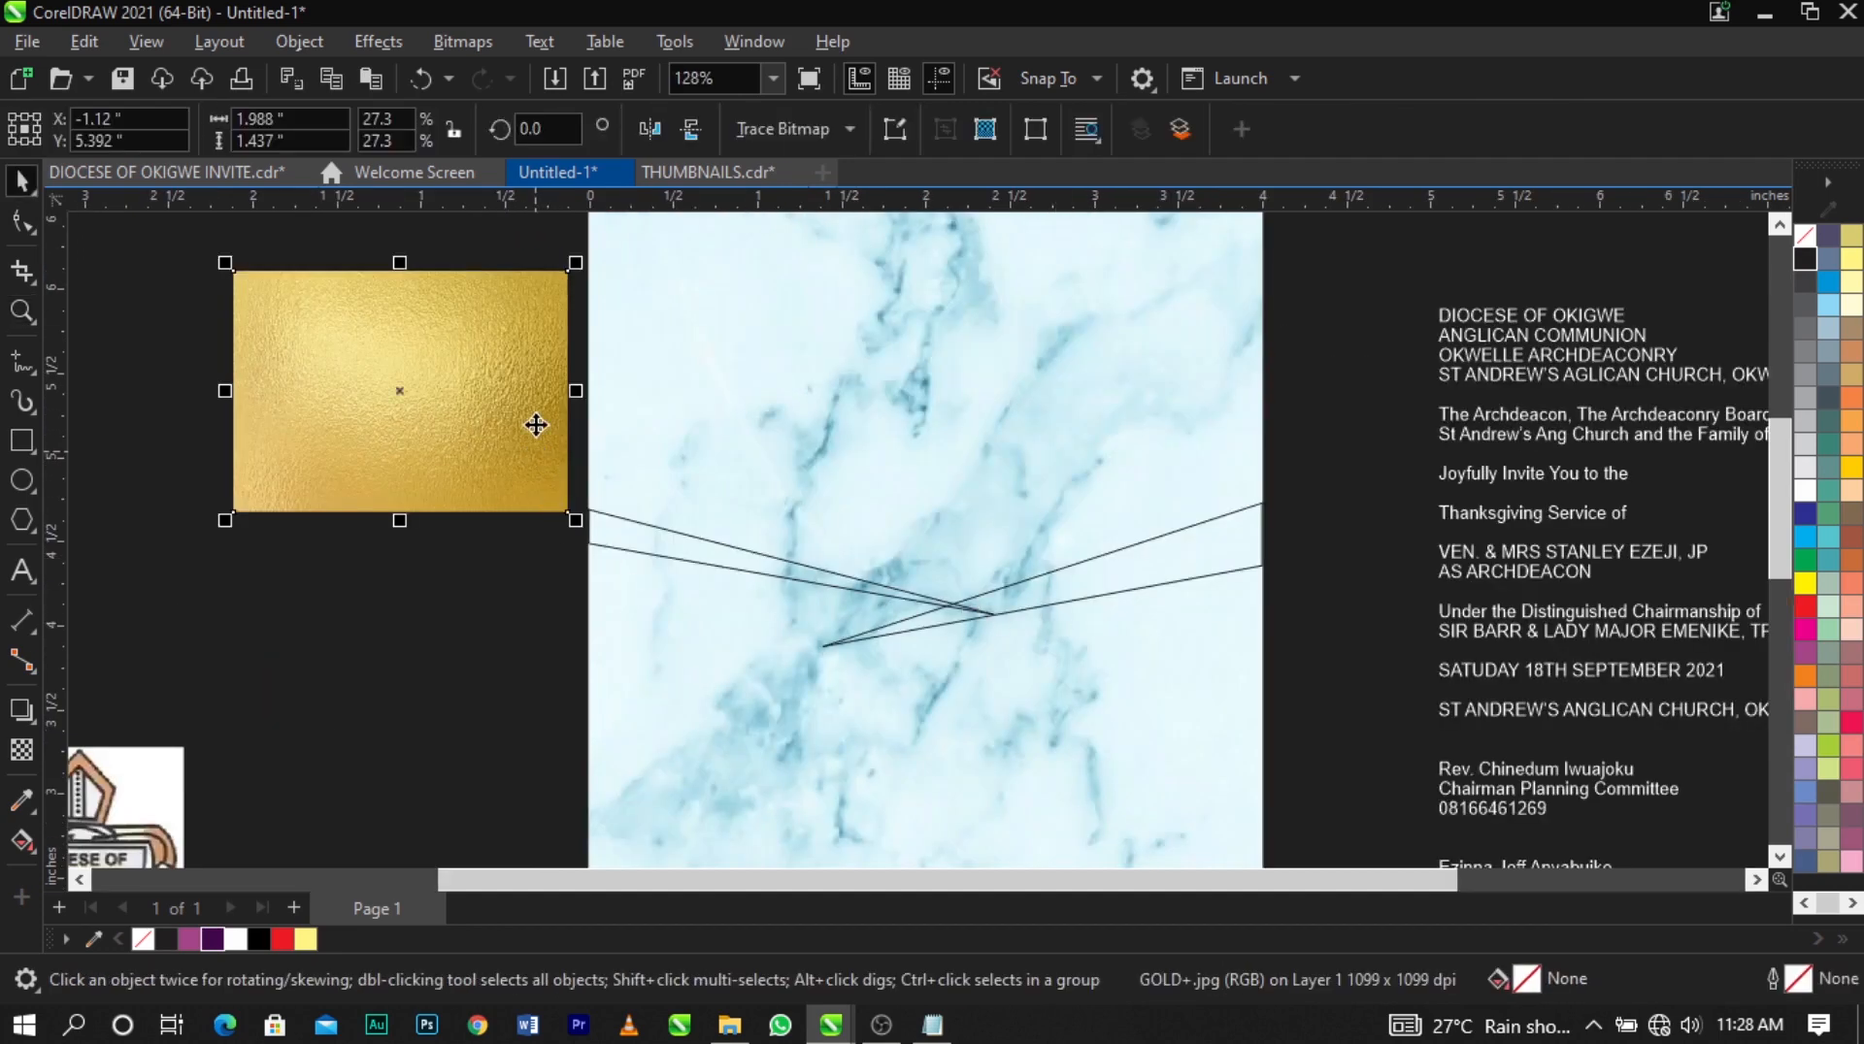
click(1051, 573)
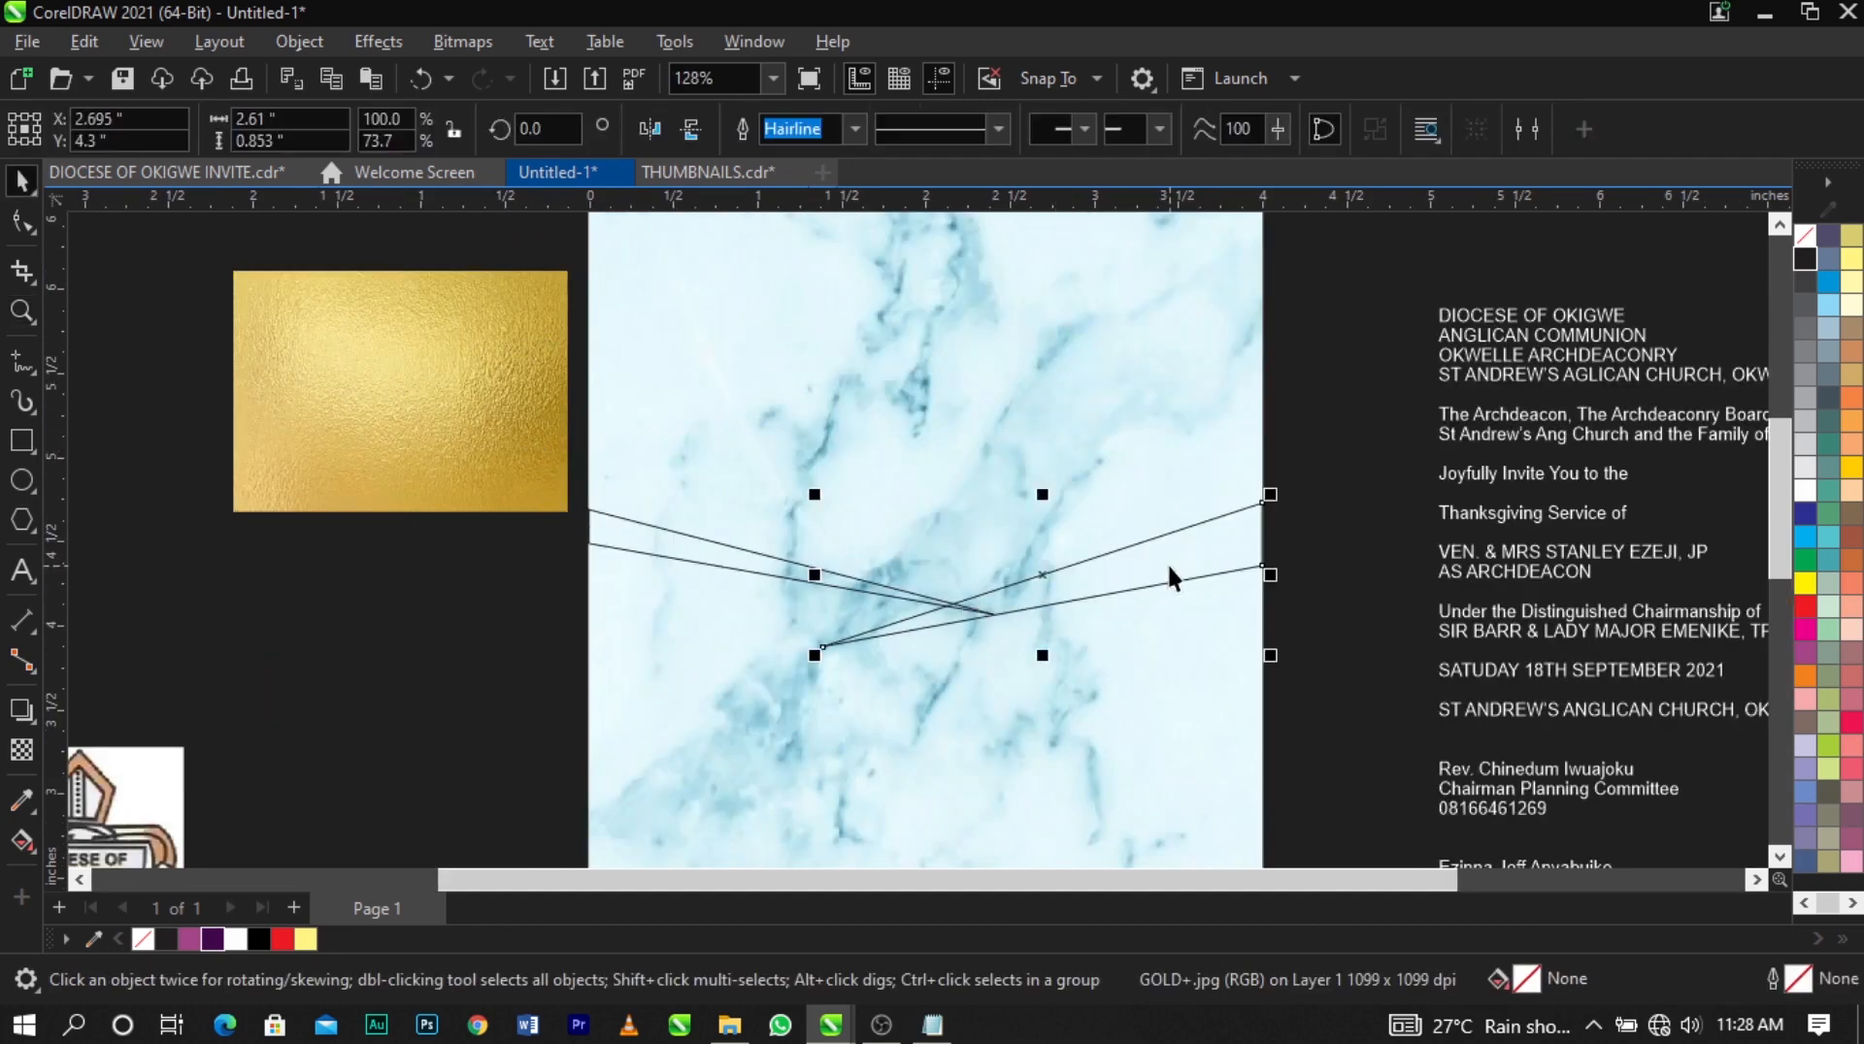
right_click(458, 419)
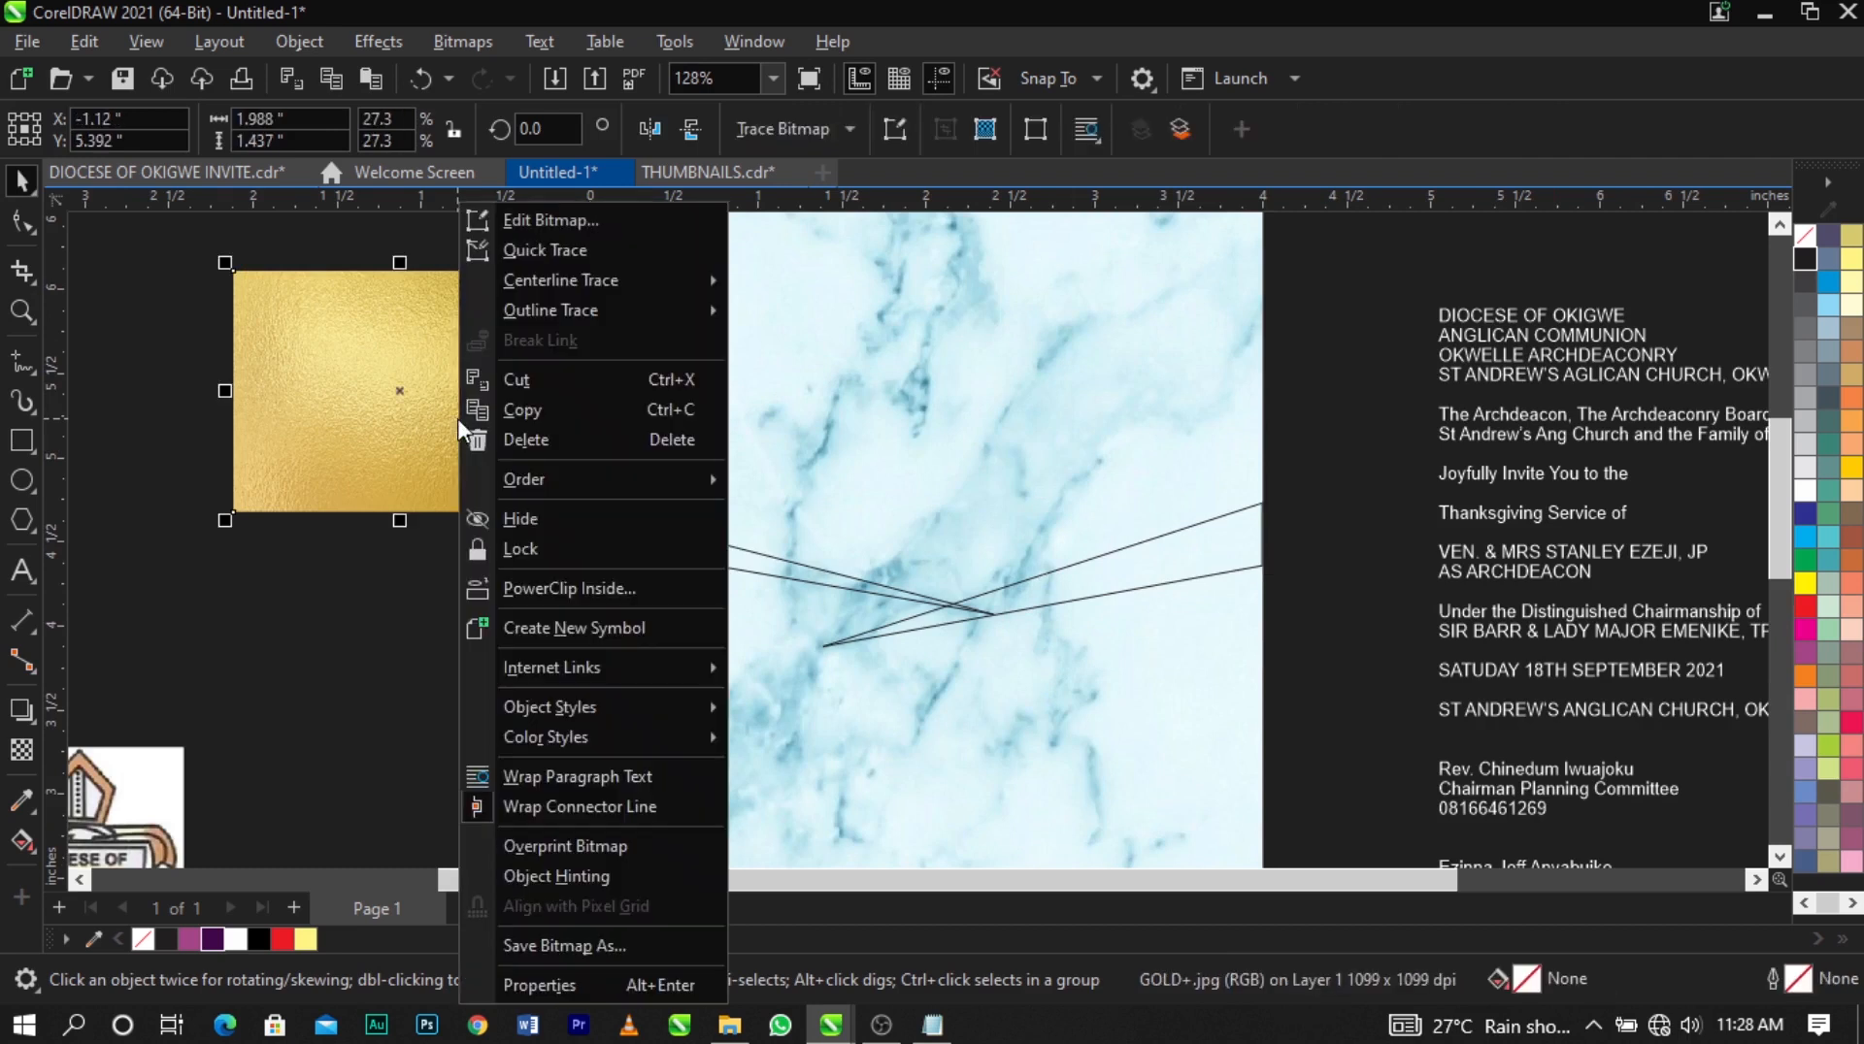
click(609, 592)
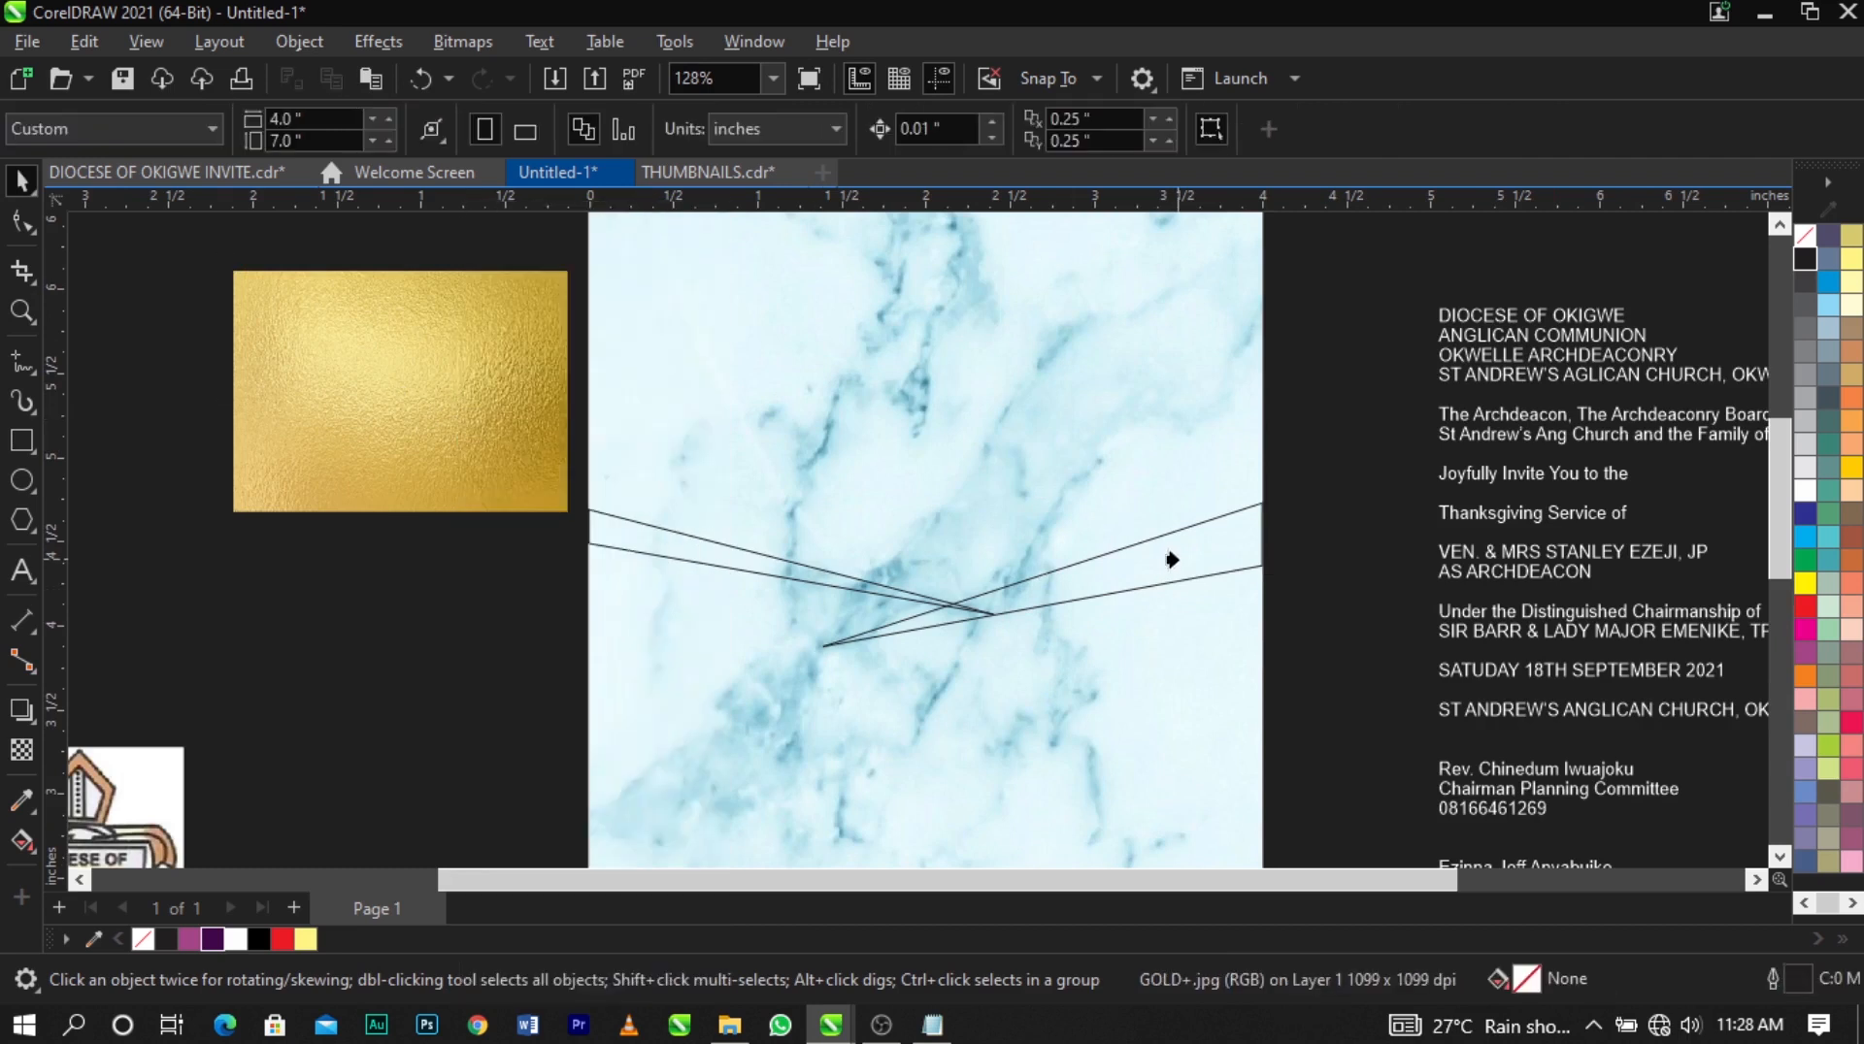
click(1172, 560)
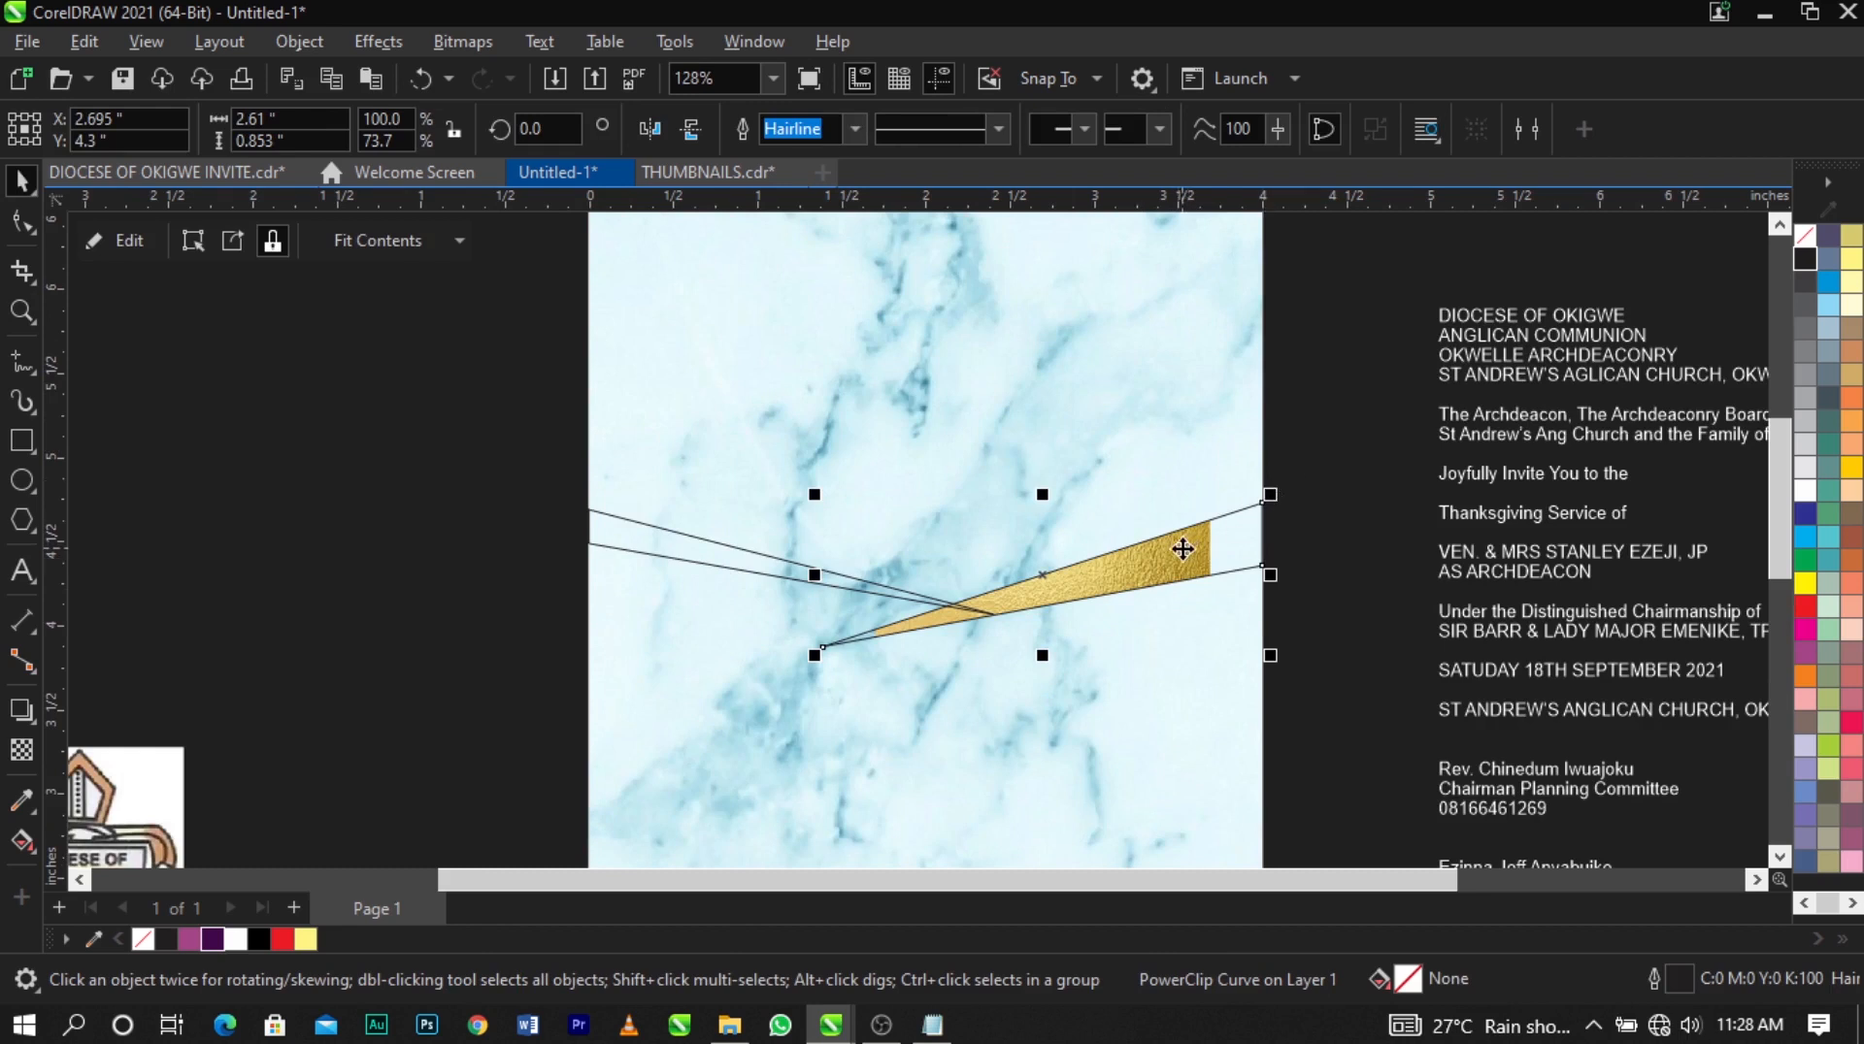
Edit the right wedge's PowerClip contents, enlarging and repositioning the gold texture to cover the whole wedge, and finish editing.
right_click(1182, 549)
click(1281, 200)
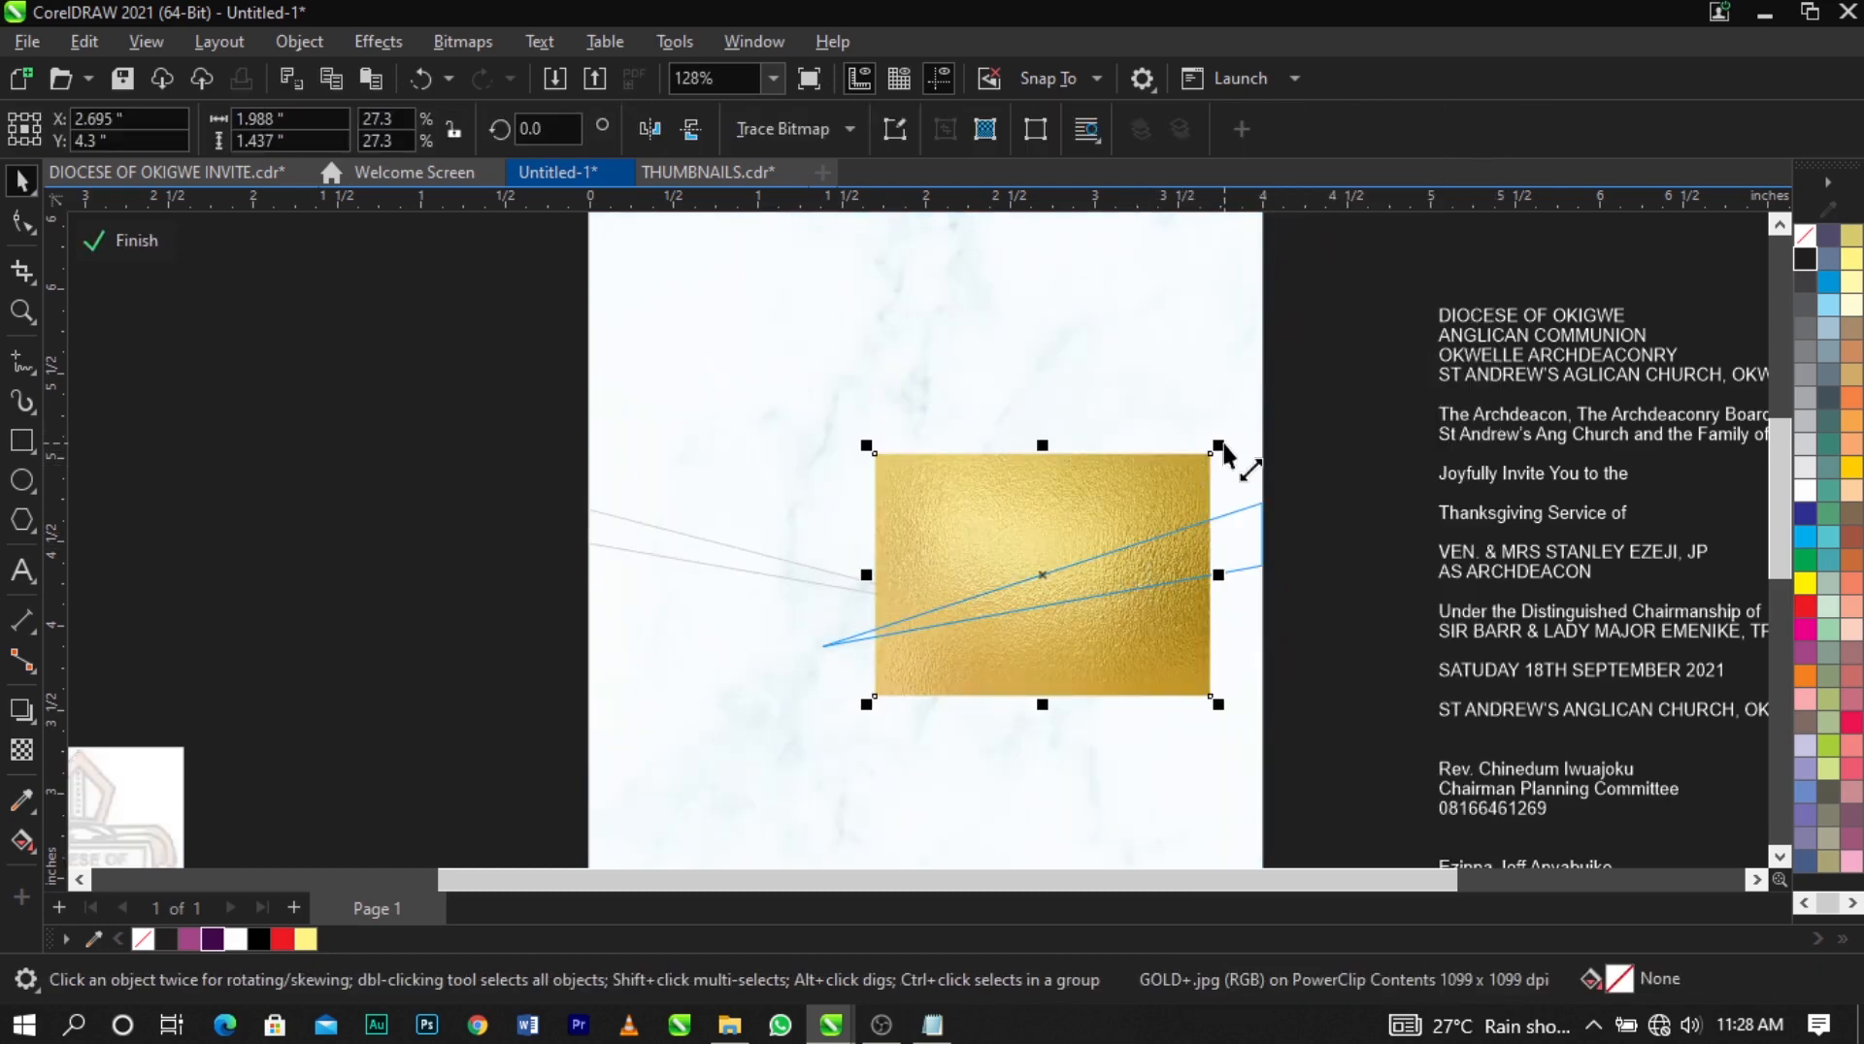
drag(1220, 447, 1498, 259)
drag(1329, 433, 1277, 504)
click(541, 411)
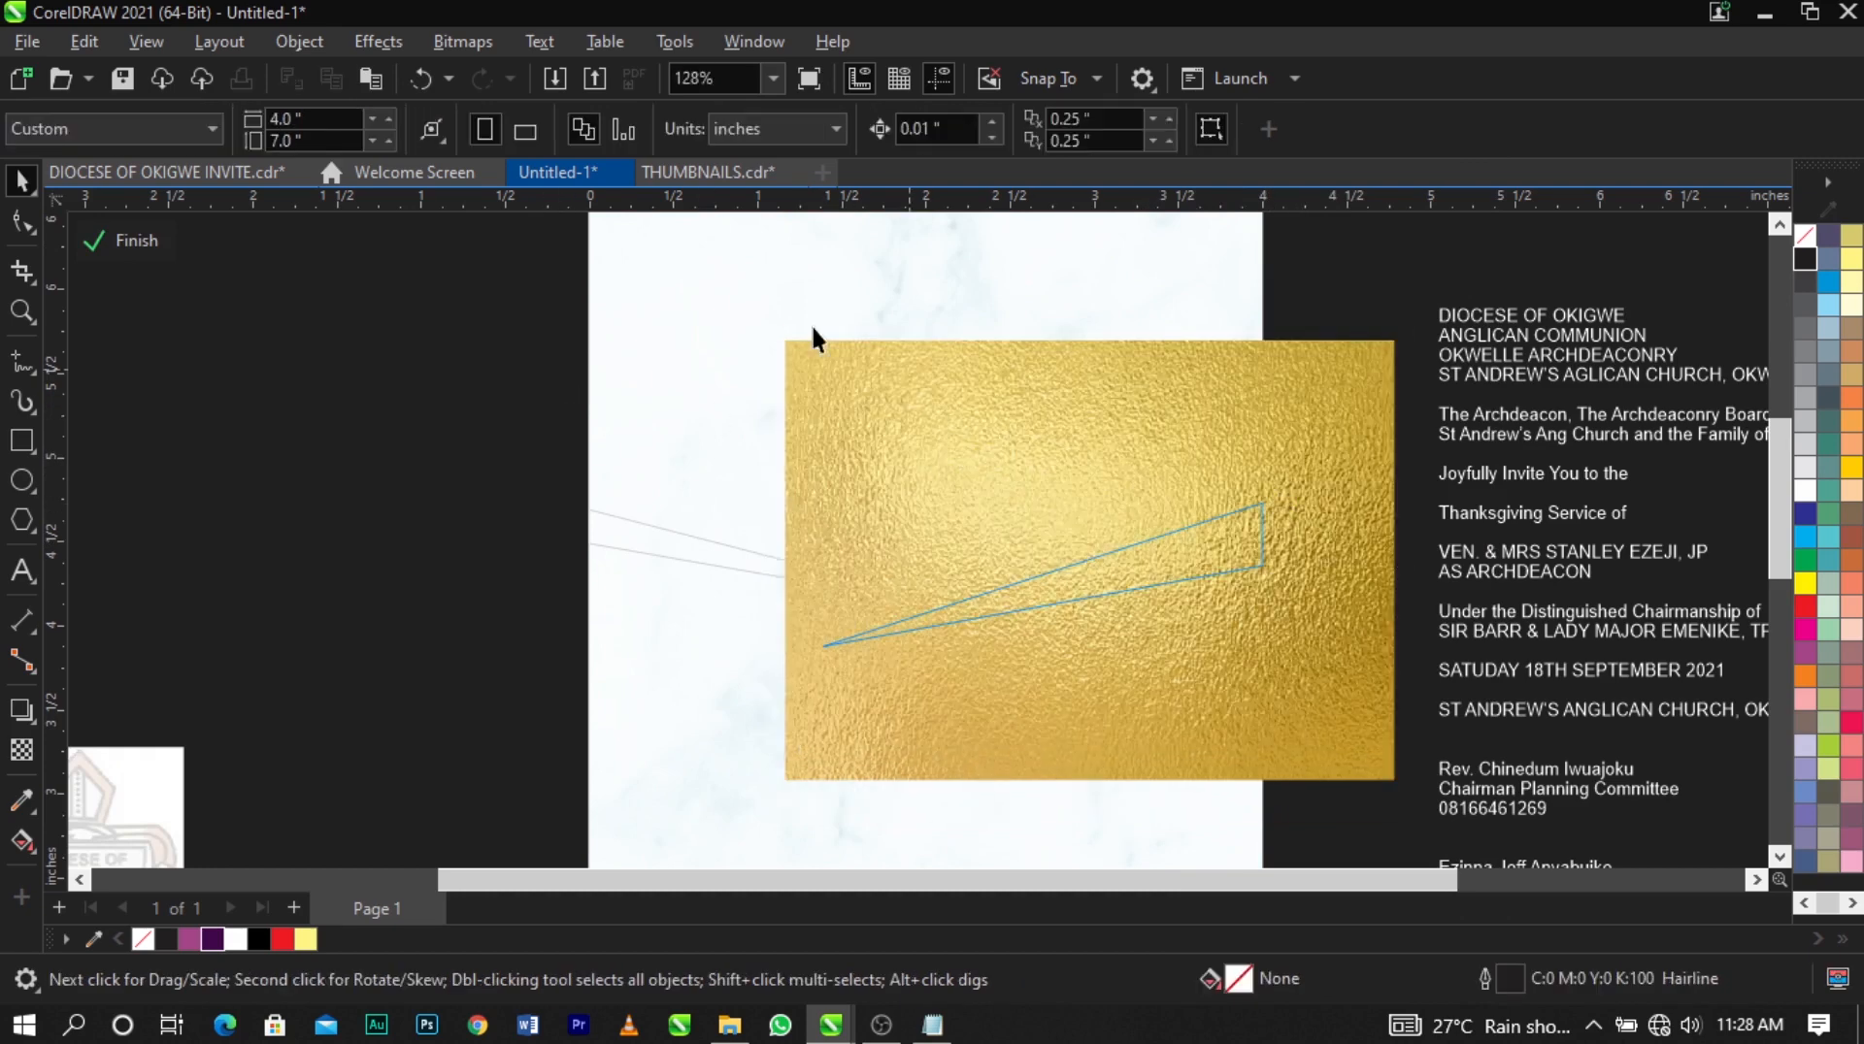
click(152, 242)
click(1280, 588)
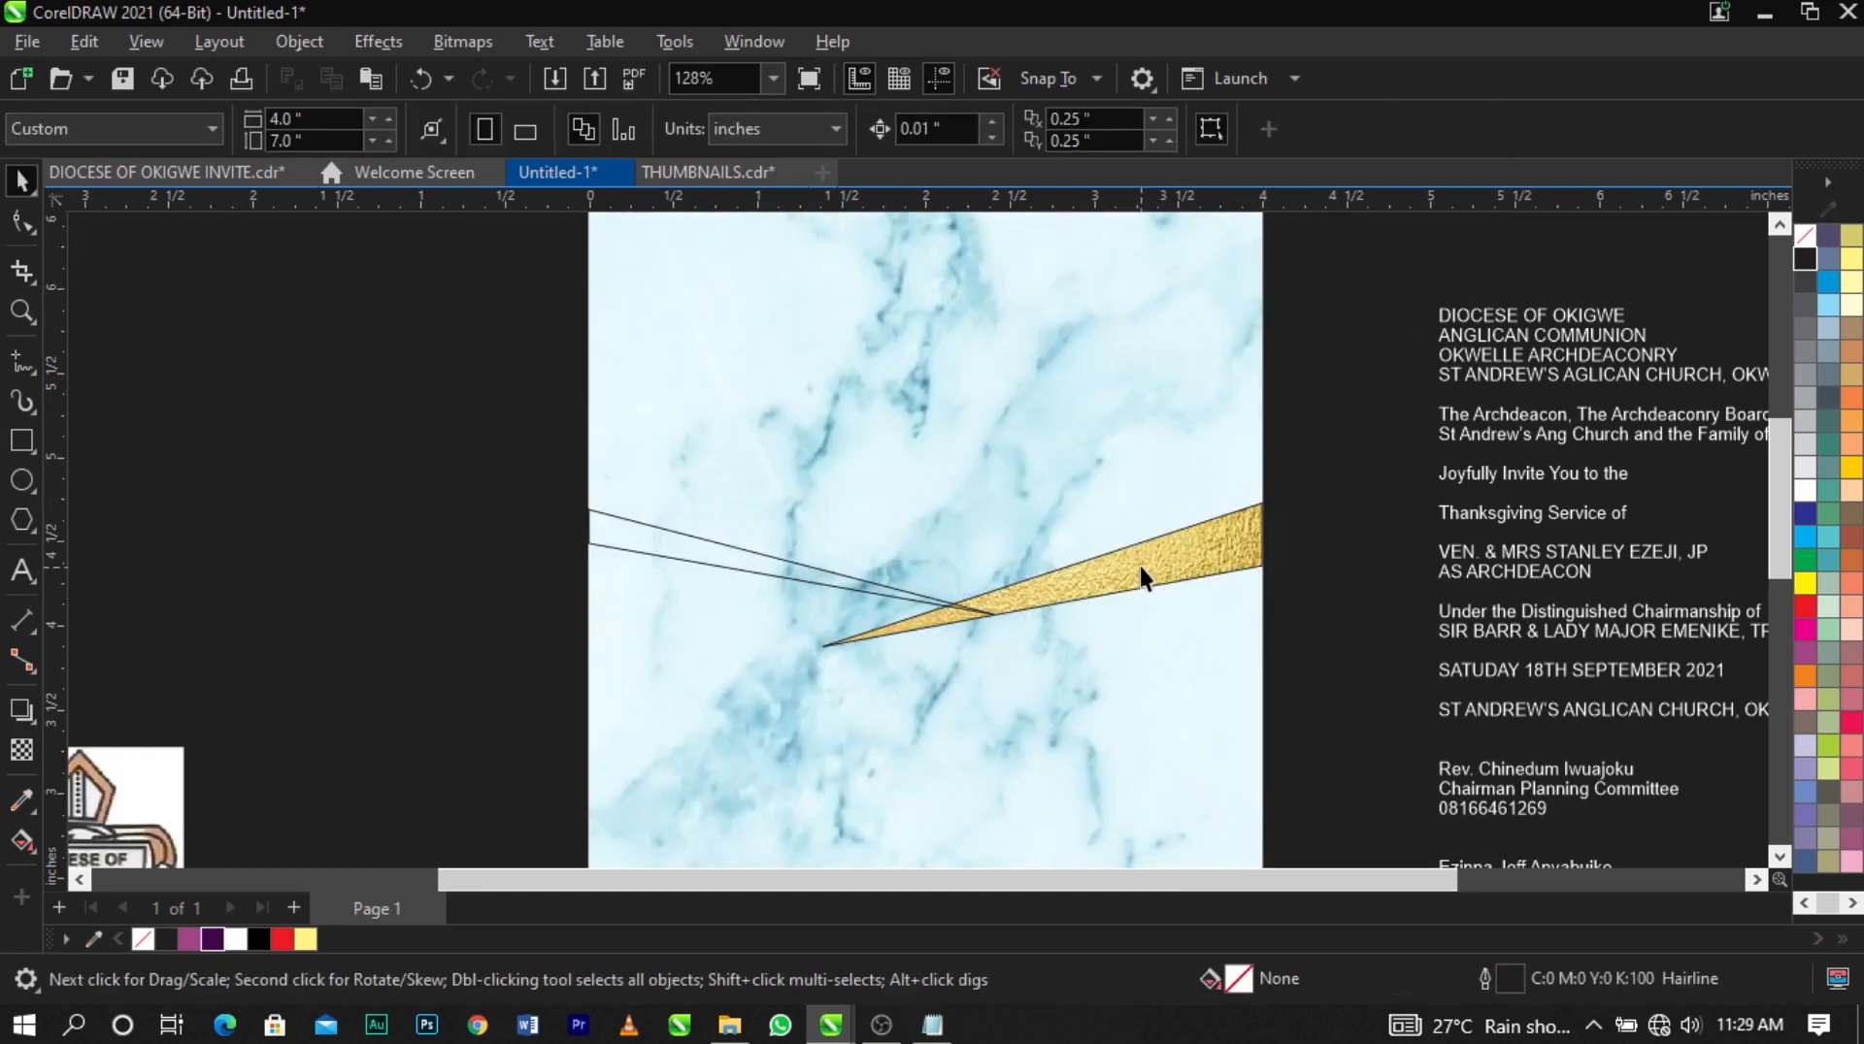
Apply a linear fountain fill to the left wedge, running from the card's edge toward its tip.
scroll(1139, 573, down, 1)
scroll(1134, 586, up, 1)
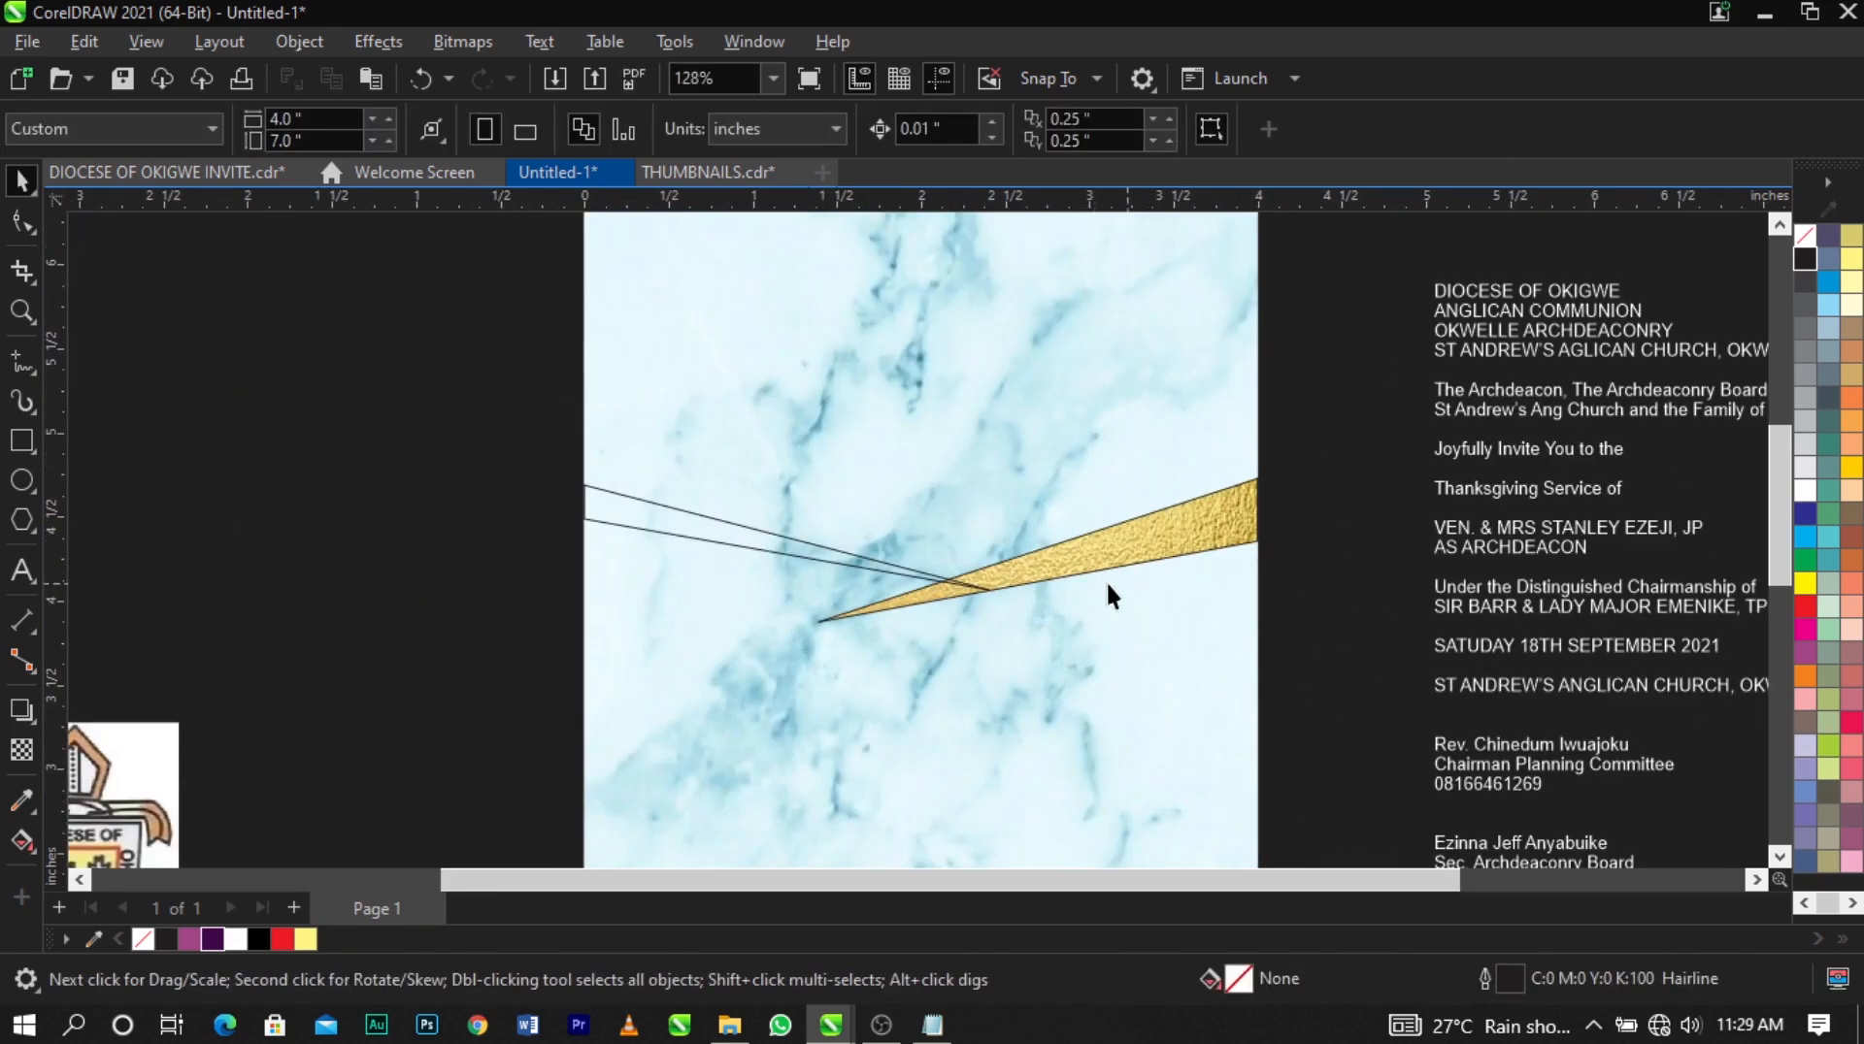
click(753, 544)
scroll(754, 544, up, 2)
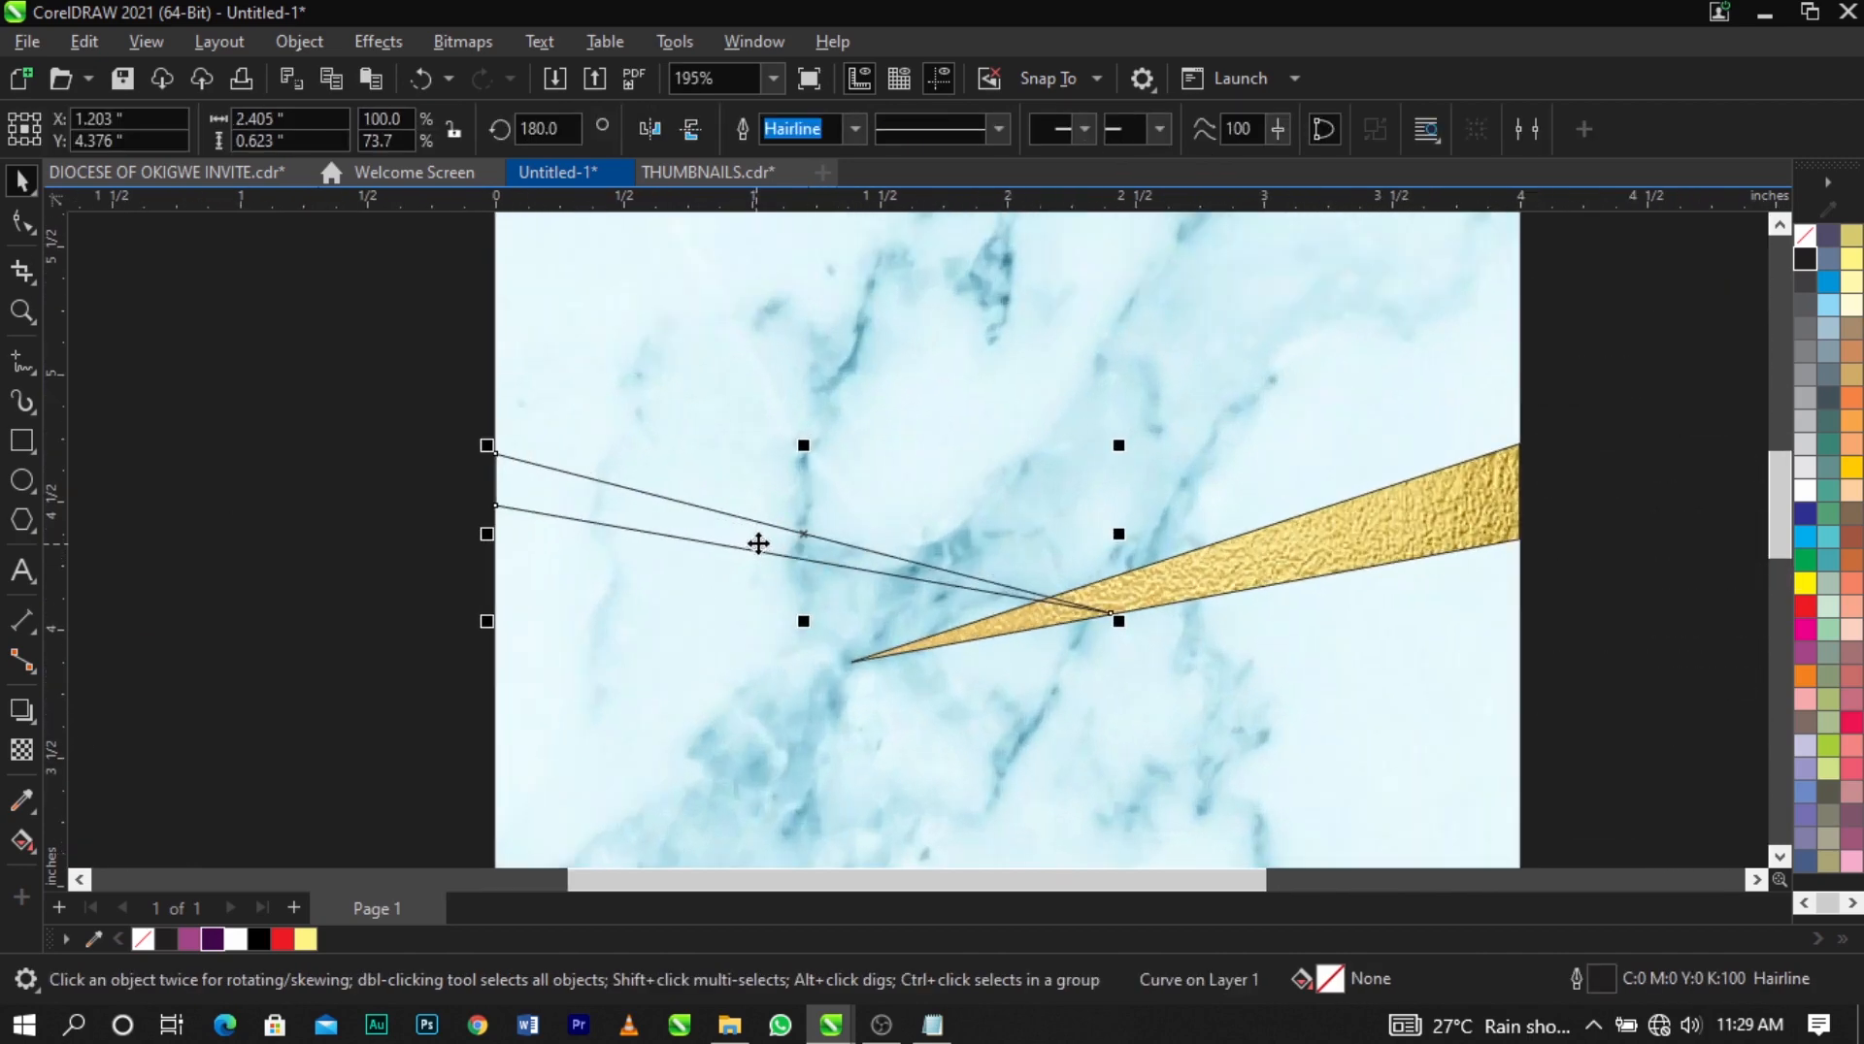
click(20, 844)
drag(497, 479, 1075, 614)
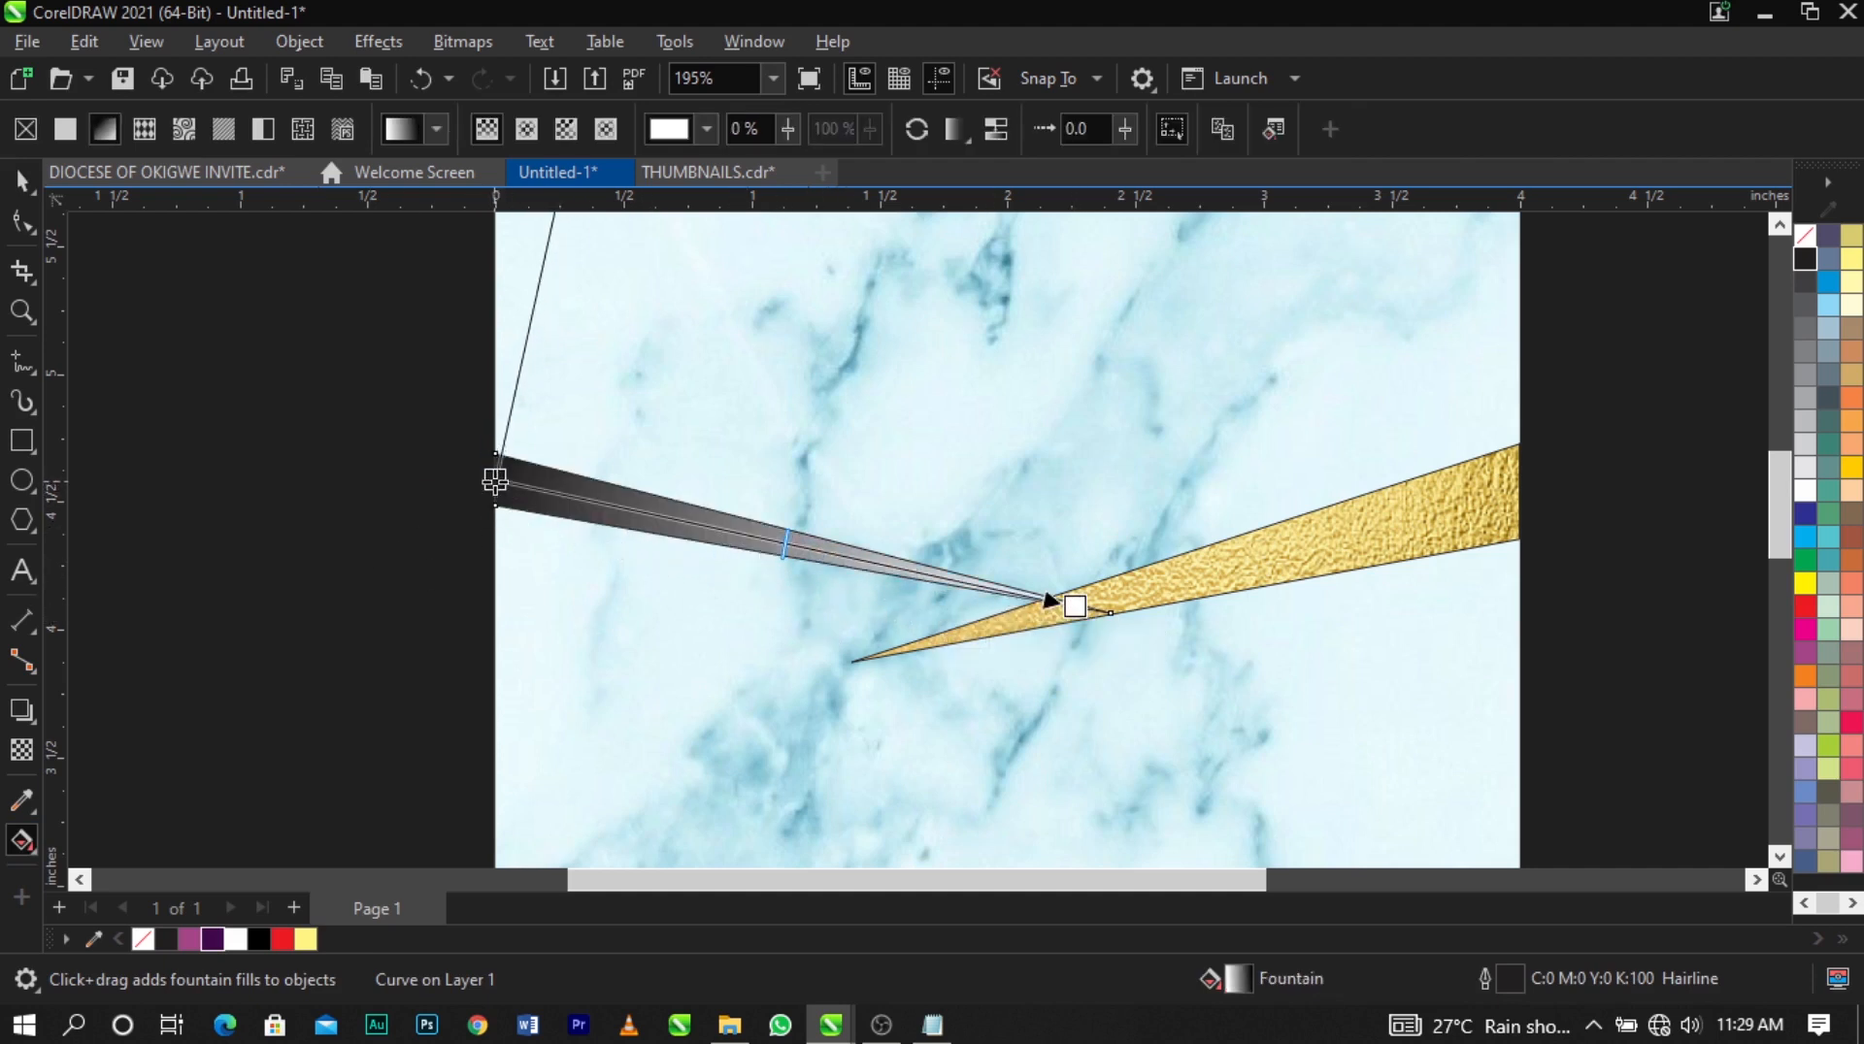
Set the left wedge's fountain fill start colour at the card's edge to golden yellow #FFC31F.
click(494, 479)
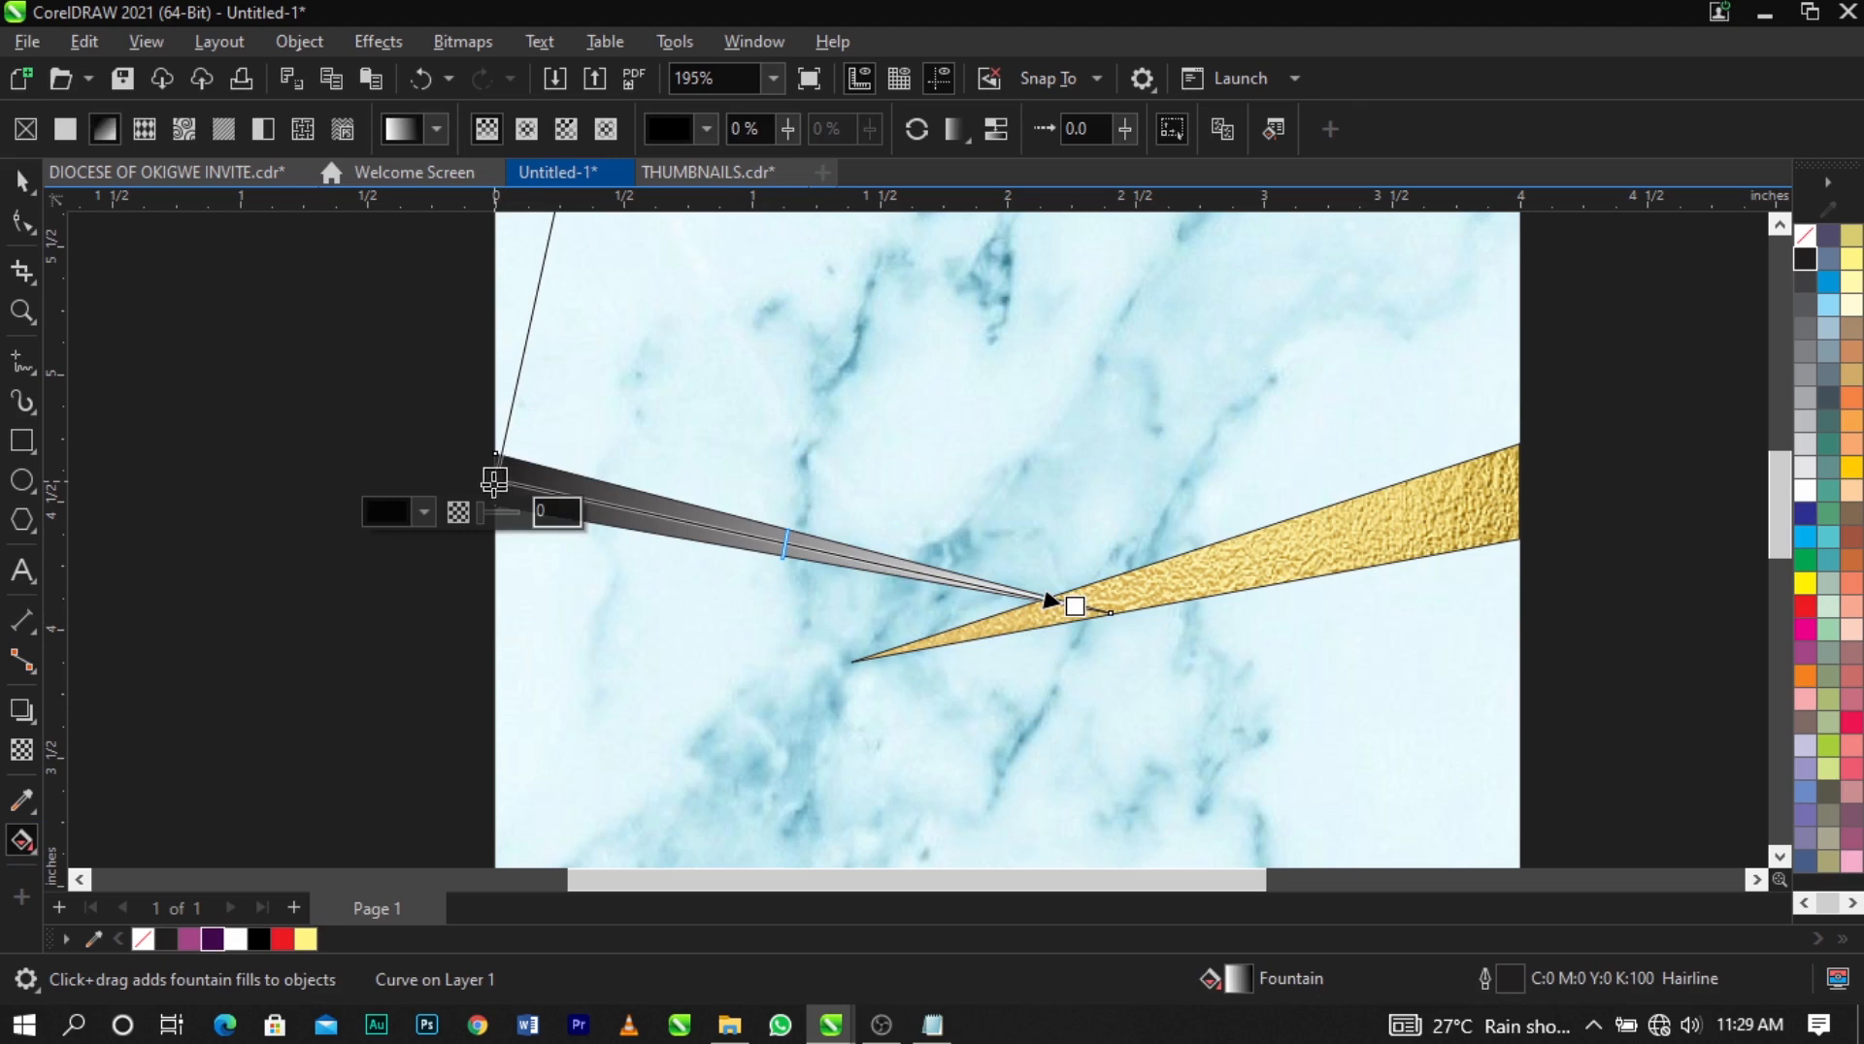
click(425, 513)
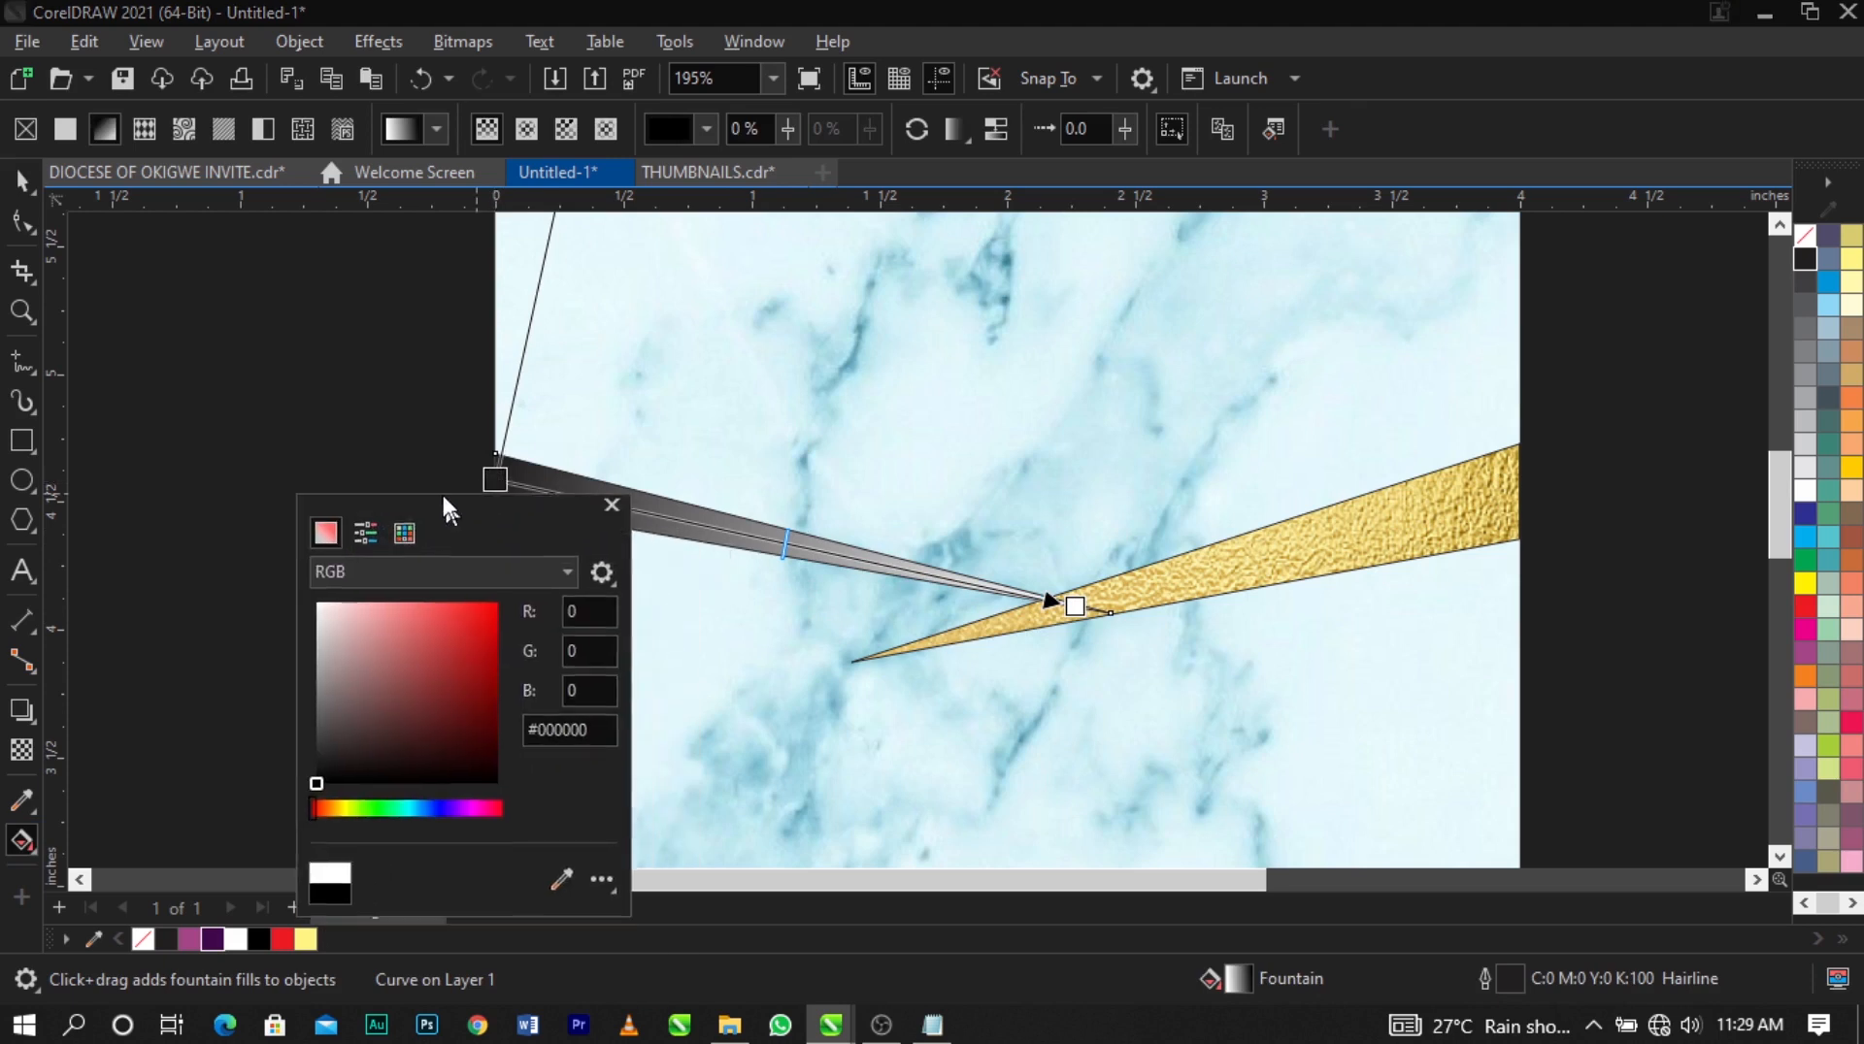
drag(442, 505, 278, 272)
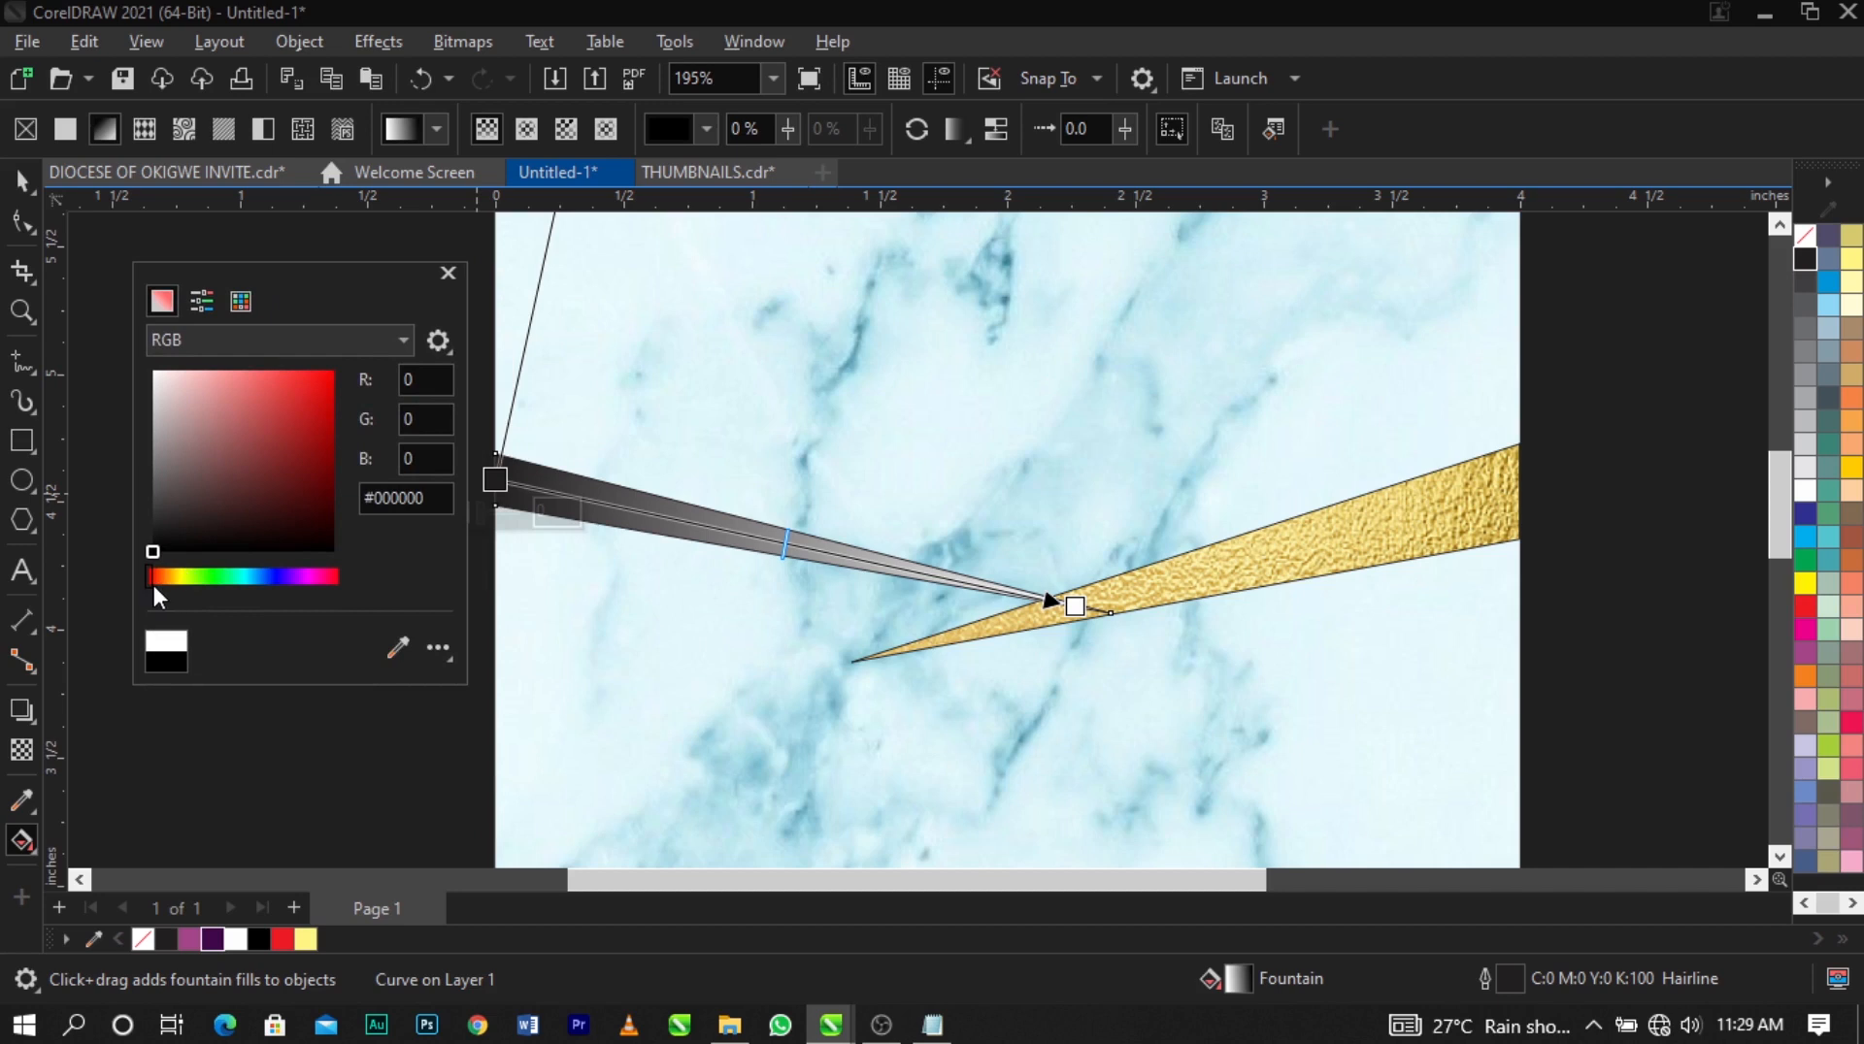
drag(153, 580, 173, 579)
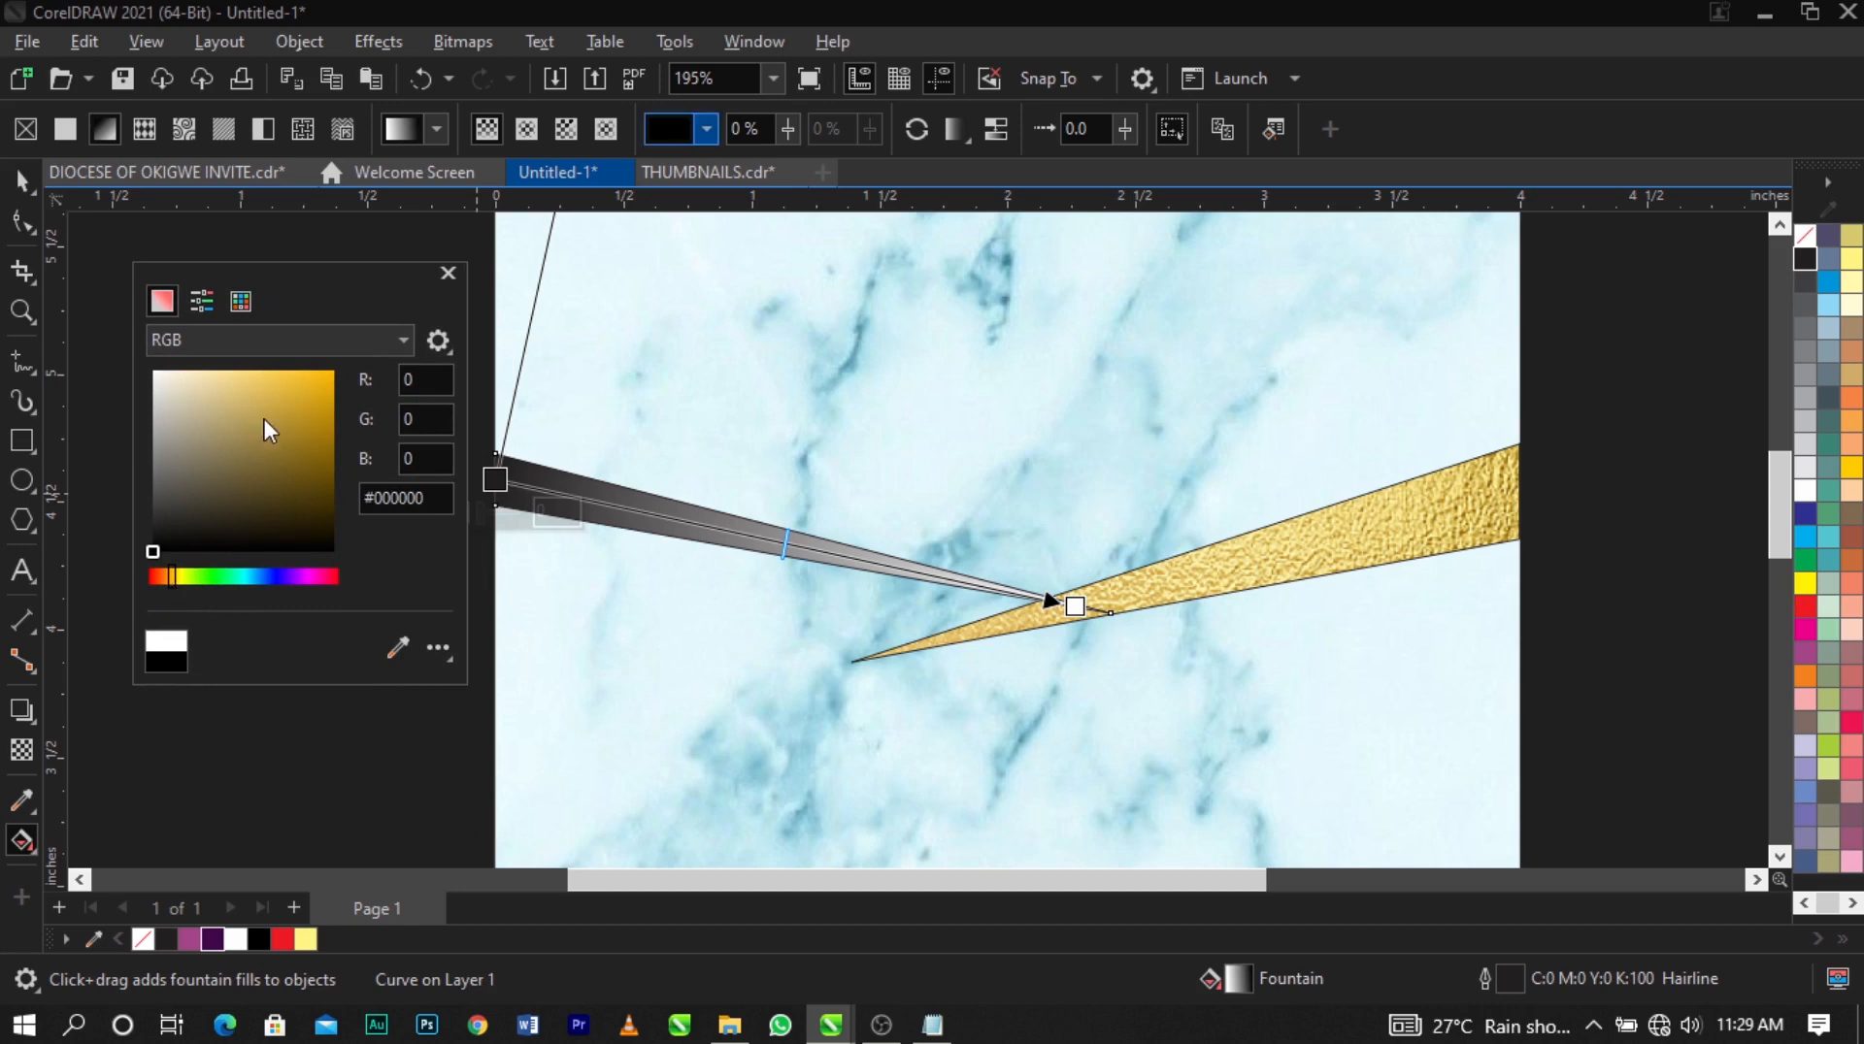
mouse_move(283, 392)
mouse_down()
mouse_move(313, 352)
mouse_move(311, 367)
mouse_up()
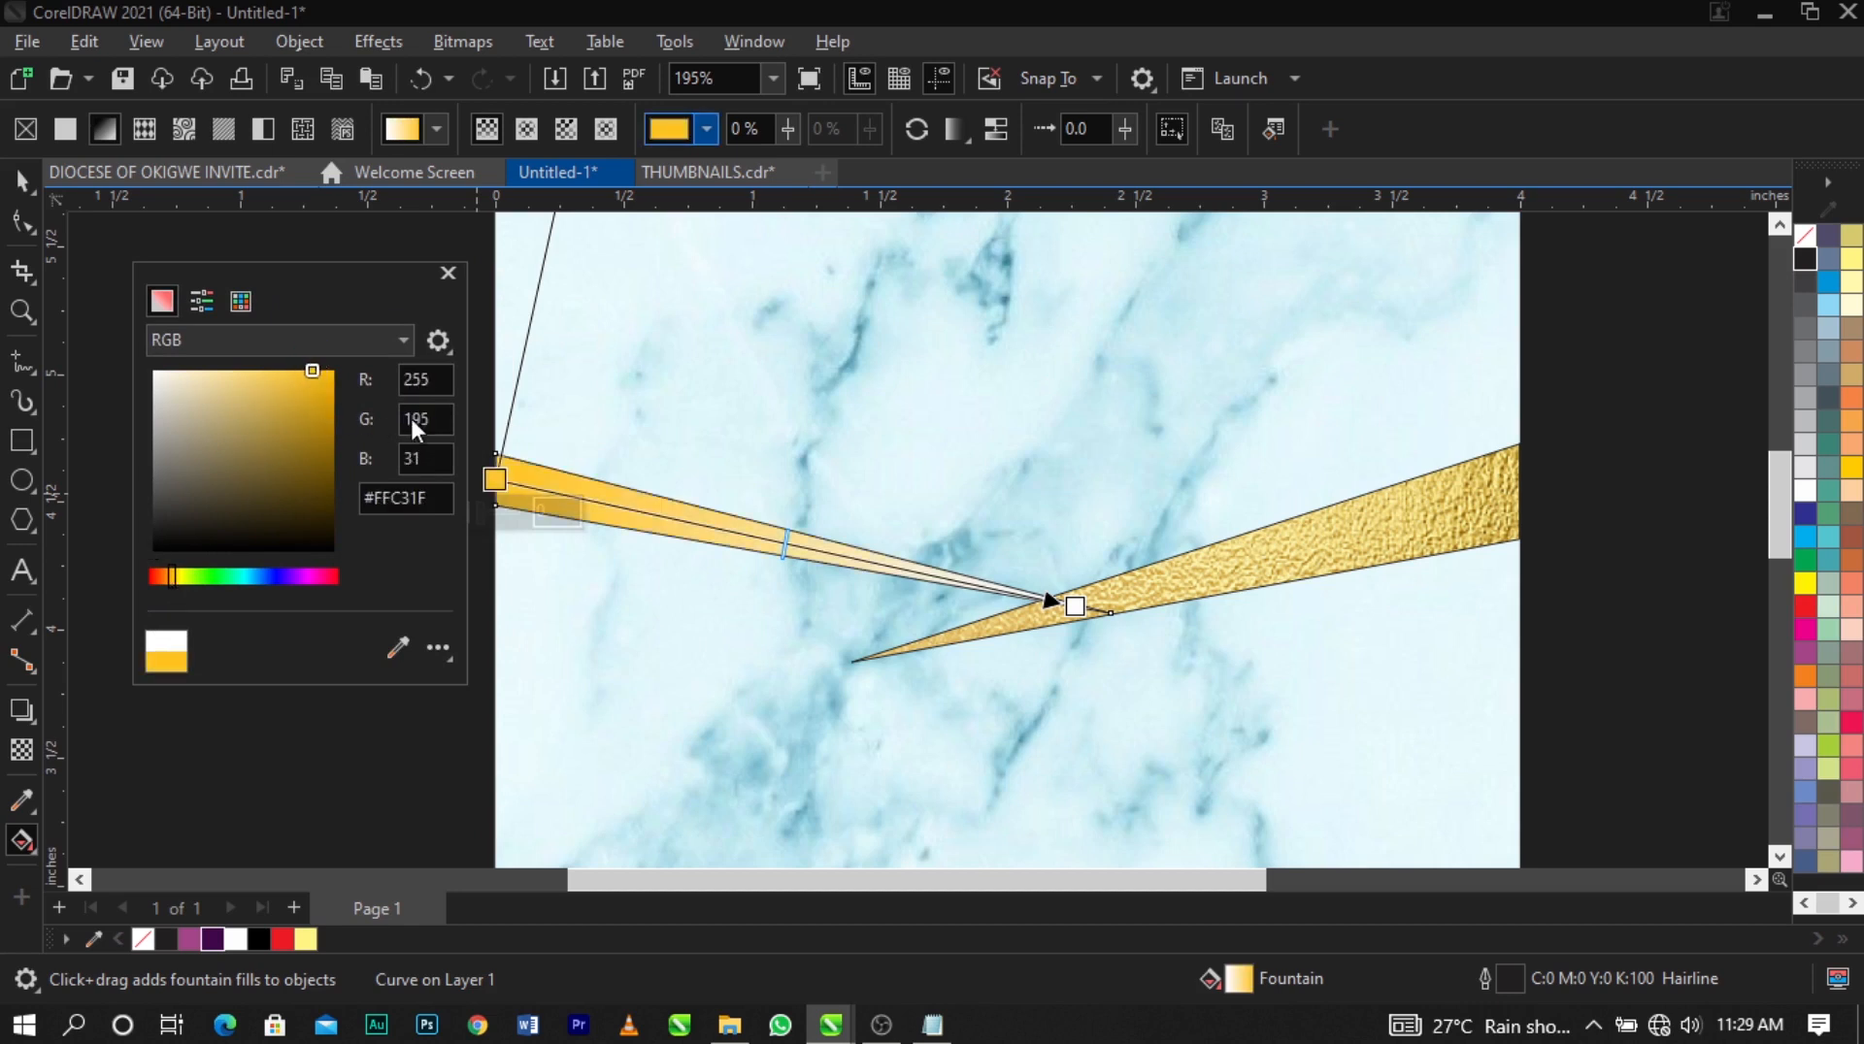
Add an intermediate colour stop at 39% of the left wedge's gradient, colour it dark gold #80620E, and deselect the wedge.
double_click(732, 531)
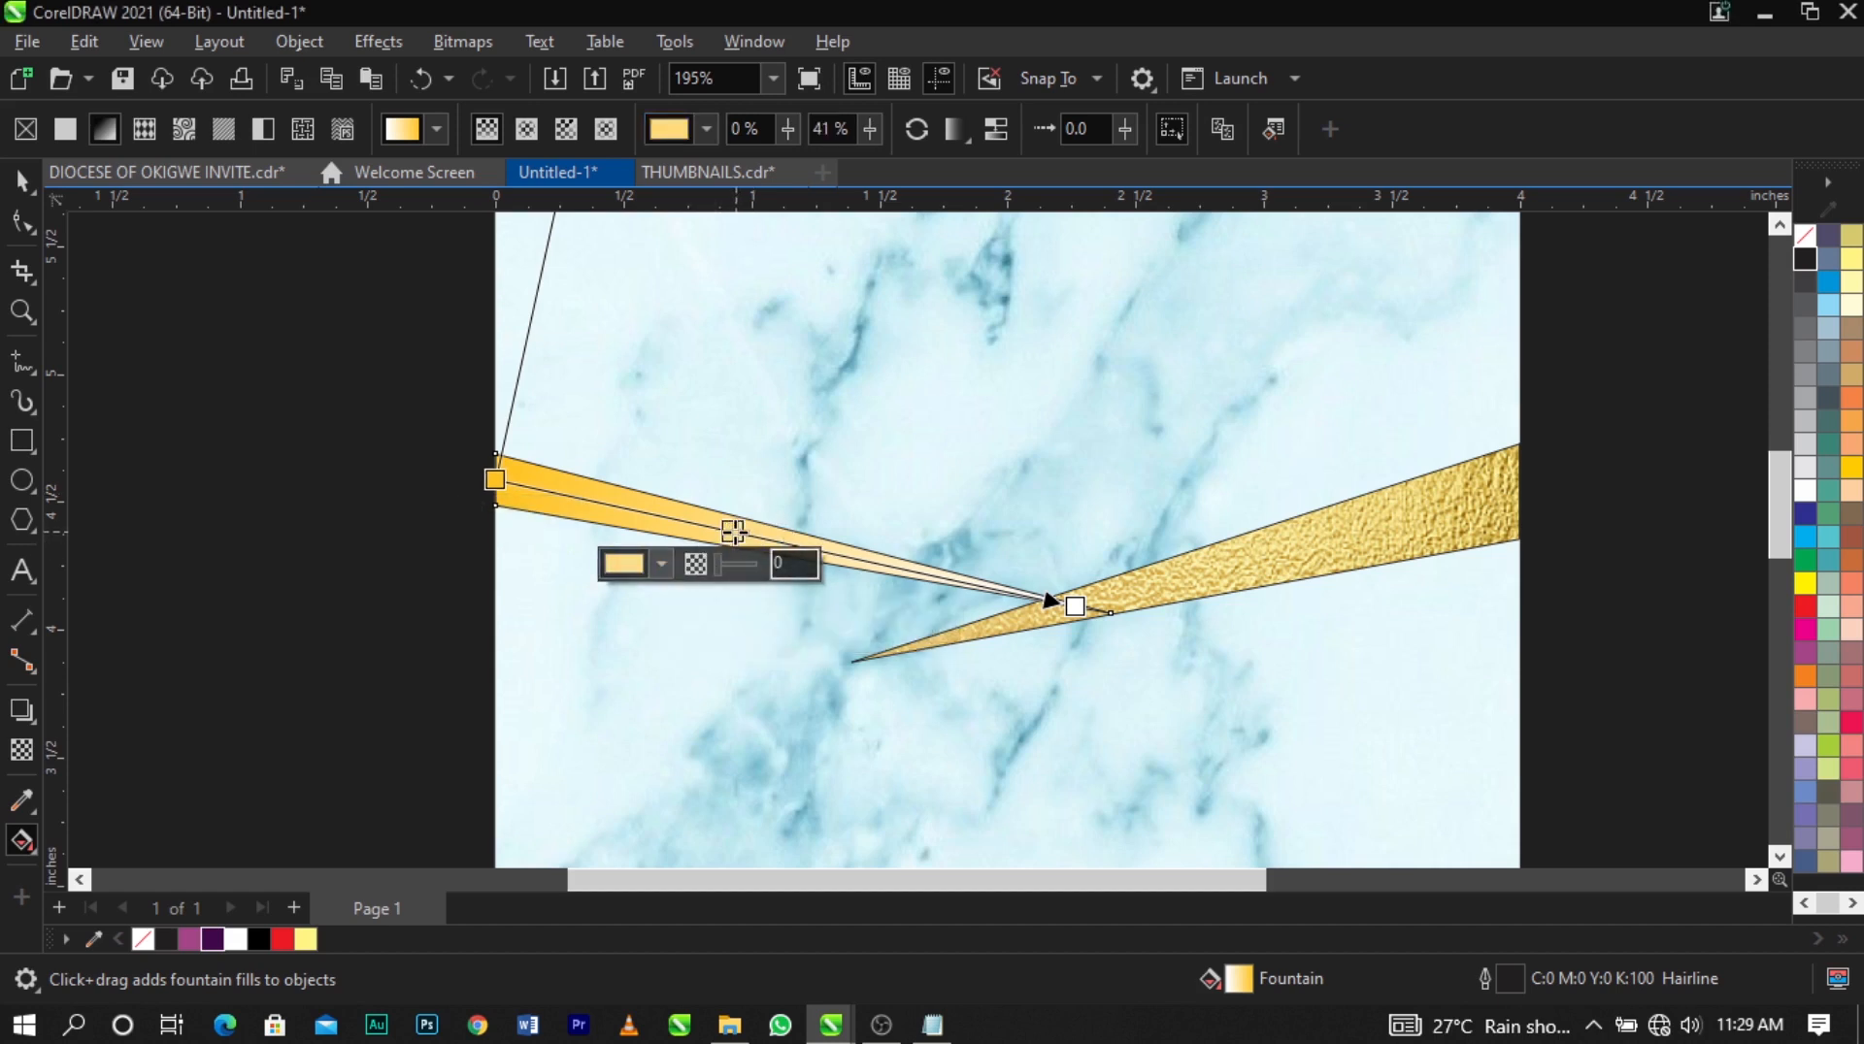
drag(732, 531, 722, 530)
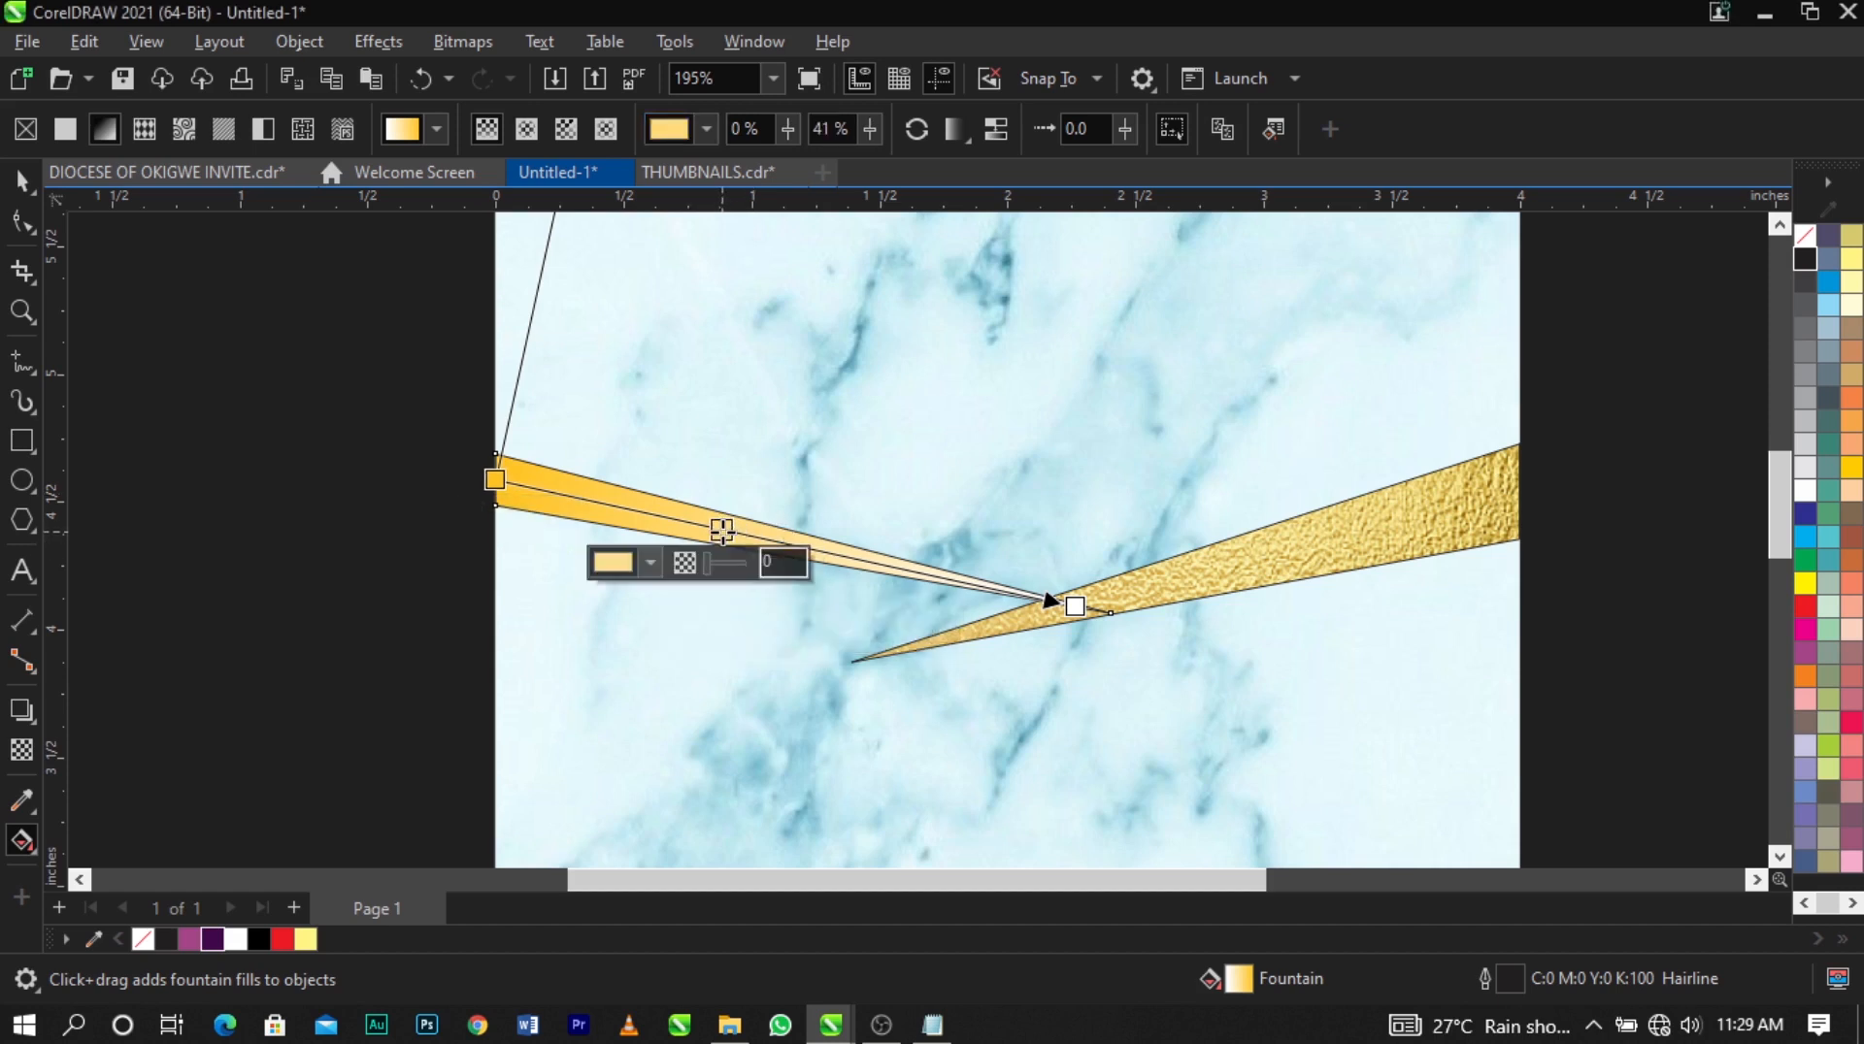
click(667, 559)
click(765, 766)
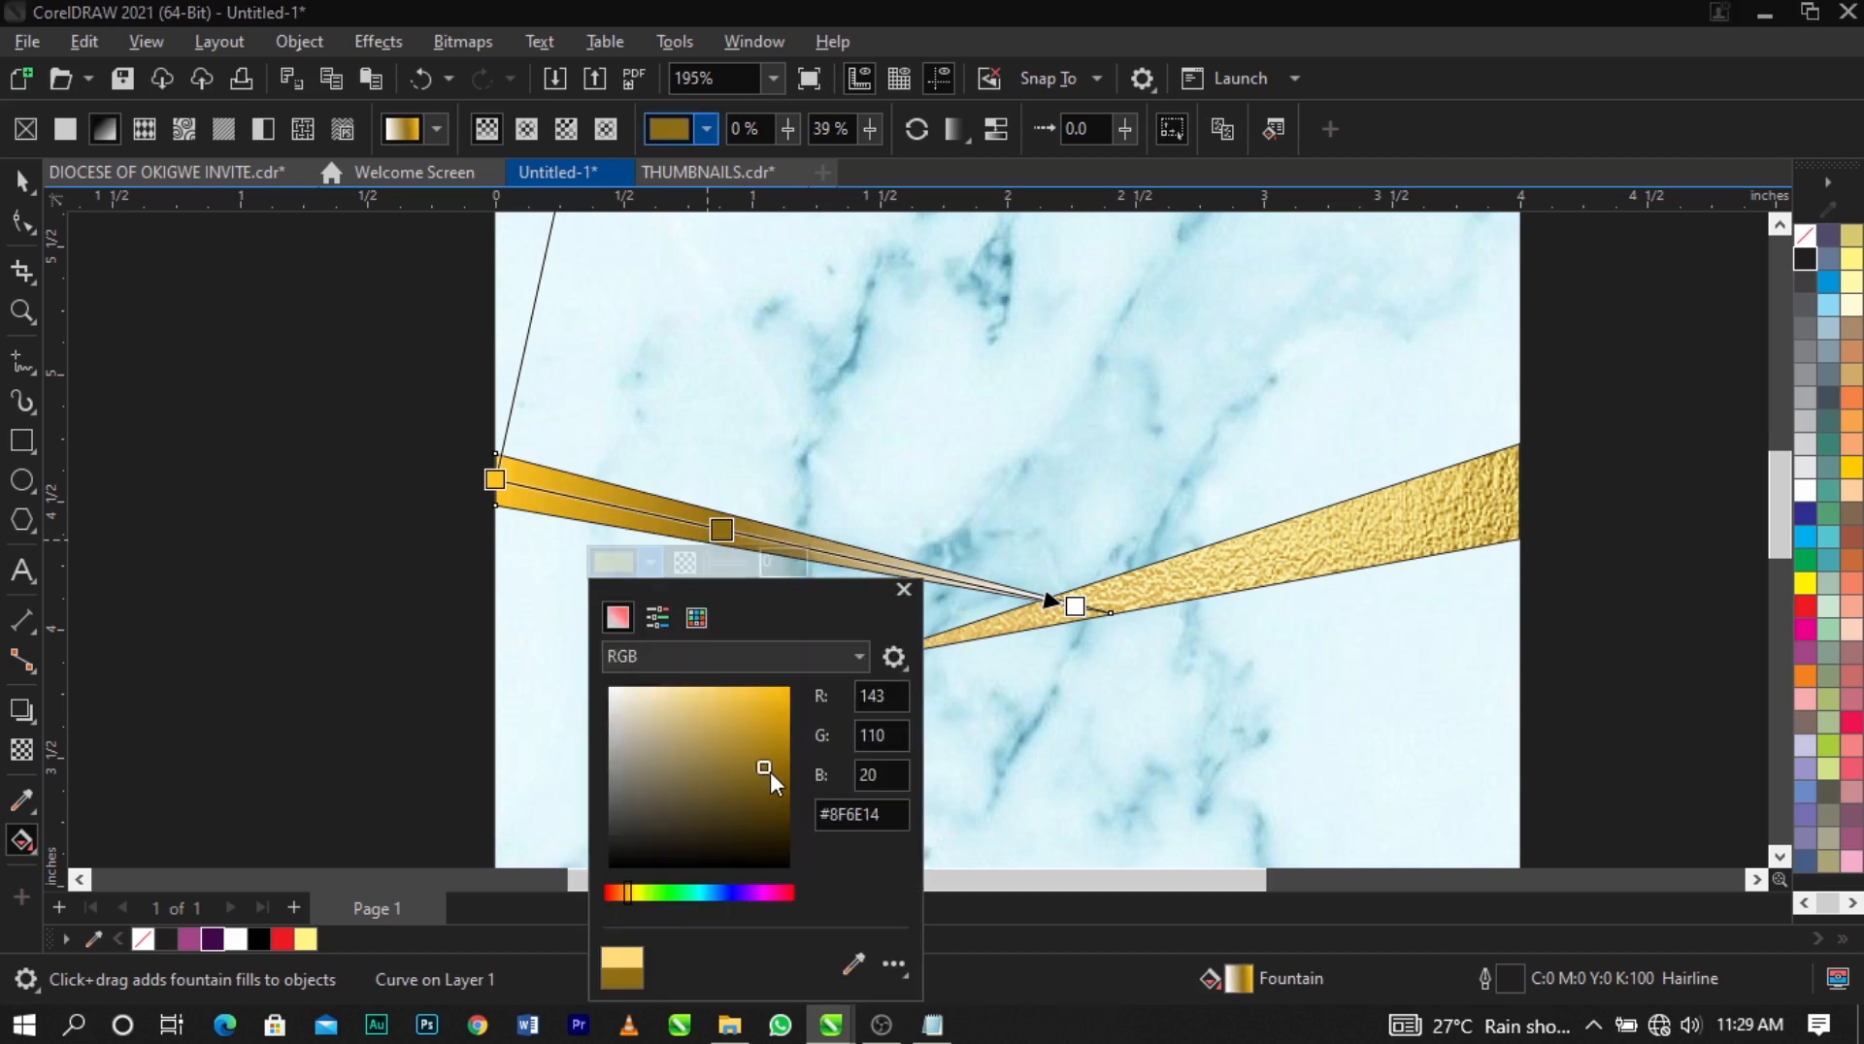
click(769, 777)
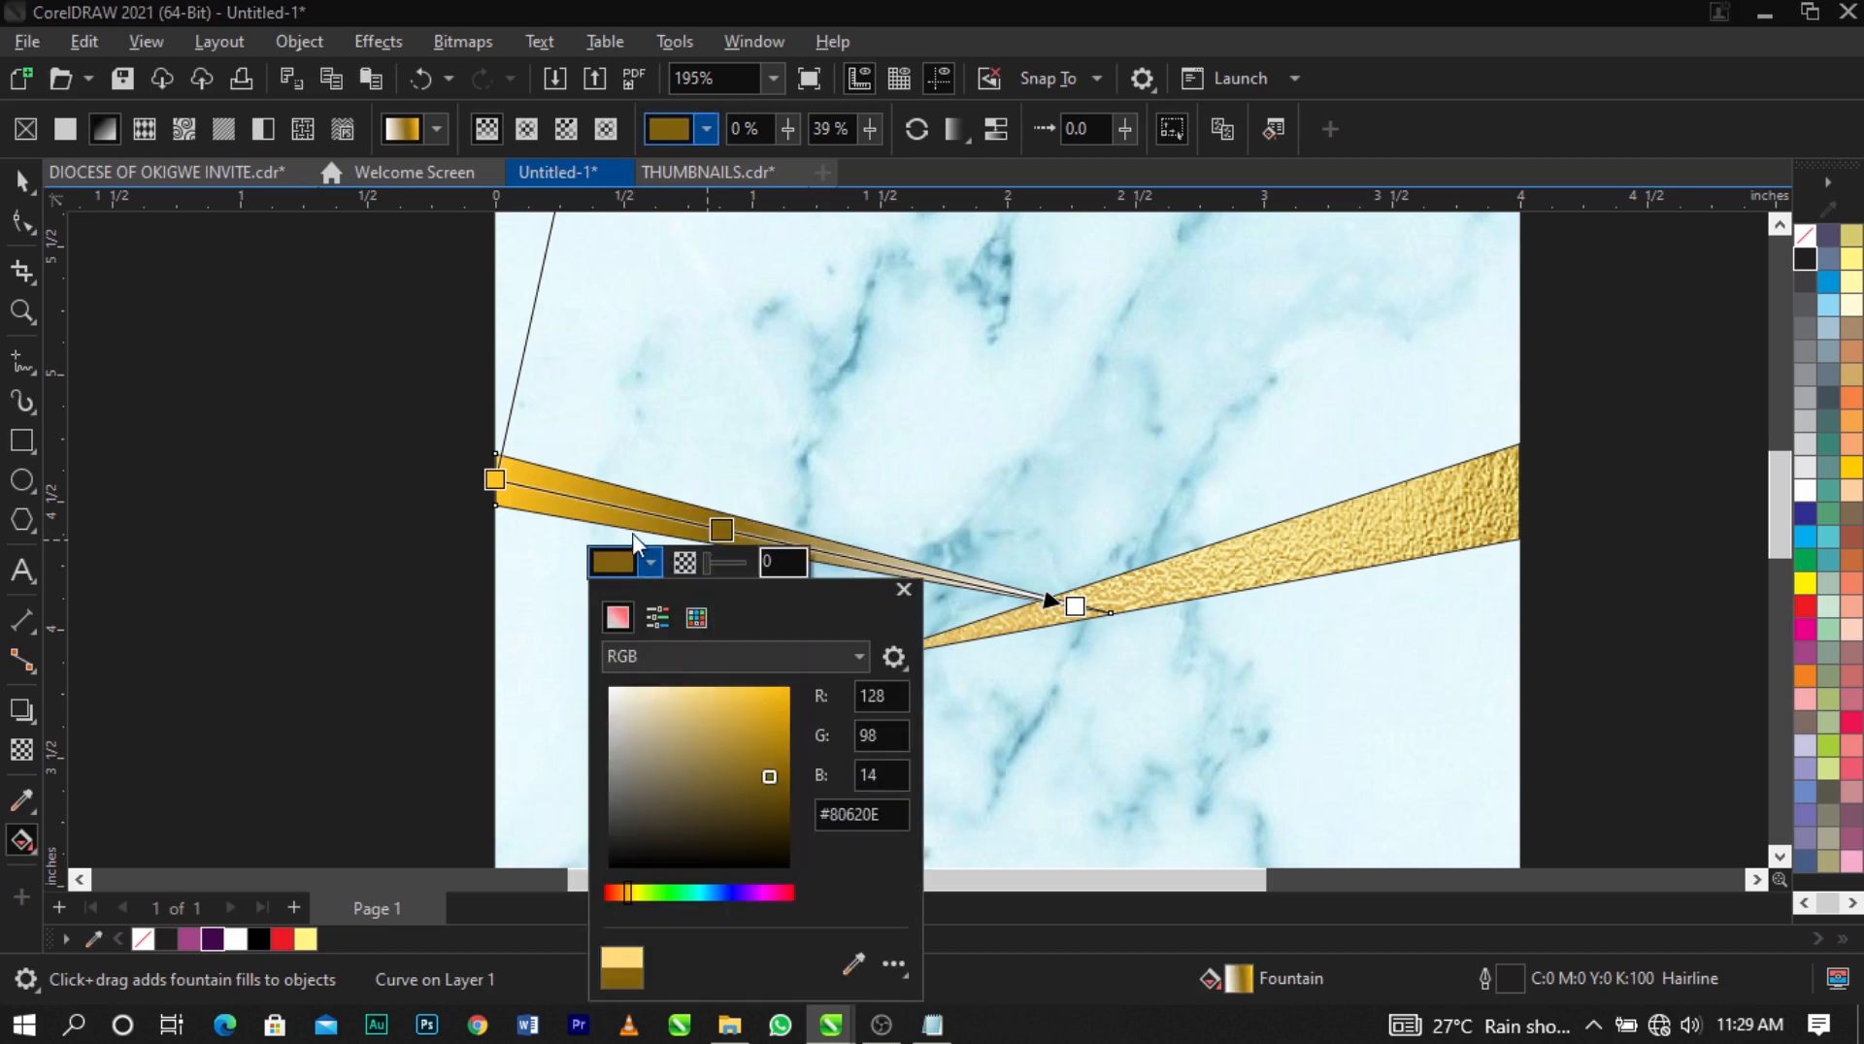
click(909, 558)
click(456, 530)
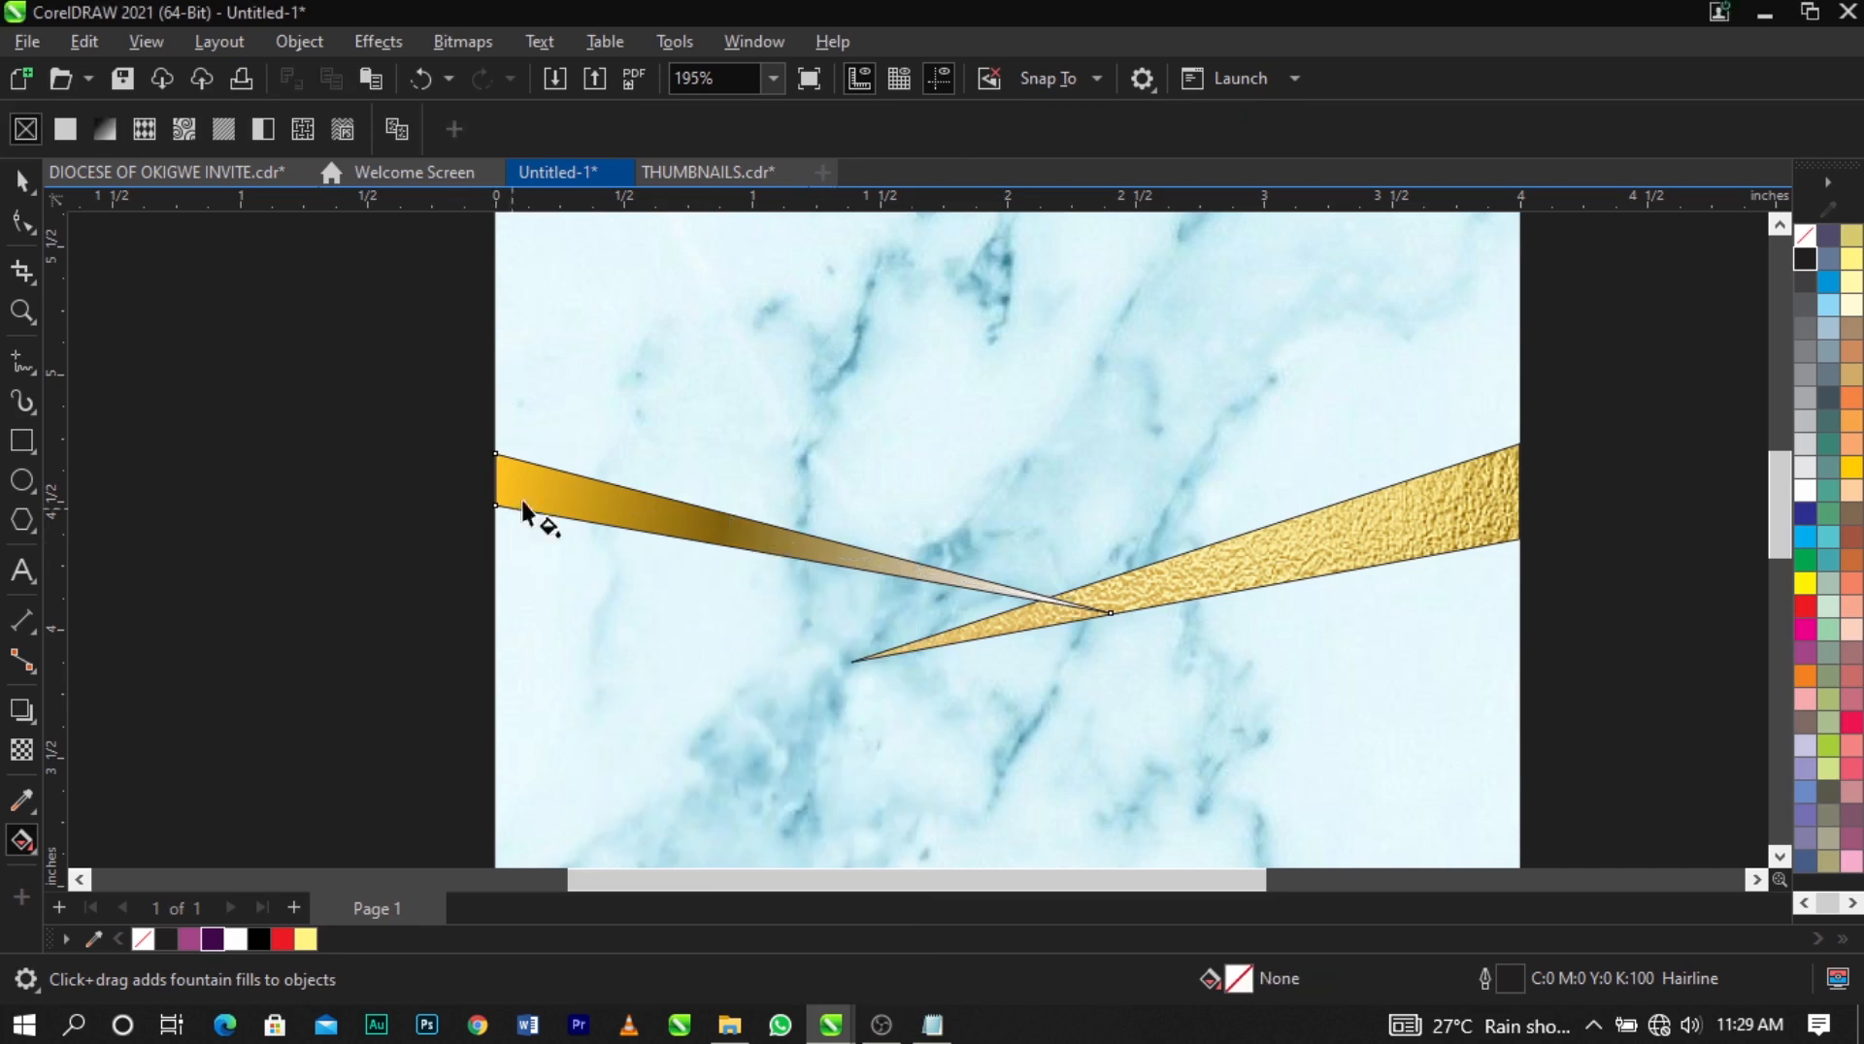
Remove the outline from the gradient-filled left wedge.
click(602, 499)
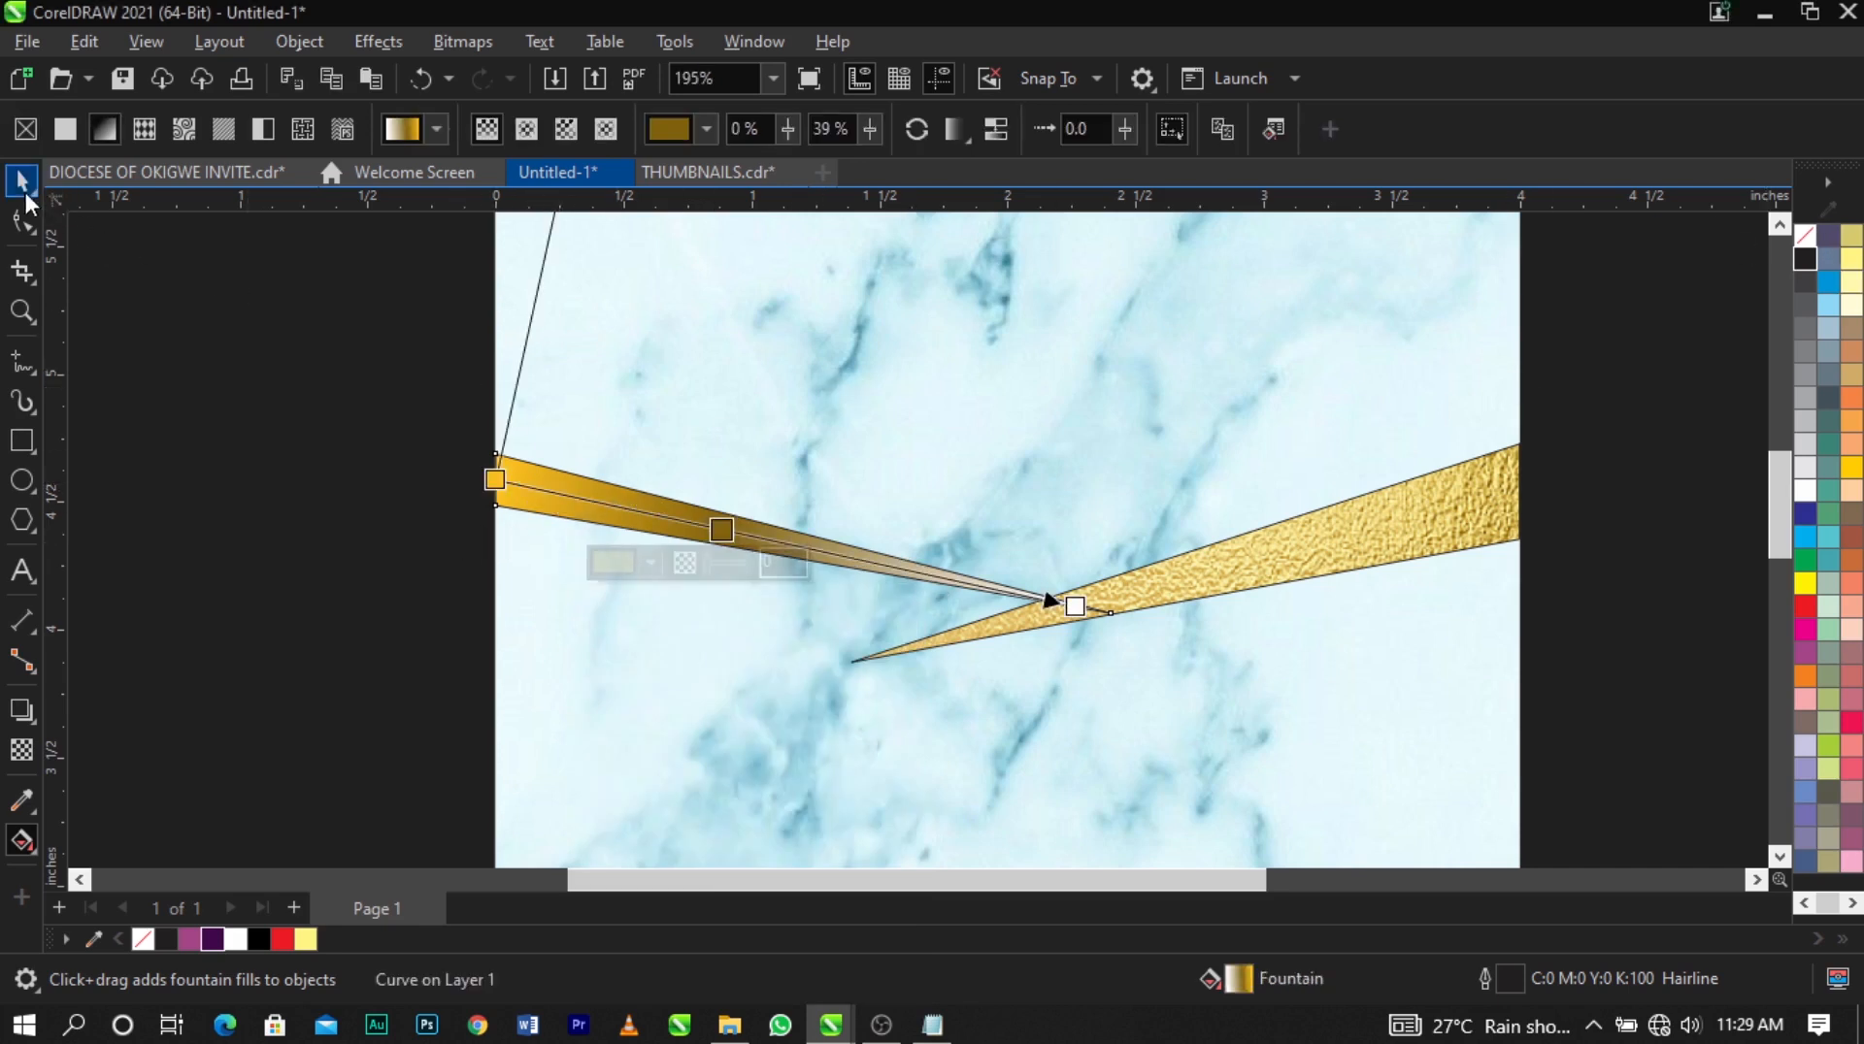
right_click(1802, 253)
click(1793, 260)
click(1582, 350)
scroll(1088, 347, down, 2)
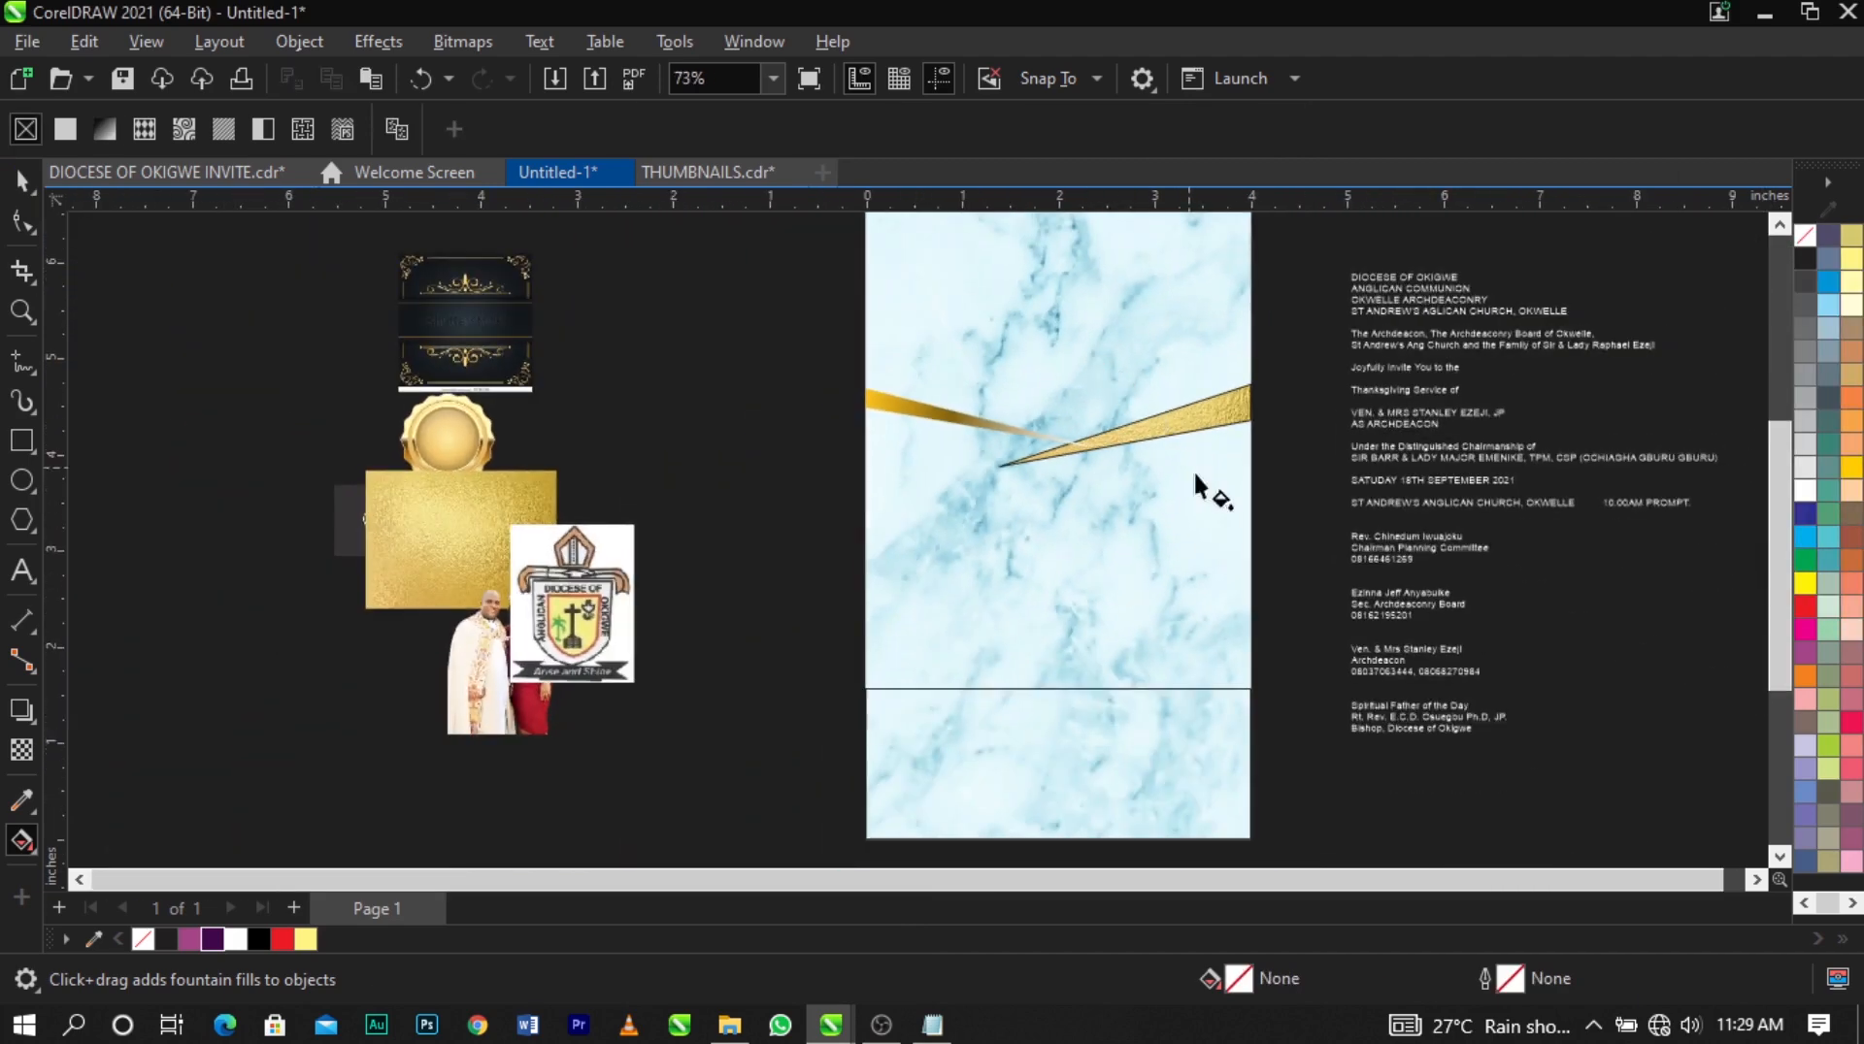
Remove the outline from the gold-textured right wedge and deselect it.
key(space)
scroll(1237, 417, up, 2)
click(1239, 415)
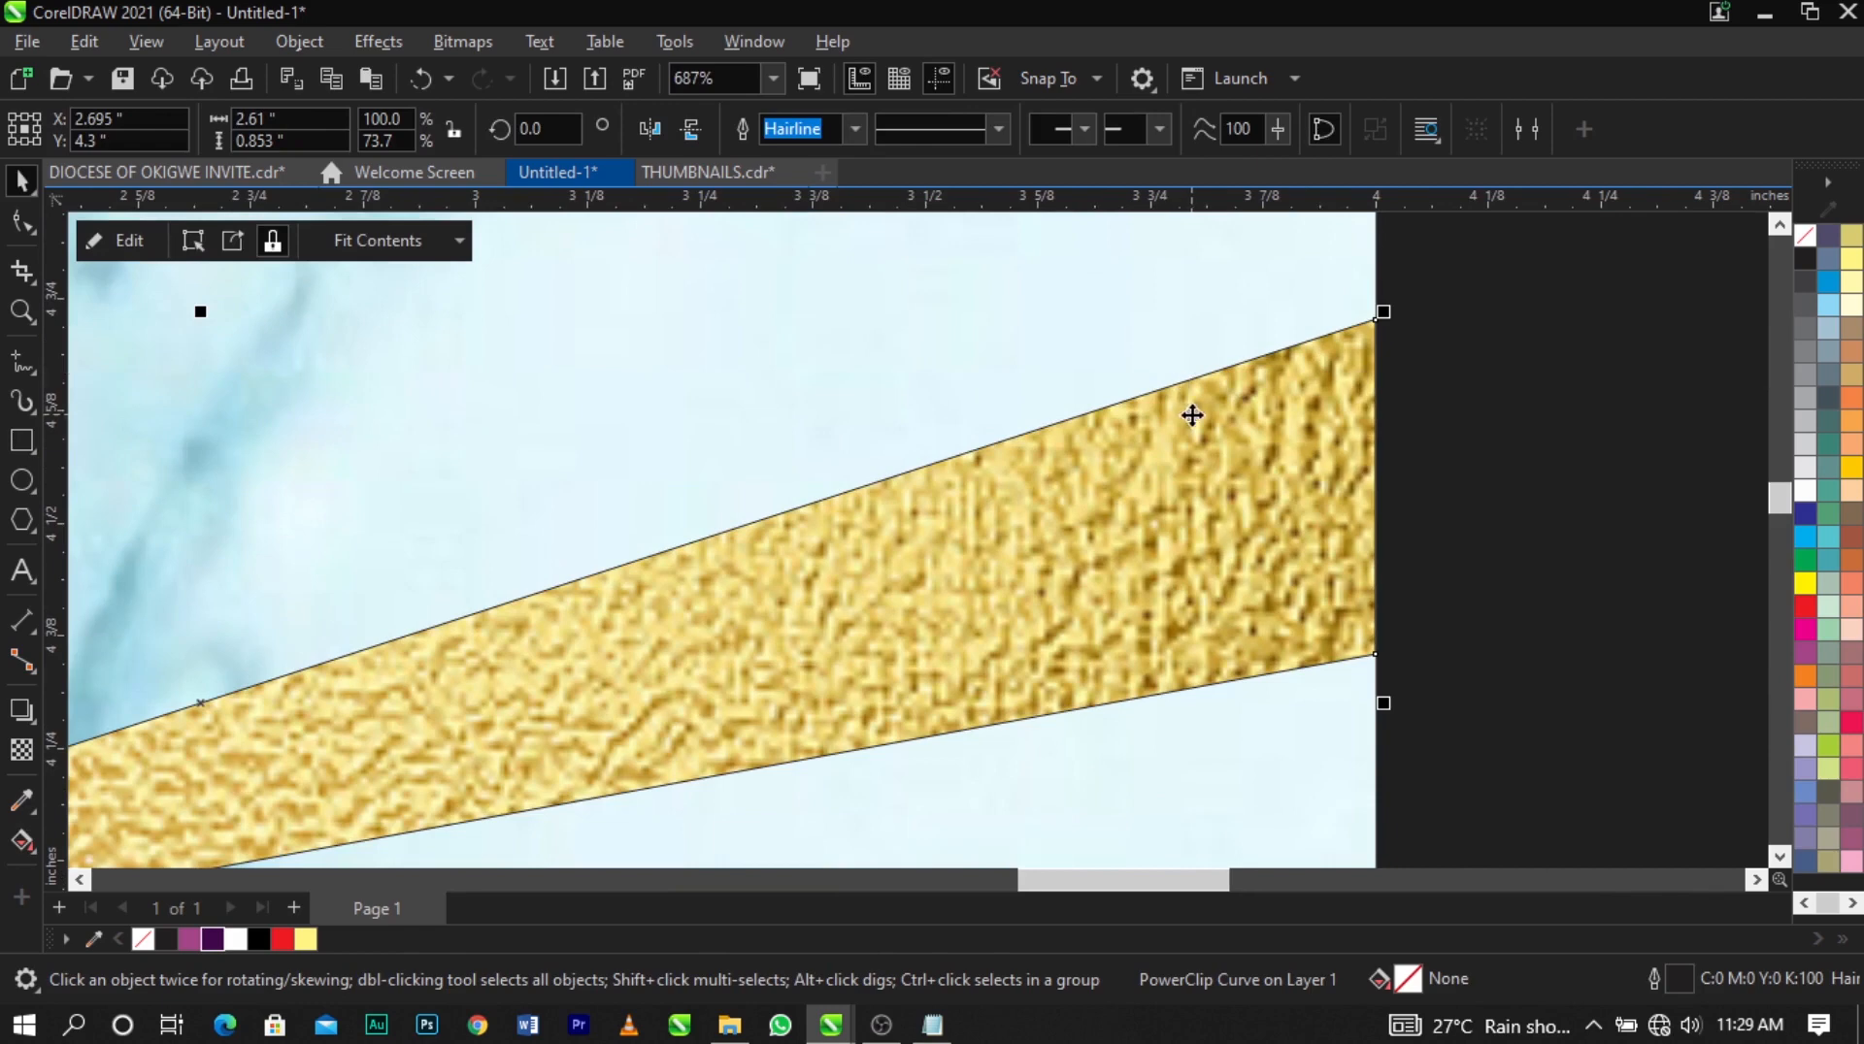
right_click(1814, 241)
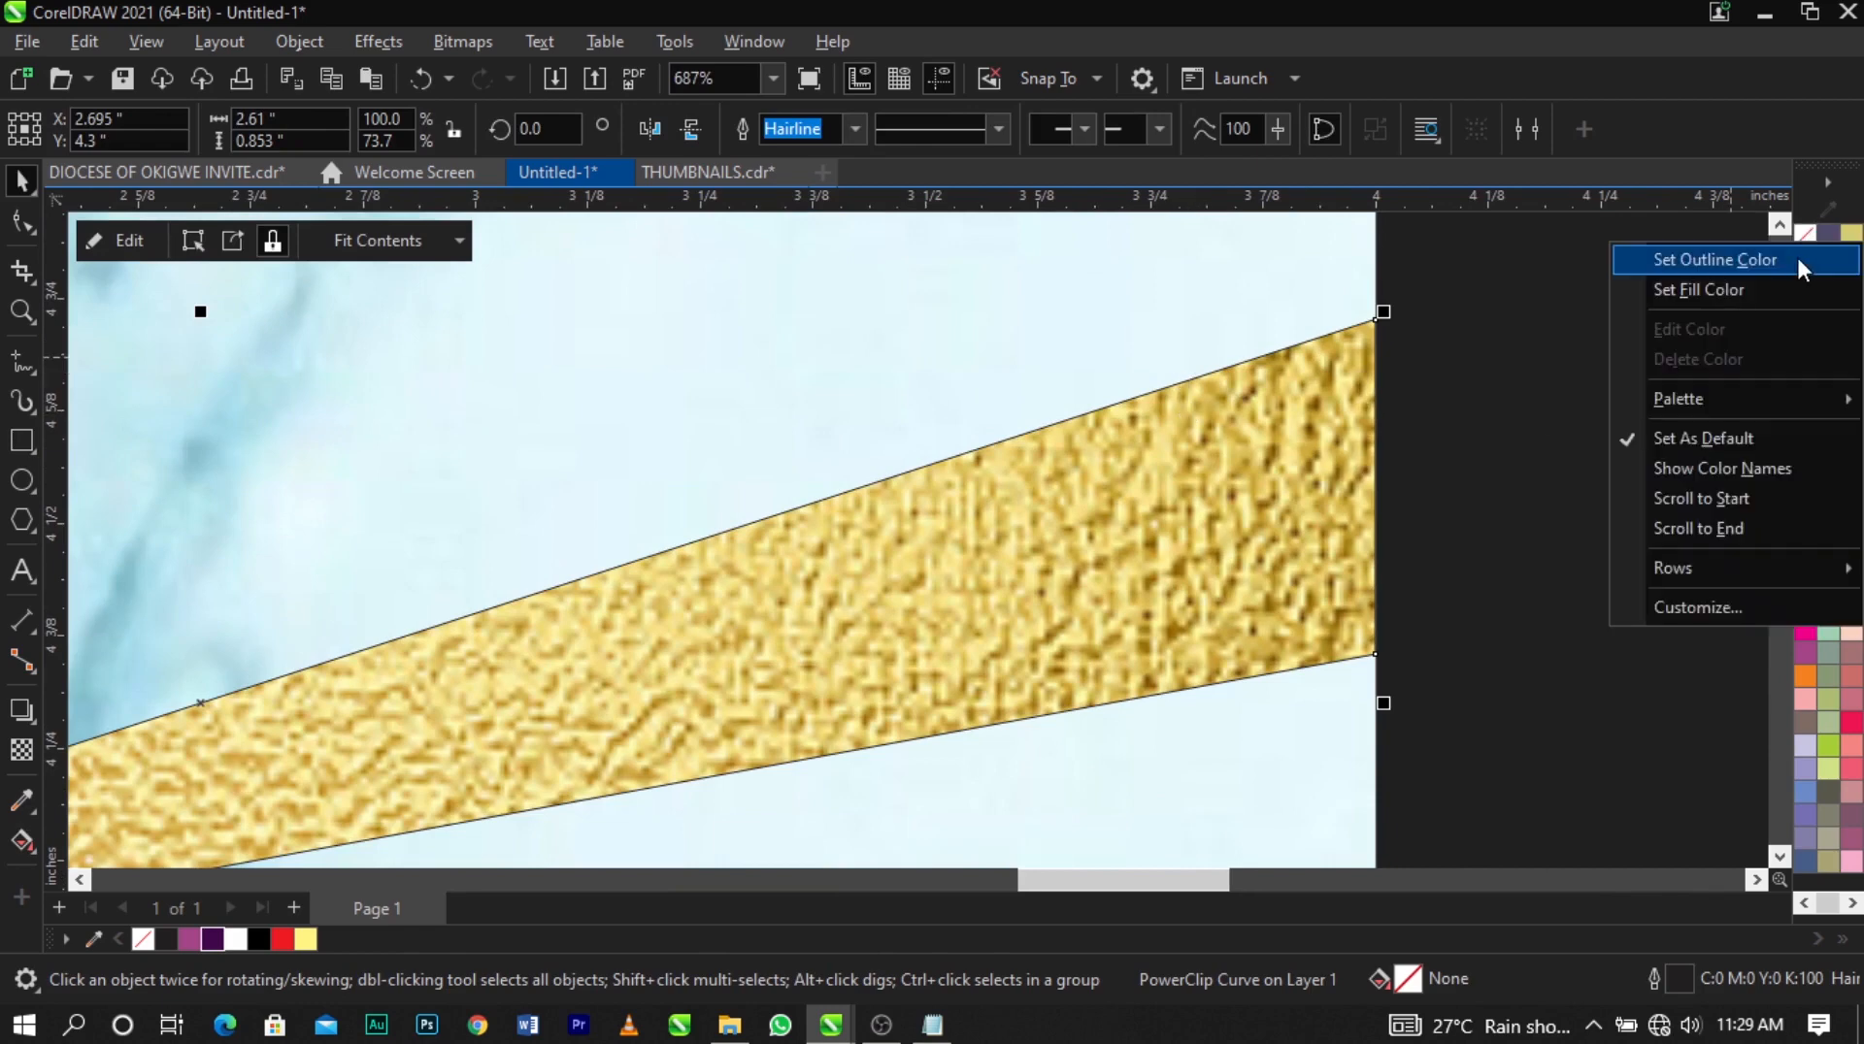
click(1796, 255)
scroll(1412, 363, down, 4)
click(1538, 452)
scroll(1308, 423, down, 4)
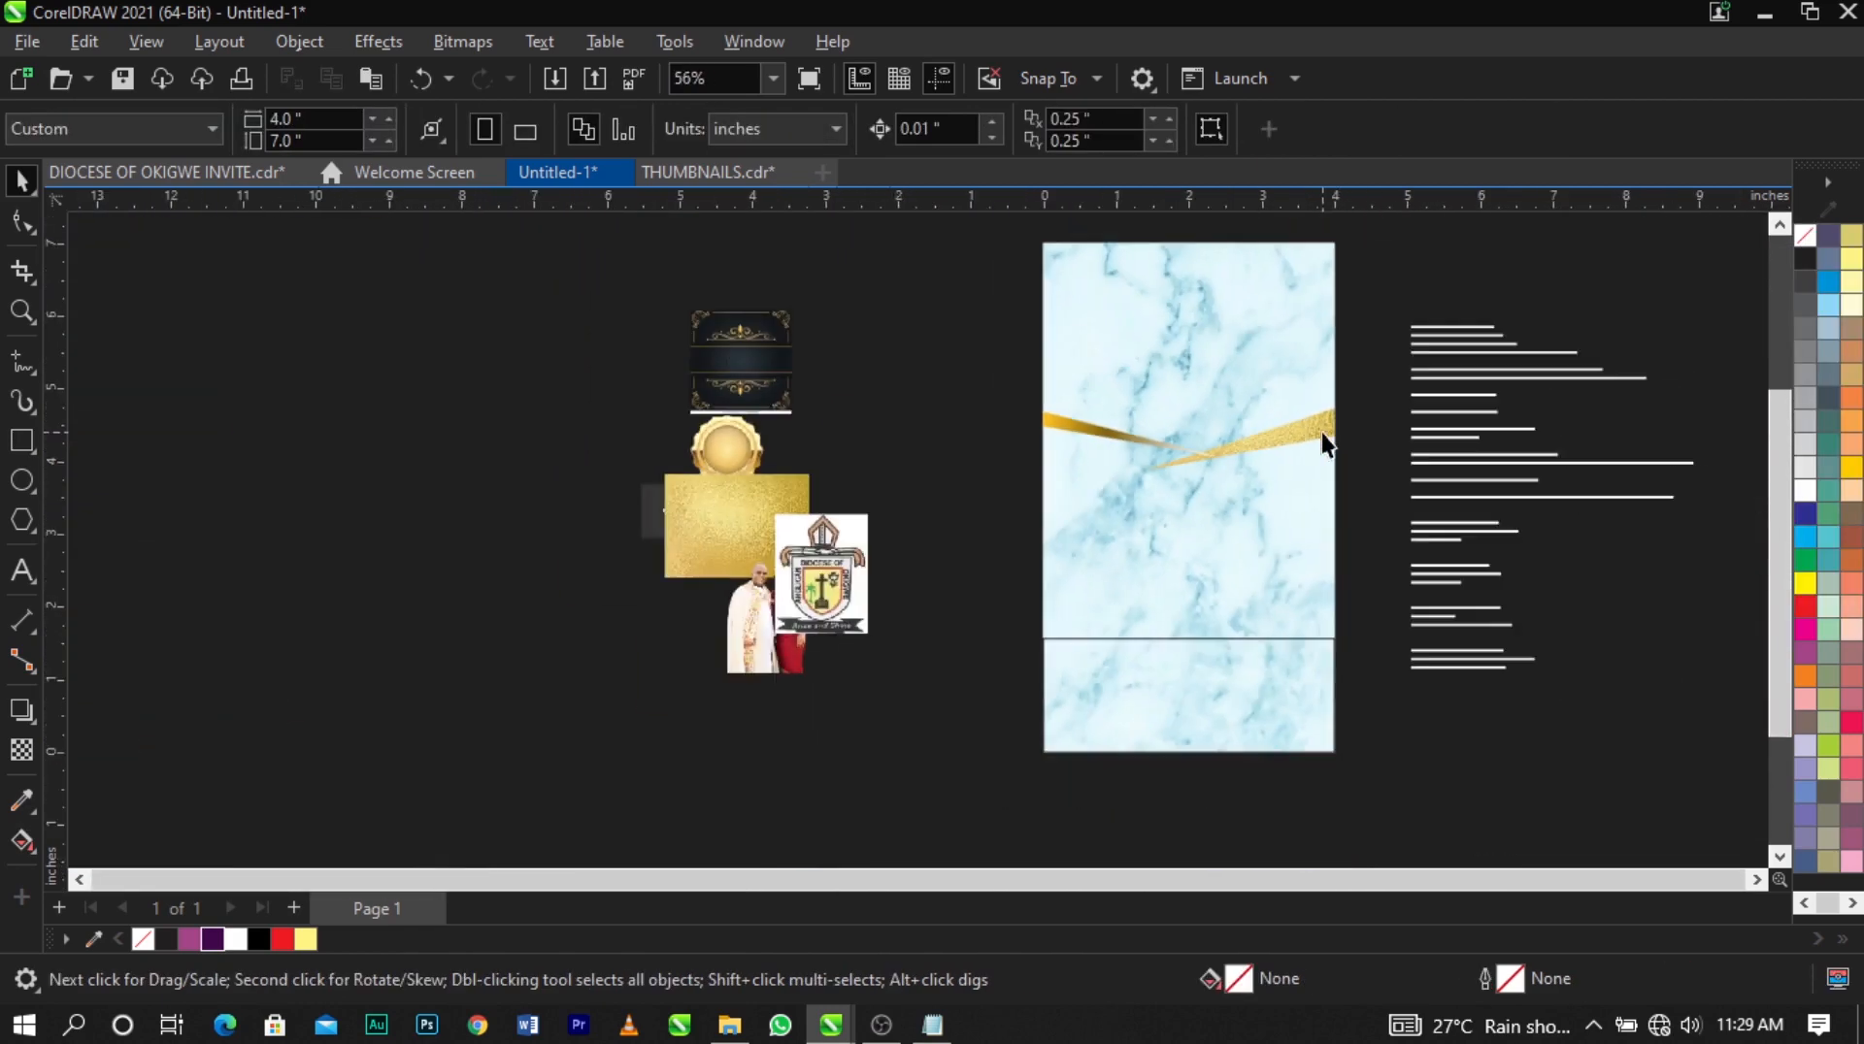
Stretch the rectangle at the card's bottom upward to the gold wedges, making it about 4.61 inches high.
scroll(1360, 641, up, 1)
click(1225, 660)
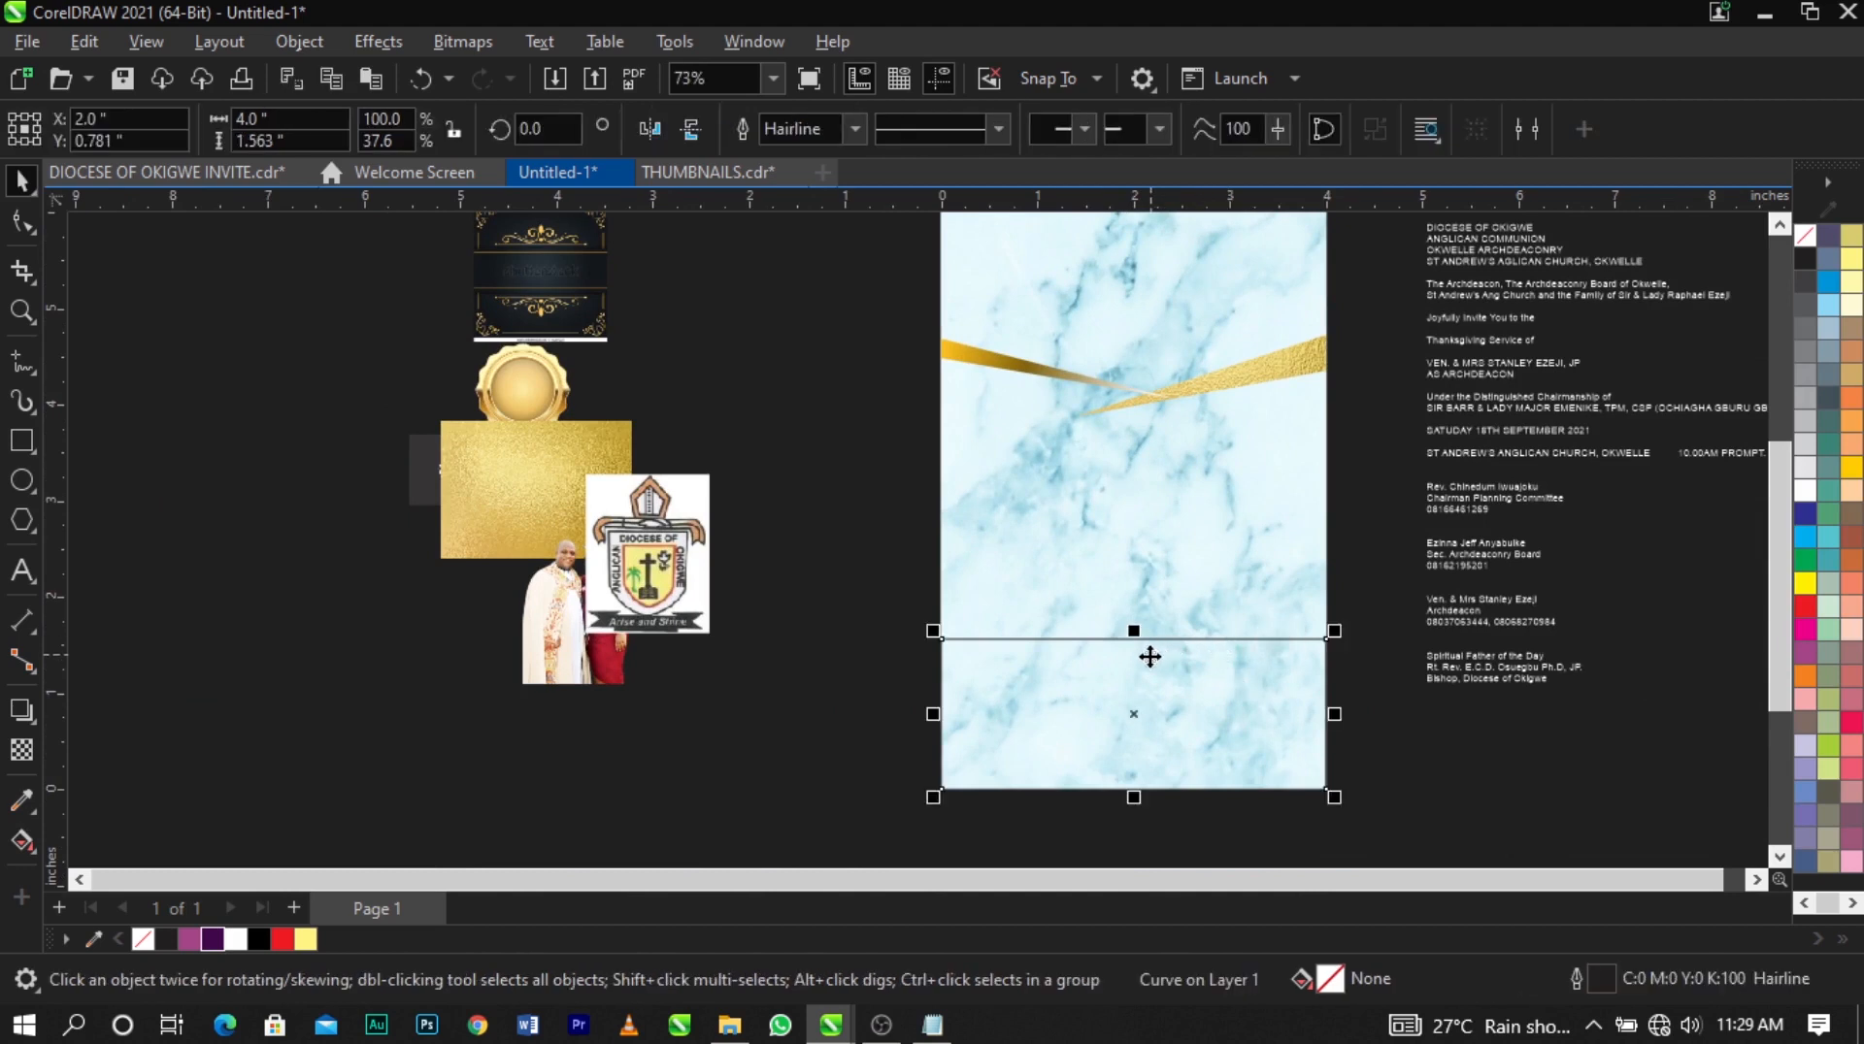
drag(1132, 632, 1154, 343)
scroll(1152, 339, up, 3)
scroll(1149, 342, down, 4)
scroll(1150, 342, up, 2)
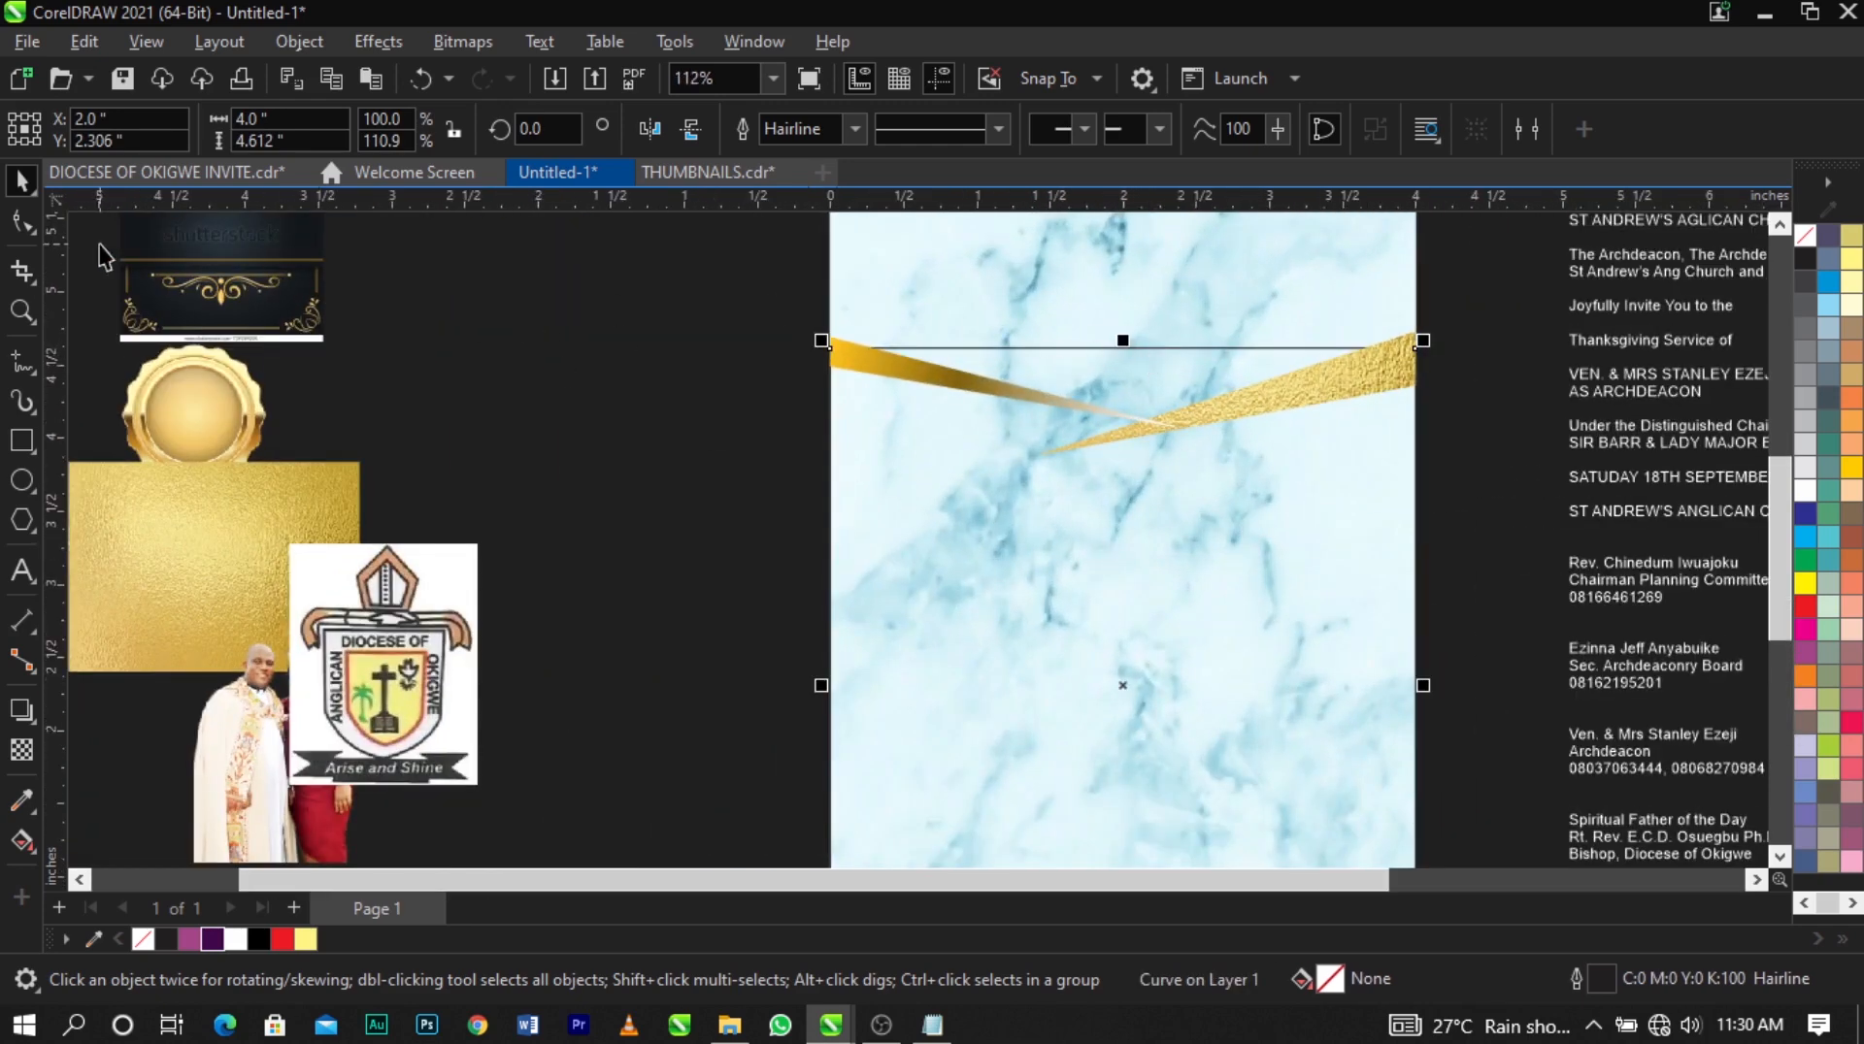
Add a node to the middle of the stretched rectangle's top edge and pull it down to where the gold wedges cross.
click(23, 222)
scroll(1270, 356, up, 2)
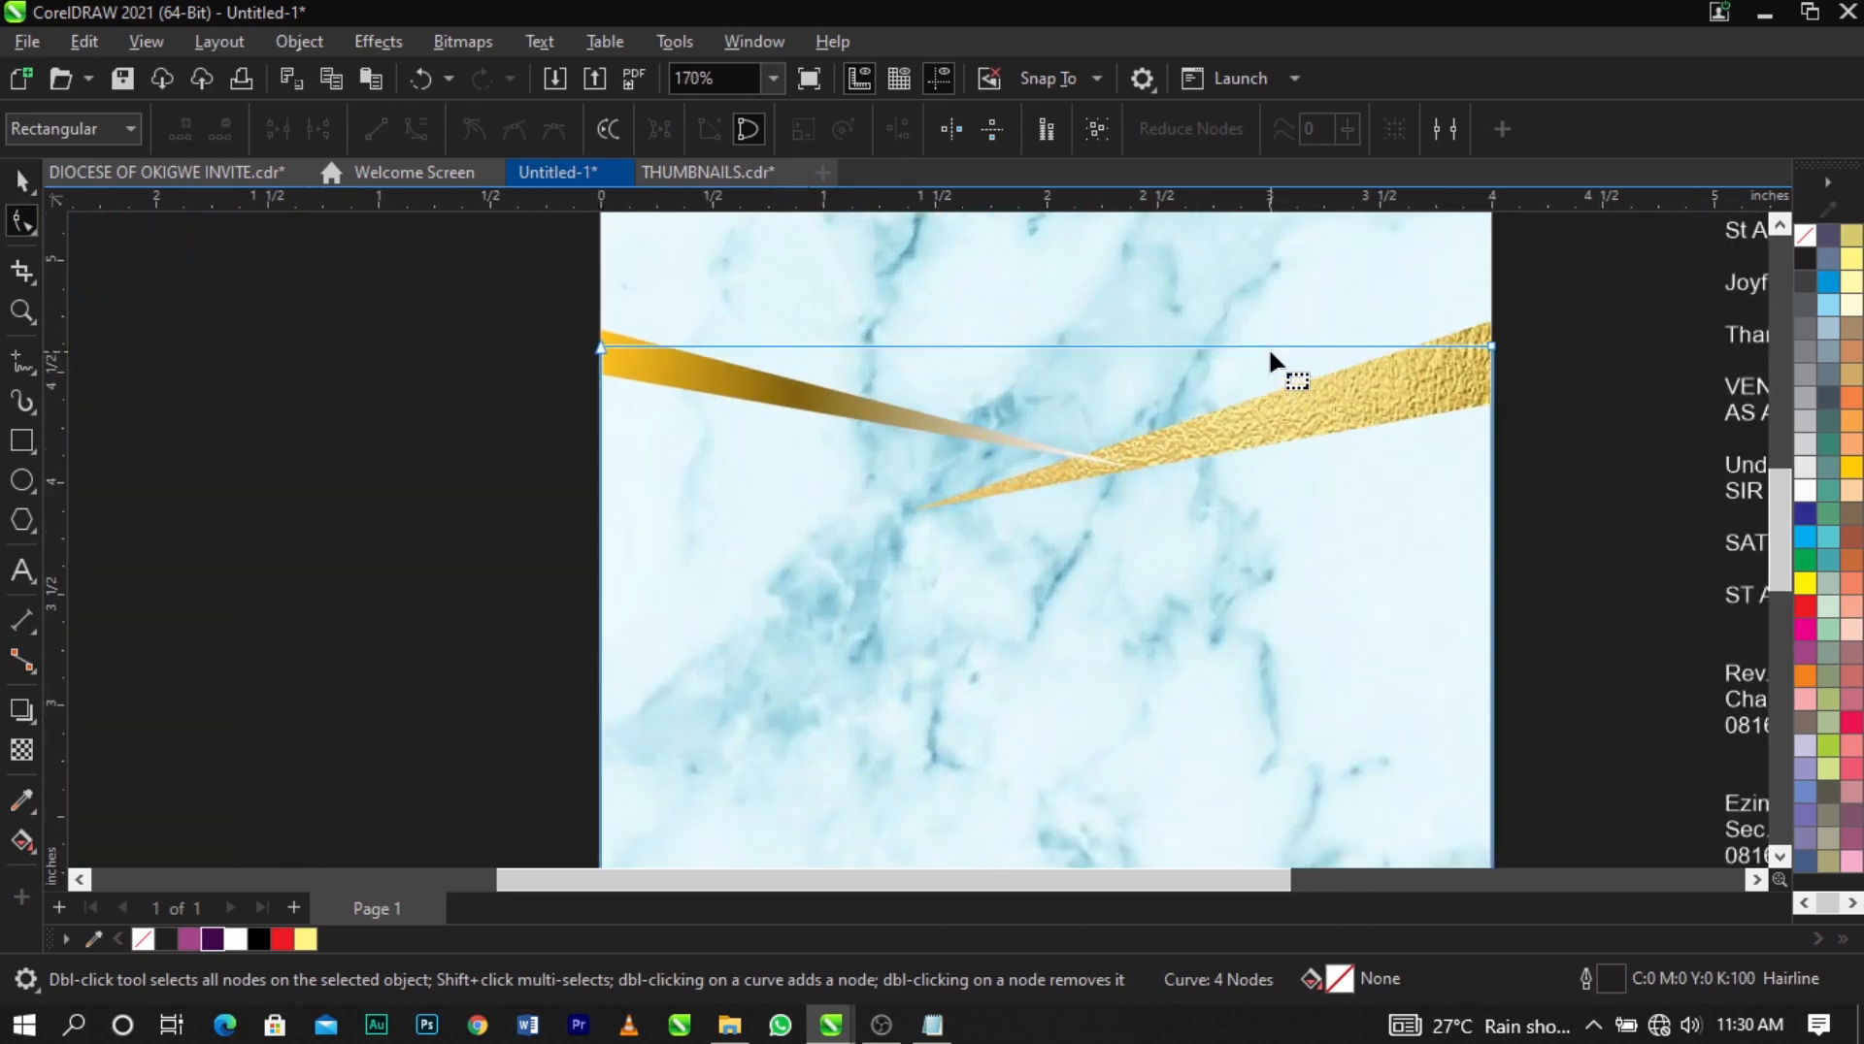
right_click(1052, 347)
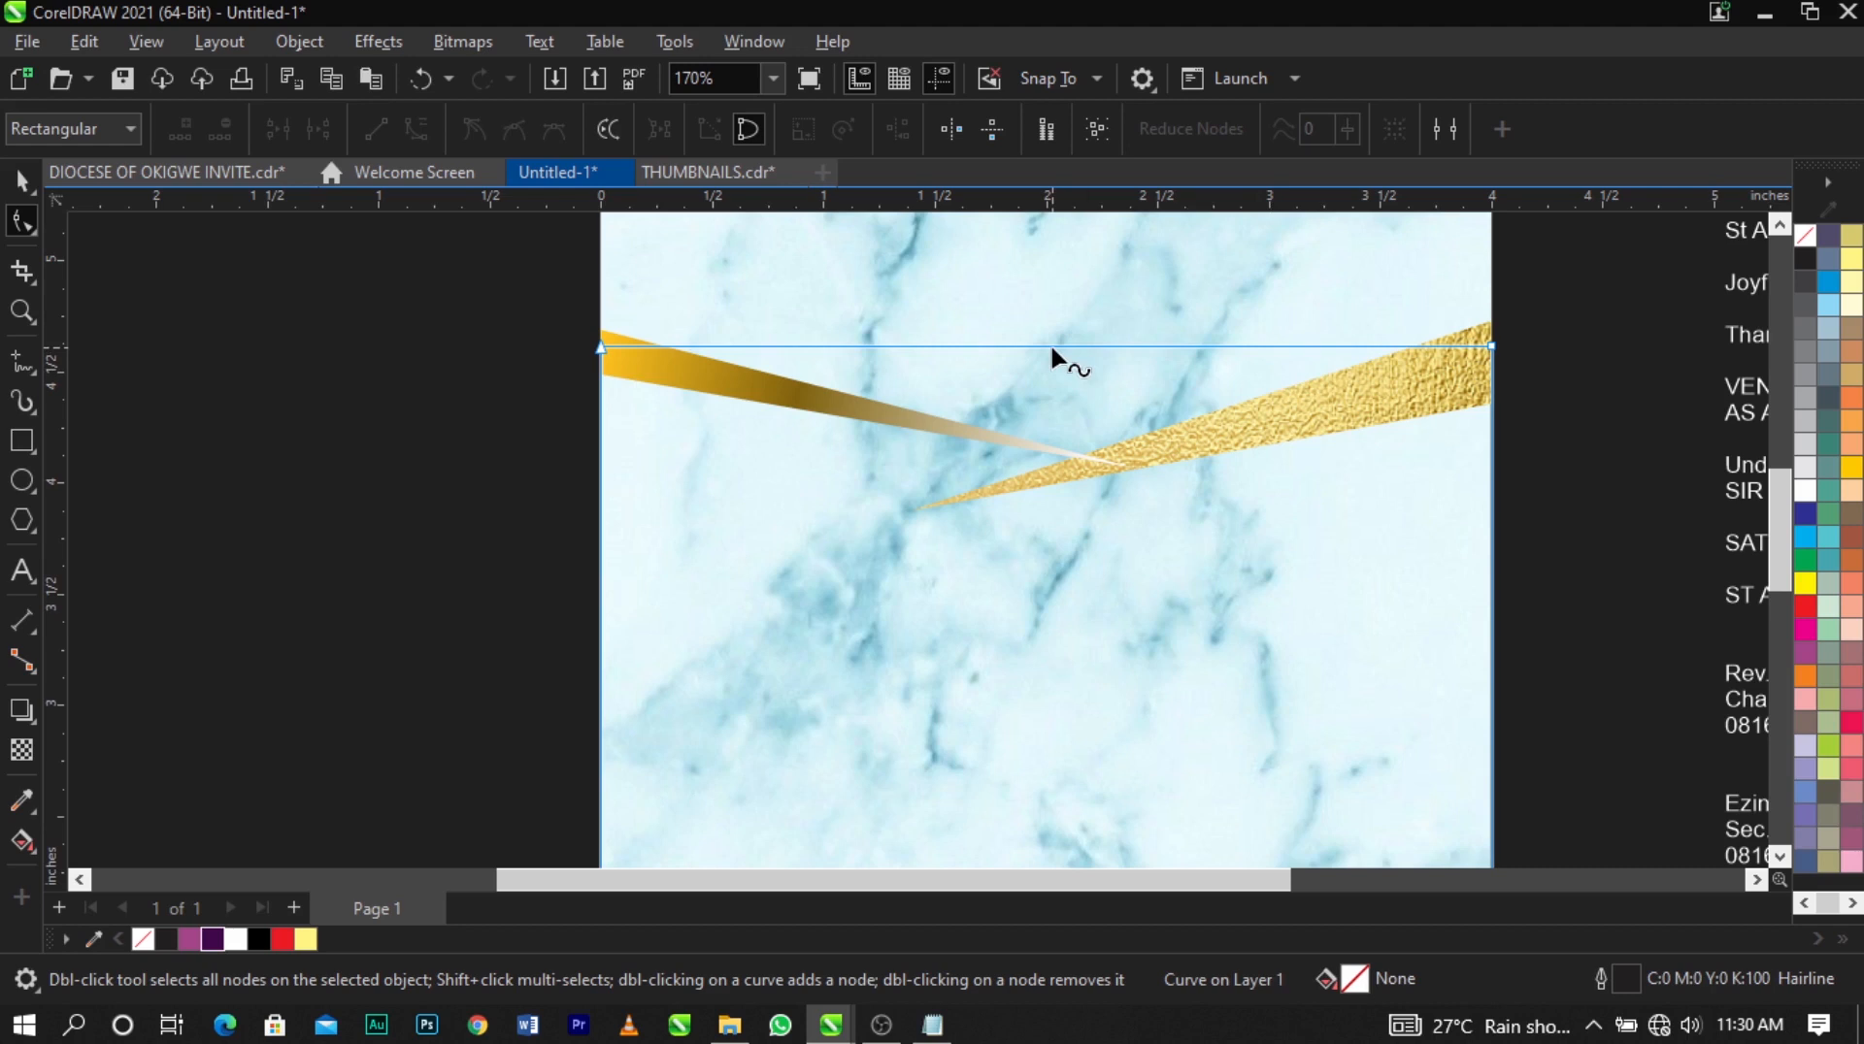
double_click(1050, 345)
drag(1051, 344, 1081, 452)
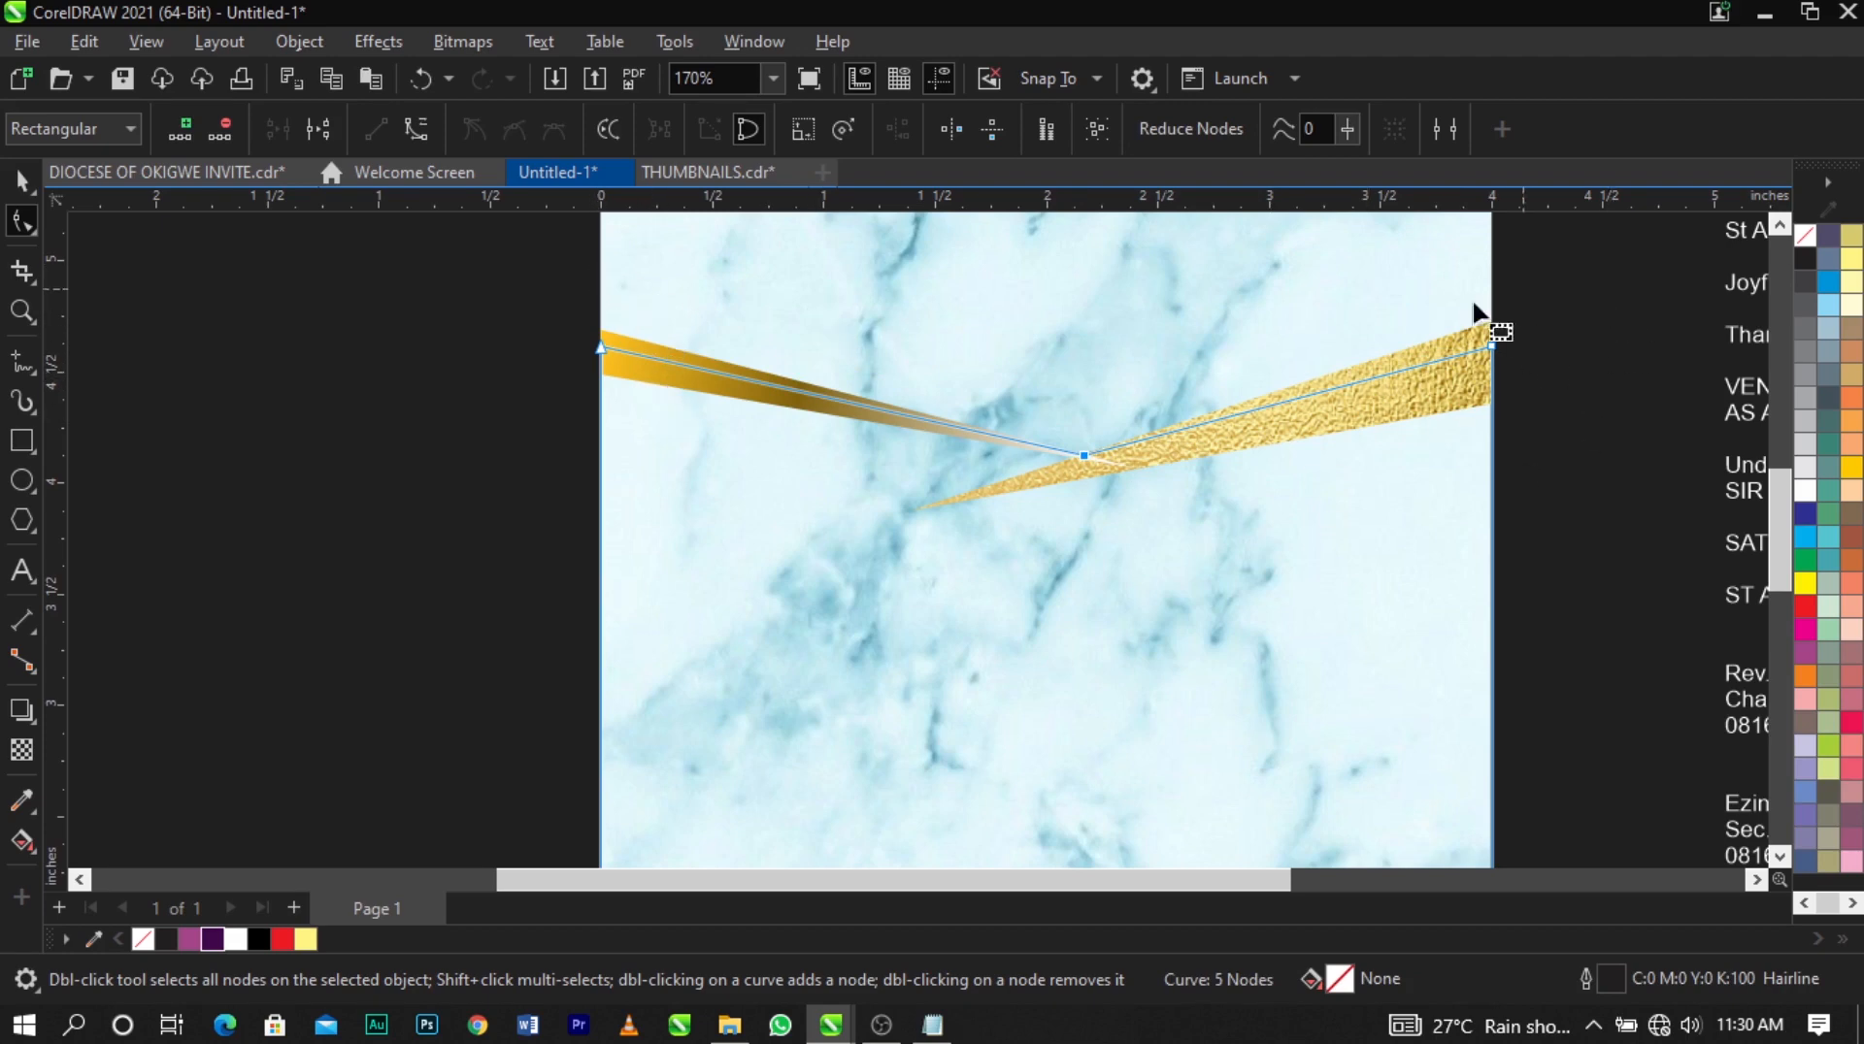
scroll(1010, 369, down, 2)
key(space)
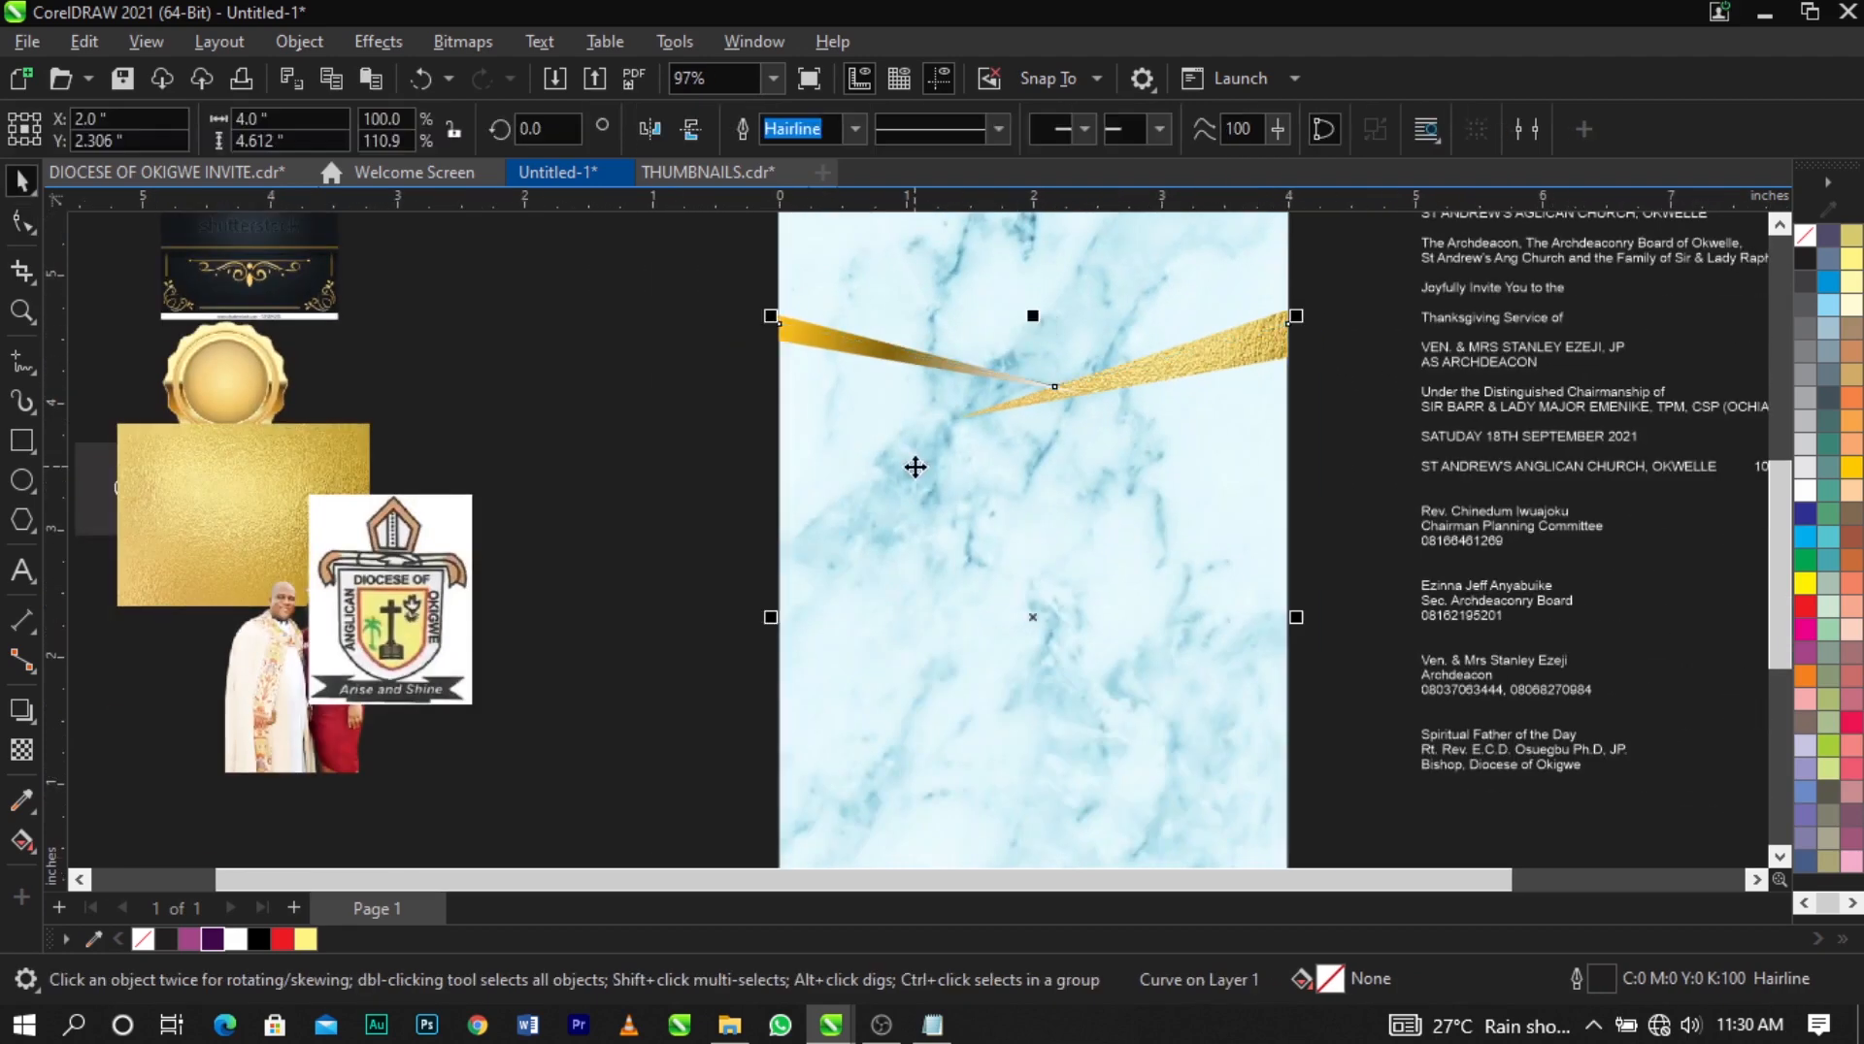
Fill the reshaped lower panel with dark purple (C73 M100 Y19 K47) and deselect it.
scroll(910, 464, down, 2)
scroll(1024, 503, up, 1)
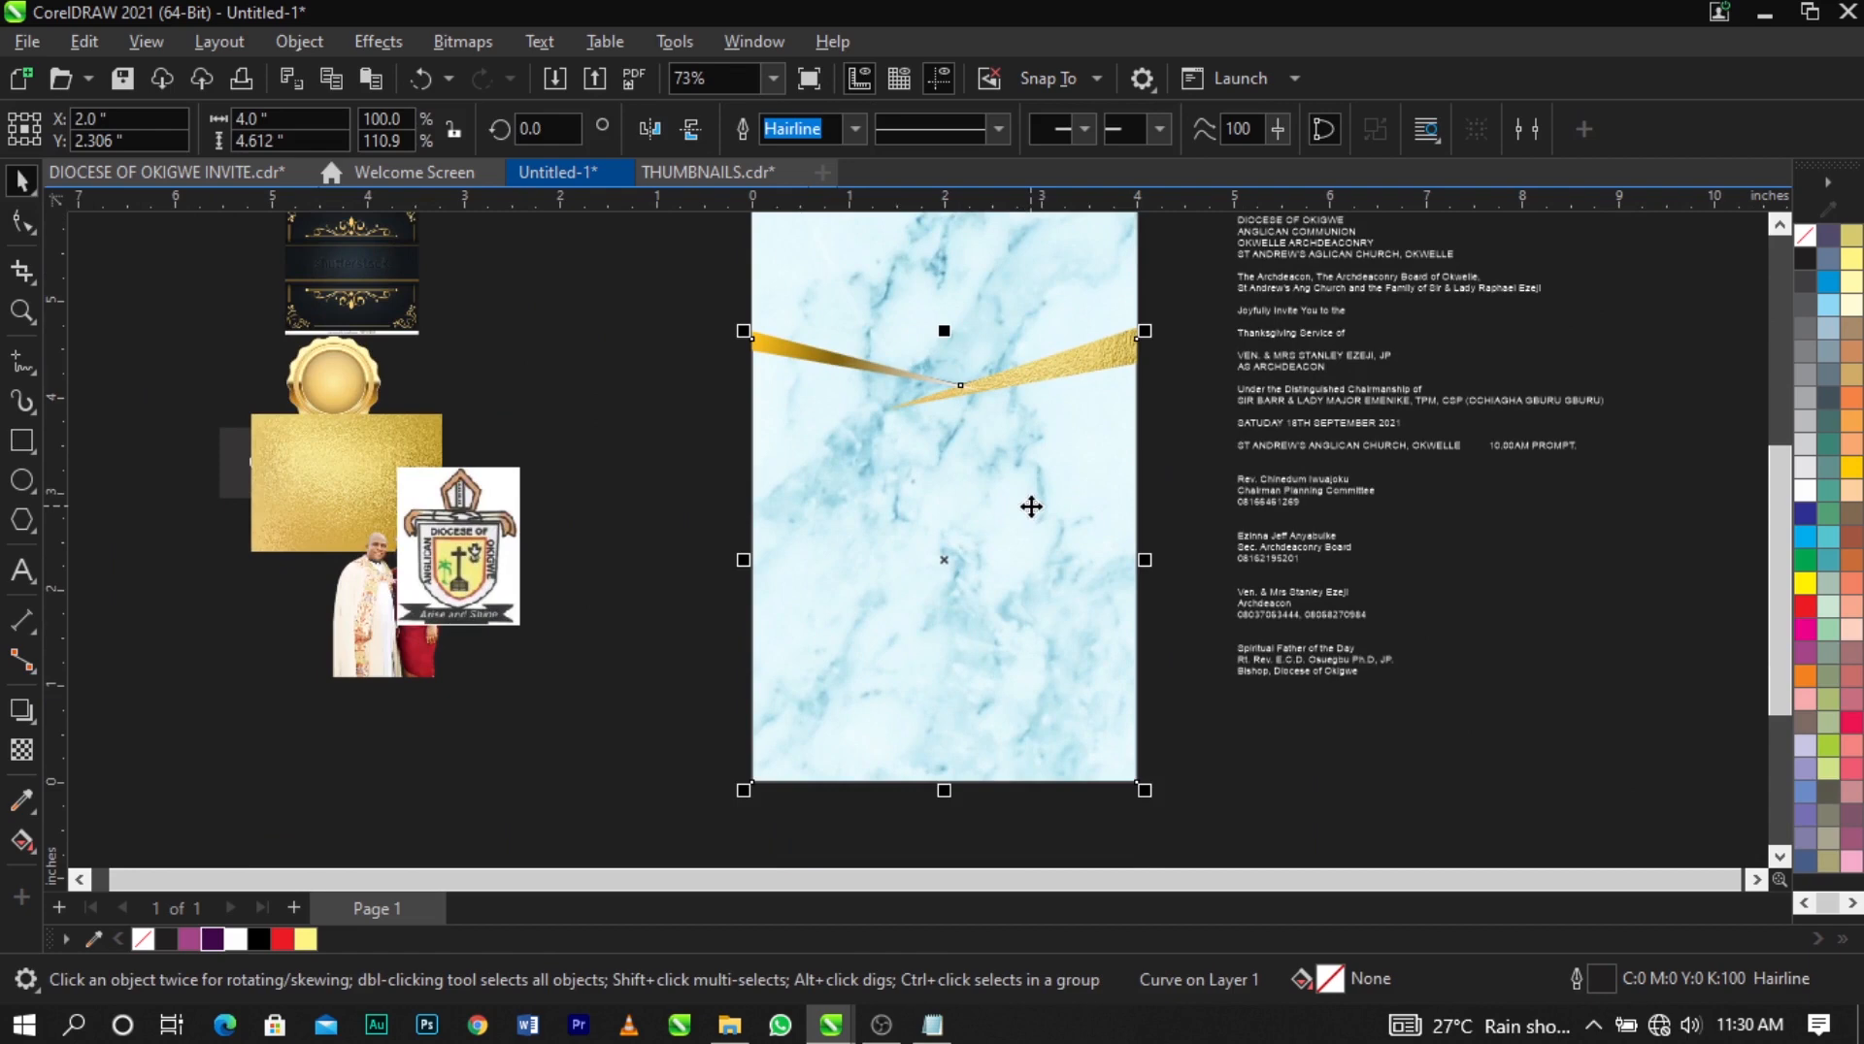
click(213, 939)
scroll(976, 347, down, 1)
scroll(928, 620, up, 2)
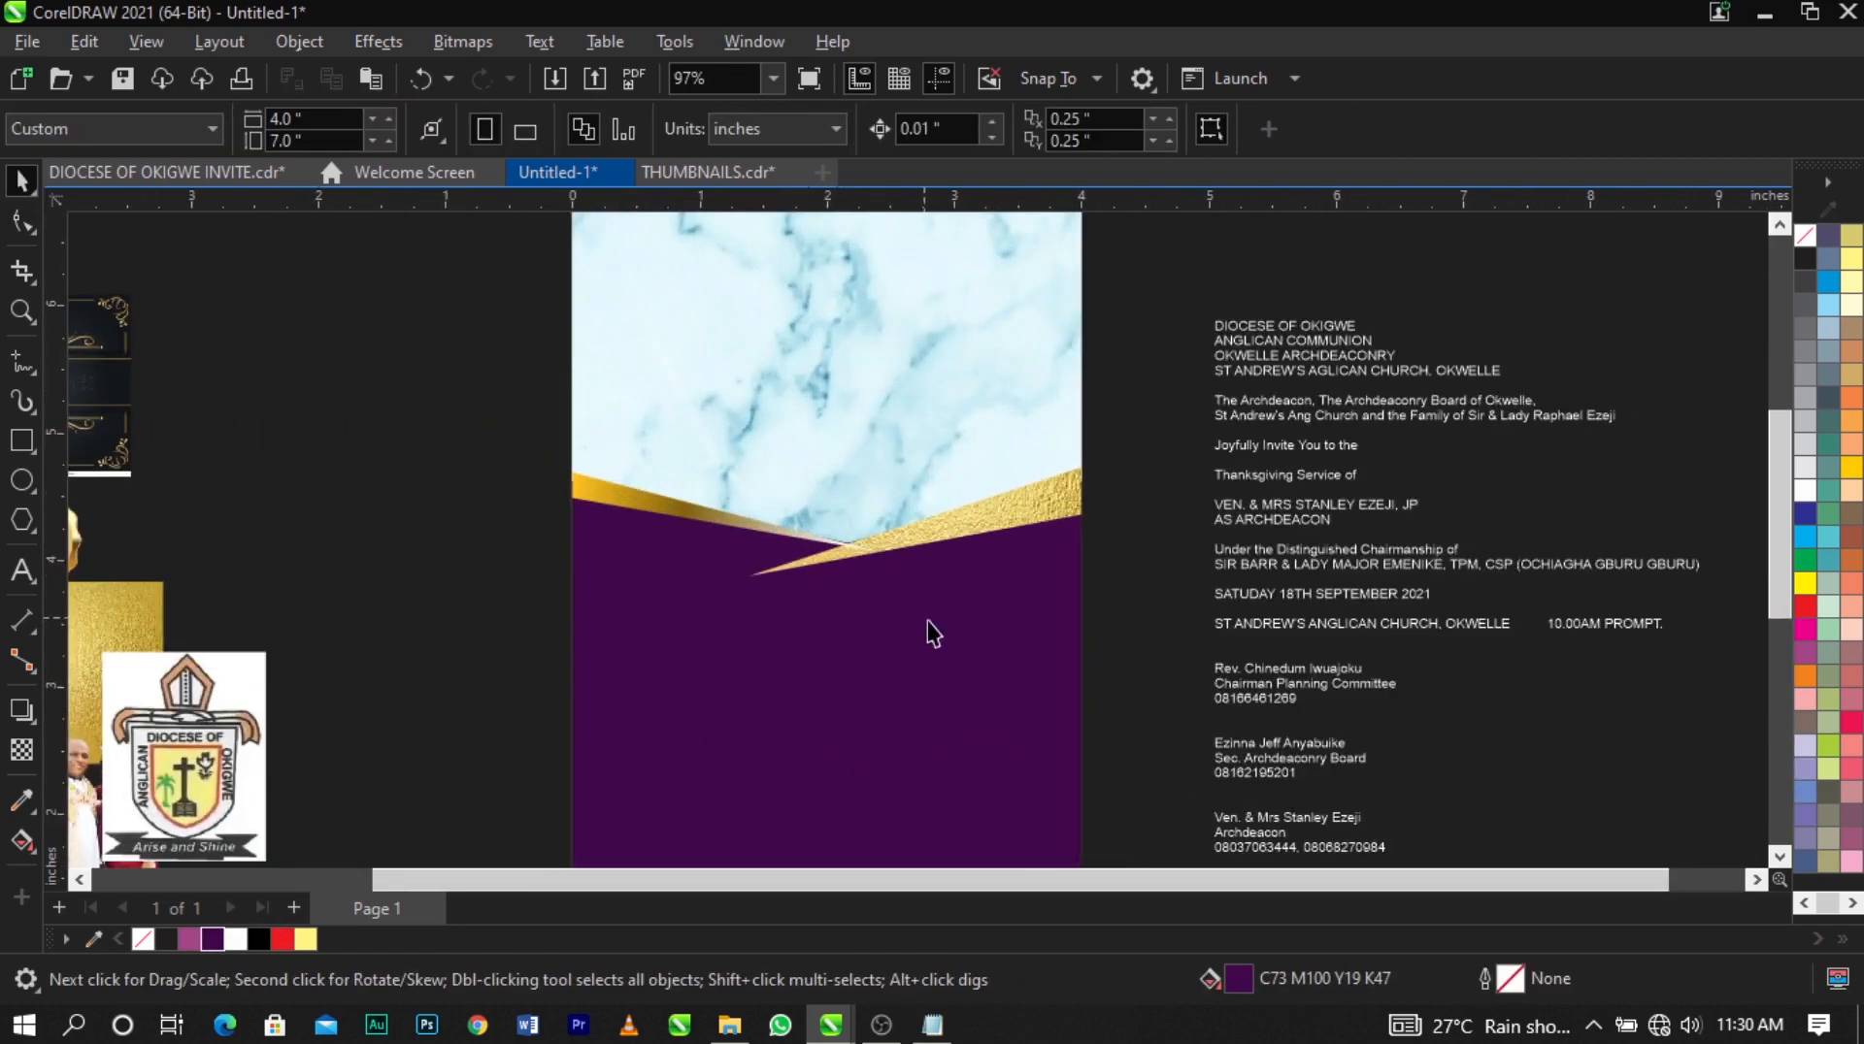
Undo the lower panel's dark purple fill and fill it with Purple (C20 M80 Y0 K20) instead.
scroll(990, 444, down, 2)
scroll(990, 571, up, 2)
scroll(990, 570, down, 2)
click(1104, 550)
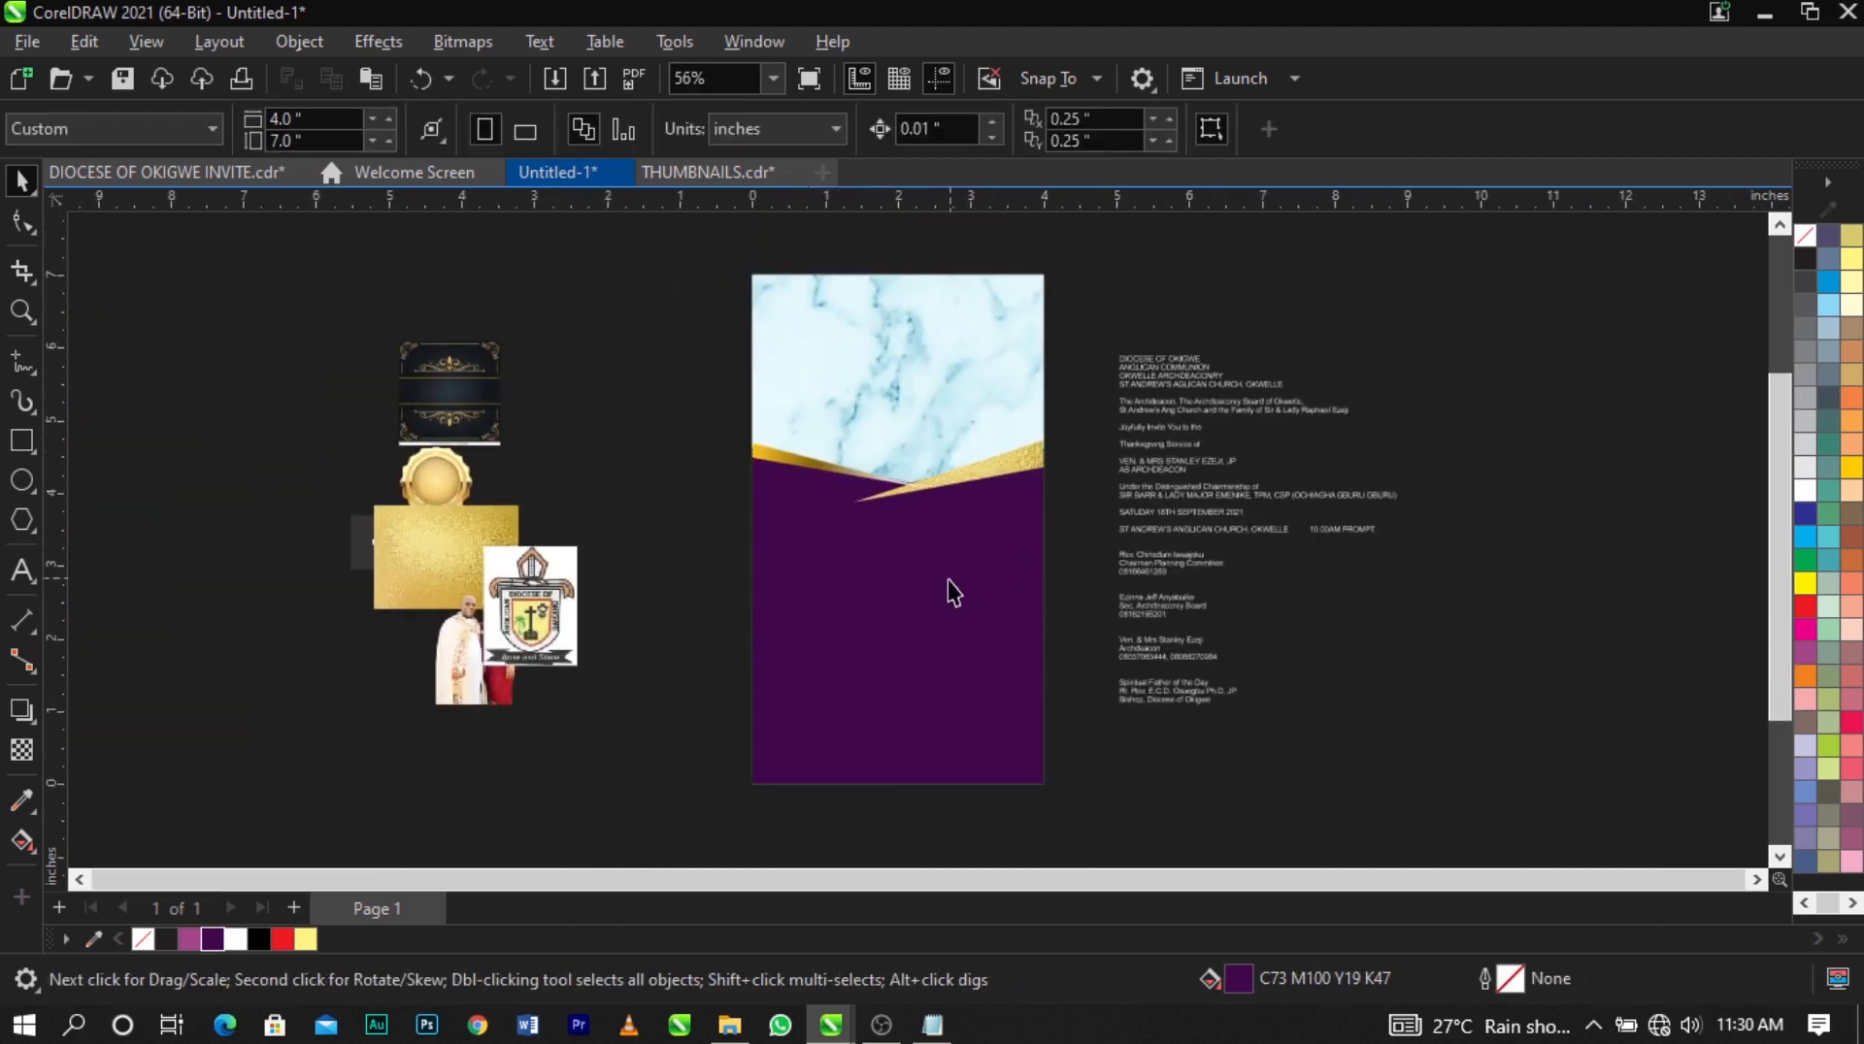
click(949, 581)
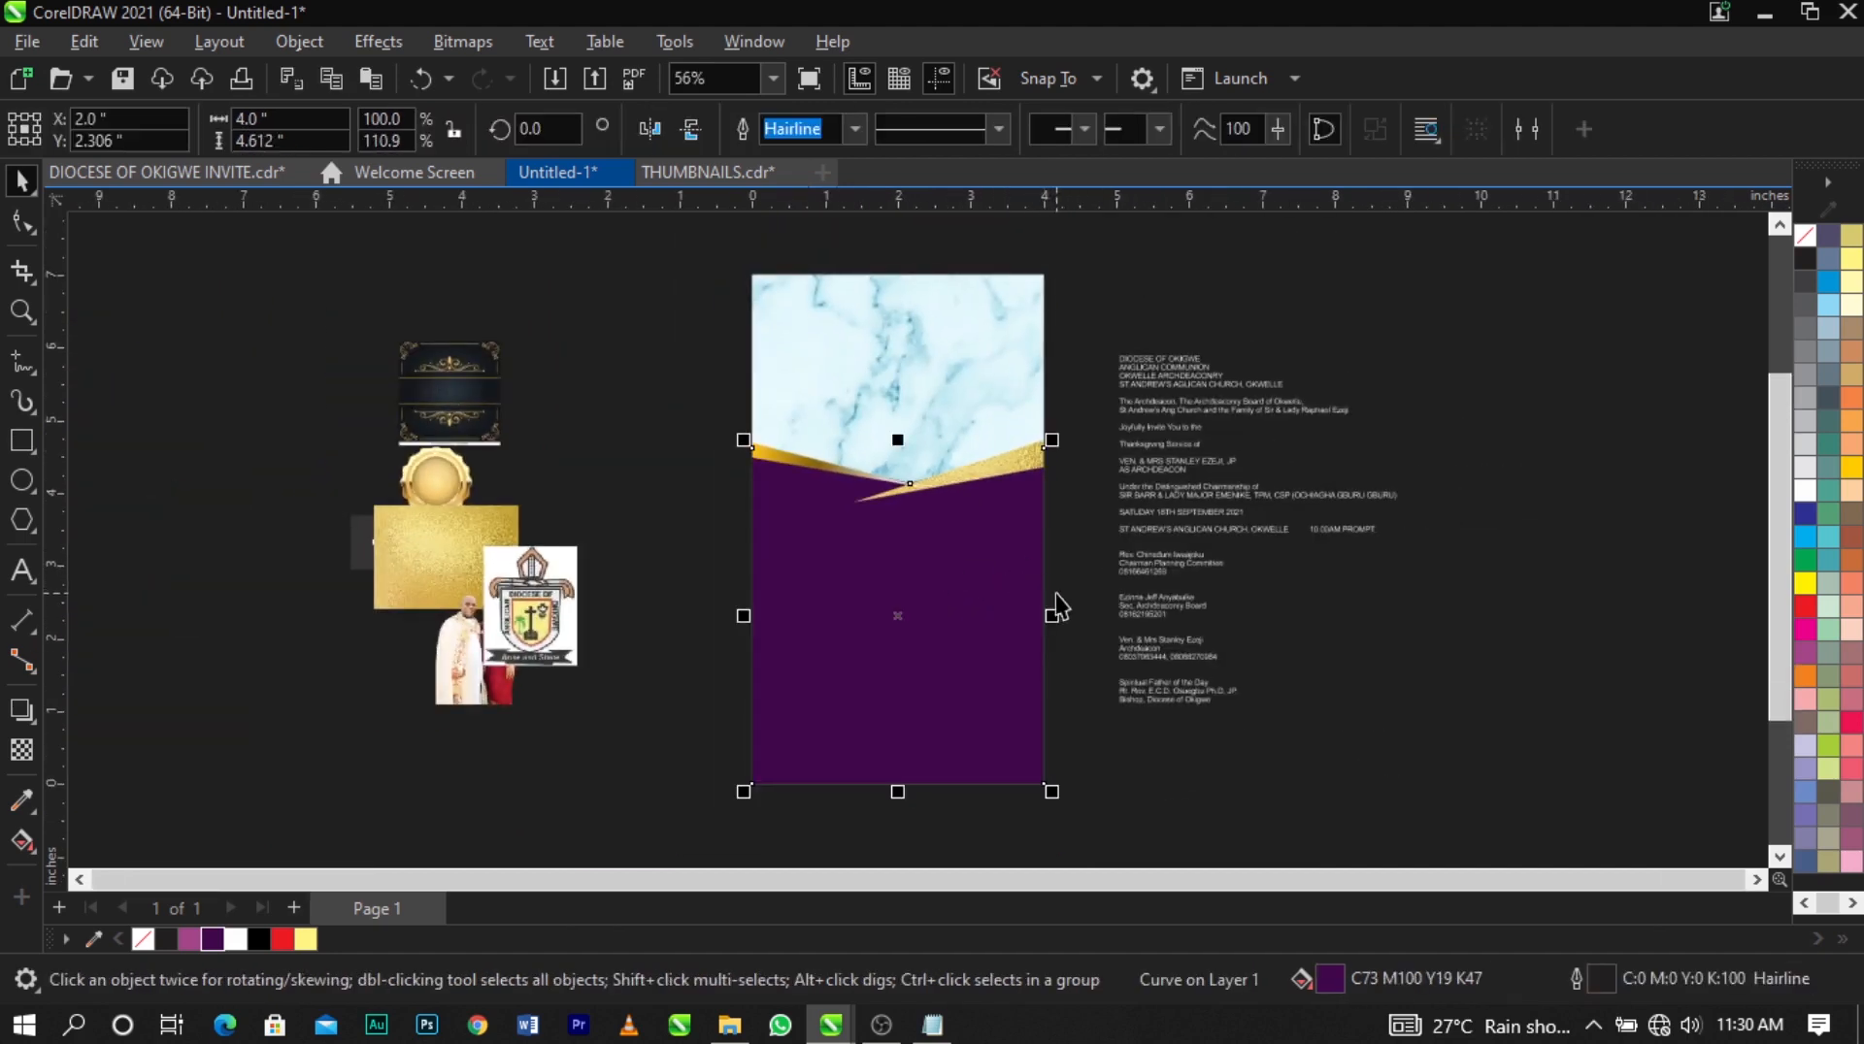
key(ctrl+z)
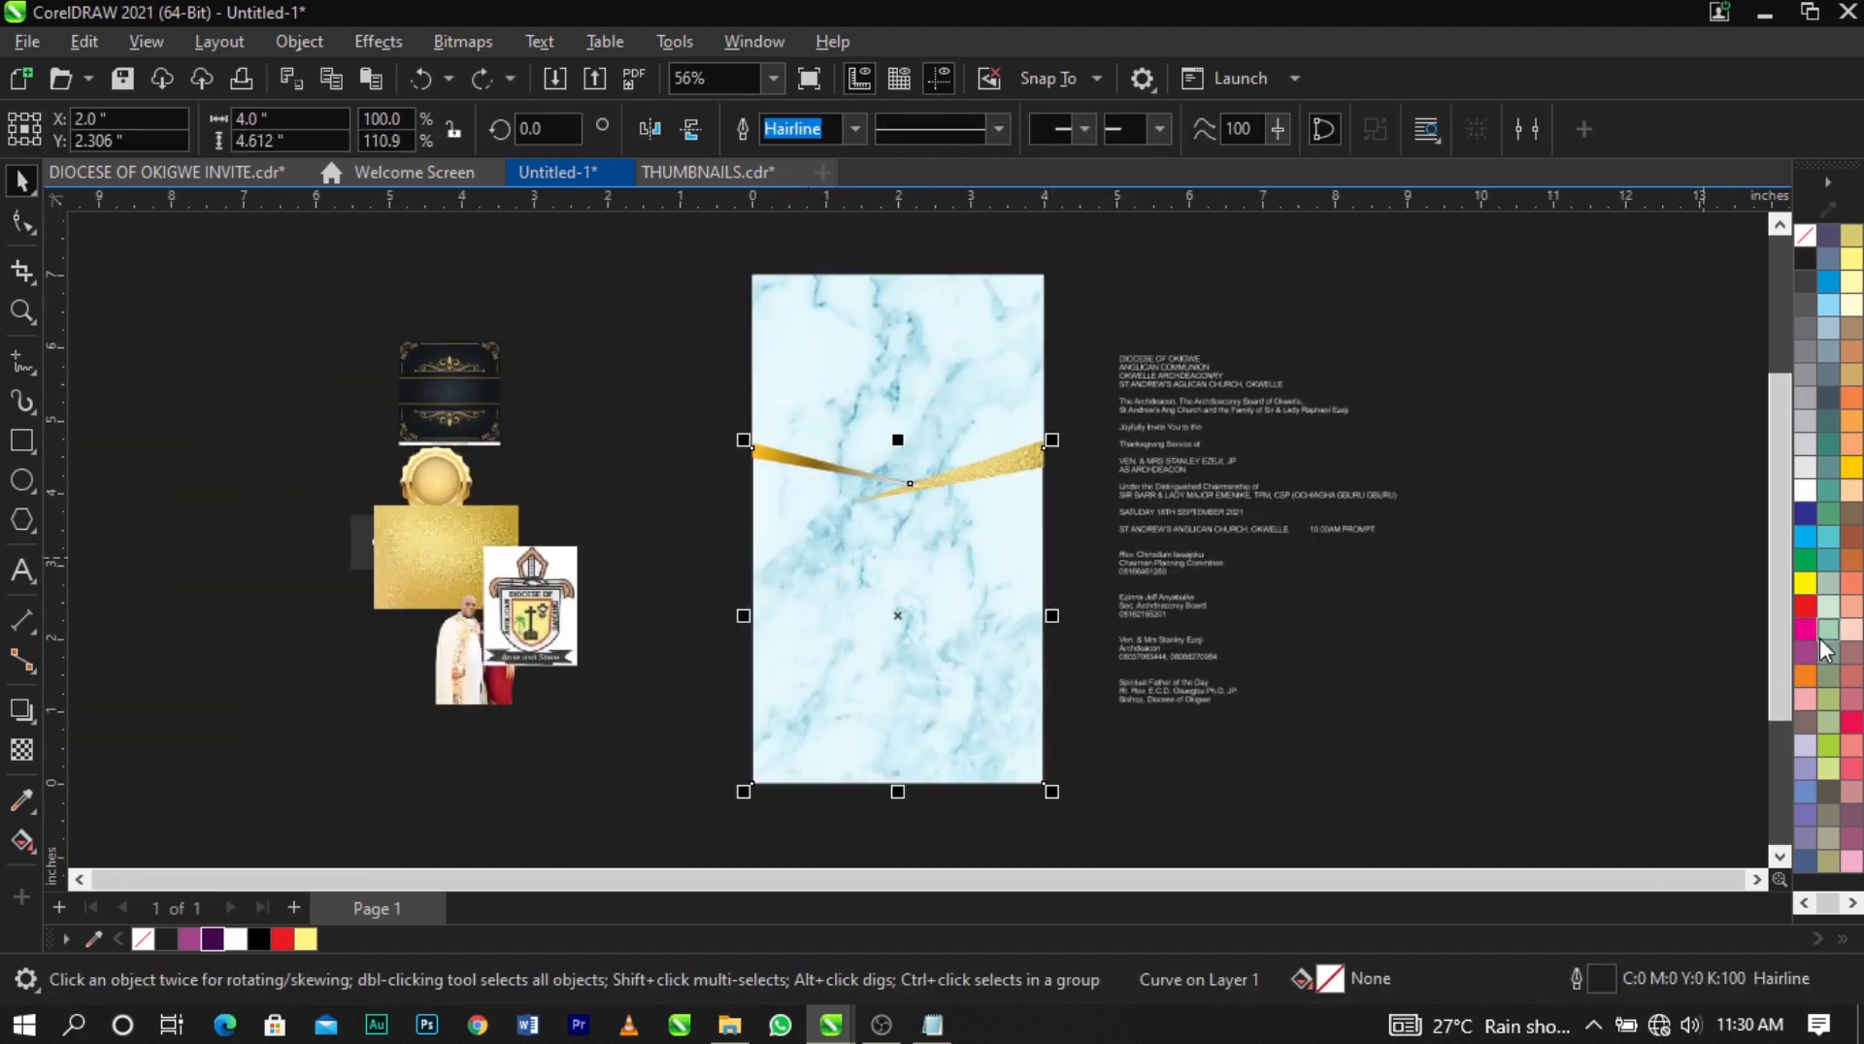
click(1803, 654)
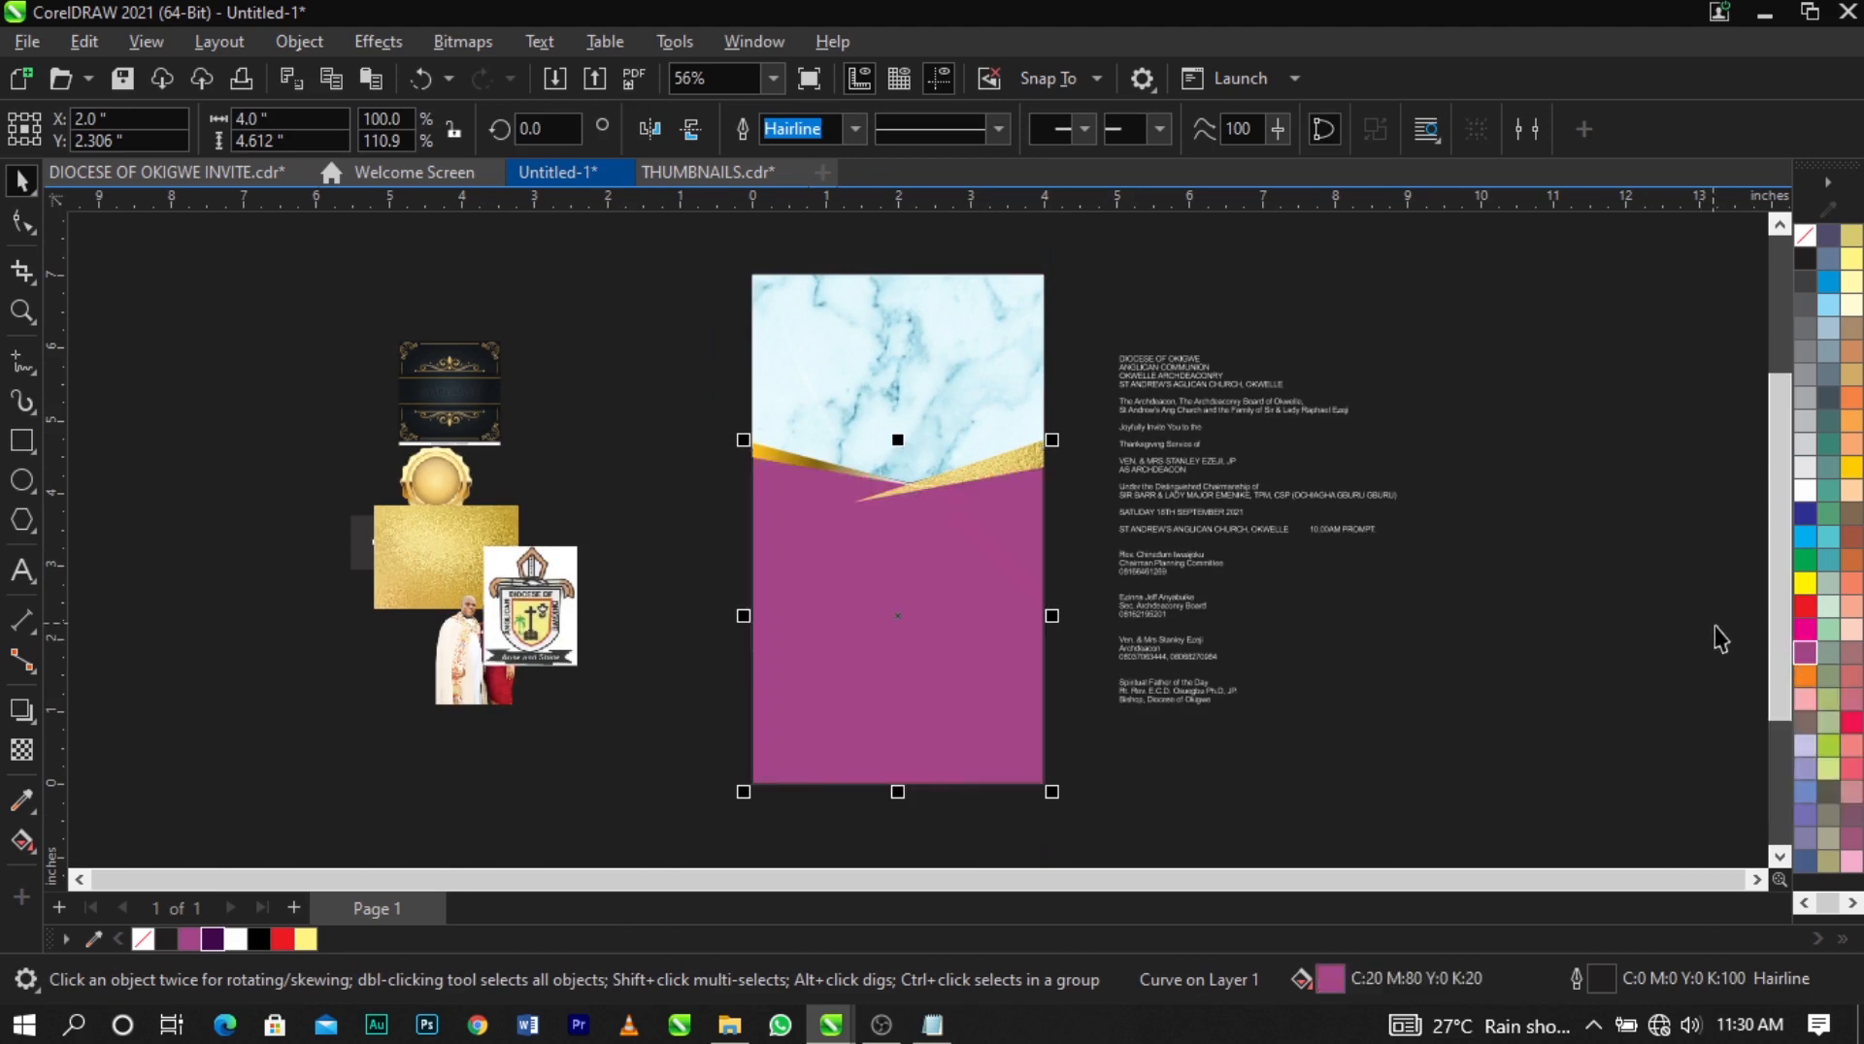
Edit the lower panel's uniform fill with the hue-based colour viewer, setting a deep violet of C77 M100 Y15 K37.
double_click(1328, 979)
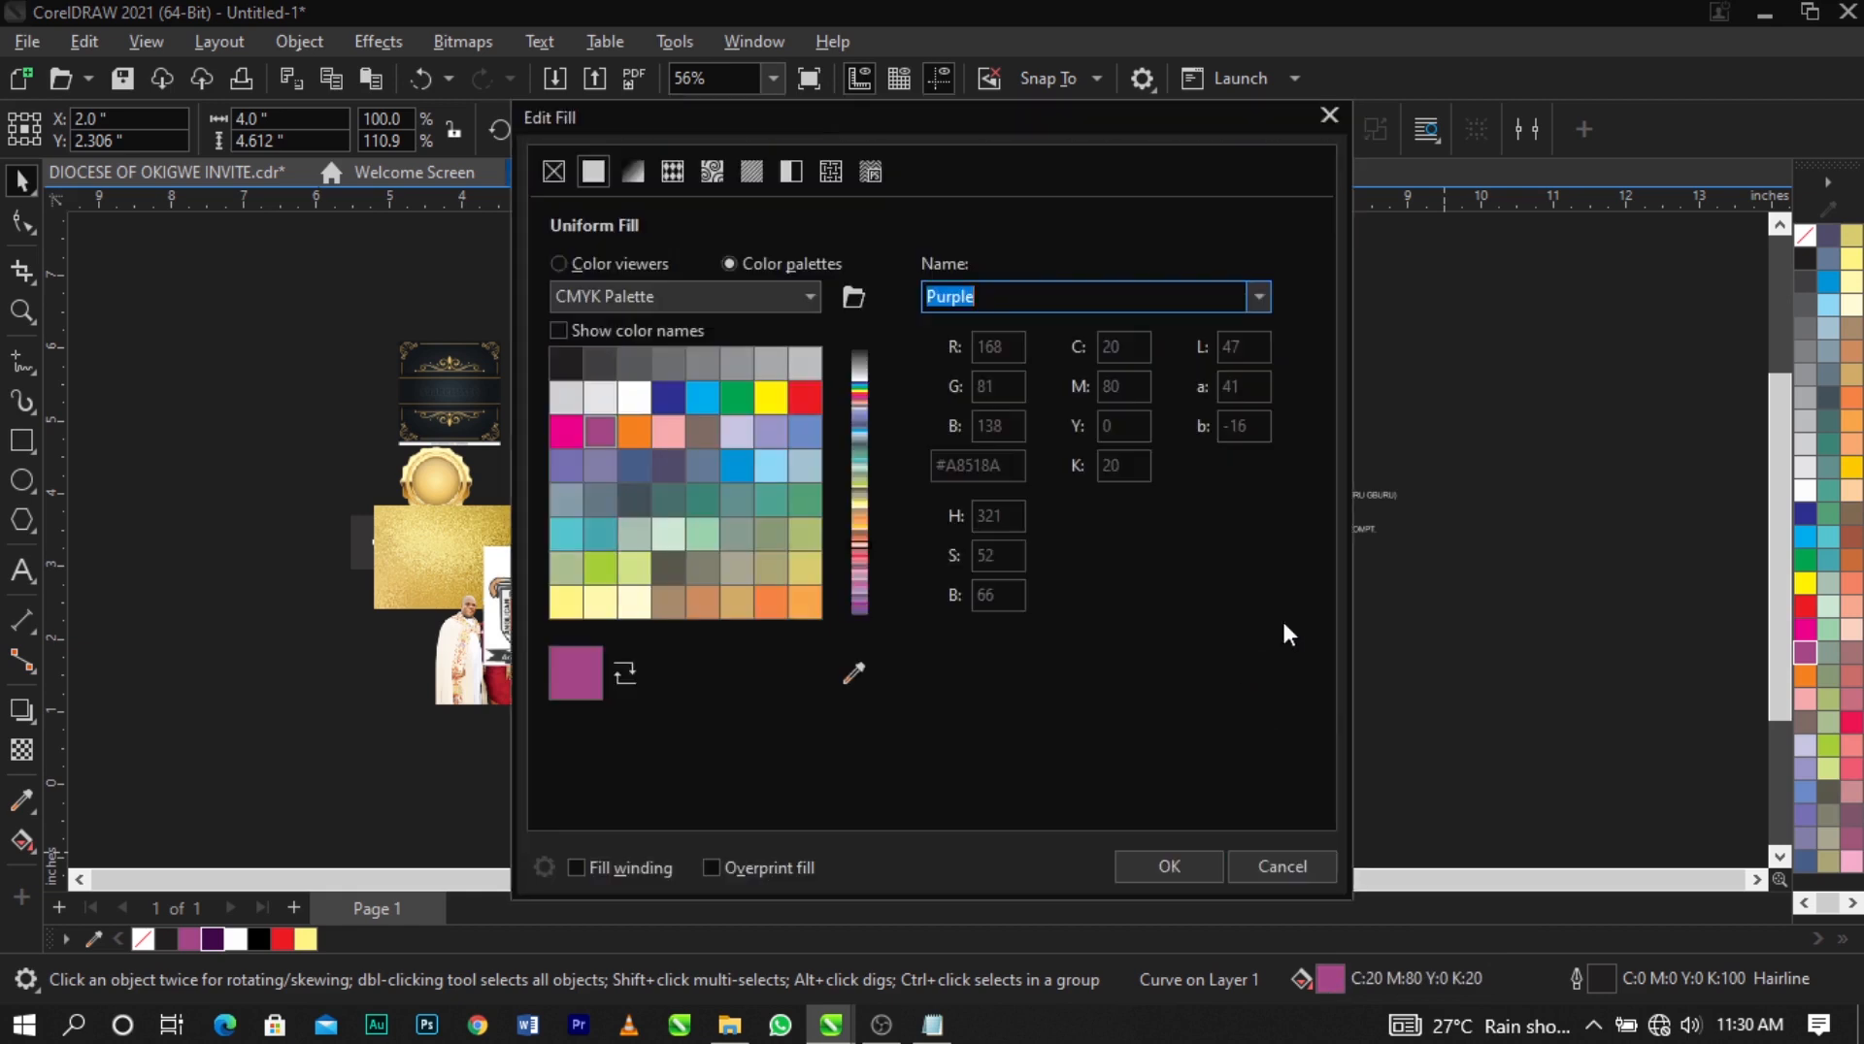
drag(998, 139, 1556, 115)
click(1215, 235)
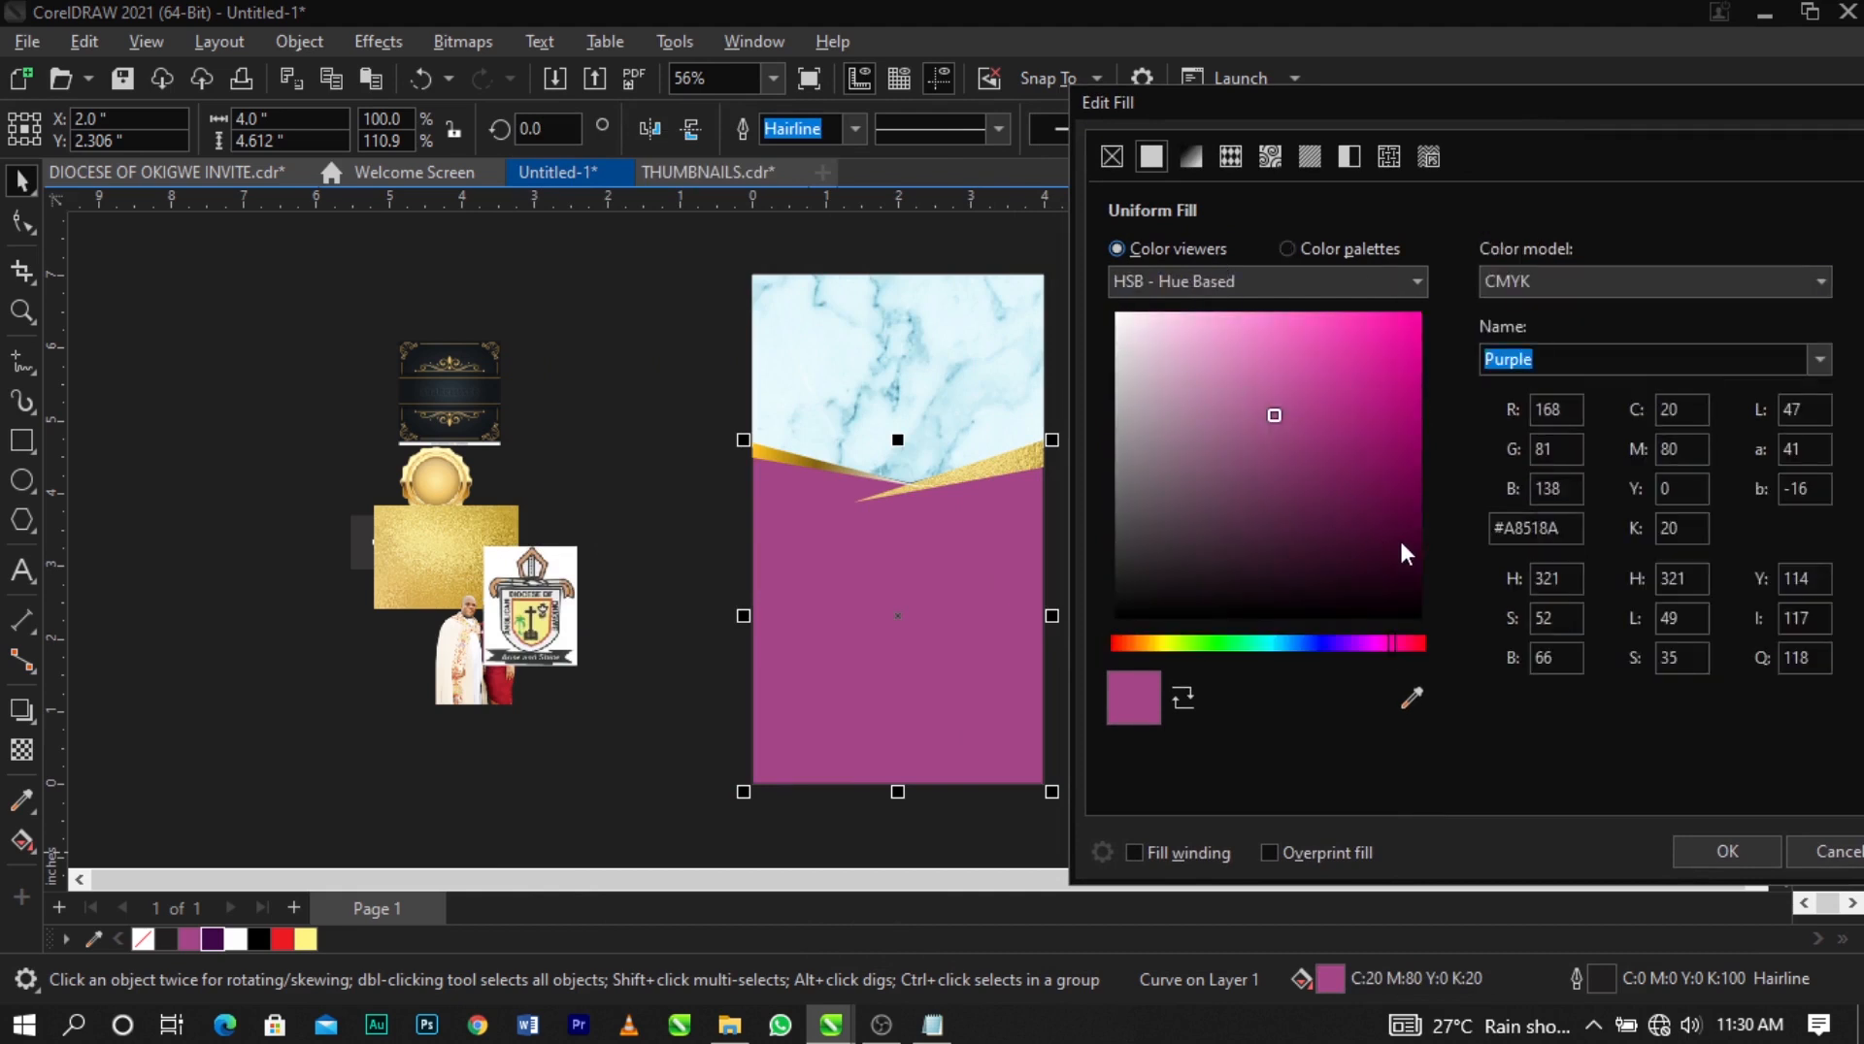
drag(1395, 643, 1361, 657)
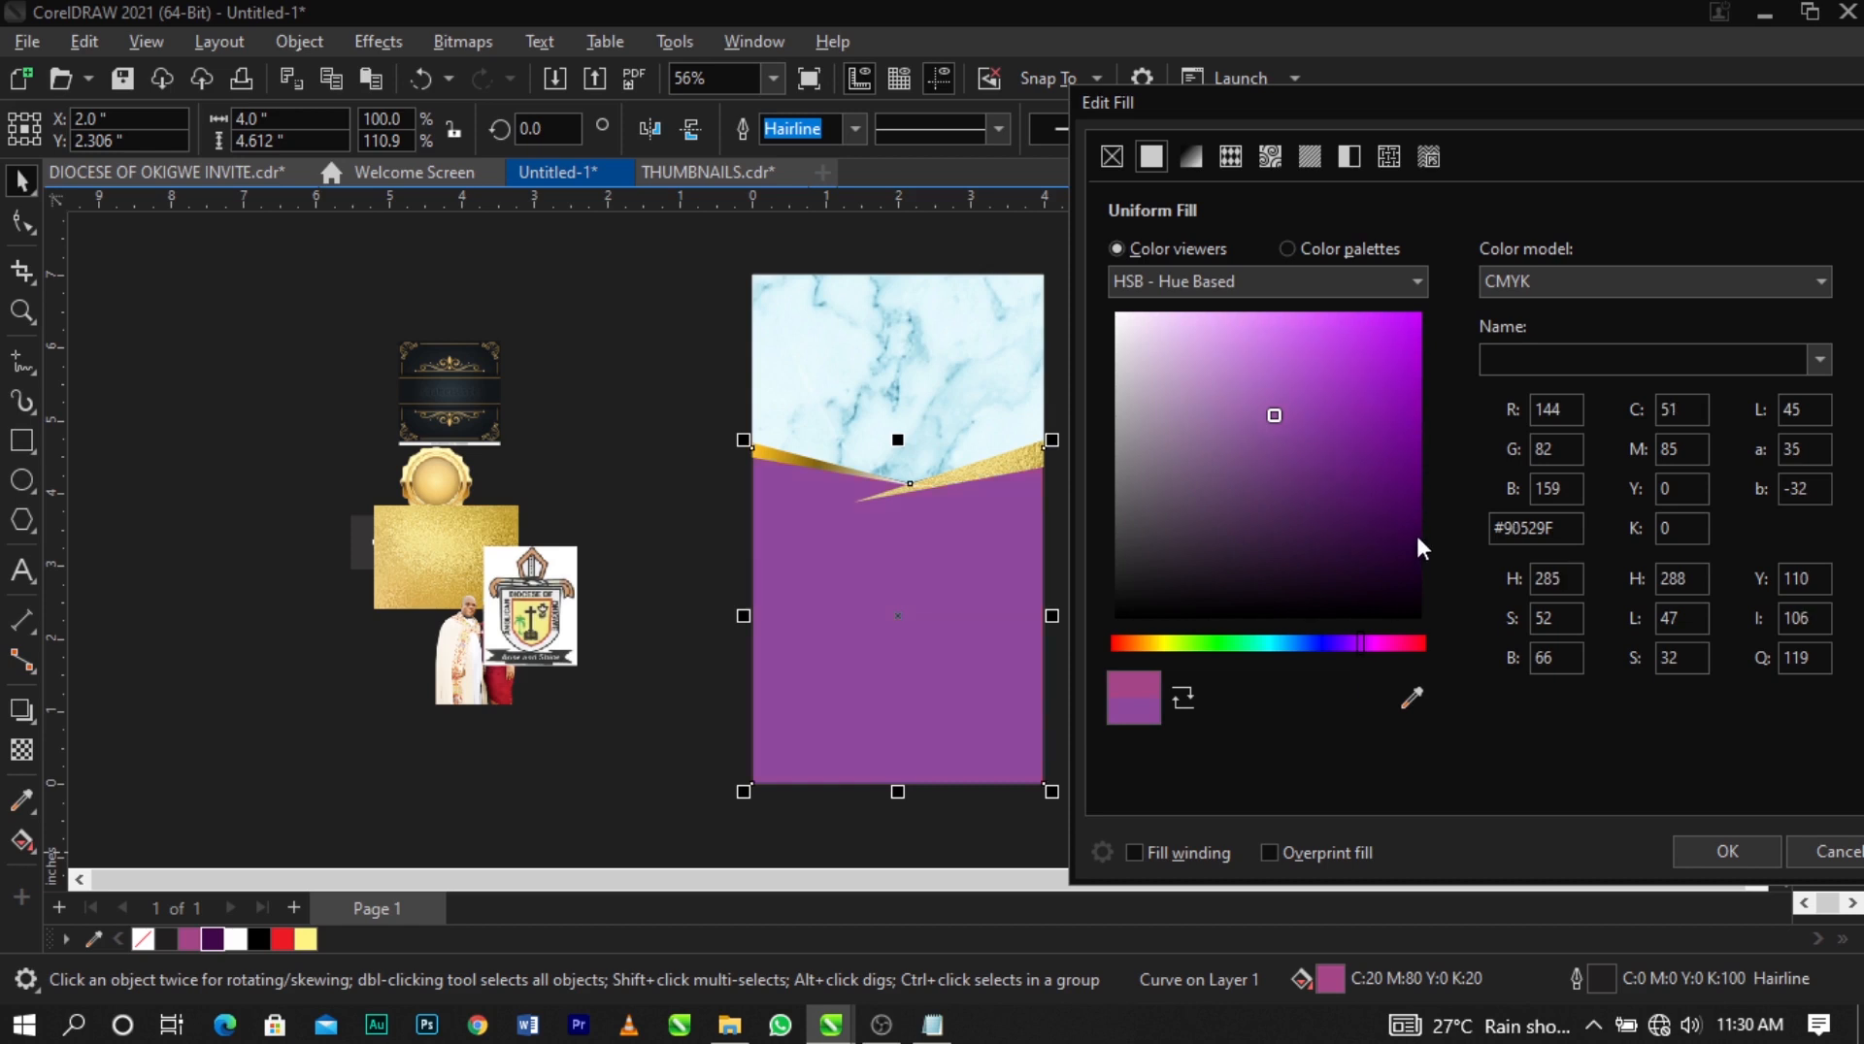
mouse_move(1416, 532)
mouse_down()
mouse_move(1399, 479)
mouse_move(1417, 490)
mouse_up()
drag(1361, 640, 1364, 644)
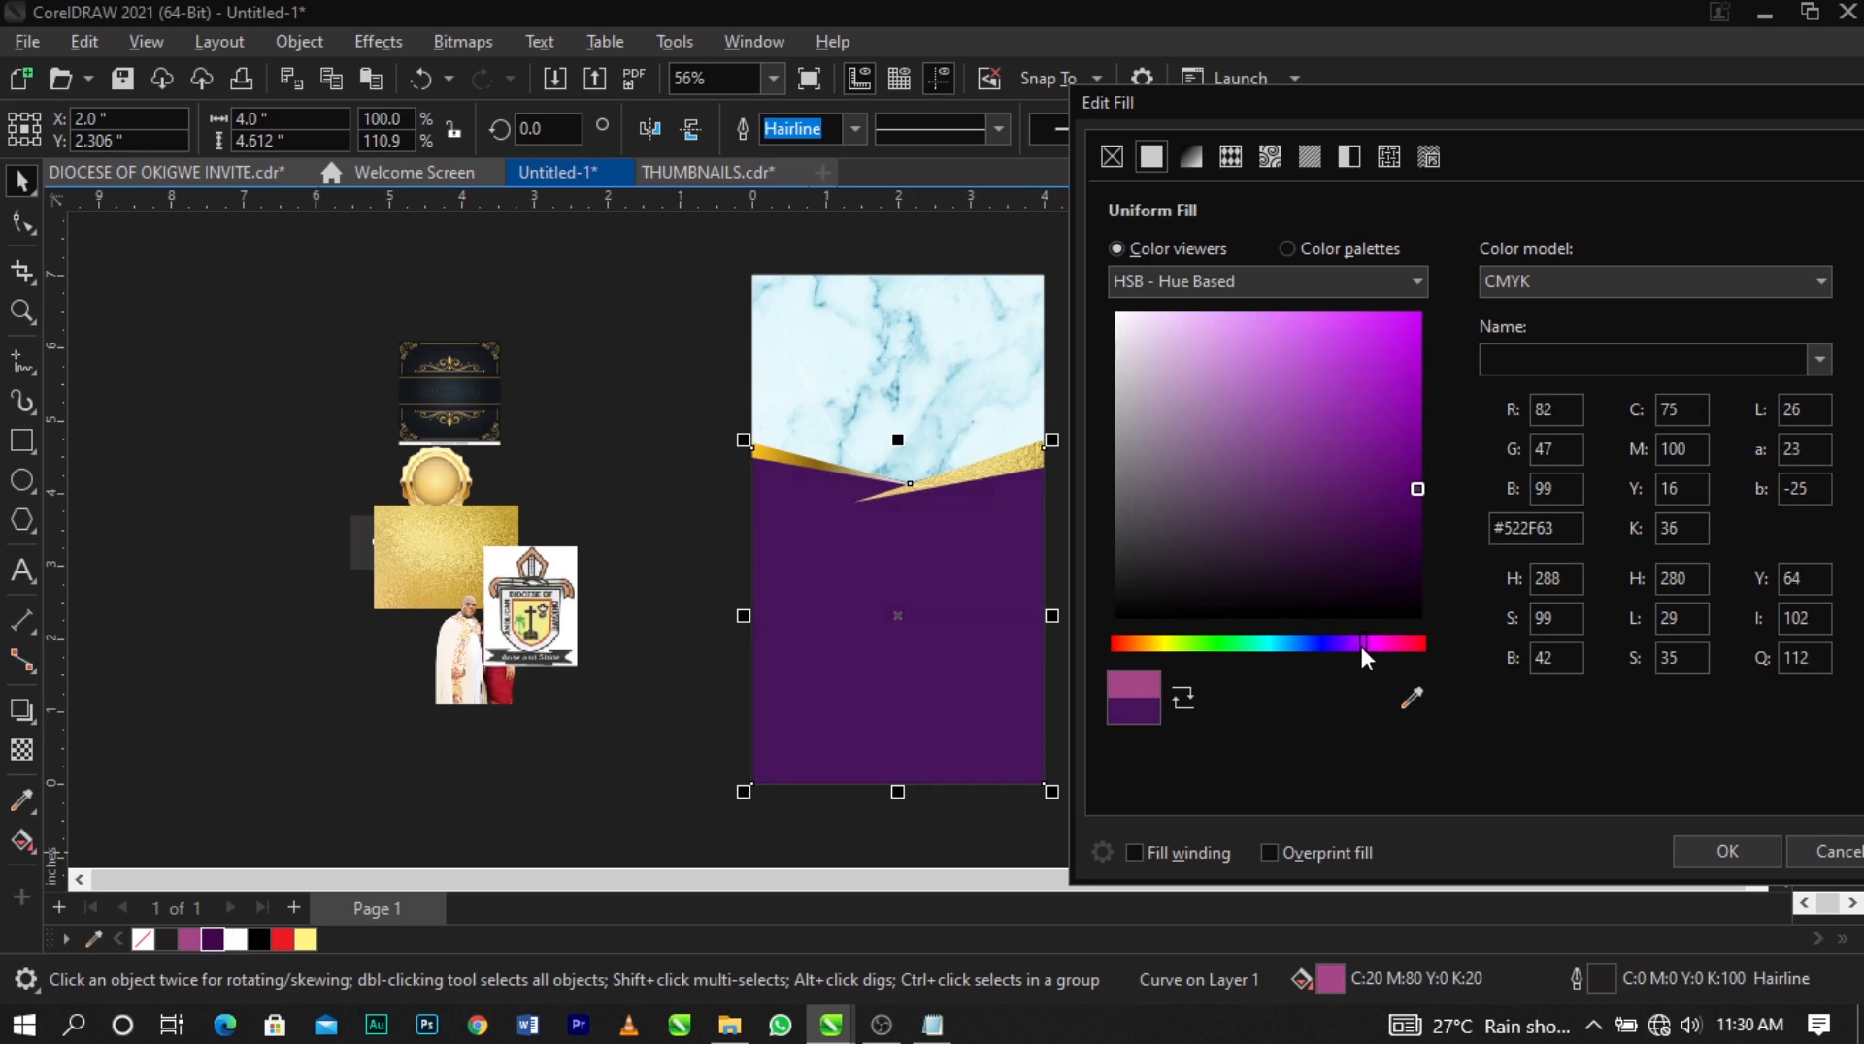
drag(1359, 643, 1359, 643)
click(1365, 647)
click(1728, 852)
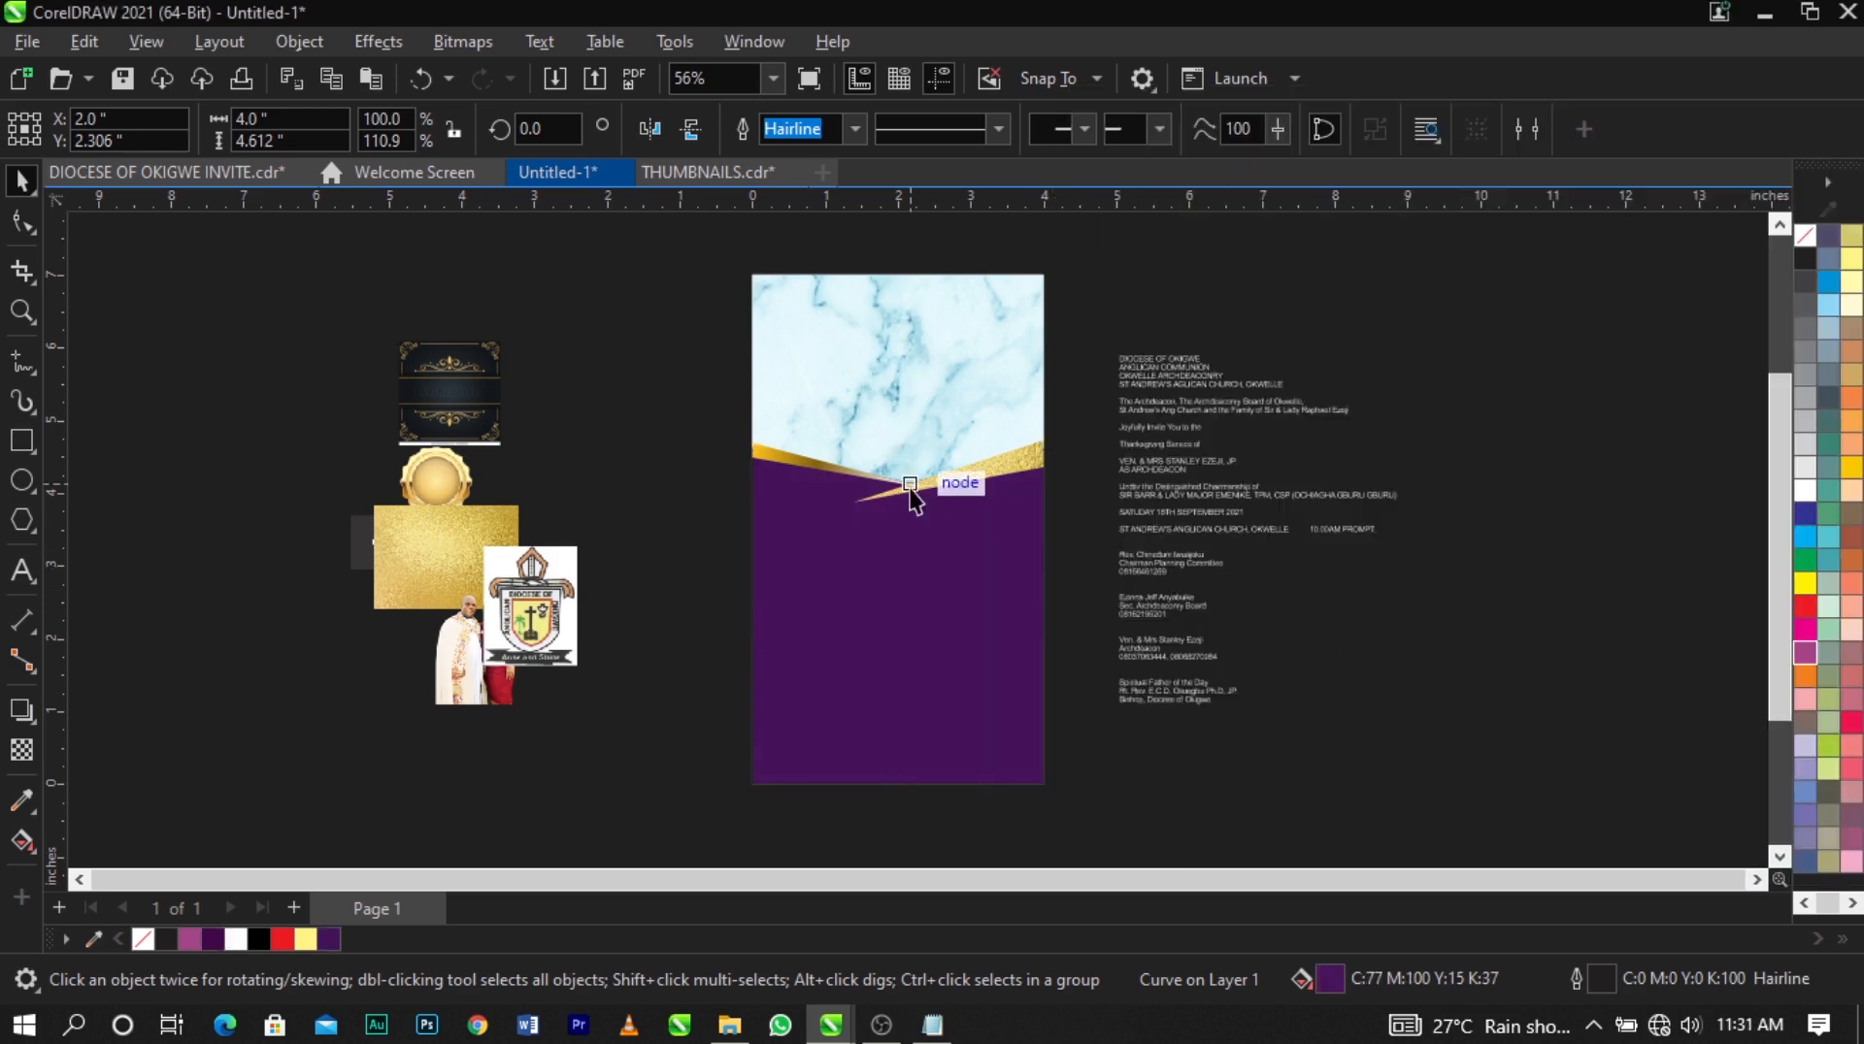
Remove the outline from the dark purple lower panel and deselect it.
scroll(918, 493, up, 5)
click(946, 583)
scroll(990, 544, down, 2)
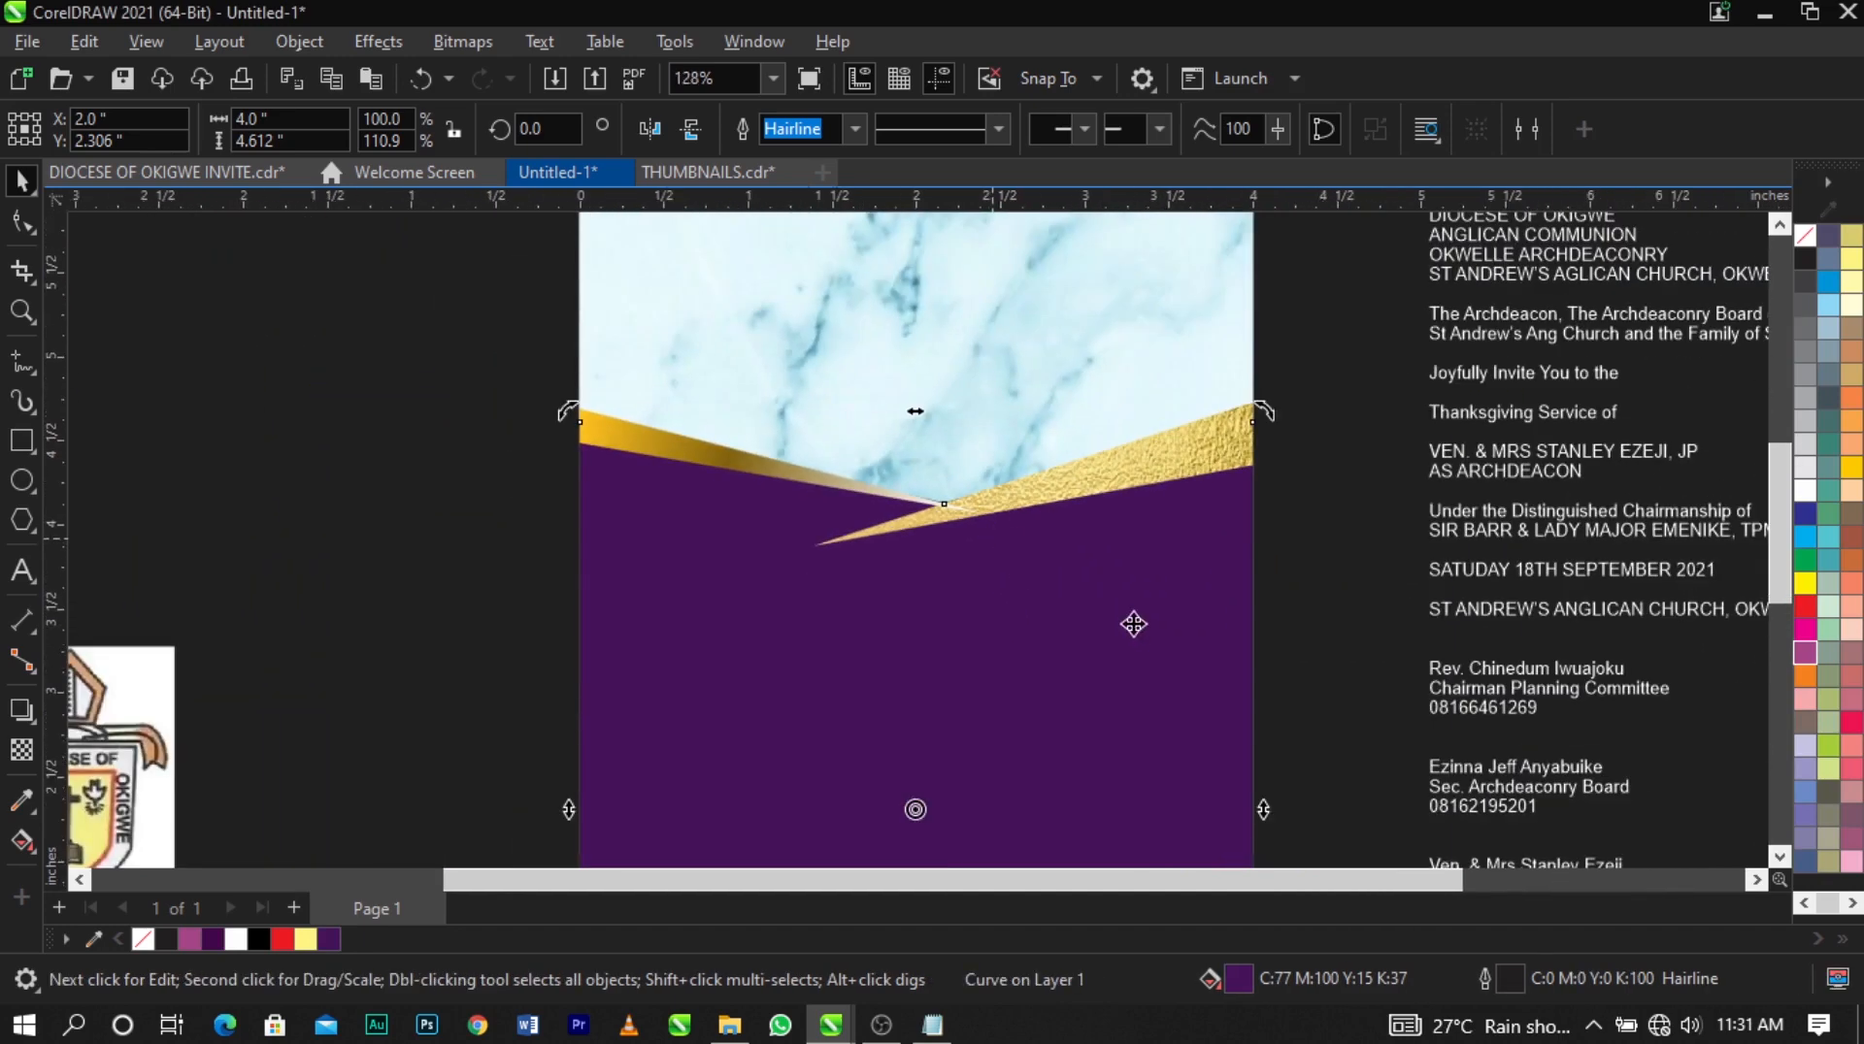
right_click(1805, 235)
click(1801, 257)
click(1348, 497)
scroll(1334, 500, down, 1)
scroll(1230, 476, up, 1)
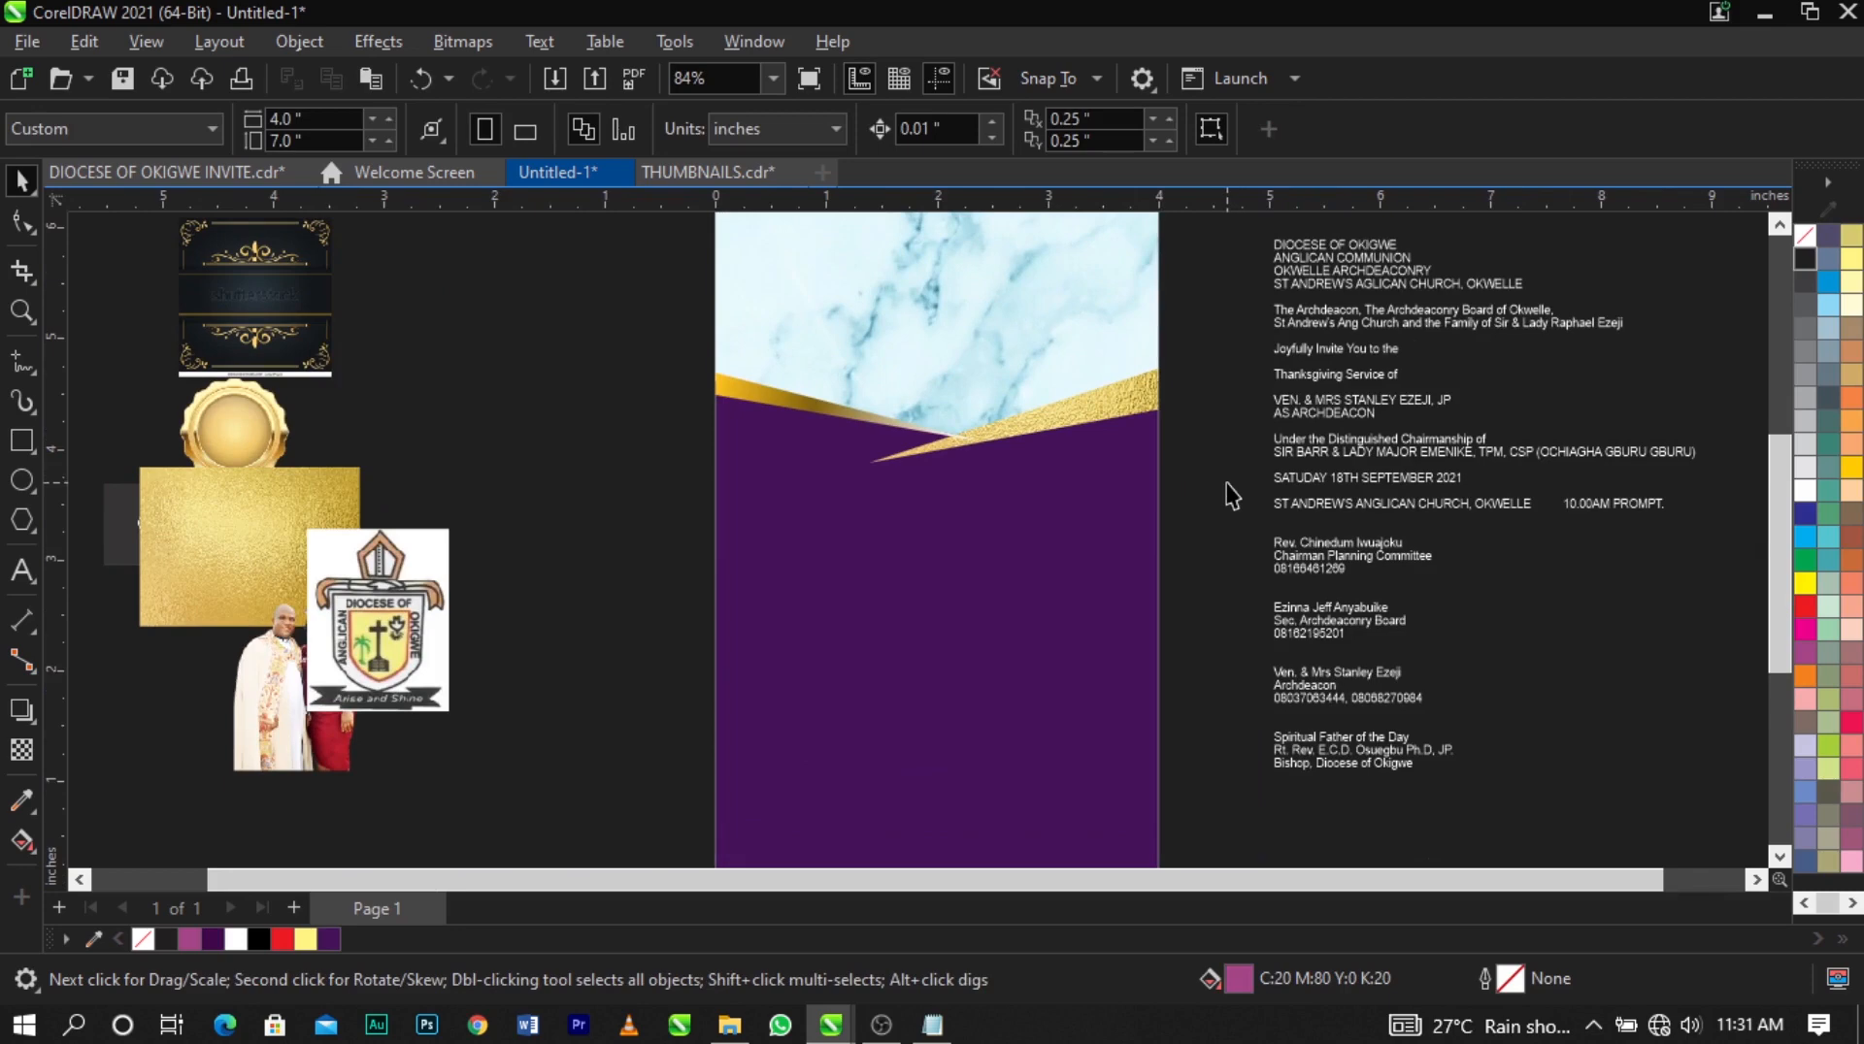
scroll(712, 540, down, 3)
scroll(970, 346, up, 2)
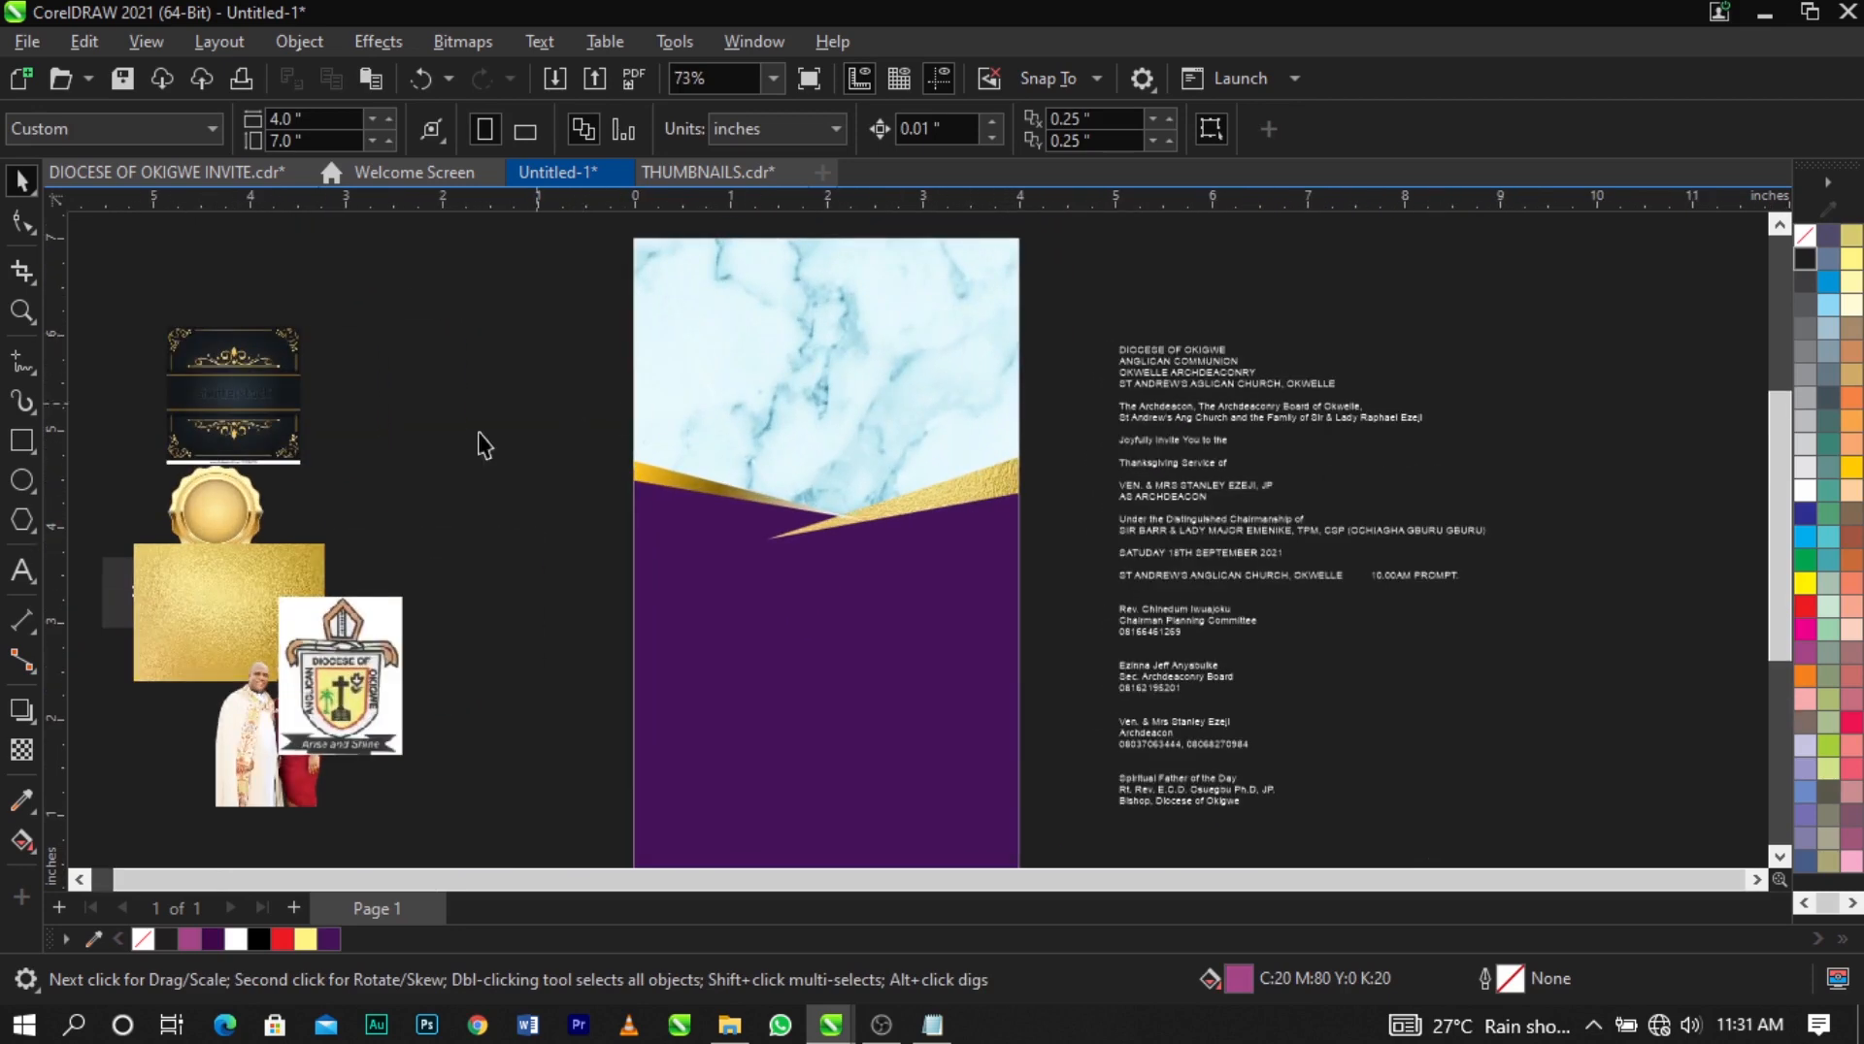
Move the couple's photo beside the card's marble area and enlarge it to about 2.5 by 3.39 inches.
drag(241, 732, 481, 413)
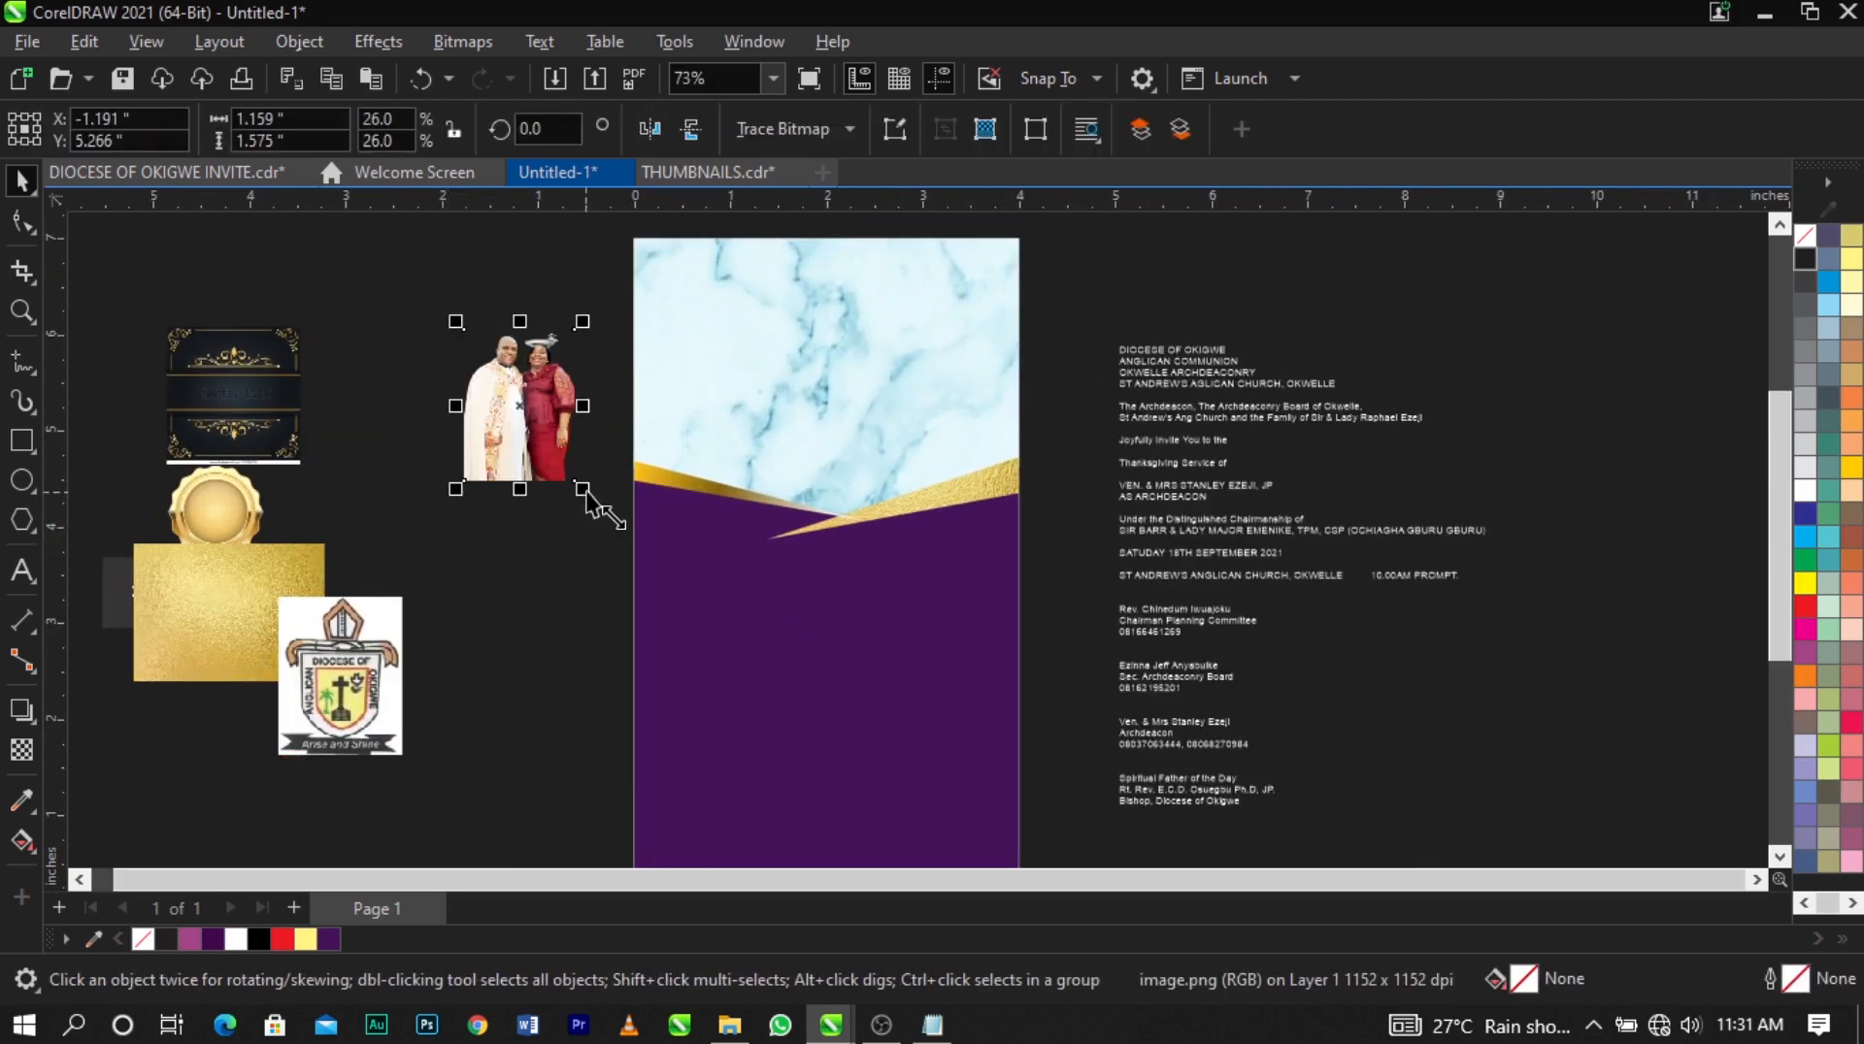
drag(581, 489, 675, 613)
scroll(554, 282, up, 2)
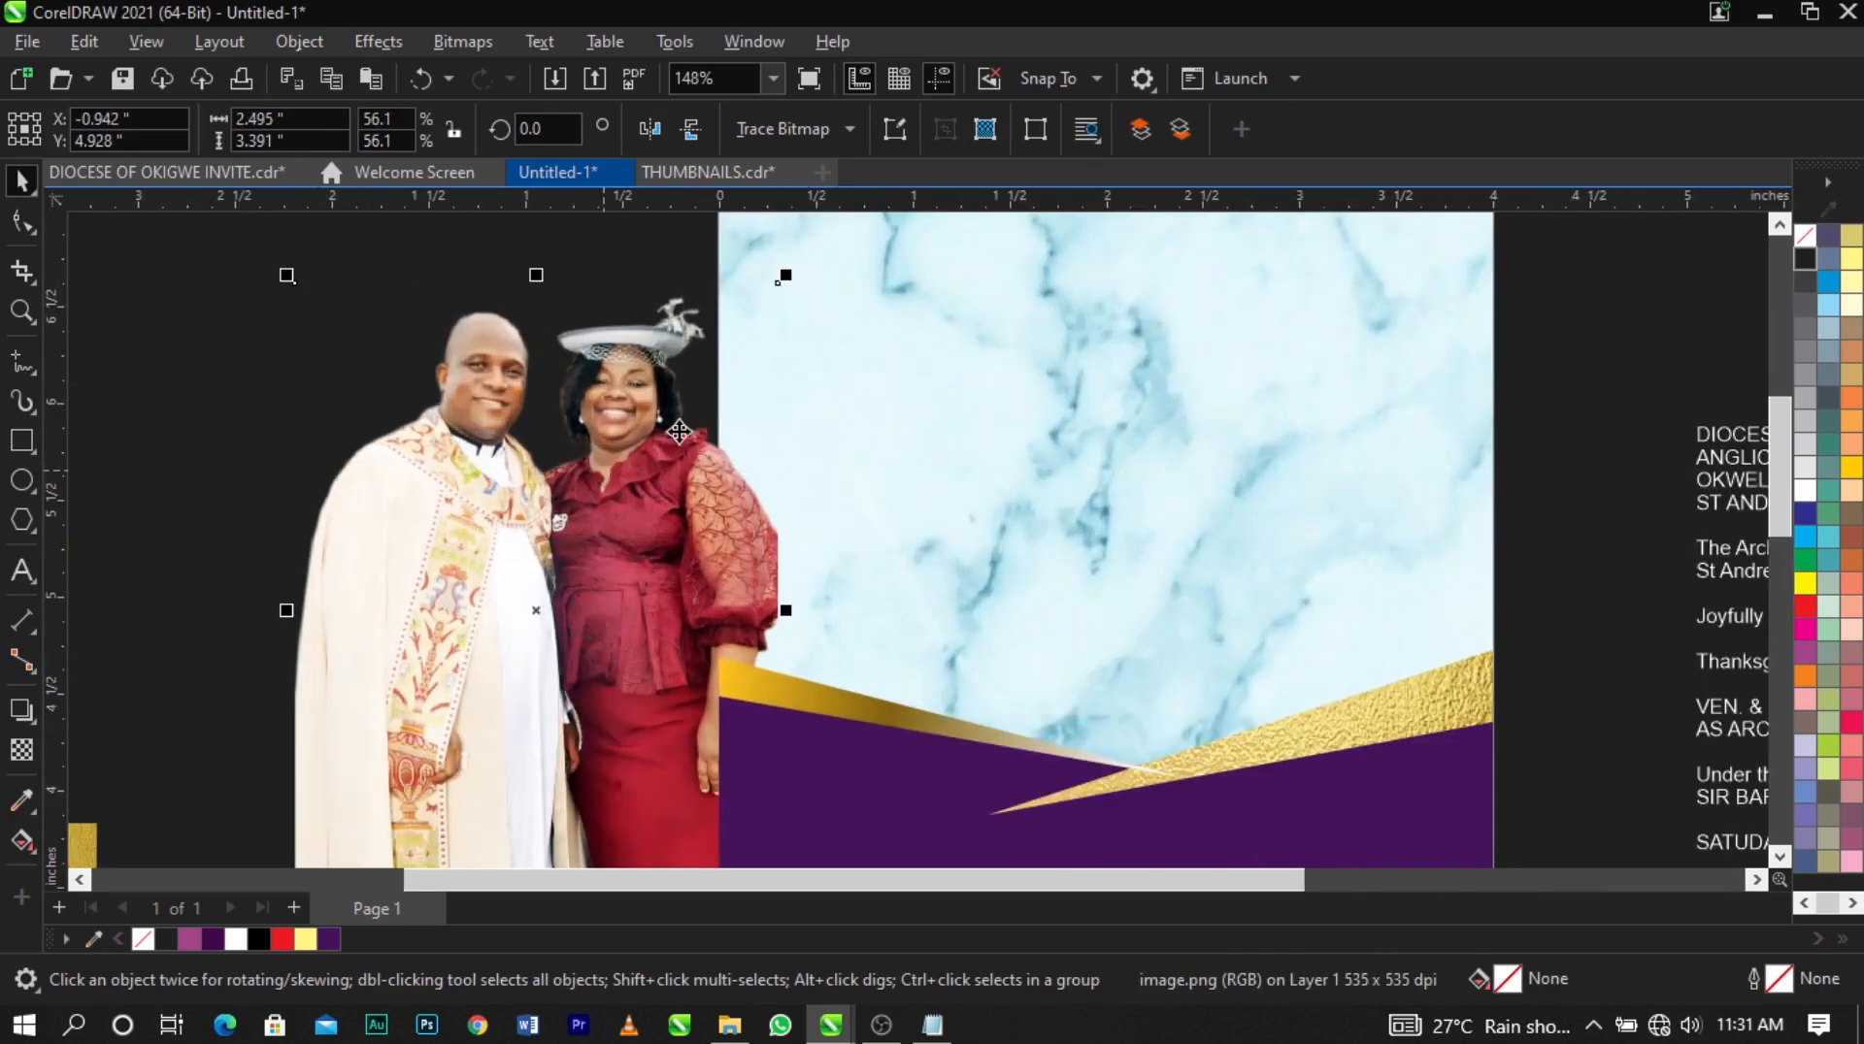
Raise the couple photo's contrast to 24, leaving brightness and intensity at 0.
click(374, 39)
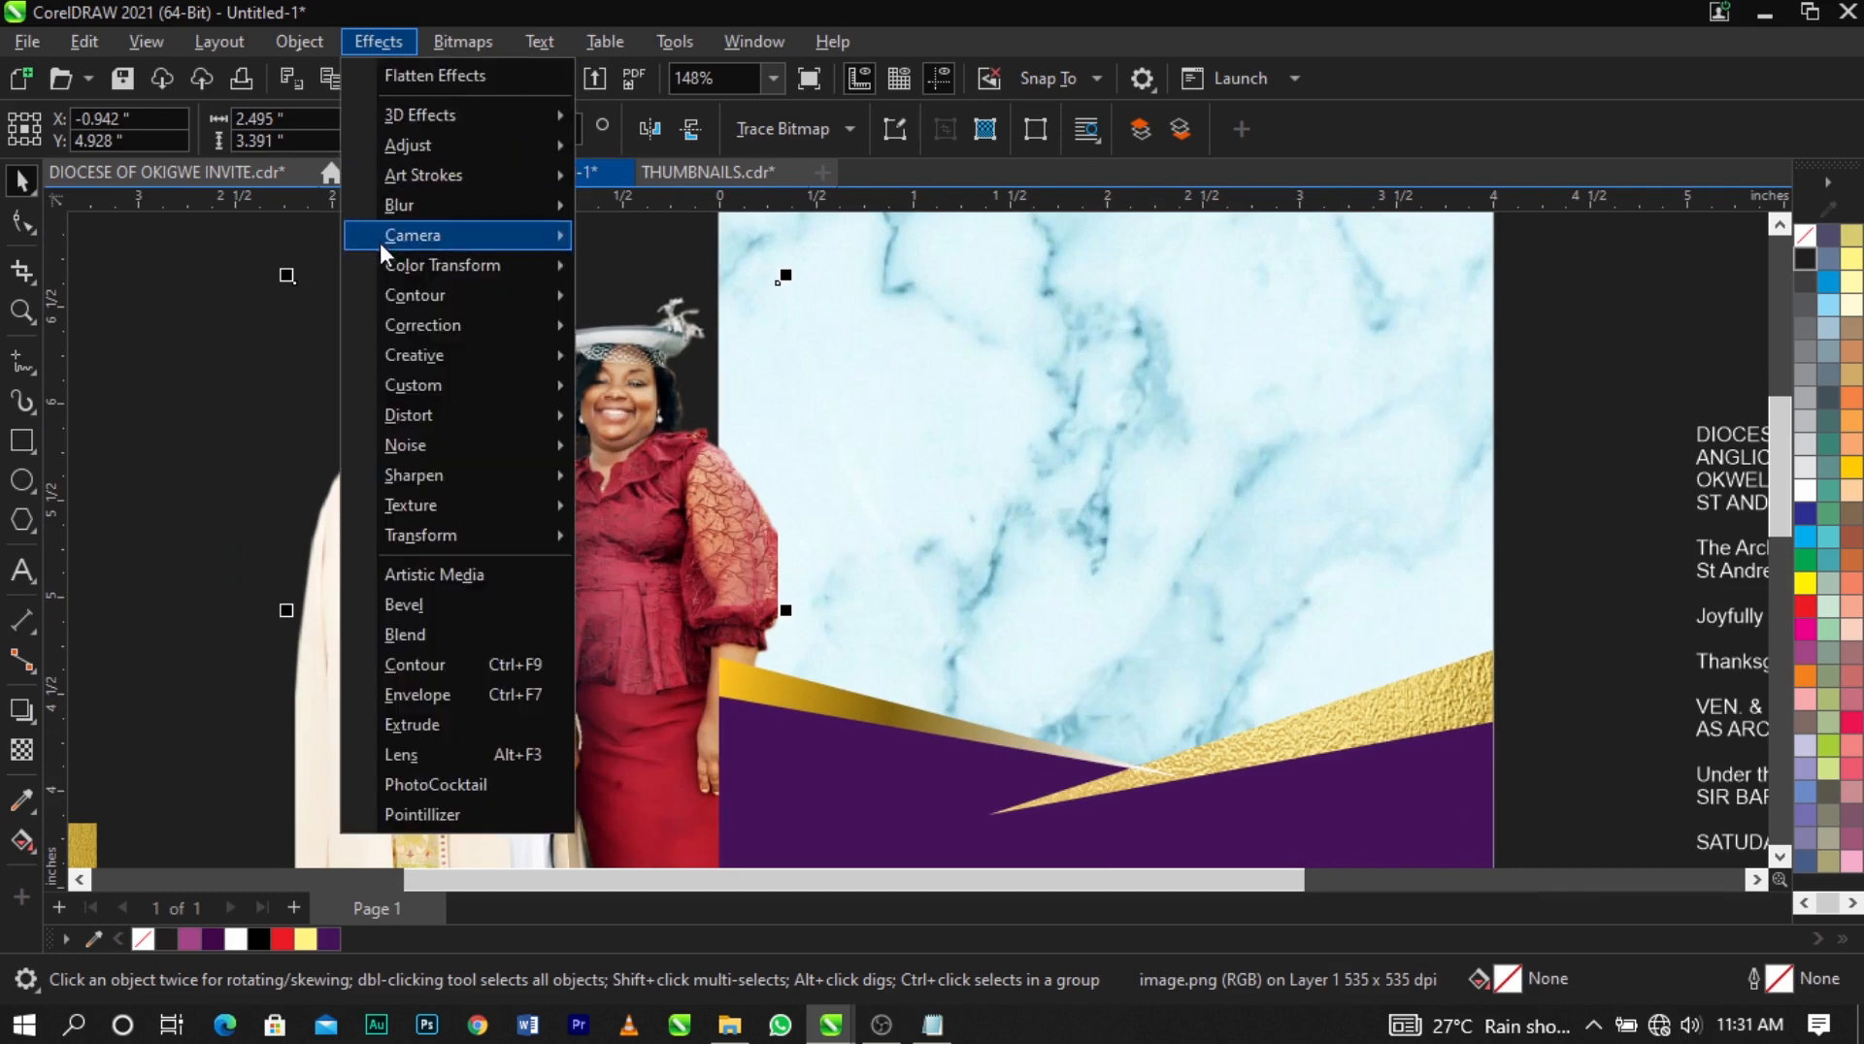
mouse_move(415, 148)
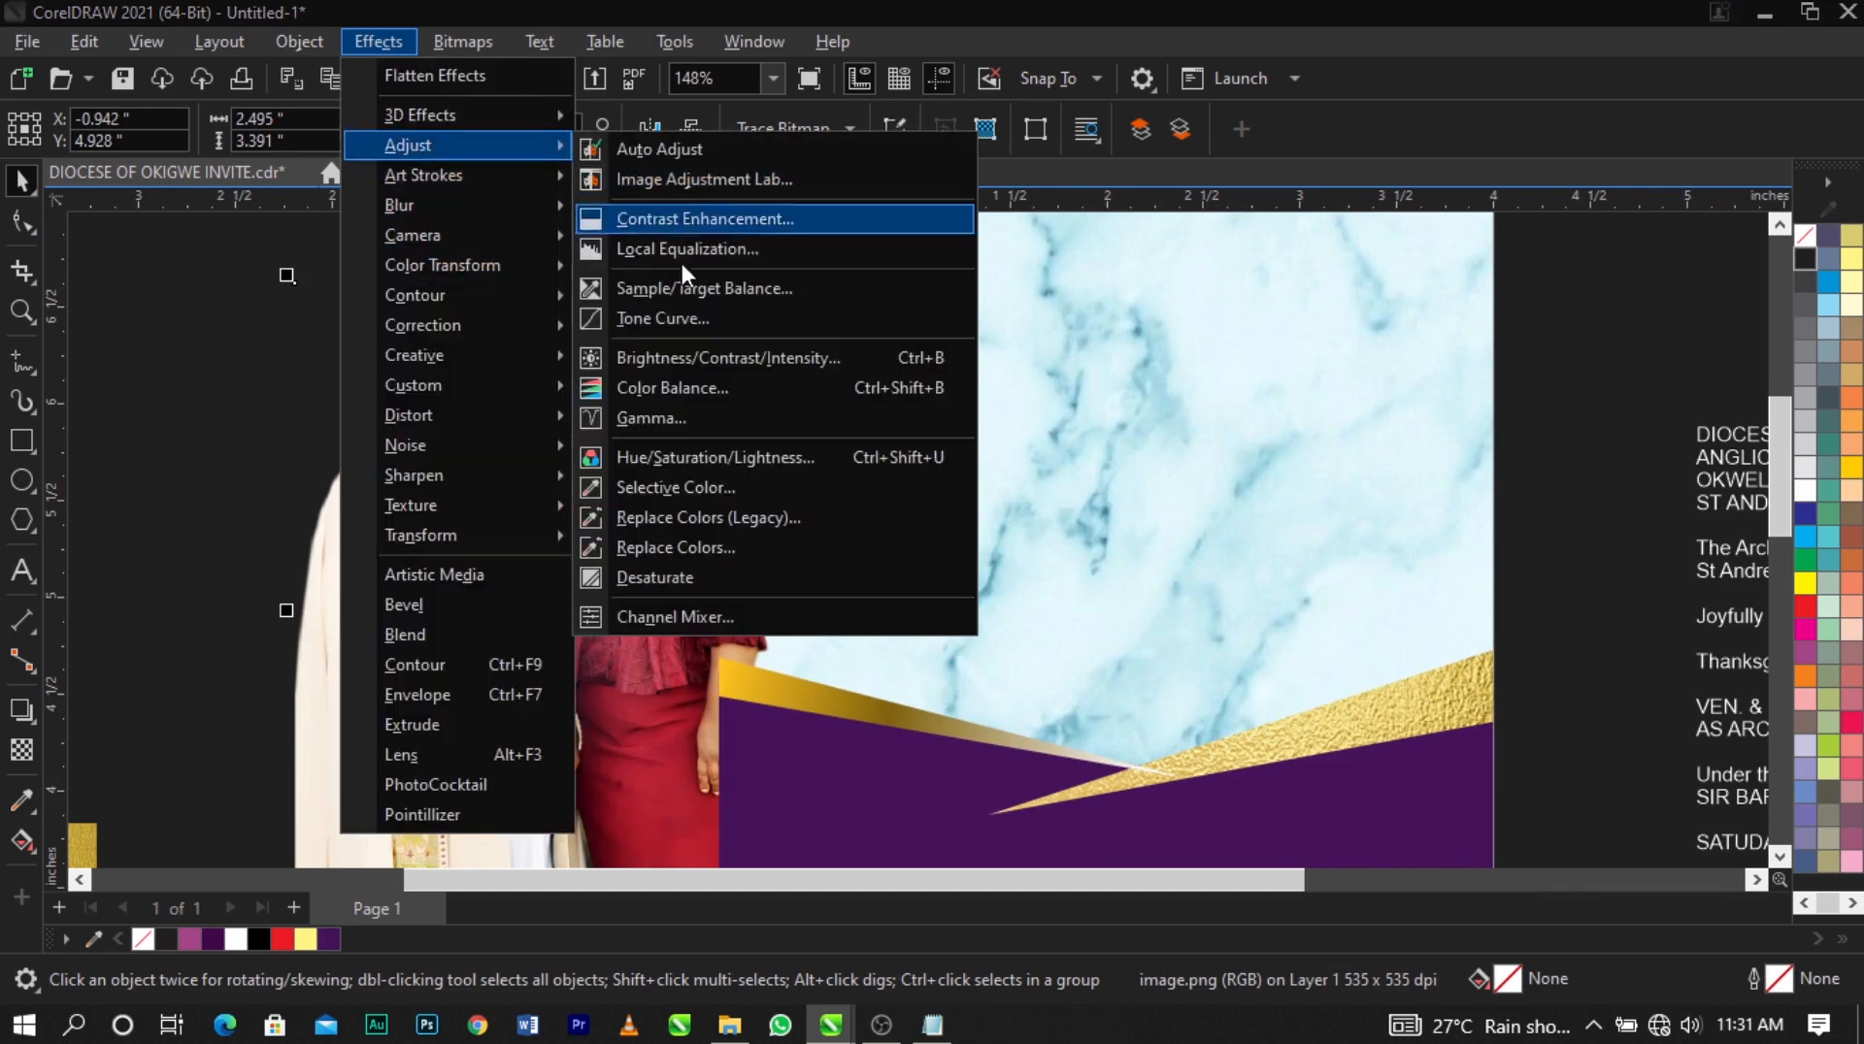
click(732, 352)
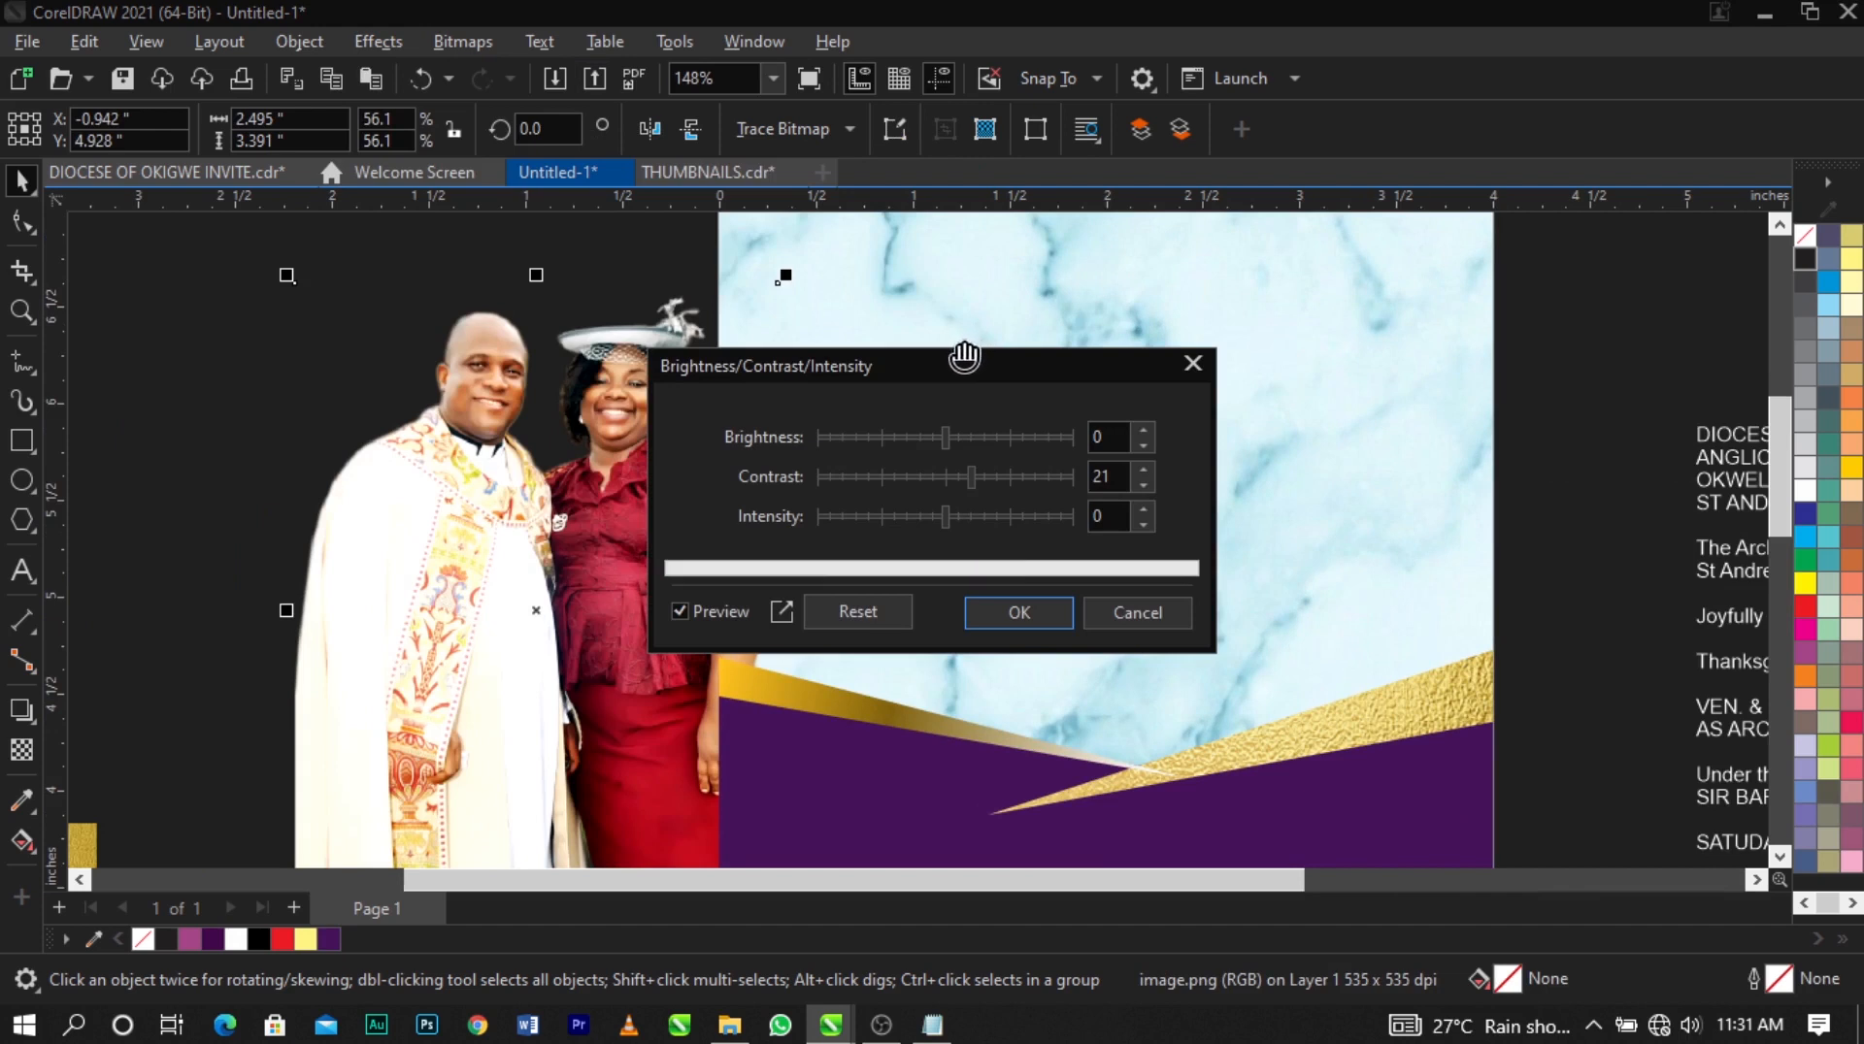
drag(1070, 366, 1159, 290)
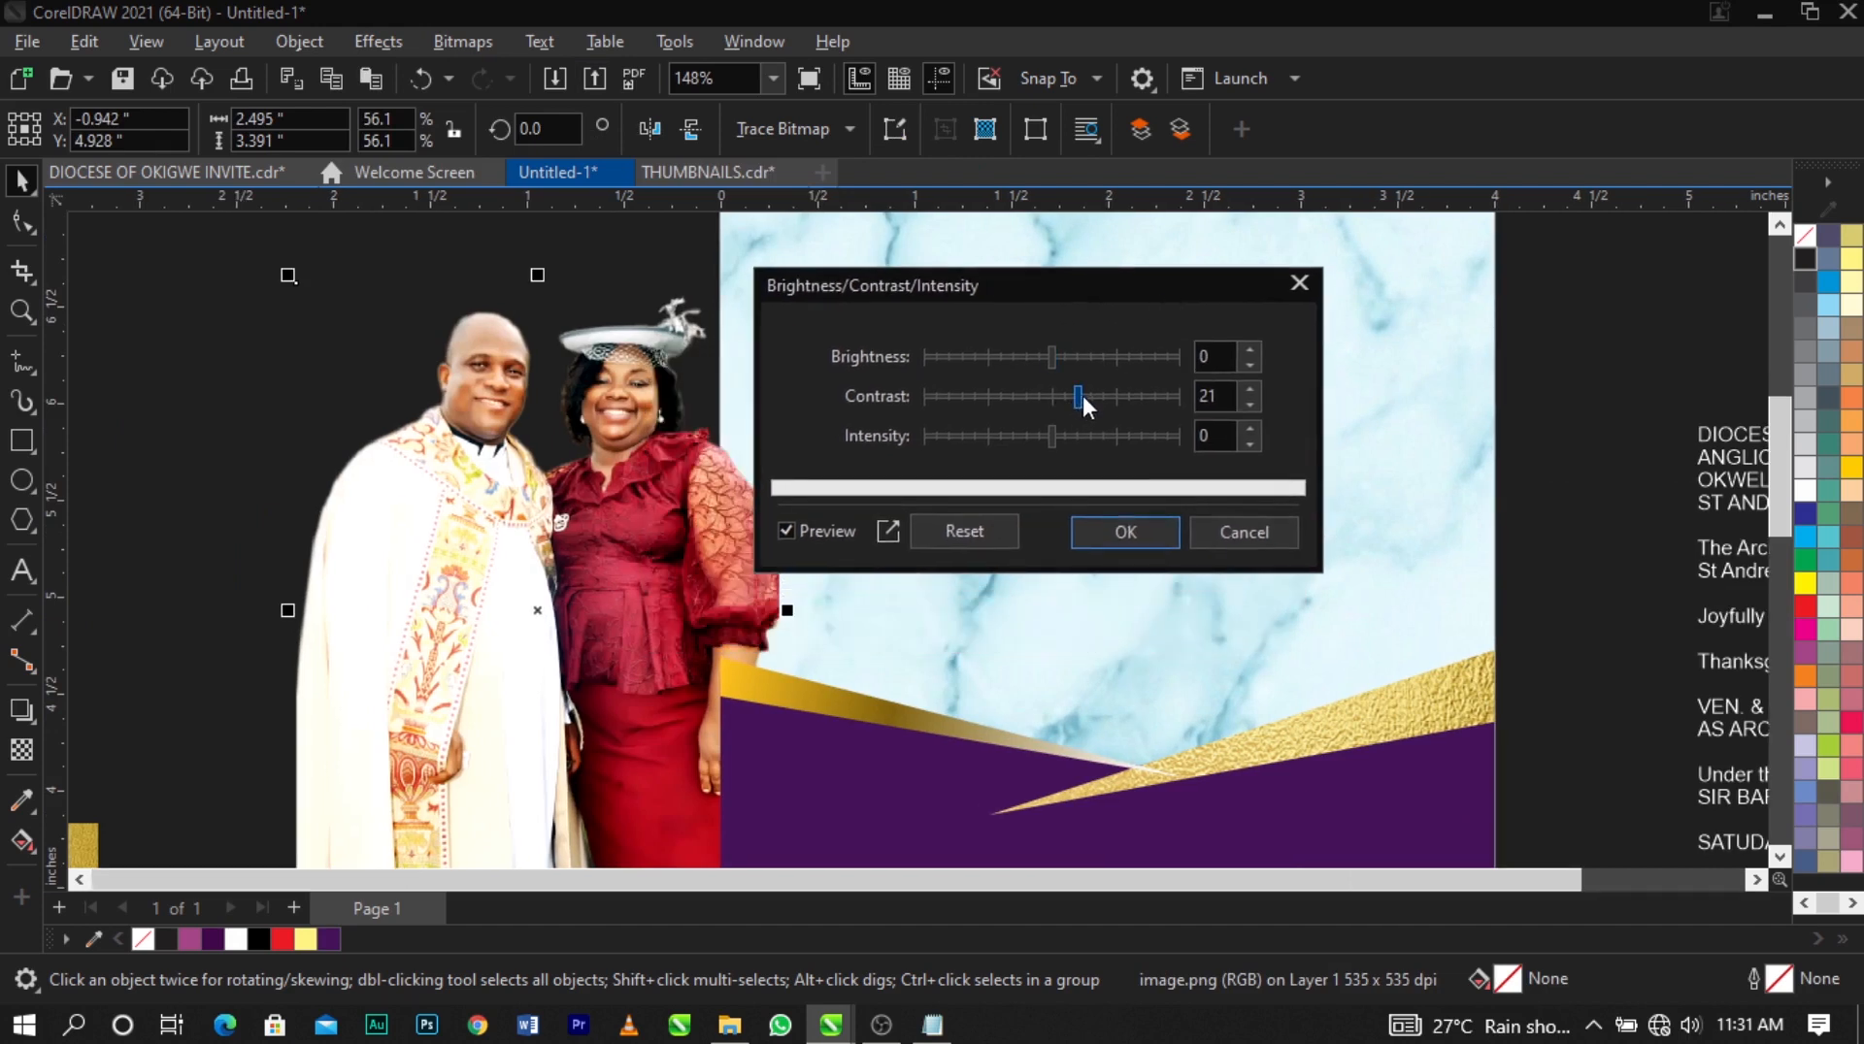
mouse_move(1082, 394)
mouse_down()
mouse_move(1048, 393)
mouse_move(1103, 401)
mouse_move(1081, 394)
mouse_up()
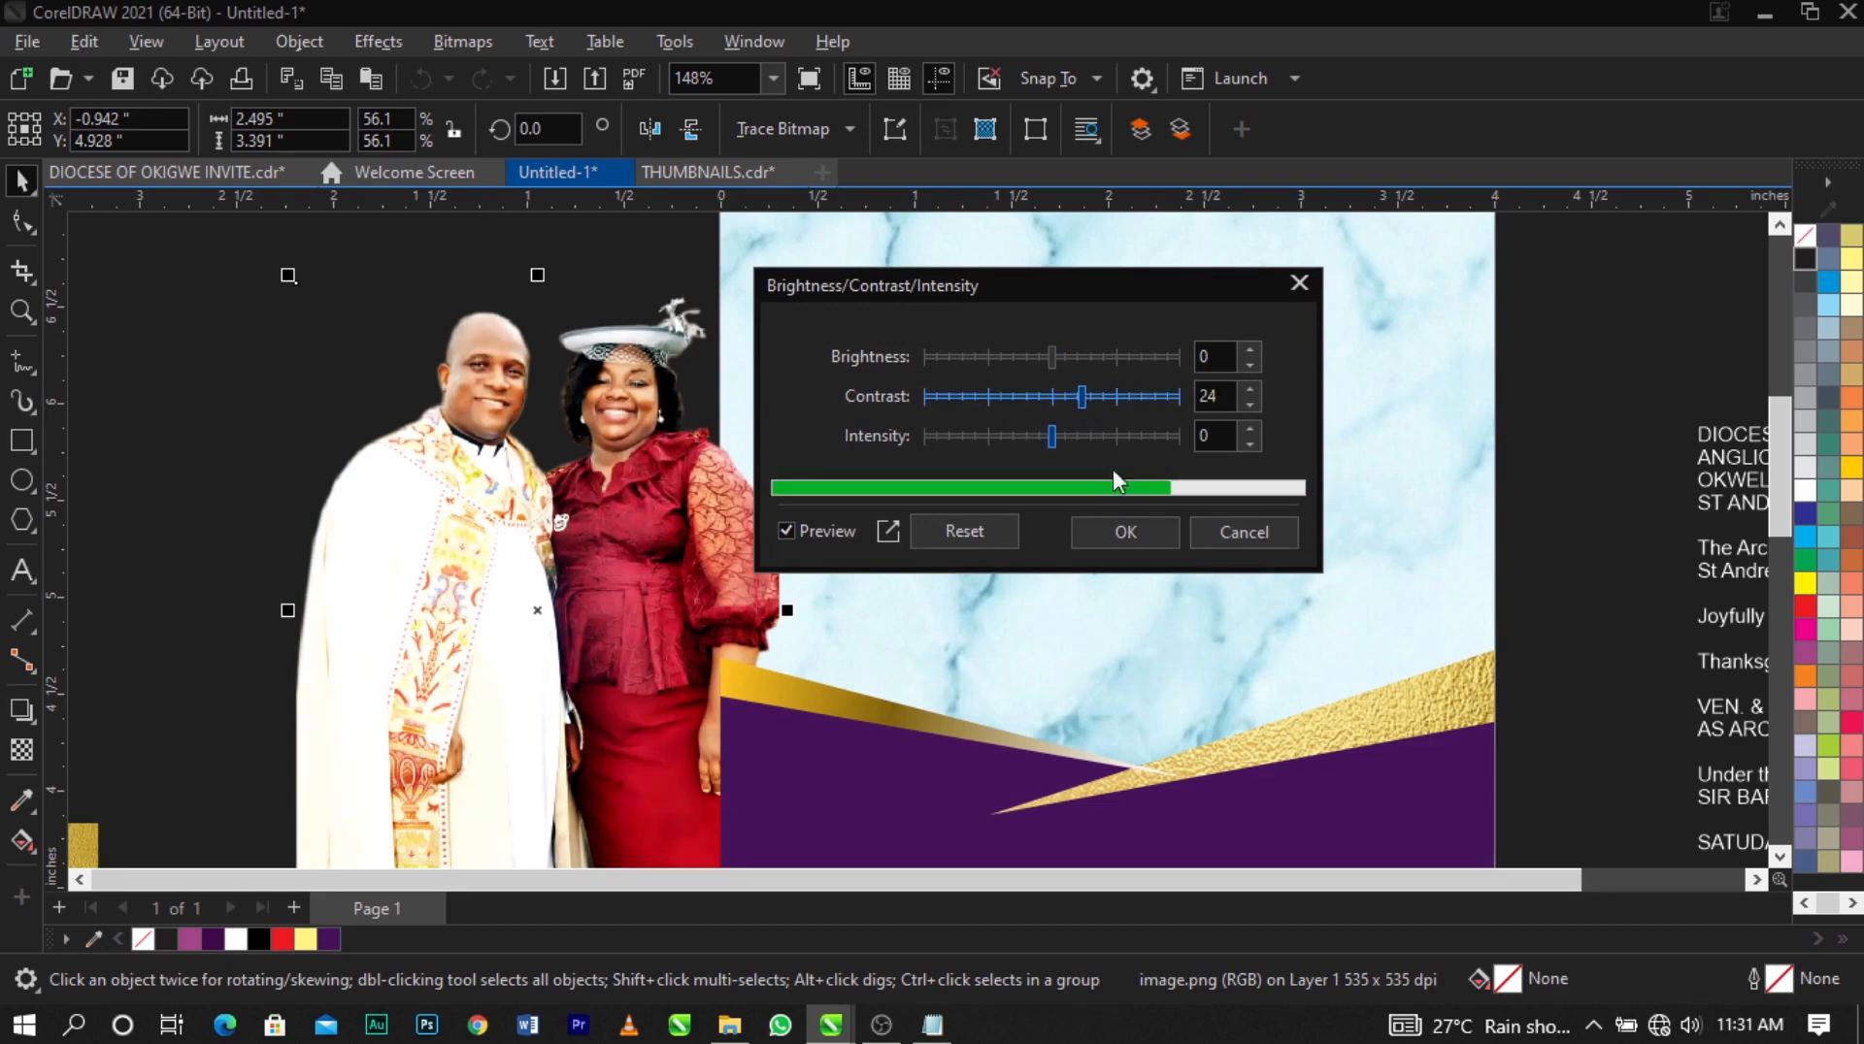
click(1125, 532)
scroll(648, 397, down, 3)
scroll(647, 397, up, 1)
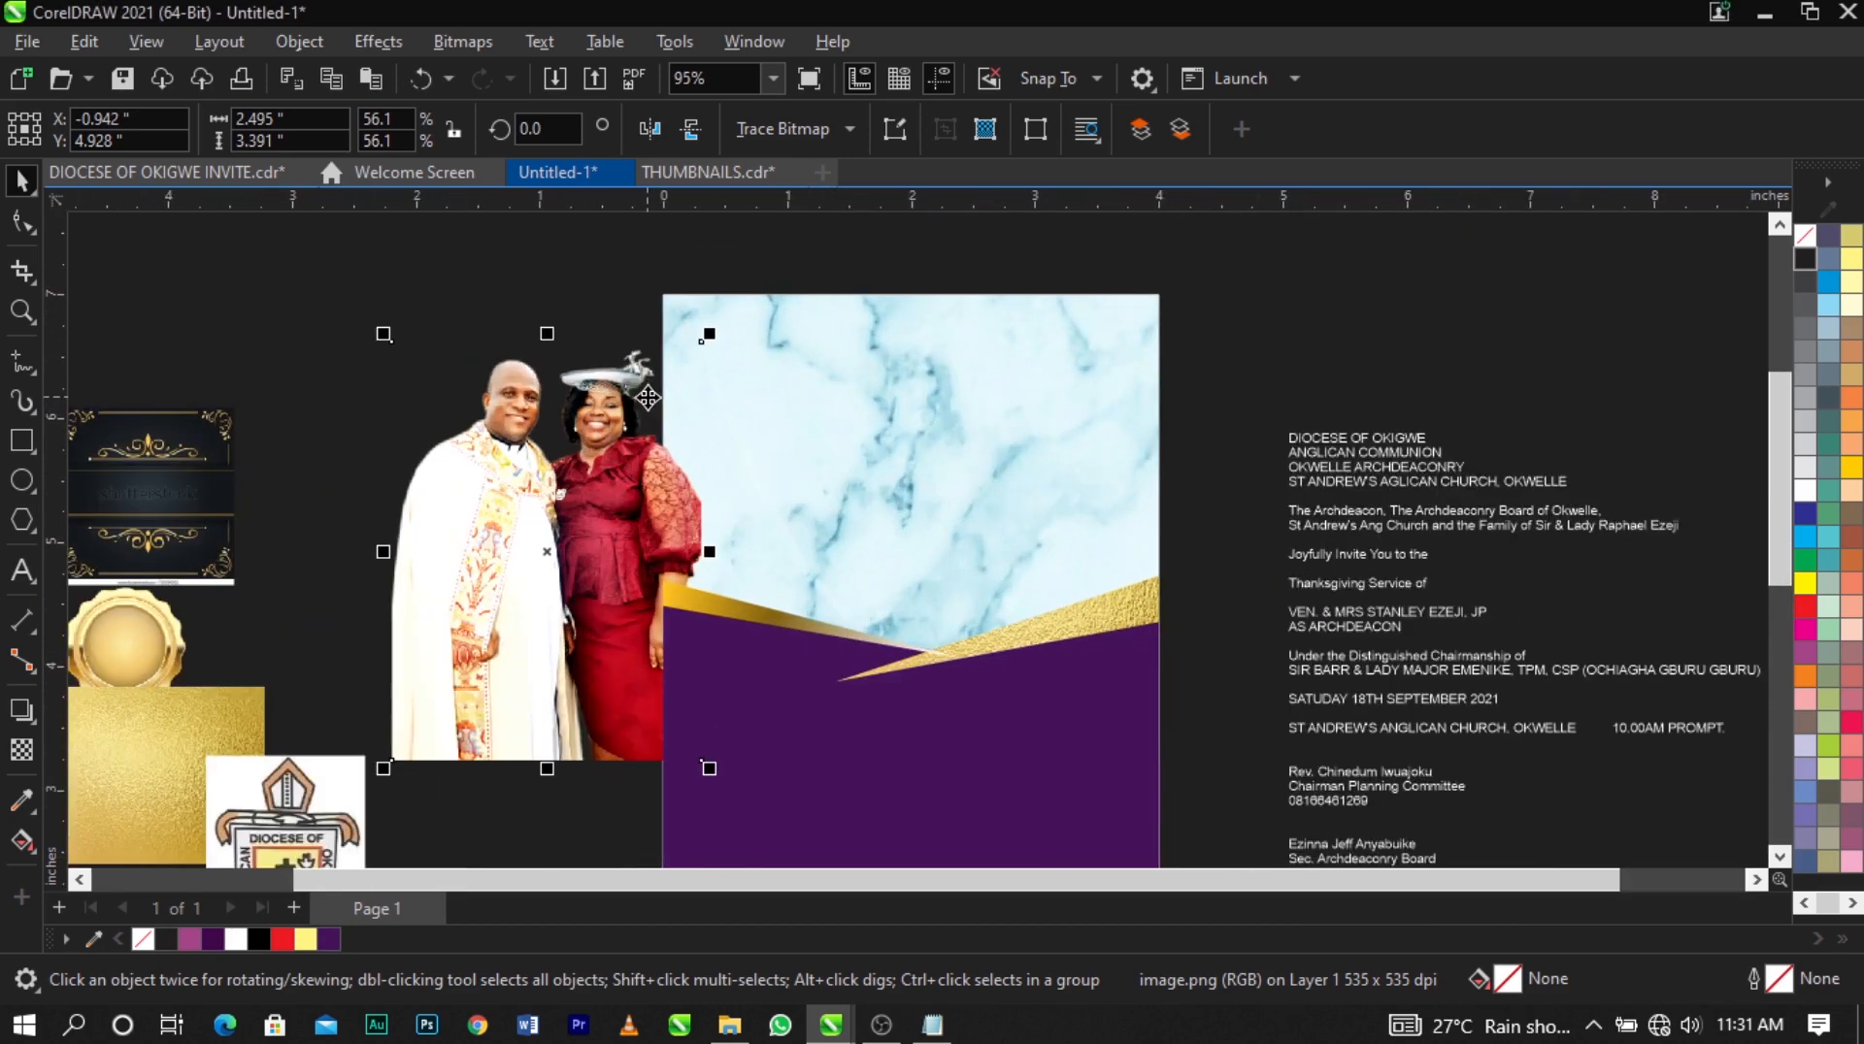
PowerClip the couple's photo inside the card's marble background rectangle and deselect it.
right_click(629, 478)
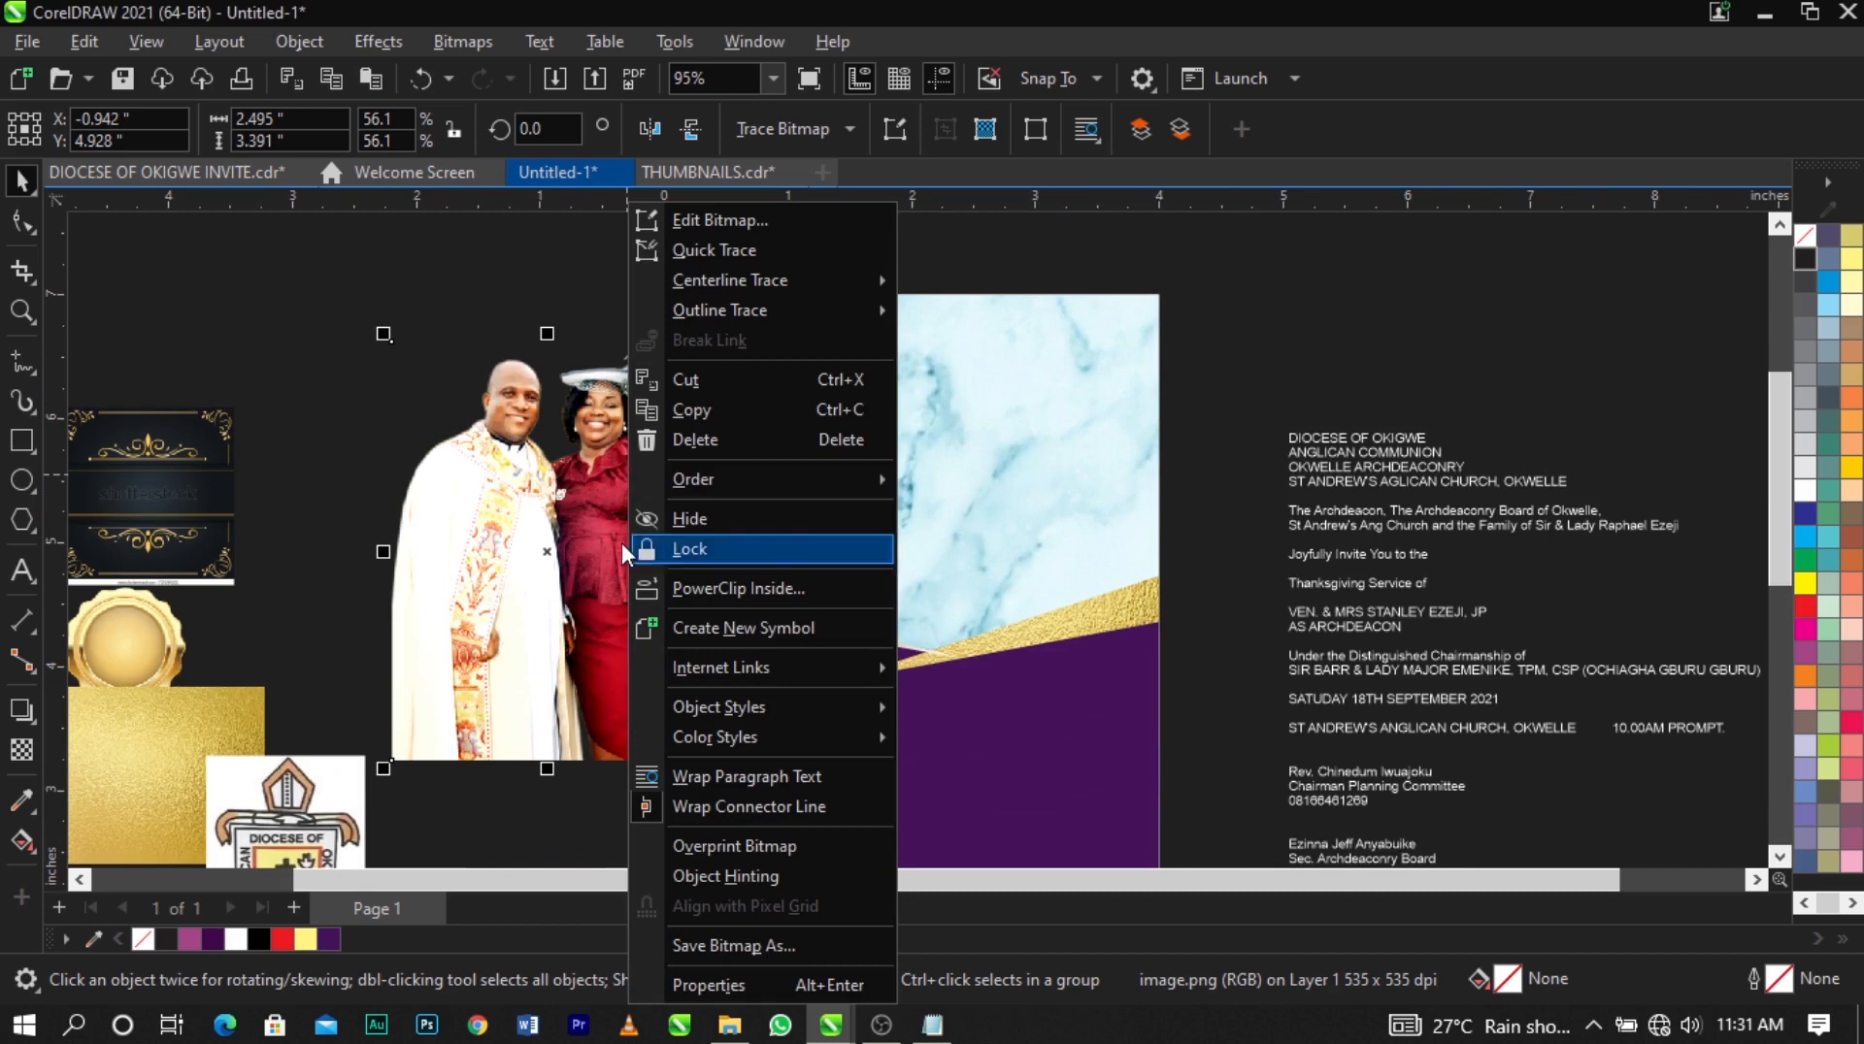
click(592, 527)
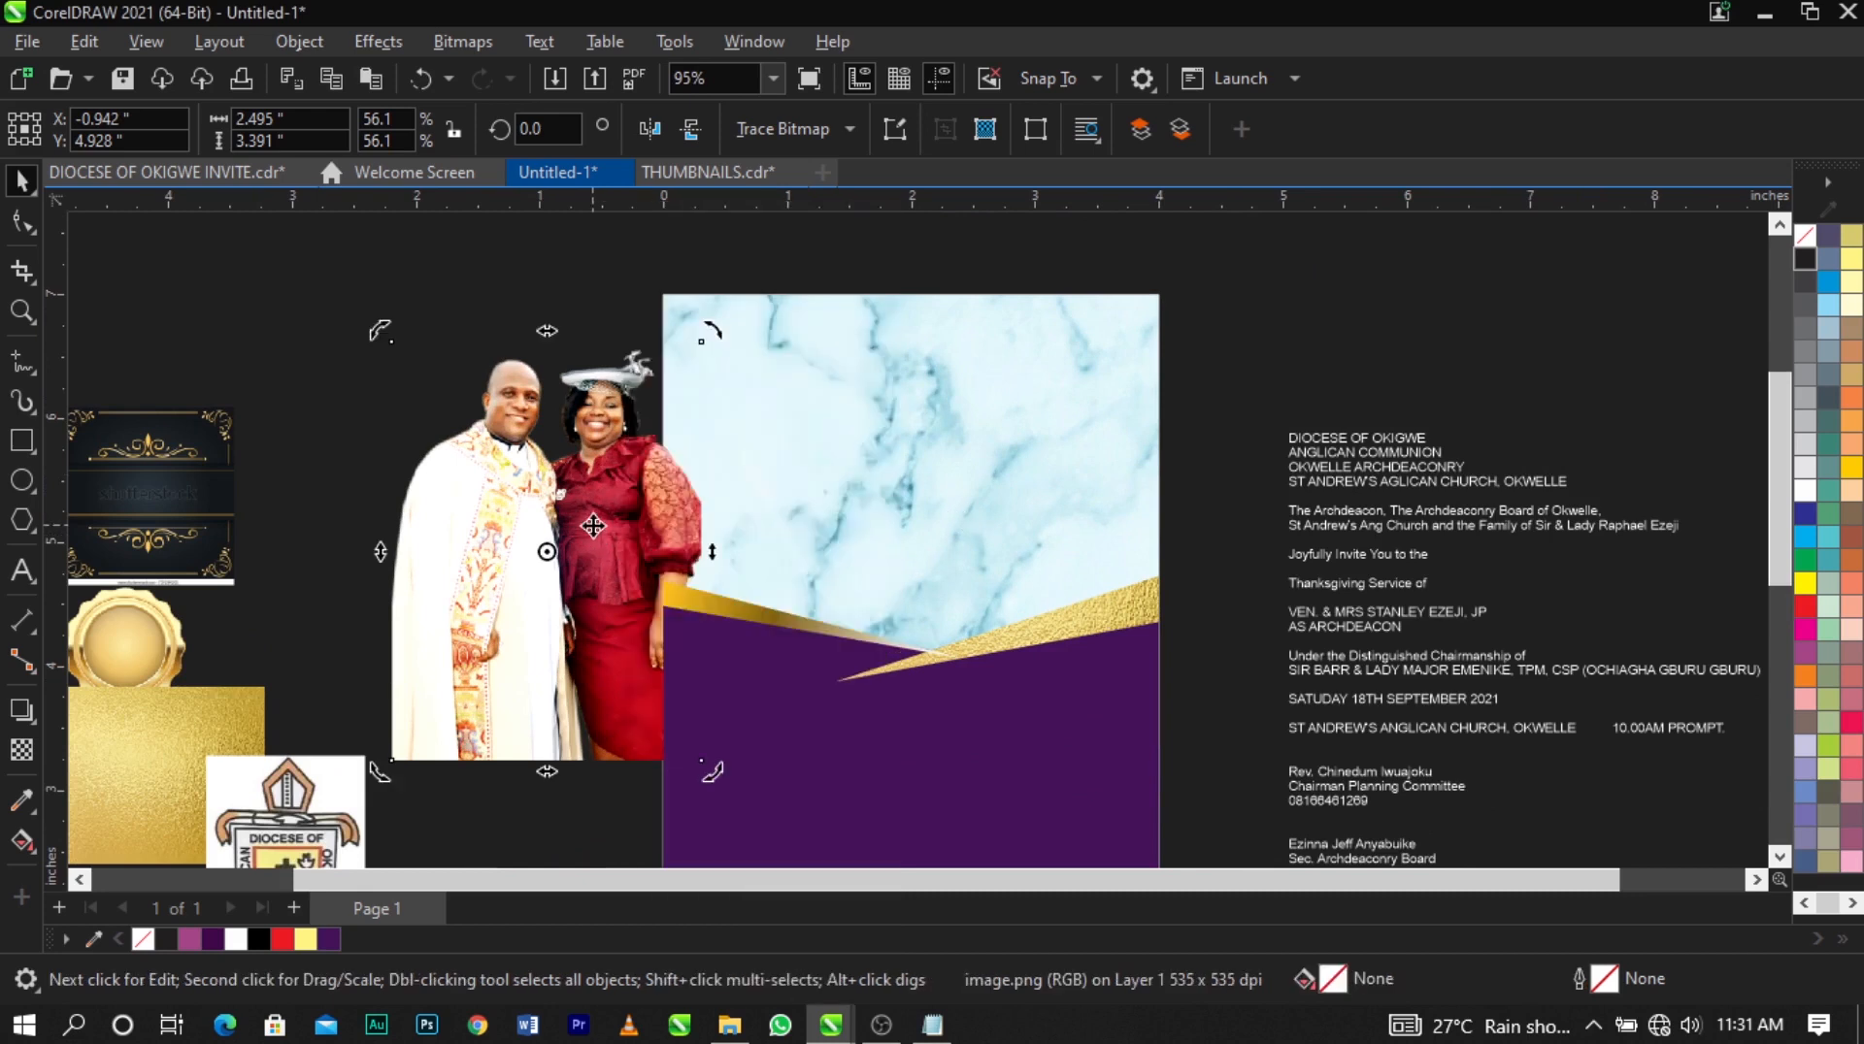
click(855, 512)
click(580, 509)
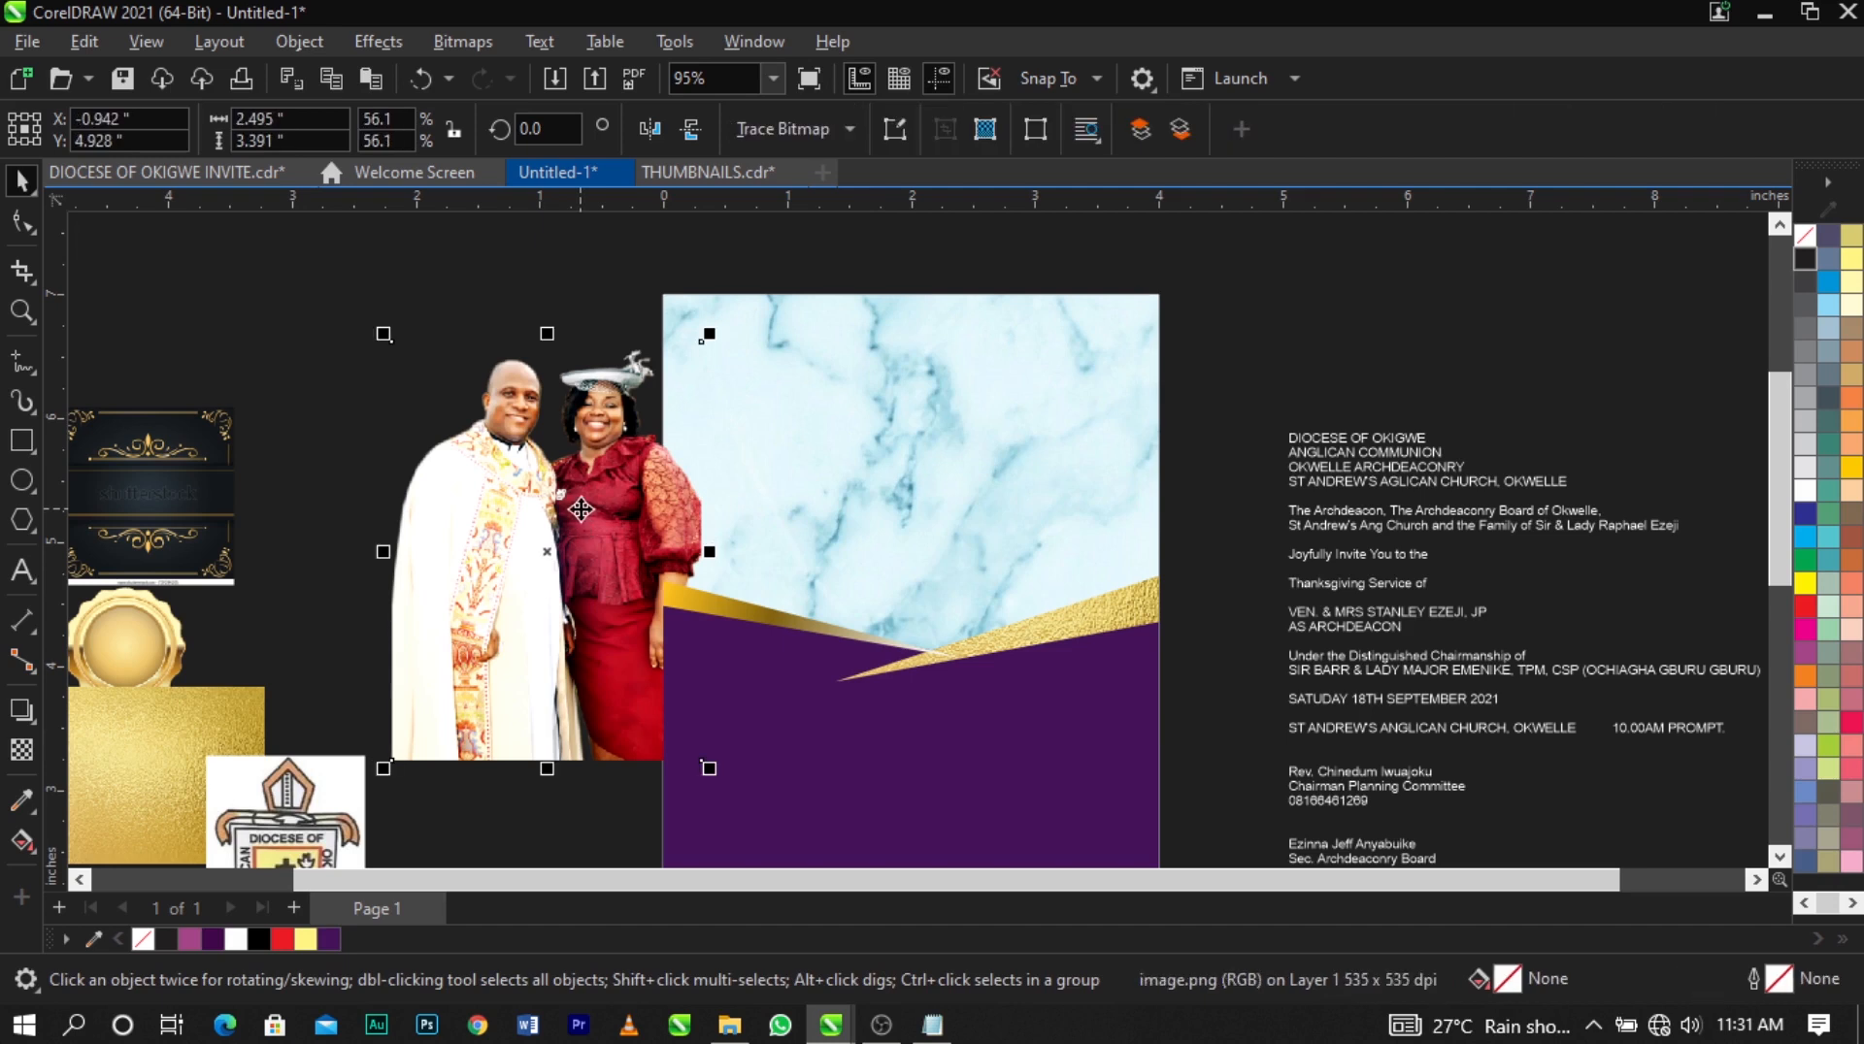
right_click(581, 509)
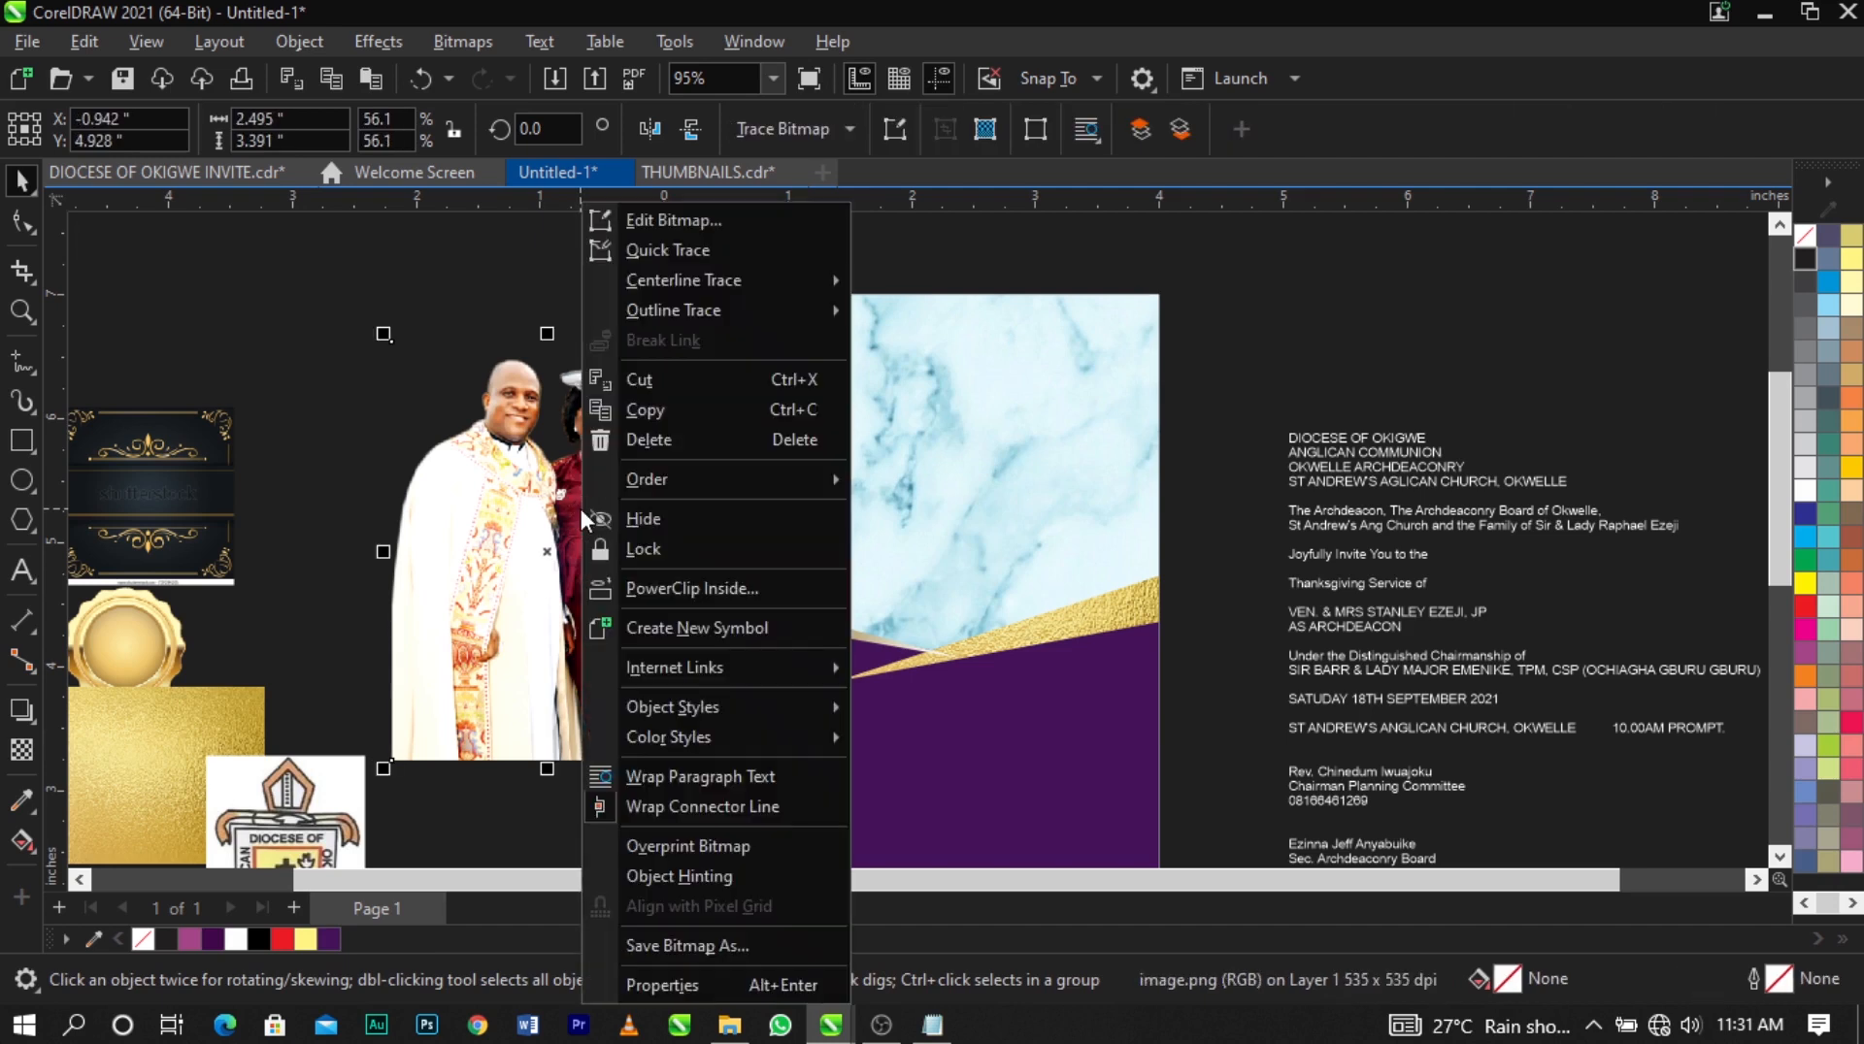
click(684, 586)
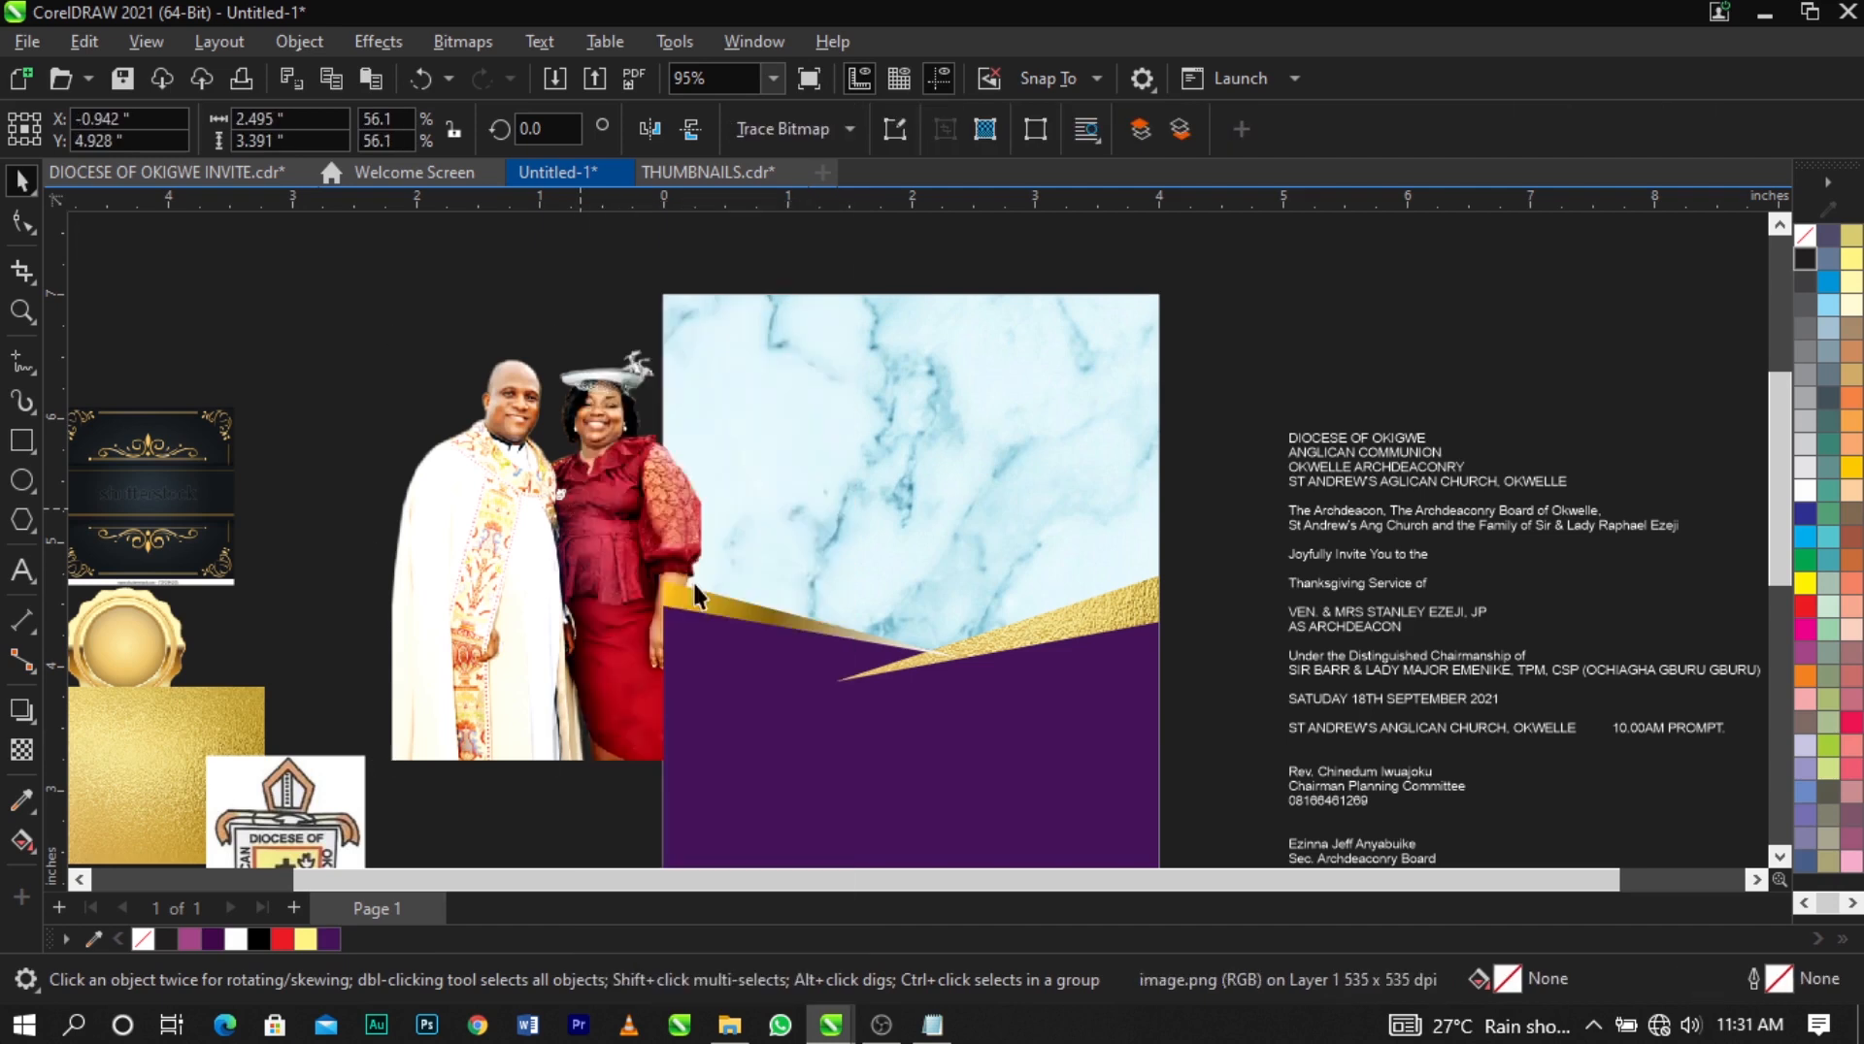
click(865, 462)
scroll(894, 430, down, 3)
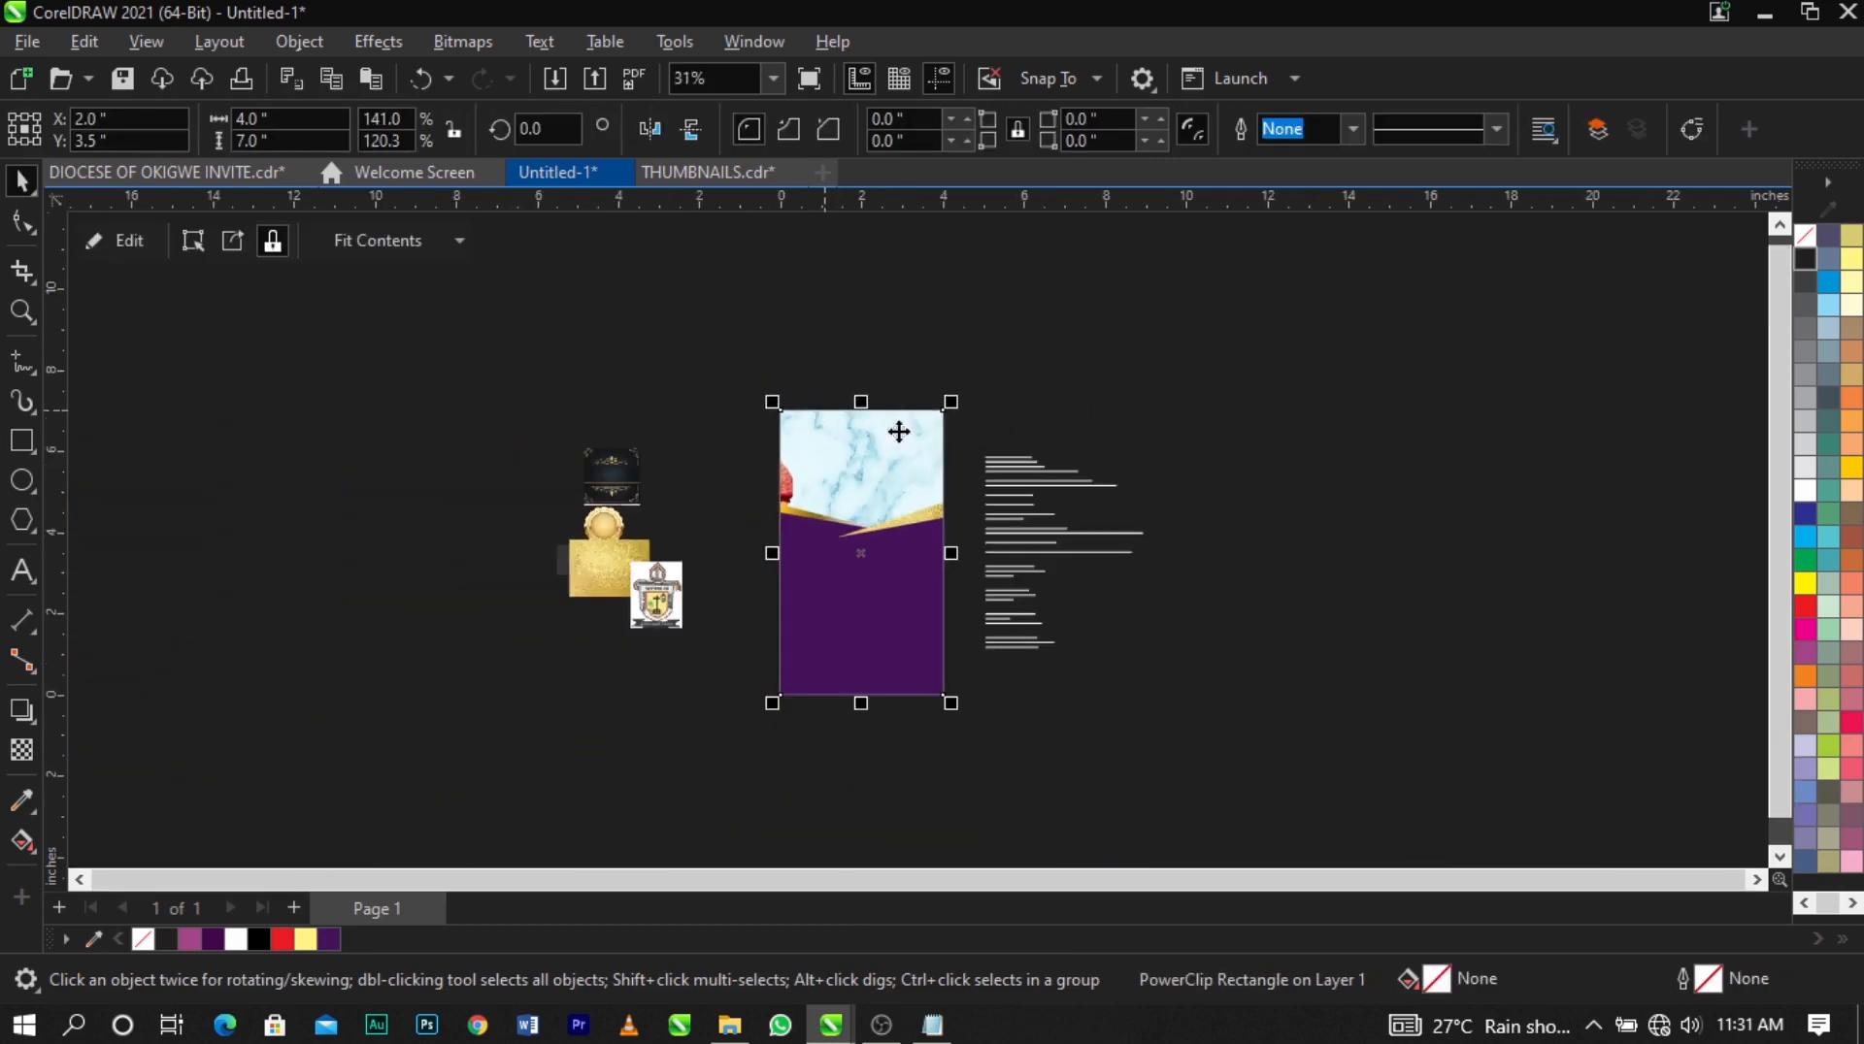
scroll(977, 474, up, 3)
click(977, 483)
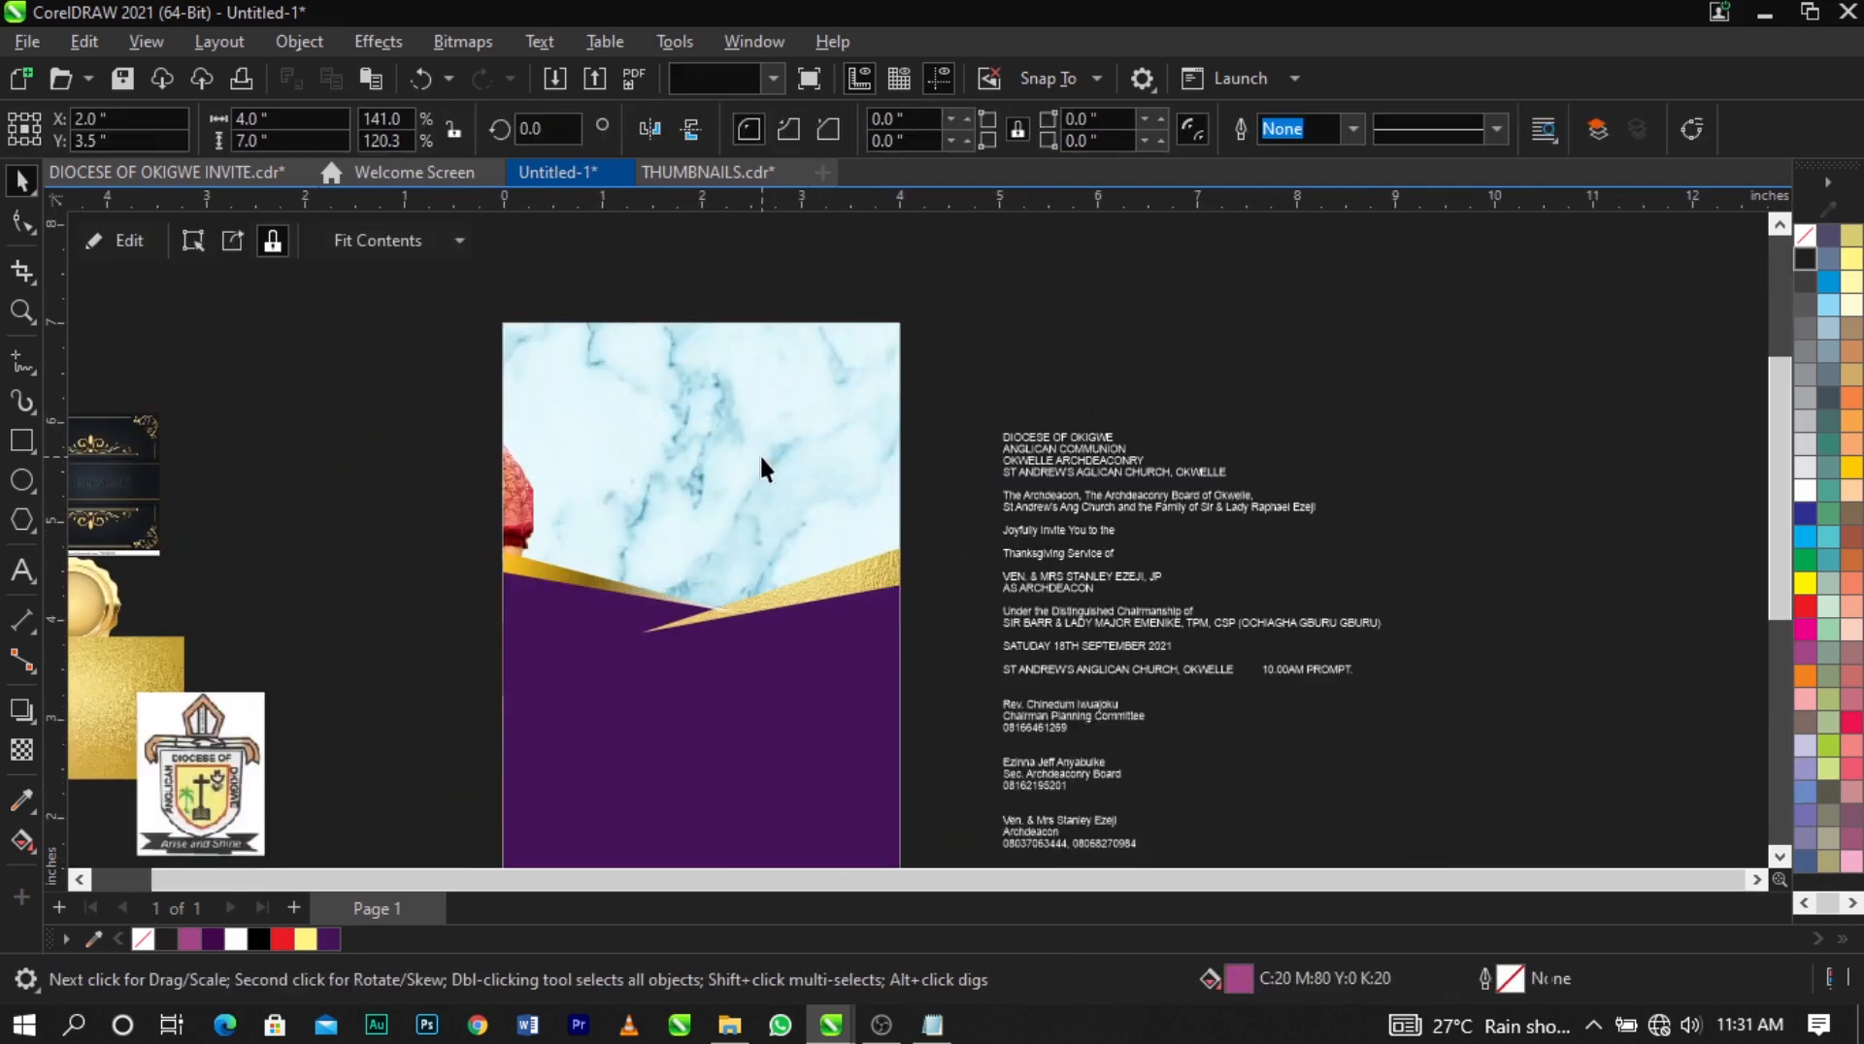
Edit the marble PowerClip's contents, moving the couple's photo inside the card frame and enlarging it to about 2.95 by 4 inches.
right_click(759, 452)
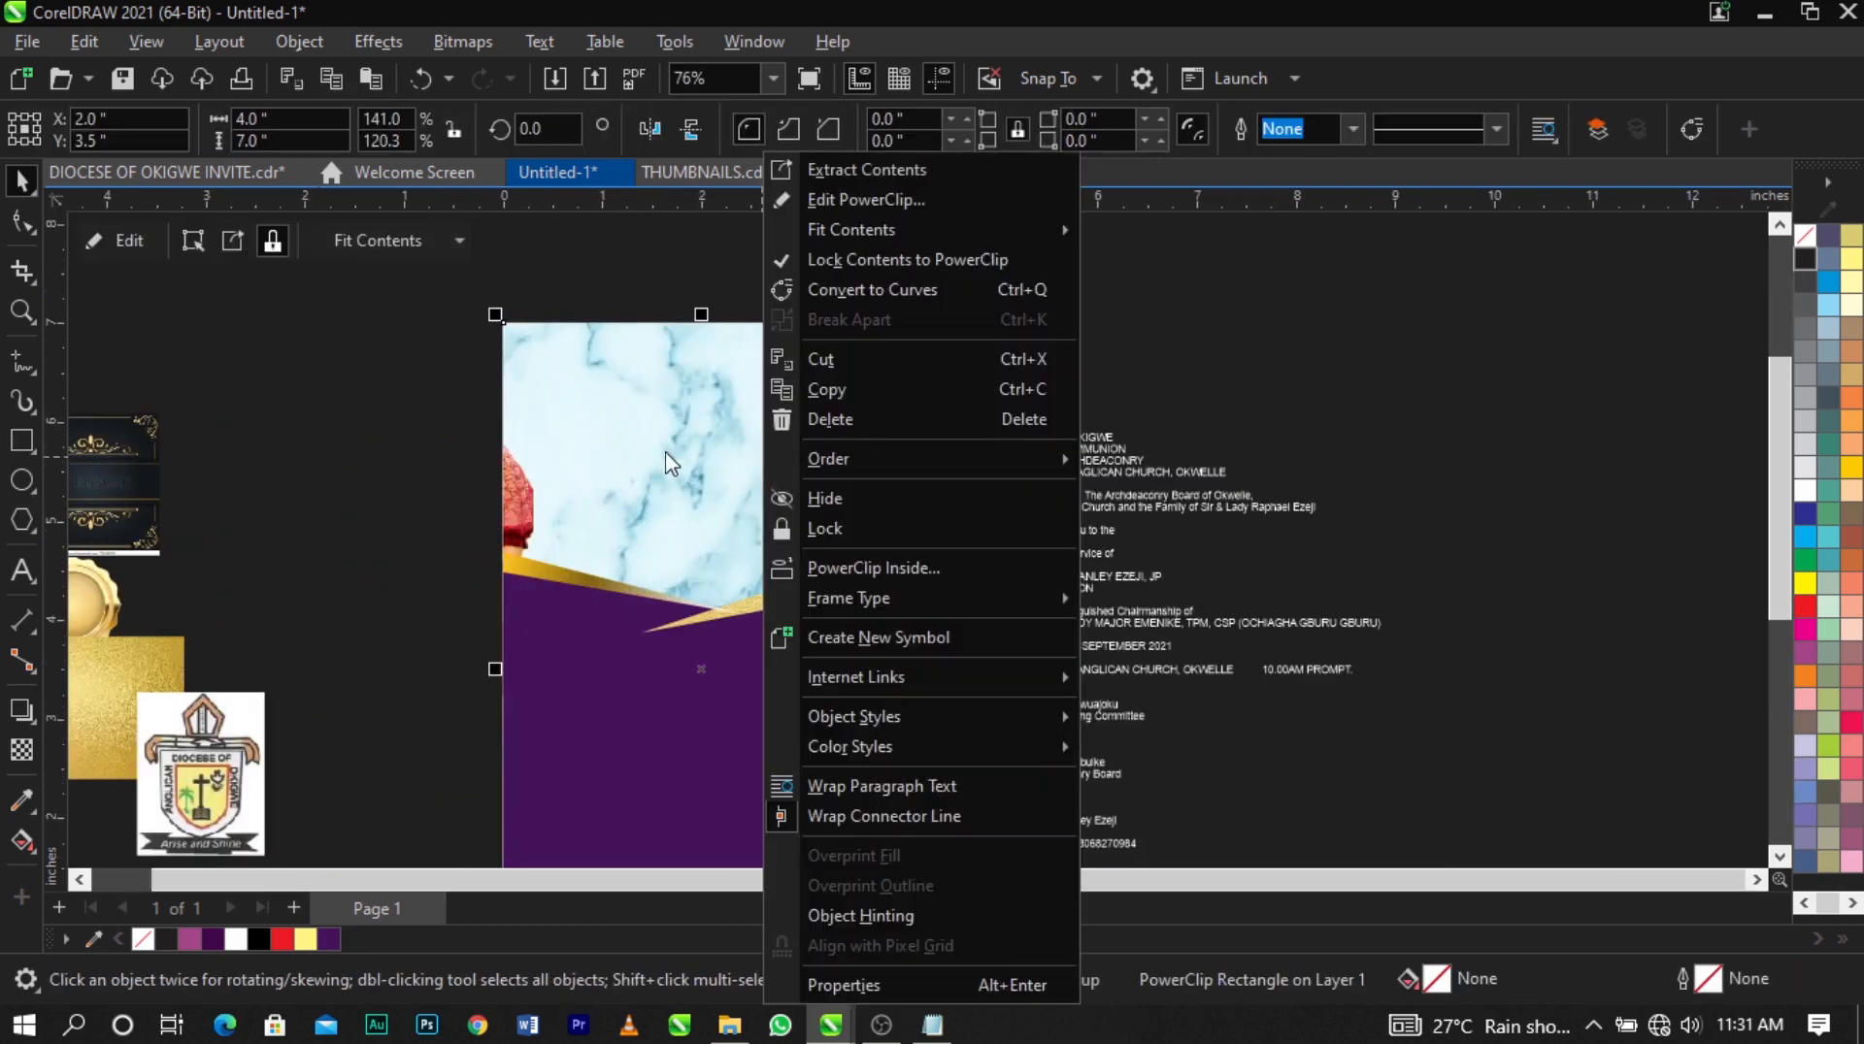
right_click(714, 406)
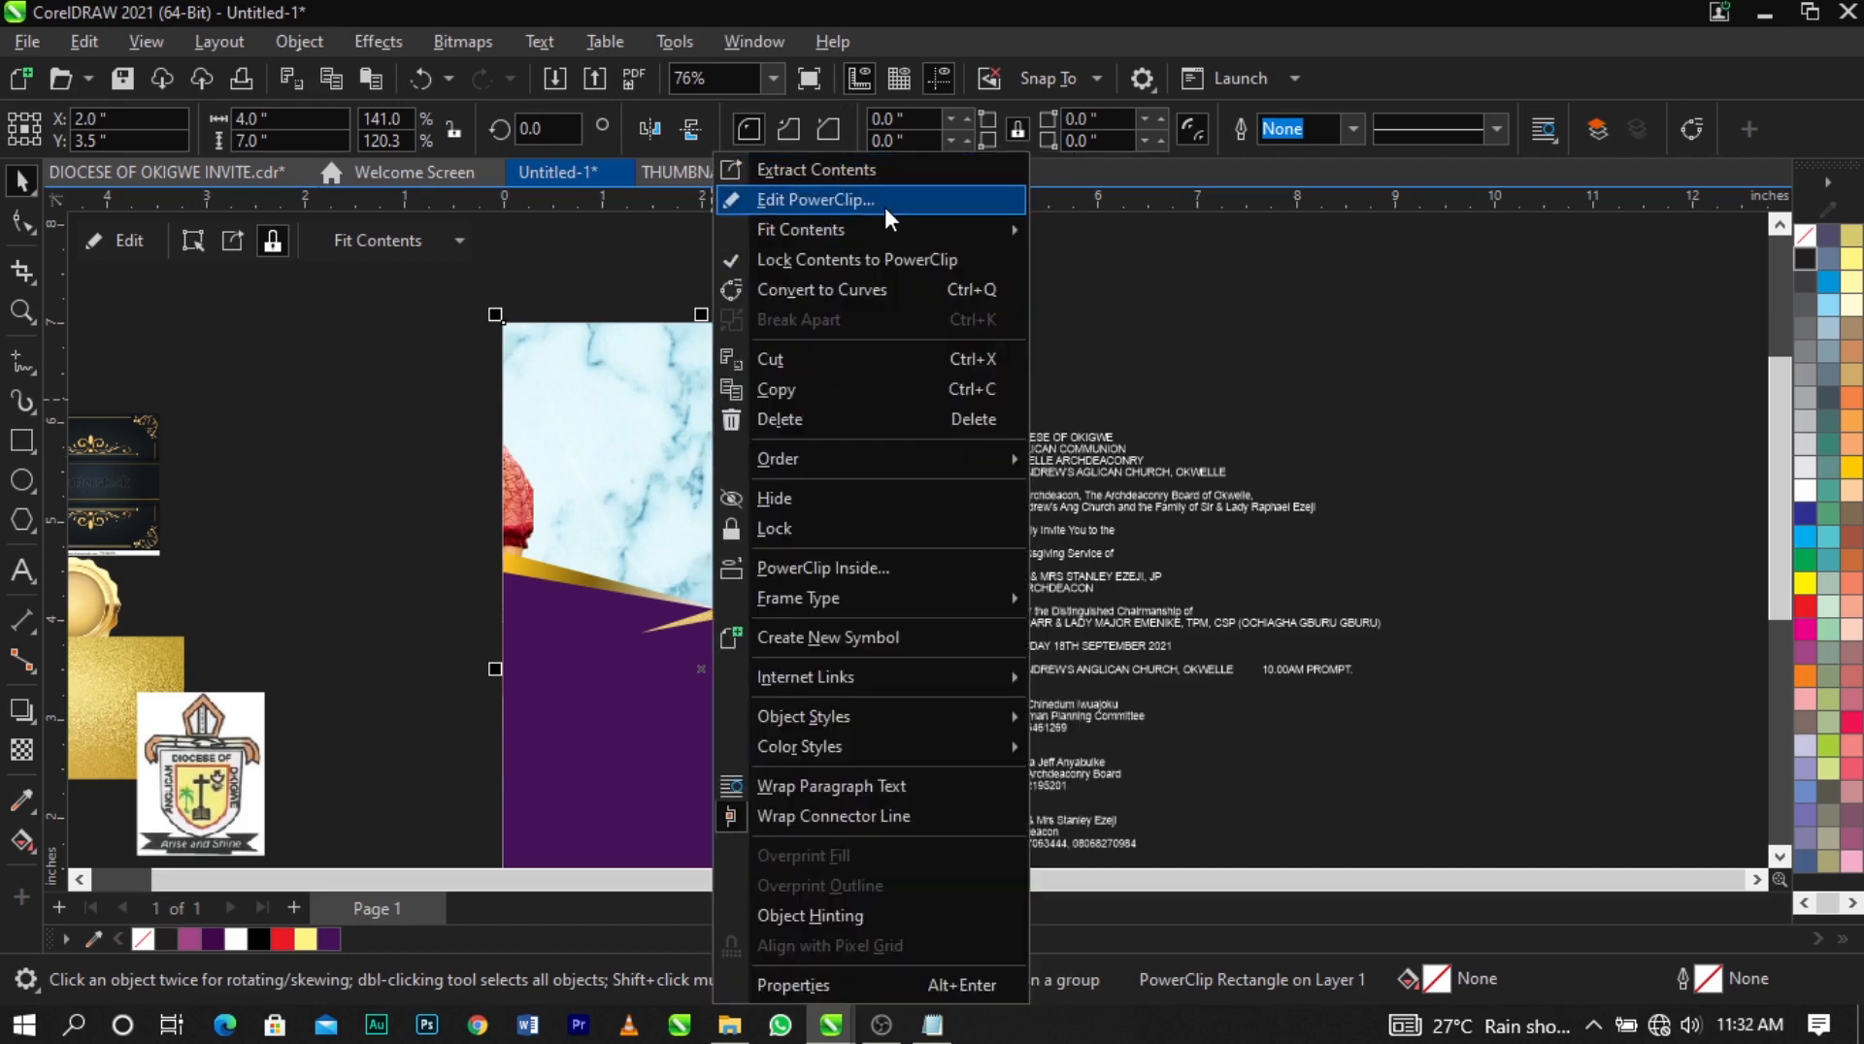
click(883, 202)
drag(477, 511, 719, 527)
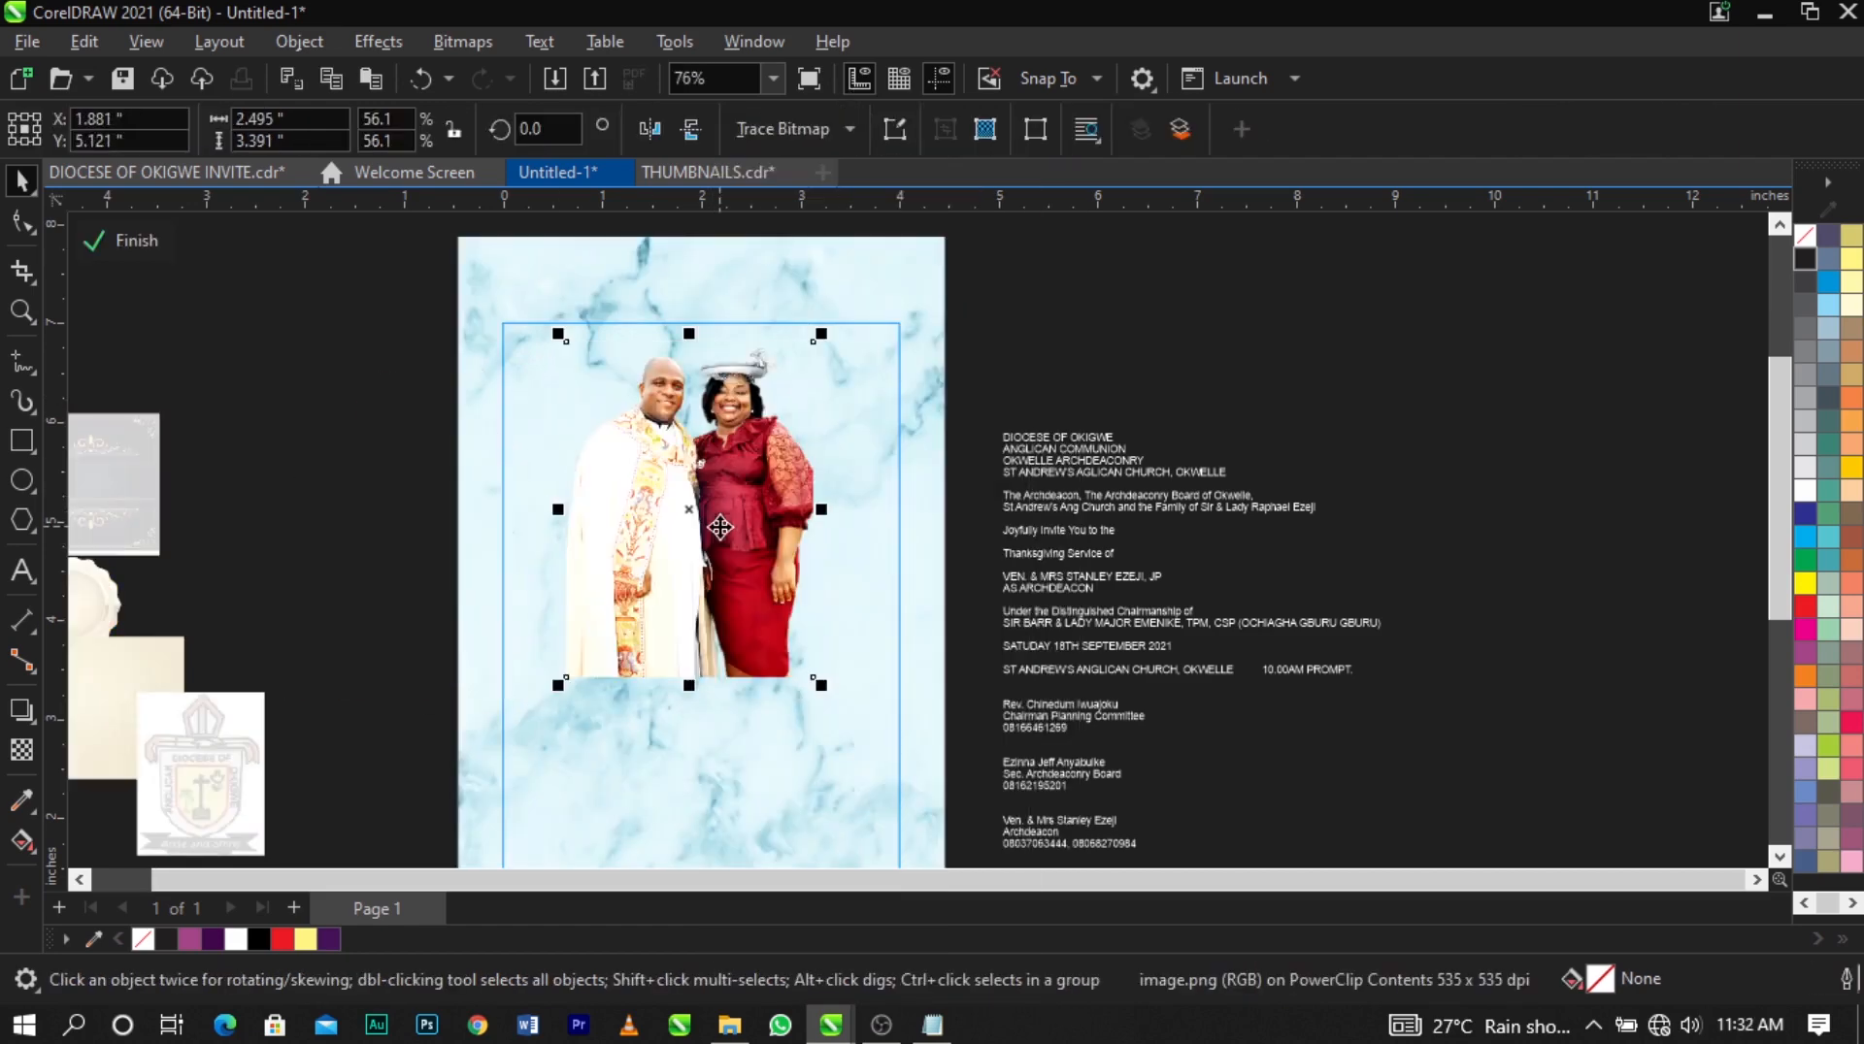
drag(782, 609, 786, 675)
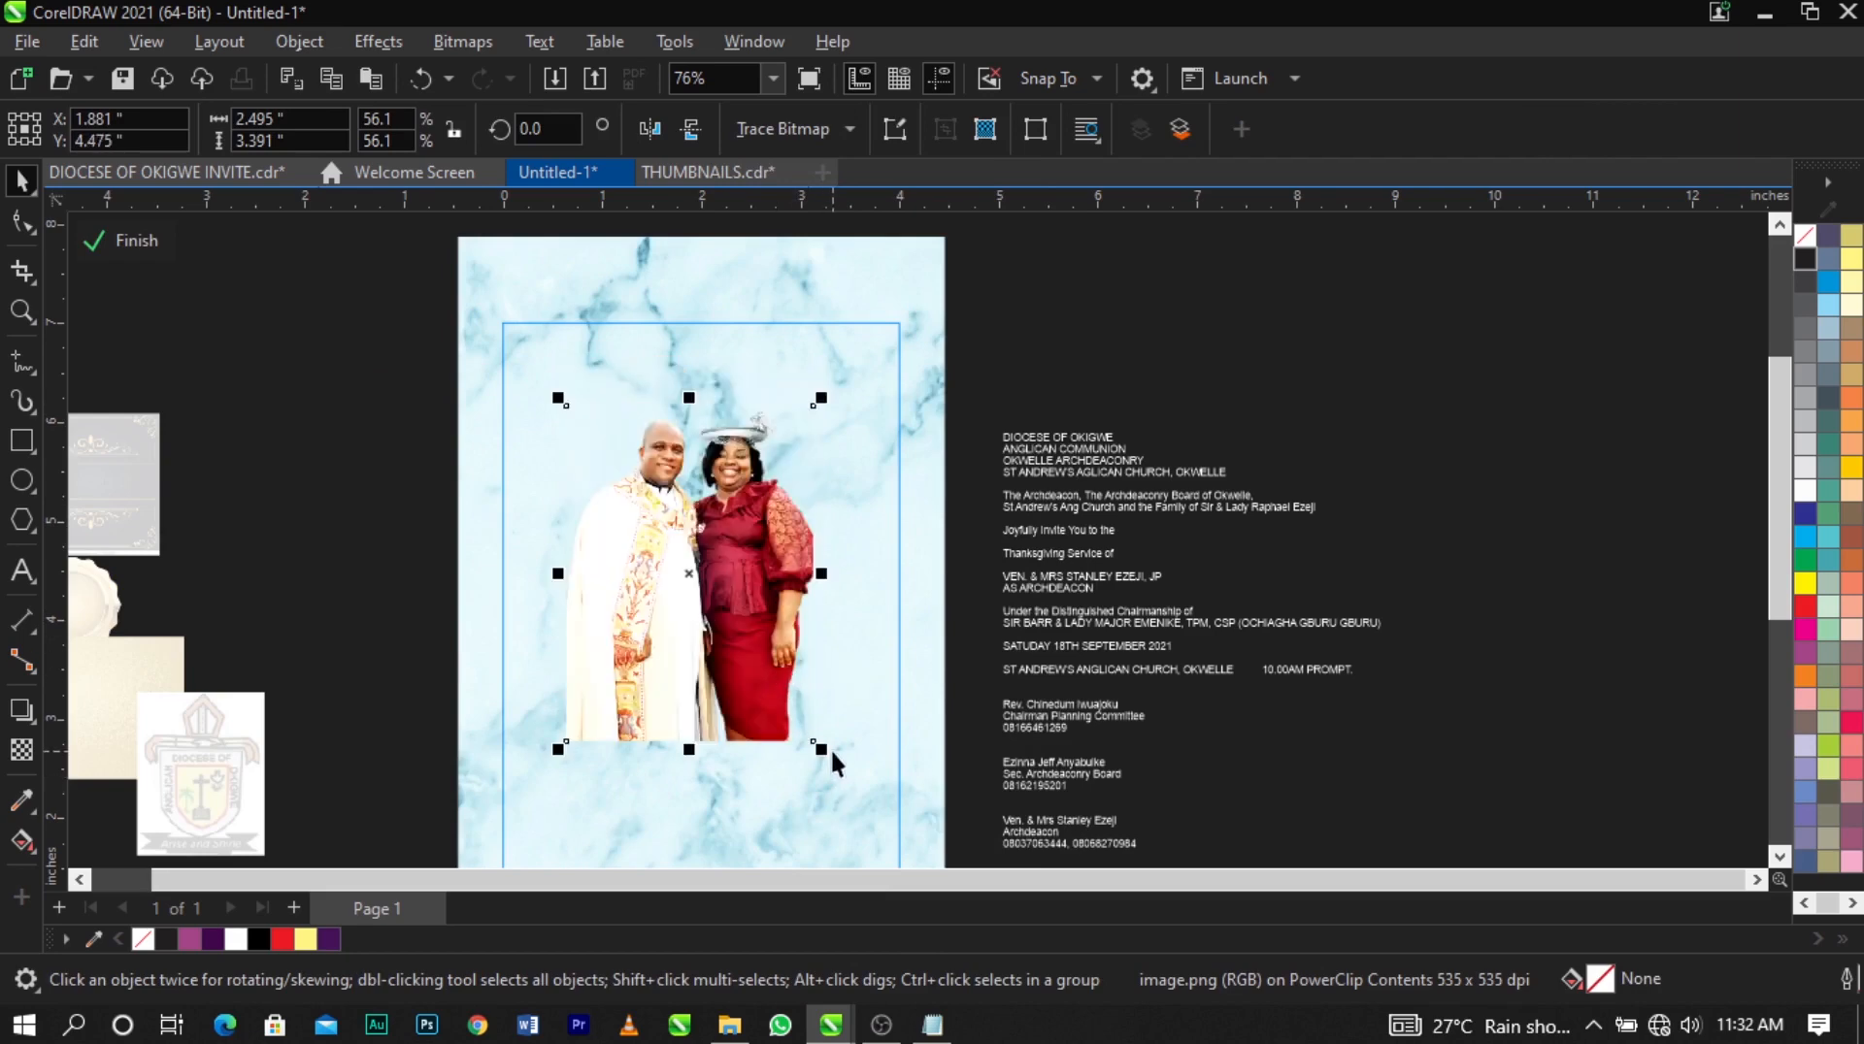
drag(813, 754, 843, 779)
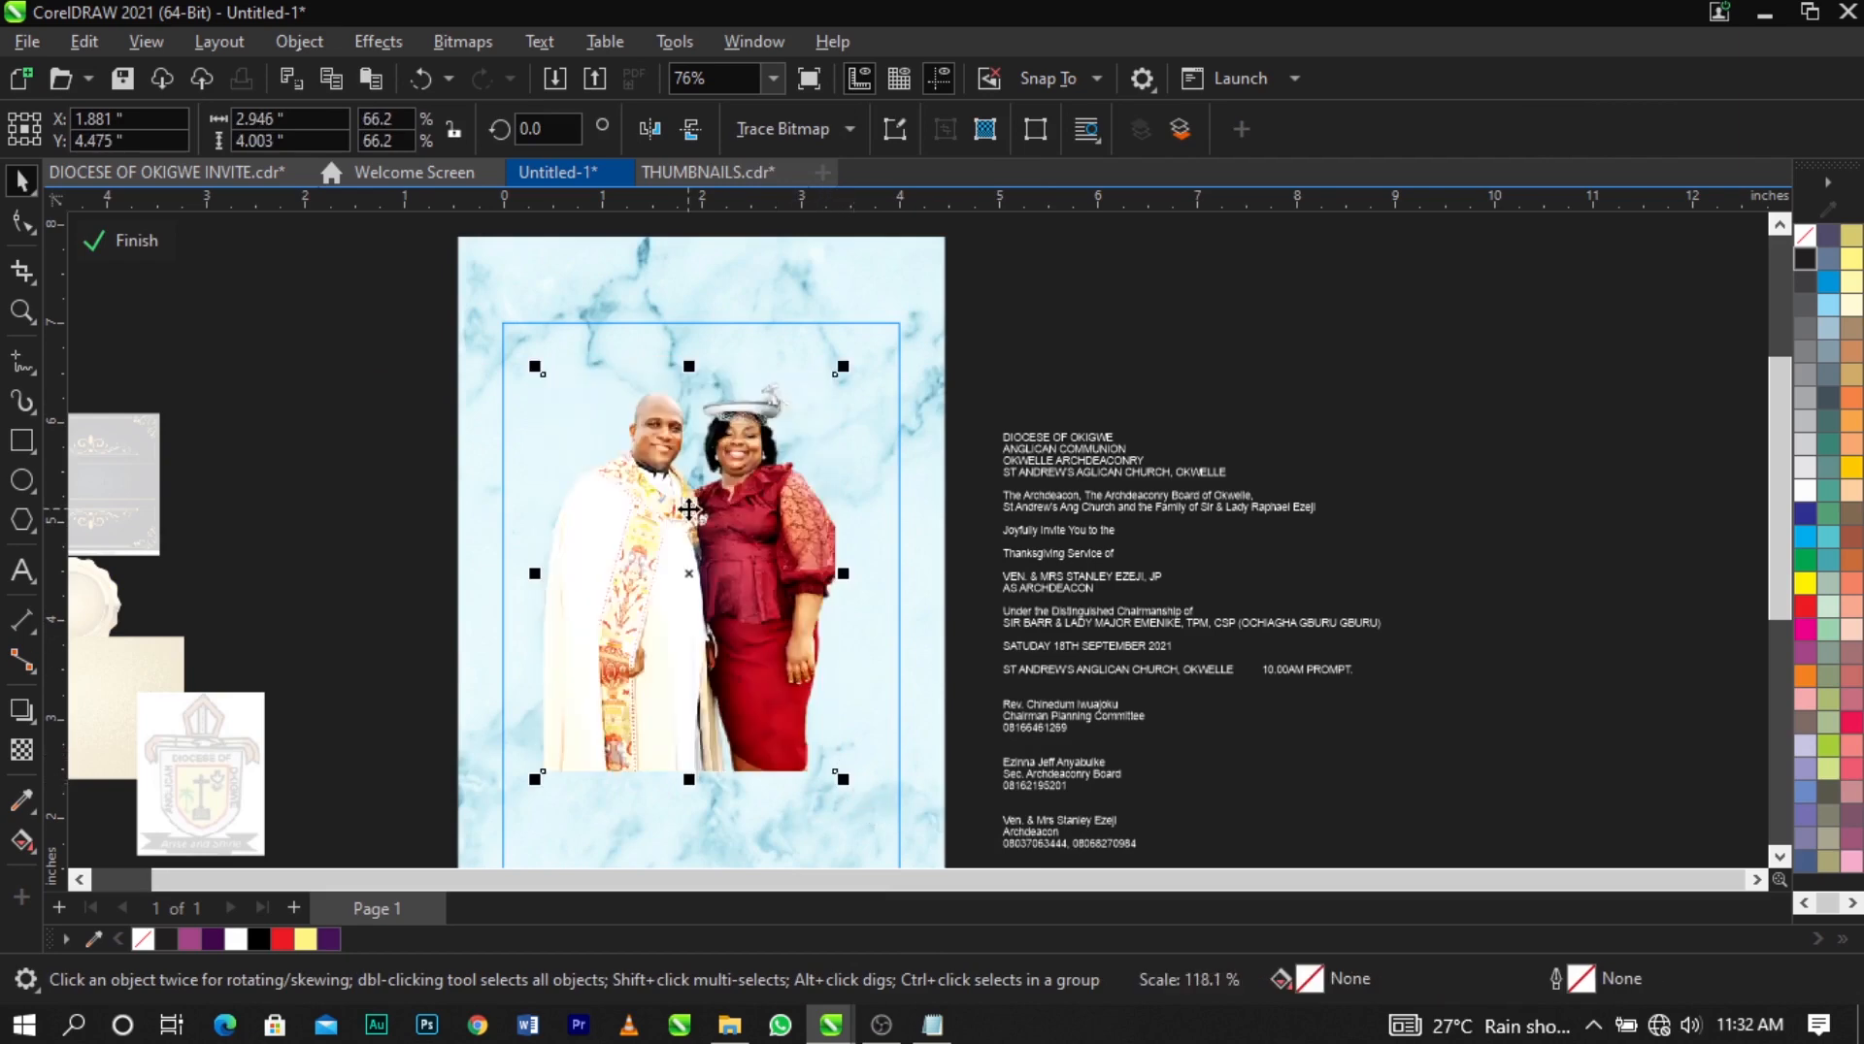
Reposition the couple's photo, align it centrally across the marble image's width, and finish editing the PowerClip.
scroll(689, 509, up, 3)
drag(707, 511, 726, 507)
scroll(843, 451, down, 3)
drag(845, 451, 837, 446)
click(971, 520)
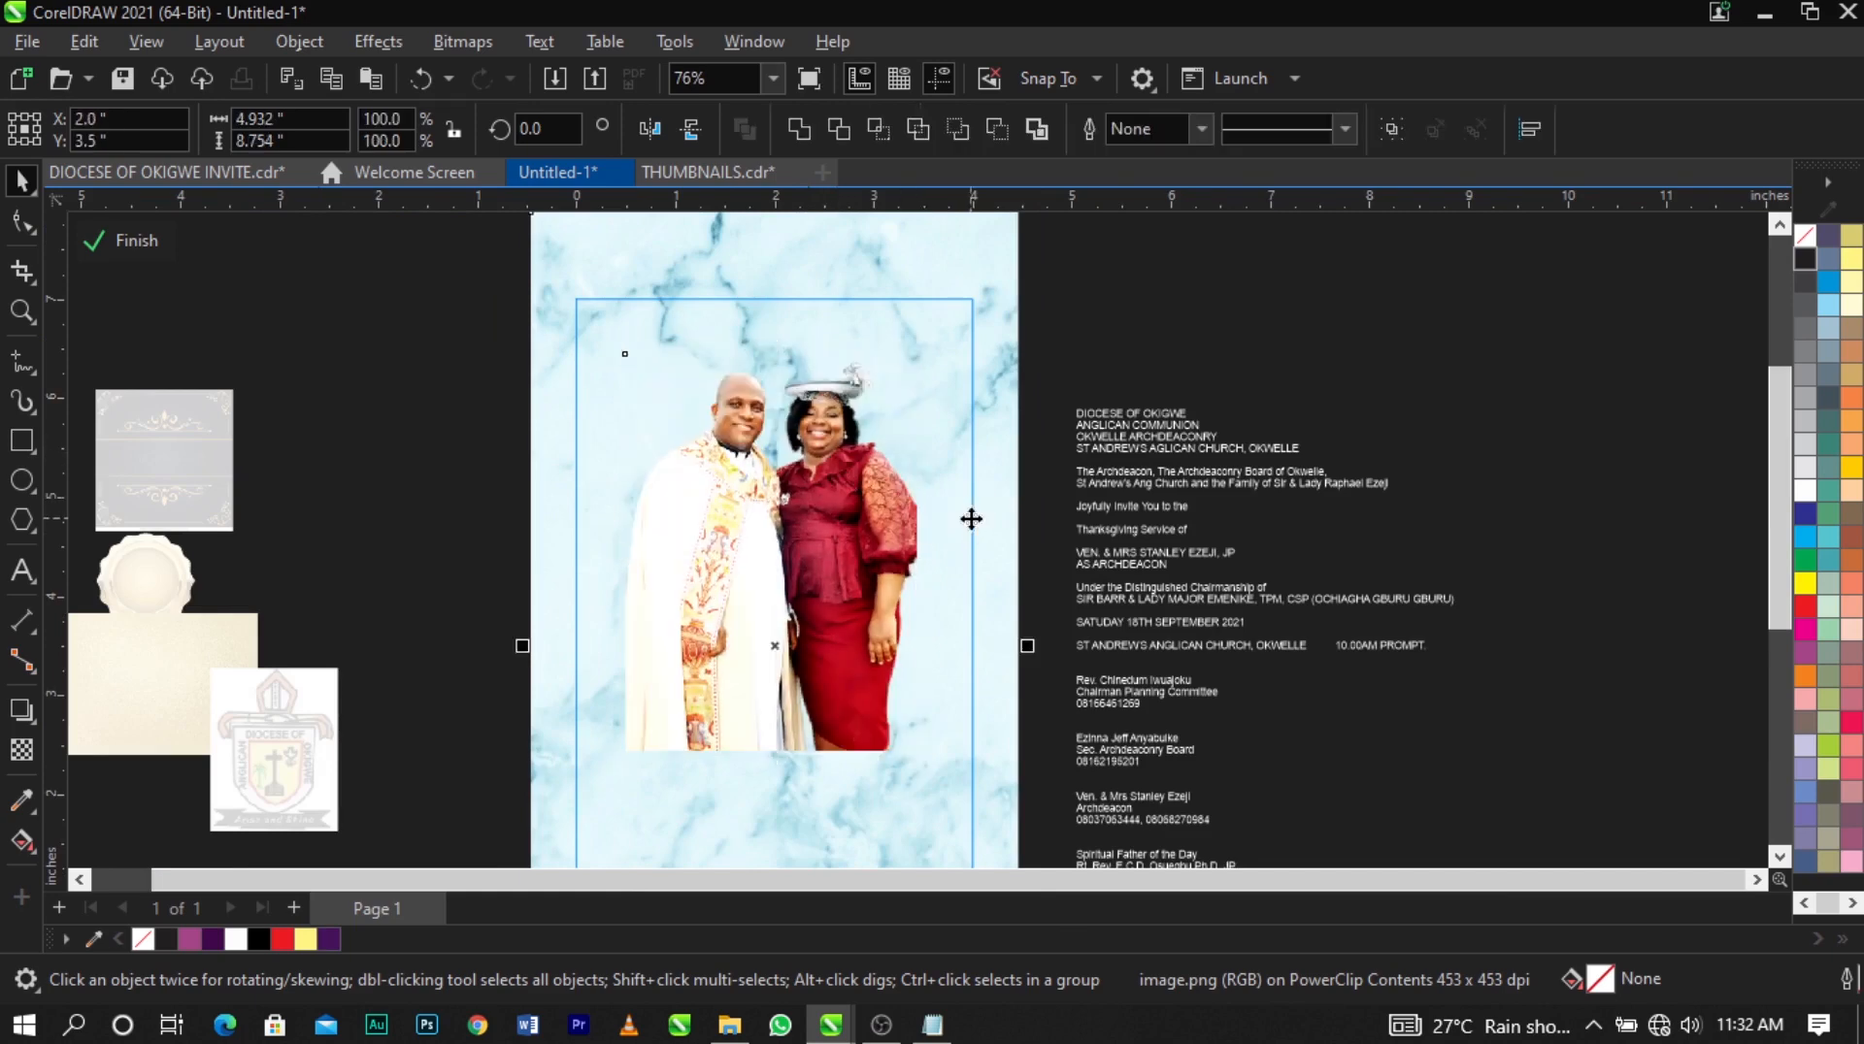
key(c)
ctrl+click(1180, 311)
scroll(850, 369, down, 3)
scroll(849, 424, up, 3)
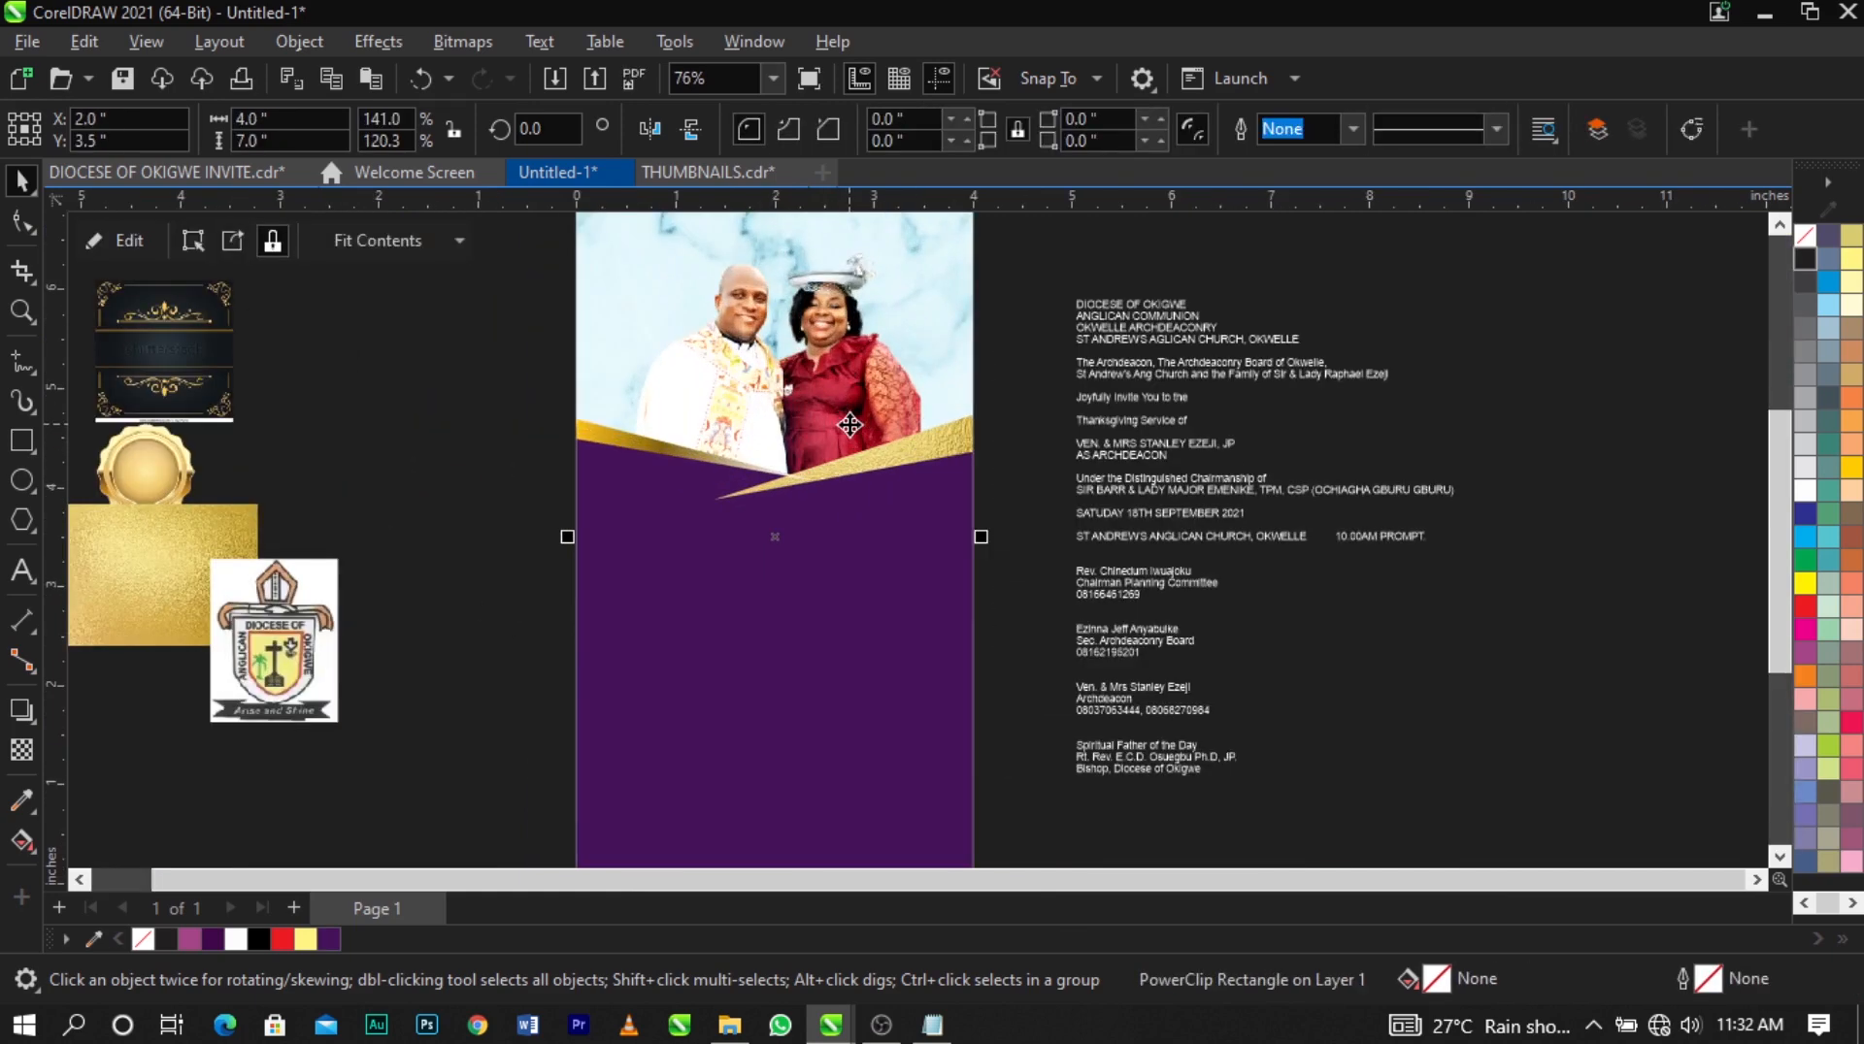
scroll(855, 404, down, 1)
scroll(854, 405, up, 3)
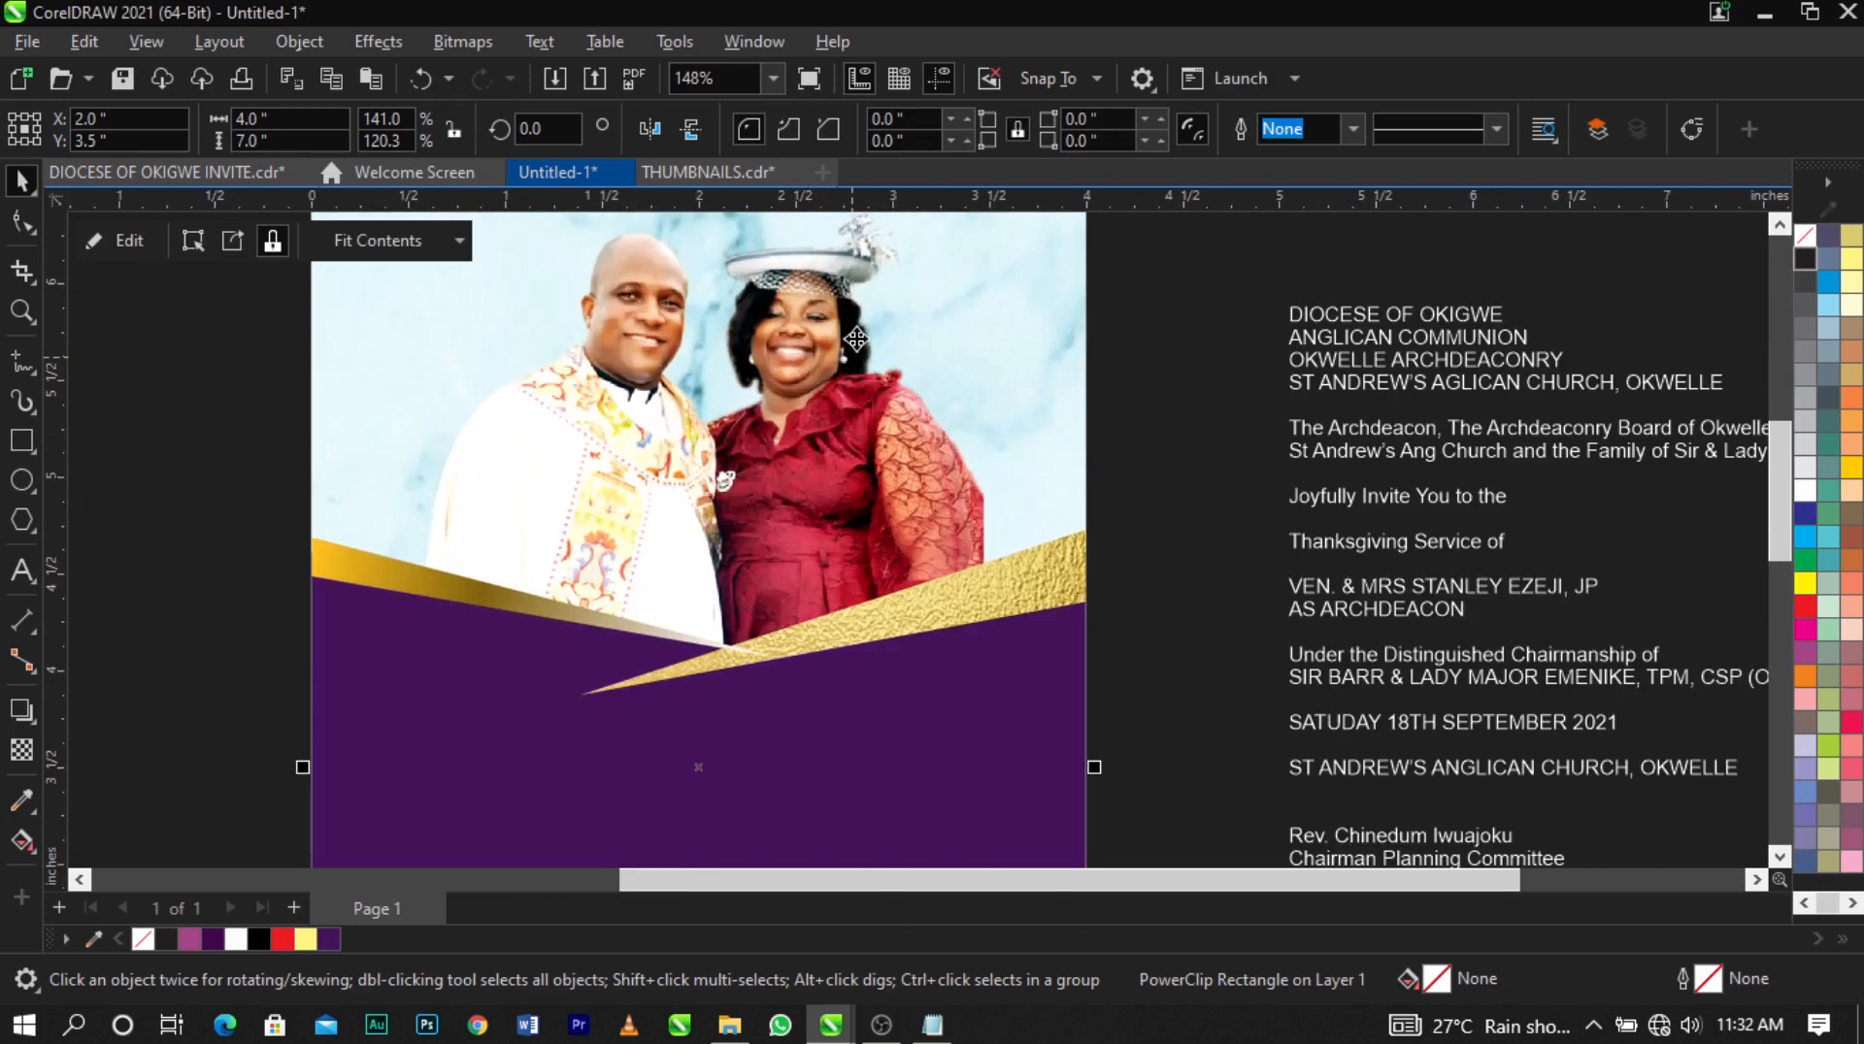
Lower the top of the purple panel and both gold wedges together, reducing their overall height to about 4.42 inches.
scroll(854, 405, down, 2)
click(816, 541)
scroll(752, 497, up, 2)
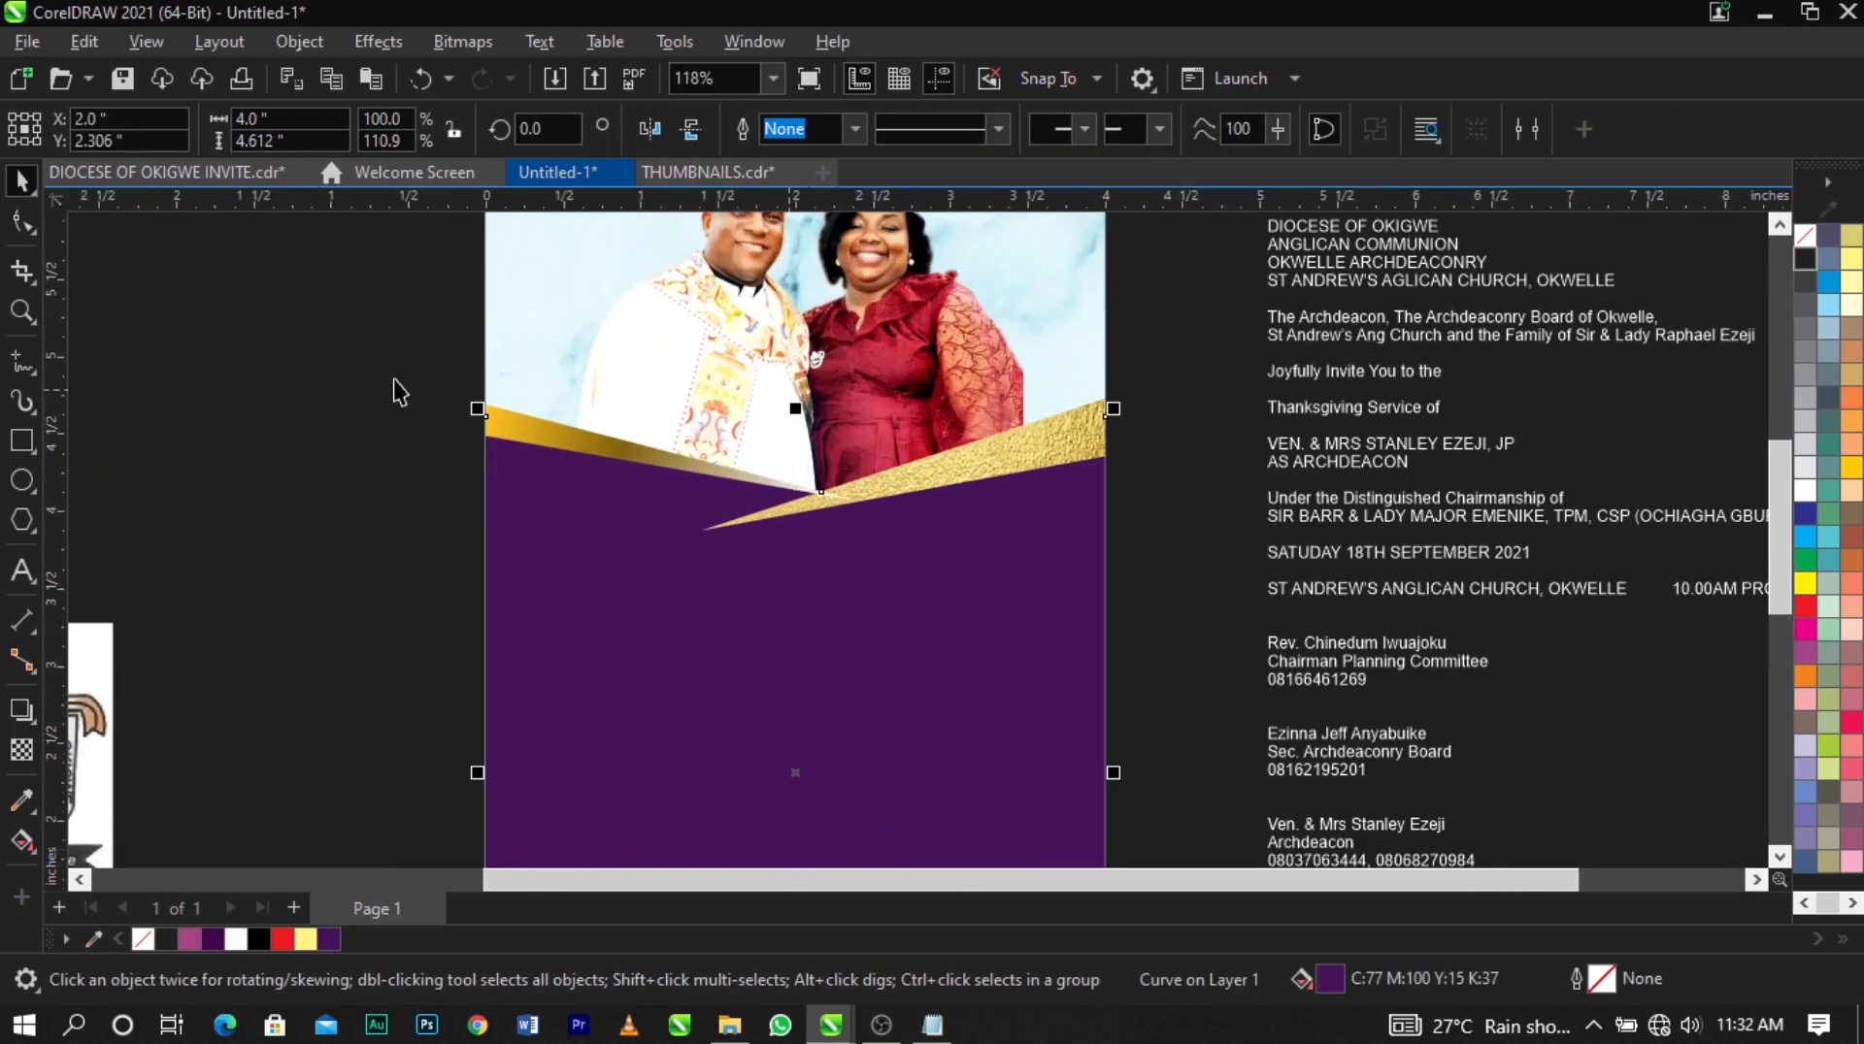
drag(396, 363, 998, 619)
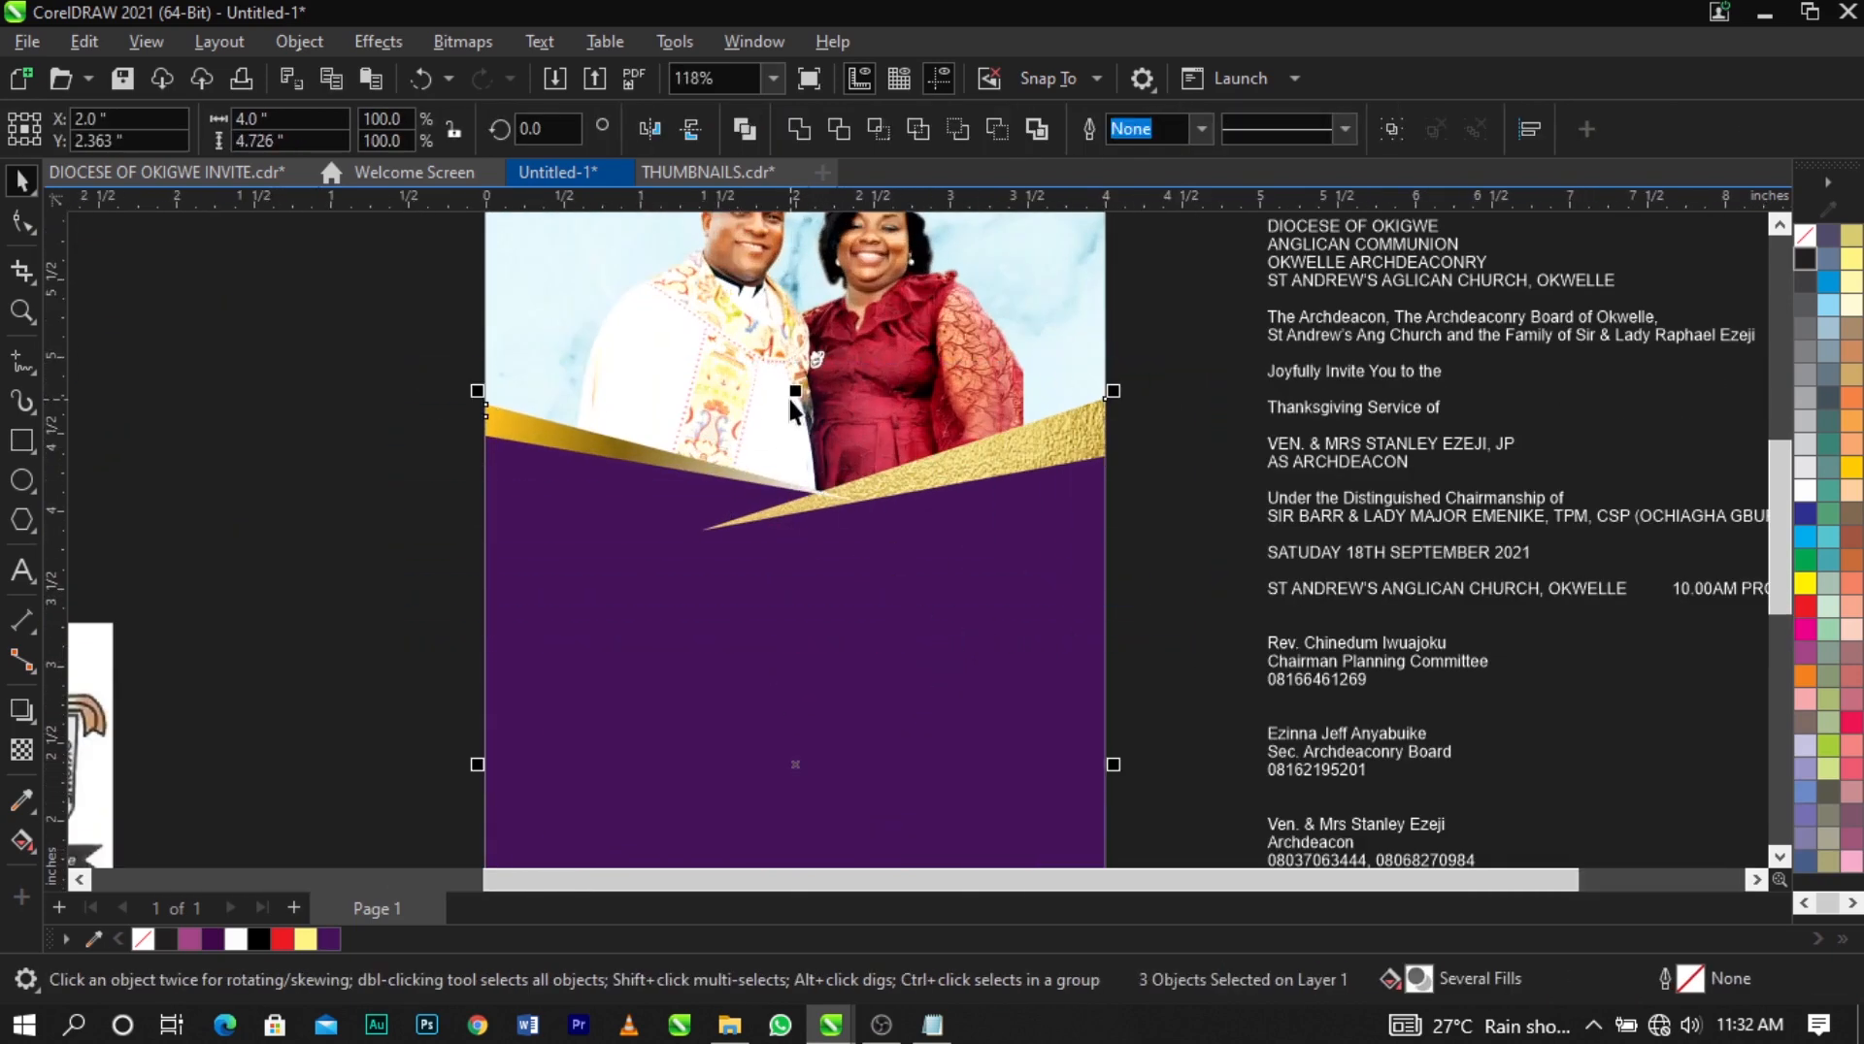
drag(789, 398, 801, 438)
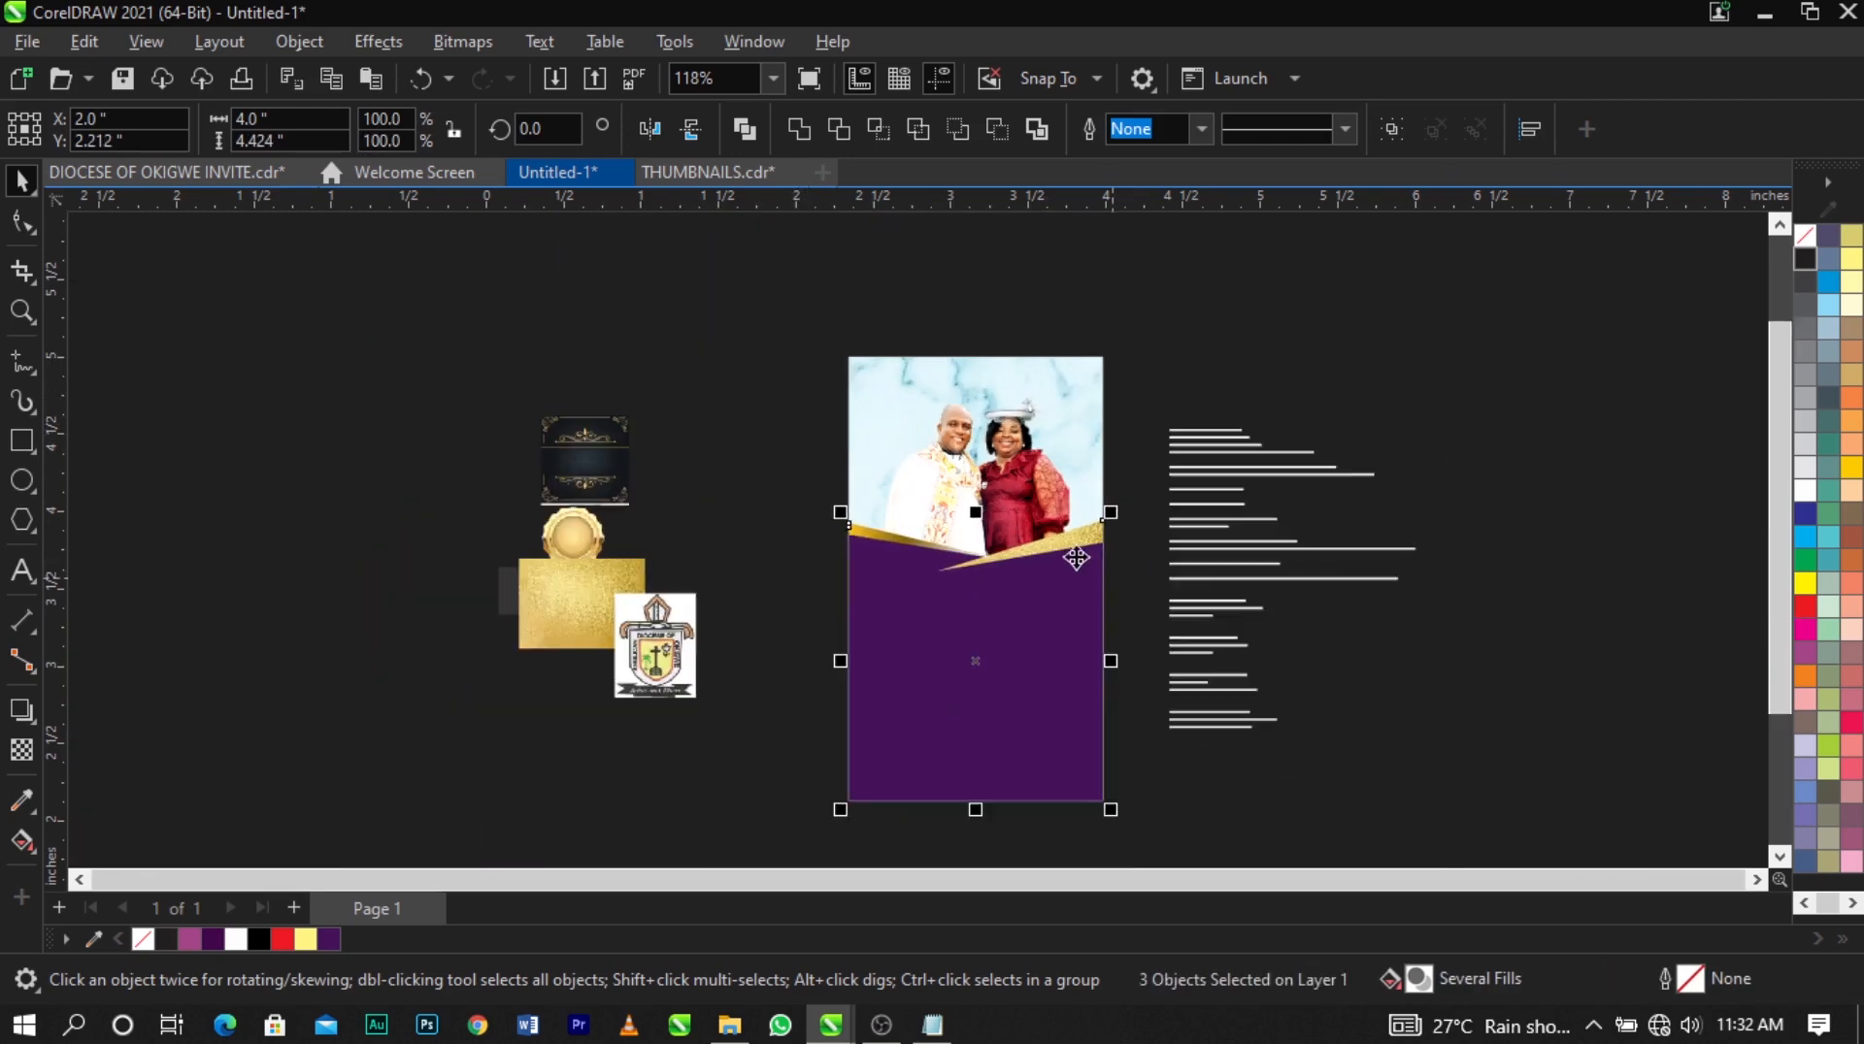
scroll(1058, 563, down, 4)
click(1133, 613)
Inside the marble PowerClip, resize and reposition the couple's photo slightly and centre it across the marble image's width.
scroll(995, 464, up, 3)
double_click(1006, 472)
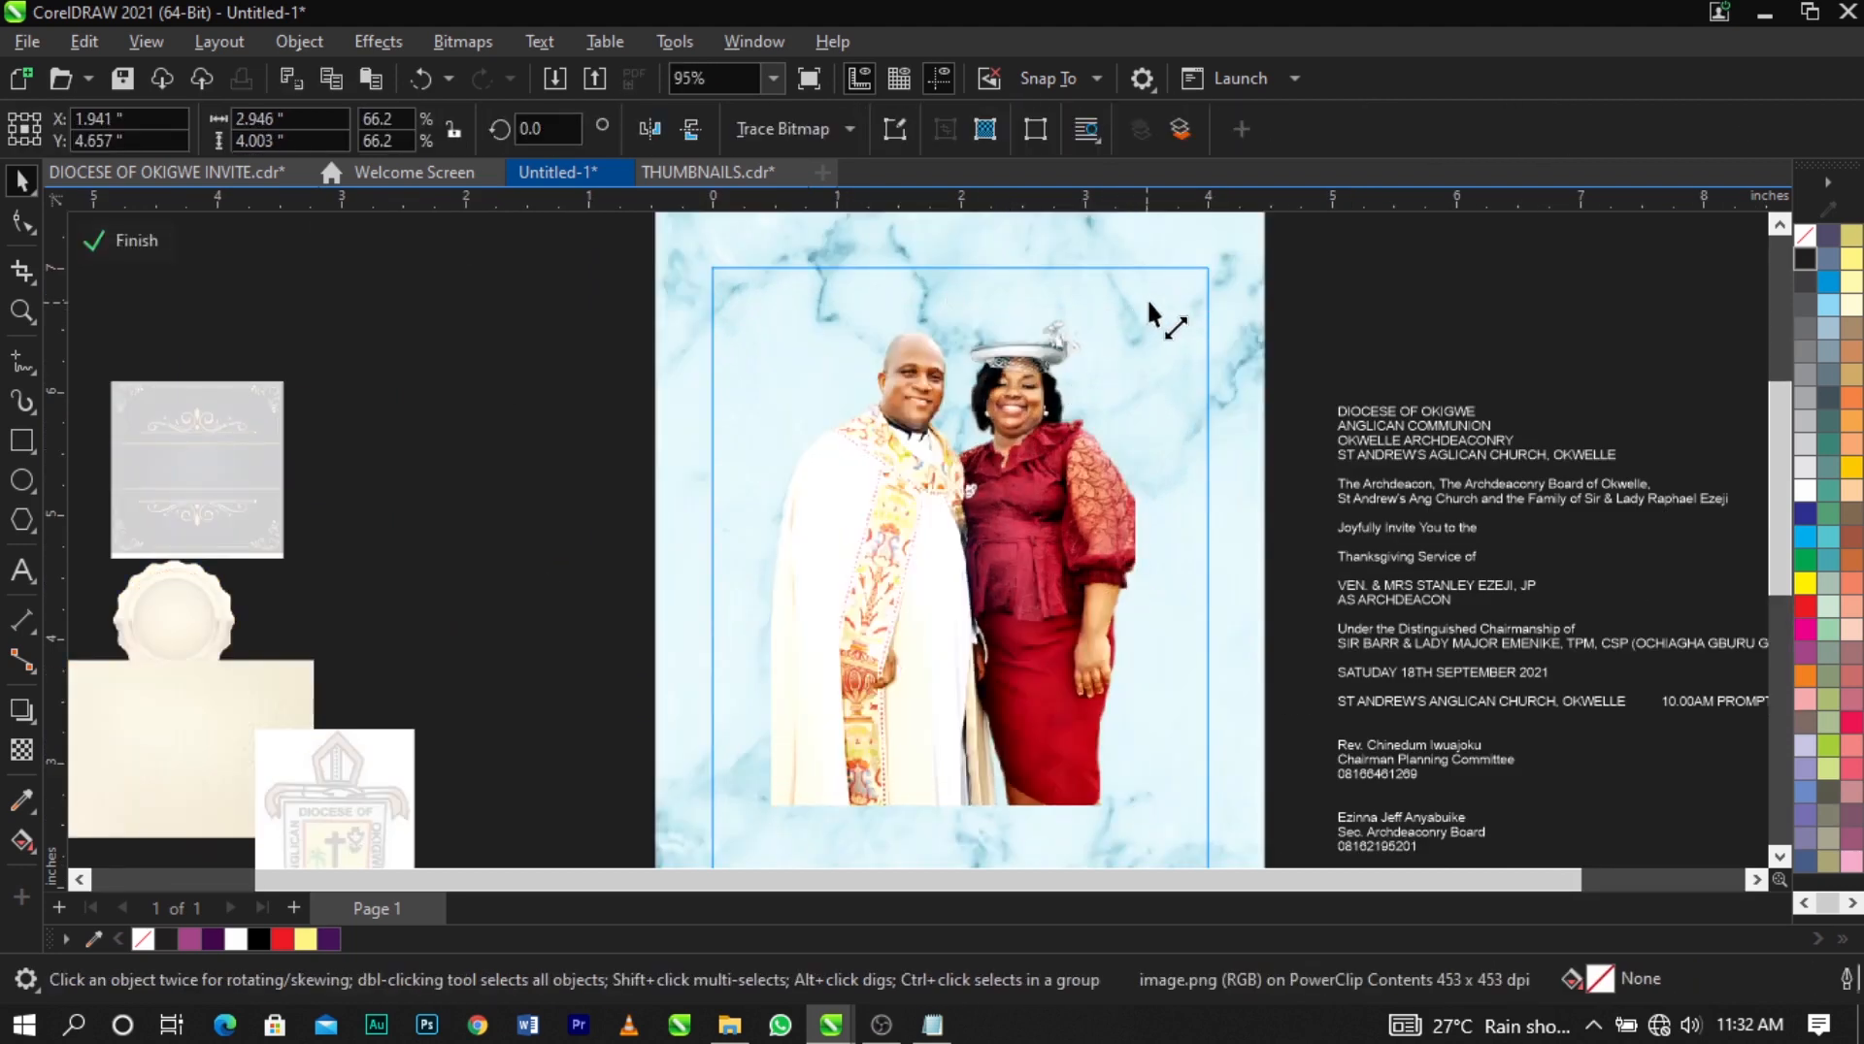
drag(1141, 310, 1148, 297)
drag(1080, 408, 1085, 422)
shift+click(1214, 562)
key(c)
ctrl+click(1289, 556)
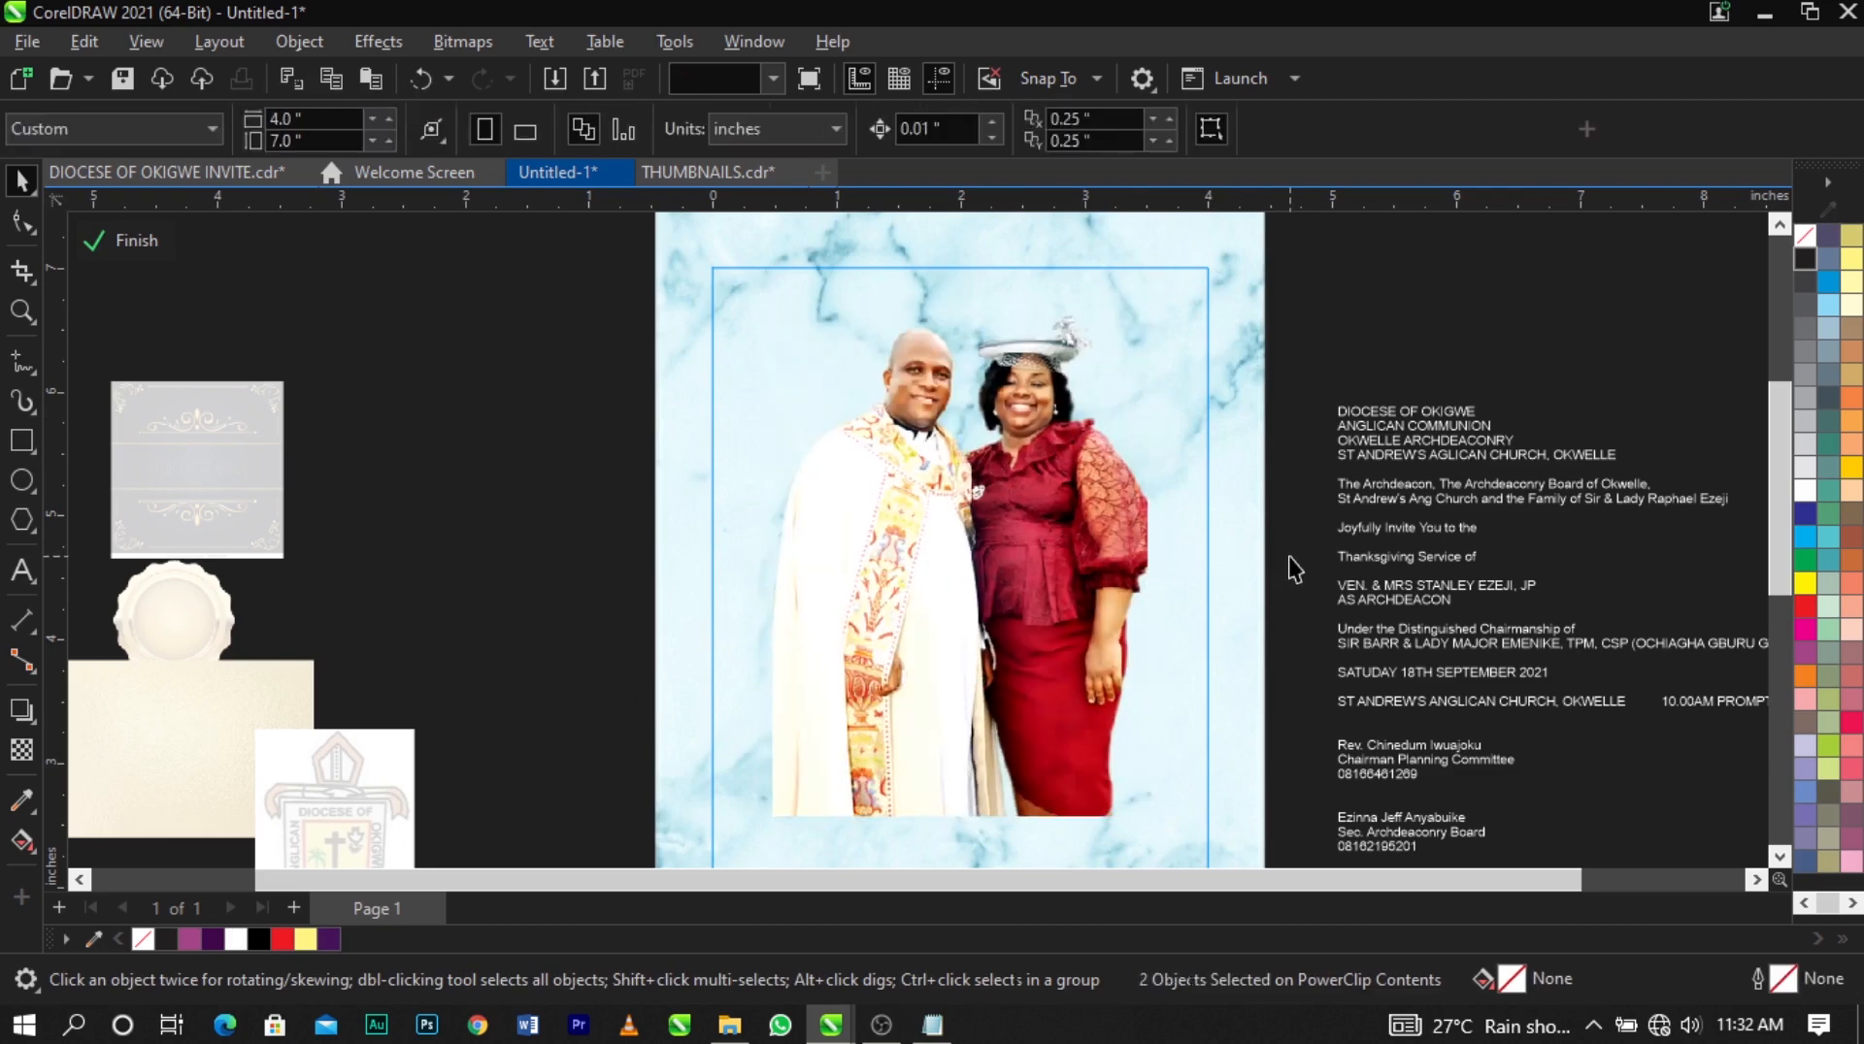
scroll(976, 500, down, 4)
scroll(986, 386, up, 3)
click(986, 383)
scroll(893, 371, down, 3)
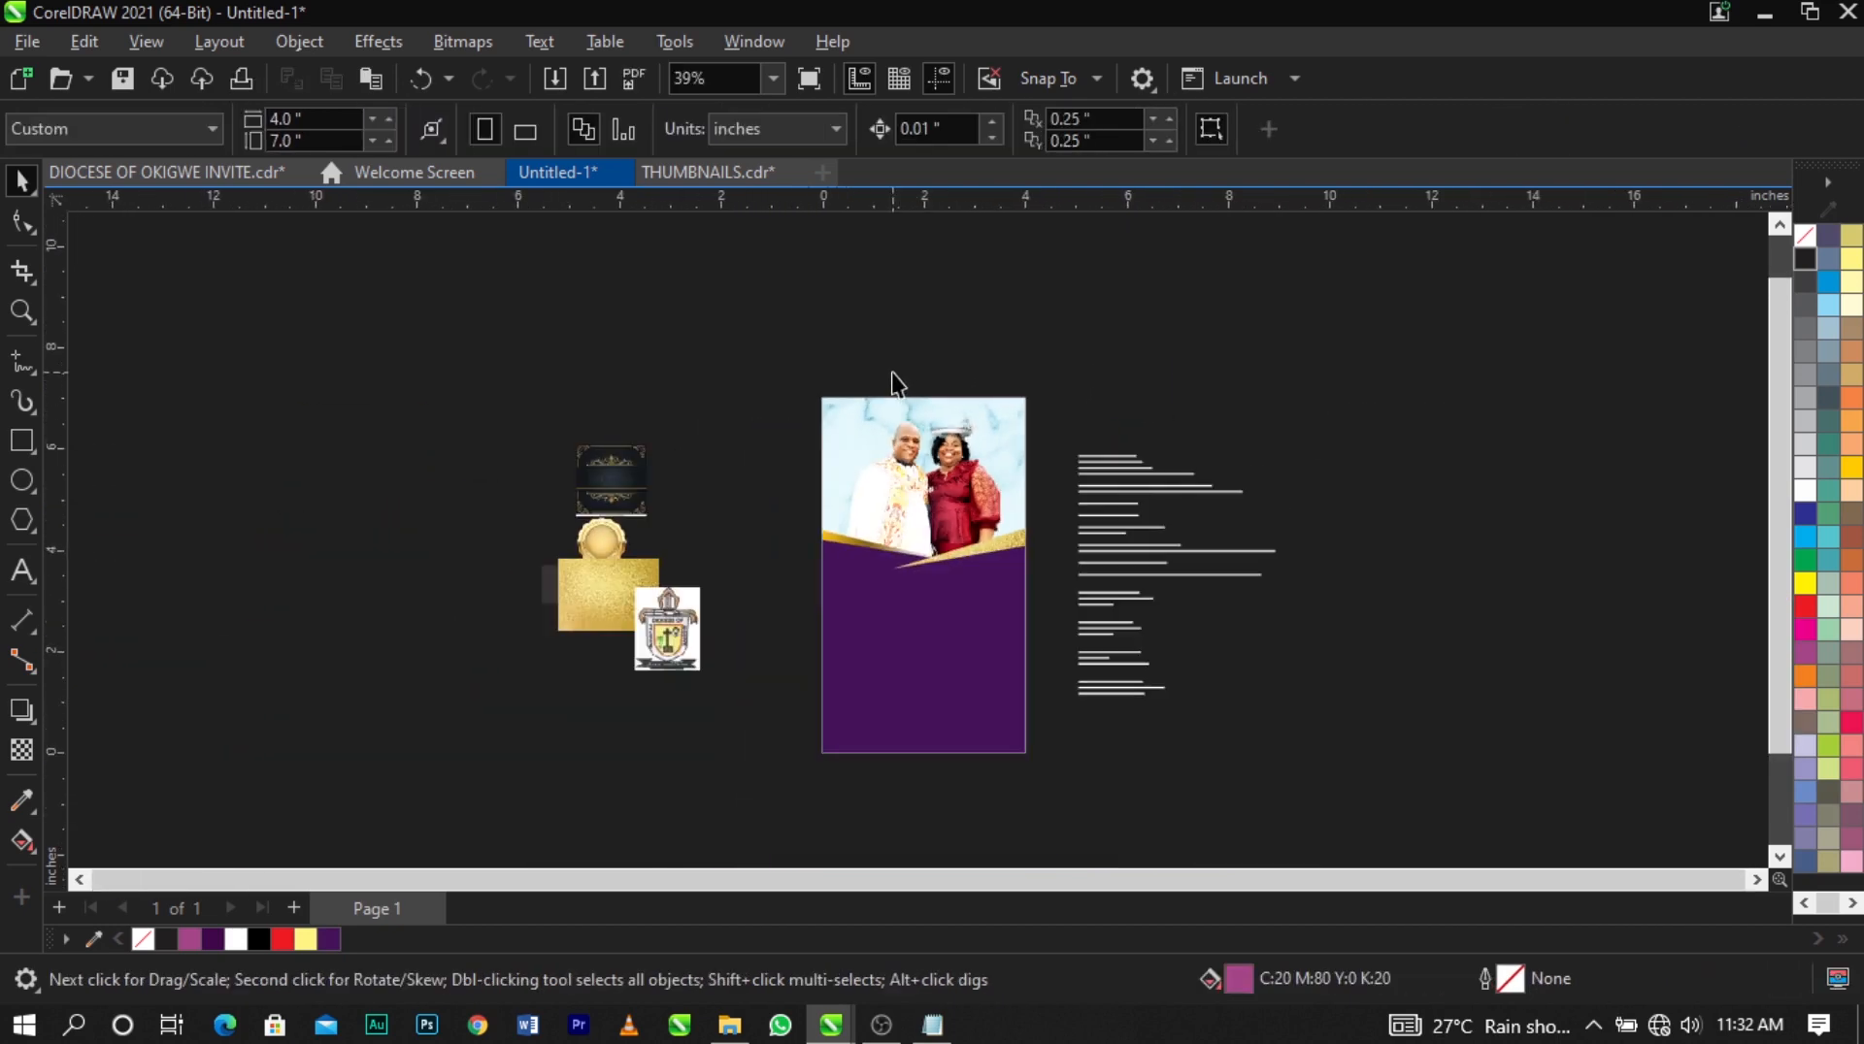
Recolor the lower panel with the darker purple C73 M100 Y19 K47.
scroll(1019, 471, up, 4)
scroll(1045, 417, down, 4)
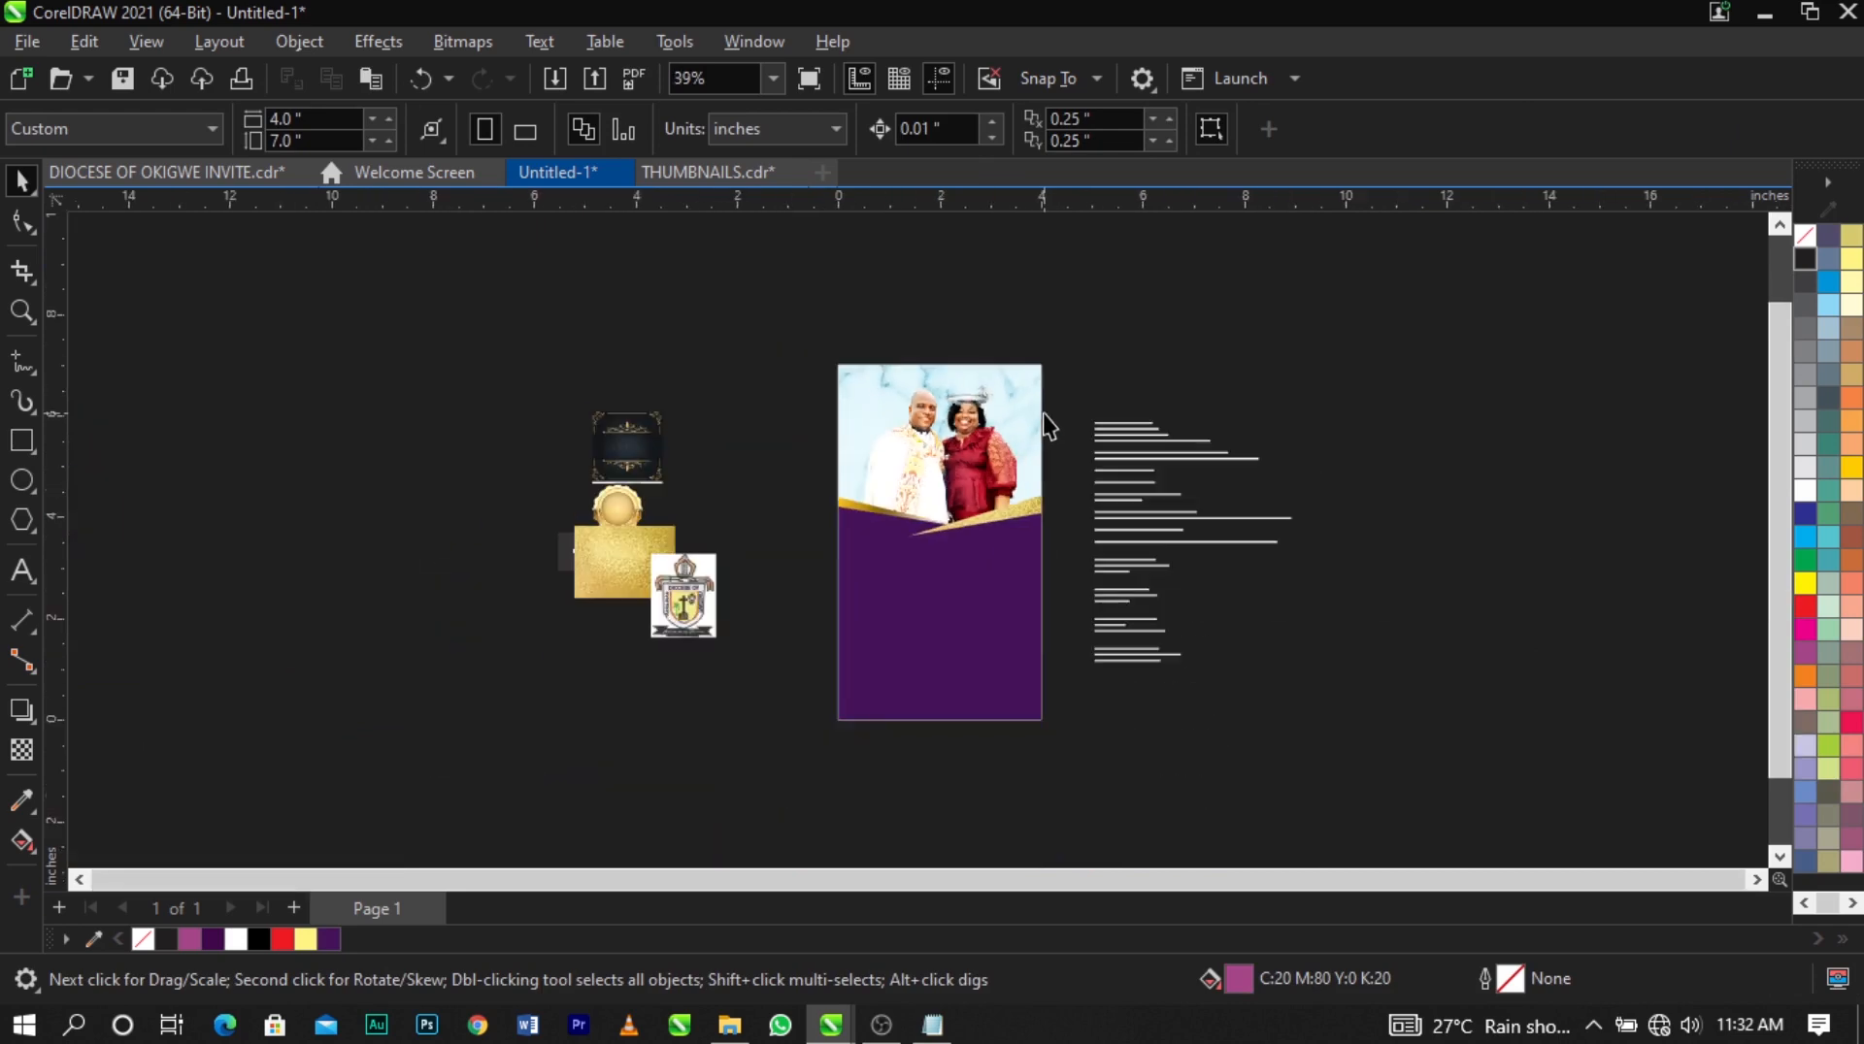
click(979, 649)
scroll(961, 555, up, 4)
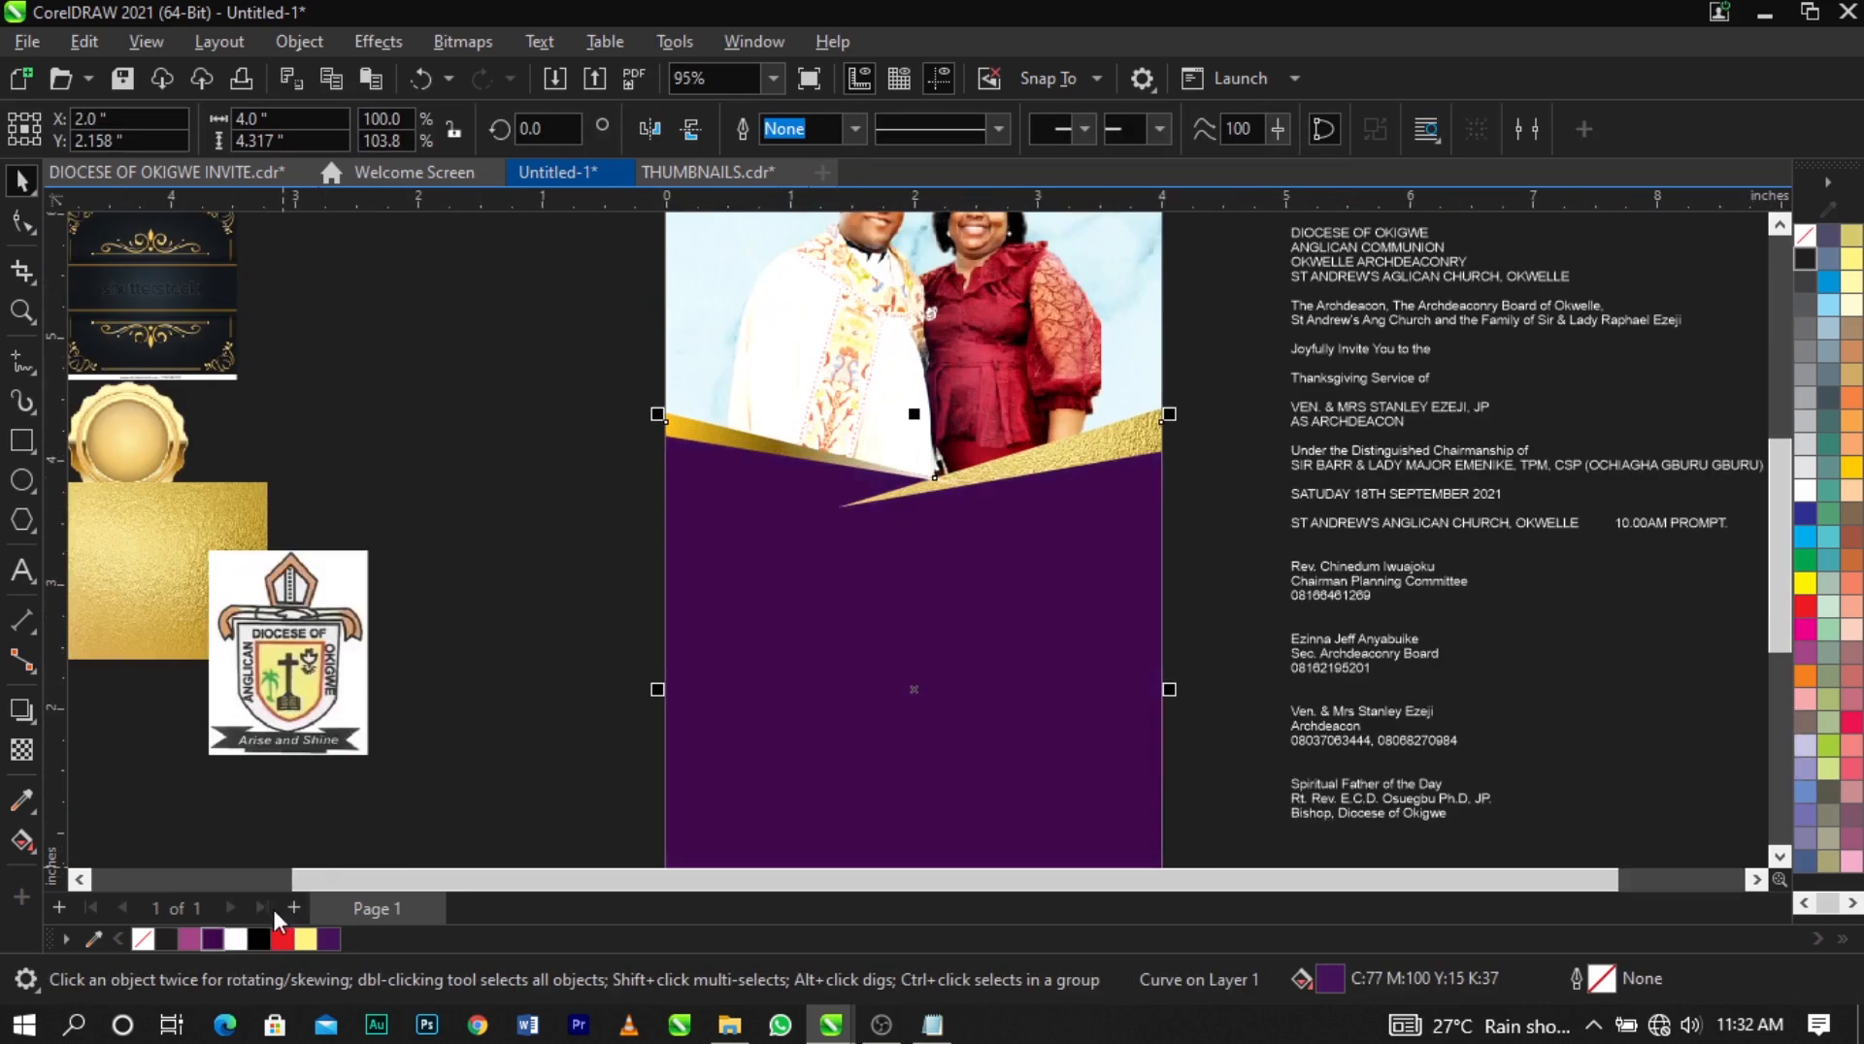
scroll(971, 486, down, 4)
scroll(995, 529, up, 4)
scroll(1084, 558, down, 4)
click(1079, 545)
scroll(987, 428, up, 4)
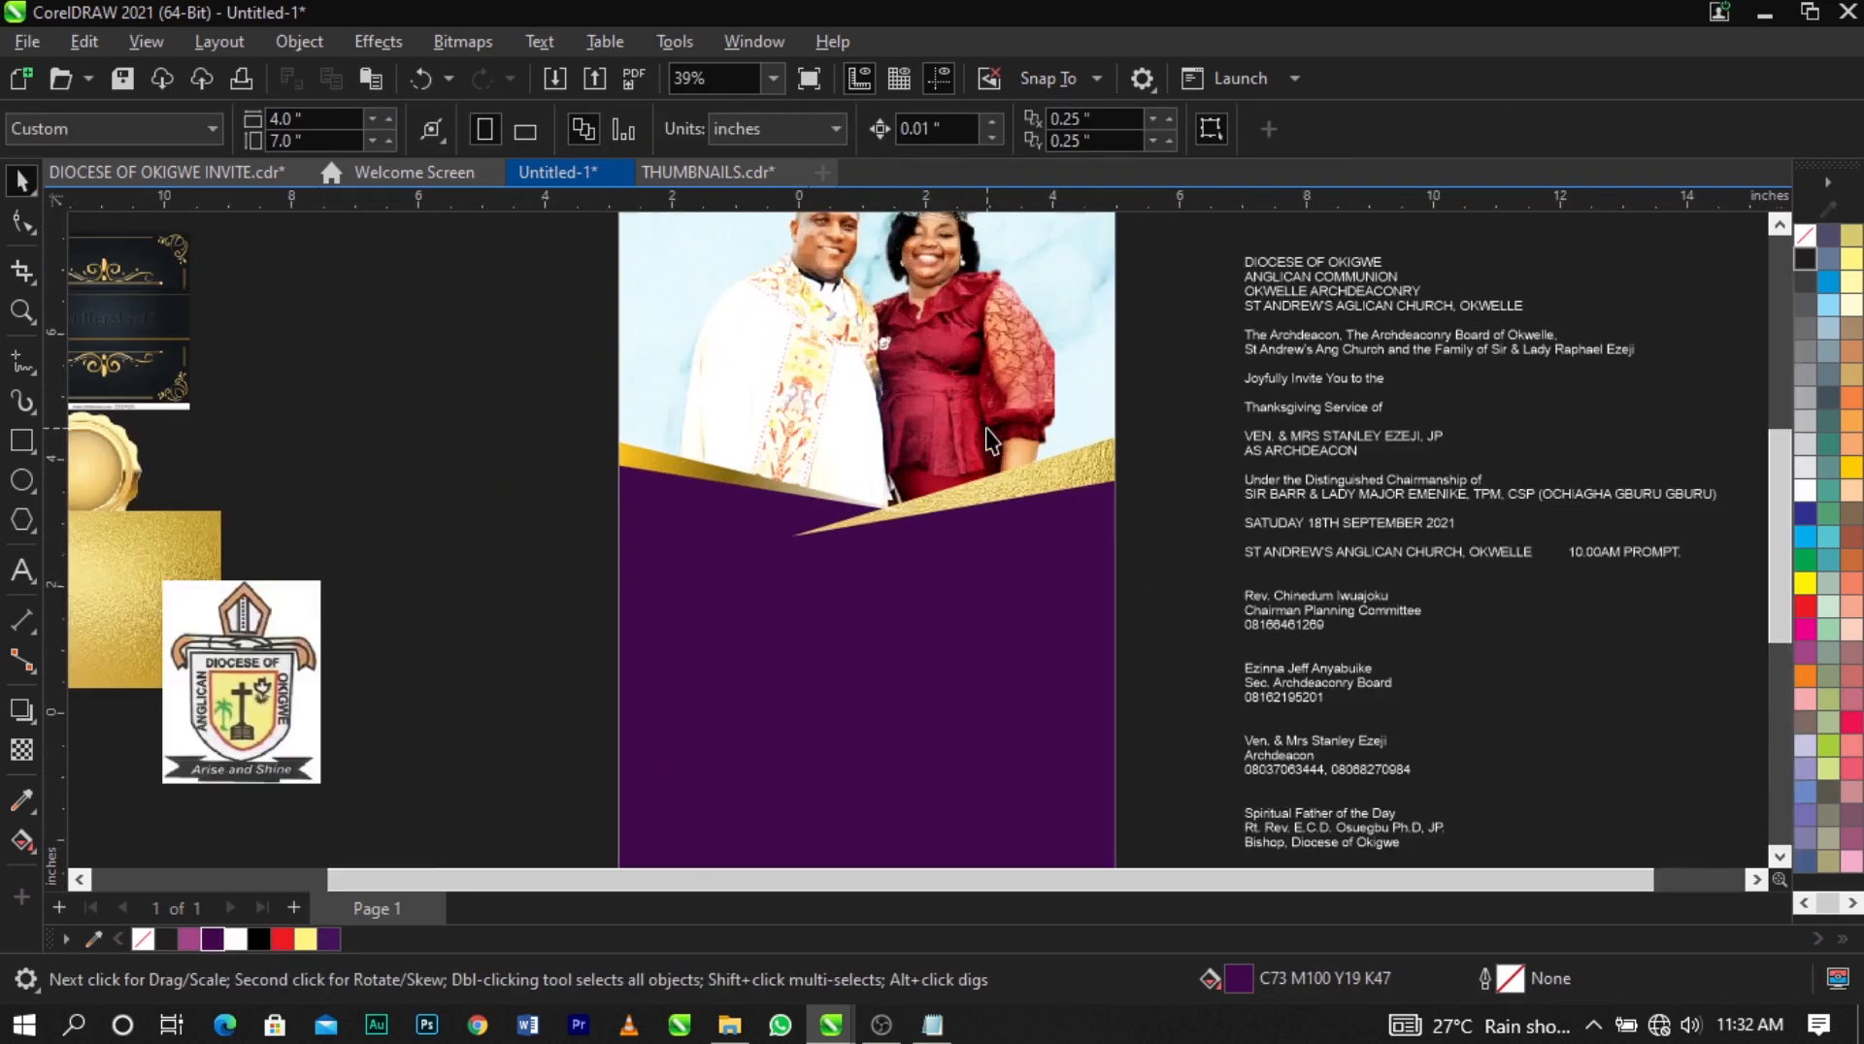
scroll(986, 516, down, 2)
scroll(898, 469, up, 4)
scroll(899, 470, down, 4)
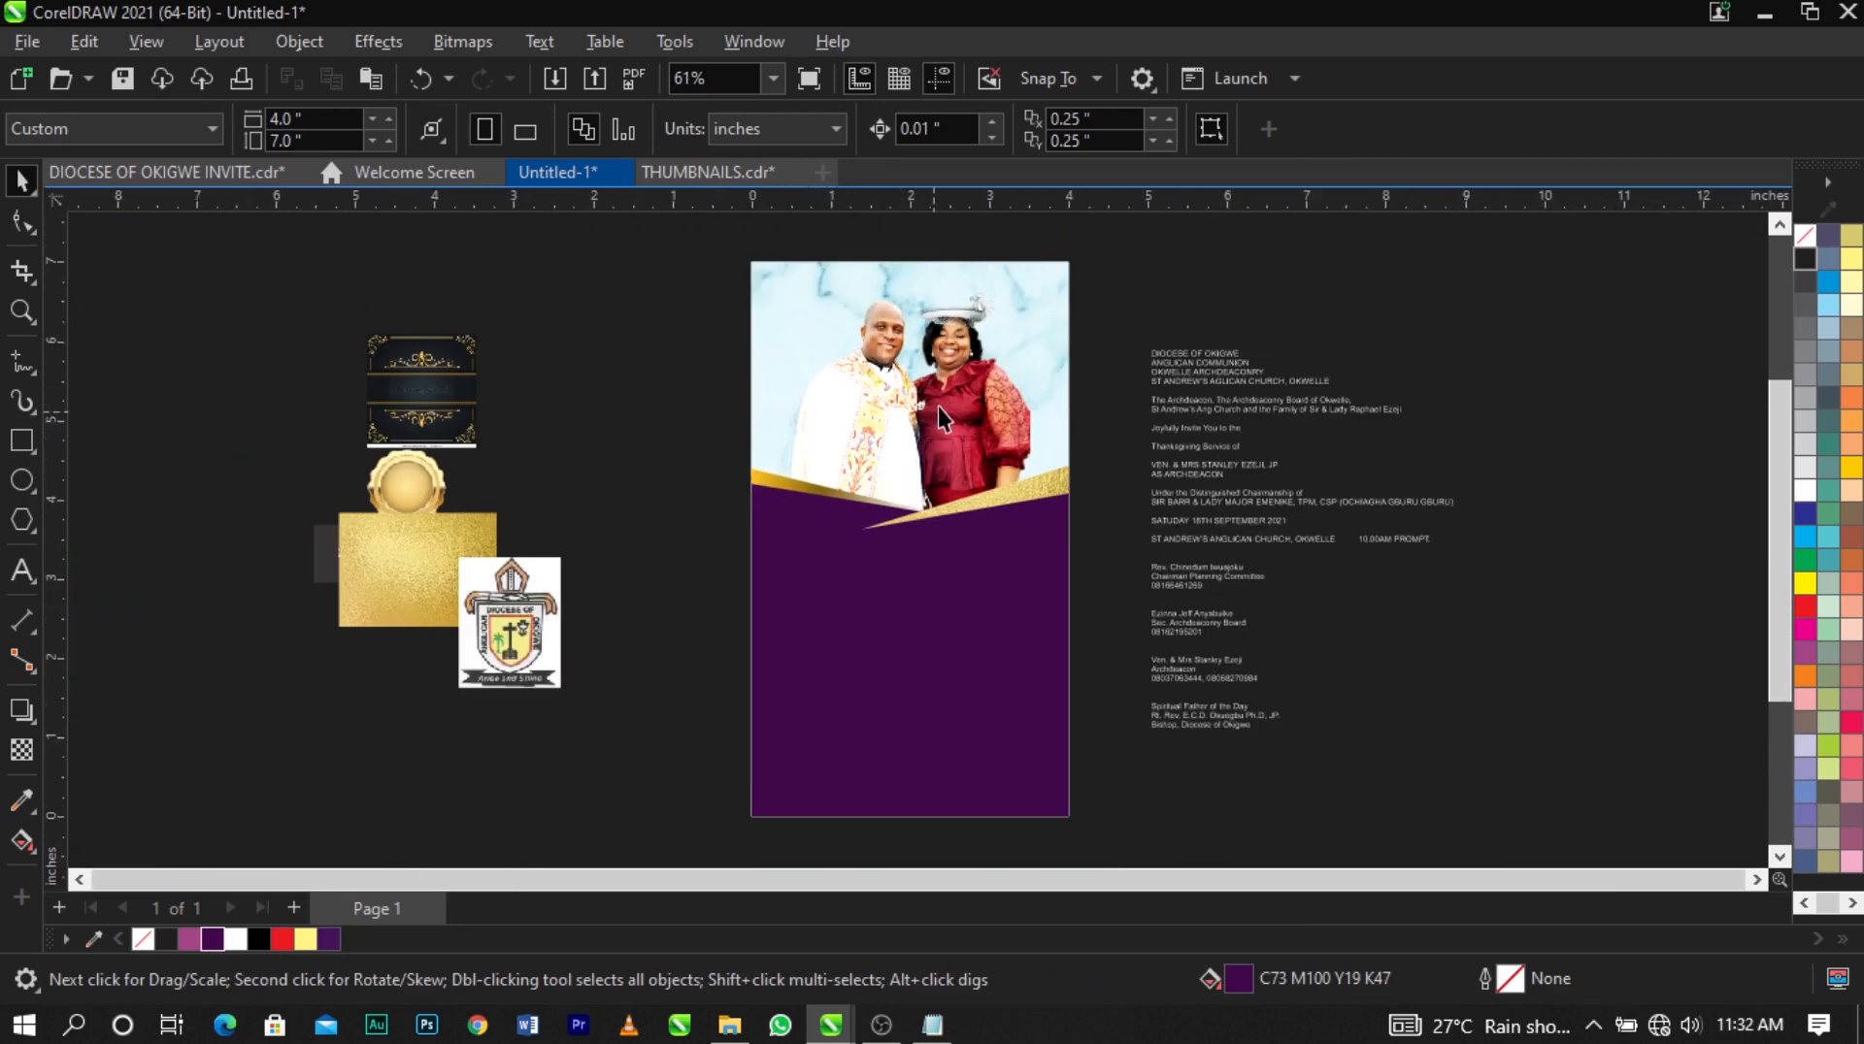
Place the diocese crest in the card's upper-left corner, scaled to about 0.31 by 0.40 inches and inset slightly from the edges.
drag(468, 544, 552, 742)
drag(532, 626, 842, 346)
scroll(825, 348, up, 5)
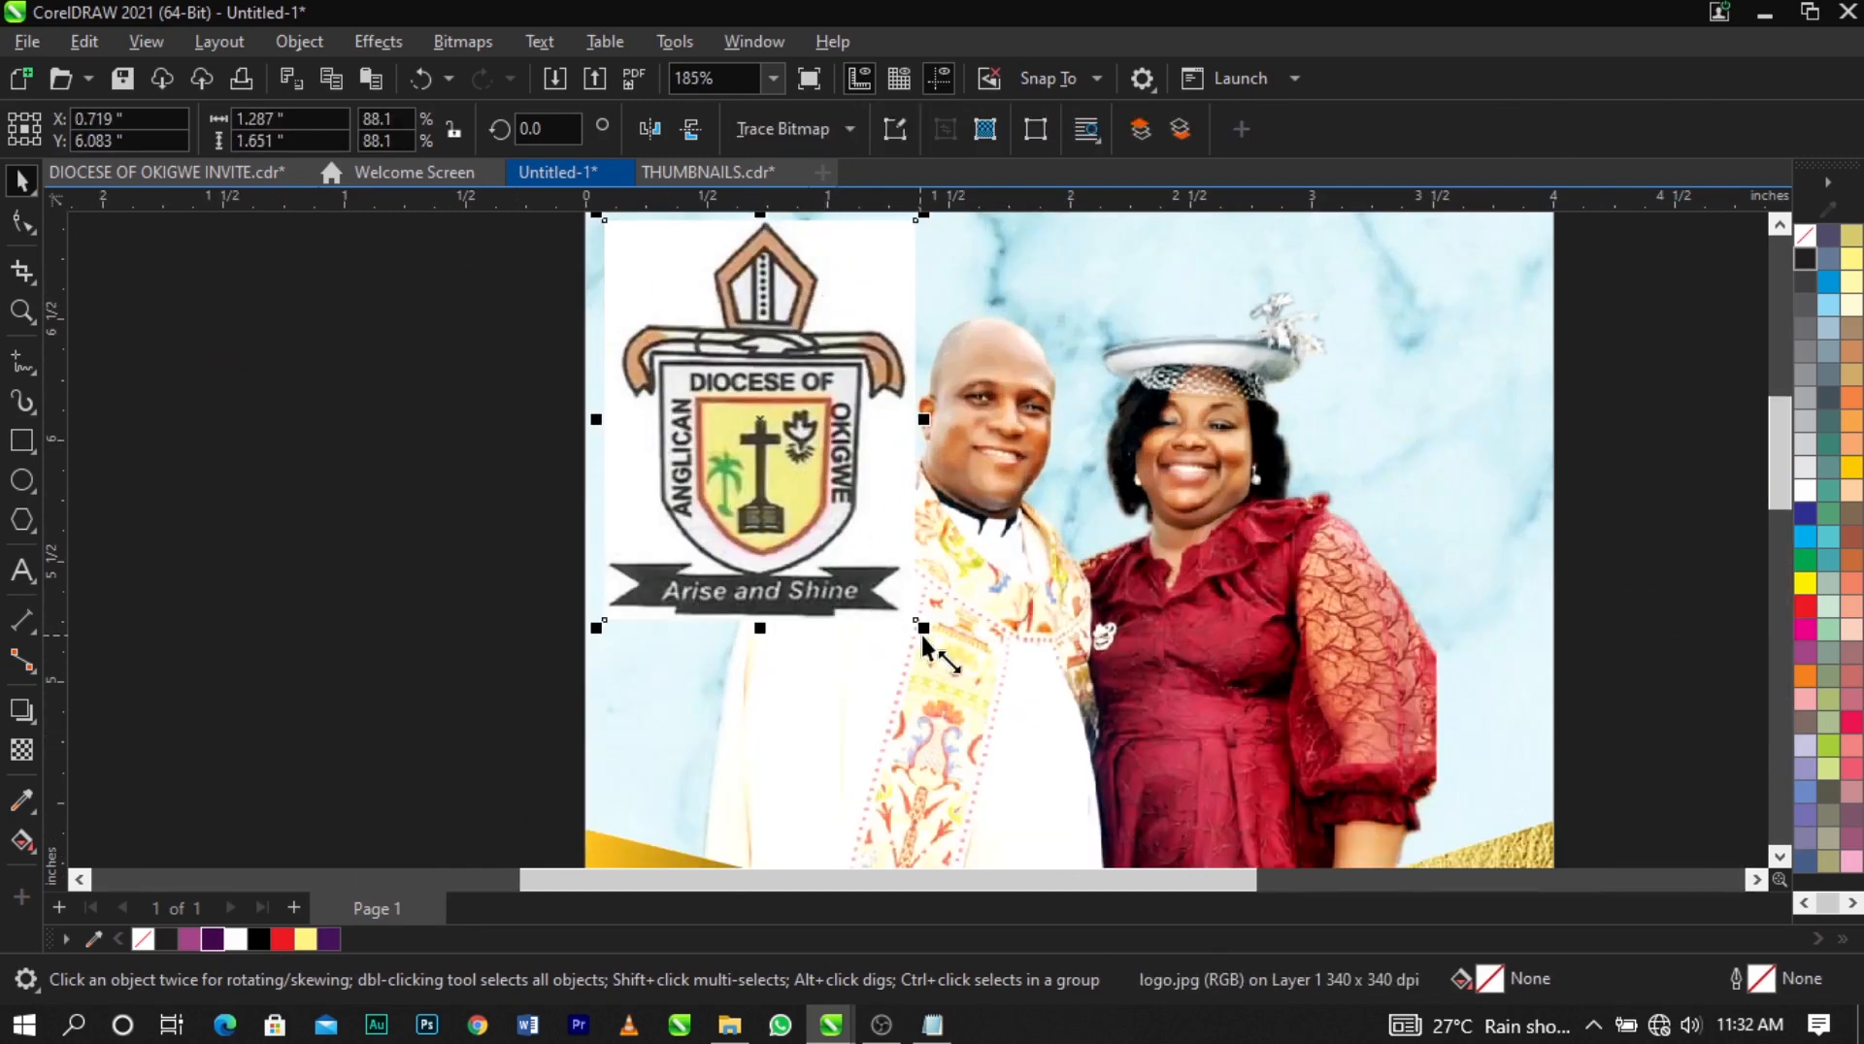
drag(922, 627, 685, 325)
scroll(697, 297, down, 3)
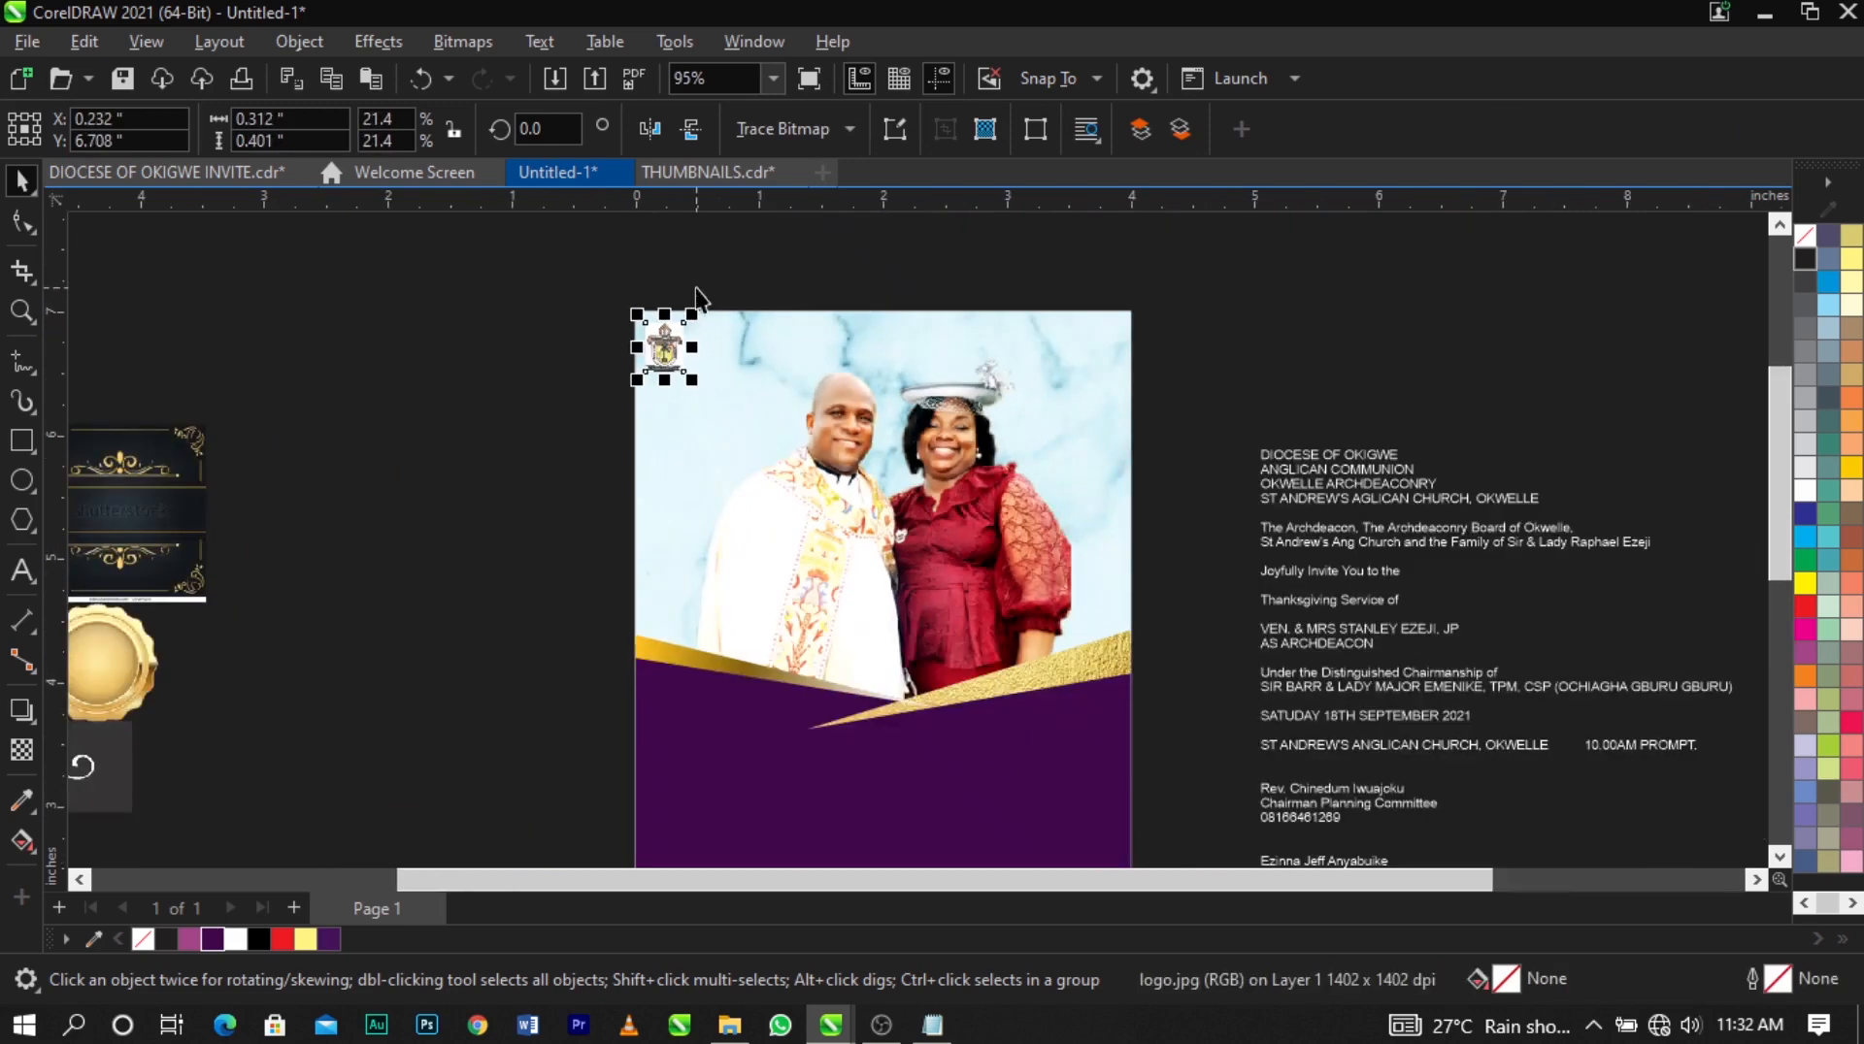
scroll(697, 297, up, 4)
drag(628, 444, 683, 490)
scroll(676, 464, up, 2)
scroll(662, 466, down, 2)
scroll(682, 490, down, 4)
click(1048, 648)
Copy the four church heading lines, from DIOCESE OF OKIGWE to the OKWELLE church line, and delete them from the supplied wording.
scroll(1257, 596, up, 1)
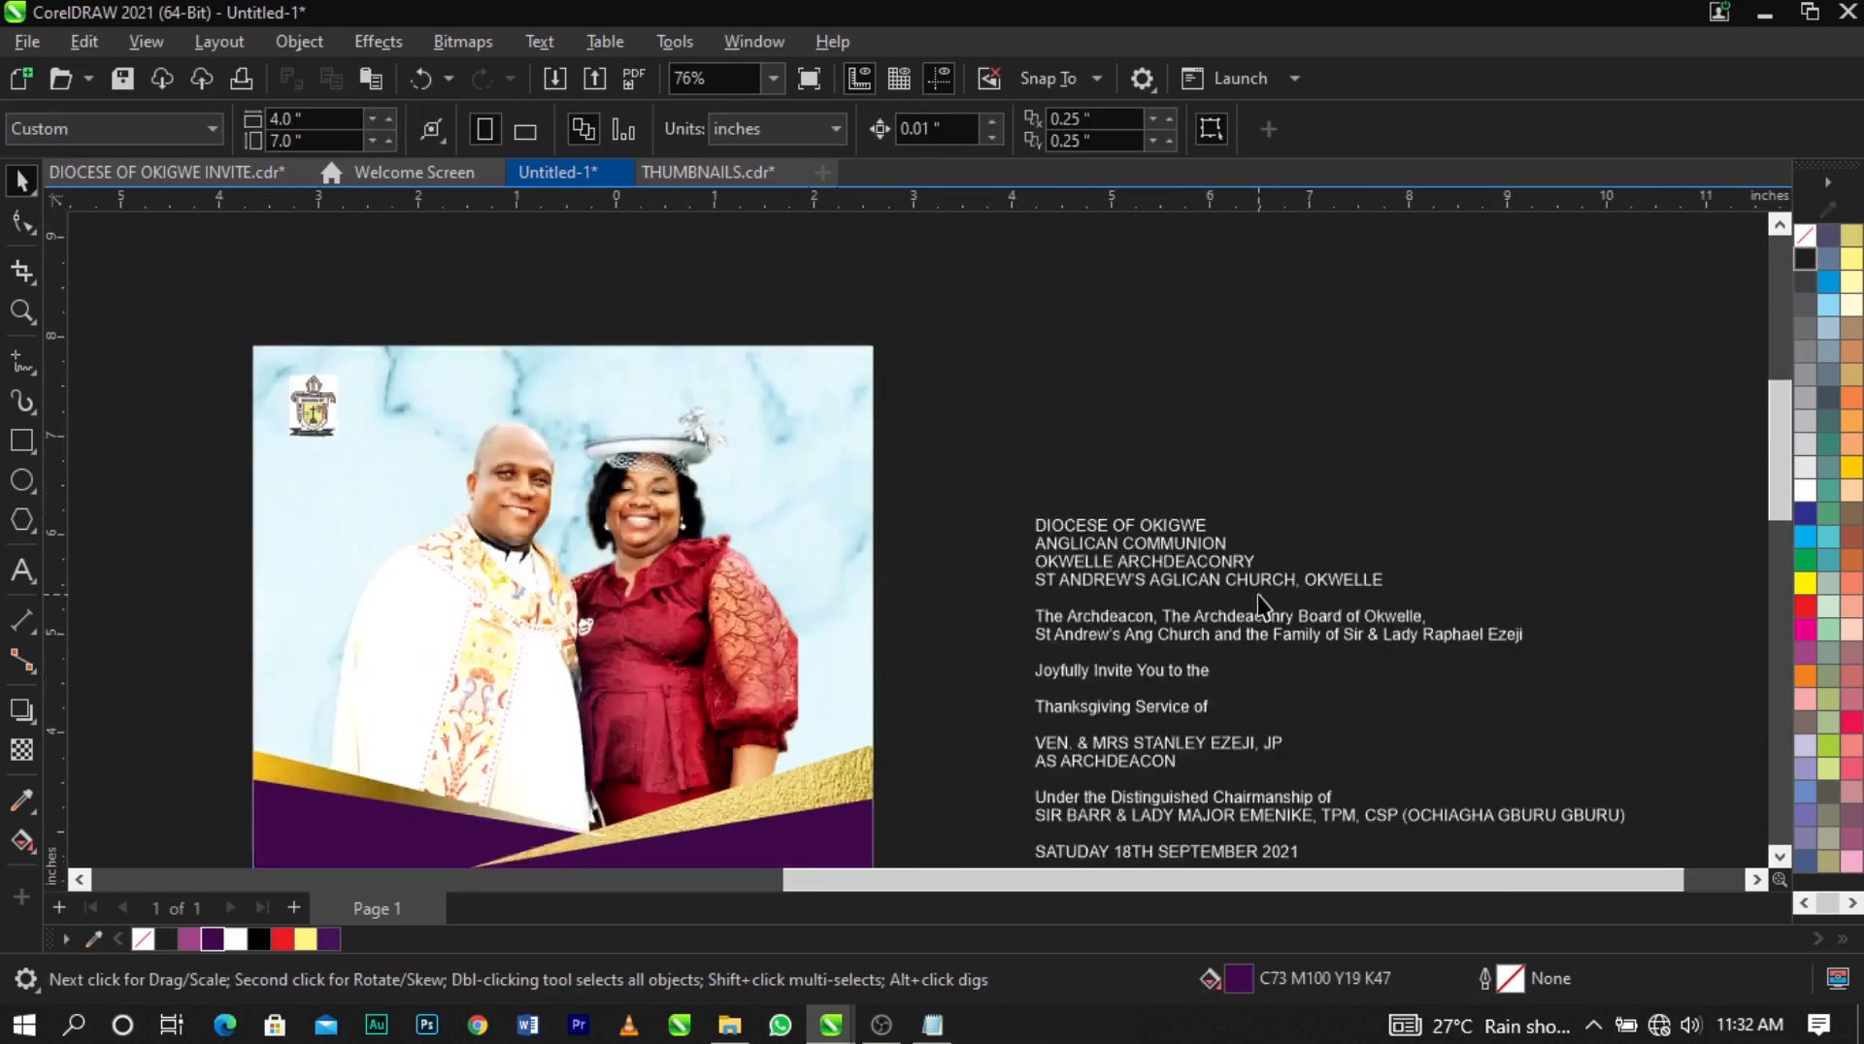
scroll(1256, 596, up, 4)
double_click(1262, 582)
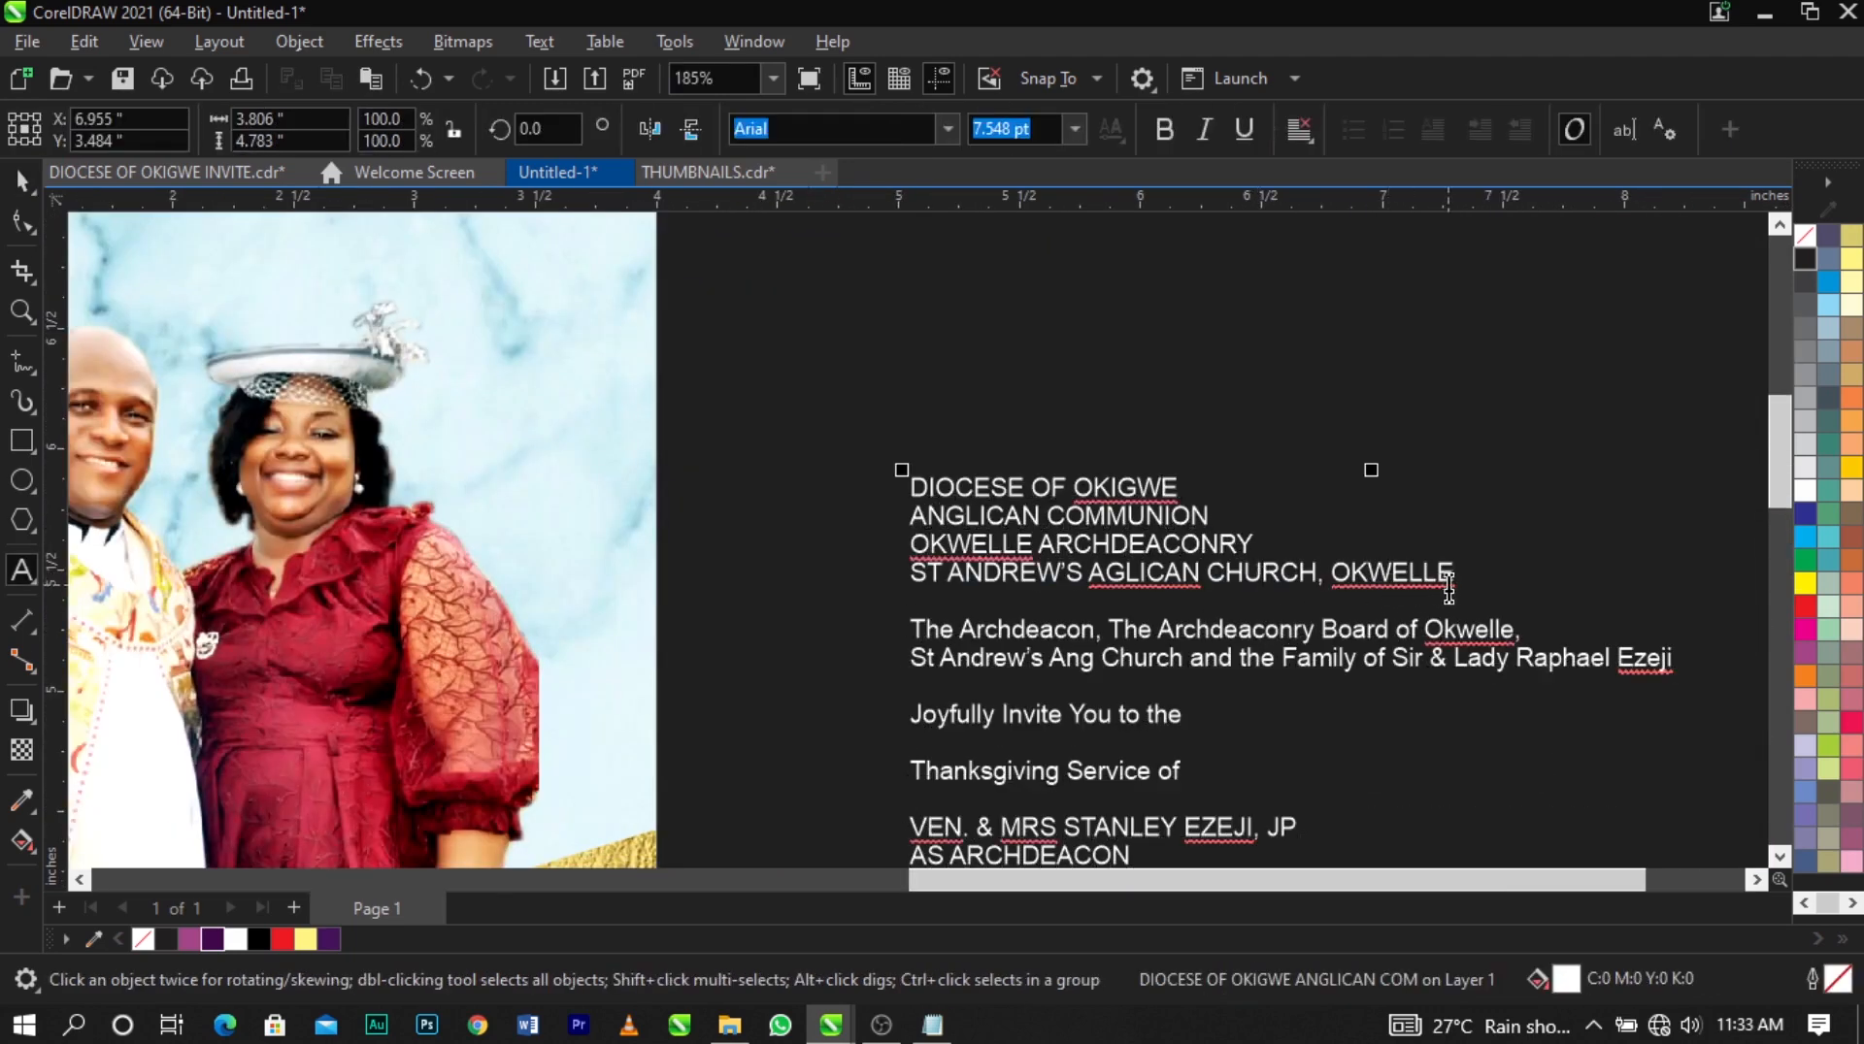
drag(1453, 574, 882, 470)
key(ctrl+c)
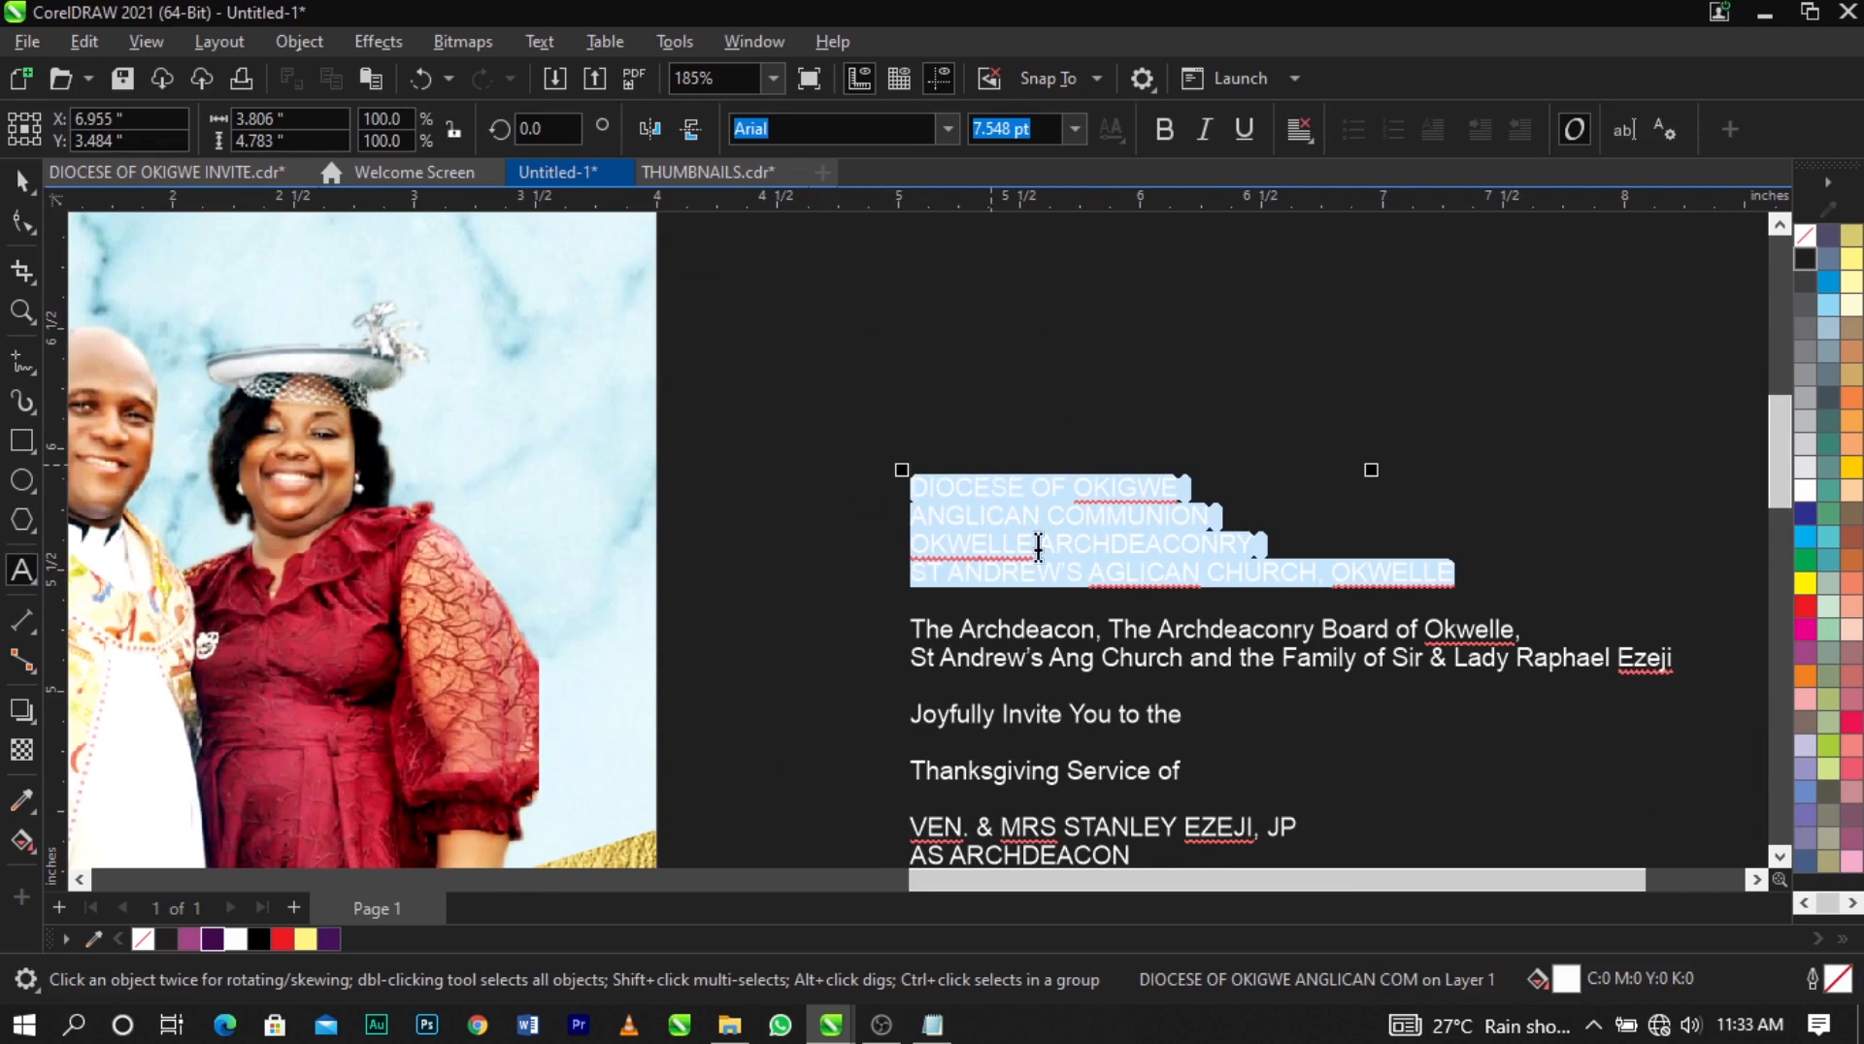
key(Delete)
key(Delete)
key(Delete)
Paste the church heading lines as new text beside the crest and fill them black.
scroll(1168, 530, down, 3)
scroll(441, 426, up, 3)
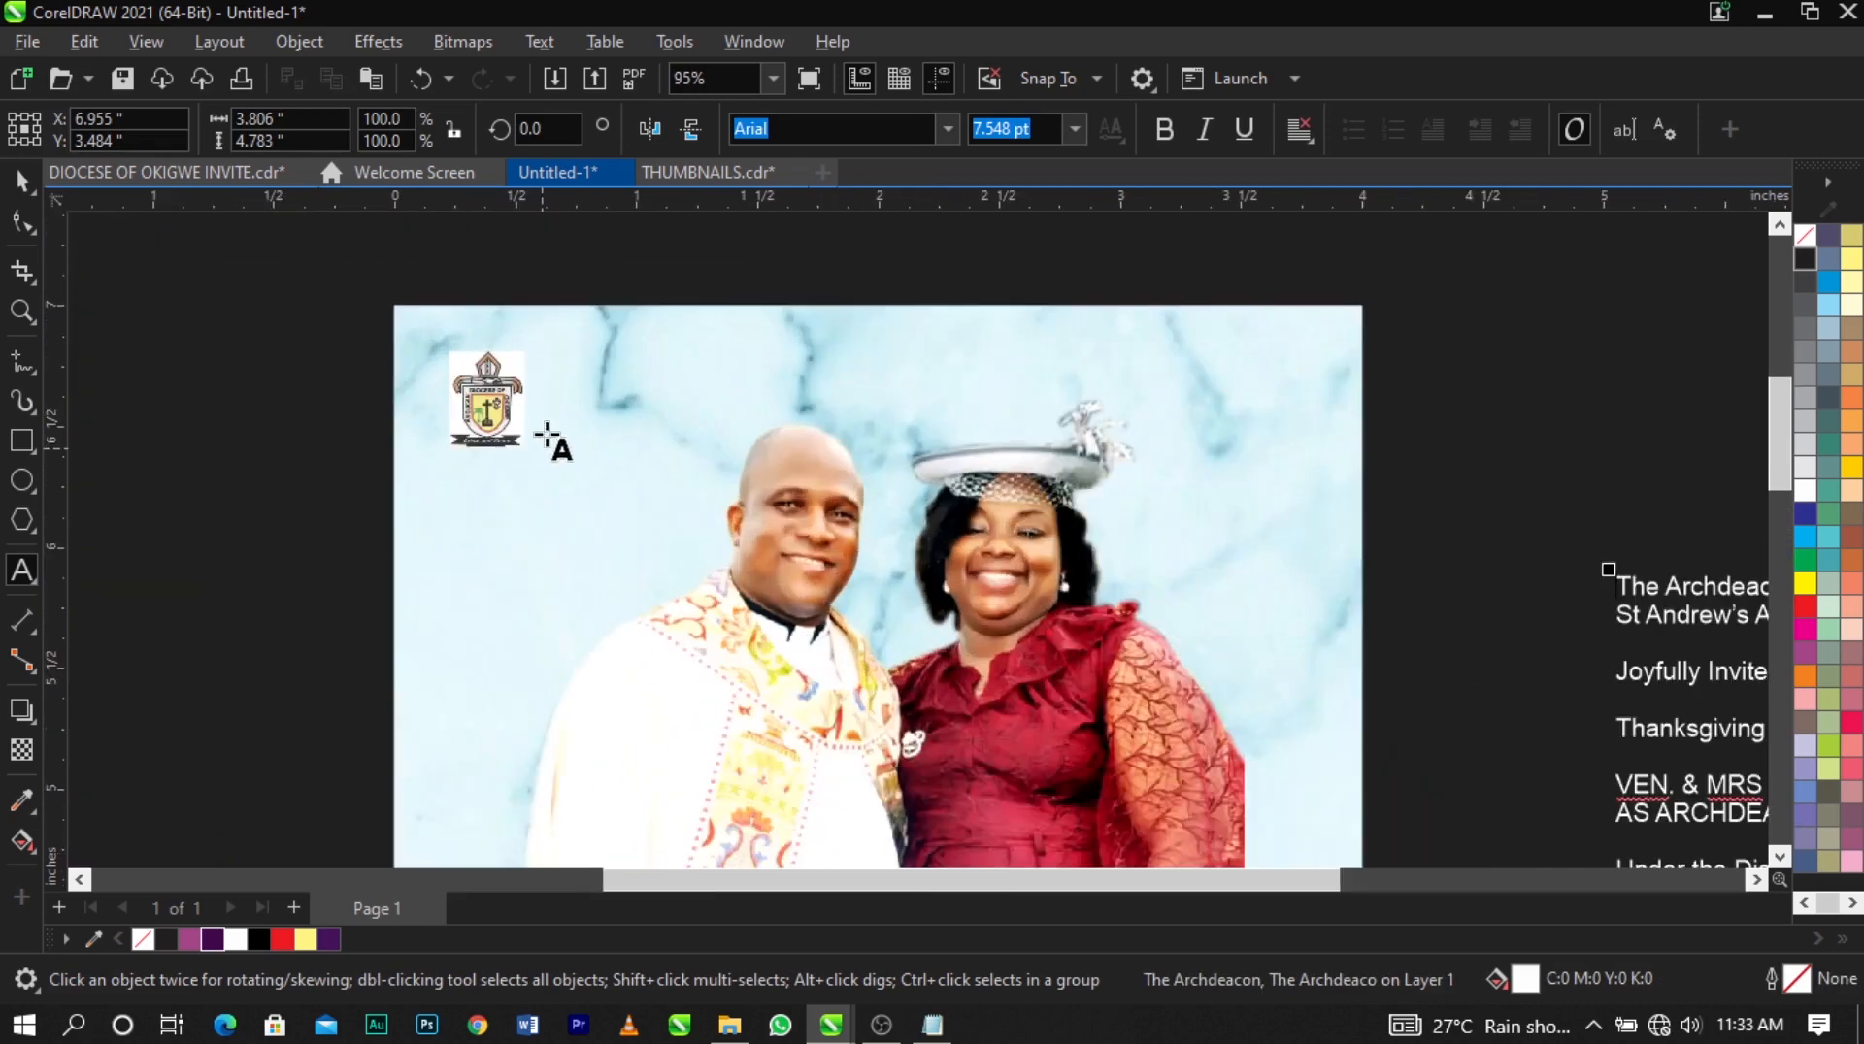
click(560, 379)
key(ctrl+v)
key(ctrl+space)
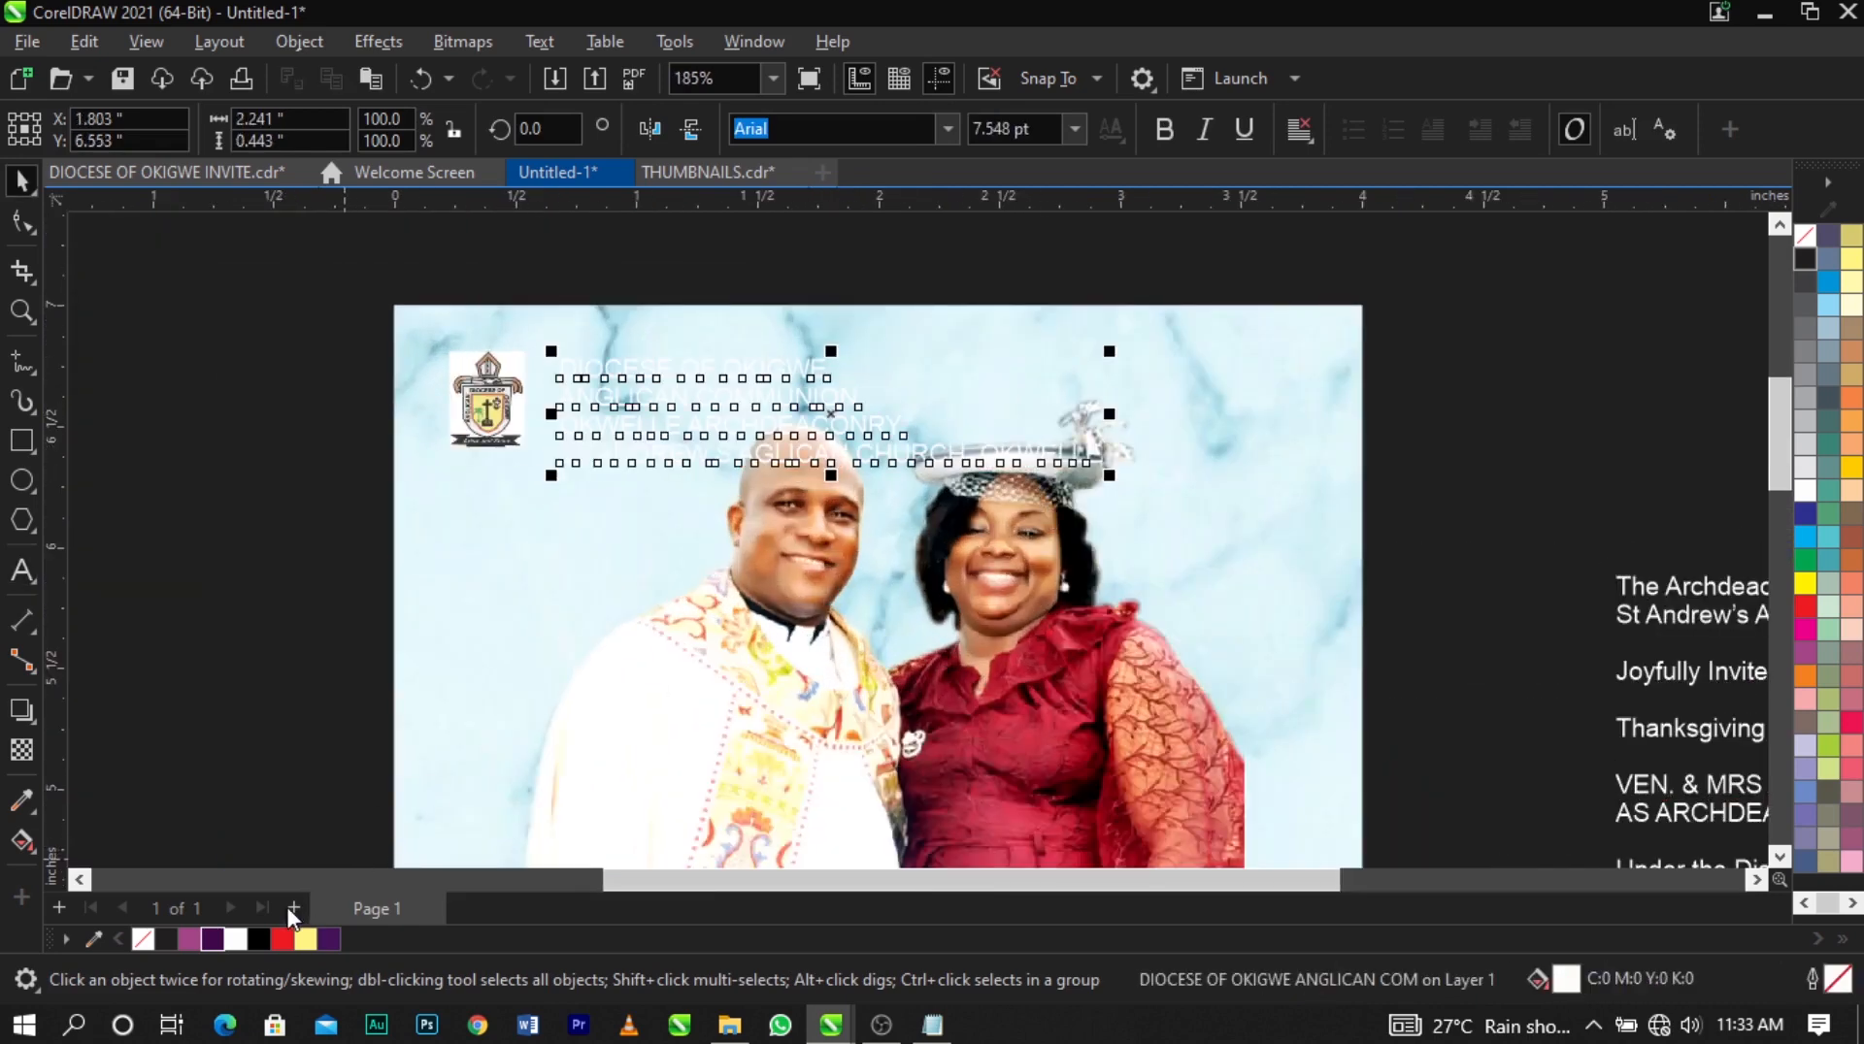
click(260, 940)
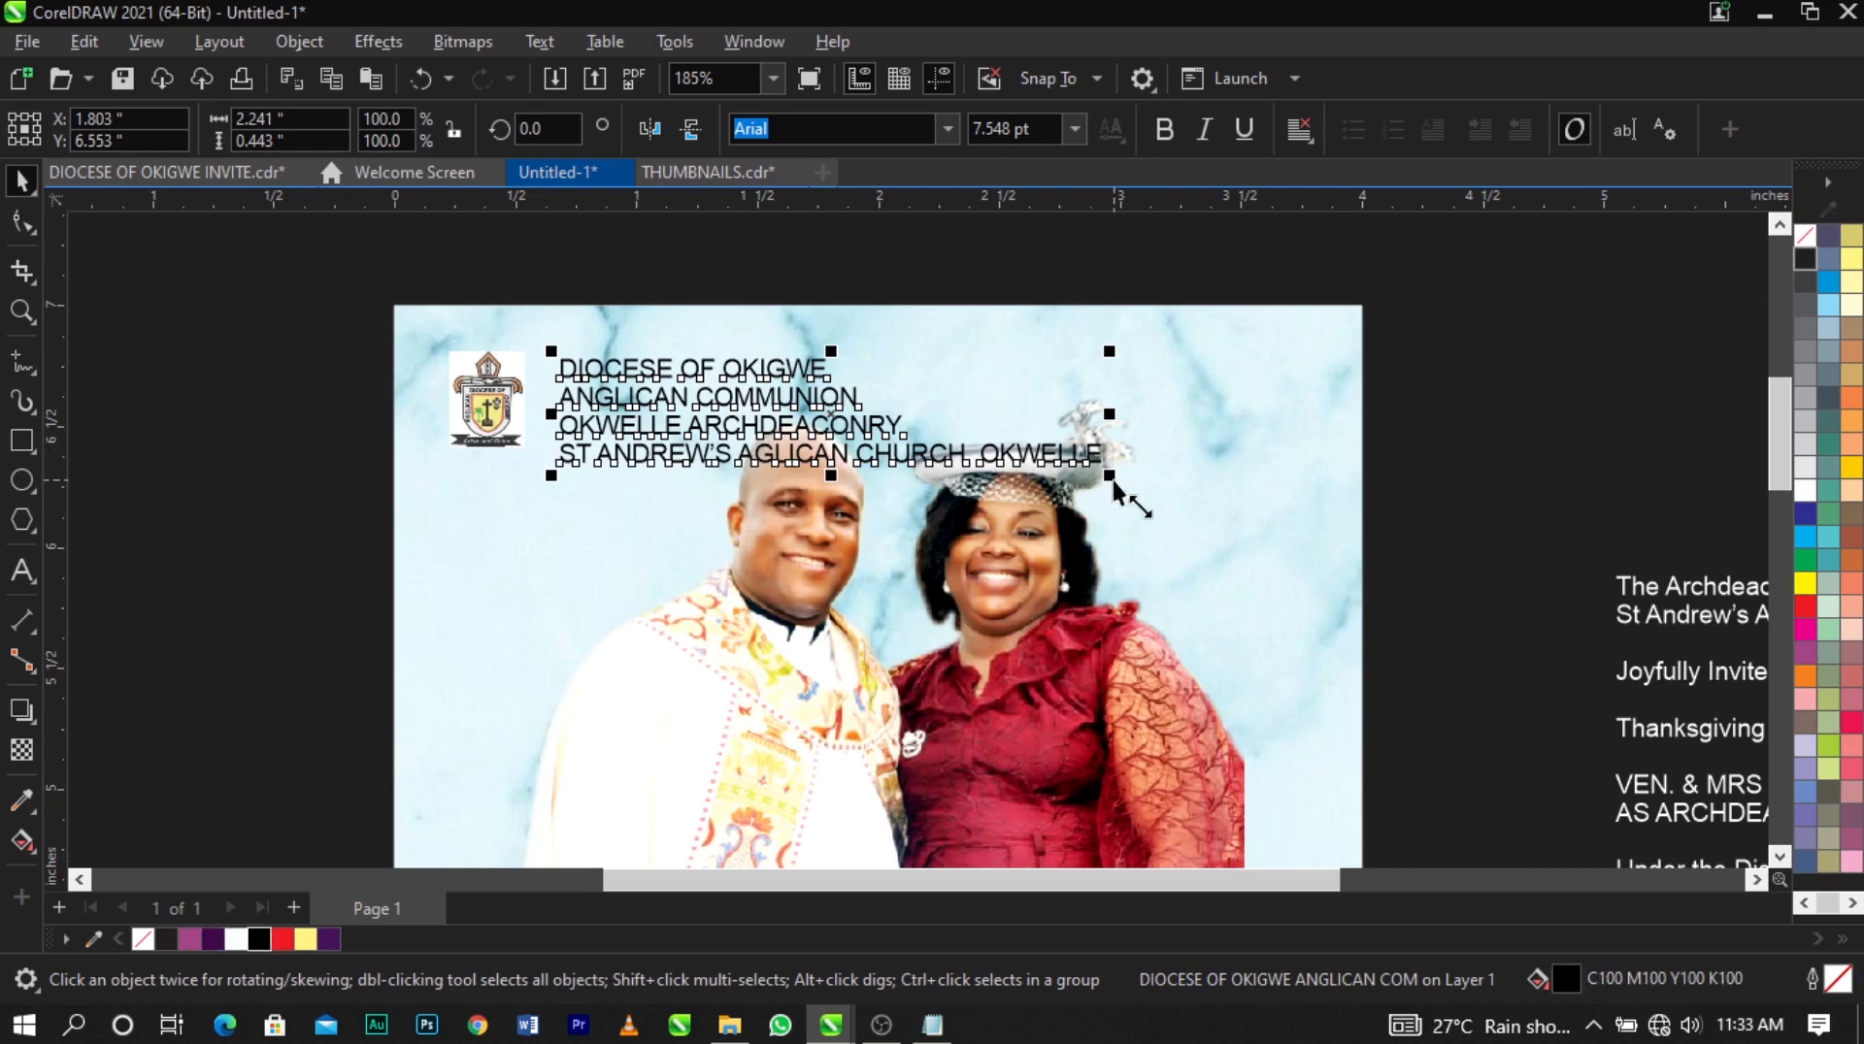
Scale the heading text down to about 1.13 by 0.22 inches and move it close beside the crest.
drag(1110, 476, 884, 500)
scroll(608, 364, up, 2)
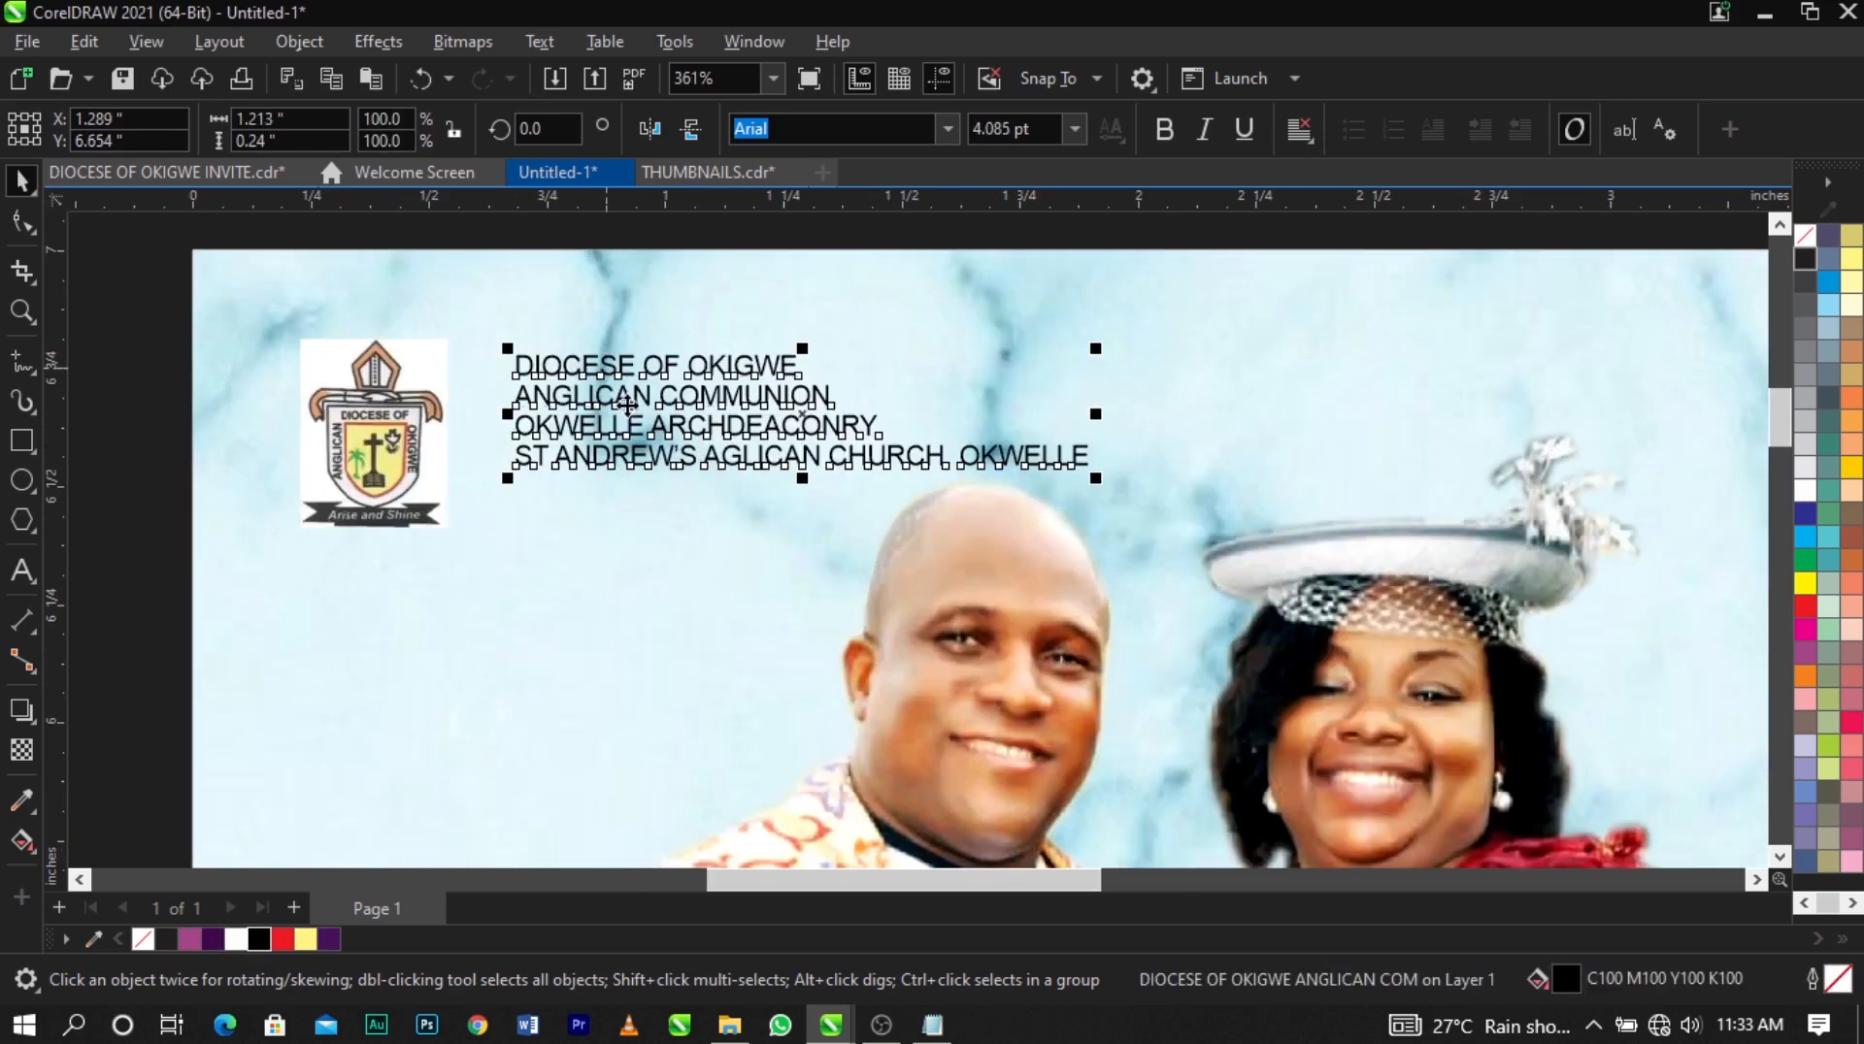
drag(610, 424, 559, 420)
drag(1045, 475, 1006, 482)
scroll(736, 359, down, 2)
Scale the couple's photo down to about 2.91 by 3.96 inches inside the marble PowerClip and finish editing.
double_click(928, 551)
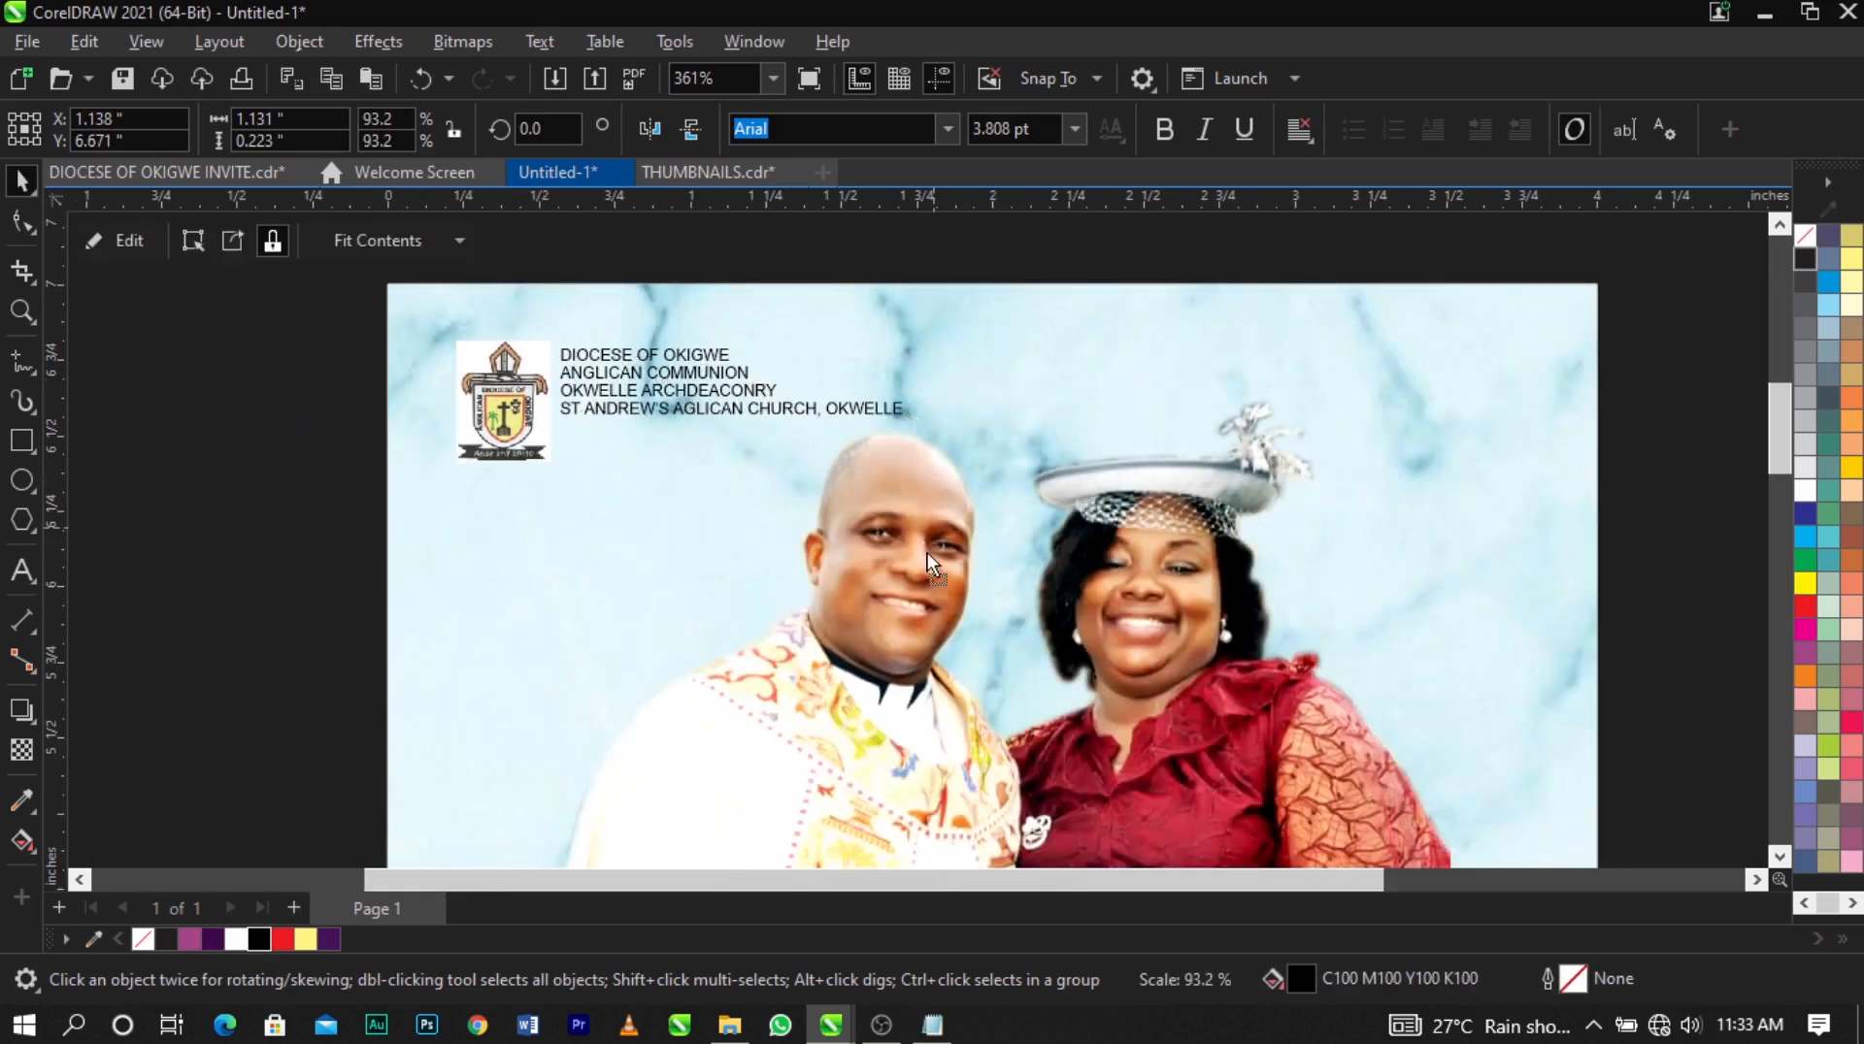
click(914, 503)
key(ctrl+z)
key(ctrl+z)
double_click(1152, 516)
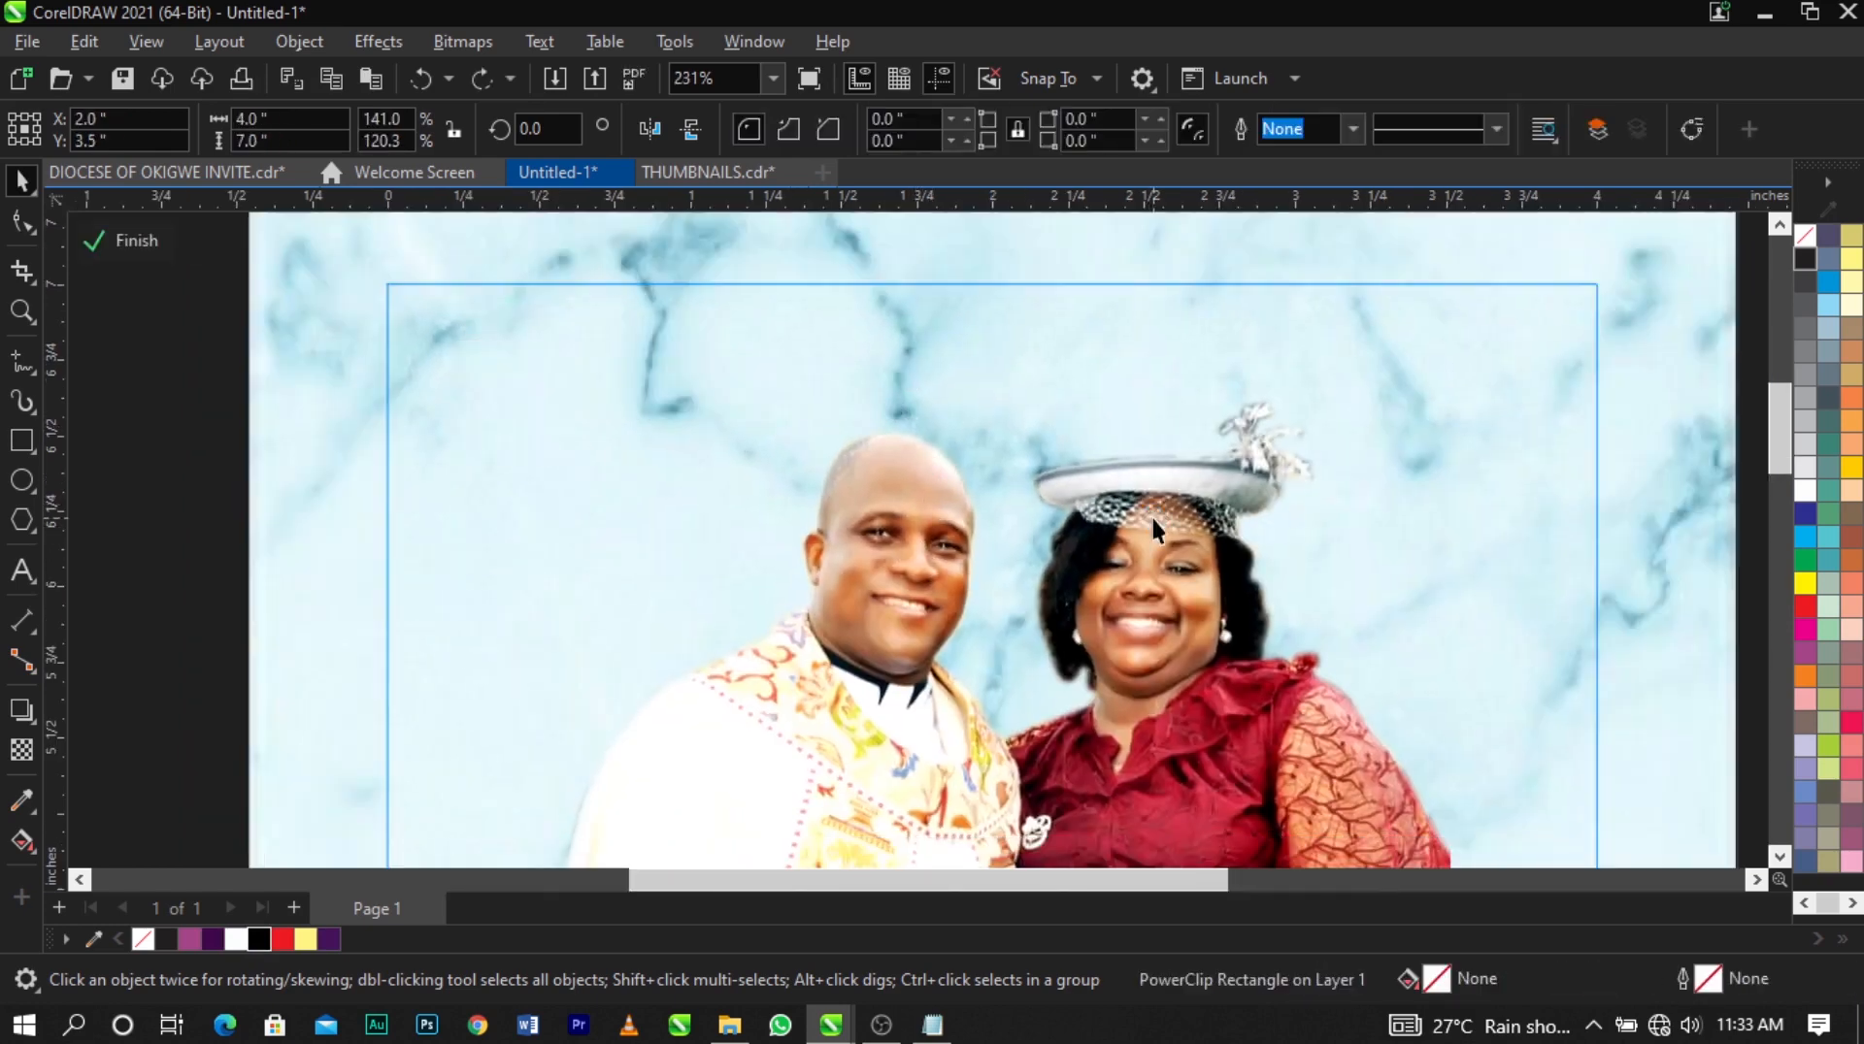
click(1152, 515)
drag(1453, 369, 1458, 393)
key(ctrl+z)
click(157, 258)
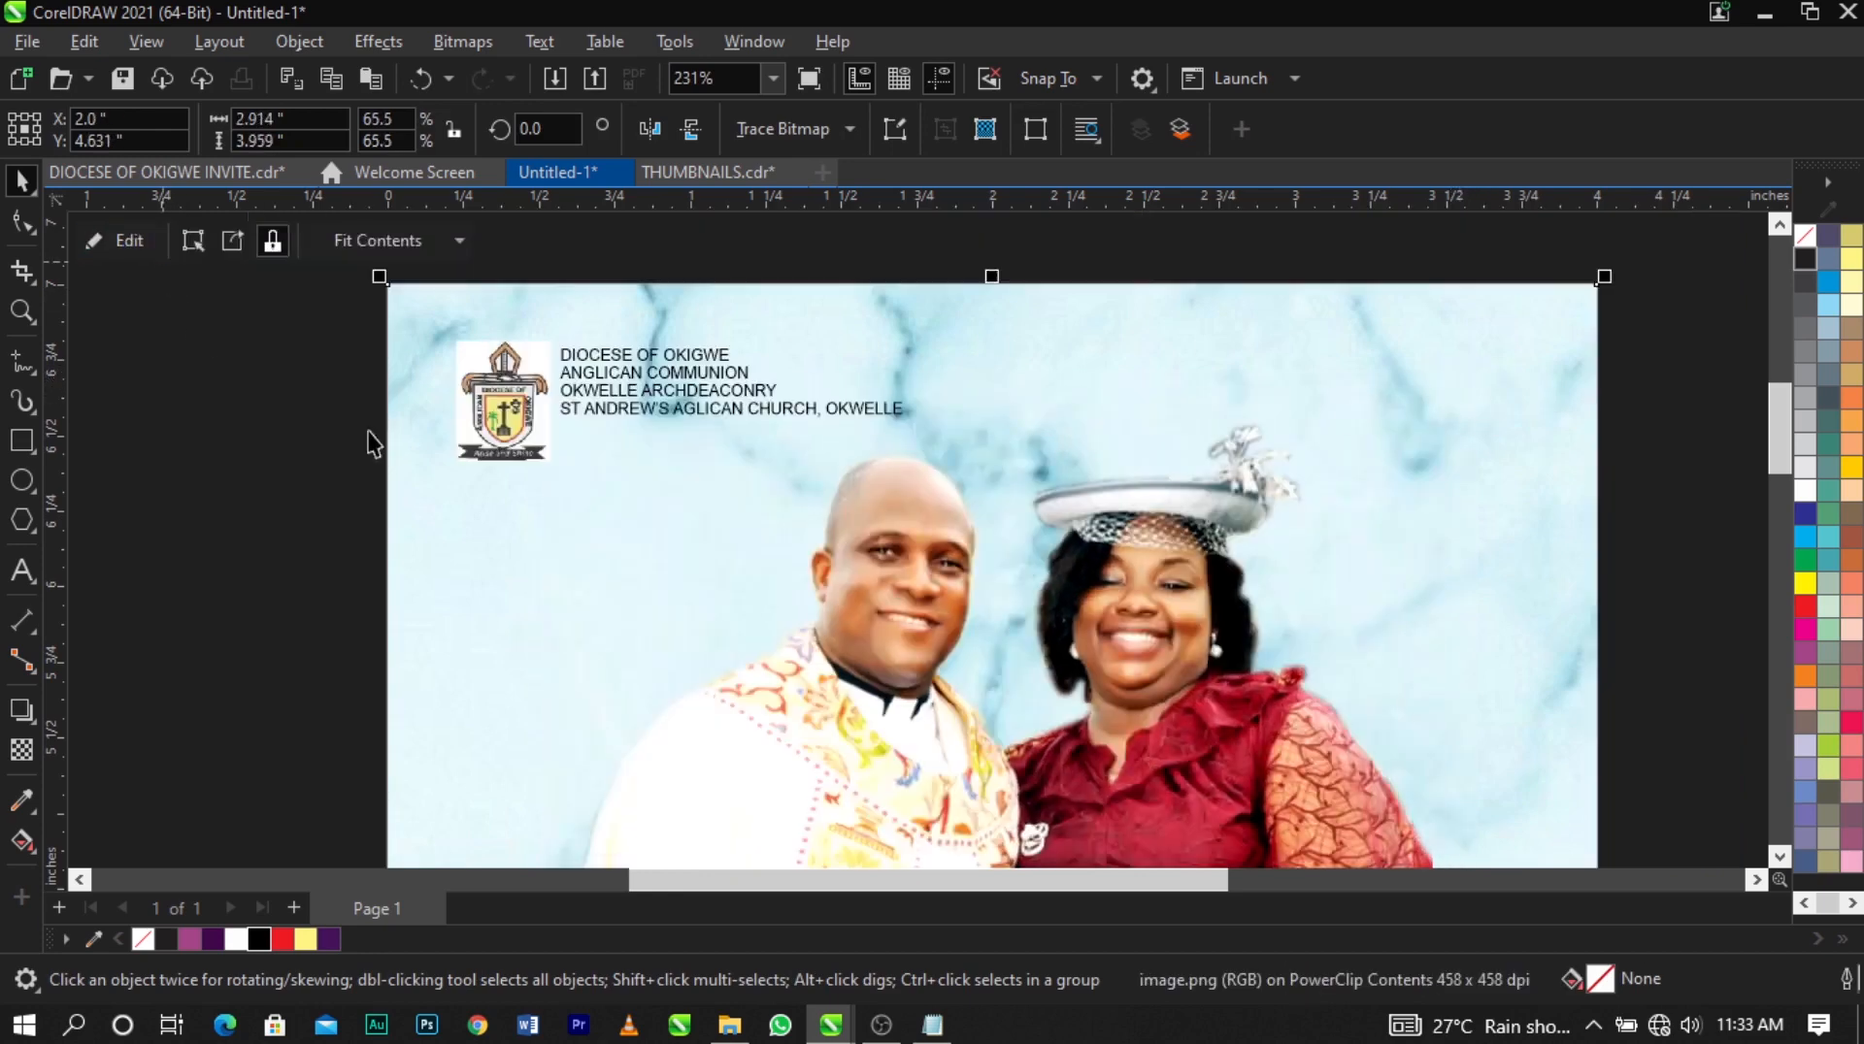
click(777, 266)
Scale the diocese crest down to about 0.21 by 0.26 inches beside the heading text.
scroll(656, 358, up, 2)
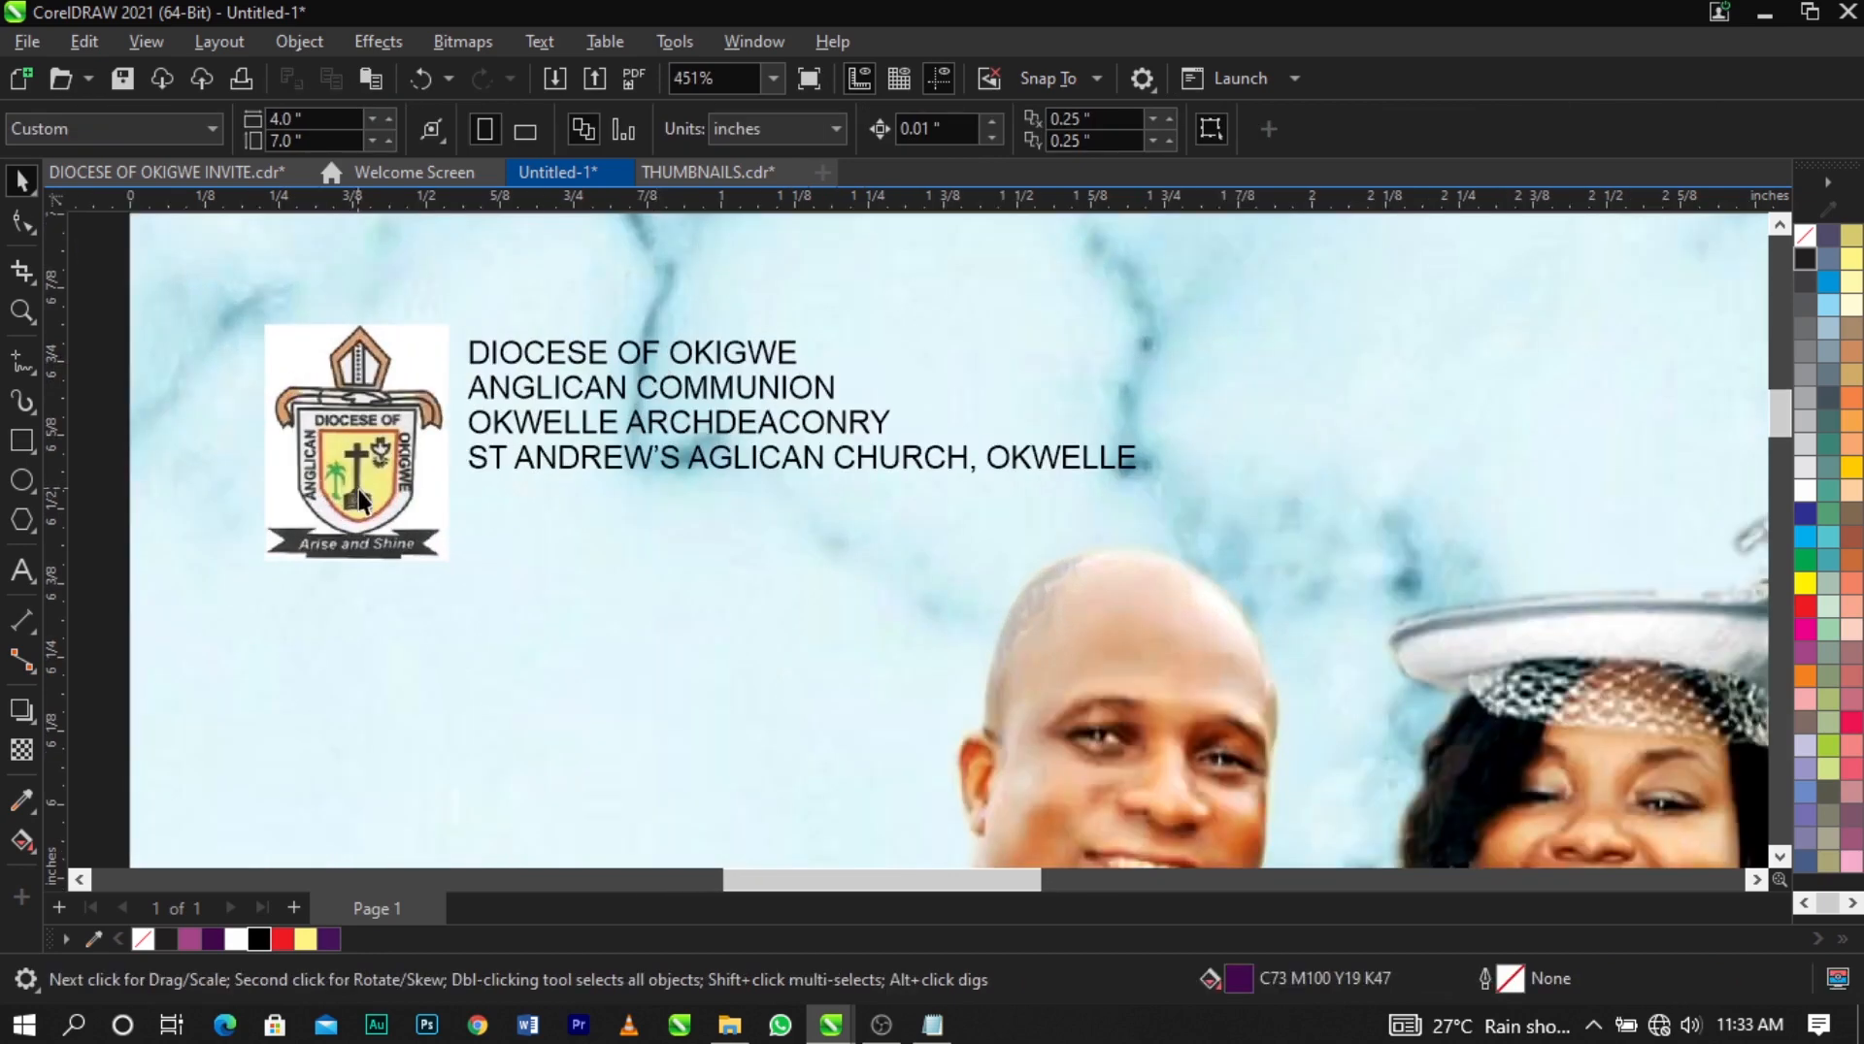
click(358, 491)
drag(256, 570, 308, 503)
click(372, 446)
scroll(427, 435, up, 2)
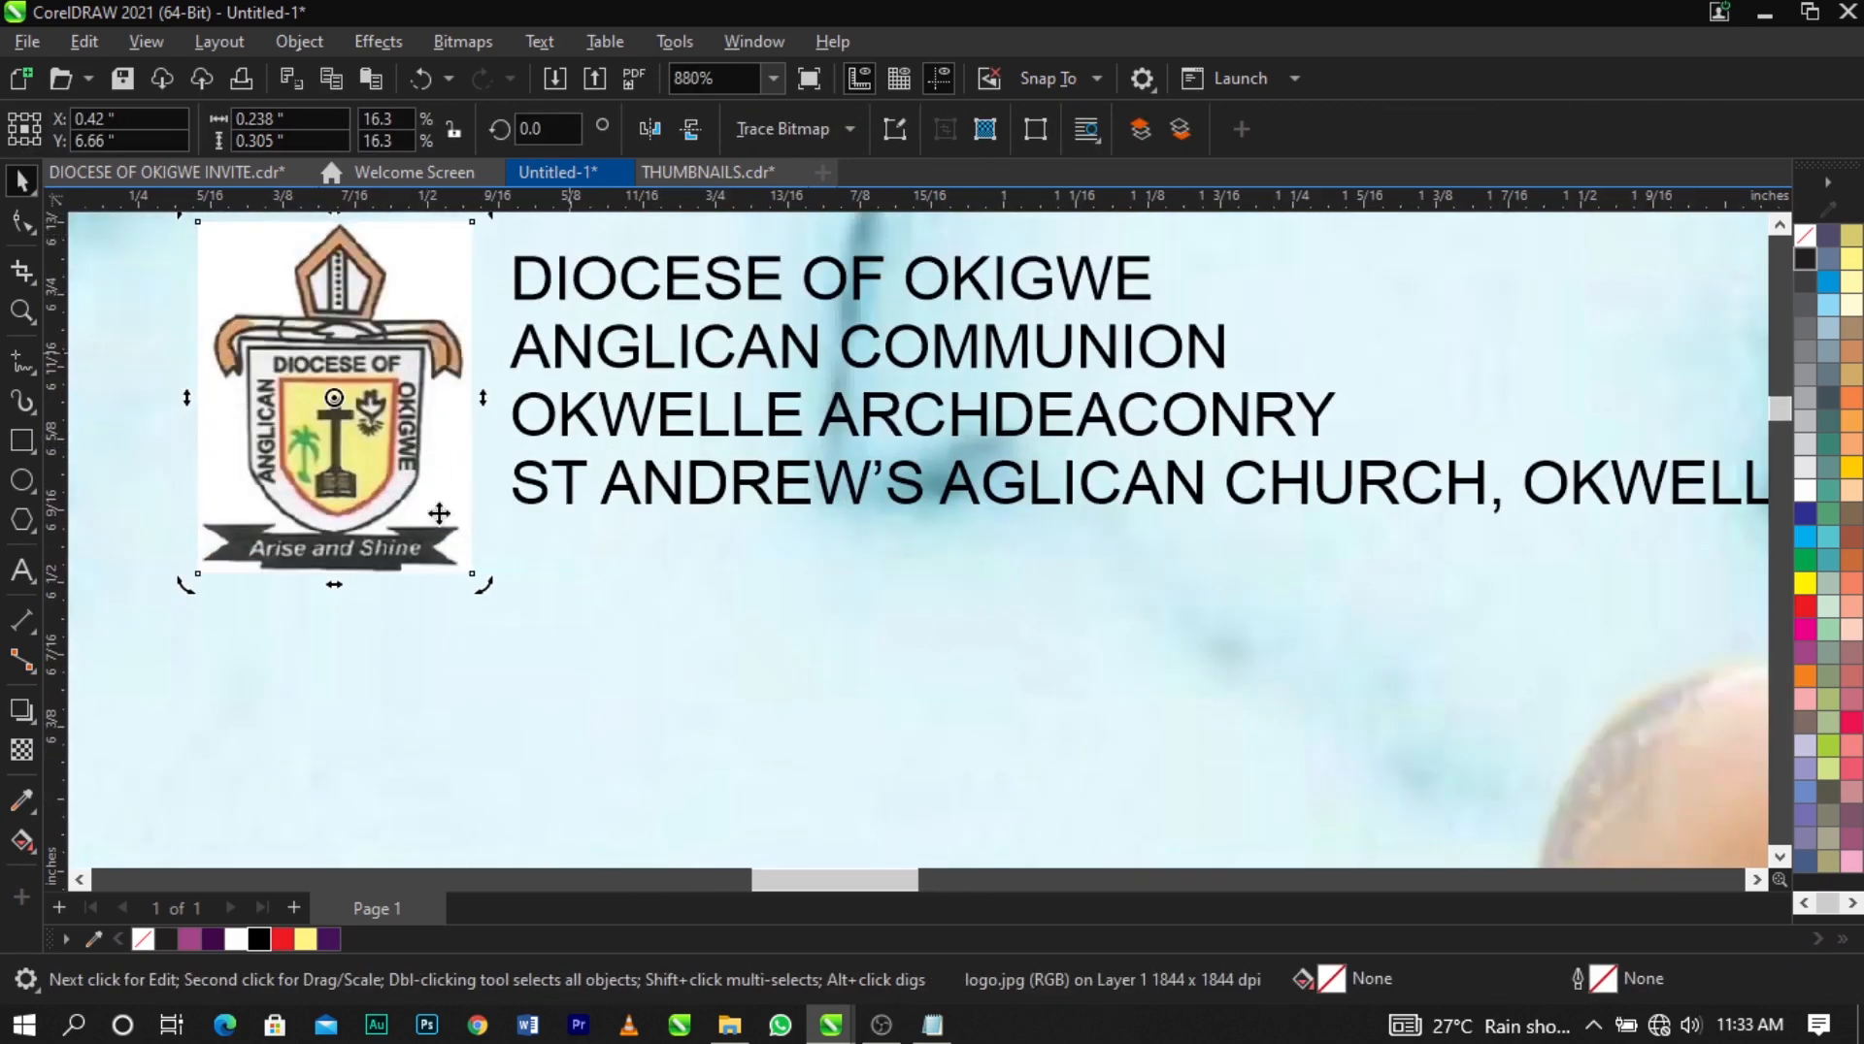
click(470, 559)
drag(472, 574, 519, 502)
scroll(573, 524, down, 2)
scroll(385, 430, up, 2)
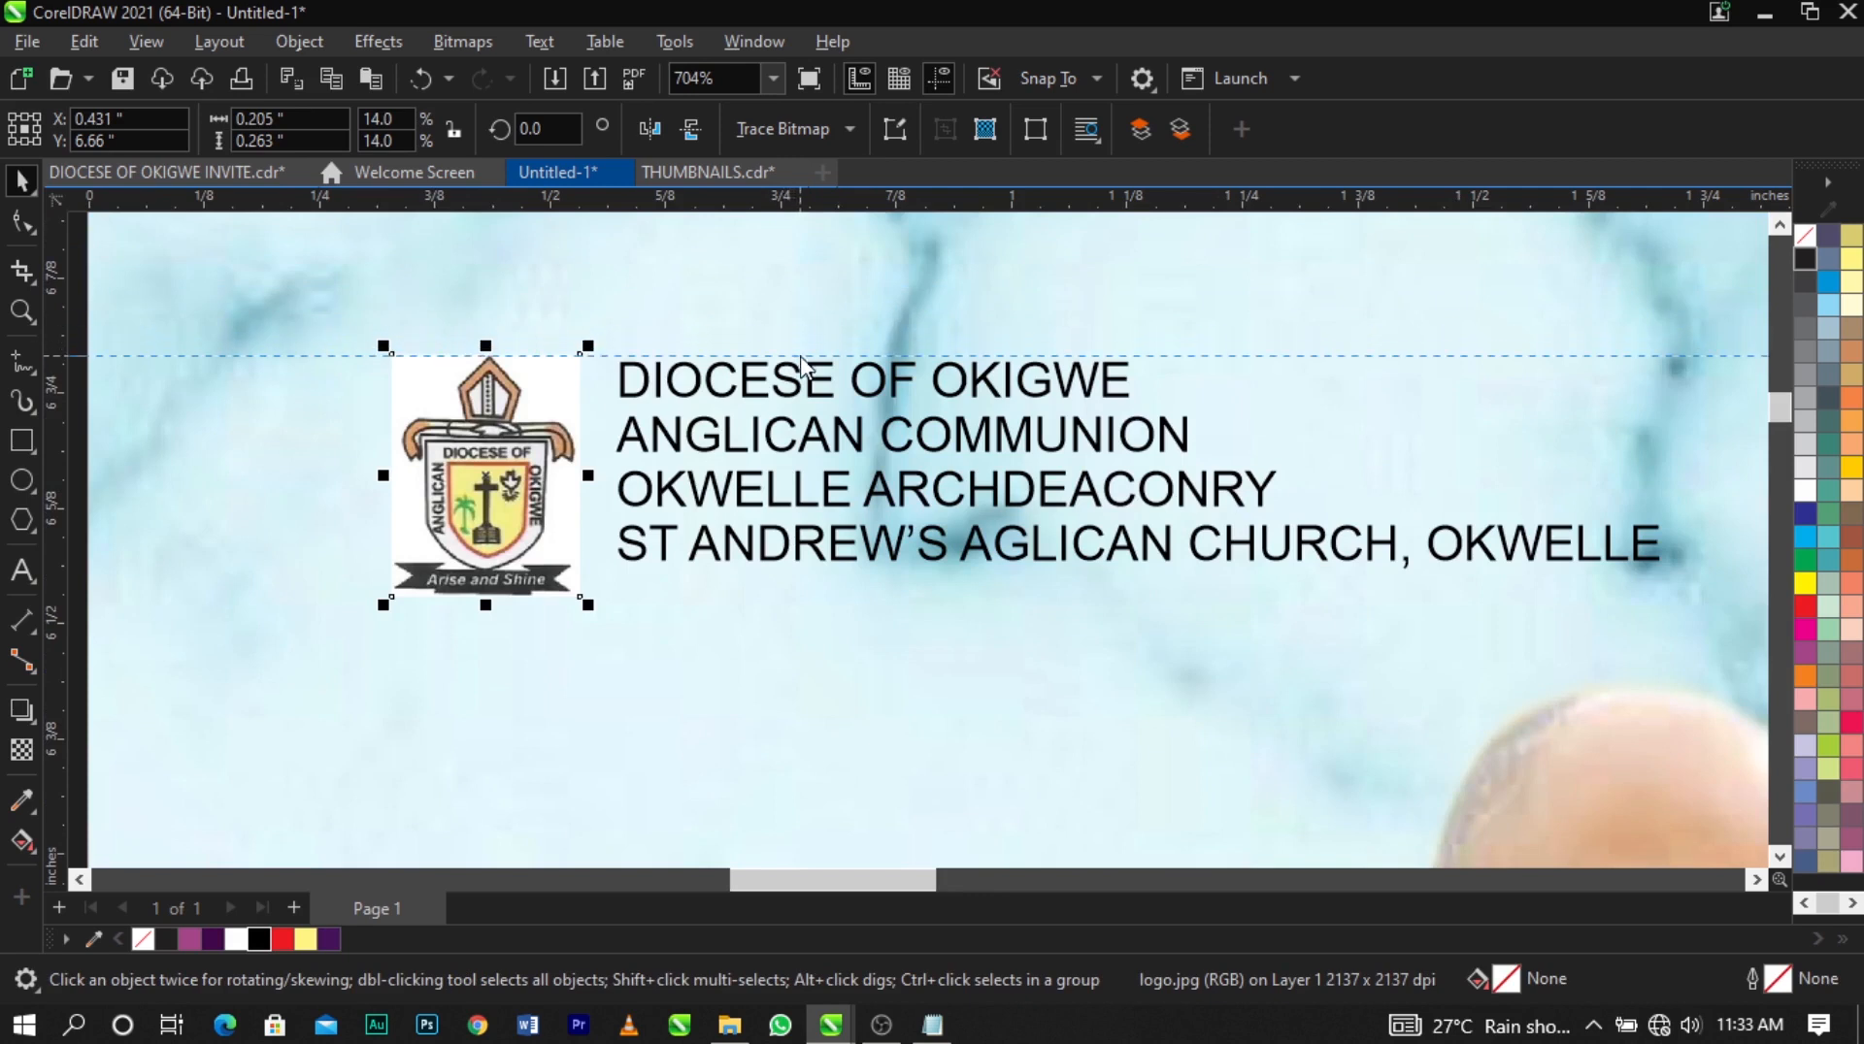
Enlarge the heading text to about 1.33 by 0.26 inches between guidelines at the crest's top and bottom, and delete the guidelines.
click(783, 355)
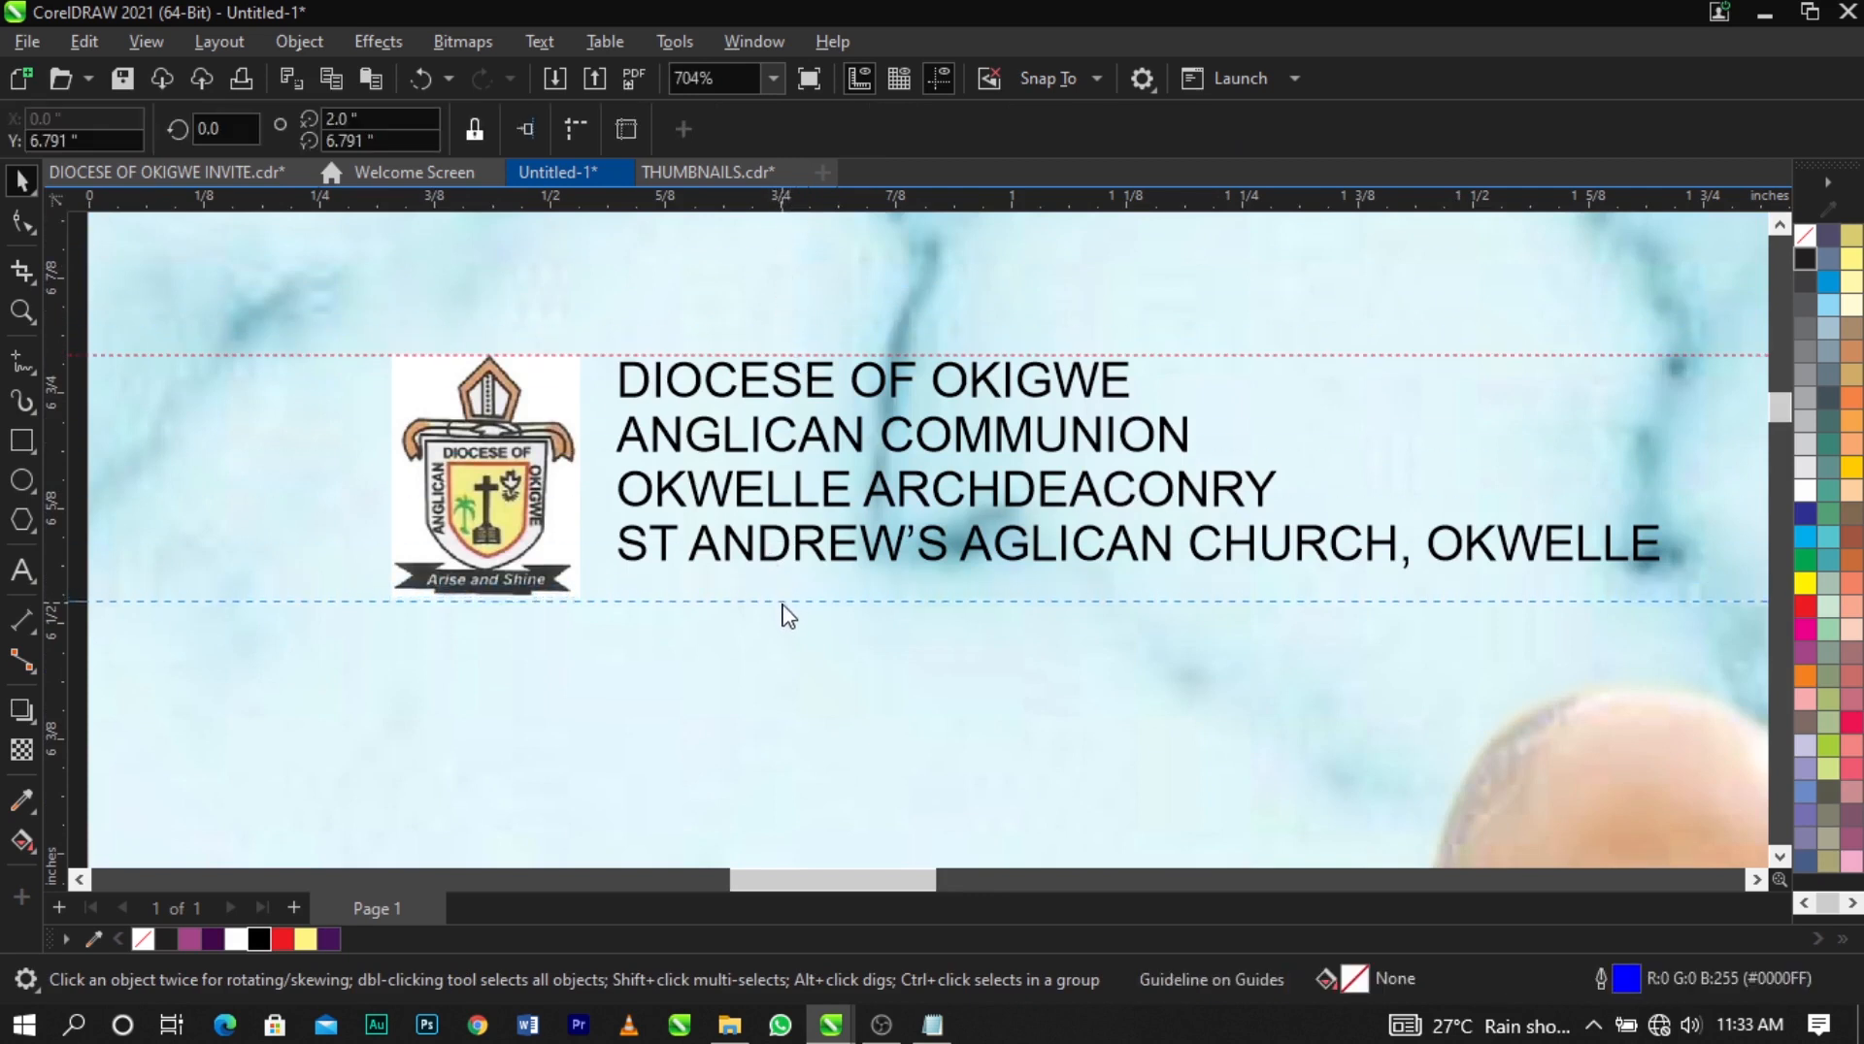
click(782, 558)
scroll(687, 485, down, 2)
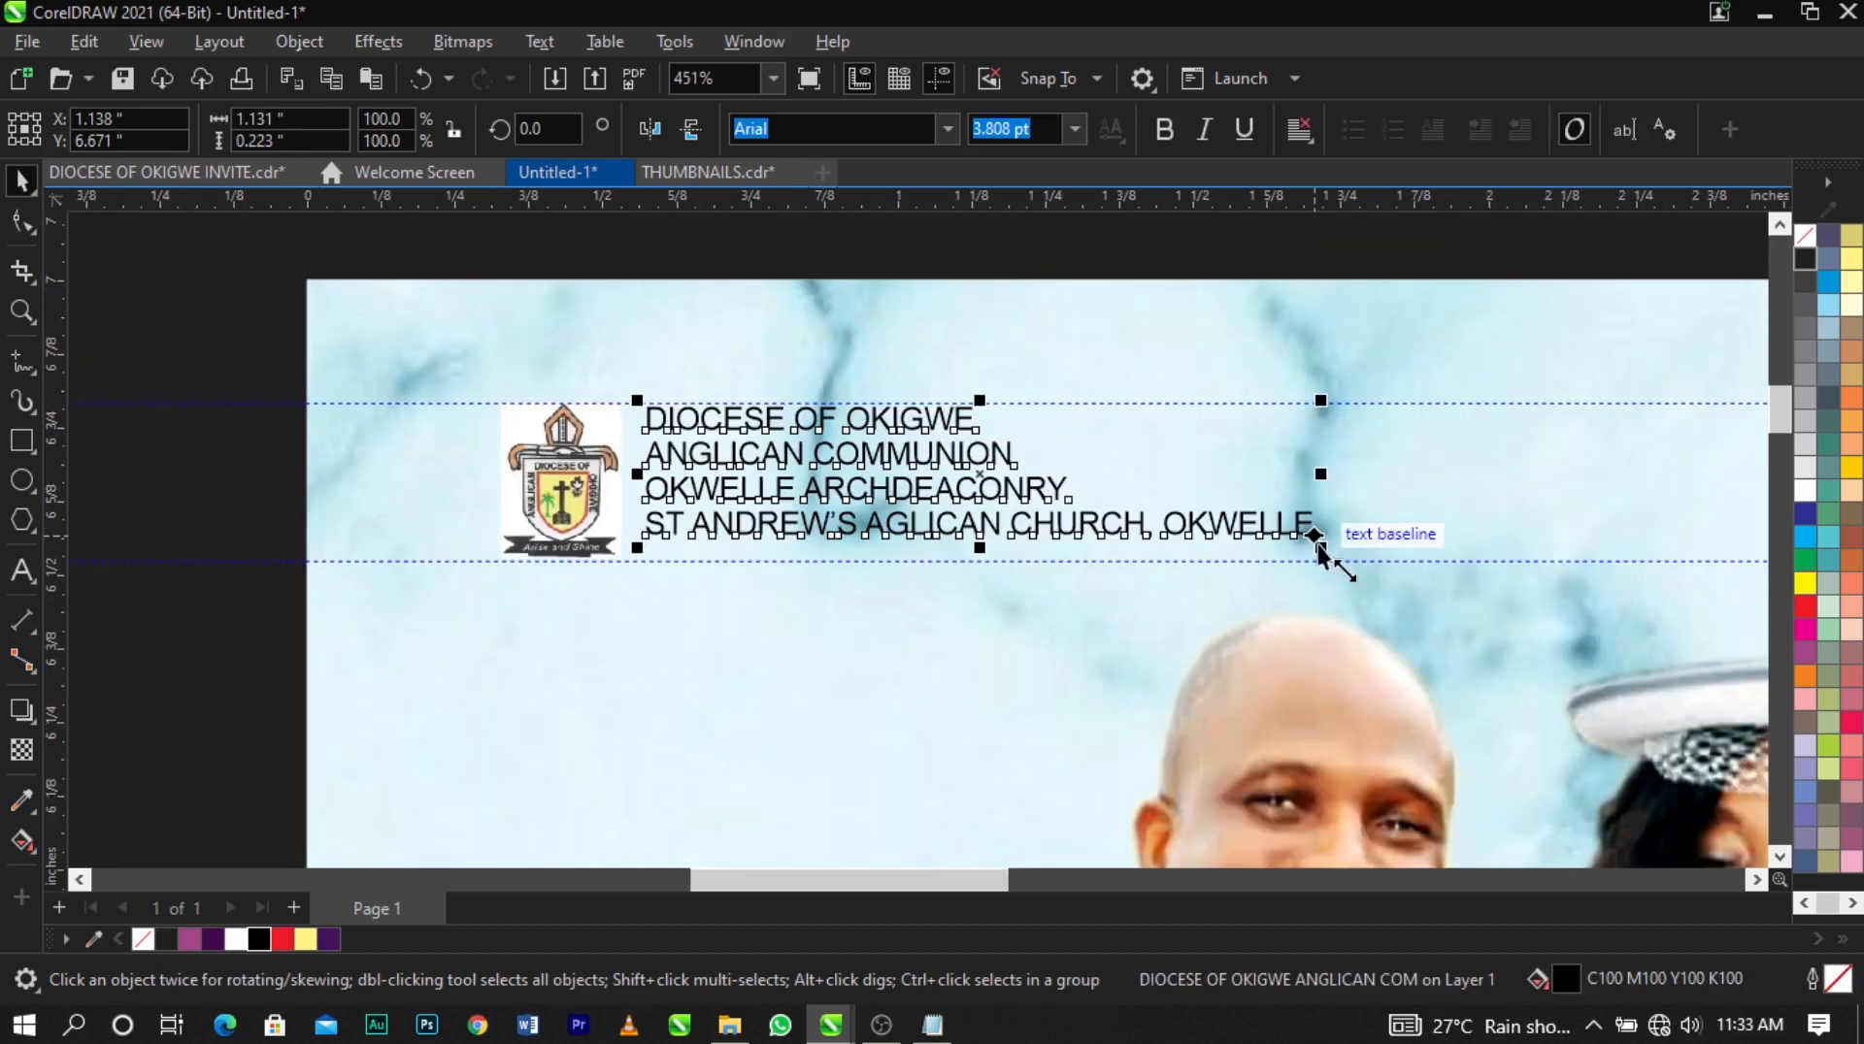
drag(1322, 550, 1442, 603)
click(1165, 404)
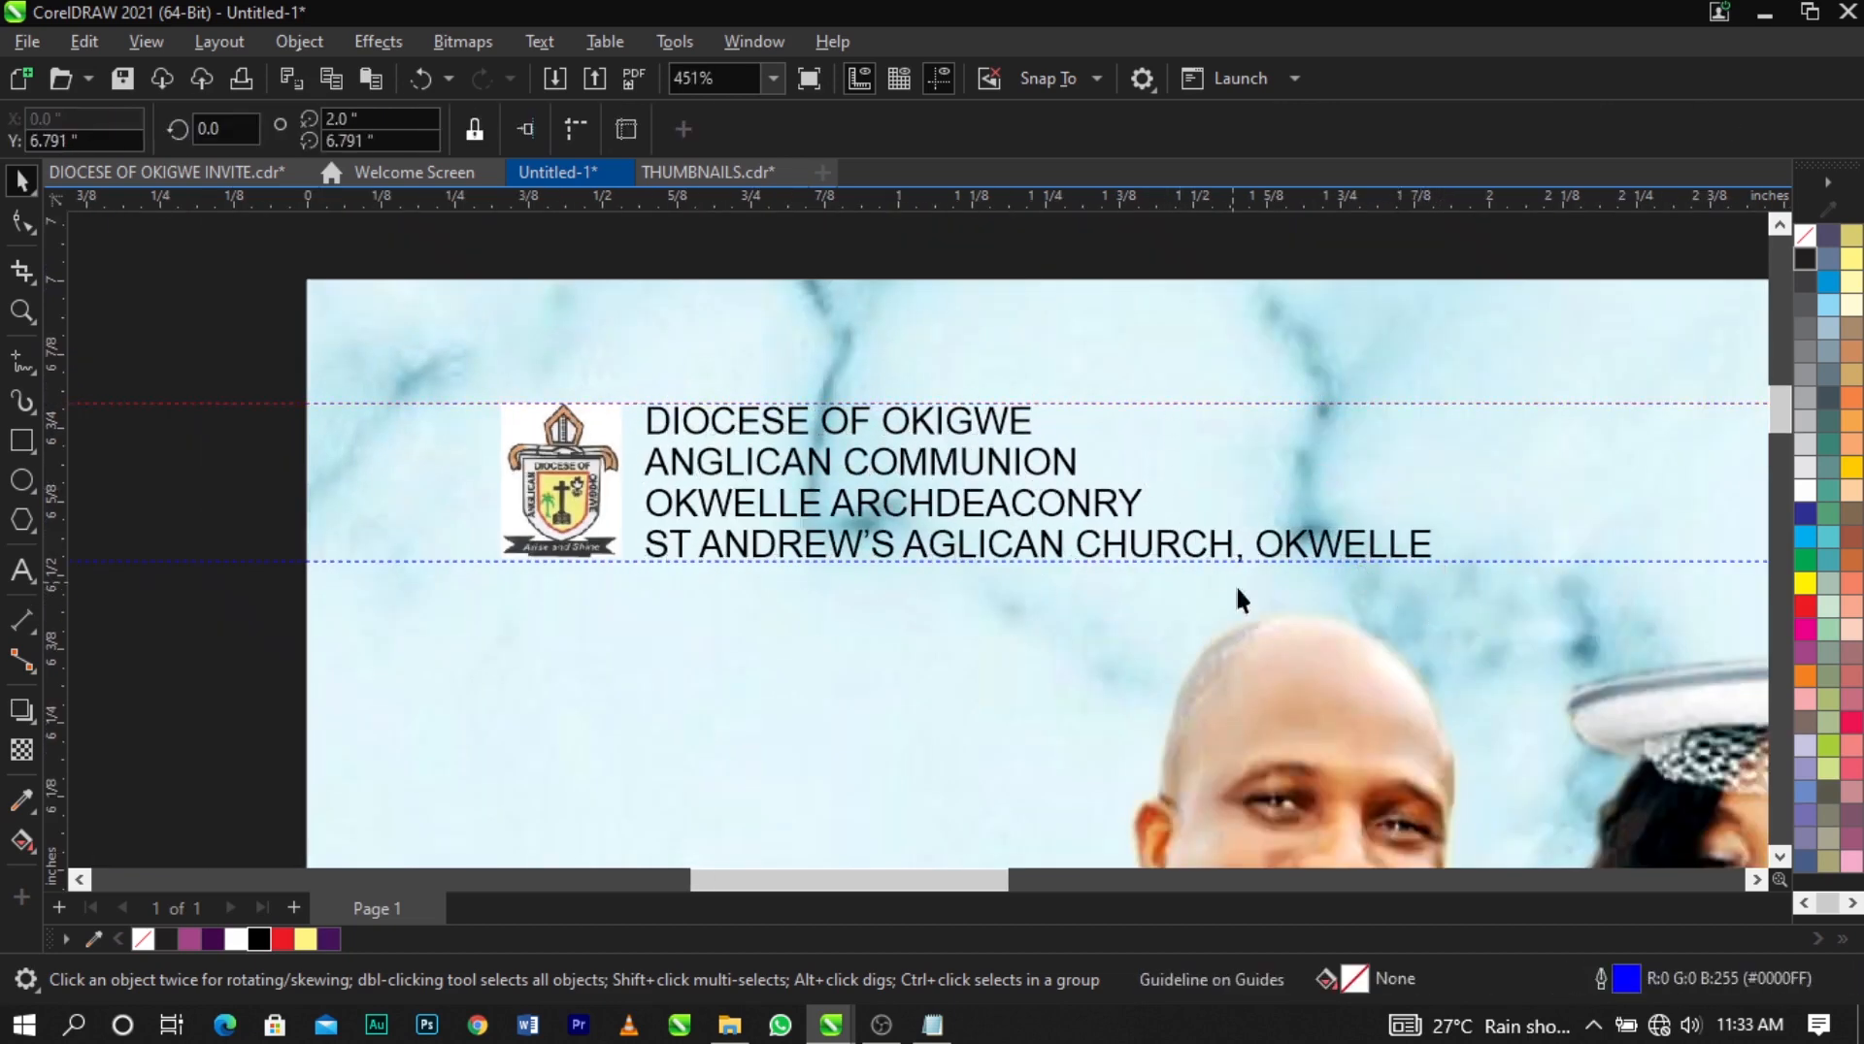
key(Delete)
Color the heading line DIOCESE OF OKIGWE red.
click(745, 433)
scroll(789, 429, up, 3)
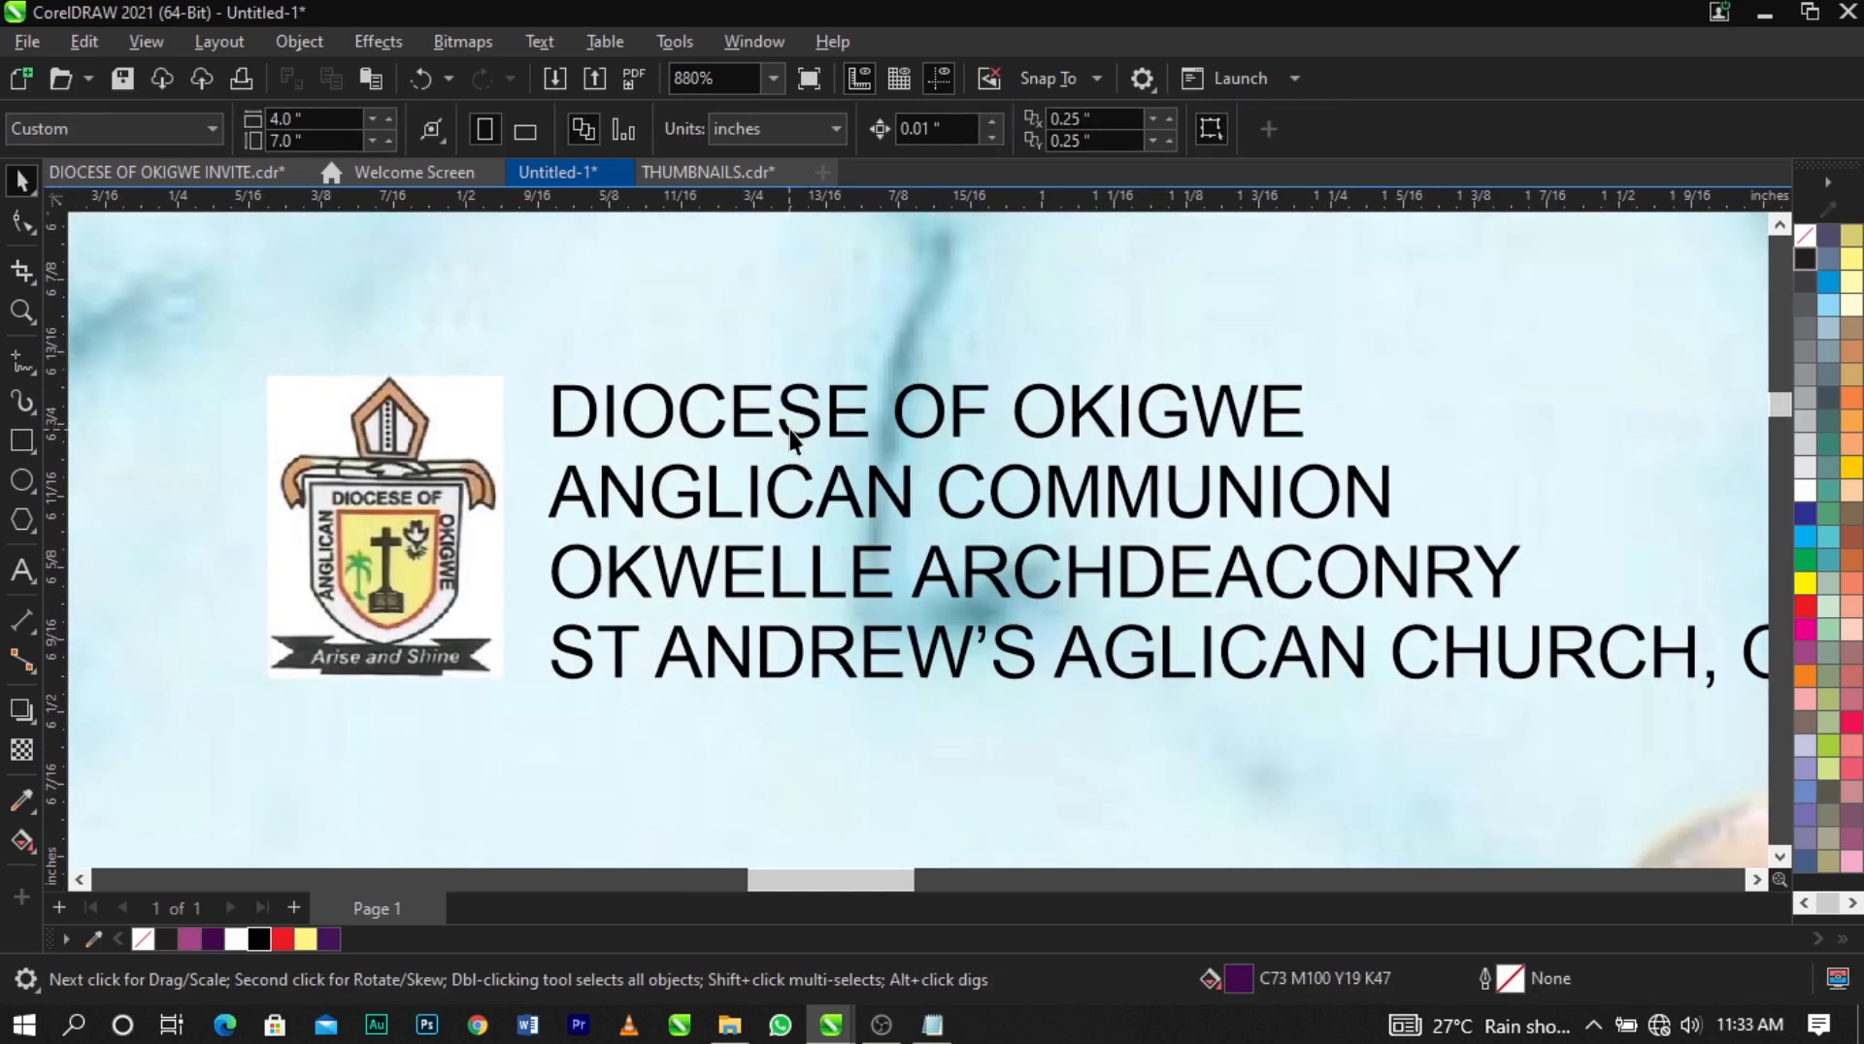
double_click(794, 433)
drag(552, 408, 1361, 393)
click(286, 944)
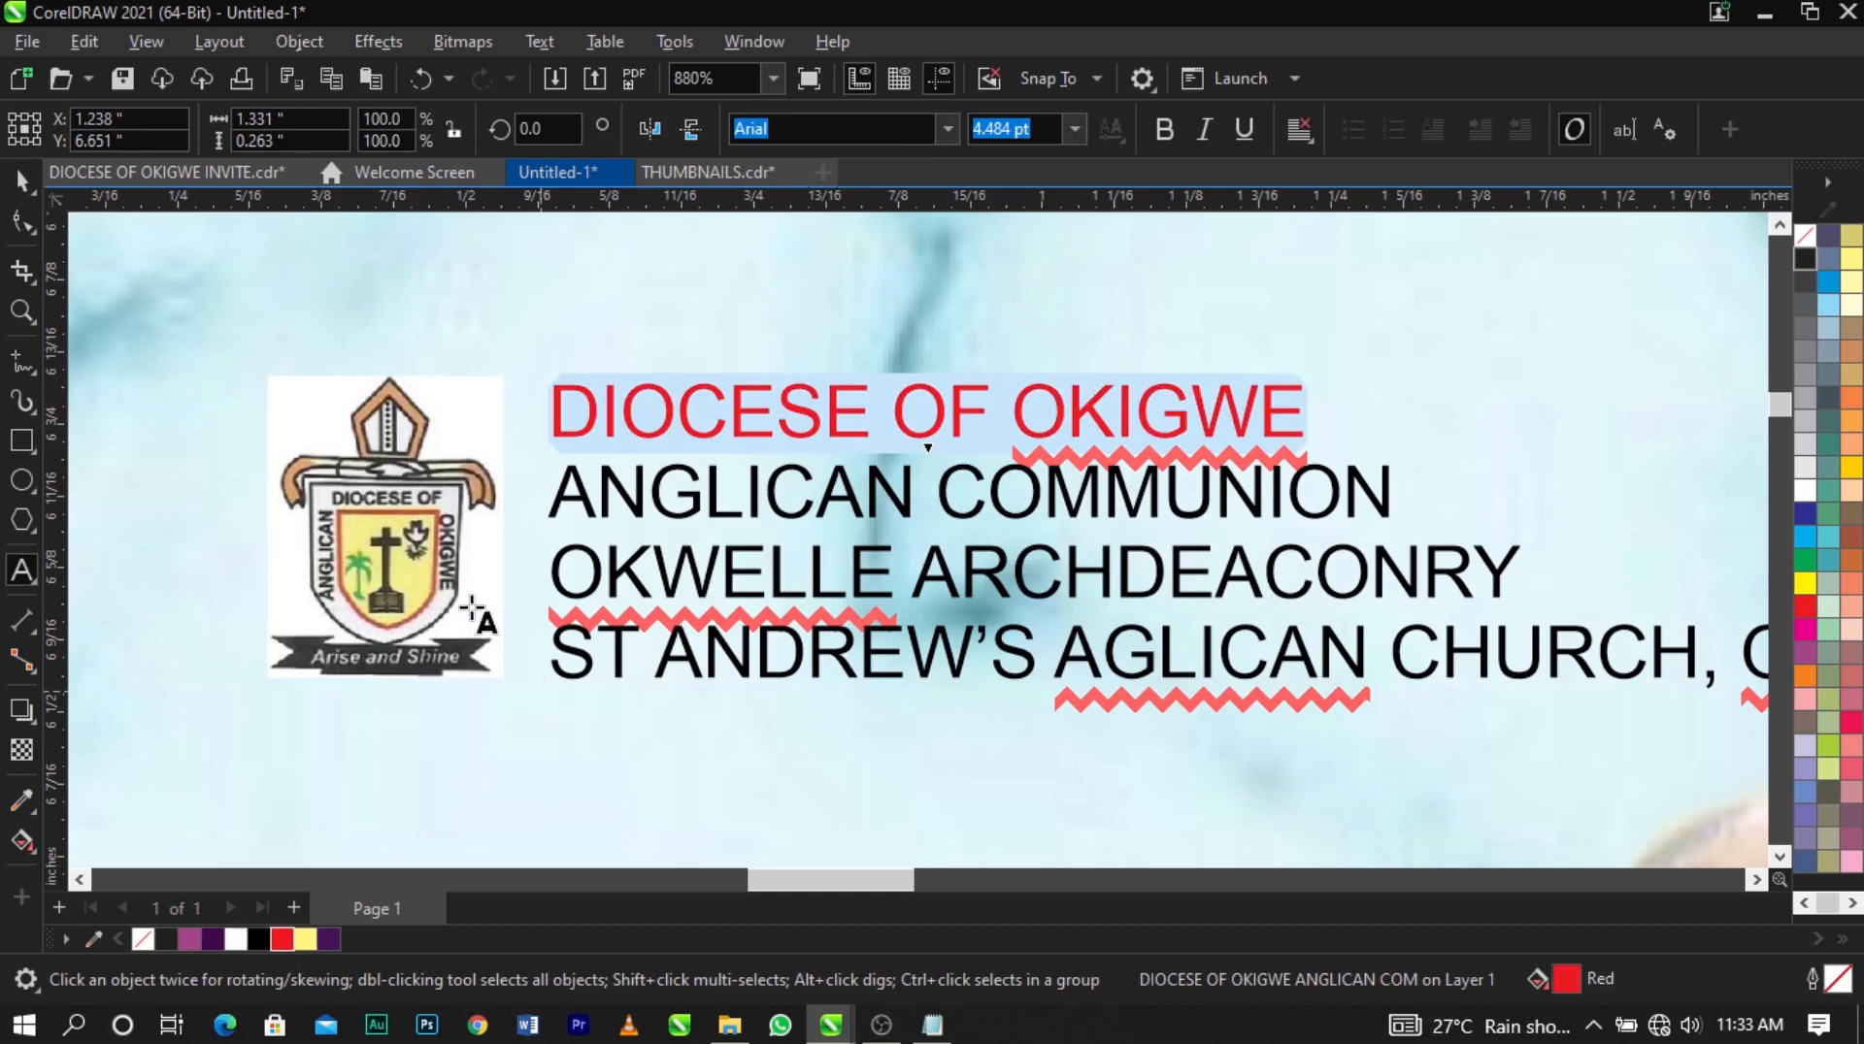
key(ctrl+space)
Scale the crest and heading text together to about 1.27 by 0.22 inches and shift them slightly down as a temporary group.
shift+click(472, 602)
scroll(495, 539, down, 5)
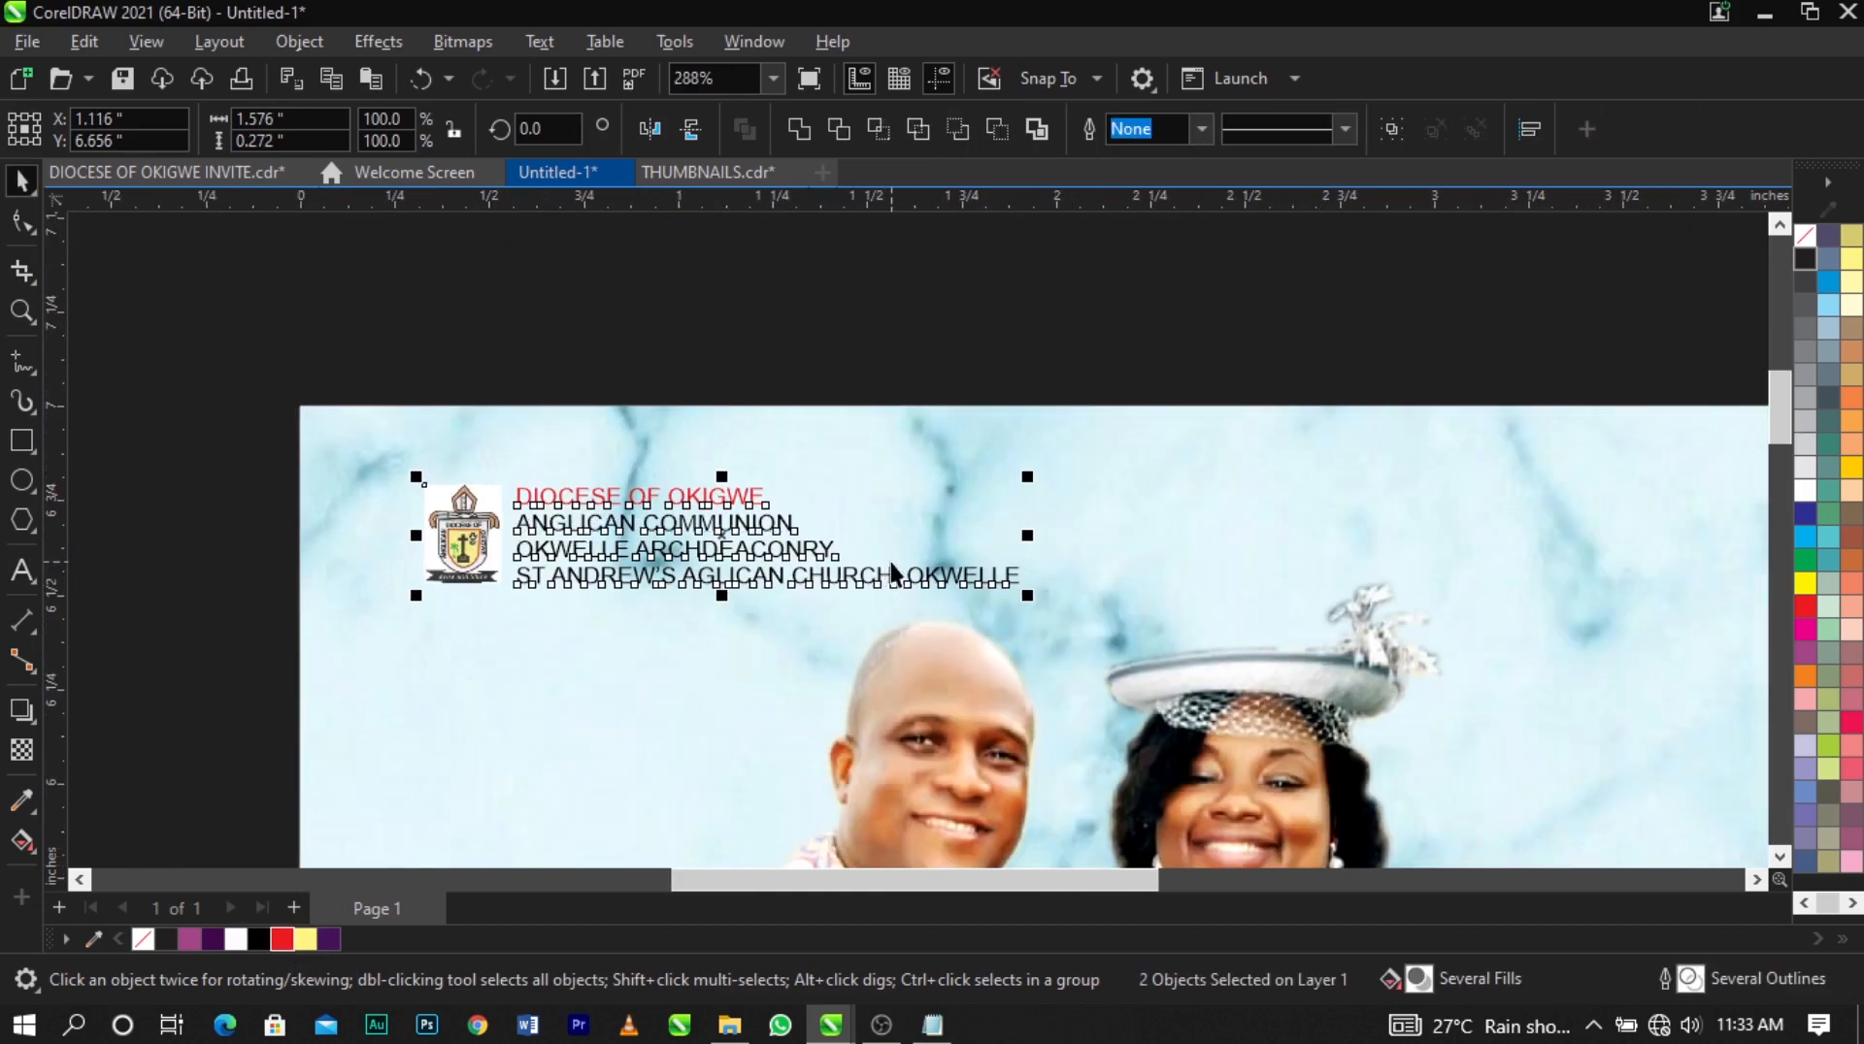
drag(1033, 601, 917, 645)
scroll(592, 534, up, 1)
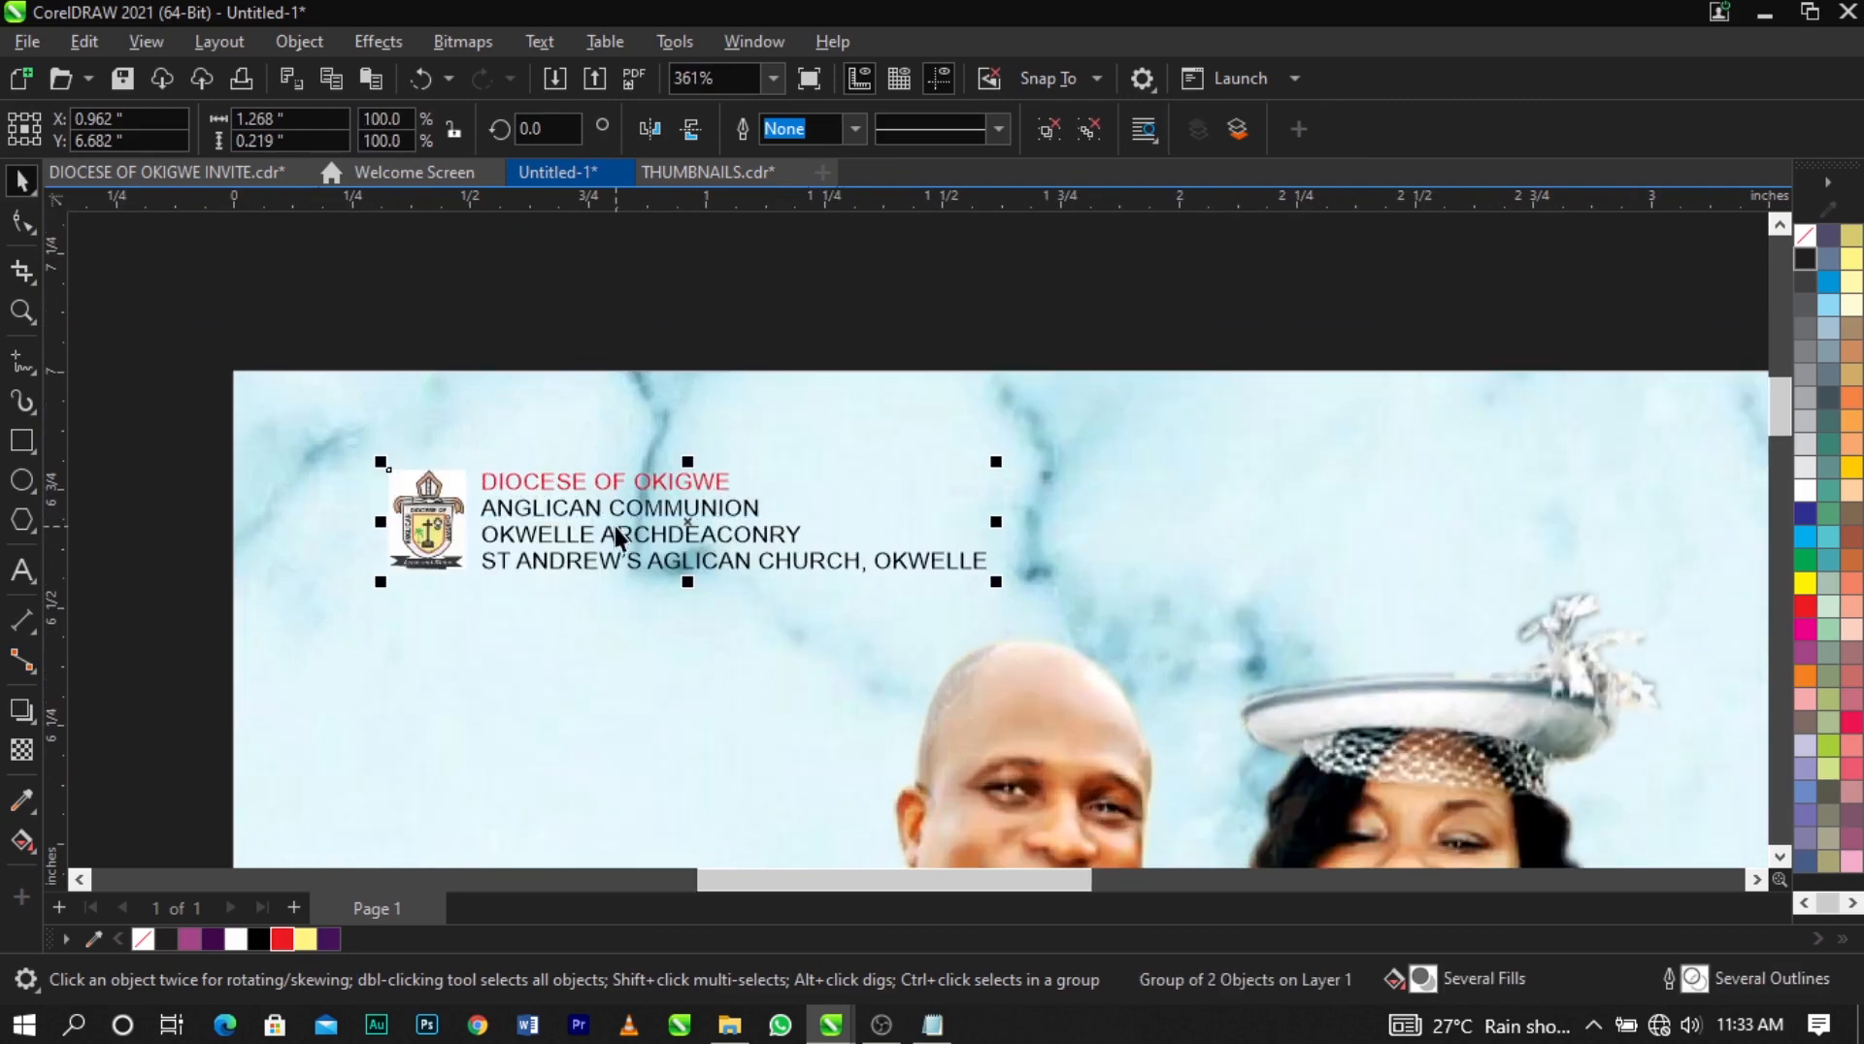
drag(618, 560, 618, 573)
click(1049, 128)
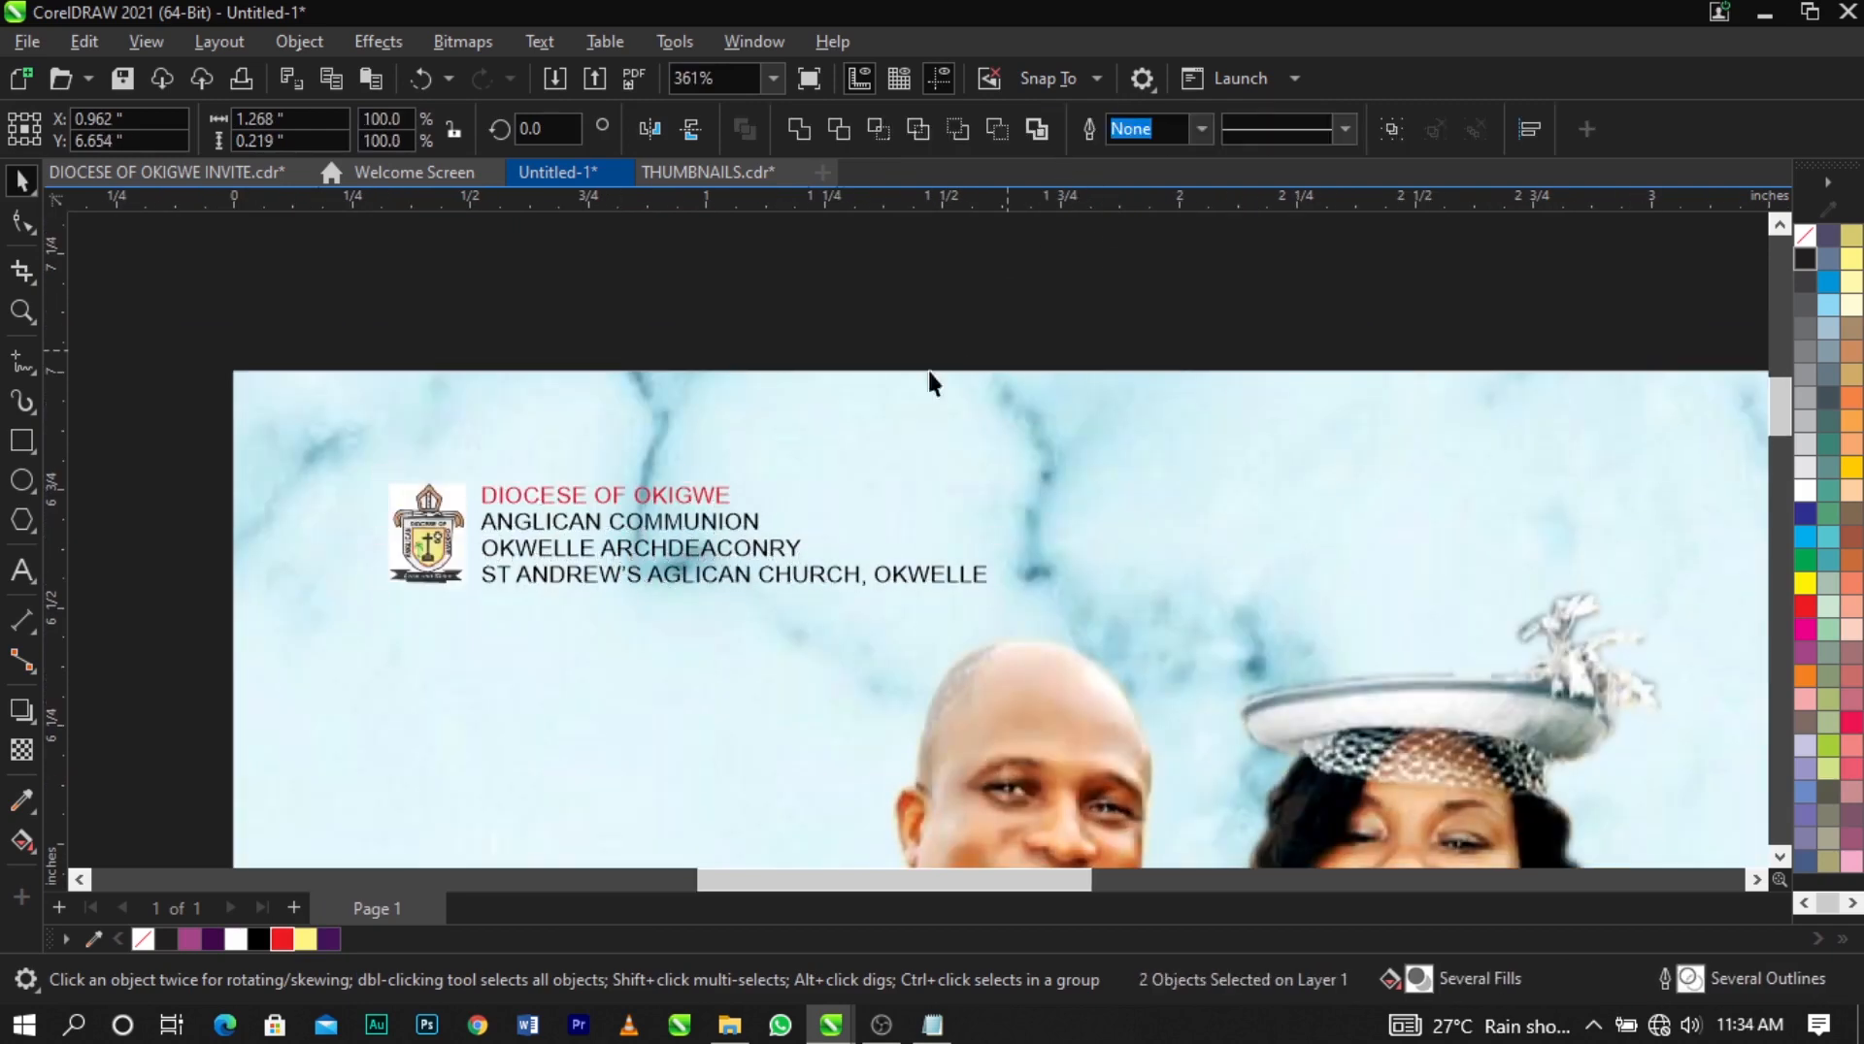
Make the red heading line DIOCESE OF OKIGWE bold.
click(683, 507)
double_click(691, 505)
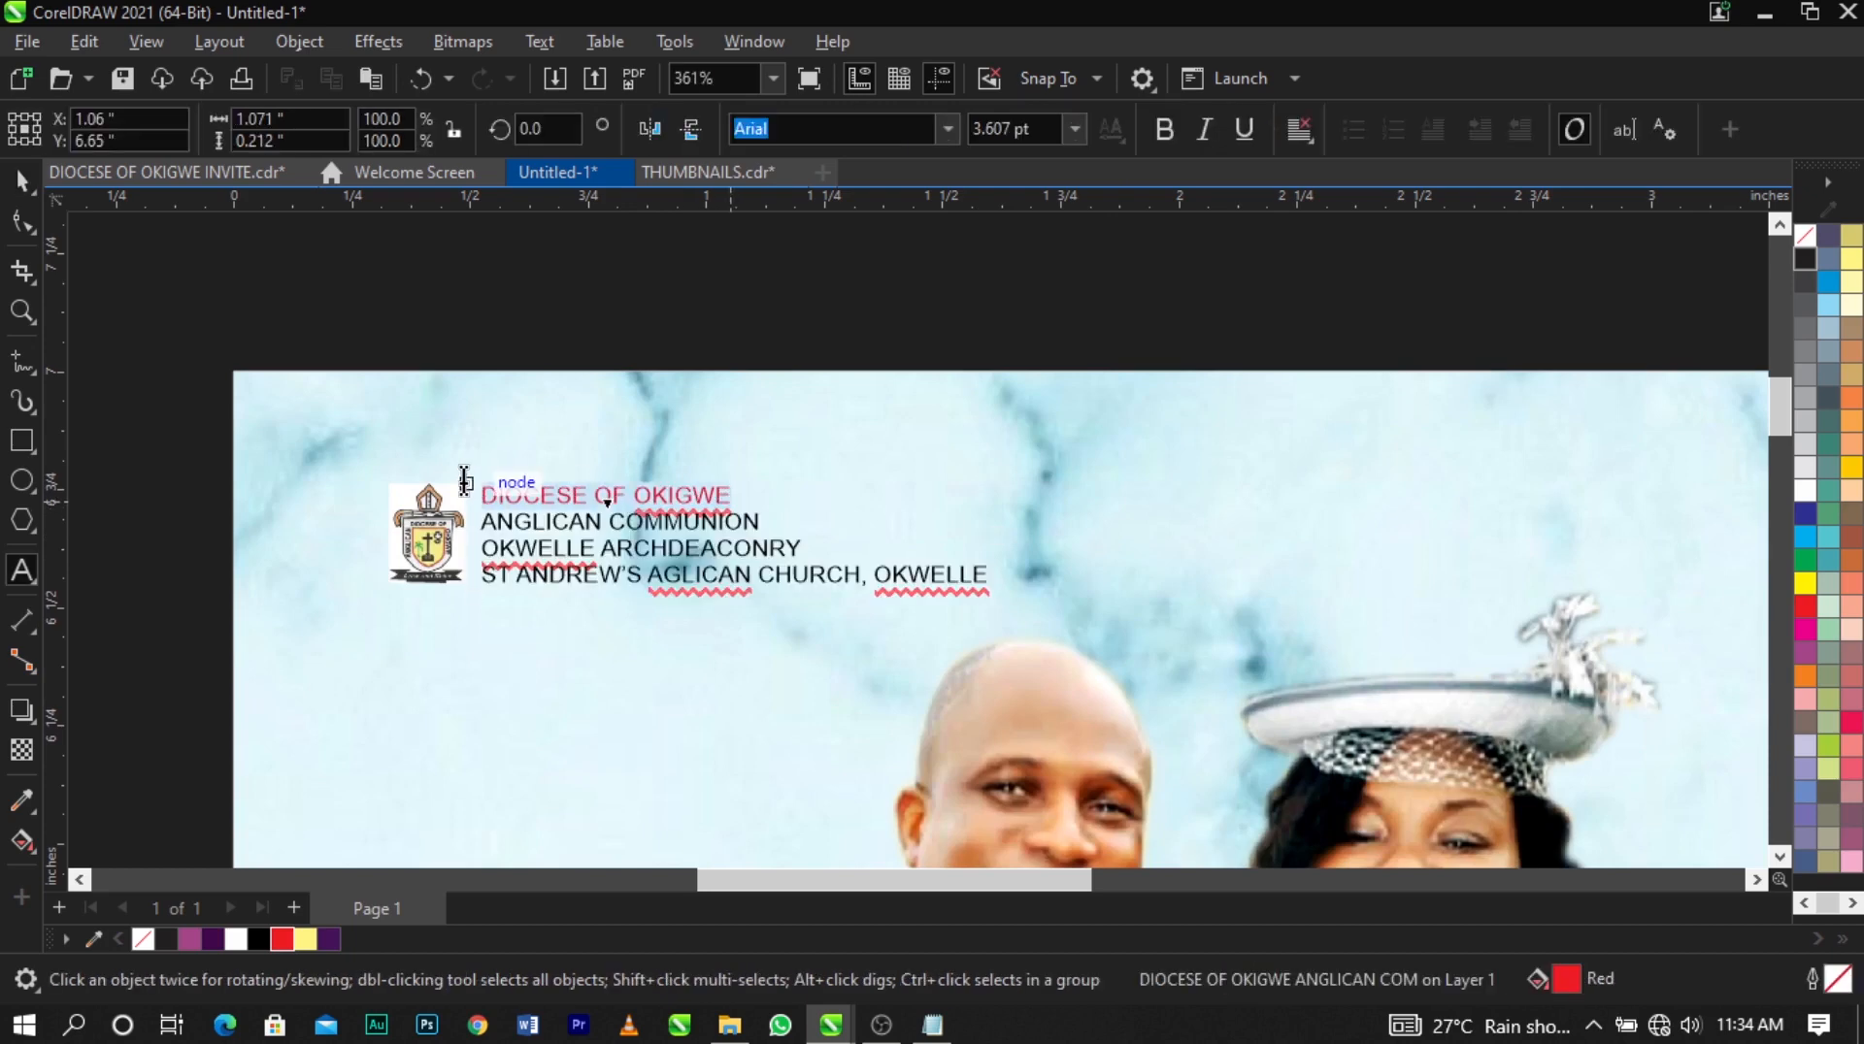
click(1168, 138)
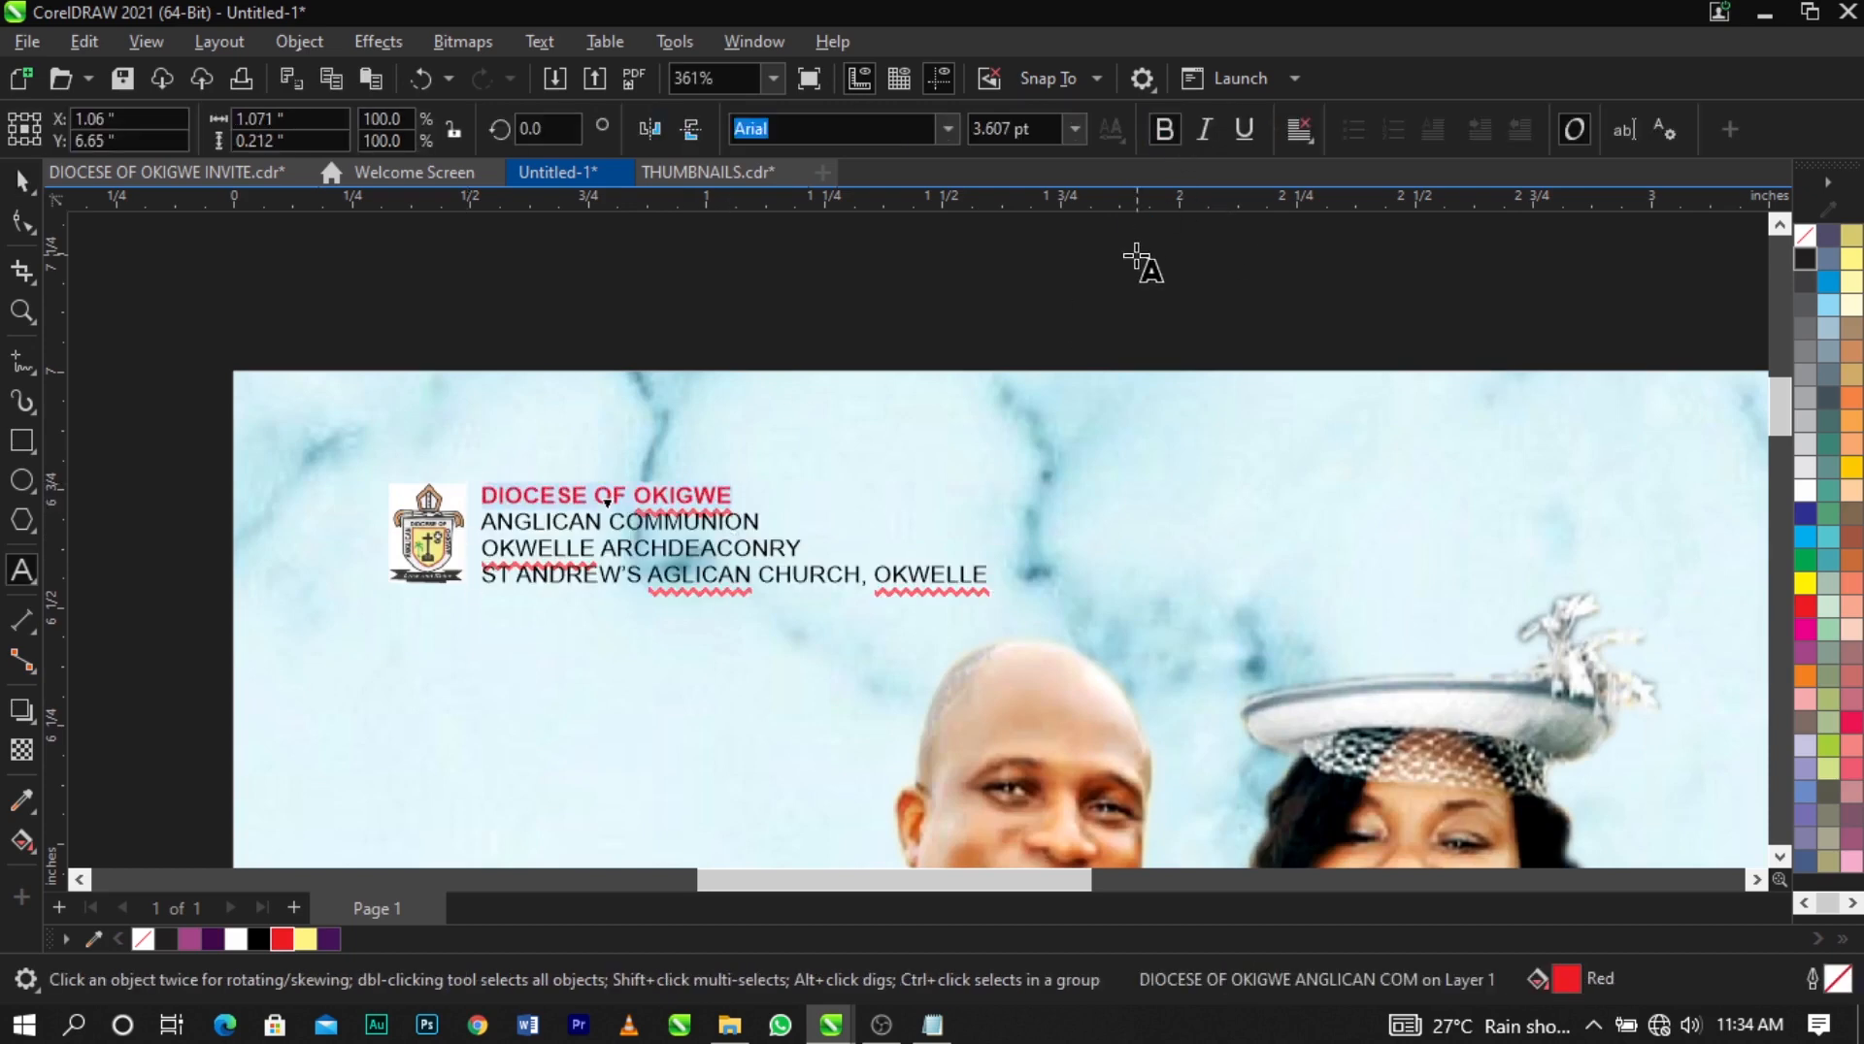
Group the crest with the heading text and shift the group slightly near the card's upper-left corner.
key(ctrl+space)
click(832, 318)
scroll(831, 316, down, 2)
drag(895, 515, 903, 520)
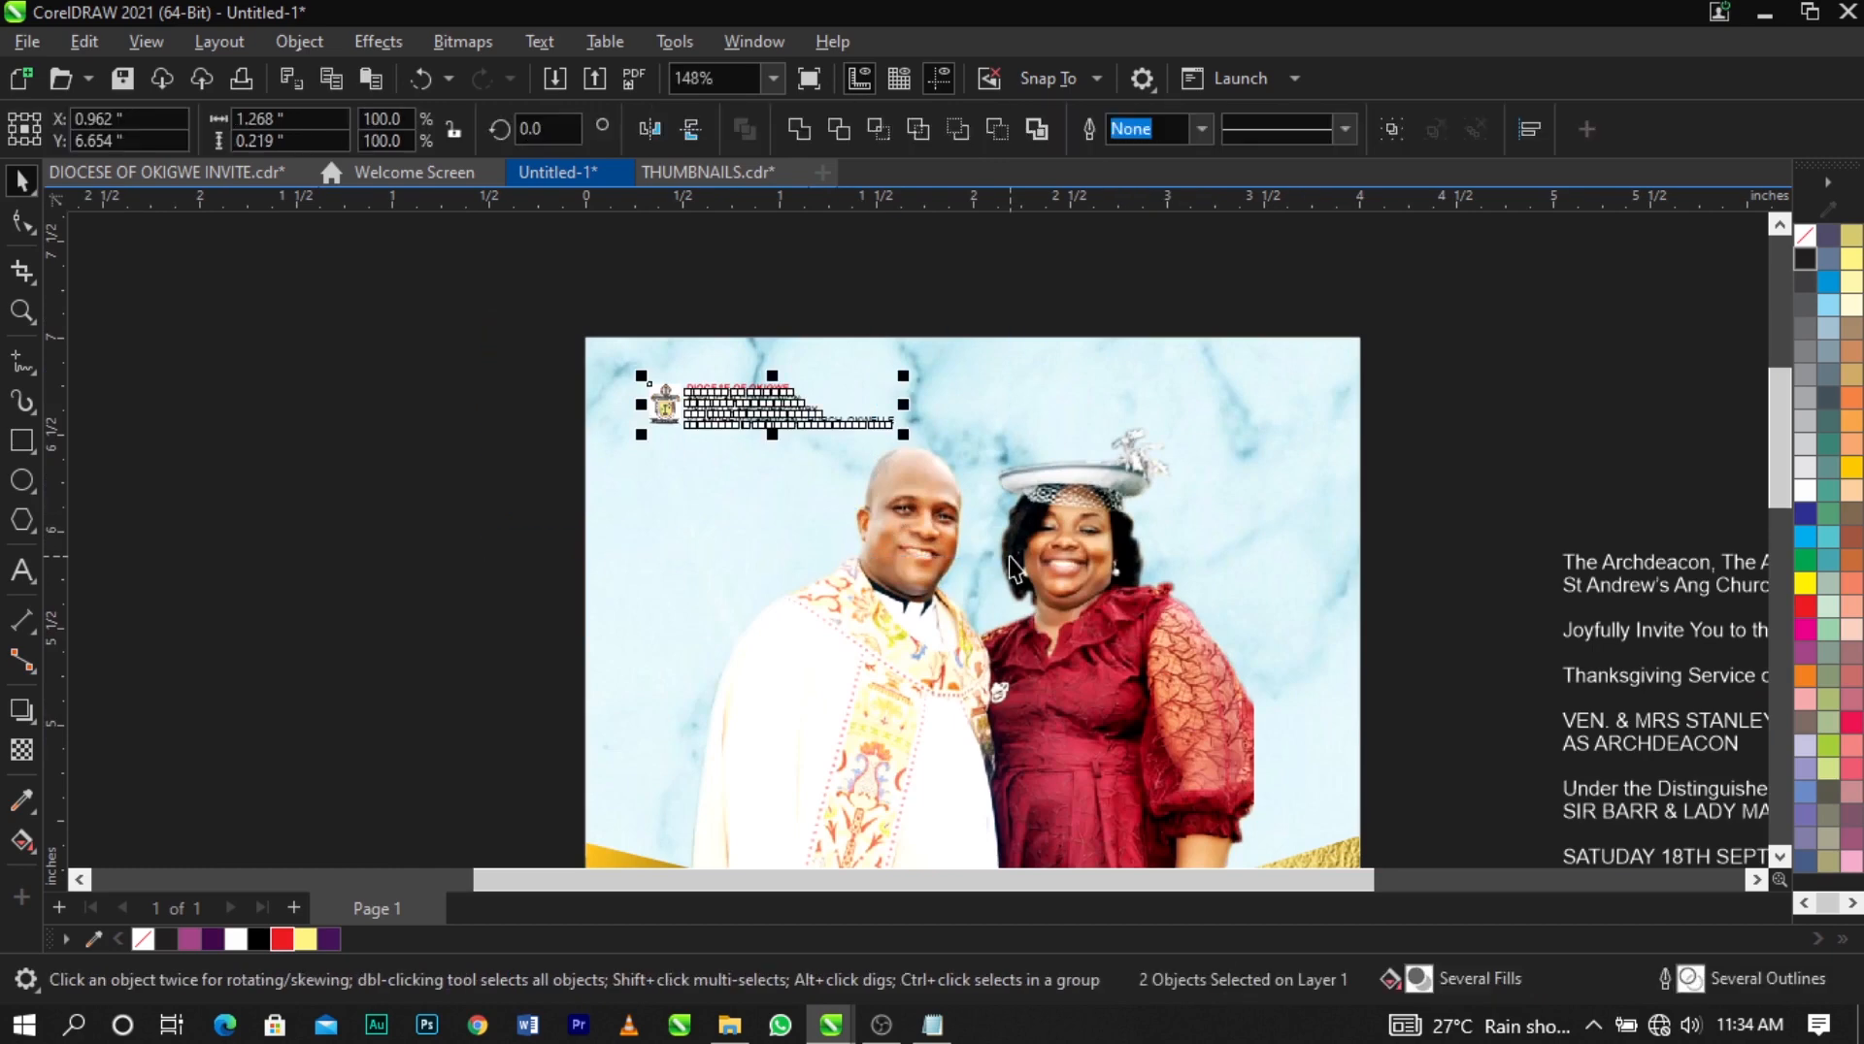
key(ctrl+g)
scroll(747, 427, up, 2)
drag(748, 418, 726, 425)
Cut the two host lines, starting with The Archdeacon, The Archdeaconry Board of Okwelle, from the supplied wording beside the card.
scroll(726, 425, down, 5)
key(F2)
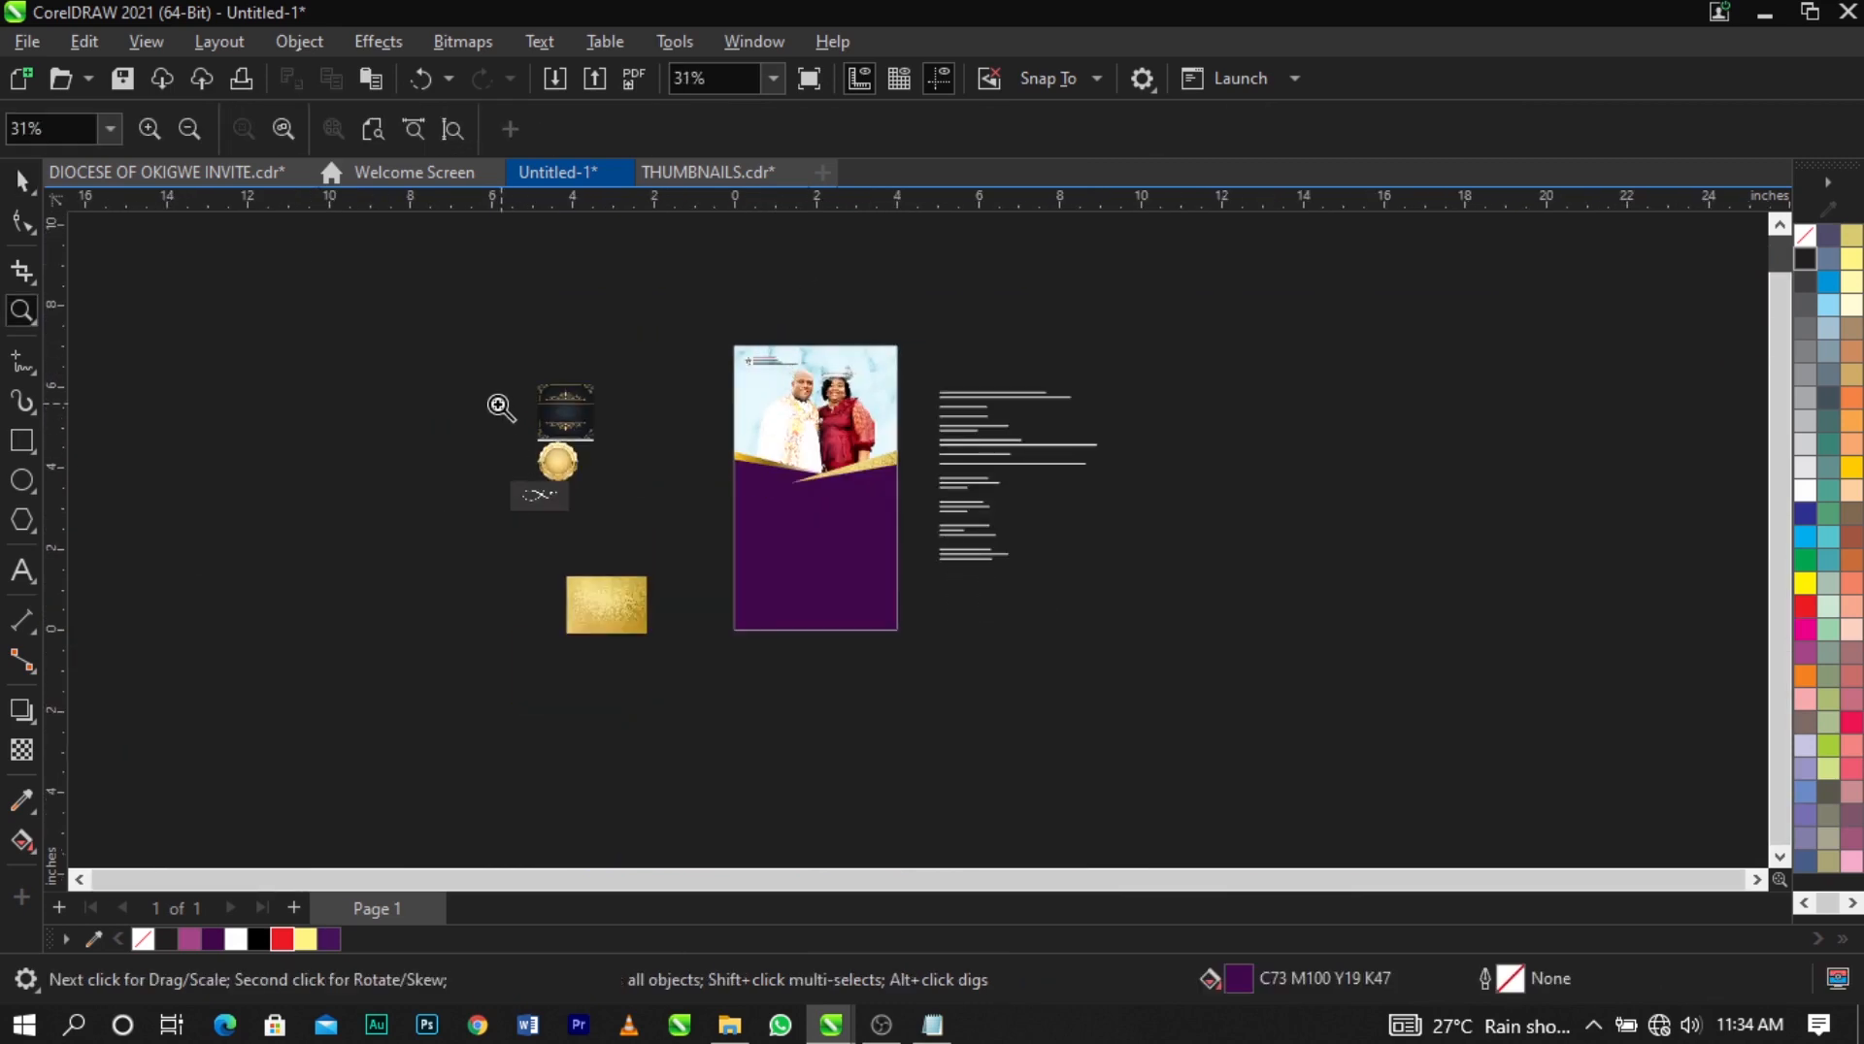
drag(499, 404, 1038, 560)
scroll(643, 511, down, 2)
scroll(643, 508, down, 2)
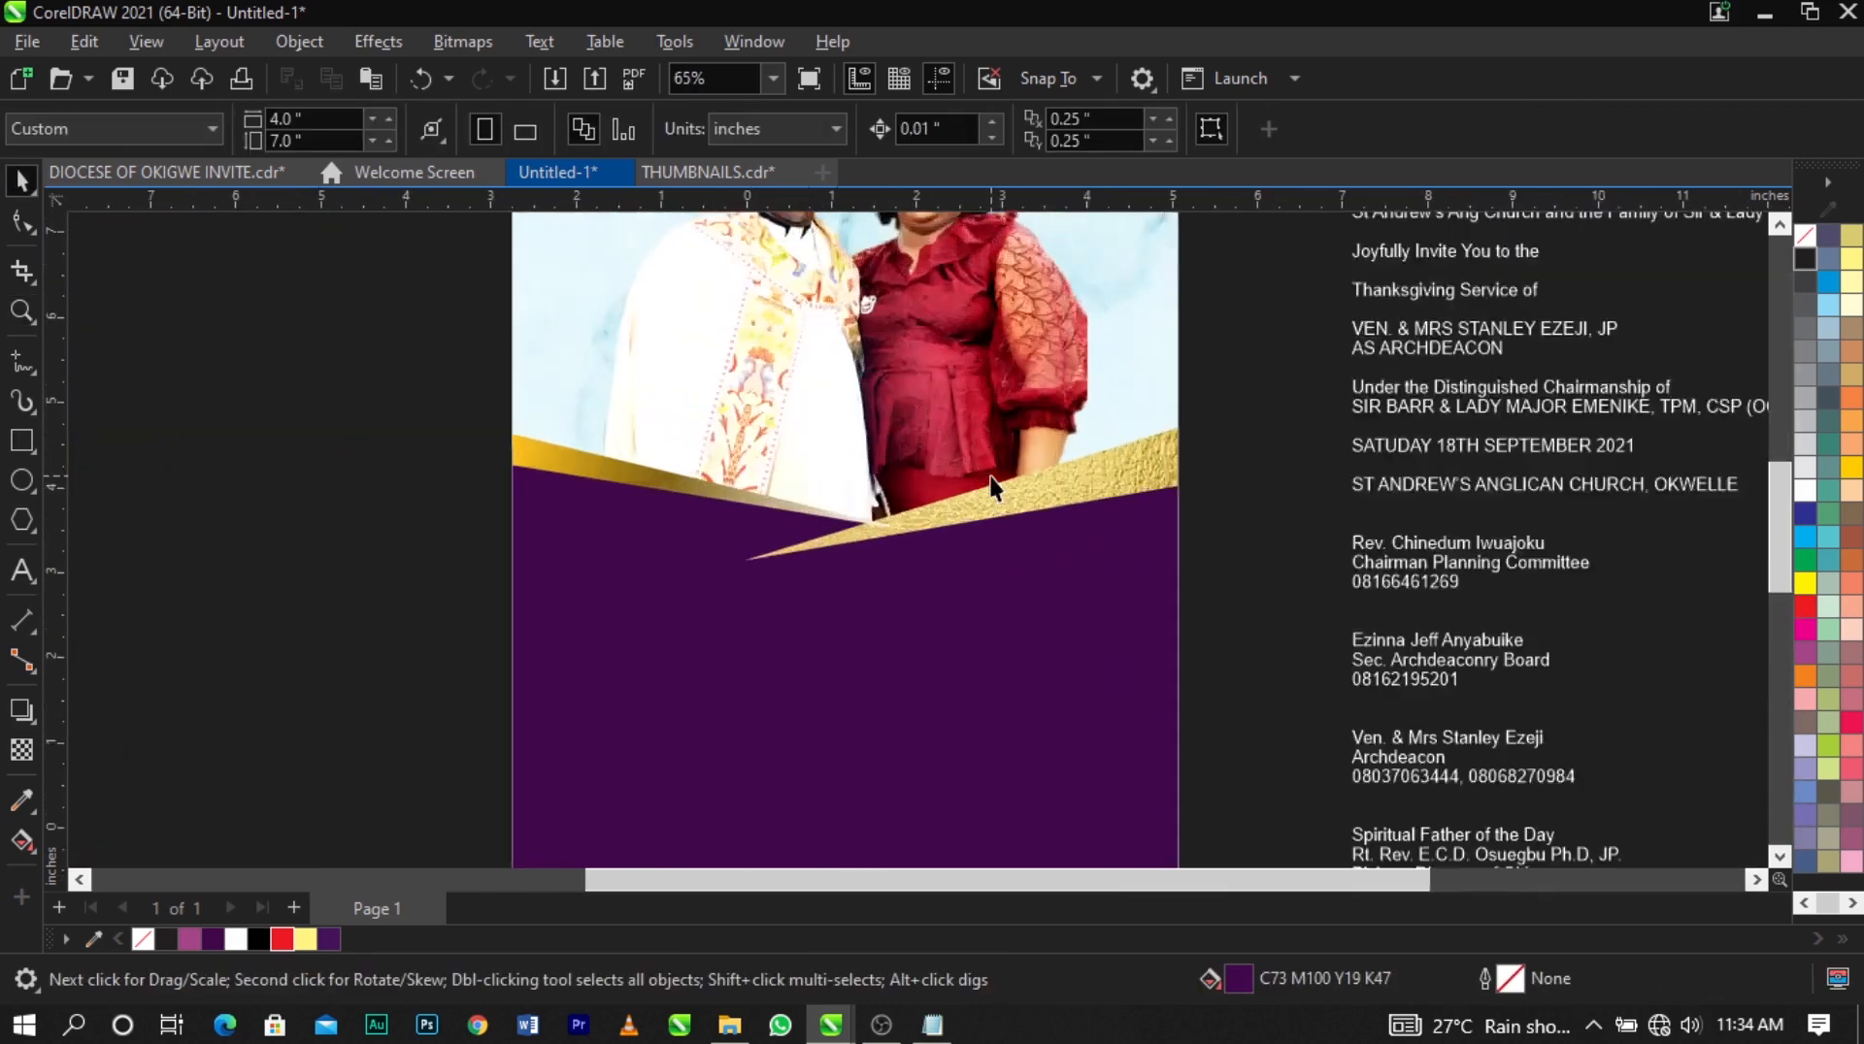
scroll(1185, 317, up, 3)
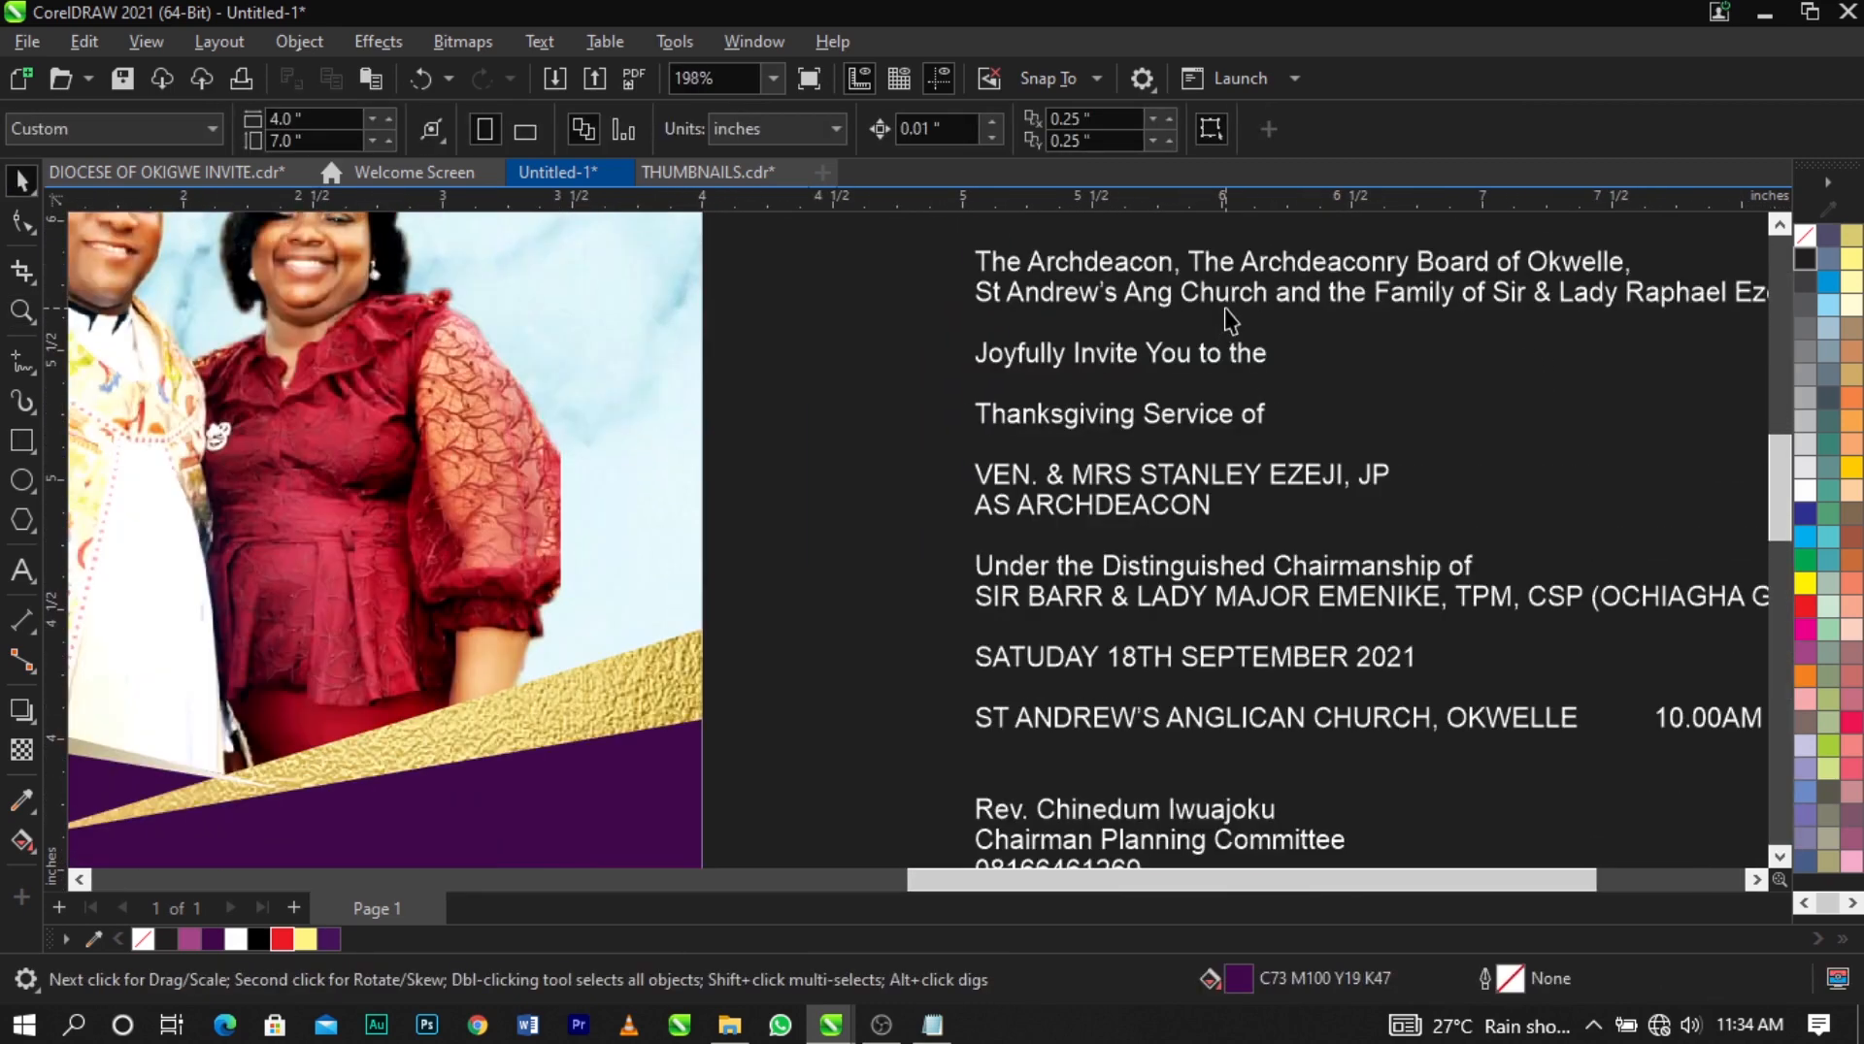
click(1225, 305)
scroll(1117, 303, down, 2)
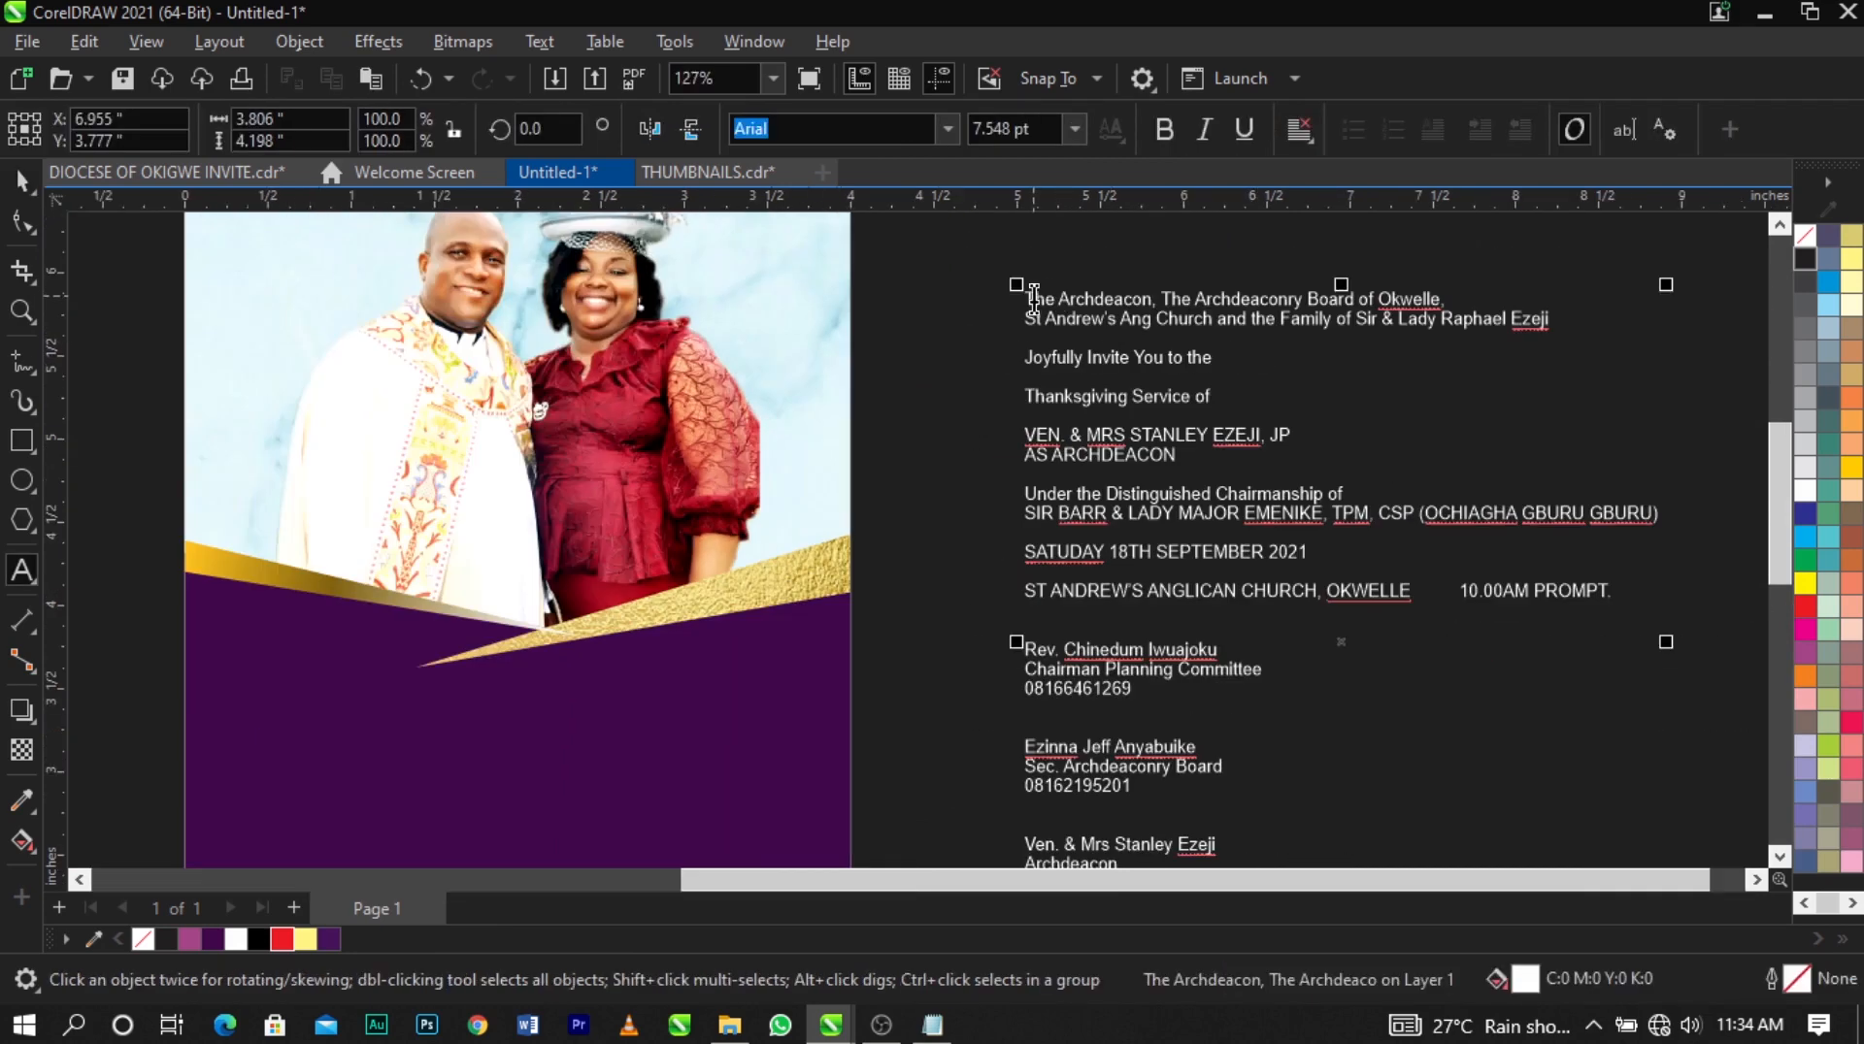
drag(1033, 299, 1585, 330)
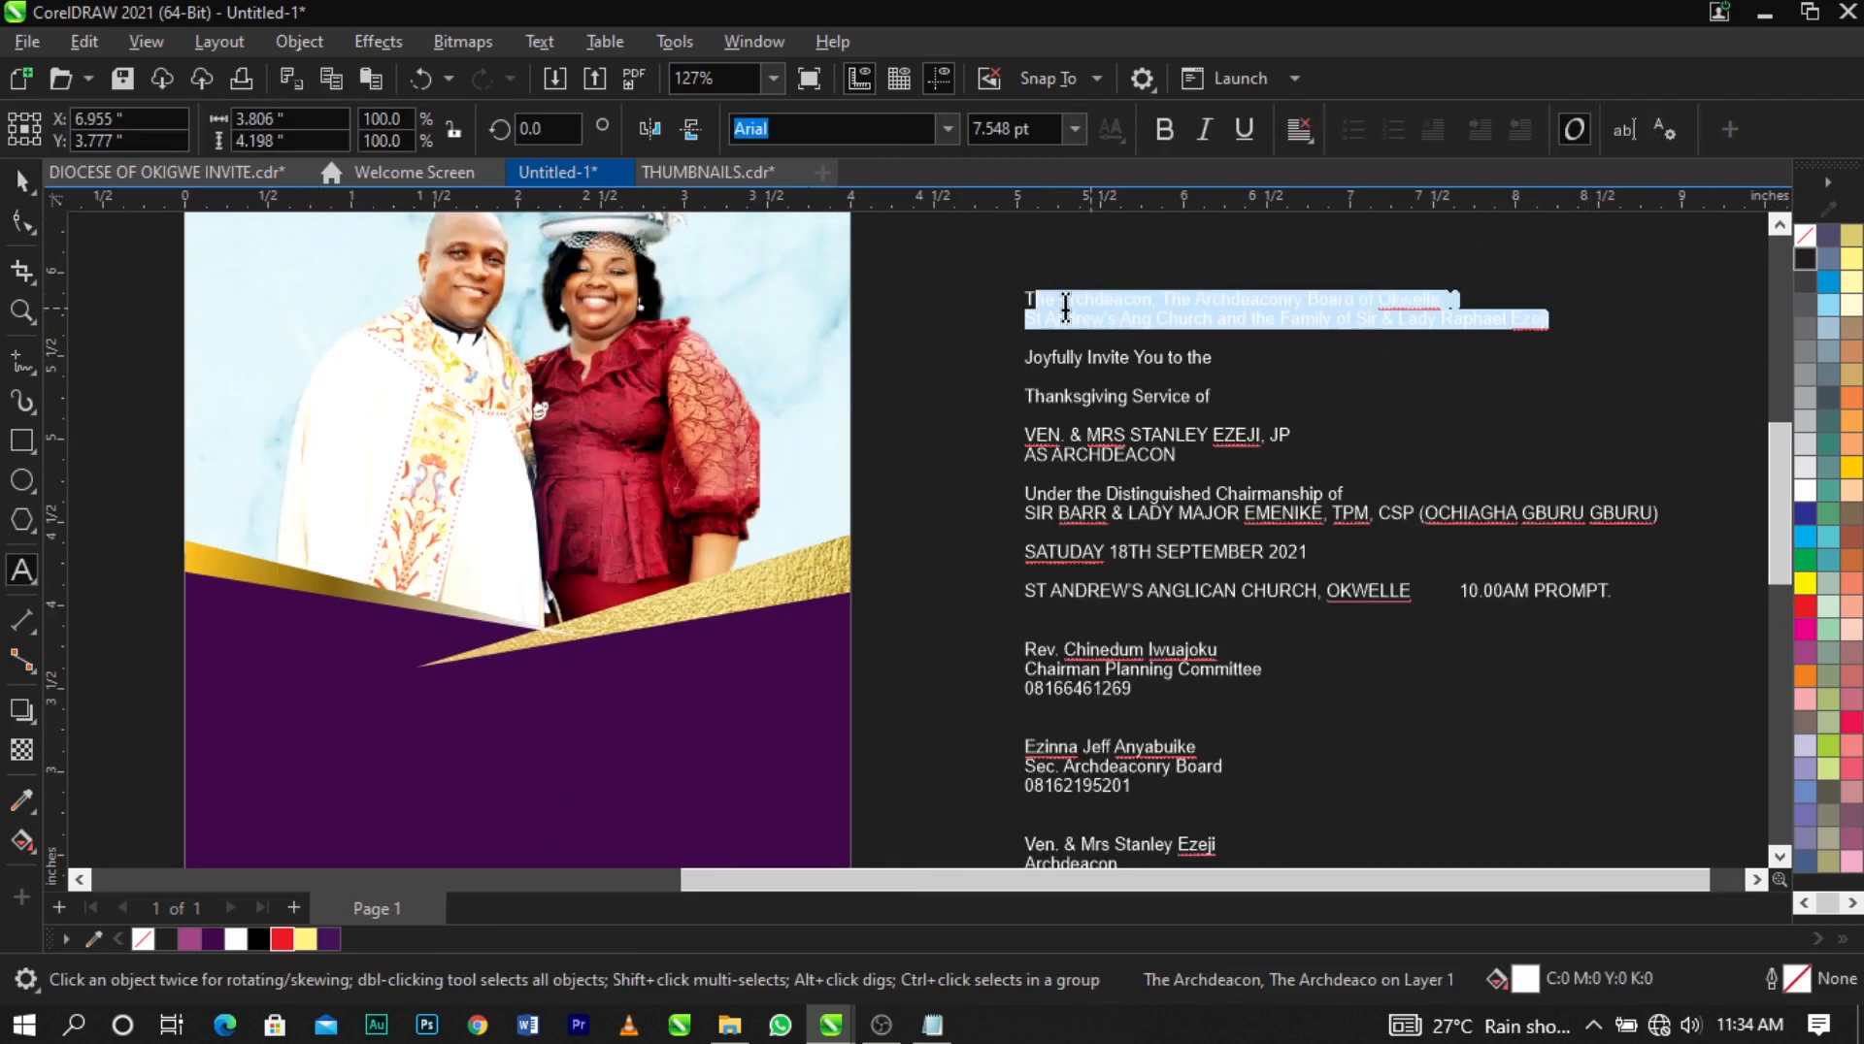
drag(1029, 298, 1569, 341)
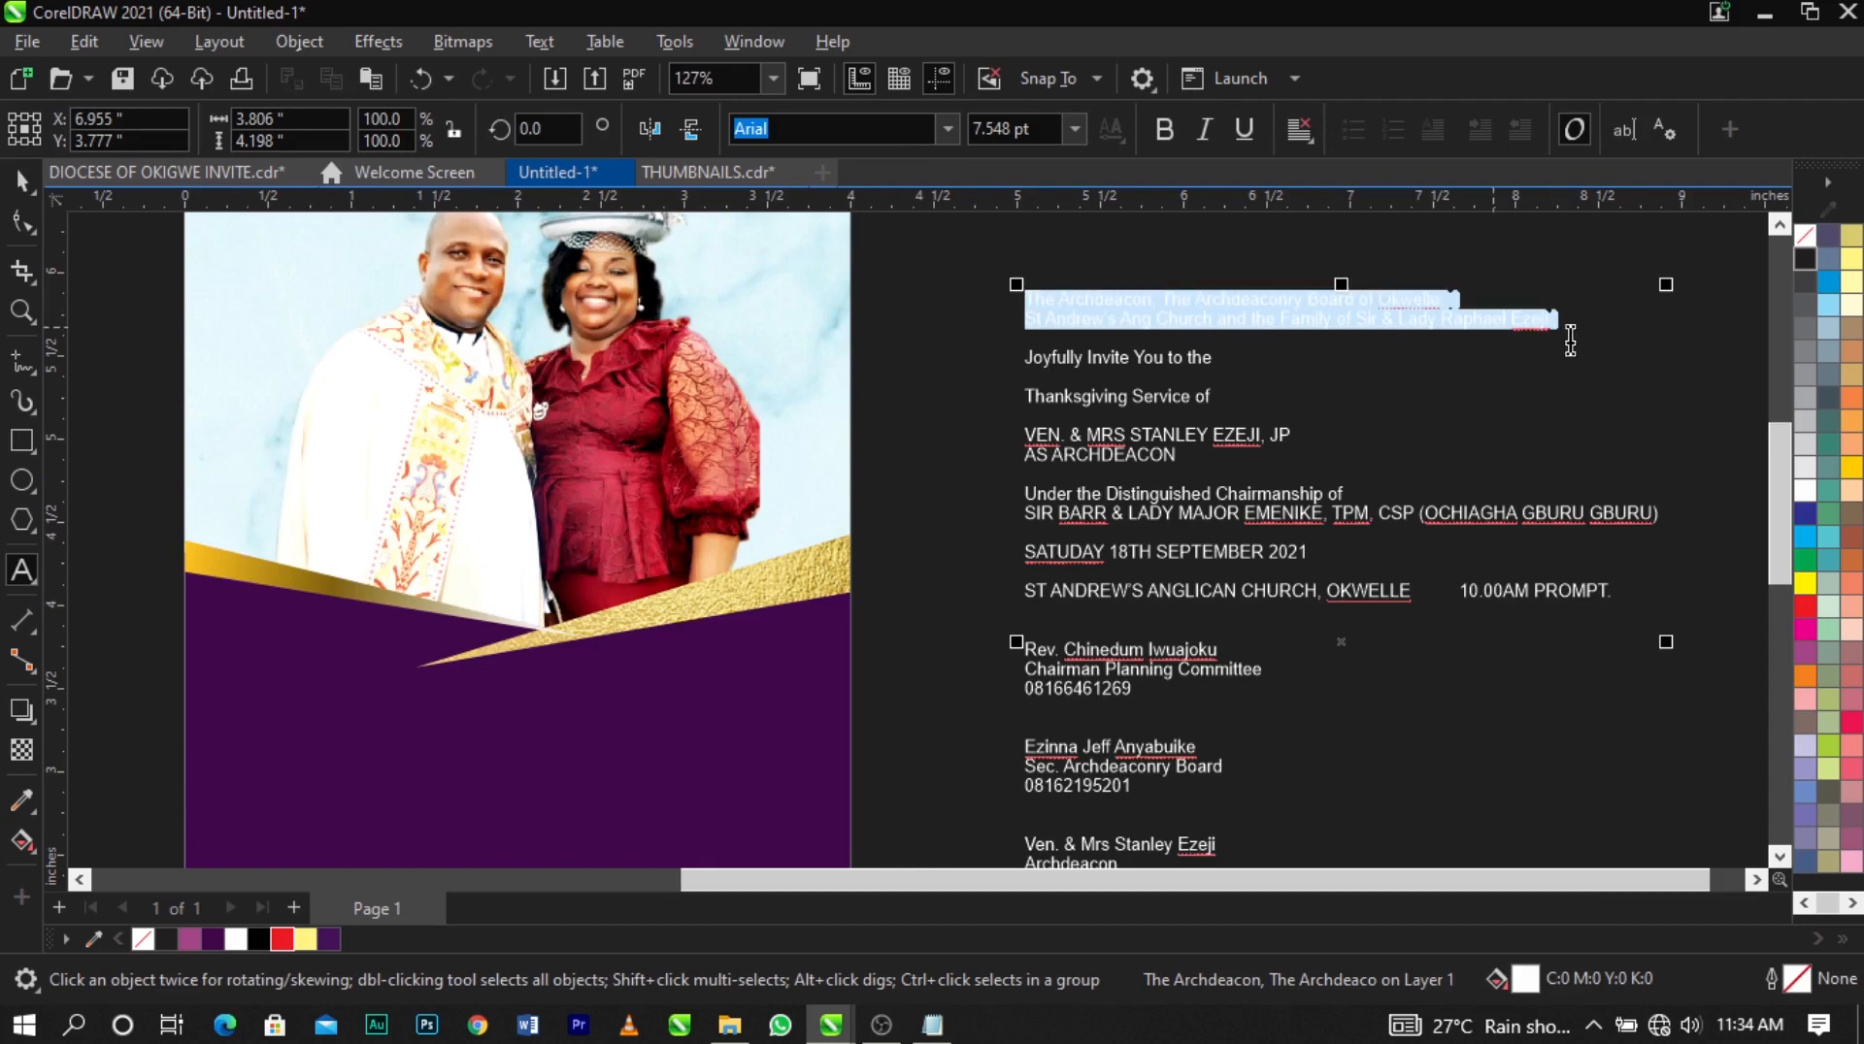
key(ctrl+x)
Paste the two host lines as a separate text onto the purple panel, just below the gold wedges.
scroll(1412, 388, down, 3)
scroll(1156, 456, down, 1)
scroll(1053, 492, up, 2)
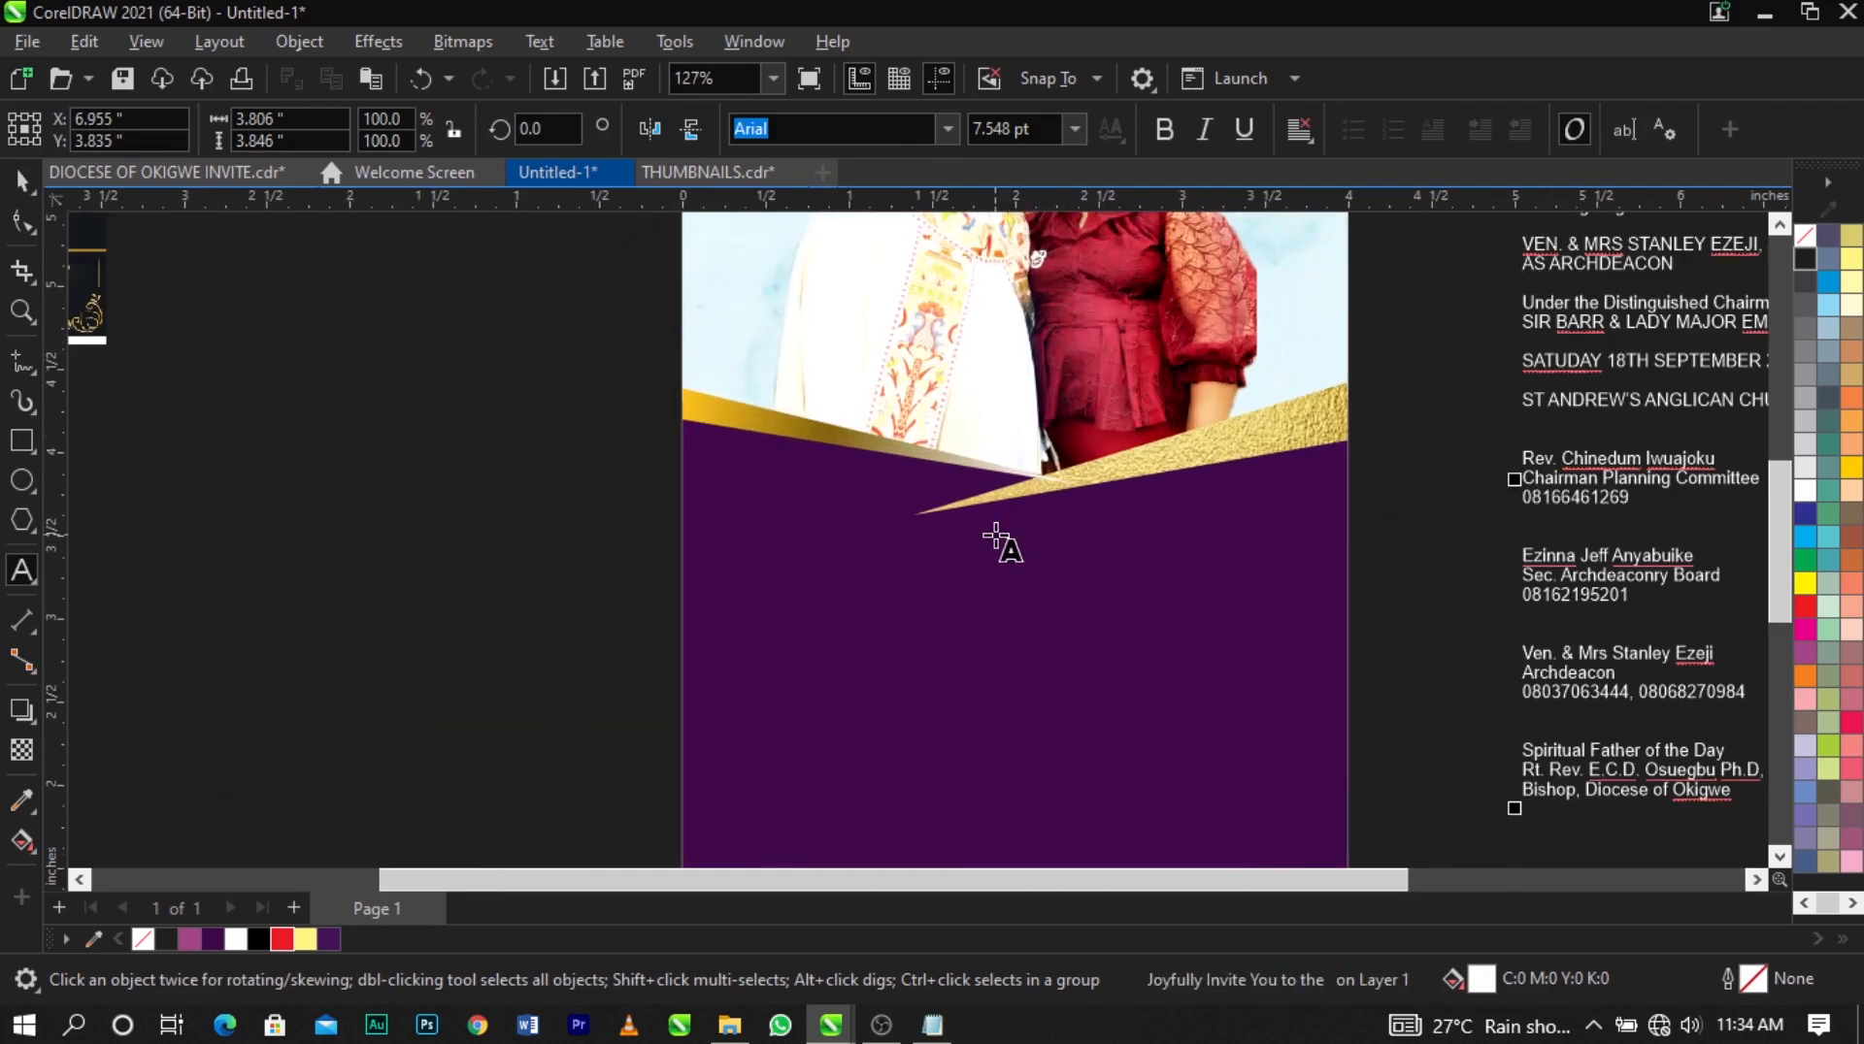
click(995, 534)
key(ctrl+v)
drag(1100, 551, 912, 603)
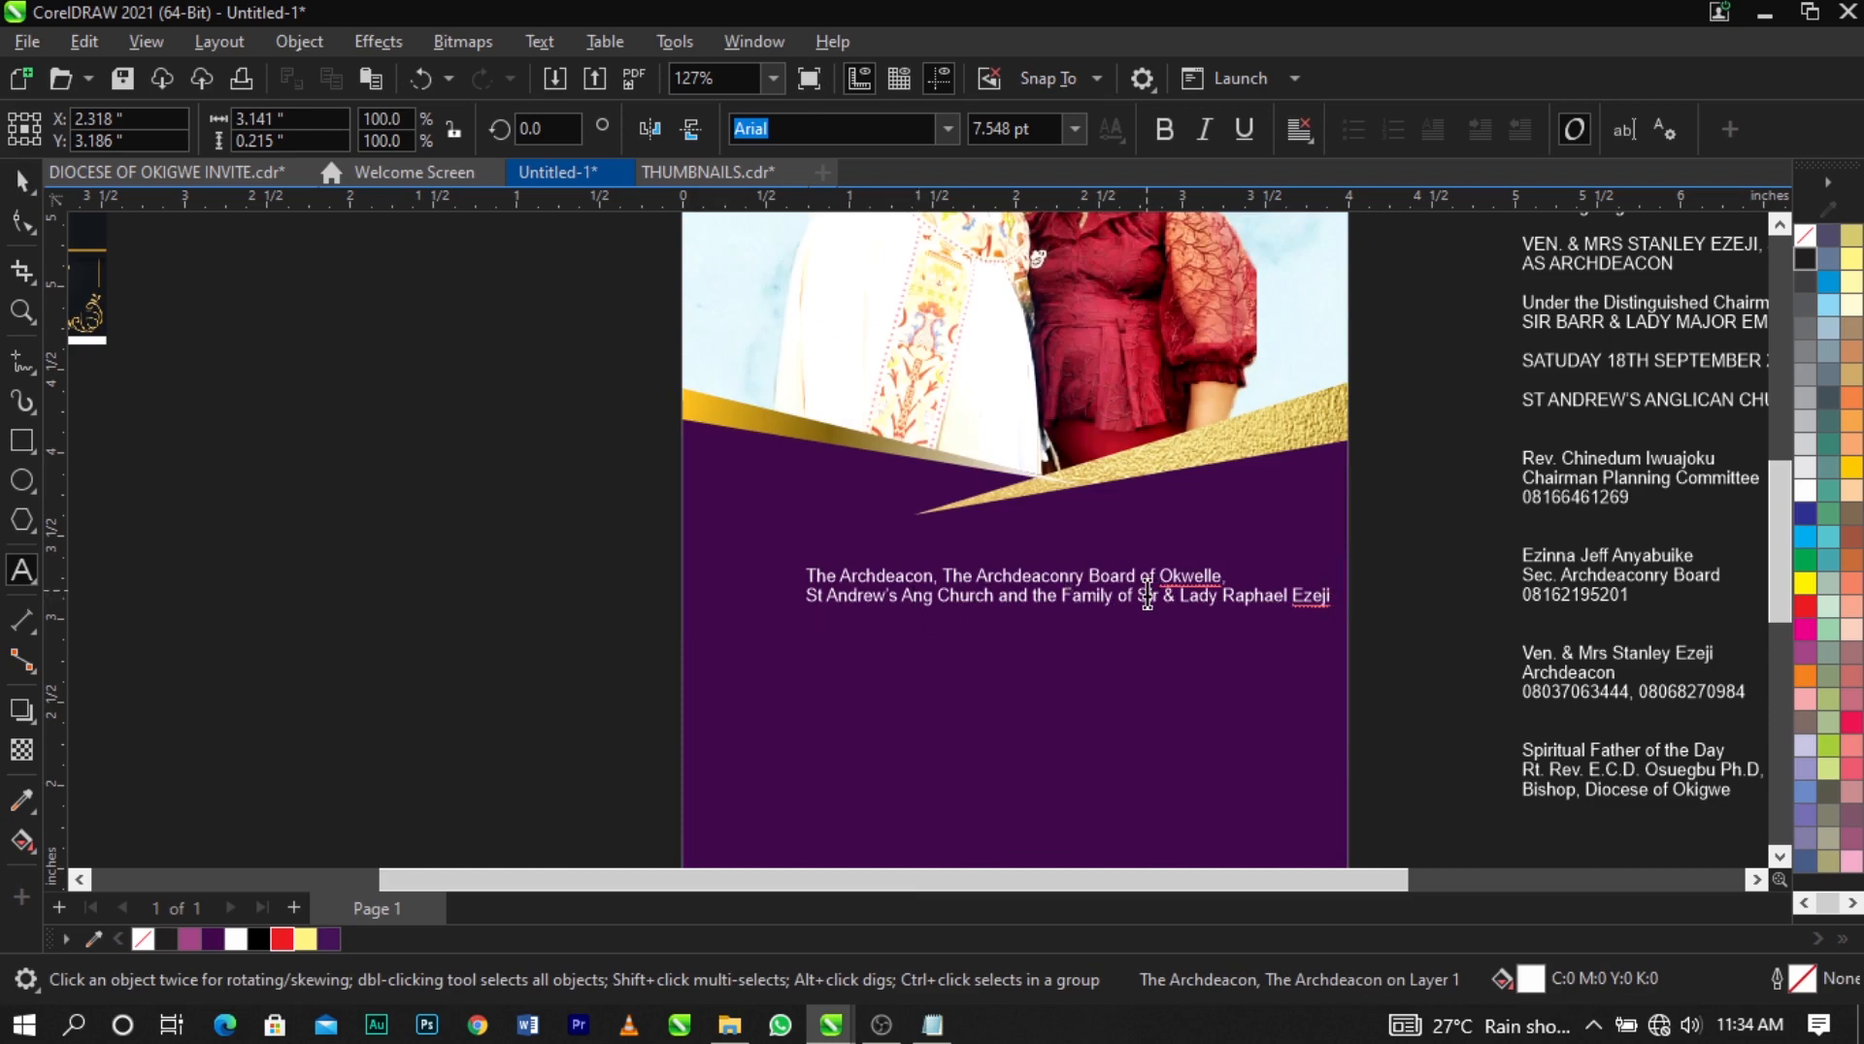
Center-align the two host lines and center the text horizontally on the purple panel.
key(ctrl+a)
click(1307, 143)
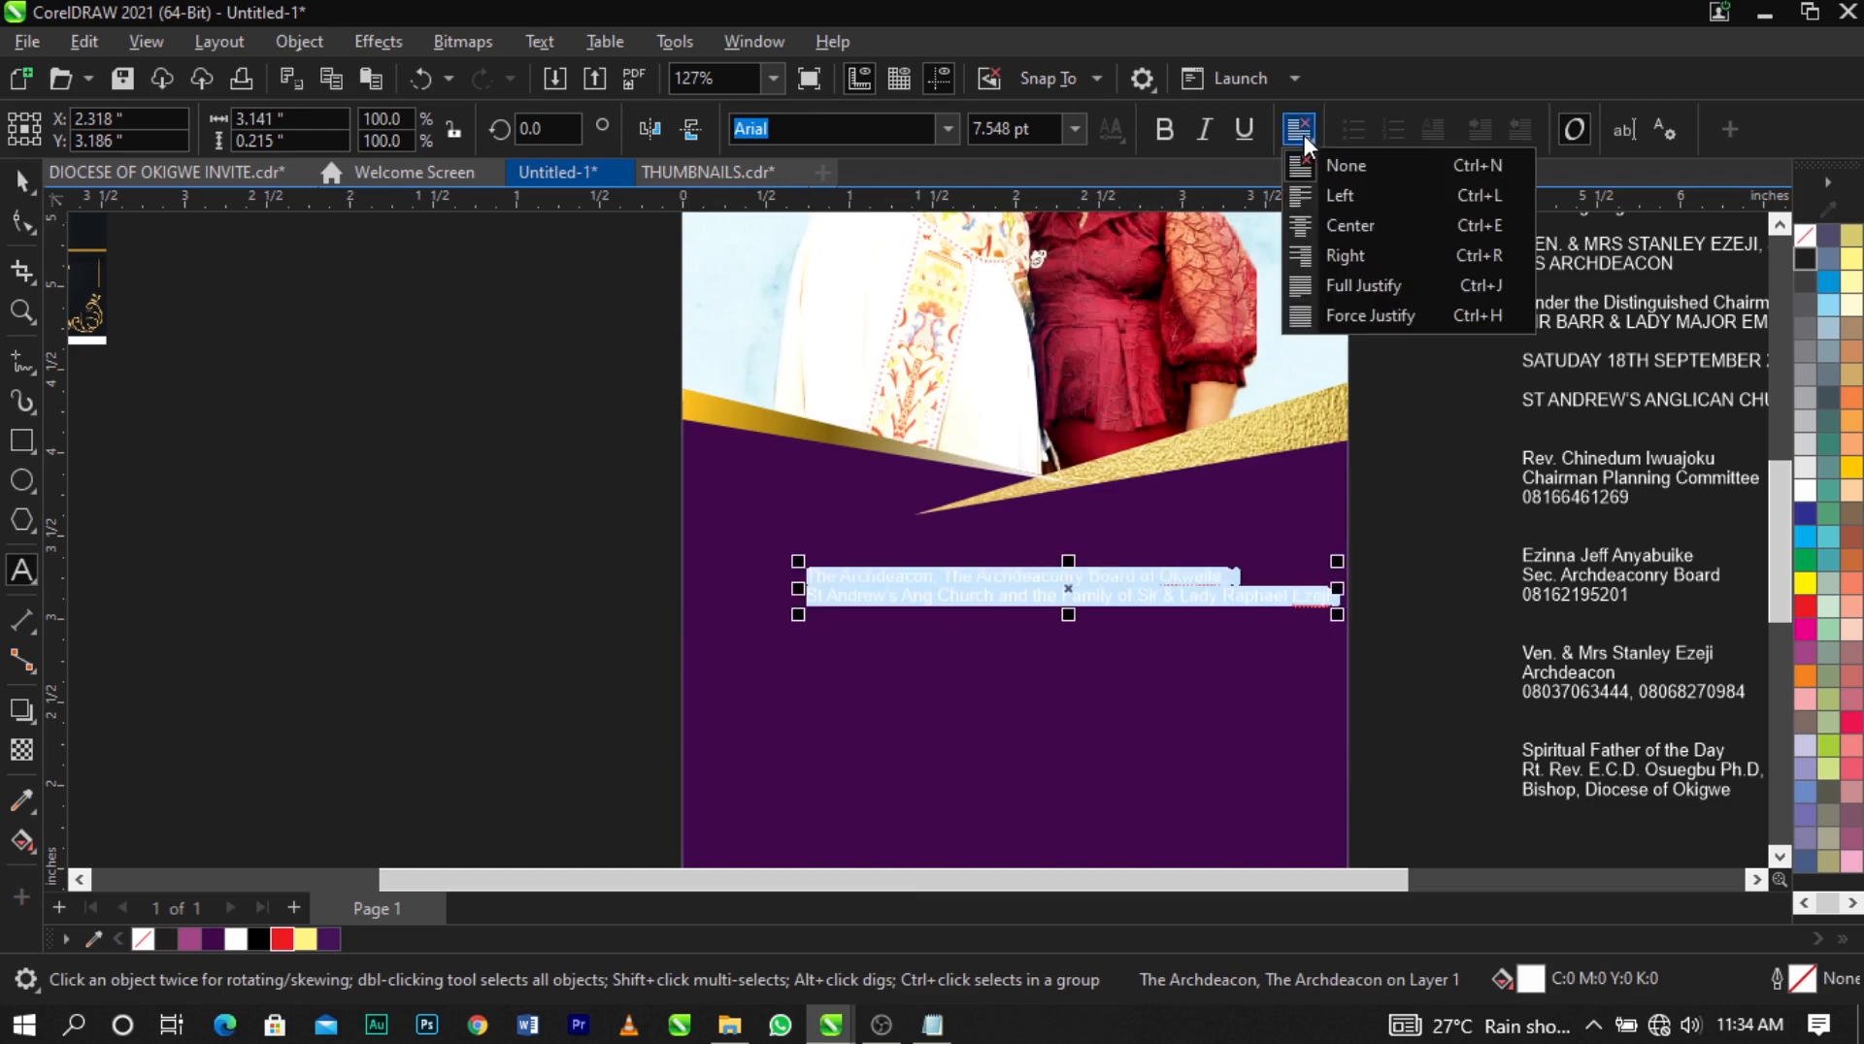
click(1321, 225)
key(ctrl+space)
shift+click(1192, 672)
key(c)
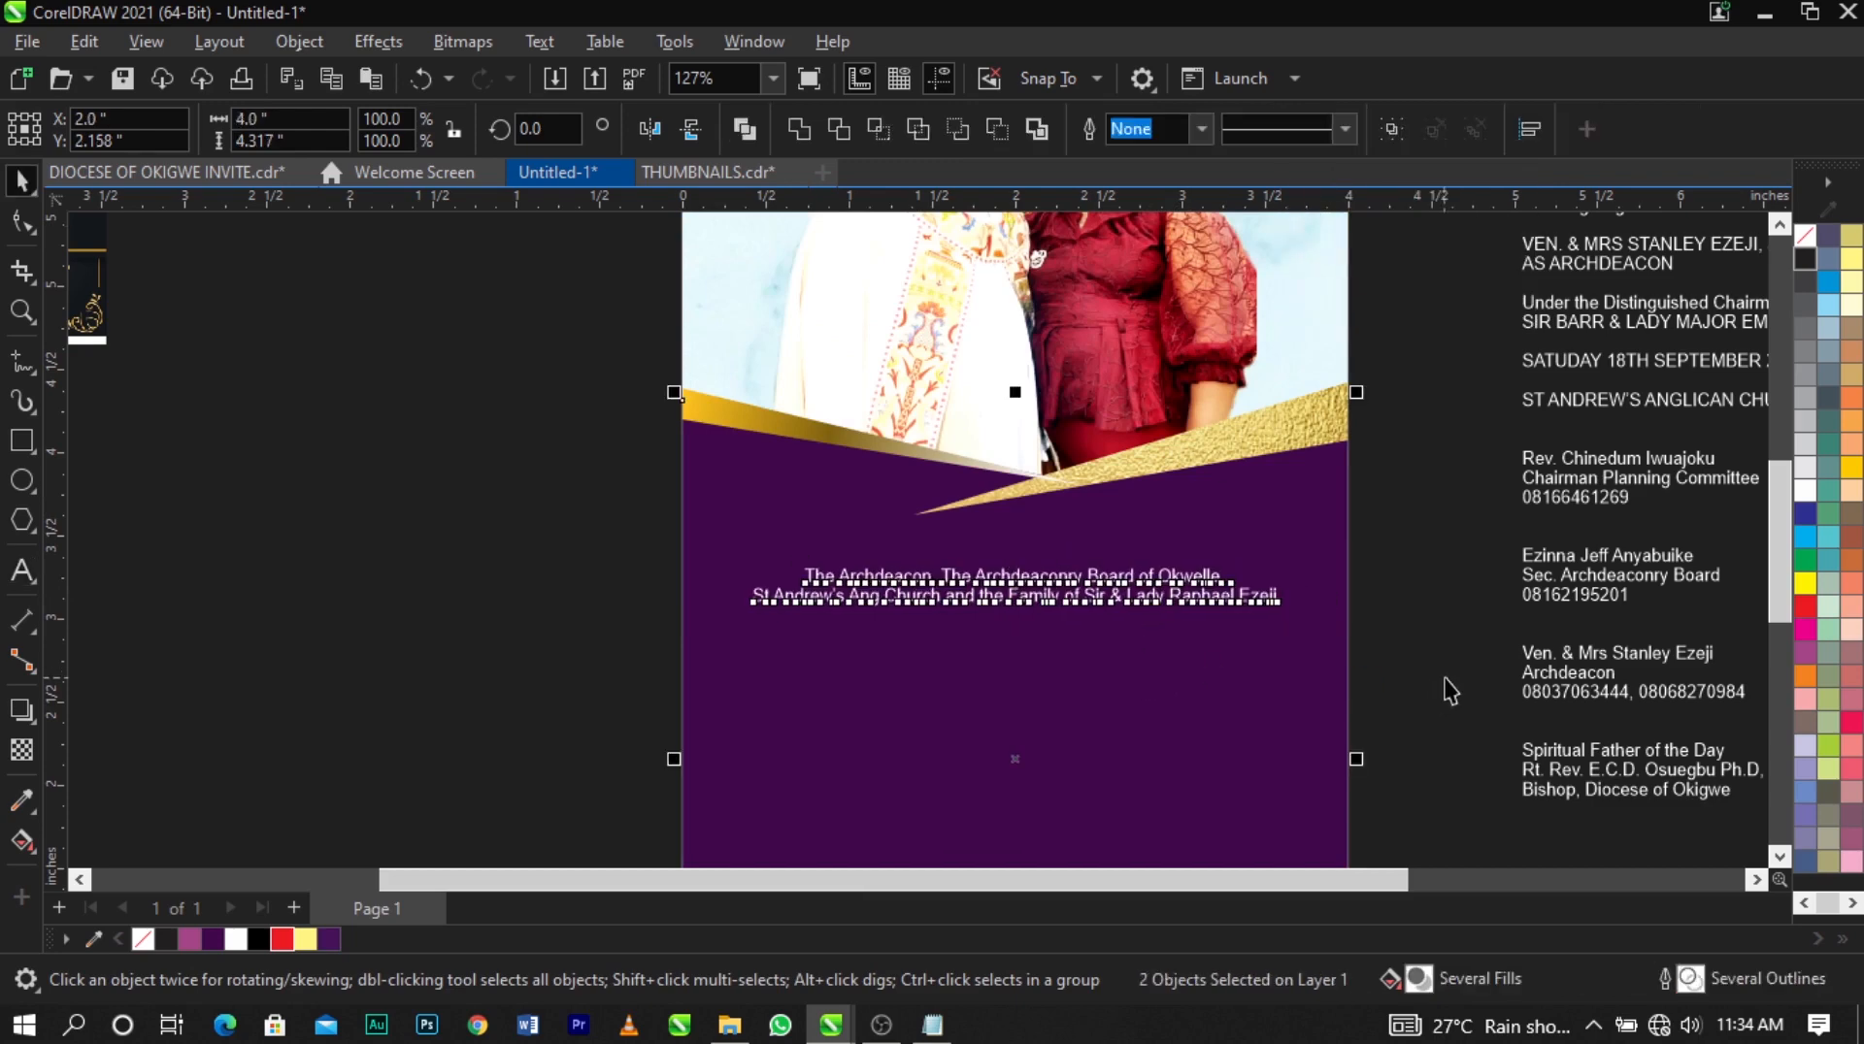
click(1445, 678)
Scale the host text down to about 2.08 by 0.14 inches, keeping it on the purple panel's vertical centerline.
scroll(1185, 582, up, 3)
click(1232, 621)
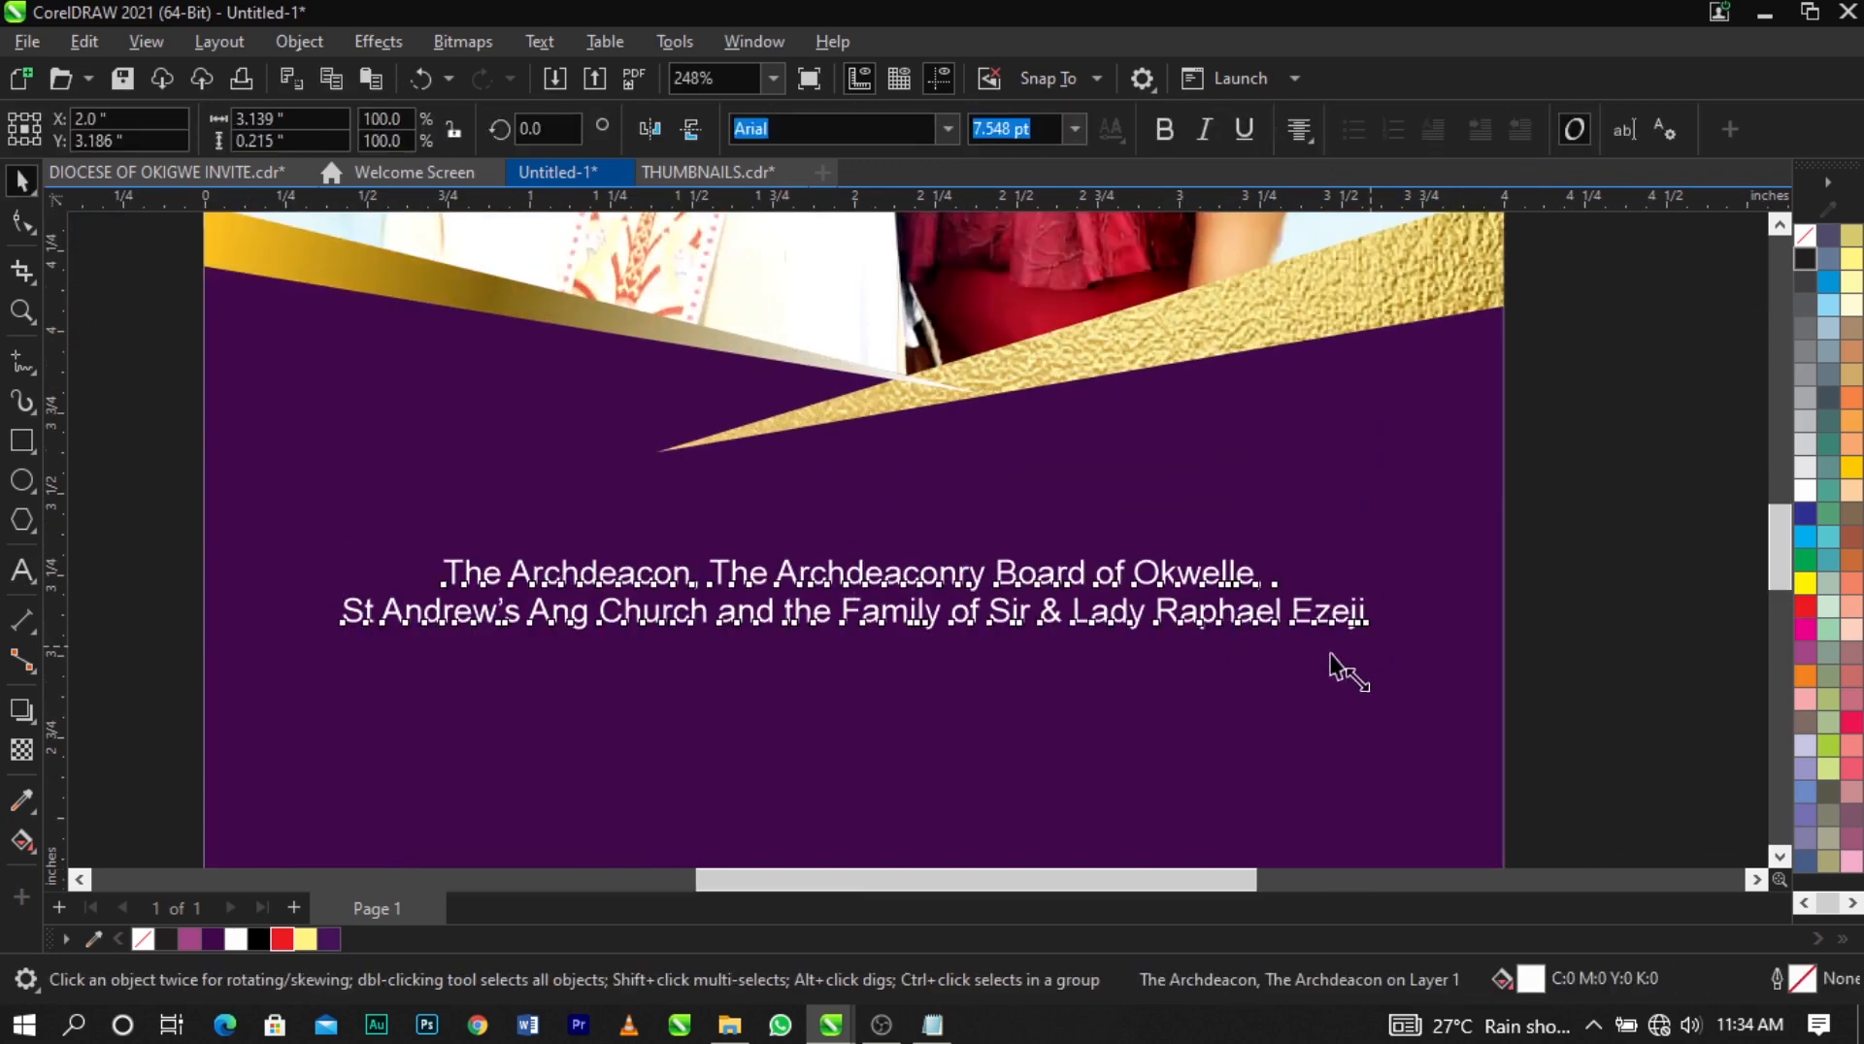
drag(1330, 655, 1198, 578)
key(ctrl+z)
click(1233, 559)
shift+click(1209, 604)
click(1556, 603)
click(1202, 543)
scroll(1215, 577, up, 2)
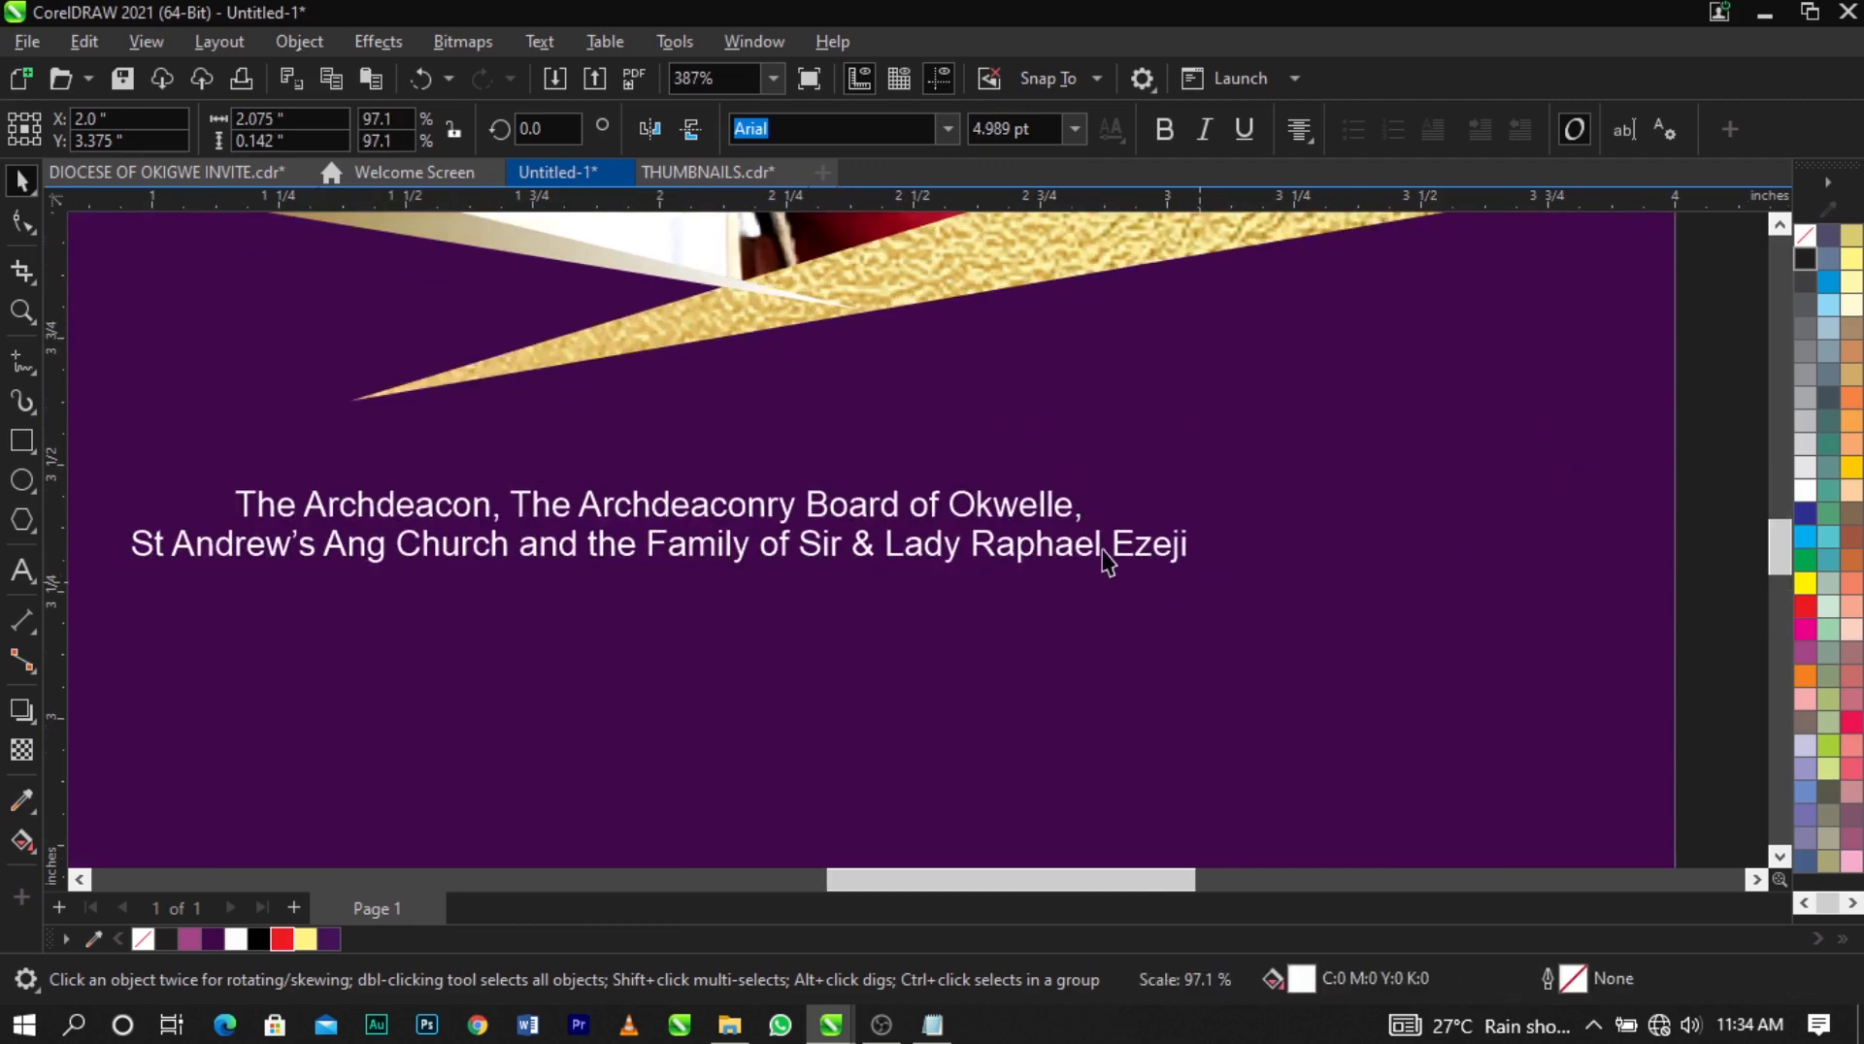
Move the host text slightly up and set its font size to 5 pt, centered on the purple panel.
drag(1102, 545, 1103, 528)
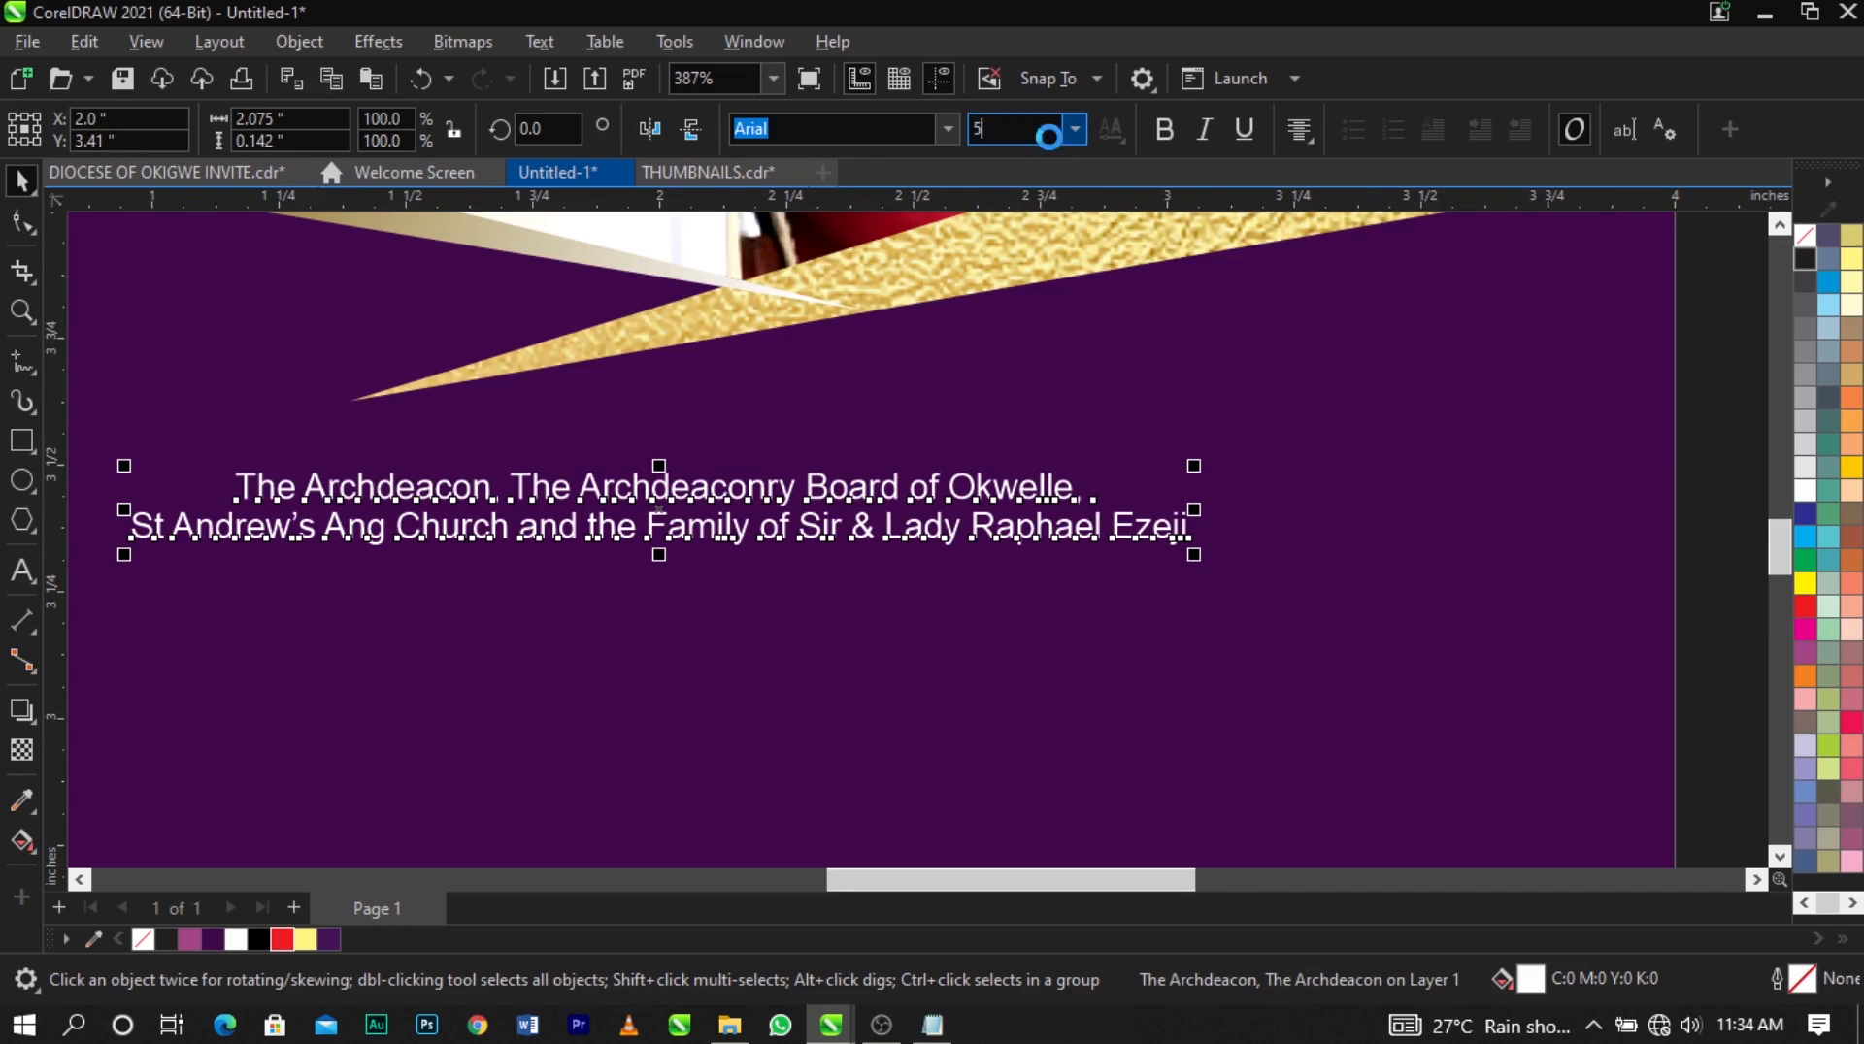
key(Return)
scroll(1168, 427, down, 3)
shift+click(1234, 617)
click(1485, 618)
scroll(1111, 466, down, 2)
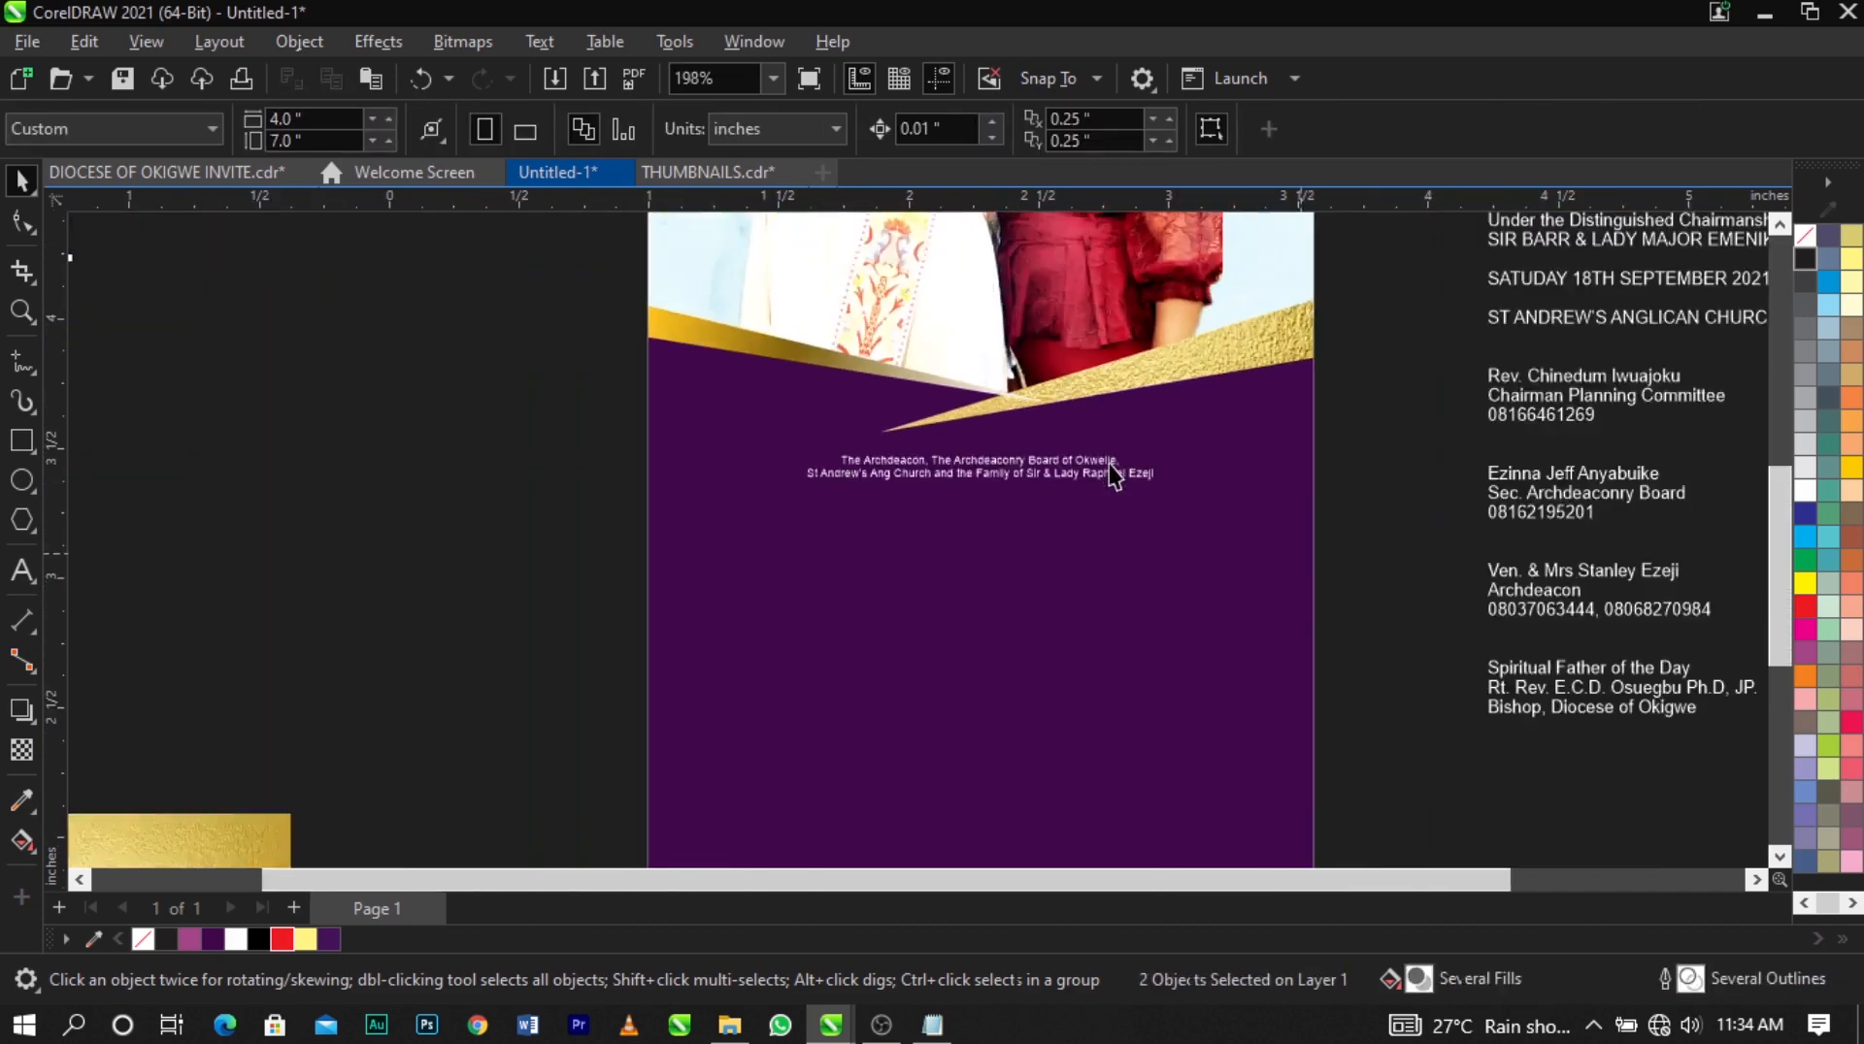
Cut the line Joyfully Invite You to the from the supplied wording beside the card.
scroll(1109, 466, down, 5)
key(F2)
drag(799, 362, 1474, 615)
scroll(1005, 449, down, 1)
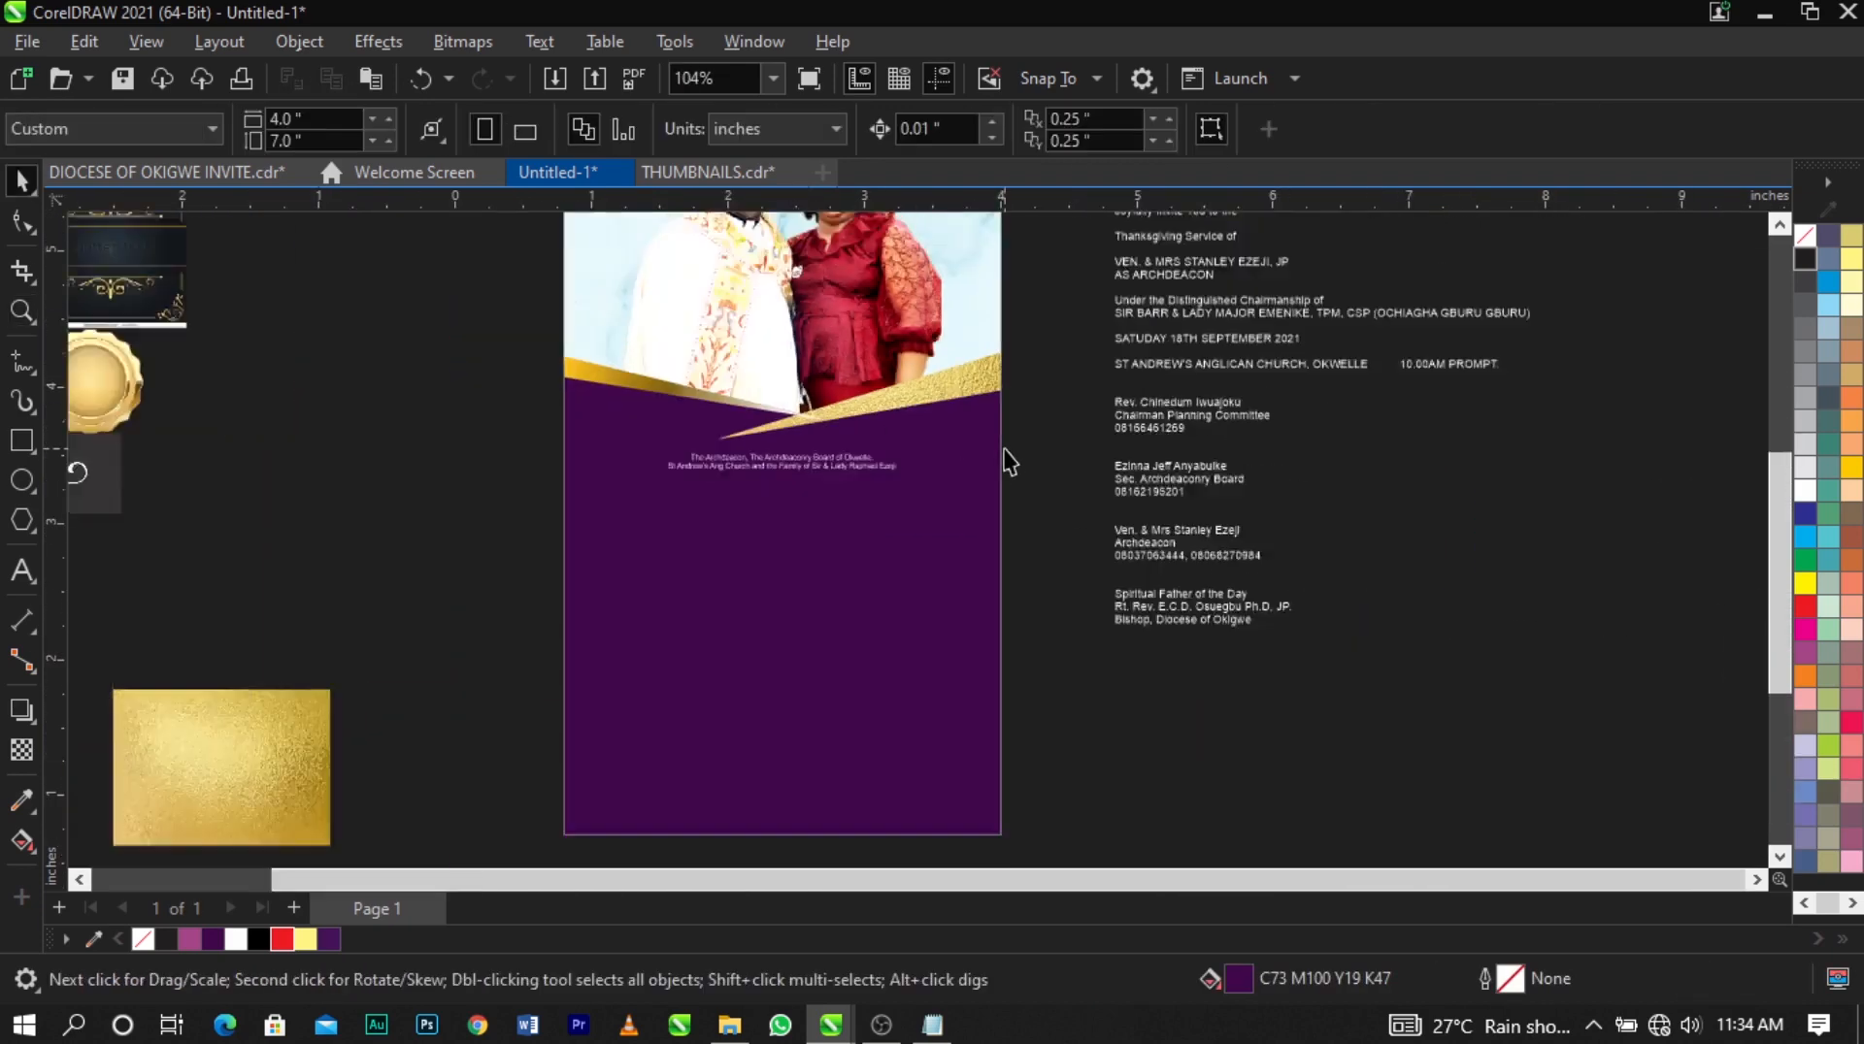
scroll(1112, 321, down, 1)
scroll(1144, 278, up, 4)
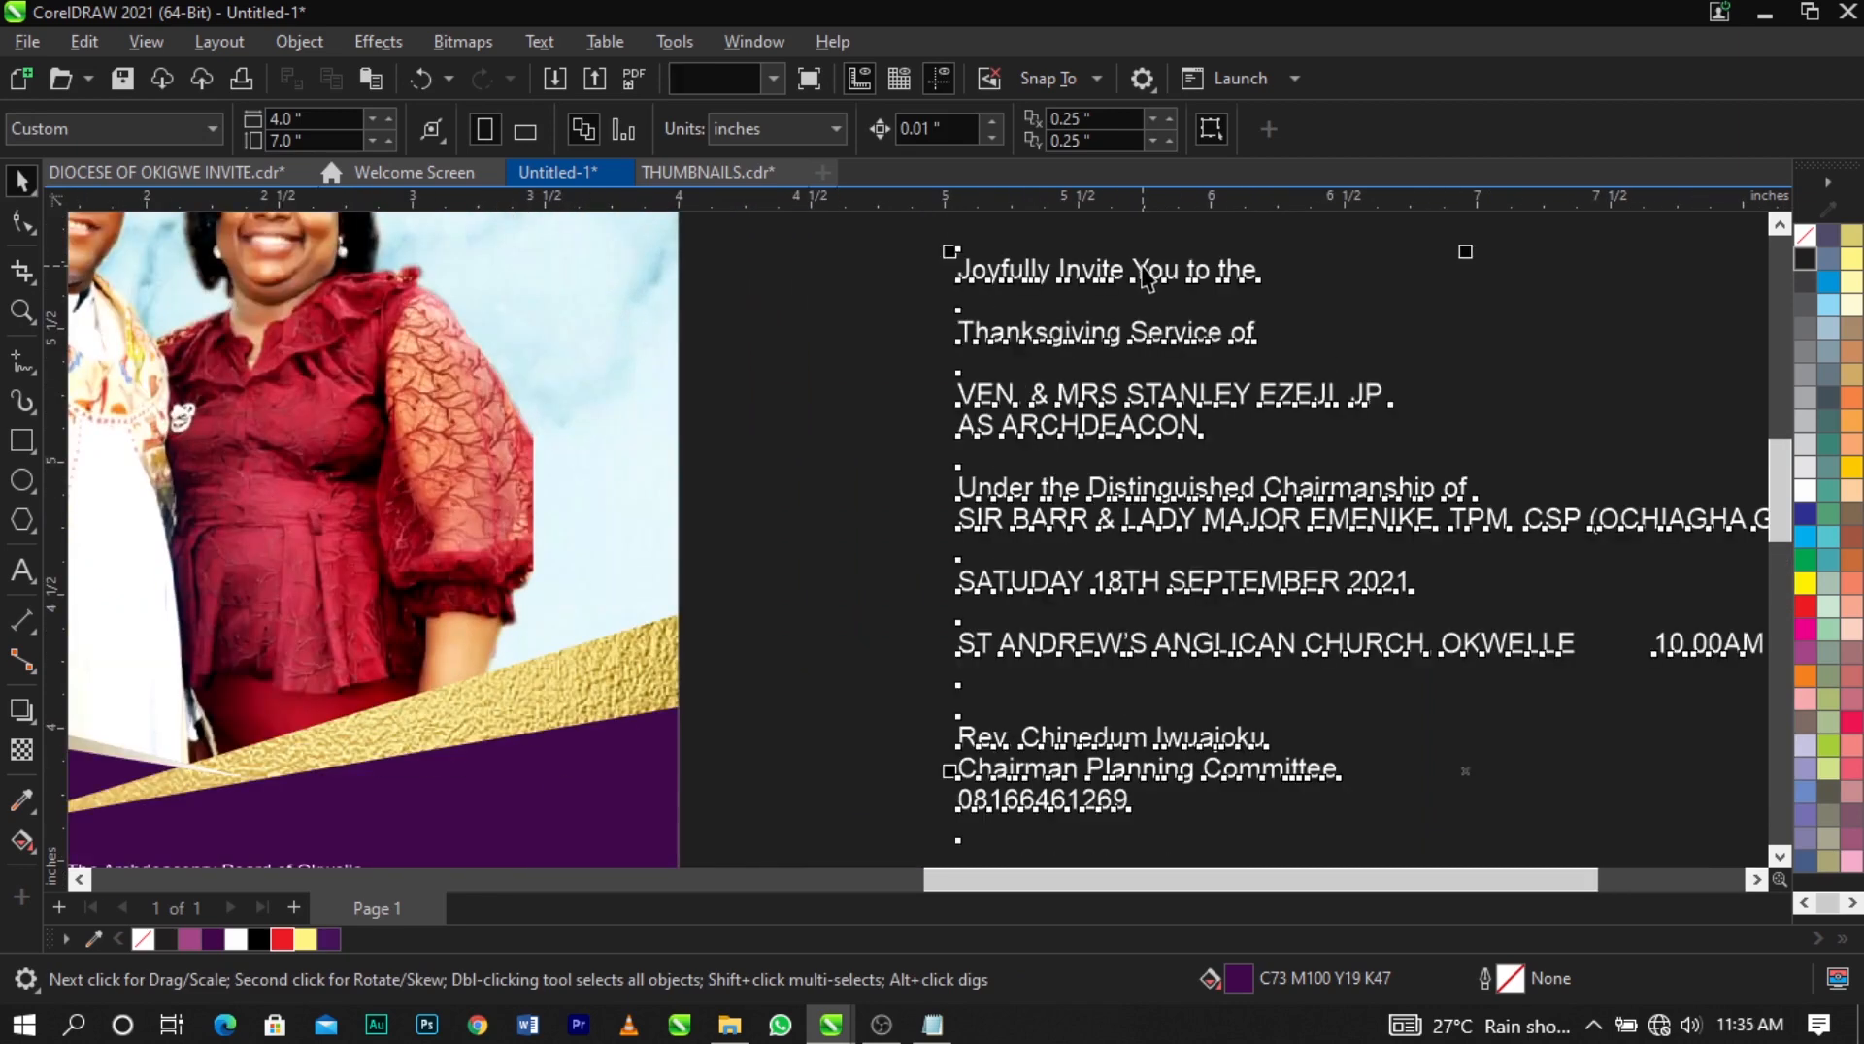
click(1145, 278)
double_click(1145, 272)
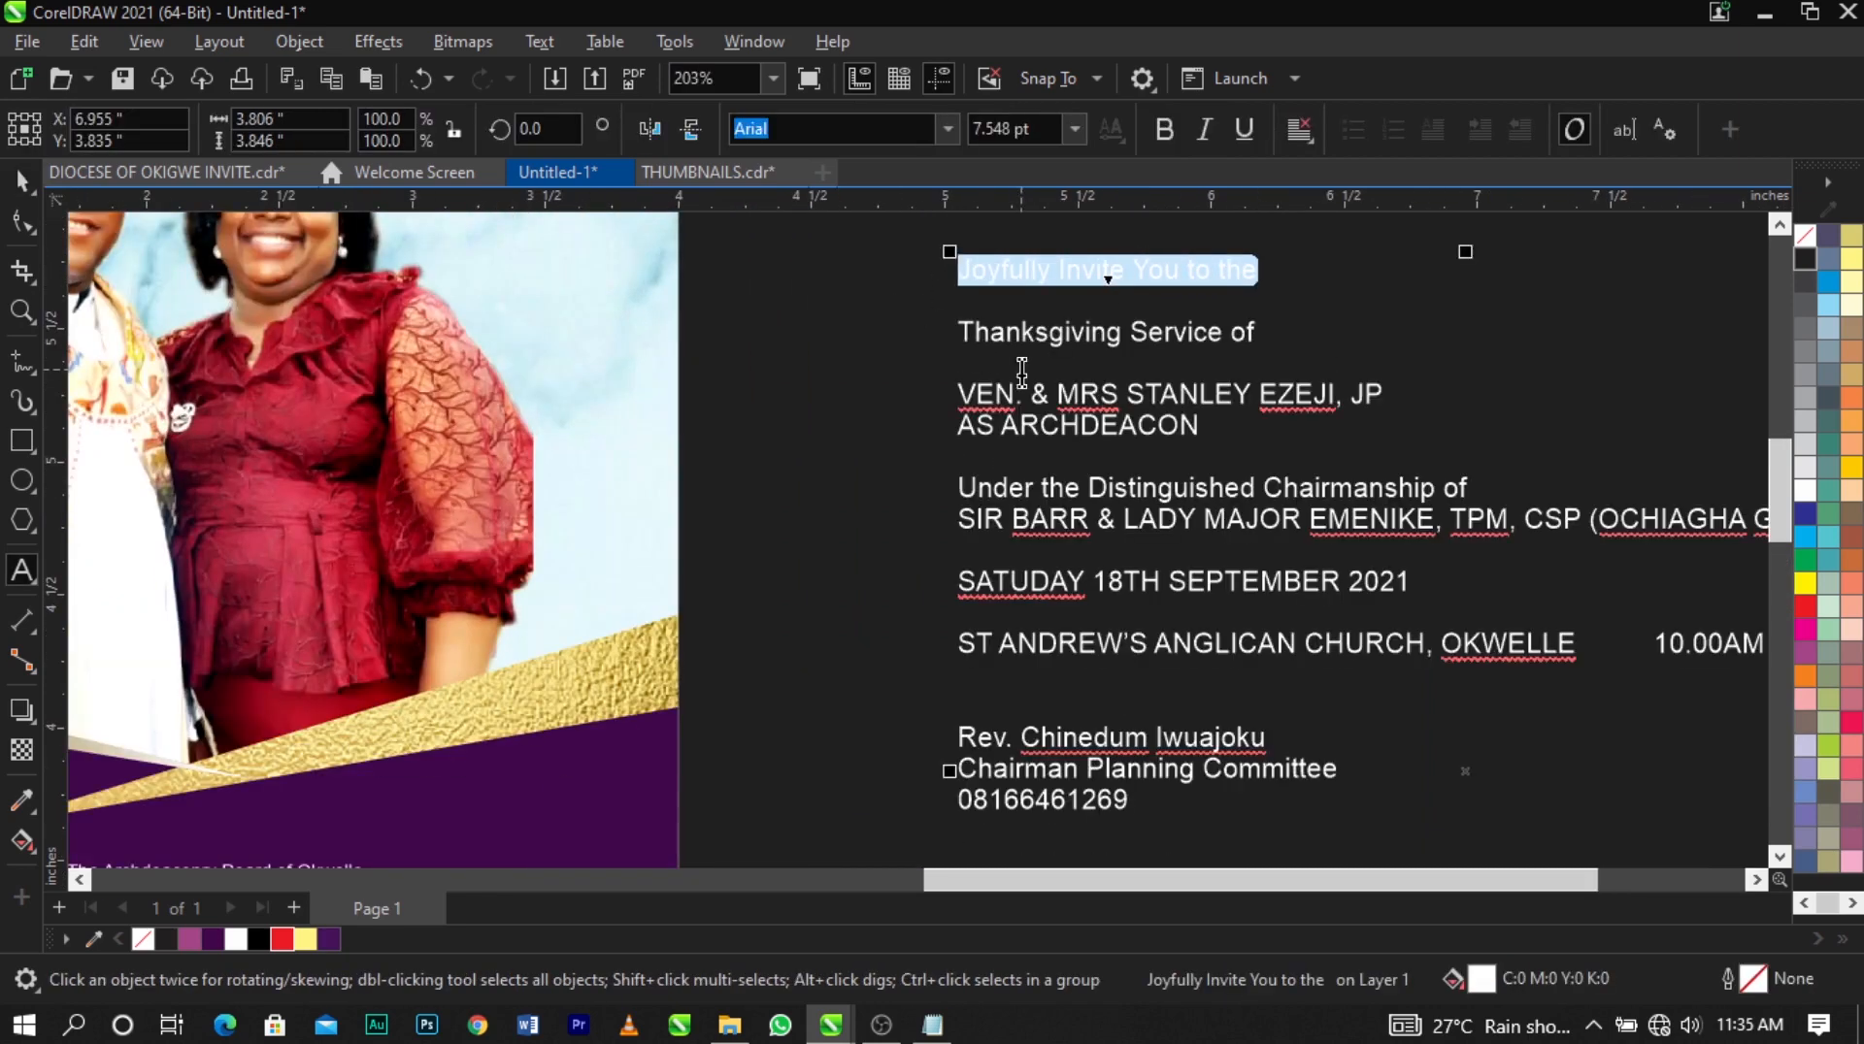
key(Delete)
scroll(1235, 374, down, 1)
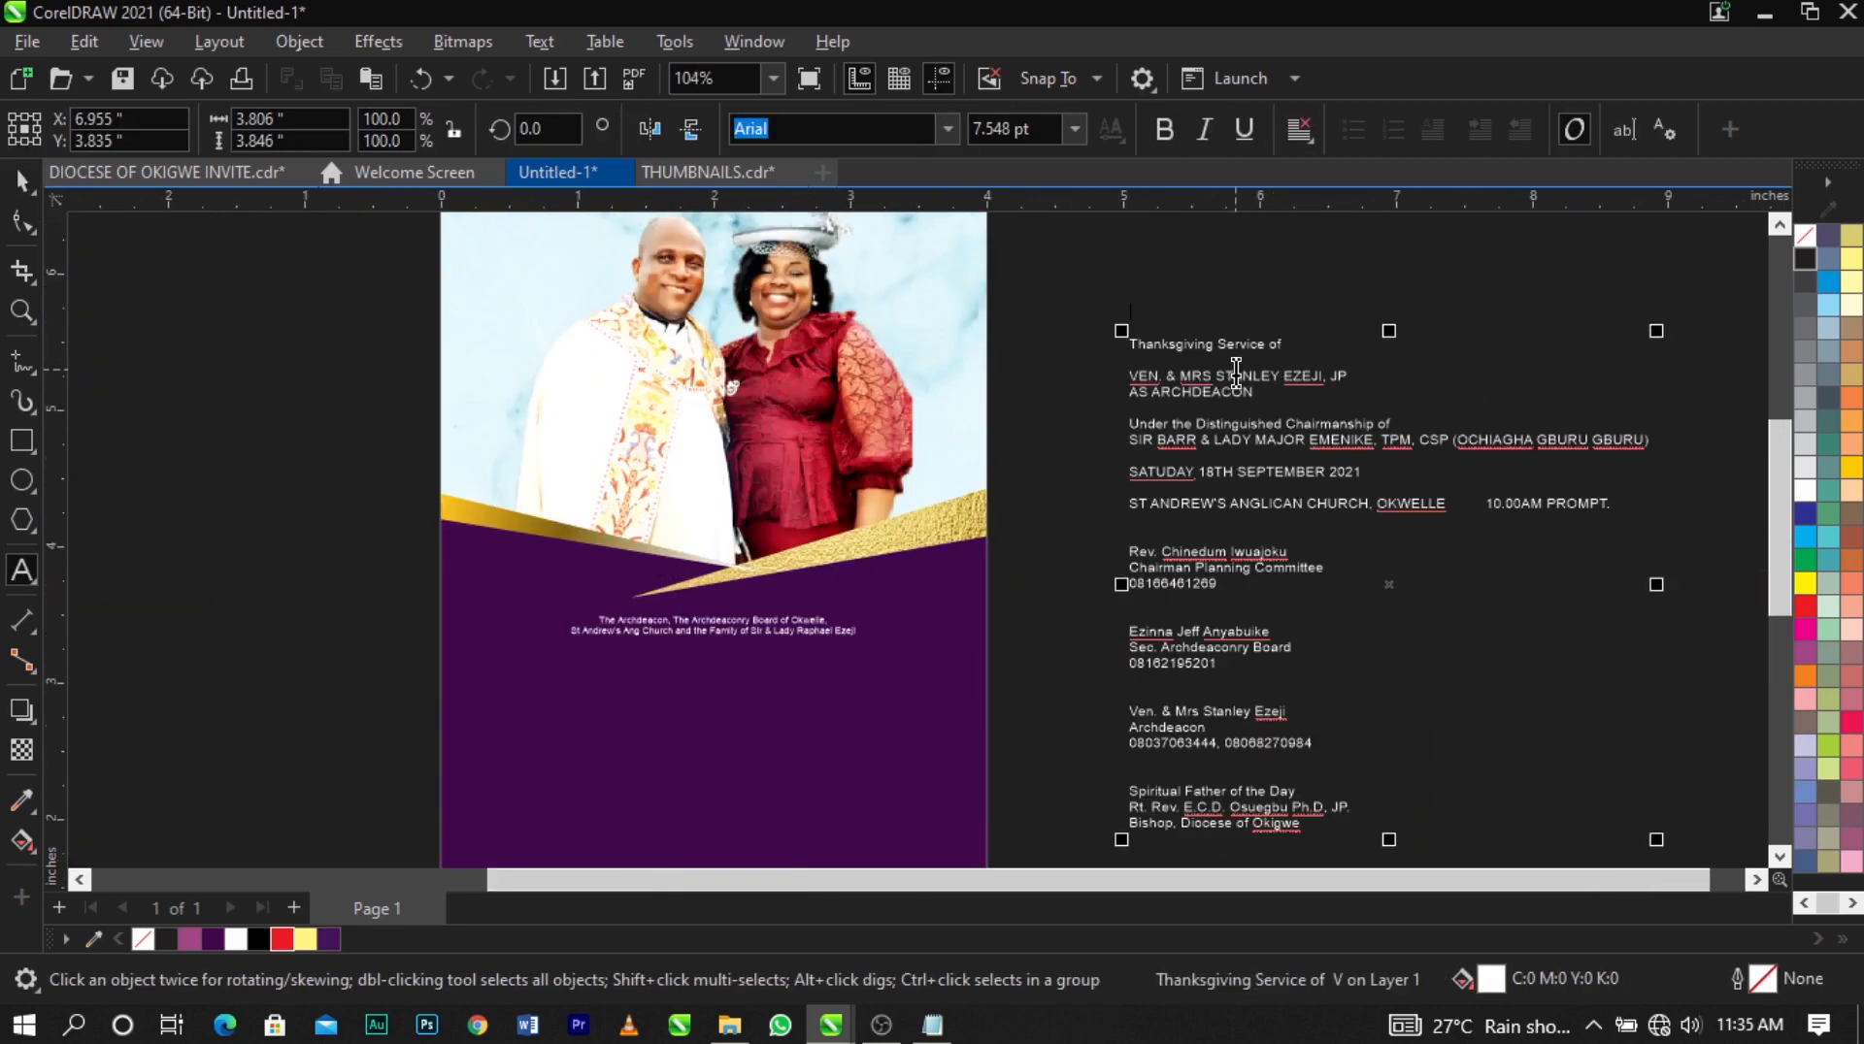
Paste the line Joyfully Invite You to the onto the purple panel and place it just below the host text.
click(618, 708)
key(ctrl+v)
scroll(663, 707, up, 1)
key(ctrl+space)
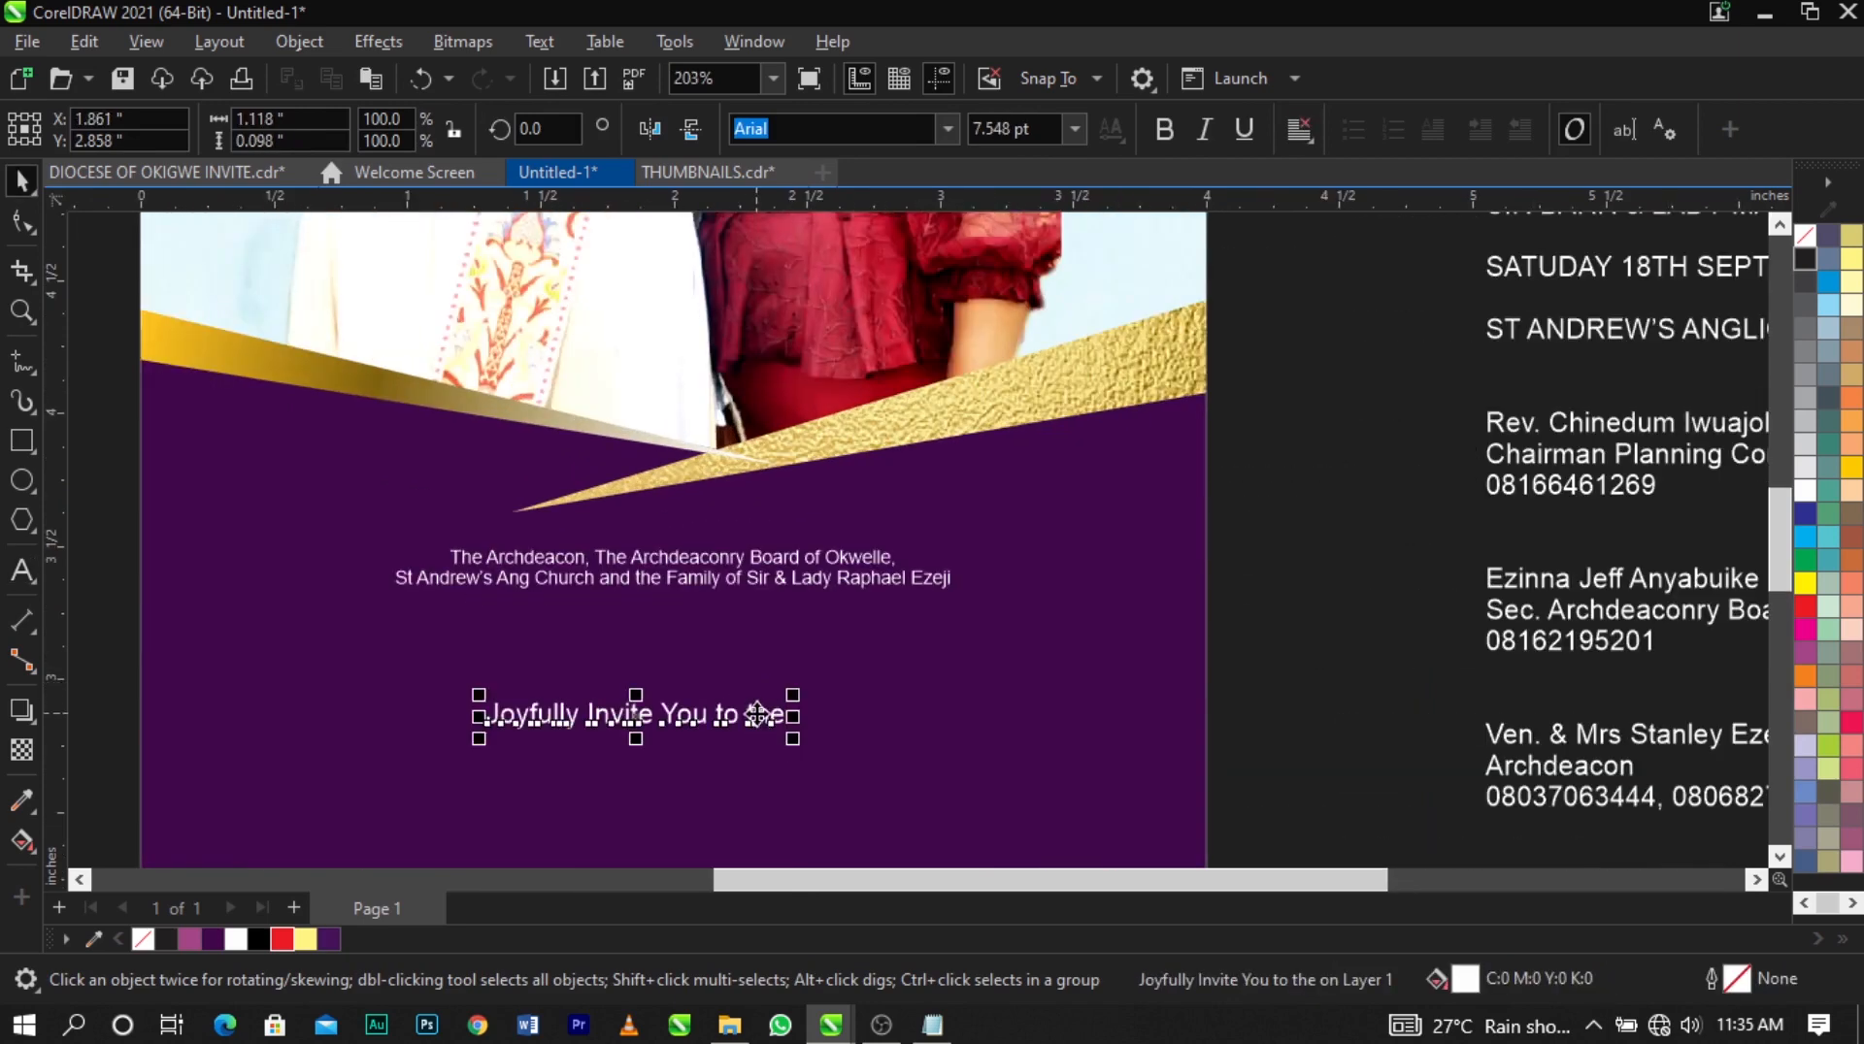
drag(827, 663, 830, 662)
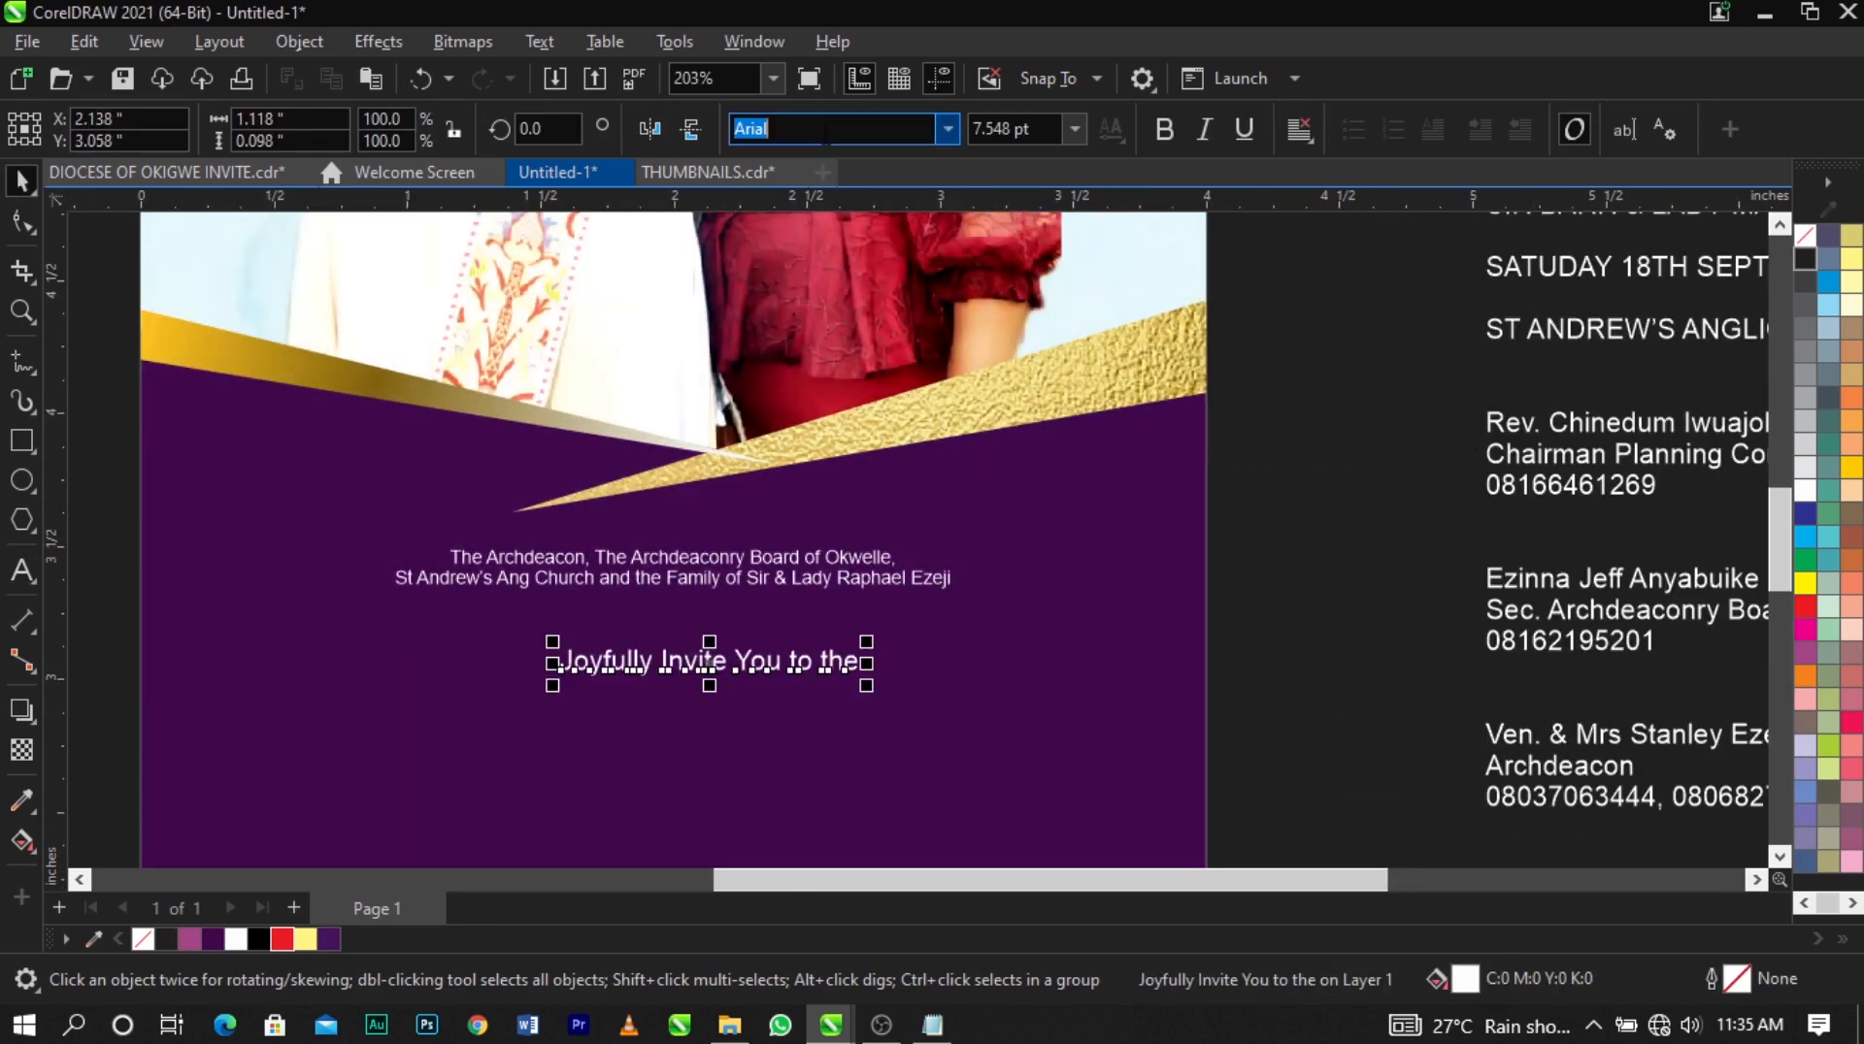
Set the font of the Joyfully Invite You to the line to BeautyDream.
text(Bea)
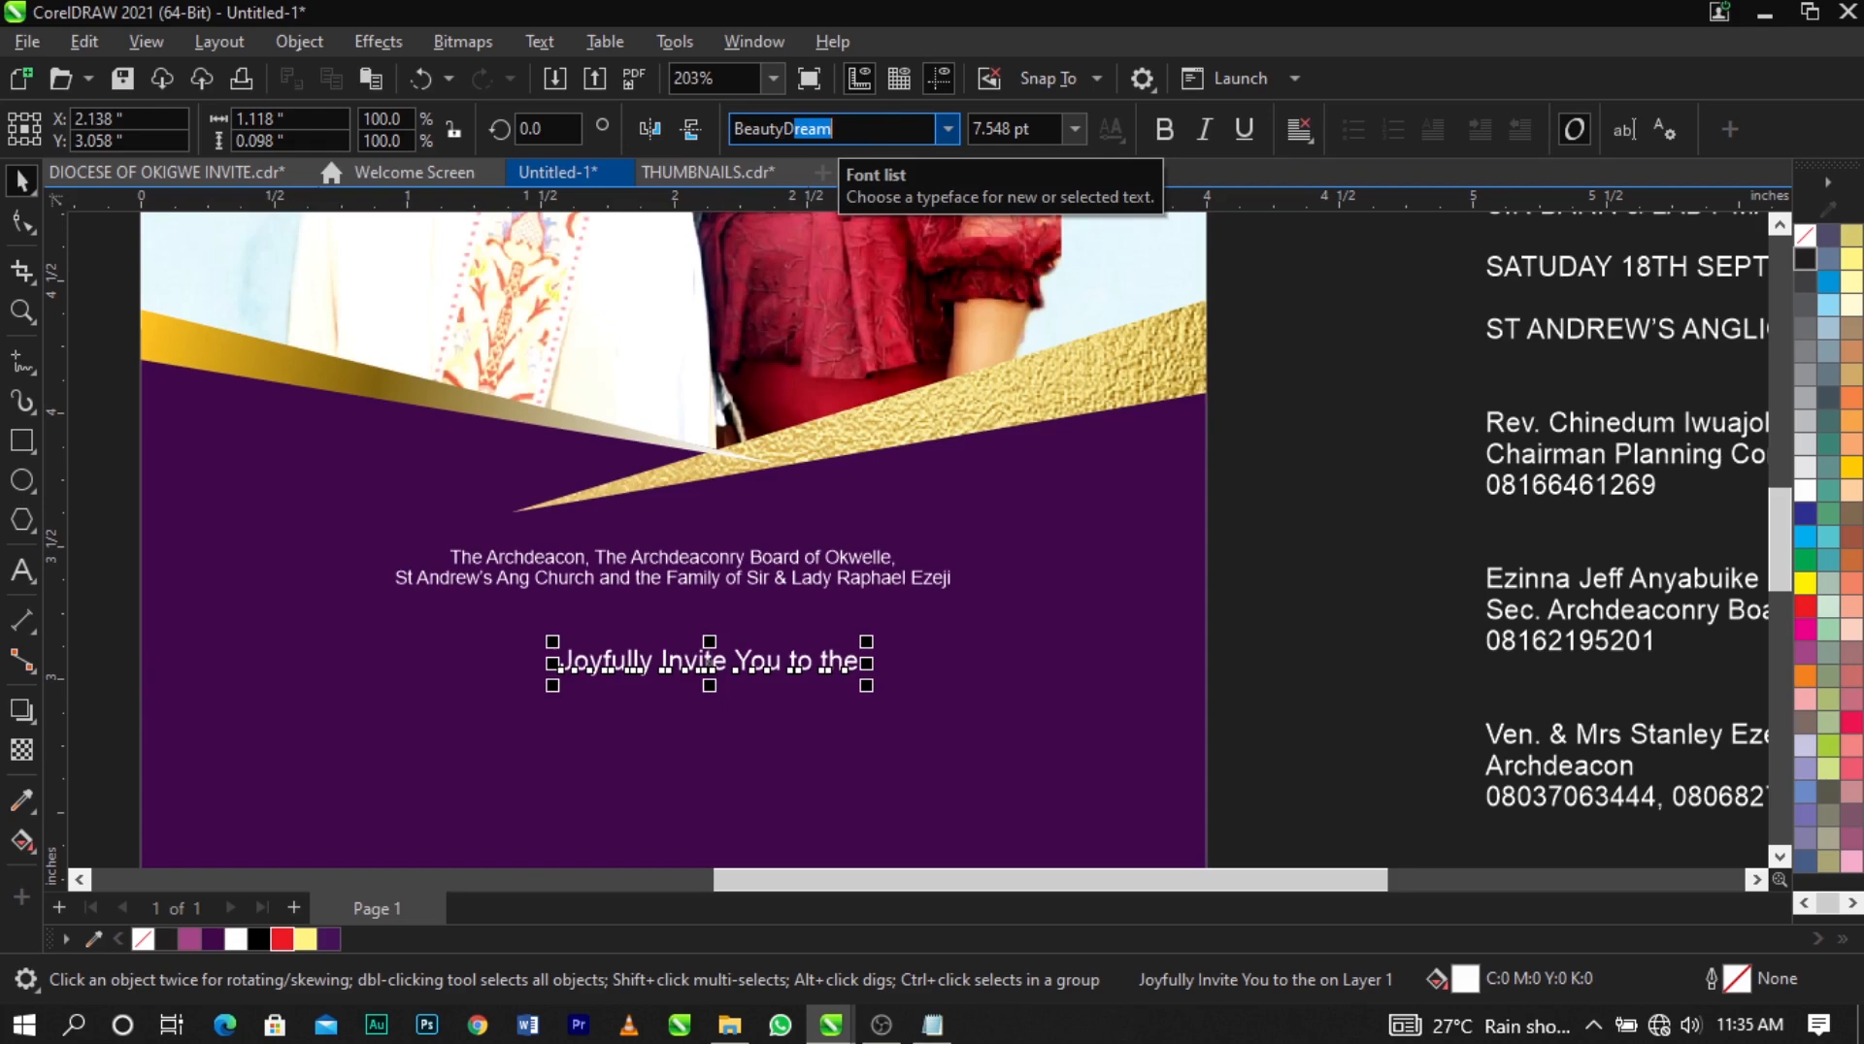
text(utyD)
key(Return)
scroll(836, 725, up, 2)
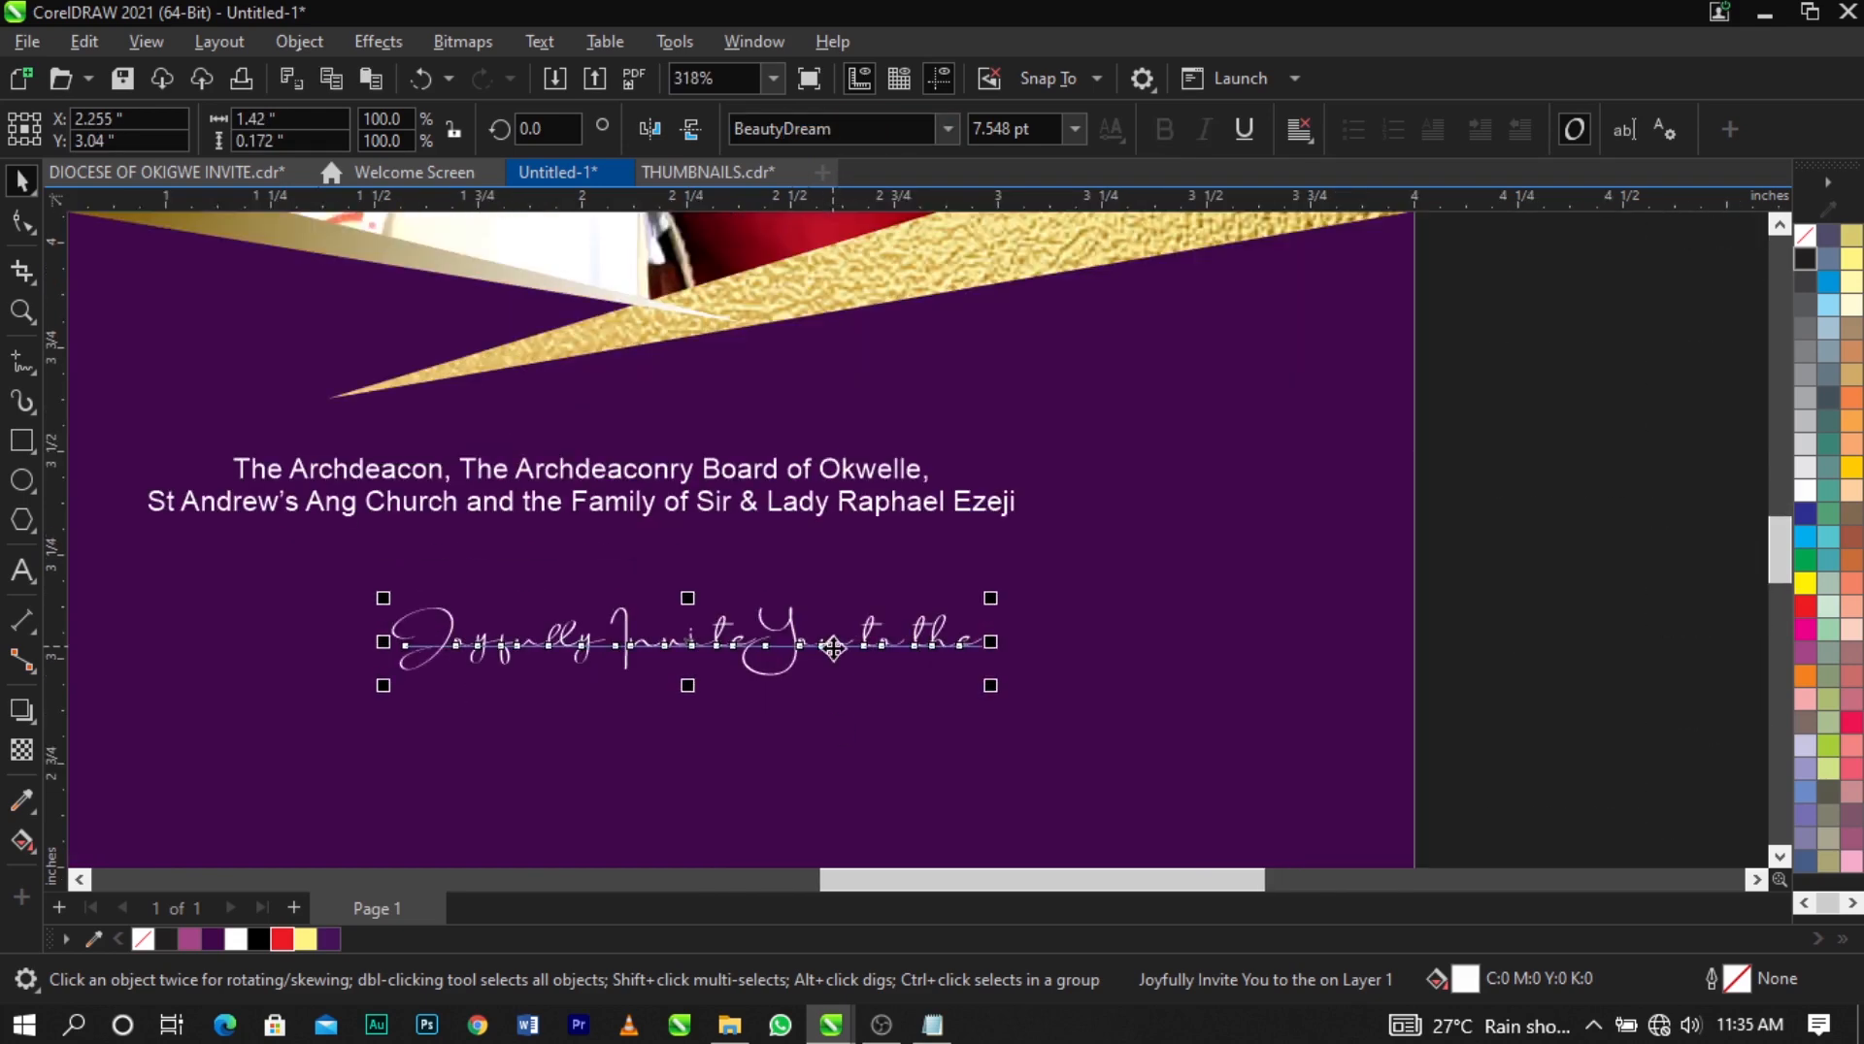
Move the script invitation line closer to the host text and center it horizontally under it.
drag(765, 605, 753, 604)
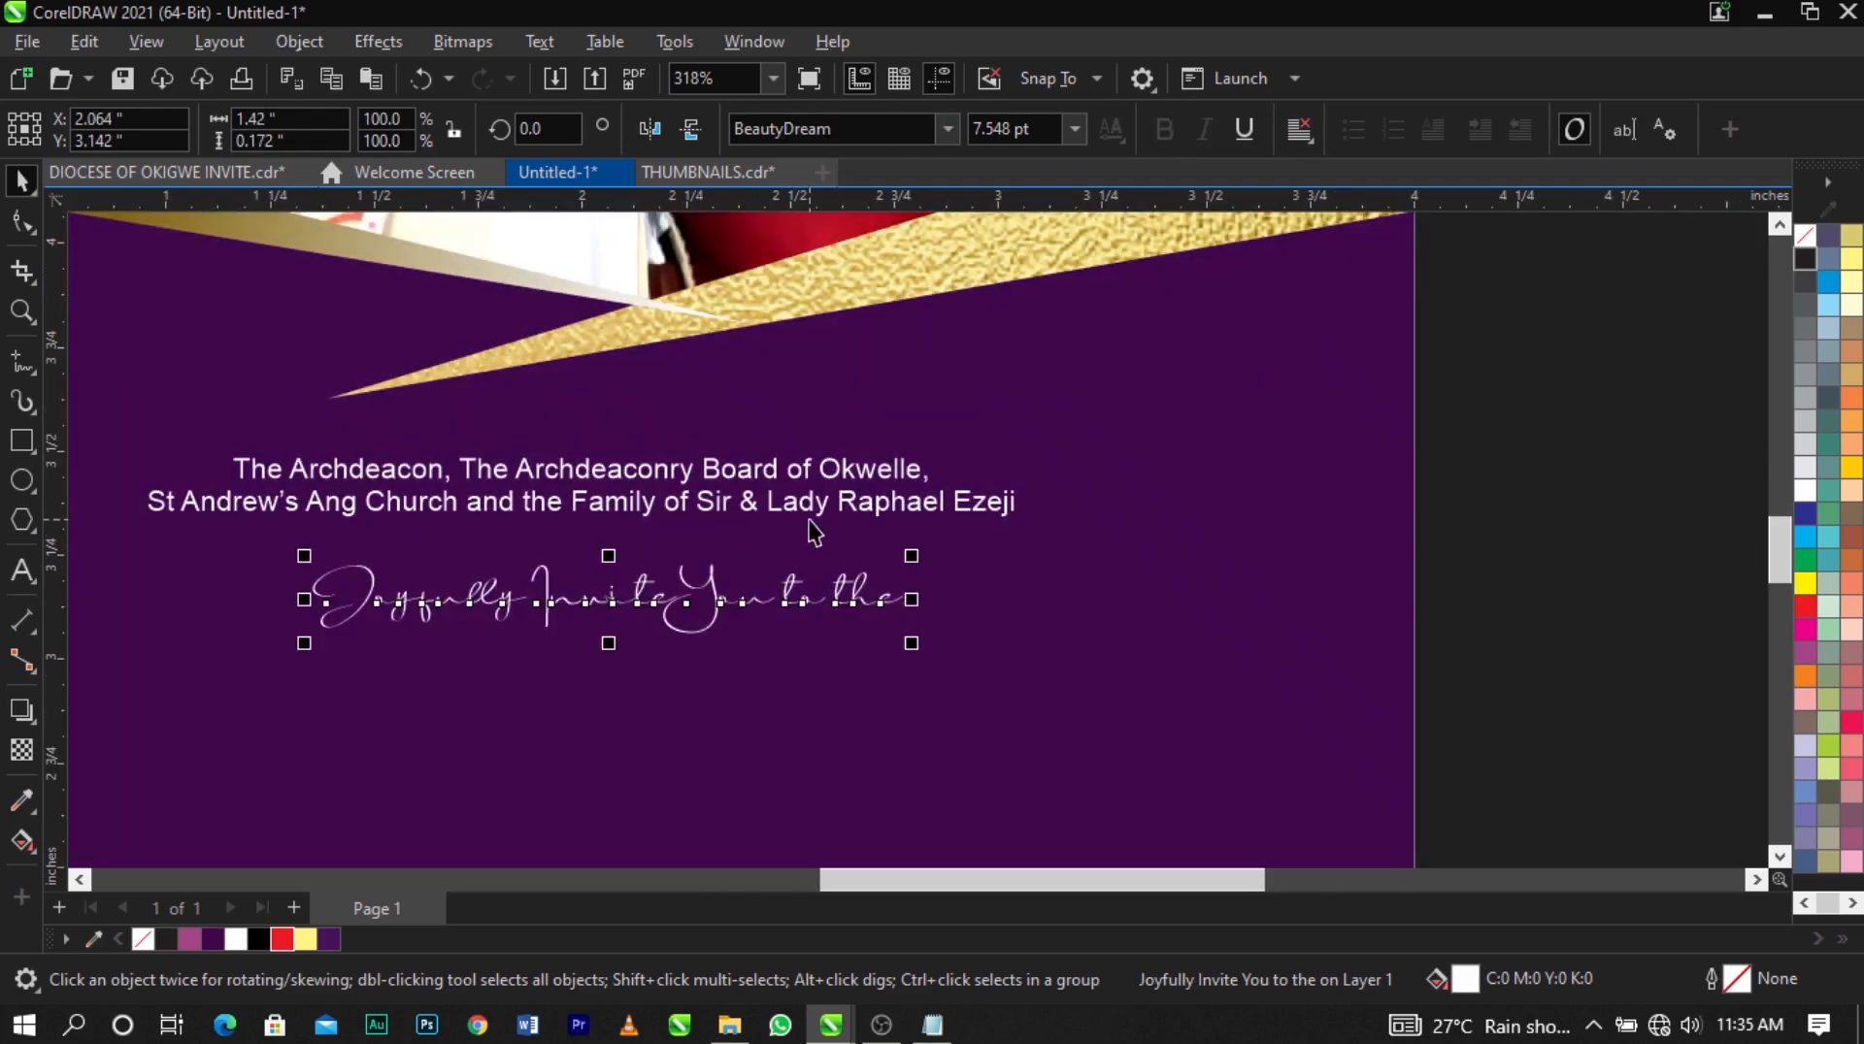
shift+click(808, 503)
scroll(939, 593, down, 2)
click(957, 637)
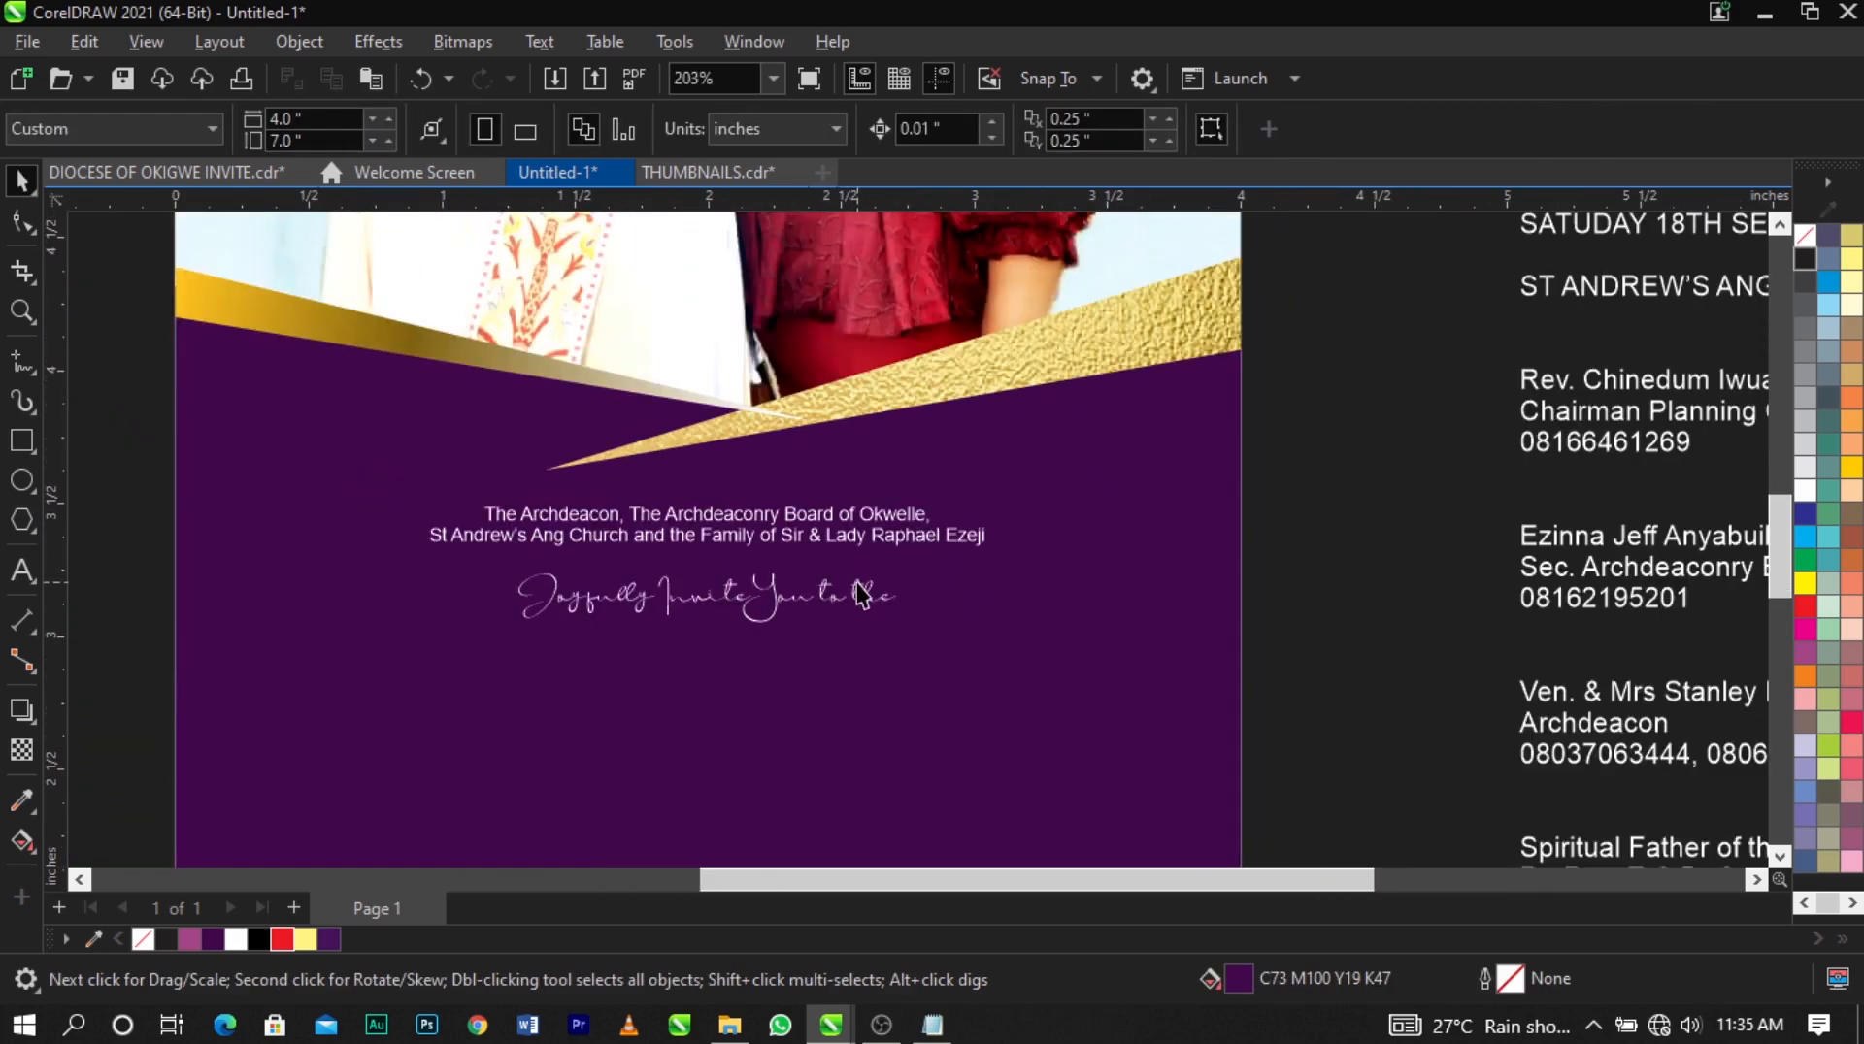
Color the script invitation line's fill and outline pale yellow C0 M0 Y60 K0.
click(897, 601)
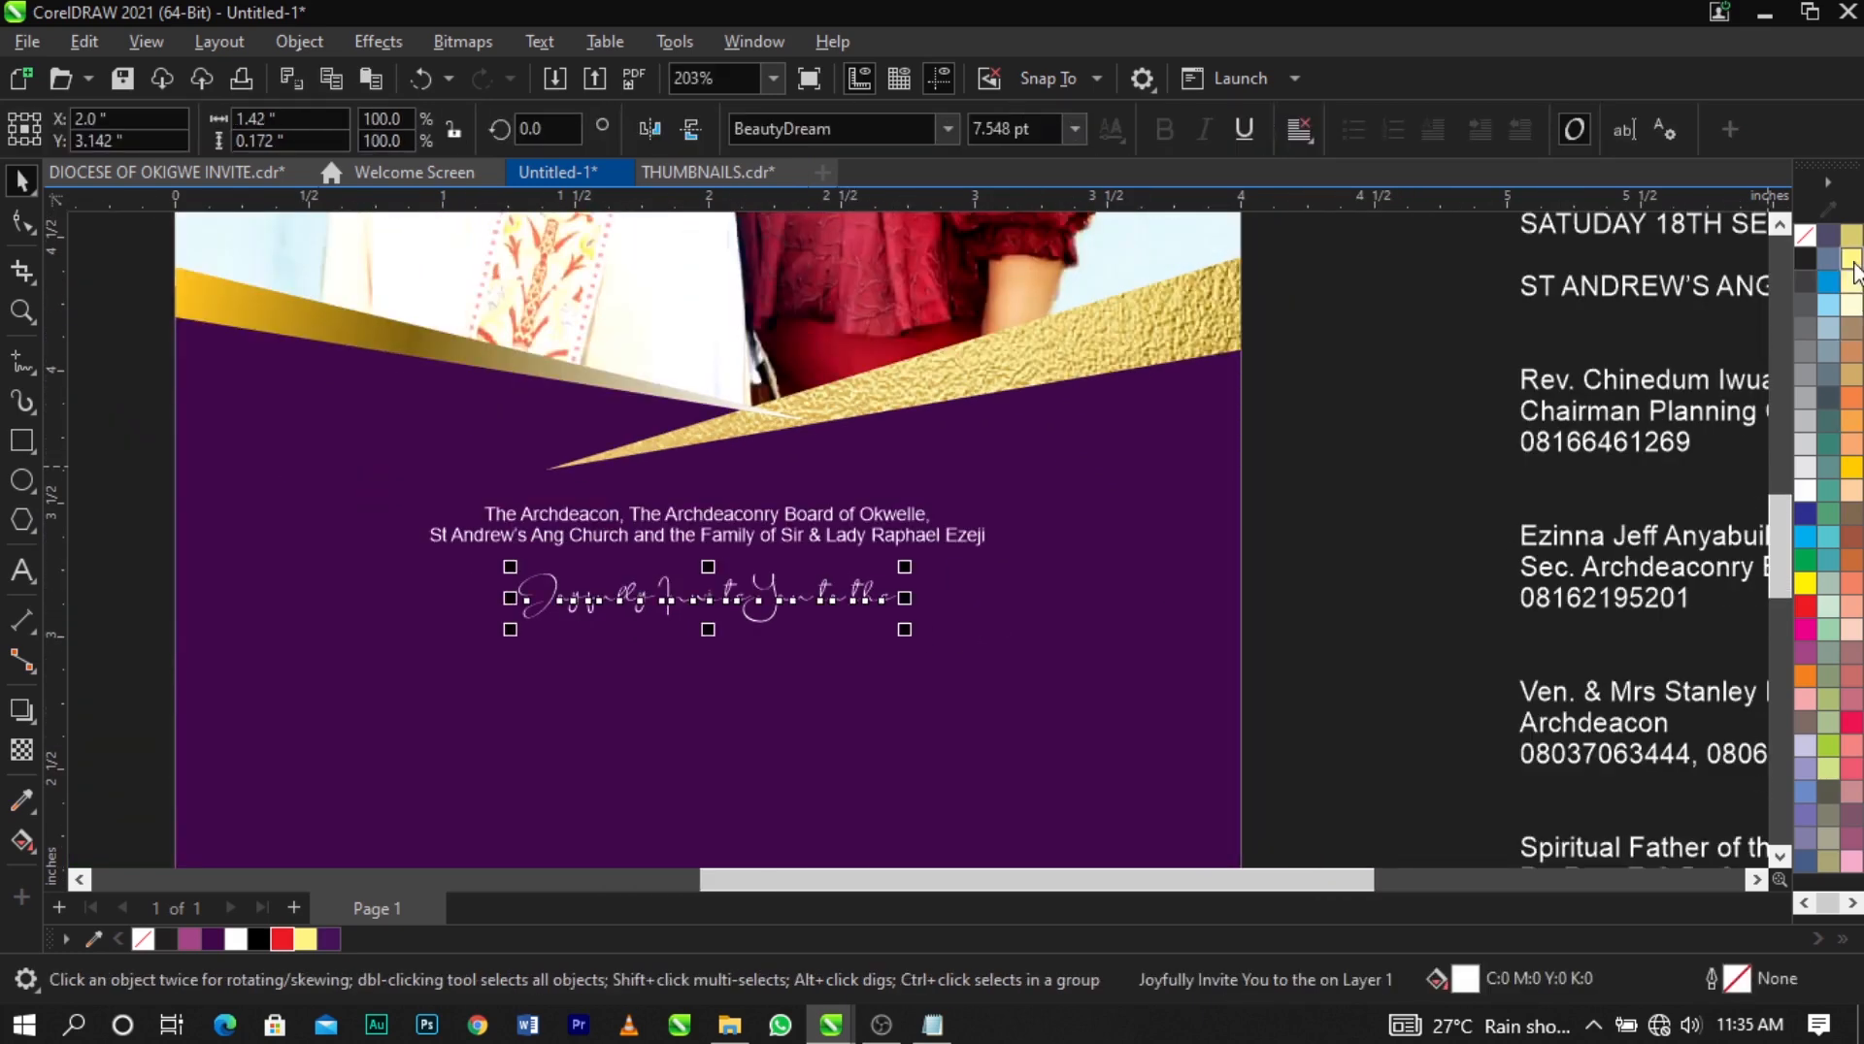
scroll(886, 606, up, 5)
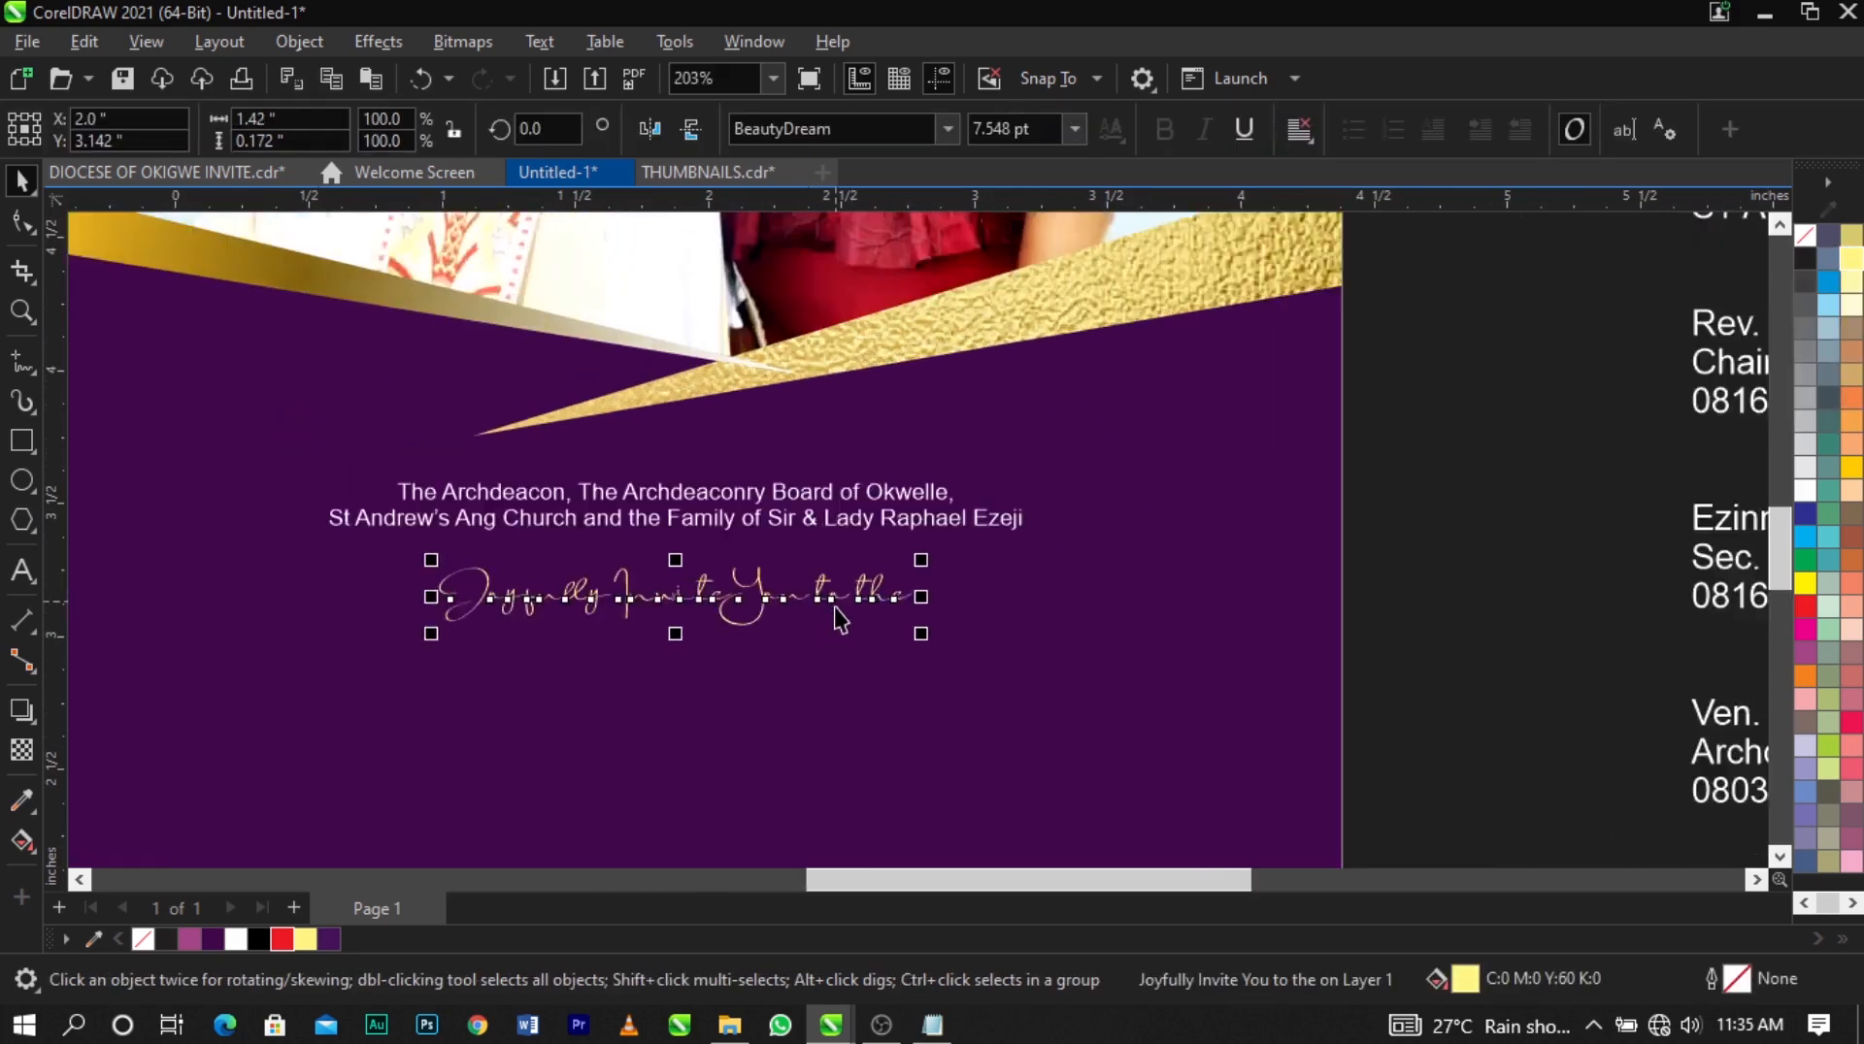
scroll(886, 607, up, 3)
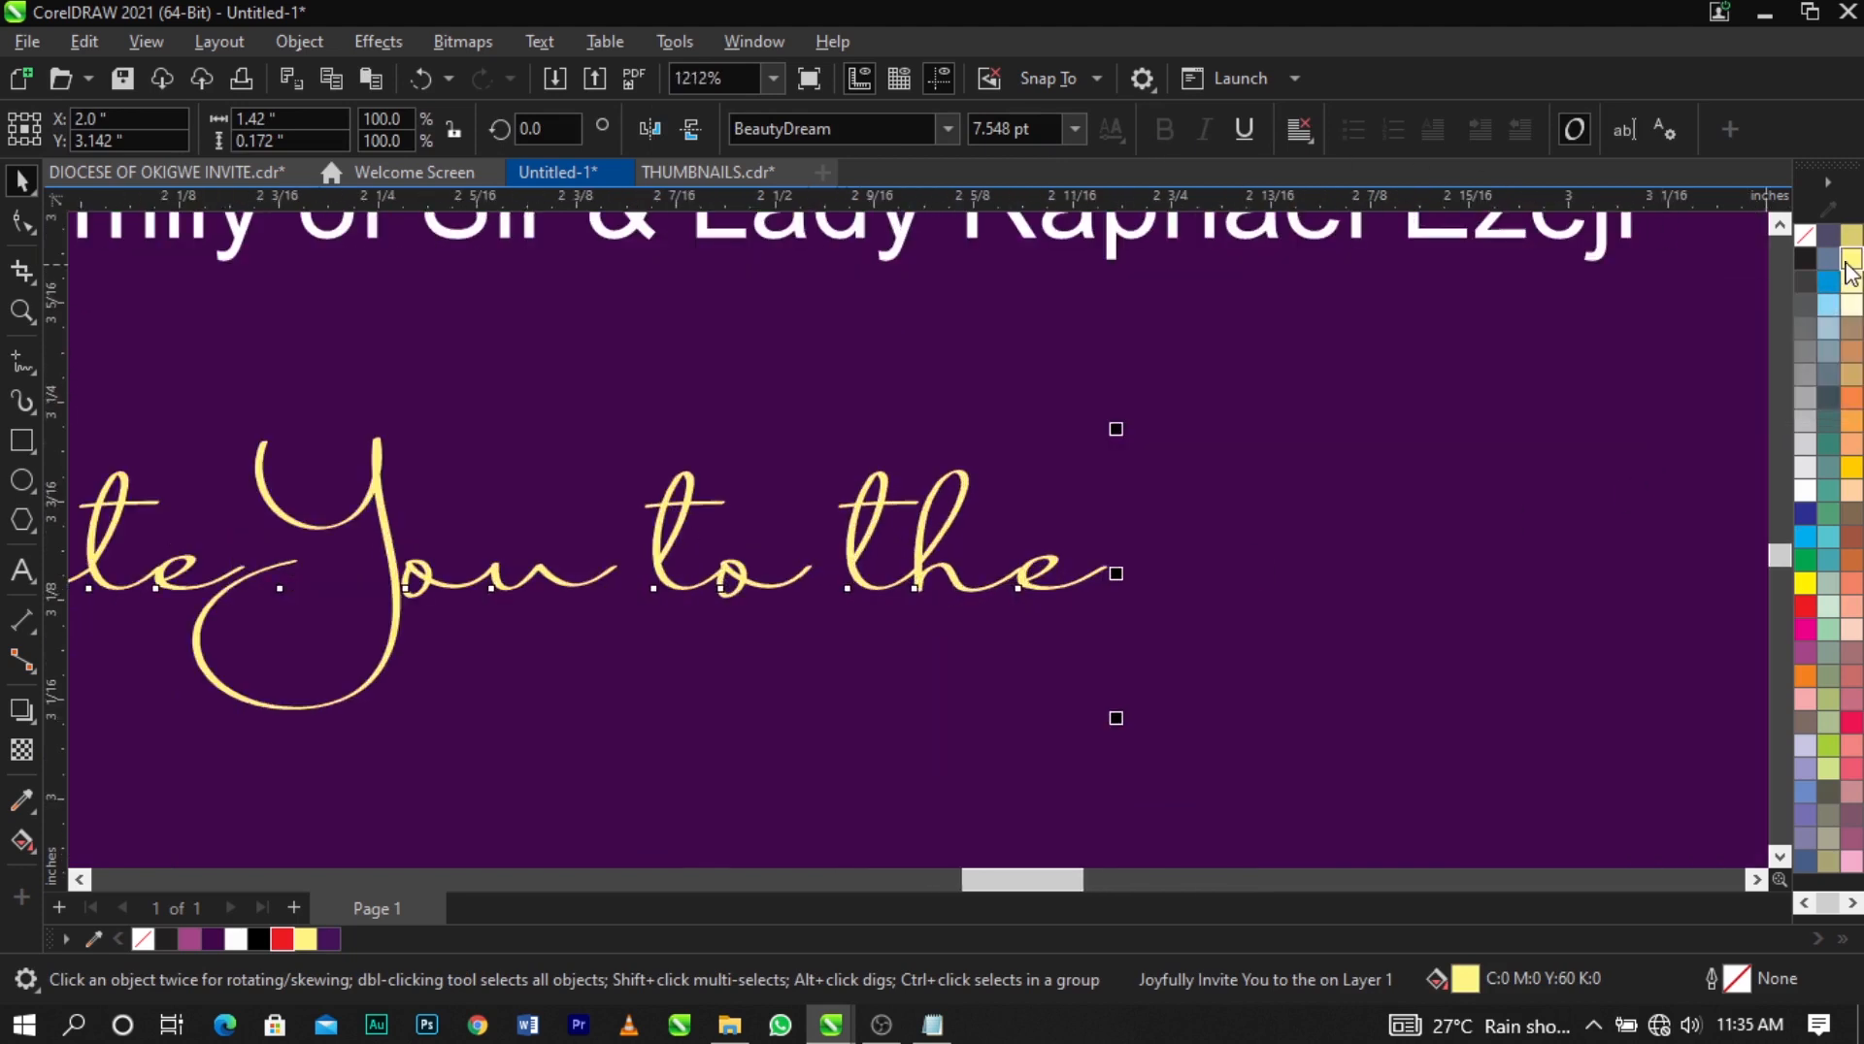
right_click(1849, 271)
click(1706, 283)
scroll(1116, 530, down, 7)
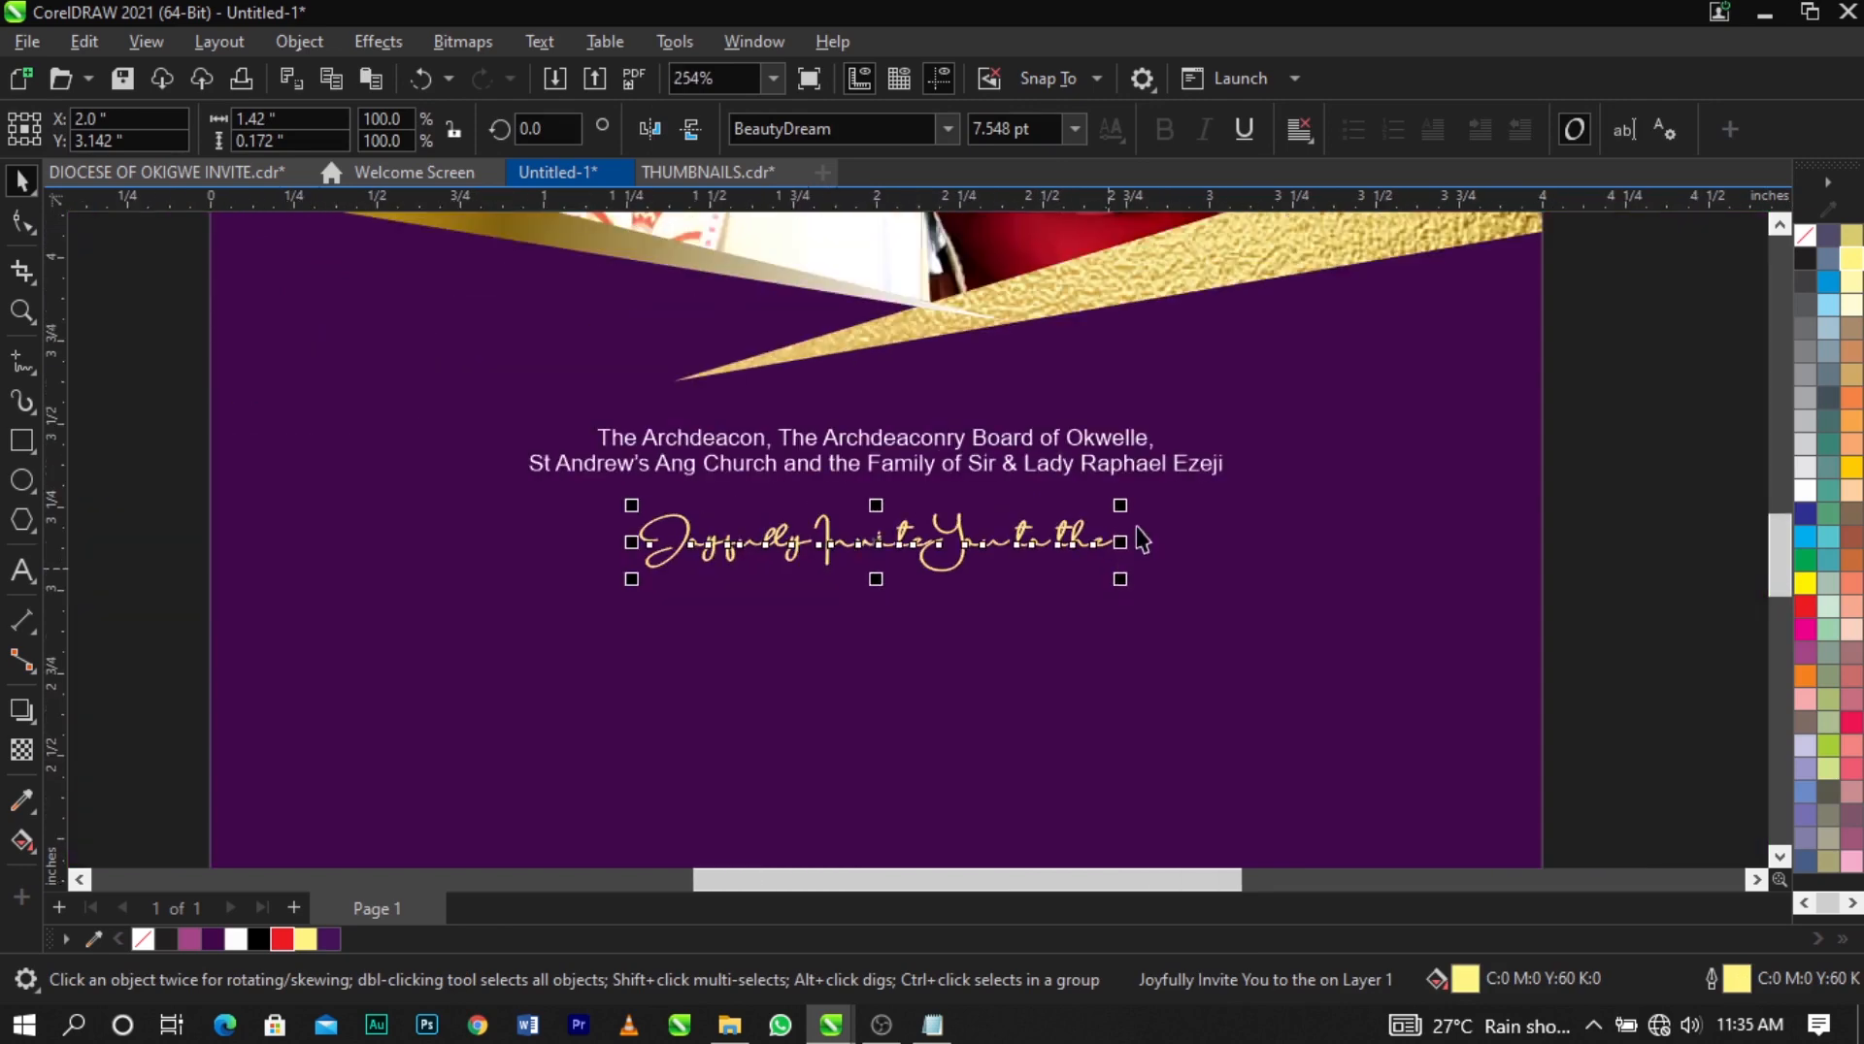
shift+click(1173, 460)
scroll(1003, 579, down, 5)
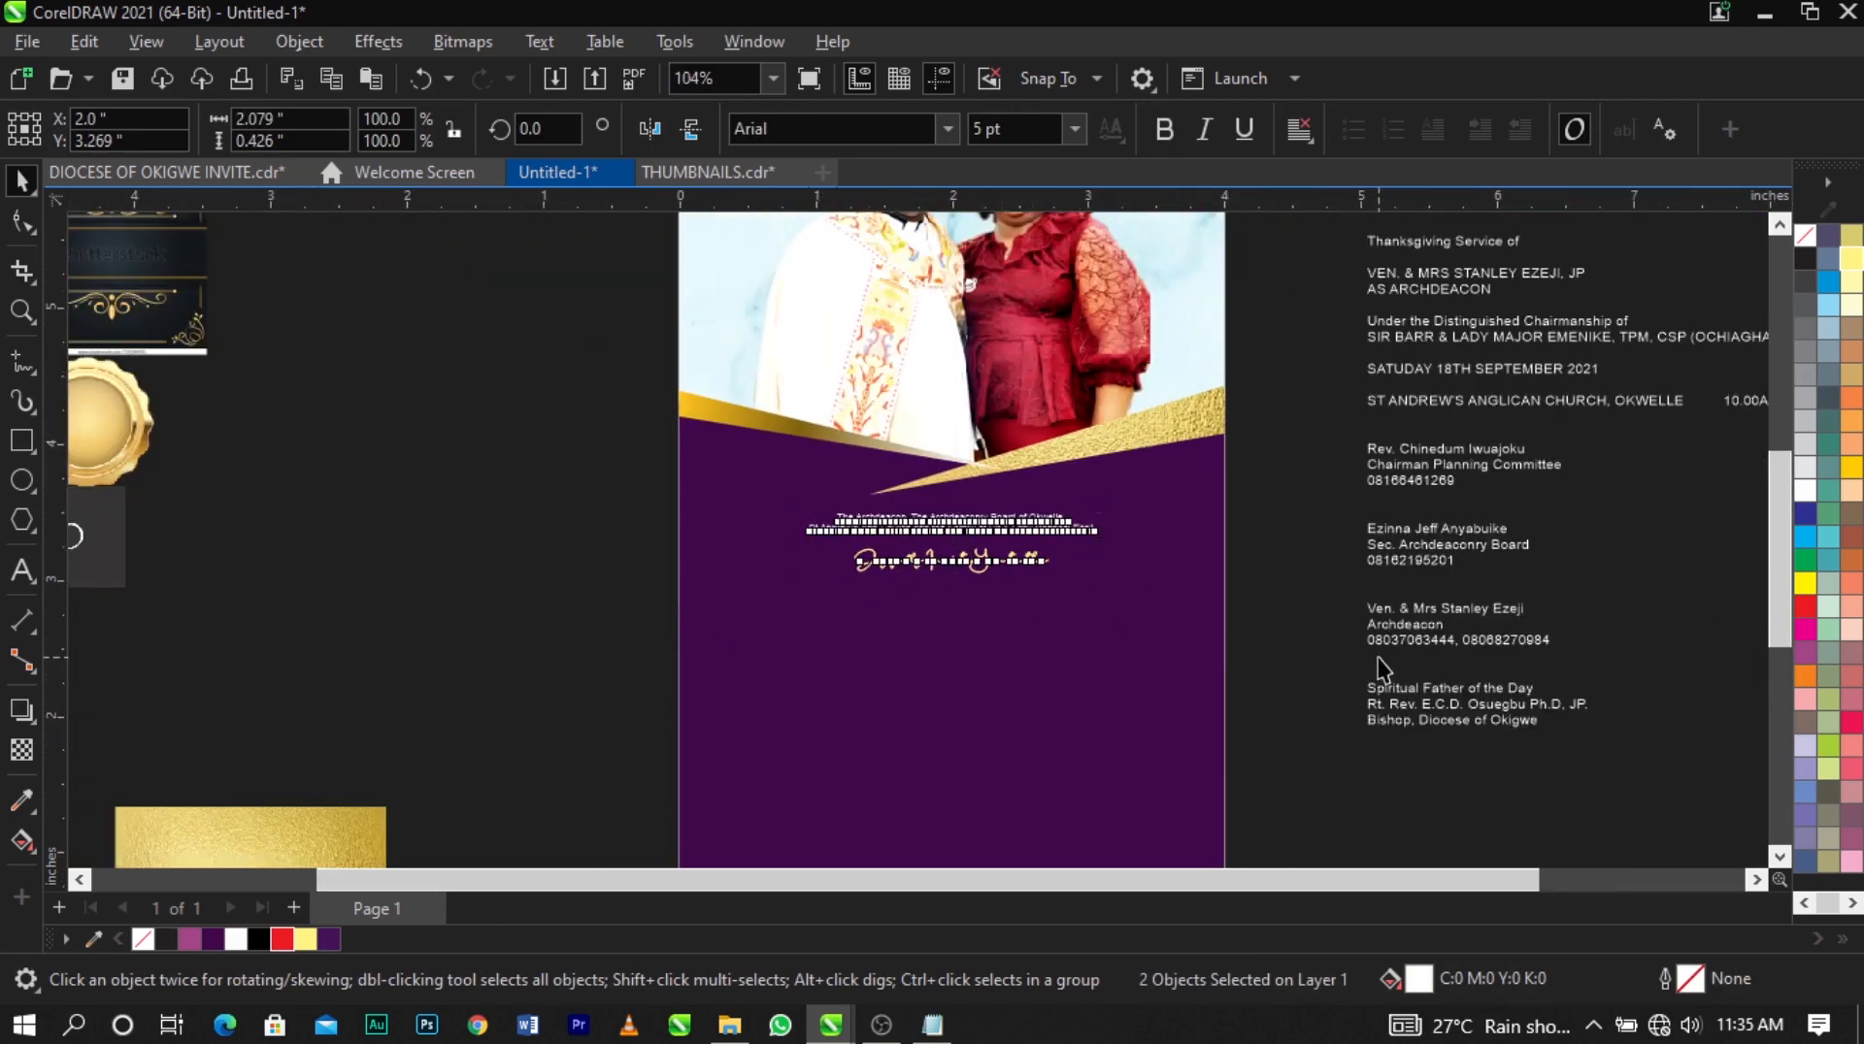
click(1379, 656)
scroll(1150, 592, up, 3)
scroll(1140, 609, up, 2)
scroll(971, 525, down, 4)
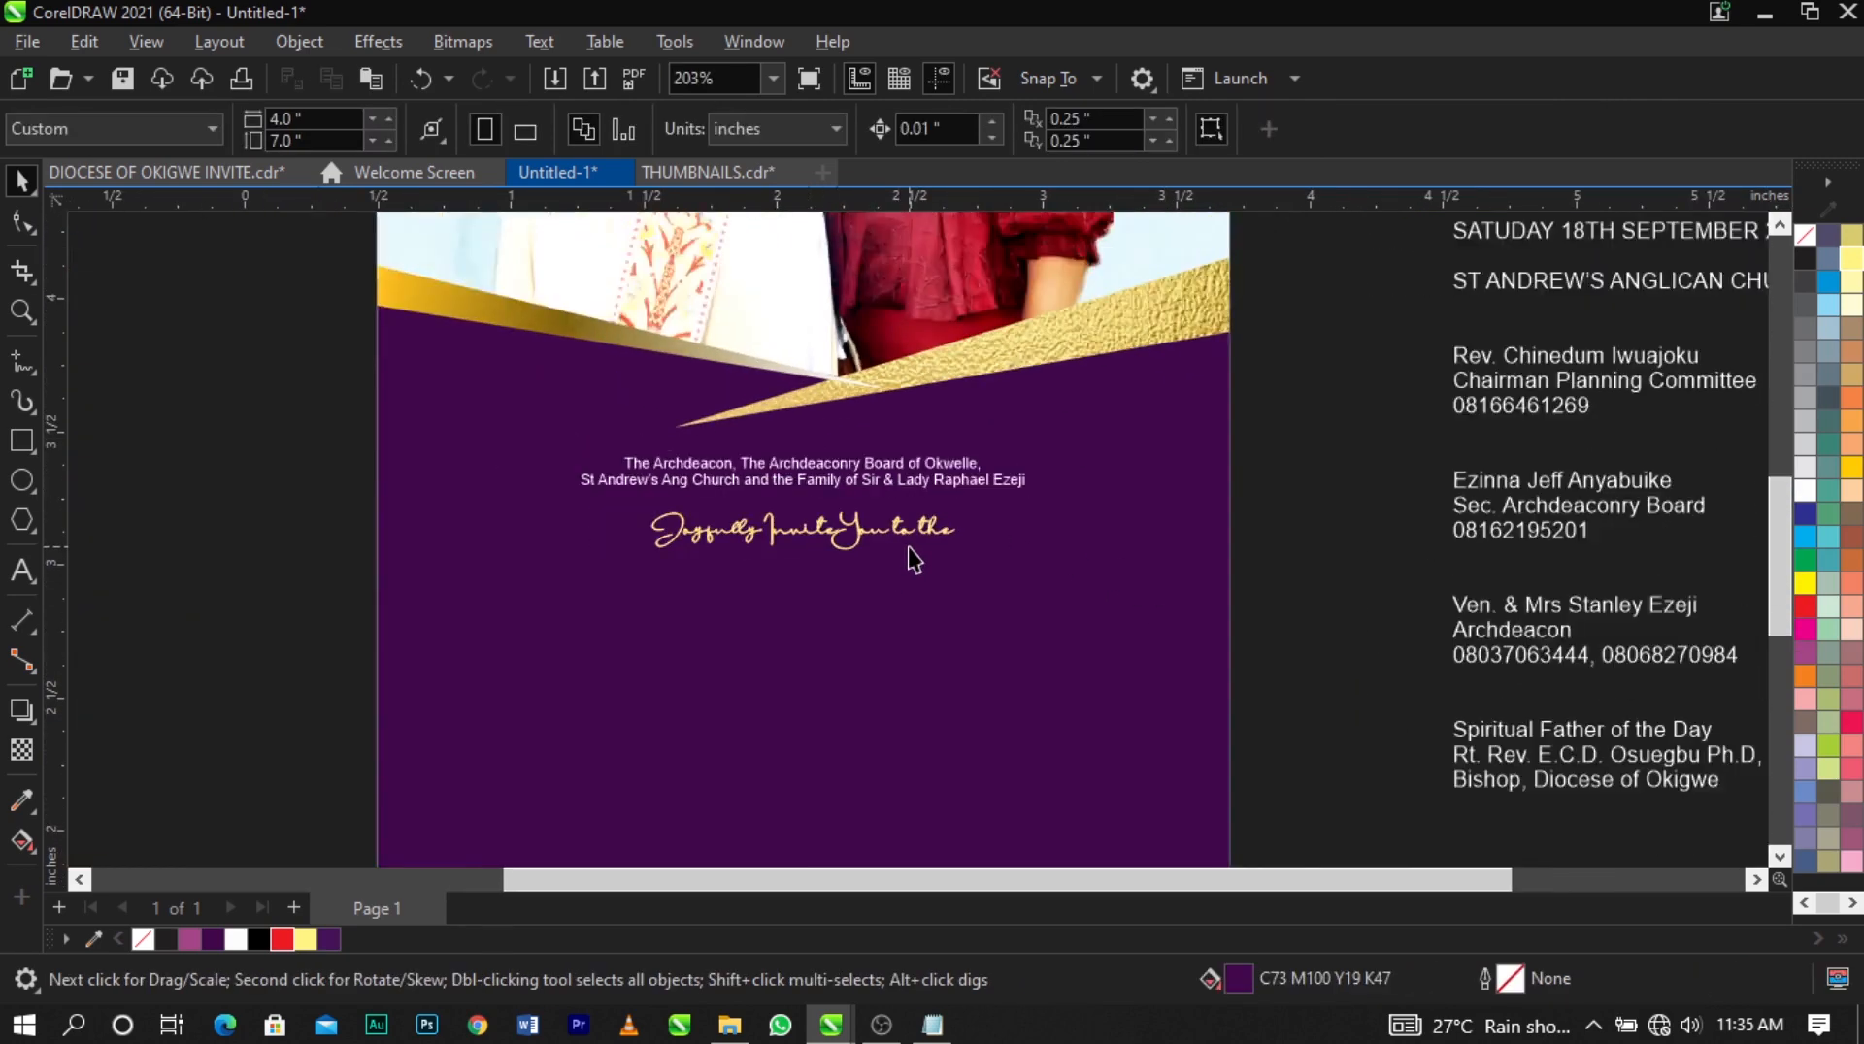
Move the line Thanksgiving Service of from the supplied wording onto the purple panel, below the script invitation line.
scroll(1110, 444, up, 2)
double_click(1200, 356)
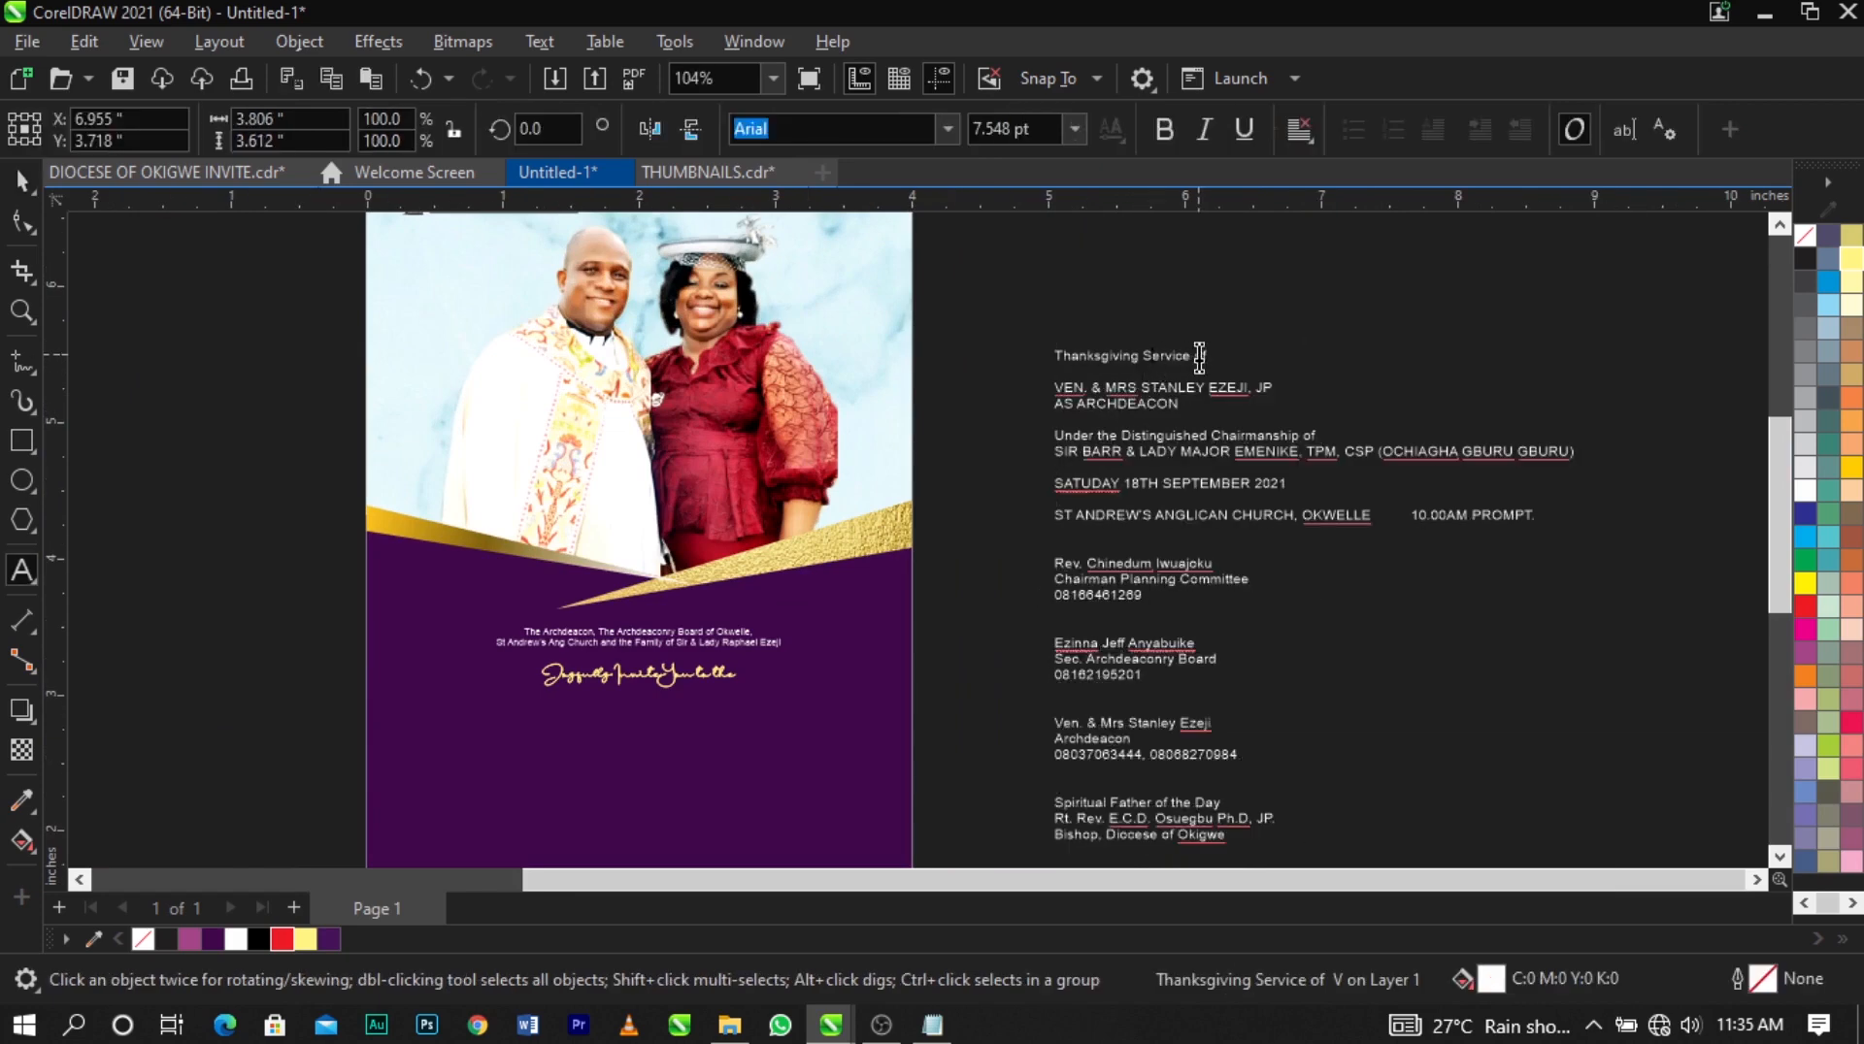
drag(1212, 356, 1042, 365)
key(ctrl+x)
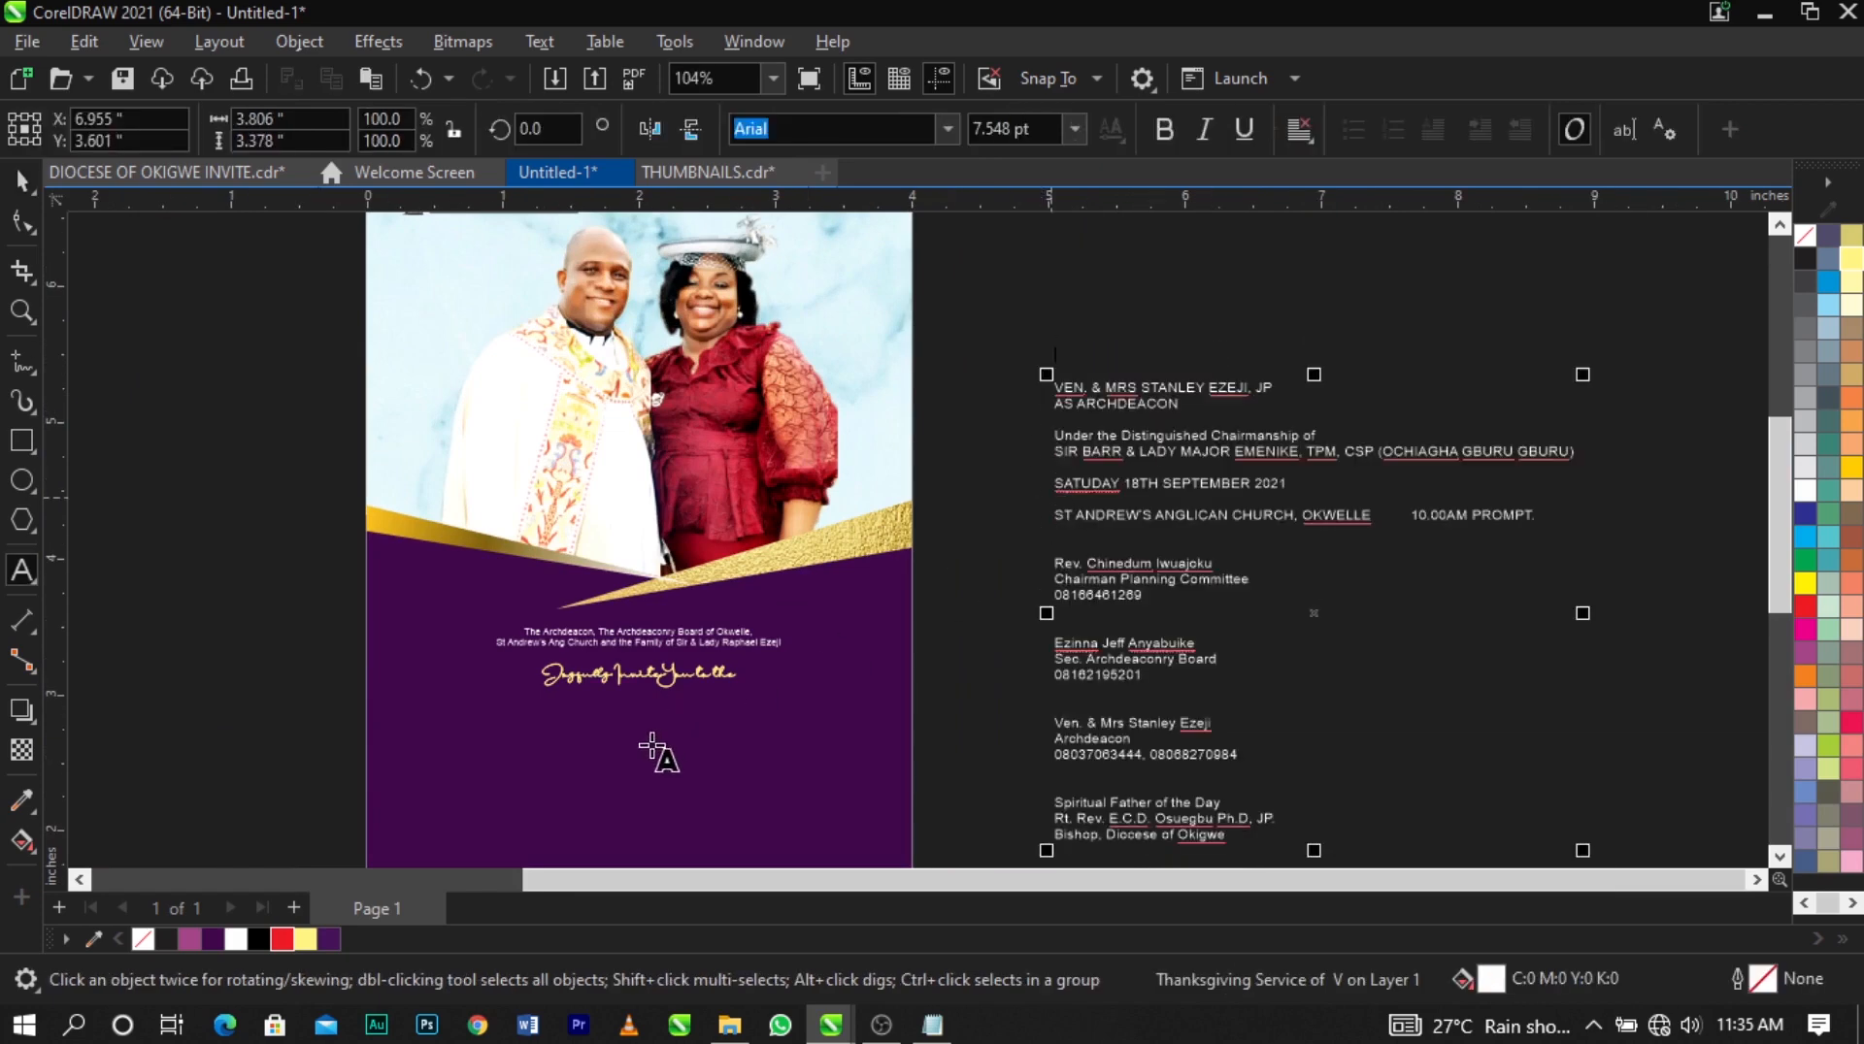
click(645, 745)
key(ctrl+v)
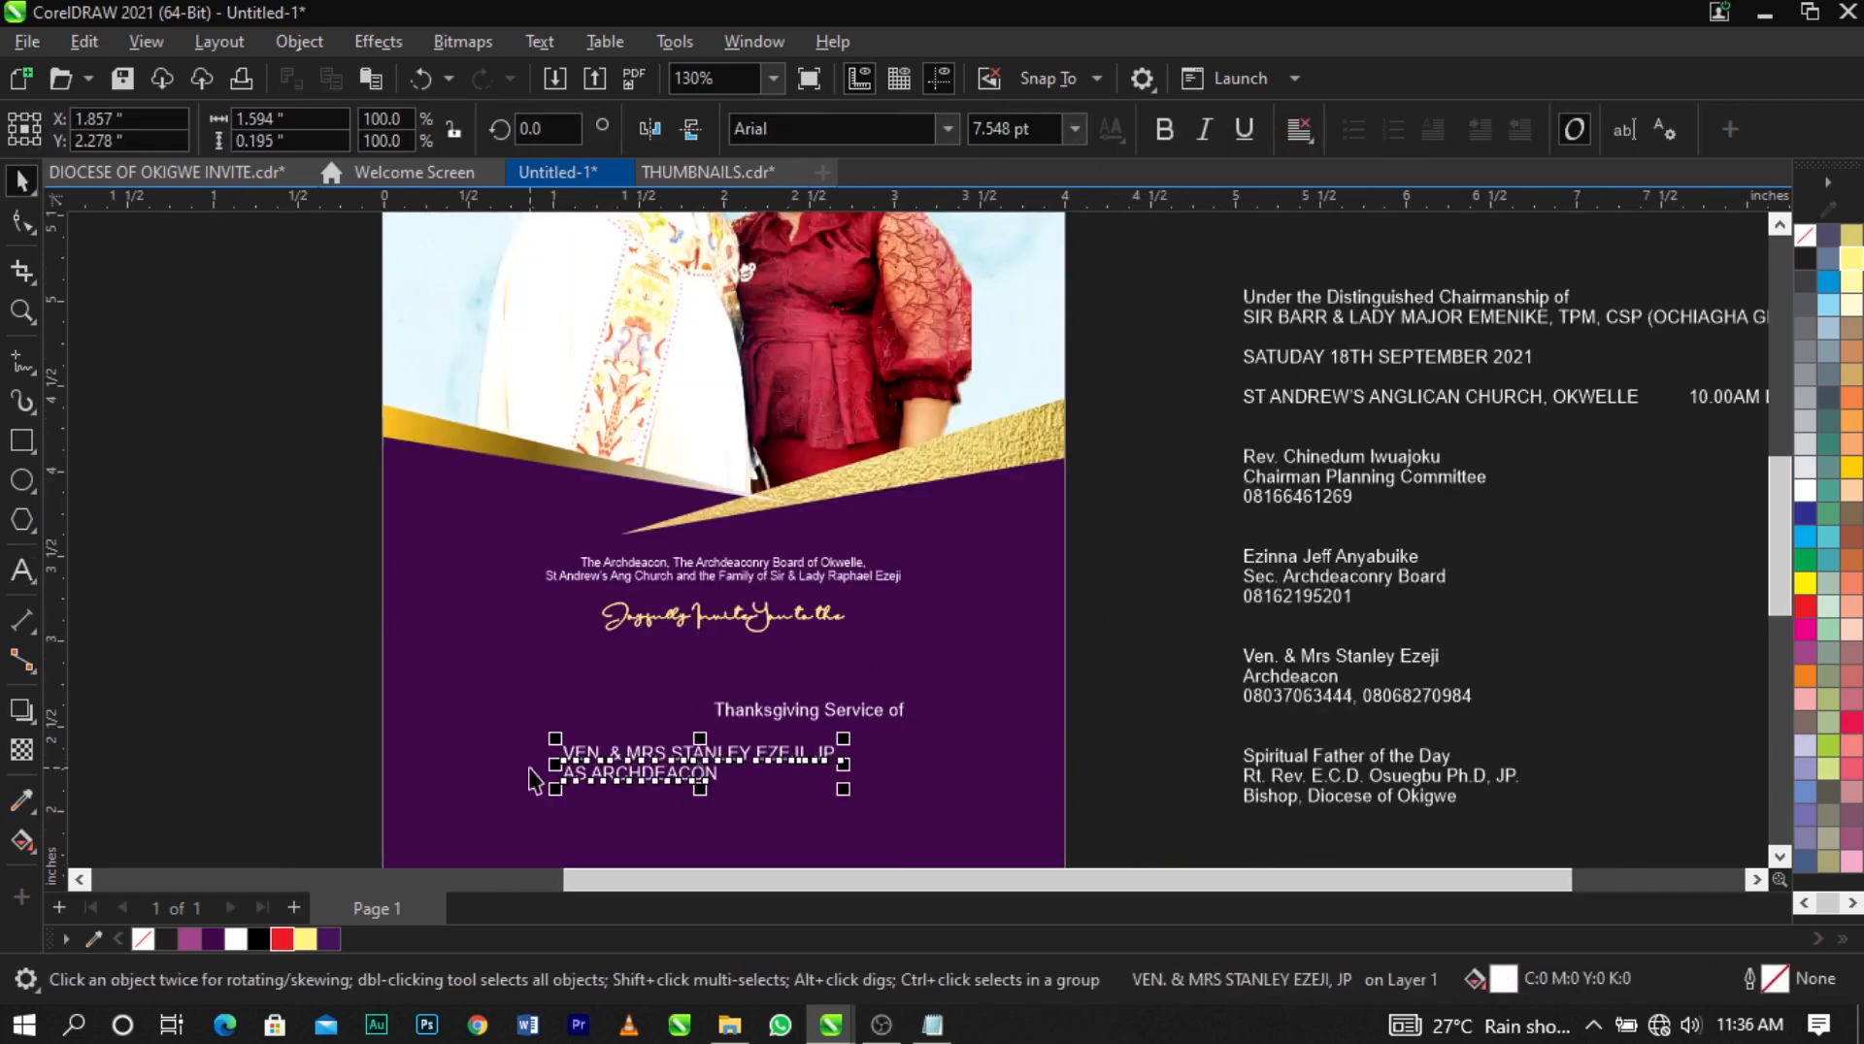
scroll(617, 766, up, 3)
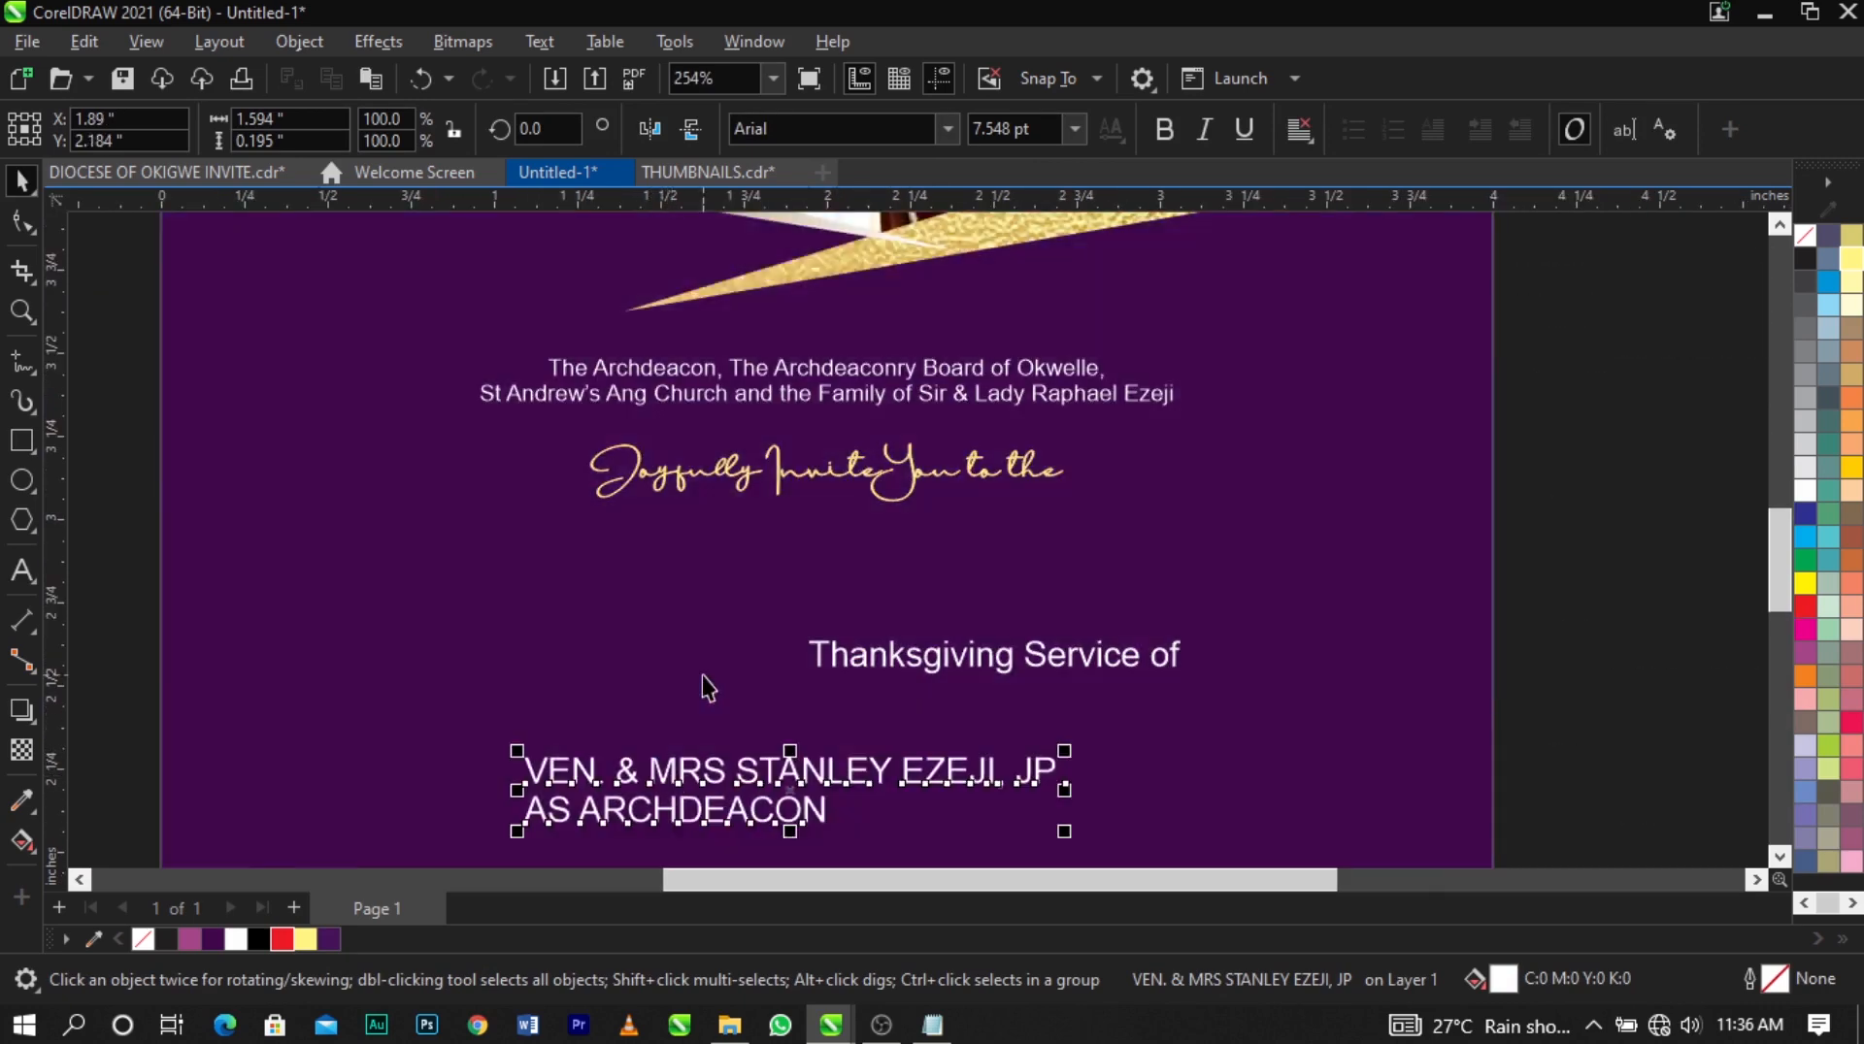
Move the line Thanksgiving Service of up and left, closer beneath the script invitation line.
scroll(699, 682, down, 2)
click(1278, 717)
scroll(813, 711, up, 2)
click(830, 670)
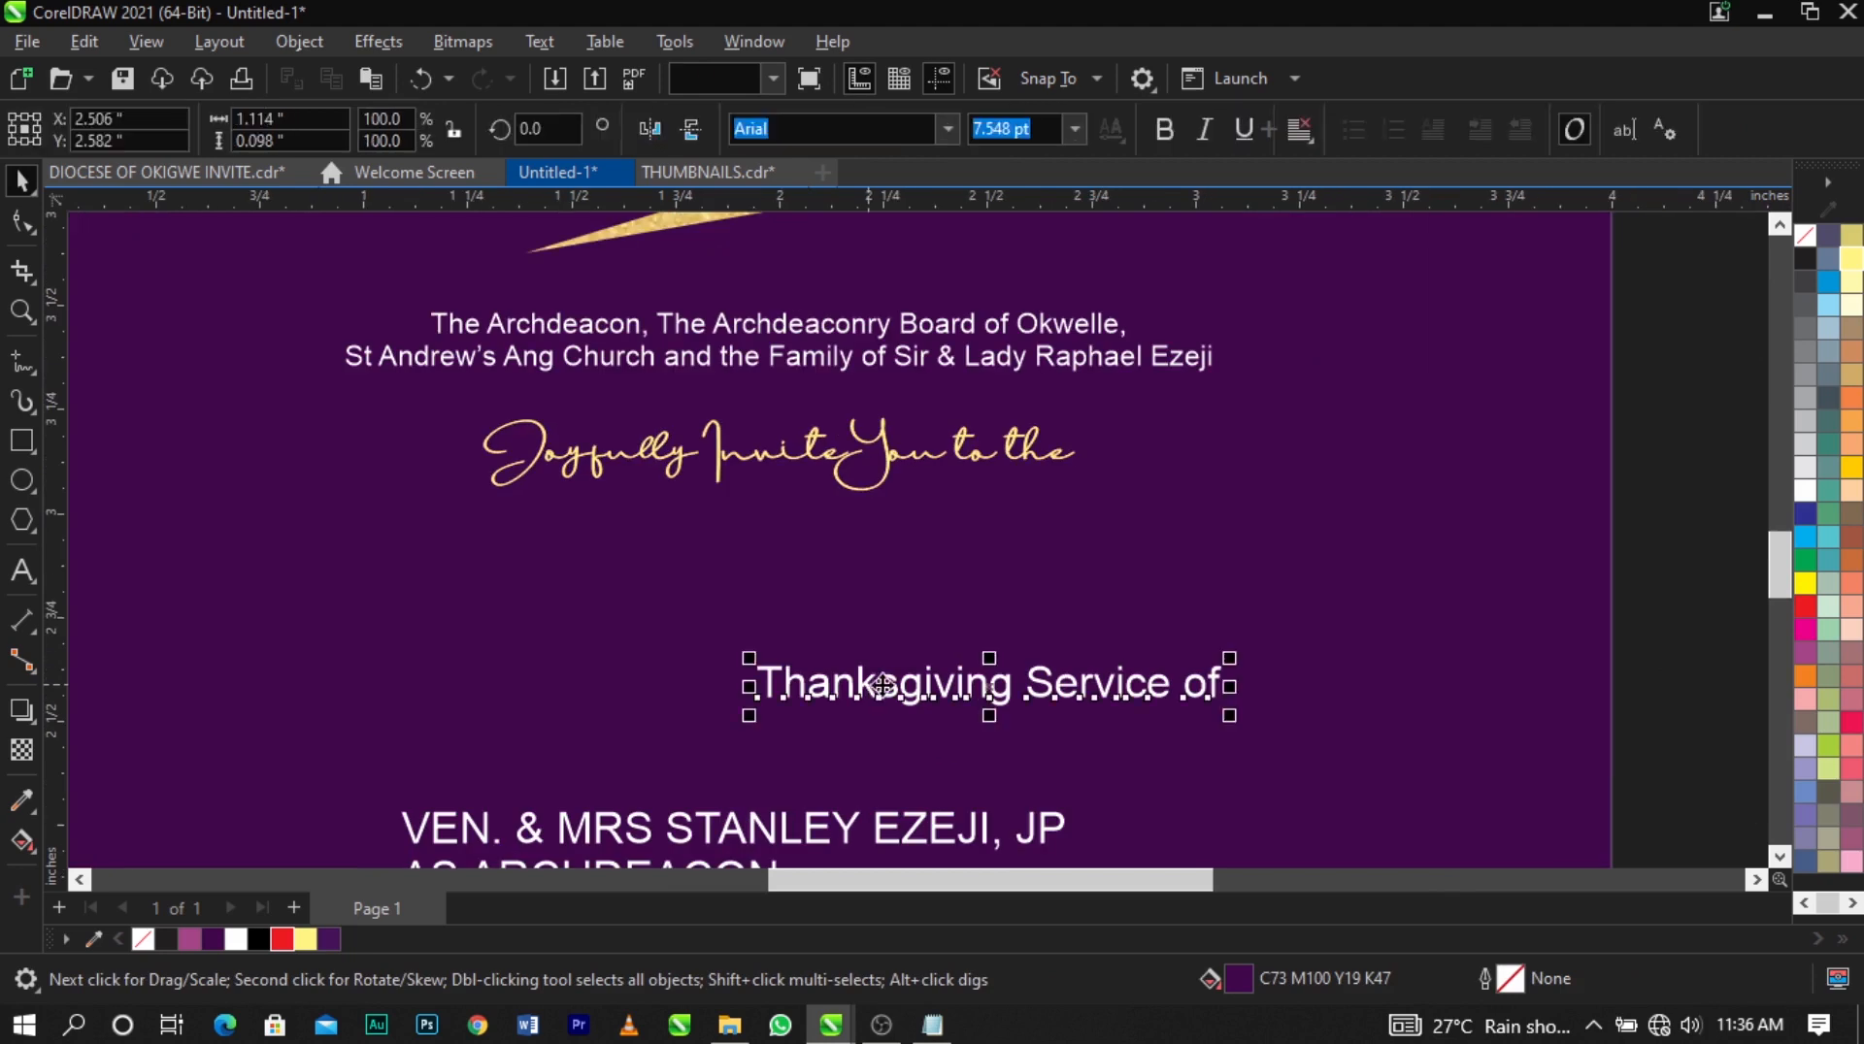
scroll(691, 626, up, 1)
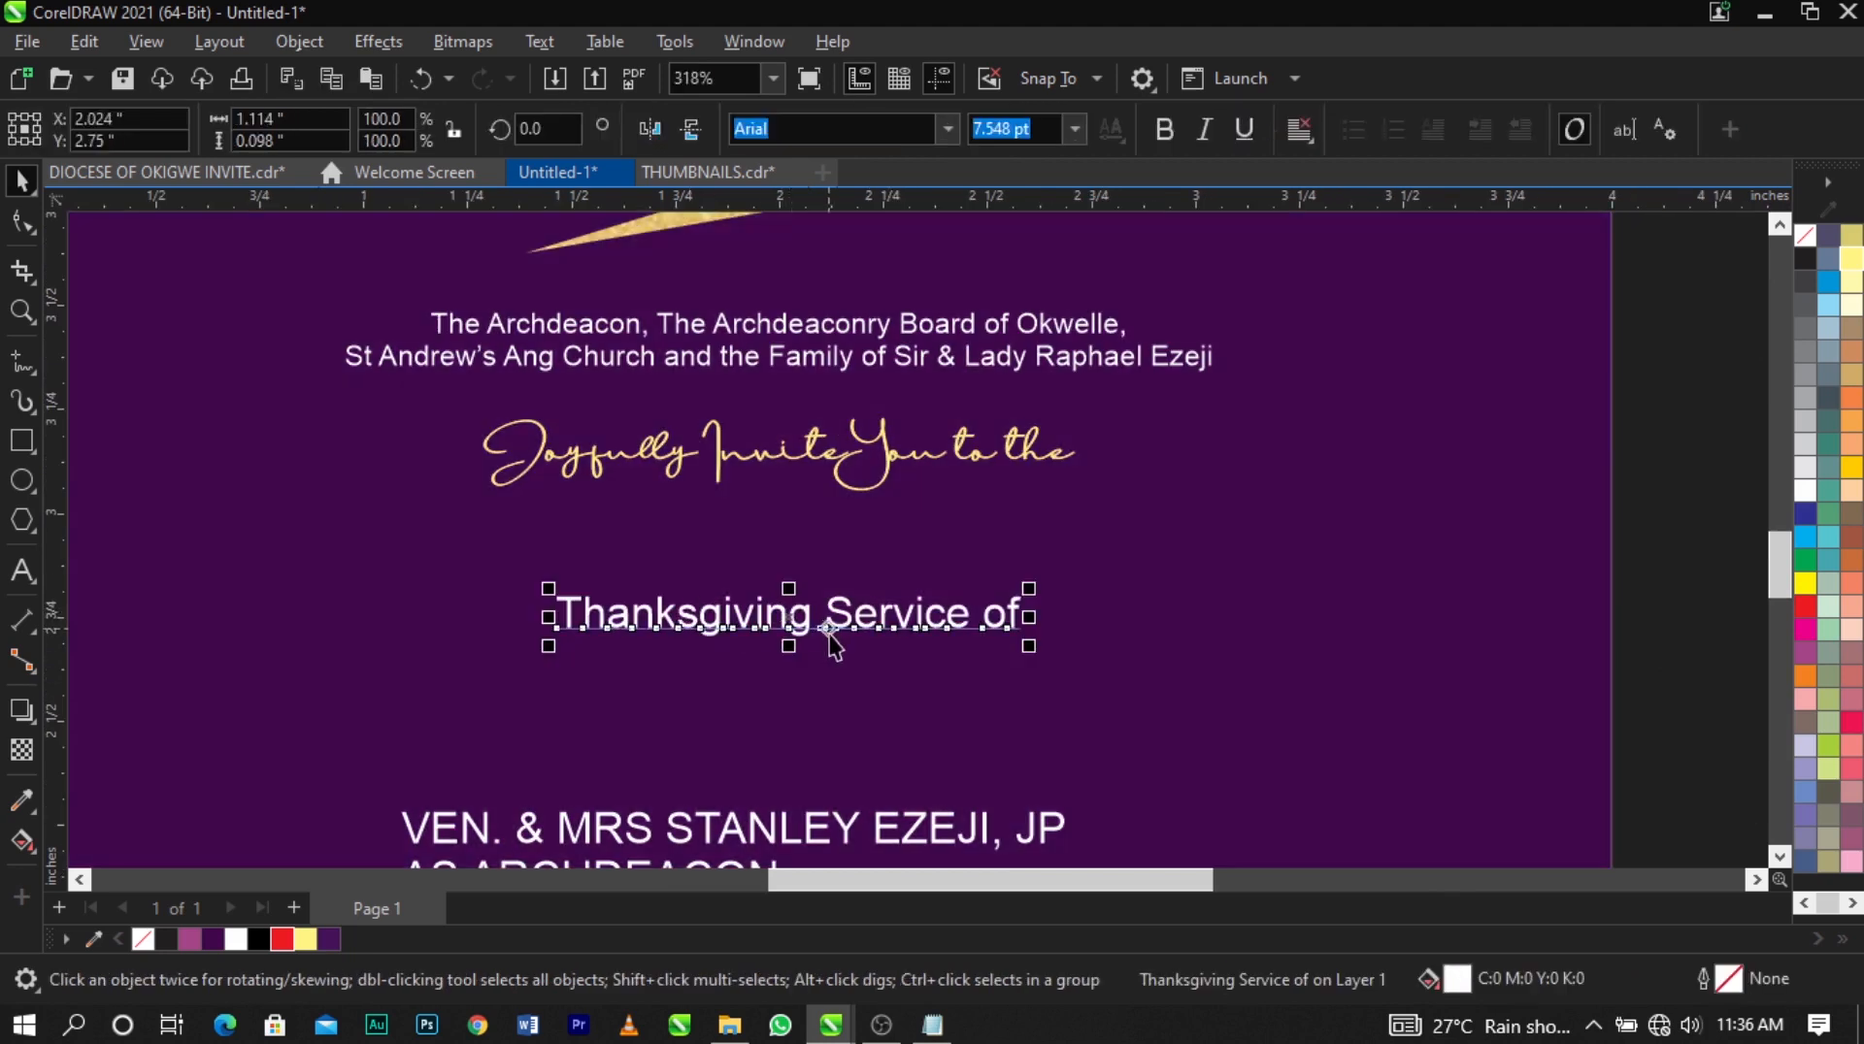
Break Thanksgiving Service of into two separate text objects after Thanksgiving, and move Service of down above the honorees' name lines.
double_click(832, 637)
key(Return)
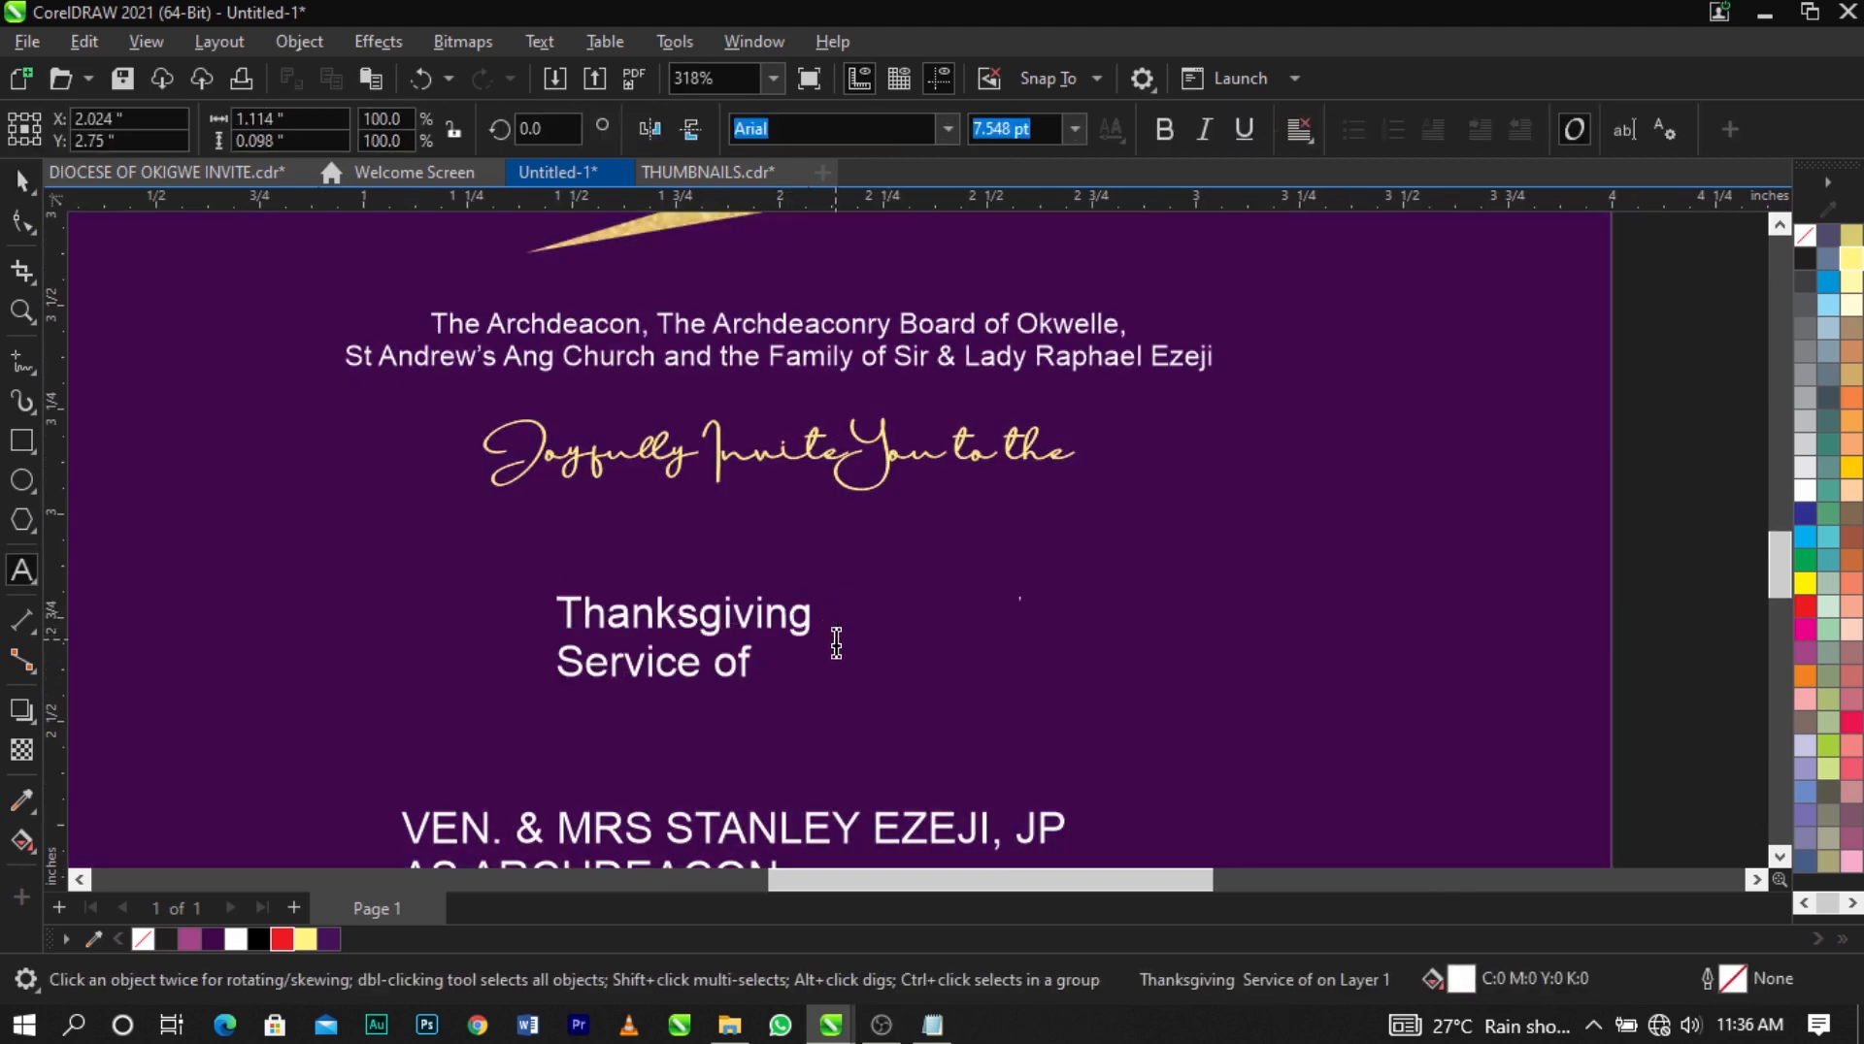
key(Escape)
key(ctrl+k)
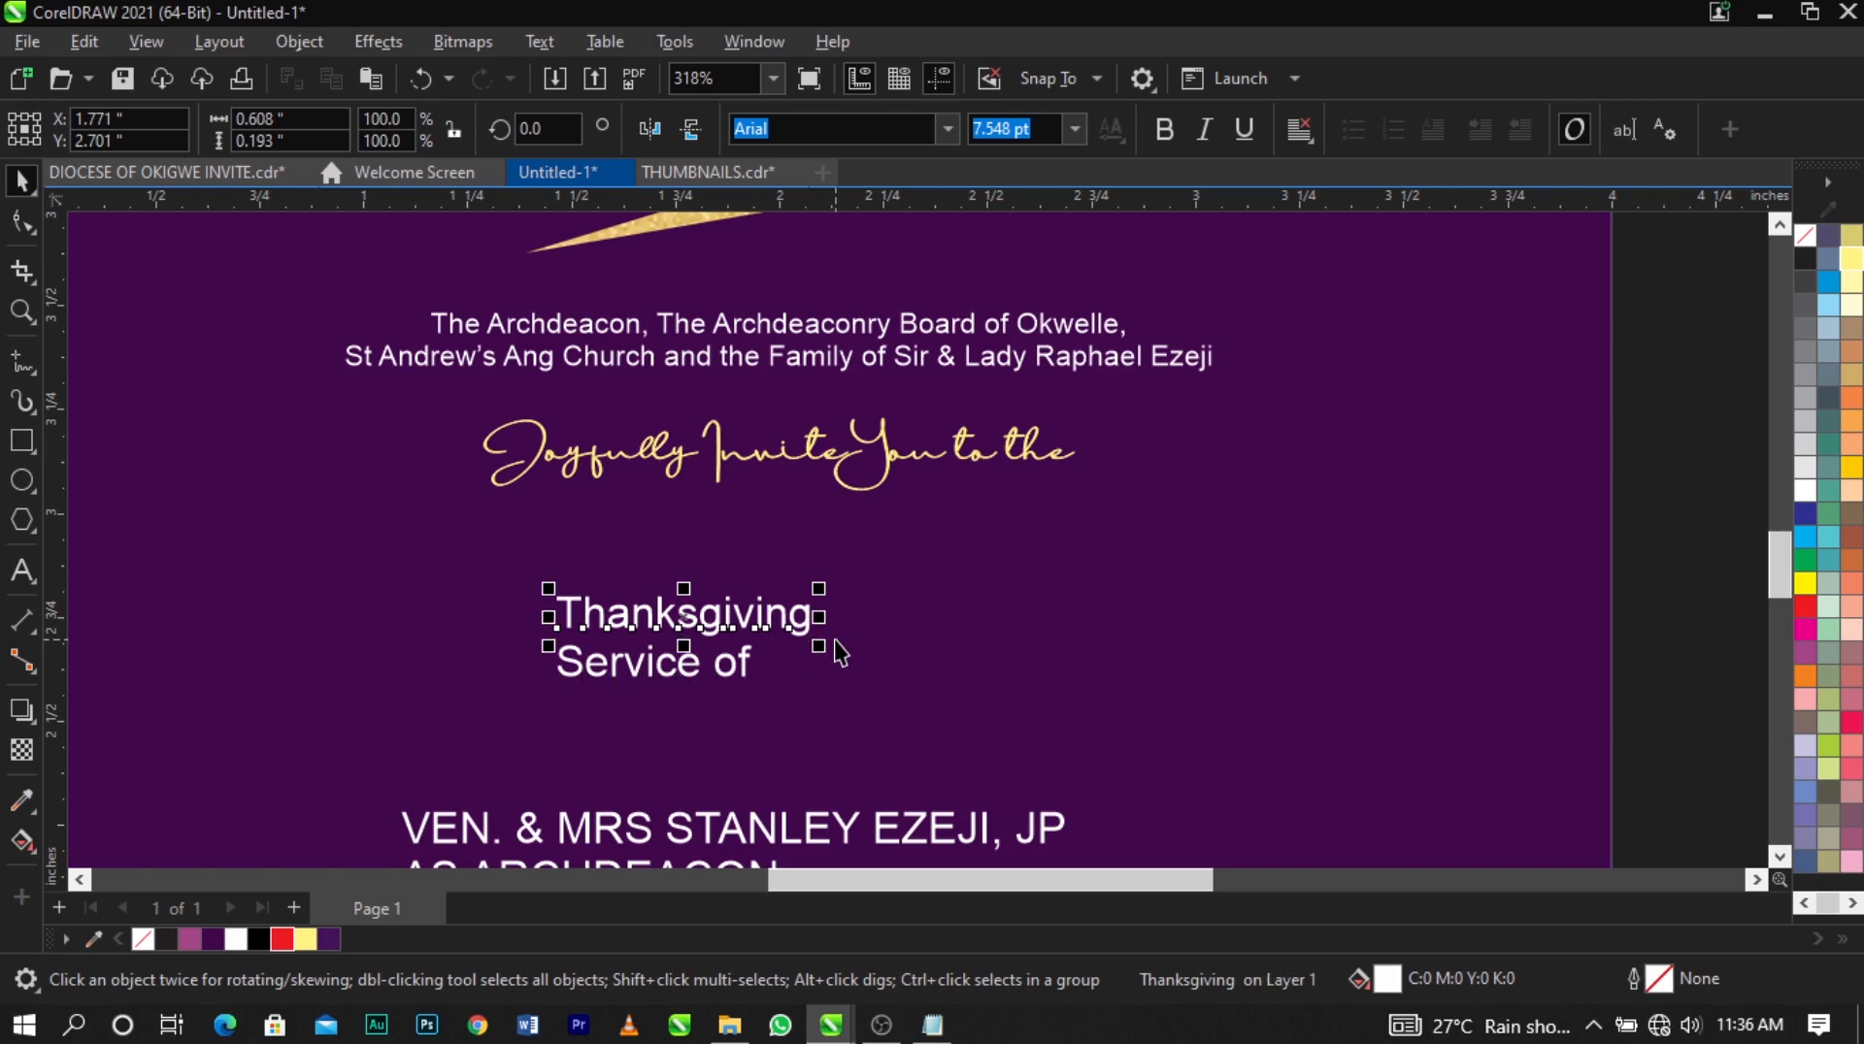
drag(723, 680, 696, 784)
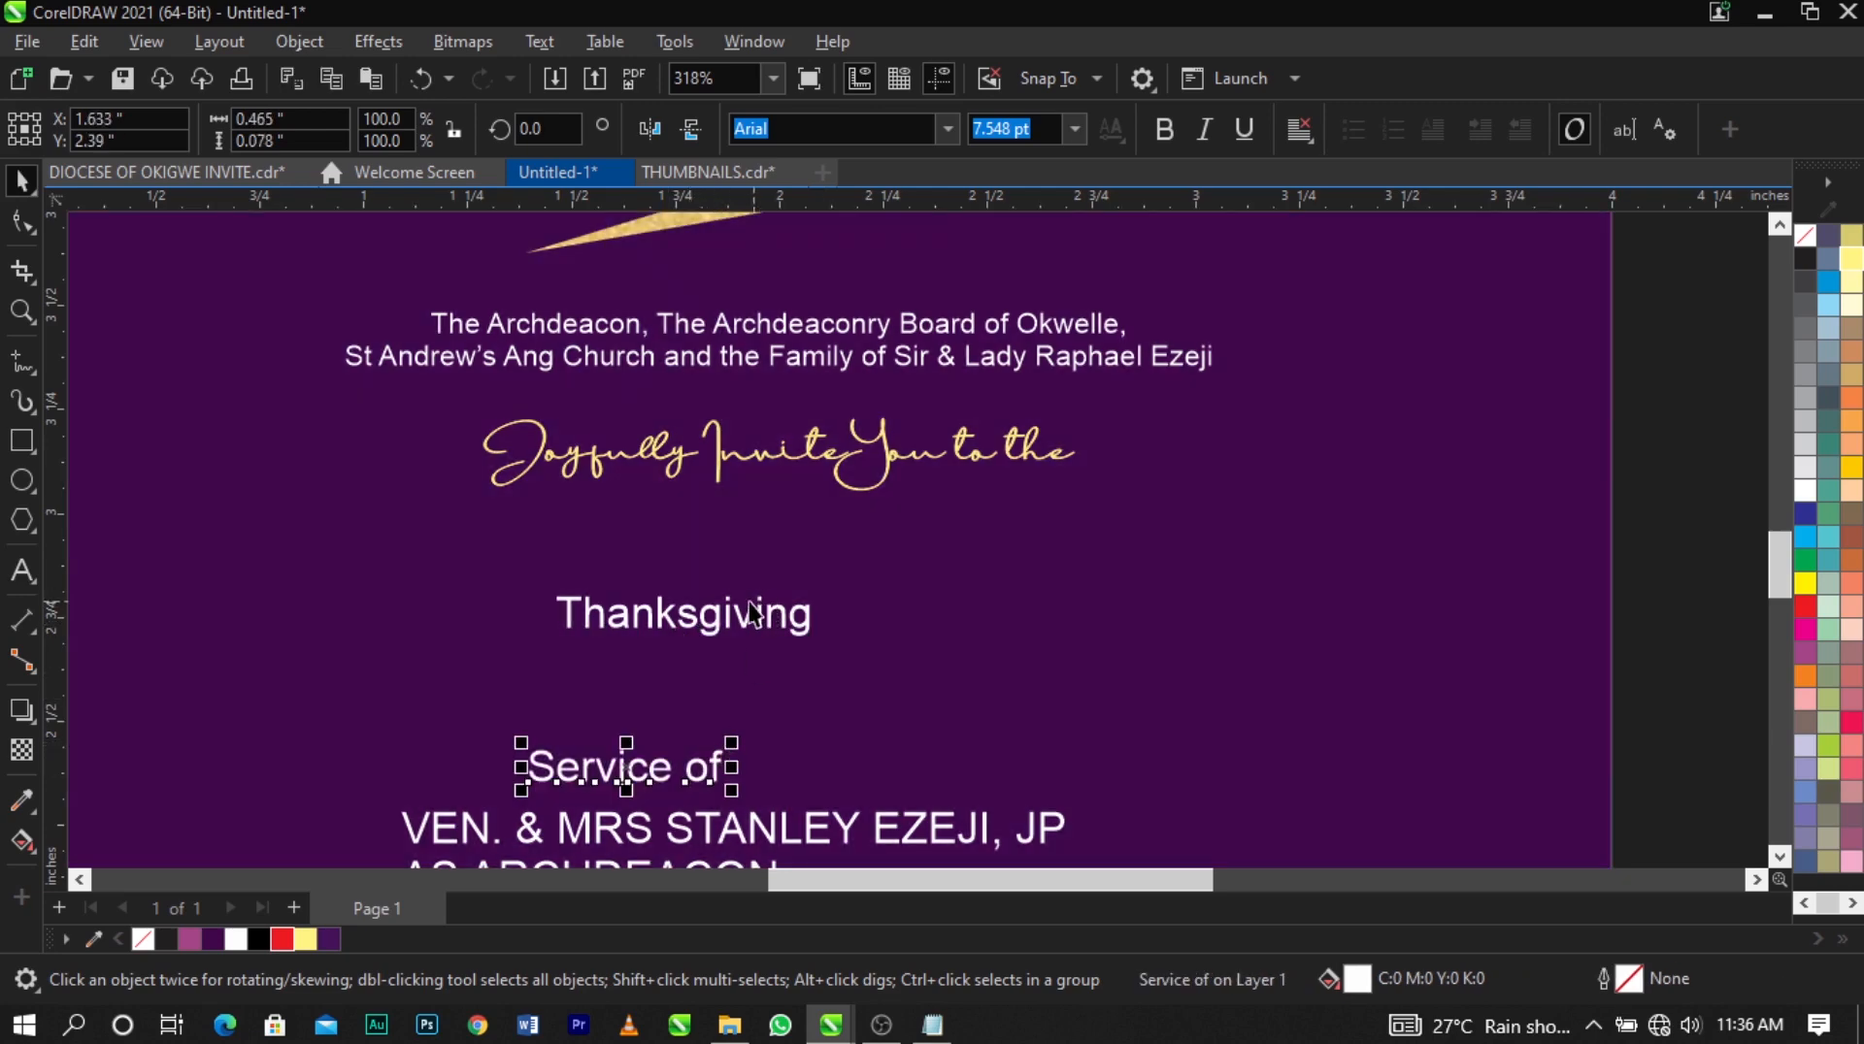
Set the font of the word Thanksgiving to Niagara Solid, copying the font name from the Notepad font list.
click(781, 622)
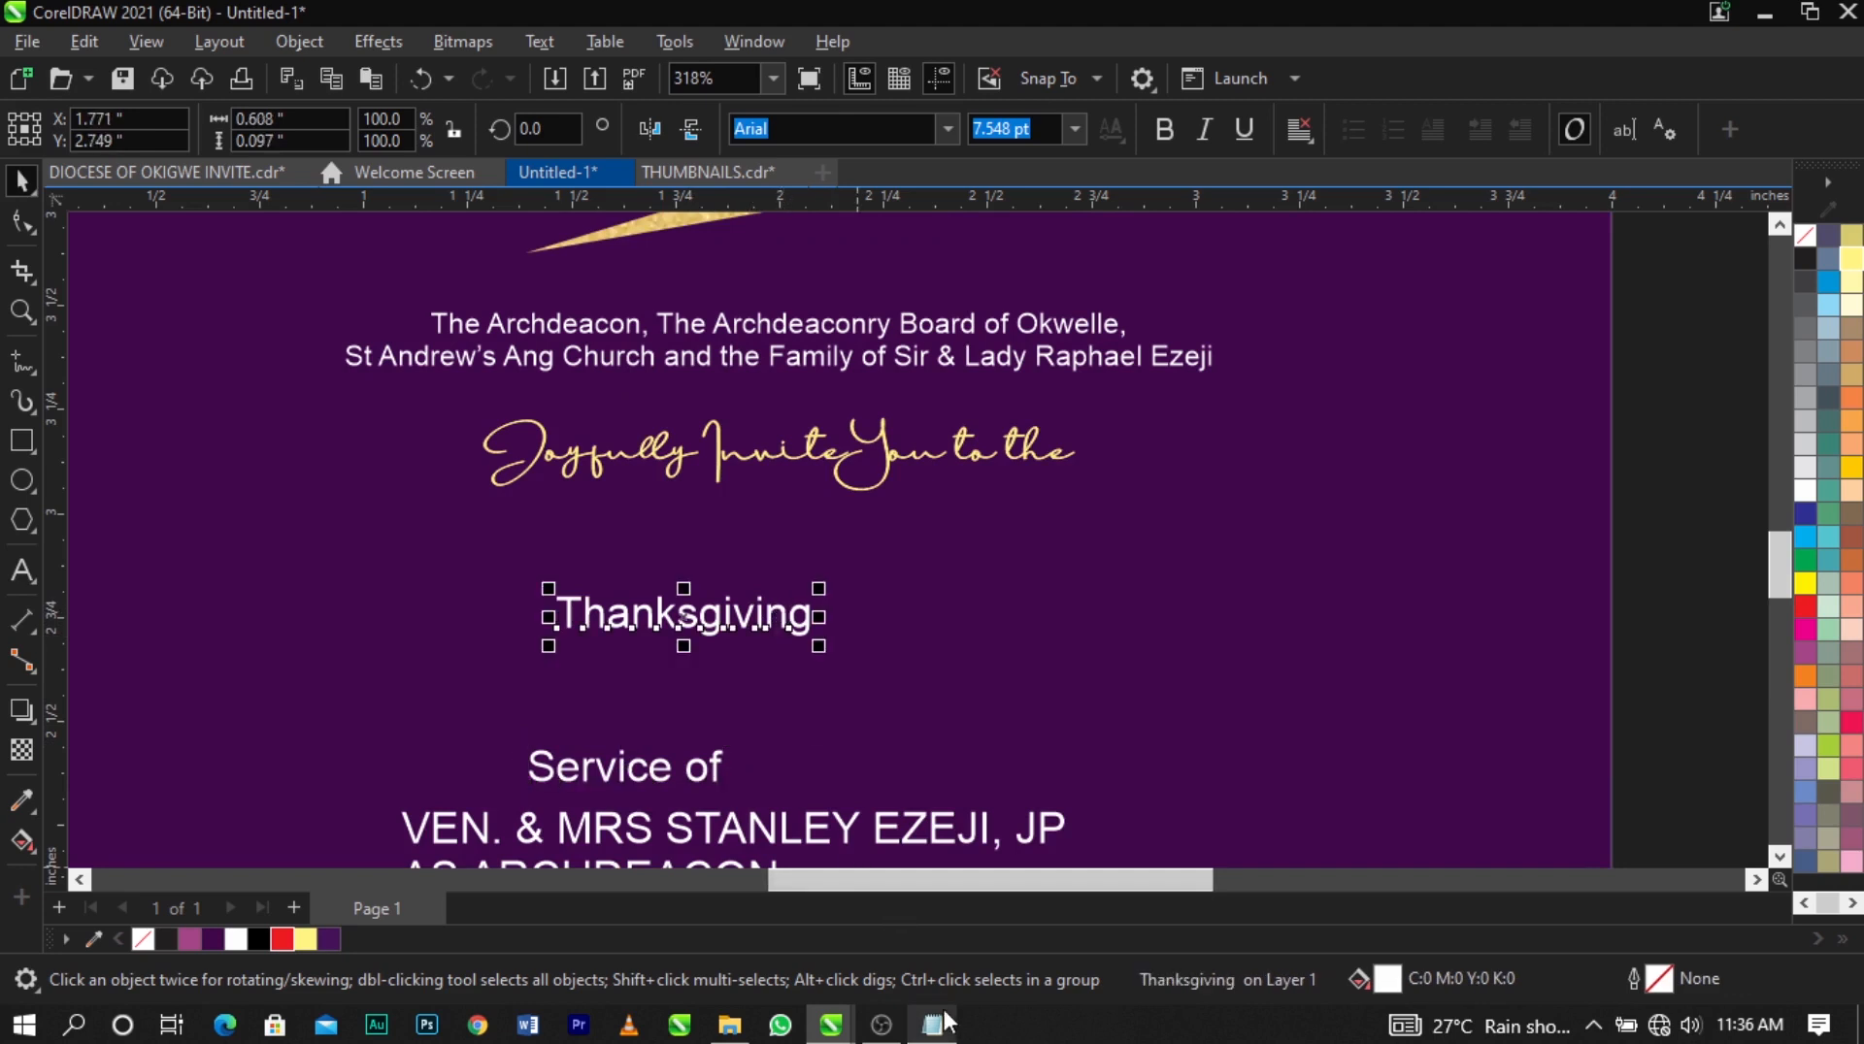
click(954, 1031)
click(1065, 861)
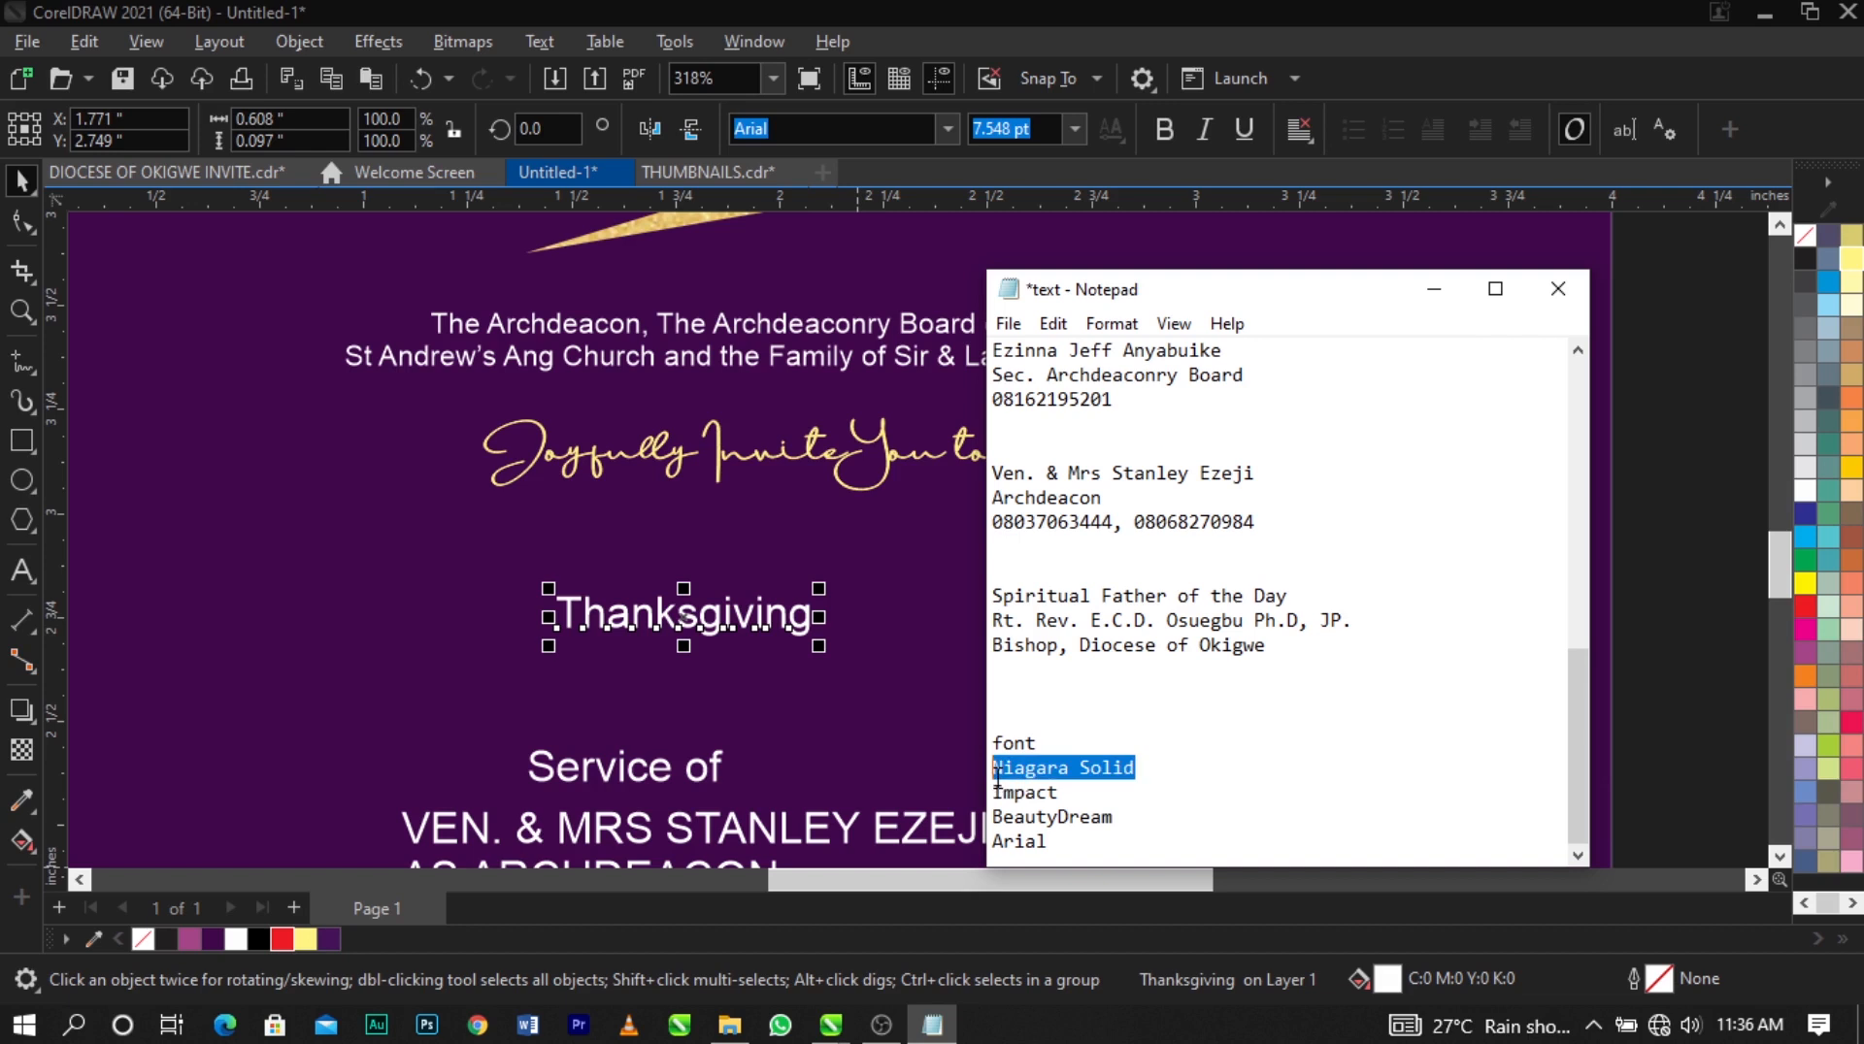
click(735, 629)
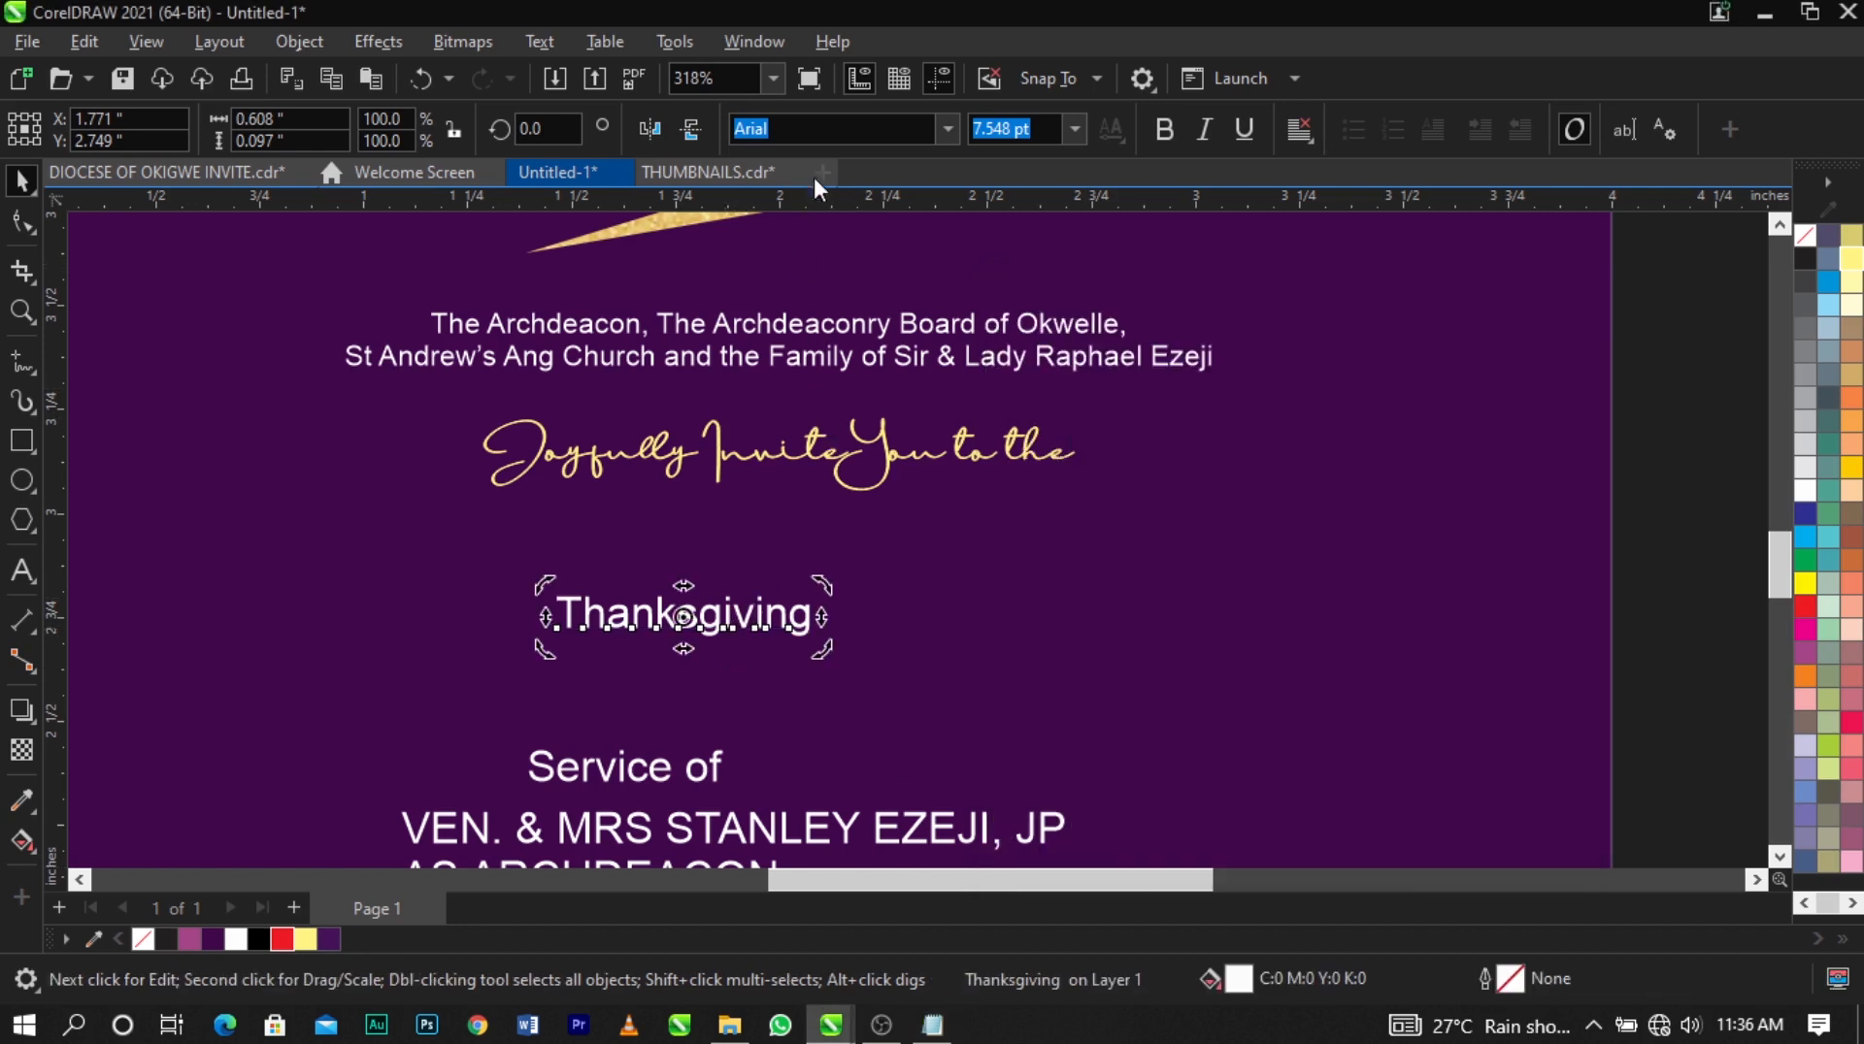
key(ctrl+v)
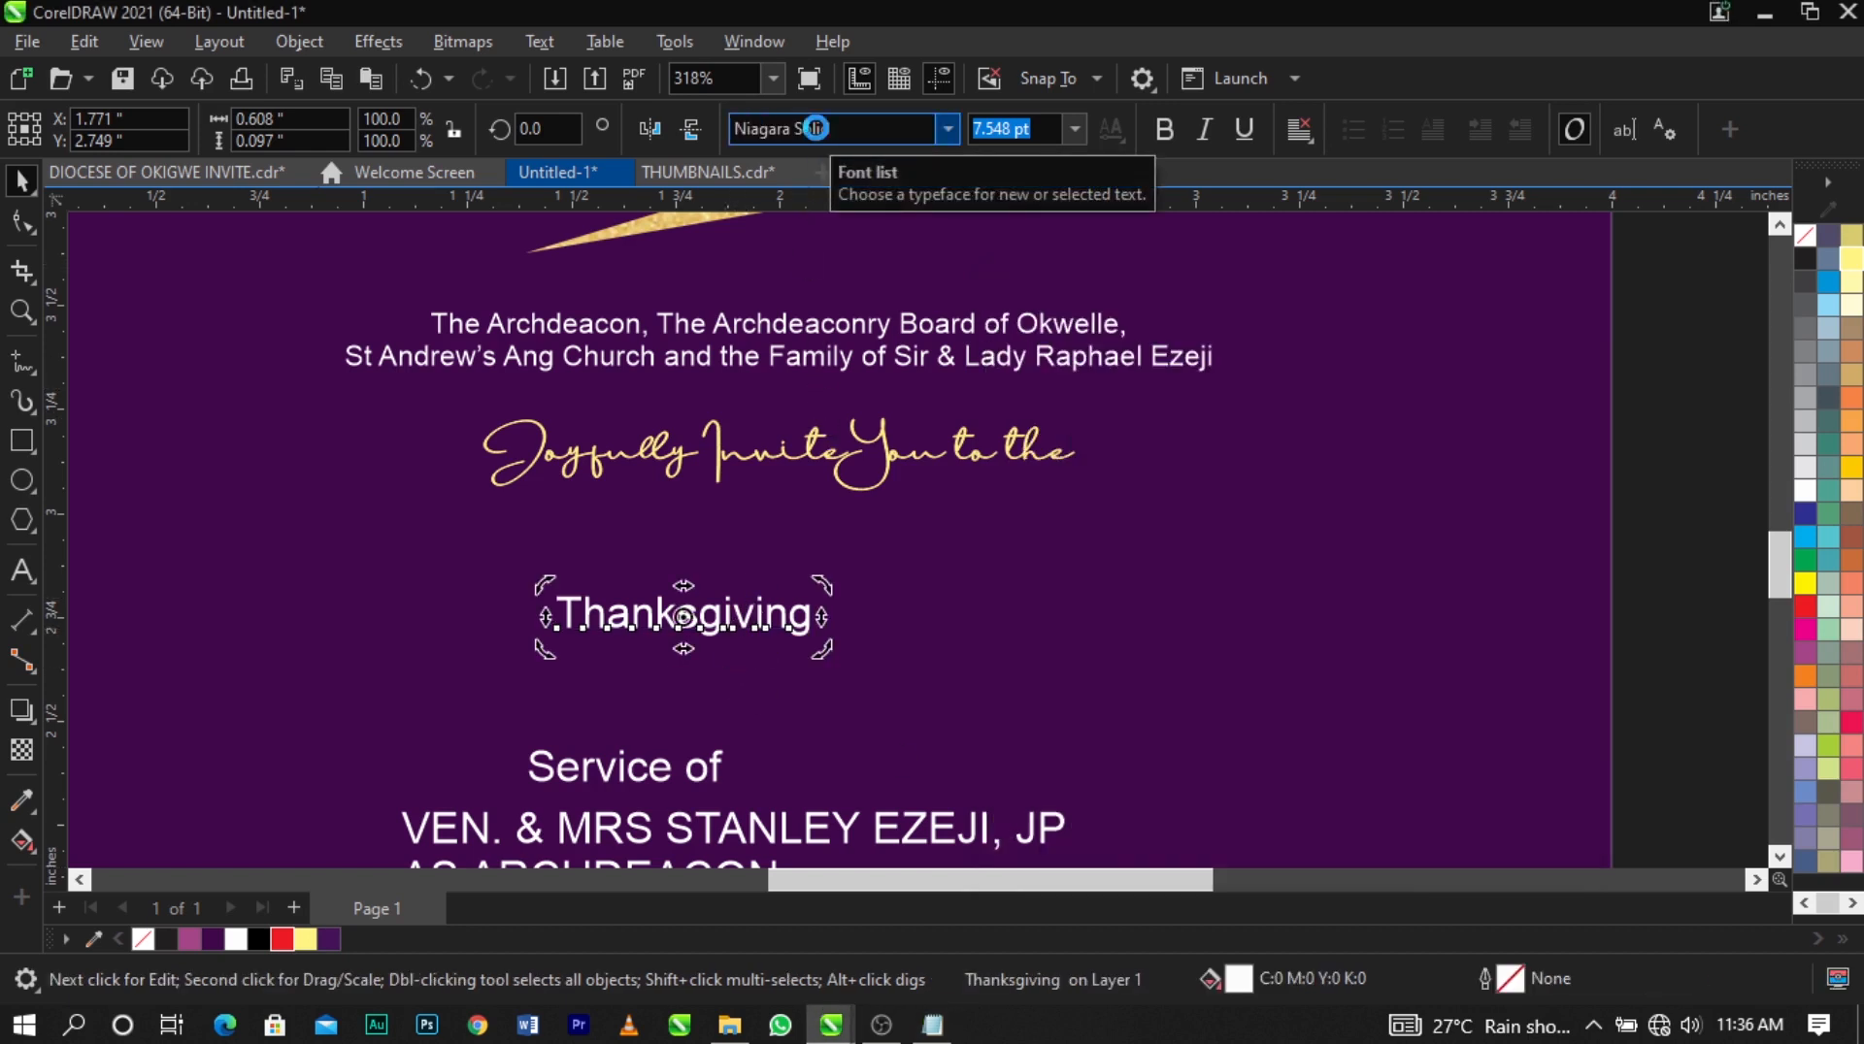
key(Return)
click(684, 606)
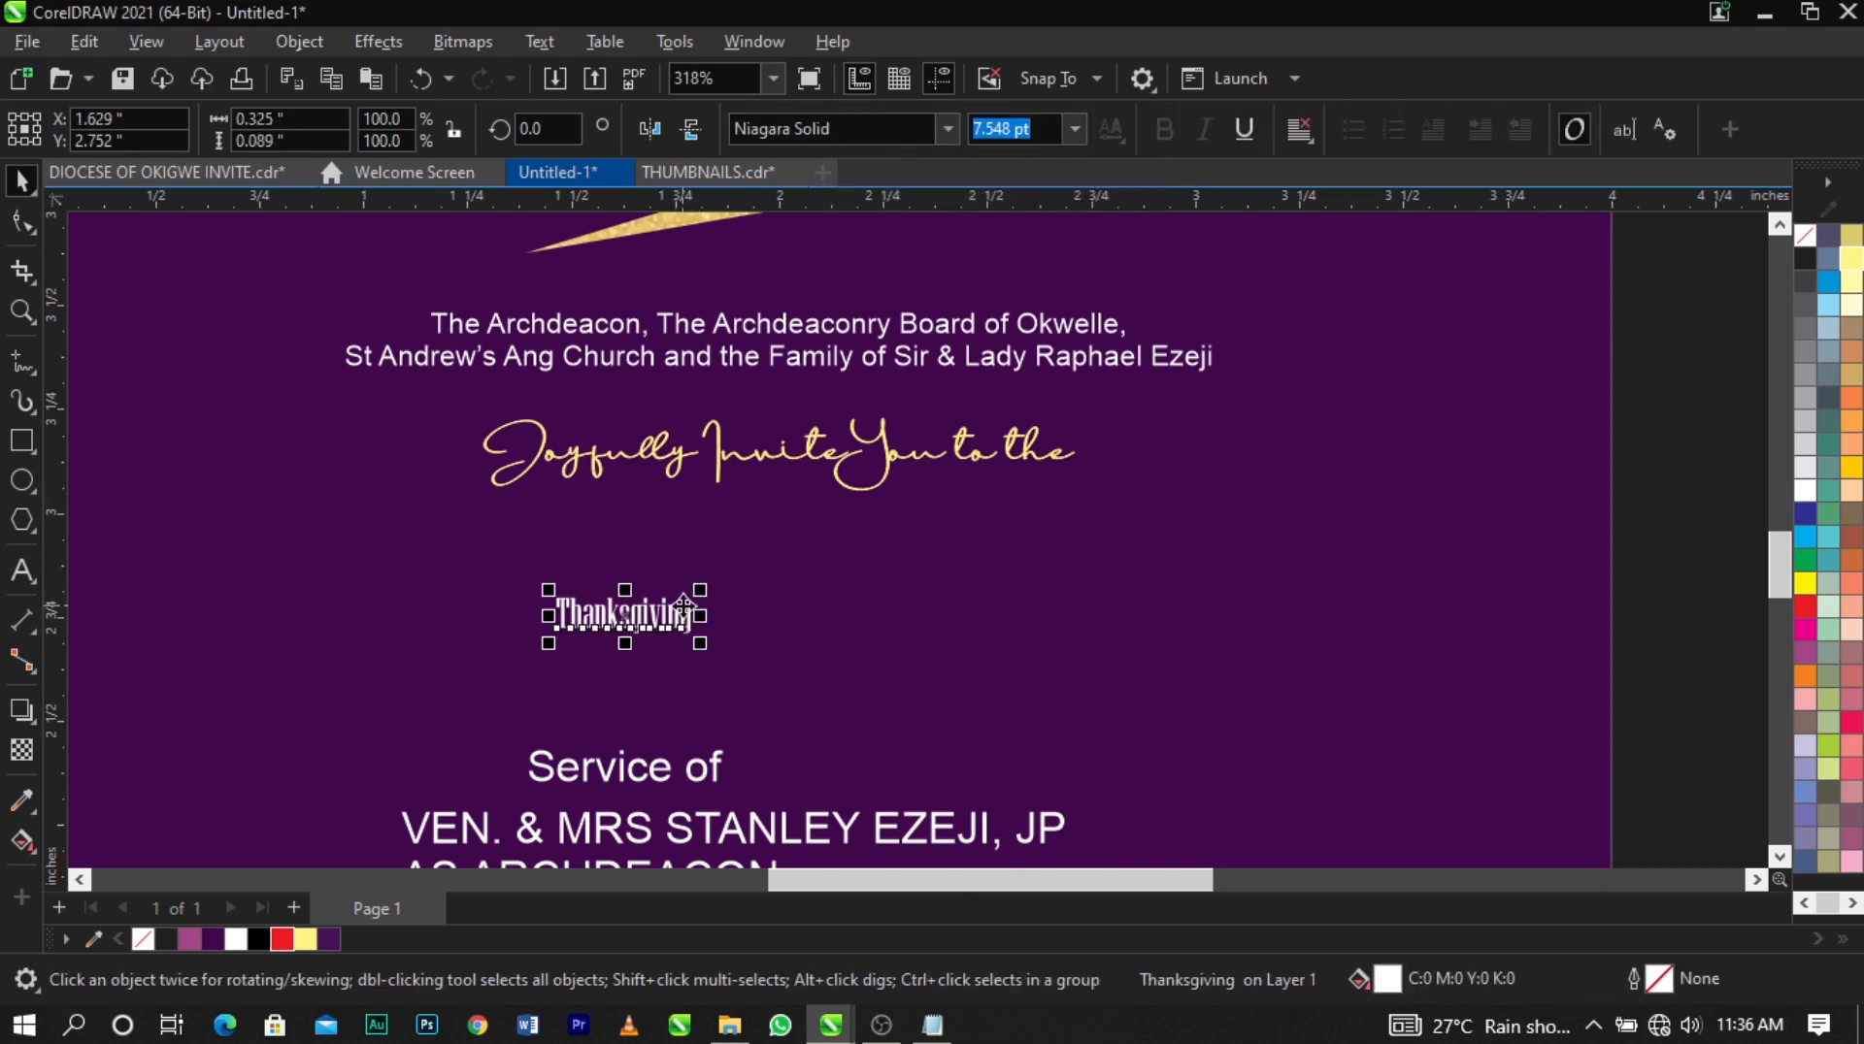
Enlarge the word Thanksgiving to about 1.99 inches wide (about 46.3 pt) and center it horizontally beneath the script invitation line.
drag(736, 585, 989, 506)
scroll(989, 505, down, 3)
key(z)
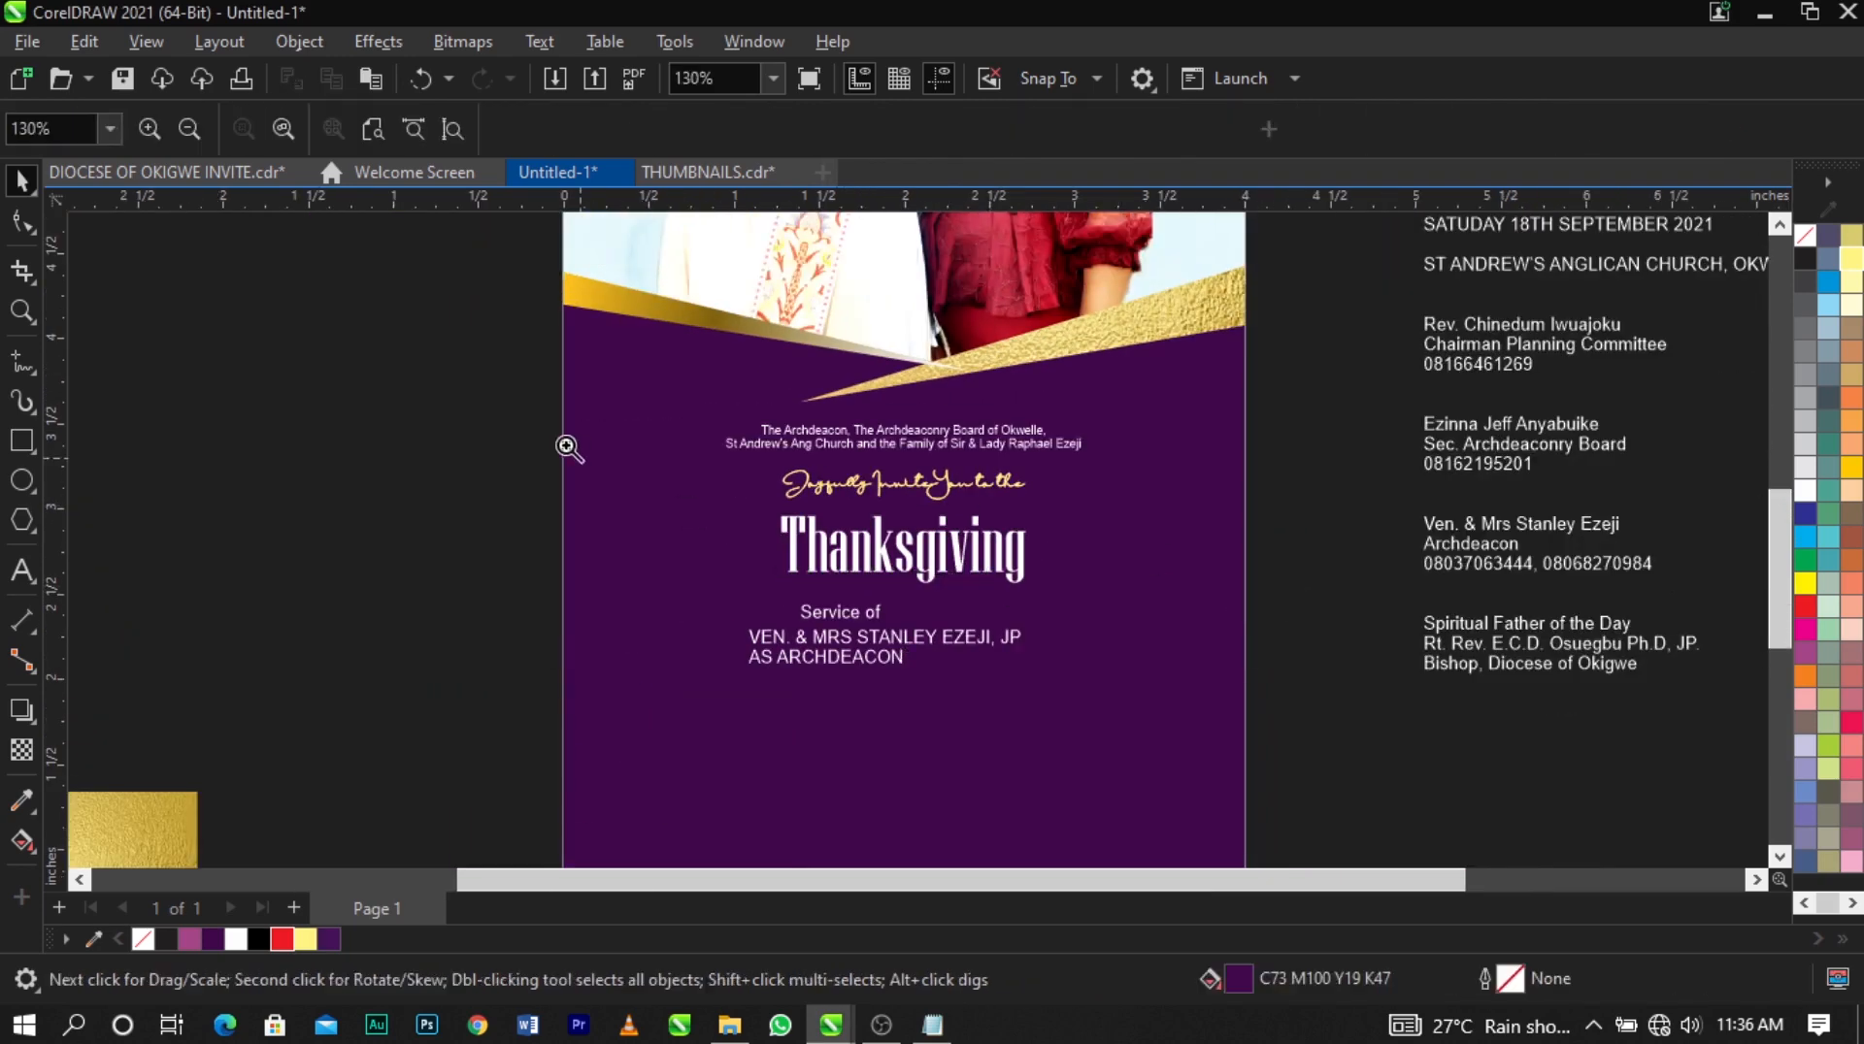
drag(532, 432, 1344, 735)
key(space)
click(1116, 541)
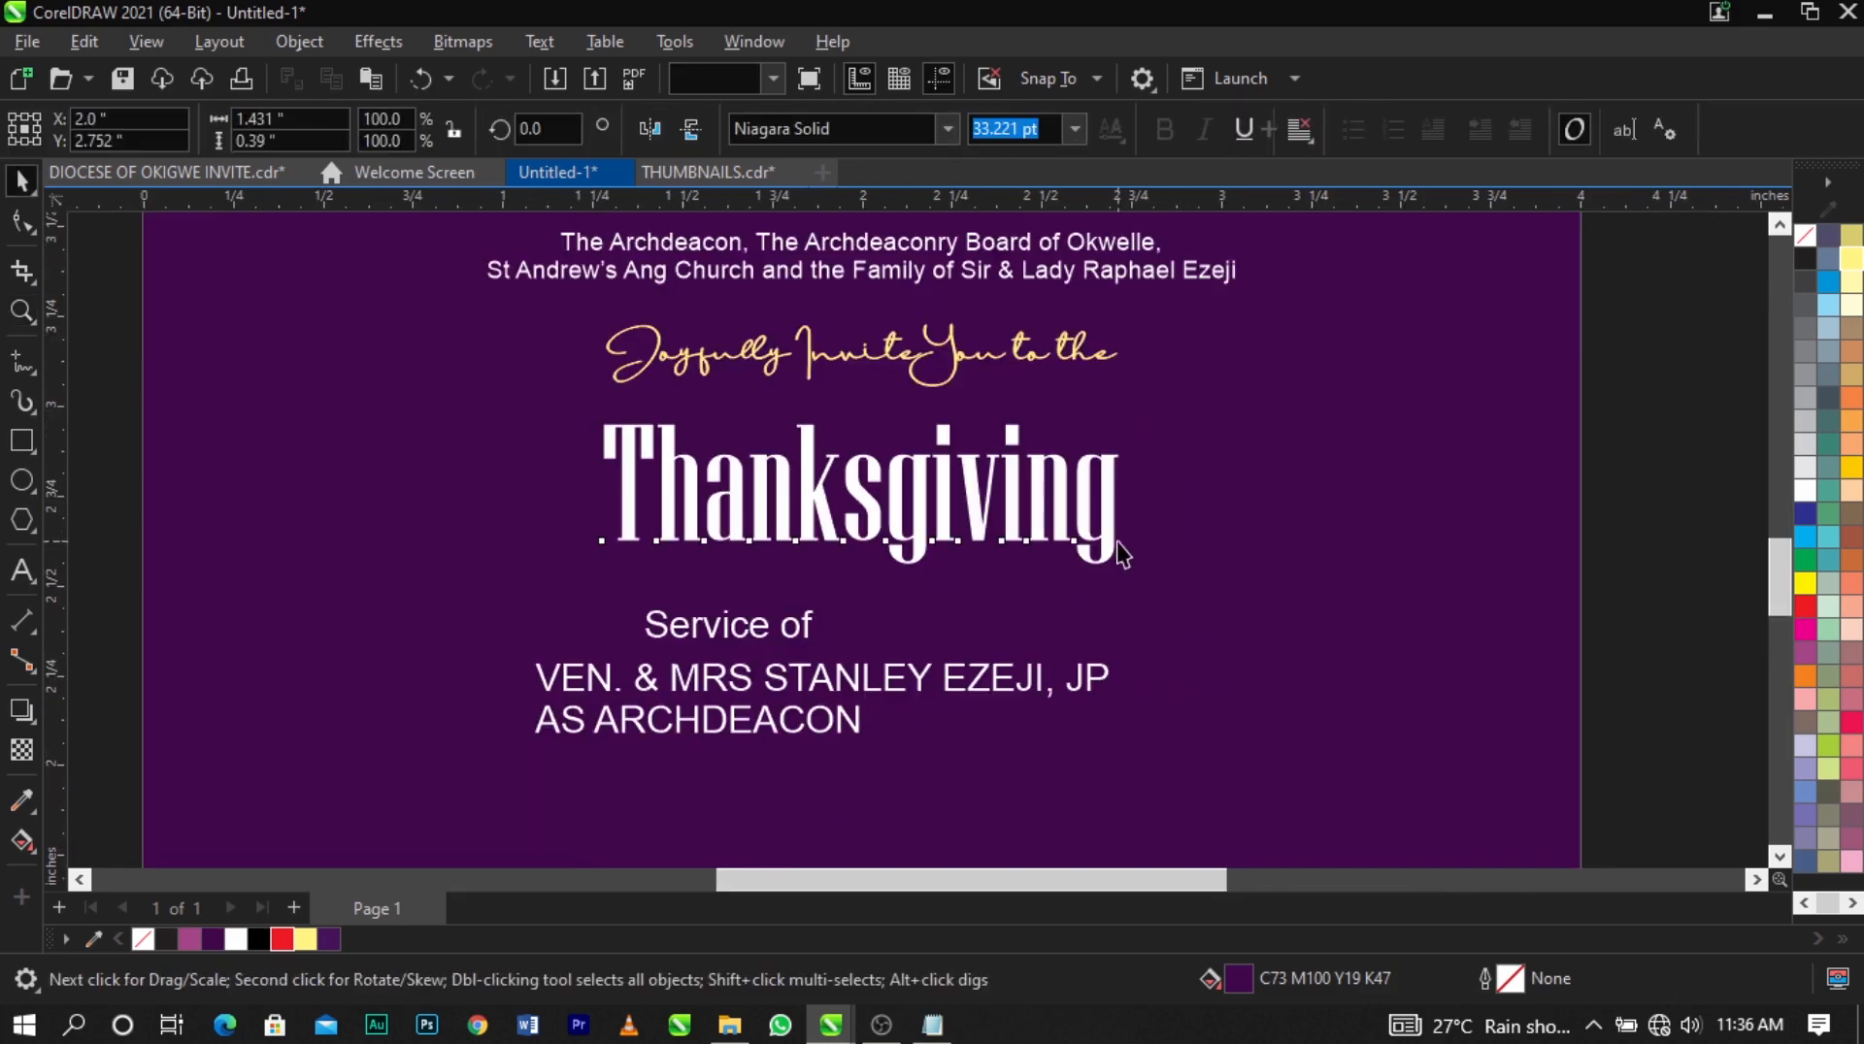
drag(1226, 660, 1254, 667)
drag(1231, 506, 1231, 527)
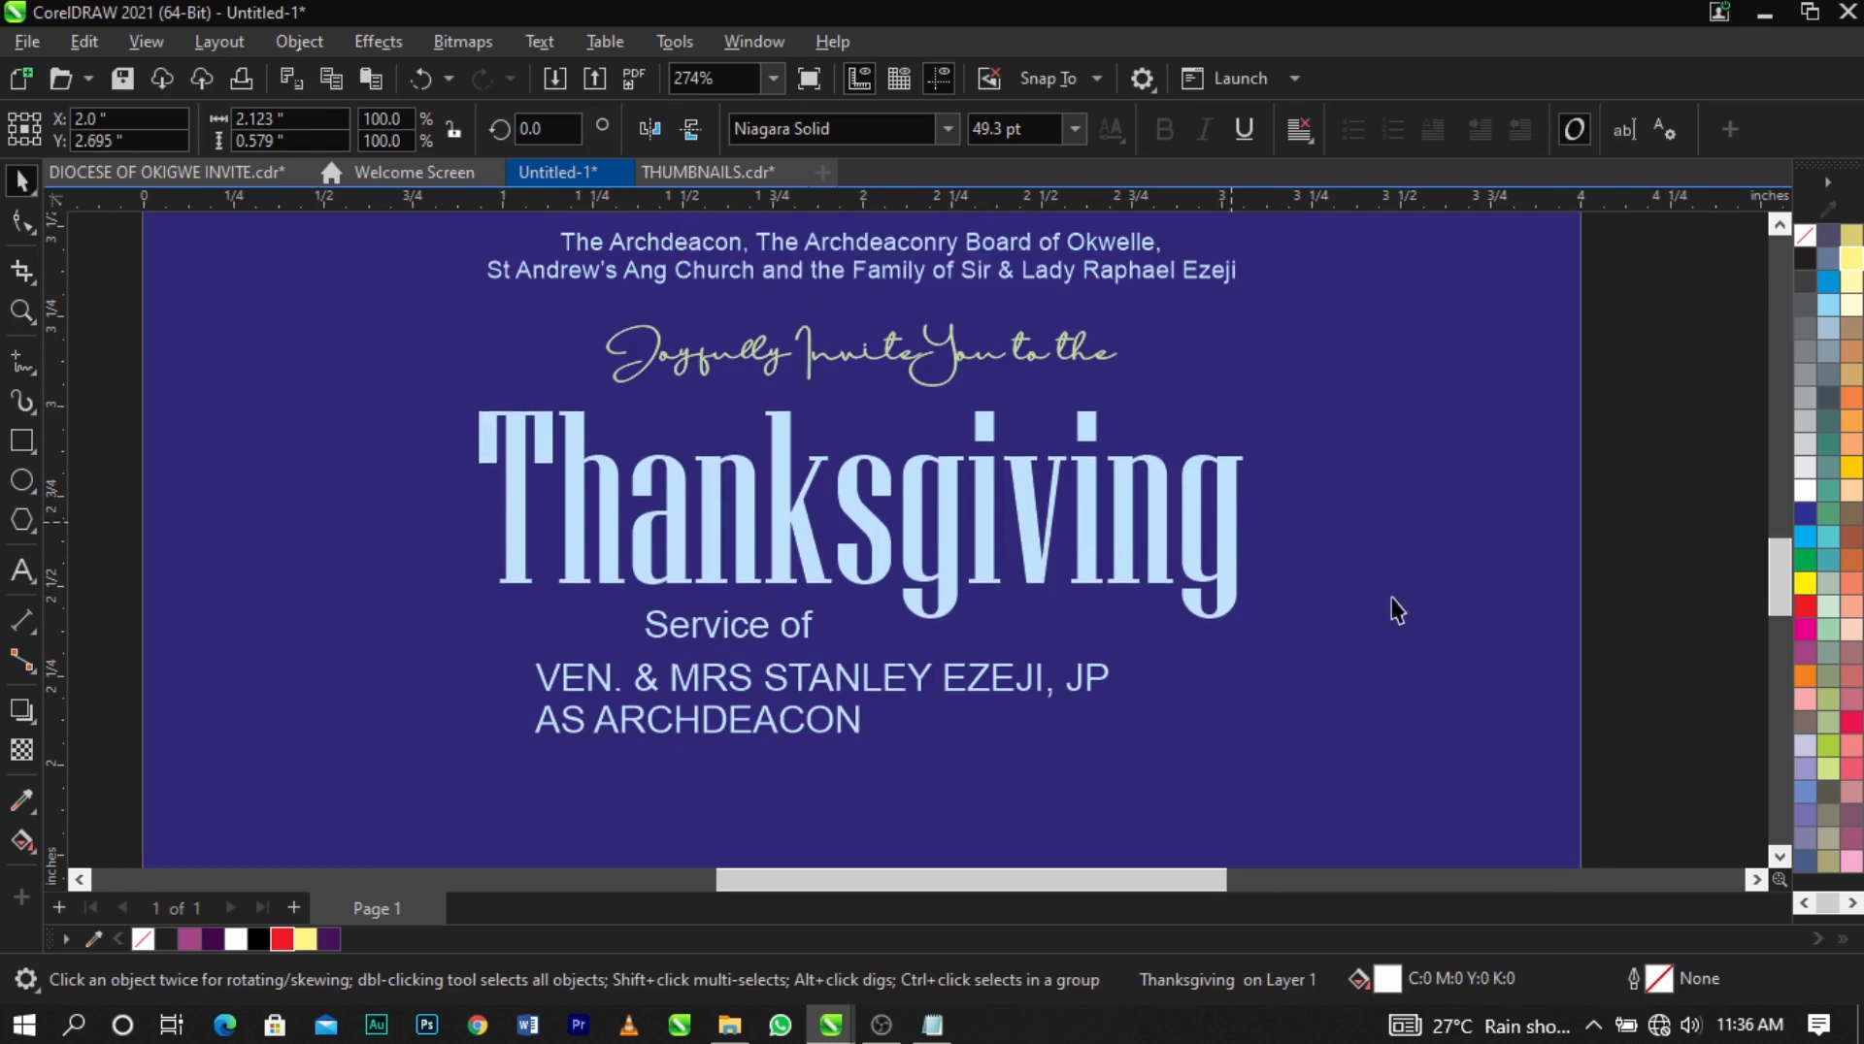
shift+click(1426, 596)
click(1232, 533)
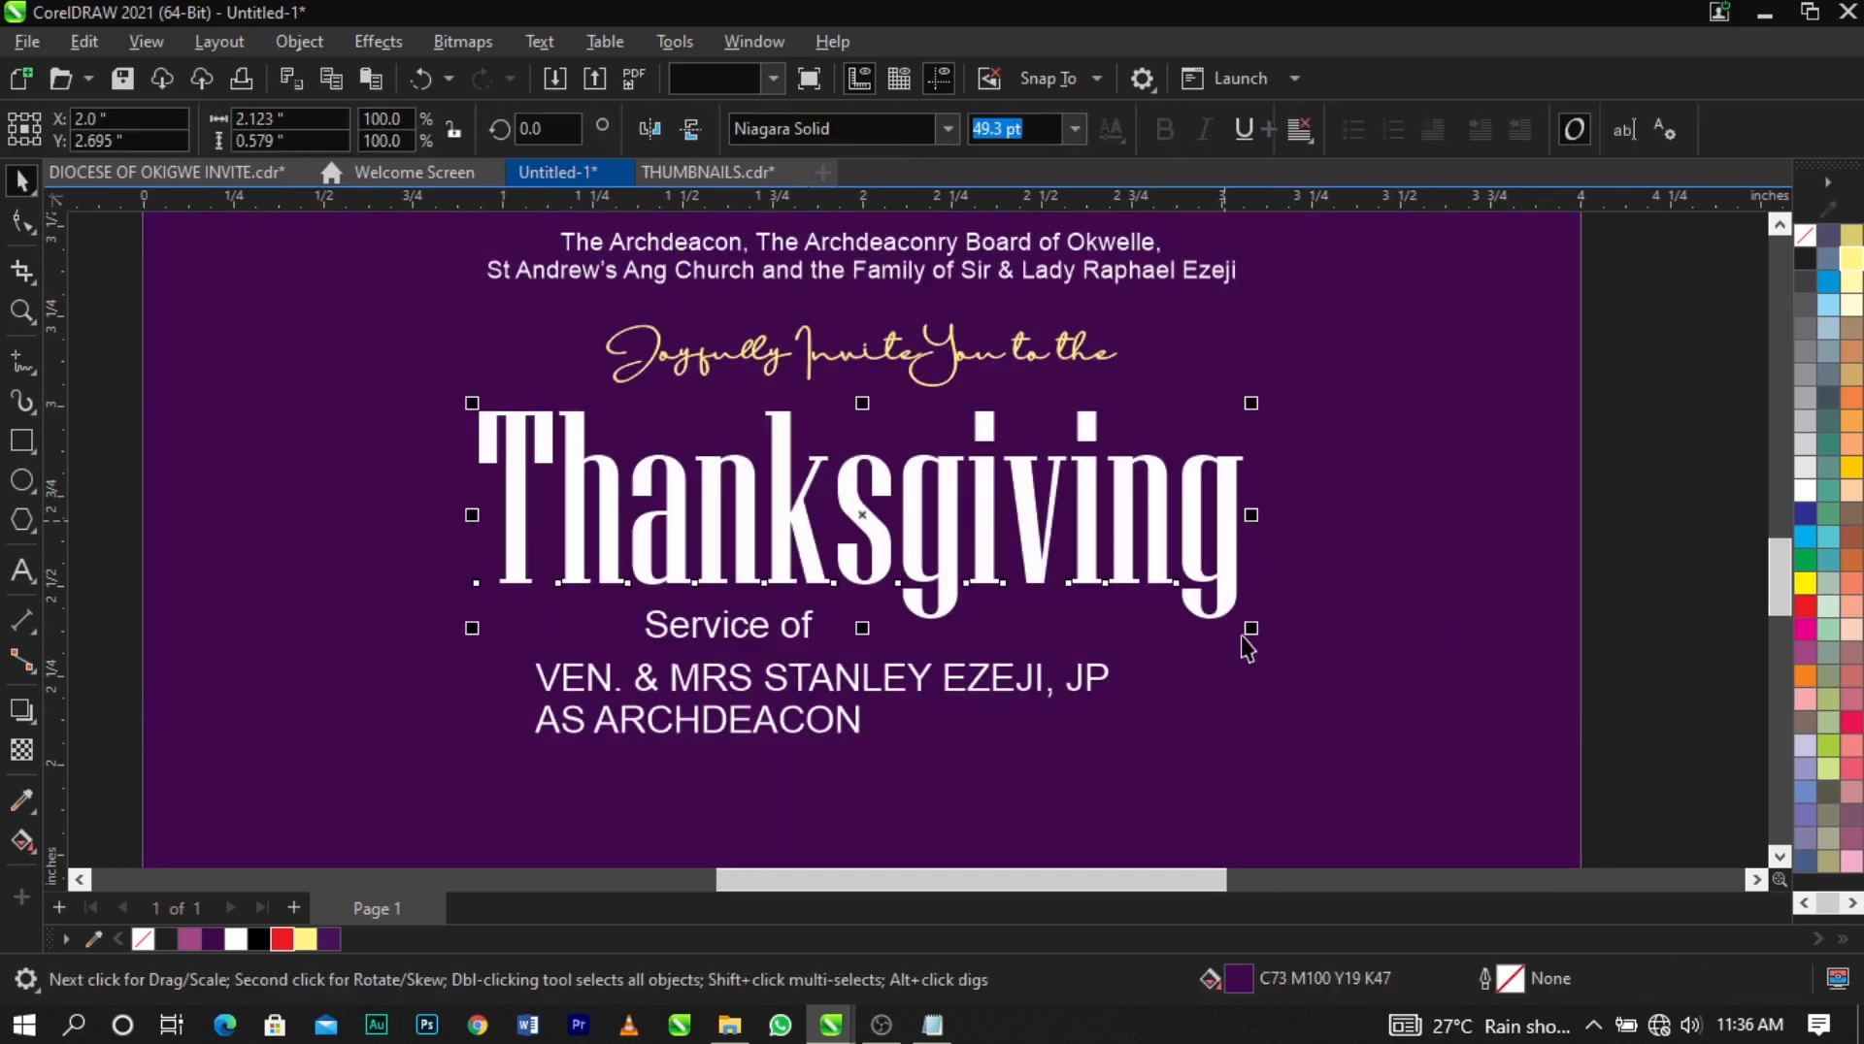
drag(1235, 637, 1213, 629)
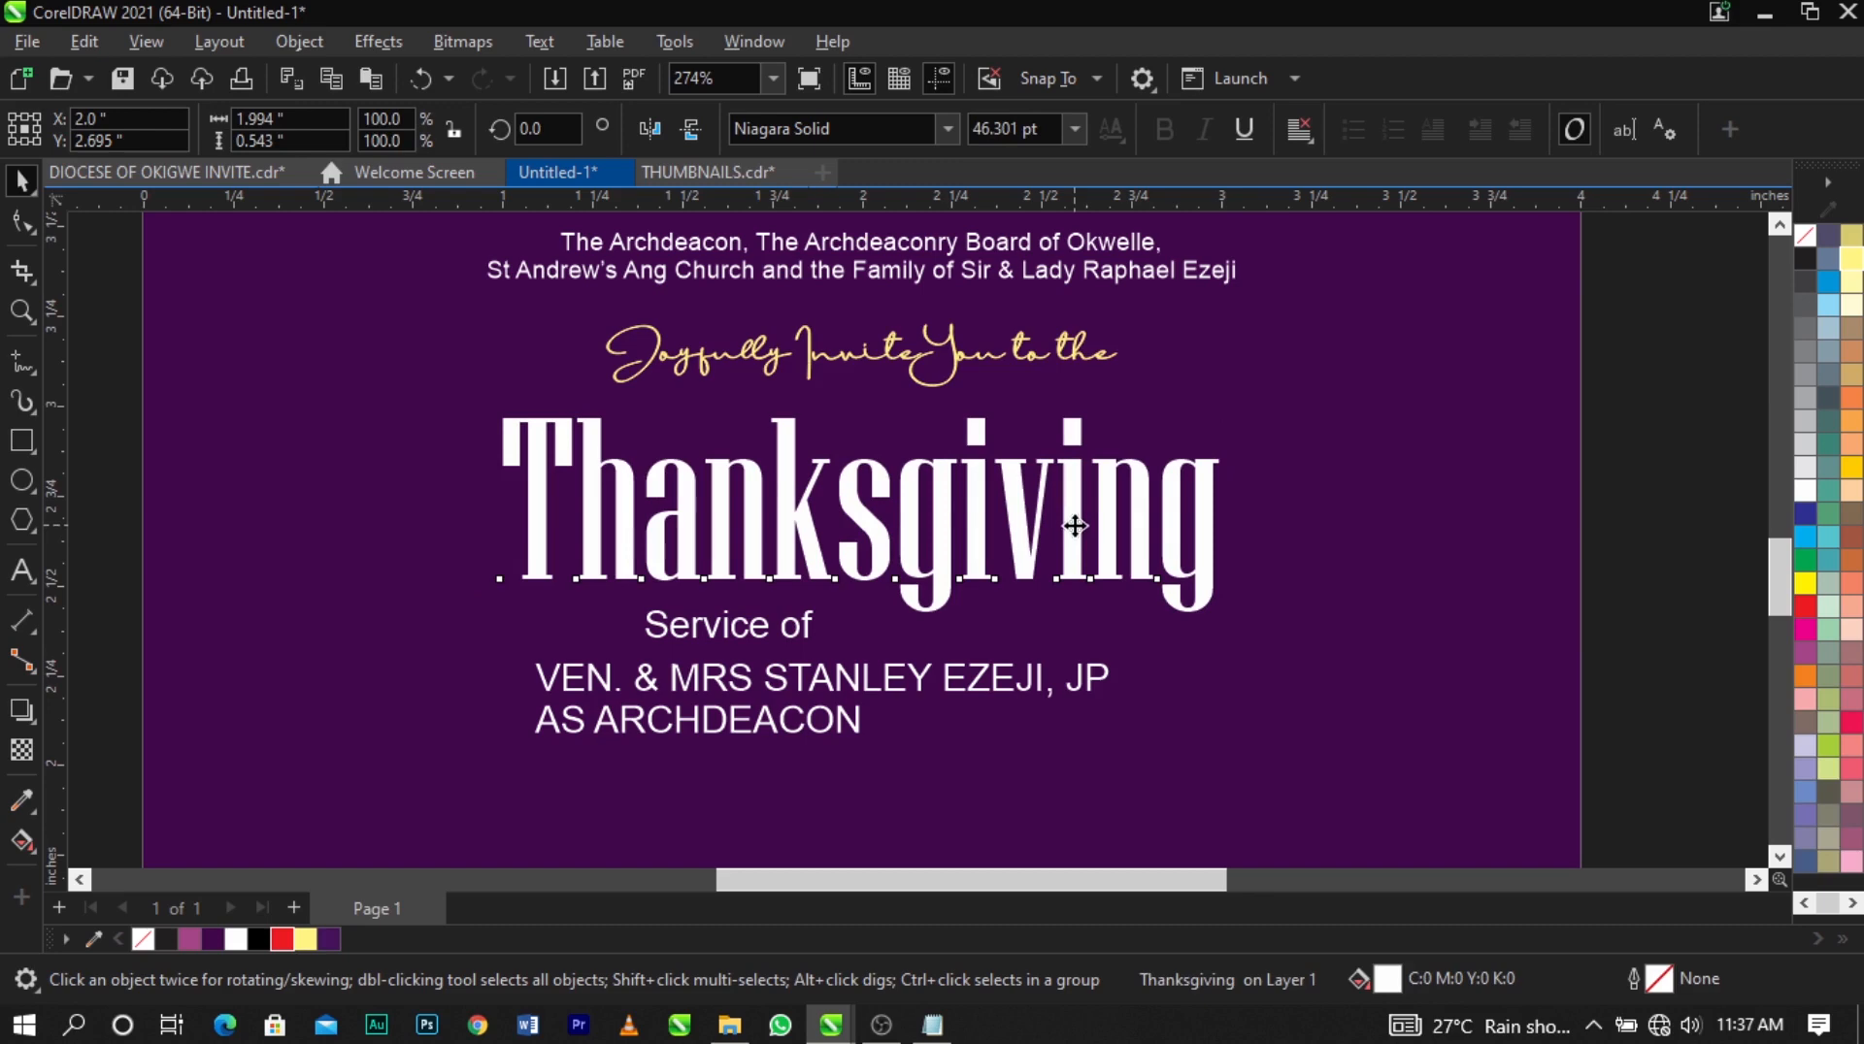
Move the honorees' name and archdeacon lines down the purple panel to clear space below Service of.
scroll(1074, 525, down, 2)
click(983, 643)
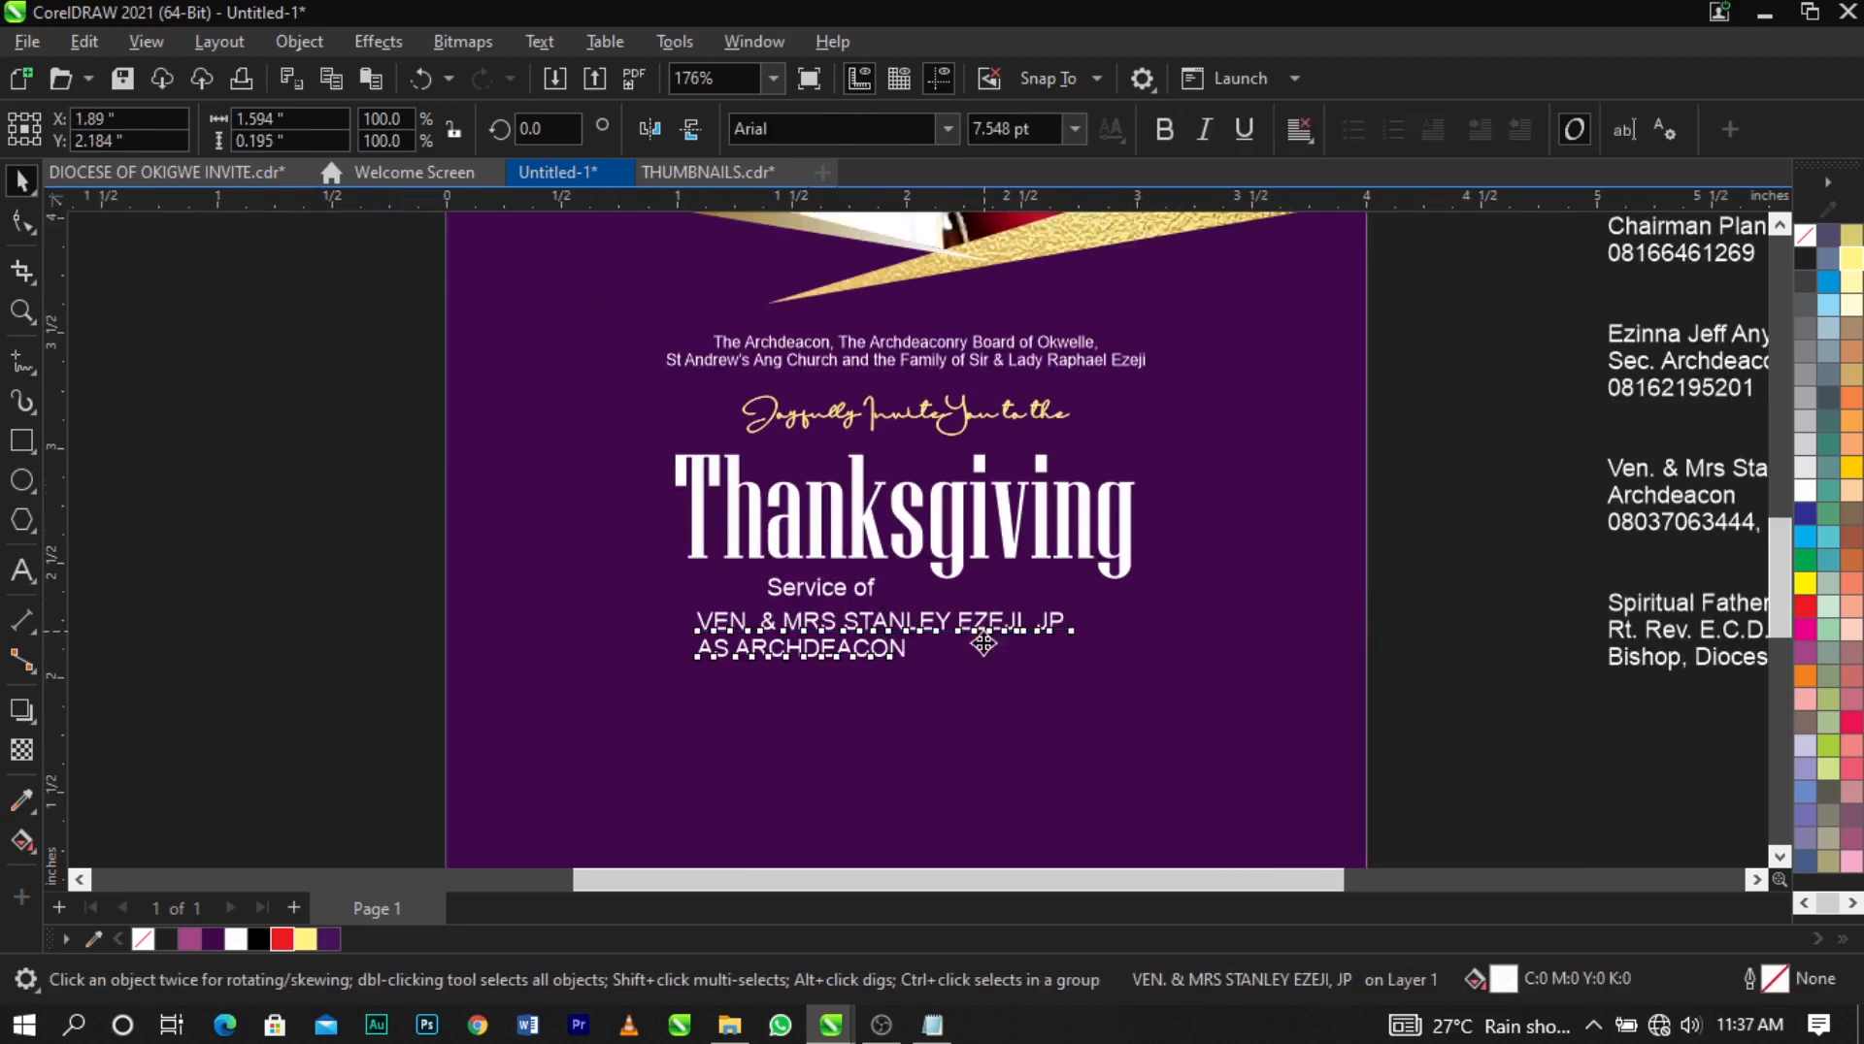
drag(984, 643, 970, 852)
scroll(920, 592, up, 3)
scroll(833, 586, down, 4)
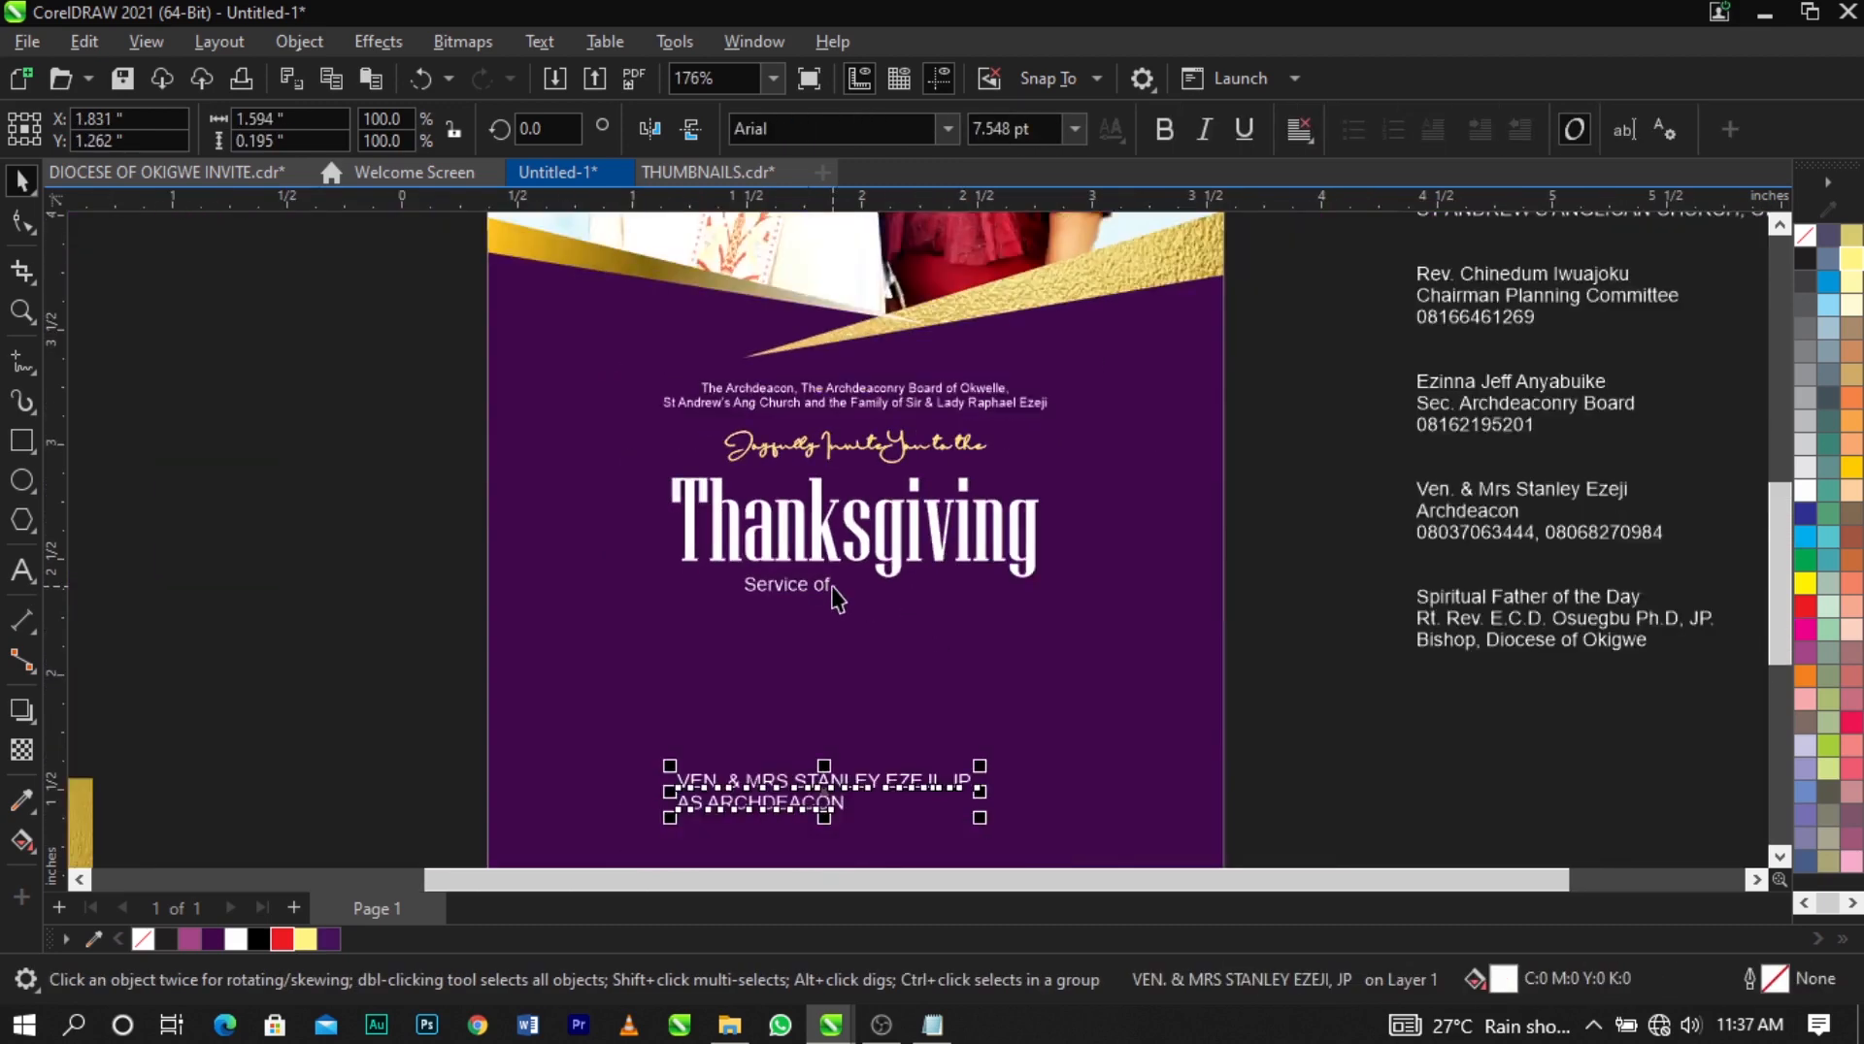
Place the frame.jpg flourish image in front of the purple panel's left edge and enlarge it to about 1.98 inches wide.
scroll(835, 597, down, 5)
drag(522, 573, 951, 661)
scroll(952, 661, up, 5)
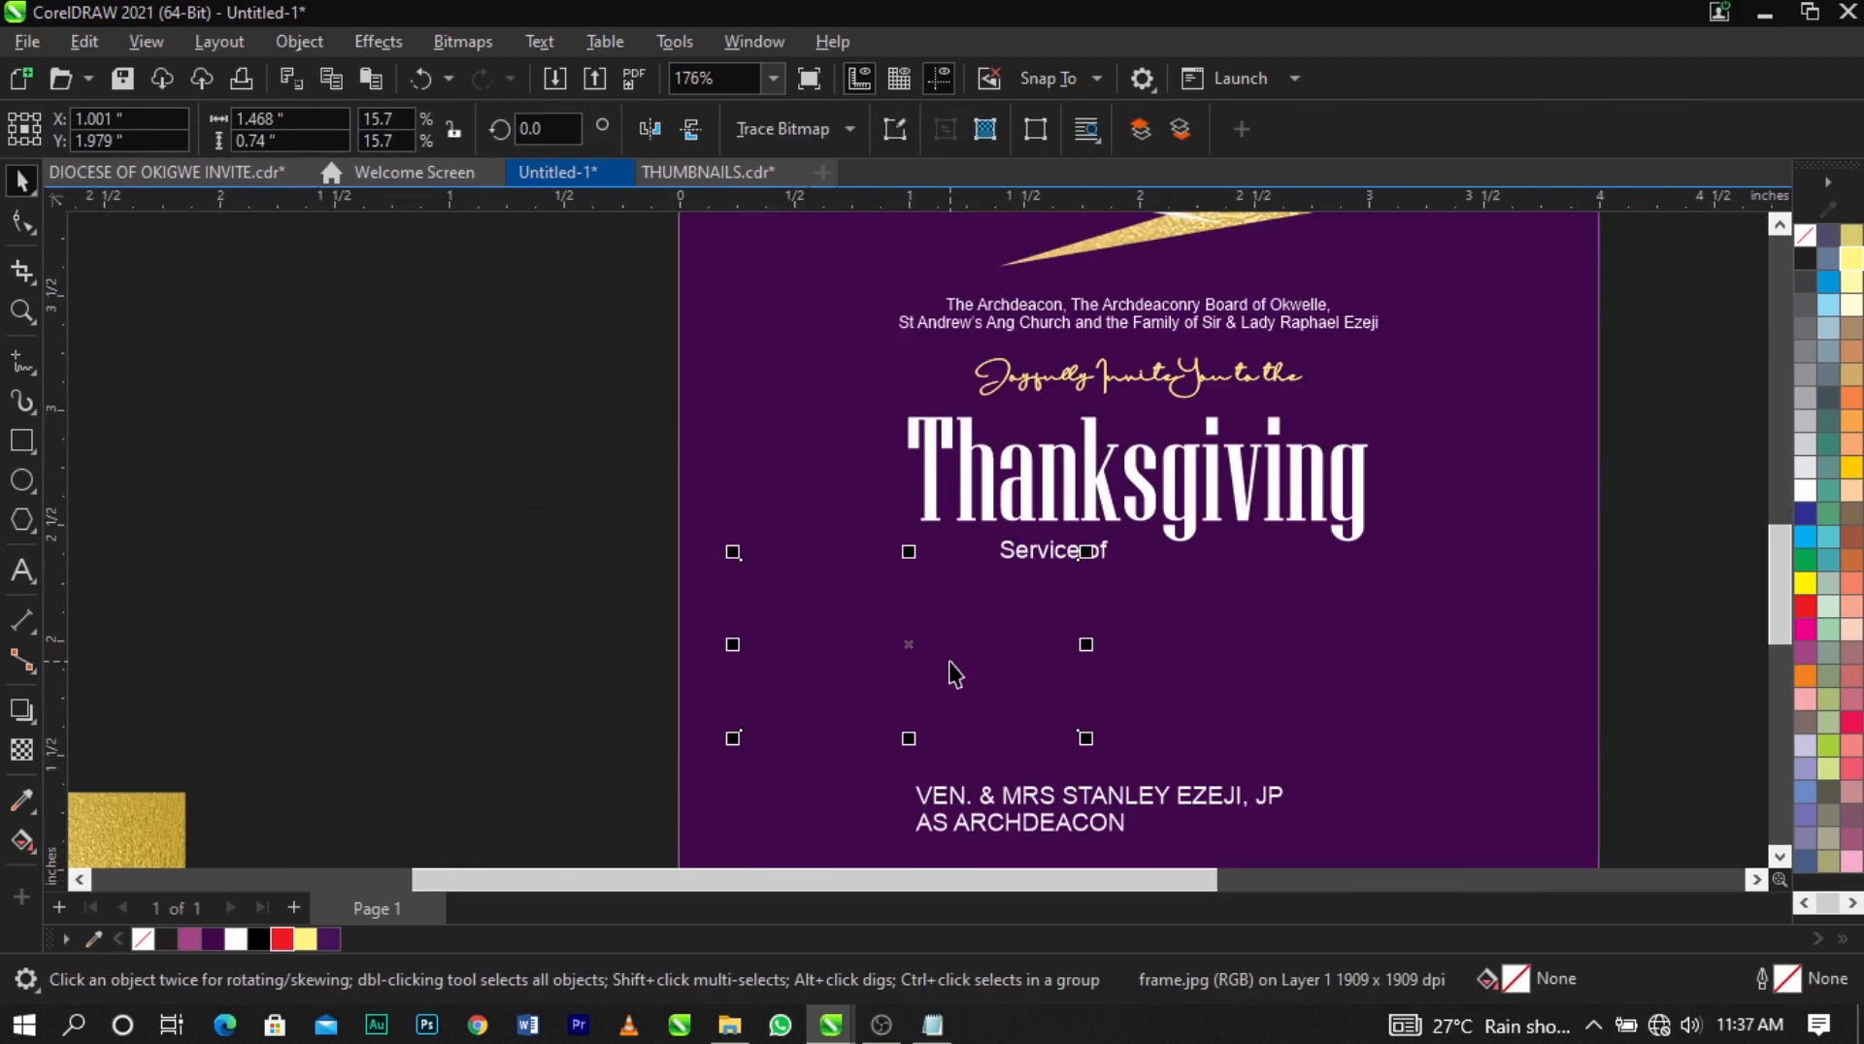
scroll(952, 663, up, 1)
drag(752, 674, 702, 648)
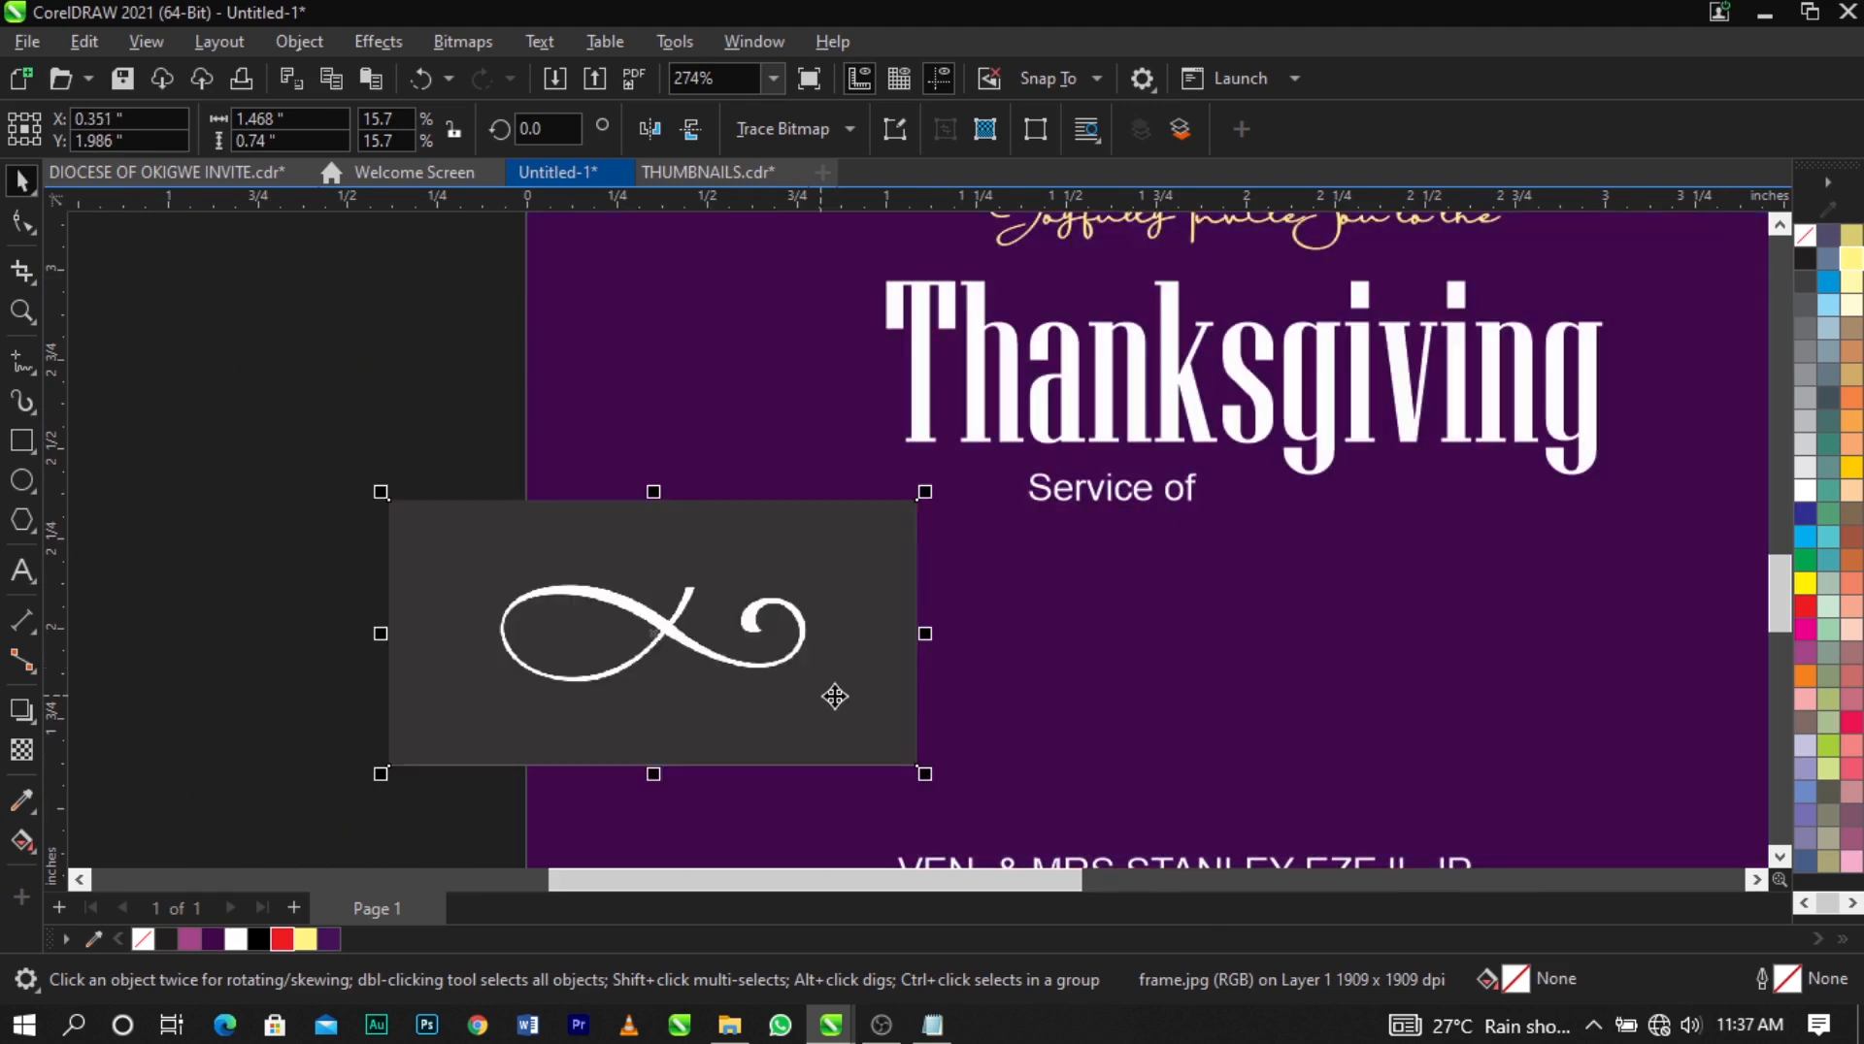
drag(936, 781, 1010, 813)
key(ctrl+z)
click(814, 701)
drag(797, 671, 558, 563)
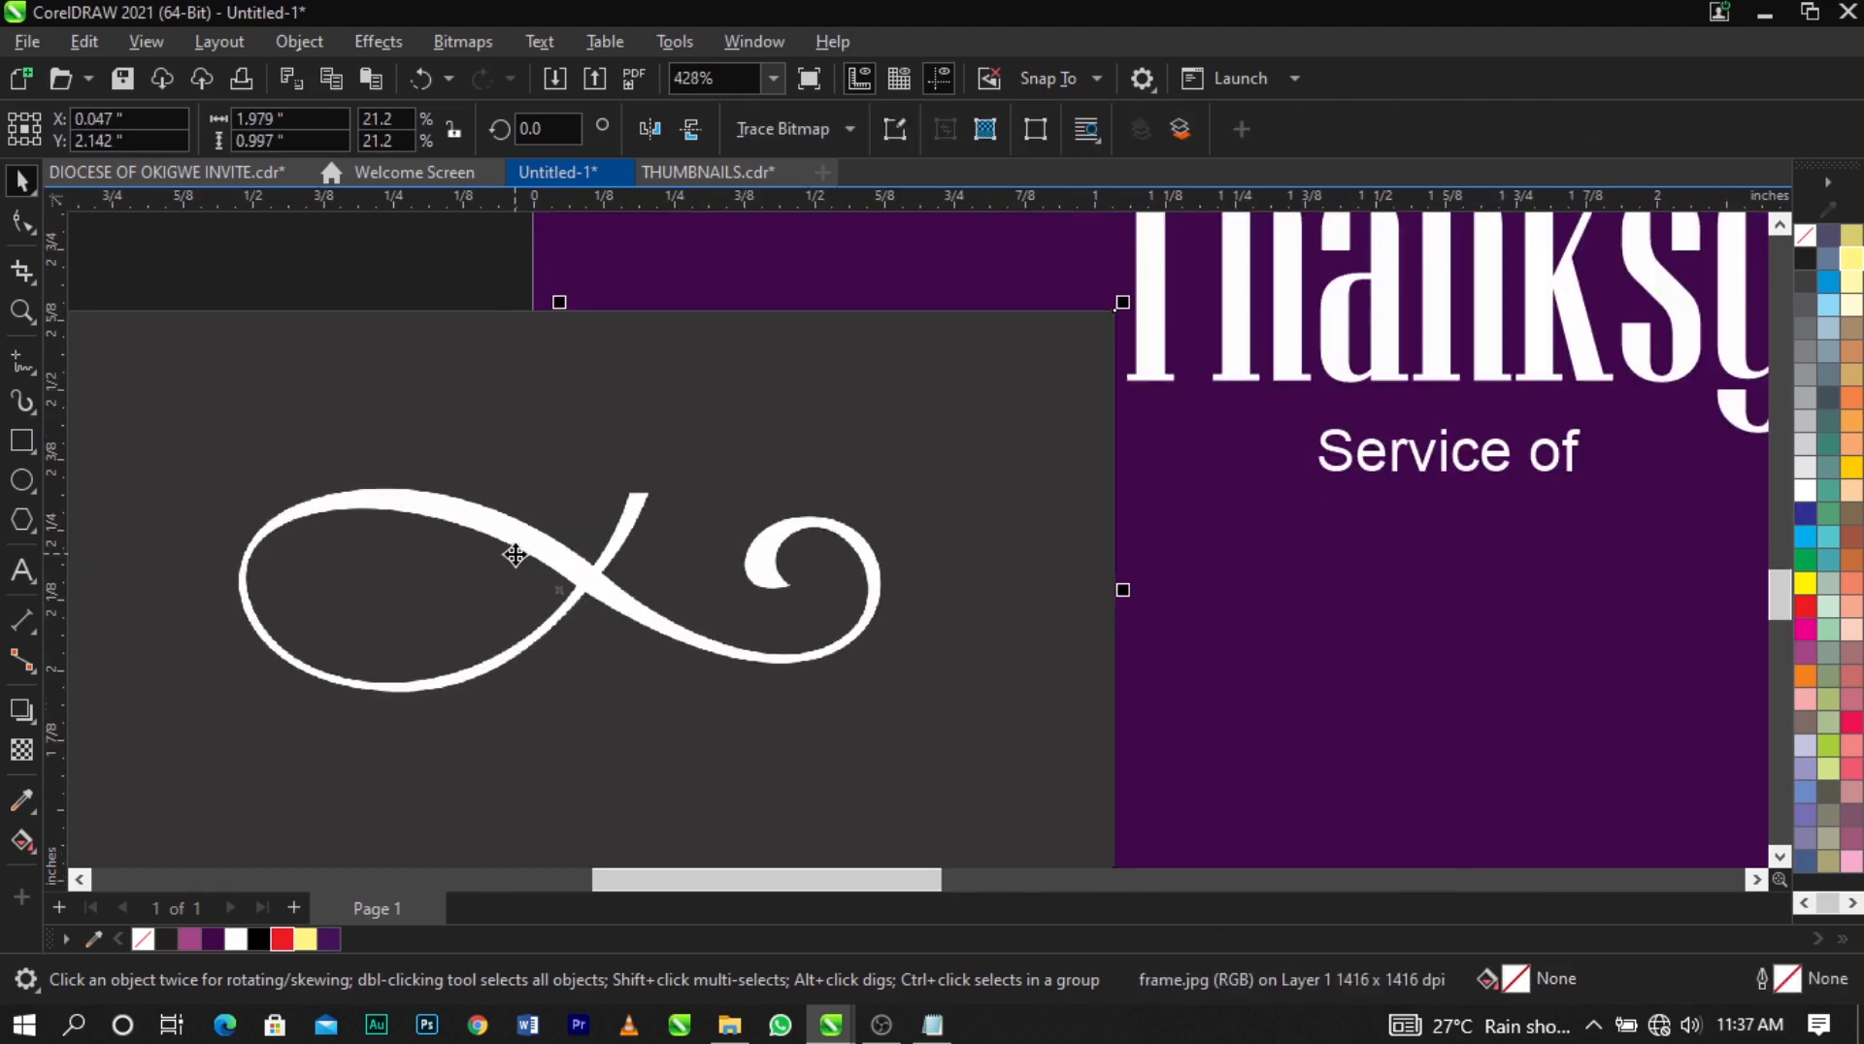
Convert the flourish image to 1-bit black and white using the Line Art method with threshold 216.
click(474, 45)
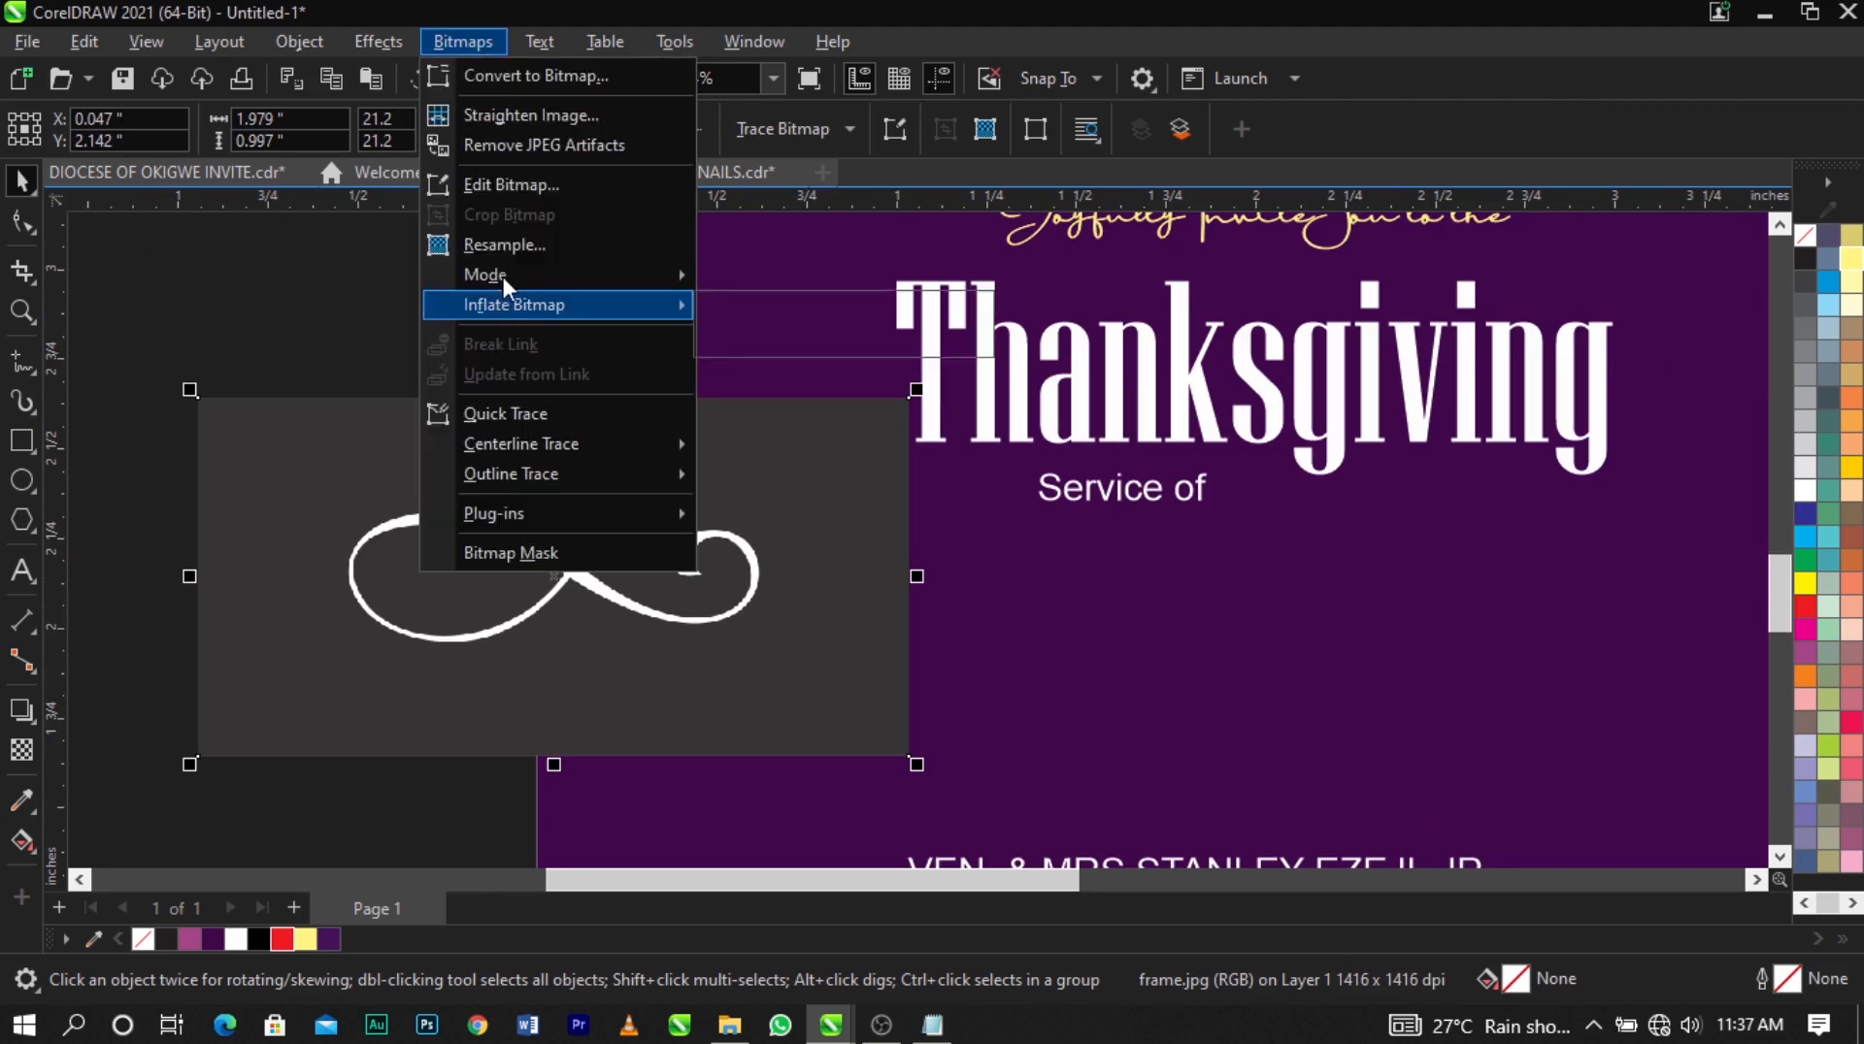
mouse_move(551, 271)
click(742, 280)
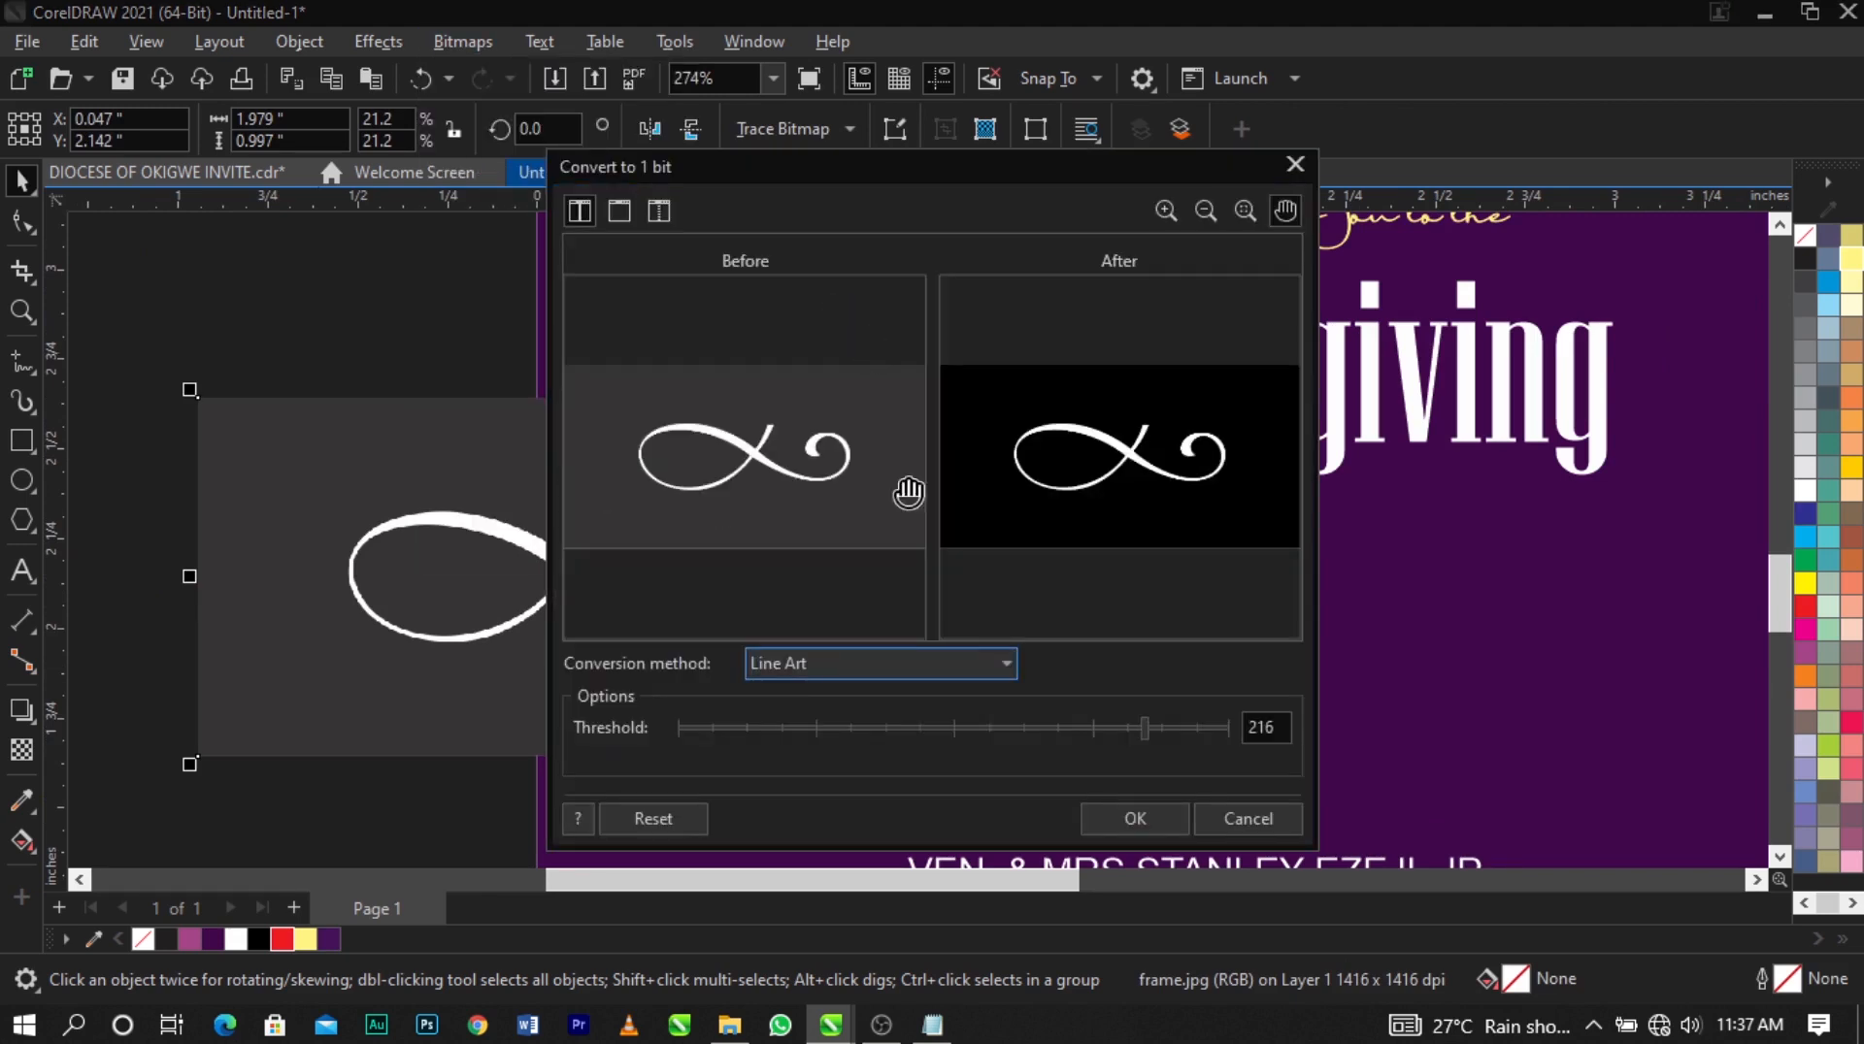
click(1136, 821)
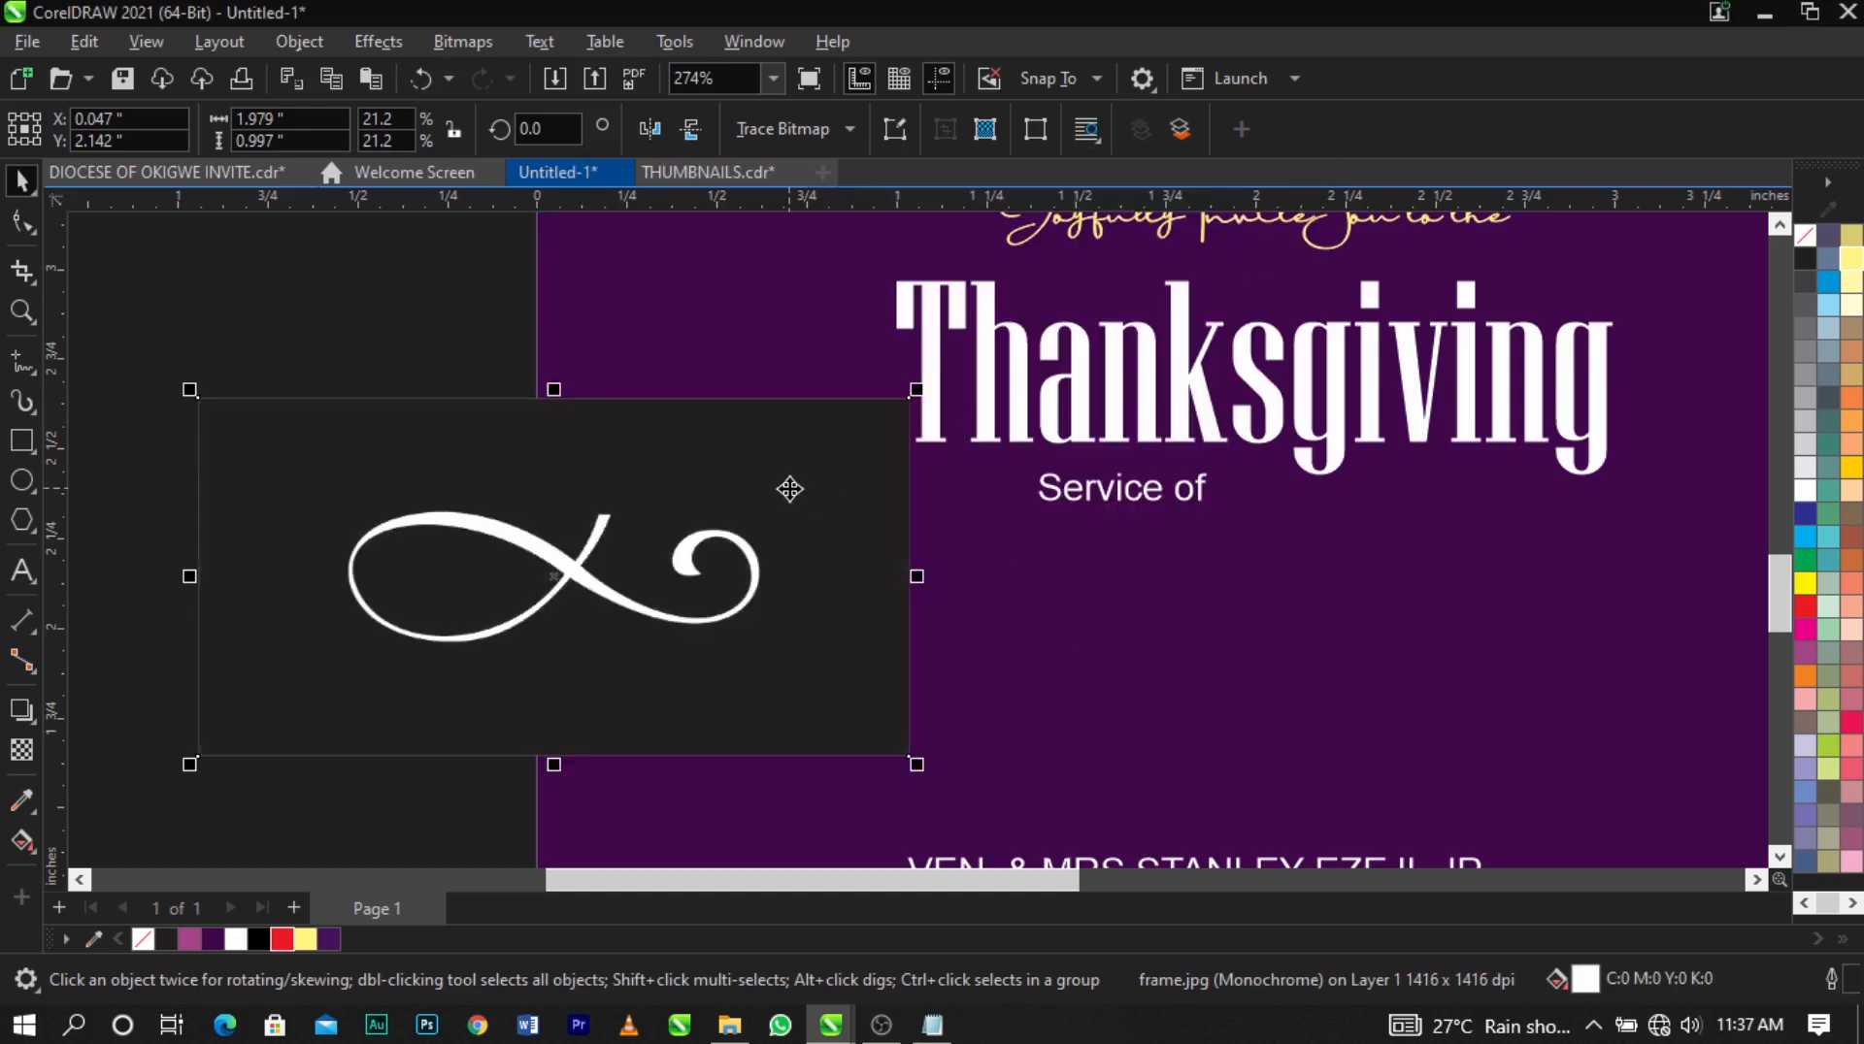
Shift the monochrome flourish slightly left and vectorize it with an Outline Trace of the Line Art image type.
drag(790, 486, 755, 493)
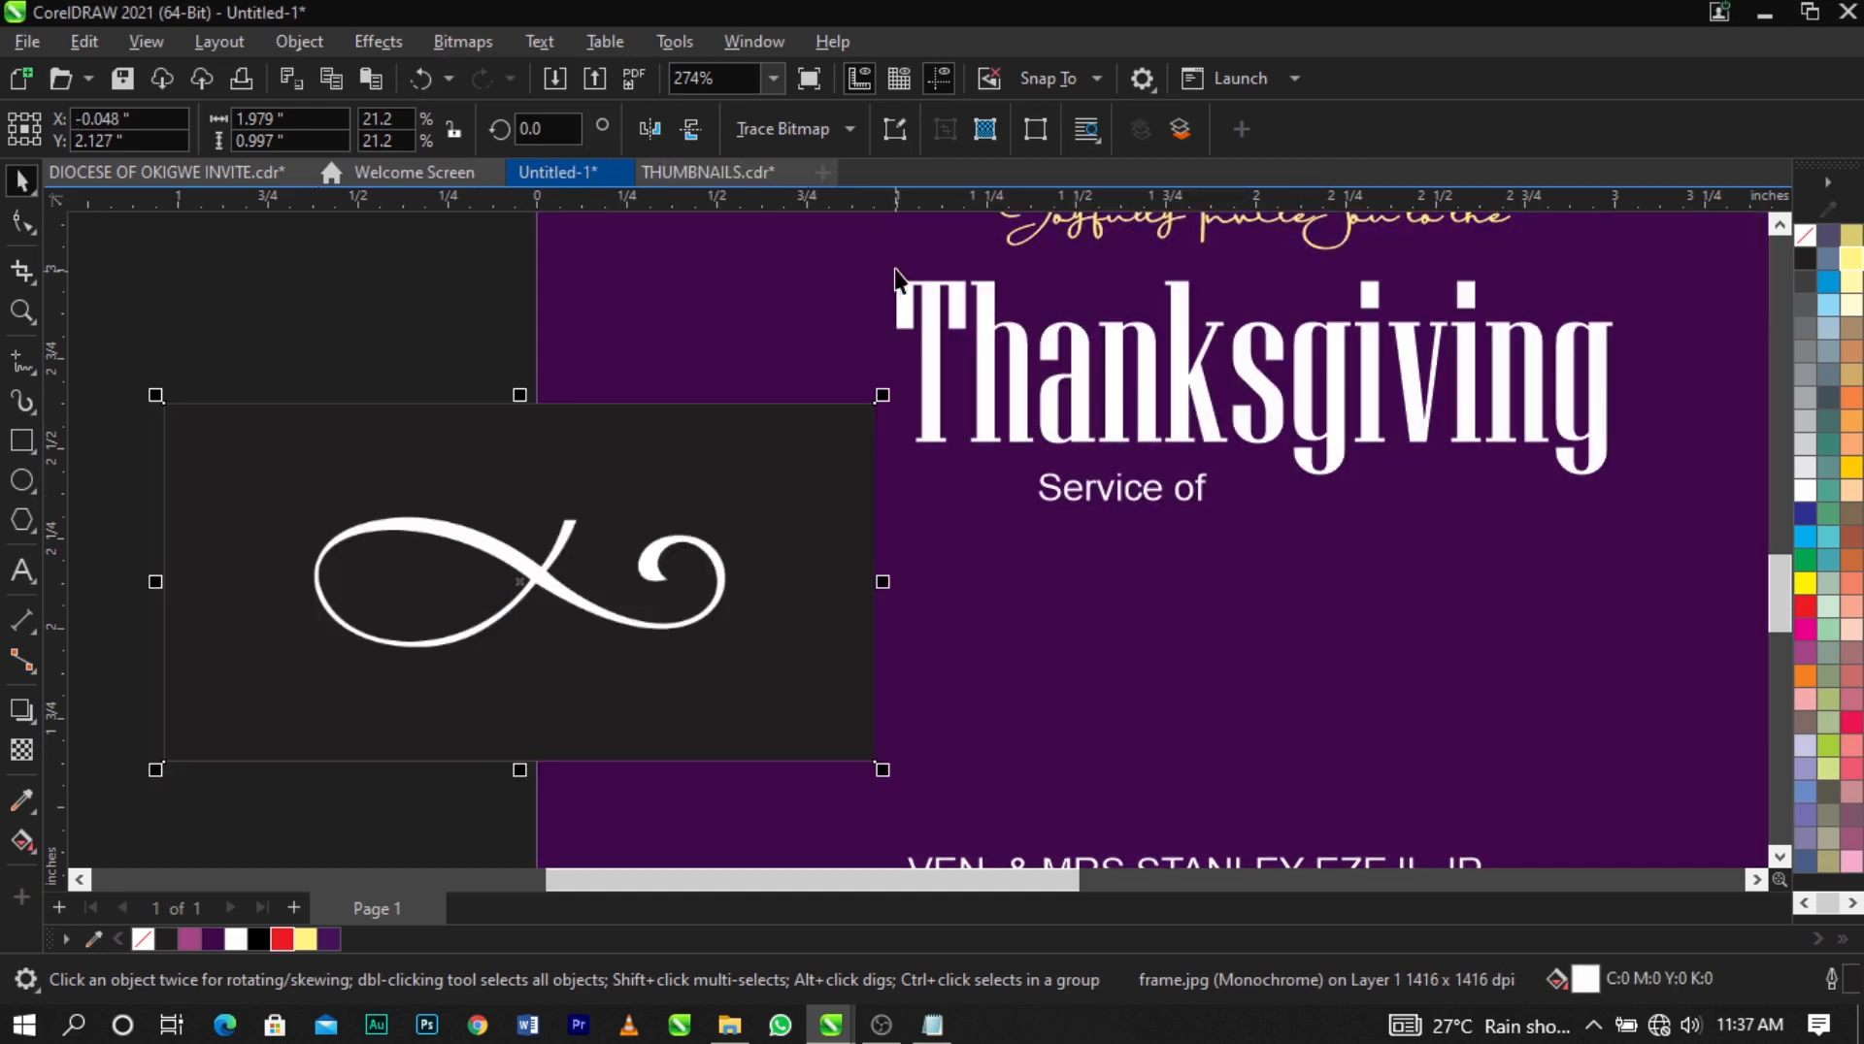
click(808, 128)
mouse_move(816, 227)
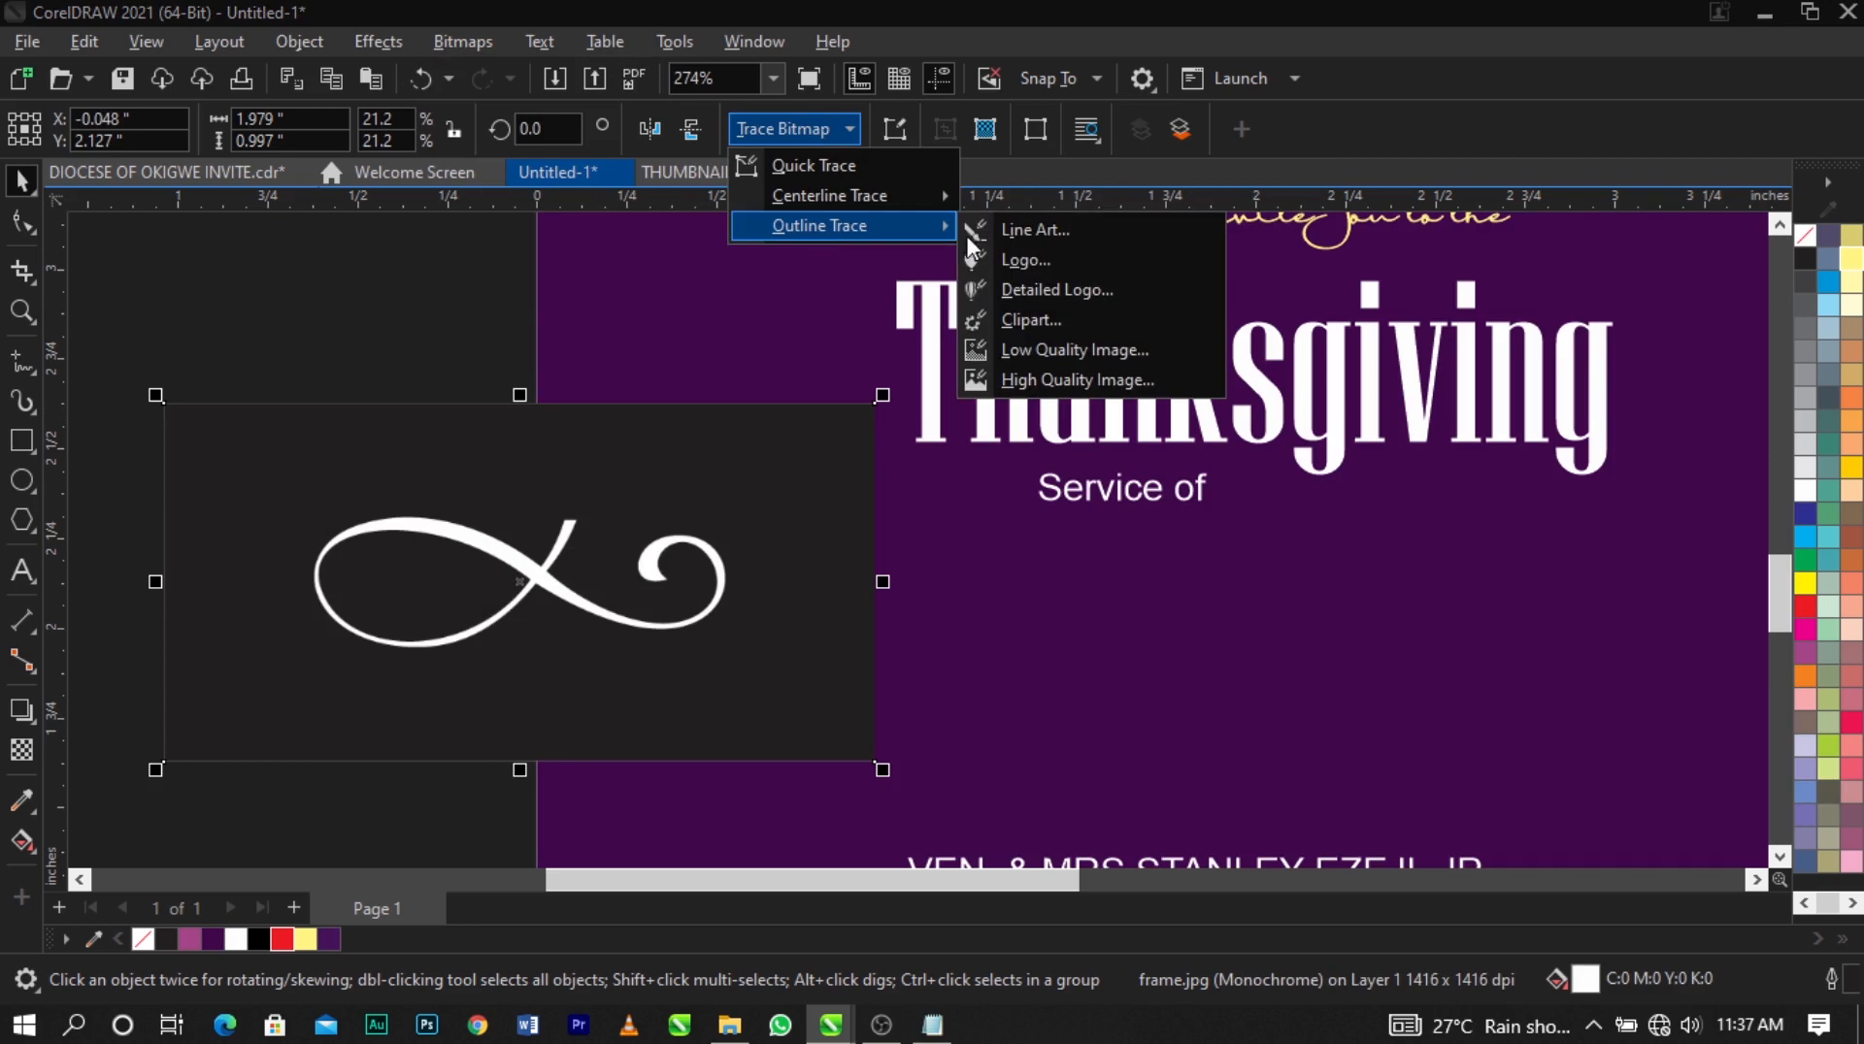
click(1062, 235)
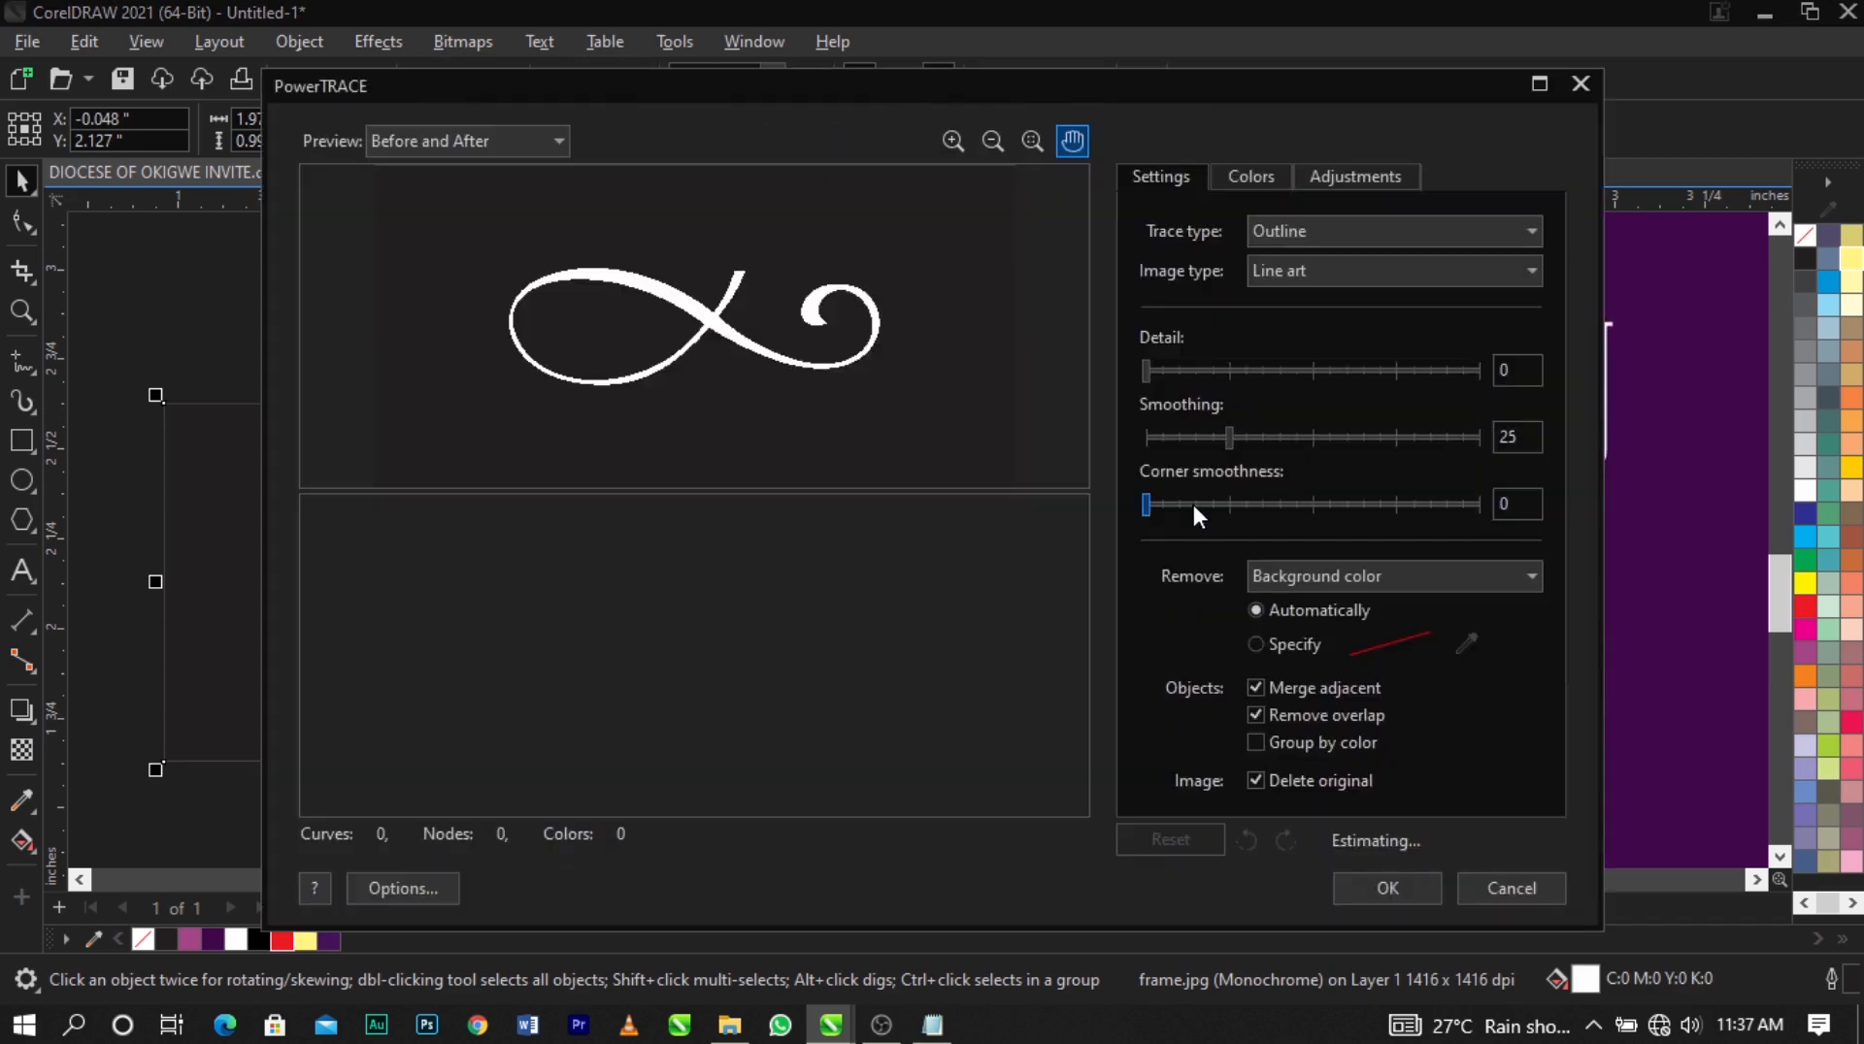
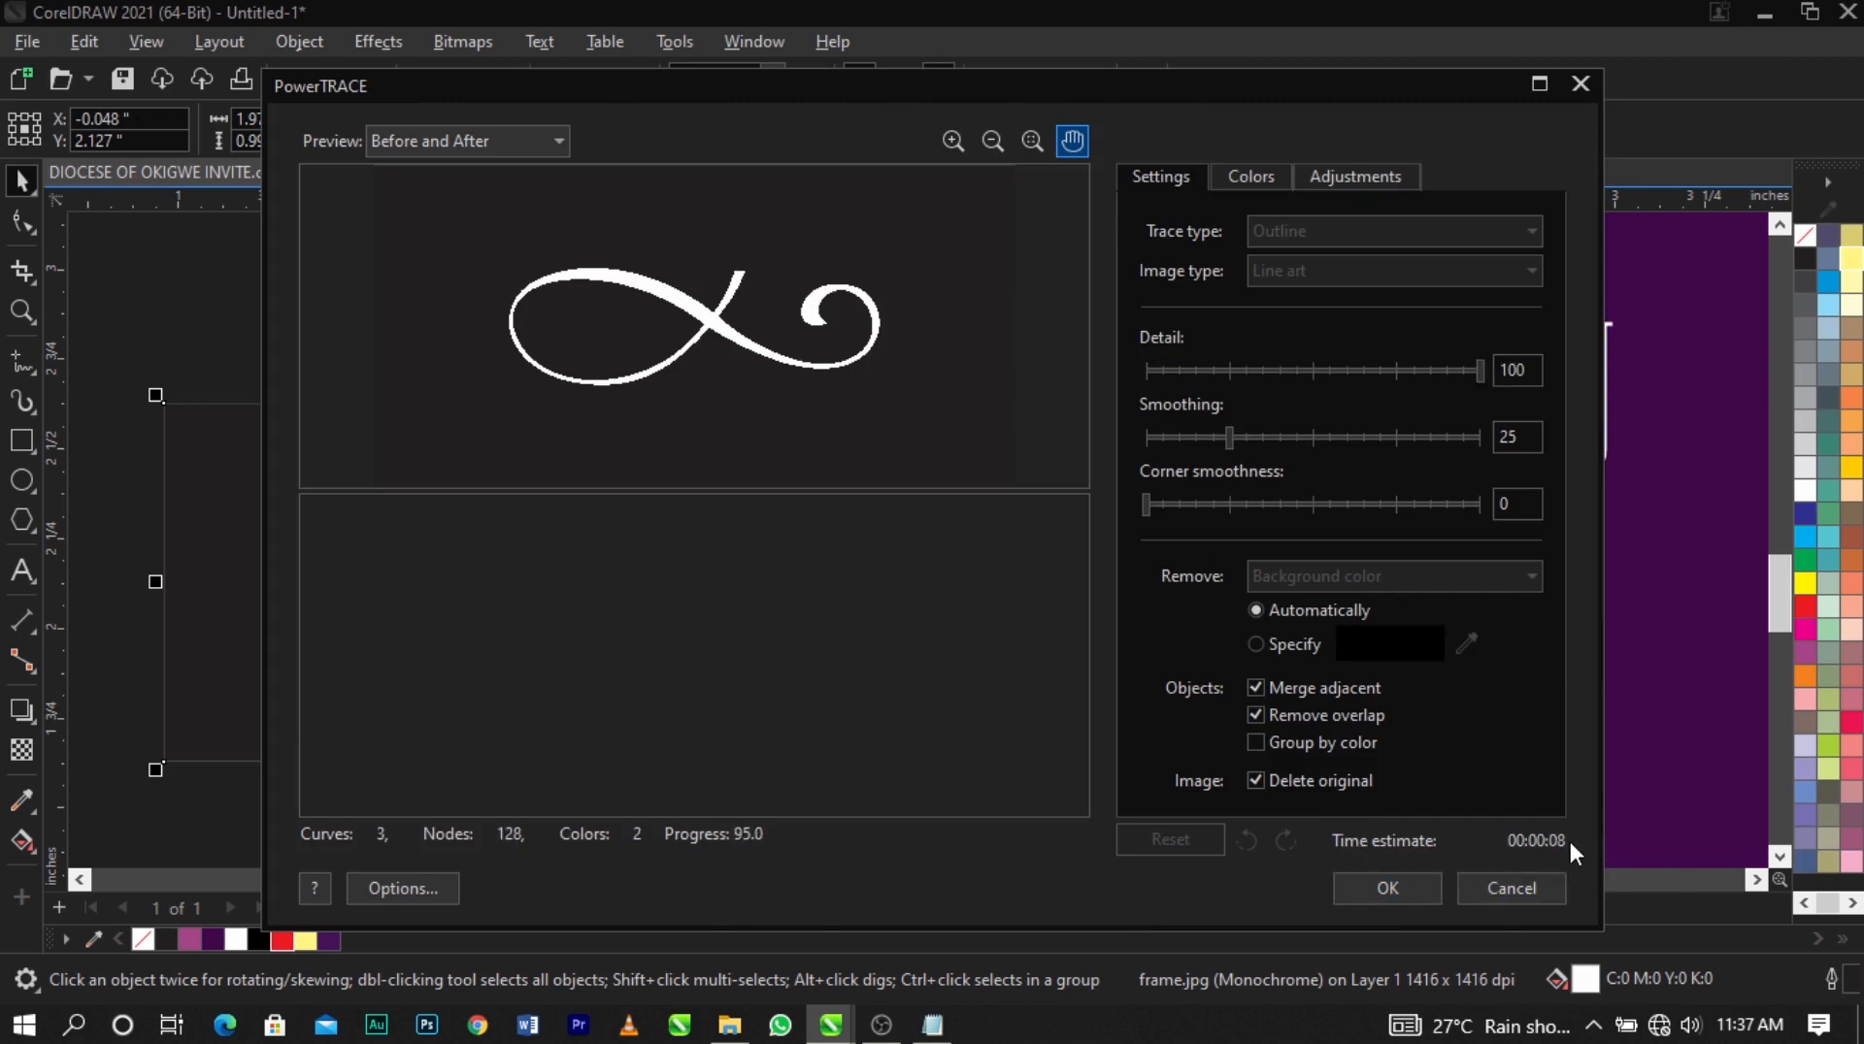
click(1378, 889)
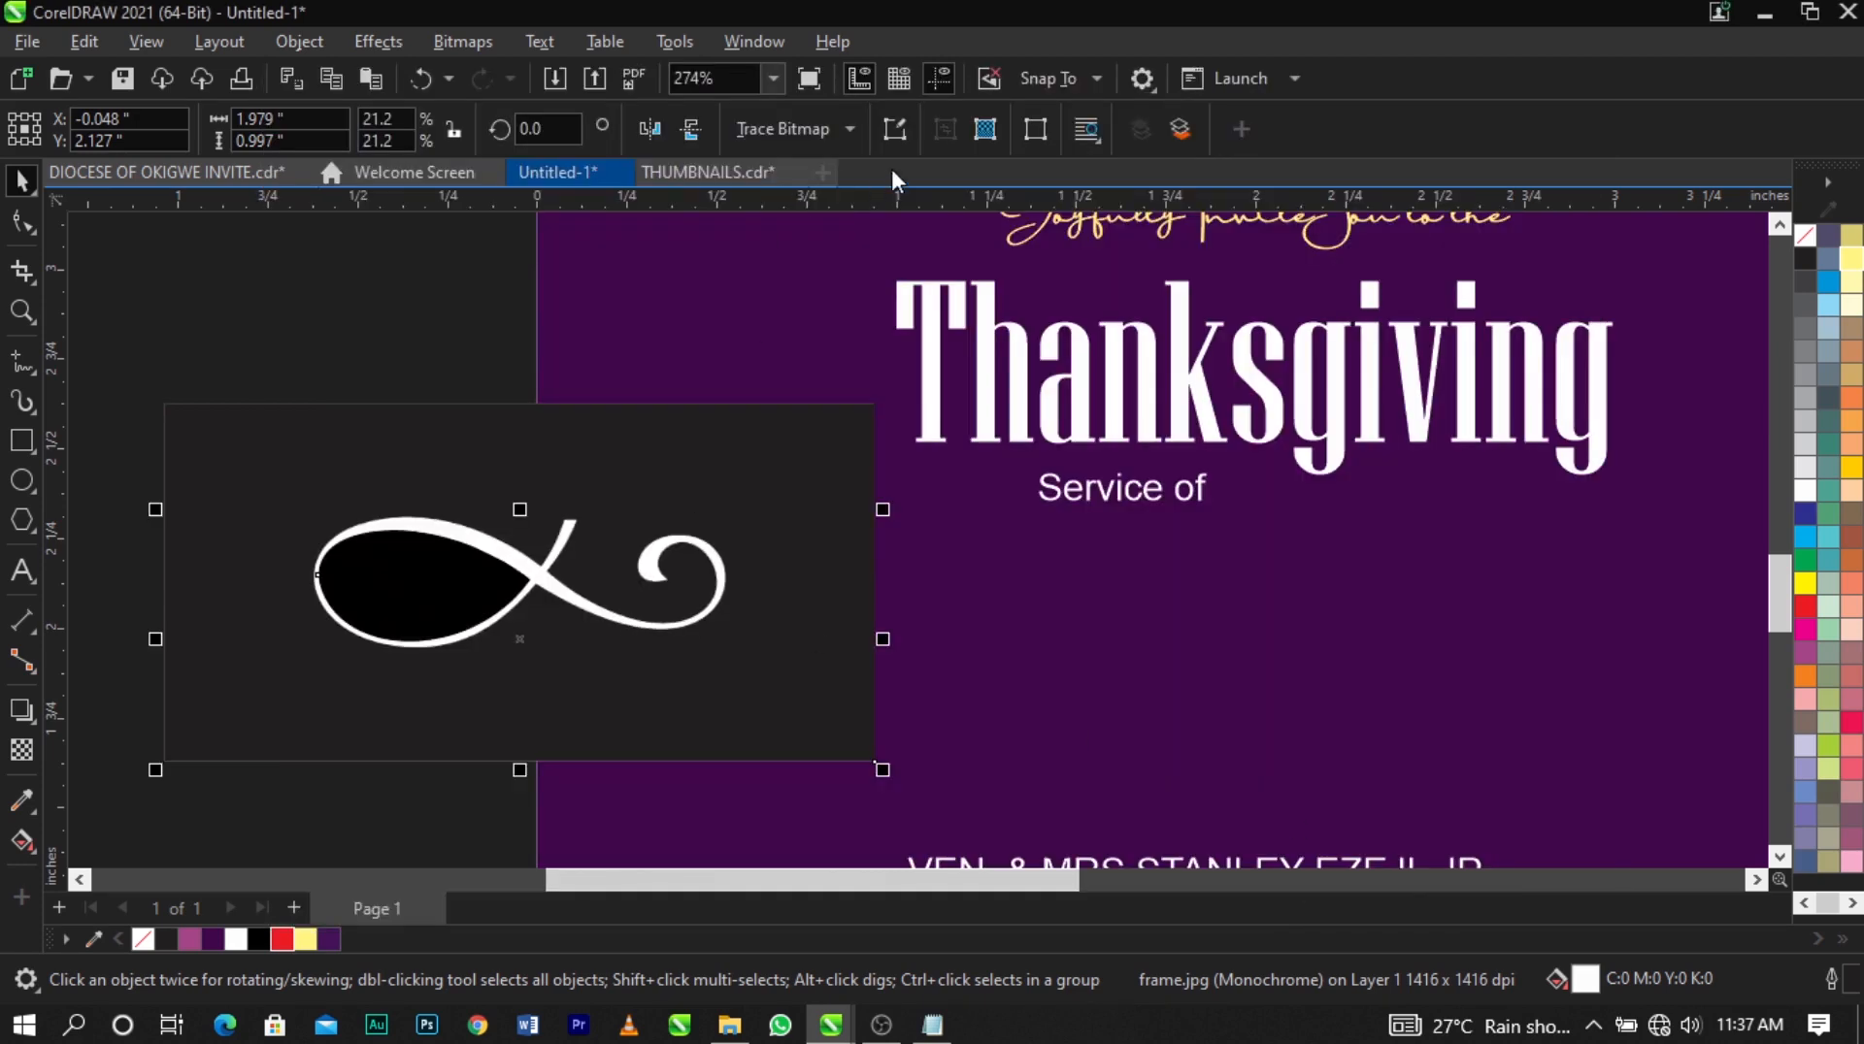
Ungroup the traced flourish and delete its dark background and the black shape inside the loop.
click(1052, 128)
click(386, 368)
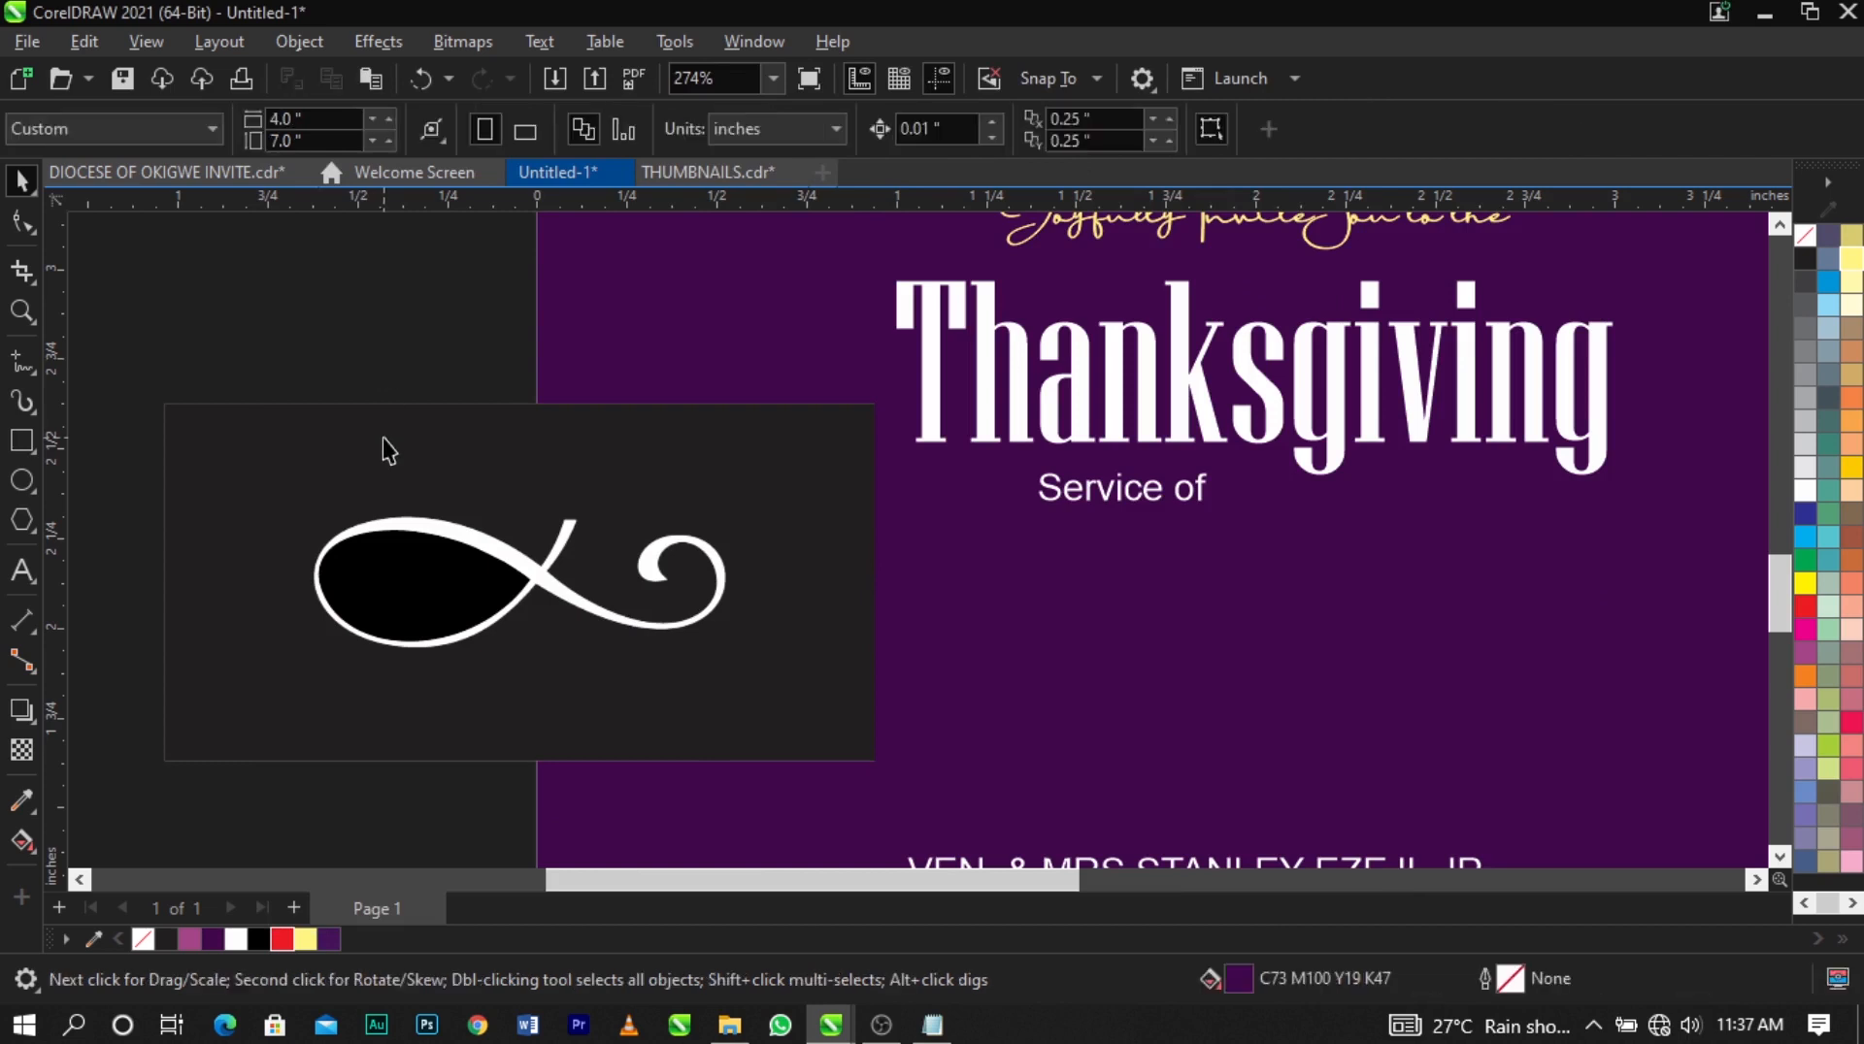
click(385, 438)
key(Delete)
click(408, 579)
key(Delete)
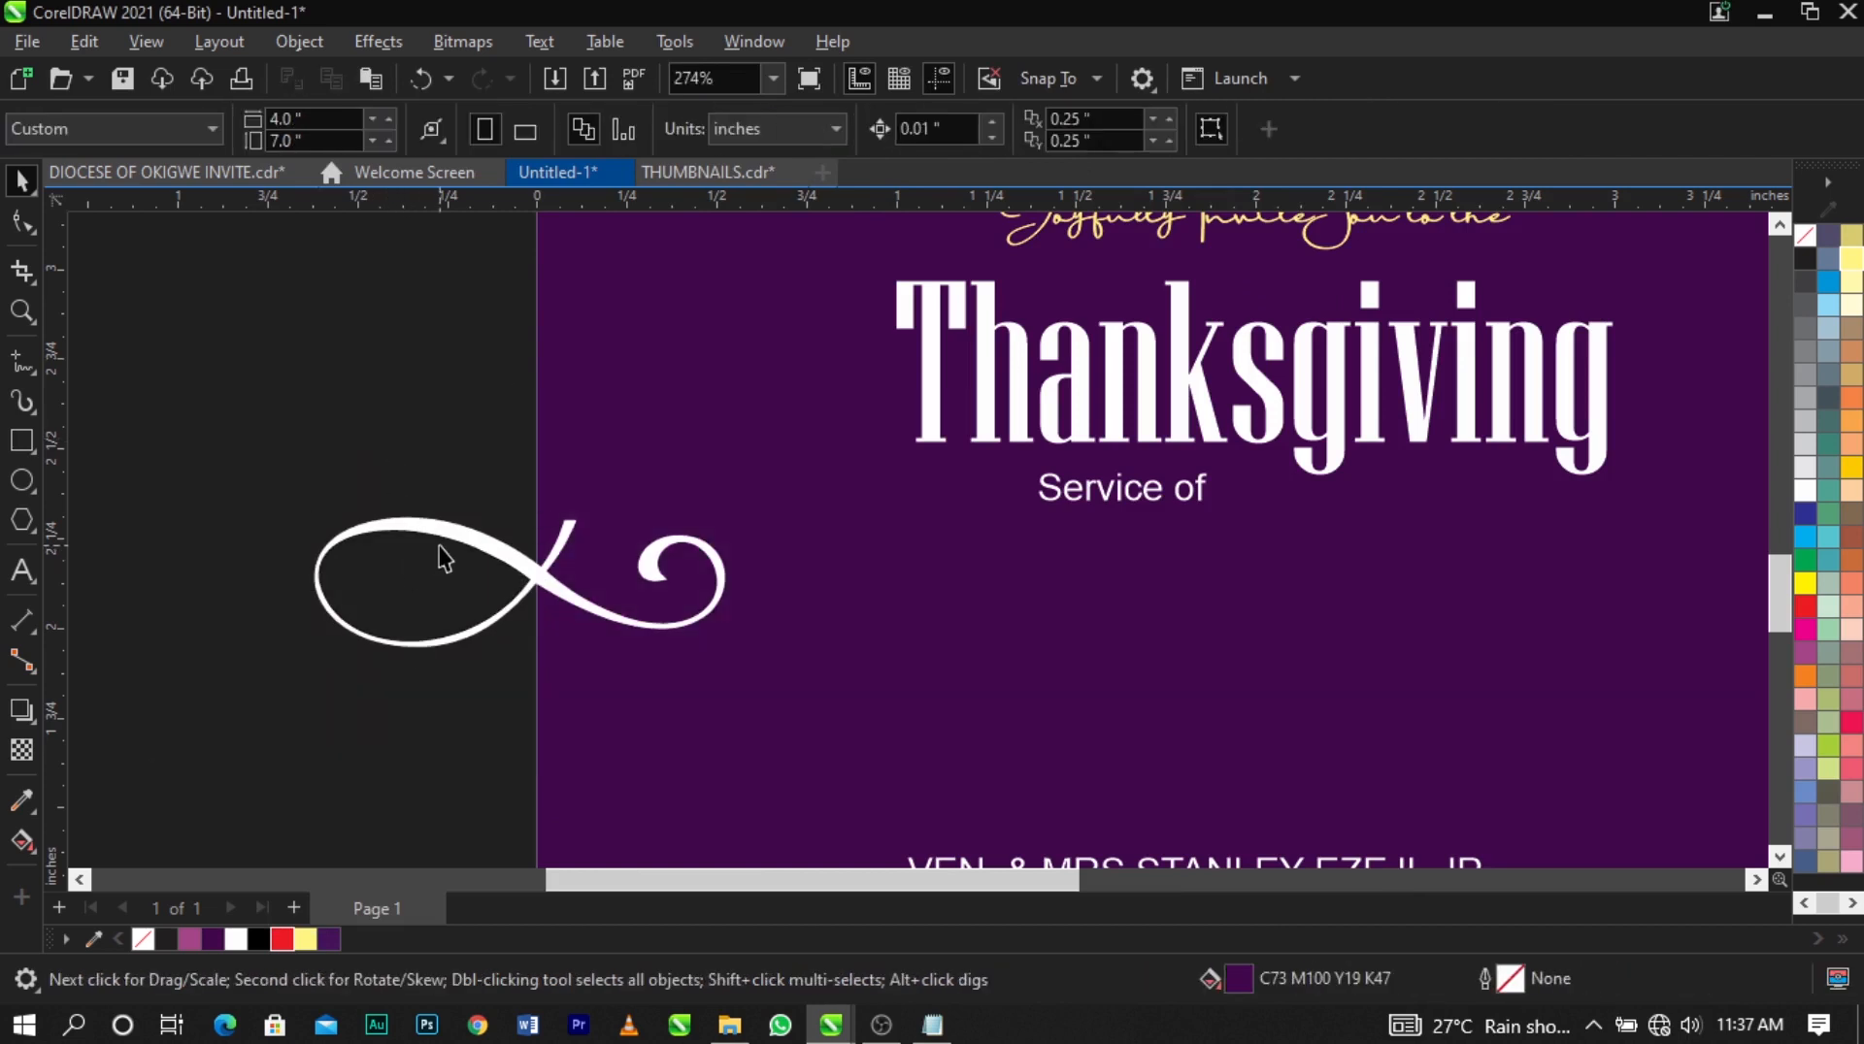
Move the white flourish curve directly below Thanksgiving and shift Service of aside to its left.
drag(444, 560, 1239, 503)
scroll(1073, 507, down, 2)
key(z)
drag(903, 345, 1501, 589)
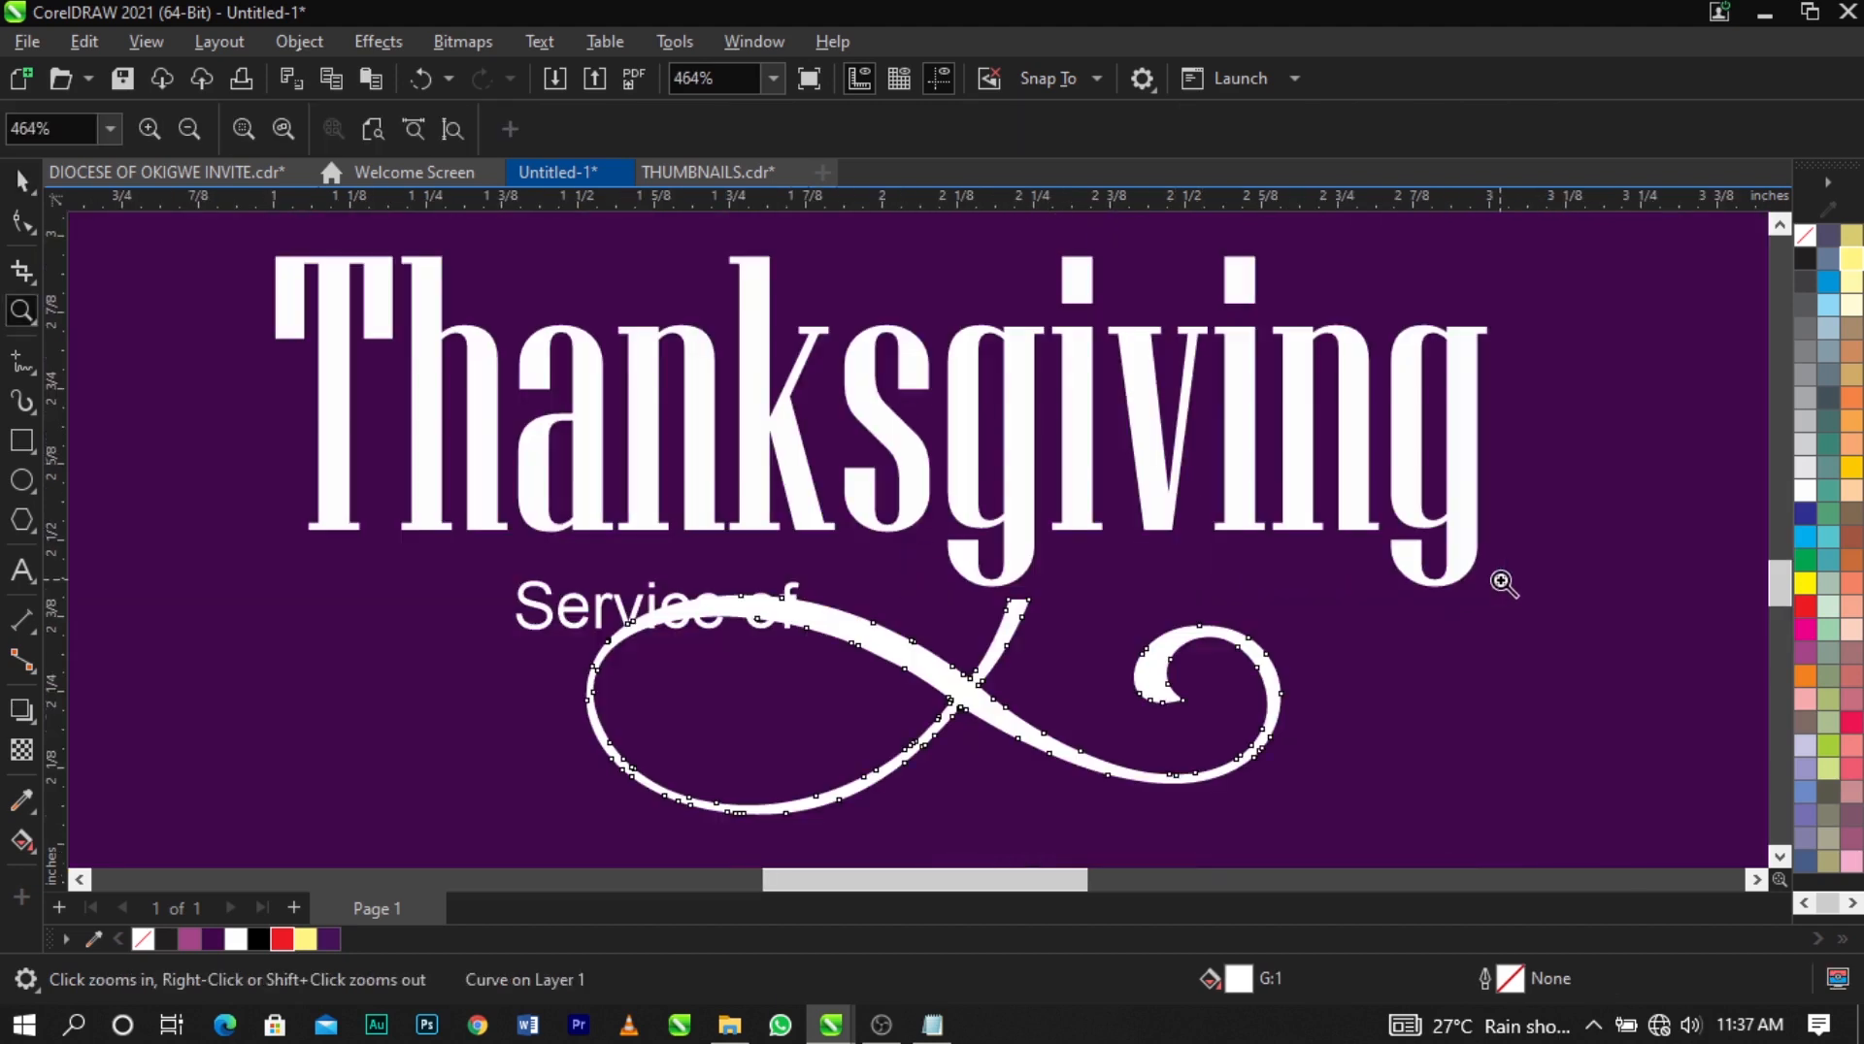
key(space)
drag(588, 610, 166, 747)
Shrink the flourish slightly and place its upper end beneath the tail of the first g in Thanksgiving.
click(956, 701)
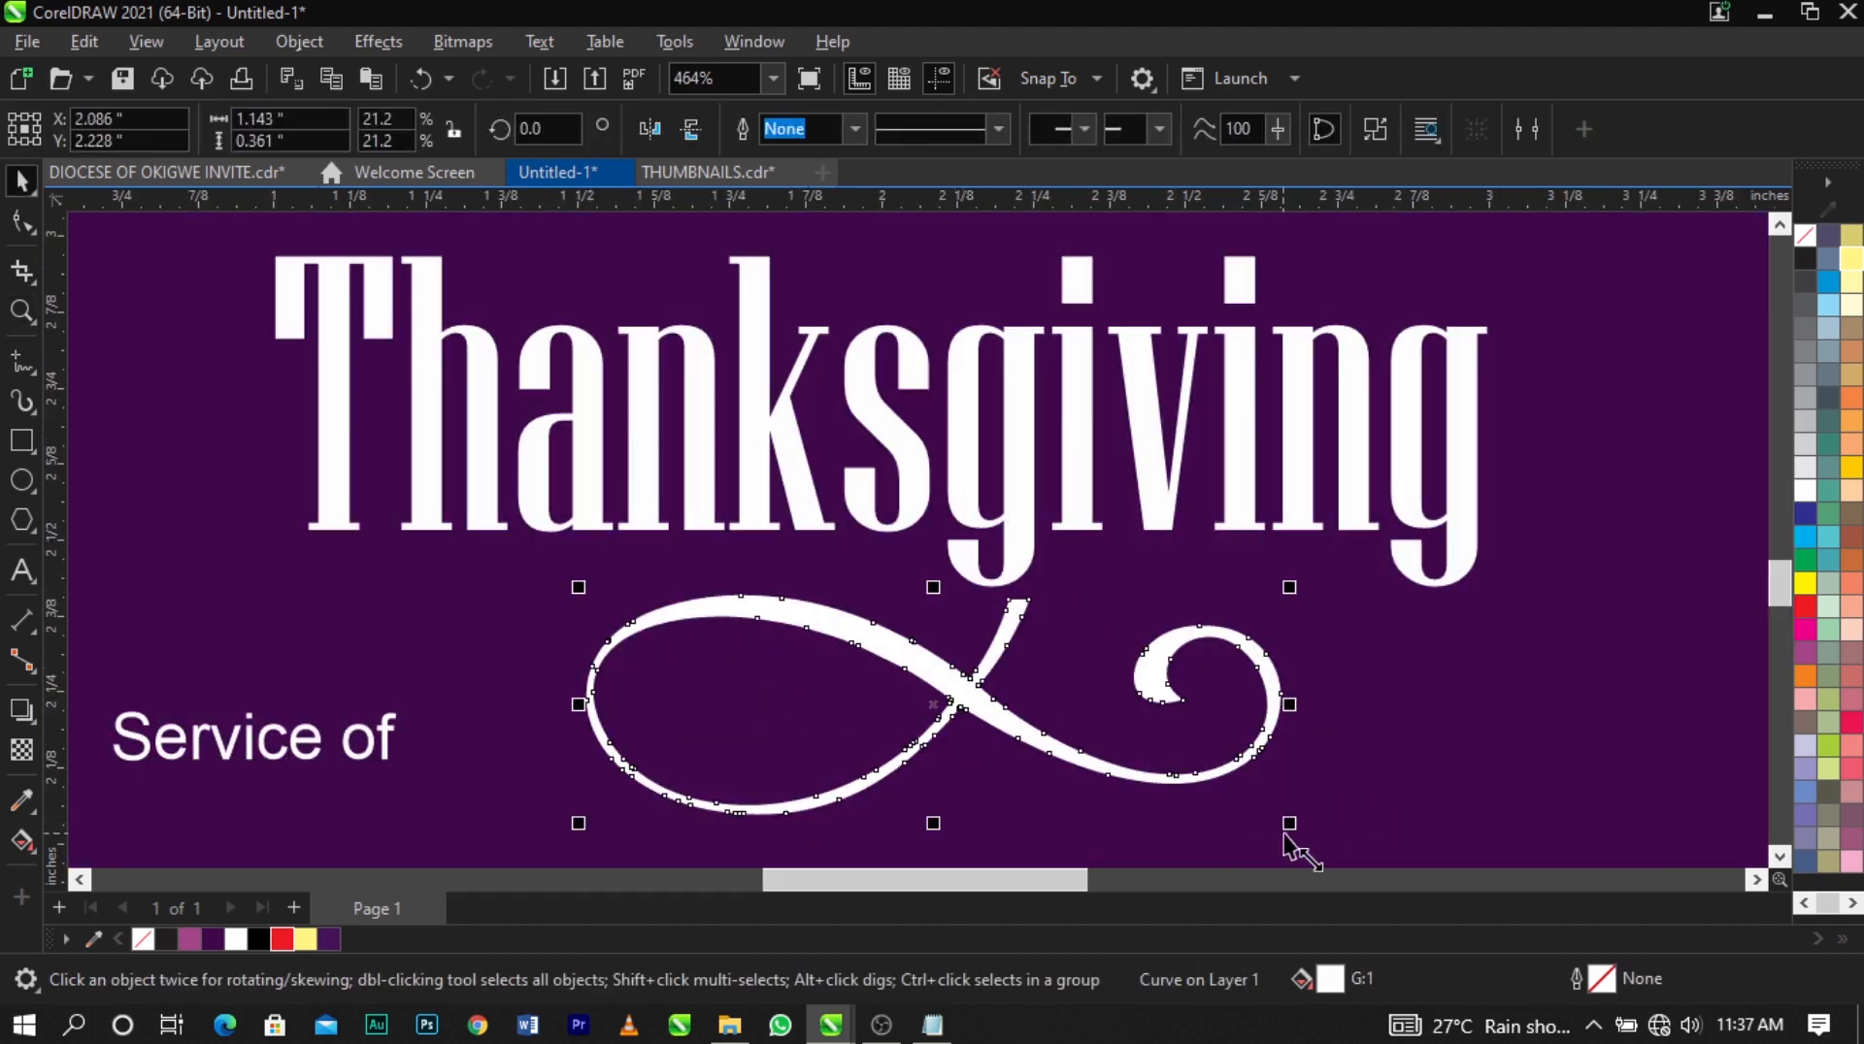
drag(1289, 826, 1233, 834)
scroll(982, 606, up, 2)
drag(984, 604, 1004, 606)
click(1020, 548)
scroll(1019, 596, up, 1)
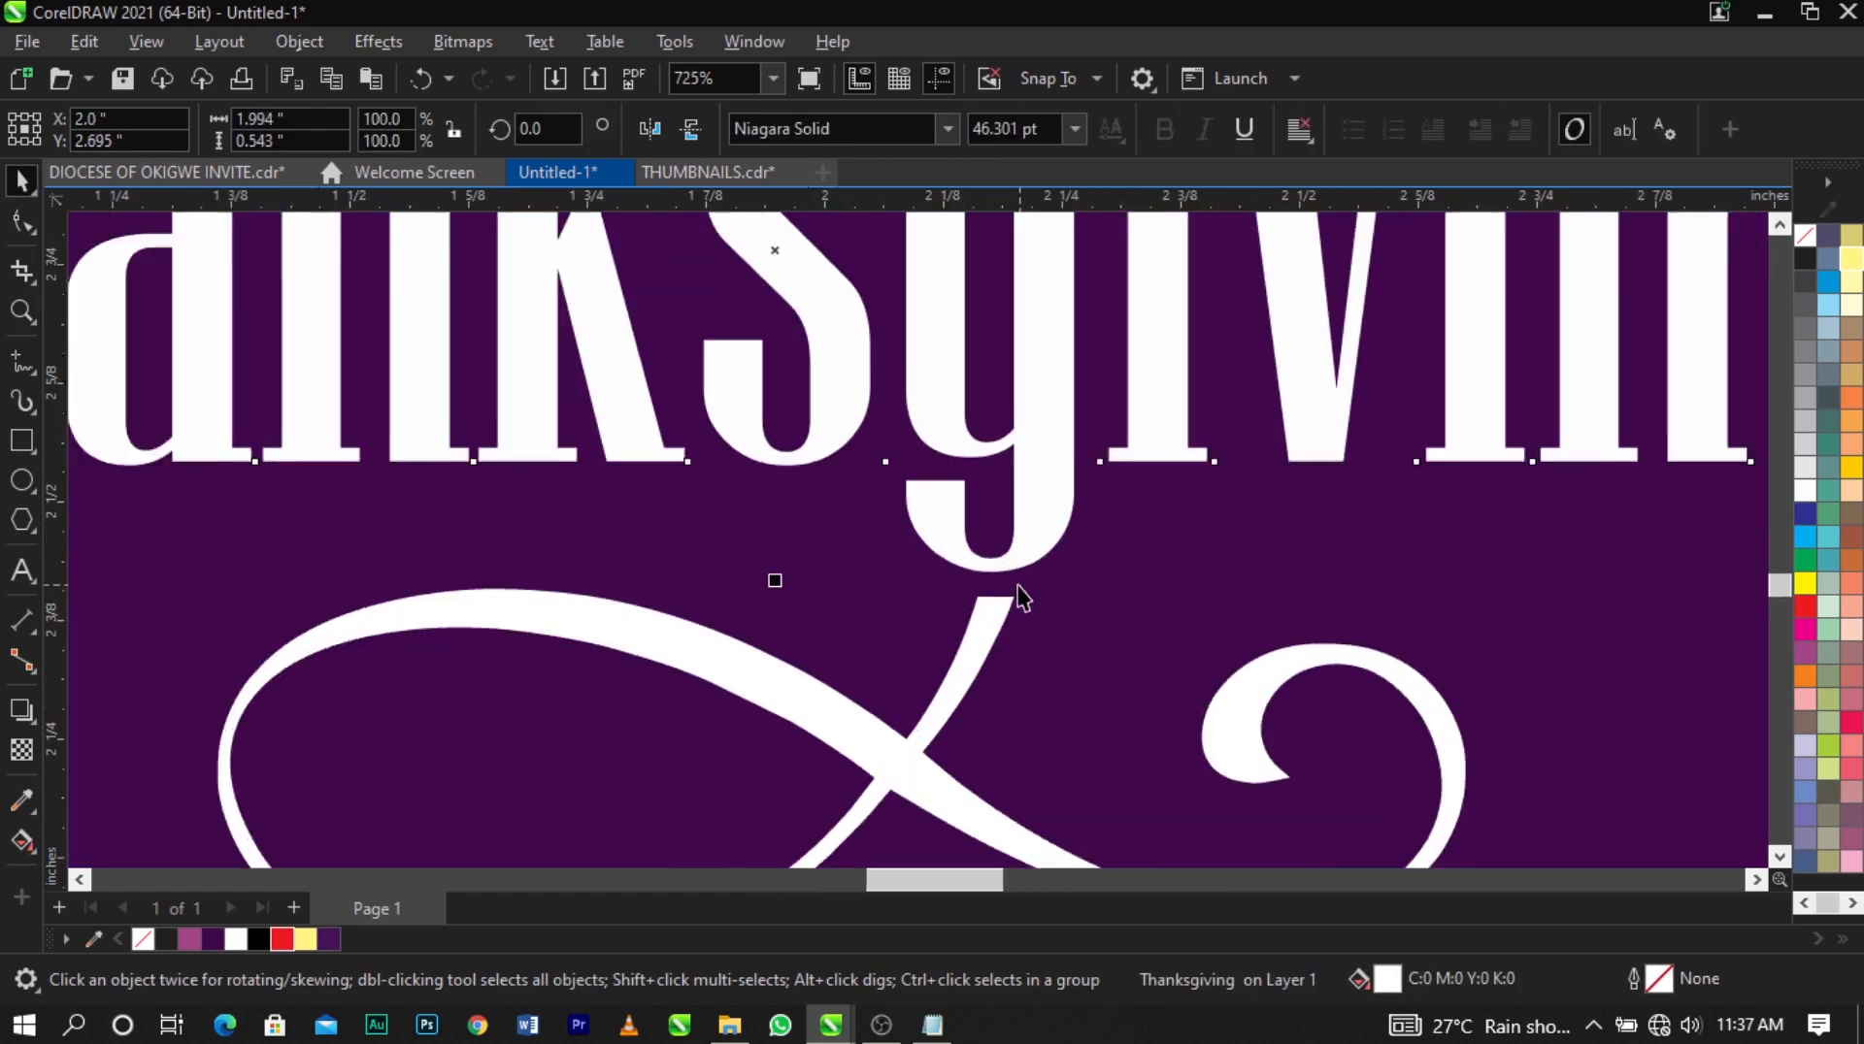
Fine-tune the flourish's position so its upper end lines up closely with the bottom of the first g's tail.
scroll(1022, 596, up, 2)
click(986, 632)
drag(988, 640, 1005, 631)
click(1021, 525)
scroll(914, 547, down, 3)
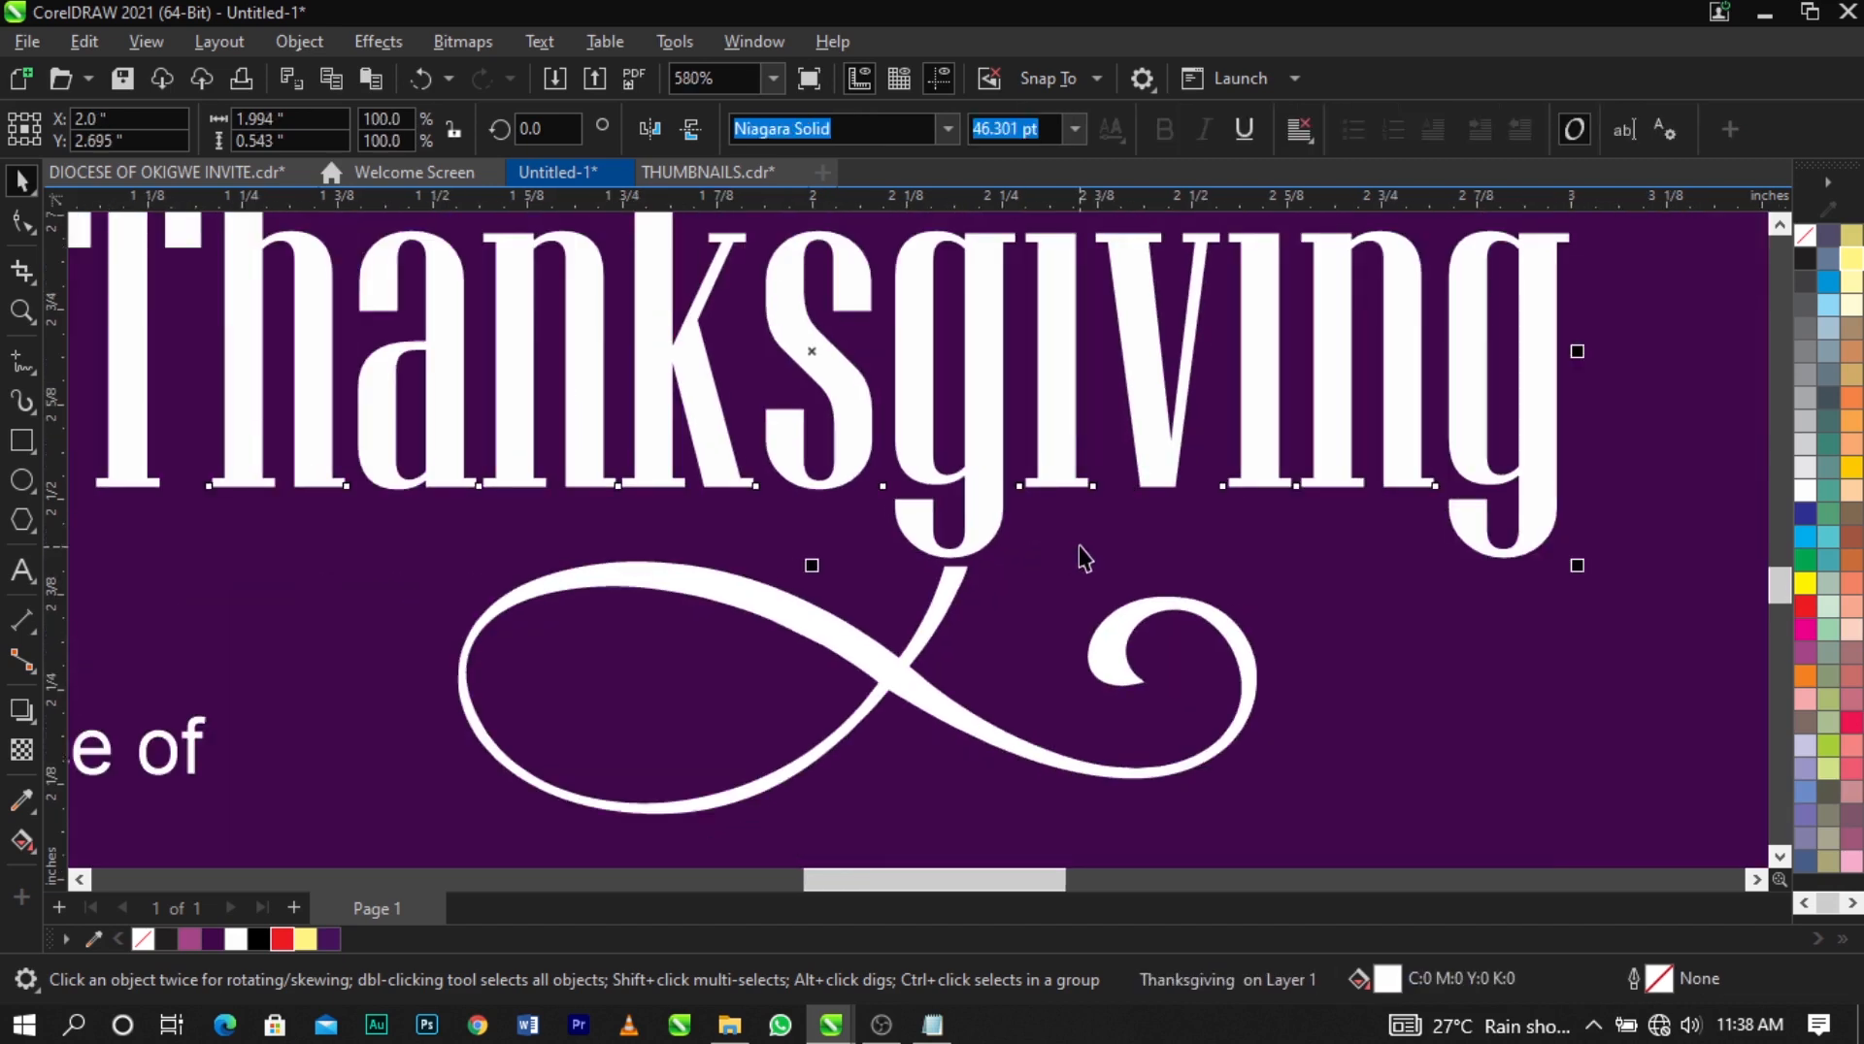
scroll(1083, 558, up, 2)
scroll(878, 504, down, 2)
scroll(908, 379, down, 3)
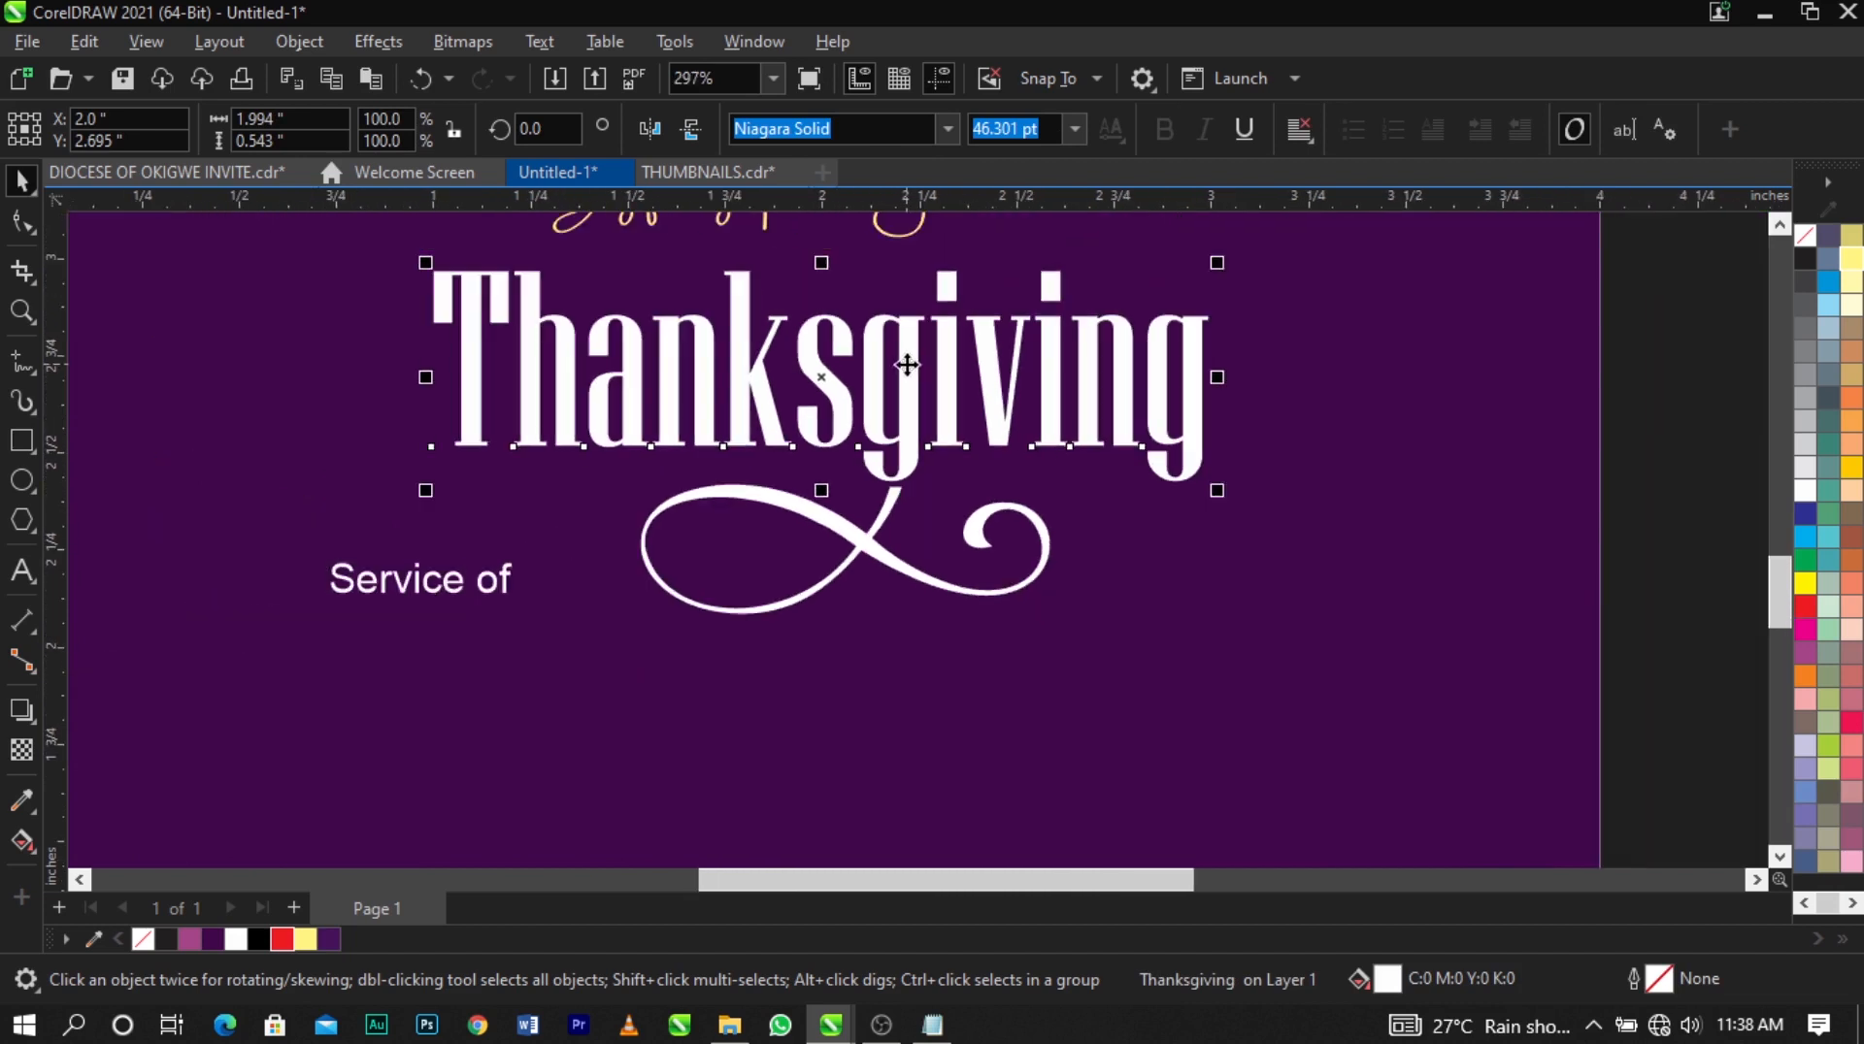
Break the Thanksgiving text apart into individual letters.
key(F8)
key(space)
right_click(907, 363)
click(907, 363)
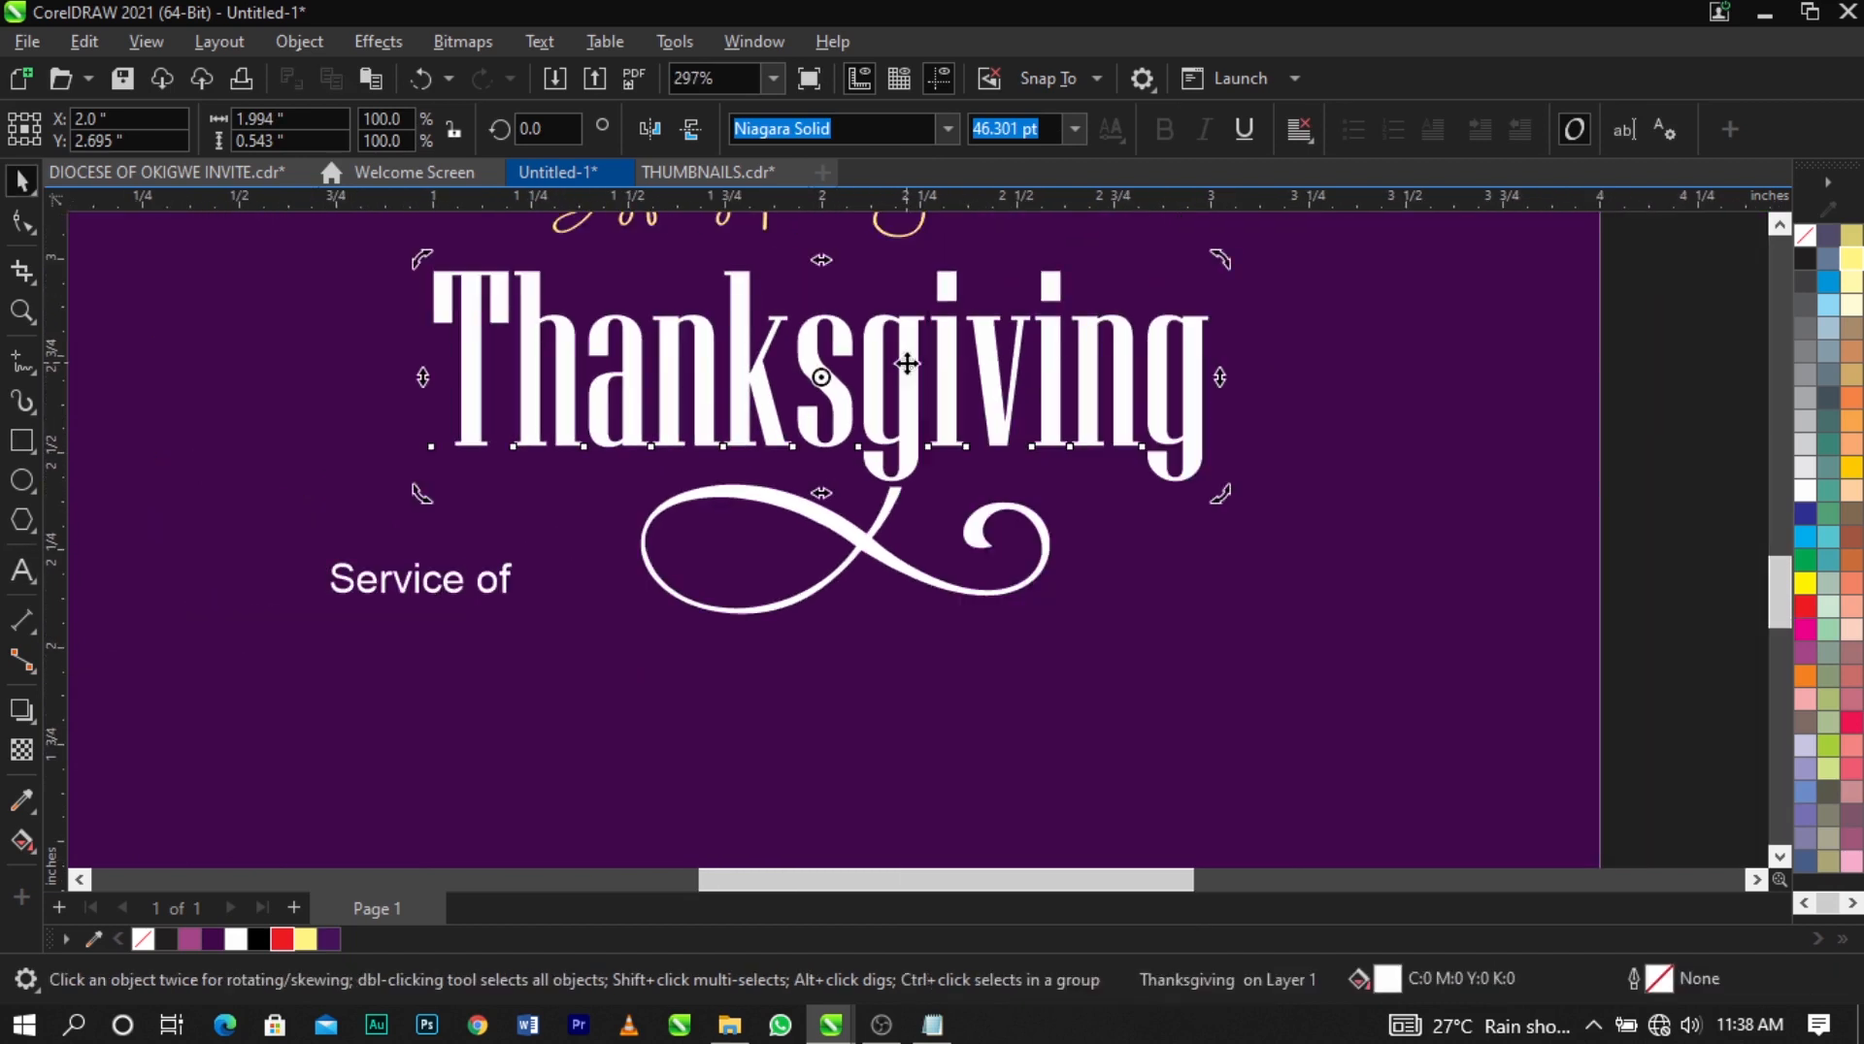
key(ctrl+k)
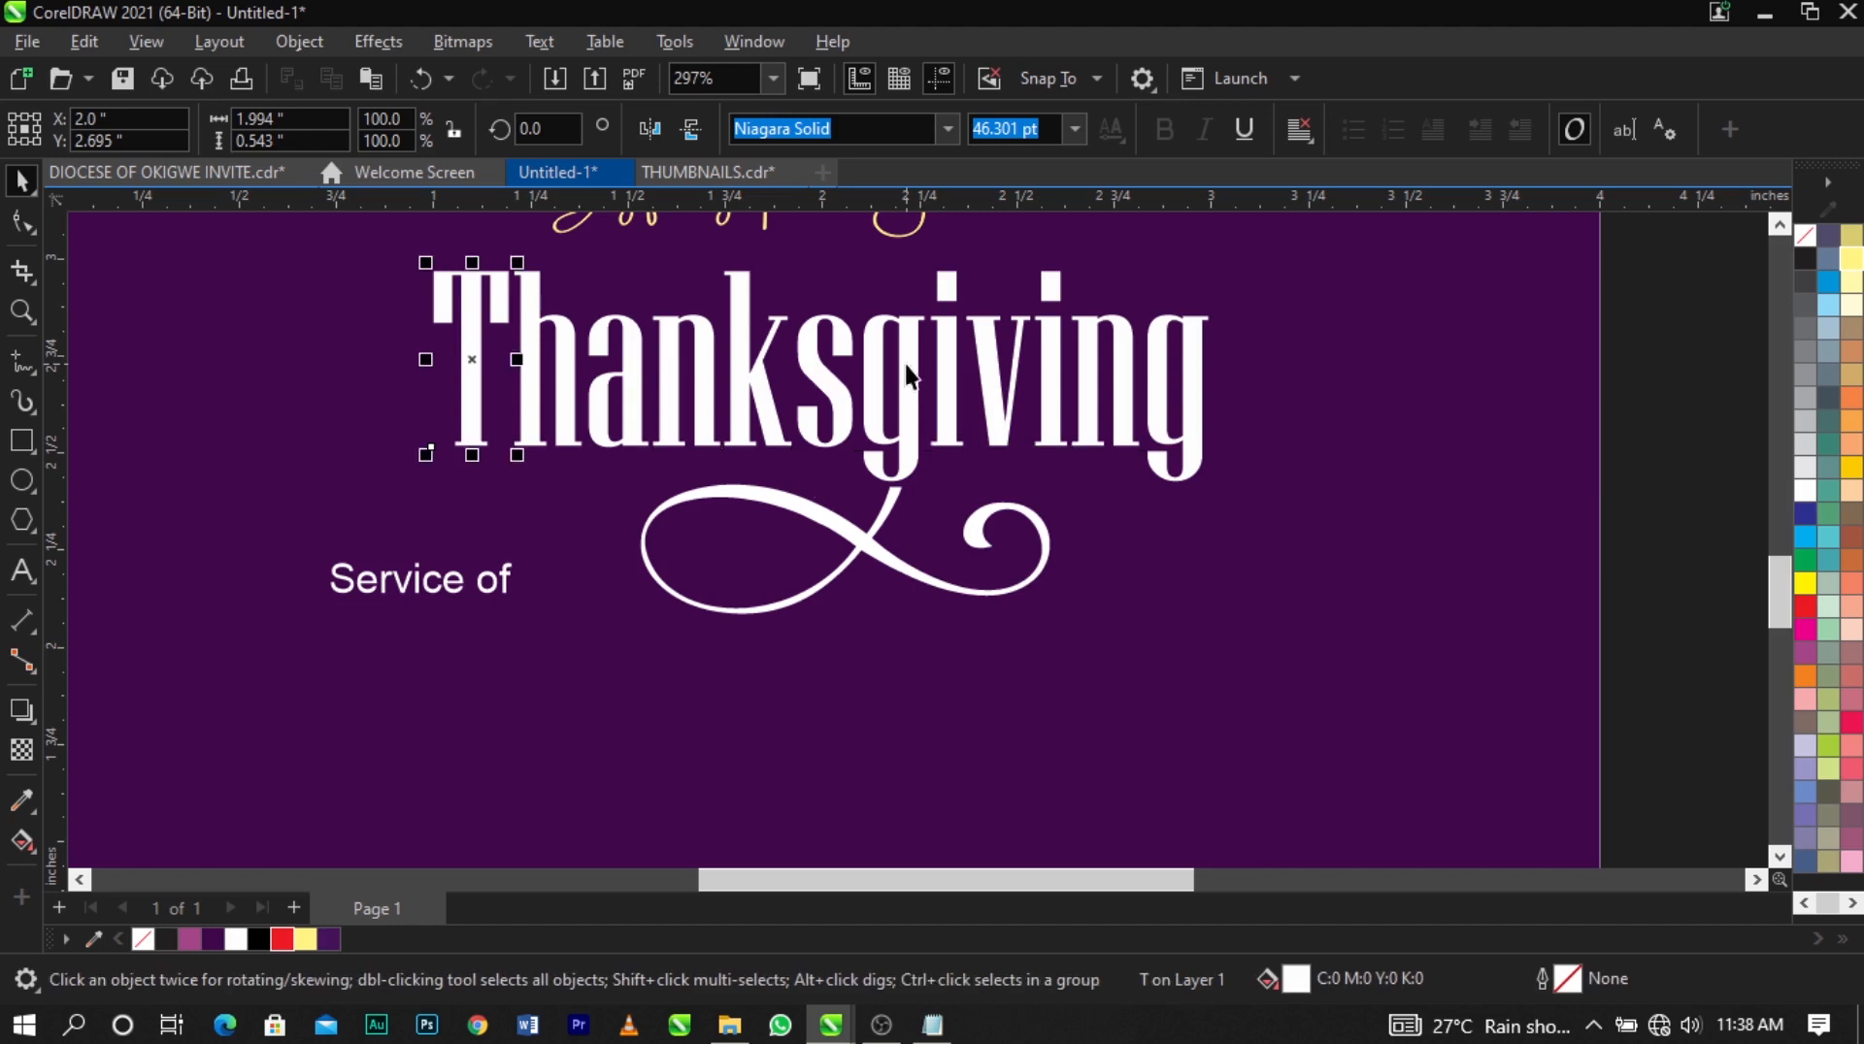
Convert the first g of Thanksgiving to curves and keep it in its original place in the word.
click(905, 364)
scroll(905, 364, up, 3)
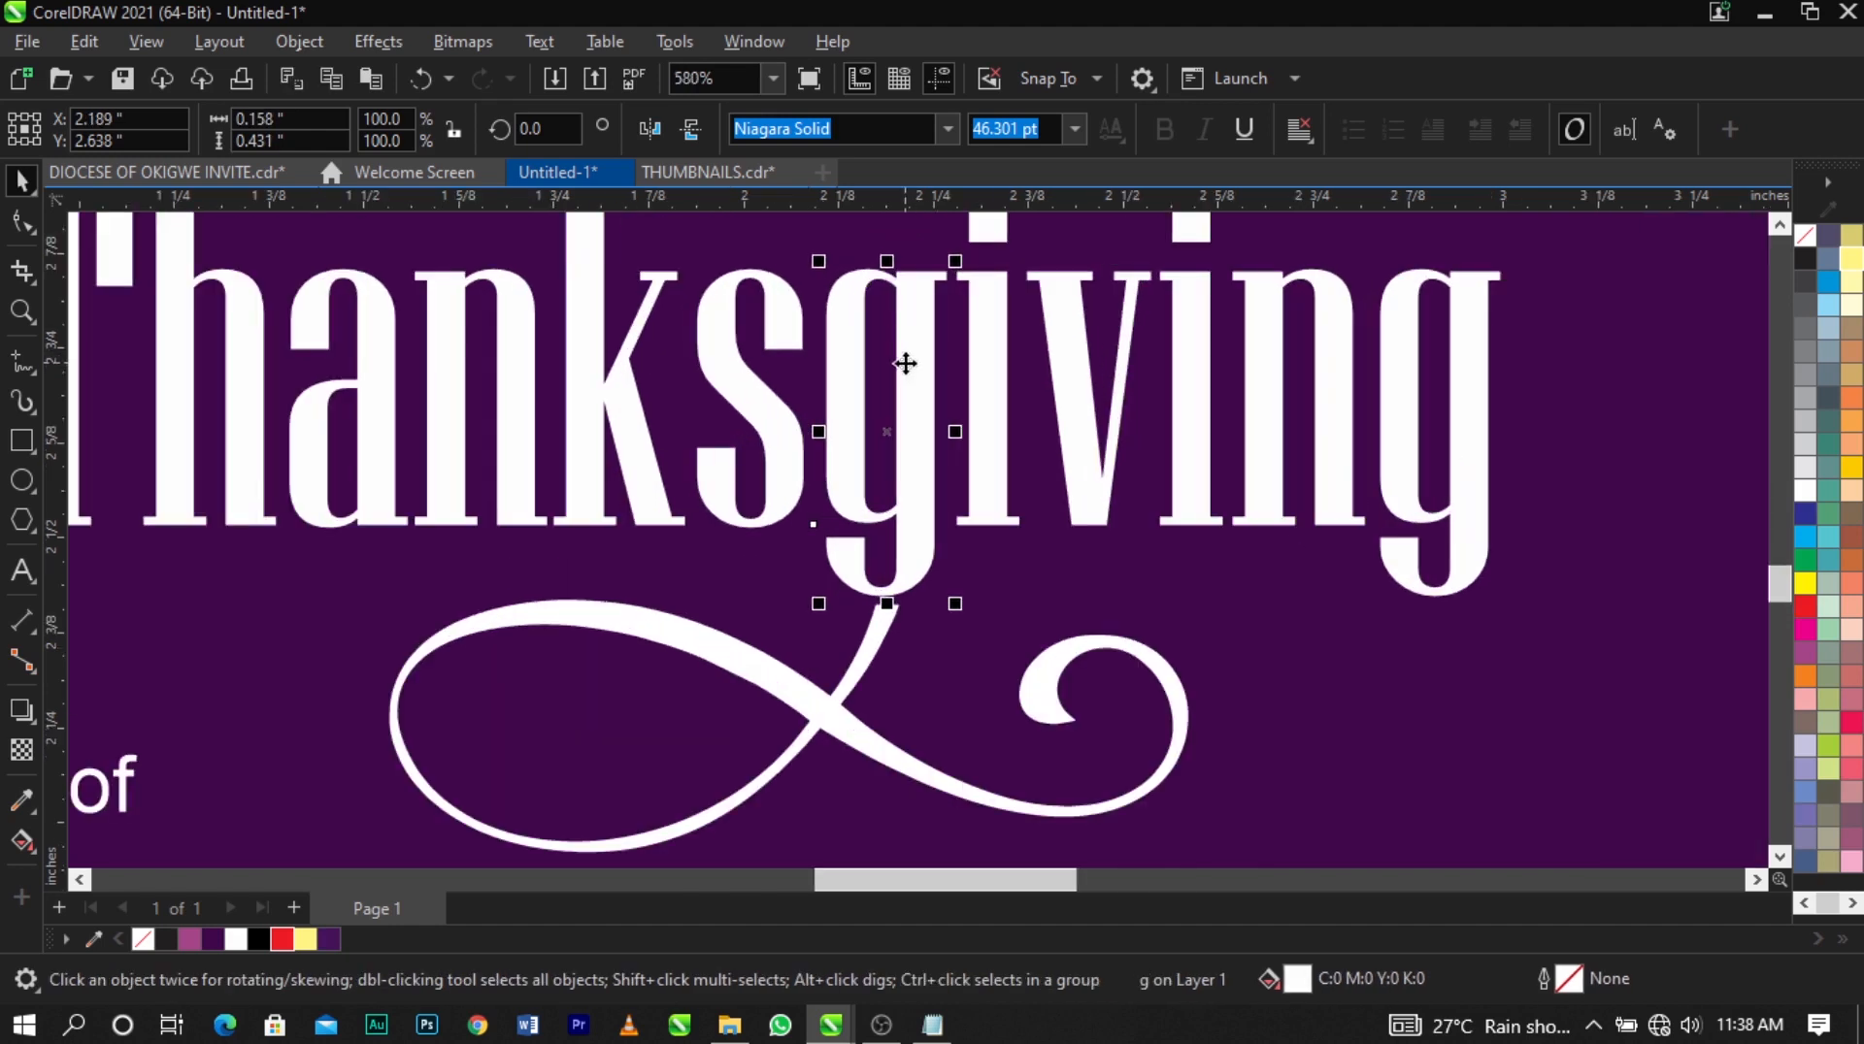
click(906, 389)
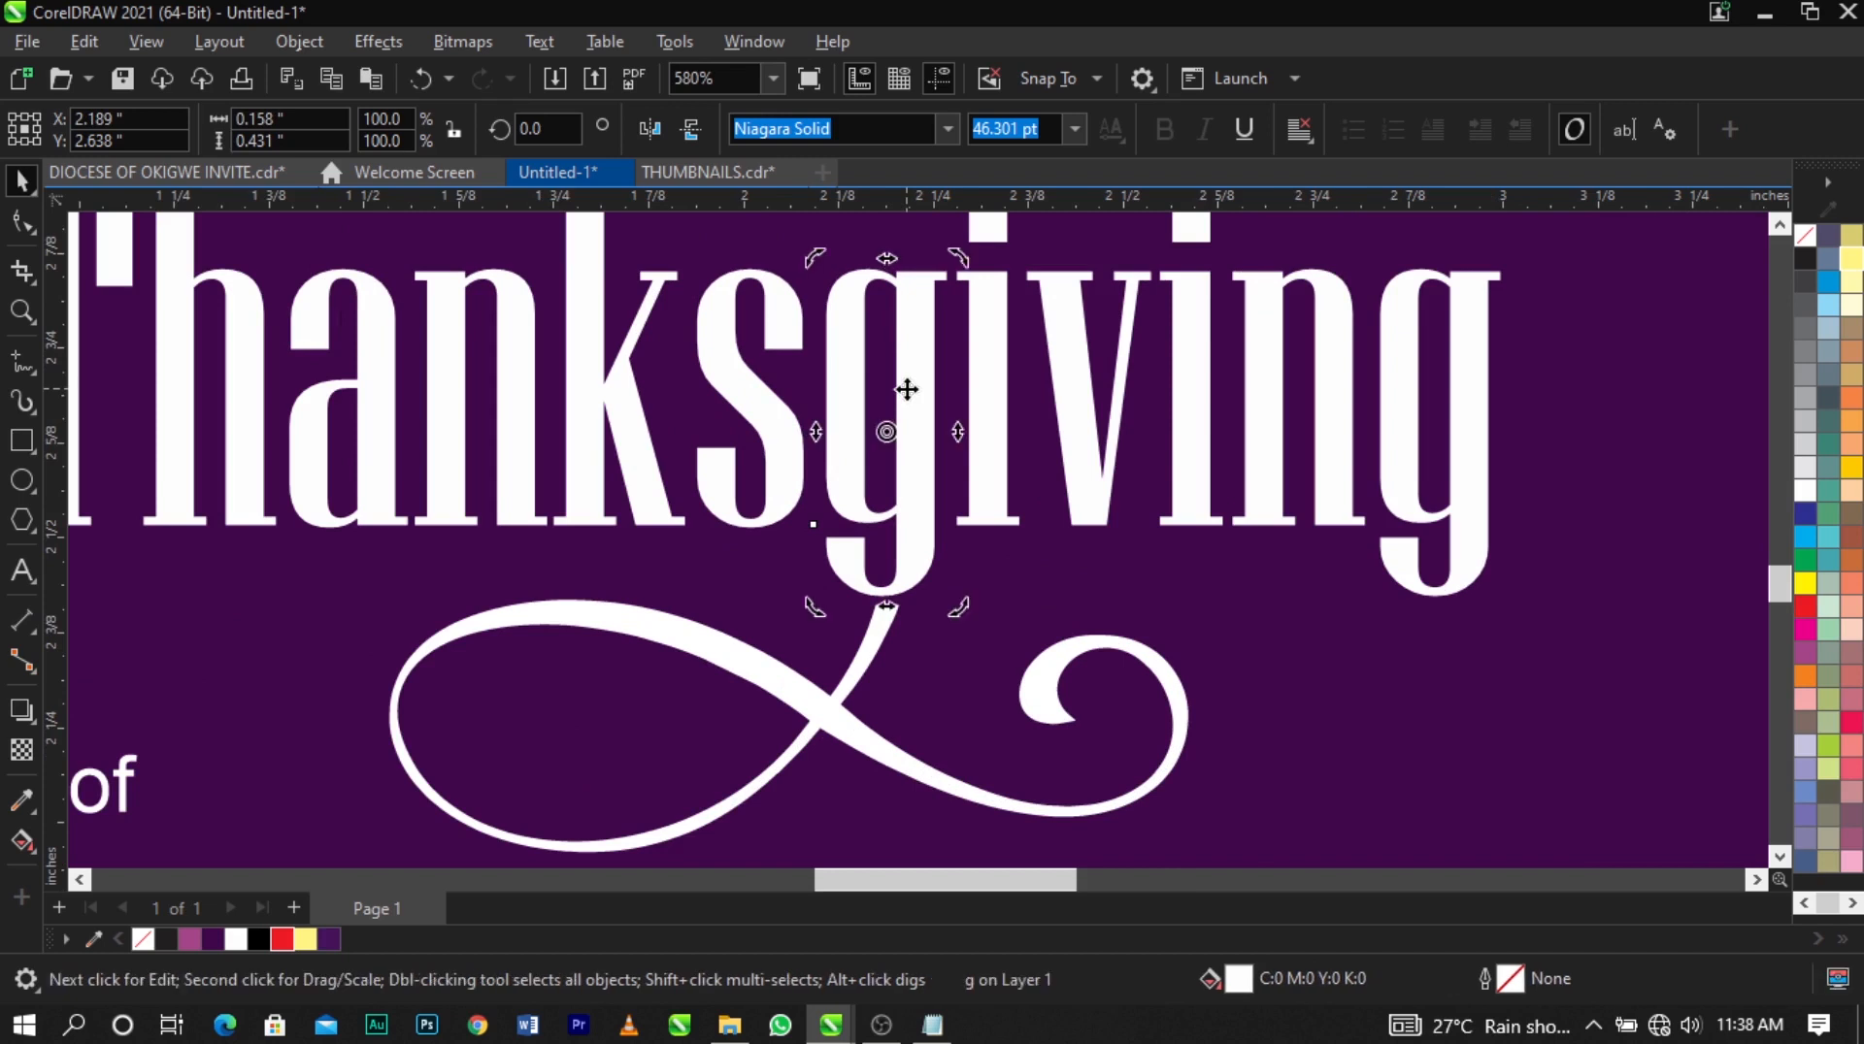
click(907, 389)
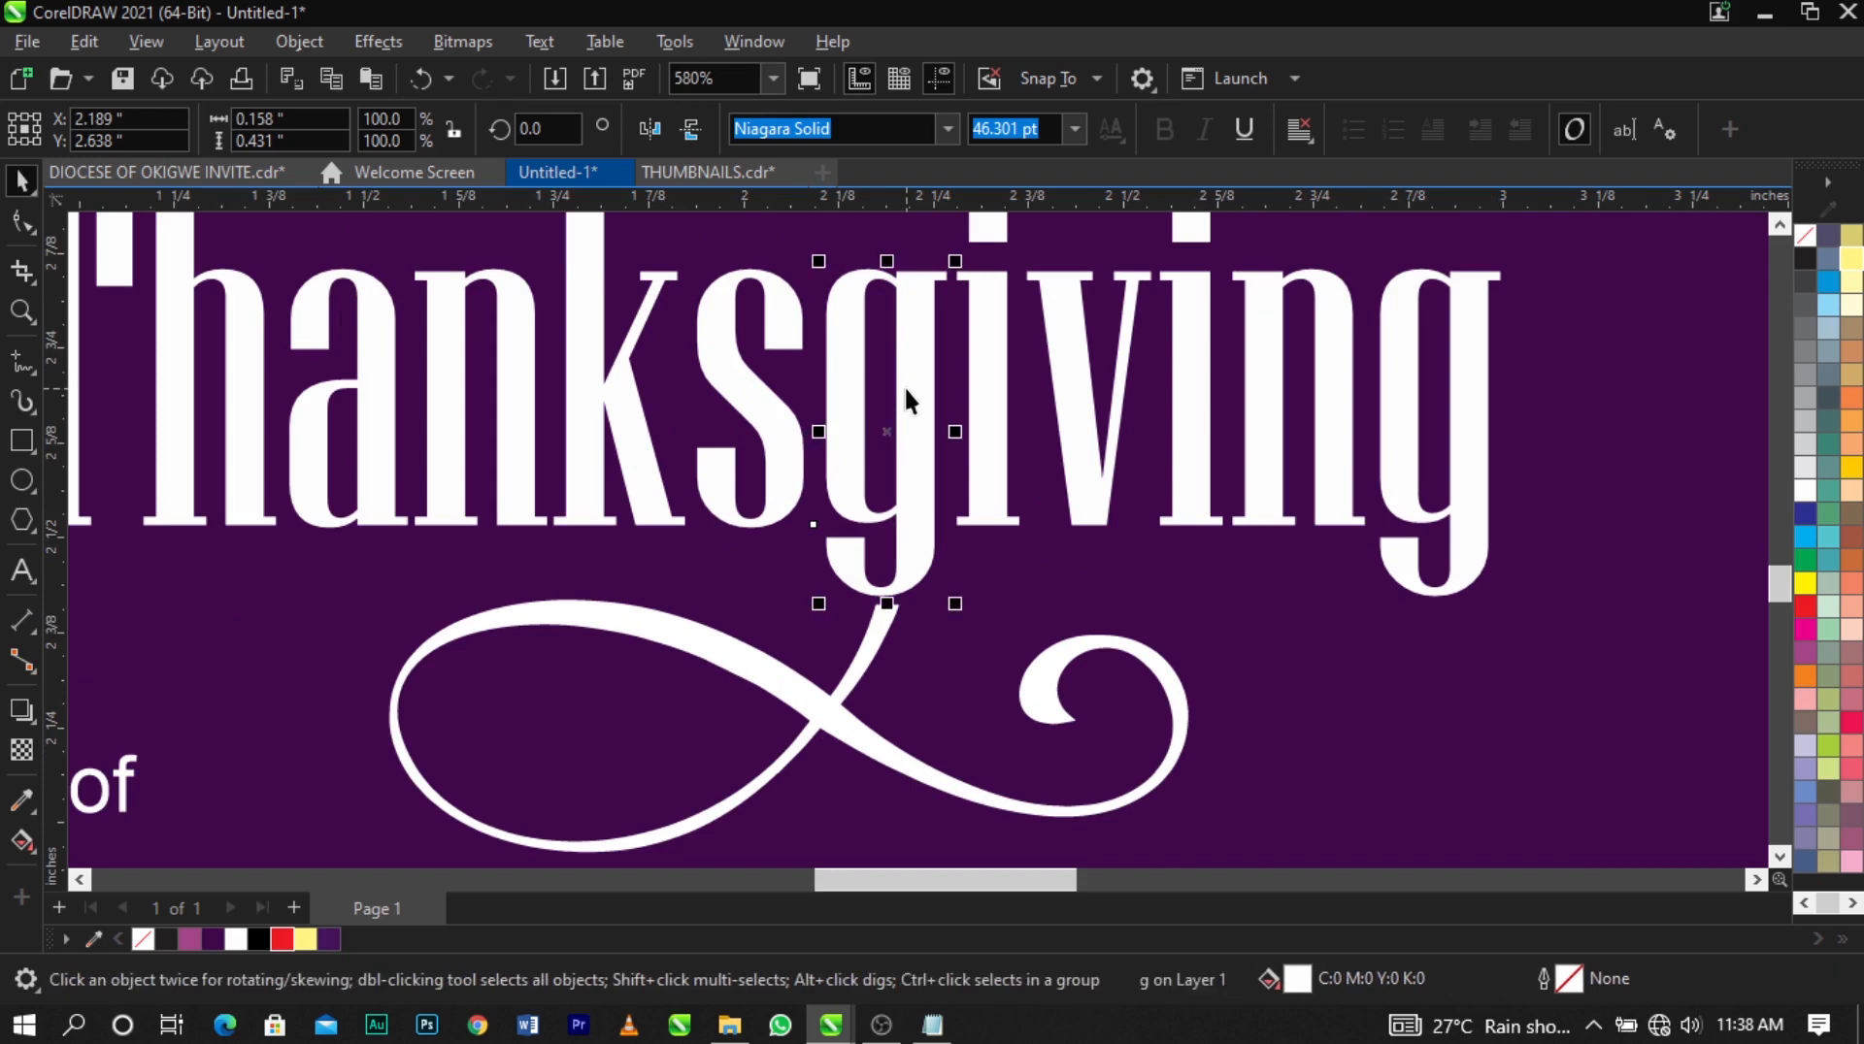
right_click(905, 386)
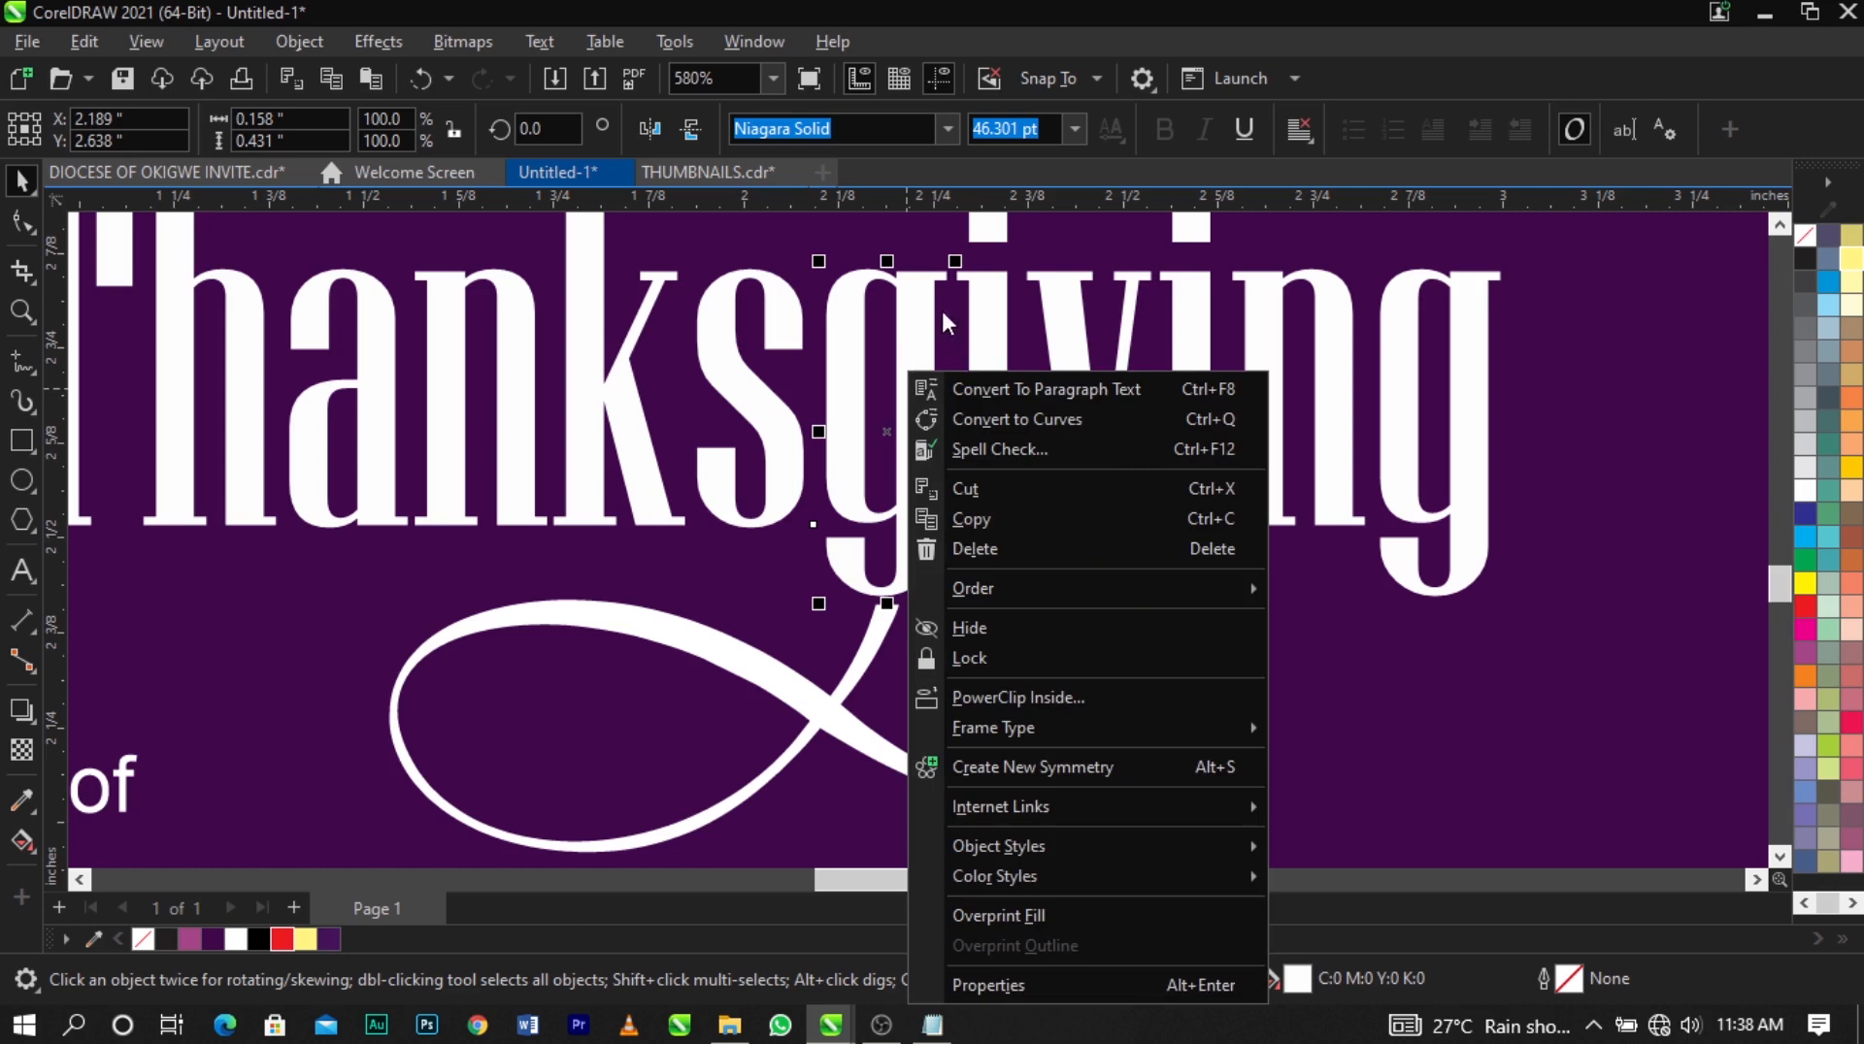
click(1002, 416)
drag(922, 511, 965, 444)
key(ctrl+z)
Examine the nodes along the outline of the first g in Thanksgiving.
scroll(927, 381, up, 2)
key(F10)
scroll(927, 379, down, 1)
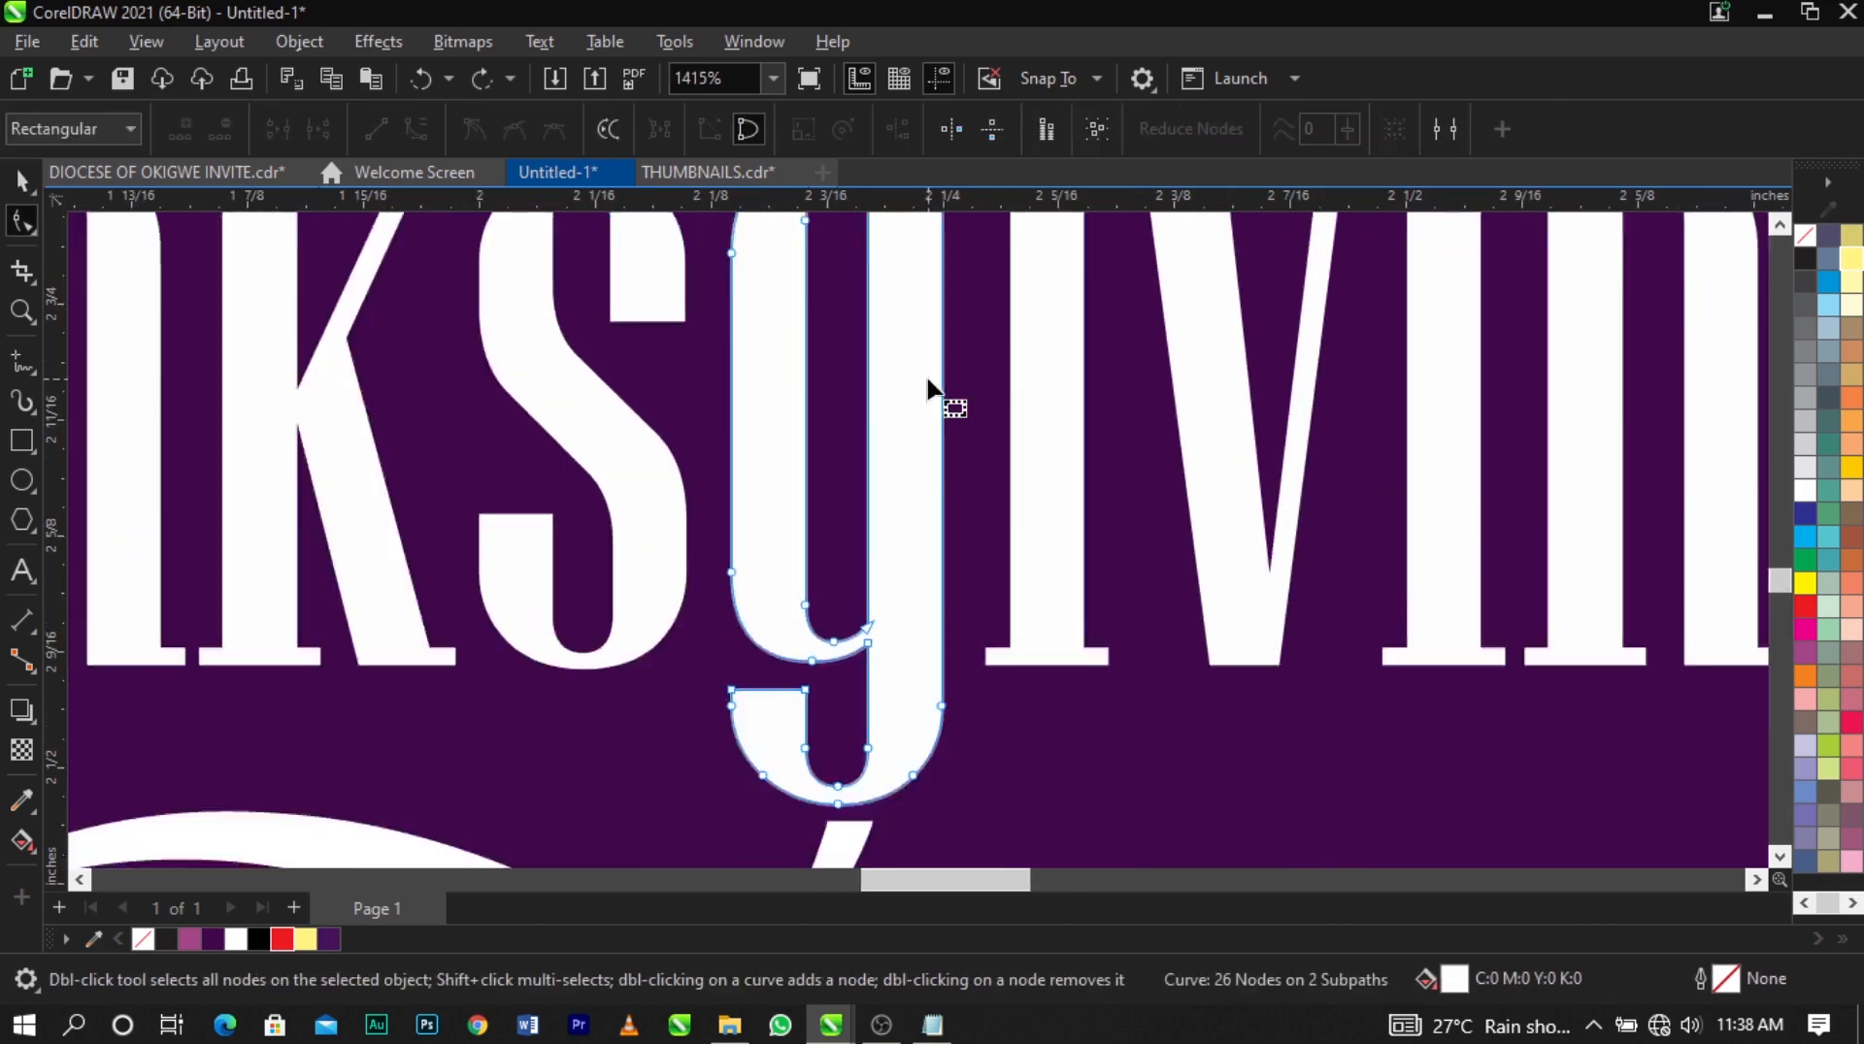
scroll(927, 386, down, 2)
key(space)
key(space)
key(space)
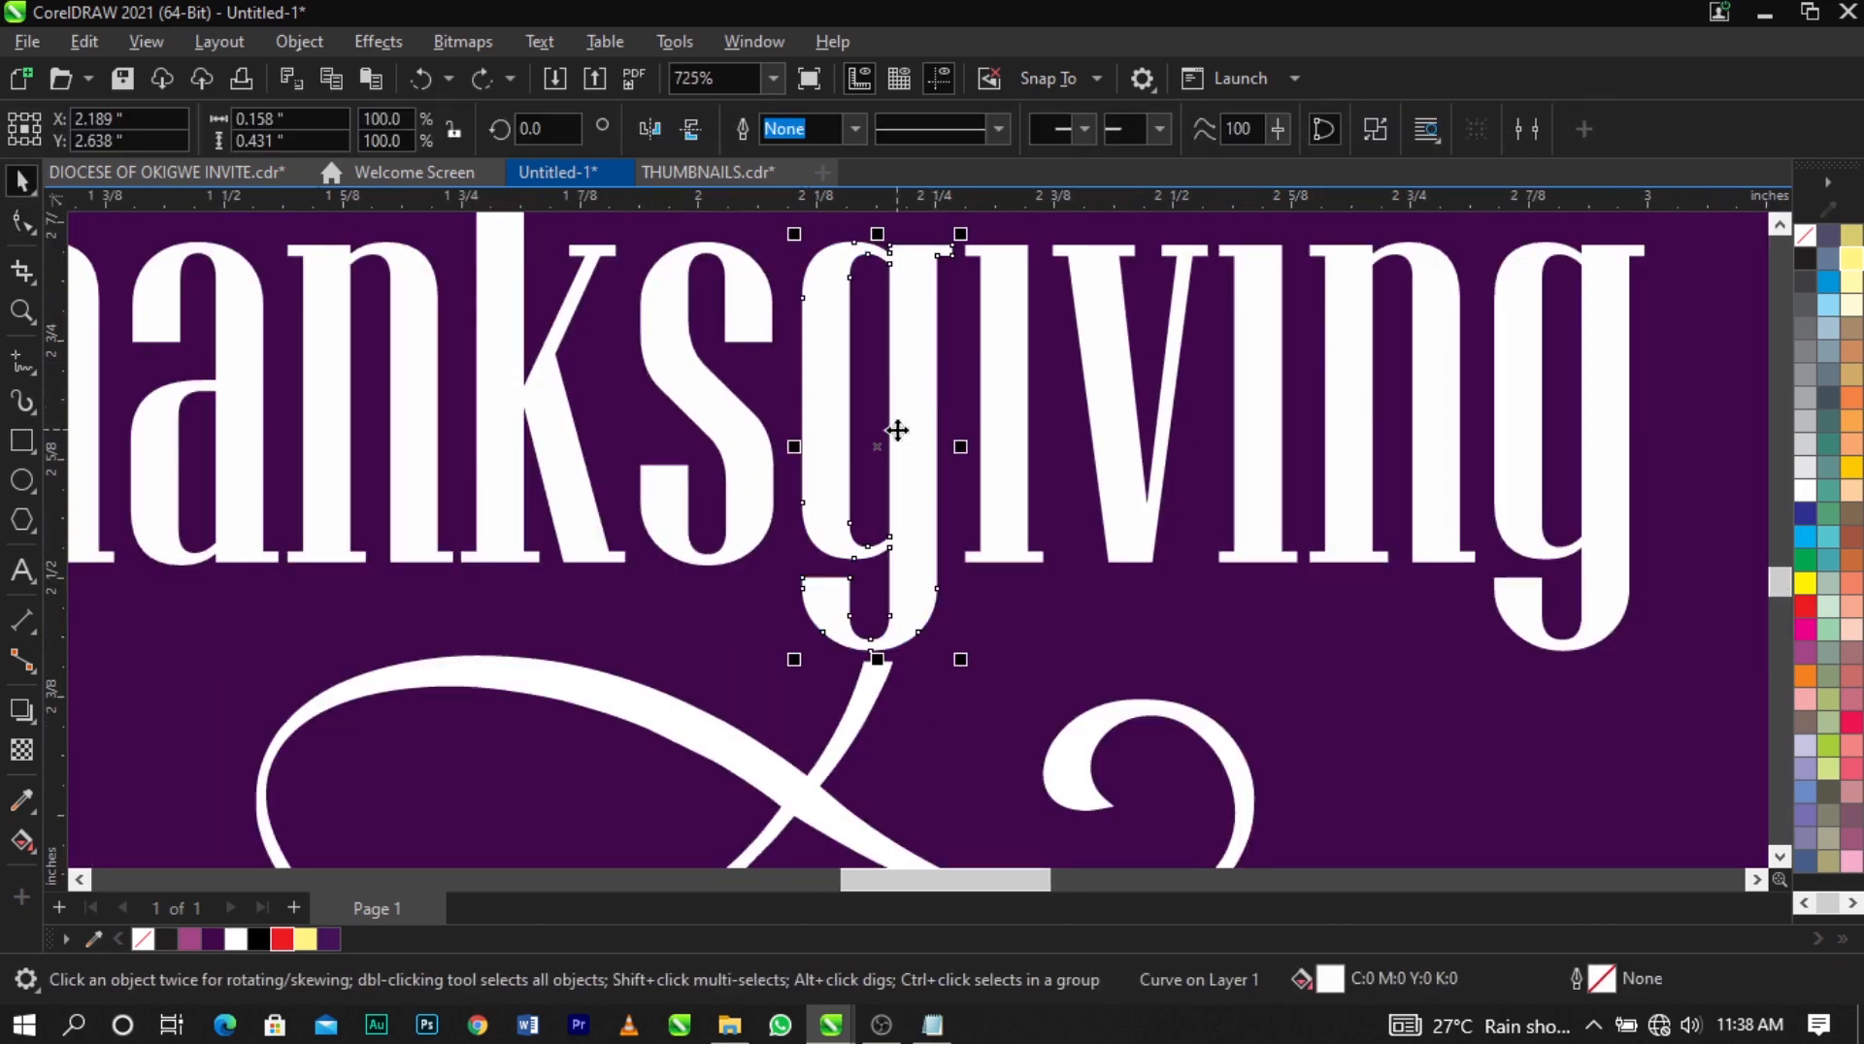
scroll(910, 438, down, 2)
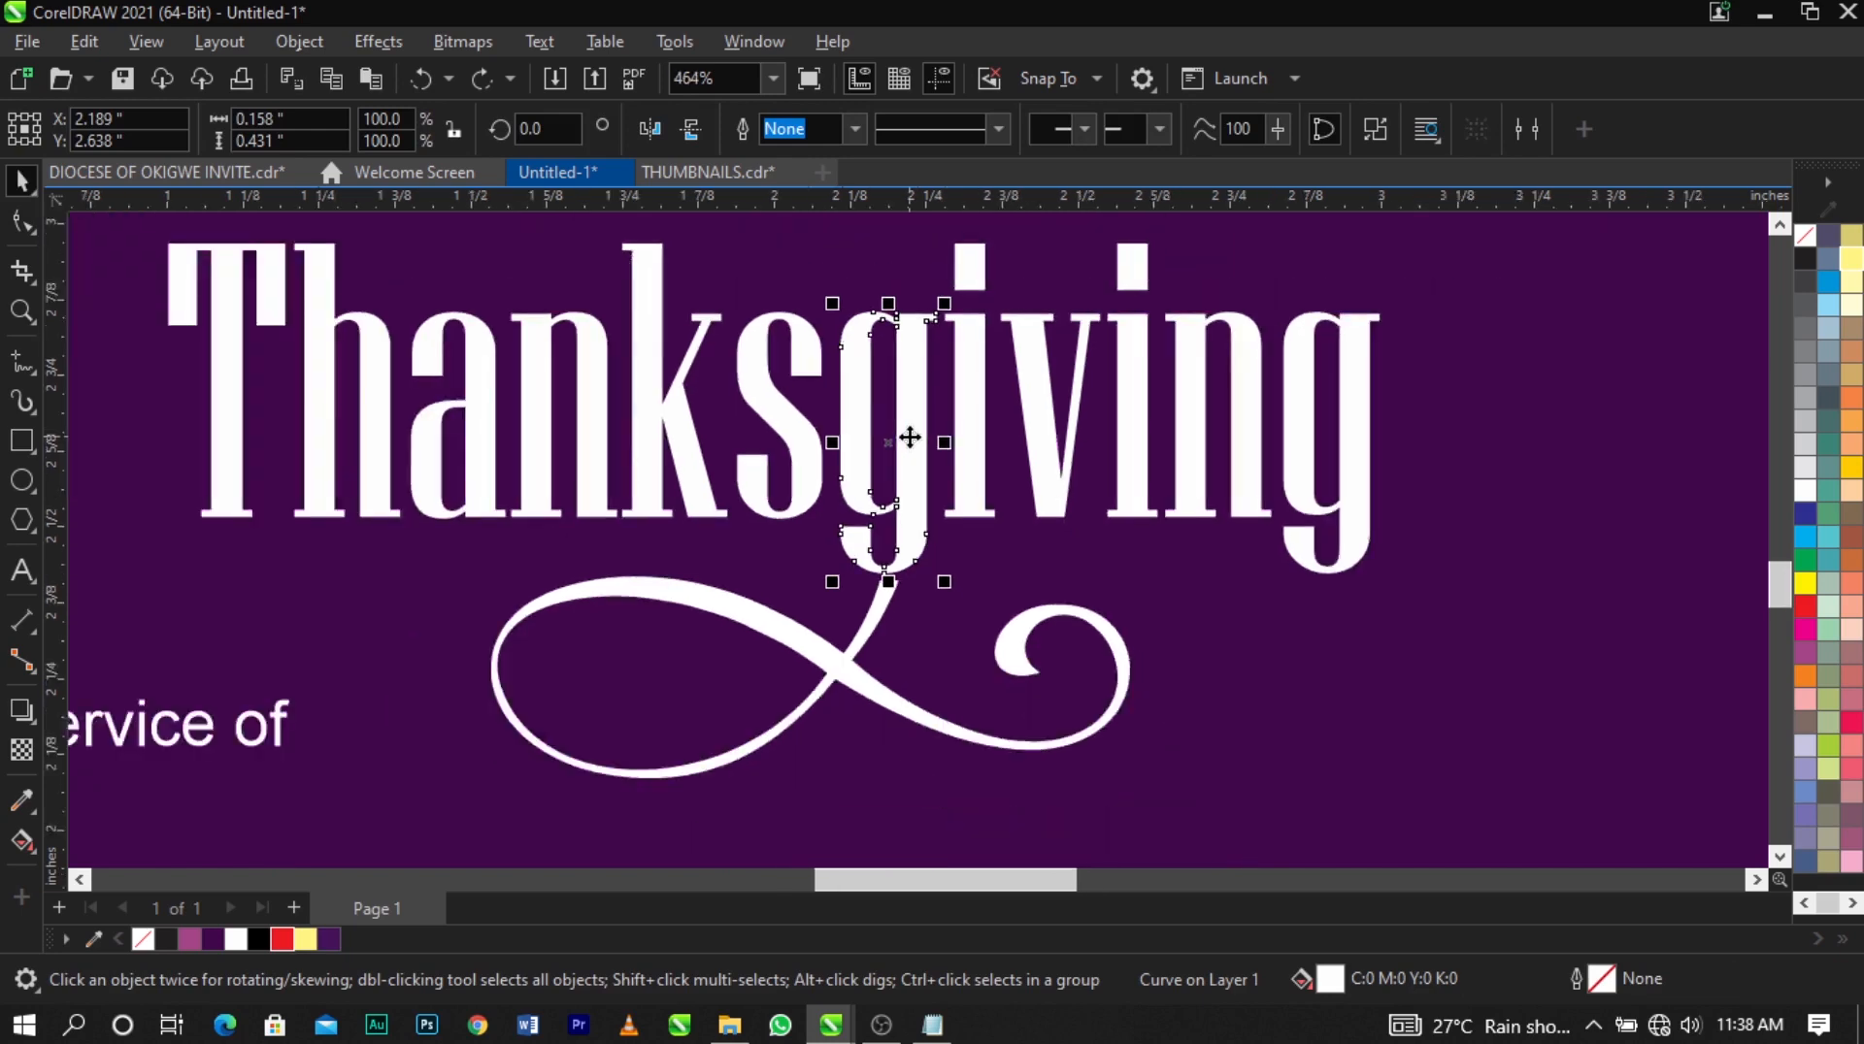
Move the flourish slightly up and right so its upper end overlaps the bottom of the first g's tail.
scroll(908, 433, up, 2)
scroll(907, 437, down, 1)
scroll(877, 670, up, 1)
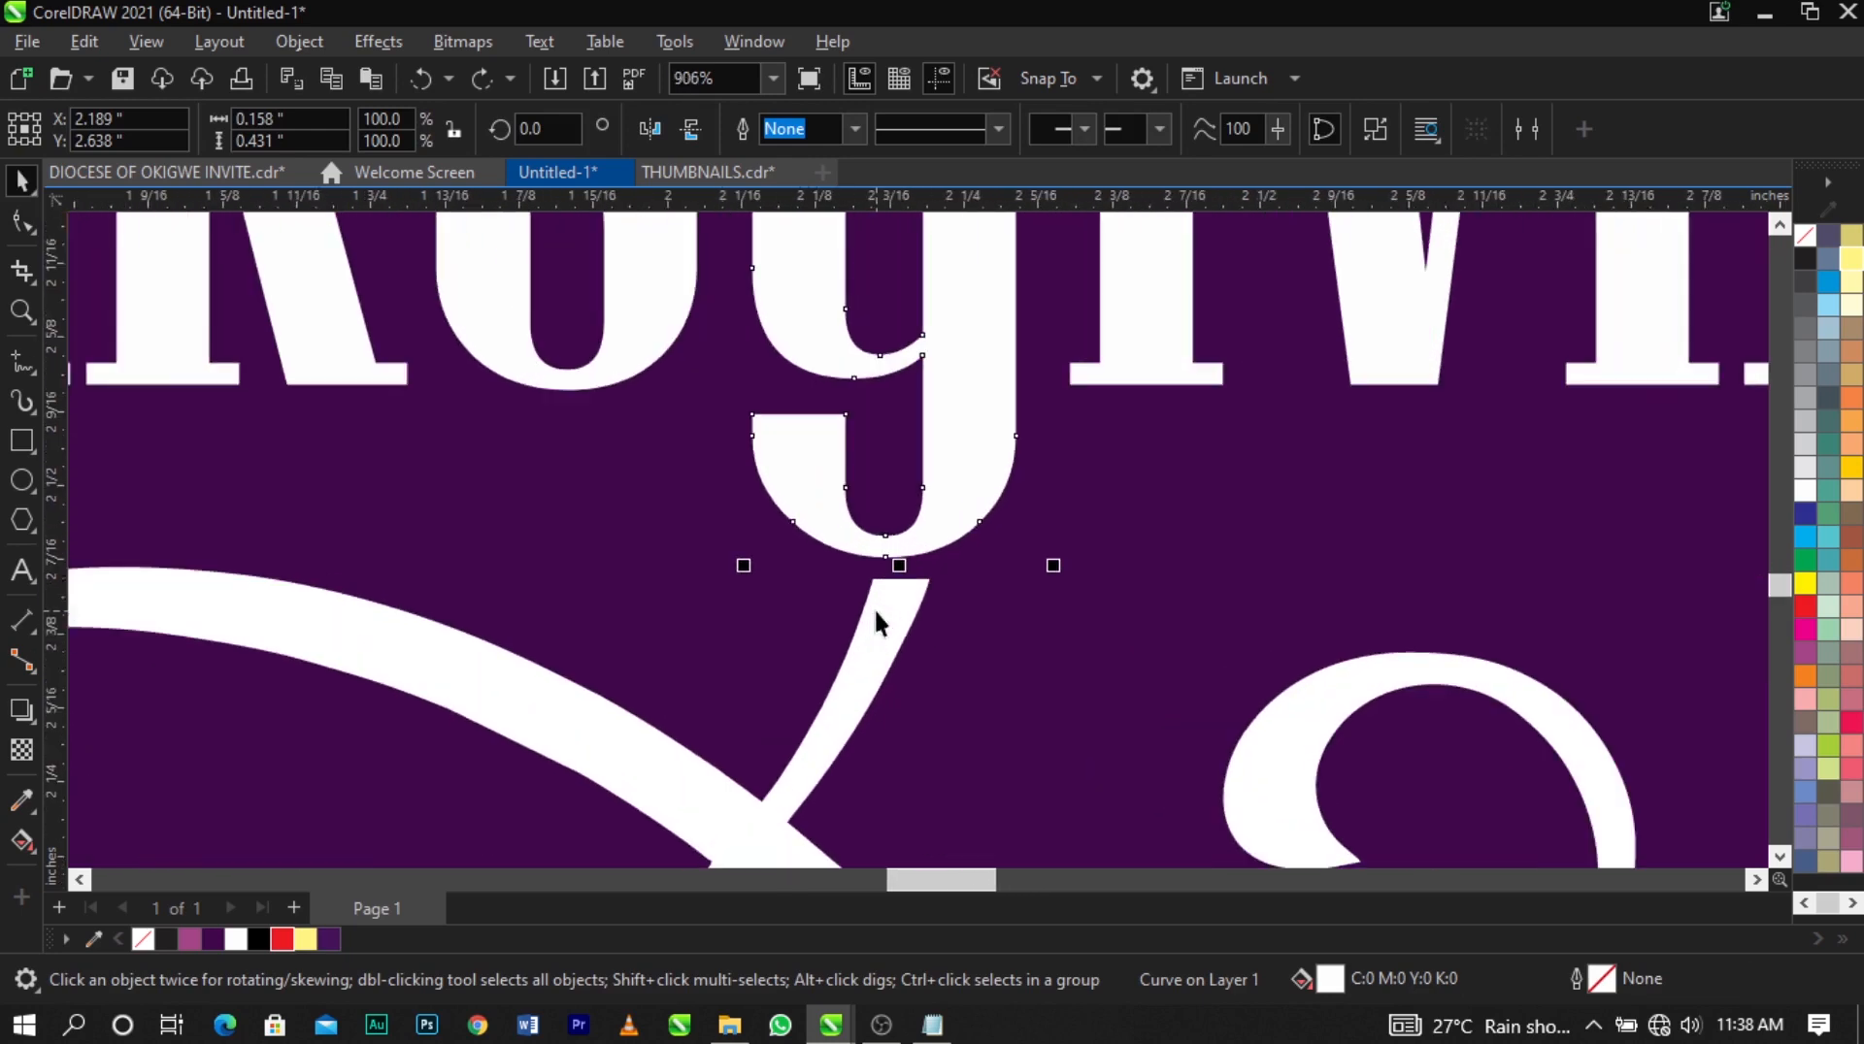
click(901, 586)
scroll(898, 584, down, 1)
scroll(895, 563, up, 1)
scroll(896, 540, up, 1)
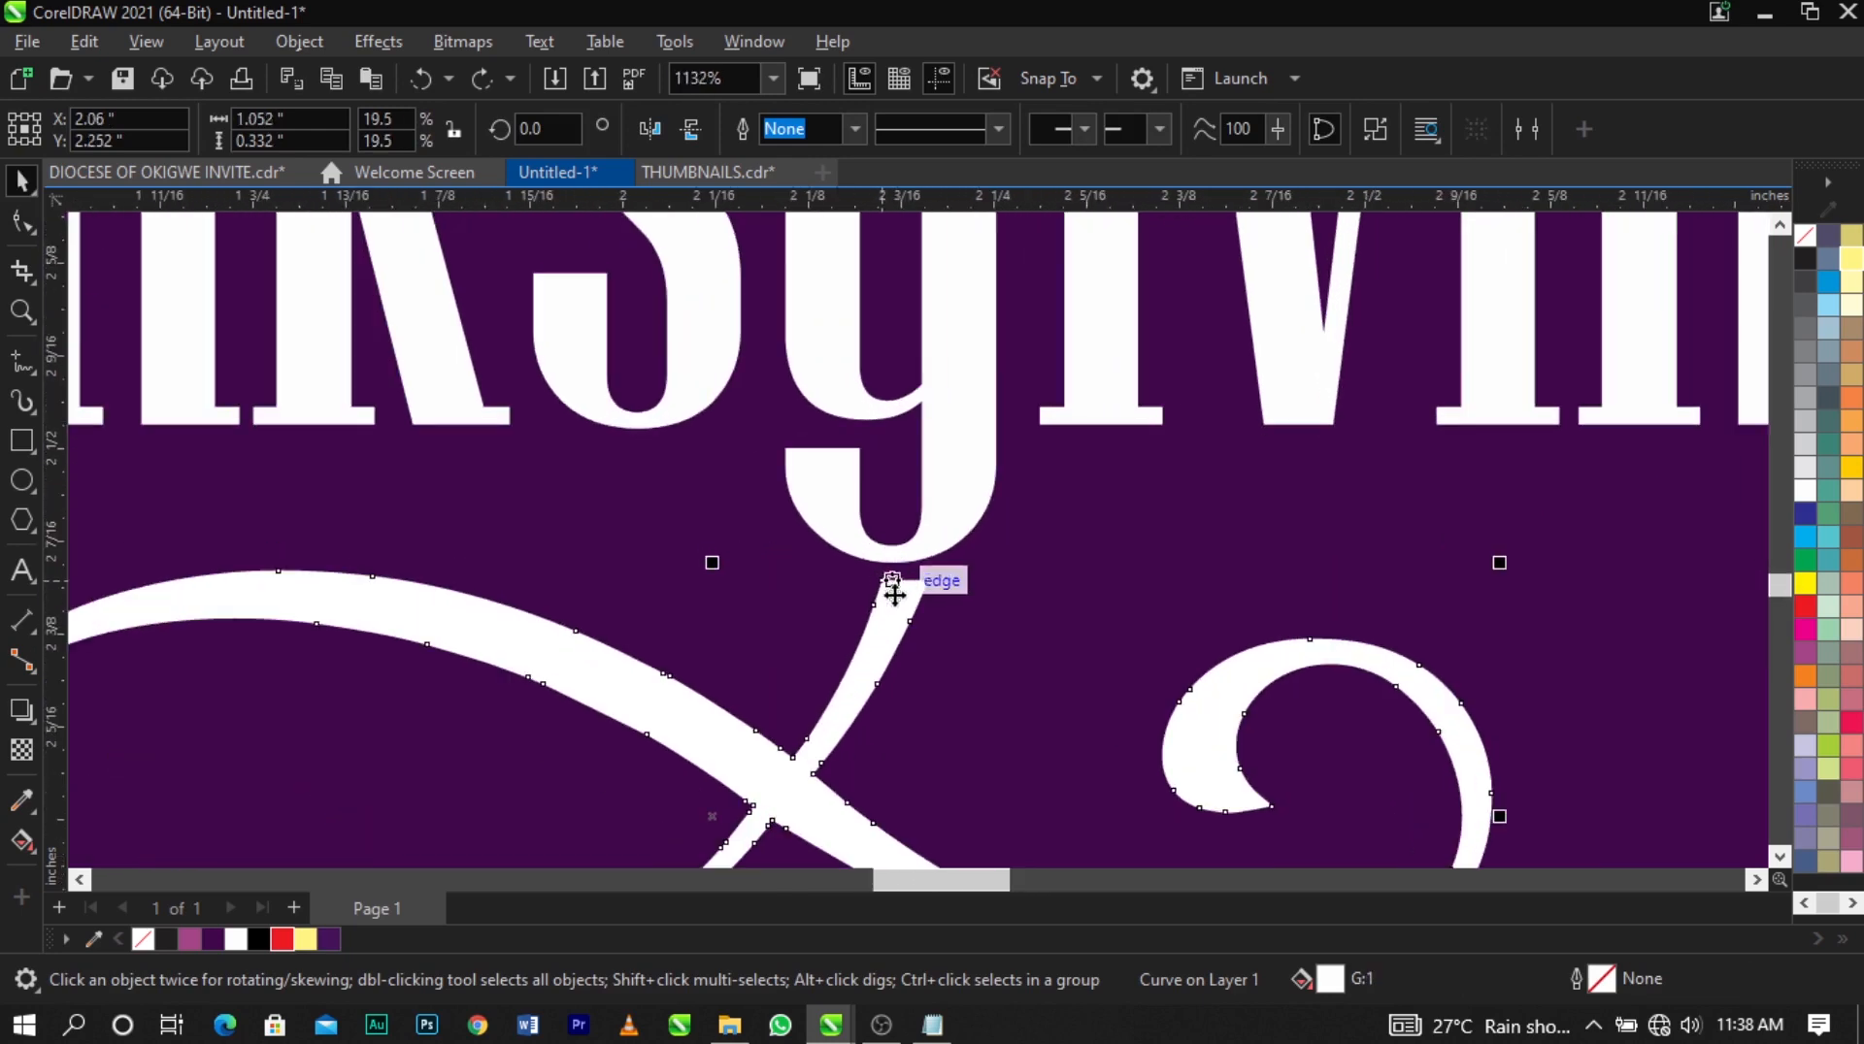
scroll(895, 561, down, 2)
click(937, 515)
scroll(916, 575, up, 2)
click(869, 621)
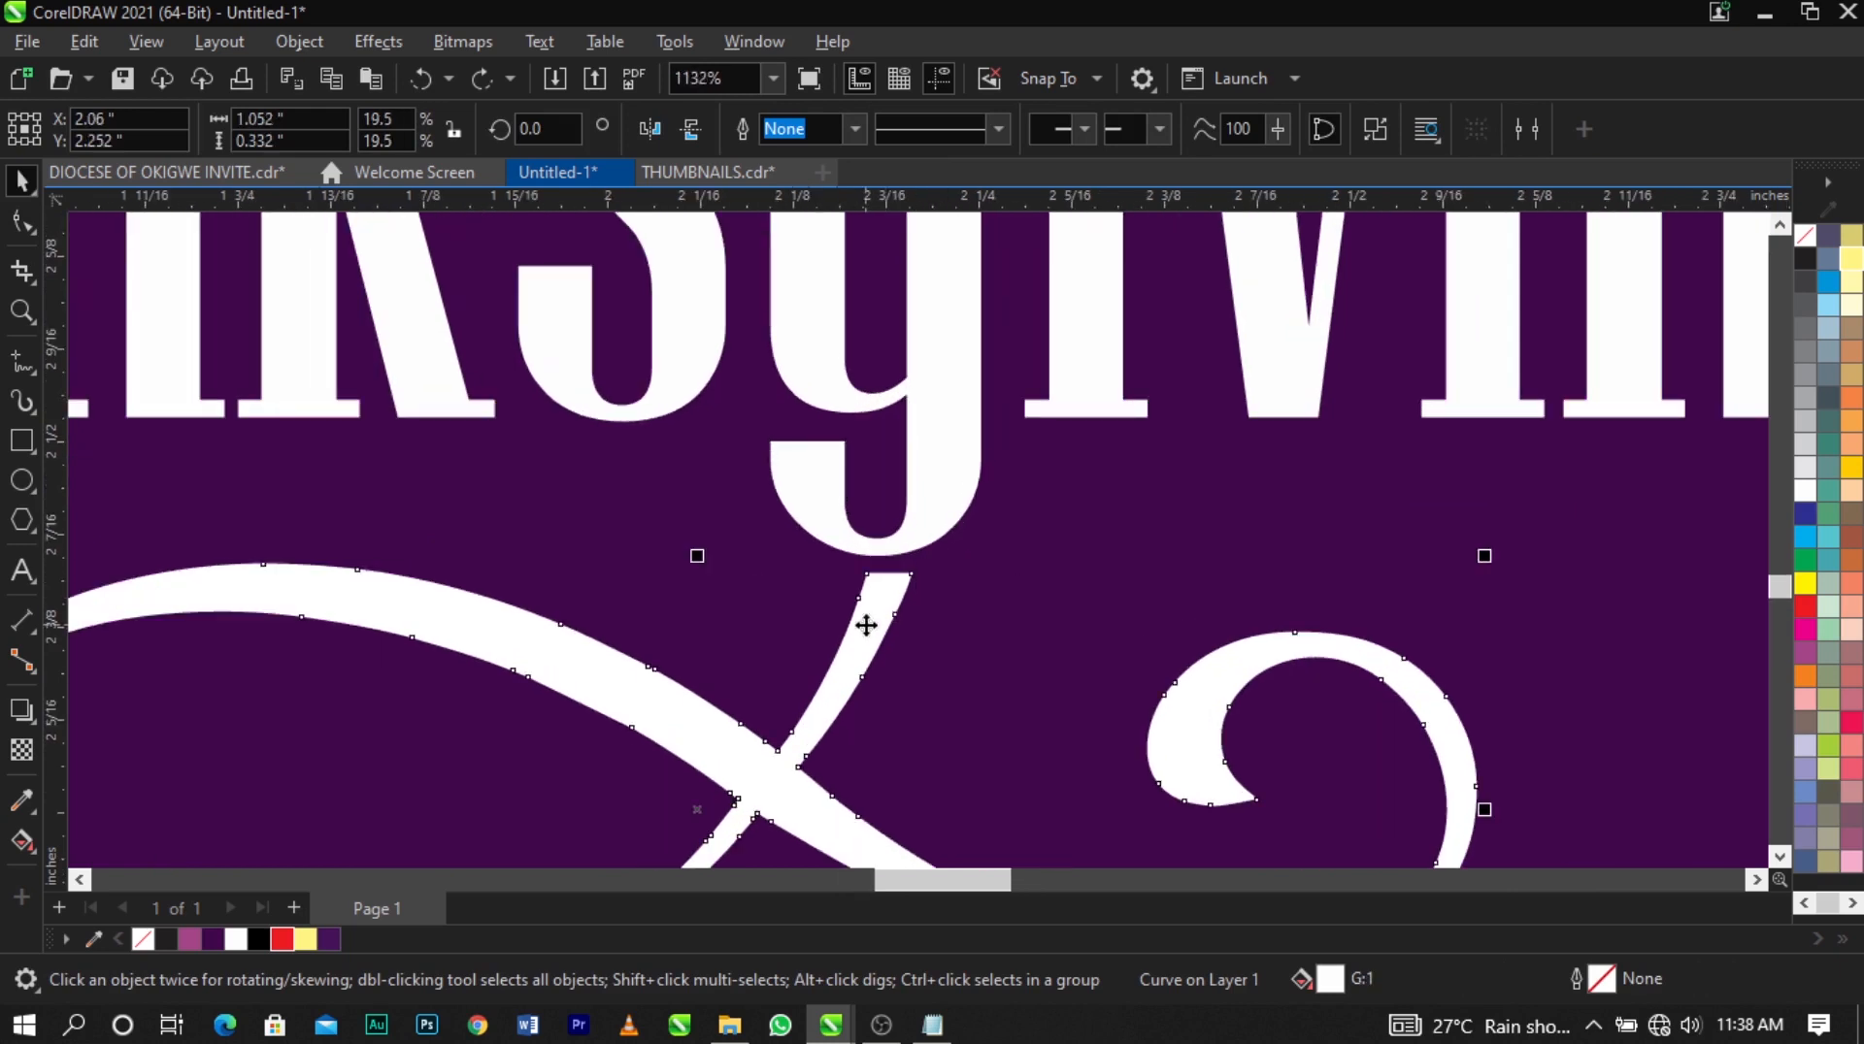
drag(869, 625, 877, 594)
Weld the flourish and the first g of Thanksgiving into a single shape.
shift+click(953, 399)
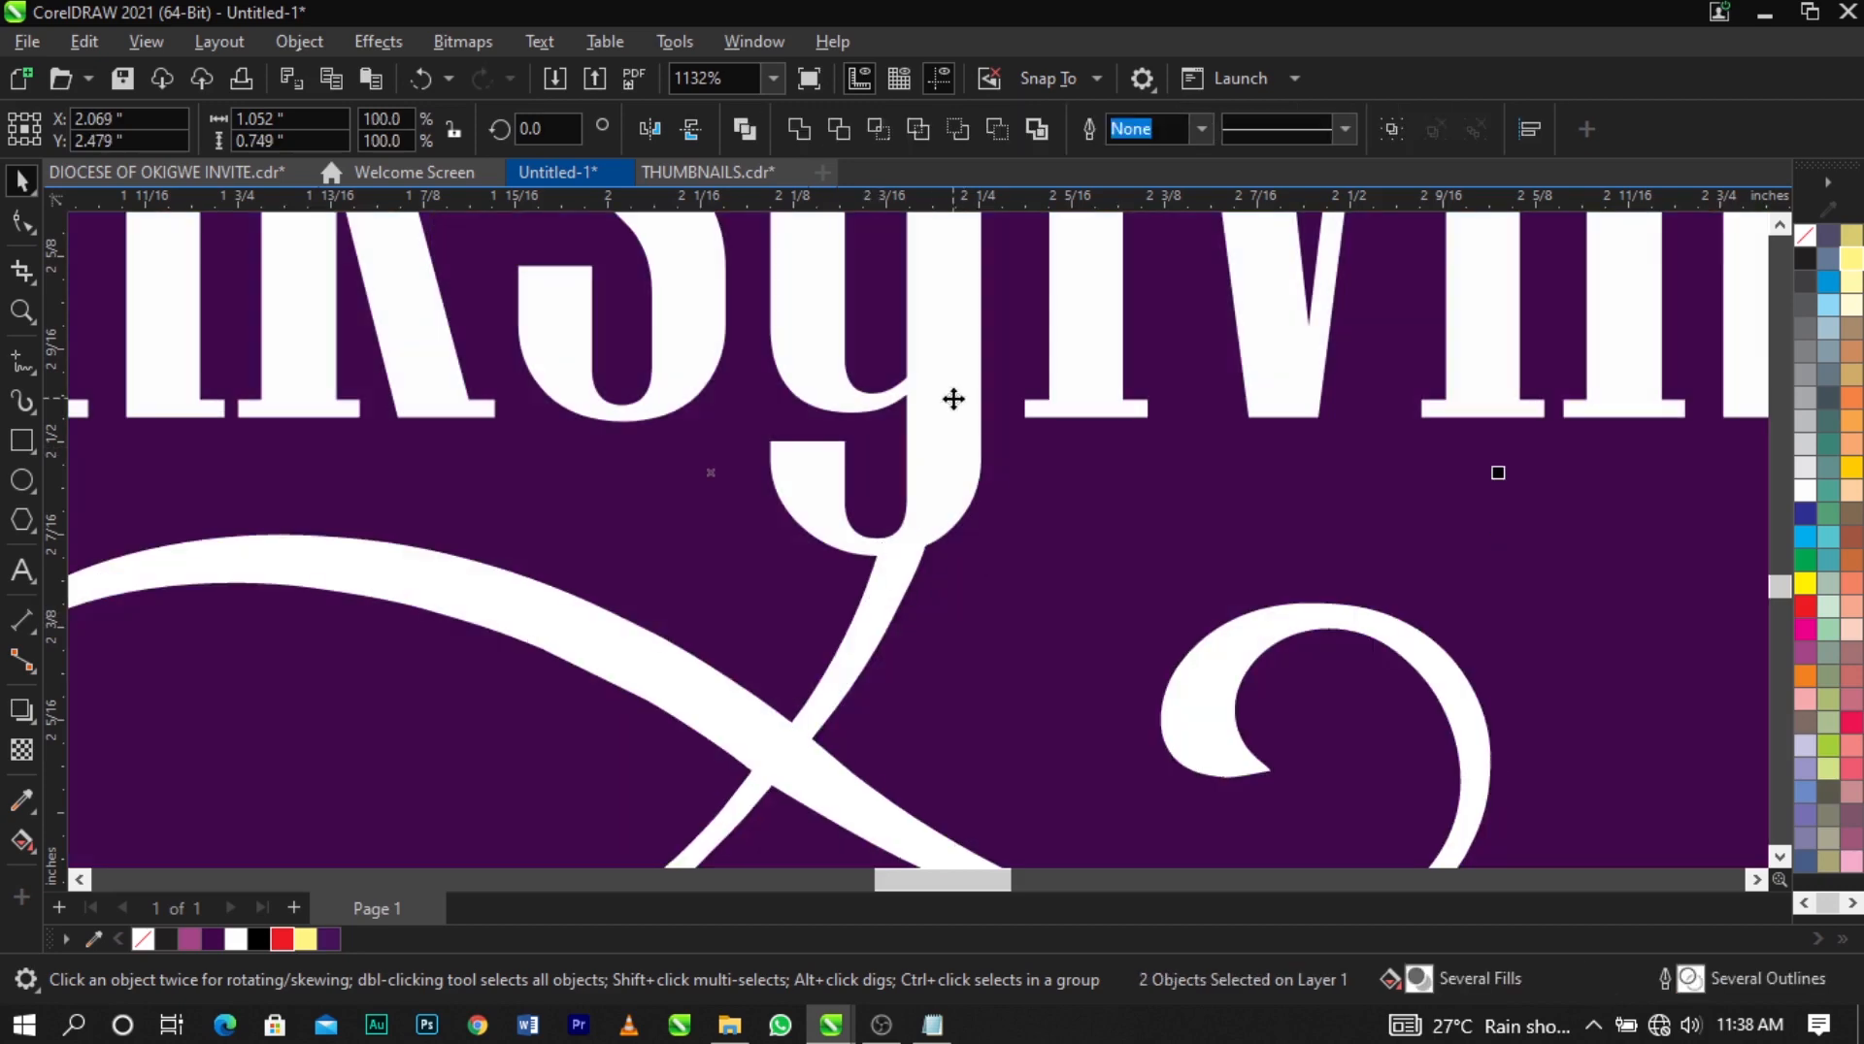
click(799, 129)
scroll(930, 470, down, 2)
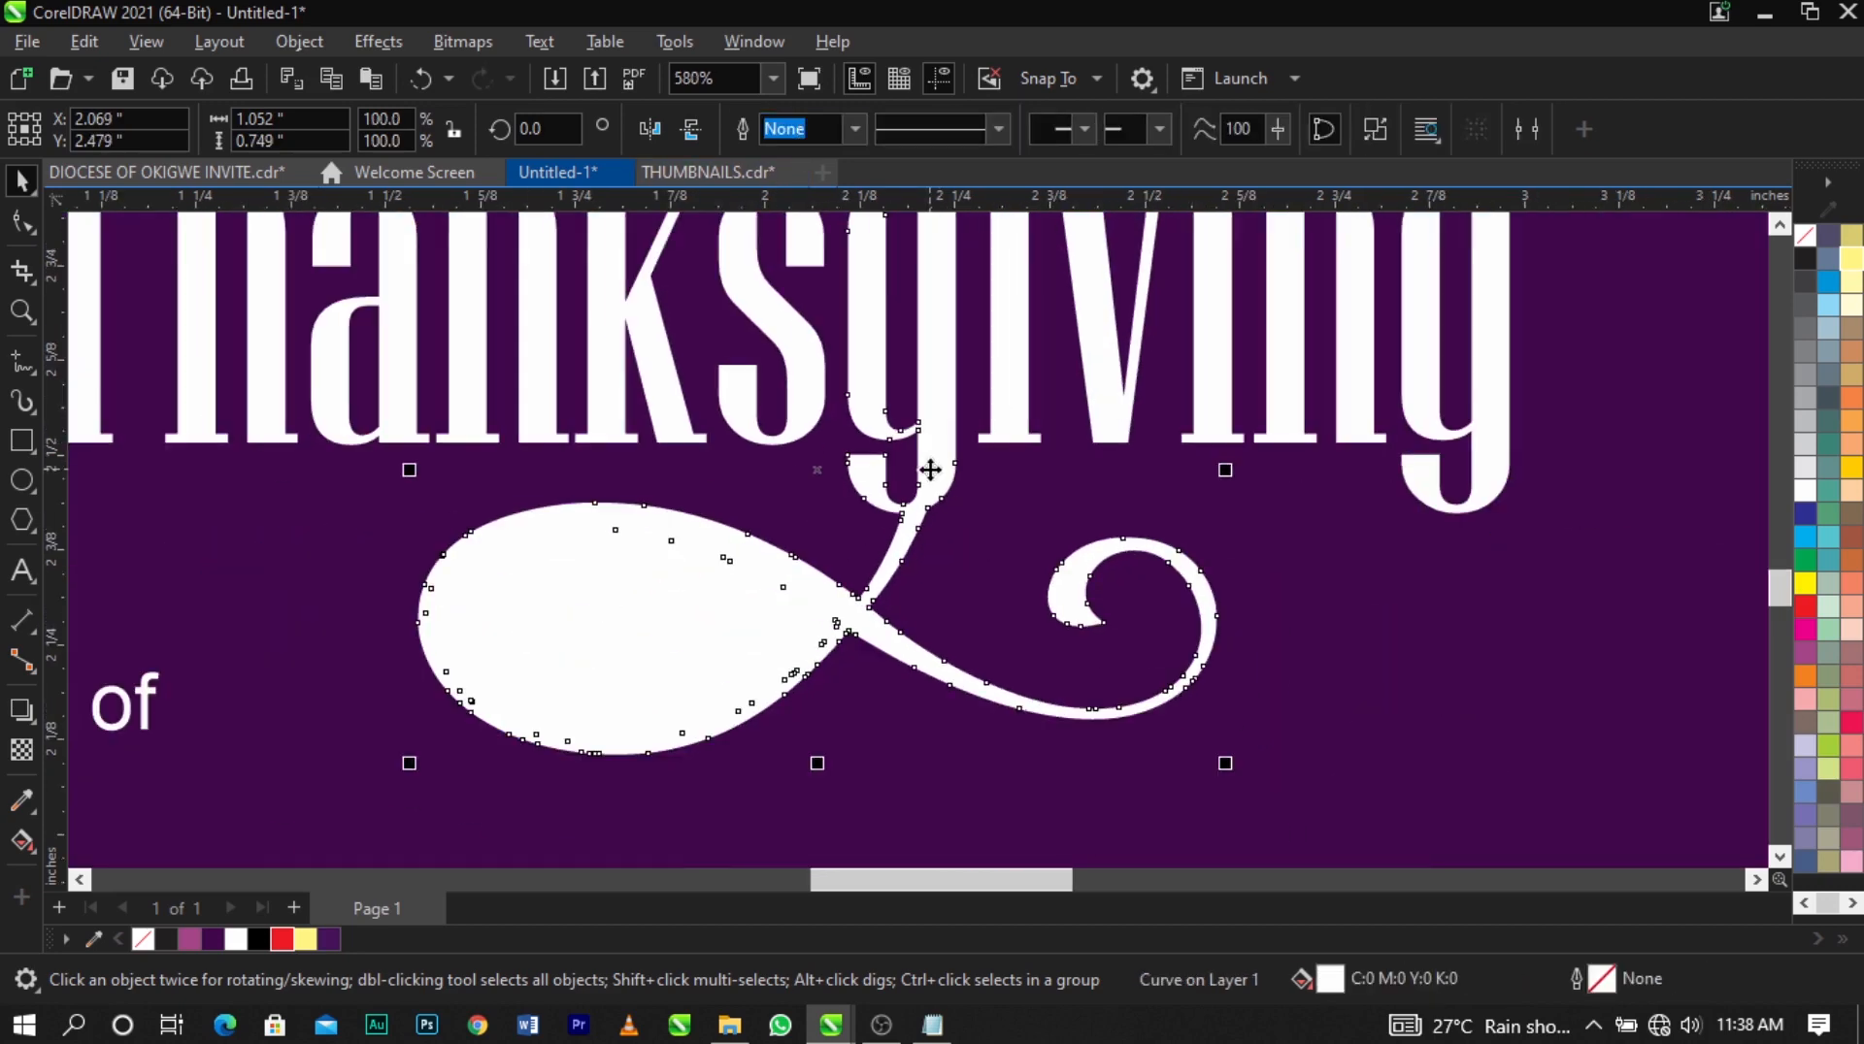
scroll(930, 470, down, 1)
scroll(927, 497, up, 2)
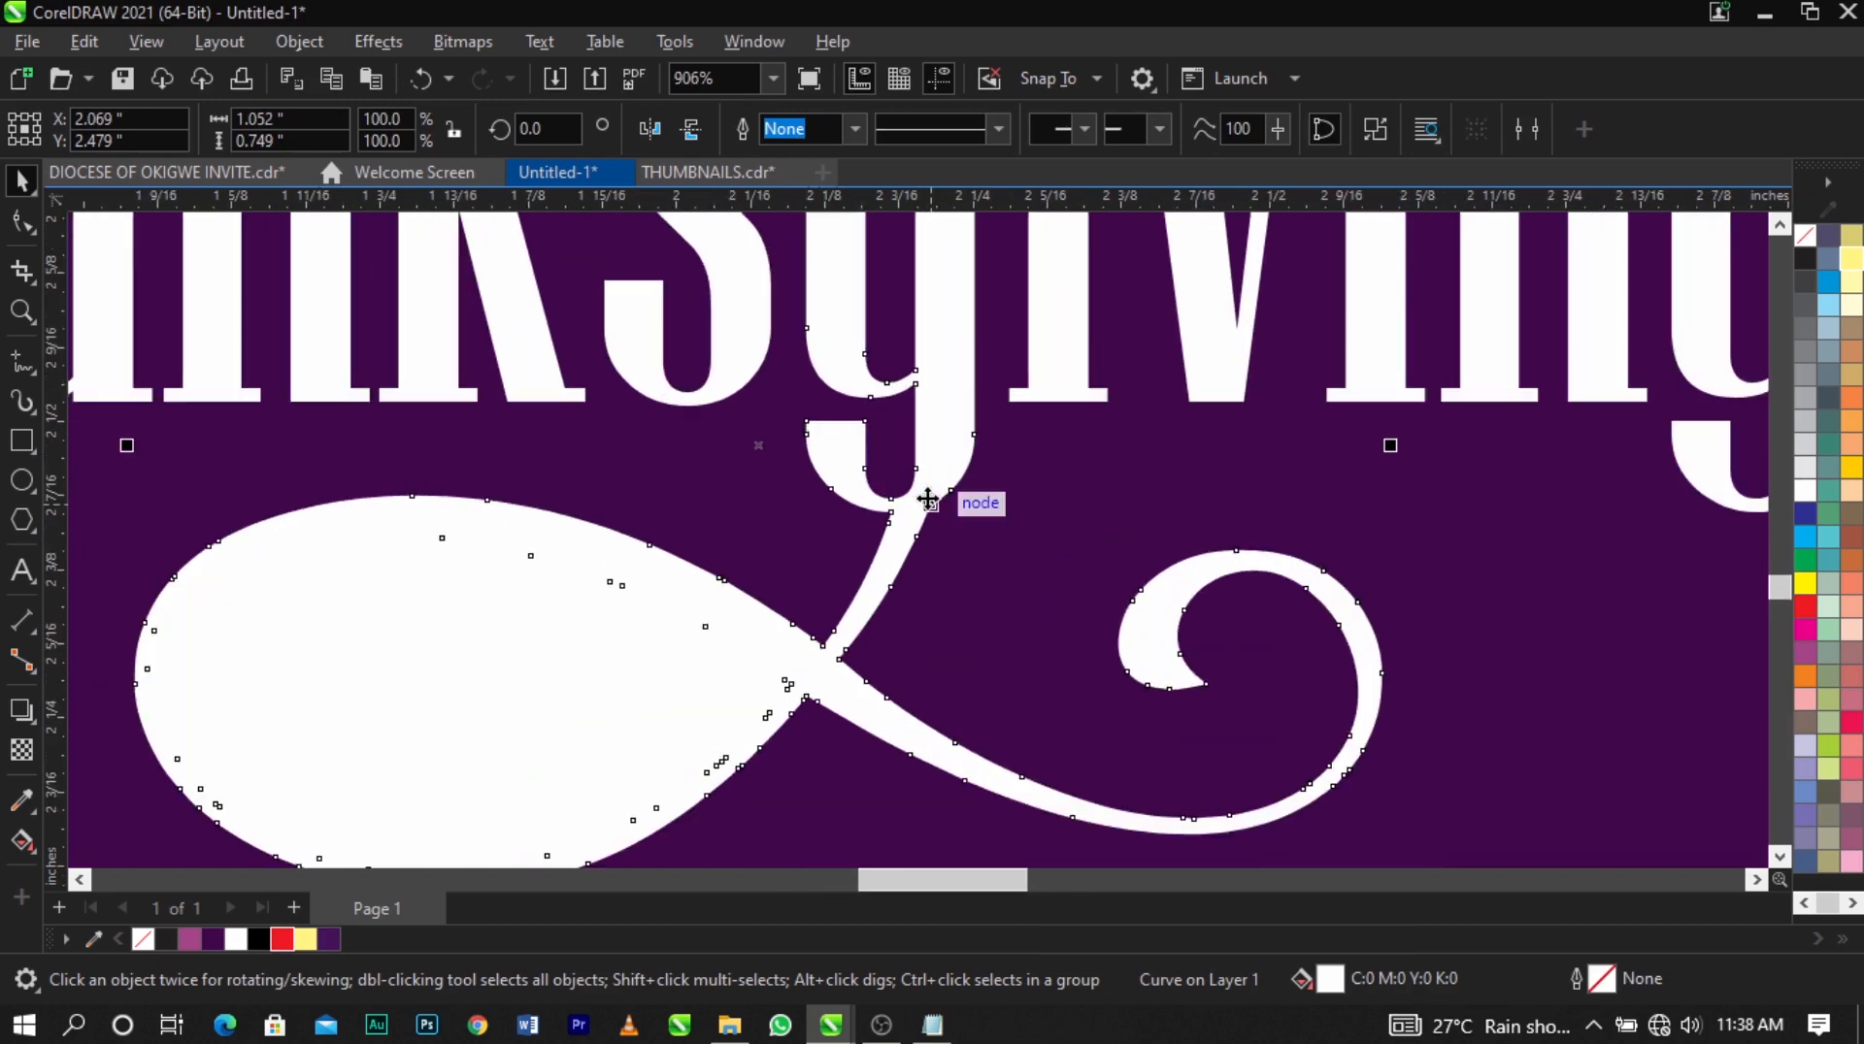
Try to select the white area inside the welded flourish's loop separately.
scroll(927, 499, down, 3)
click(766, 724)
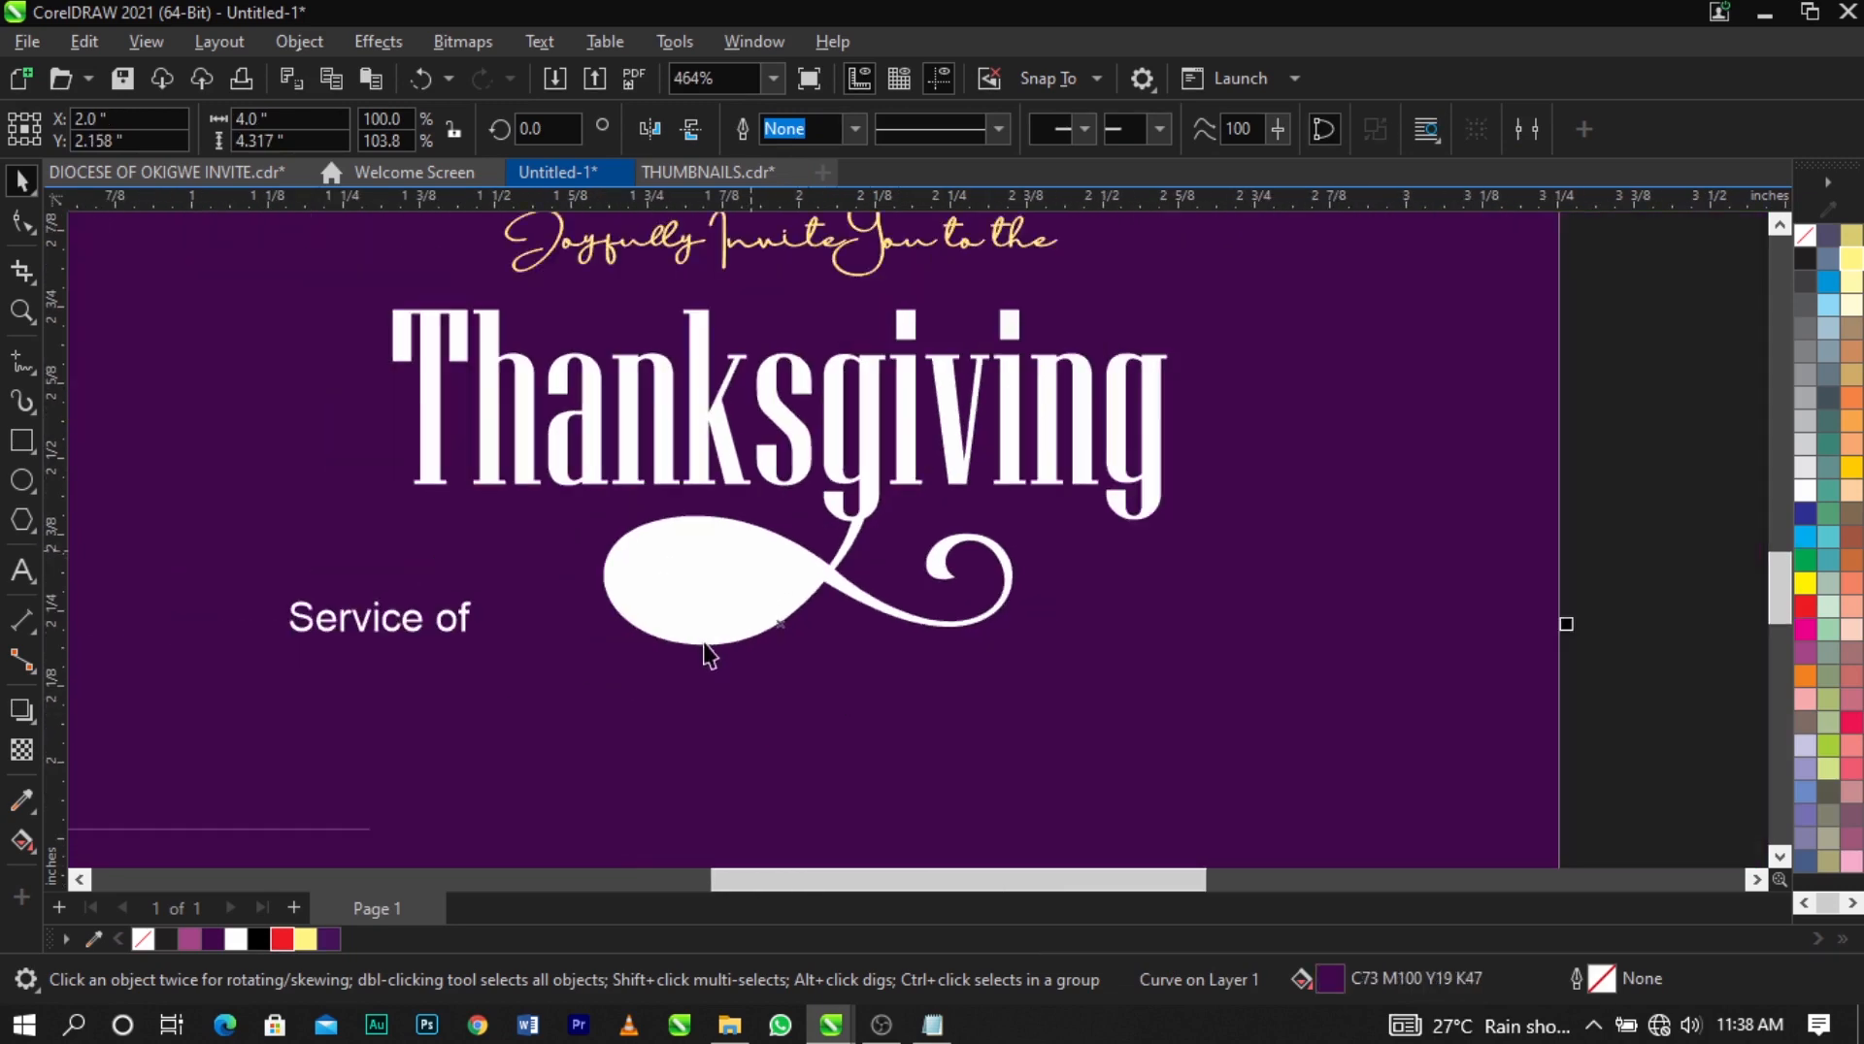
scroll(707, 645, up, 3)
scroll(702, 628, down, 8)
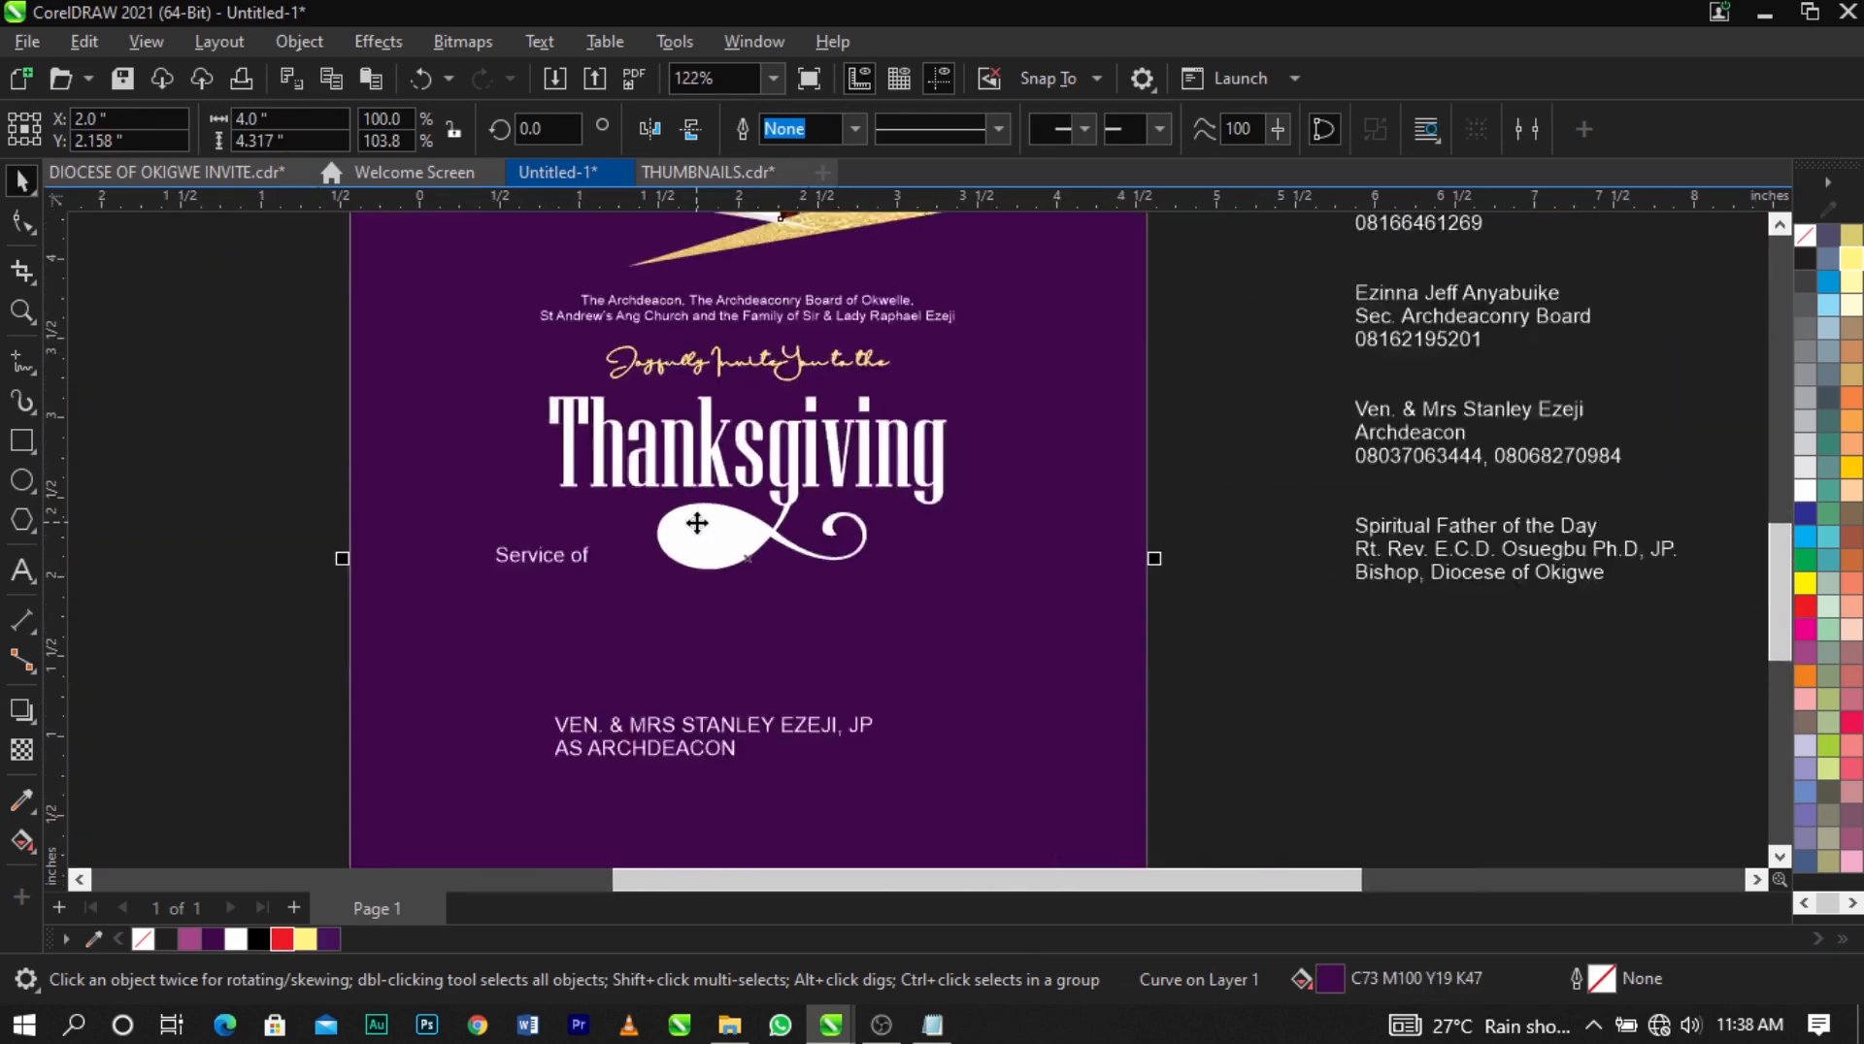
scroll(697, 523, up, 6)
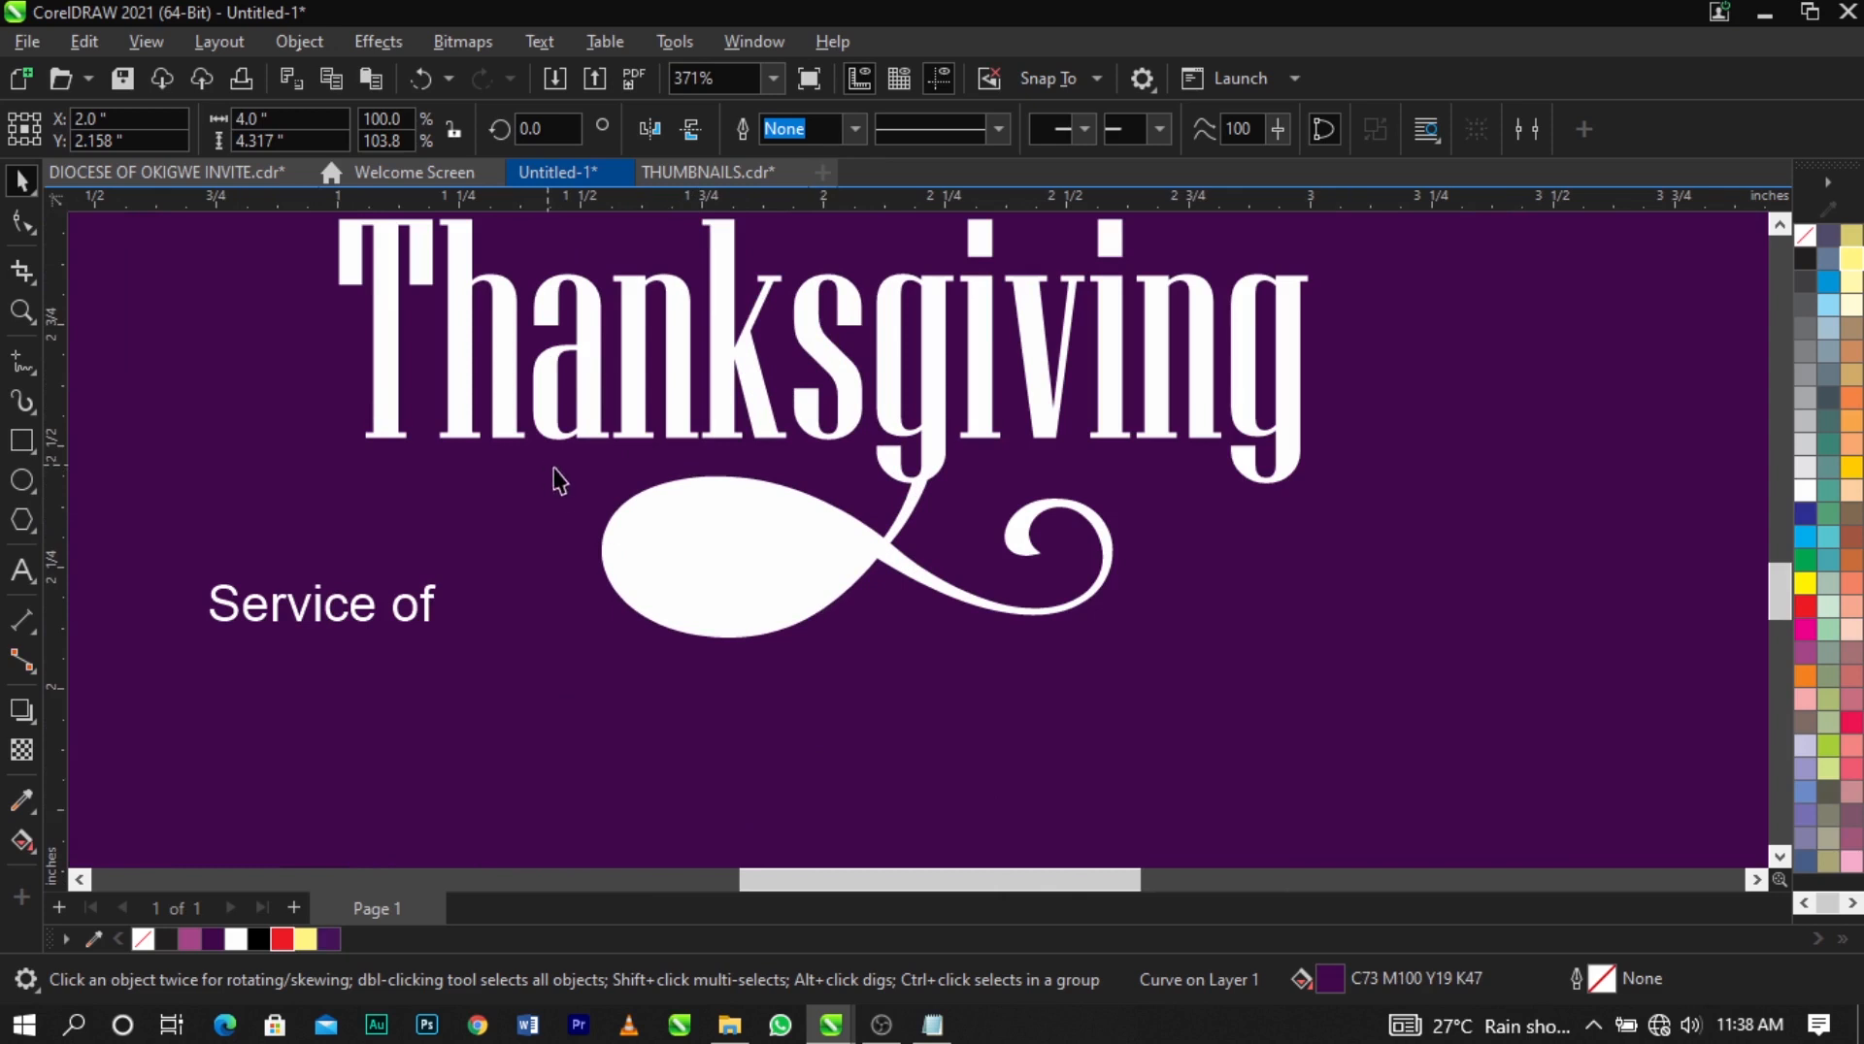
drag(545, 467, 798, 665)
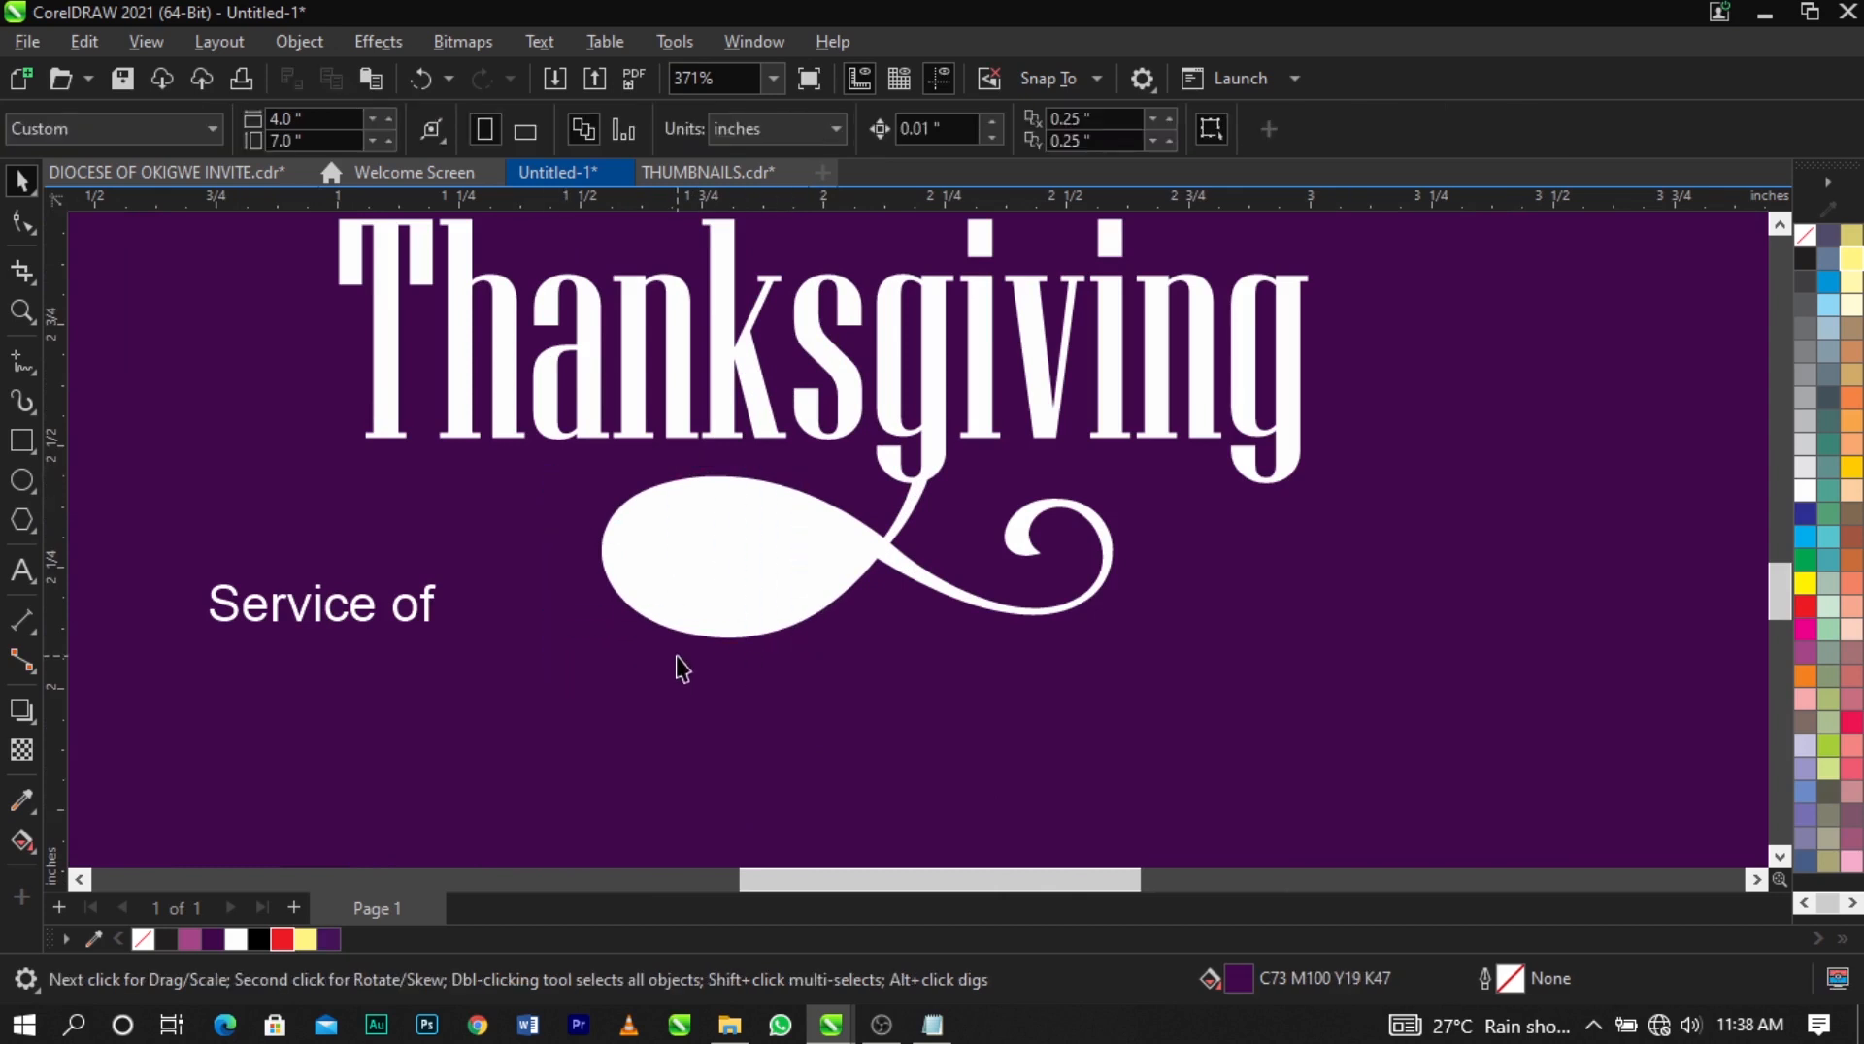
drag(475, 709, 889, 464)
drag(542, 734, 891, 456)
drag(759, 599, 828, 630)
click(774, 566)
scroll(769, 566, down, 2)
scroll(766, 566, down, 2)
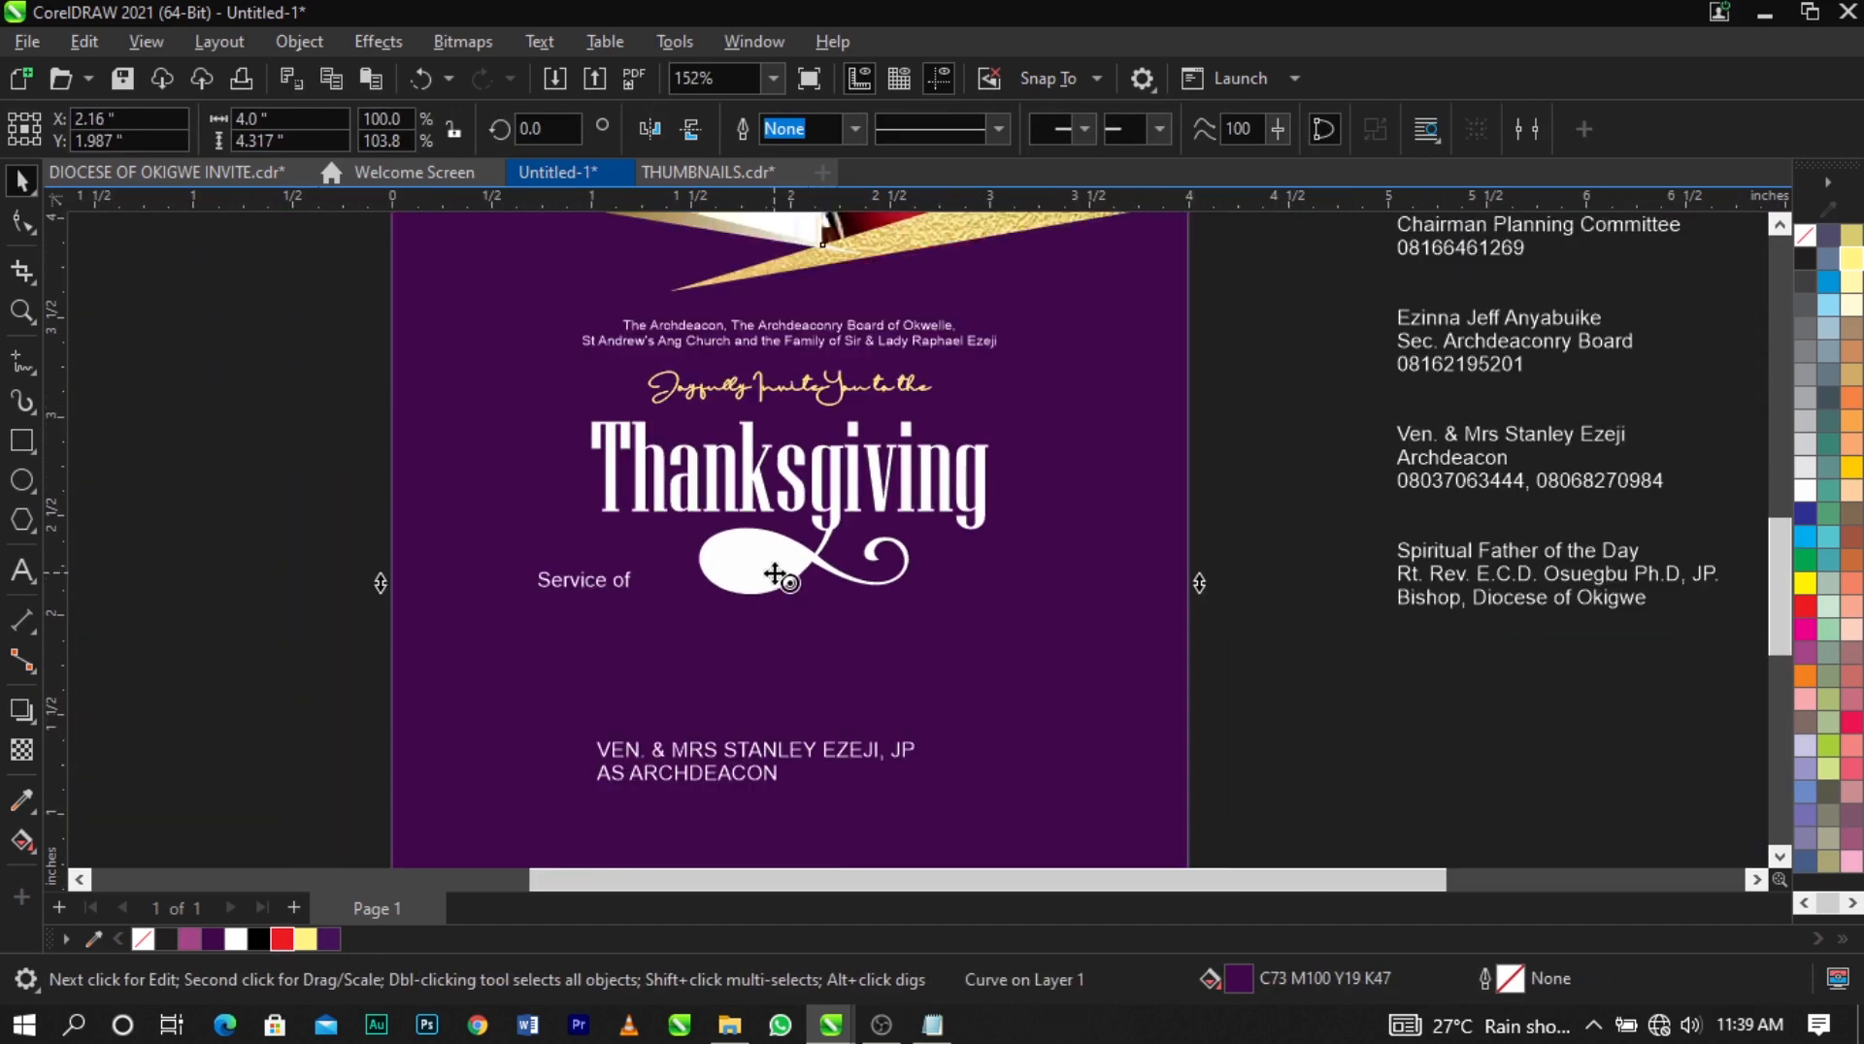
Move the welded g and flourish out of the word, down and to the right.
click(1357, 602)
click(742, 556)
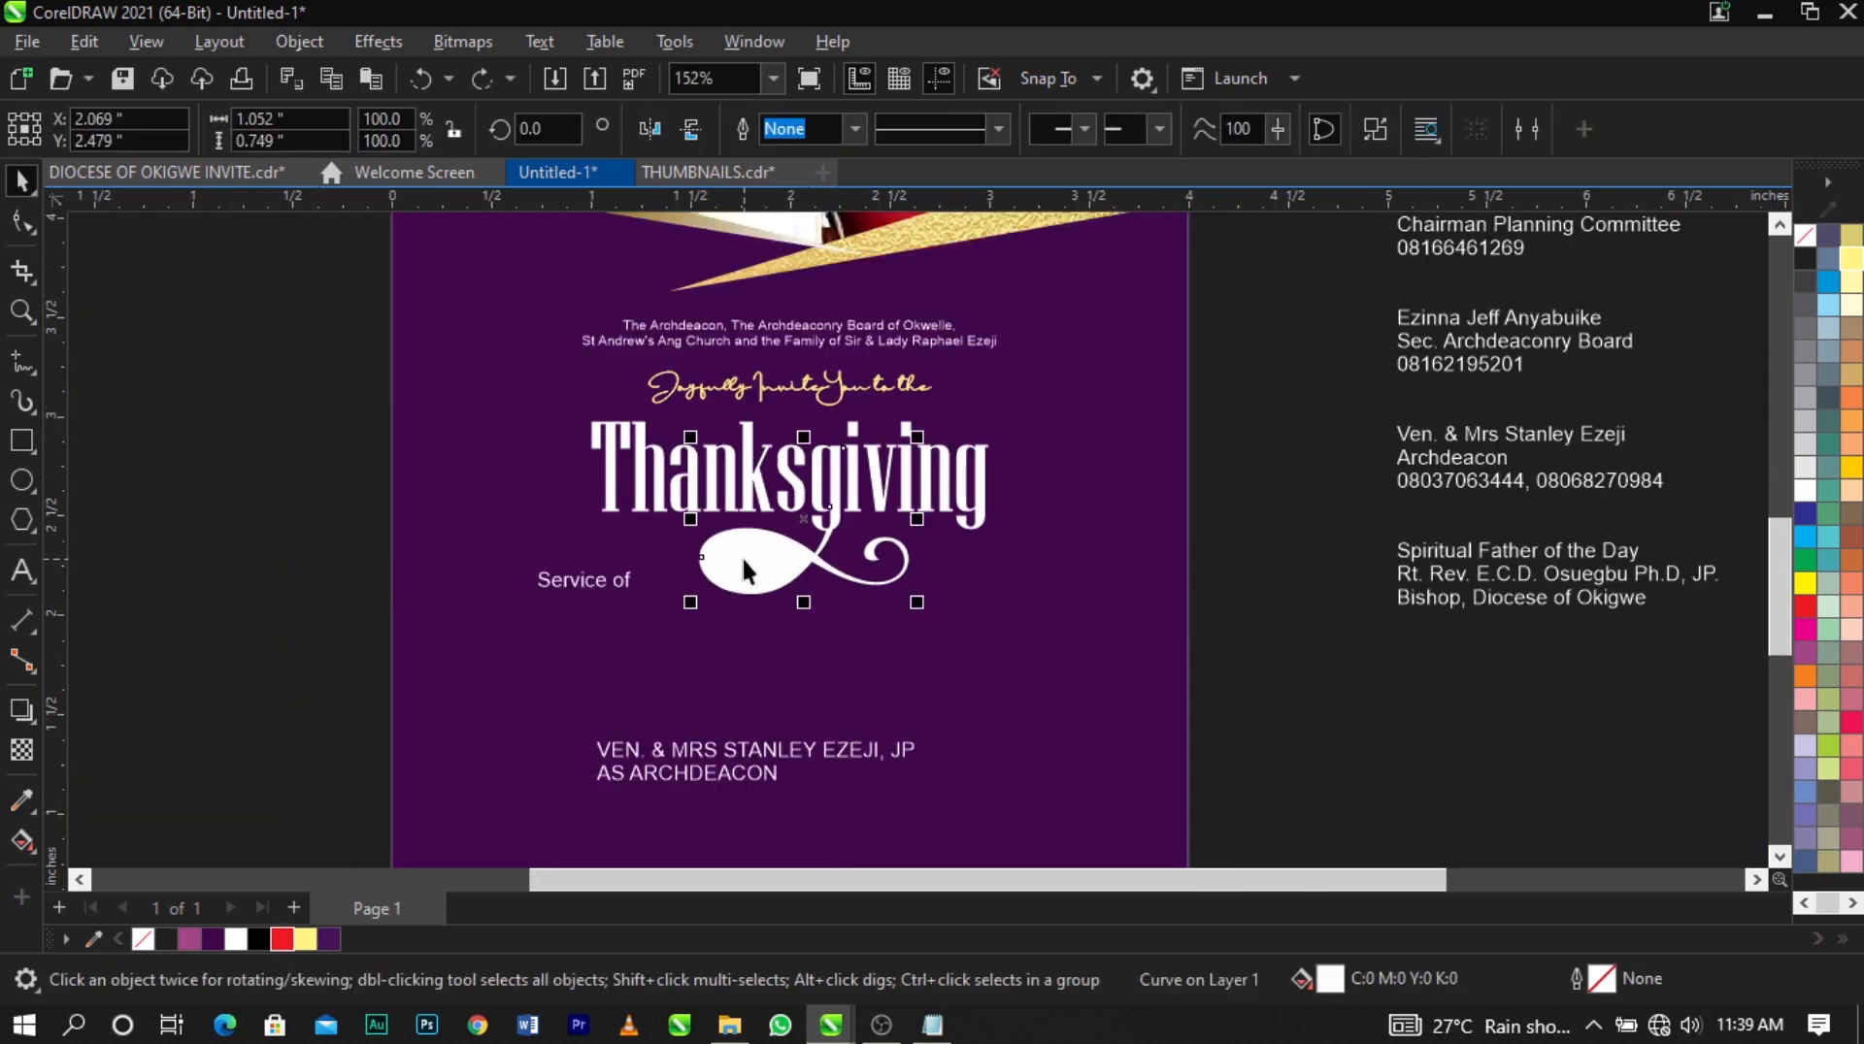
scroll(742, 556, up, 3)
alt+click(742, 572)
drag(770, 553, 1020, 672)
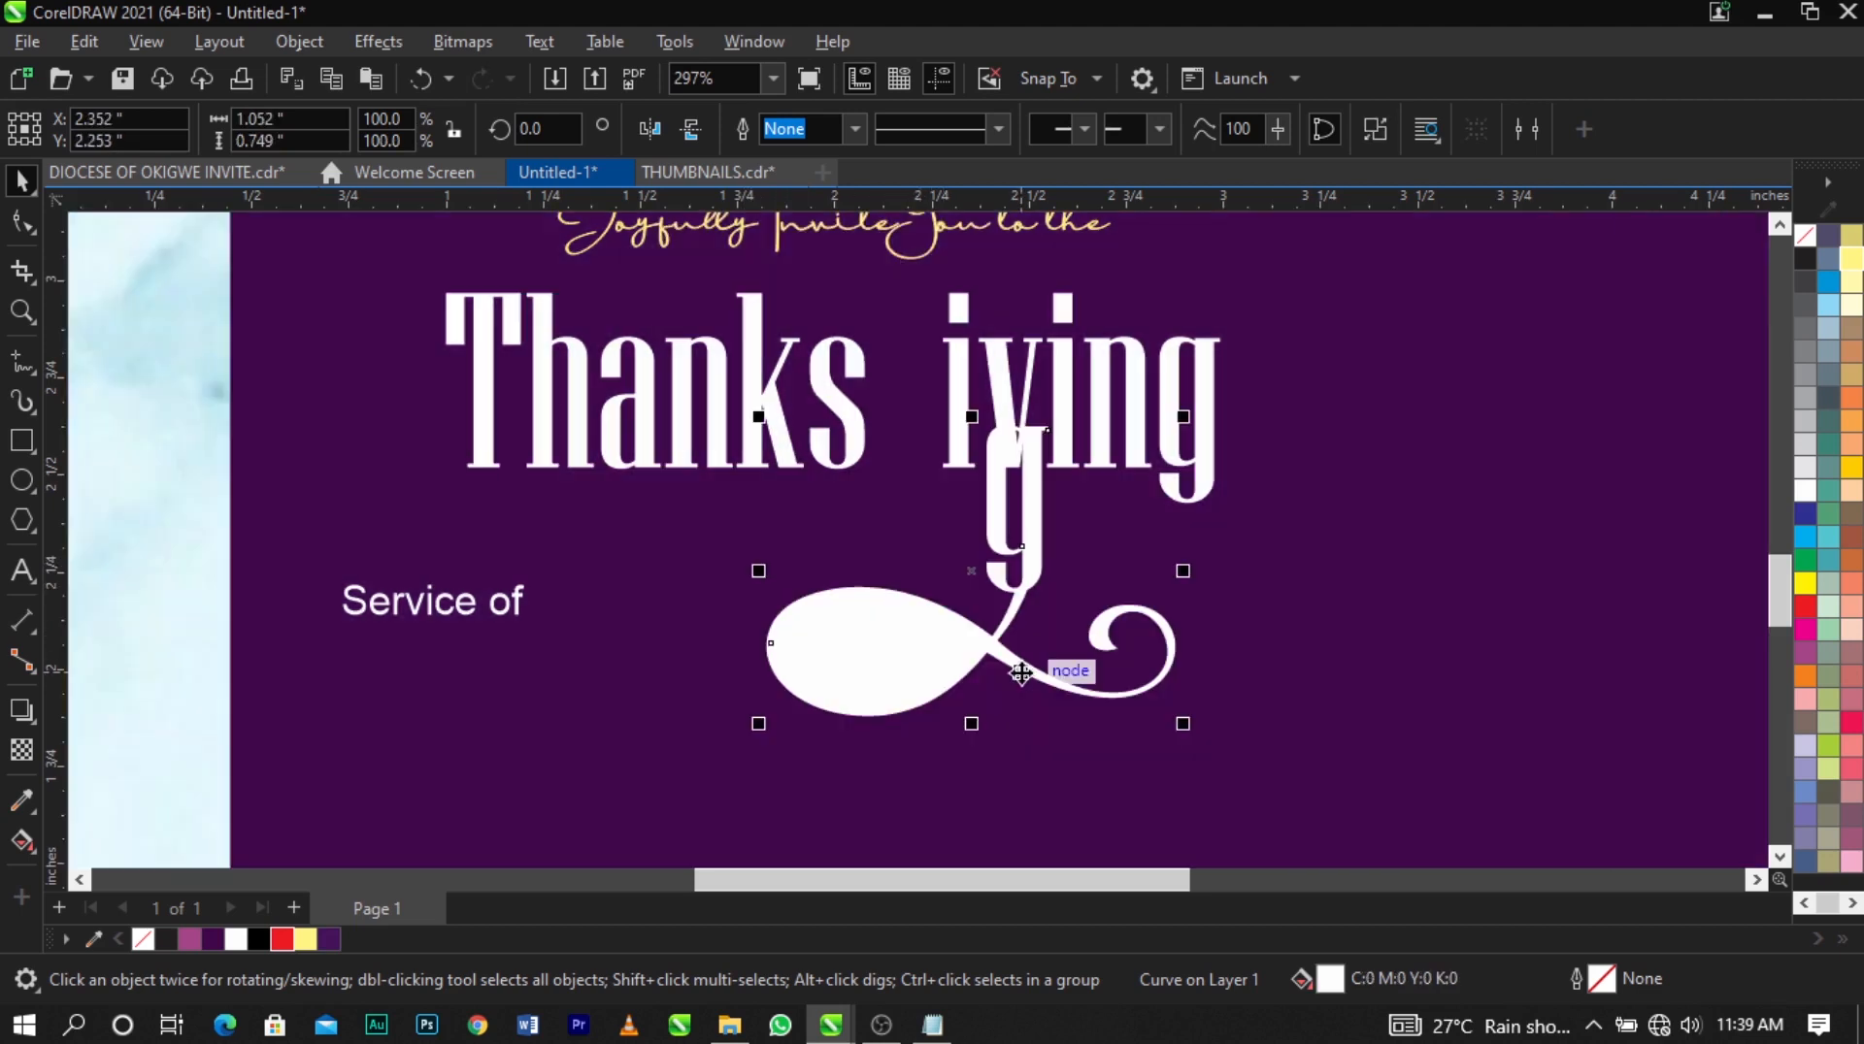
Undo the move and the weld of the g and flourish.
key(ctrl+z)
key(ctrl+z)
key(ctrl+z)
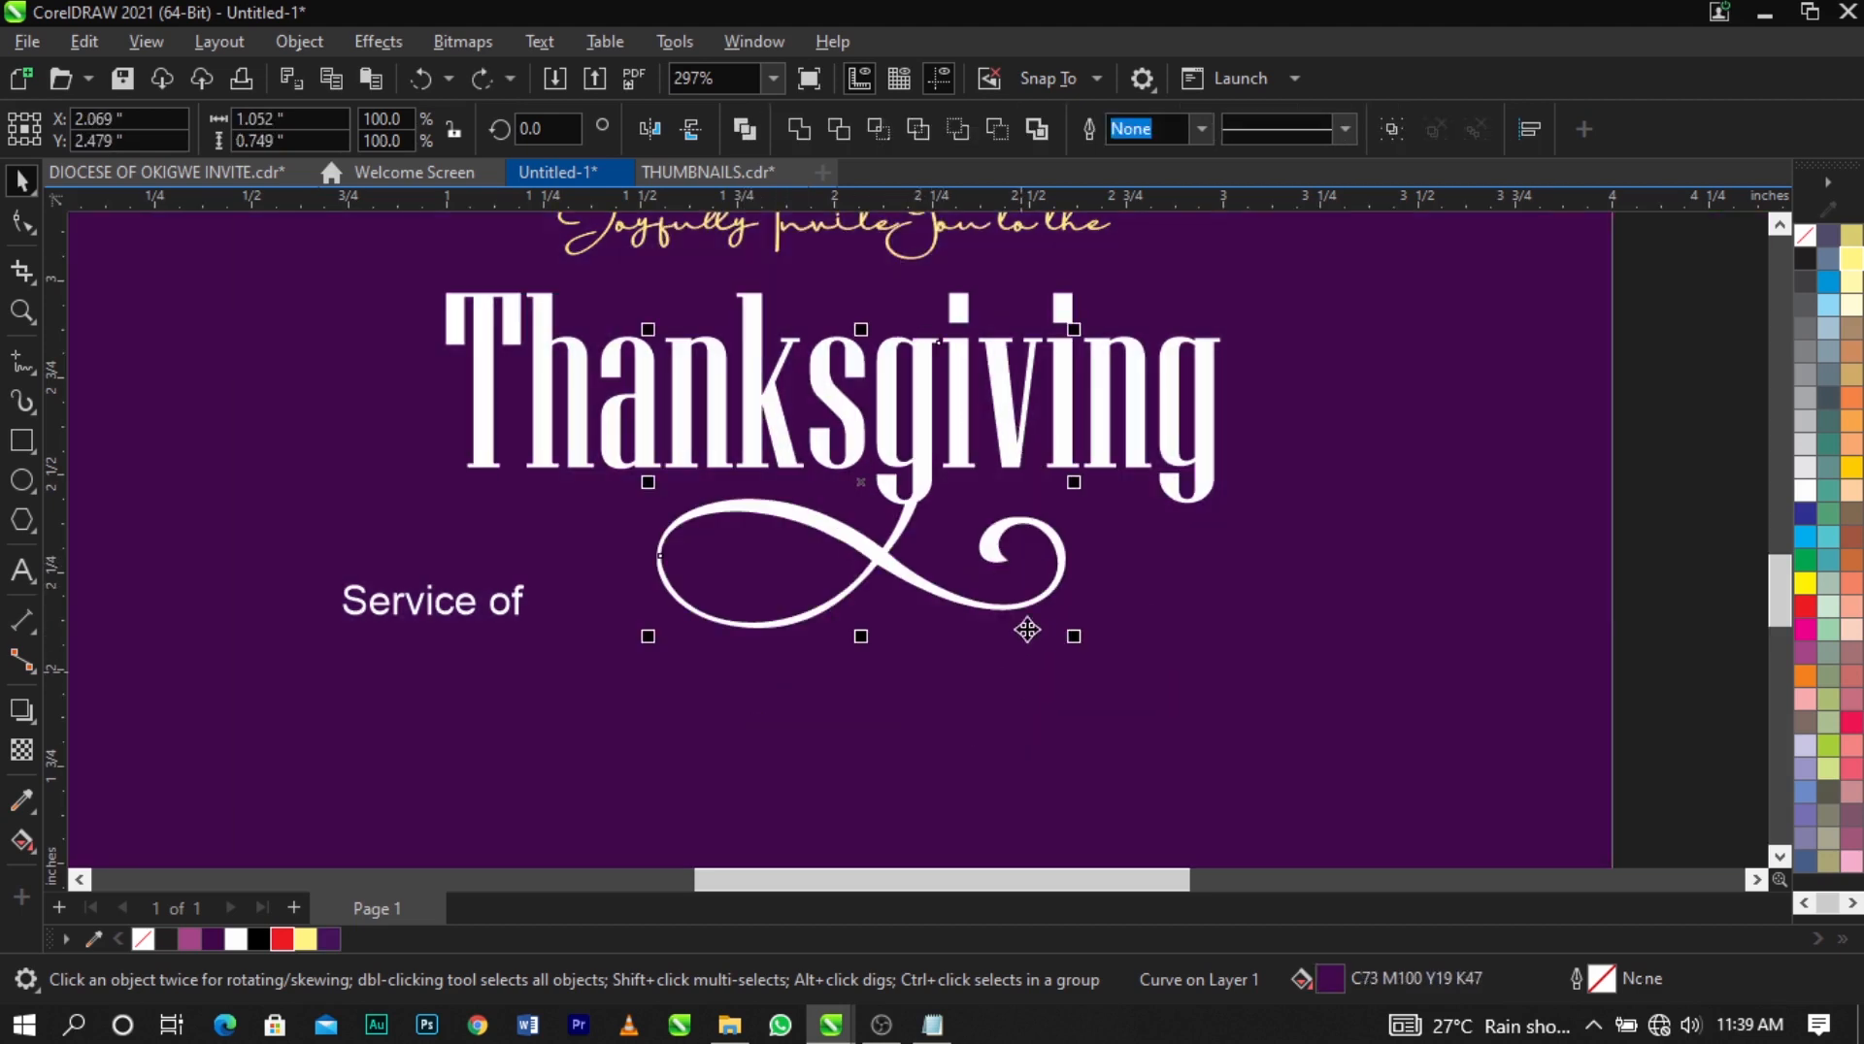
Join the flourish and the first g into one curve object and test moving it as a unit.
click(1727, 633)
scroll(913, 466, up, 4)
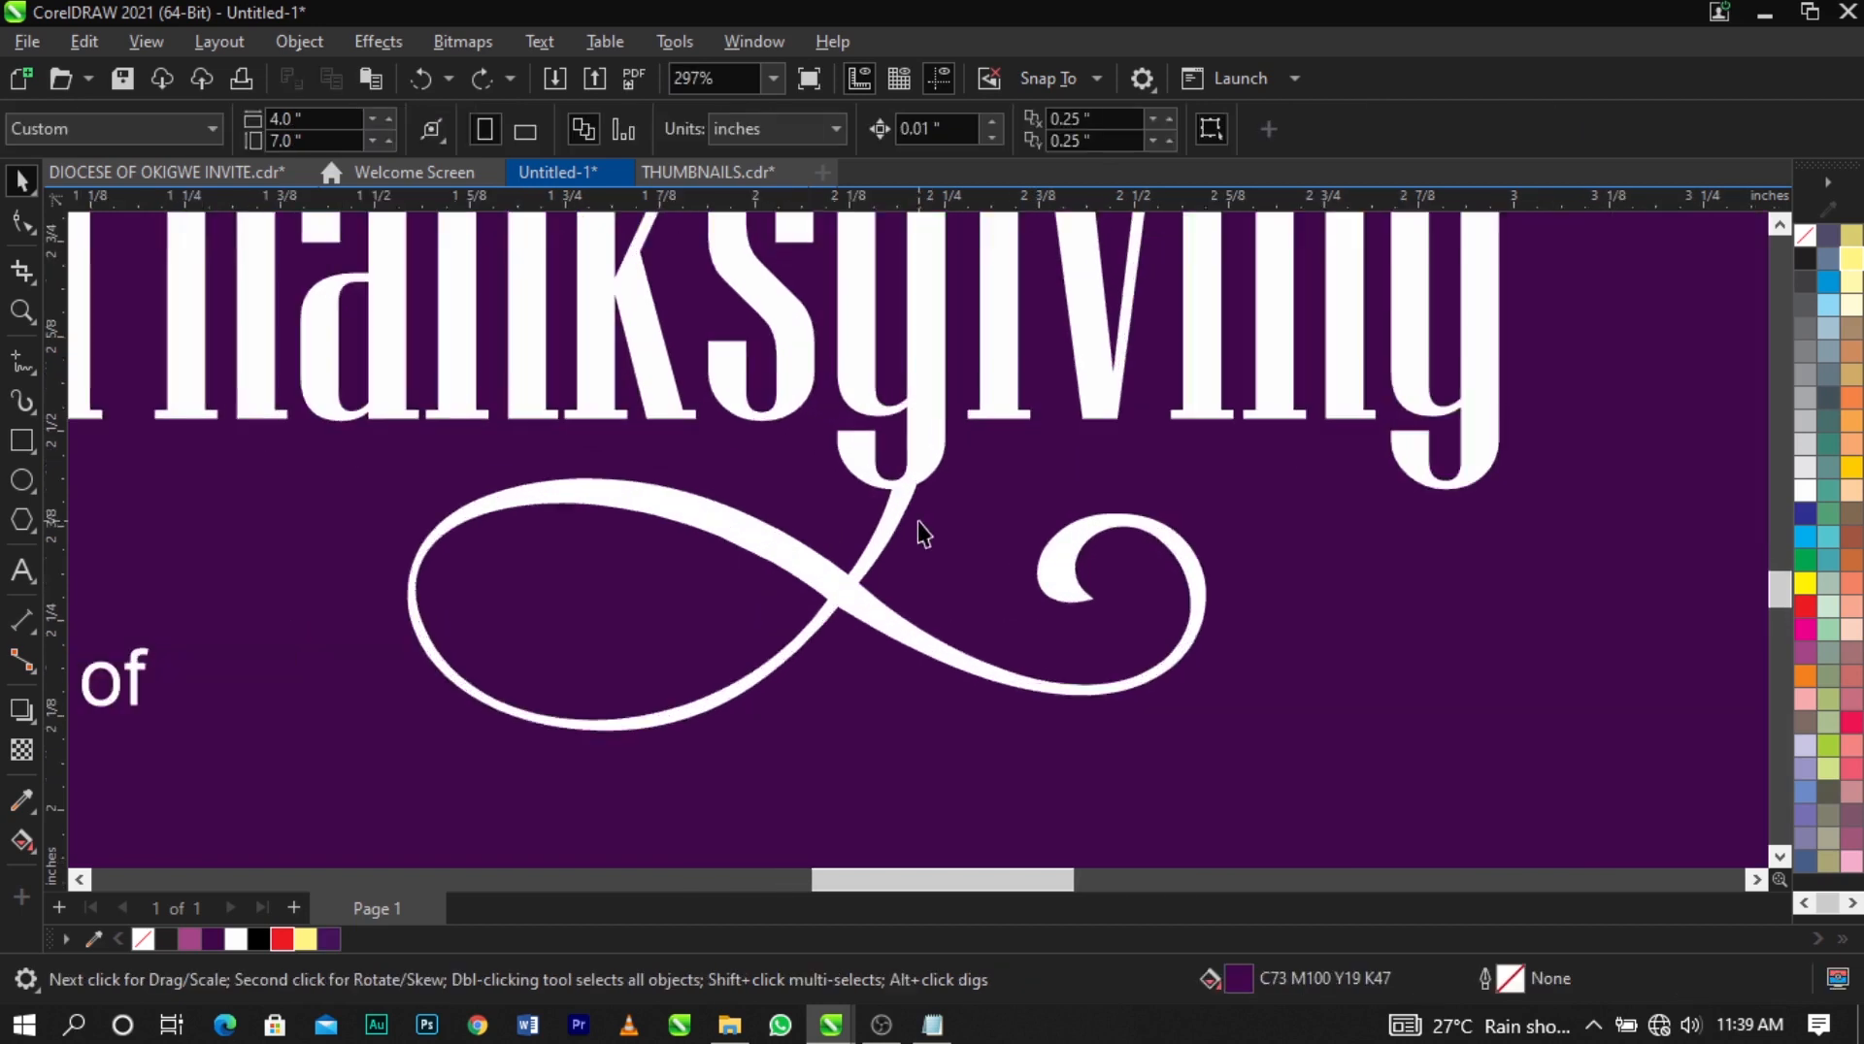
click(888, 492)
shift+click(924, 290)
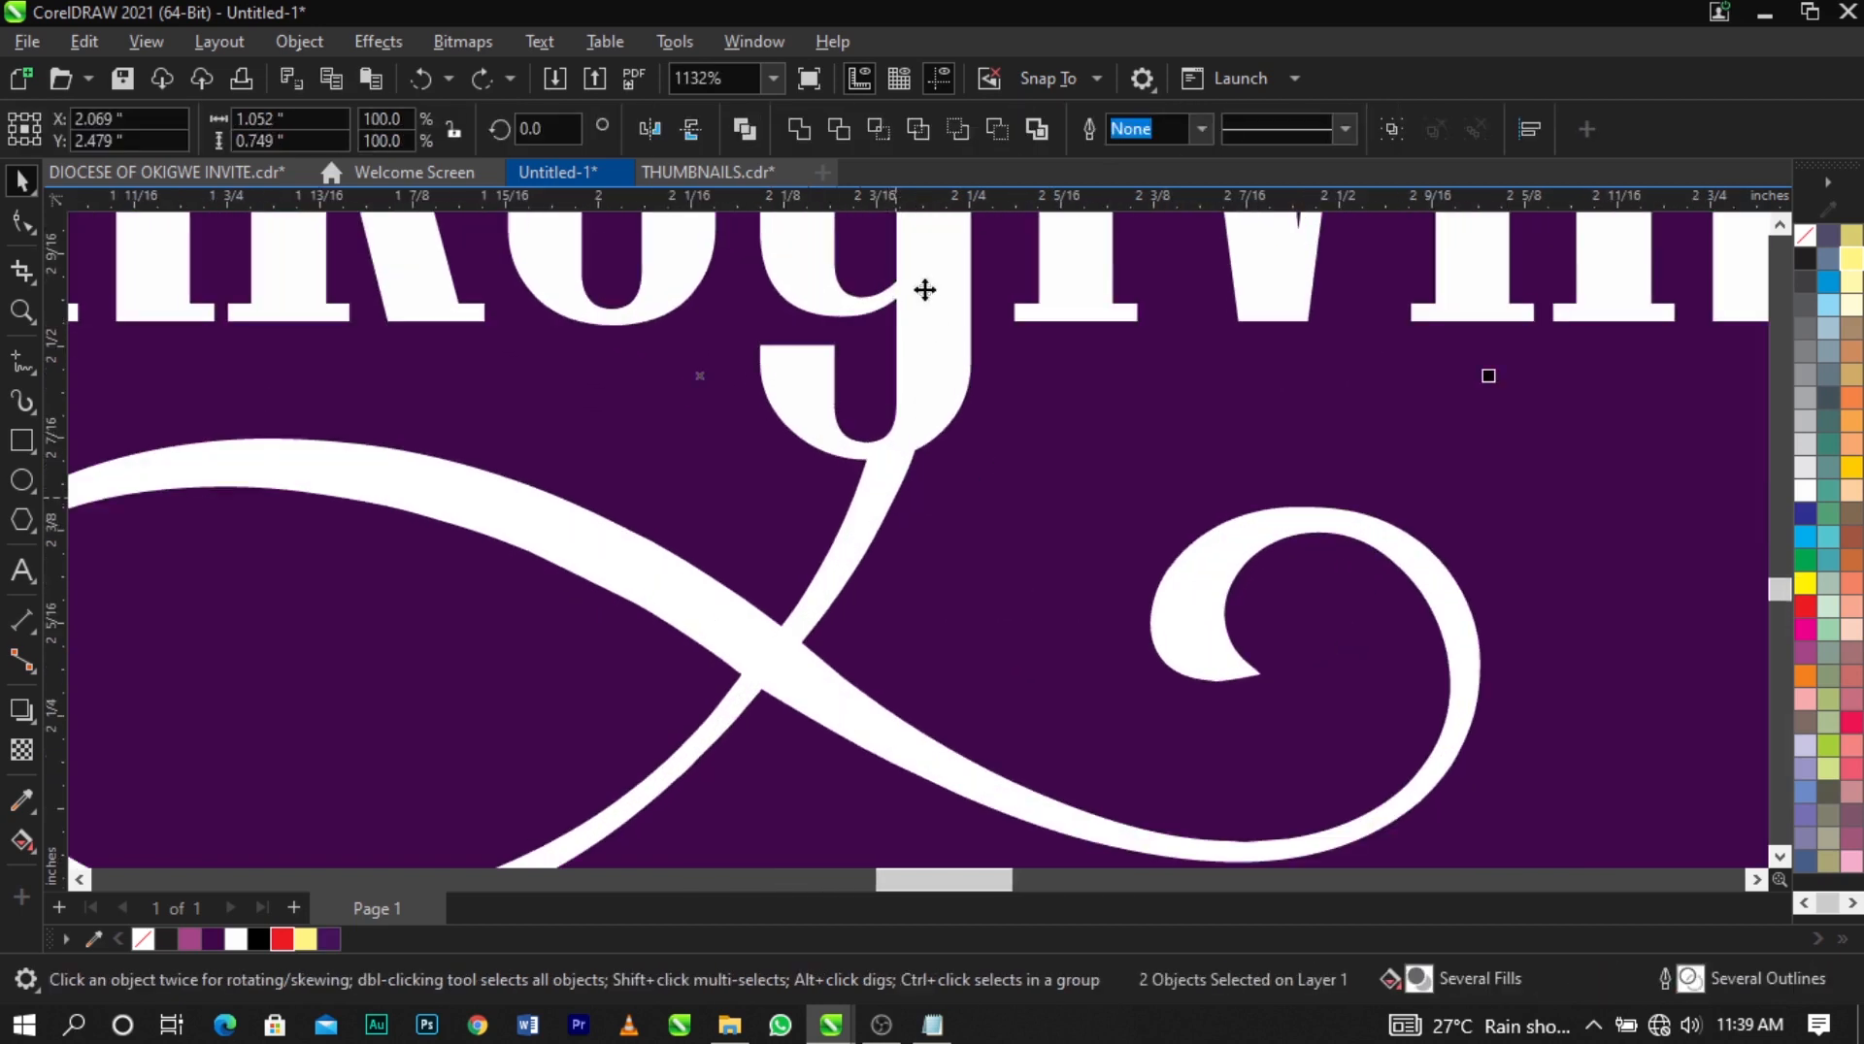
click(816, 136)
scroll(982, 403, down, 4)
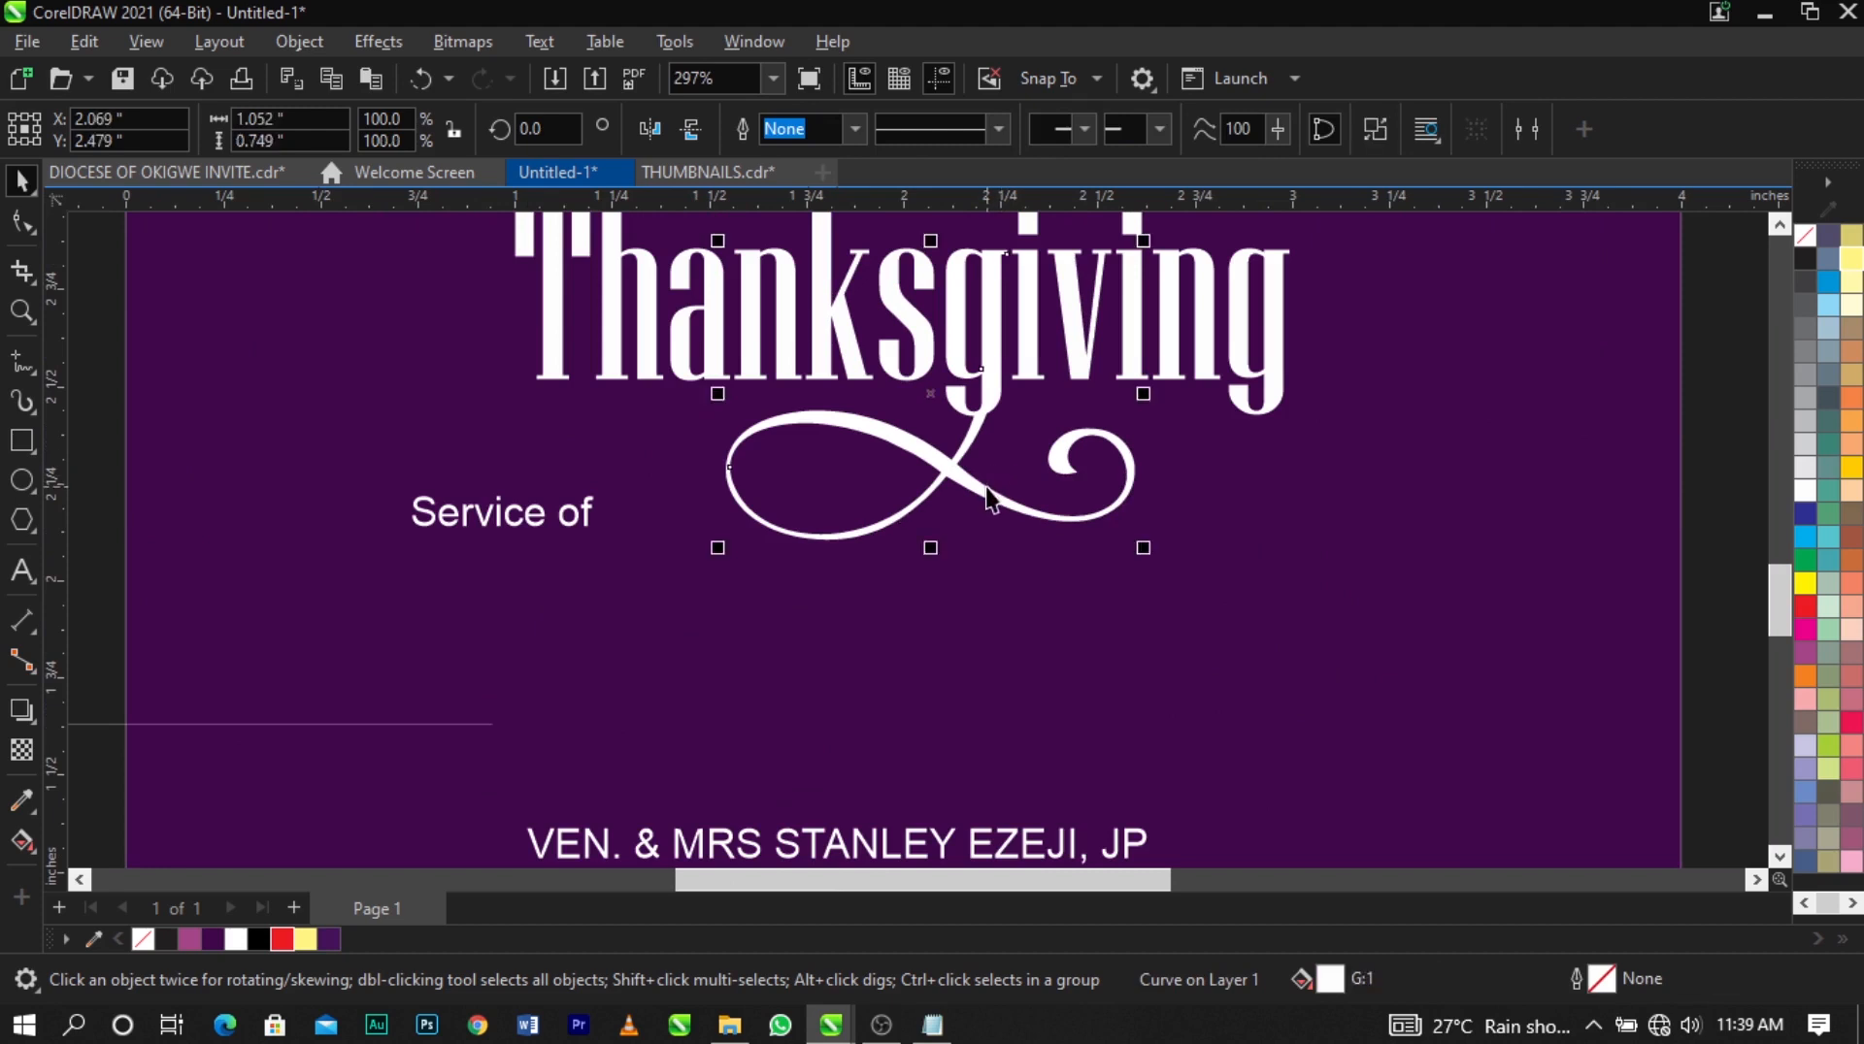
drag(974, 475, 984, 553)
key(ctrl+z)
Delete the thin stray horizontal line that crosses the card's left edge below Service of.
scroll(985, 553, down, 2)
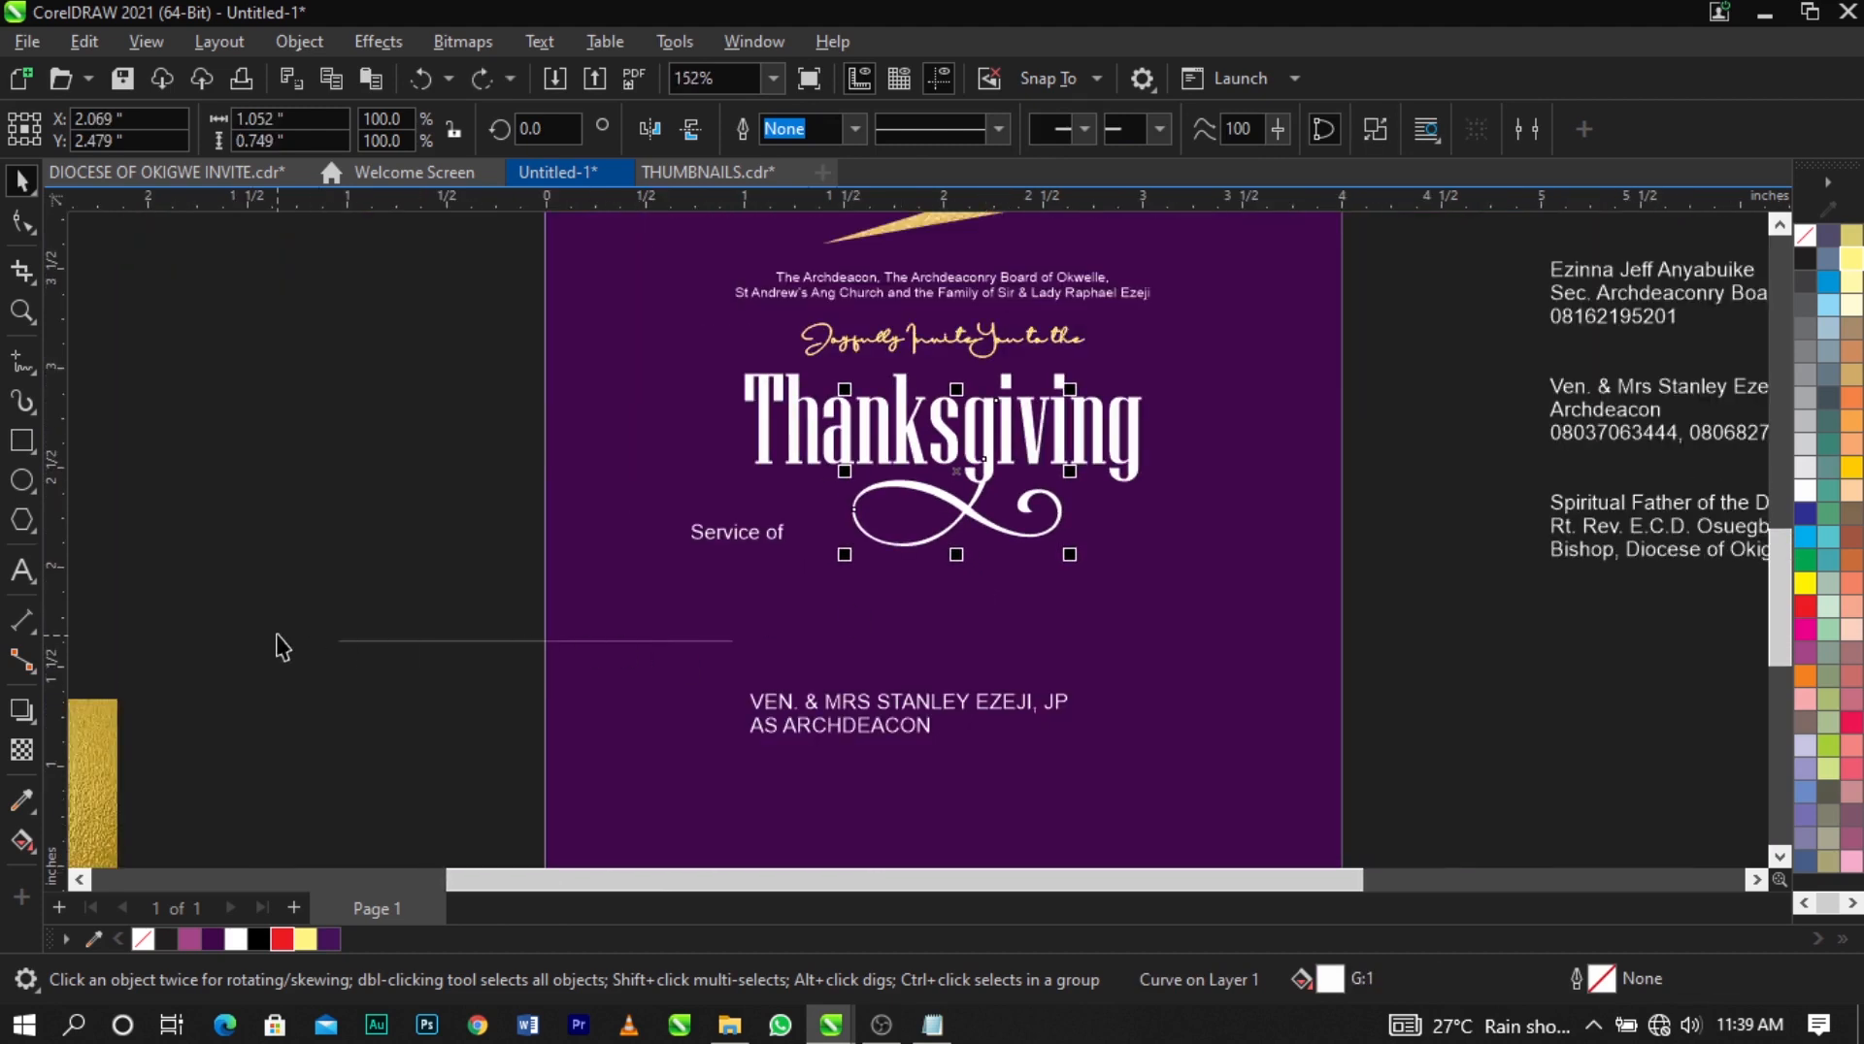
drag(277, 631, 769, 697)
key(Delete)
scroll(959, 521, up, 2)
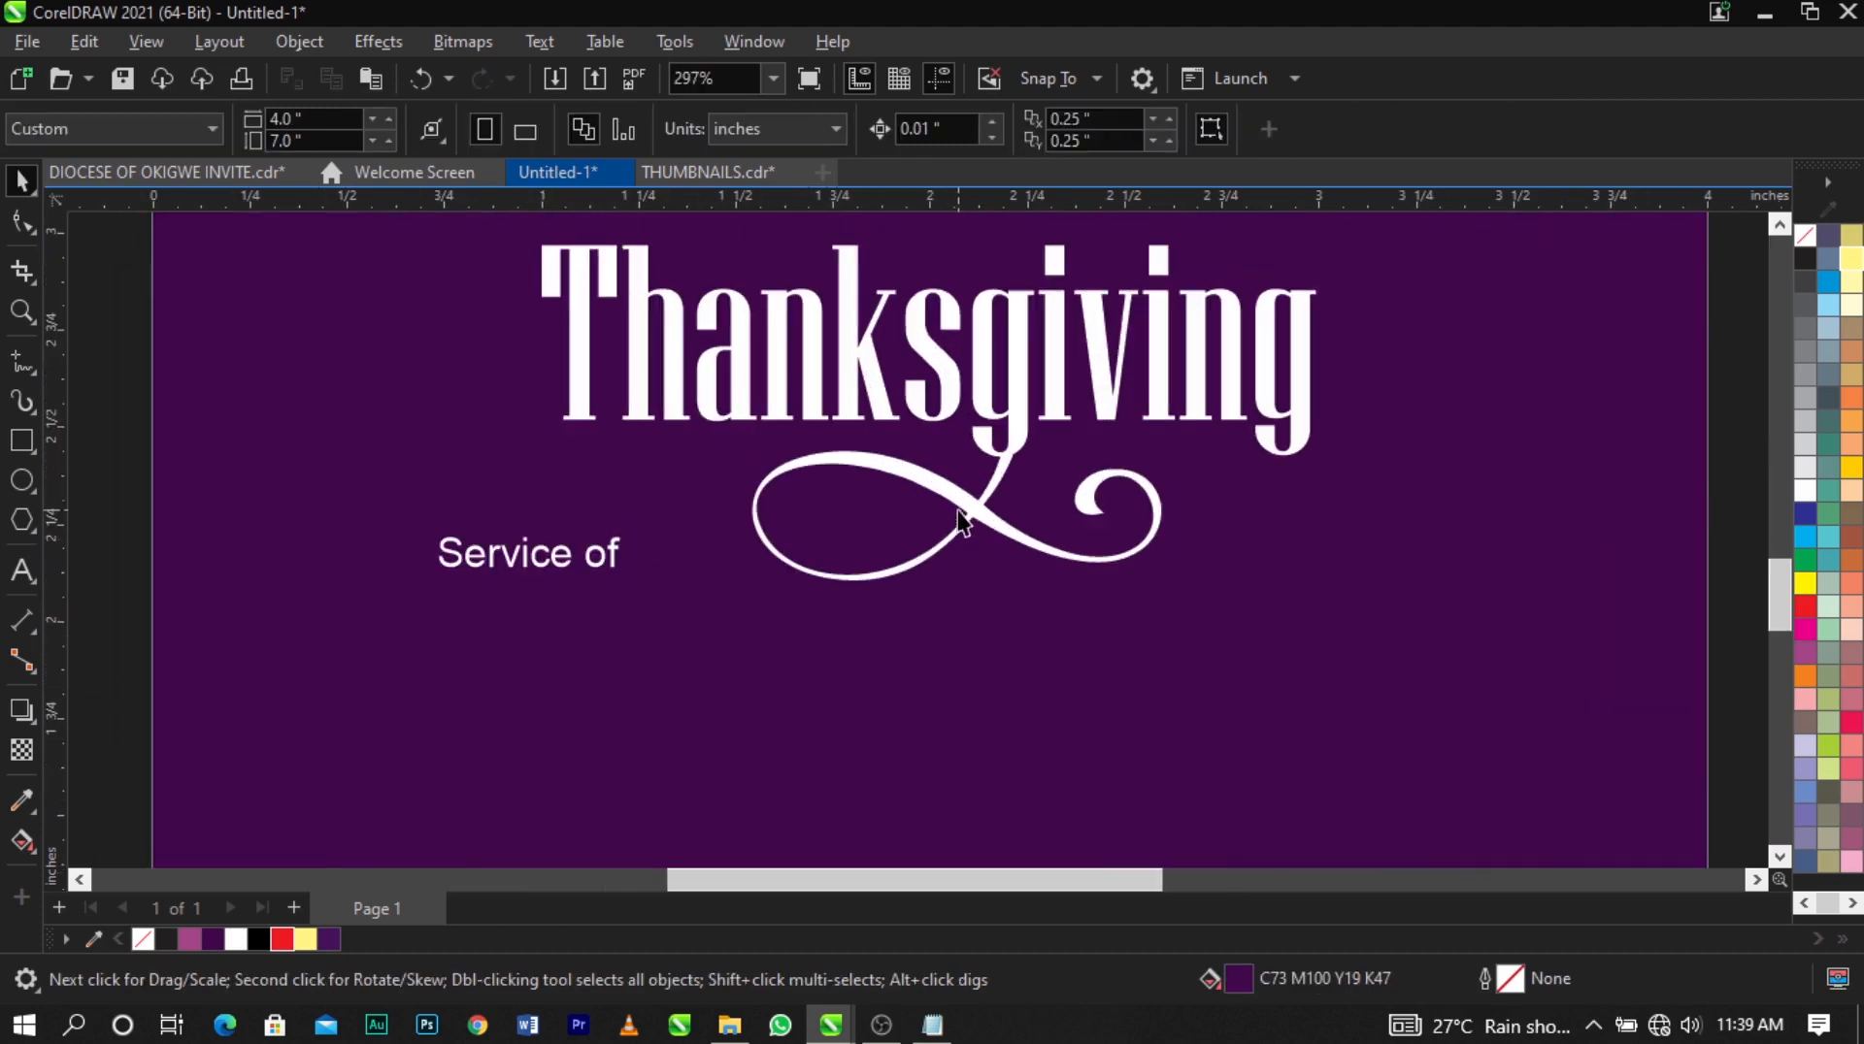
Undo the line deletion and the joining of the g and flourish, and clear the selection.
key(ctrl+z)
key(ctrl+z)
click(1163, 574)
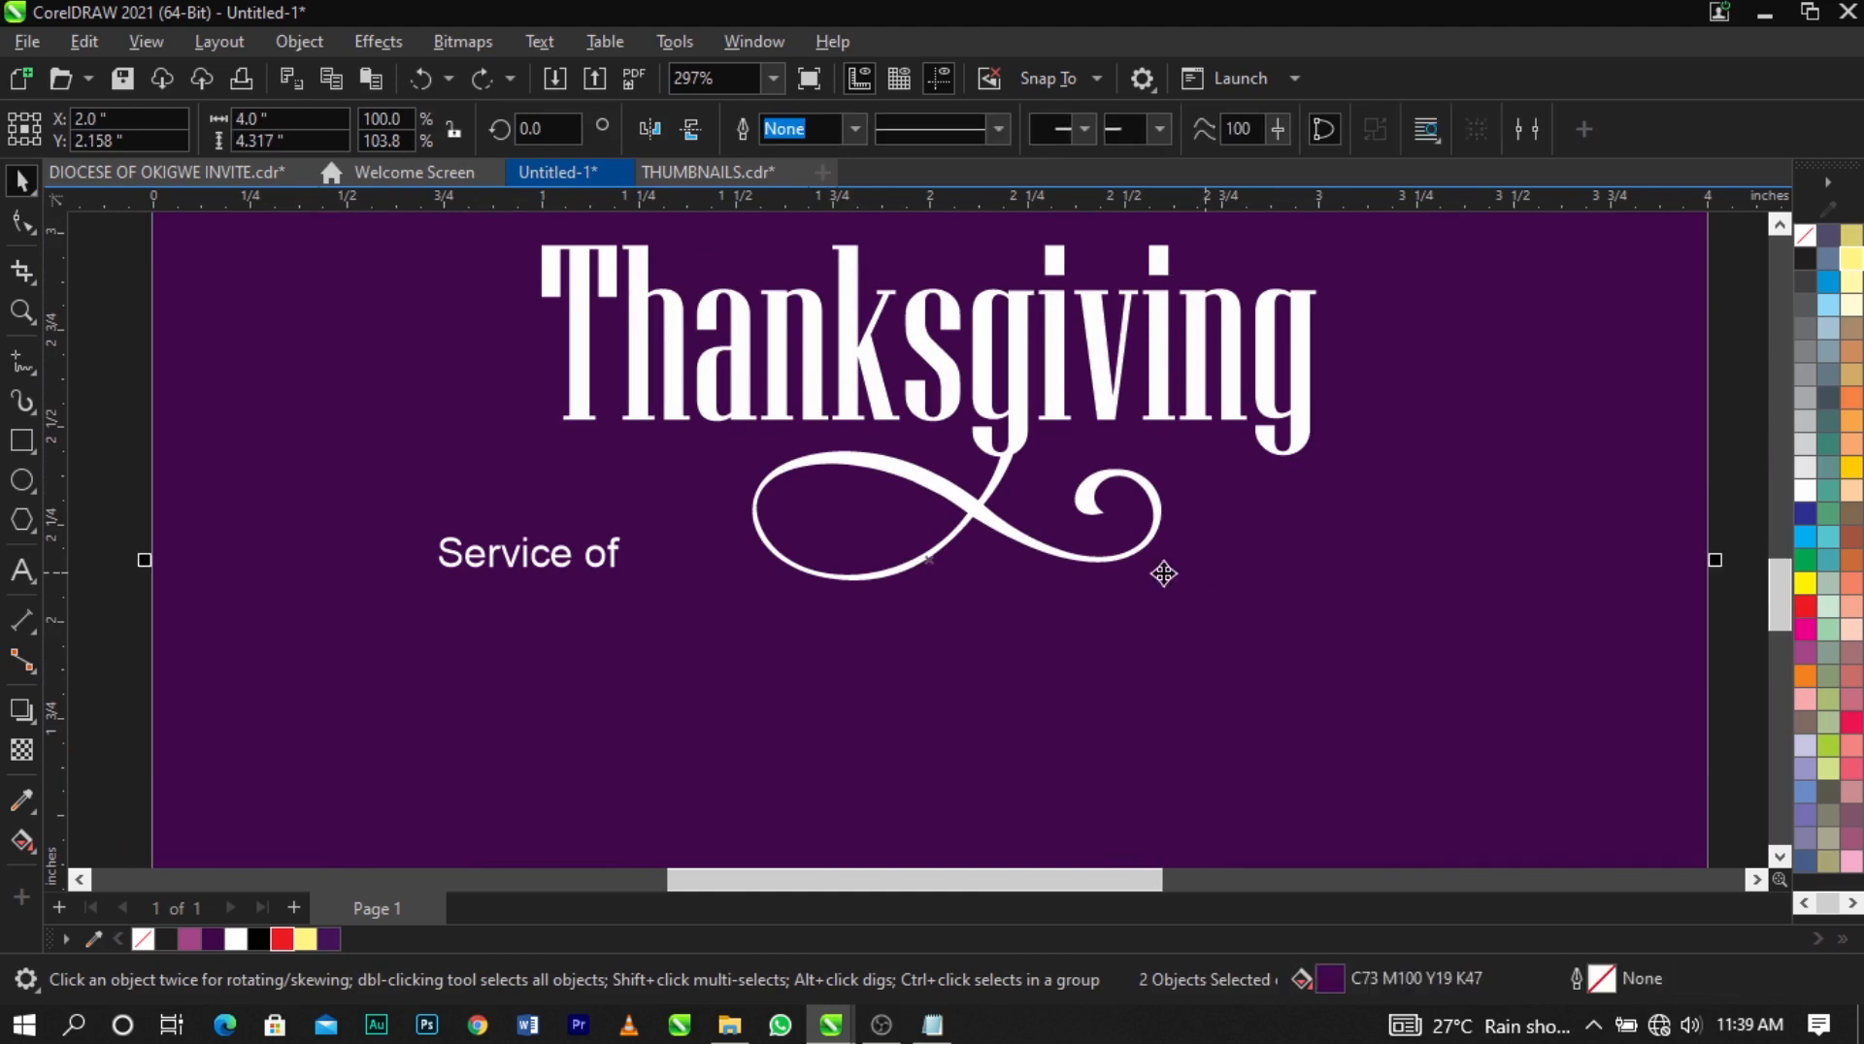
click(1002, 540)
scroll(1003, 540, down, 2)
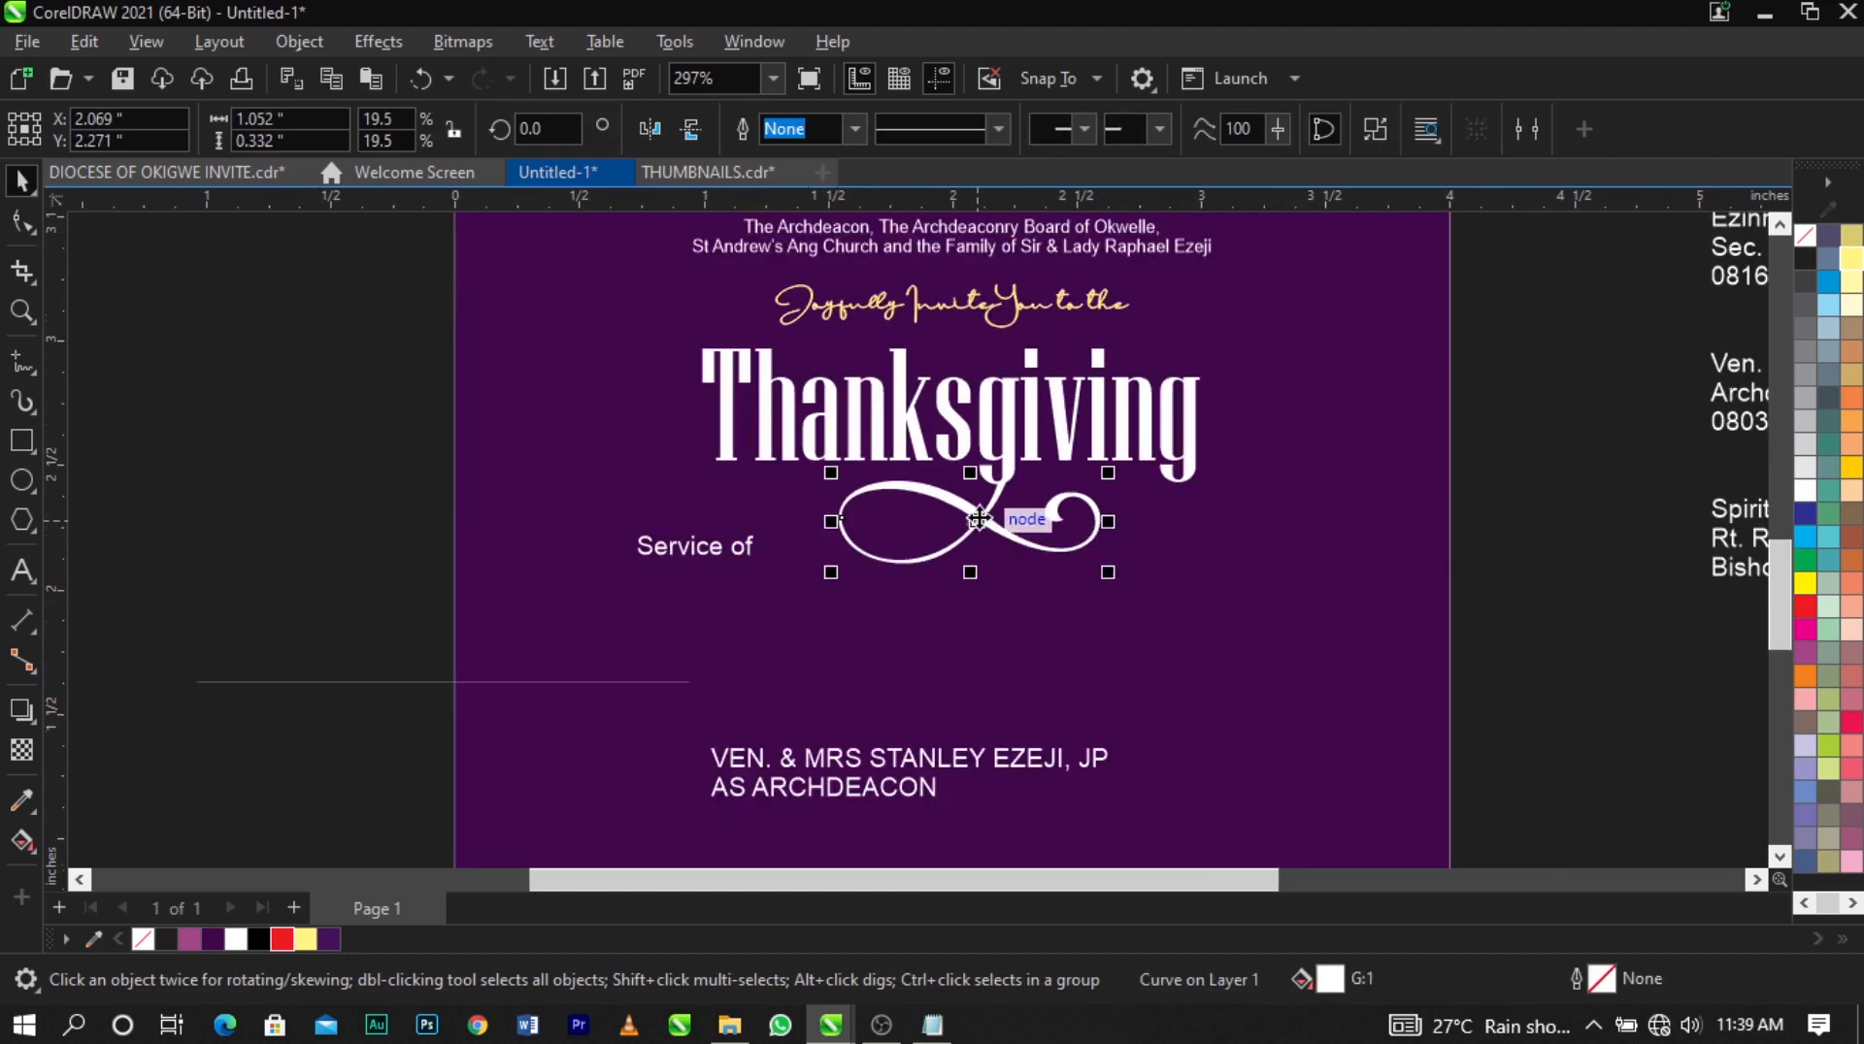
click(260, 691)
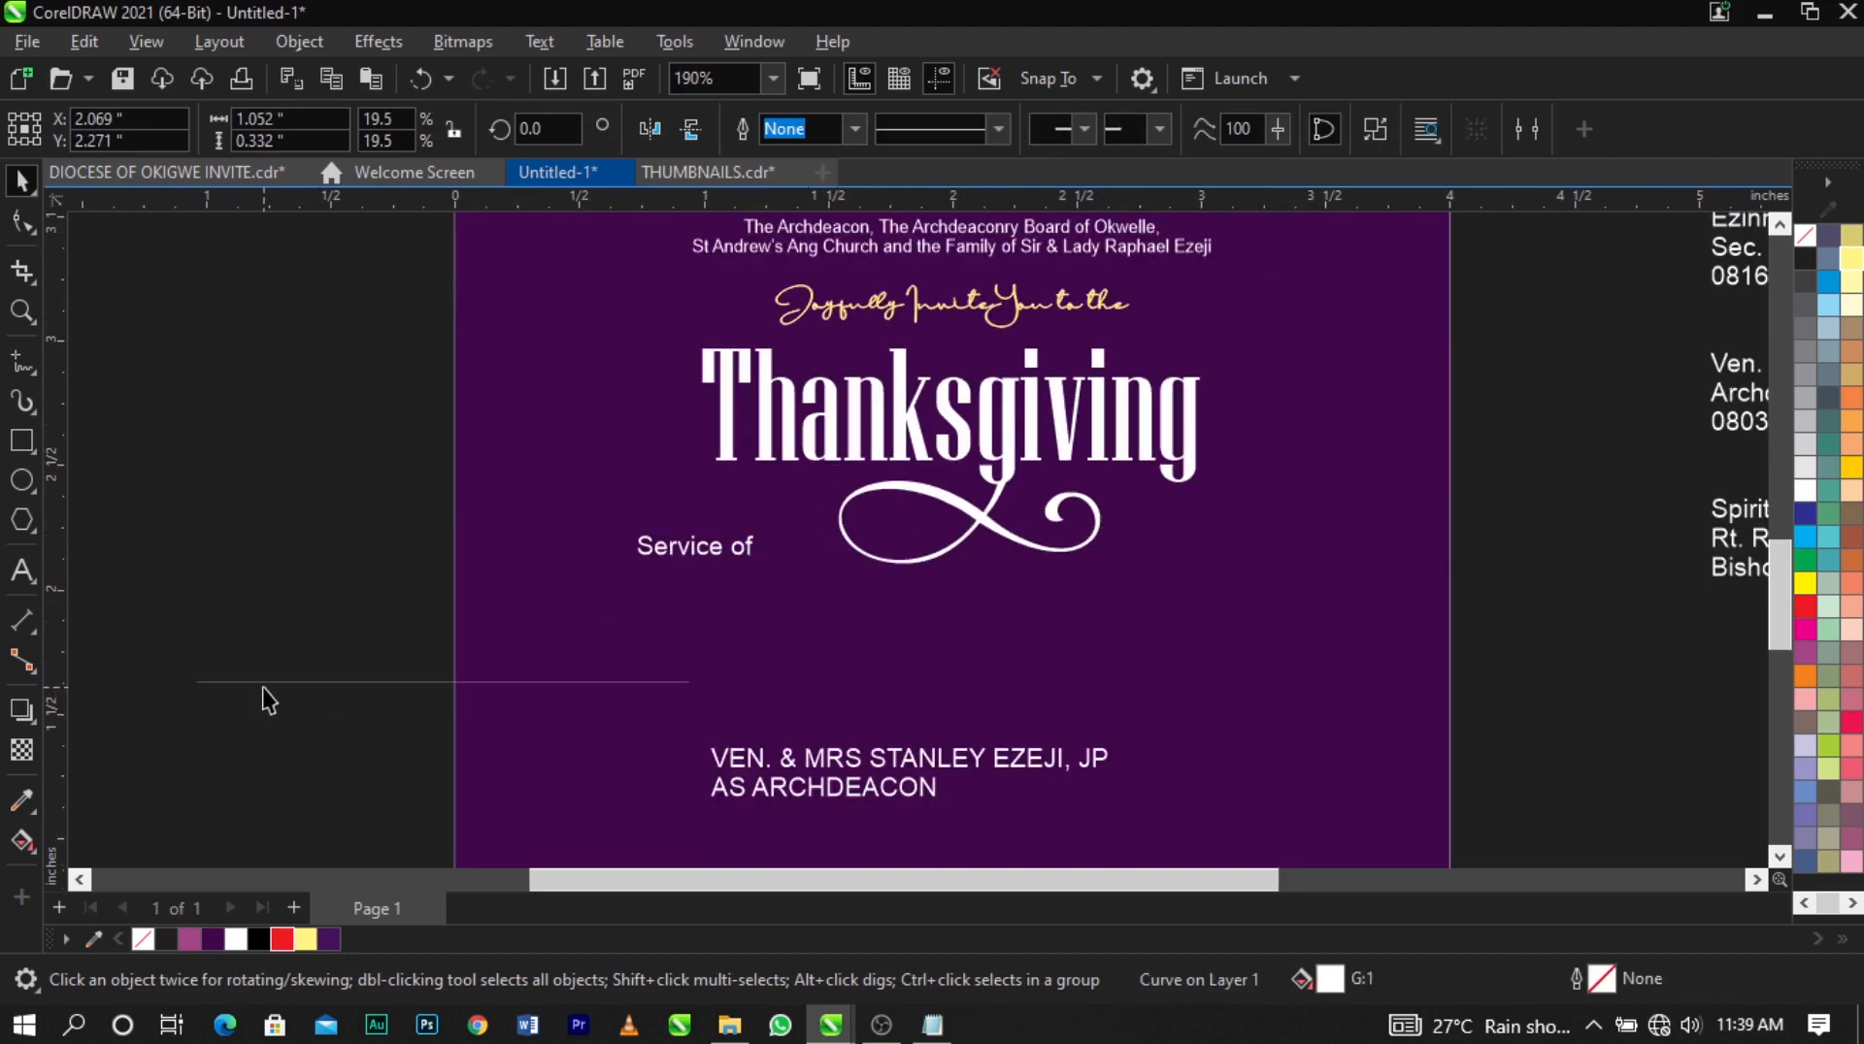
click(689, 588)
Weld the first g of Thanksgiving and the flourish beneath it into a single curve.
scroll(1068, 456, up, 3)
scroll(905, 457, up, 2)
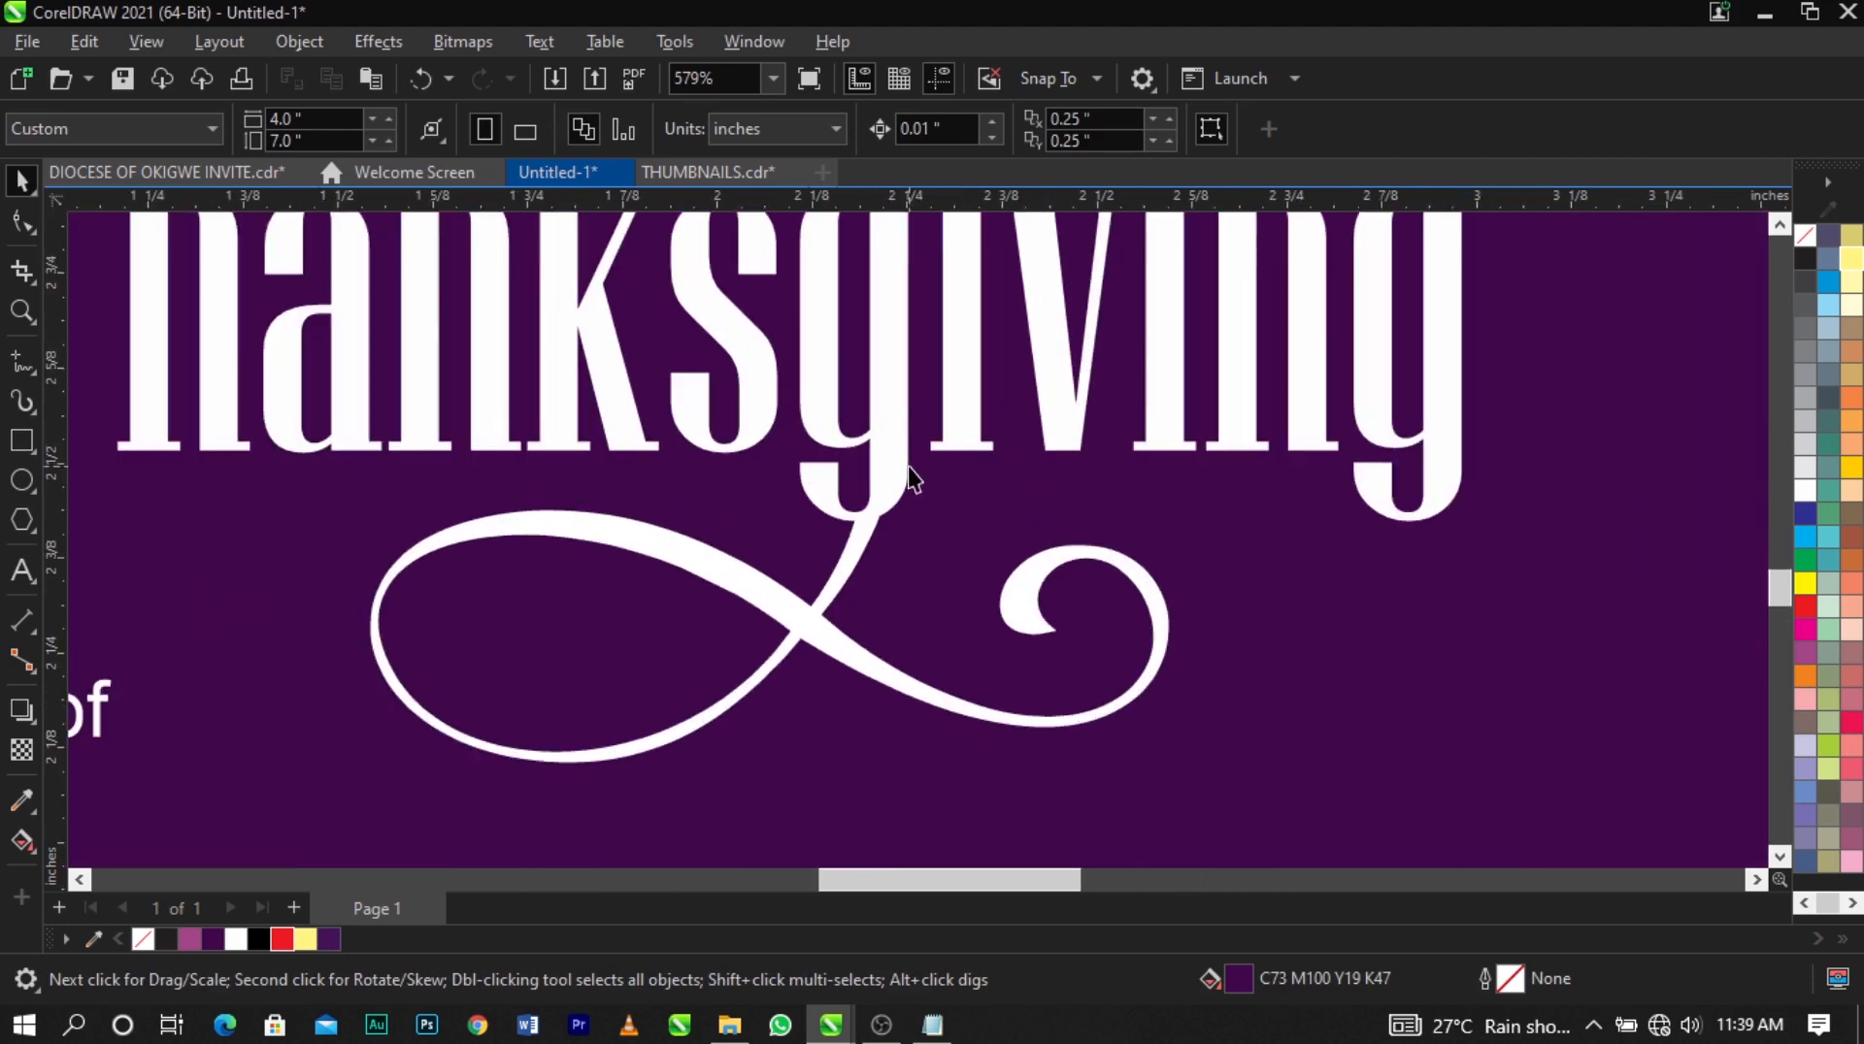
scroll(905, 468, down, 2)
click(884, 441)
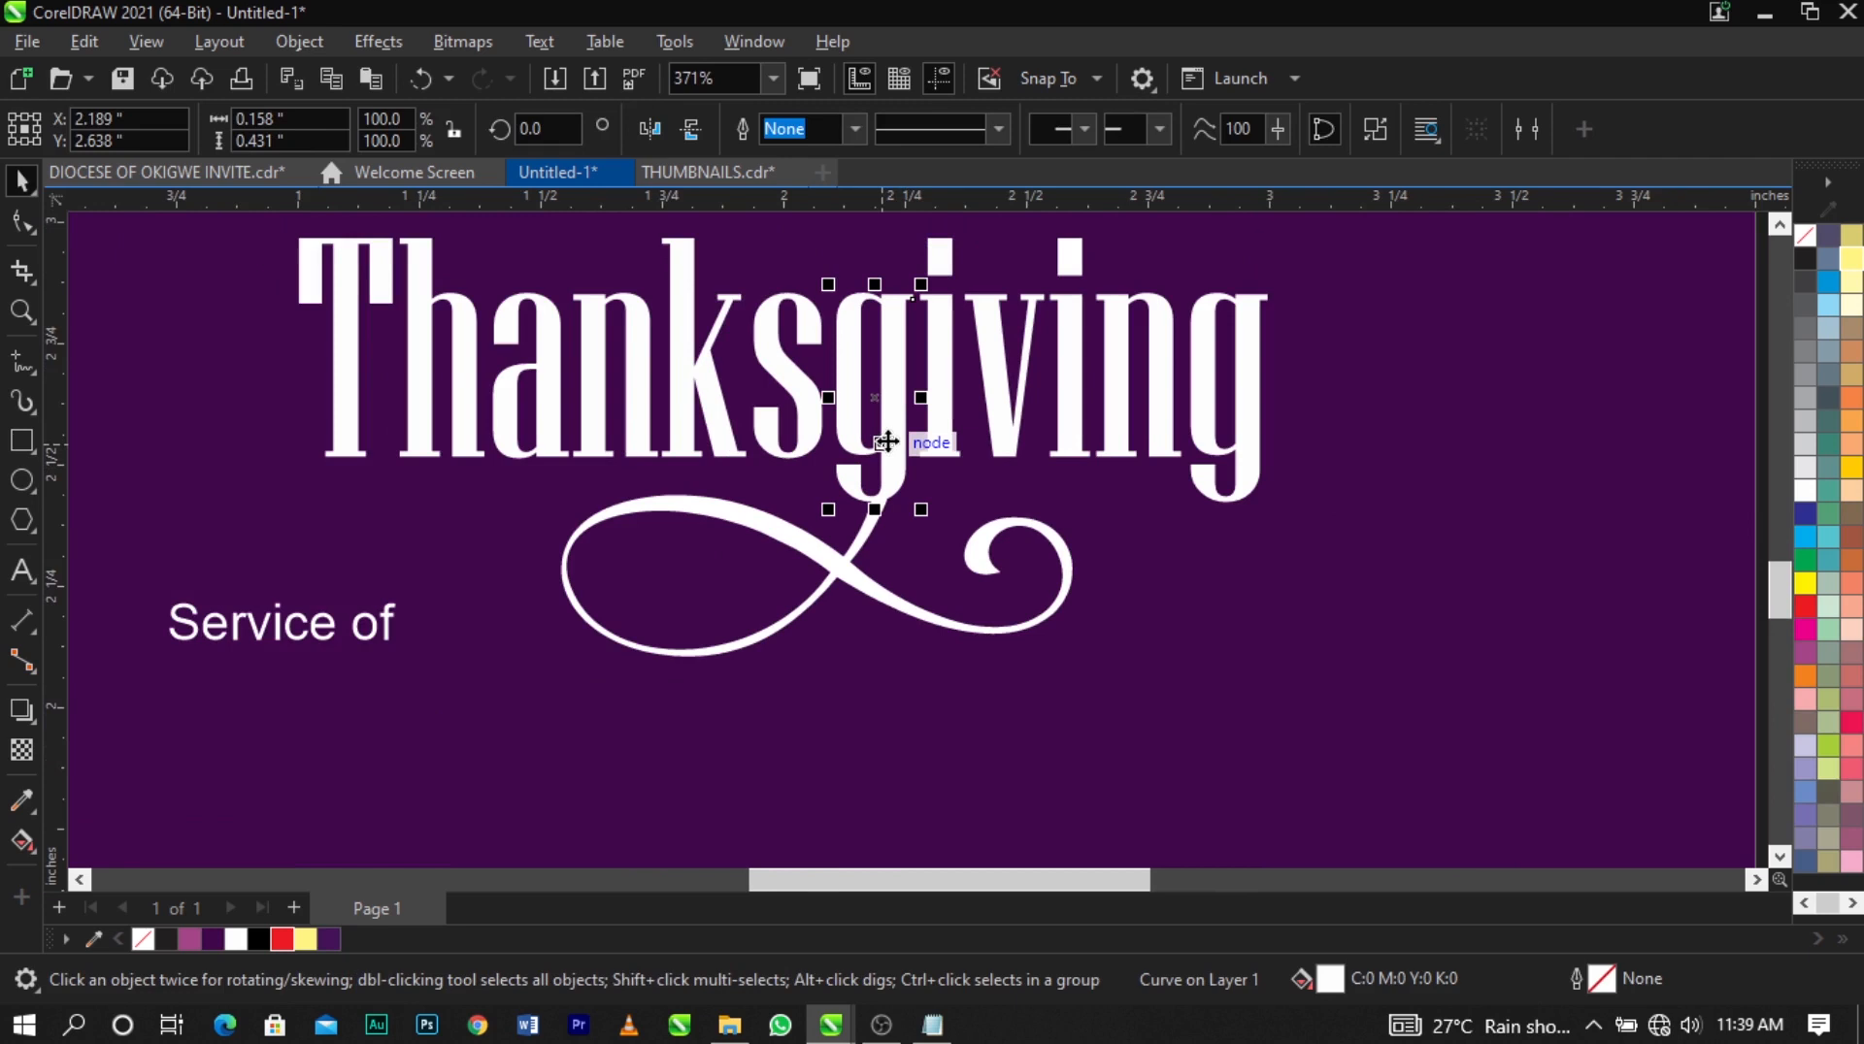
scroll(878, 456, up, 2)
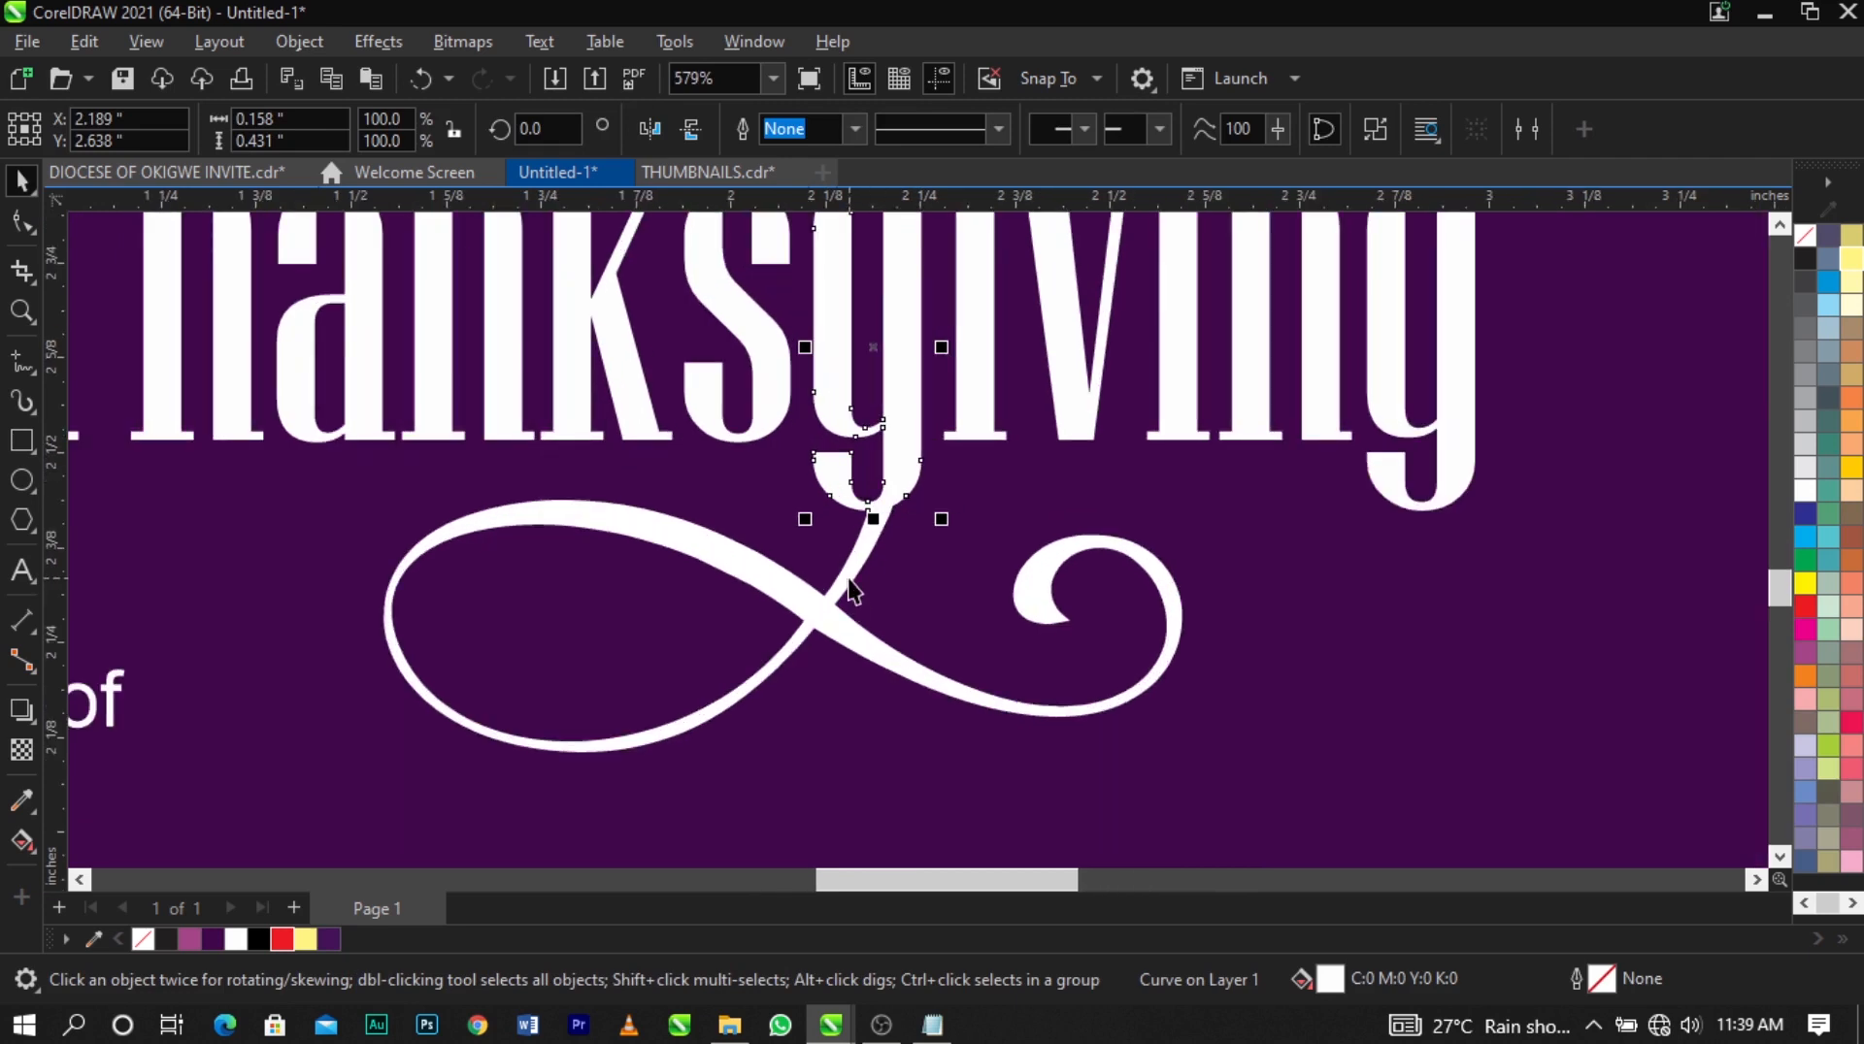
shift+click(847, 579)
scroll(847, 578, down, 3)
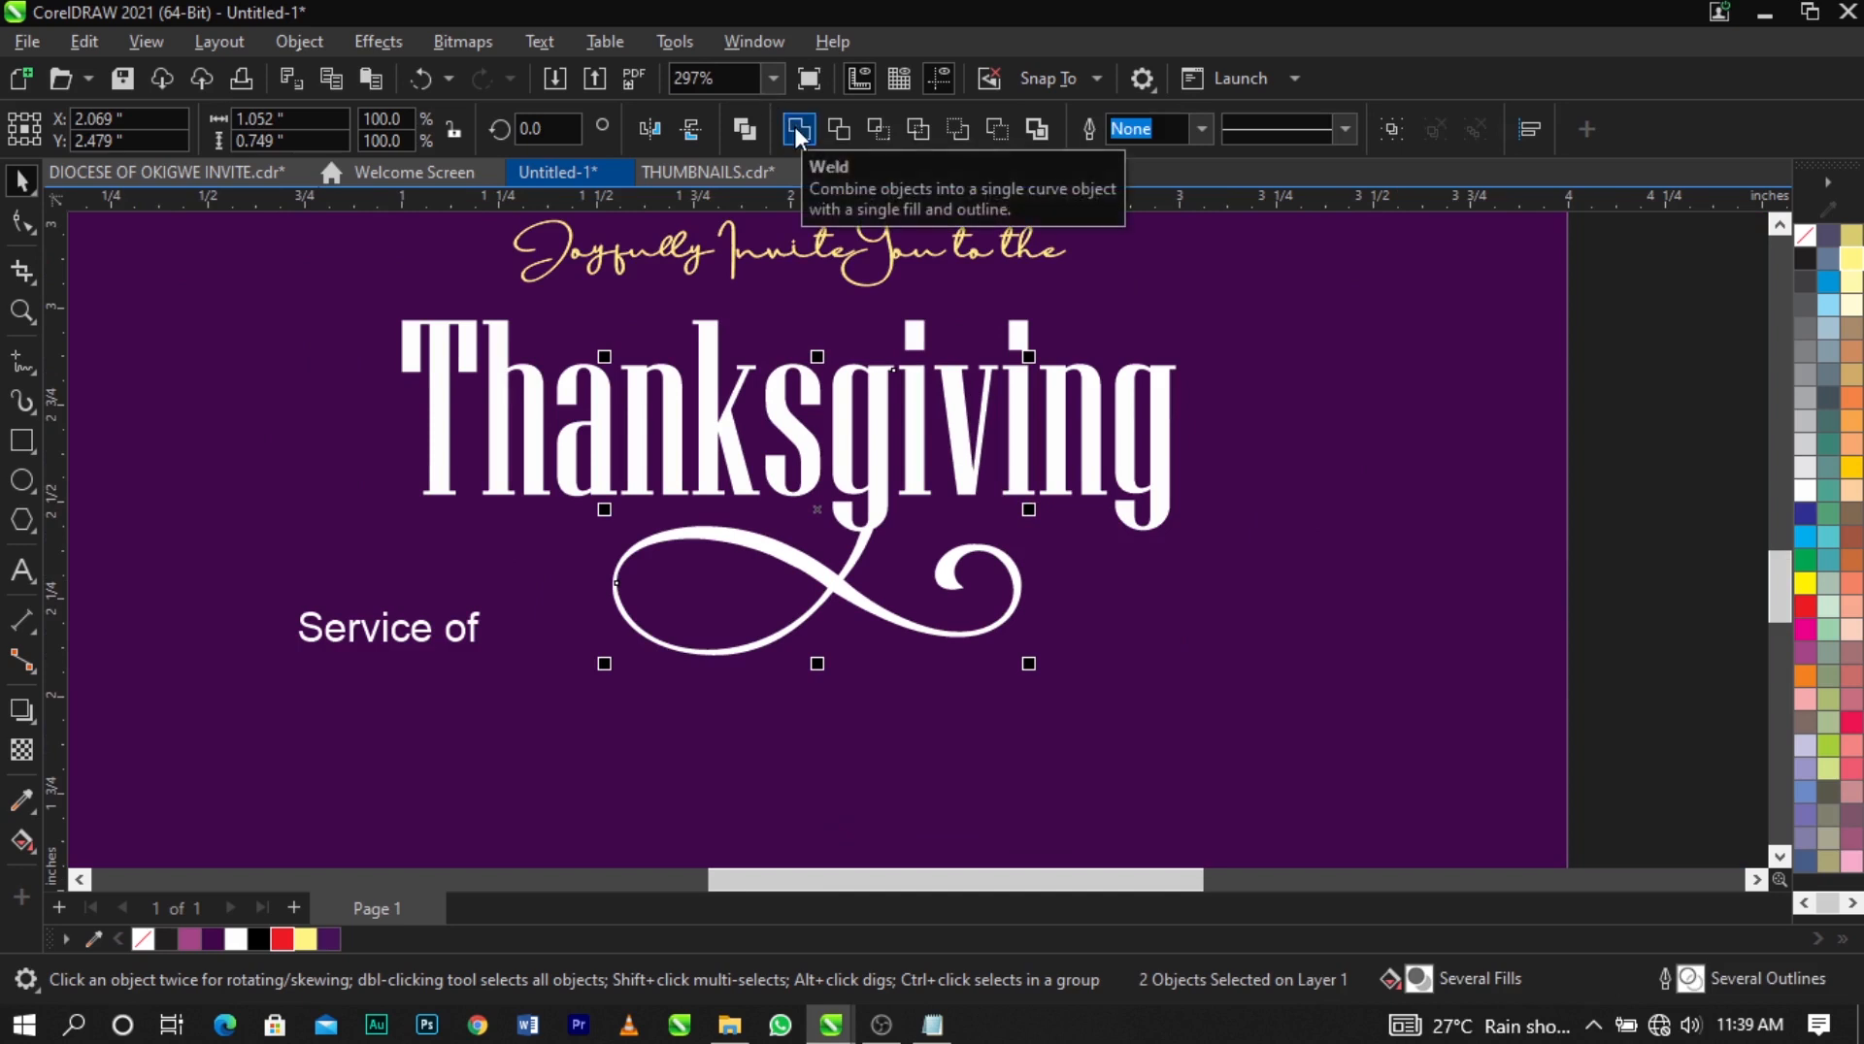
click(796, 129)
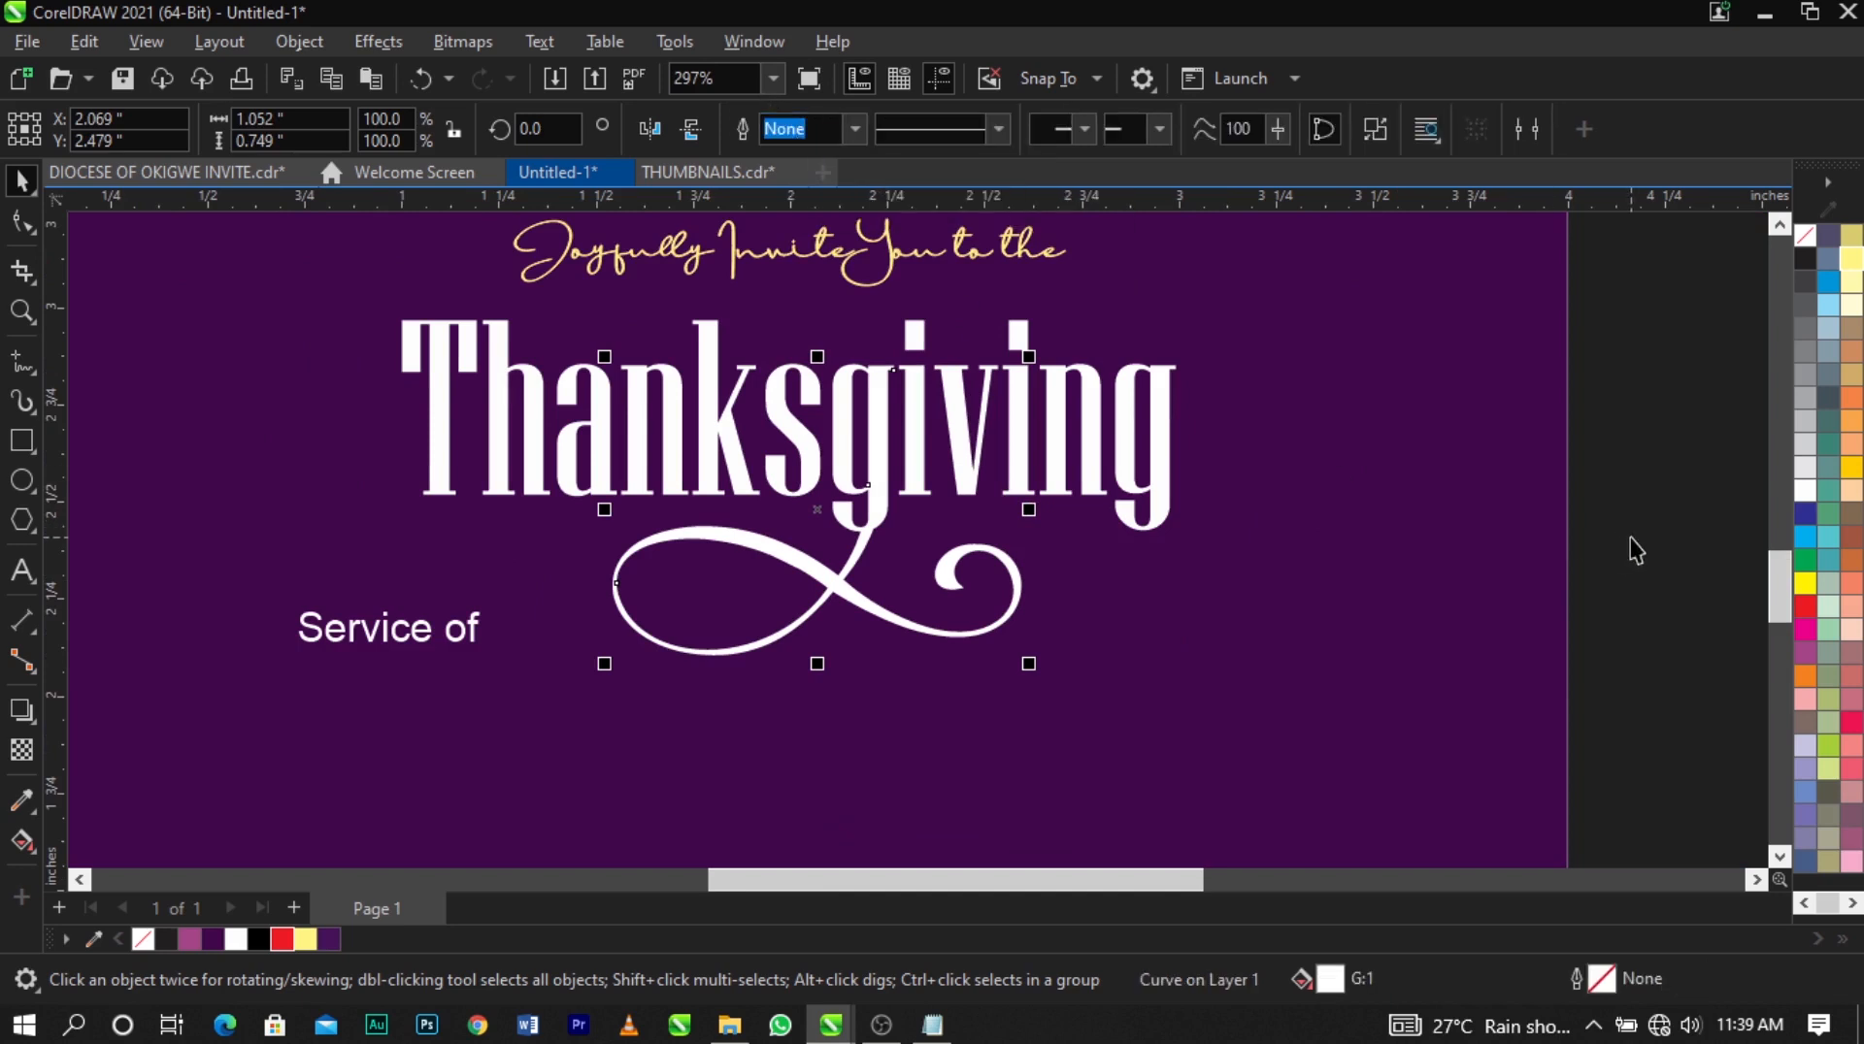
Delete the nodes of the first g's lower hook so its stem runs straight into the flourish.
scroll(852, 580, up, 3)
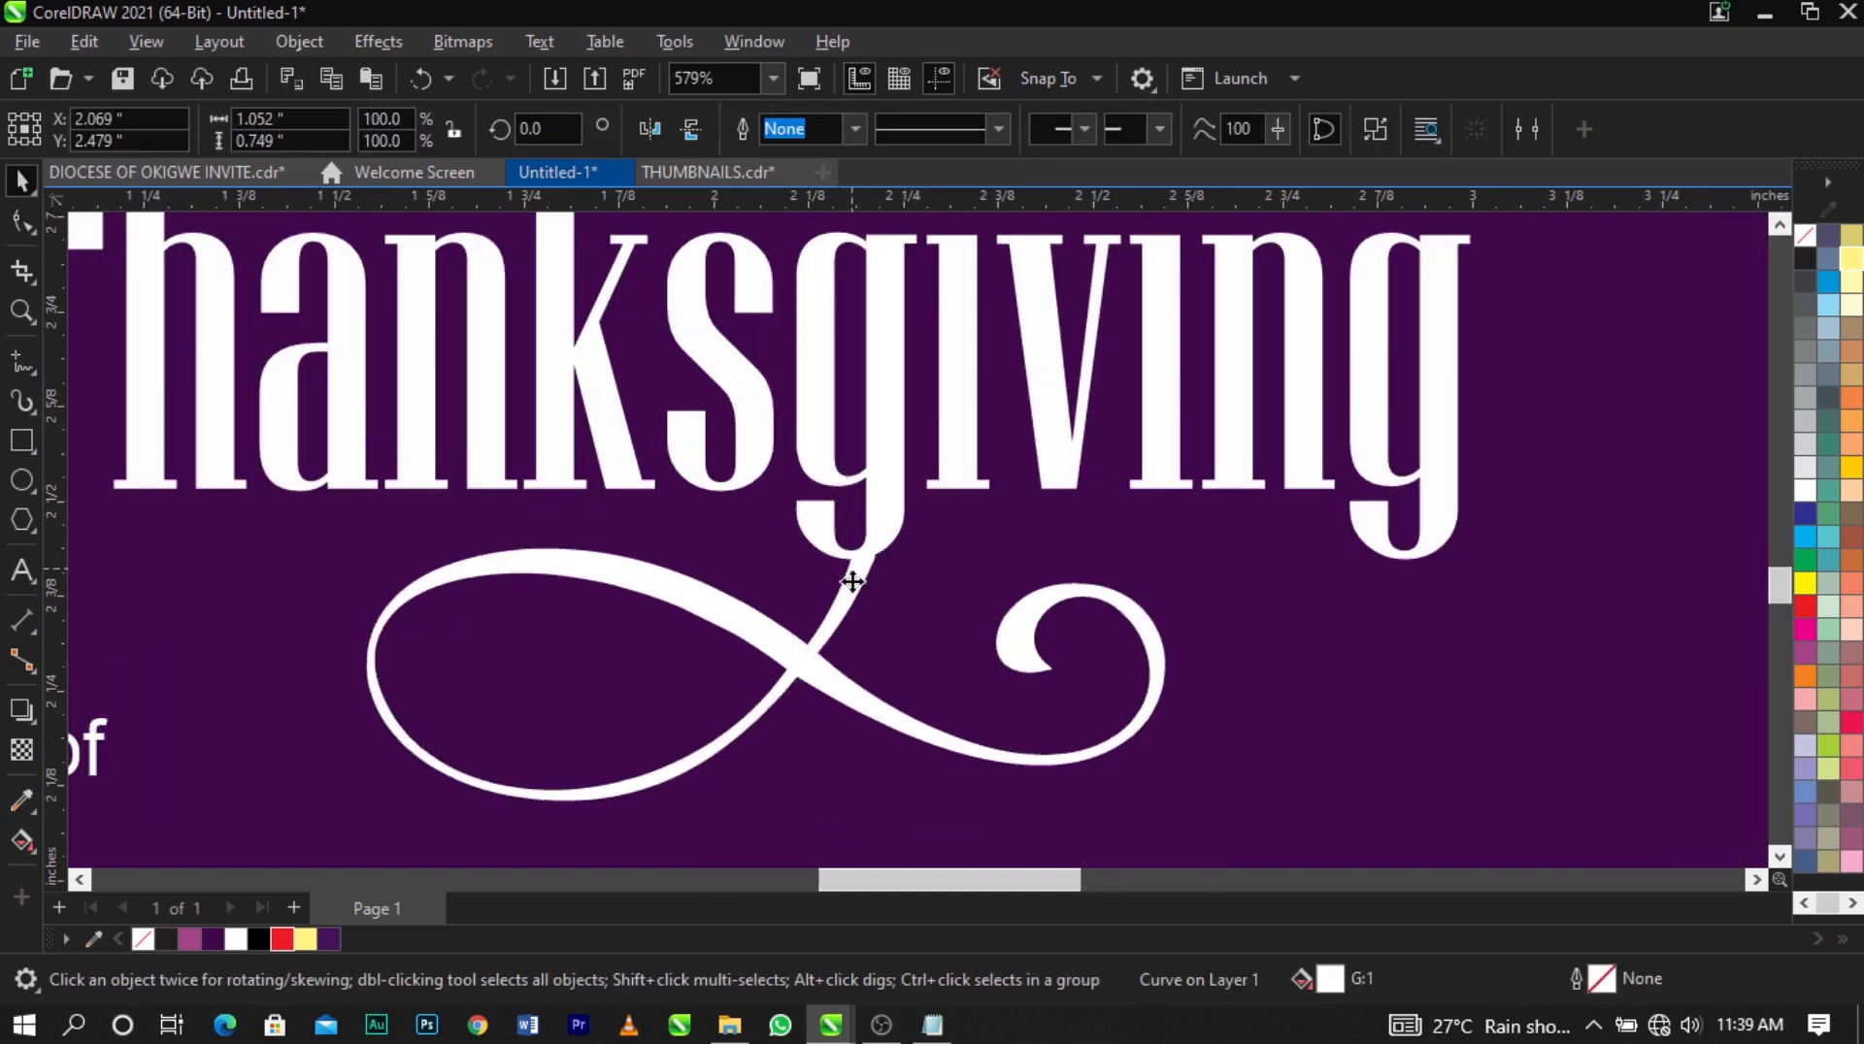
scroll(852, 580, down, 2)
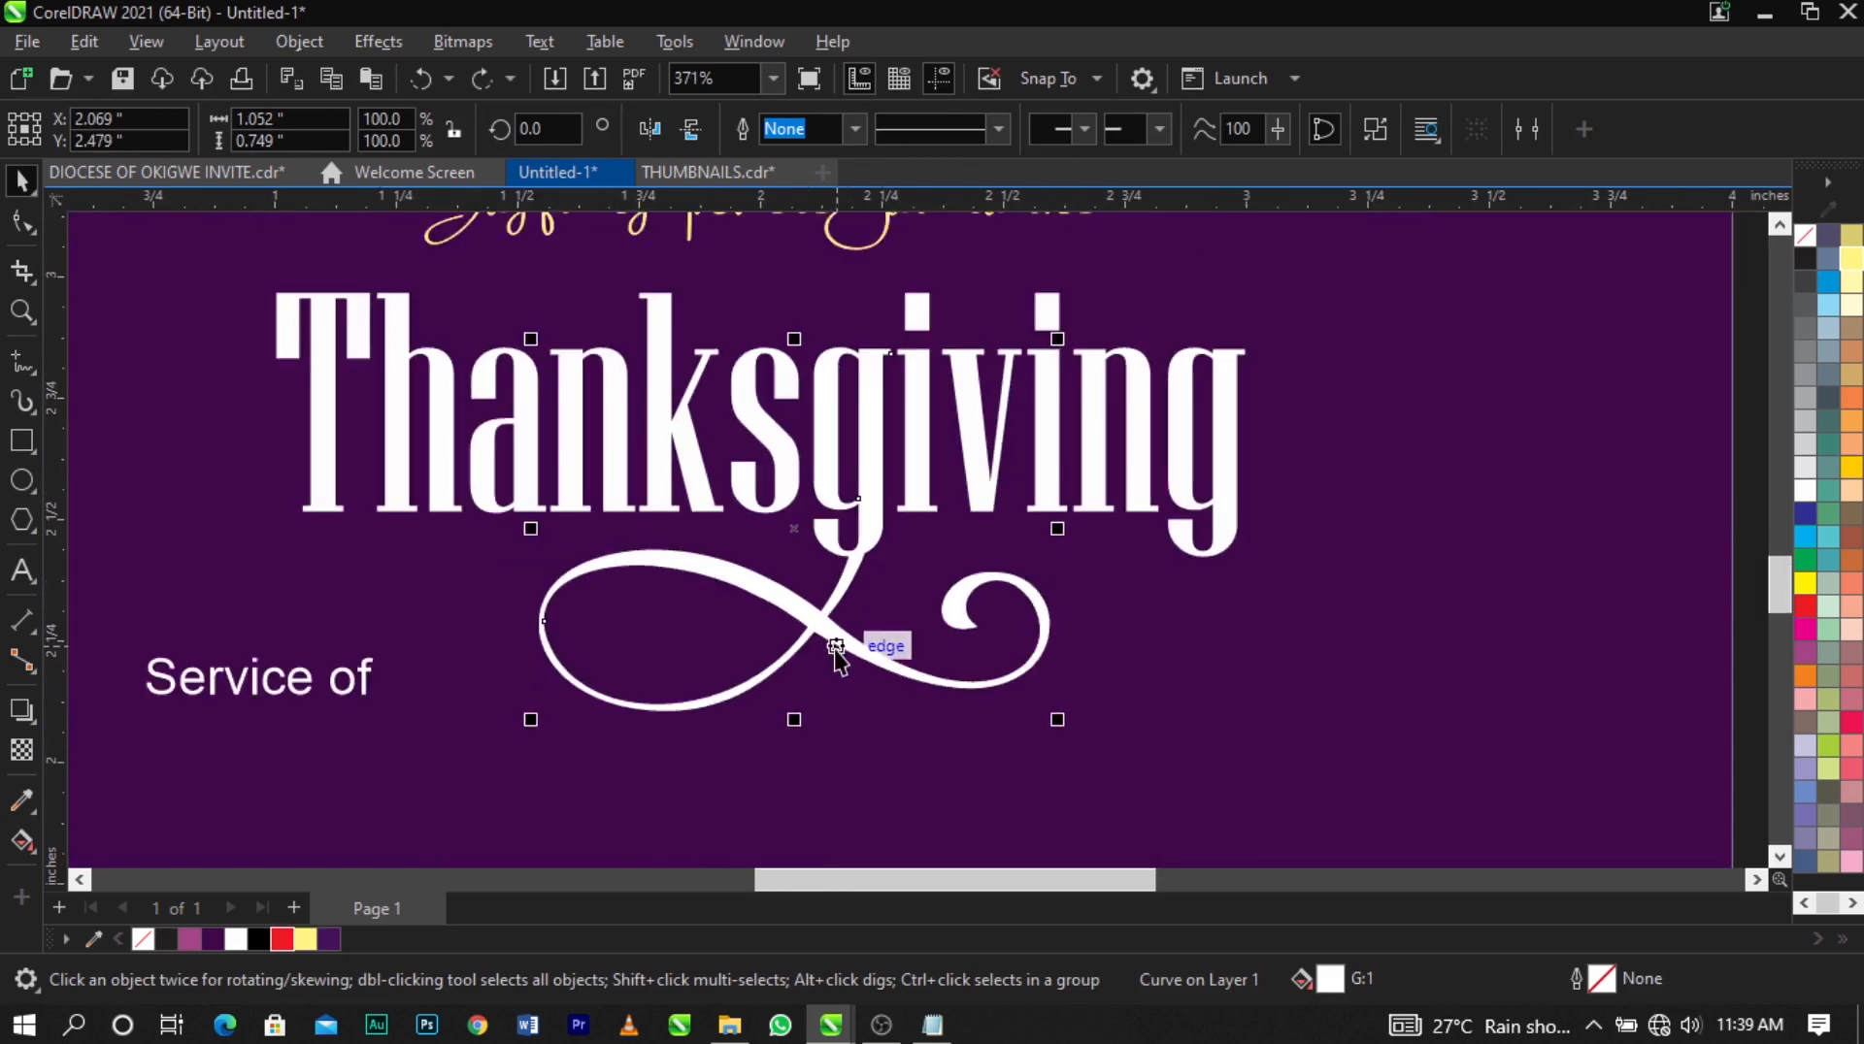
scroll(835, 650, up, 4)
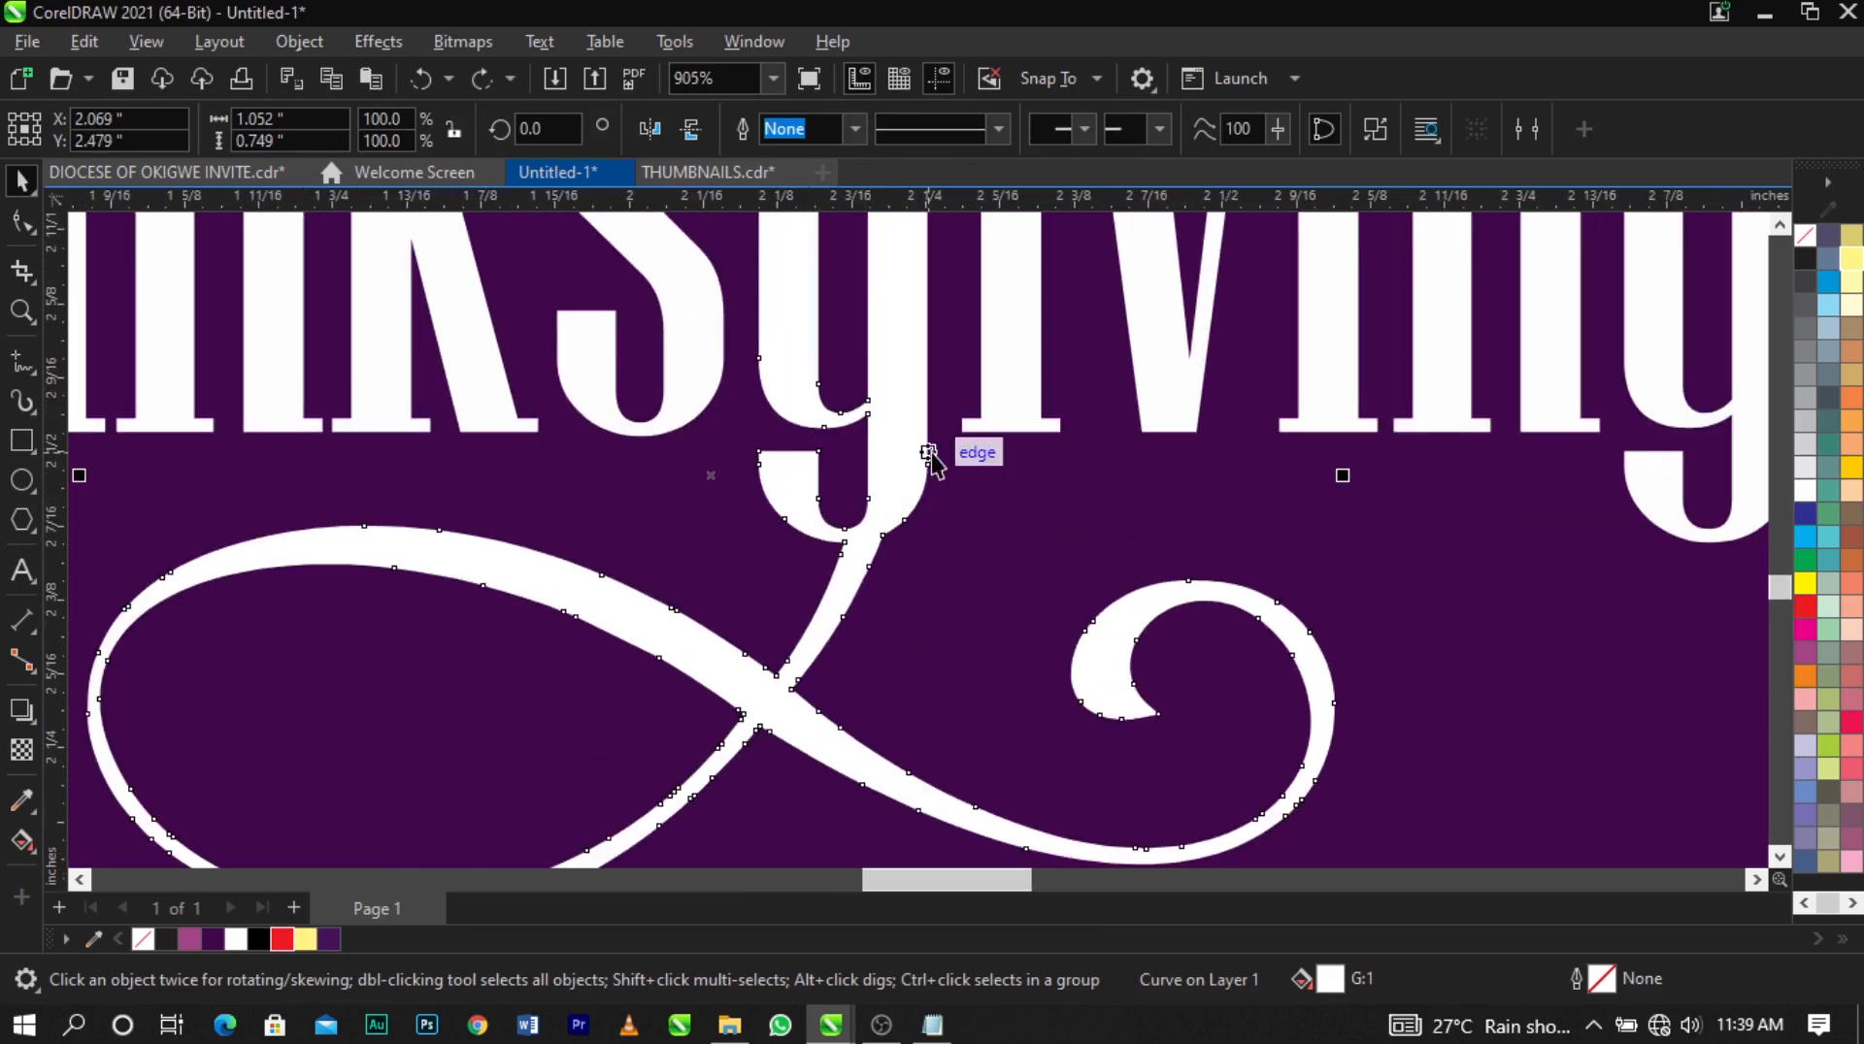
click(18, 225)
scroll(767, 481, up, 2)
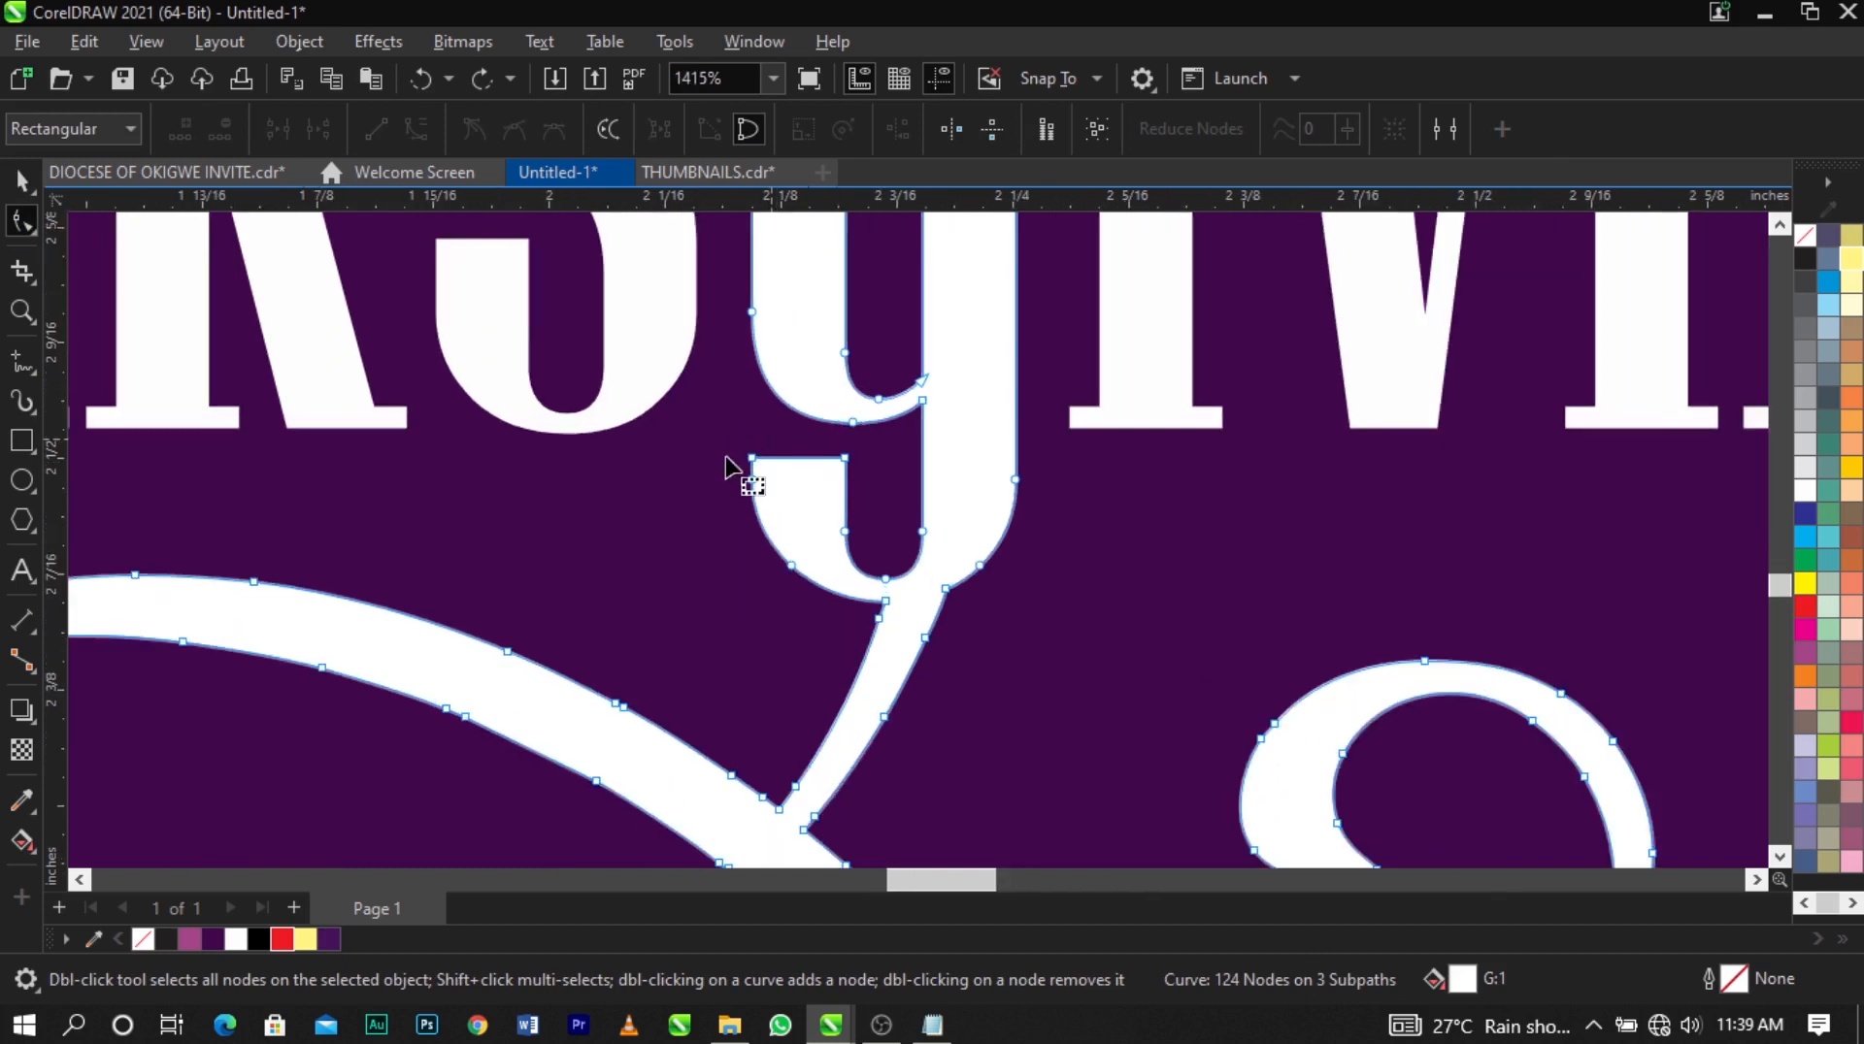
drag(726, 448, 867, 512)
key(Delete)
drag(653, 470, 861, 625)
key(Delete)
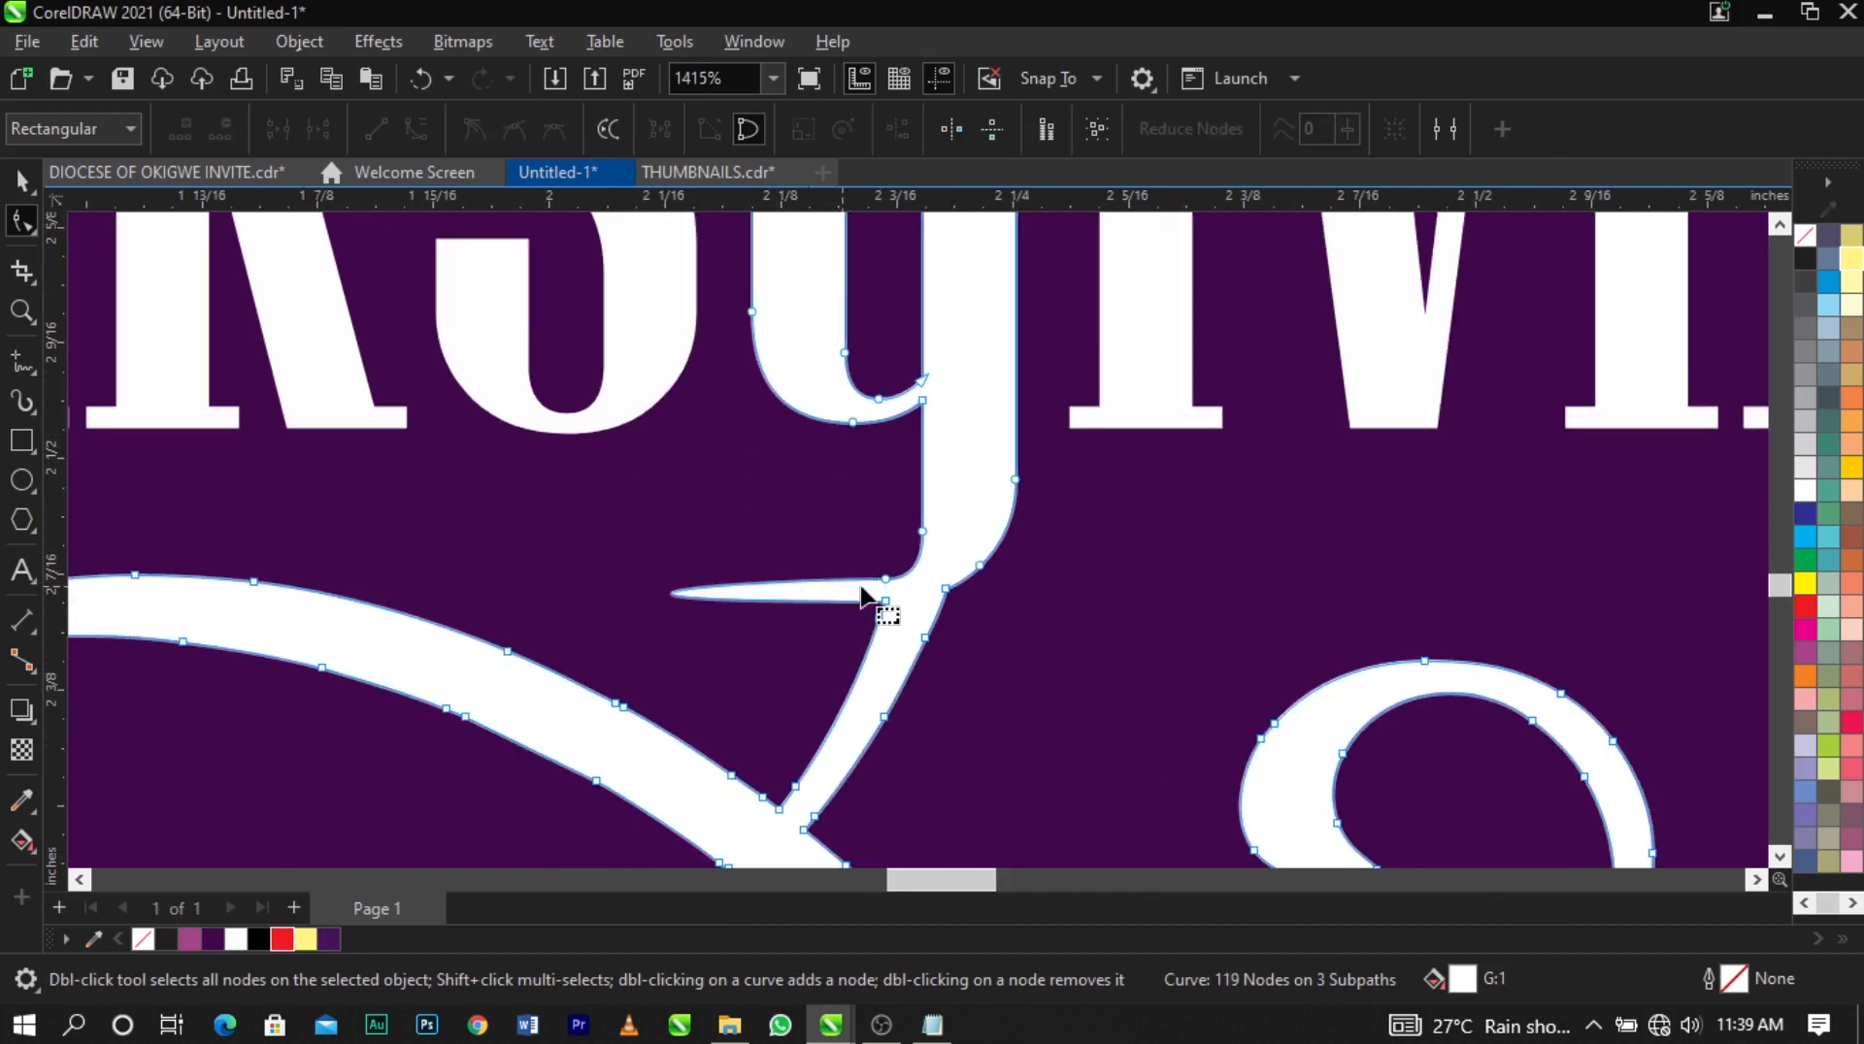
drag(819, 541, 915, 637)
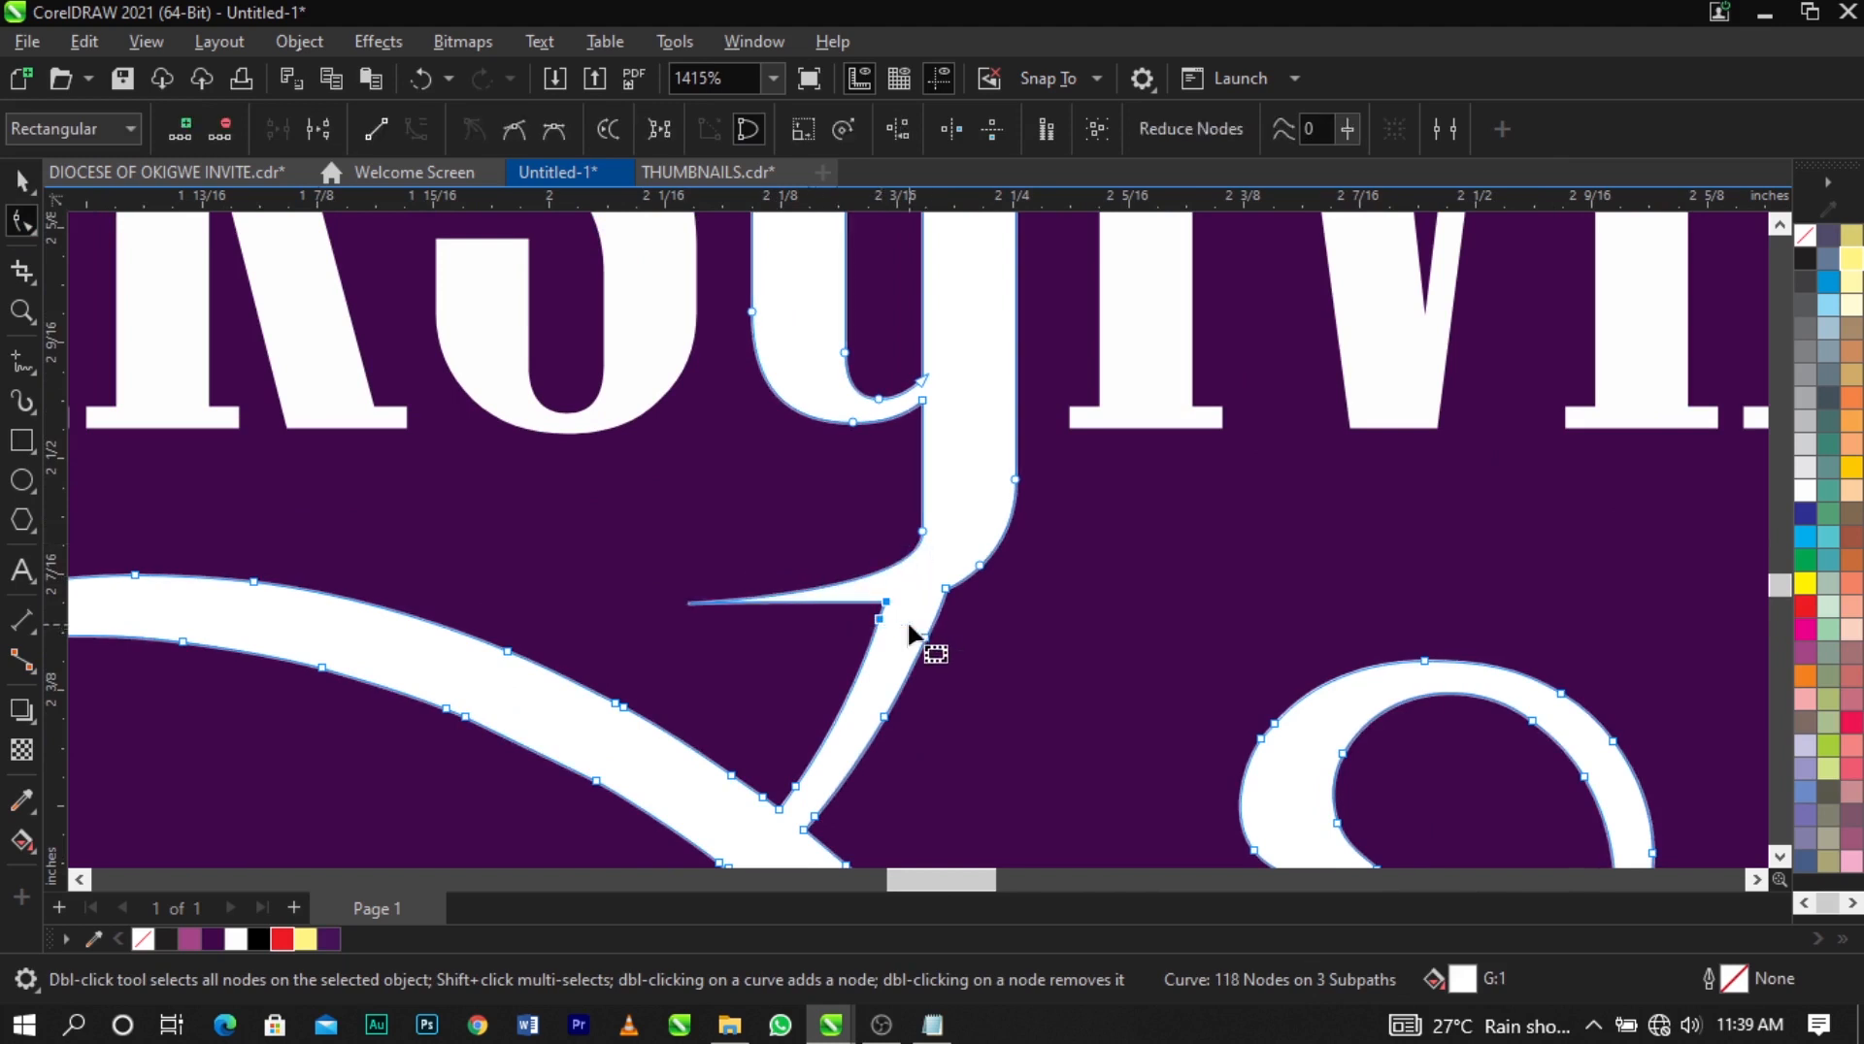
key(Delete)
double_click(922, 533)
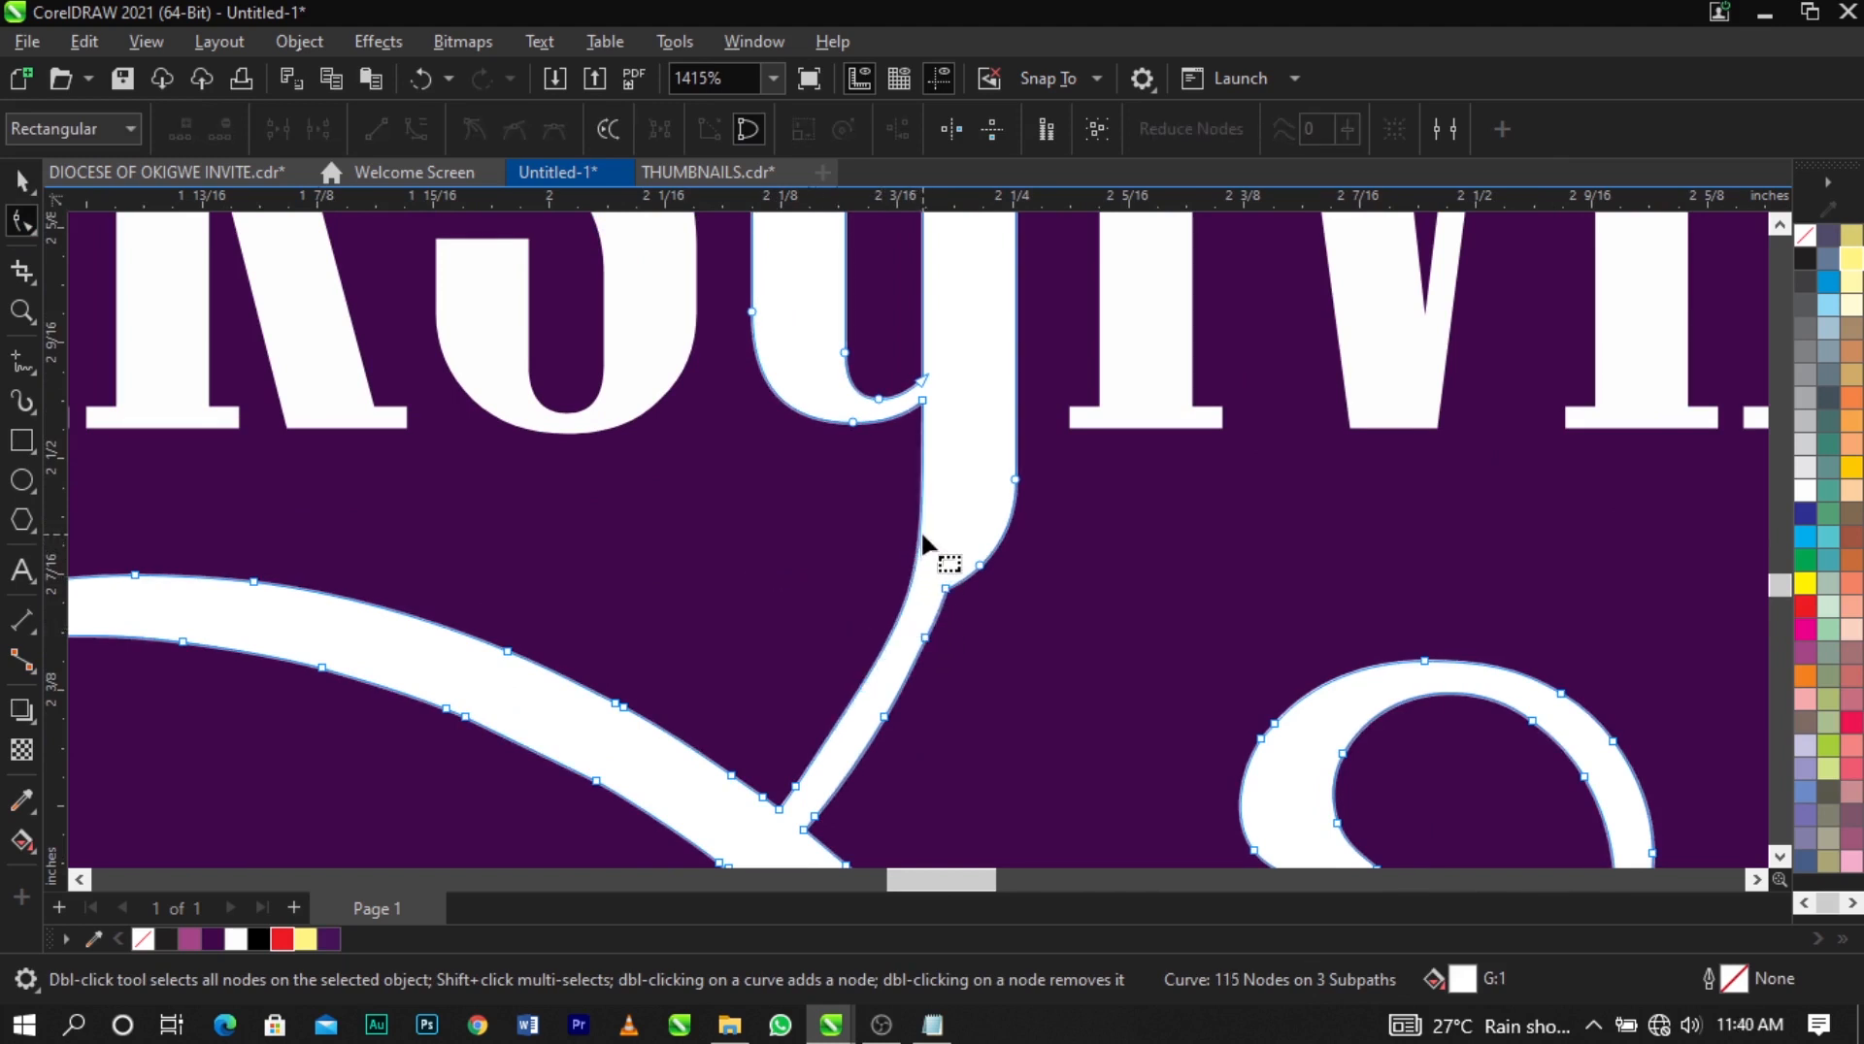
Delete the surplus nodes on the outer edge of the stem where the g joins the flourish.
double_click(946, 590)
double_click(981, 568)
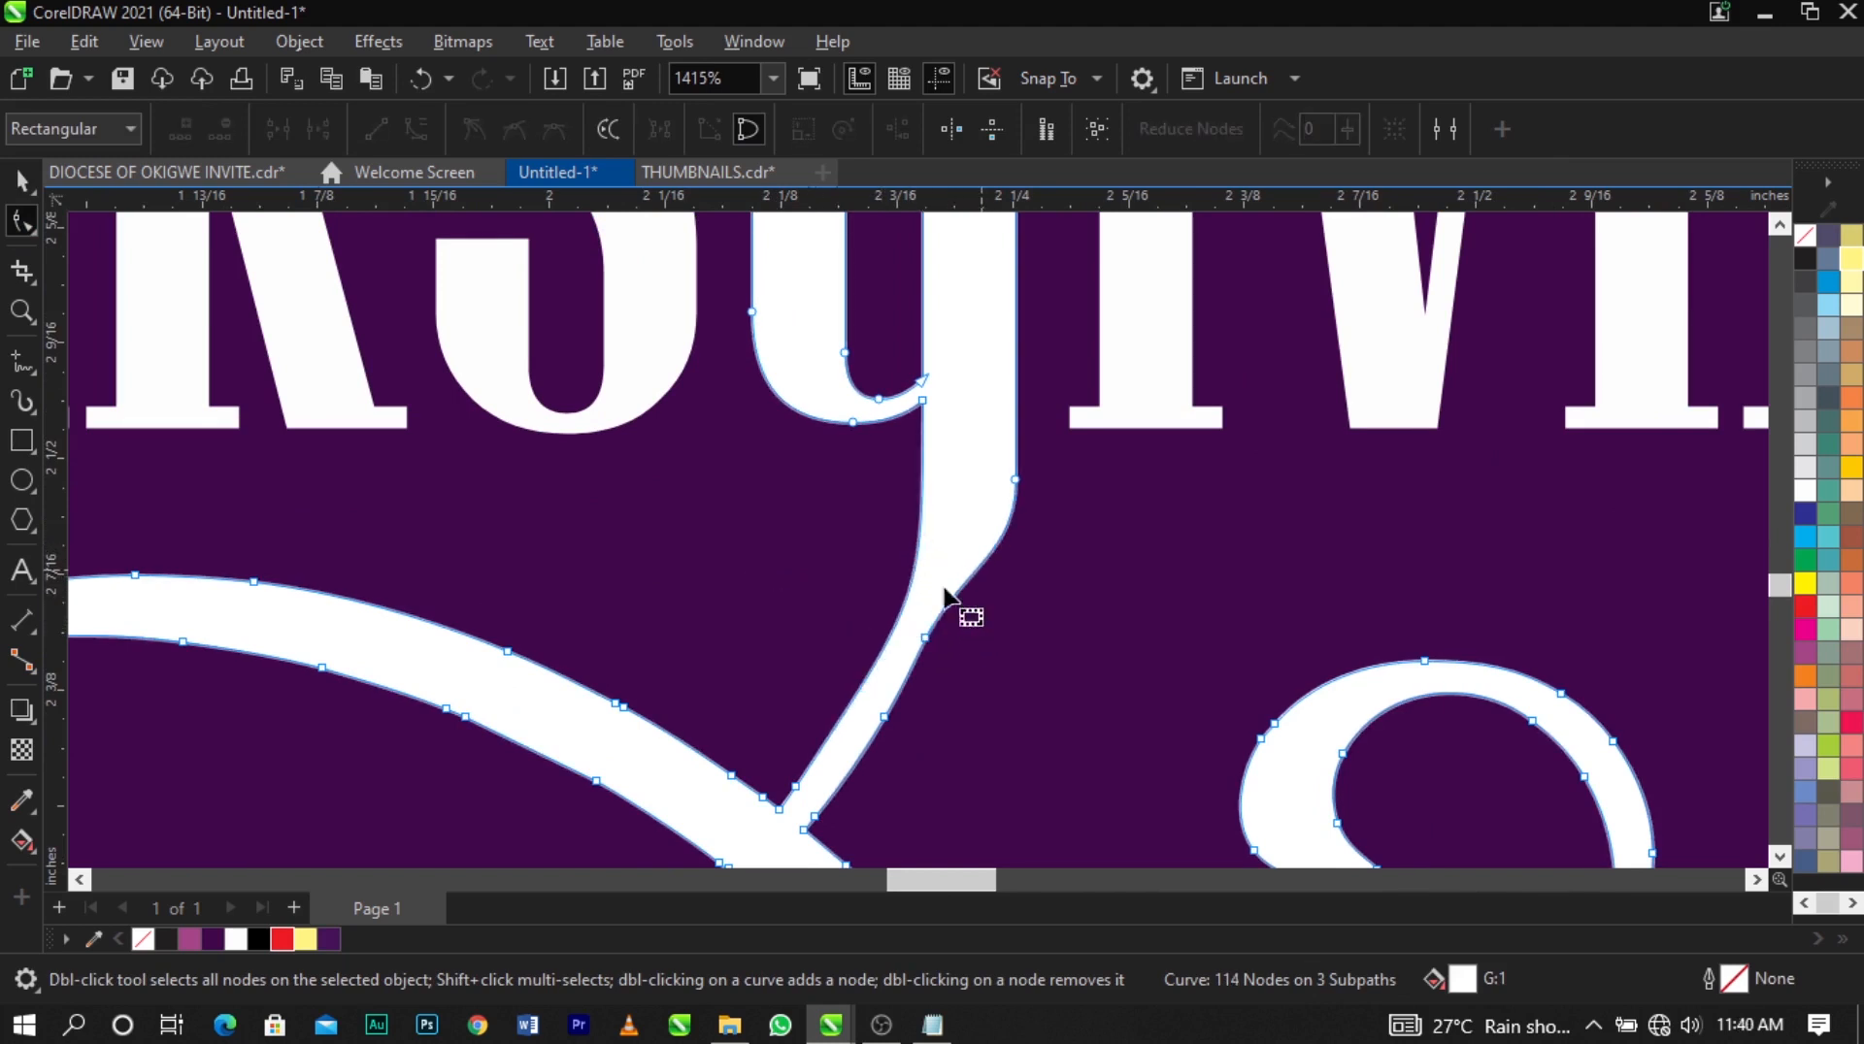
double_click(924, 640)
scroll(922, 670, down, 2)
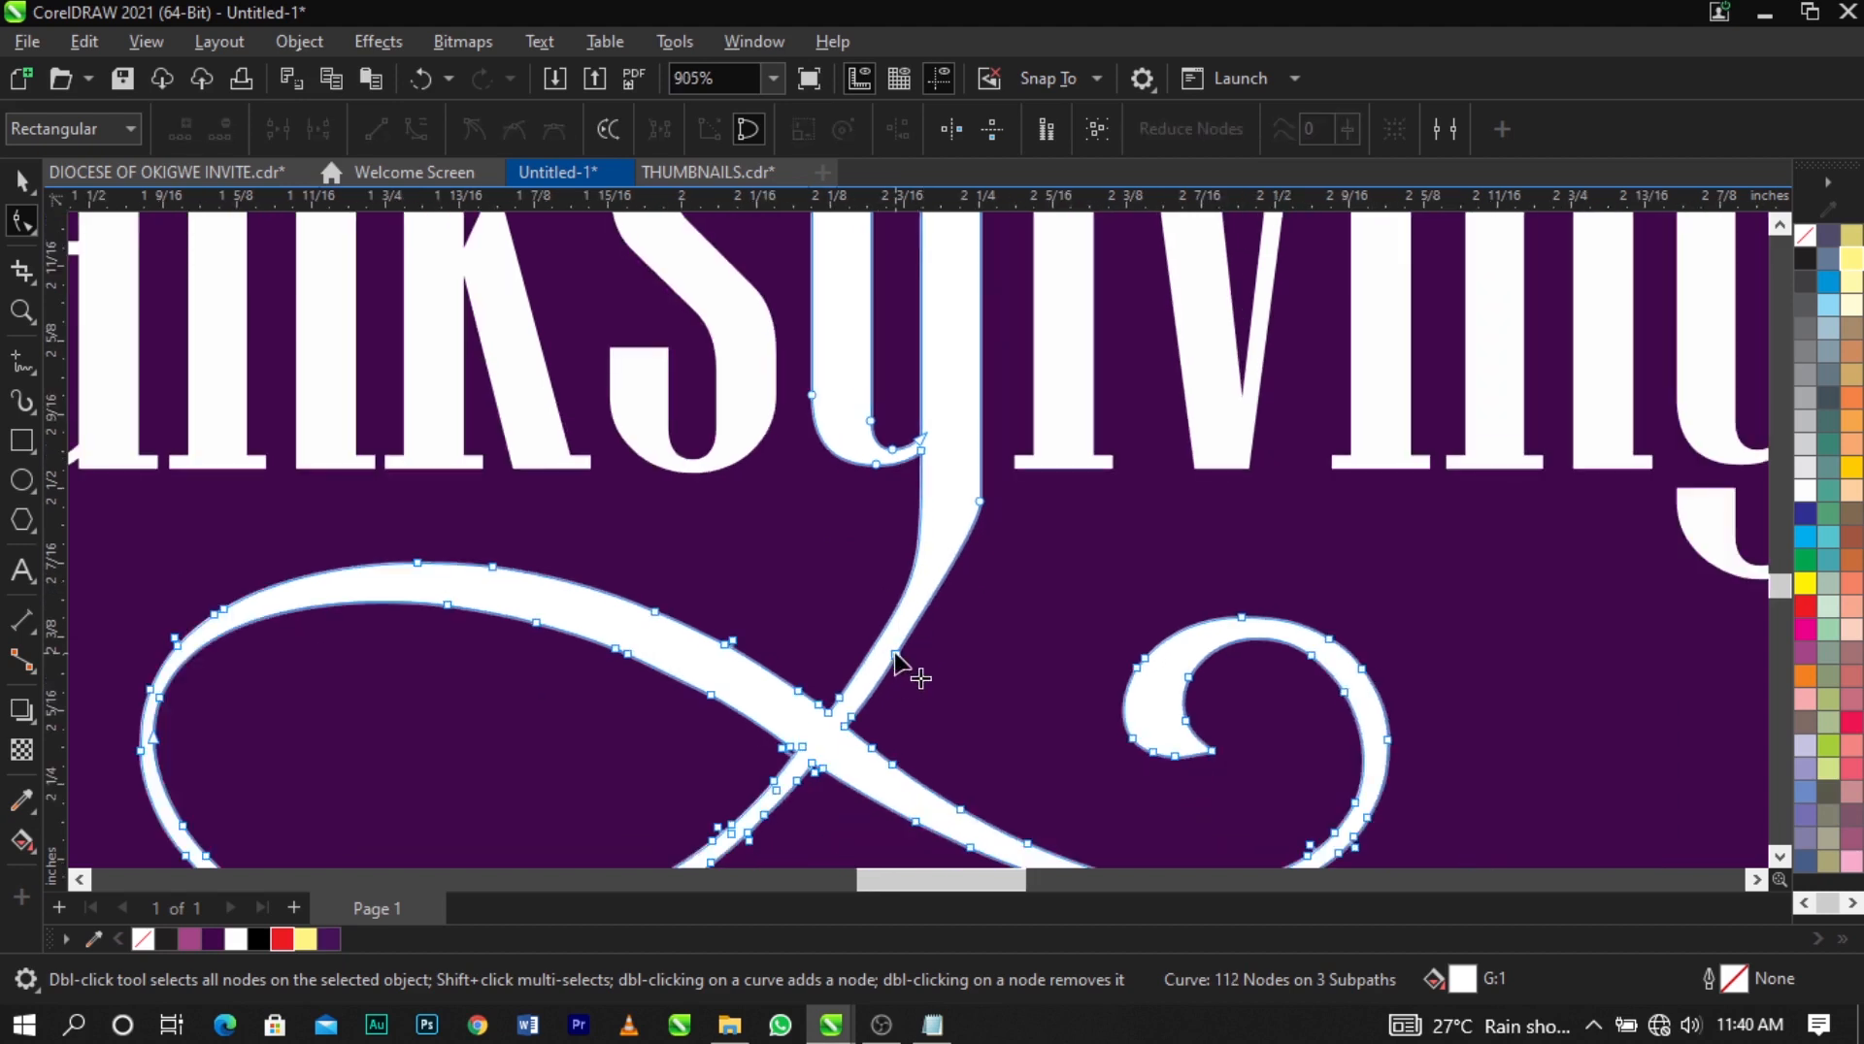
Smooth the flourish's right-hand stroke by deleting the surplus nodes between the crossing and the curl.
scroll(859, 602, down, 3)
scroll(854, 737, up, 2)
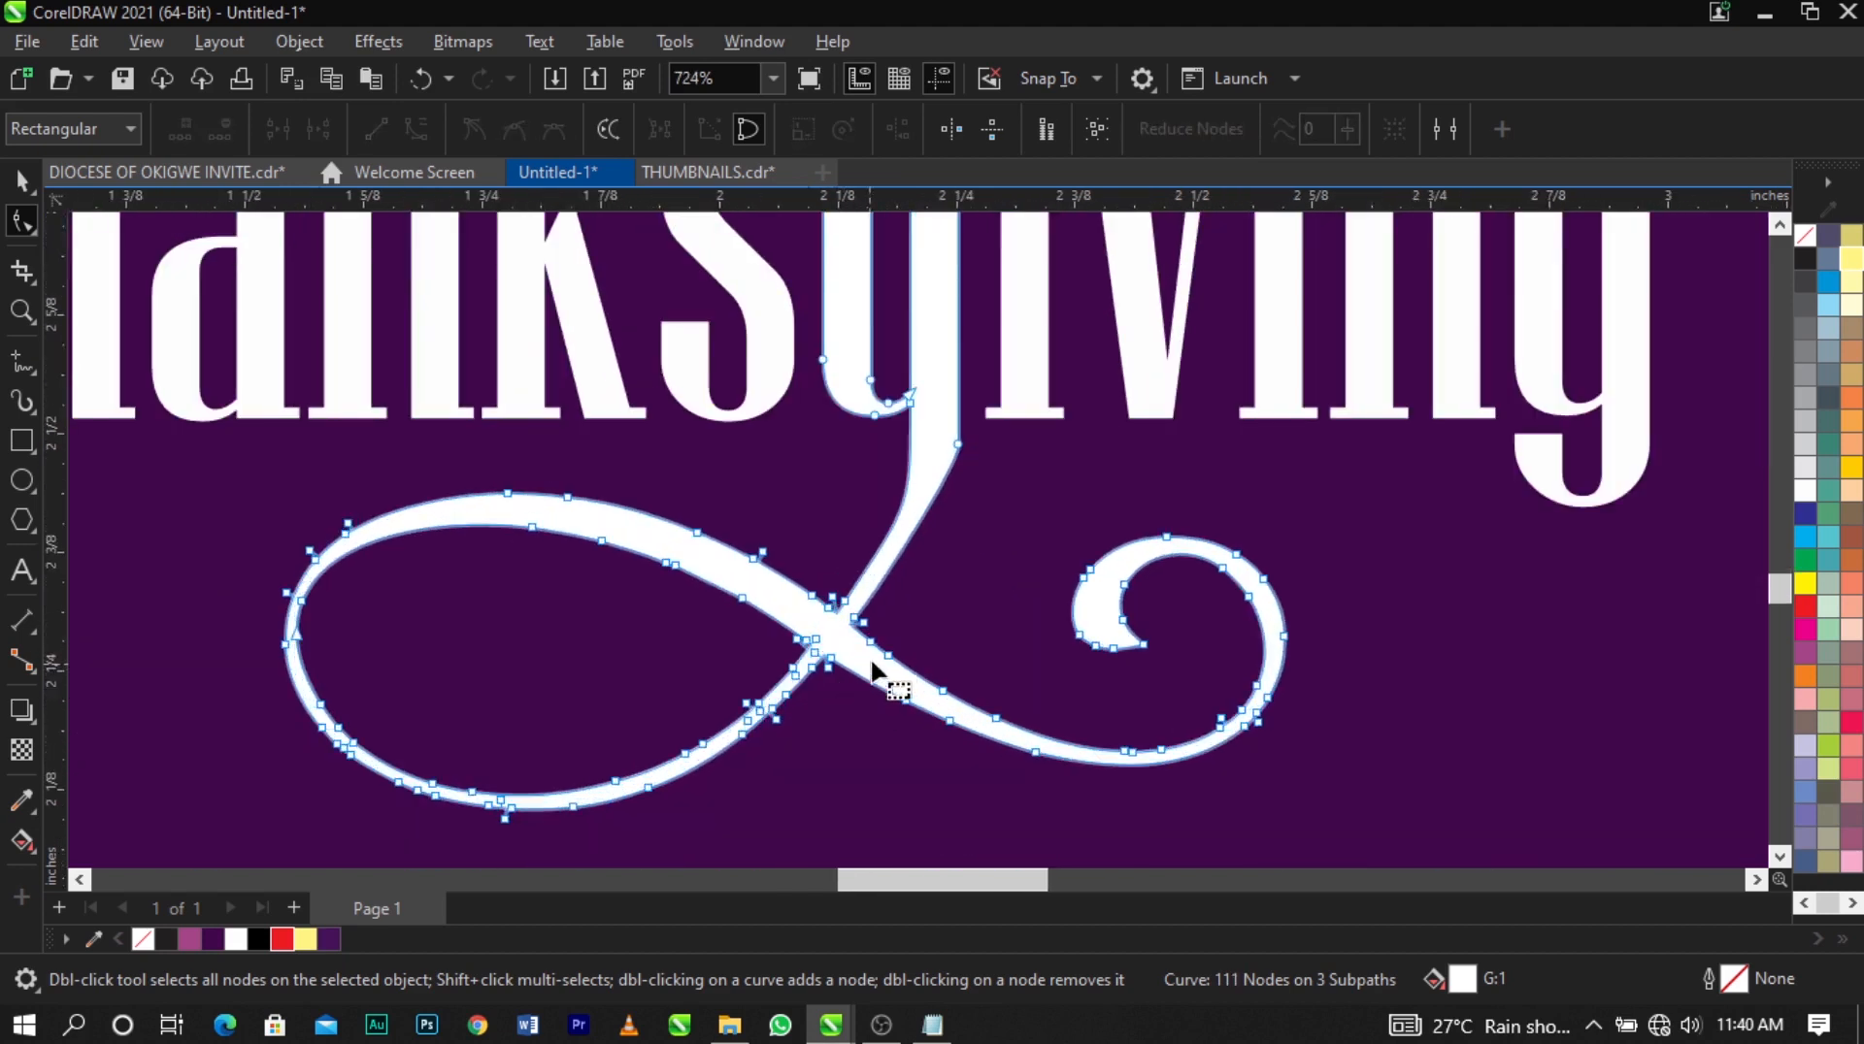
double_click(889, 657)
double_click(870, 642)
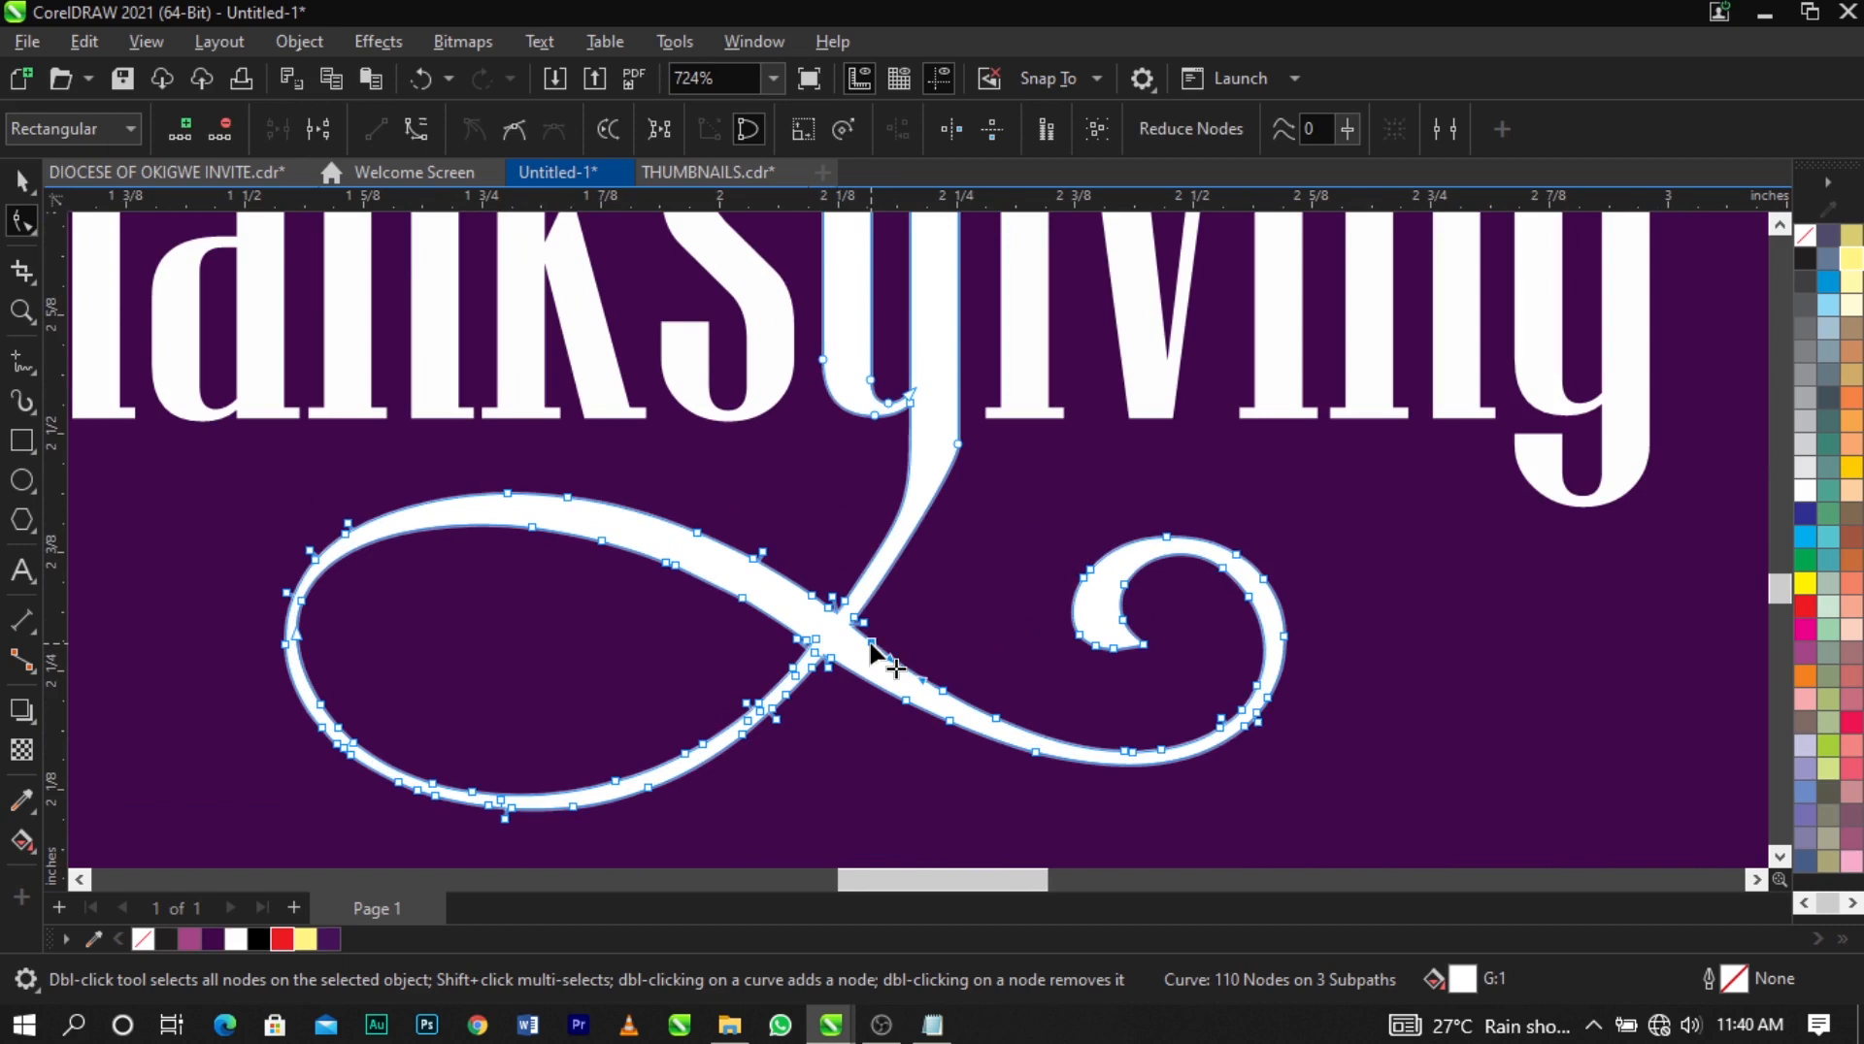
click(941, 693)
double_click(942, 693)
double_click(996, 718)
drag(832, 771, 1024, 666)
drag(969, 803, 1061, 716)
key(Delete)
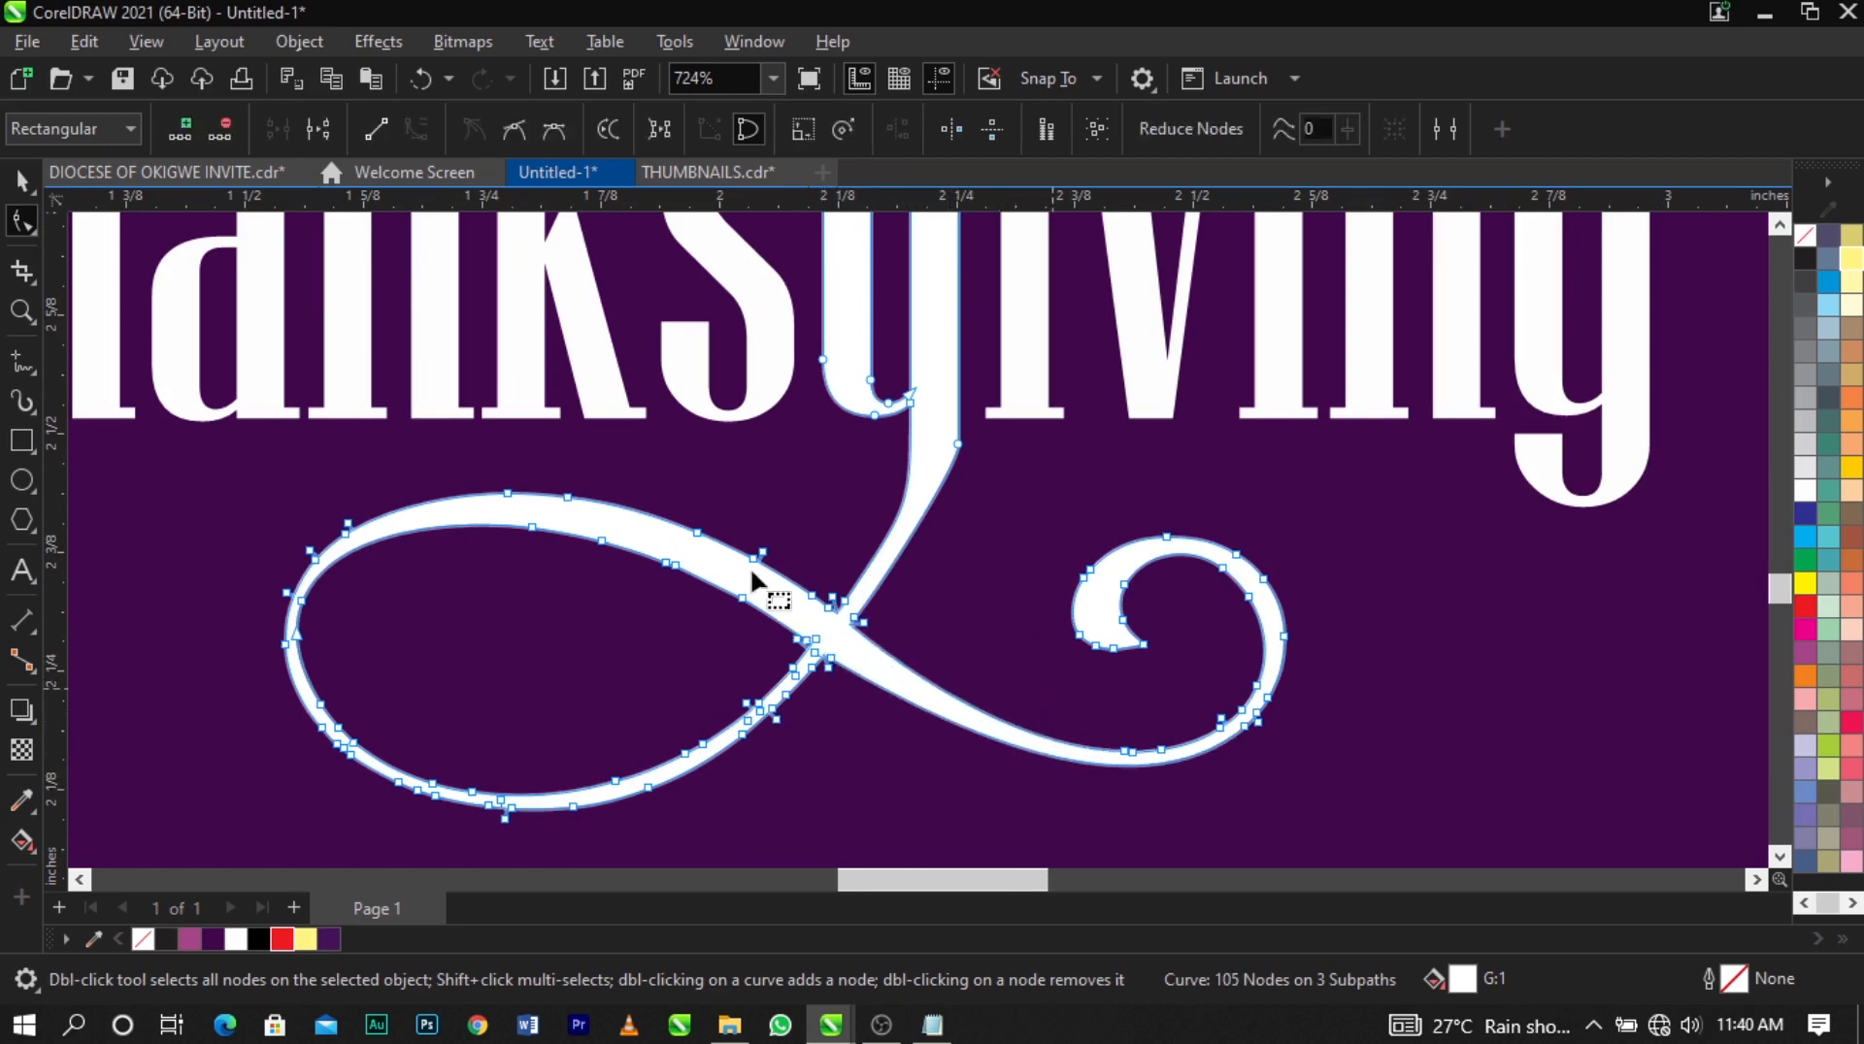
Delete the surplus nodes along the upper and lower strokes of the flourish's left loop.
drag(720, 490, 587, 826)
key(Delete)
key(Delete)
drag(443, 690, 333, 841)
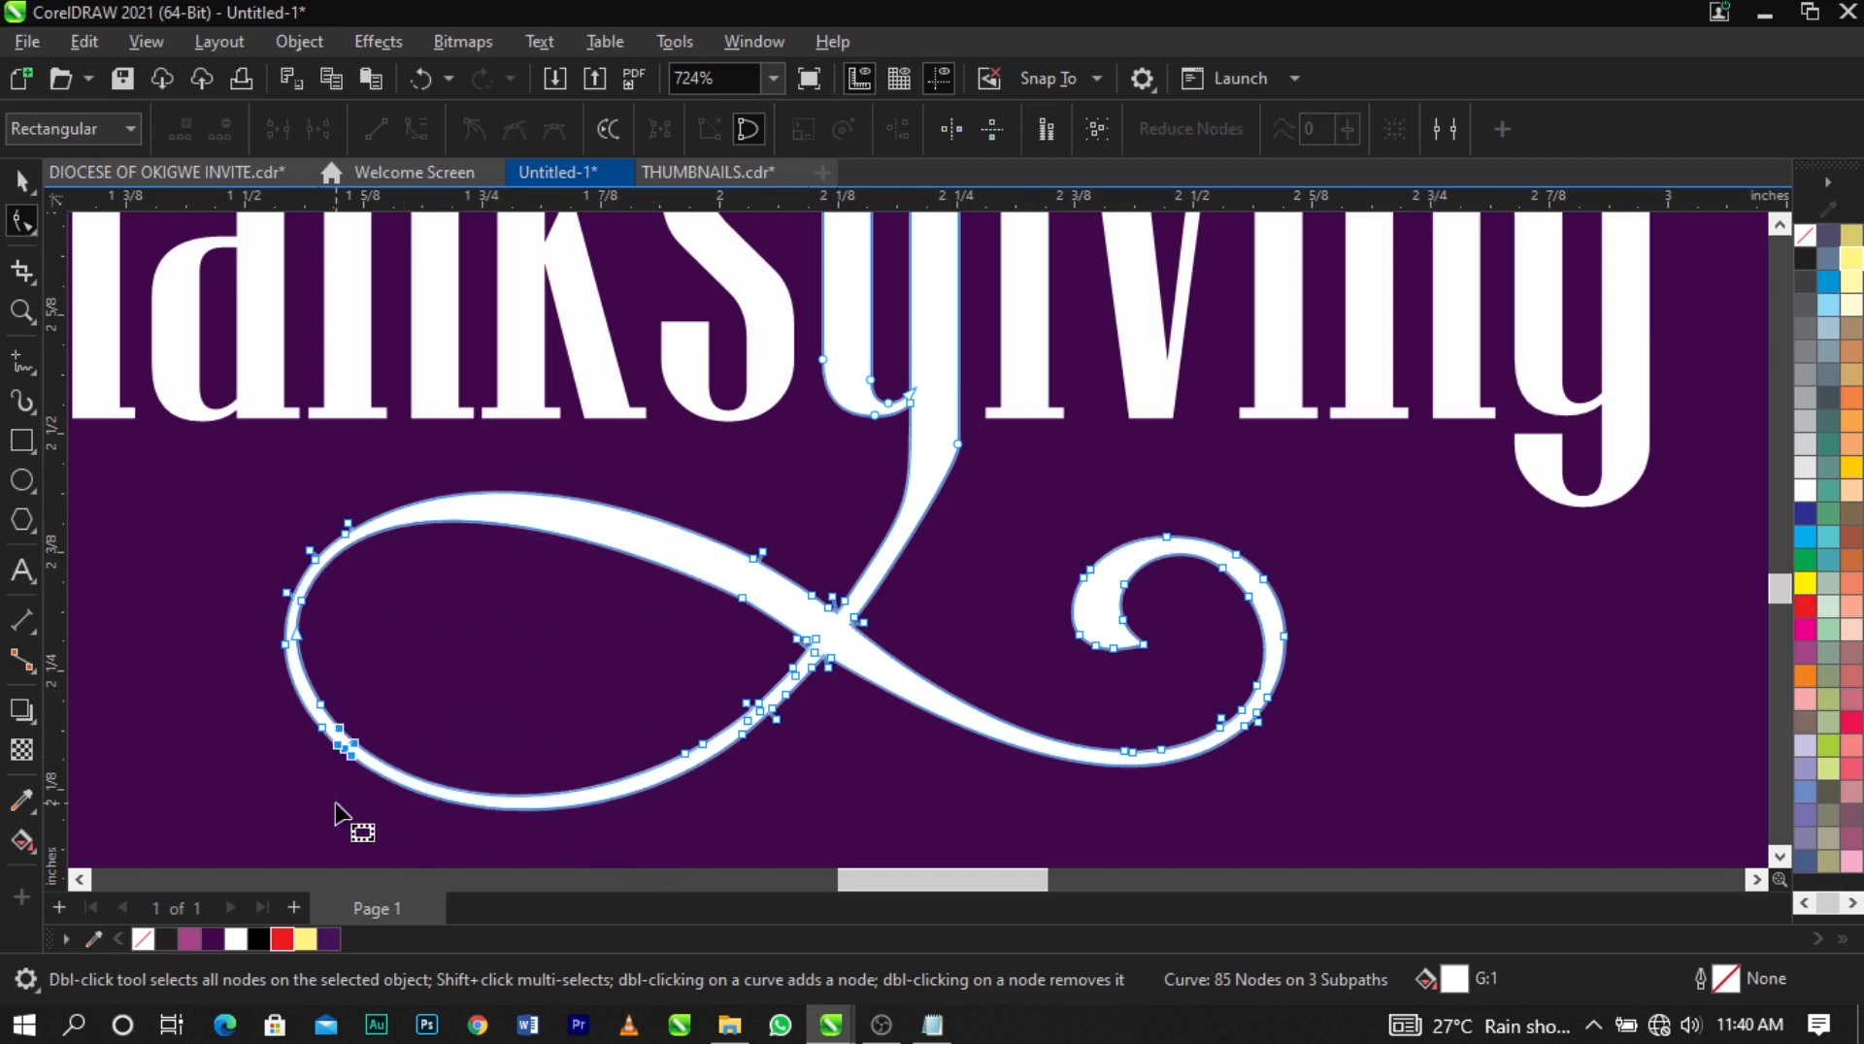
key(Delete)
scroll(842, 684, up, 2)
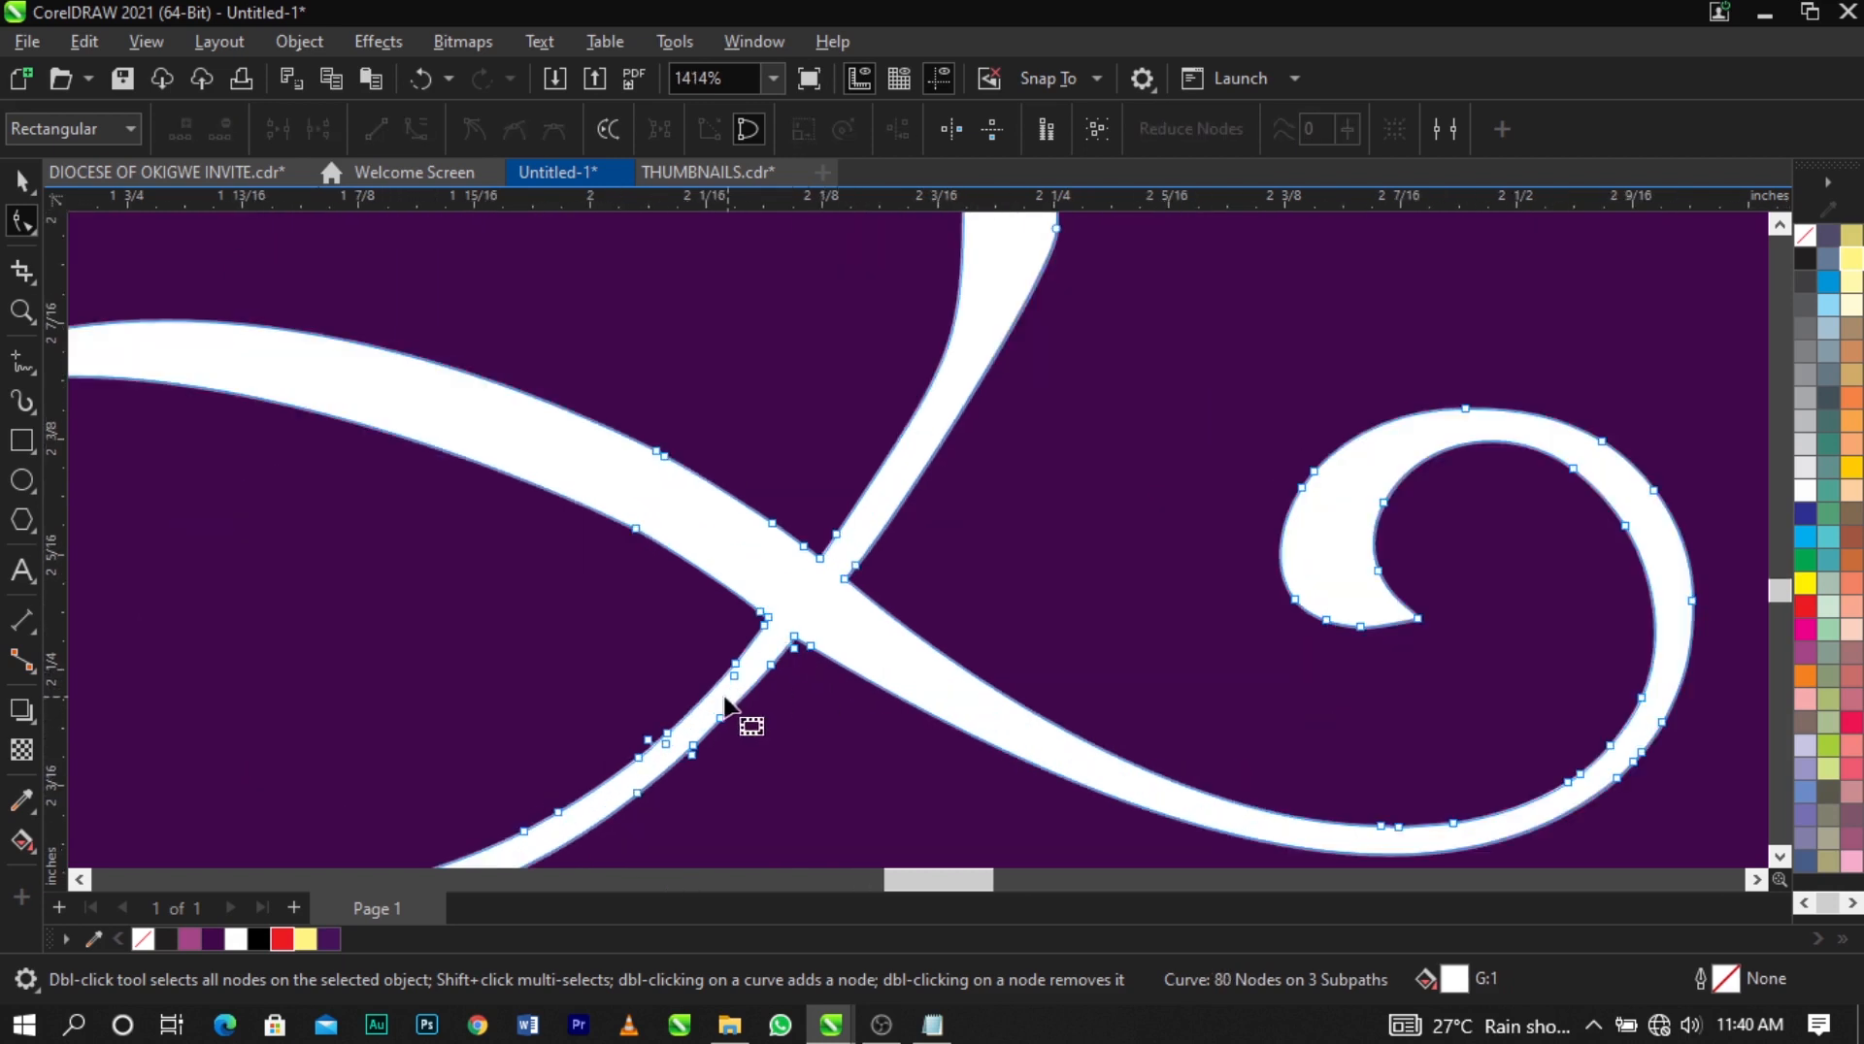
double_click(854, 568)
scroll(842, 580, down, 2)
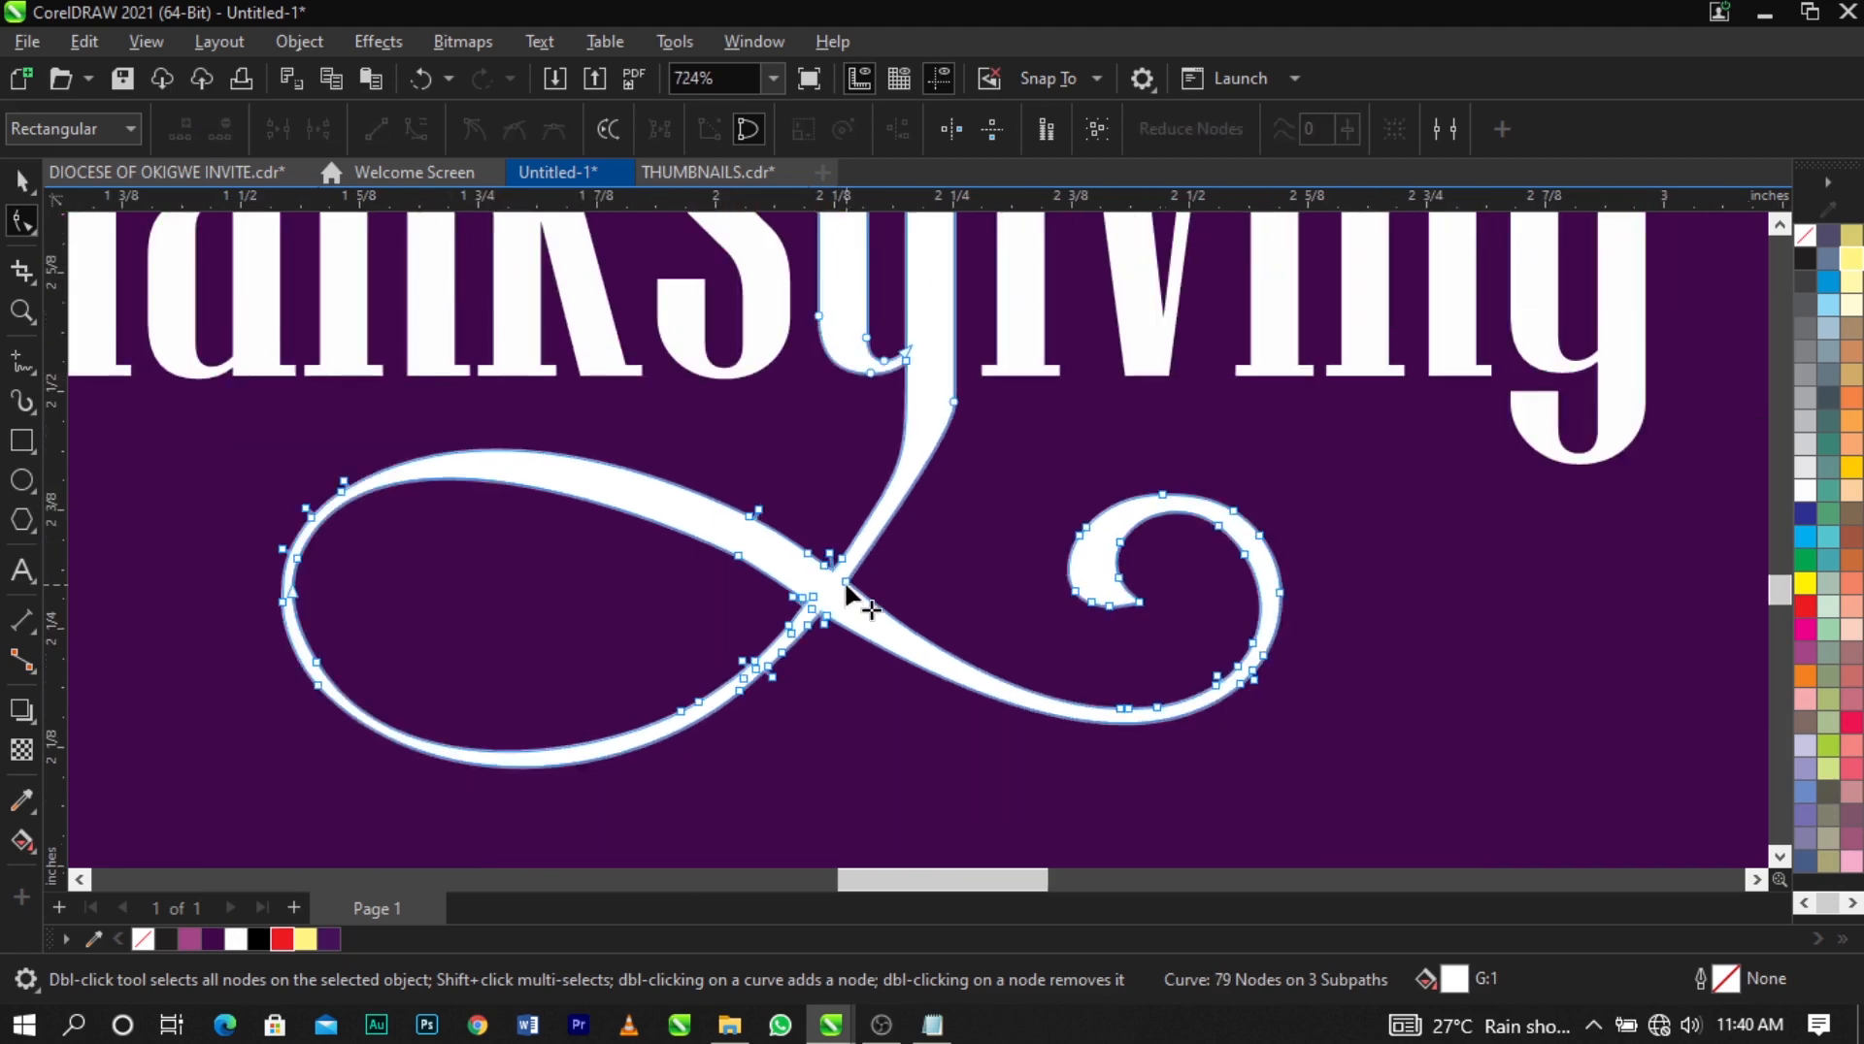
key(ctrl+z)
Thicken the joining stem by moving the crossing's right corner node outward, and delete the node on the stem's outer edge.
scroll(842, 580, up, 1)
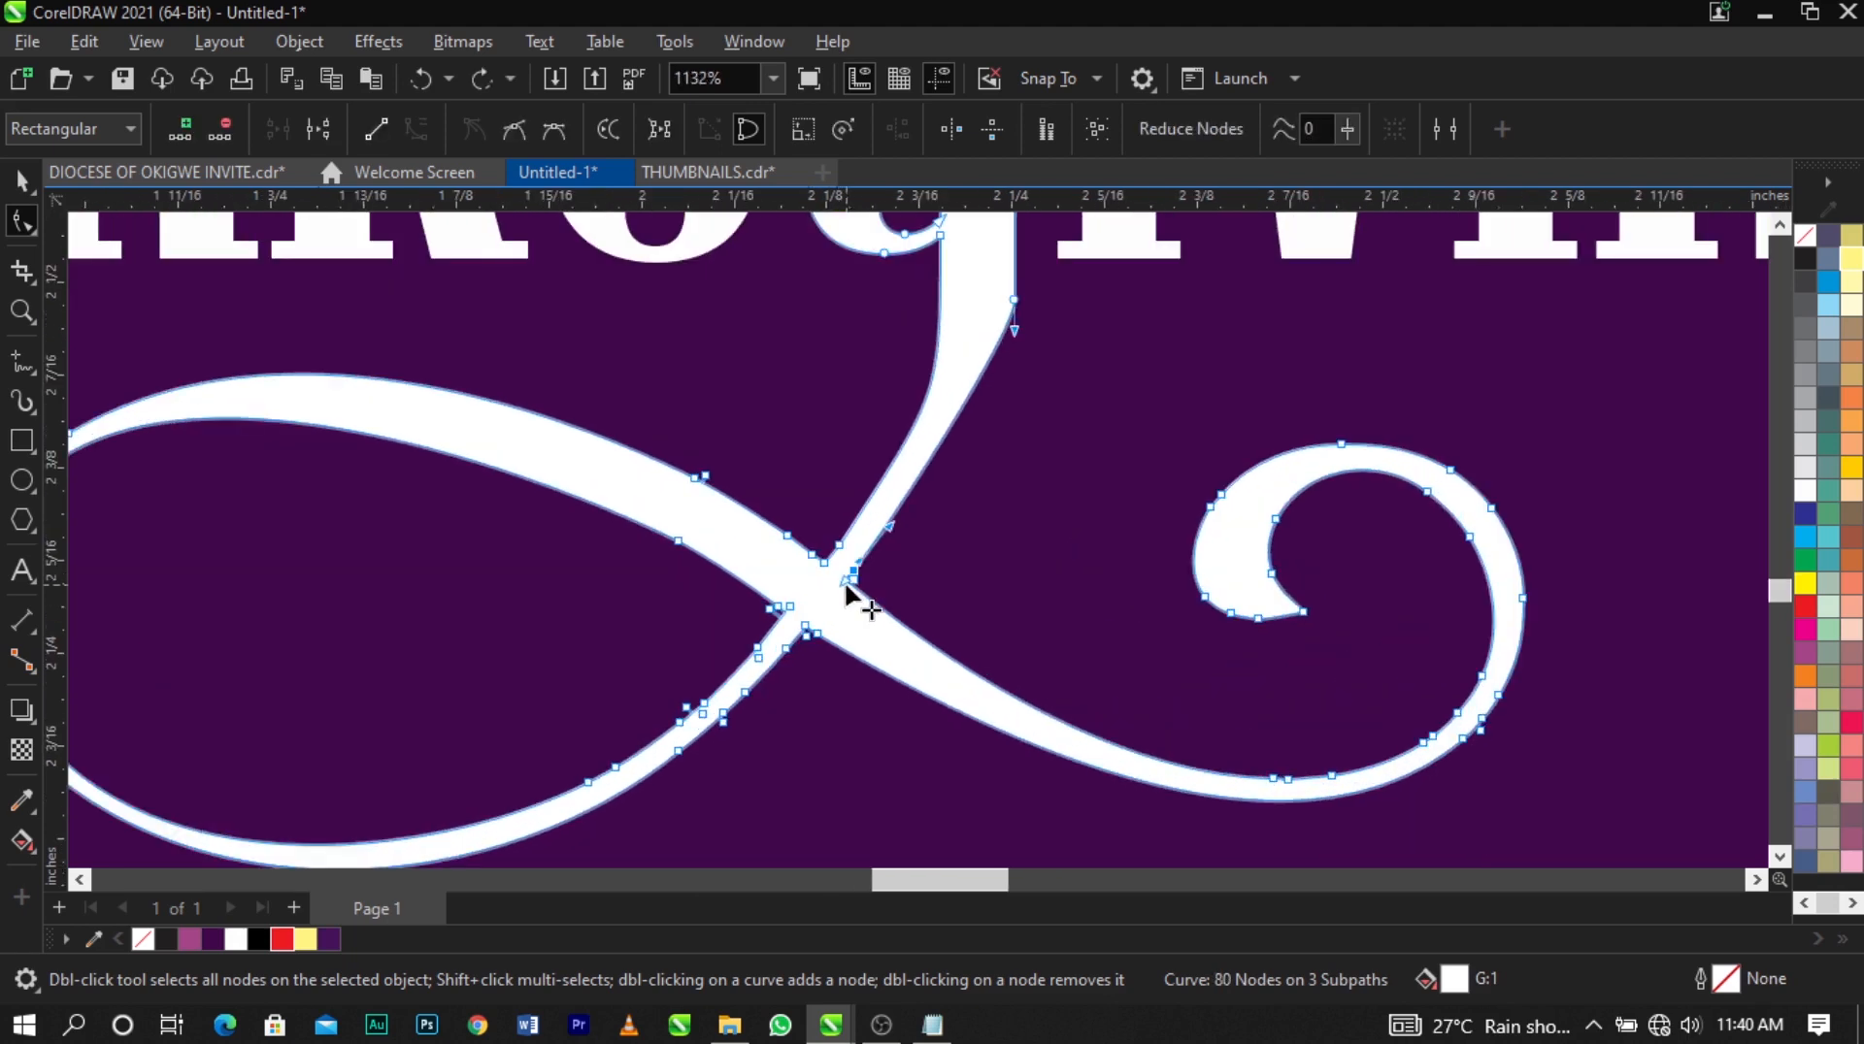
drag(846, 580, 872, 607)
scroll(889, 613, down, 1)
scroll(888, 612, up, 1)
drag(871, 610, 871, 608)
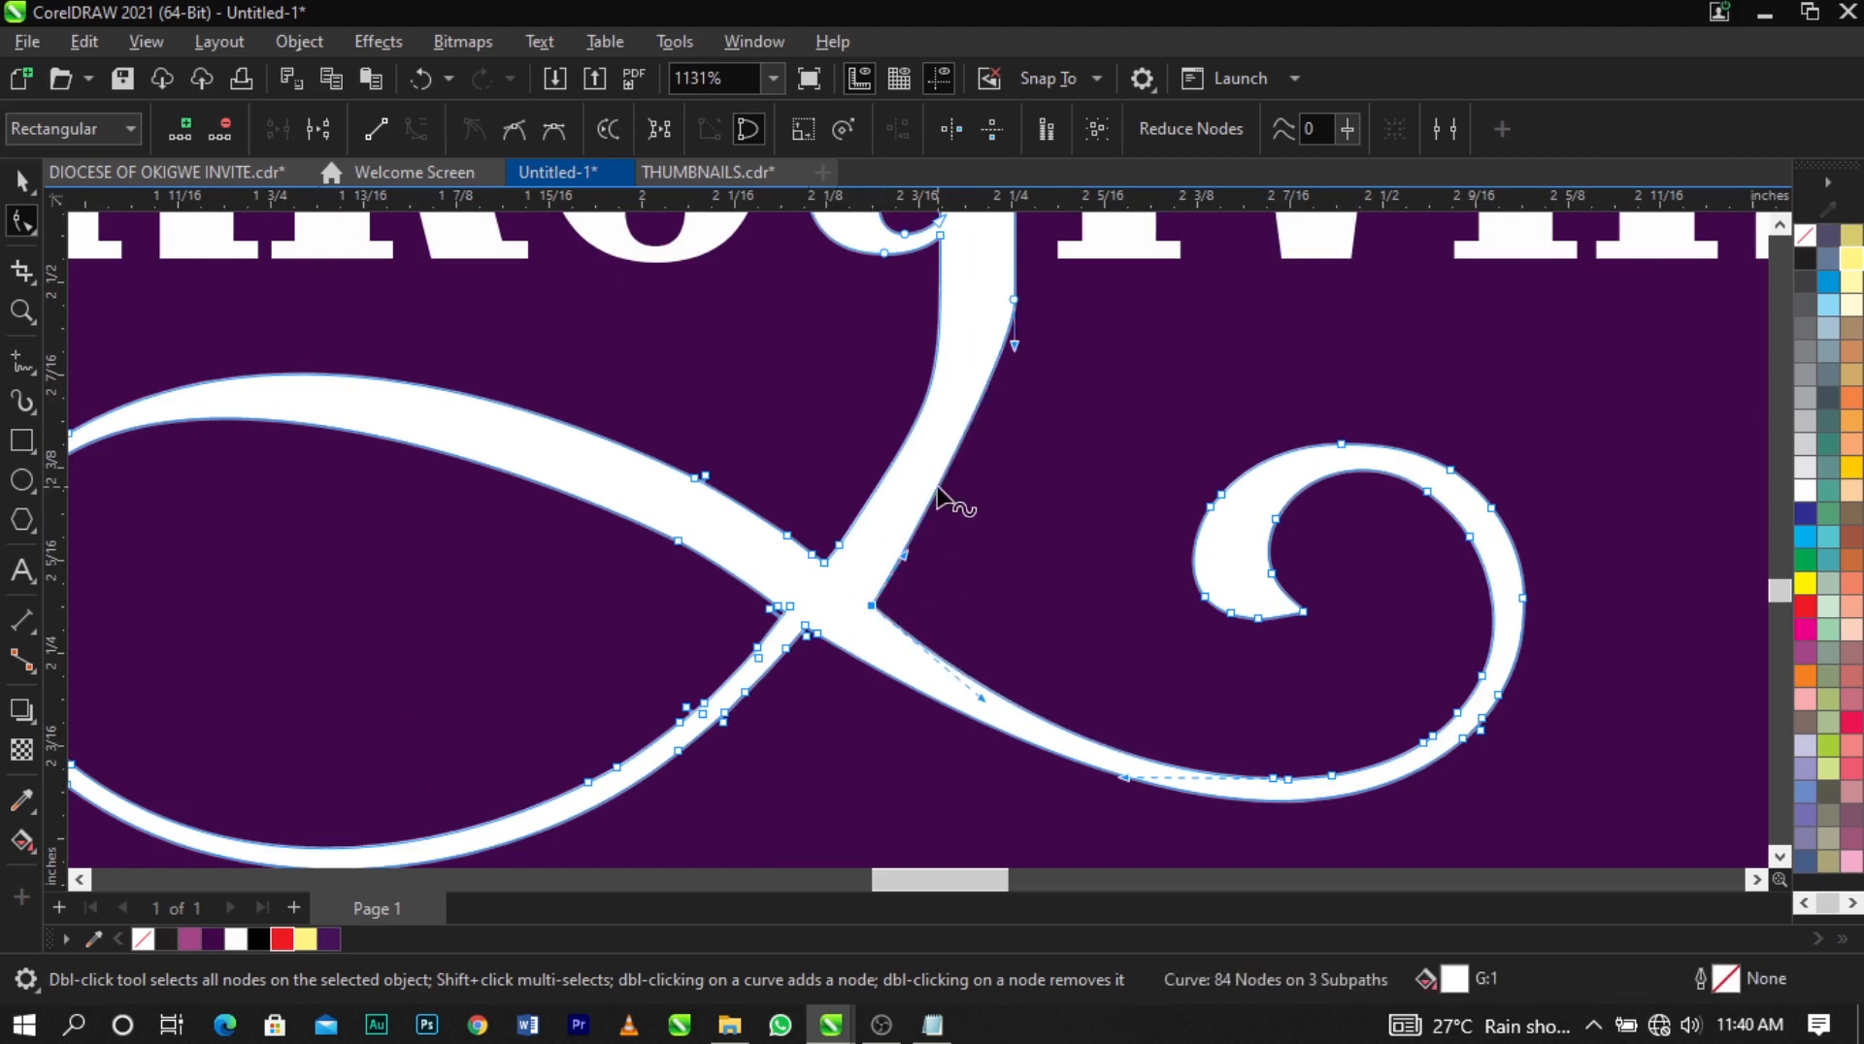
double_click(1013, 302)
scroll(1010, 320, down, 2)
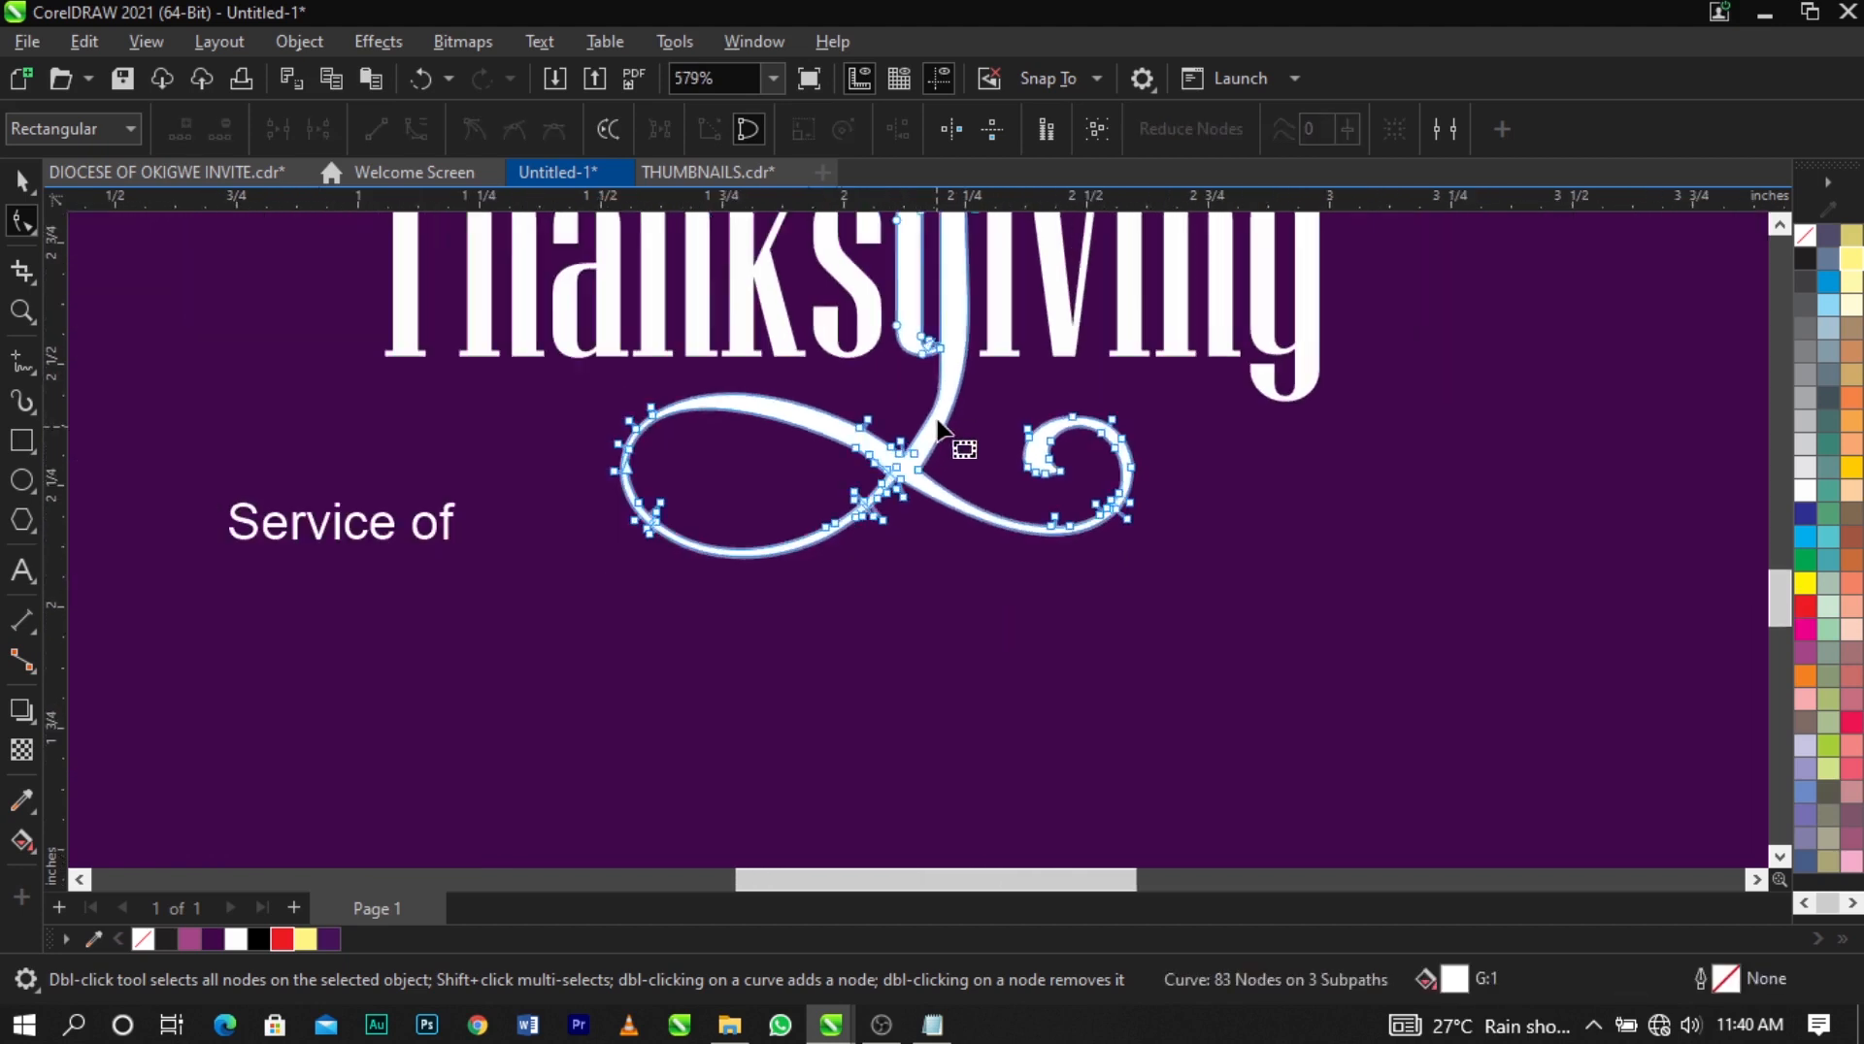
Delete the surplus nodes around the upper corner of the crossing, where the stem's inner edge meets the left loop.
scroll(913, 374, up, 3)
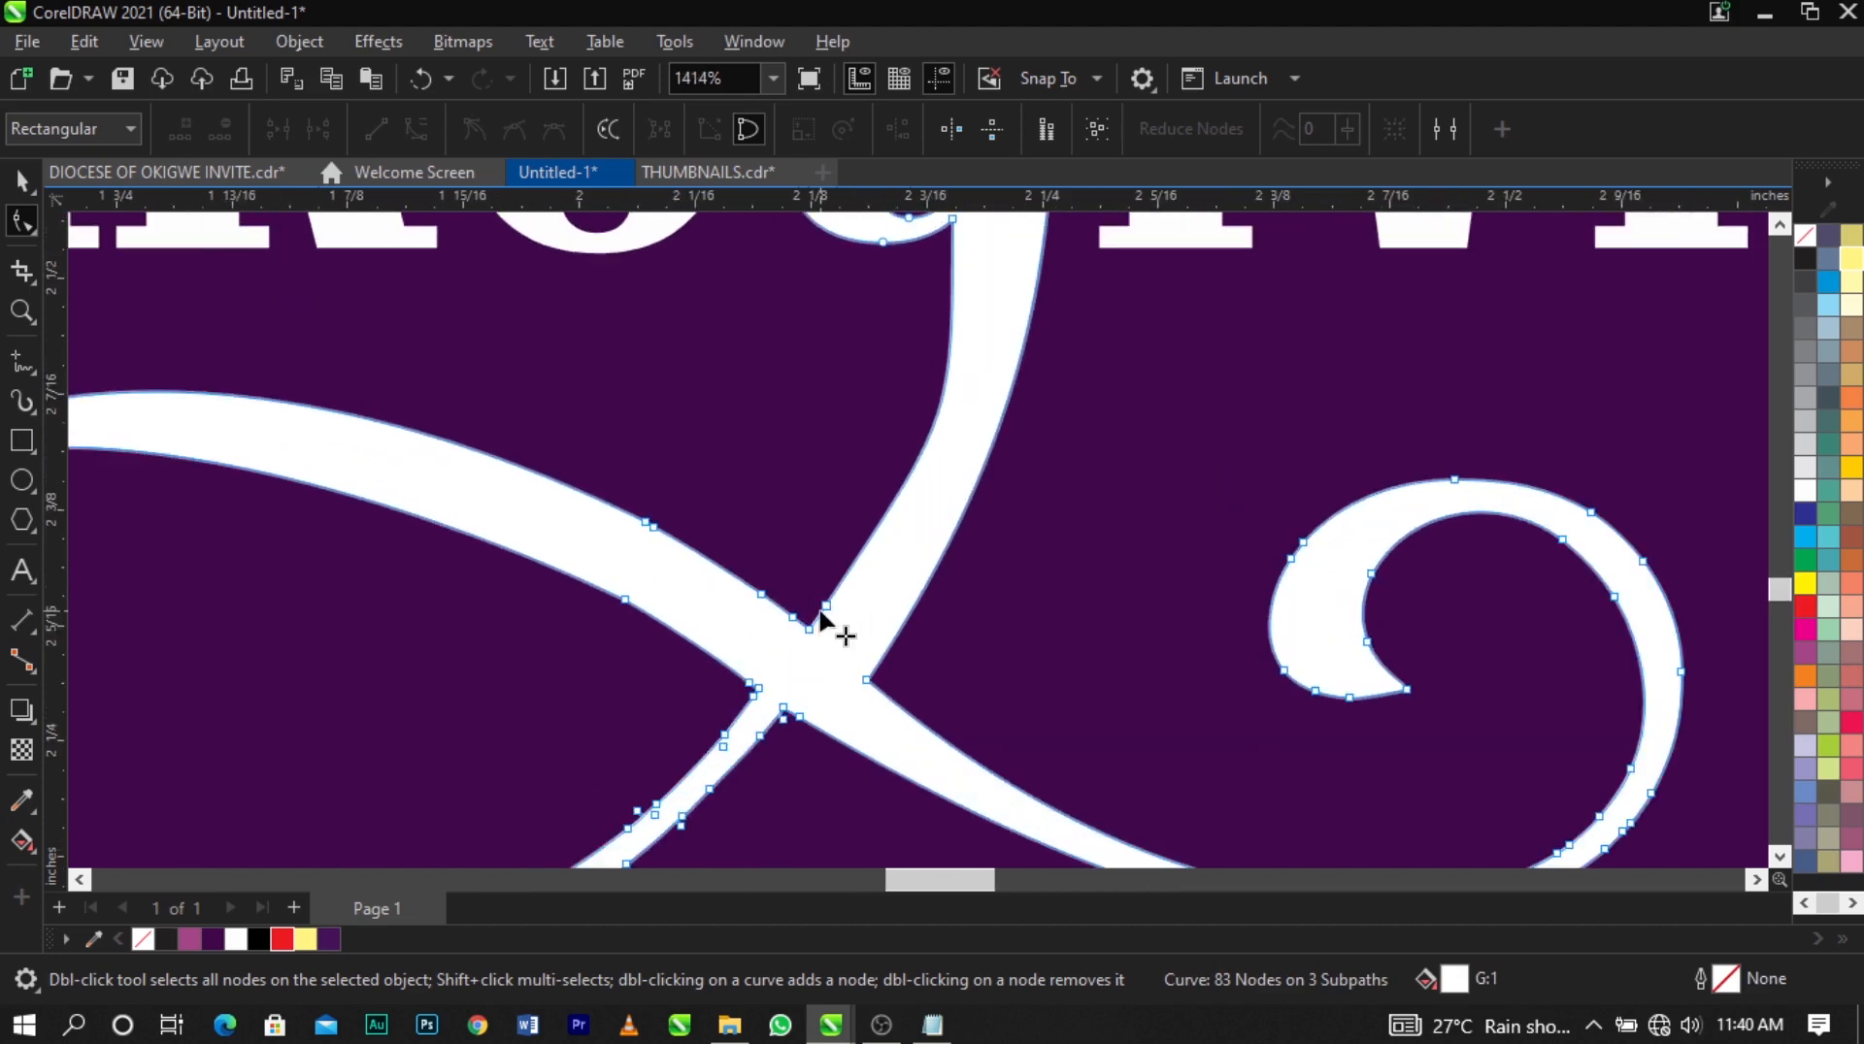
double_click(848, 532)
scroll(927, 428, down, 3)
scroll(935, 363, up, 1)
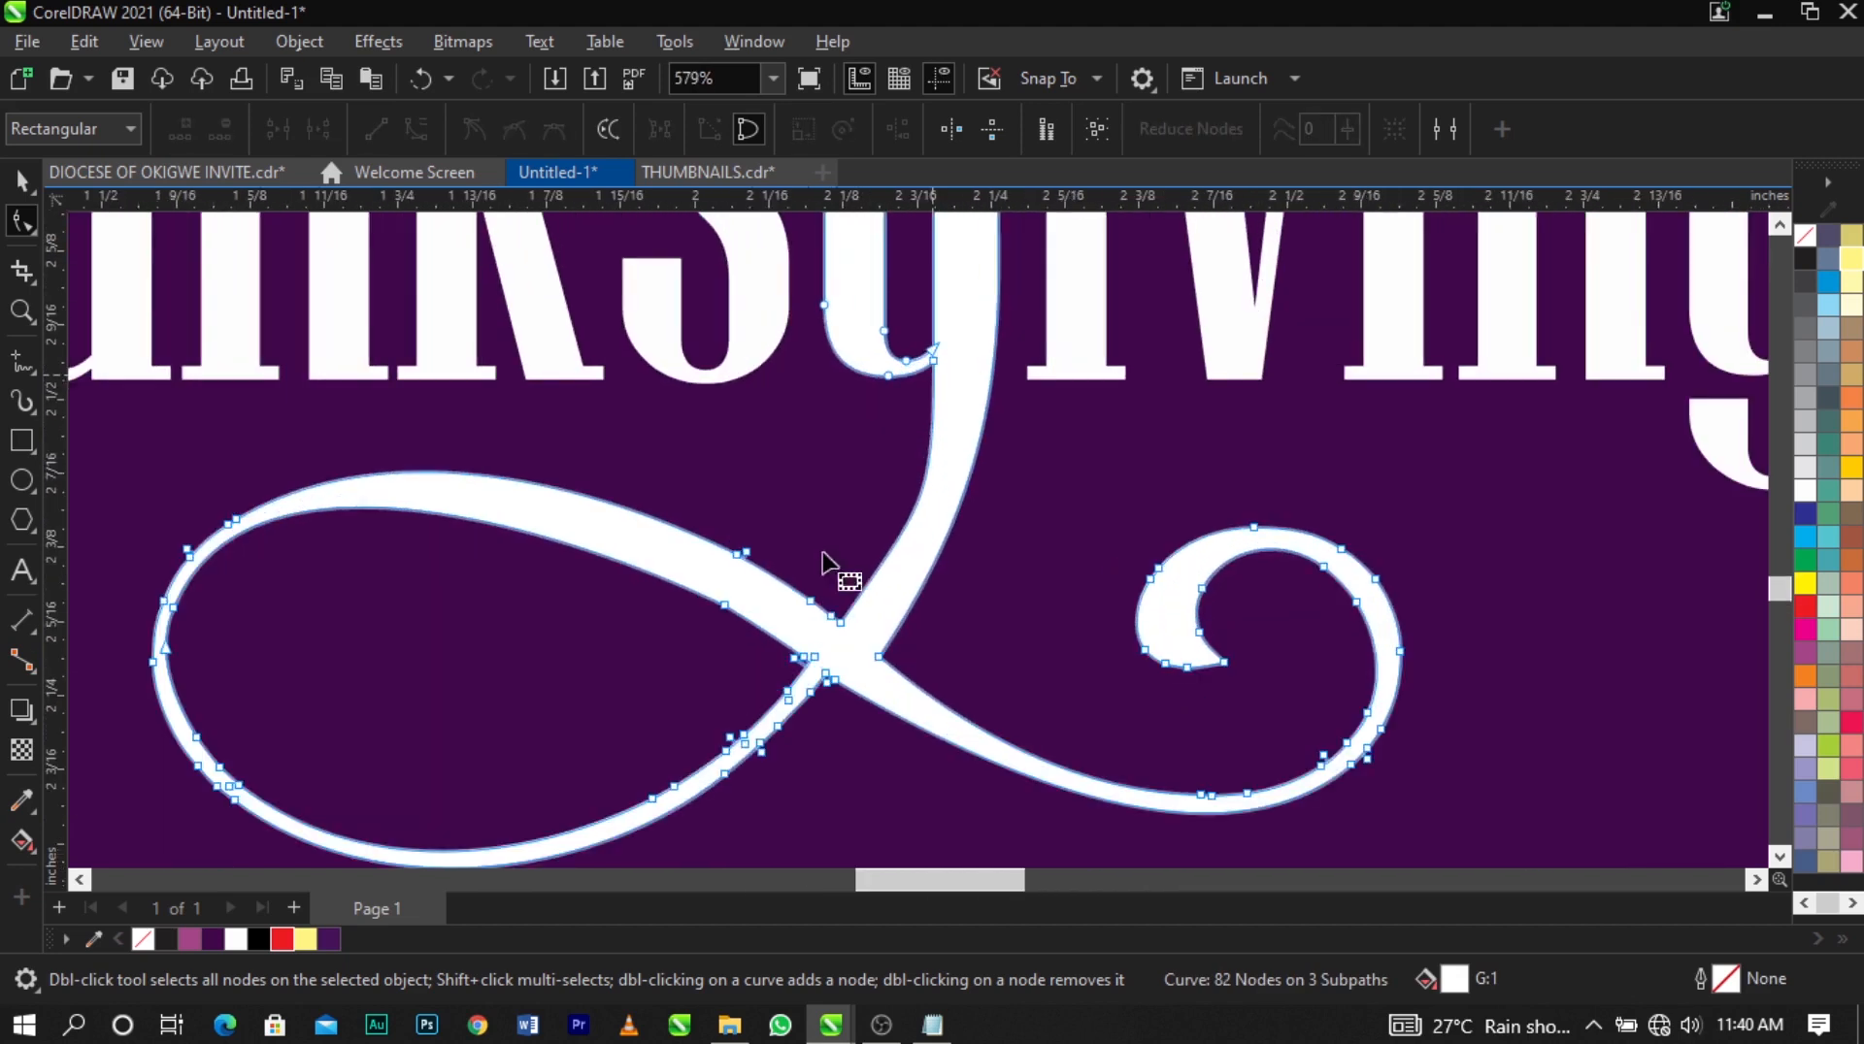
double_click(832, 615)
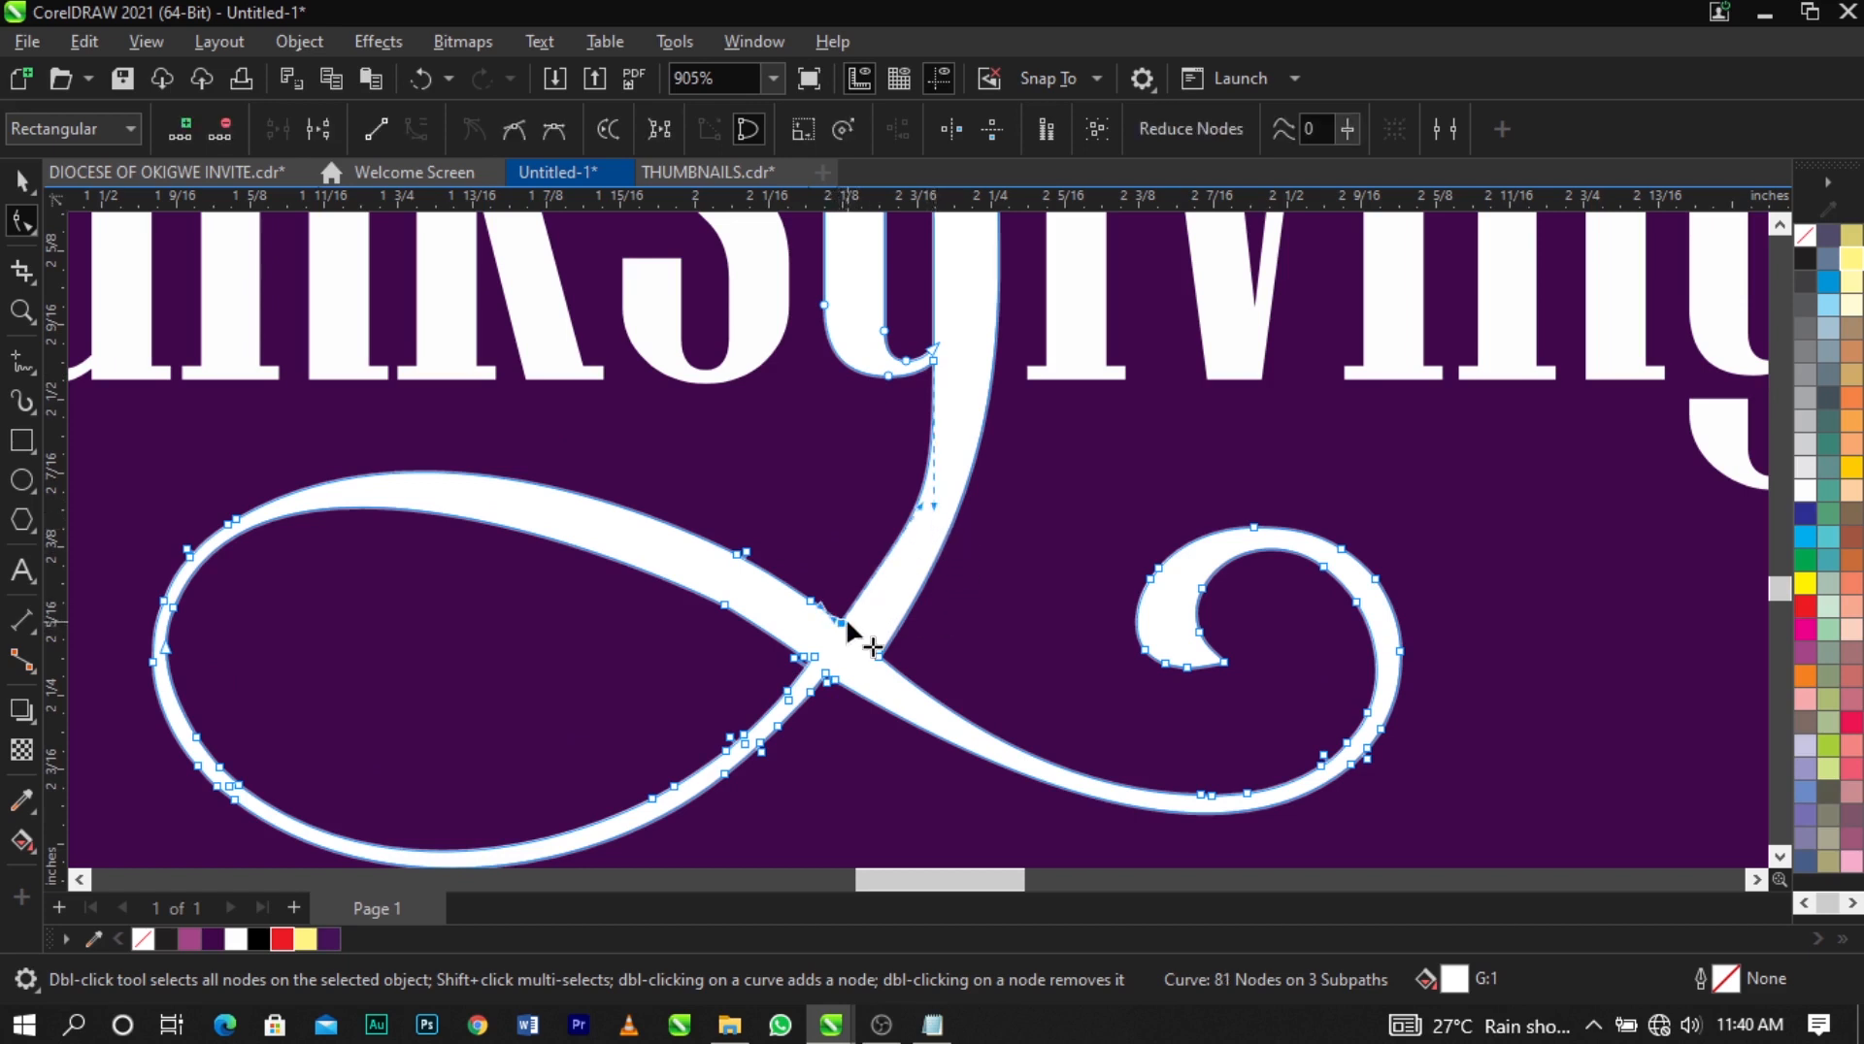
double_click(844, 619)
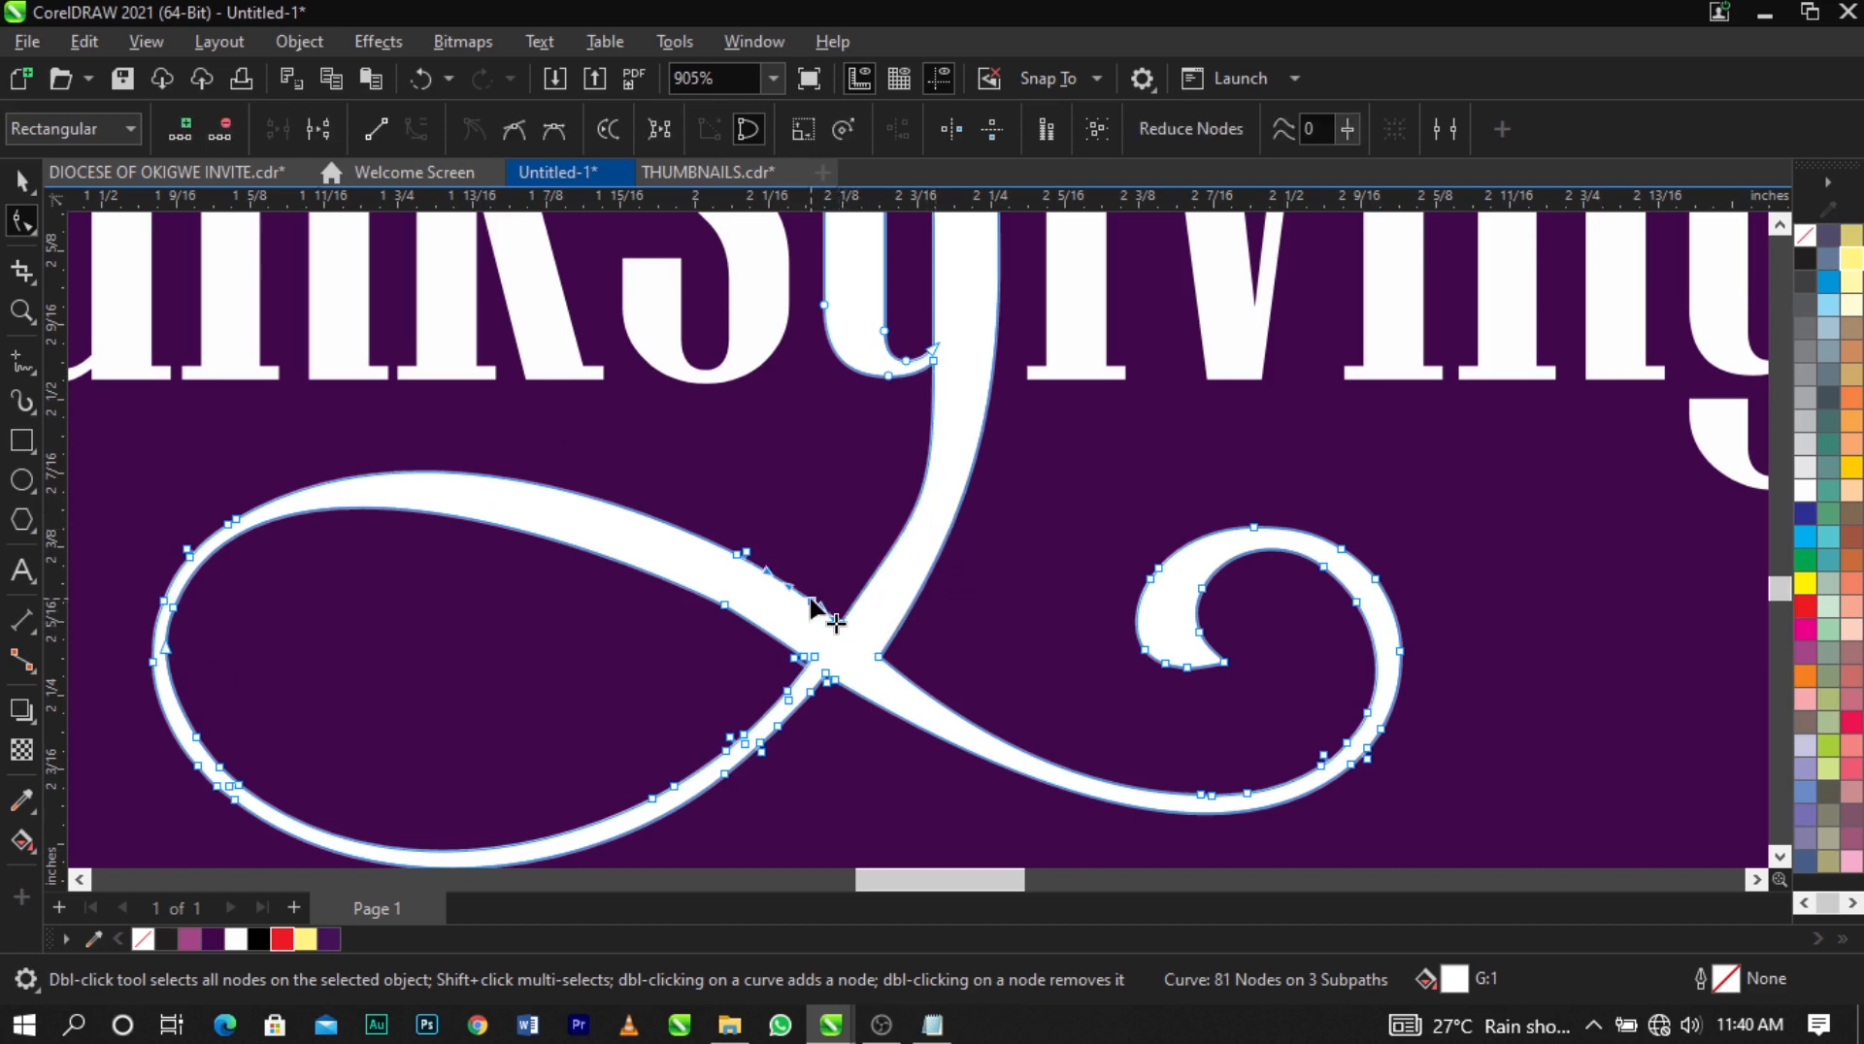
Adjust the curve handles on the stem's inner edge to form a smooth bend from the g into the crossing.
click(934, 363)
drag(915, 505, 897, 567)
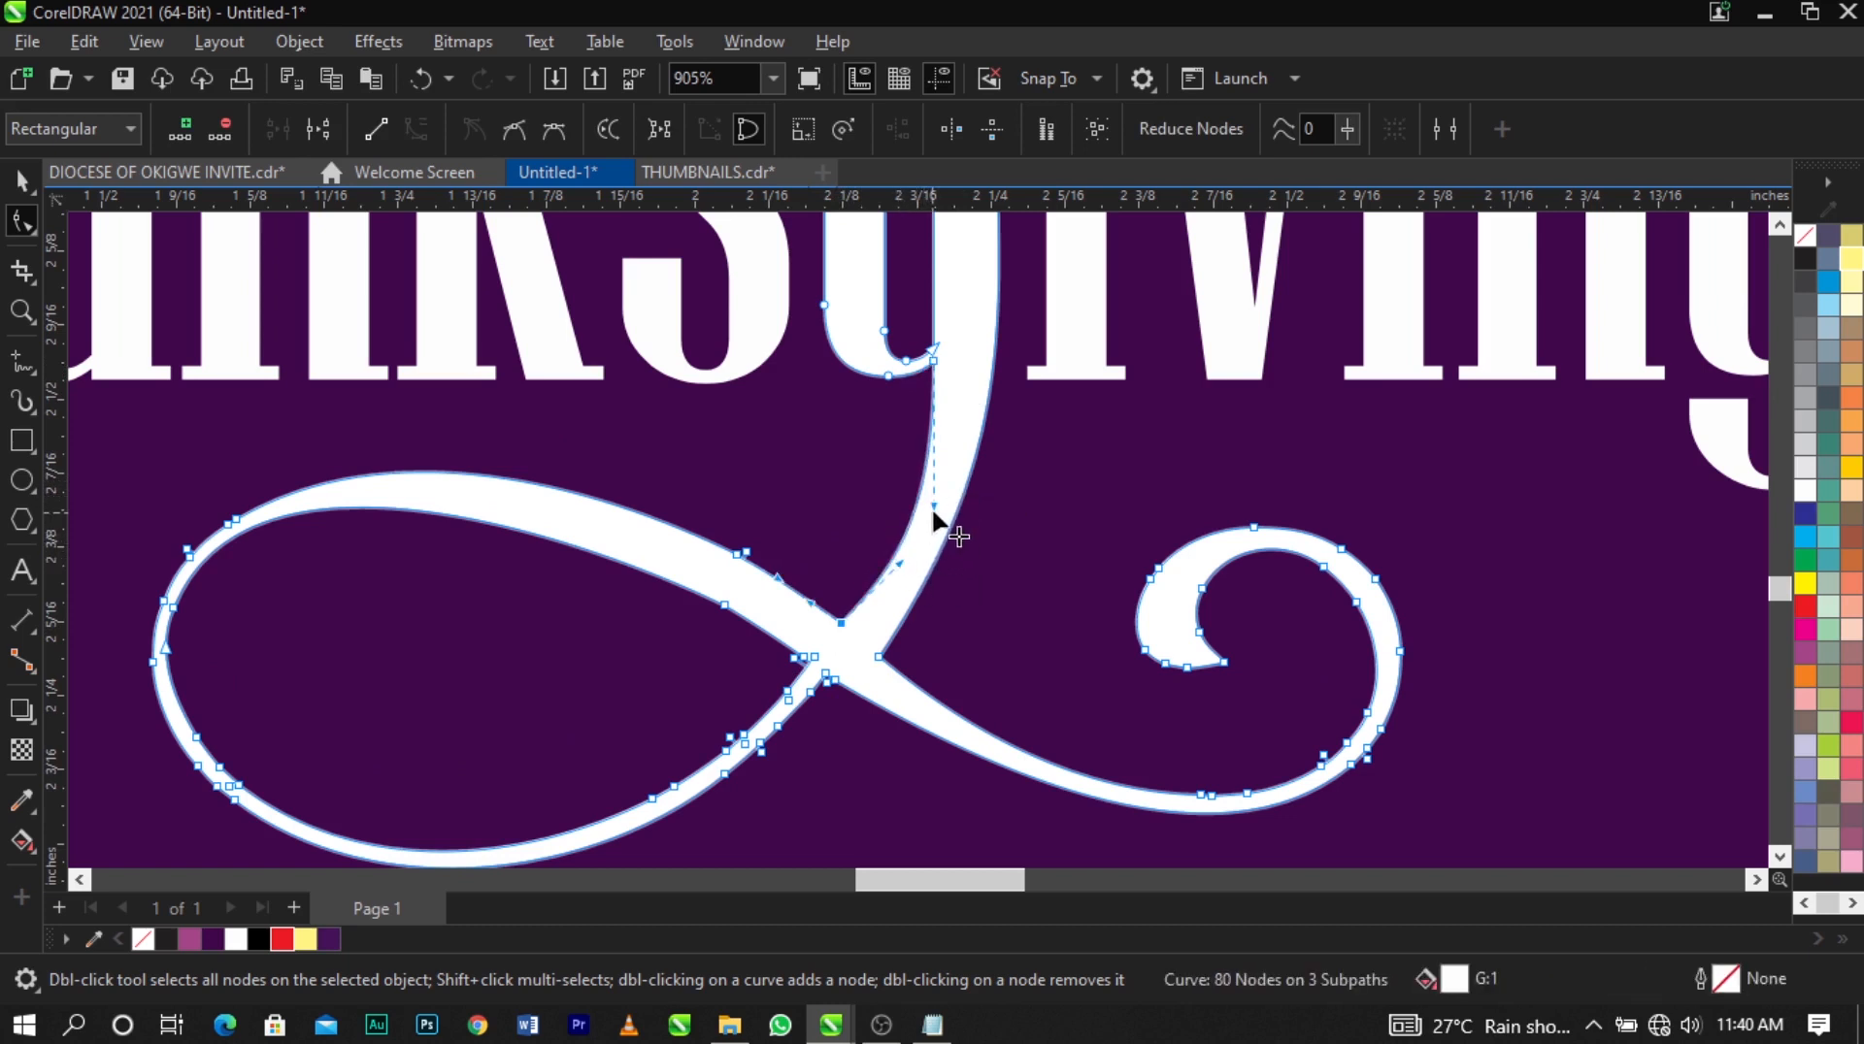
drag(935, 508, 938, 505)
scroll(929, 499, down, 2)
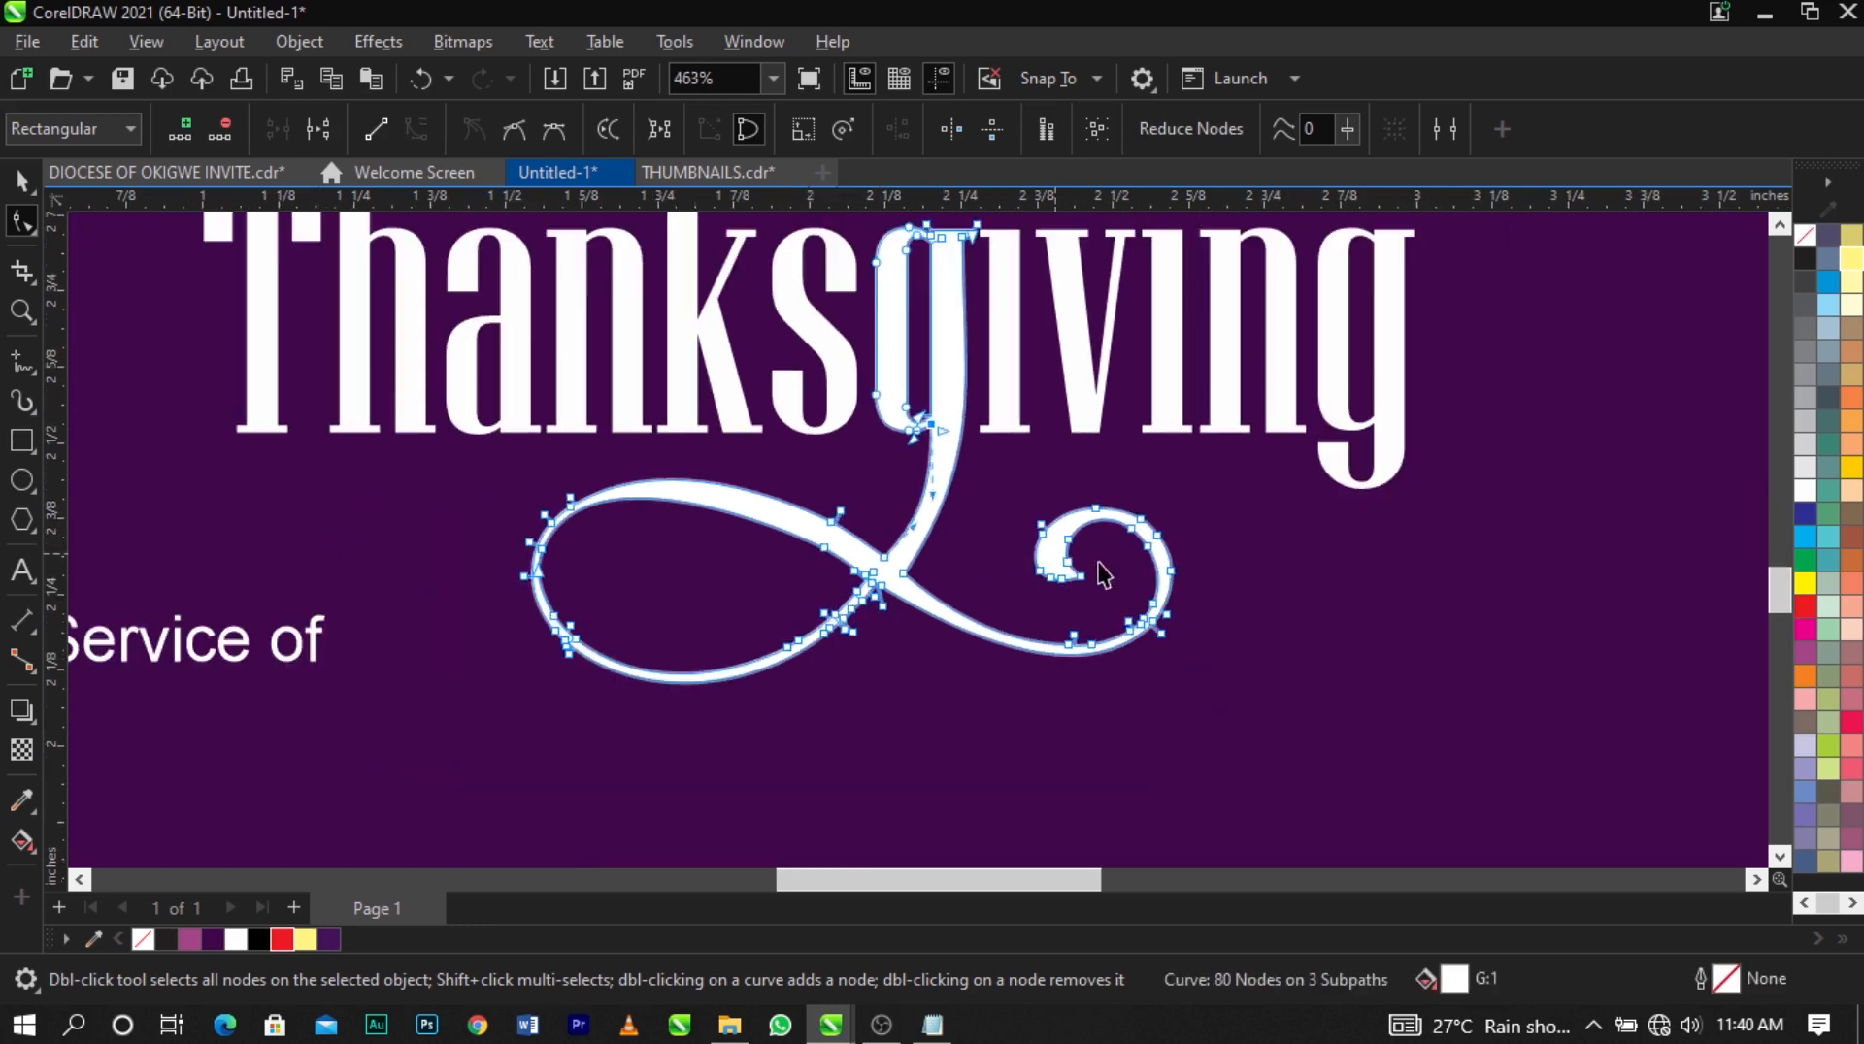
Delete the two surplus nodes on either side of the crossing's lower corner.
key(space)
click(824, 639)
scroll(834, 633, up, 2)
click(964, 556)
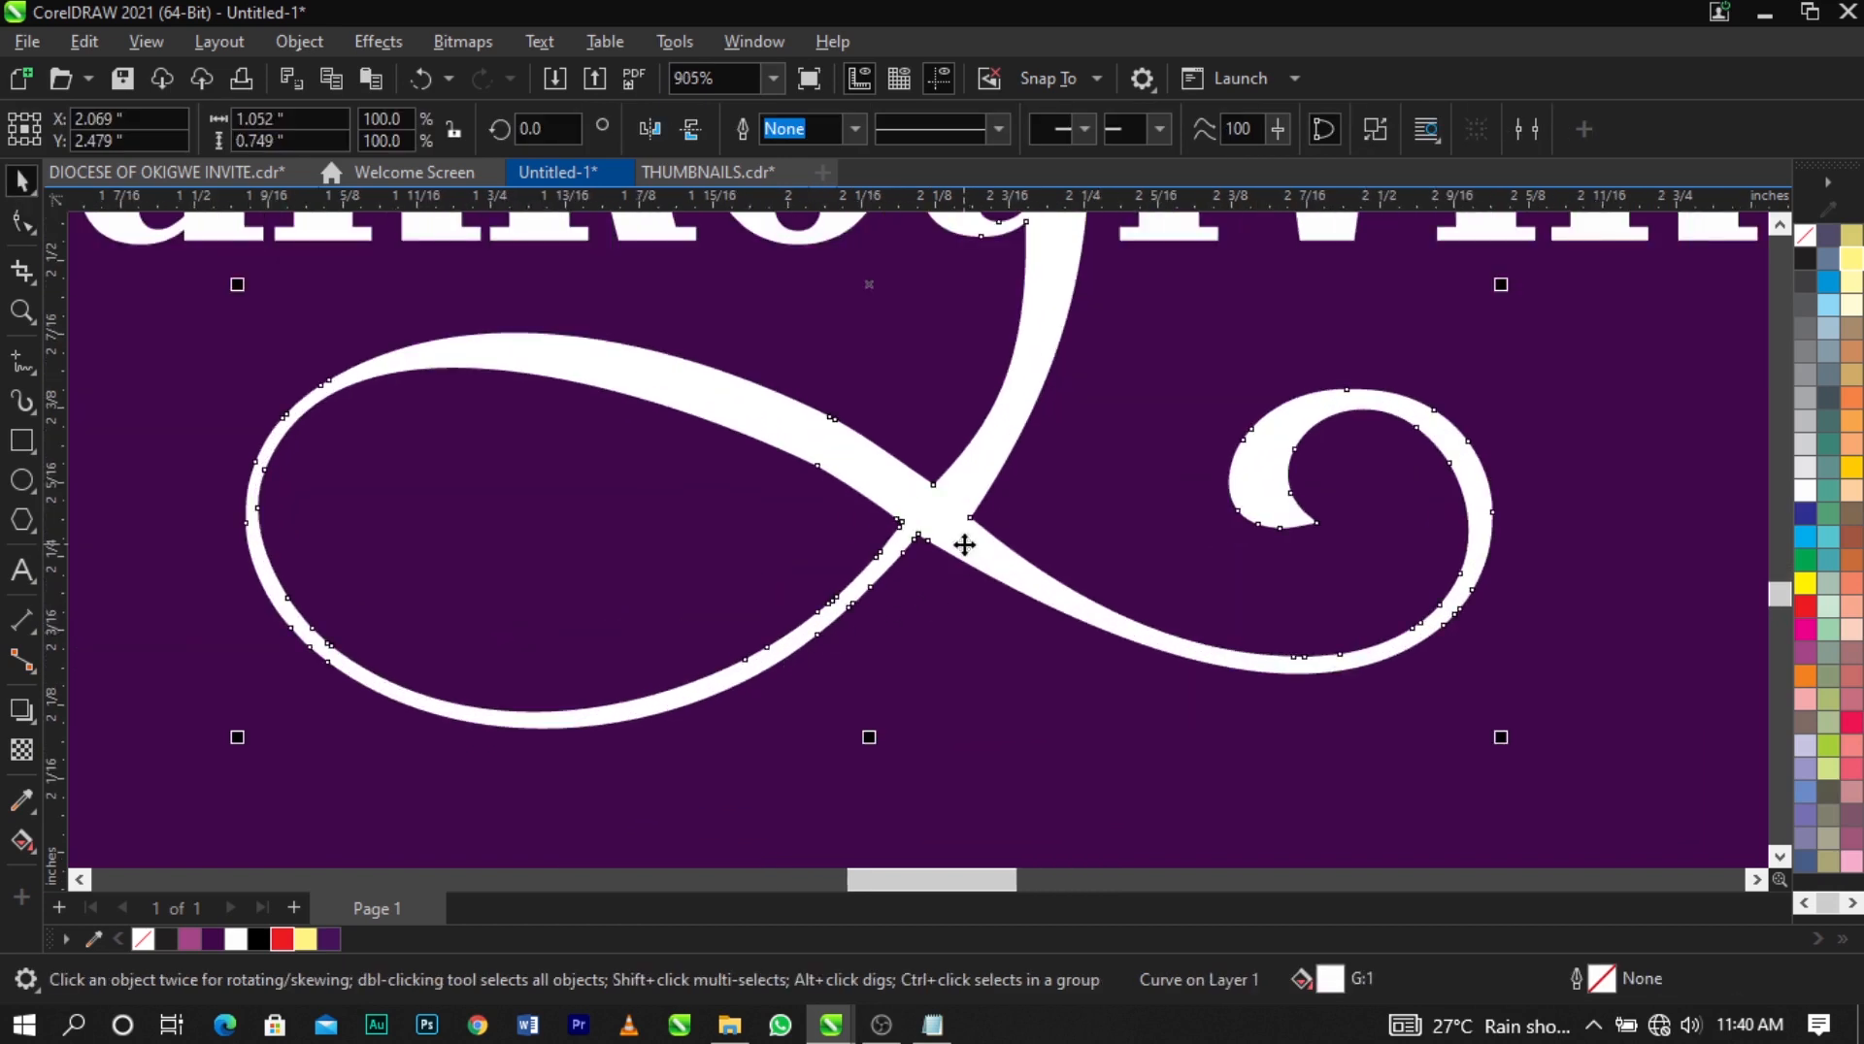
key(space)
scroll(919, 545, up, 2)
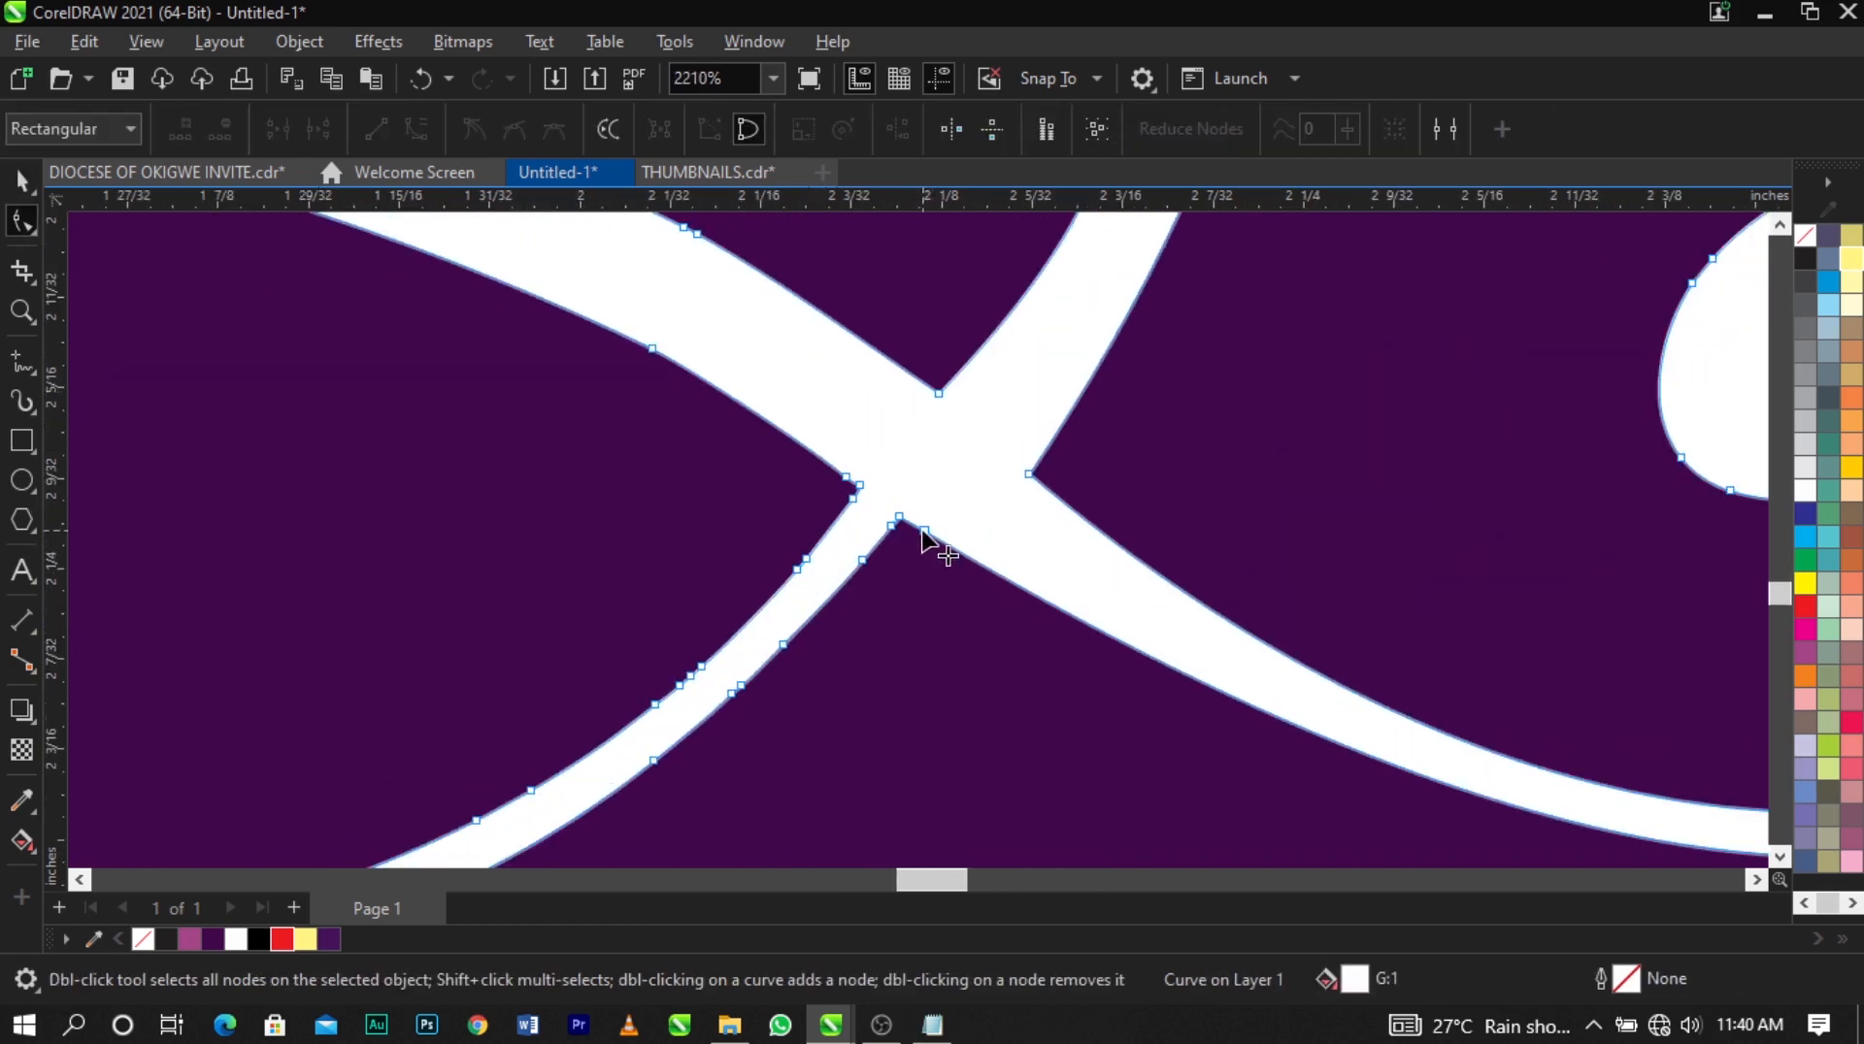
double_click(923, 531)
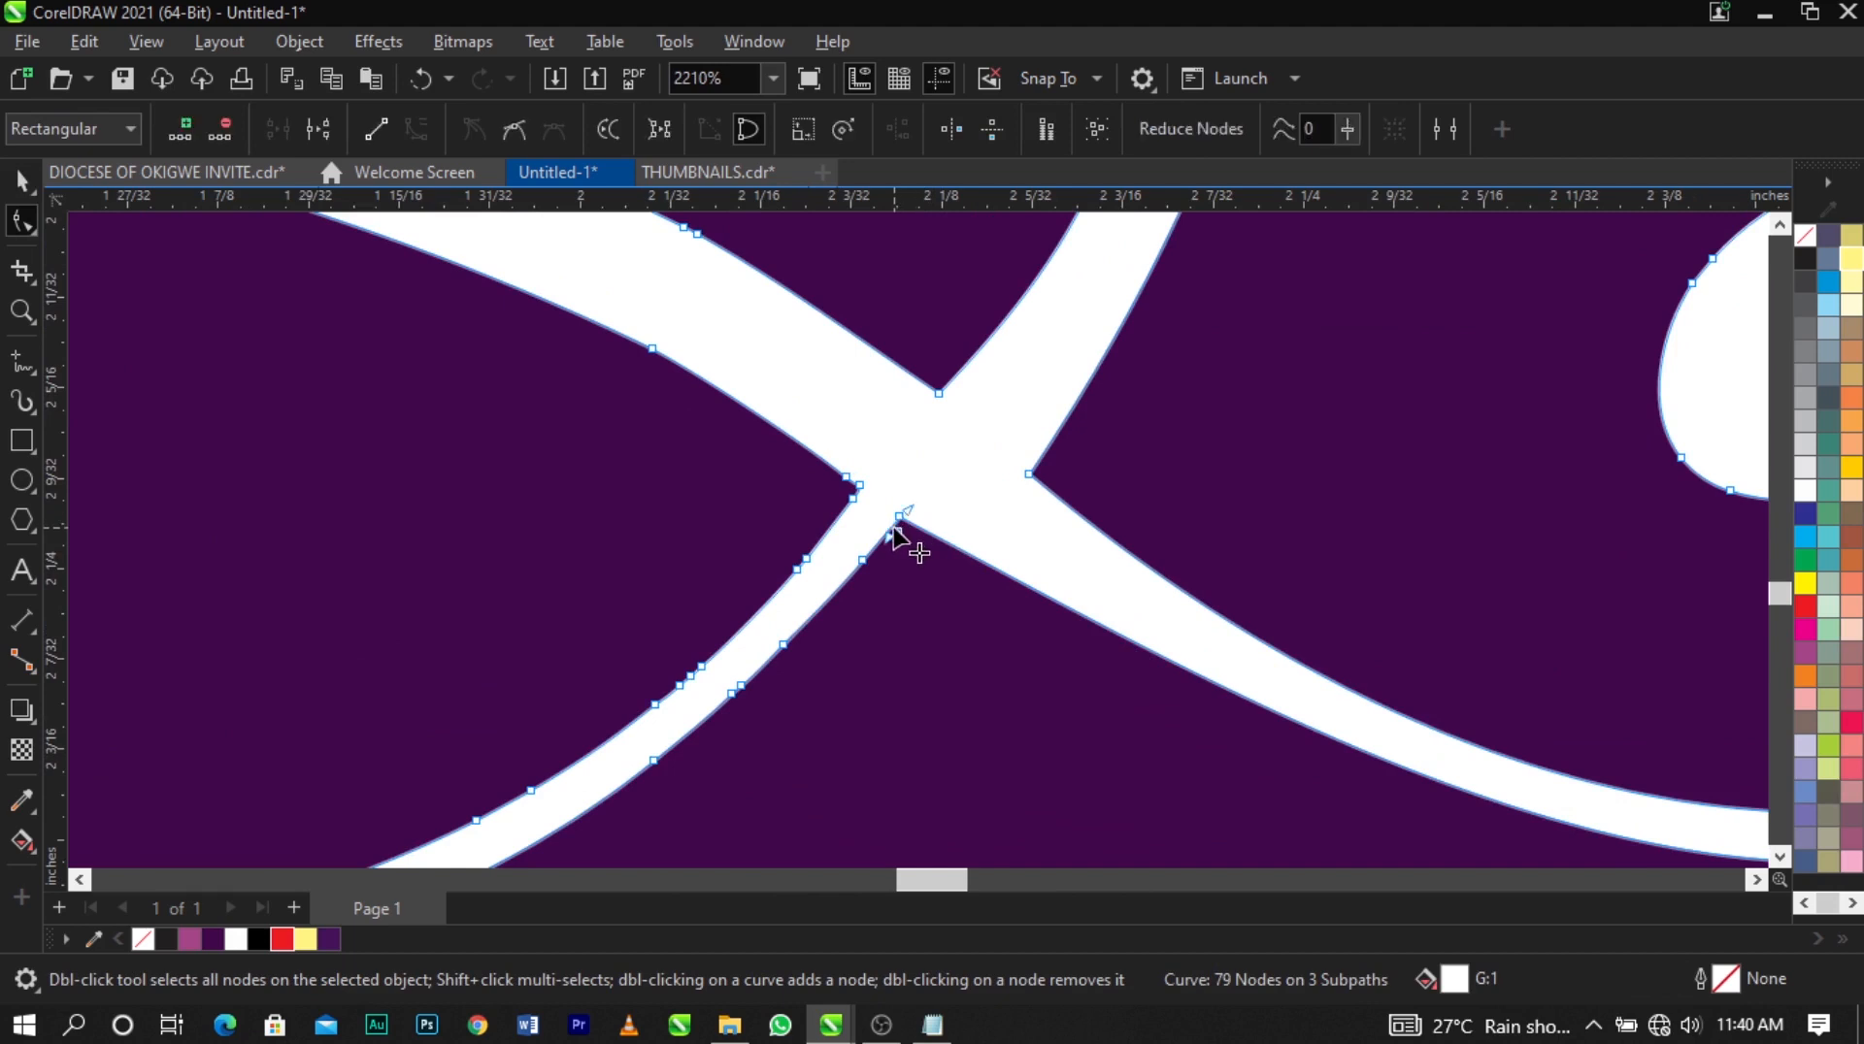
double_click(892, 526)
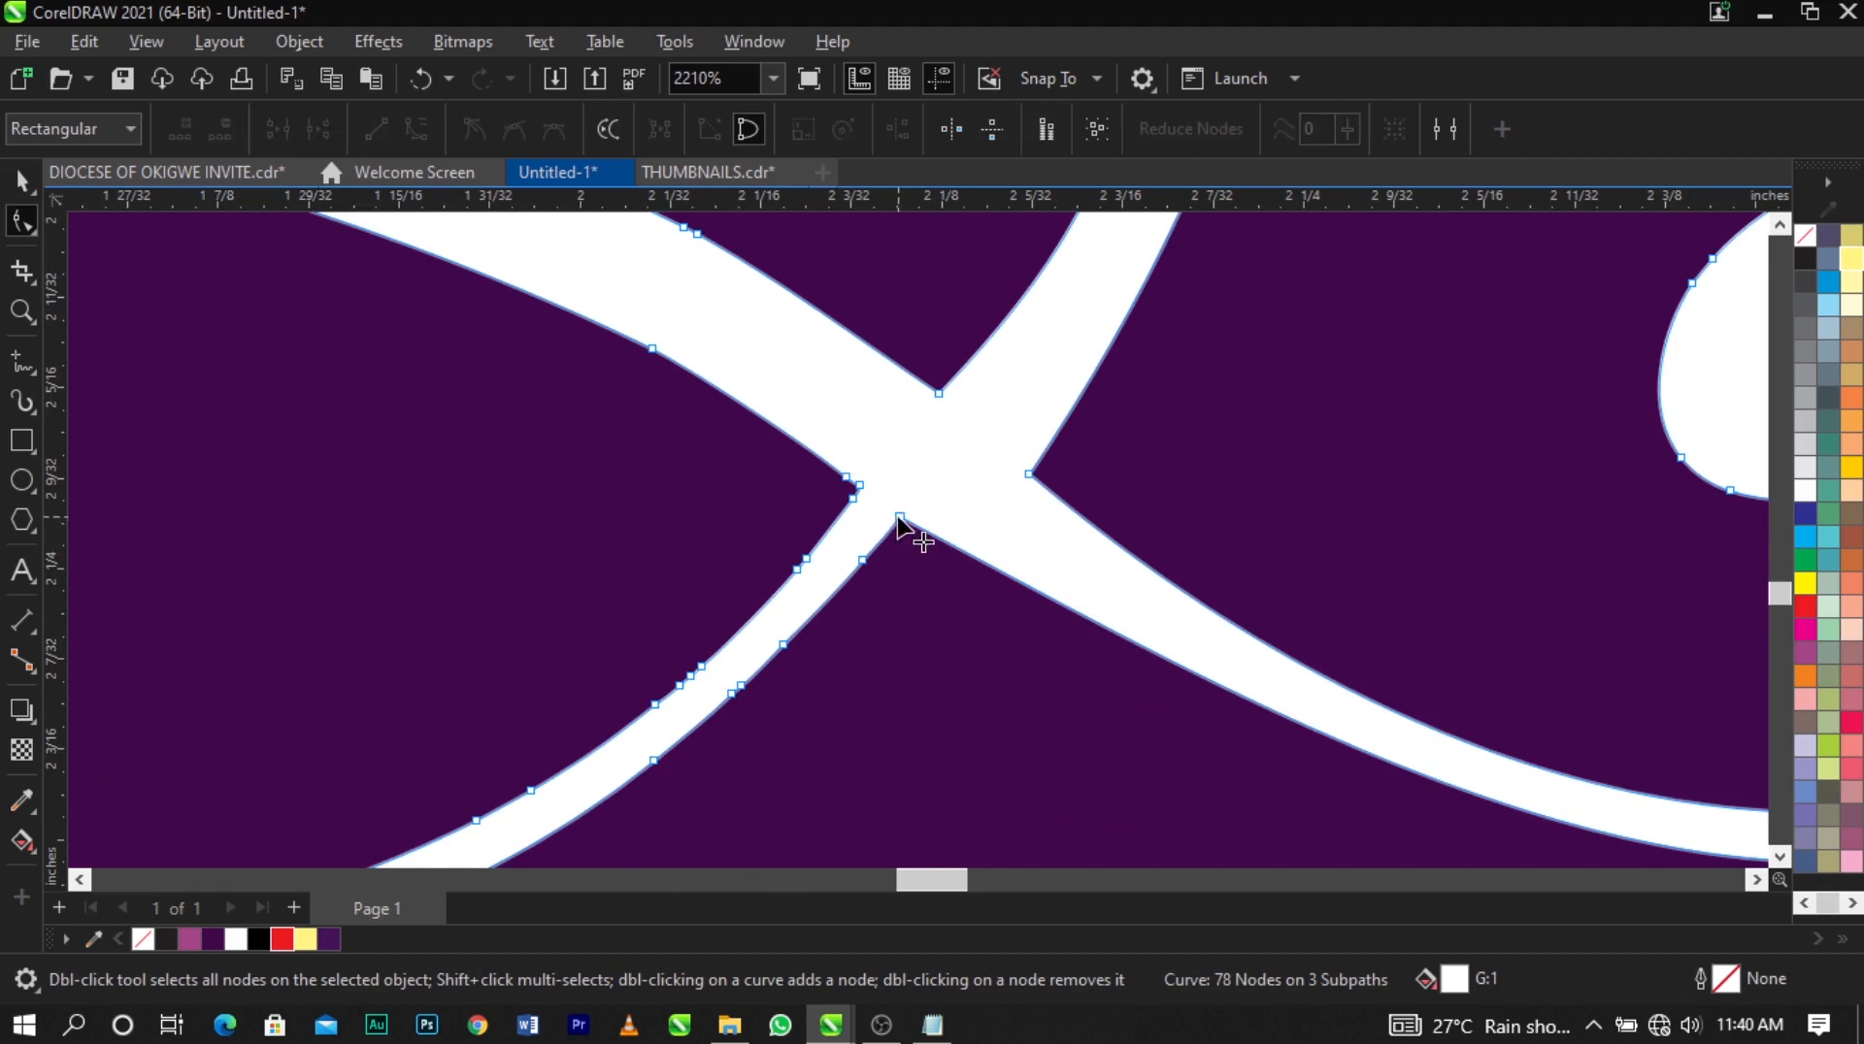
Reshape the crossing by nudging its right corner node inward and its lower corner node outward to the right.
scroll(899, 527, down, 2)
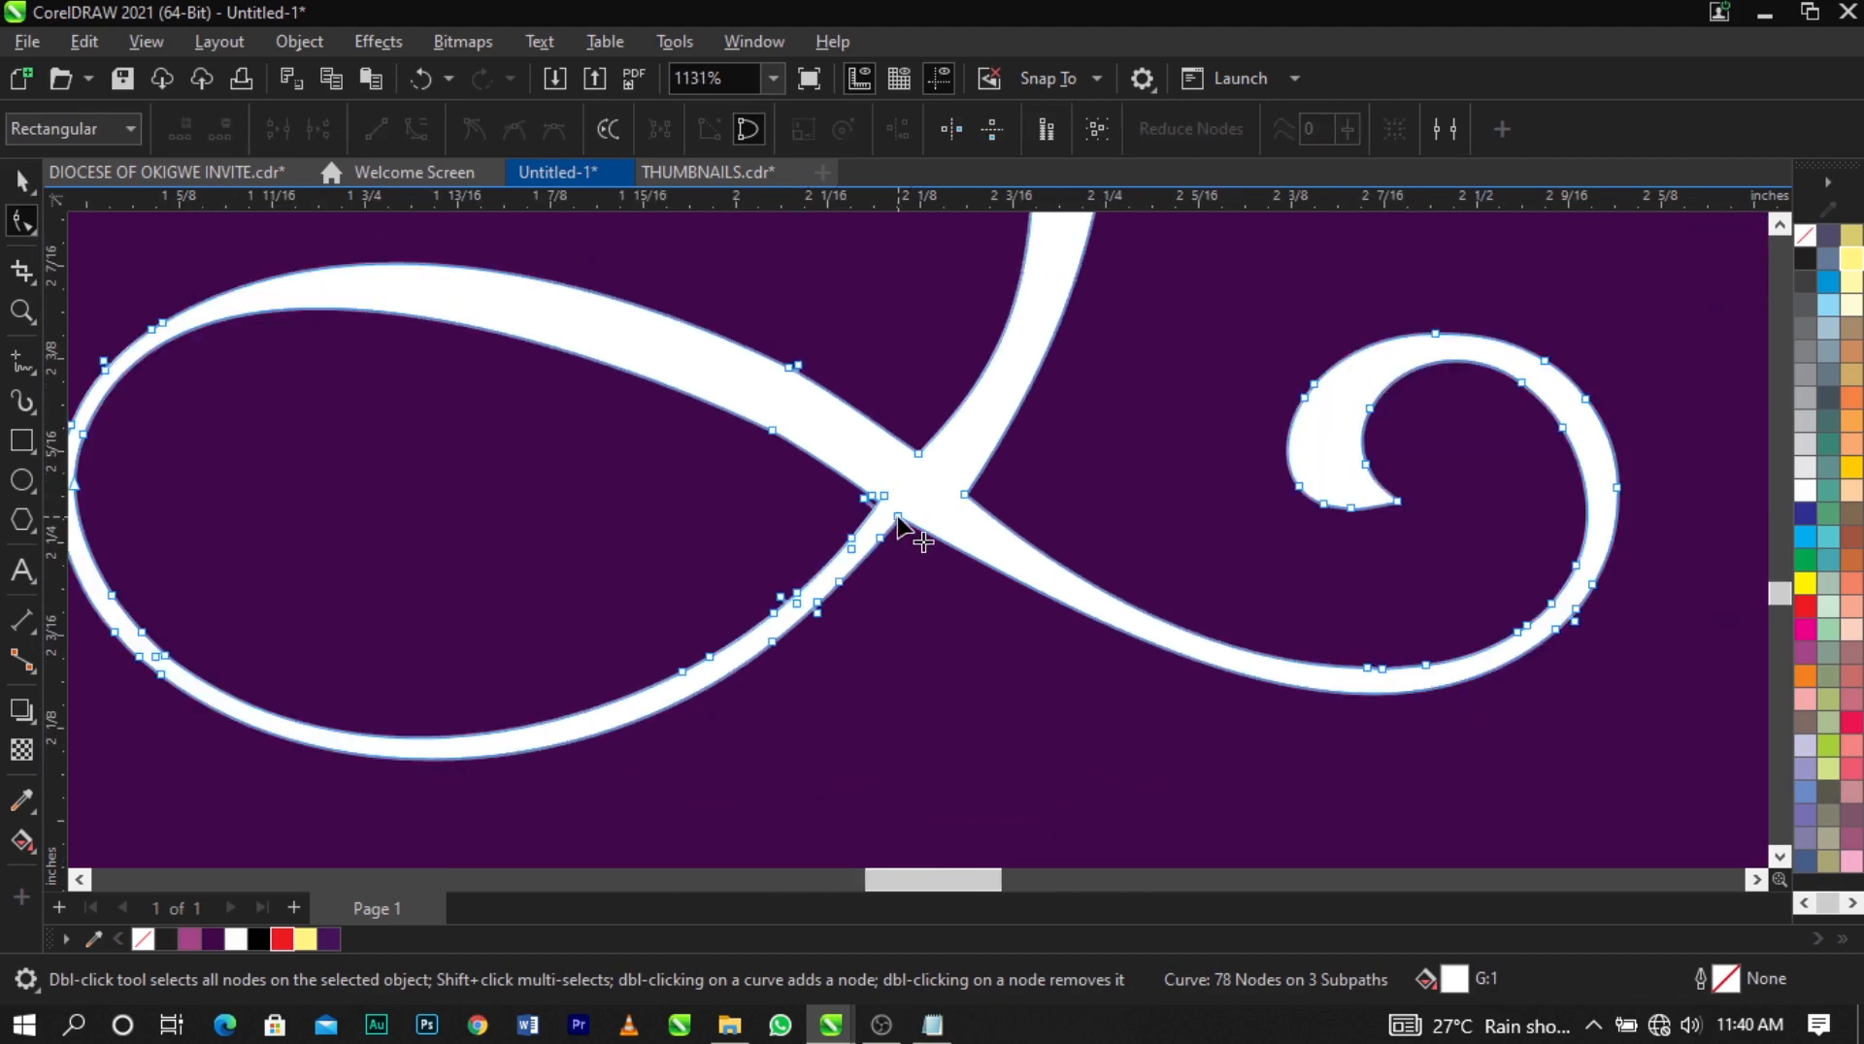
click(964, 493)
drag(964, 493, 931, 533)
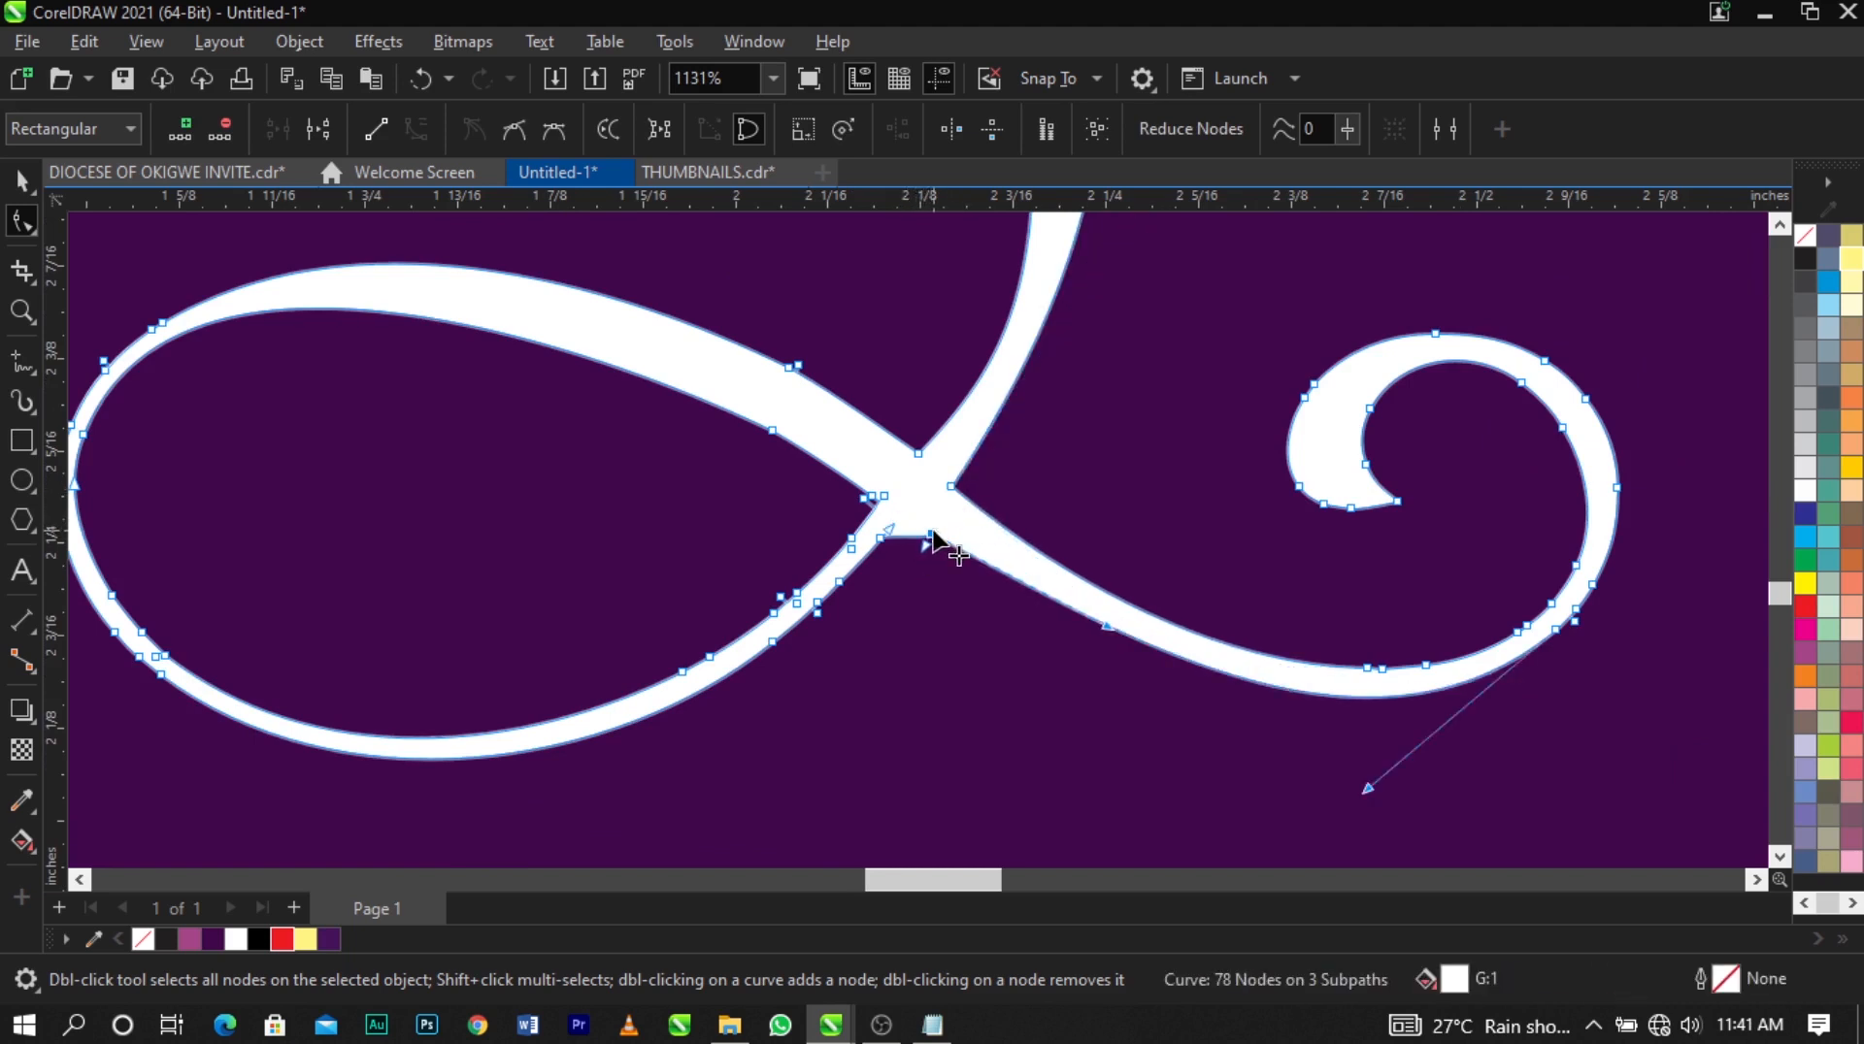
Delete the surplus nodes along the left loop's outer lower edge, from the crossing's lower corner around to the lower-left bend.
double_click(882, 537)
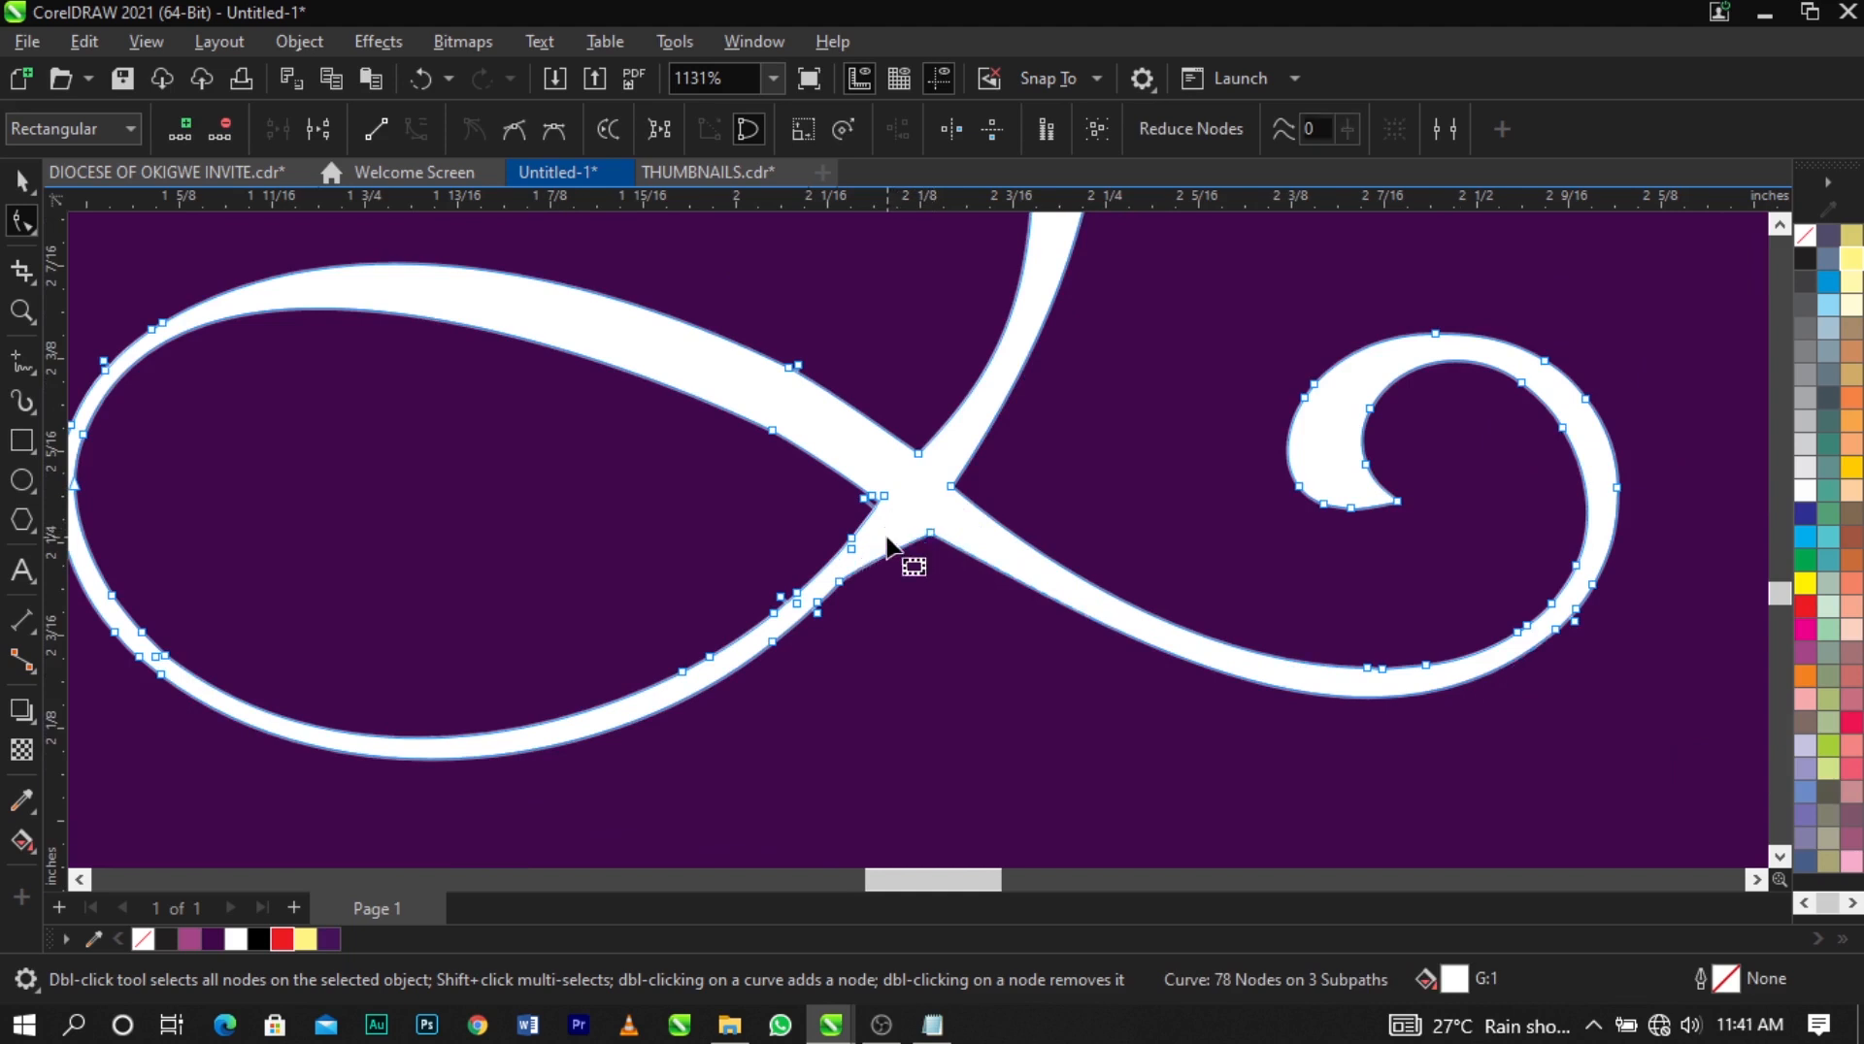
double_click(838, 582)
double_click(818, 603)
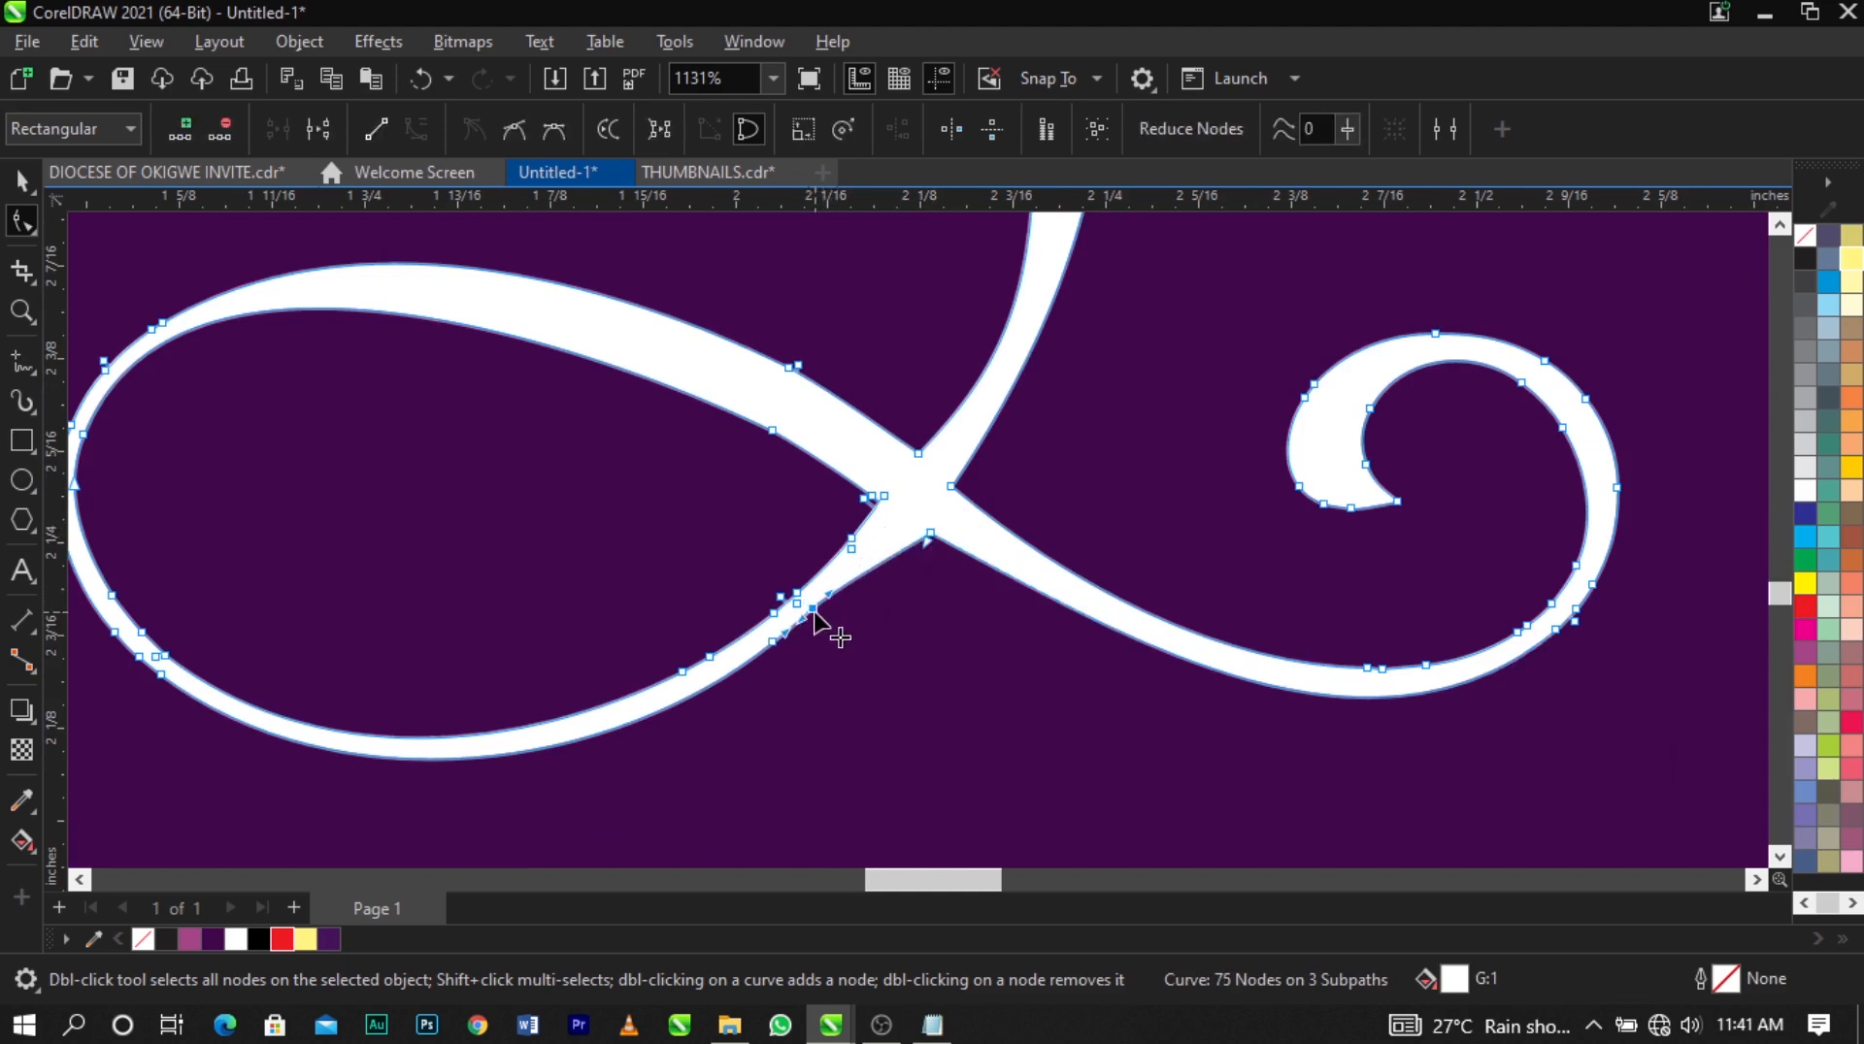
double_click(818, 613)
double_click(771, 643)
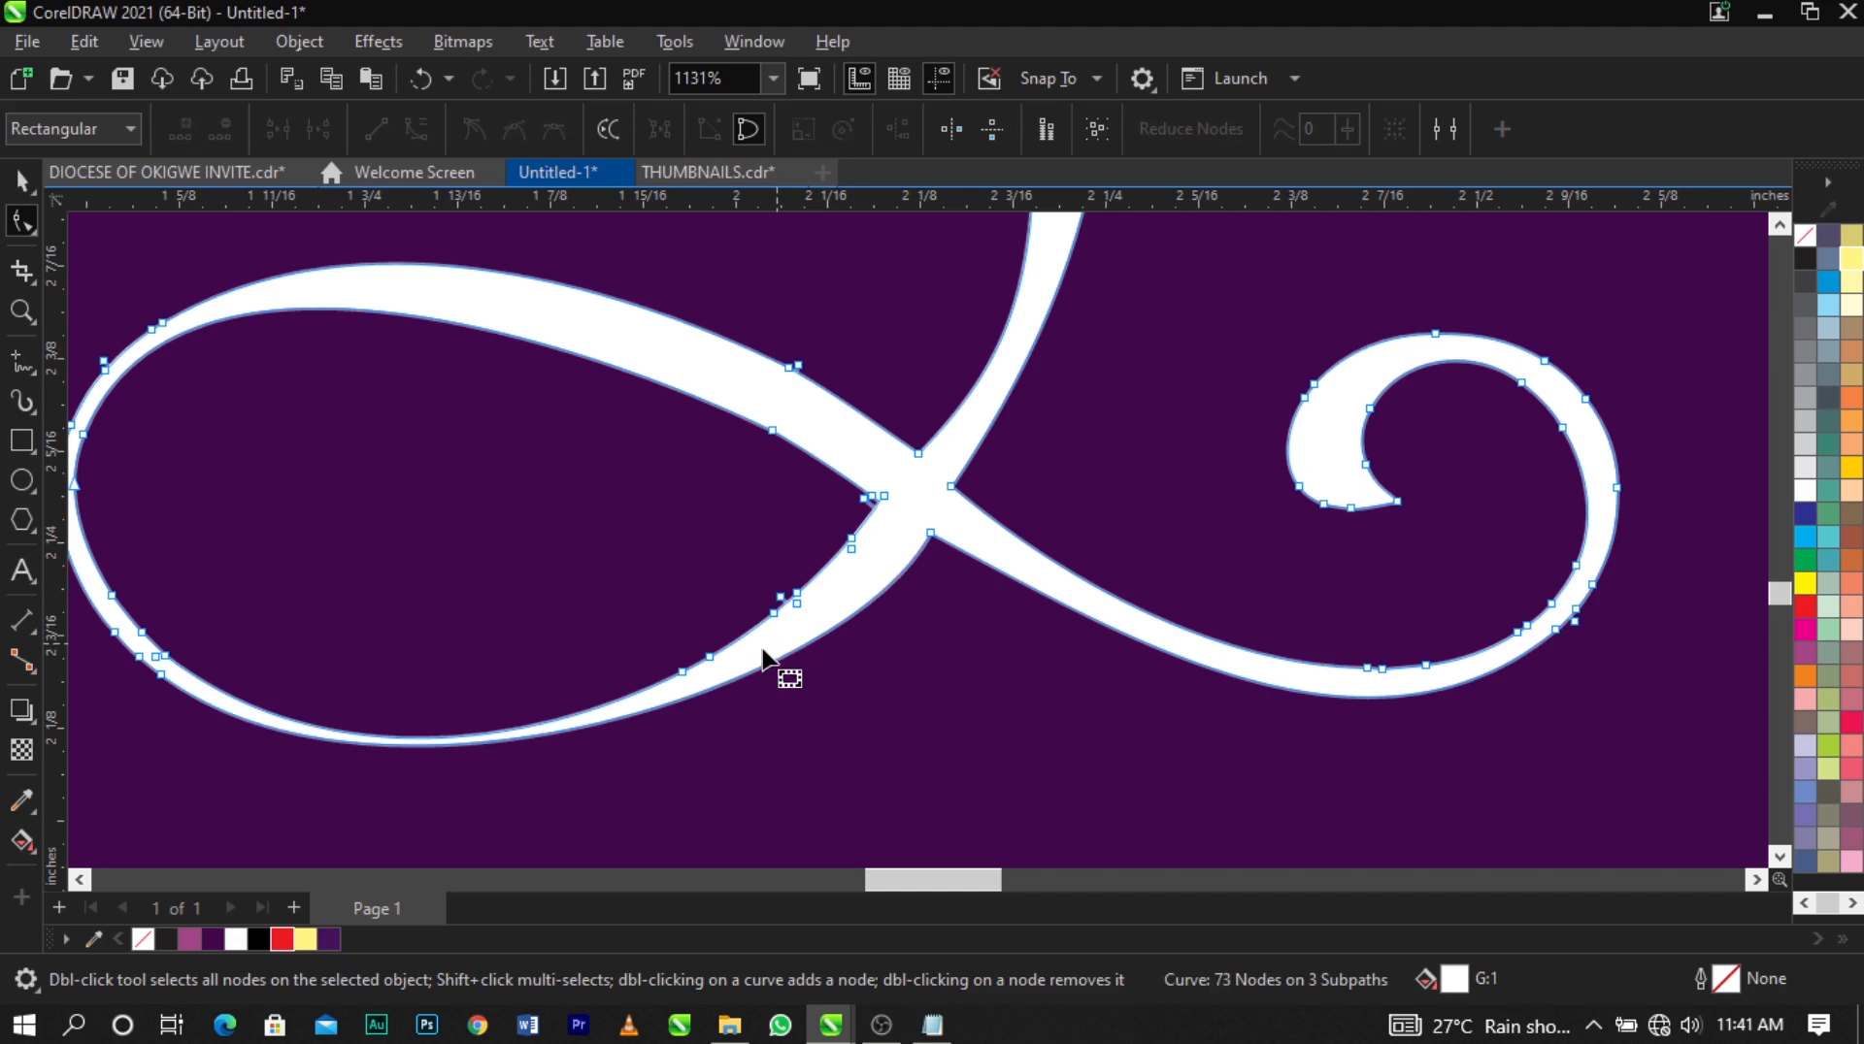
double_click(159, 675)
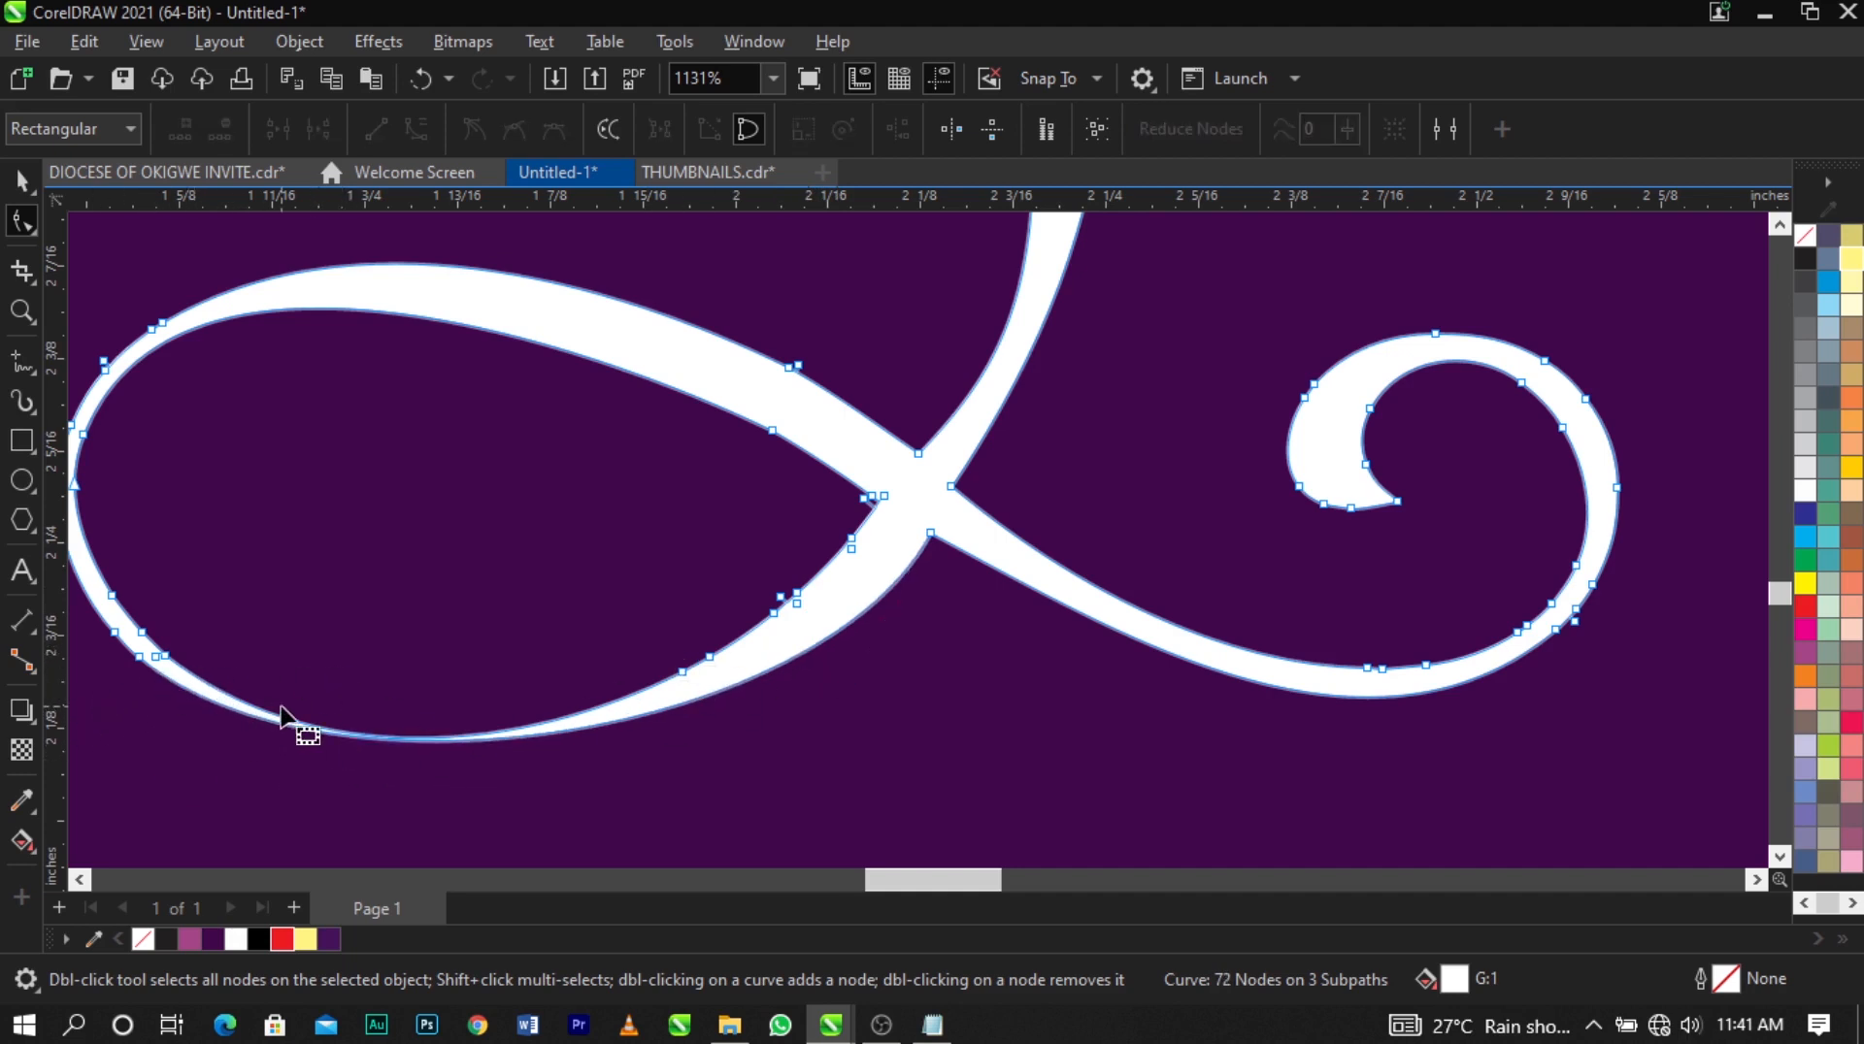
Delete the surplus nodes at both ends of the left loop's inner bottom edge.
double_click(163, 658)
double_click(161, 654)
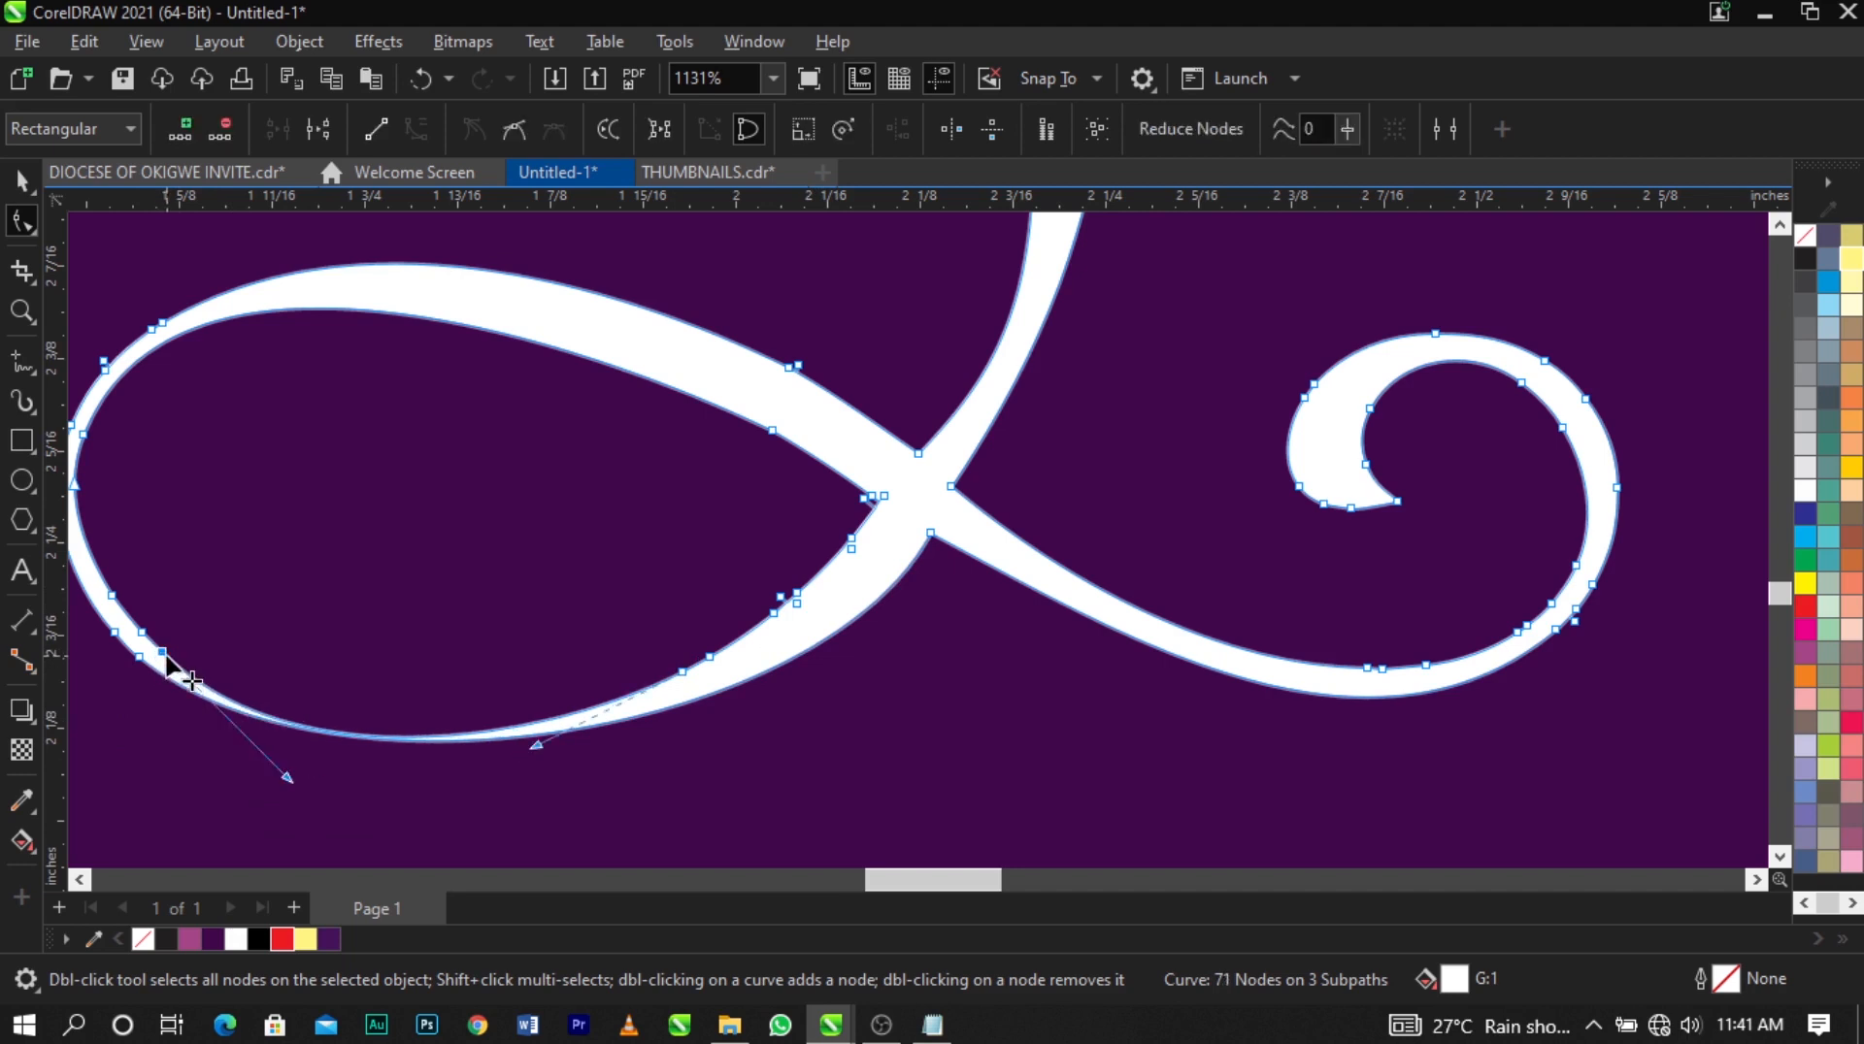
double_click(680, 675)
double_click(709, 658)
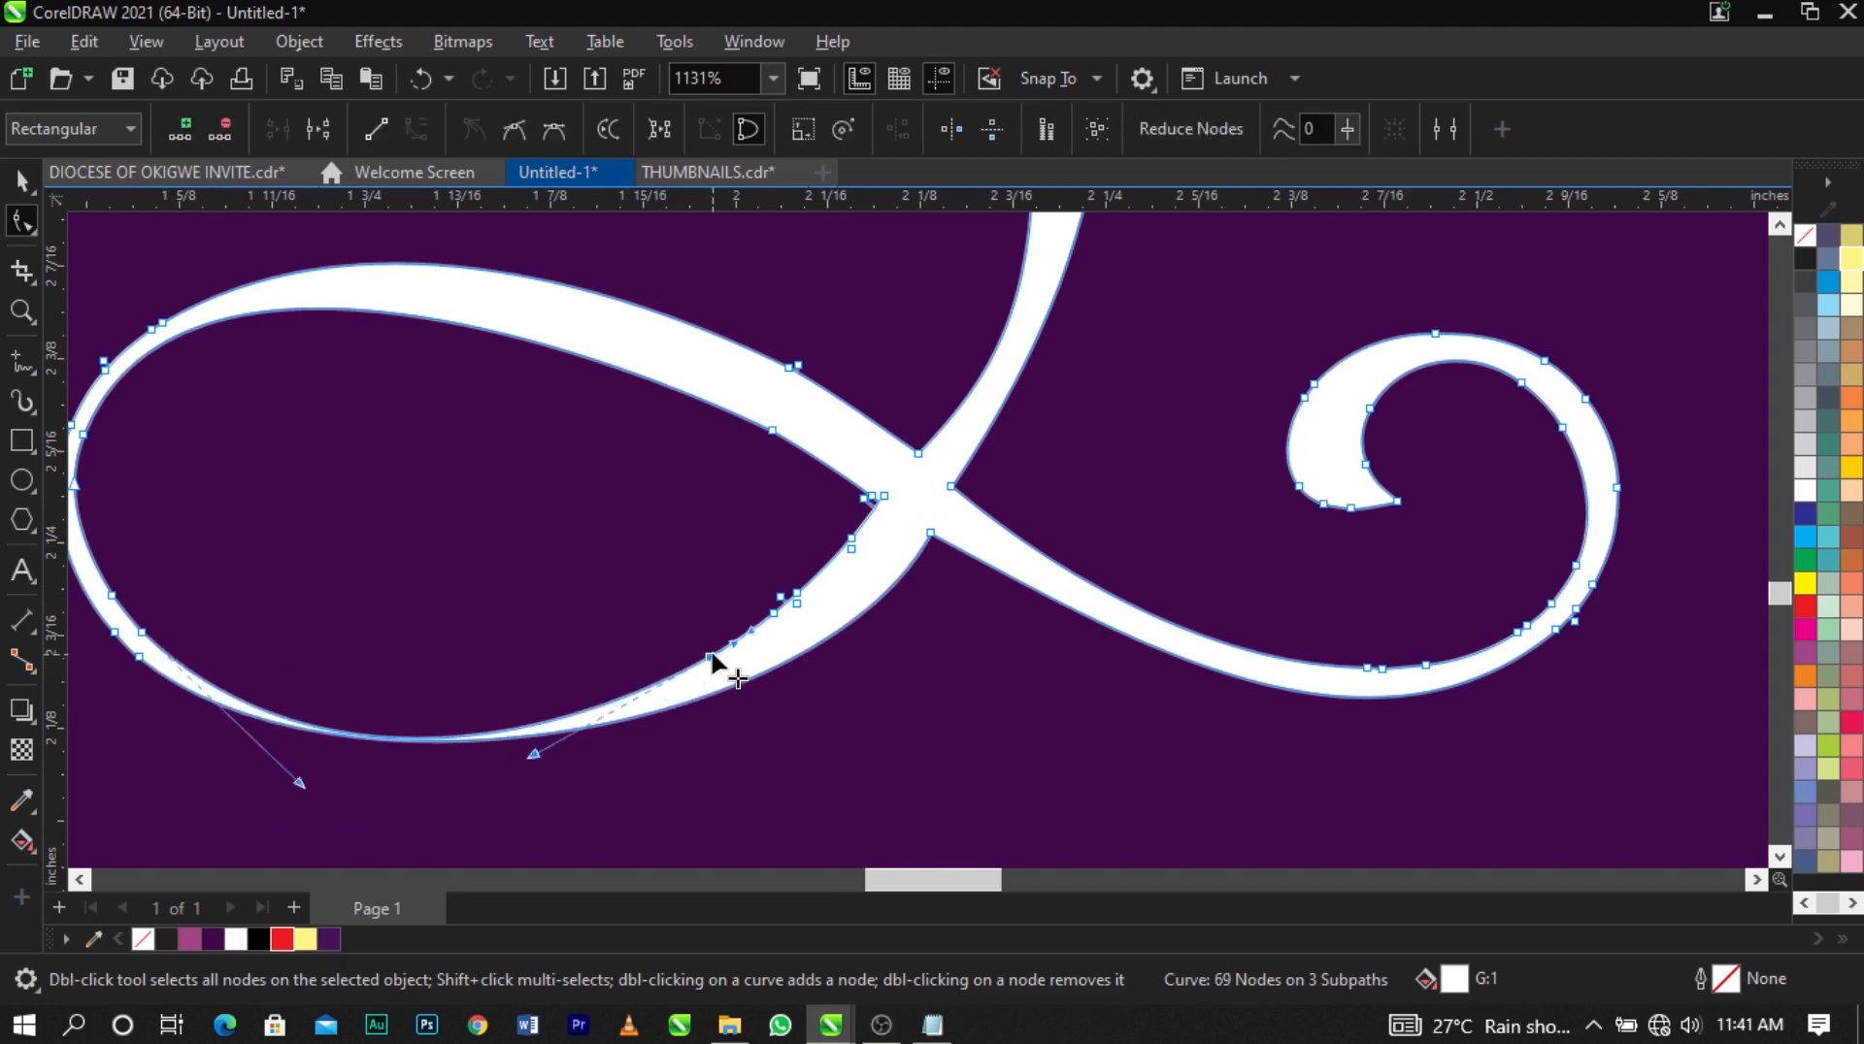
Pull the left loop's outer bottom edge downward to thicken the stroke, and delete the surplus node at its lower-left bend.
mouse_move(683, 704)
mouse_down()
mouse_move(674, 735)
mouse_move(659, 725)
mouse_up()
scroll(686, 703, down, 3)
scroll(364, 681, up, 2)
double_click(431, 680)
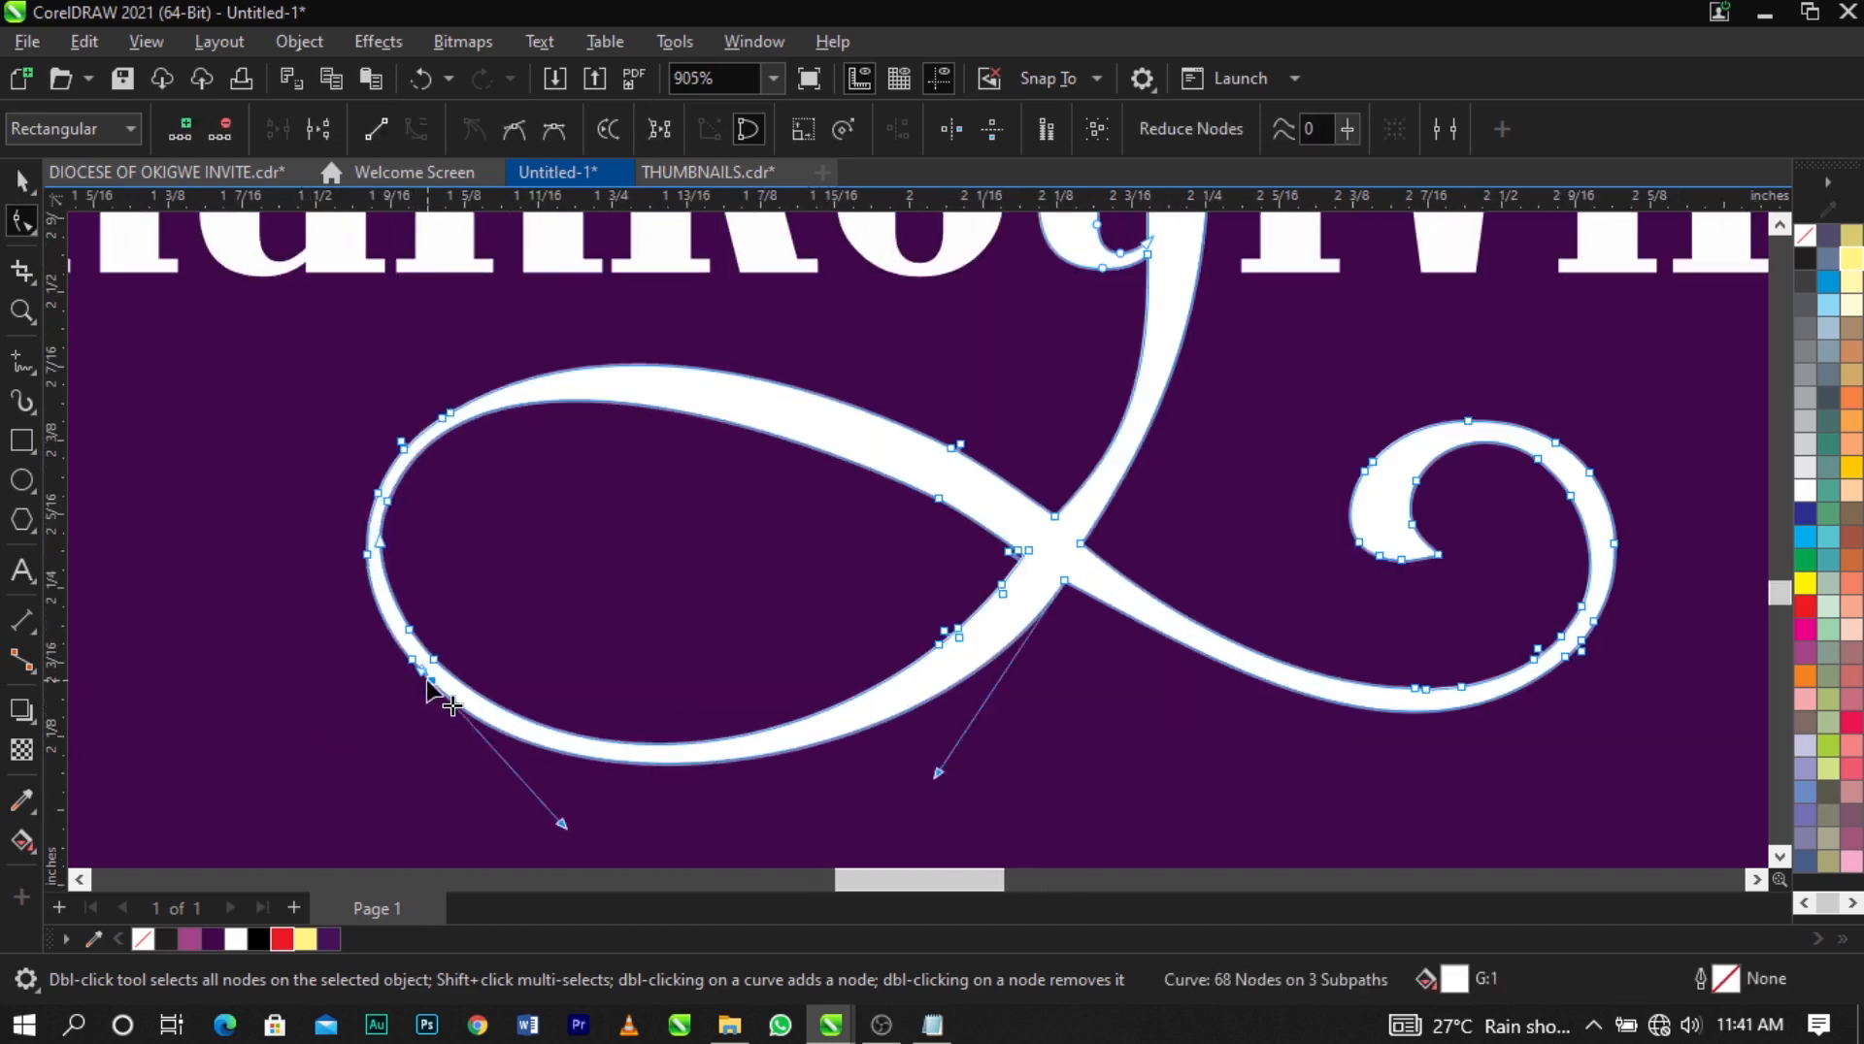
Delete surplus nodes along the left side of the swash's large loop to smooth its outline.
double_click(412, 662)
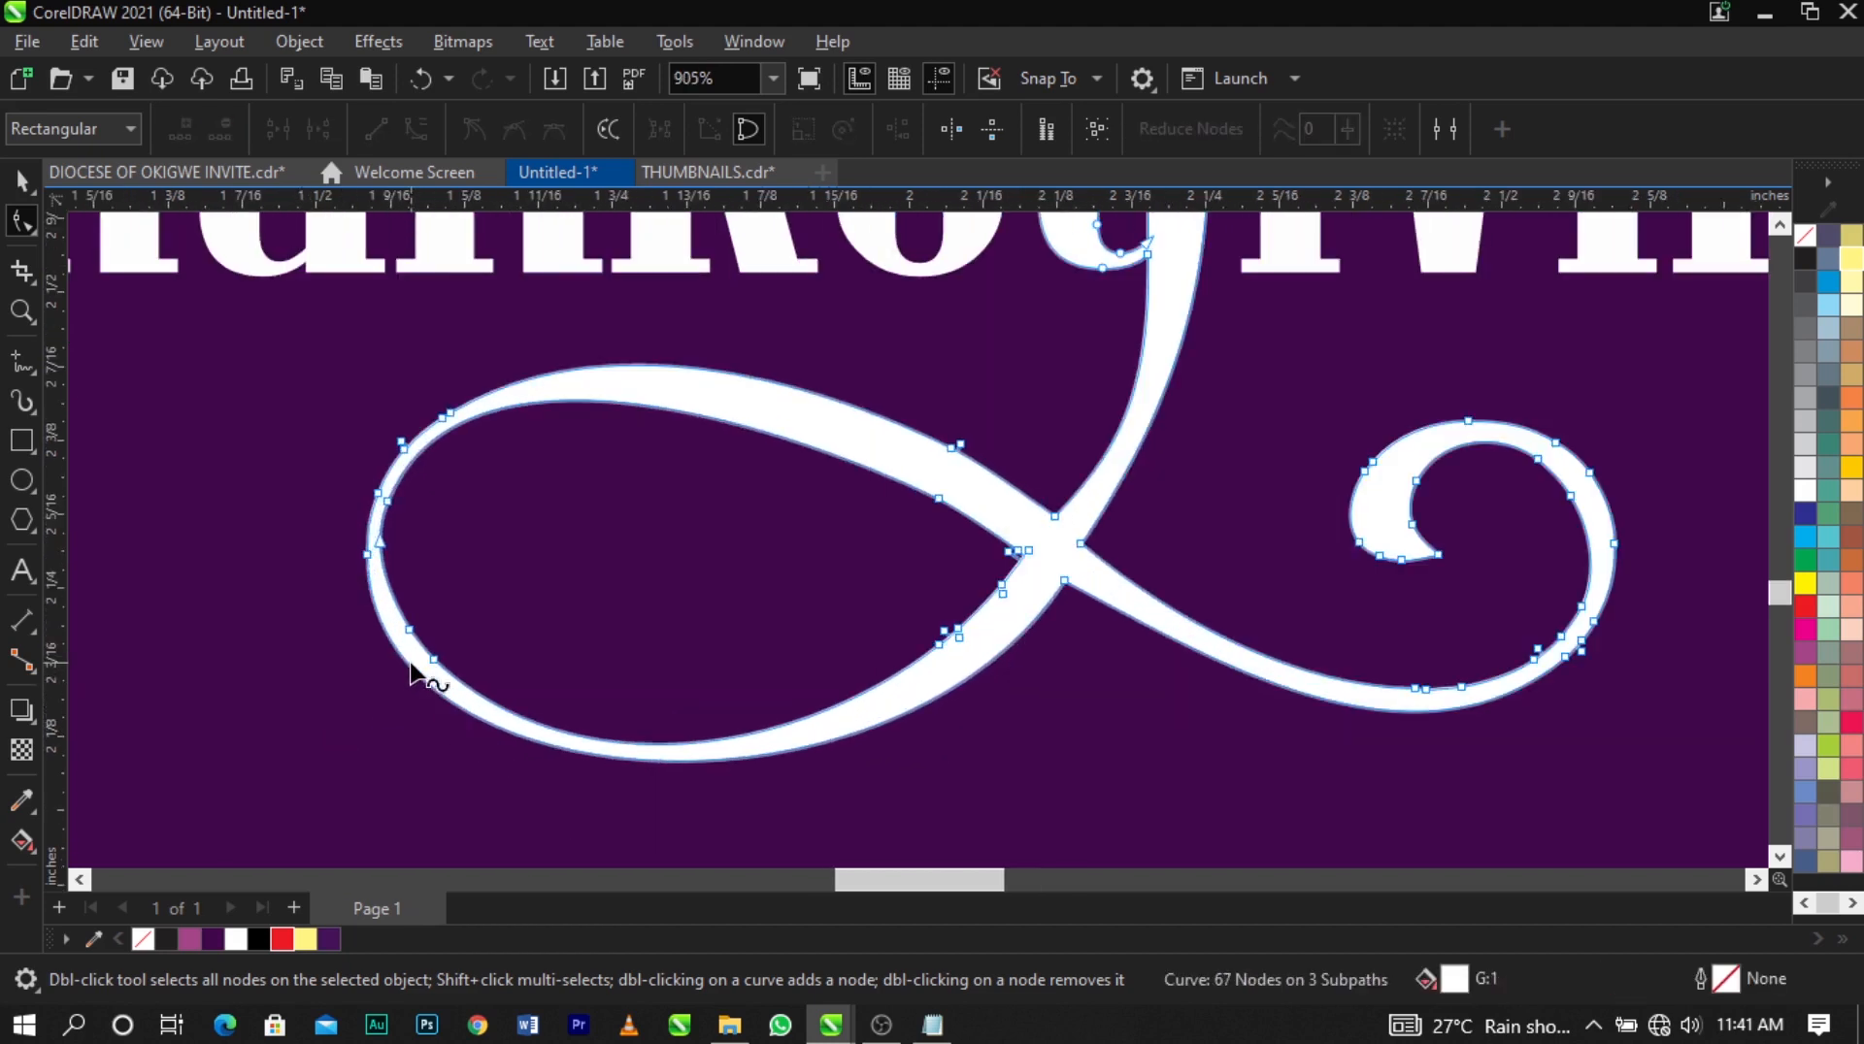
double_click(380, 545)
double_click(386, 507)
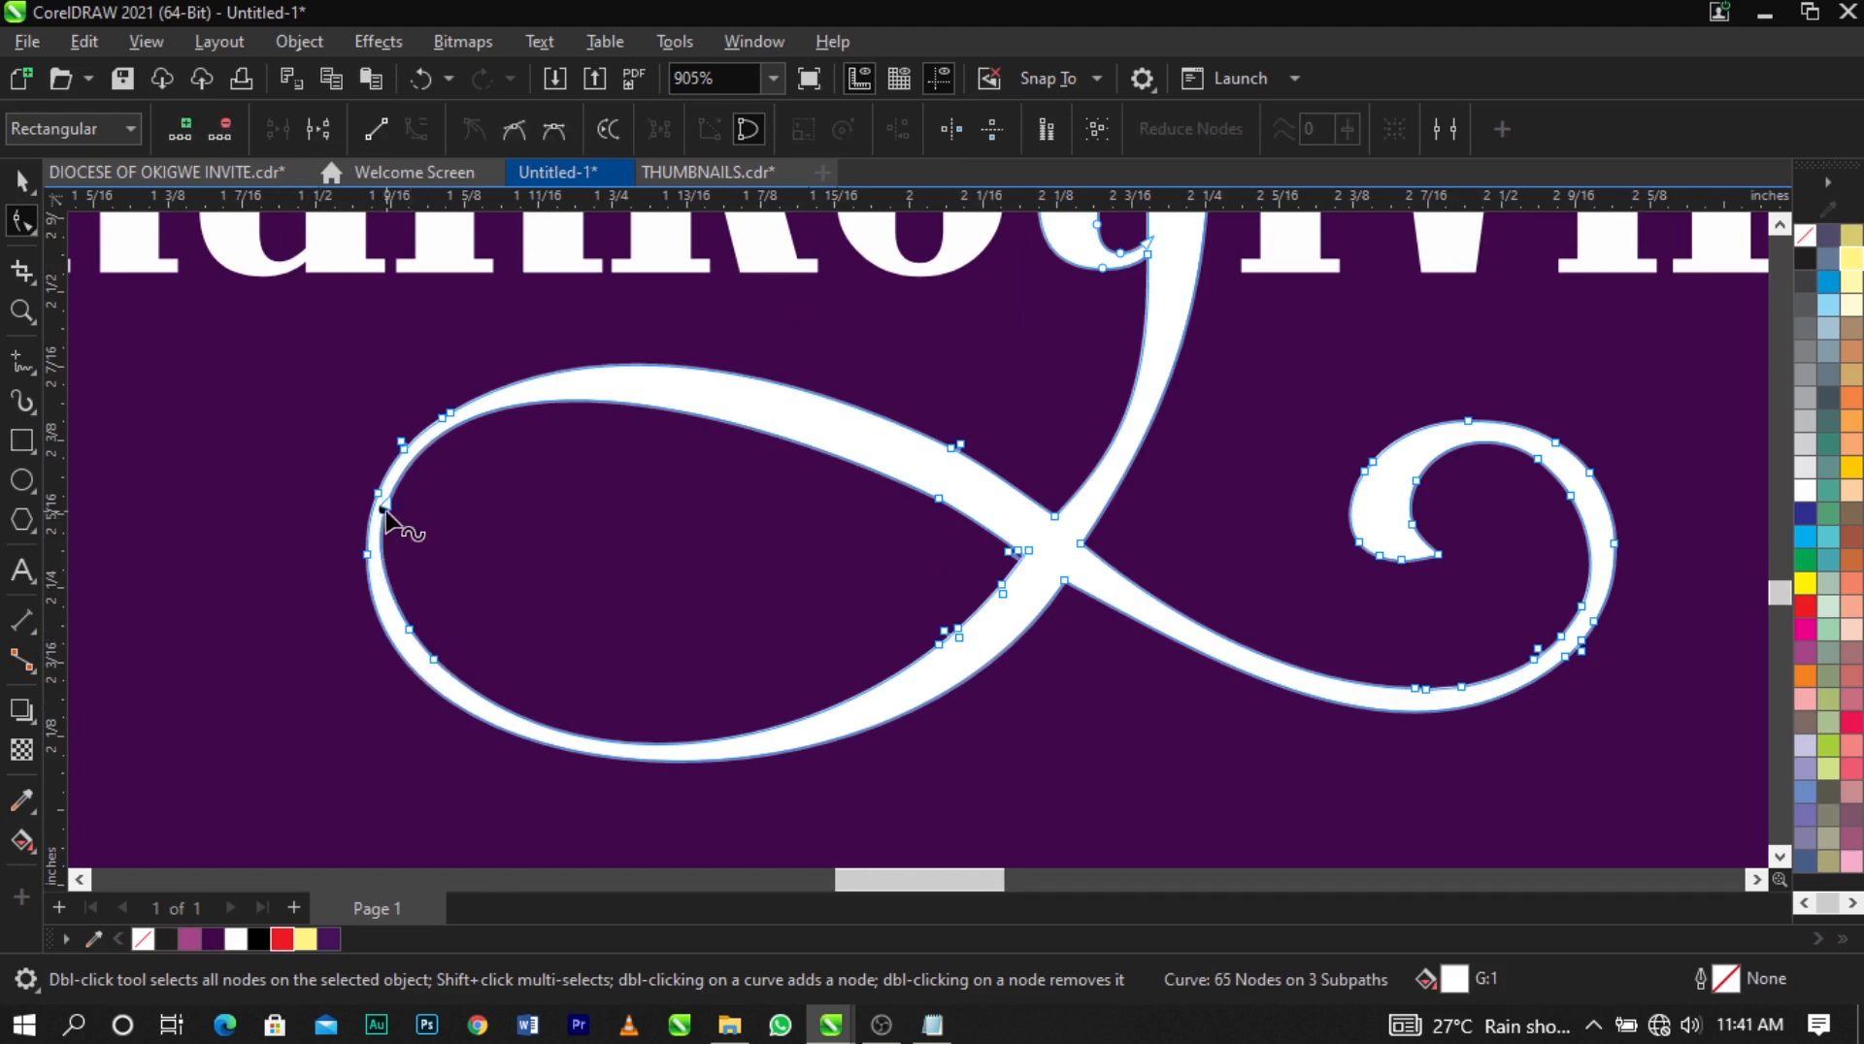
double_click(385, 508)
double_click(386, 509)
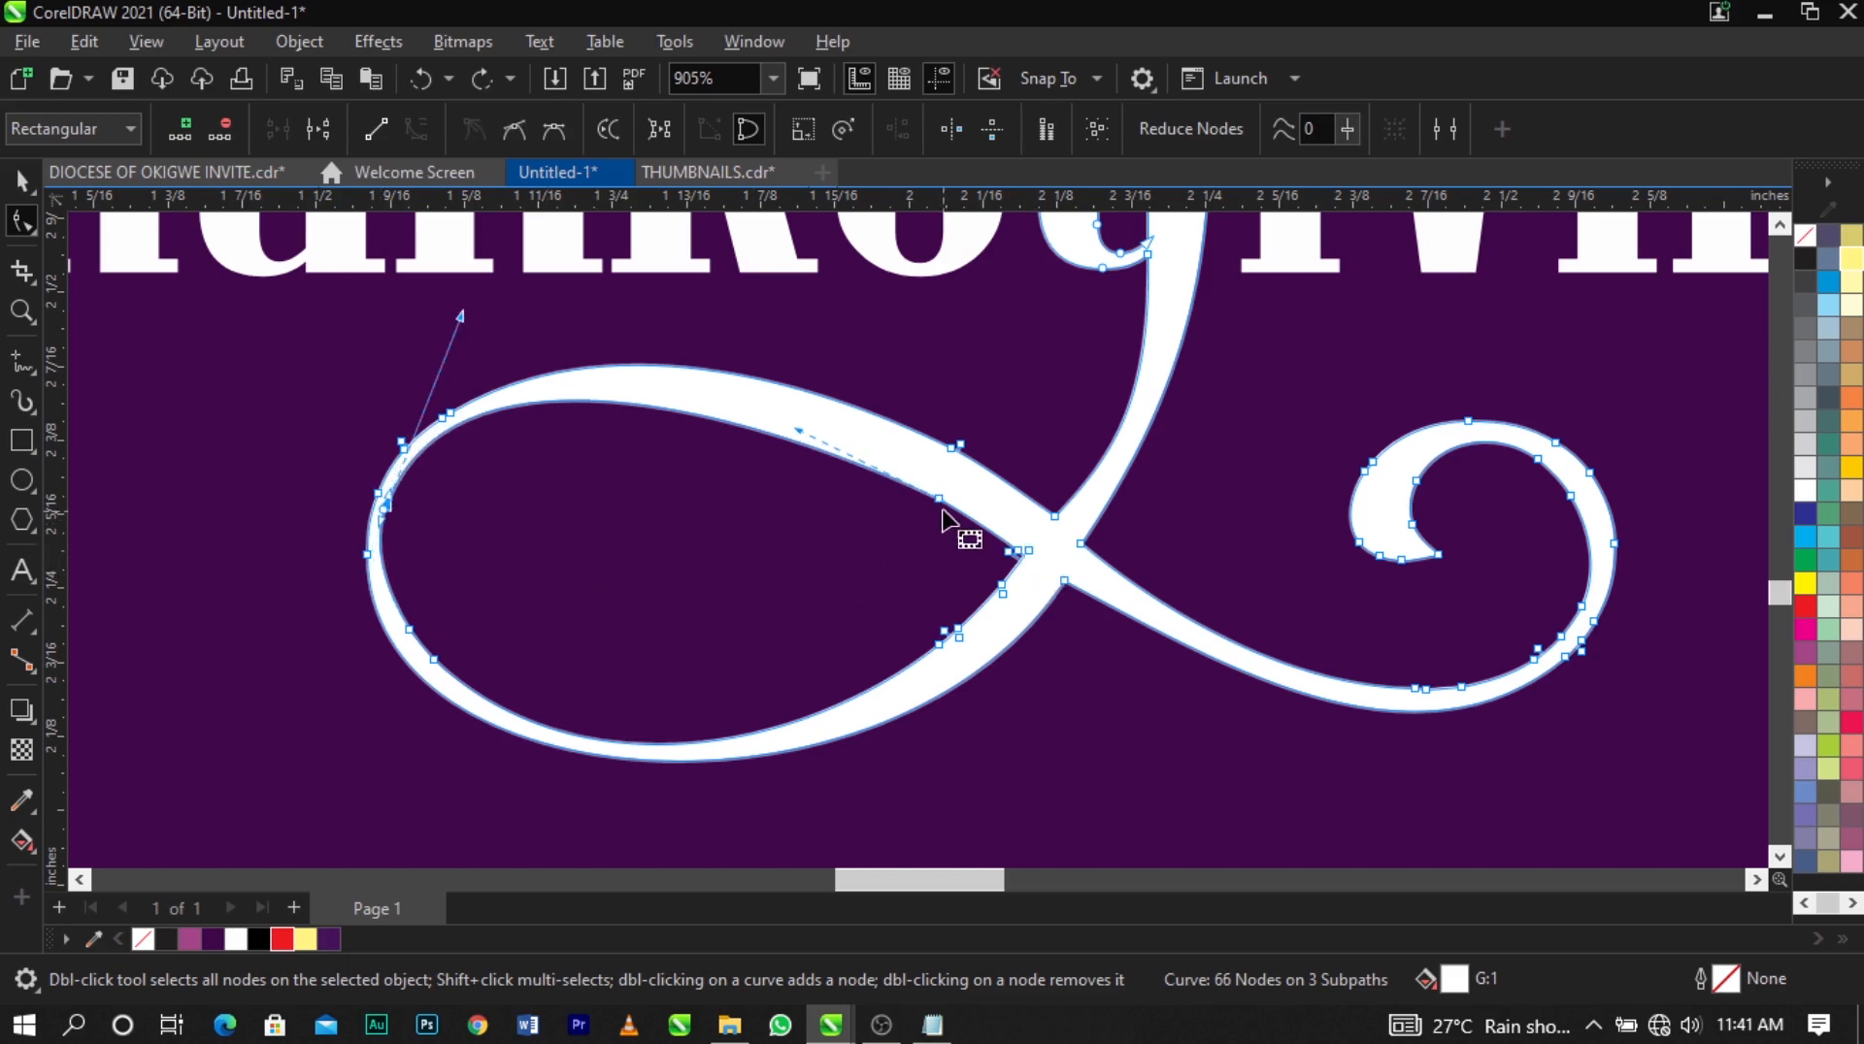
key(space)
scroll(686, 502, down, 2)
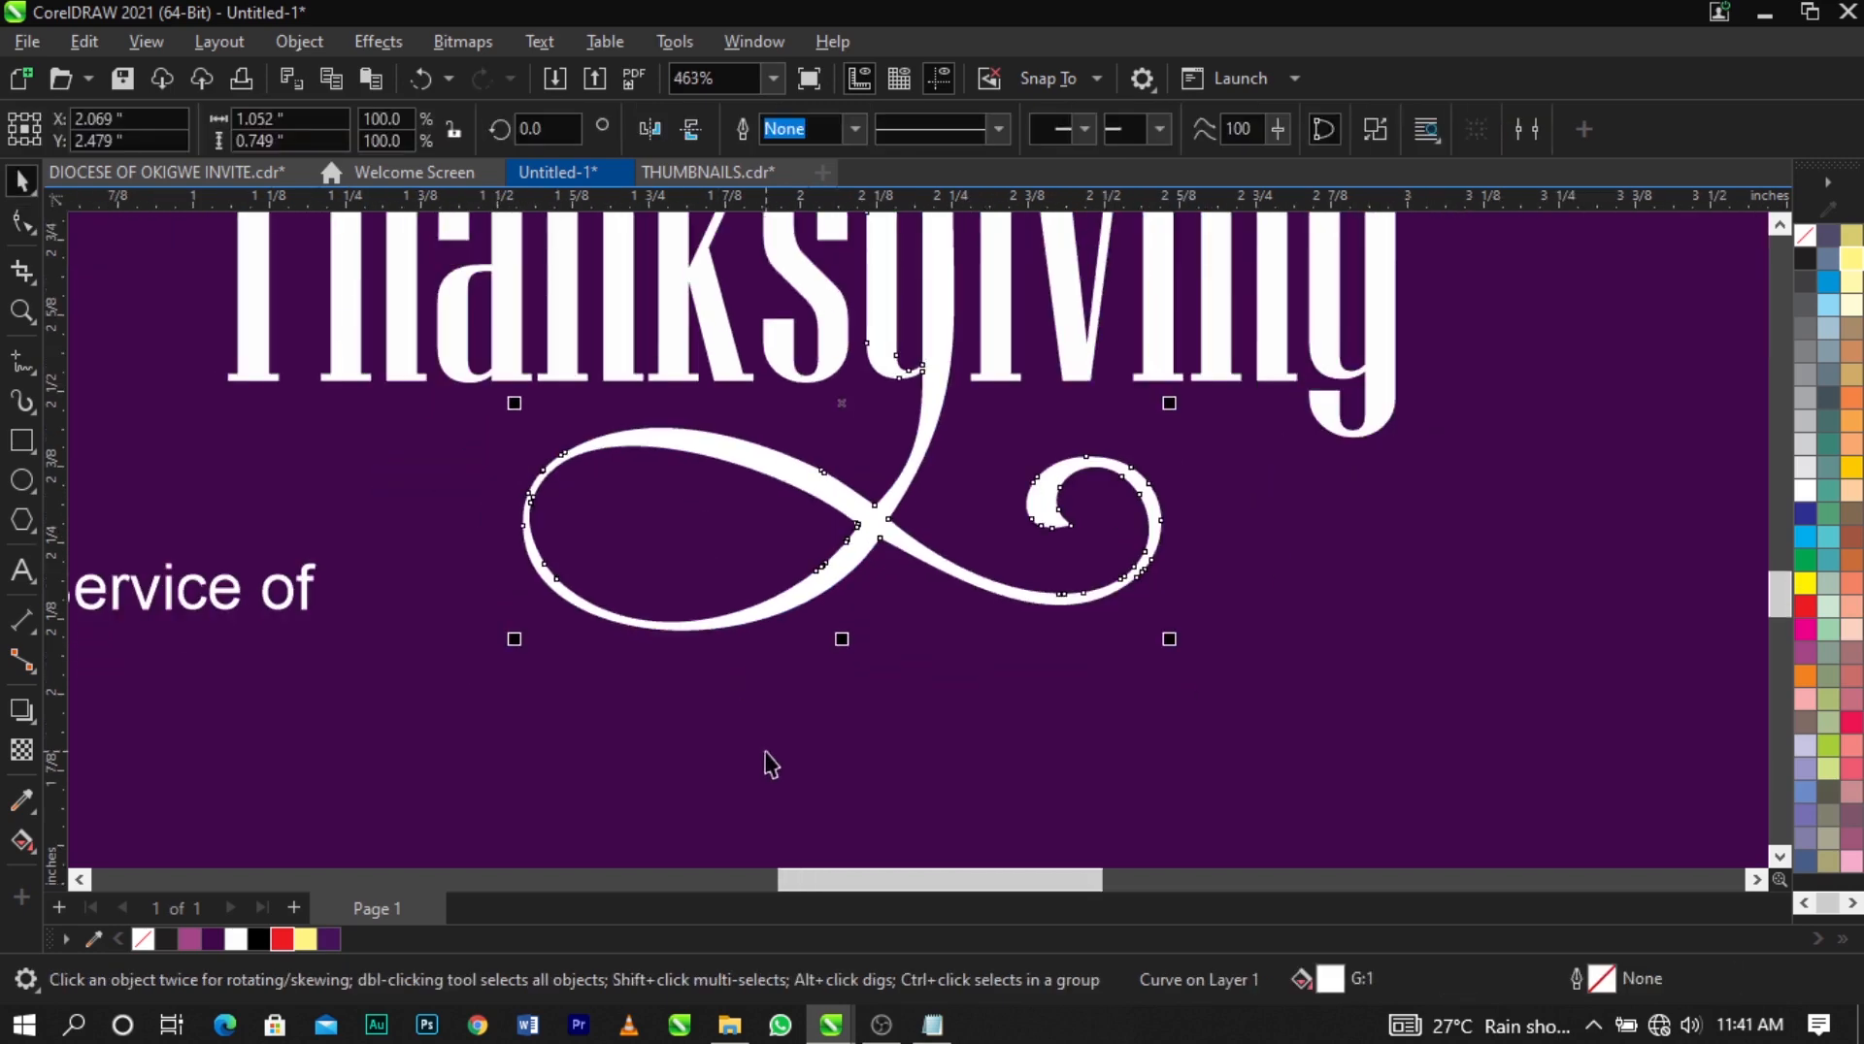
Reshape the outer lower edge of the swash loop by adjusting the curve handle of the node beneath the crossing.
click(772, 613)
scroll(767, 611, up, 1)
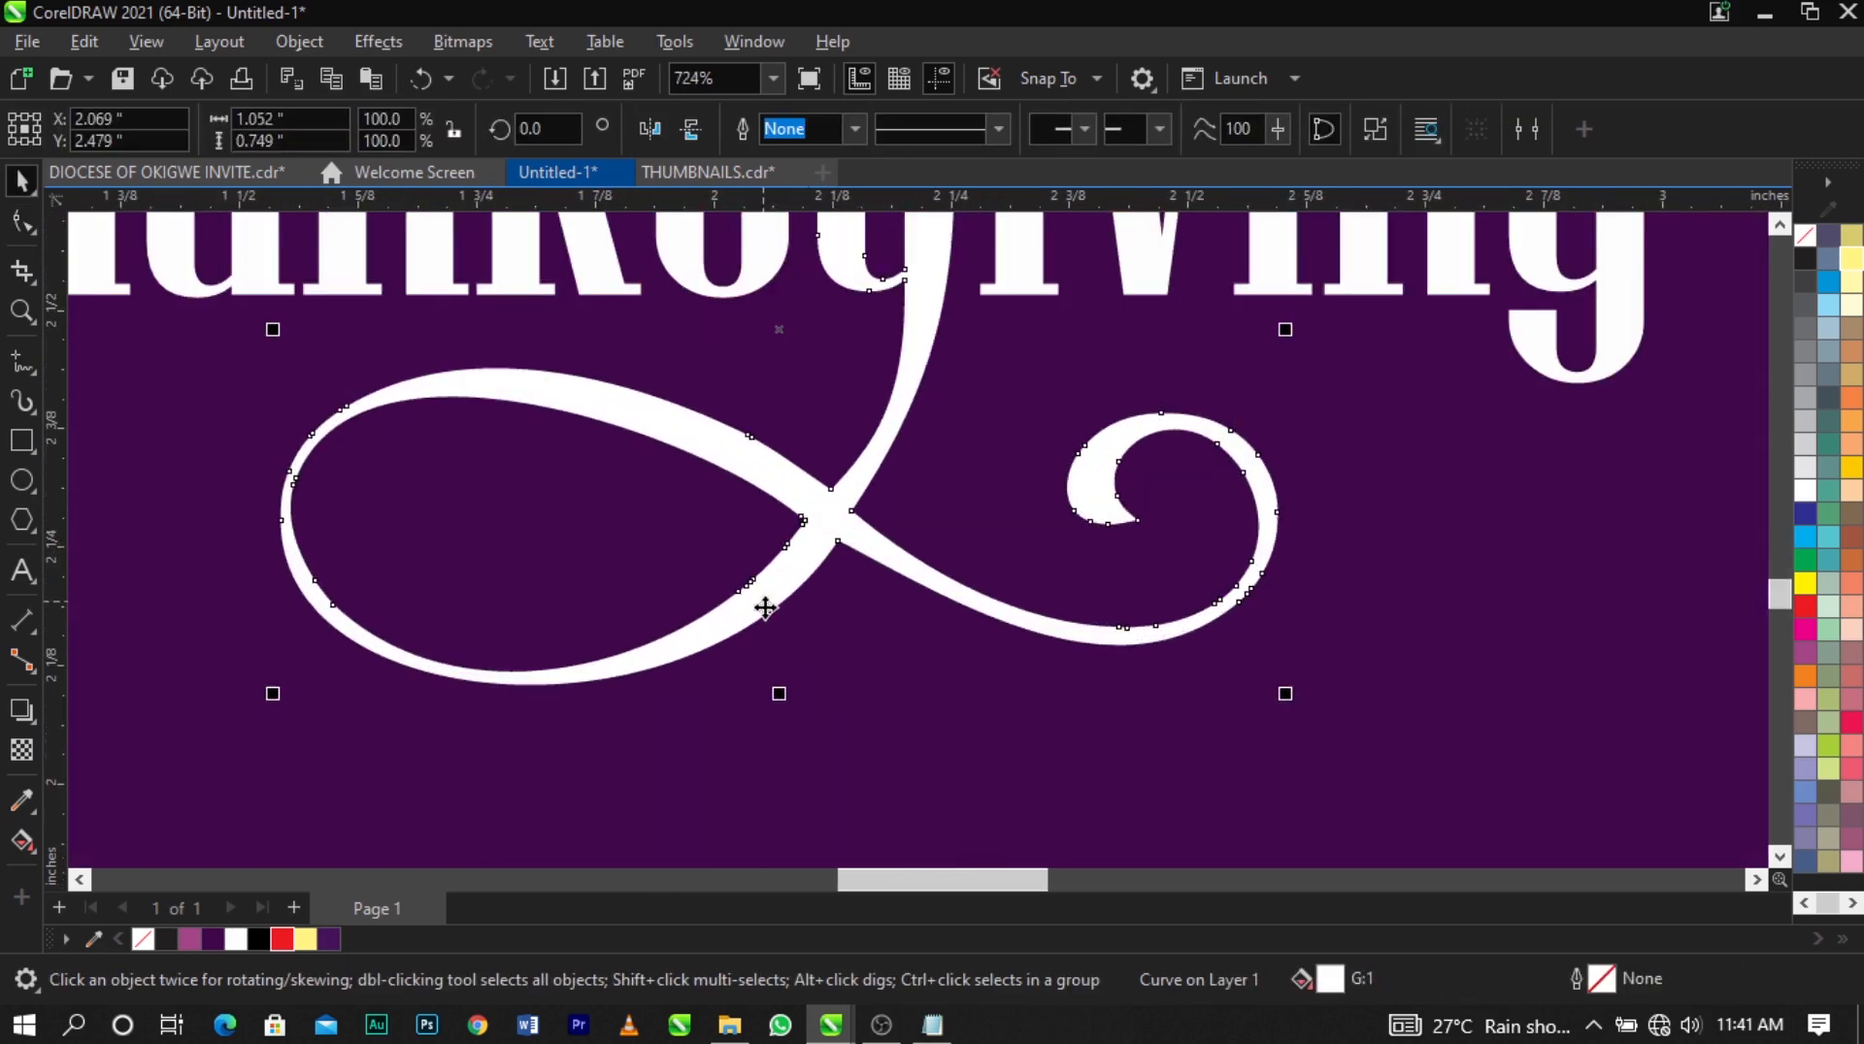
scroll(740, 633, up, 2)
key(space)
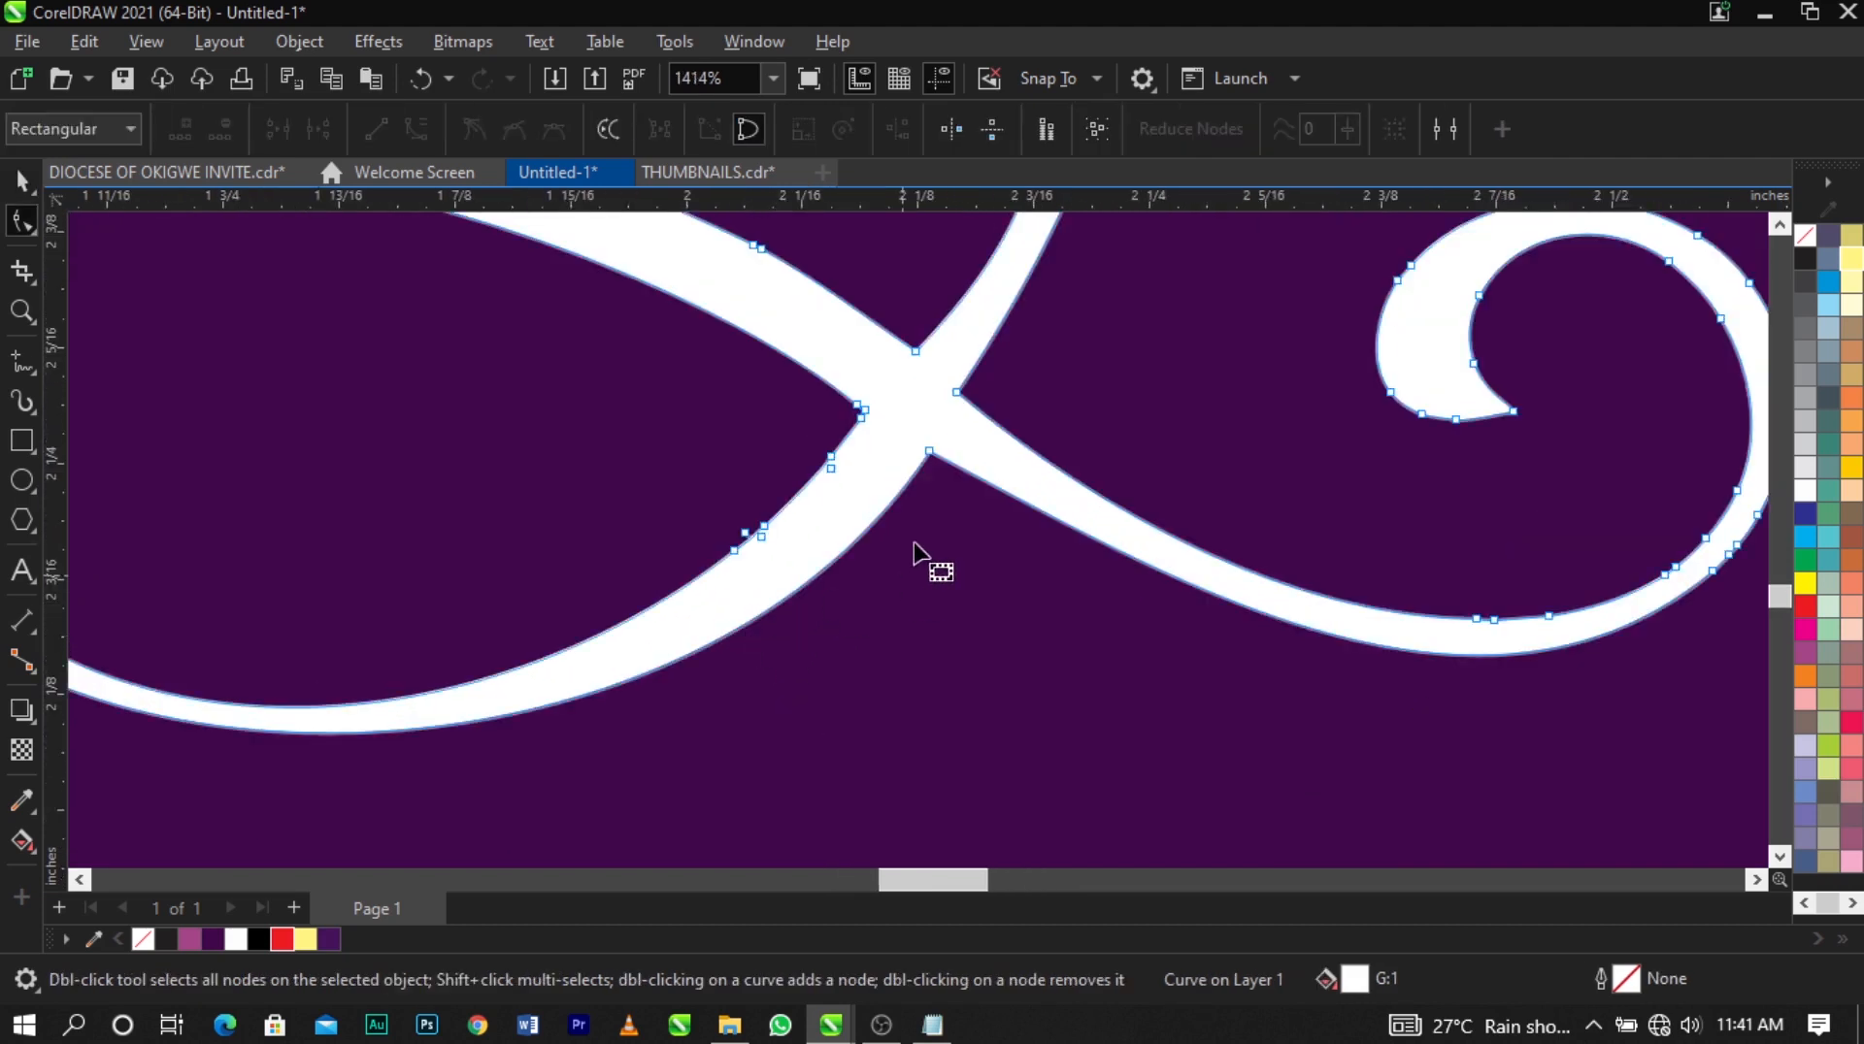
click(924, 456)
scroll(788, 747, down, 2)
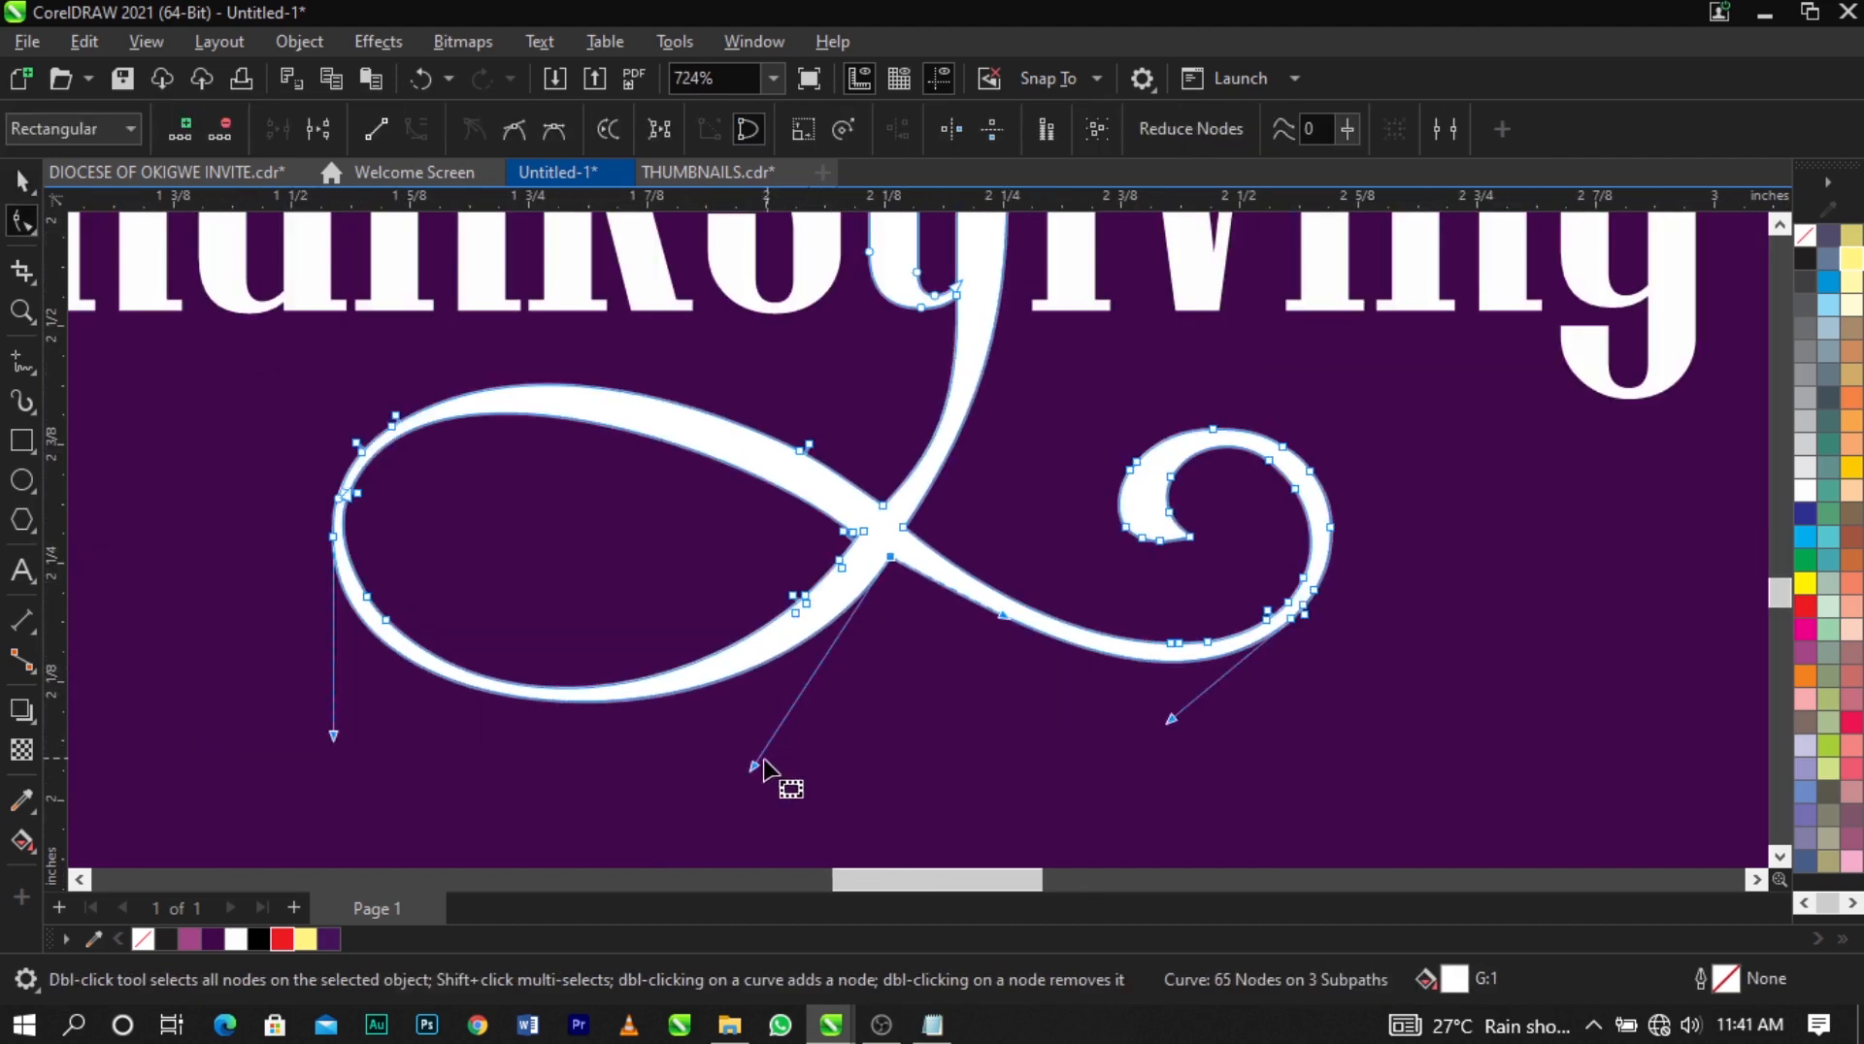
drag(763, 767, 715, 774)
scroll(805, 602, up, 2)
Delete surplus nodes on the loop's edges near the swash's crossing and deselect the curve.
click(877, 533)
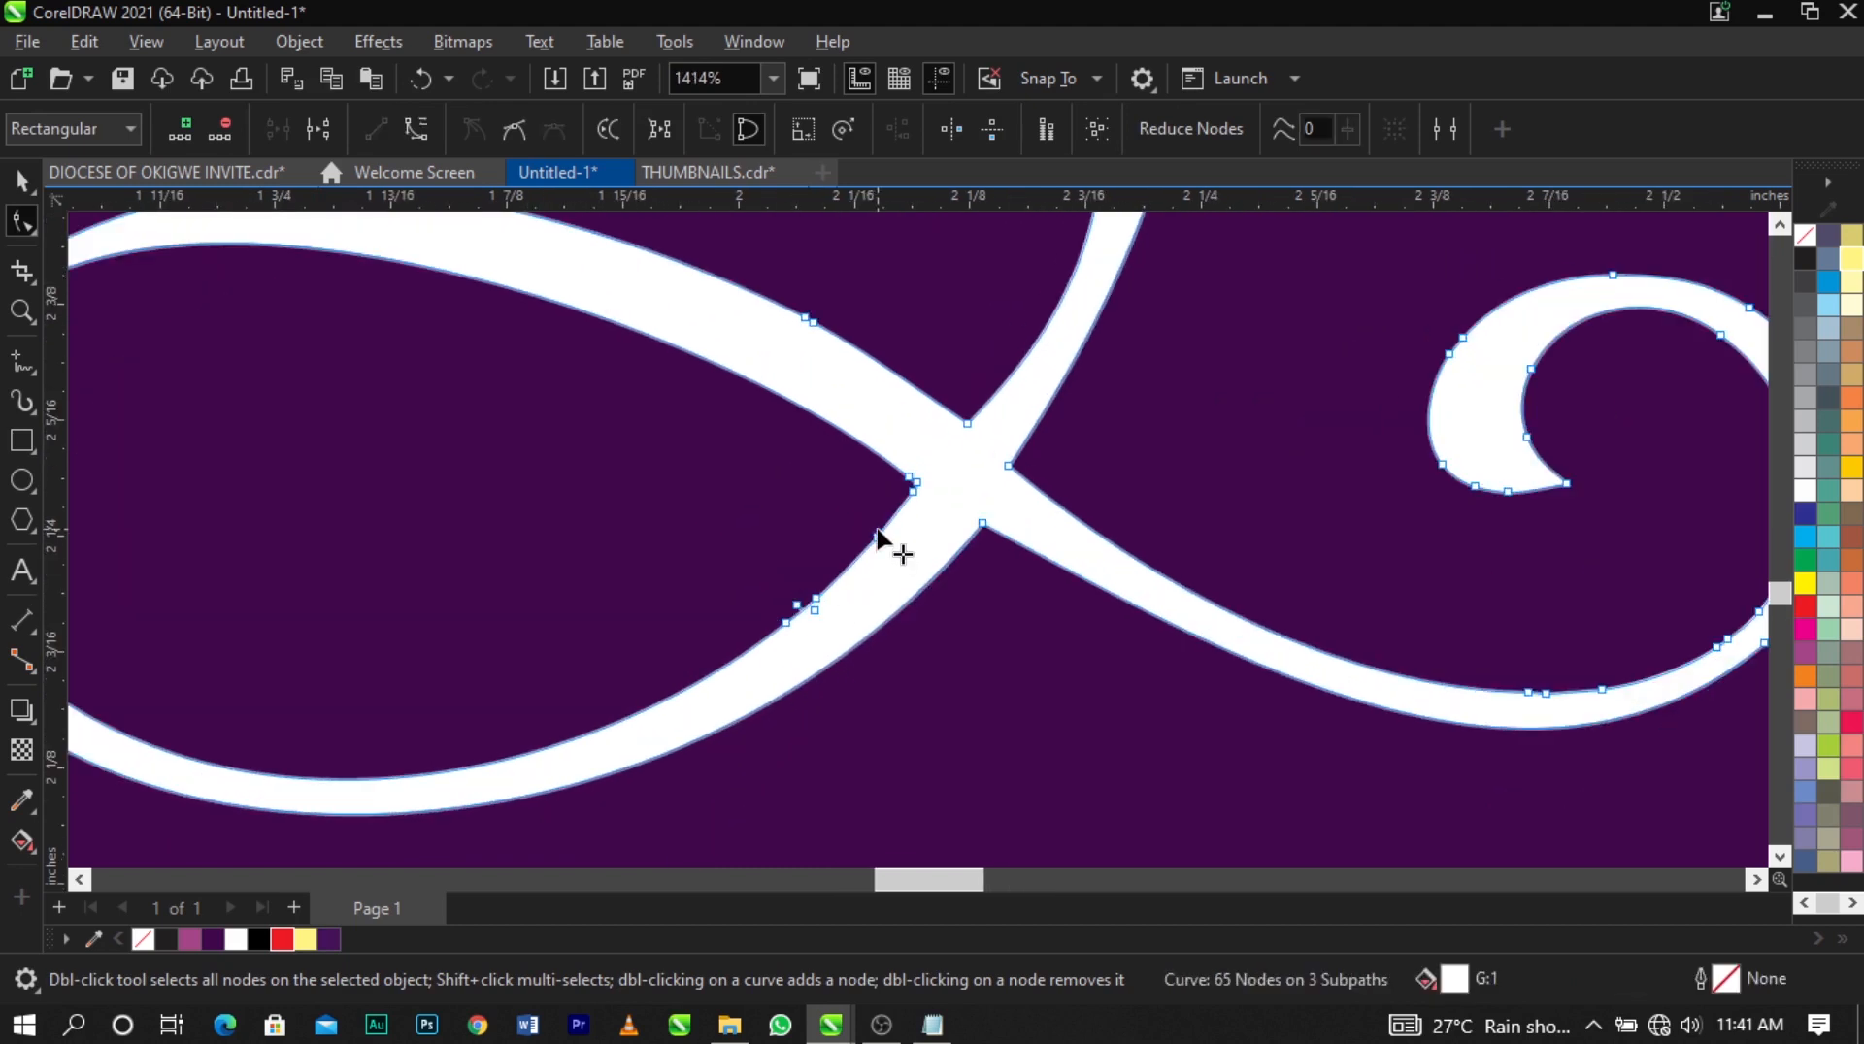
double_click(809, 320)
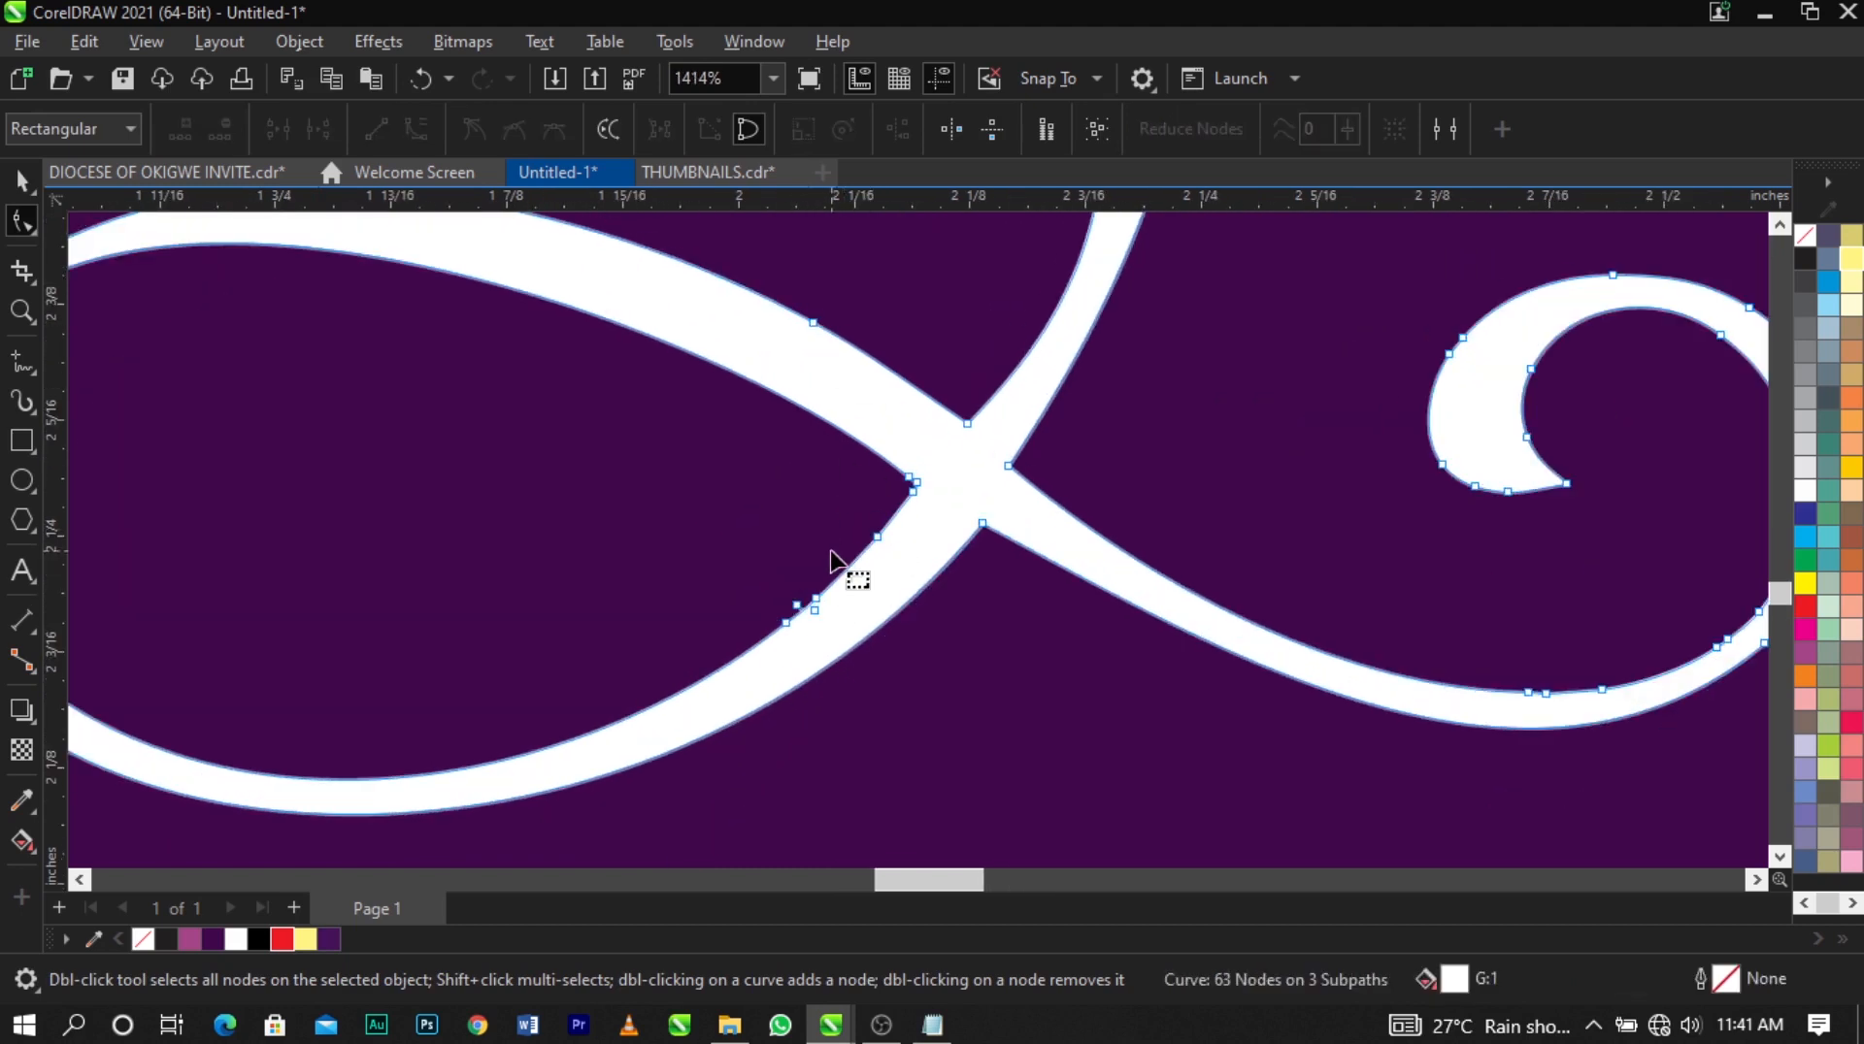
scroll(874, 538, down, 3)
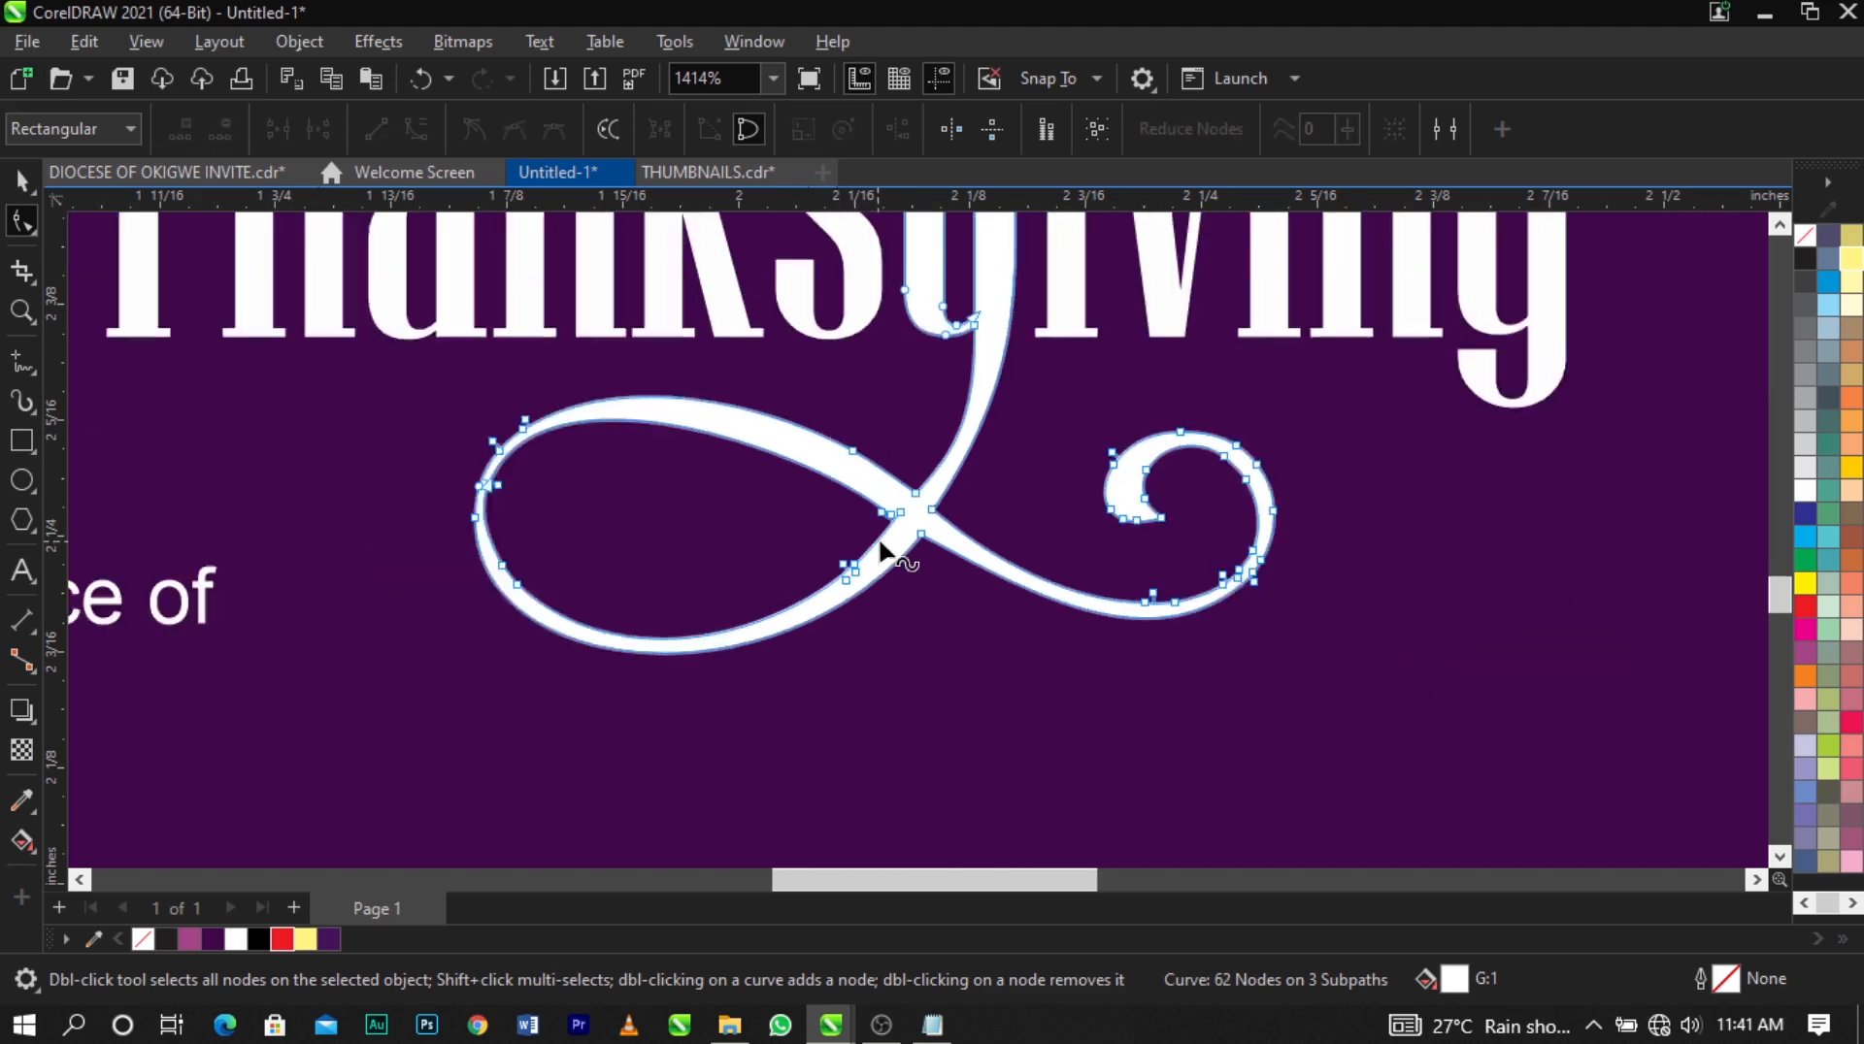
key(space)
scroll(969, 641, down, 3)
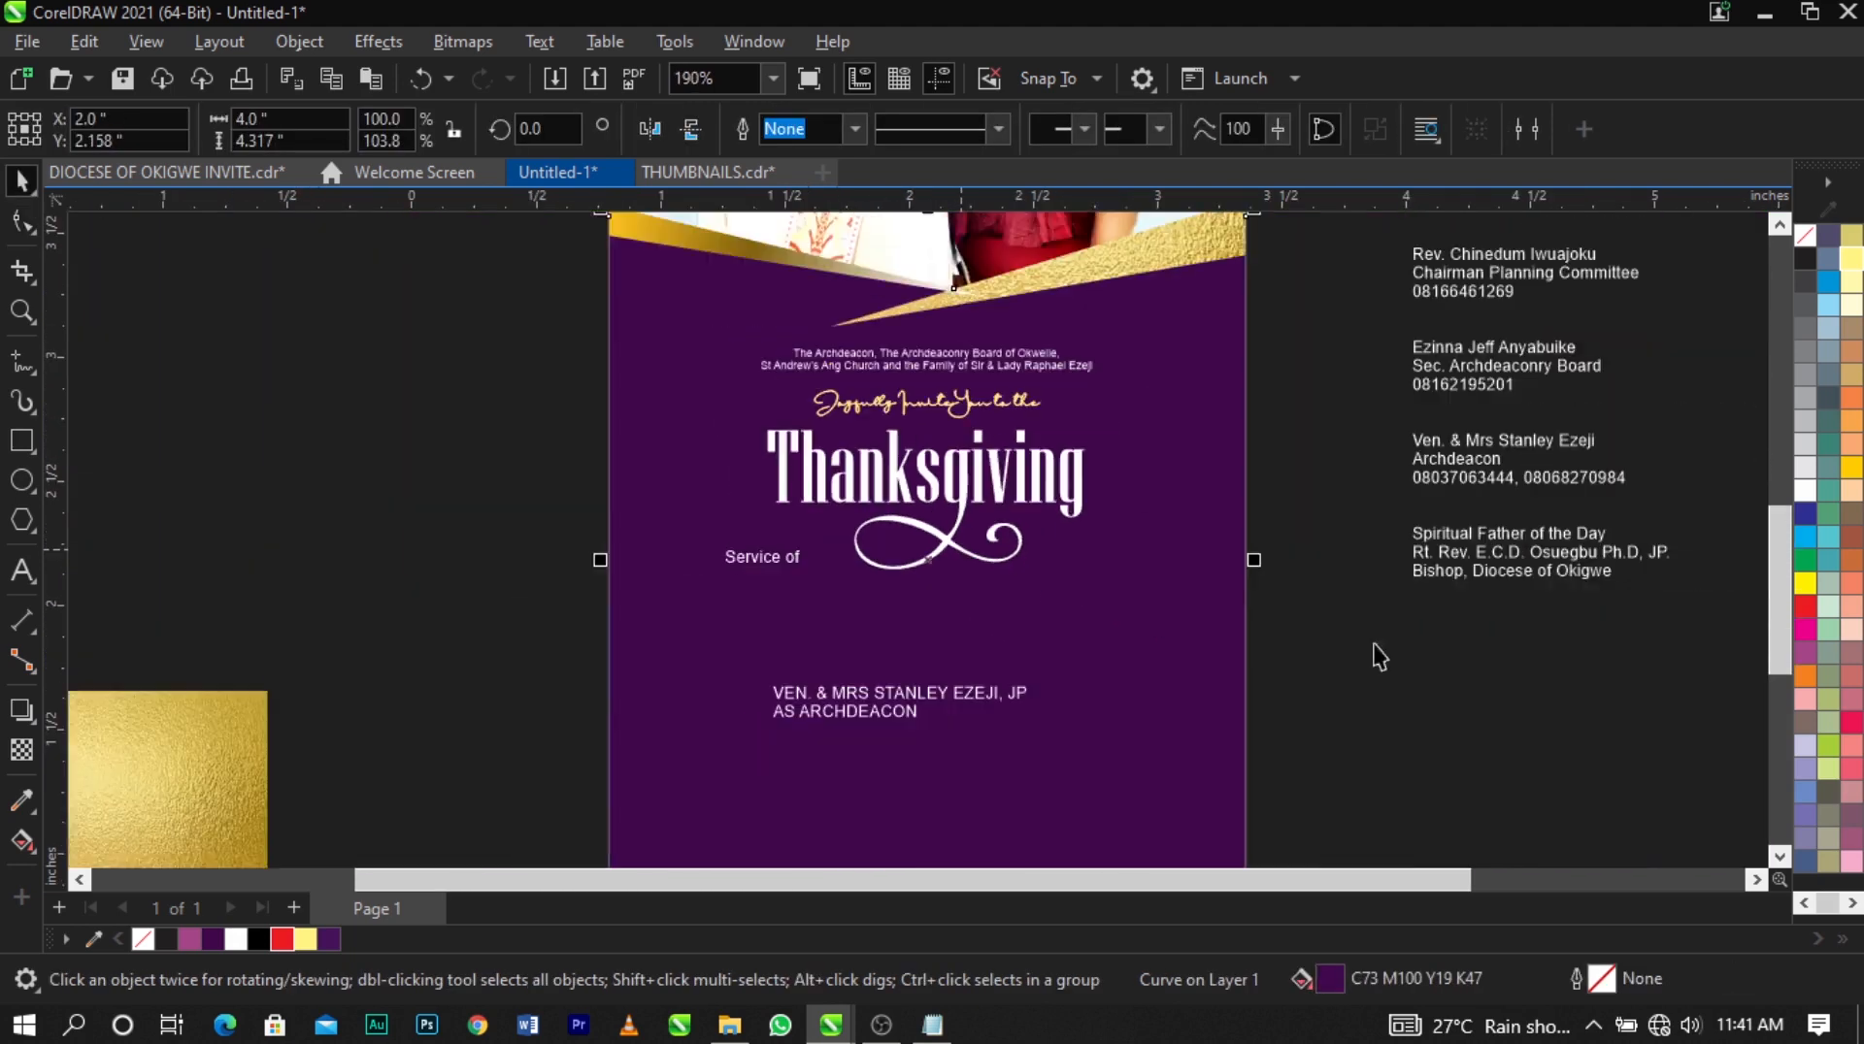
key(z)
key(space)
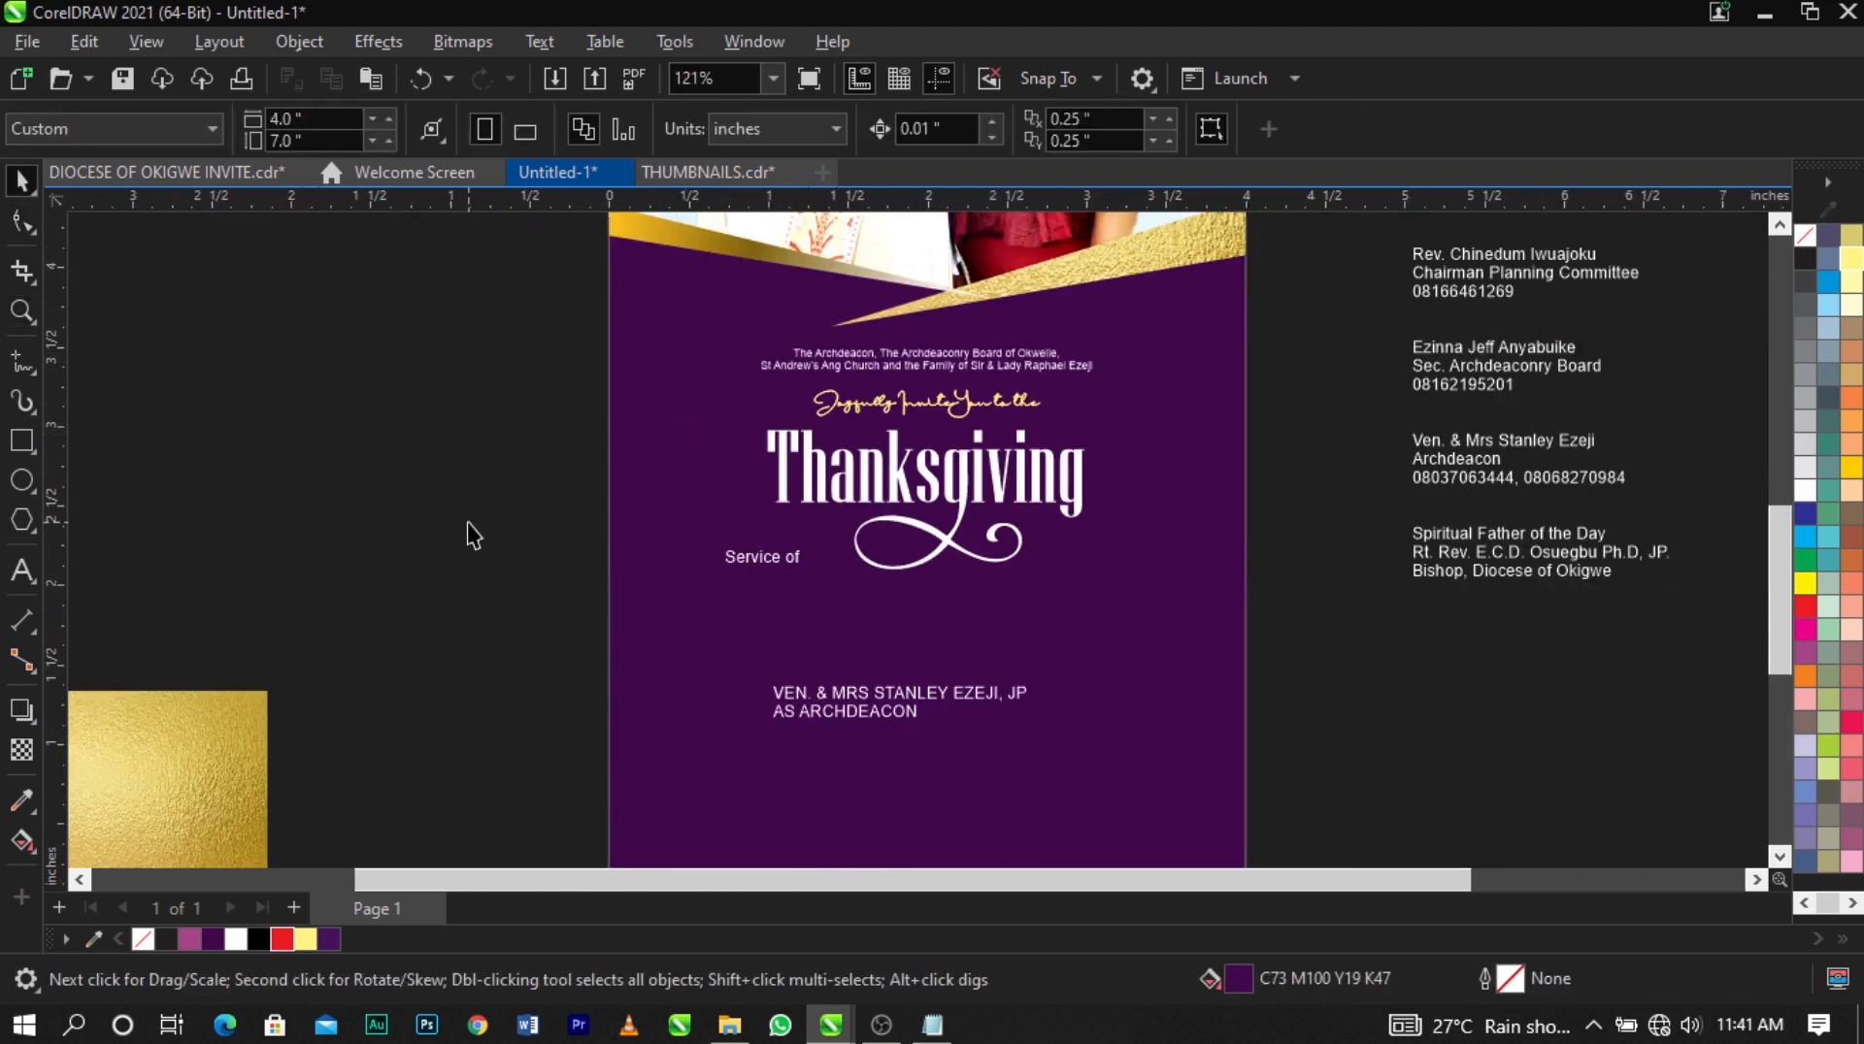
Move the gold texture image up beside the heading and merge the Thanksgiving lettering with its swash into one curve.
drag(219, 724, 514, 421)
scroll(1043, 495, up, 1)
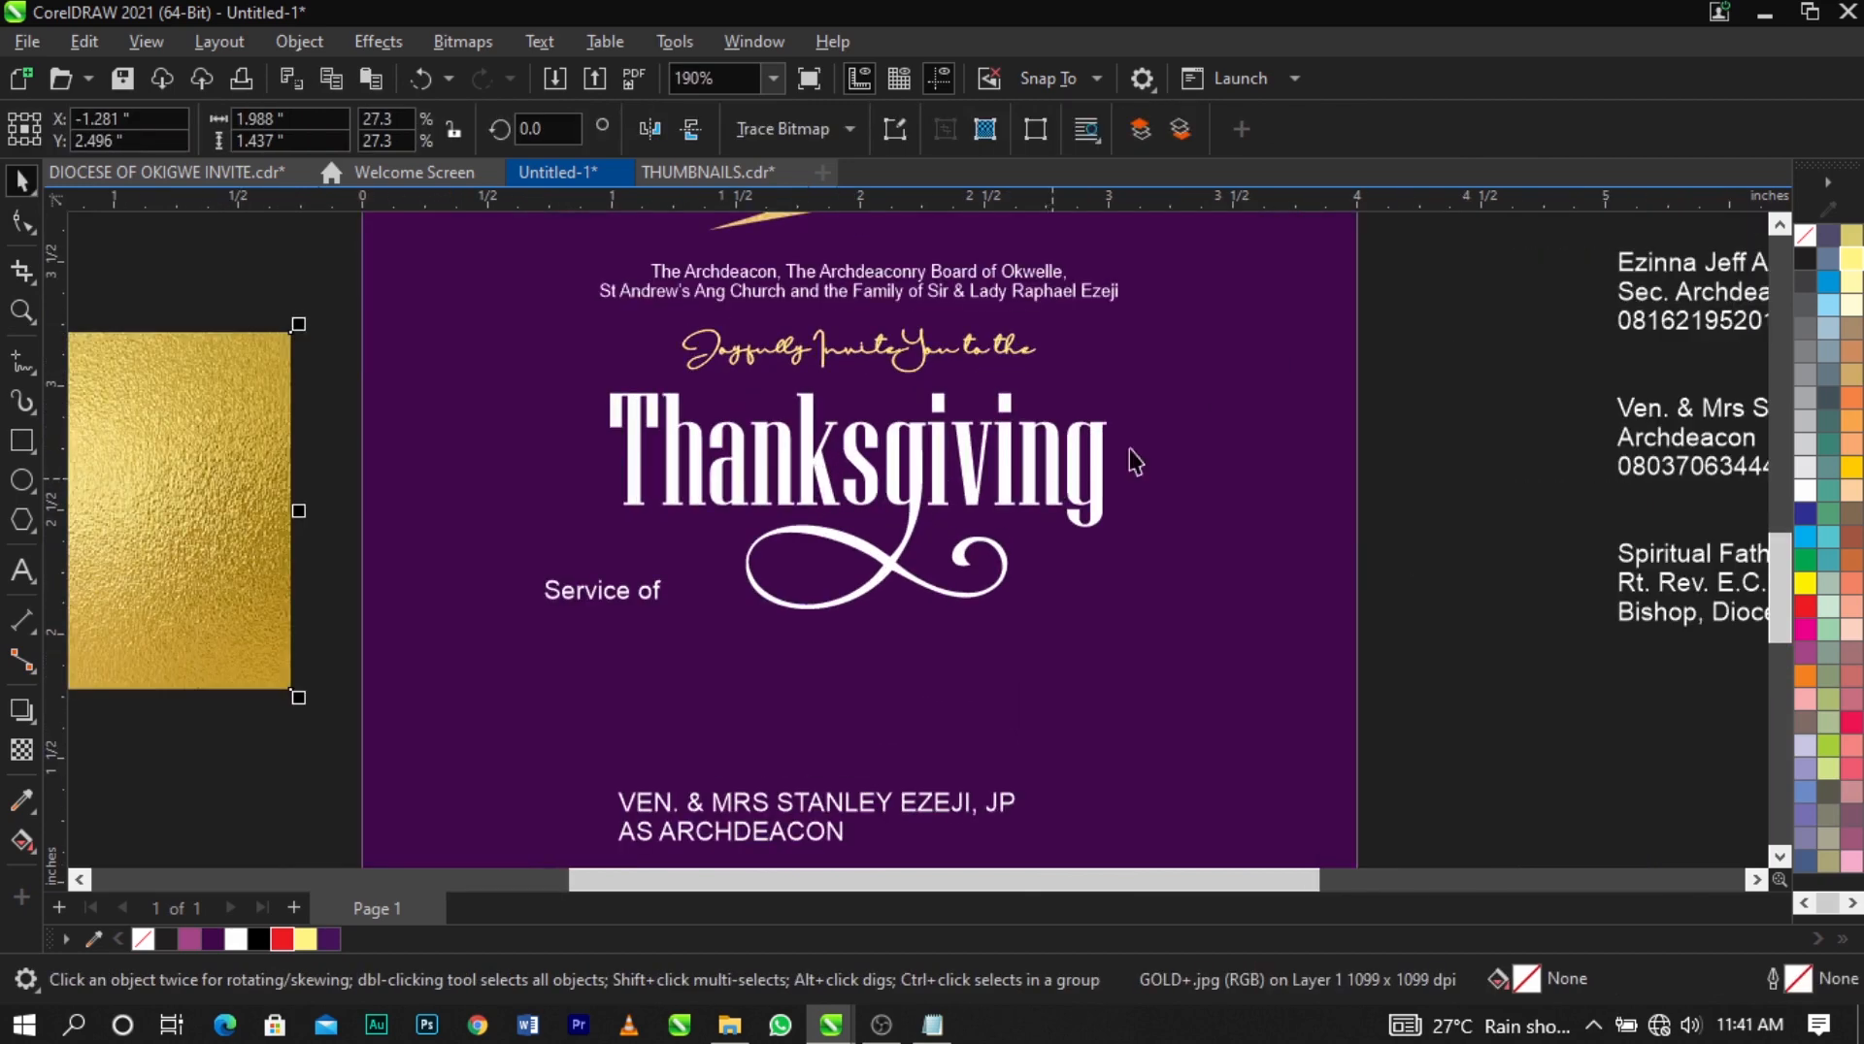
drag(1206, 371, 542, 626)
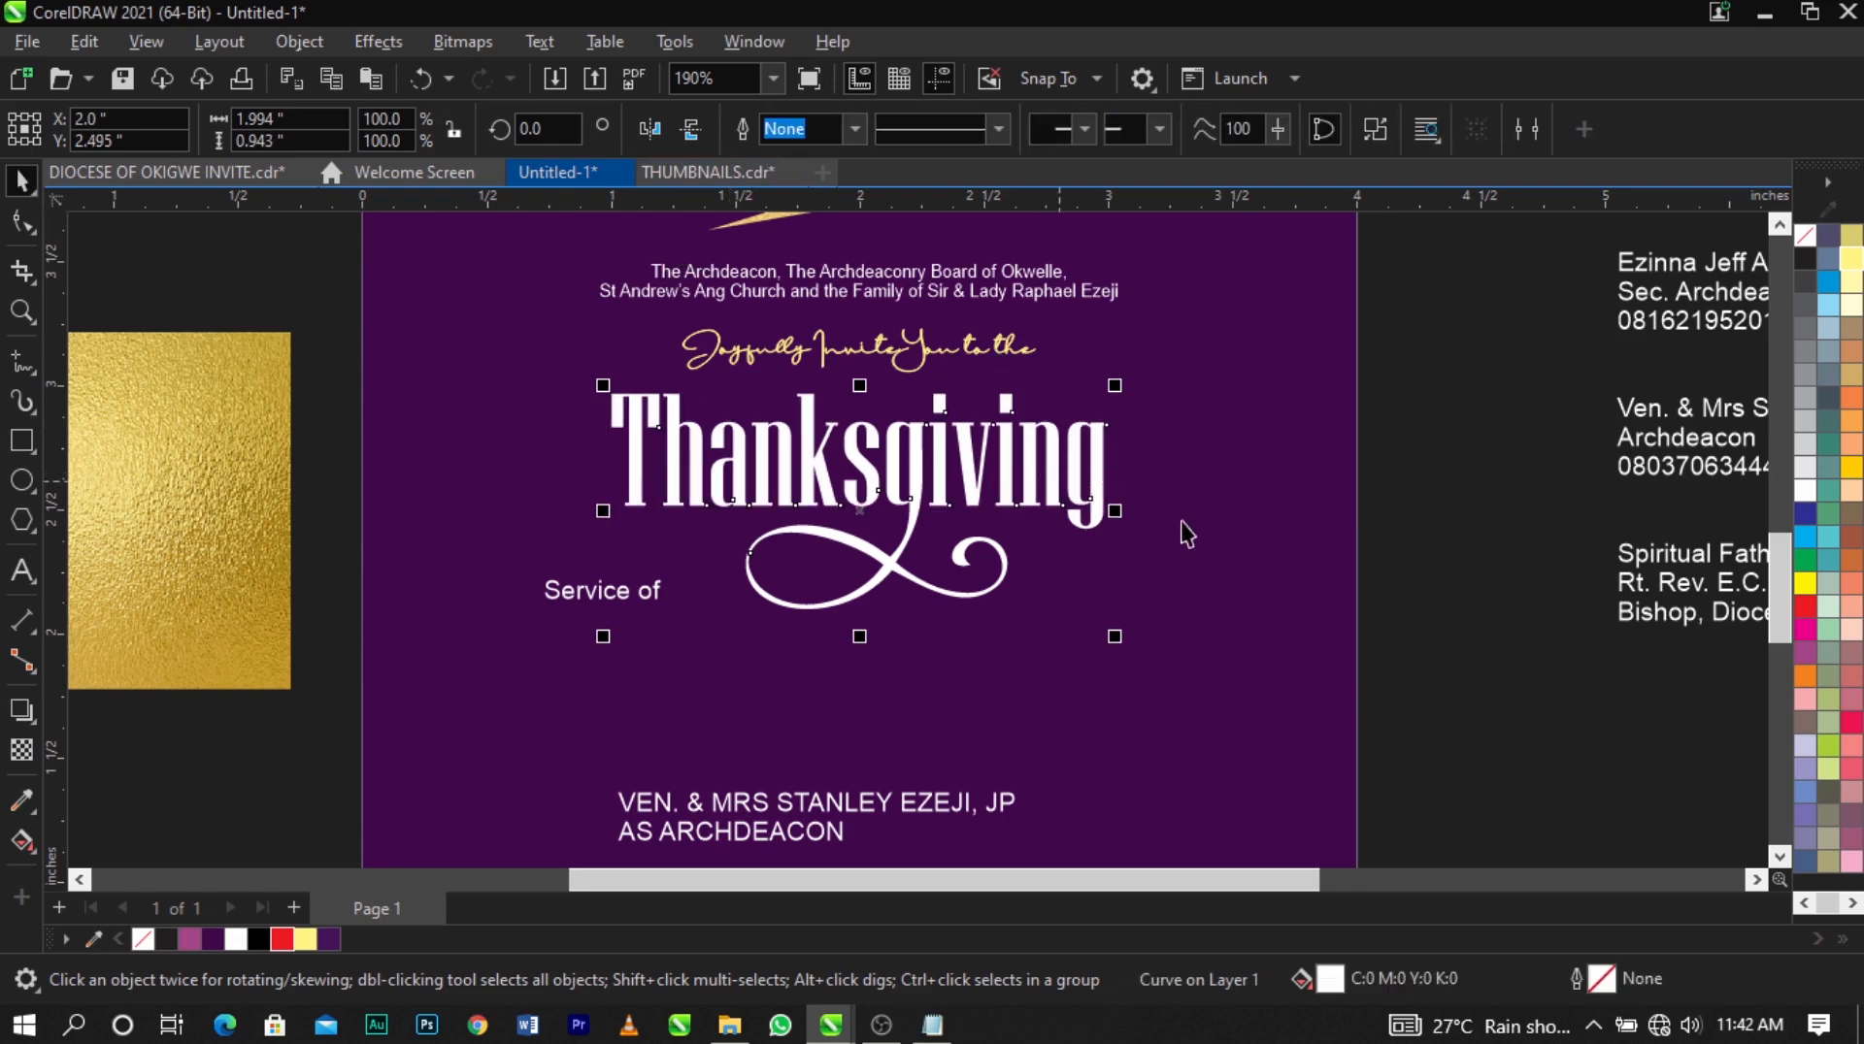
click(629, 511)
Move the gold texture image so it partly overlaps the purple card and bring it to the front of the layer.
click(241, 436)
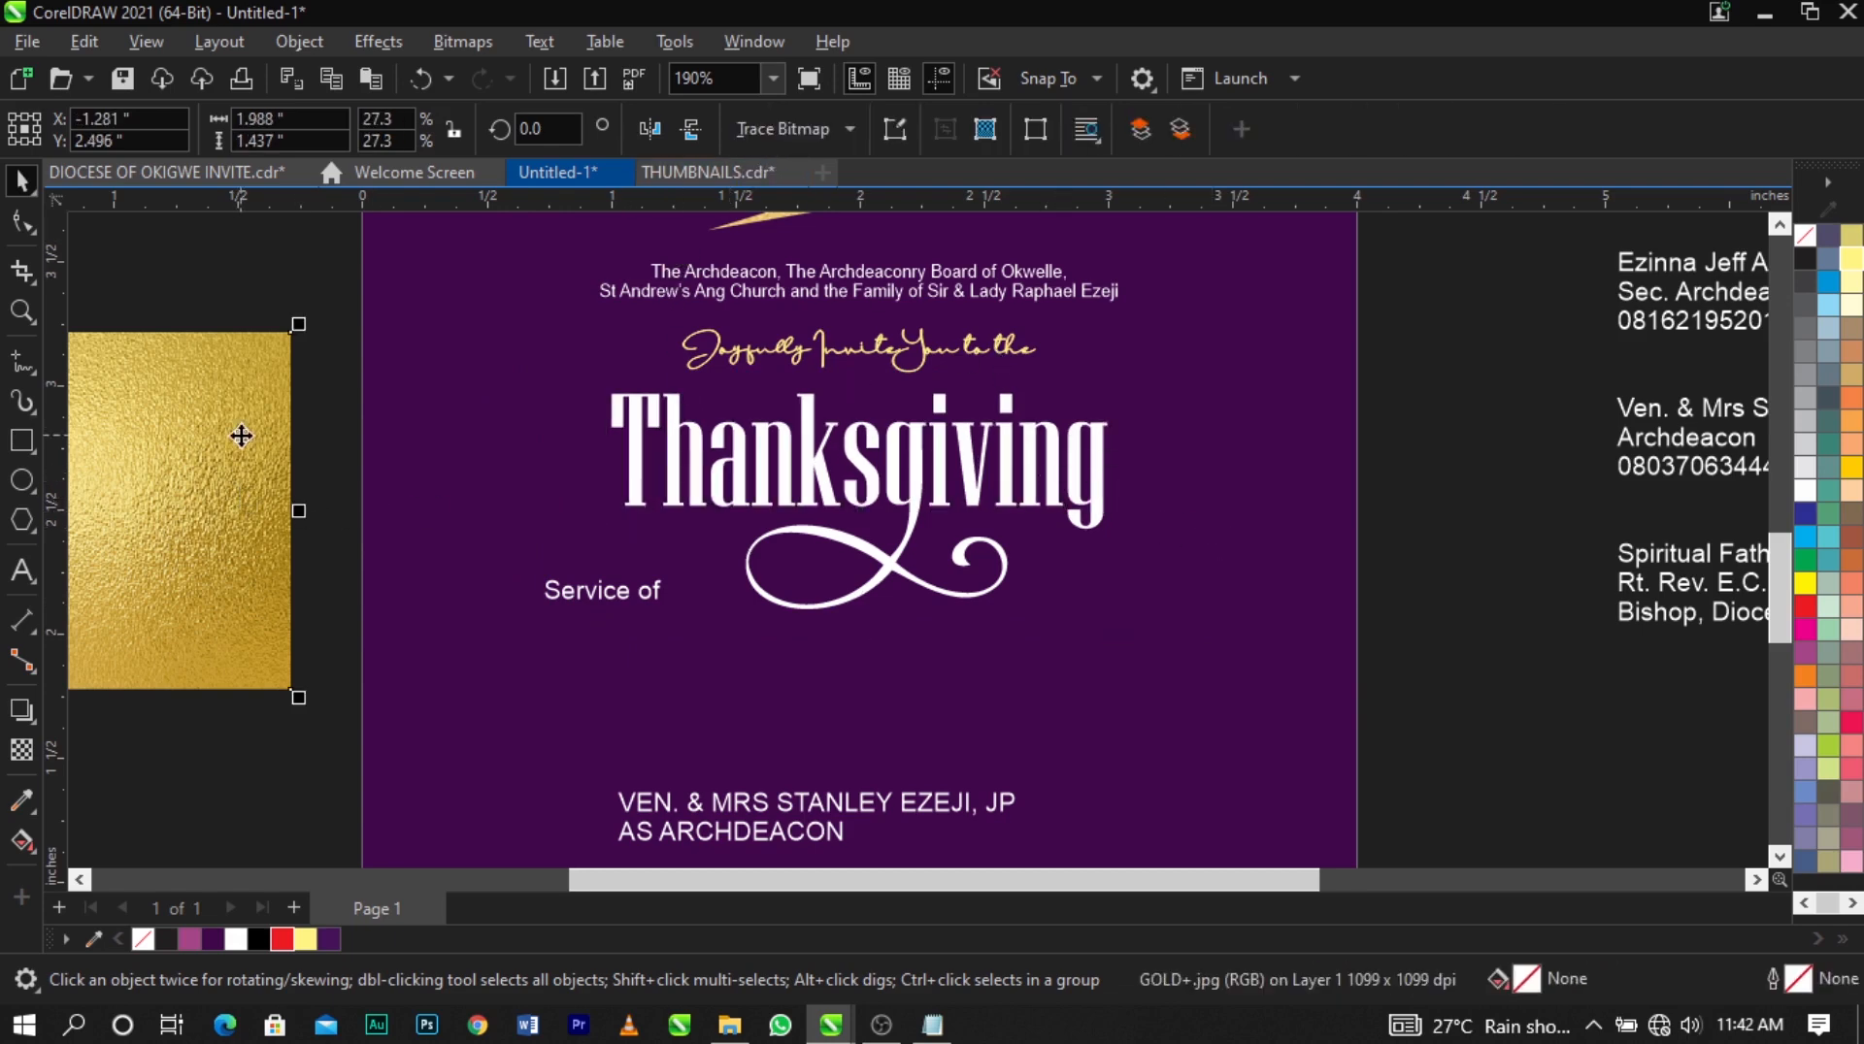
drag(240, 436, 362, 456)
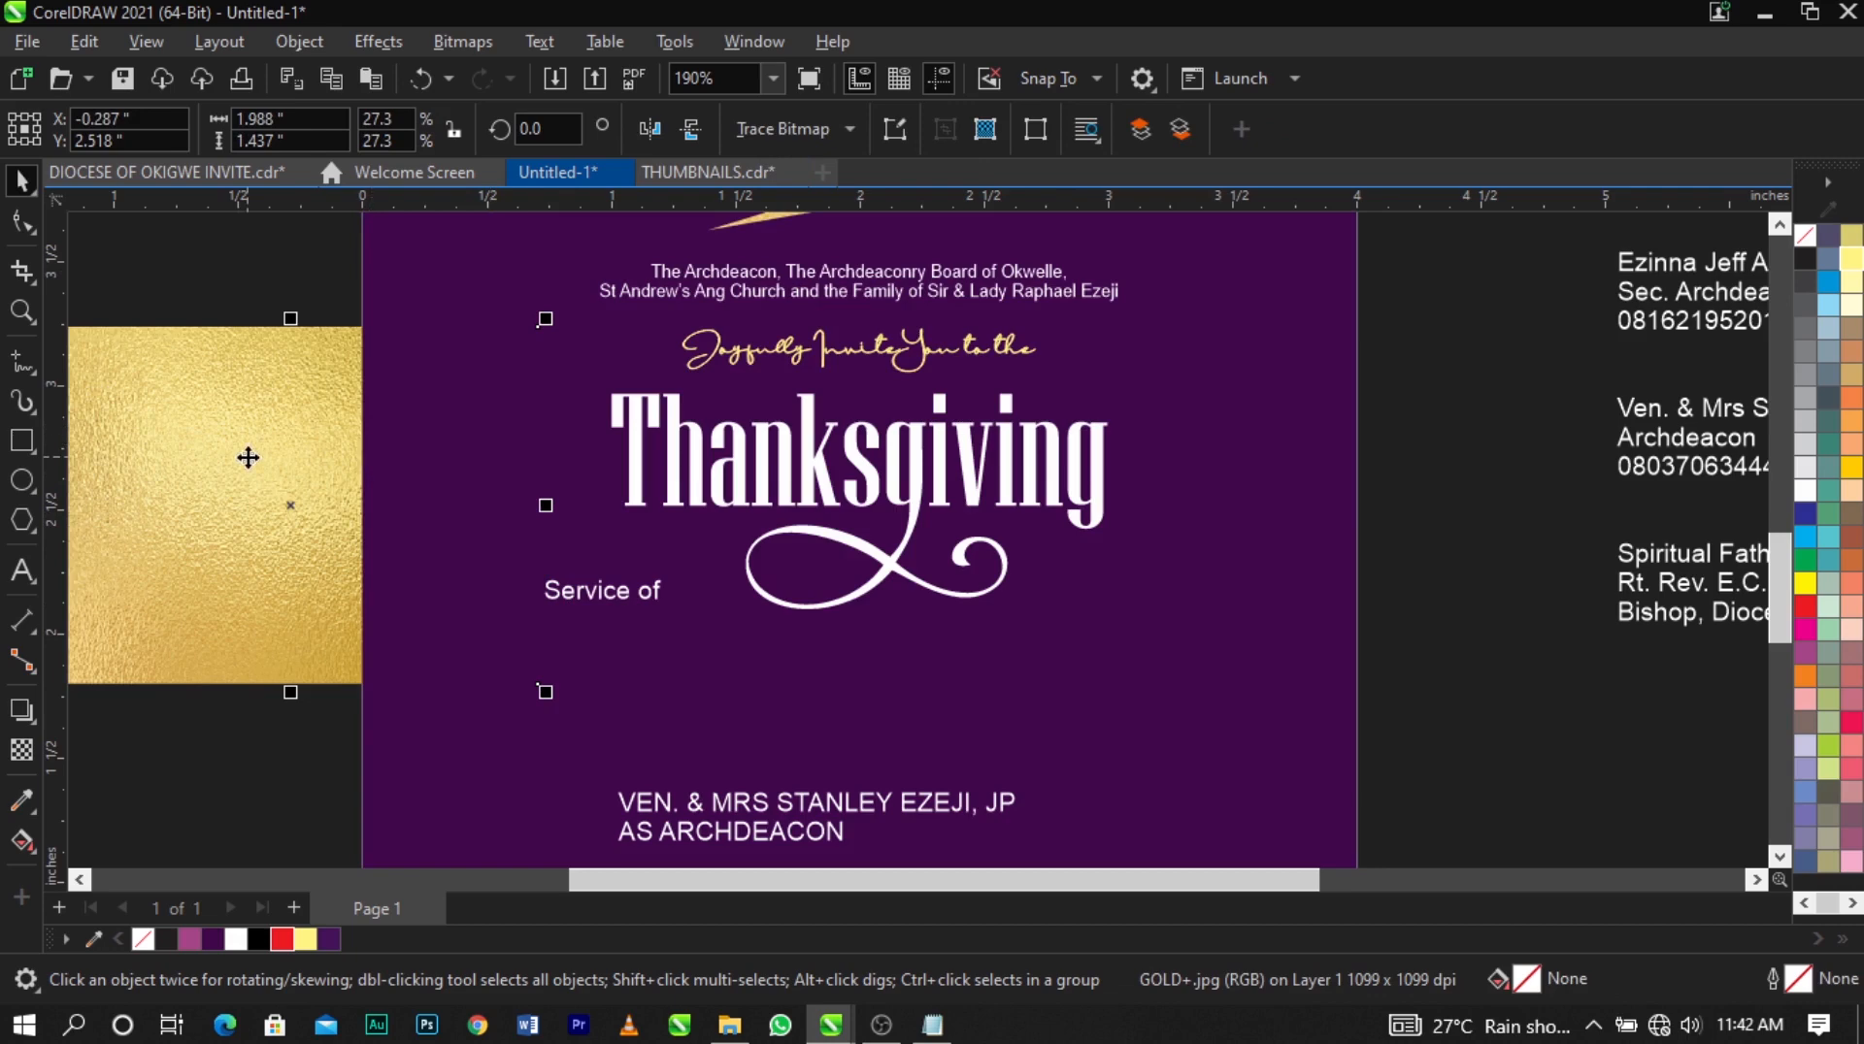
key(shift+Page_Up)
drag(431, 438, 510, 465)
key(Escape)
click(455, 465)
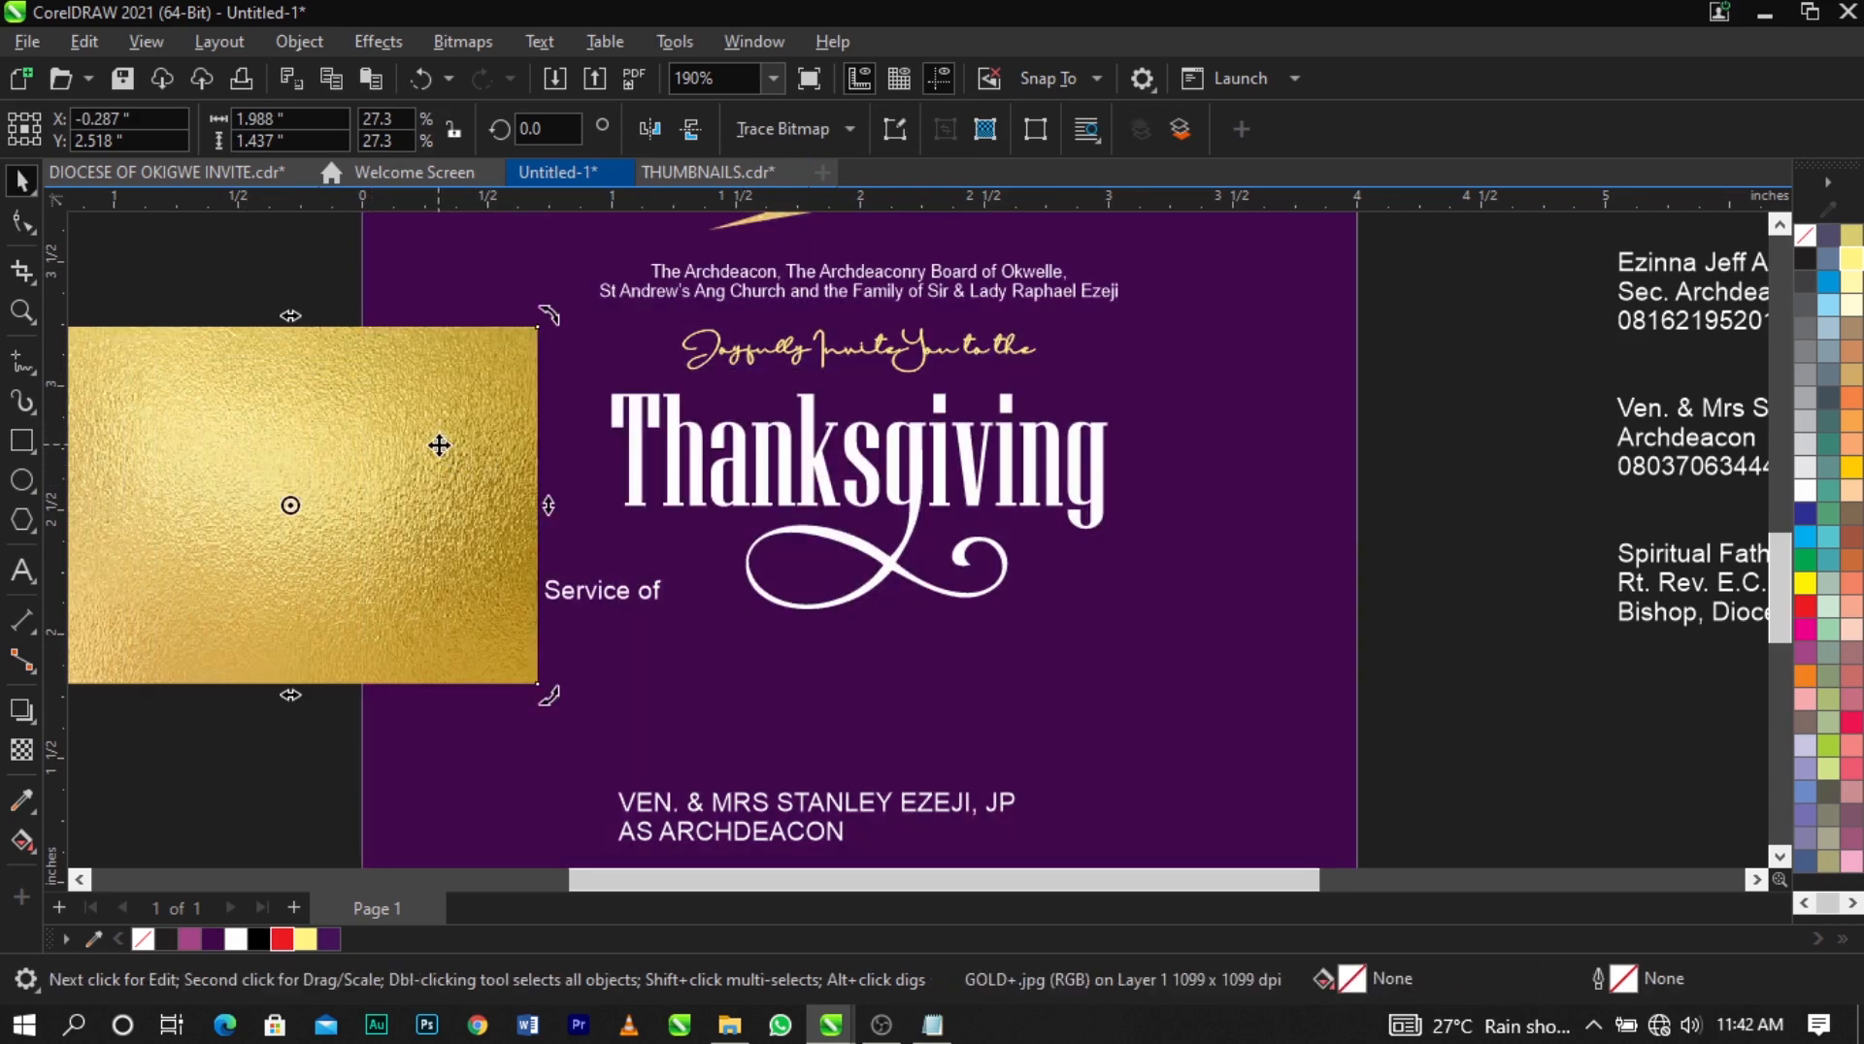
PowerClip the gold texture image inside the merged Thanksgiving lettering and check the result.
right_click(439, 446)
click(503, 582)
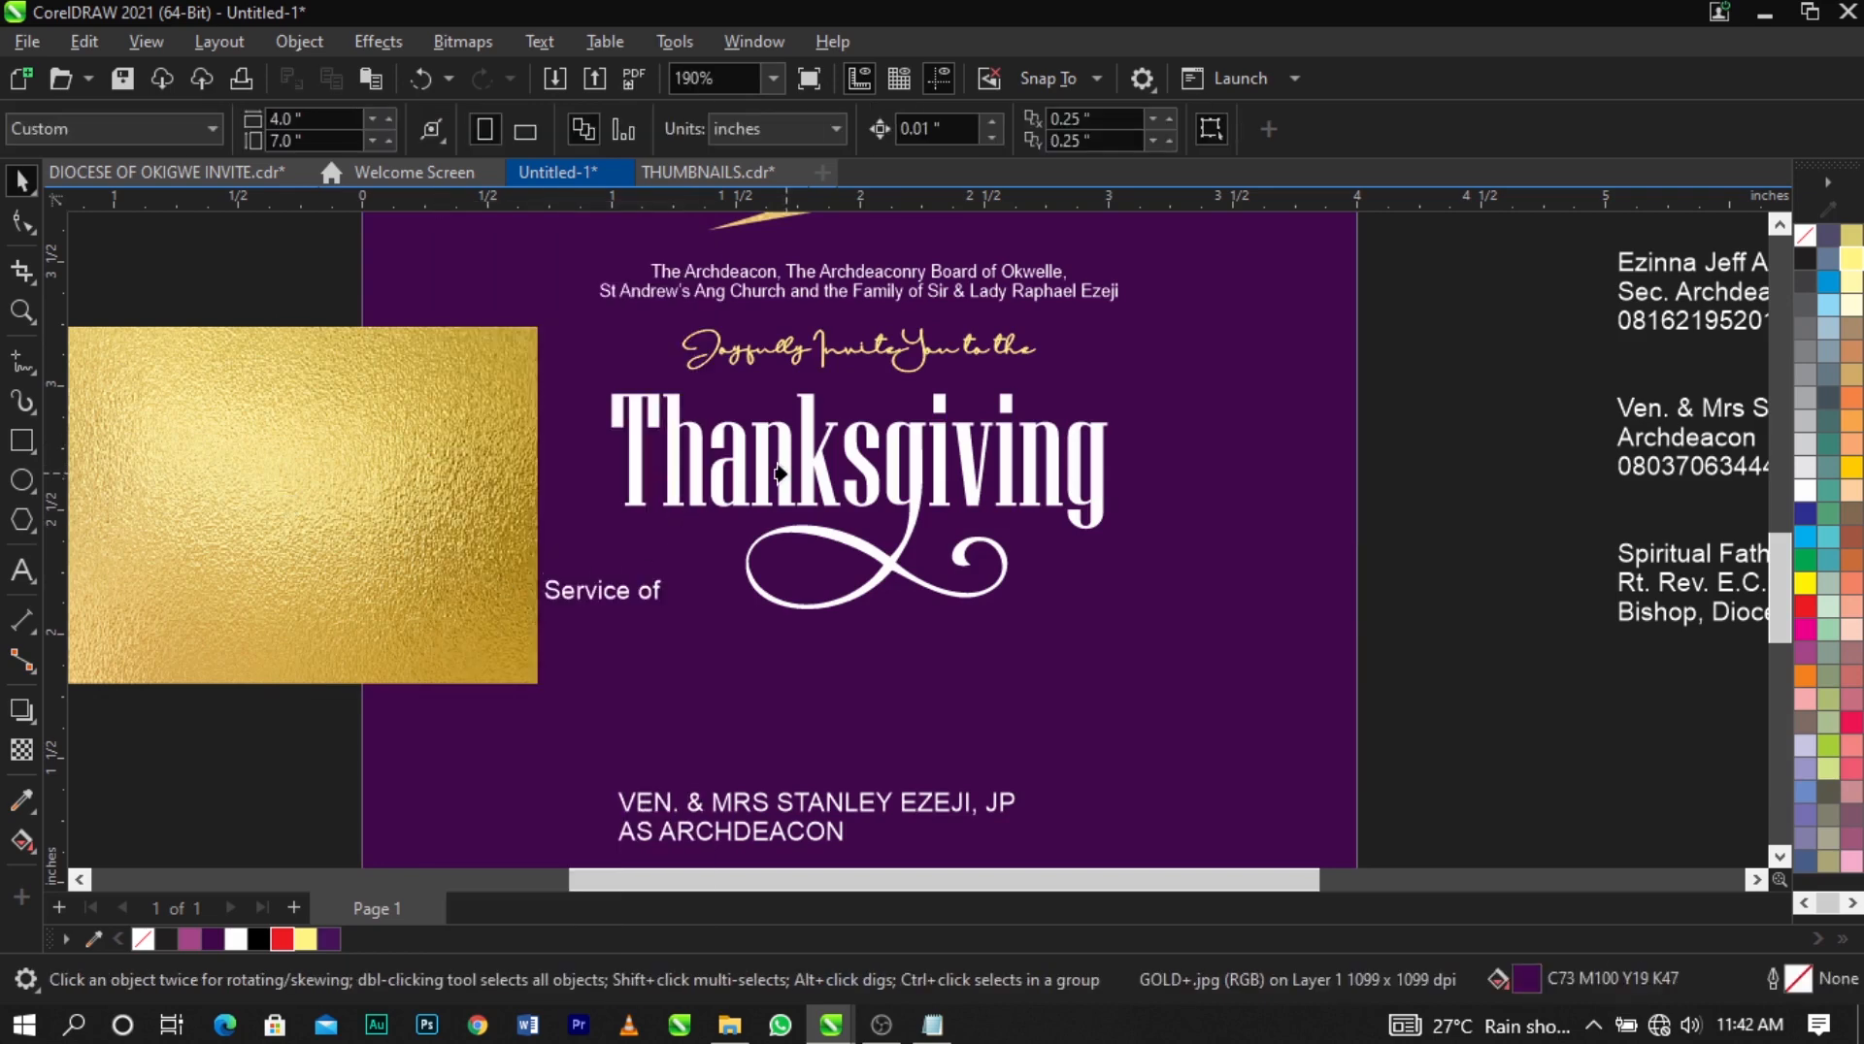
click(779, 473)
click(1414, 624)
scroll(883, 468, down, 2)
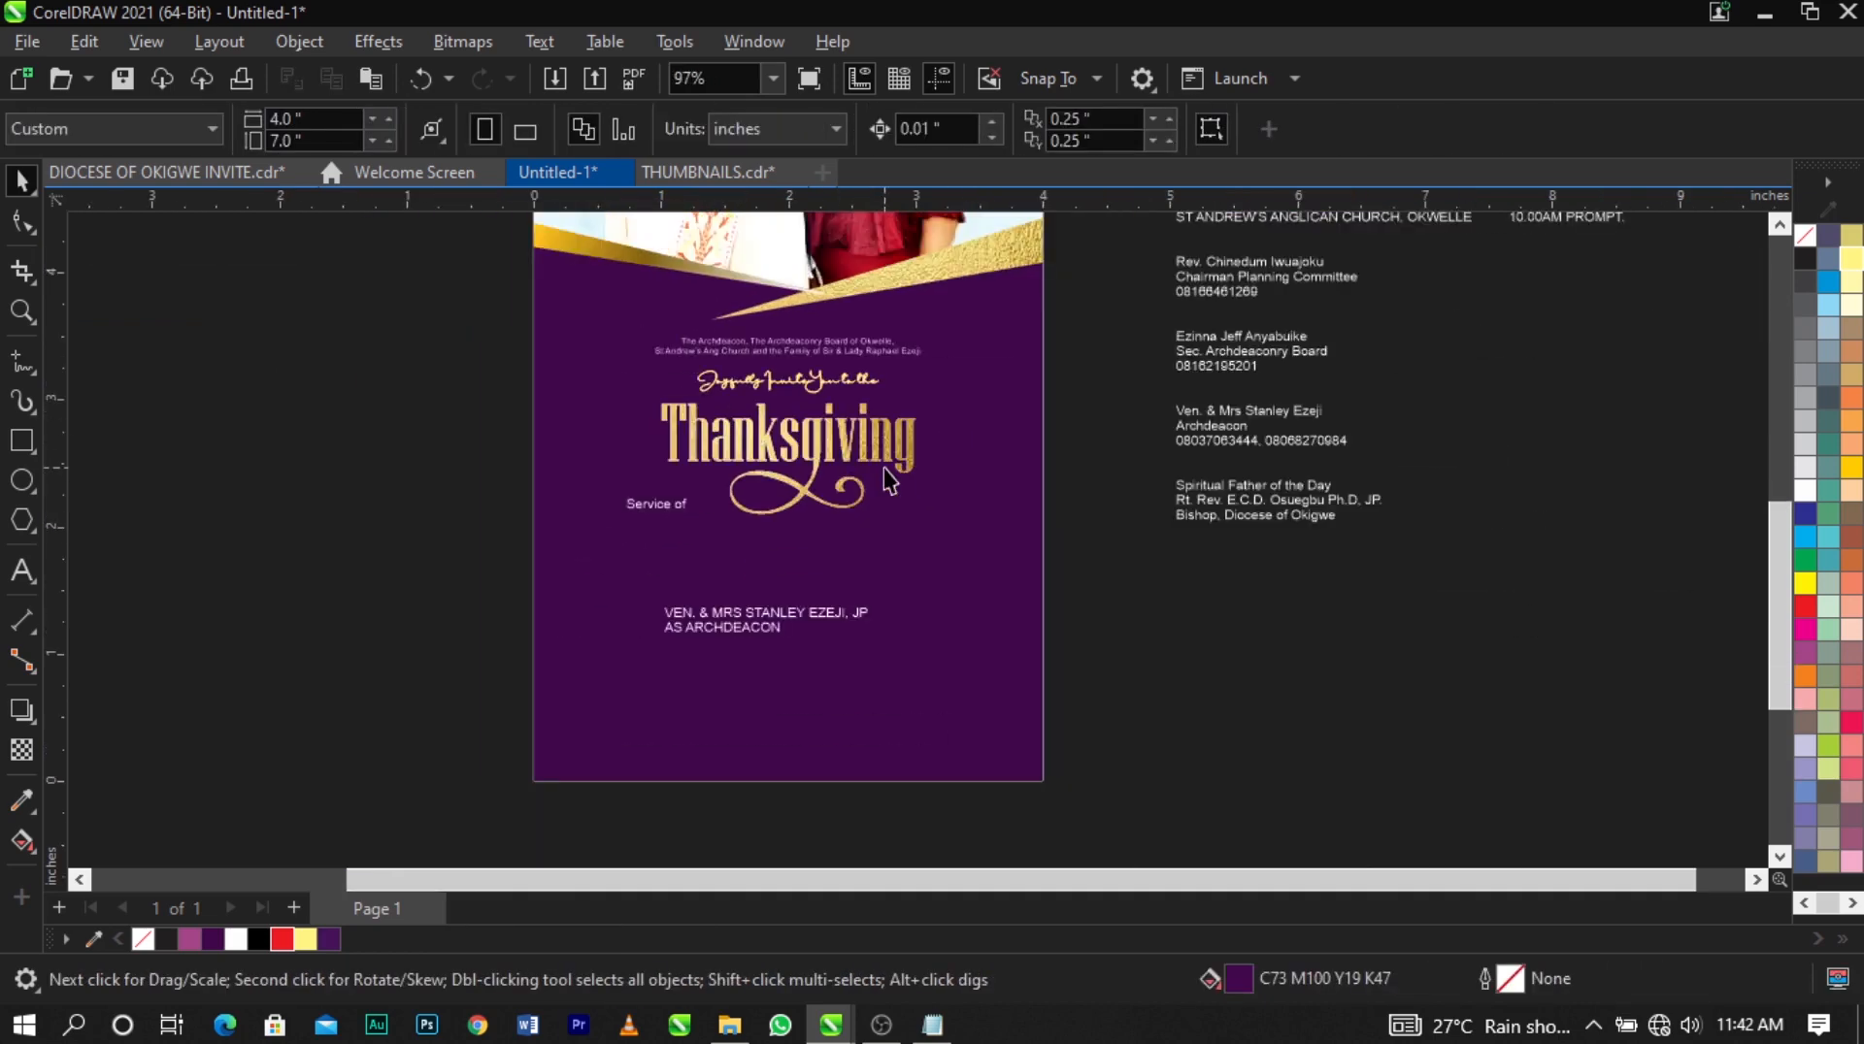
scroll(883, 468, up, 3)
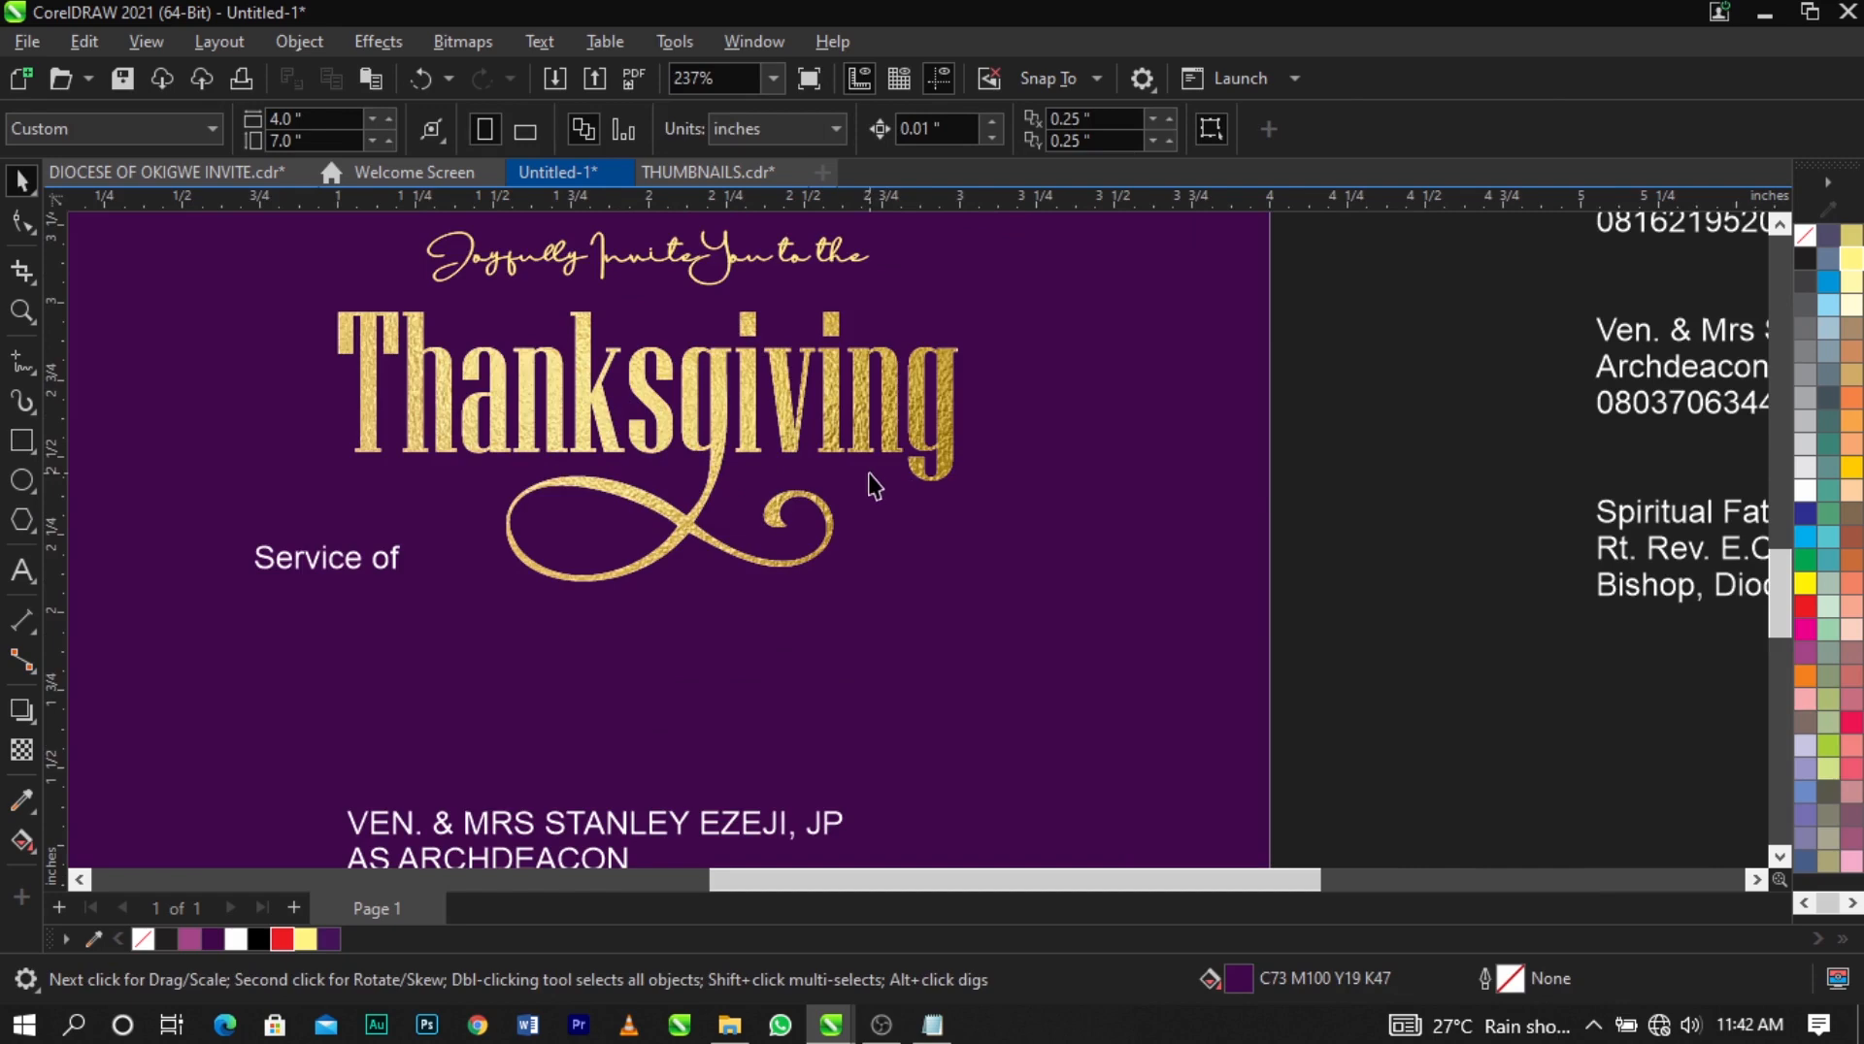
scroll(720, 457, up, 1)
scroll(685, 427, down, 1)
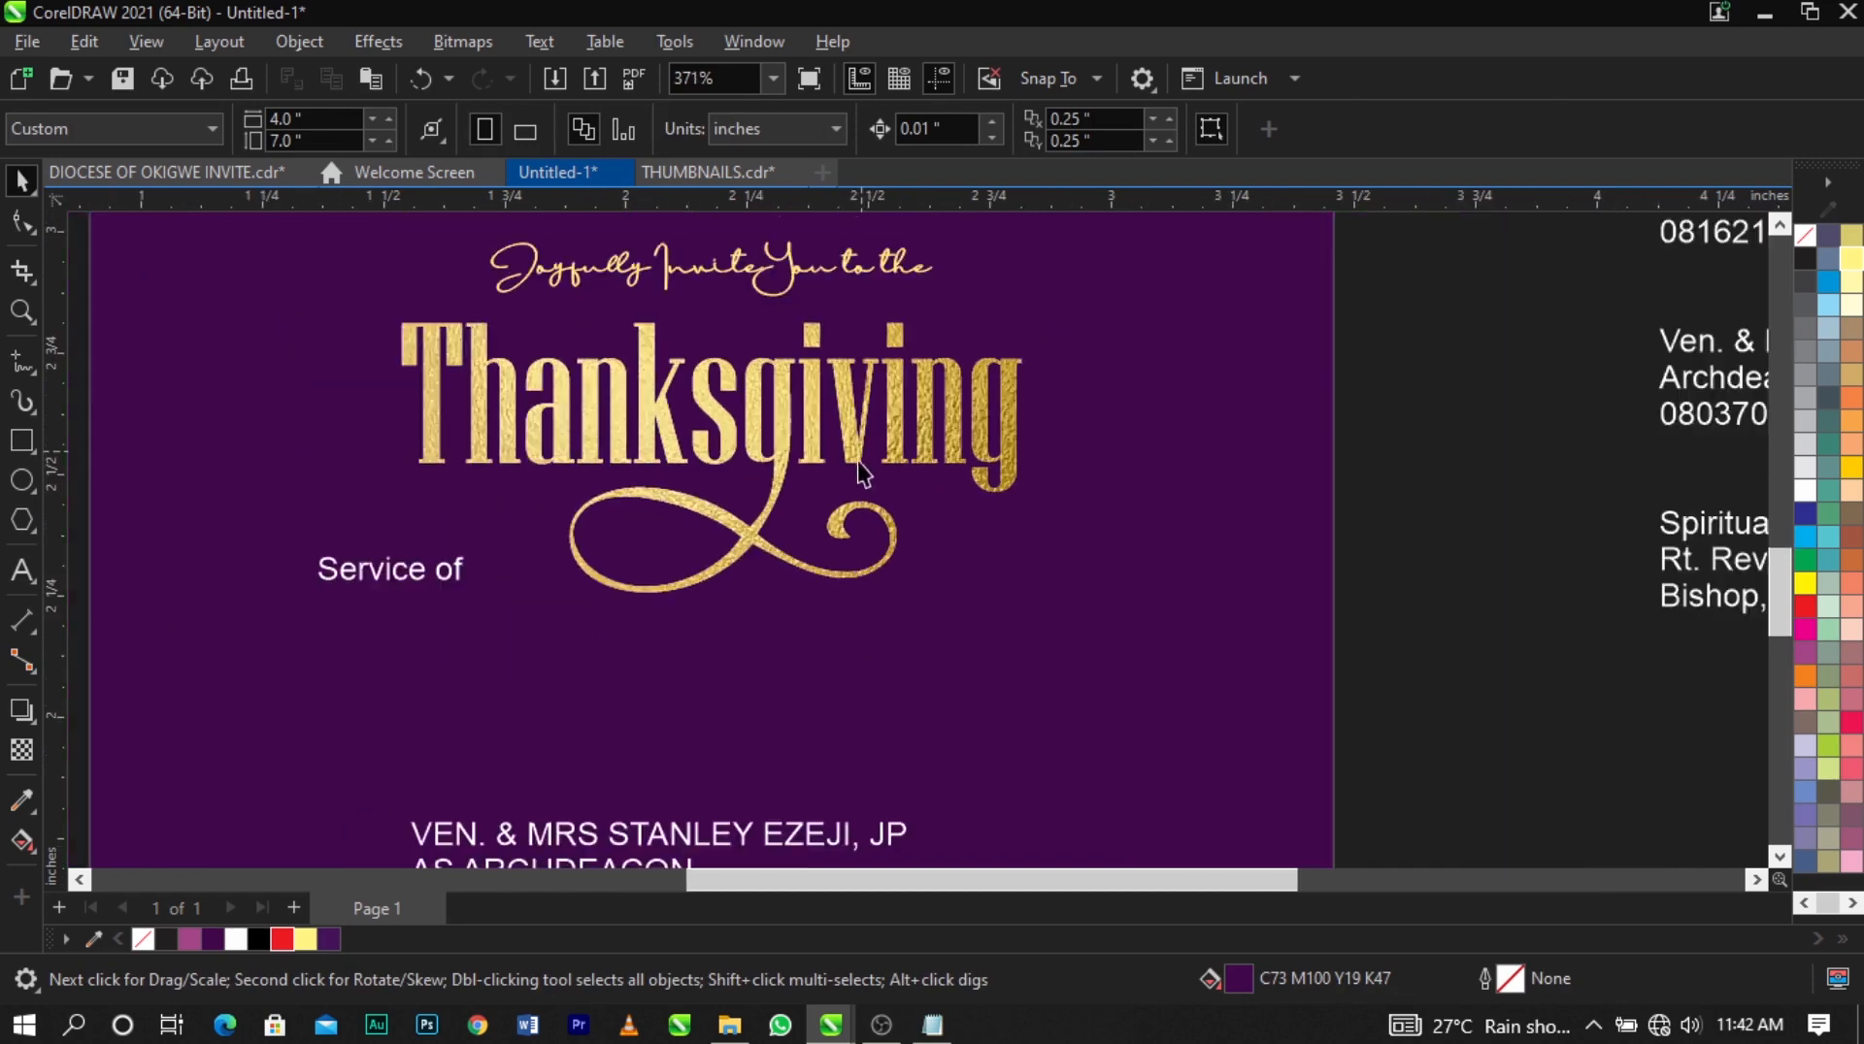
Break the "Service of" text into separate words and place "Service" beneath the start of the Thanksgiving lettering.
scroll(481, 568, up, 1)
click(419, 613)
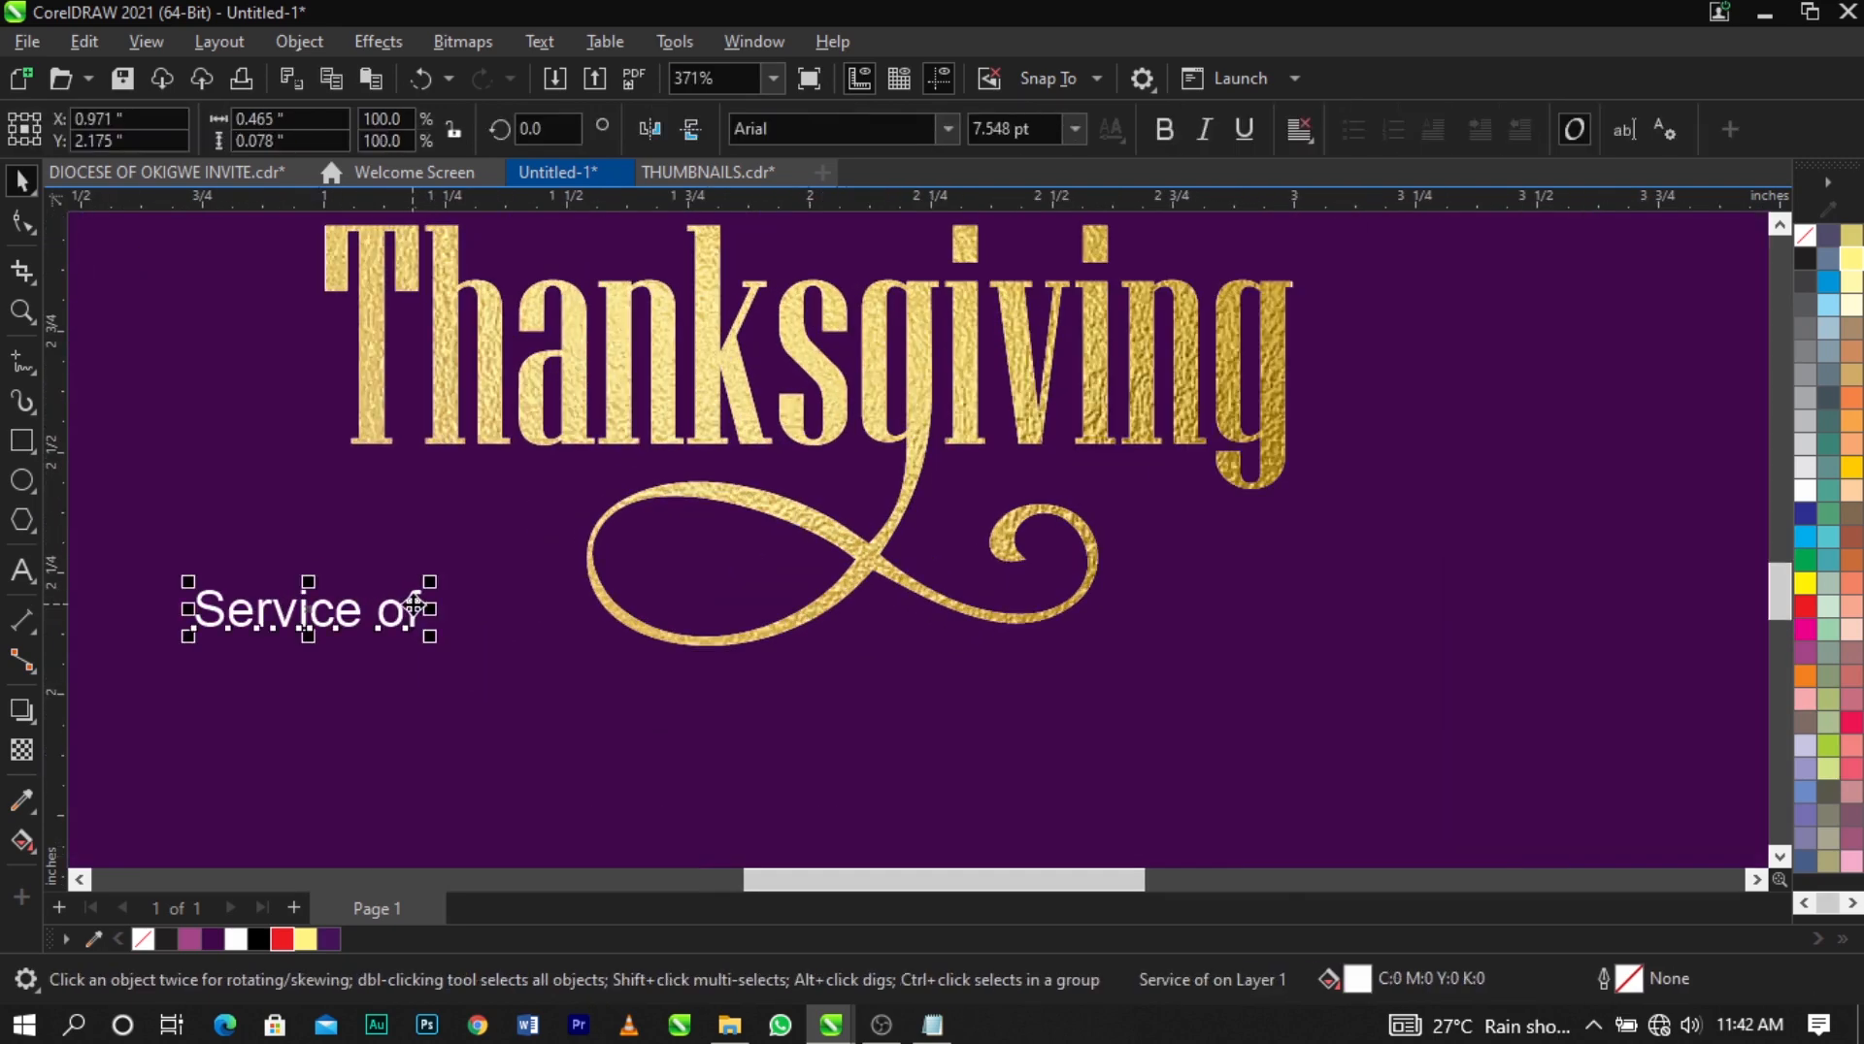
drag(419, 614, 582, 648)
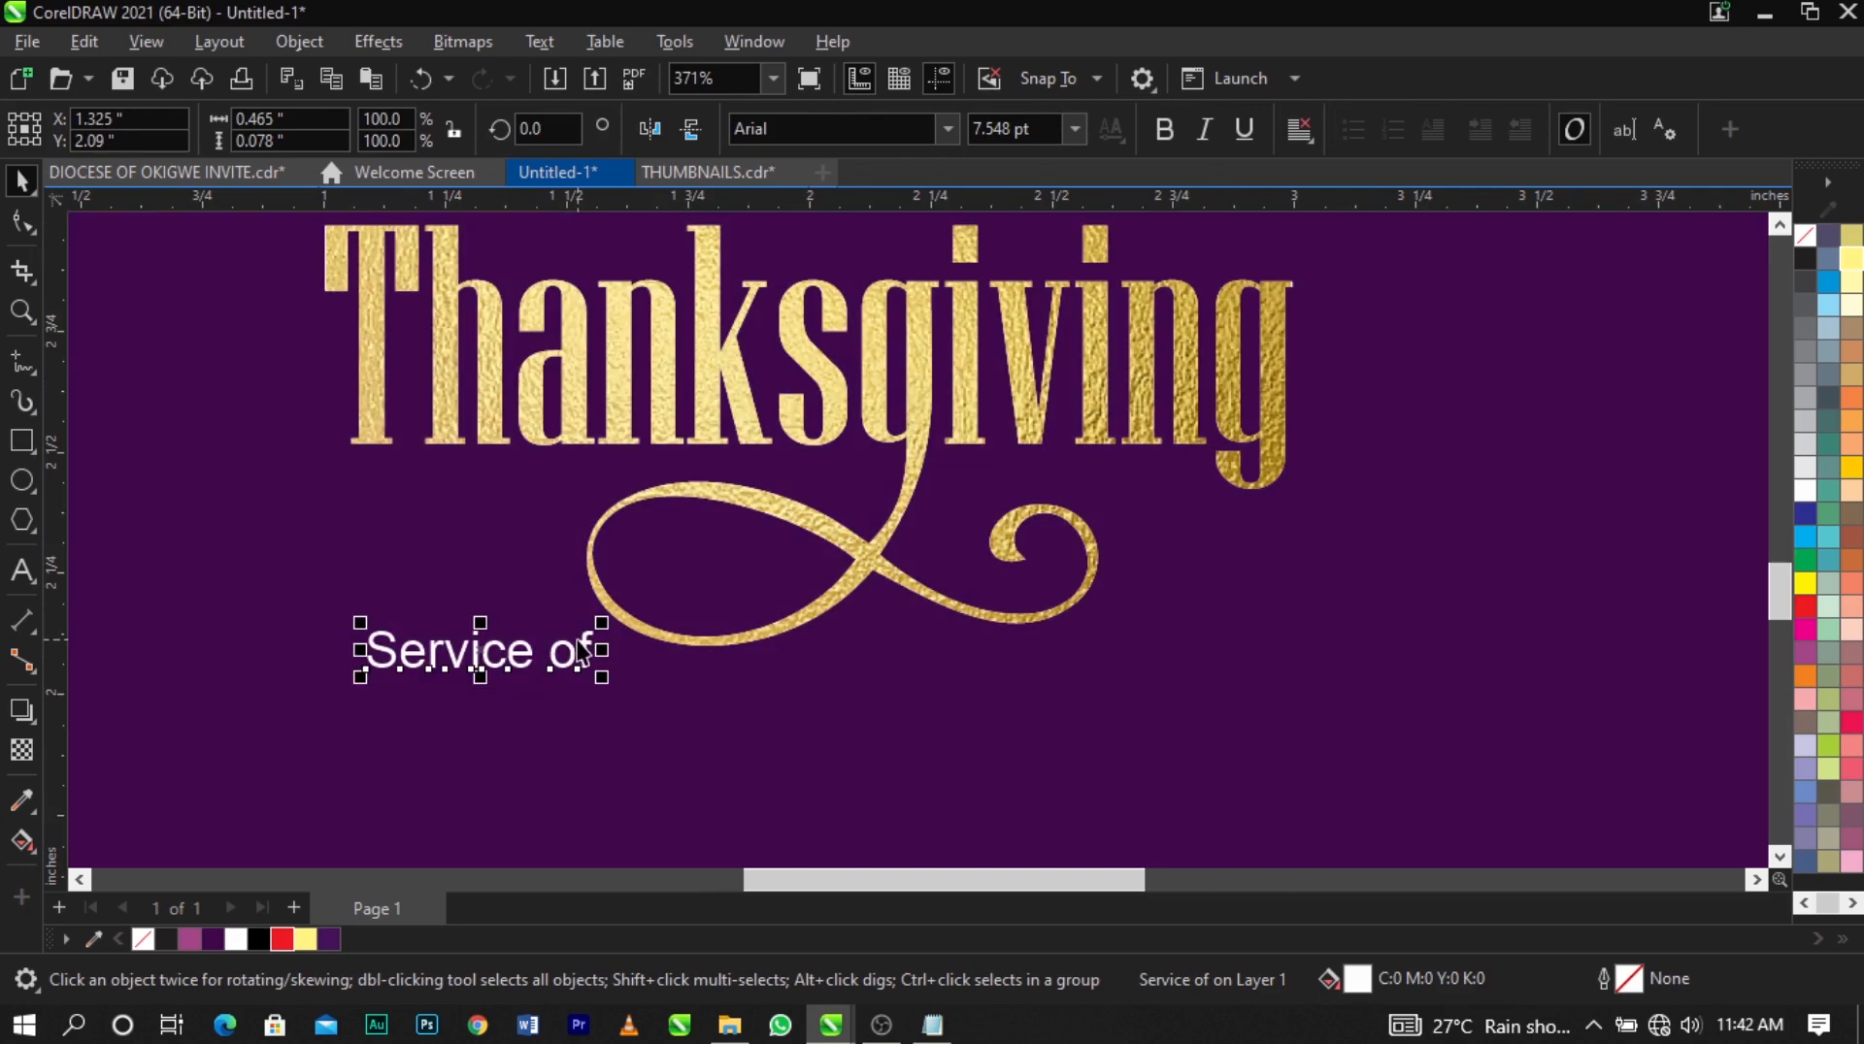
key(ctrl+k)
drag(524, 657, 524, 503)
Change the word "Service" to UPPERCASE and make it bold.
double_click(525, 503)
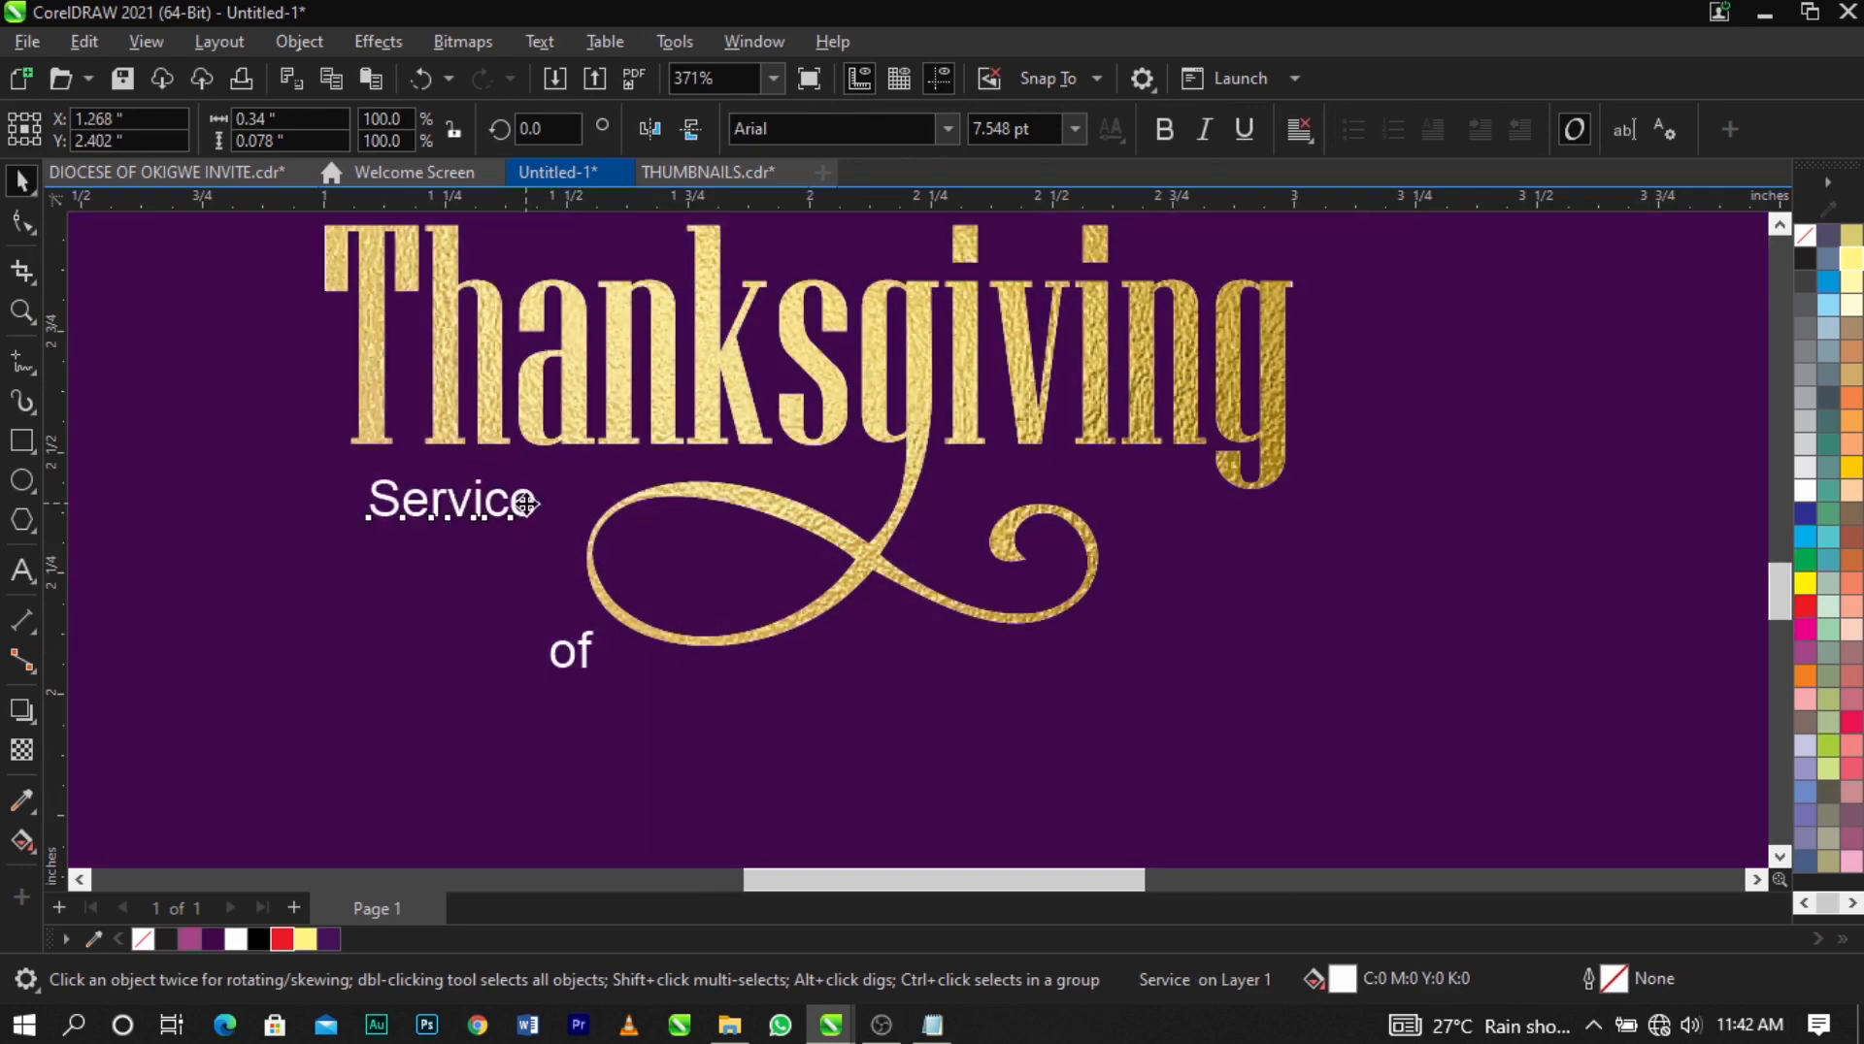
key(ctrl+a)
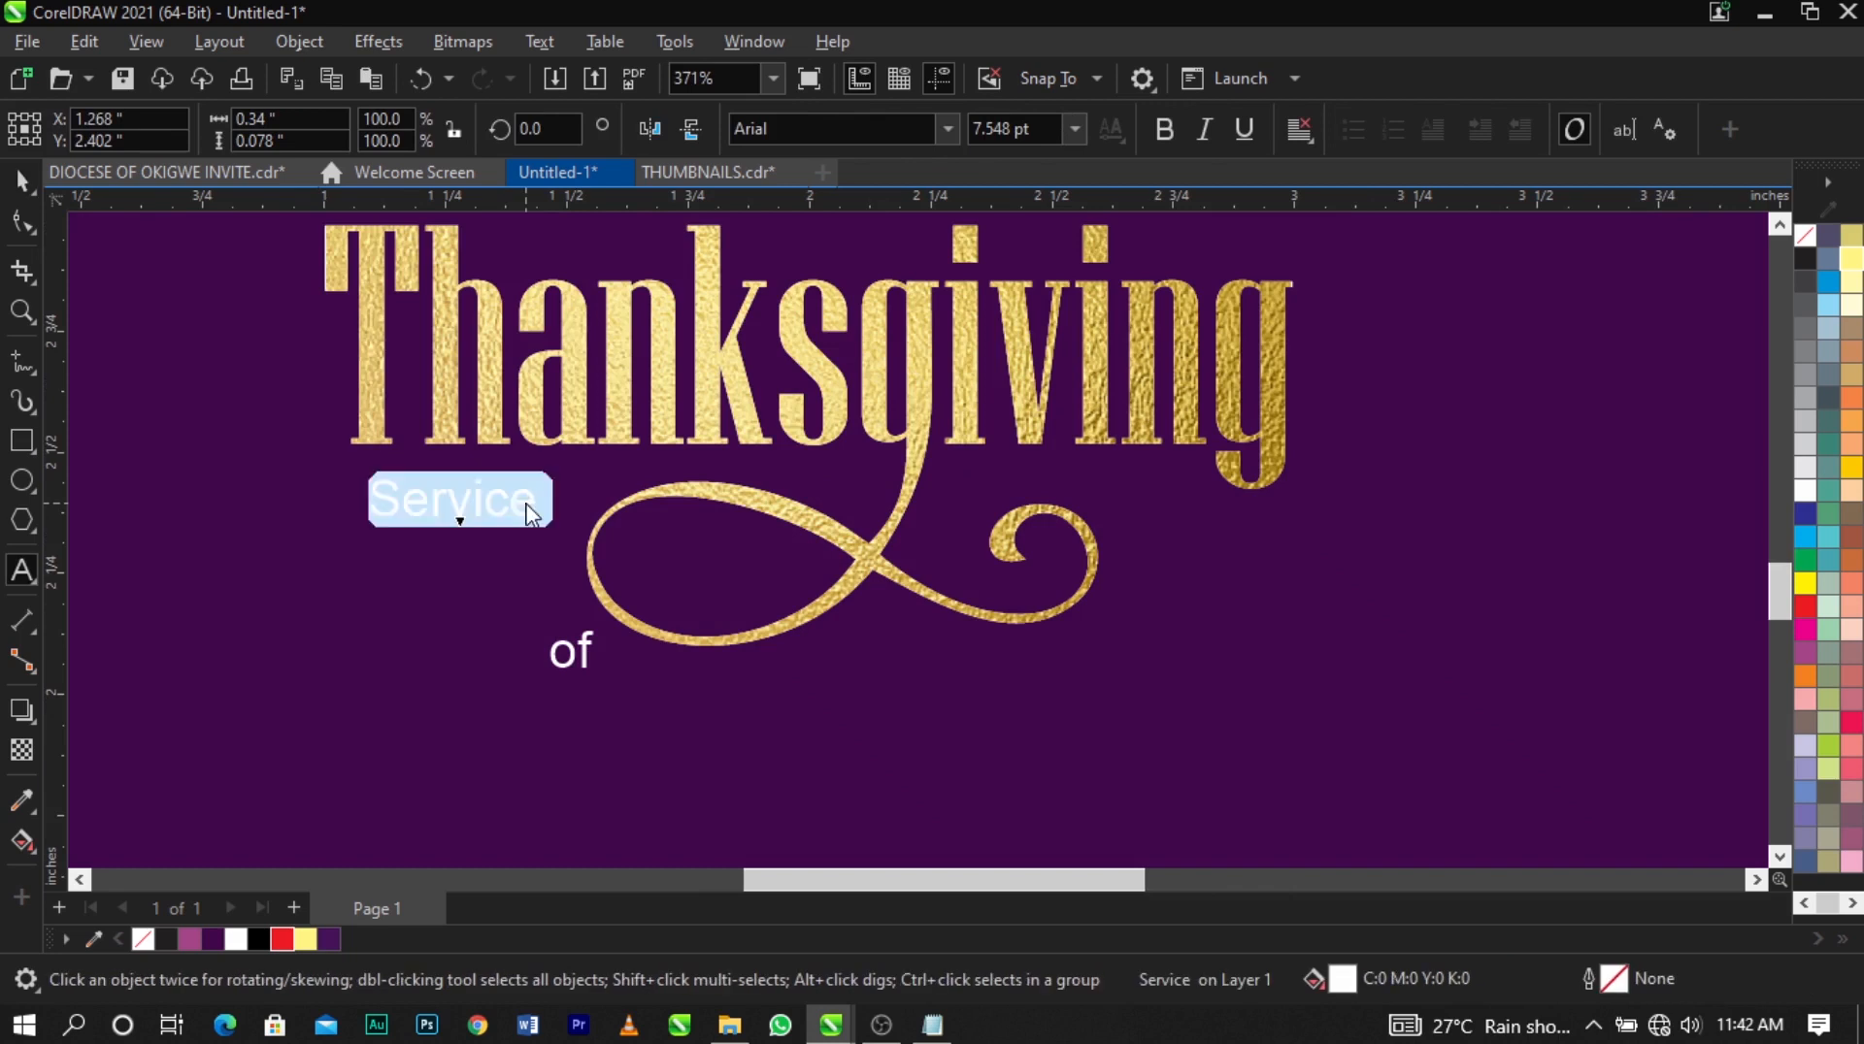
key(ctrl+shift+F3)
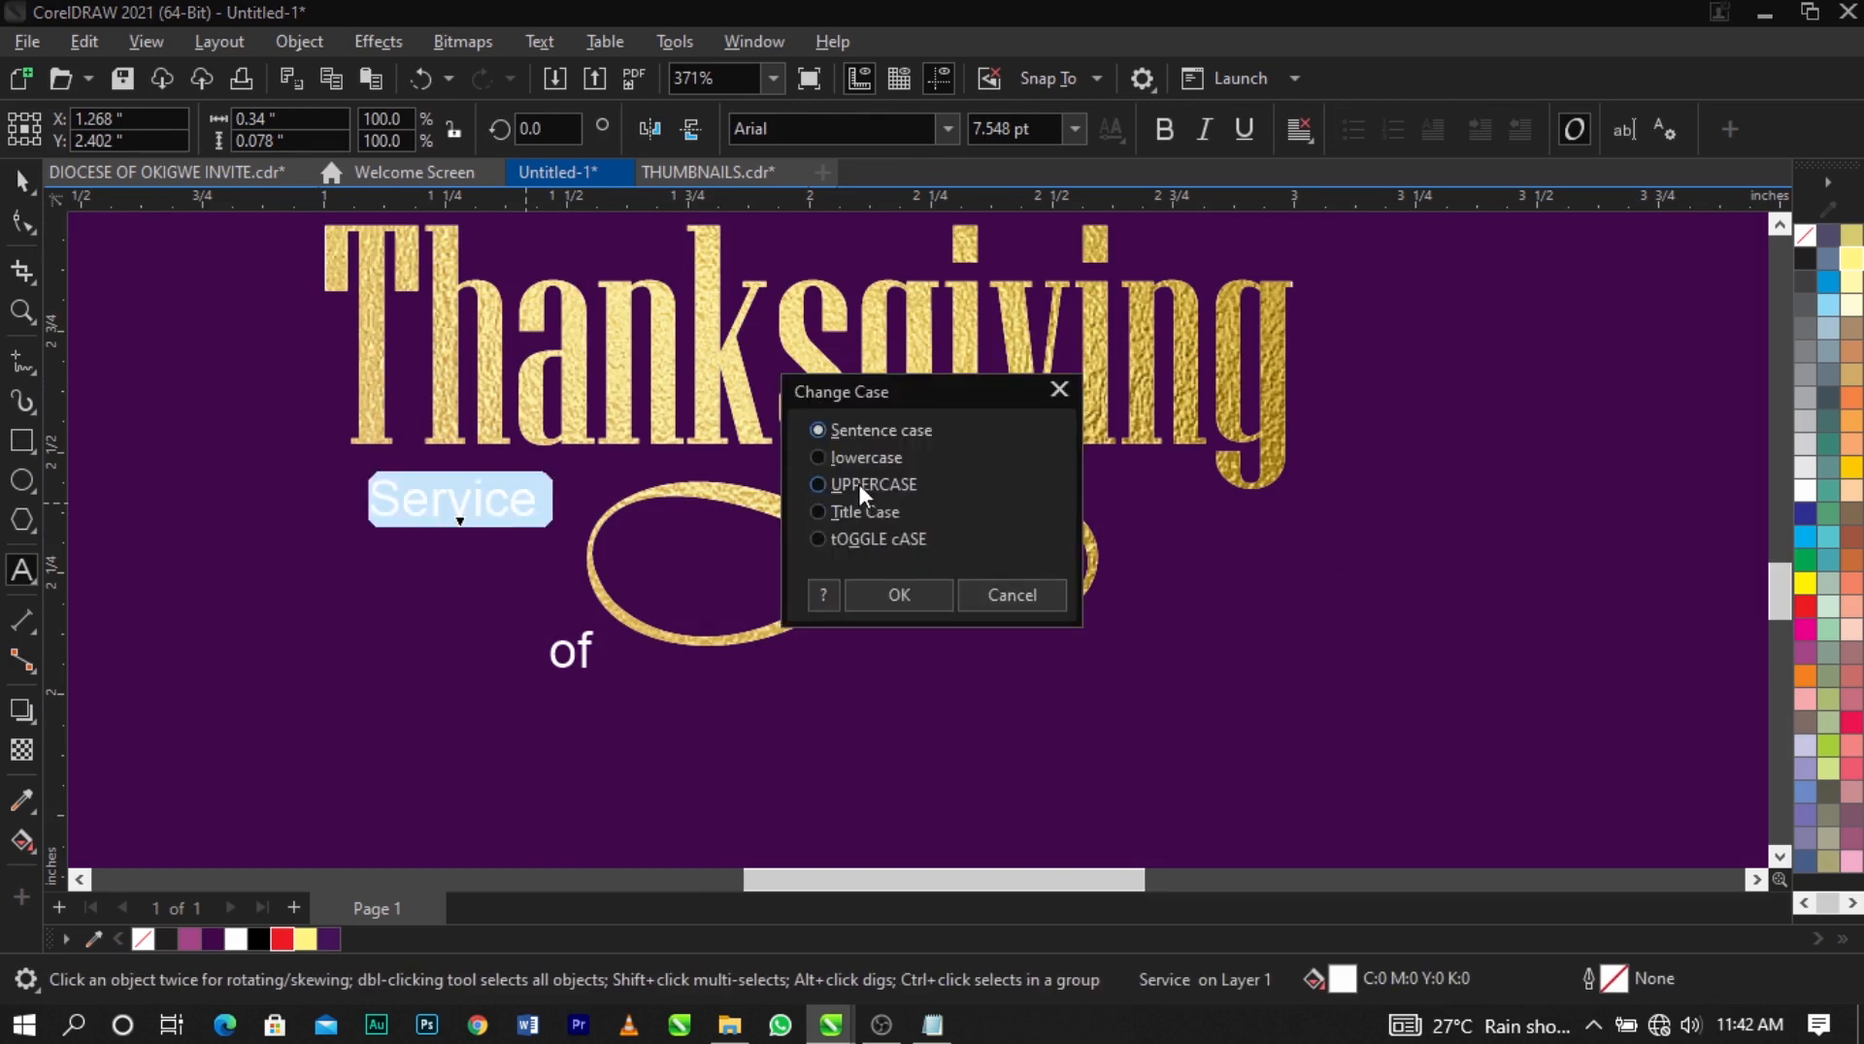
click(891, 593)
key(ctrl+space)
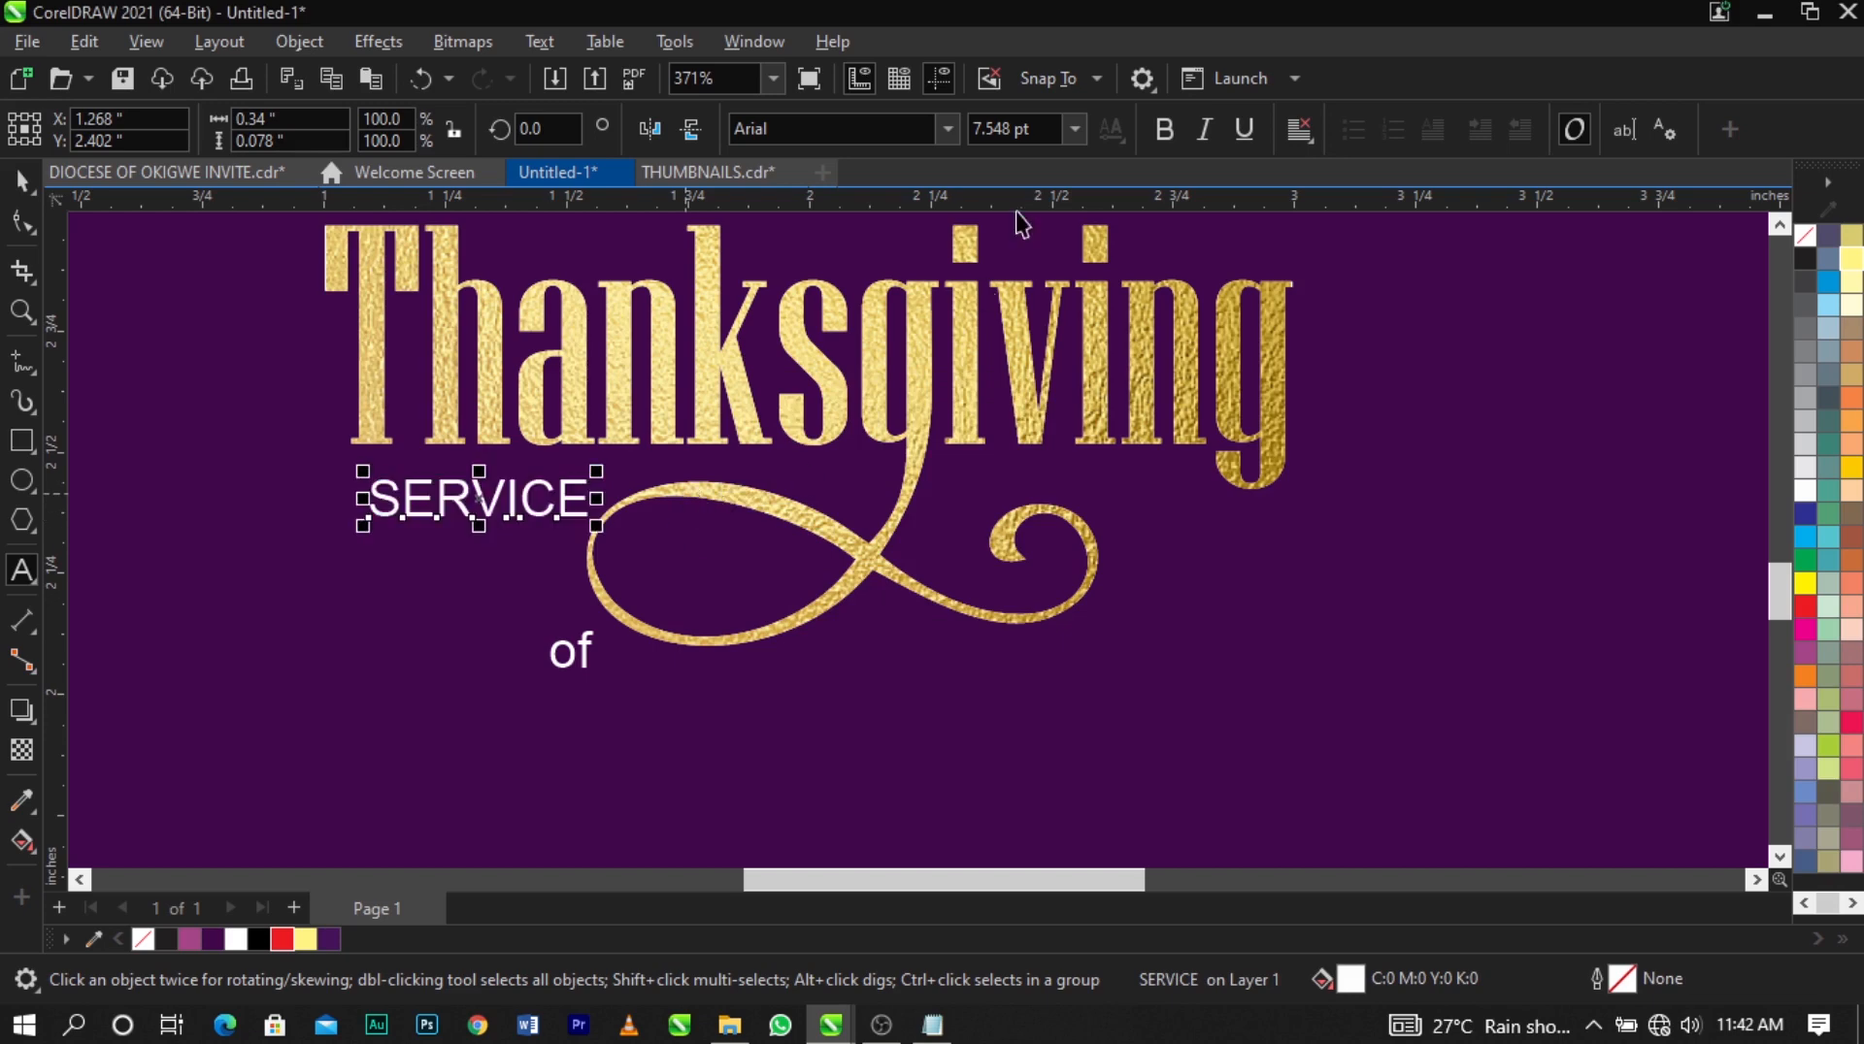
click(1169, 126)
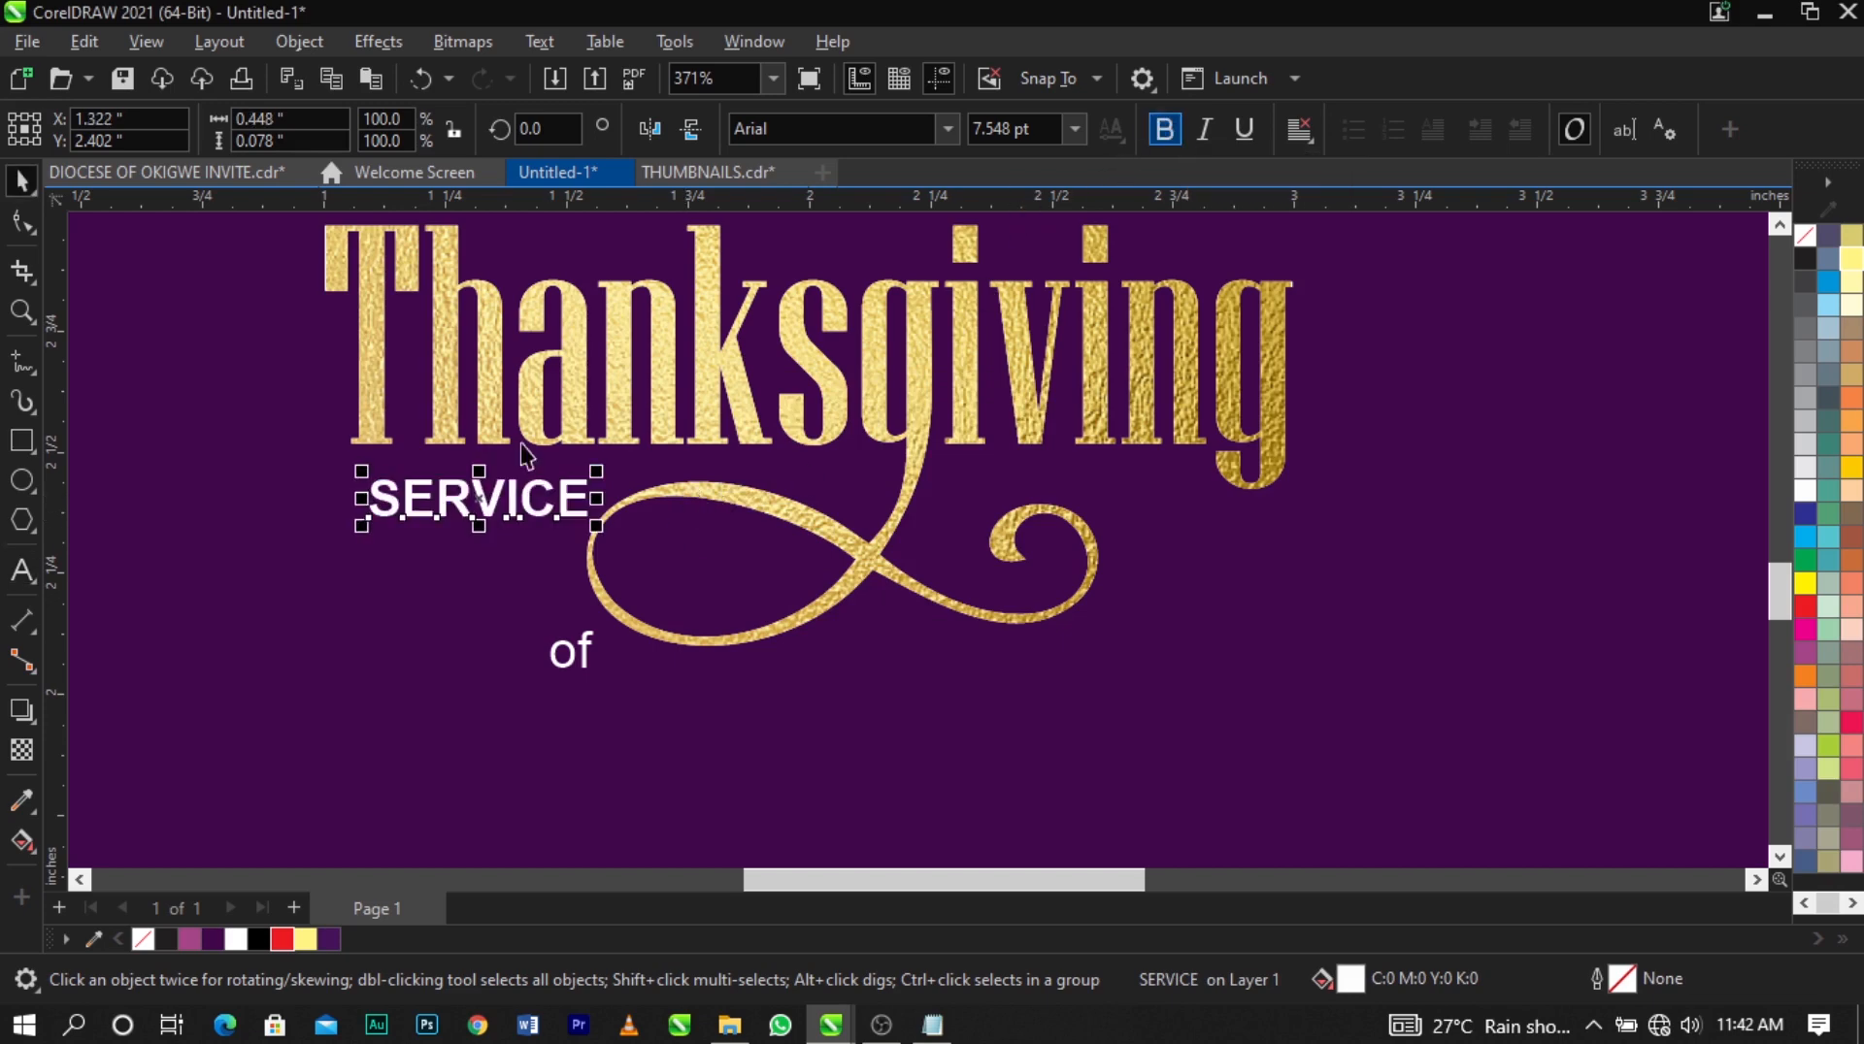
Enlarge SERVICE slightly just below the heading's first letters and fill it with pale yellow.
scroll(503, 510, up, 2)
drag(503, 510, 645, 551)
click(311, 937)
Set the word "of" in Times New Roman, bold italic.
click(631, 760)
click(631, 760)
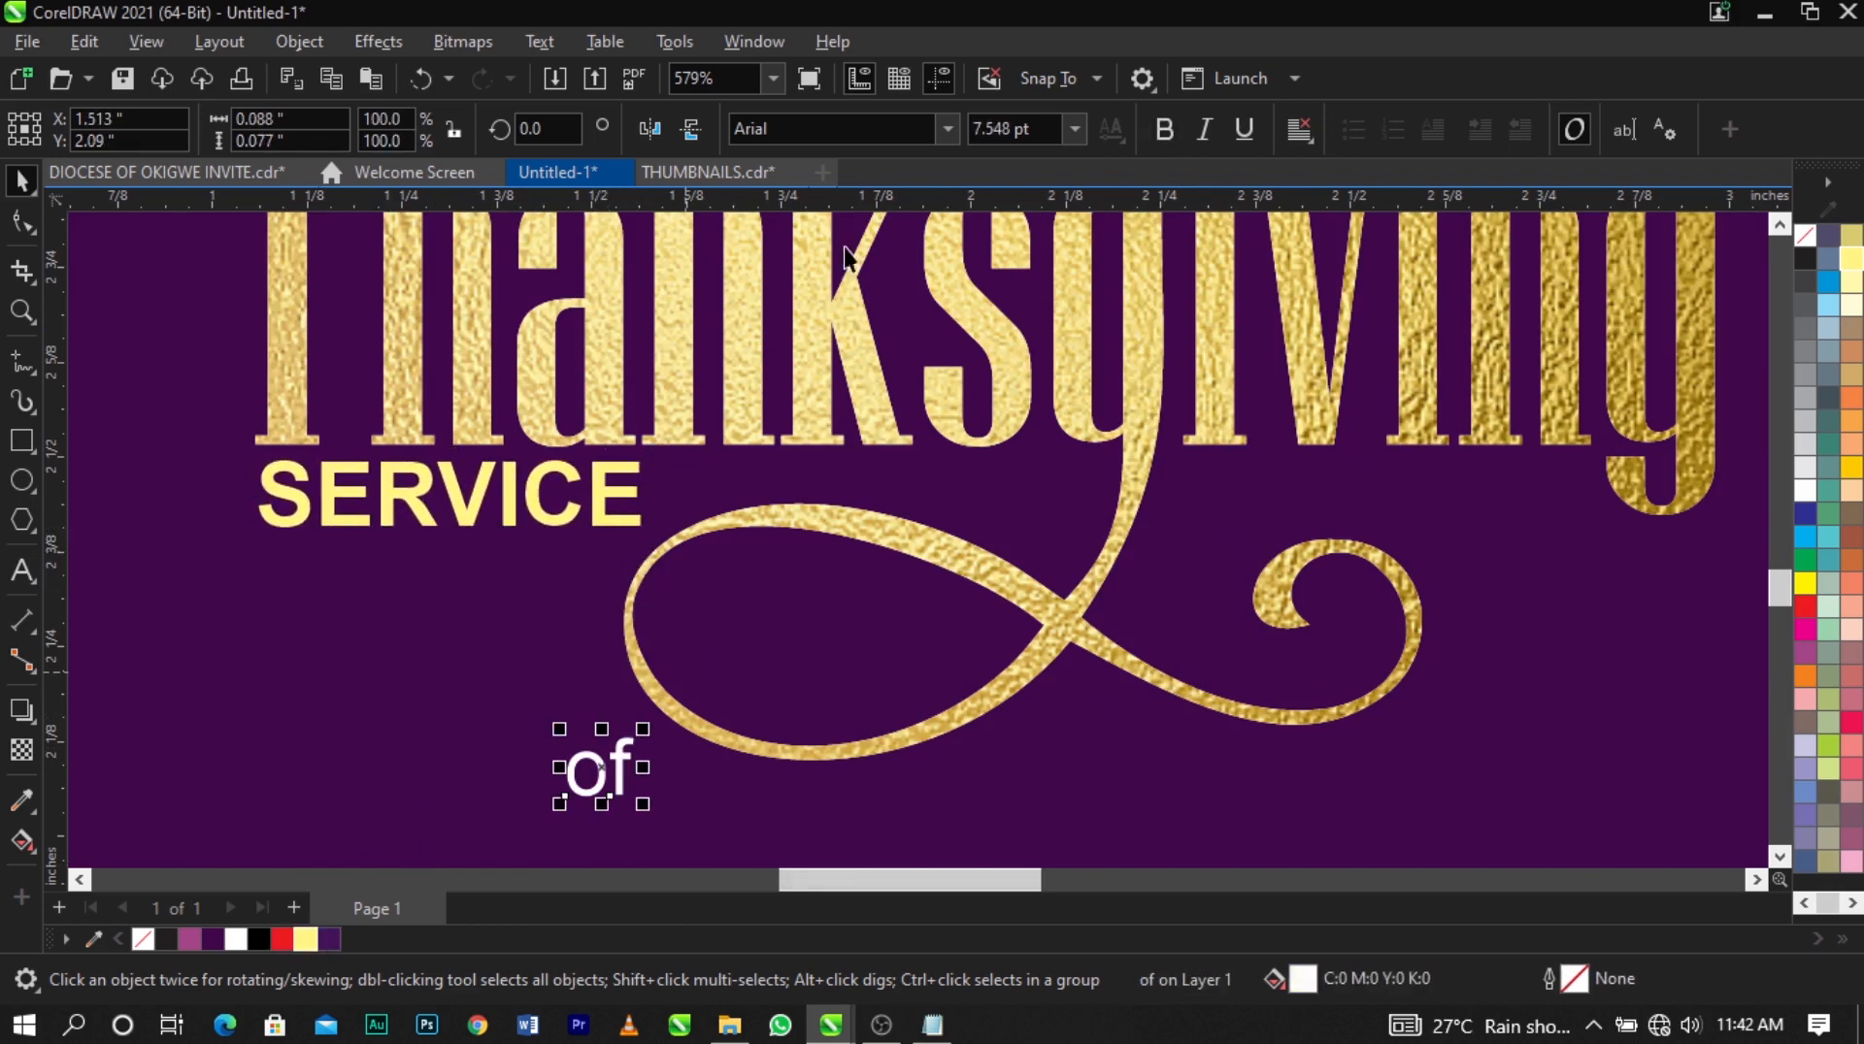
click(860, 136)
text(Ti)
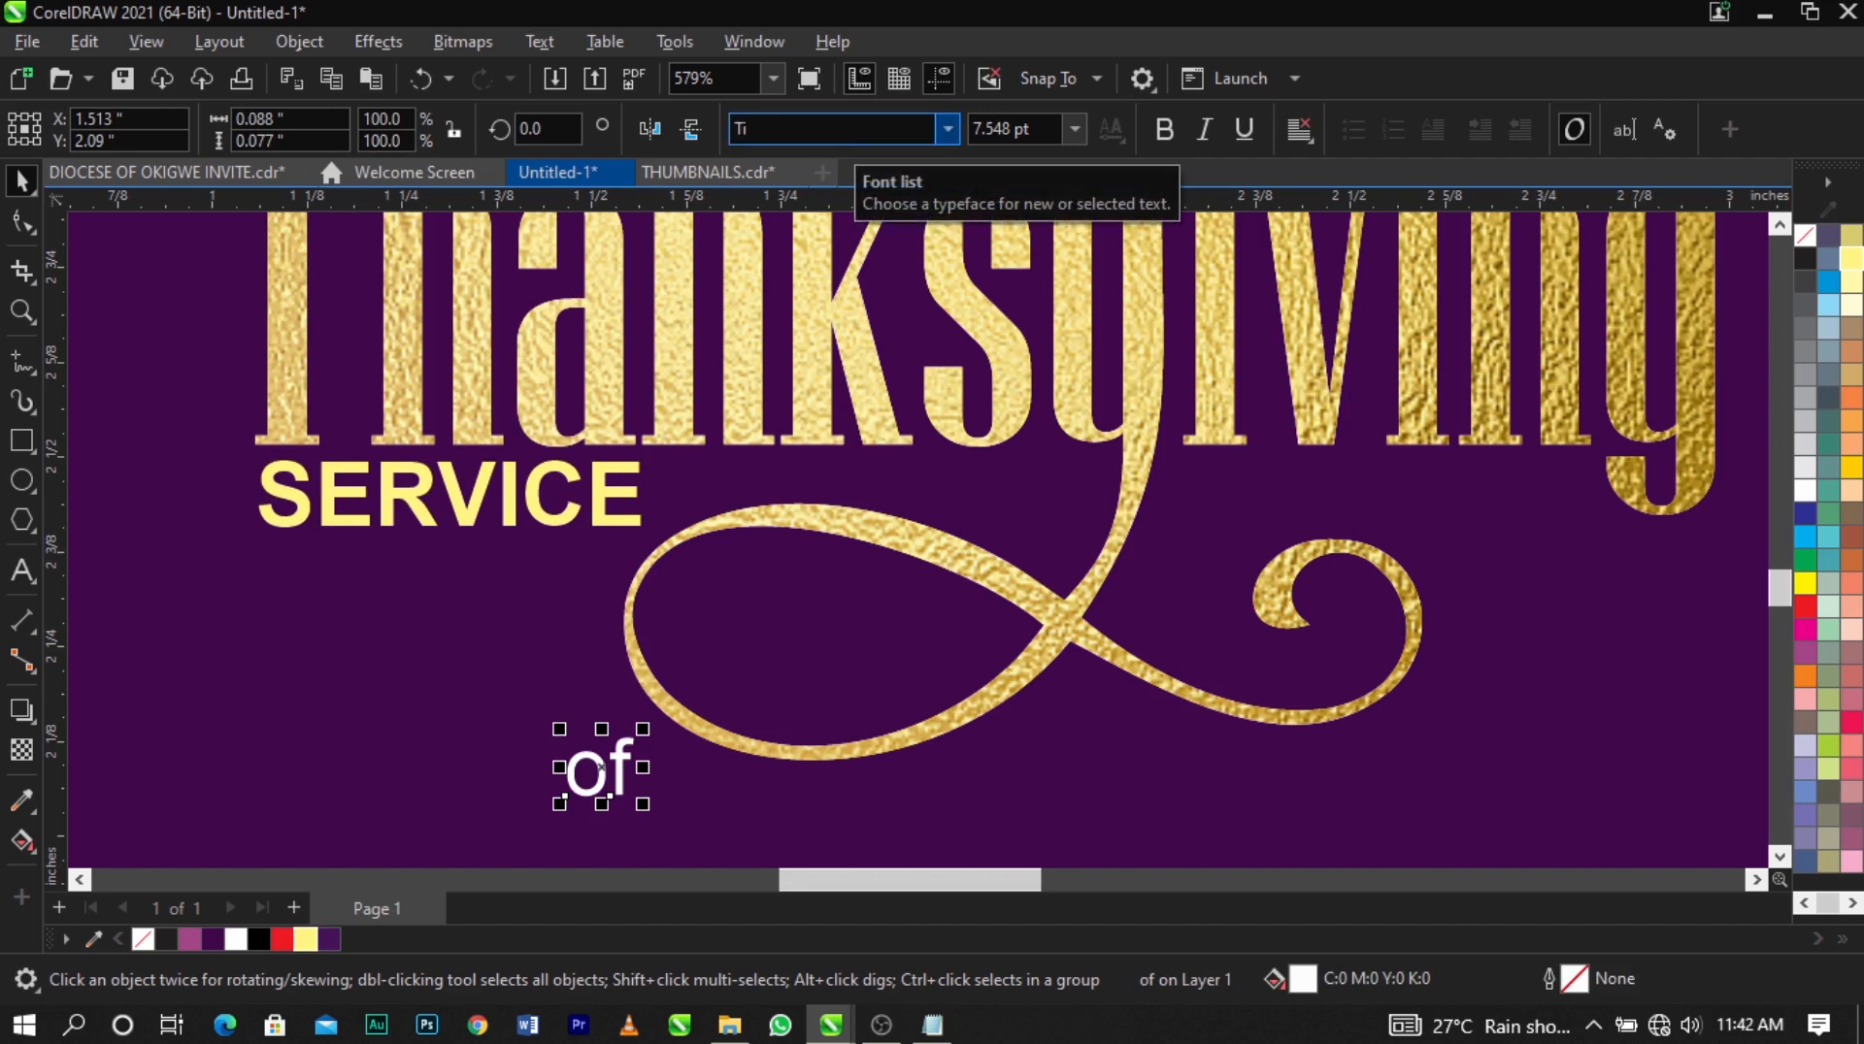
text(mes New Roman)
key(Return)
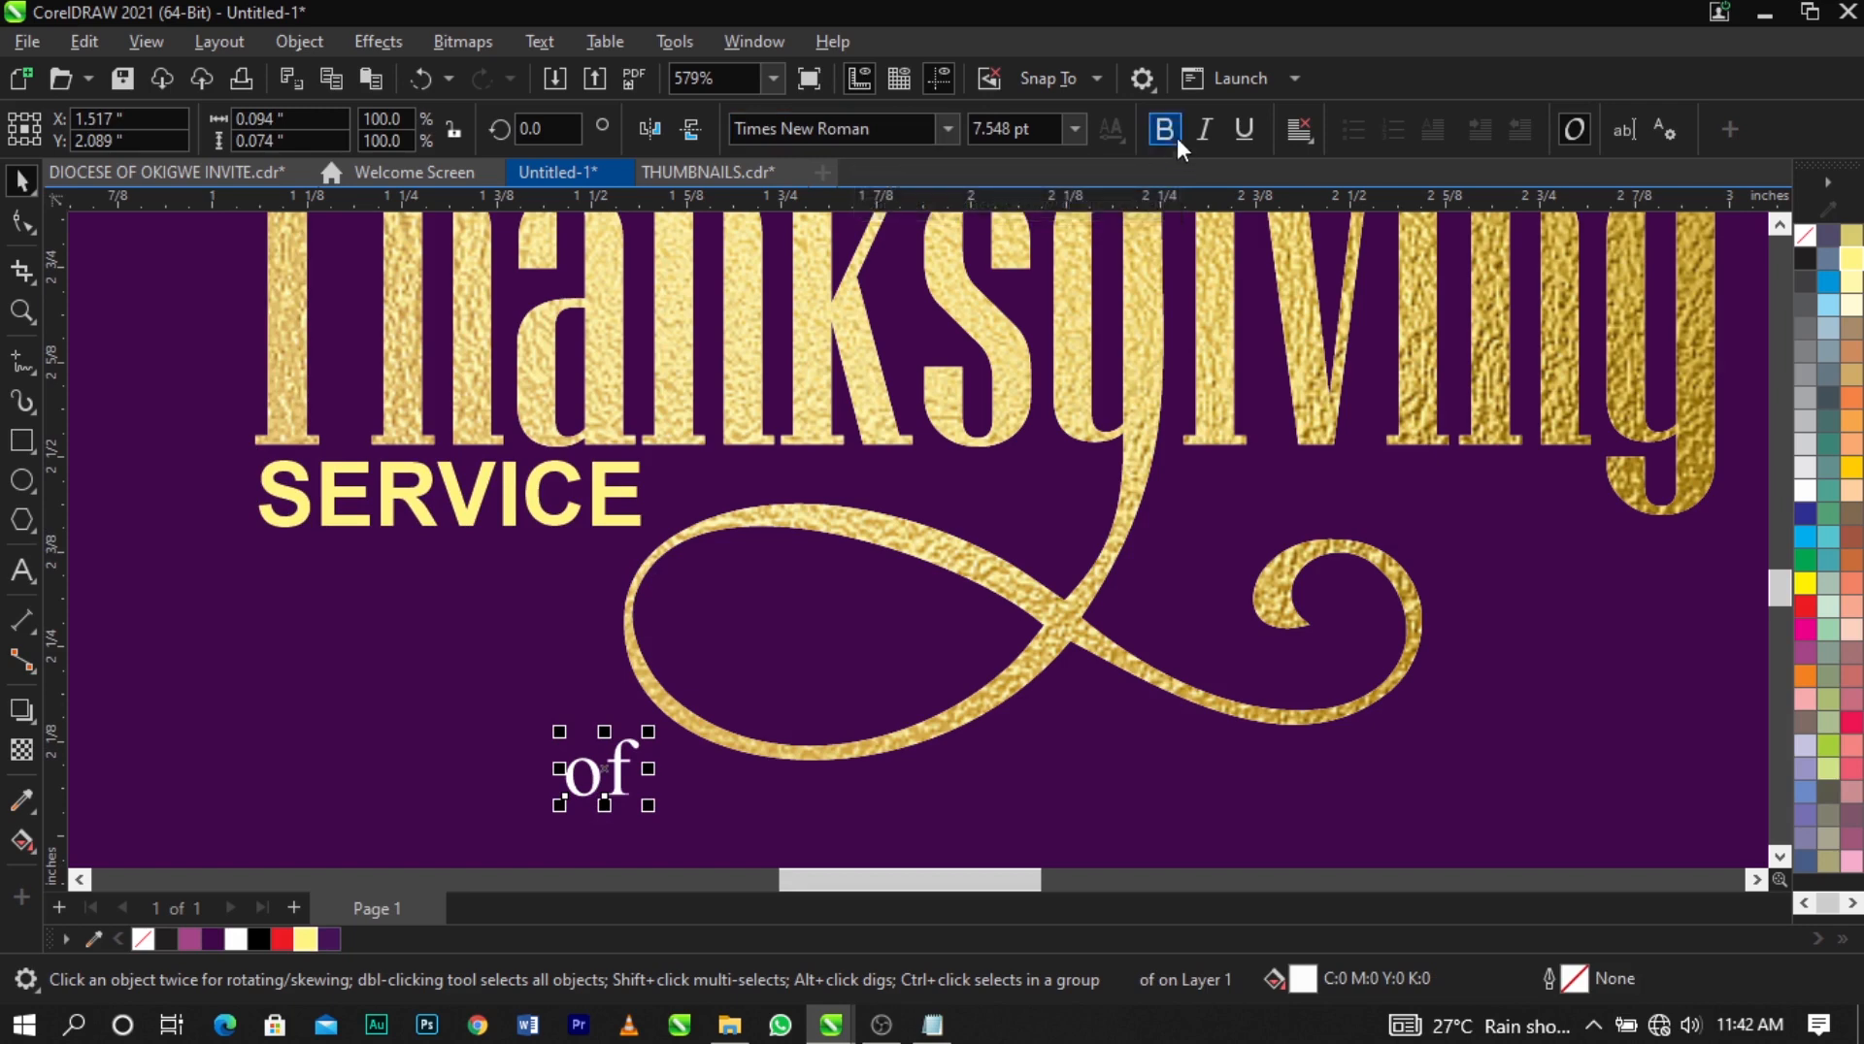
click(1205, 136)
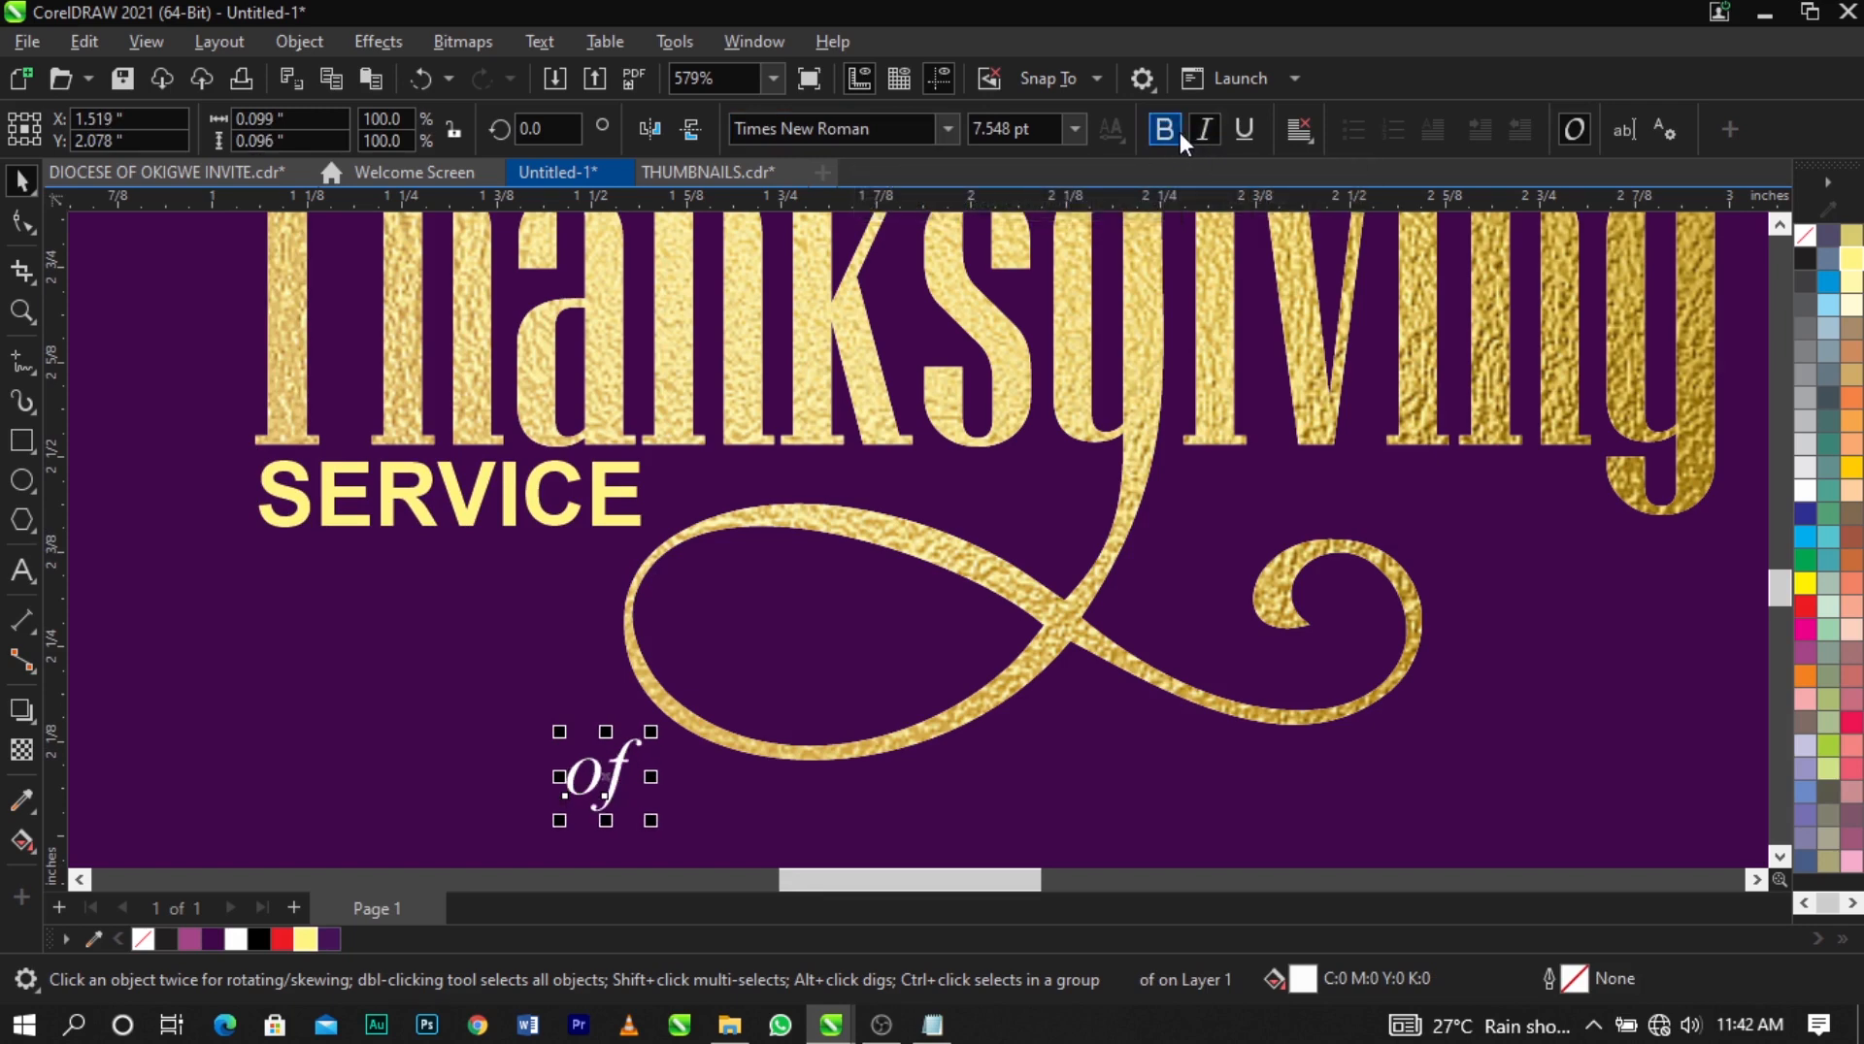
click(1169, 130)
Place "of" inside the swash loop at about 12.25 pt and weld it to the gold-filled Thanksgiving lettering.
drag(625, 767, 860, 587)
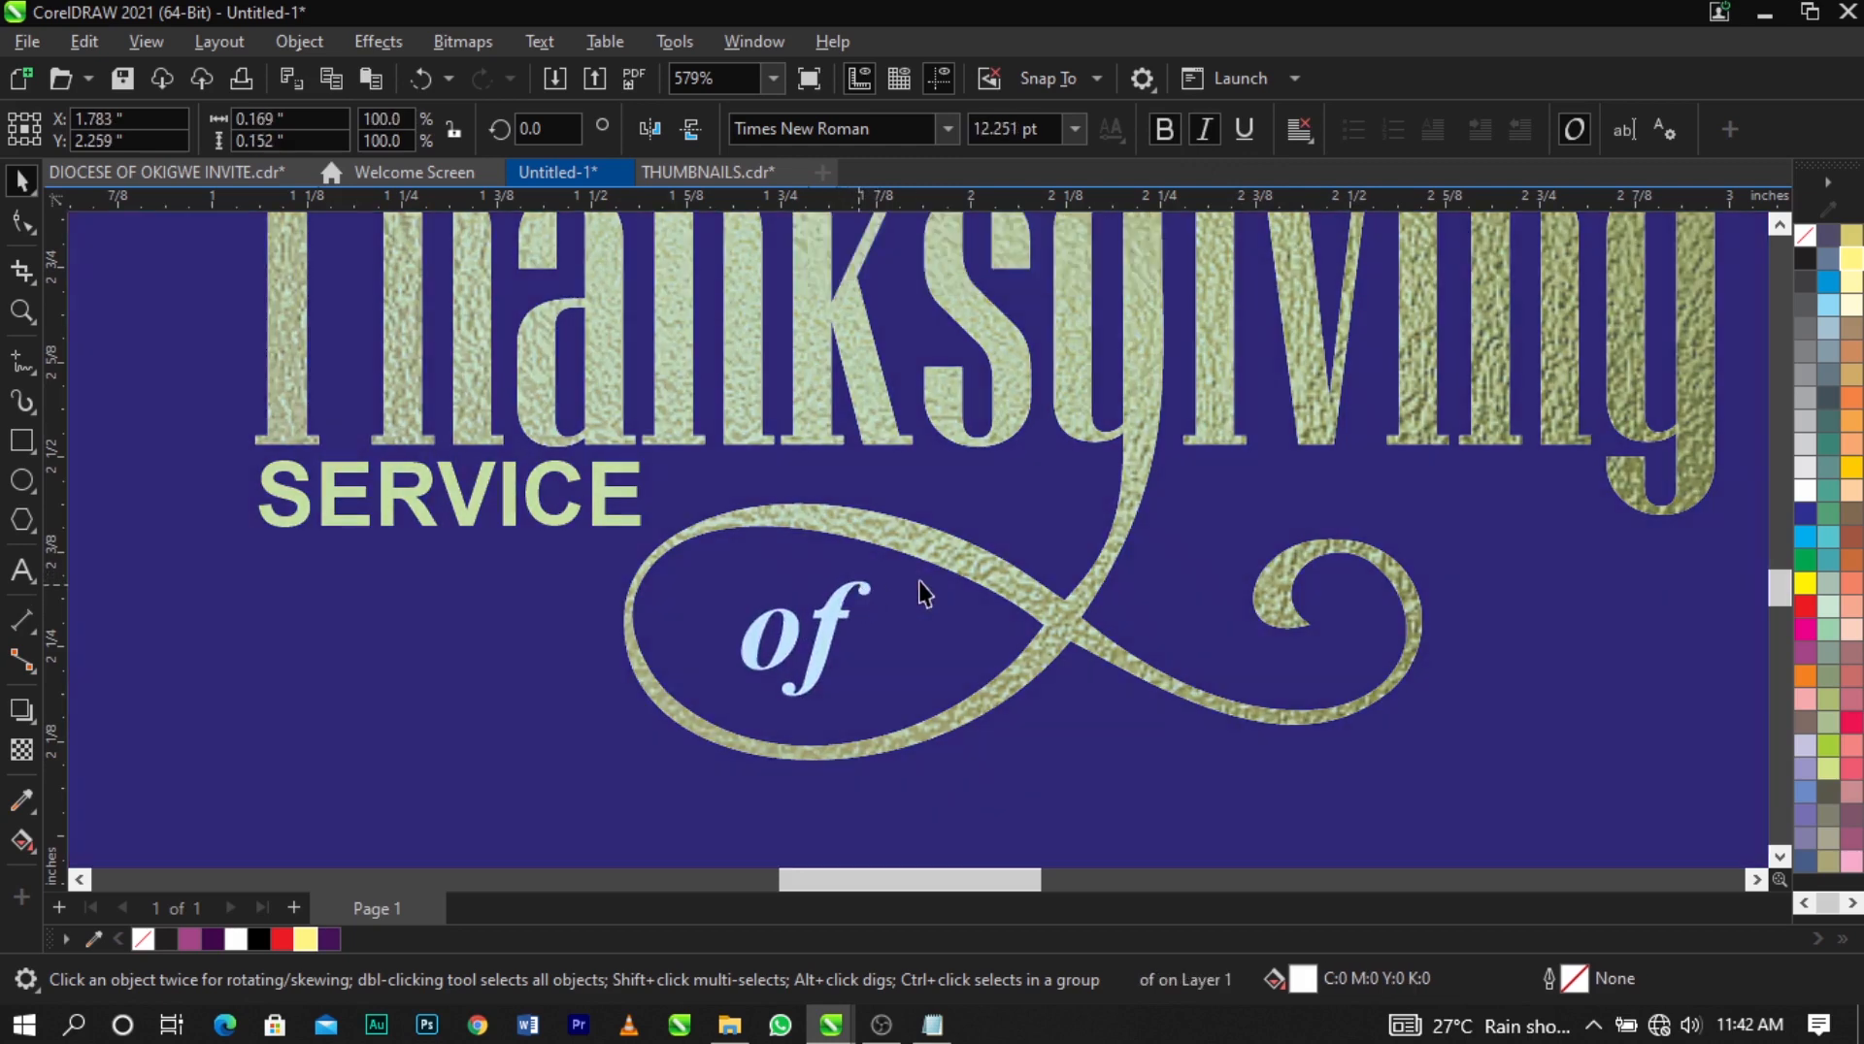
shift+click(930, 540)
click(806, 120)
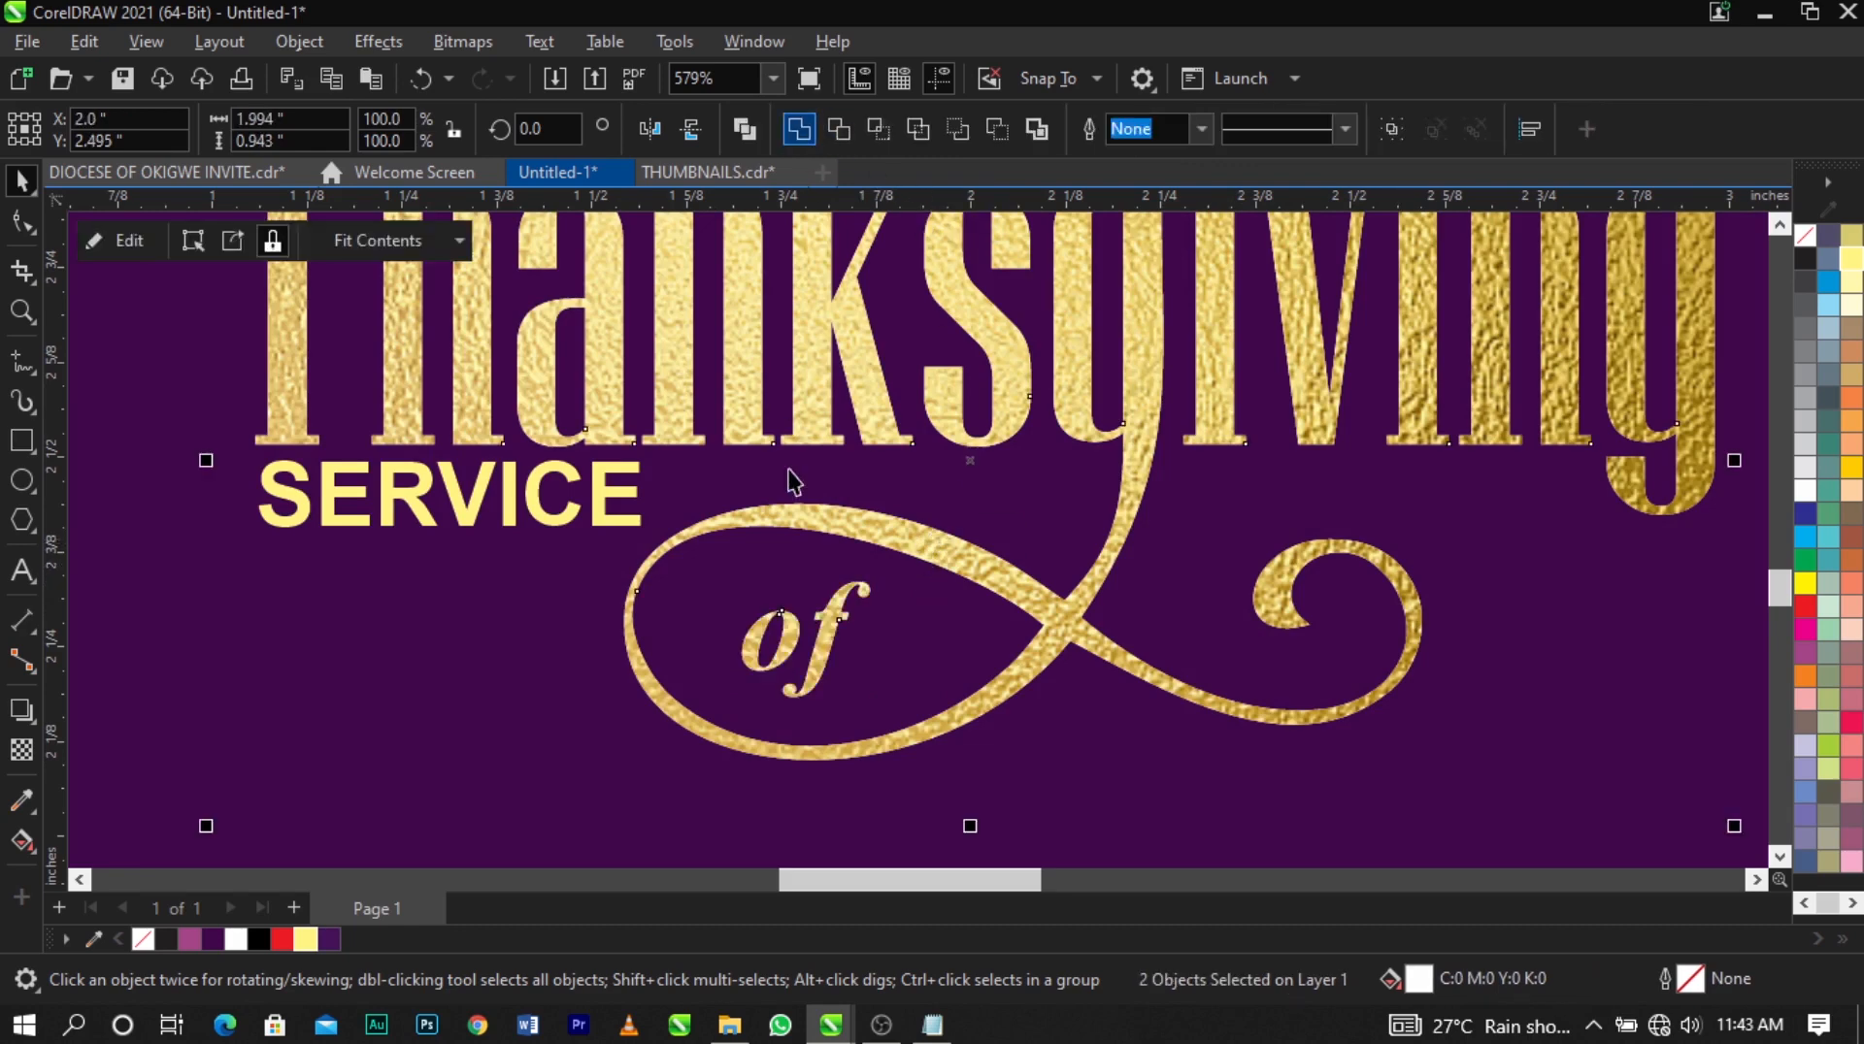
scroll(789, 472, down, 2)
click(762, 628)
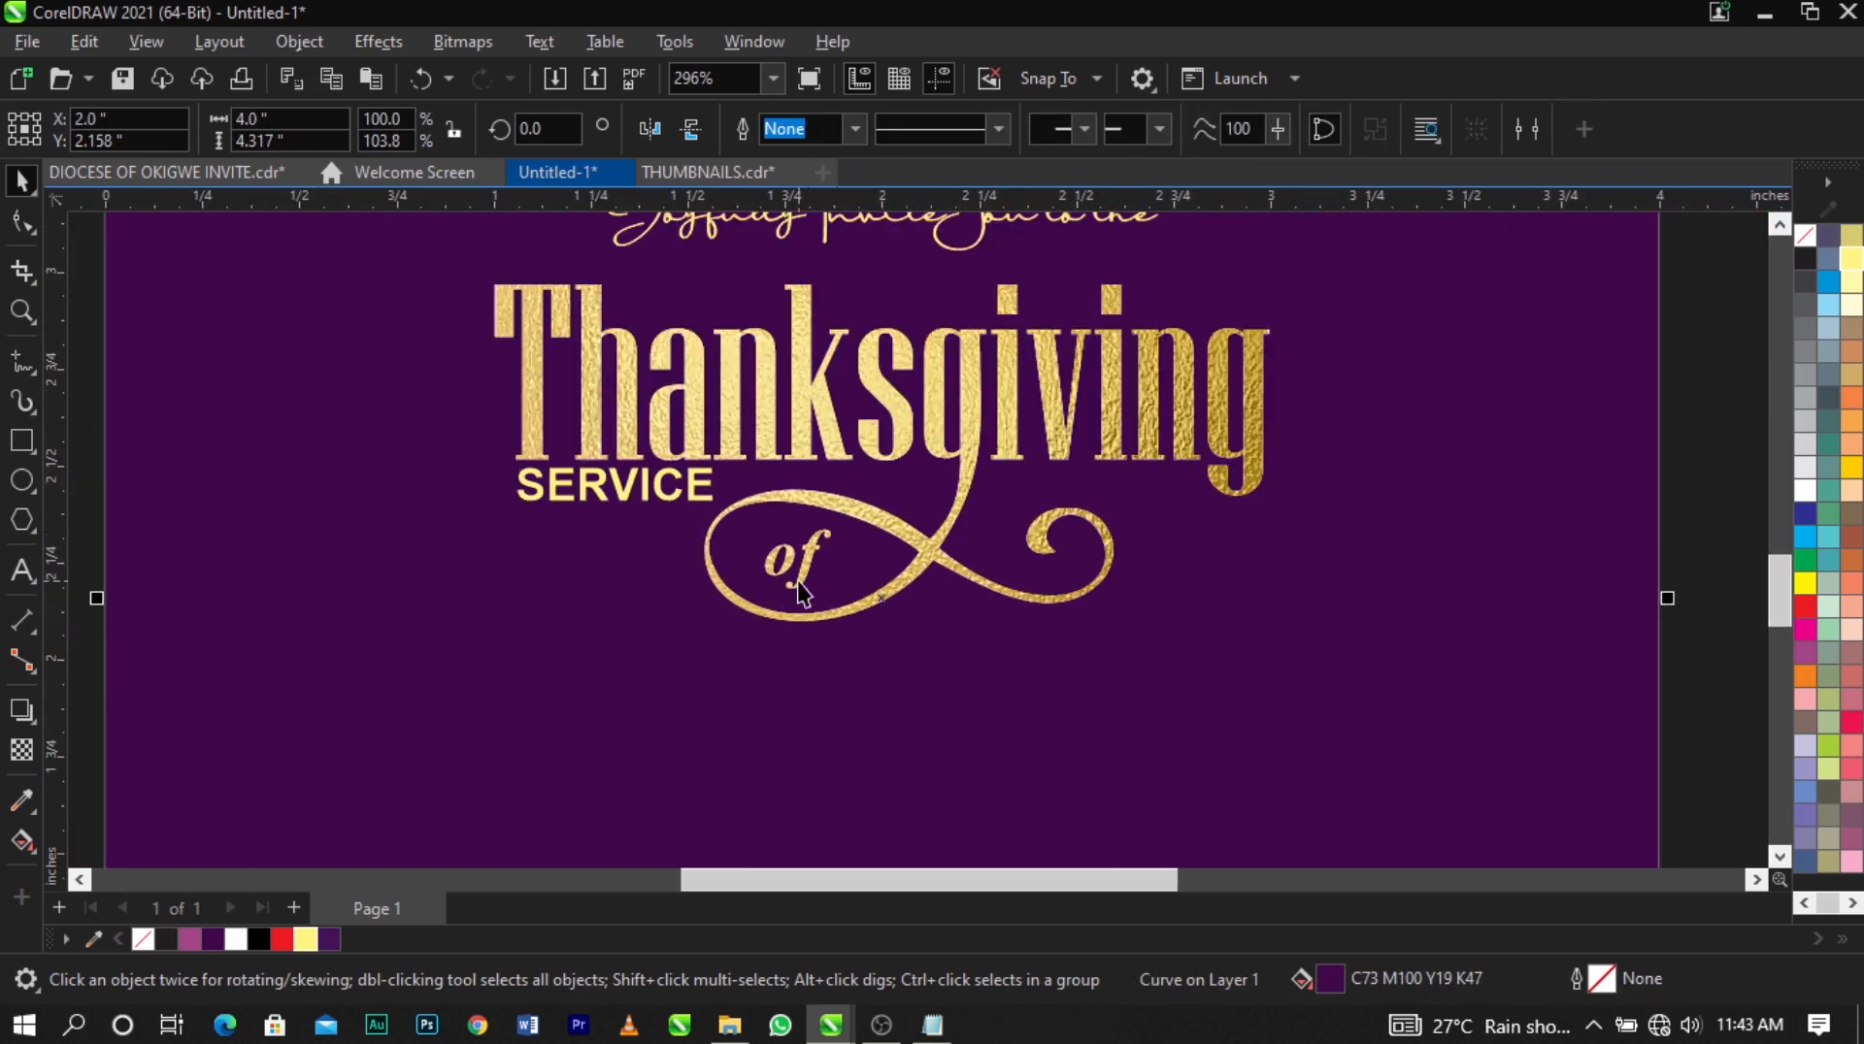
drag(806, 568, 1242, 699)
key(ctrl+z)
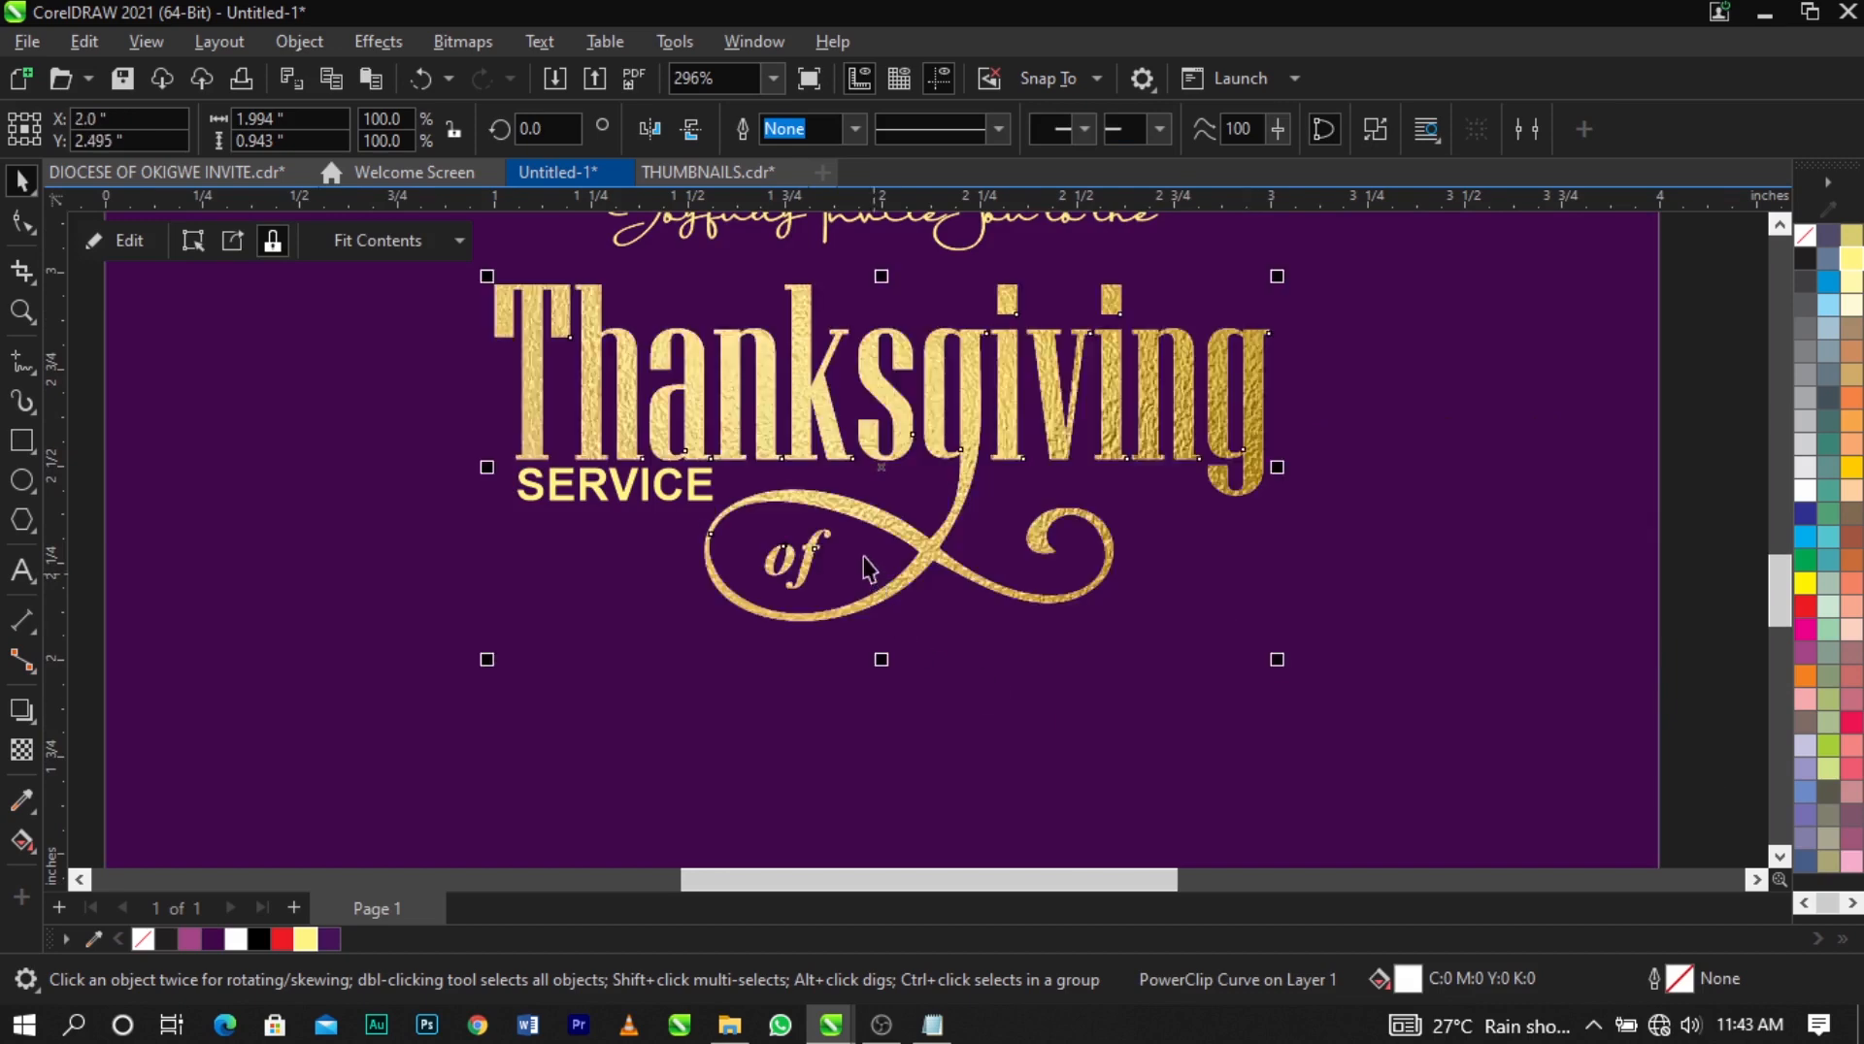
scroll(859, 524, down, 7)
key(Escape)
key(z)
drag(562, 340, 1077, 563)
key(space)
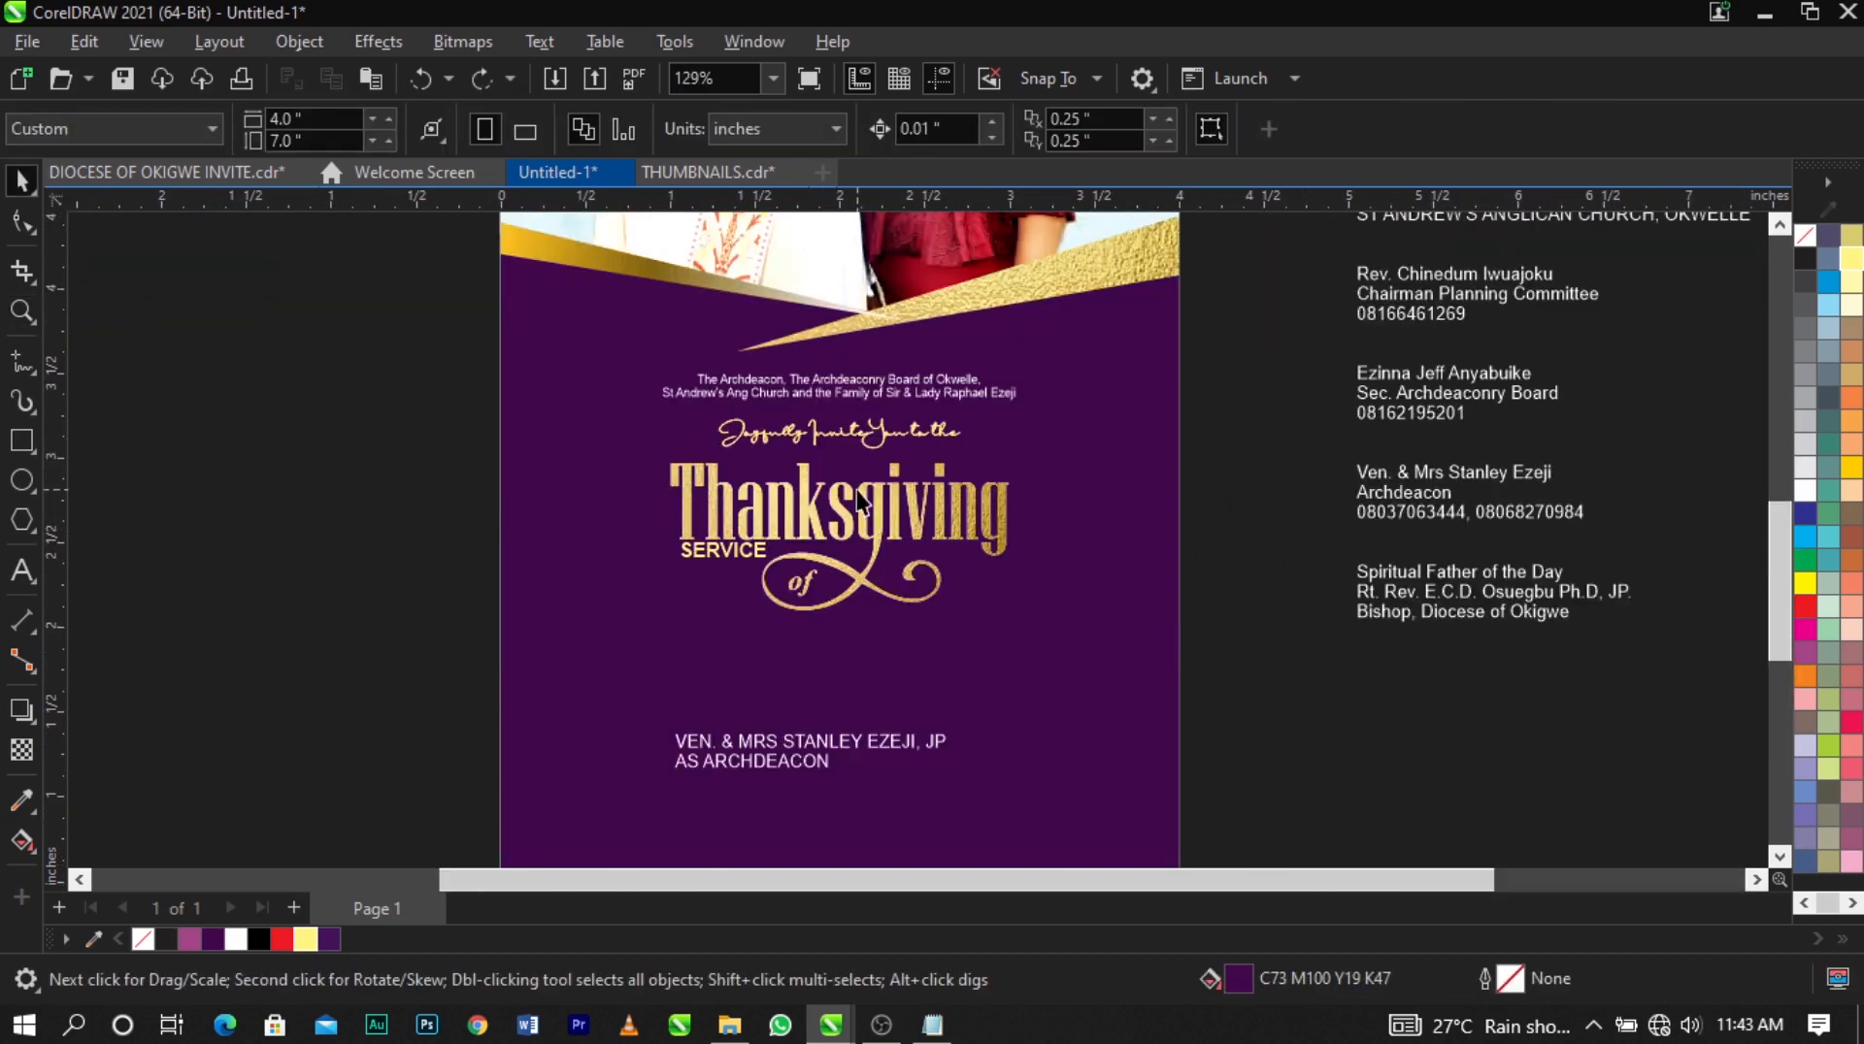
Move the two-line honoree text up to just below the swash and set it in the Impact font.
scroll(882, 653, up, 1)
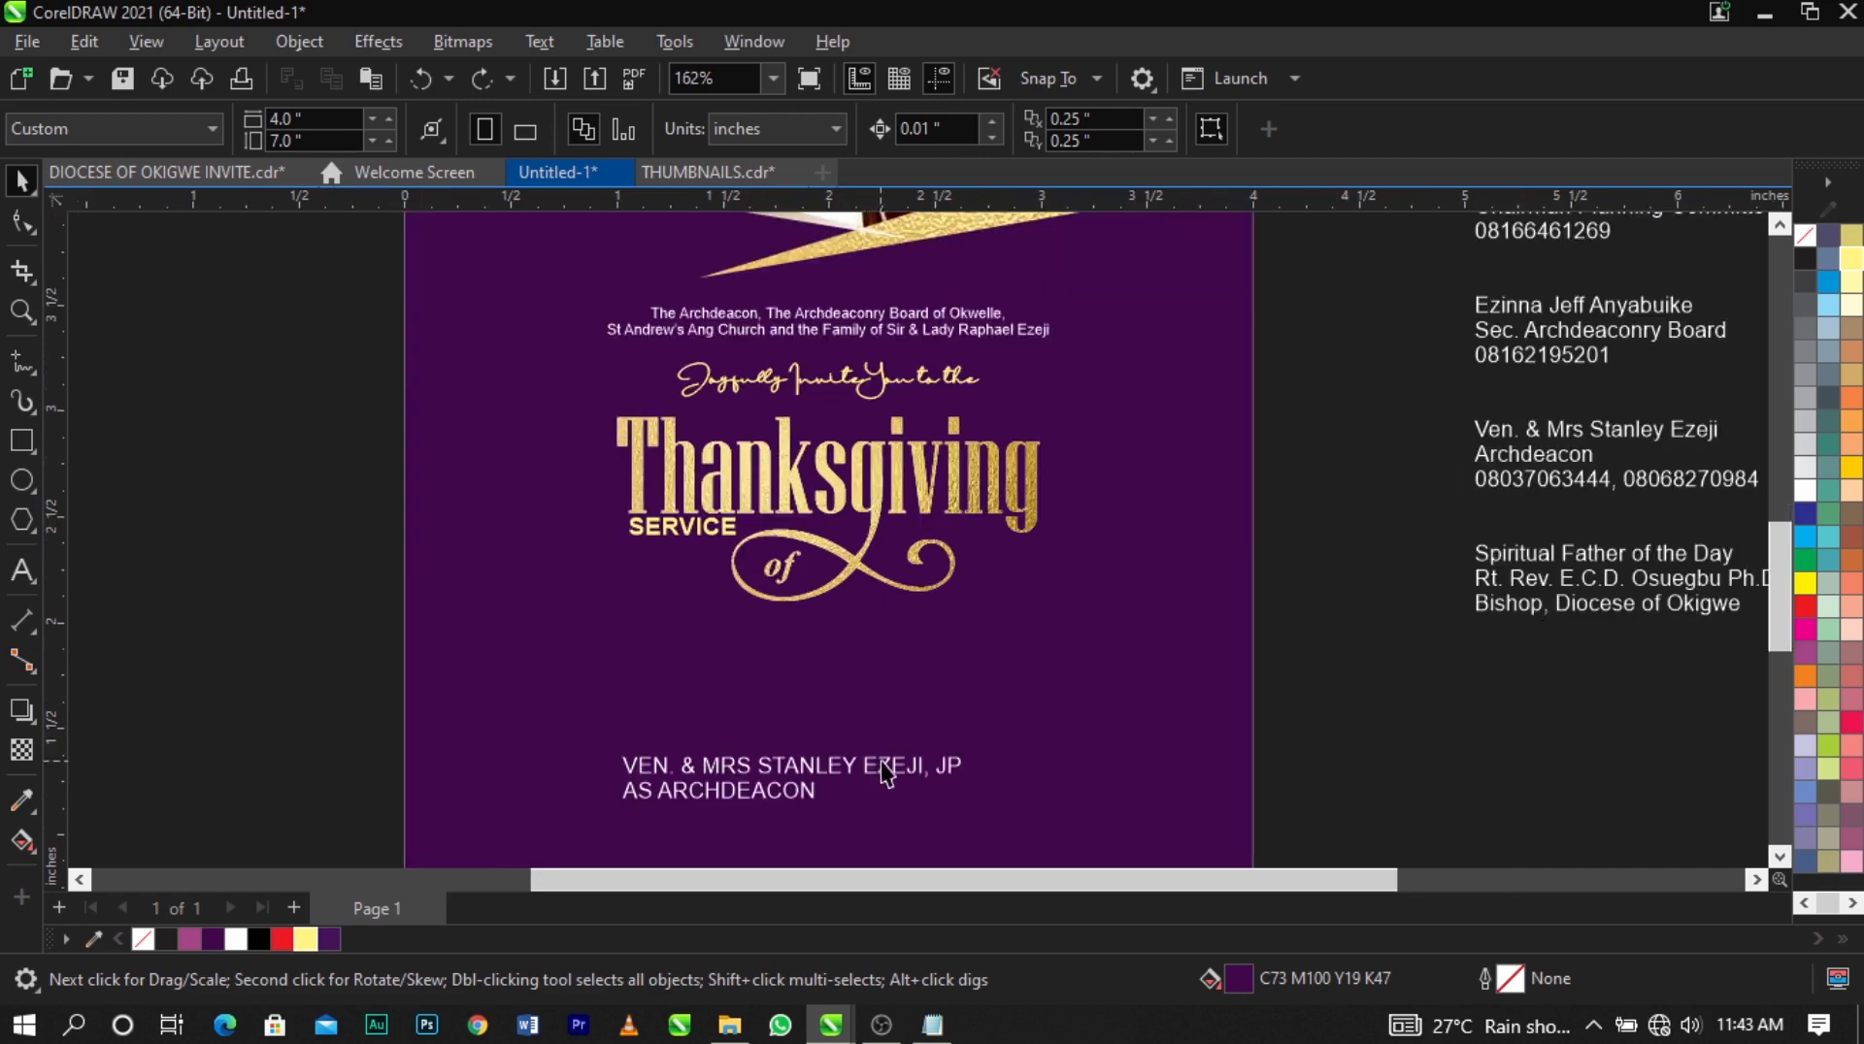
drag(886, 773, 908, 666)
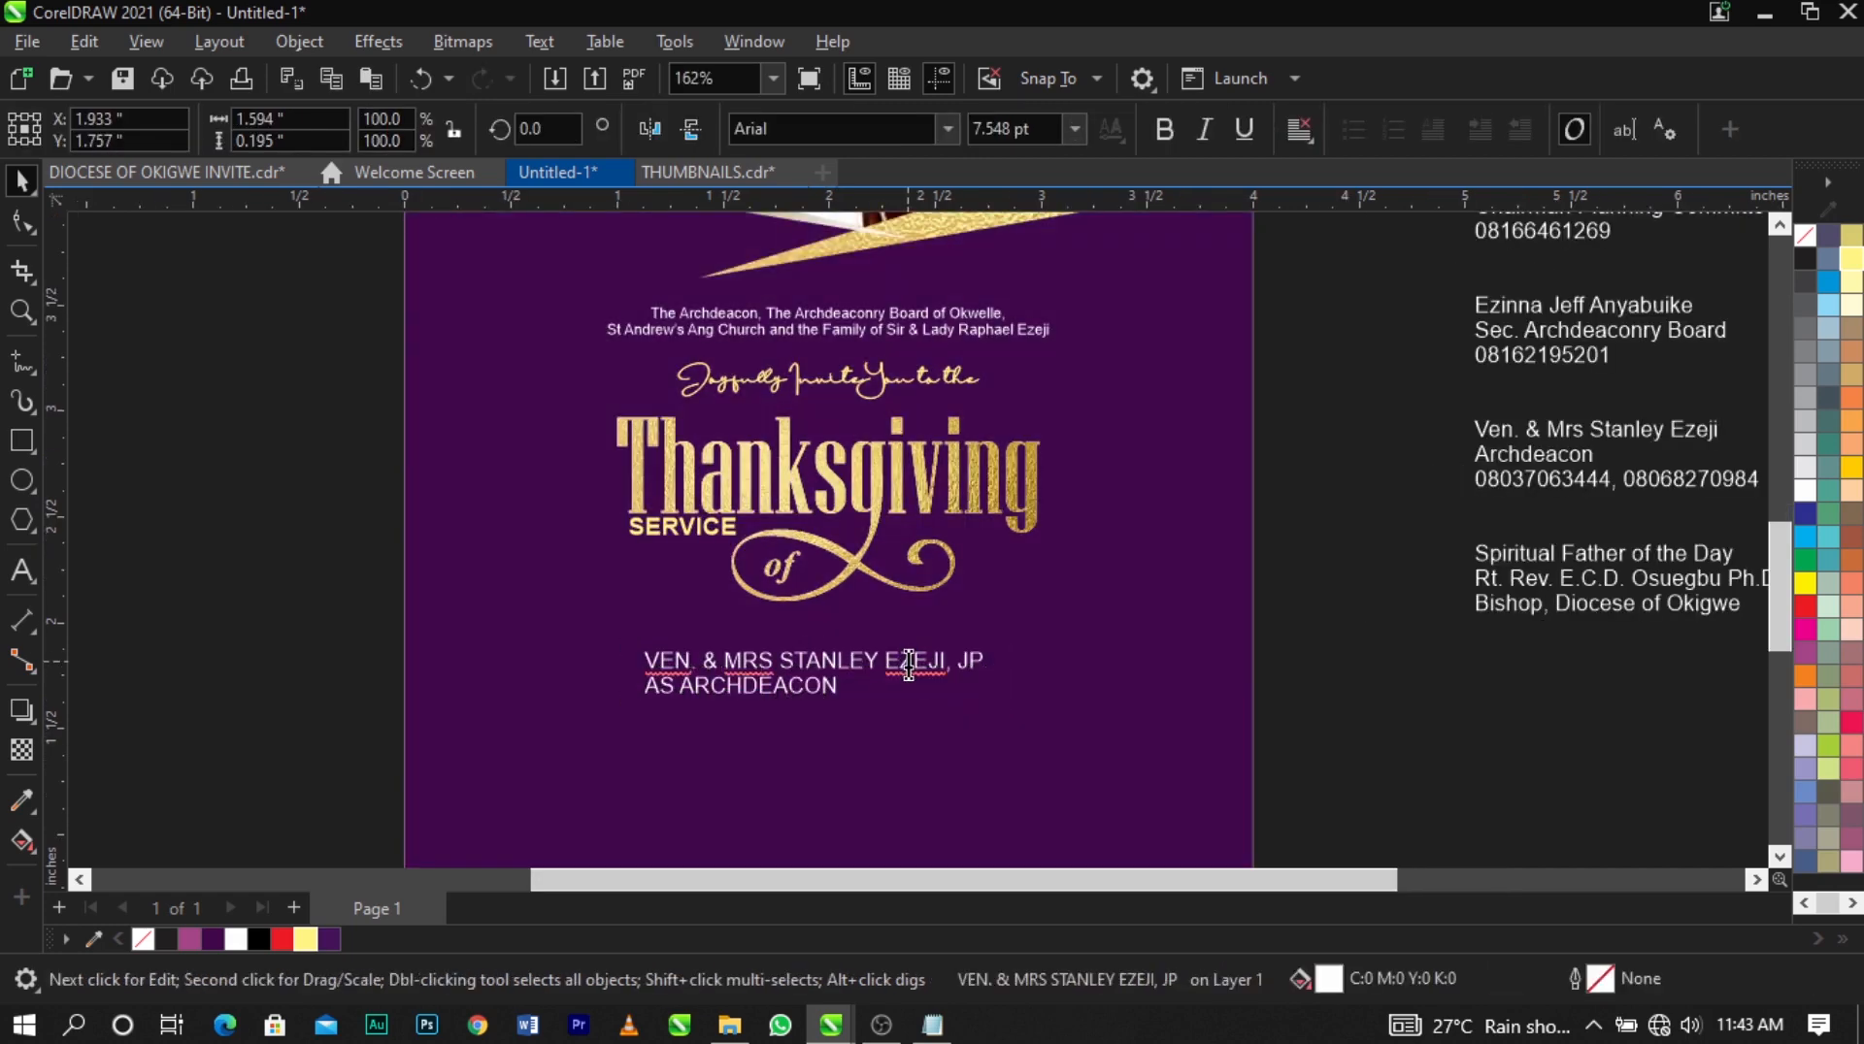
click(907, 666)
click(909, 661)
key(ctrl+space)
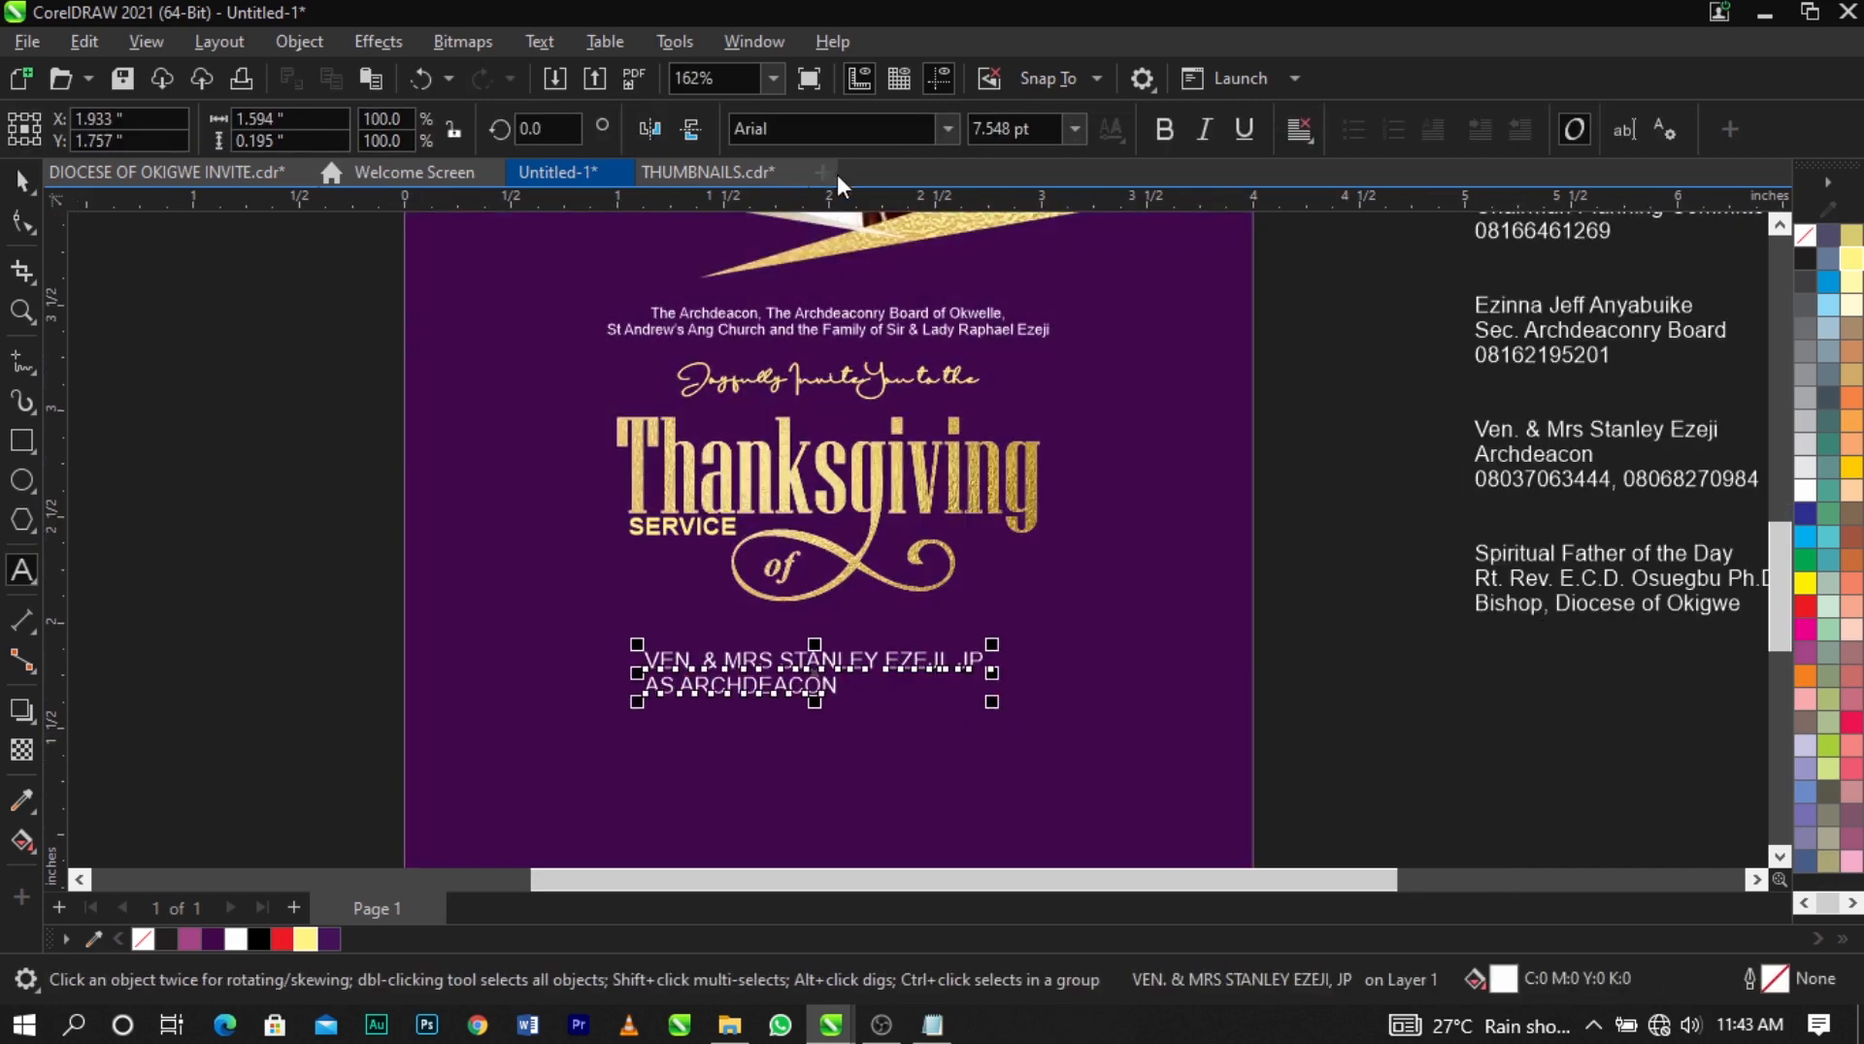
click(845, 130)
text(impact)
key(Return)
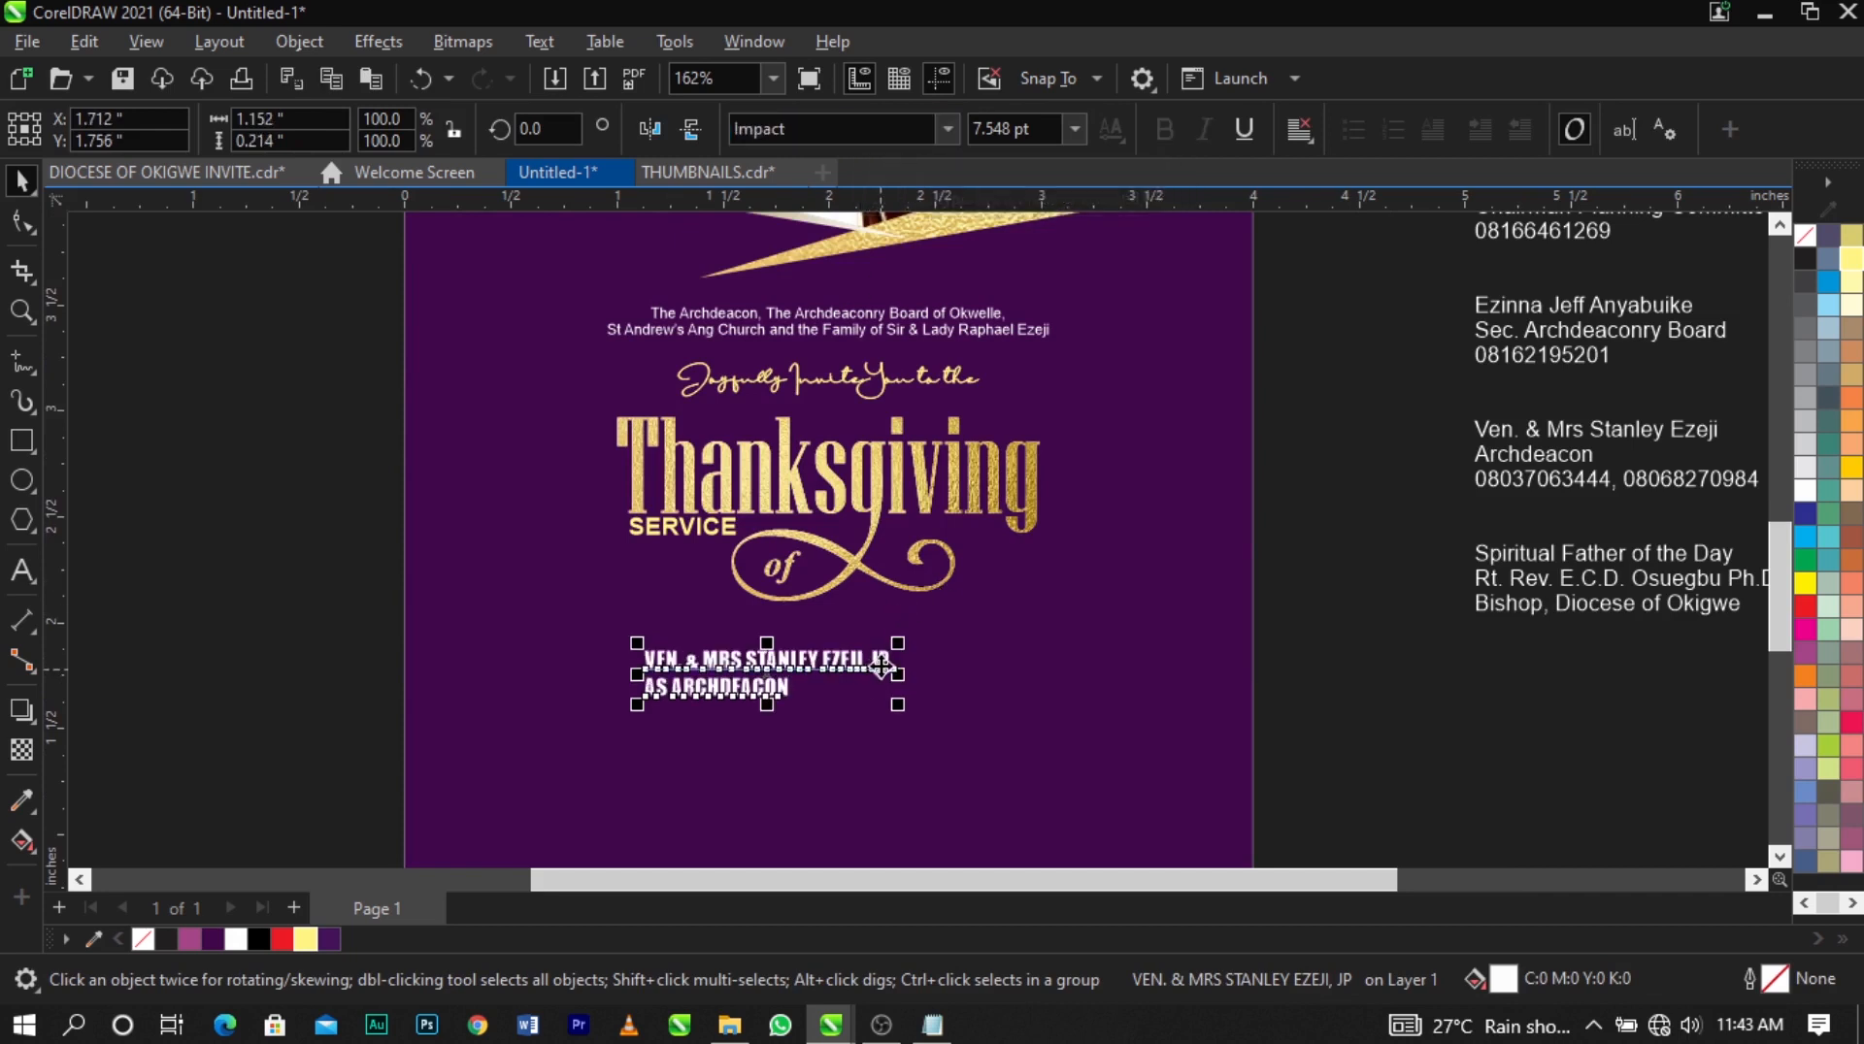
Enlarge the honoree text to about 12.4 pt and centre-align its two lines.
drag(899, 707, 983, 762)
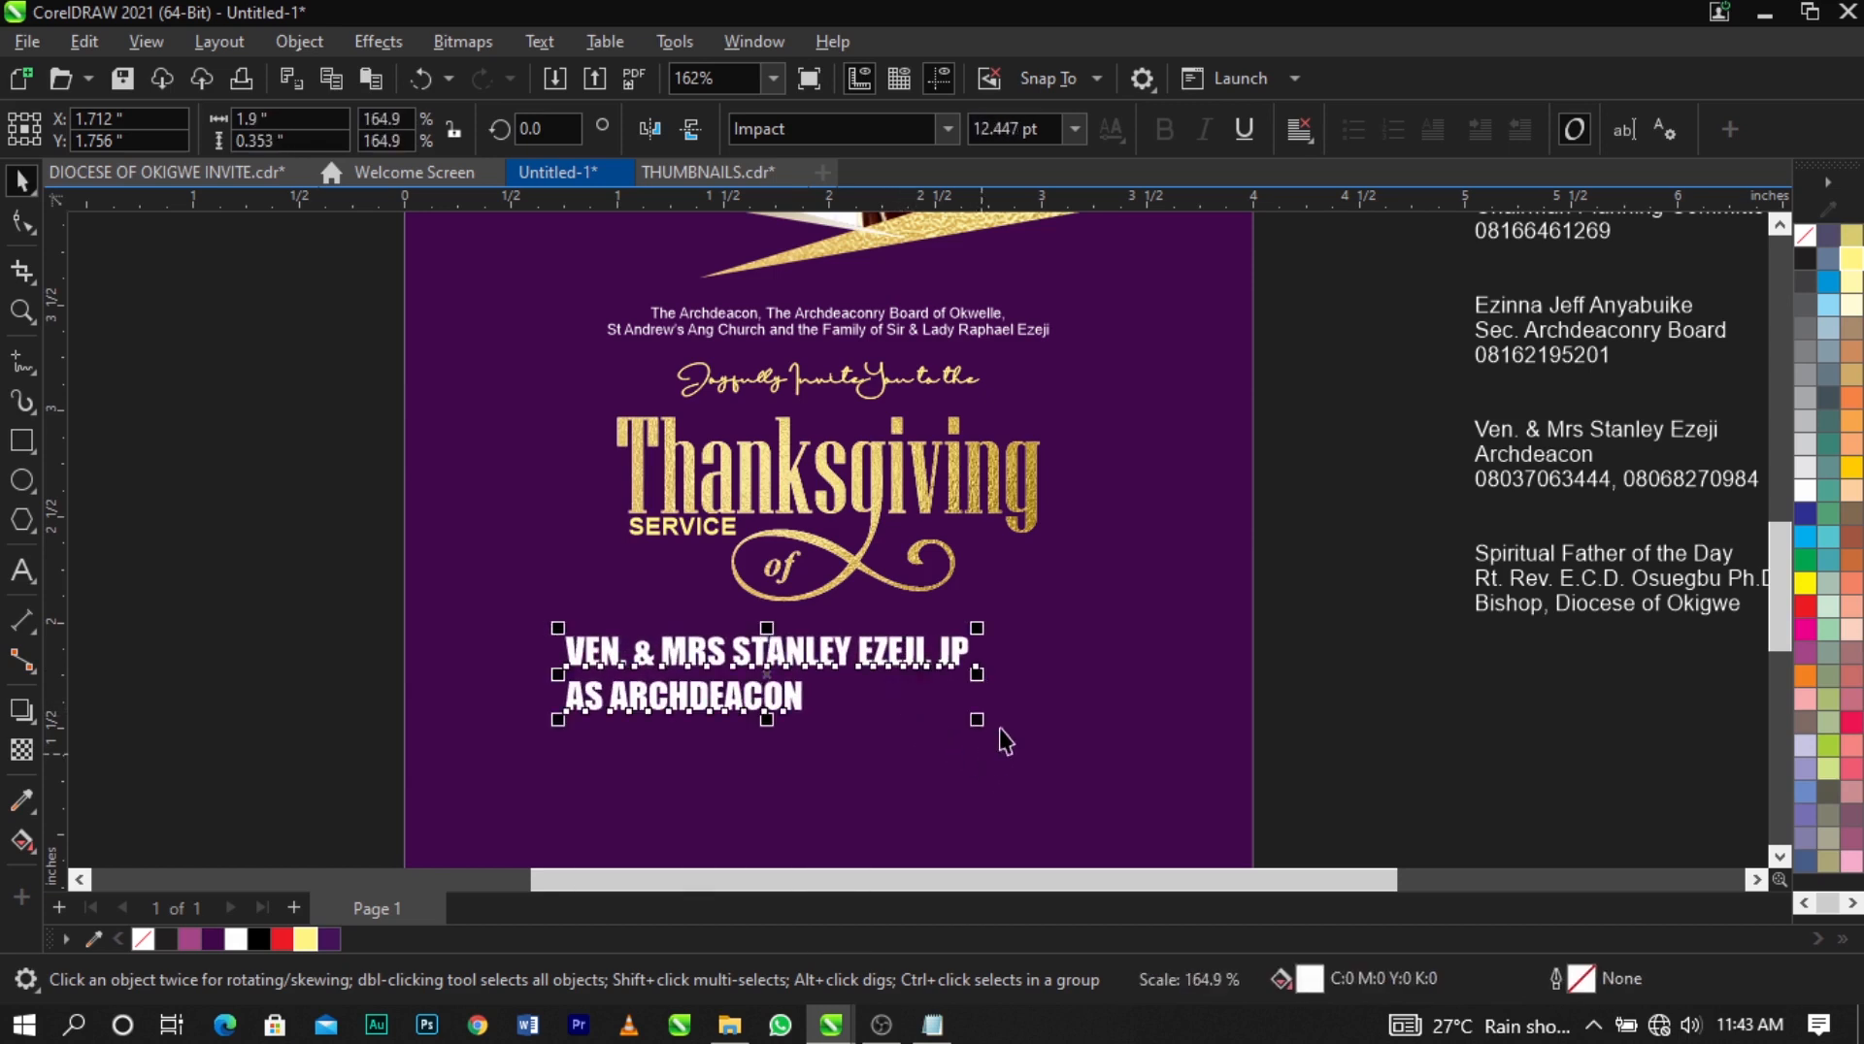
double_click(949, 670)
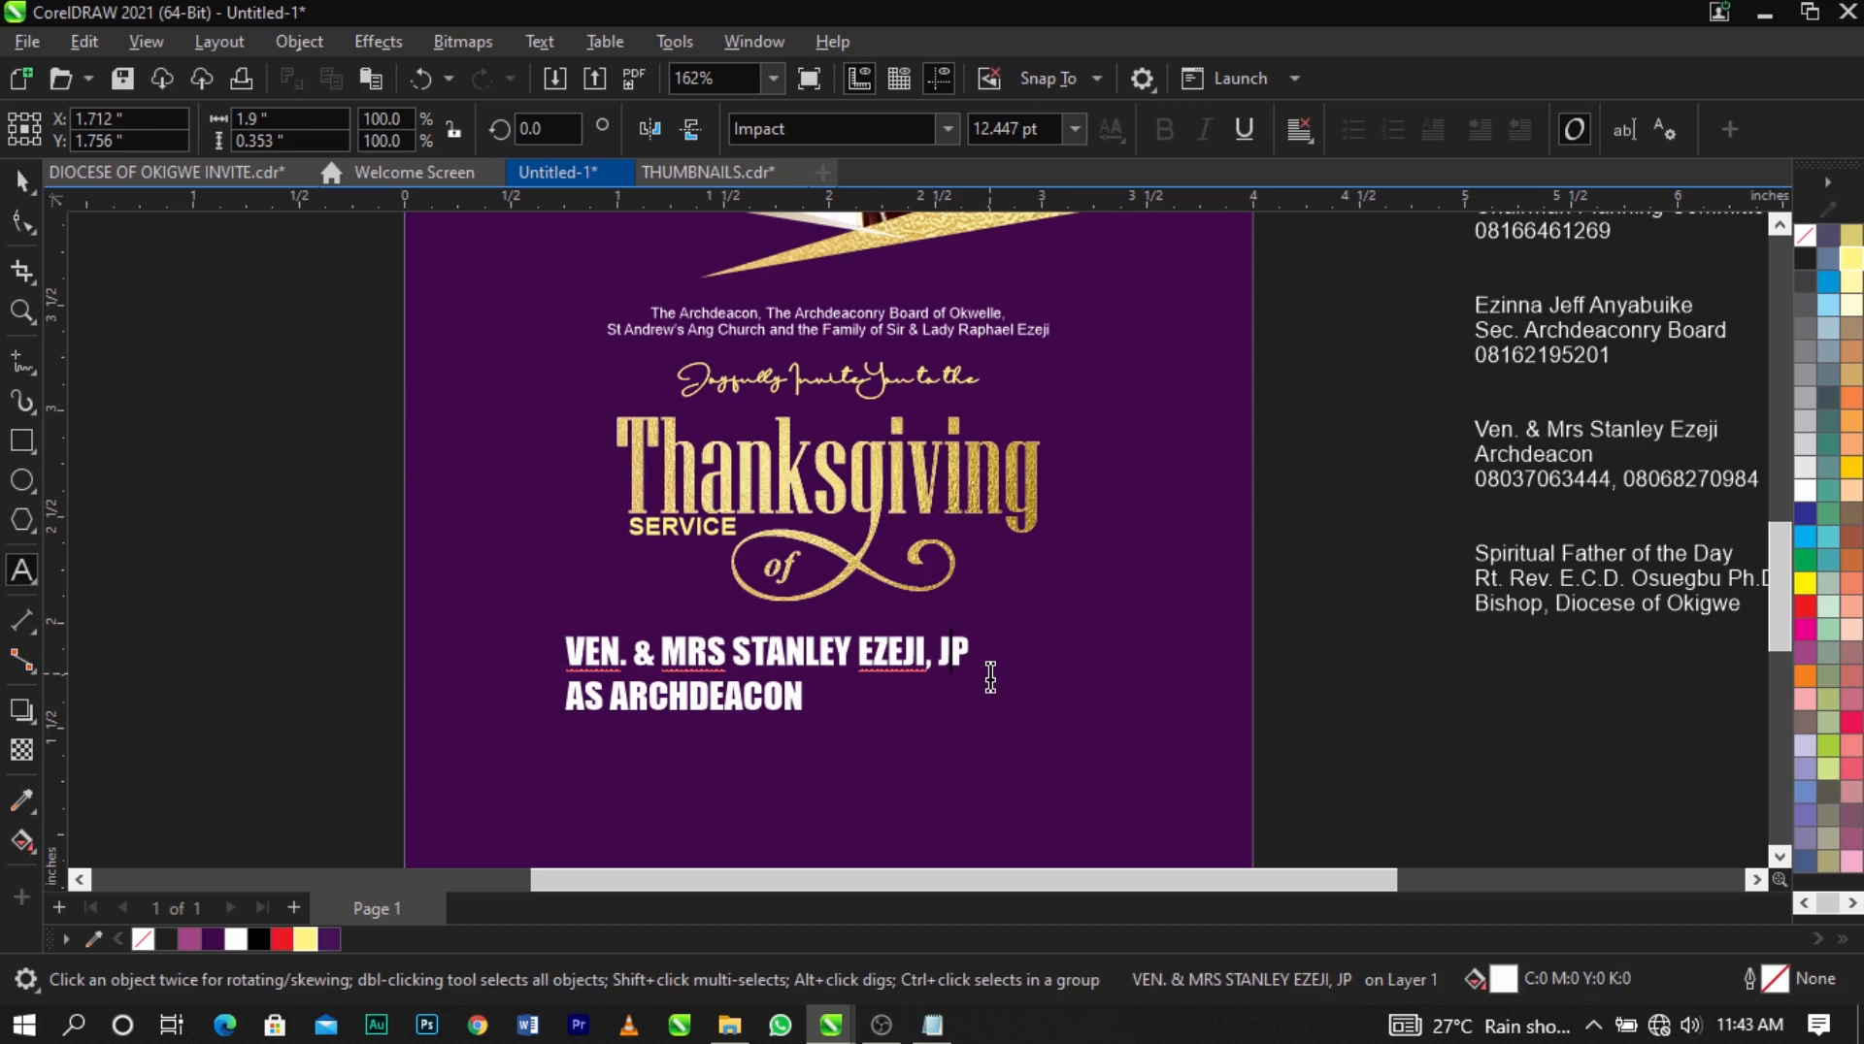
key(ctrl+a)
key(ctrl+e)
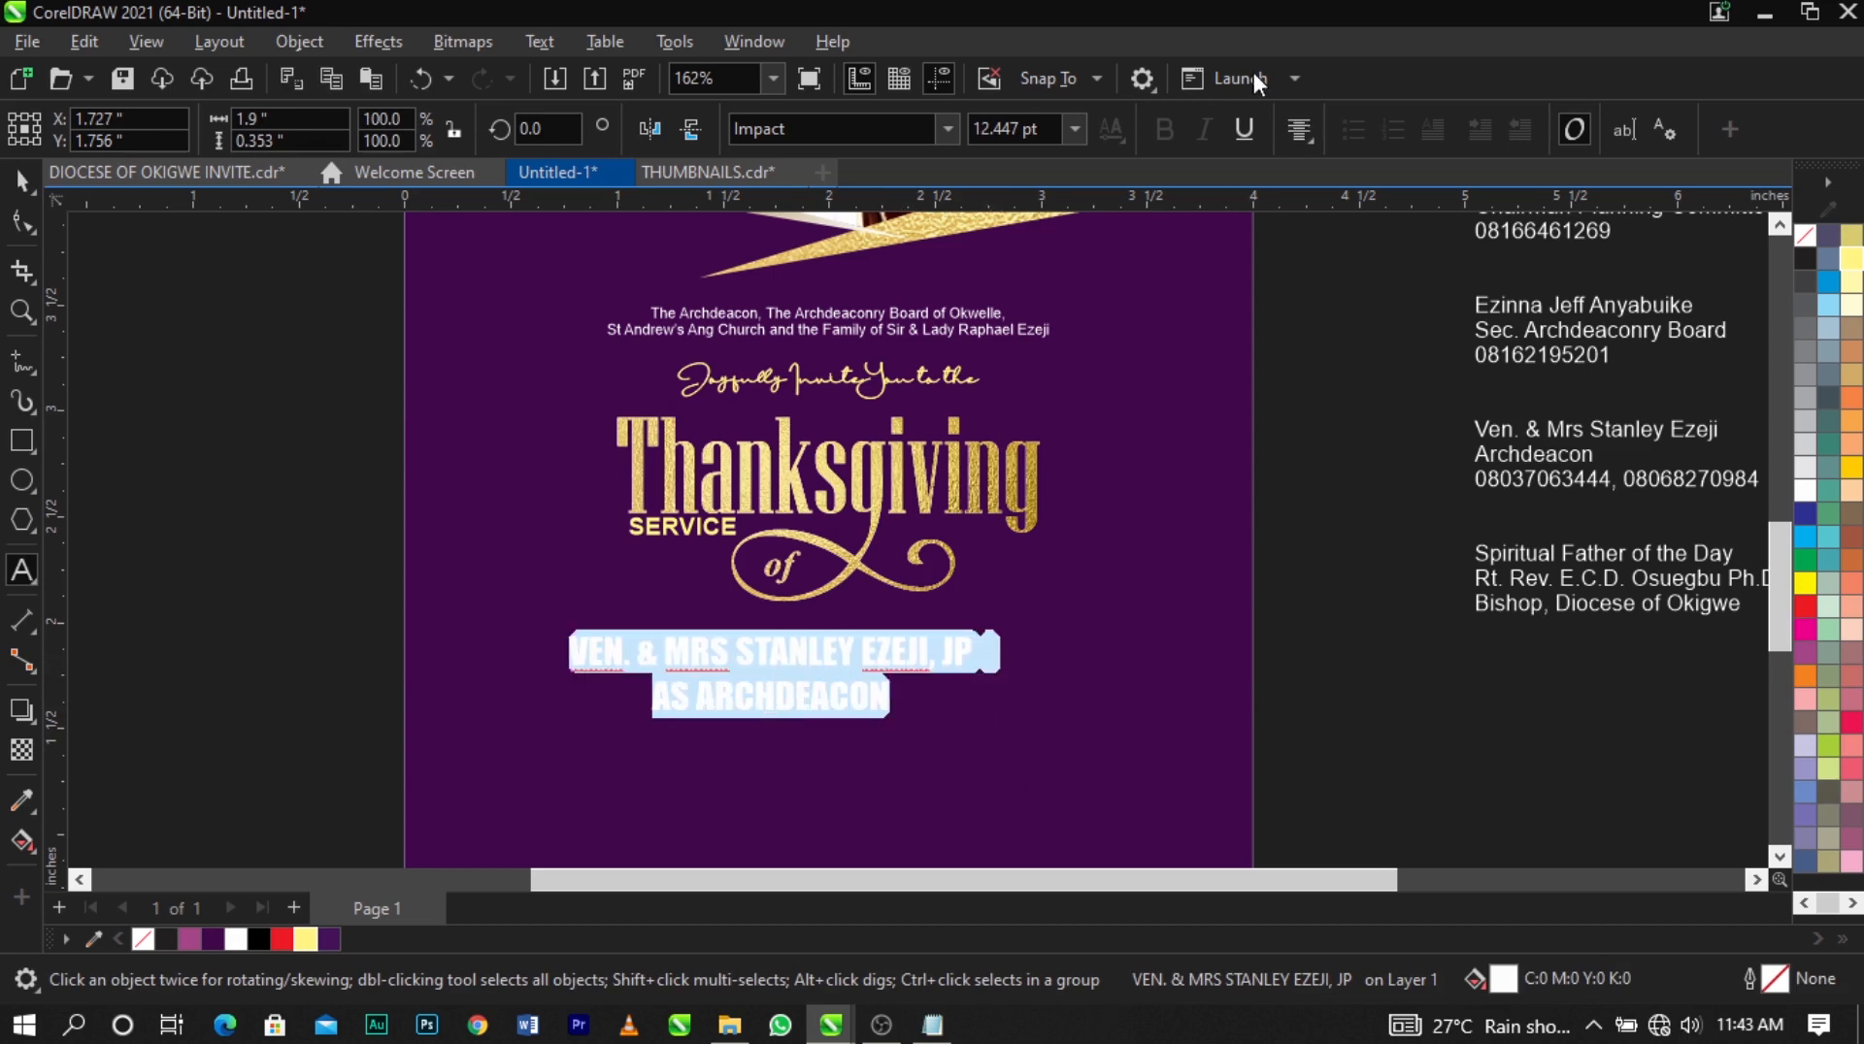
click(1301, 134)
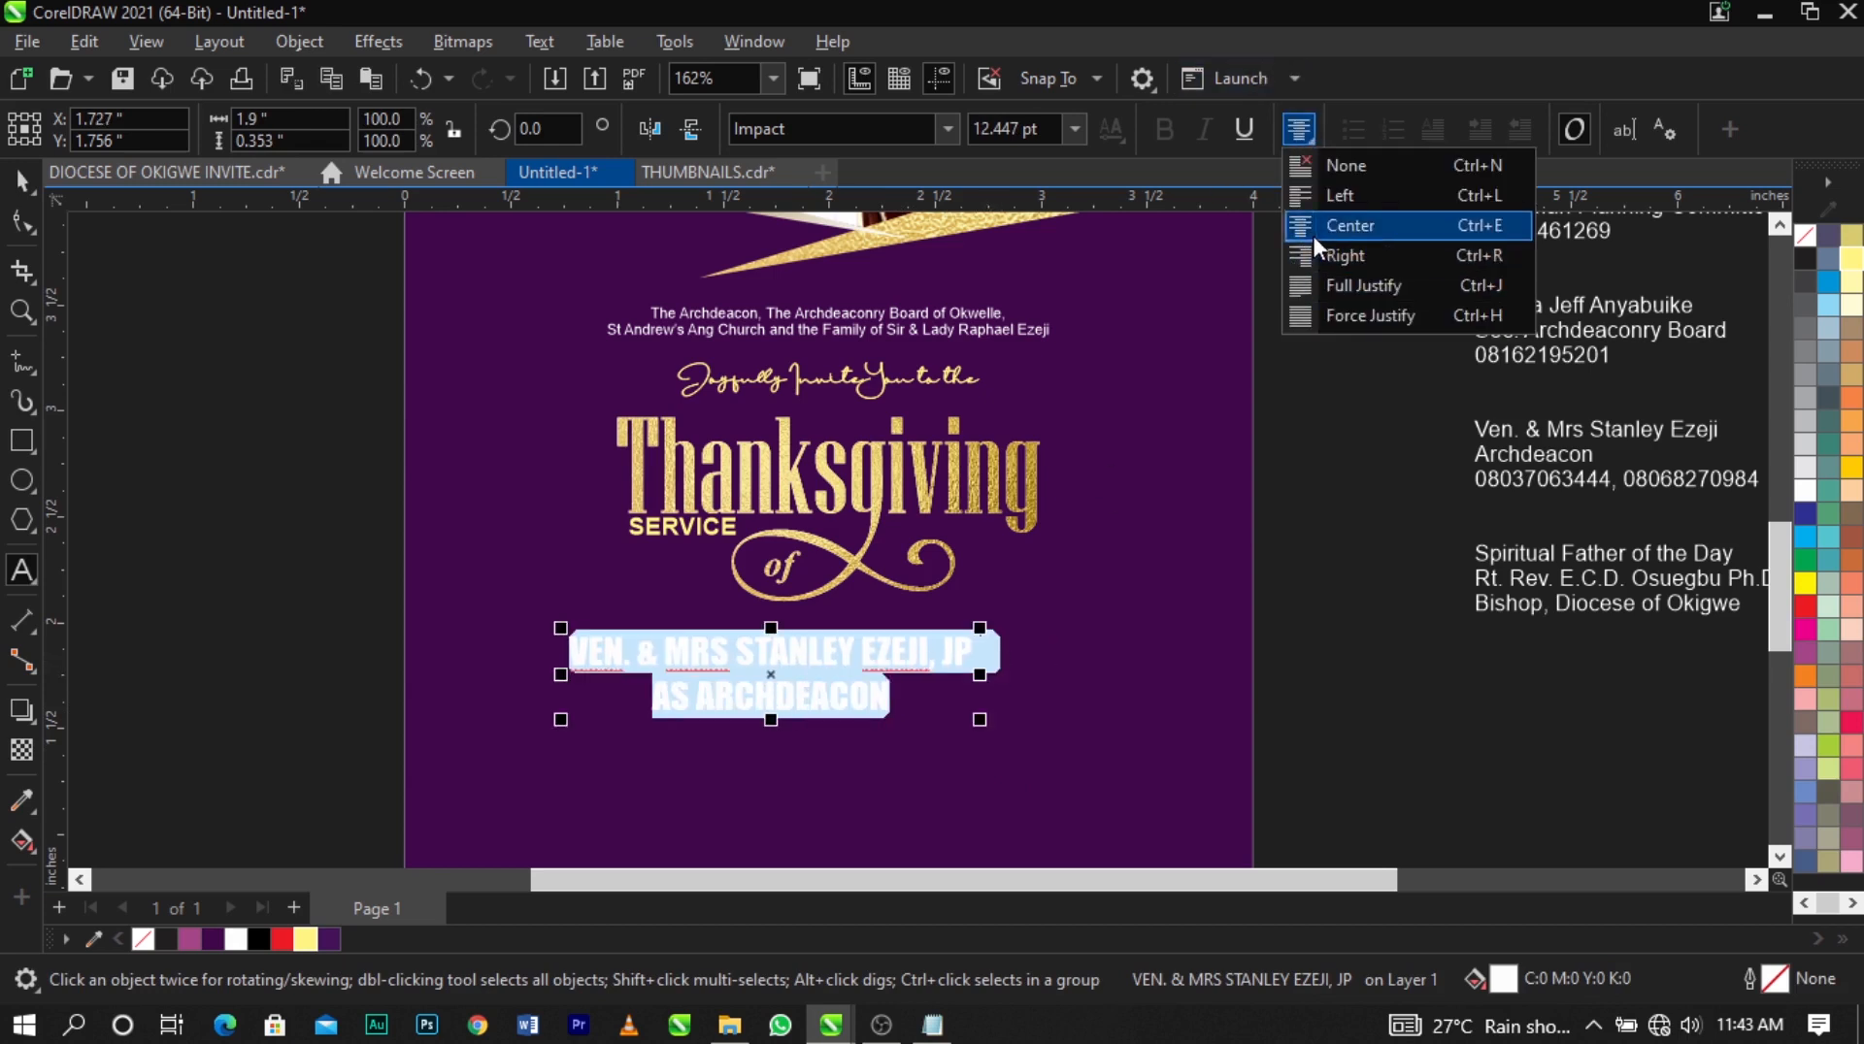
click(1345, 220)
click(1299, 136)
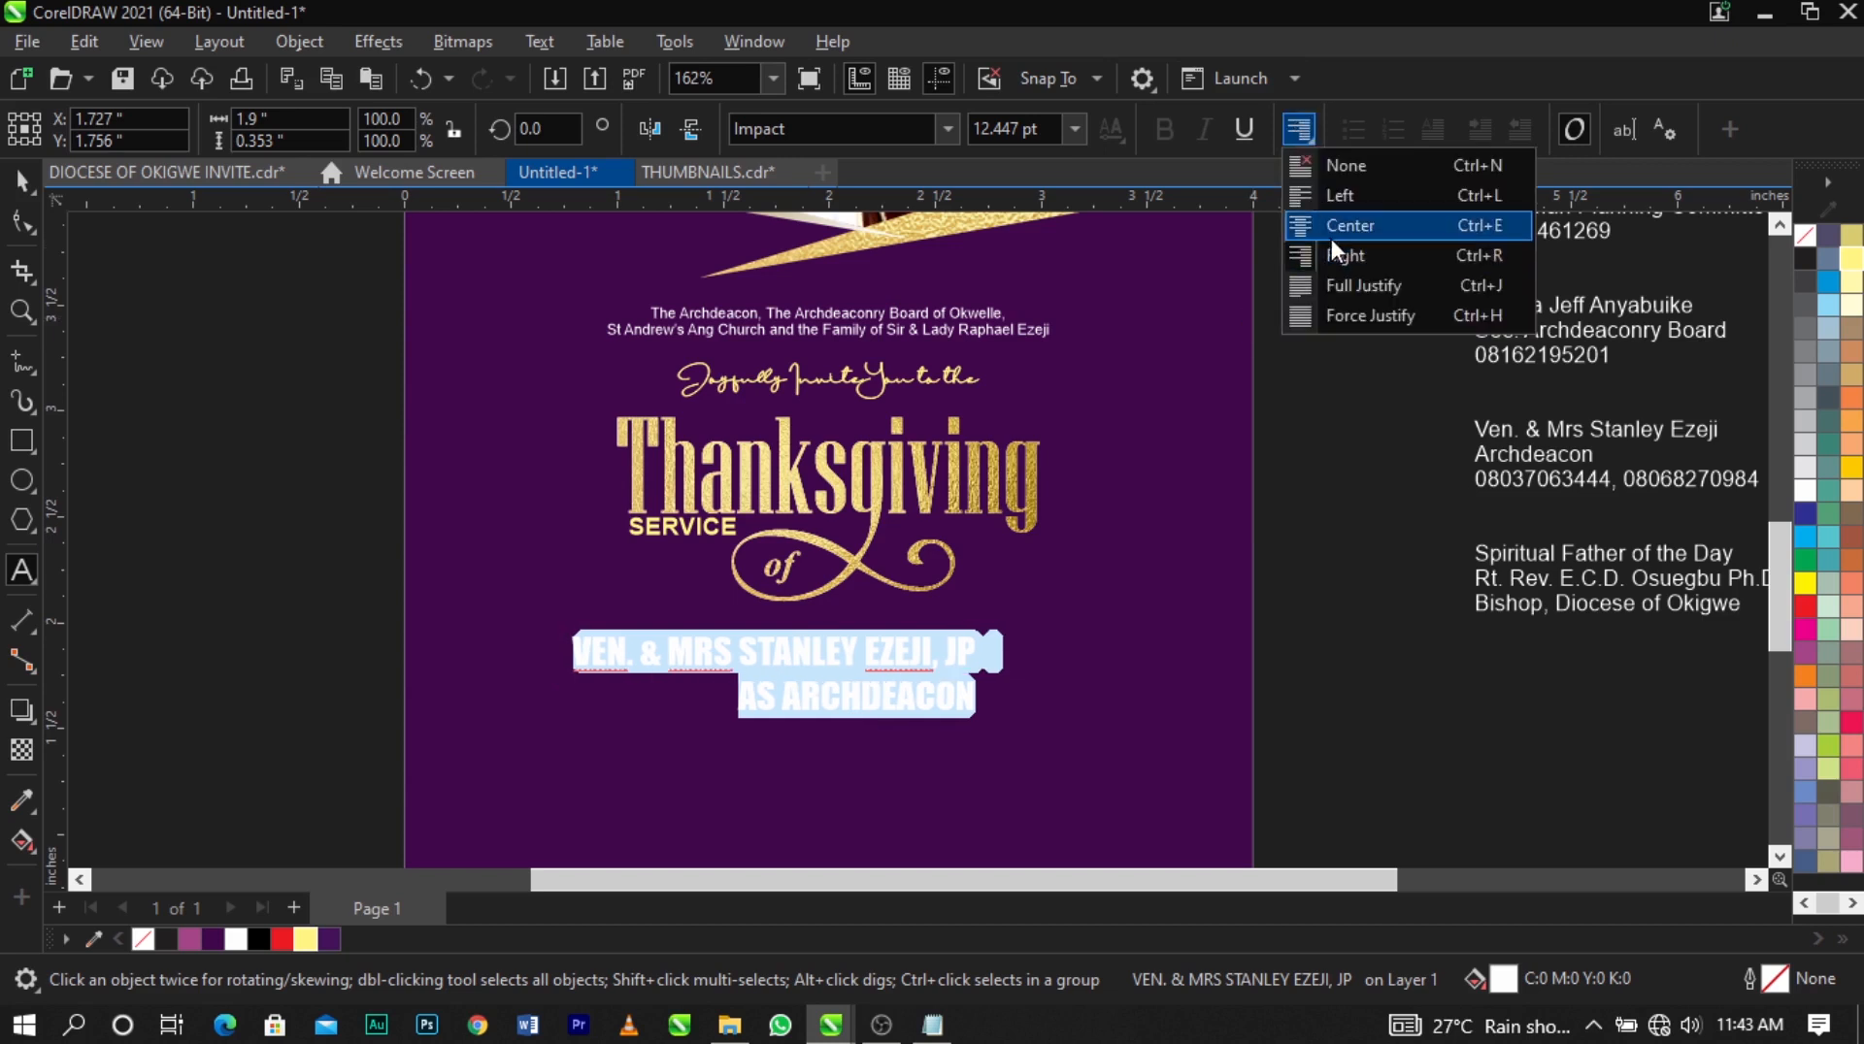
key(ctrl+space)
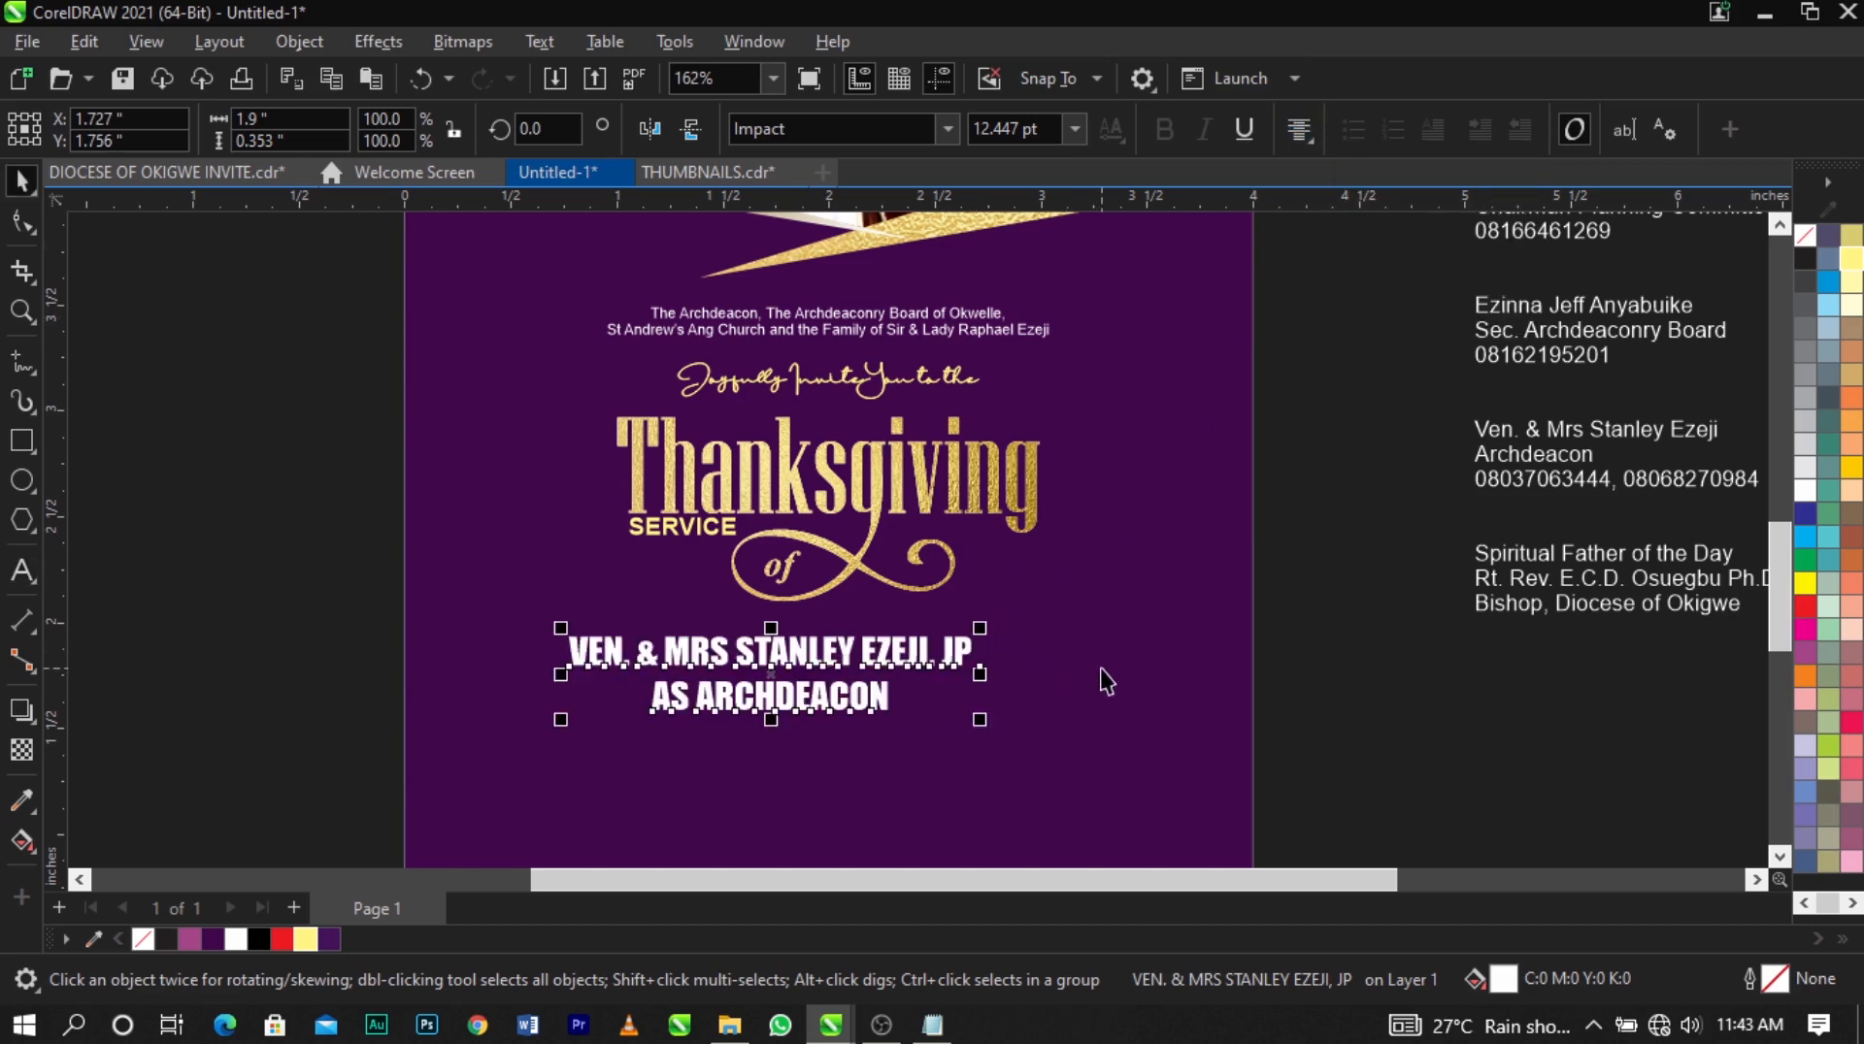
Centre the honoree text horizontally on the purple card background.
click(1108, 669)
click(1390, 646)
drag(966, 660, 1023, 660)
shift+click(1109, 667)
key(c)
click(1435, 682)
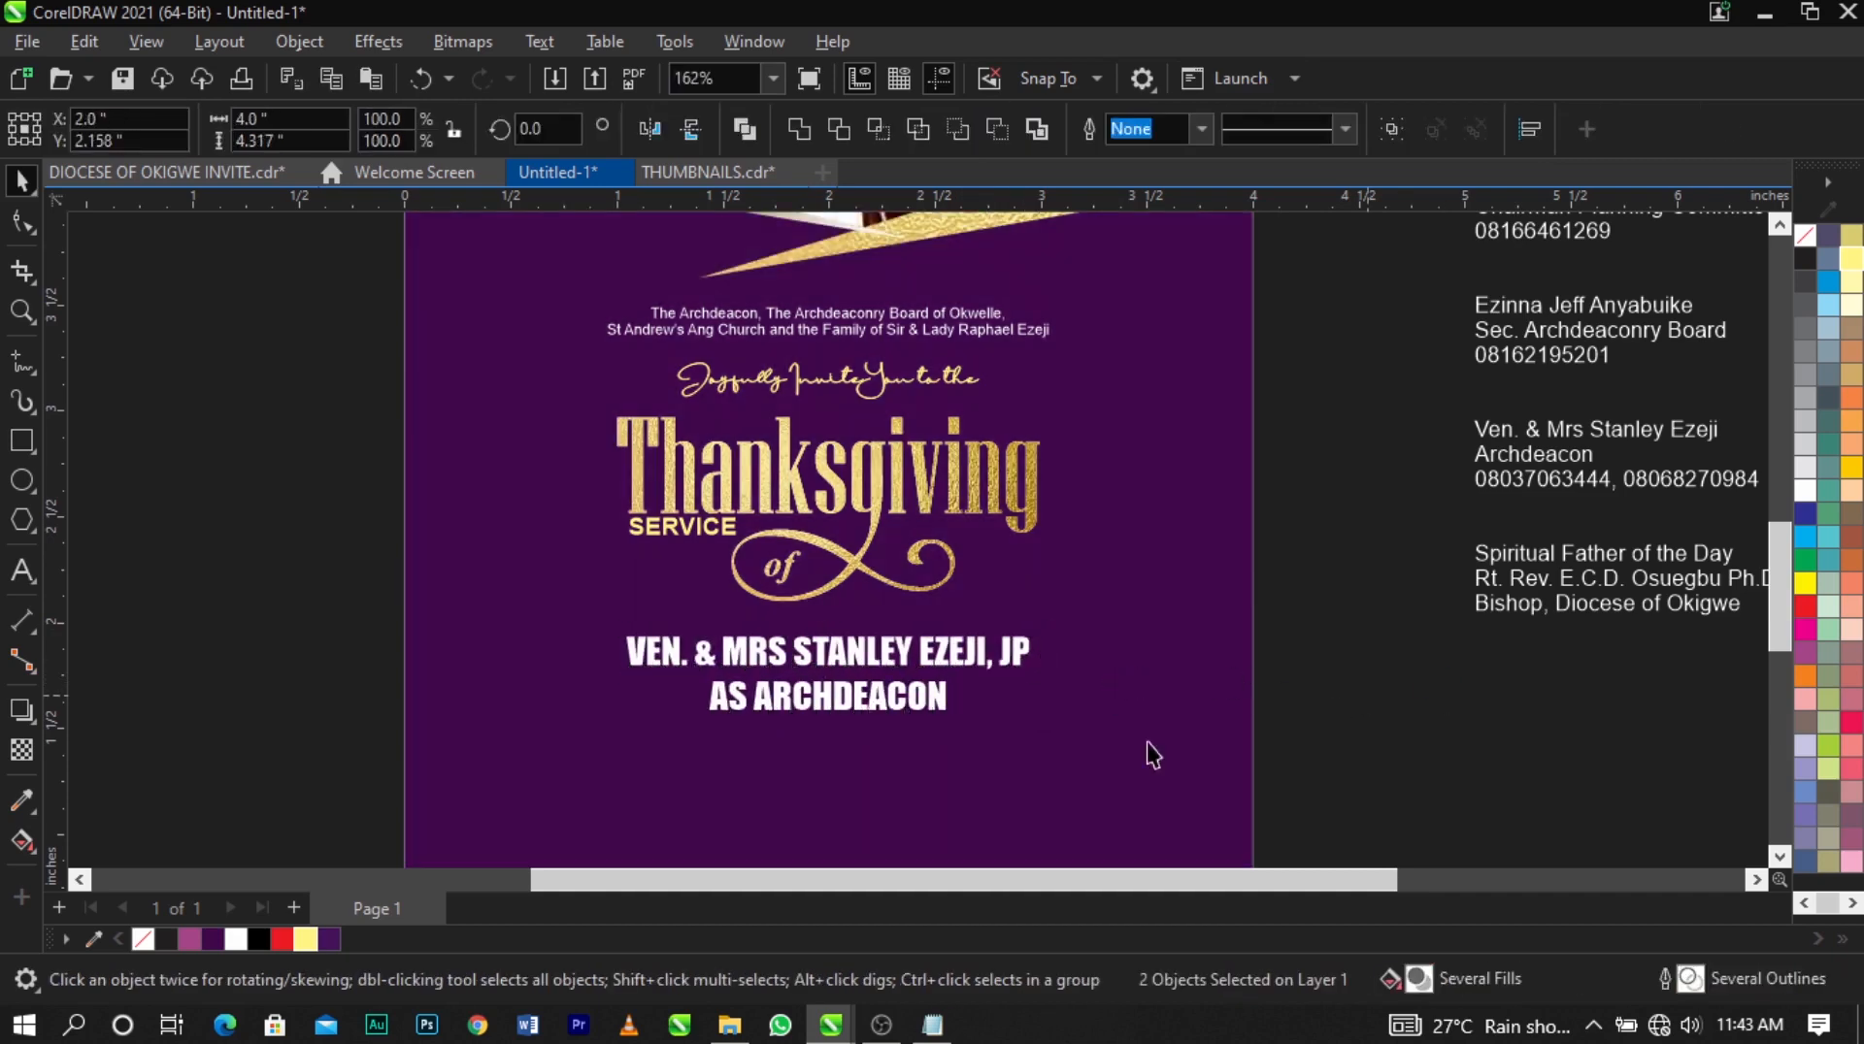
Tighten the line spacing between the honoree's name and "AS ARCHDEACON" with the Shape tool.
scroll(845, 670, up, 2)
click(852, 746)
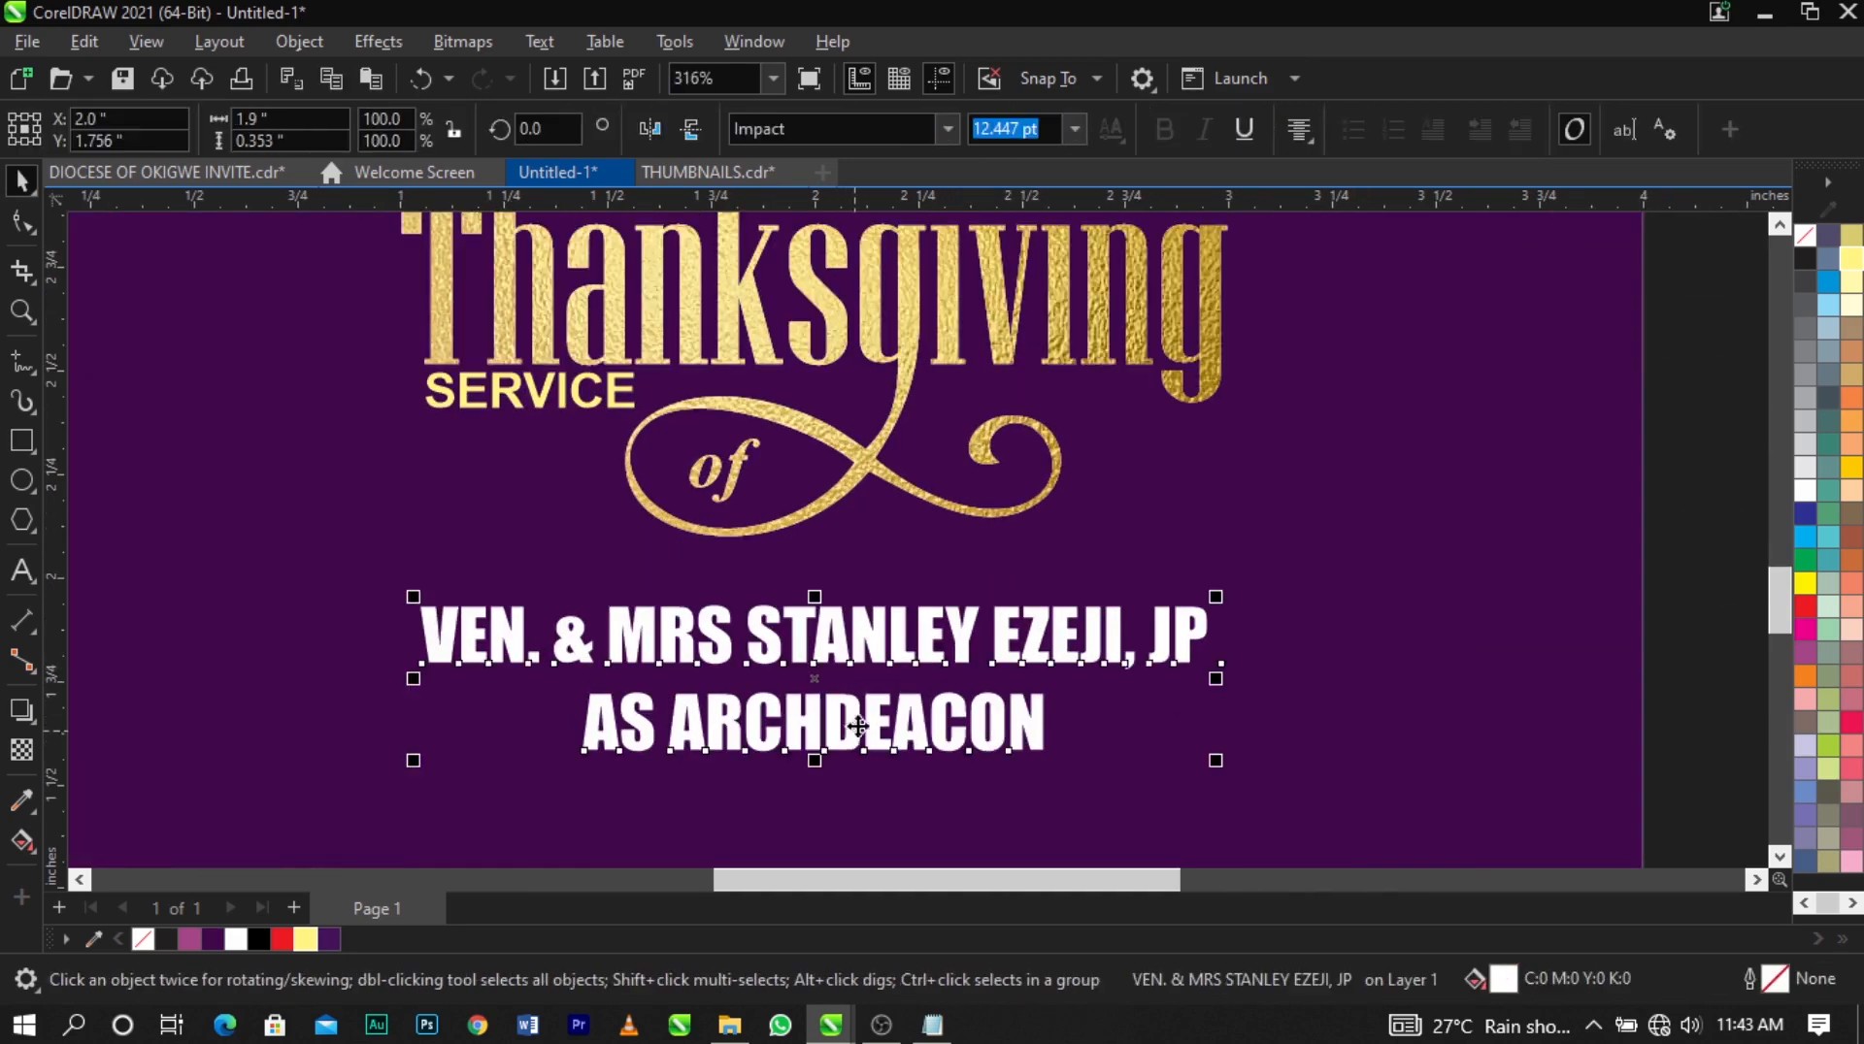
click(20, 227)
scroll(411, 762, up, 2)
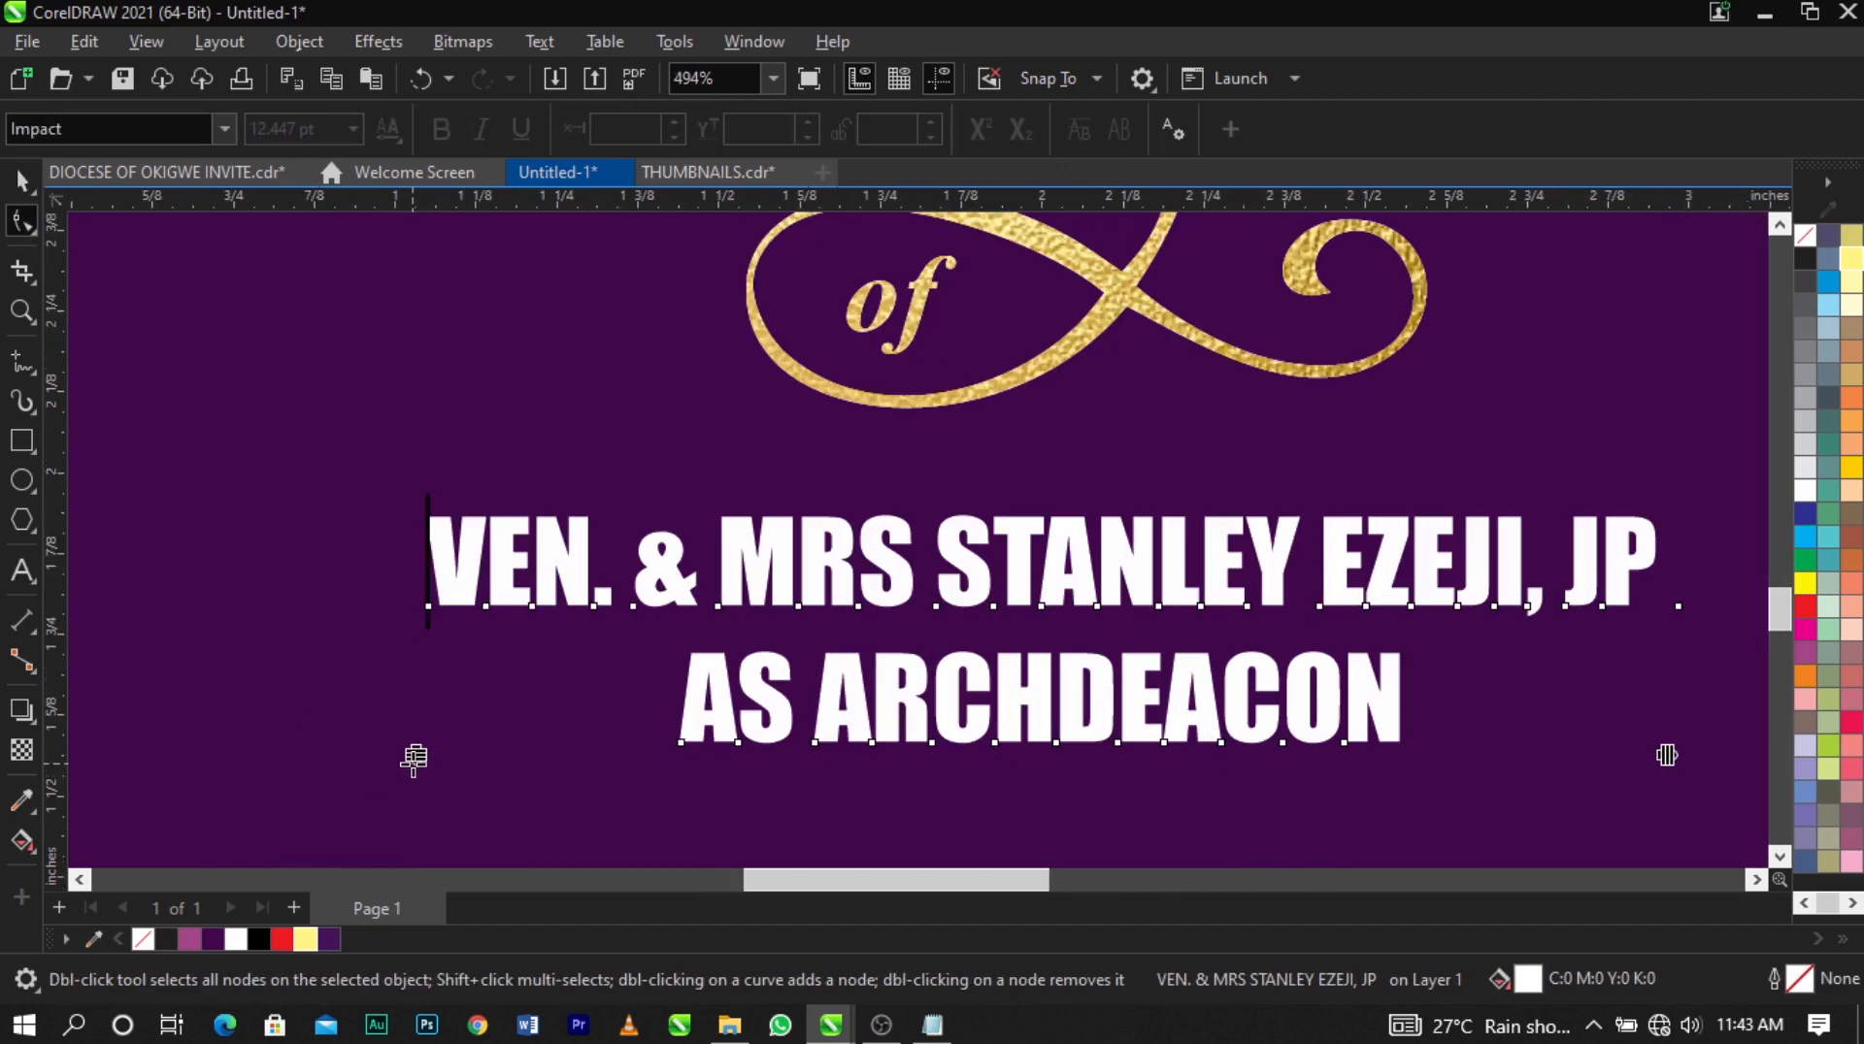
drag(414, 757, 402, 688)
click(21, 182)
Enlarge the honoree text to about 13.35 pt and fill it with light yellow.
scroll(815, 570, down, 3)
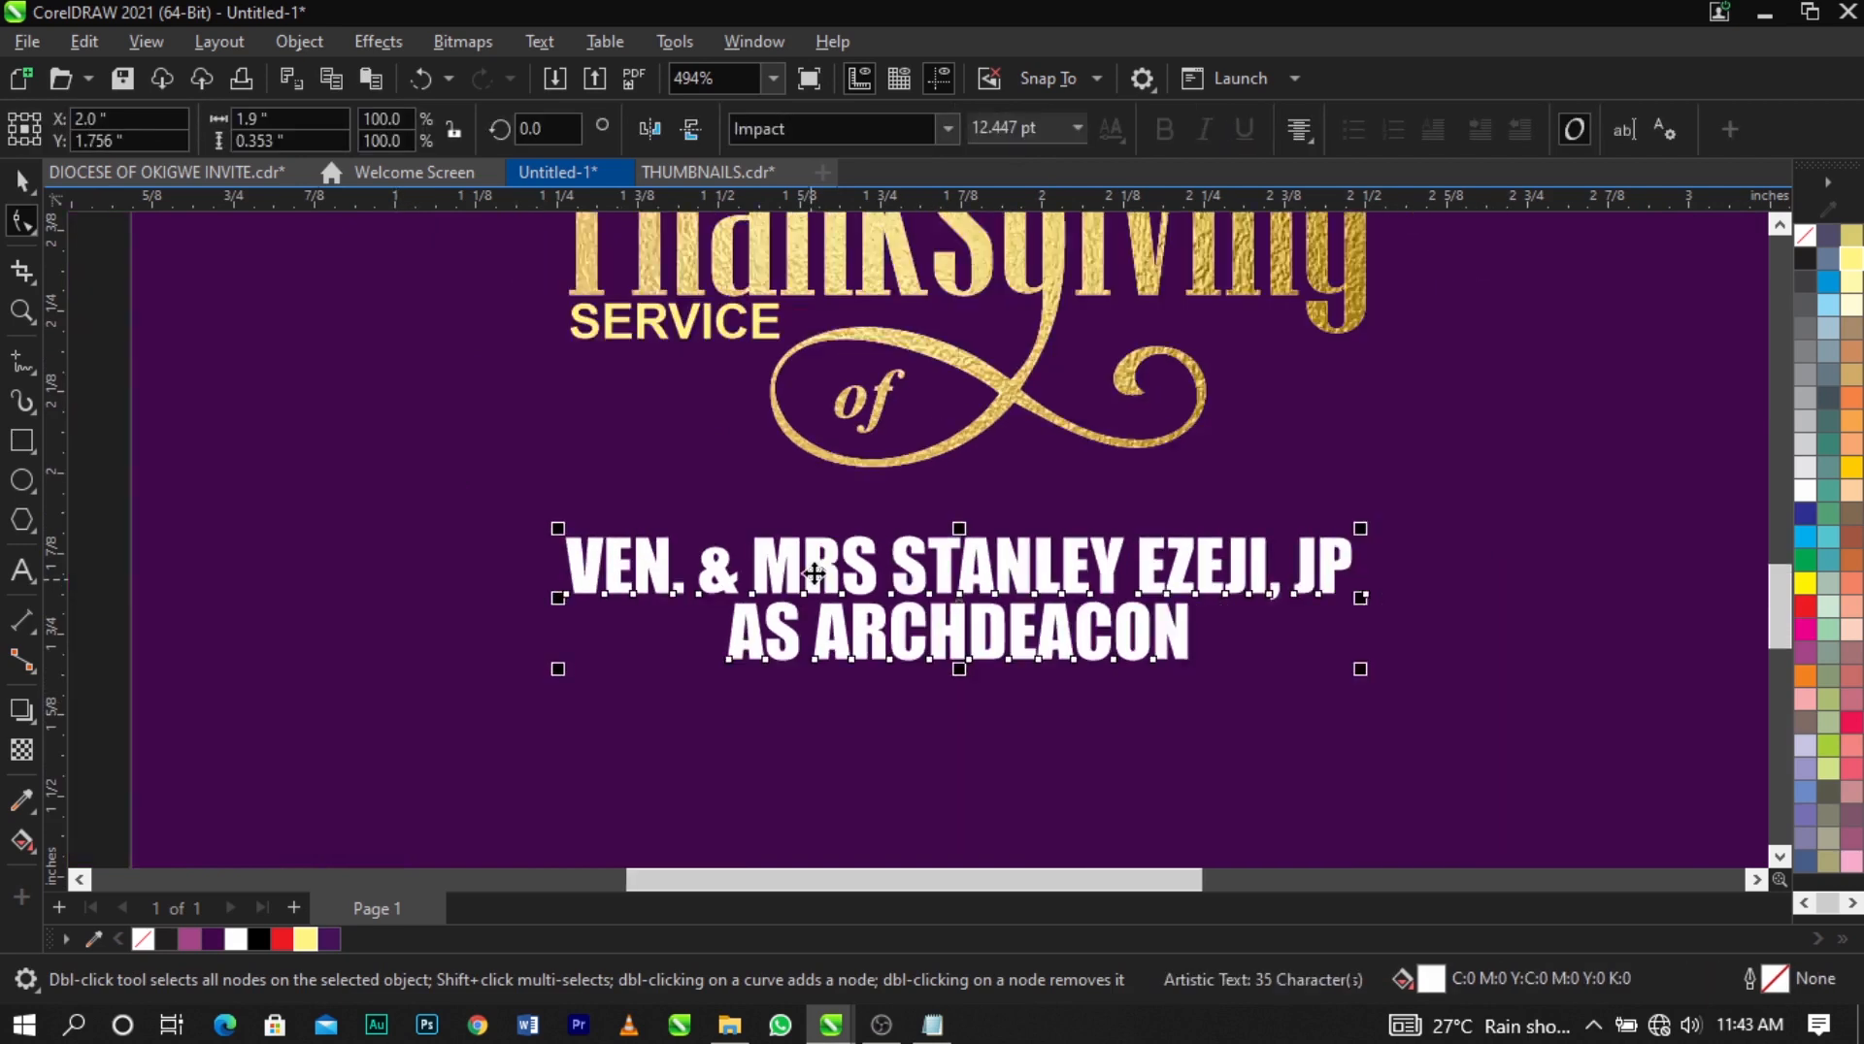
drag(1254, 661, 1277, 663)
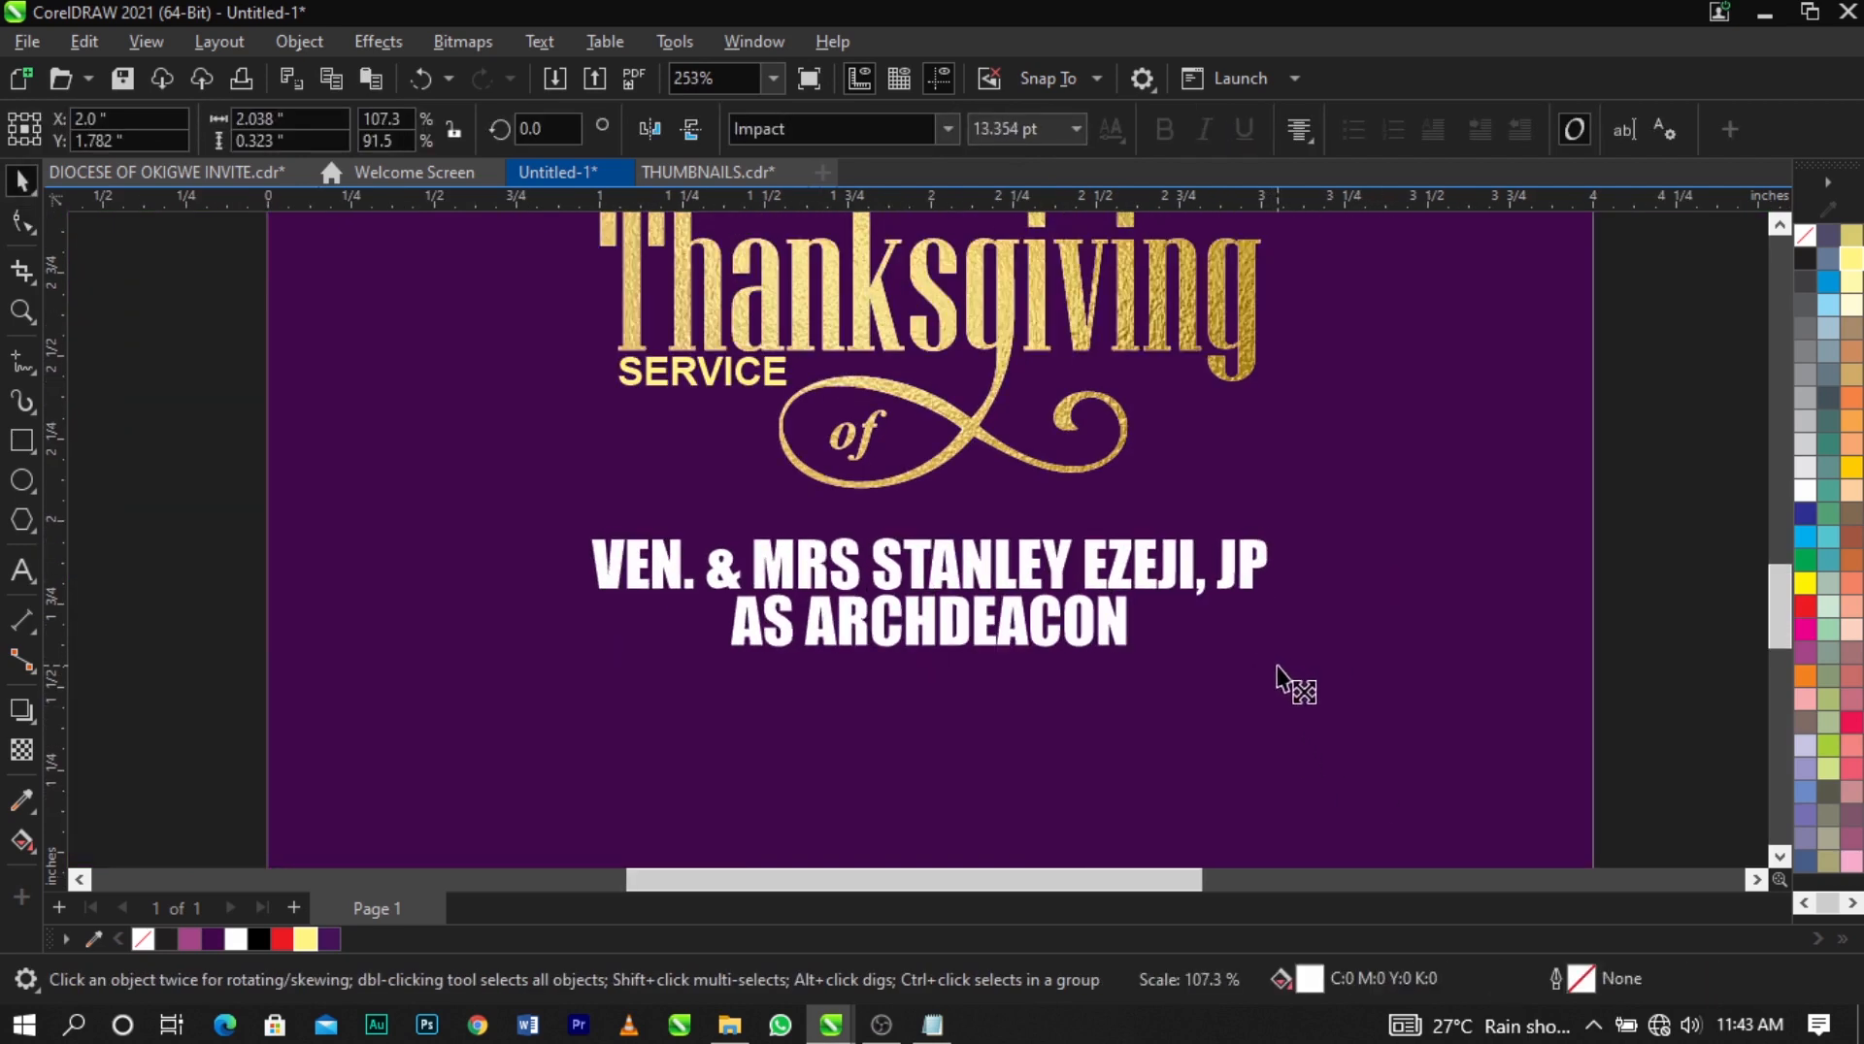
click(307, 939)
Realign the honoree text to the card's horizontal centre and shift it down very slightly.
shift+click(446, 753)
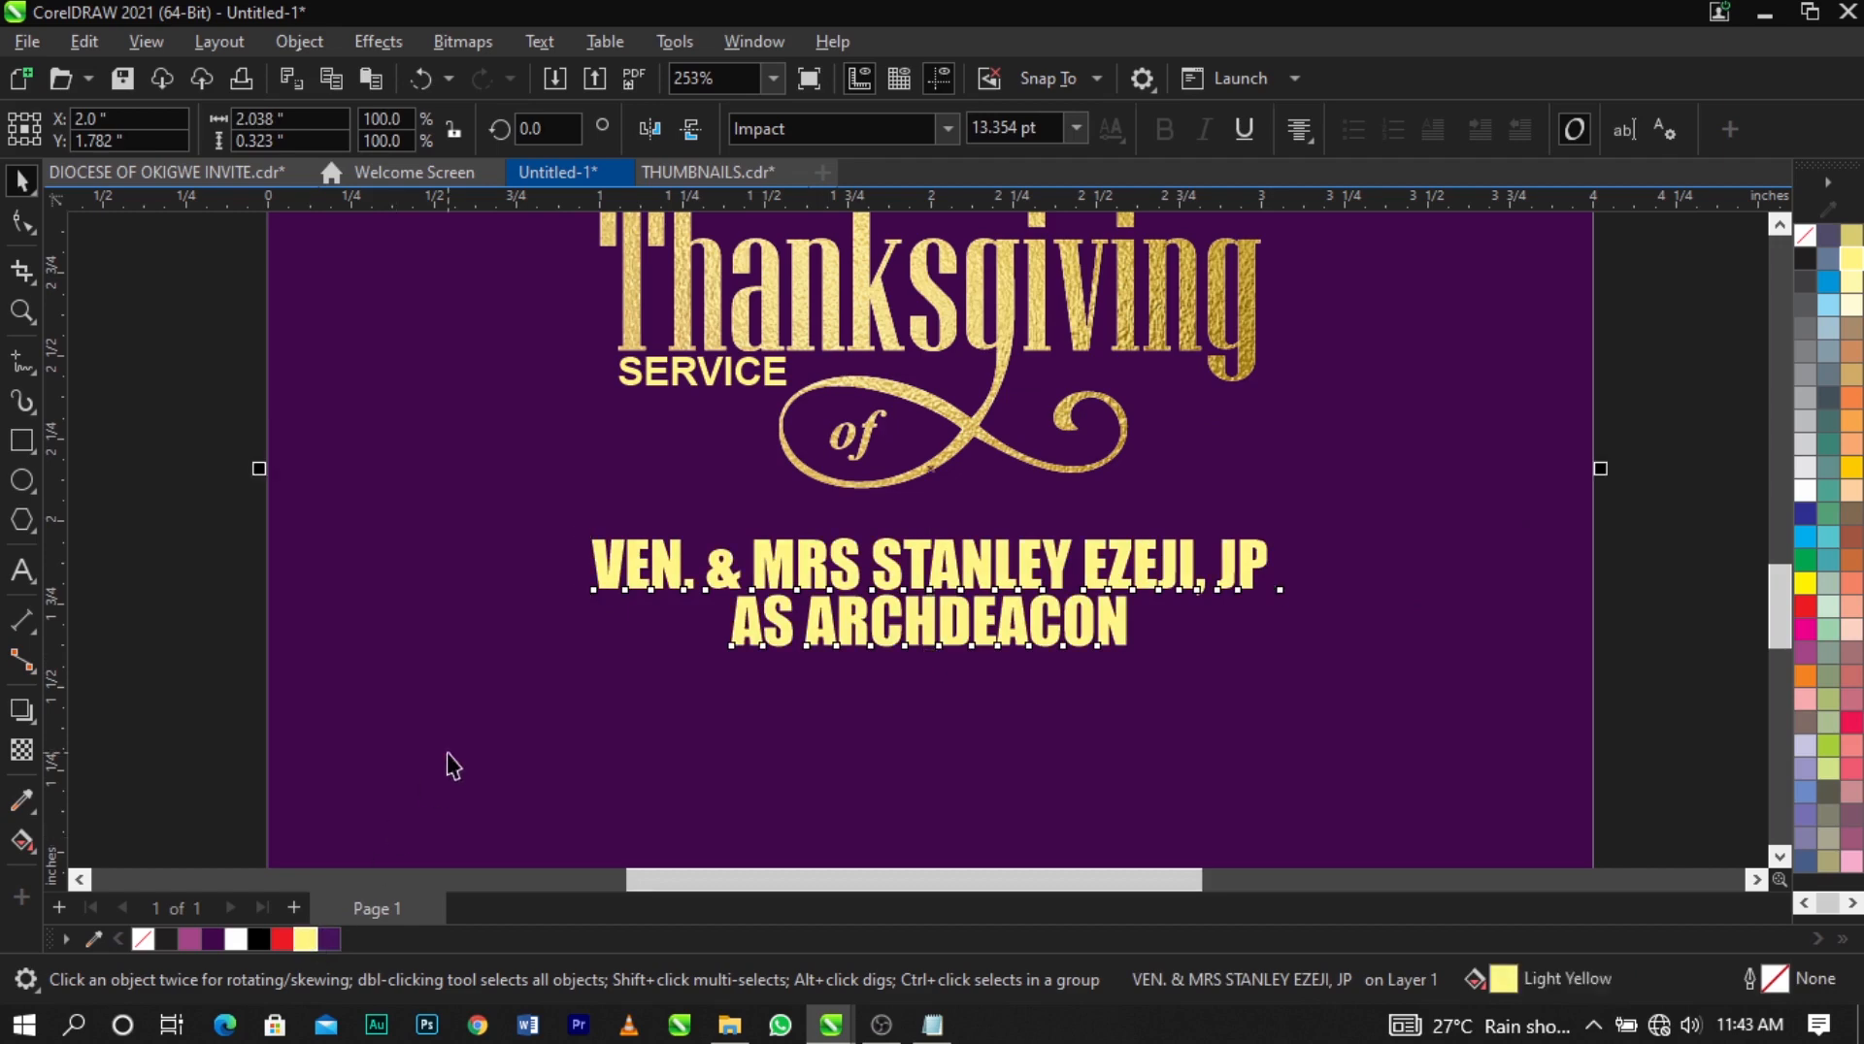
scroll(788, 561, down, 3)
click(1109, 638)
click(828, 546)
scroll(828, 547, up, 5)
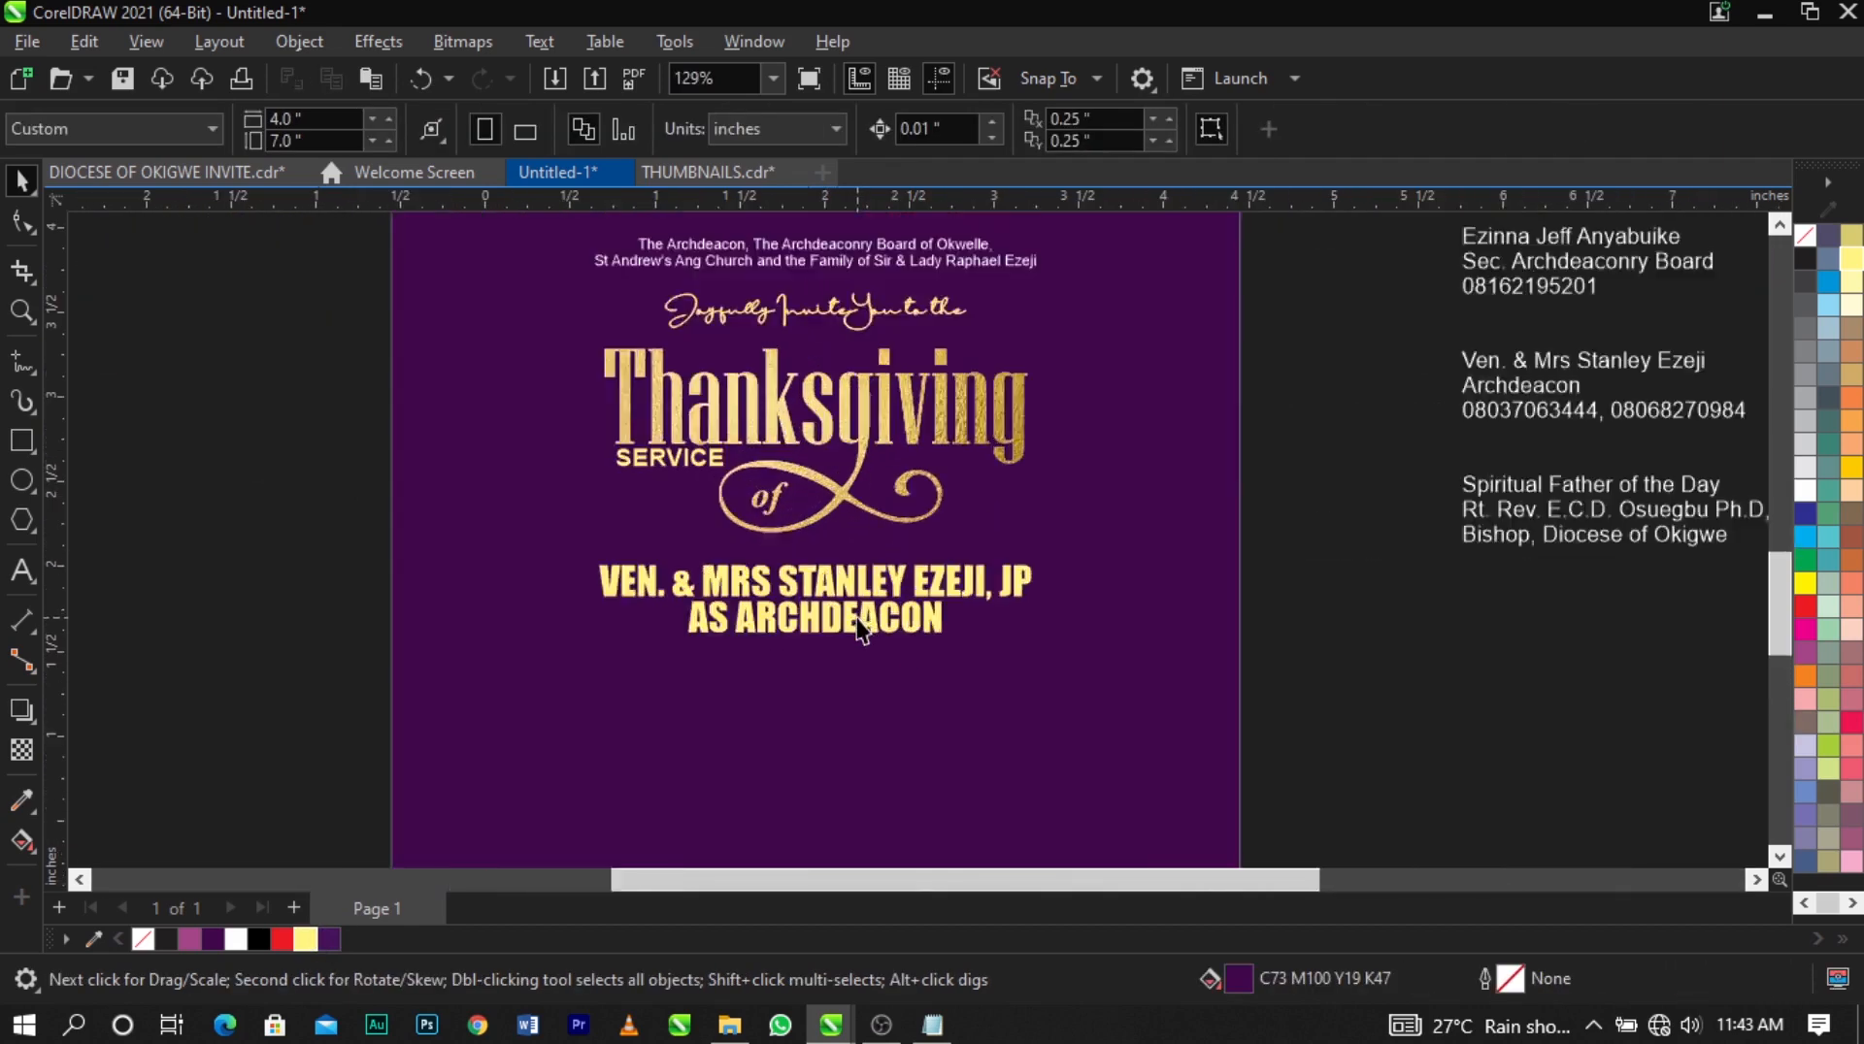
mouse_move(938, 553)
mouse_down()
mouse_move(947, 515)
mouse_move(968, 559)
mouse_up()
scroll(969, 559, down, 6)
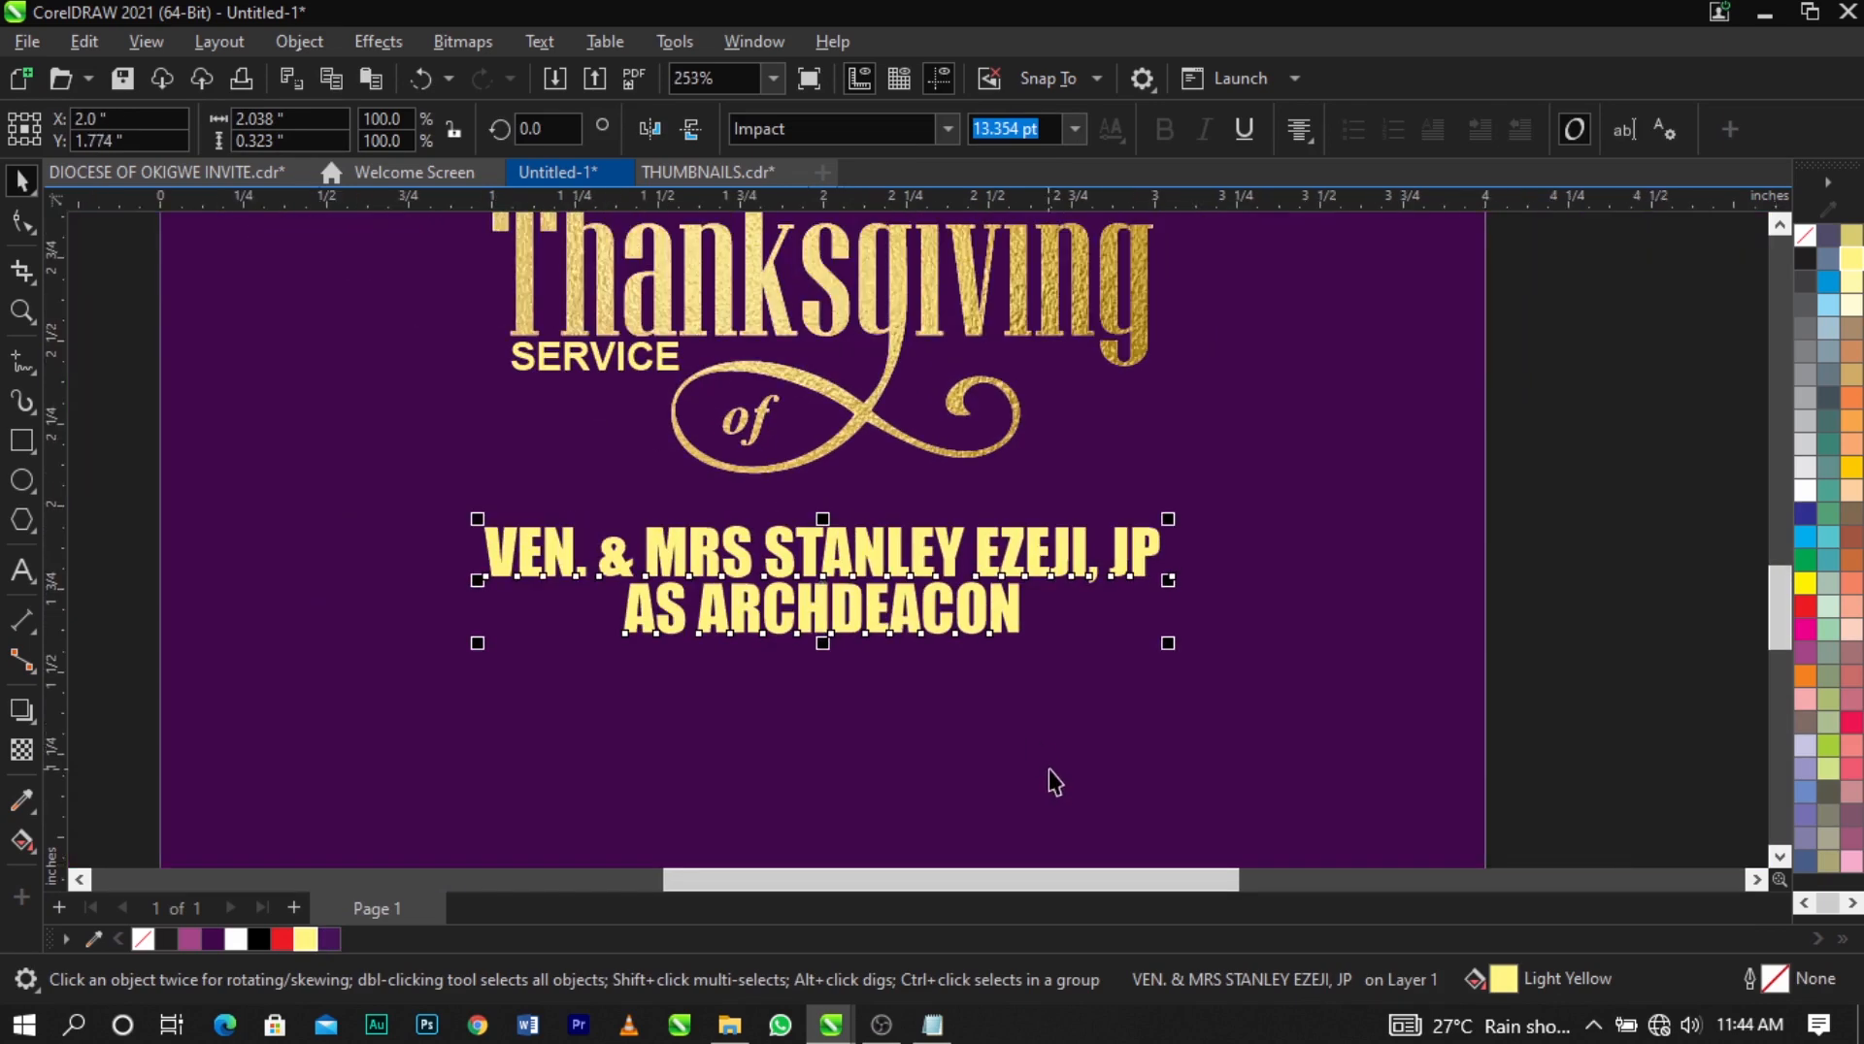
click(1206, 647)
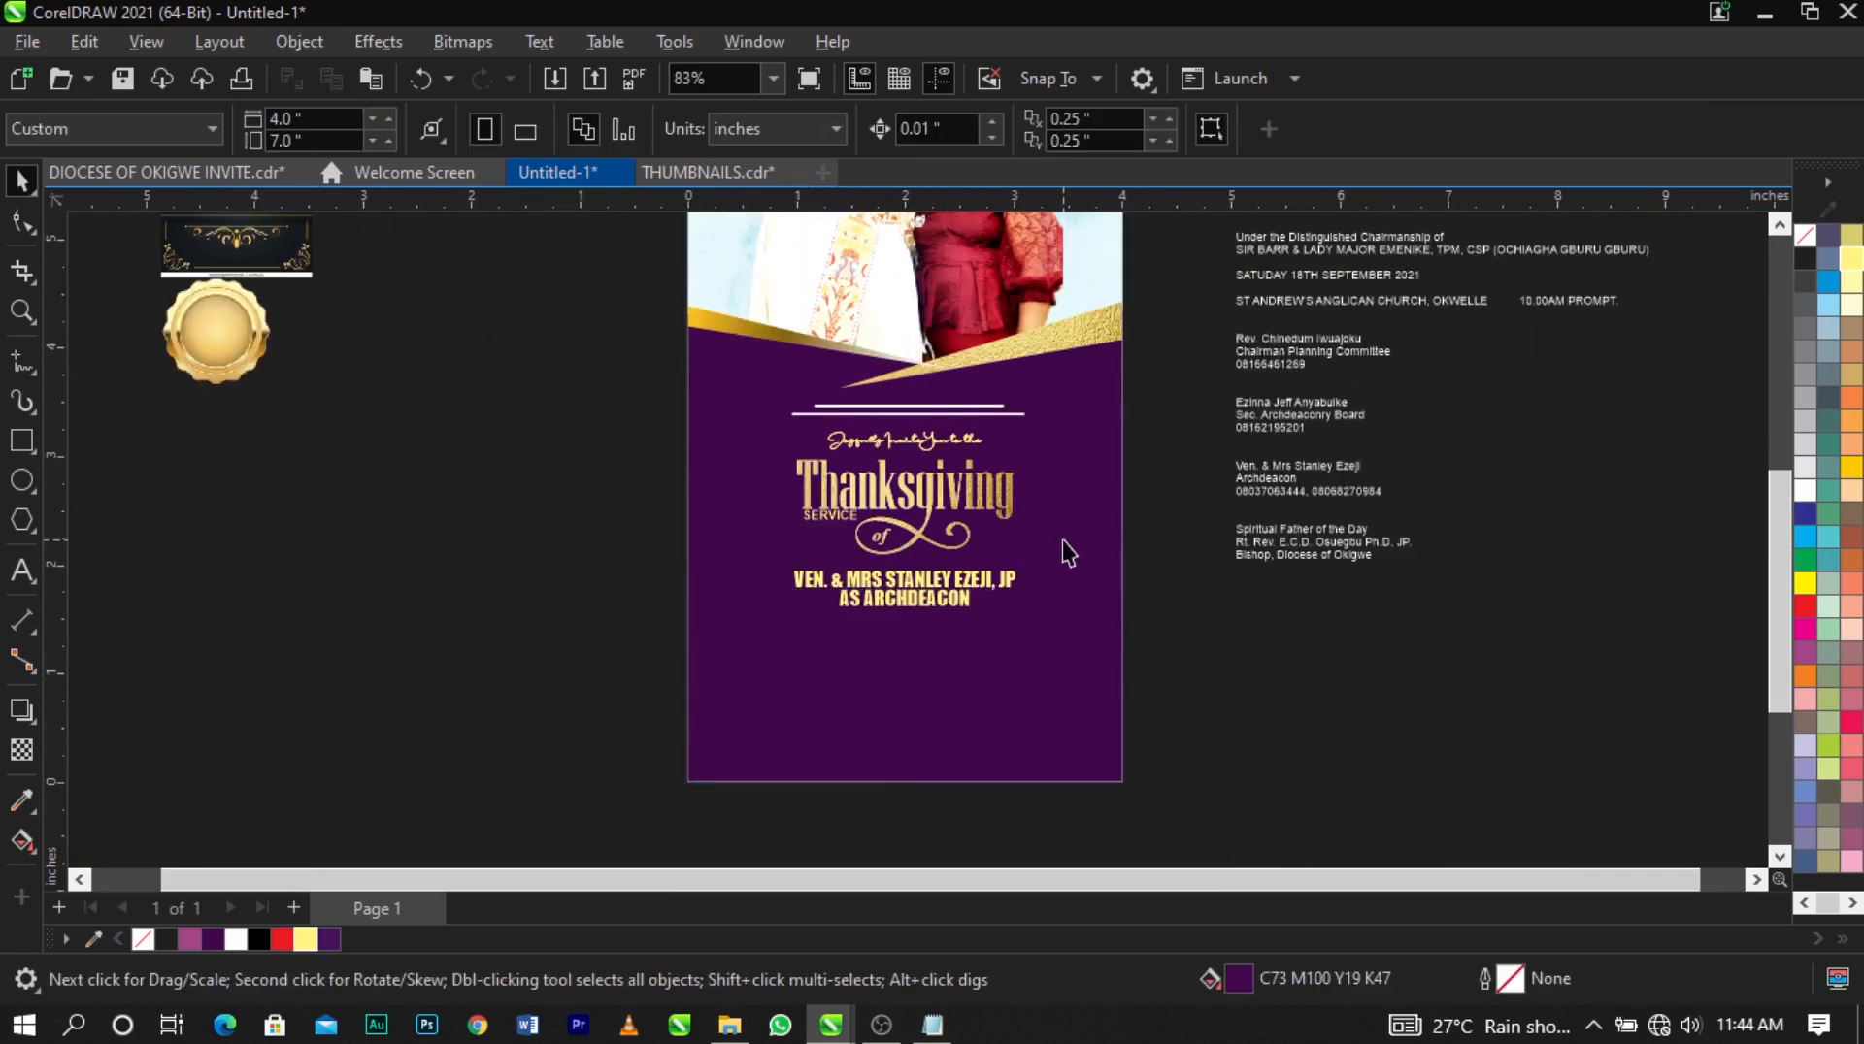
Cut the two chairmanship lines from the details text beside the card and paste them as separate text below the honoree lines.
scroll(1068, 552, down, 5)
scroll(1133, 468, up, 4)
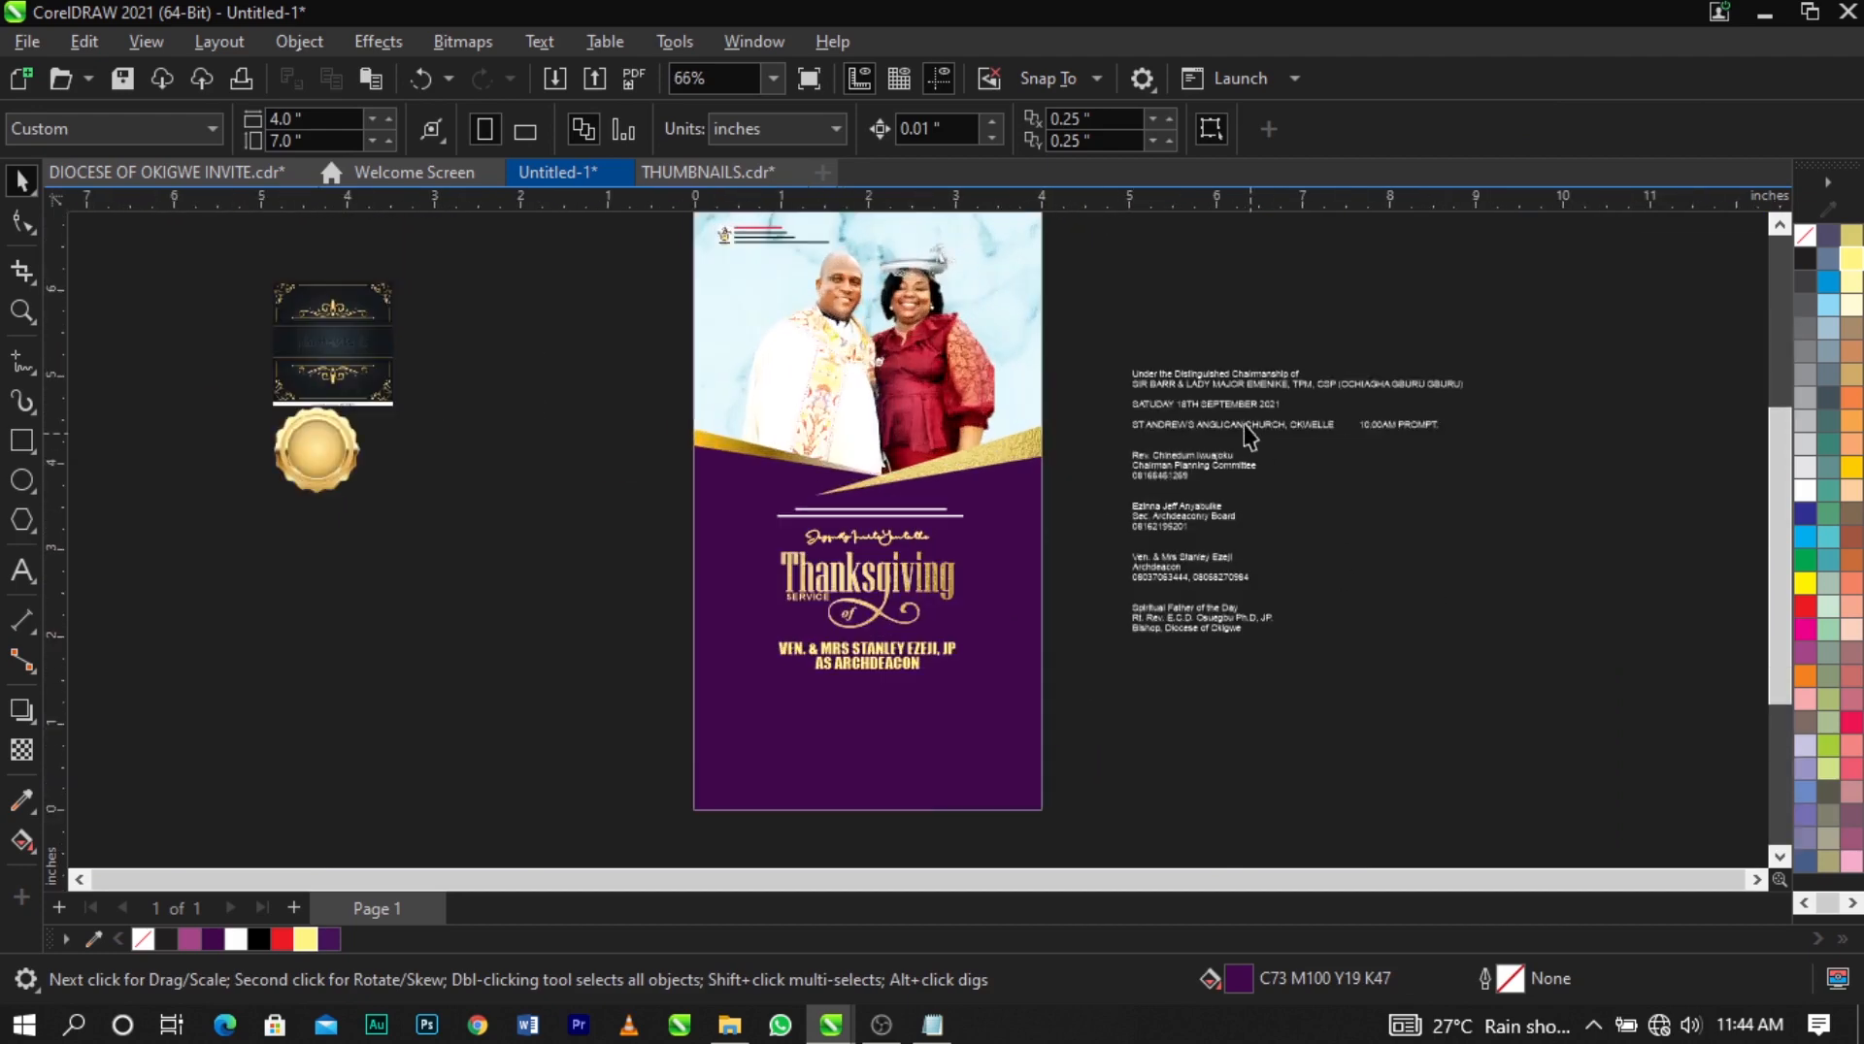
scroll(1238, 398, up, 4)
click(986, 361)
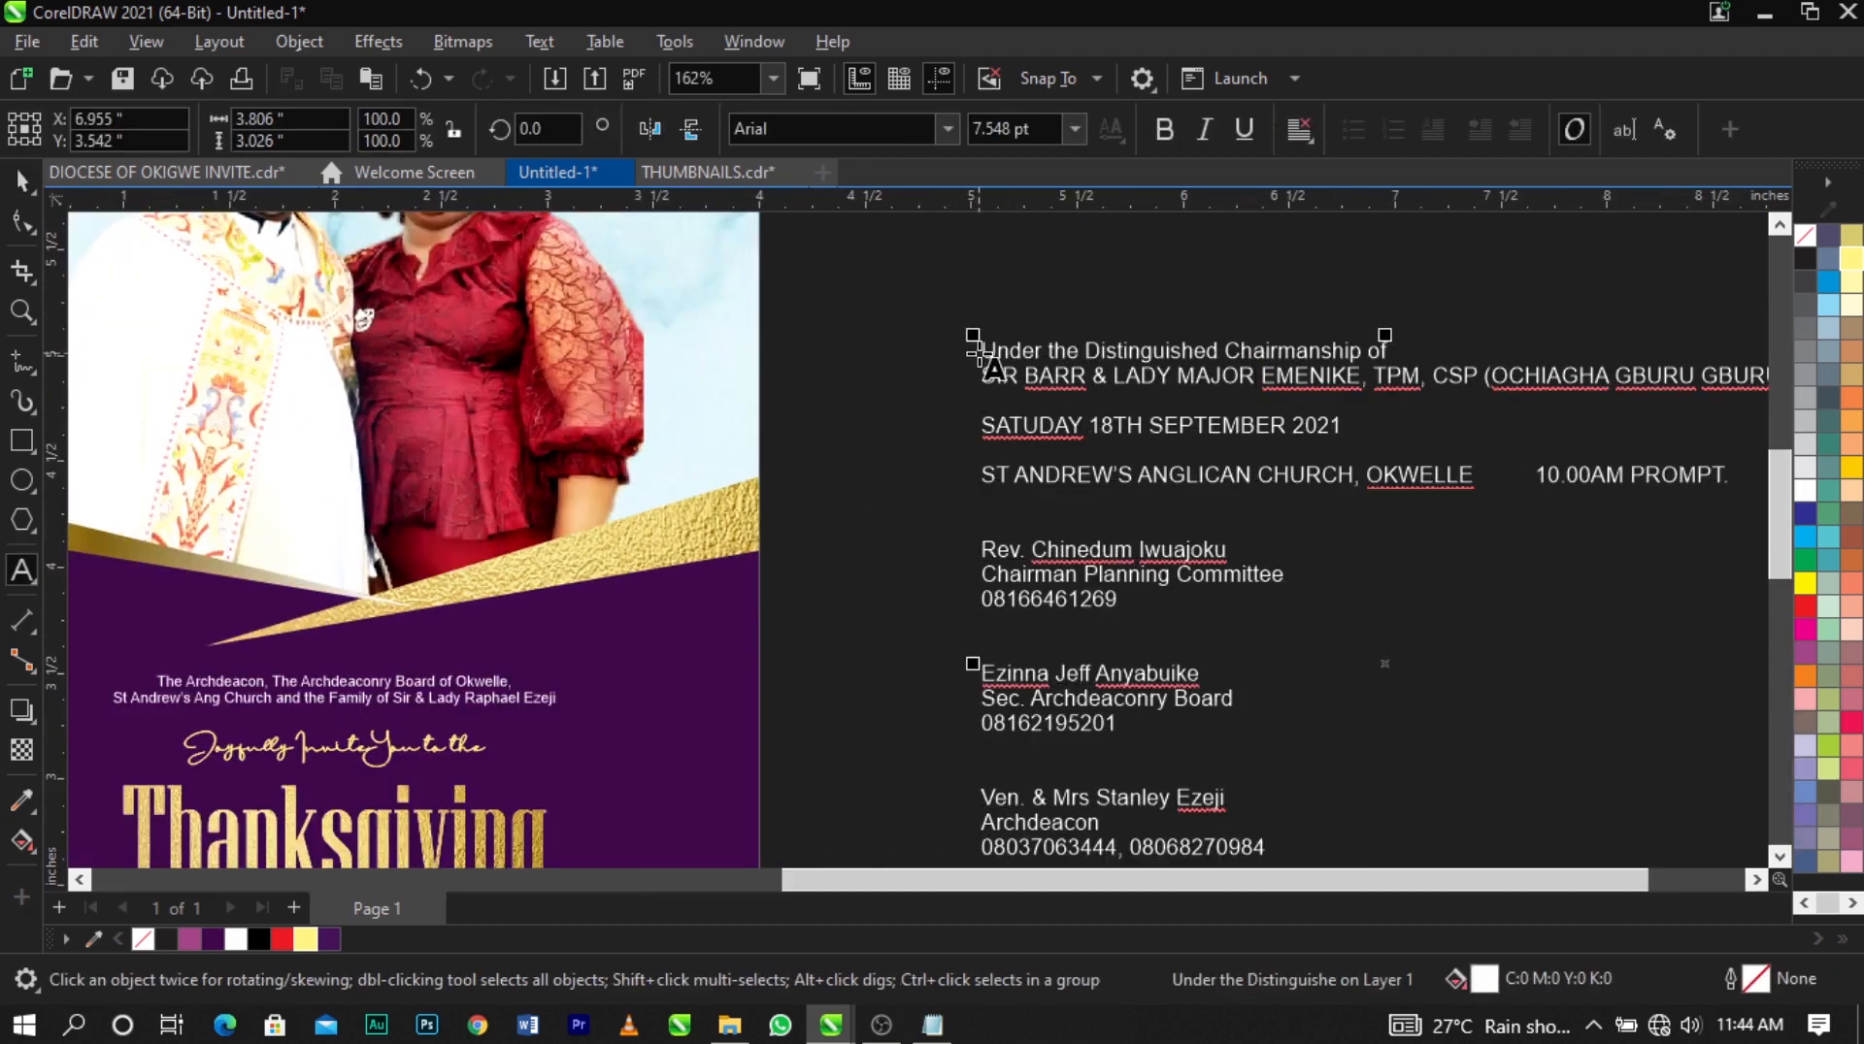
scroll(990, 367, down, 3)
drag(982, 353, 1464, 381)
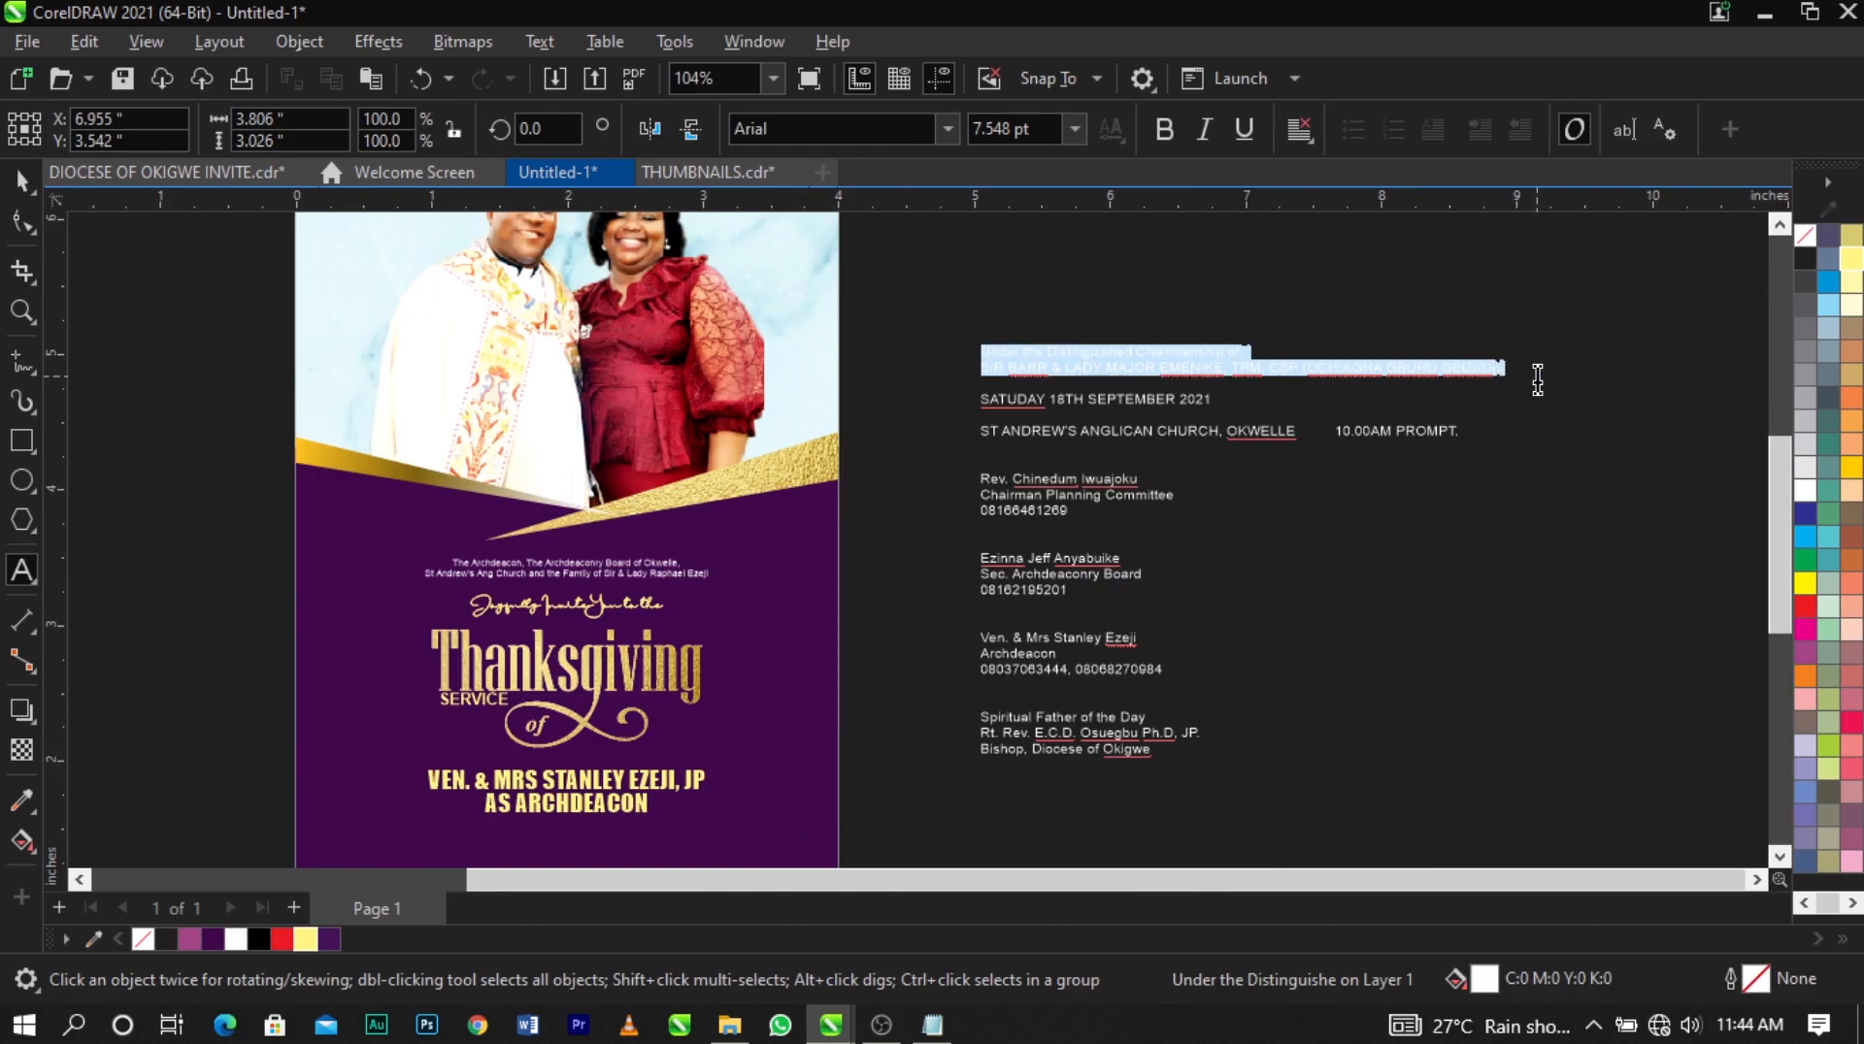
key(ctrl+x)
scroll(1090, 398, down, 3)
click(782, 716)
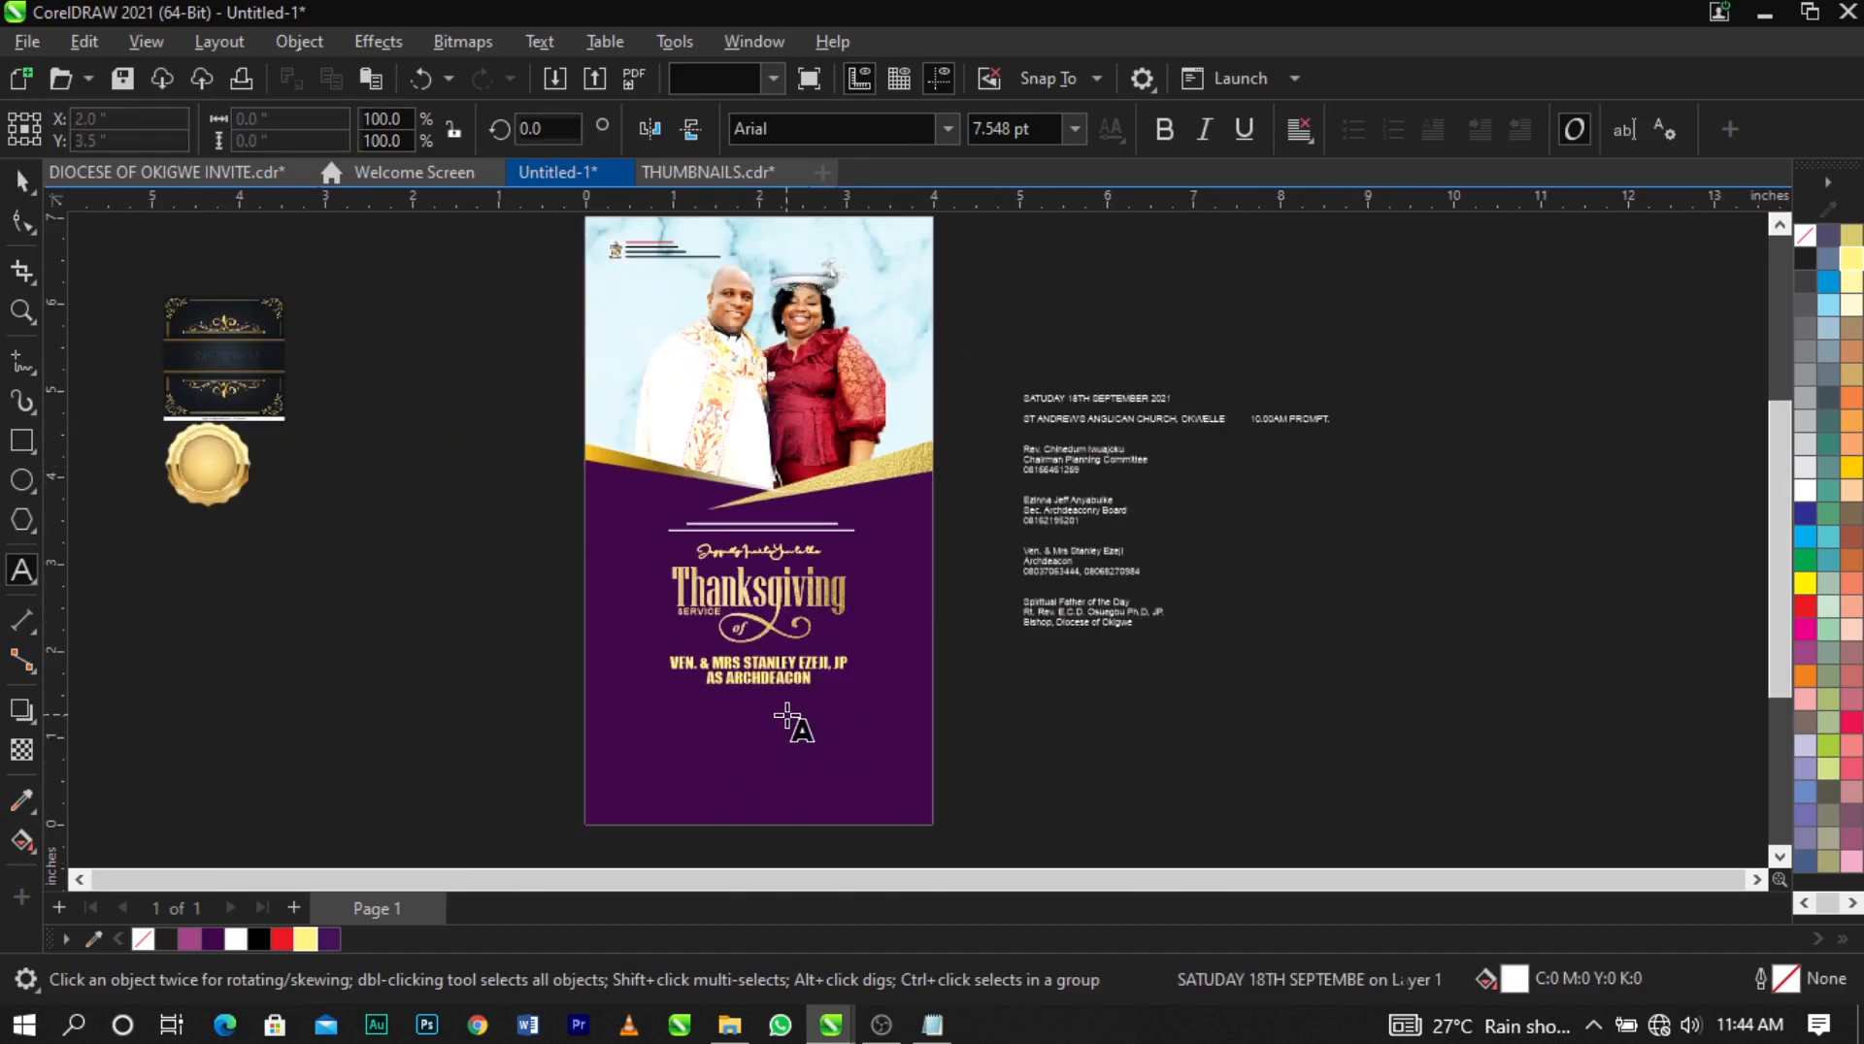
key(ctrl+v)
key(ctrl+space)
click(1031, 766)
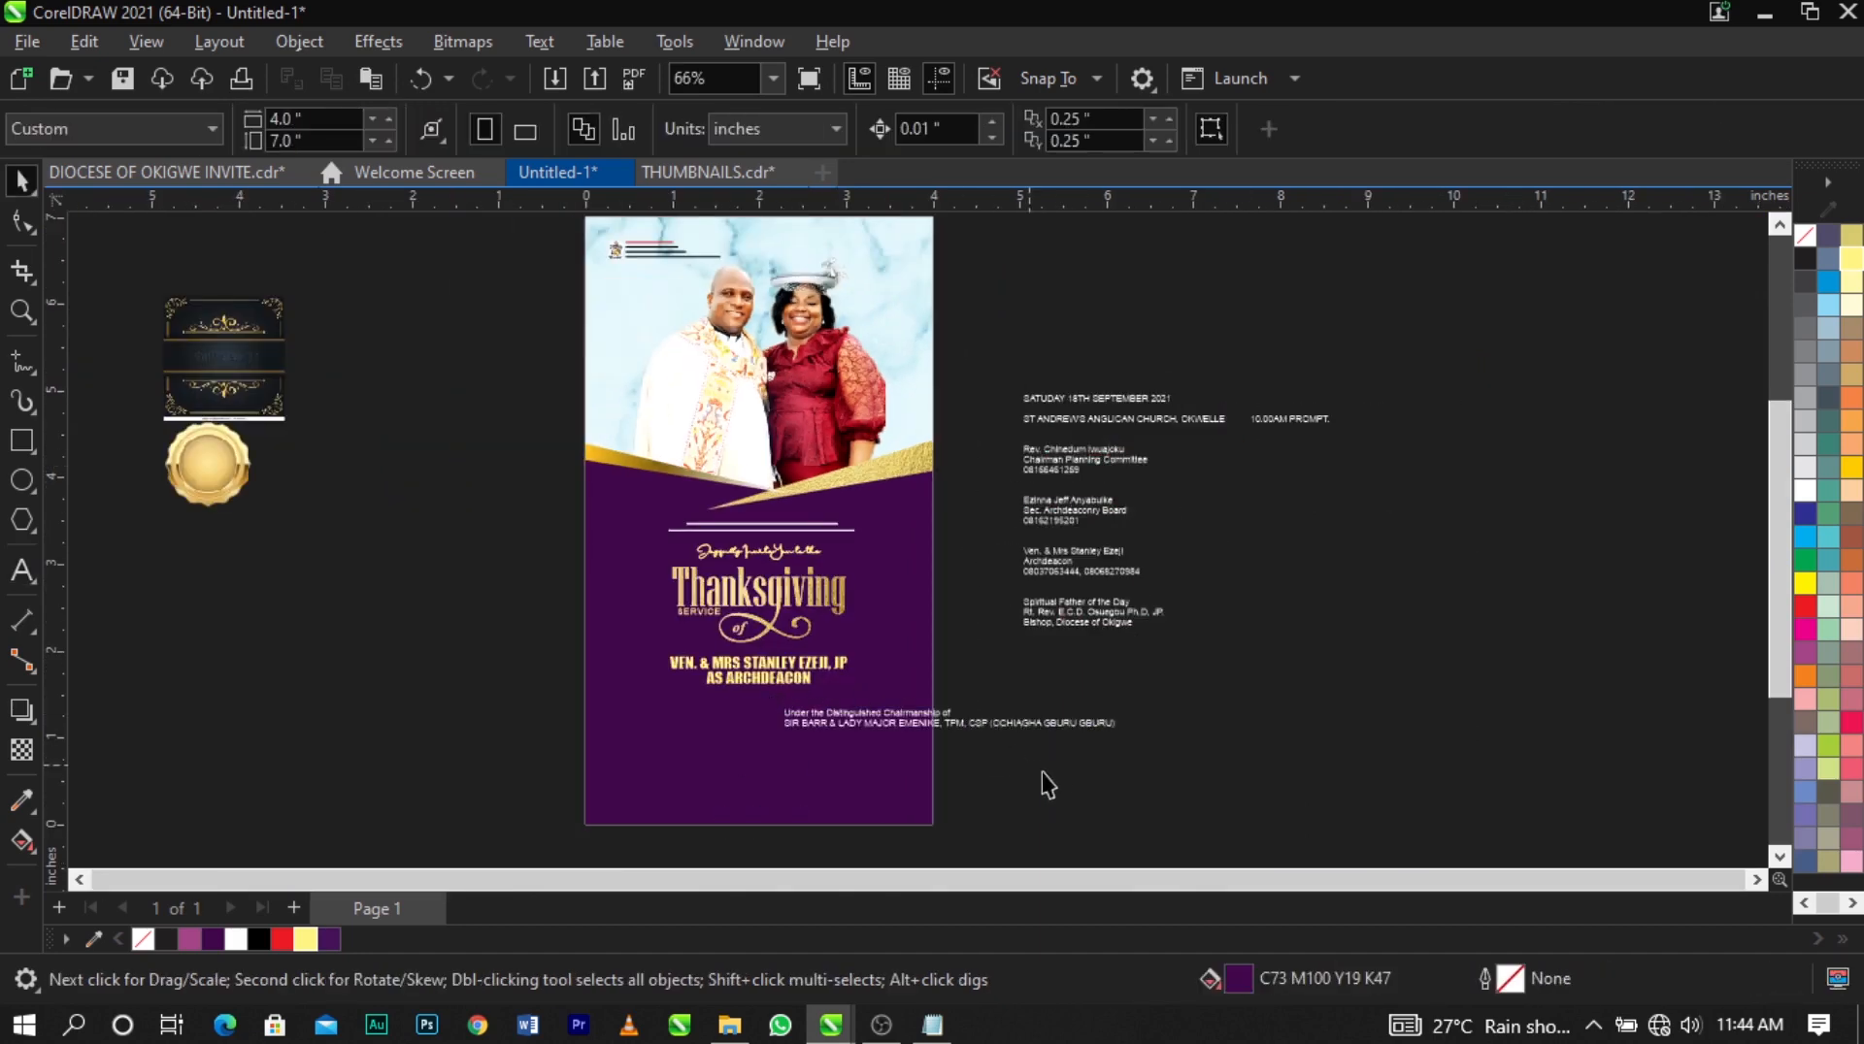
Centre the pasted chairmanship text horizontally on the purple card background.
click(992, 724)
shift+click(737, 784)
key(c)
key(Escape)
scroll(769, 720, up, 3)
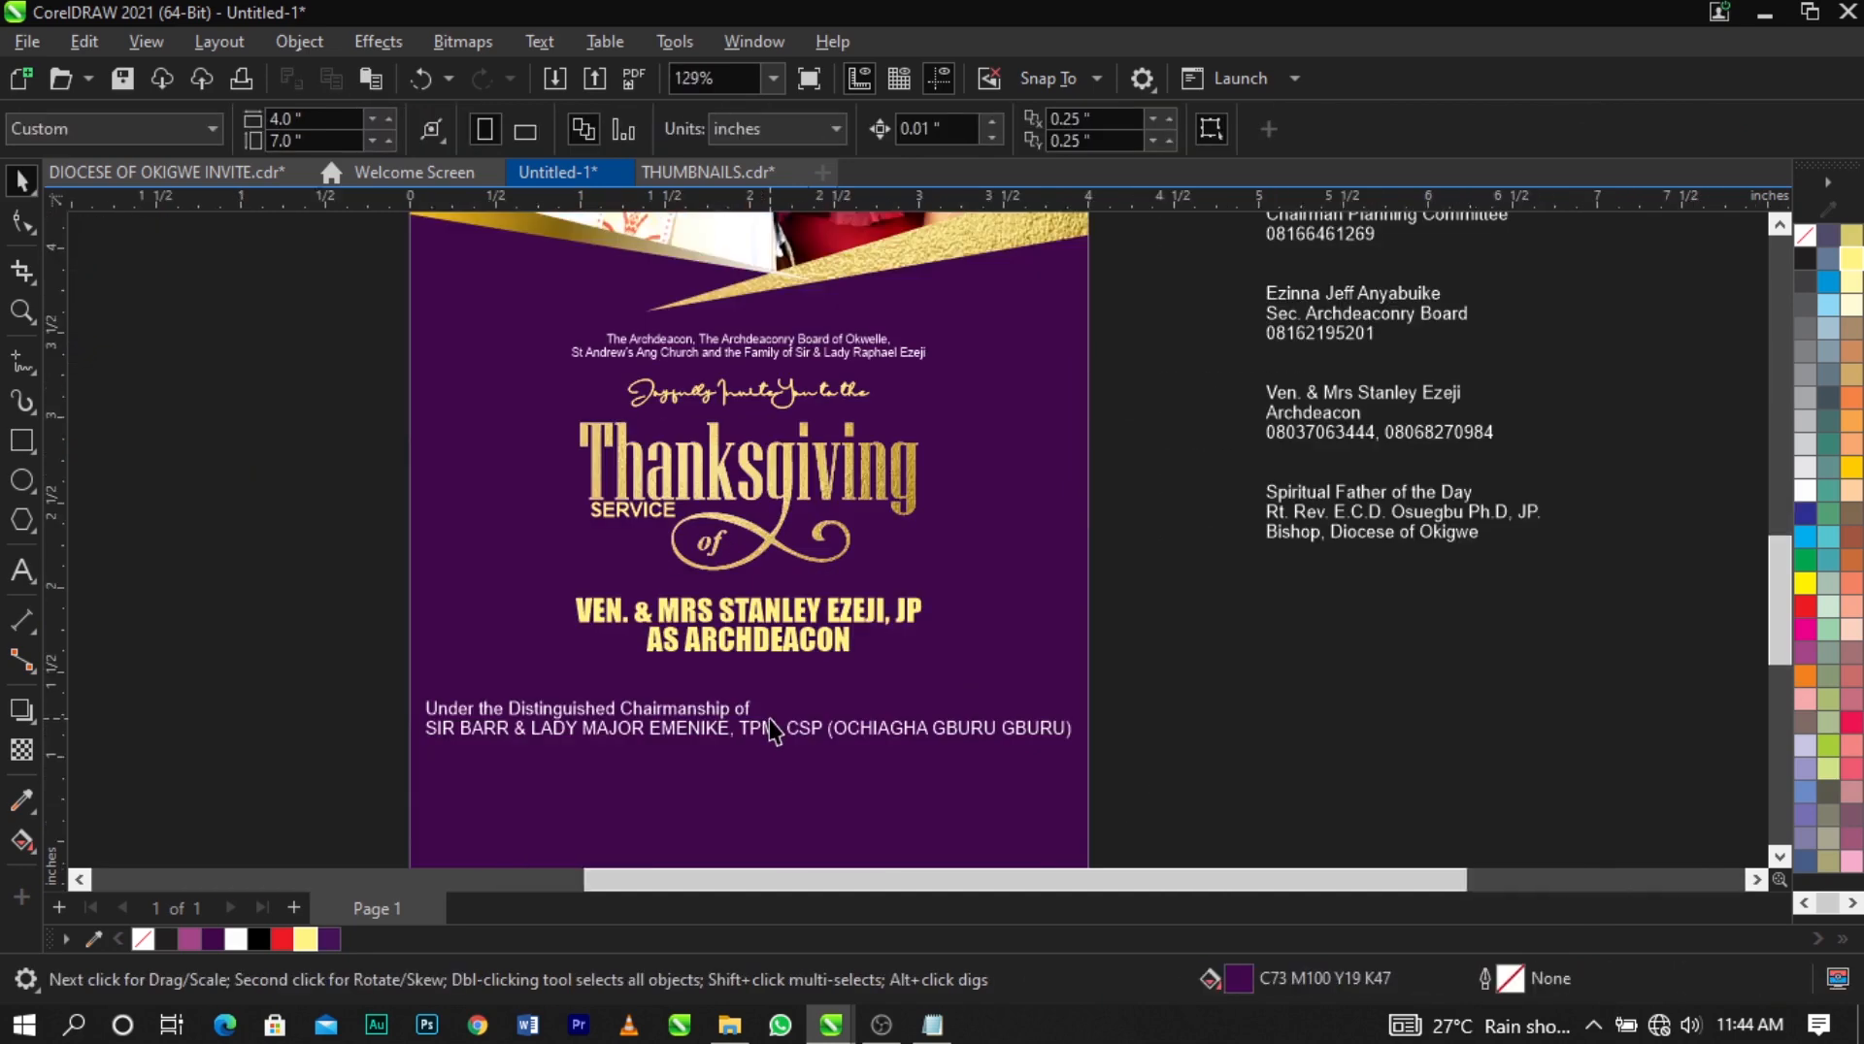
Separate the line "Under the Distinguished Chairmanship of", make it slightly smaller, fill it with light yellow and centre it on the card.
scroll(770, 730, up, 2)
click(730, 719)
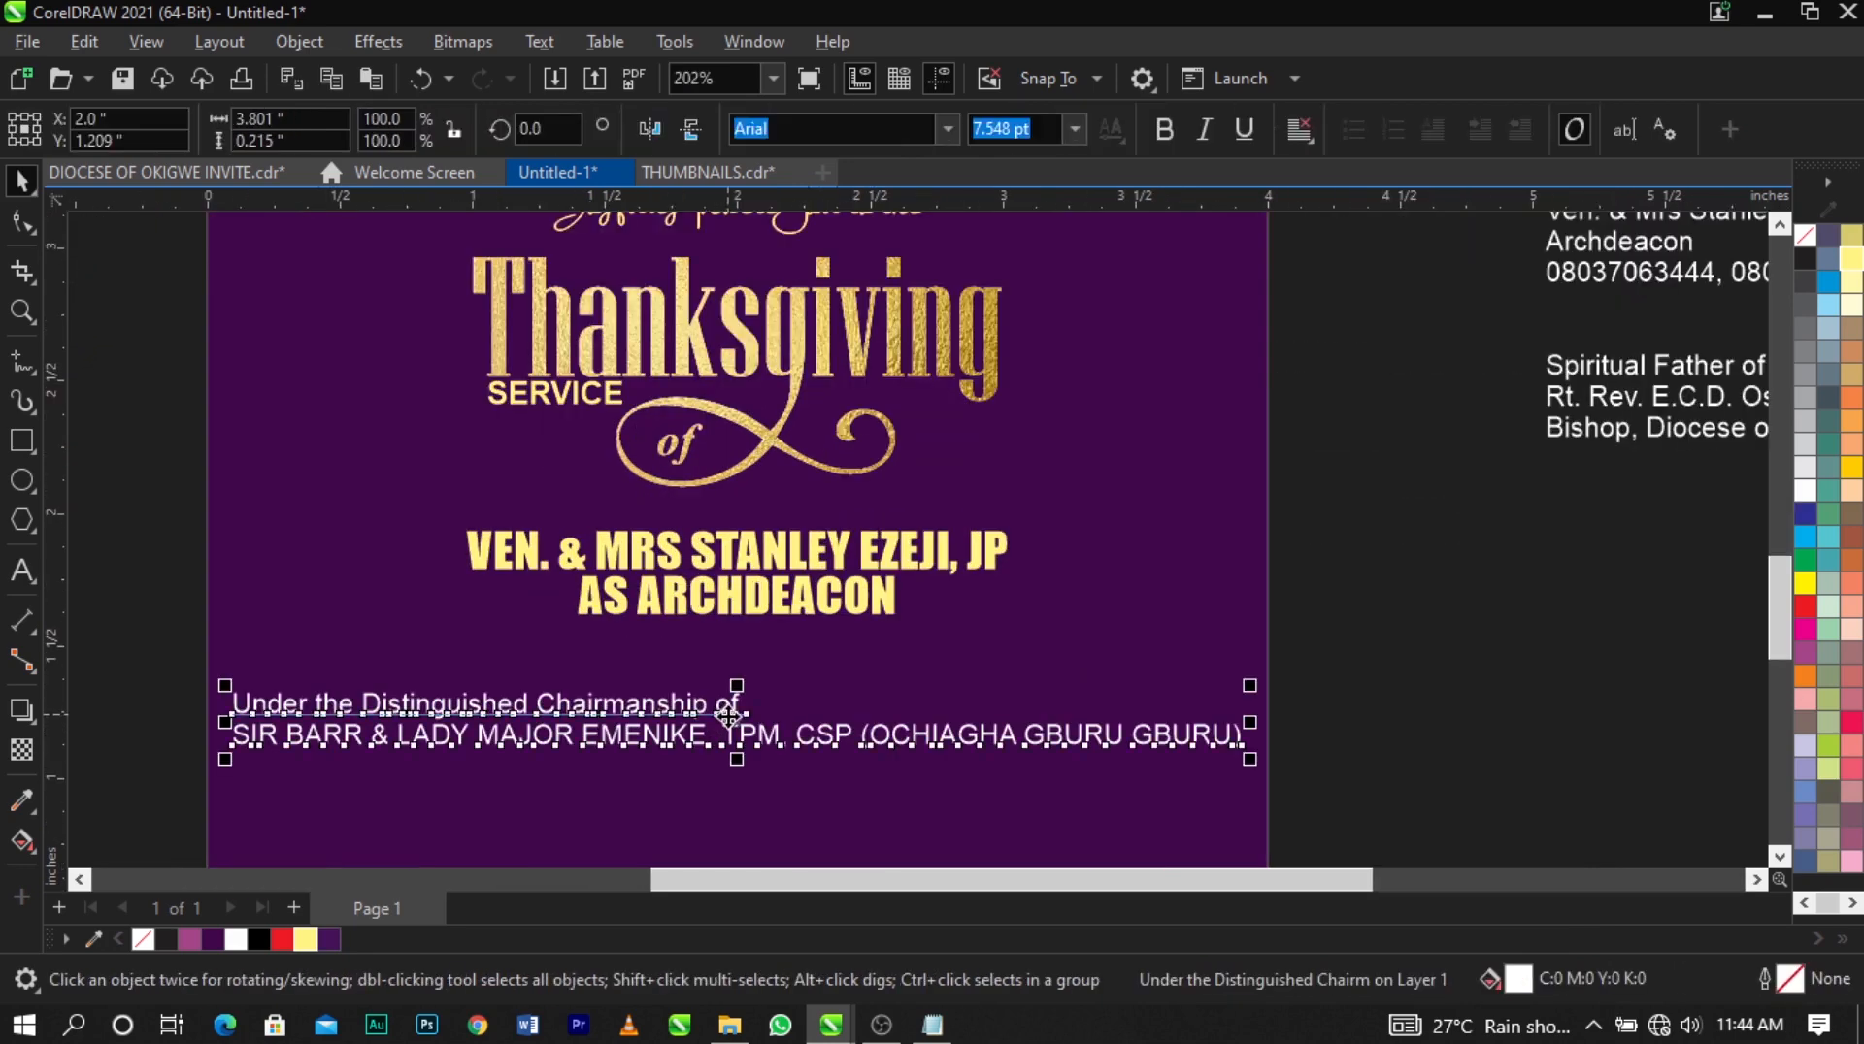
click(730, 719)
drag(730, 716, 954, 726)
click(305, 938)
scroll(932, 694, up, 2)
shift+click(1116, 660)
key(c)
click(1650, 660)
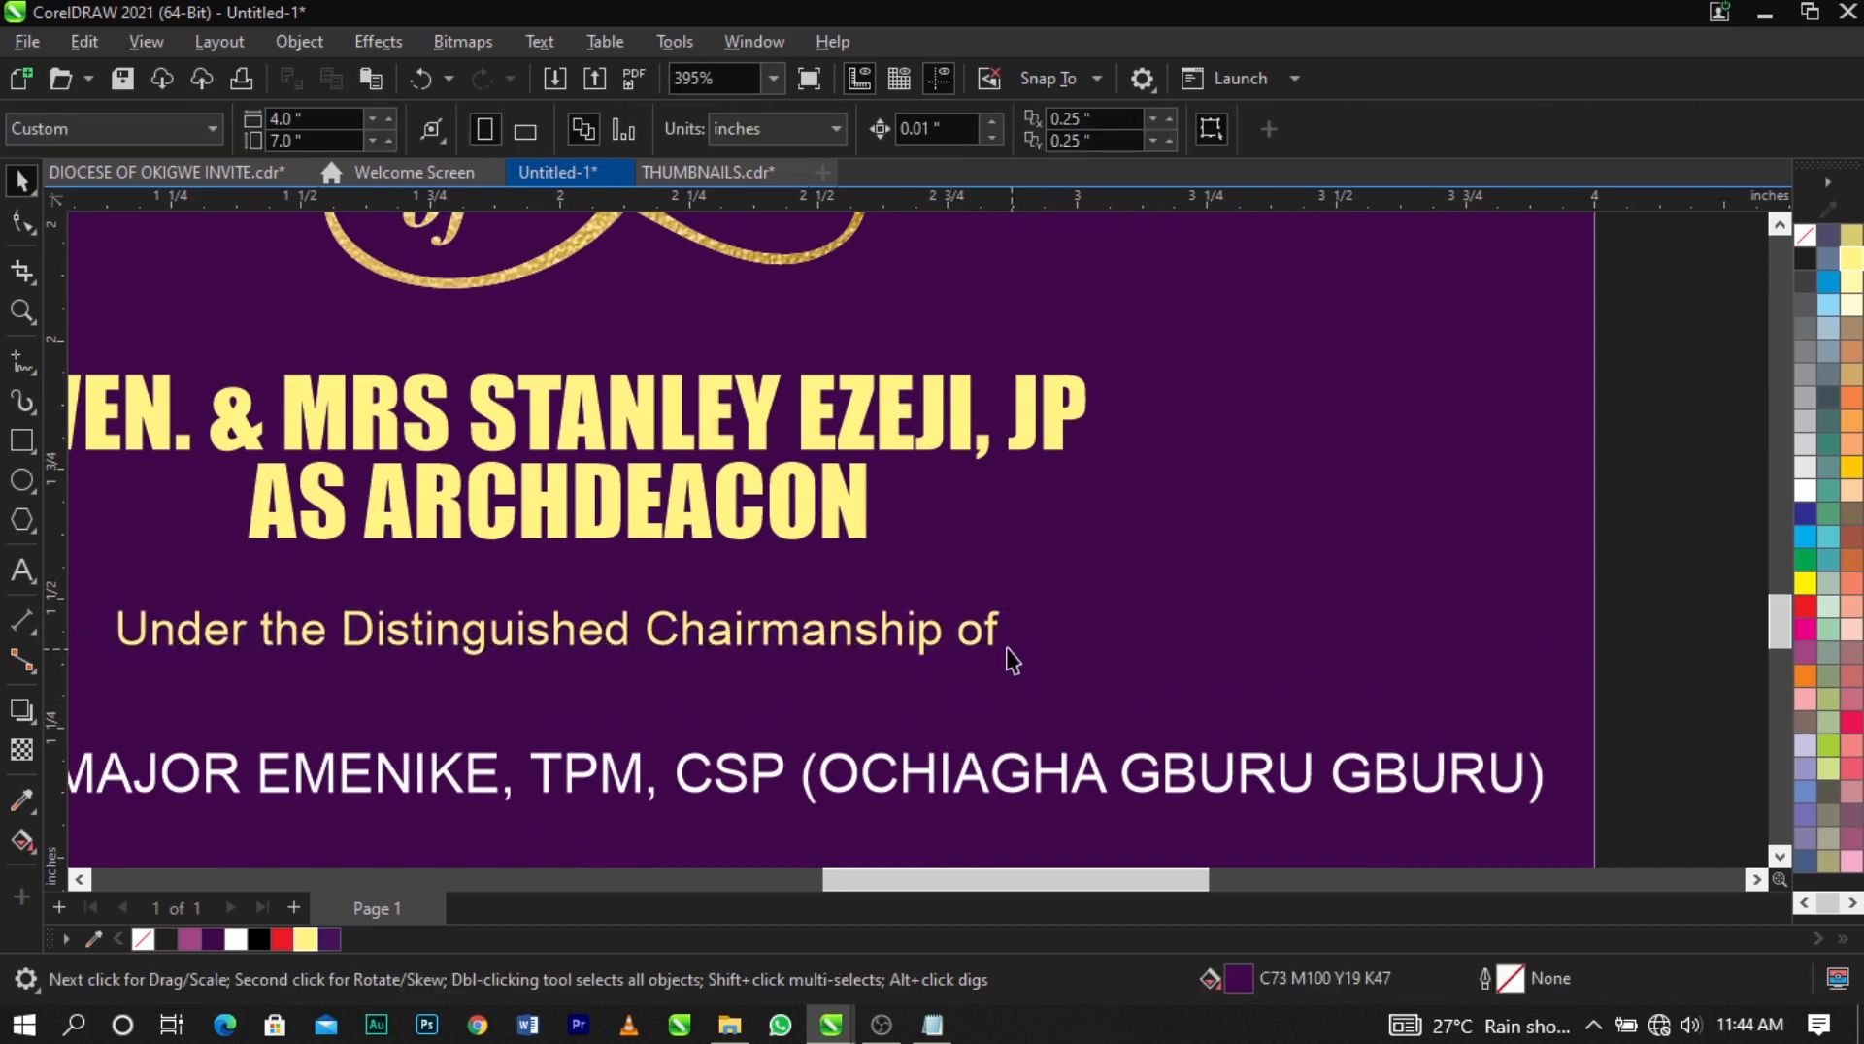
Move "Under the Distinguished Chairmanship of" up to just beneath "AS ARCHDEACON" and centre it with the honoree text.
drag(998, 641, 967, 596)
shift+click(840, 534)
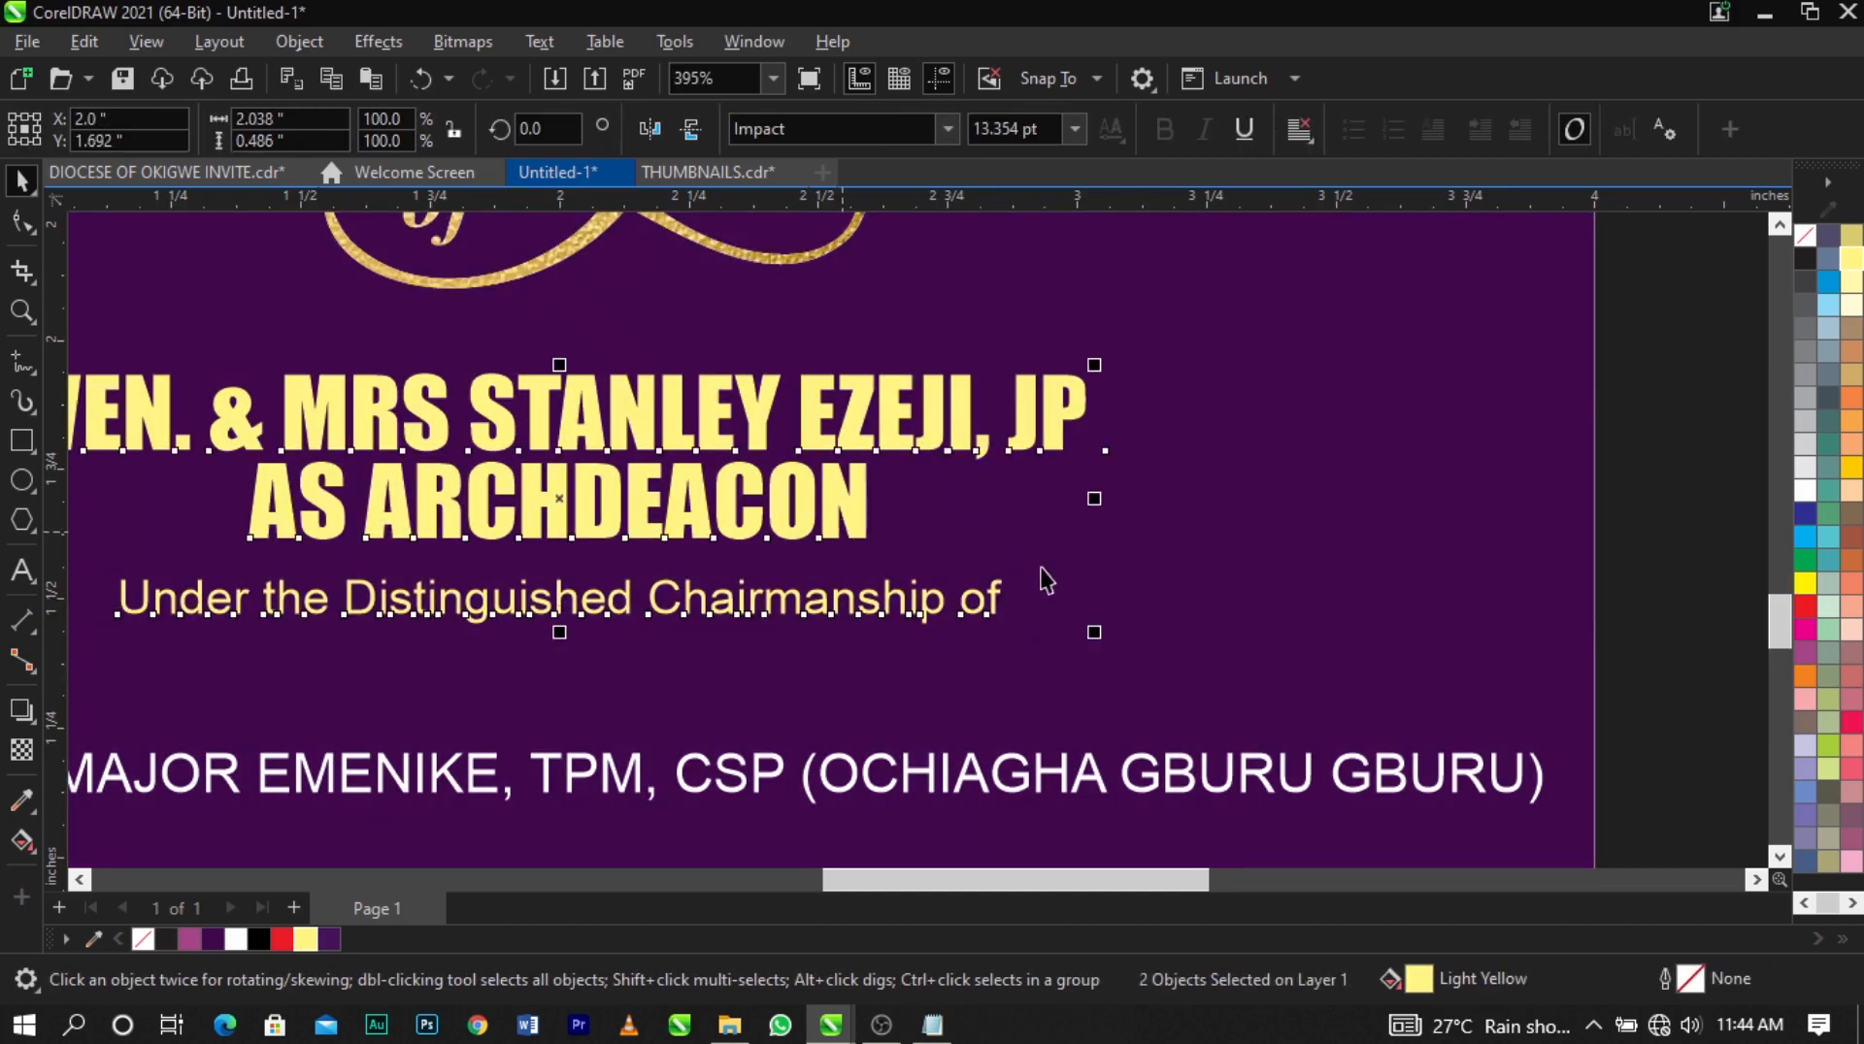
key(c)
click(1041, 583)
Shrink the chairman's name line to about 6.15 pt and move it up directly under the chairmanship line.
scroll(1041, 586, down, 3)
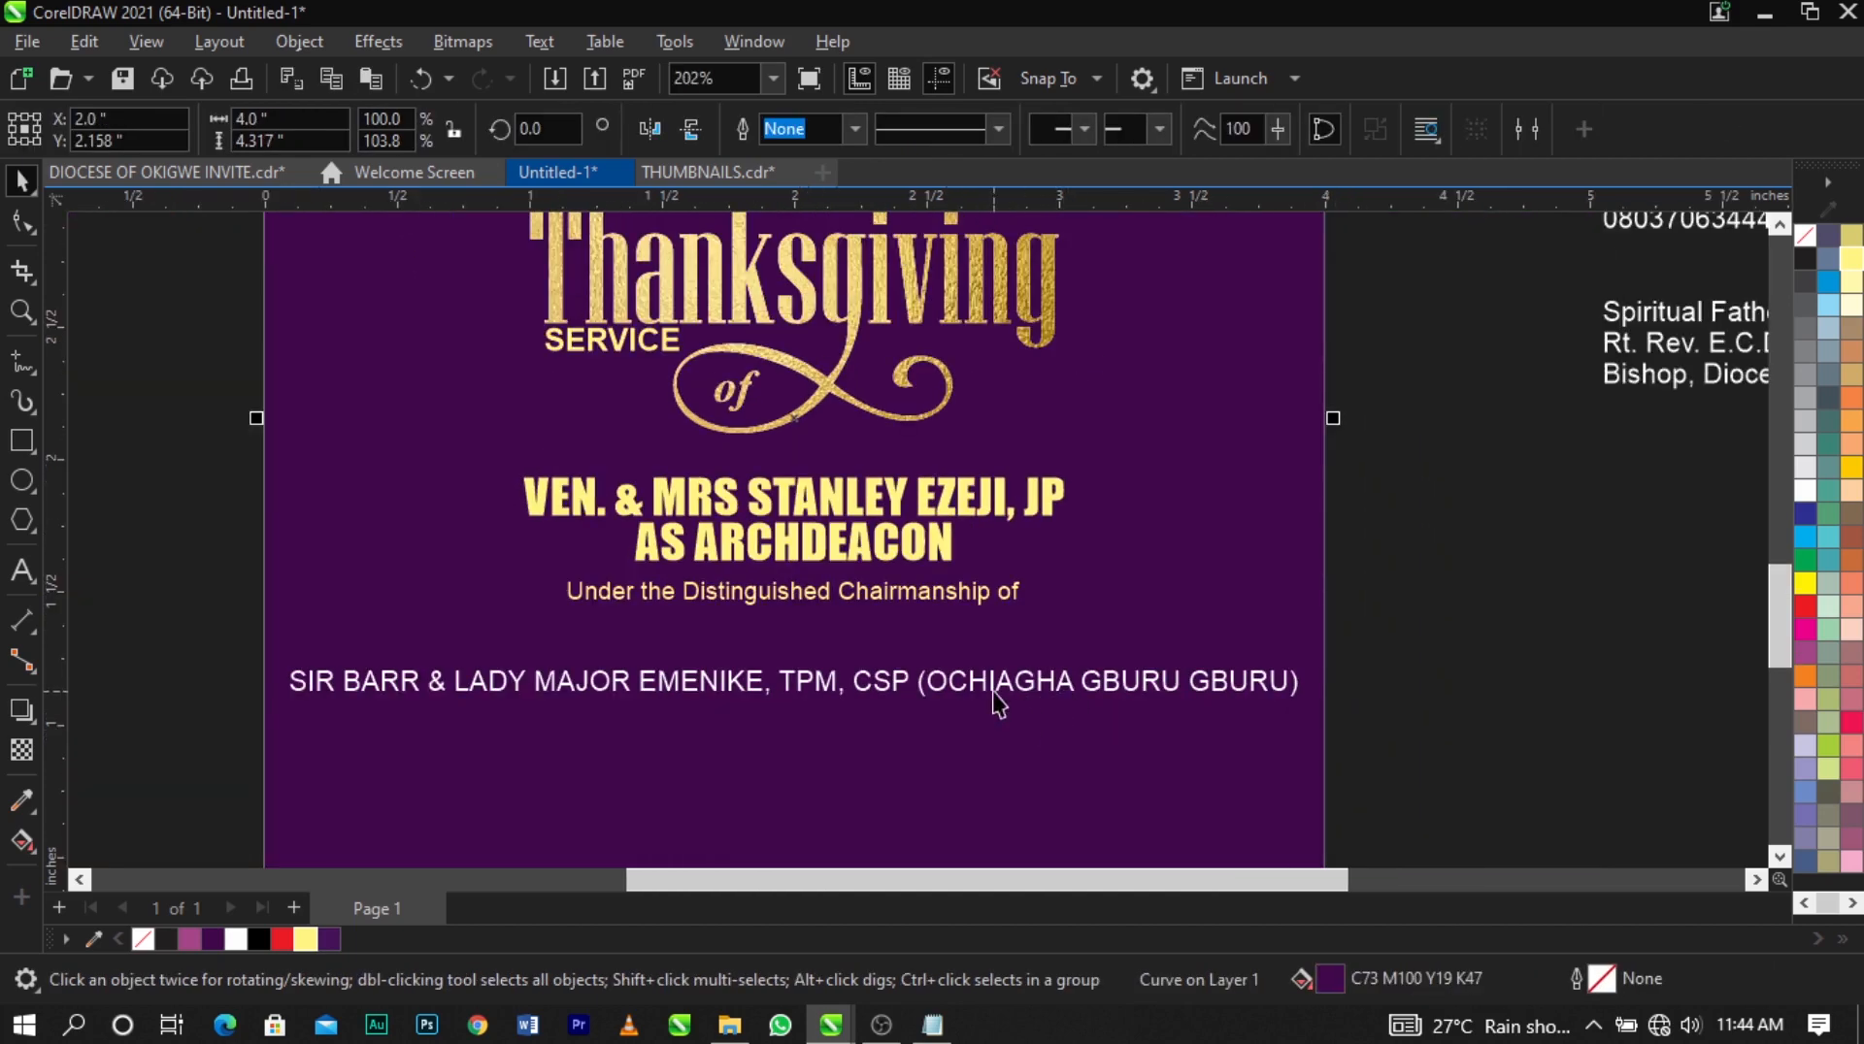
click(996, 701)
drag(1315, 725, 1228, 752)
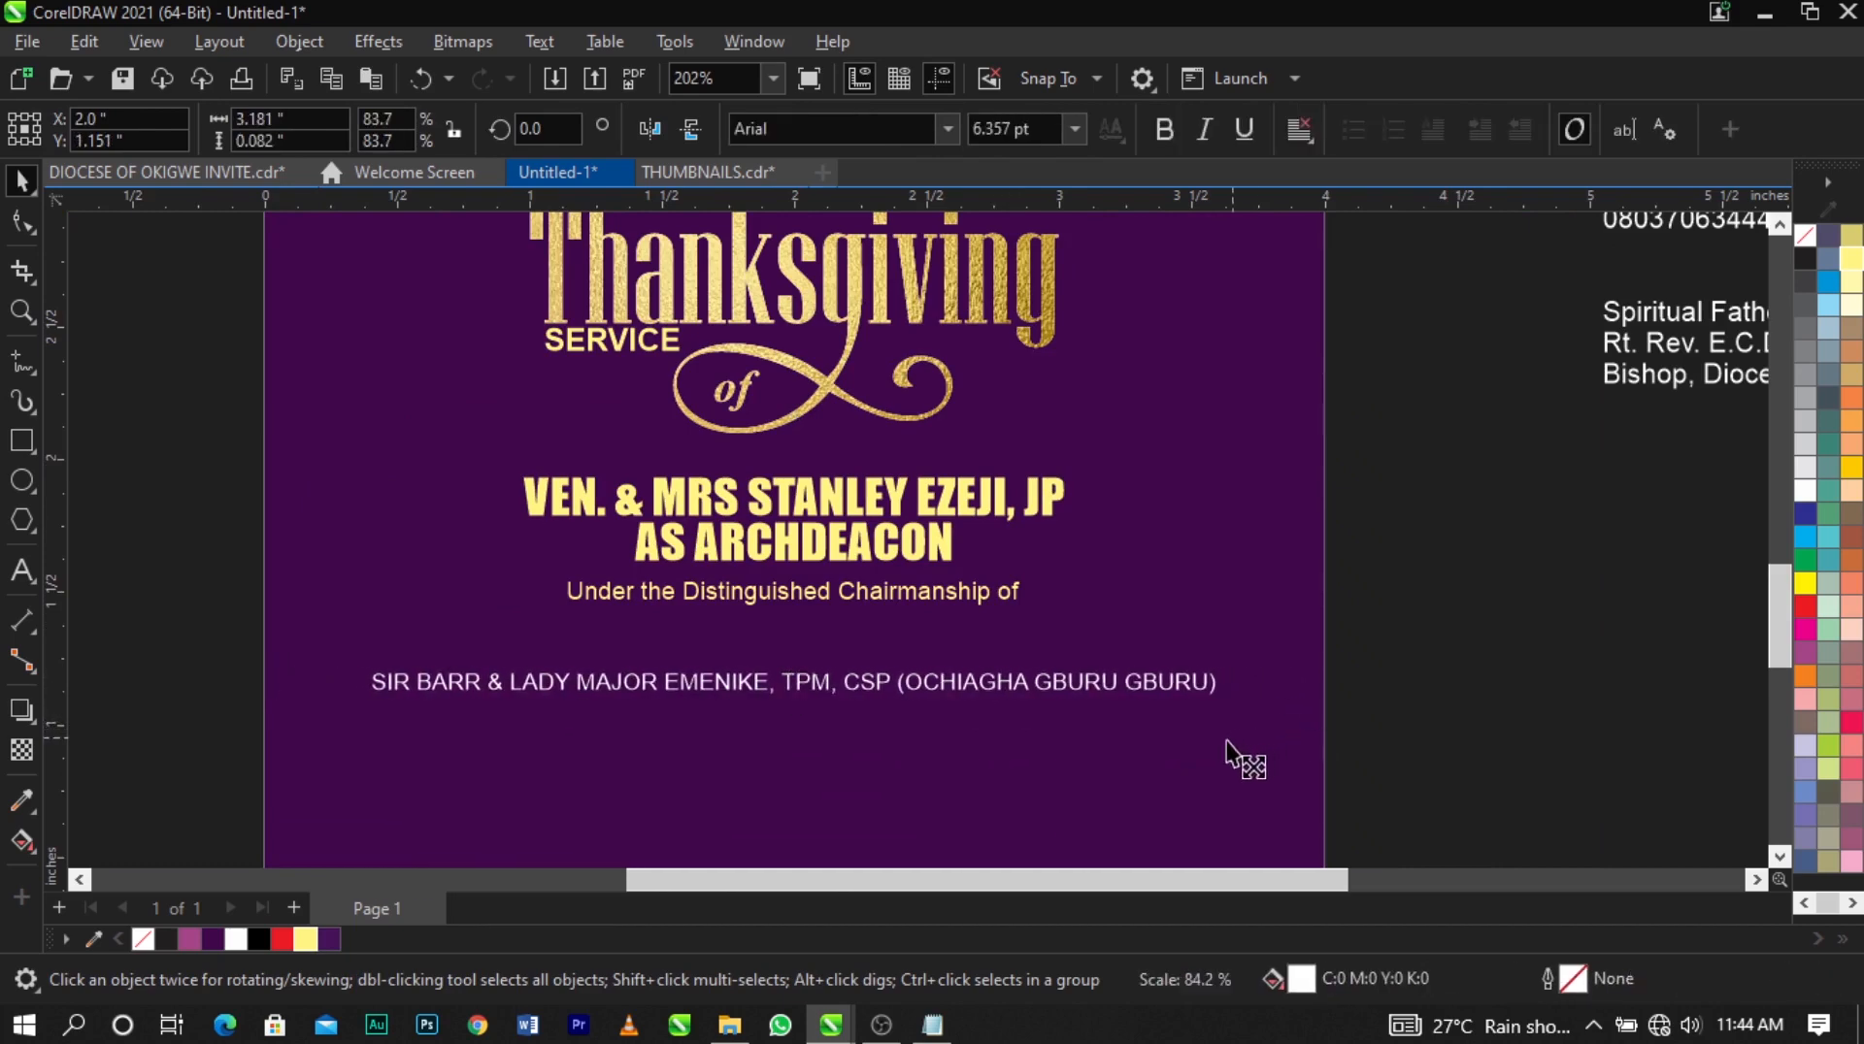
drag(1155, 693, 1162, 624)
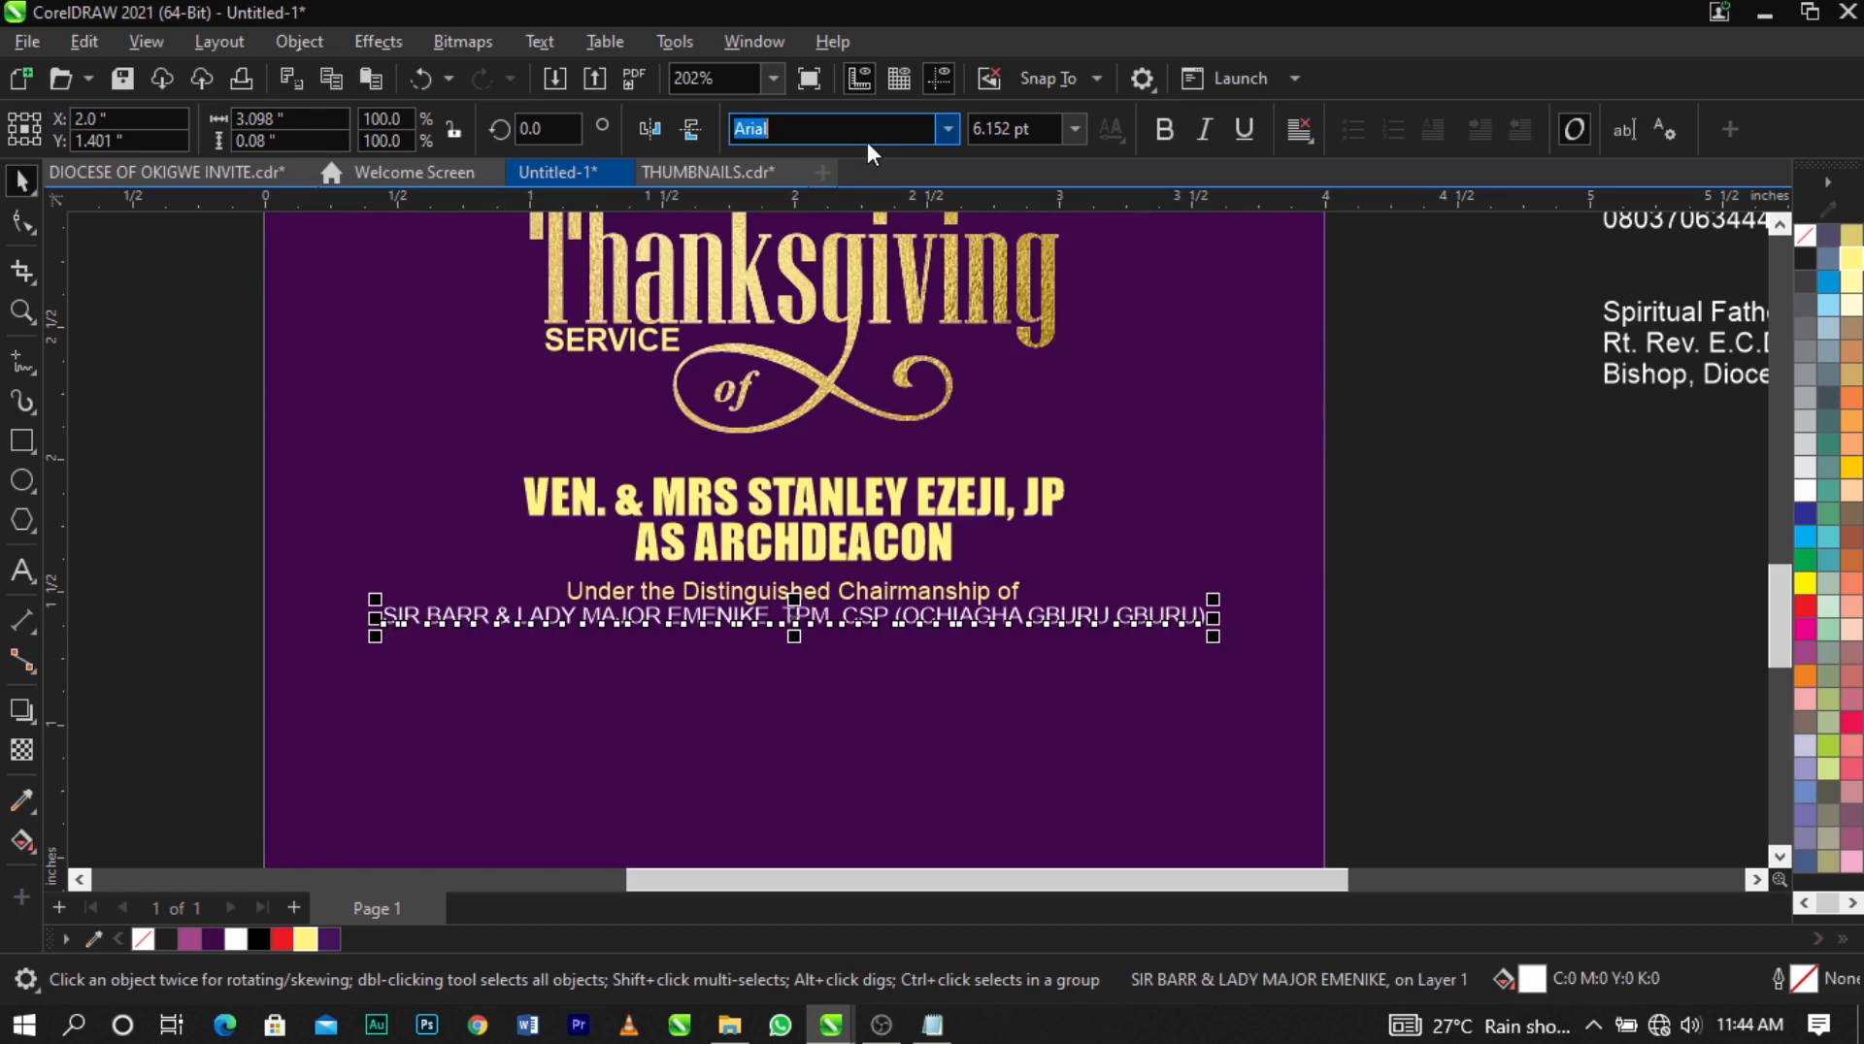
Set the chairman's name line in Impact and enlarge it to about 7.65 pt.
text(Impact)
key(Return)
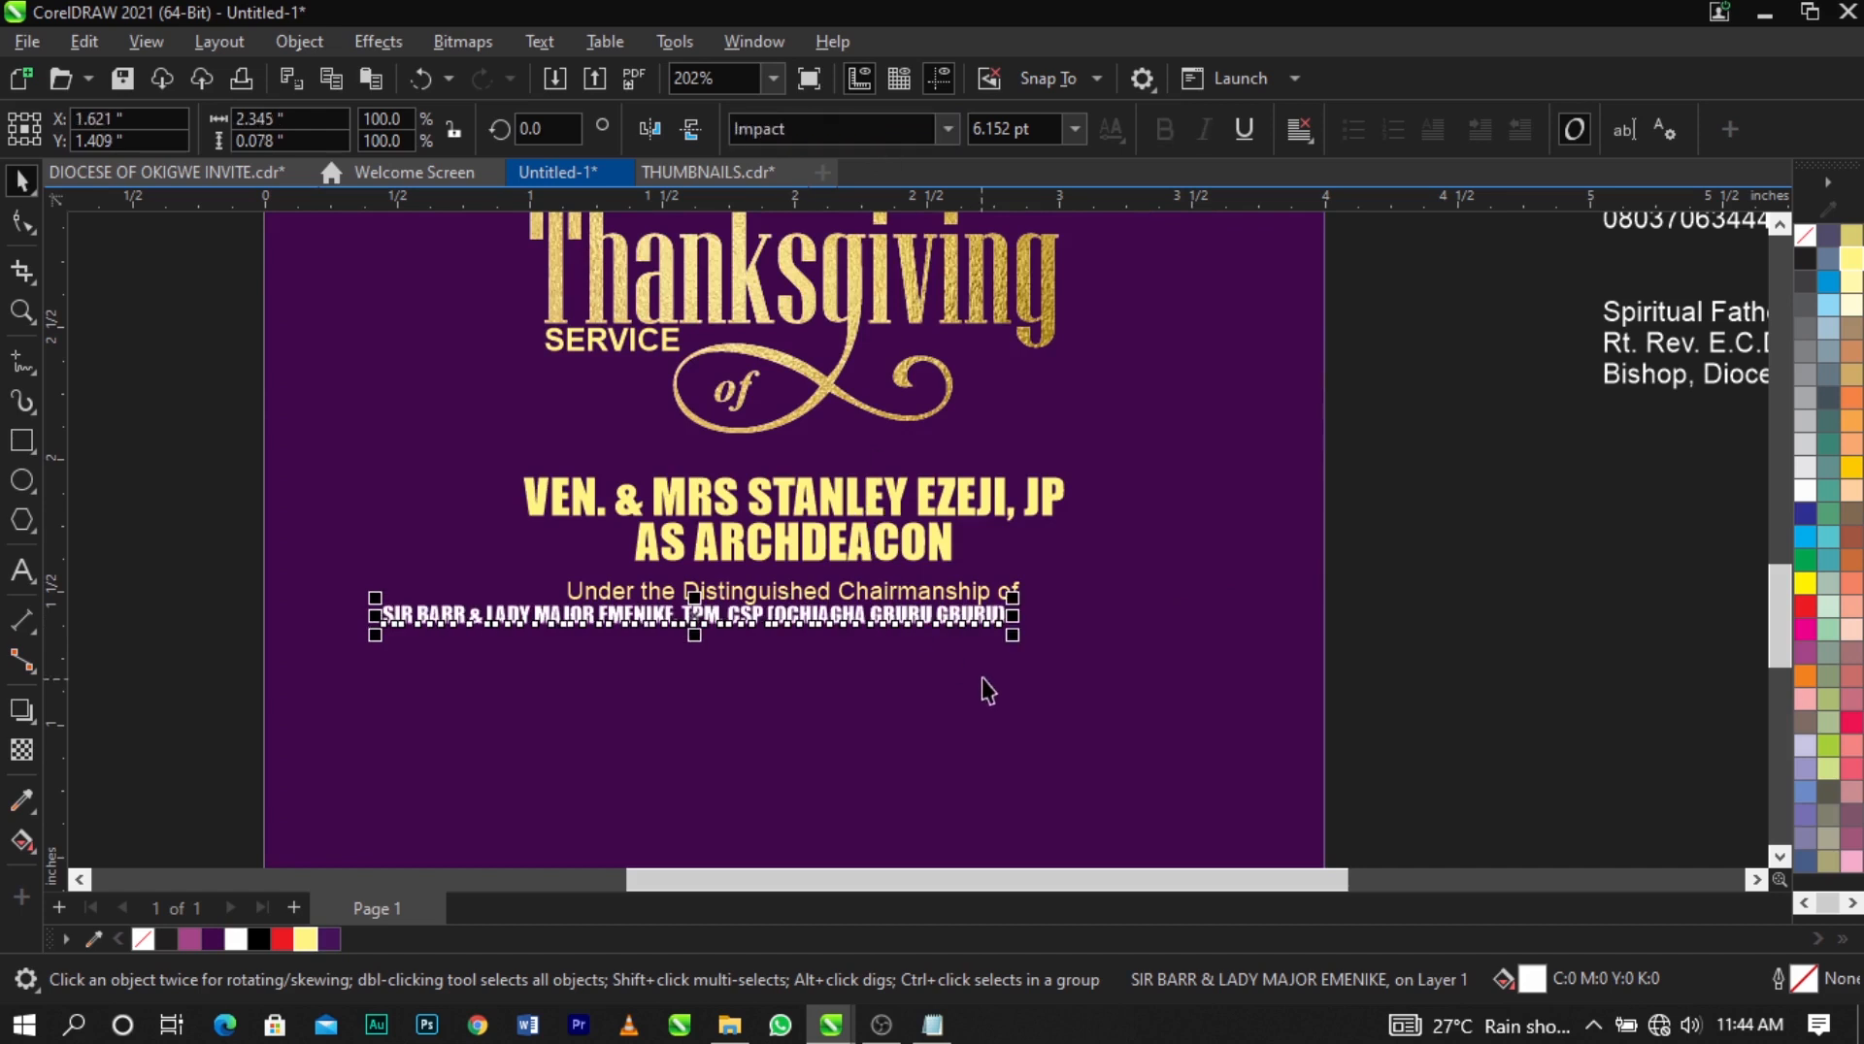
drag(1014, 649, 1169, 707)
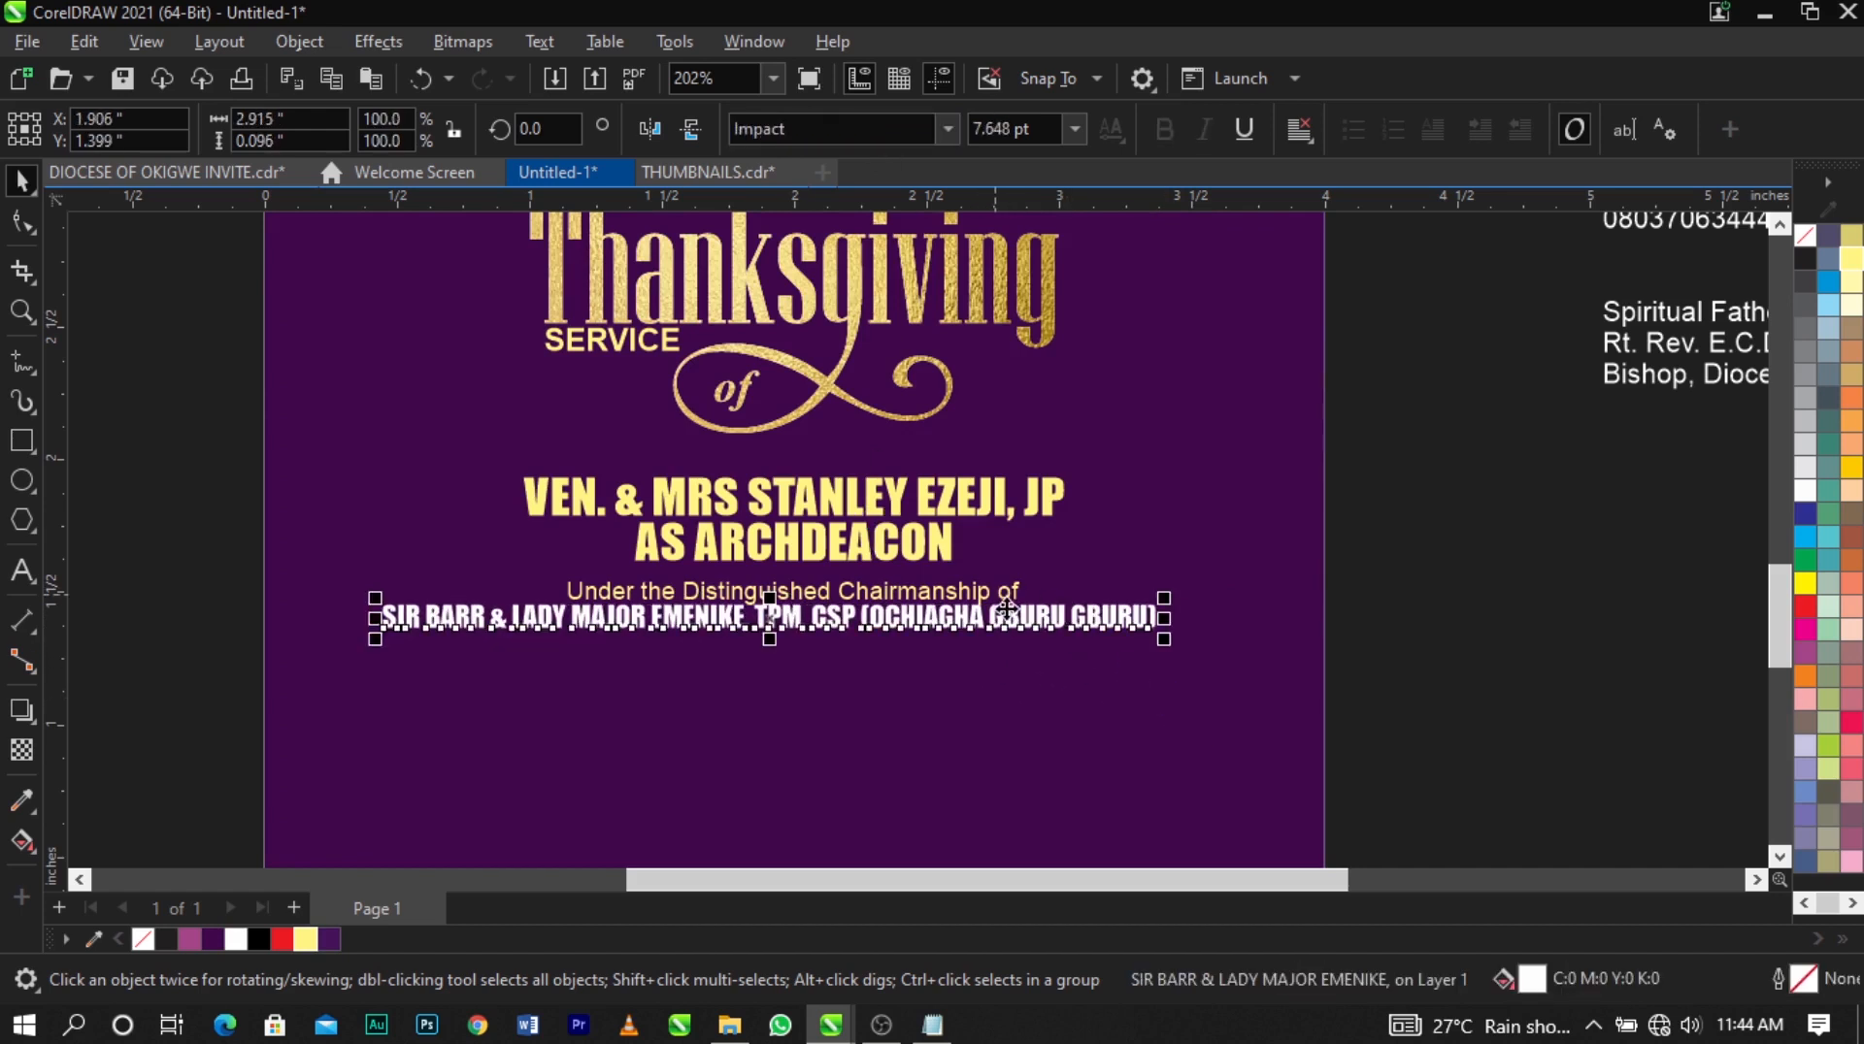
Fill the chairman's name line with light yellow and centre it under "Under the Distinguished Chairmanship of".
click(307, 939)
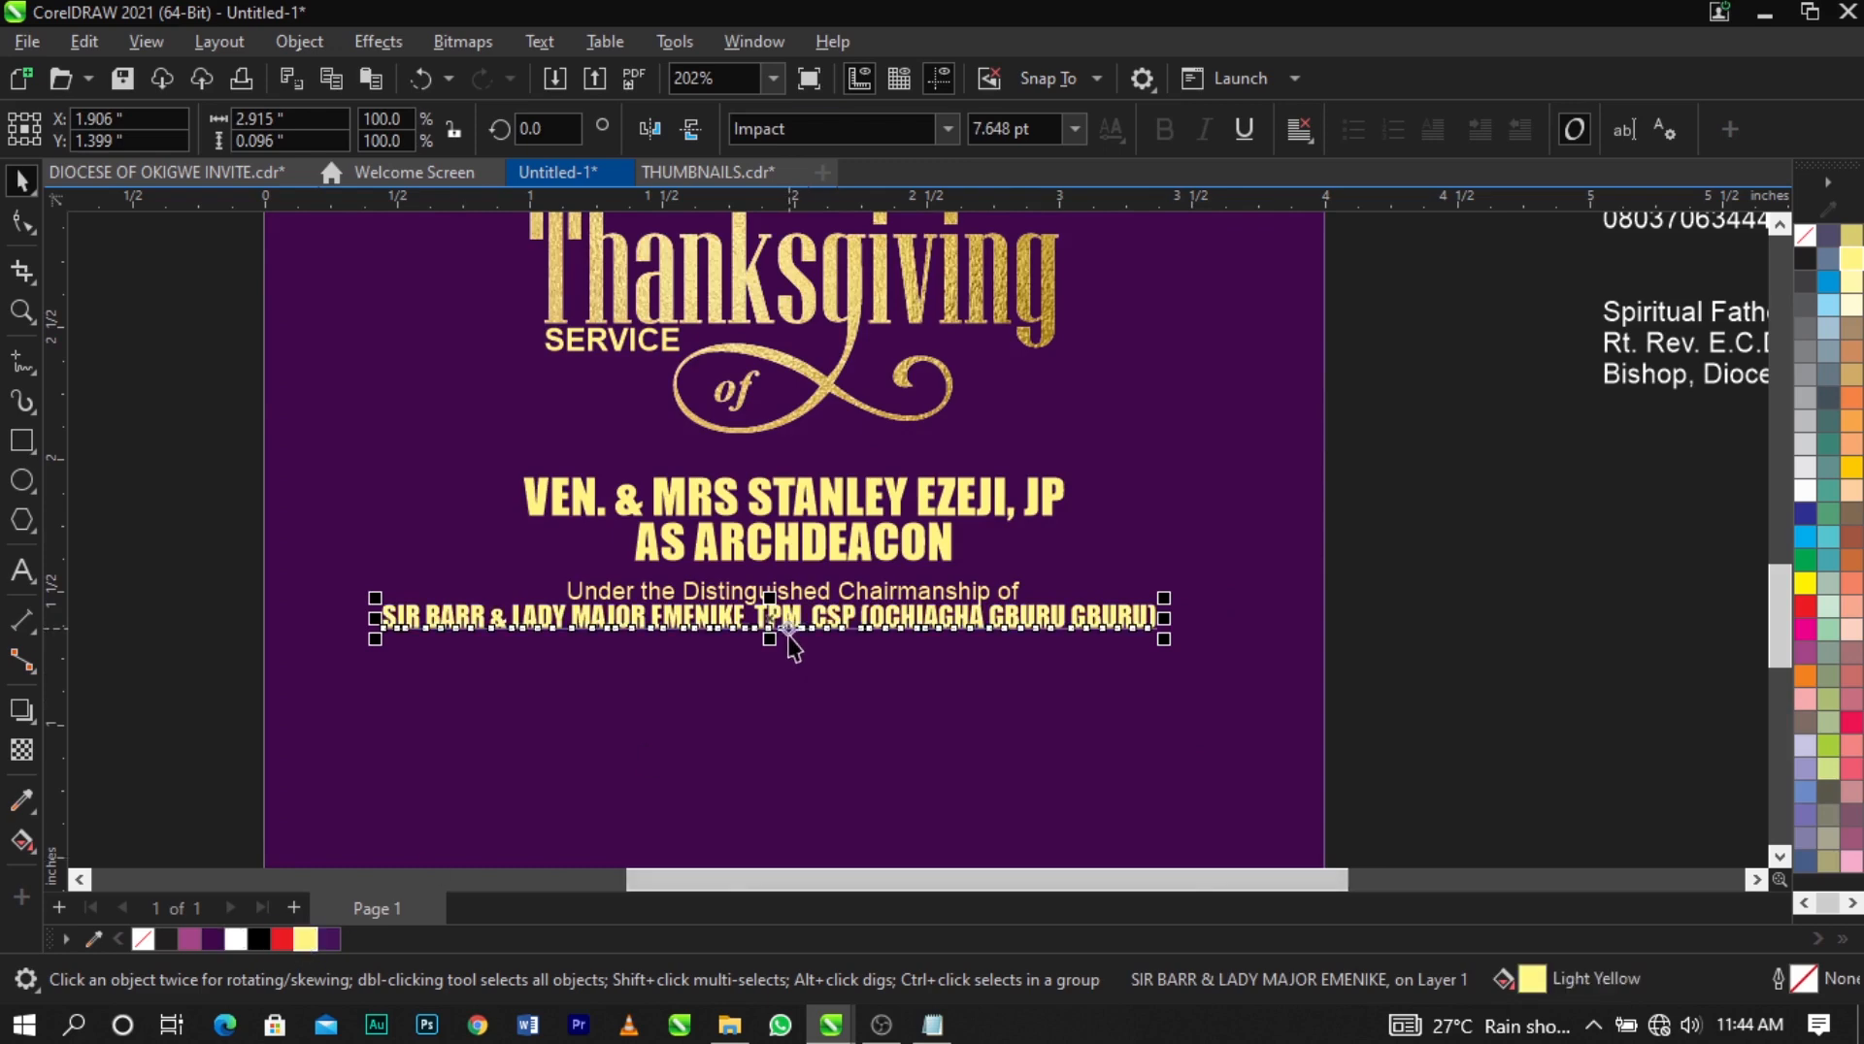
scroll(806, 622, up, 4)
key(c)
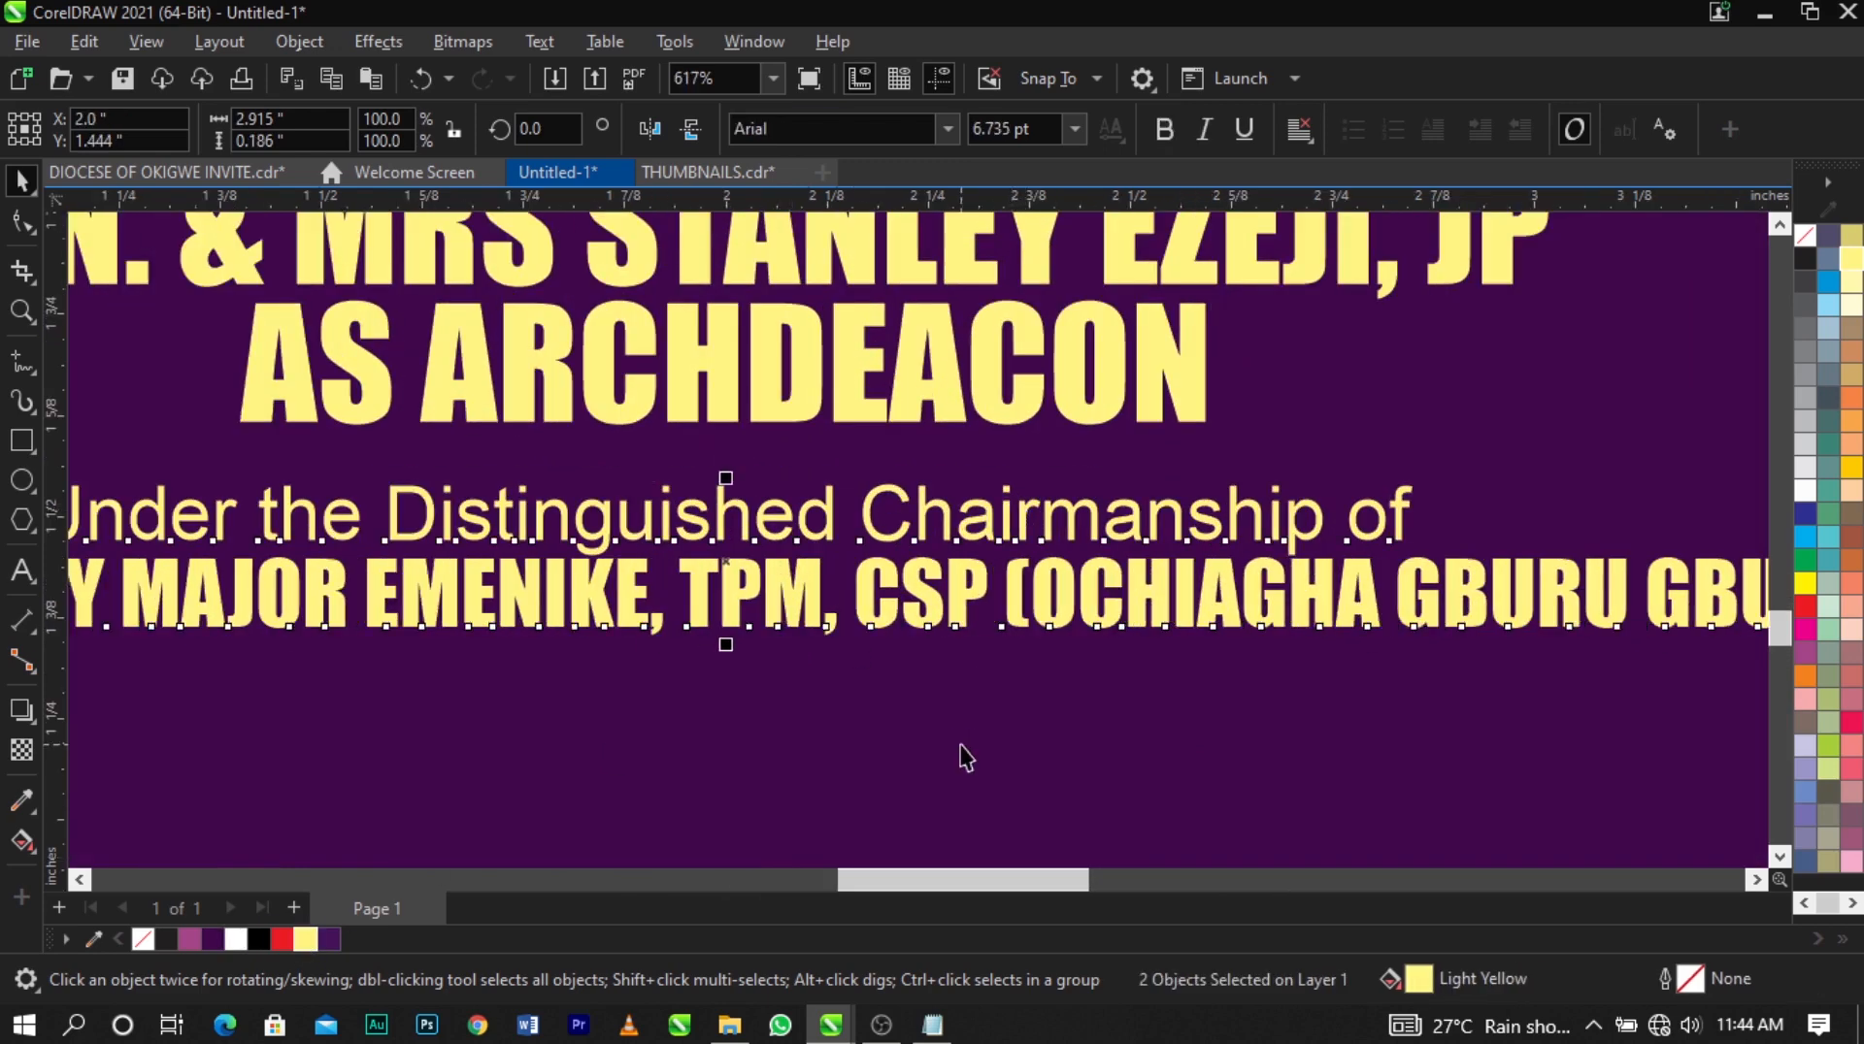
click(961, 749)
Lower the chairman's name line slightly, centre it with the chairmanship line again and nudge both lines down.
click(1046, 629)
drag(1045, 629, 1045, 660)
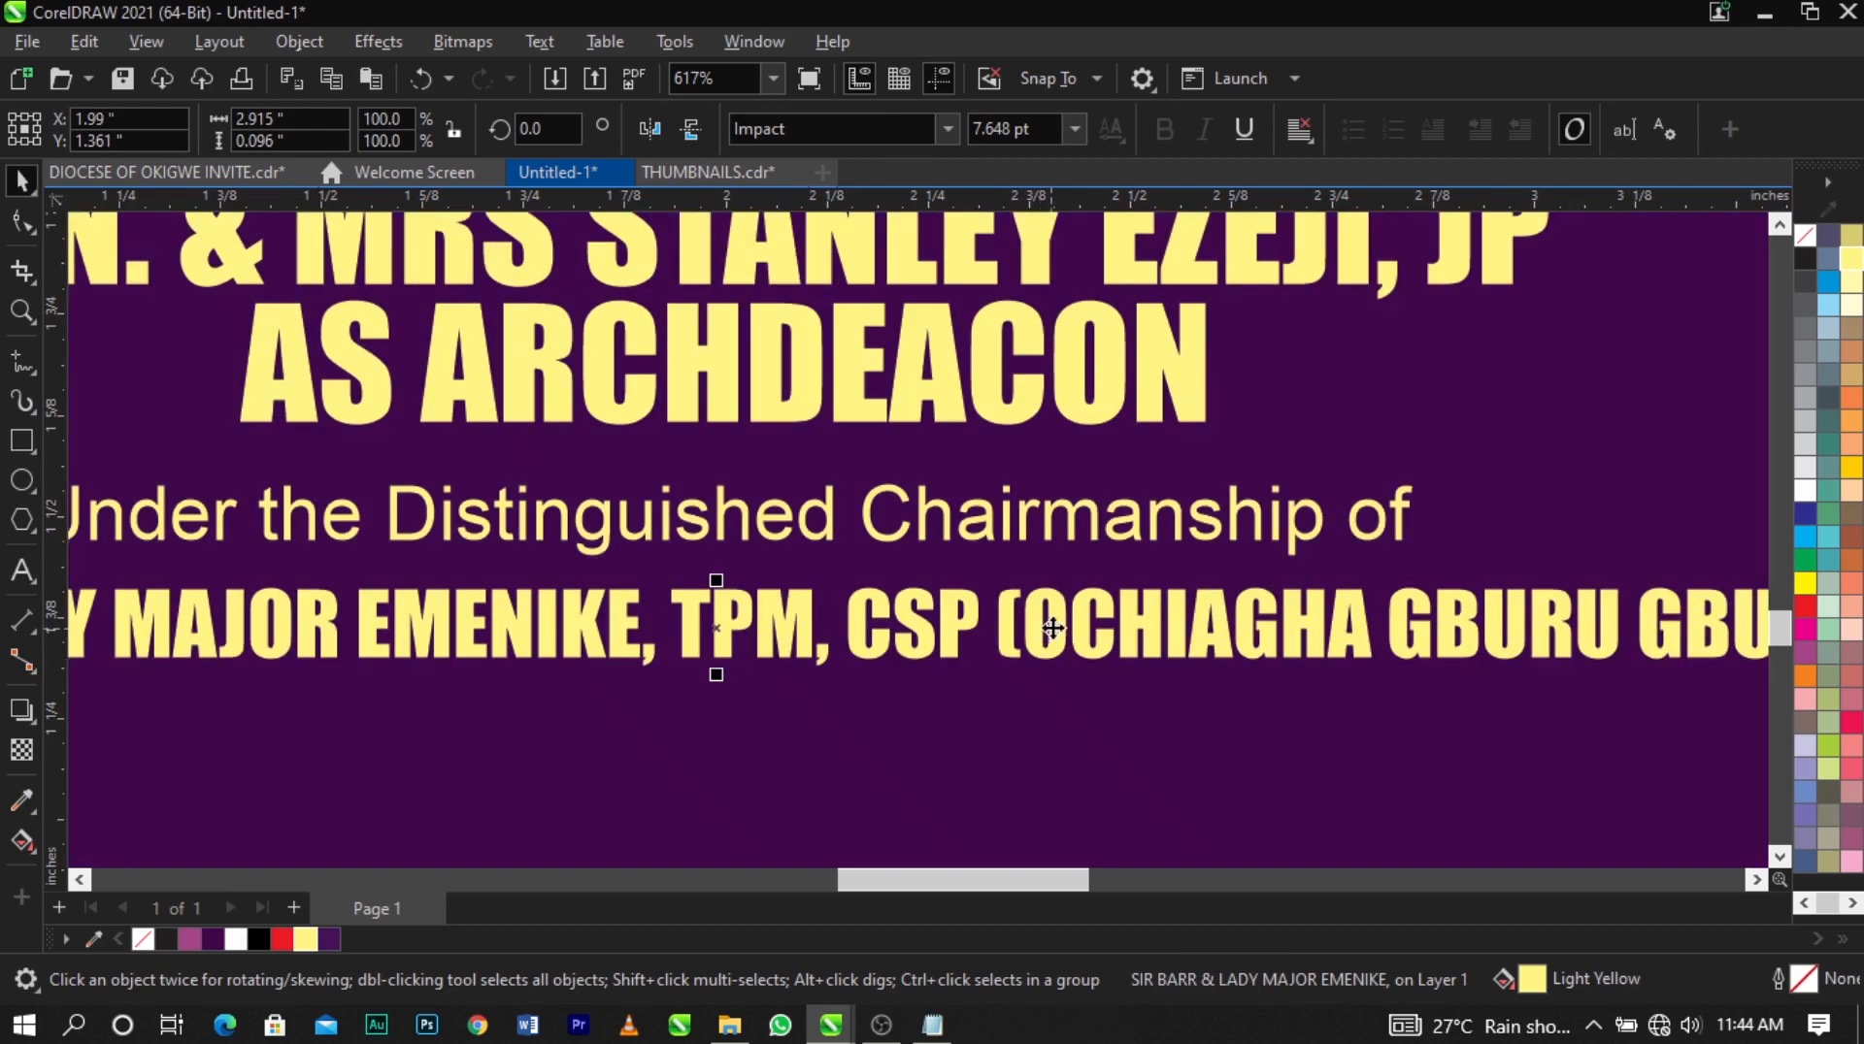
shift+click(1069, 539)
scroll(898, 574, down, 2)
scroll(897, 575, down, 5)
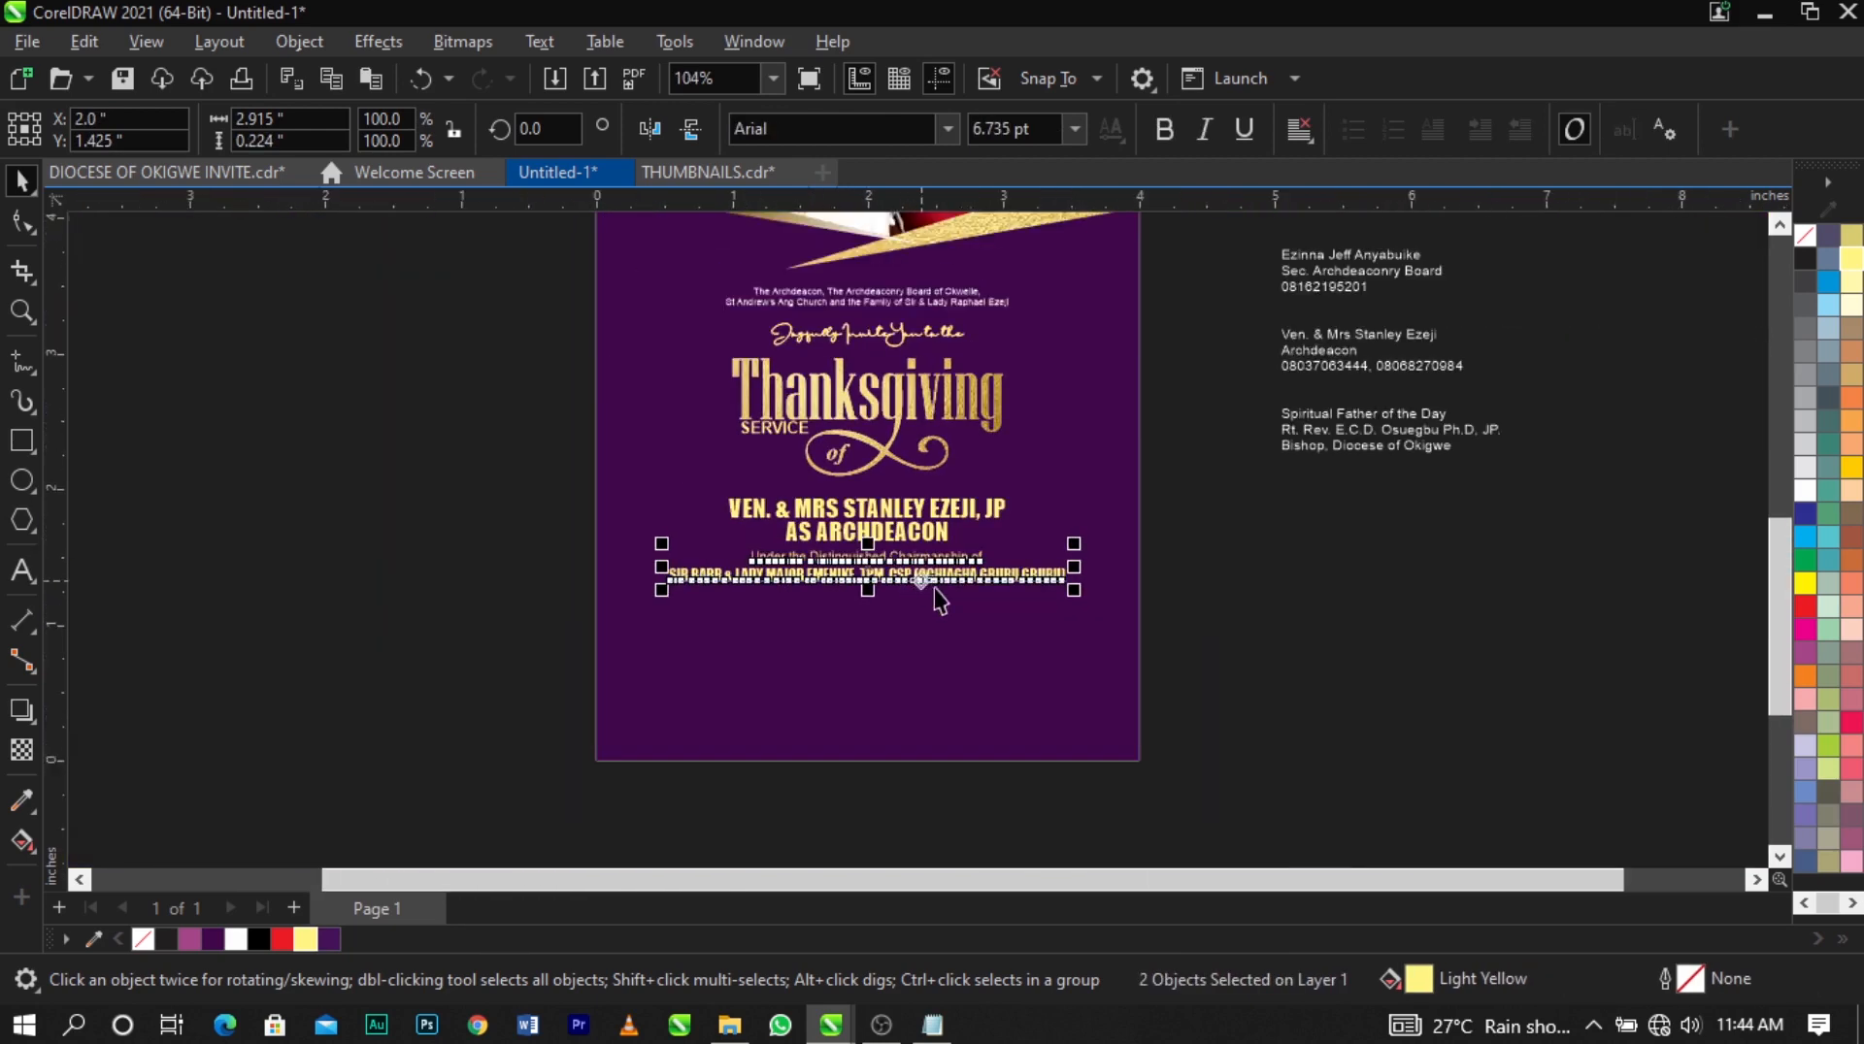
key(Down)
key(Down)
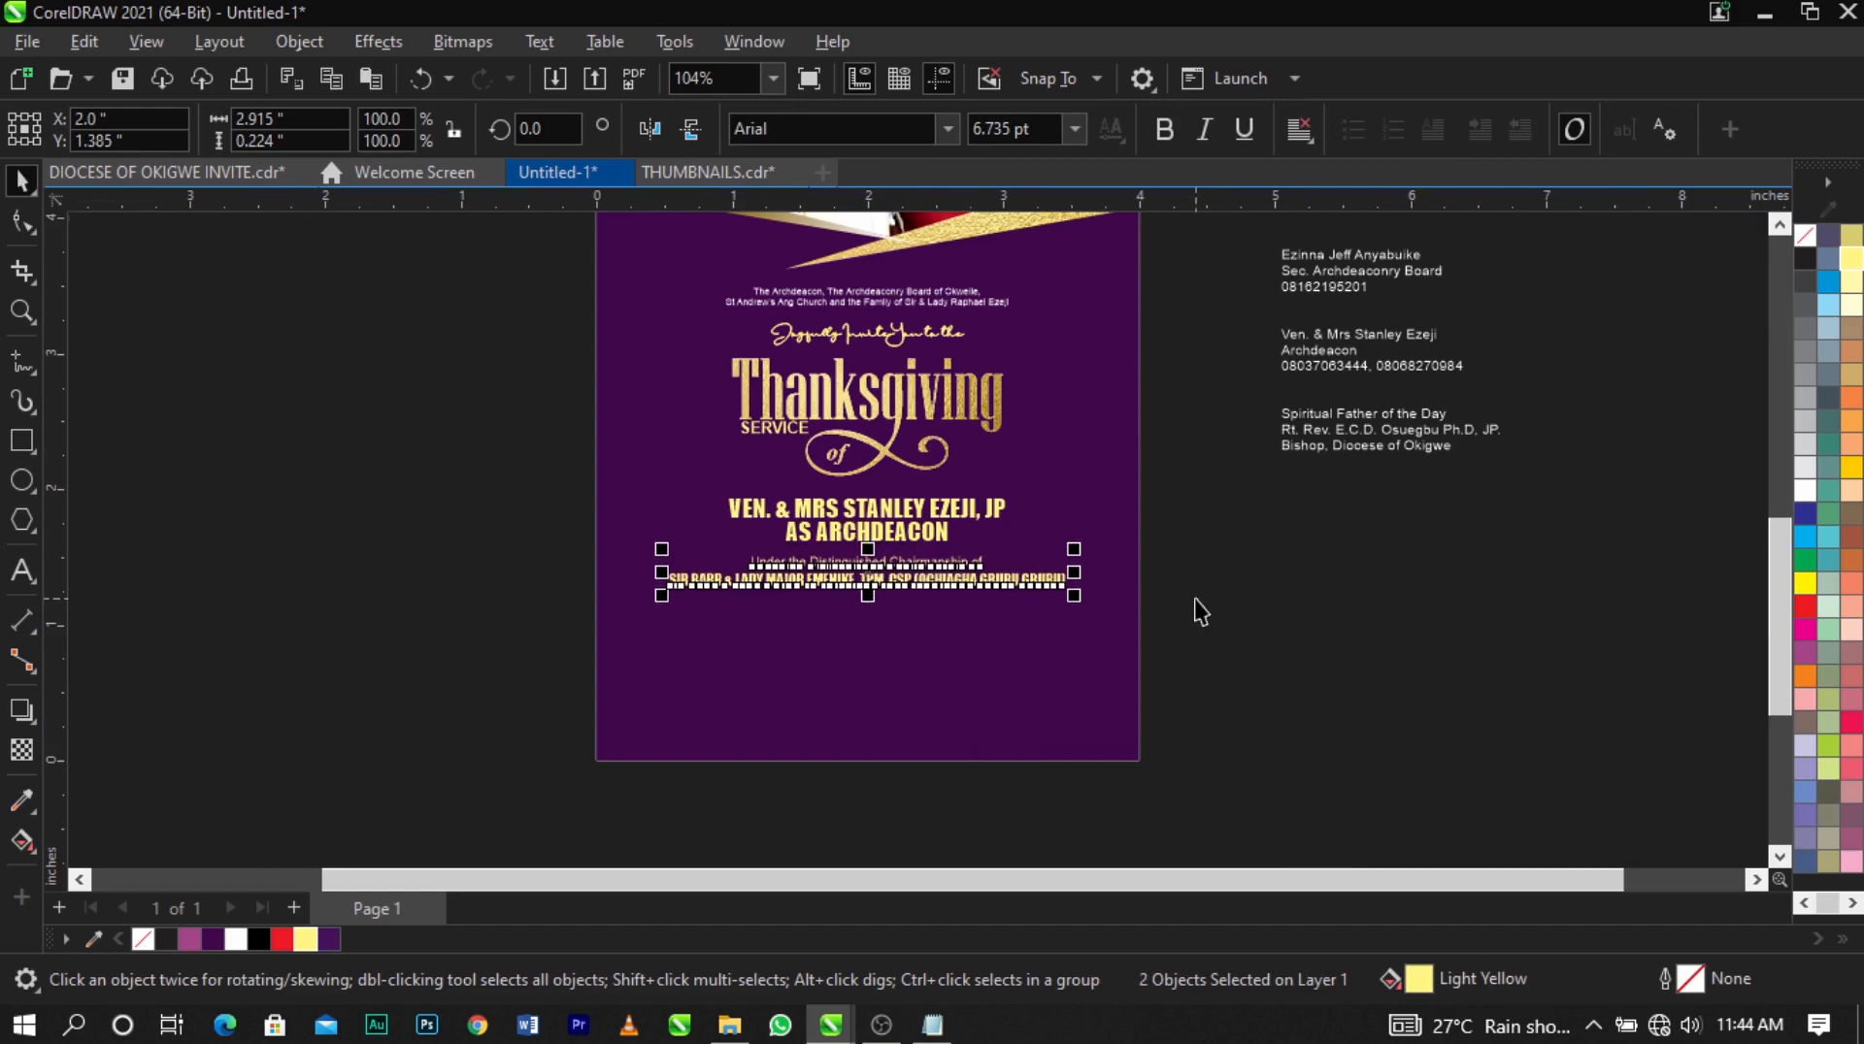
click(1194, 598)
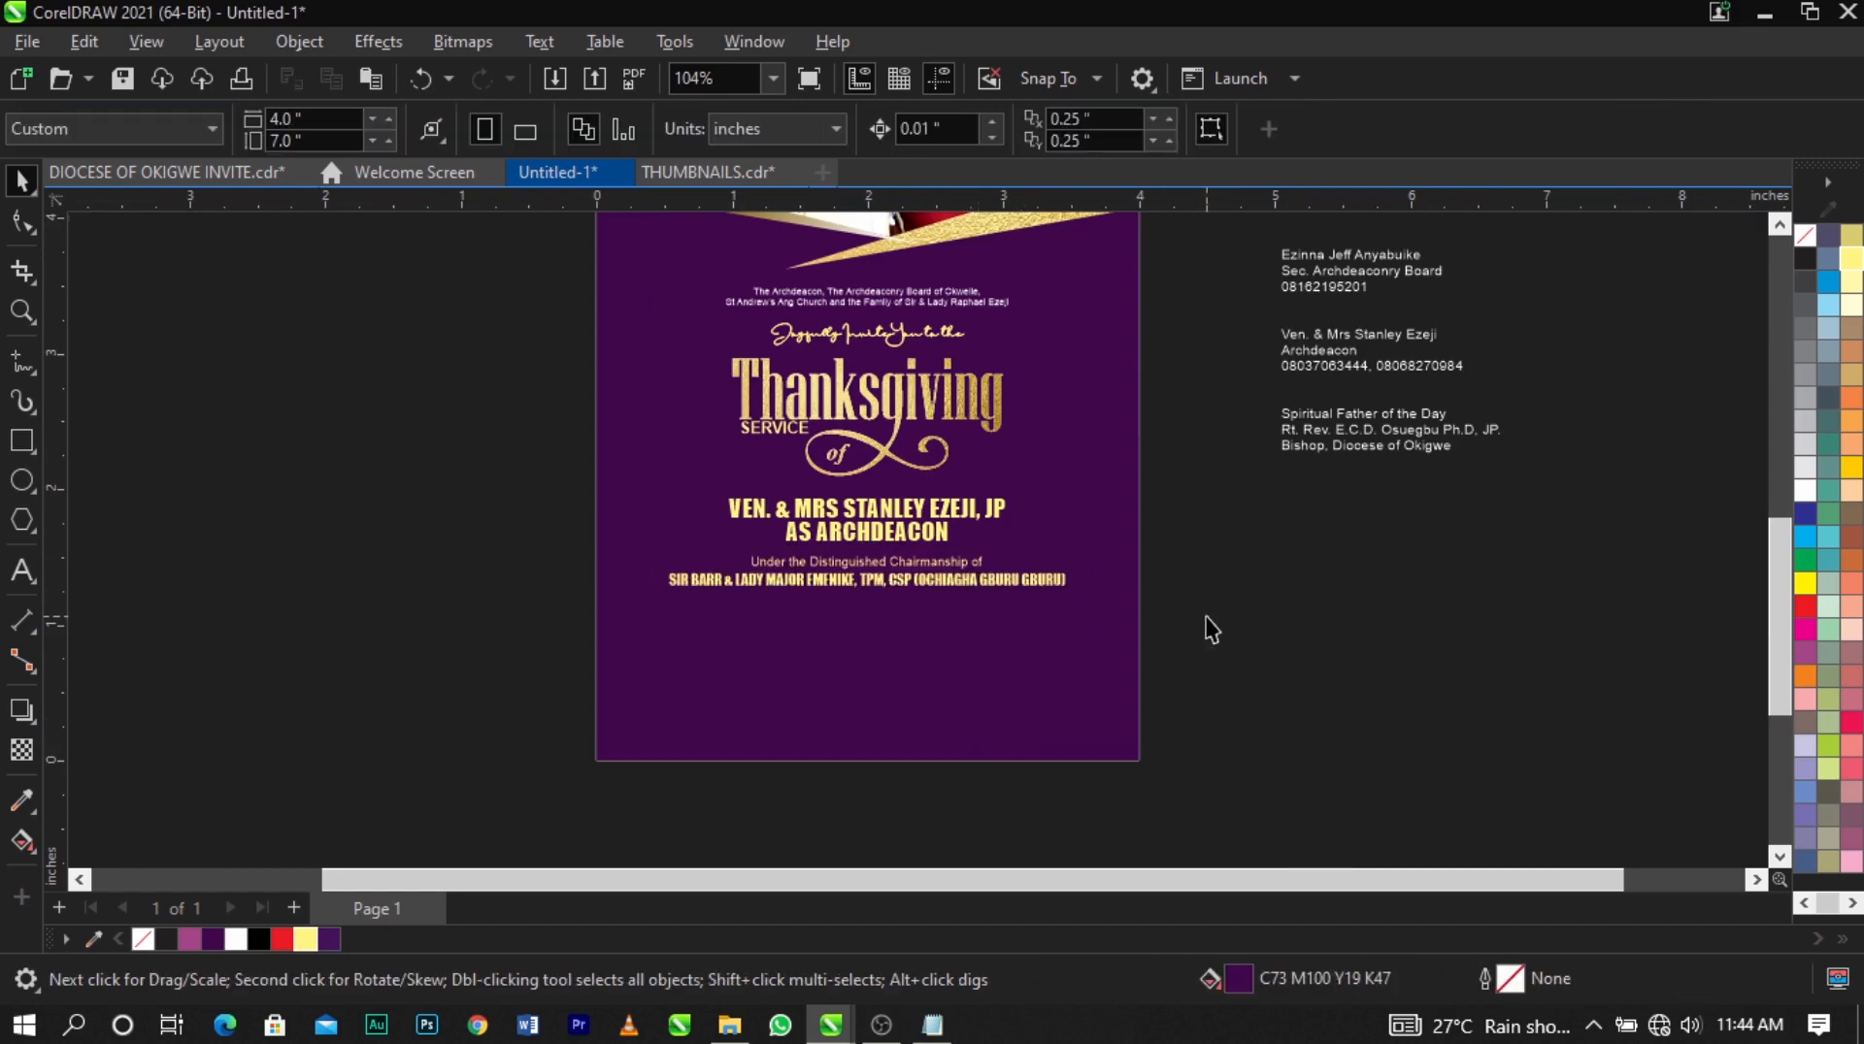
Correct "SATUDAY" to "SATURDAY" in the date line of the details text beside the card.
scroll(1173, 580, down, 1)
scroll(1207, 295, up, 6)
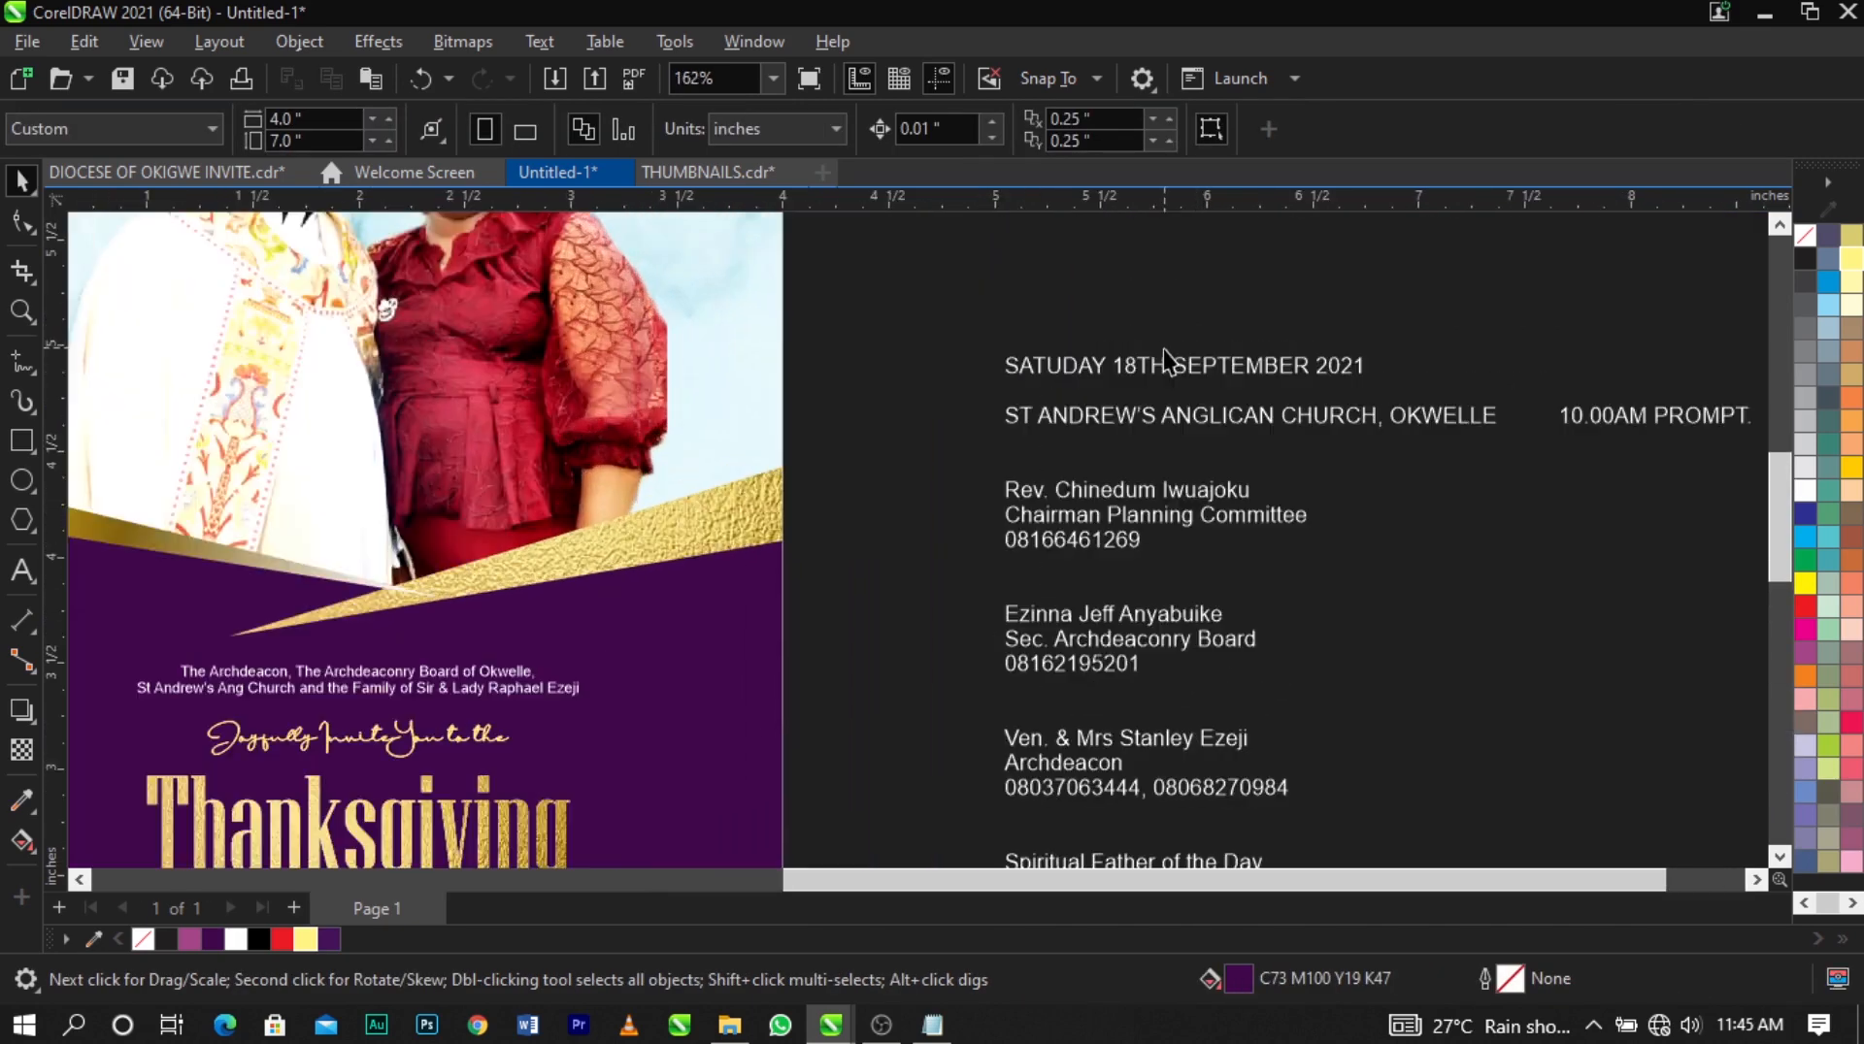
click(1176, 361)
double_click(1176, 361)
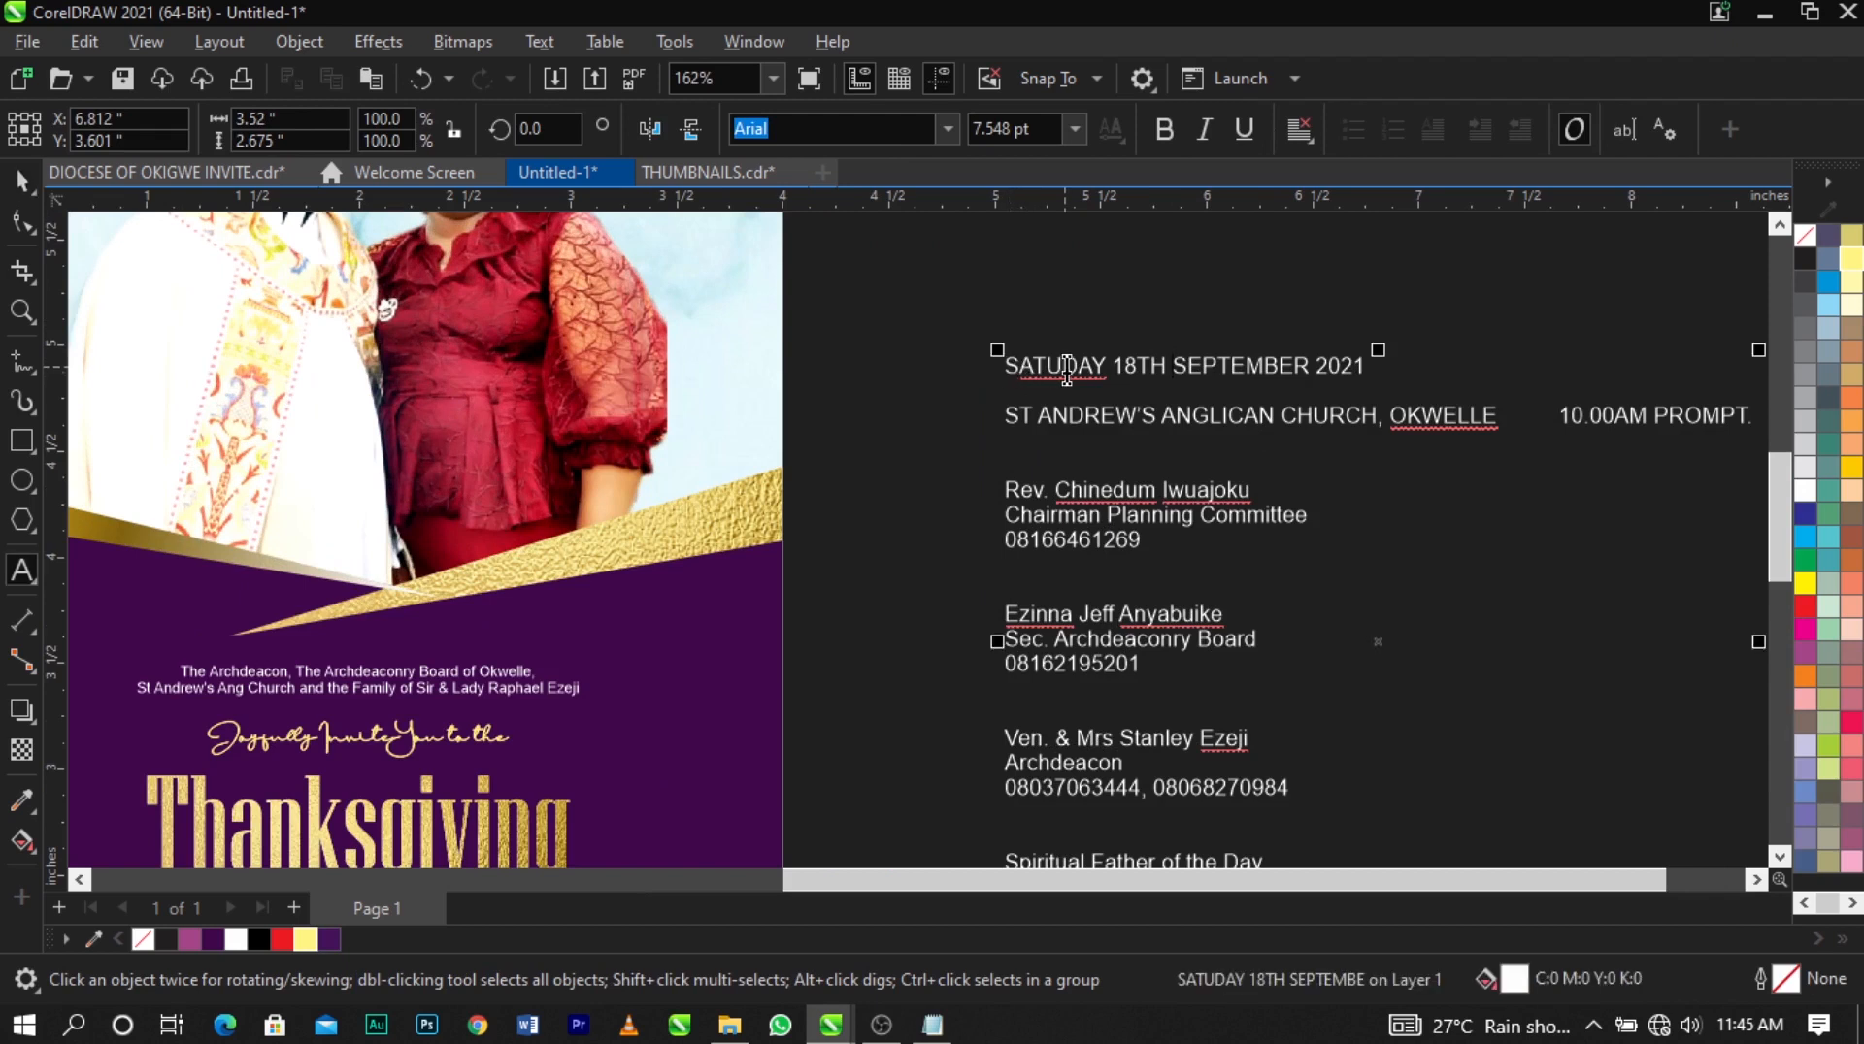
click(1059, 362)
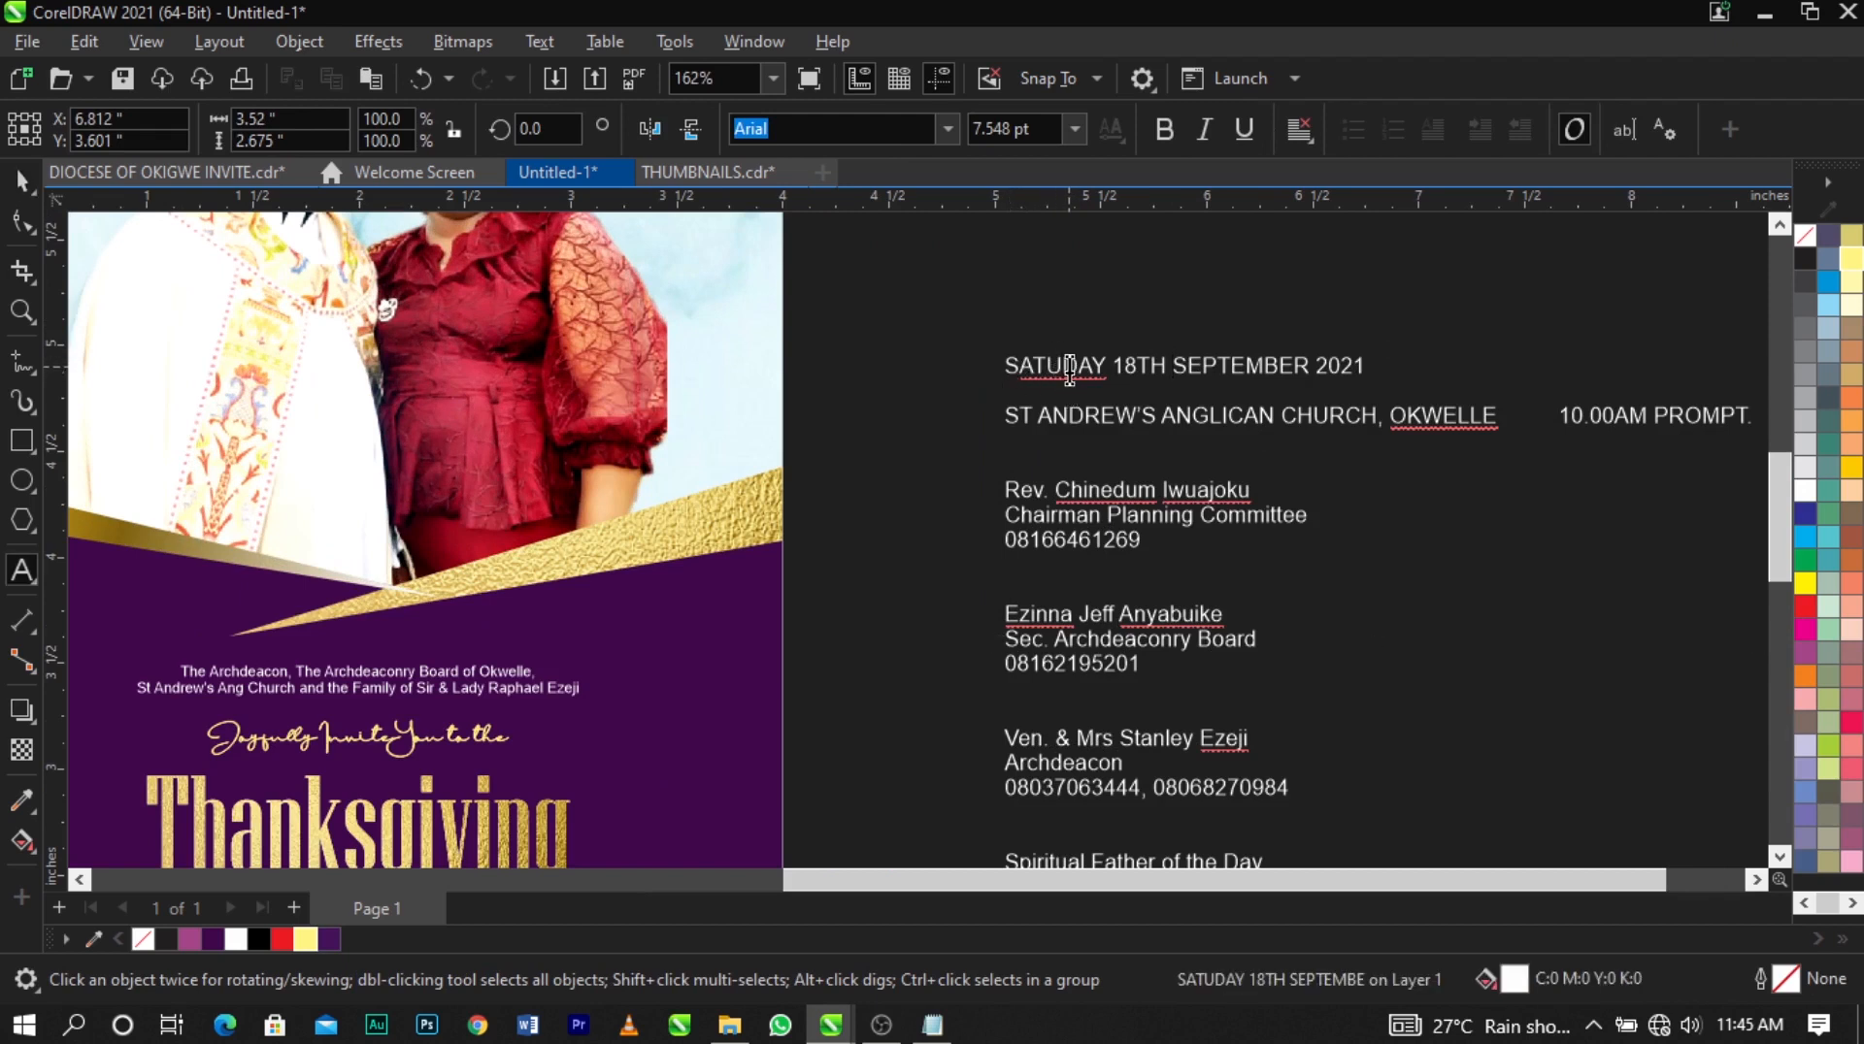
text(r)
click(1074, 369)
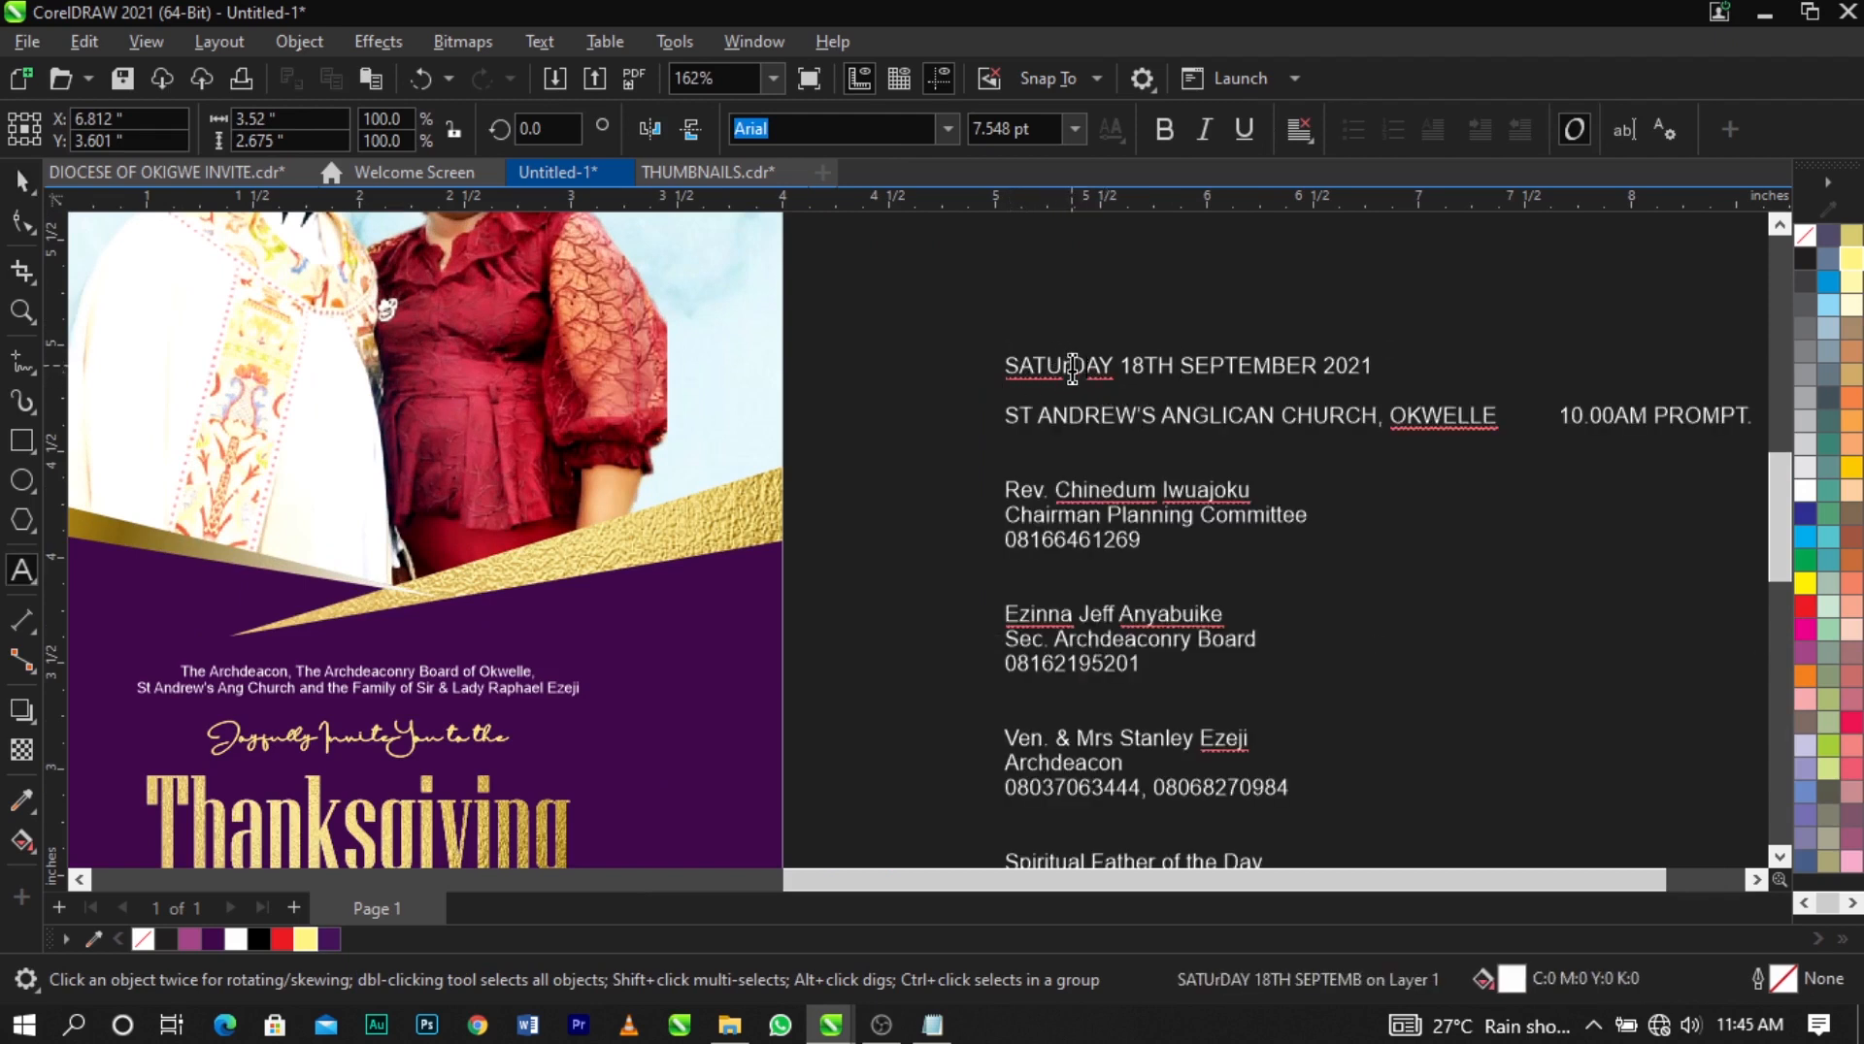
key(BackSpace)
text(R)
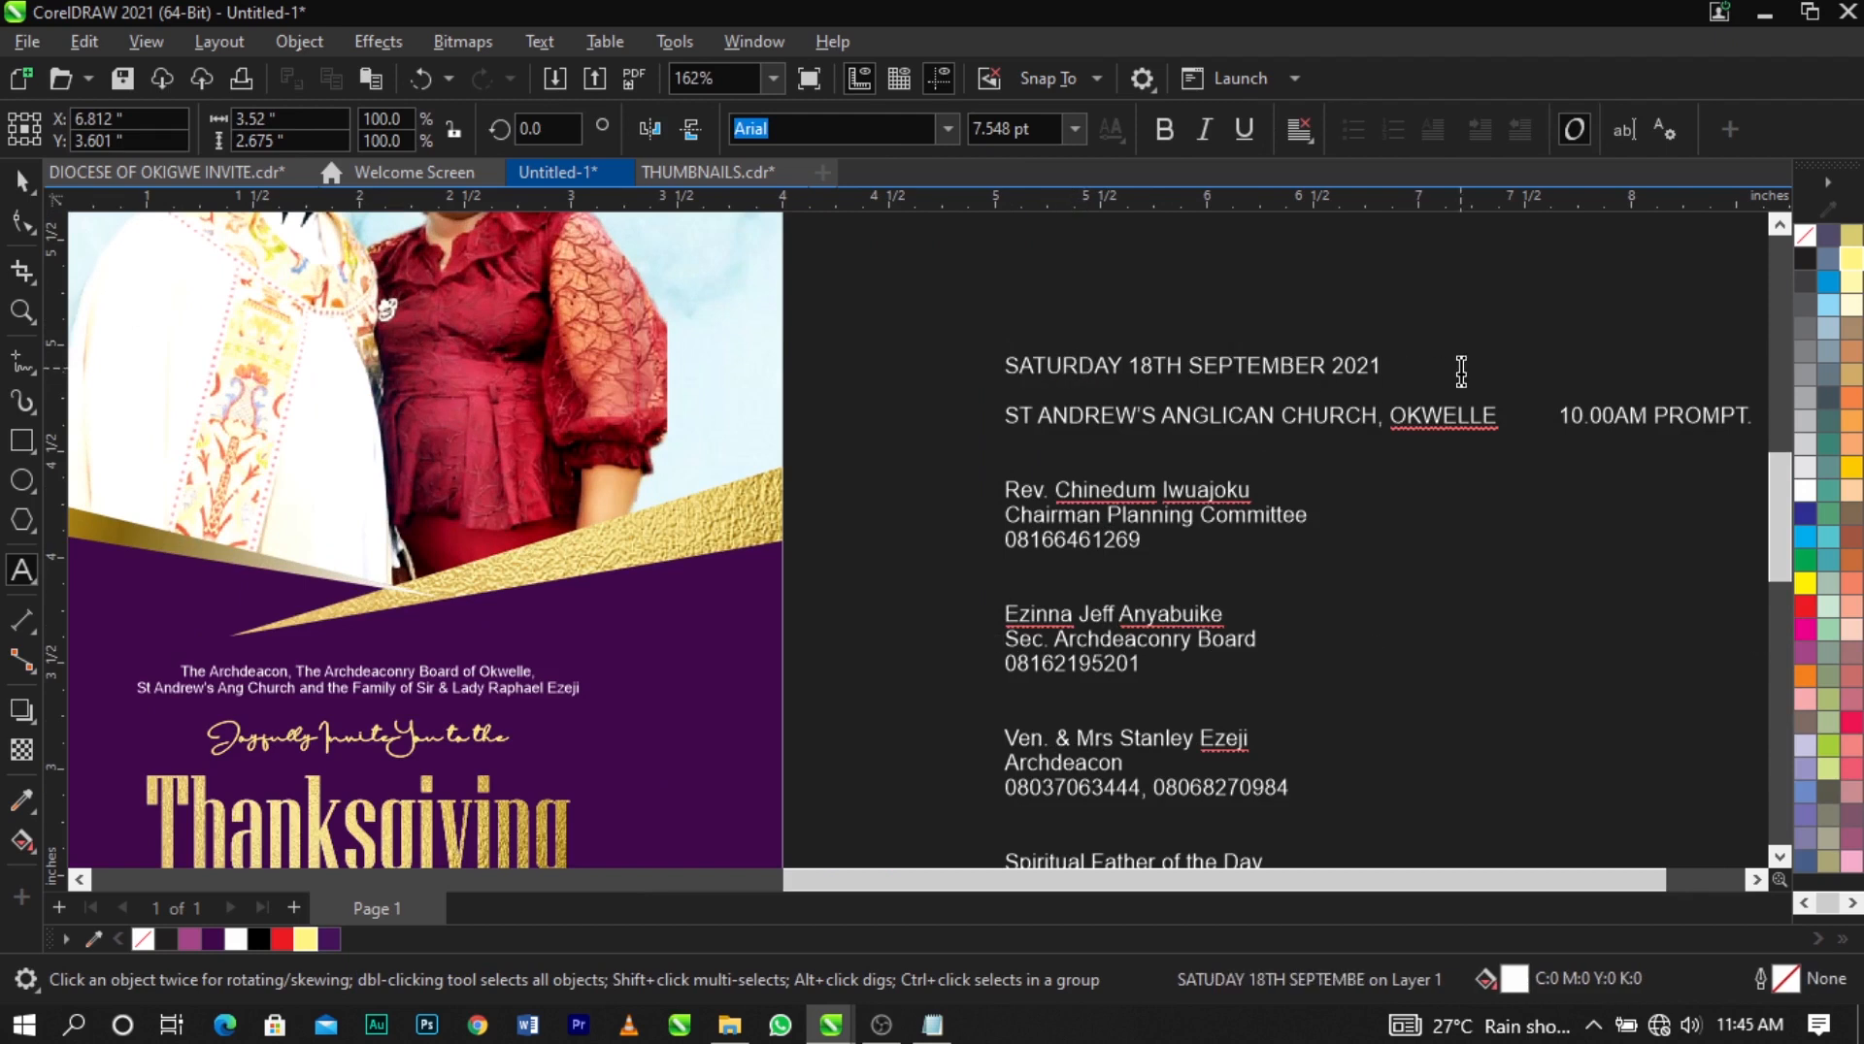
Take the line "SATURDAY 18TH SEPTEMBER 2021" out of the details text and paste it as separate text by the card's gold band.
drag(1424, 364, 1383, 374)
key(ctrl+c)
click(1012, 387)
key(Delete)
scroll(1112, 473, down, 2)
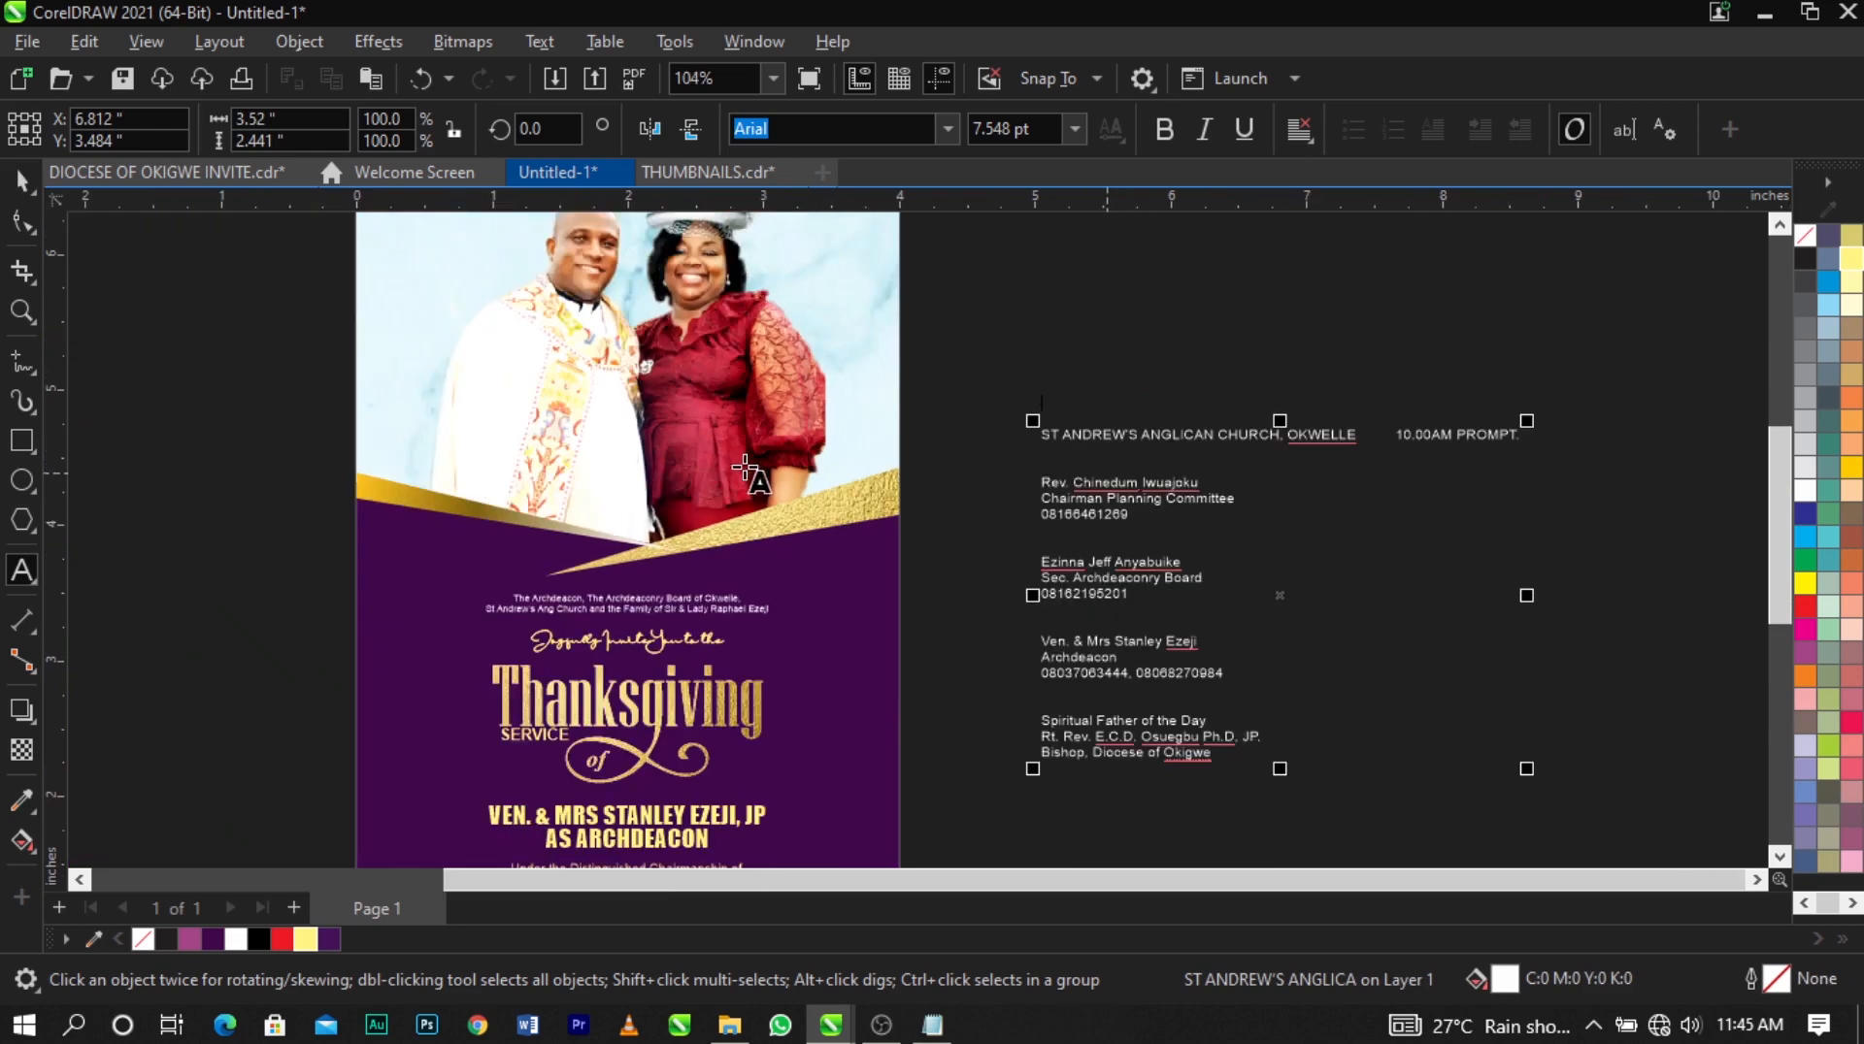
click(329, 563)
key(ctrl+v)
key(ctrl+space)
scroll(550, 604, down, 3)
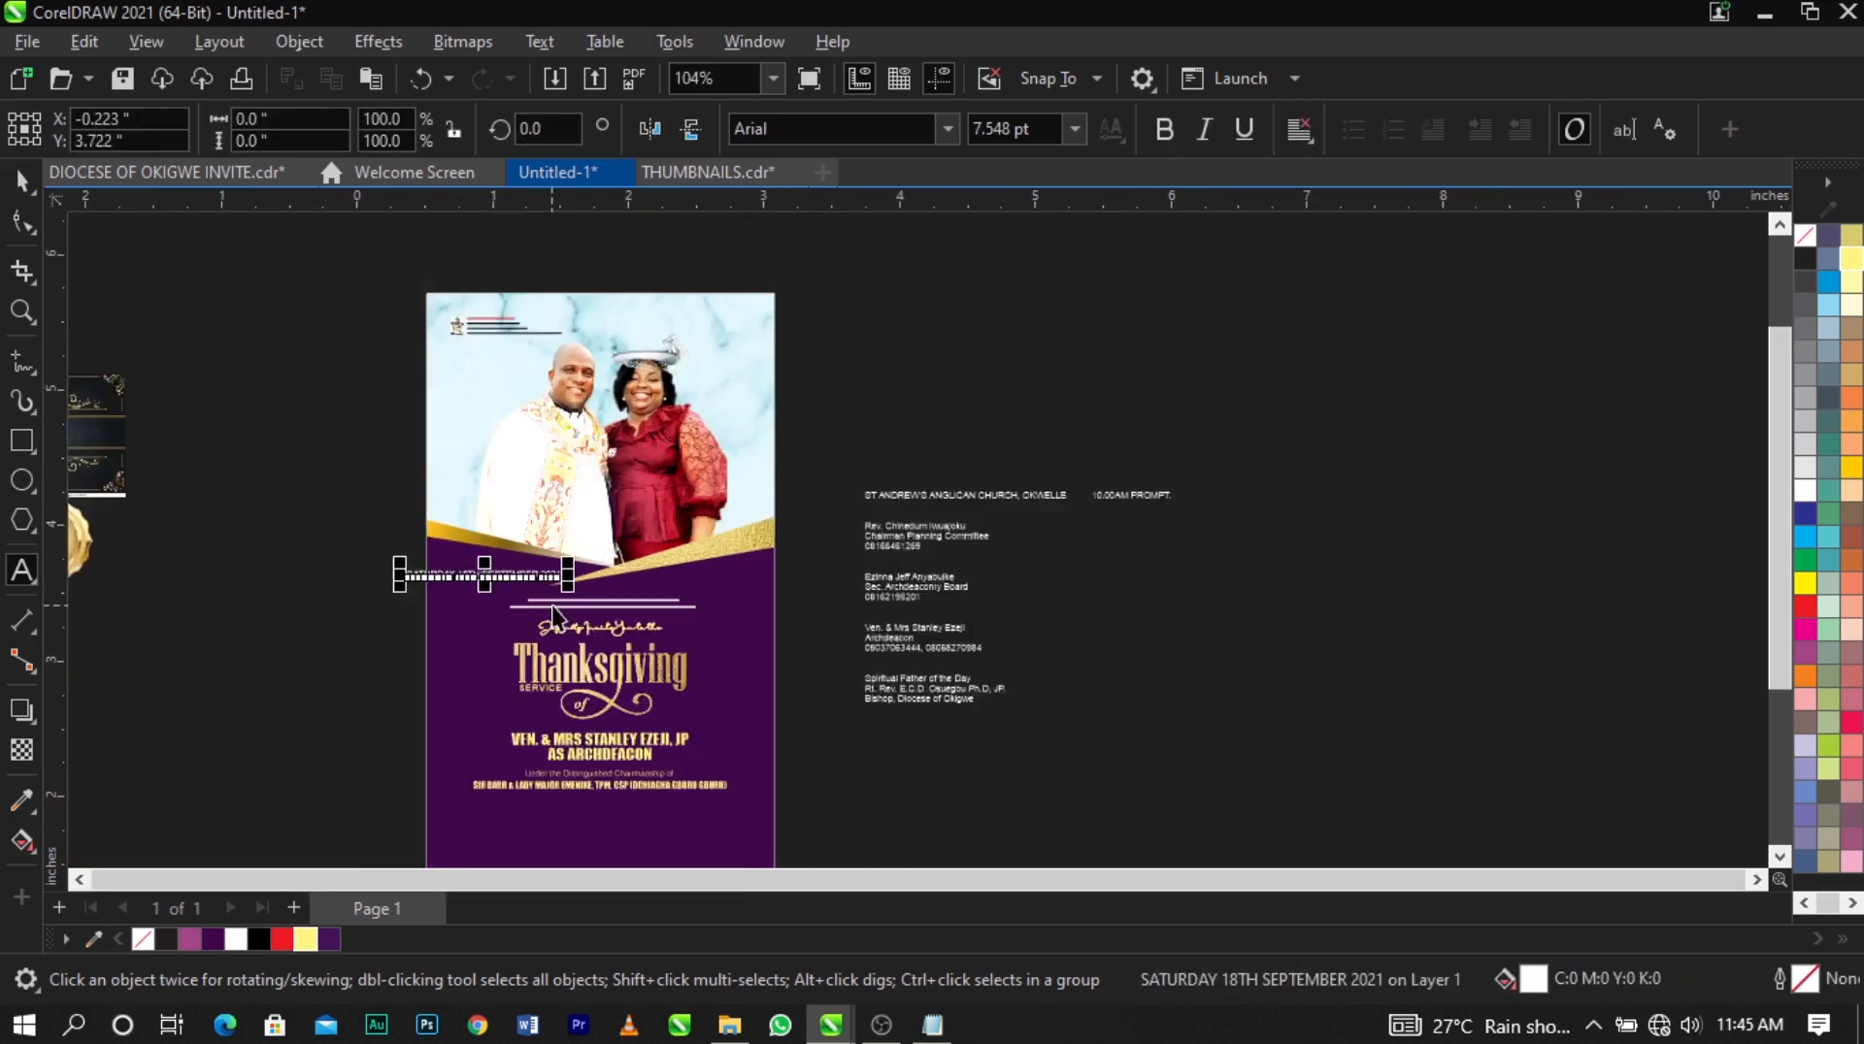
Move the gold seal image onto the card where the two gold bands meet and bring it to the front.
click(388, 572)
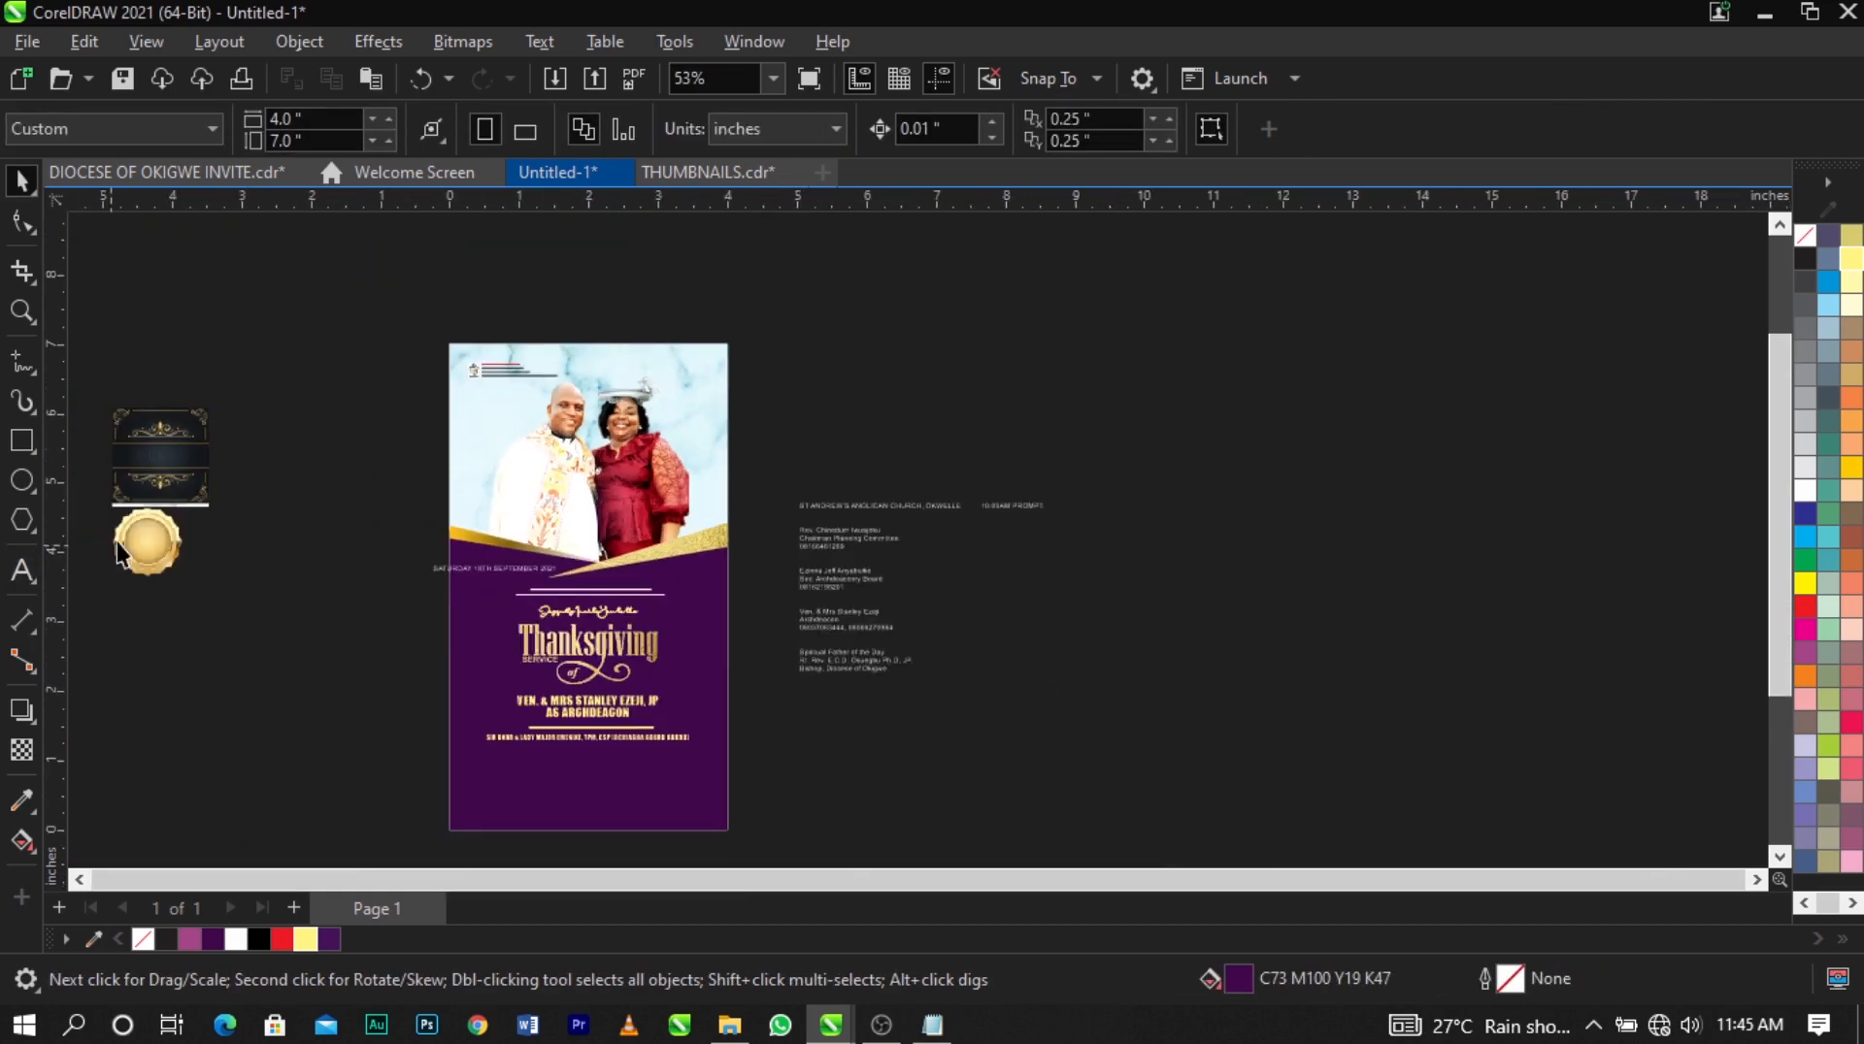
click(418, 559)
drag(418, 559, 582, 549)
scroll(582, 550, up, 5)
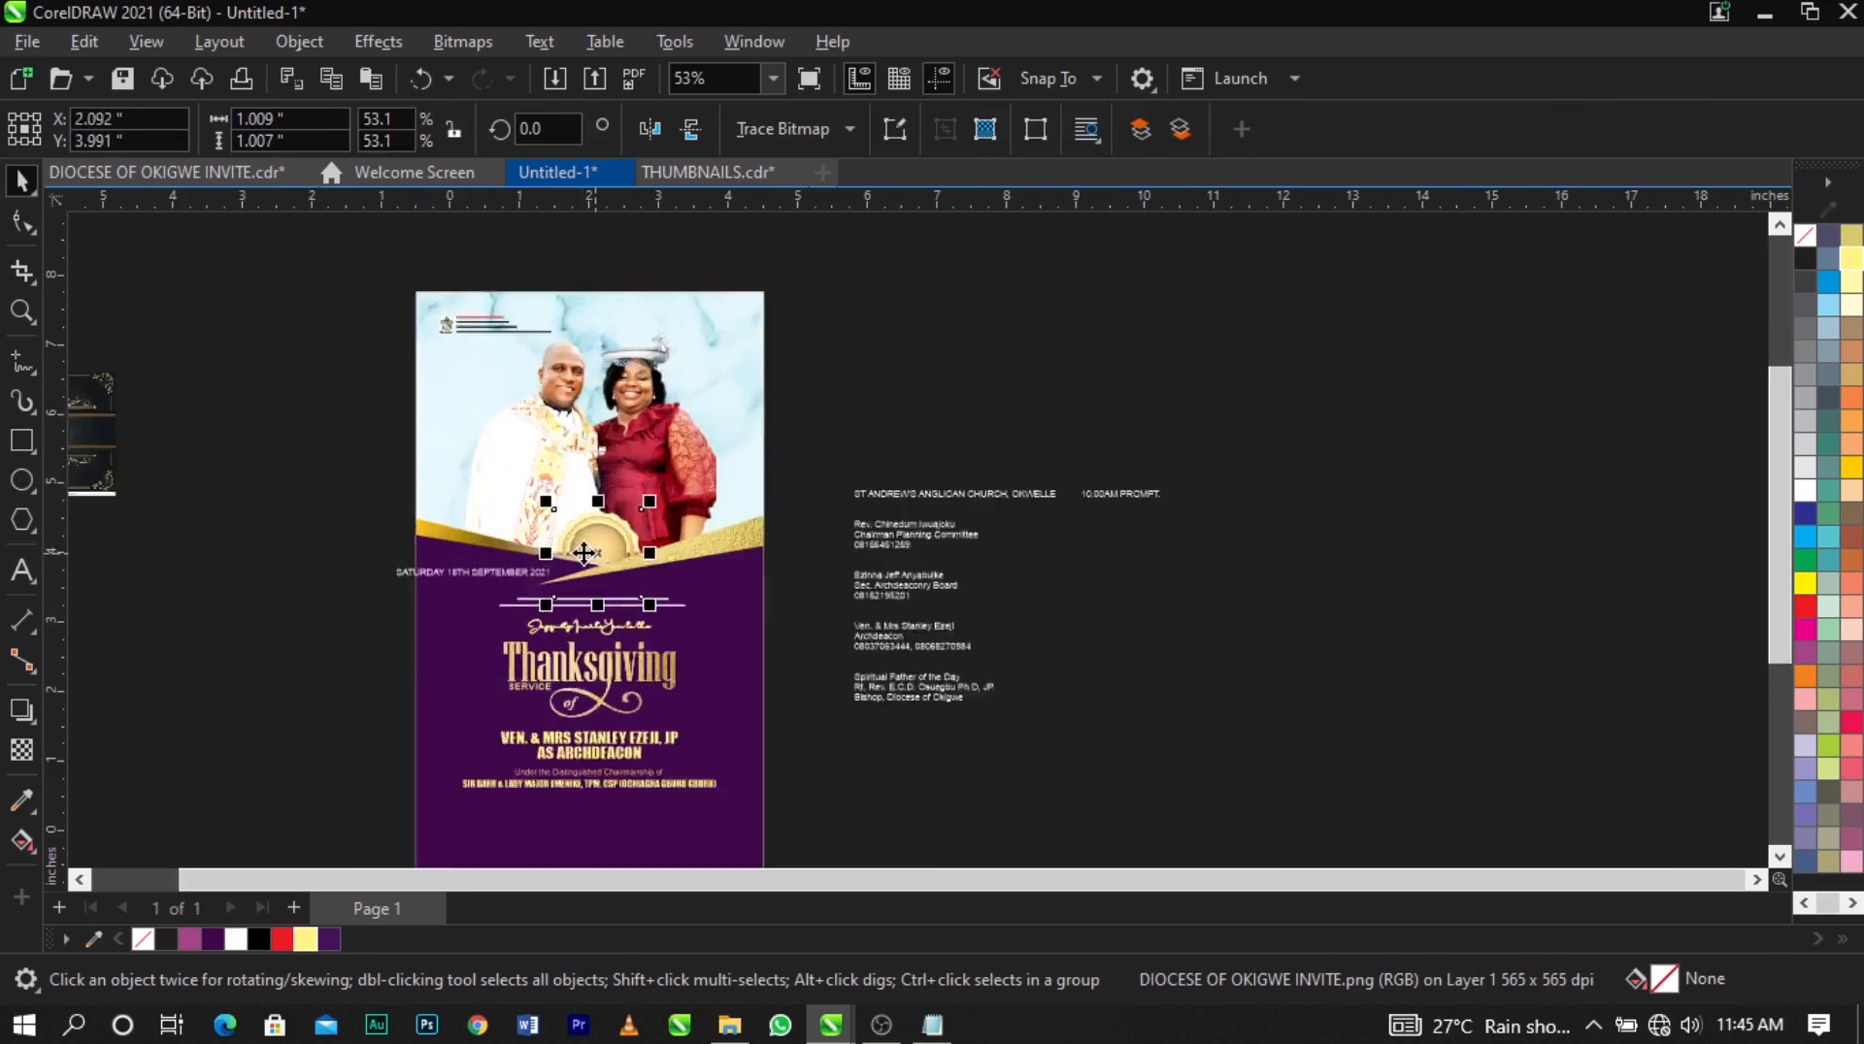
key(shift+Page_Up)
scroll(580, 553, up, 3)
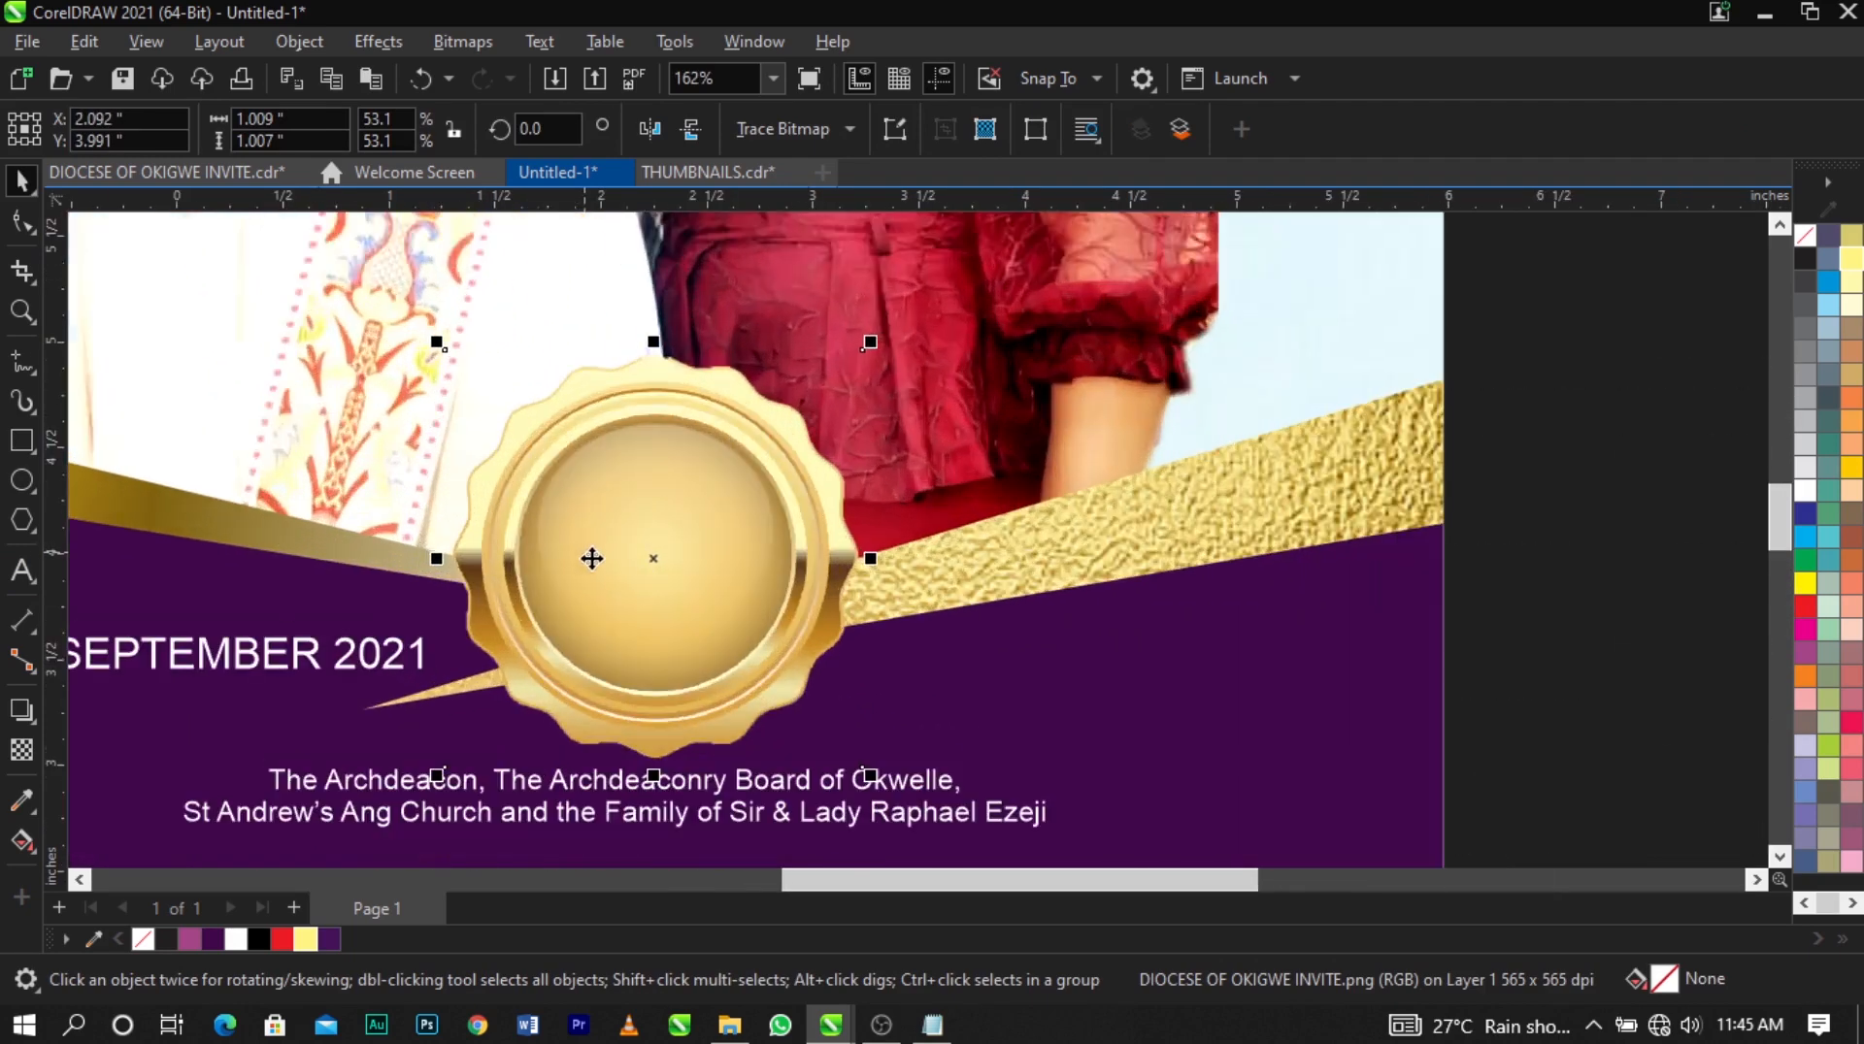
Shrink the gold seal to about 0.84 in wide and position it over the junction of the gold bands.
drag(595, 554, 624, 527)
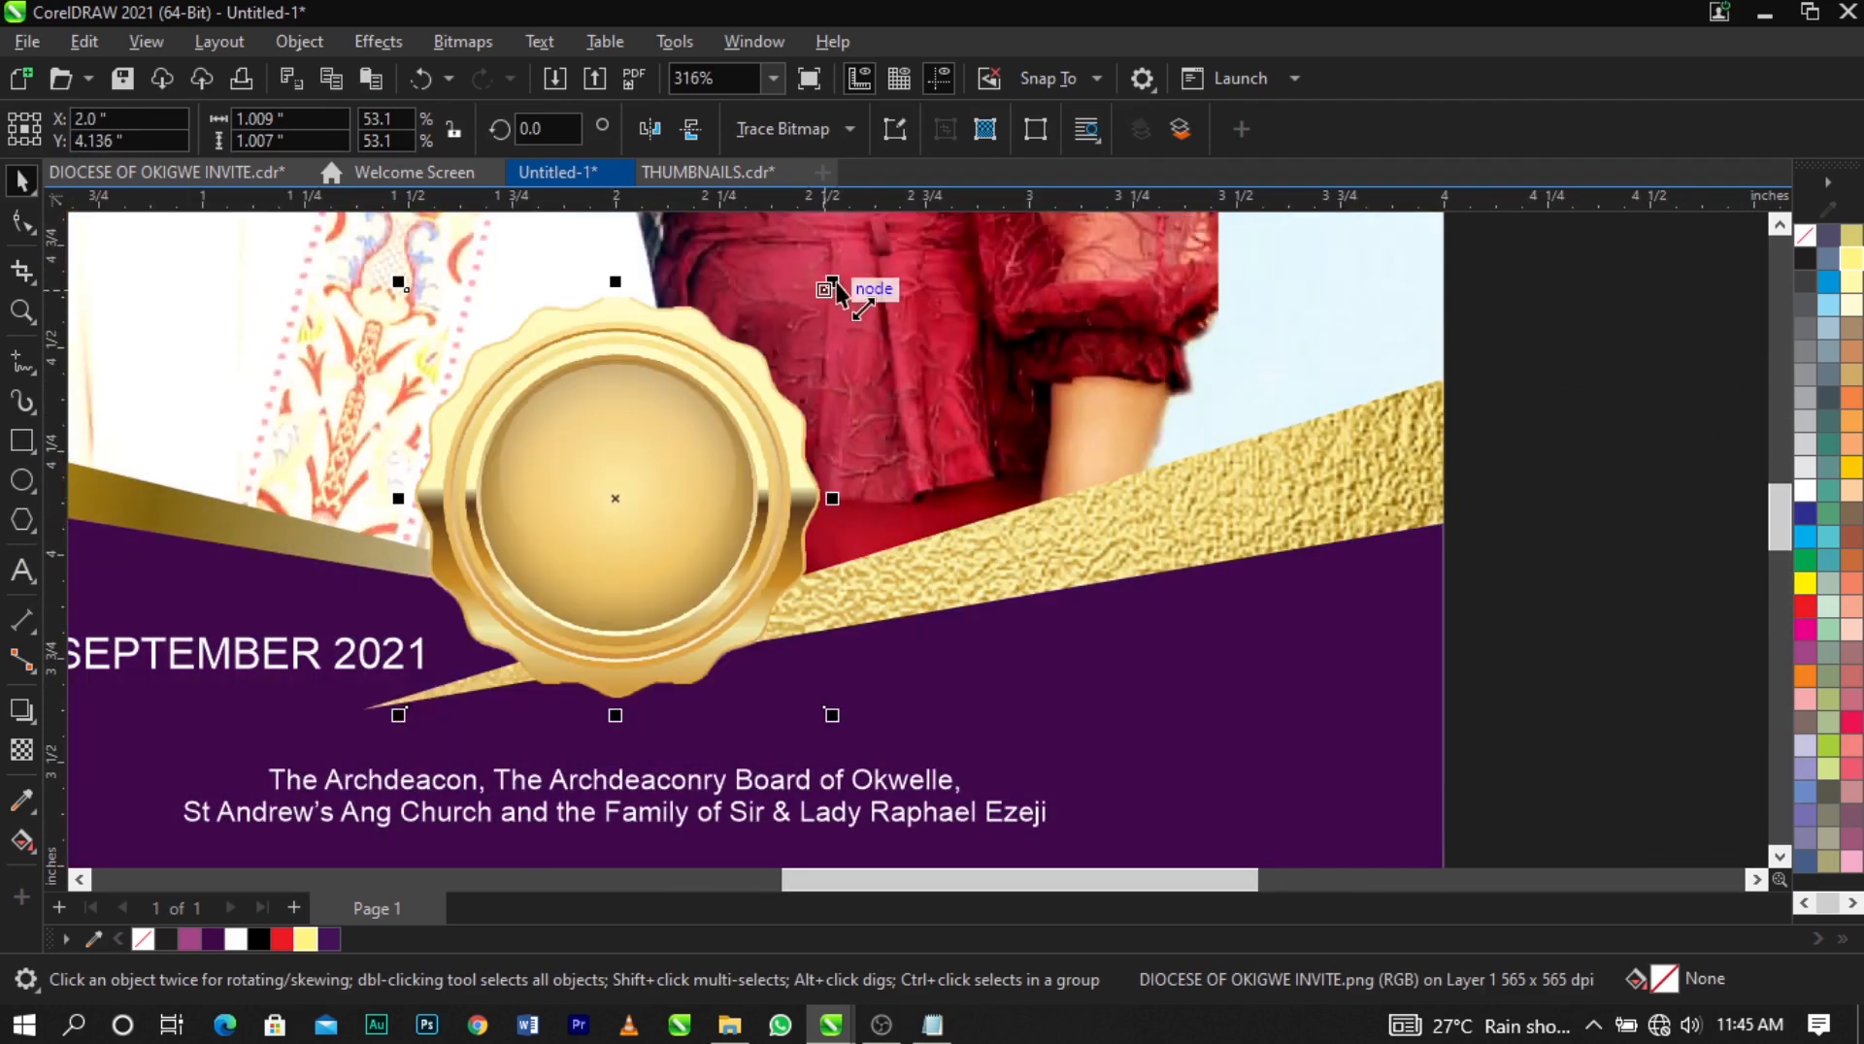
drag(832, 282, 813, 301)
scroll(594, 541, up, 2)
mouse_move(624, 537)
mouse_down()
mouse_move(653, 554)
mouse_move(640, 537)
mouse_up()
scroll(777, 555, down, 2)
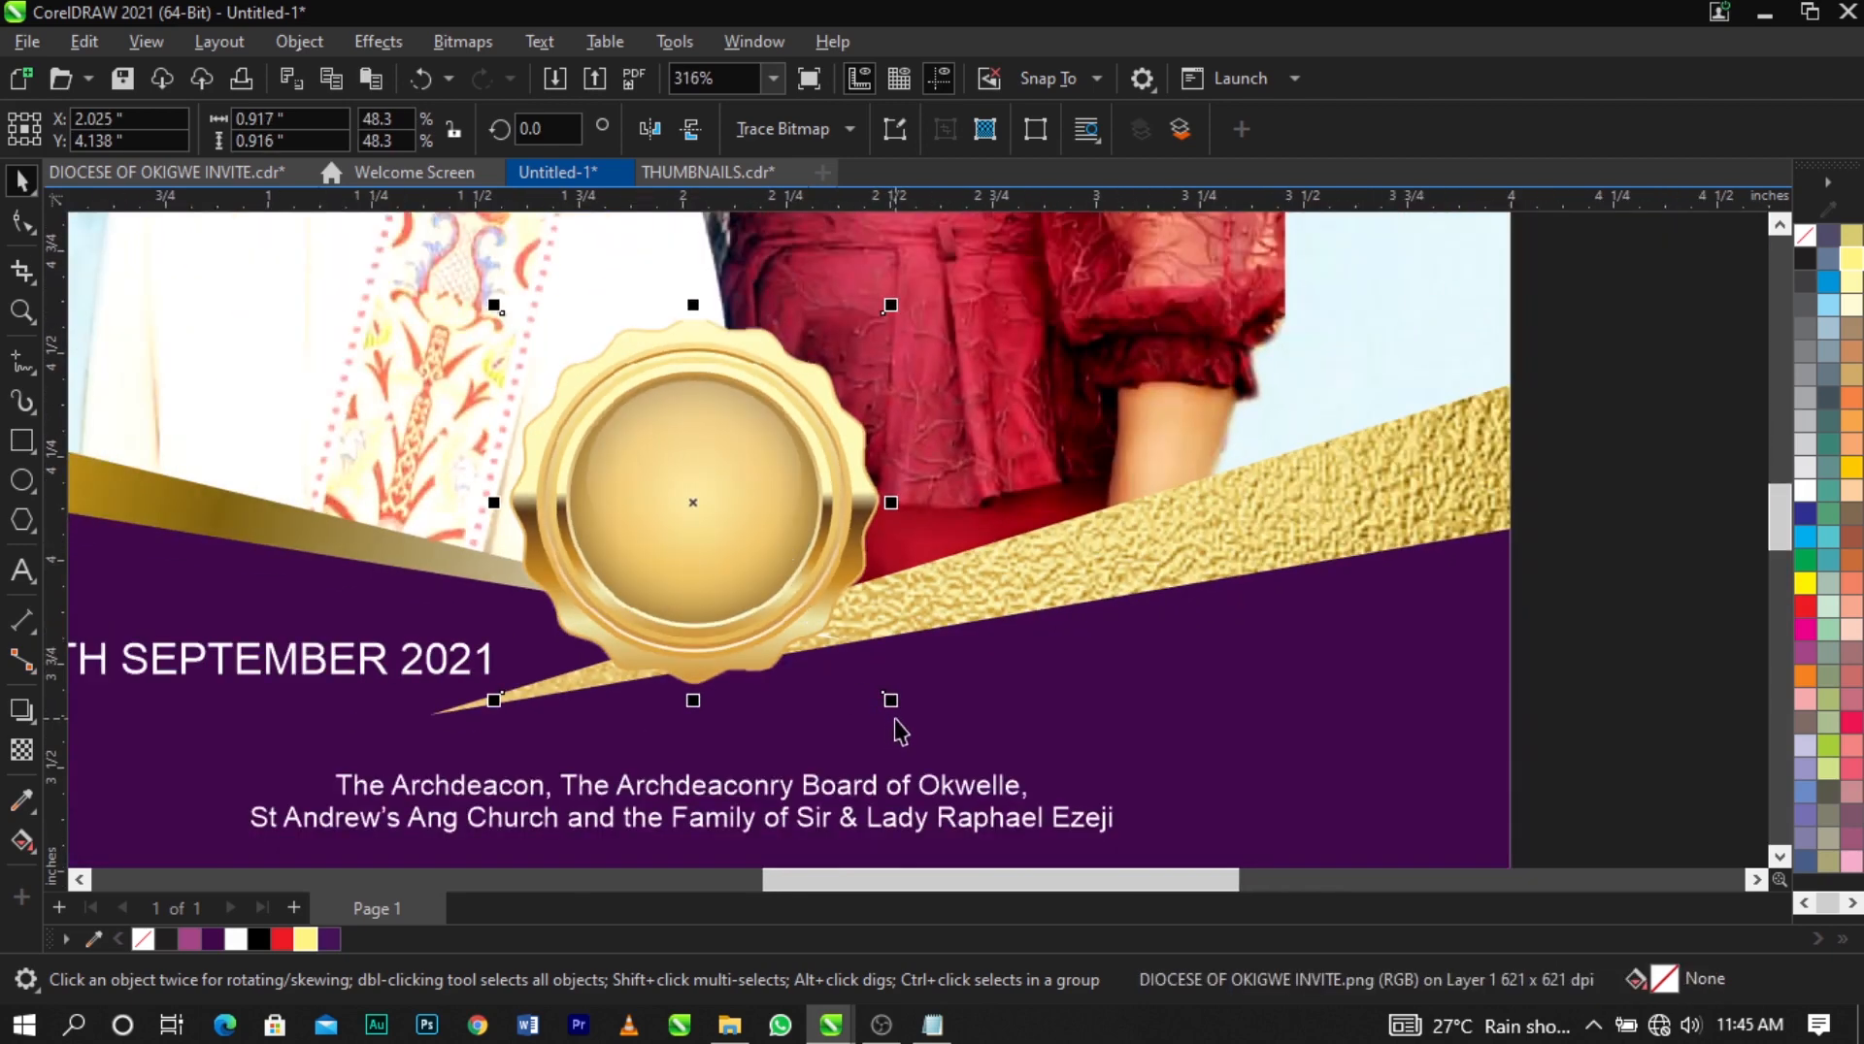
drag(890, 700, 872, 678)
scroll(766, 549, up, 2)
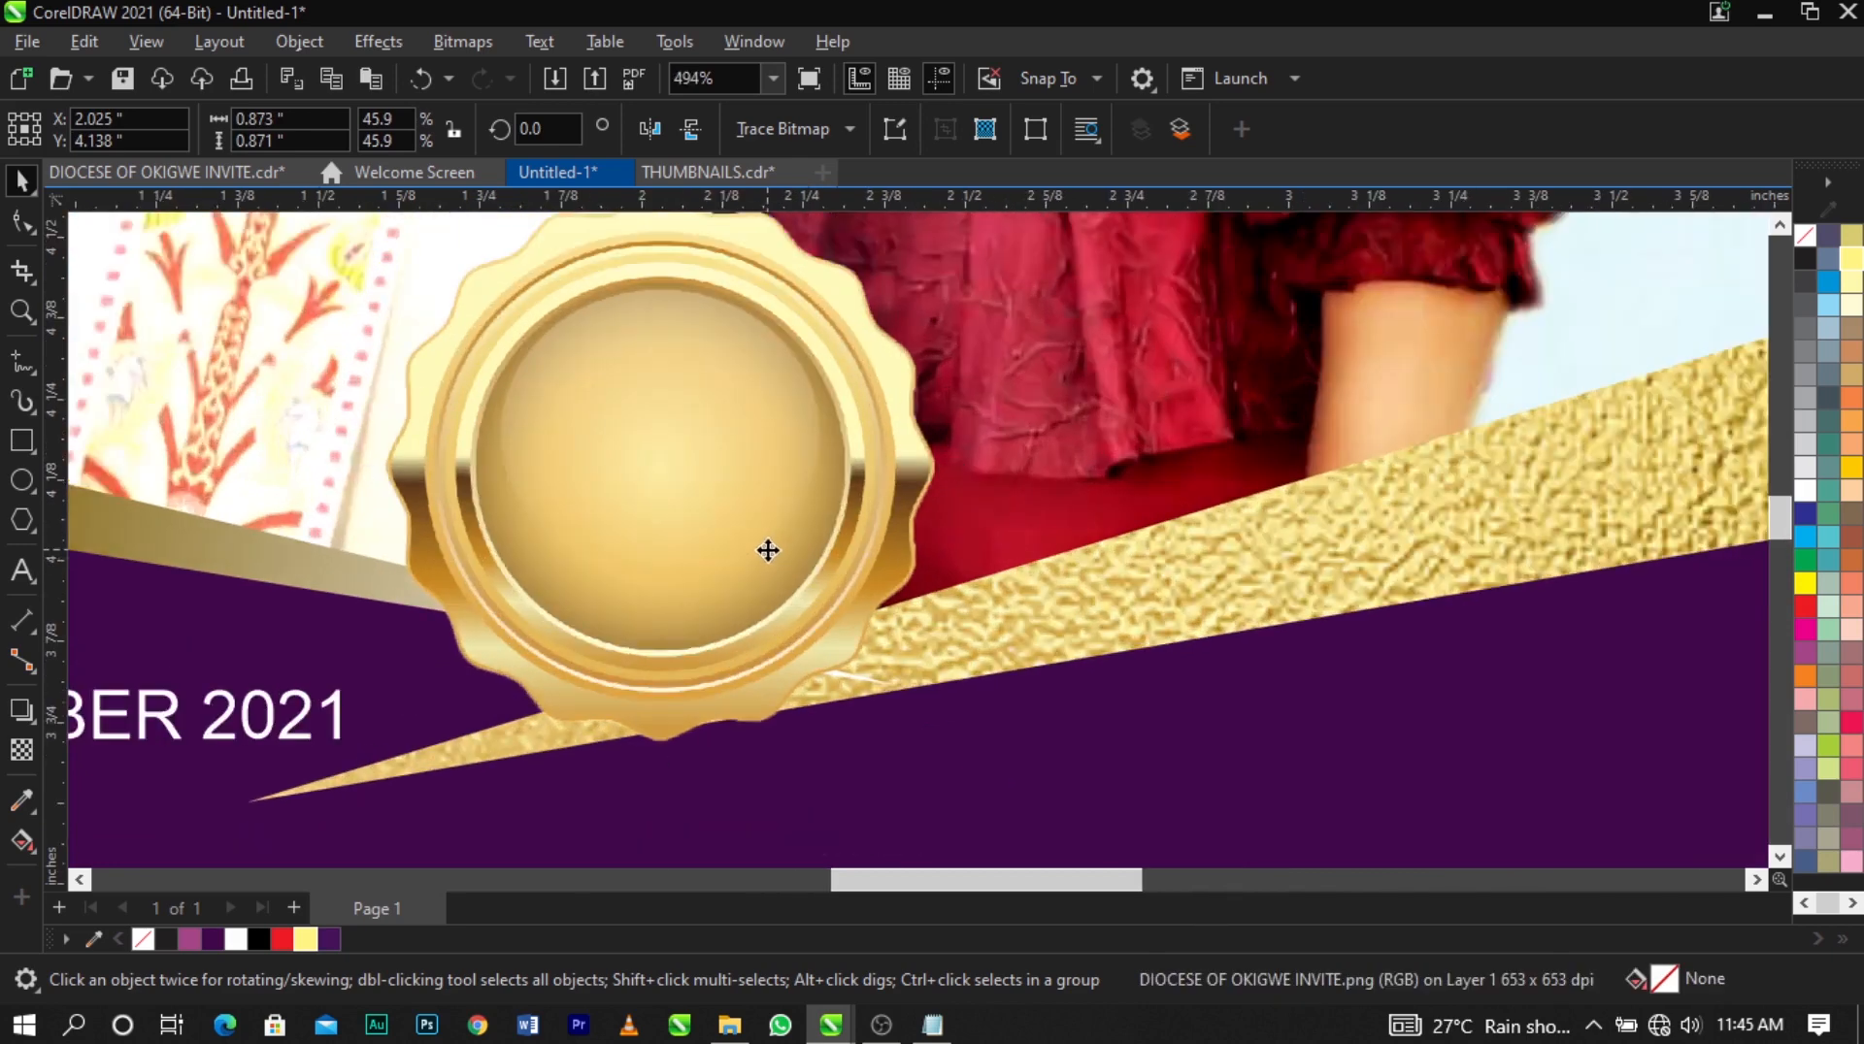
drag(785, 547, 814, 537)
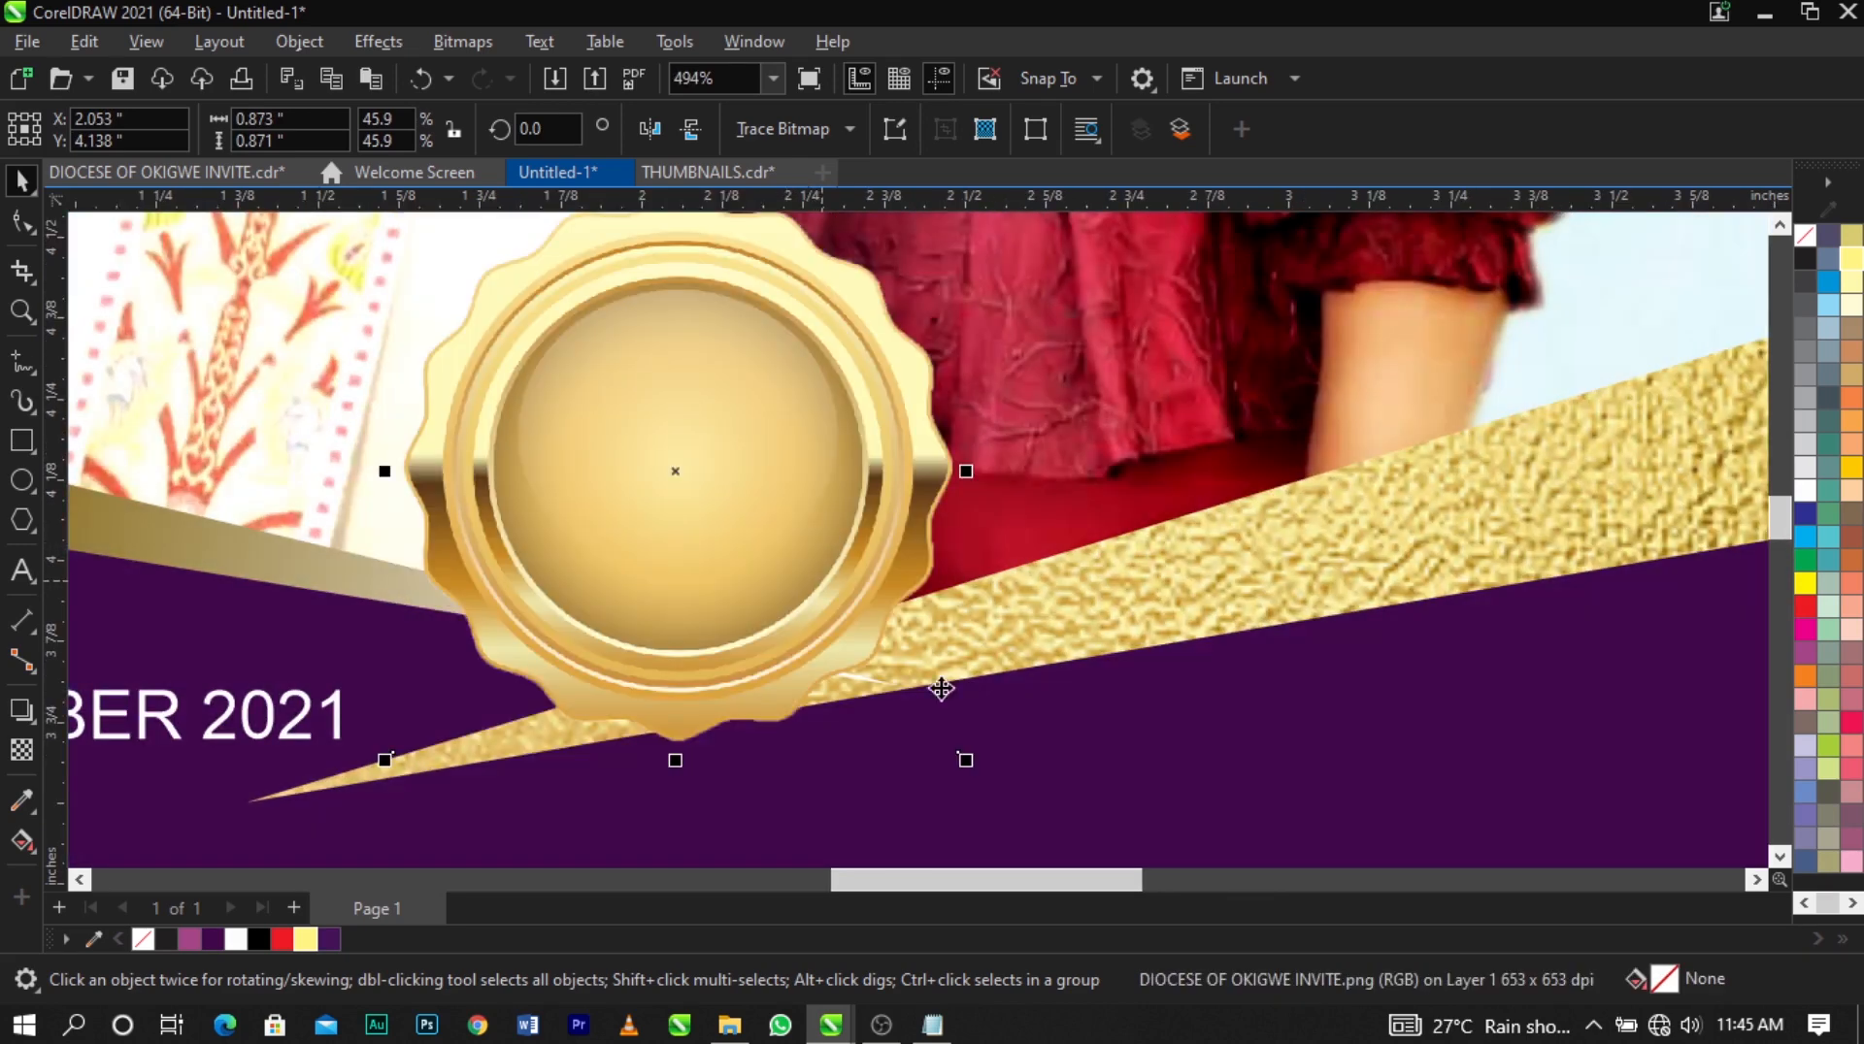
drag(966, 760, 951, 750)
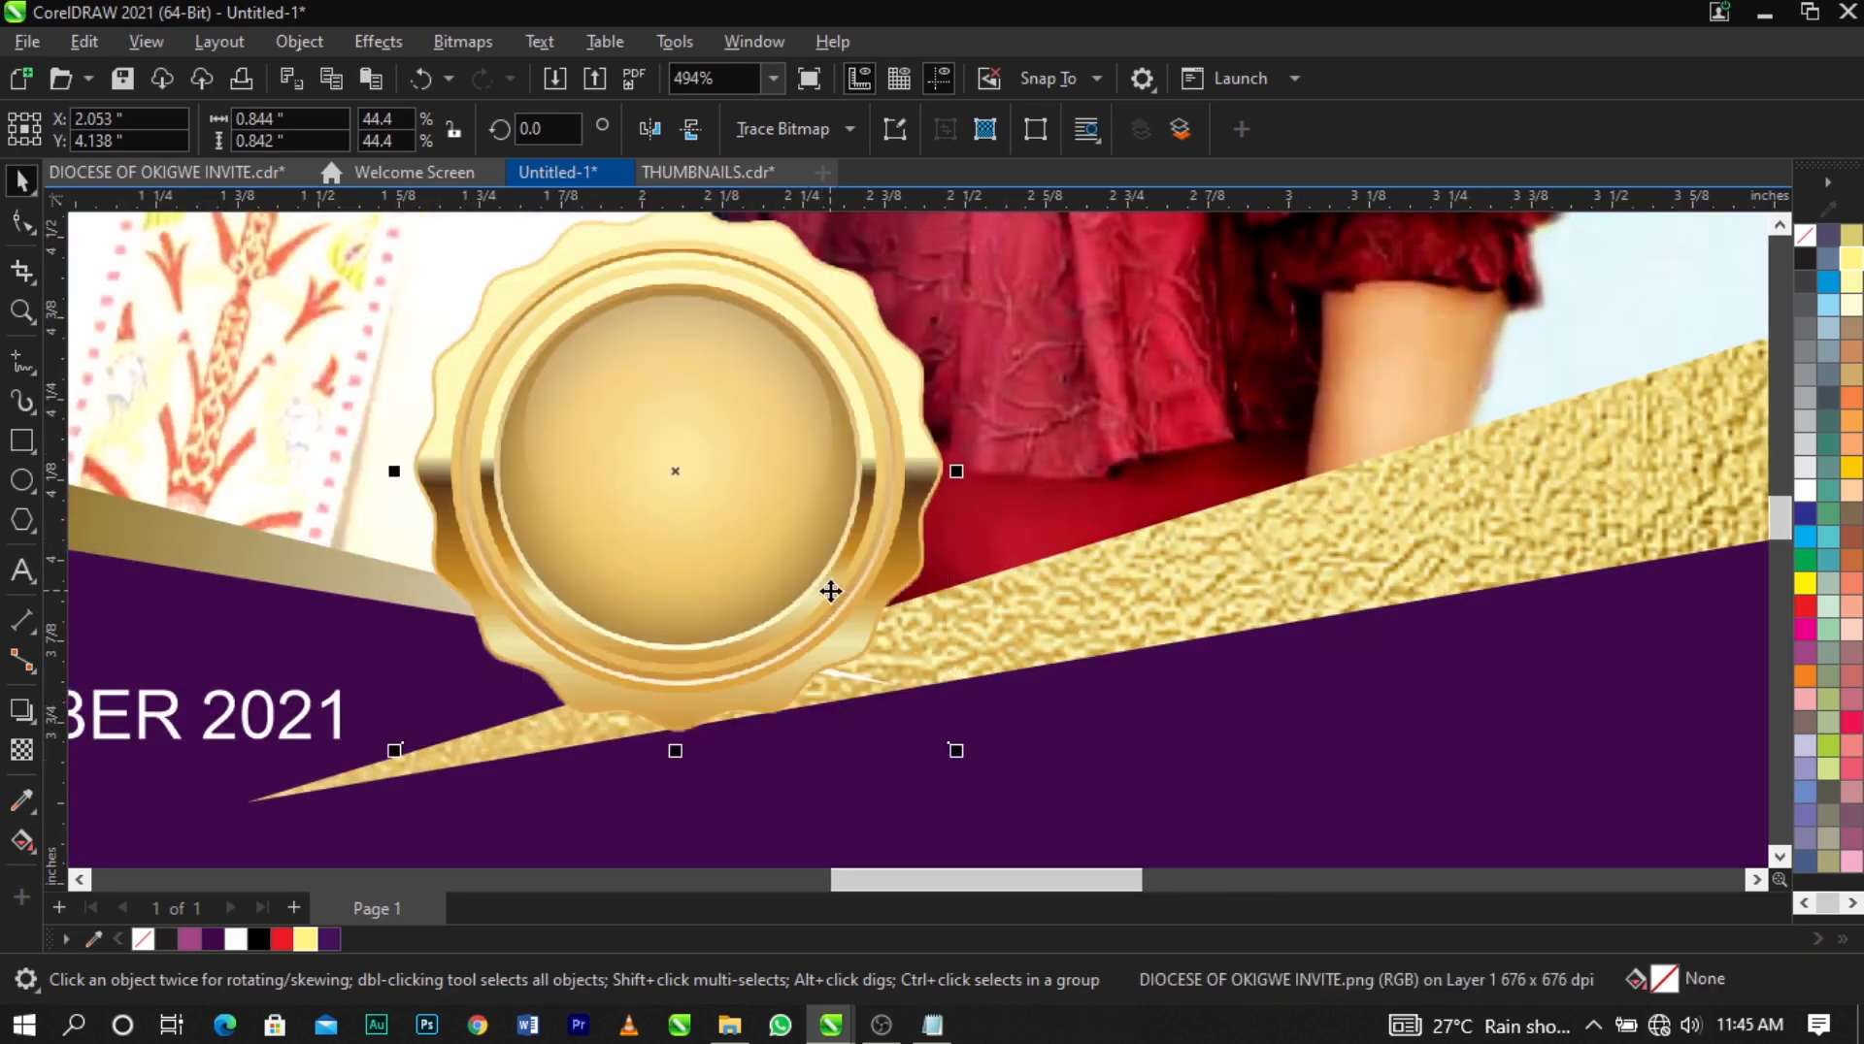
drag(832, 591, 844, 594)
scroll(854, 597, down, 4)
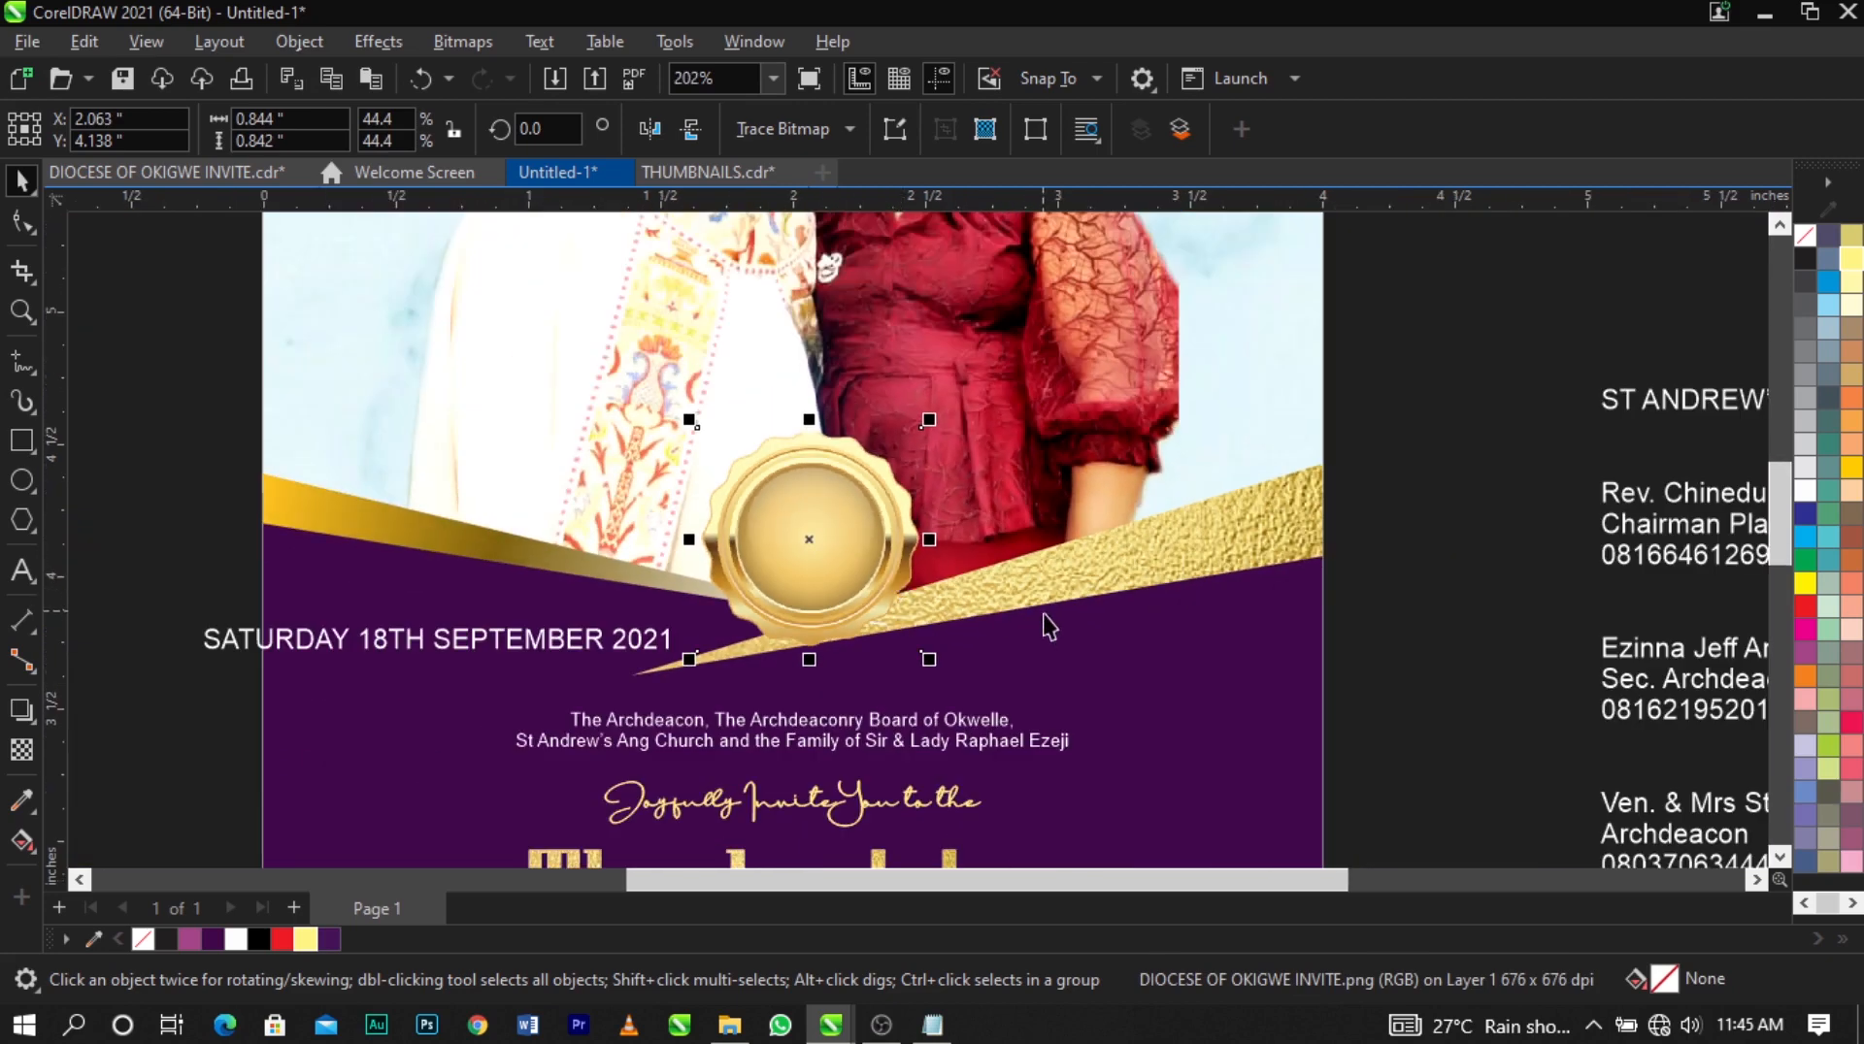
Try to centre the gold seal horizontally on the card.
shift+click(1268, 720)
key(c)
click(1414, 701)
key(ctrl+z)
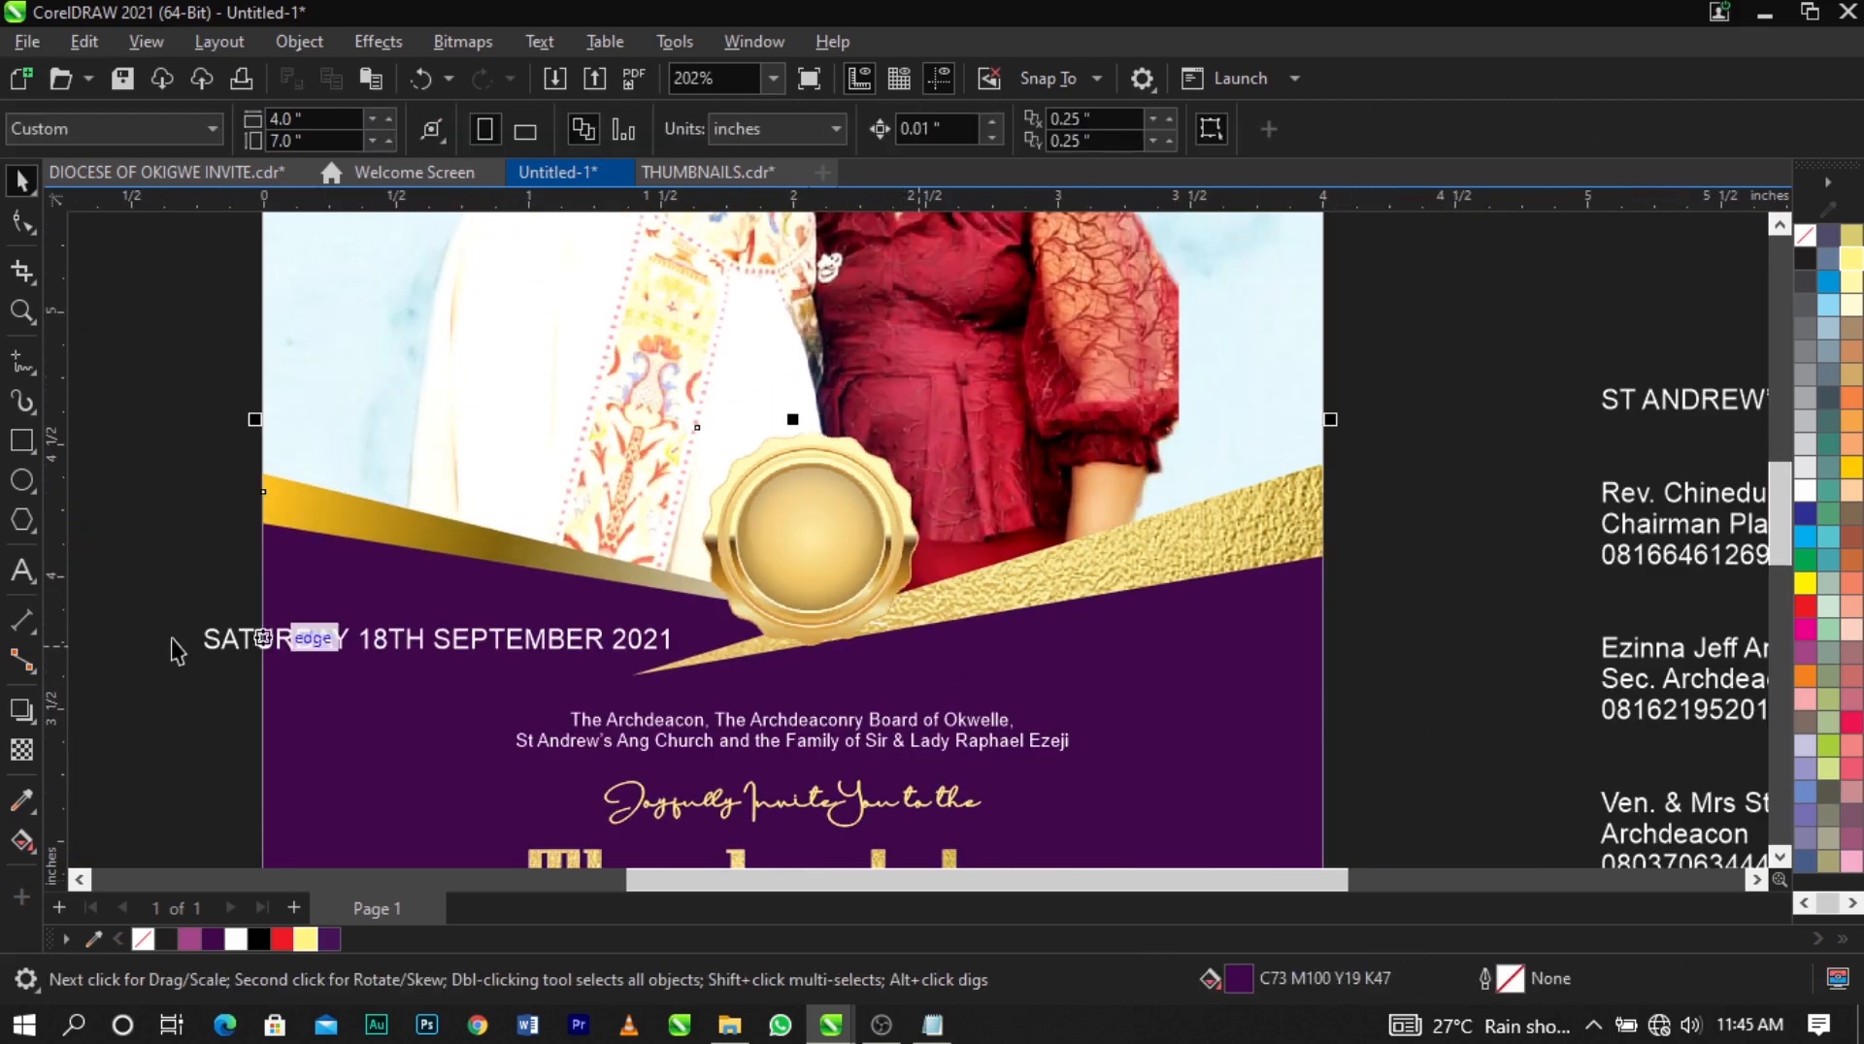
Move the date line to the purple area beside the seal and split "18TH" out of it as separate text.
click(173, 640)
drag(366, 649, 981, 679)
scroll(1053, 680, up, 2)
double_click(1017, 677)
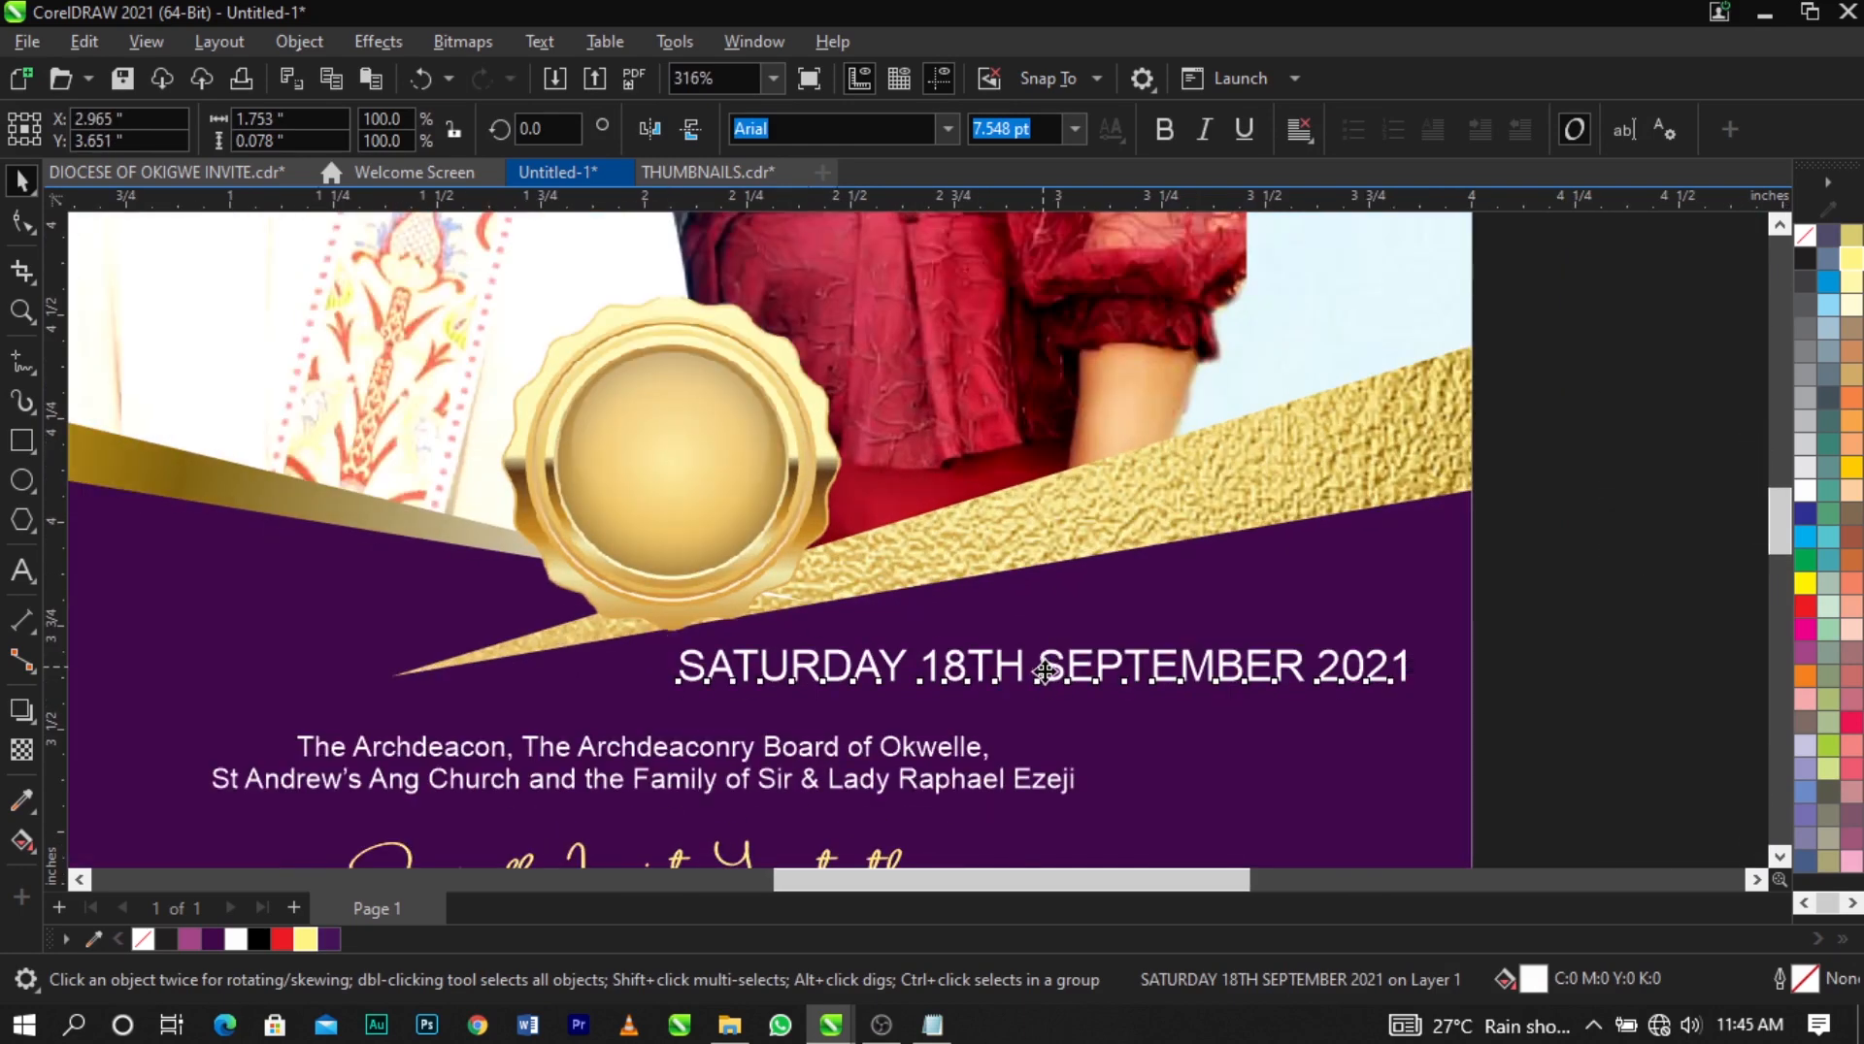
double_click(978, 676)
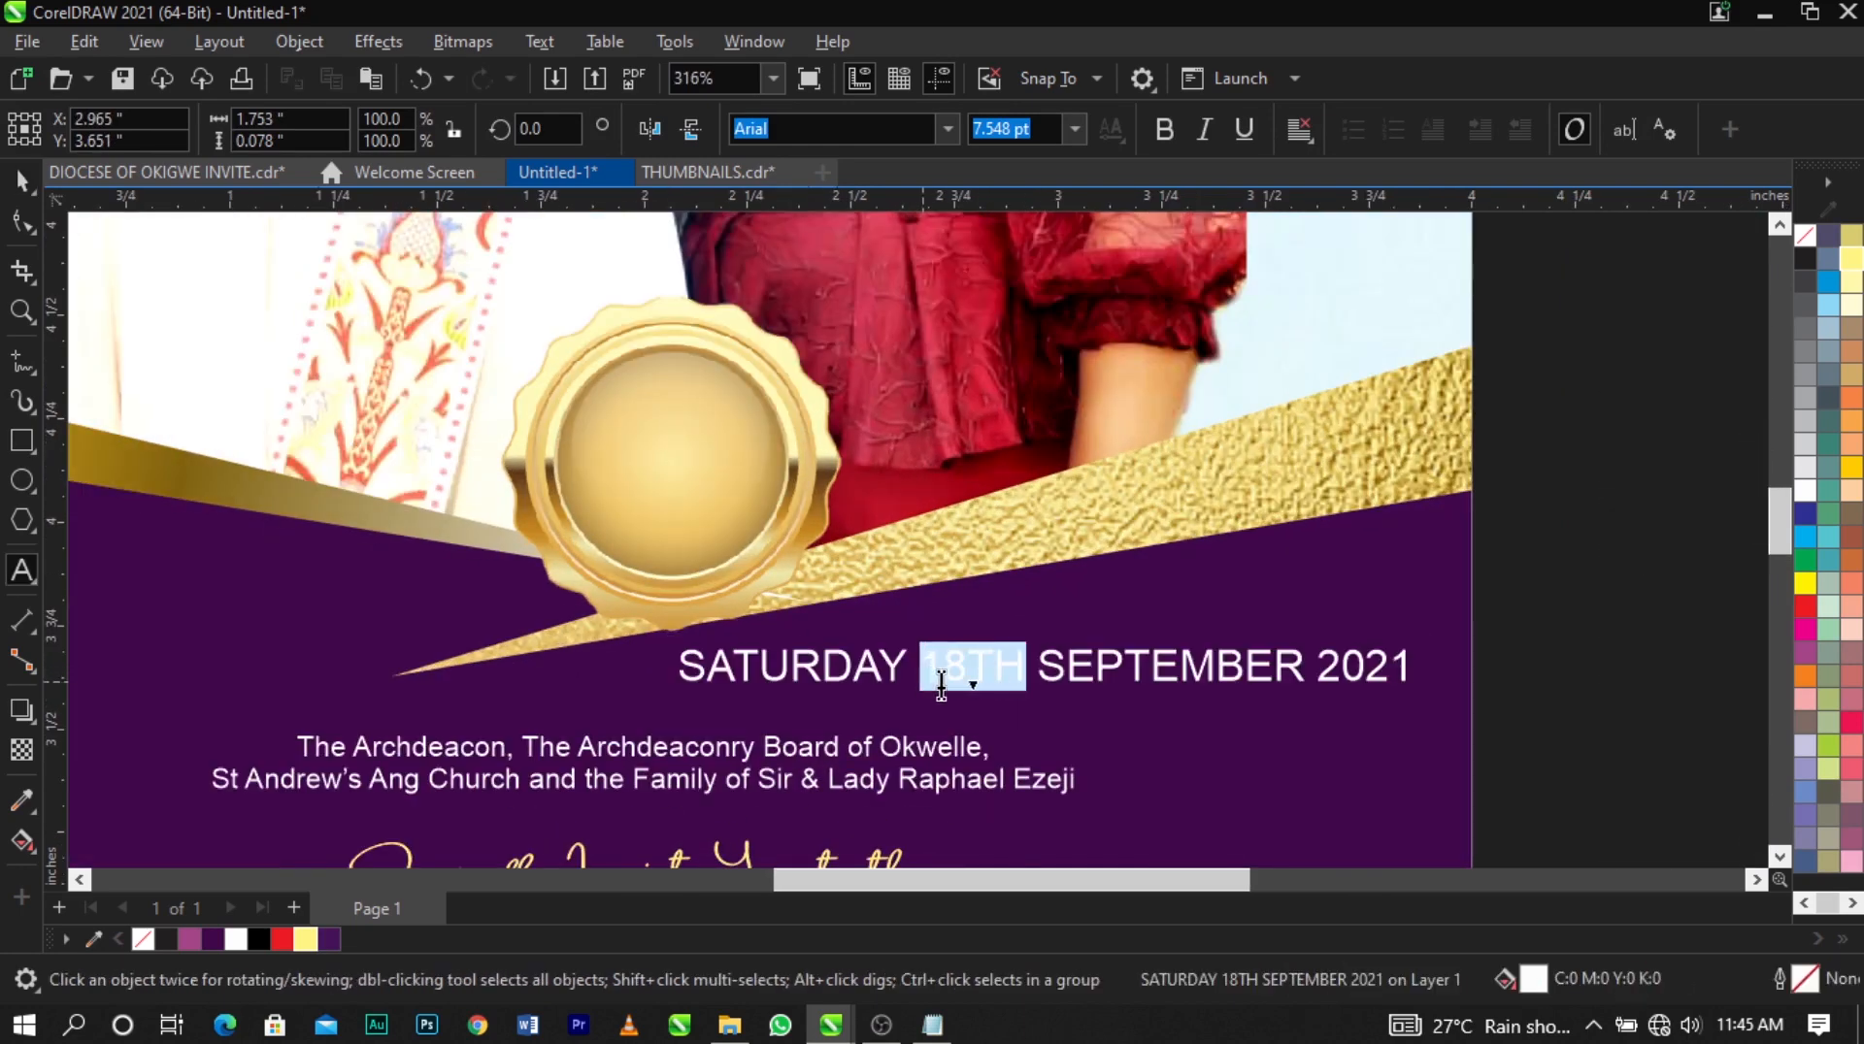
drag(940, 682, 1207, 751)
Break the remaining date line into separate words "SATURDAY" and "SEPTEMBER 2021", and place "SATURDAY" above "SEPTEMBER 2021".
click(1099, 678)
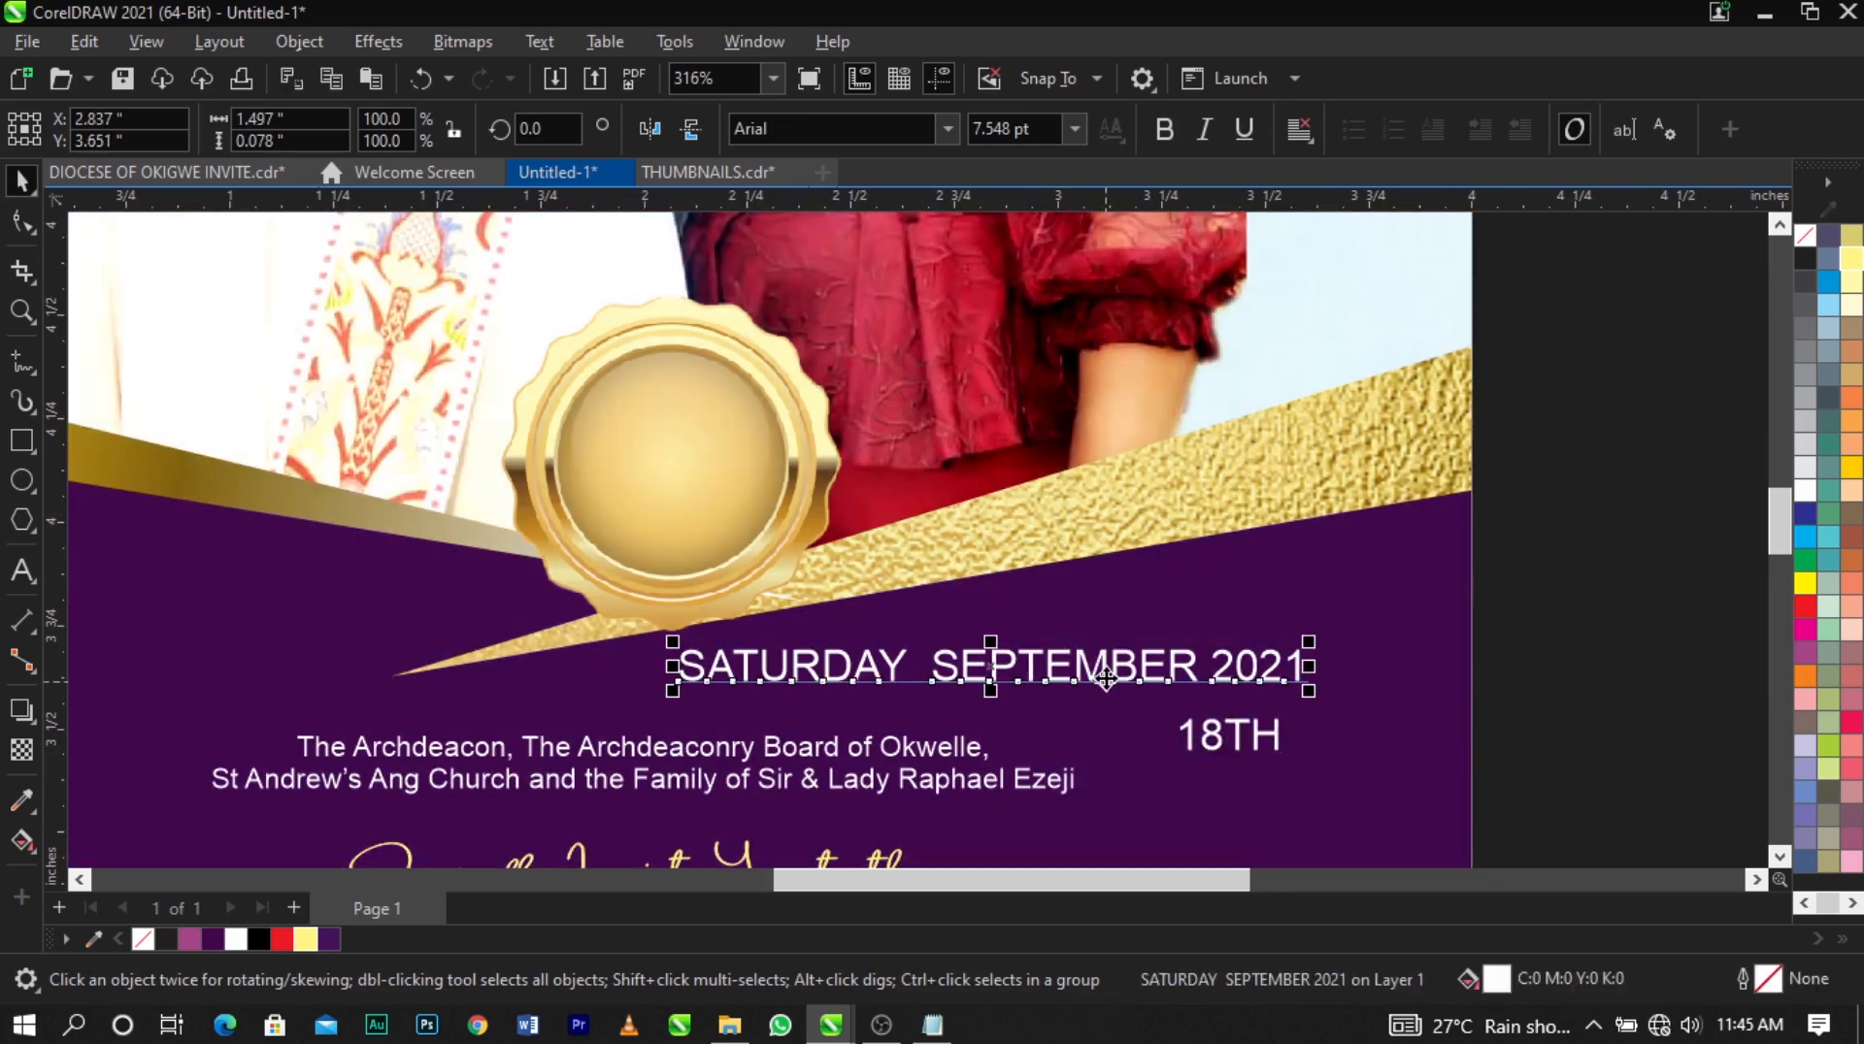
key(ctrl+k)
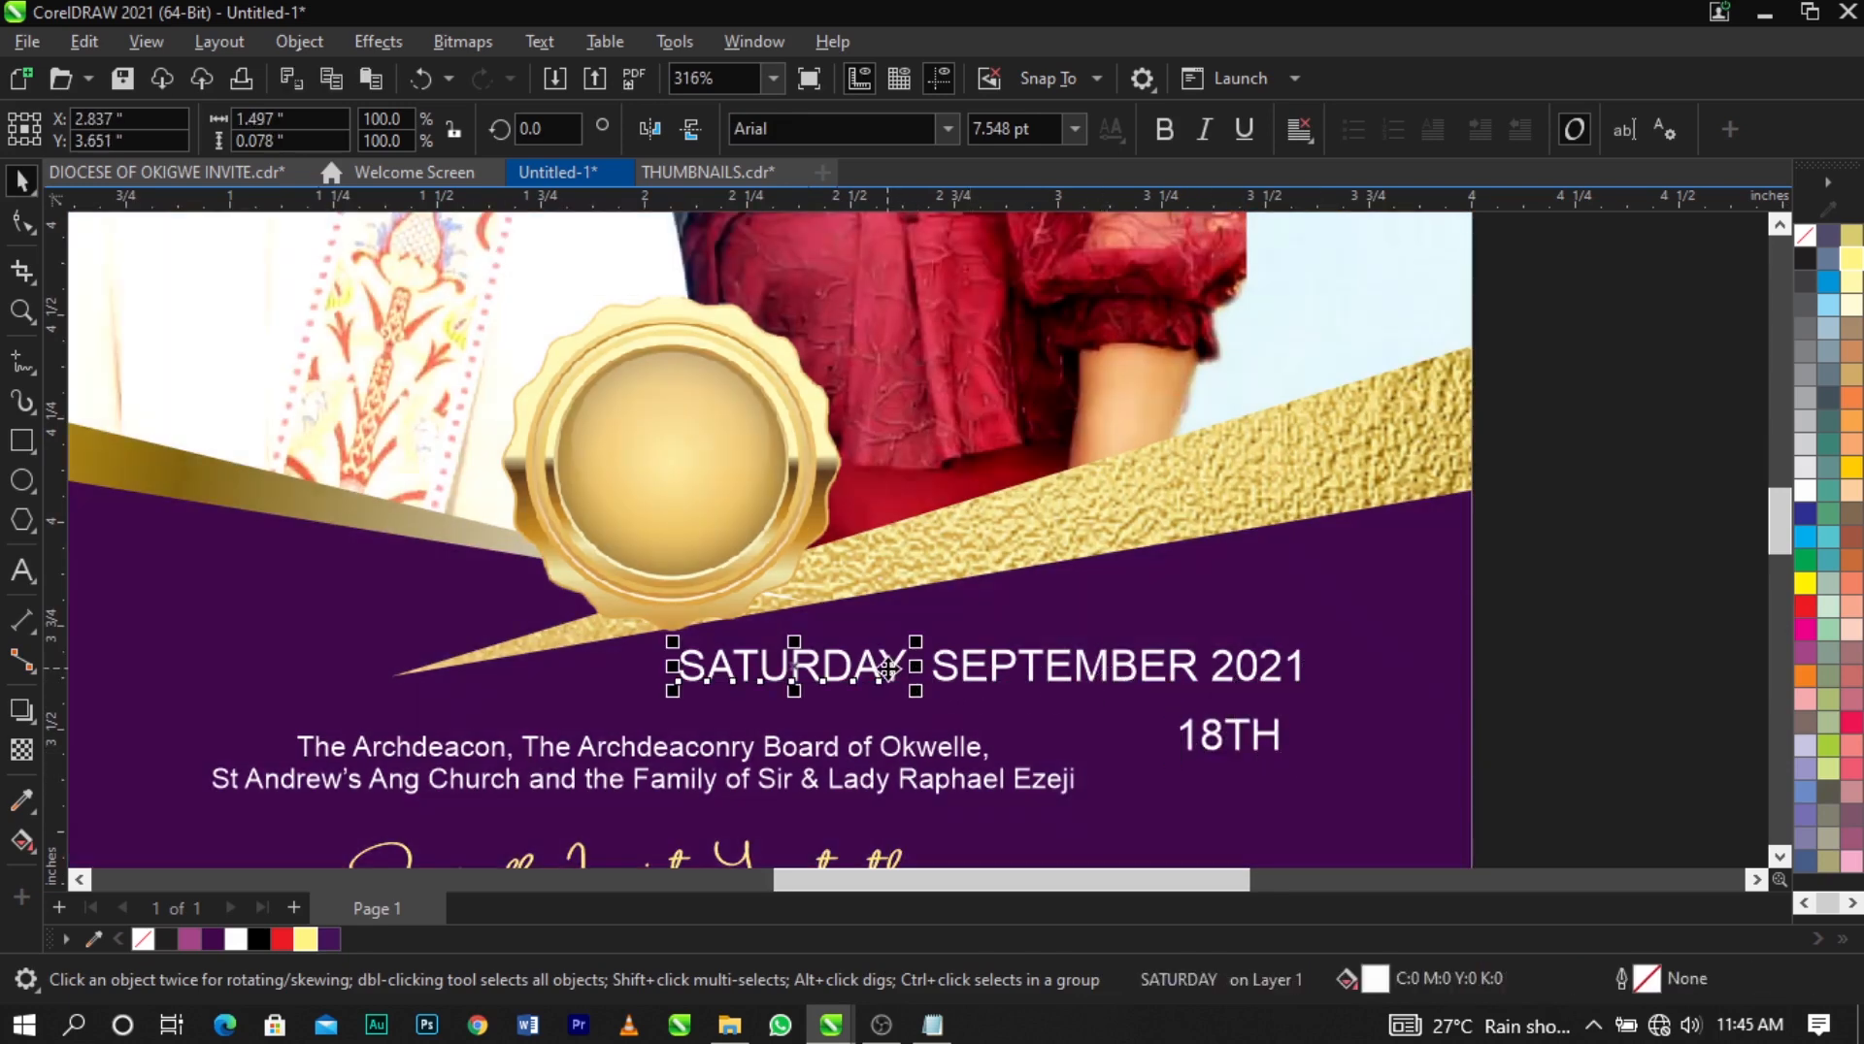
drag(887, 668, 1051, 617)
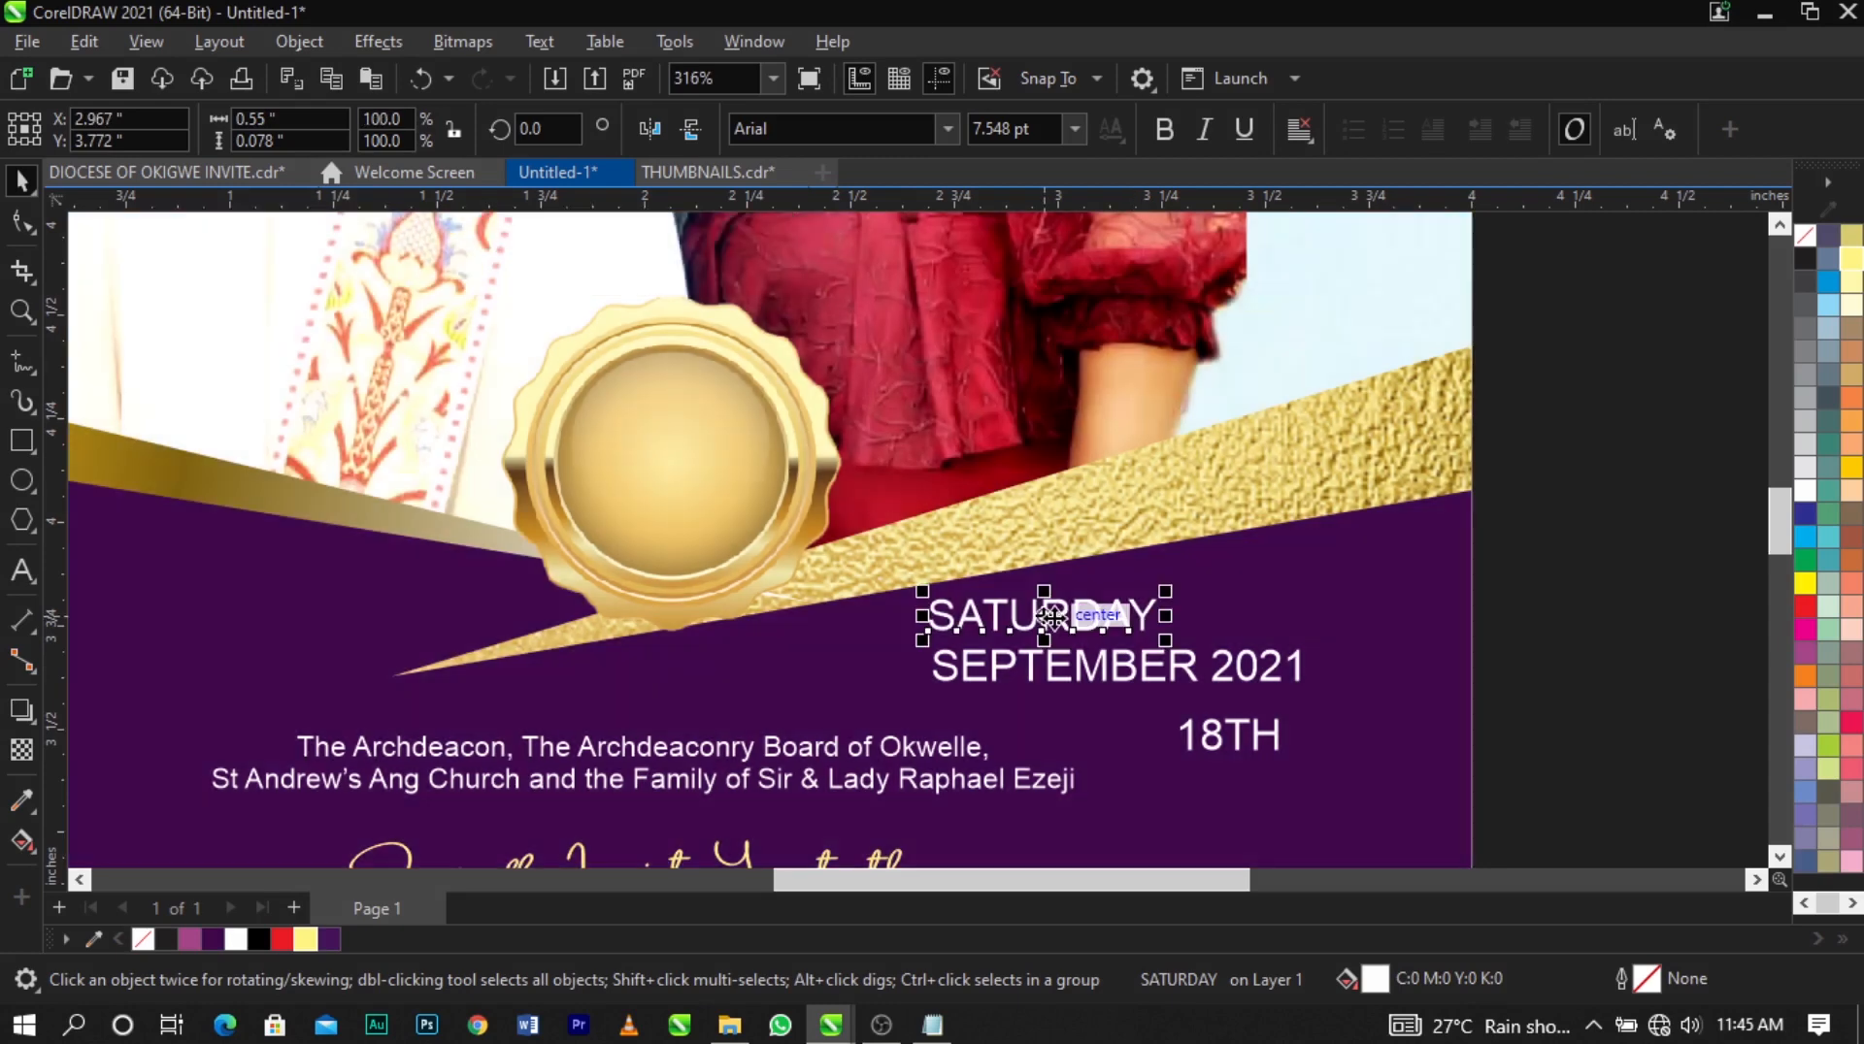
scroll(1052, 625, up, 2)
scroll(1056, 627, down, 2)
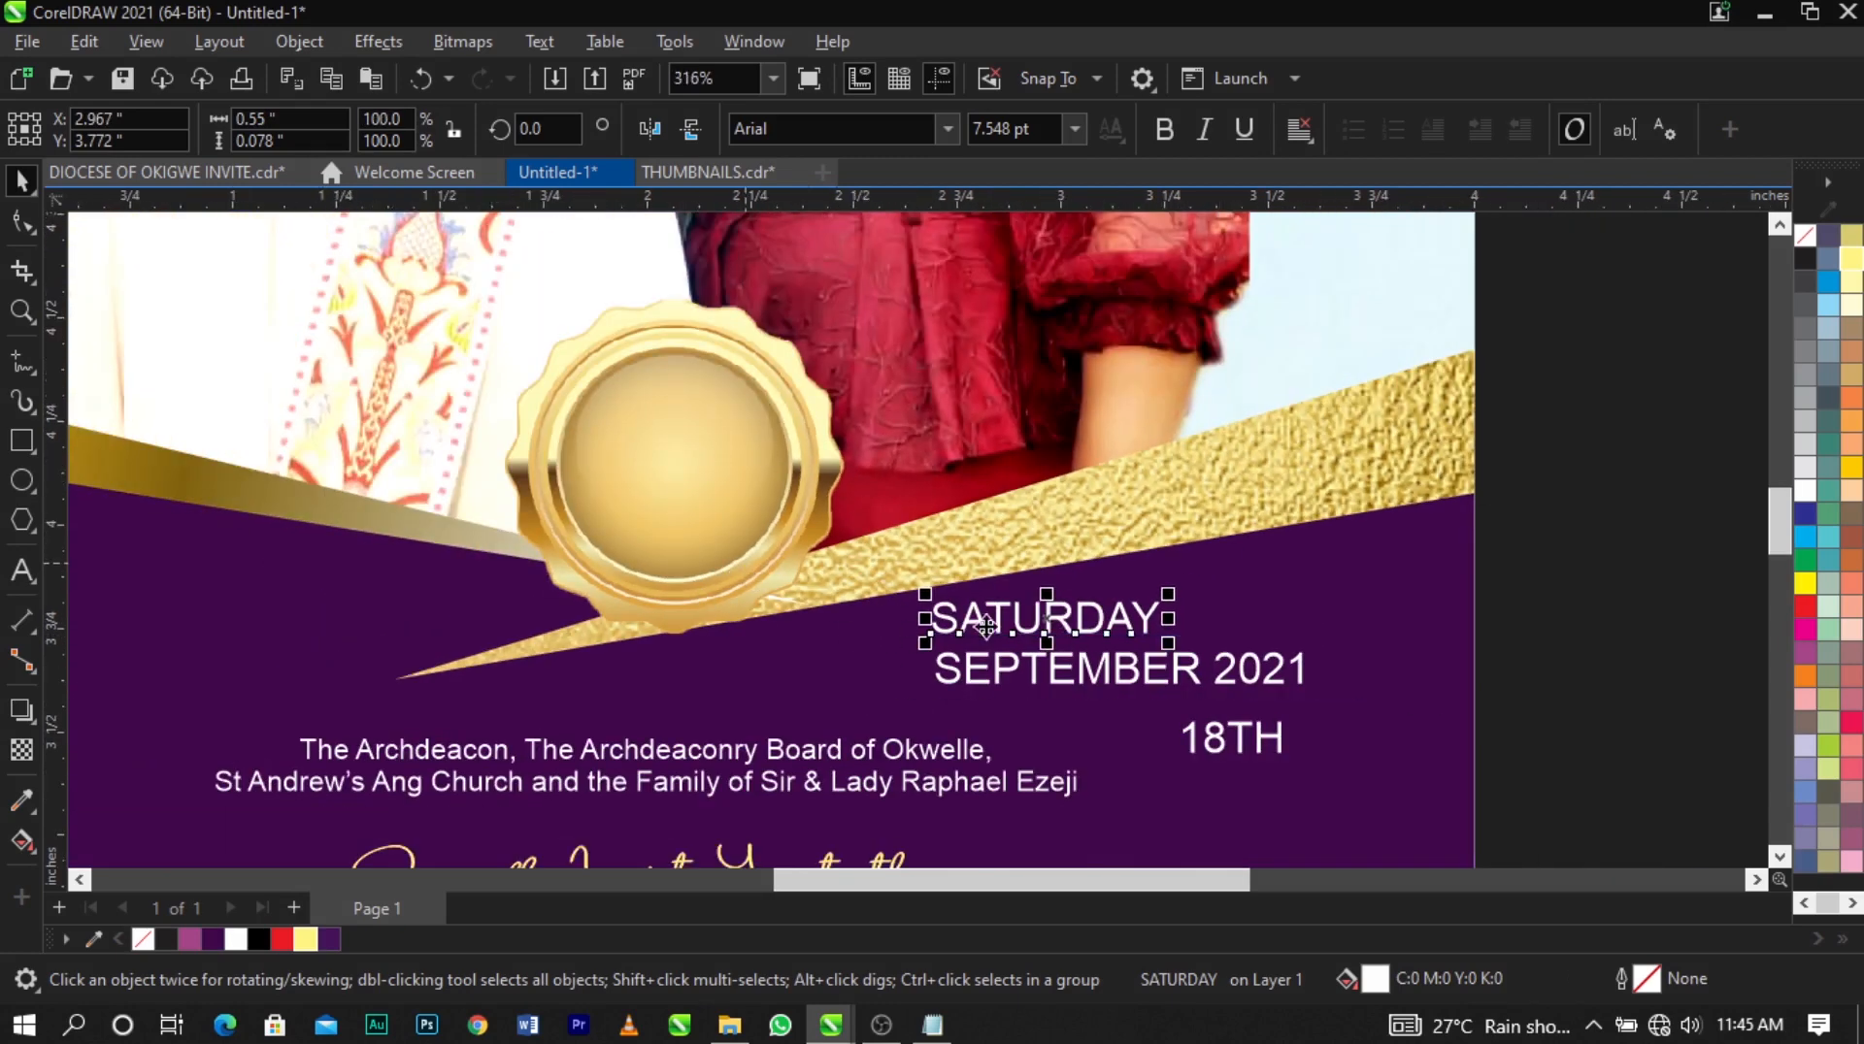
scroll(653, 408, up, 2)
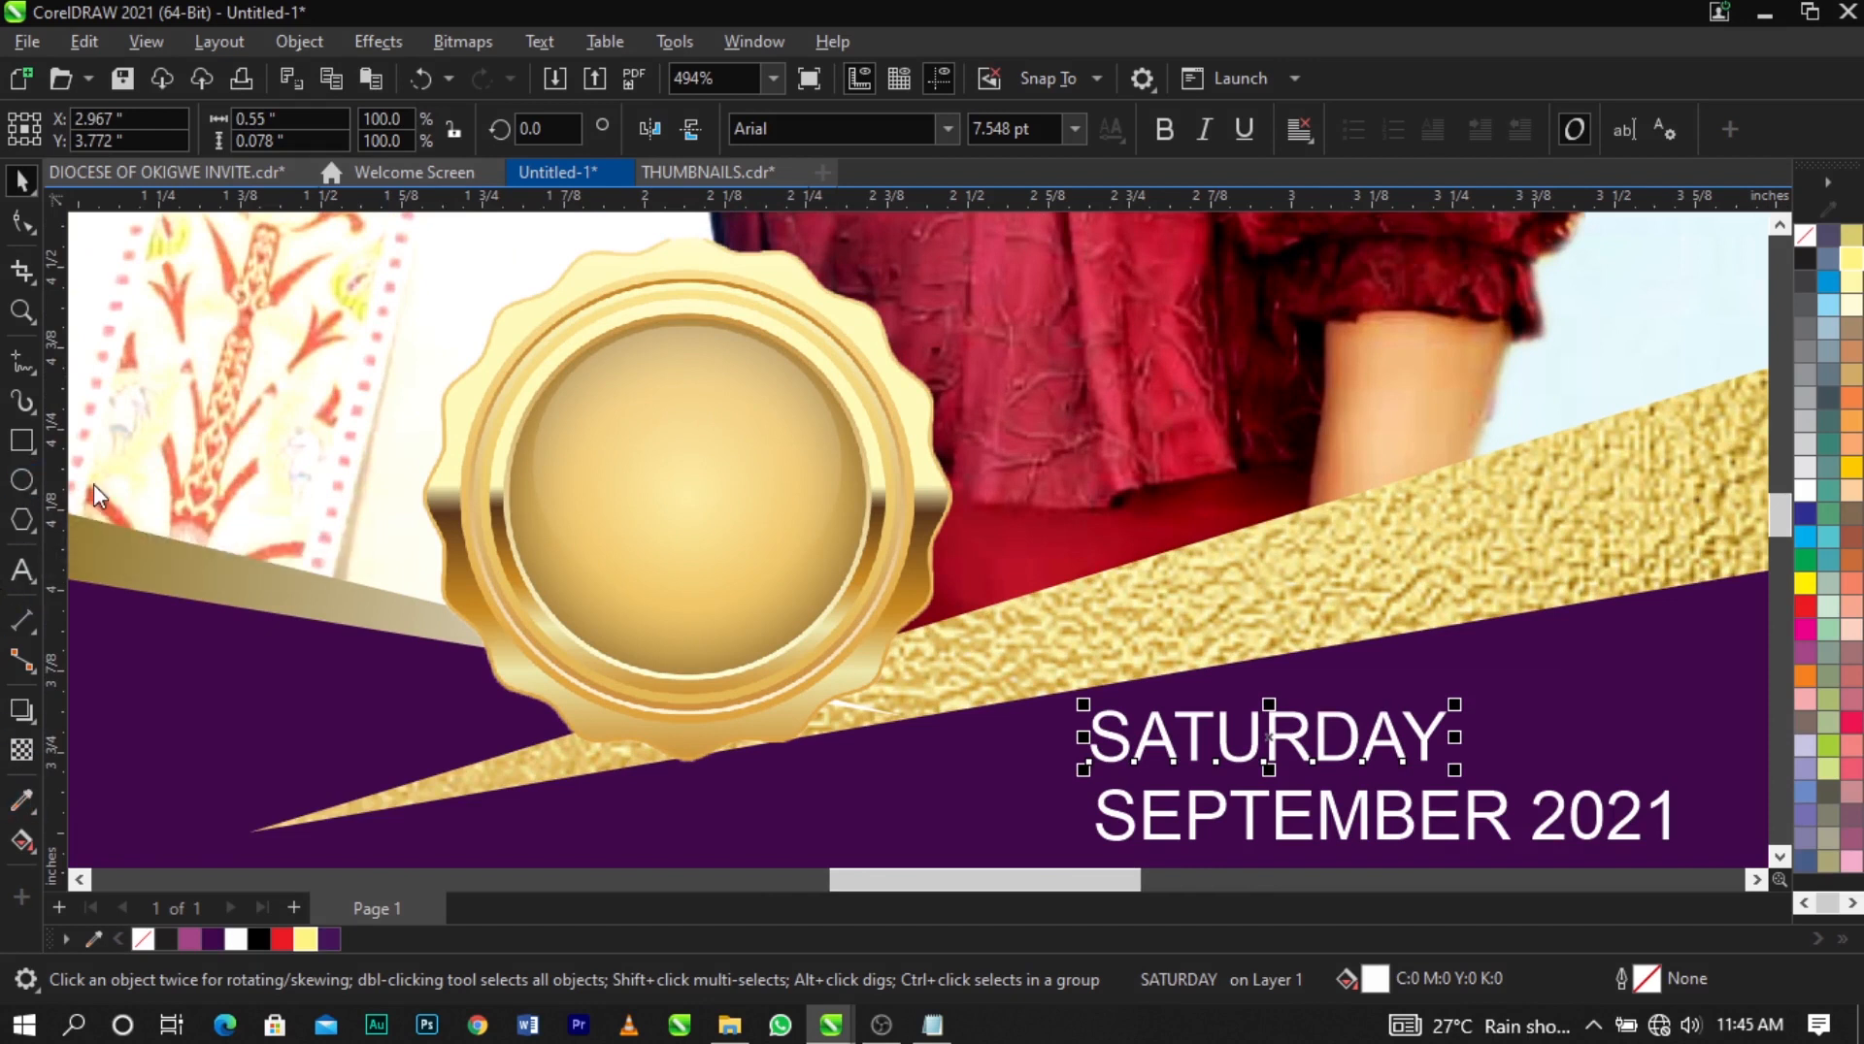
Draw a dark purple circle about 0.51 in across over the seal's inner disc and centre it on the seal.
click(22, 480)
drag(522, 342, 849, 672)
key(space)
shift+click(904, 590)
key(c)
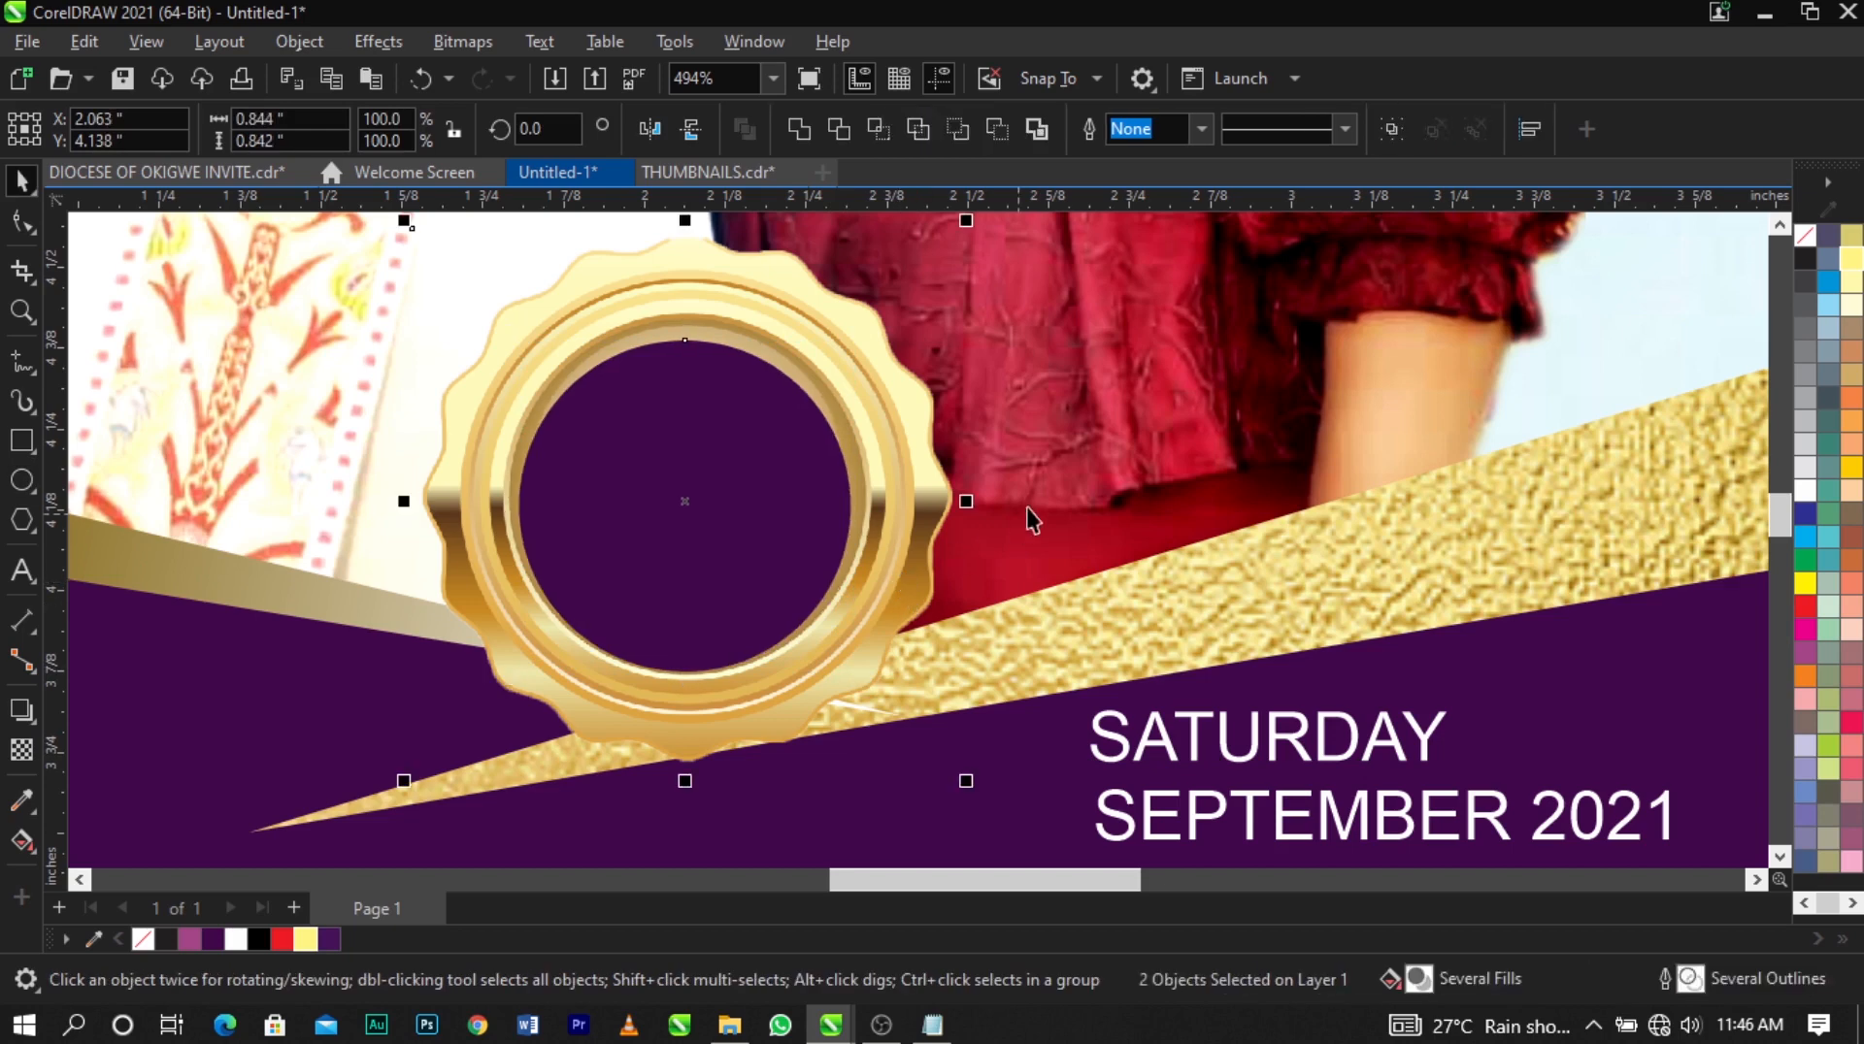
key(e)
click(1032, 520)
Enlarge the purple circle to about 0.52 in so it fits the seal's inner ring.
click(758, 528)
scroll(835, 673, up, 3)
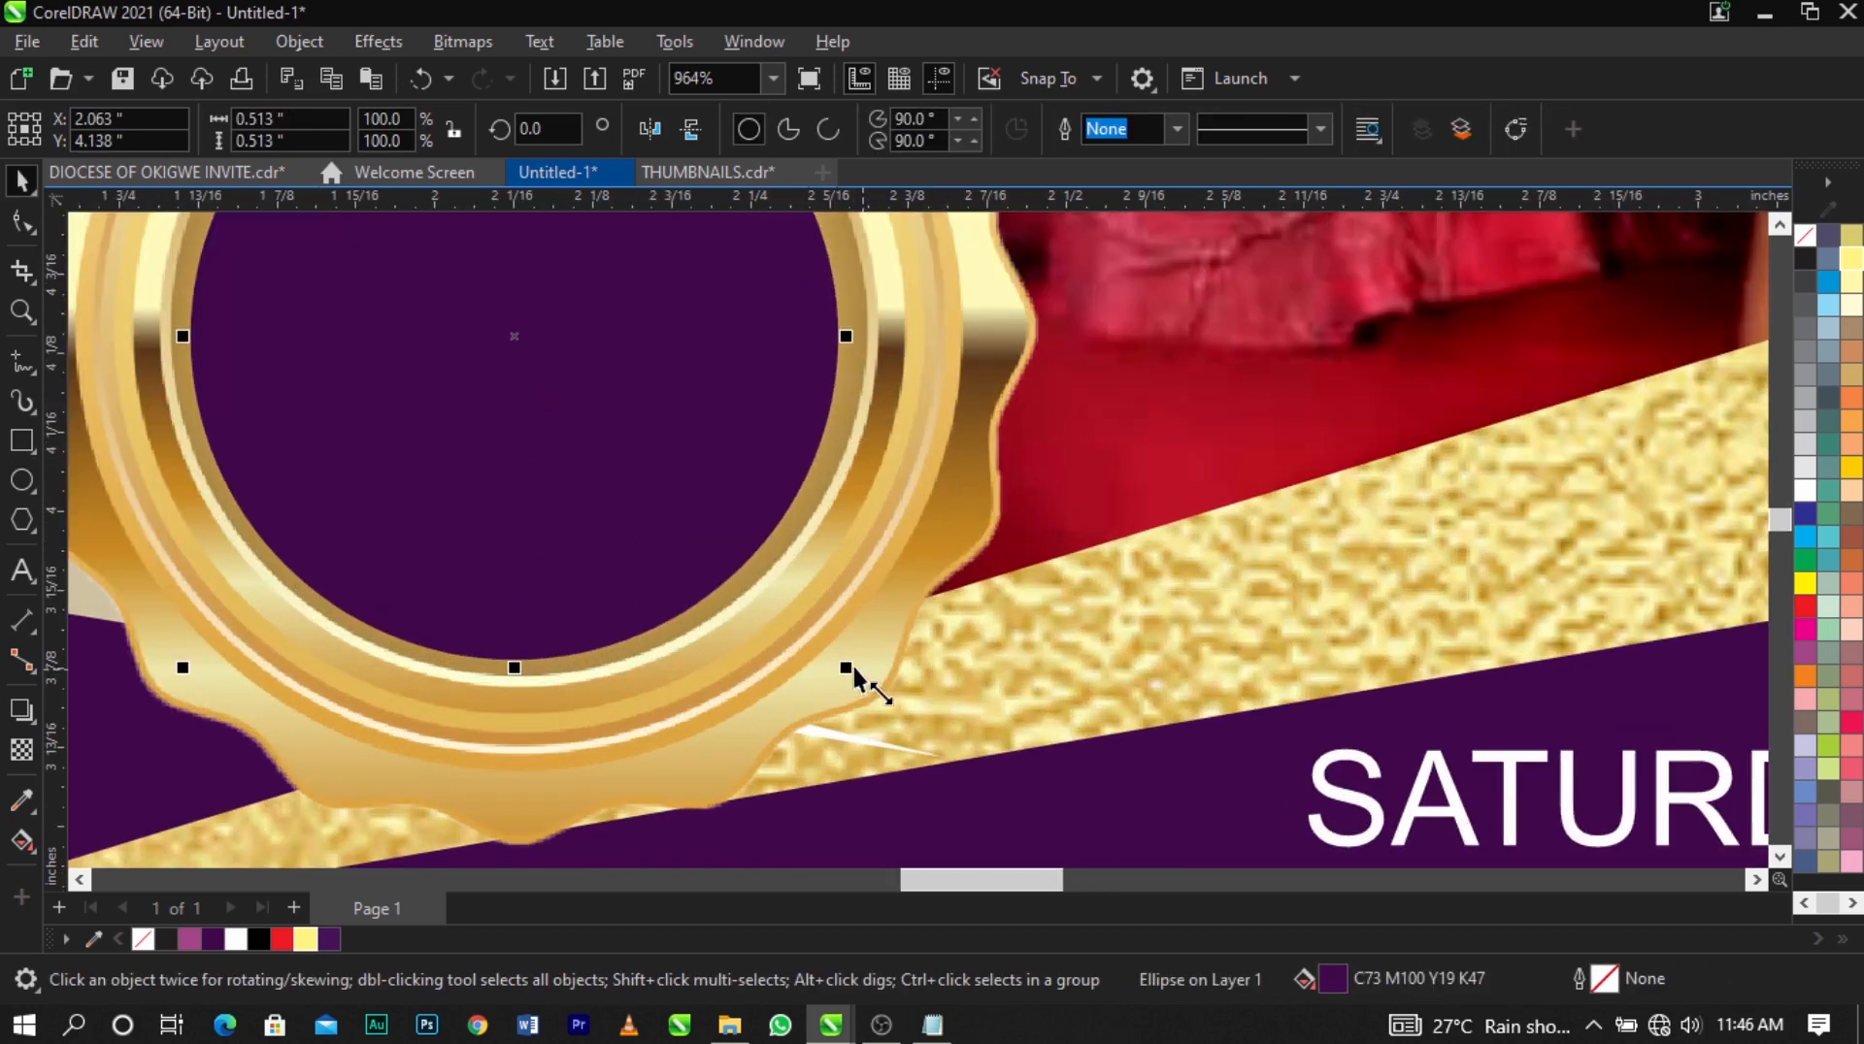
drag(852, 667, 871, 674)
scroll(825, 573, down, 6)
scroll(774, 511, up, 3)
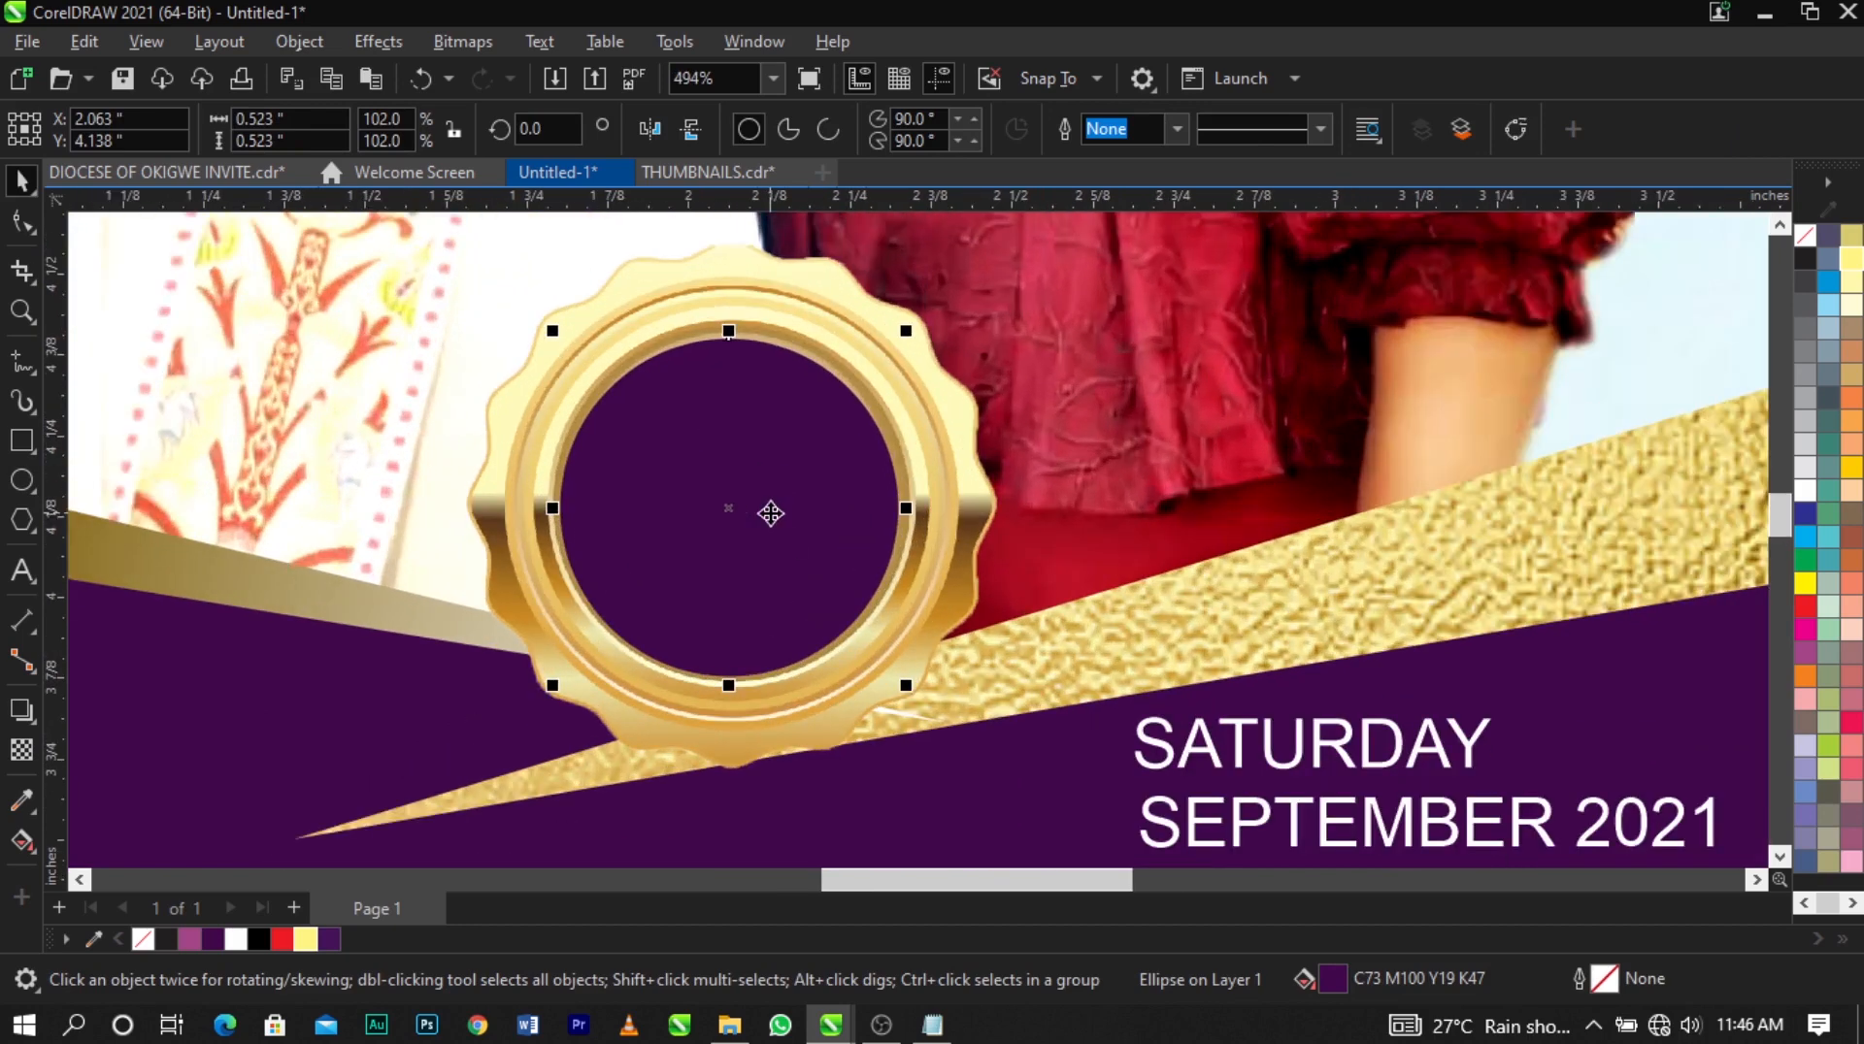
Apply a vertical fountain fill to the circle, running from dark purple at its top to white at its bottom.
click(22, 843)
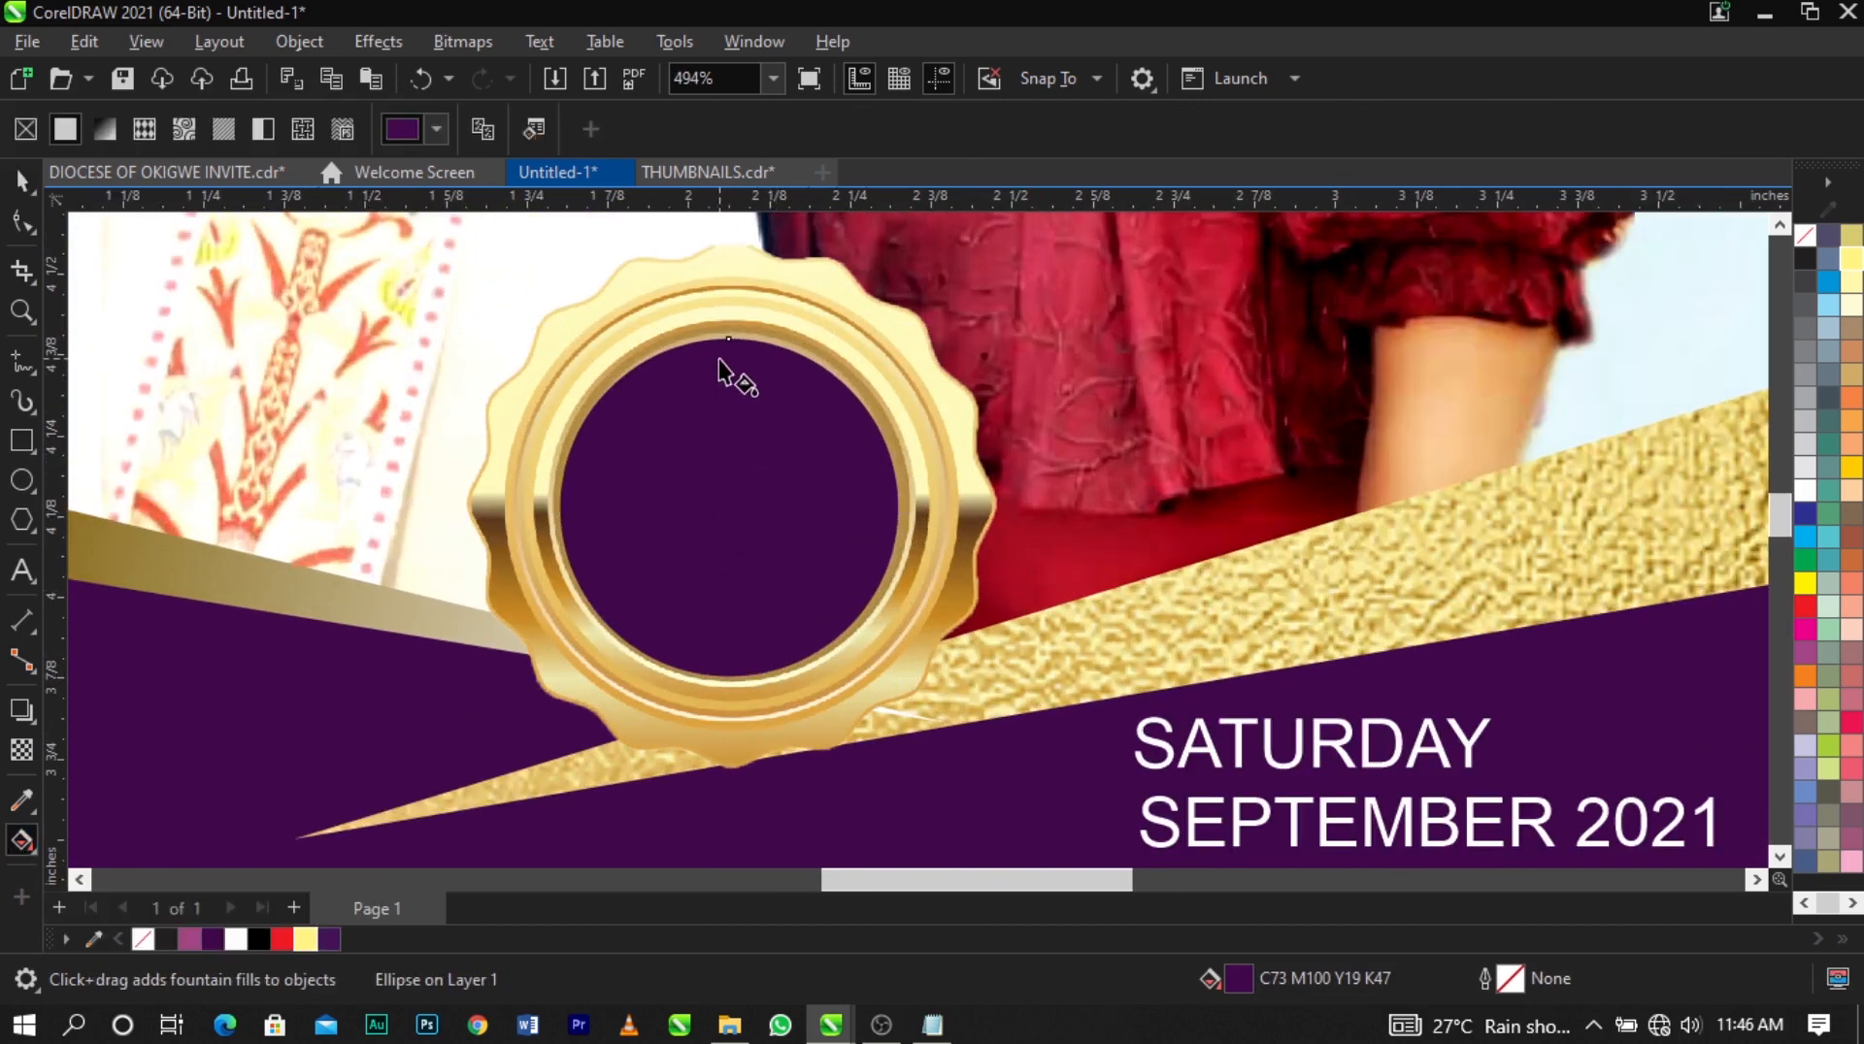
drag(728, 341, 728, 688)
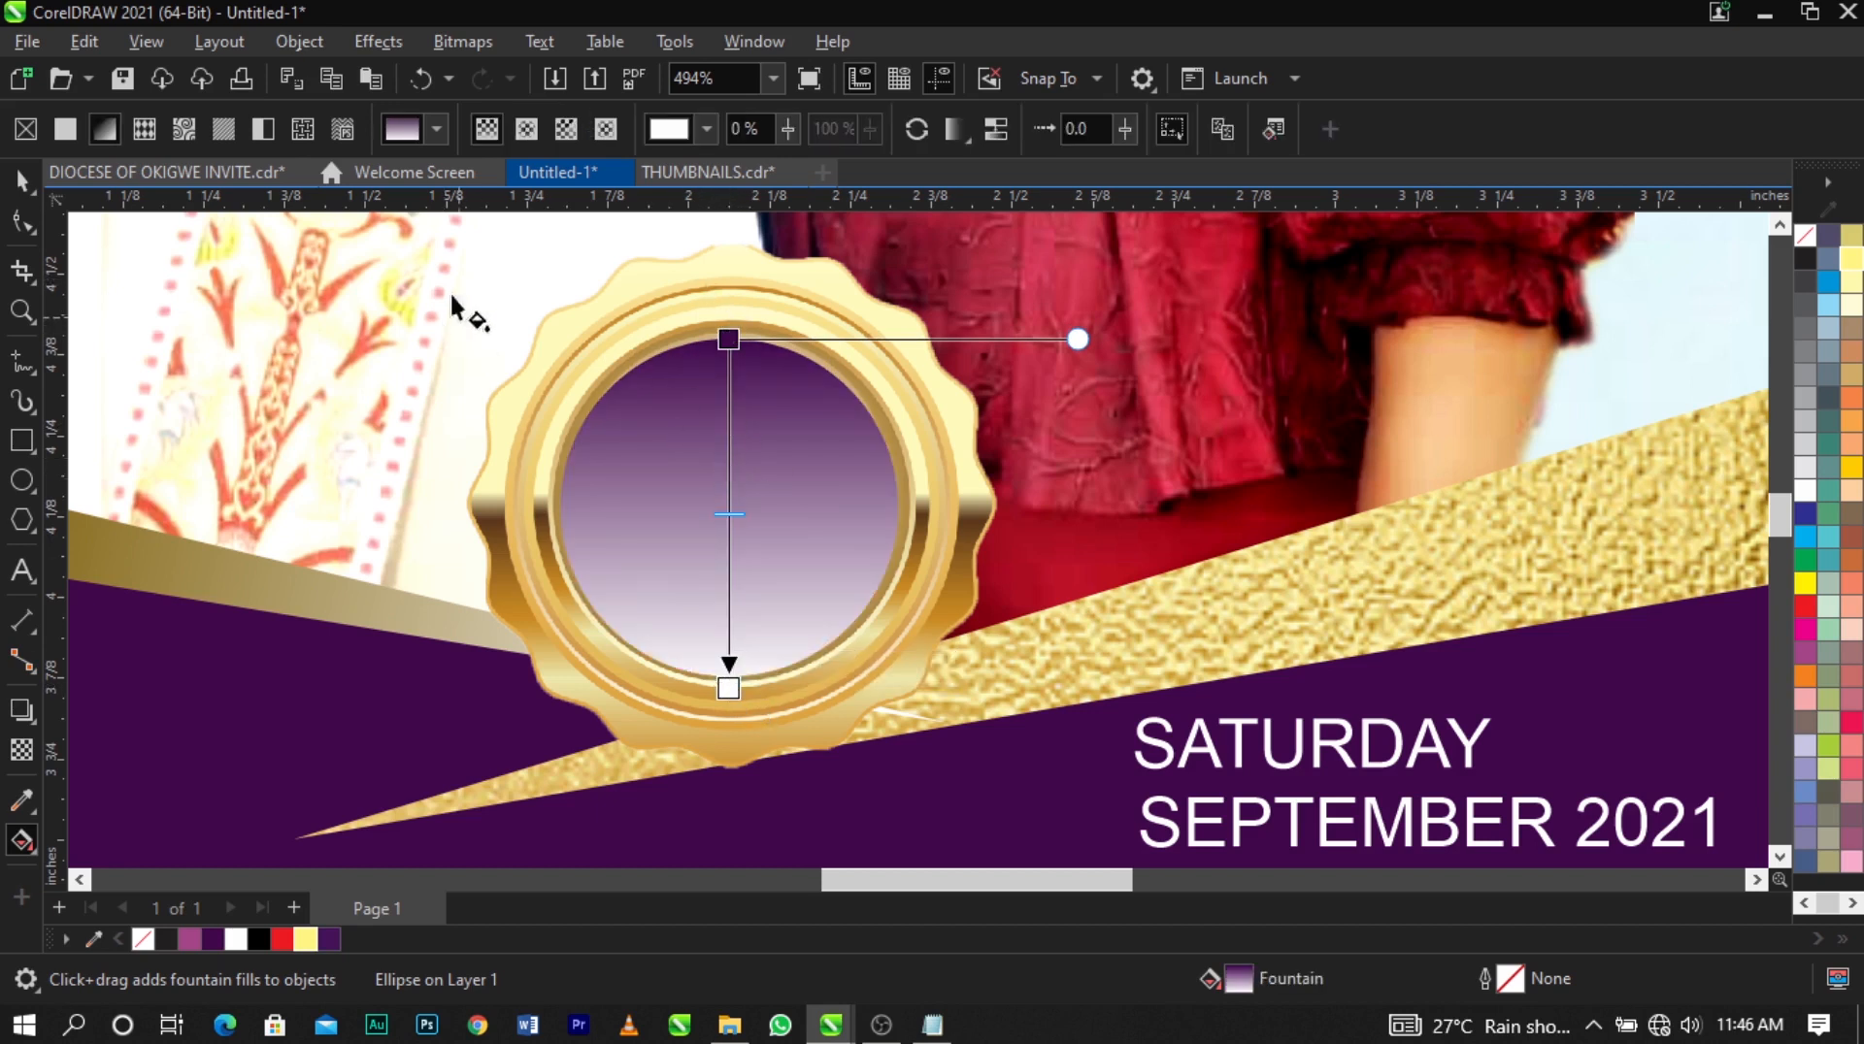
Change the circle's fountain fill to elliptical and set its outer colour to brown #7A4700, starting from a colour sampled from the seal.
click(538, 138)
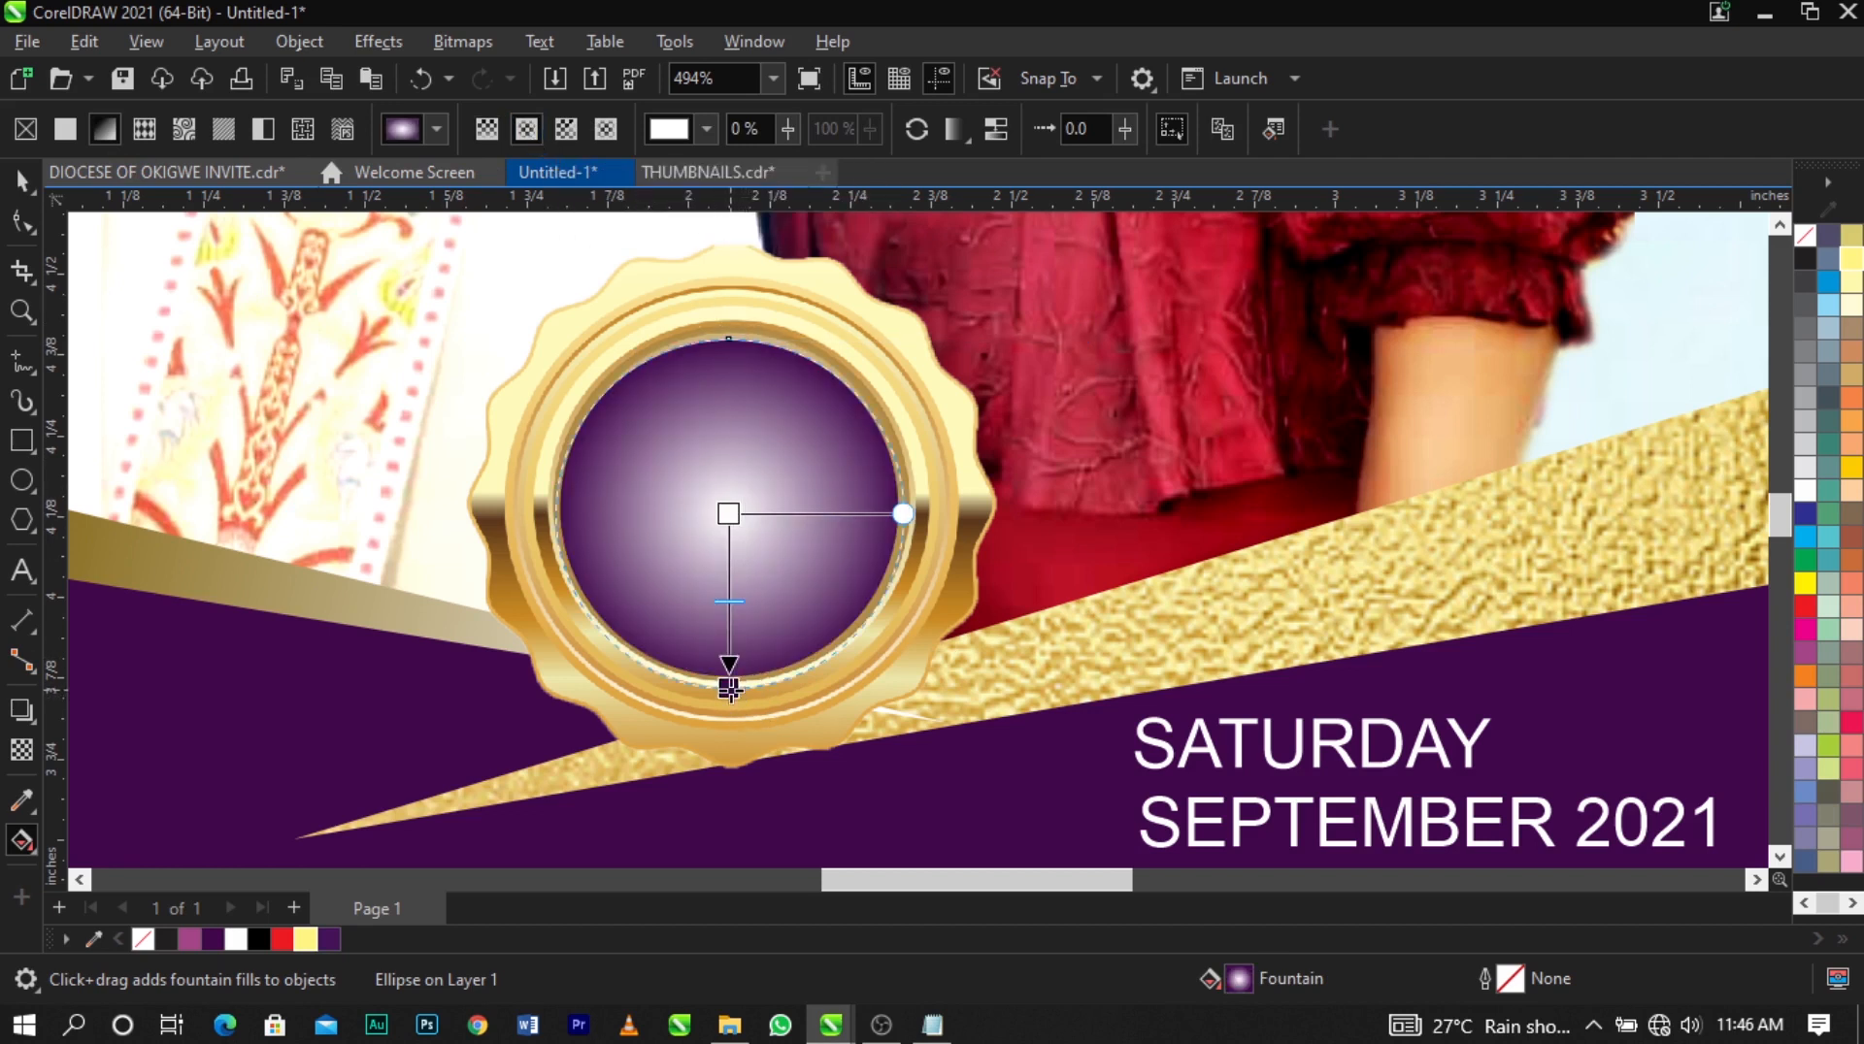
click(730, 689)
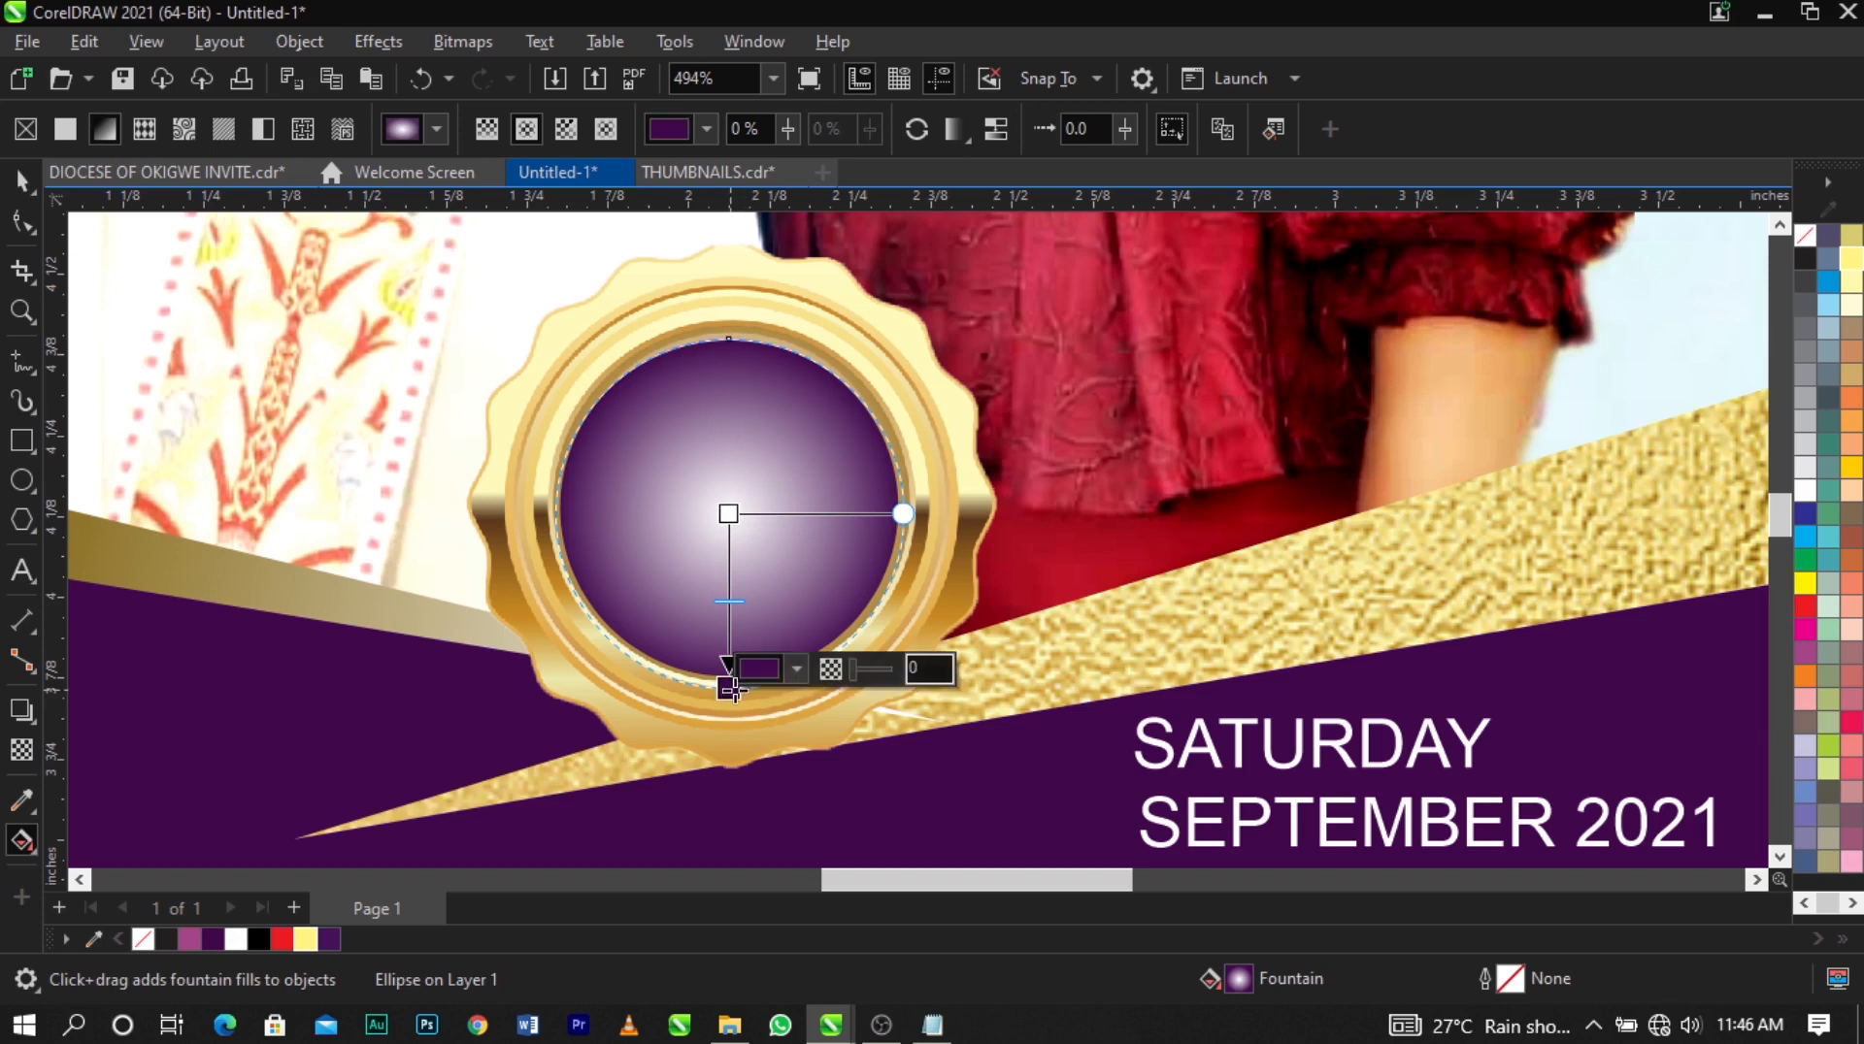
click(800, 671)
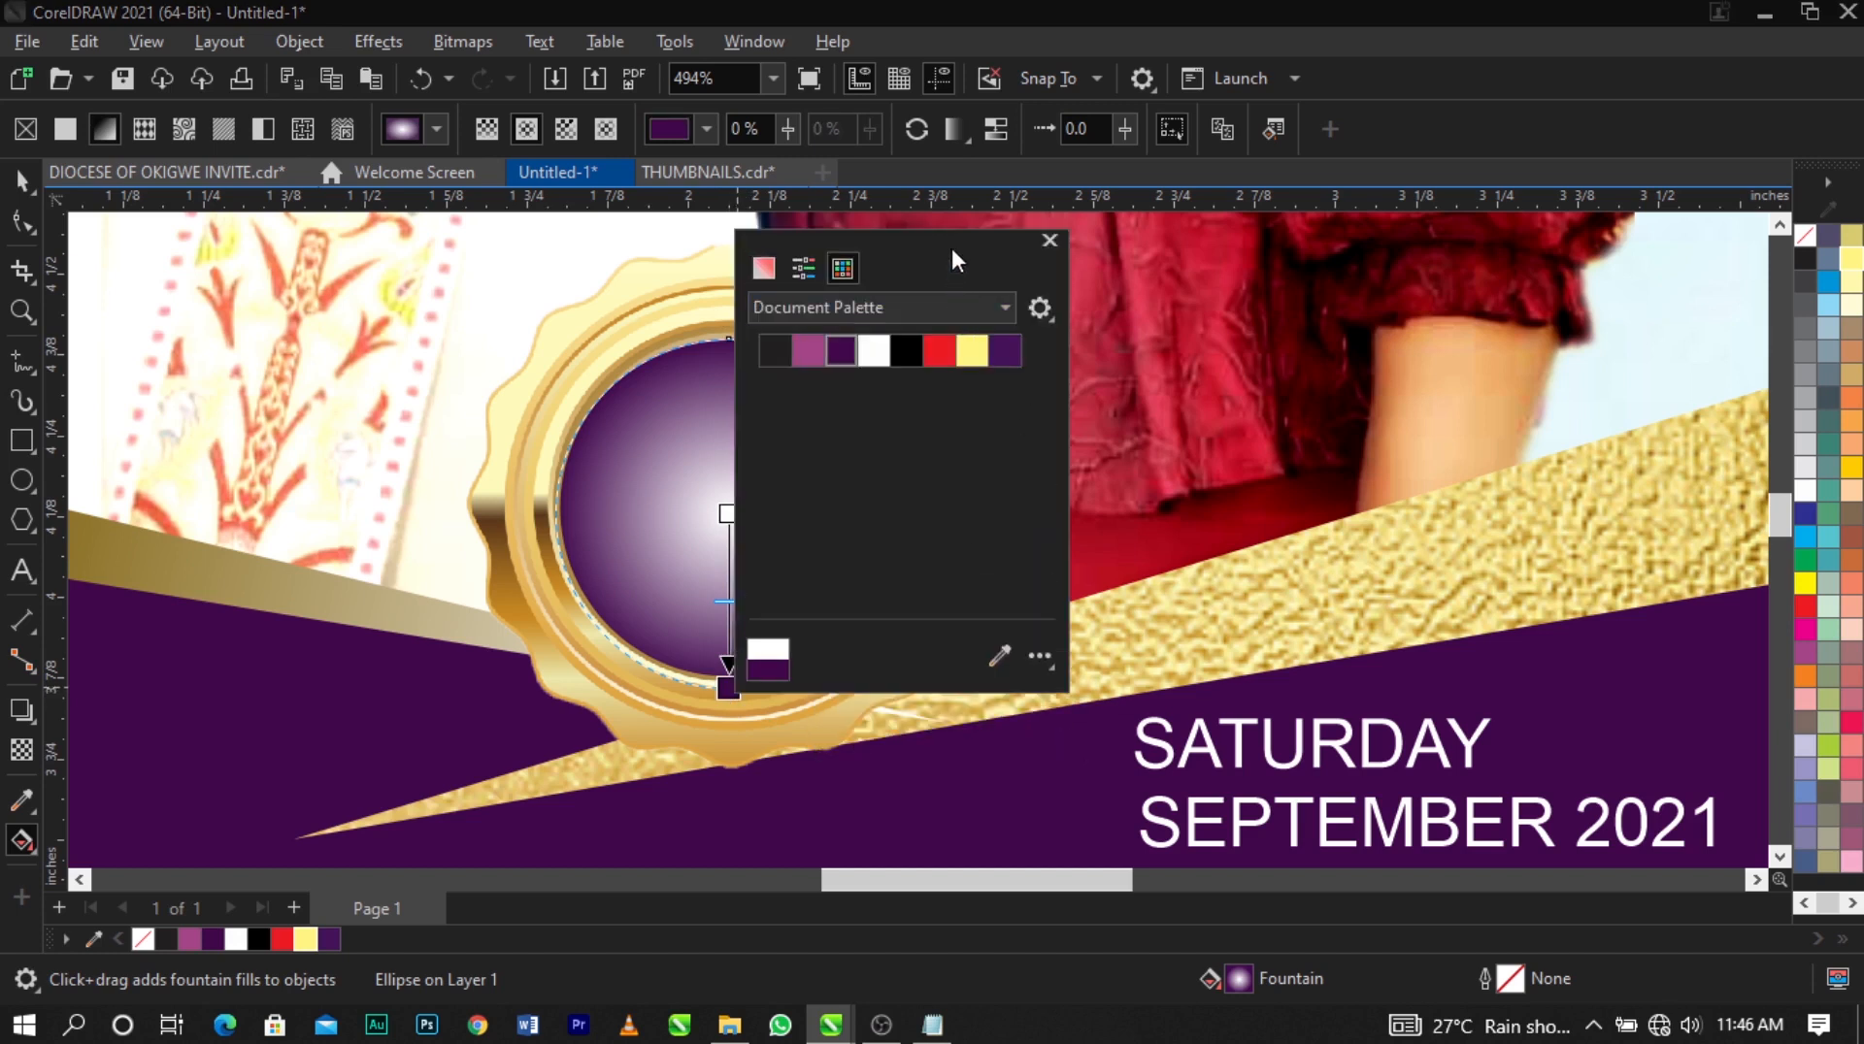
drag(951, 250, 1118, 274)
click(1001, 281)
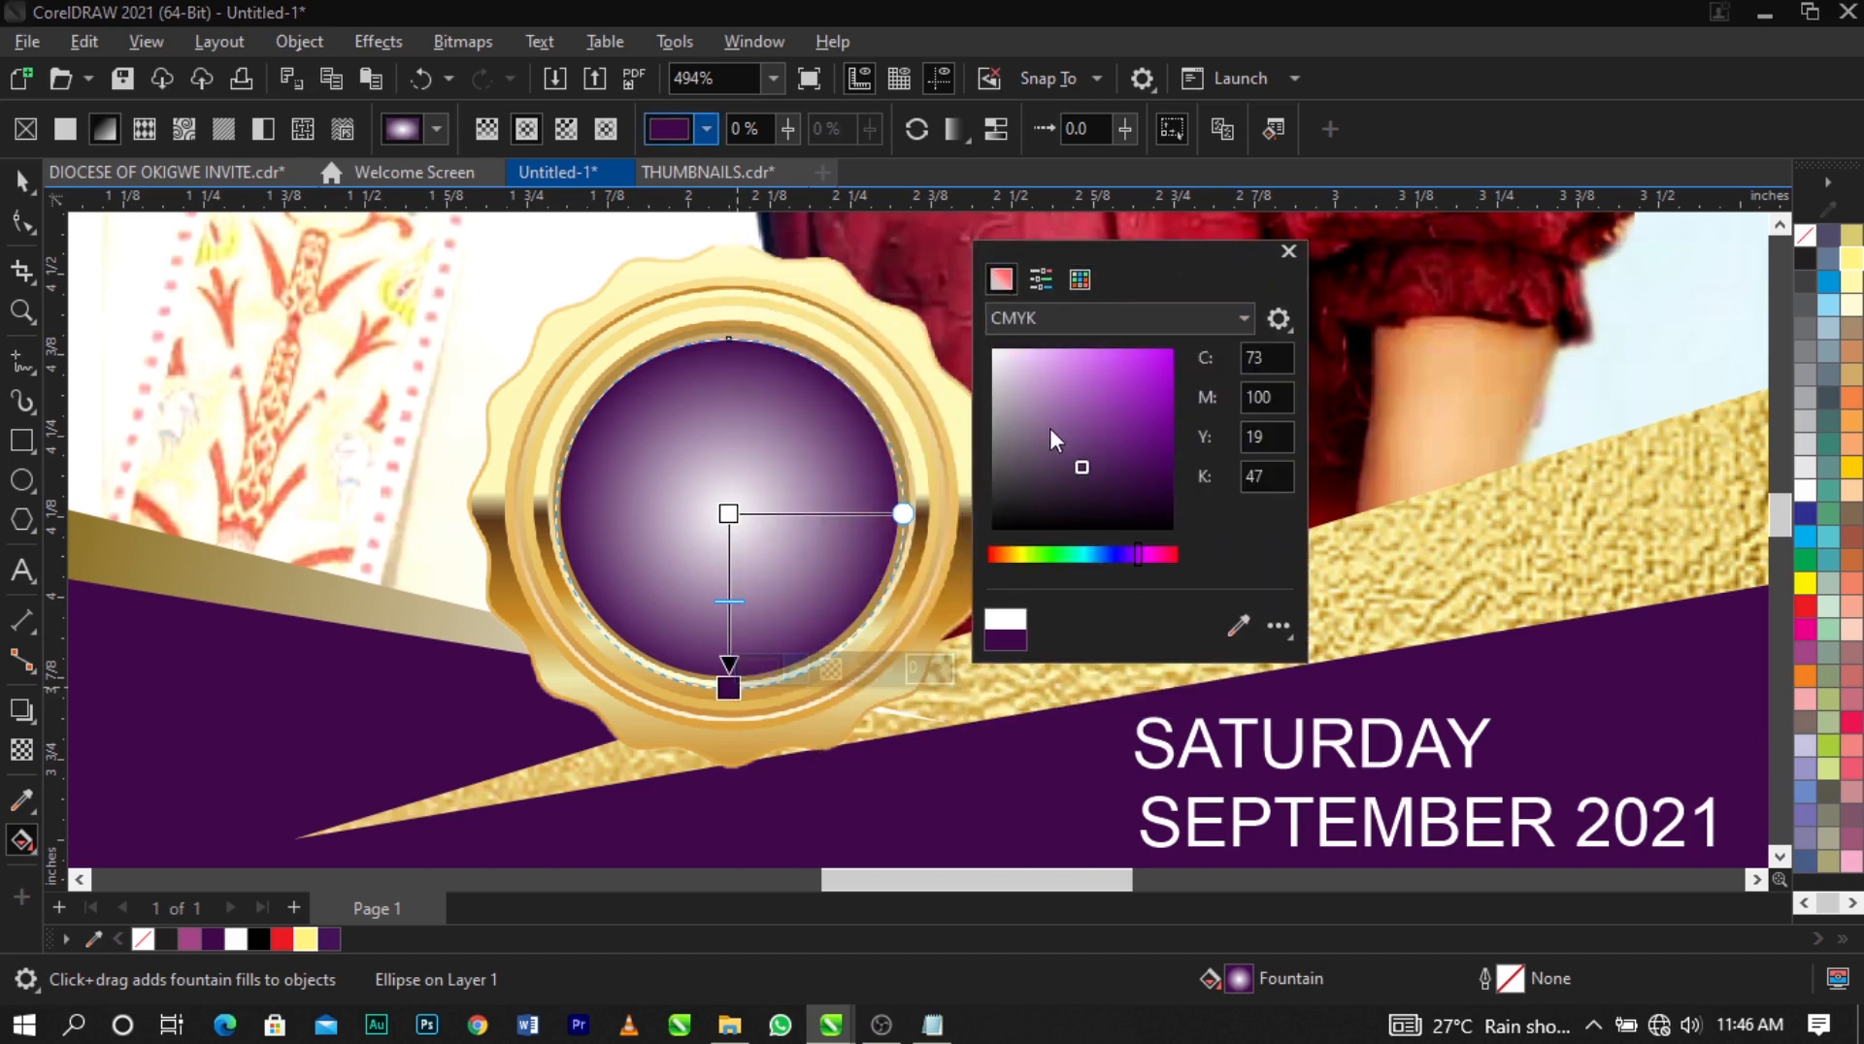
drag(1137, 573, 1036, 587)
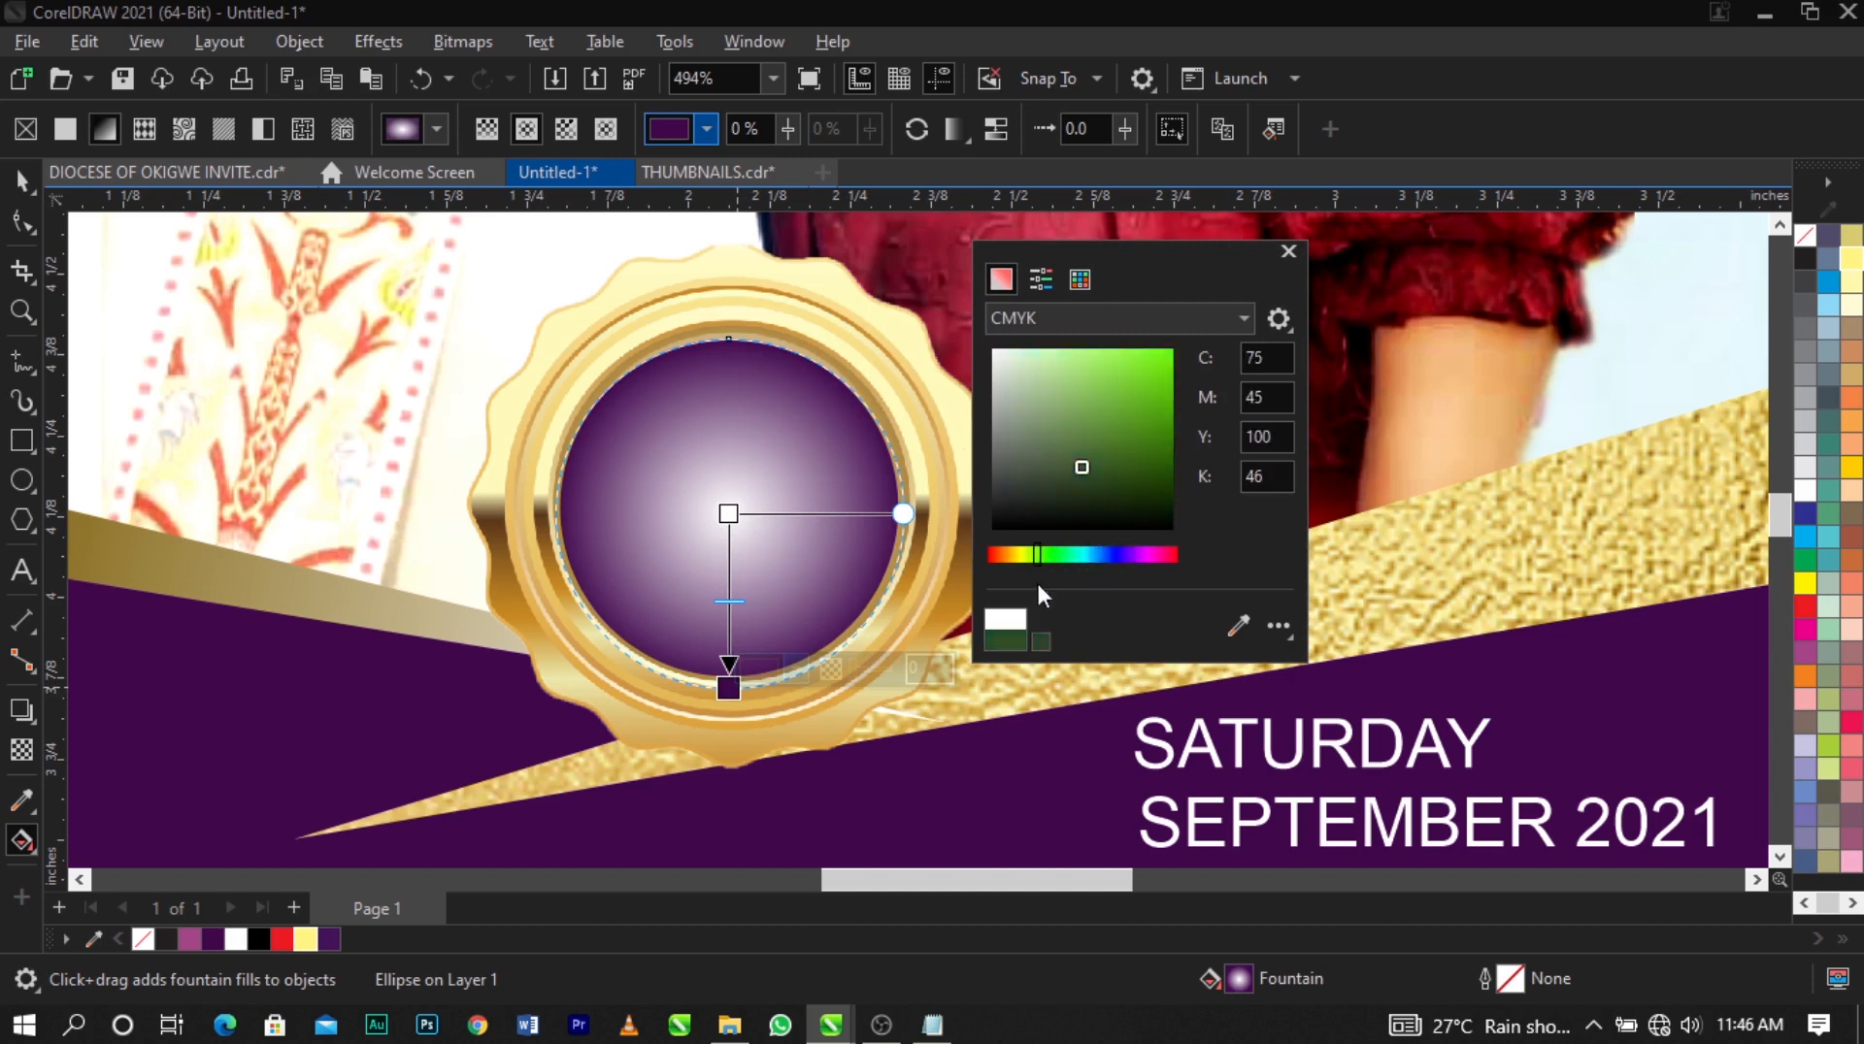
click(1238, 626)
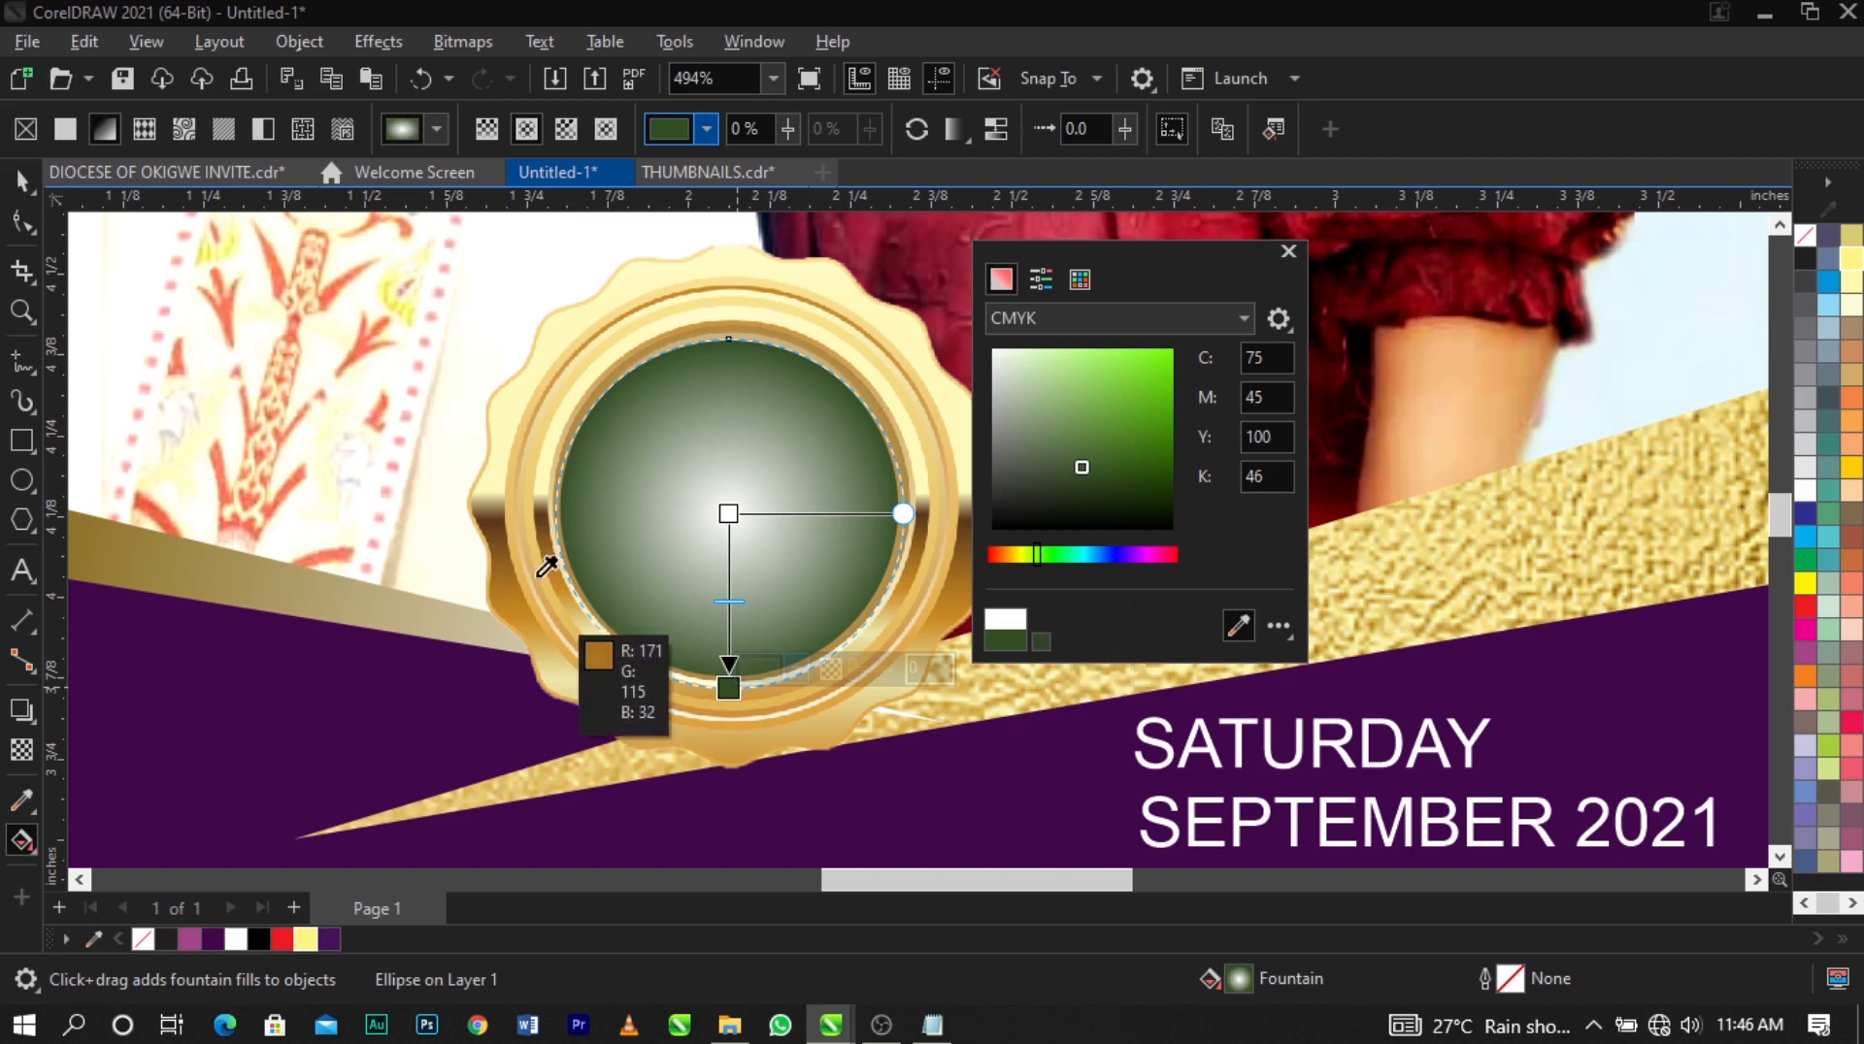
click(547, 561)
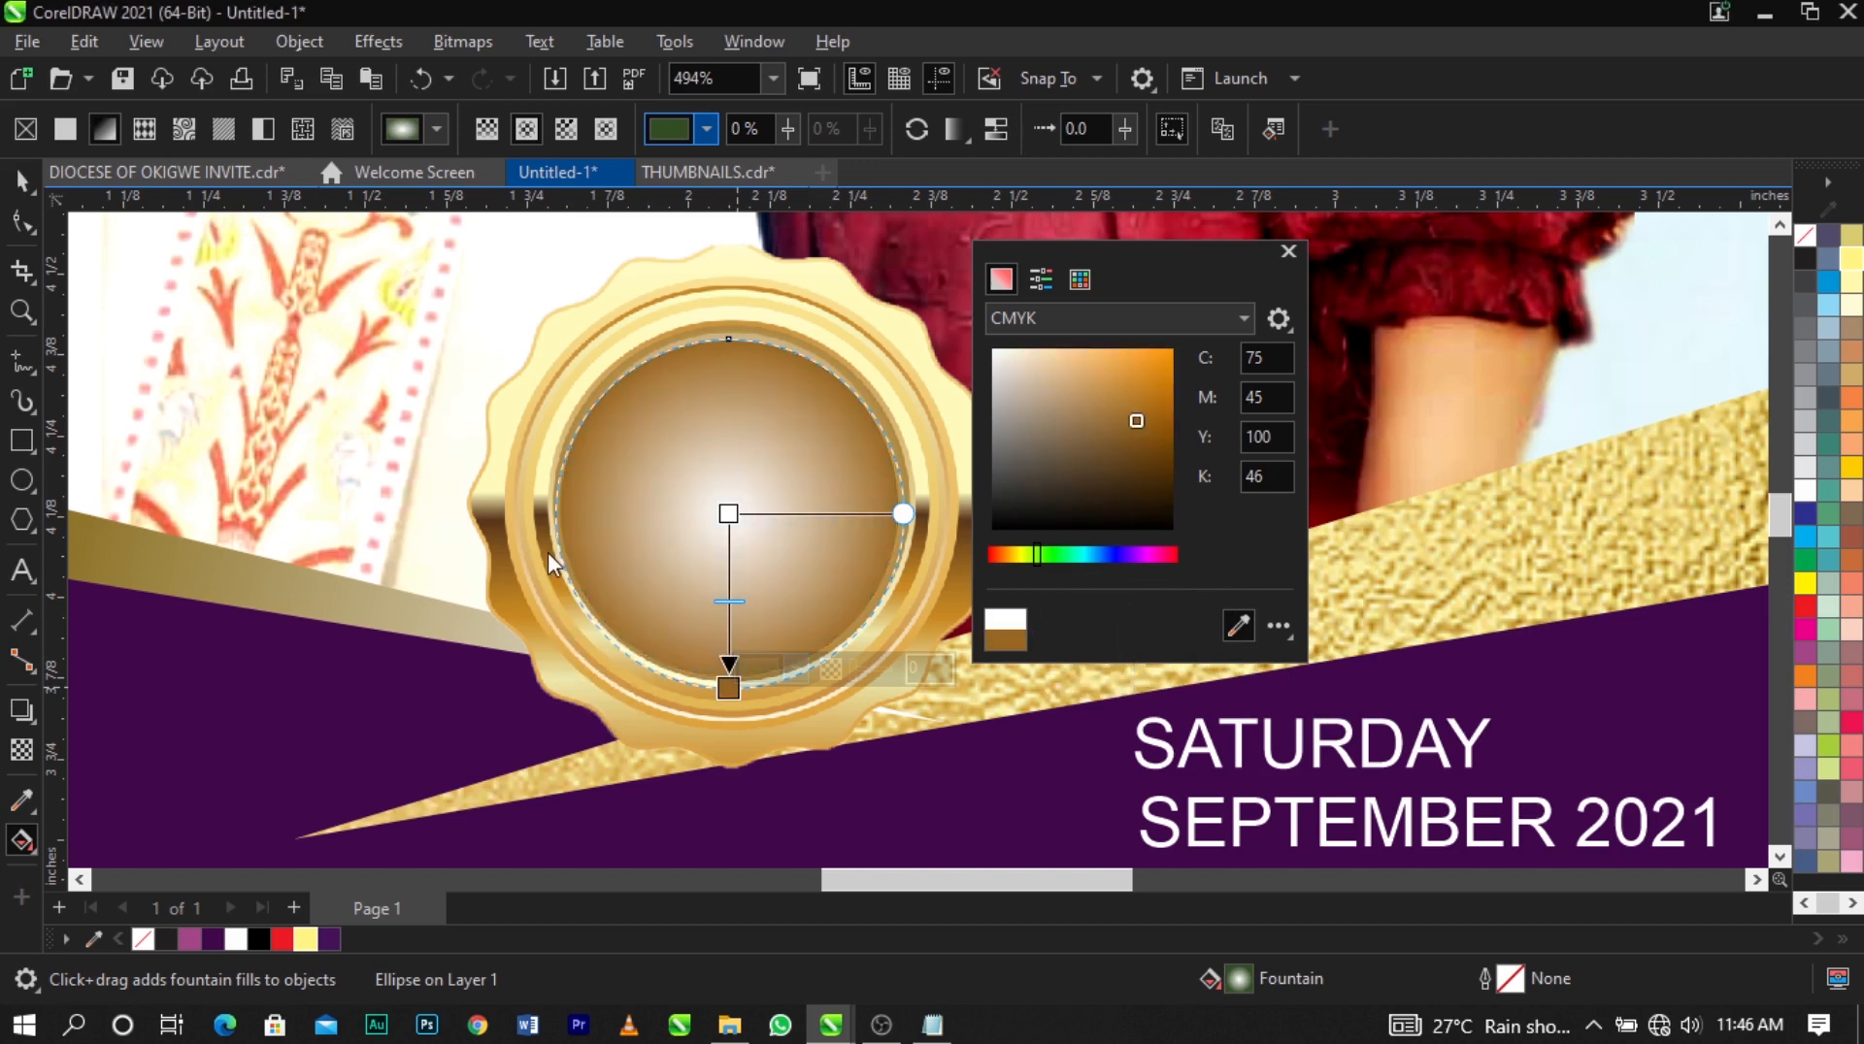
drag(1145, 437, 1173, 443)
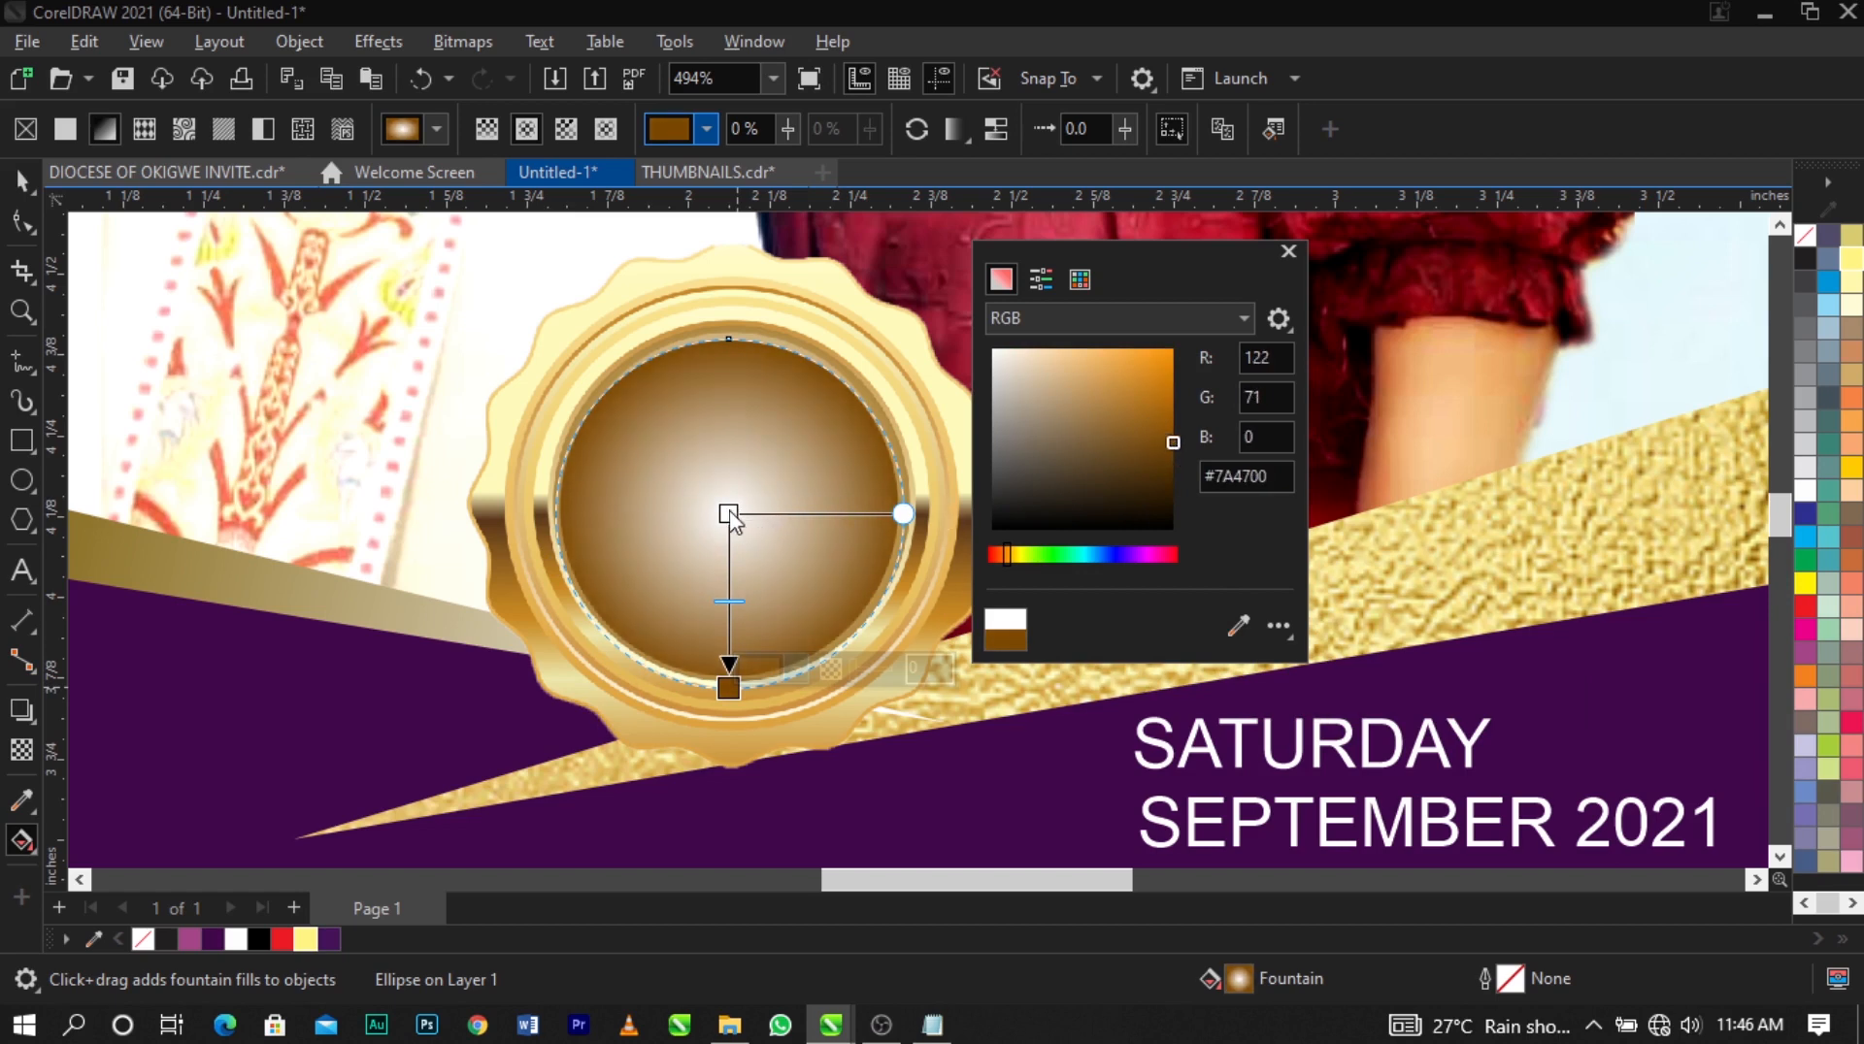
Set the centre colour of the circle's gradient to the pale cream #FEFBC2 sampled from the seal's outer edge.
click(729, 513)
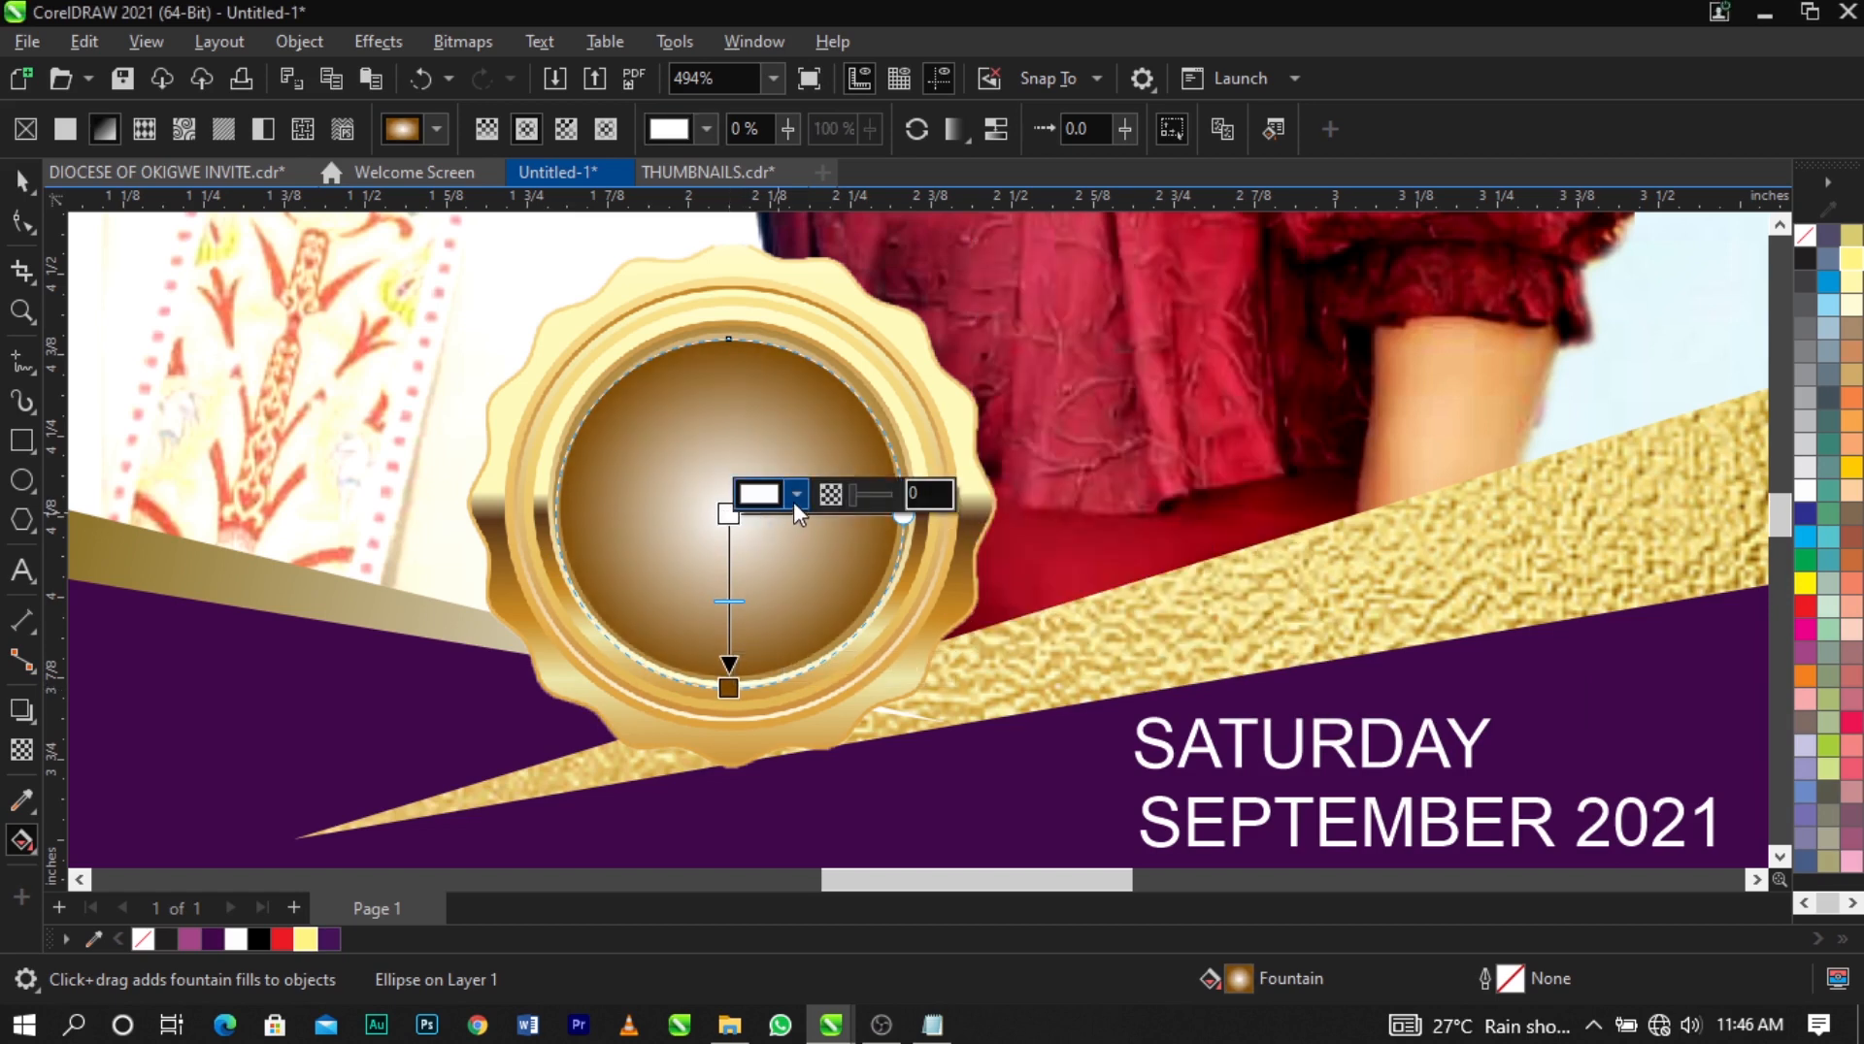
click(797, 494)
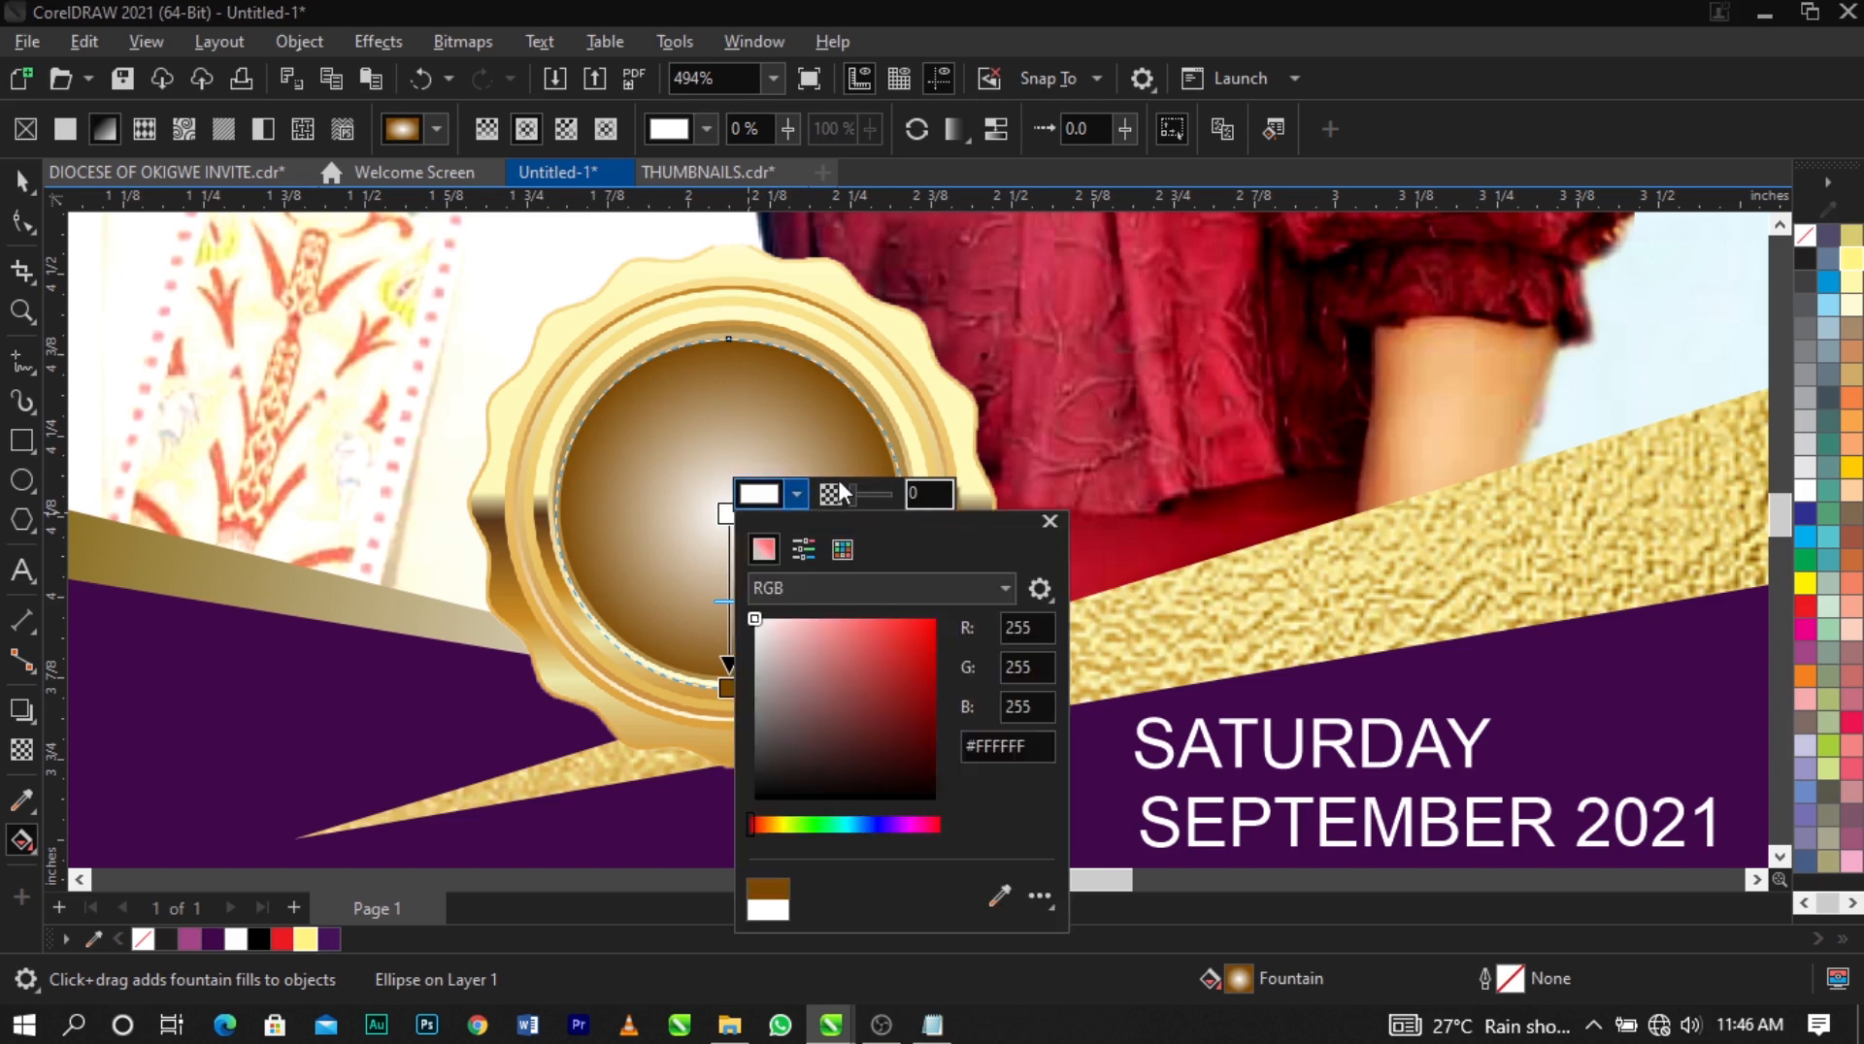
drag(865, 569, 1188, 398)
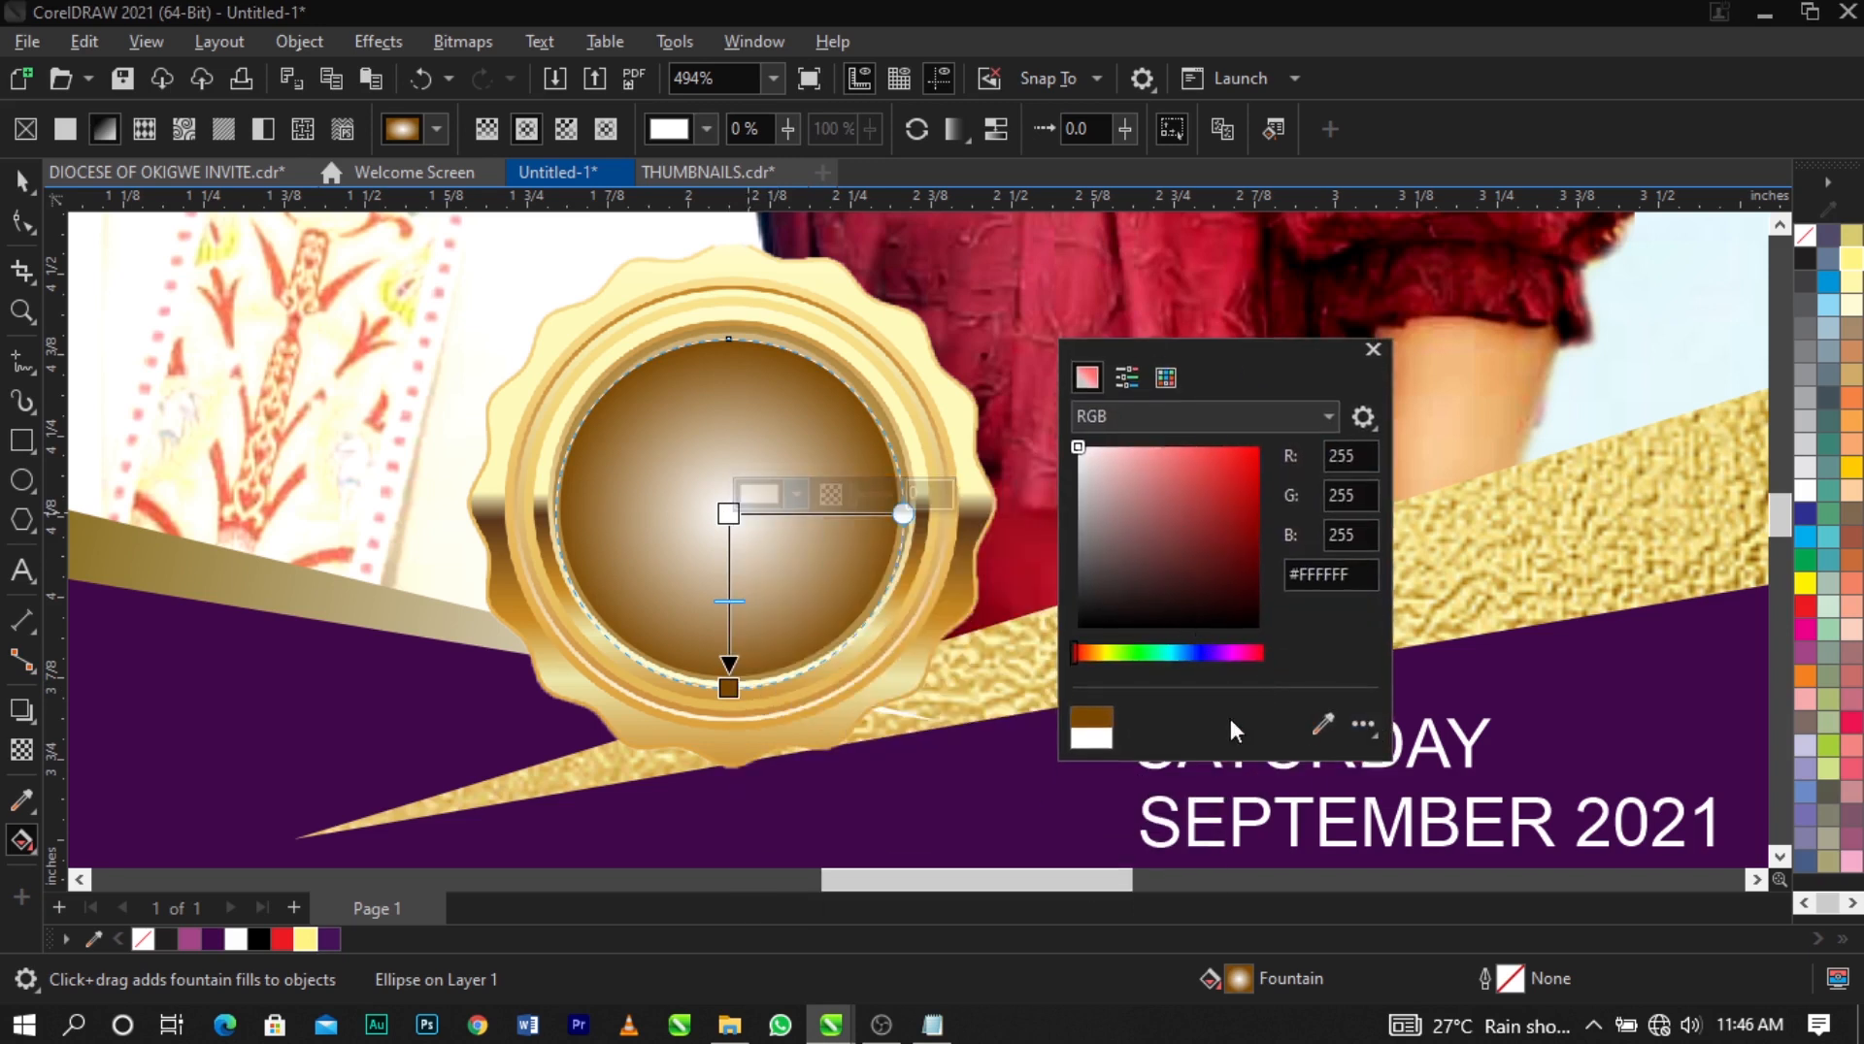
click(1322, 723)
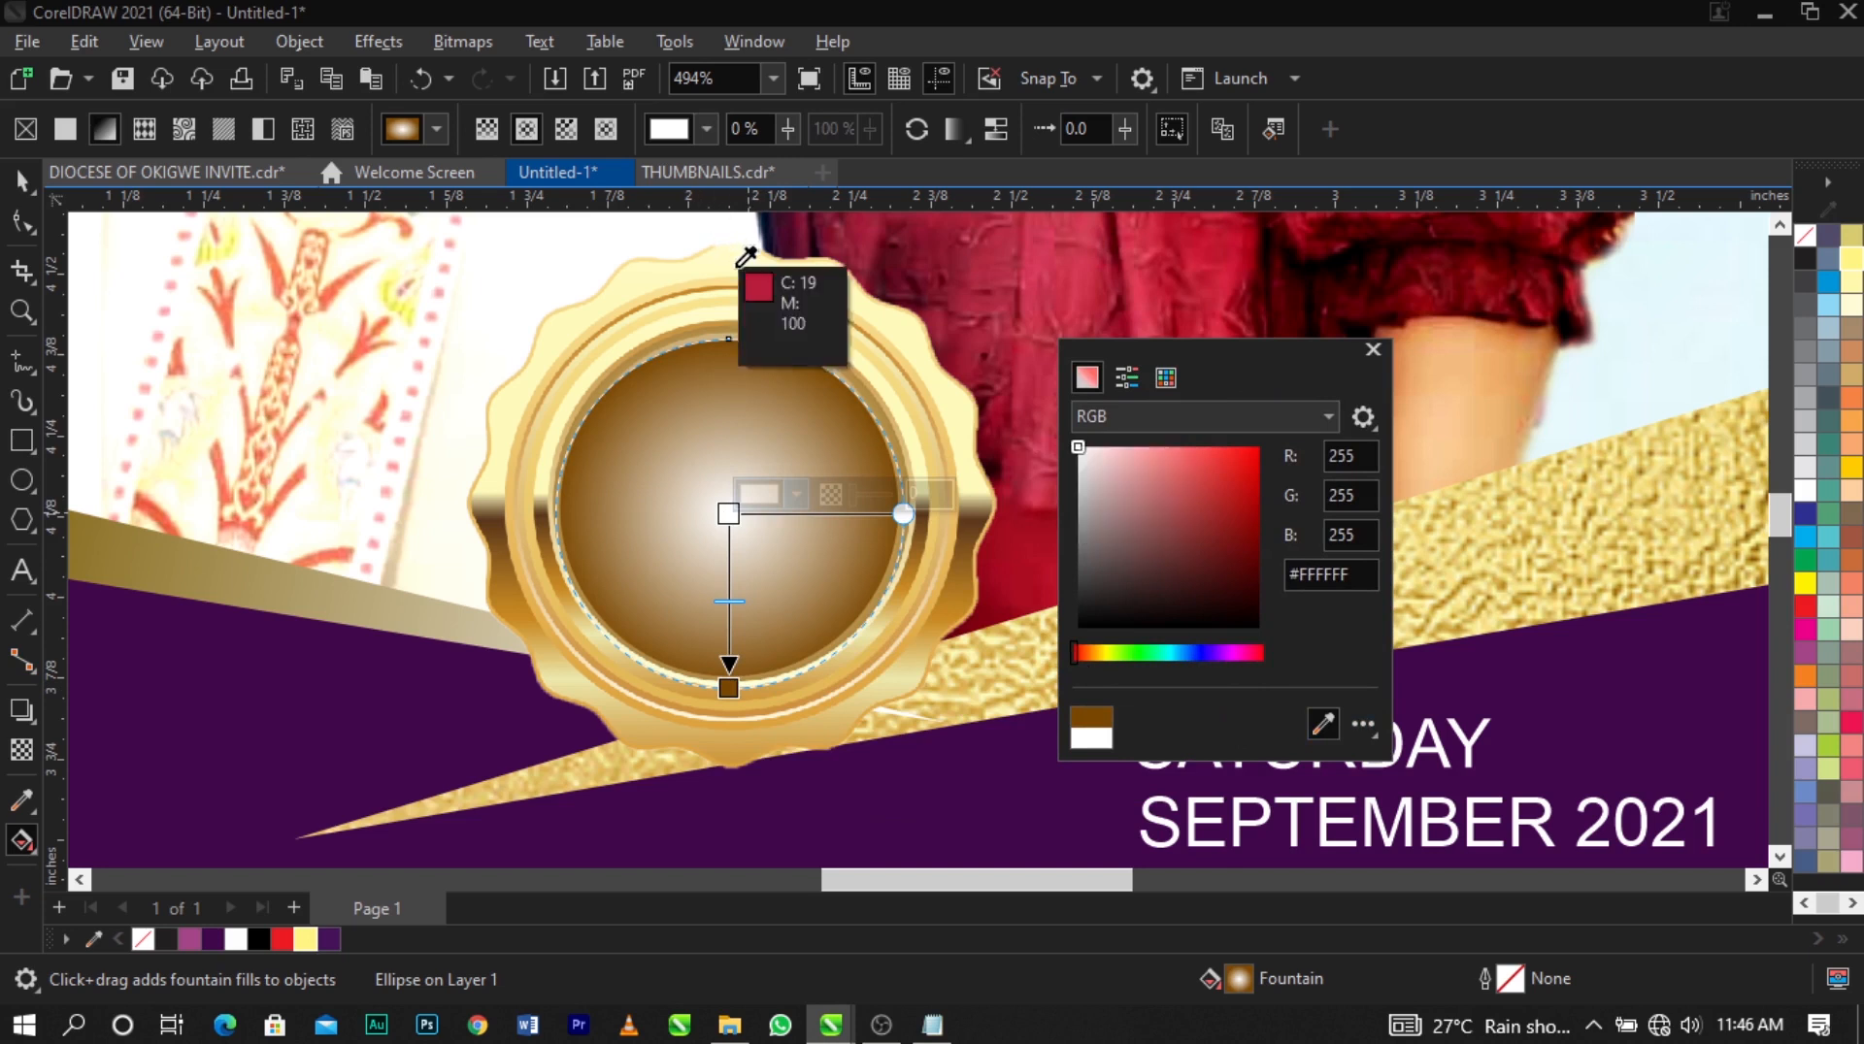
click(746, 258)
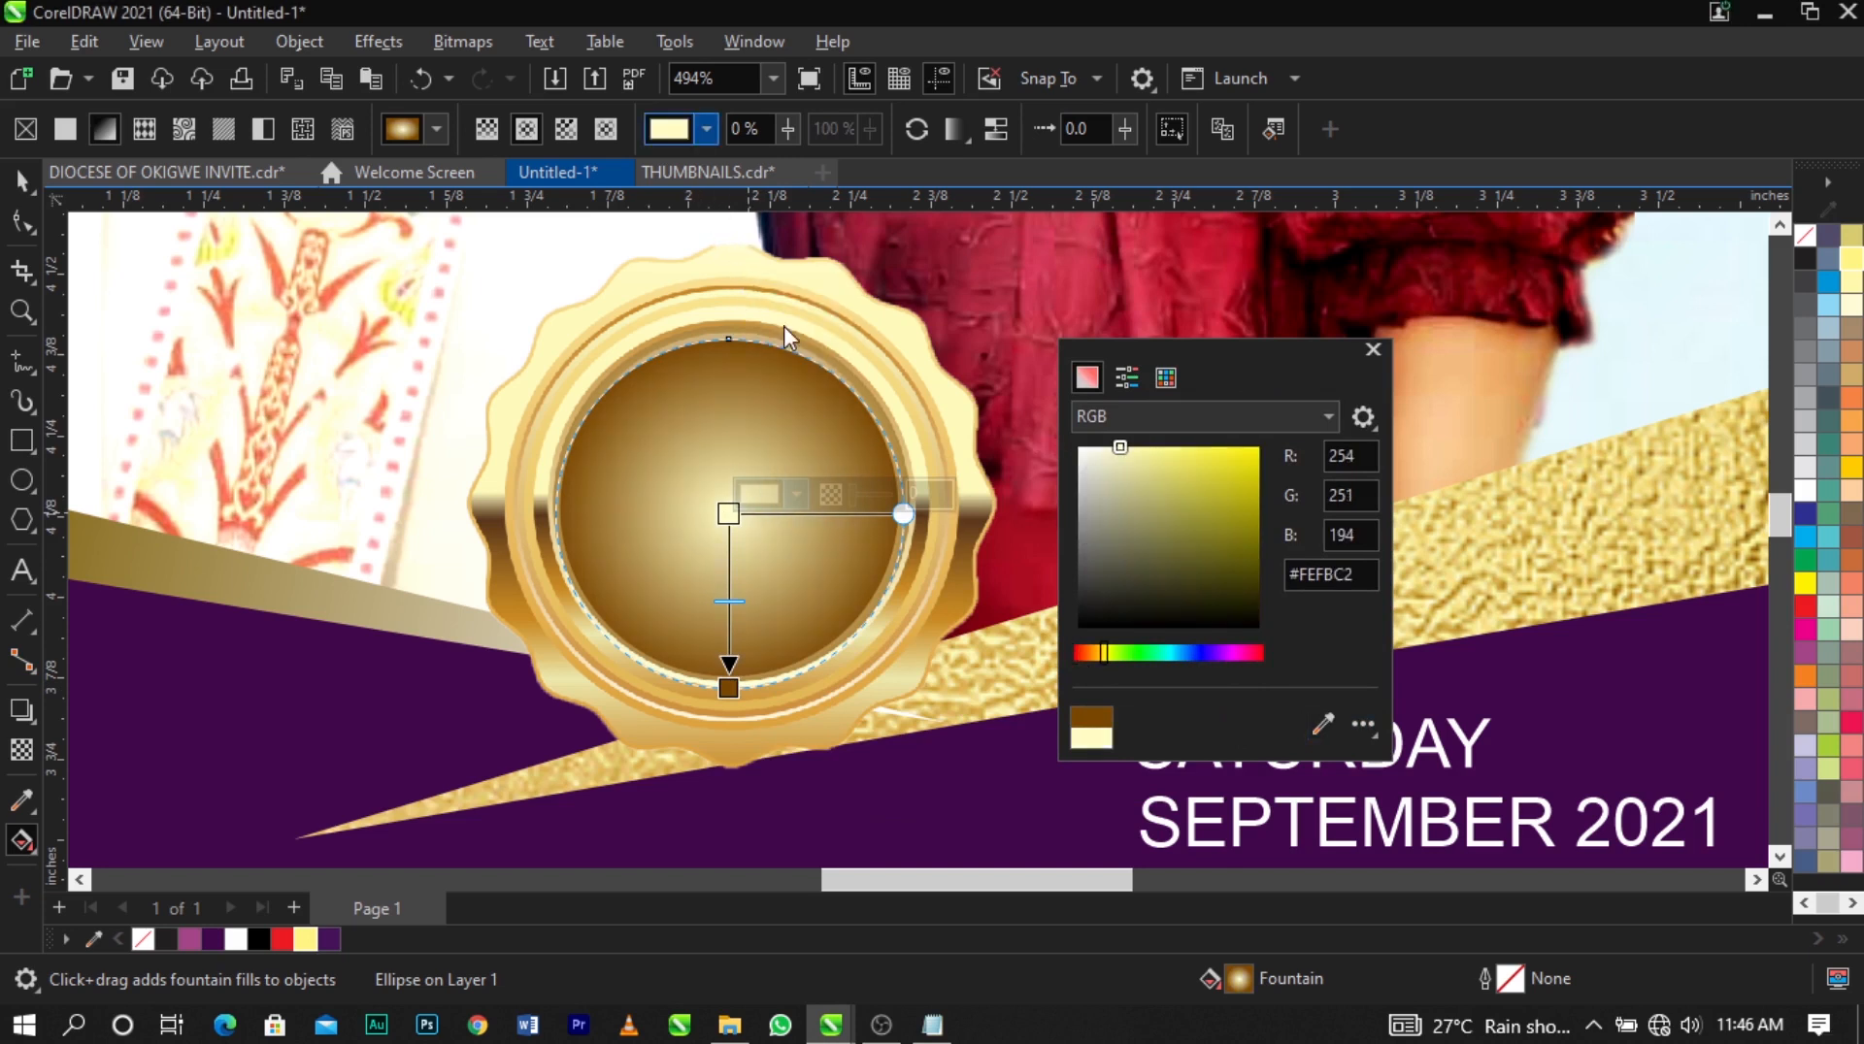
Shift the gradient's midpoint towards the centre and shrink the gradient's radius slightly inside the circle's edge.
click(729, 604)
drag(730, 604, 730, 579)
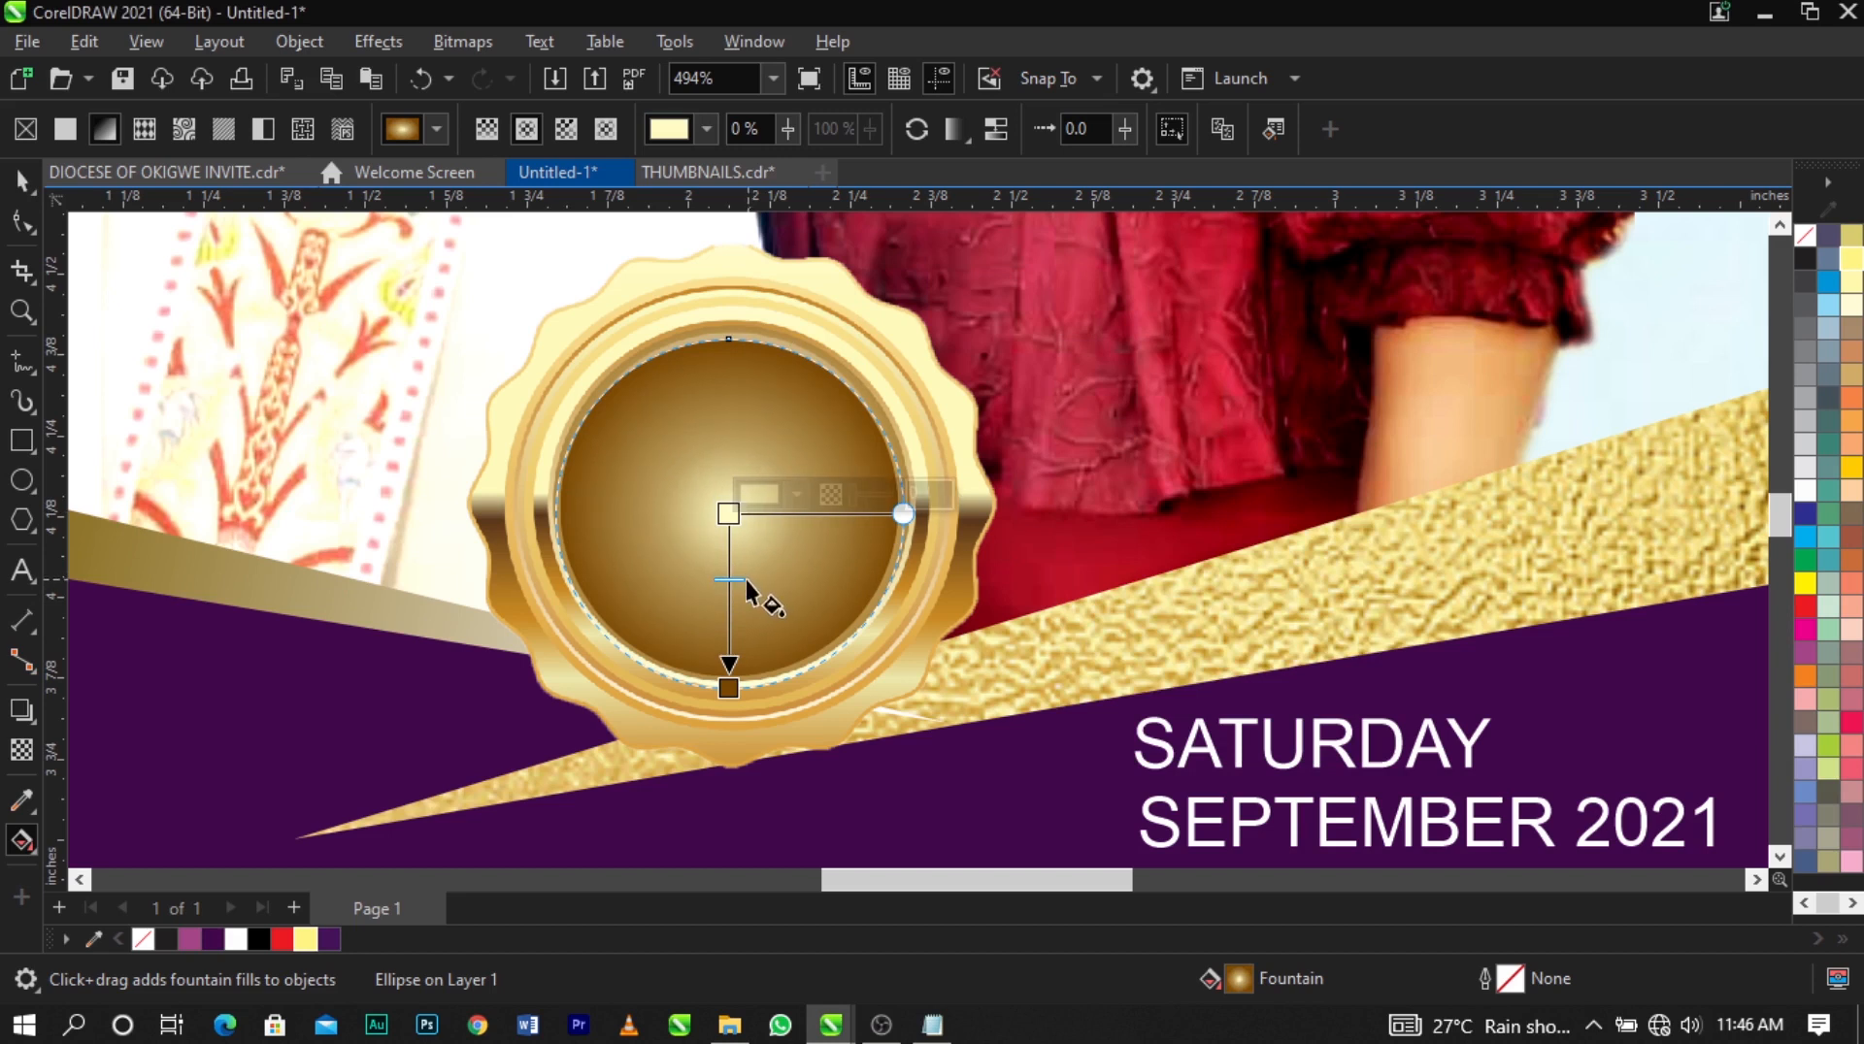
drag(729, 689, 729, 663)
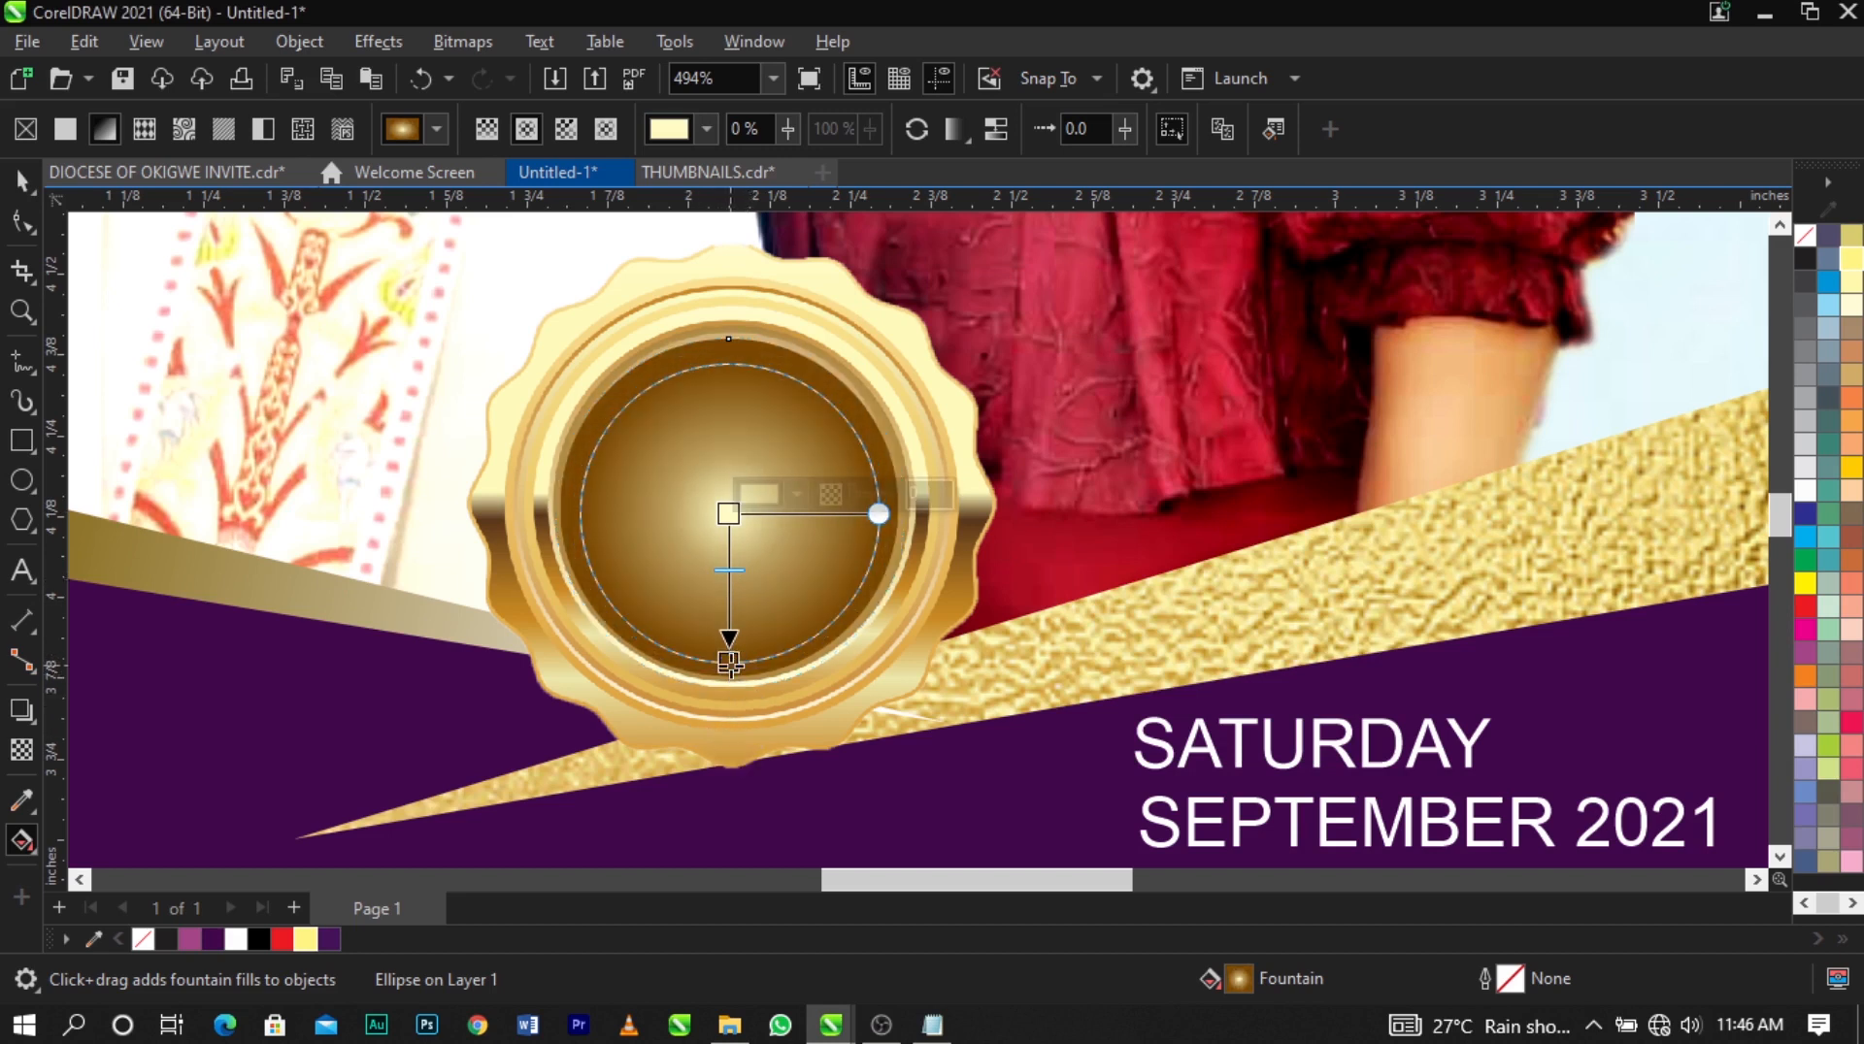
key(space)
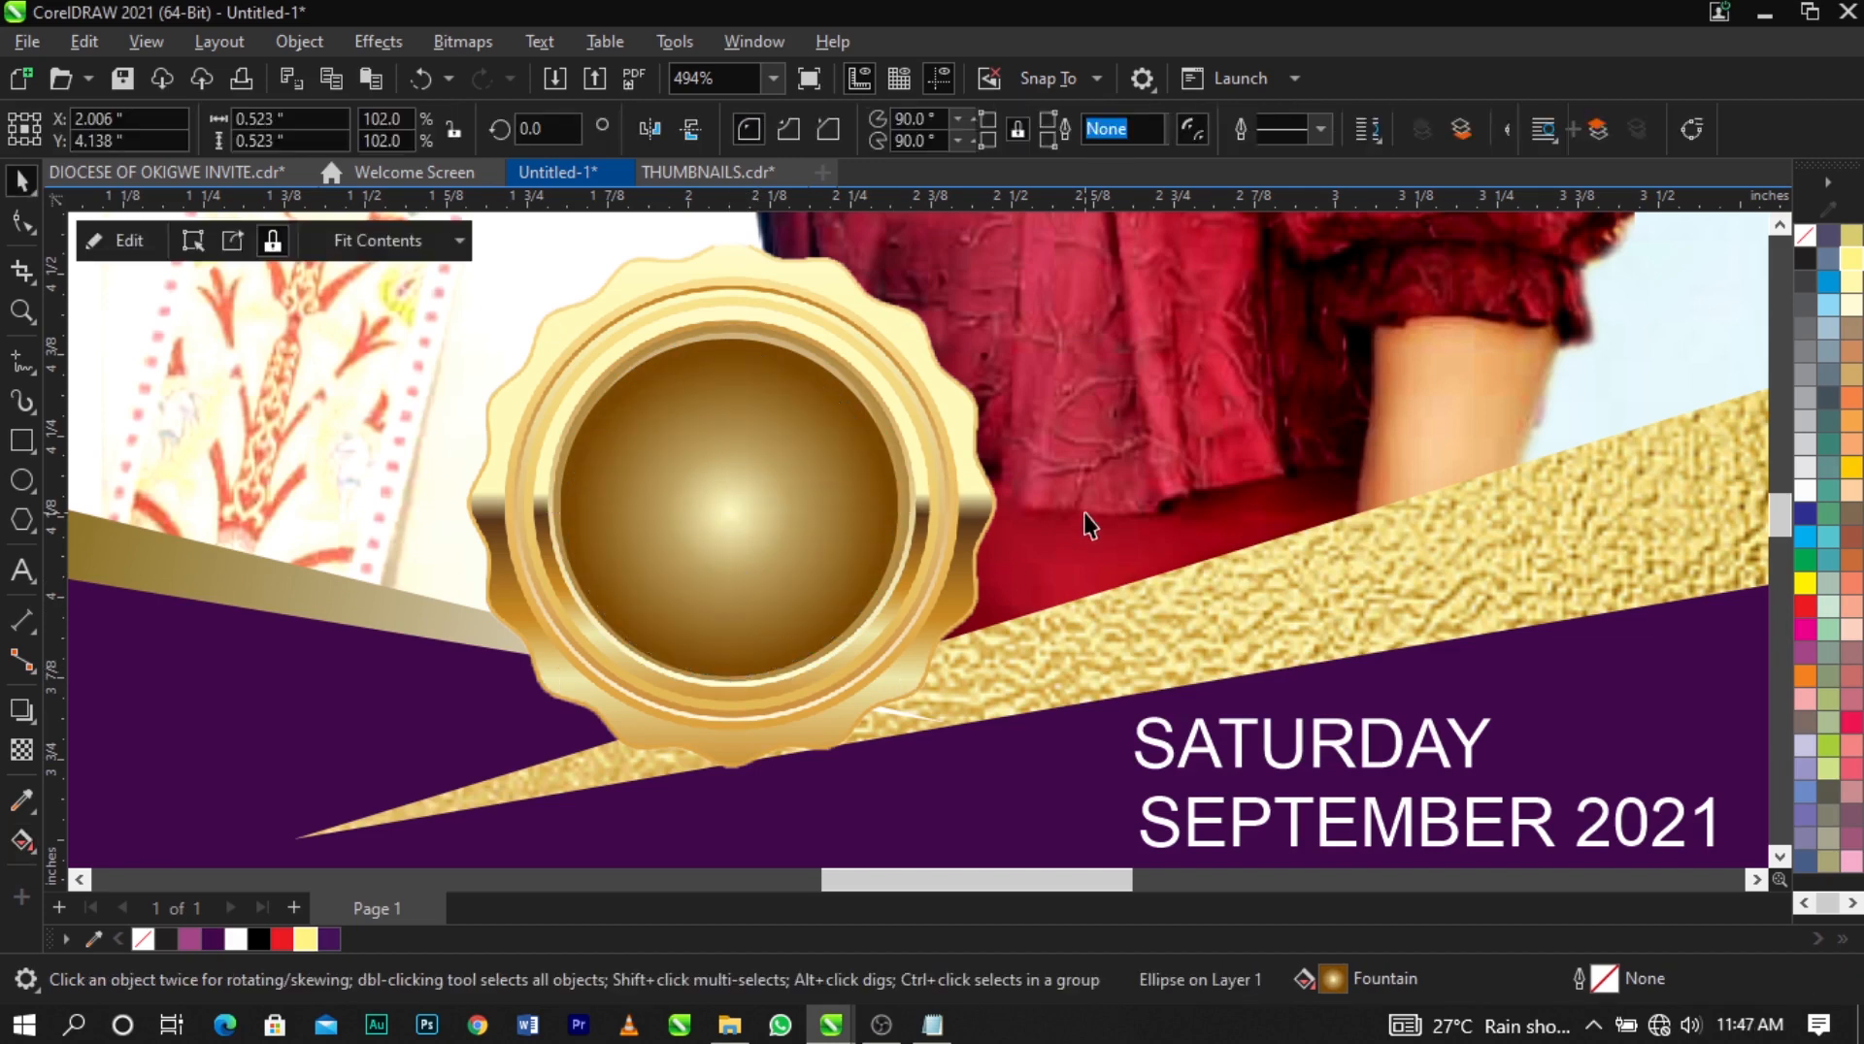
Duplicate the brown-gold circle in place, fill the copy with white and scale it down about its centre to about 0.504 in.
scroll(730, 536, down, 2)
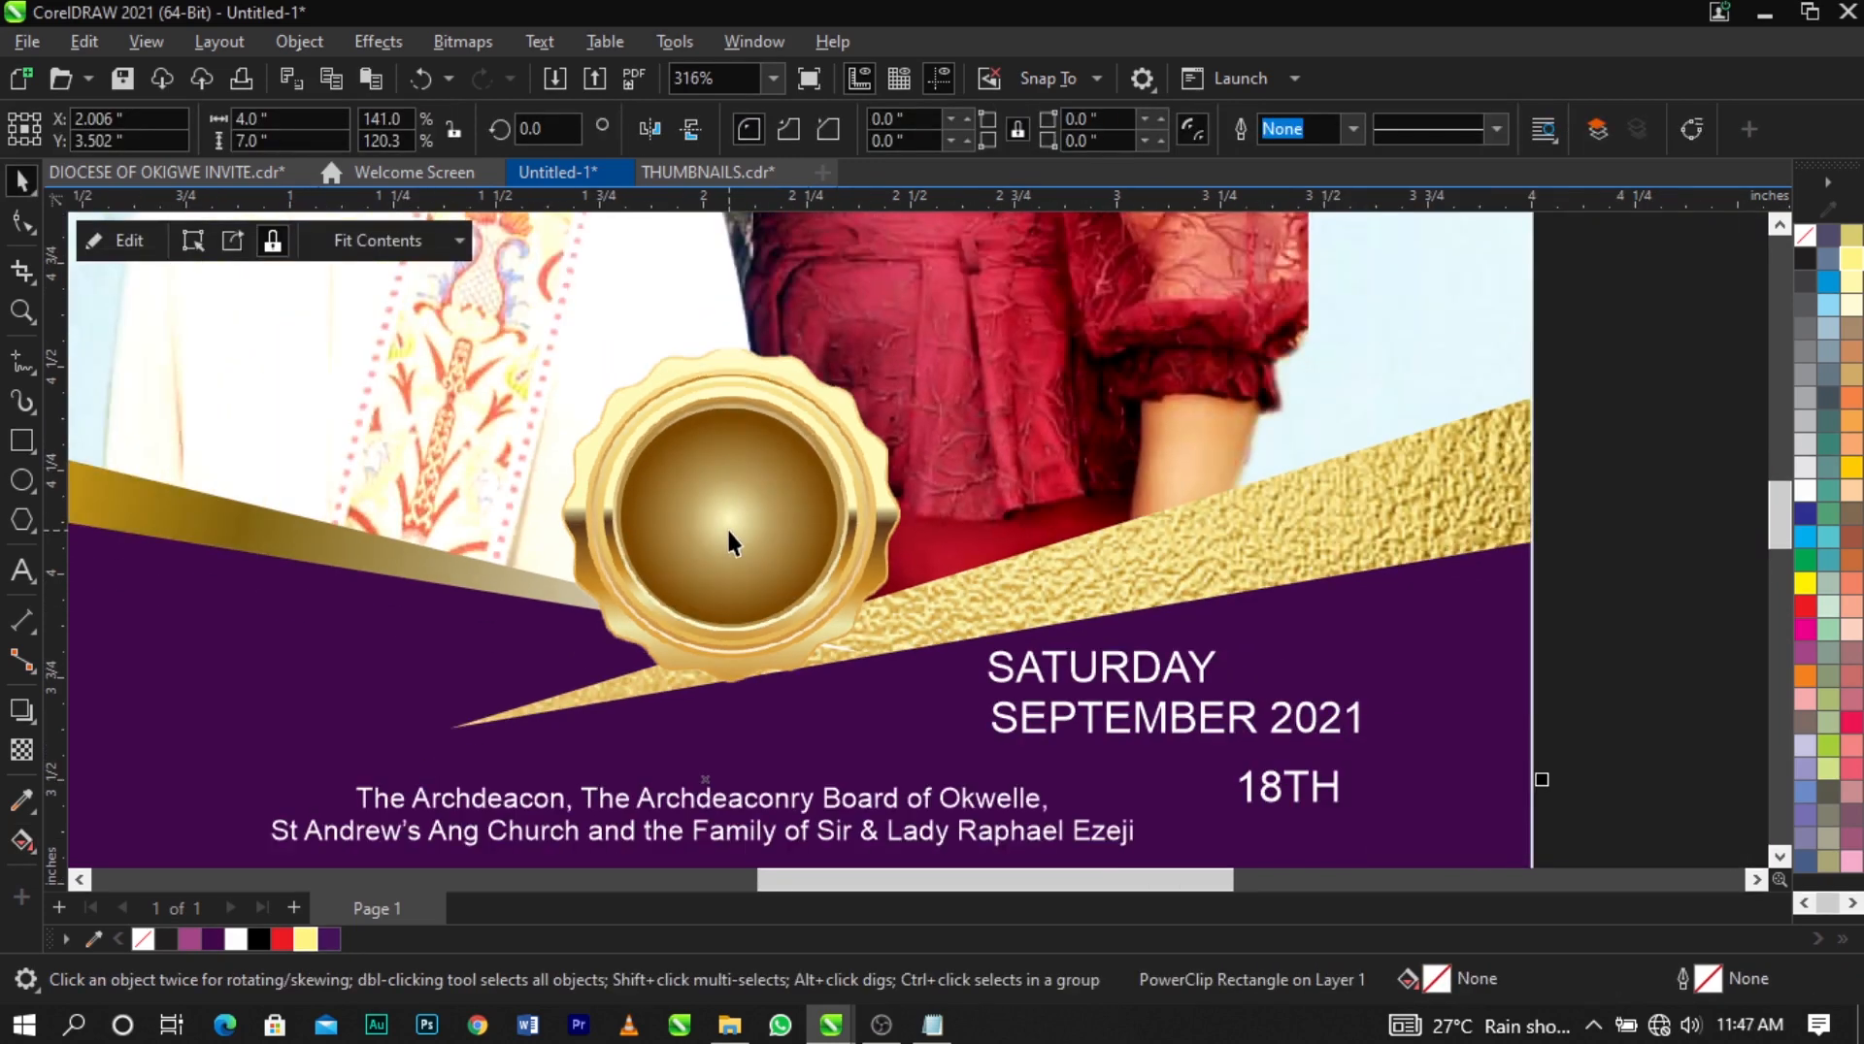
click(728, 533)
scroll(728, 533, up, 3)
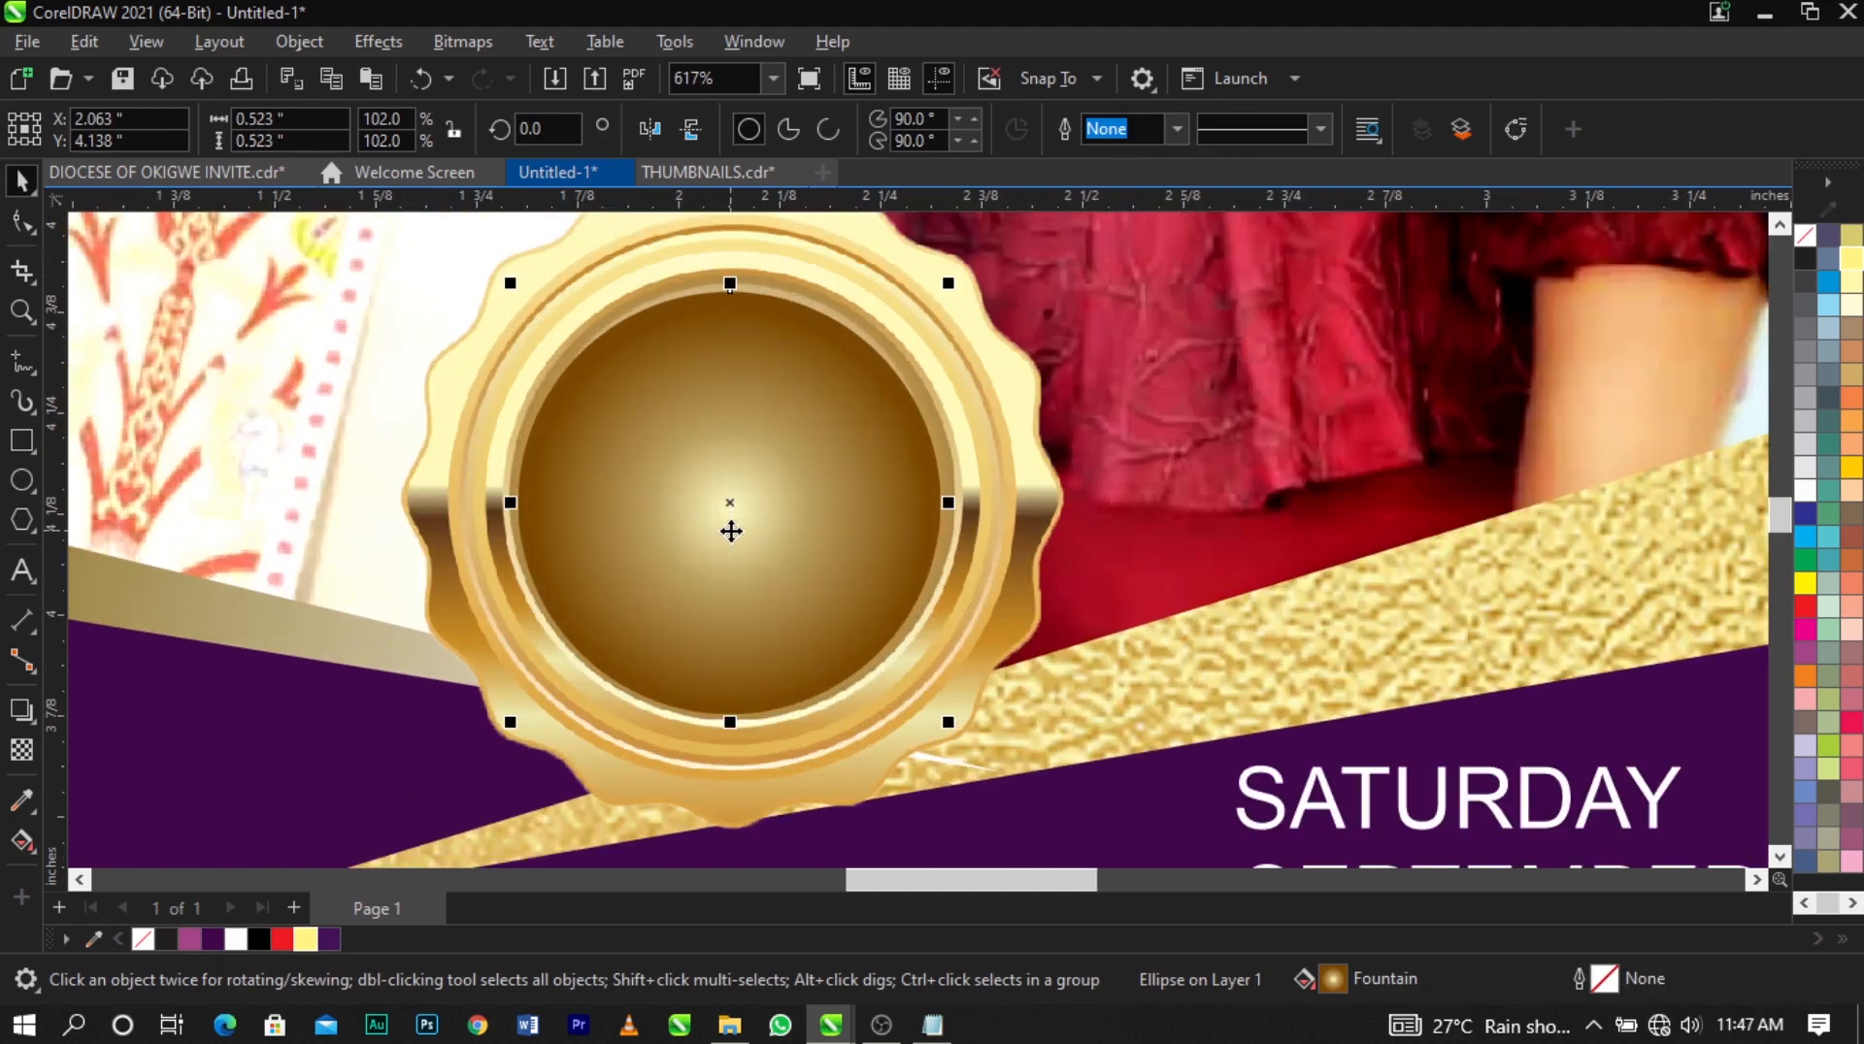
drag(730, 530, 973, 521)
key(ctrl+z)
click(1810, 492)
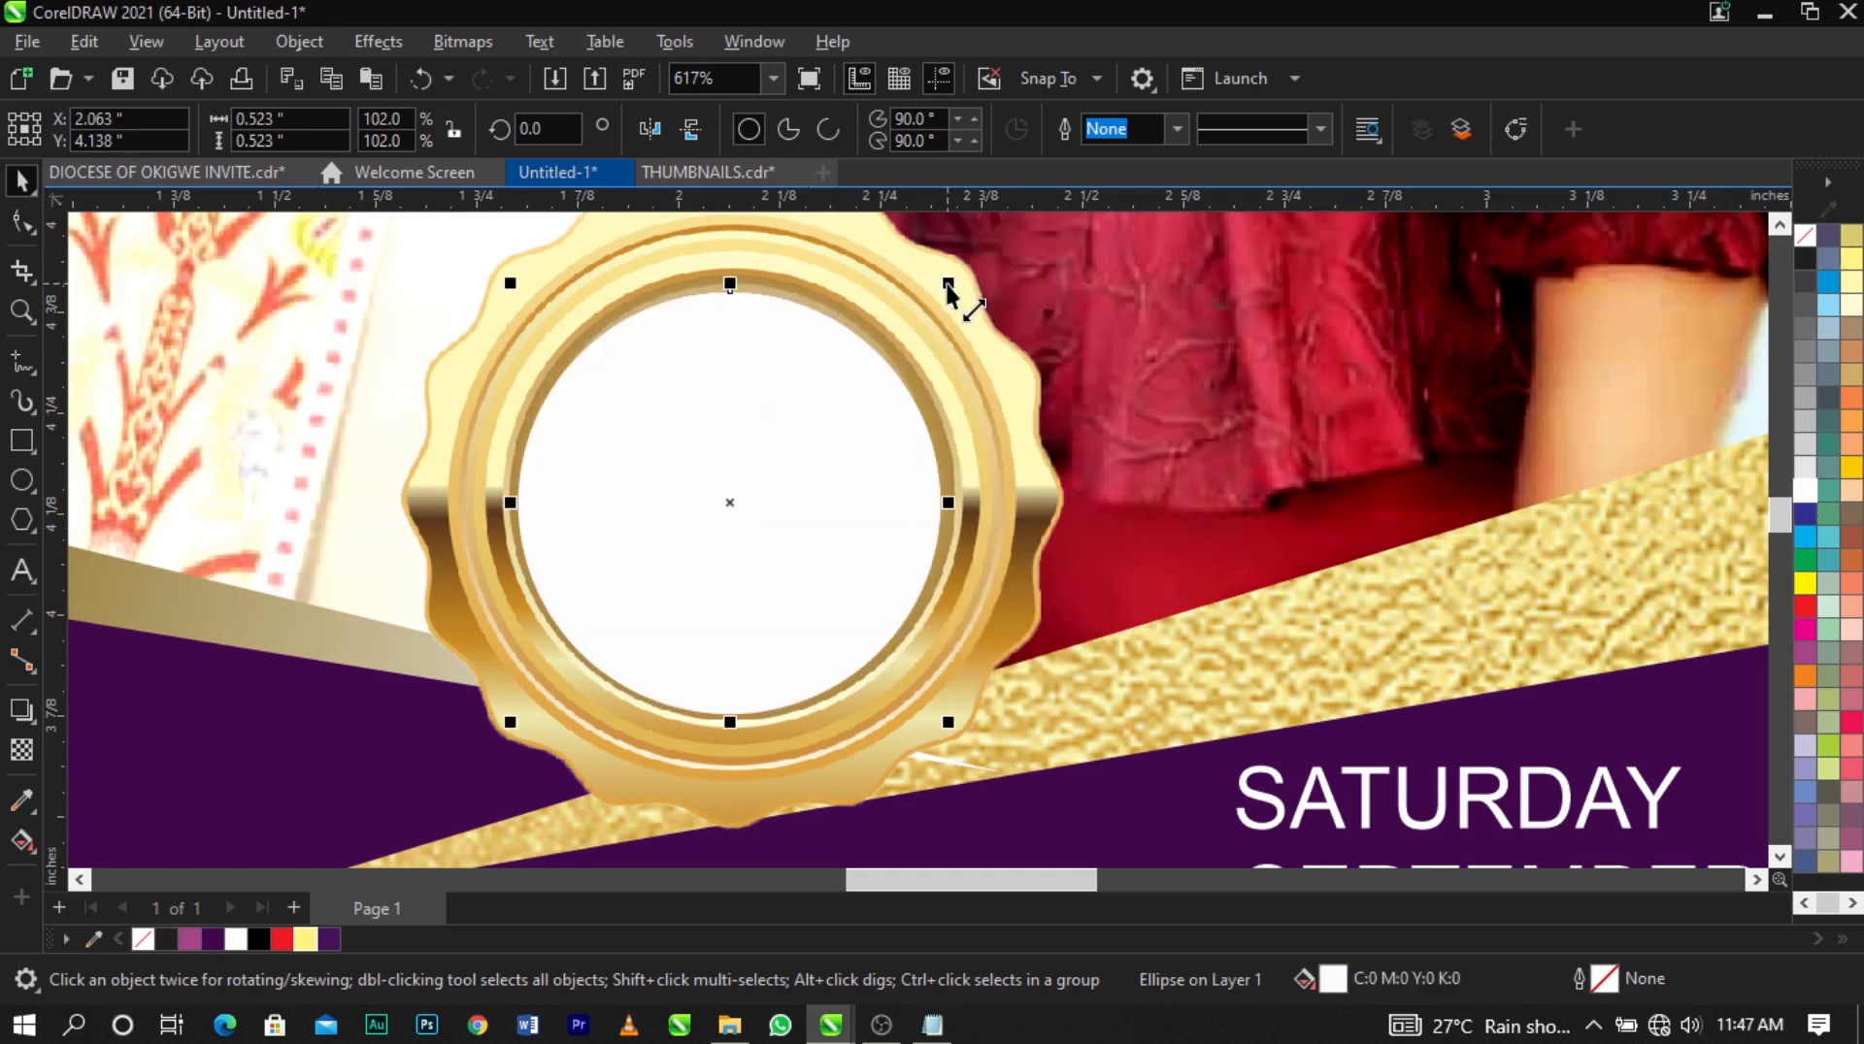
drag(948, 282, 945, 293)
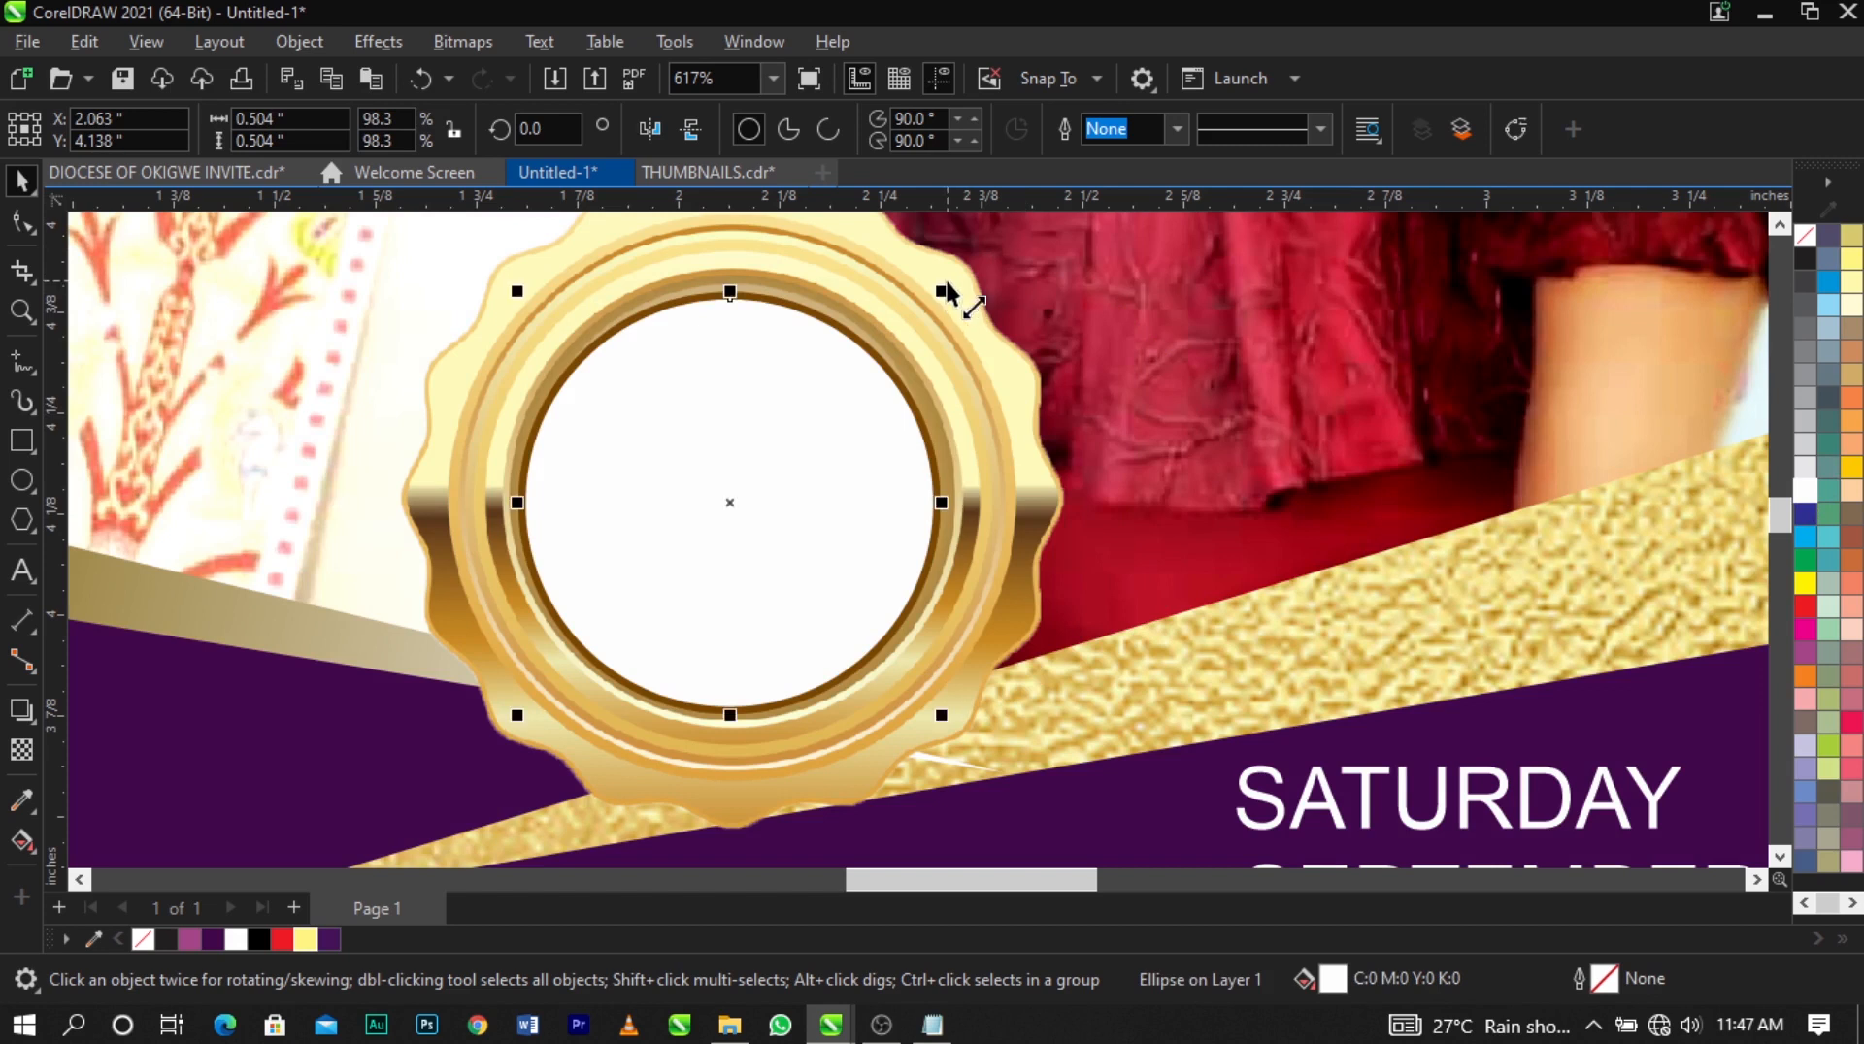
Apply a vertical fountain transparency to the white circle, fading from opaque at its top to clear within its upper quarter.
click(29, 742)
drag(731, 294, 730, 416)
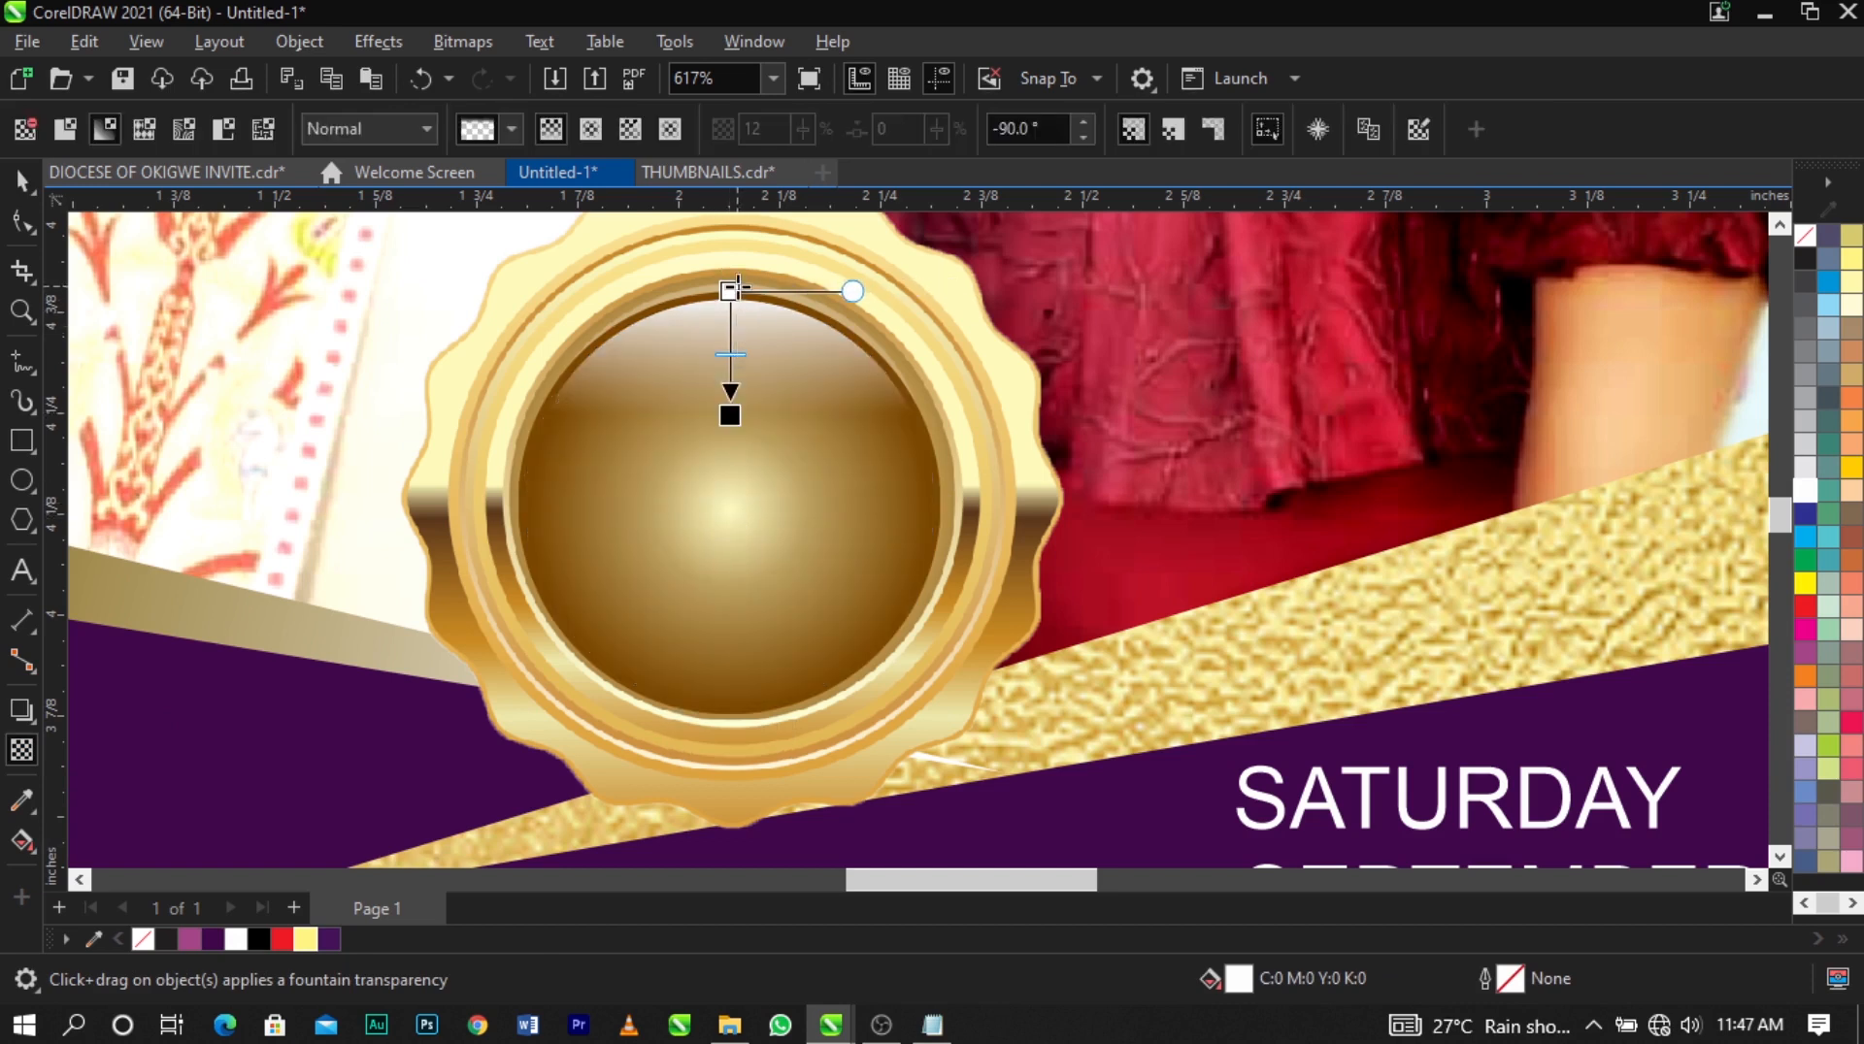
click(738, 288)
scroll(730, 417, up, 2)
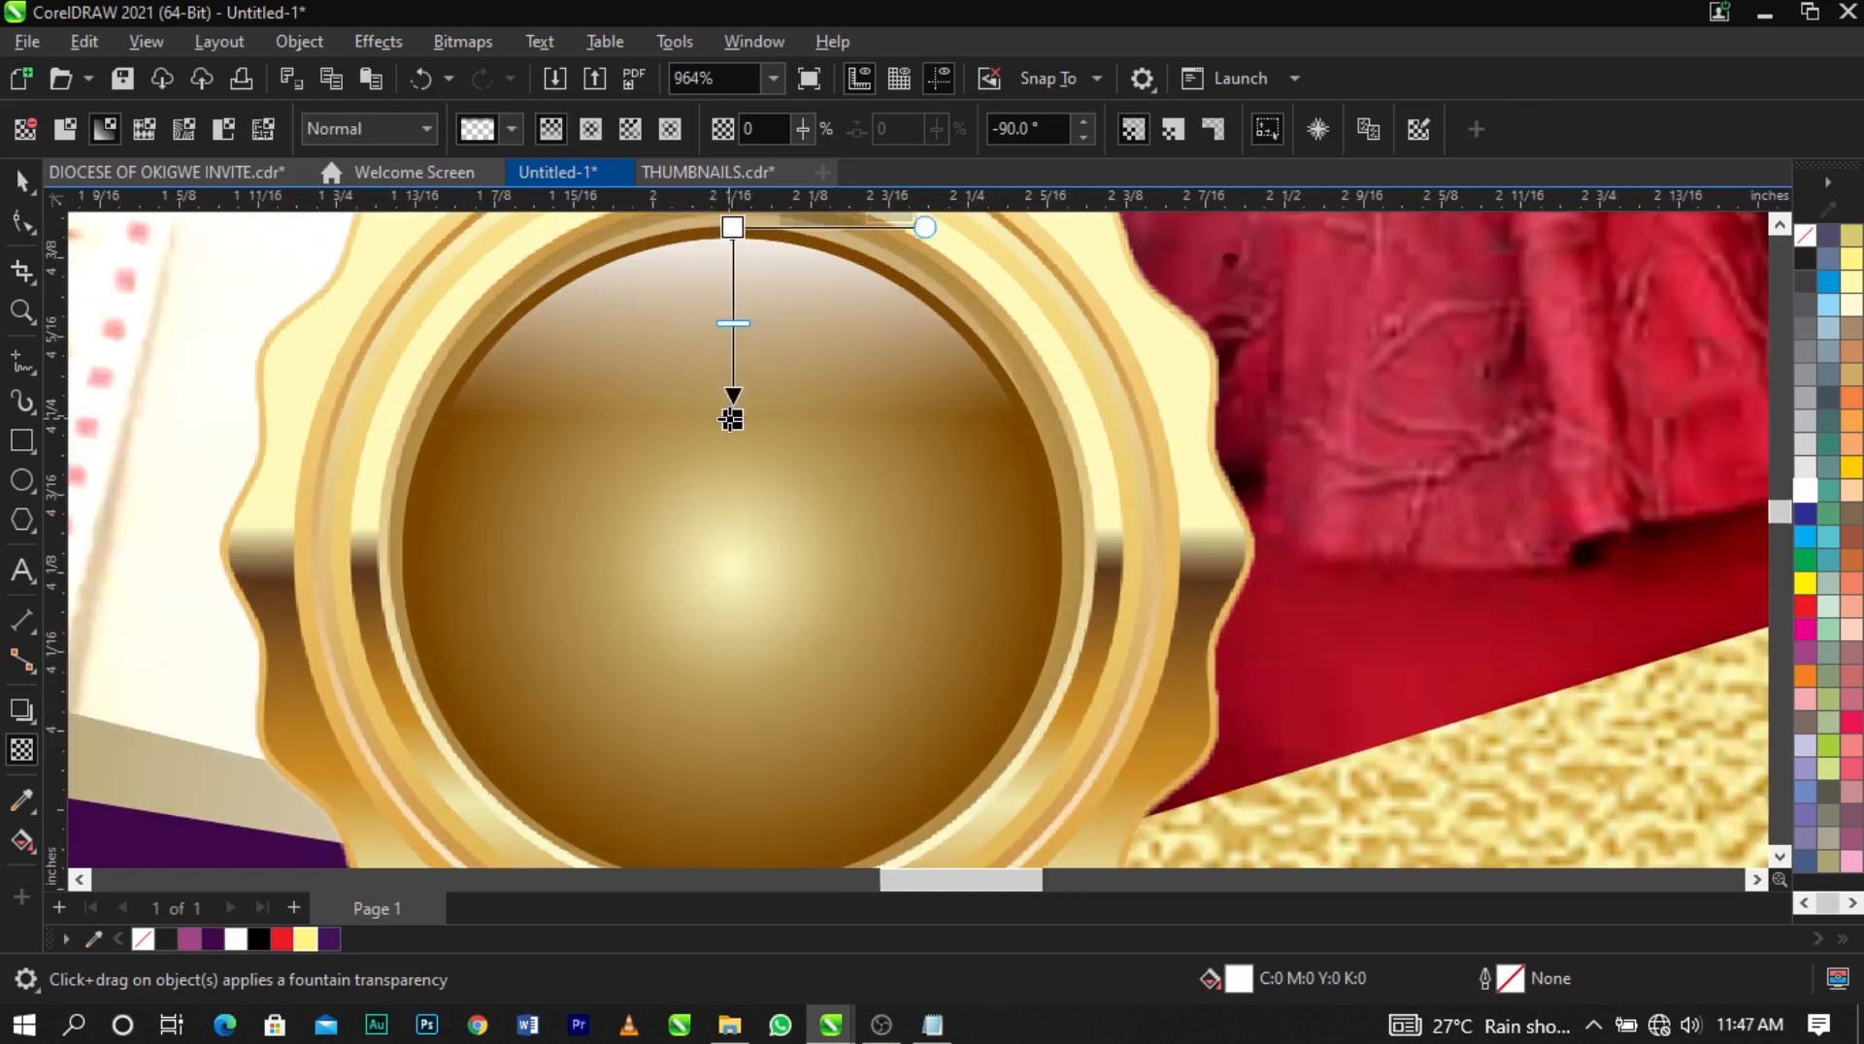
drag(730, 420, 733, 388)
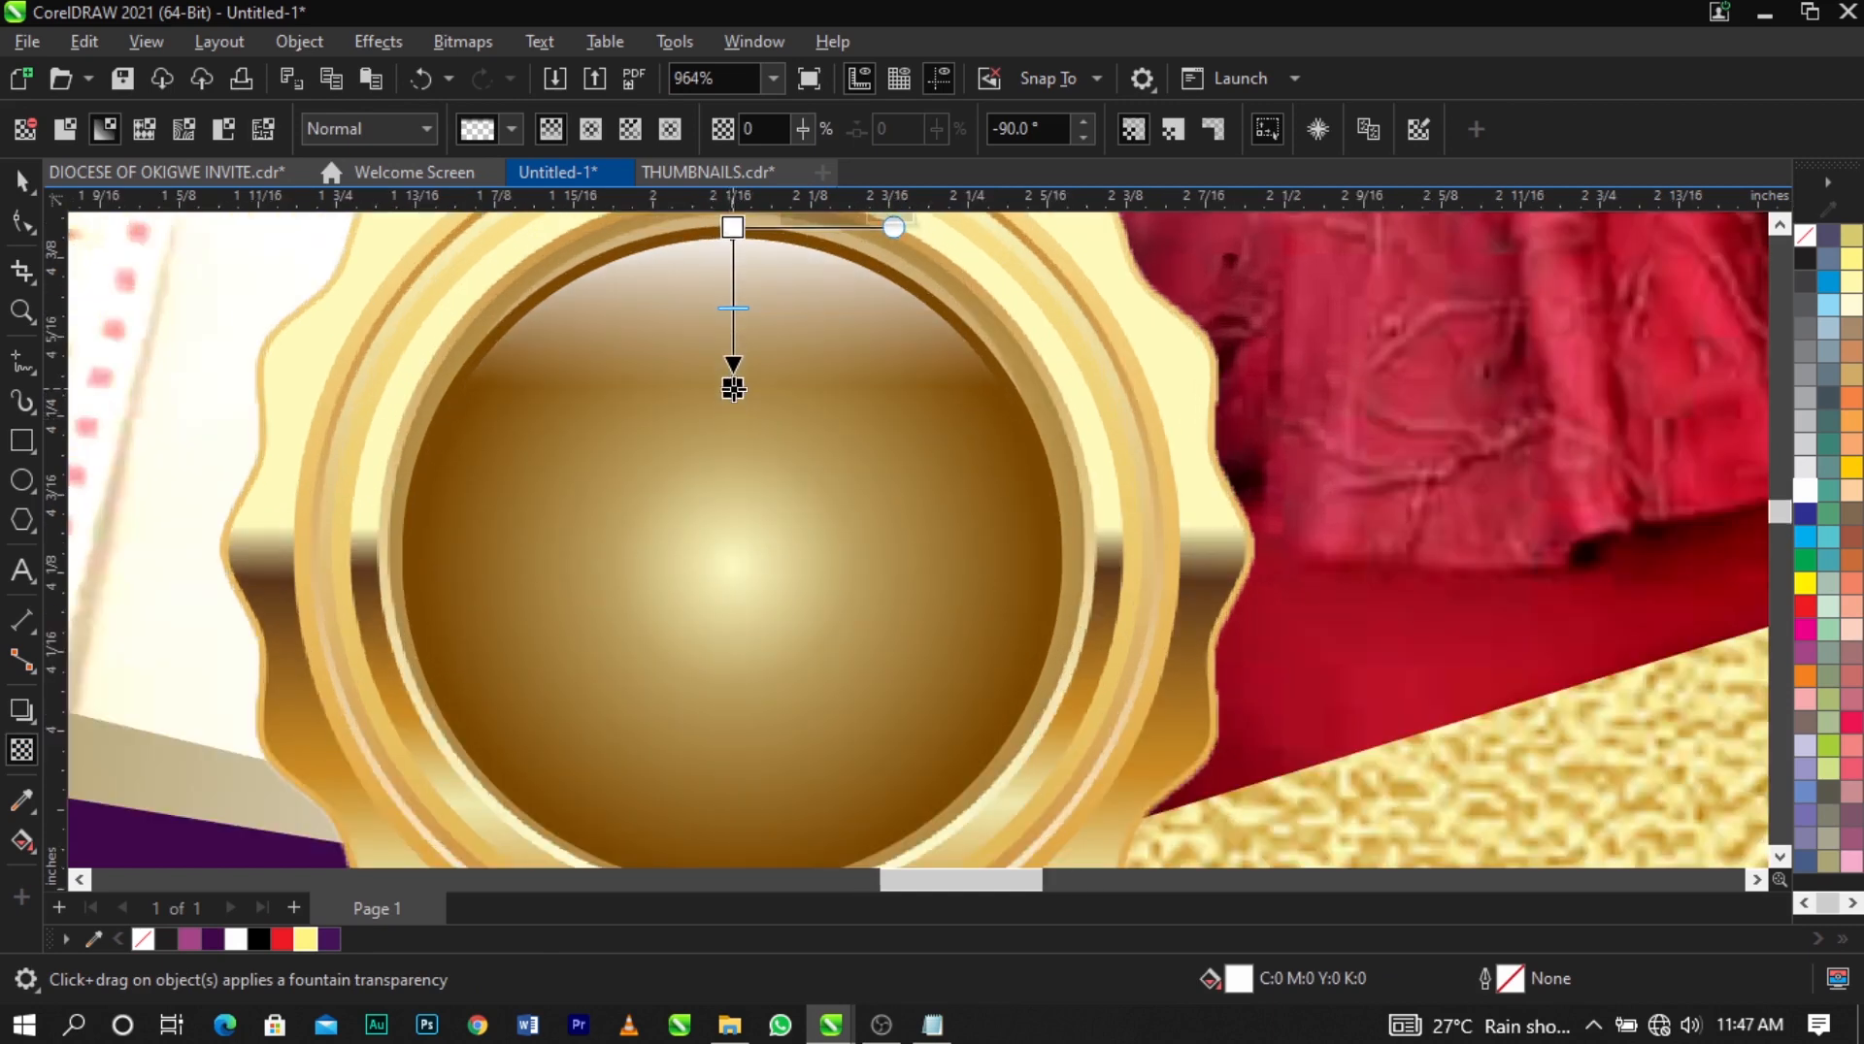
scroll(733, 389, down, 6)
key(space)
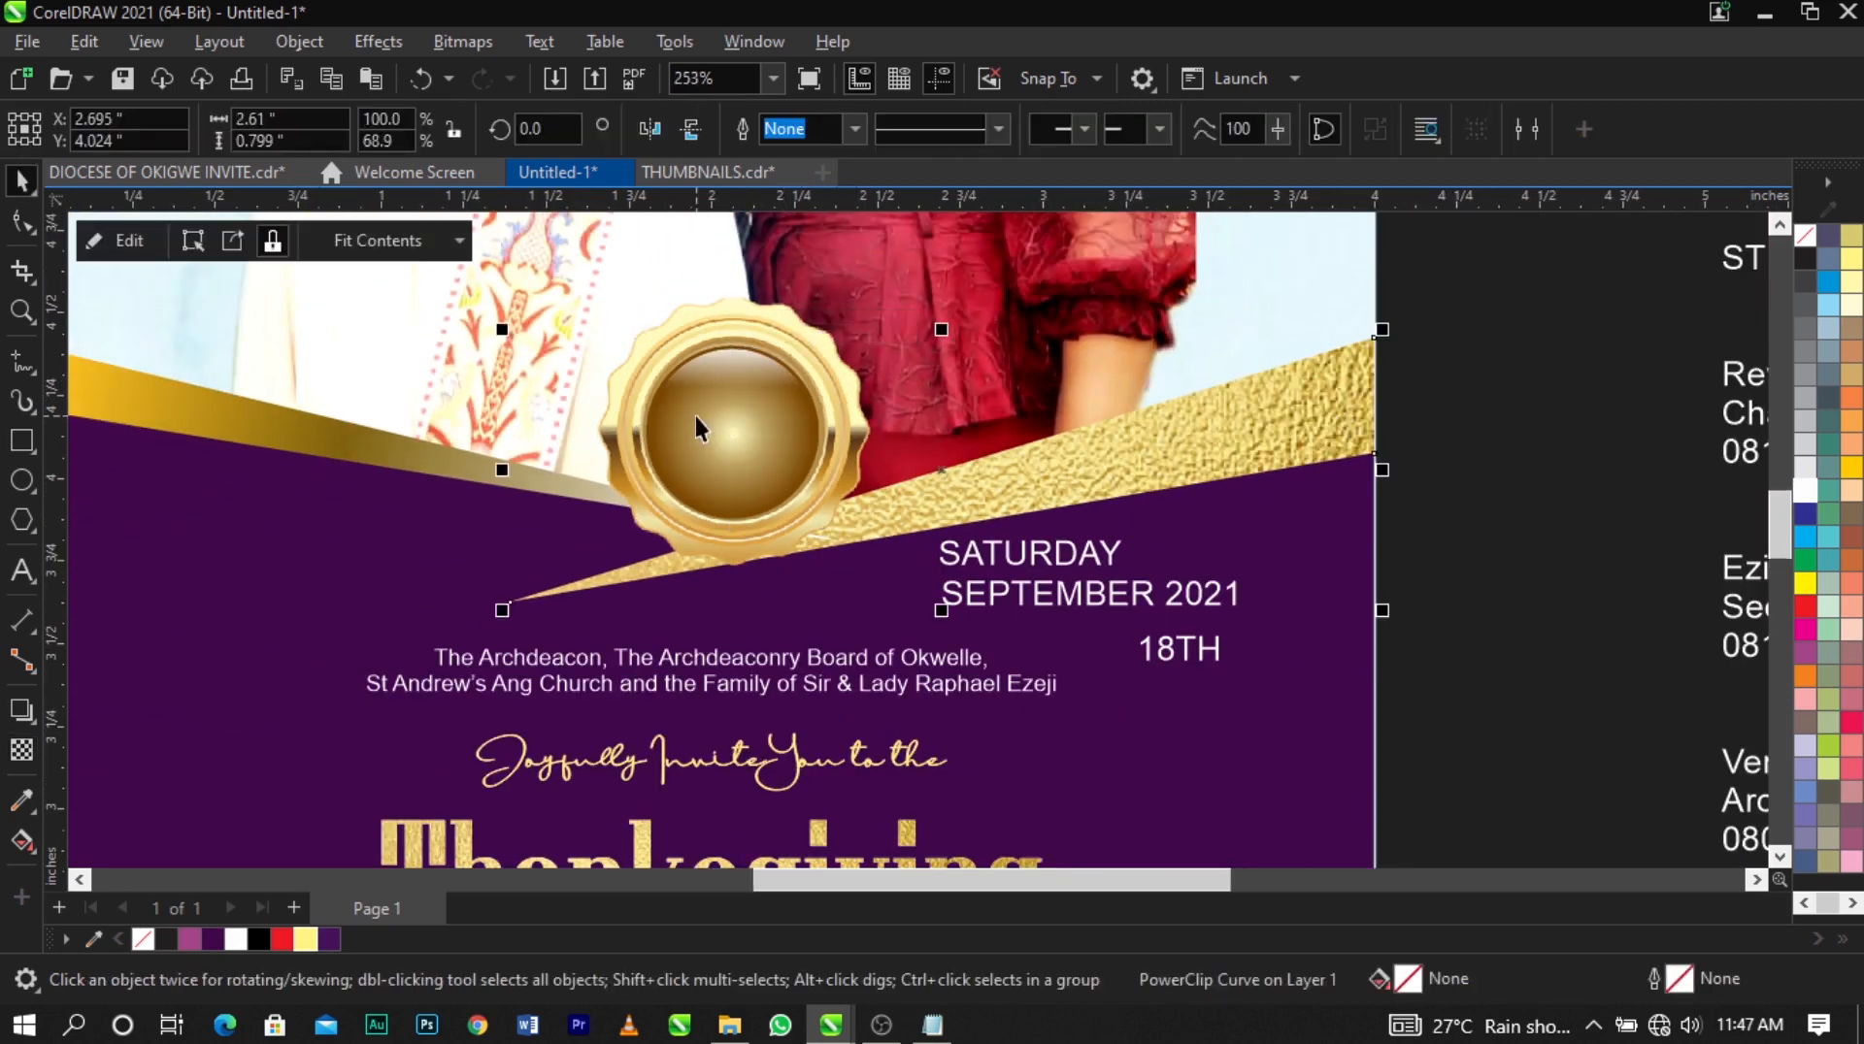
Move the "18TH" text onto the seal's inner circle and delete its "TH" so only "18" remains.
scroll(695, 416, up, 2)
scroll(1094, 603, down, 2)
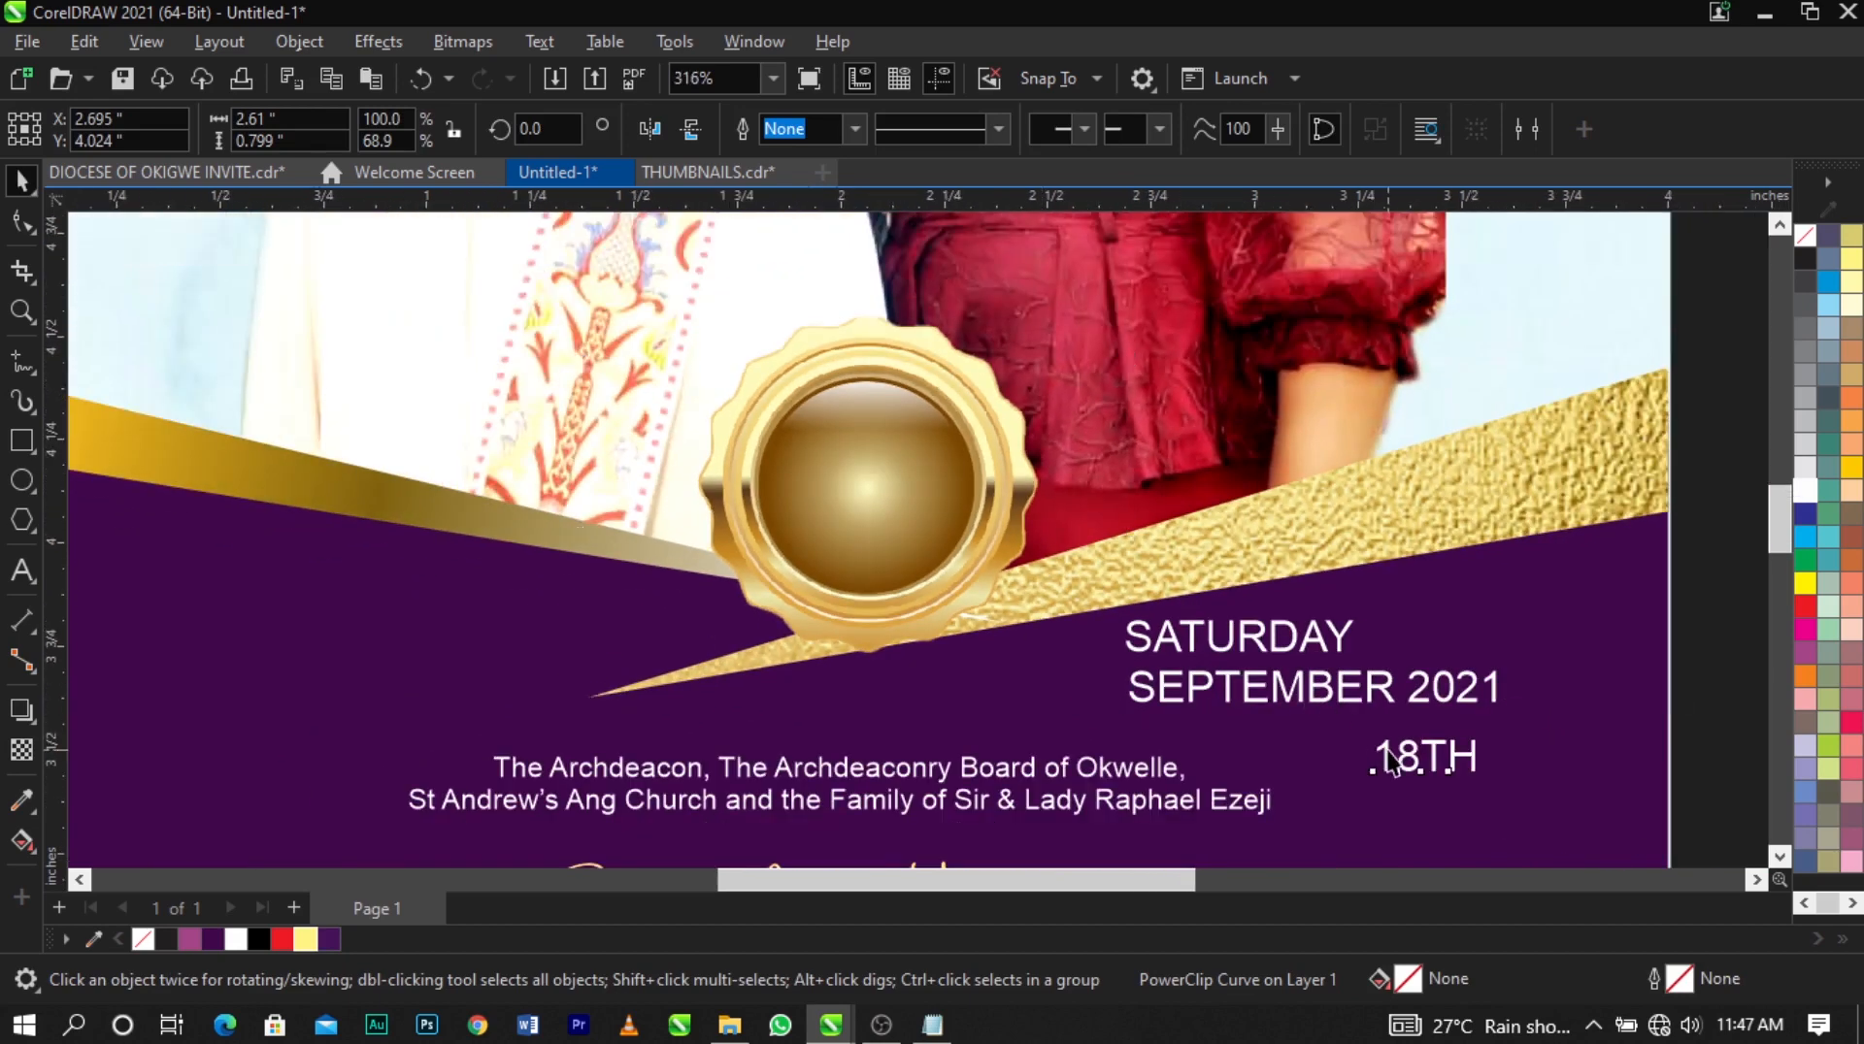
drag(1390, 762, 864, 469)
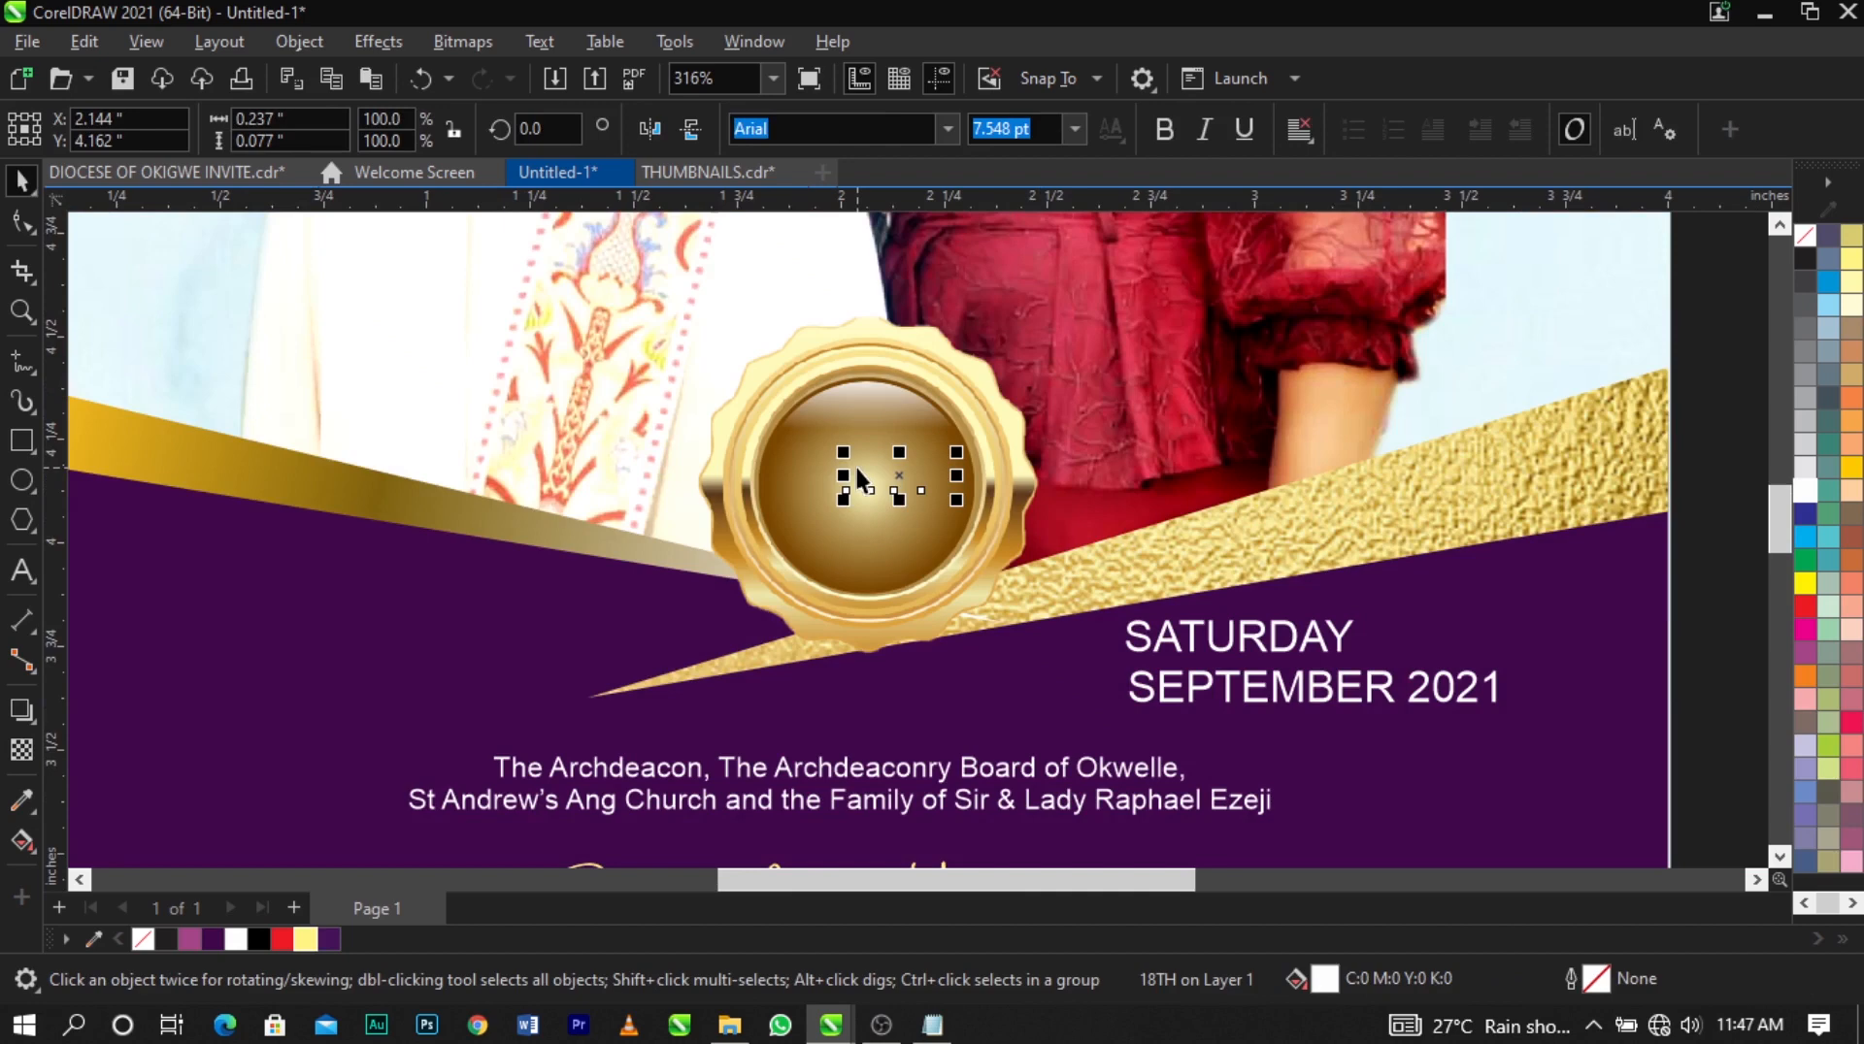
scroll(918, 461, up, 2)
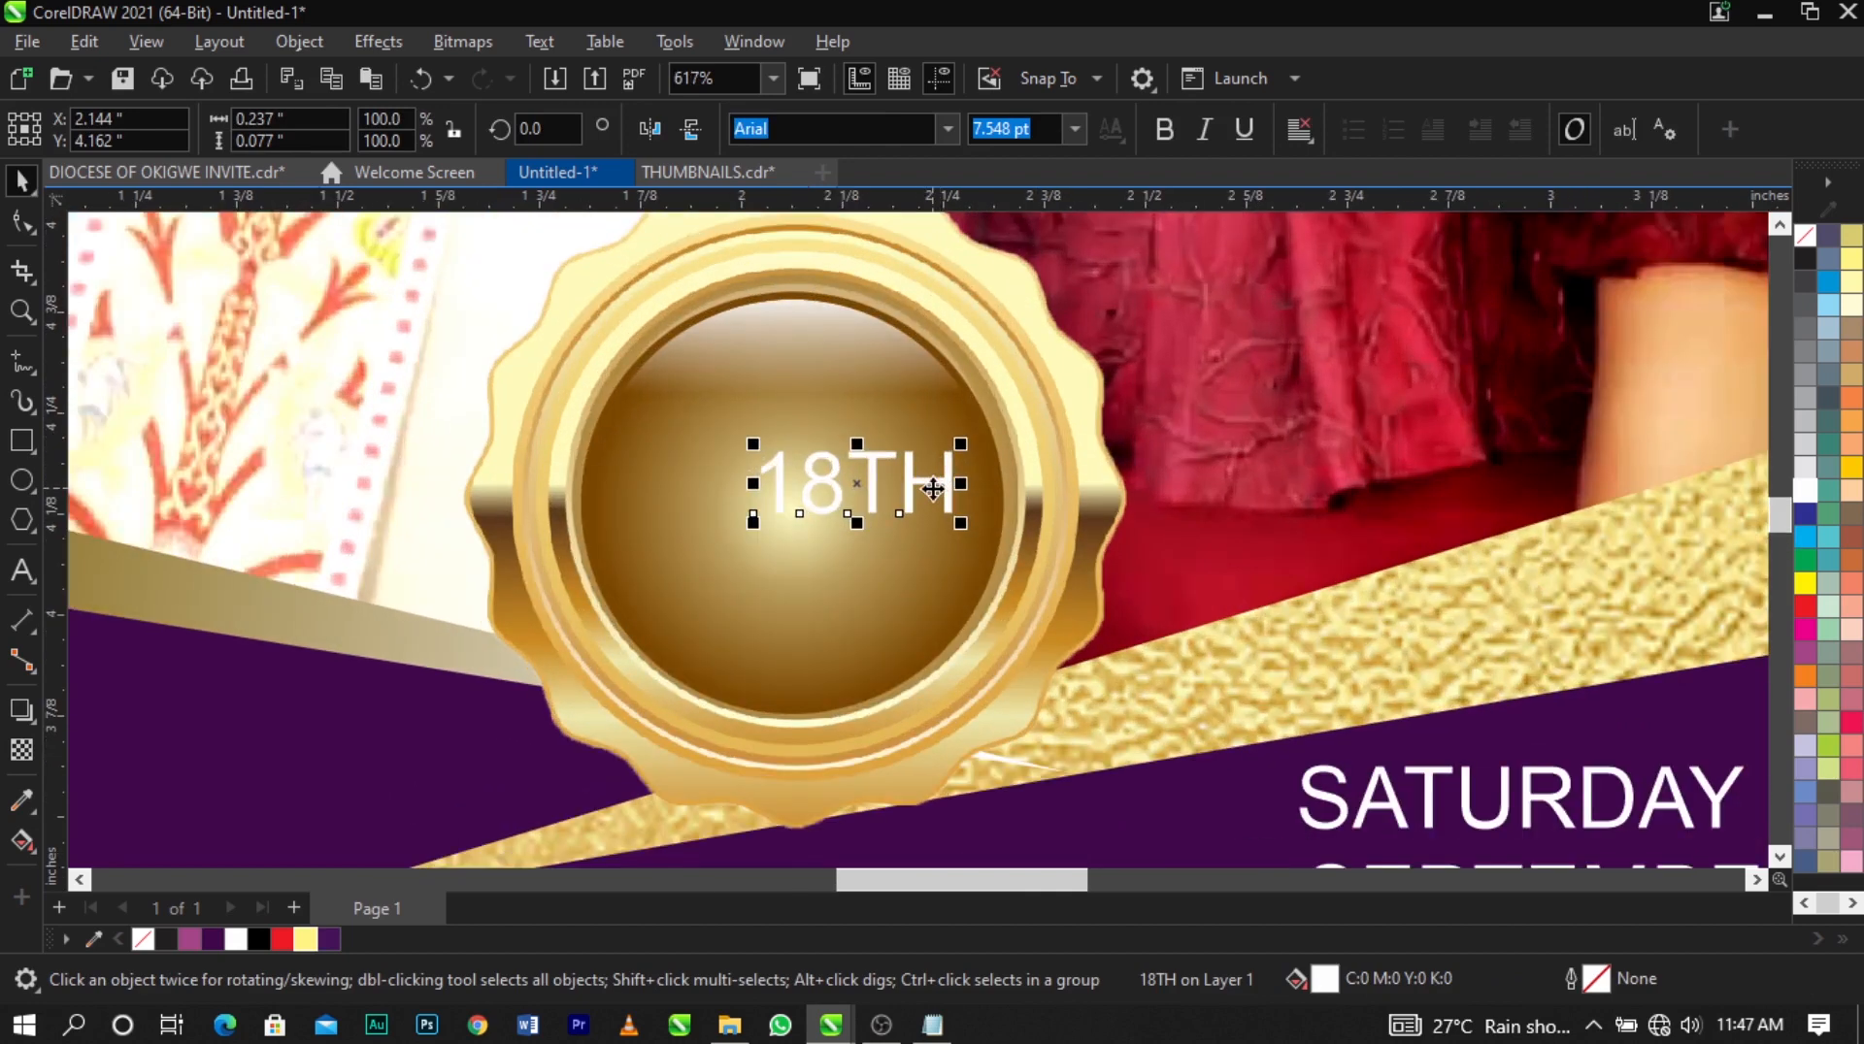
double_click(930, 488)
drag(847, 482, 997, 481)
key(BackSpace)
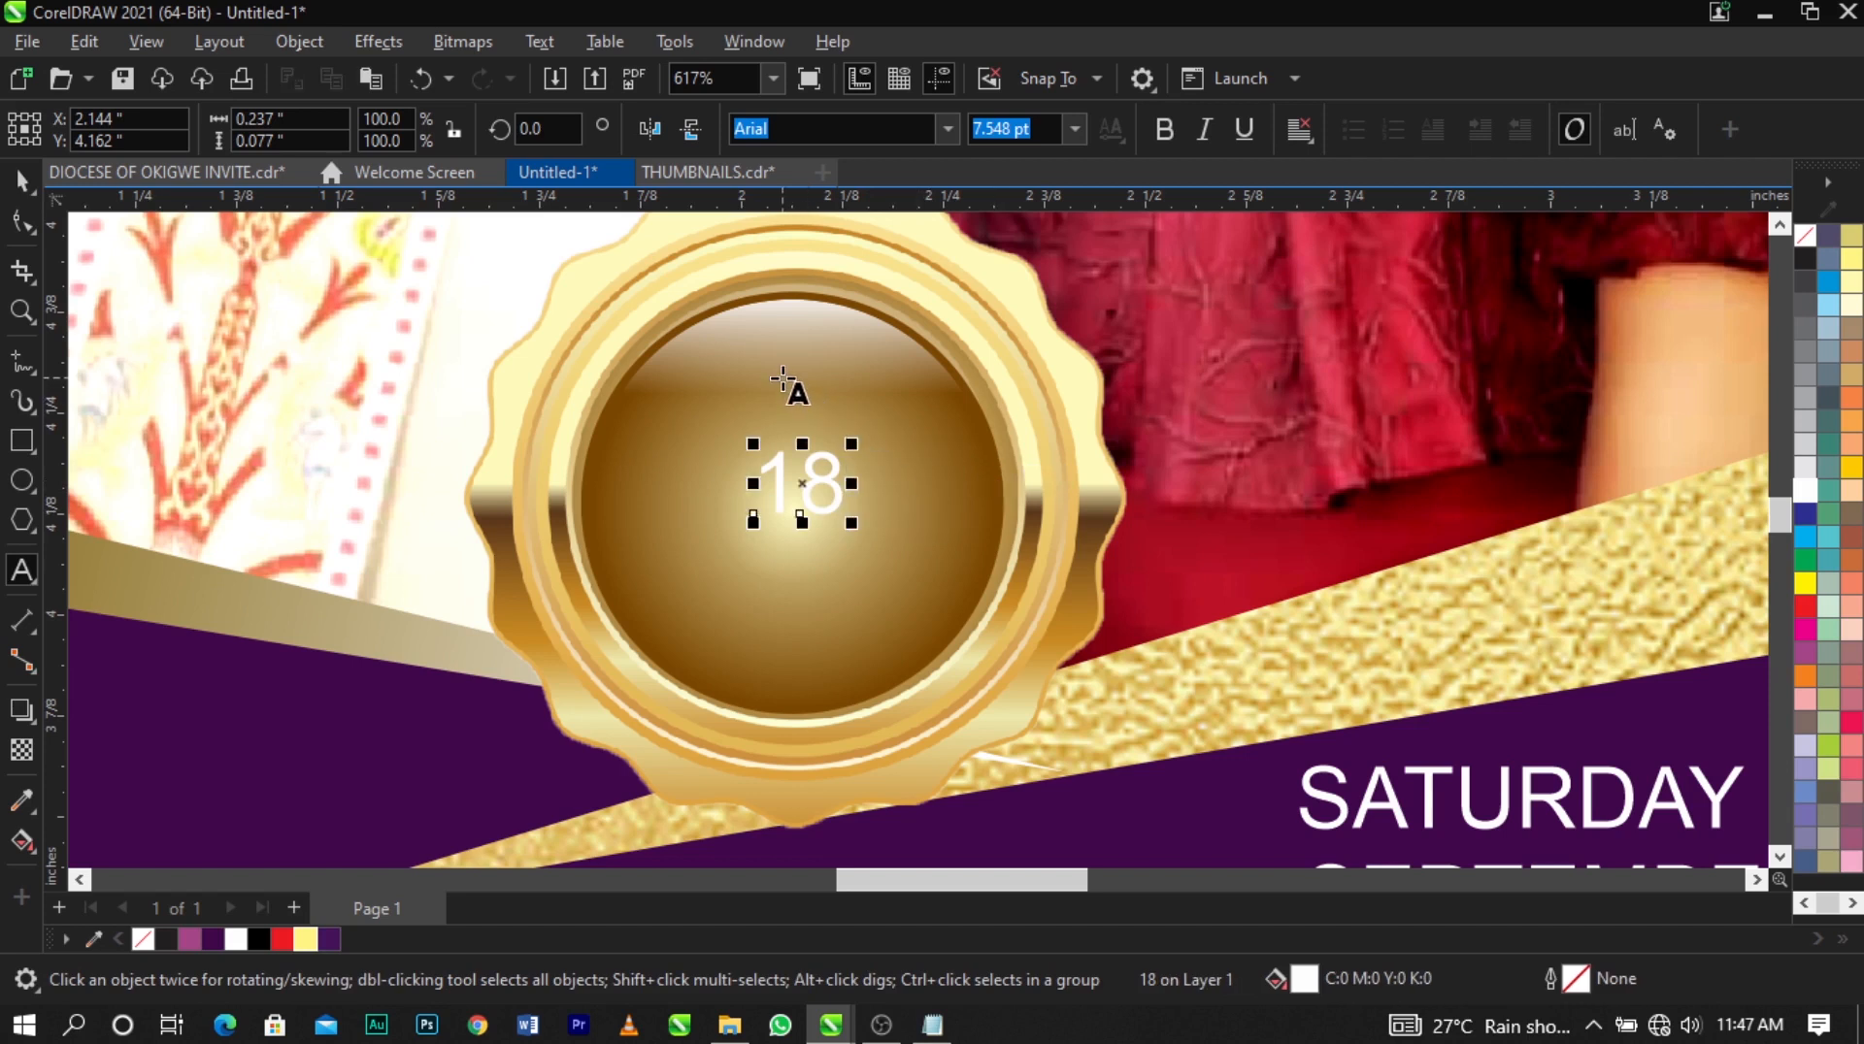
Add a separate "TH" text above the "18" on the seal.
click(784, 379)
text(TH)
key(ctrl+space)
Change the centre colour of the brown circle's gradient from cream to a deeper, more orange gold.
click(835, 489)
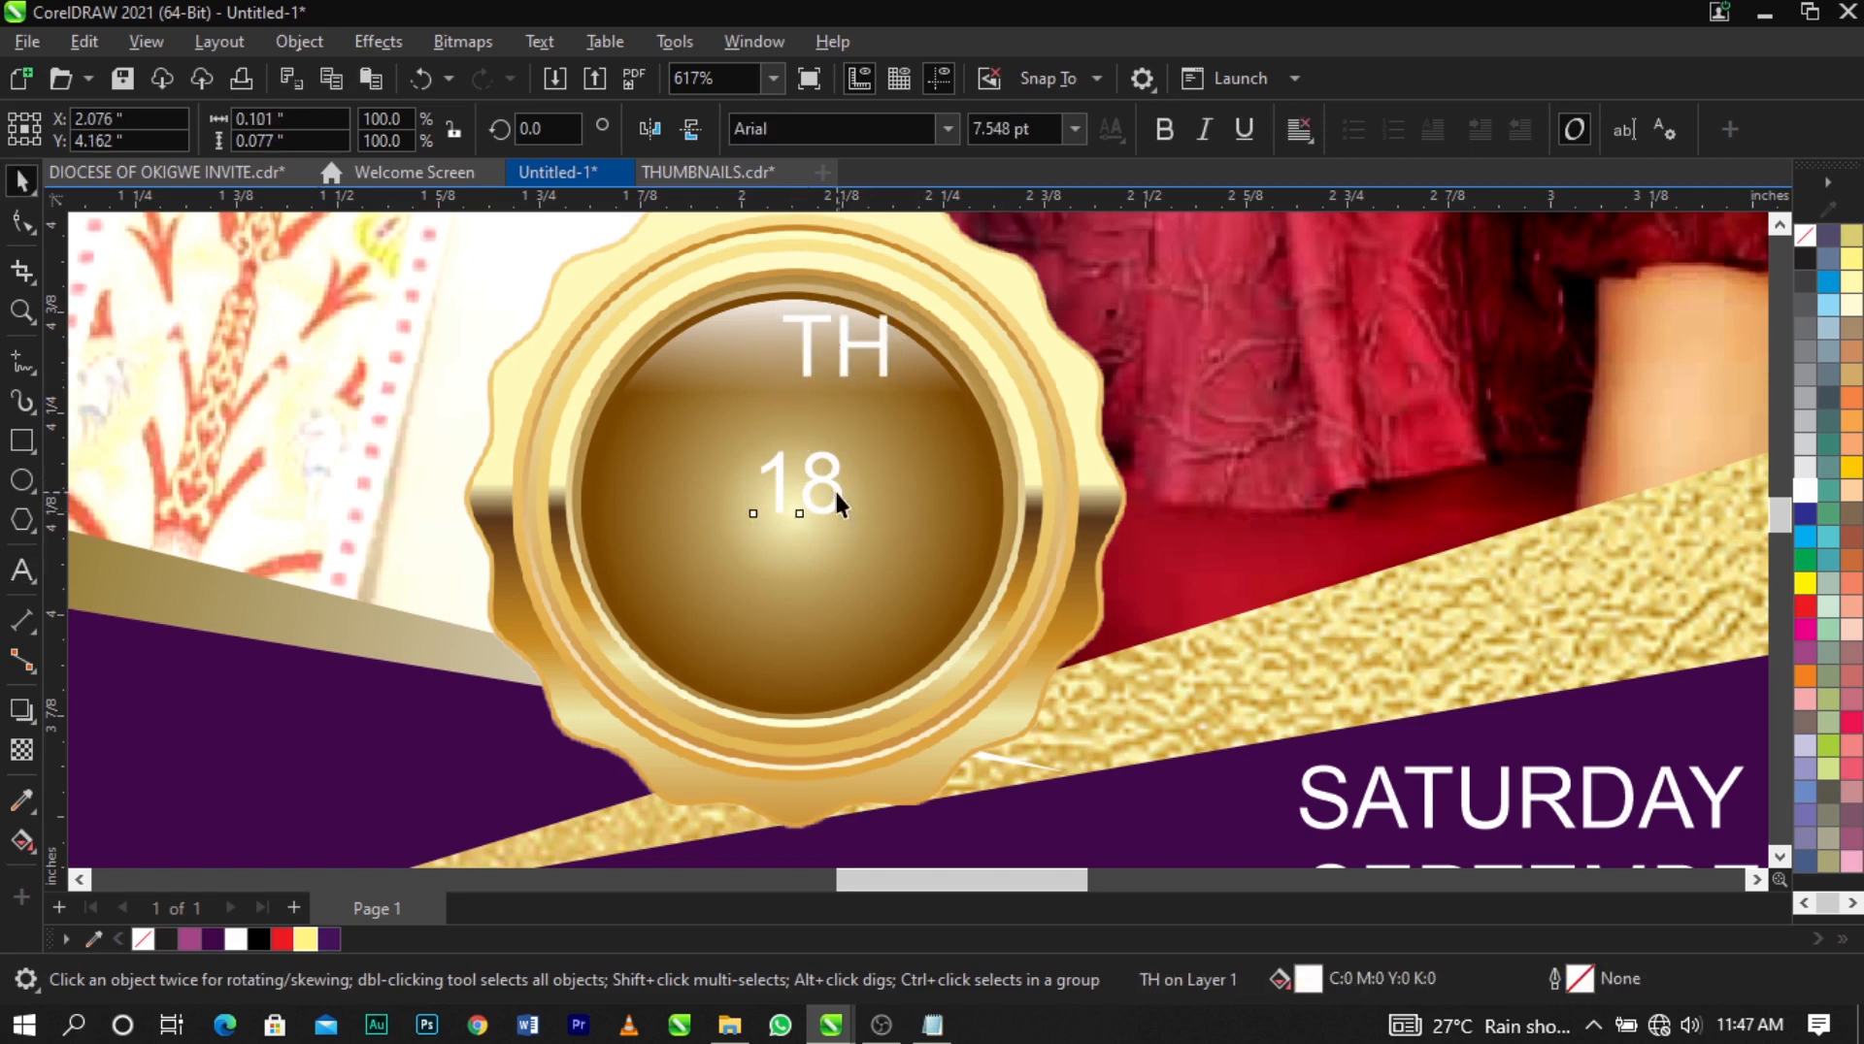
click(912, 507)
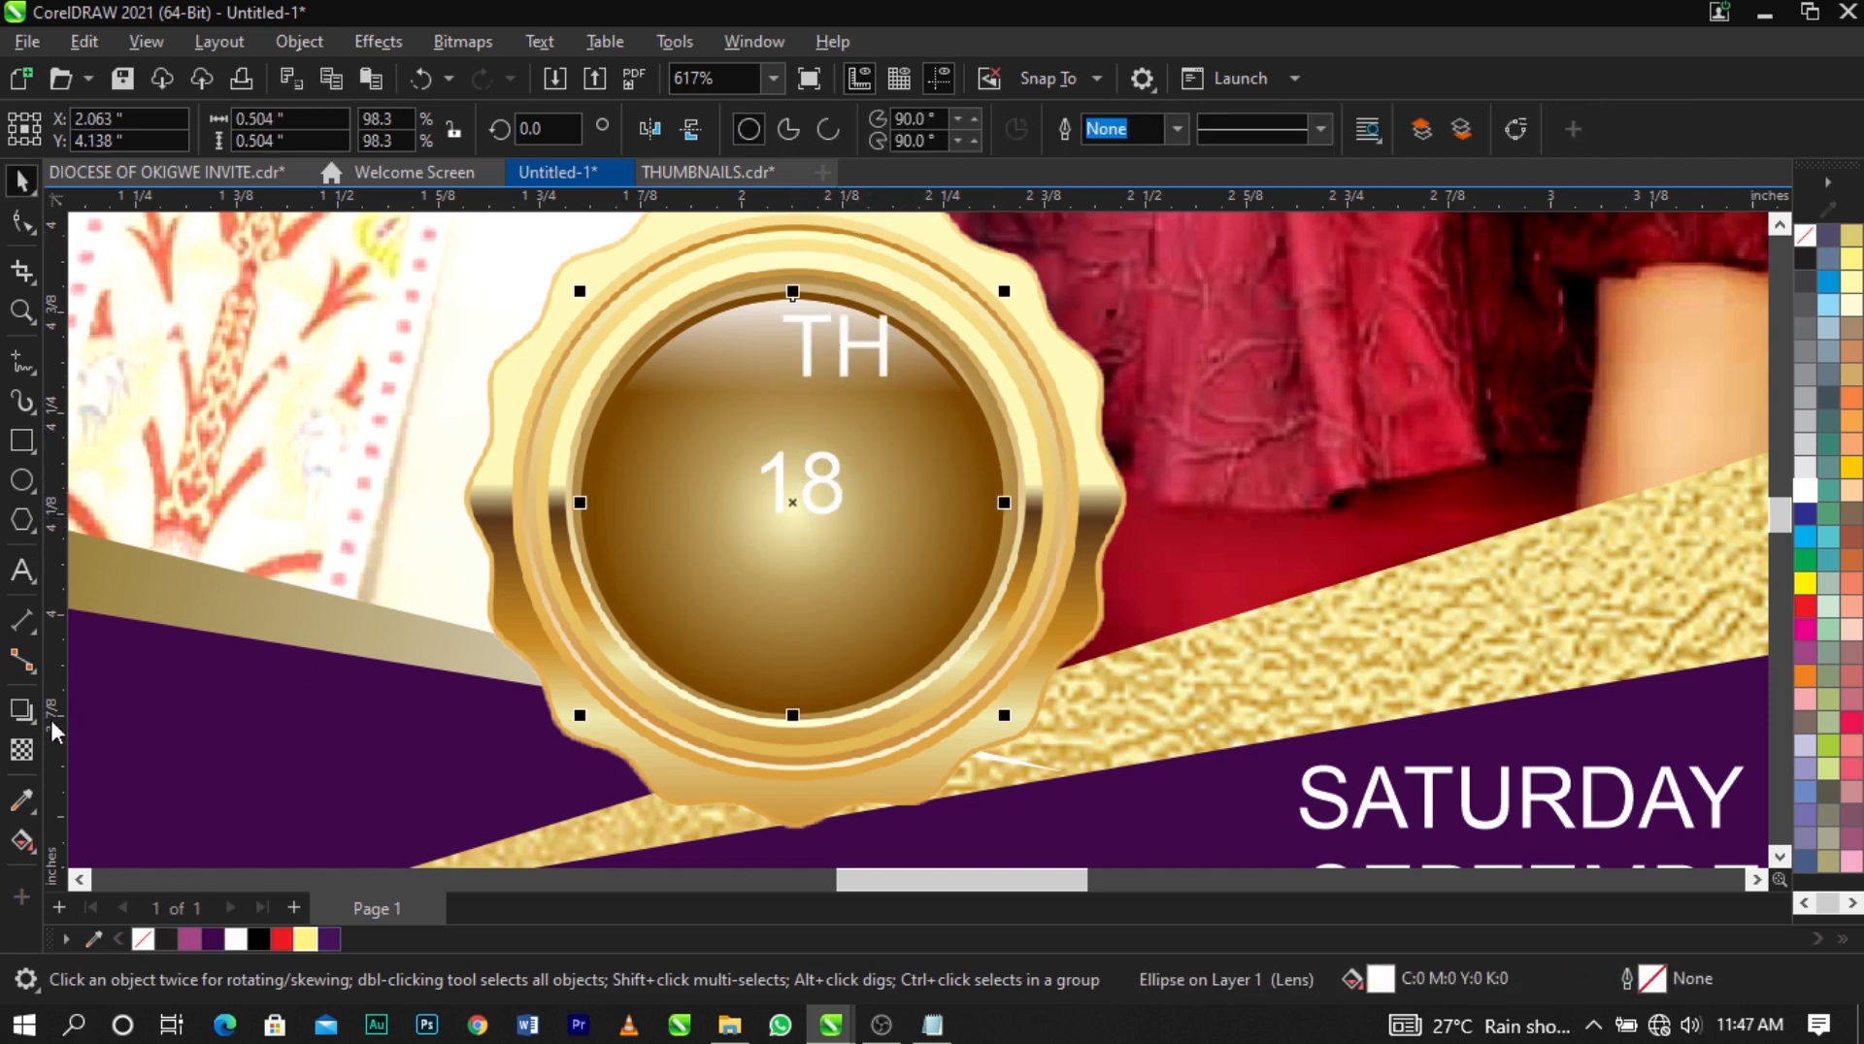
click(22, 840)
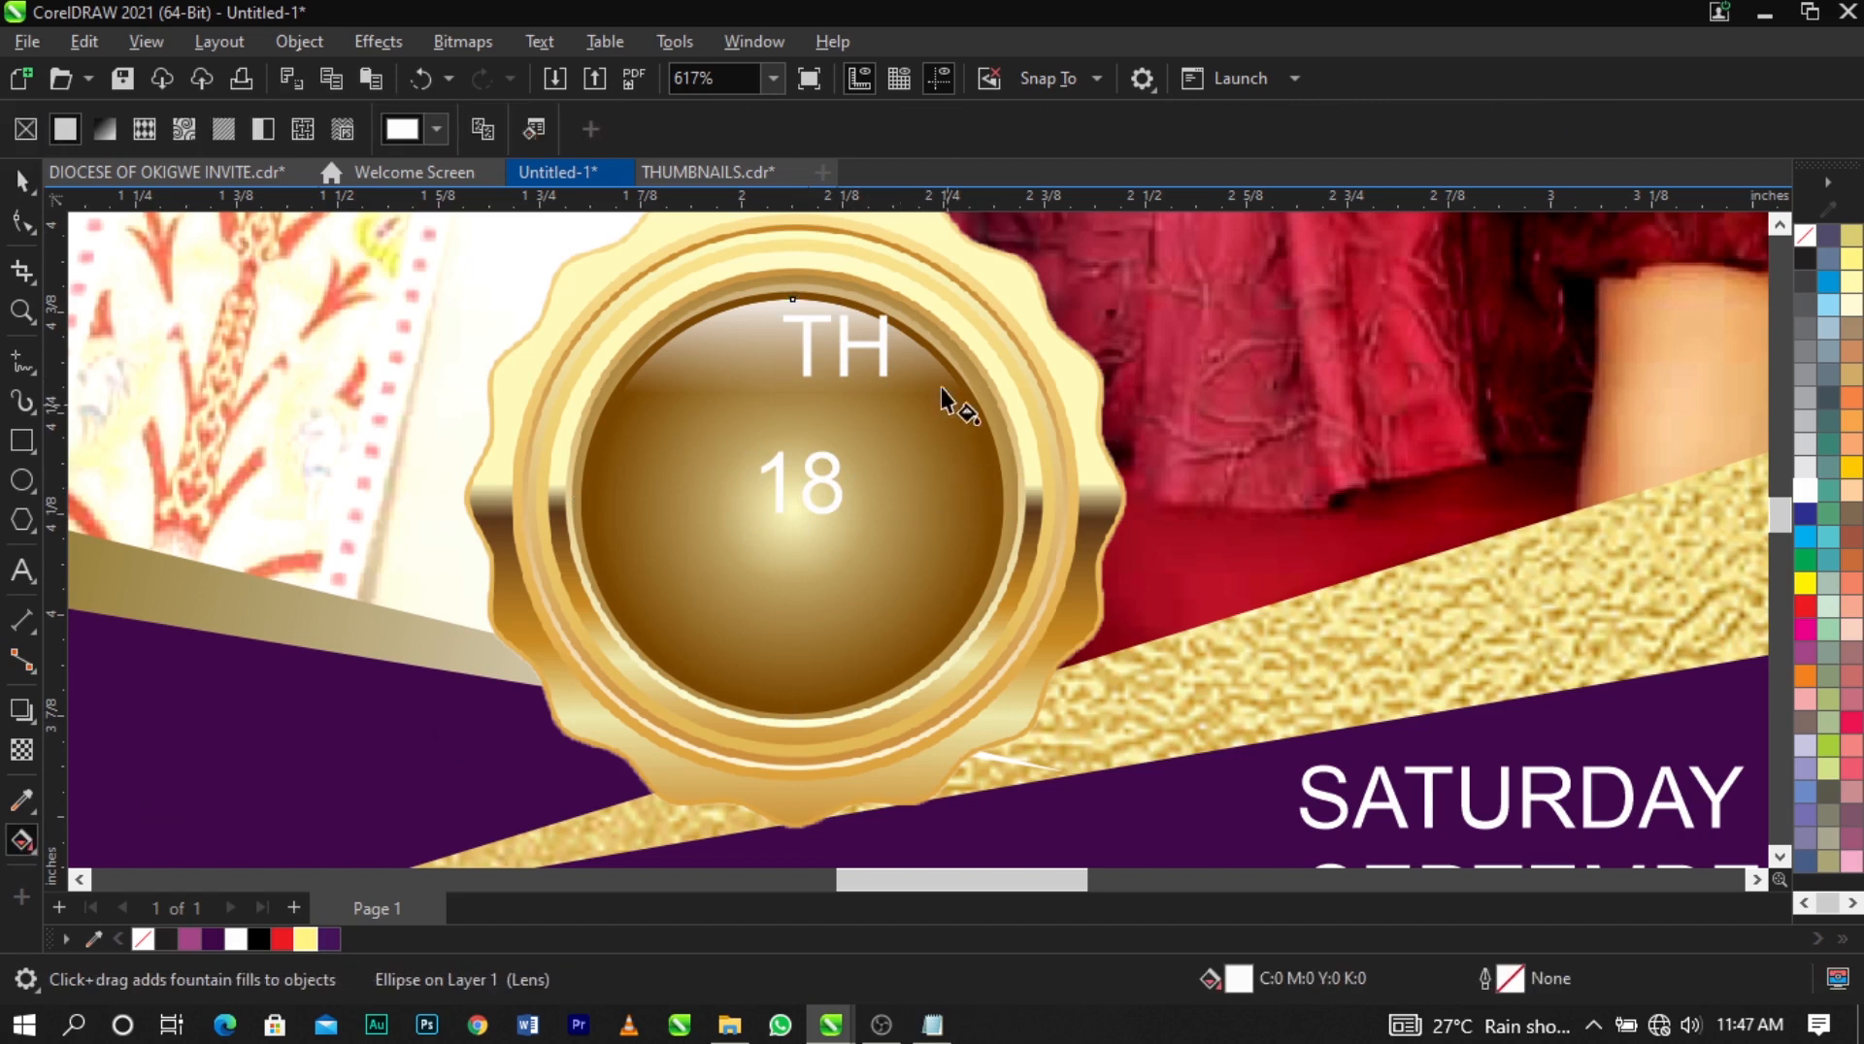
click(913, 334)
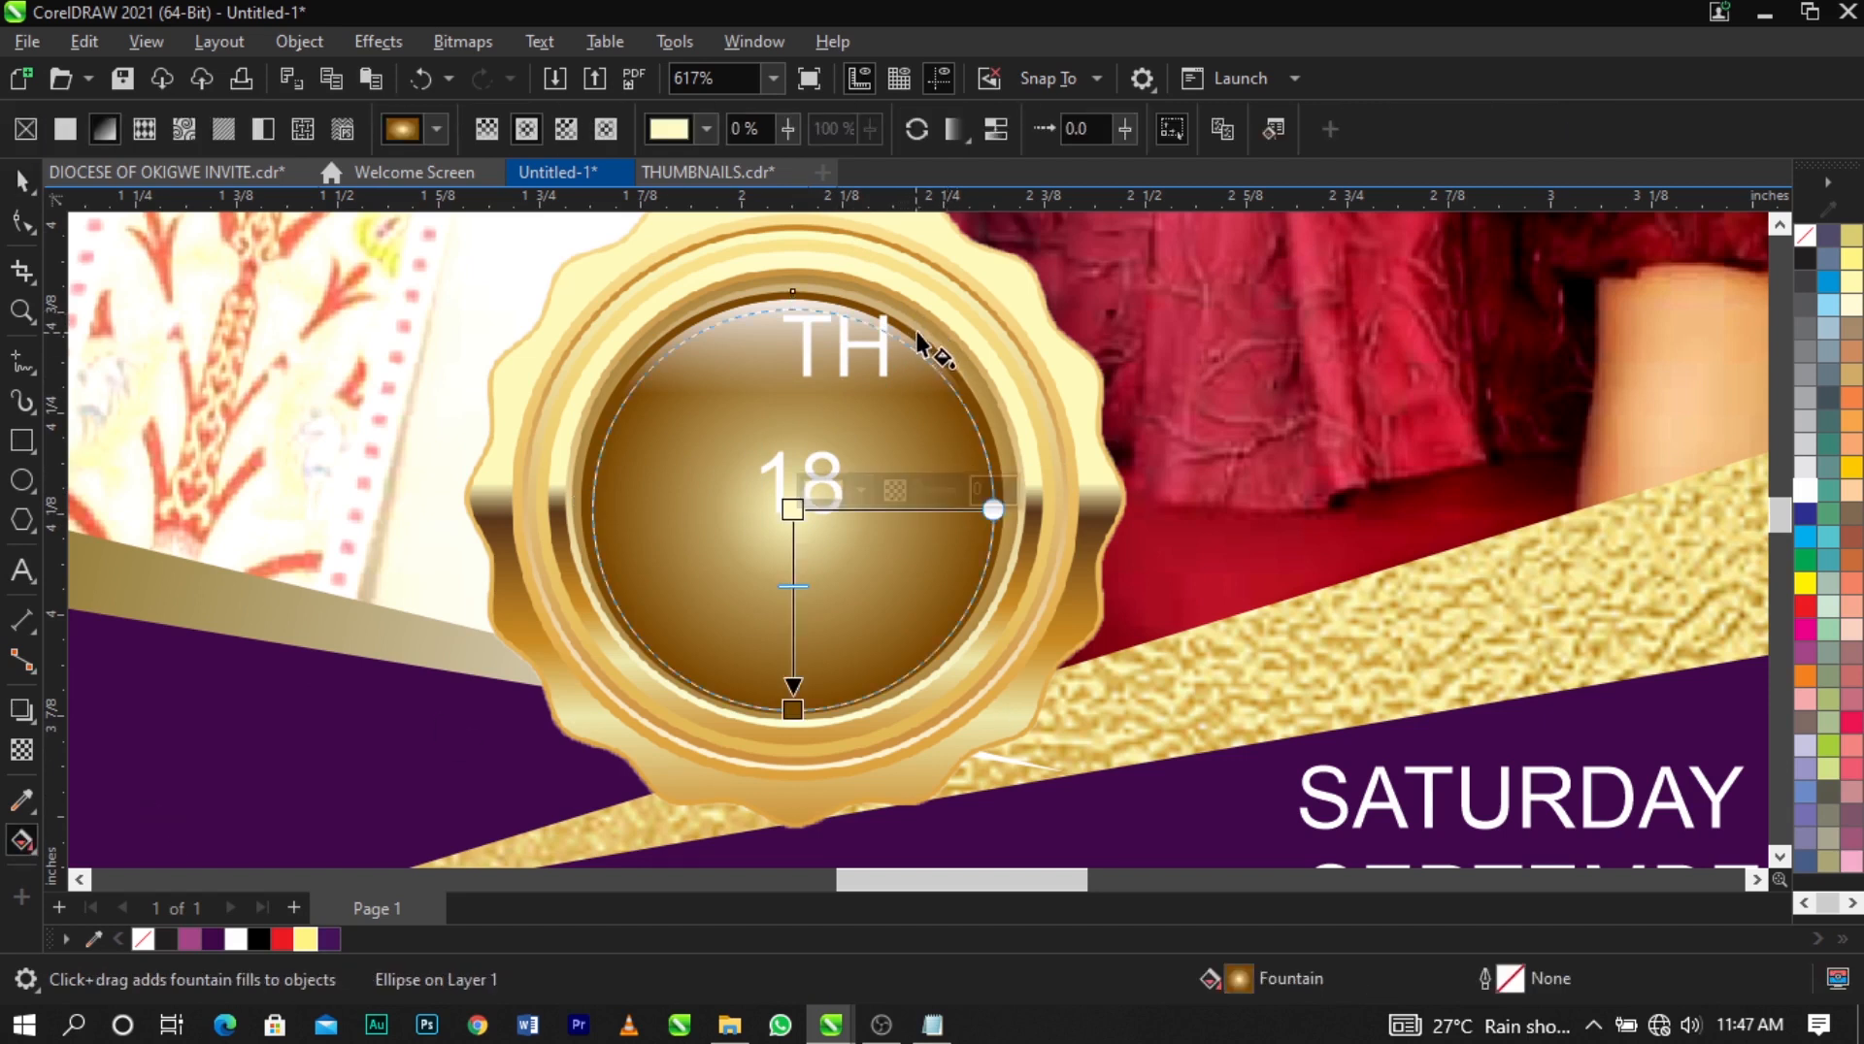
click(861, 492)
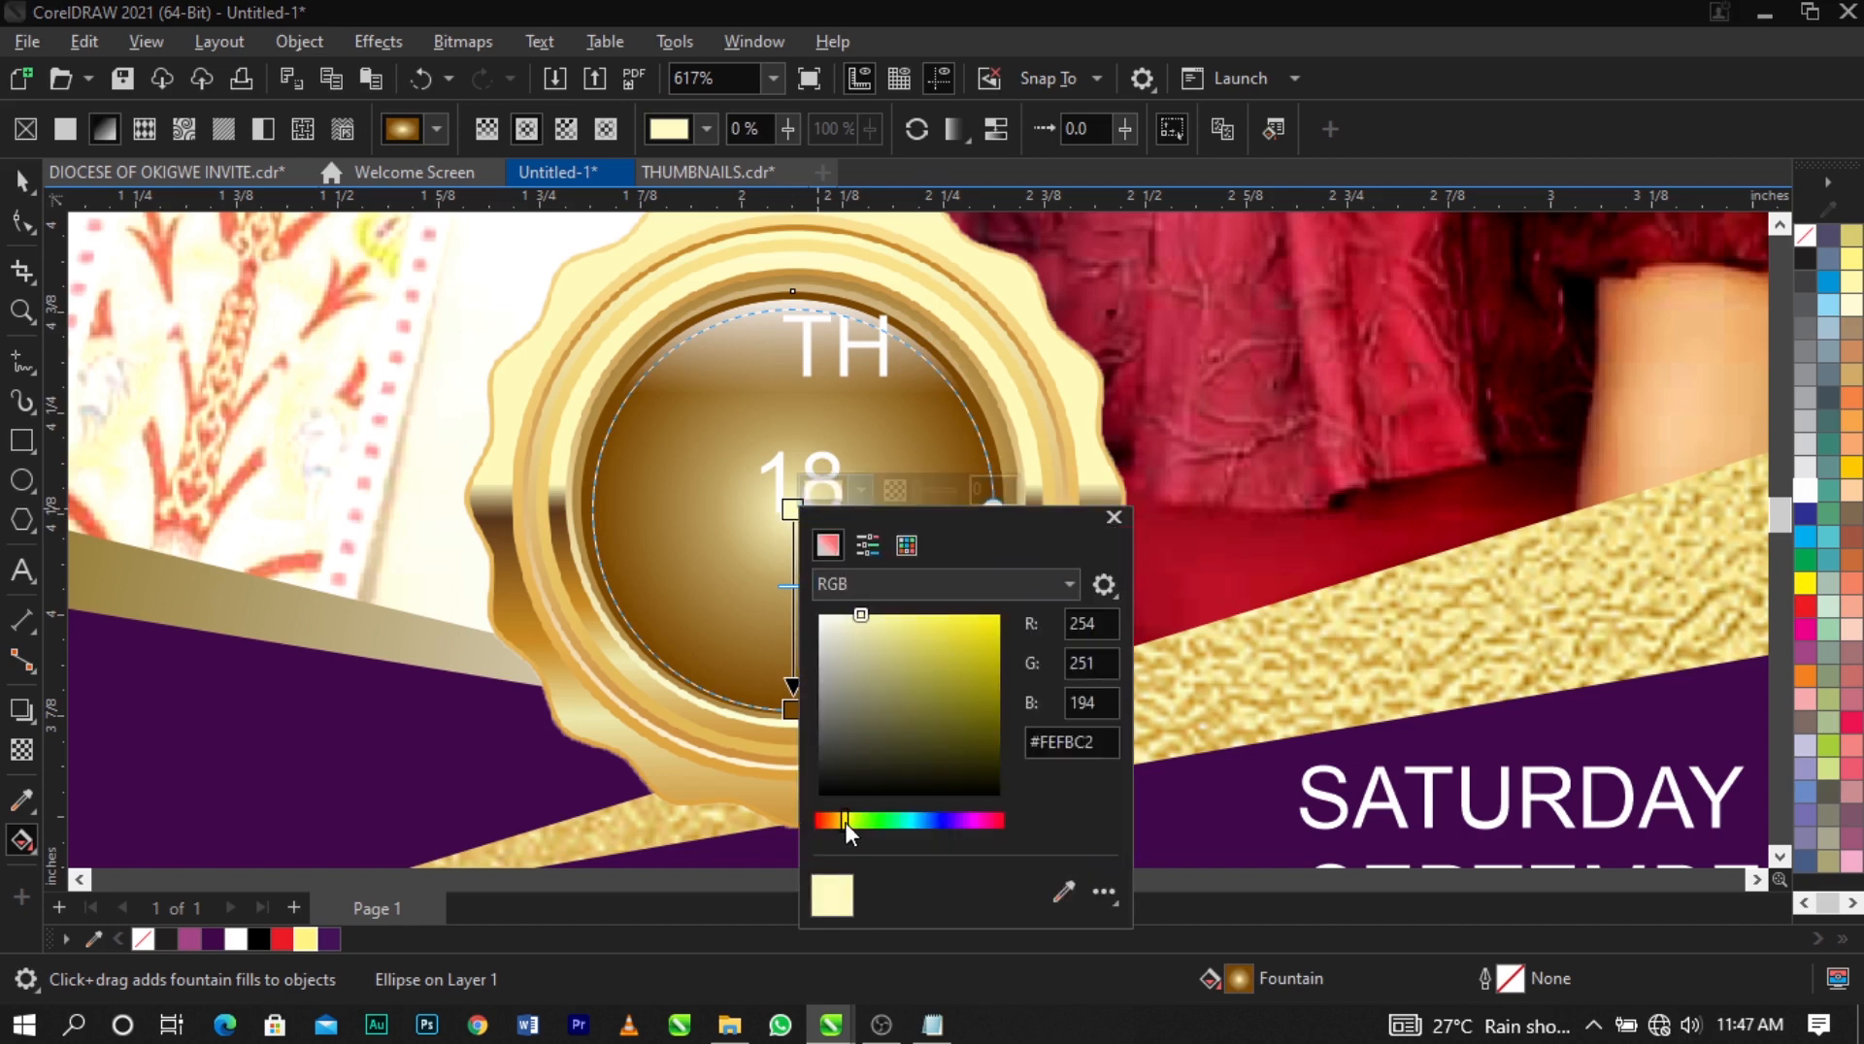
drag(846, 824, 837, 824)
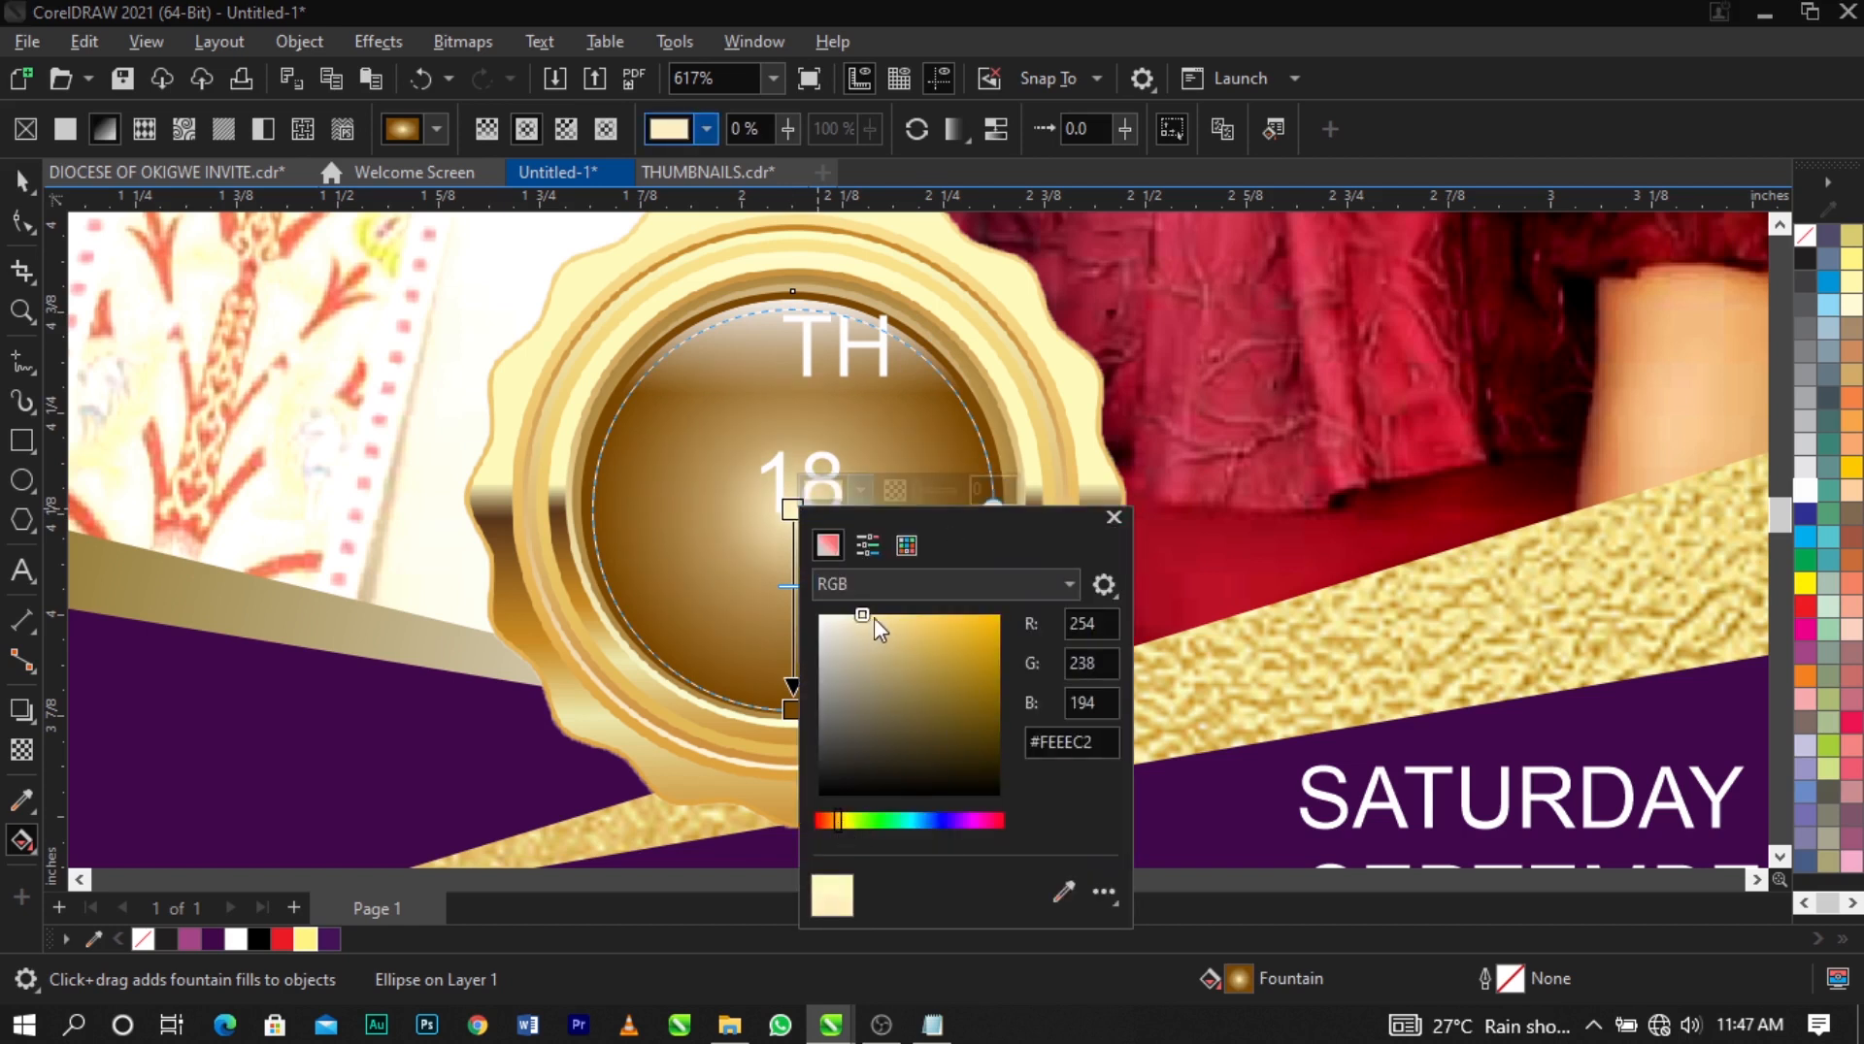
drag(874, 618, 910, 638)
click(1273, 468)
click(895, 578)
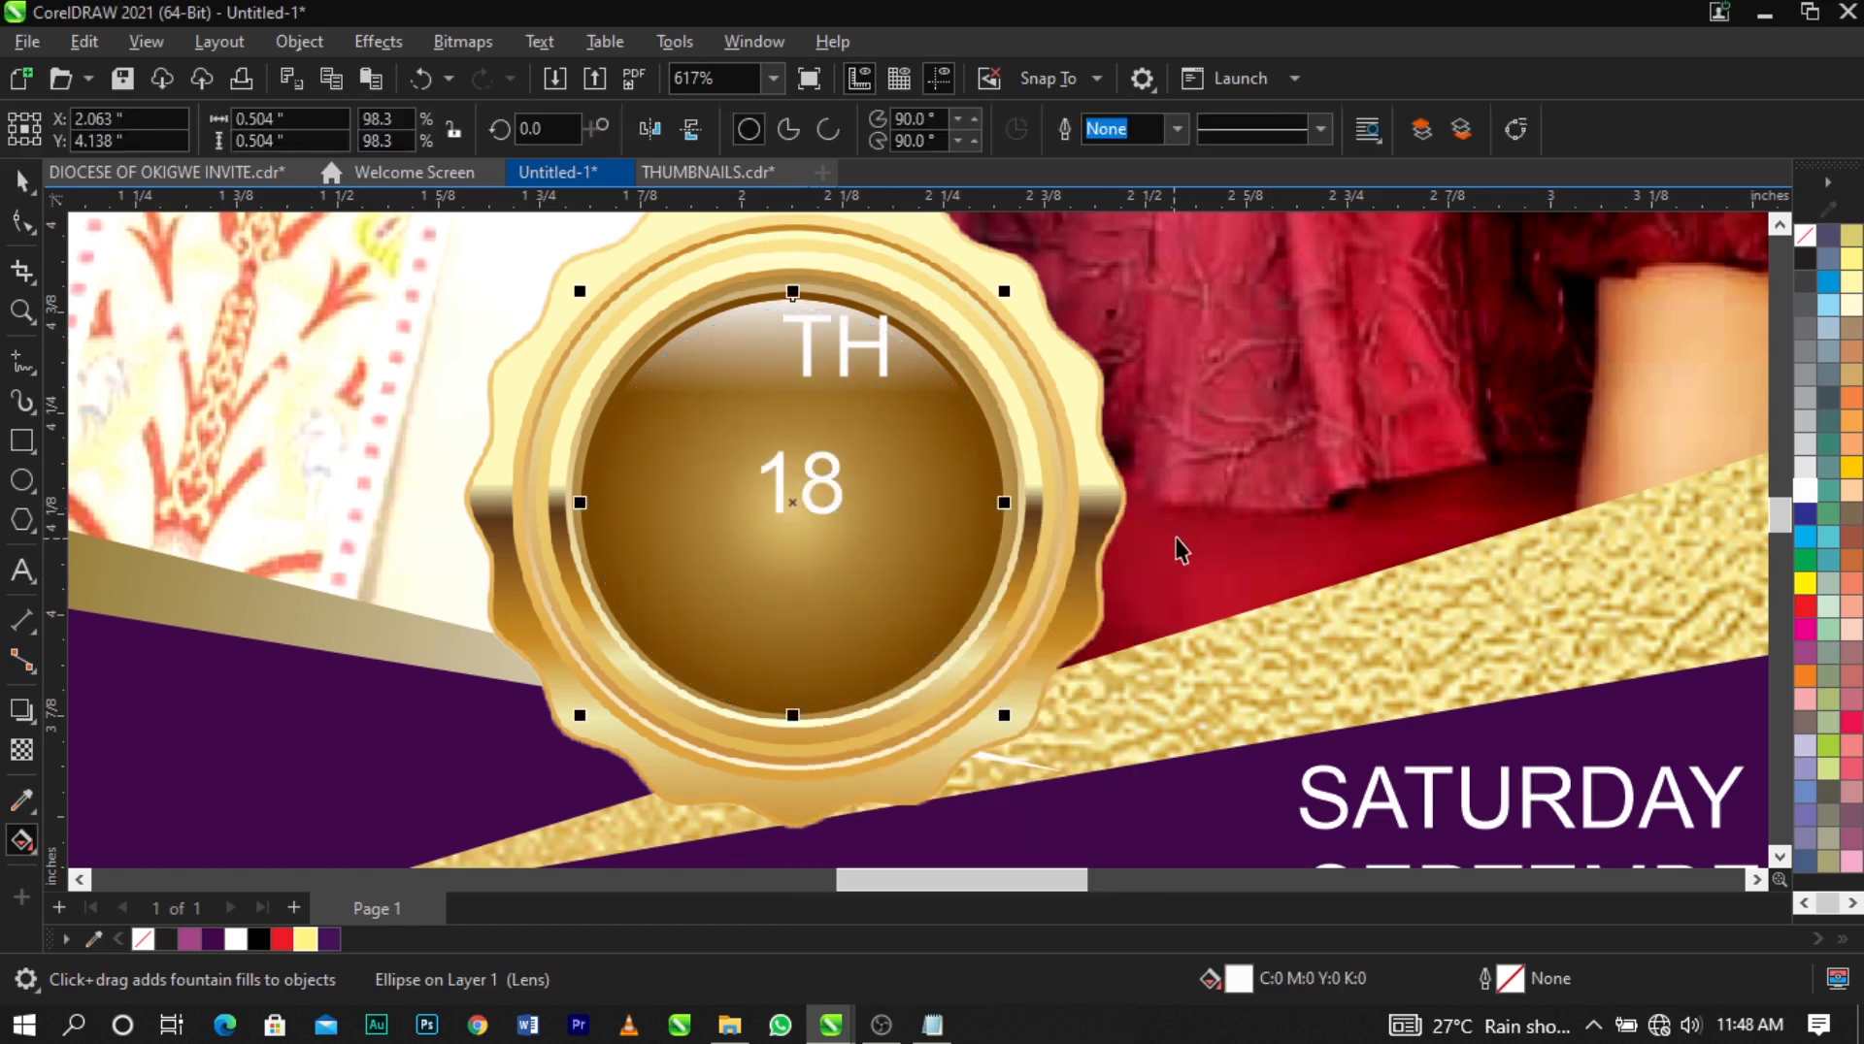
Set the "18" on the seal in Times New Roman and enlarge it to about 20.7 pt.
key(space)
click(1176, 540)
click(830, 481)
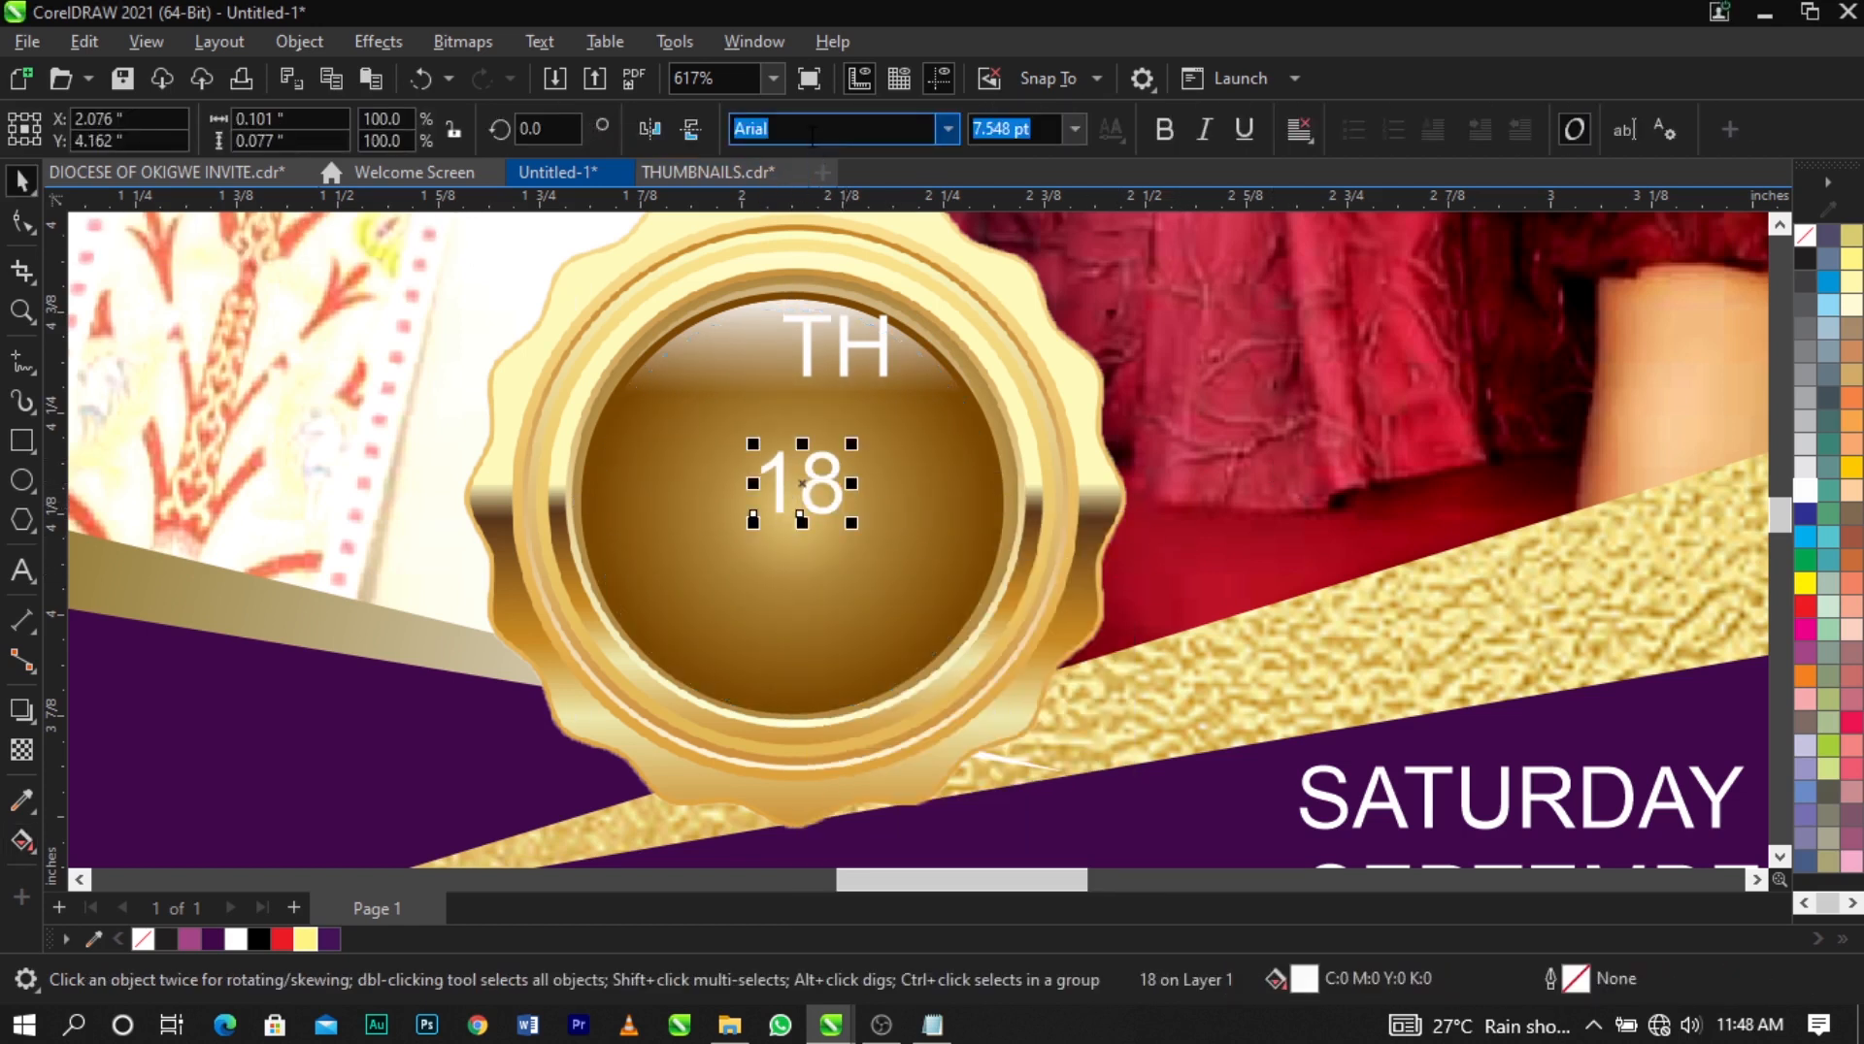
text(Times New Roman)
key(Return)
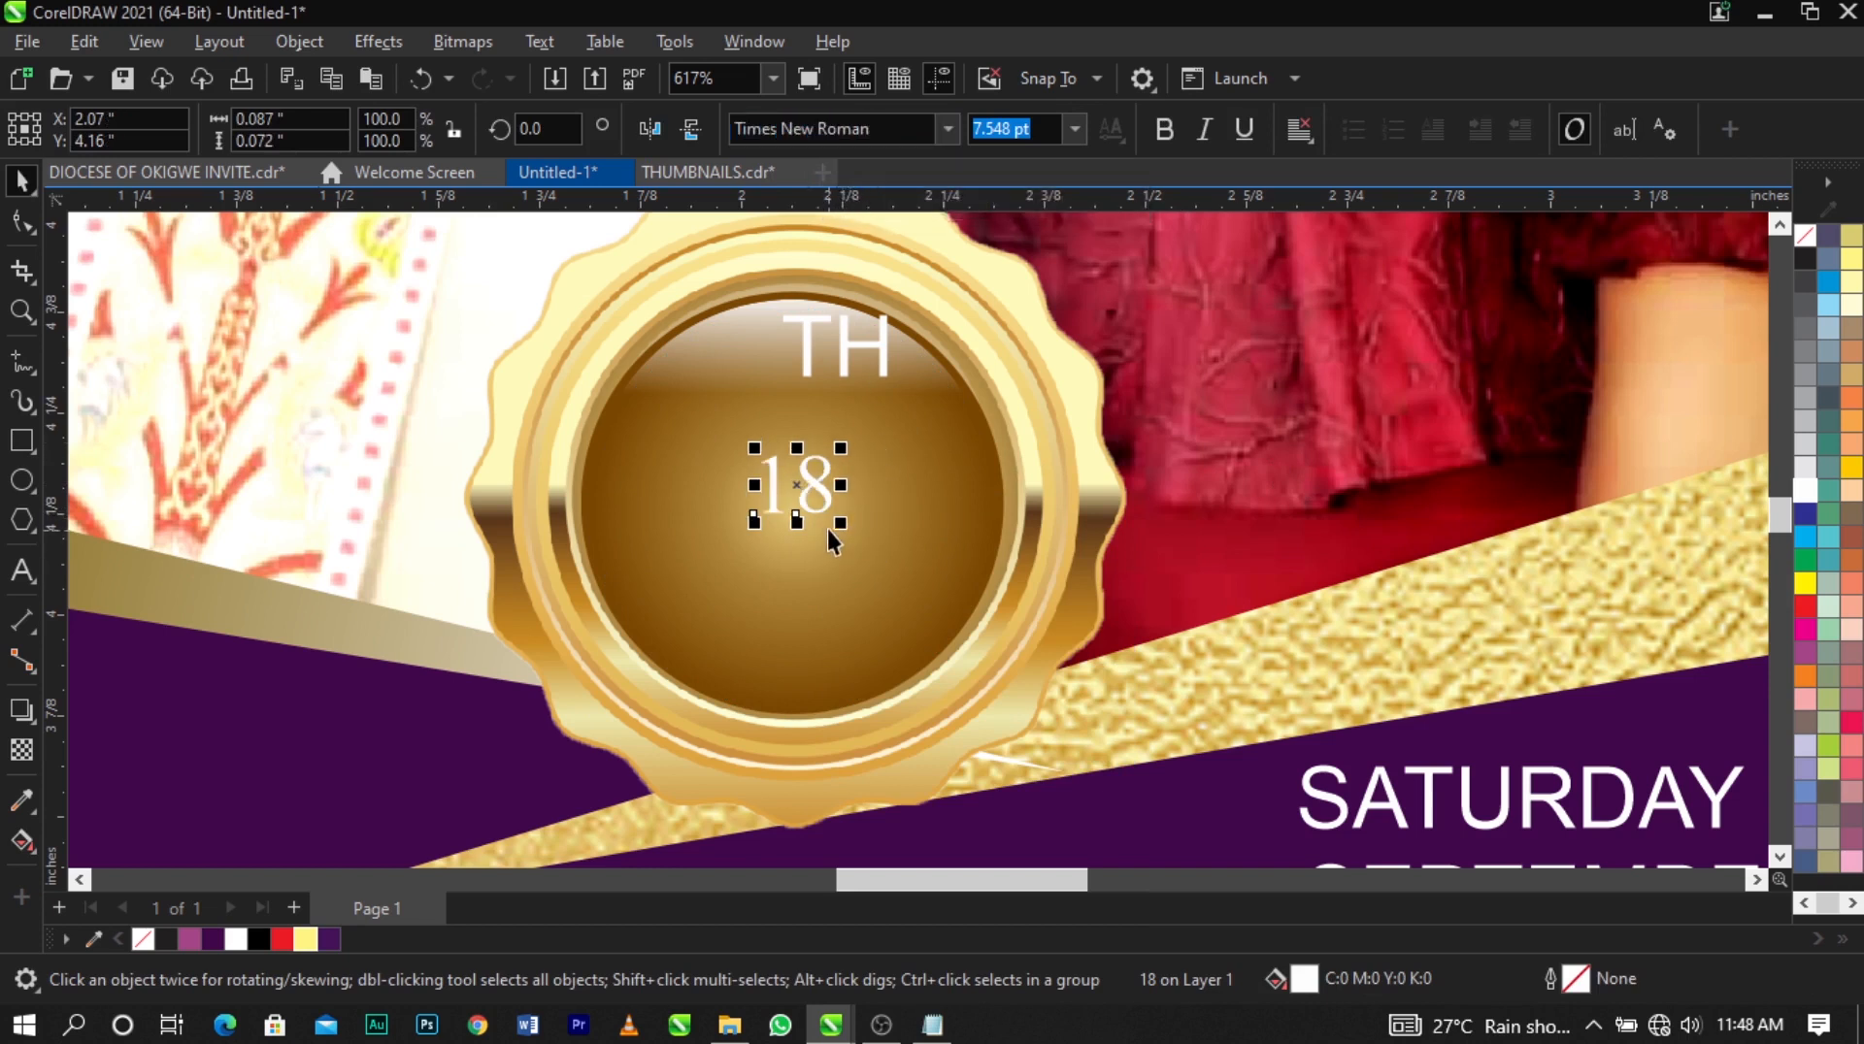
drag(843, 524, 903, 582)
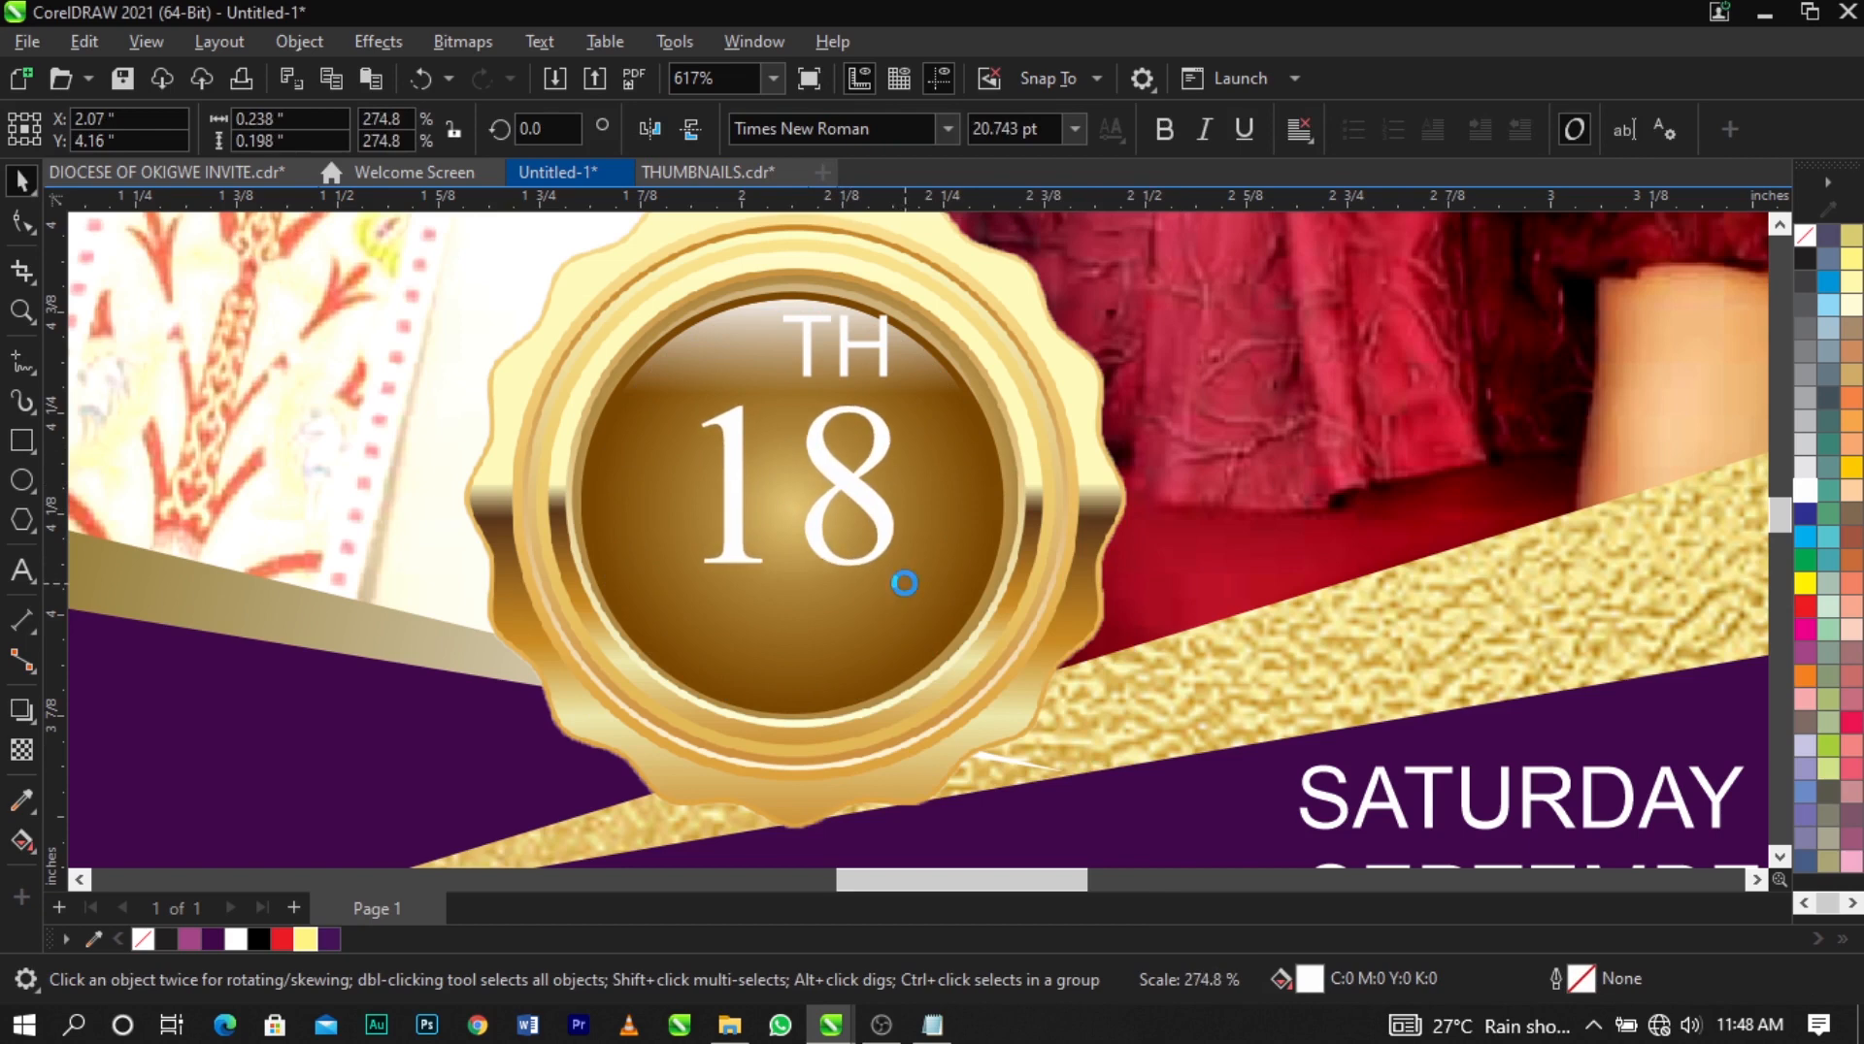
Tighten the spacing between the digits of the "18" and enlarge the number slightly.
scroll(833, 460, up, 2)
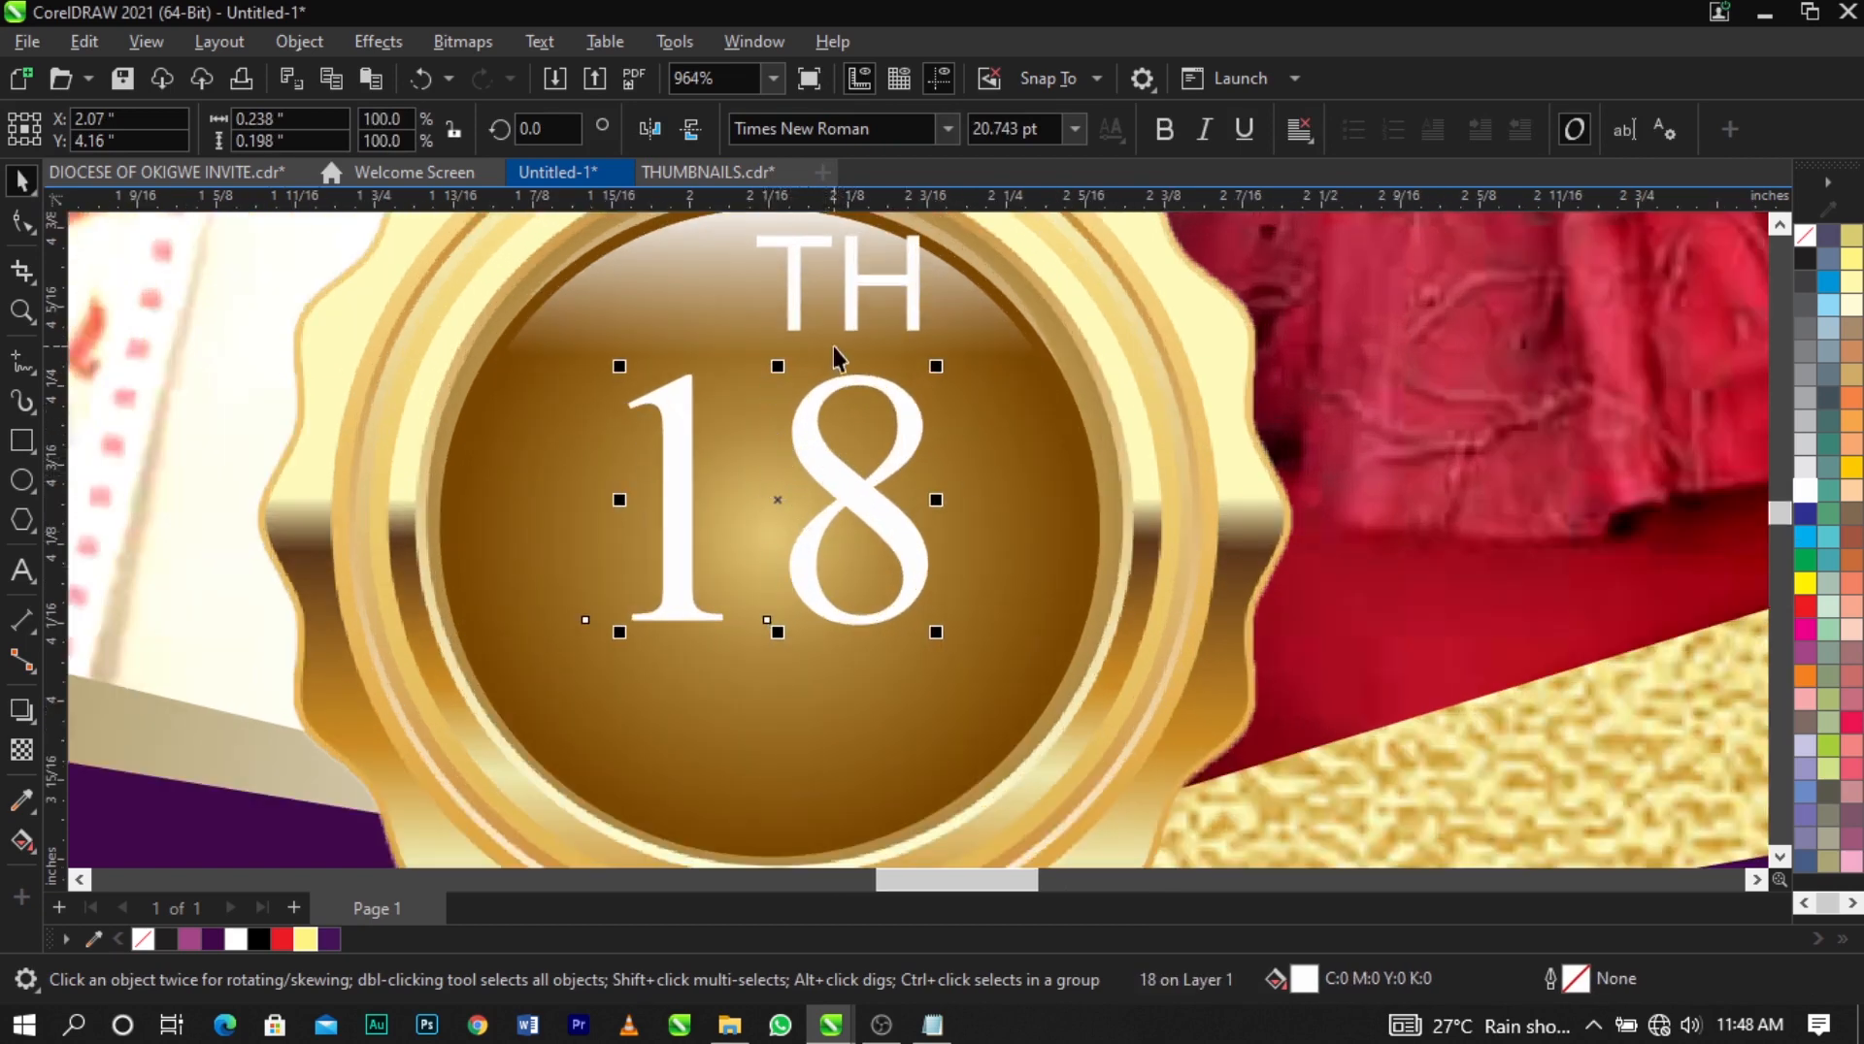
click(22, 221)
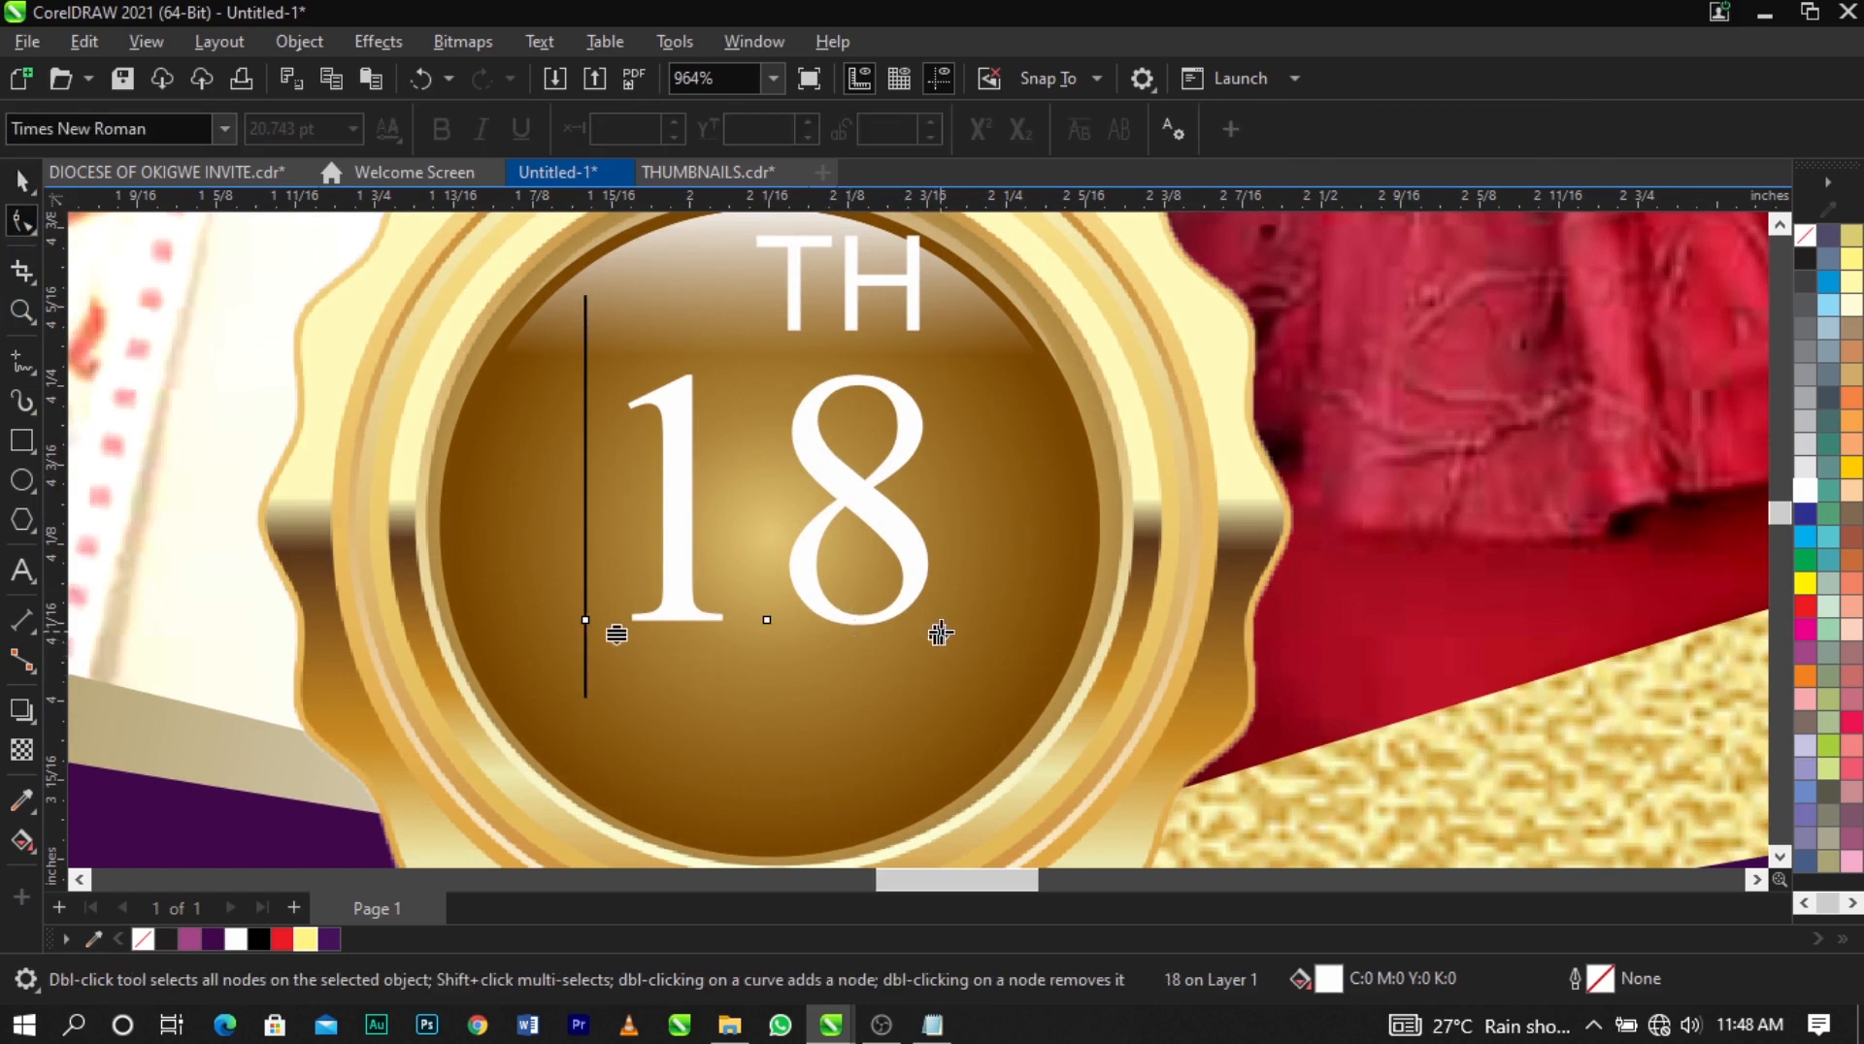
drag(934, 641, 928, 684)
key(space)
key(ctrl+z)
key(space)
Centre the "18" horizontally and vertically on the seal's brown inner circle.
shift+click(933, 596)
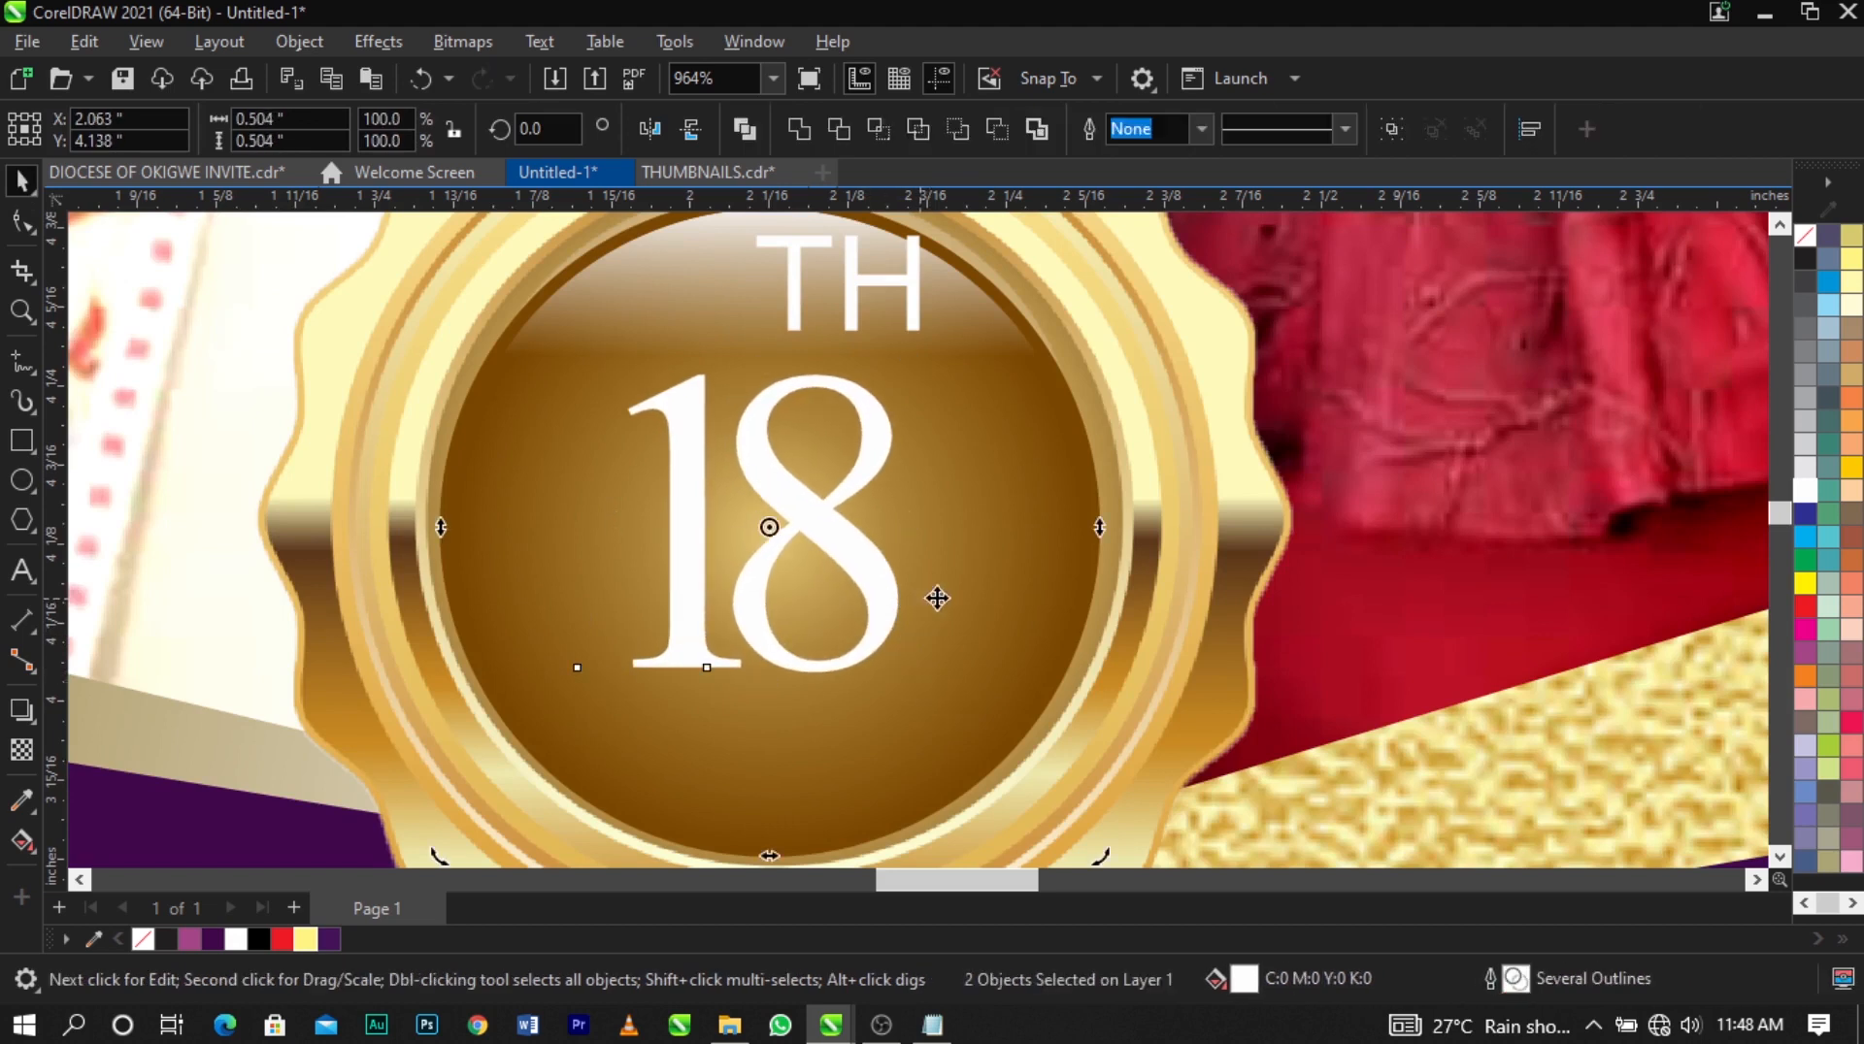
key(c)
key(e)
click(1258, 579)
Change the "TH" text above the "18" to Title Case.
double_click(915, 311)
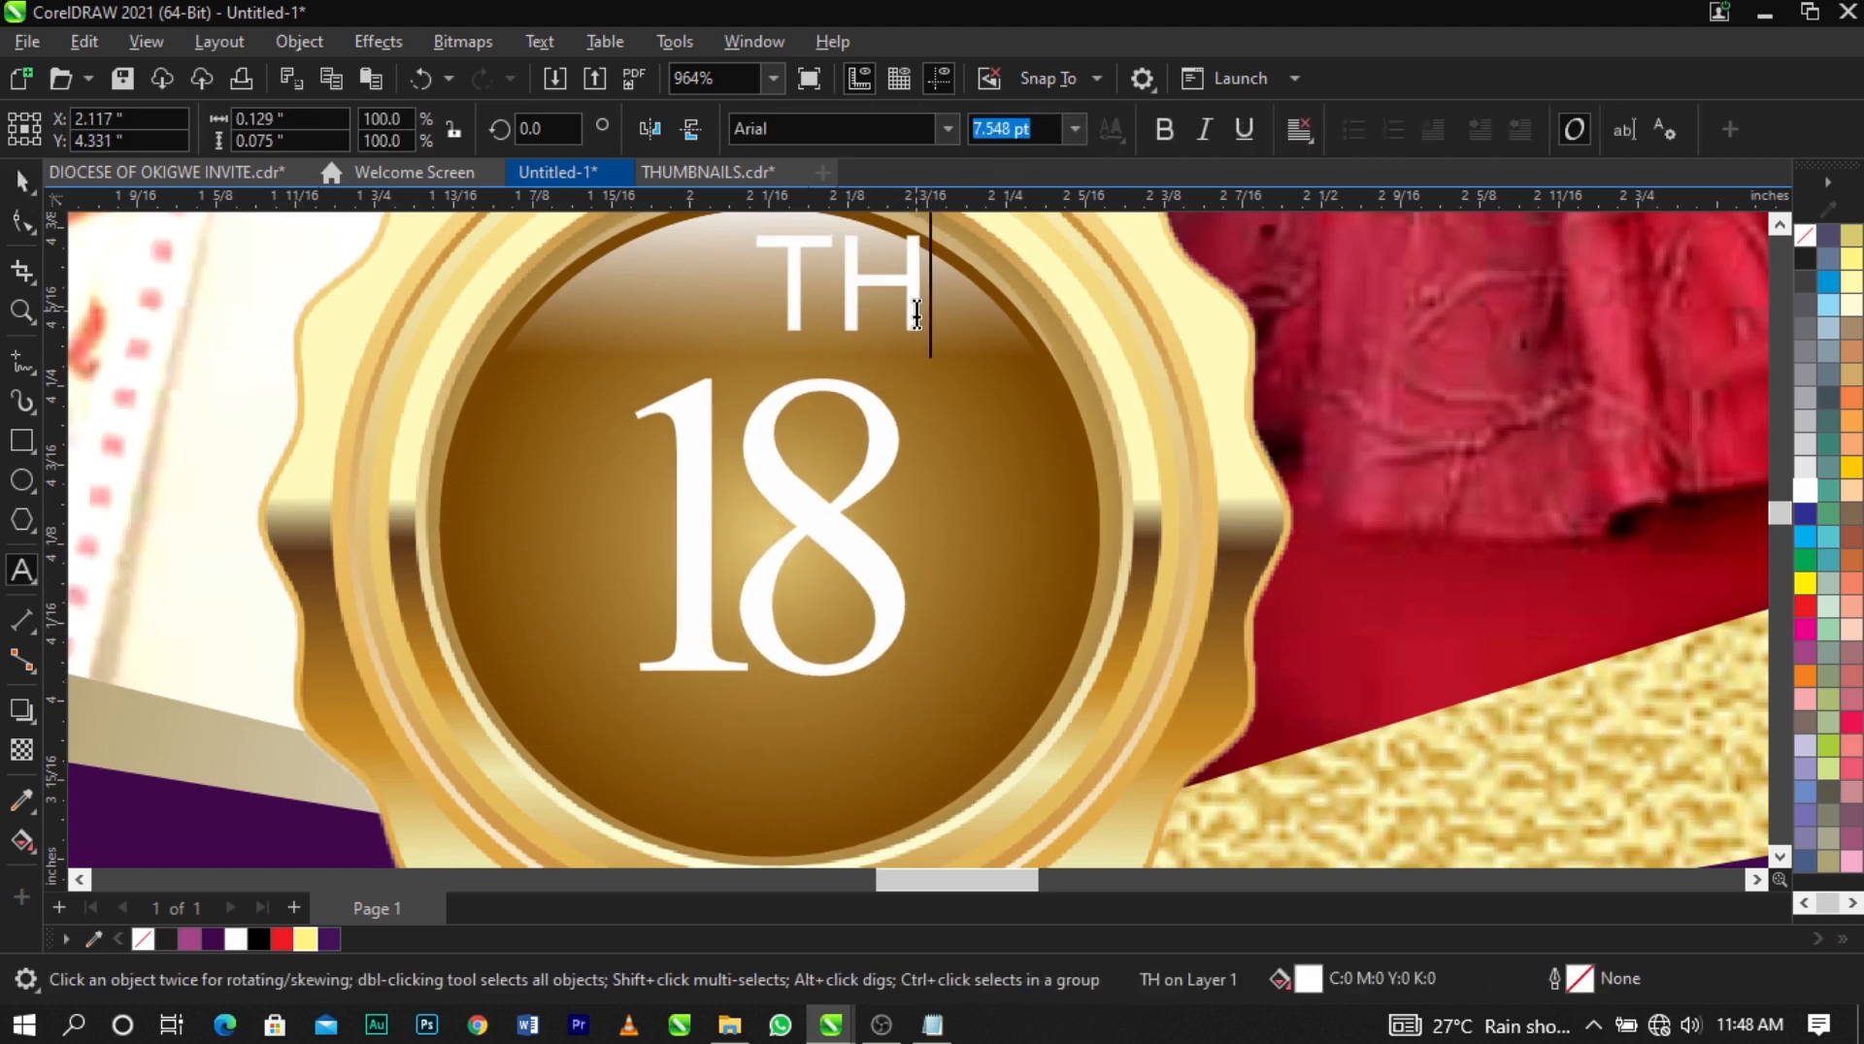
double_click(911, 323)
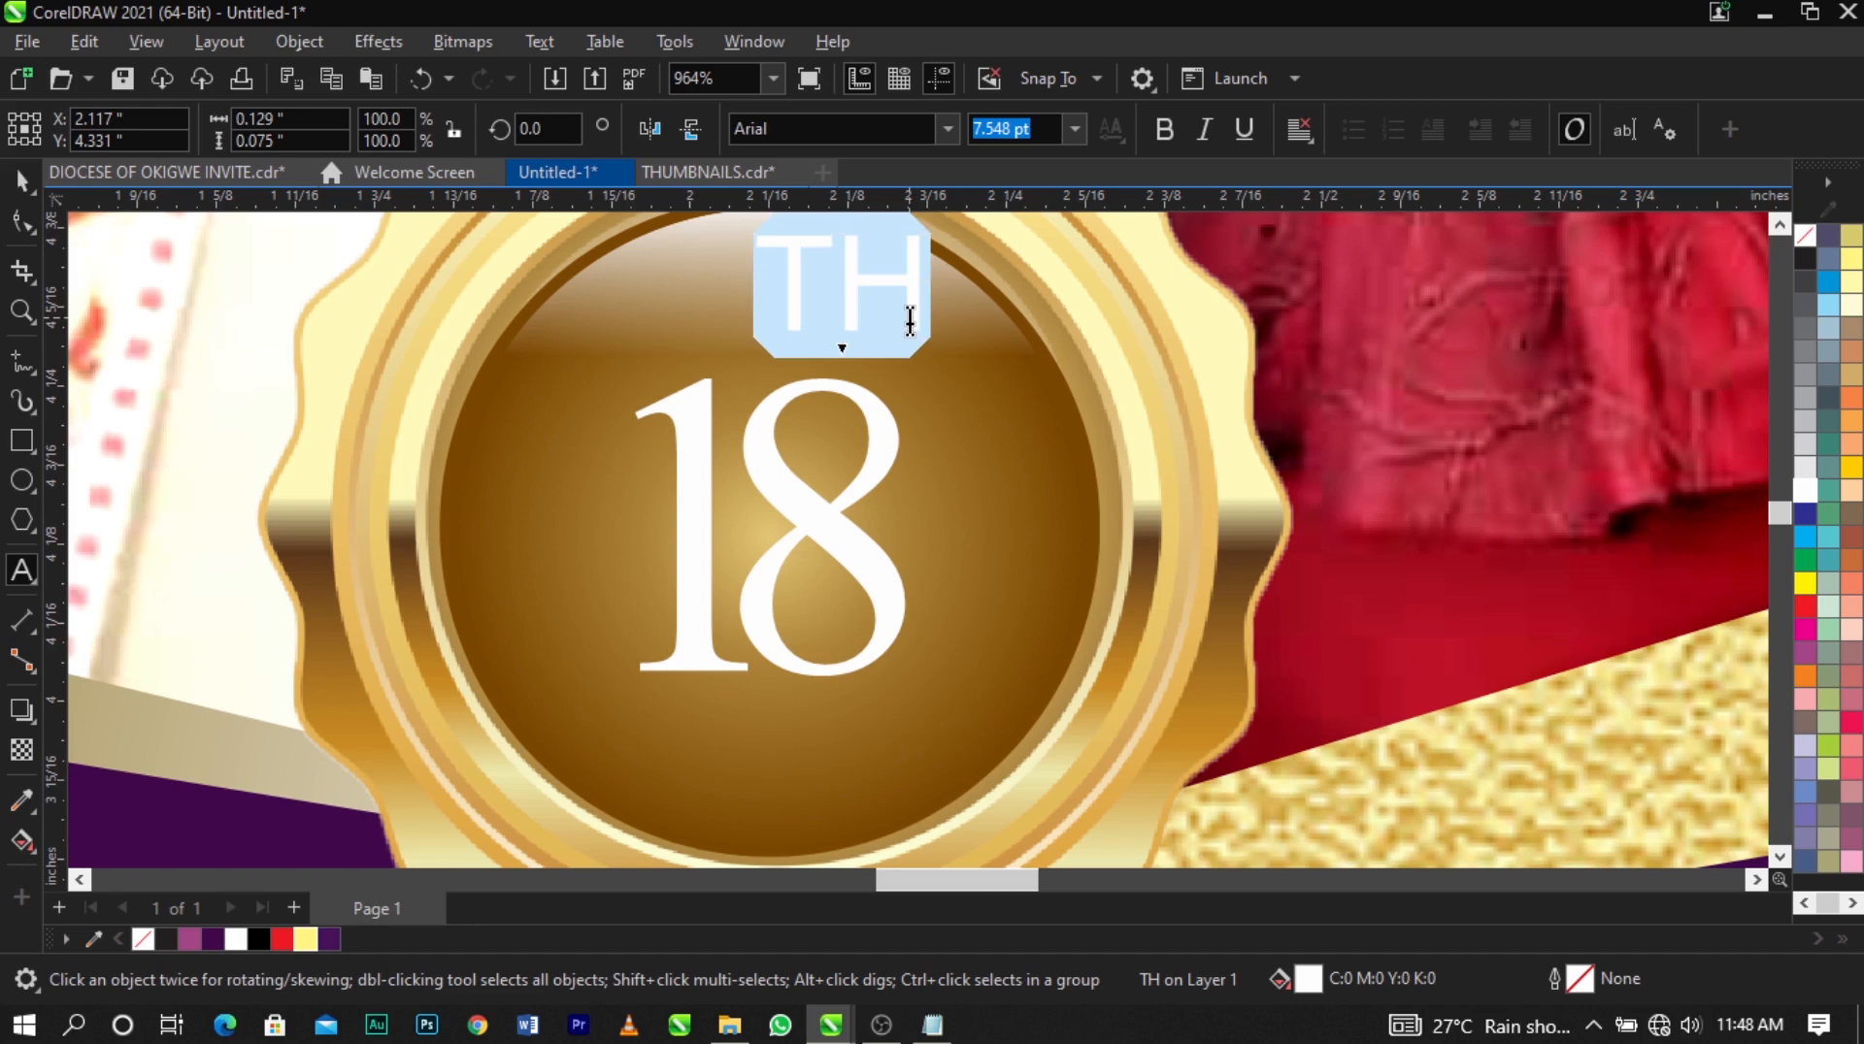
key(shift+F3)
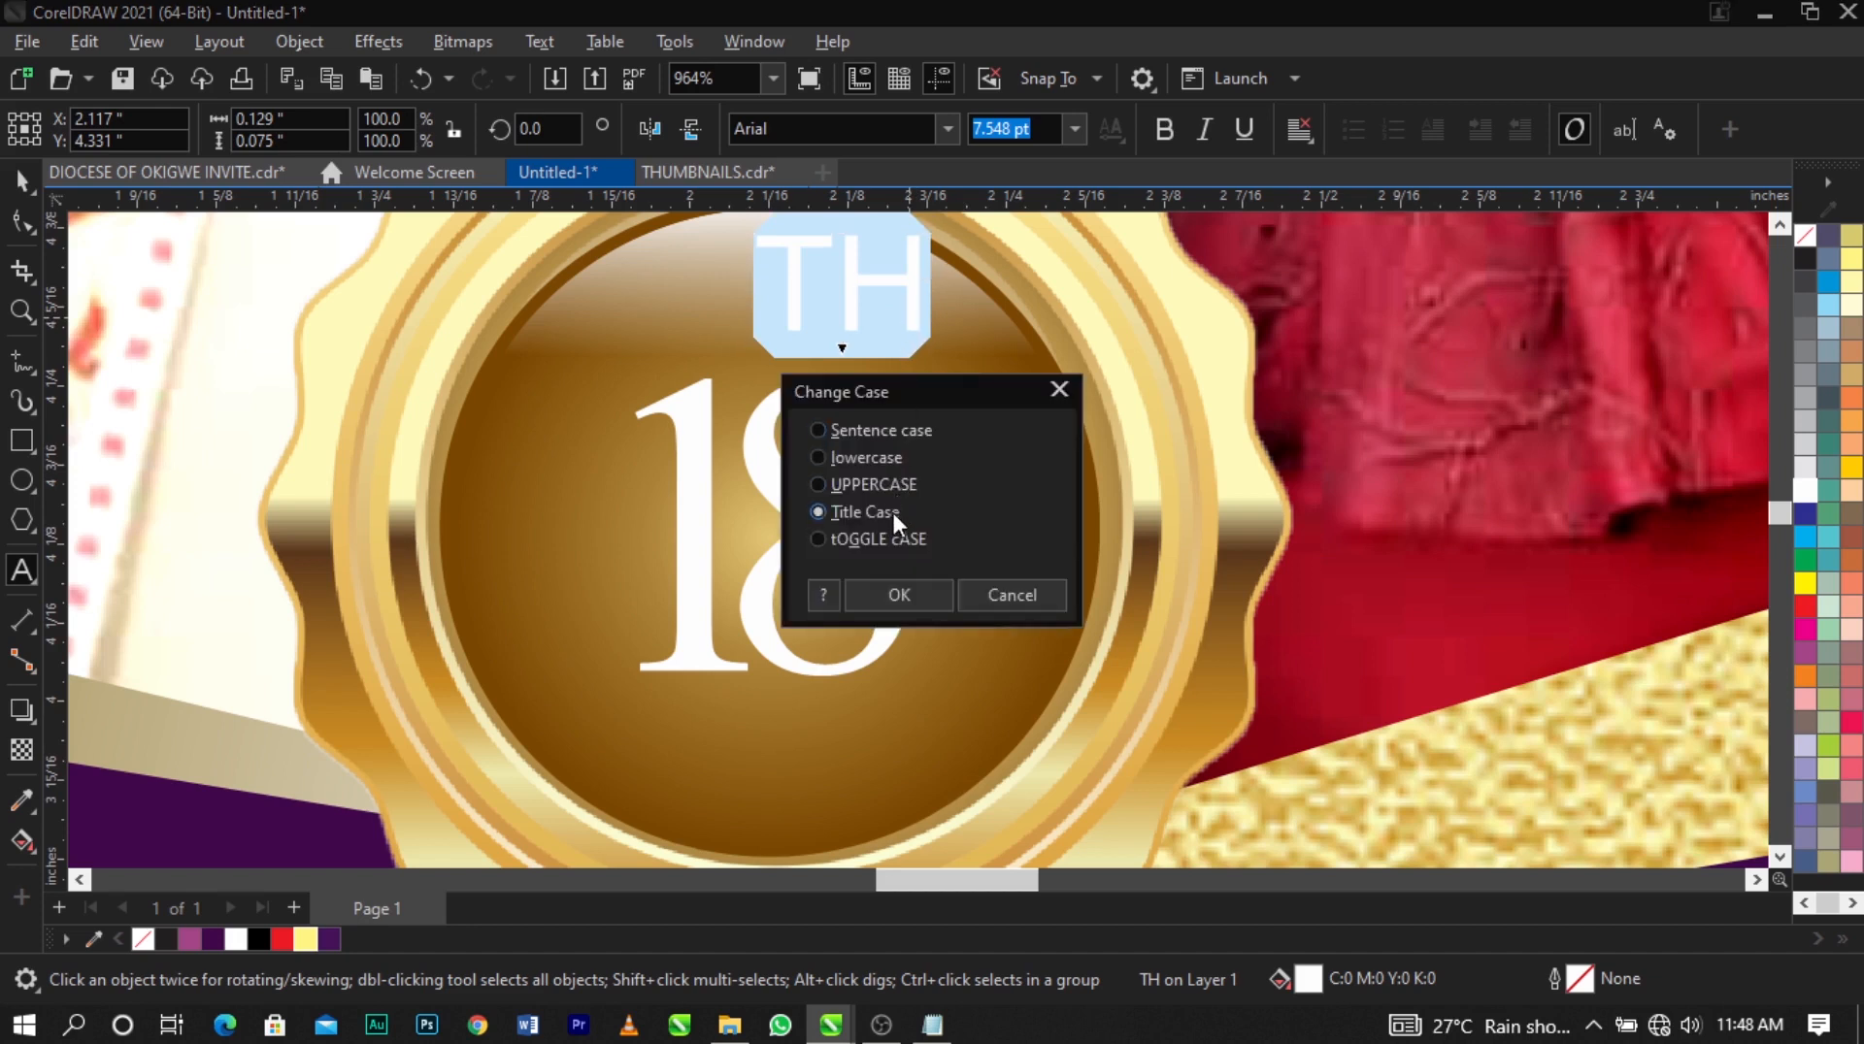
click(898, 595)
Set the "Th" text in Times New Roman with bold and italic styling.
click(788, 129)
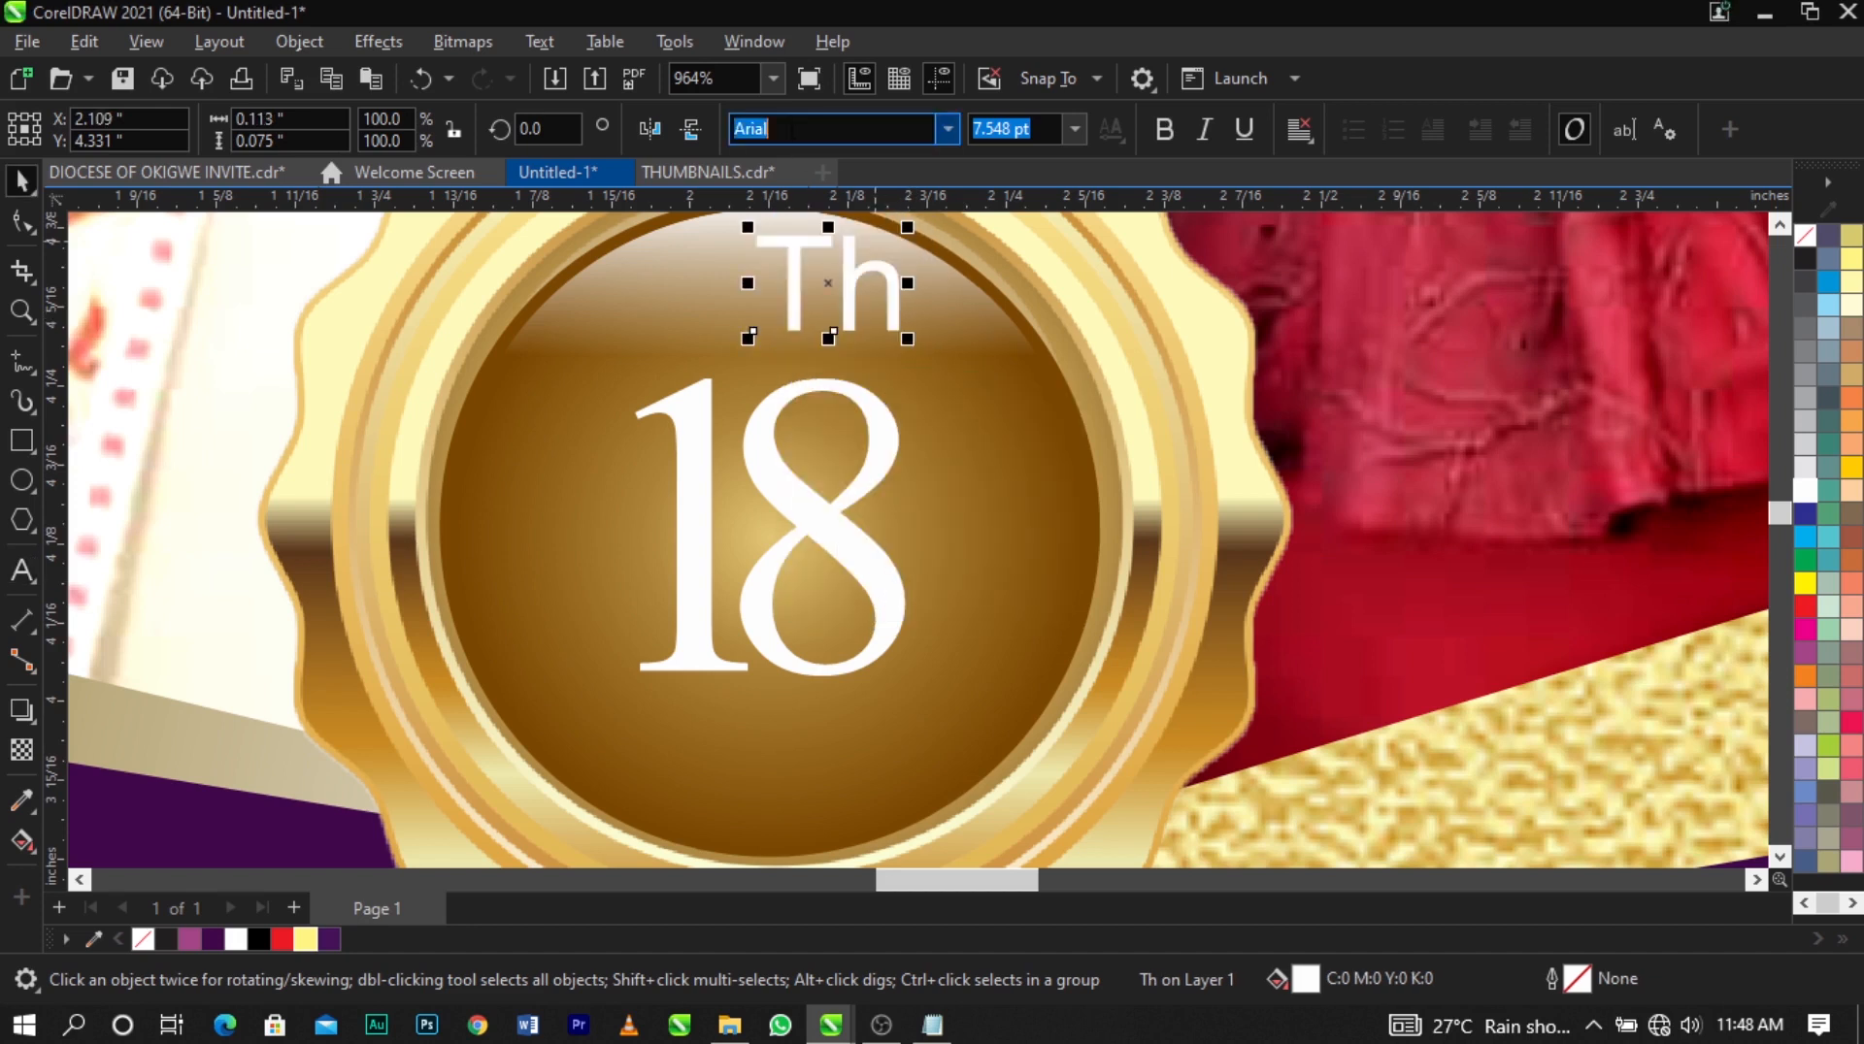
text(Times New Roman)
key(Return)
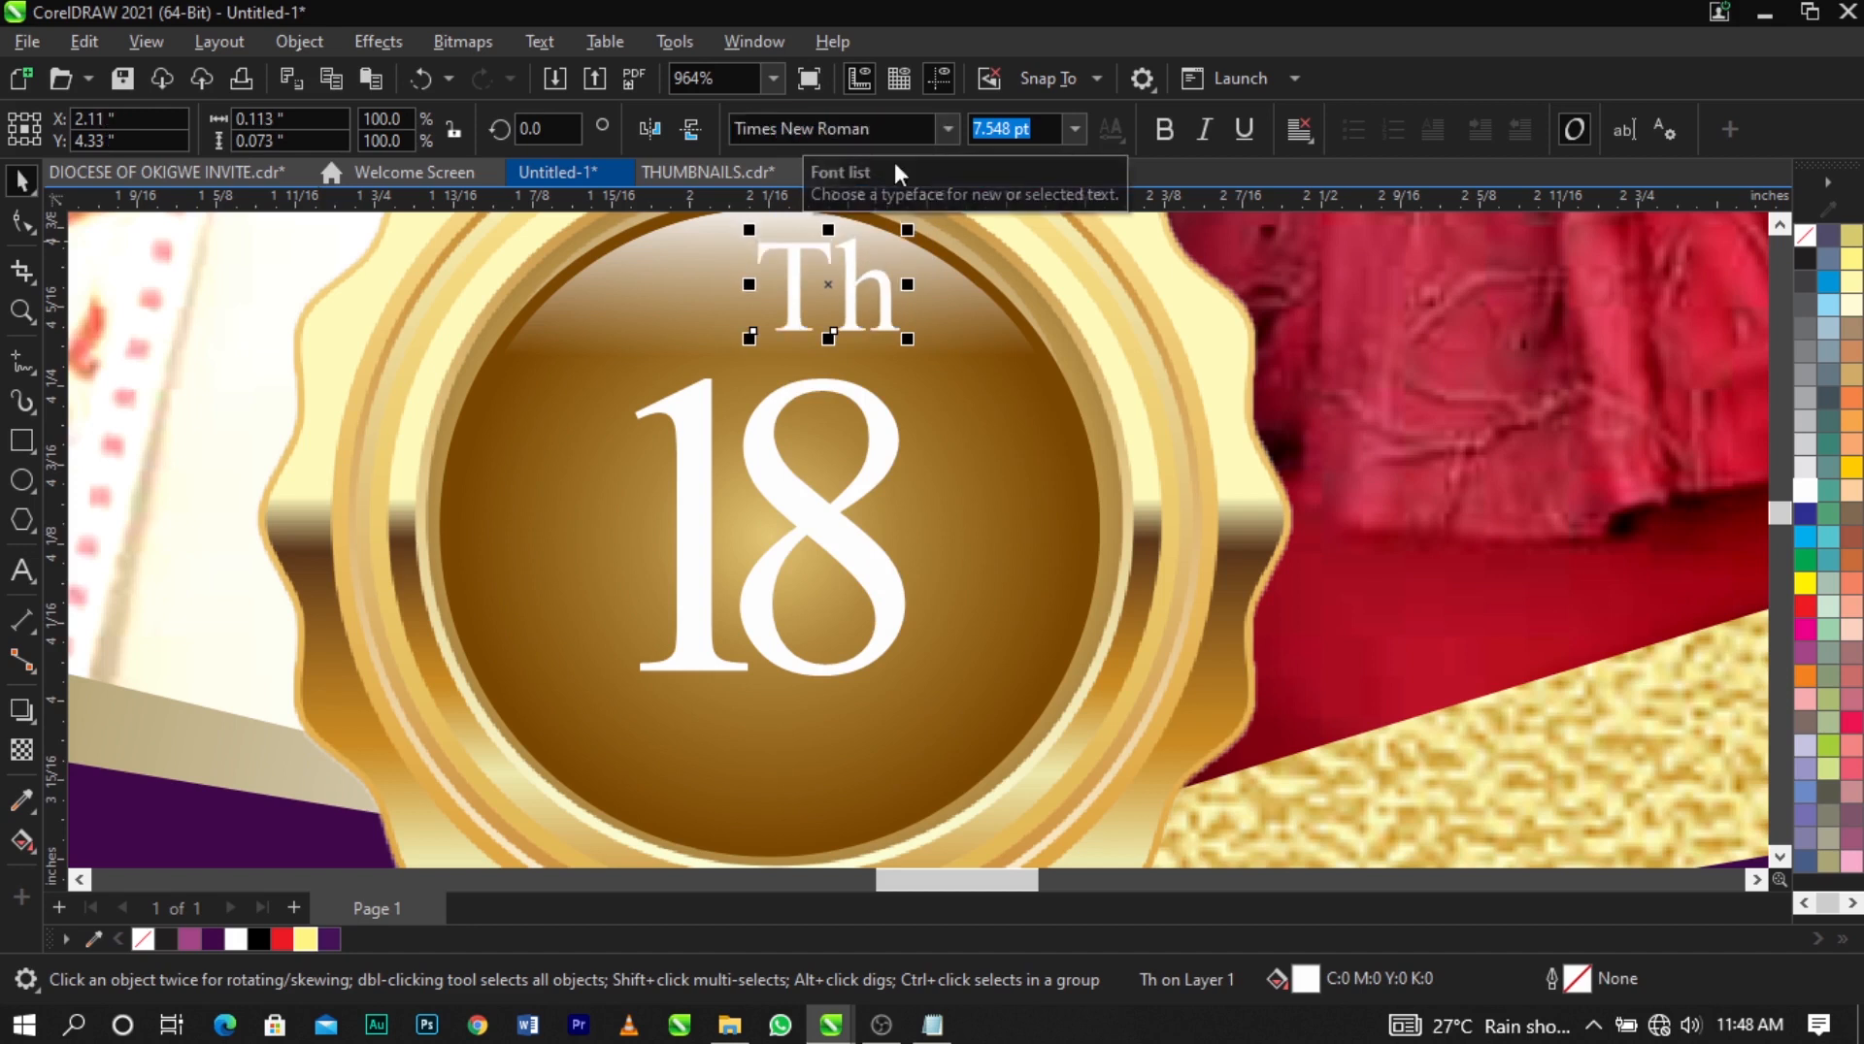
click(1165, 130)
click(1205, 130)
Replace the capital "T" with a lowercase "t" so the suffix reads "th".
double_click(837, 276)
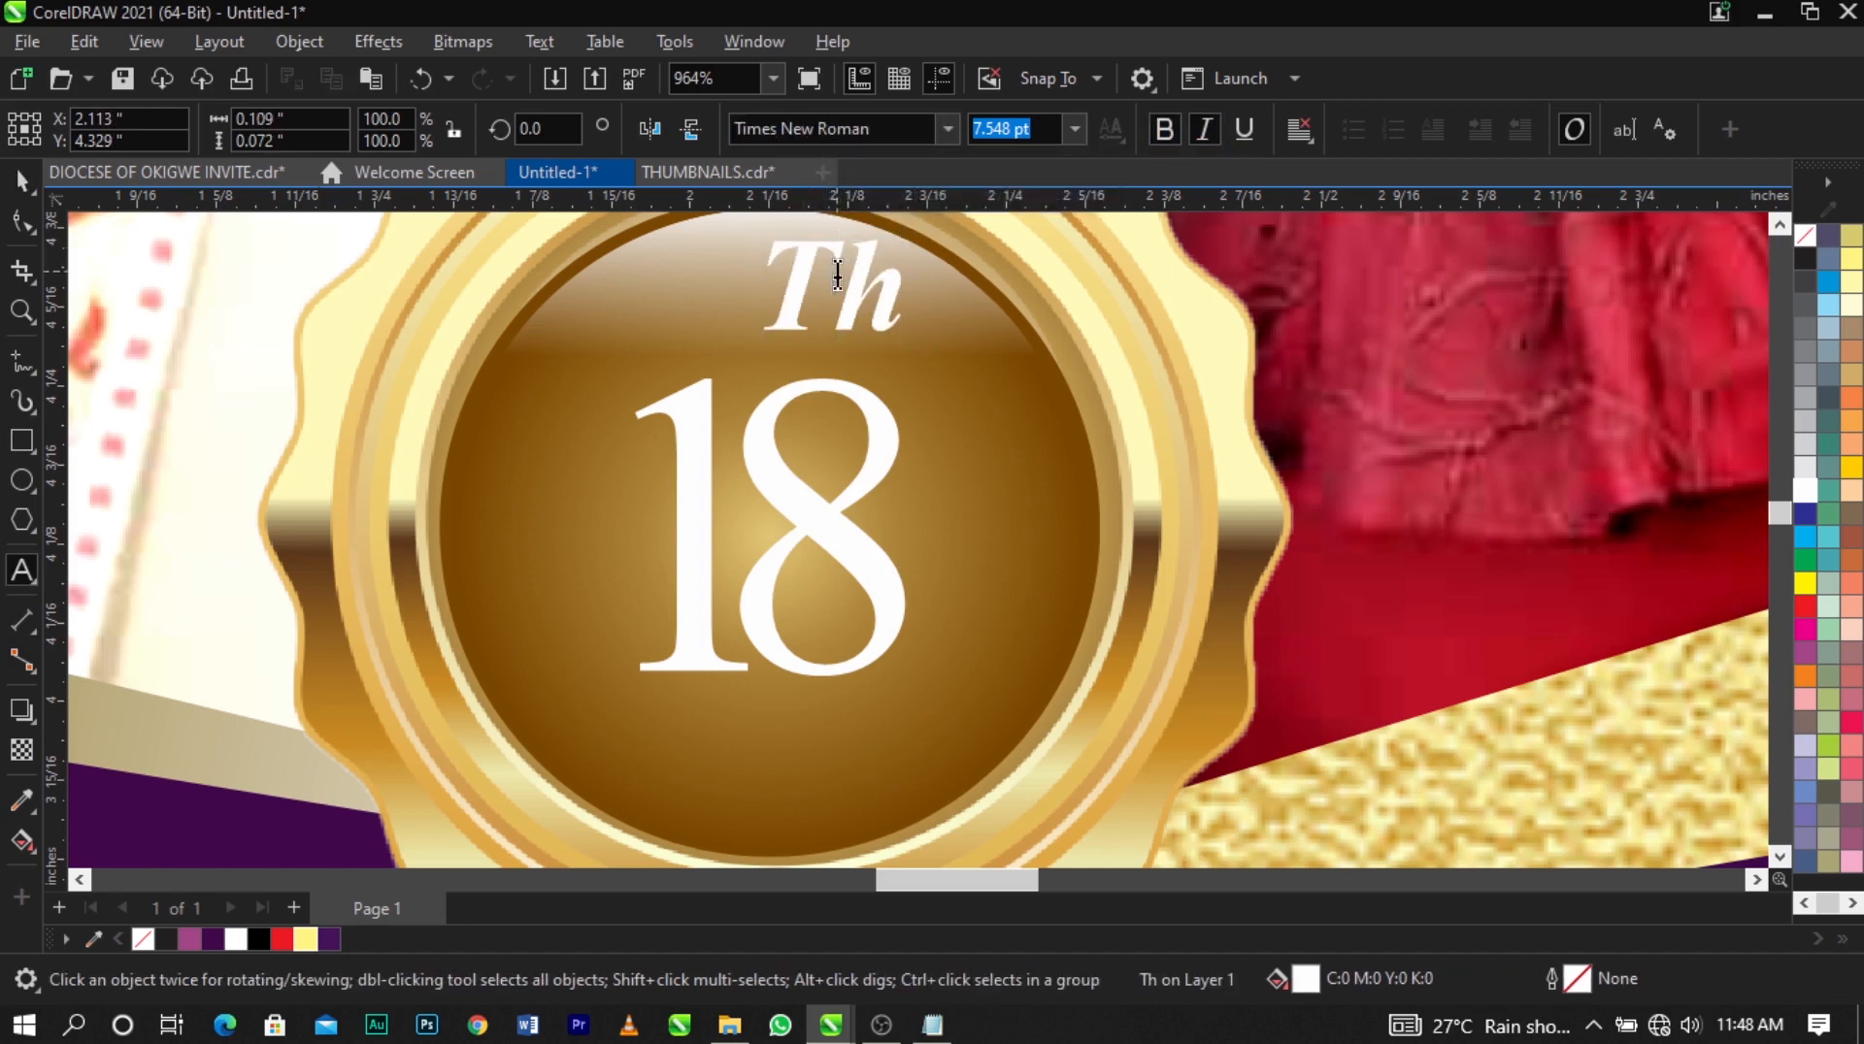
drag(837, 276, 792, 284)
click(811, 288)
key(BackSpace)
text(t)
key(ctrl+space)
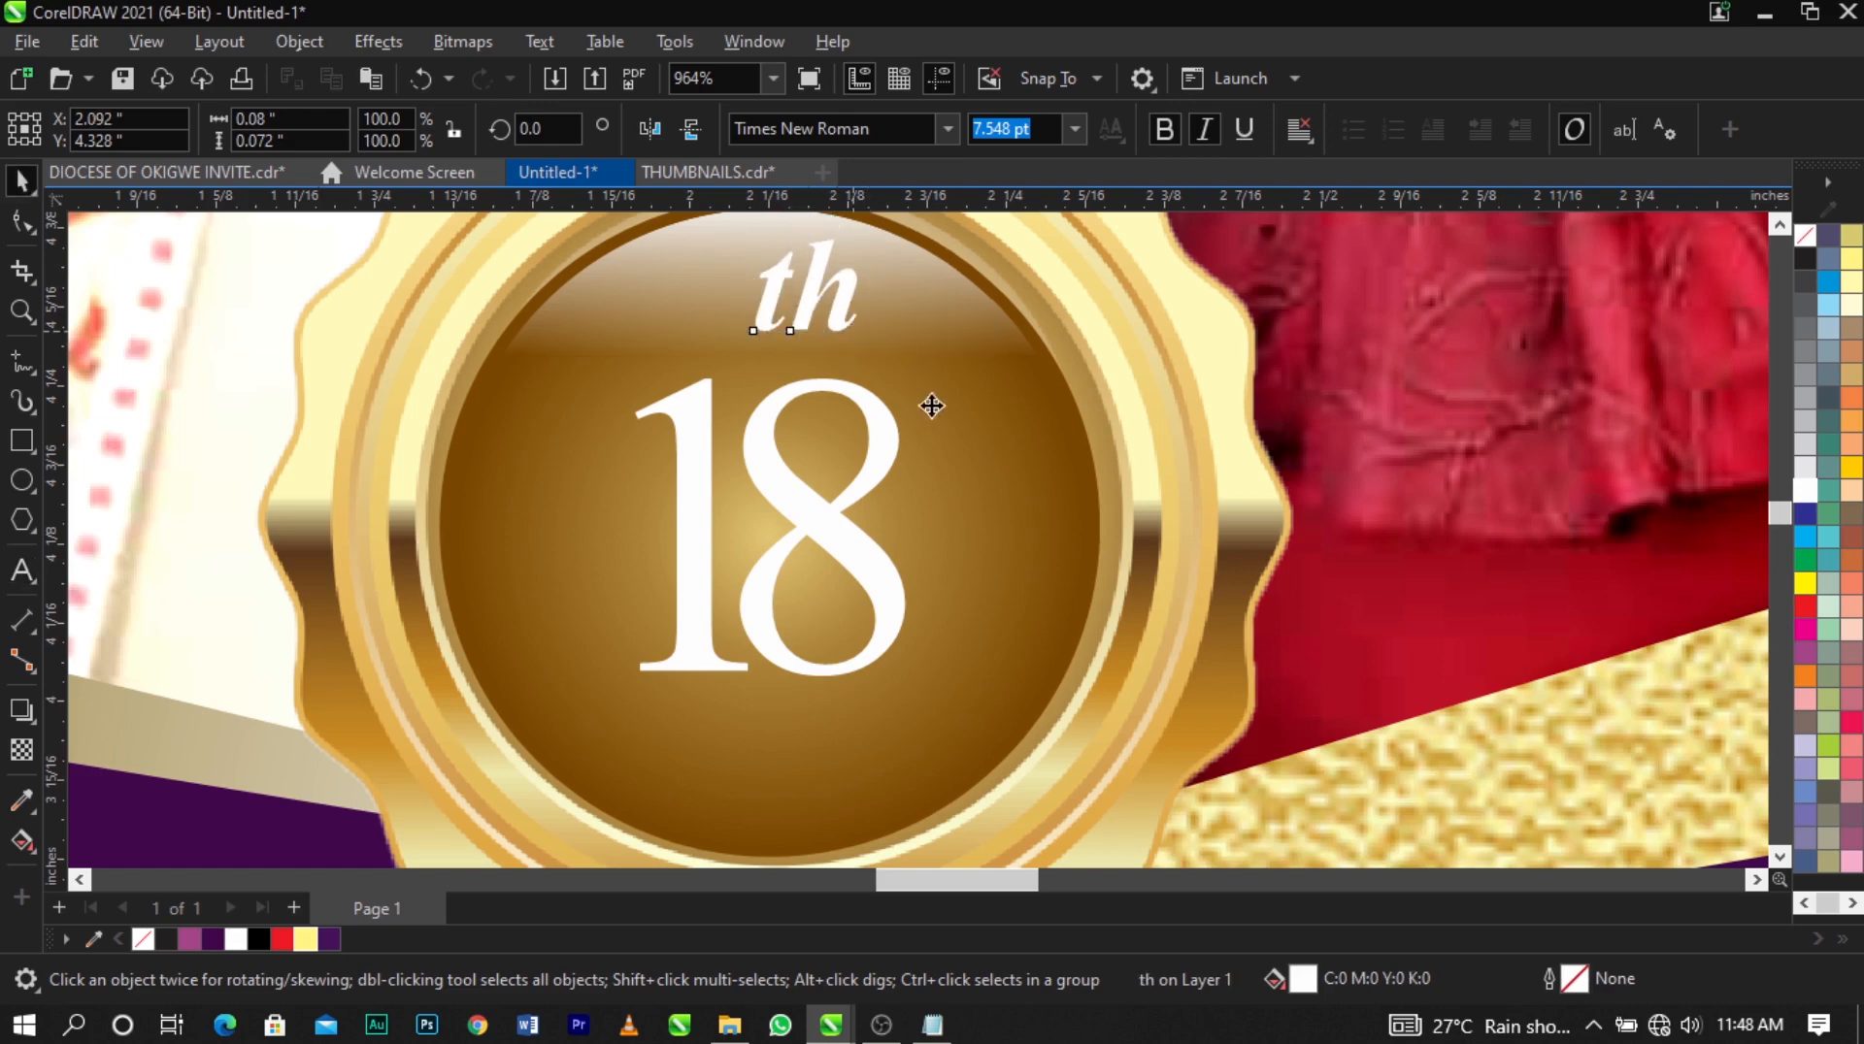
Place the "th" as a superscript at the upper right of the "18" and shrink it to about 4.2 pt.
drag(844, 330, 1010, 485)
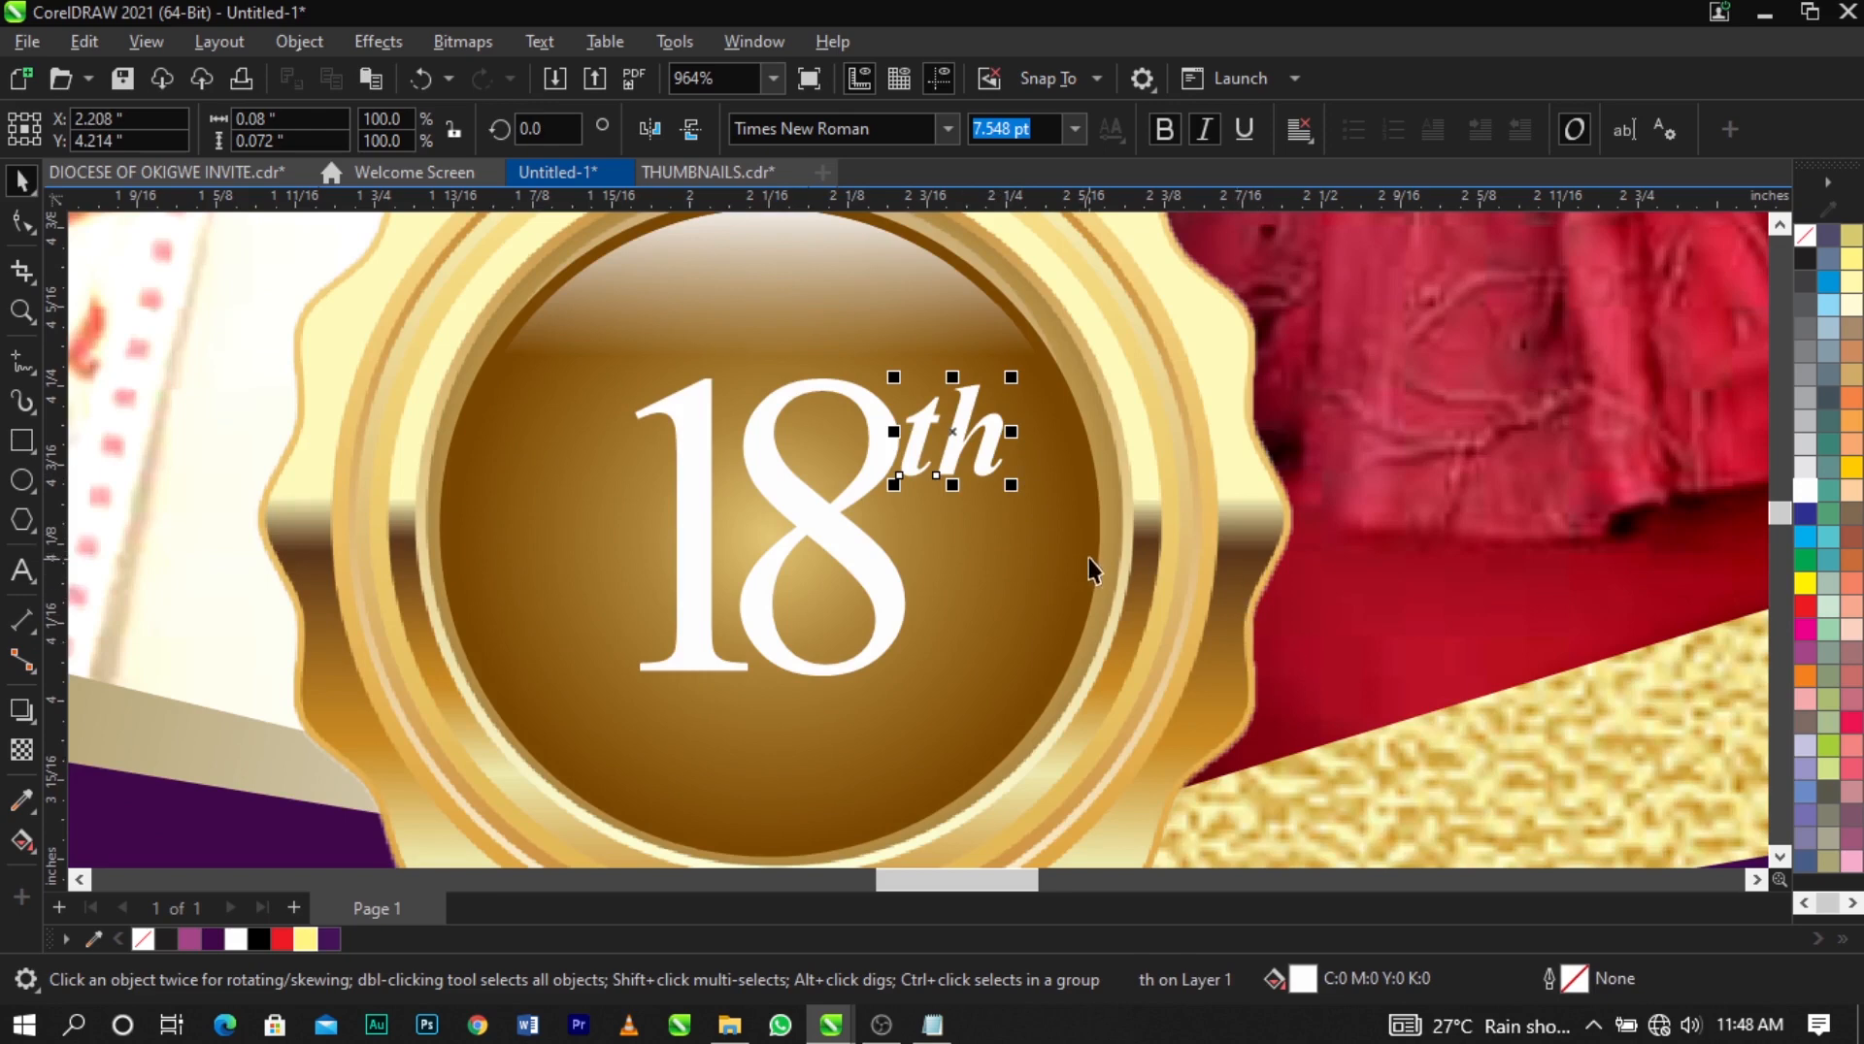
drag(1010, 486, 928, 422)
scroll(931, 405, up, 2)
scroll(924, 423, down, 4)
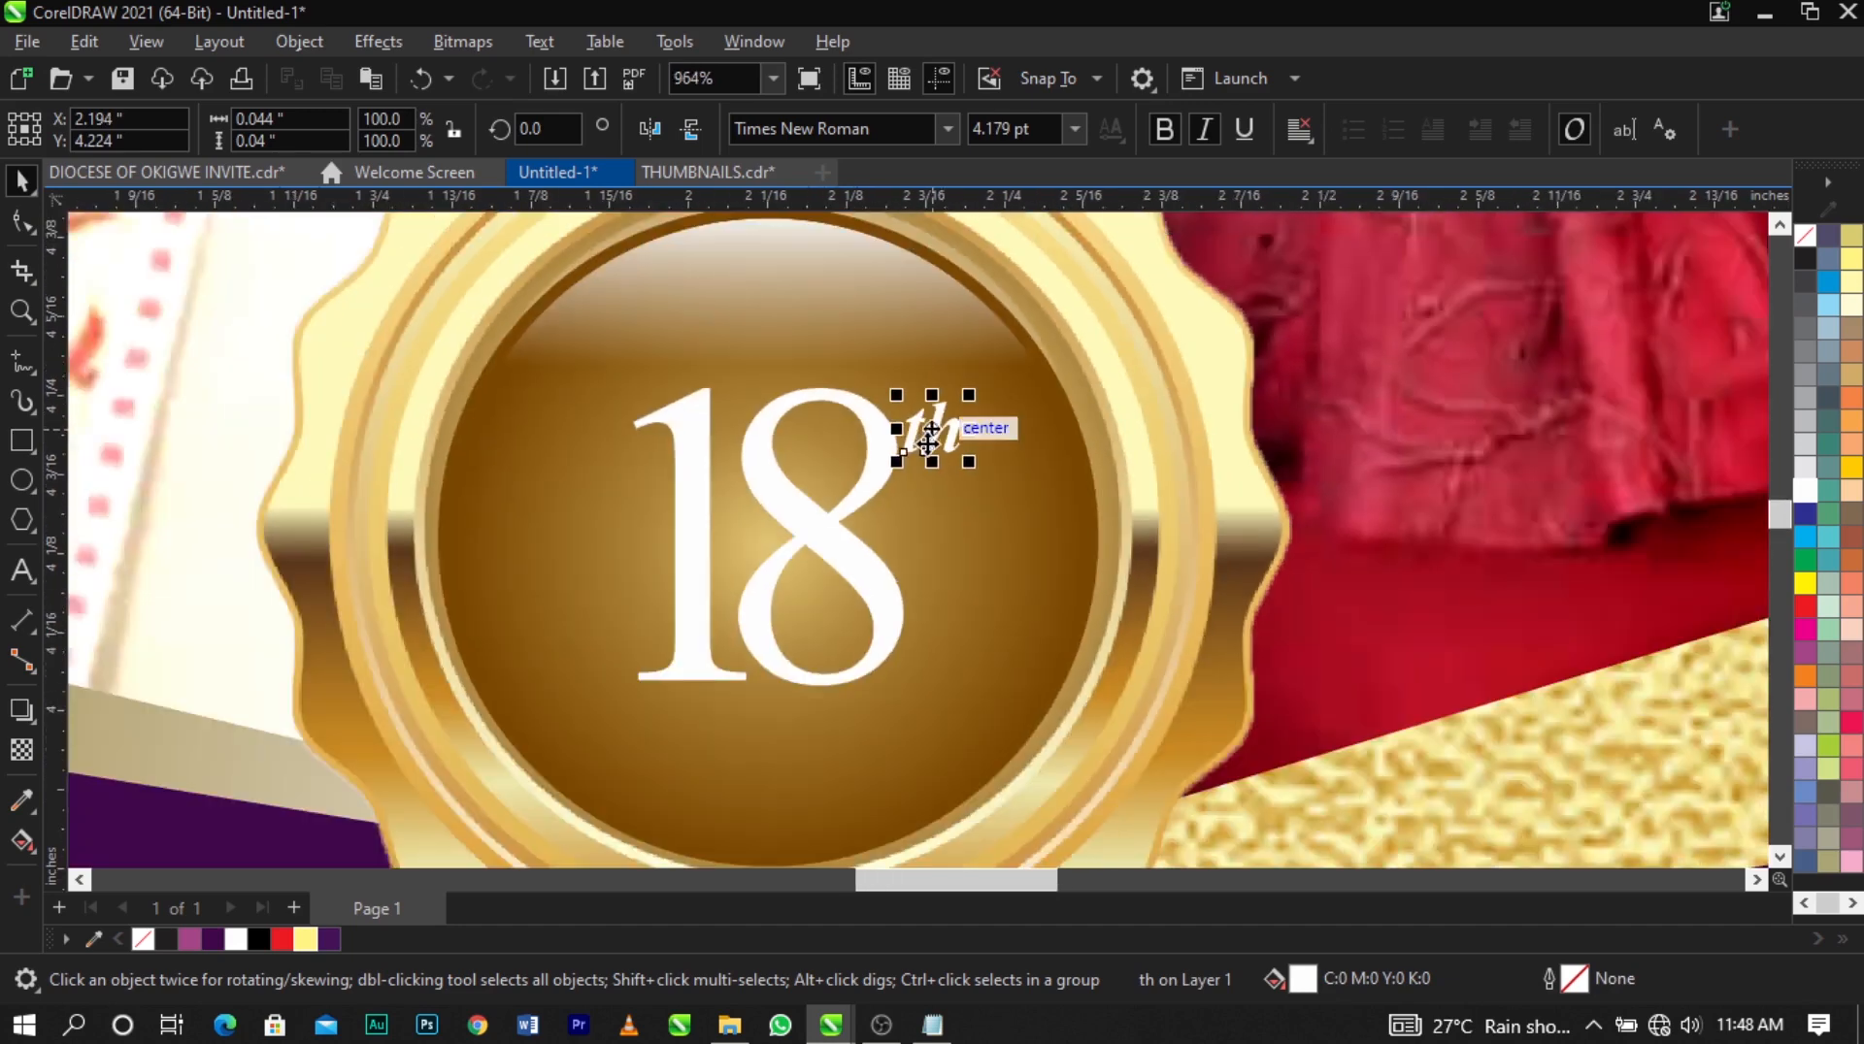
Make the "SATURDAY" and "SEPTEMBER" texts bold.
scroll(1068, 602, down, 2)
scroll(1144, 637, up, 2)
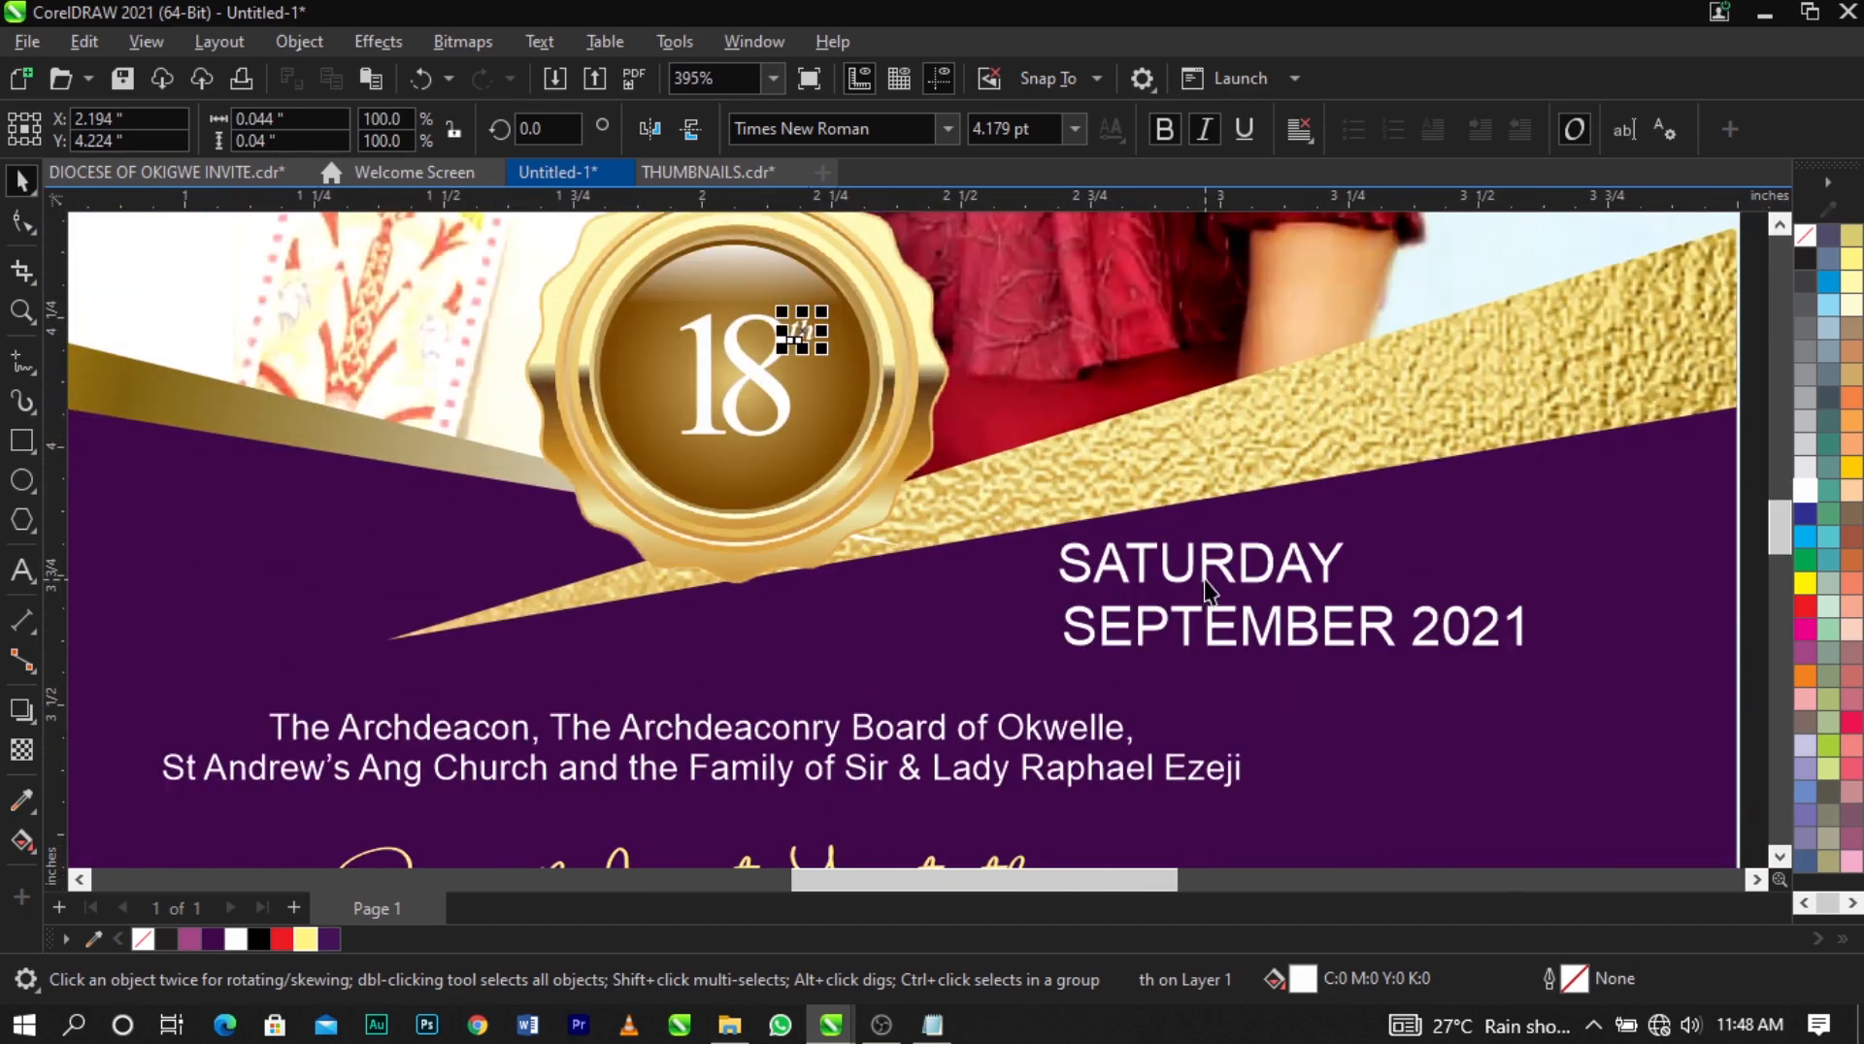
click(1213, 573)
click(1171, 131)
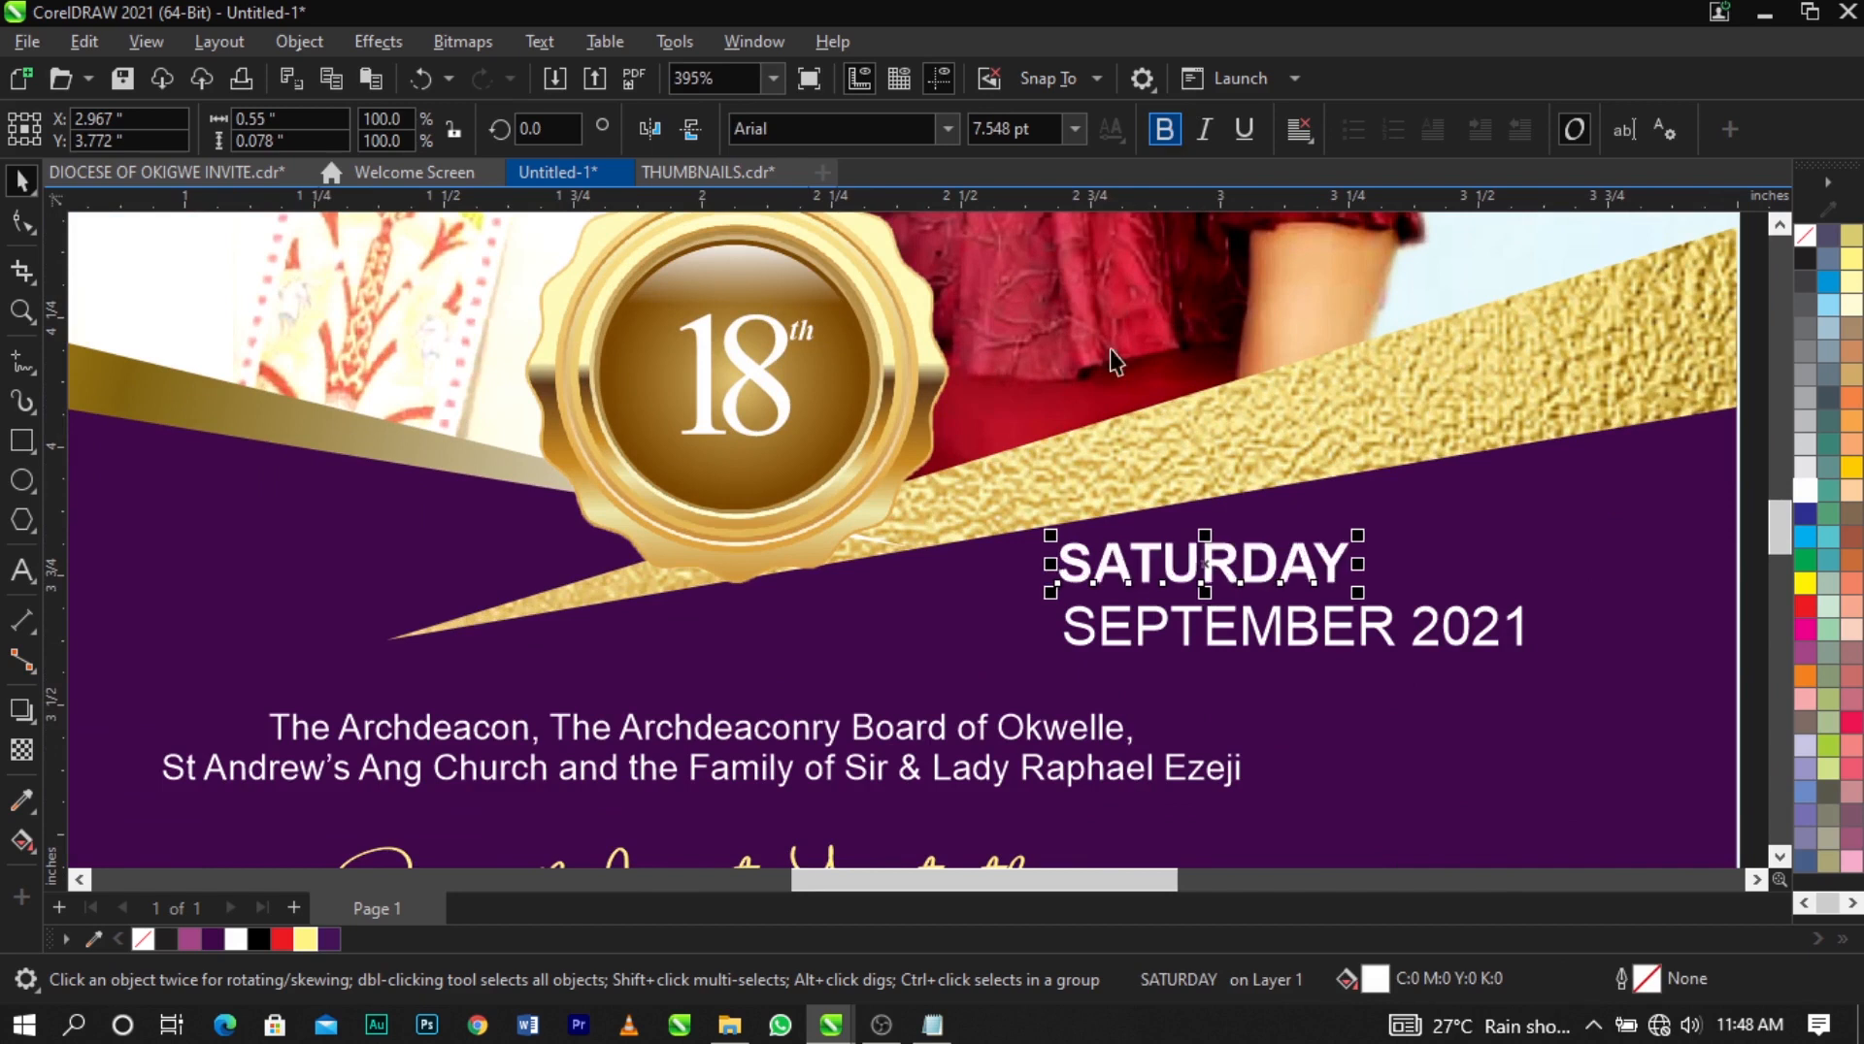
click(1249, 642)
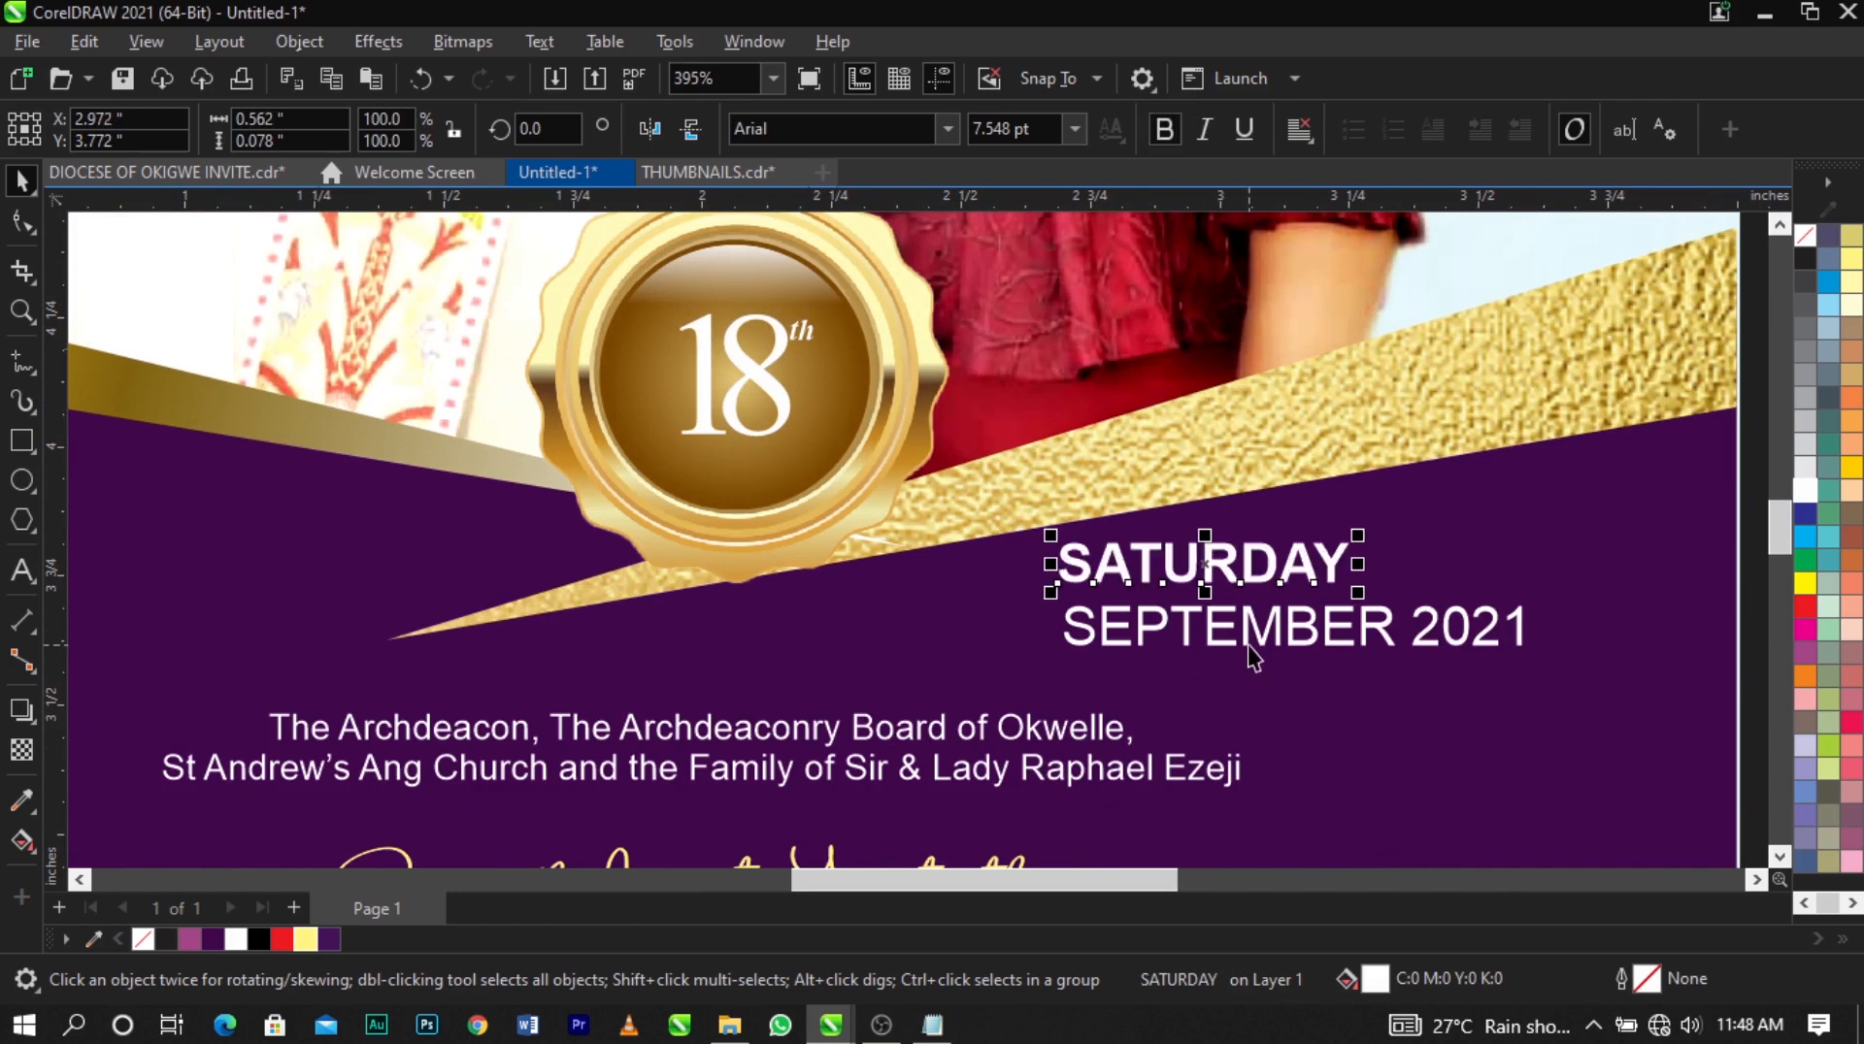
click(1160, 132)
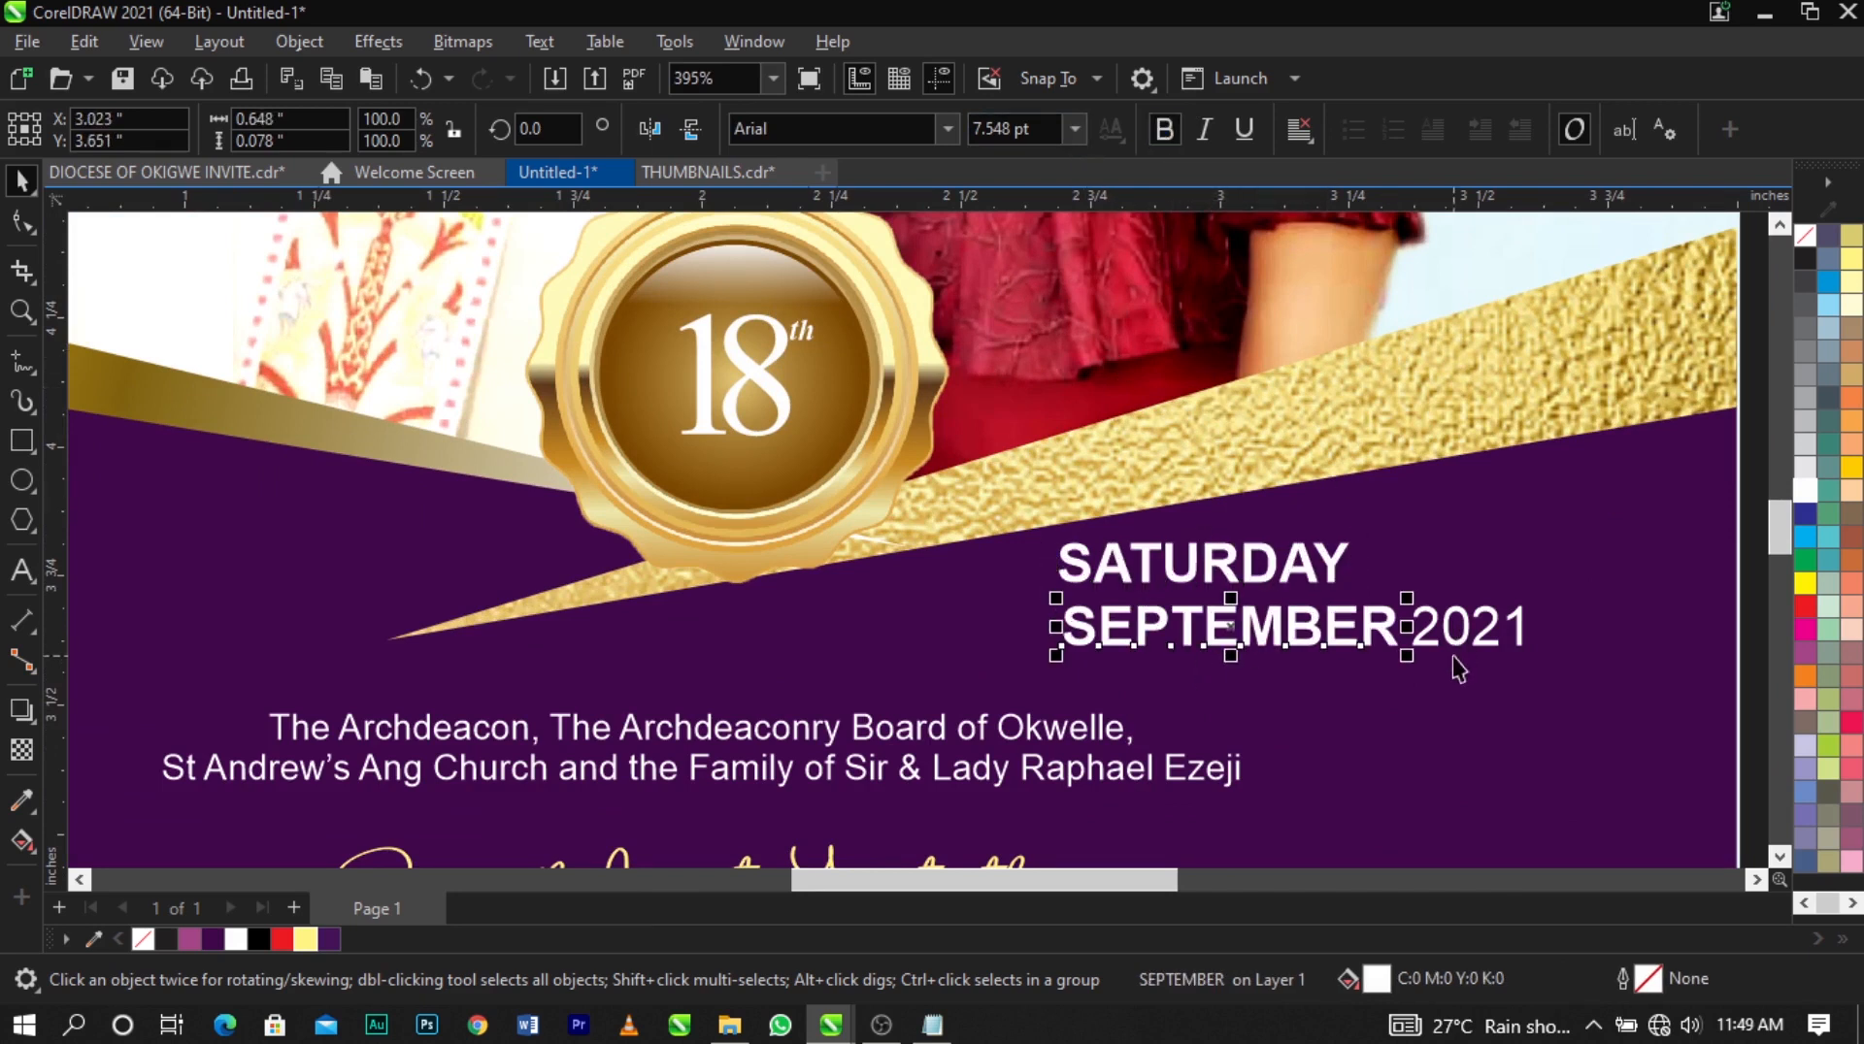
Delete the separate "2021" text and add "2021" to the end of the bold "SEPTEMBER" text.
double_click(1461, 631)
key(Delete)
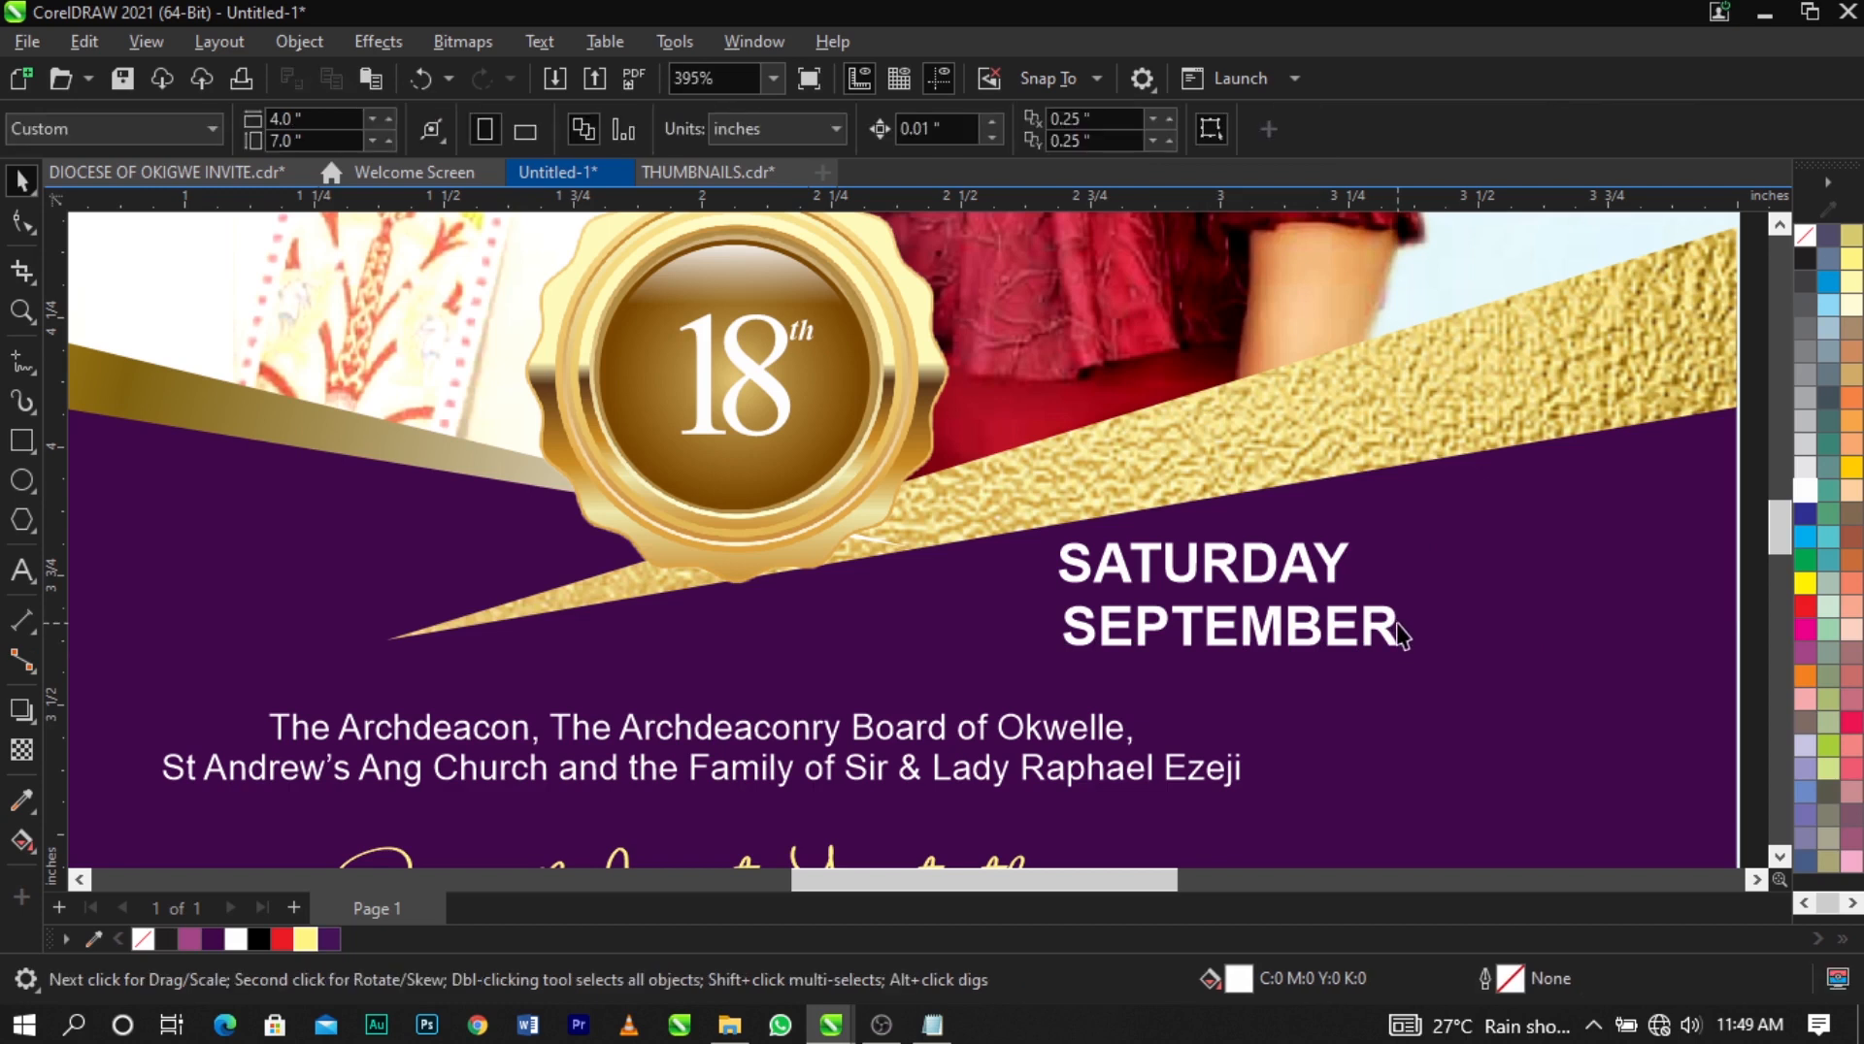
click(1399, 629)
text(2021)
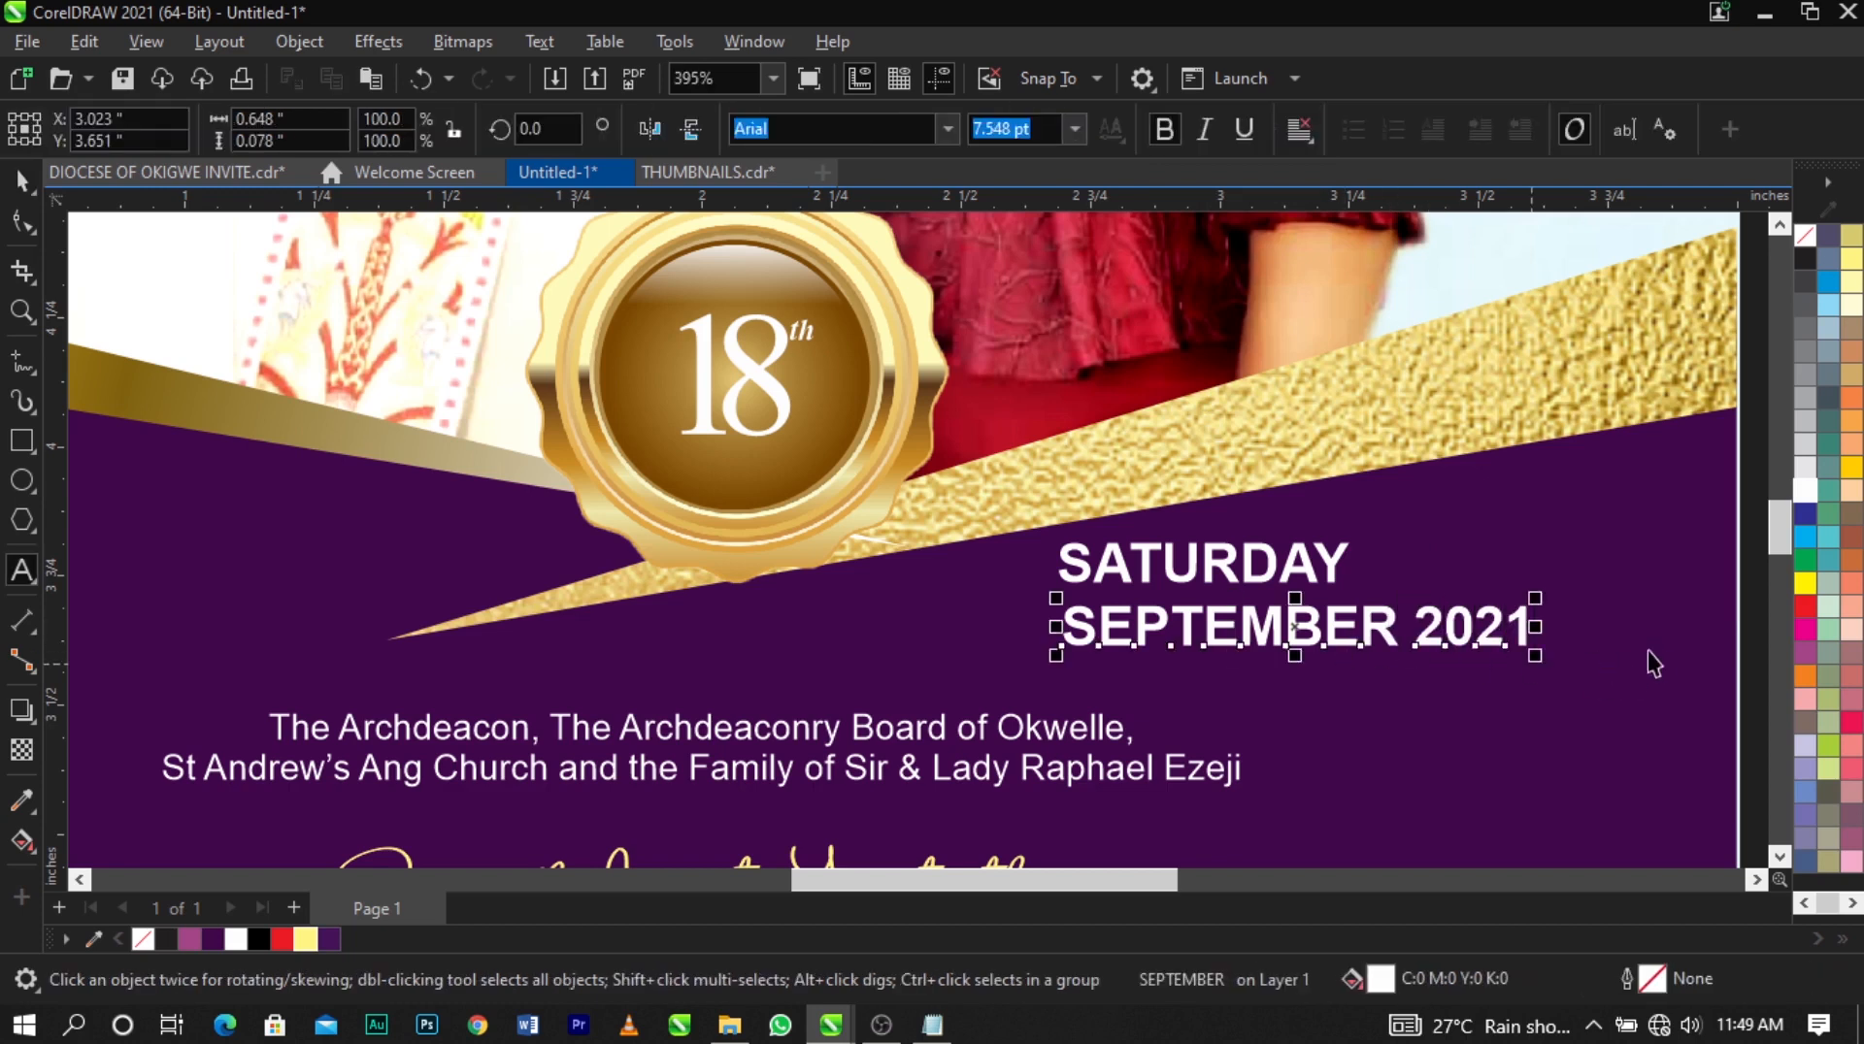
key(ctrl+space)
click(1656, 644)
key(ctrl+Page_Up)
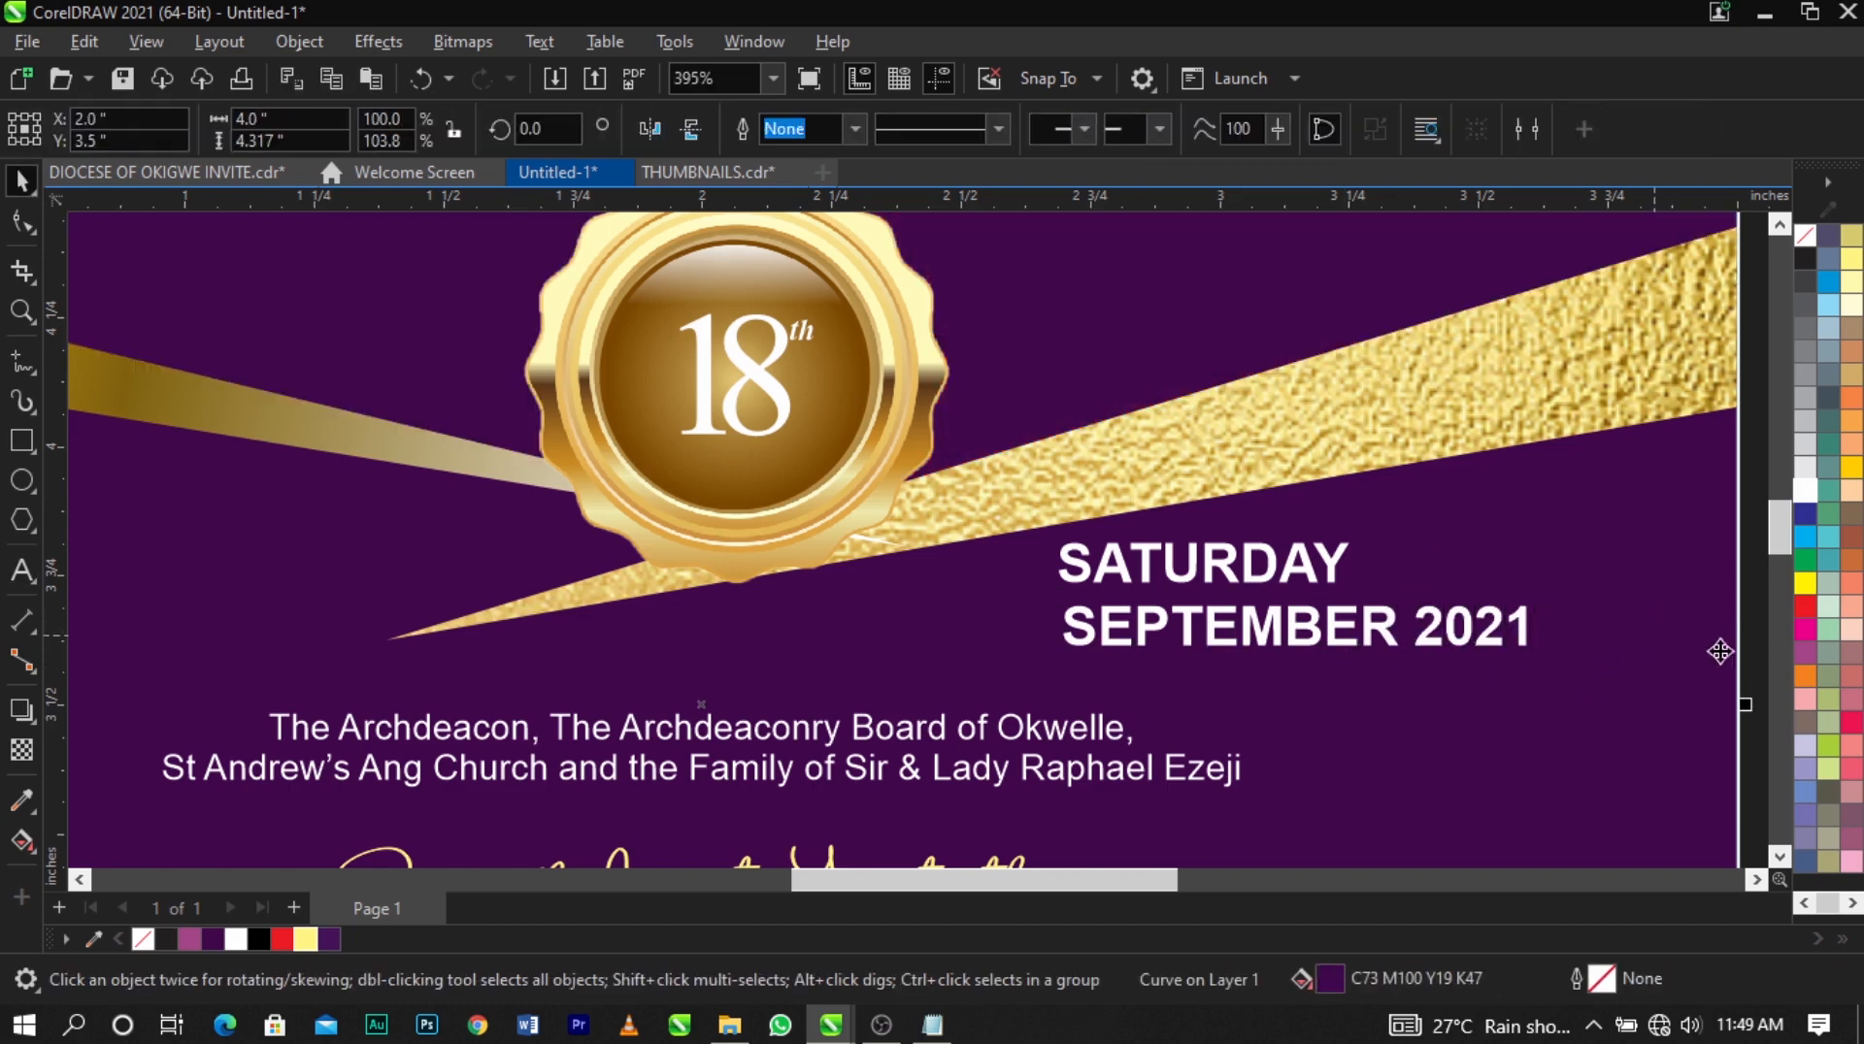
key(ctrl+z)
key(Escape)
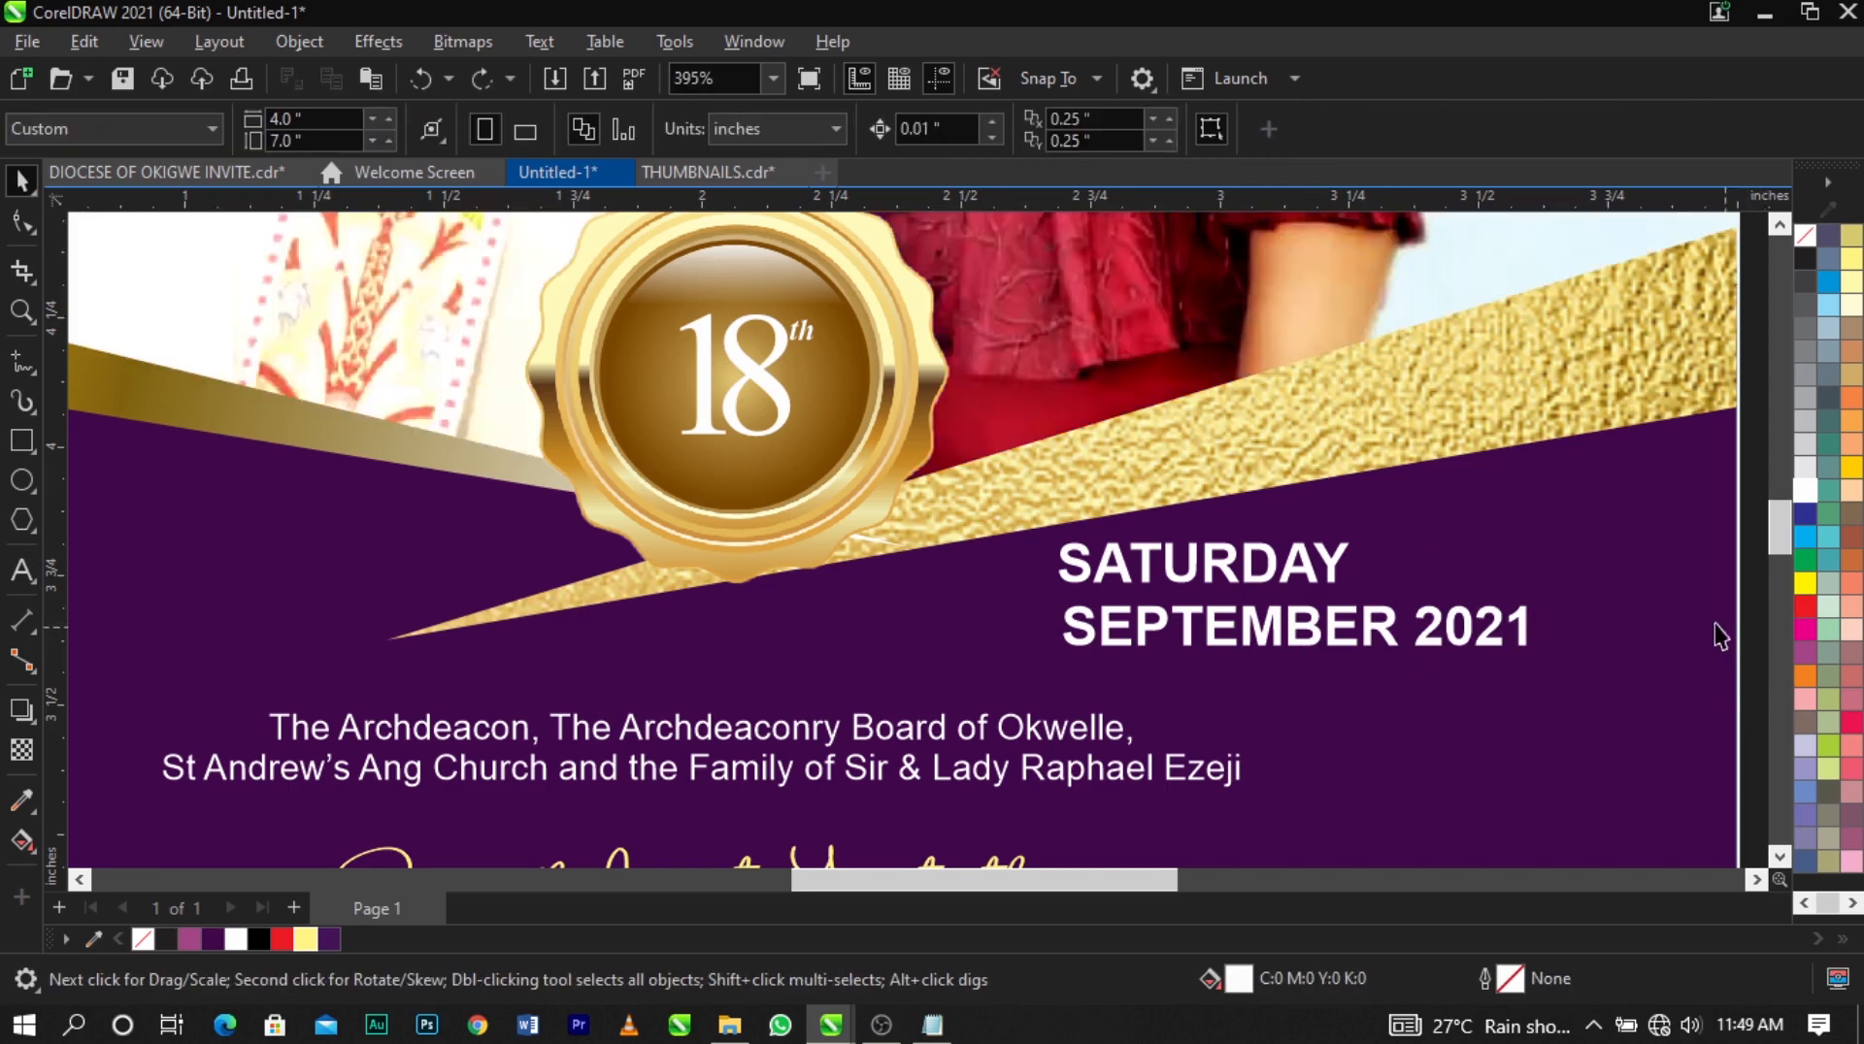
Move the "SATURDAY" text onto the upper part of the seal and bring it to the front.
click(1345, 575)
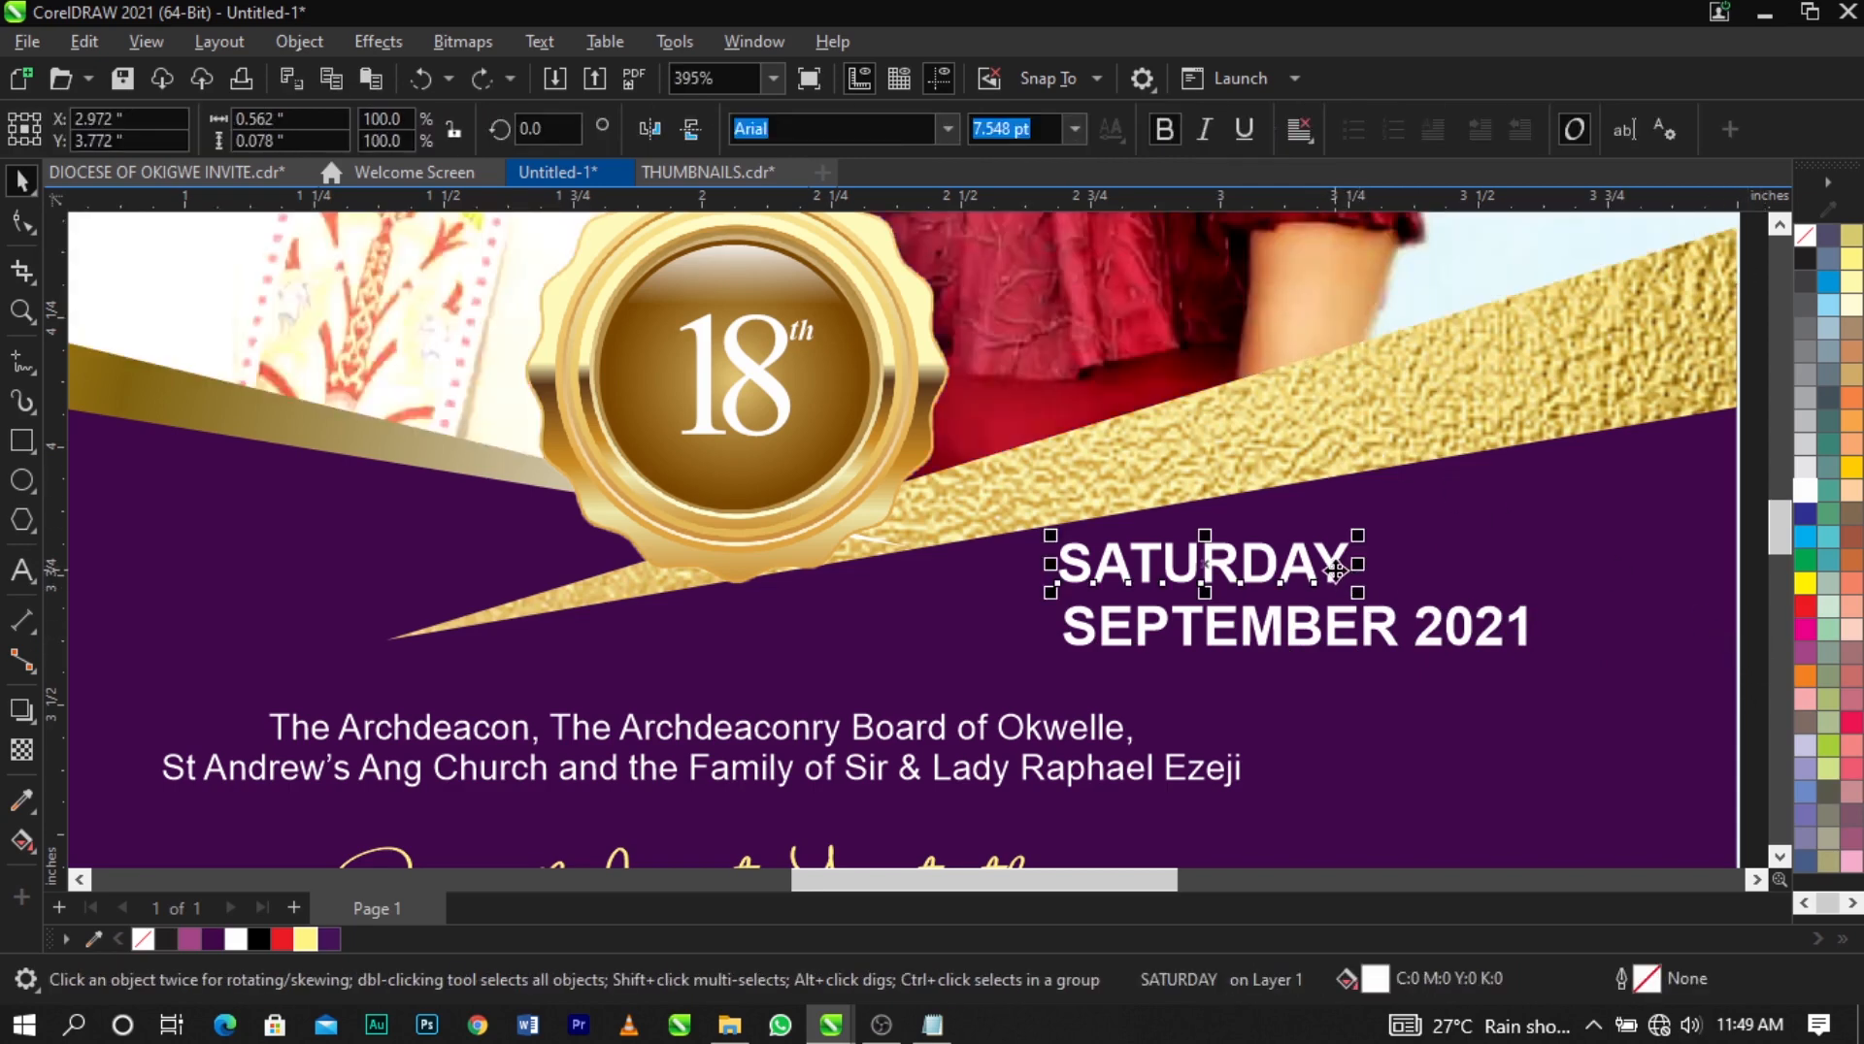
scroll(971, 369, up, 1)
drag(798, 291, 800, 293)
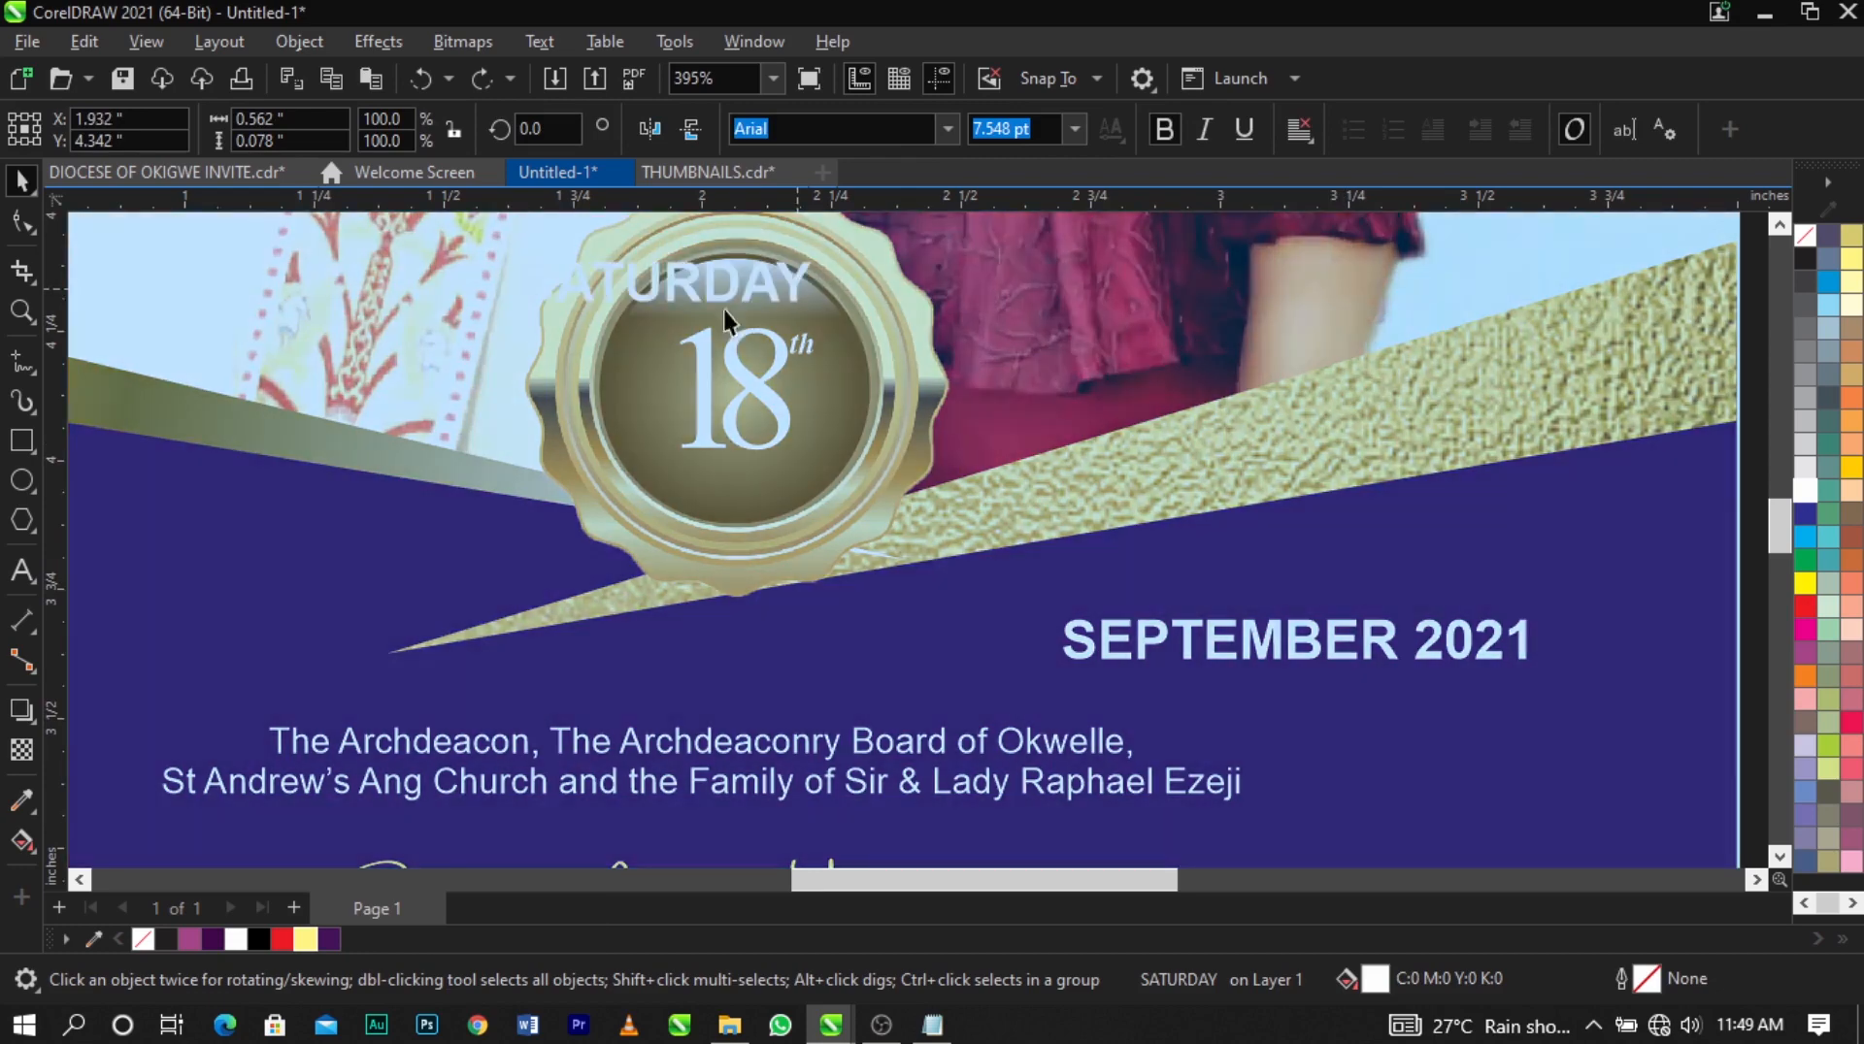
scroll(696, 288, down, 2)
scroll(696, 289, up, 5)
key(shift+Page_Up)
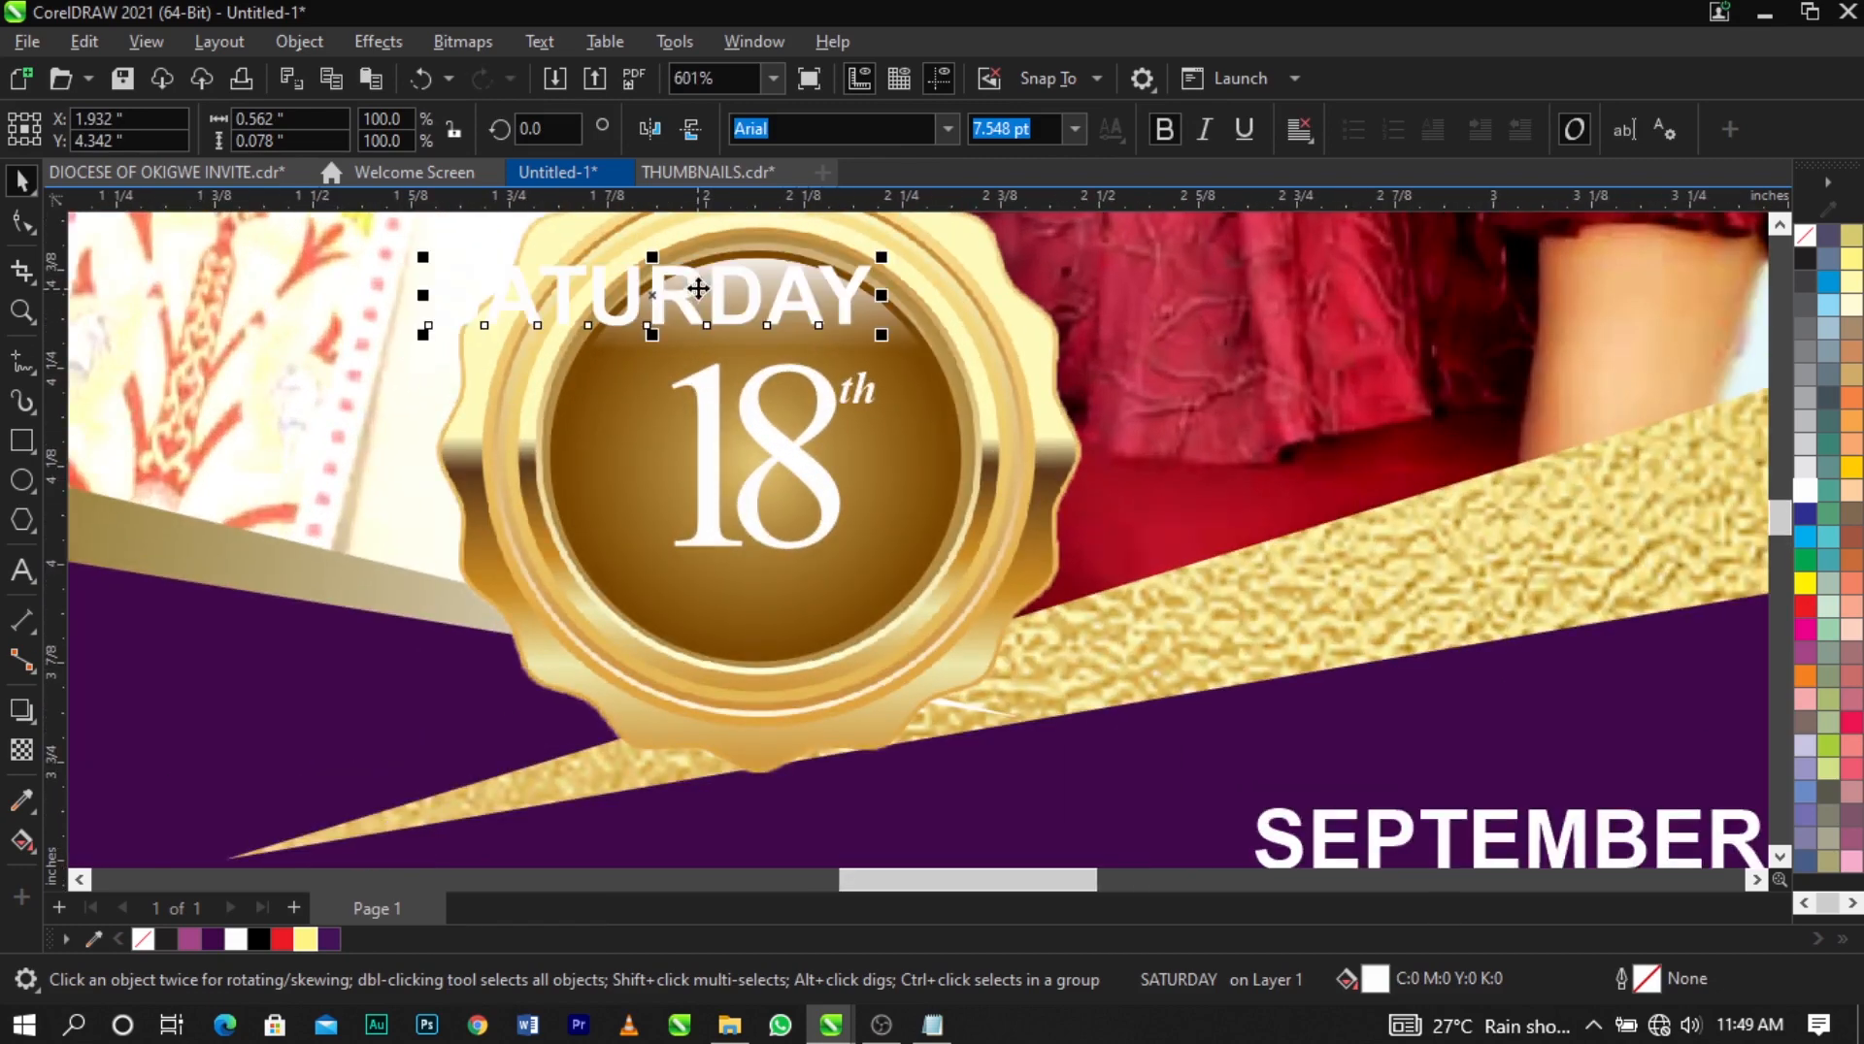
Shrink the "SATURDAY" text on the seal to about 4 pt.
scroll(698, 290, down, 2)
scroll(698, 289, up, 3)
drag(950, 362, 796, 341)
scroll(796, 341, down, 2)
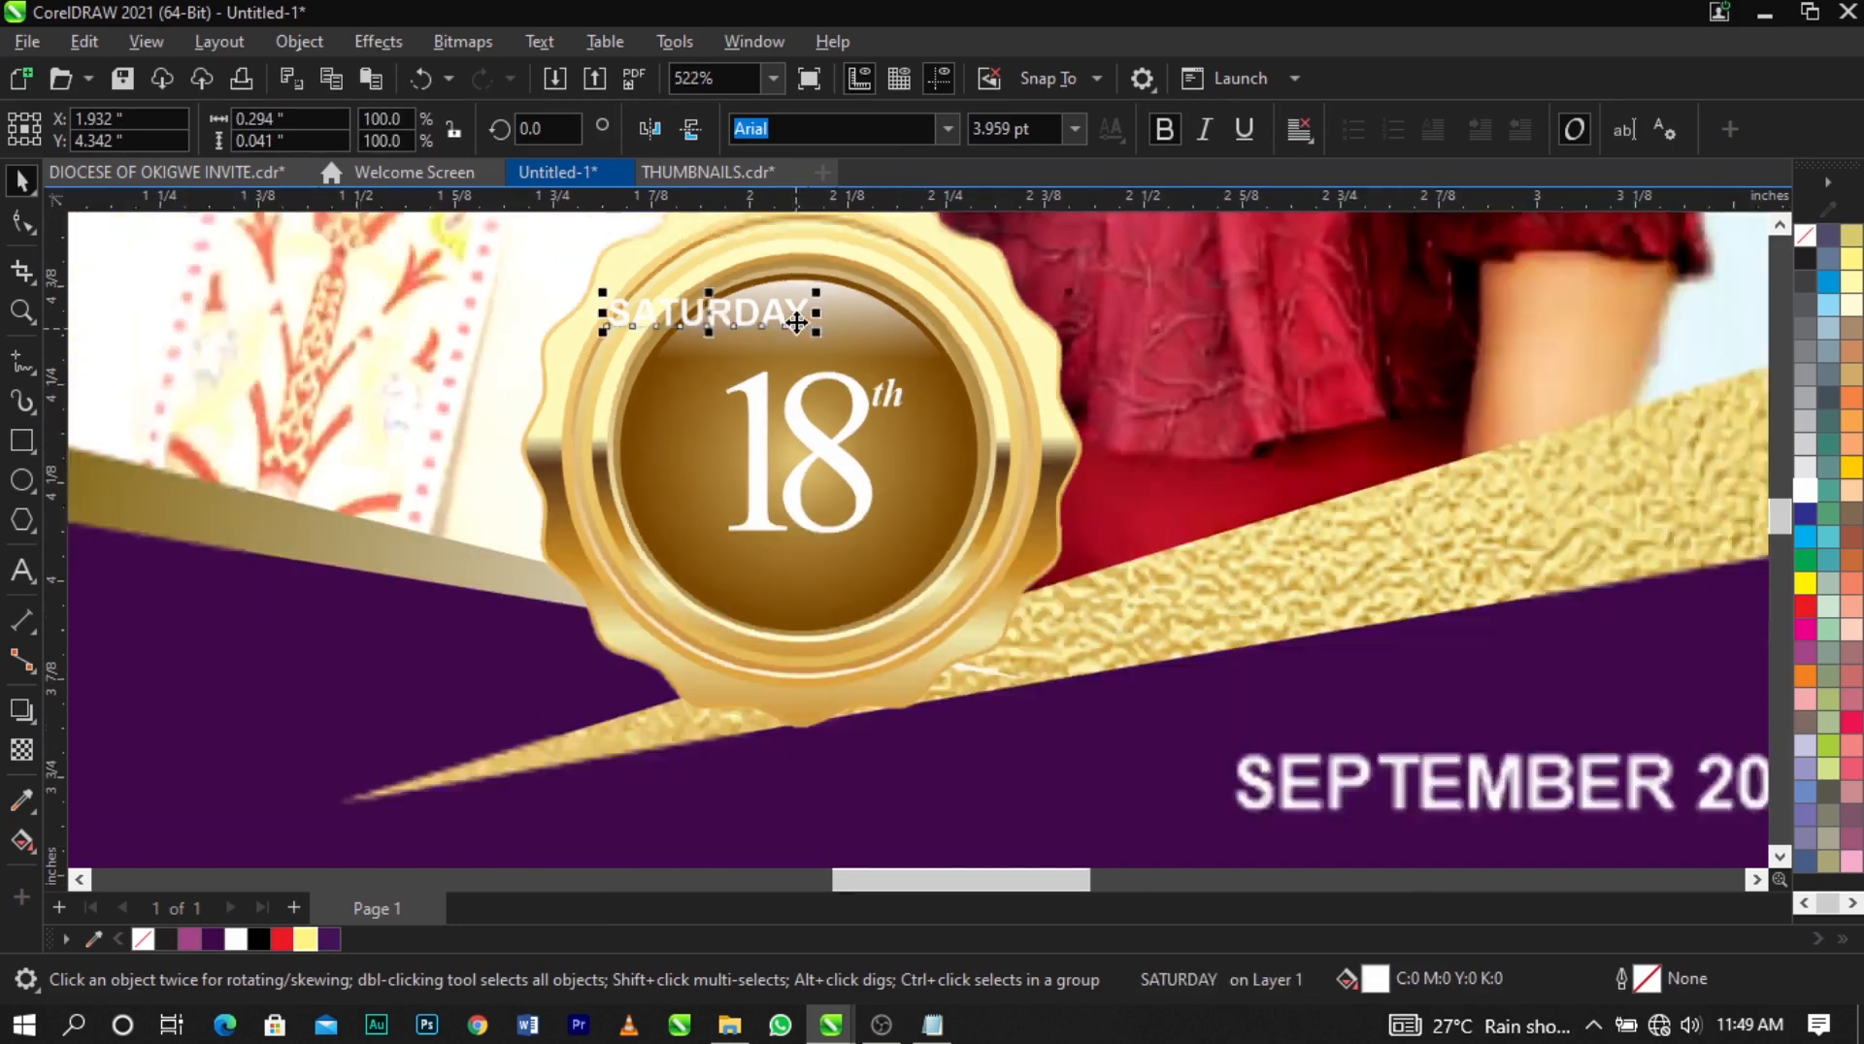
Position "SATURDAY" above the "18" and fit the text to the path of the glossy inner circle.
scroll(753, 266, up, 3)
drag(892, 378, 986, 369)
right_click(912, 378)
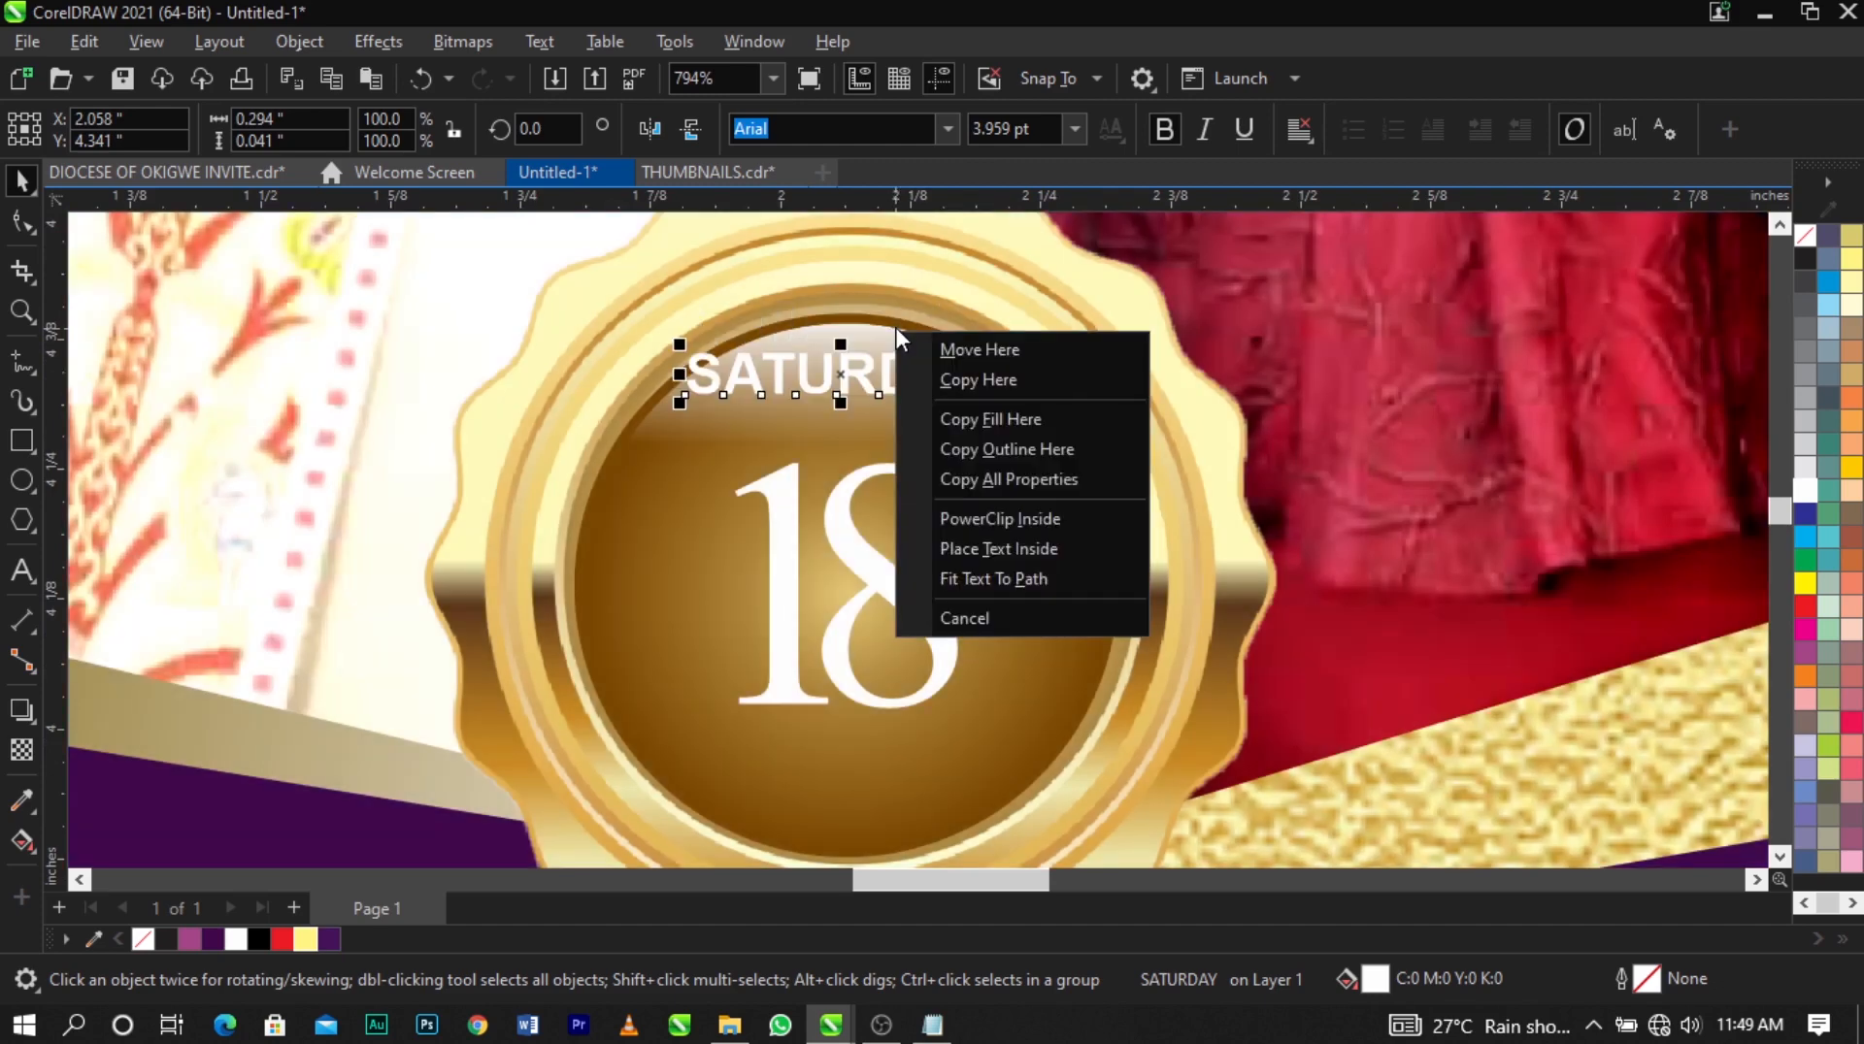
click(992, 579)
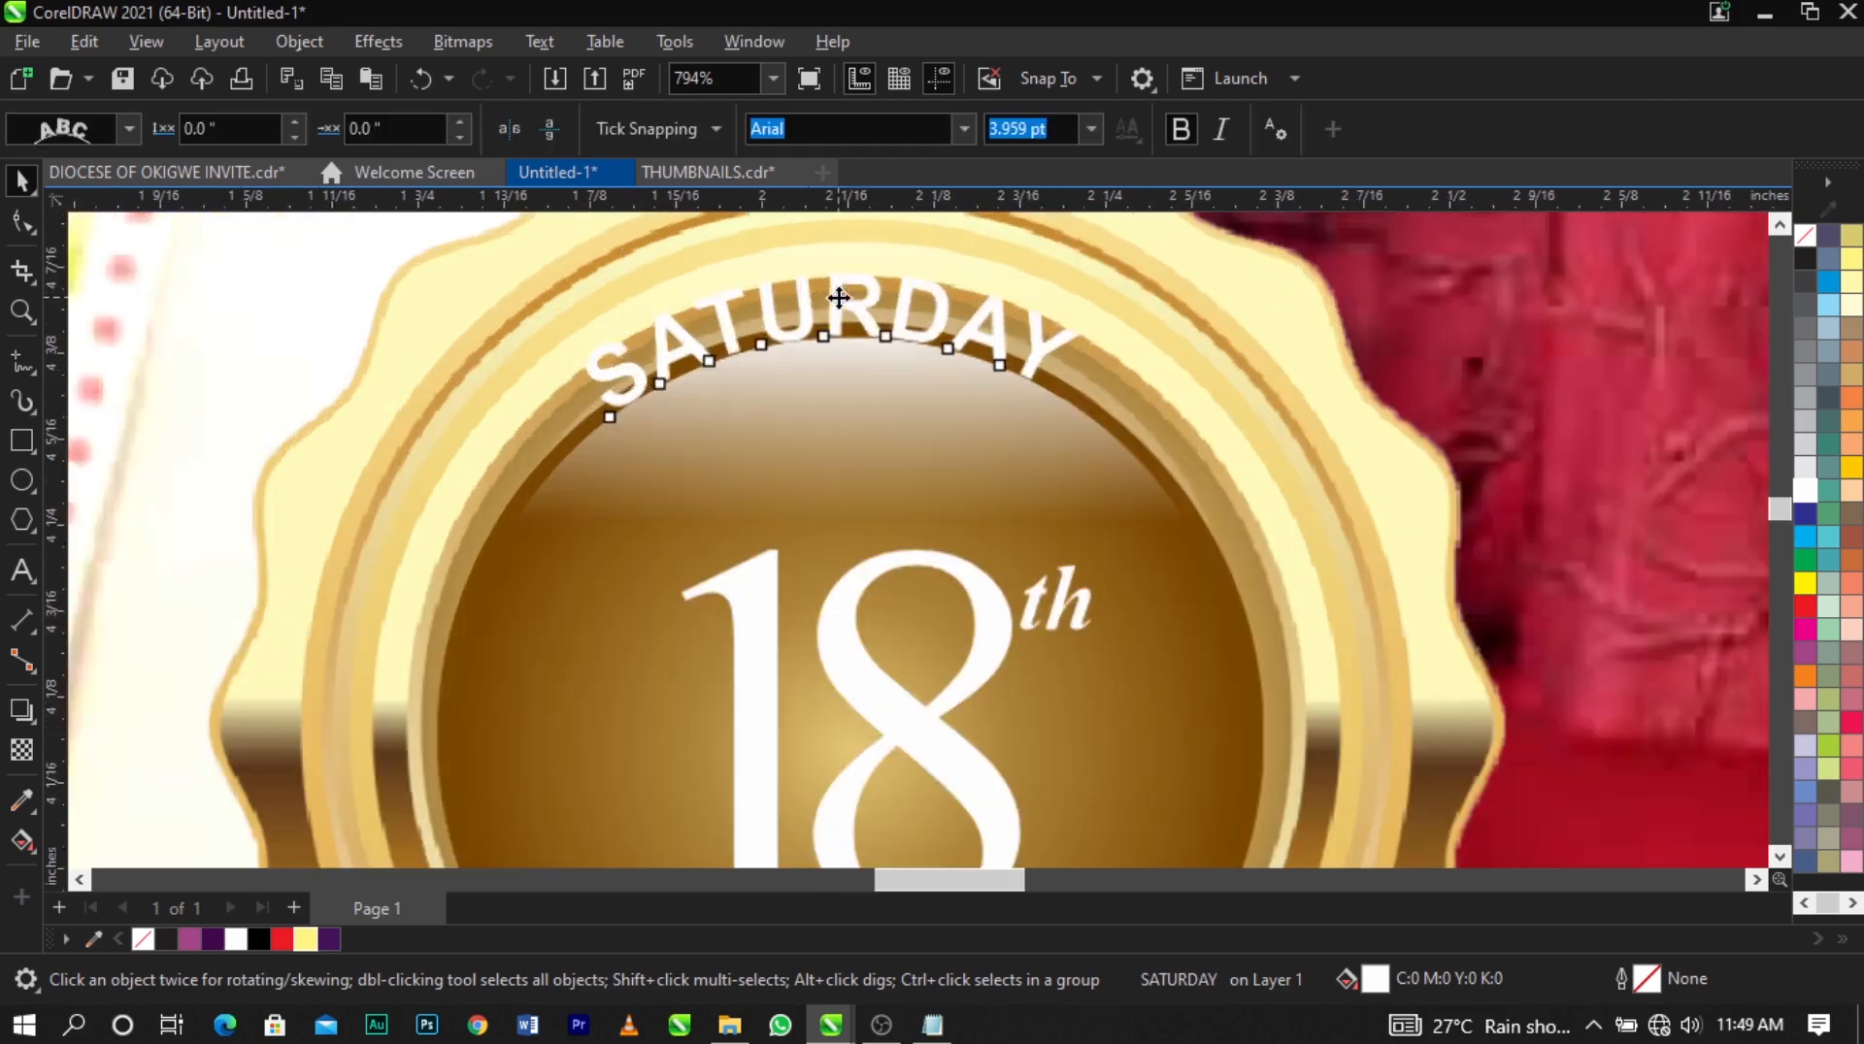
Shift the curved "SATURDAY" inside the circle above the "18", with a -0.058" distance from the path and a 0.015" offset.
scroll(837, 308, up, 2)
drag(840, 309, 847, 391)
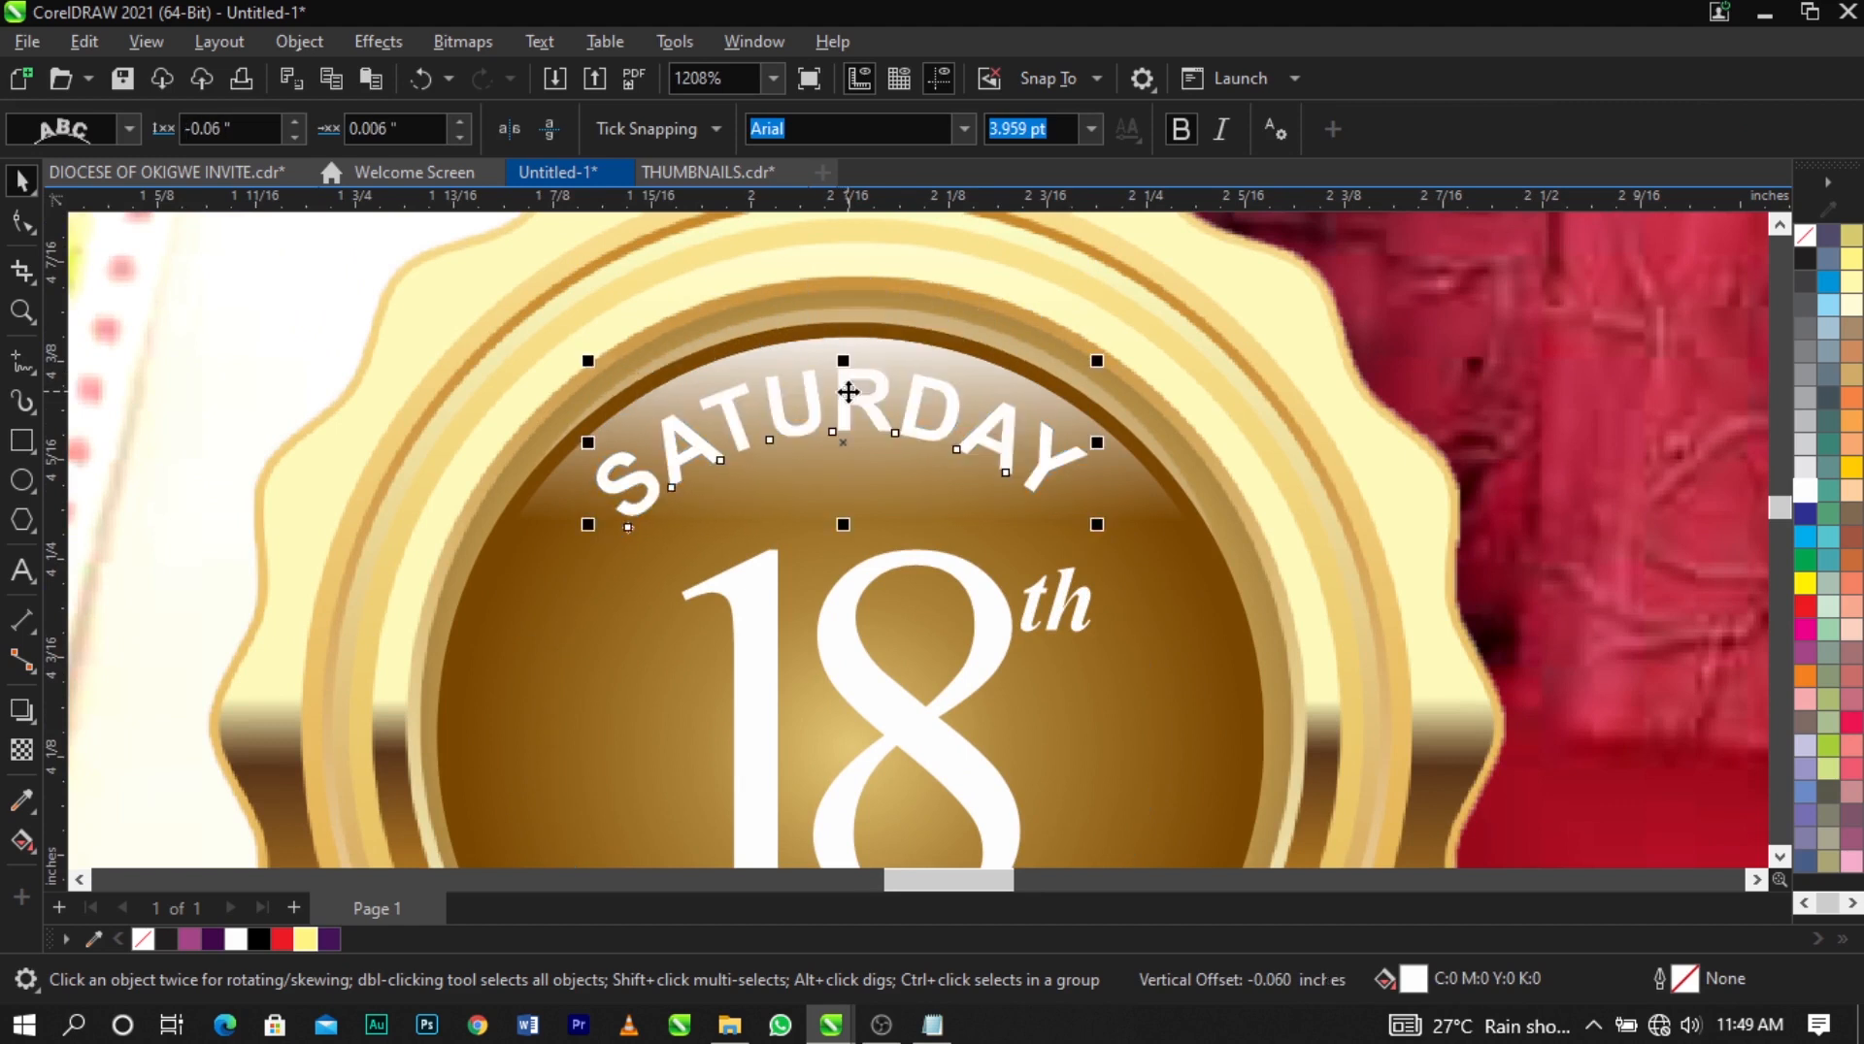
drag(990, 424, 1017, 441)
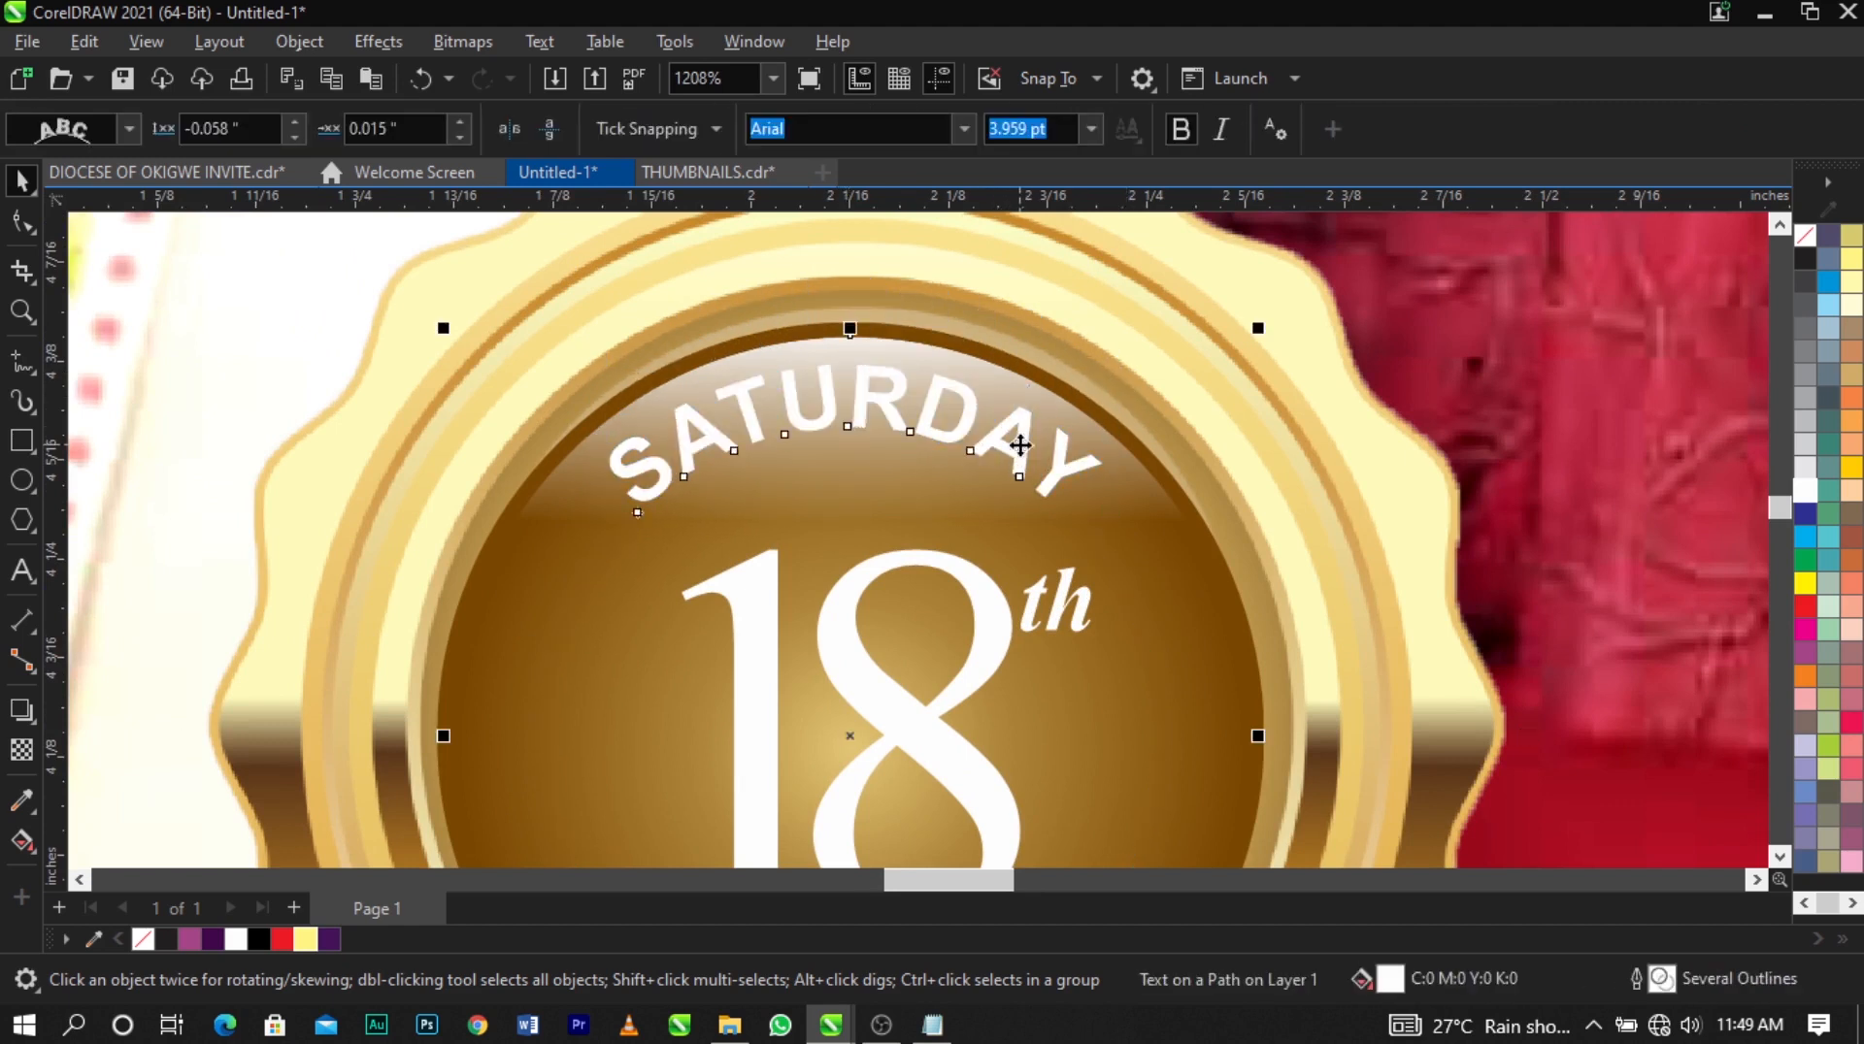
click(1352, 425)
drag(1069, 462, 1056, 425)
key(ctrl+z)
Move the "SEPTEMBER 2021" text onto the lower part of the seal and set its font size to 4 pt.
scroll(825, 363, down, 1)
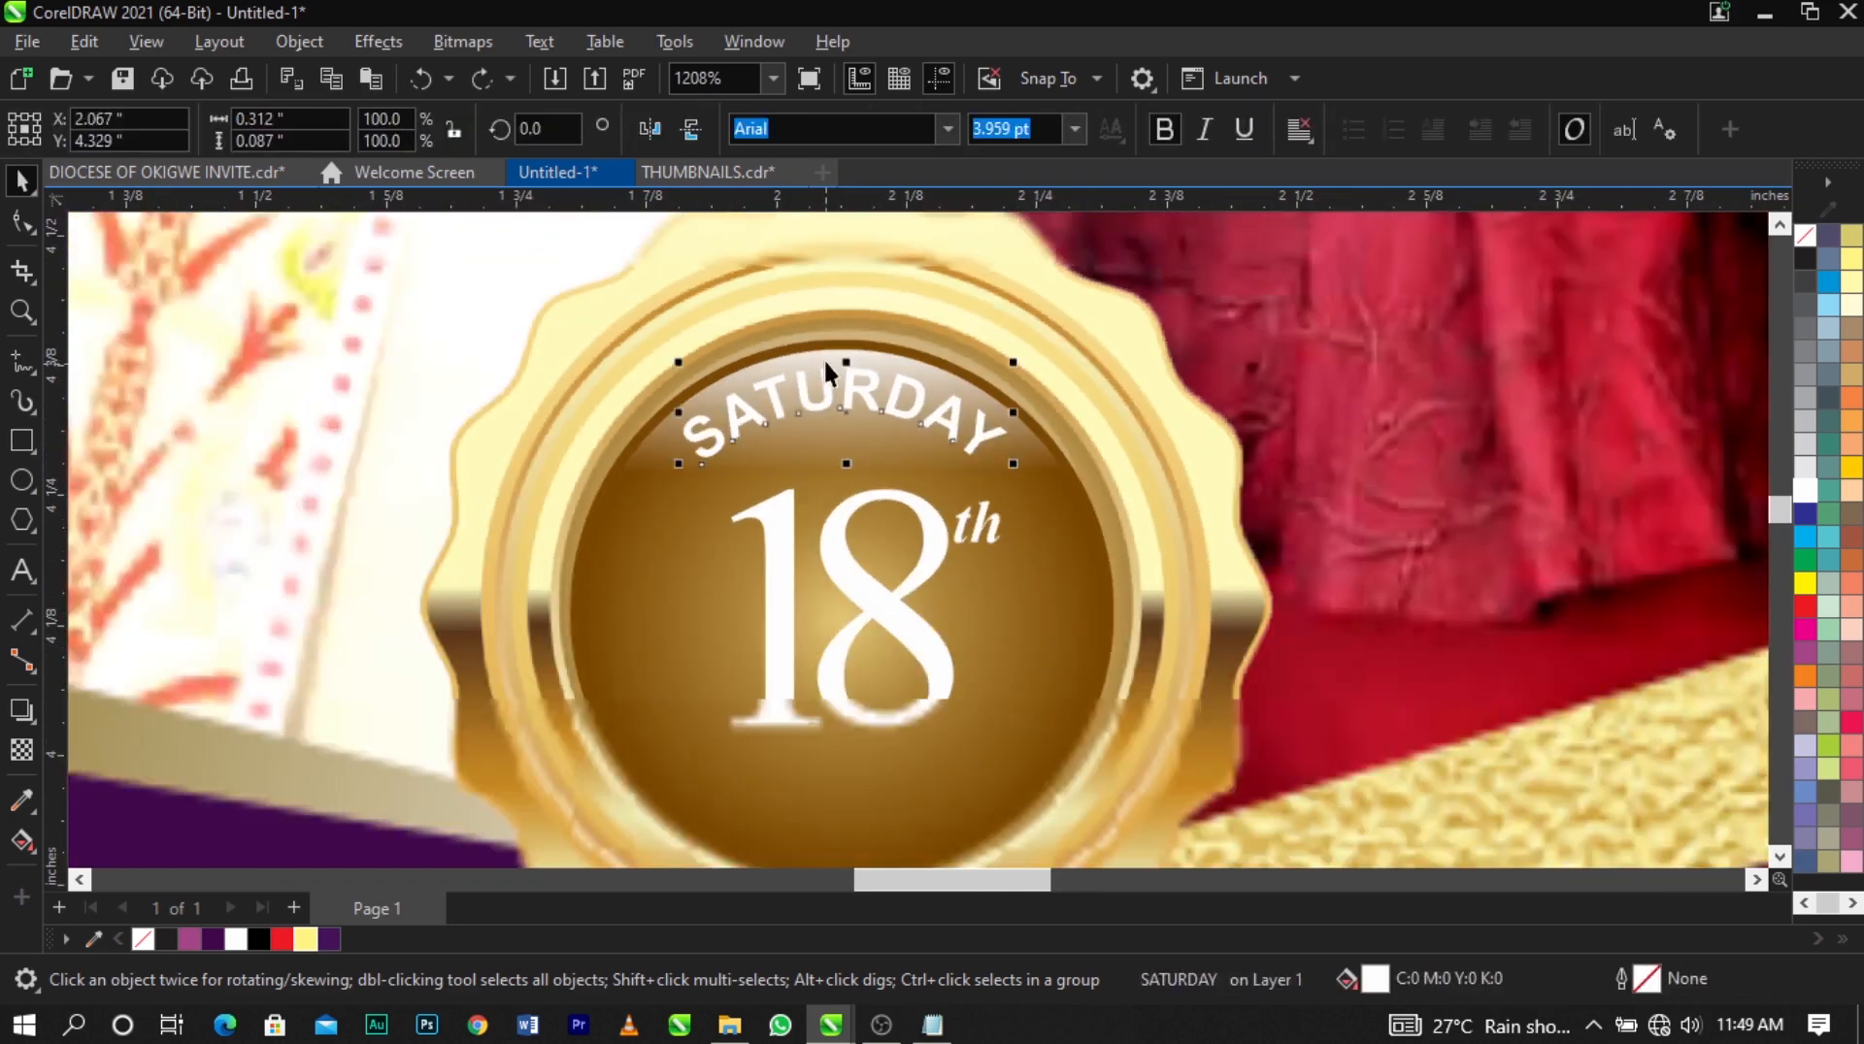
scroll(825, 369, down, 2)
key(z)
drag(625, 325, 664, 587)
key(space)
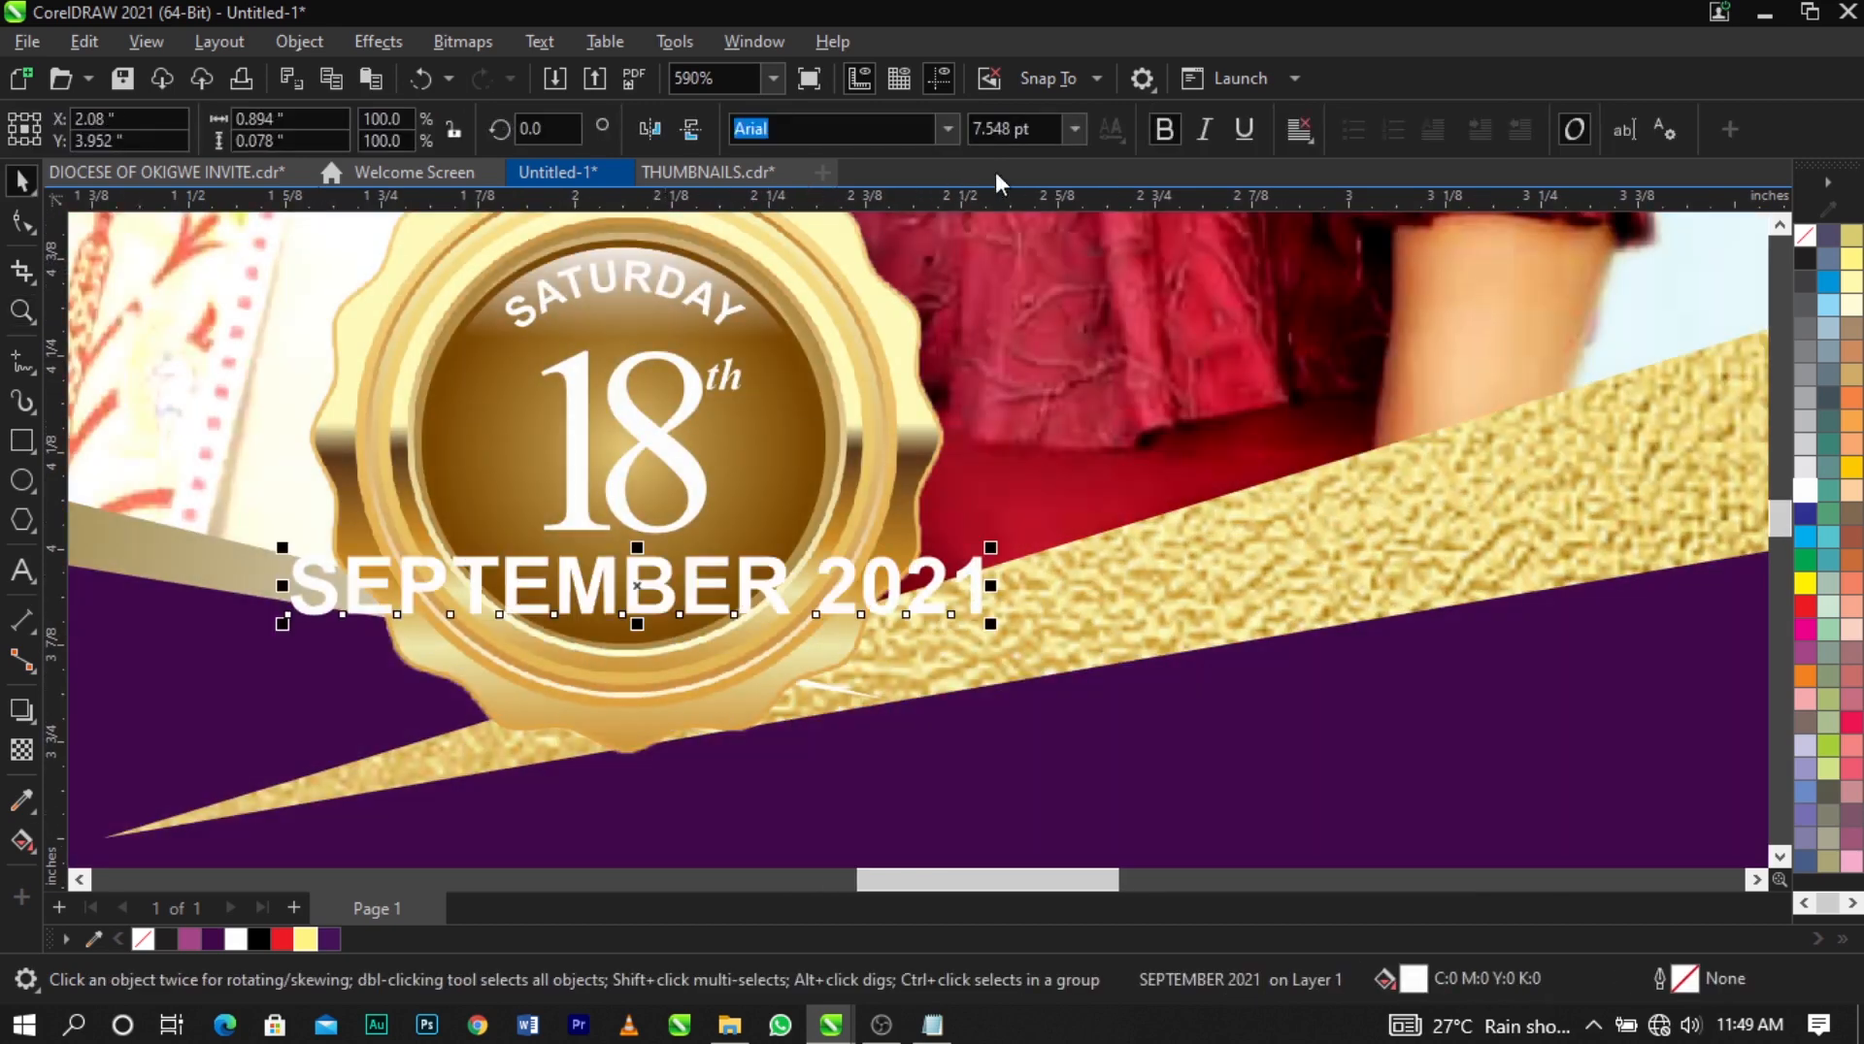
click(1048, 126)
text(4)
key(Return)
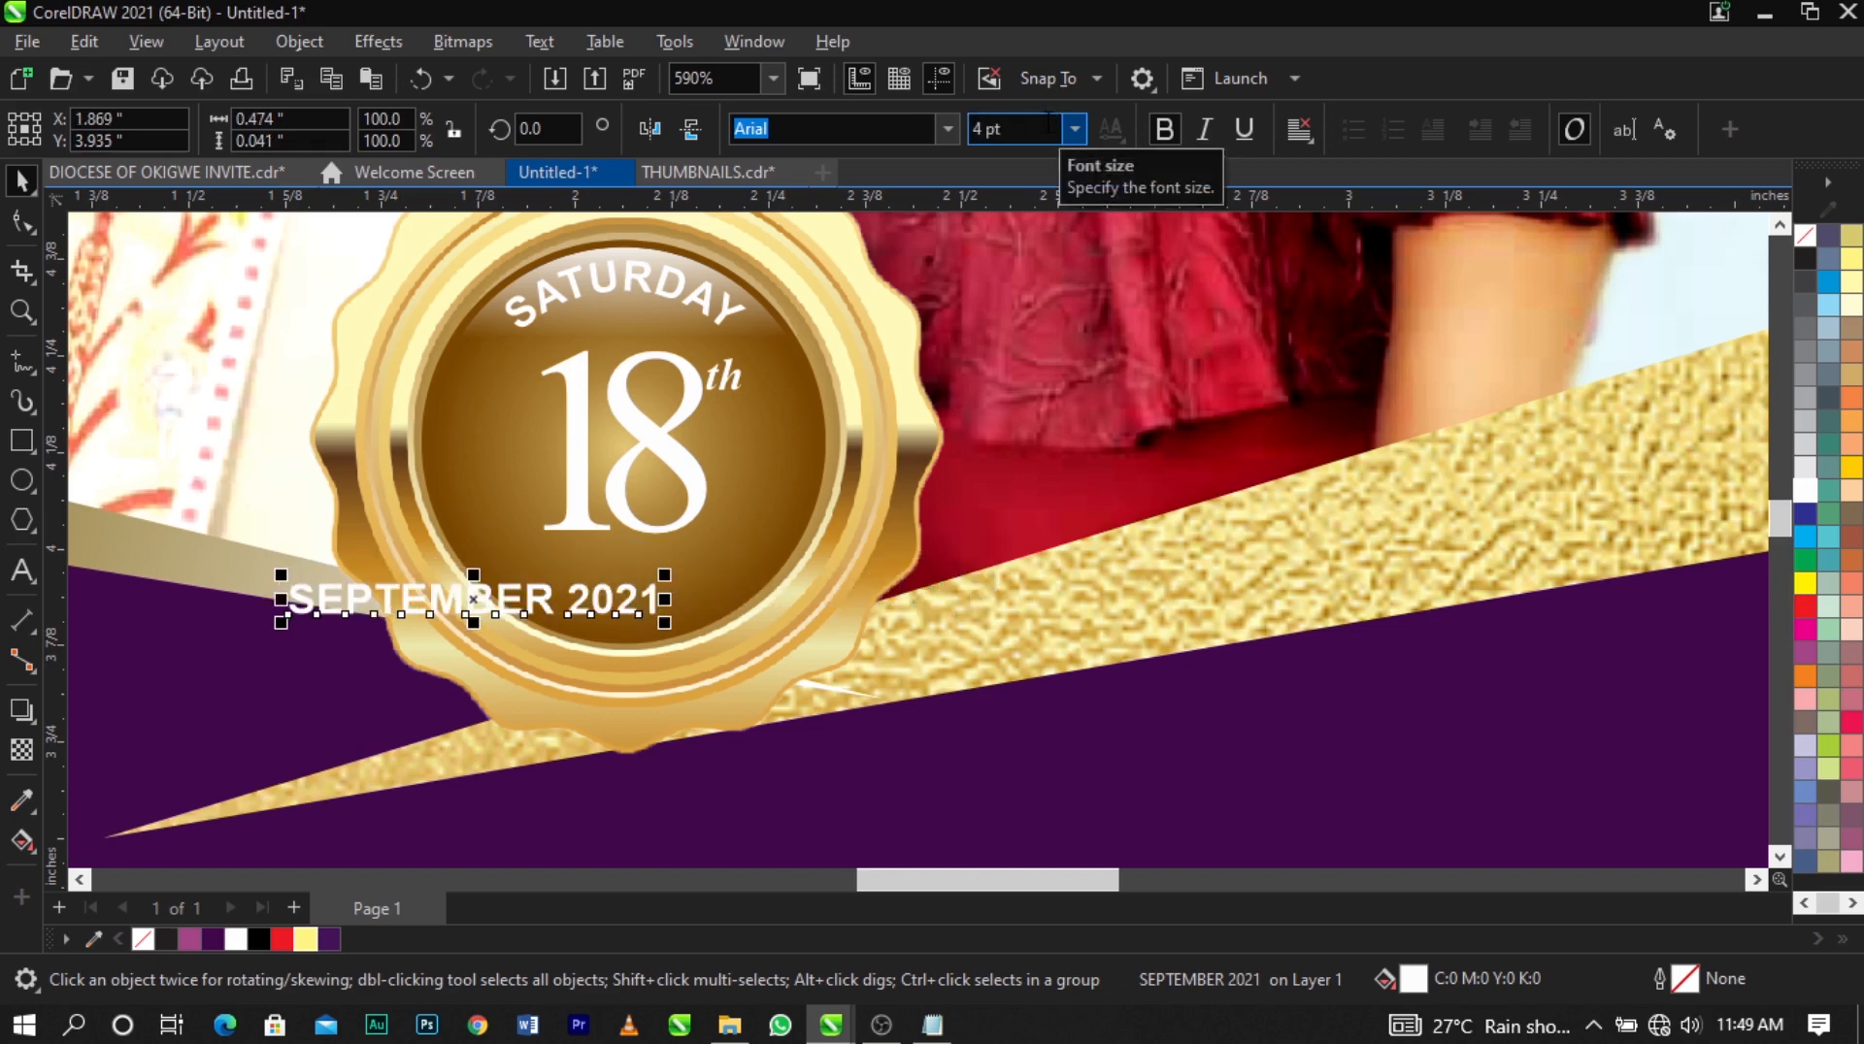
scroll(631, 582, up, 2)
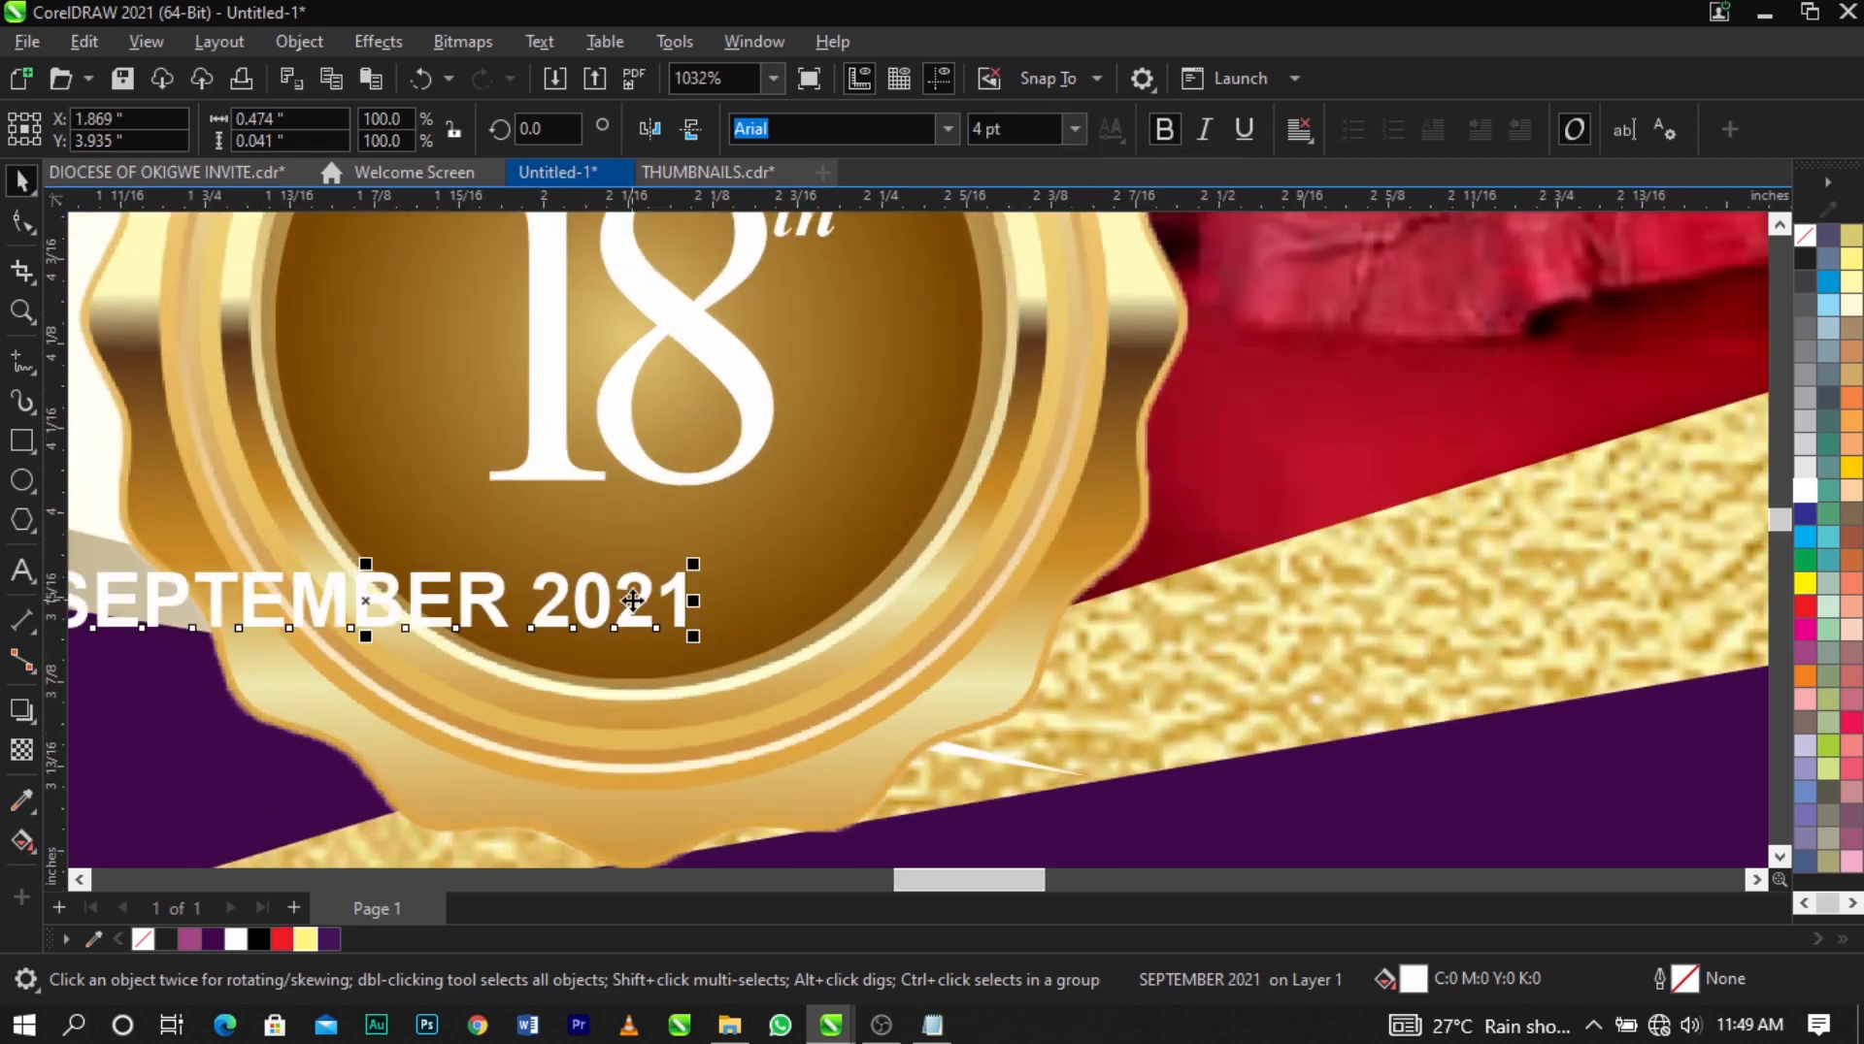
Position the "SEPTEMBER 2021" text below the "18" and fit it to the path of the glossy inner circle.
drag(635, 601, 791, 649)
scroll(955, 569, down, 2)
click(955, 570)
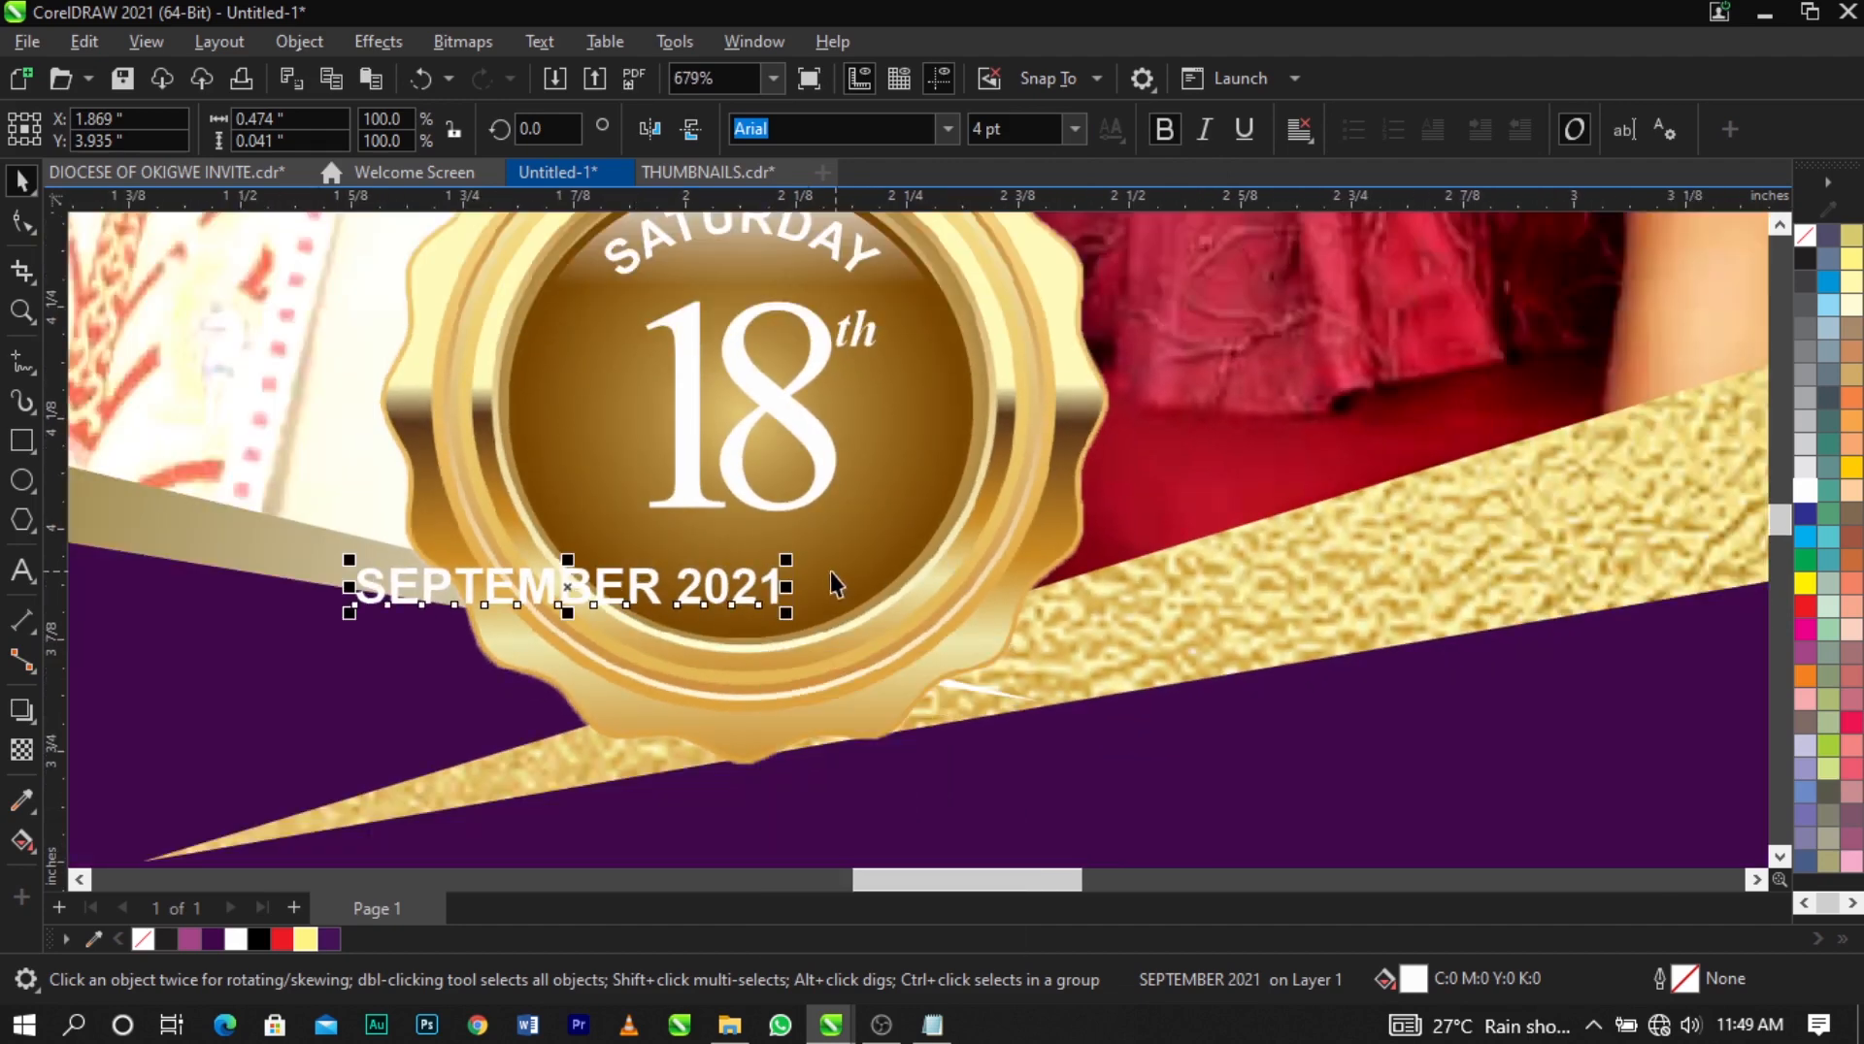
drag(778, 582, 871, 615)
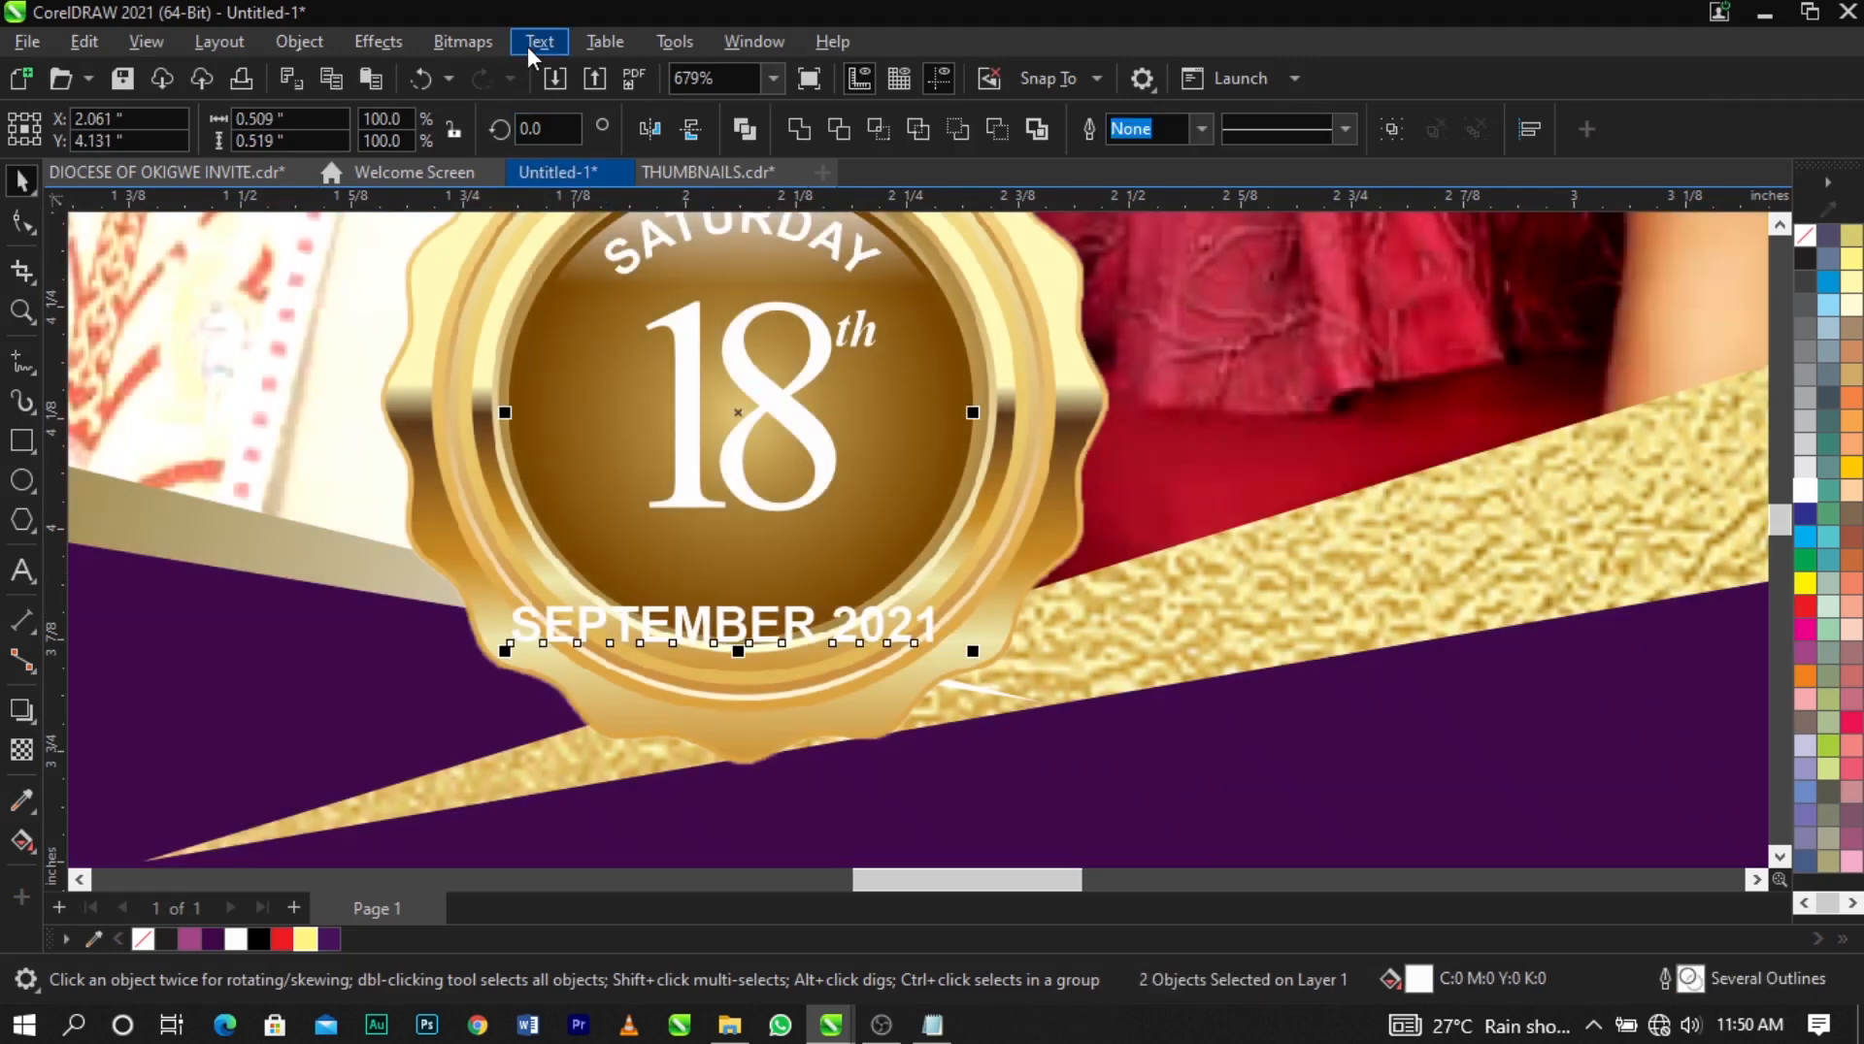
click(528, 47)
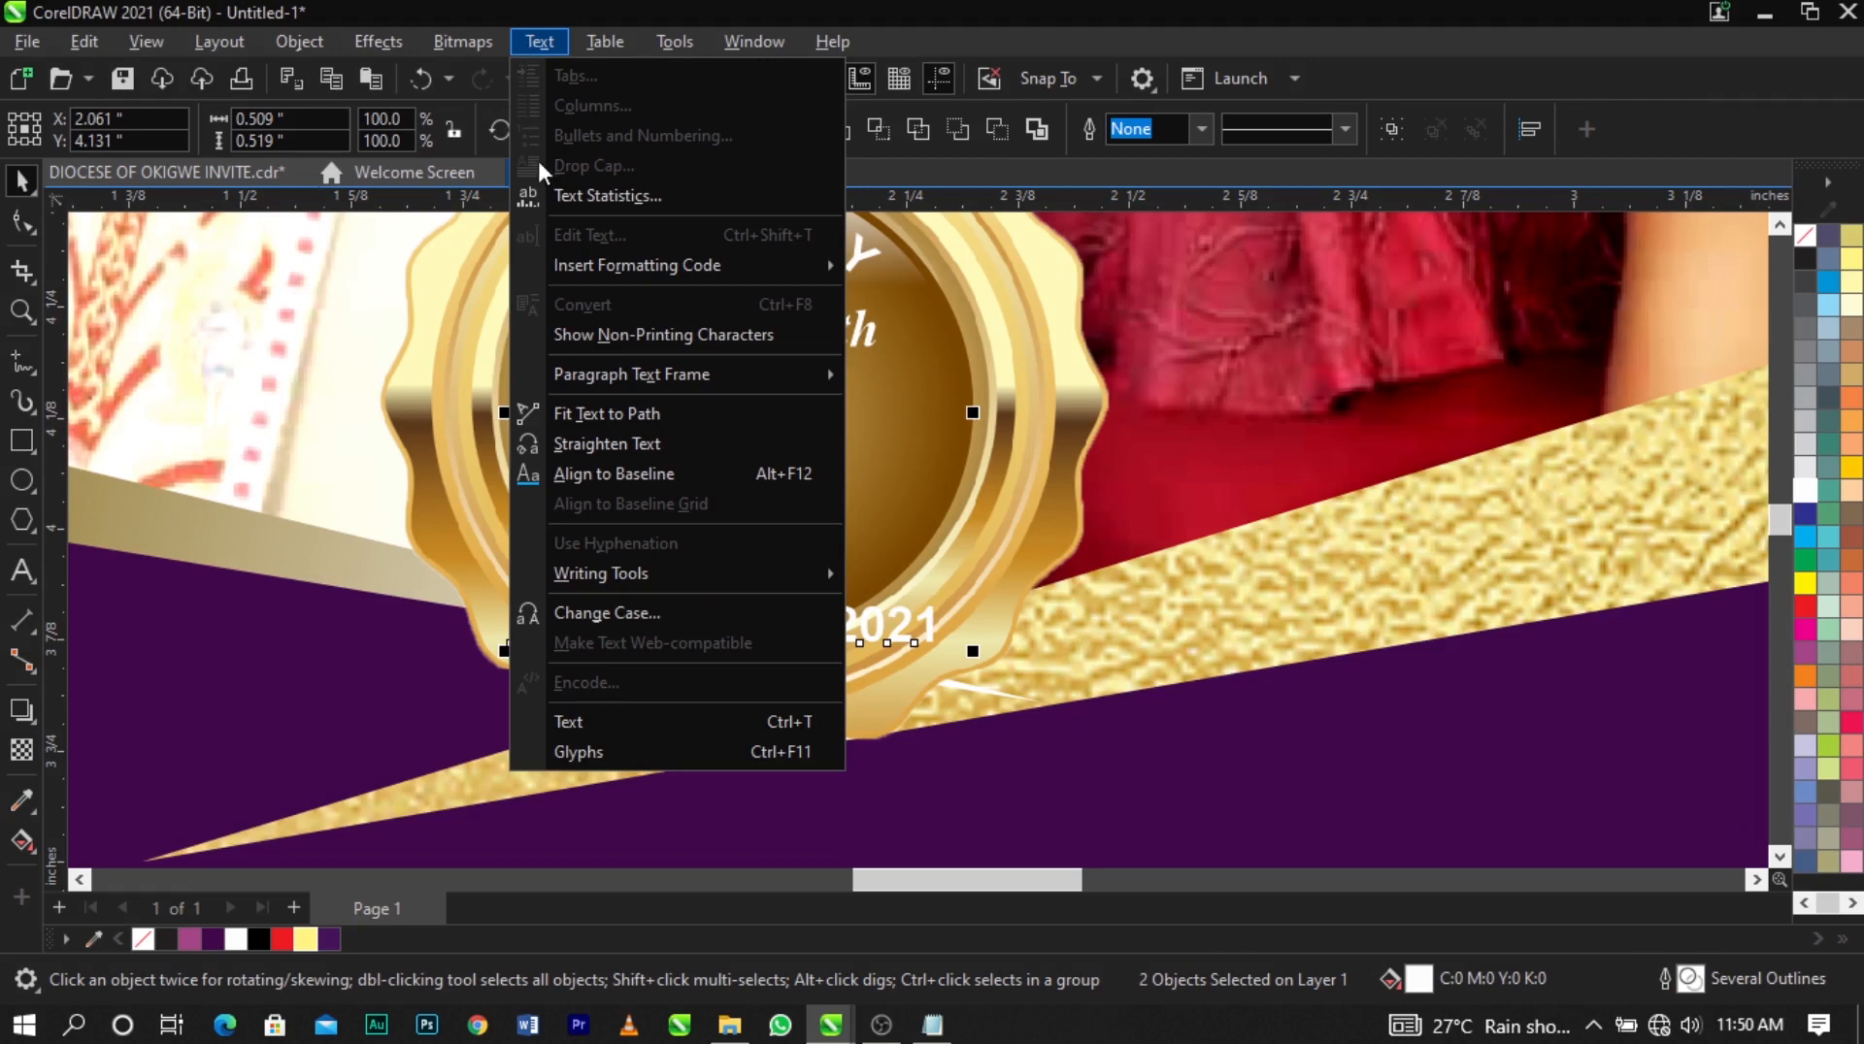
click(625, 413)
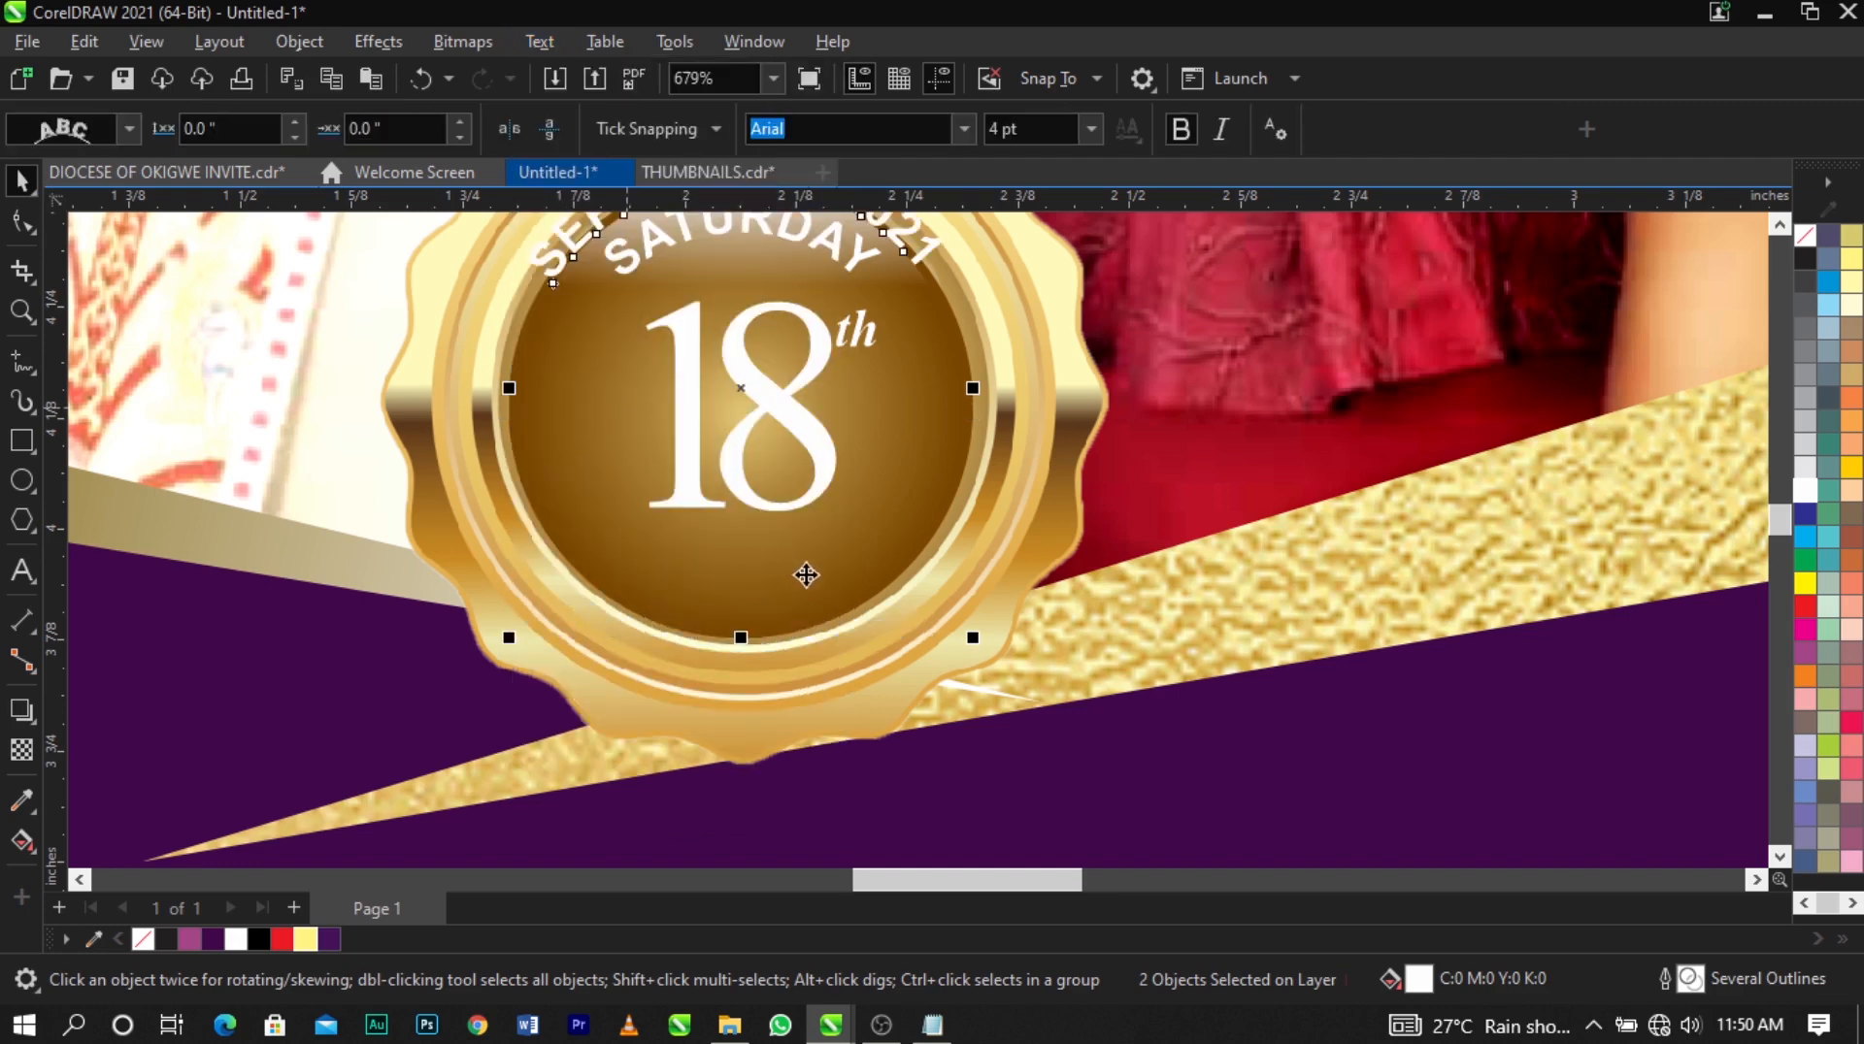
Shift the curved "SEPTEMBER 2021" to the lower inside of the circle, with a -0.055" distance from the path and a 0.628" offset.
scroll(803, 573, down, 2)
scroll(777, 382, up, 3)
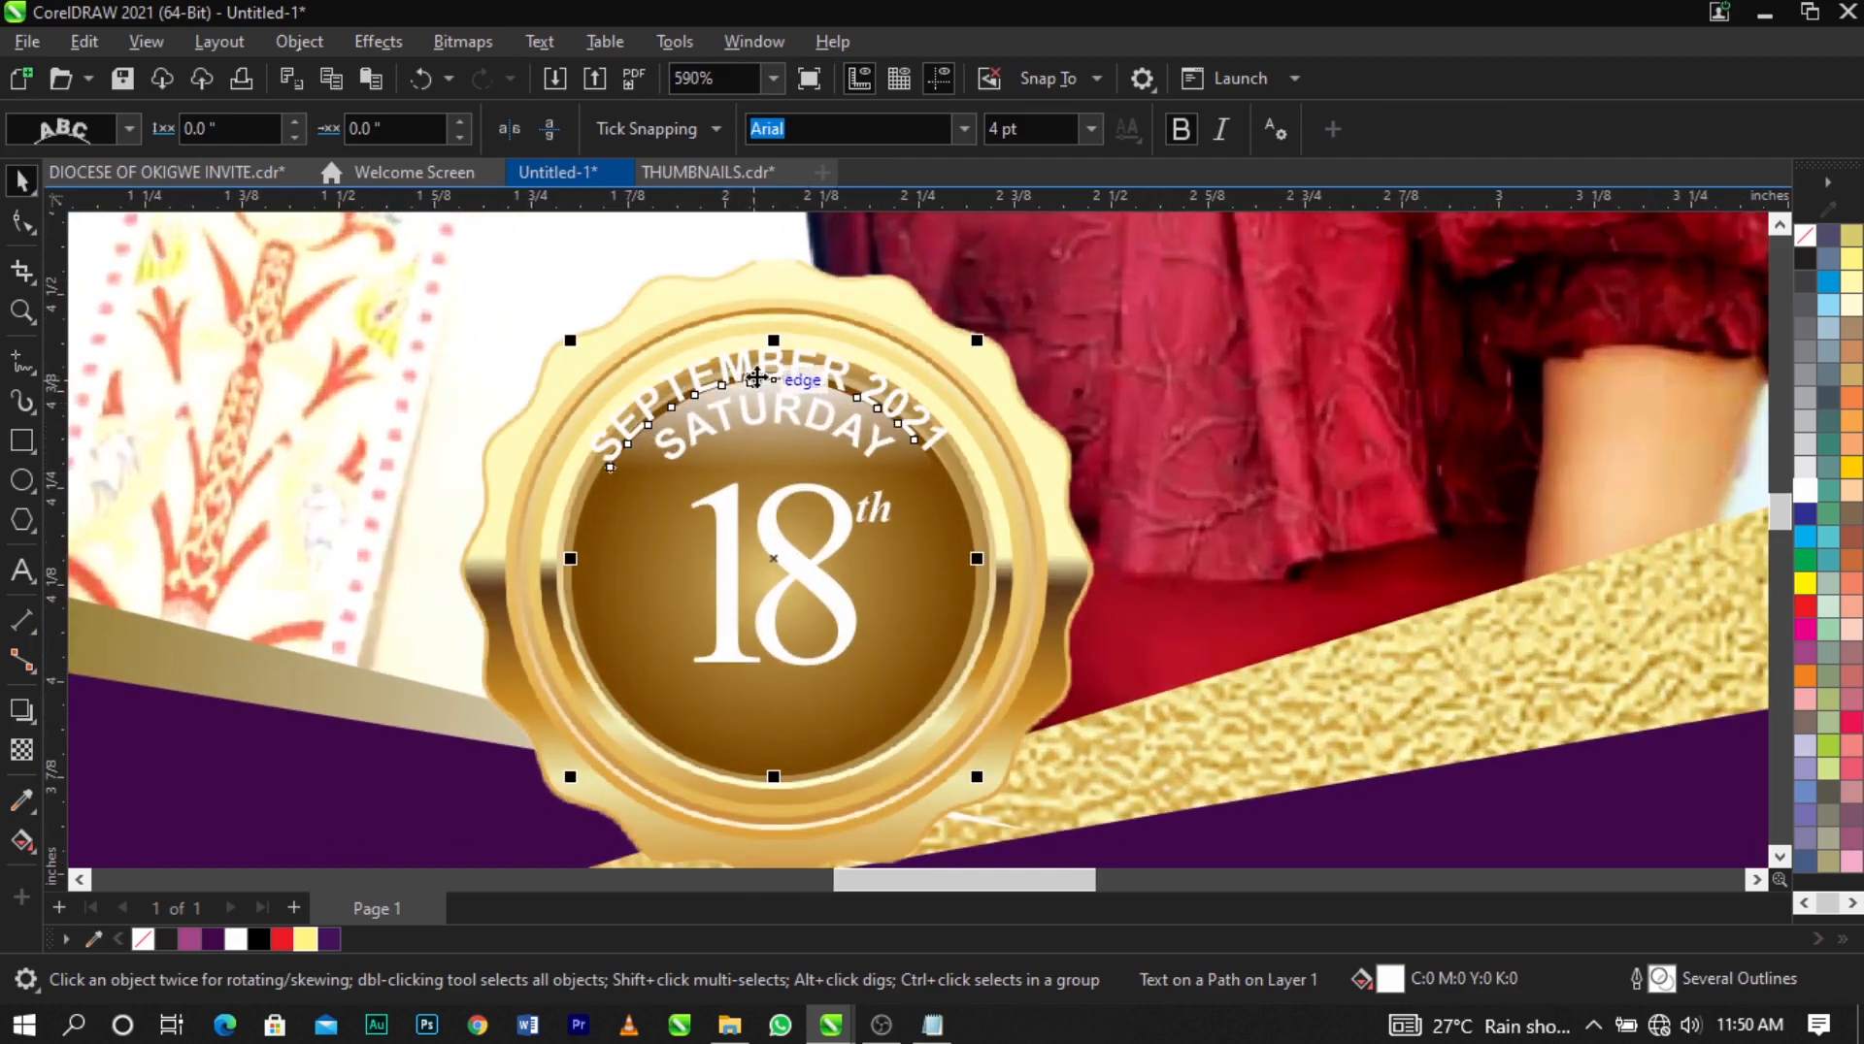
drag(735, 380, 783, 718)
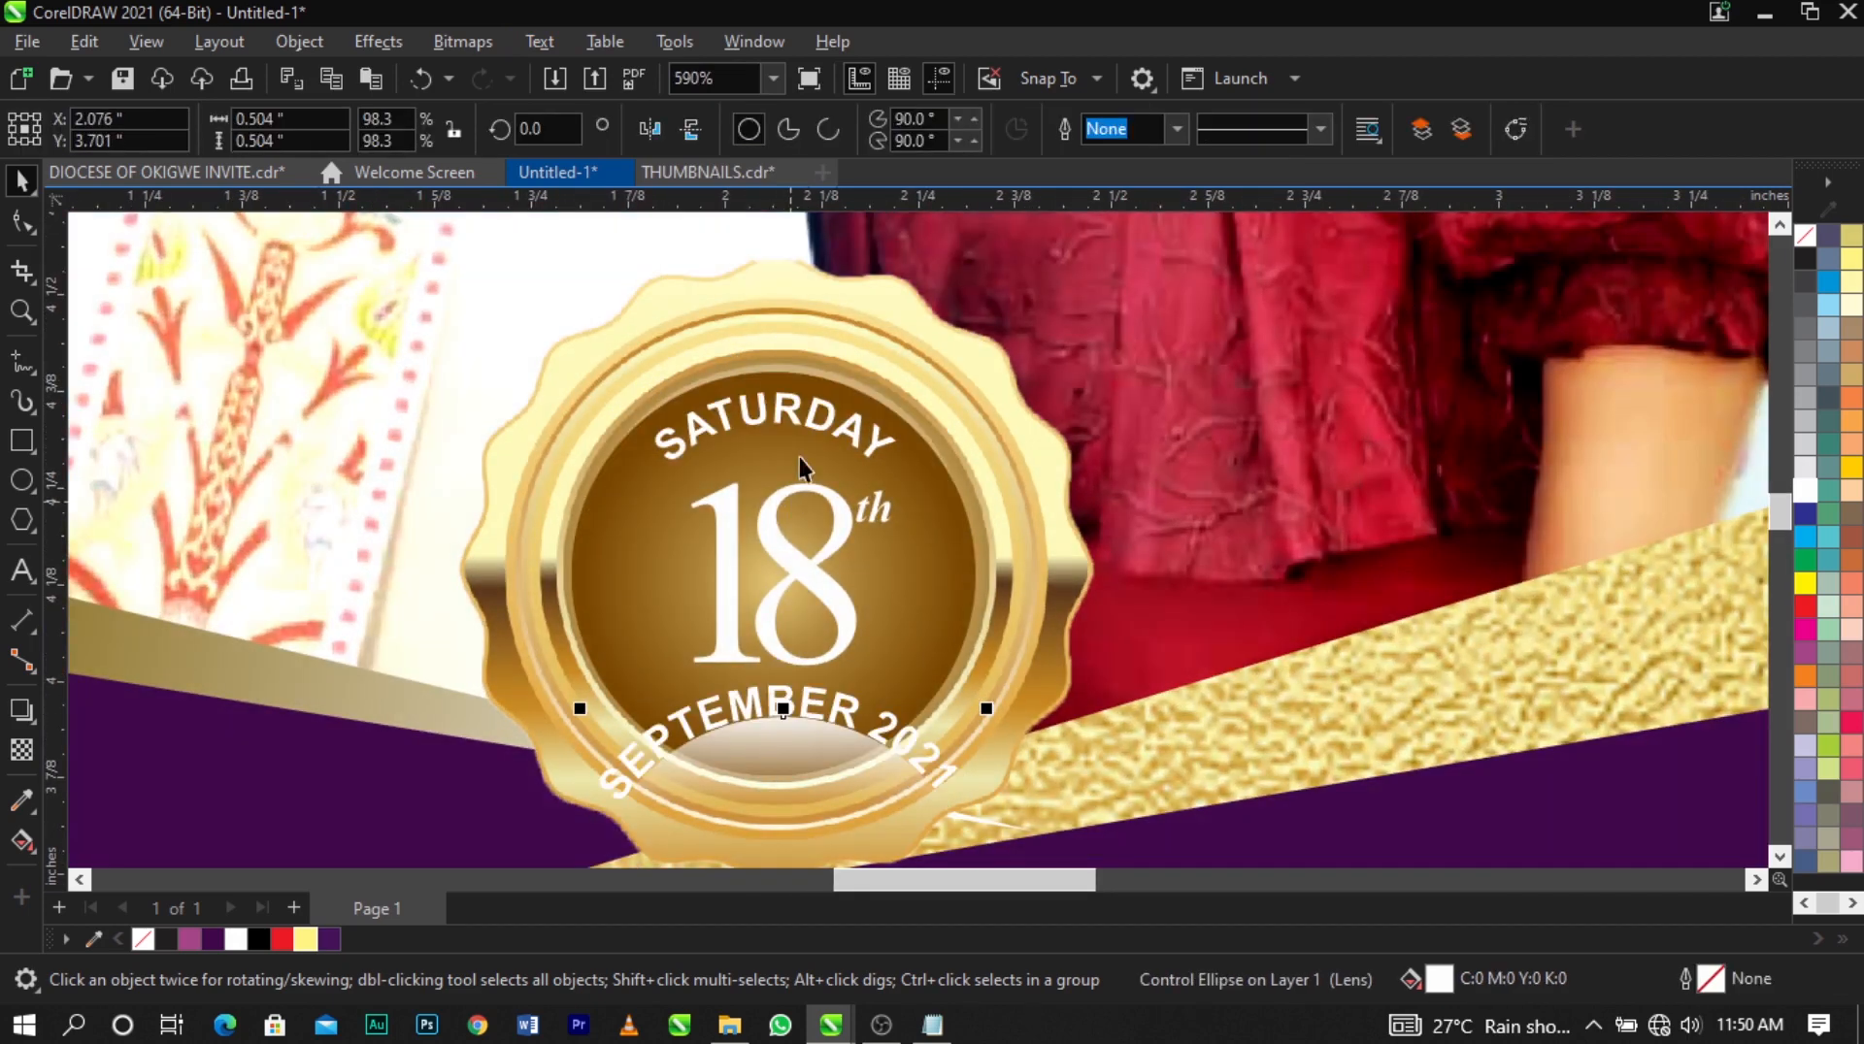
key(ctrl+z)
click(803, 372)
drag(803, 372, 762, 728)
scroll(776, 758, up, 2)
scroll(783, 757, up, 1)
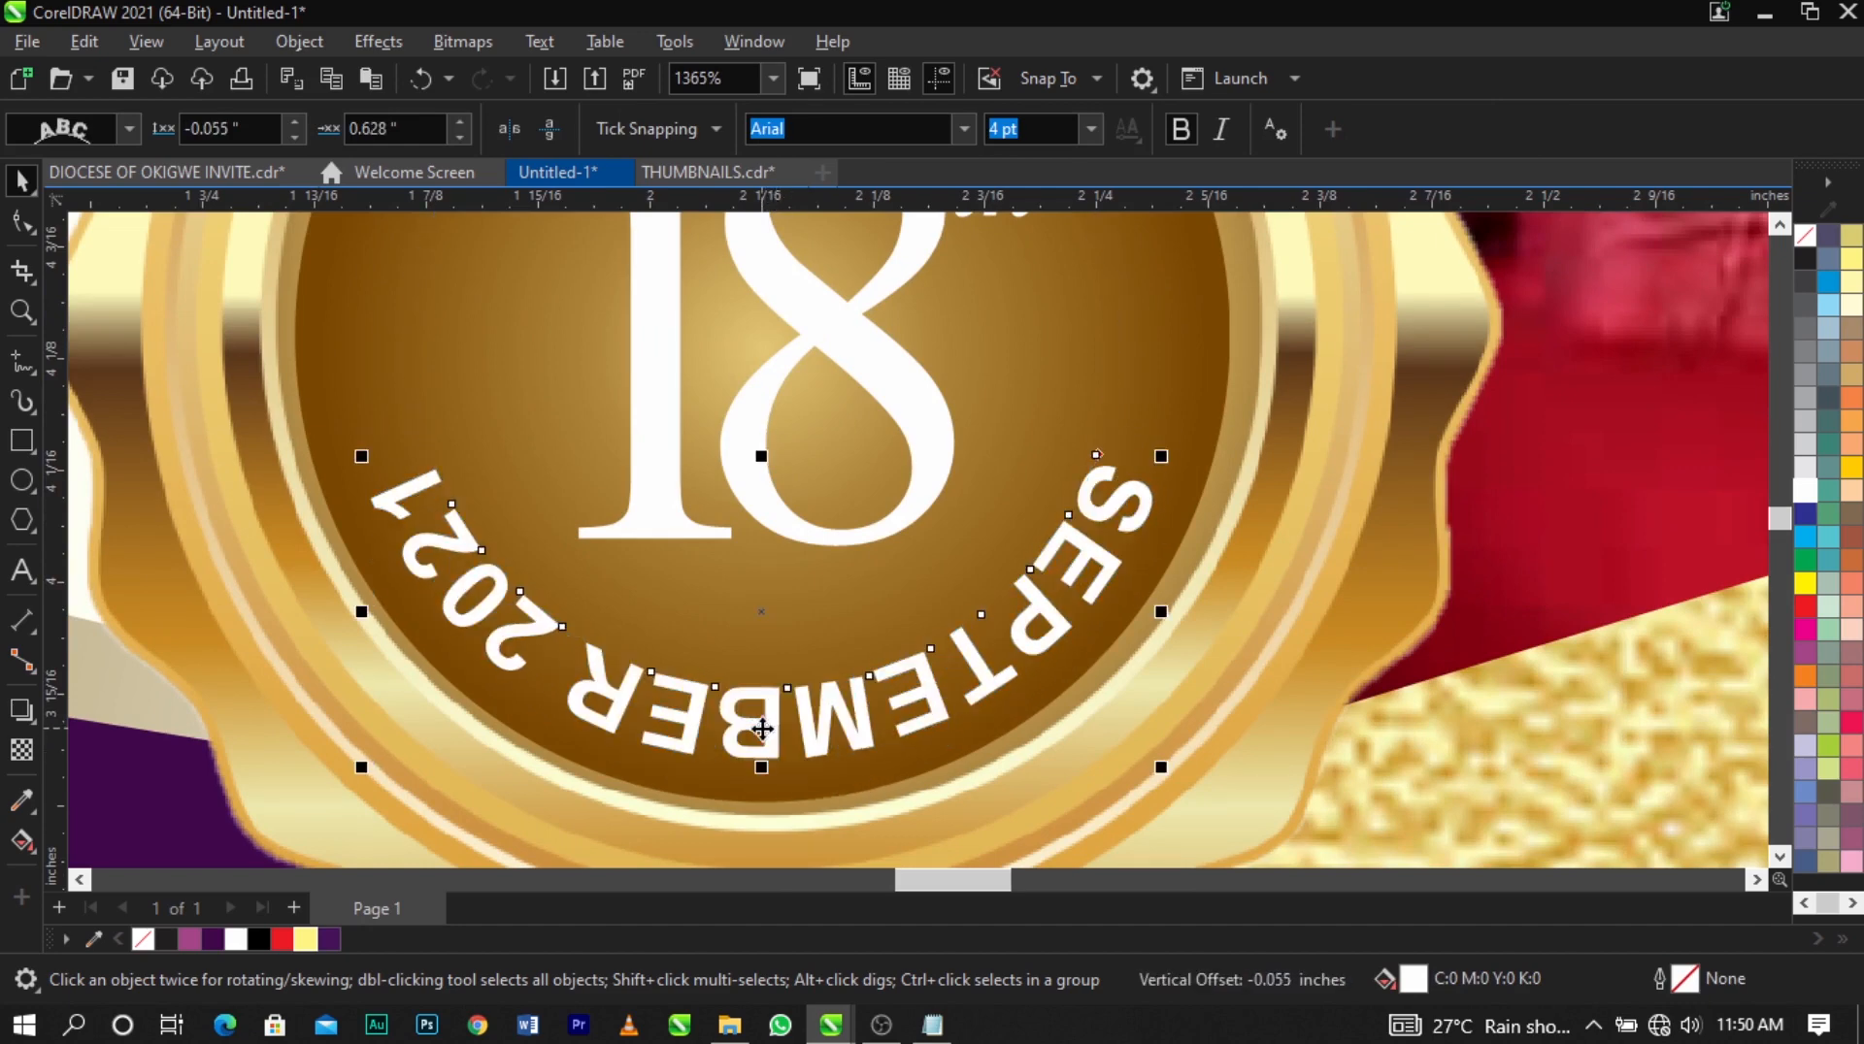
scroll(853, 627, down, 2)
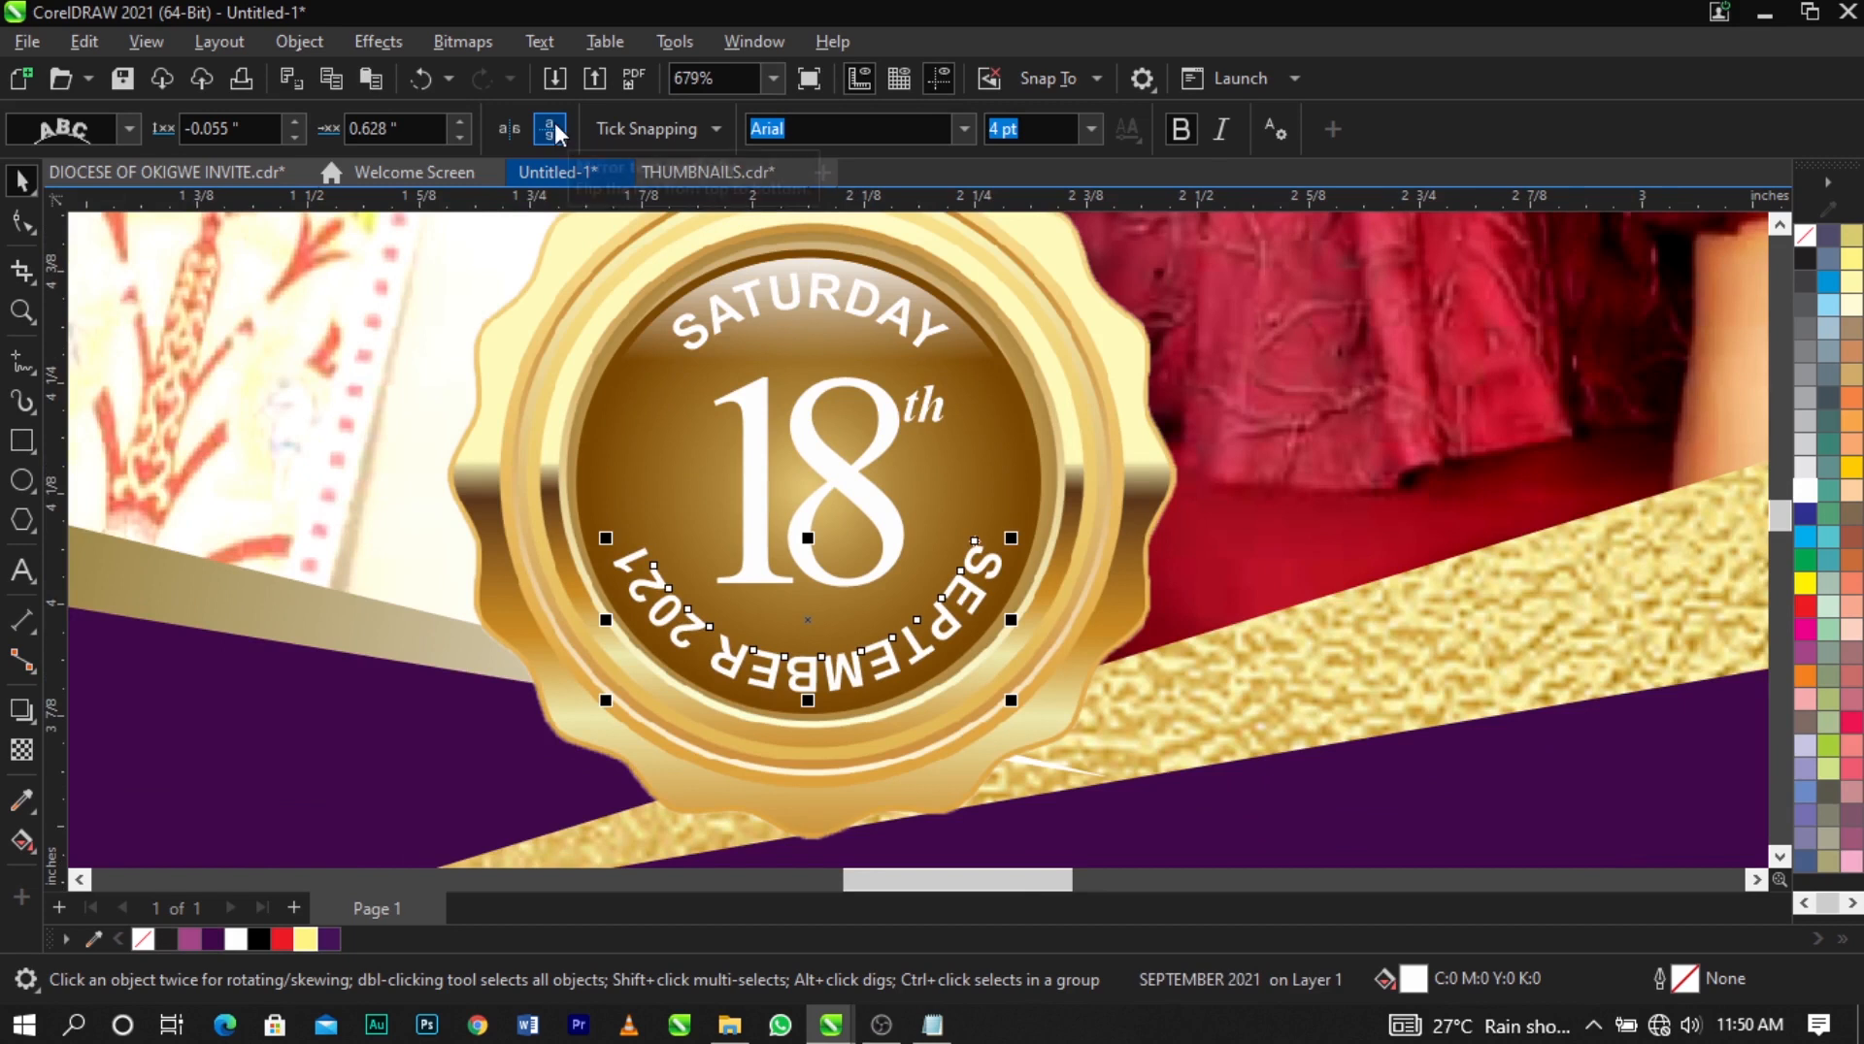
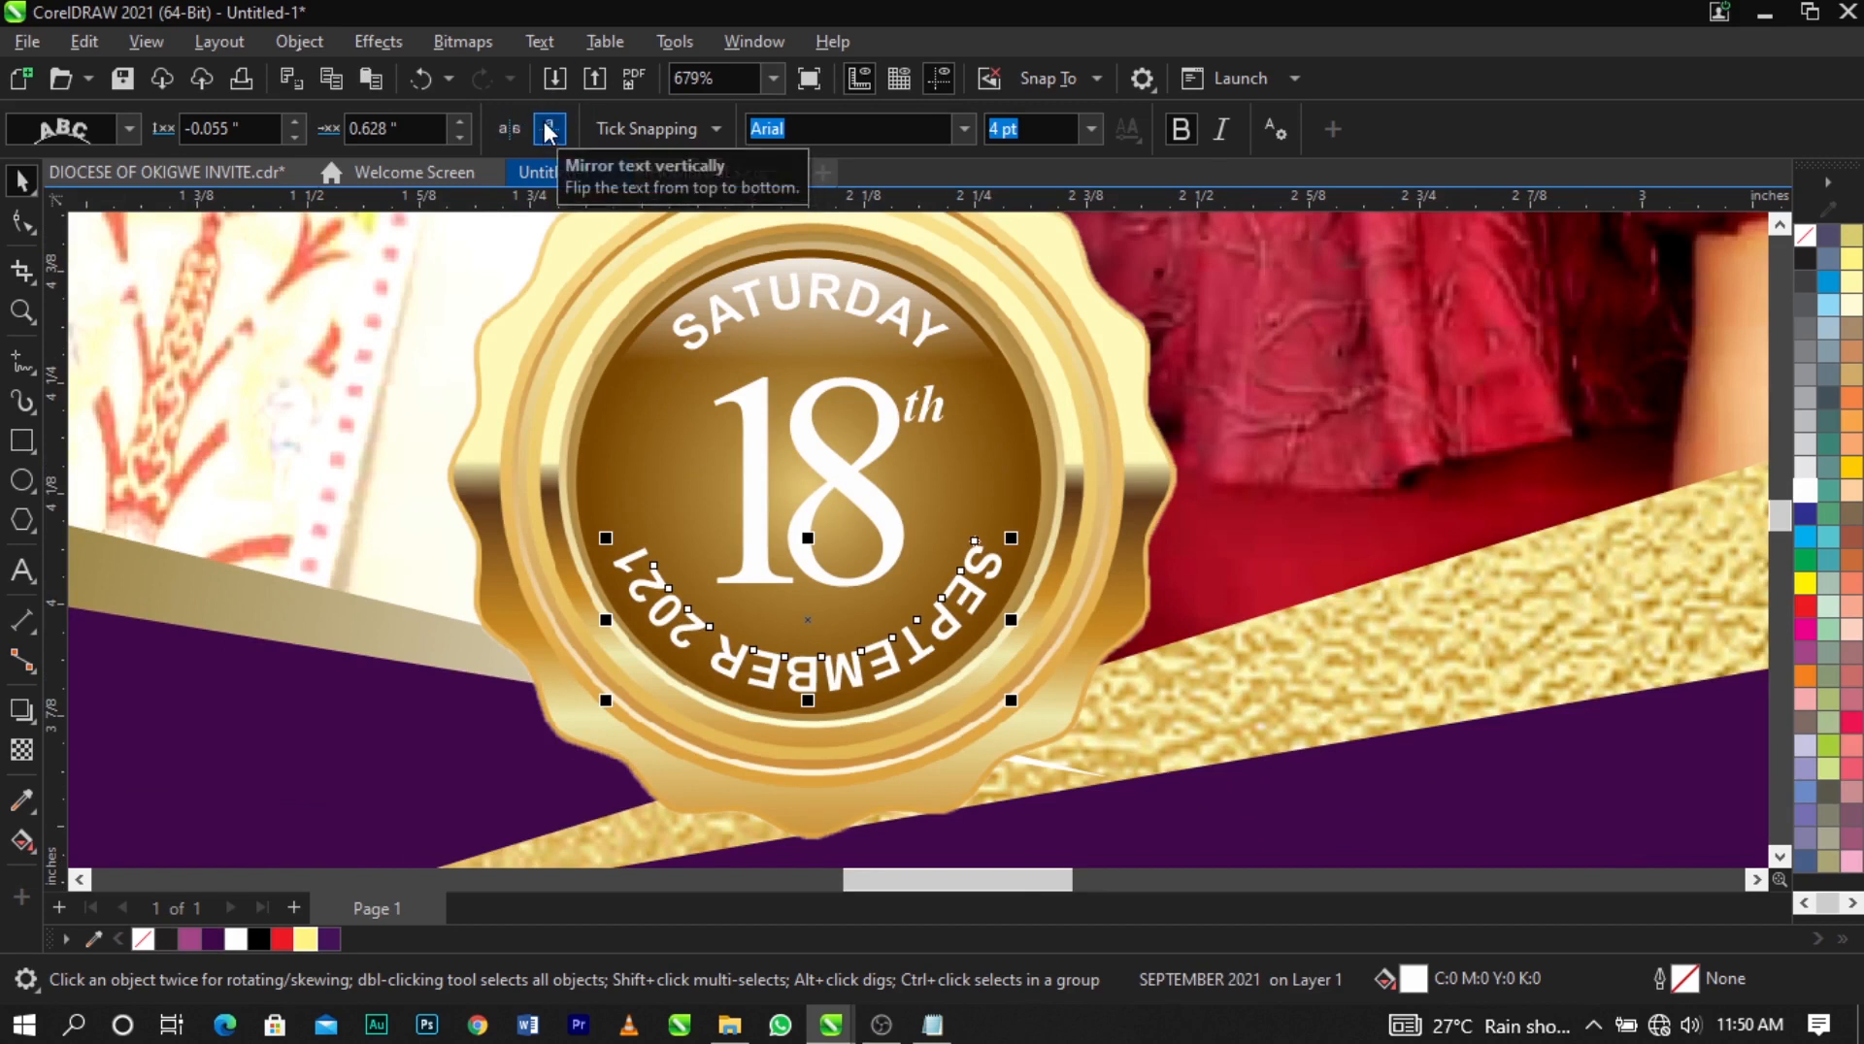
Mirror the curved "SEPTEMBER 2021" both horizontally and vertically so it reads upright along the circle's lower edge.
click(546, 124)
click(514, 130)
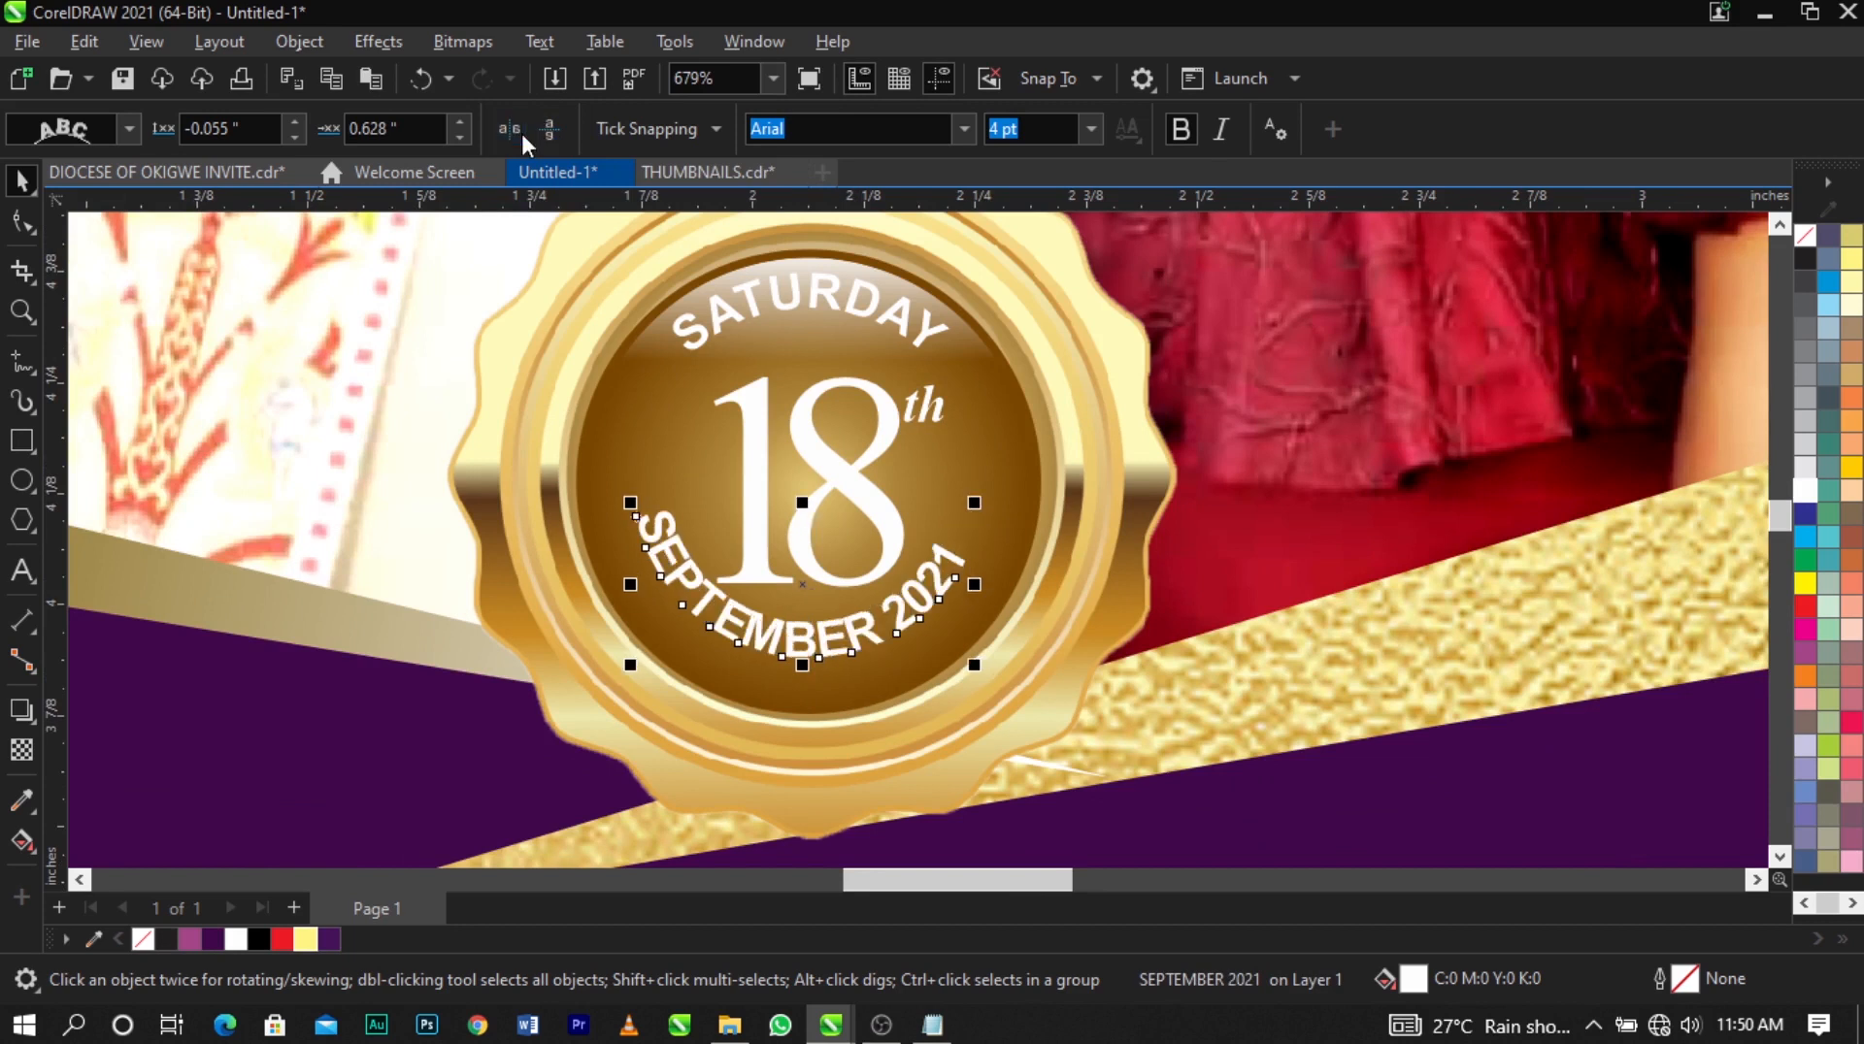
click(551, 132)
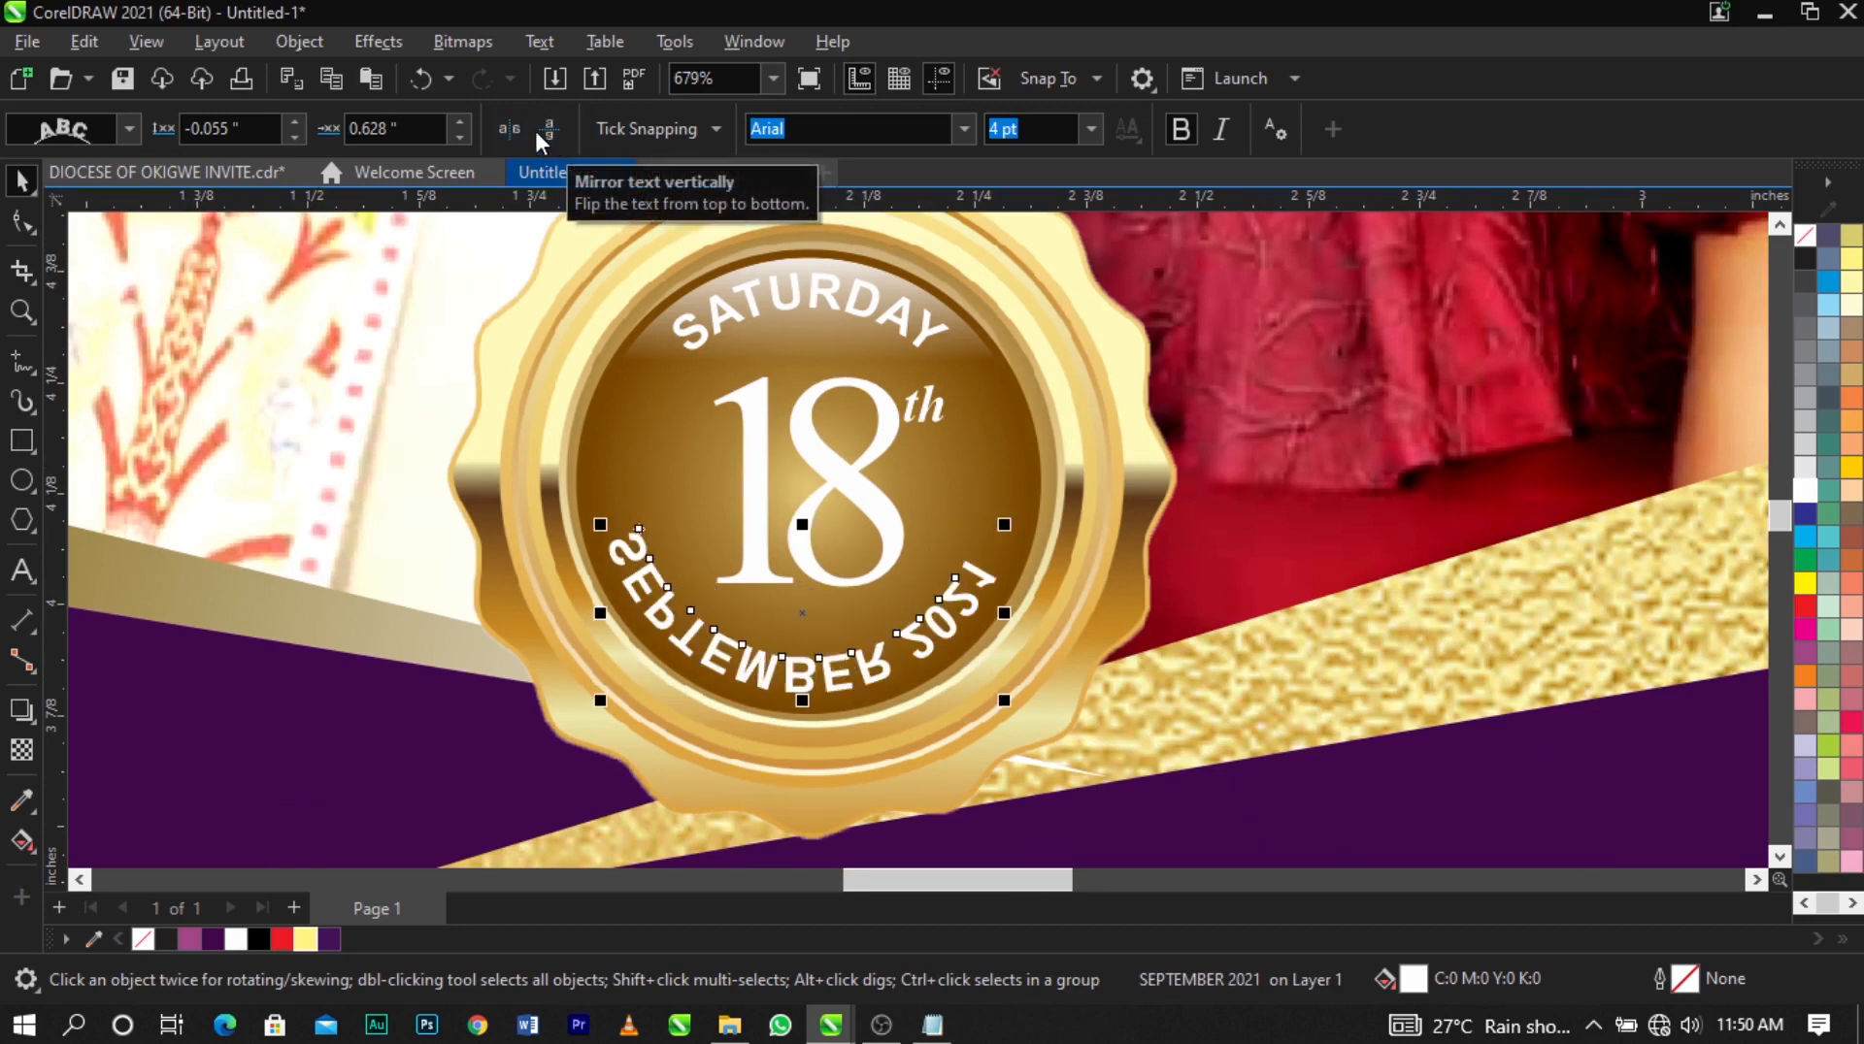
click(514, 128)
click(549, 127)
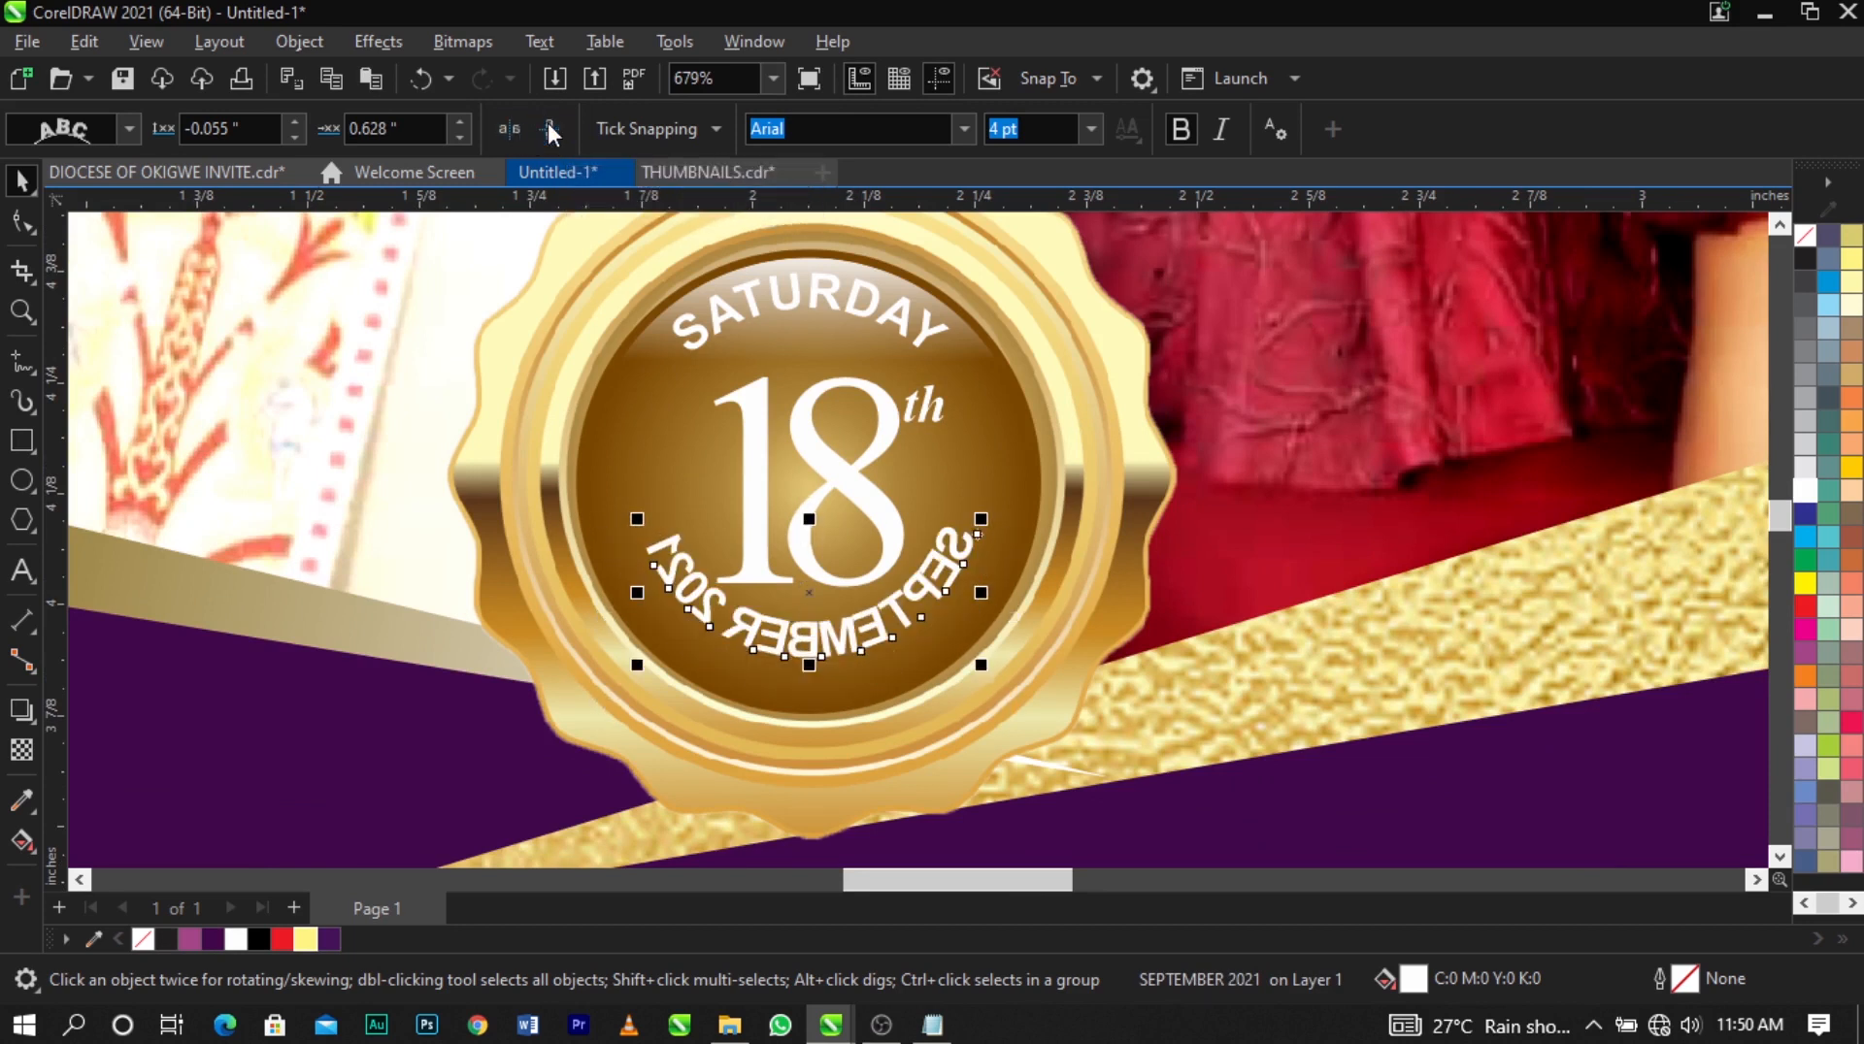
click(514, 129)
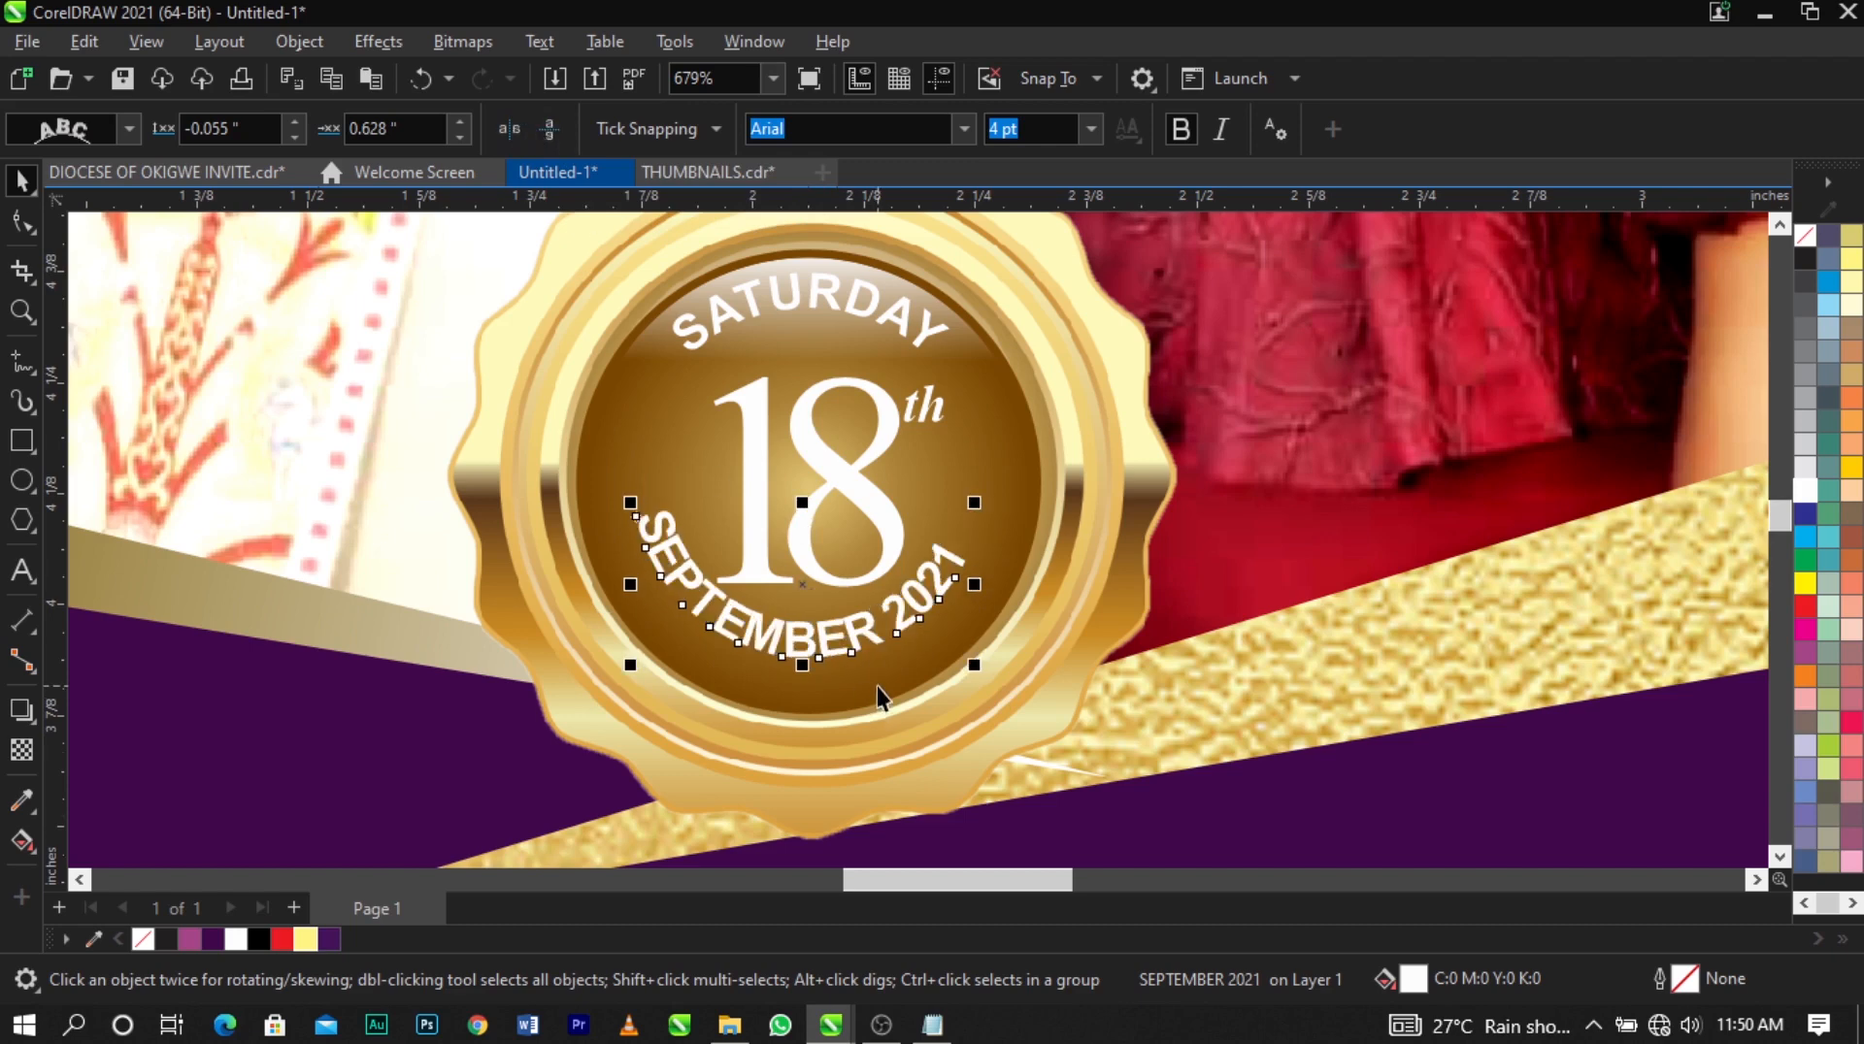
Adjust the curved "SEPTEMBER 2021" along its path to sit centred below the "18", close to the circle's lower edge.
scroll(876, 686, up, 2)
drag(792, 608, 831, 634)
click(1142, 634)
click(1013, 569)
shift+click(1010, 569)
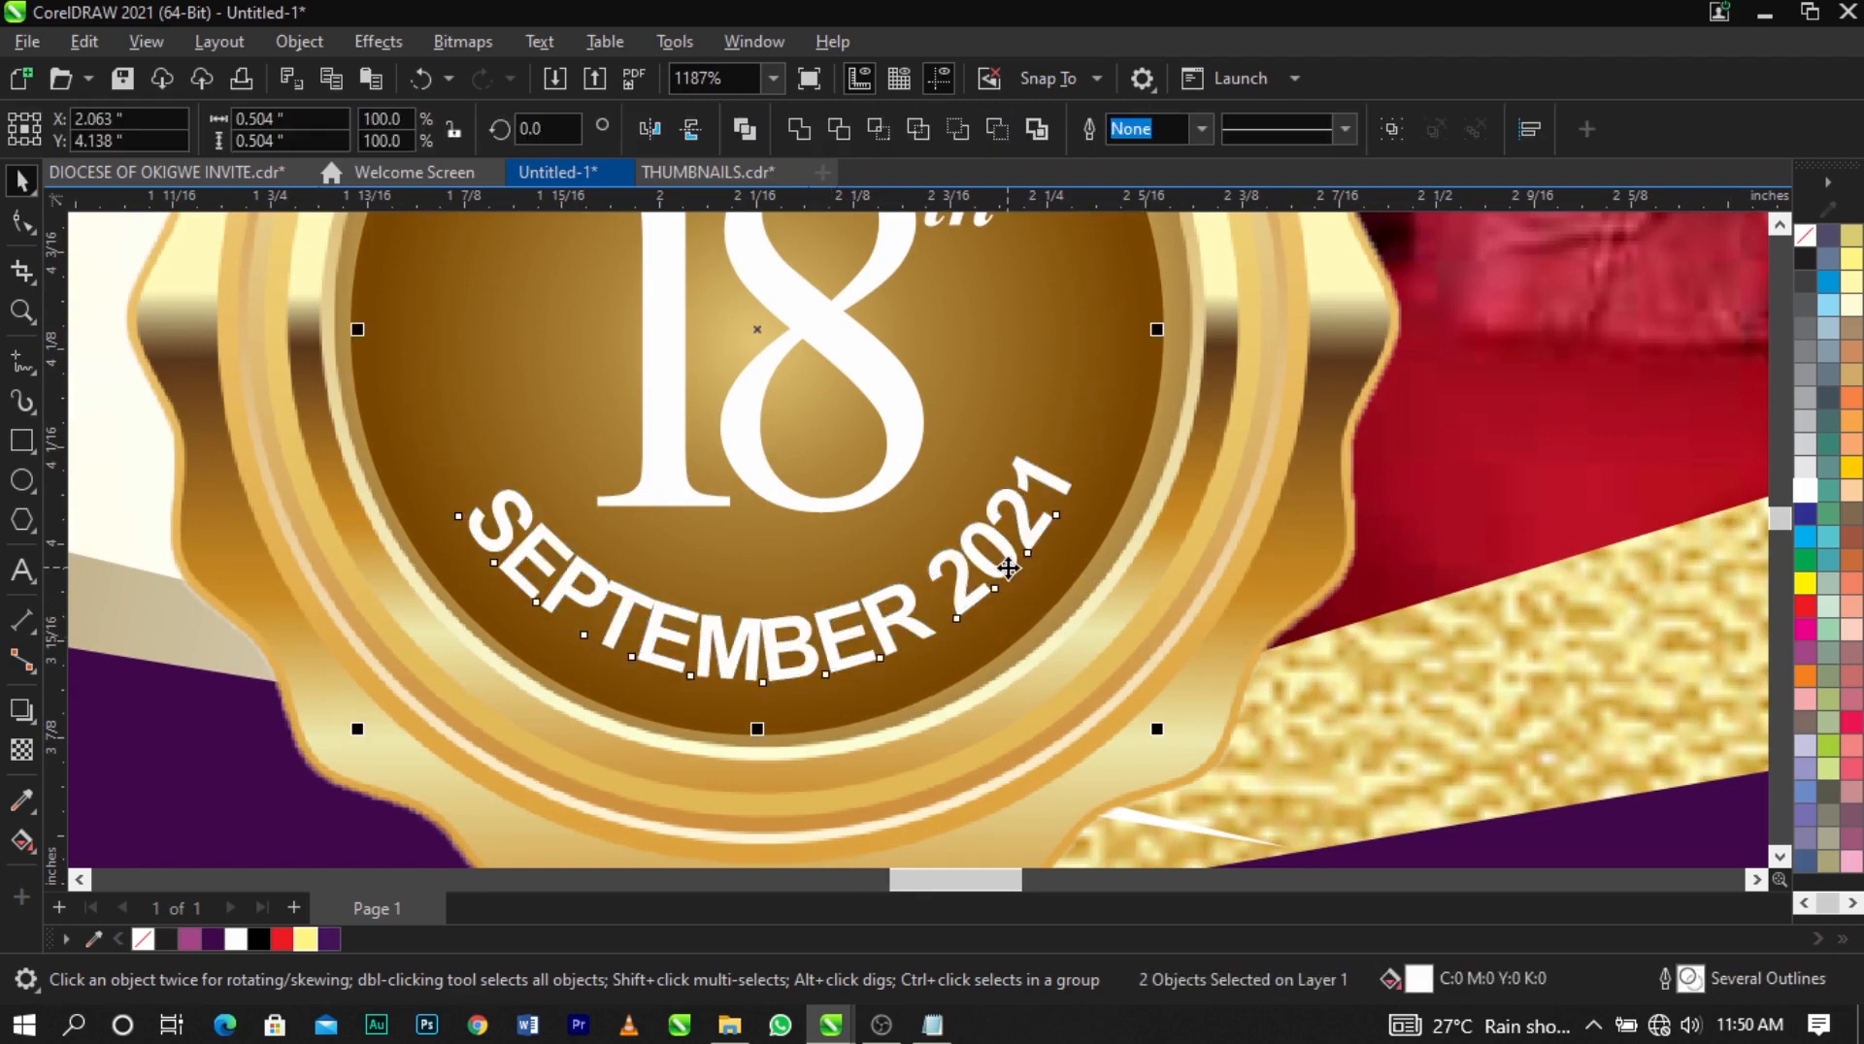
scroll(1104, 555, down, 5)
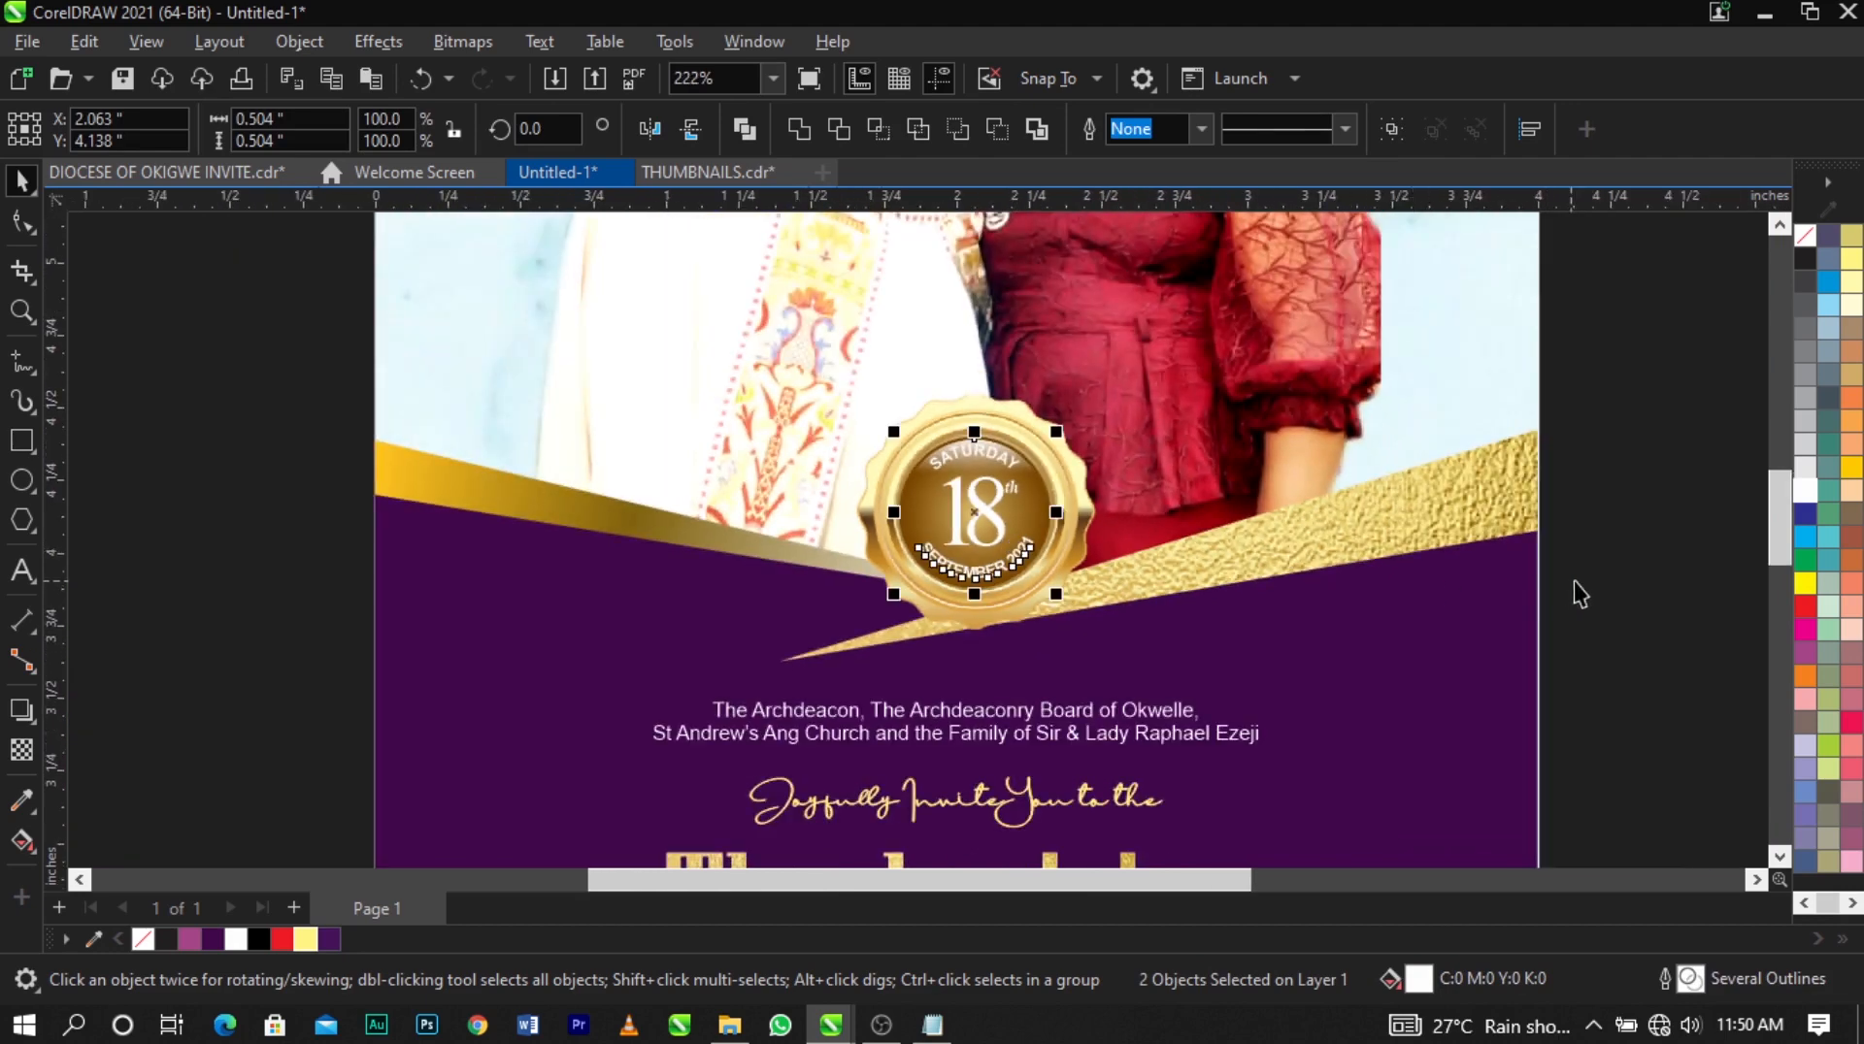
Select the seven text and title objects on the purple area and scale them down slightly about their centre.
scroll(769, 423, down, 5)
key(z)
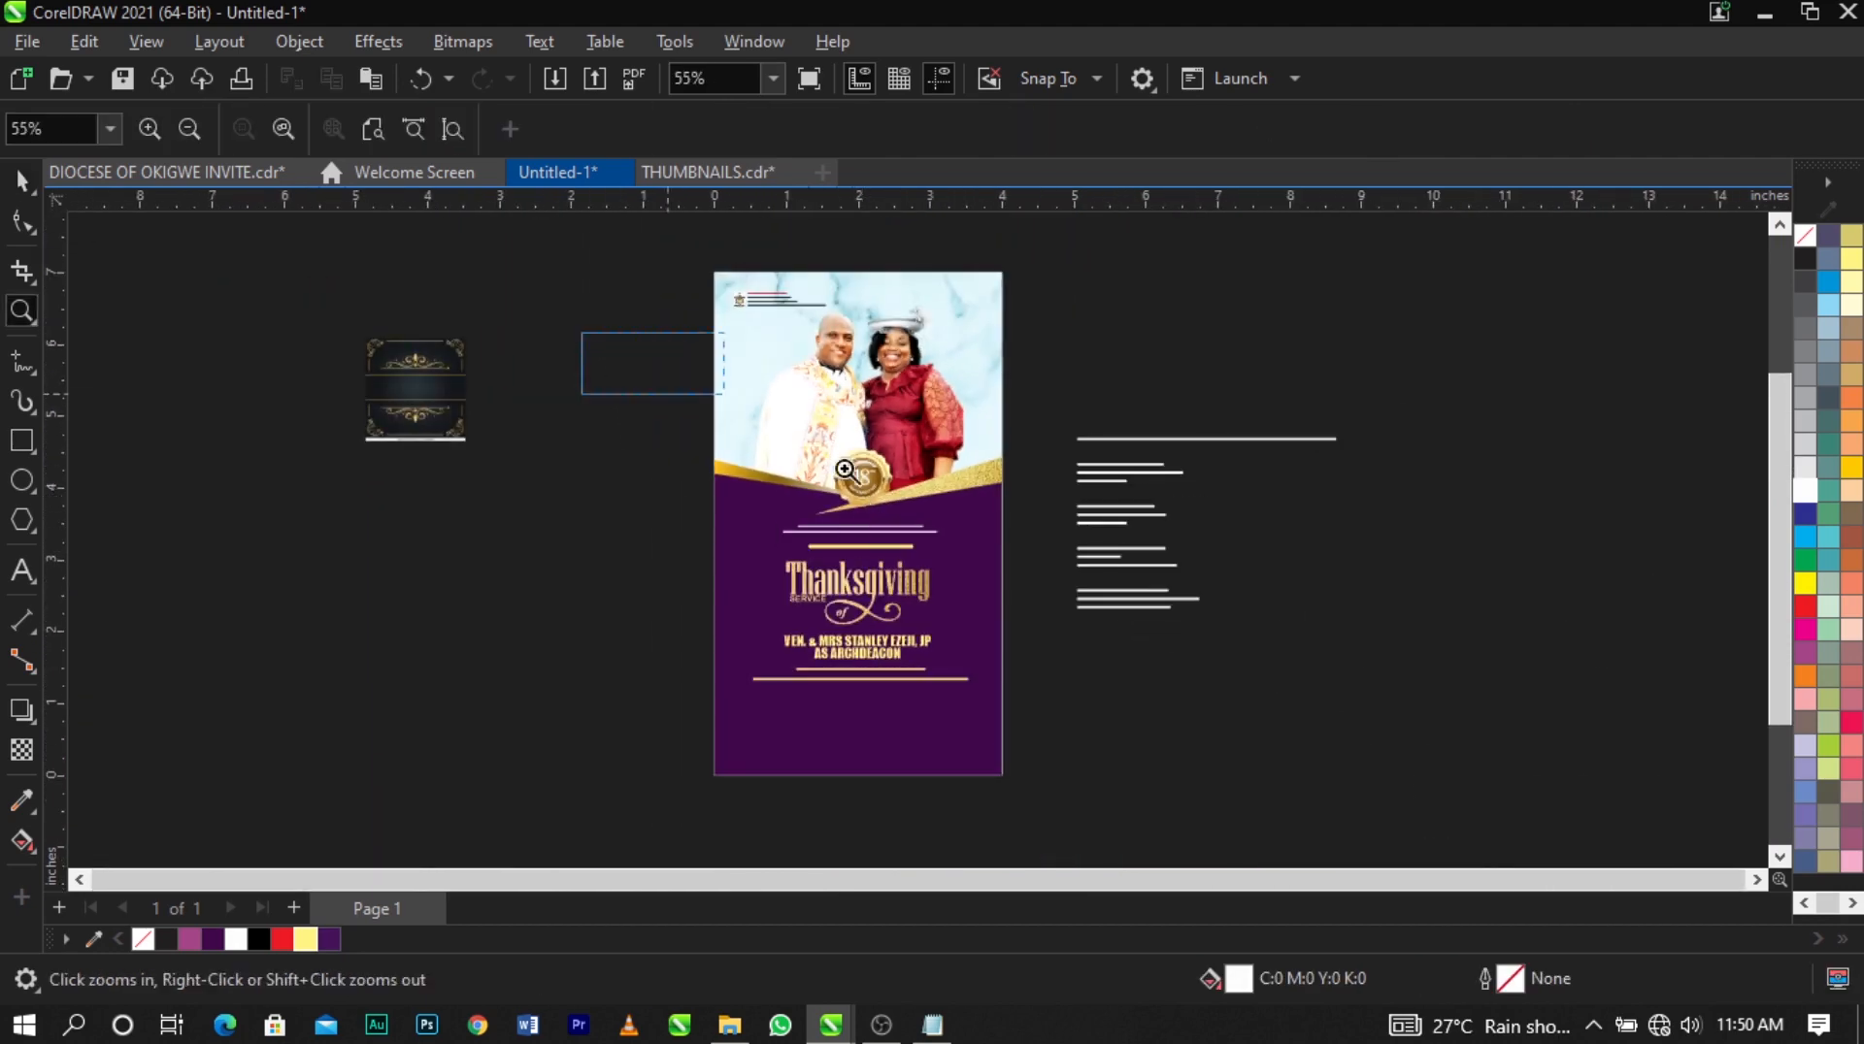
drag(845, 470, 1361, 789)
drag(487, 787, 948, 481)
scroll(849, 687, up, 2)
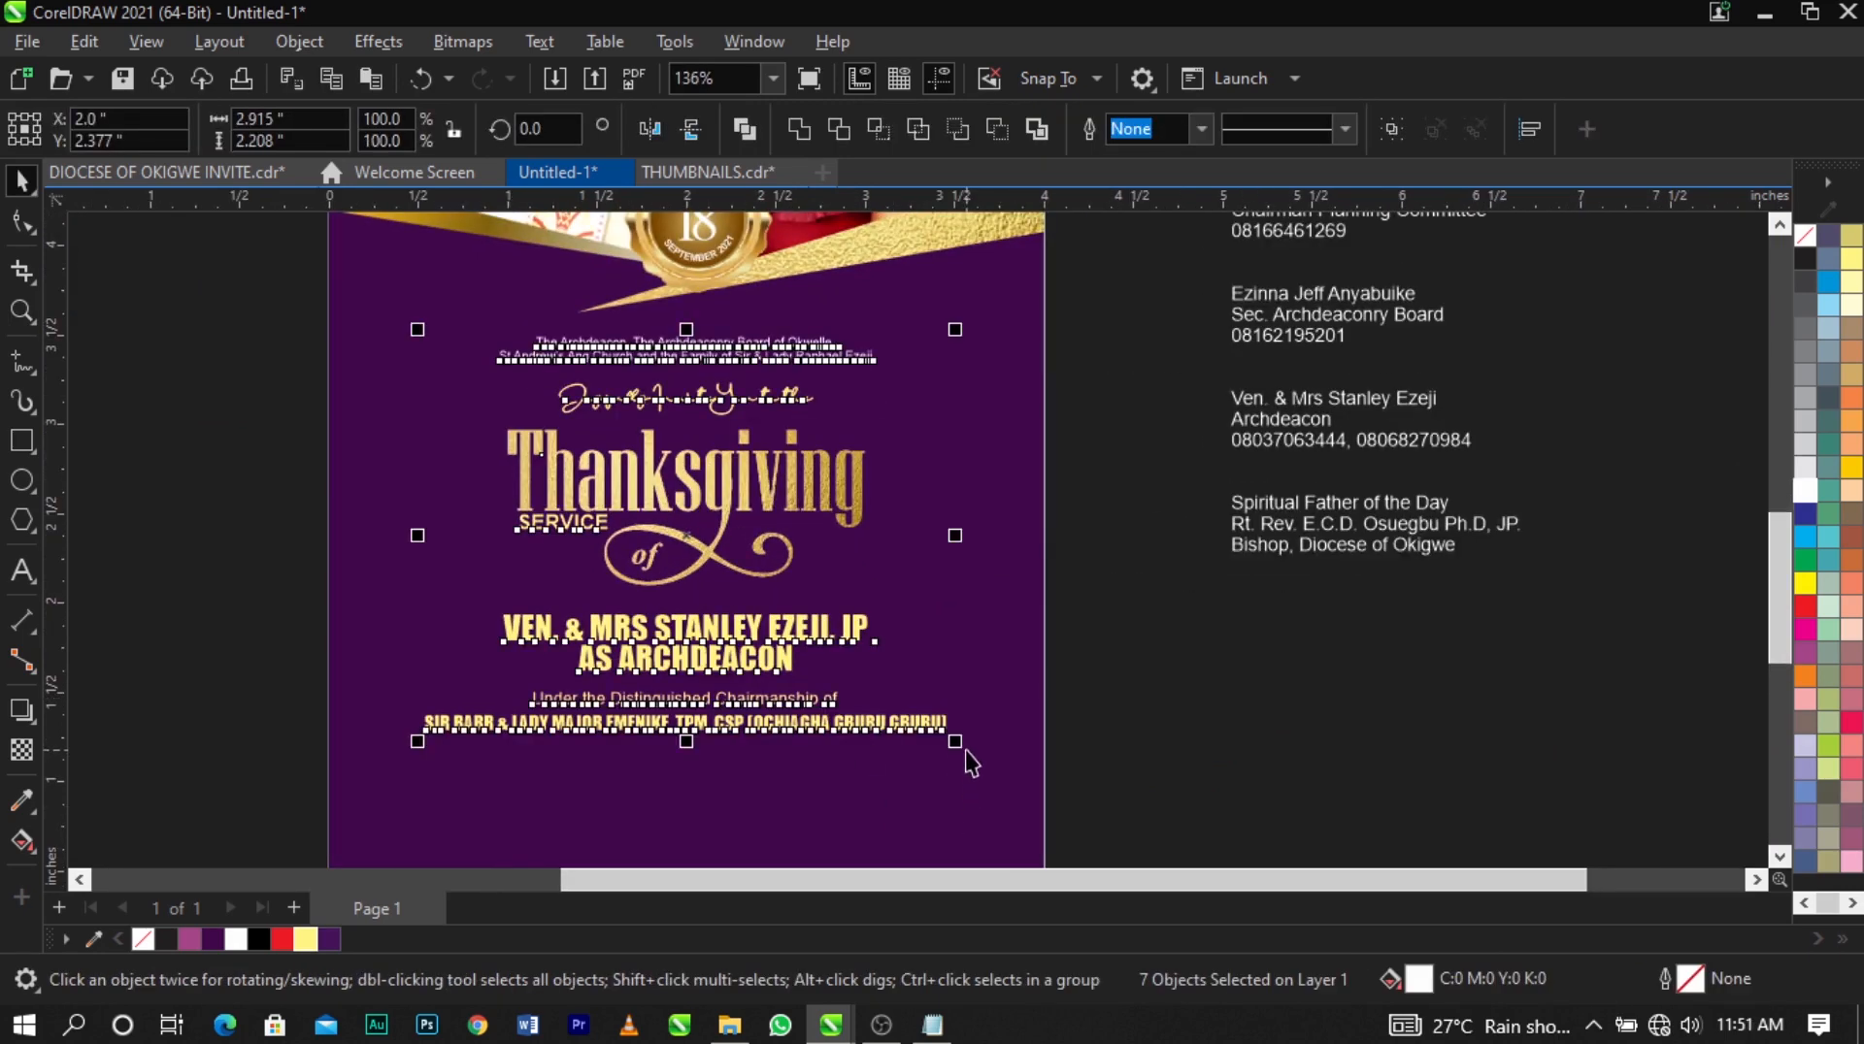
drag(957, 743, 952, 769)
key(Escape)
scroll(912, 606, down, 2)
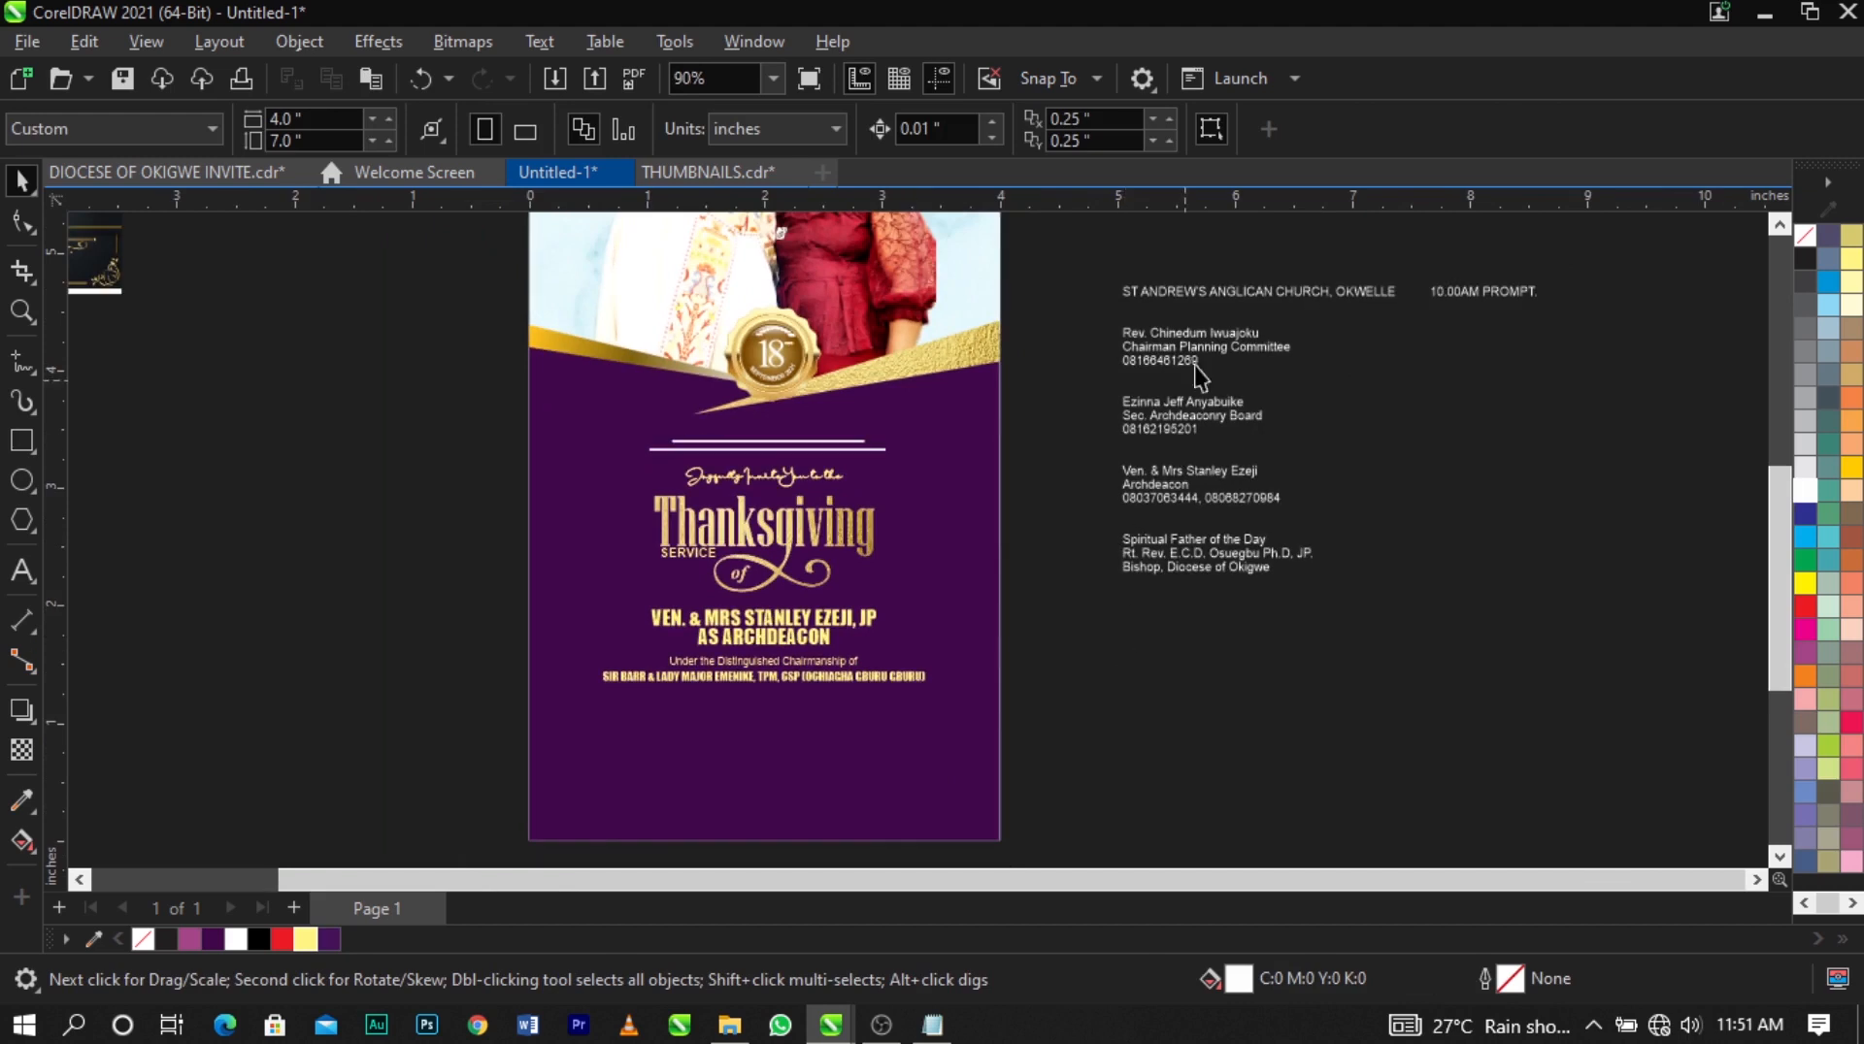
Cut the "ST ANDREW'S ANGLICAN CHURCH, OKWELLE 10.00AM PROMPT." line out of the text block beside the card.
scroll(1479, 293, up, 2)
click(1480, 293)
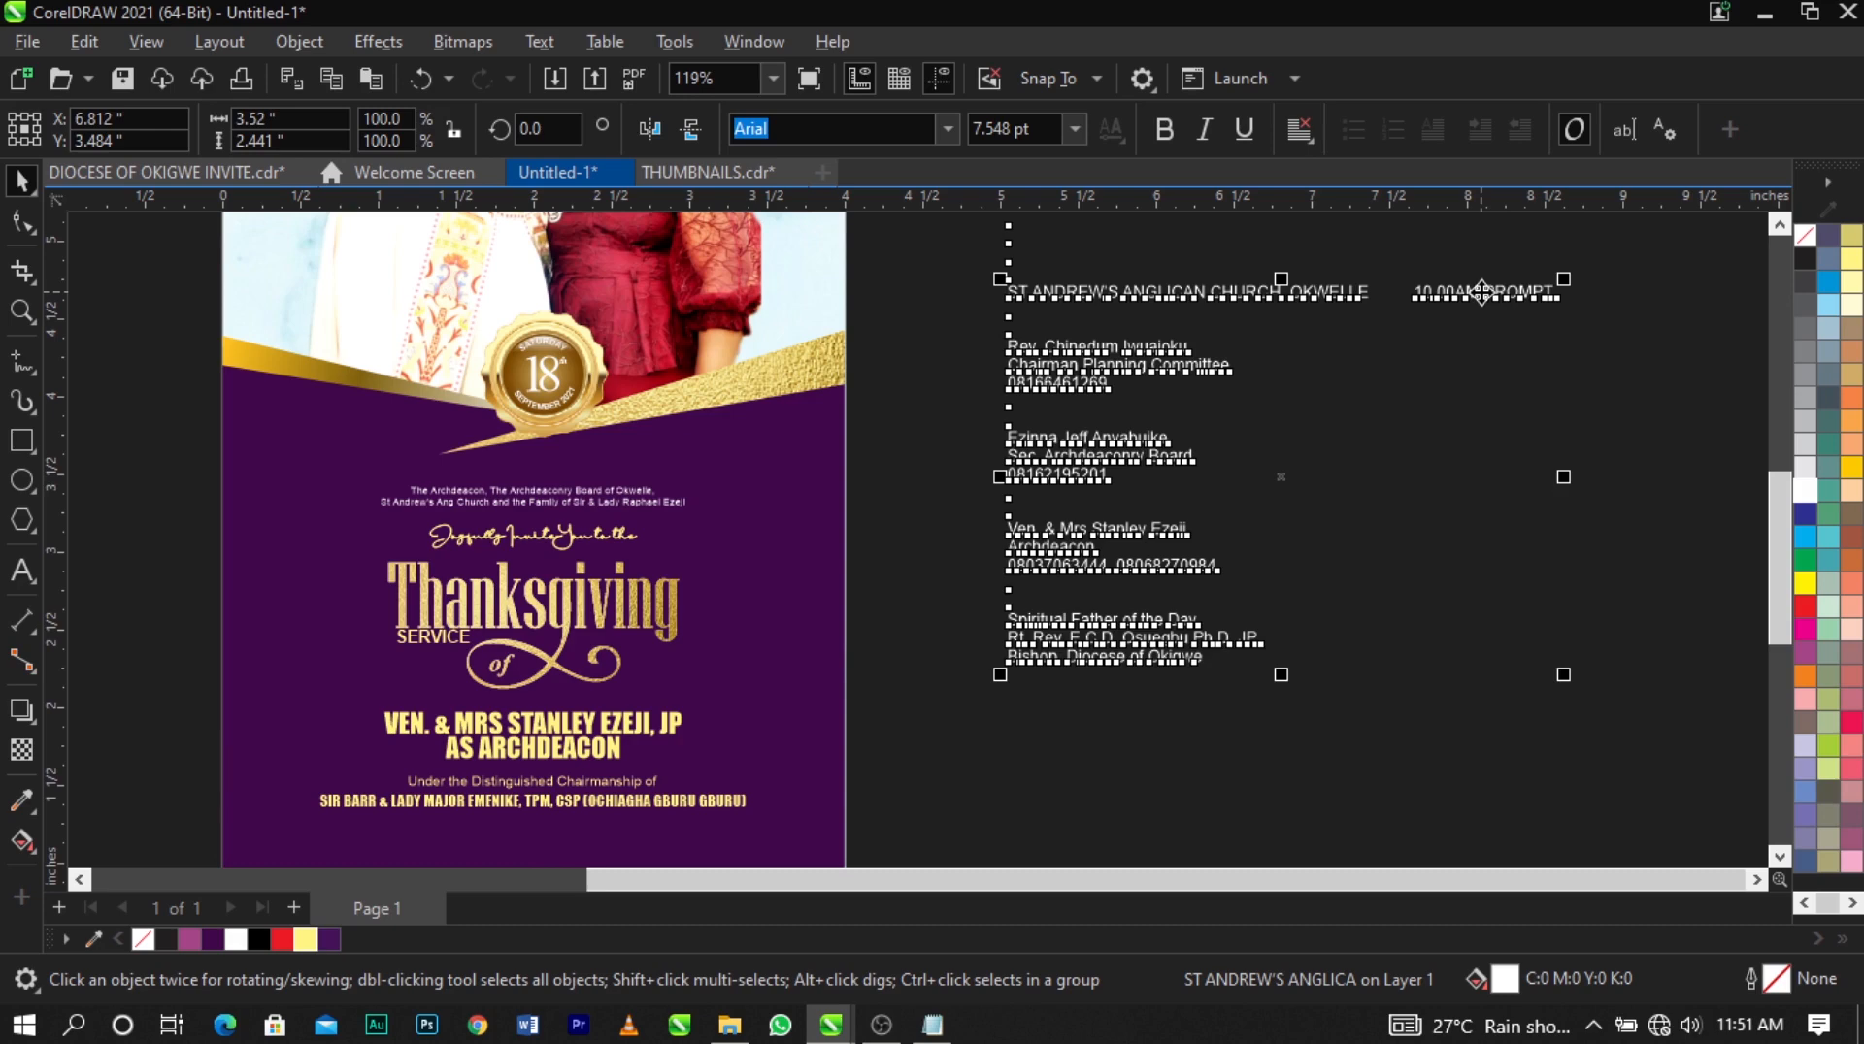
double_click(1480, 293)
drag(1556, 294, 1057, 294)
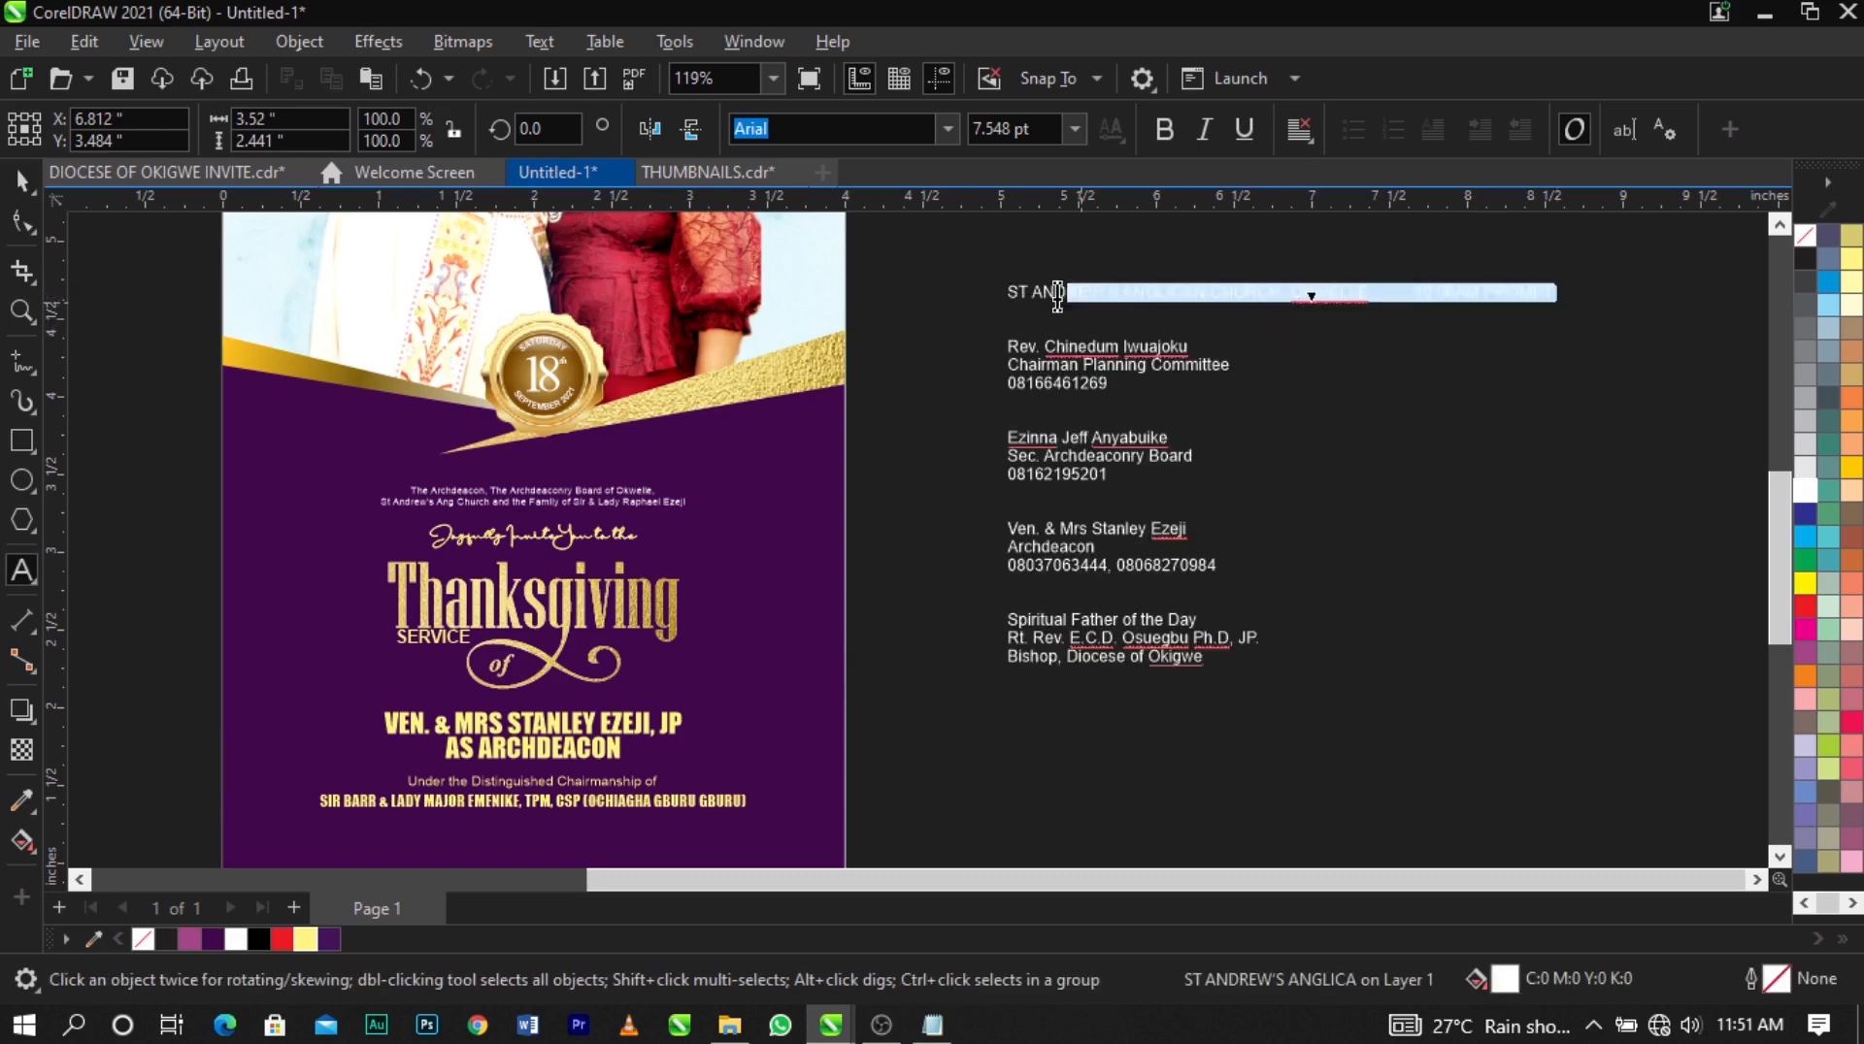
key(Delete)
Add "ST ANDREW'S ANGLICAN CHURCH, OKWELLE 10.00AM PROMPT." as separate text below the chairman's line and centre it horizontally on the purple background.
scroll(1014, 379, down, 2)
scroll(695, 653, up, 4)
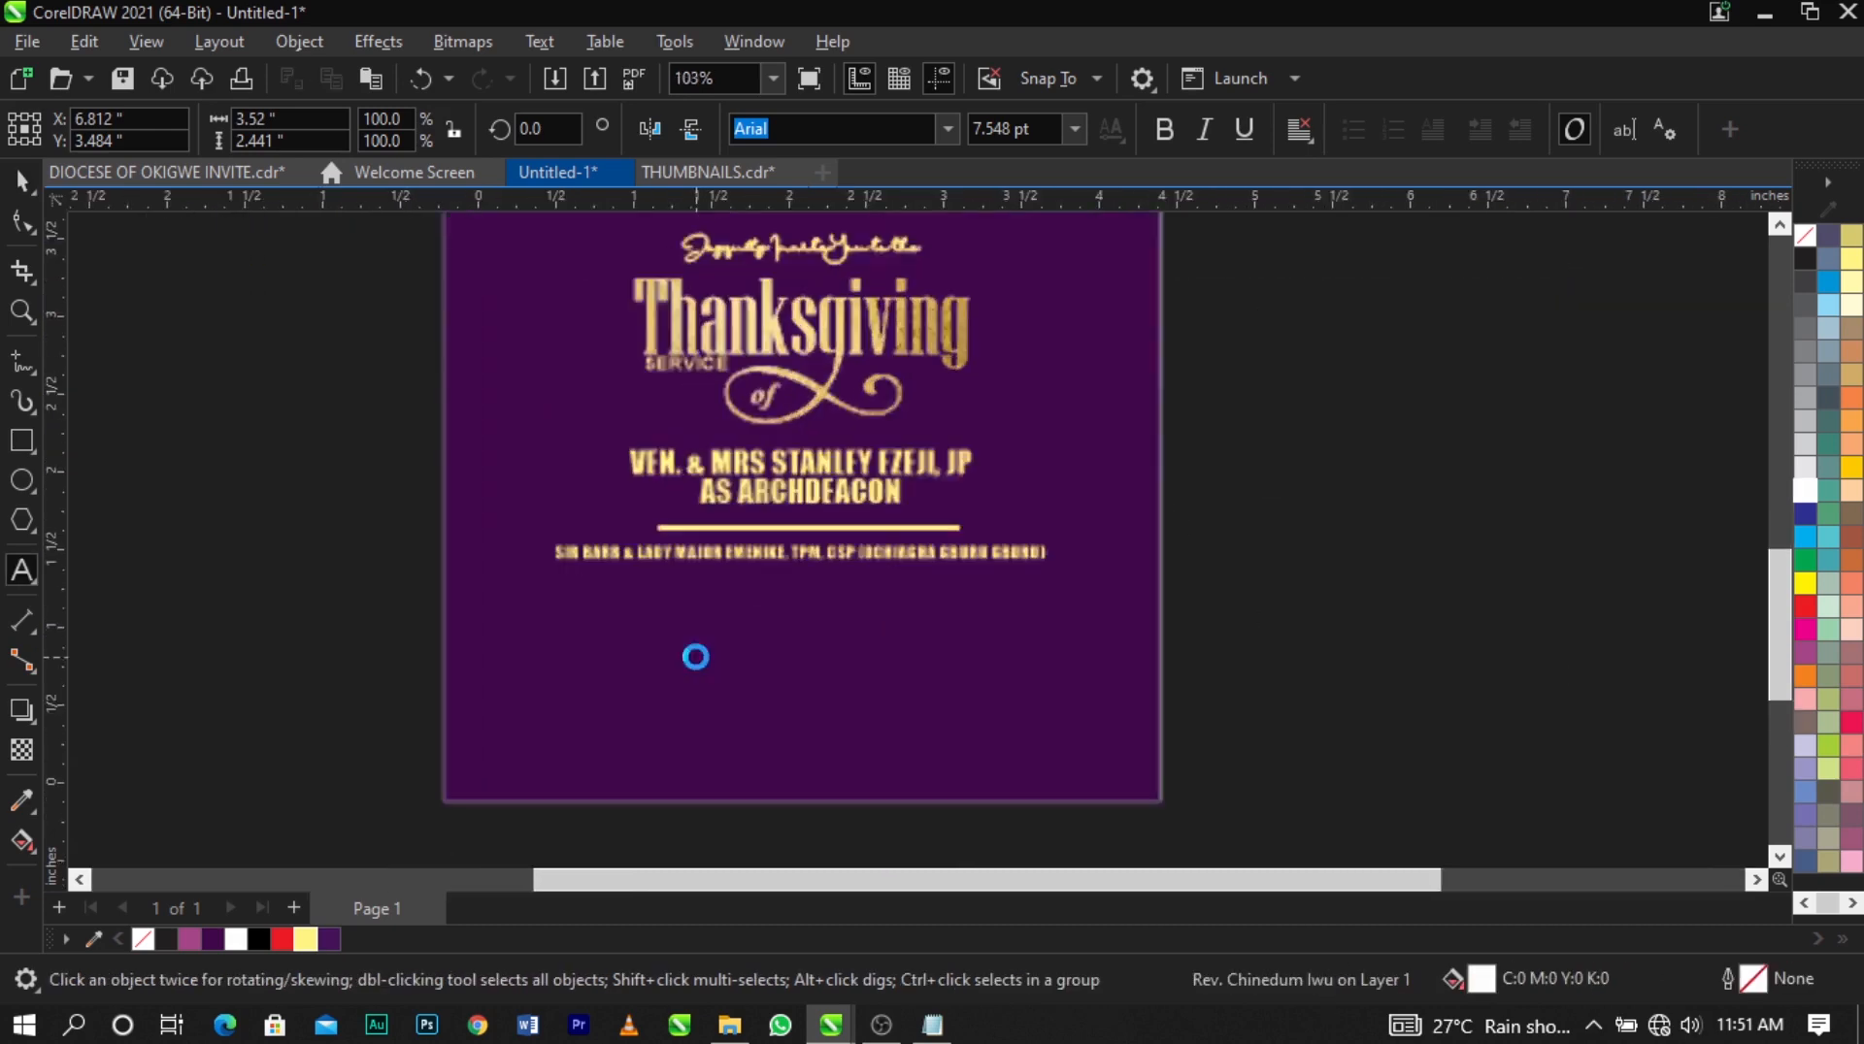
click(695, 659)
text(ST ANDREW’S ANGLICAN CHURCH, OKWELLE          10.00AM PROMPT.)
key(ctrl+space)
shift+click(790, 733)
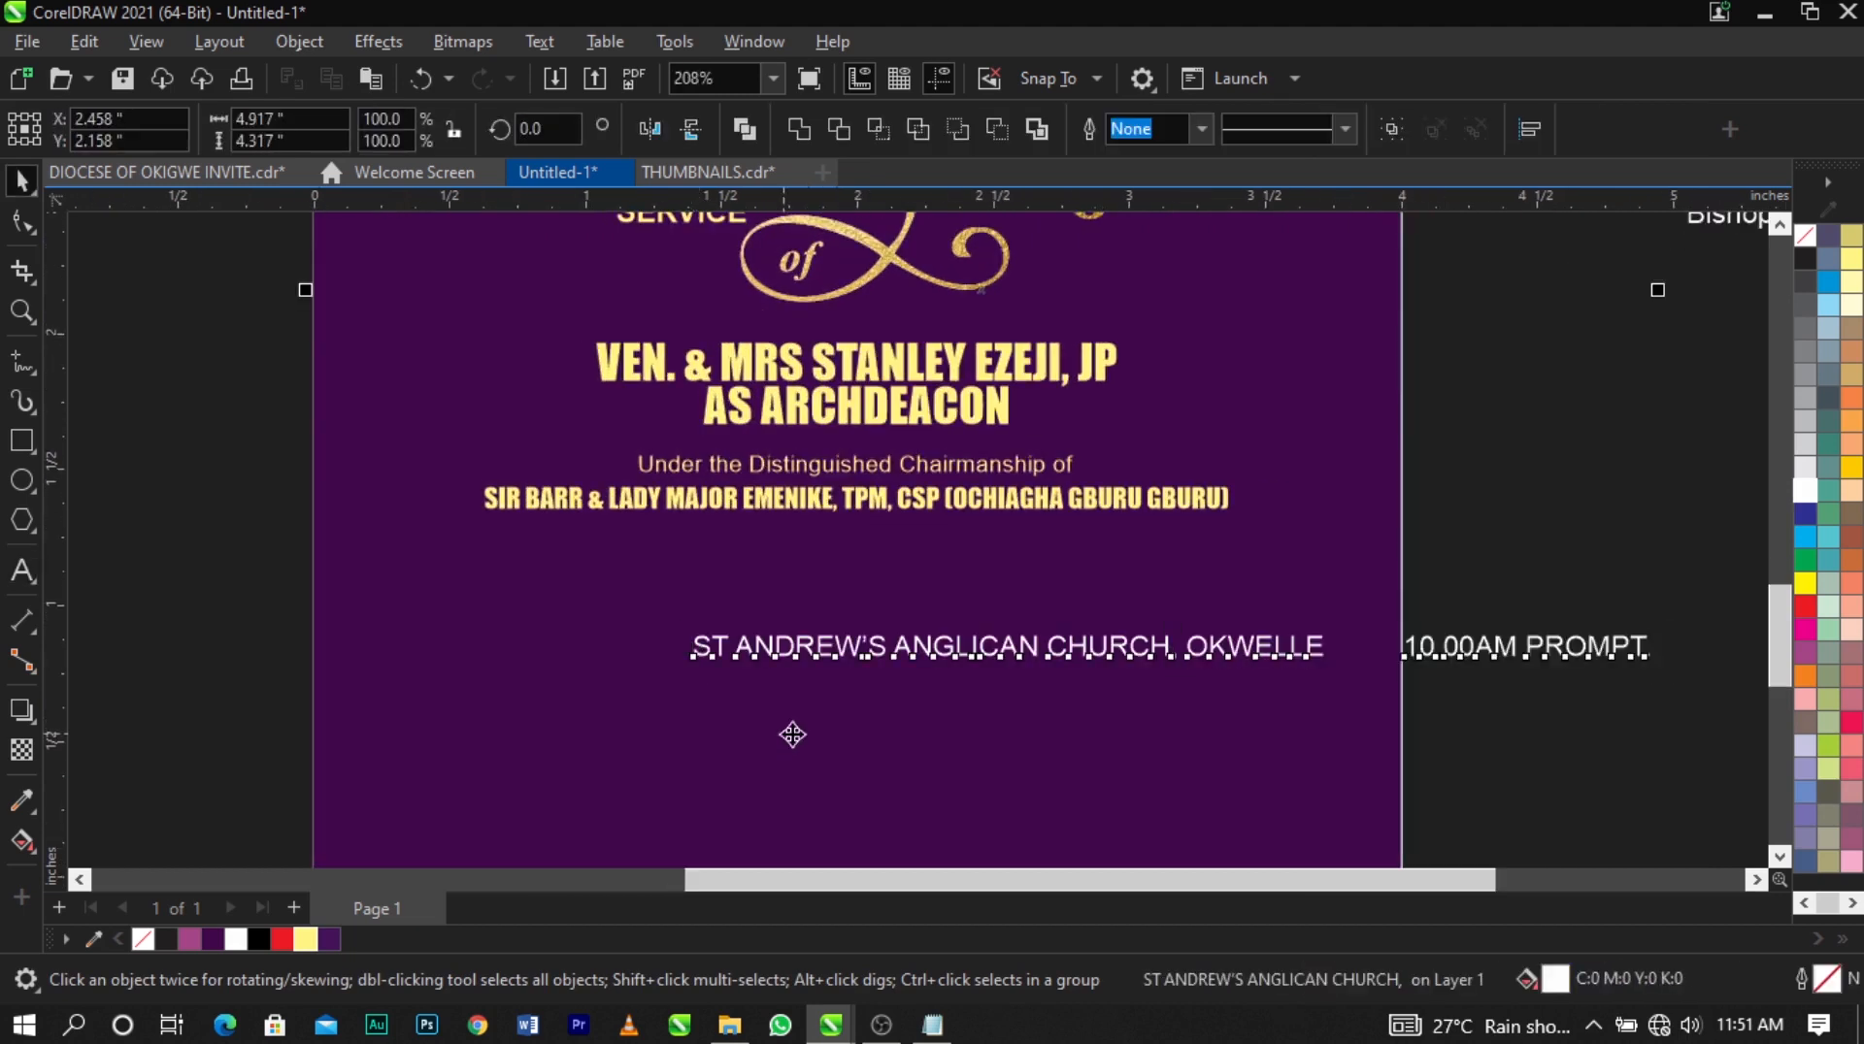
key(c)
click(1558, 658)
Scale the venue and time line down to about 6.056 pt and try a light yellow fill on it.
click(1274, 670)
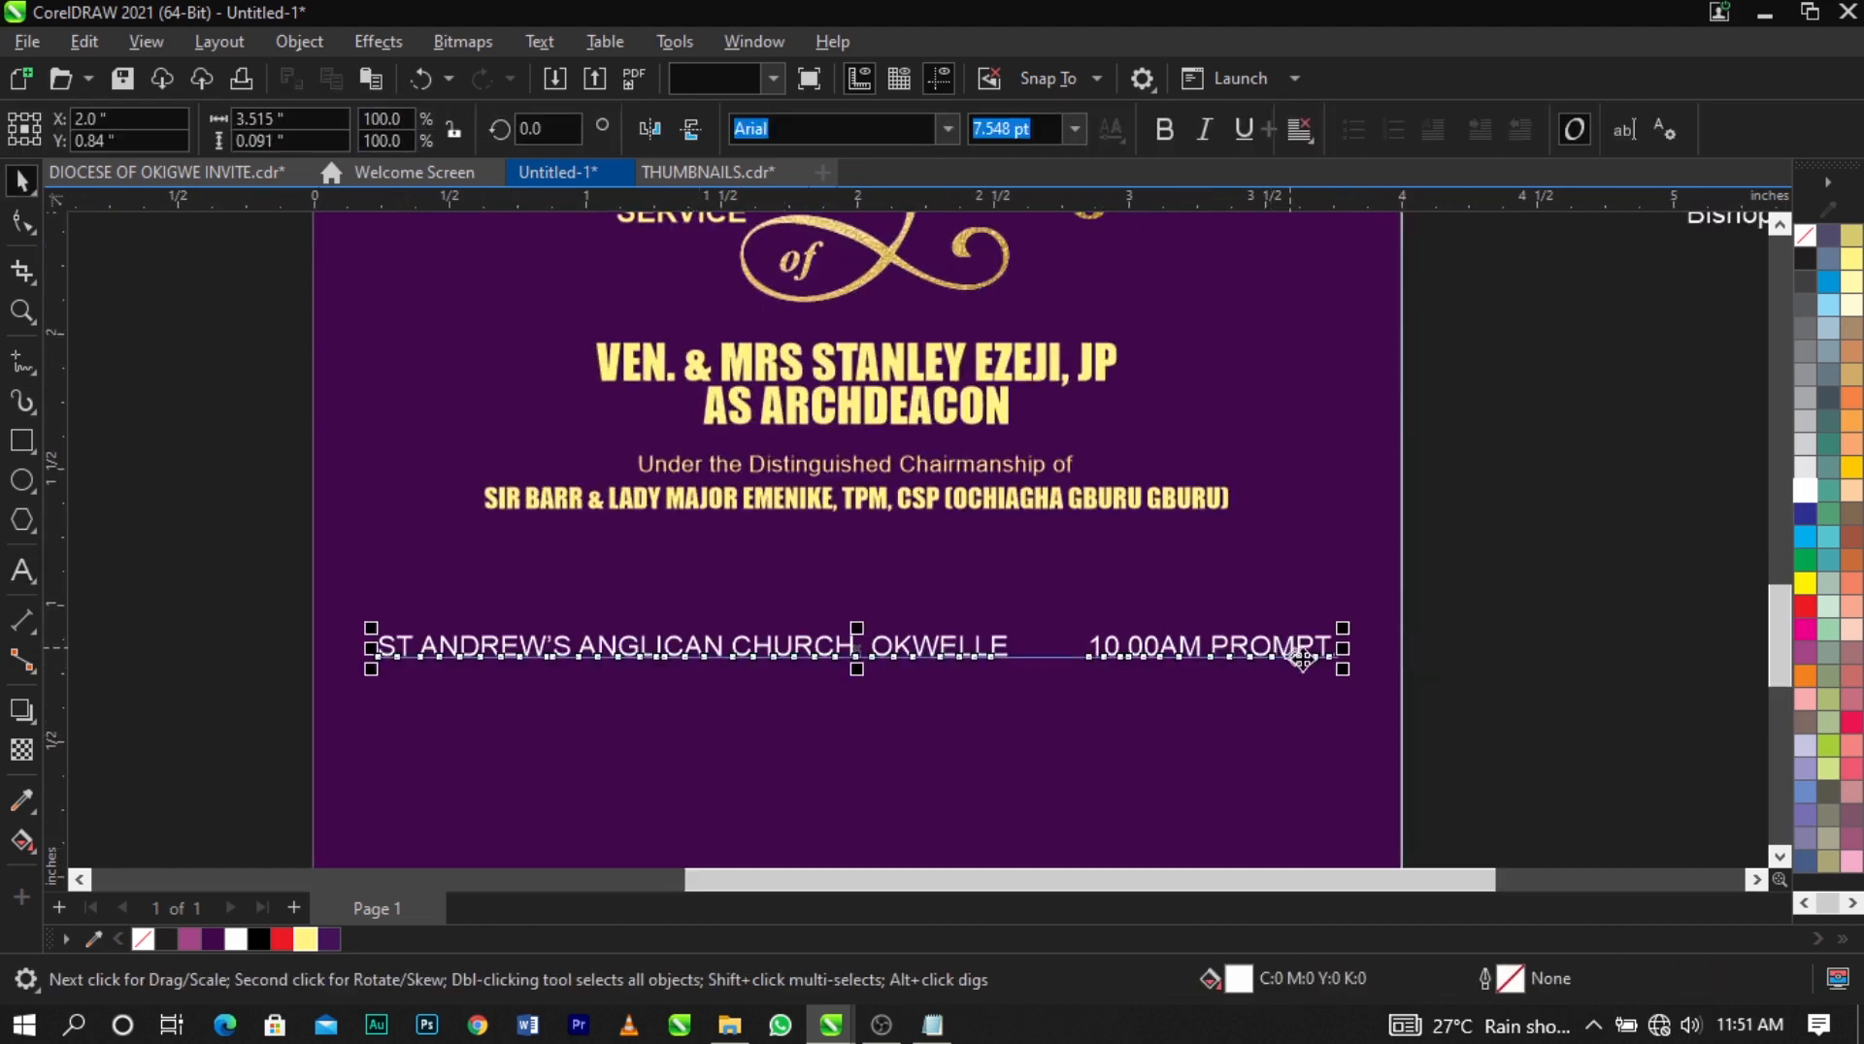
drag(1320, 684, 1241, 715)
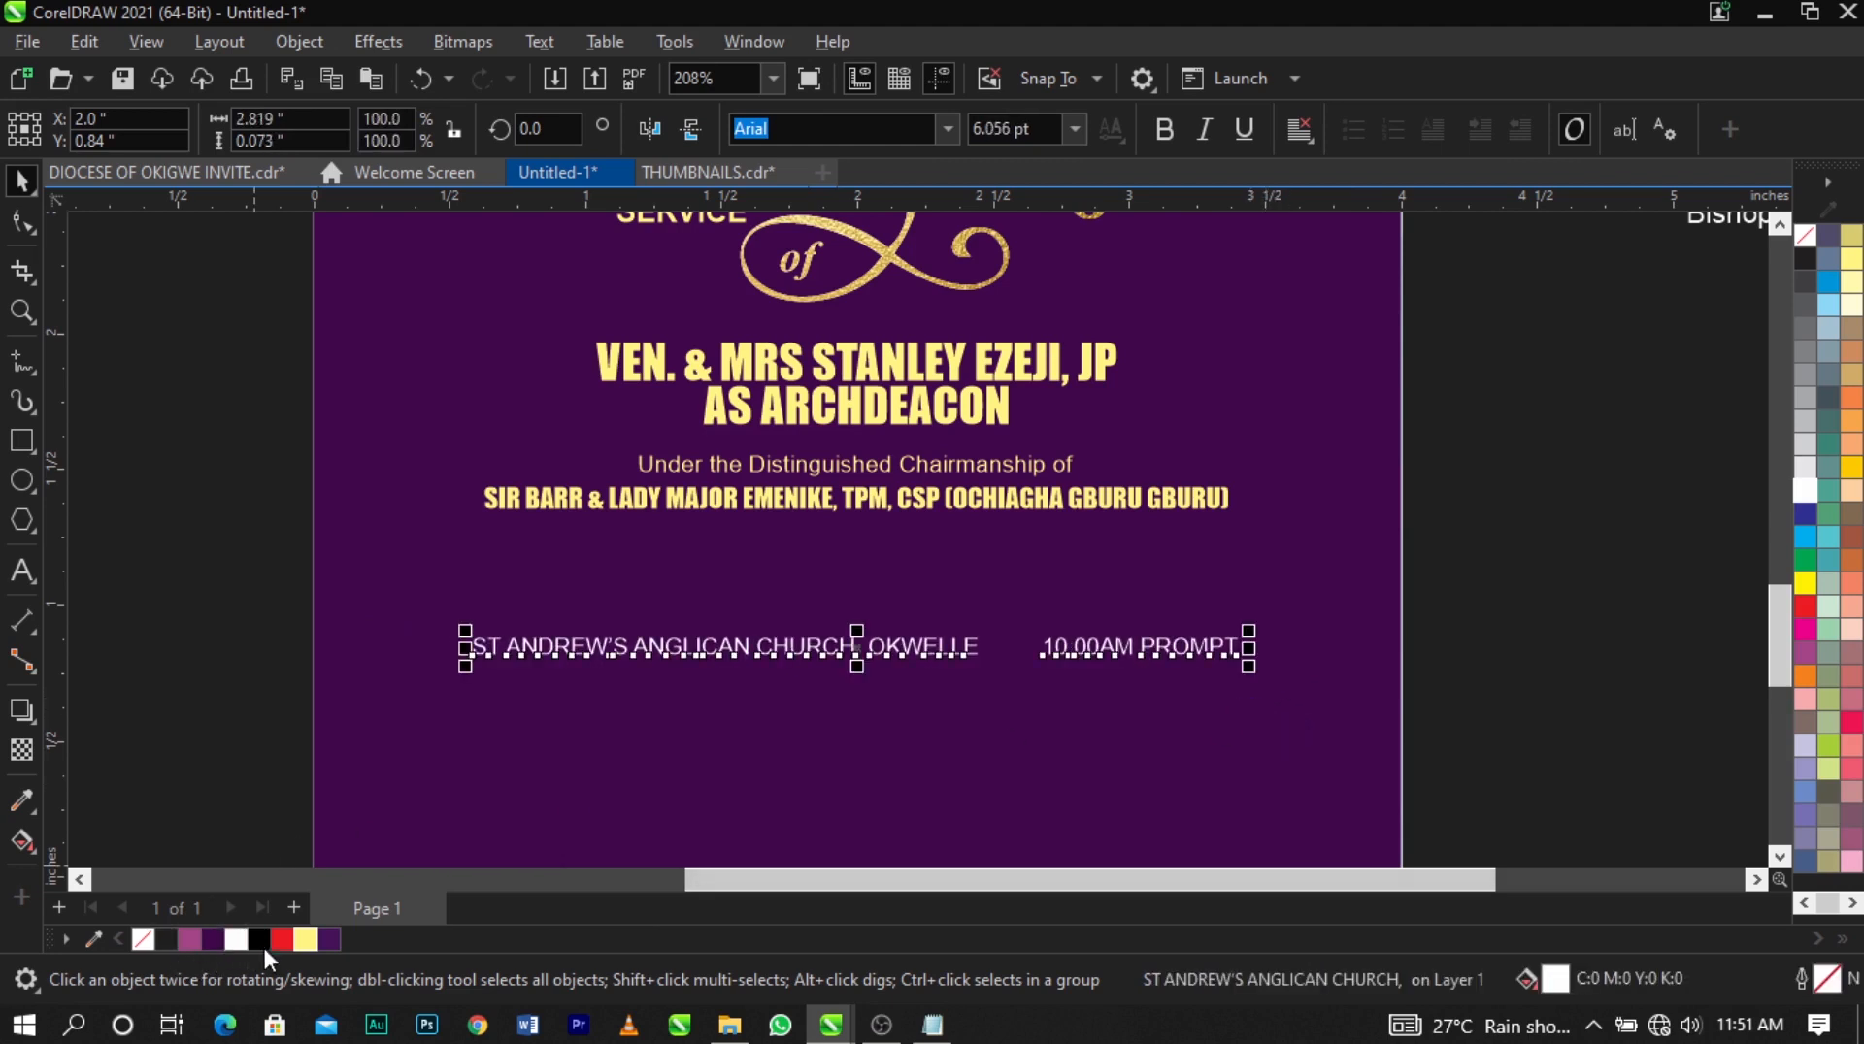
click(308, 939)
shift+click(1007, 766)
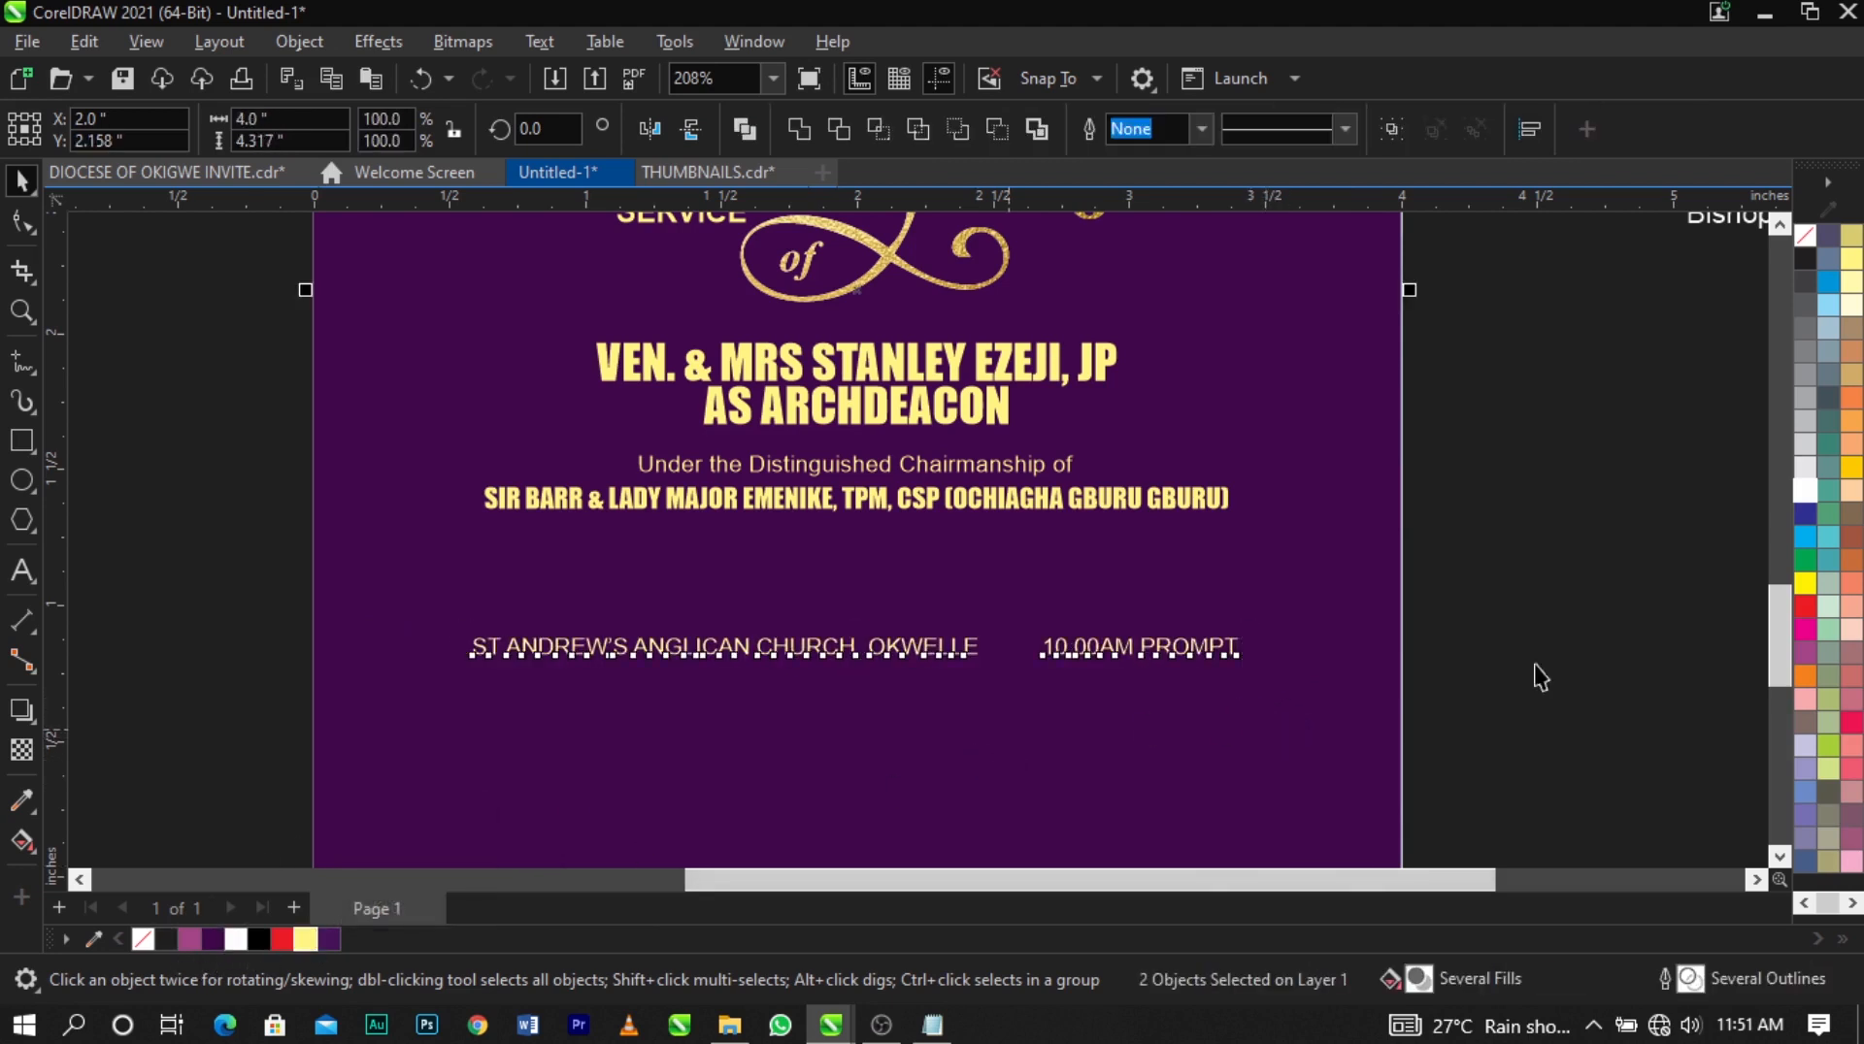
click(1563, 656)
click(1204, 663)
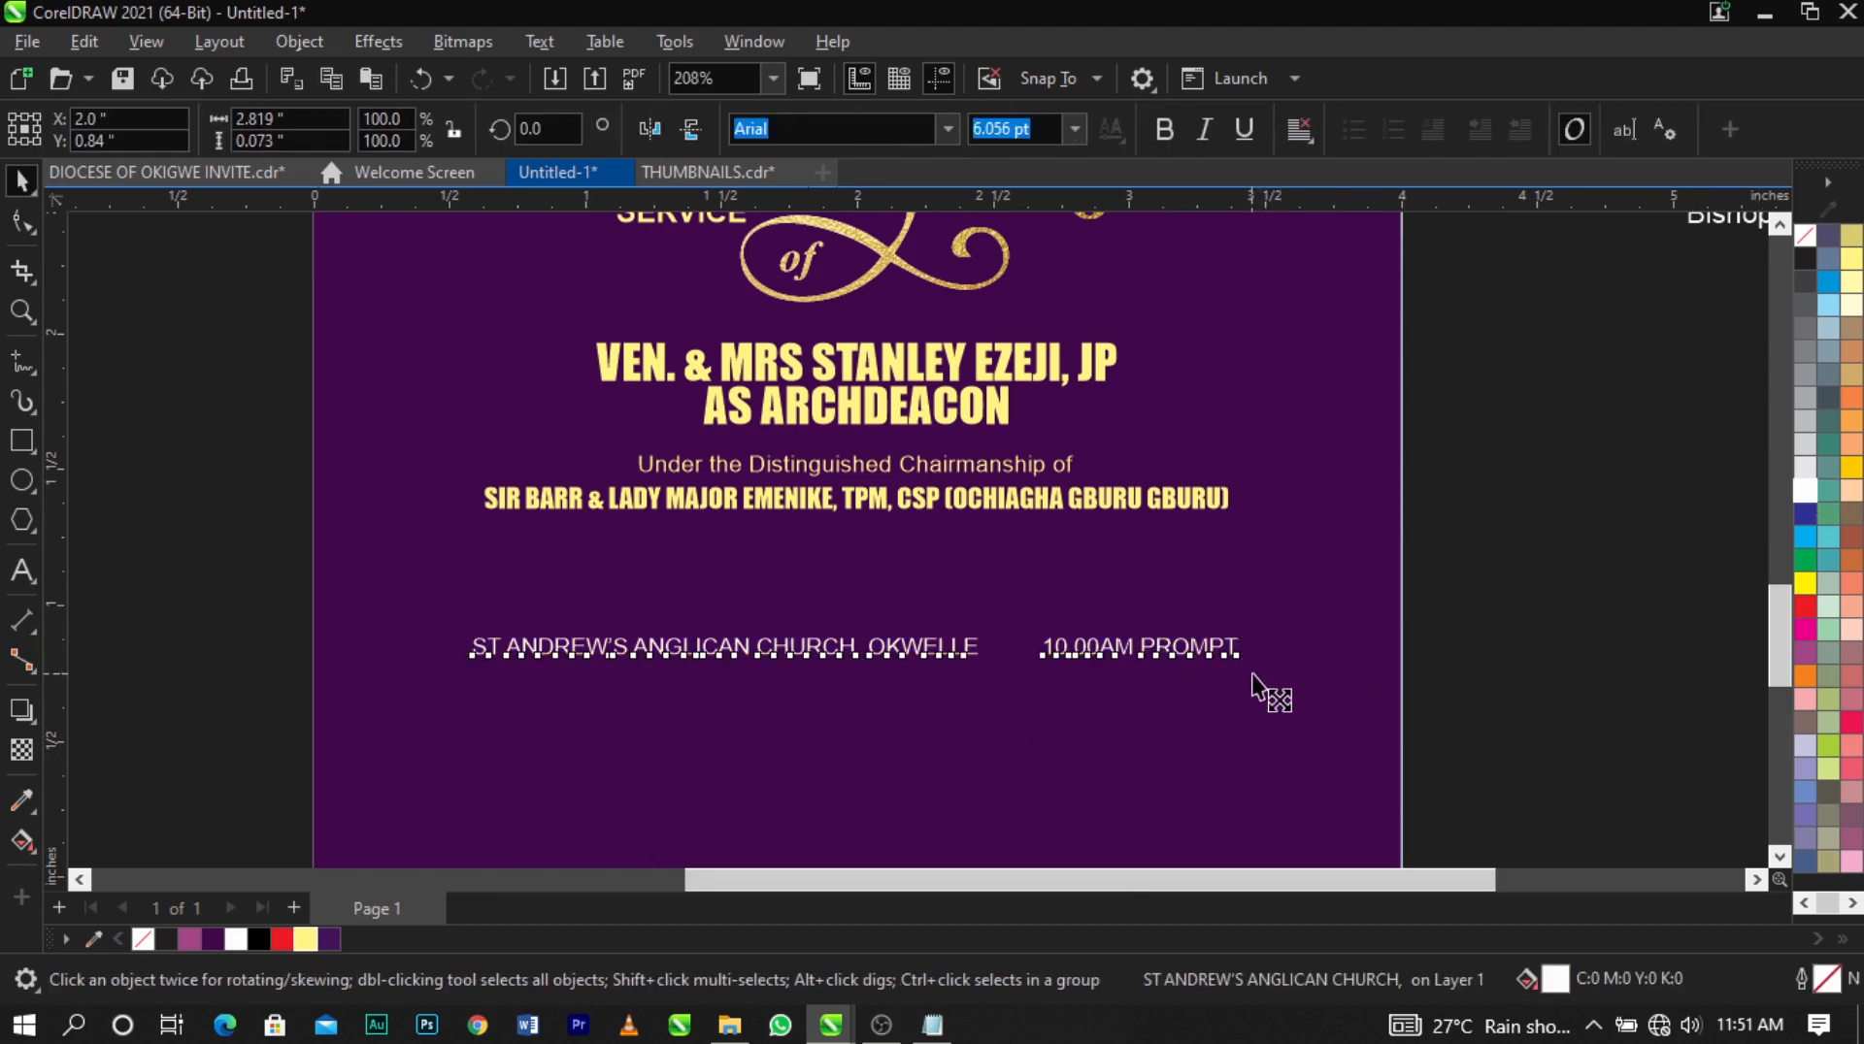
Enlarge the venue and time line slightly about its centre and align it to the centre of the purple background.
drag(1252, 675, 1272, 679)
click(1550, 701)
scroll(969, 613, down, 5)
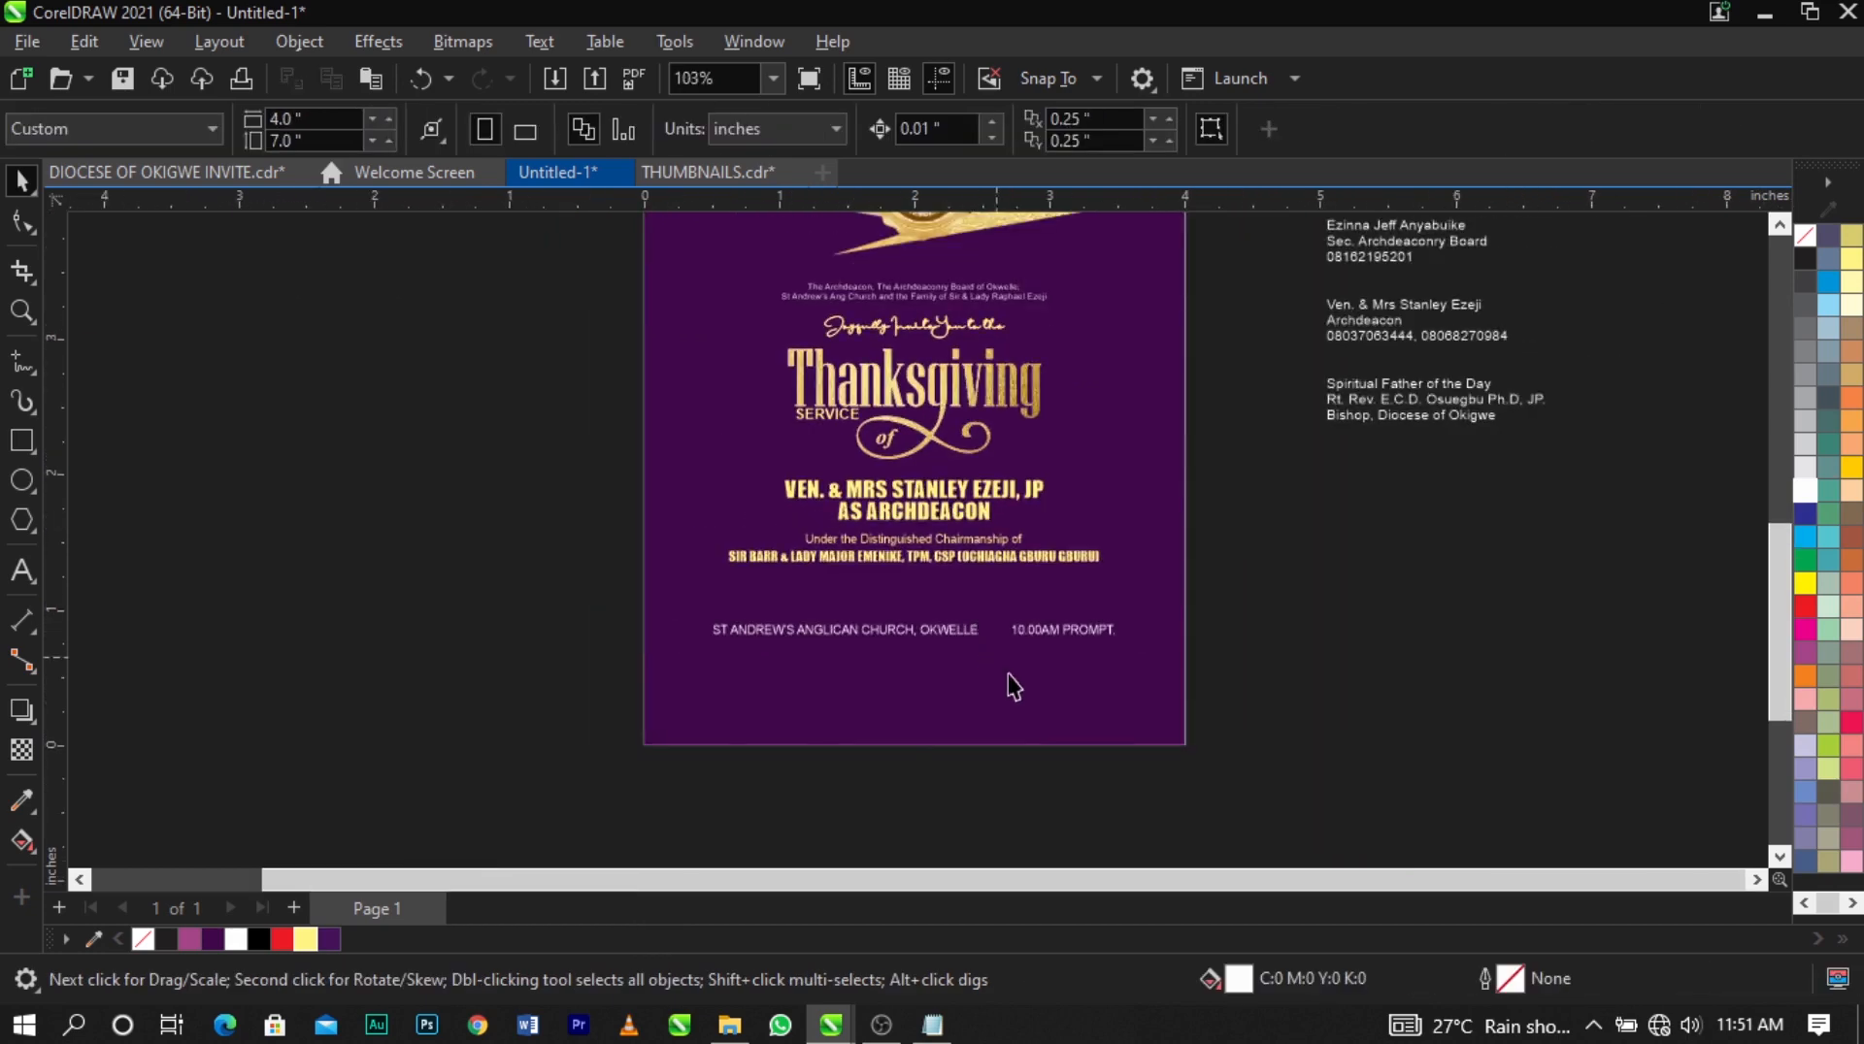
click(1030, 647)
click(1043, 635)
shift+click(1097, 662)
key(c)
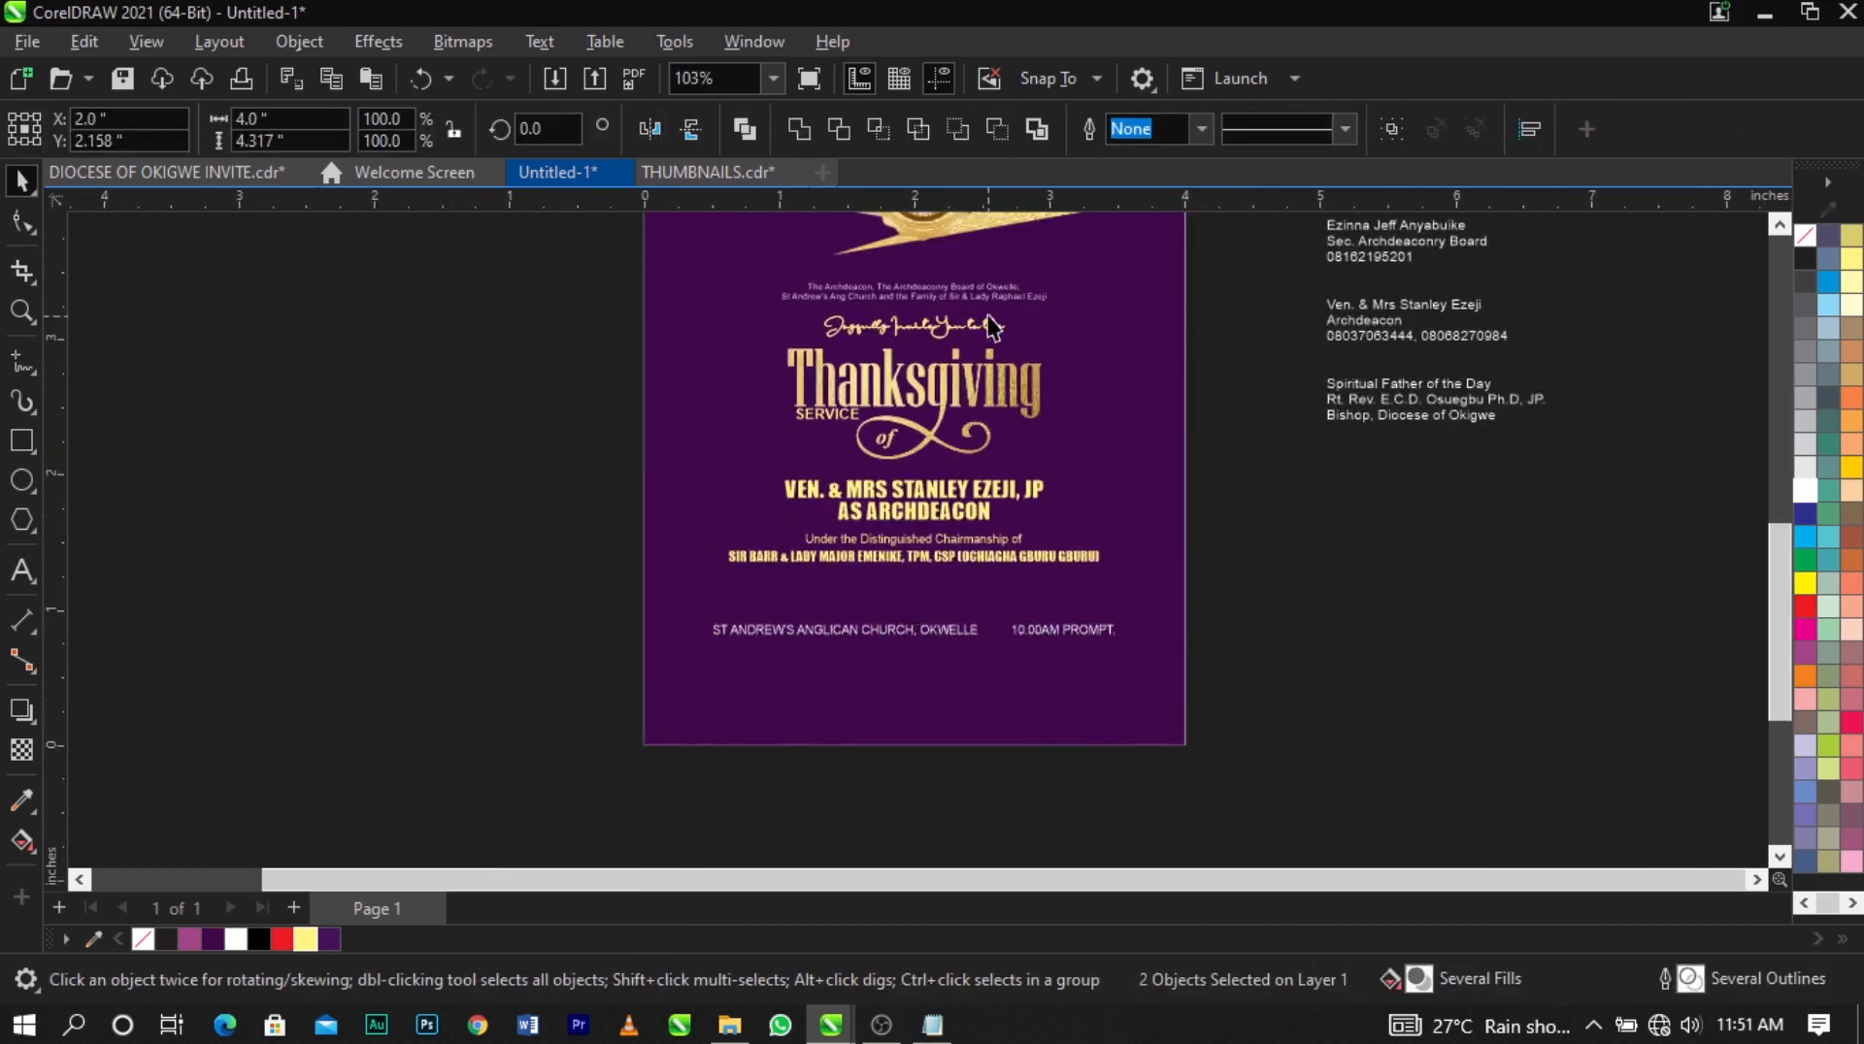
Enlarge the two-line host text above "Joyfully Invite You to the" about its centre.
click(997, 289)
scroll(997, 286, up, 5)
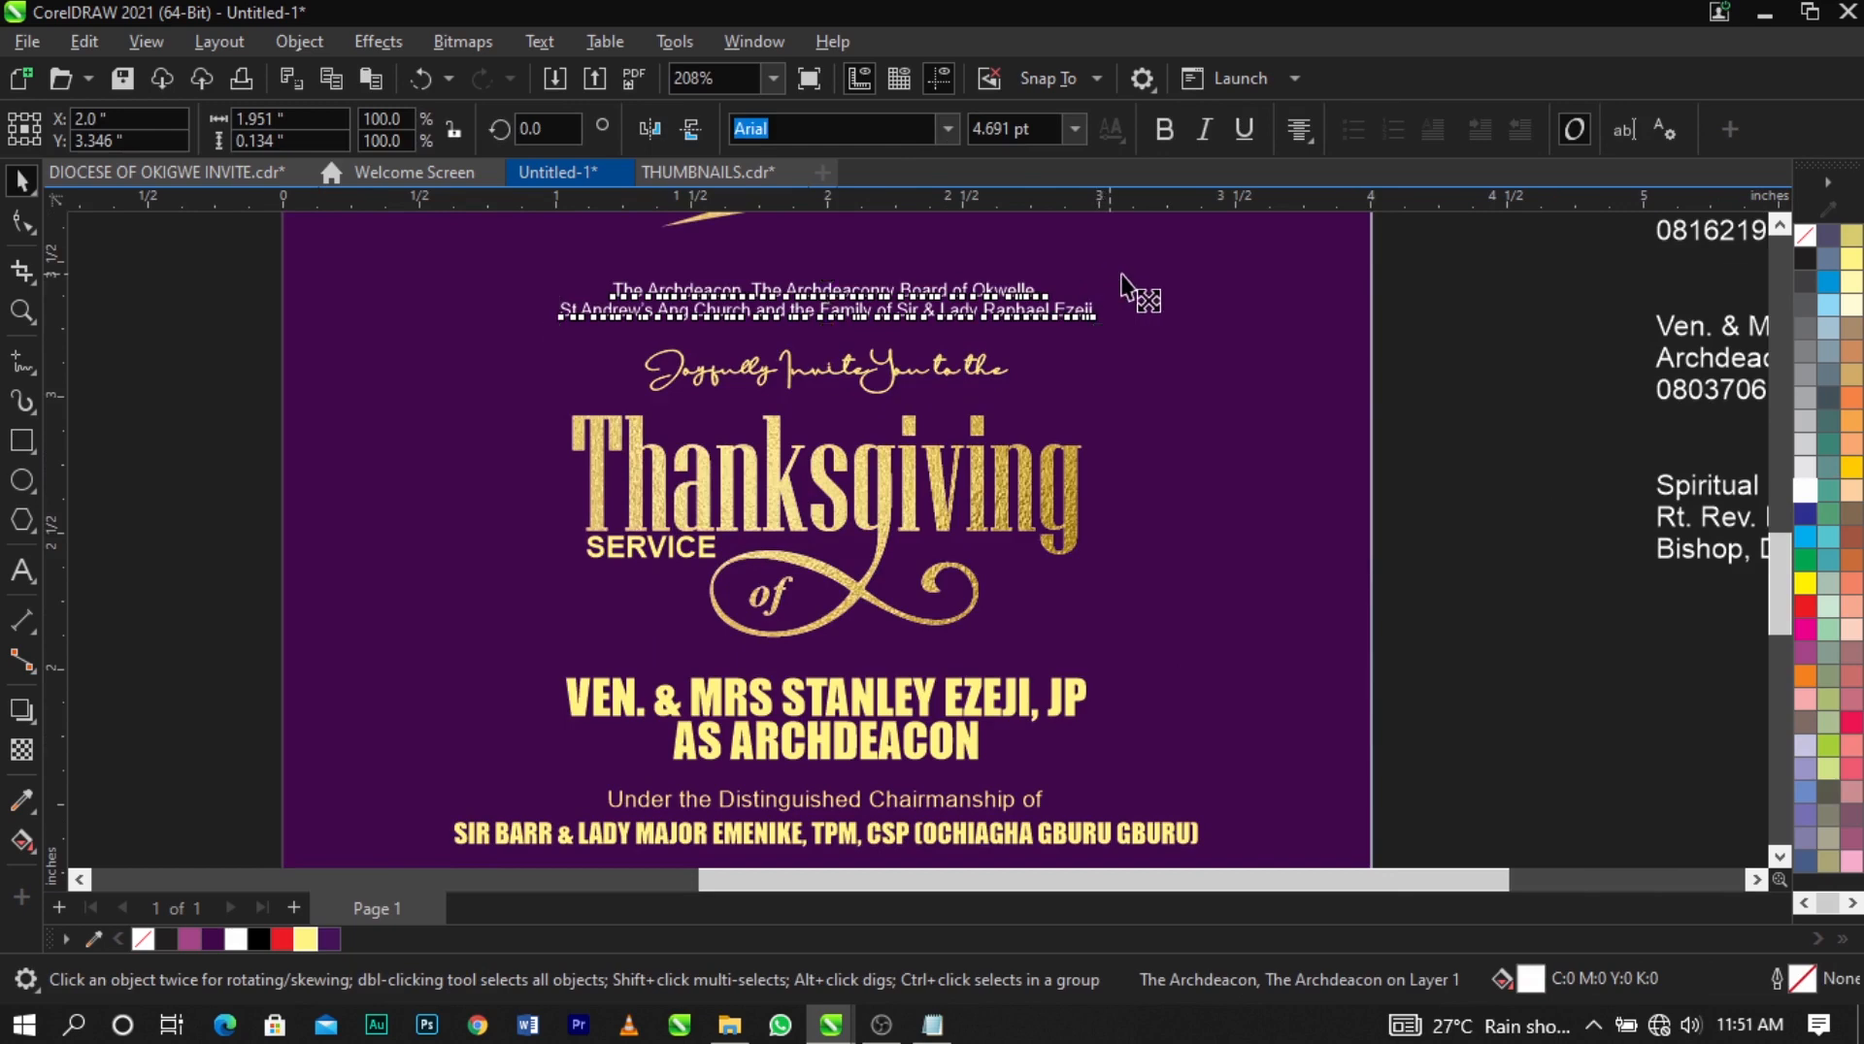
drag(1121, 276, 1152, 270)
scroll(922, 349, down, 3)
click(541, 444)
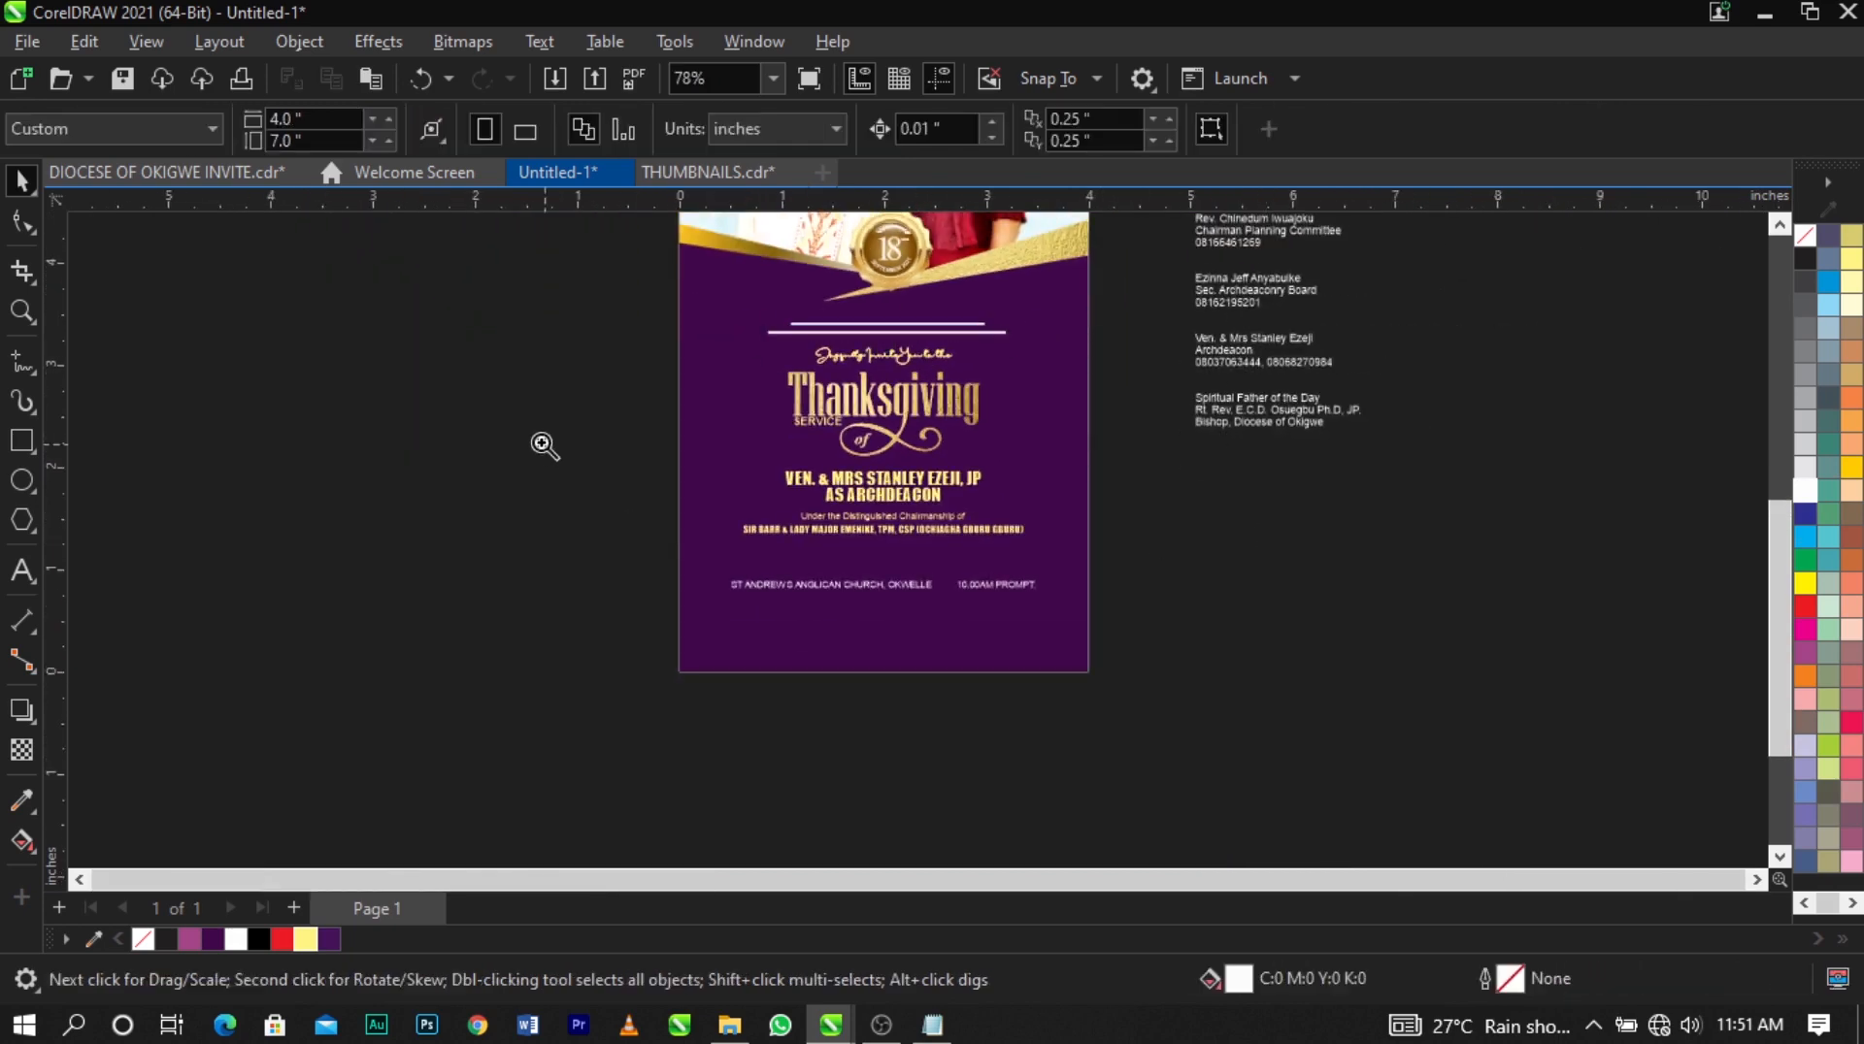
Move the black and gold ornament image from beside the card to the empty area near the card's lower right.
scroll(828, 524, down, 3)
drag(497, 290, 1107, 567)
scroll(1107, 567, up, 10)
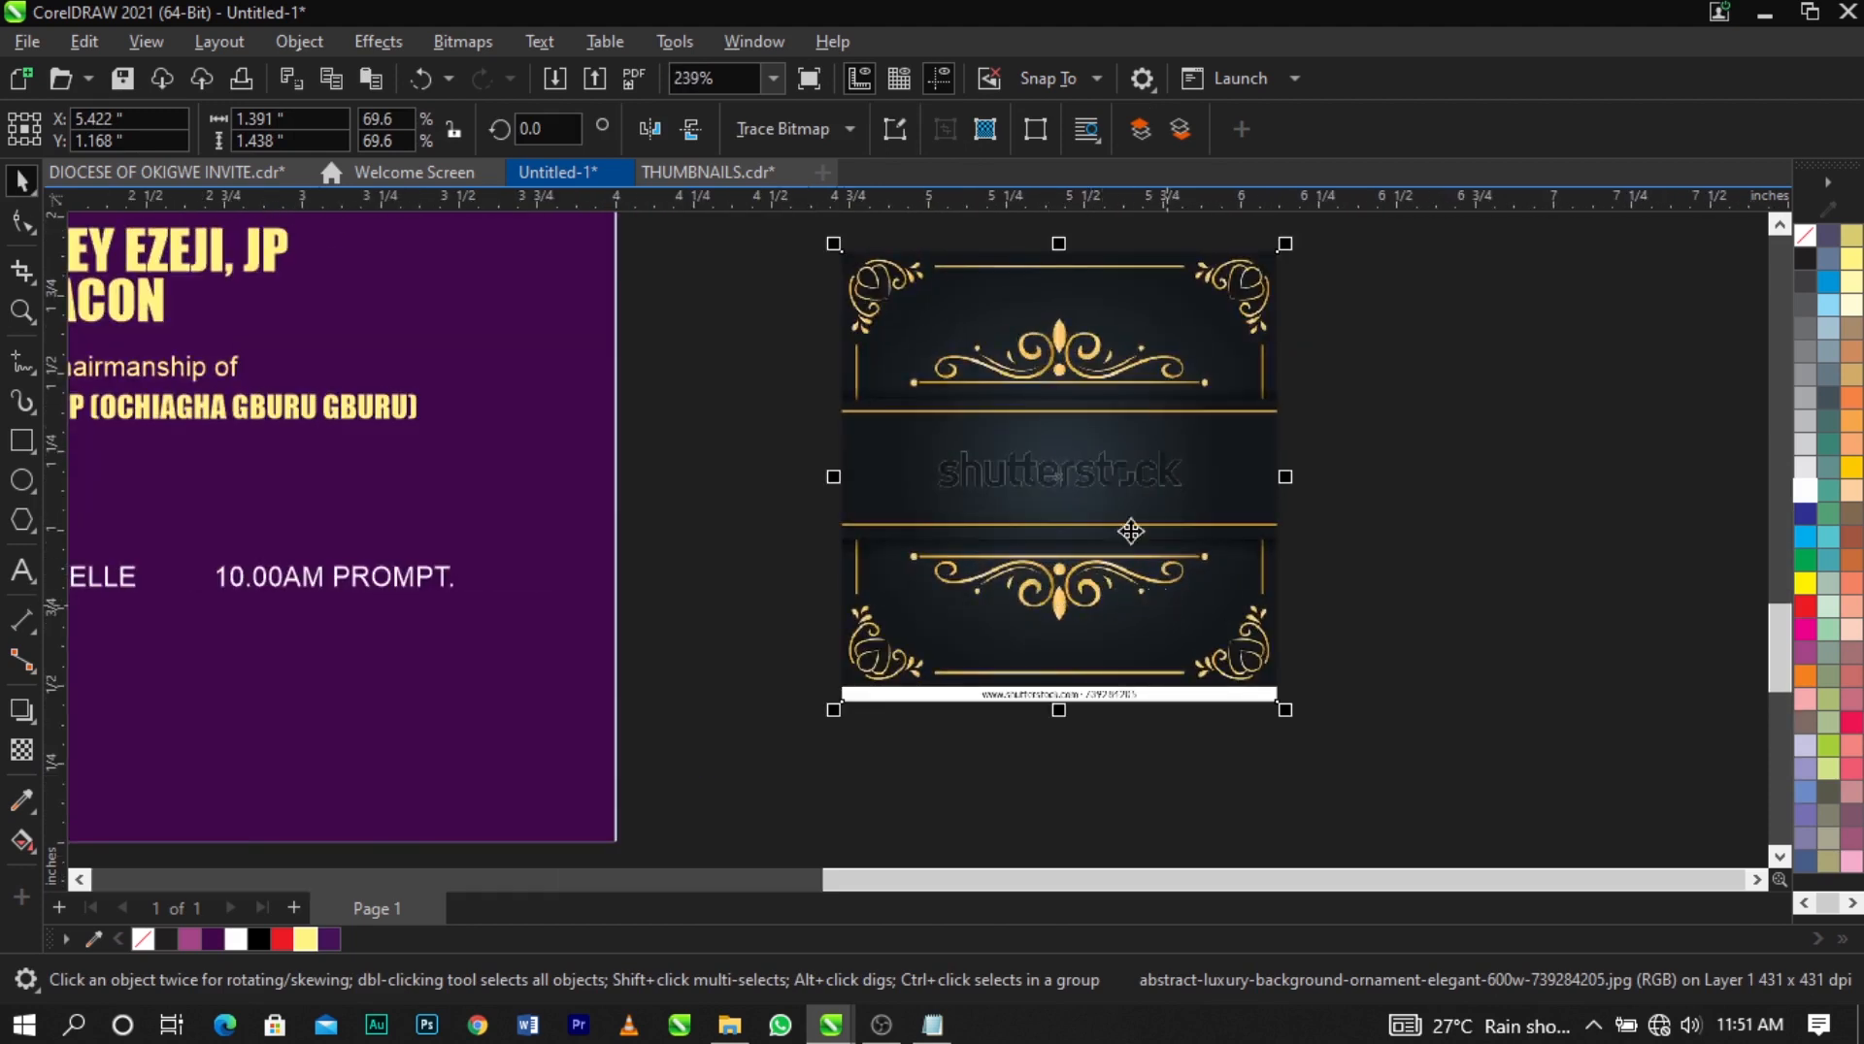
scroll(1158, 398, up, 3)
scroll(1038, 468, down, 1)
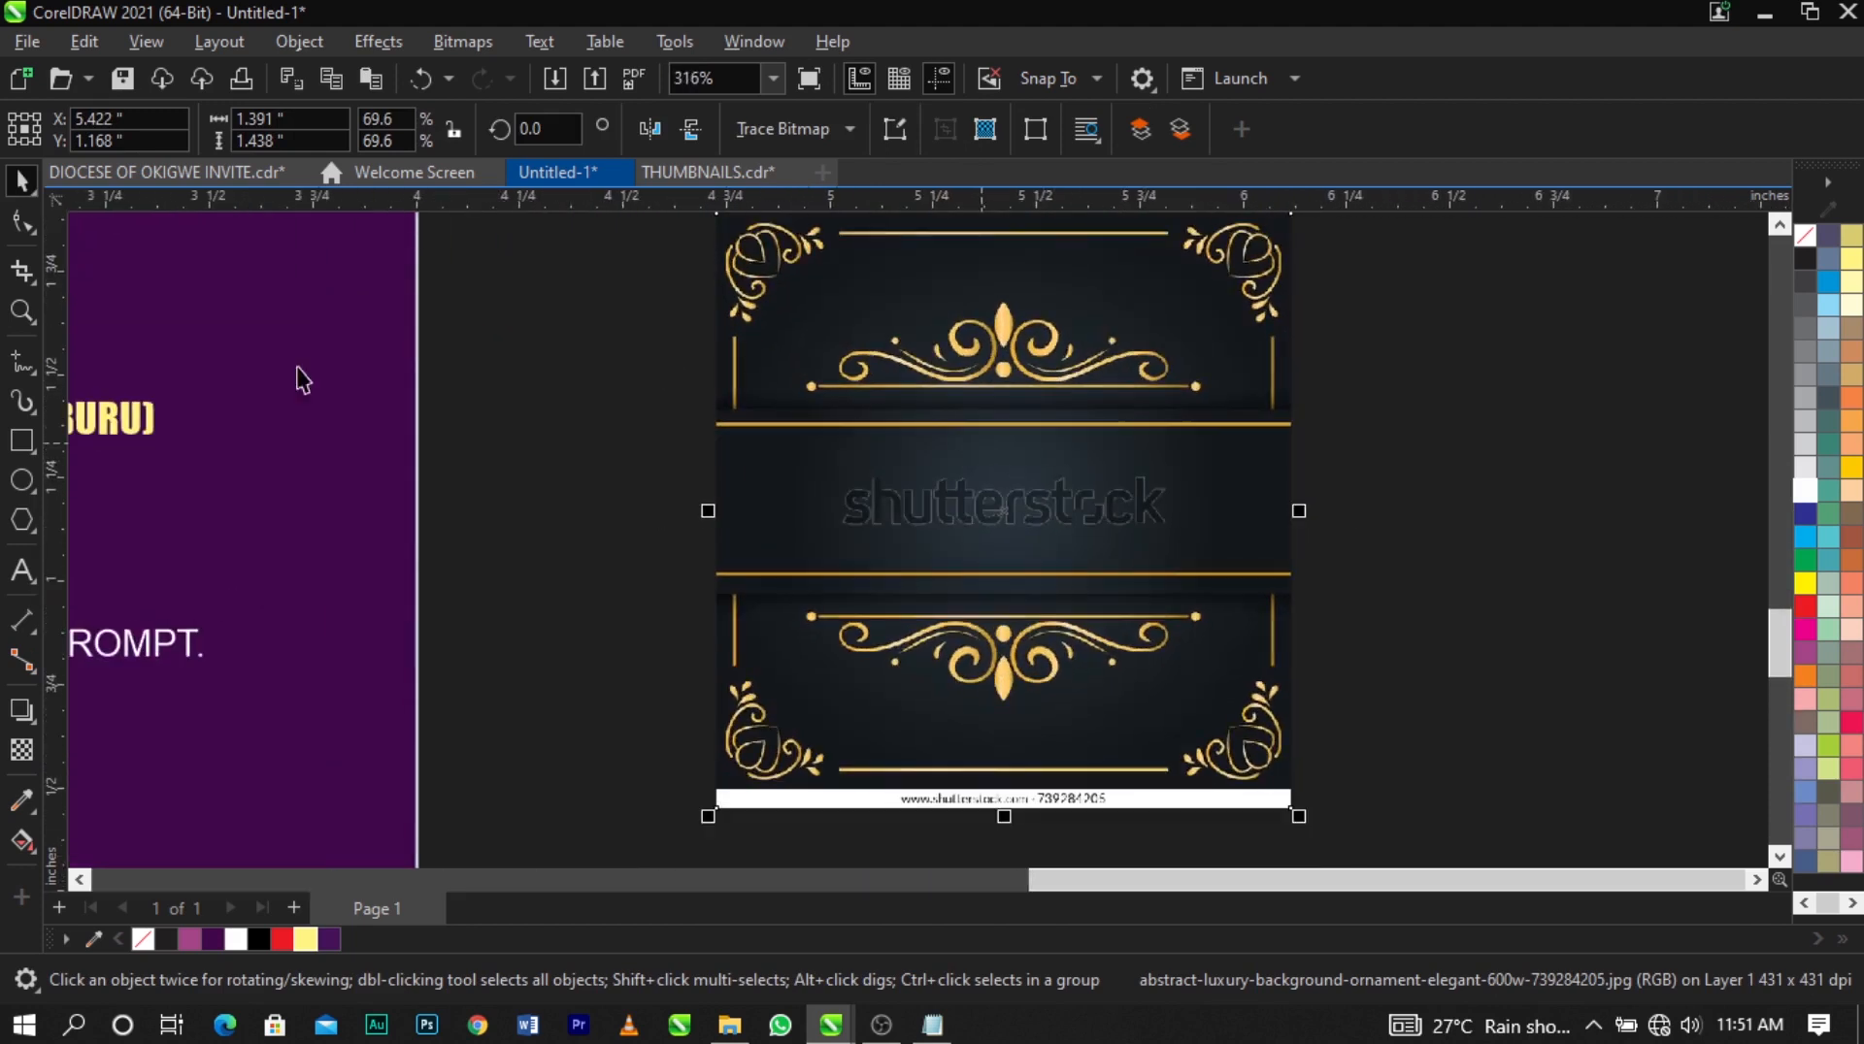
Crop the ornament image to its lower gold flourish, using an area about 1.161" by 0.257".
click(17, 273)
drag(765, 609, 1245, 696)
drag(1006, 696, 1005, 714)
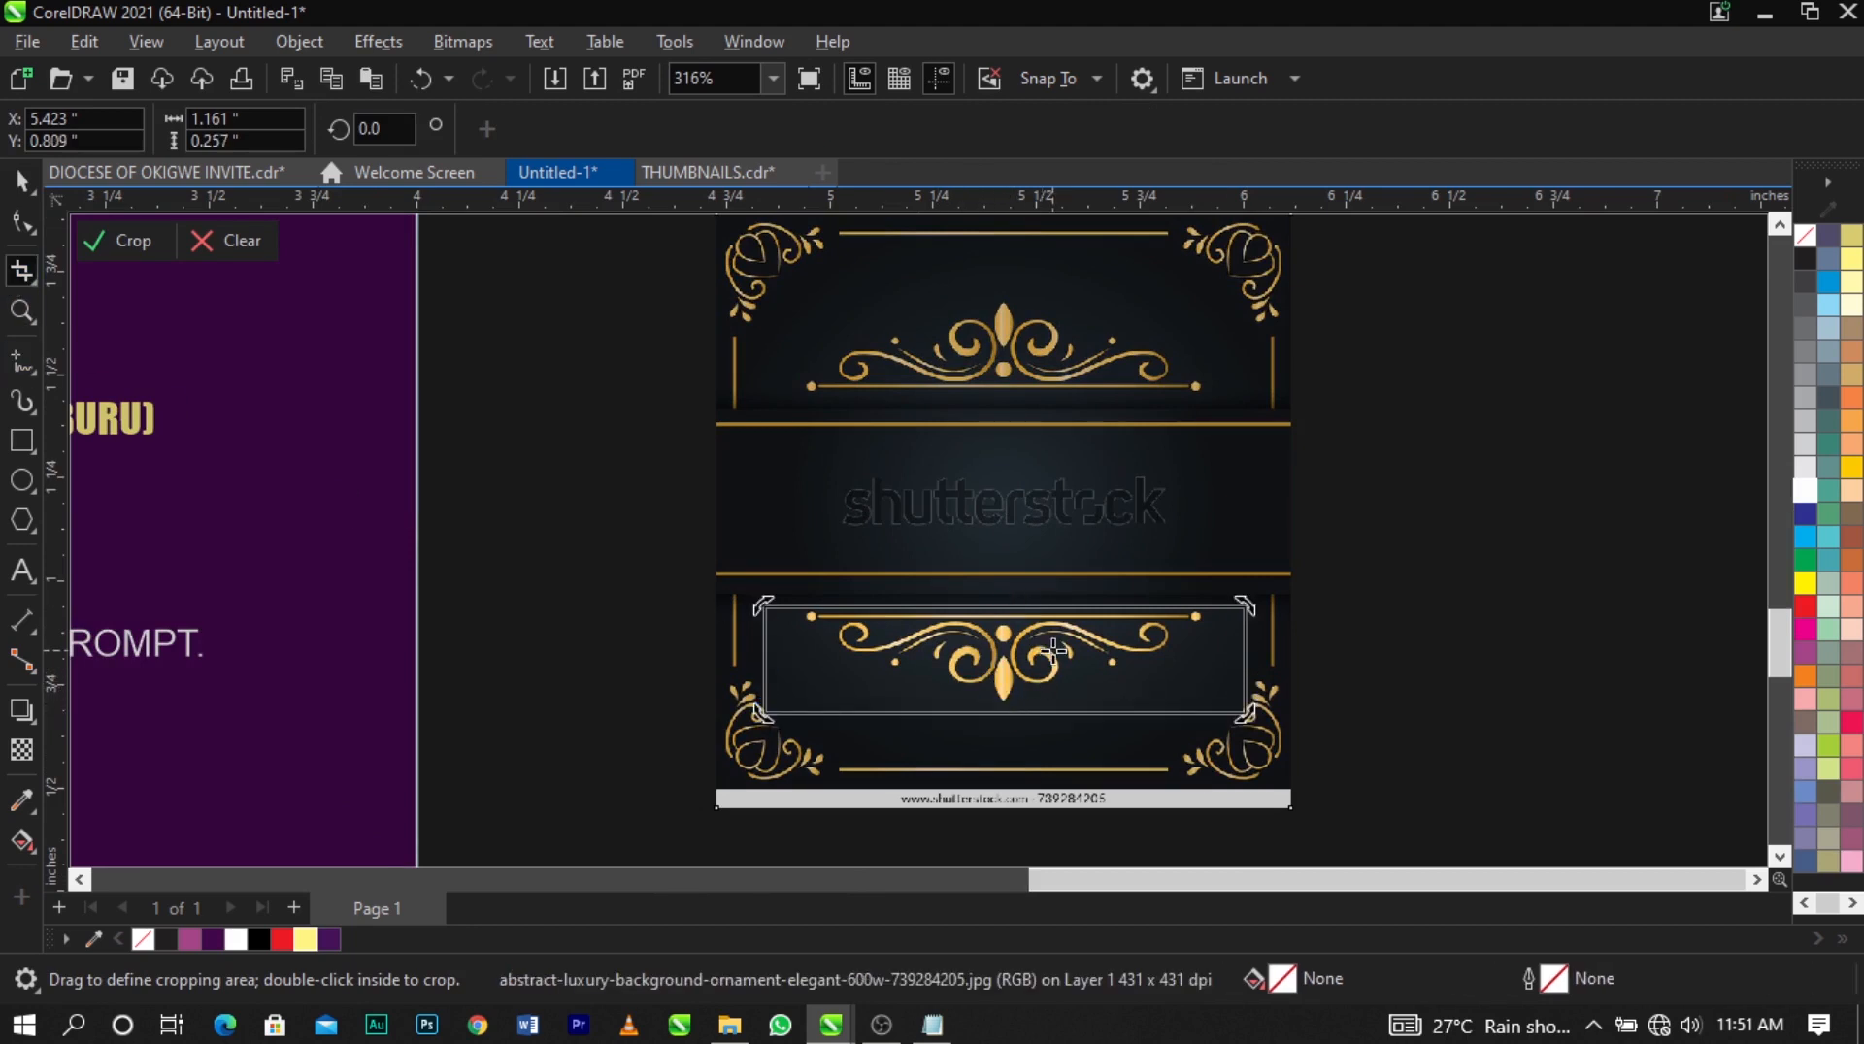
double_click(1053, 652)
Enlarge the cropped gold flourish to about 2.508" by 0.556" and move it slightly up beside the card.
drag(1253, 599, 1531, 537)
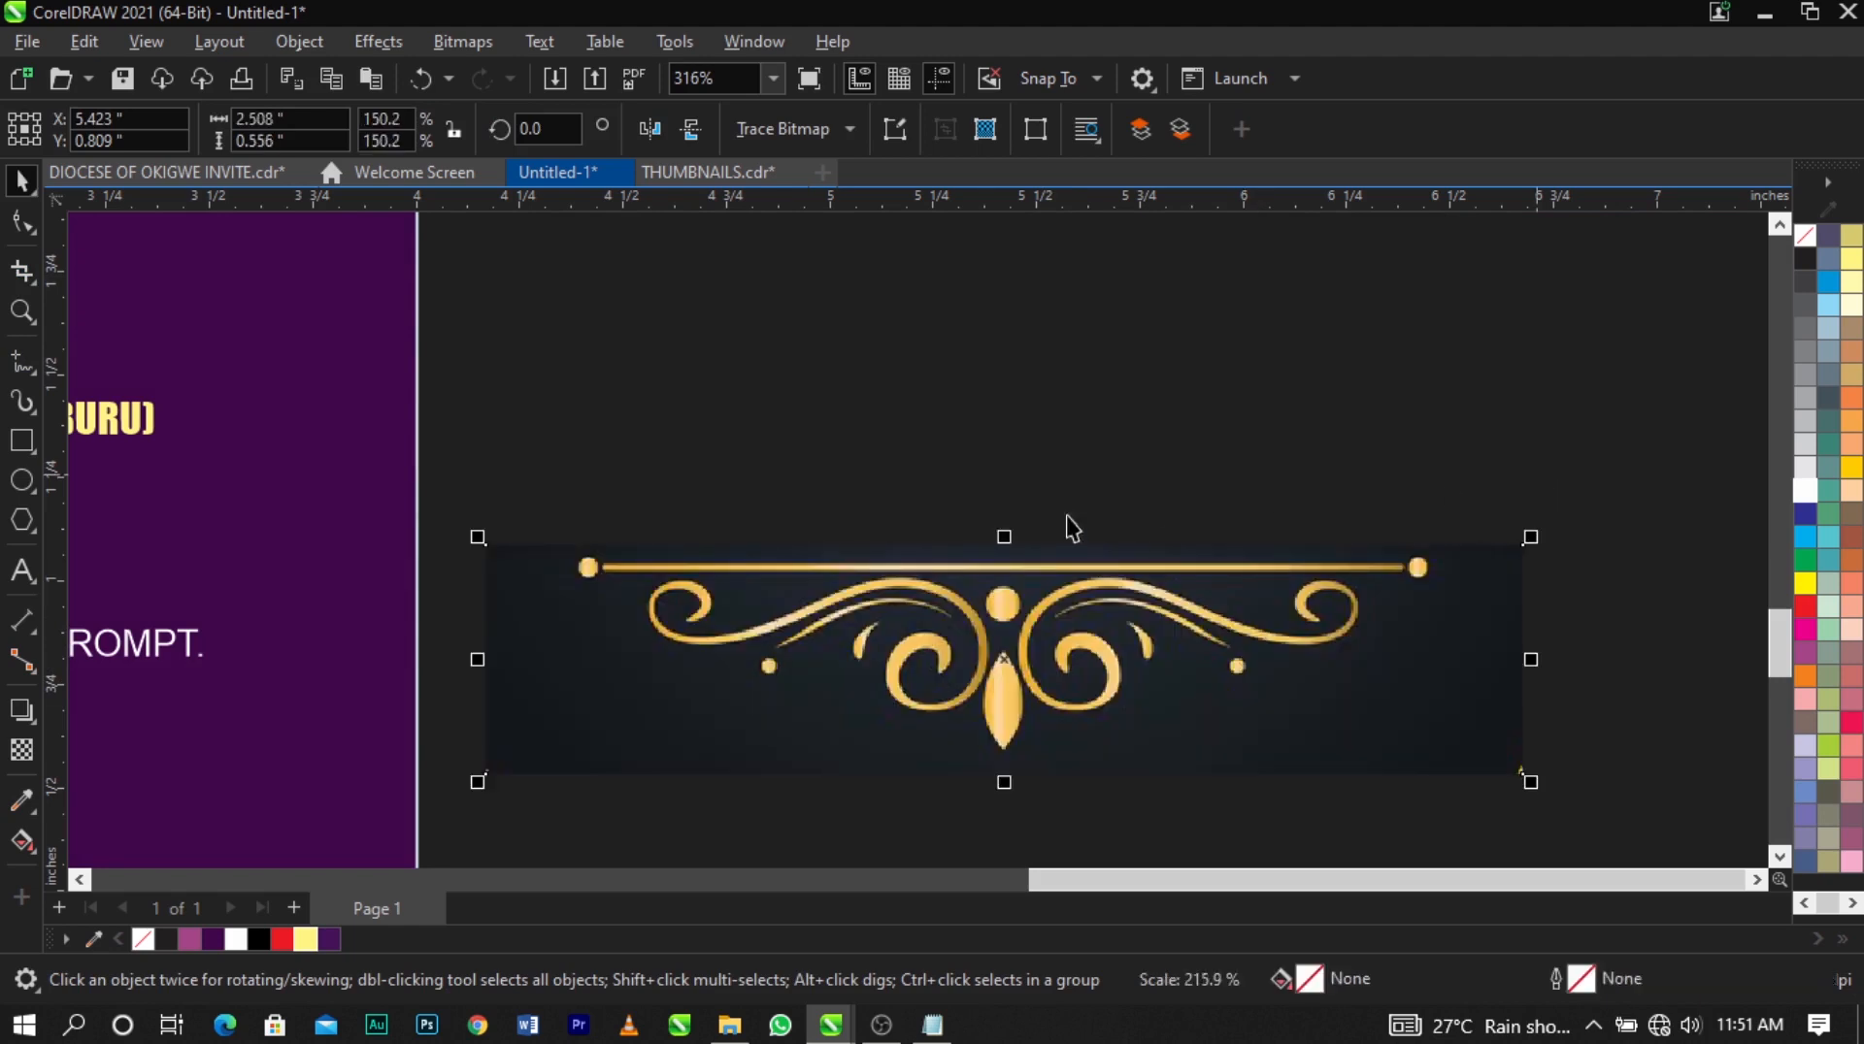
scroll(1028, 616, down, 1)
drag(1040, 632, 1090, 540)
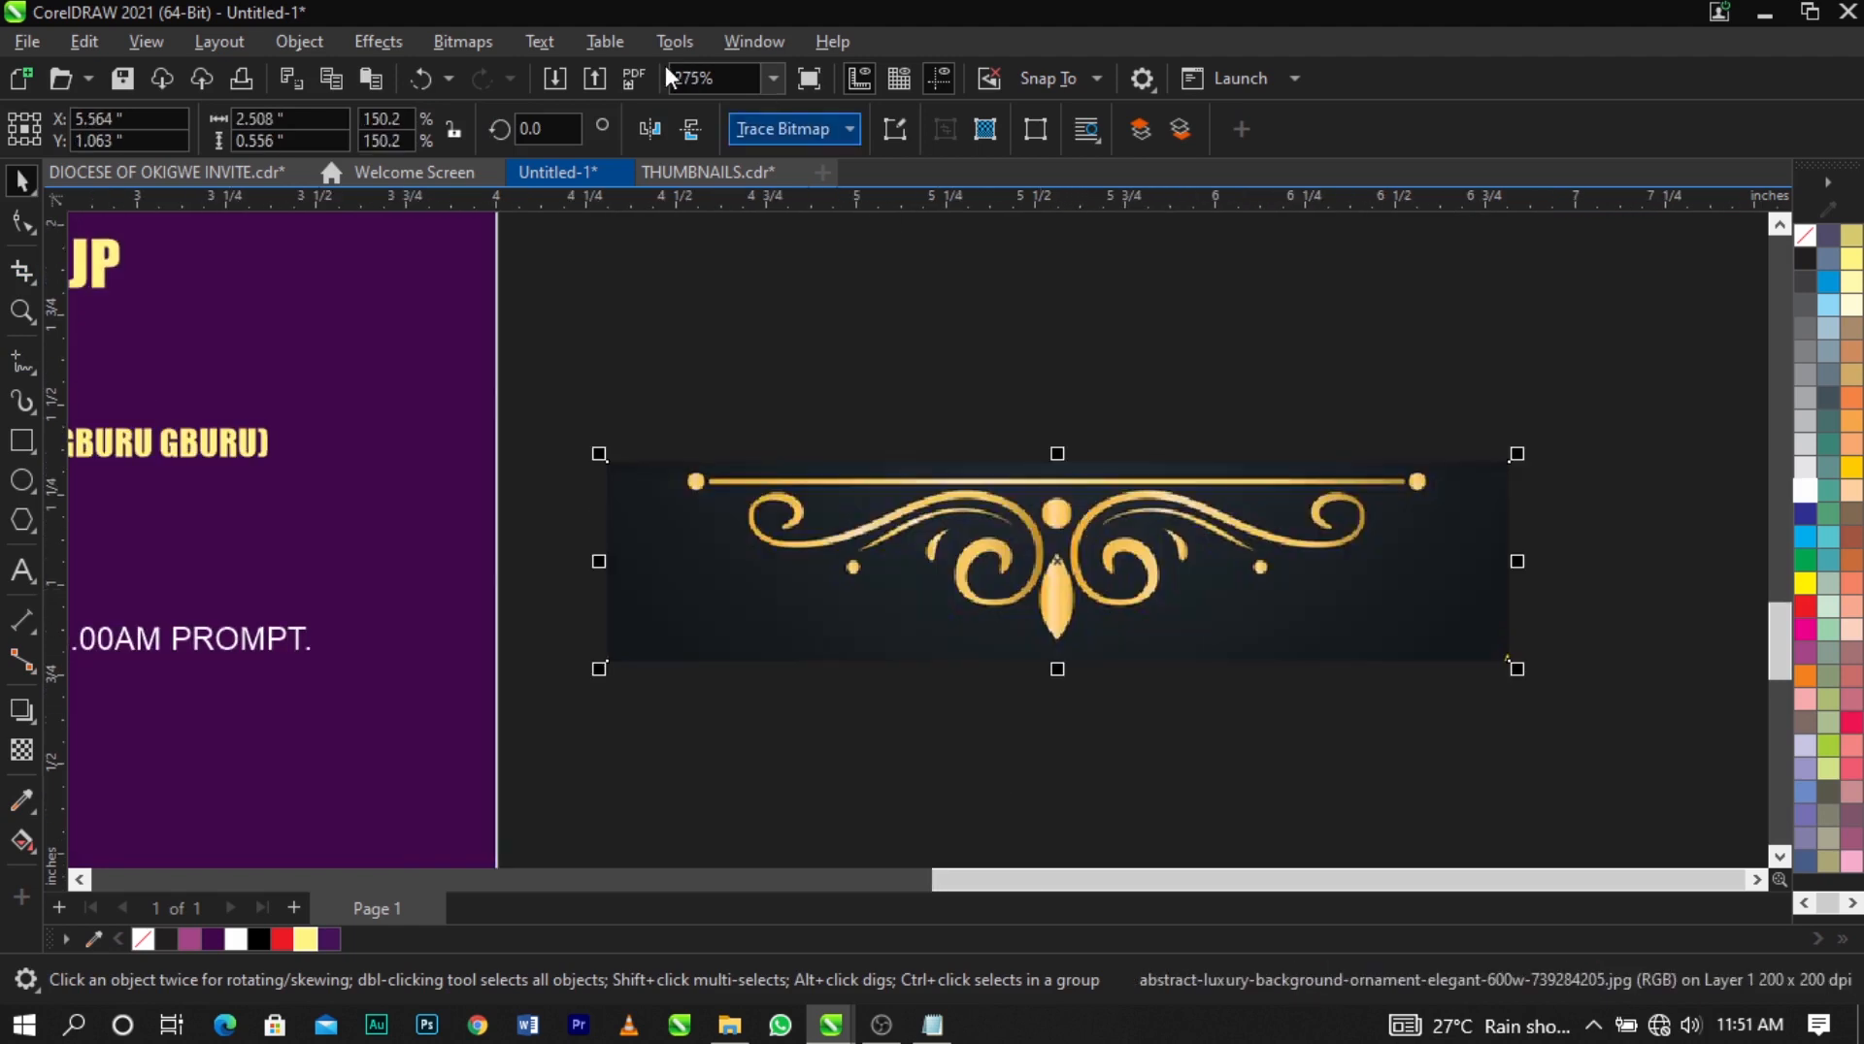
Convert the cropped gold flourish image to a 300 dpi bitmap in RGB color mode.
click(492, 43)
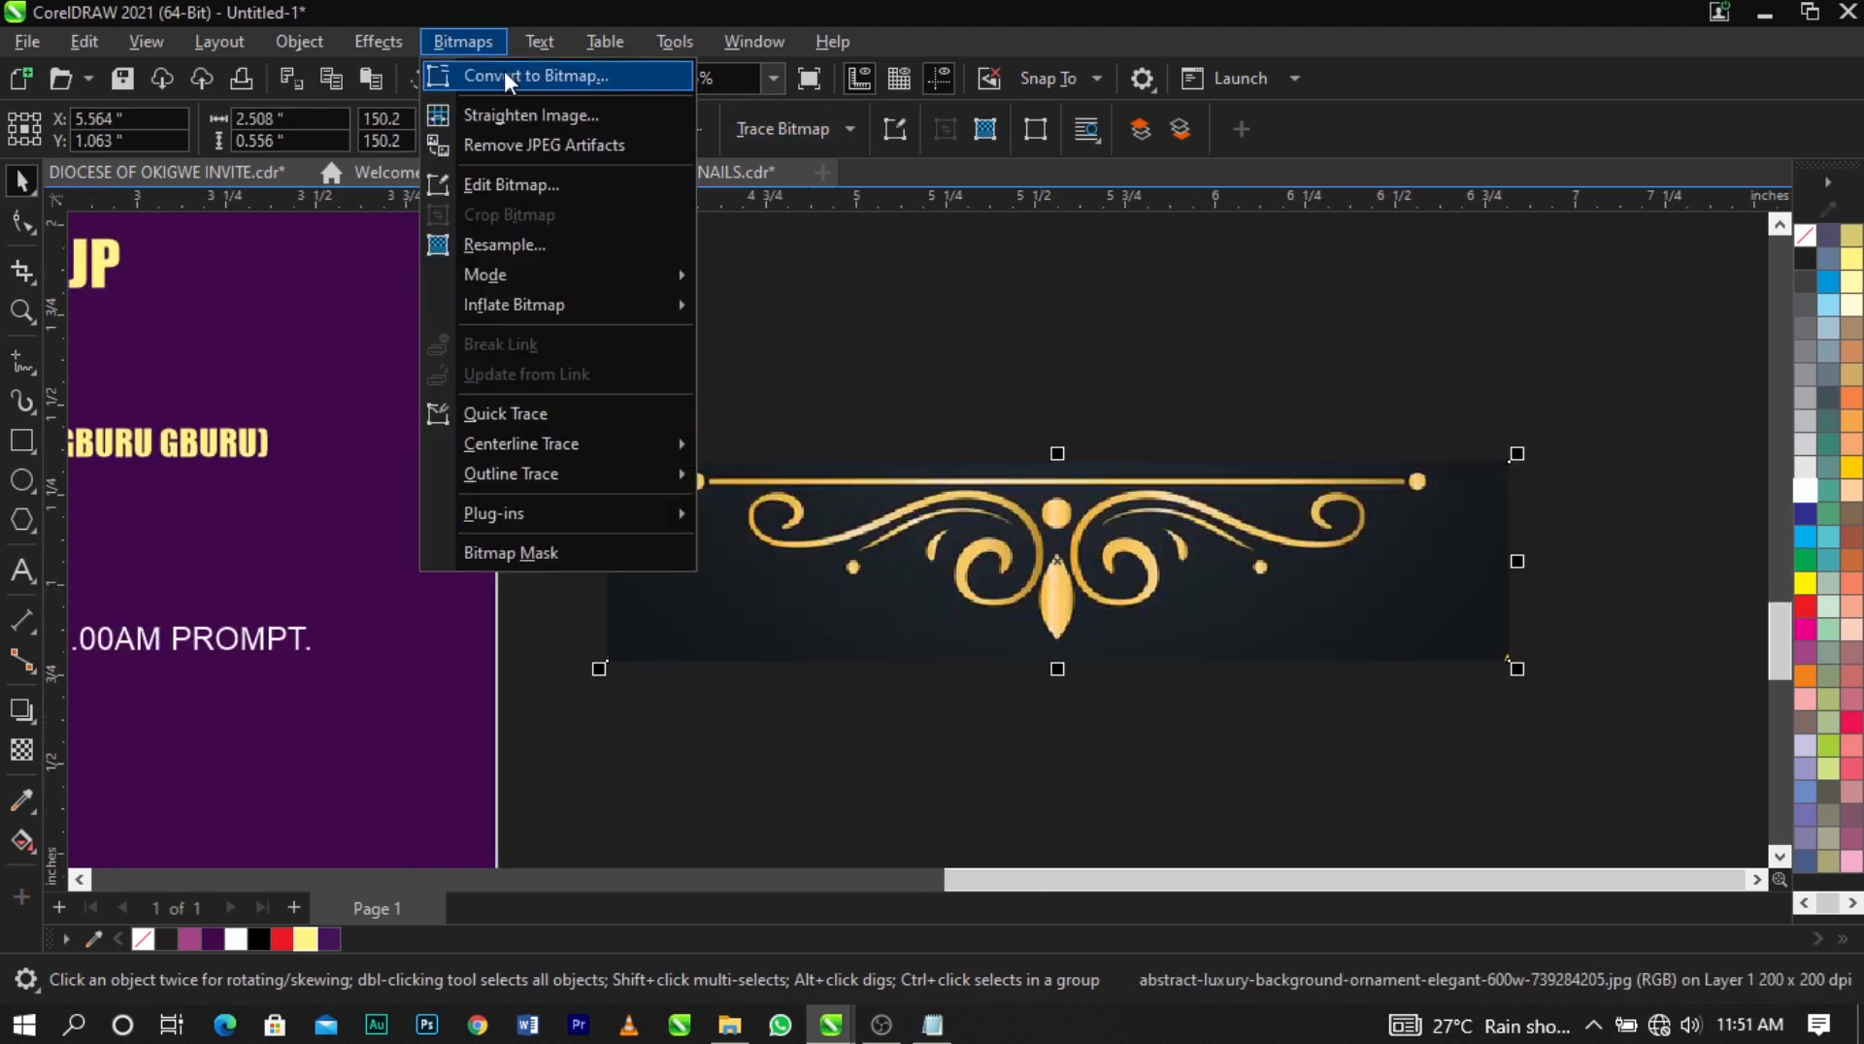
click(504, 74)
click(969, 433)
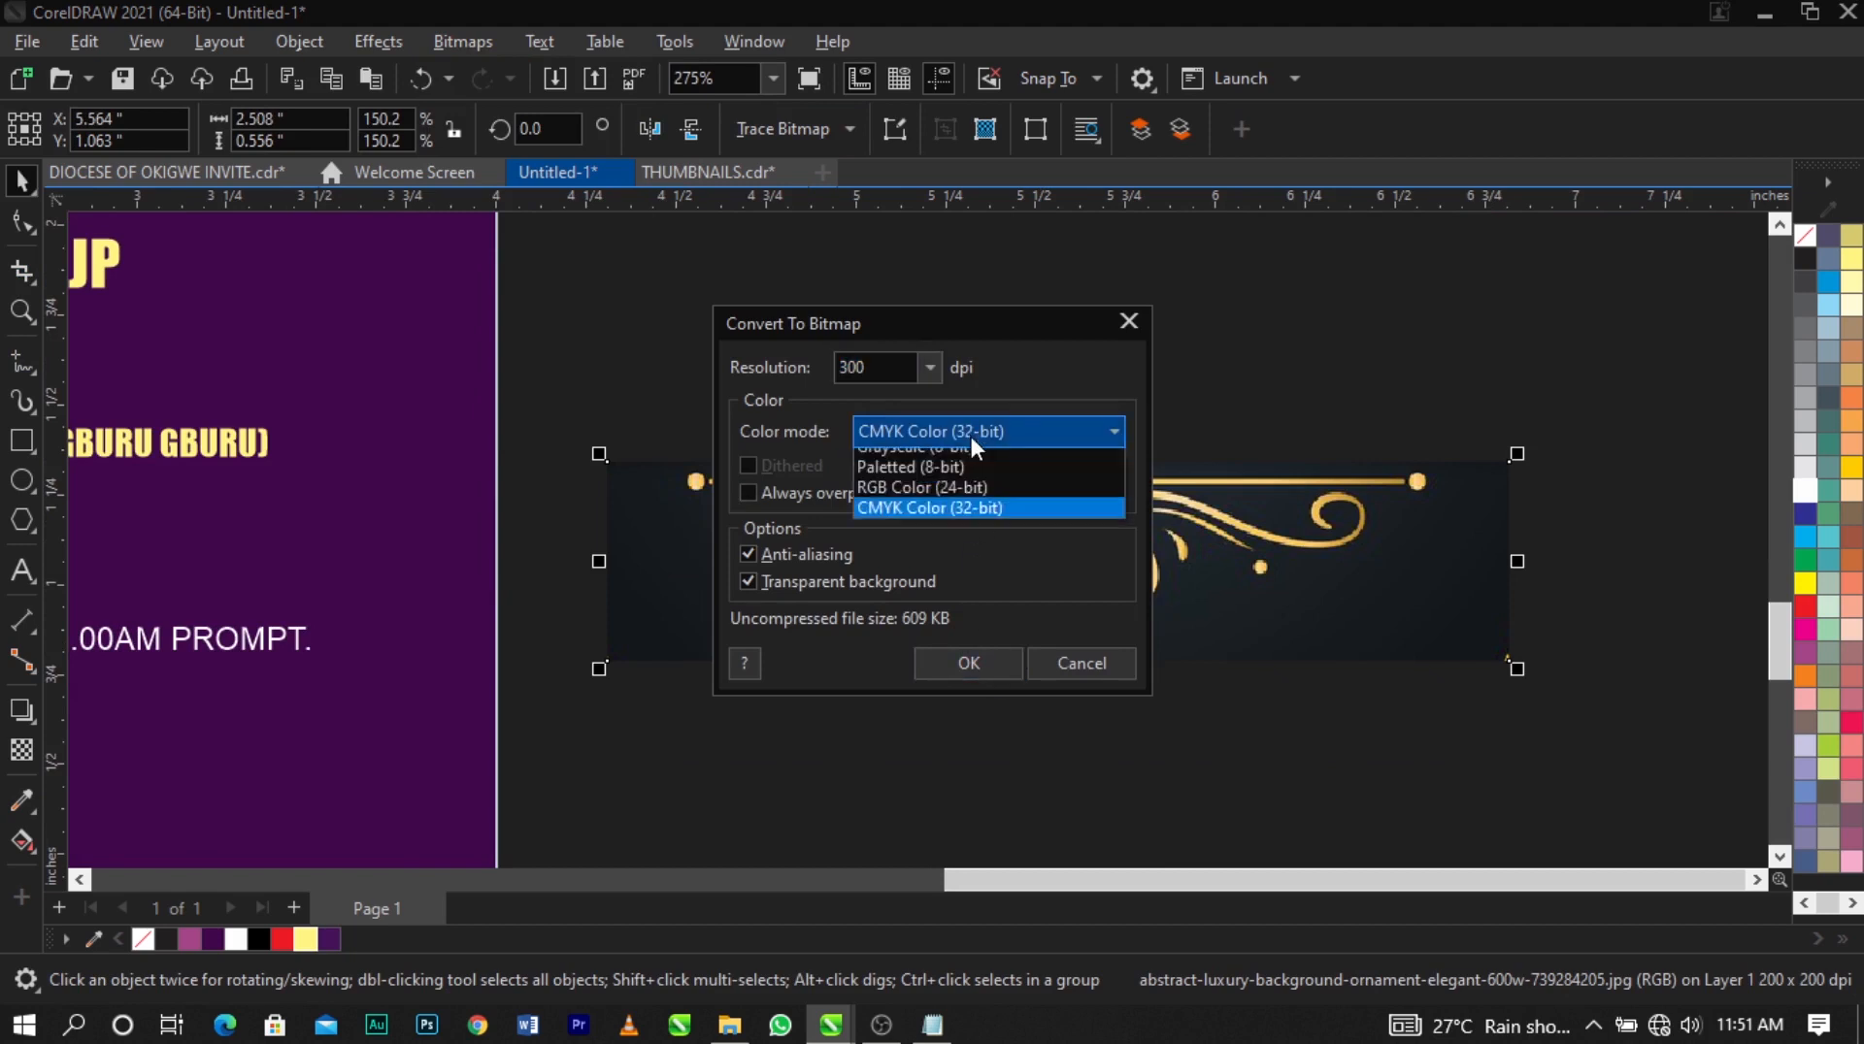
click(963, 544)
click(969, 663)
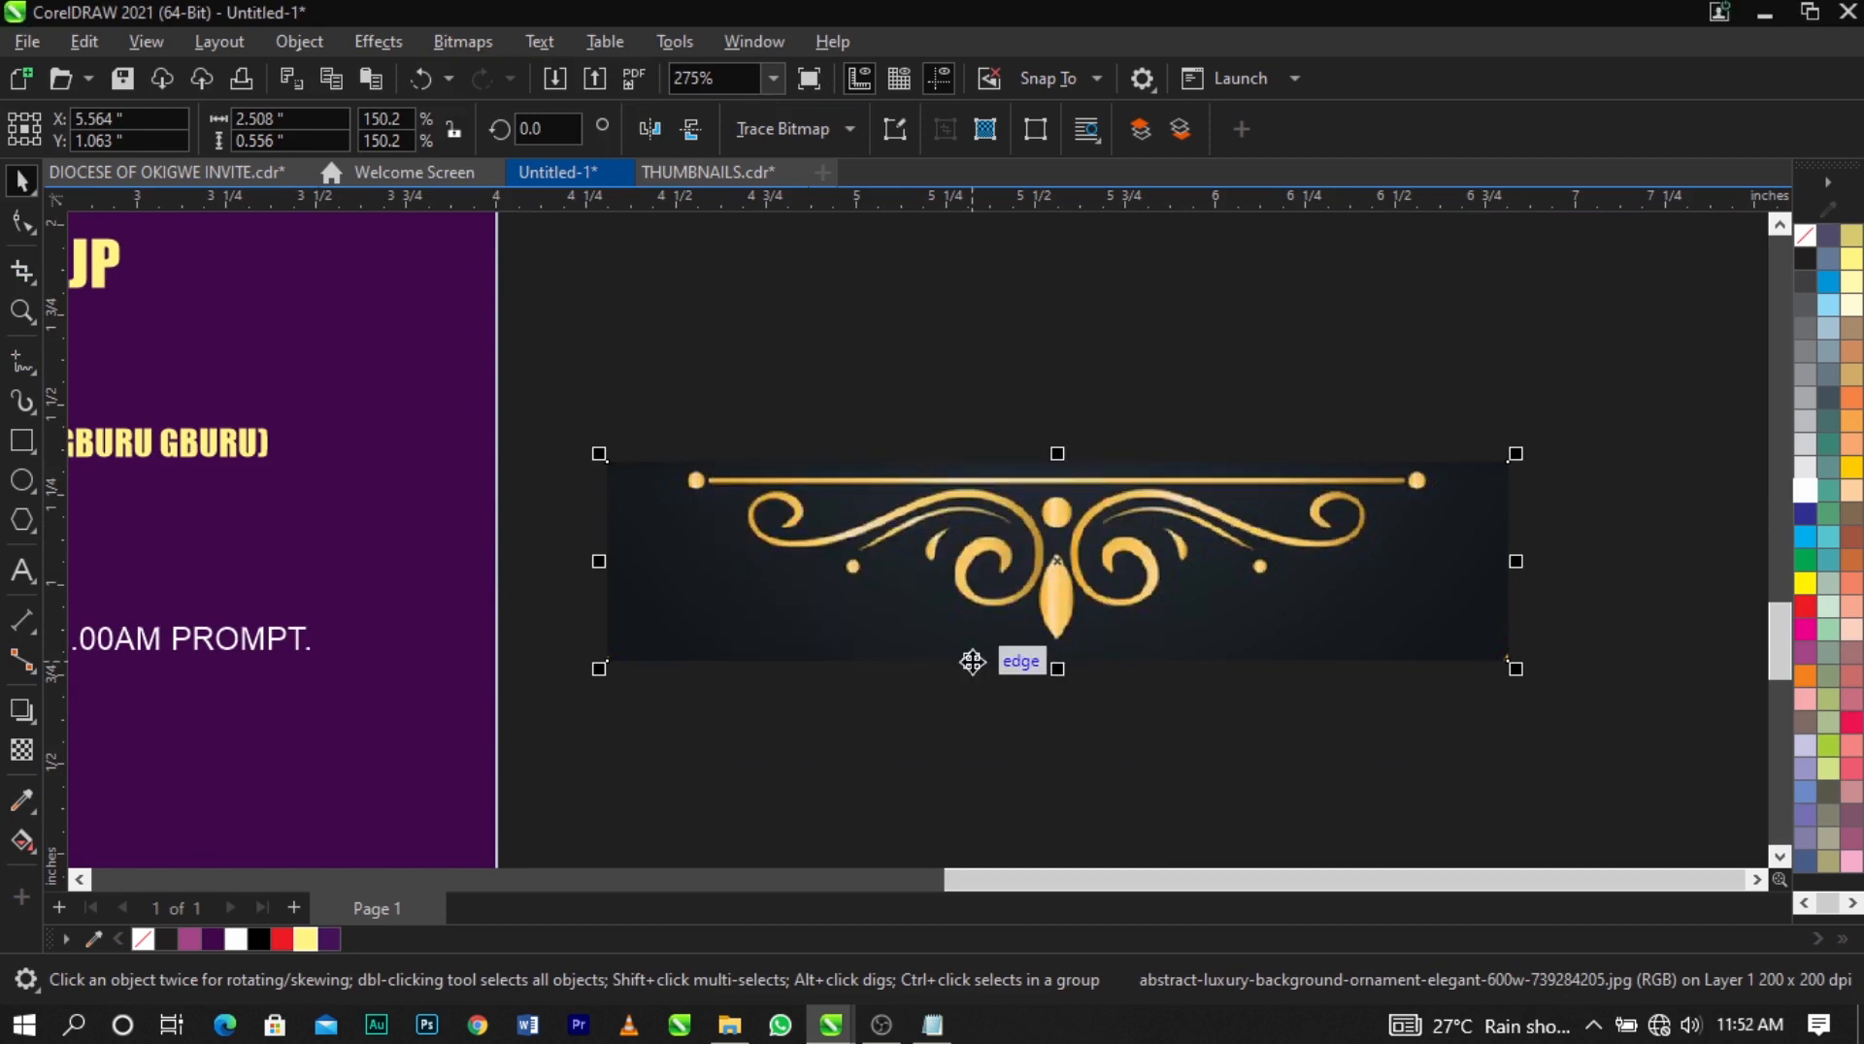
Convert the flourish bitmap to 1-bit black and white using the Line Art method with a threshold of 94.
click(460, 55)
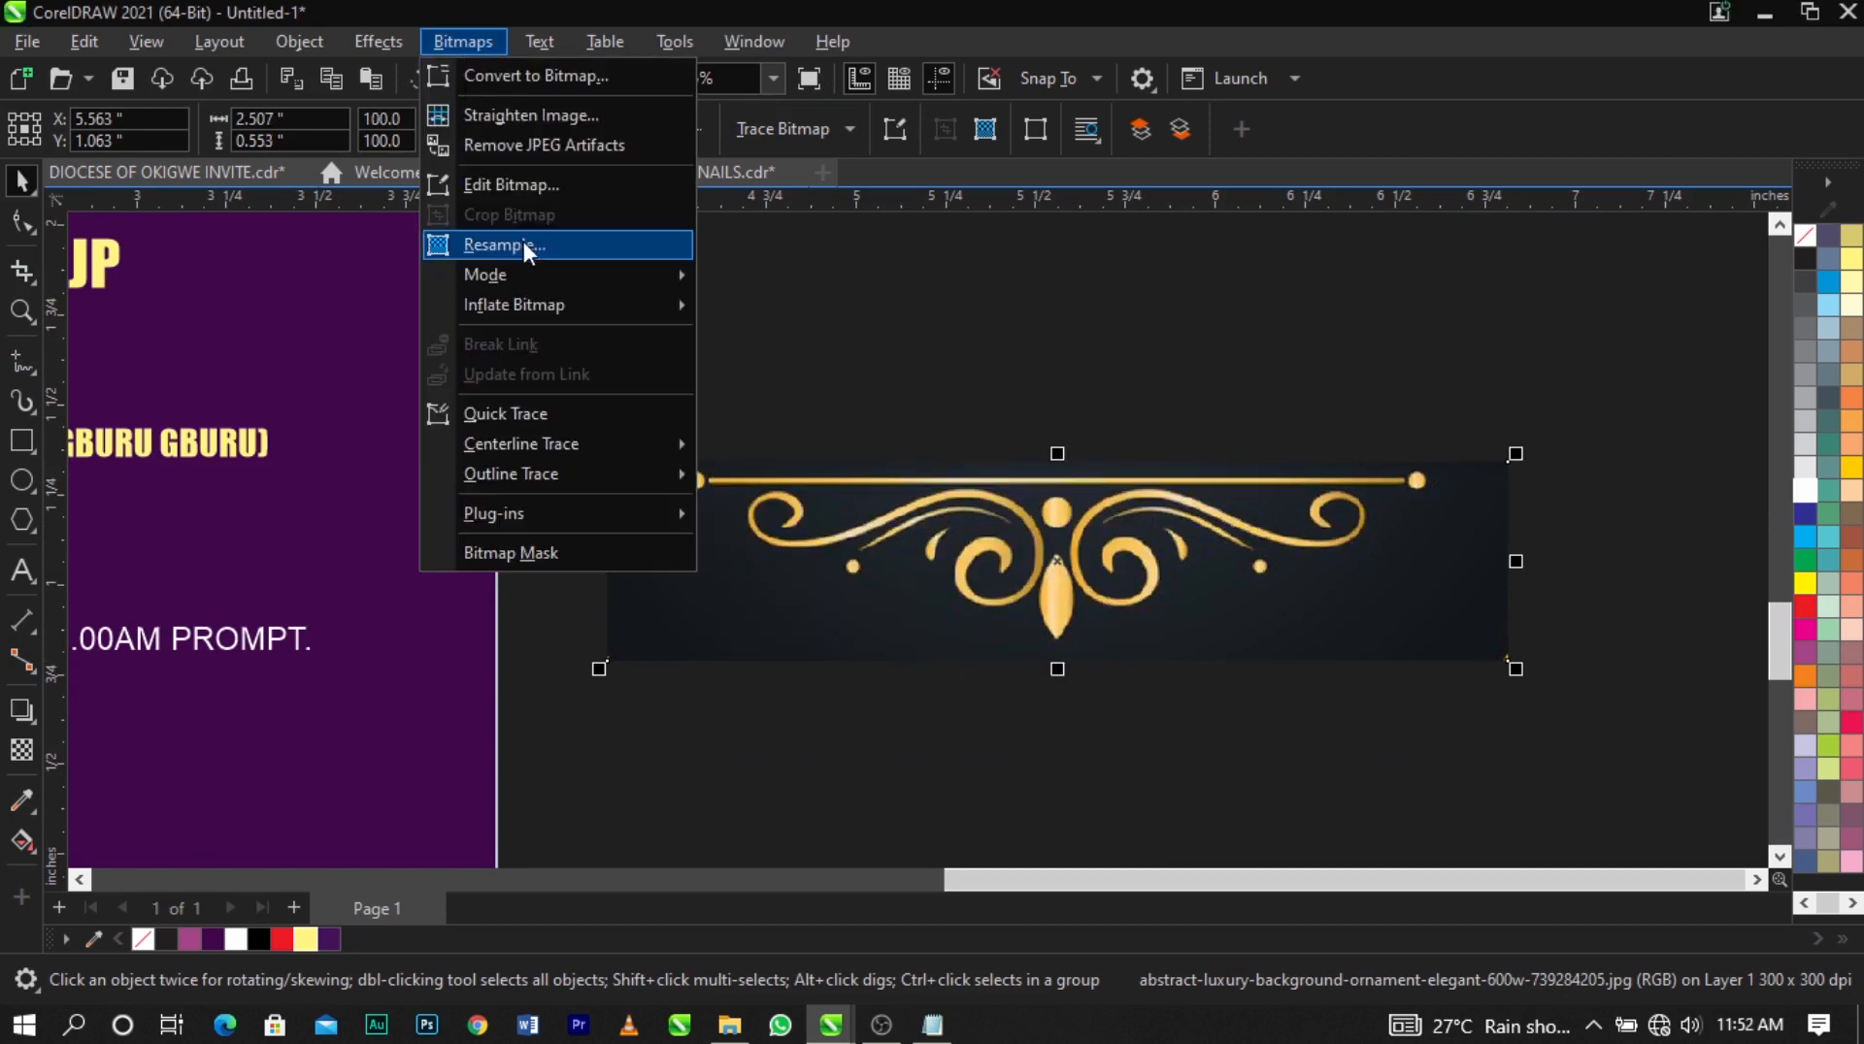
mouse_move(557, 274)
click(784, 278)
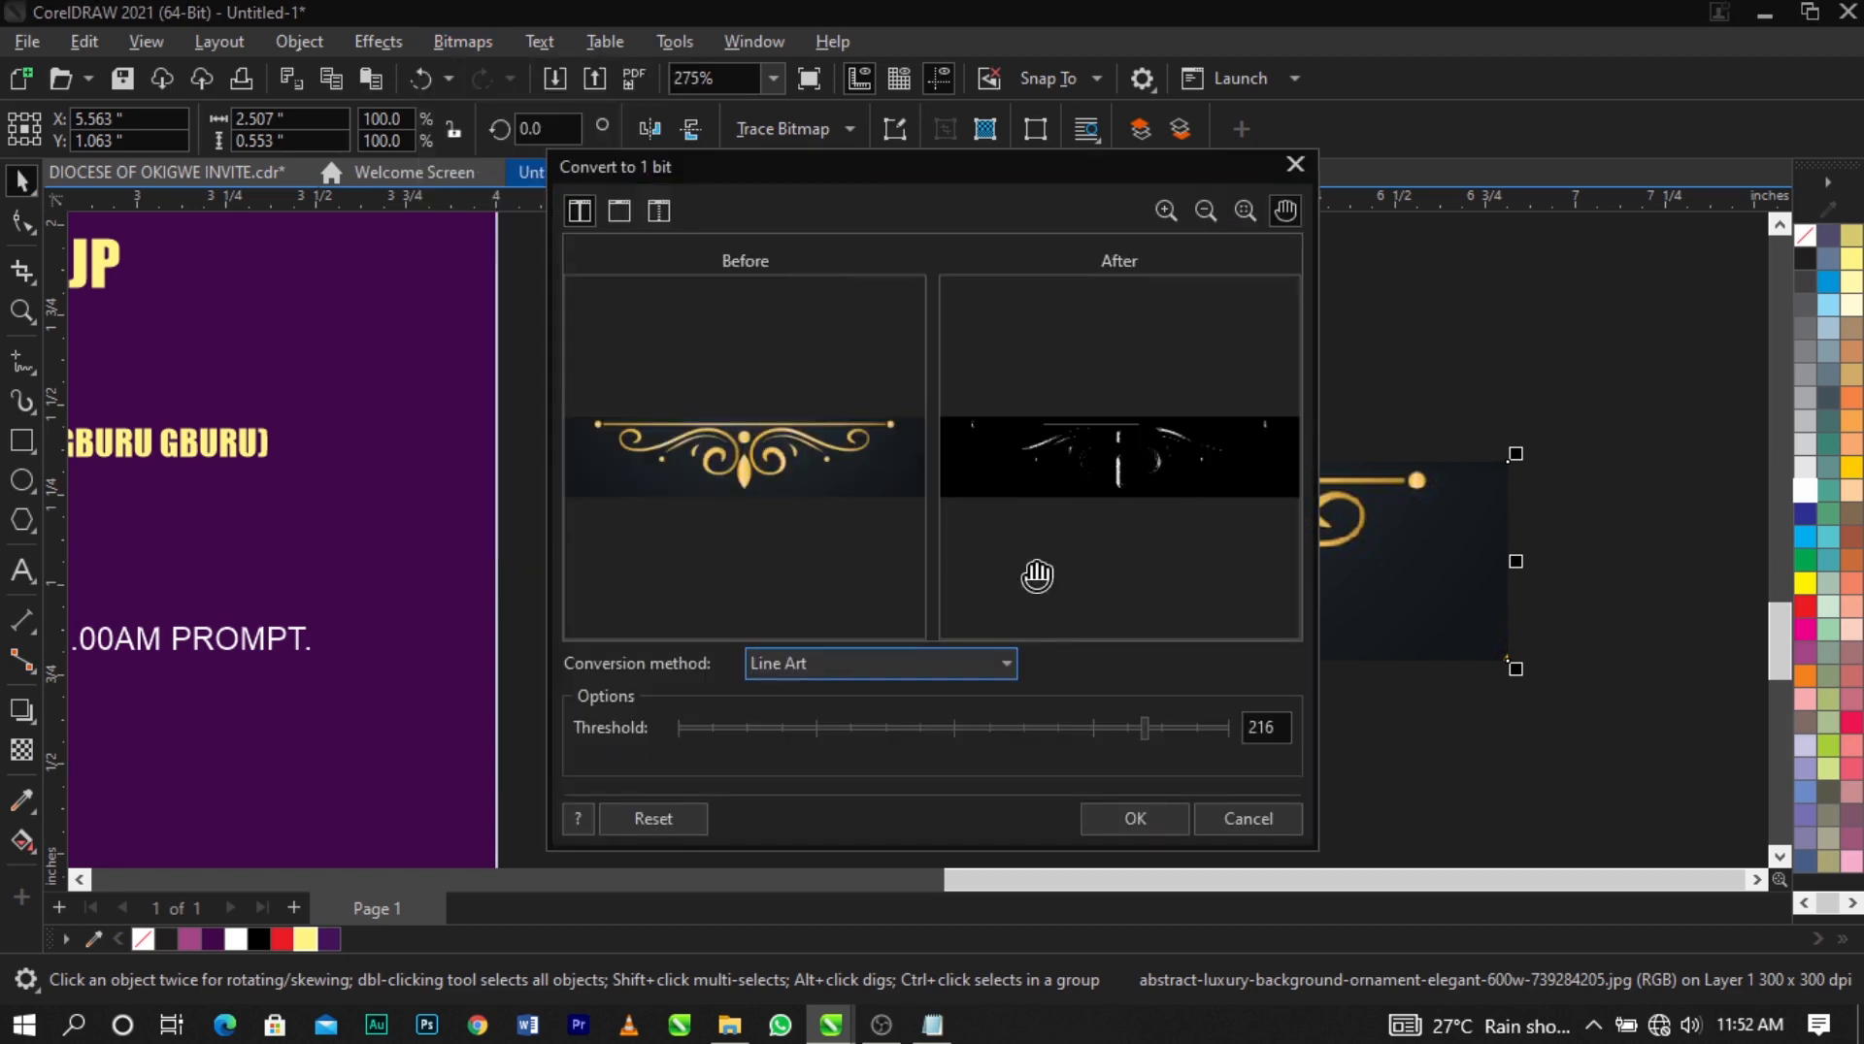
click(1016, 723)
click(934, 726)
click(843, 726)
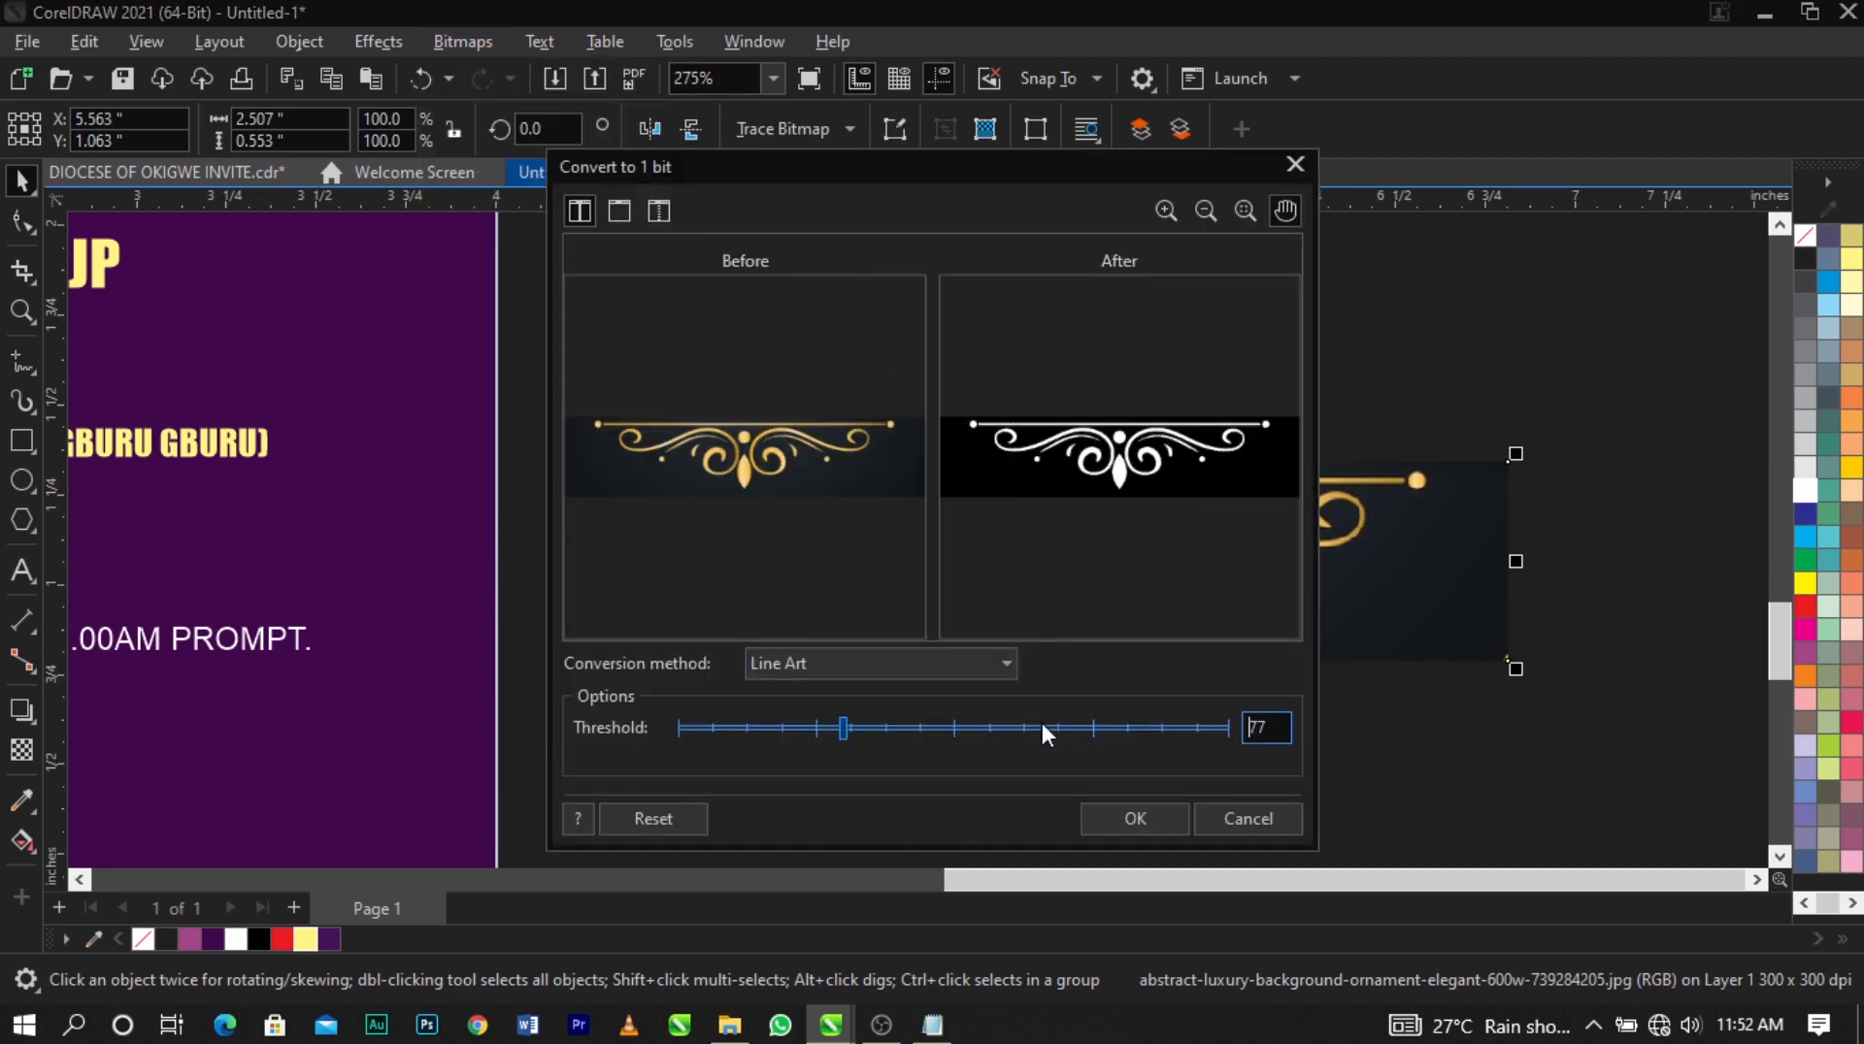
click(1040, 723)
click(992, 726)
click(1054, 728)
click(823, 724)
click(883, 728)
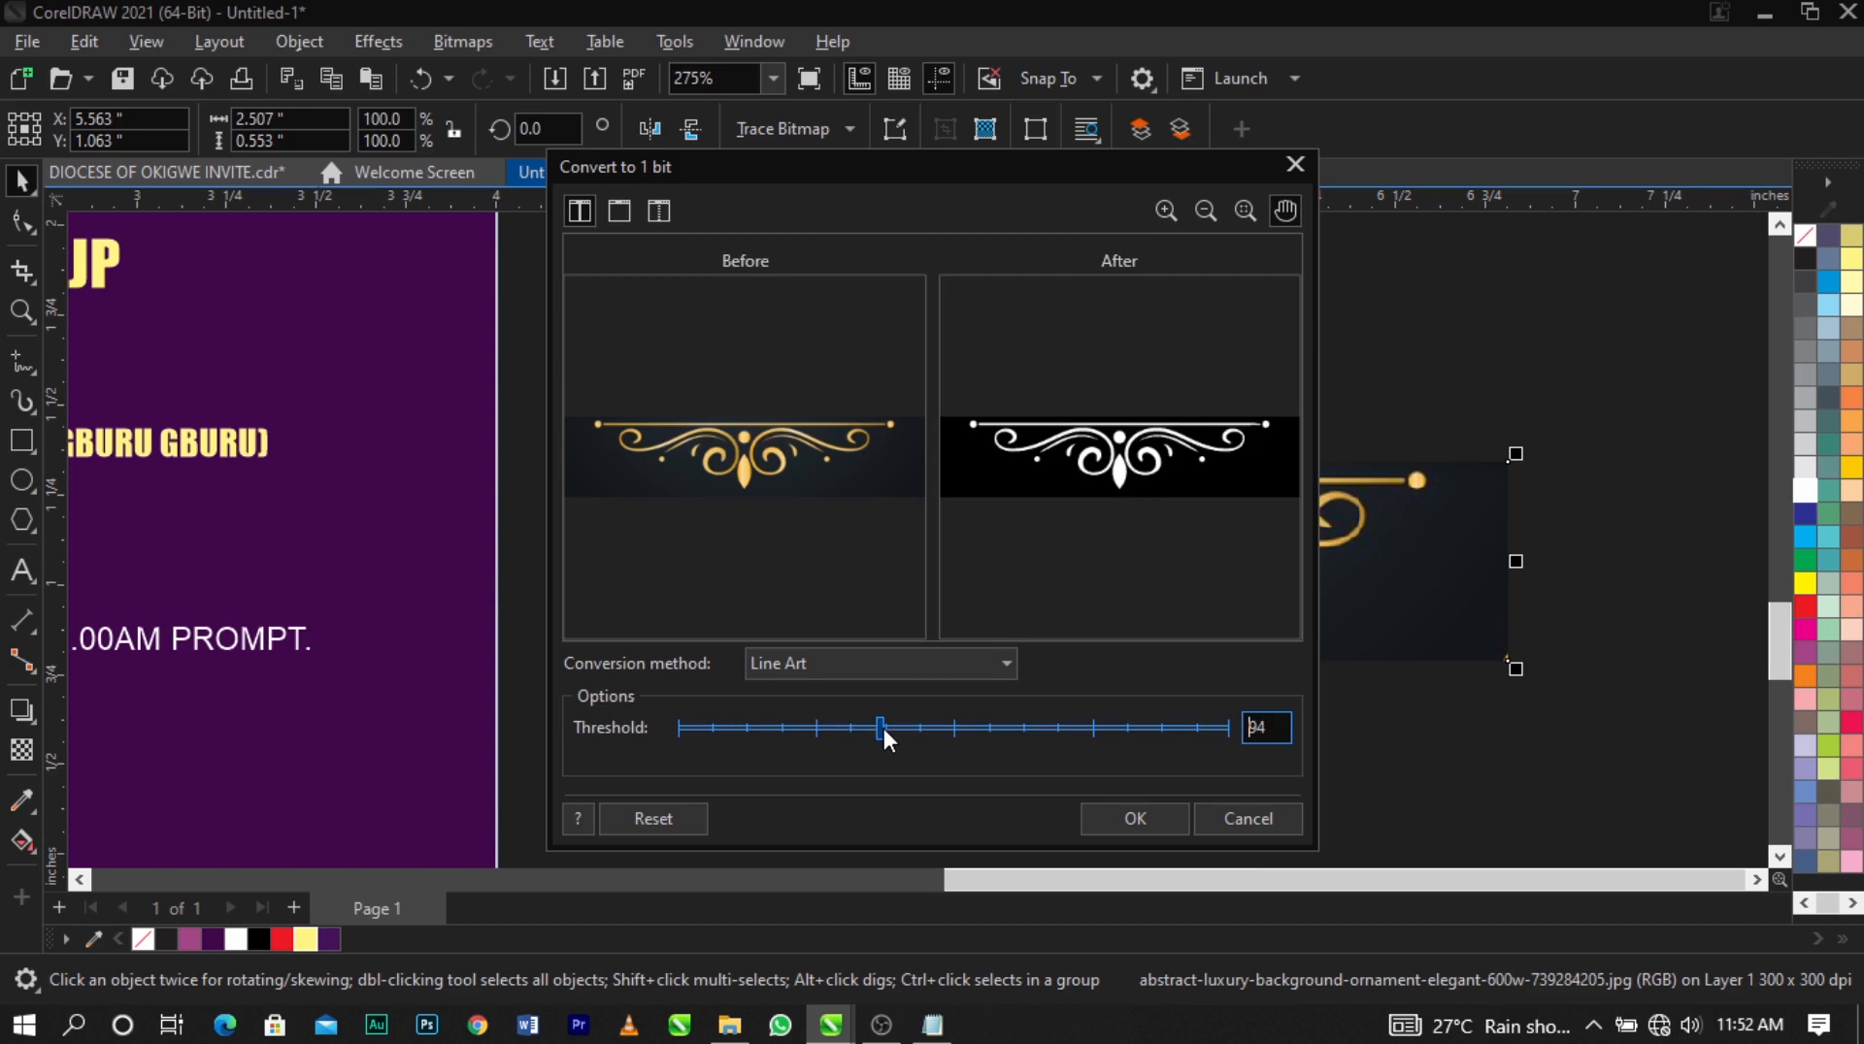
click(1095, 817)
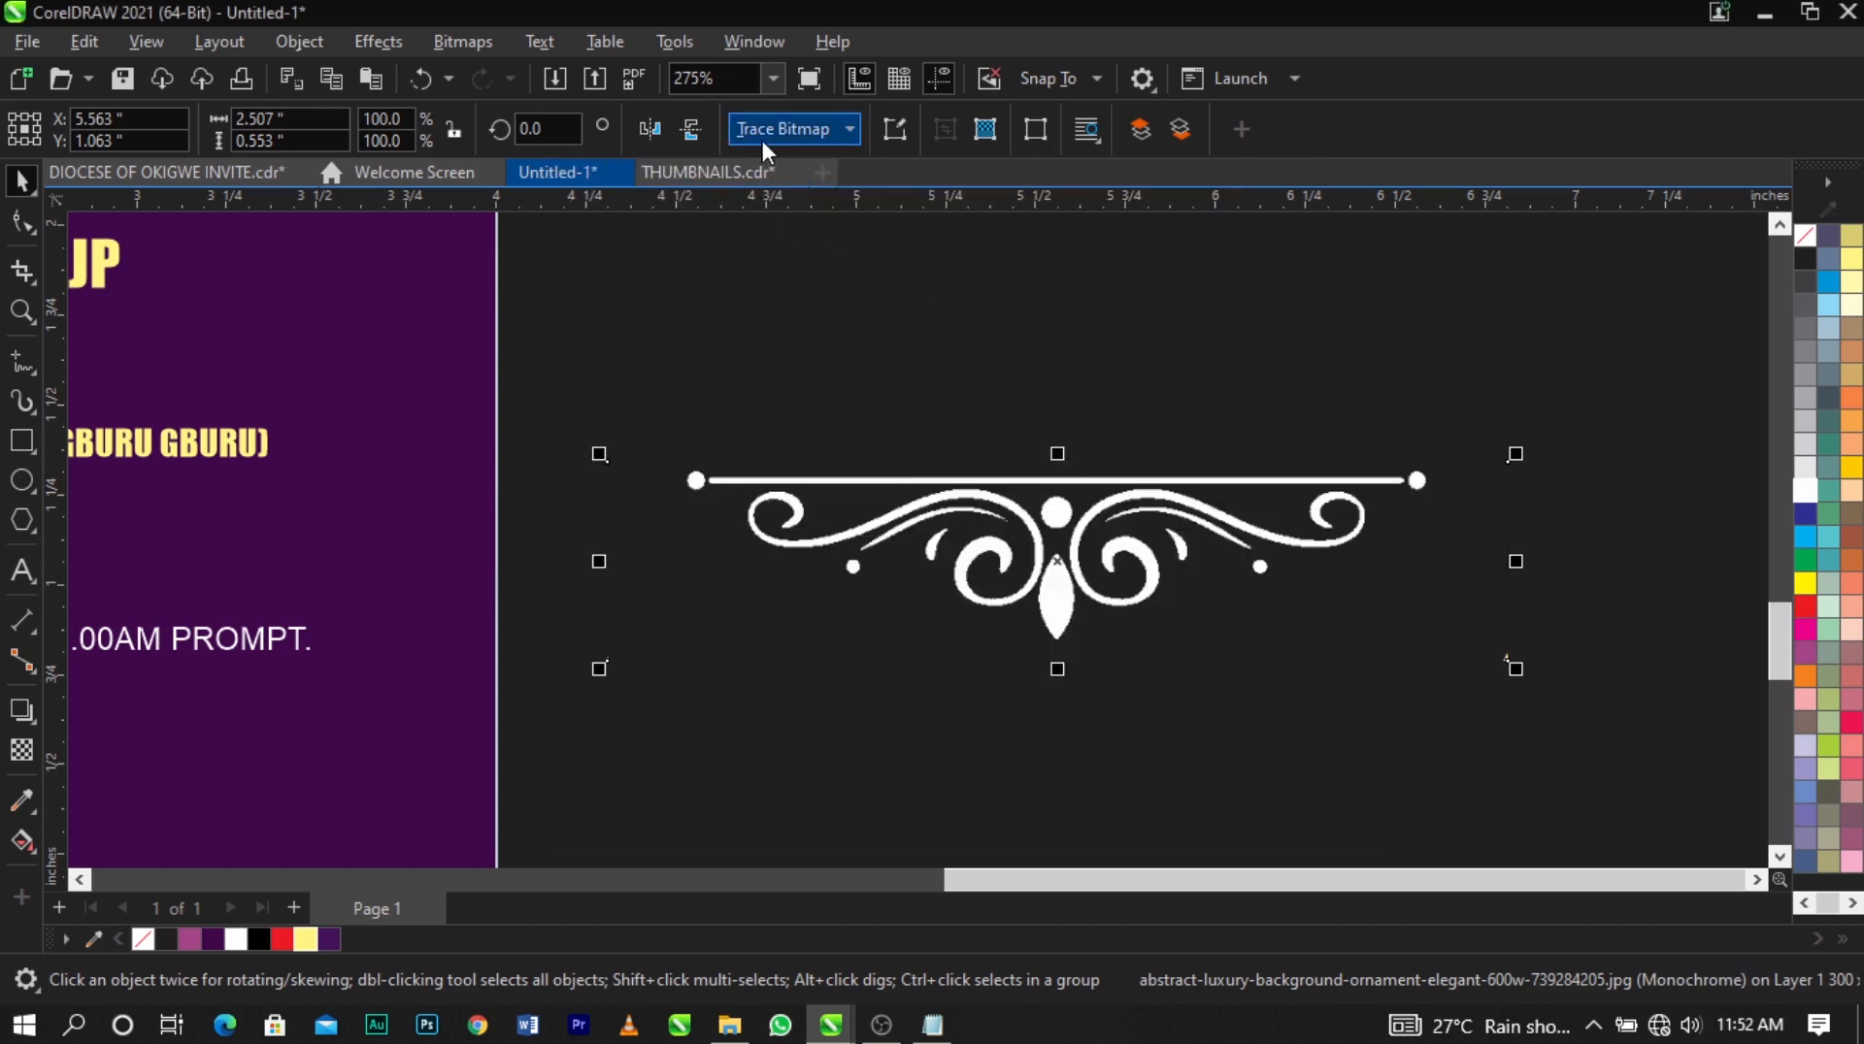
Outline-trace the flourish bitmap as line art with its background color removed, and delete the leftover bitmap.
click(760, 136)
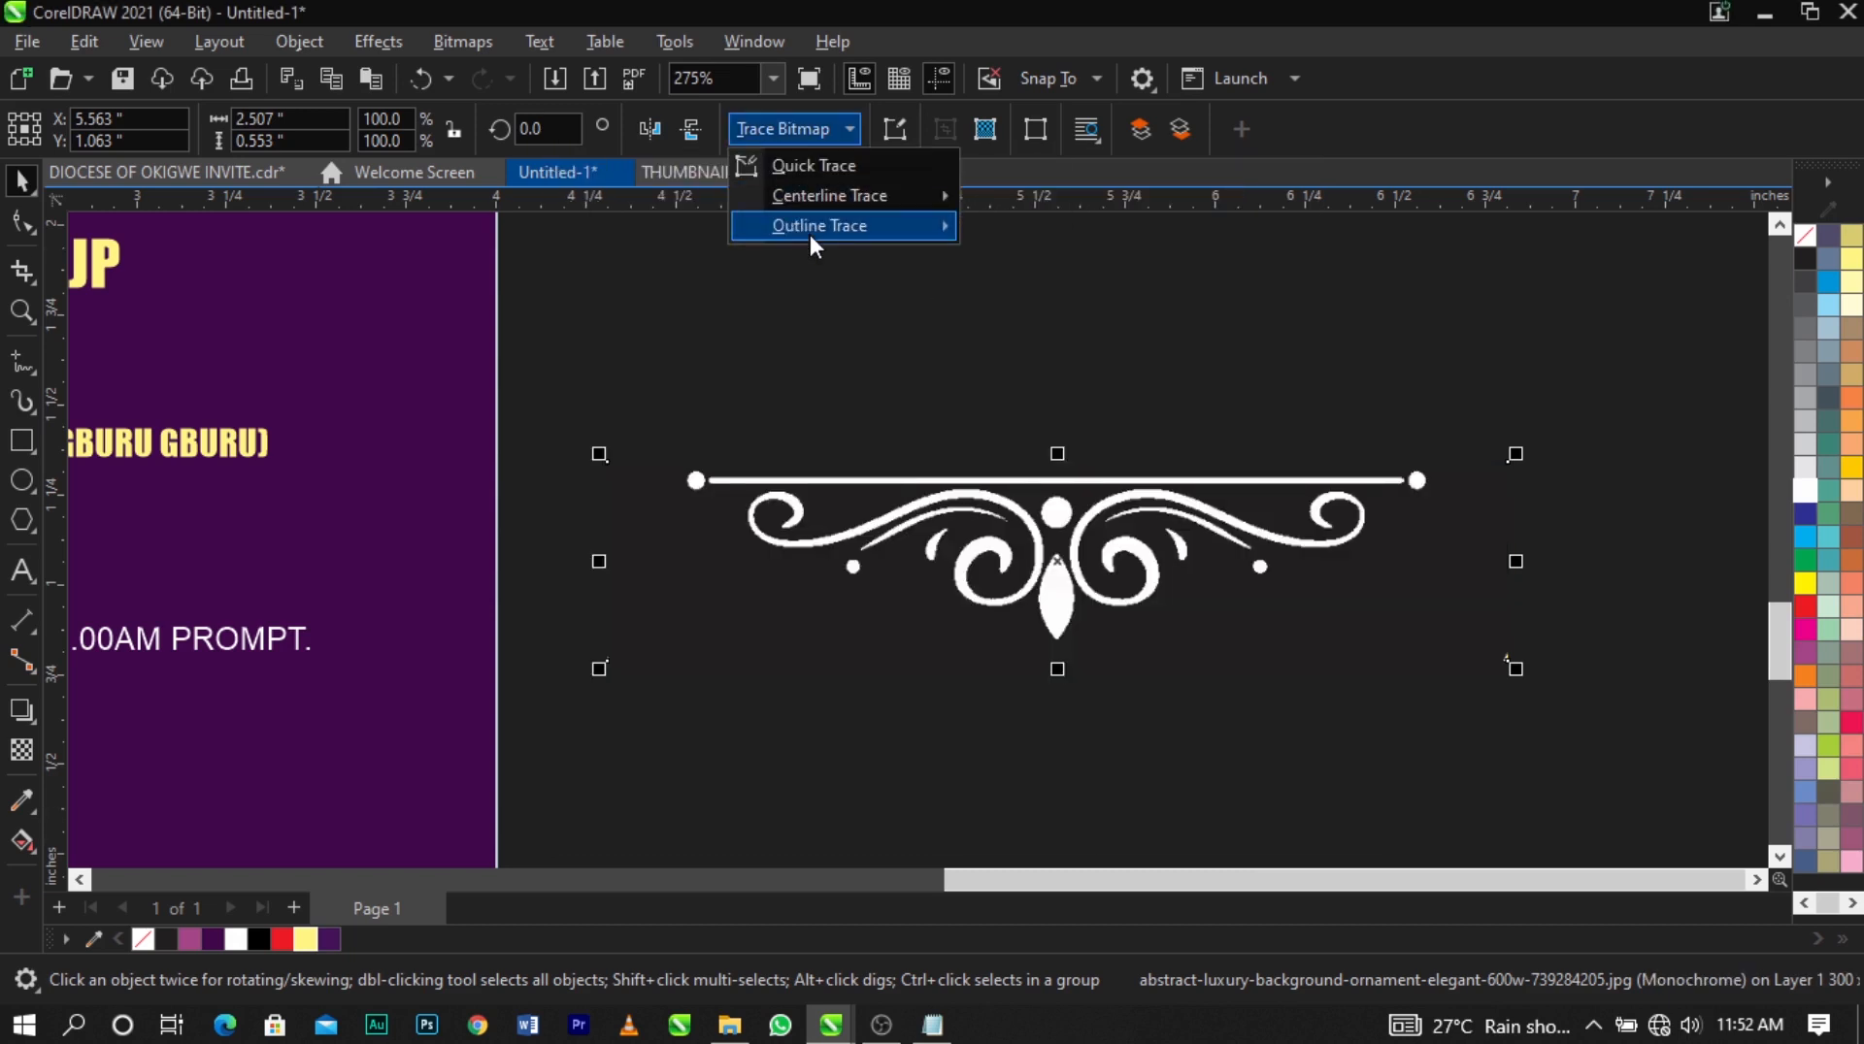
mouse_move(811, 235)
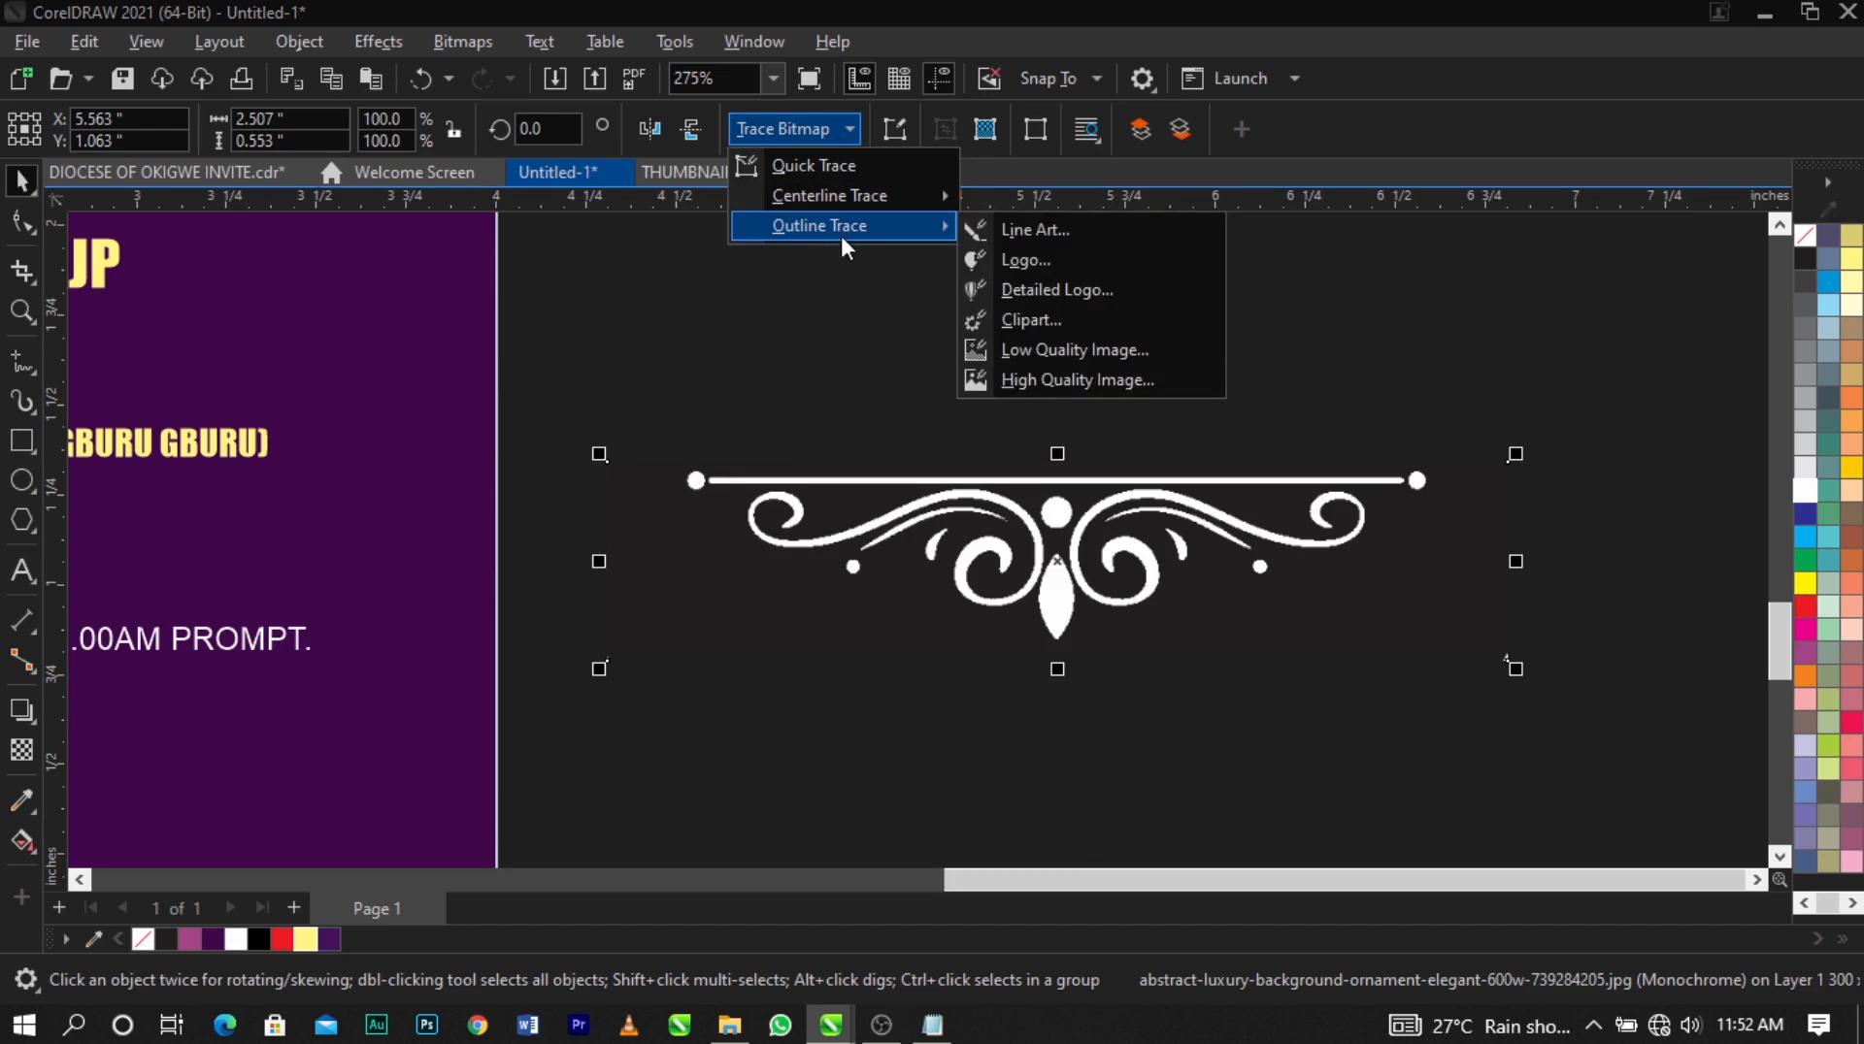
click(1038, 230)
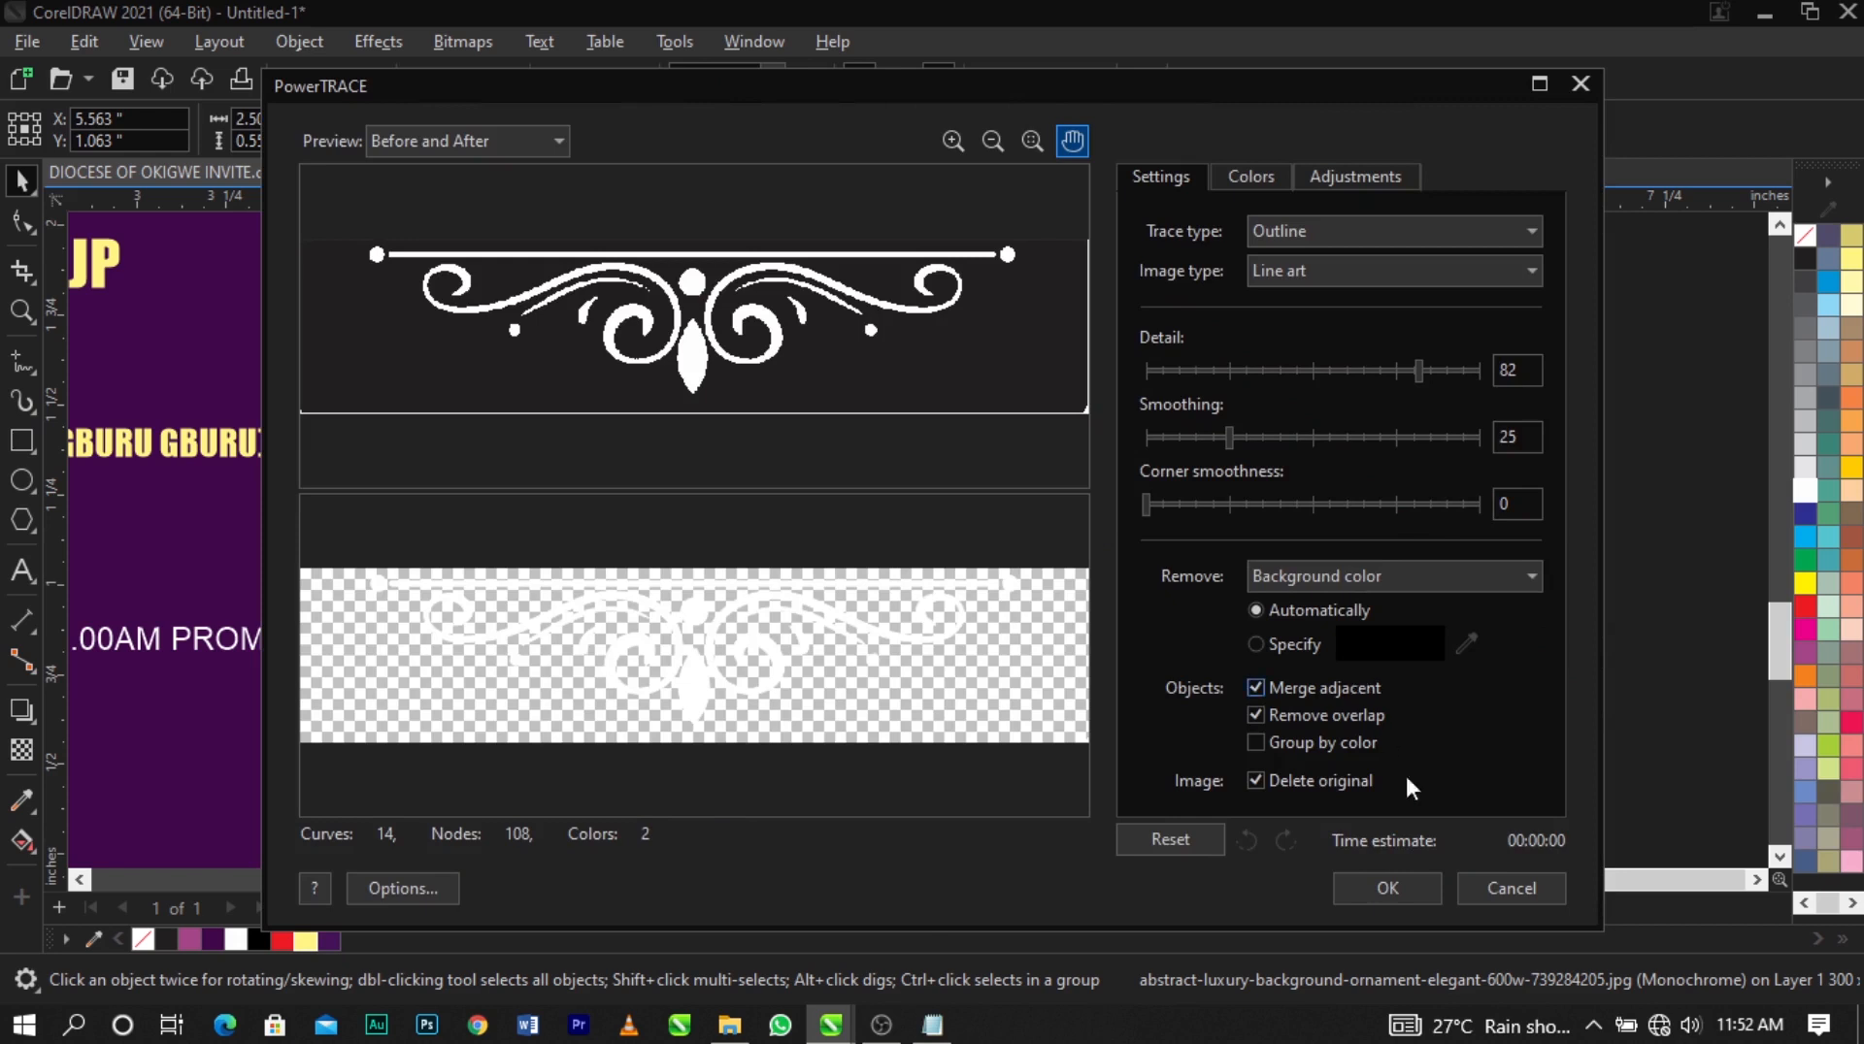
click(1427, 883)
click(1437, 788)
drag(1245, 595, 1348, 854)
key(Delete)
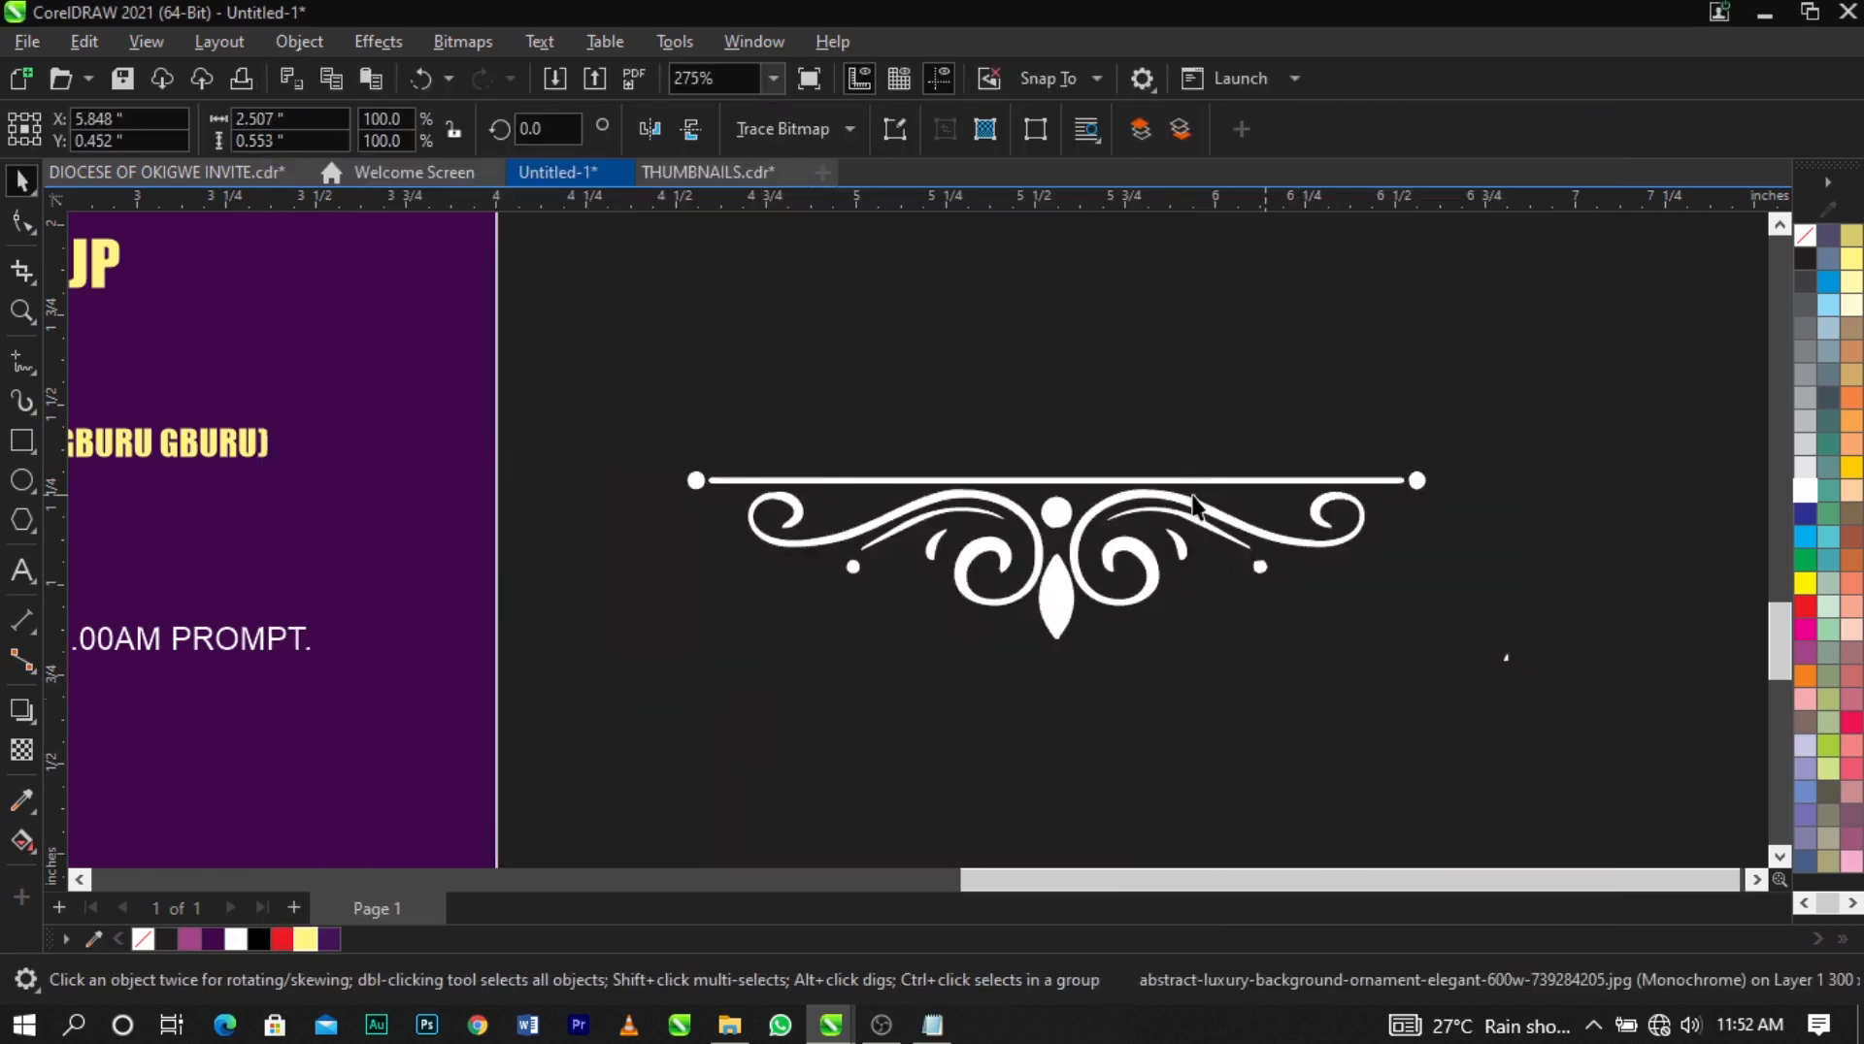
Shrink the traced flourish to about 0.786" by 0.182" and place it on the card above the venue line.
click(1181, 502)
scroll(1180, 503, down, 2)
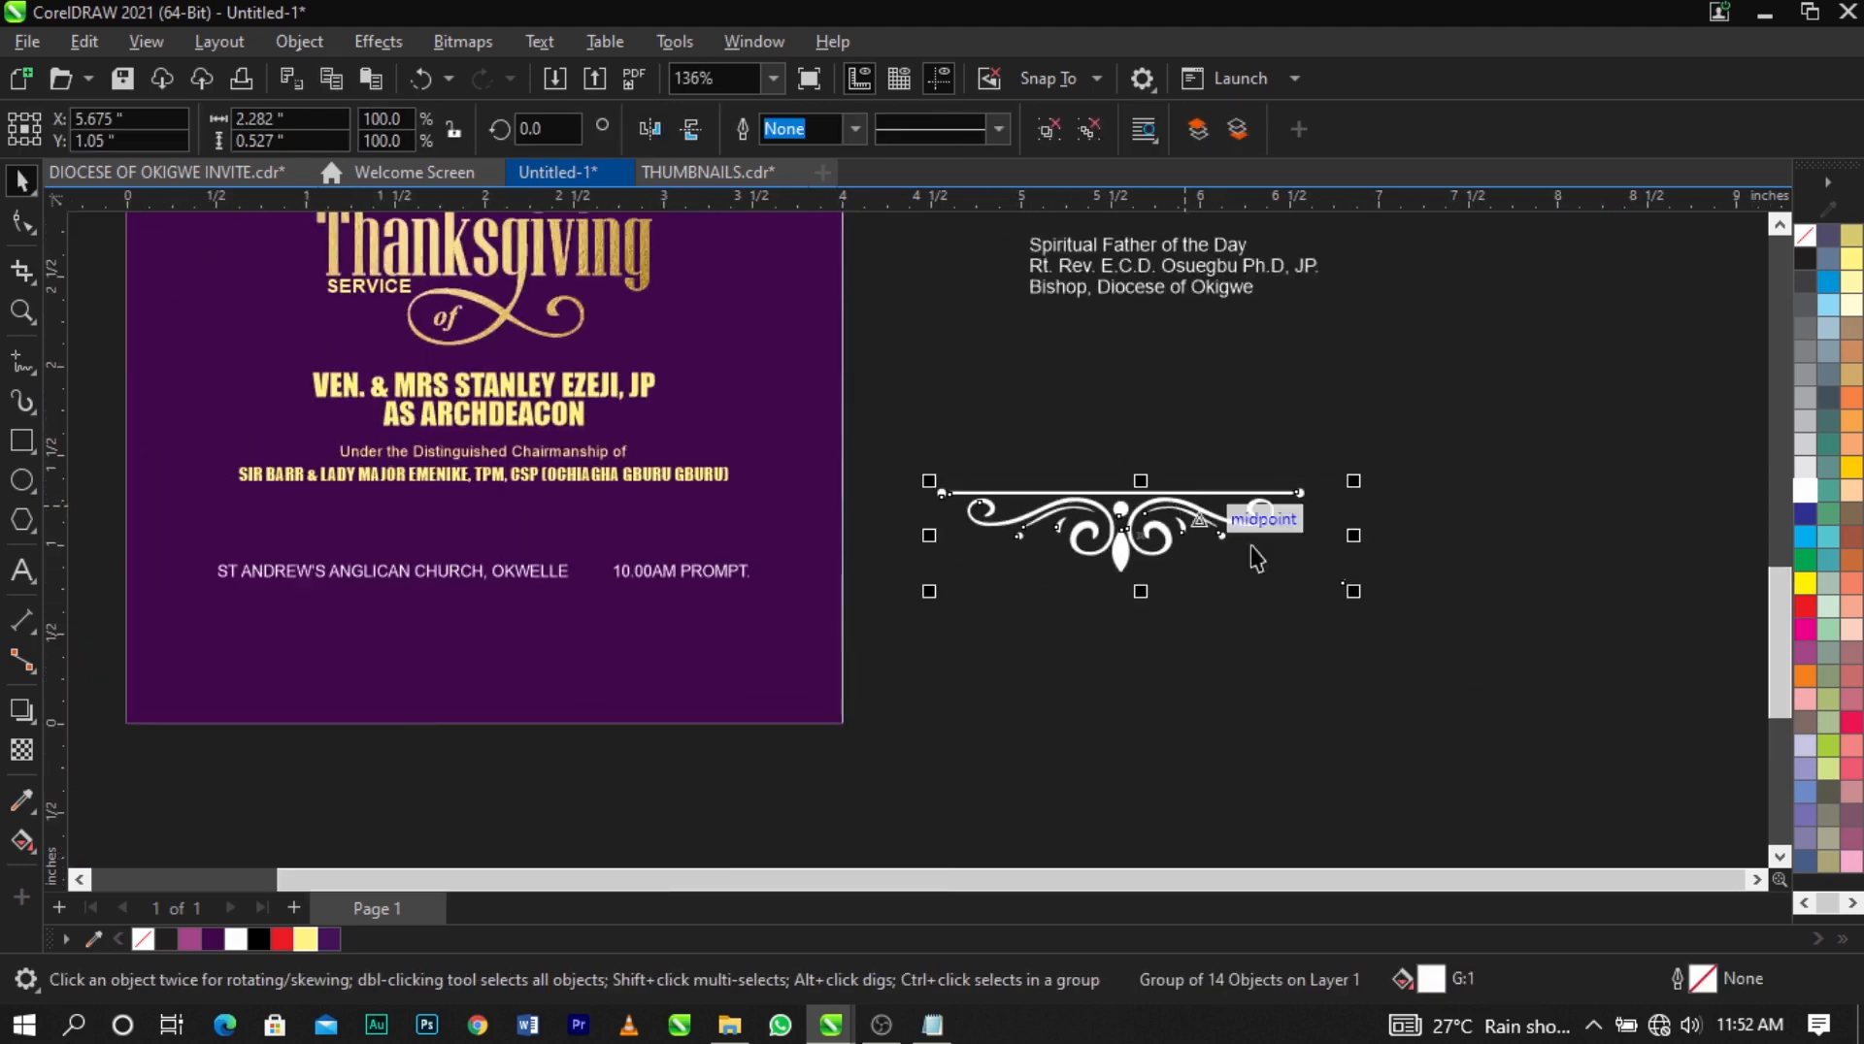
drag(1351, 593, 1099, 586)
drag(1016, 510, 499, 535)
Delete the stray speck at the lower end of the traced flourish group.
scroll(499, 535, up, 4)
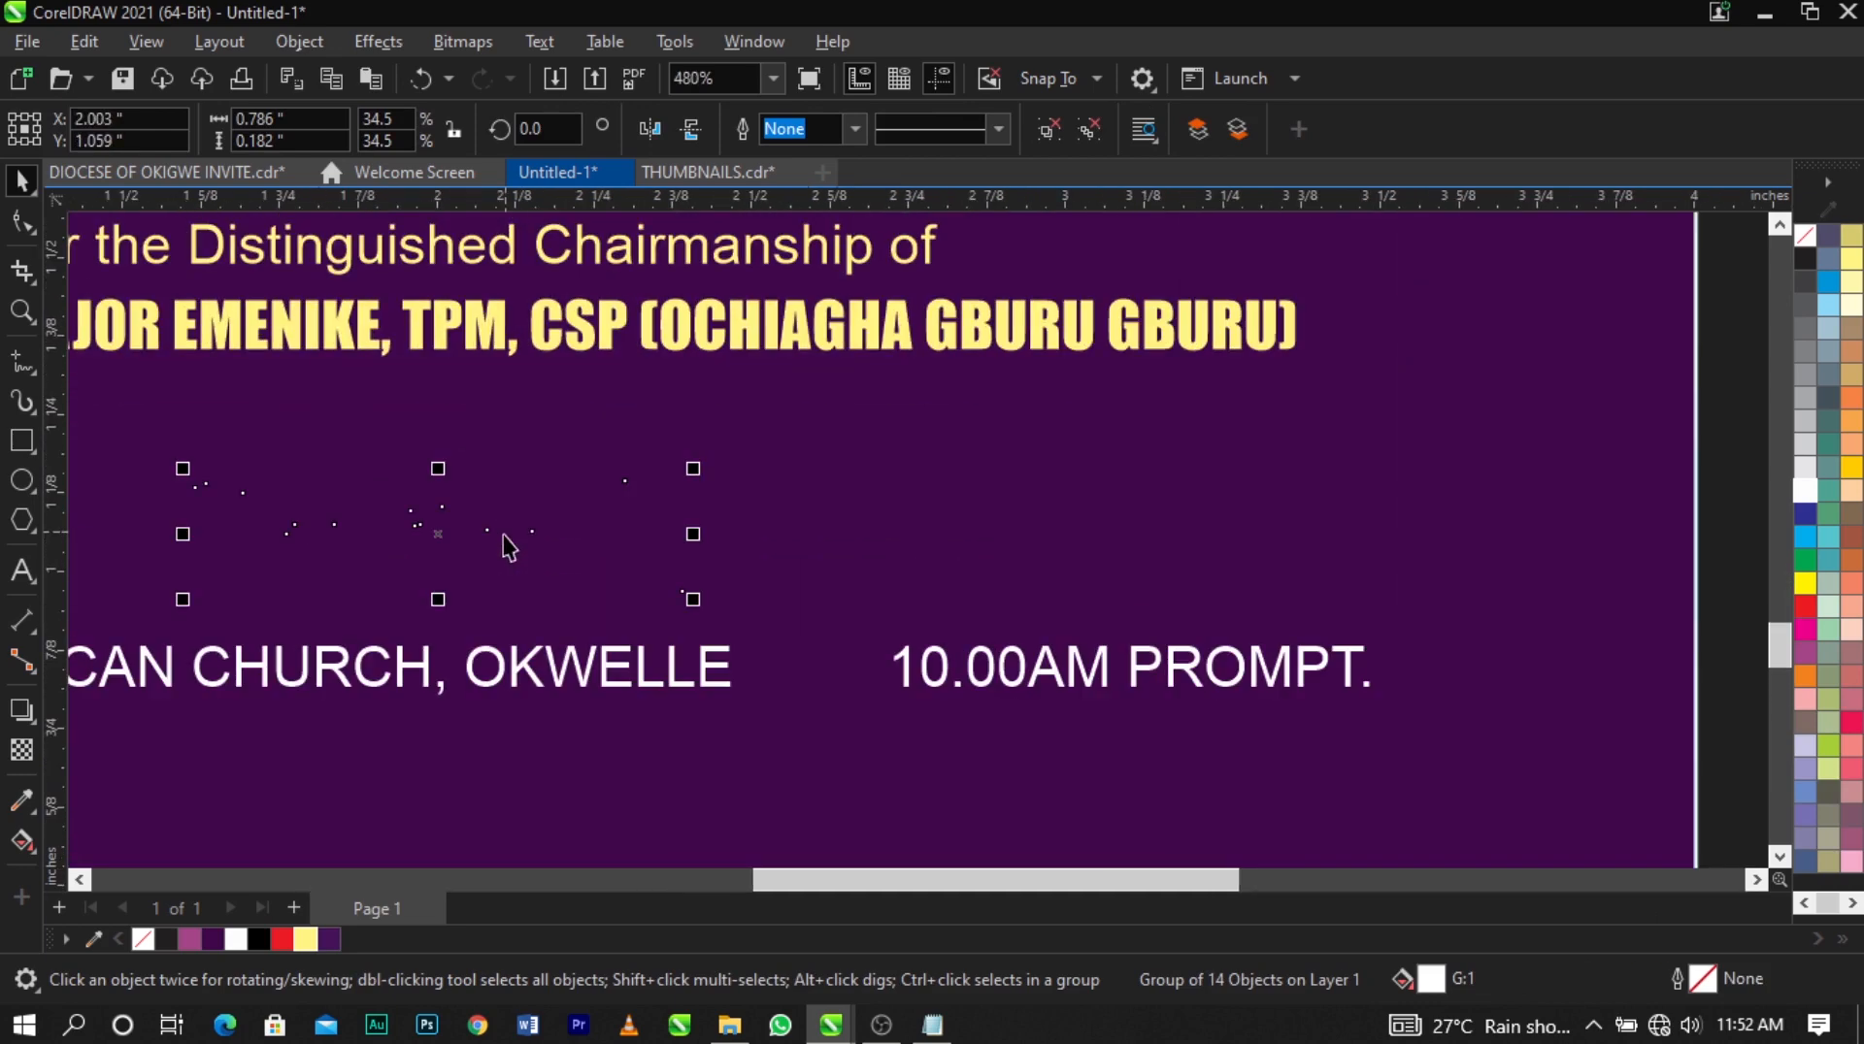
scroll(696, 600, up, 3)
ctrl+click(668, 592)
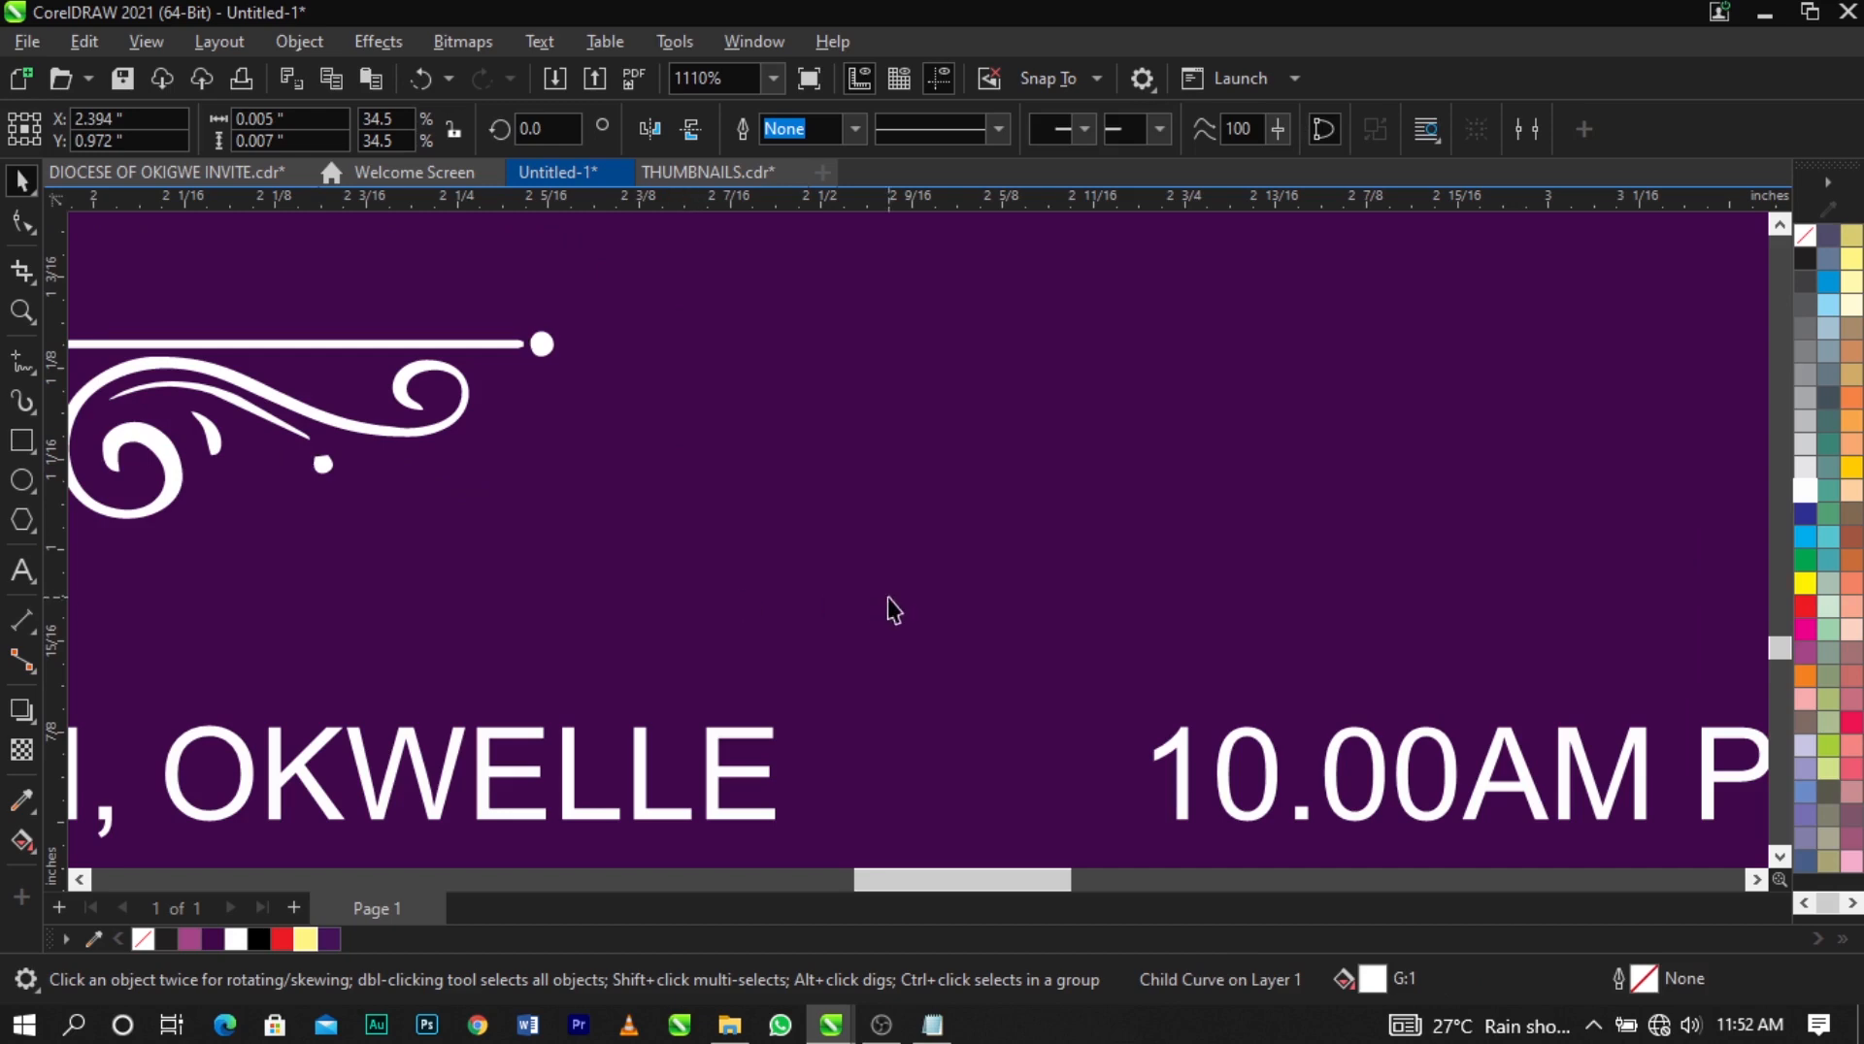
scroll(887, 597, down, 3)
Move the flourish slightly up, centred horizontally on the card, and fill it with Light Yellow.
click(718, 526)
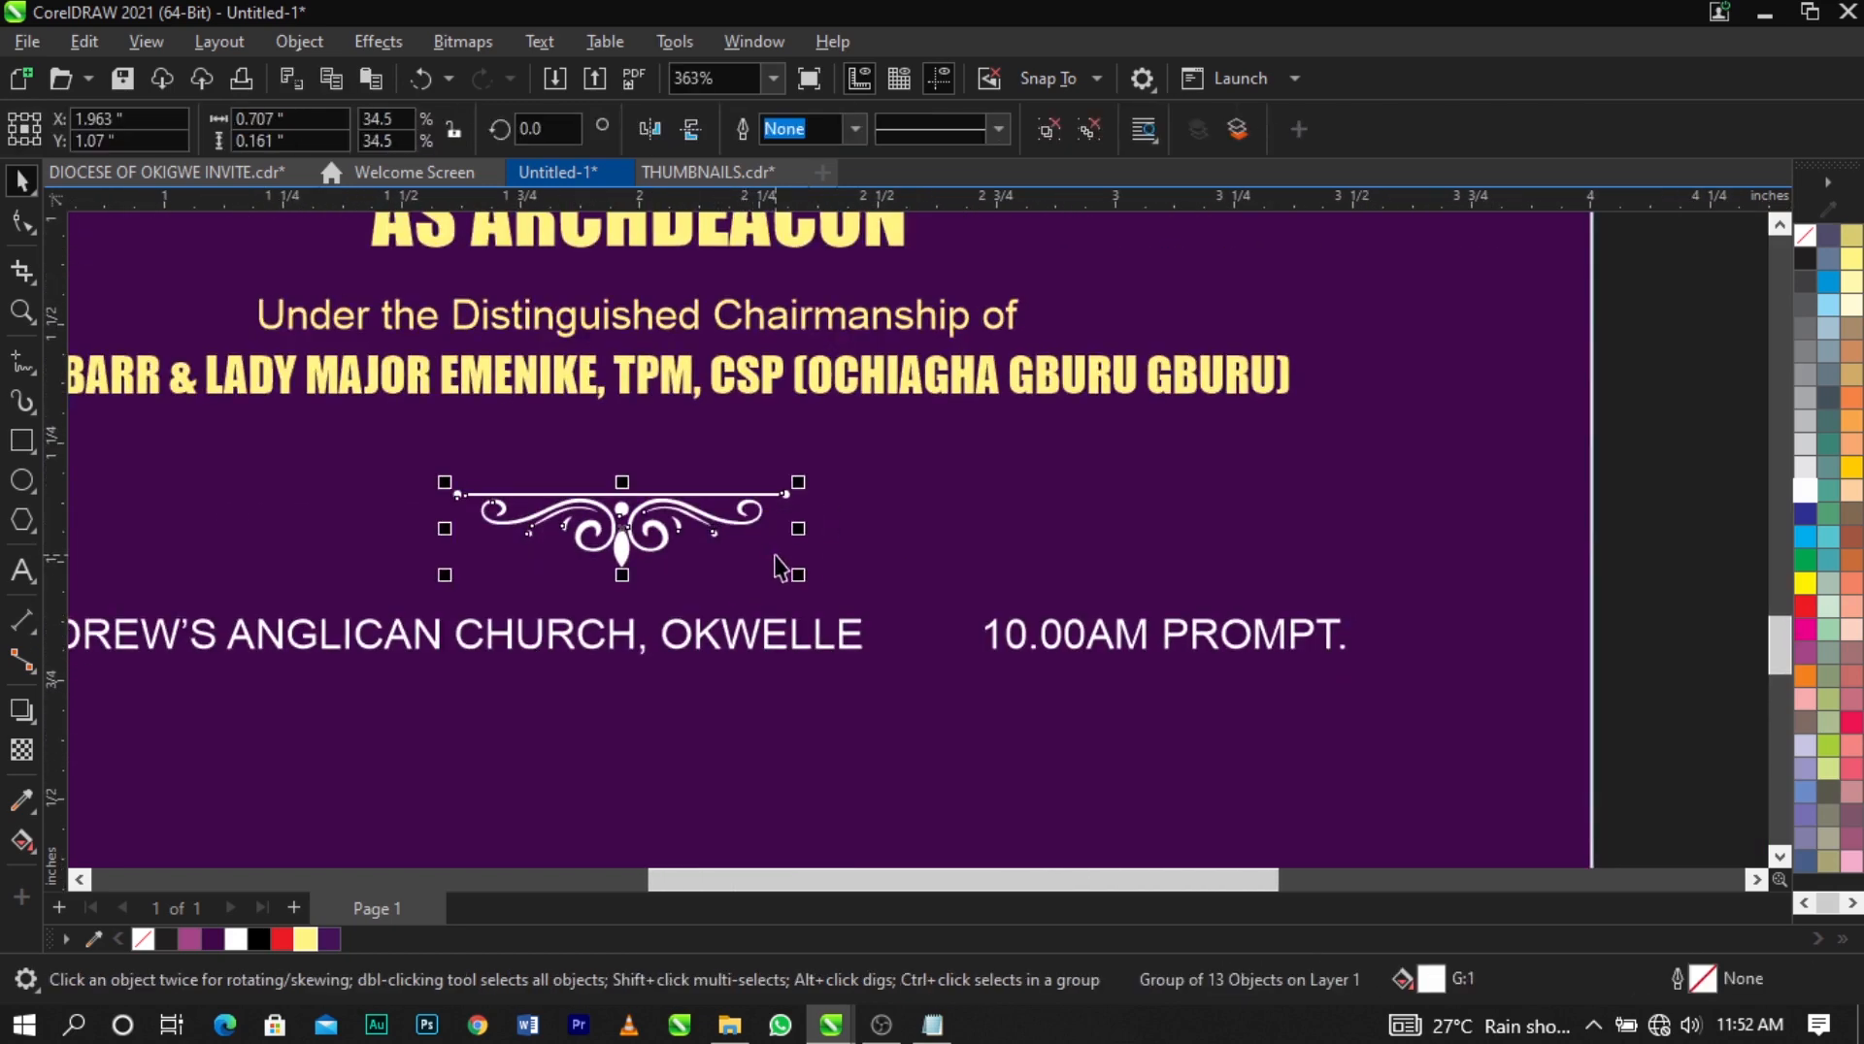
drag(761, 526, 800, 493)
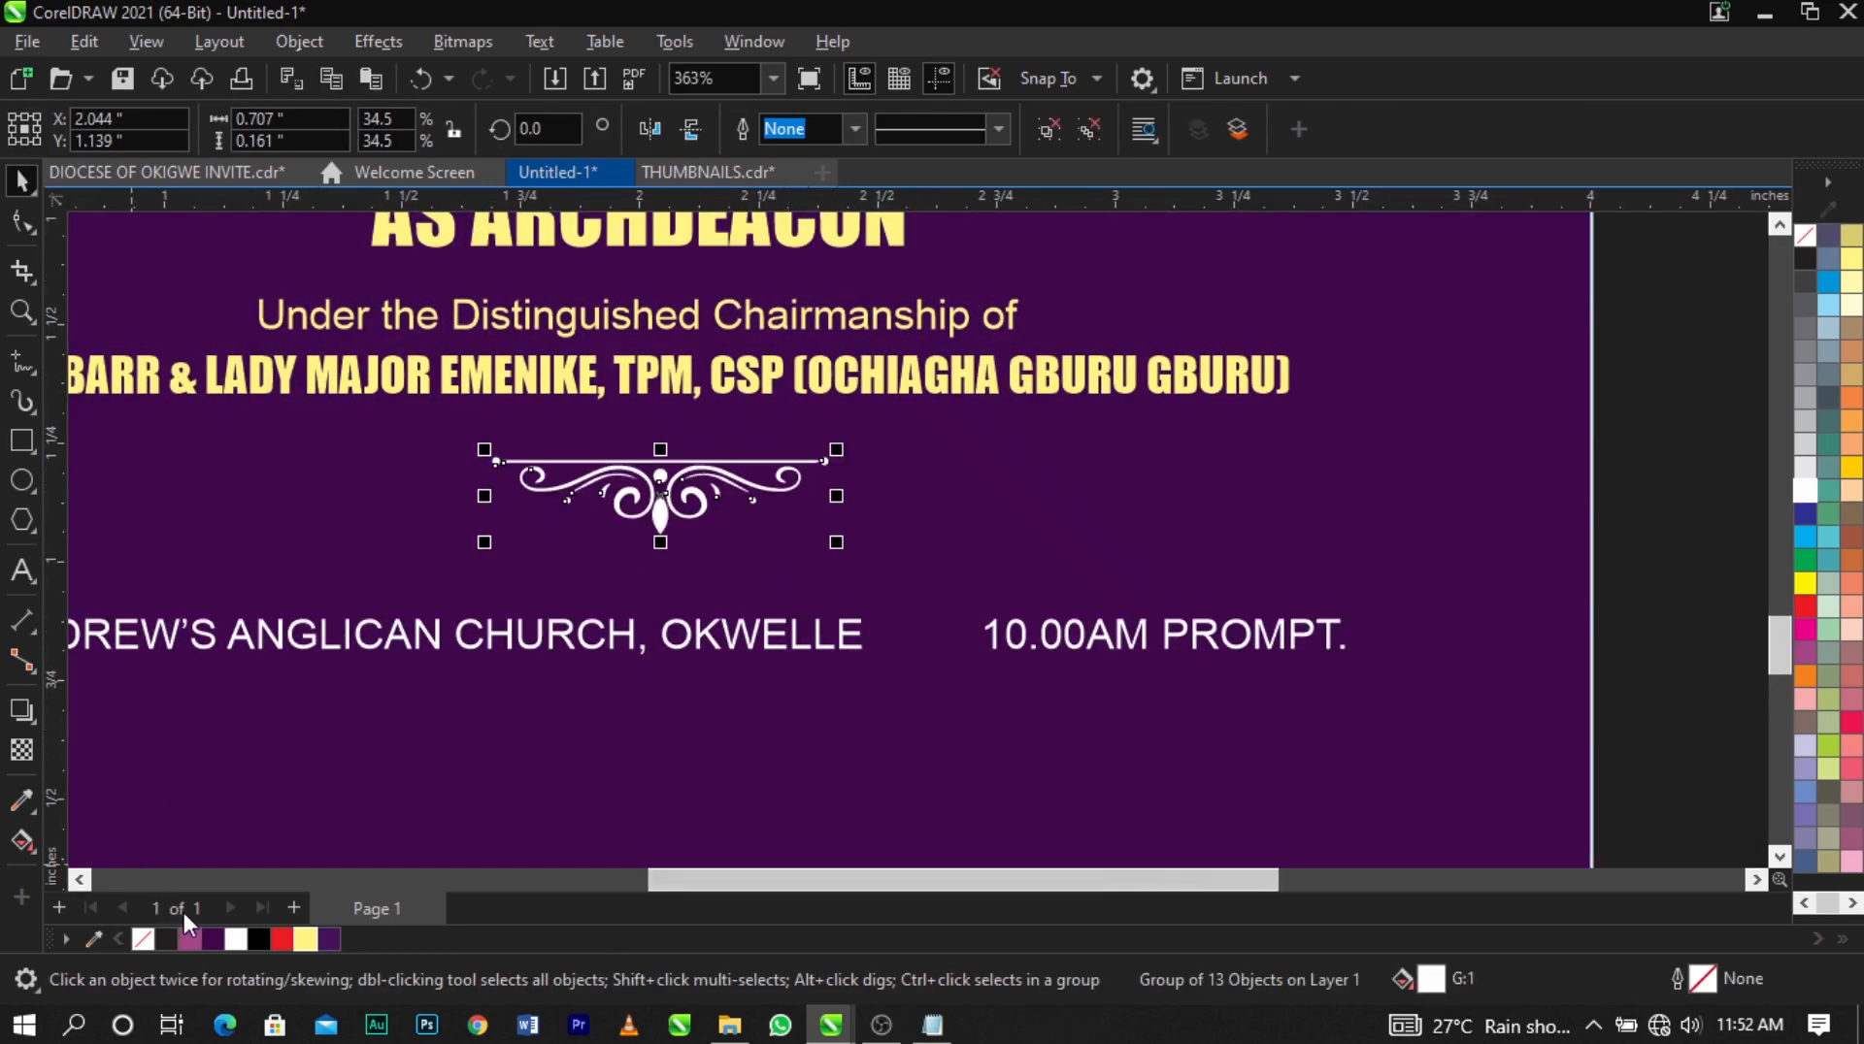
shift+click(1042, 386)
key(c)
scroll(1031, 530, down, 1)
click(1573, 593)
scroll(780, 525, up, 1)
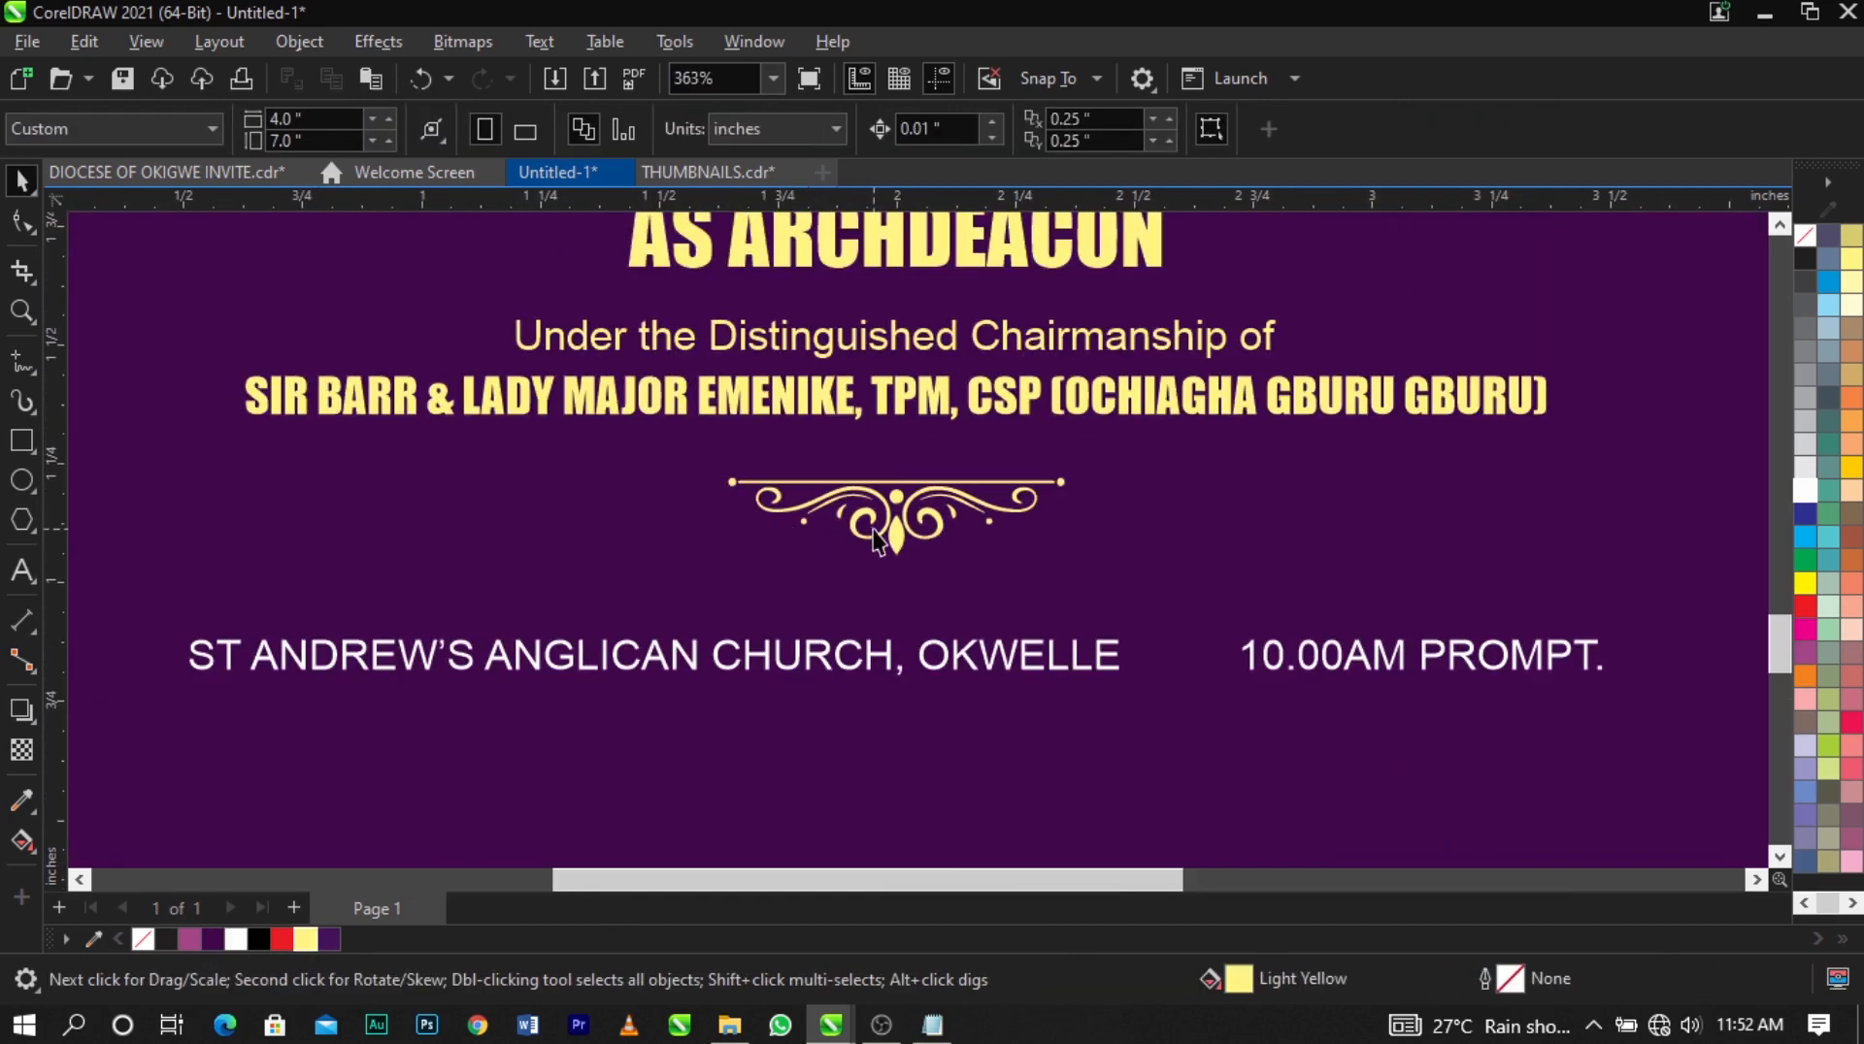
Ungroup the flourish and stretch its horizontal line evenly on both sides to about 2.67" wide.
click(876, 539)
click(1050, 130)
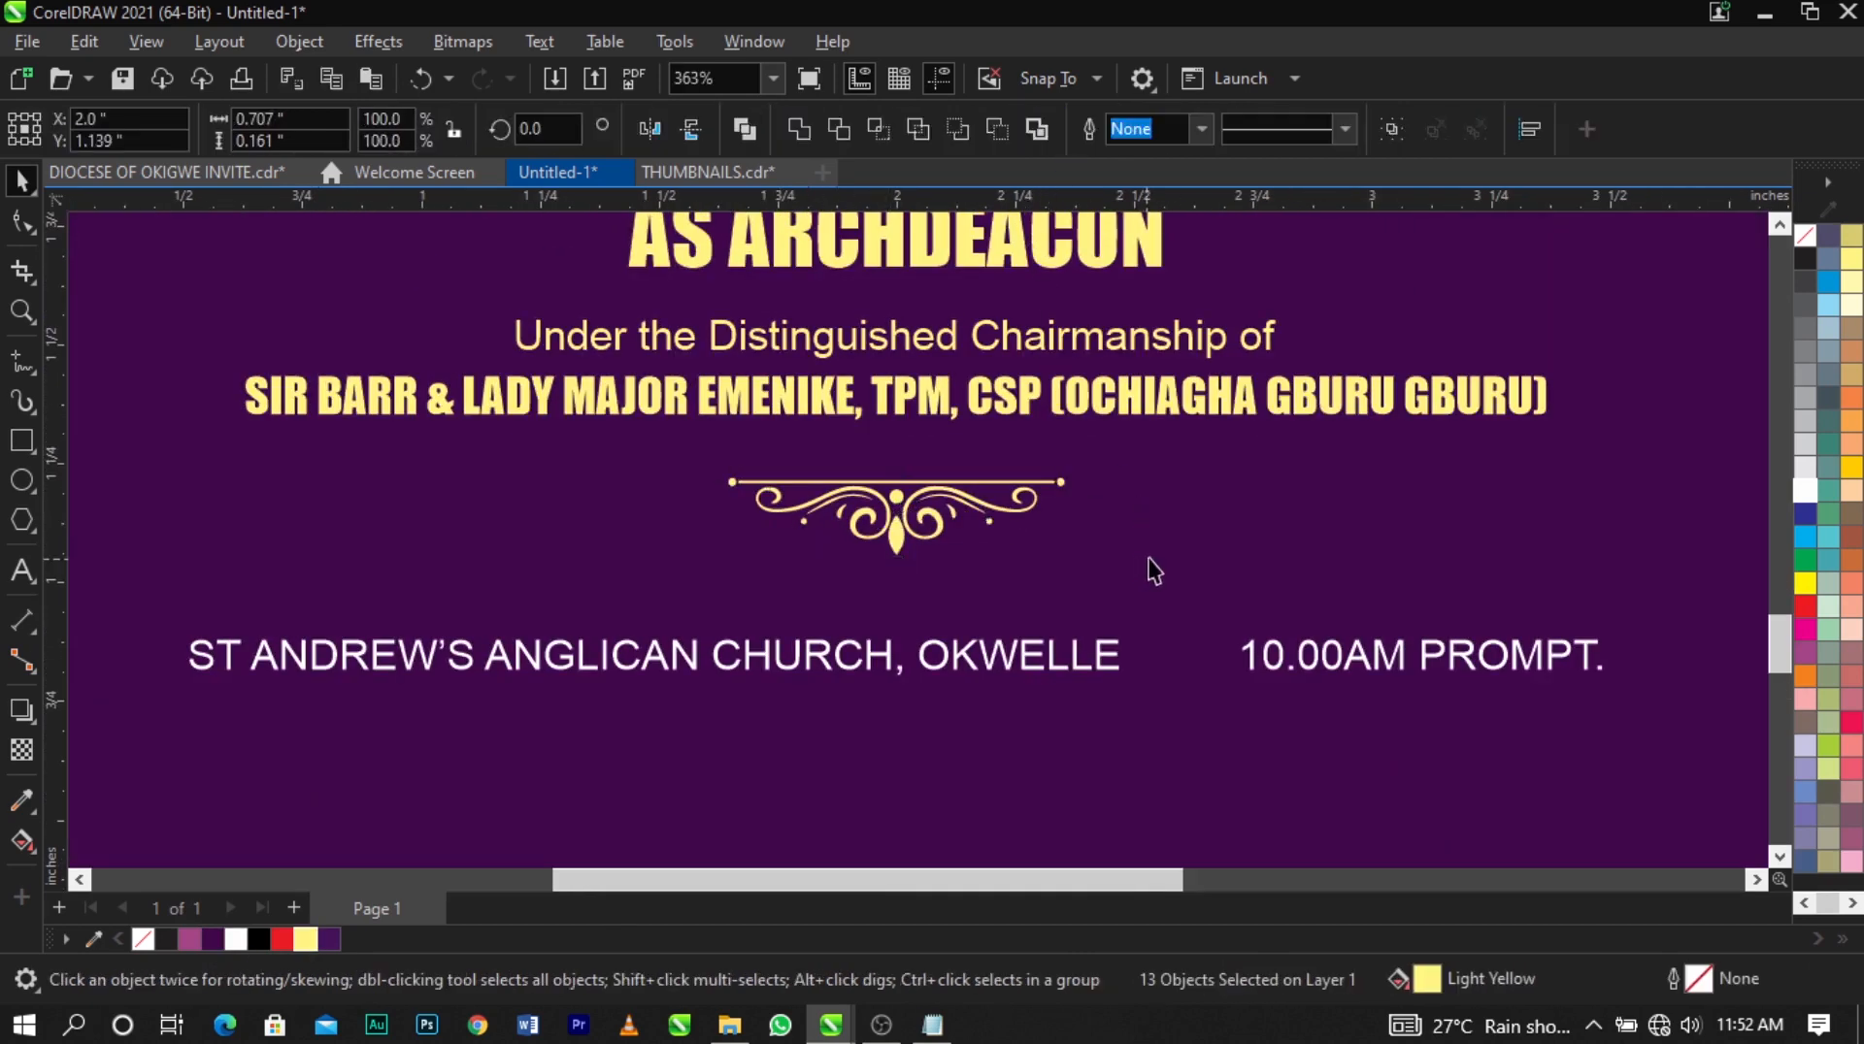
scroll(1149, 455, up, 1)
click(1002, 484)
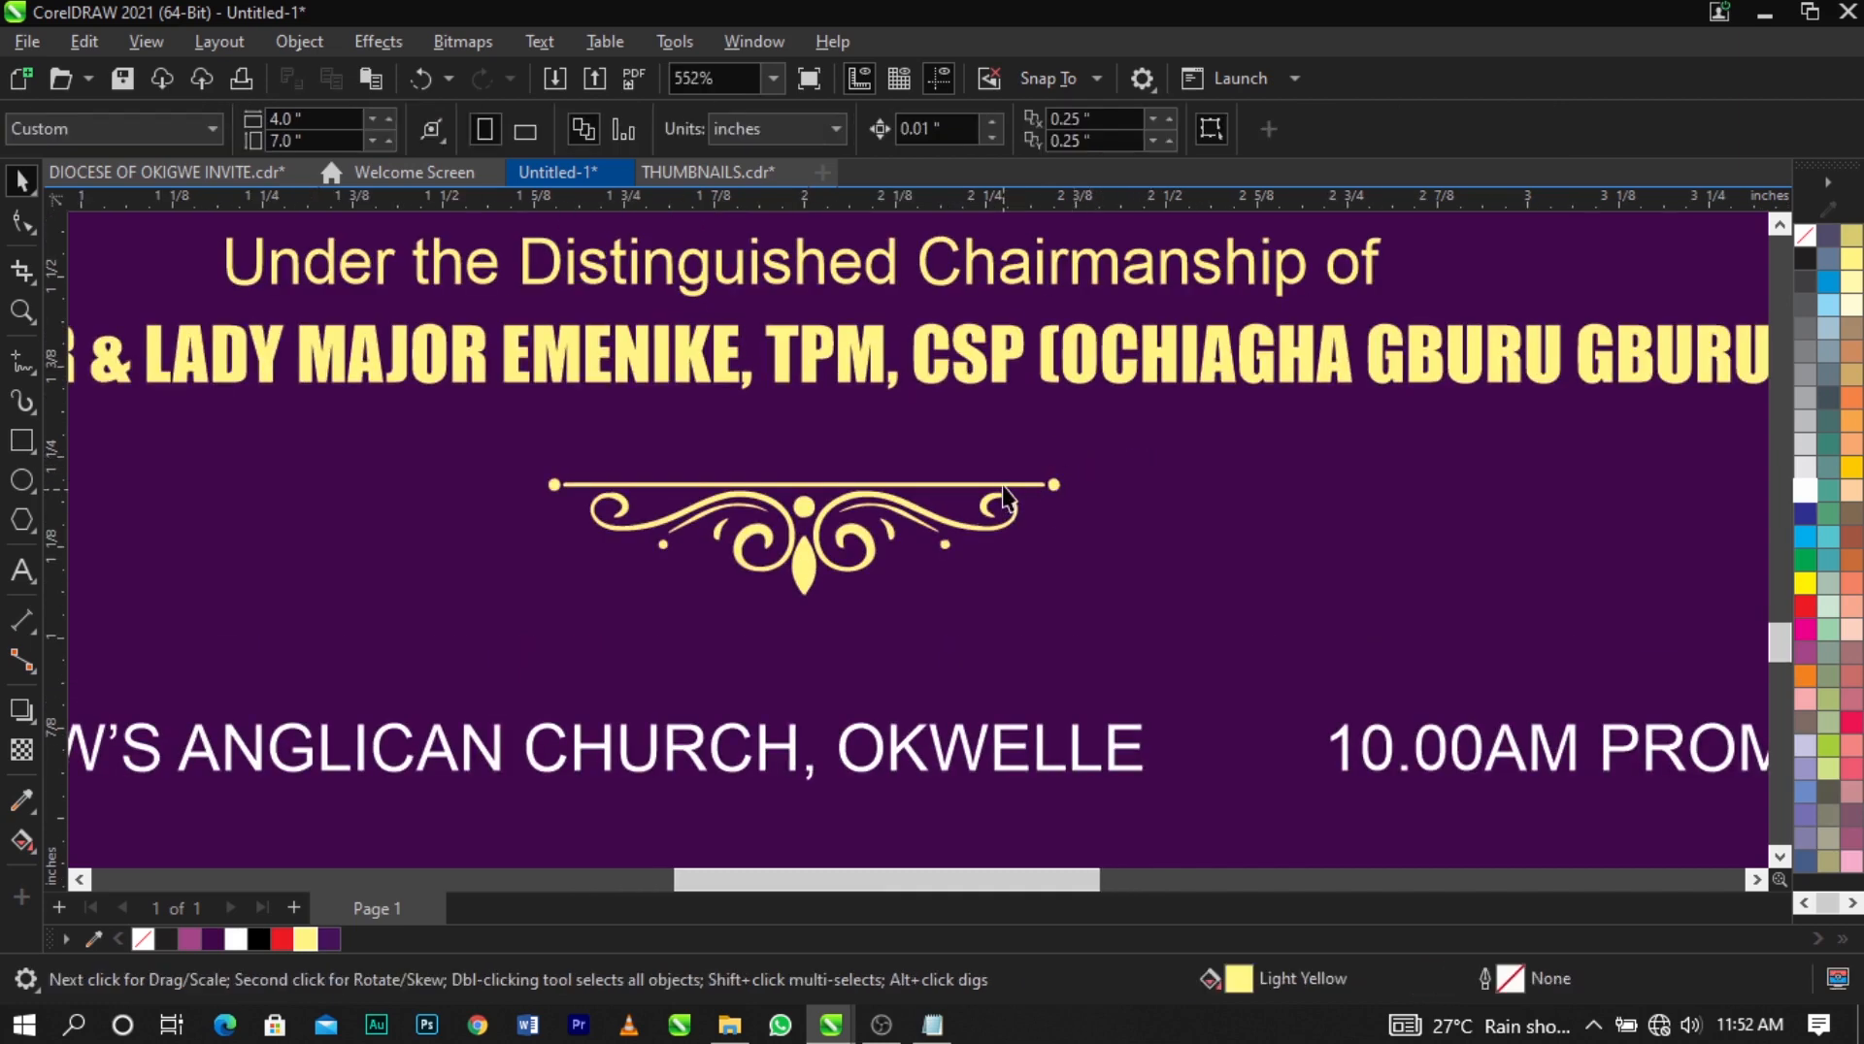
scroll(1002, 484, down, 1)
drag(1039, 485, 1592, 486)
click(1089, 497)
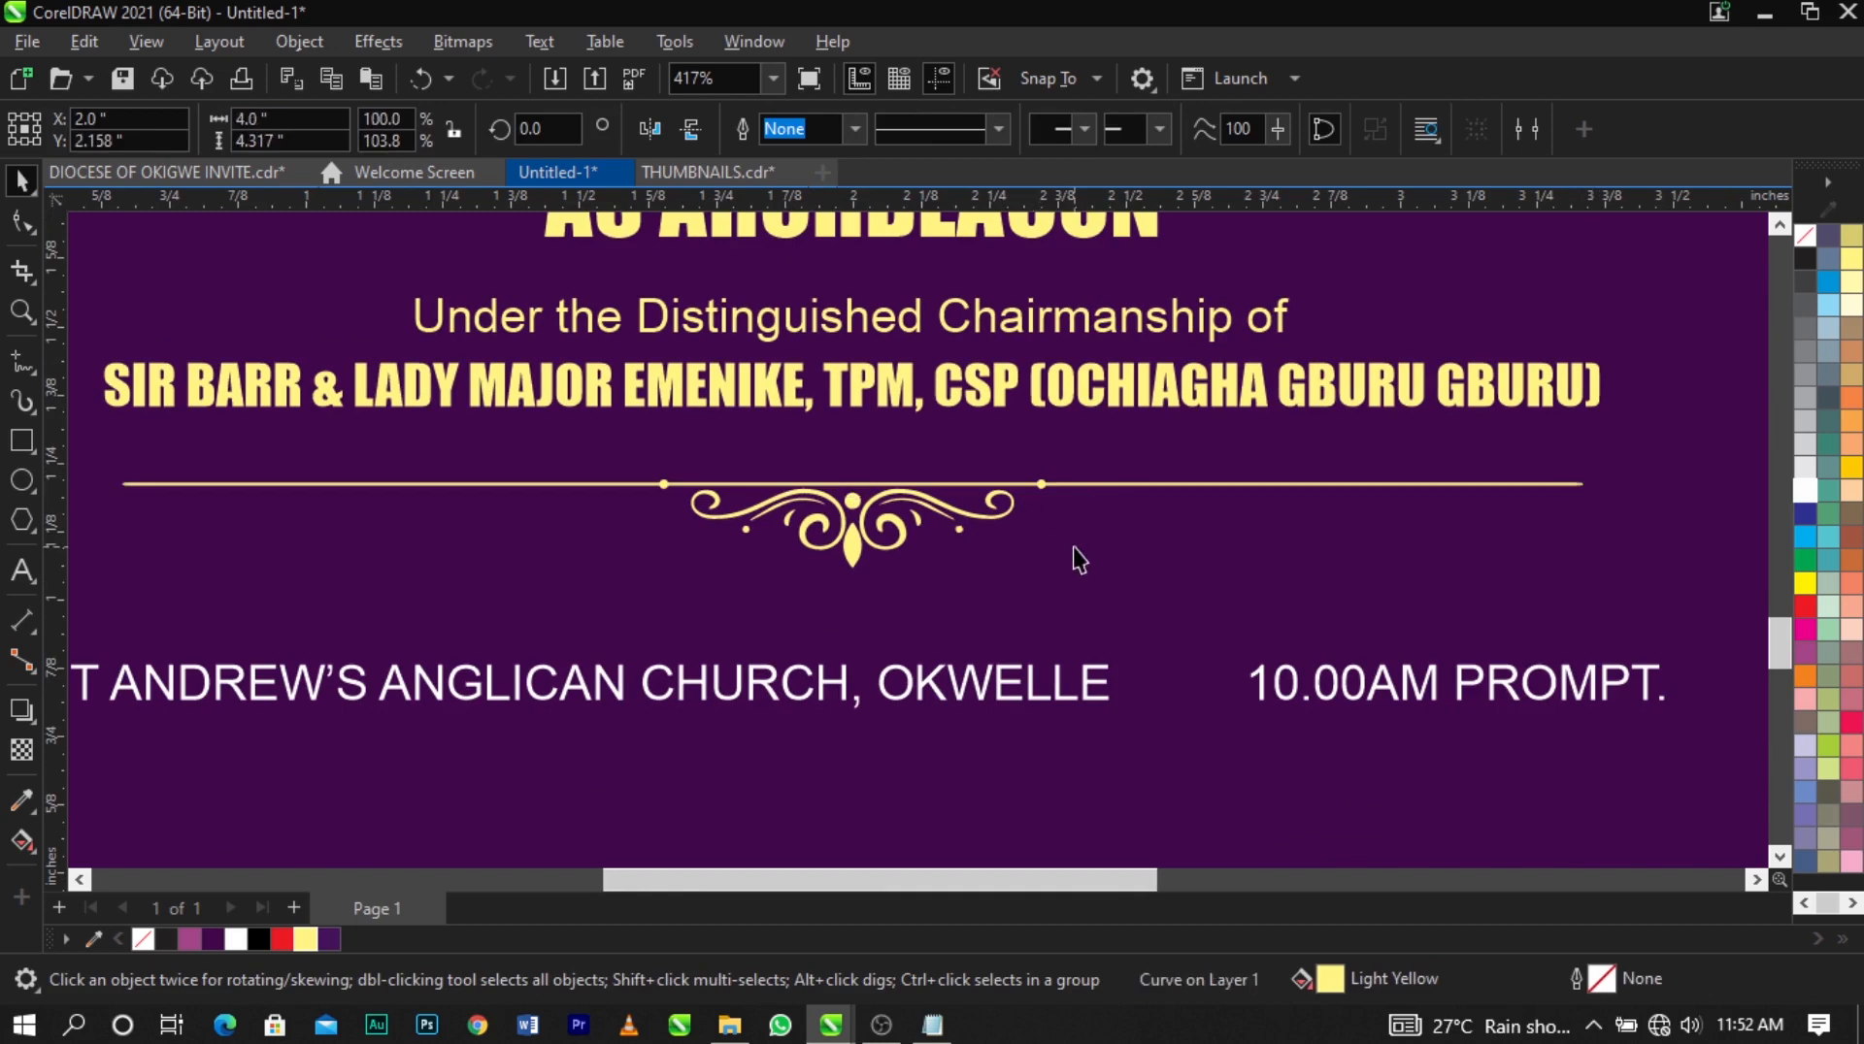
Group the flourish pieces with the widened line and centre the group horizontally on the card.
scroll(786, 486, down, 2)
mouse_move(173, 464)
mouse_down()
mouse_move(1112, 490)
mouse_move(1394, 551)
mouse_up()
key(ctrl+g)
shift+click(1172, 435)
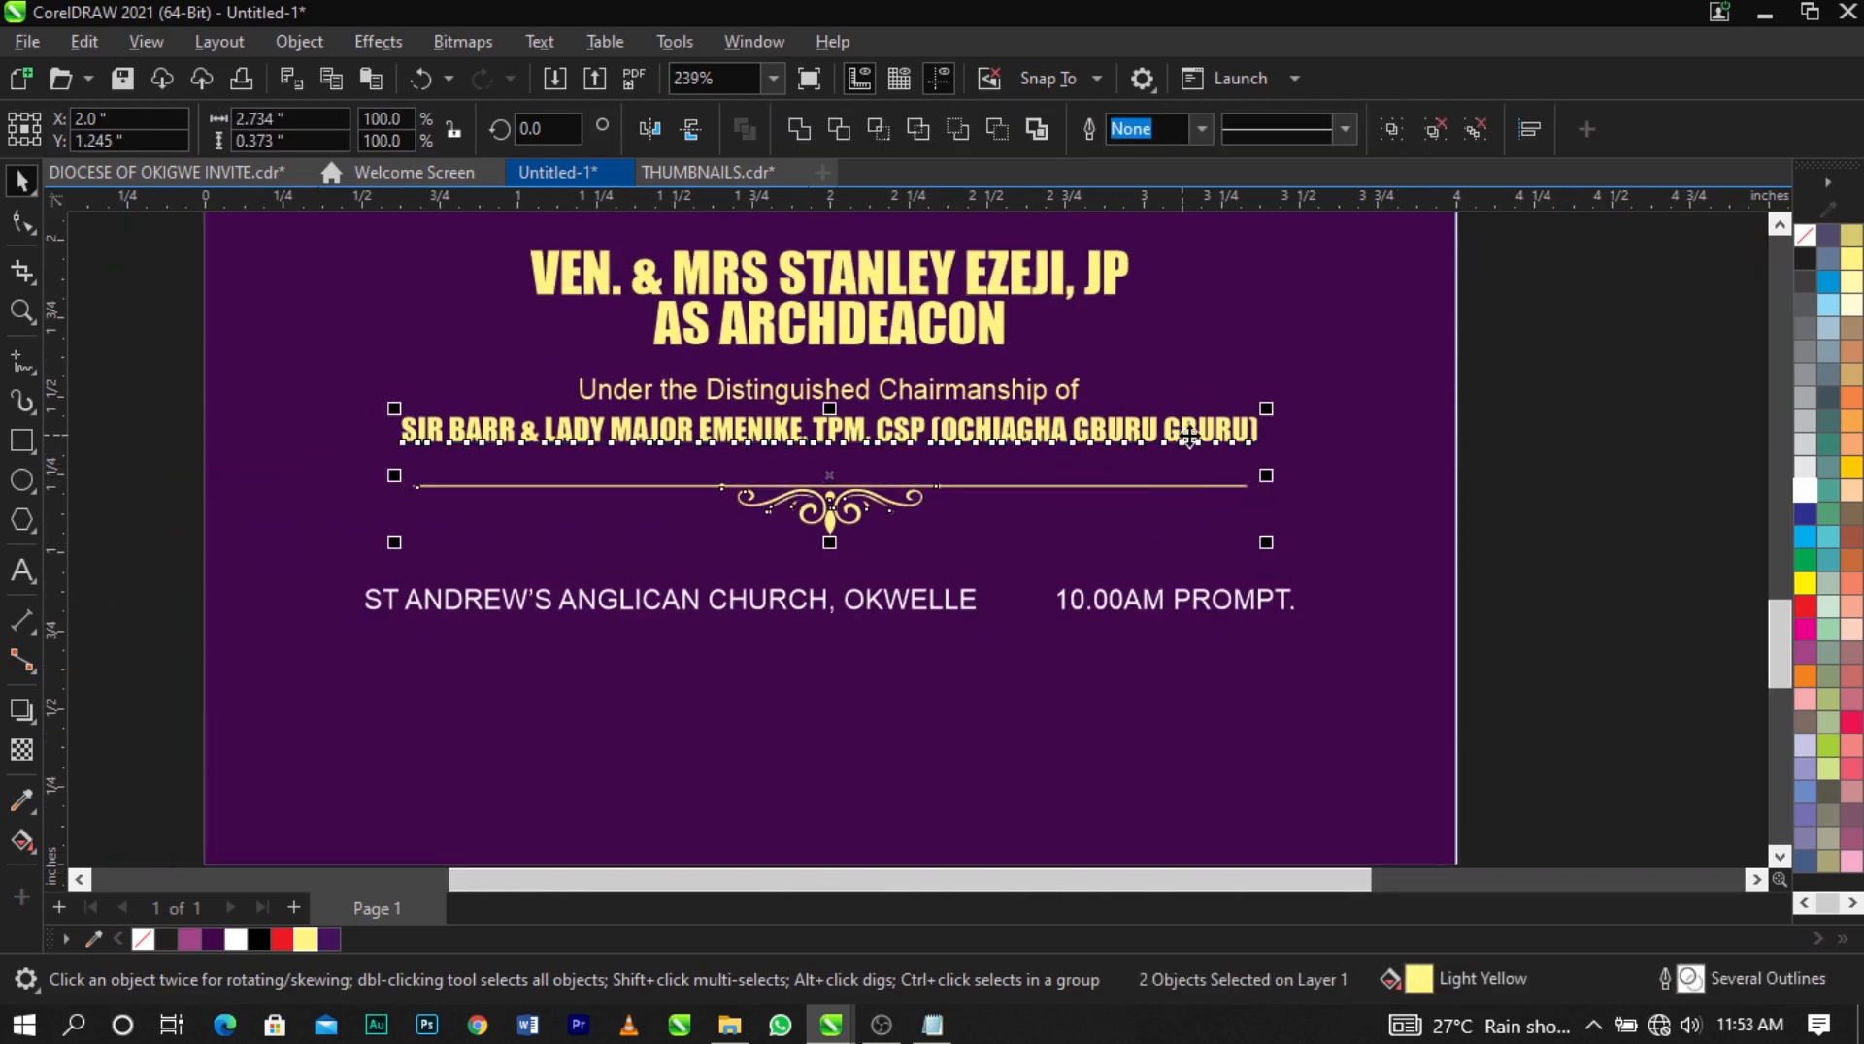
click(1514, 509)
scroll(824, 482, up, 2)
click(872, 492)
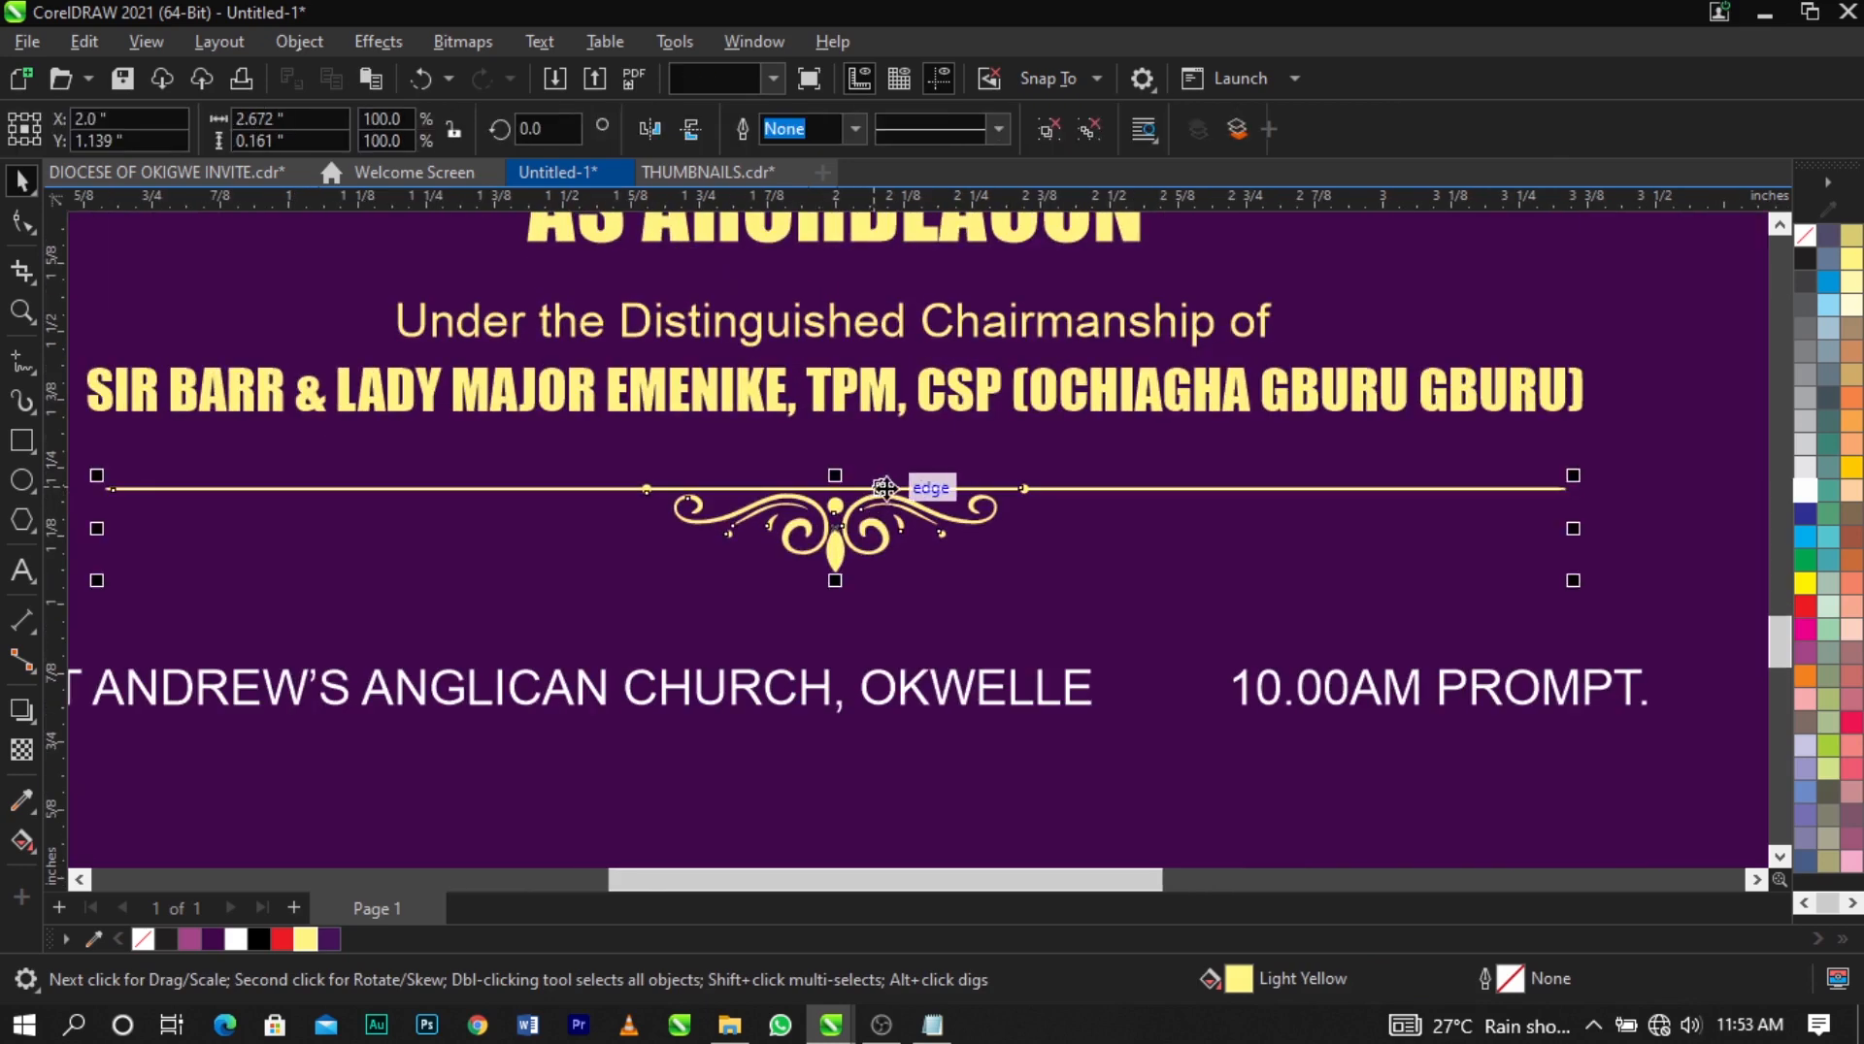
drag(894, 499, 894, 490)
shift+click(870, 565)
key(c)
scroll(839, 524, down, 1)
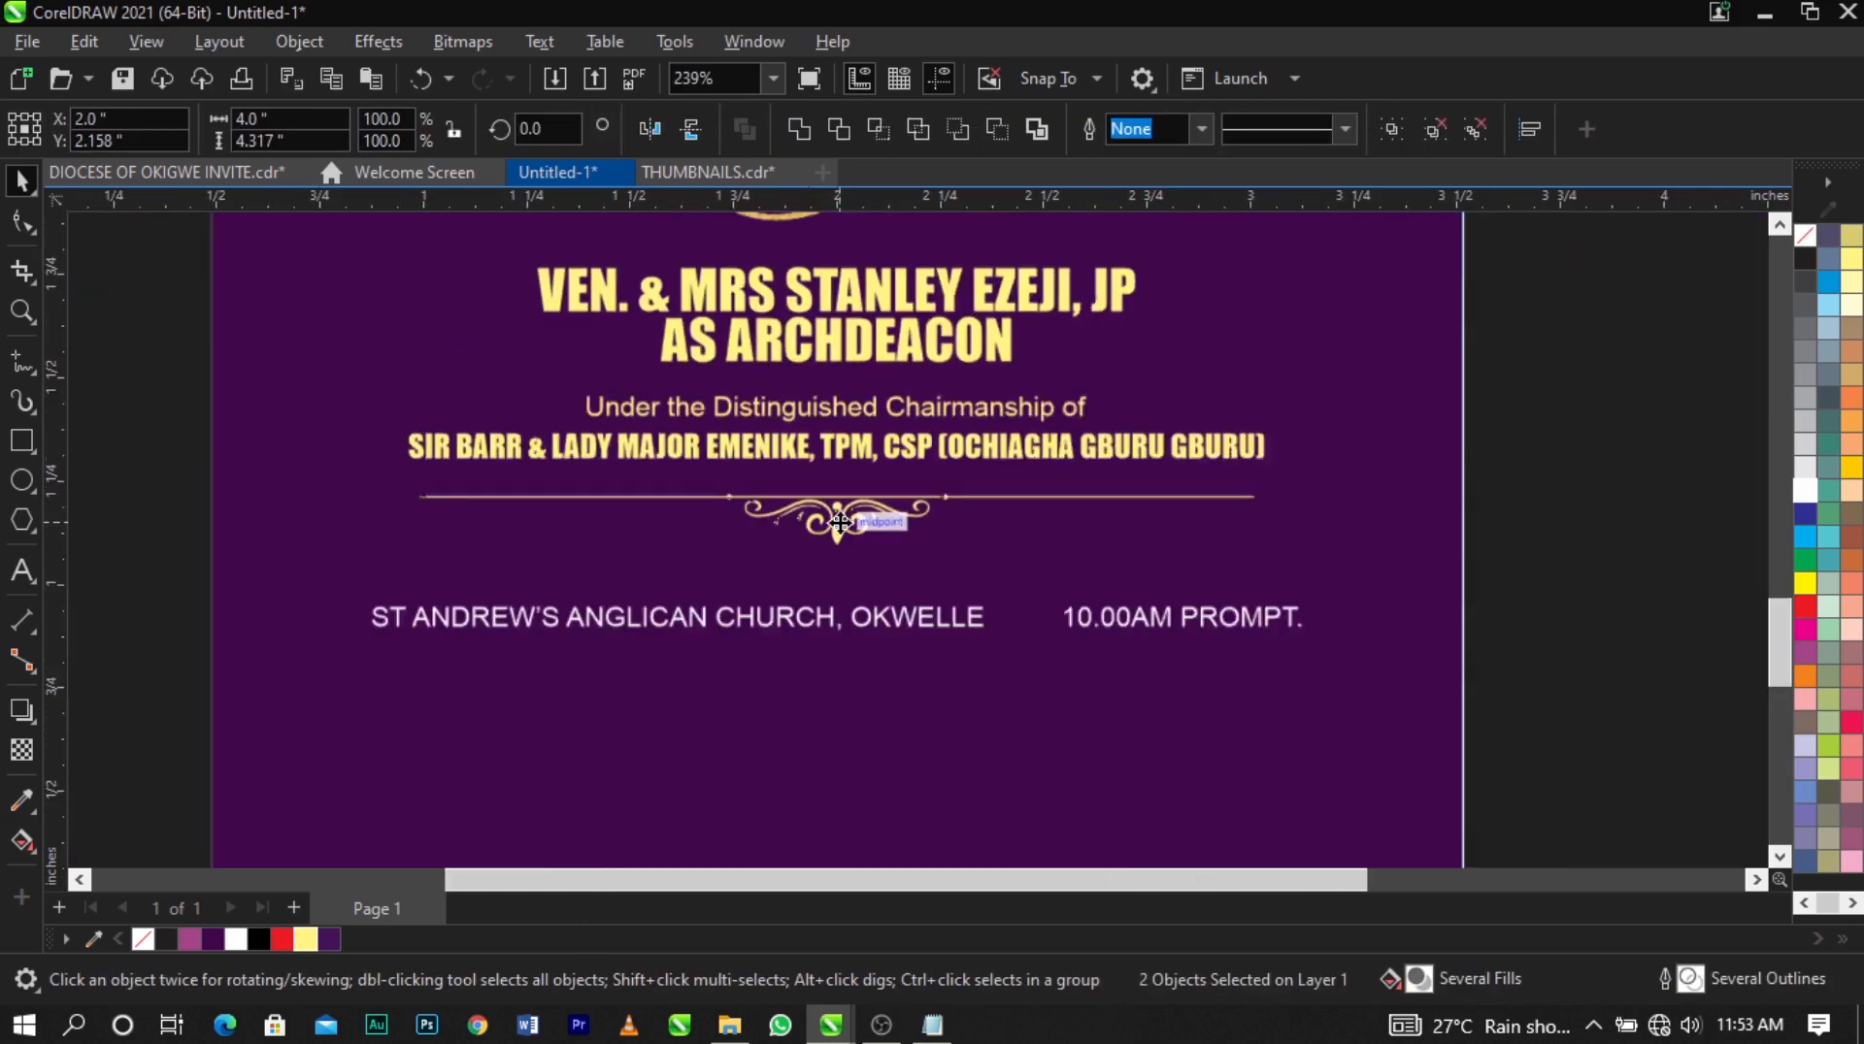
Move the venue and time line slightly up below the flourish and centre it horizontally on the card.
click(1719, 514)
click(914, 618)
drag(914, 617, 939, 600)
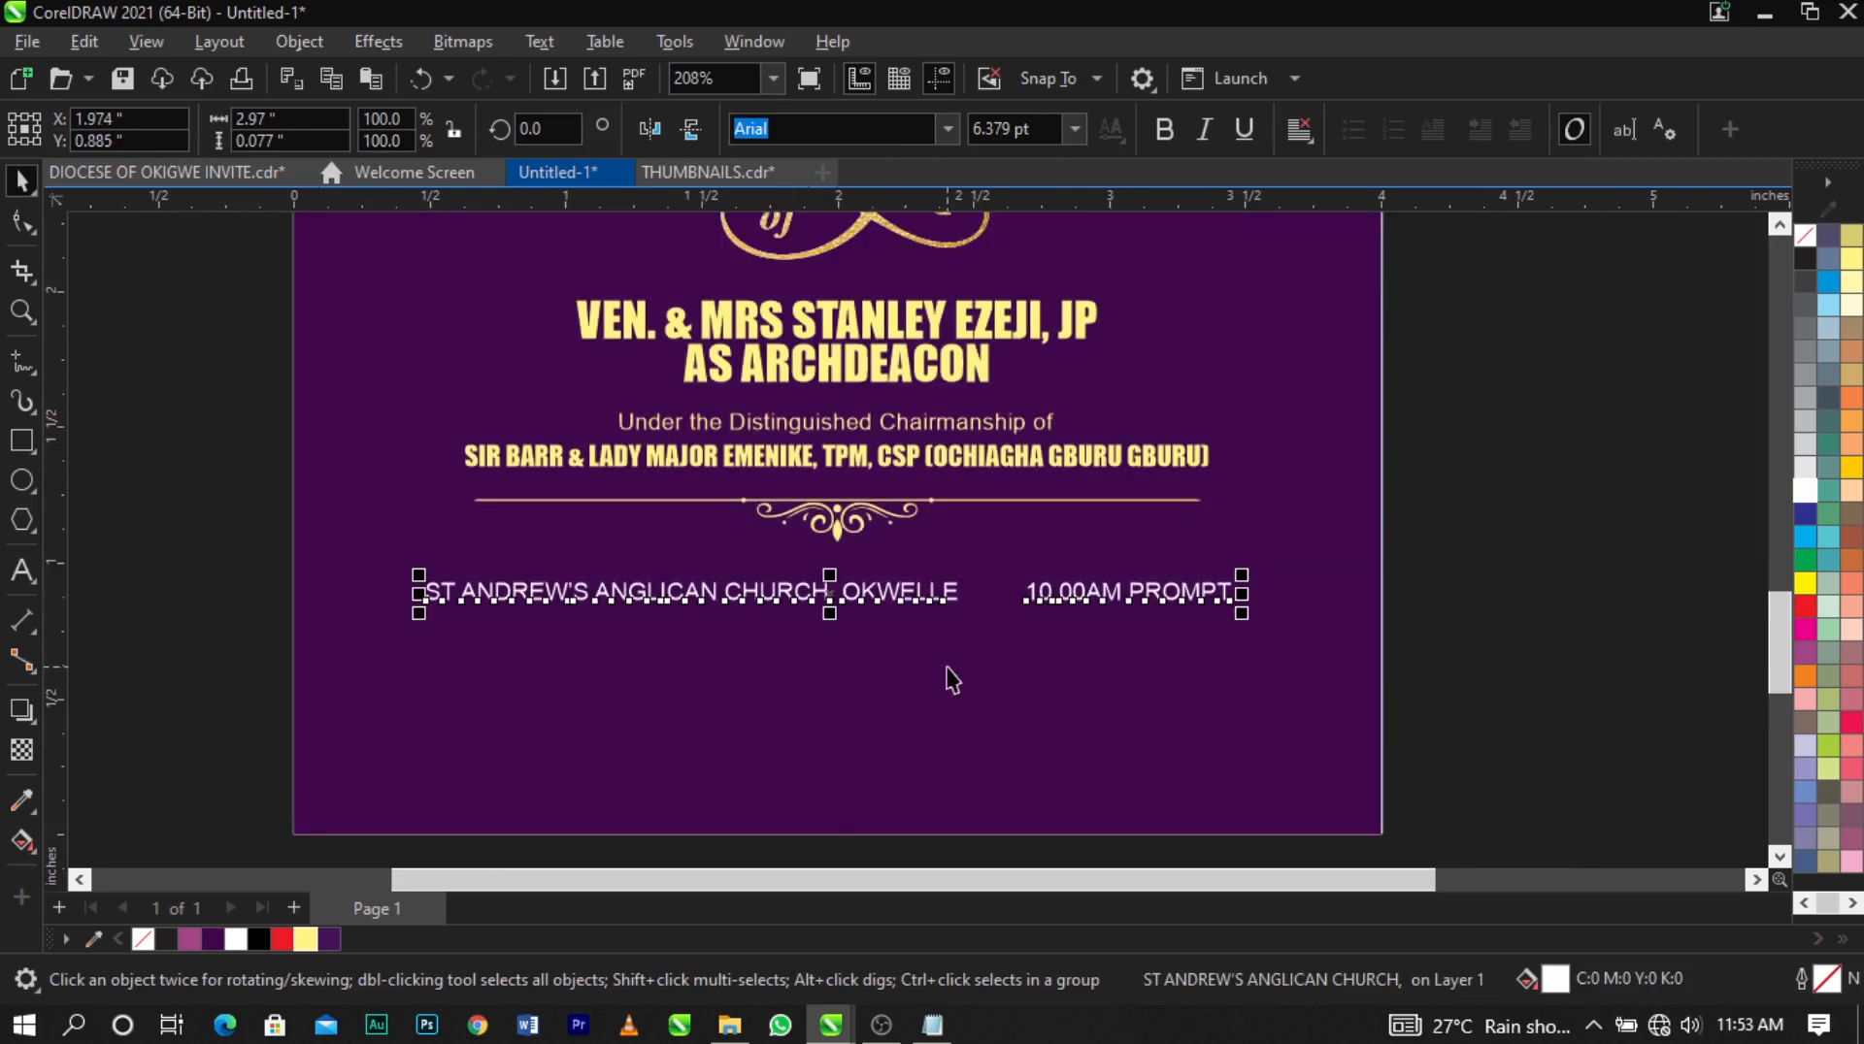
shift+click(1146, 636)
key(c)
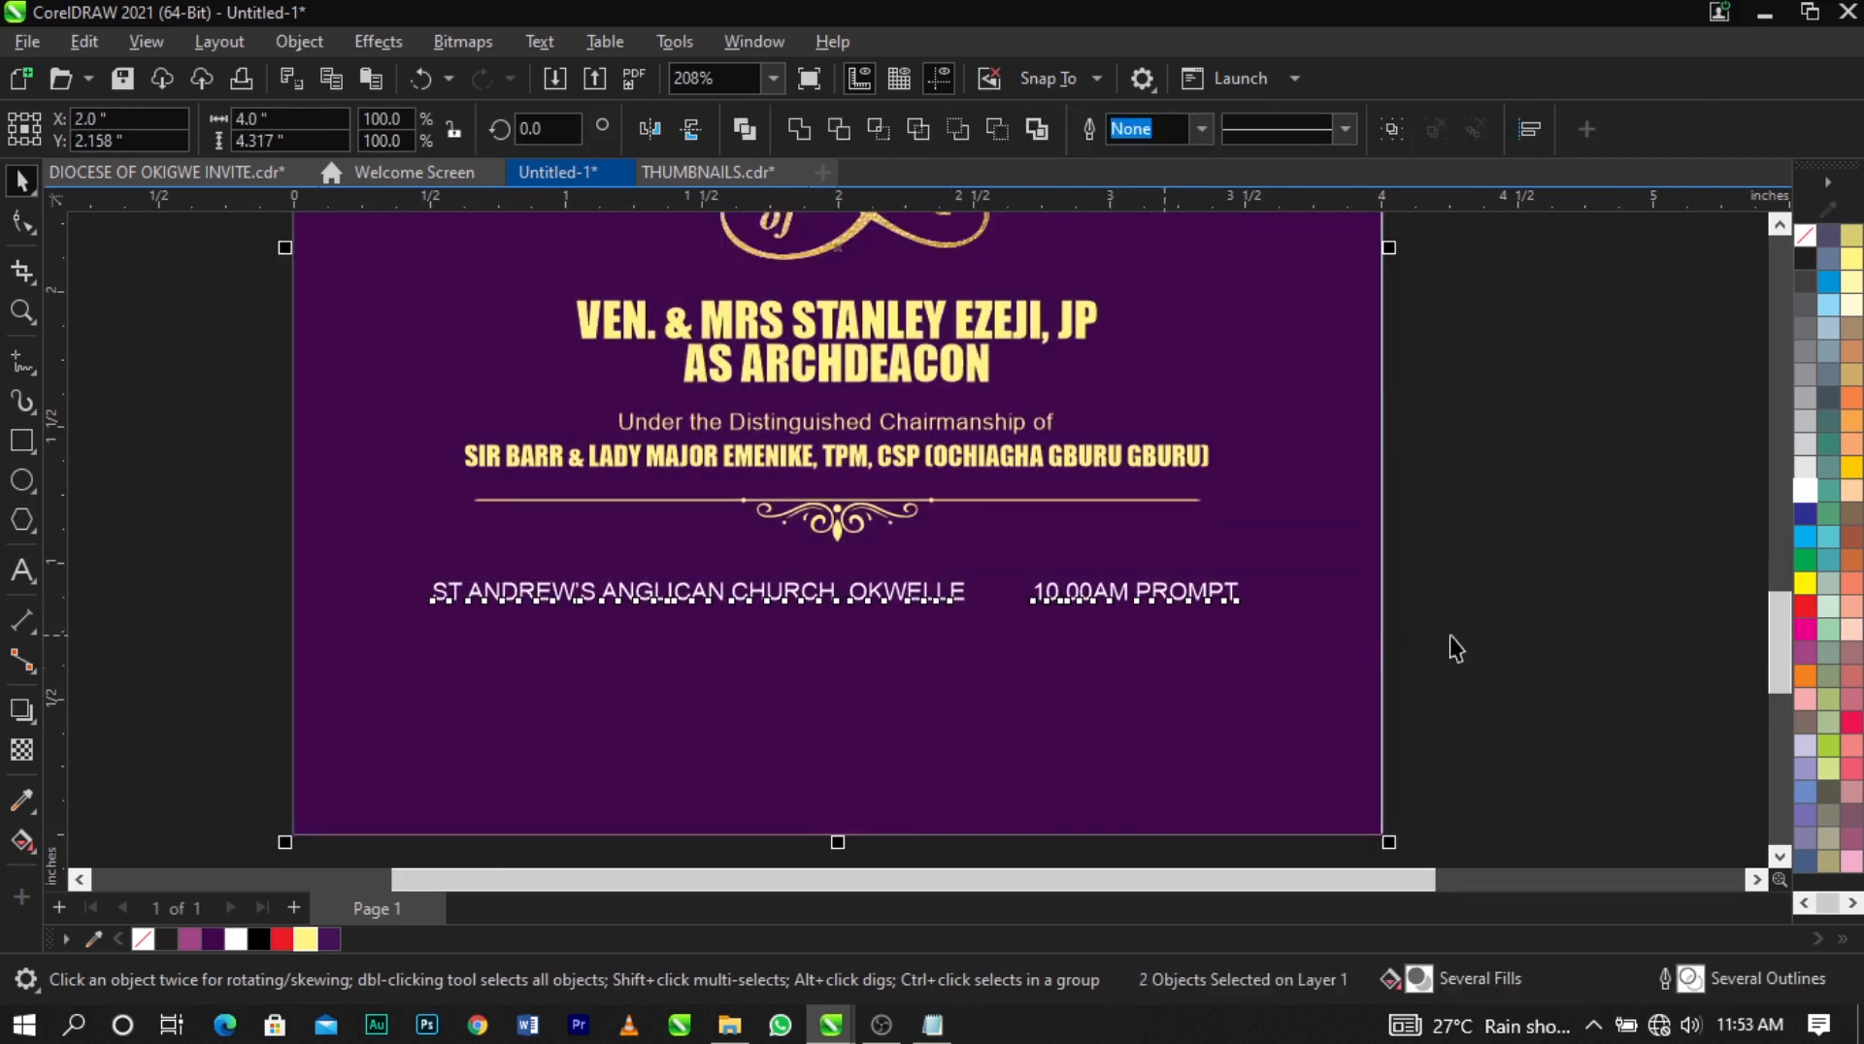
click(1216, 601)
Examine the card's lower half, checking the spacing around the flourish and the venue line.
scroll(1204, 670, down, 3)
click(1214, 698)
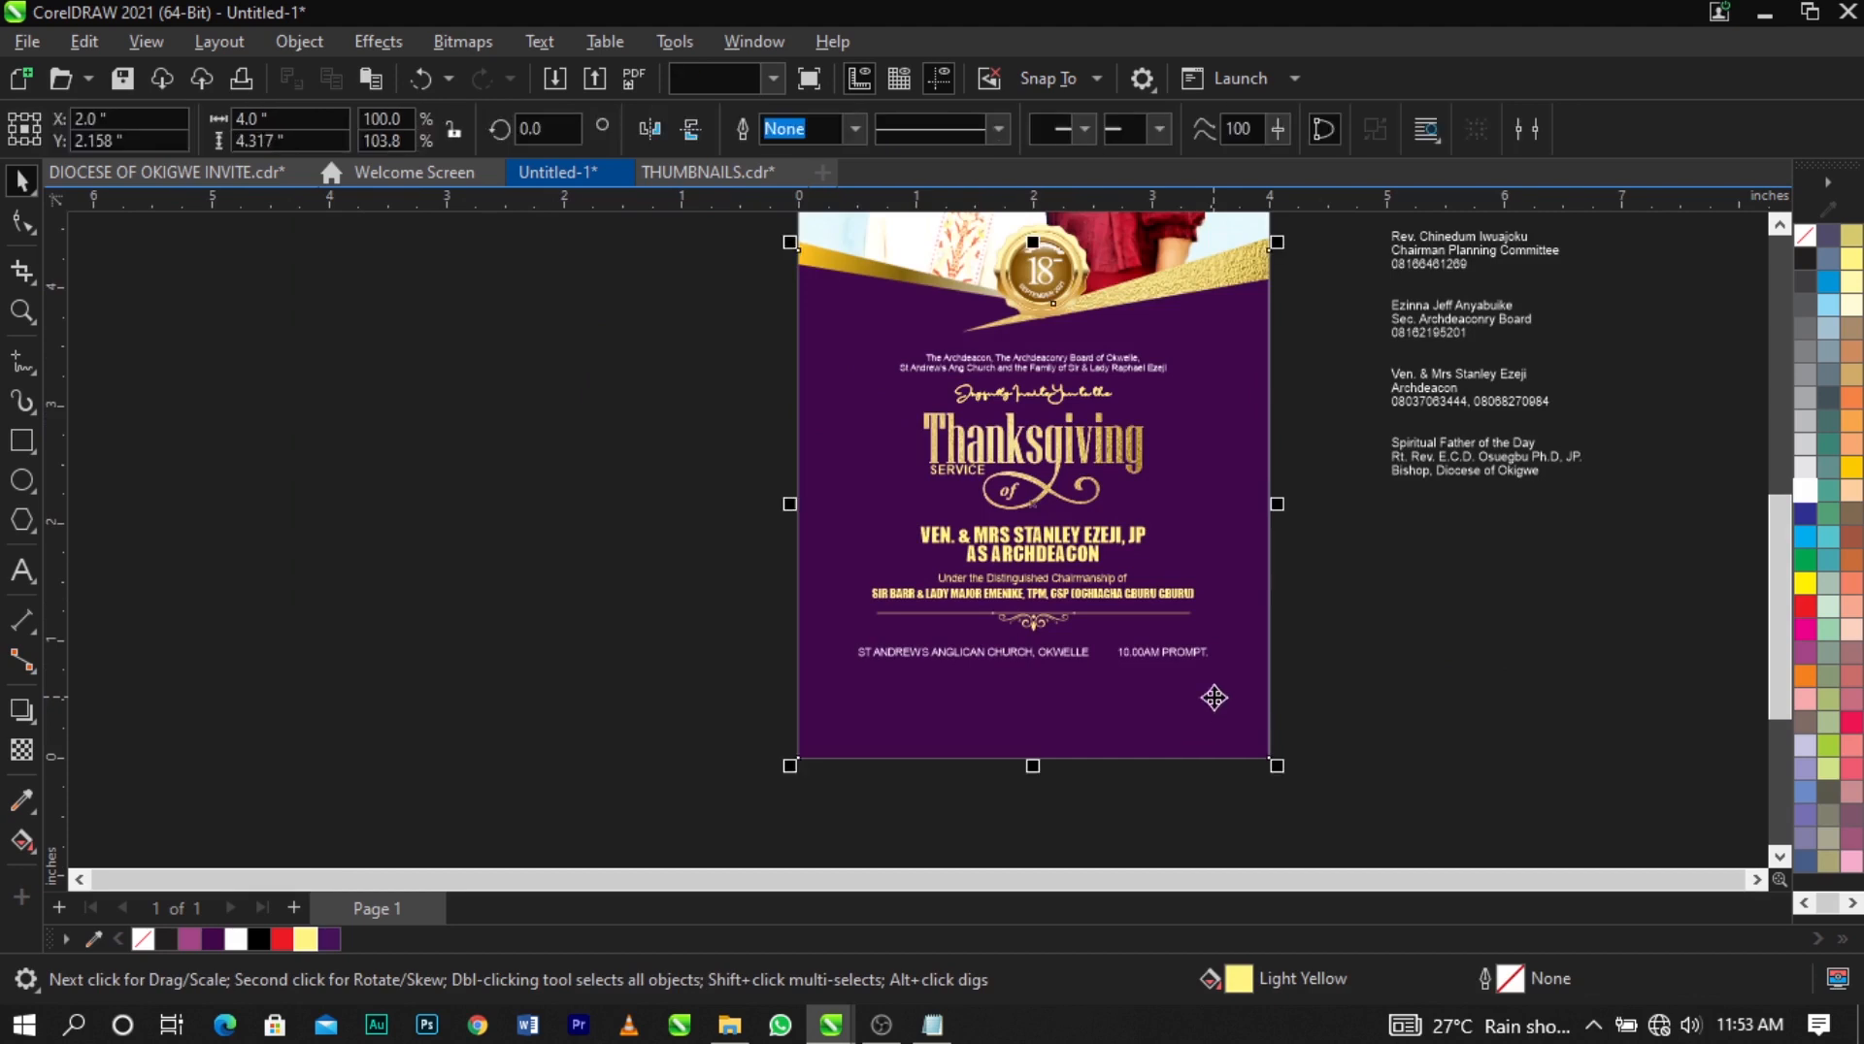
click(1317, 716)
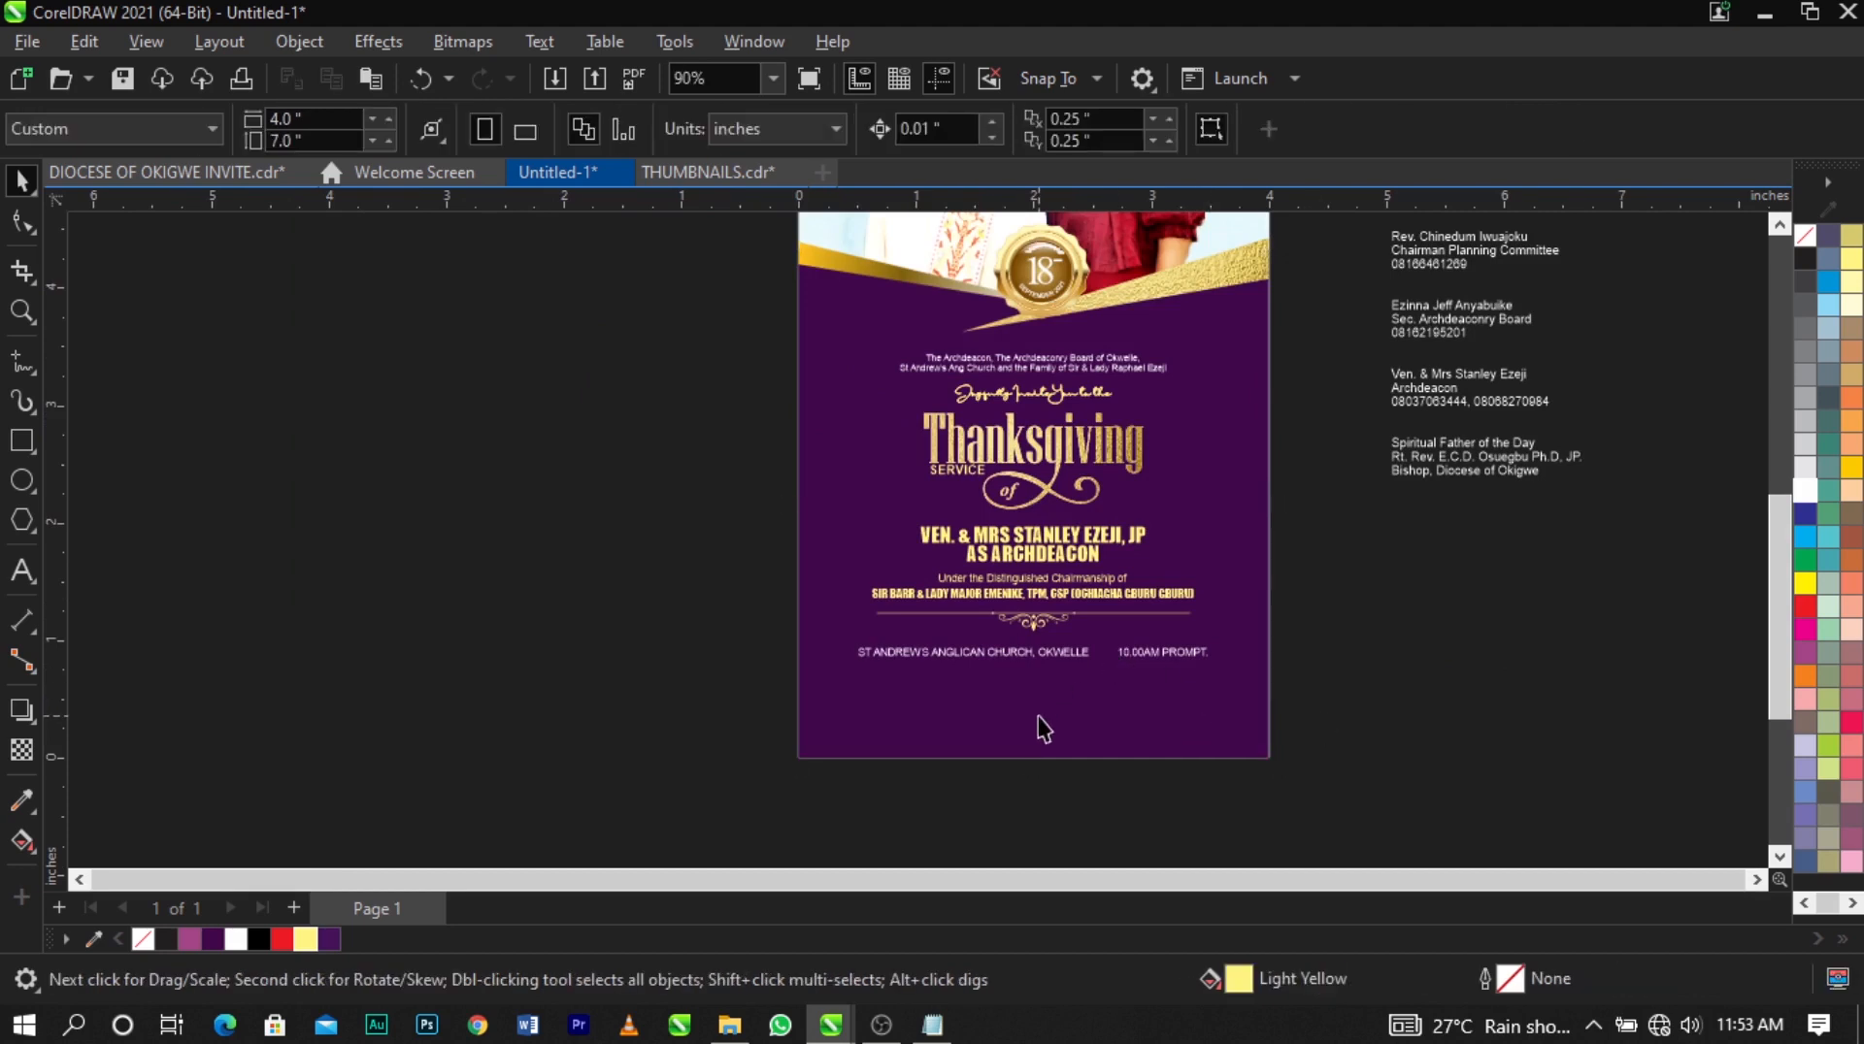
click(1037, 715)
shift+click(902, 233)
click(645, 478)
key(F2)
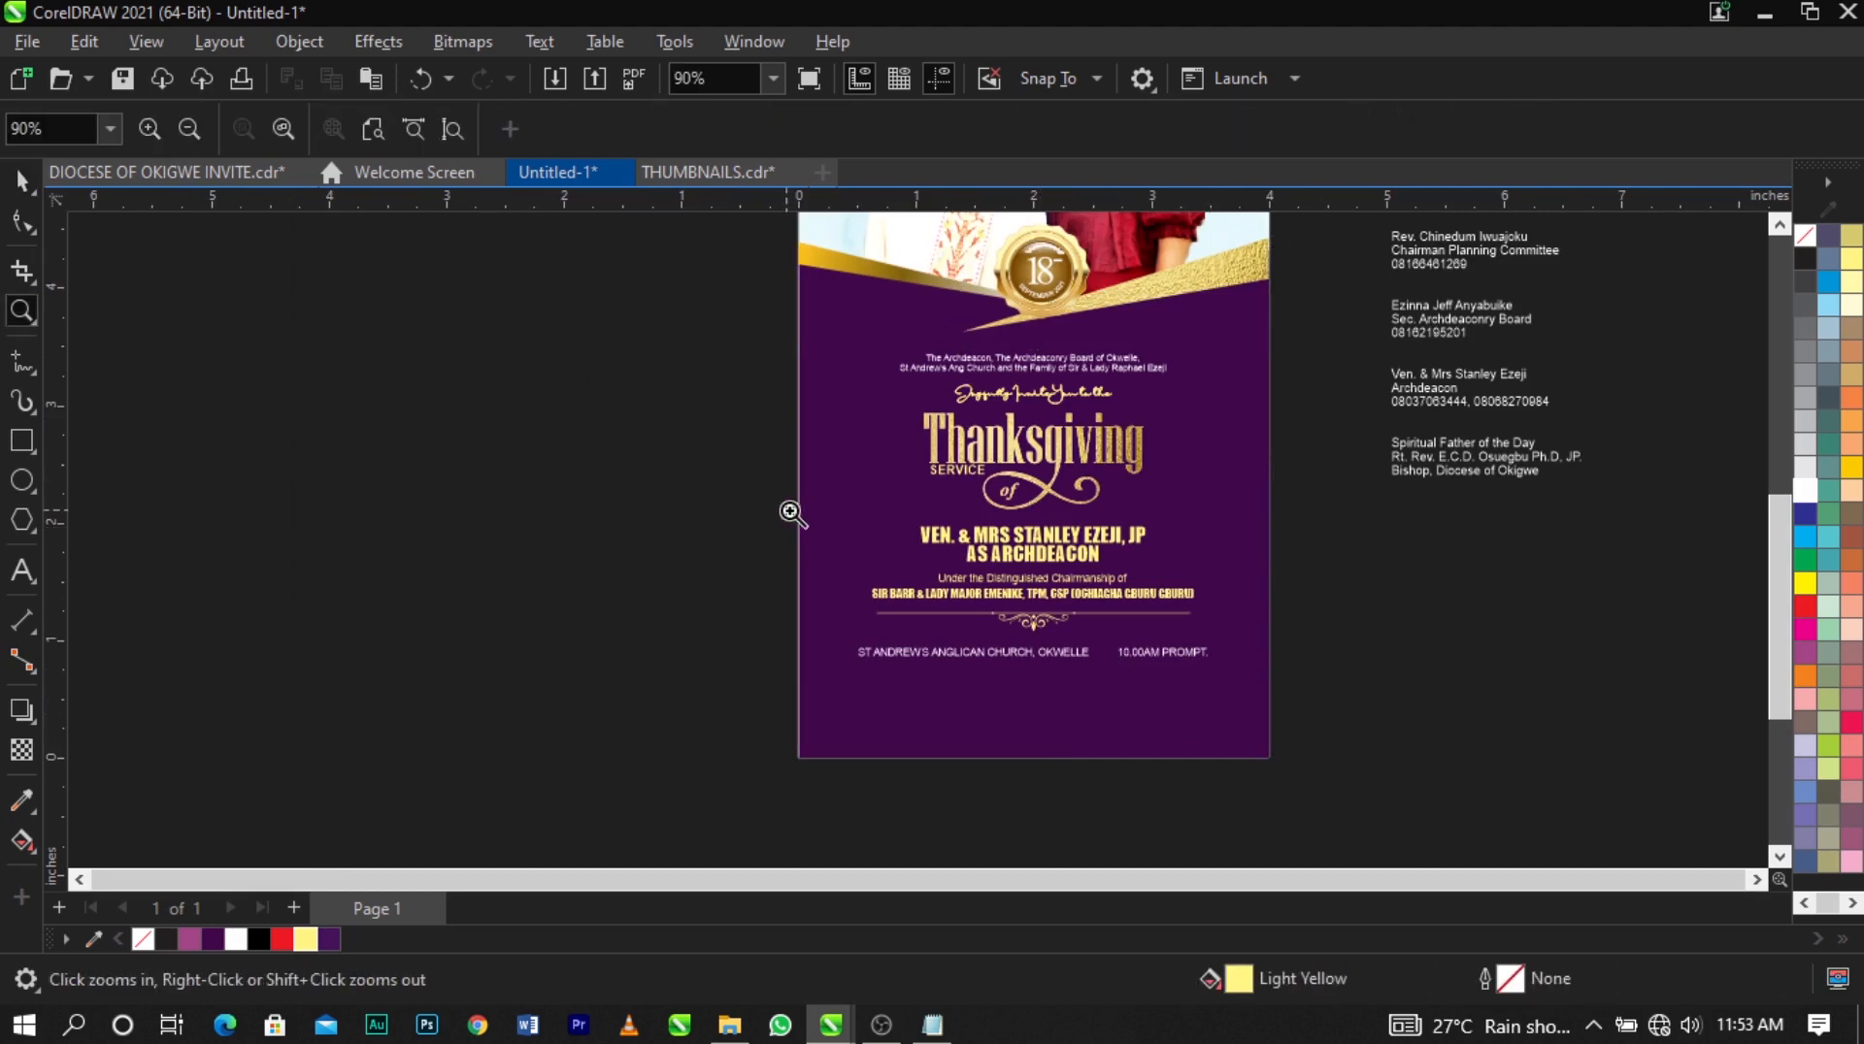
drag(788, 511, 1366, 749)
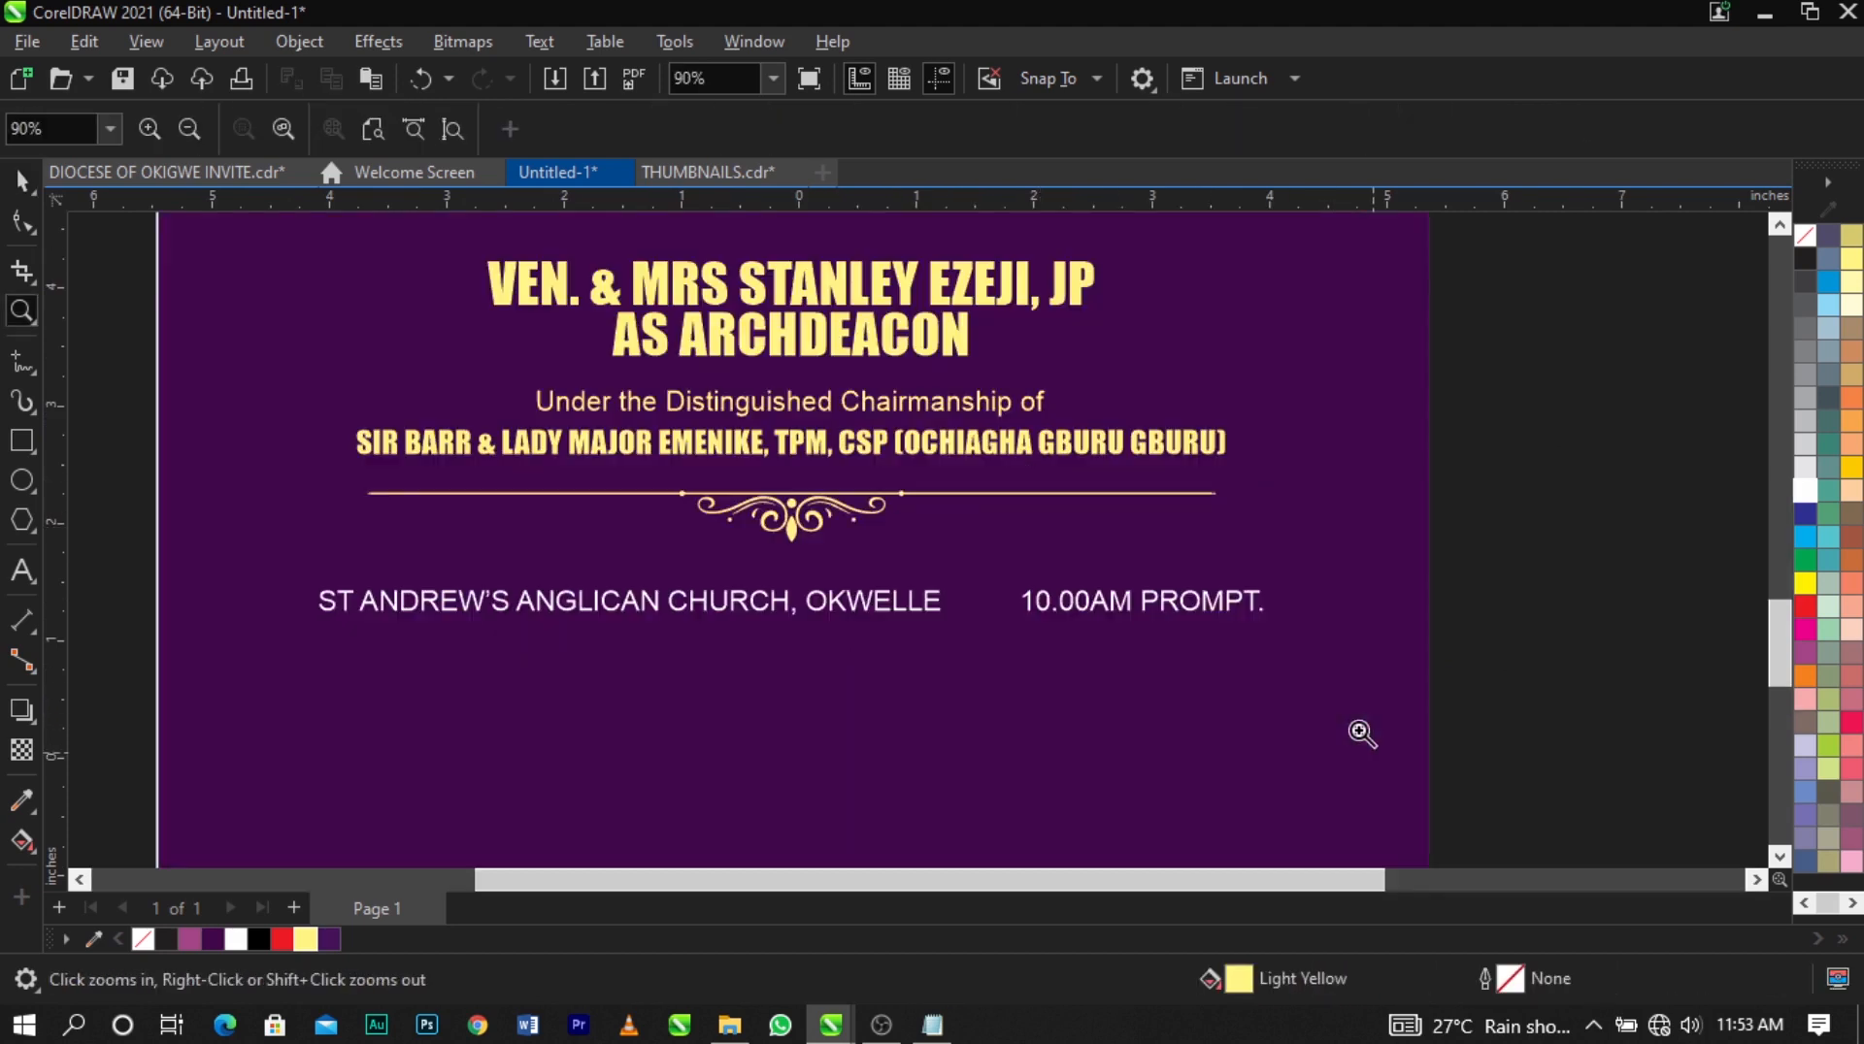
click(893, 615)
scroll(898, 607, down, 2)
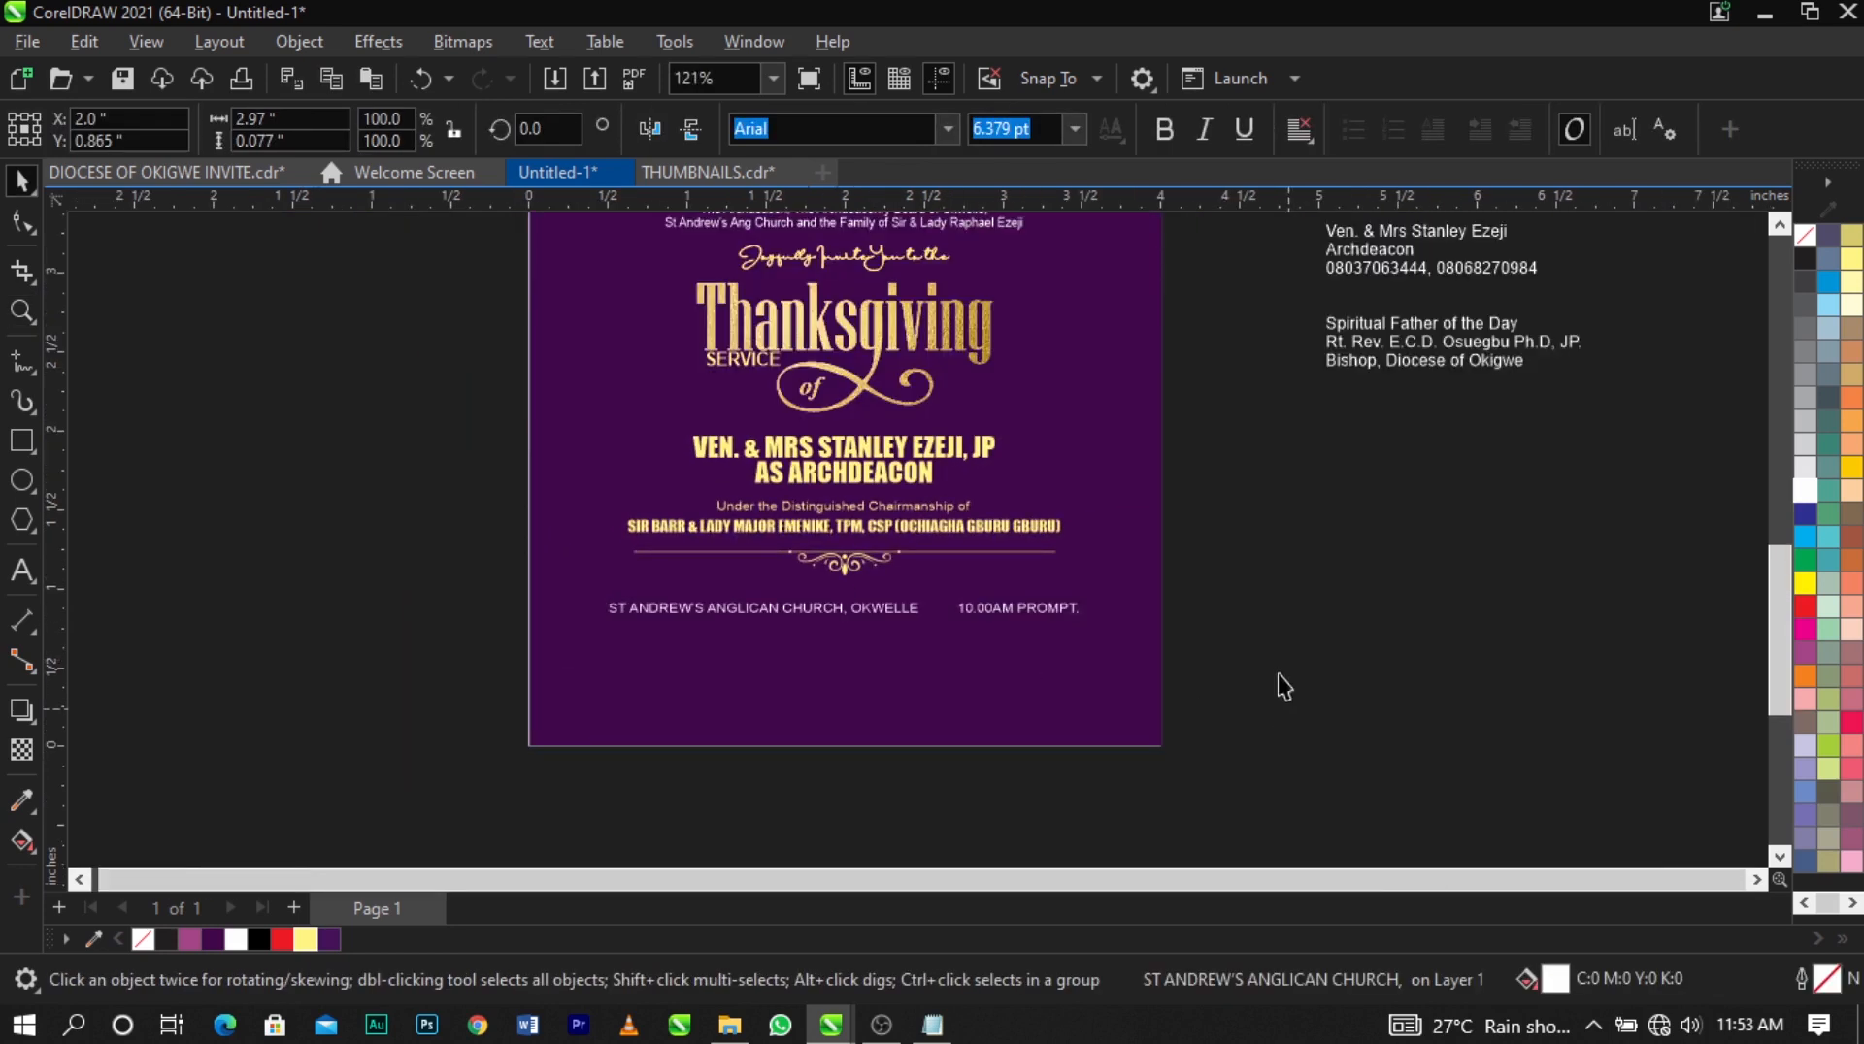
Move the contact details text block down beside the card's lower section.
click(1277, 674)
drag(1467, 327, 1374, 732)
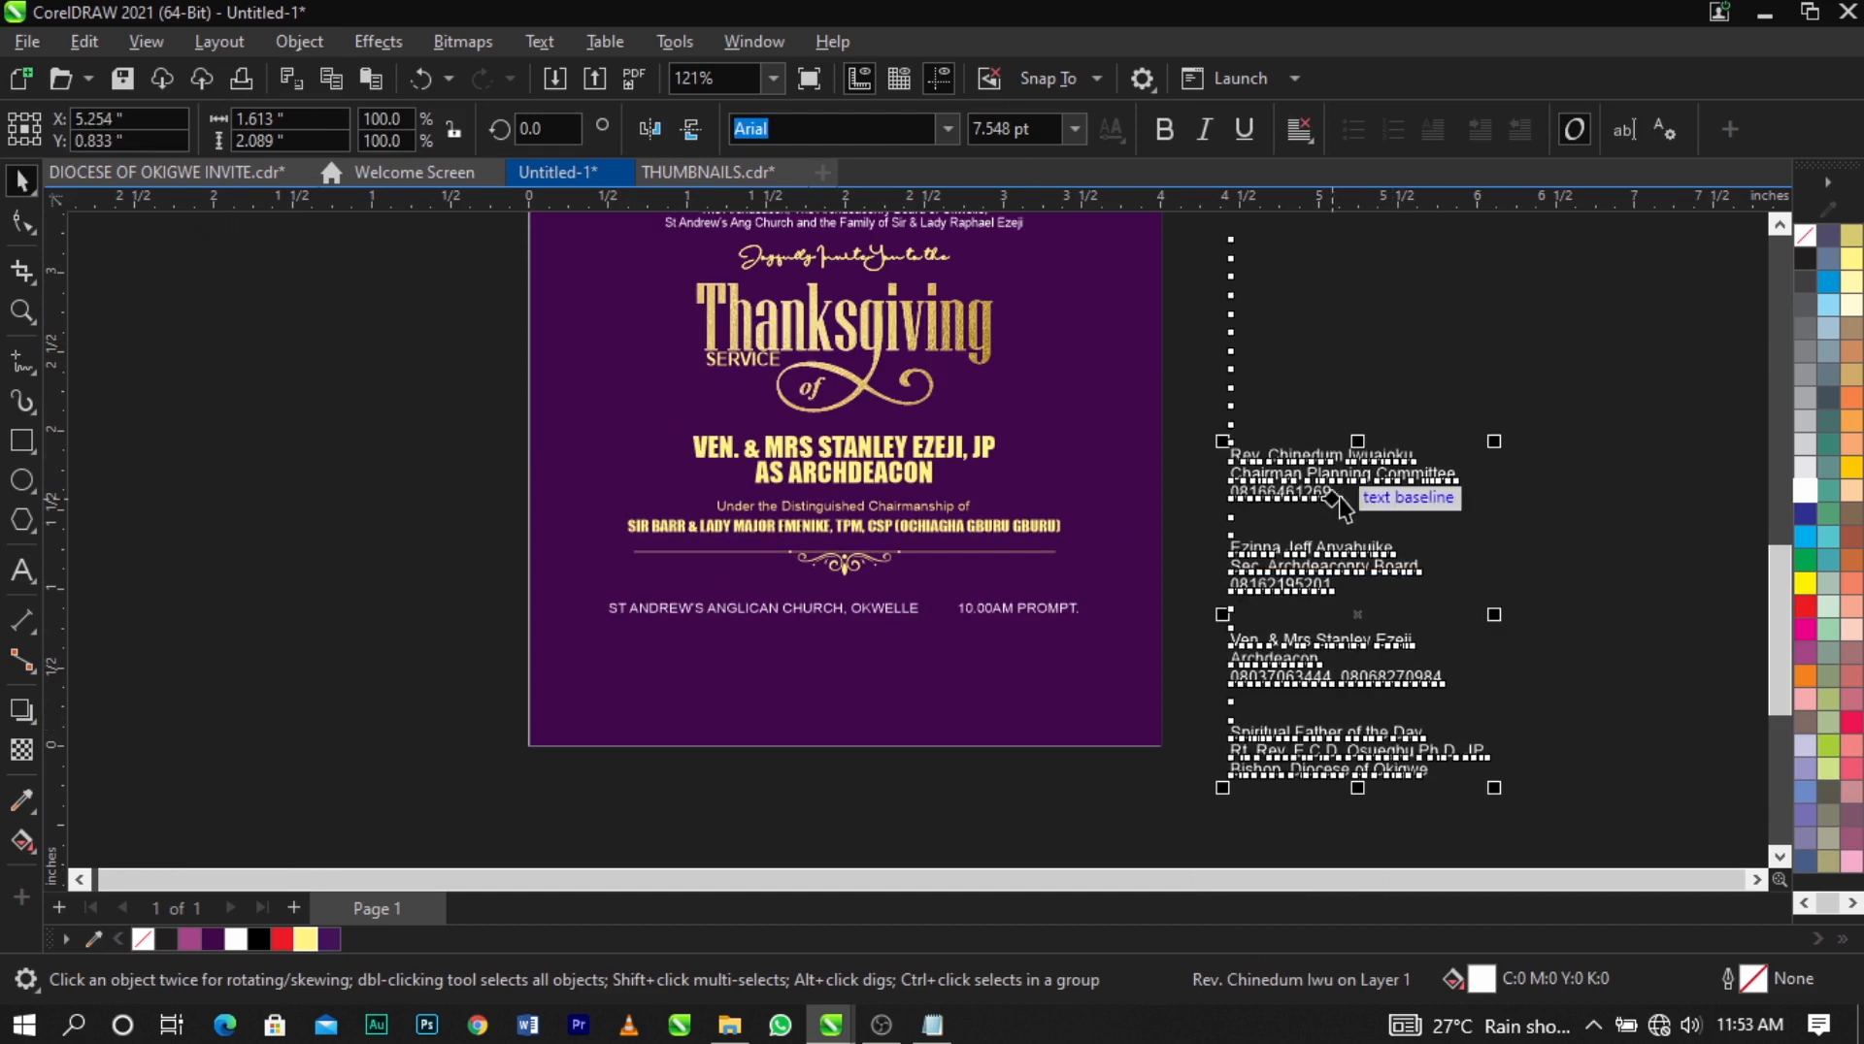
scroll(1339, 498, up, 1)
Cut the planning committee chairman's three contact lines from the side text and paste them as separate text in the card's lower left.
key(F8)
drag(1339, 501, 1225, 445)
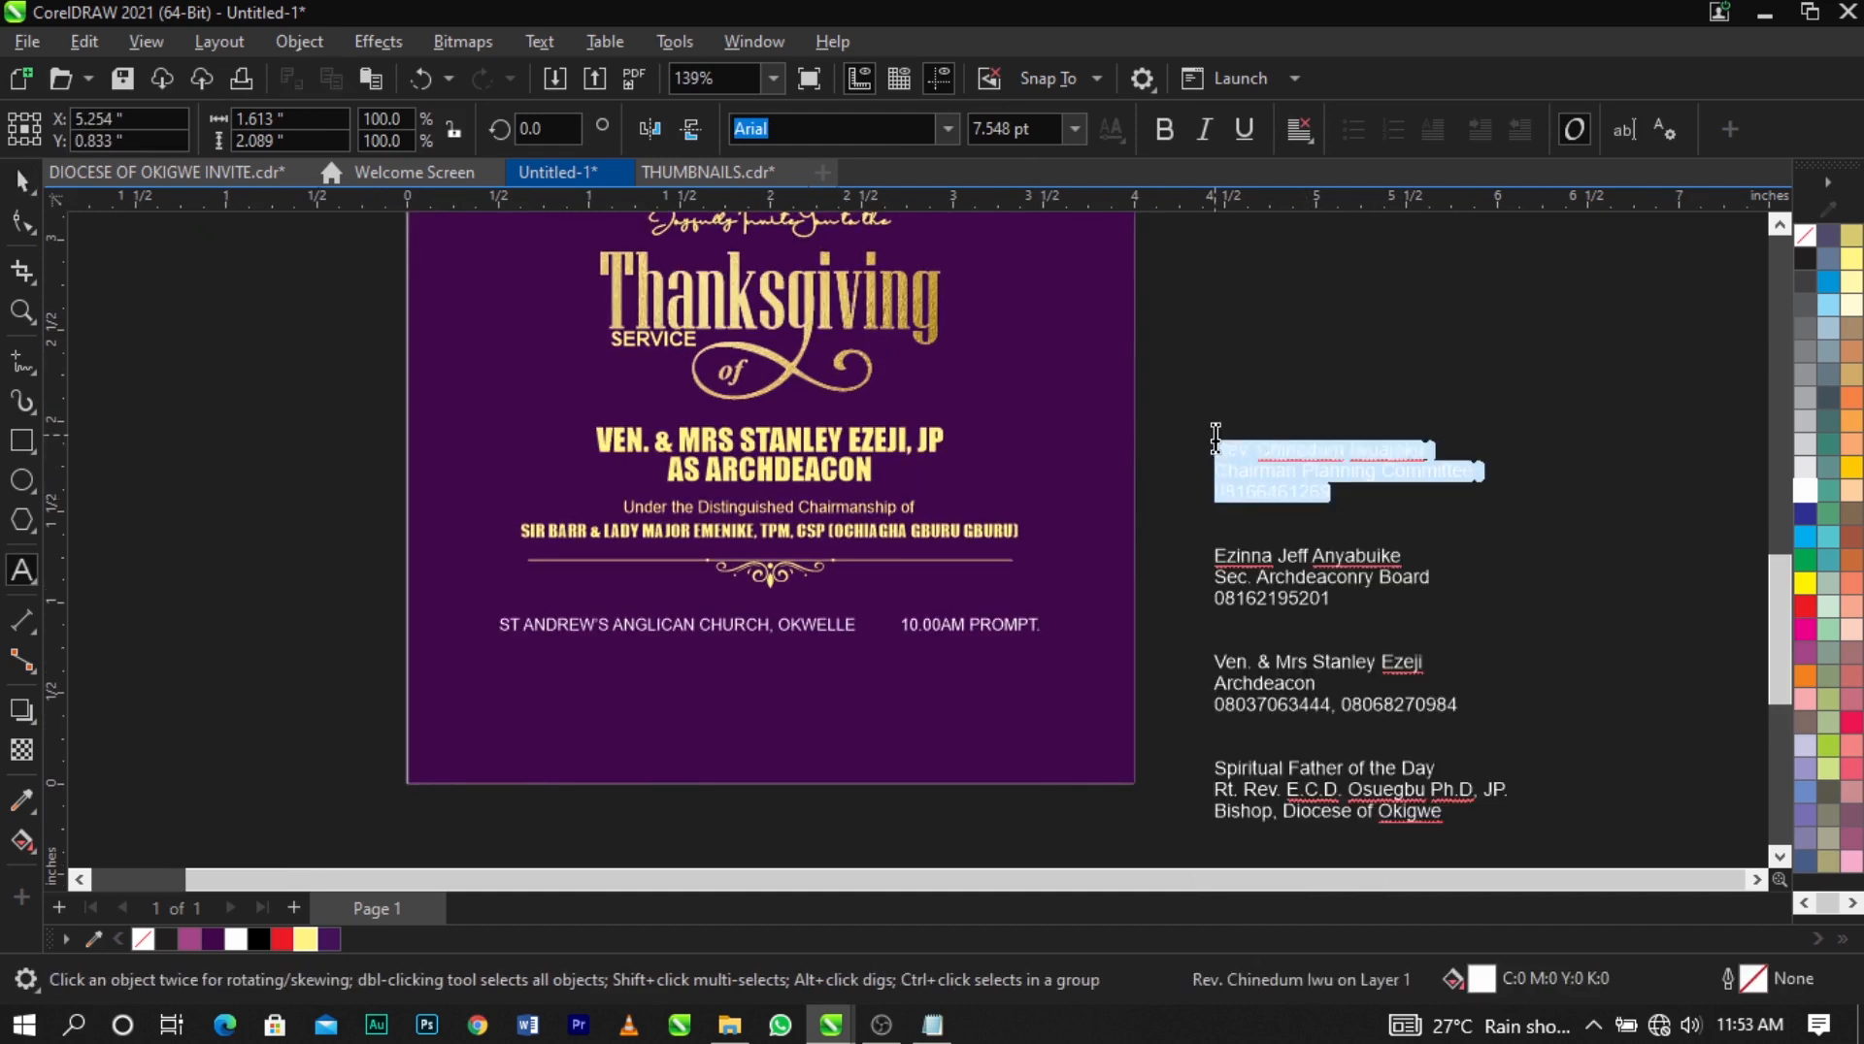
key(ctrl+x)
click(464, 714)
key(ctrl+v)
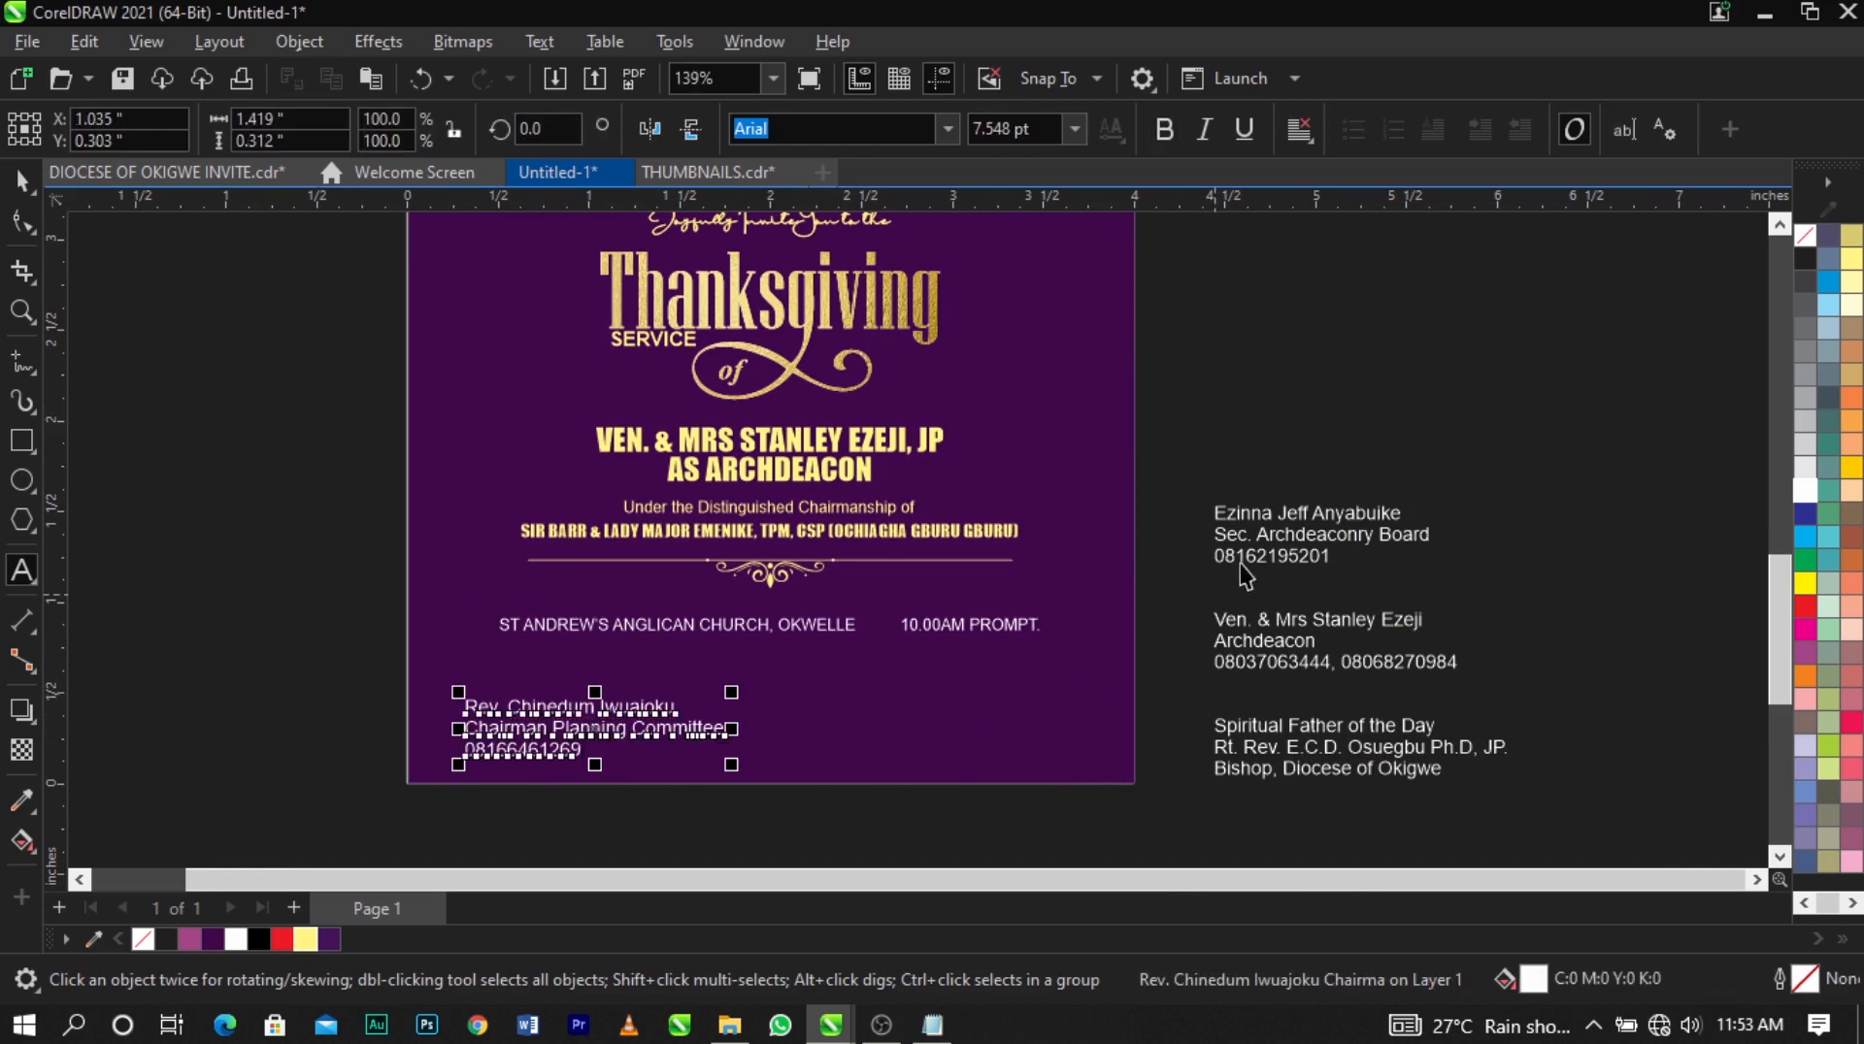
Cut the archdeaconry board secretary's three contact lines from the side text and paste them as separate text at the card's lower middle.
drag(1342, 561, 1222, 521)
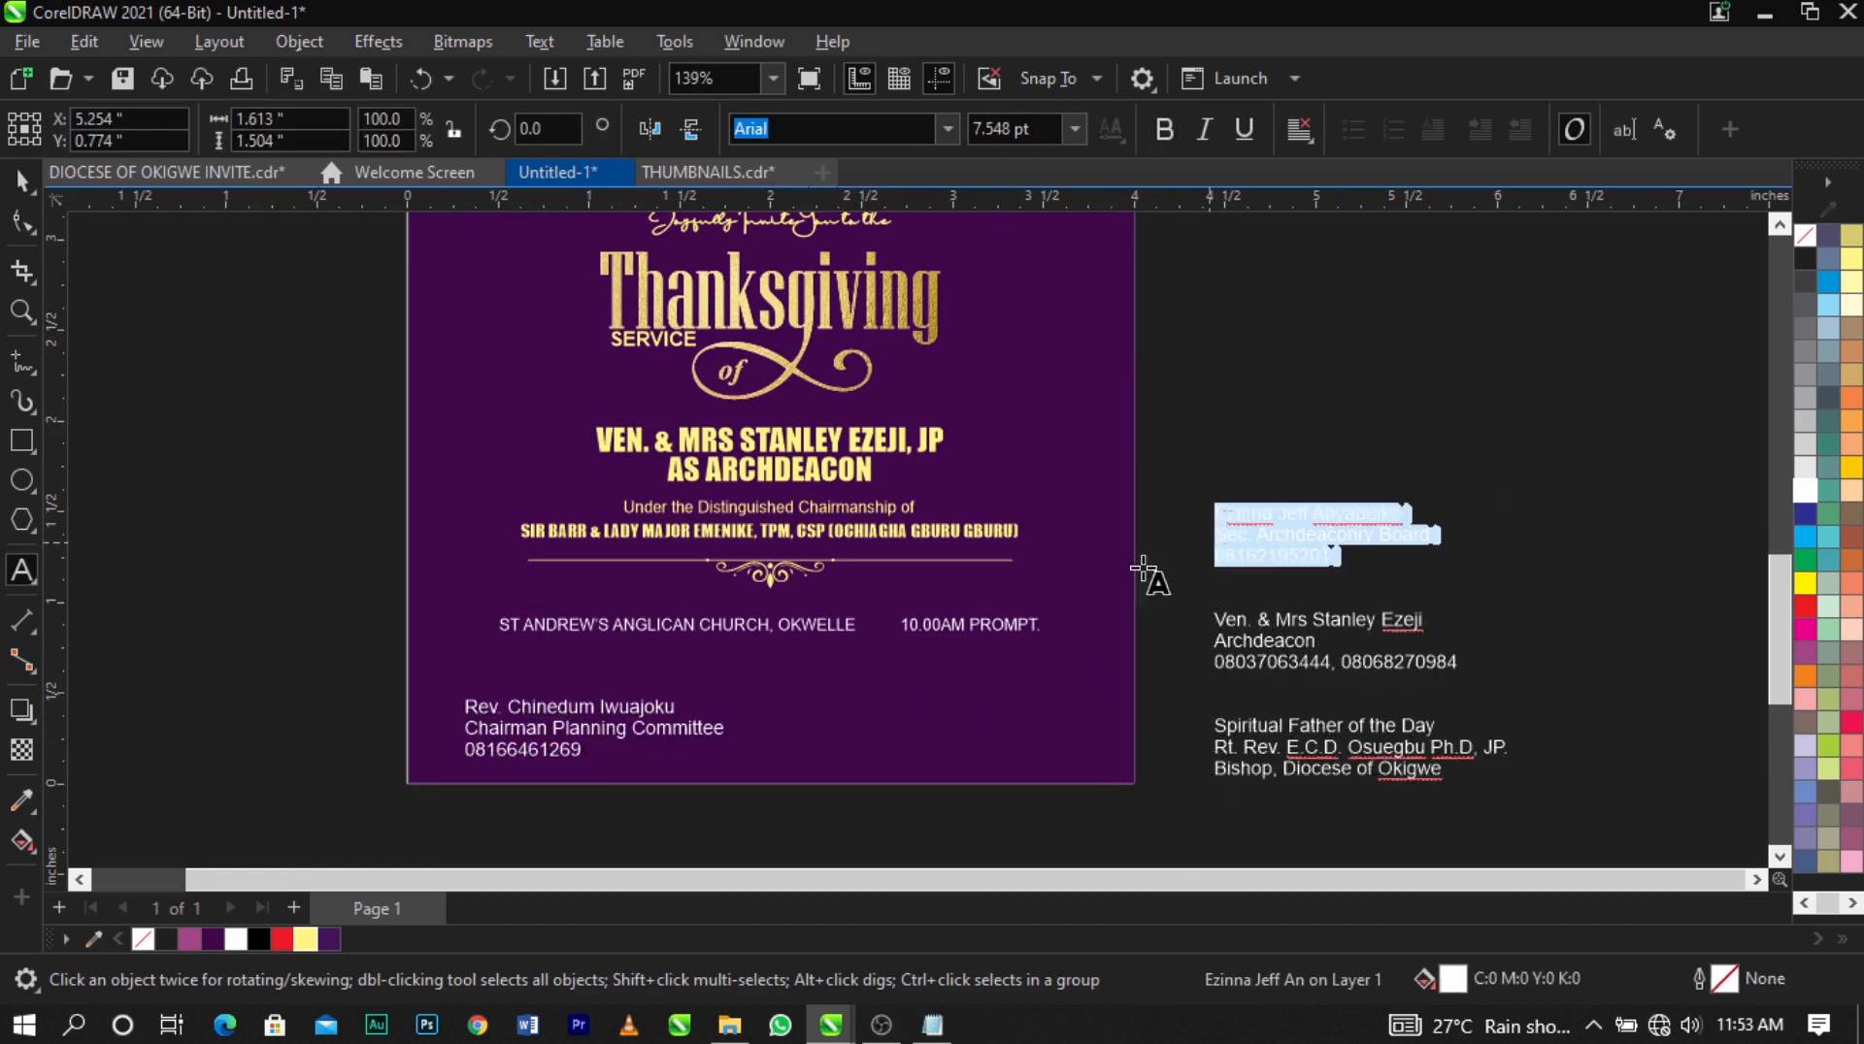
key(ctrl+x)
click(765, 716)
key(ctrl+v)
key(ctrl+space)
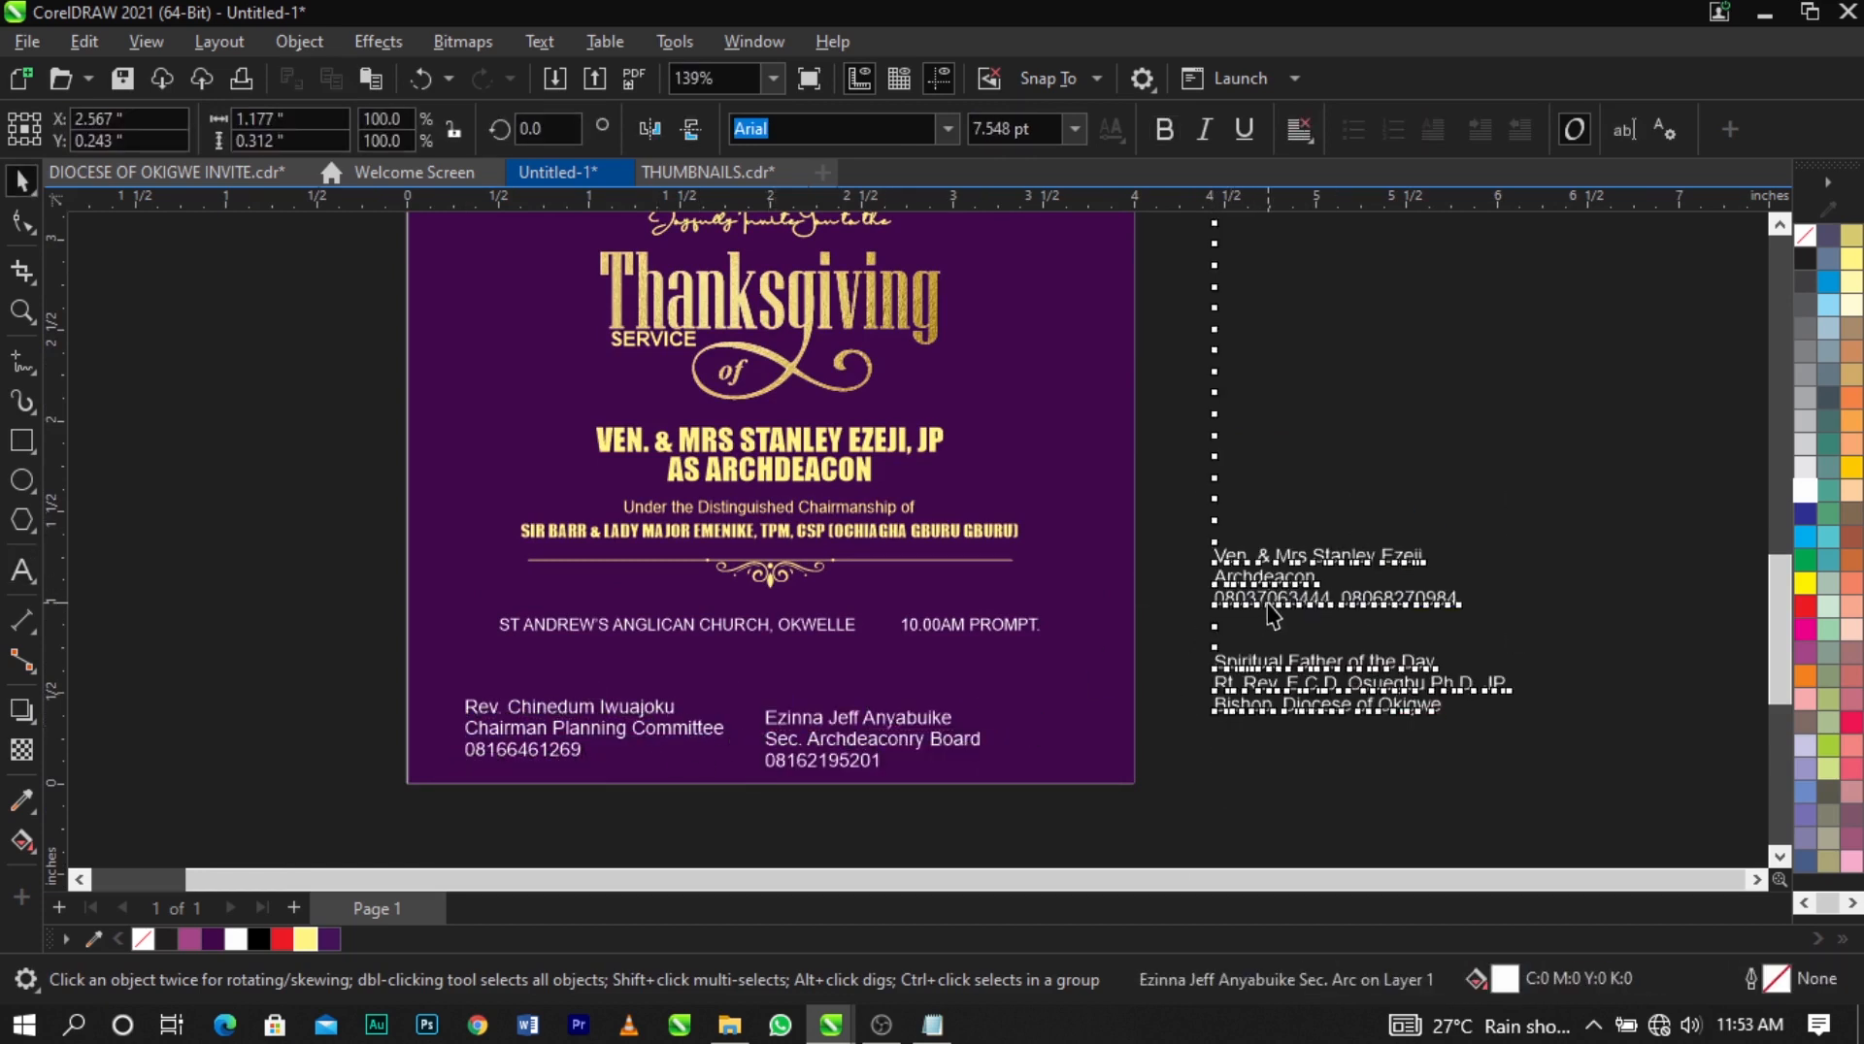
Cut the archdeacon couple's three contact lines from the side text and paste them as separate text at the card's lower right edge.
double_click(1273, 613)
drag(1459, 599, 1131, 563)
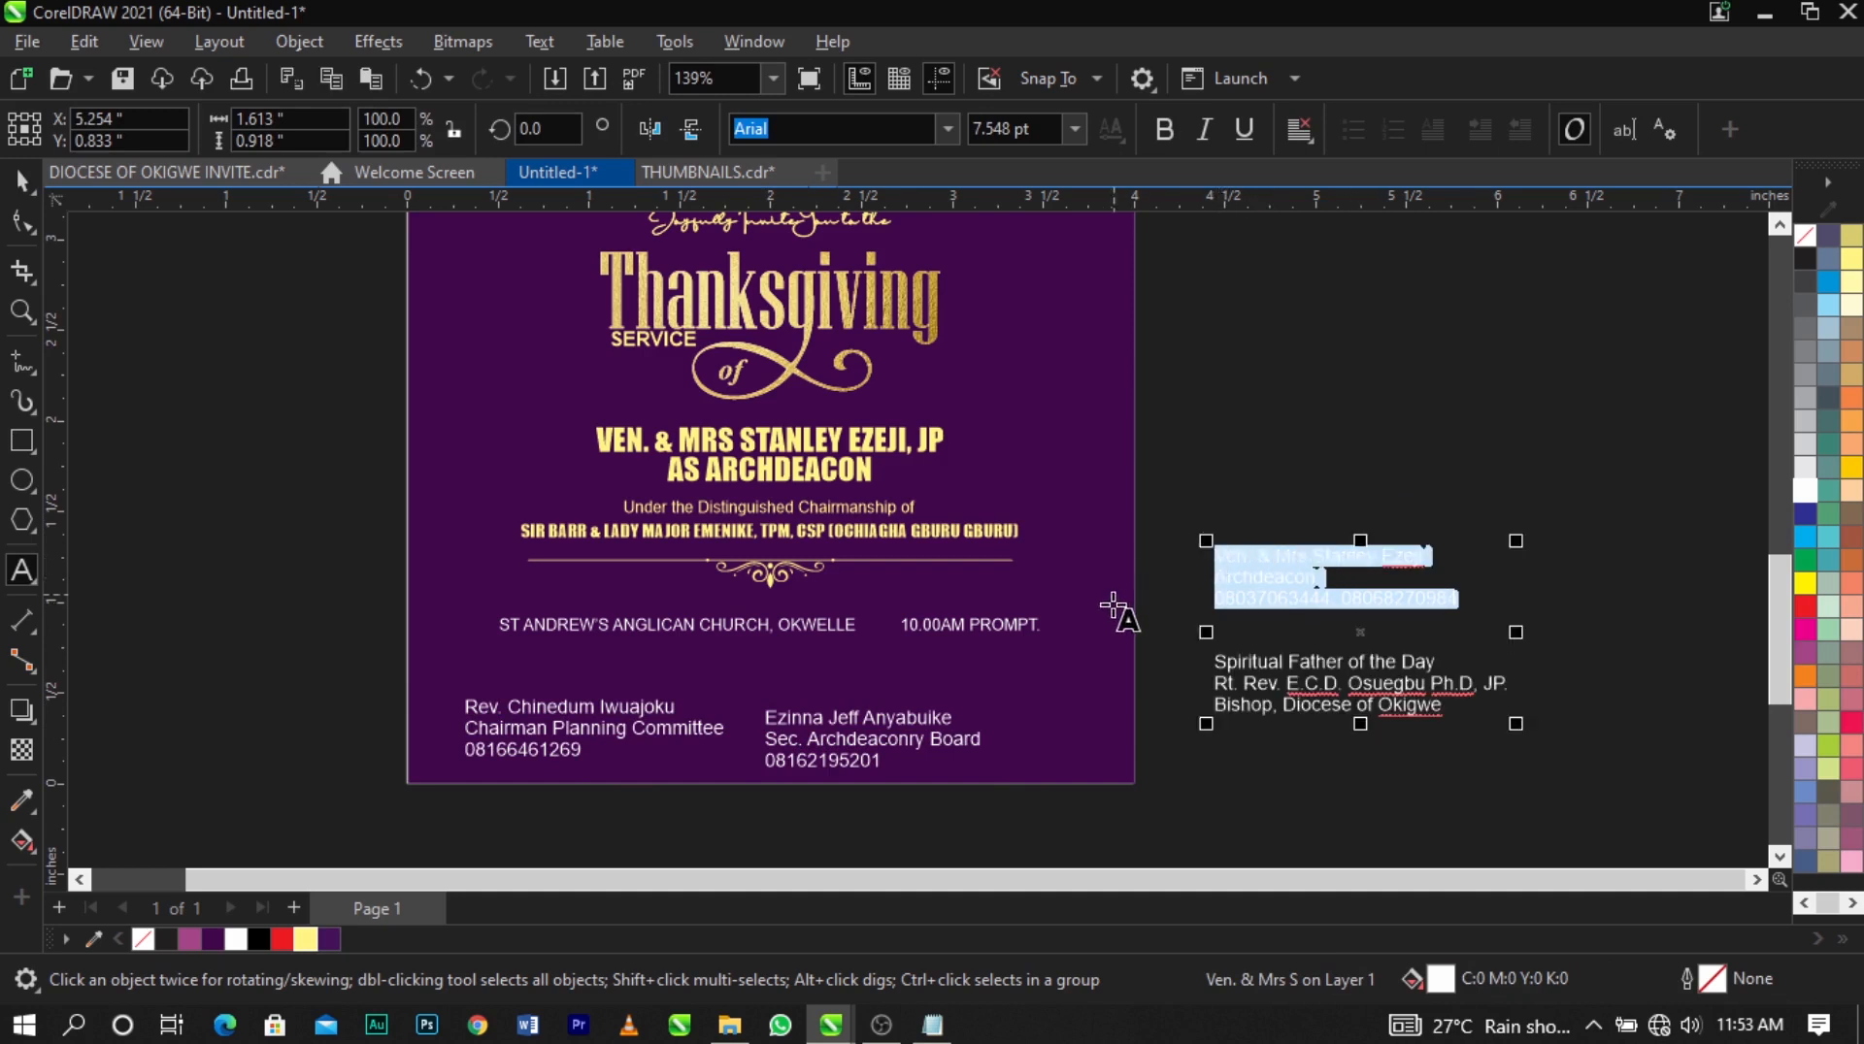
key(ctrl+x)
click(1061, 734)
key(ctrl+v)
key(ctrl+space)
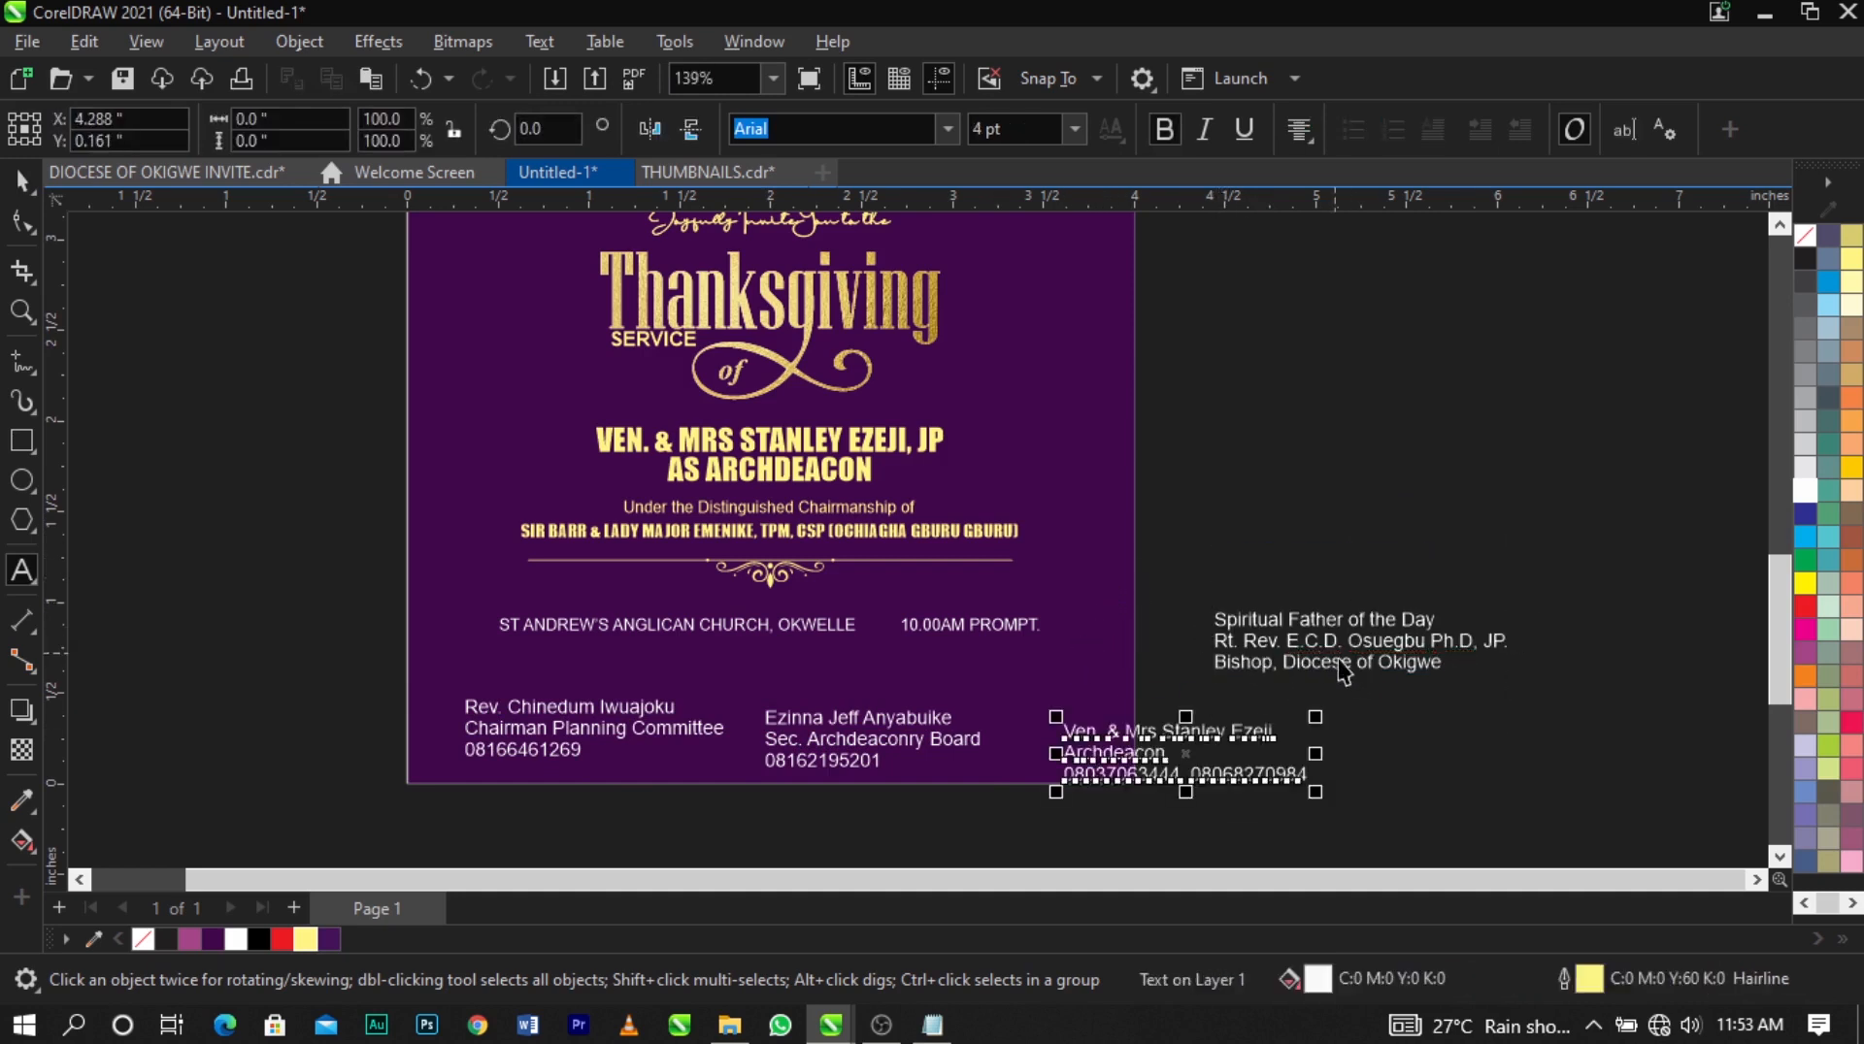
Cut the remaining Spiritual Father of the Day lines and paste them as separate text outside the card's lower right corner.
double_click(1343, 670)
drag(1453, 670, 1206, 621)
key(ctrl+x)
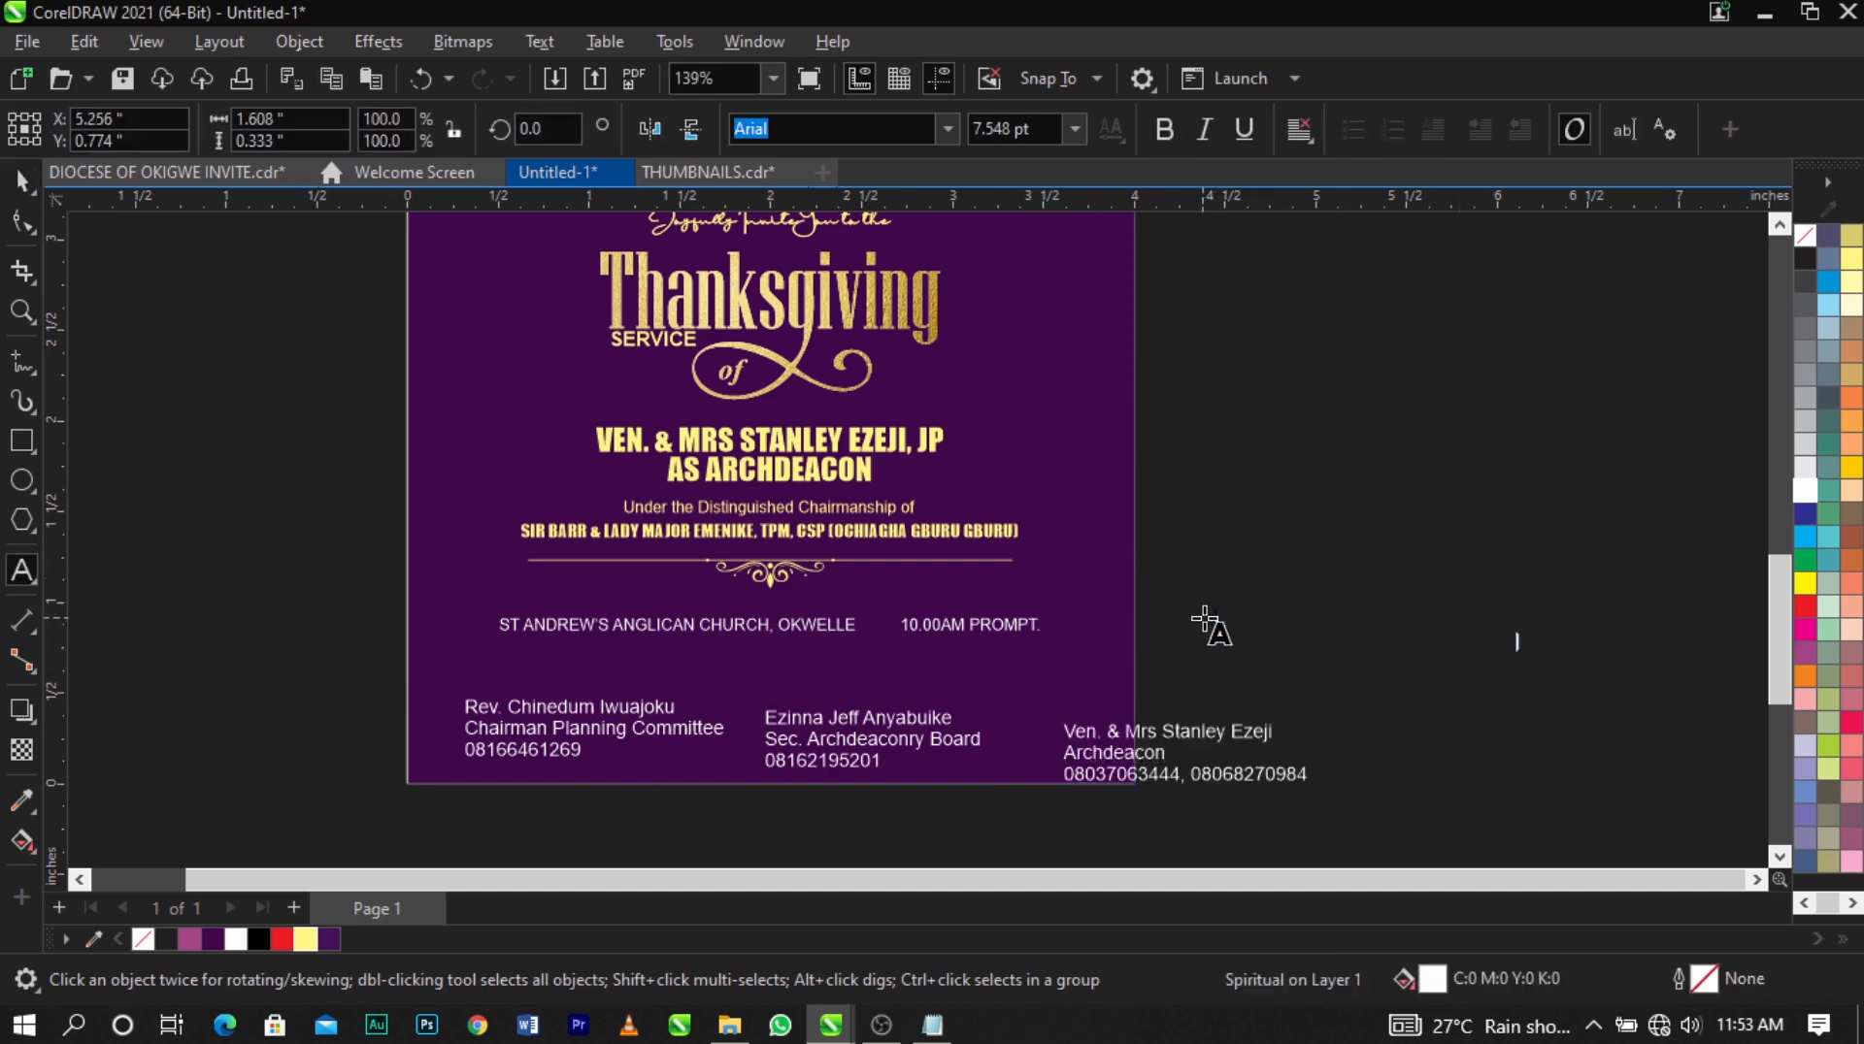
key(ctrl+space)
scroll(1207, 592, down, 2)
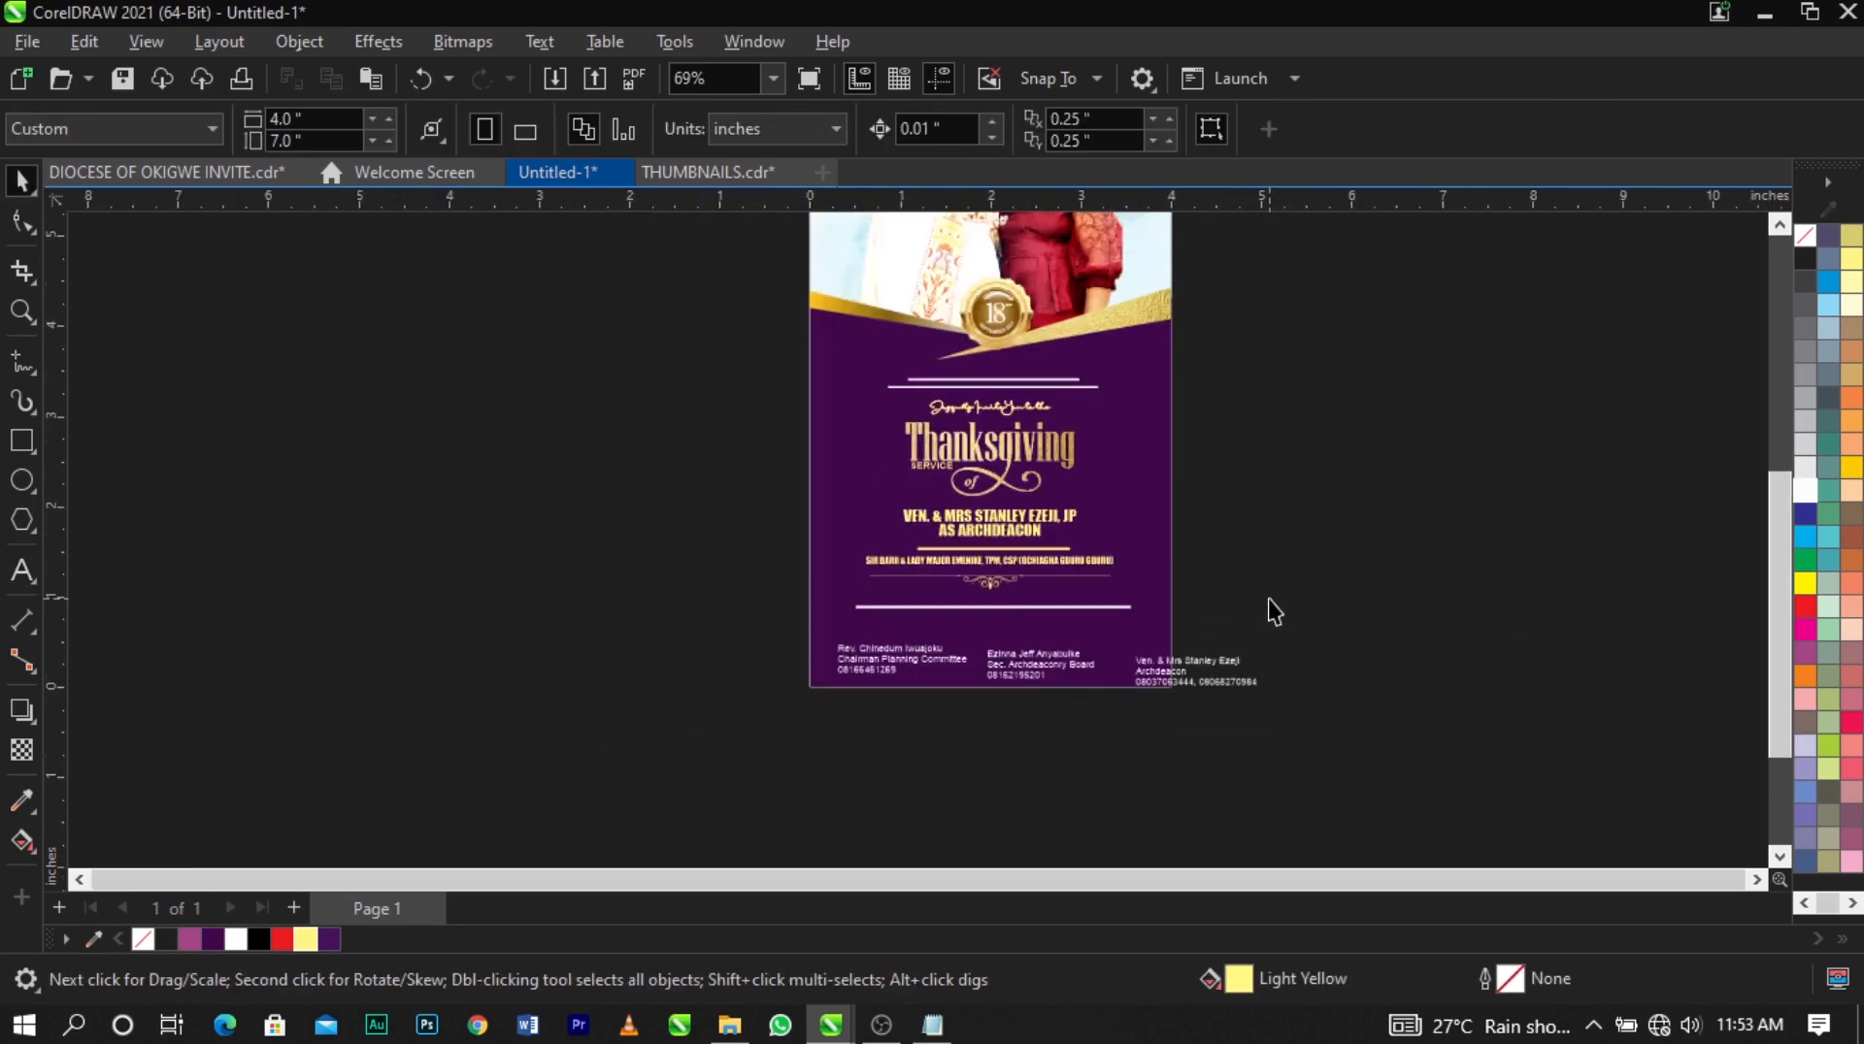
key(ctrl+a)
scroll(1268, 598, down, 3)
drag(1433, 650, 1225, 261)
drag(1290, 534, 1225, 646)
scroll(1272, 680, up, 2)
click(21, 575)
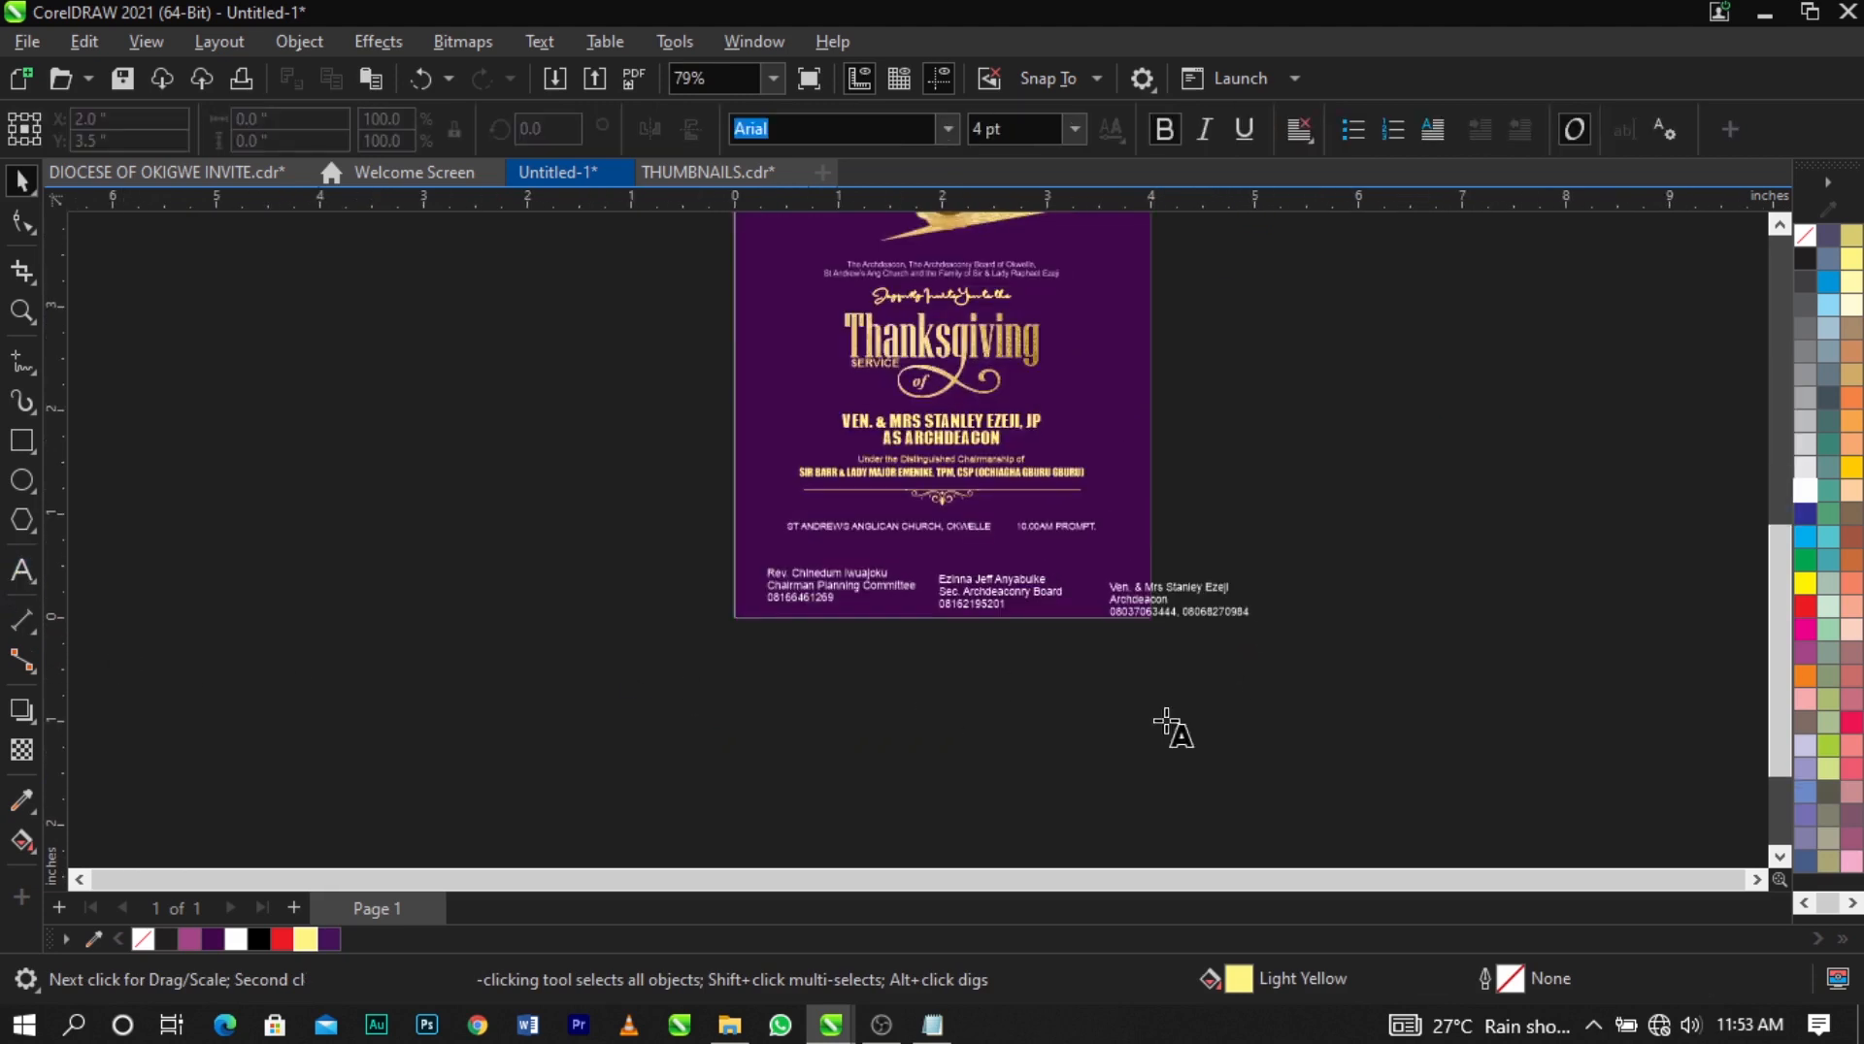
click(1286, 686)
key(ctrl+v)
key(ctrl+space)
scroll(1295, 660, up, 2)
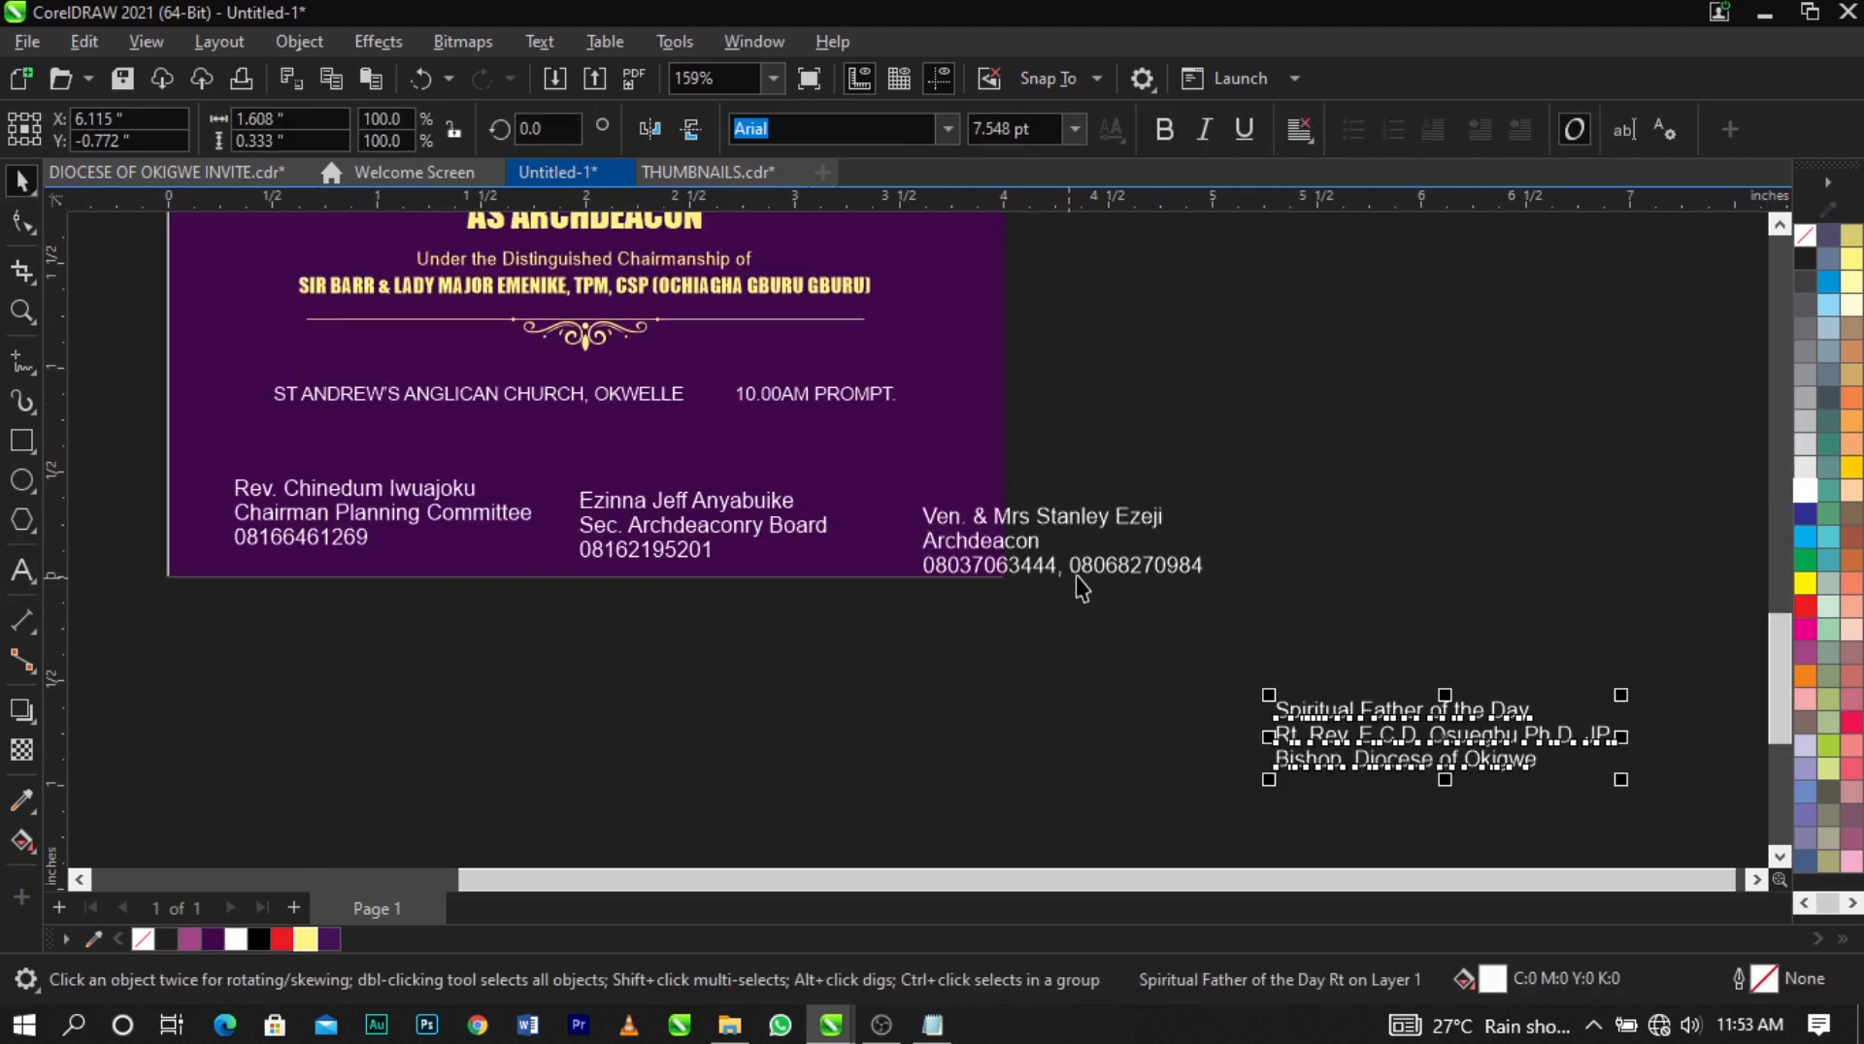
Bring the Spiritual Father of the Day block level with the other contact blocks and align the tops of all four.
drag(1725, 498, 206, 743)
drag(1332, 718, 1305, 513)
drag(1723, 459, 101, 714)
scroll(434, 682, down, 3)
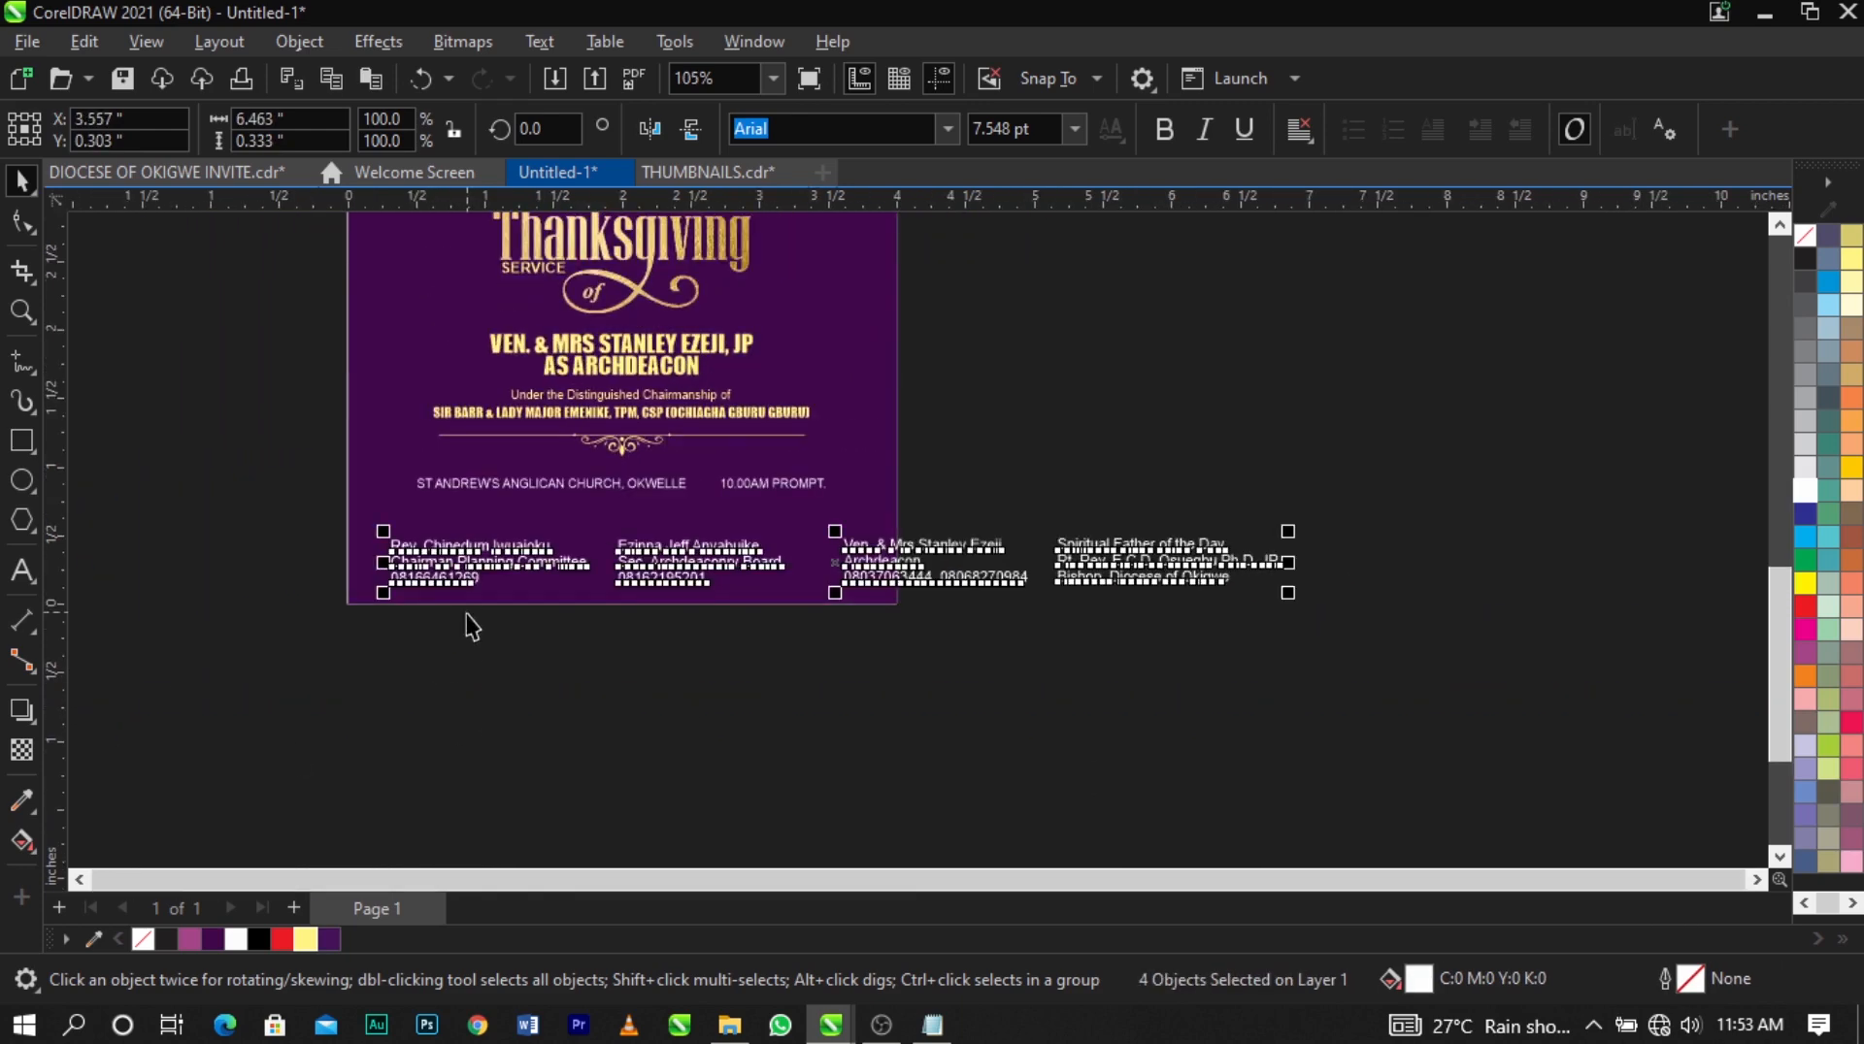
key(ctrl+z)
scroll(1034, 608, up, 2)
scroll(1037, 615, up, 1)
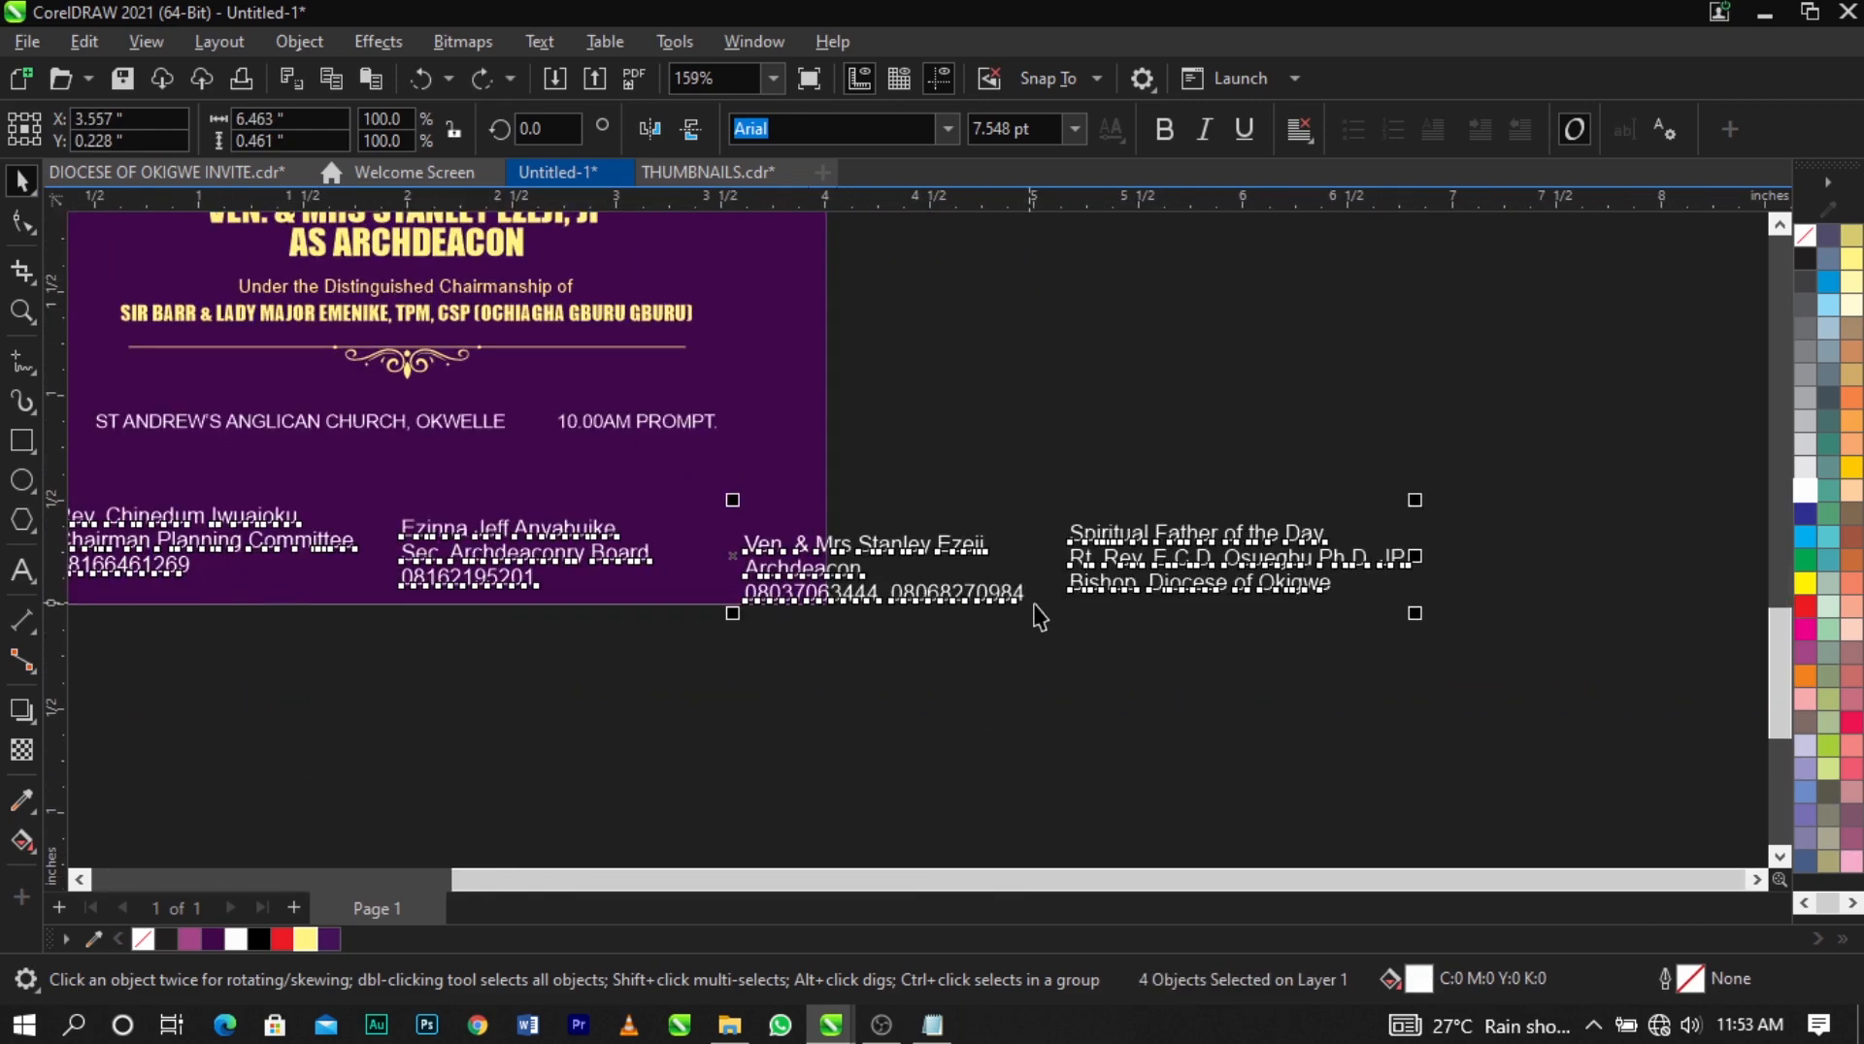
key(t)
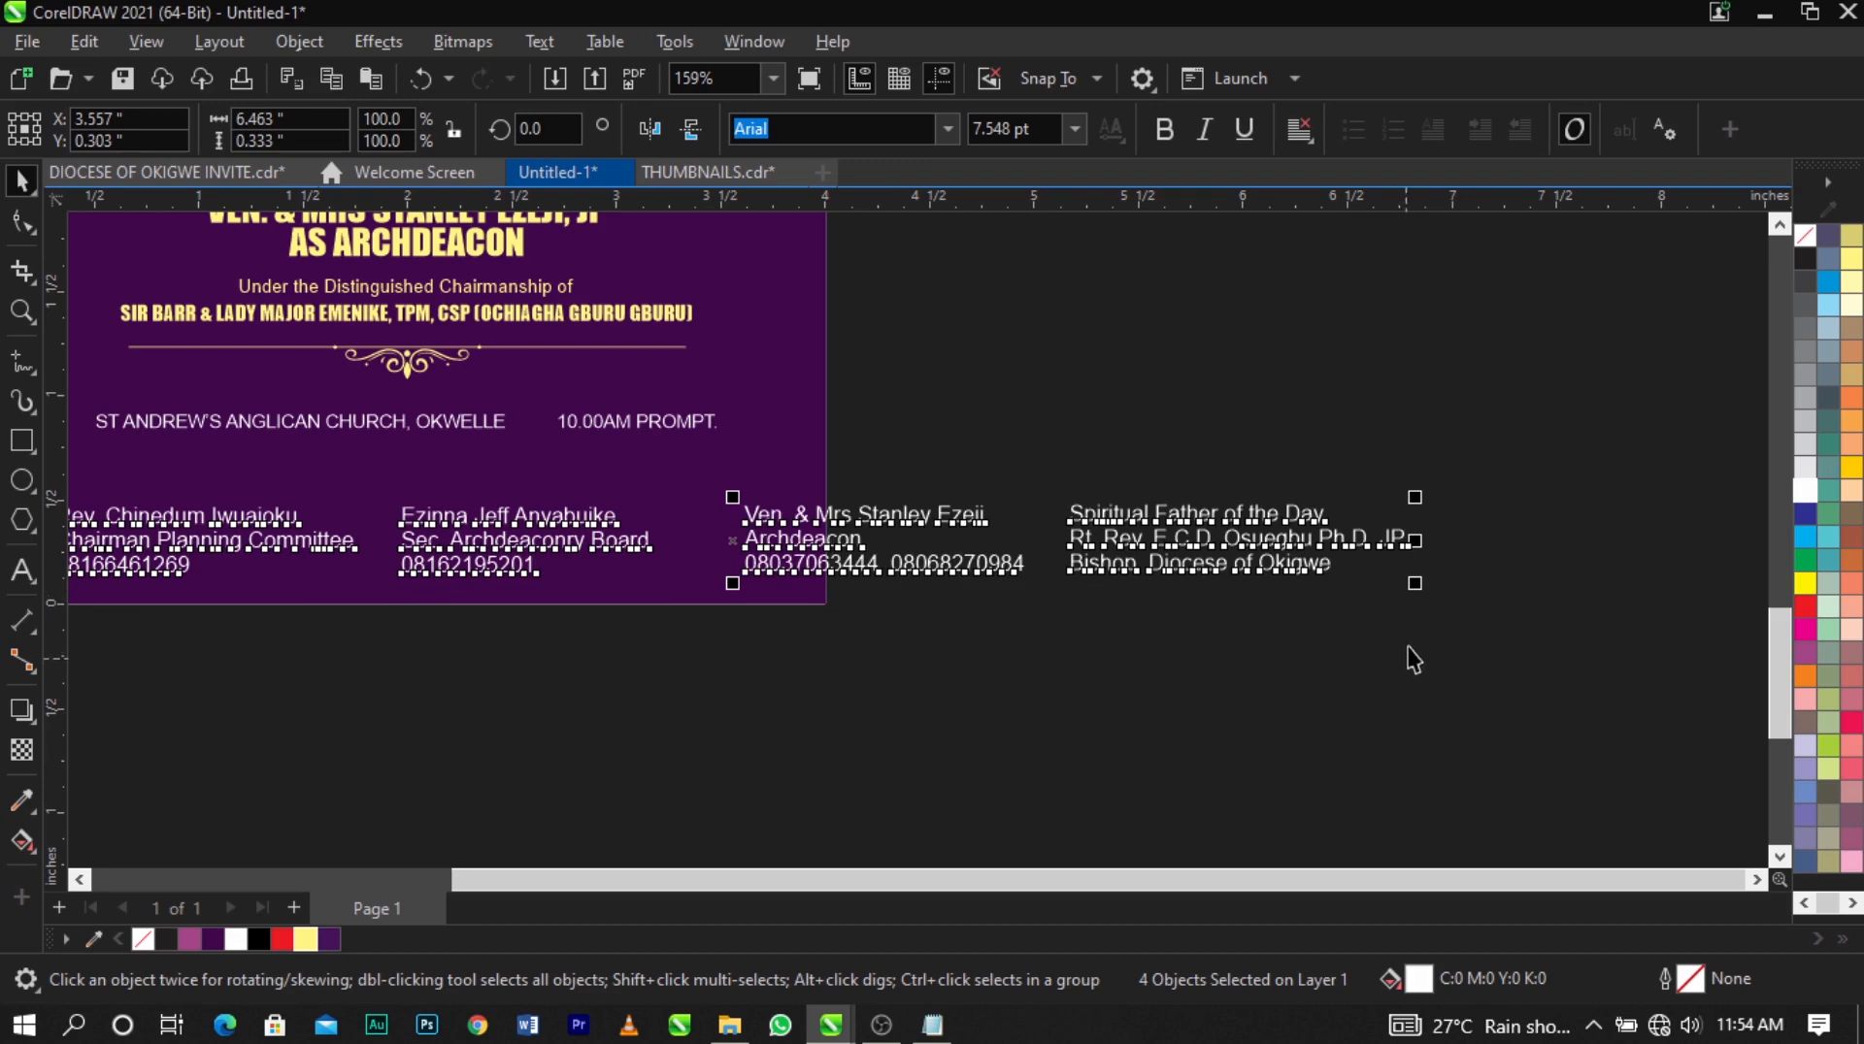
Scale the four contact blocks down together to about 4 pt text so the row fits within the card's width.
scroll(1413, 660, down, 2)
drag(1423, 610, 954, 679)
click(954, 679)
key(F2)
drag(249, 445, 1057, 687)
Nudge the archdeacon couple's and Spiritual Father of the Day blocks slightly left to even out the spacing in the contact row.
click(1291, 534)
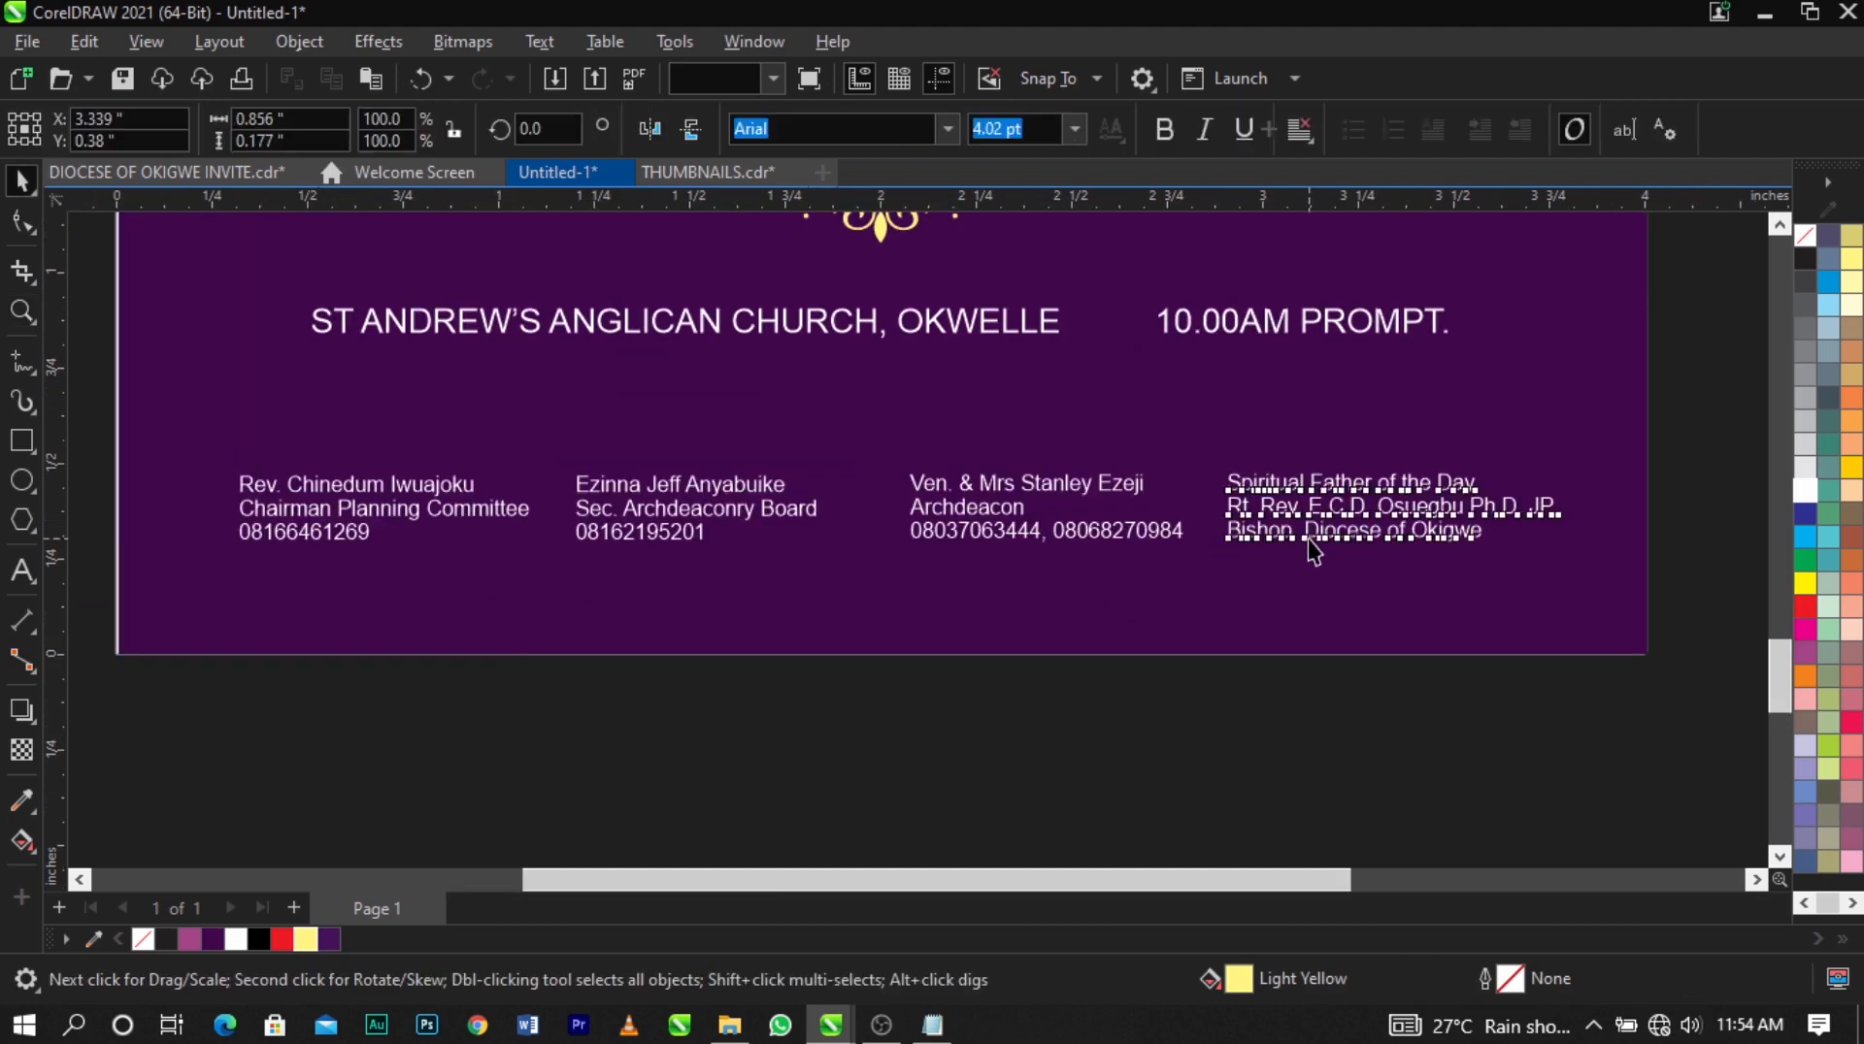
scroll(1291, 536, up, 3)
shift+click(1125, 530)
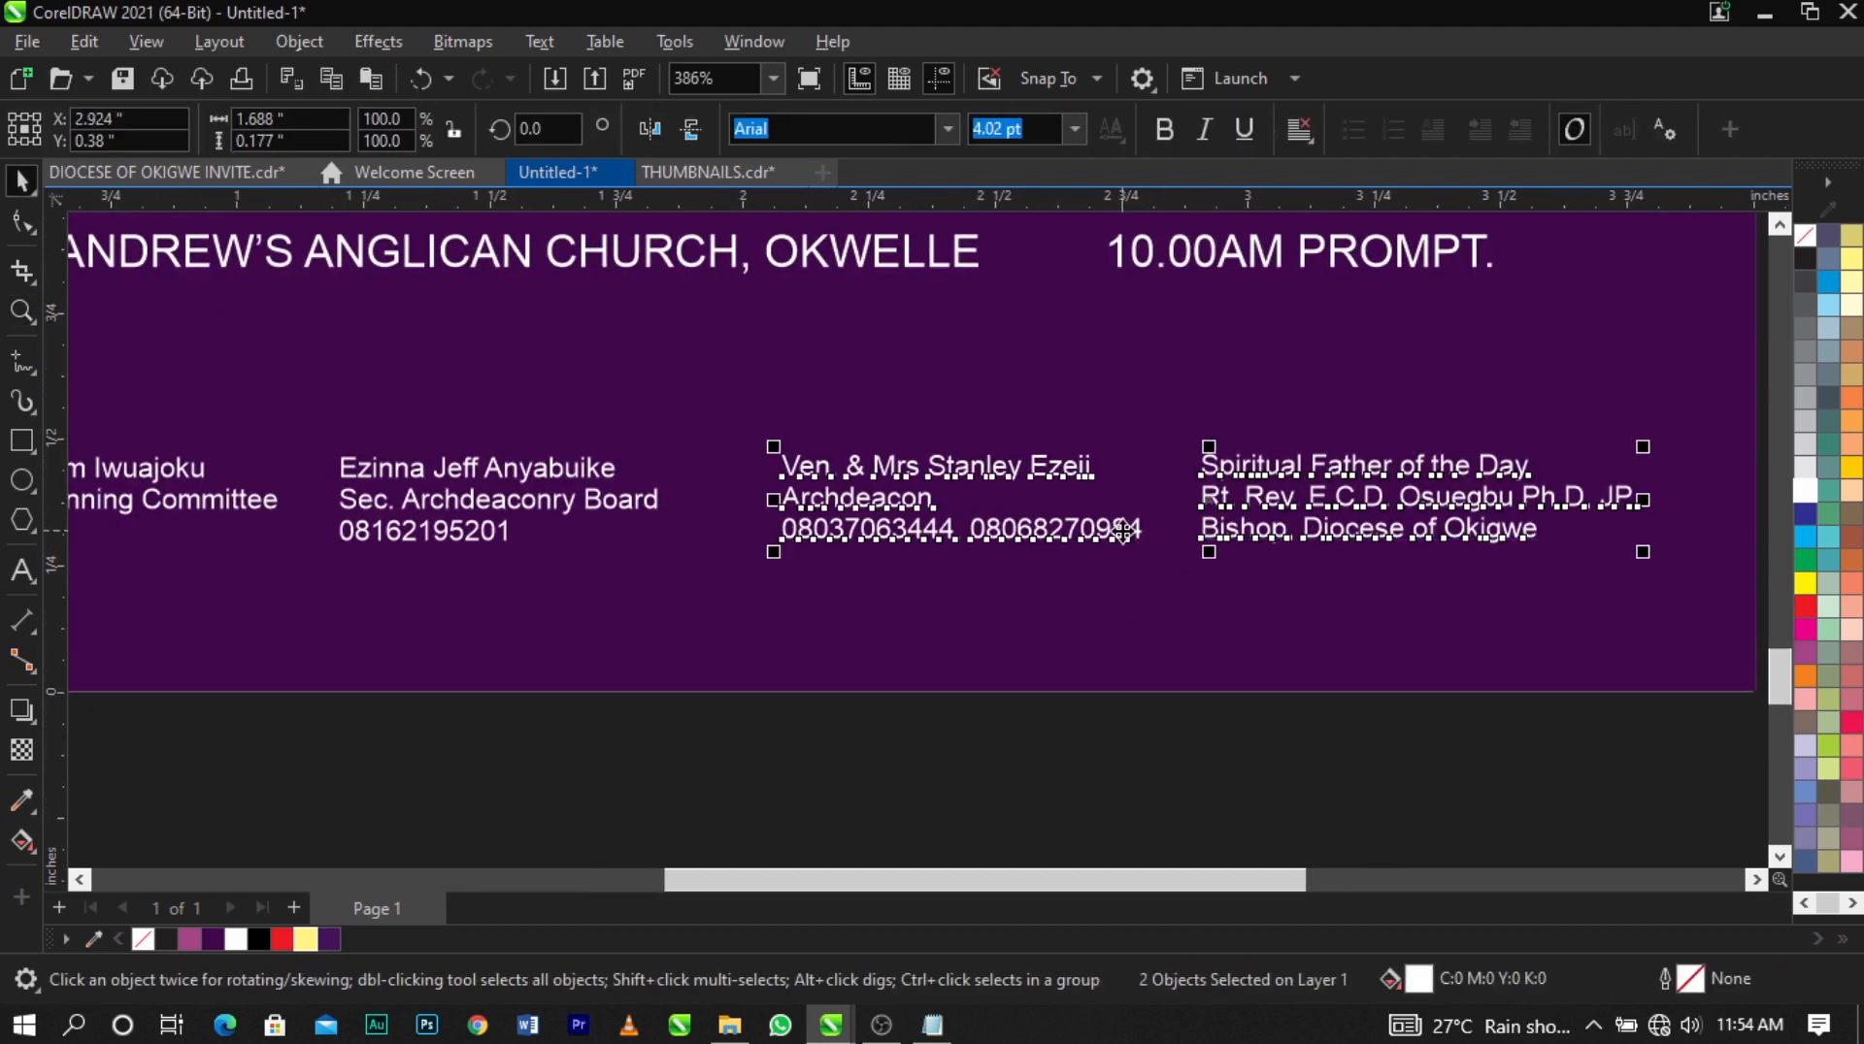
key(Left)
key(Left)
key(Left)
key(Left)
key(Left)
key(Left)
key(Left)
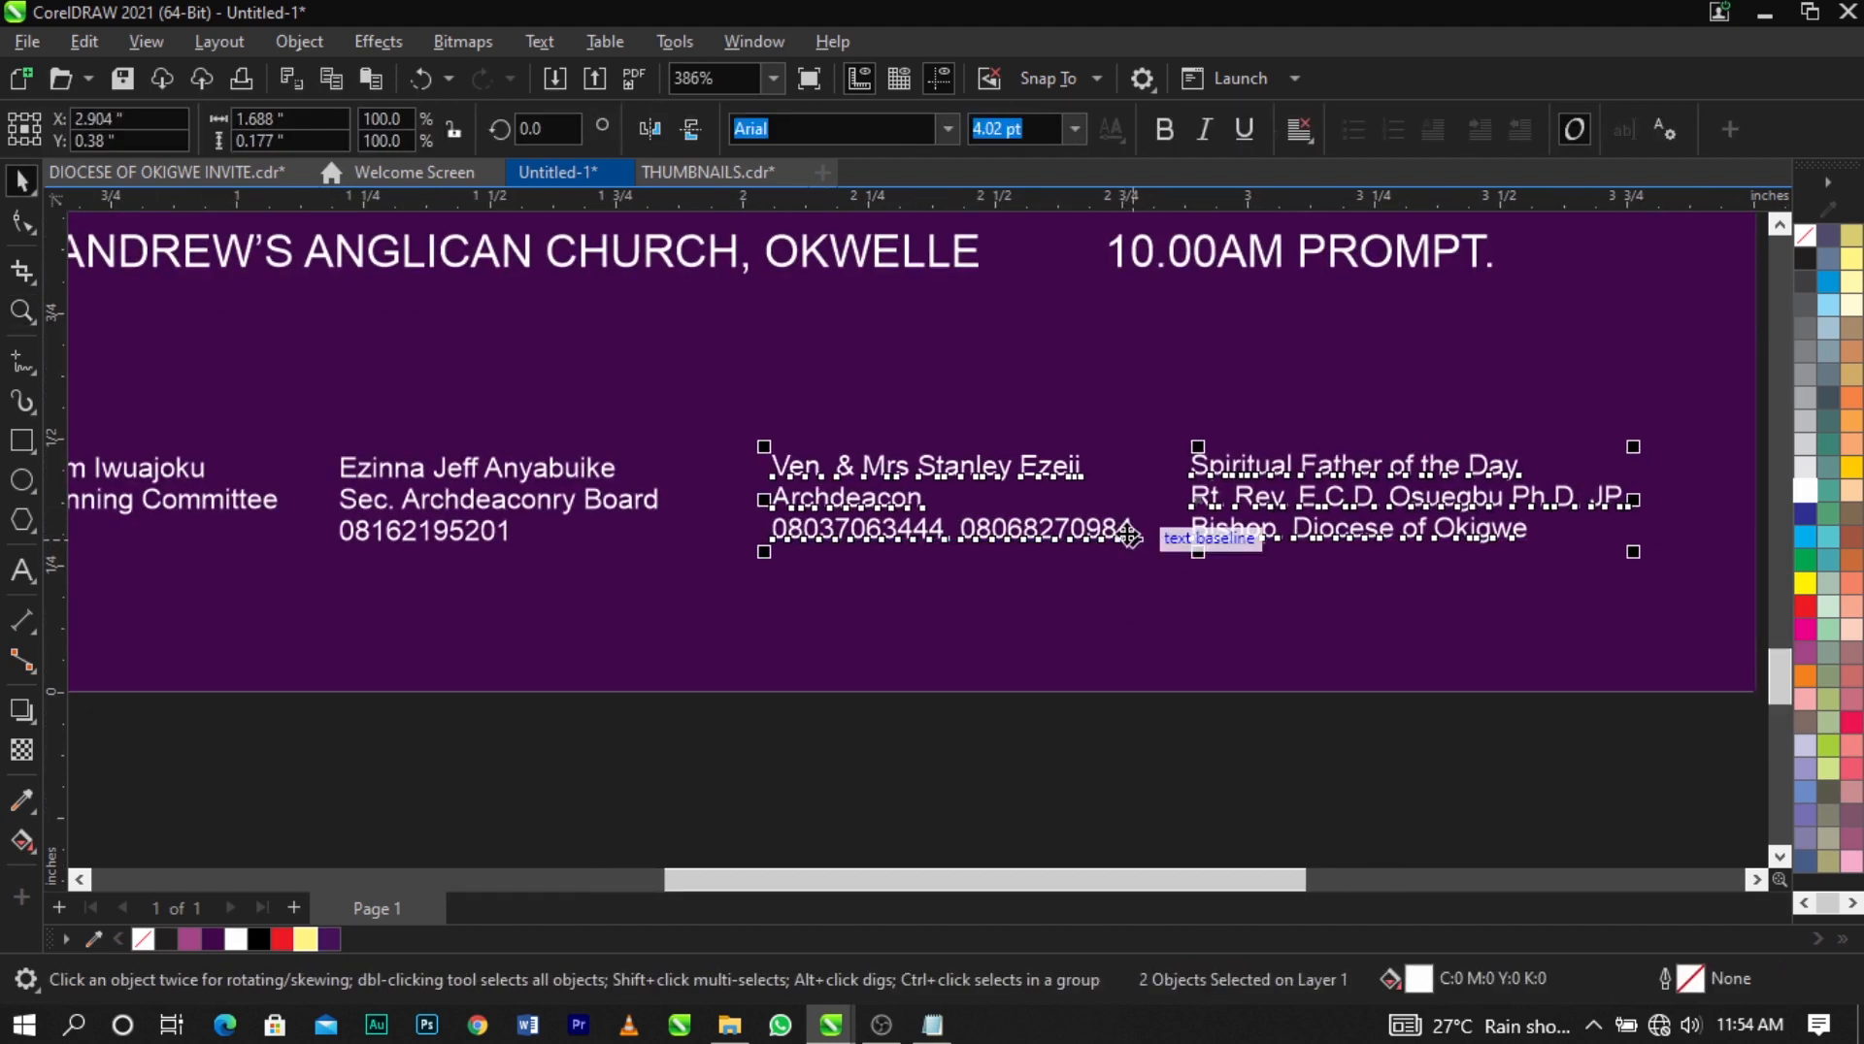
click(1293, 787)
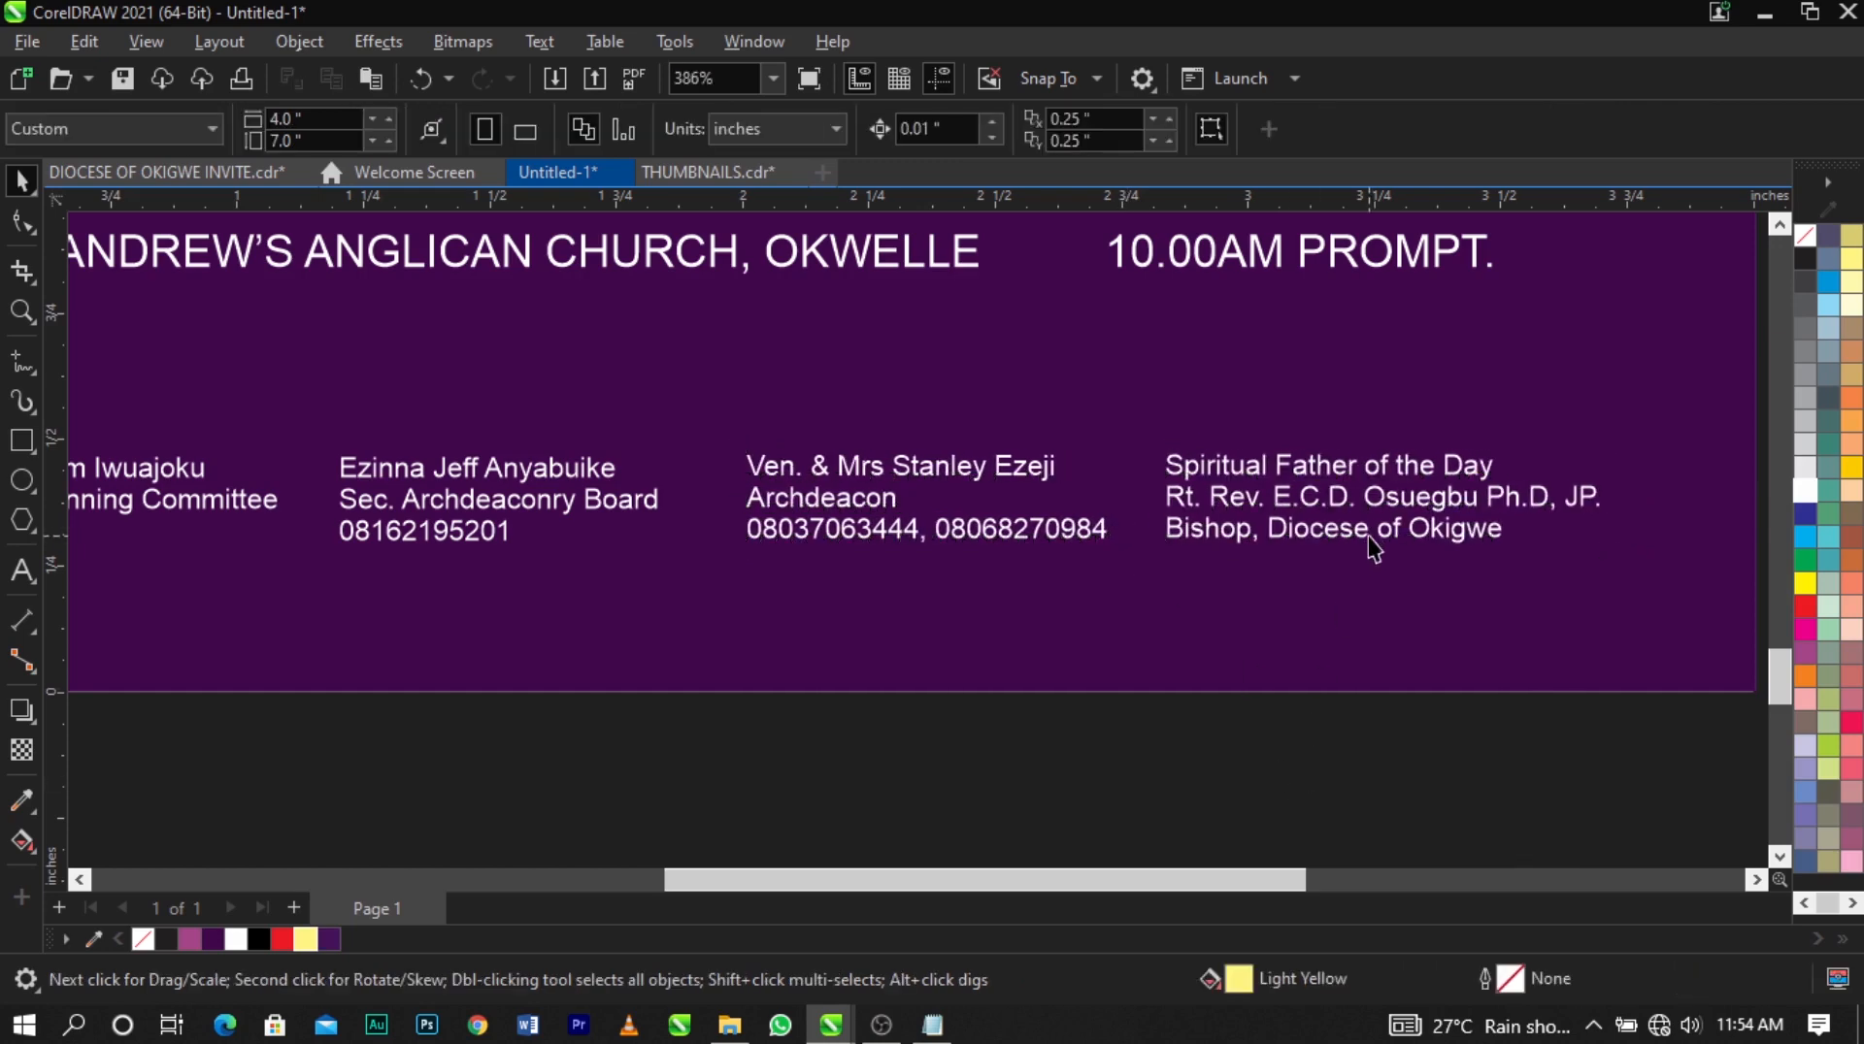
Group the four contact blocks and centre the group horizontally on the card's purple background shape.
click(1365, 540)
scroll(1167, 559, down, 3)
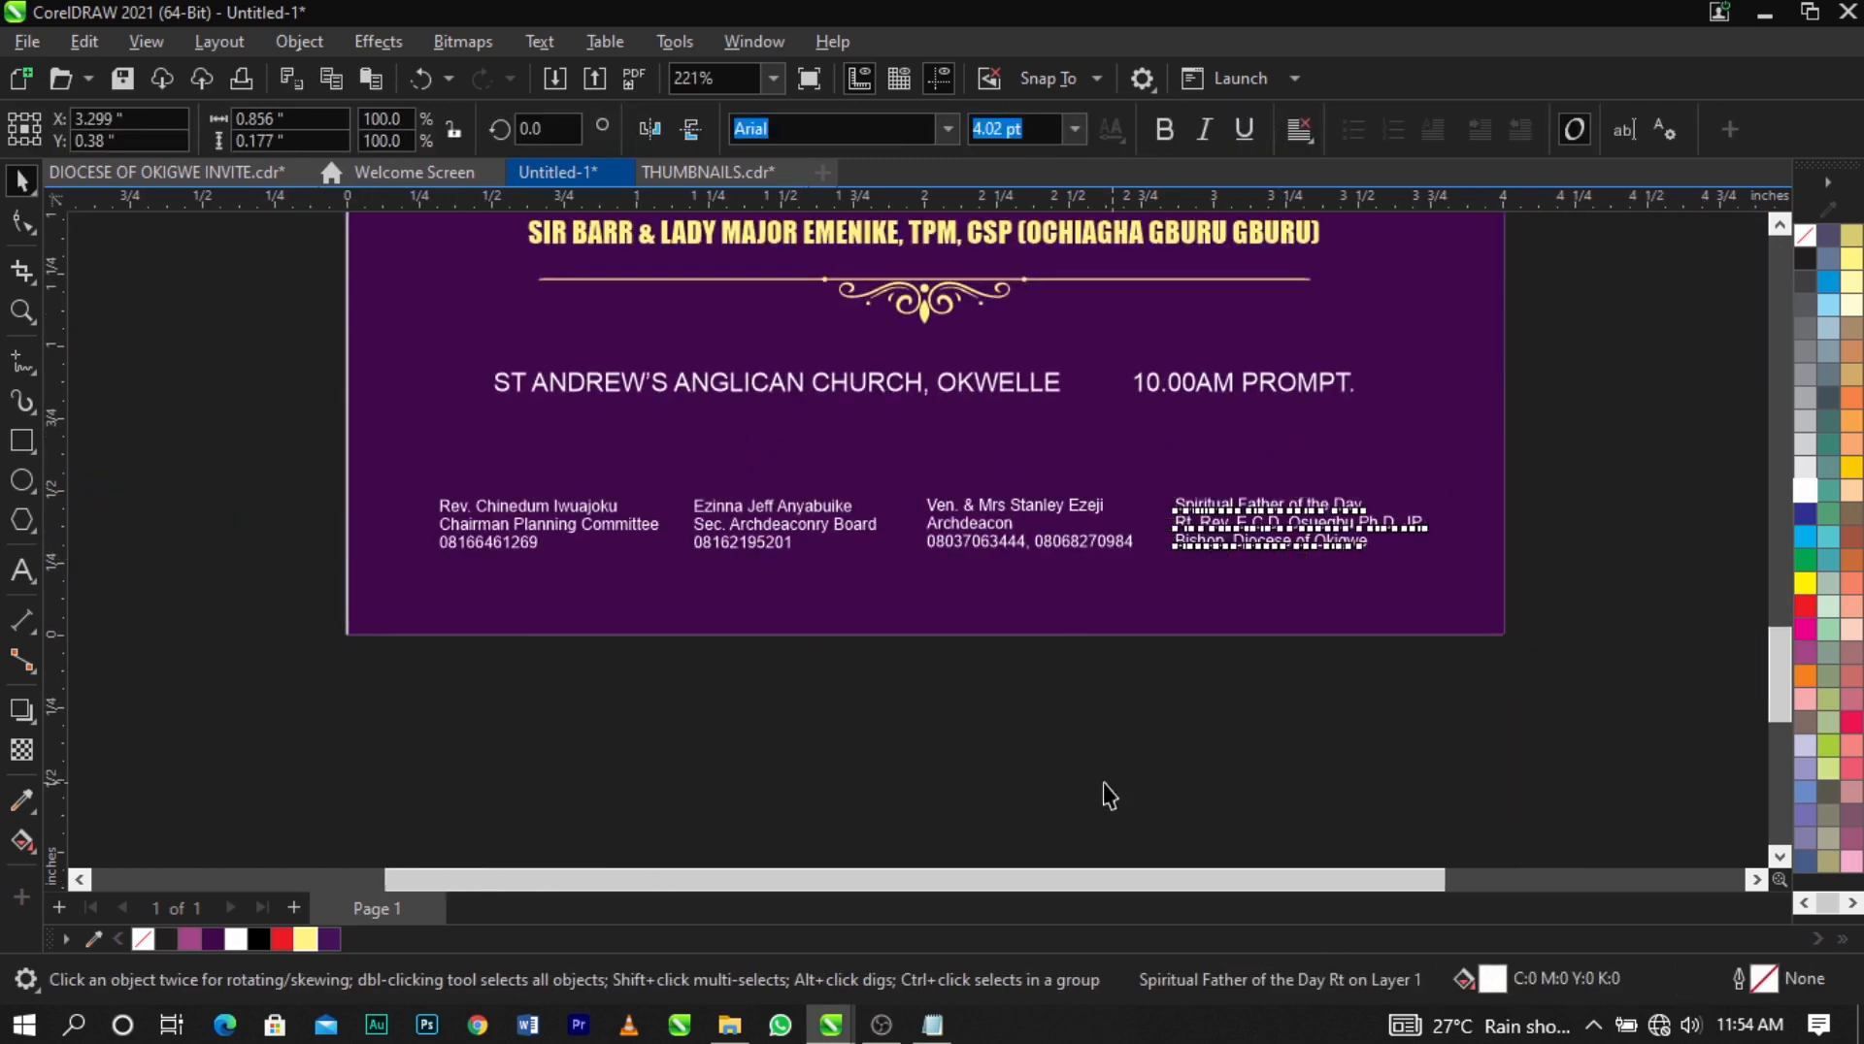
drag(270, 782, 1515, 451)
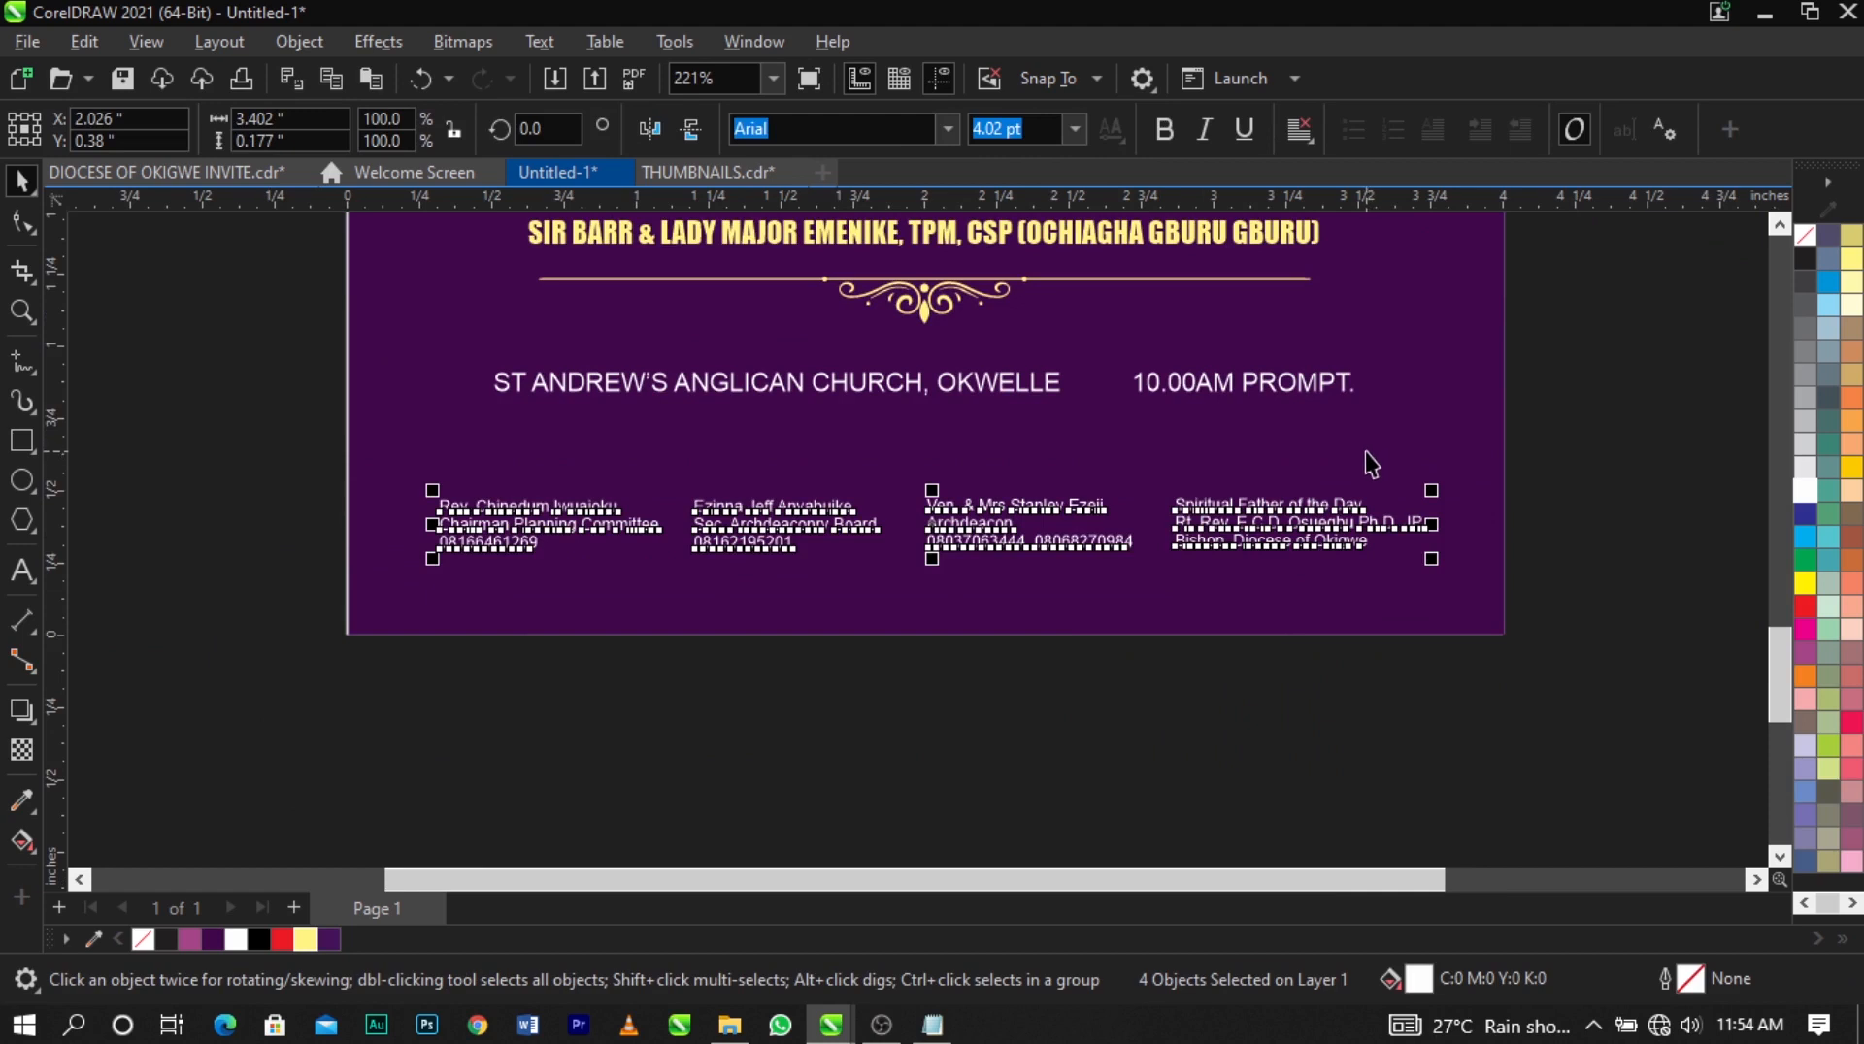
key(ctrl+g)
shift+click(1166, 582)
key(c)
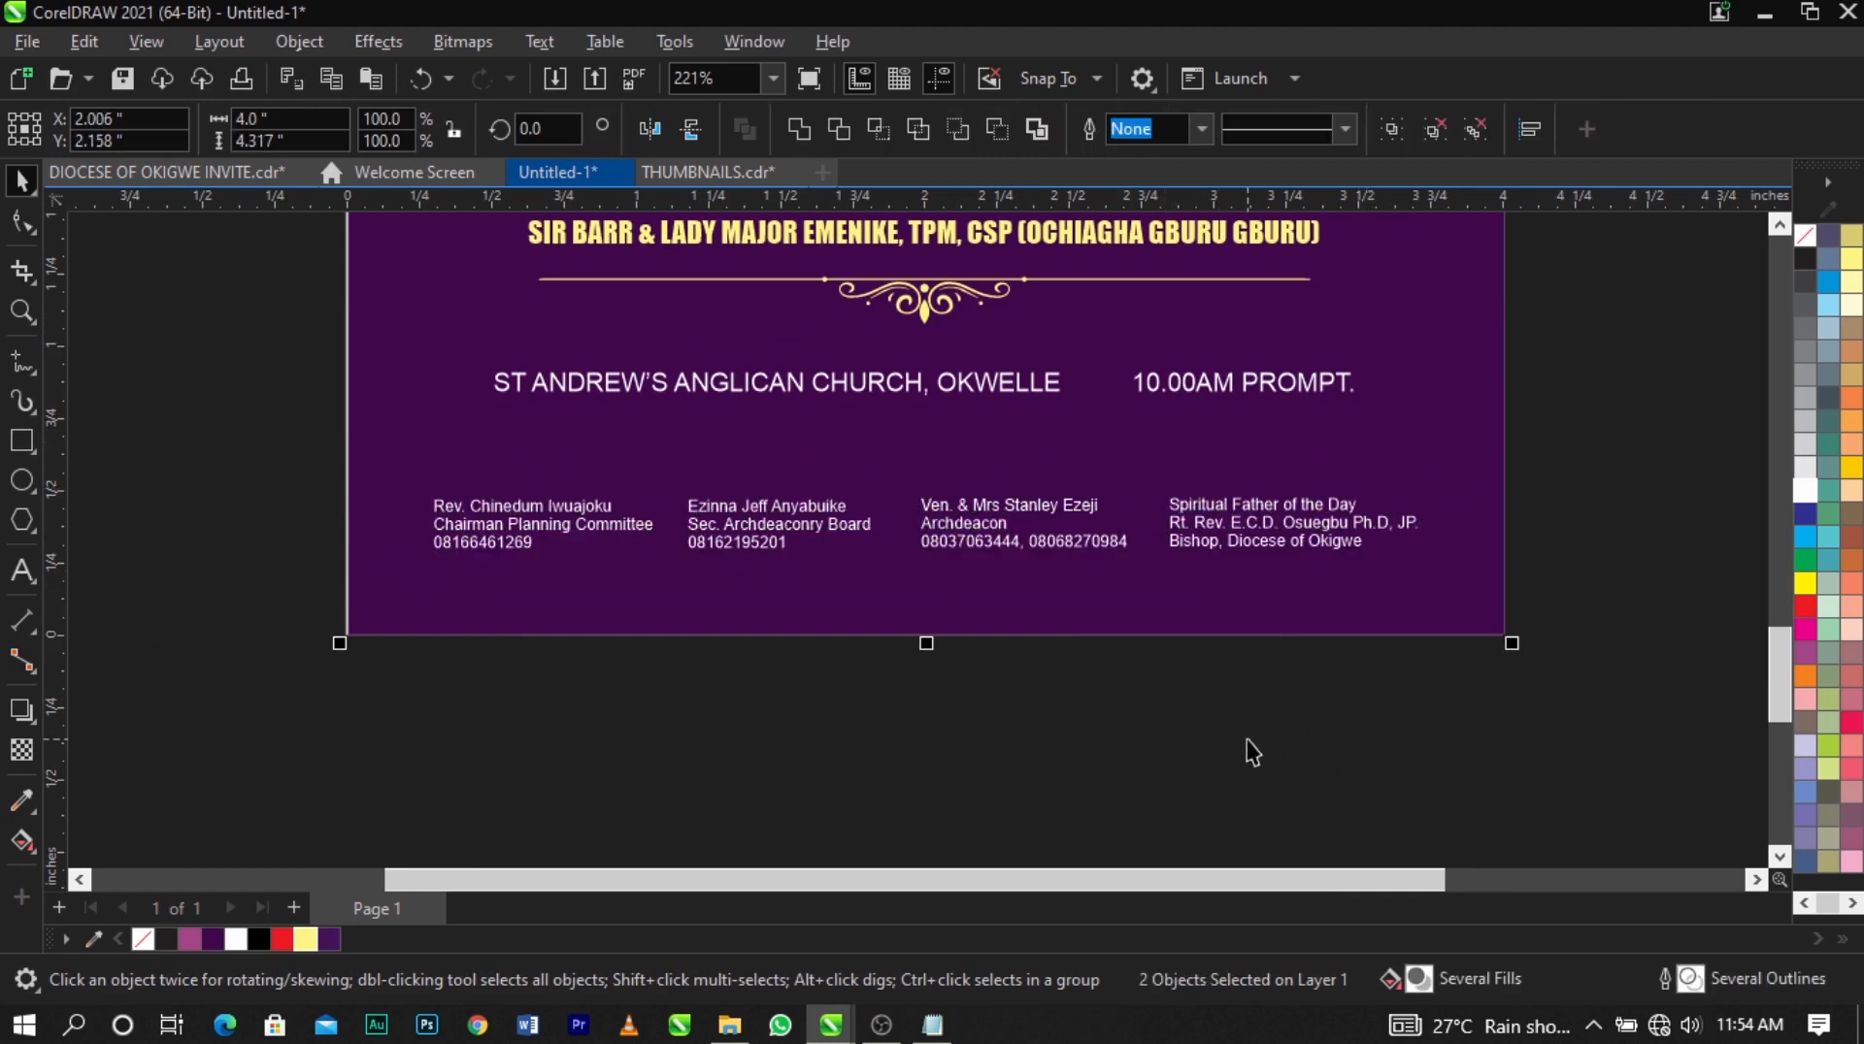
click(1254, 752)
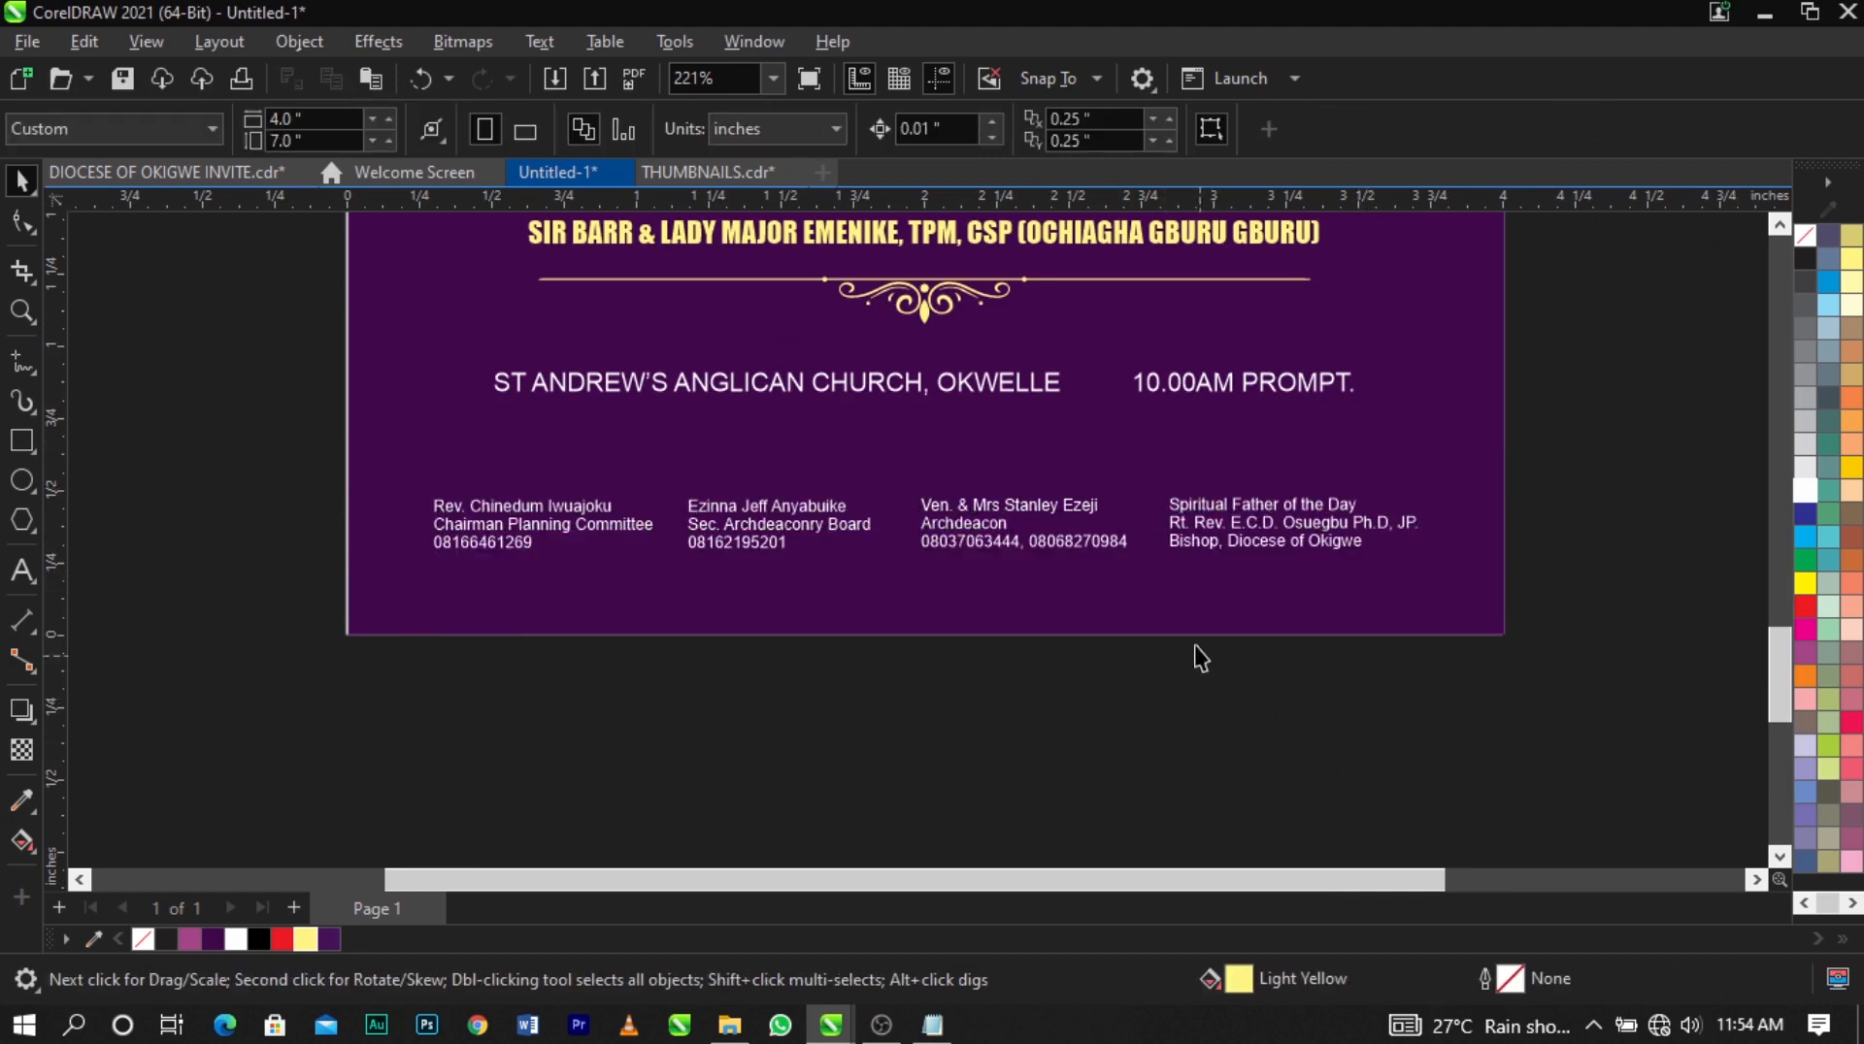
Examine the card's lower half, checking the position and spacing of the contact row below the venue line.
click(1225, 537)
click(1245, 427)
scroll(1080, 535, down, 2)
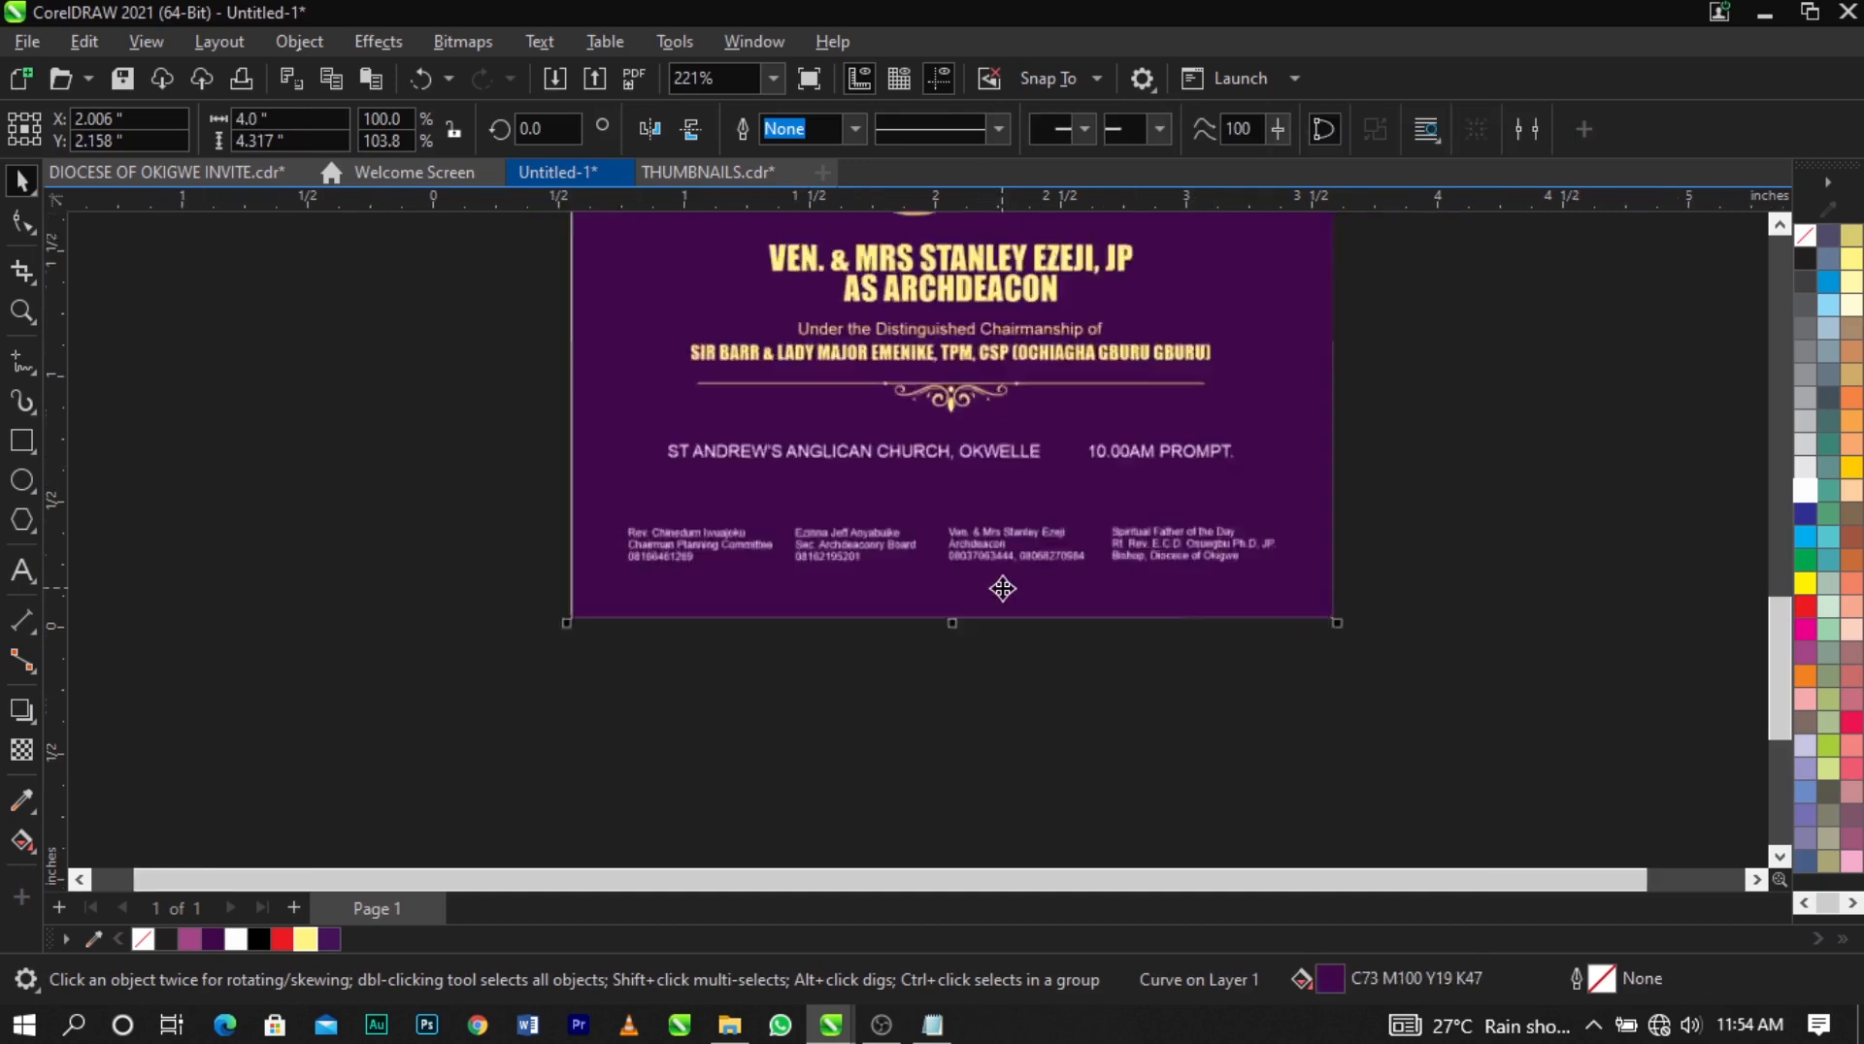
scroll(1080, 535, down, 3)
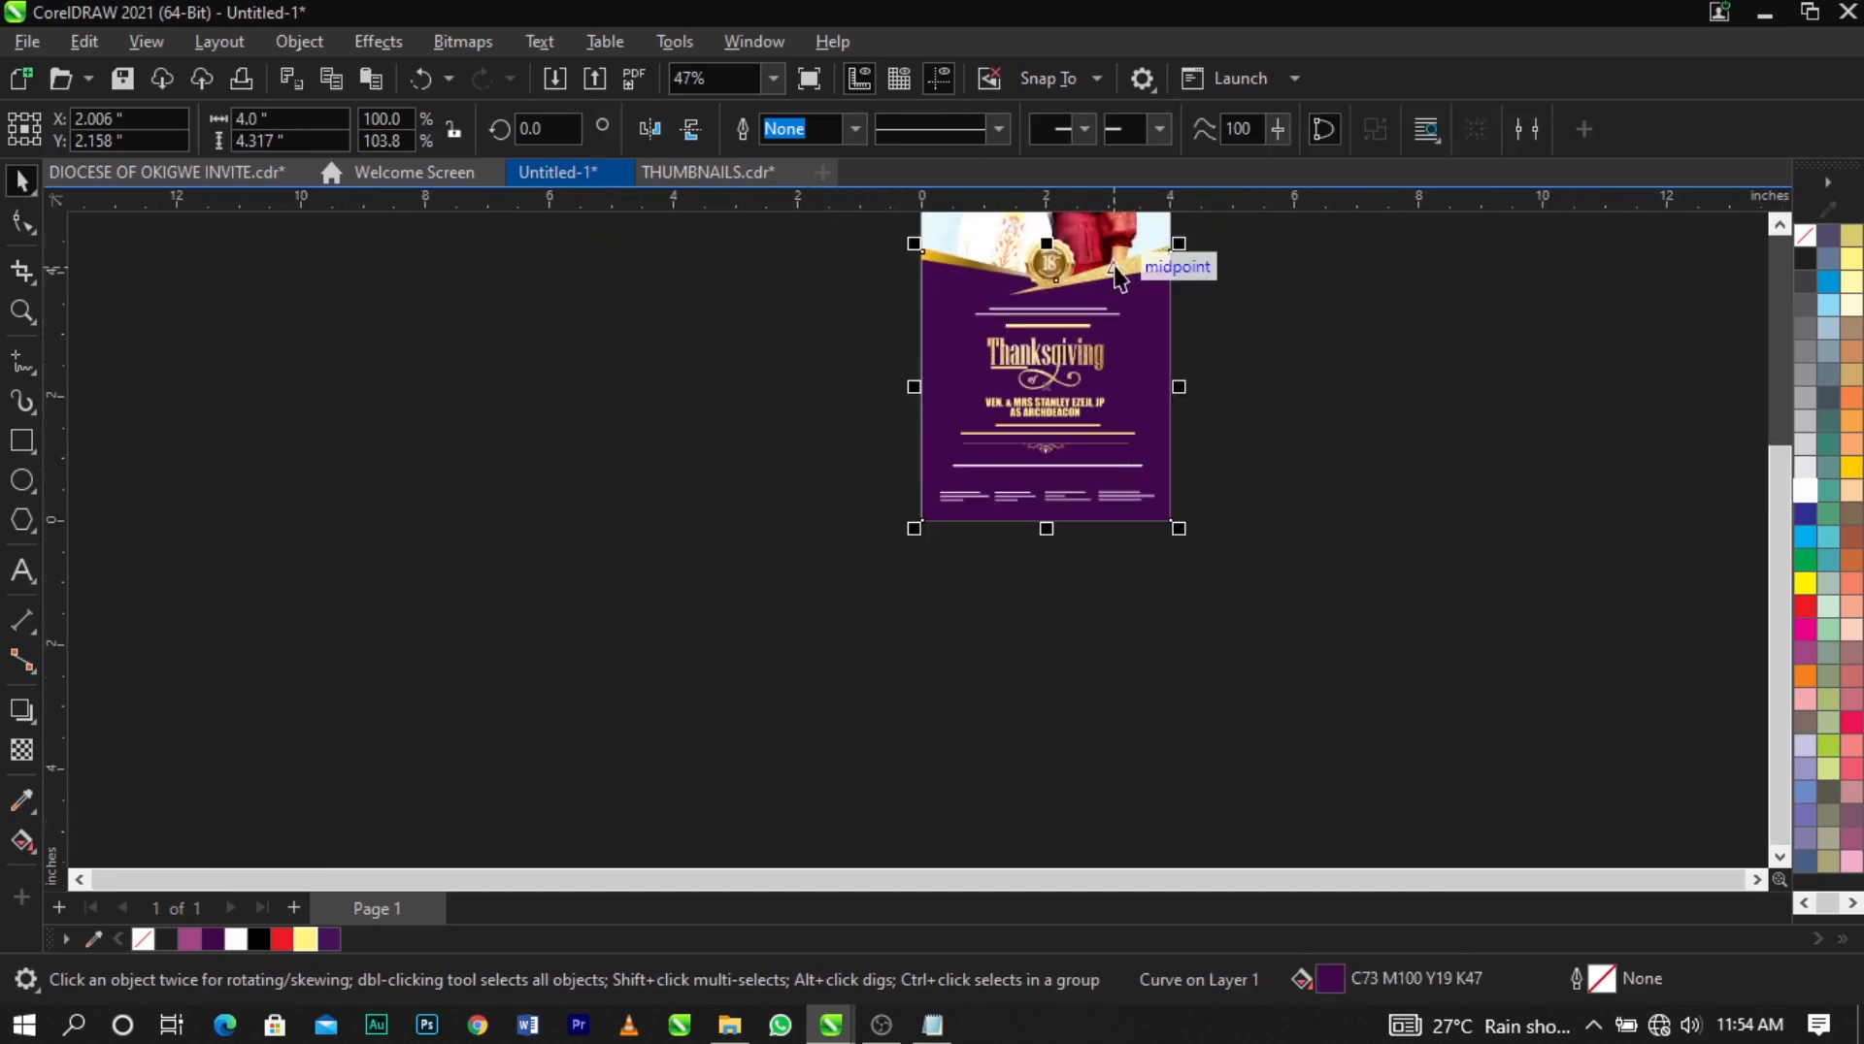
click(1256, 453)
key(F2)
drag(891, 424, 1214, 541)
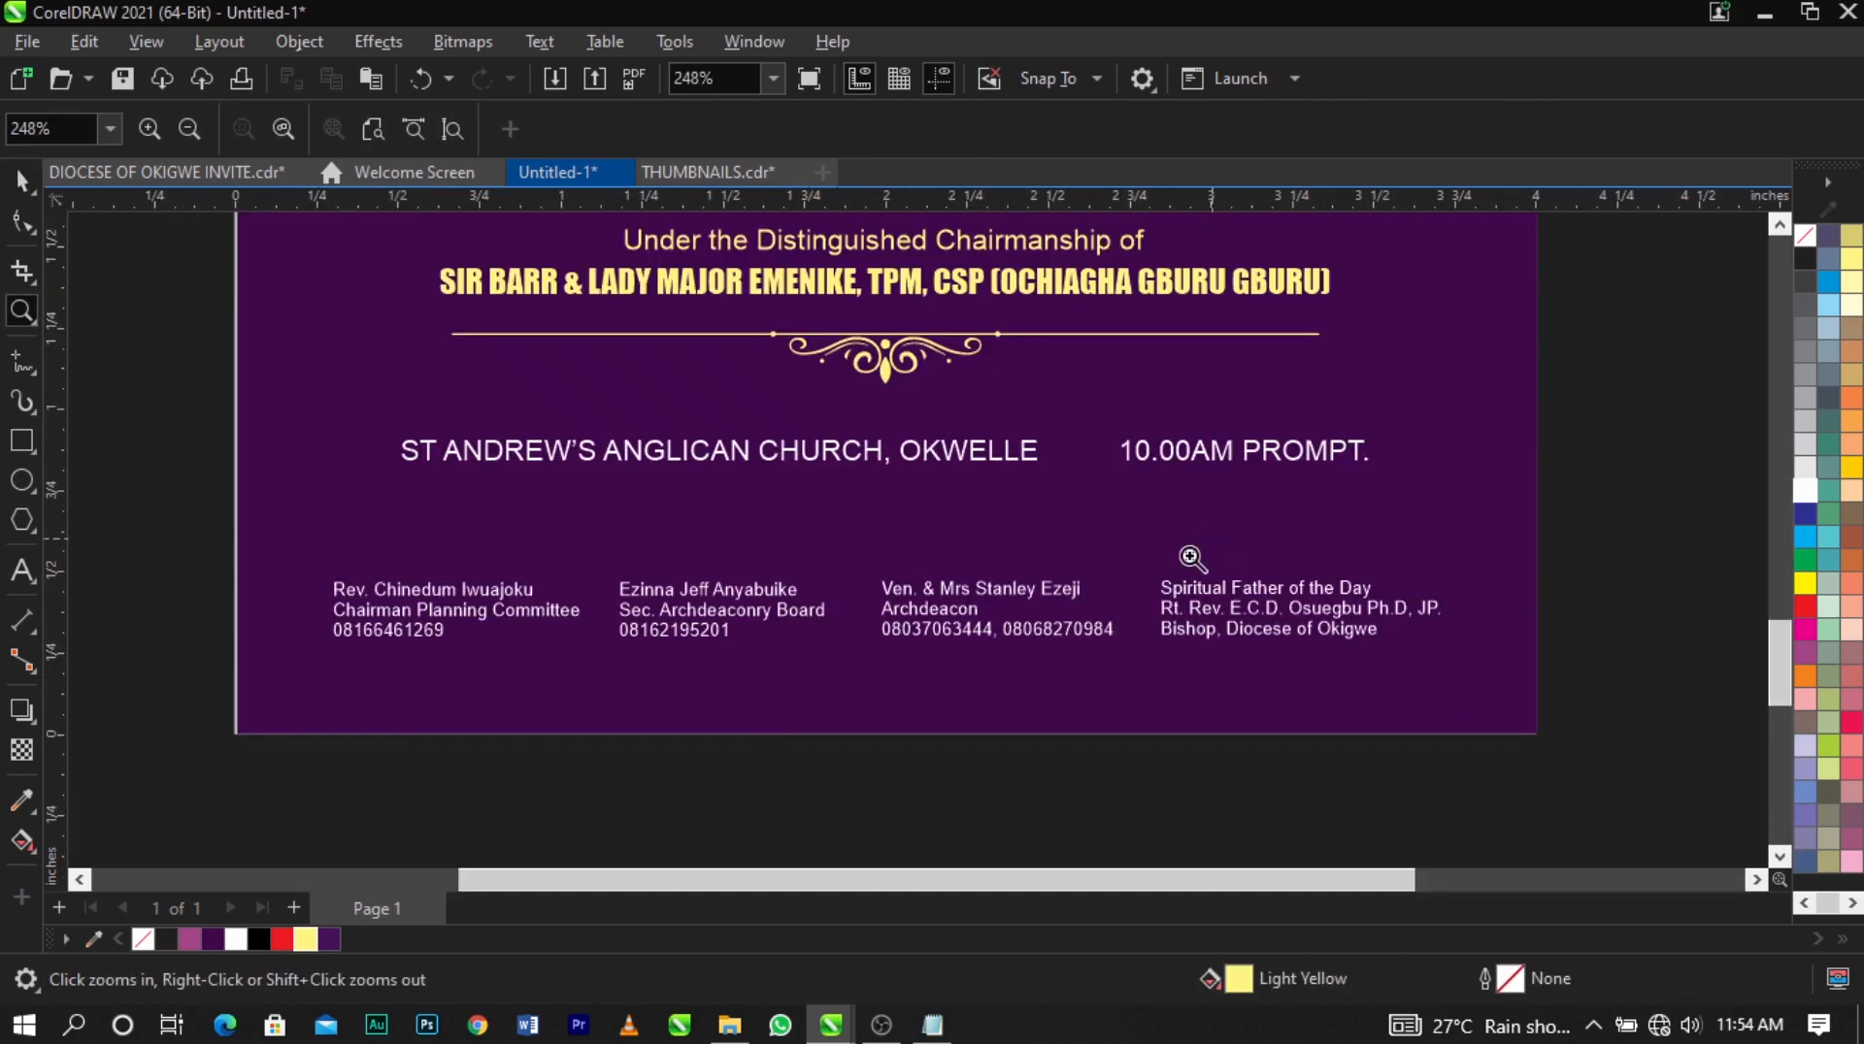
scroll(932, 609, up, 1)
Nudge the contact row up by 0.01 inches and ungroup it into its four text blocks.
click(971, 590)
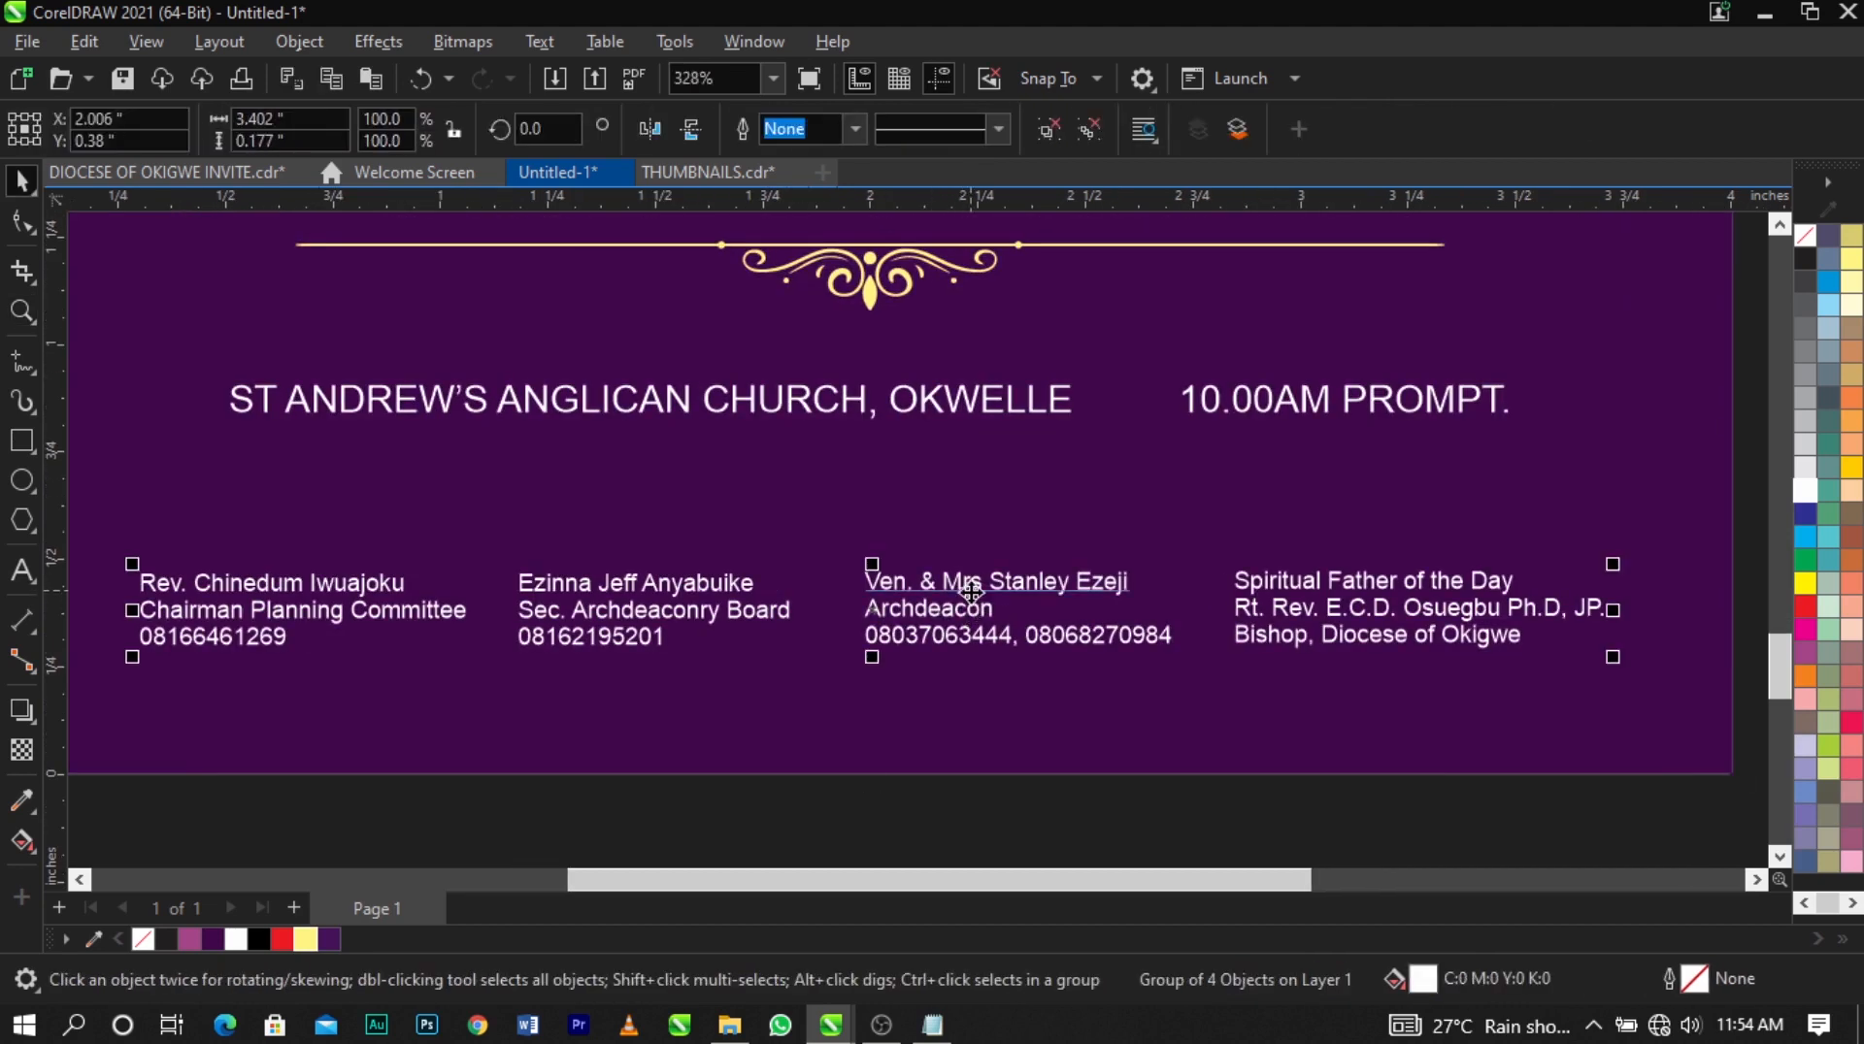
drag(971, 589, 971, 585)
click(1045, 133)
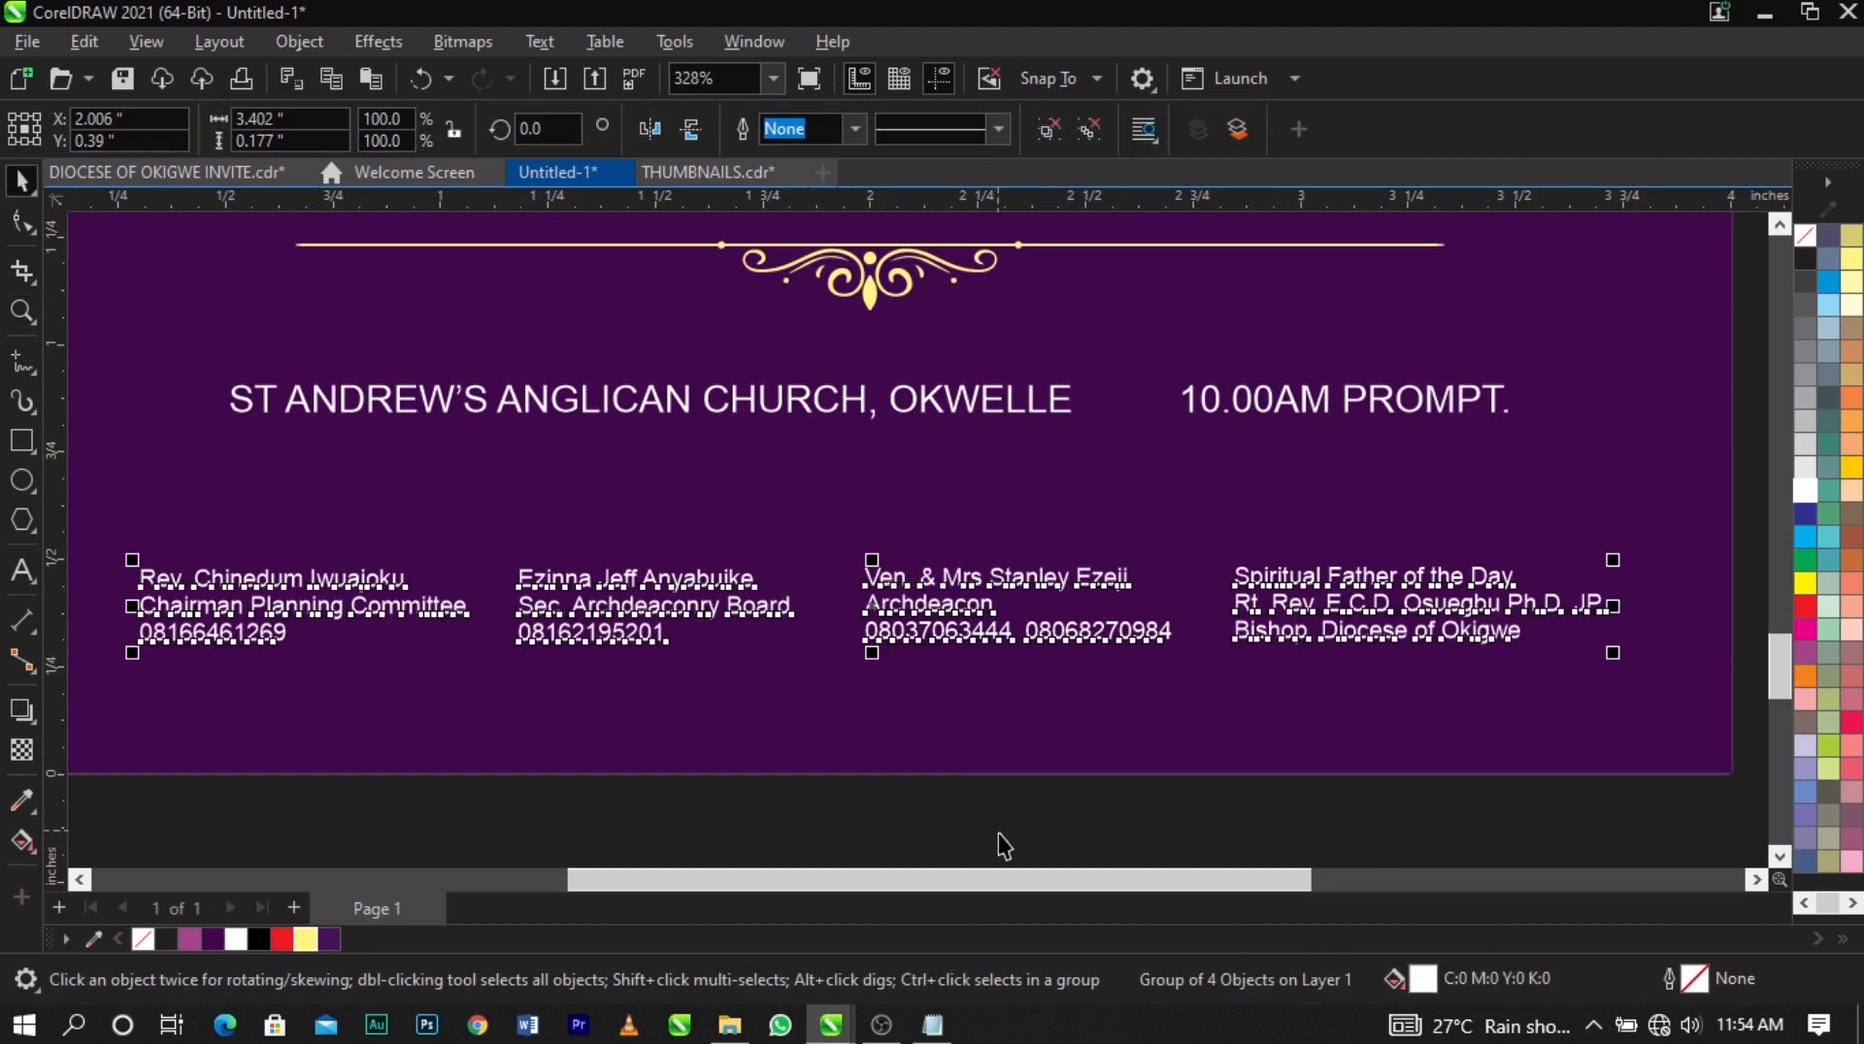
click(998, 837)
Make the name lines of the planning committee chairman and the archdeaconry board secretary bold and light yellow.
double_click(381, 592)
drag(408, 586, 136, 572)
click(305, 939)
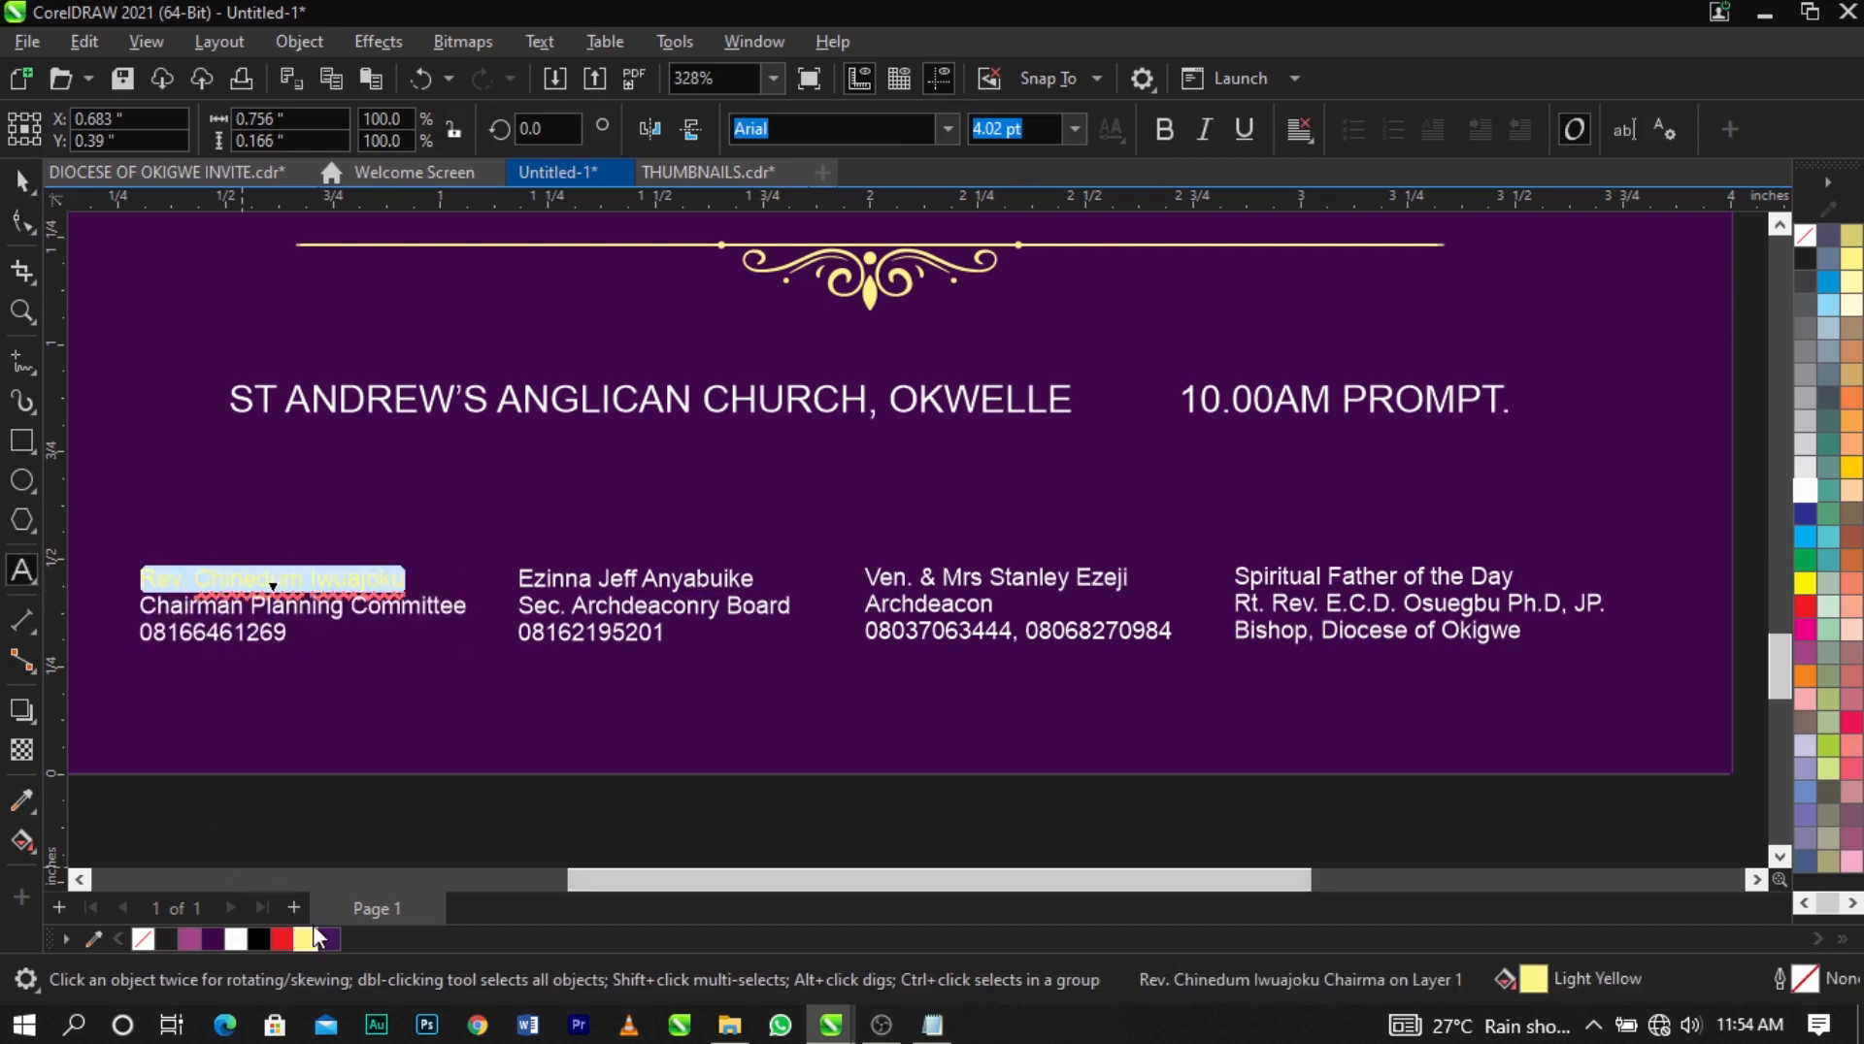
click(755, 579)
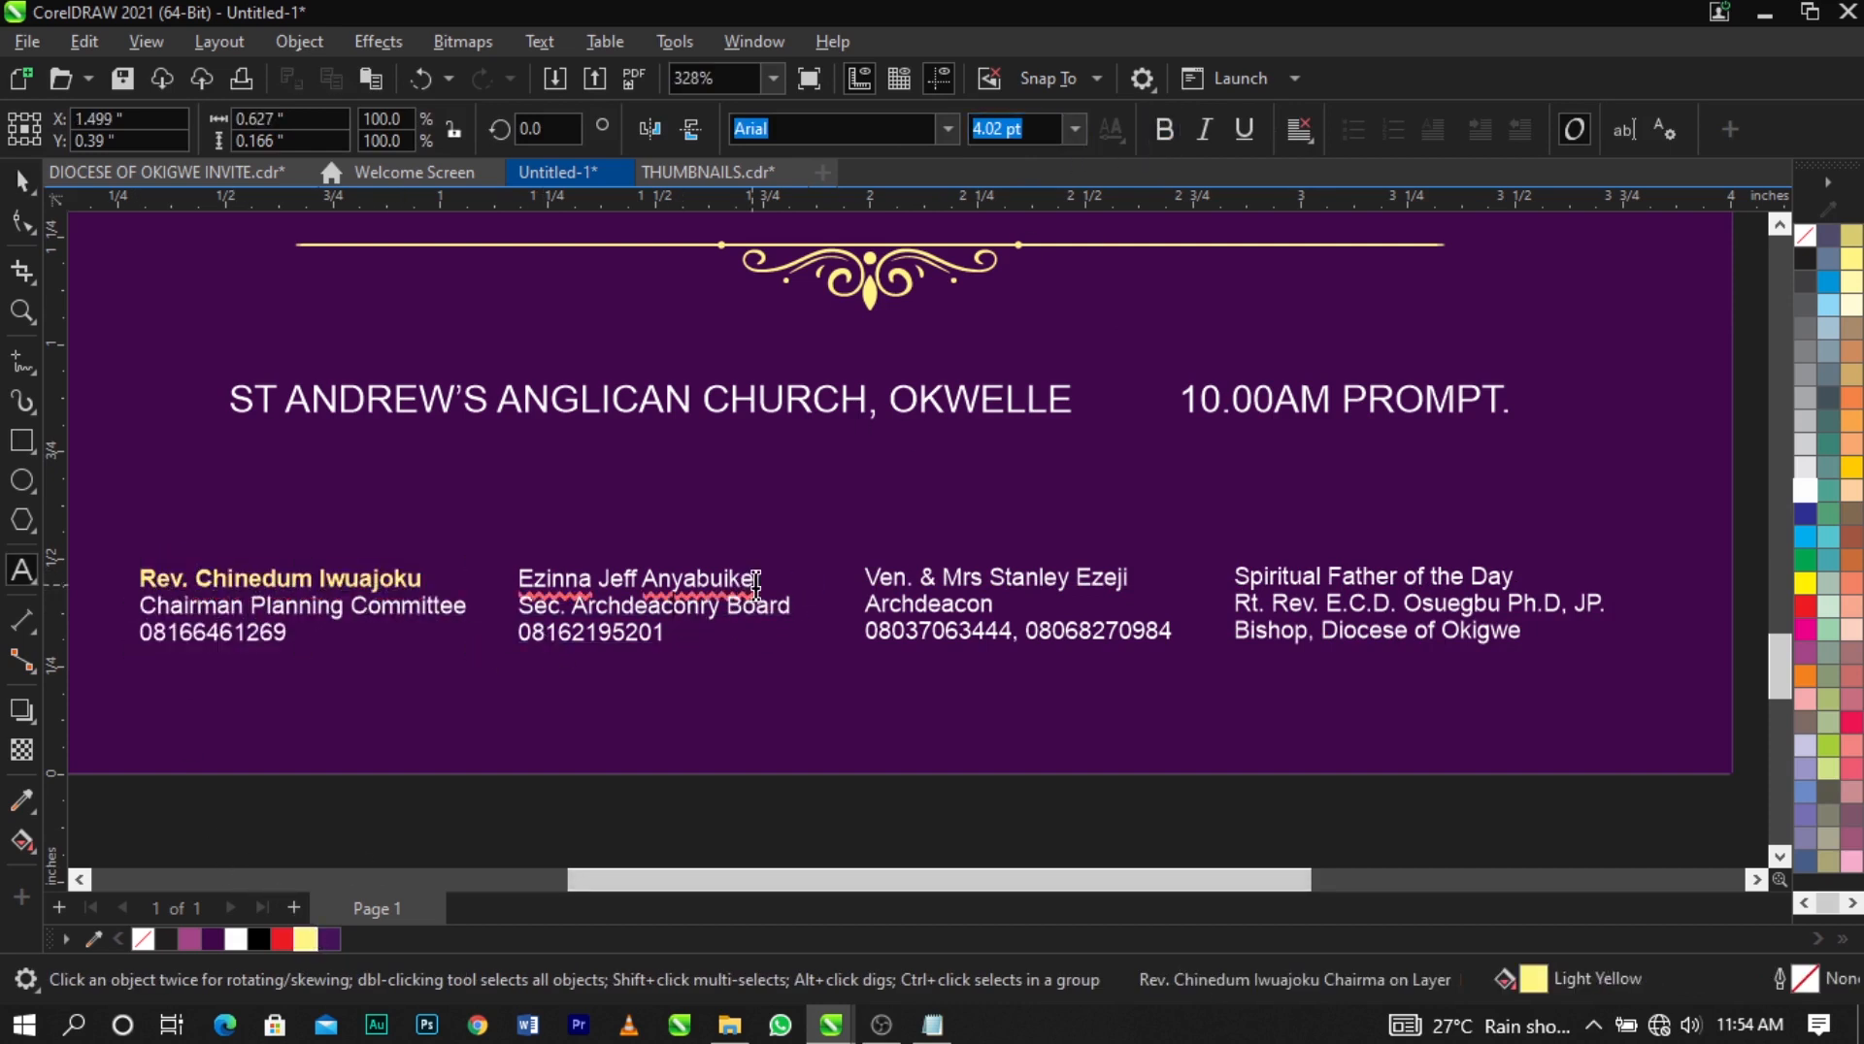
drag(755, 580, 520, 579)
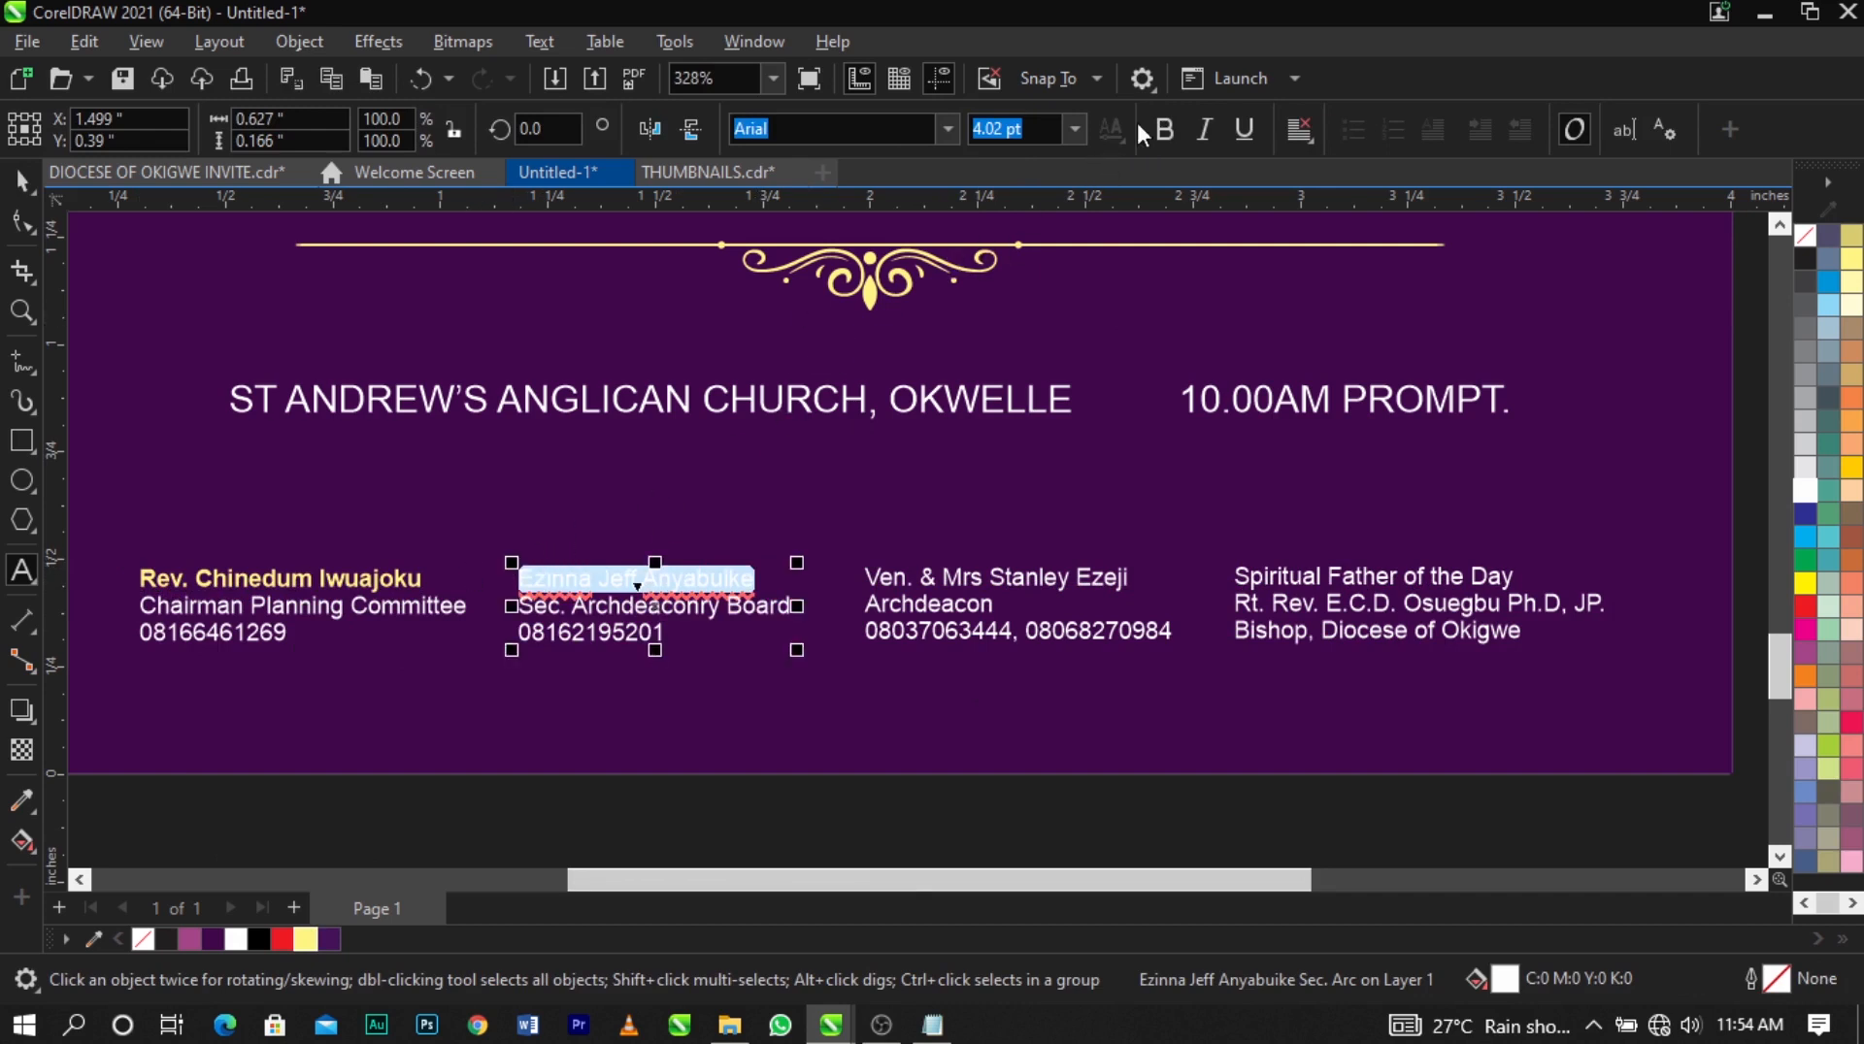
key(ctrl+b)
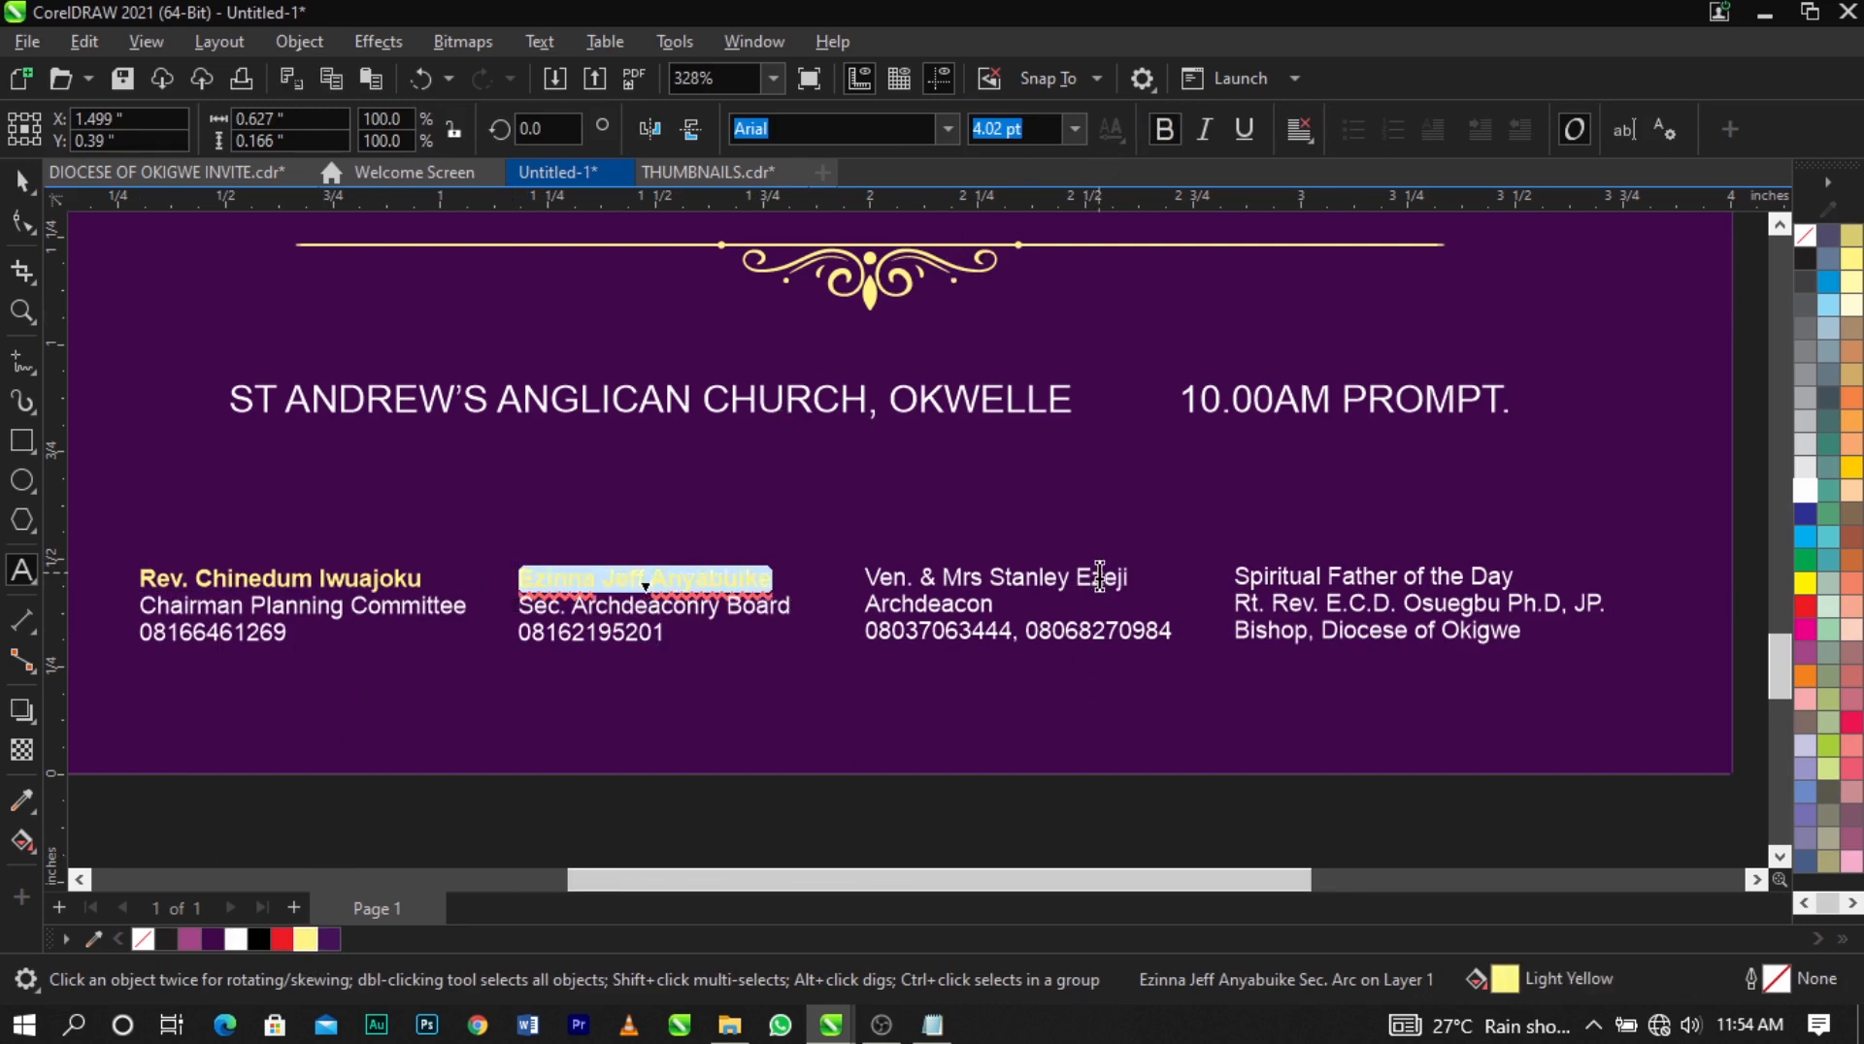
Make the archdeacon couple's name line and the "Spiritual Father of the Day" heading bold and light yellow.
click(1126, 580)
drag(1126, 580, 865, 580)
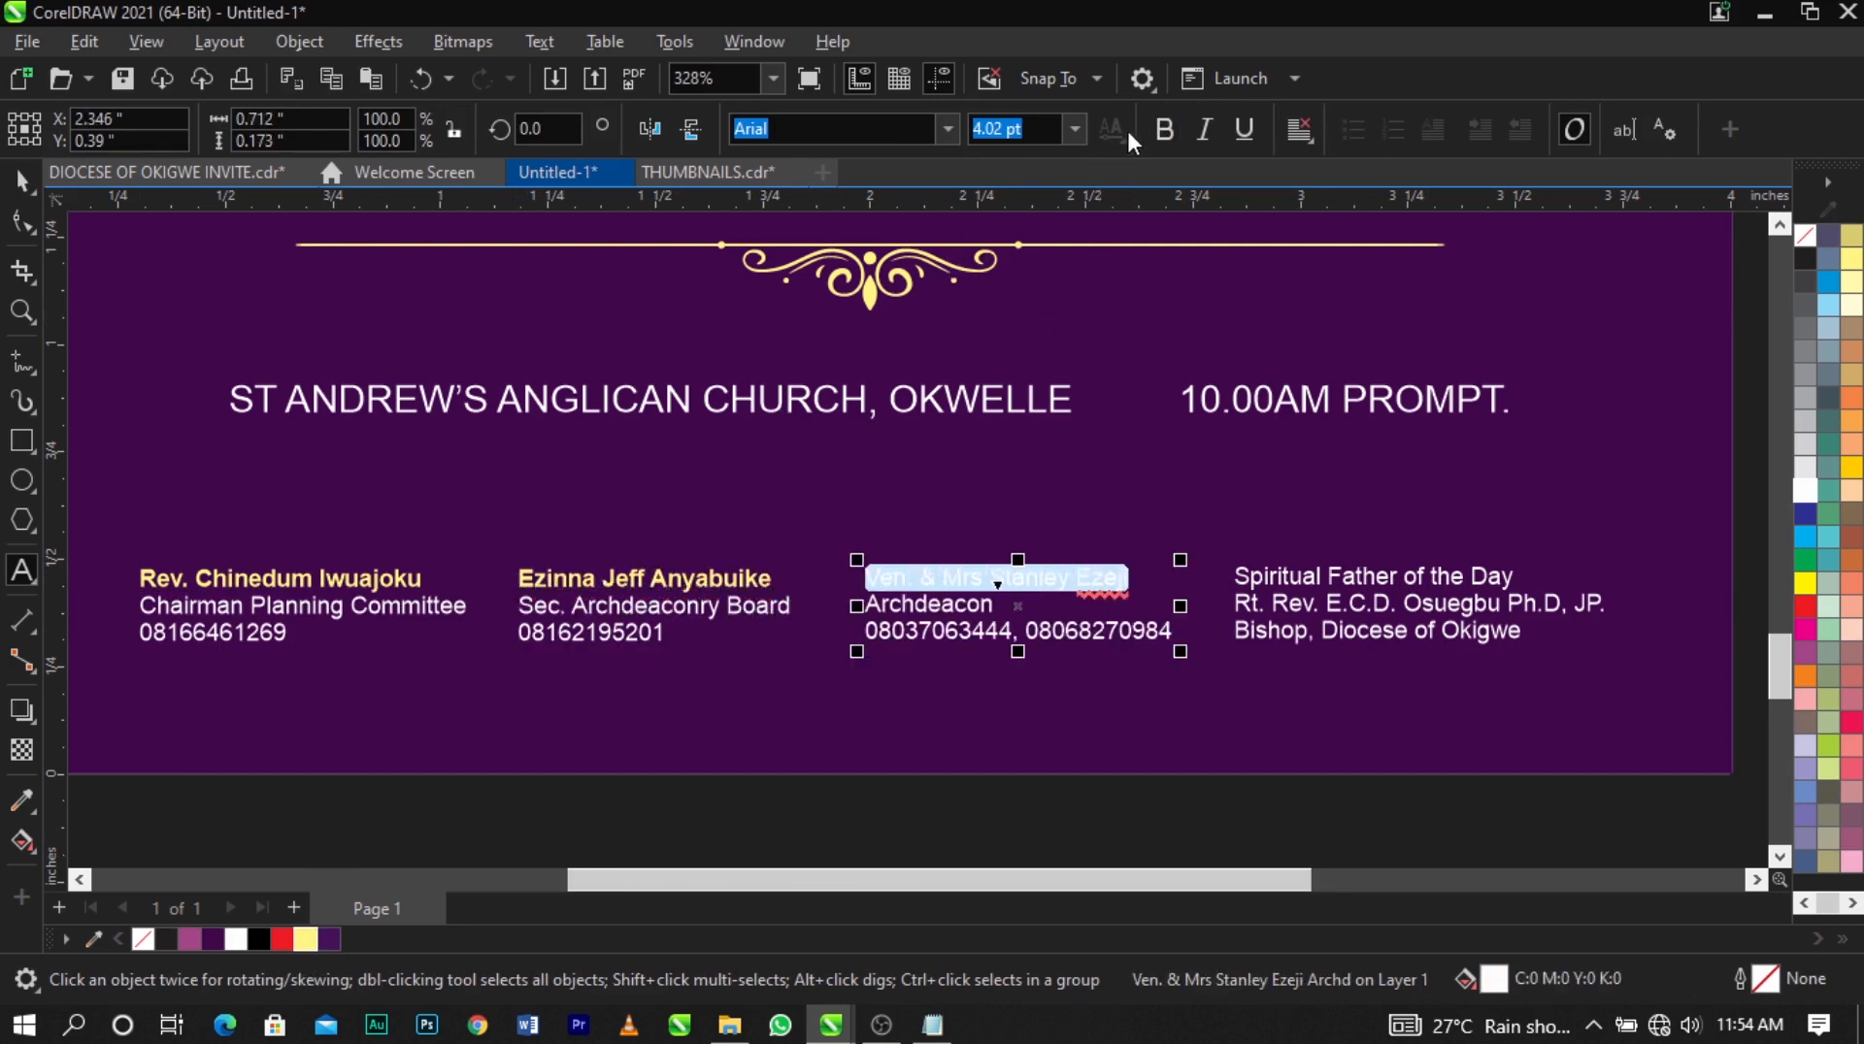
click(1162, 130)
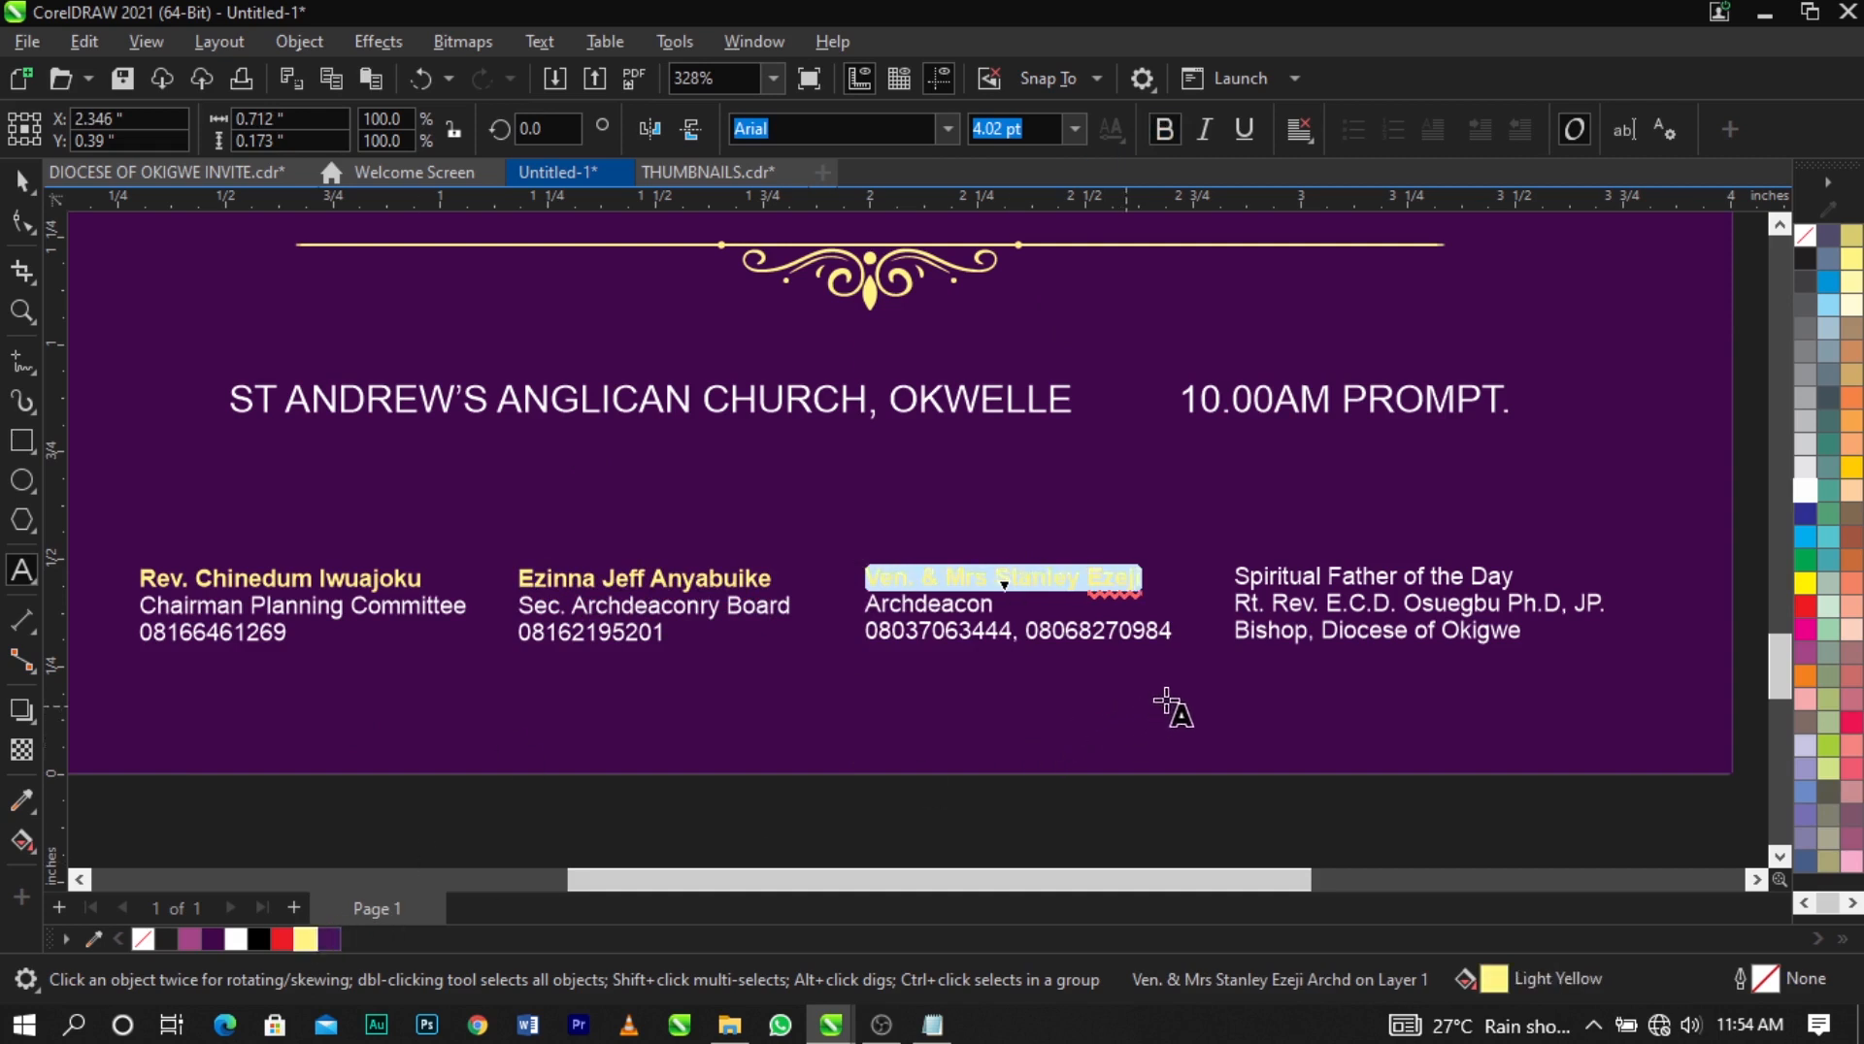
click(1343, 607)
drag(1519, 577, 1275, 576)
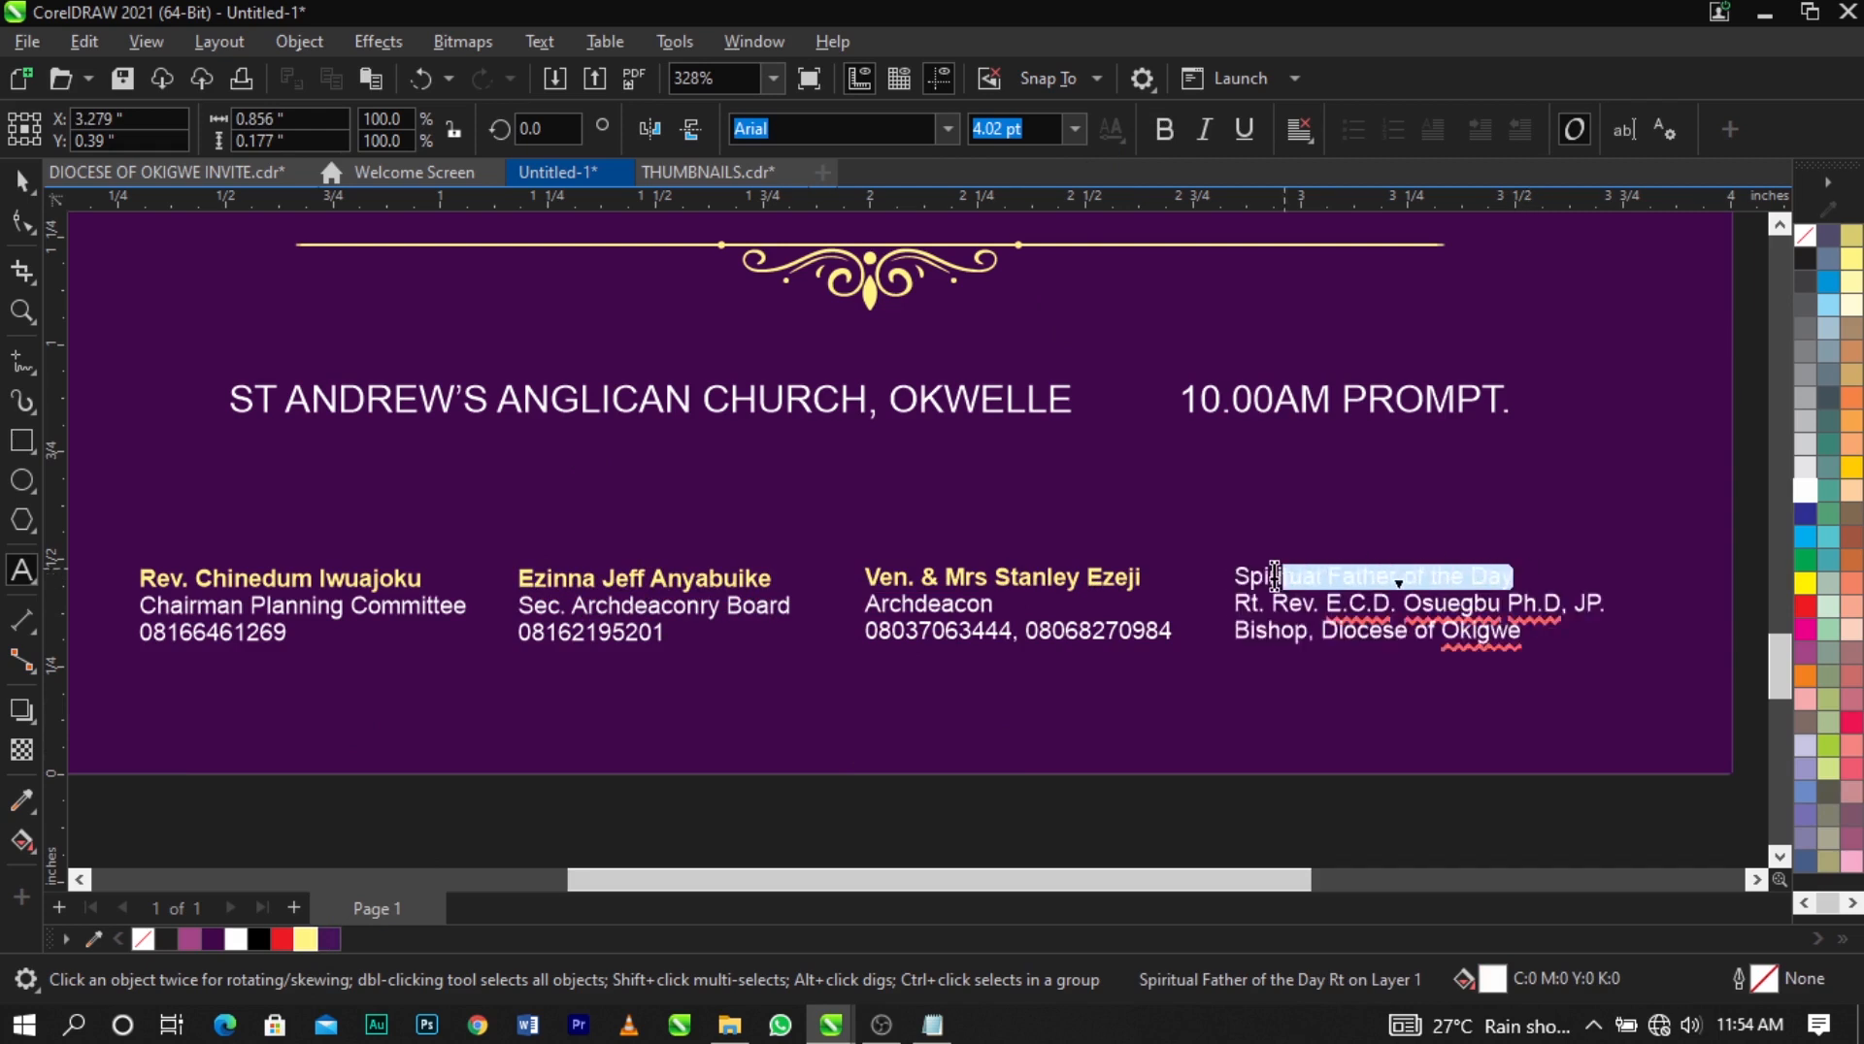
click(1164, 129)
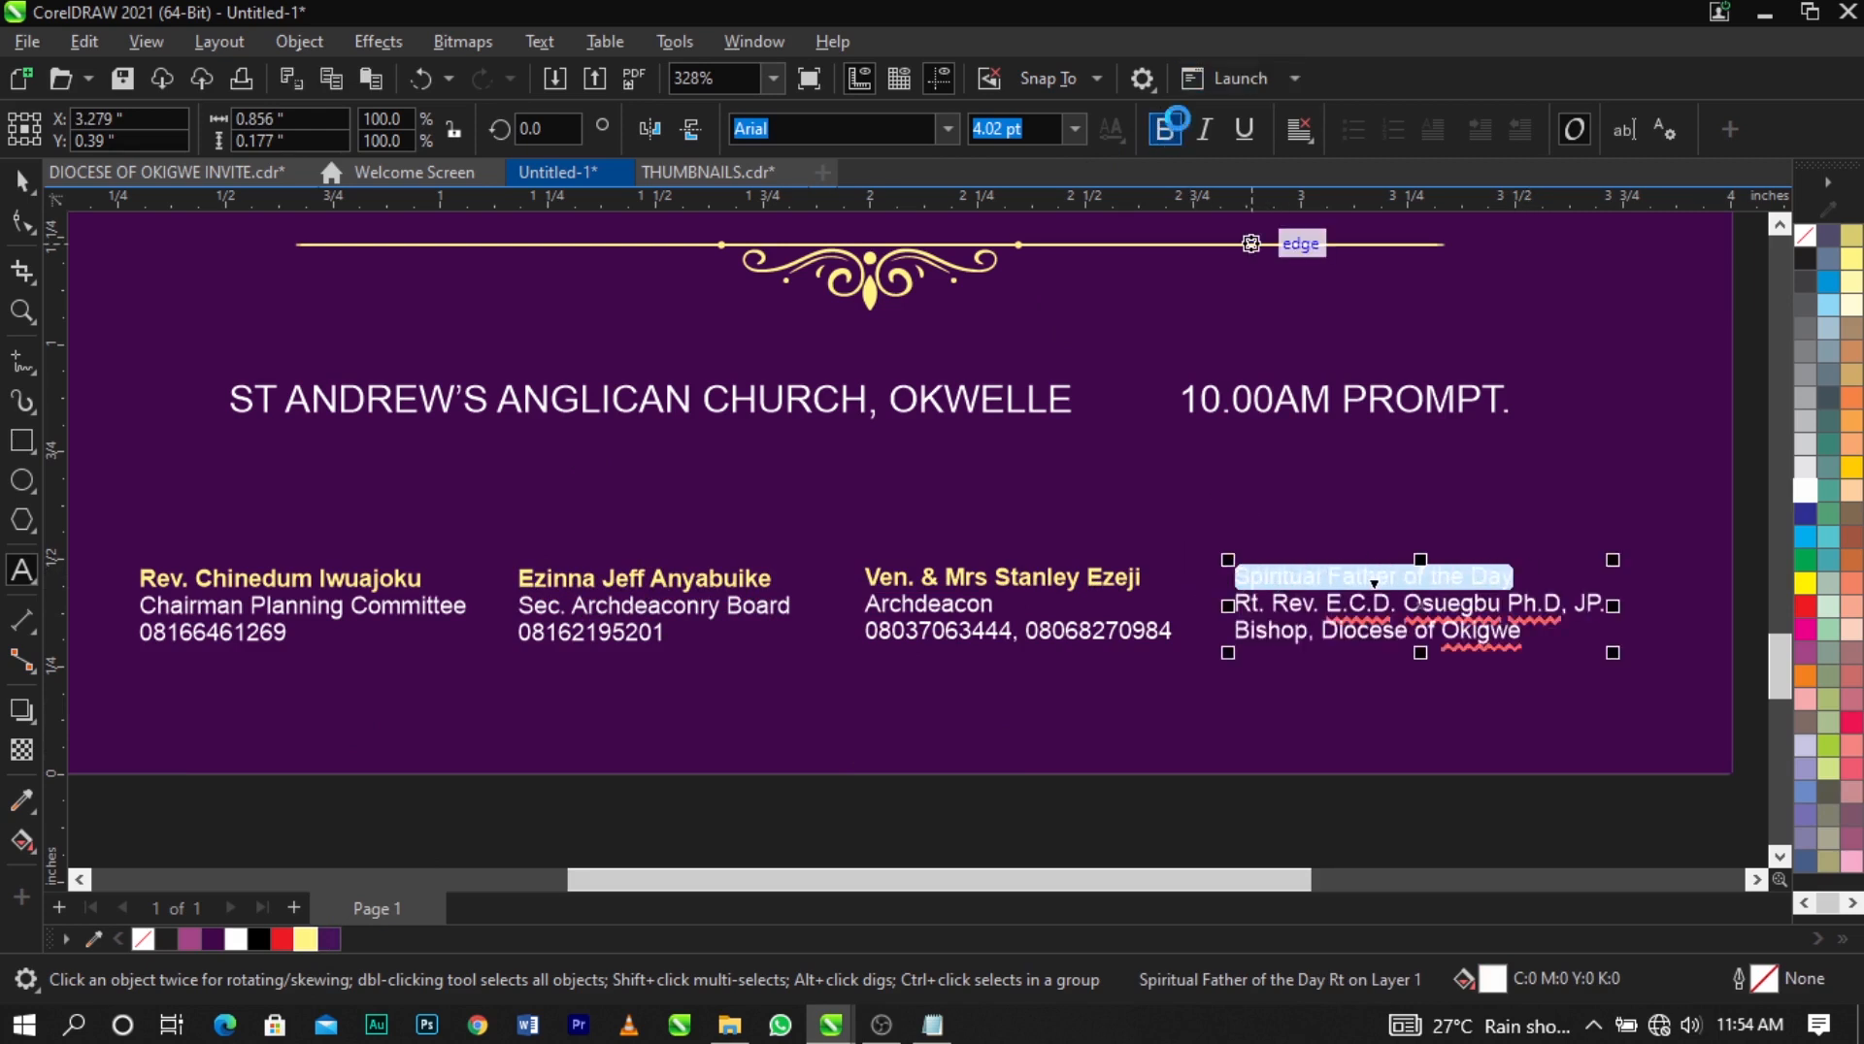
click(305, 940)
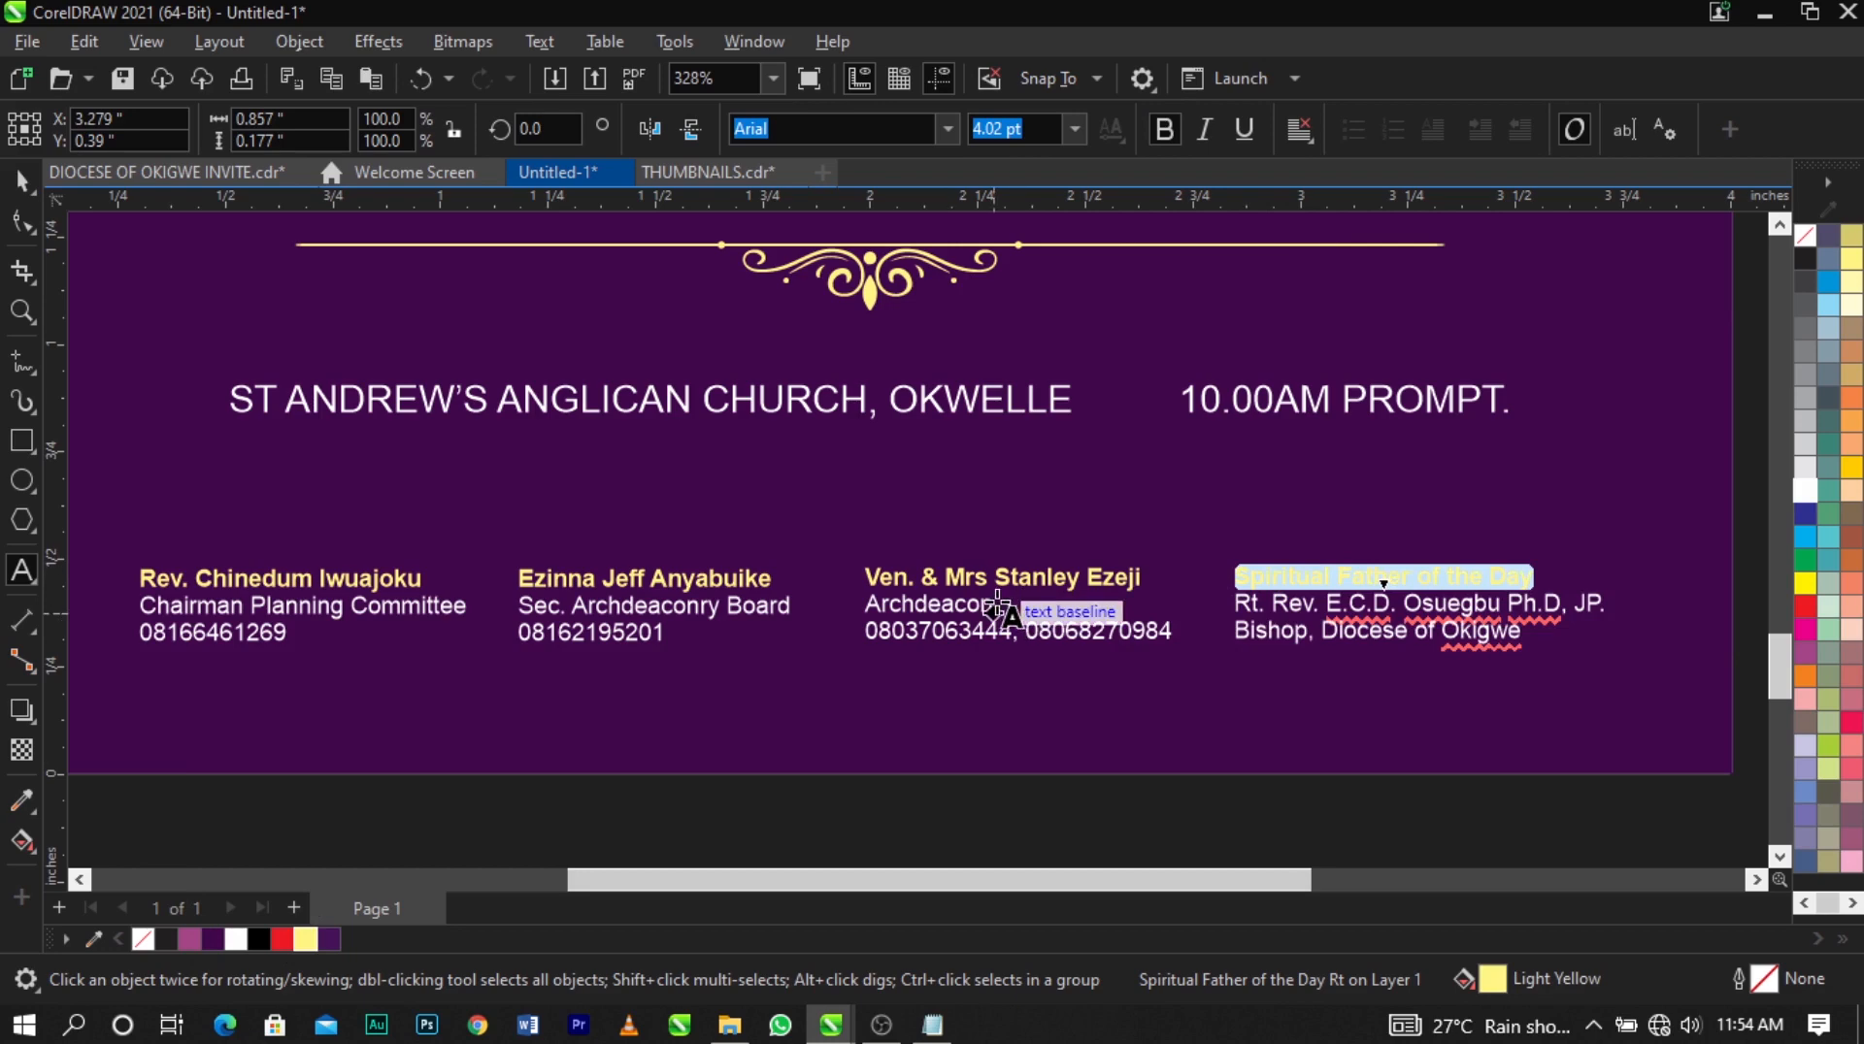
key(ctrl+space)
click(992, 825)
scroll(932, 594, down, 2)
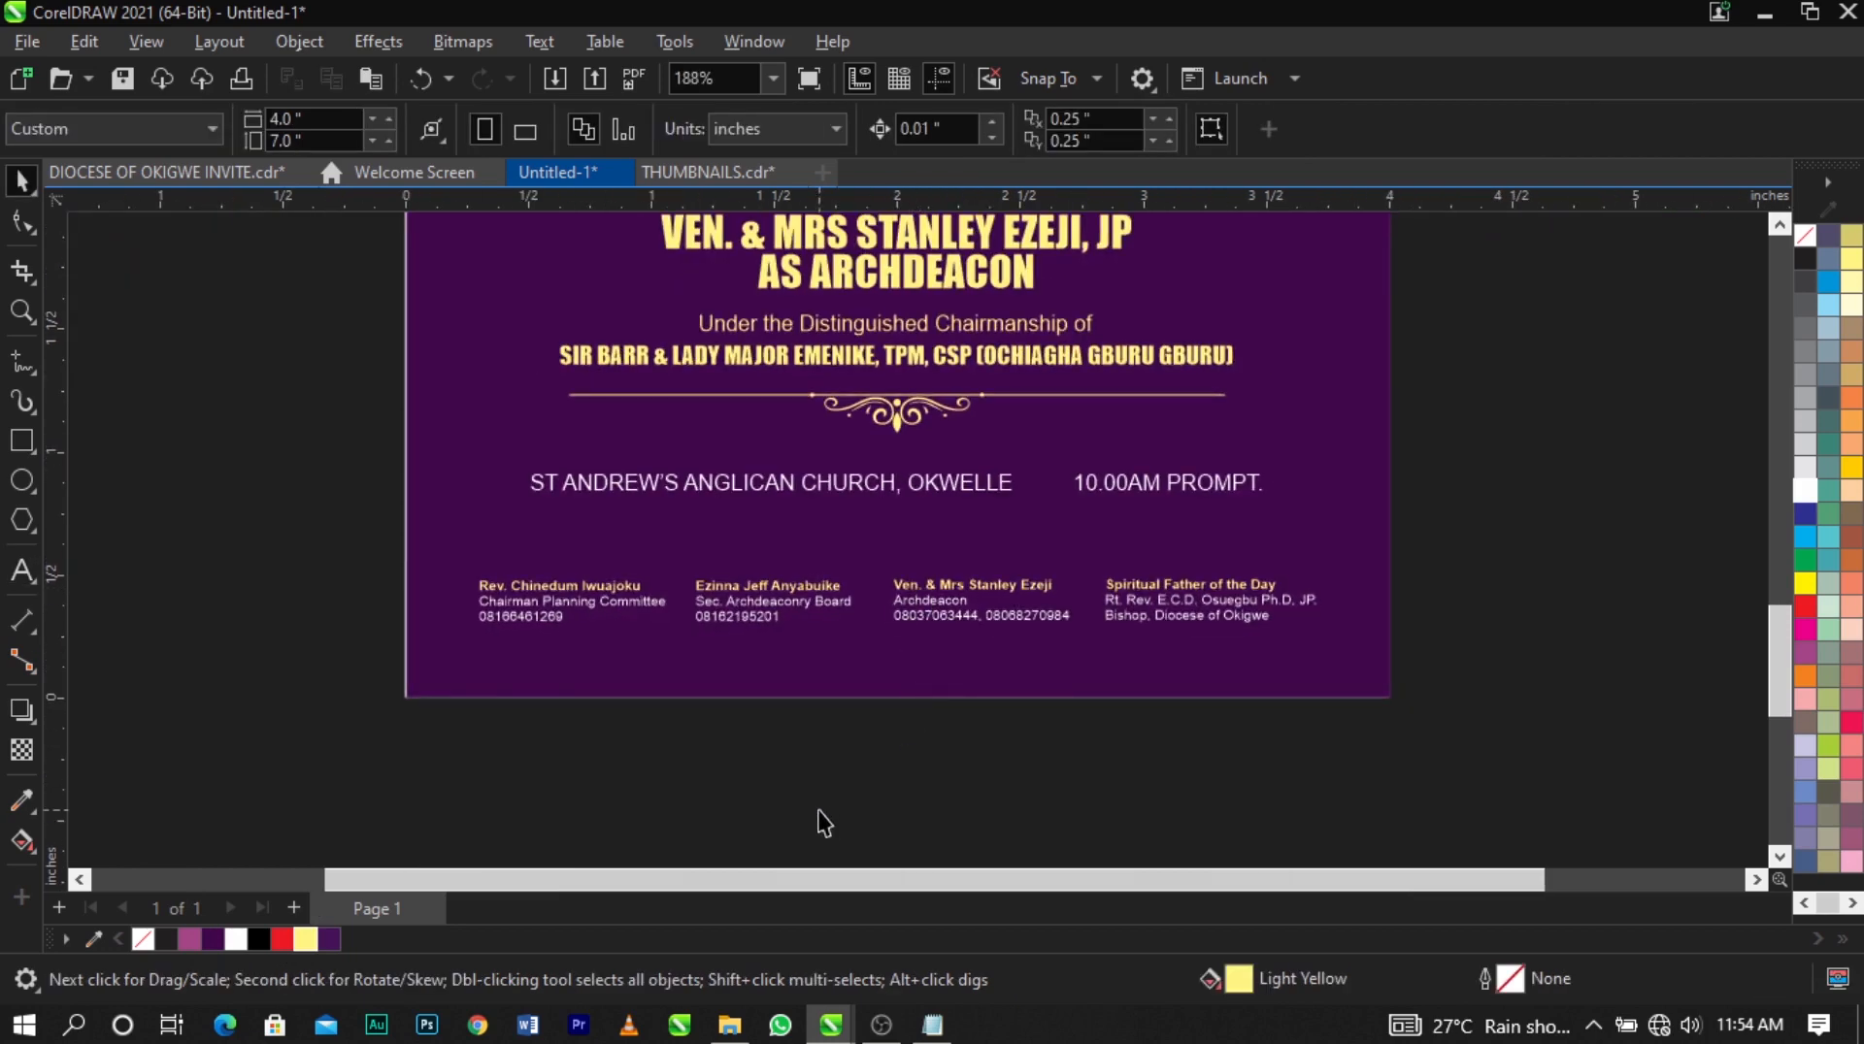
scroll(622, 587, up, 4)
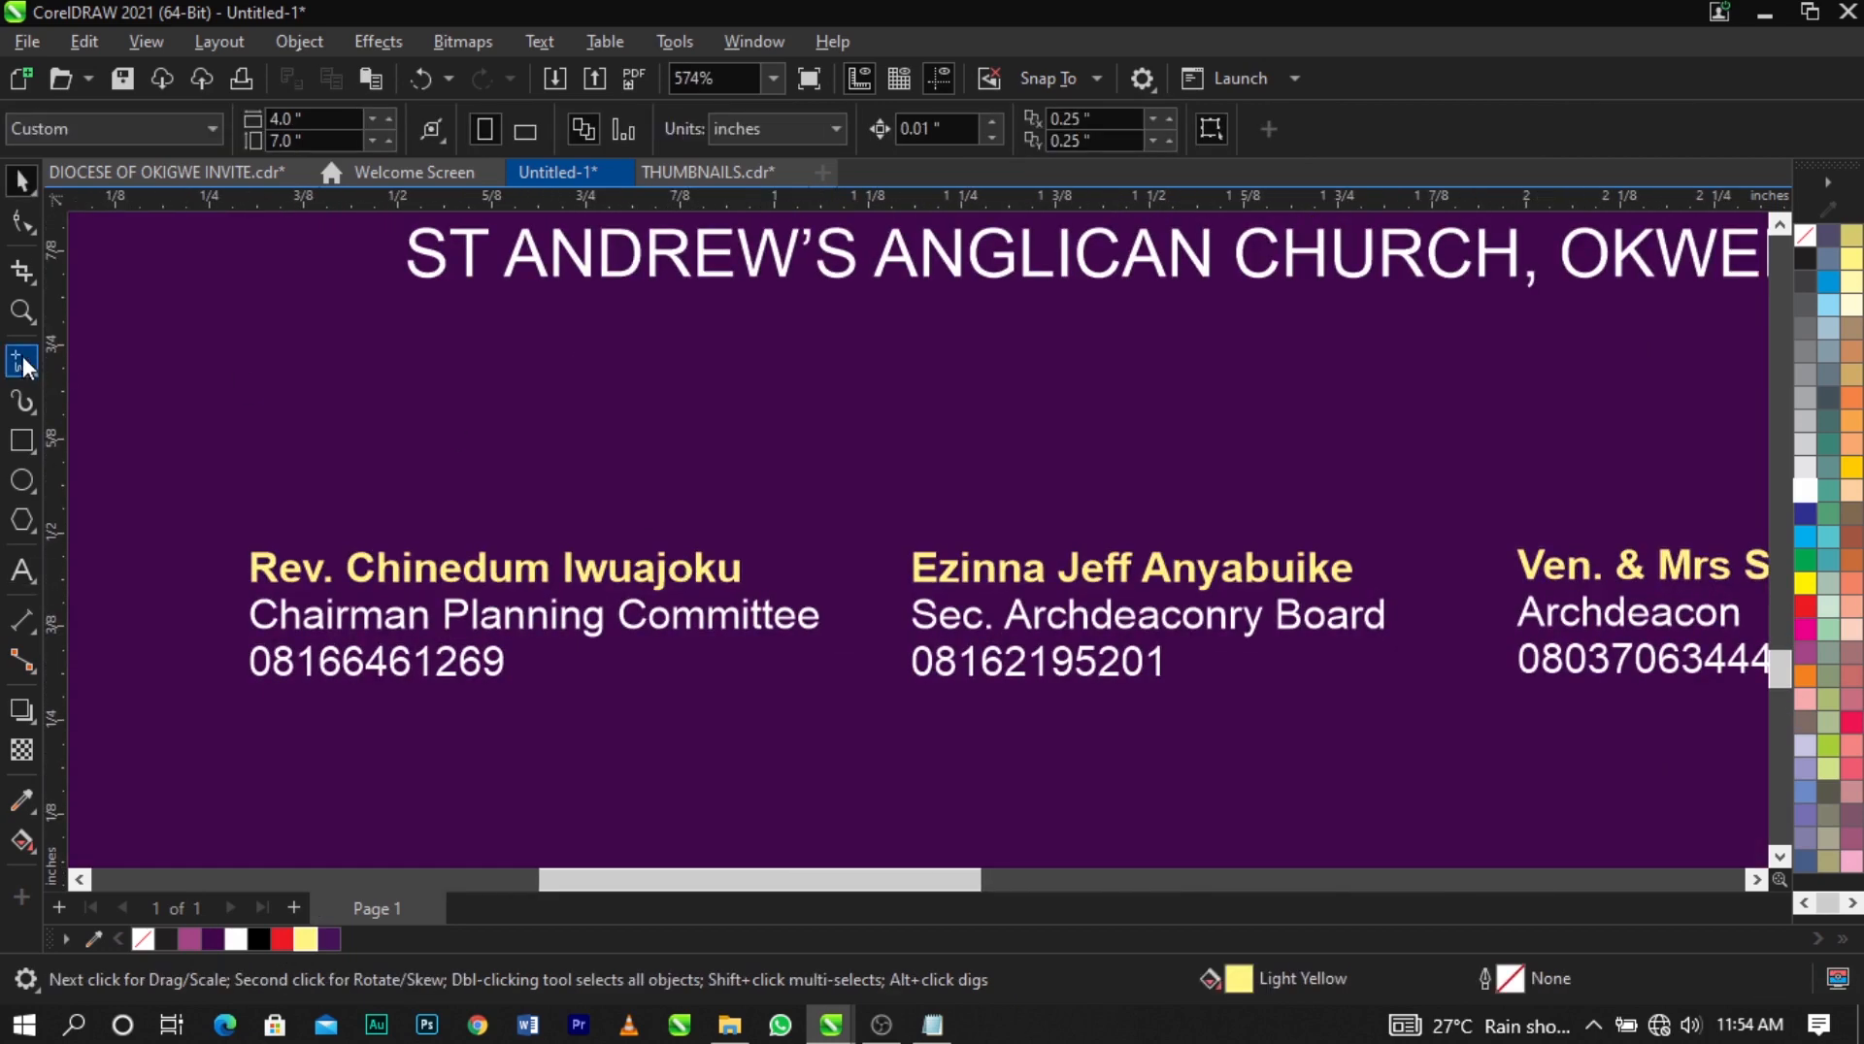
Draw a vertical divider about 0.191 inches tall between the first two contact blocks and give it a light yellow outline.
click(22, 359)
scroll(845, 607, up, 1)
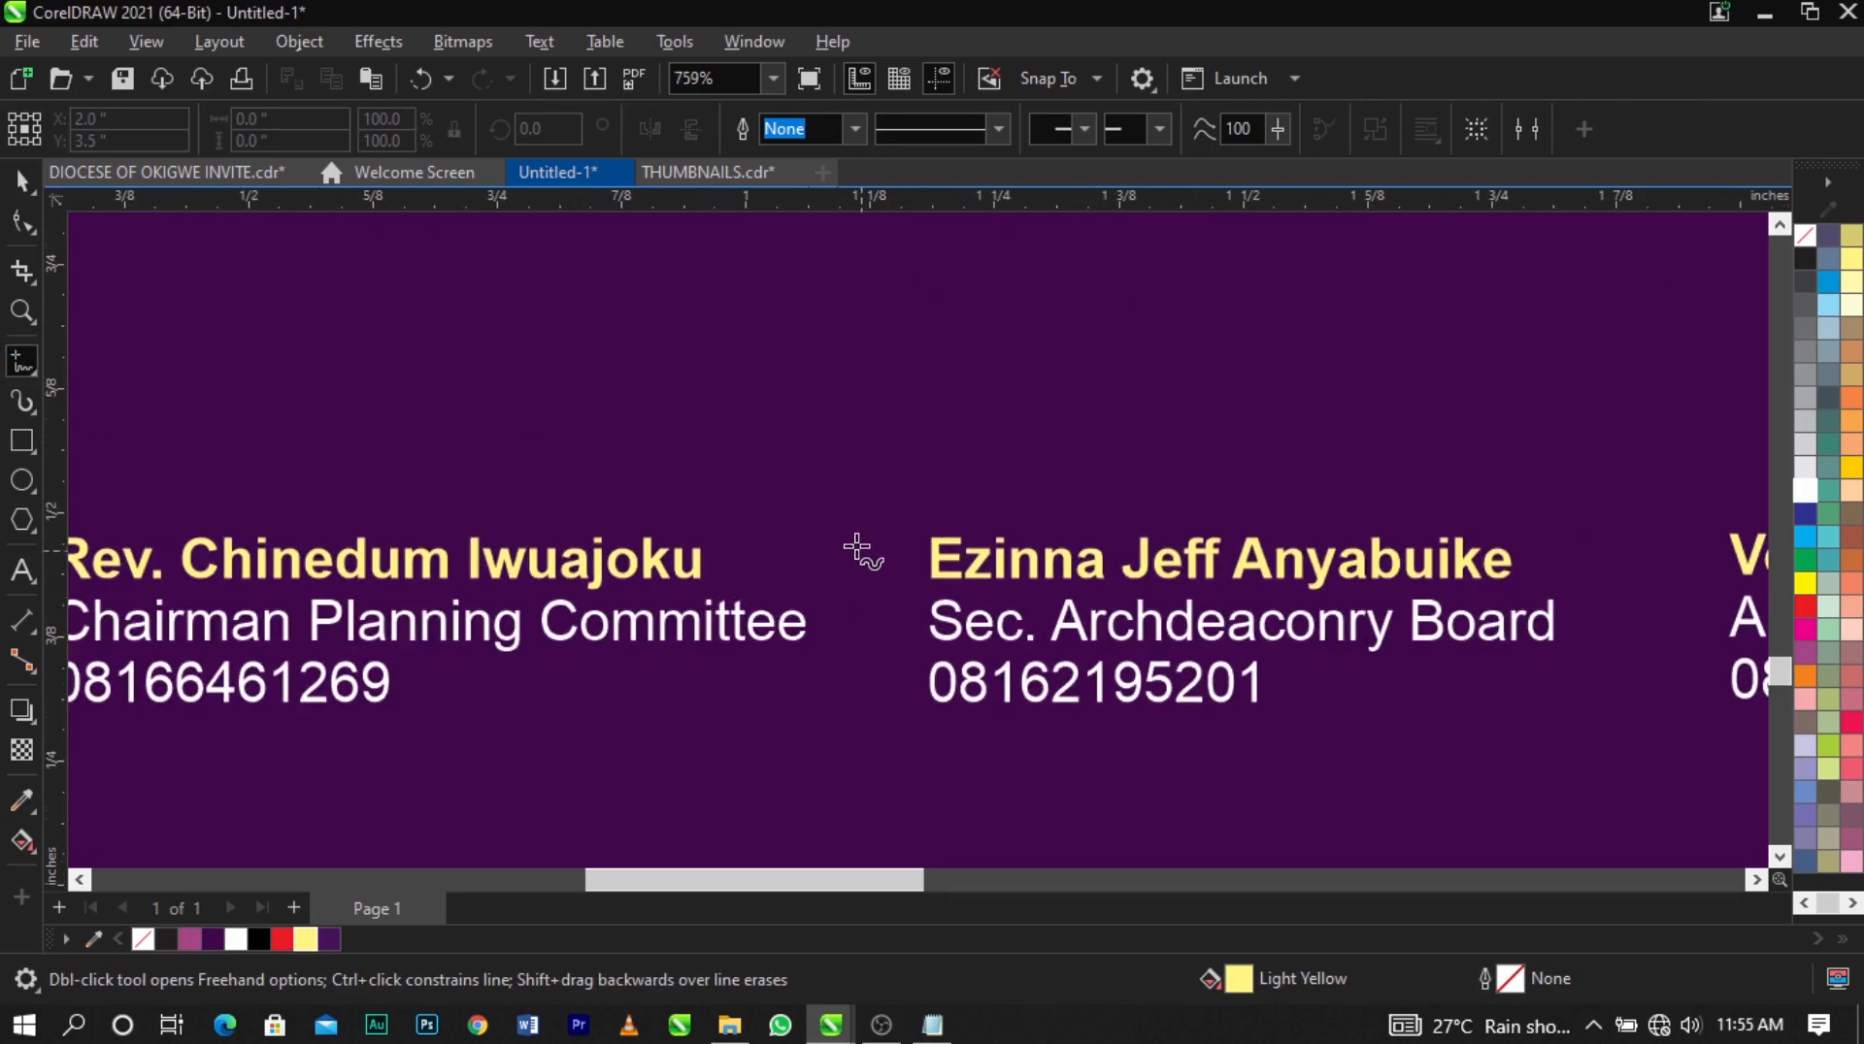
click(864, 539)
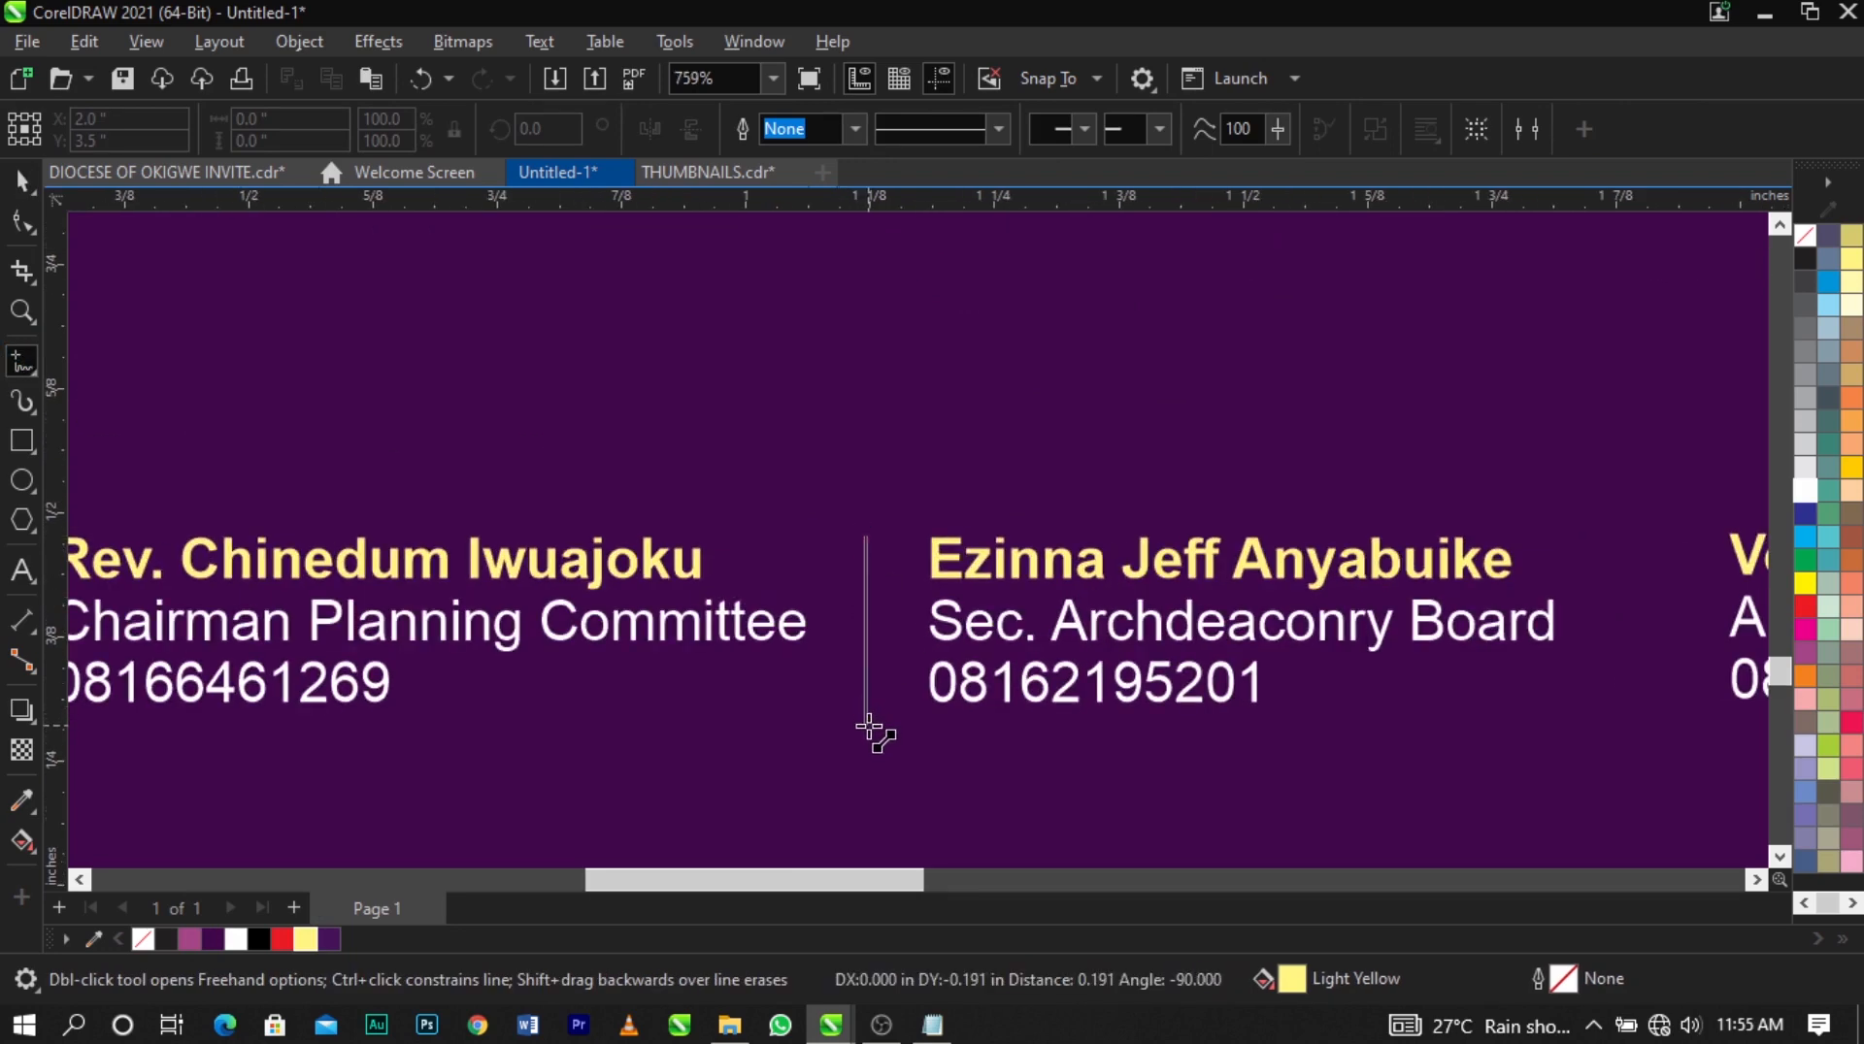
click(869, 730)
key(space)
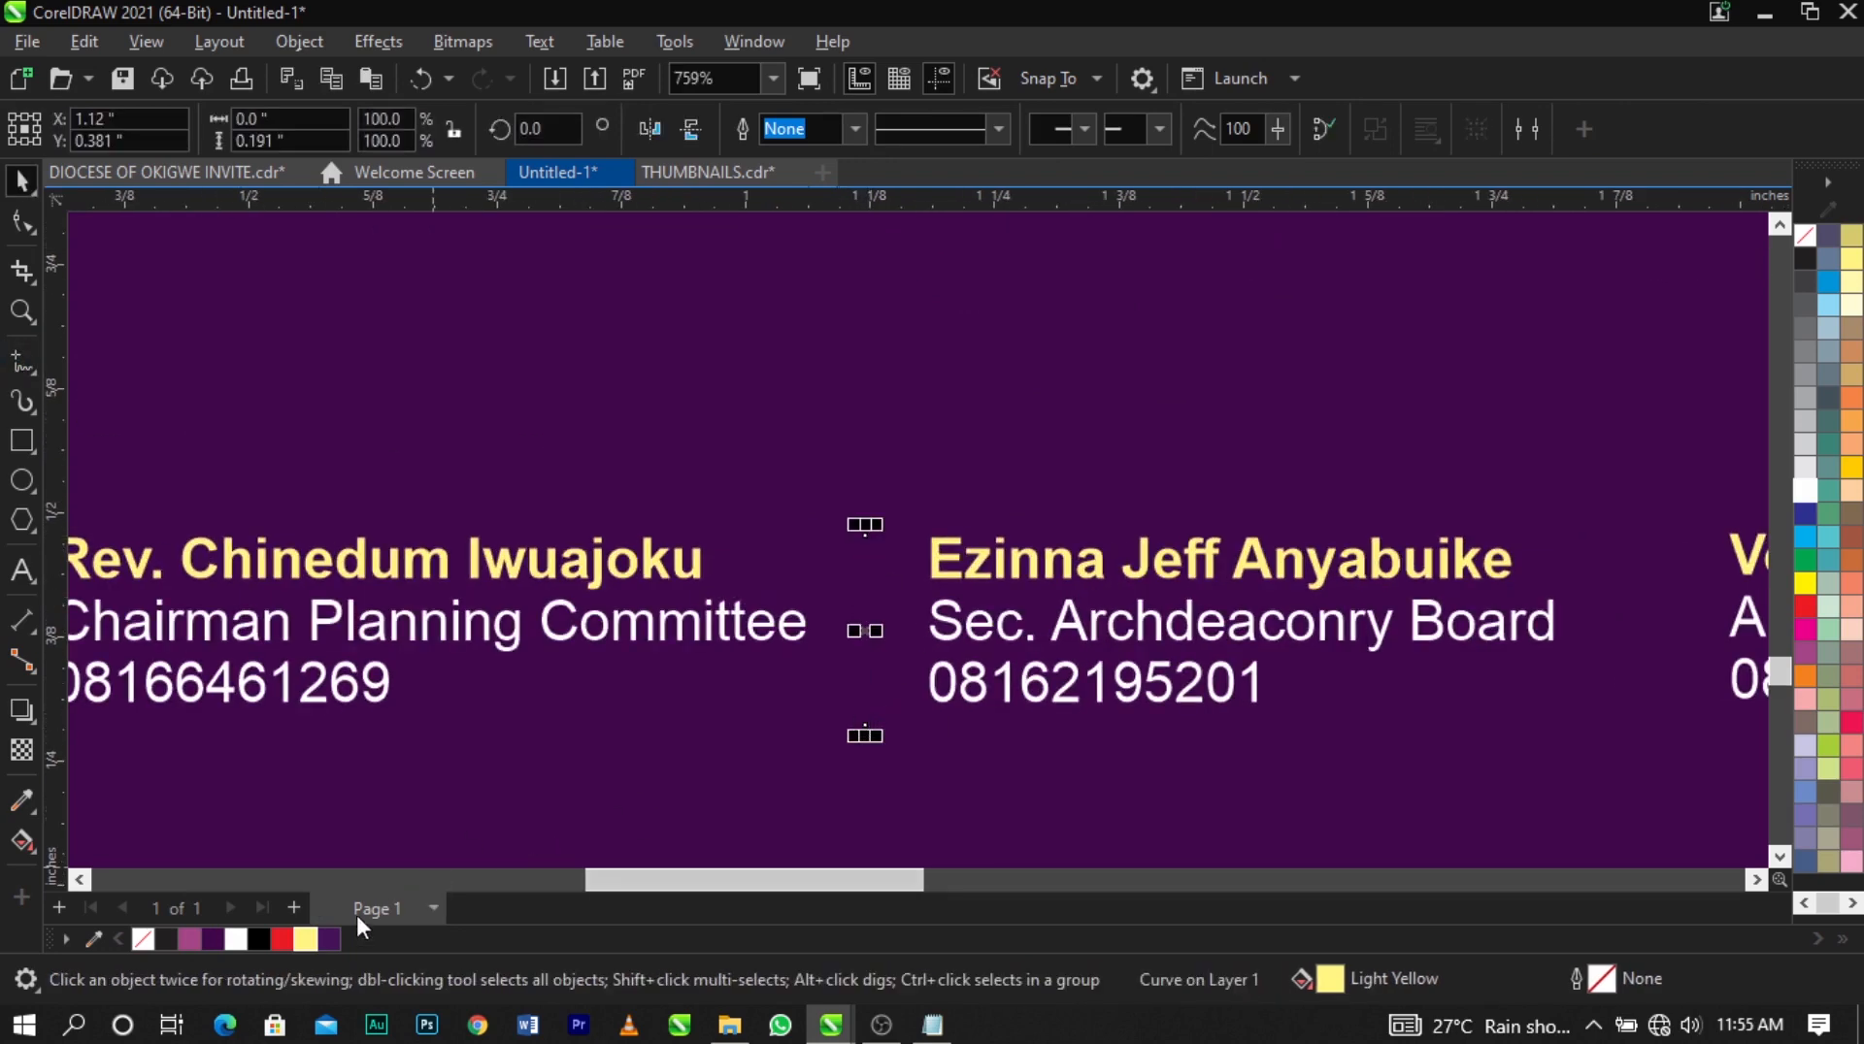
right_click(304, 940)
click(429, 566)
scroll(658, 619, down, 2)
scroll(657, 607, down, 1)
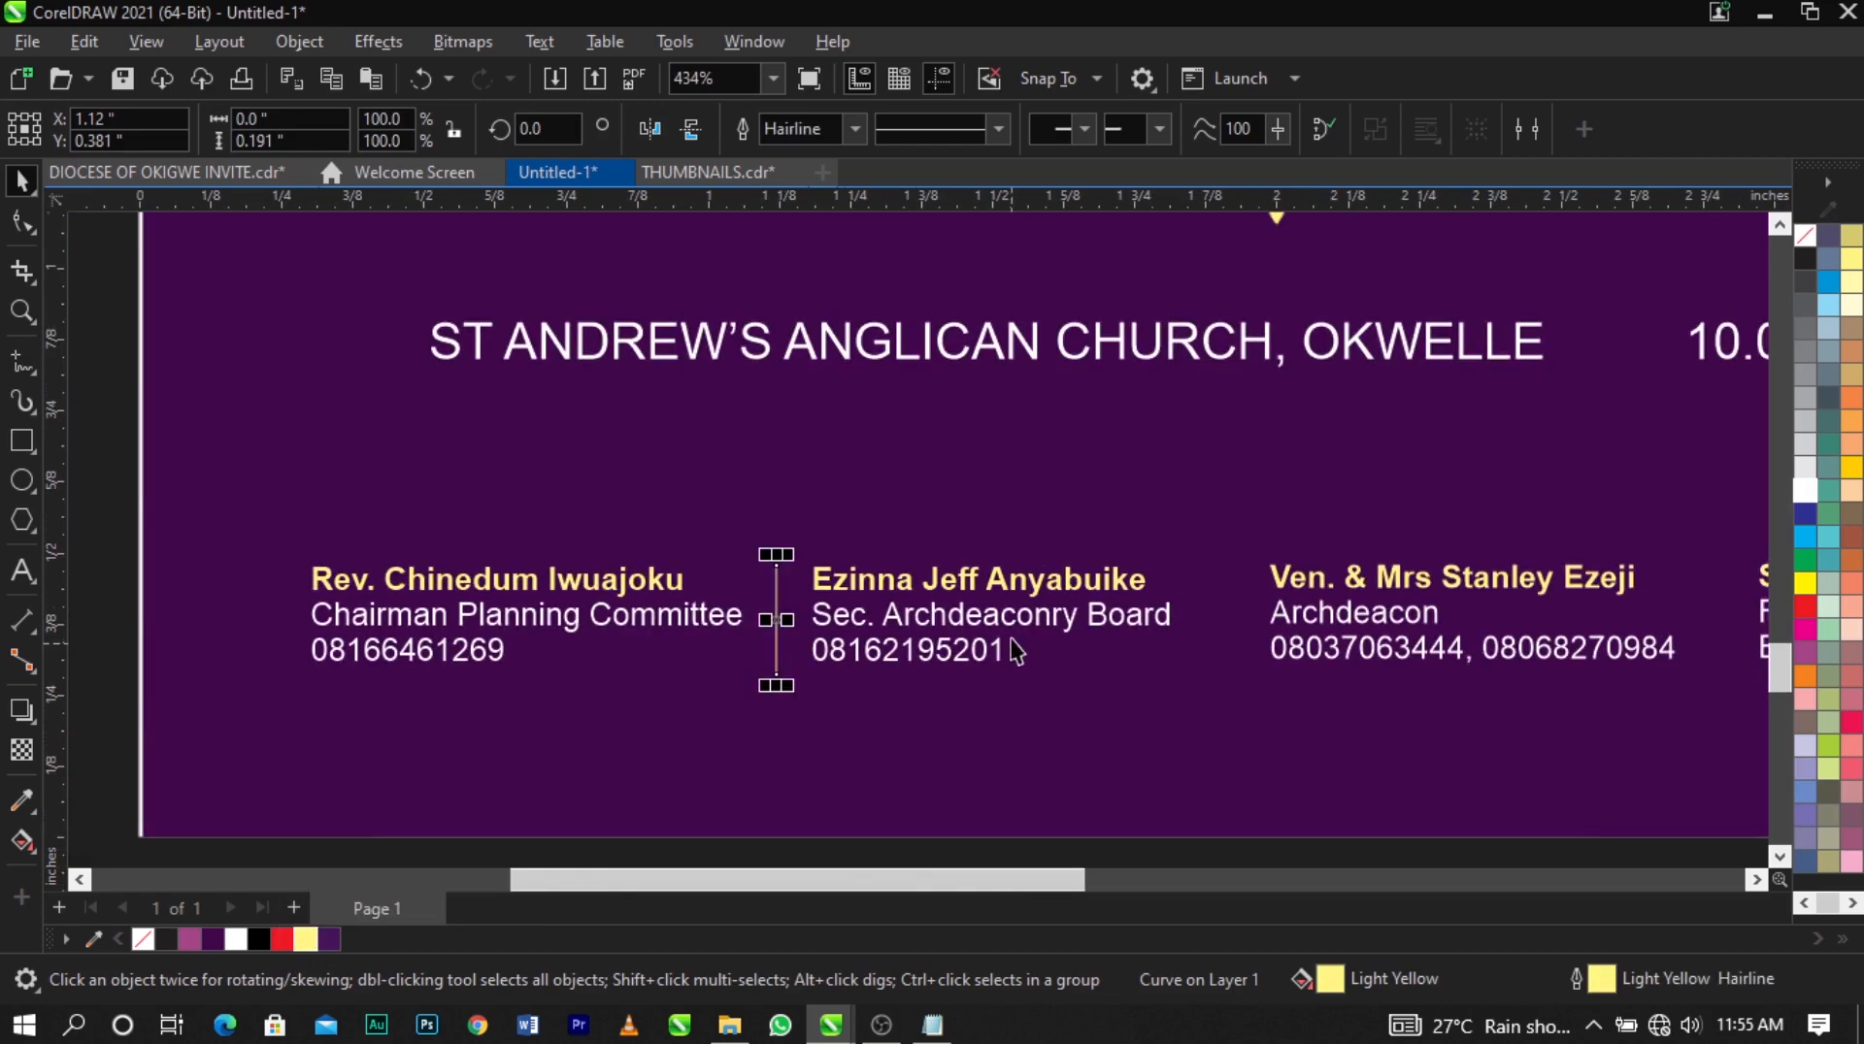
Copy the vertical divider into the two remaining gaps between the contact blocks.
scroll(961, 637, up, 1)
drag(757, 624, 971, 625)
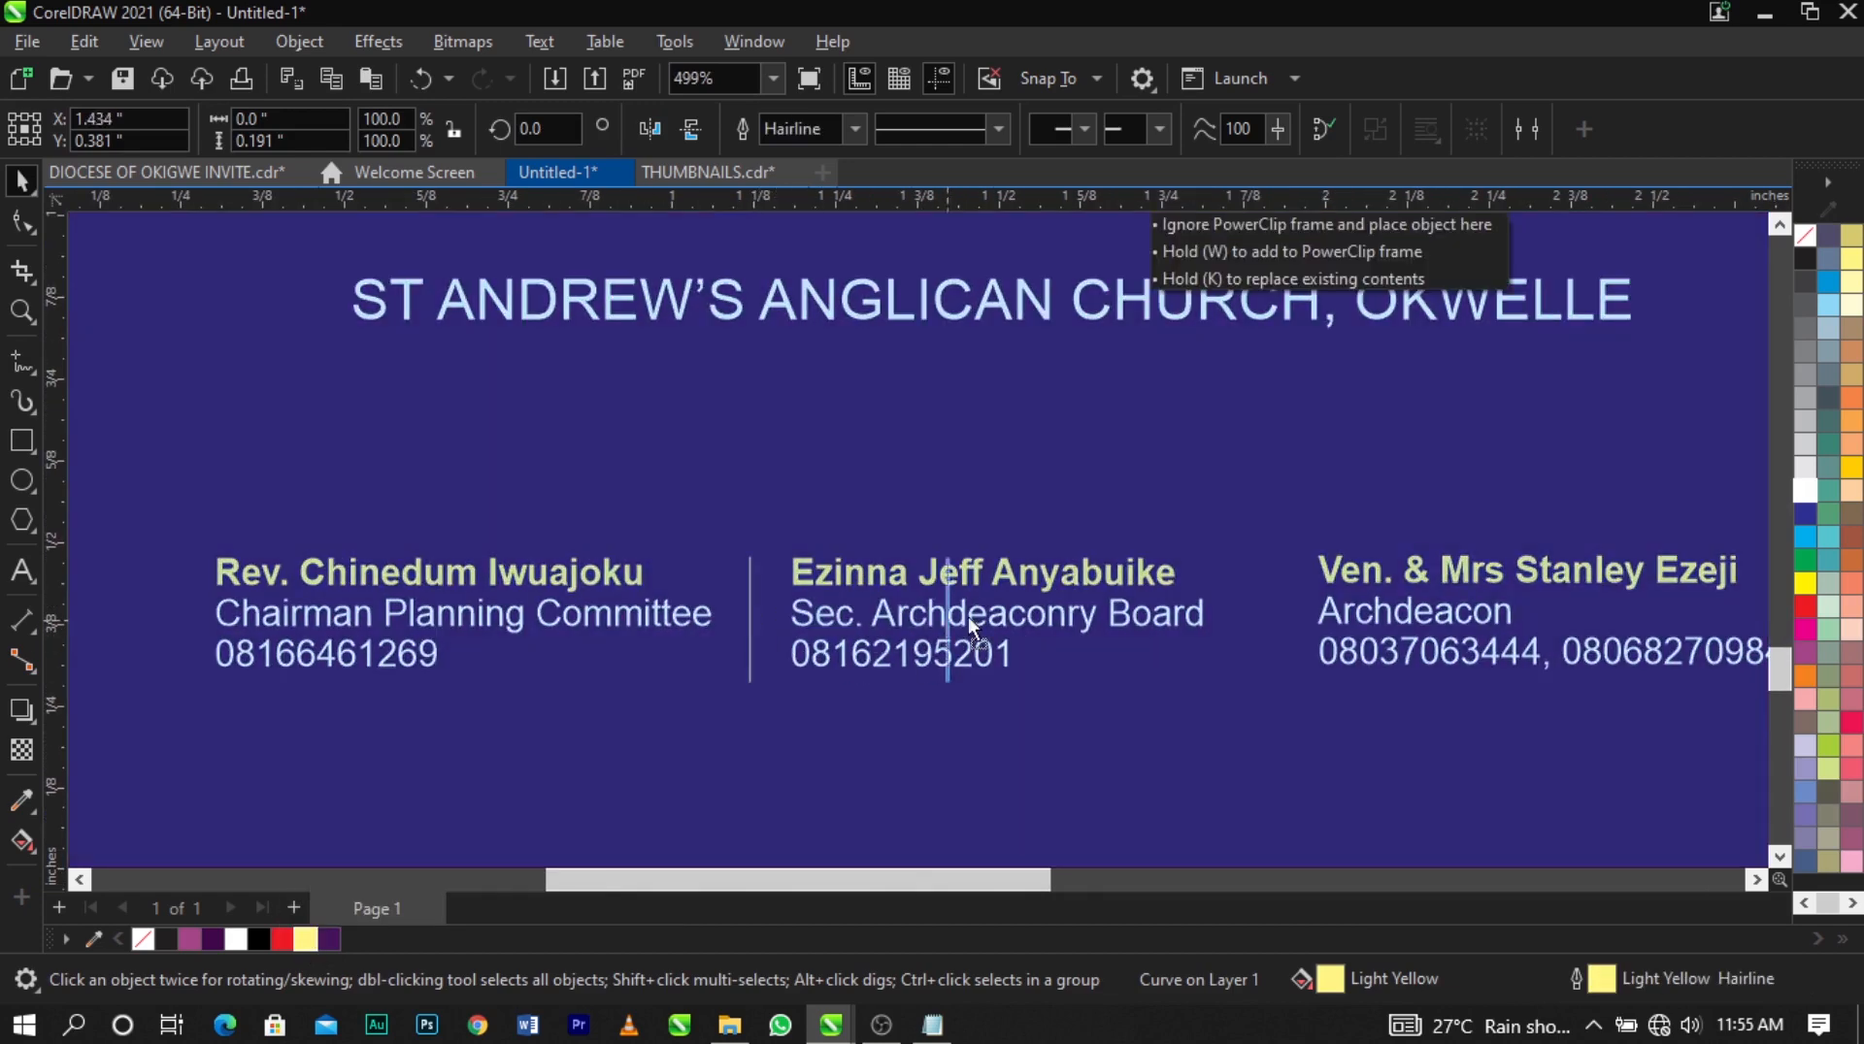
drag(1262, 633, 1261, 633)
right_click(1262, 633)
scroll(941, 593, down, 4)
scroll(1581, 636, up, 2)
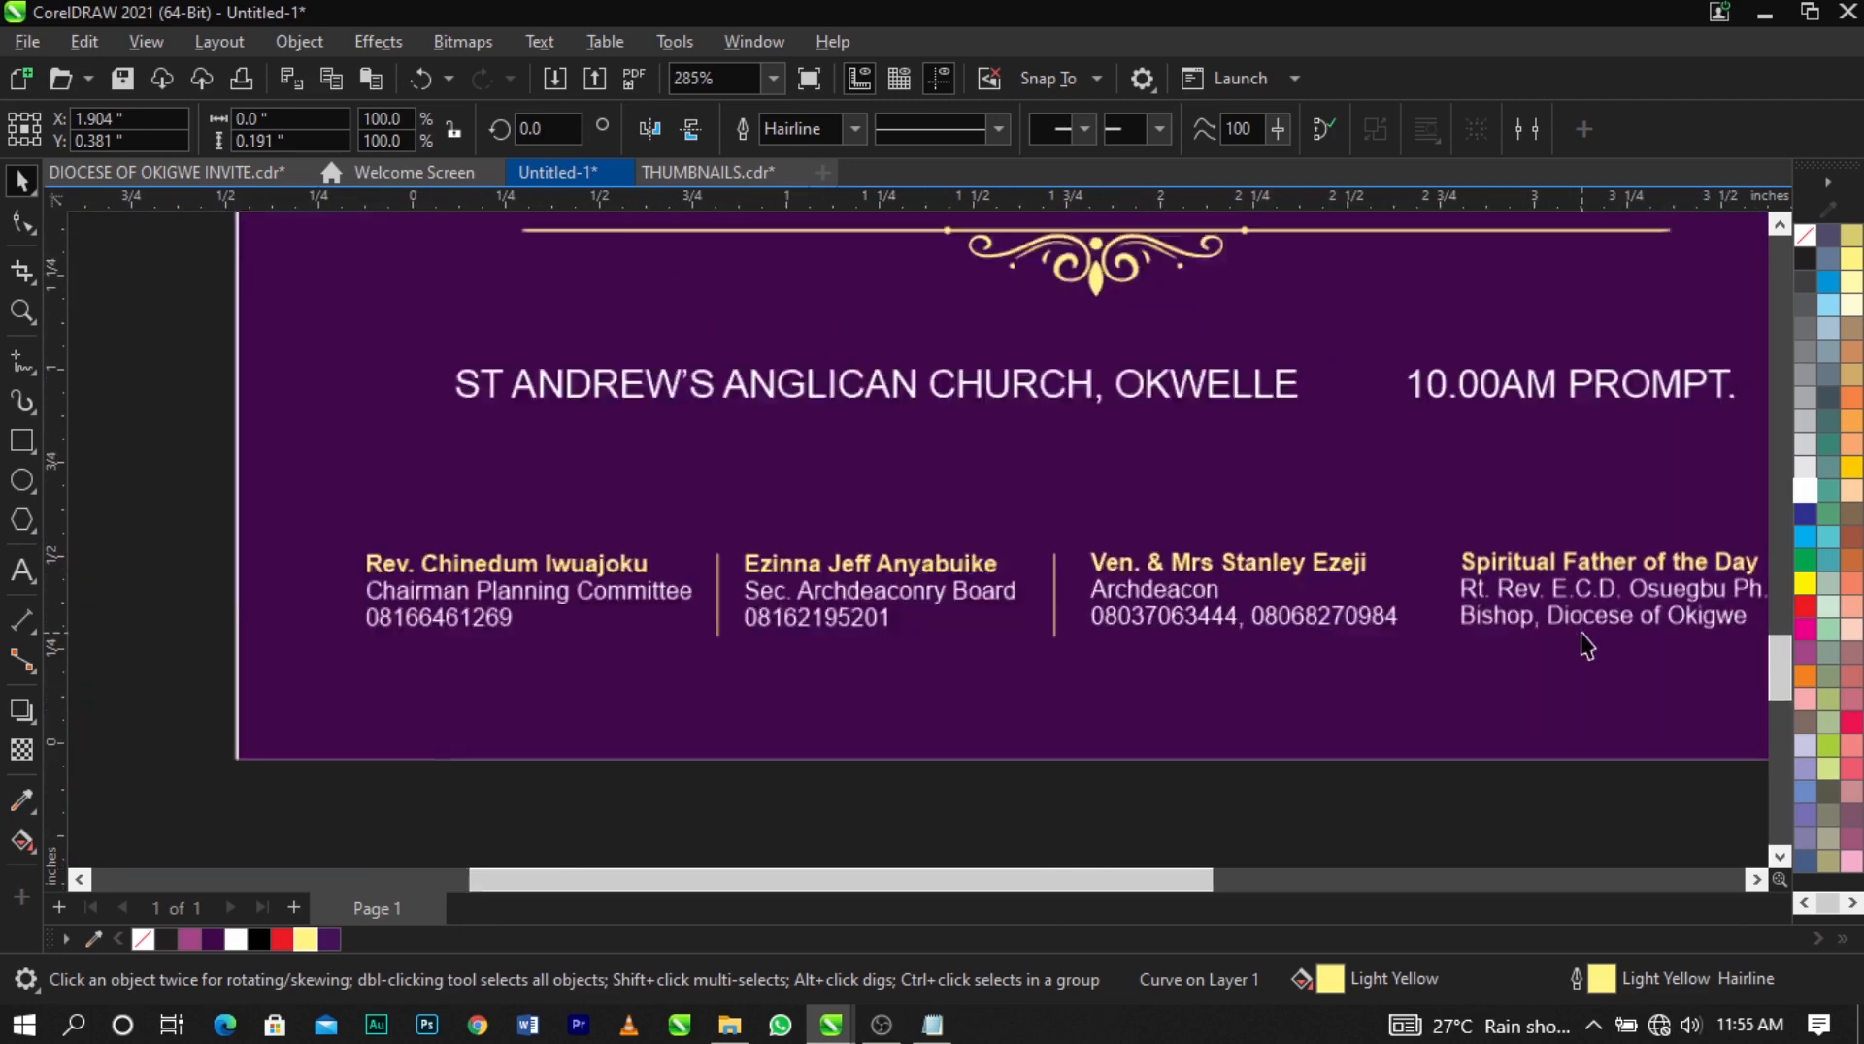
drag(979, 624, 1087, 611)
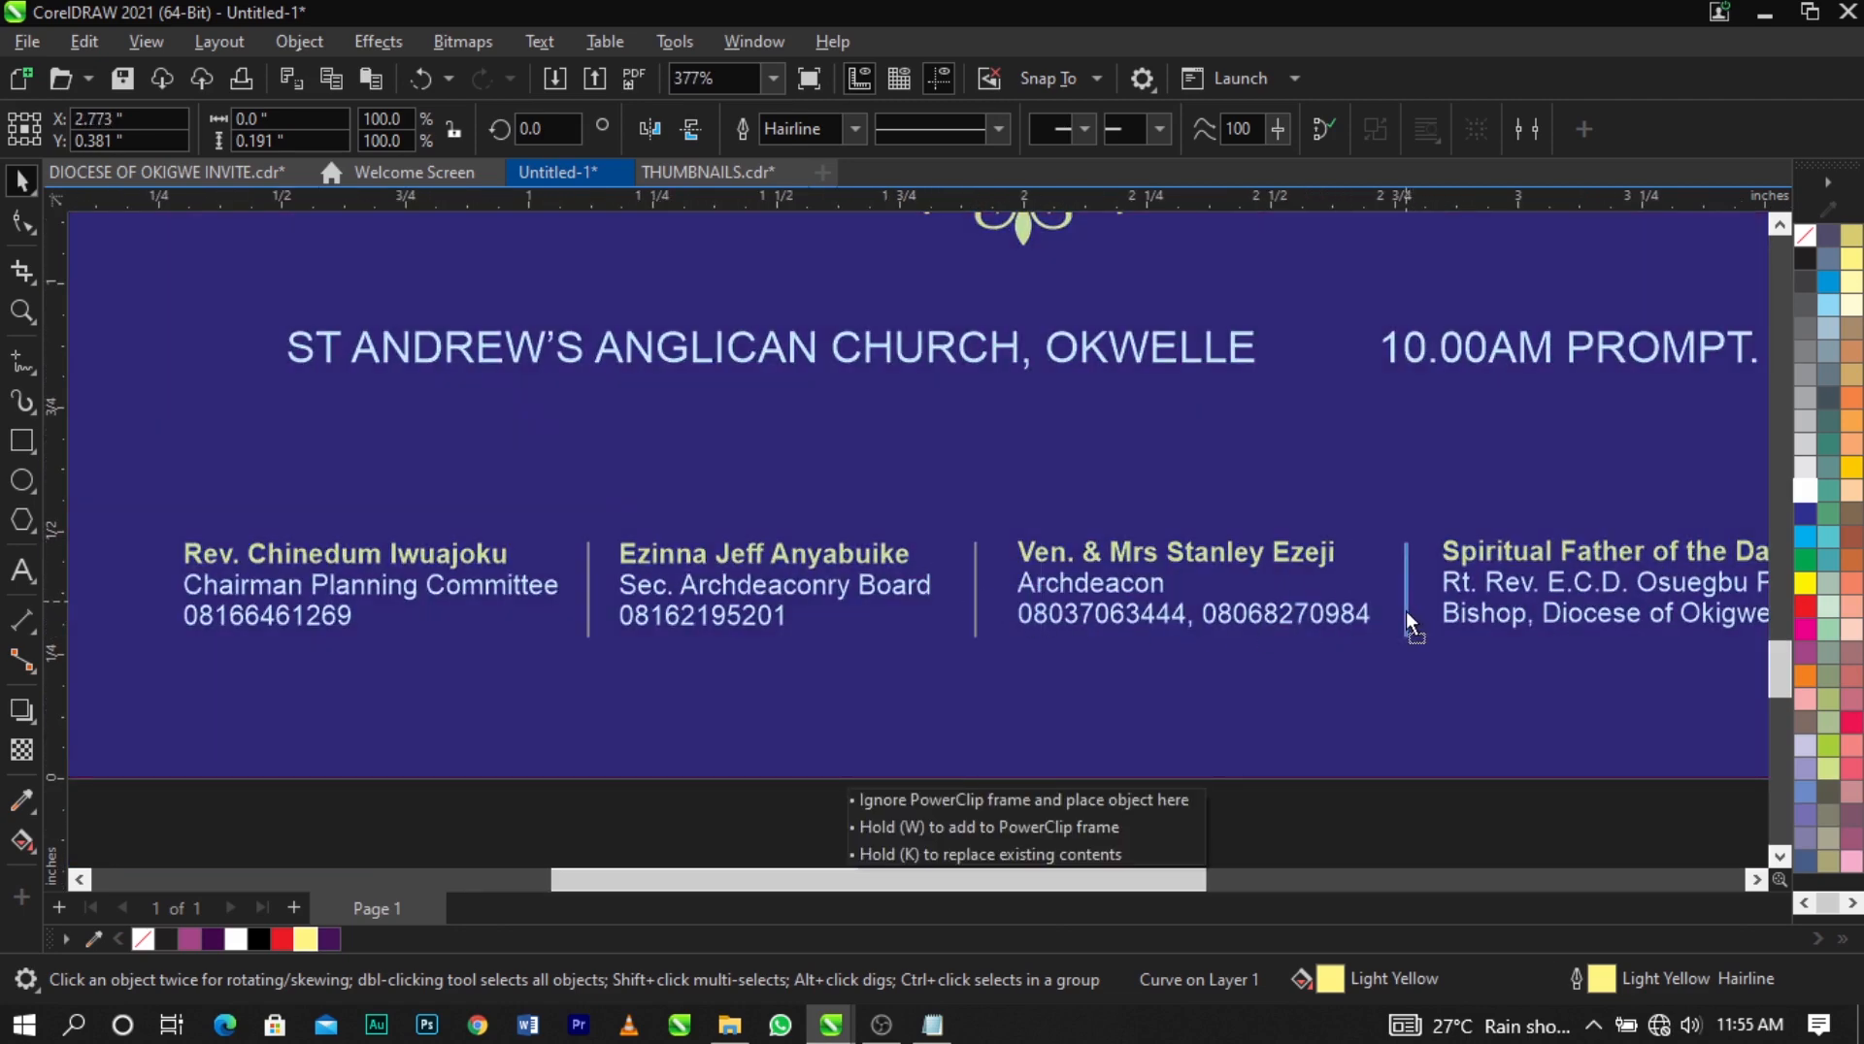
drag(1405, 609, 1406, 609)
scroll(650, 724, down, 3)
click(625, 713)
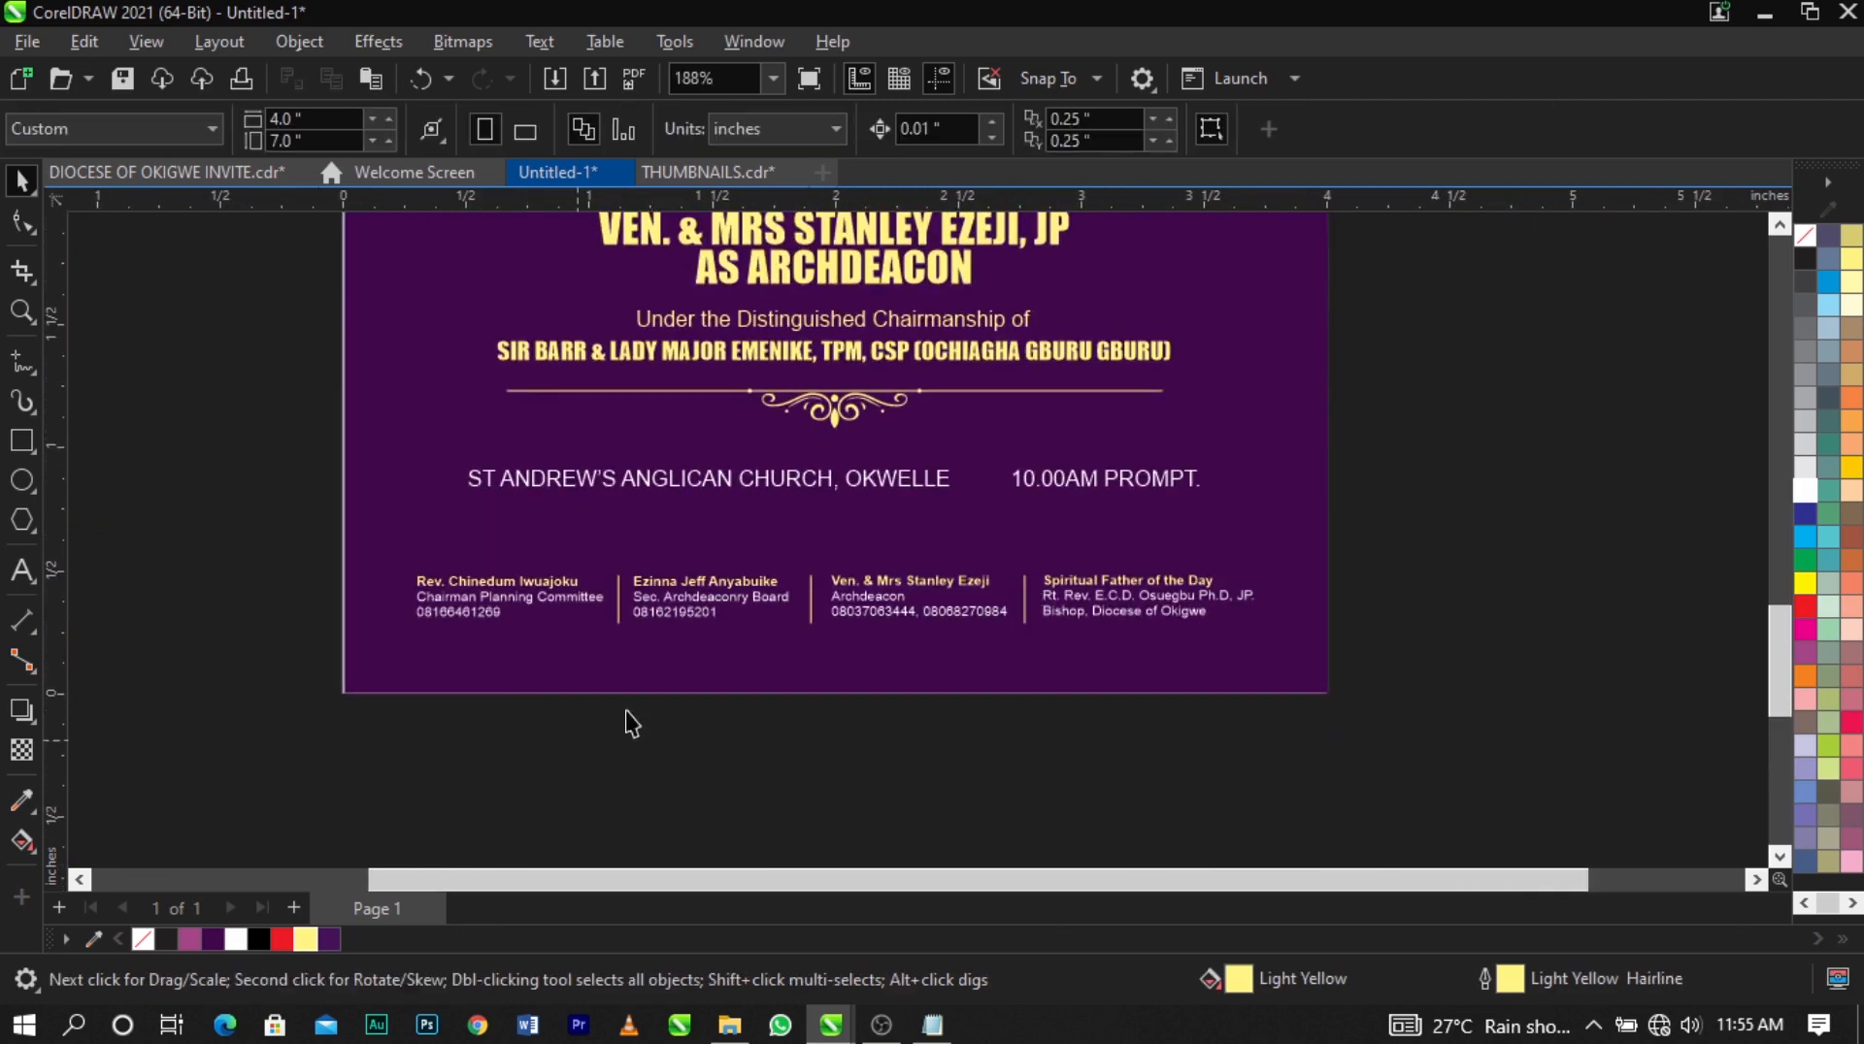
Add a light yellow "R.S.V.P" heading above the contact row and centre it horizontally on the card.
click(21, 571)
scroll(884, 500, up, 2)
click(619, 546)
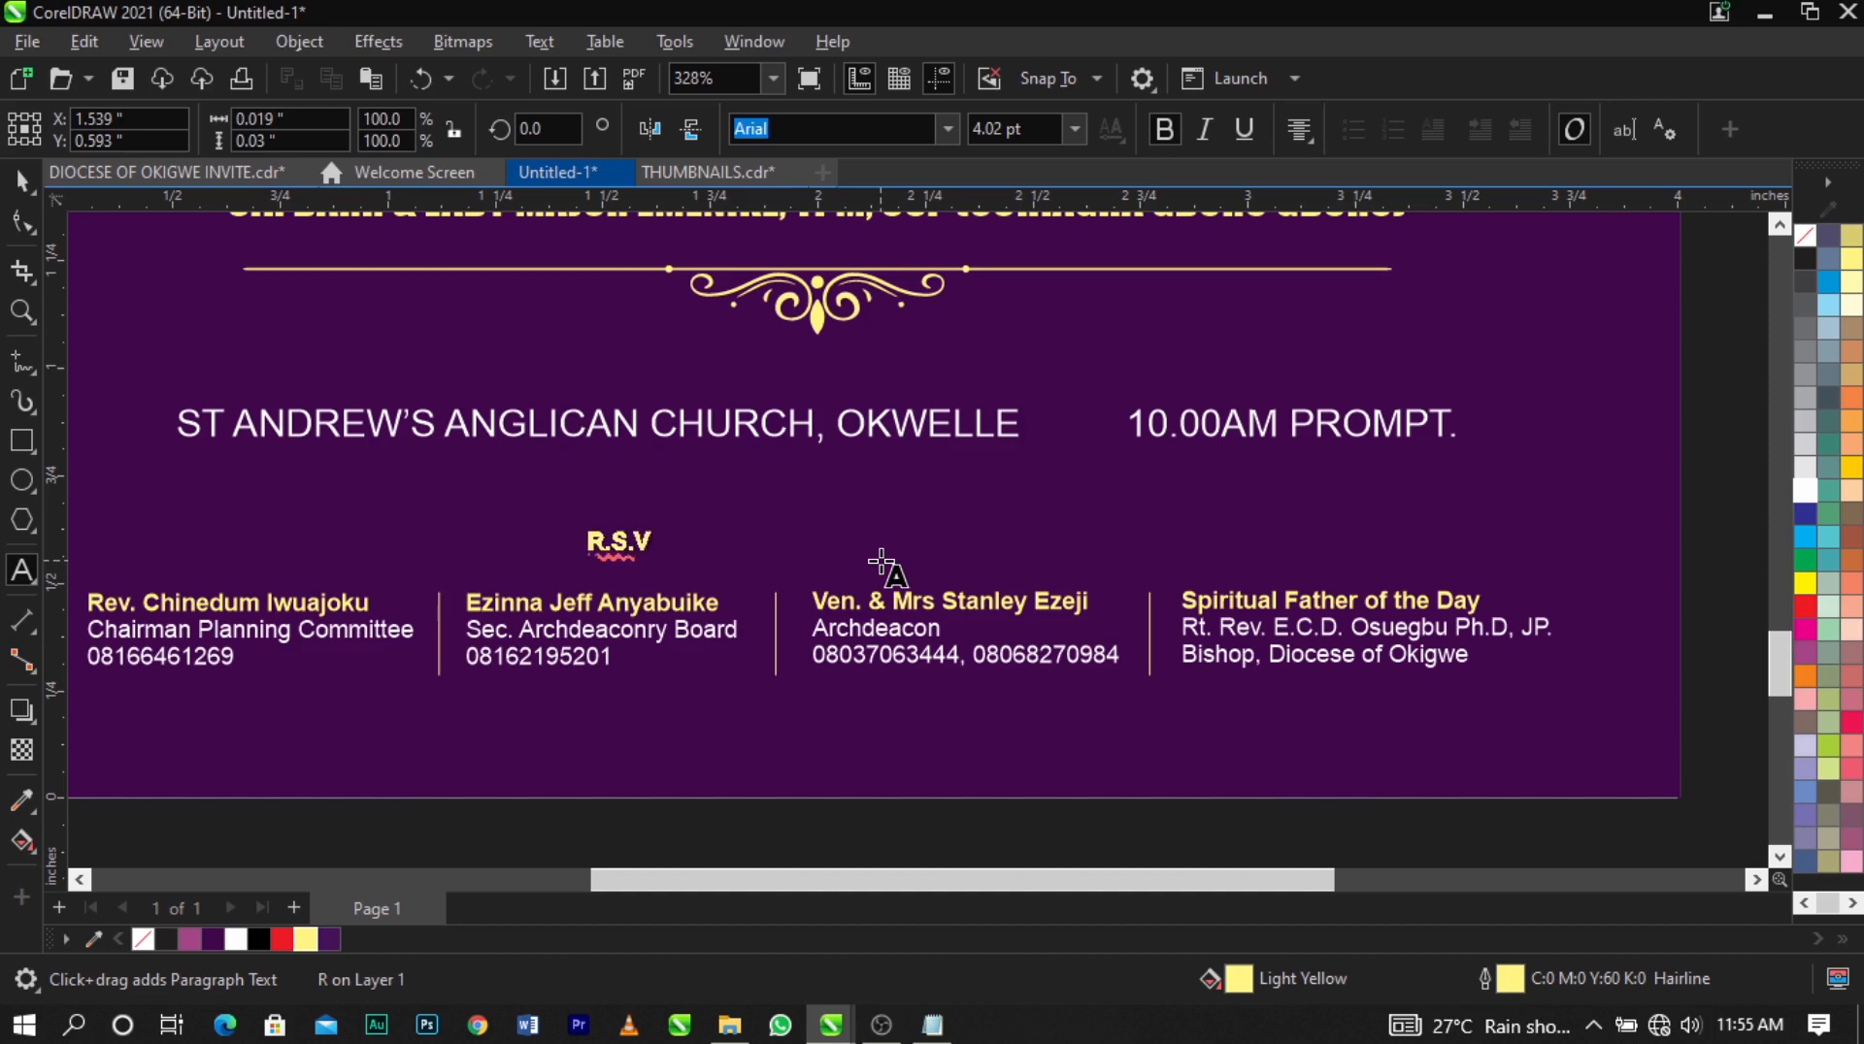
key(ctrl+space)
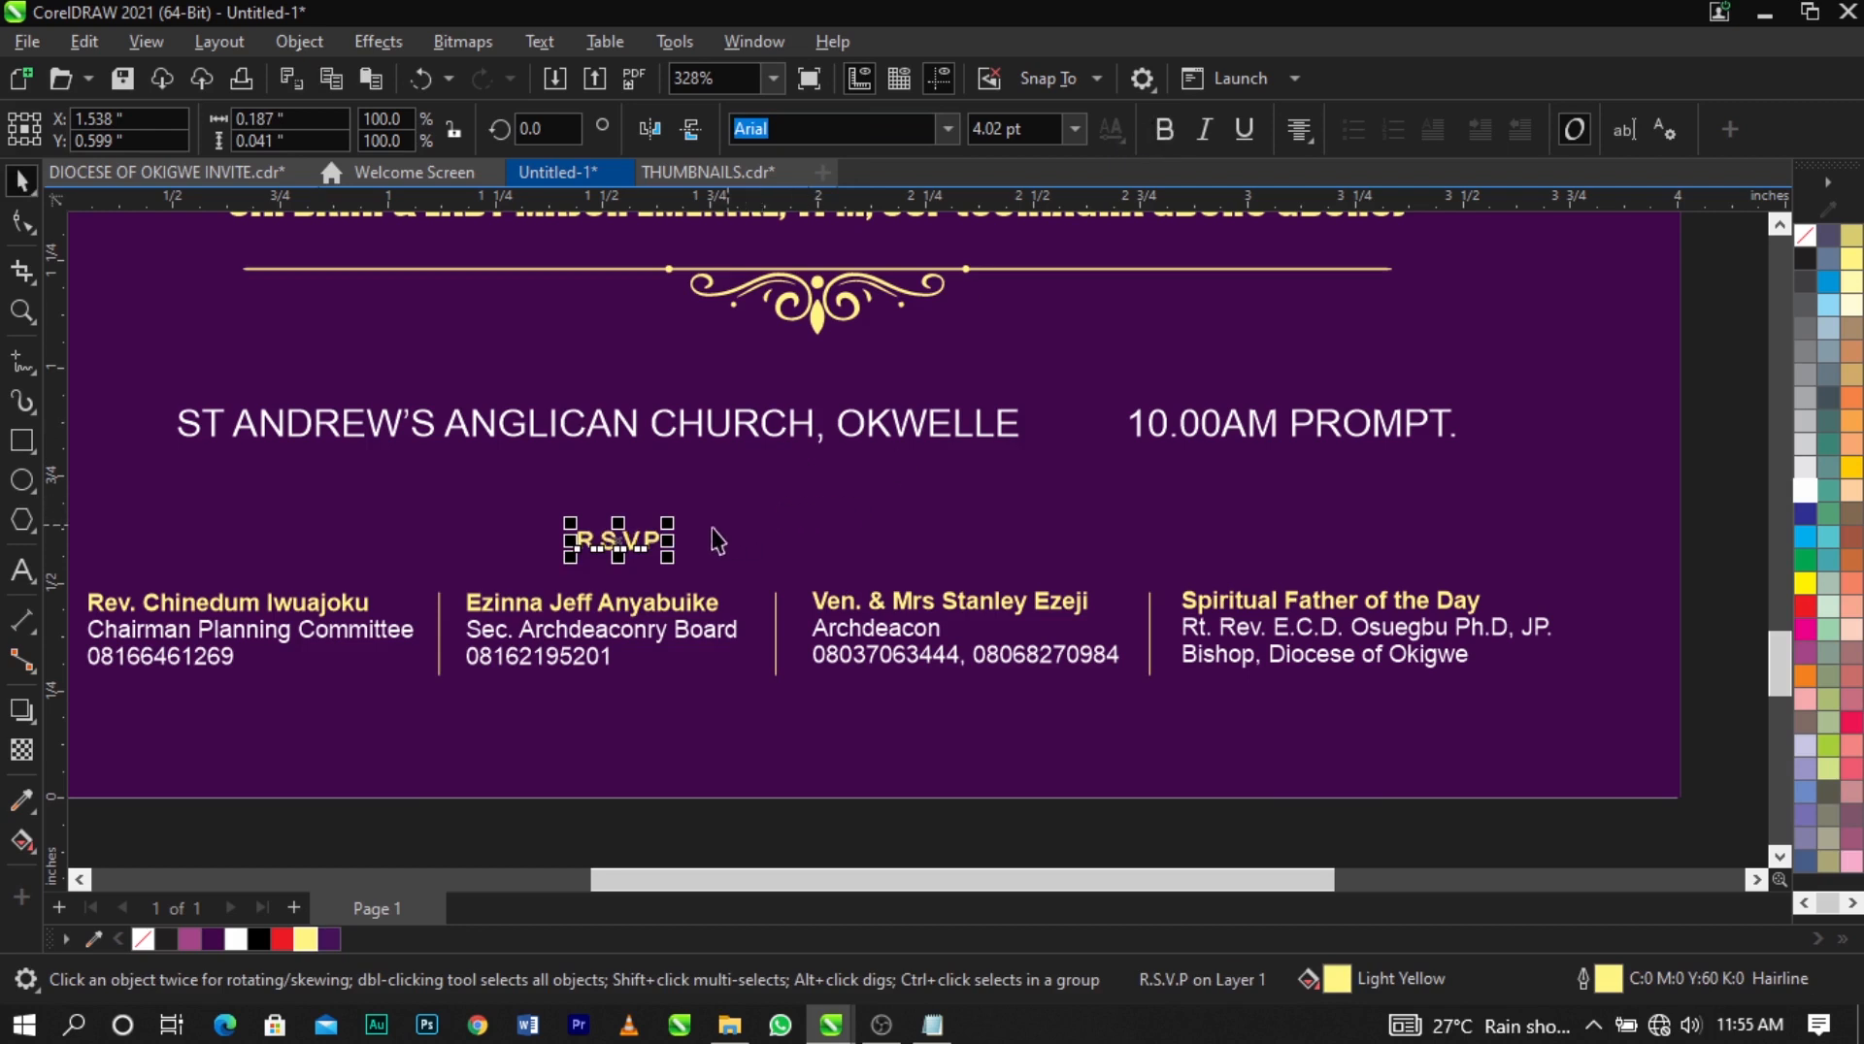
shift+click(878, 719)
key(c)
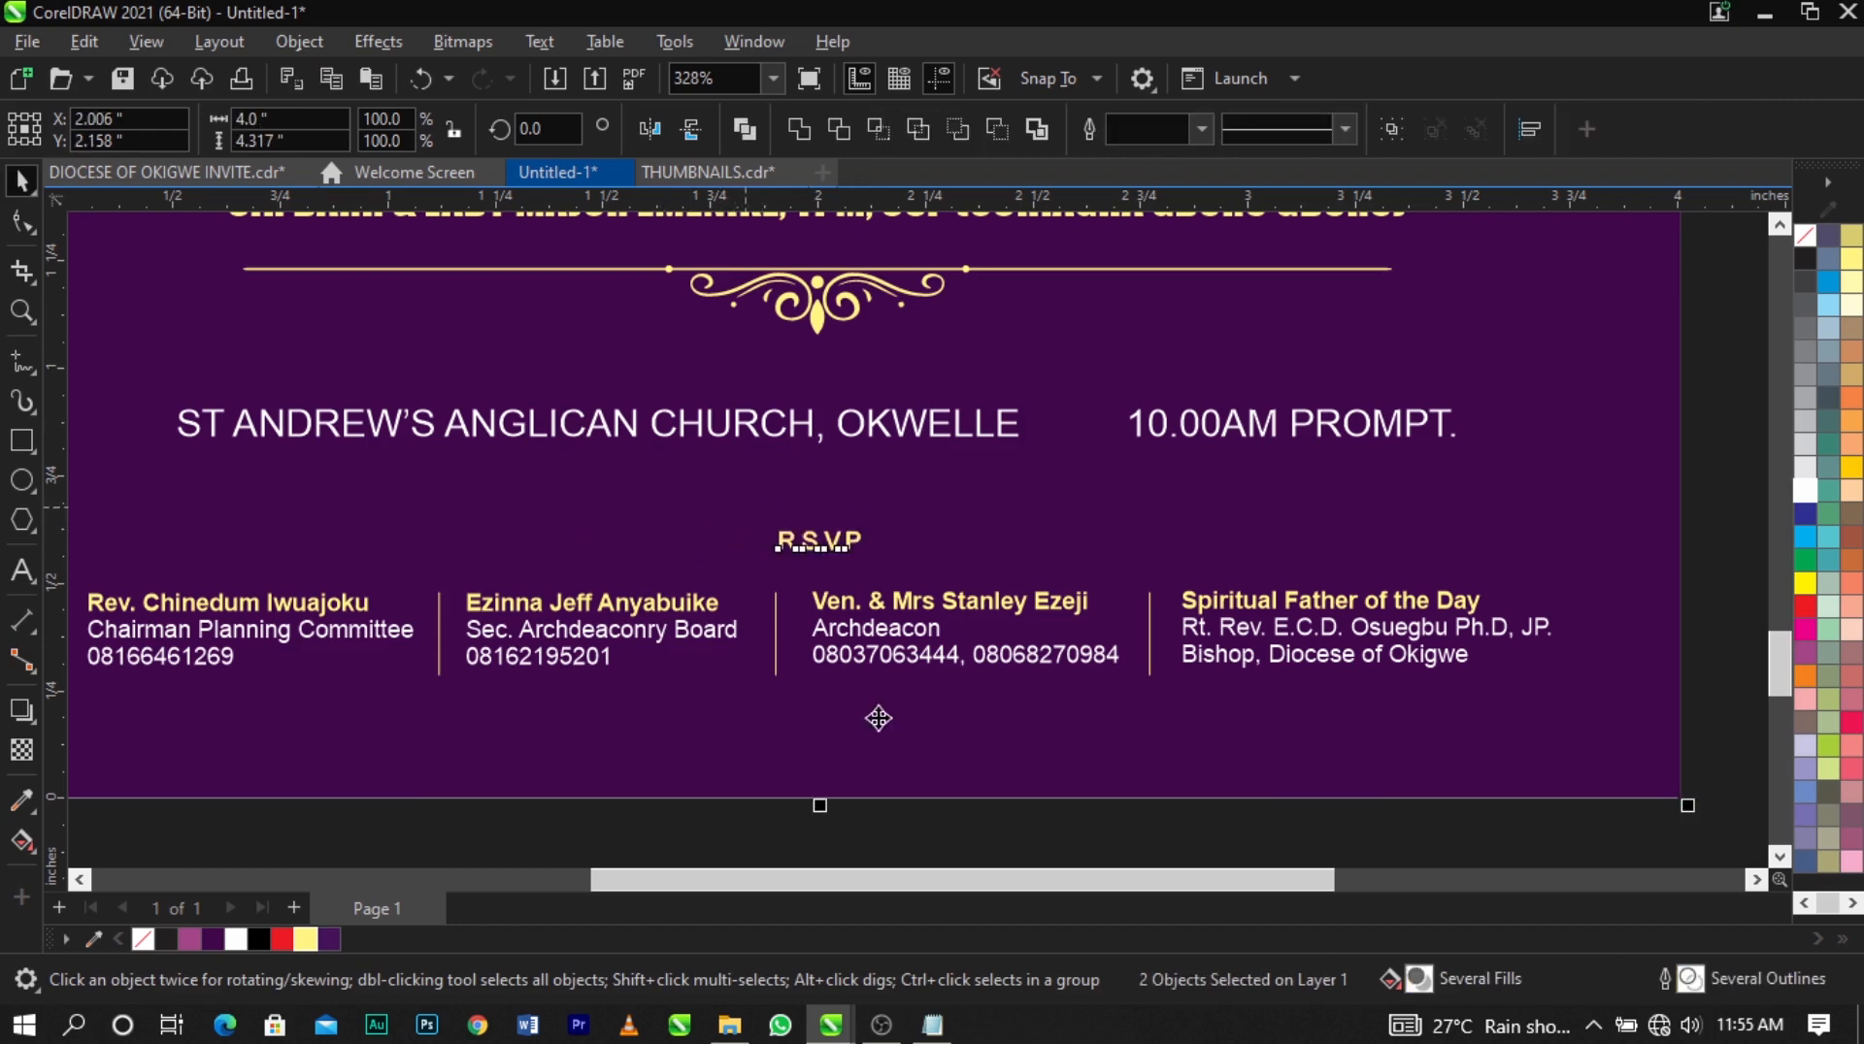
click(1041, 864)
Widen the letter spacing of the R.S.V.P heading and enlarge it slightly, centred on the card.
drag(852, 550, 1201, 580)
click(23, 223)
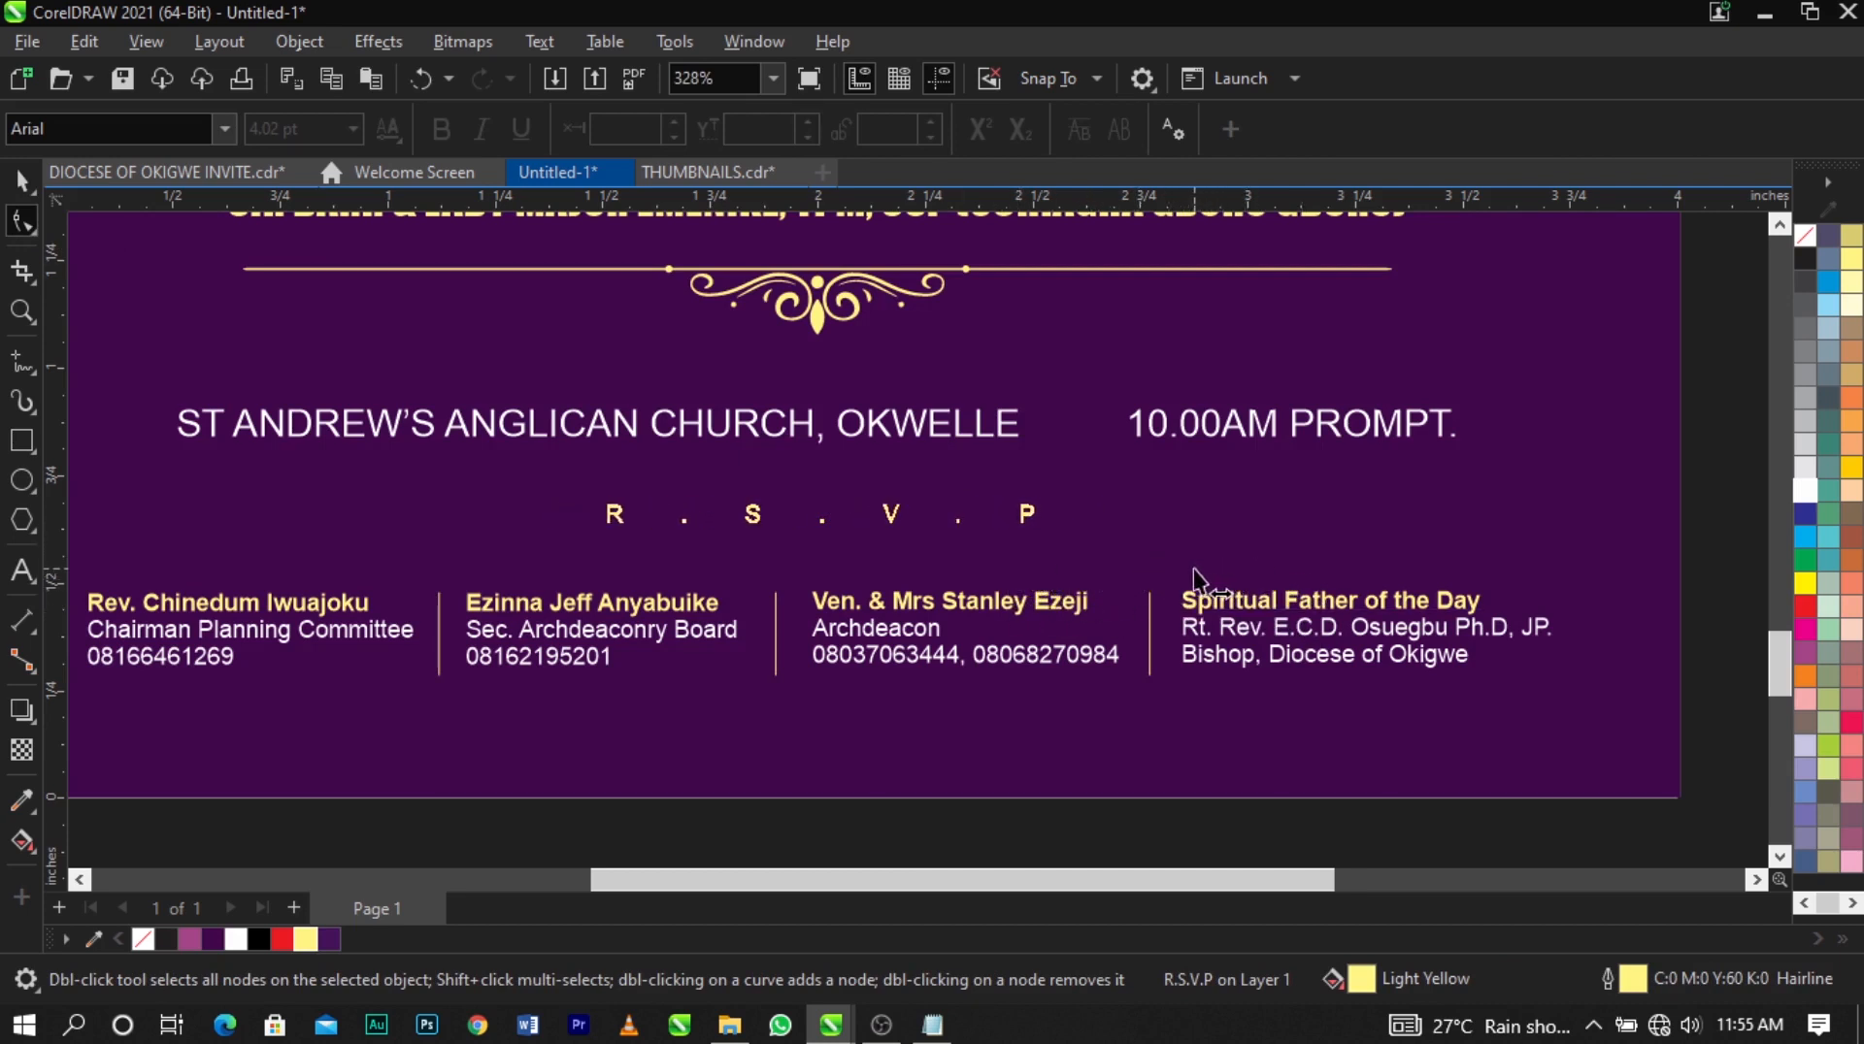
key(space)
drag(1043, 497, 1075, 491)
shift+click(1126, 508)
click(1122, 813)
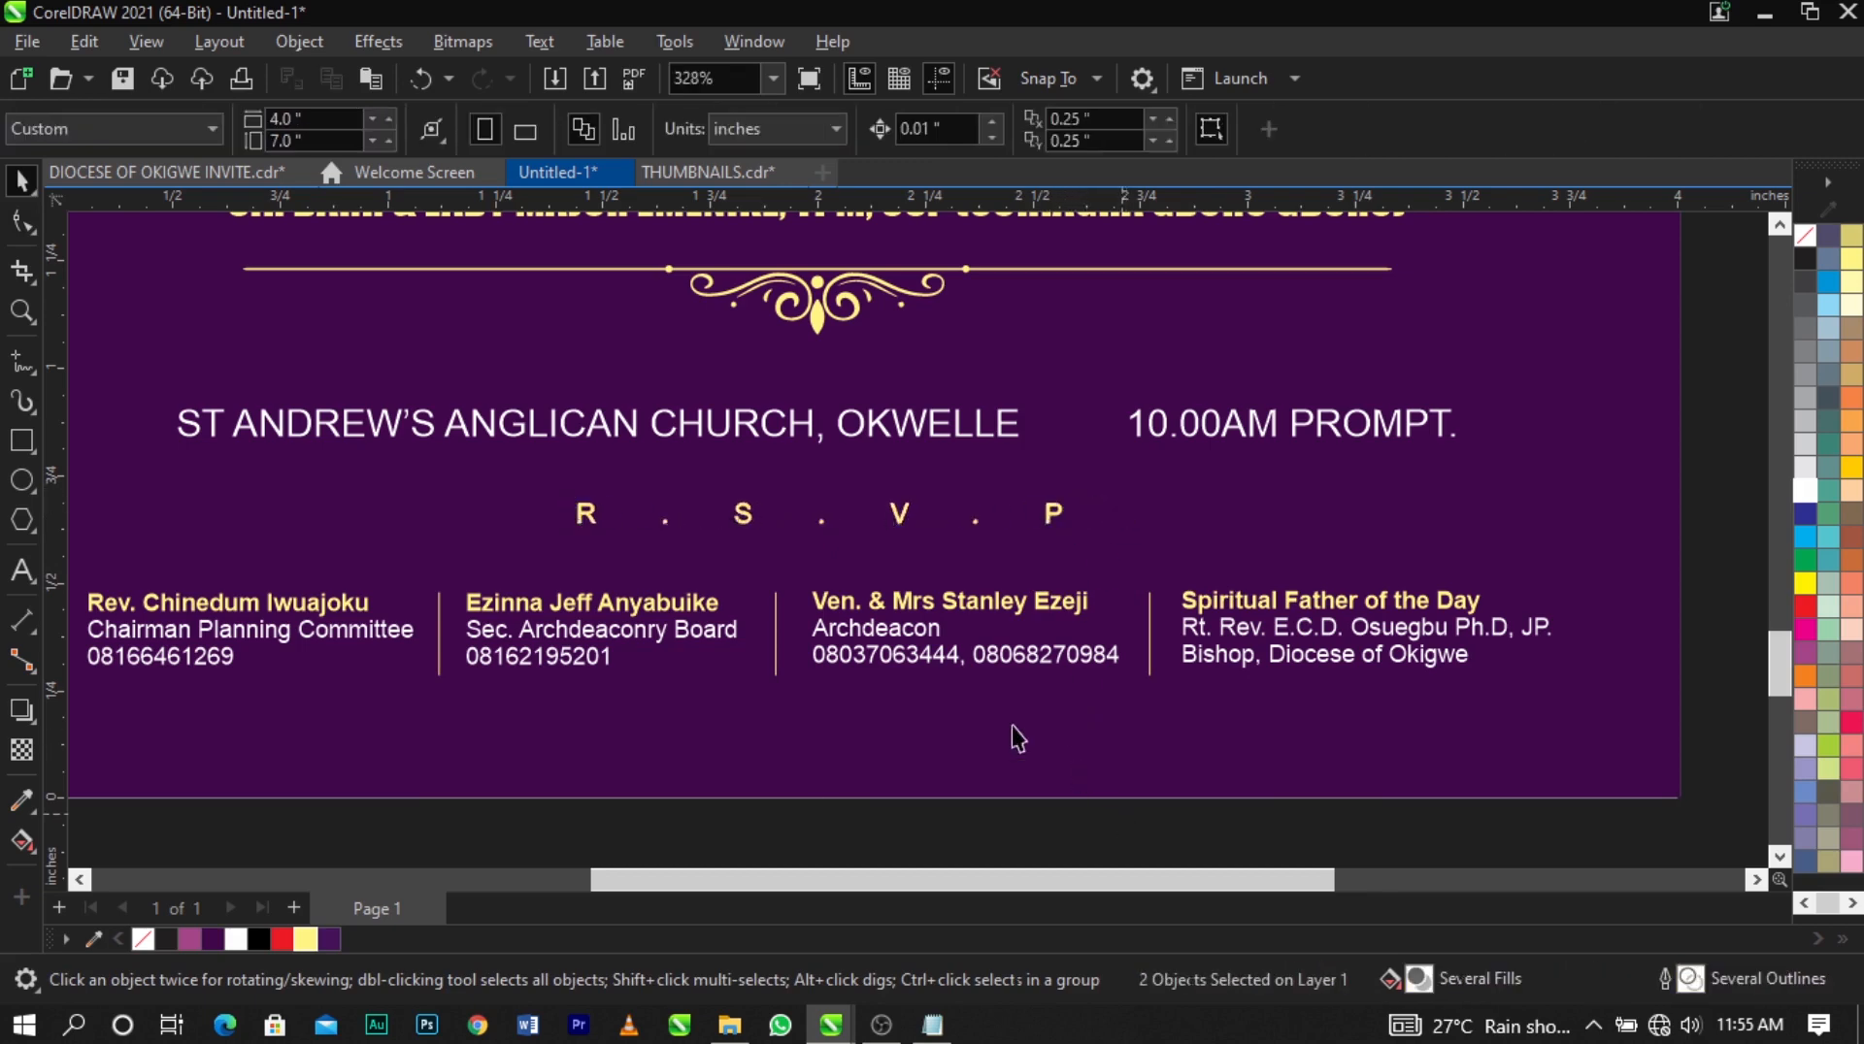
Move the venue and time line up slightly to Y 0.885 inches.
scroll(876, 617, down, 3)
click(1010, 528)
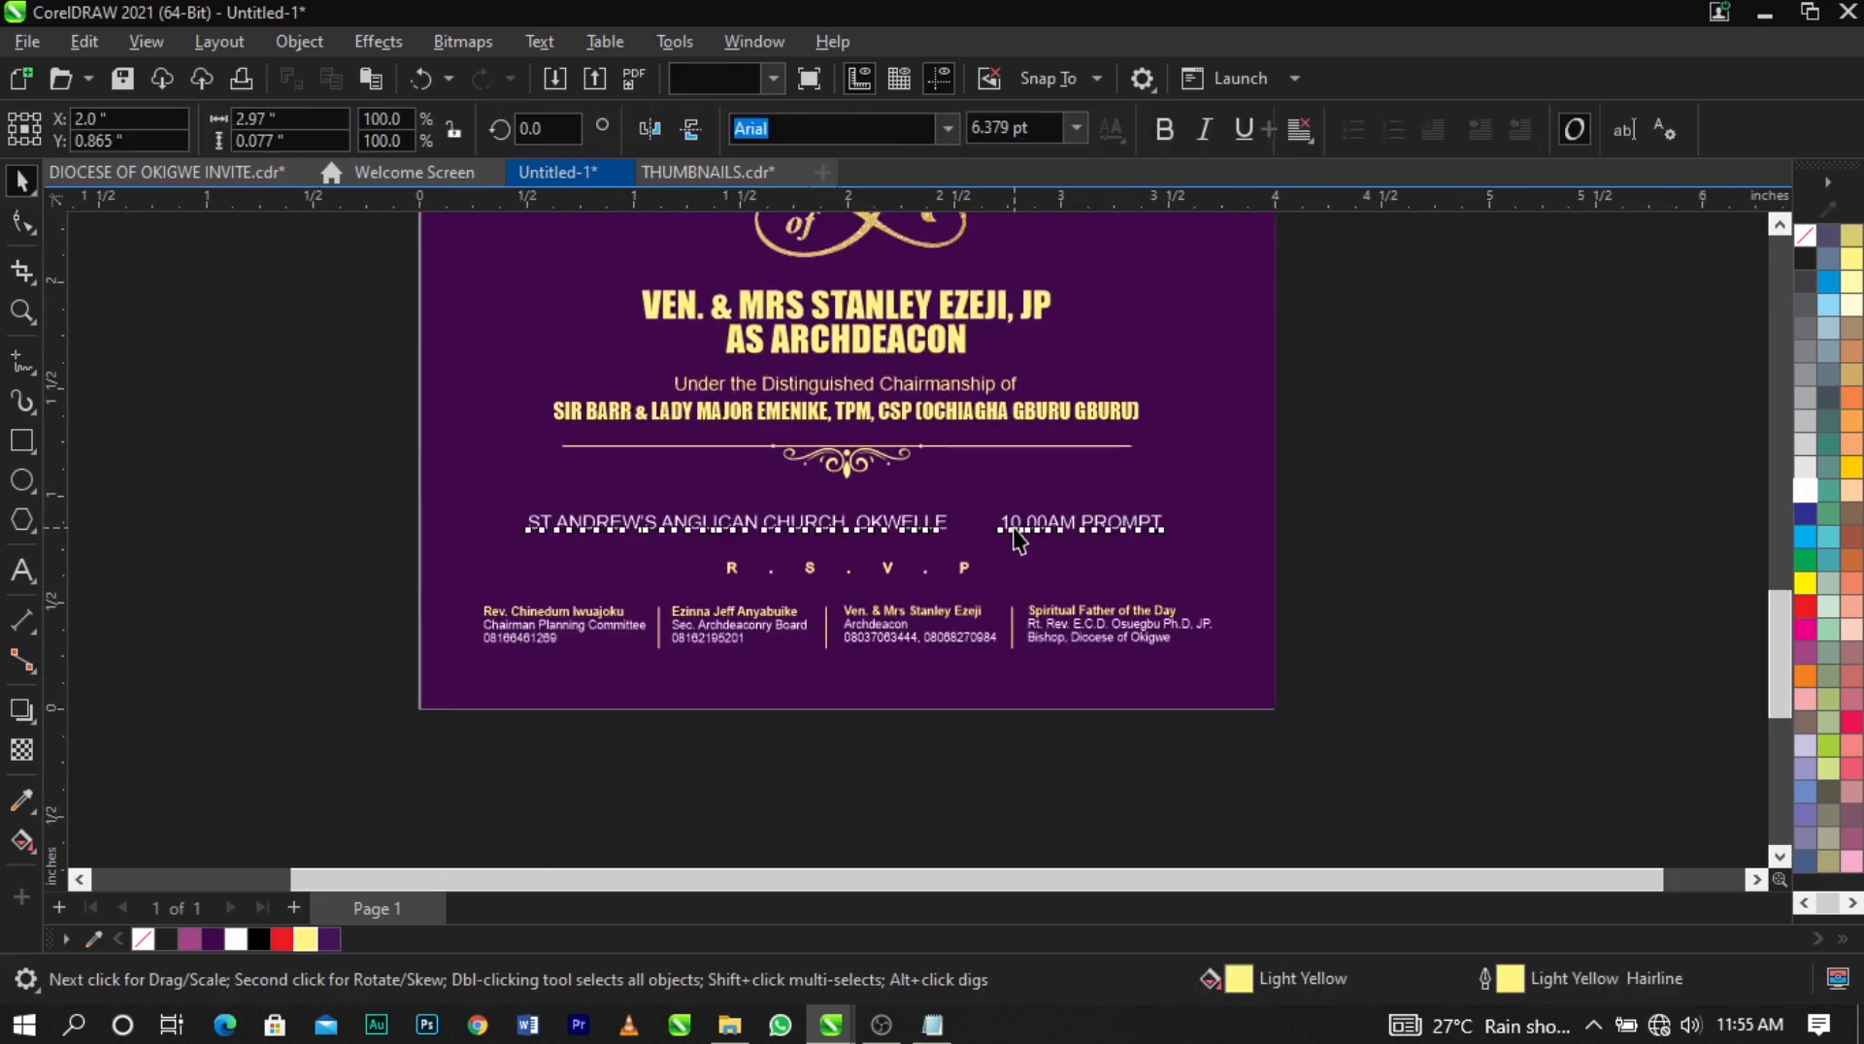
scroll(1010, 527, up, 2)
drag(1015, 529, 1016, 521)
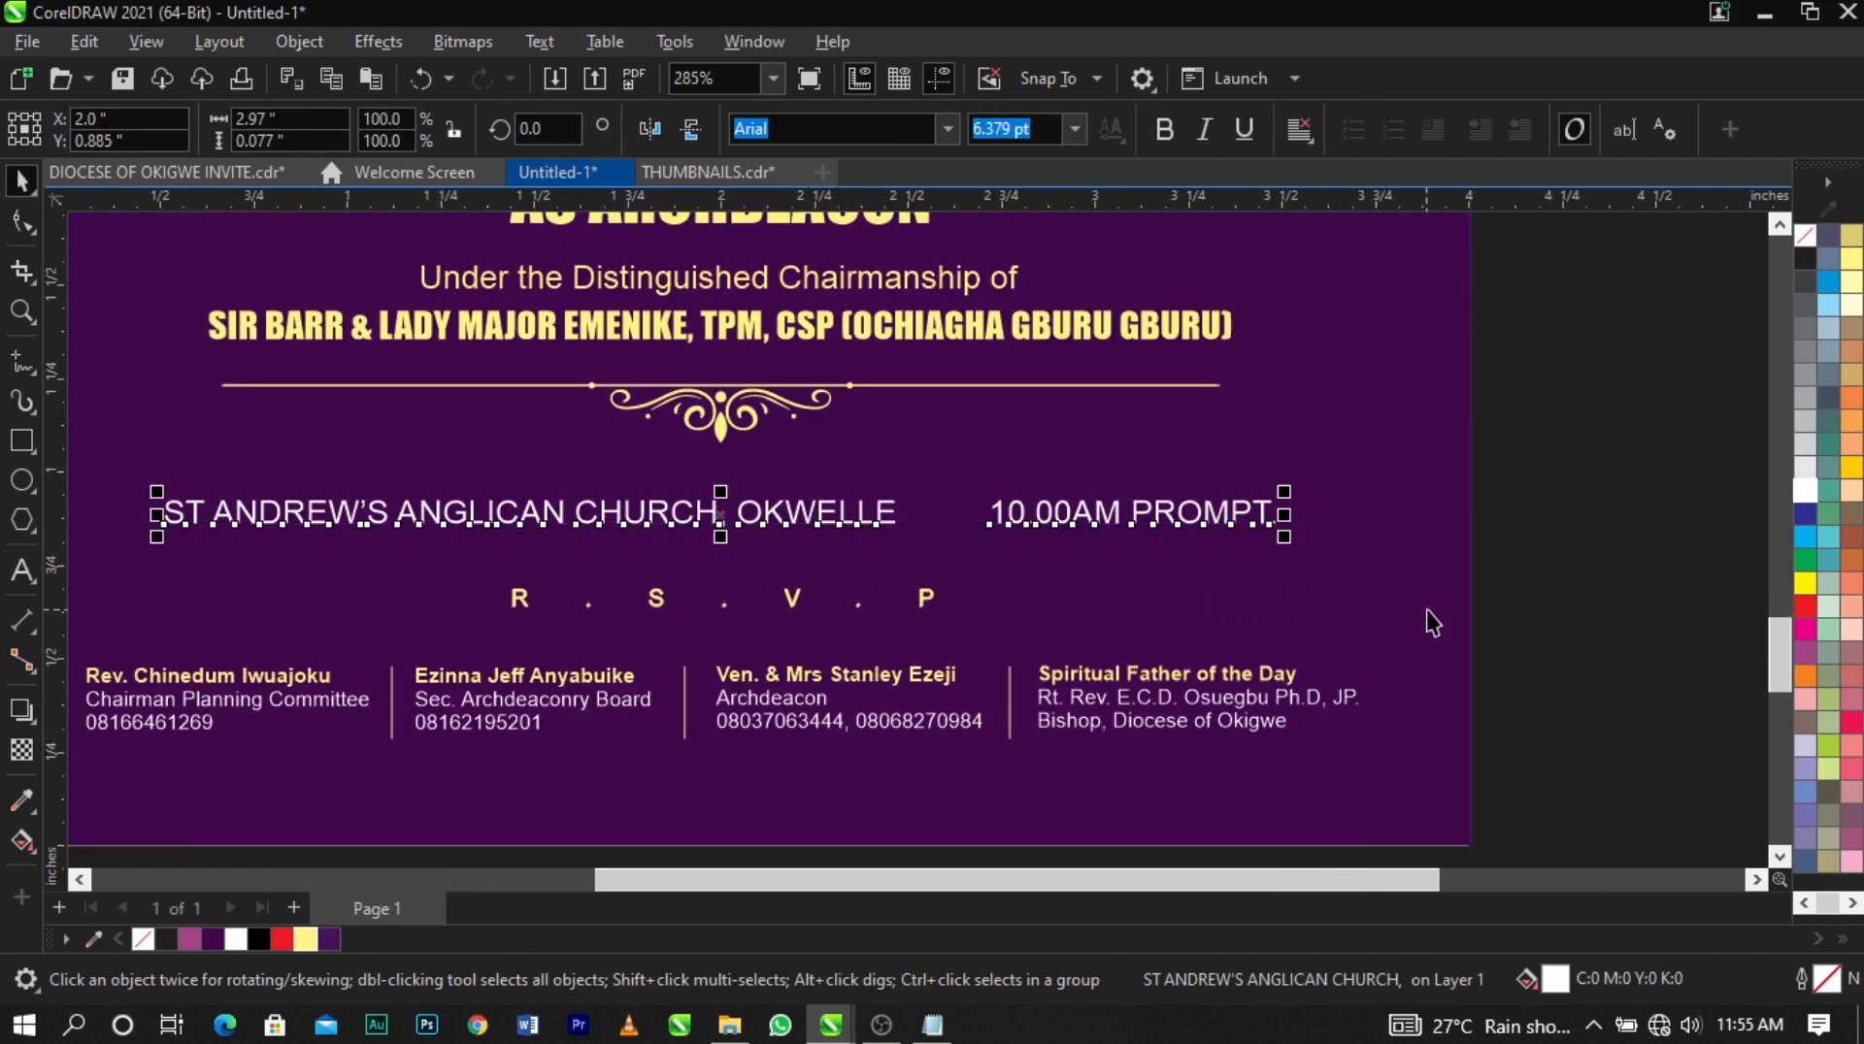
click(1549, 626)
scroll(965, 621, down, 2)
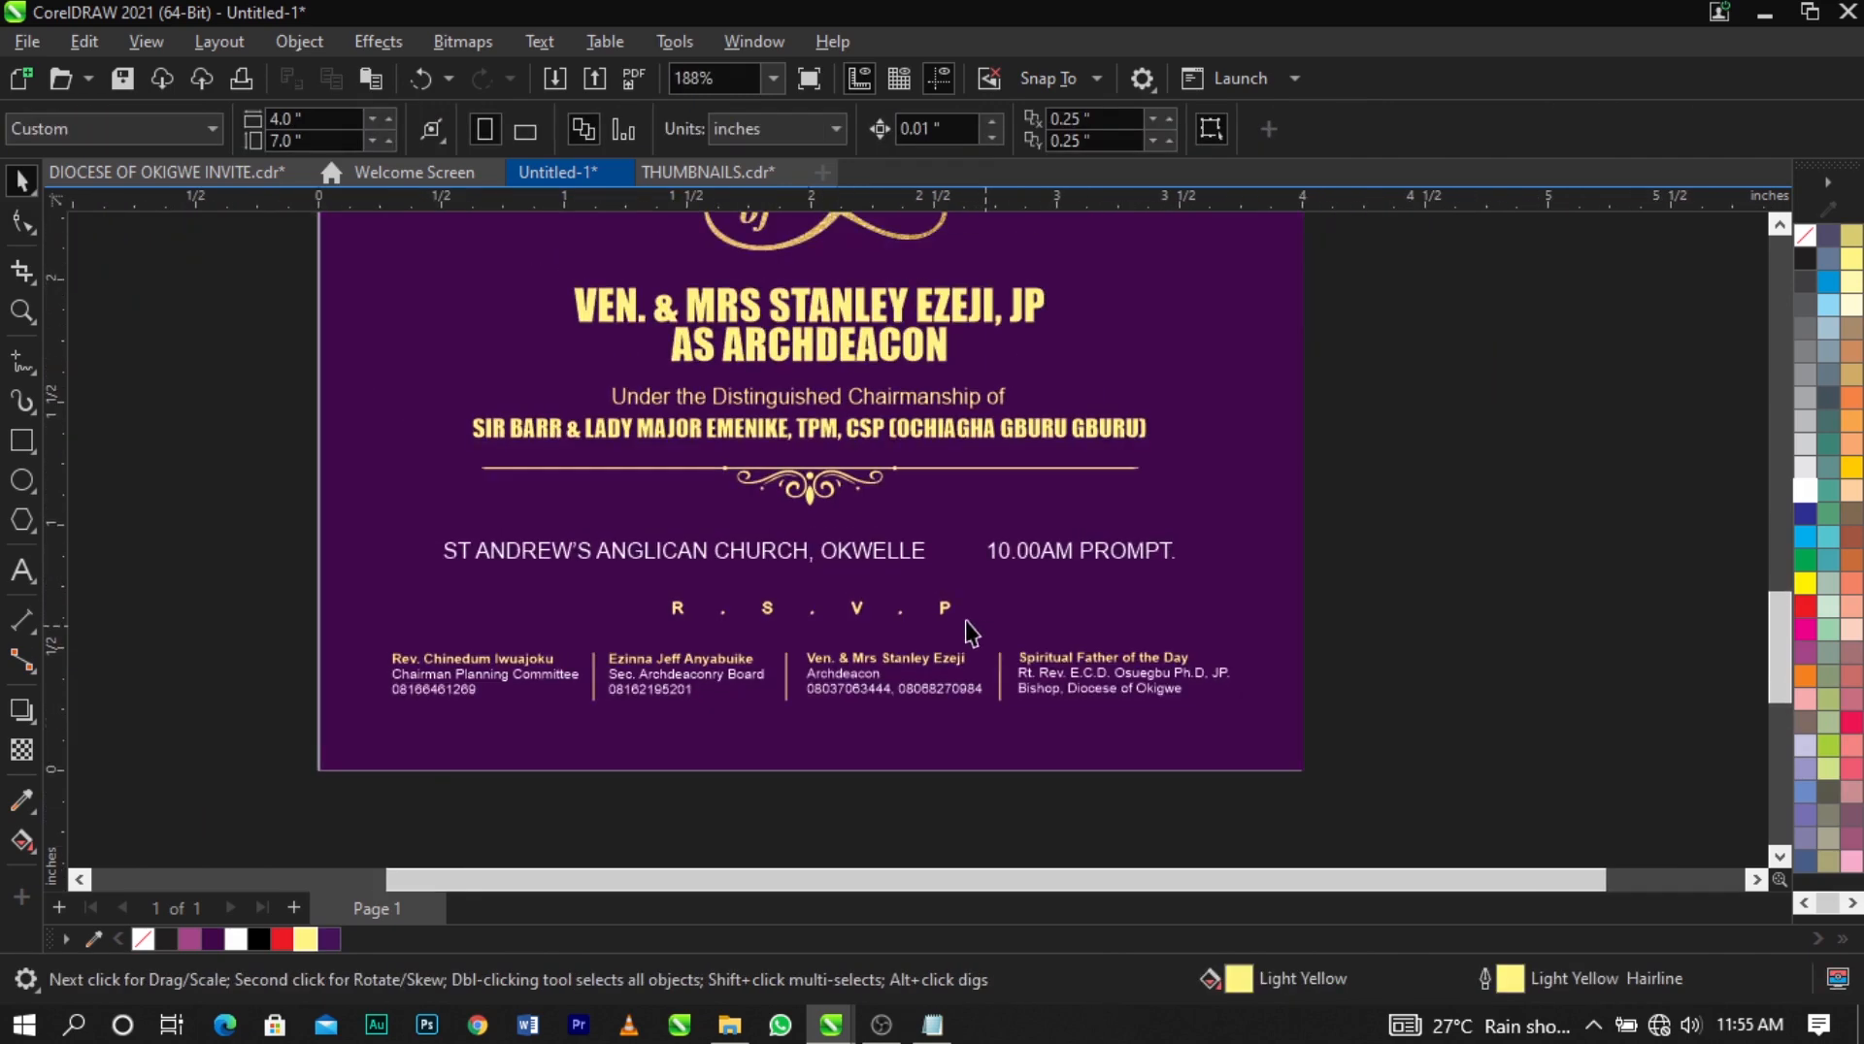
Open the FOR DESIGN folder inside Documents > JIM for importing.
right_click(192, 473)
click(244, 628)
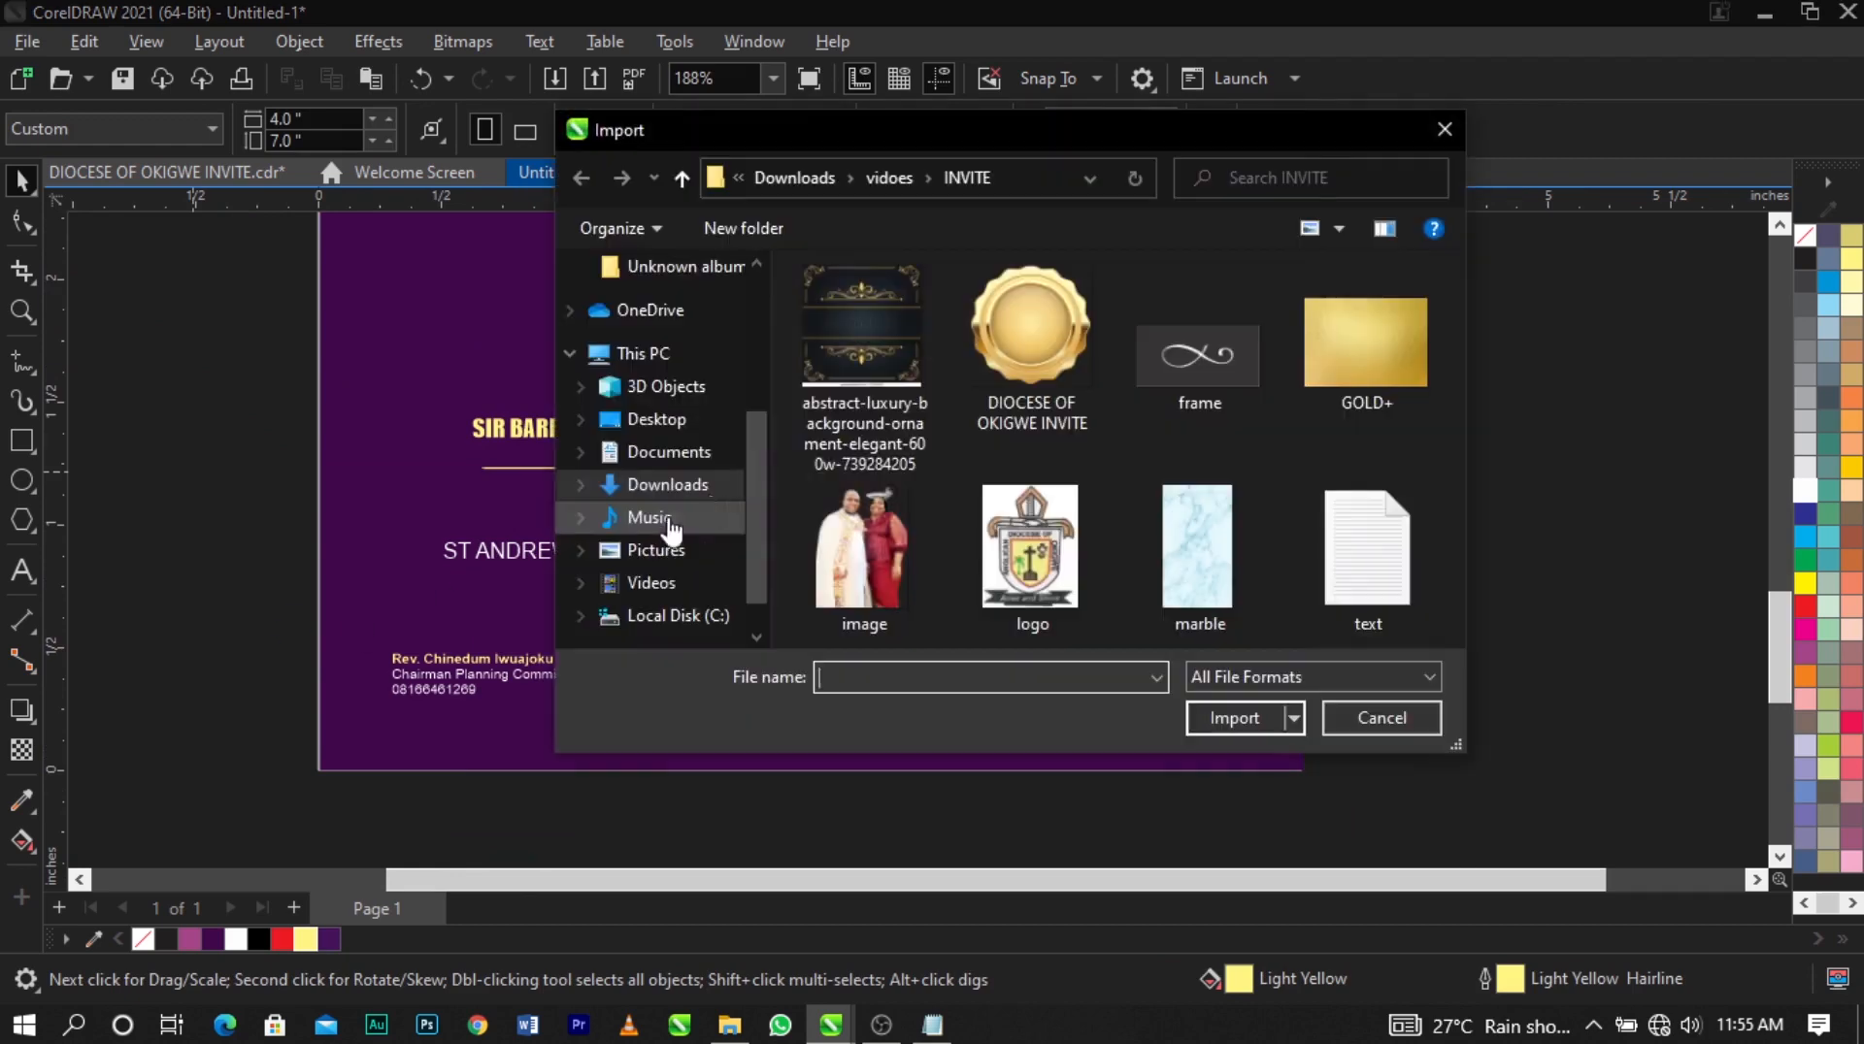
click(662, 452)
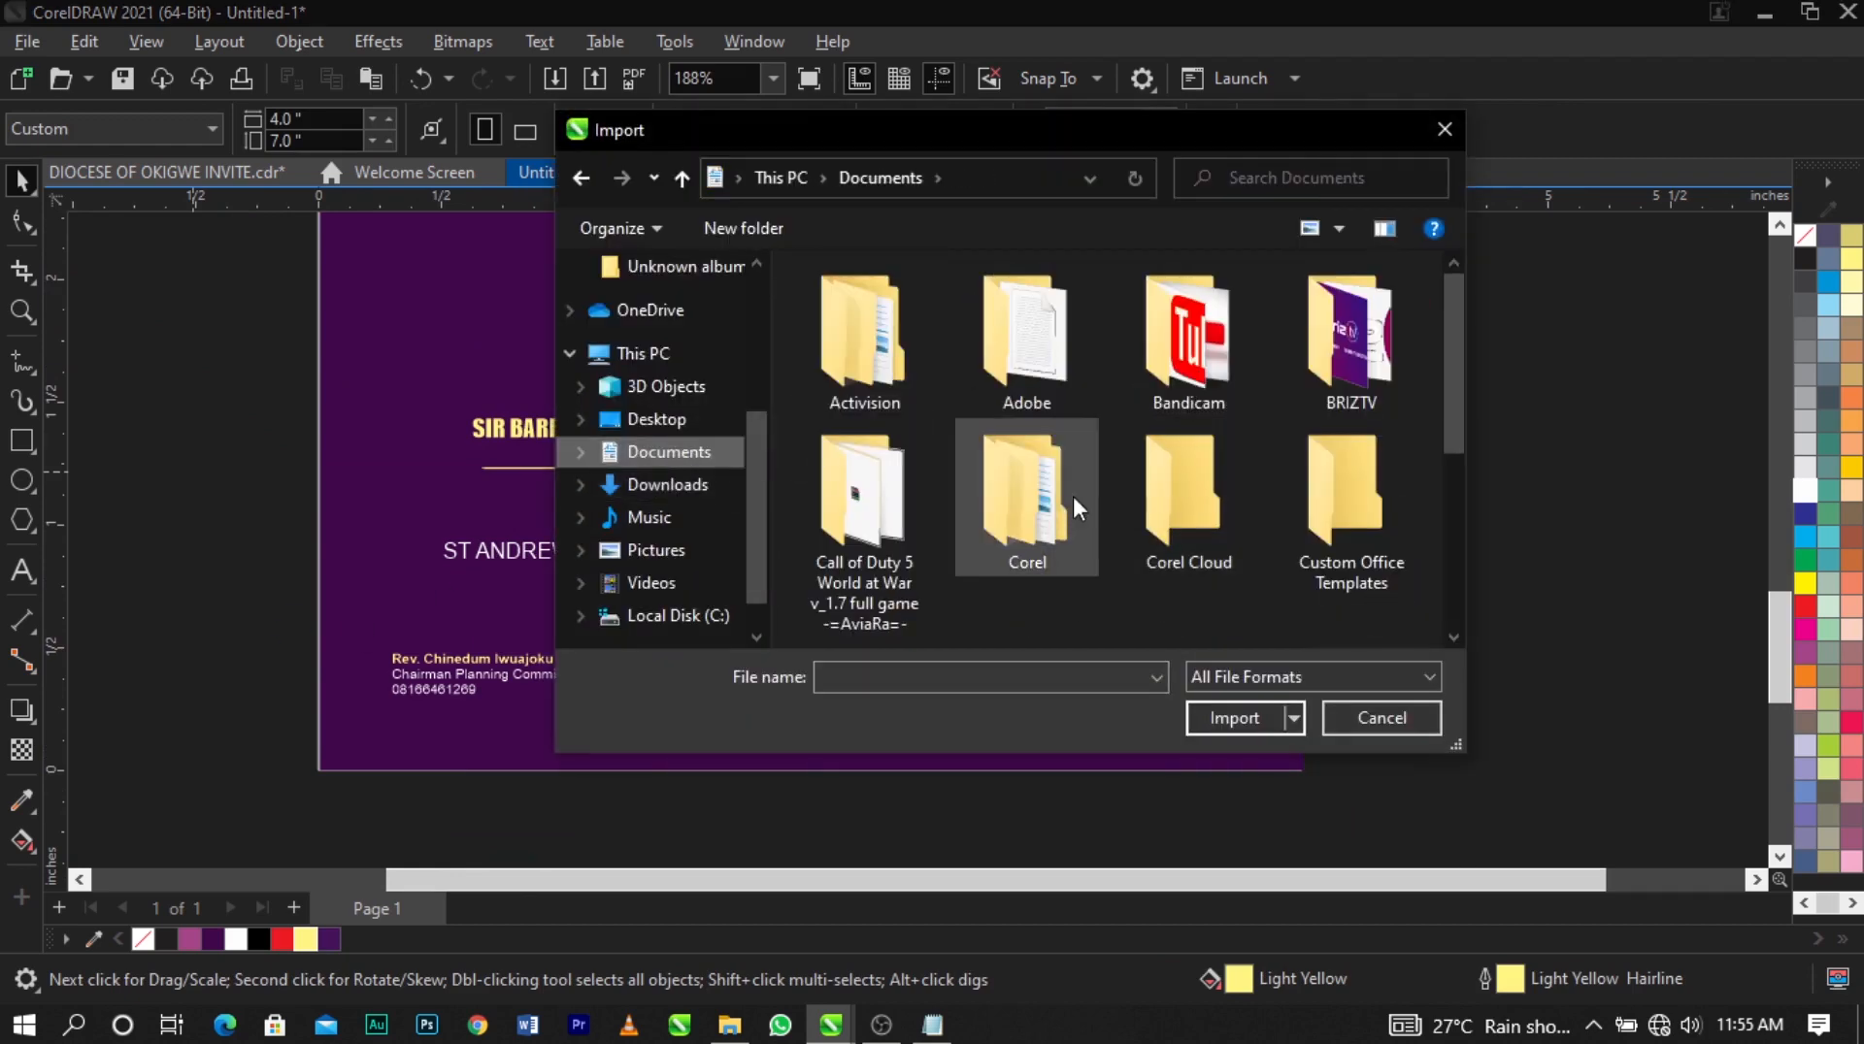
scroll(1074, 504, down, 3)
double_click(917, 514)
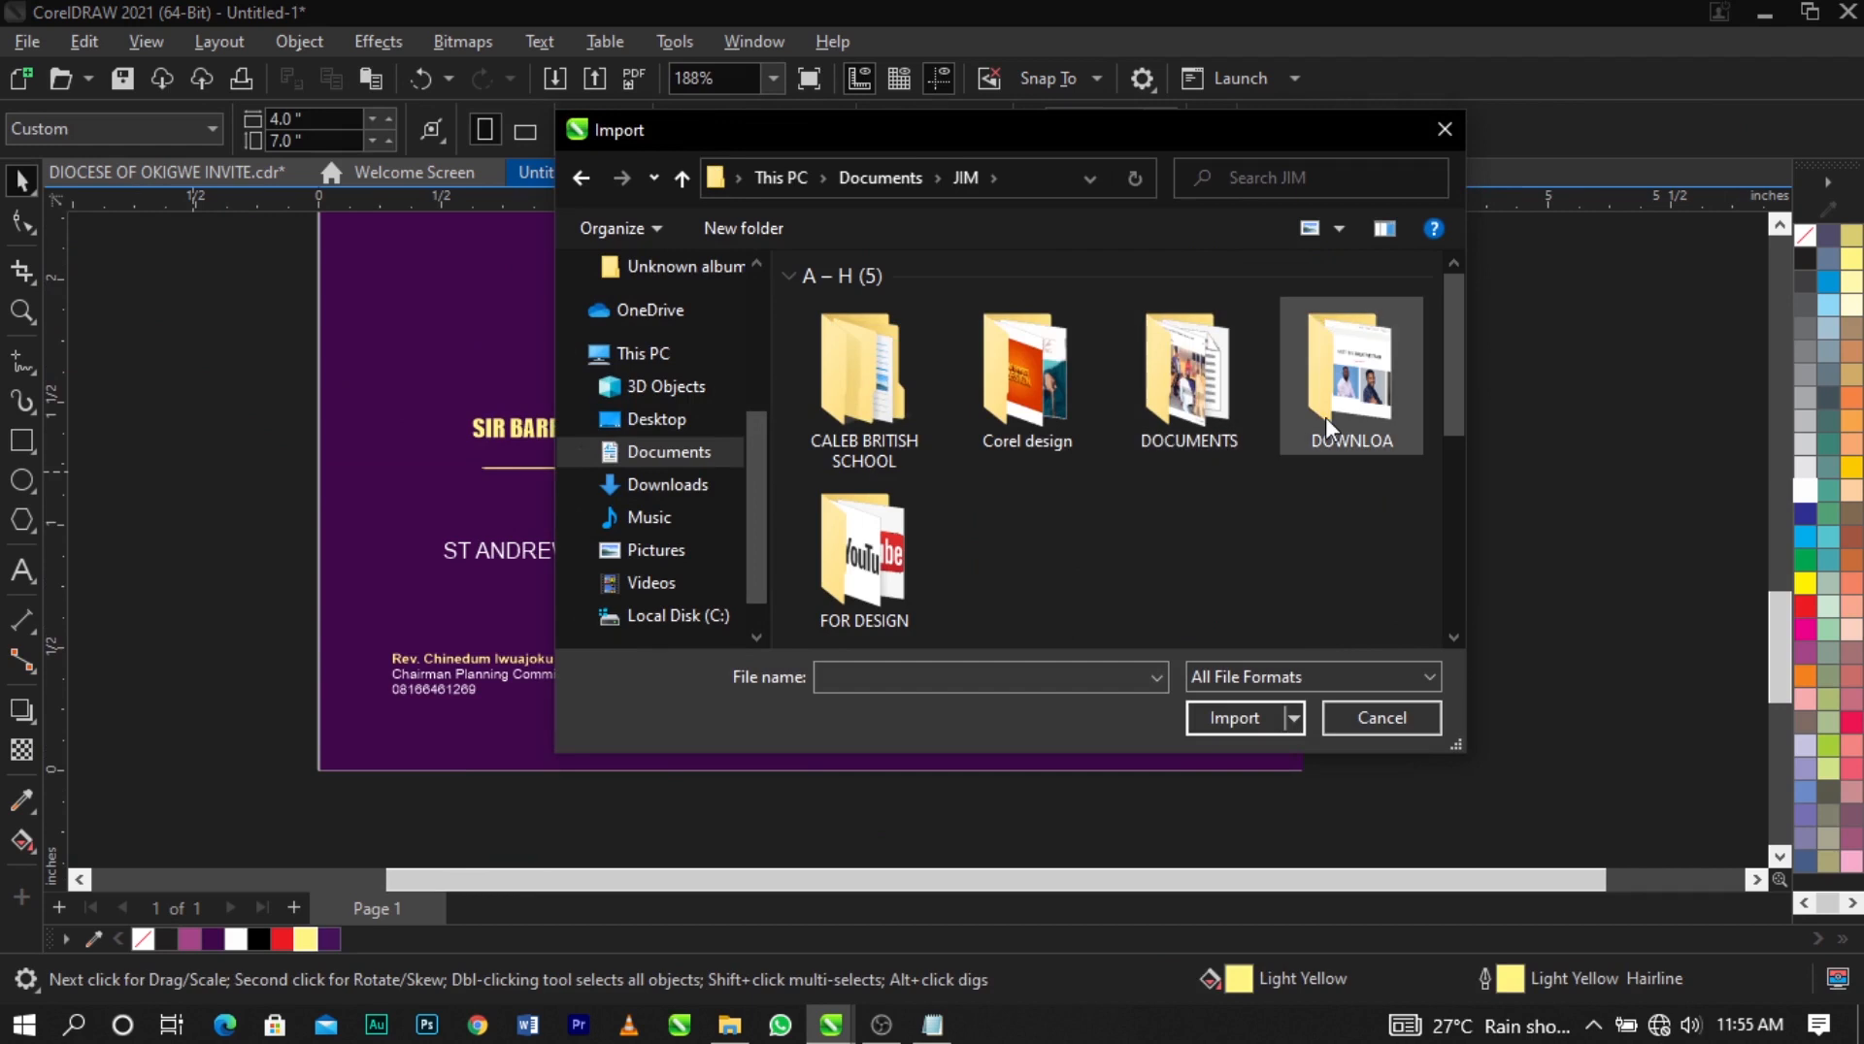
double_click(864, 558)
Import the 8004-200 clock and google-location-icon-16 images and place them beside the card, the clock about 0.427 inches wide.
click(1009, 466)
click(1015, 505)
scroll(1009, 485, down, 5)
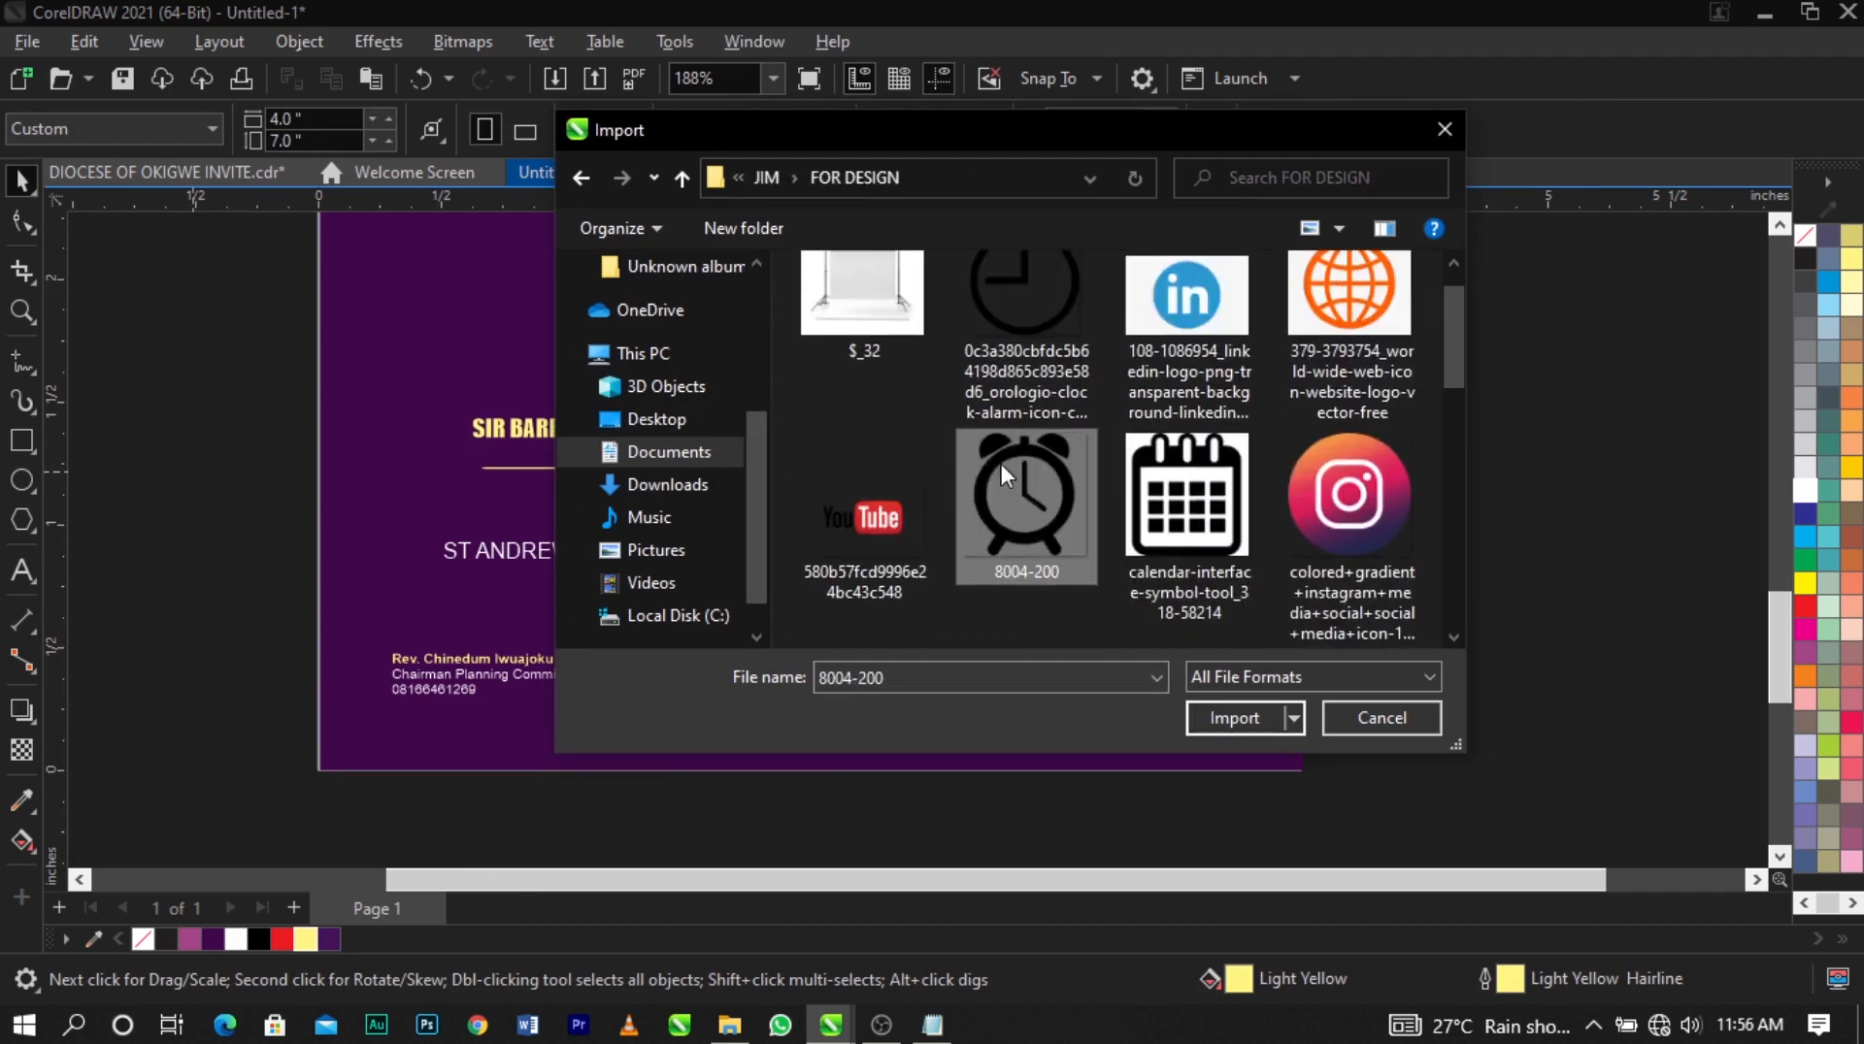
scroll(1077, 466, down, 2)
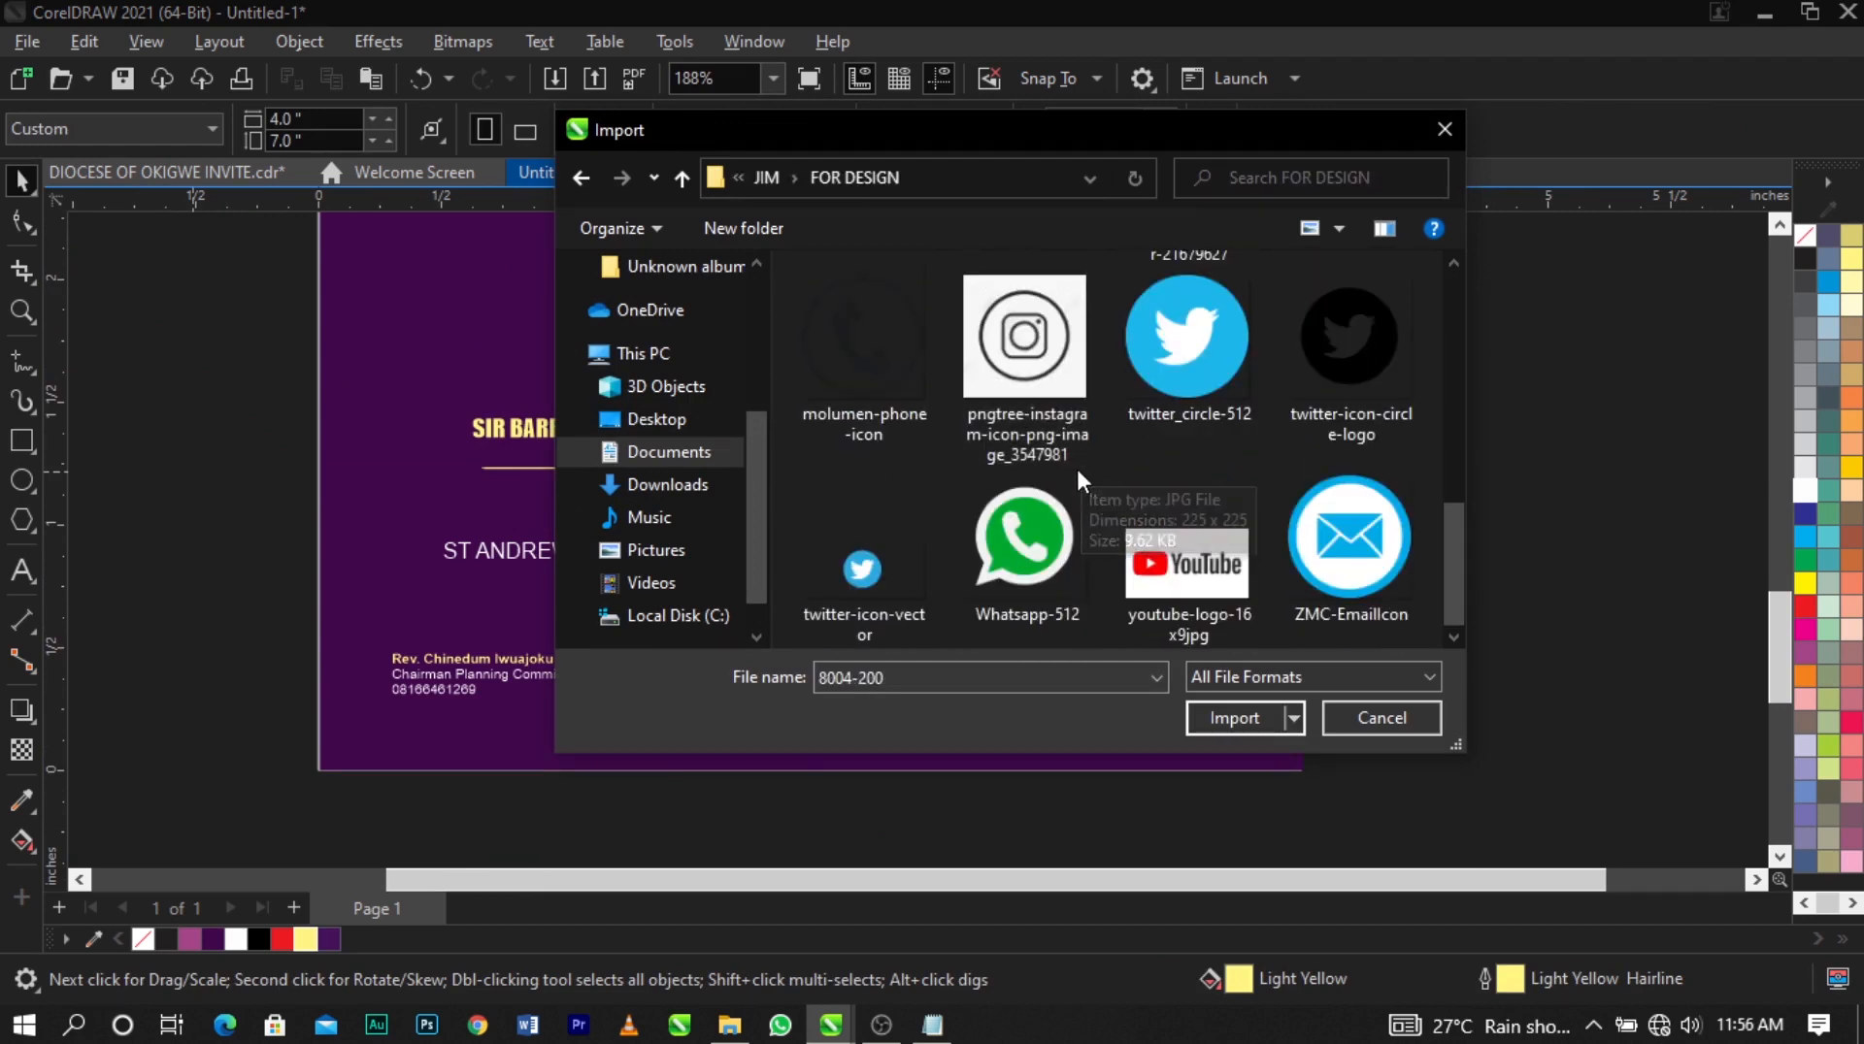
scroll(1075, 474, up, 4)
scroll(1075, 471, up, 2)
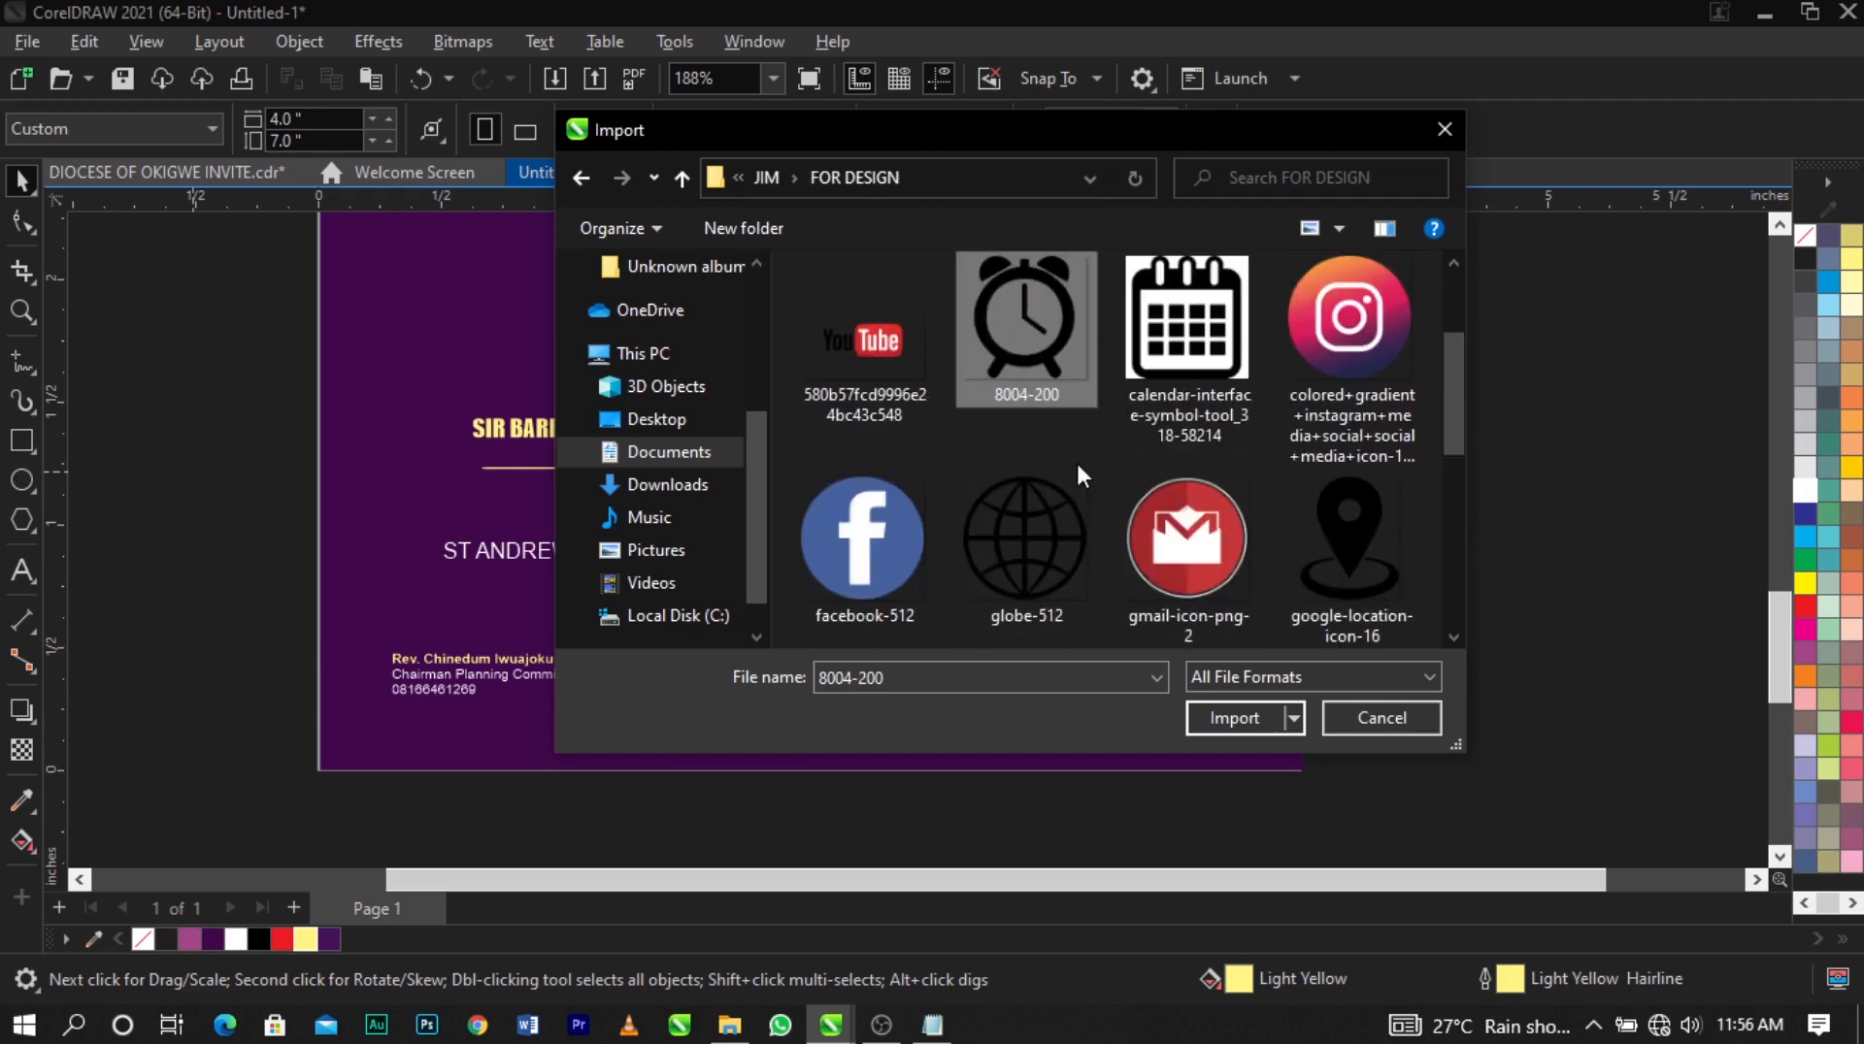
ctrl+click(1343, 540)
click(1237, 726)
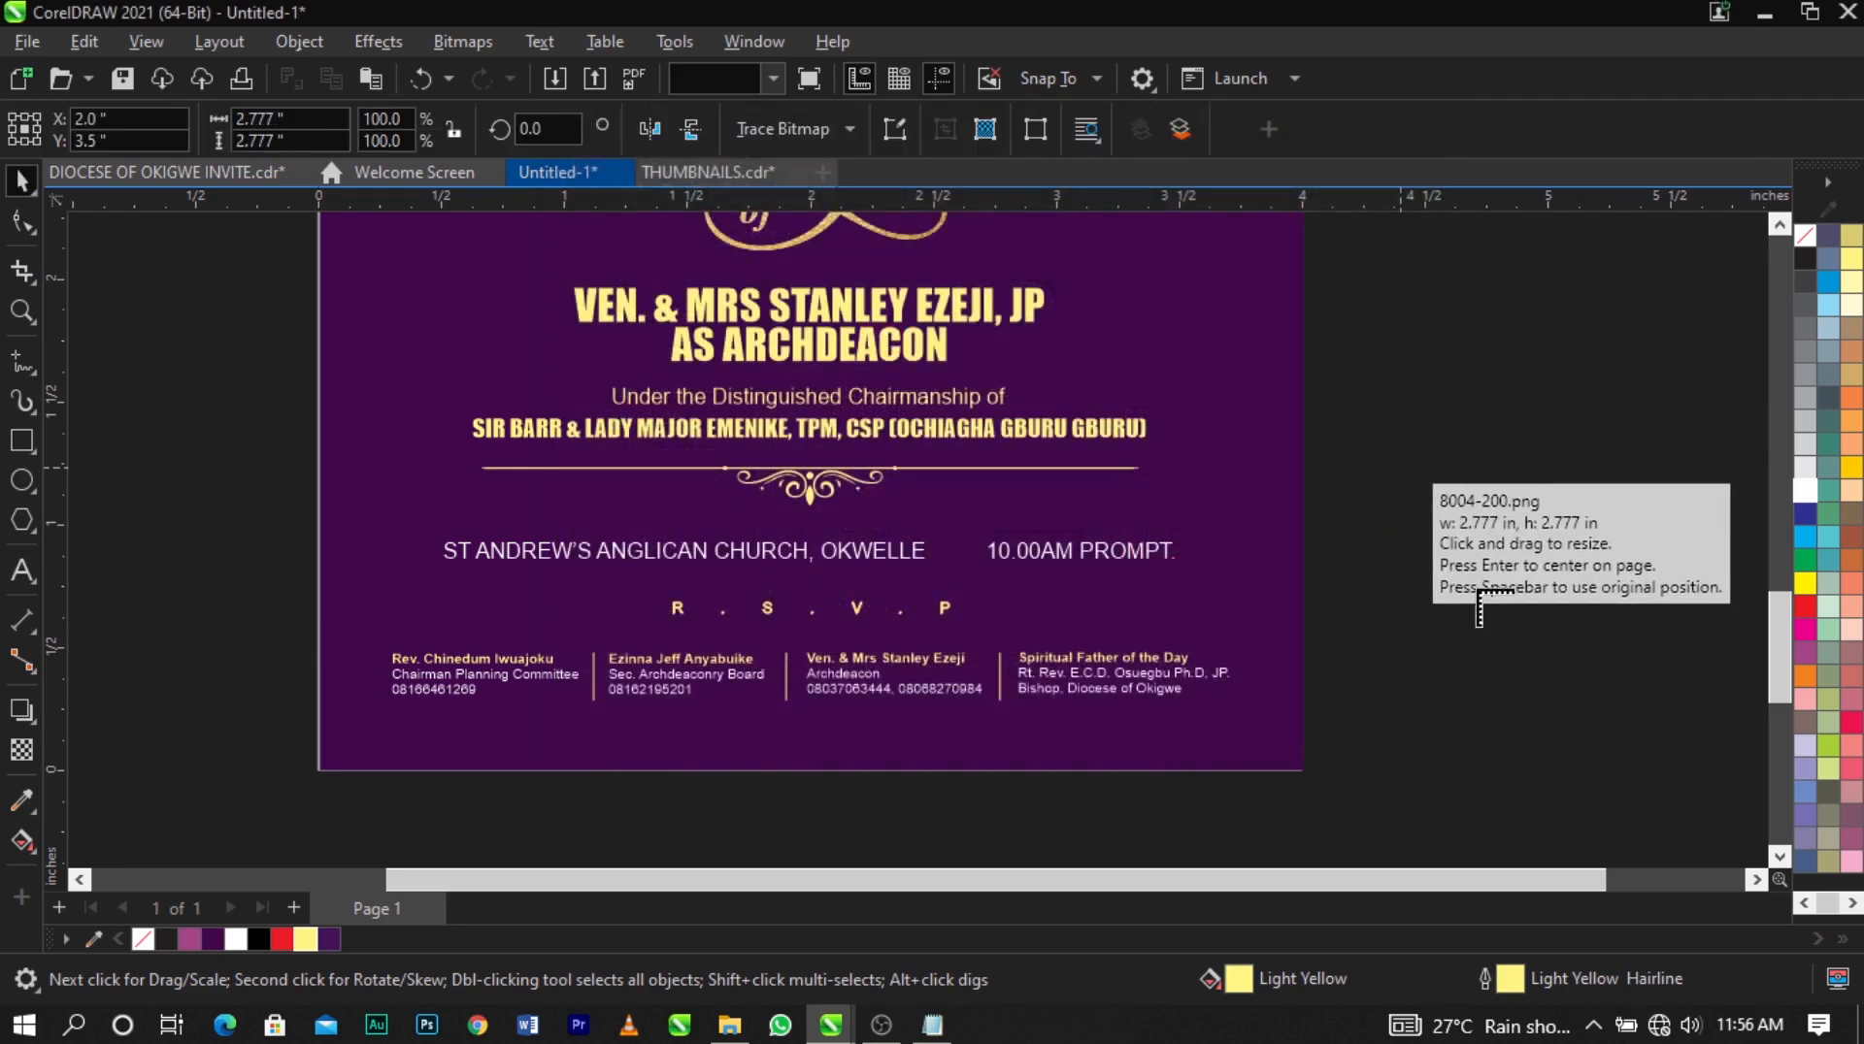
click(1406, 468)
click(1365, 404)
drag(1469, 557, 1501, 652)
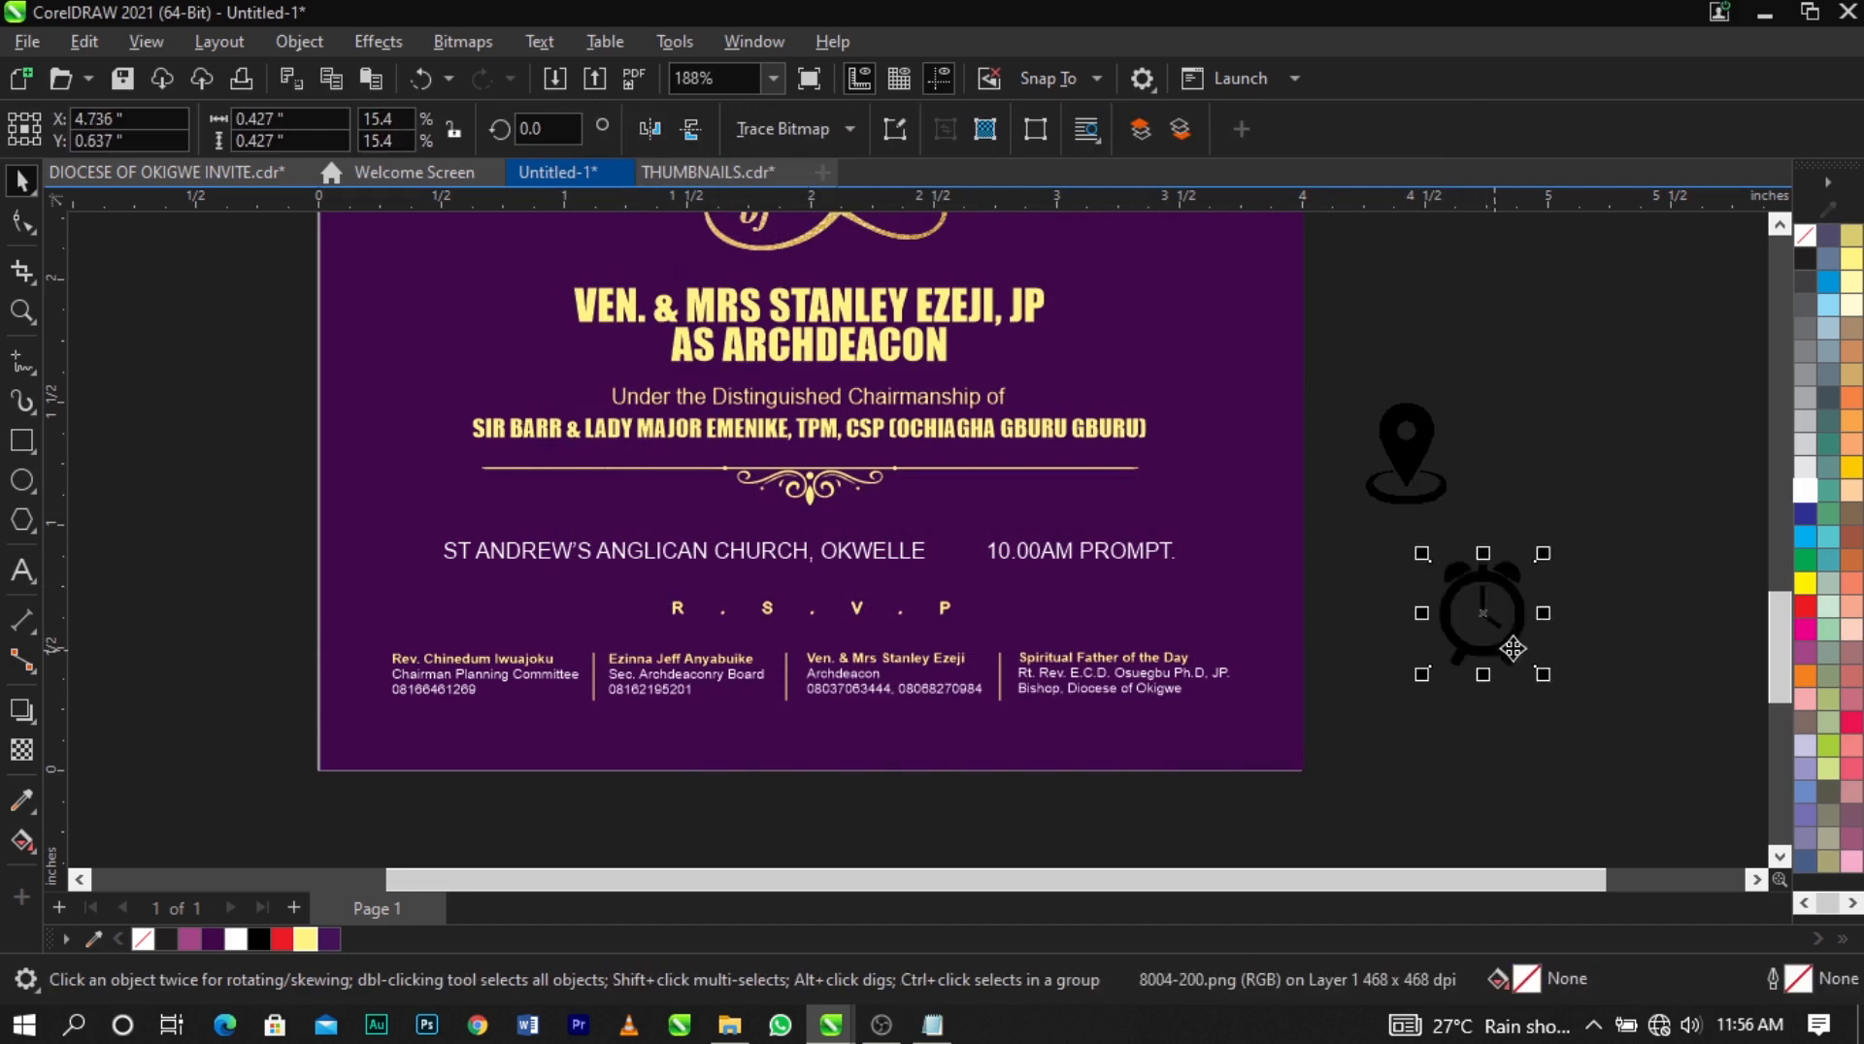
click(1611, 614)
Convert the location pin image to an RGB bitmap at 300 dpi.
click(1426, 473)
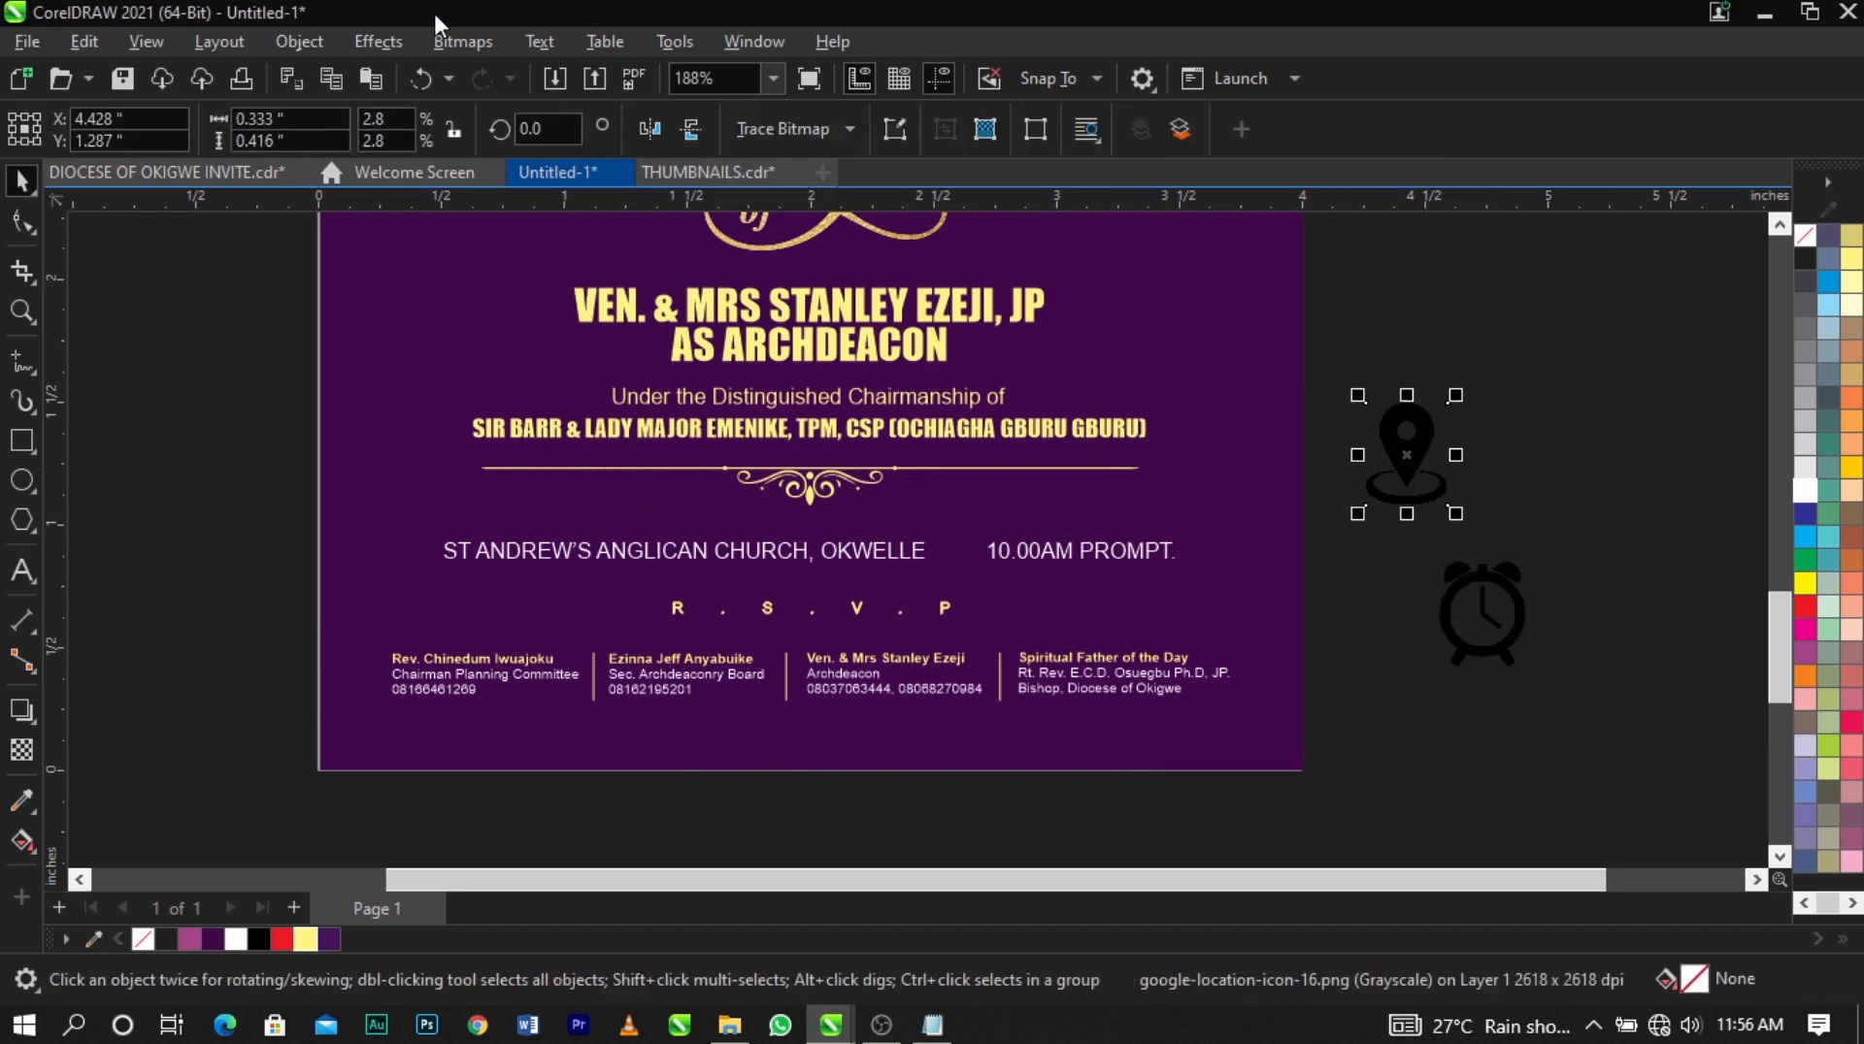
click(481, 45)
click(491, 71)
click(981, 663)
Run an Outline Trace on the location pin bitmap with the default settings.
click(789, 130)
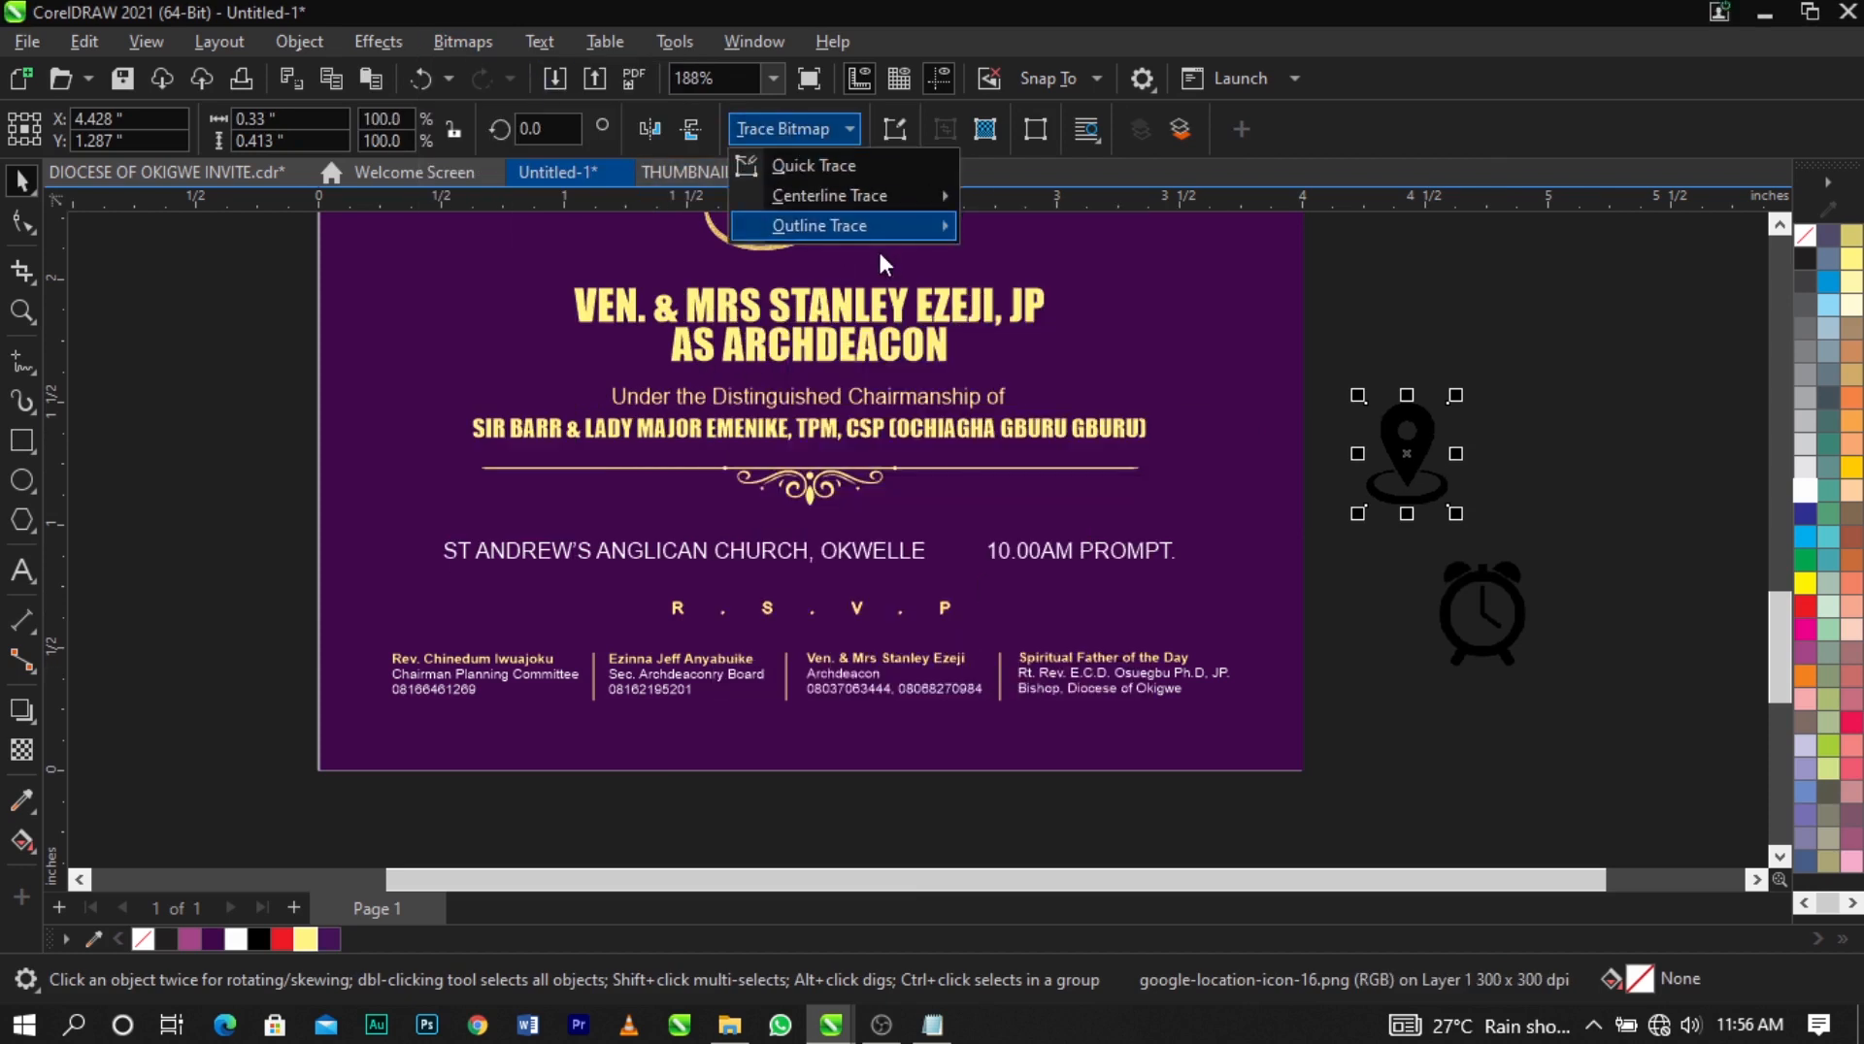
mouse_move(903, 226)
click(1012, 233)
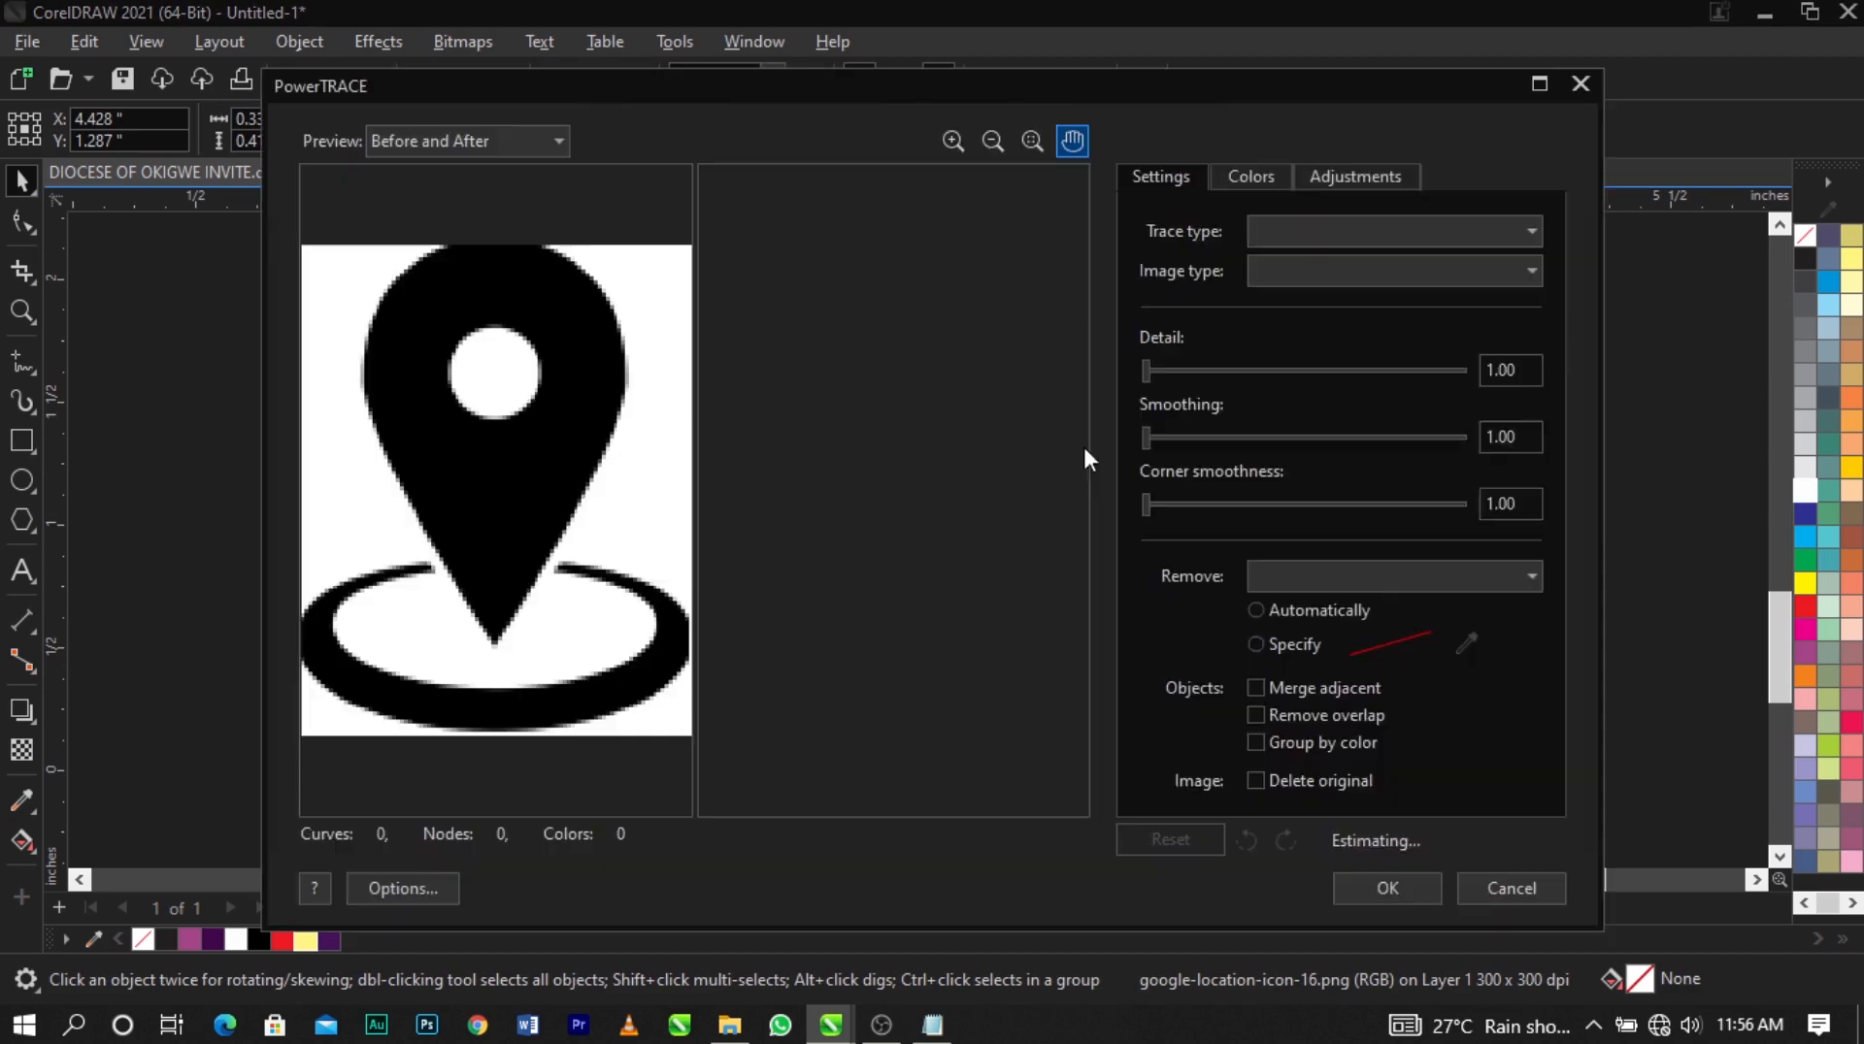
click(1396, 891)
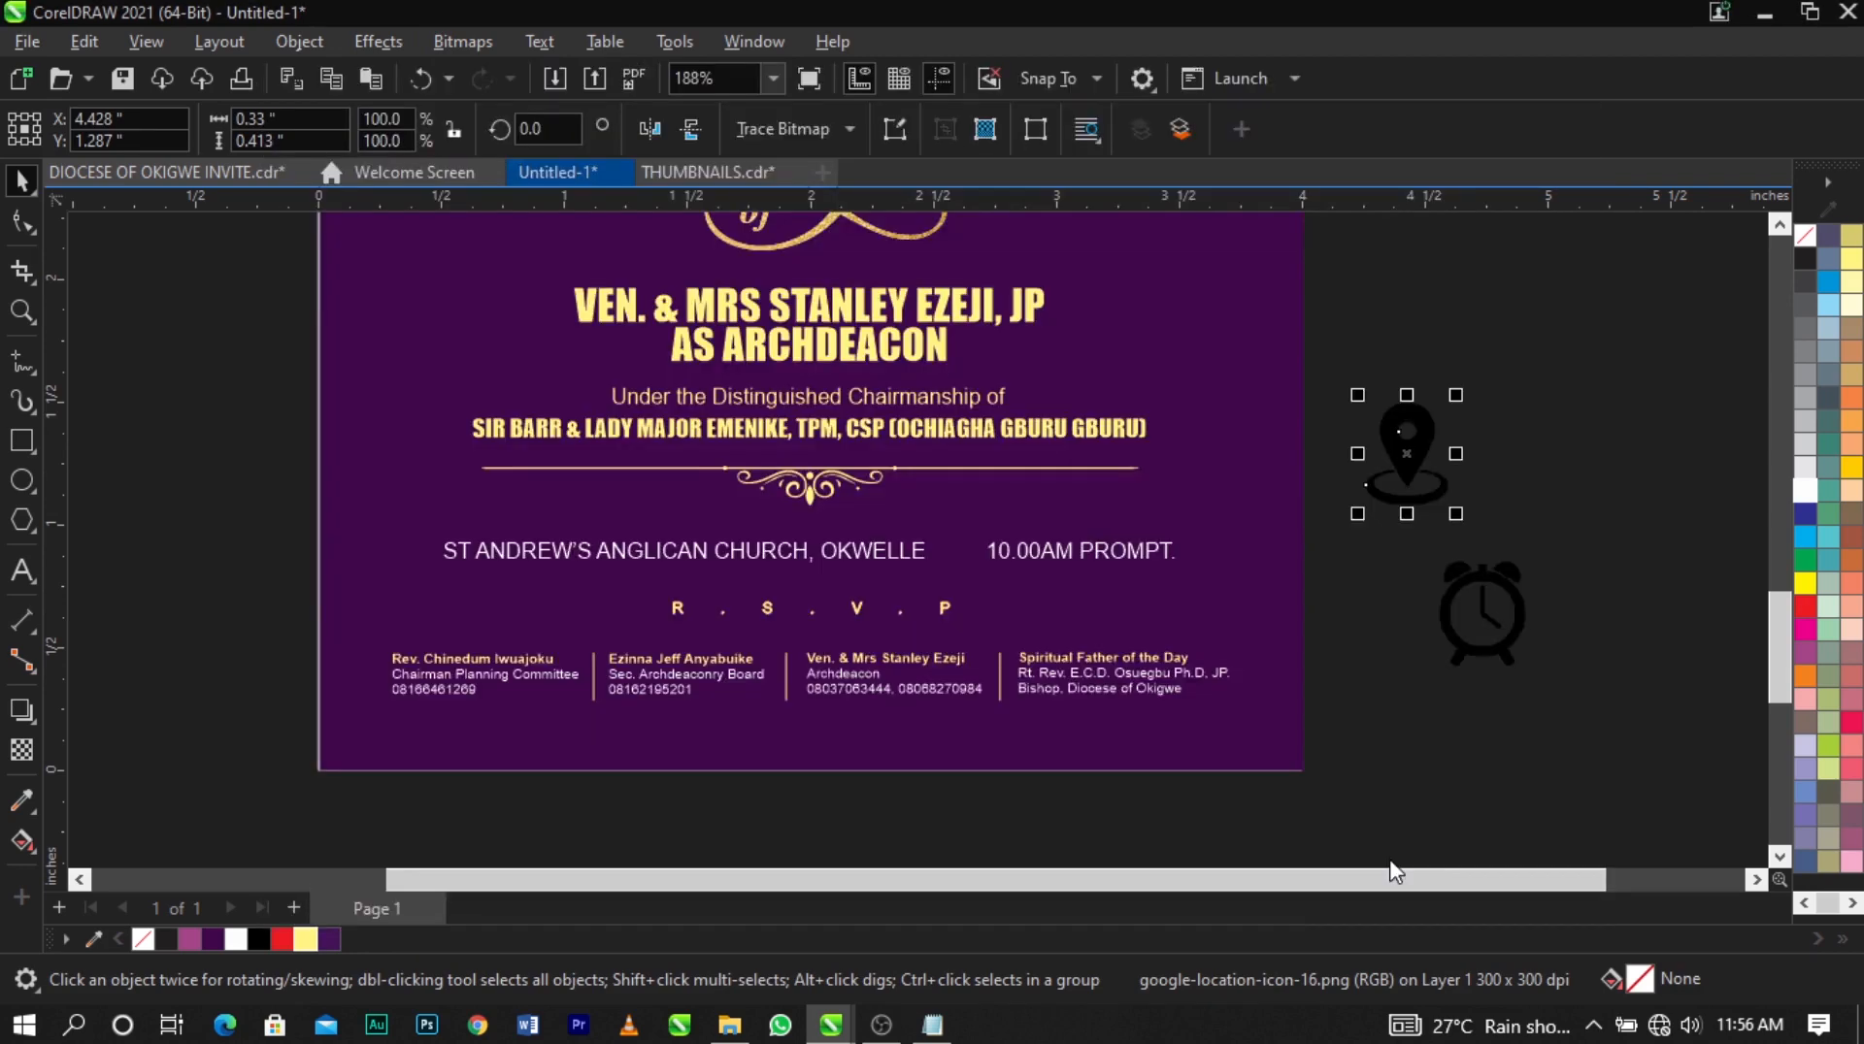
Move the traced pin in front of the venue text, and delete the original bitmap and the ellipse beneath the pin.
mouse_move(1435, 470)
mouse_down()
mouse_move(1551, 428)
mouse_move(1039, 495)
mouse_move(437, 533)
mouse_move(413, 565)
mouse_up()
click(1406, 470)
key(Delete)
scroll(414, 568, up, 2)
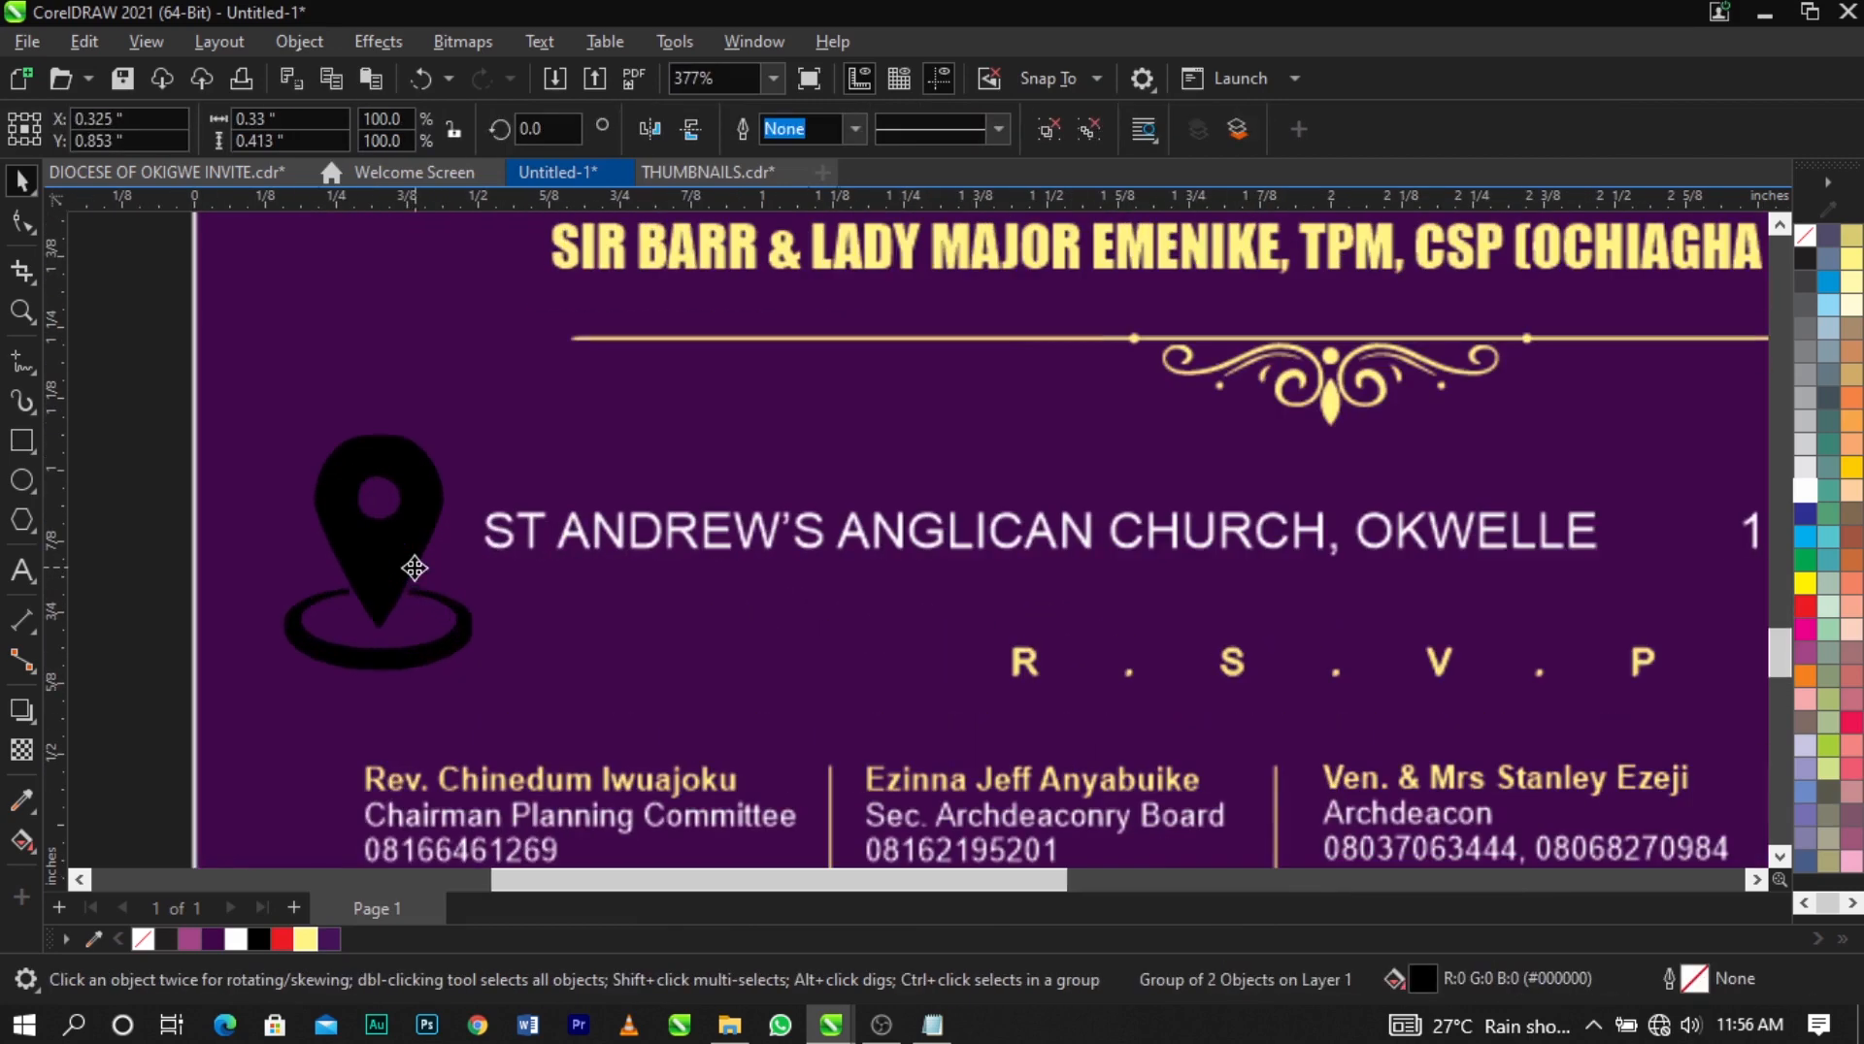
ctrl+click(430, 659)
key(Delete)
Fill the pin light yellow and fit it just before the venue text at about 0.074 by 0.111 inches.
click(382, 607)
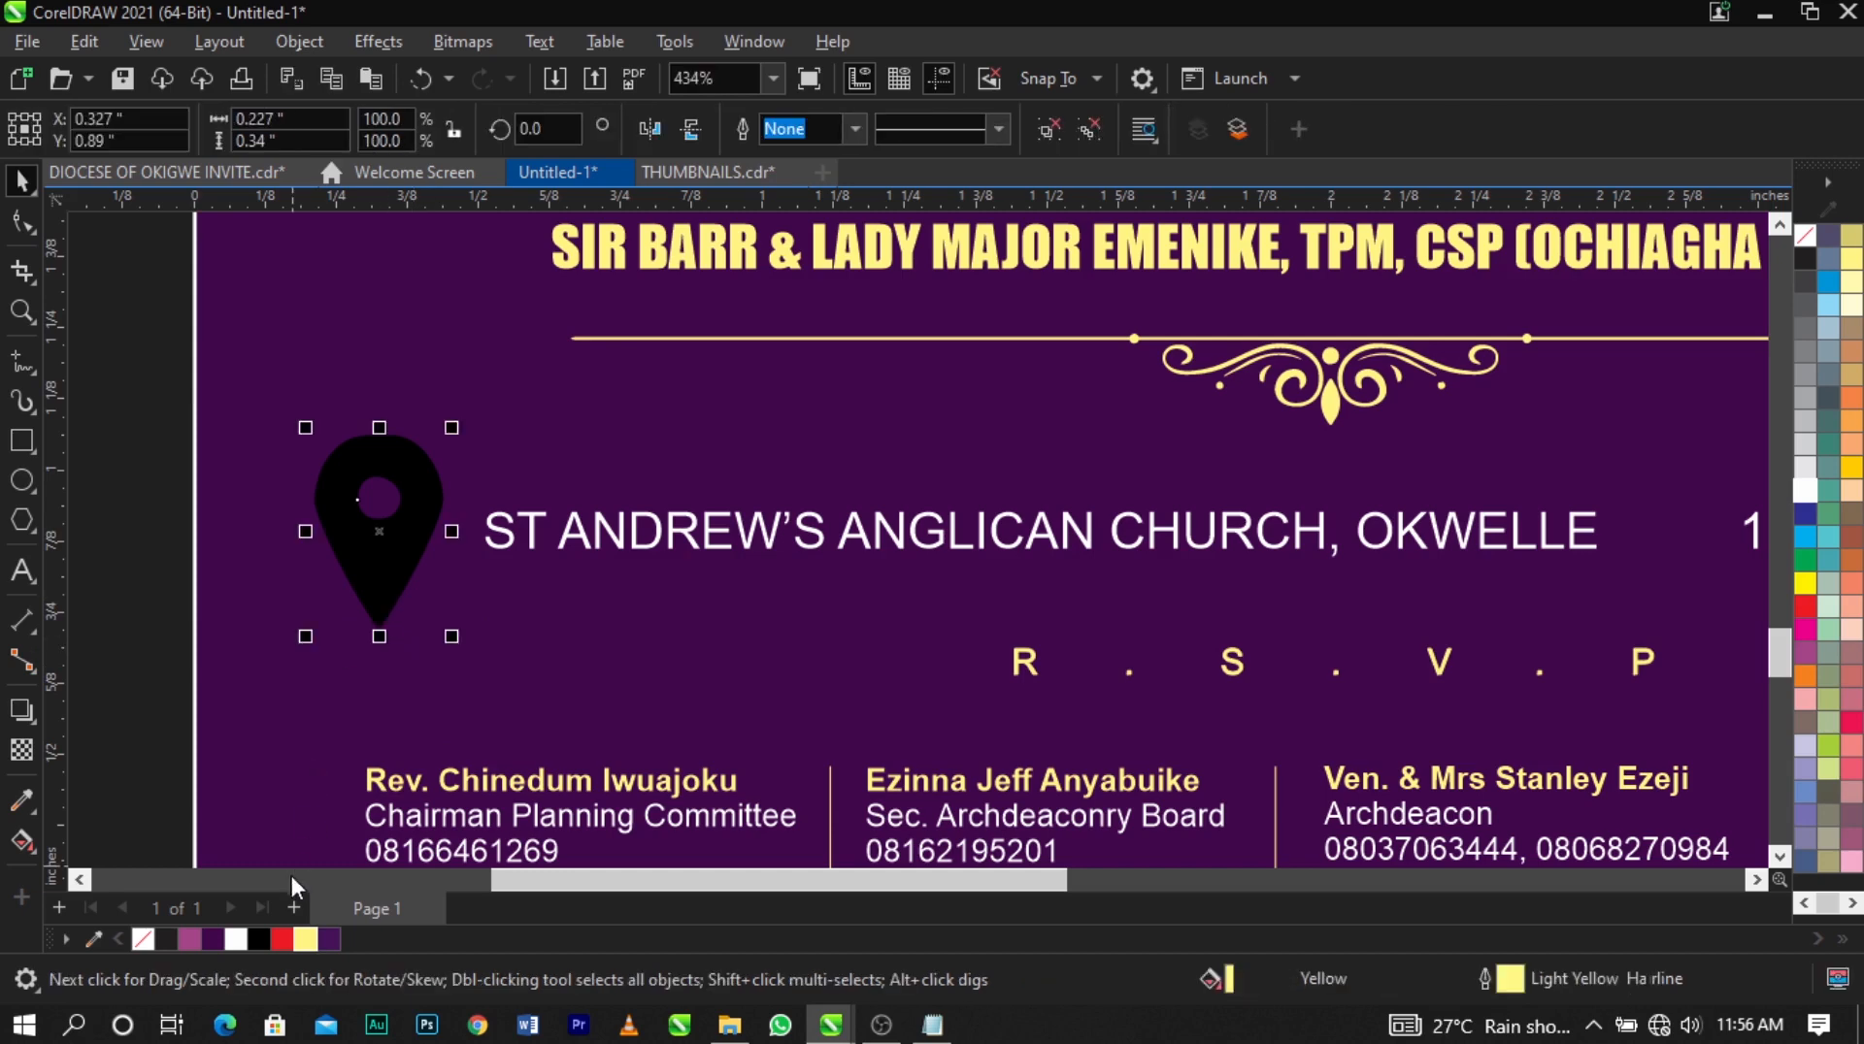
click(304, 940)
drag(305, 635, 427, 544)
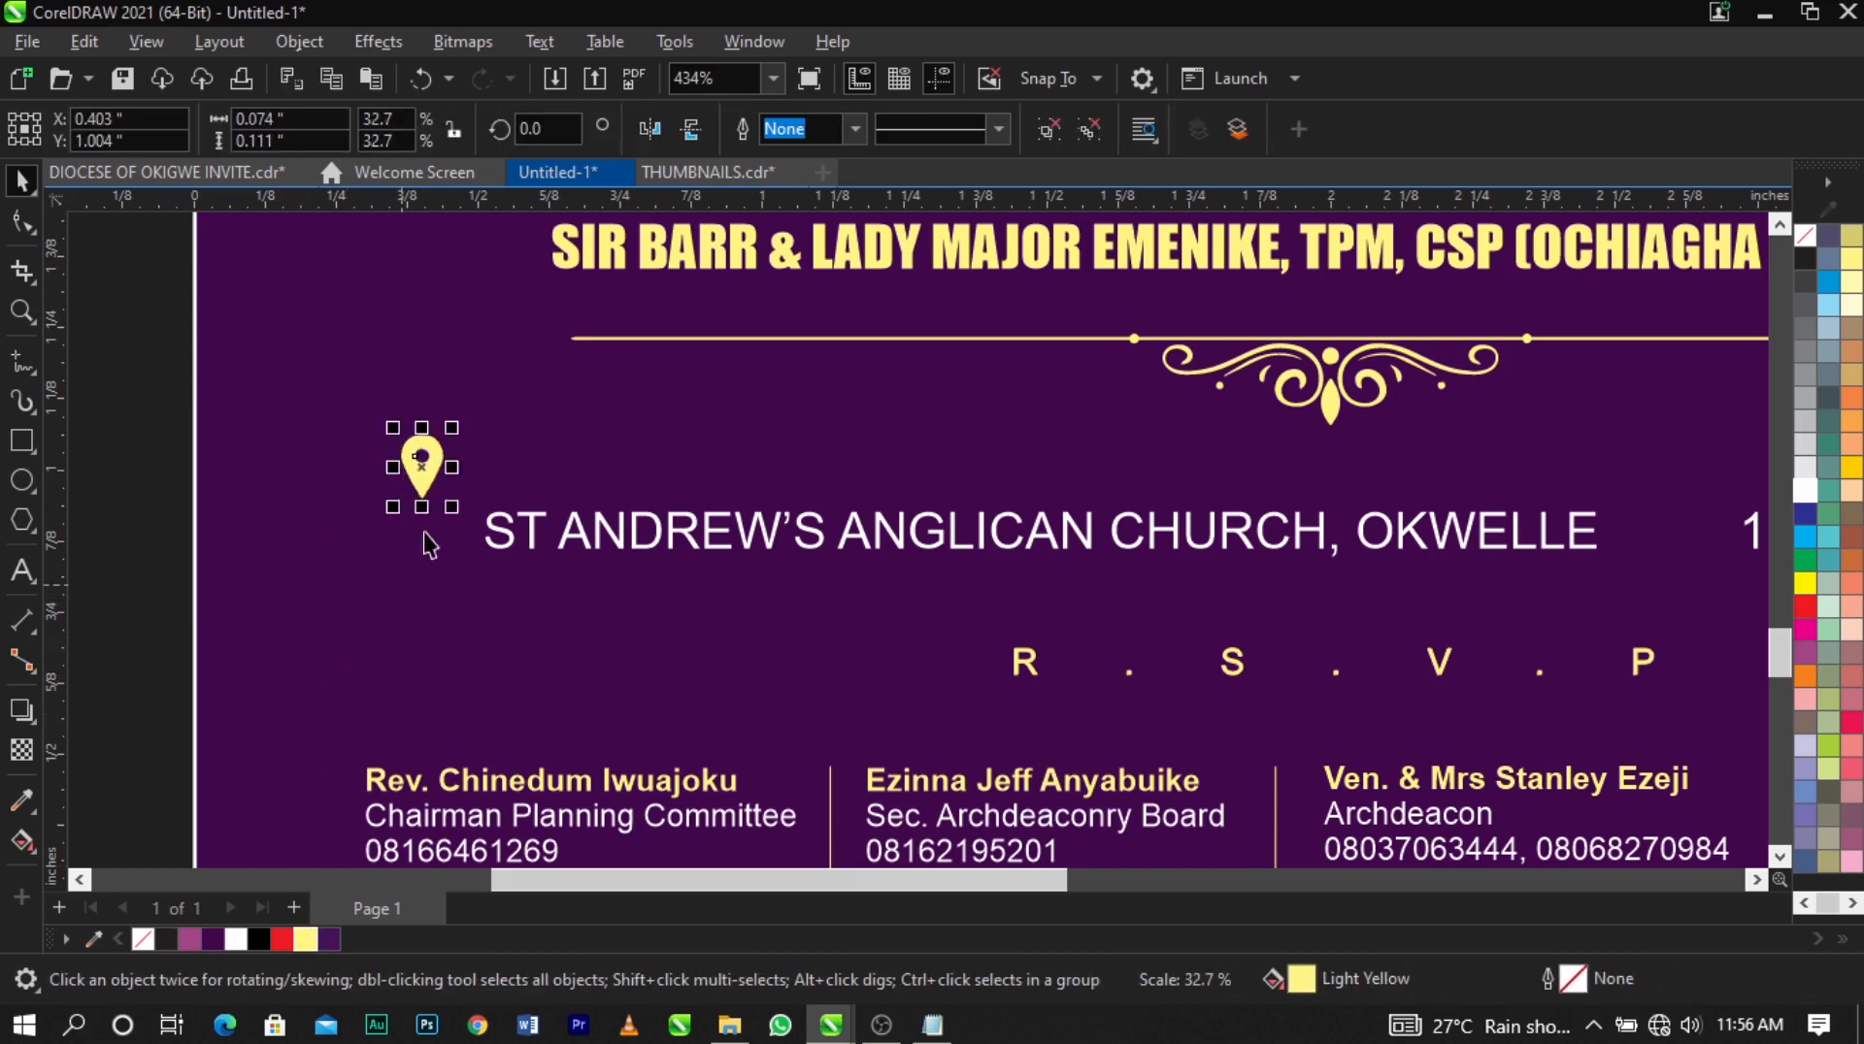
drag(423, 468, 450, 530)
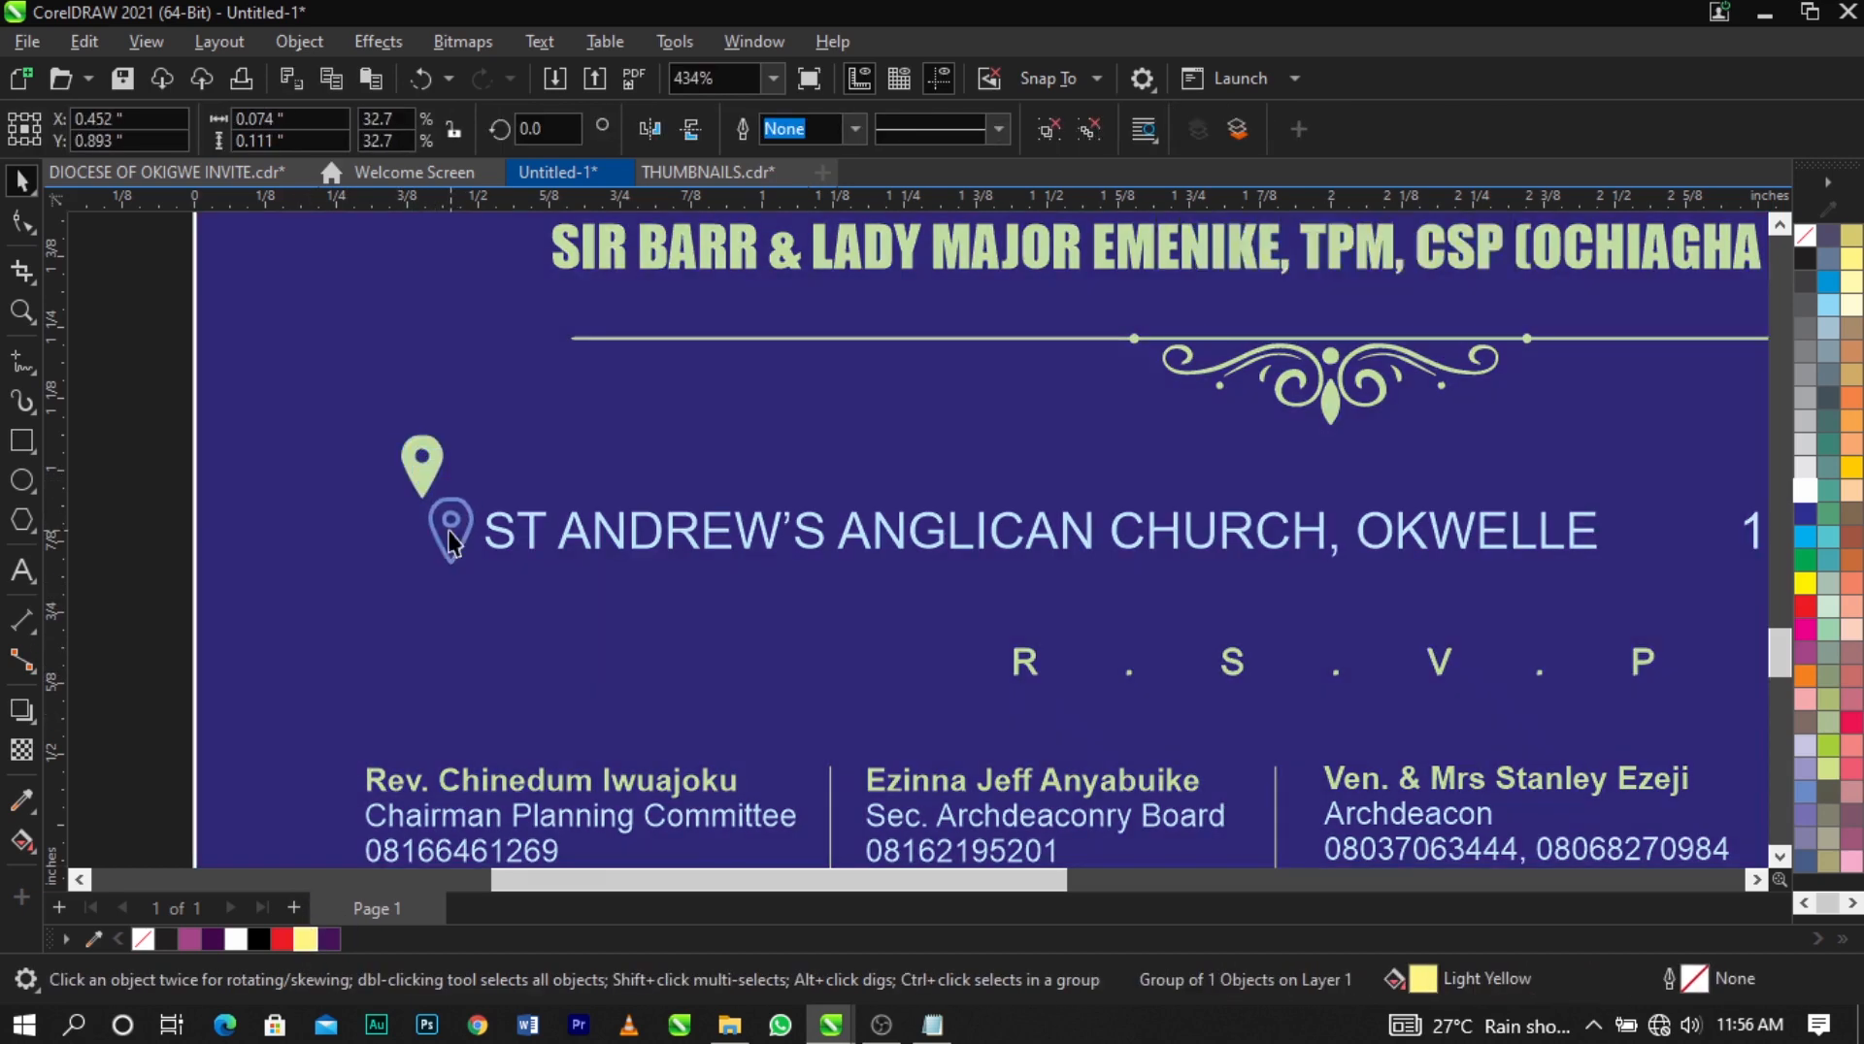
scroll(451, 530, down, 5)
key(Escape)
Enlarge the clock image beside the card to about 1.701 inches square.
scroll(1092, 577, up, 2)
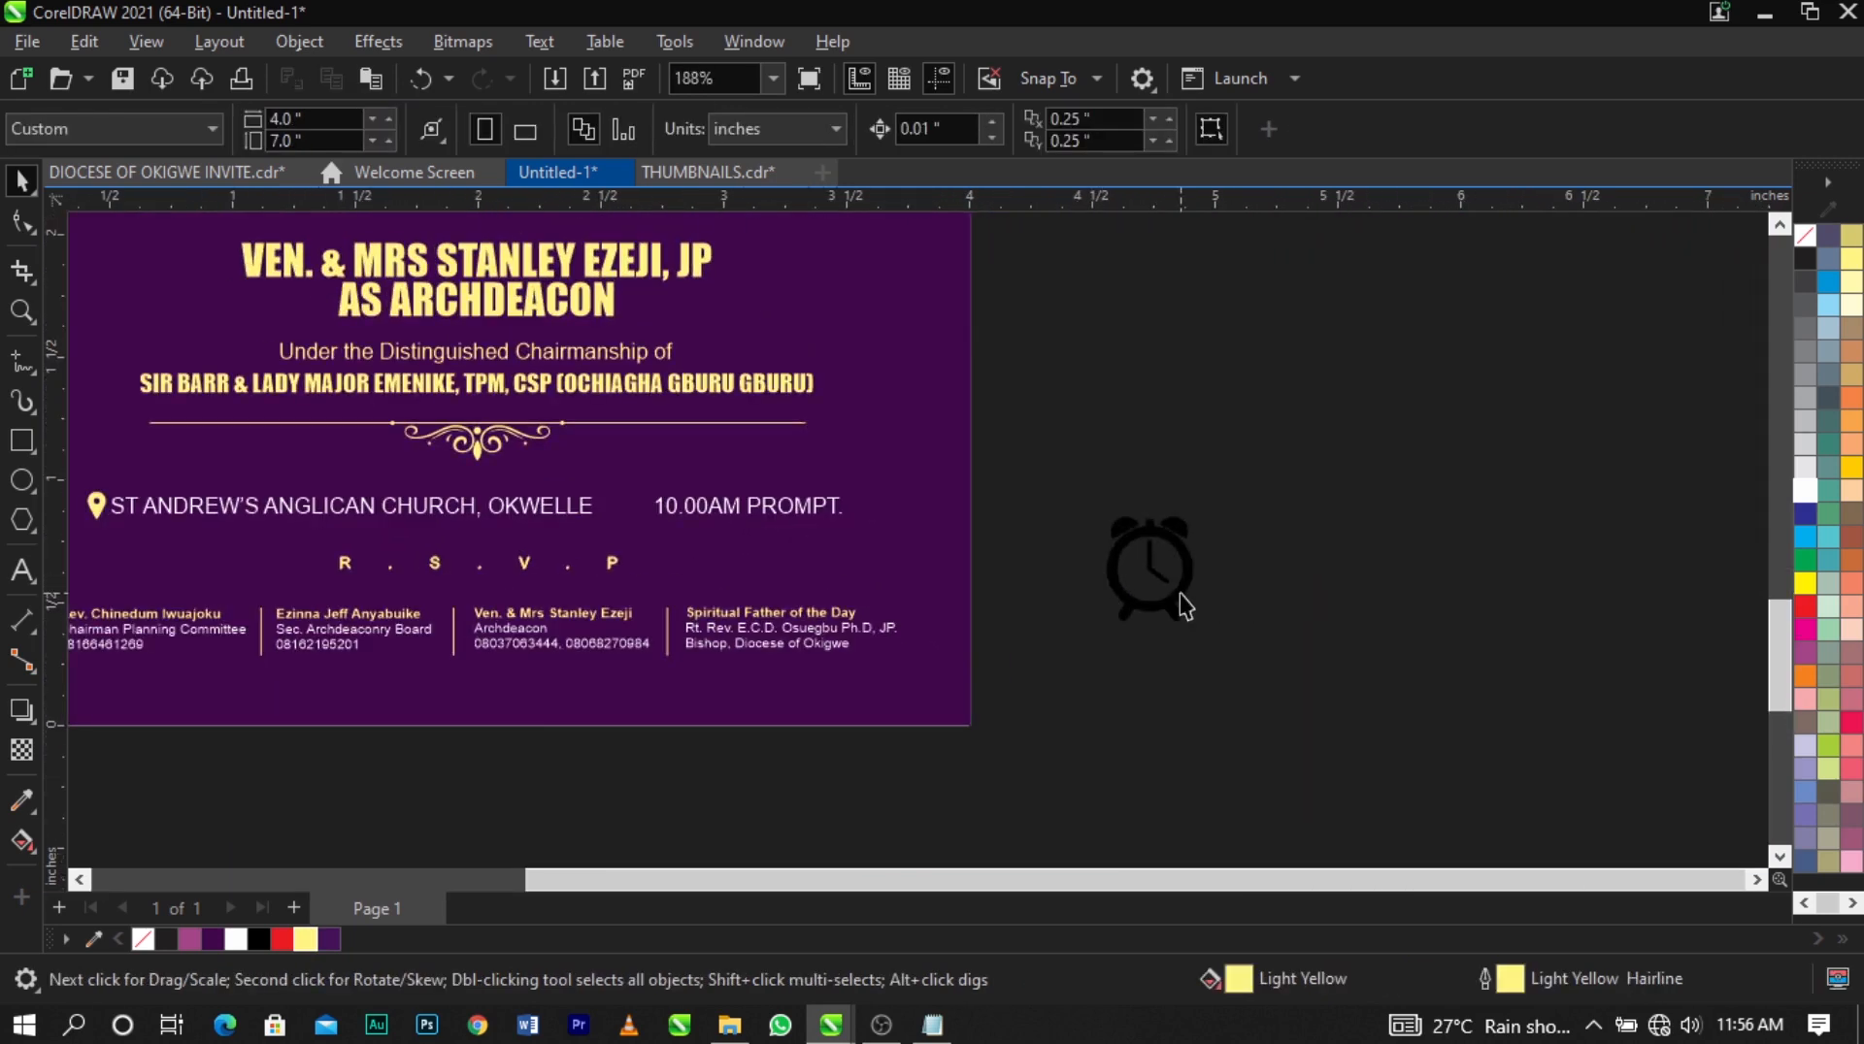
click(1180, 592)
click(1217, 527)
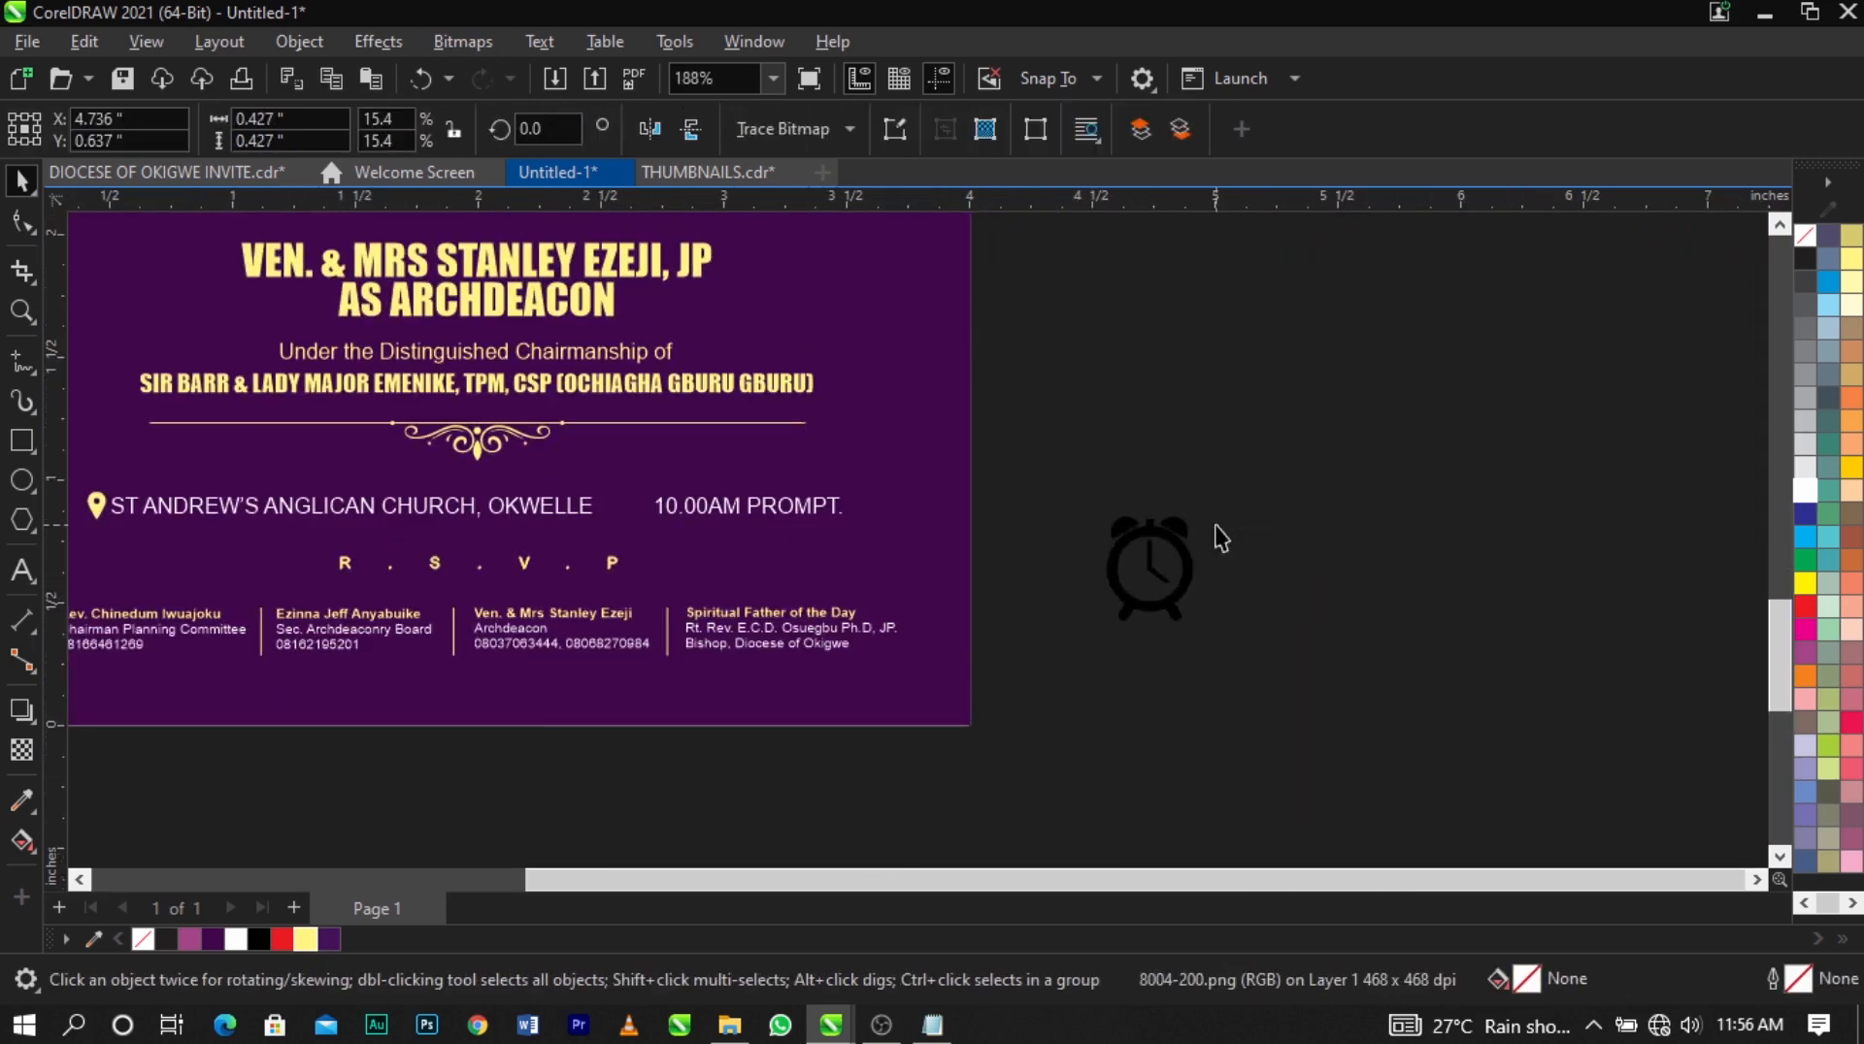
click(1174, 546)
drag(1213, 506, 1371, 346)
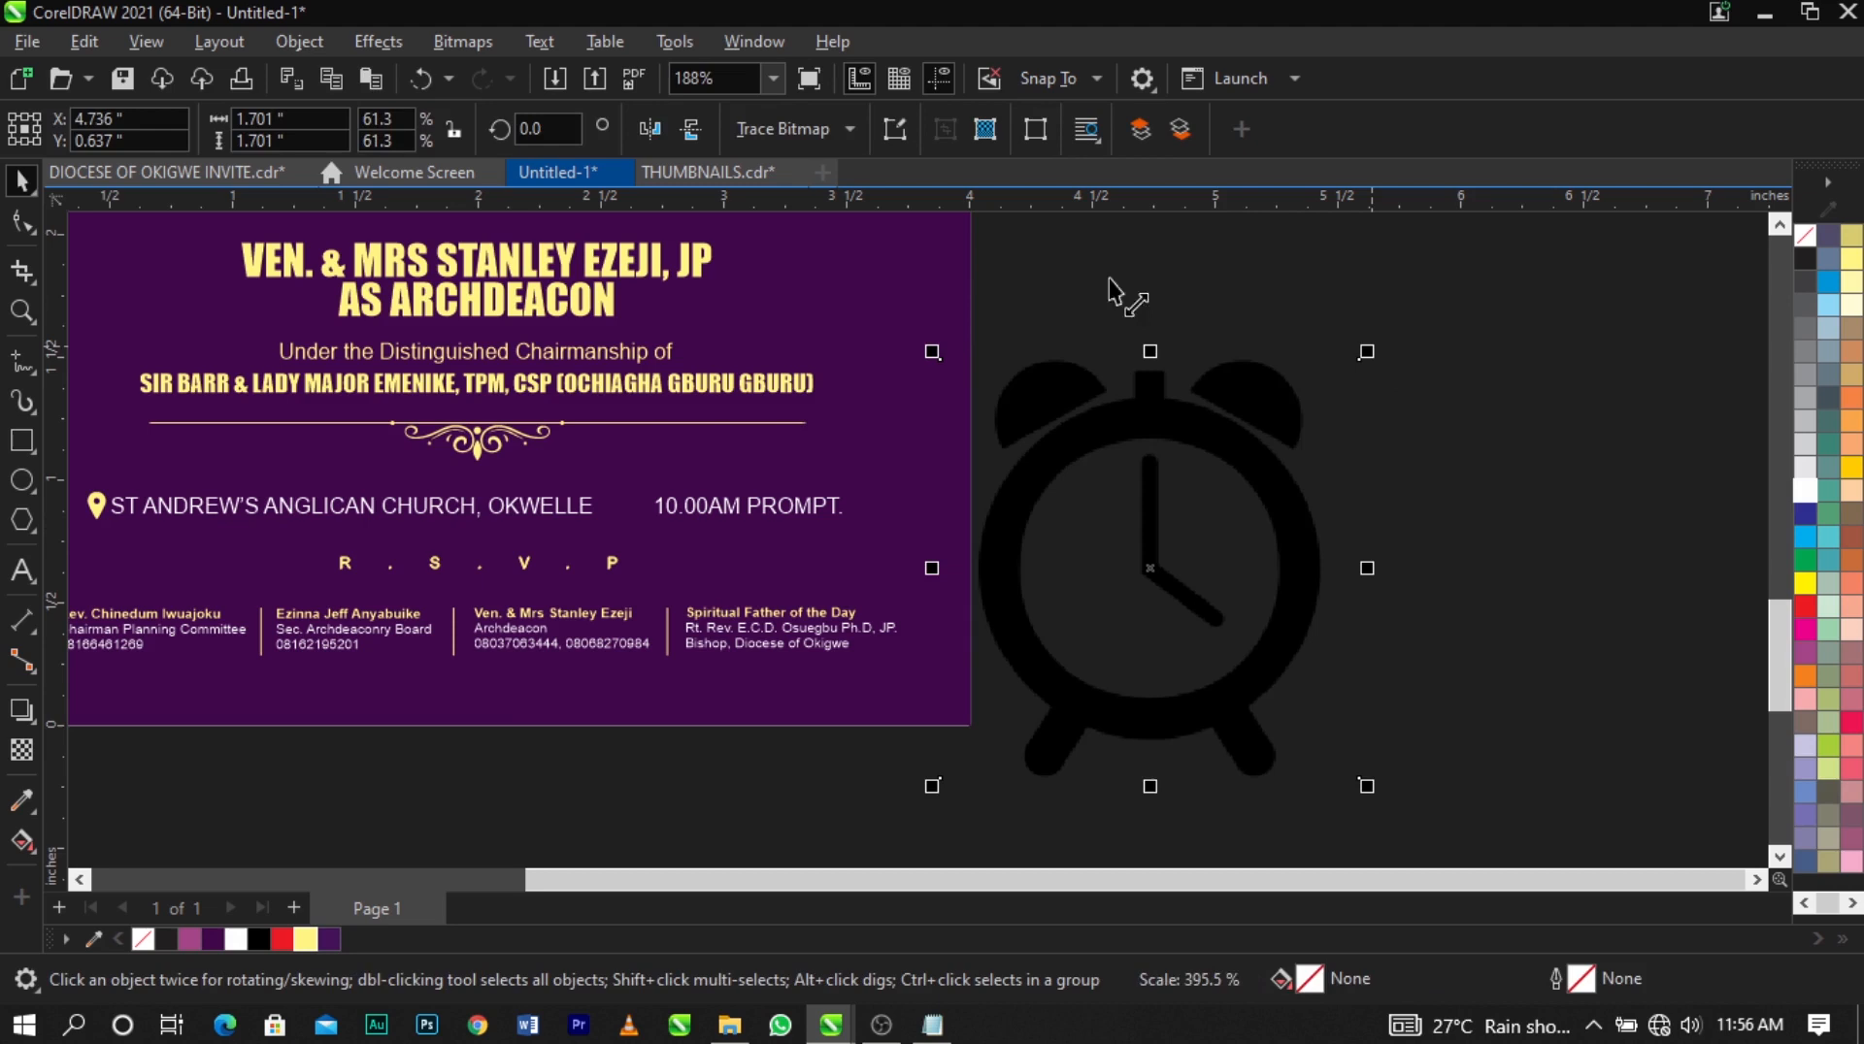
Convert the clock image to a 300 dpi bitmap and change its colour mode to Black and White (1-bit).
click(463, 41)
click(491, 77)
click(963, 666)
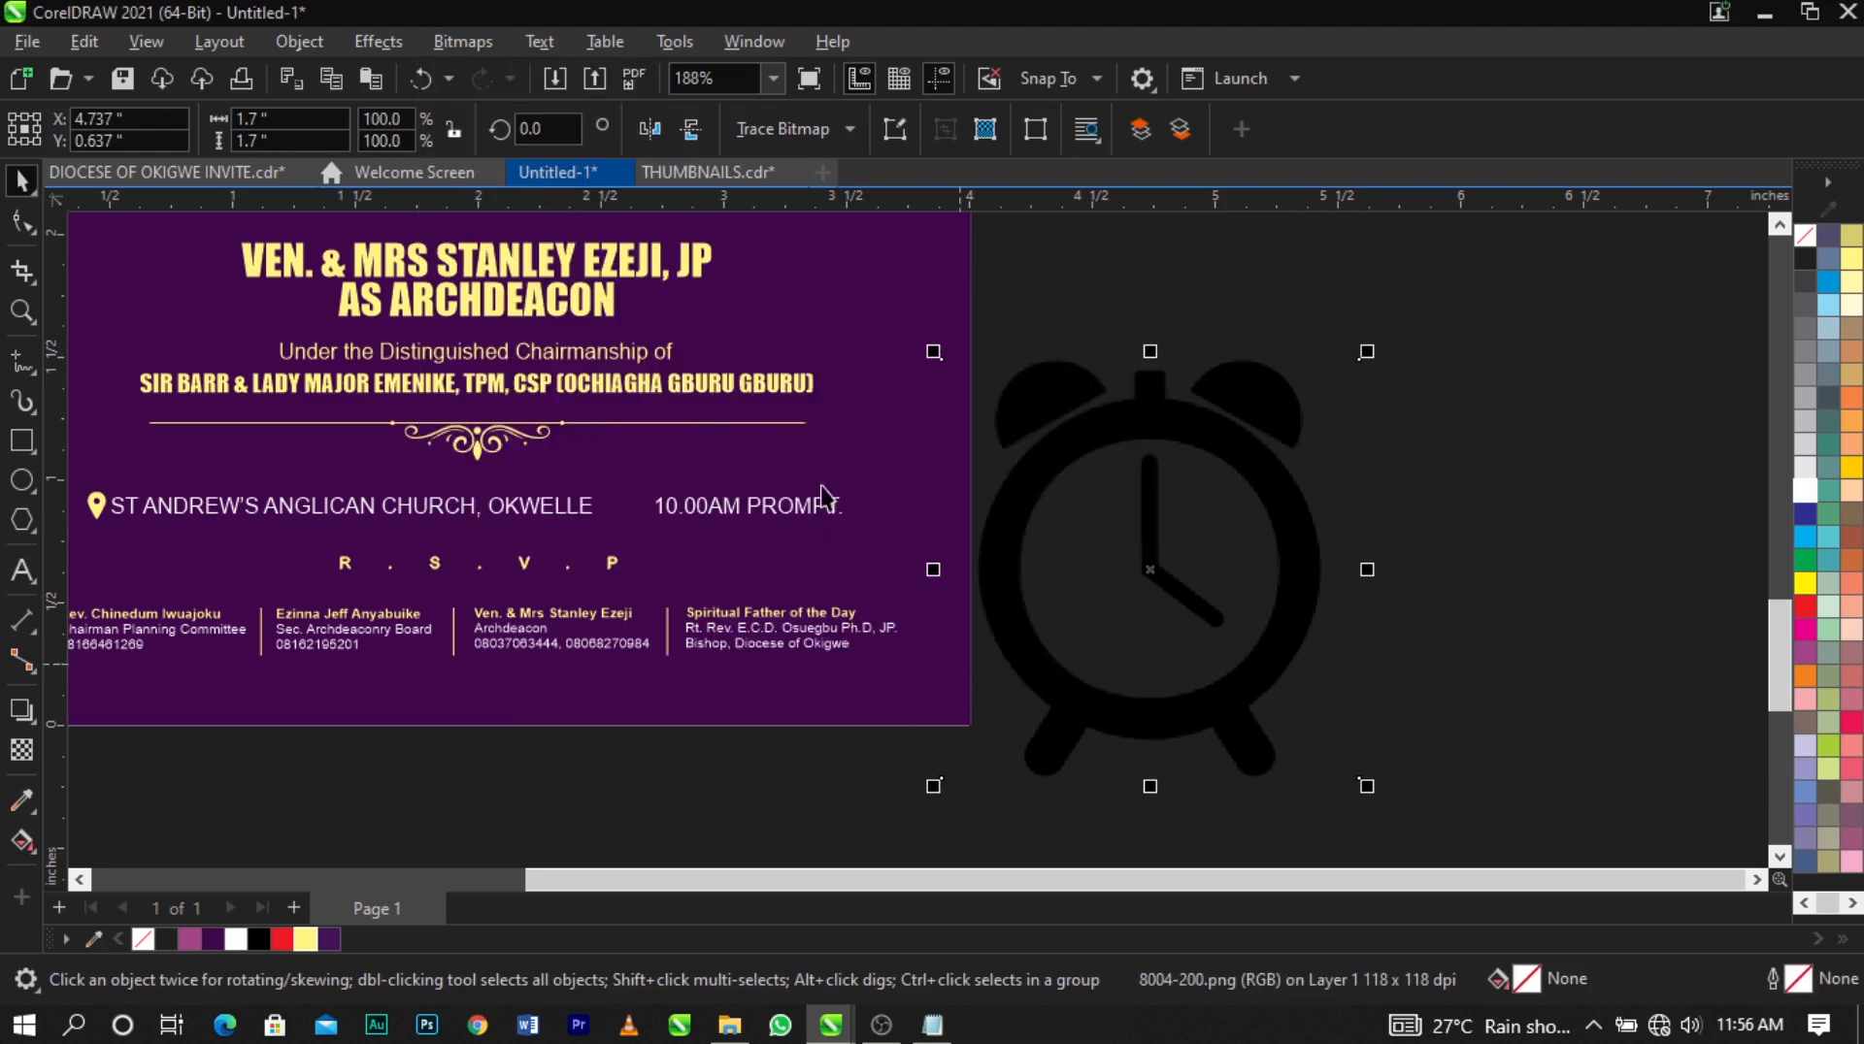
click(456, 42)
mouse_move(511, 276)
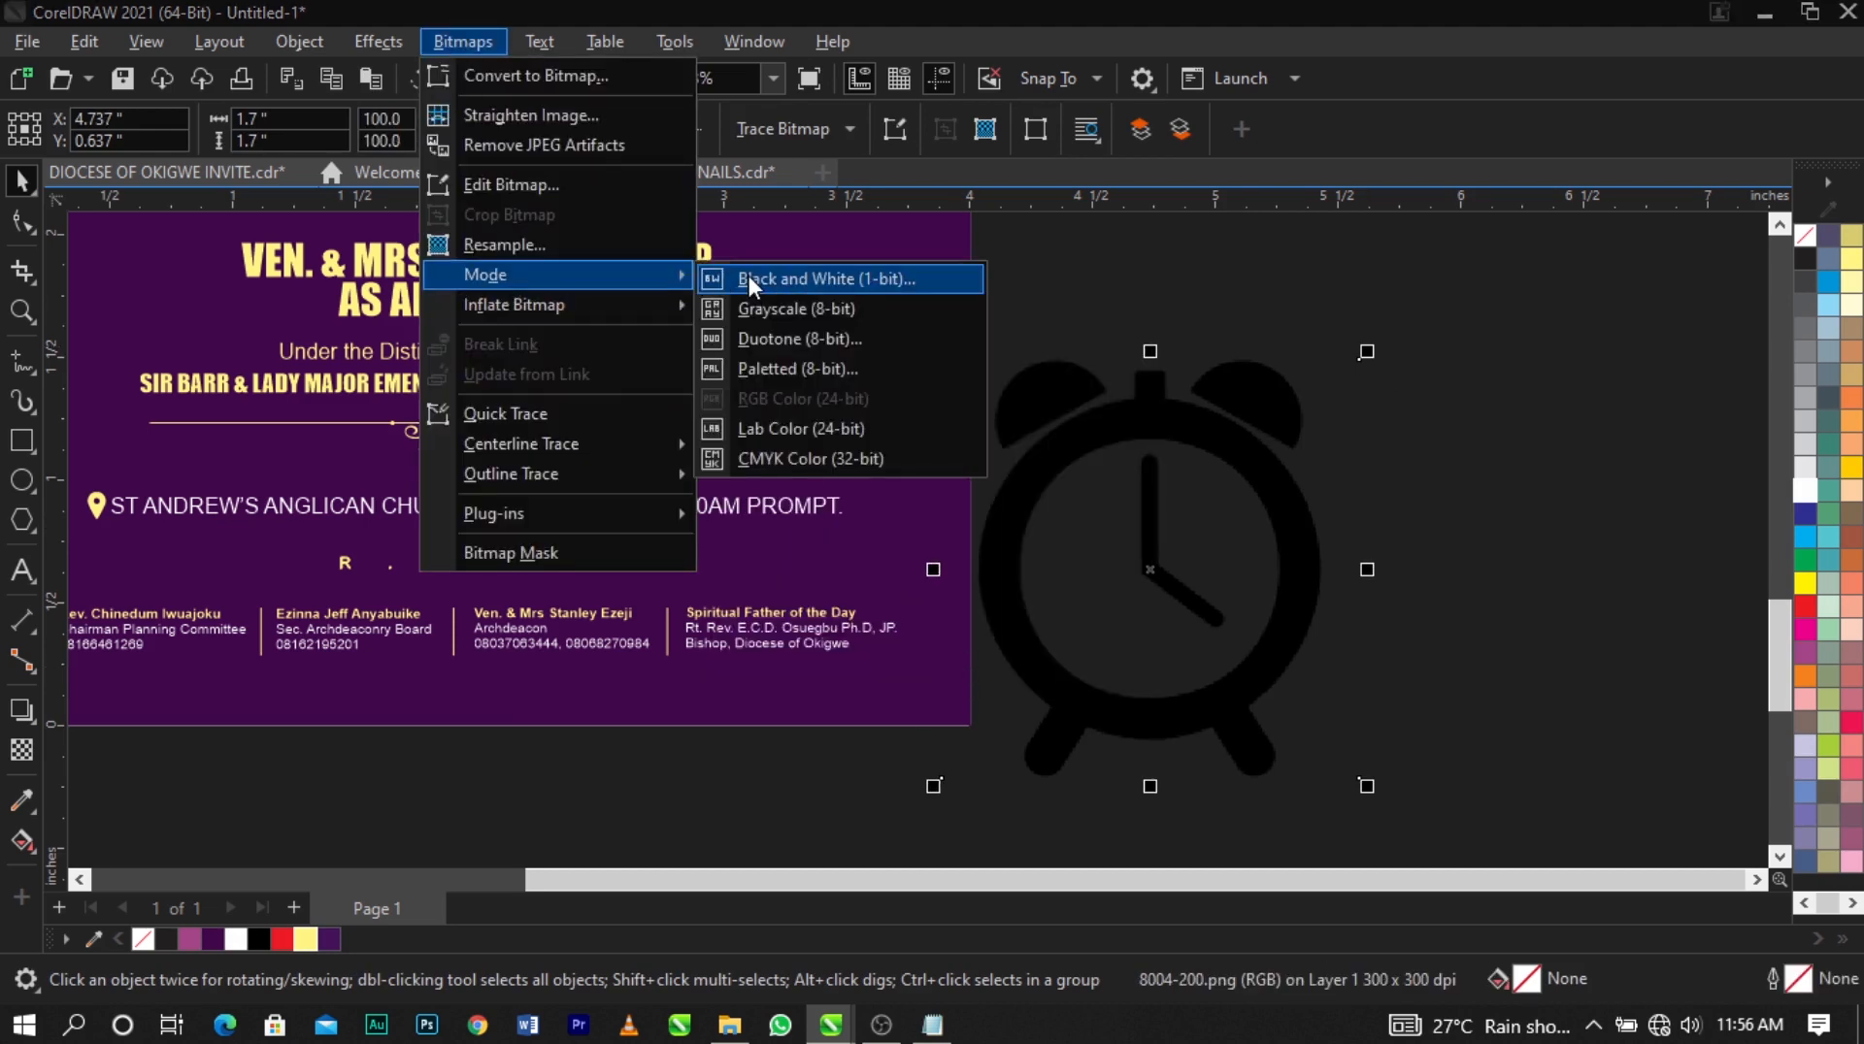
click(748, 277)
click(1136, 811)
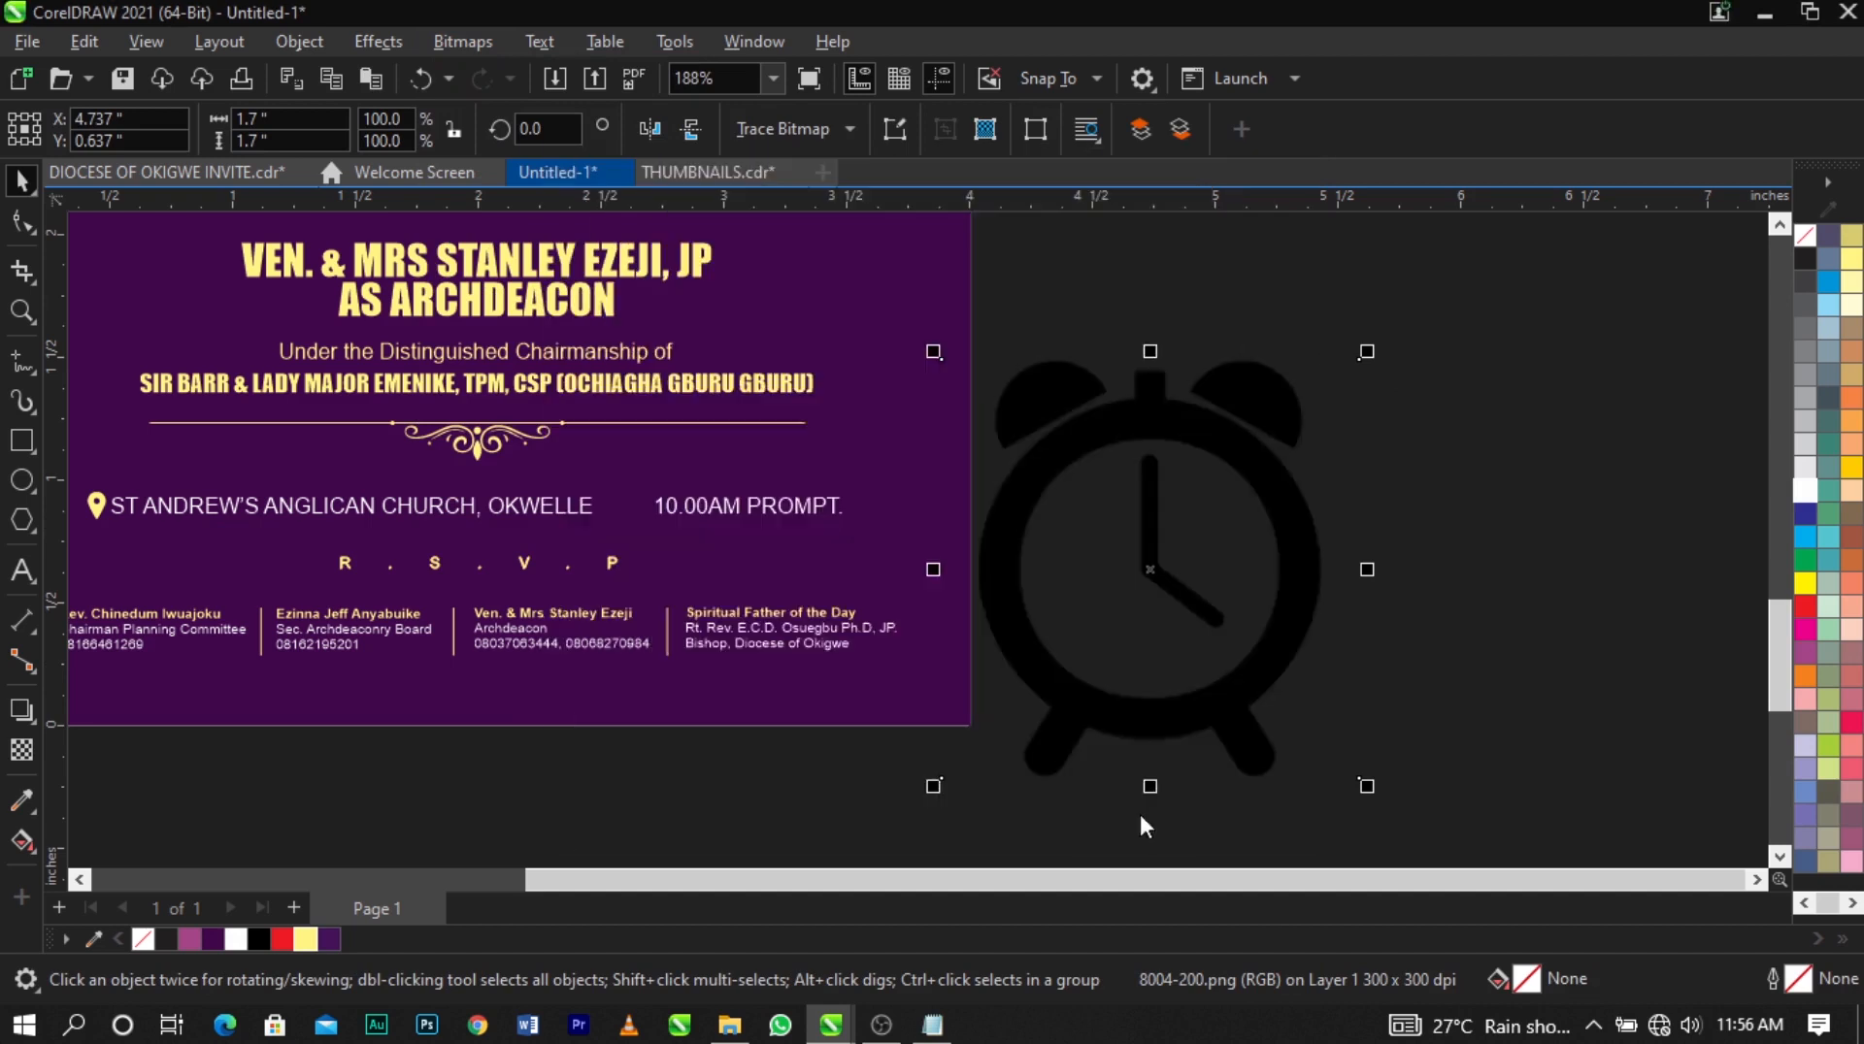
Run an Outline Trace on the clock bitmap as Line Art with the default settings, and delete its white background.
click(800, 134)
mouse_move(818, 225)
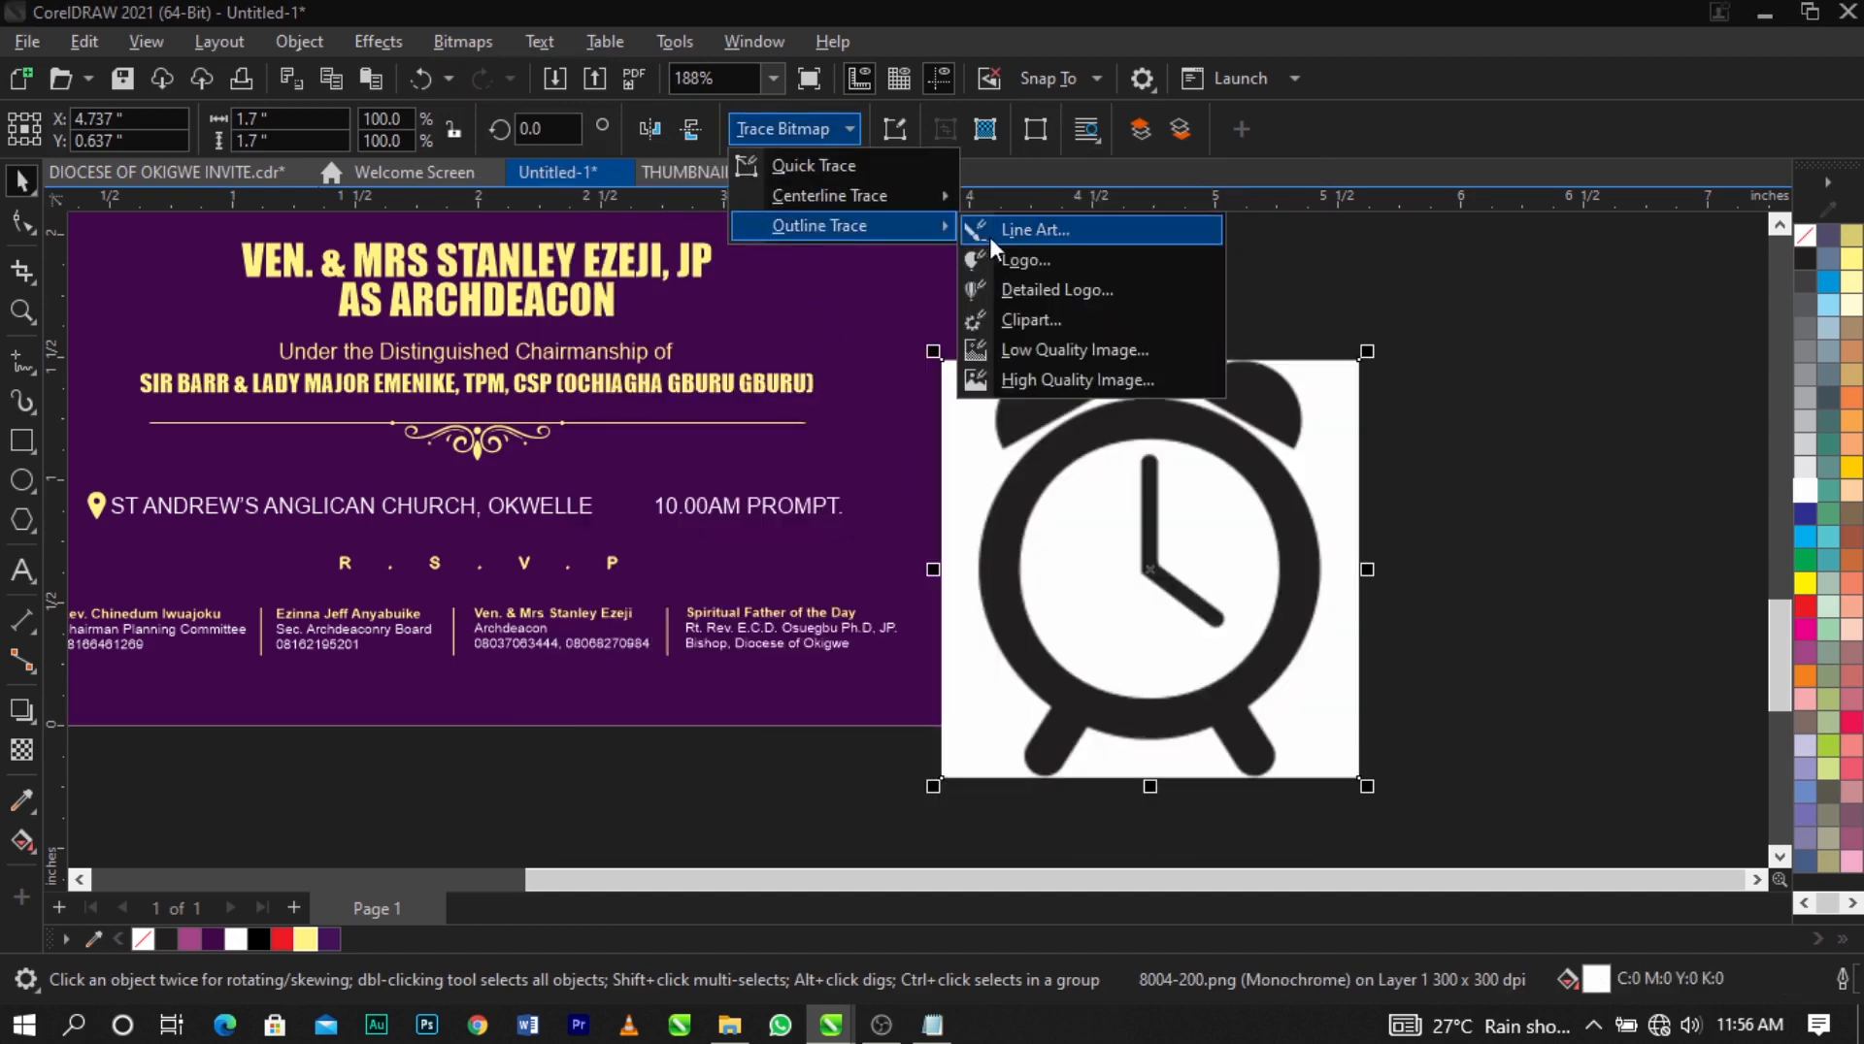
click(990, 233)
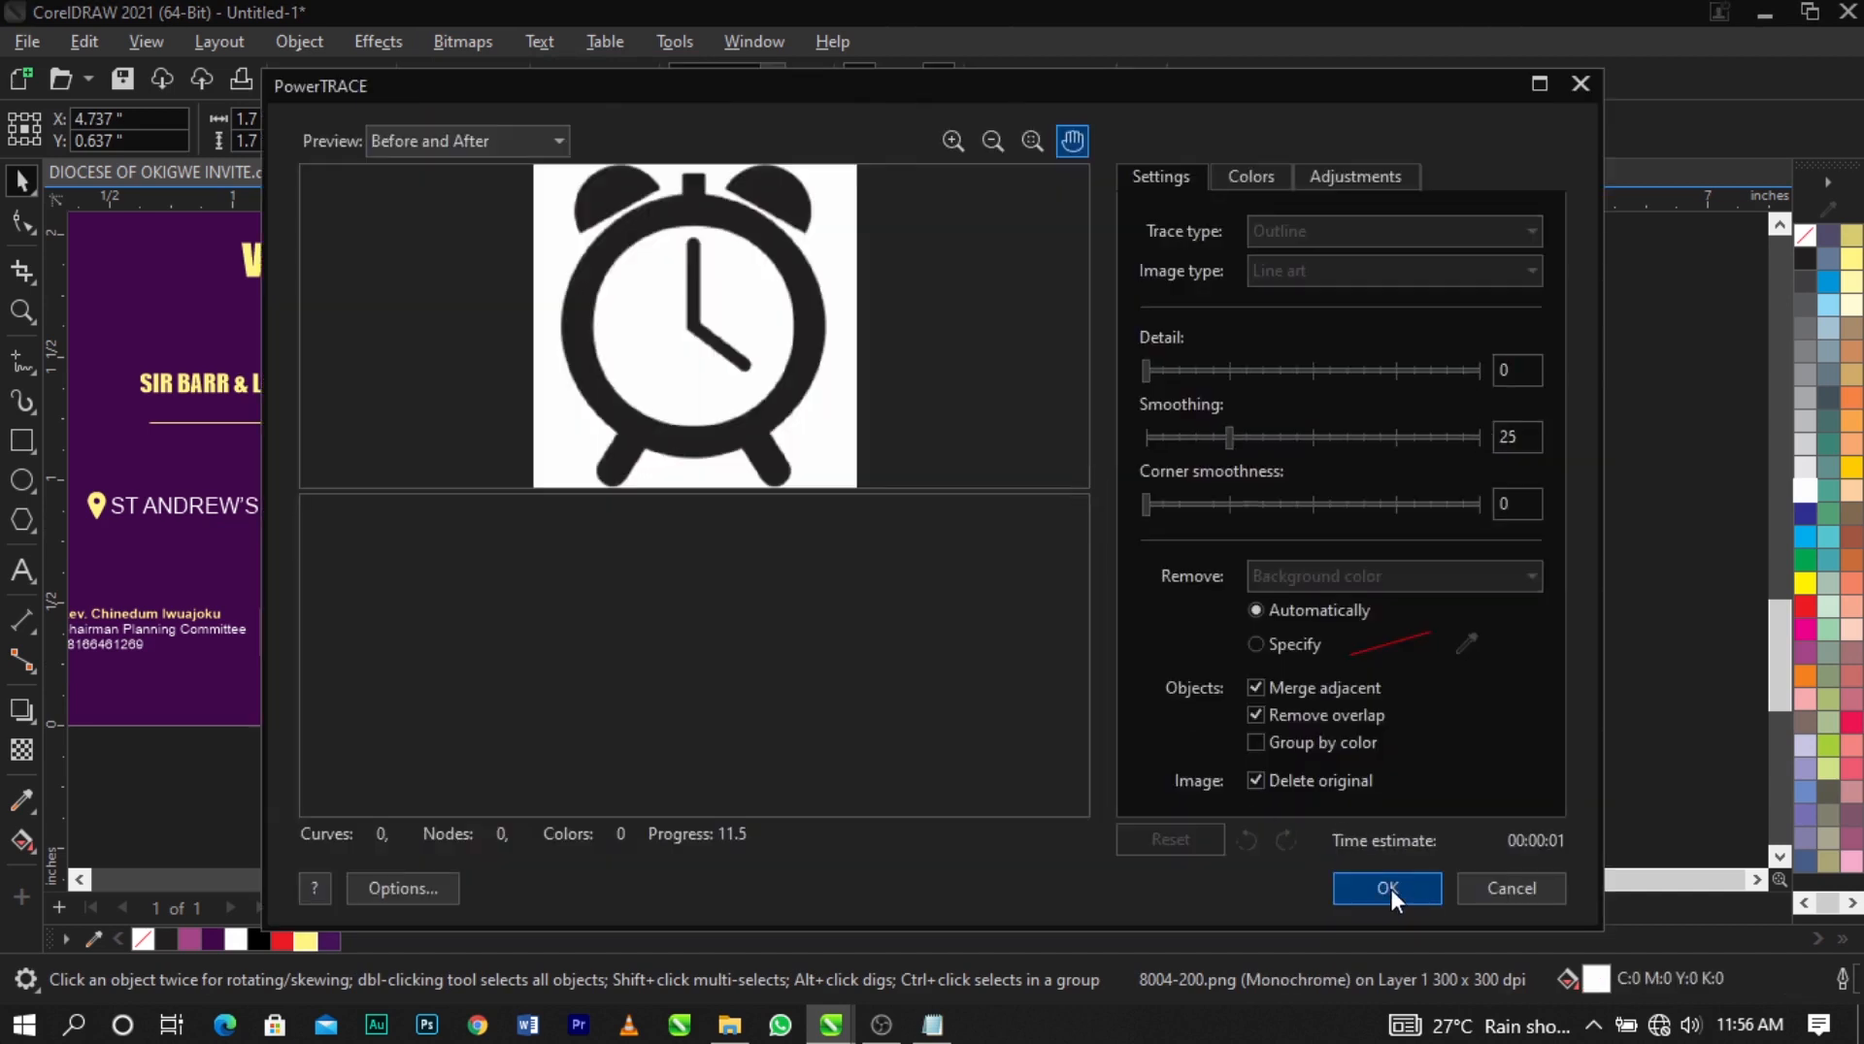
click(1390, 889)
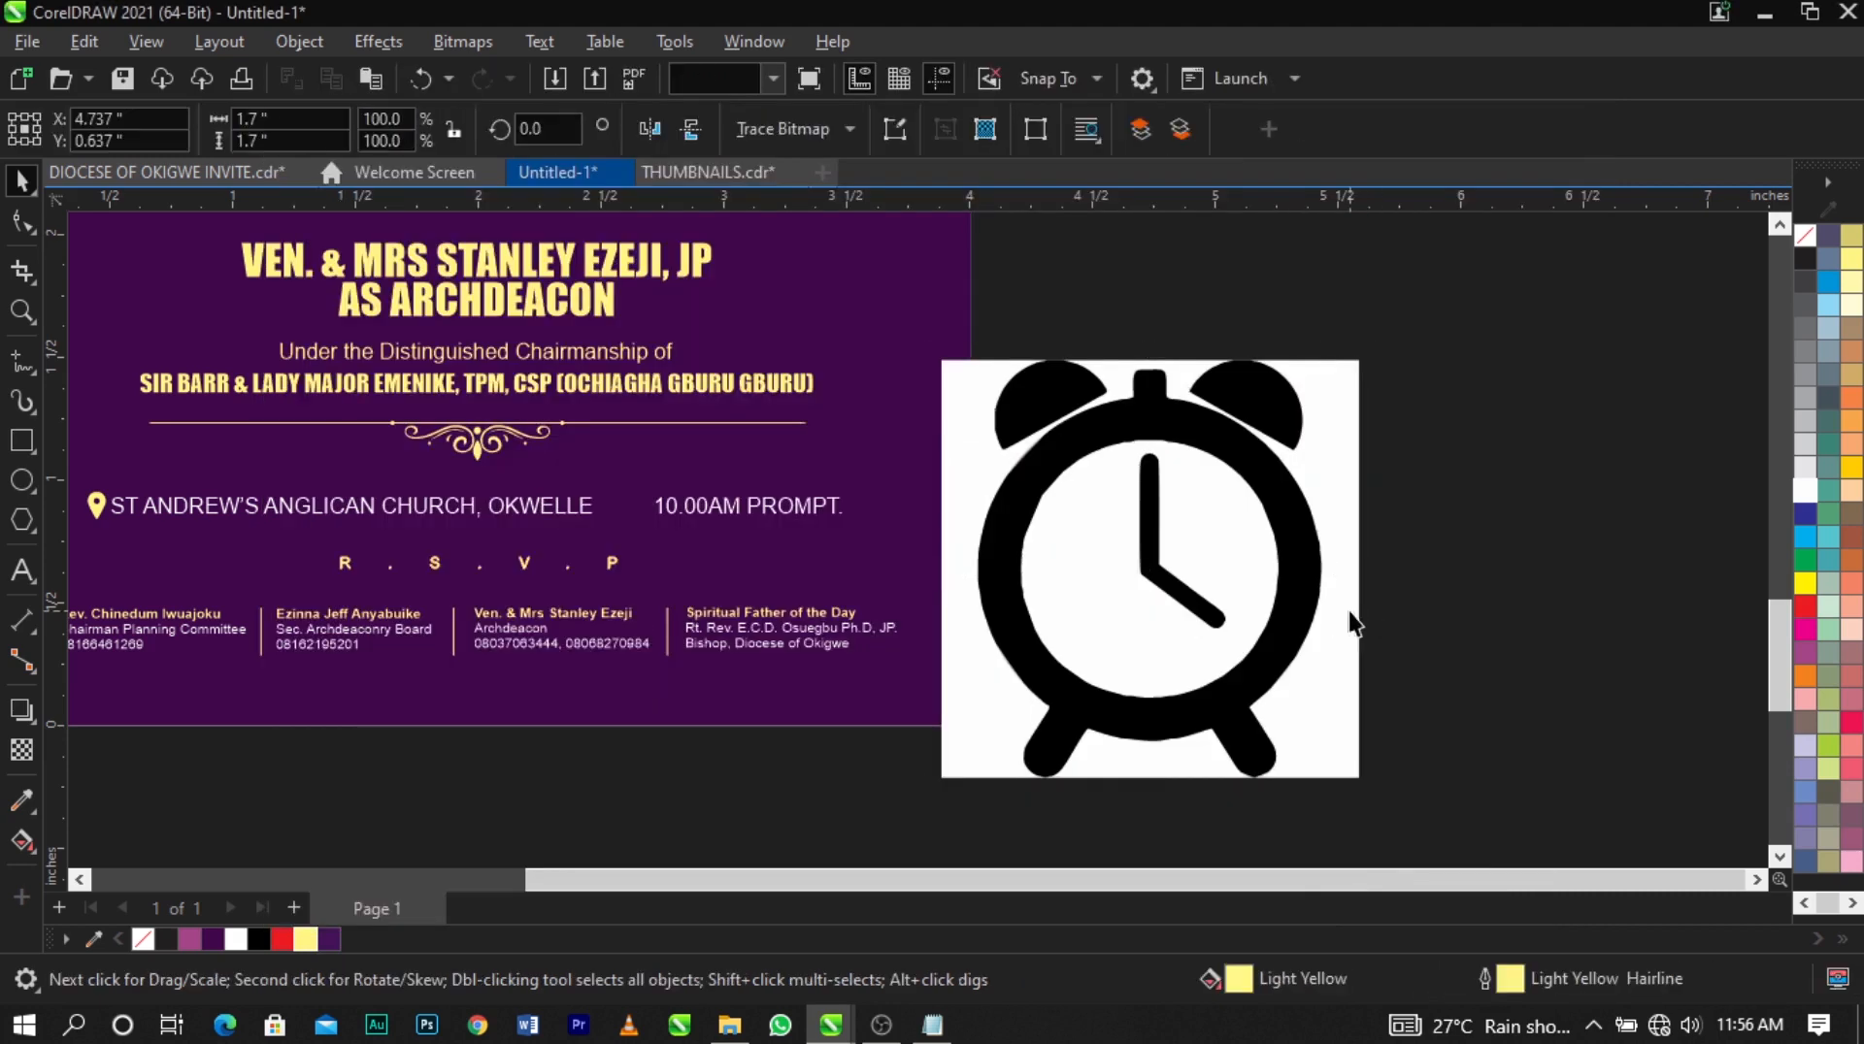
key(Delete)
Shrink the traced clock to about 0.077 by 0.094 inches and move it just before the 10.00AM PROMPT text.
click(1267, 741)
drag(1330, 790, 1008, 297)
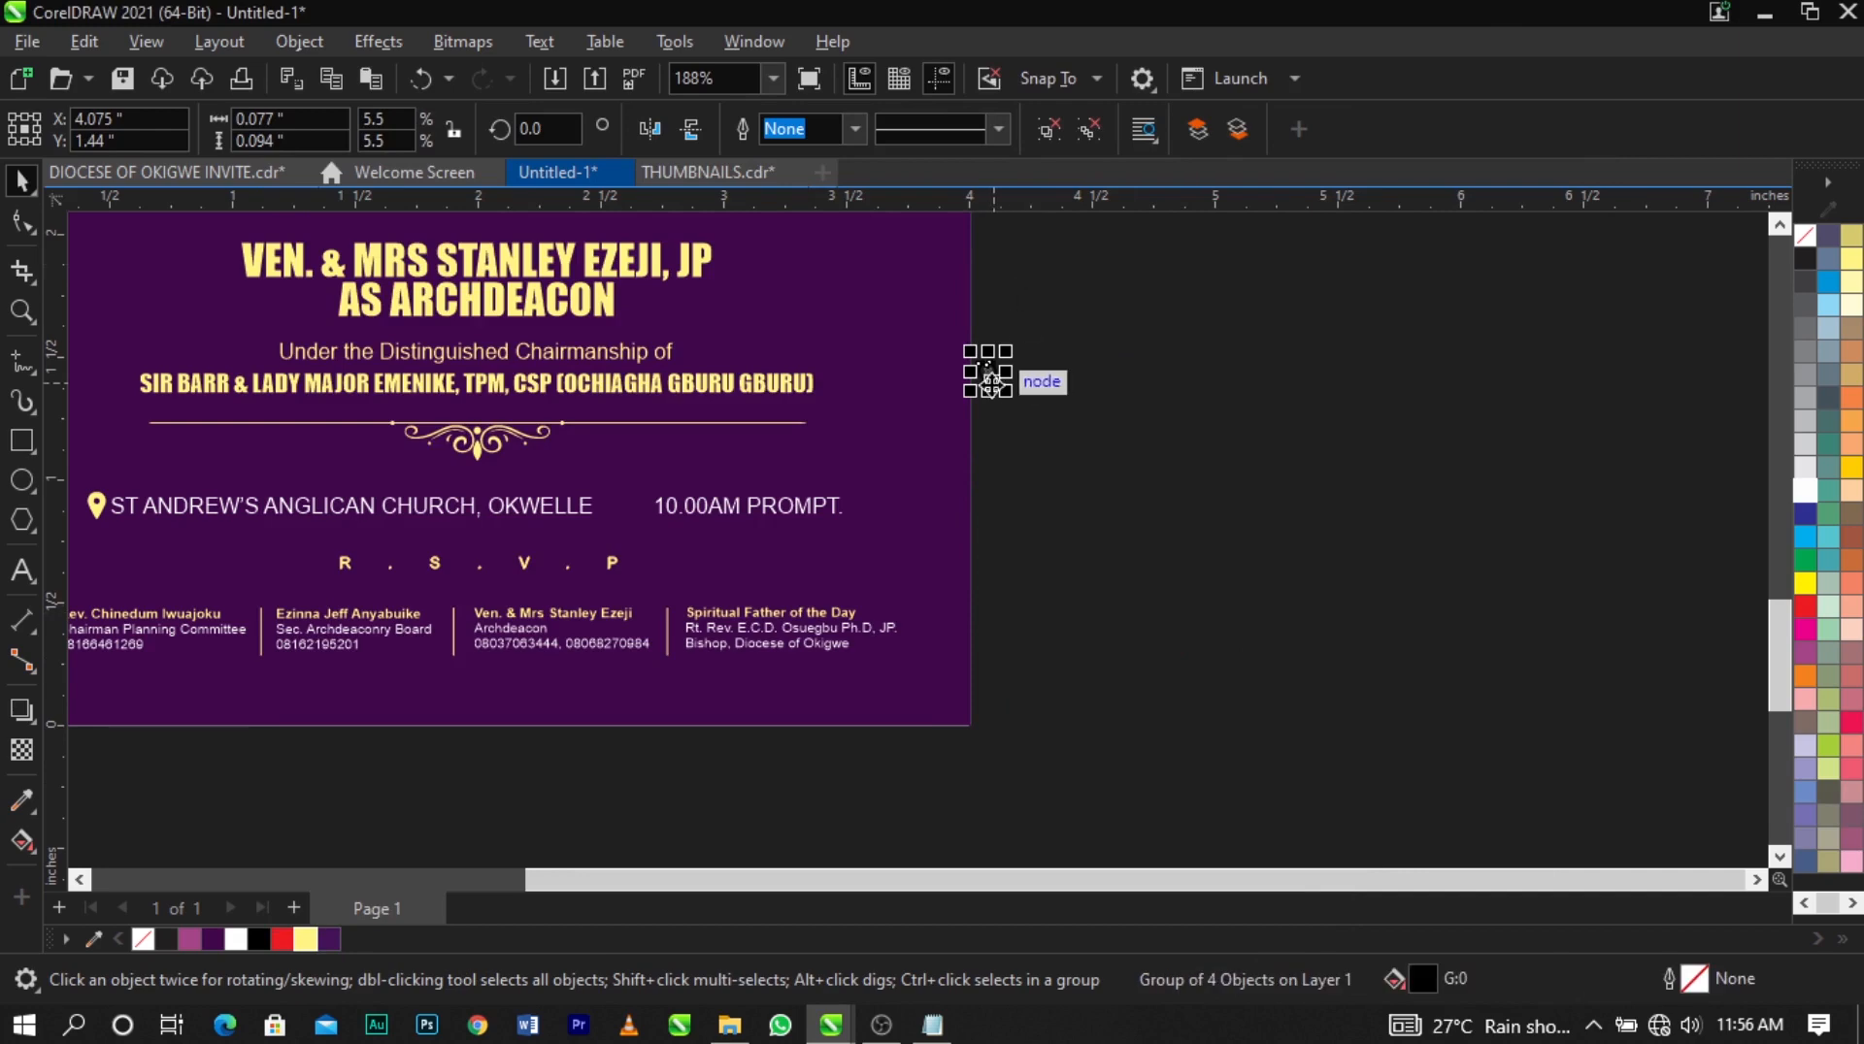
drag(986, 375, 715, 506)
scroll(624, 528, up, 6)
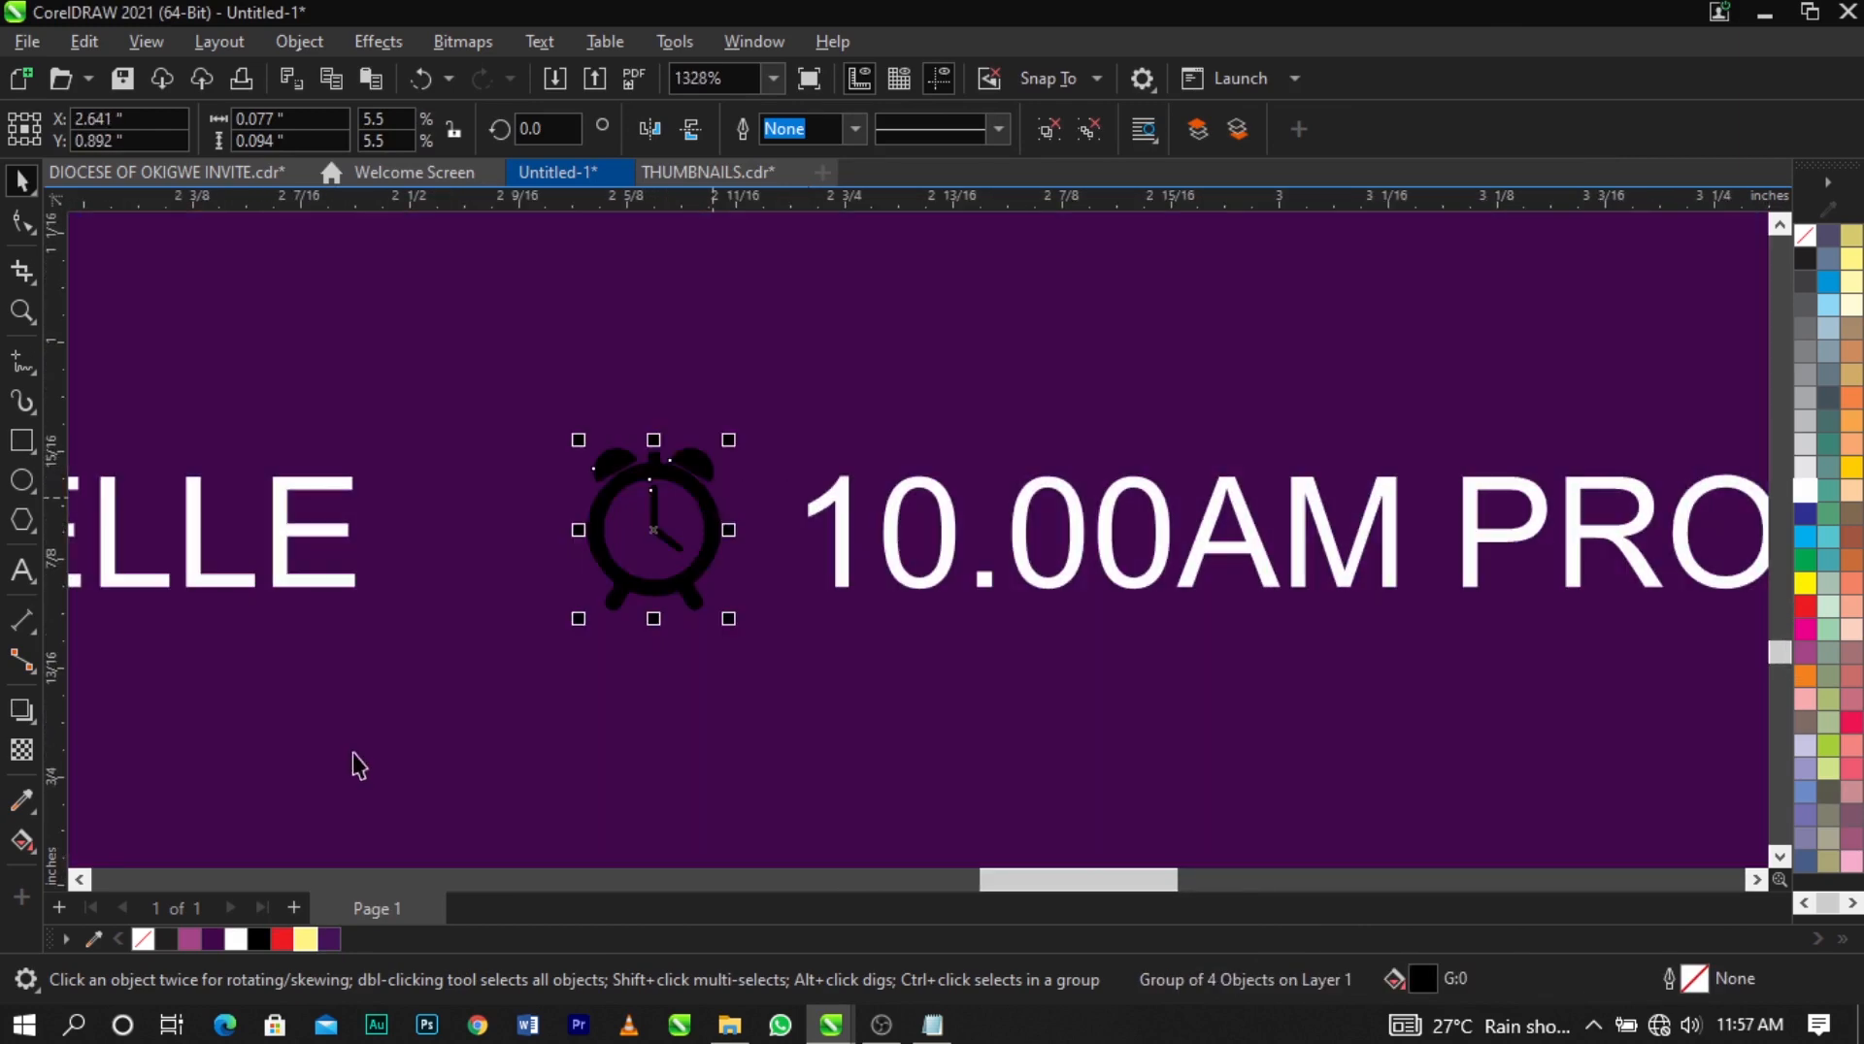
Fill the clock icon light yellow and enlarge it to about 0.082 by 0.099 inches.
click(304, 940)
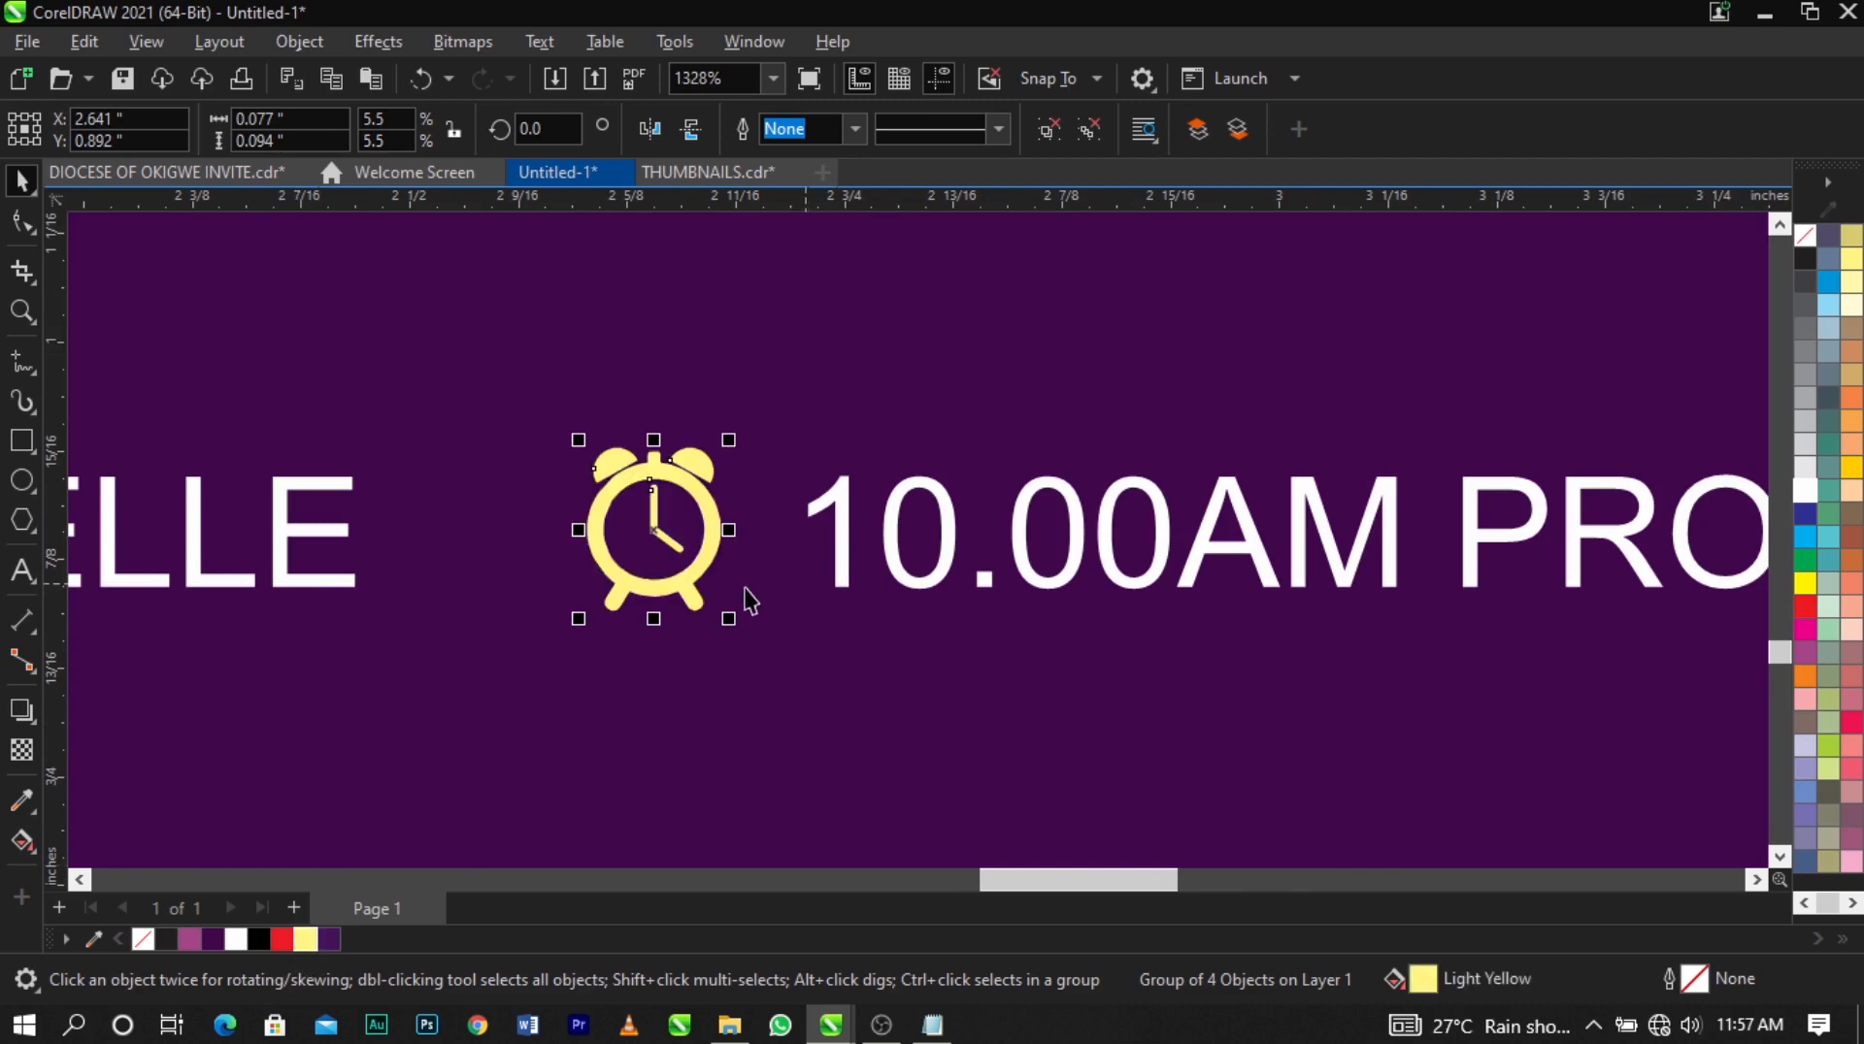
drag(731, 619, 740, 627)
scroll(720, 545, up, 1)
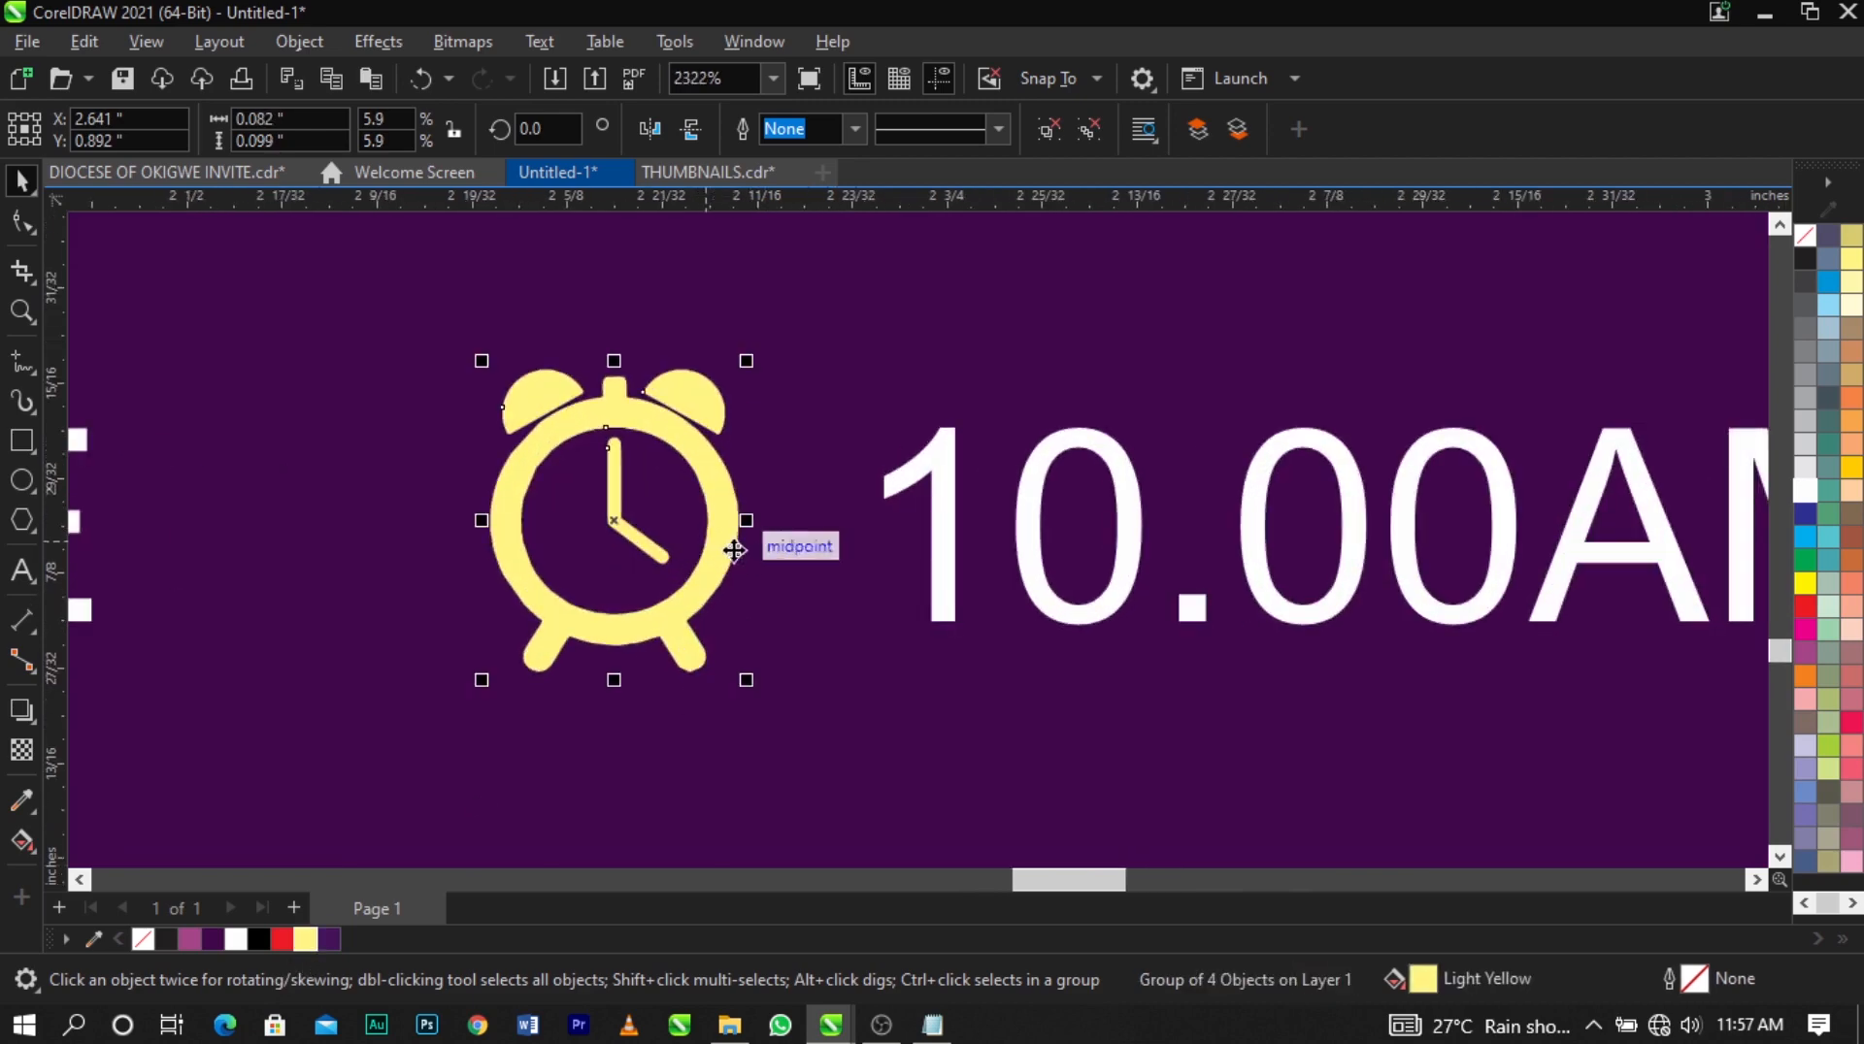
scroll(736, 554, down, 3)
scroll(736, 554, down, 6)
click(1176, 571)
key(F4)
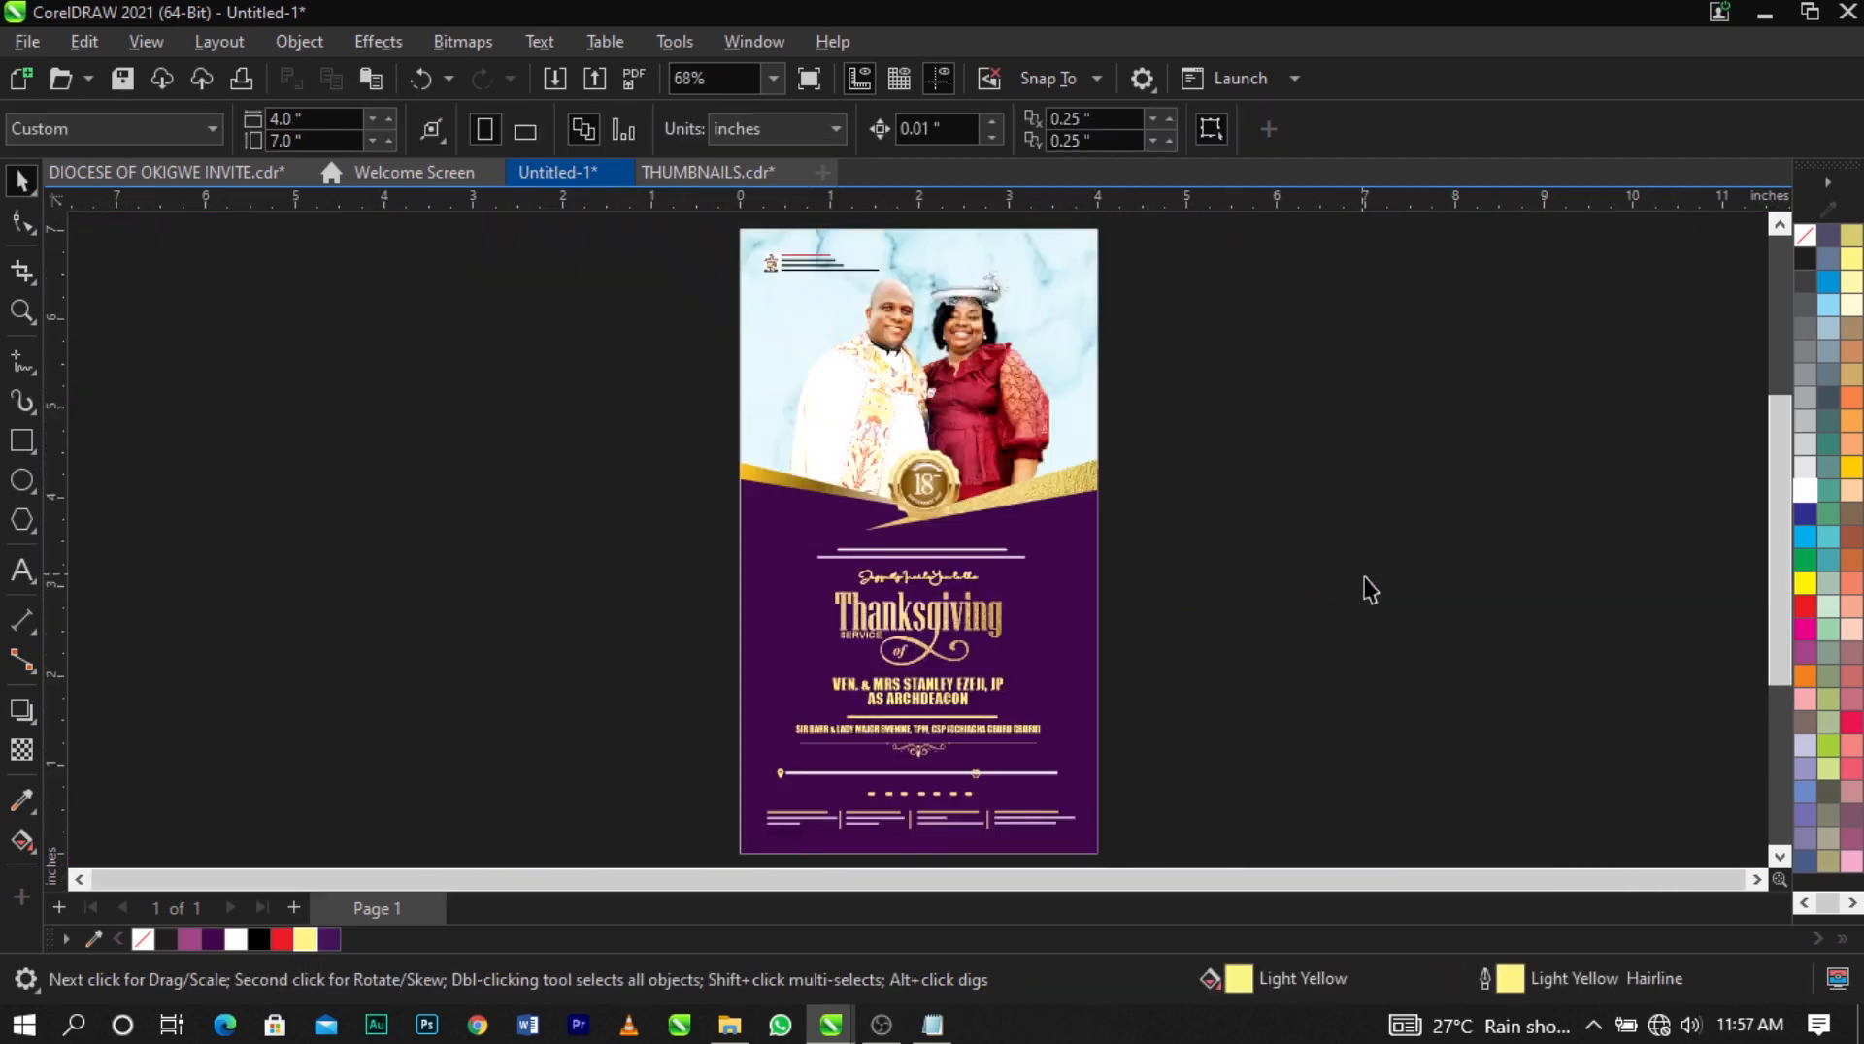
Enlarge the whole 18th September date seal to about 0.934 by 0.932 inches.
scroll(1038, 497, up, 2)
drag(1110, 400, 777, 611)
scroll(845, 525, up, 1)
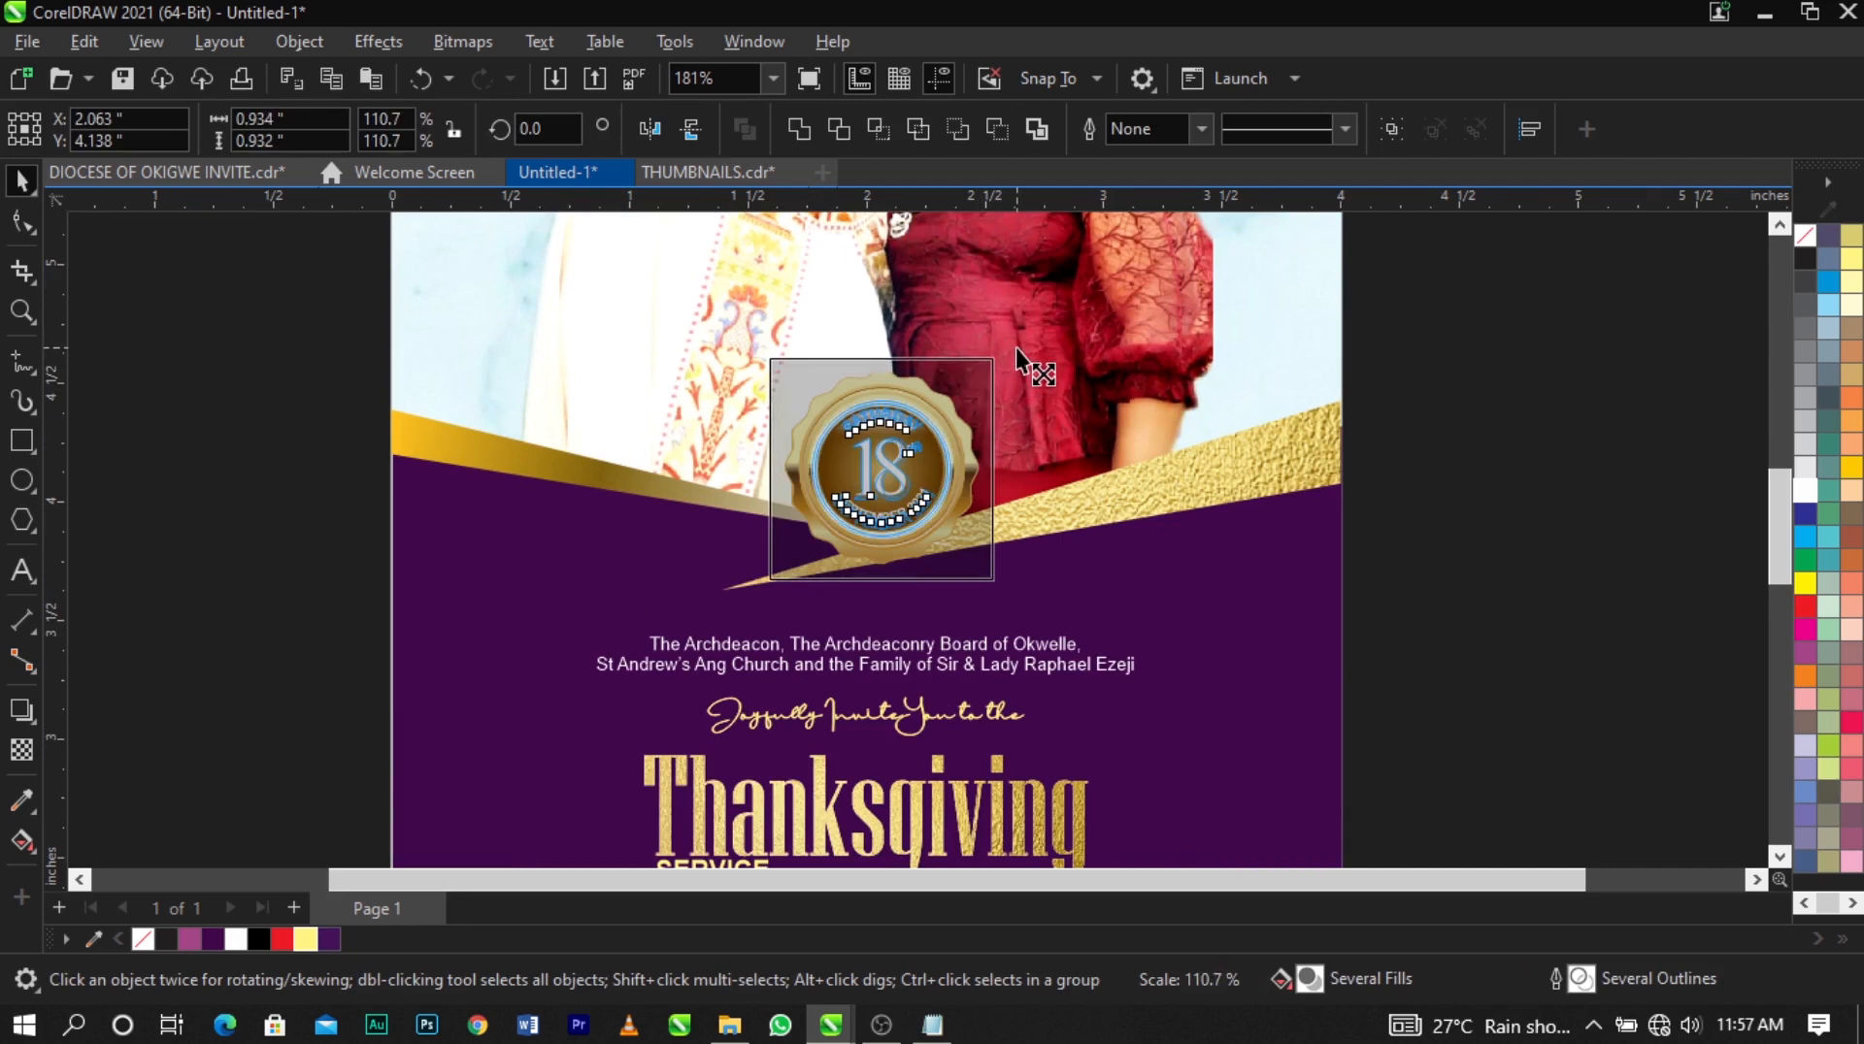
click(1369, 476)
scroll(1423, 557, down, 1)
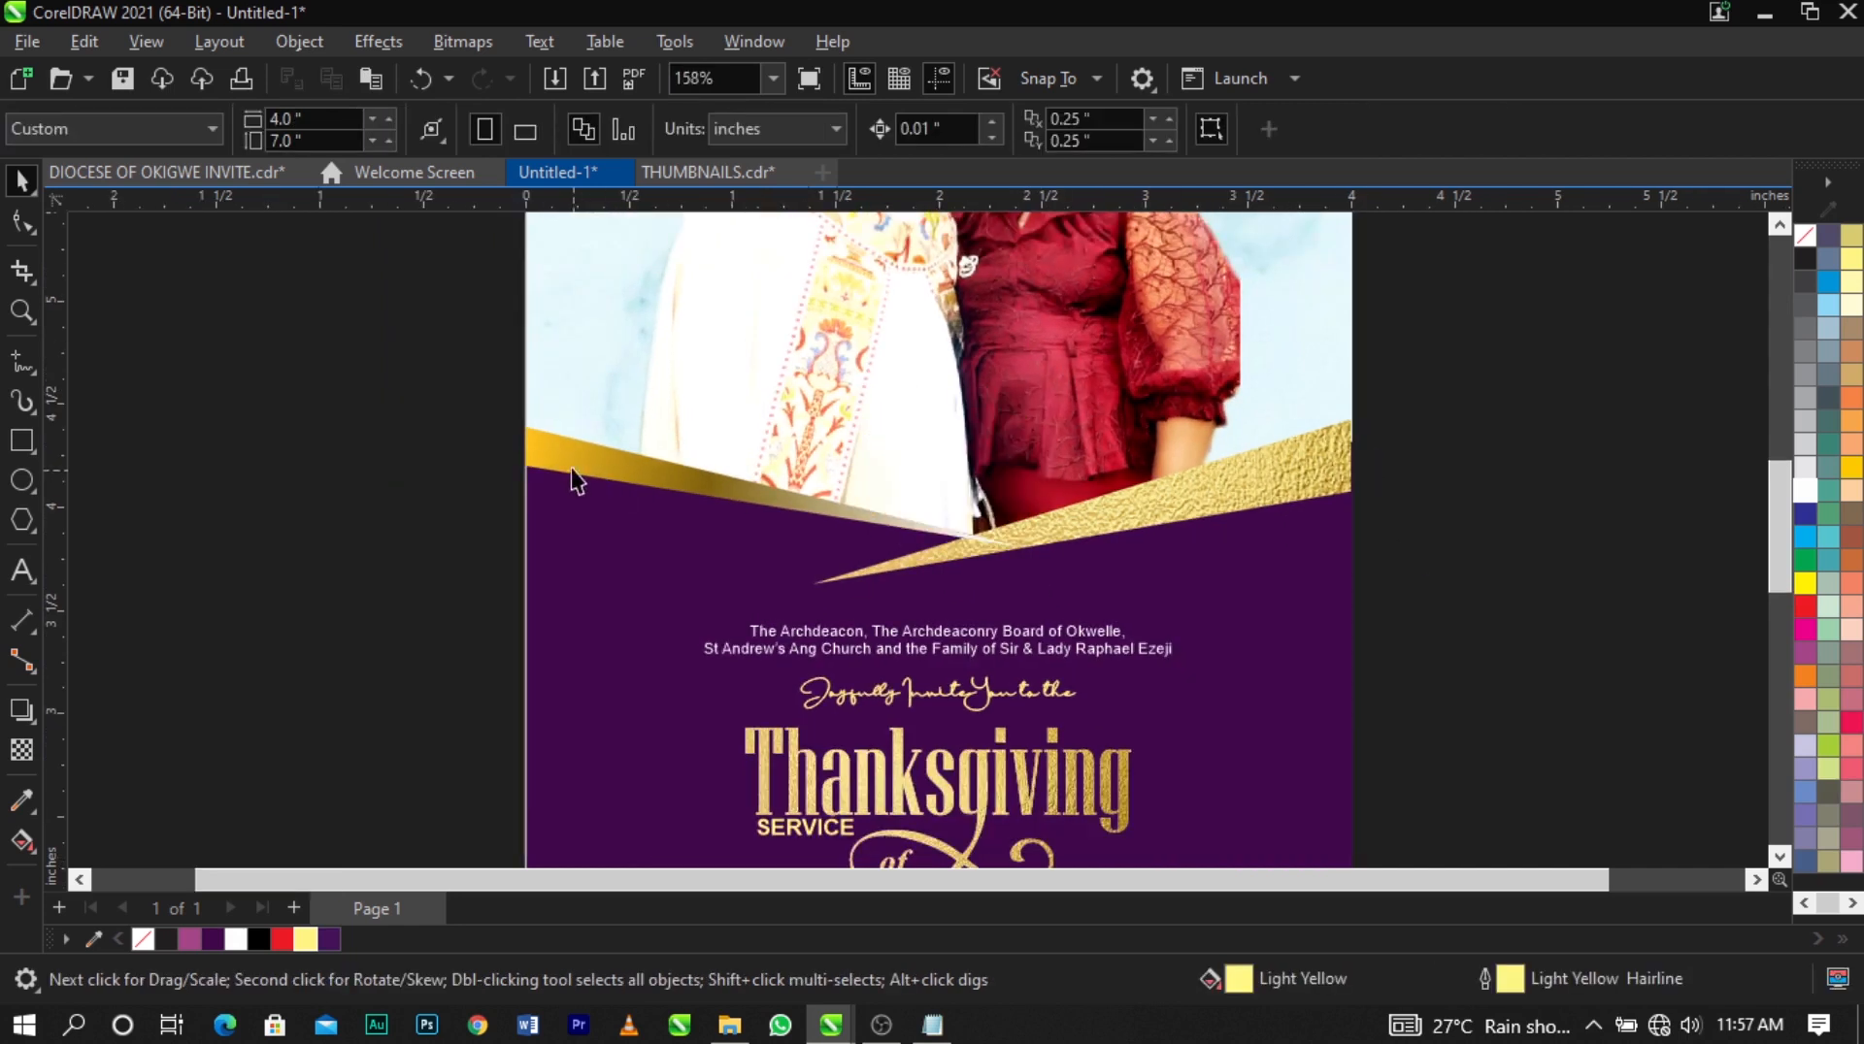
Import the orange lens flare 47994-lens-light-editing-flare-free-clipart-hd from the SKYLENSE folder and place it beside the card.
right_click(423, 436)
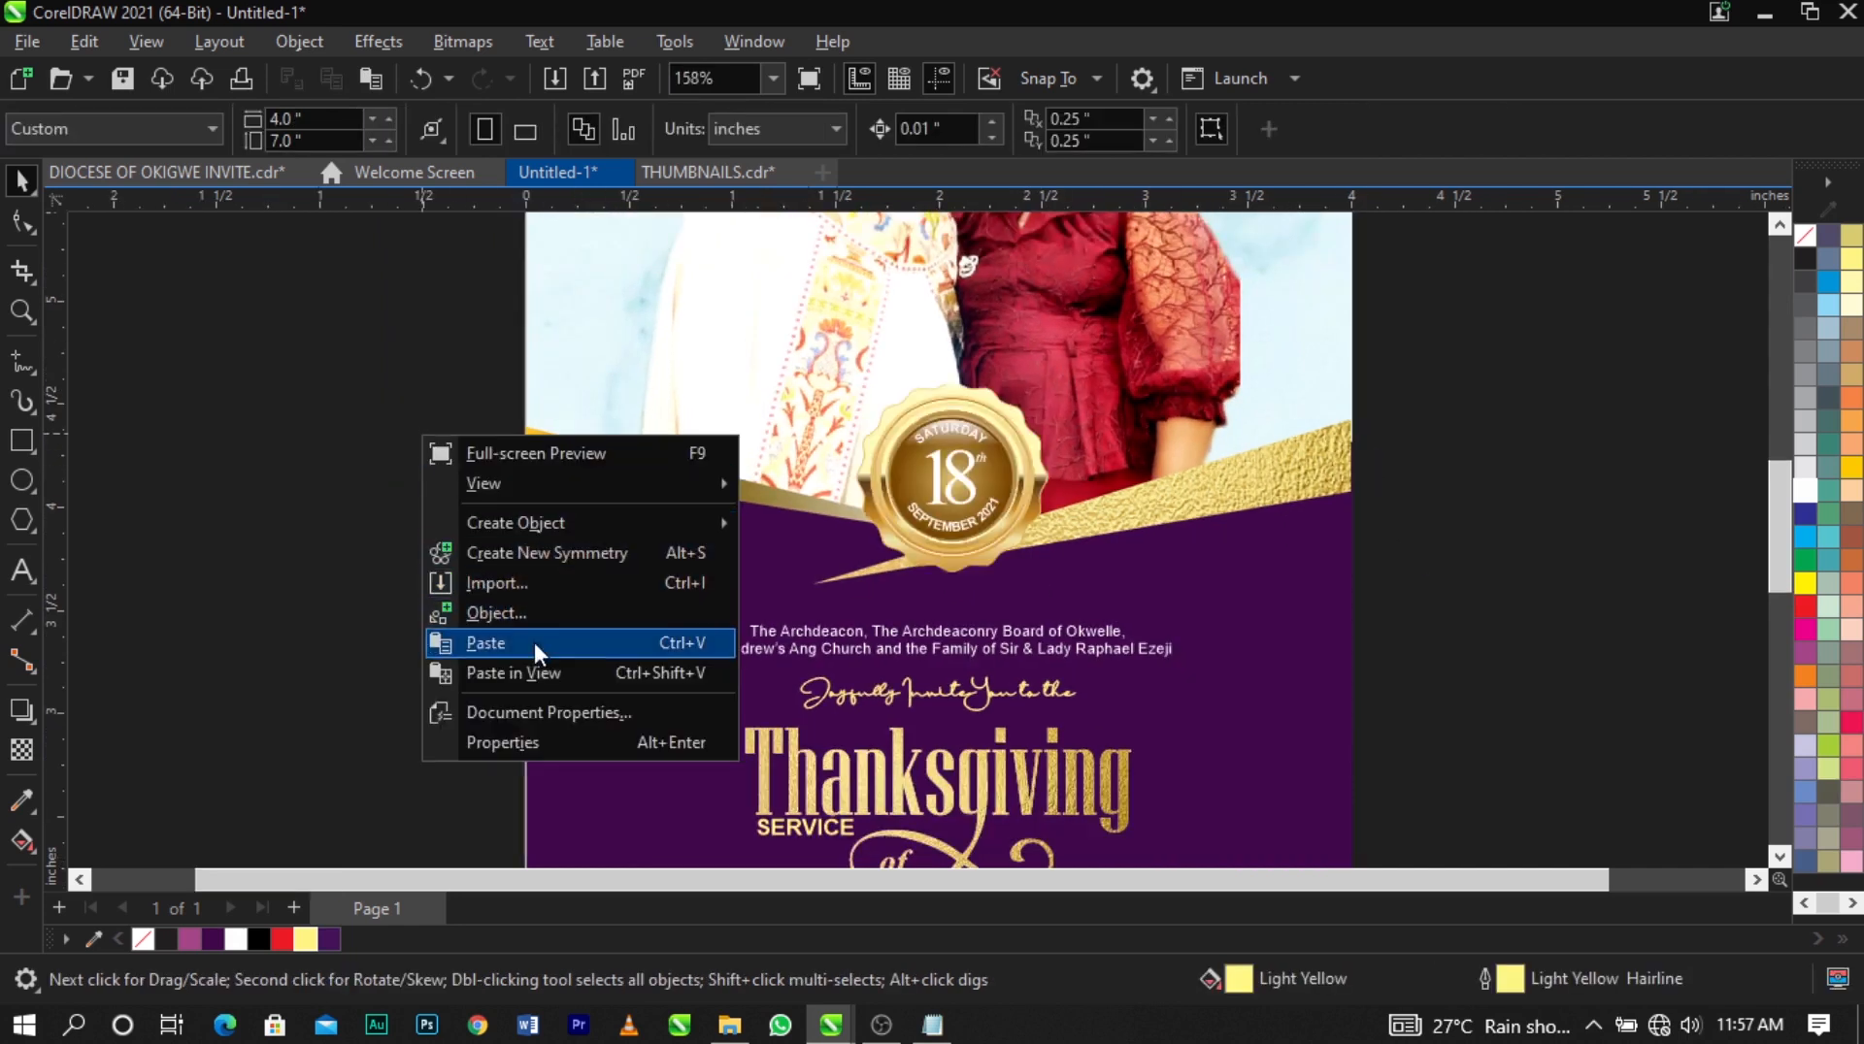
click(517, 584)
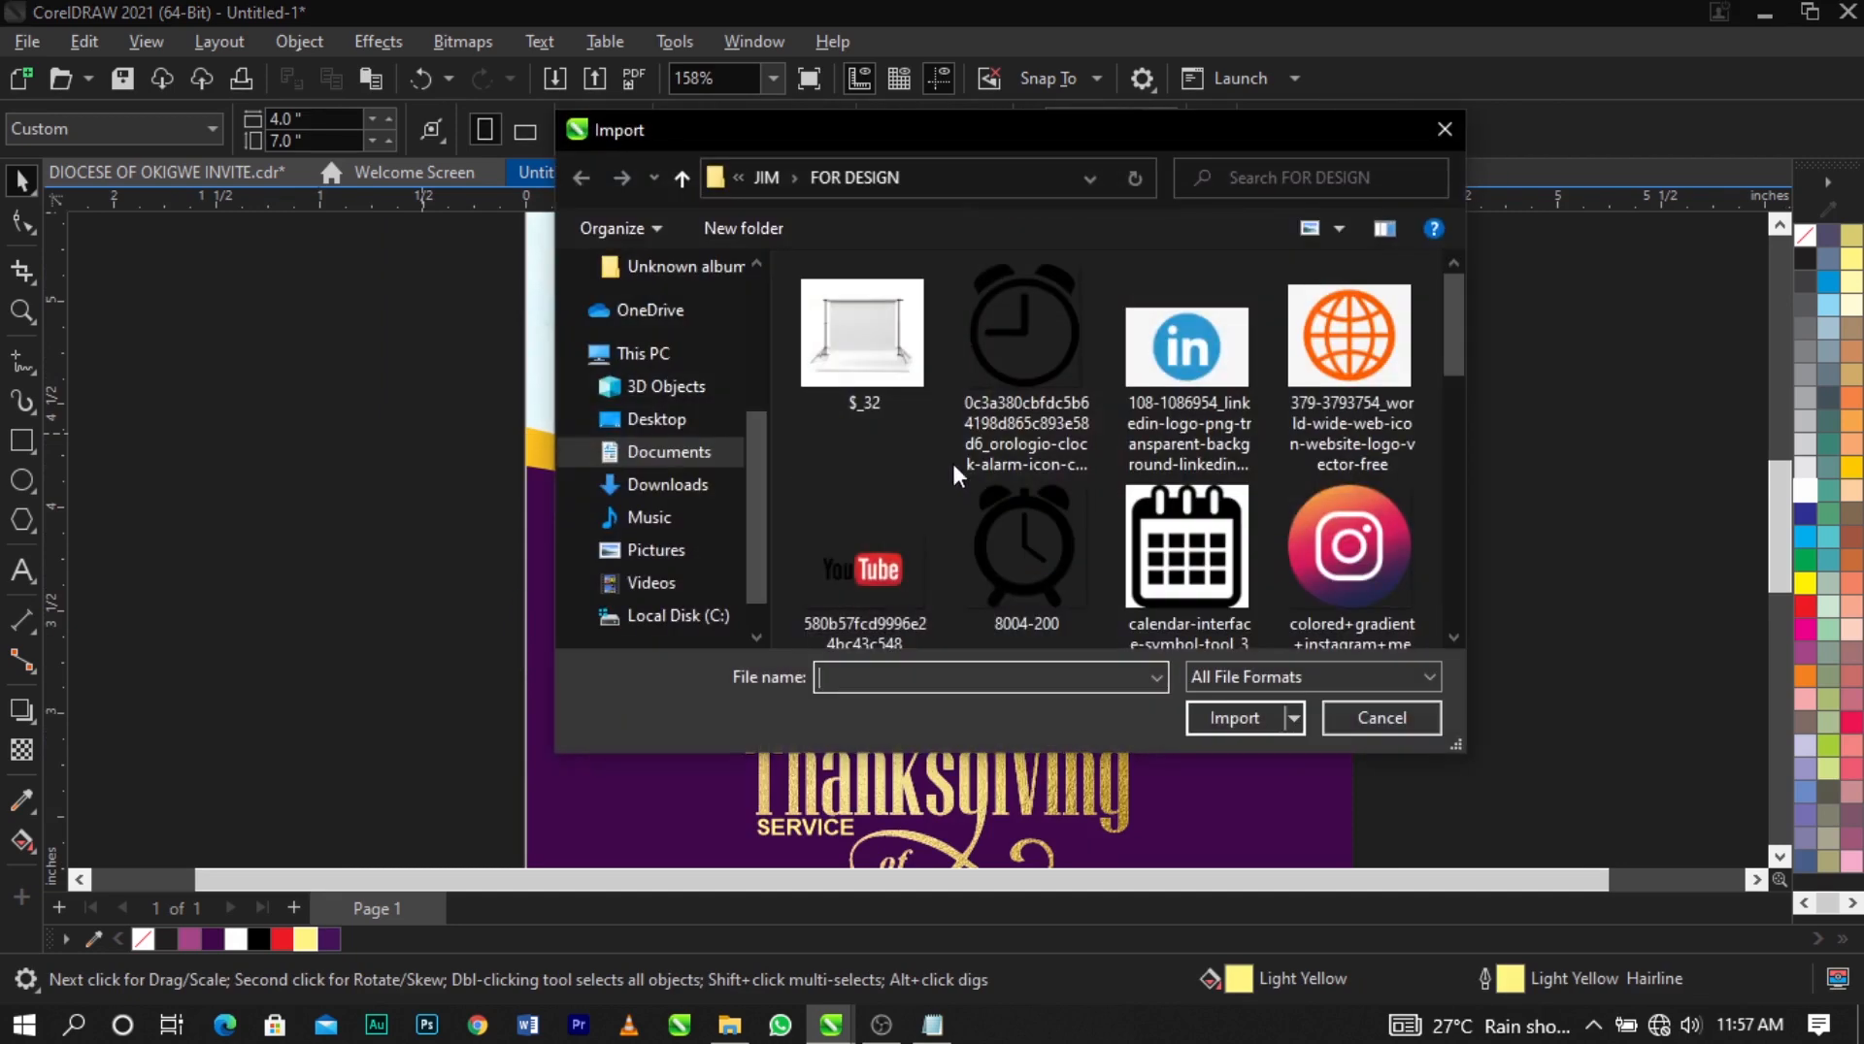
click(679, 455)
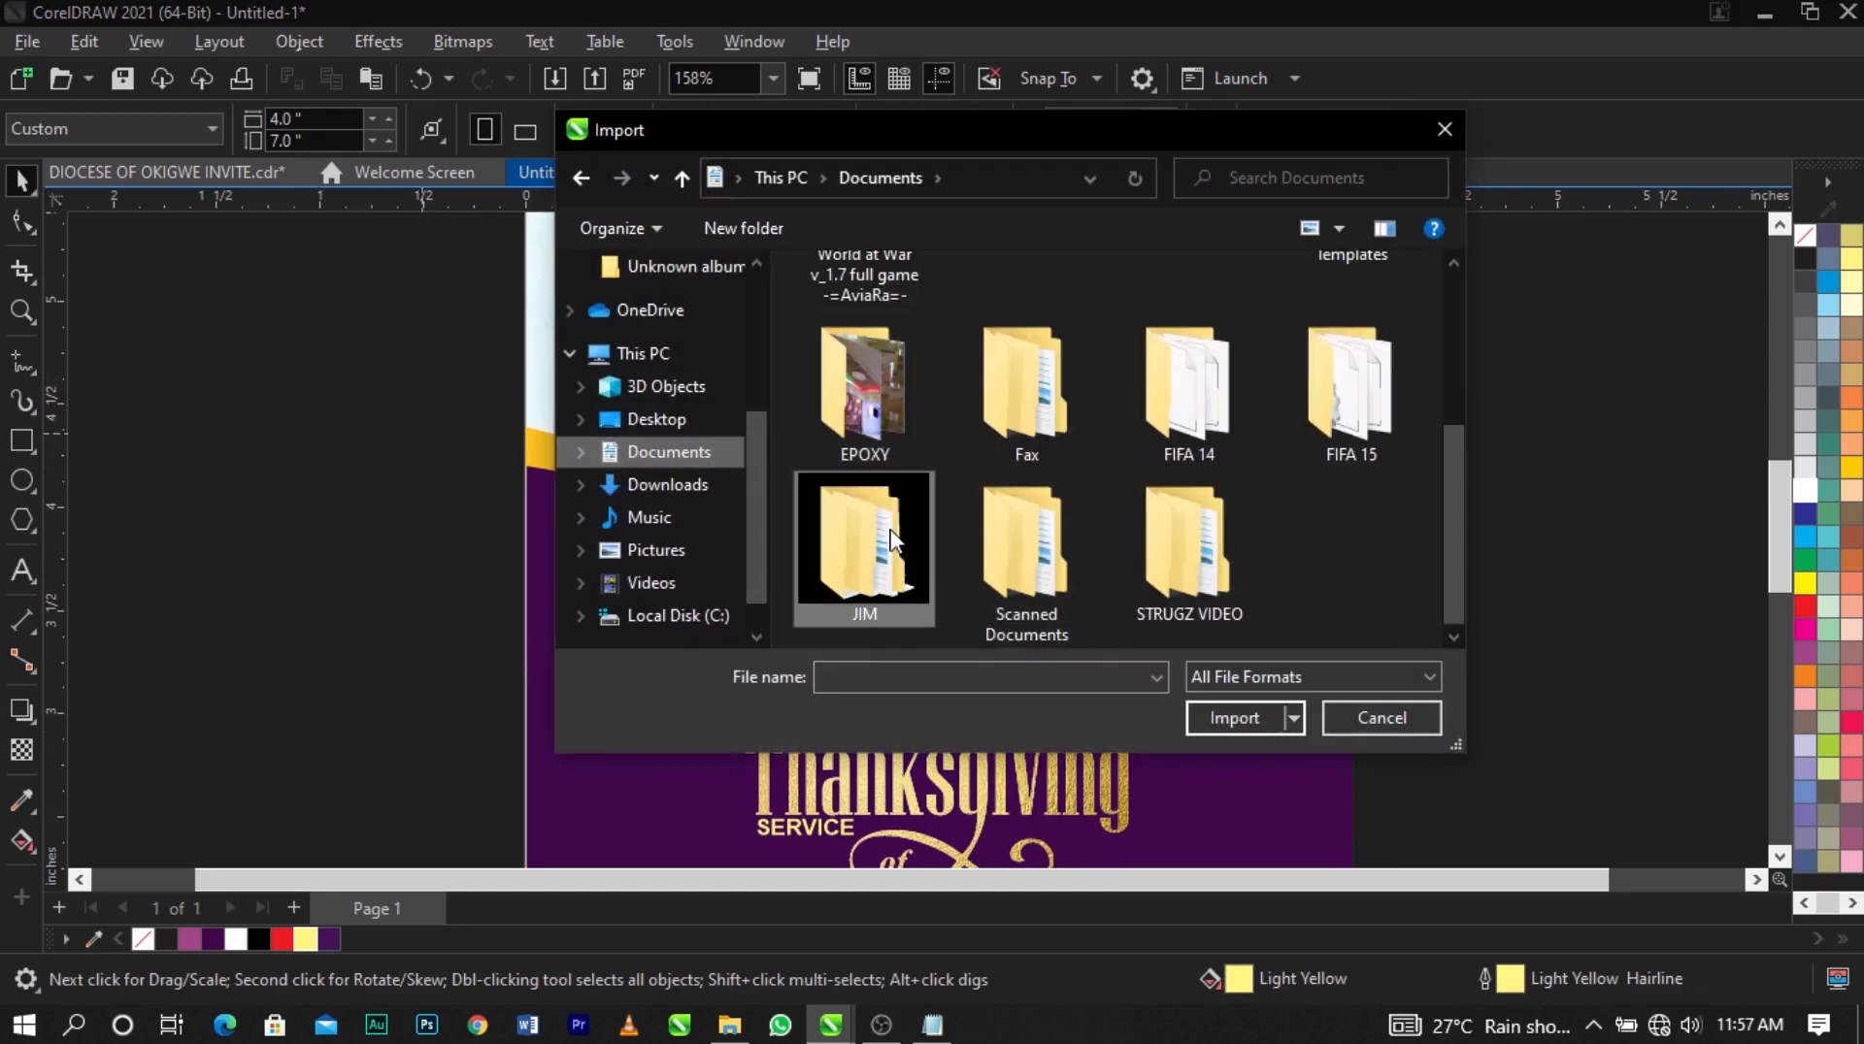
double_click(864, 549)
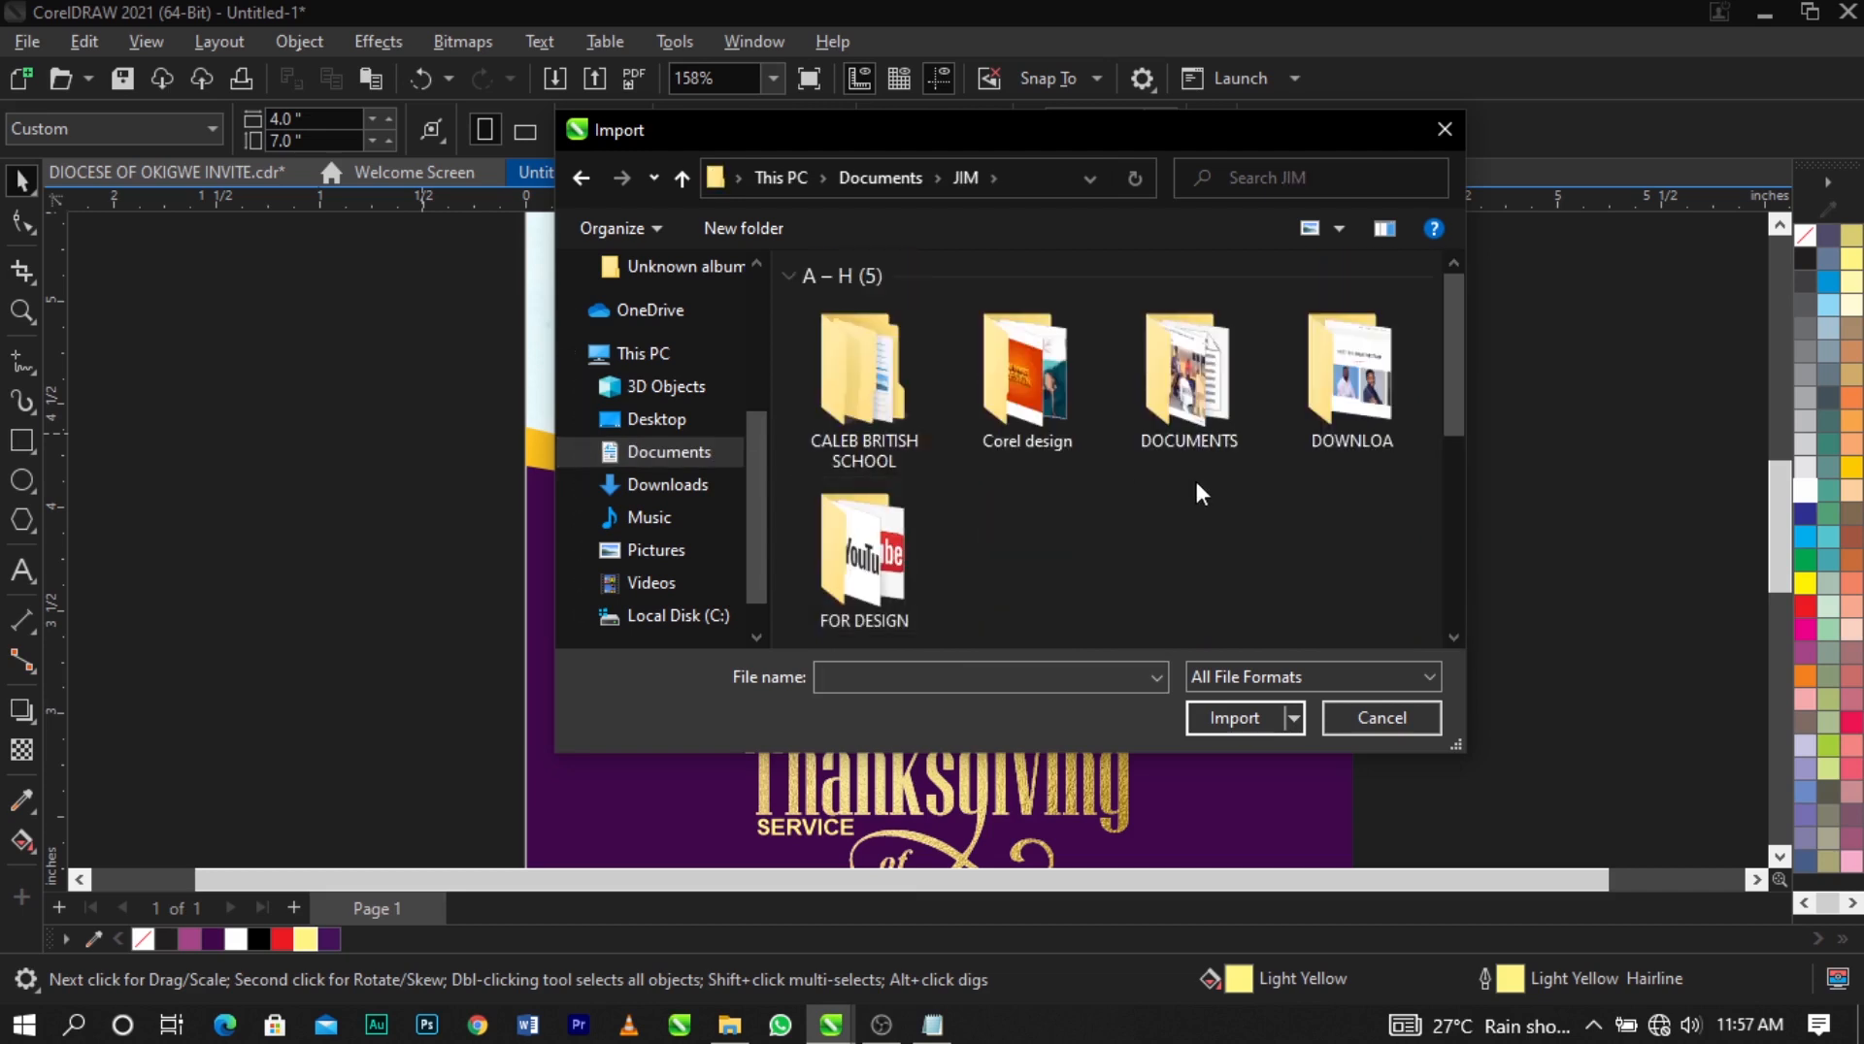
double_click(1324, 444)
double_click(1017, 378)
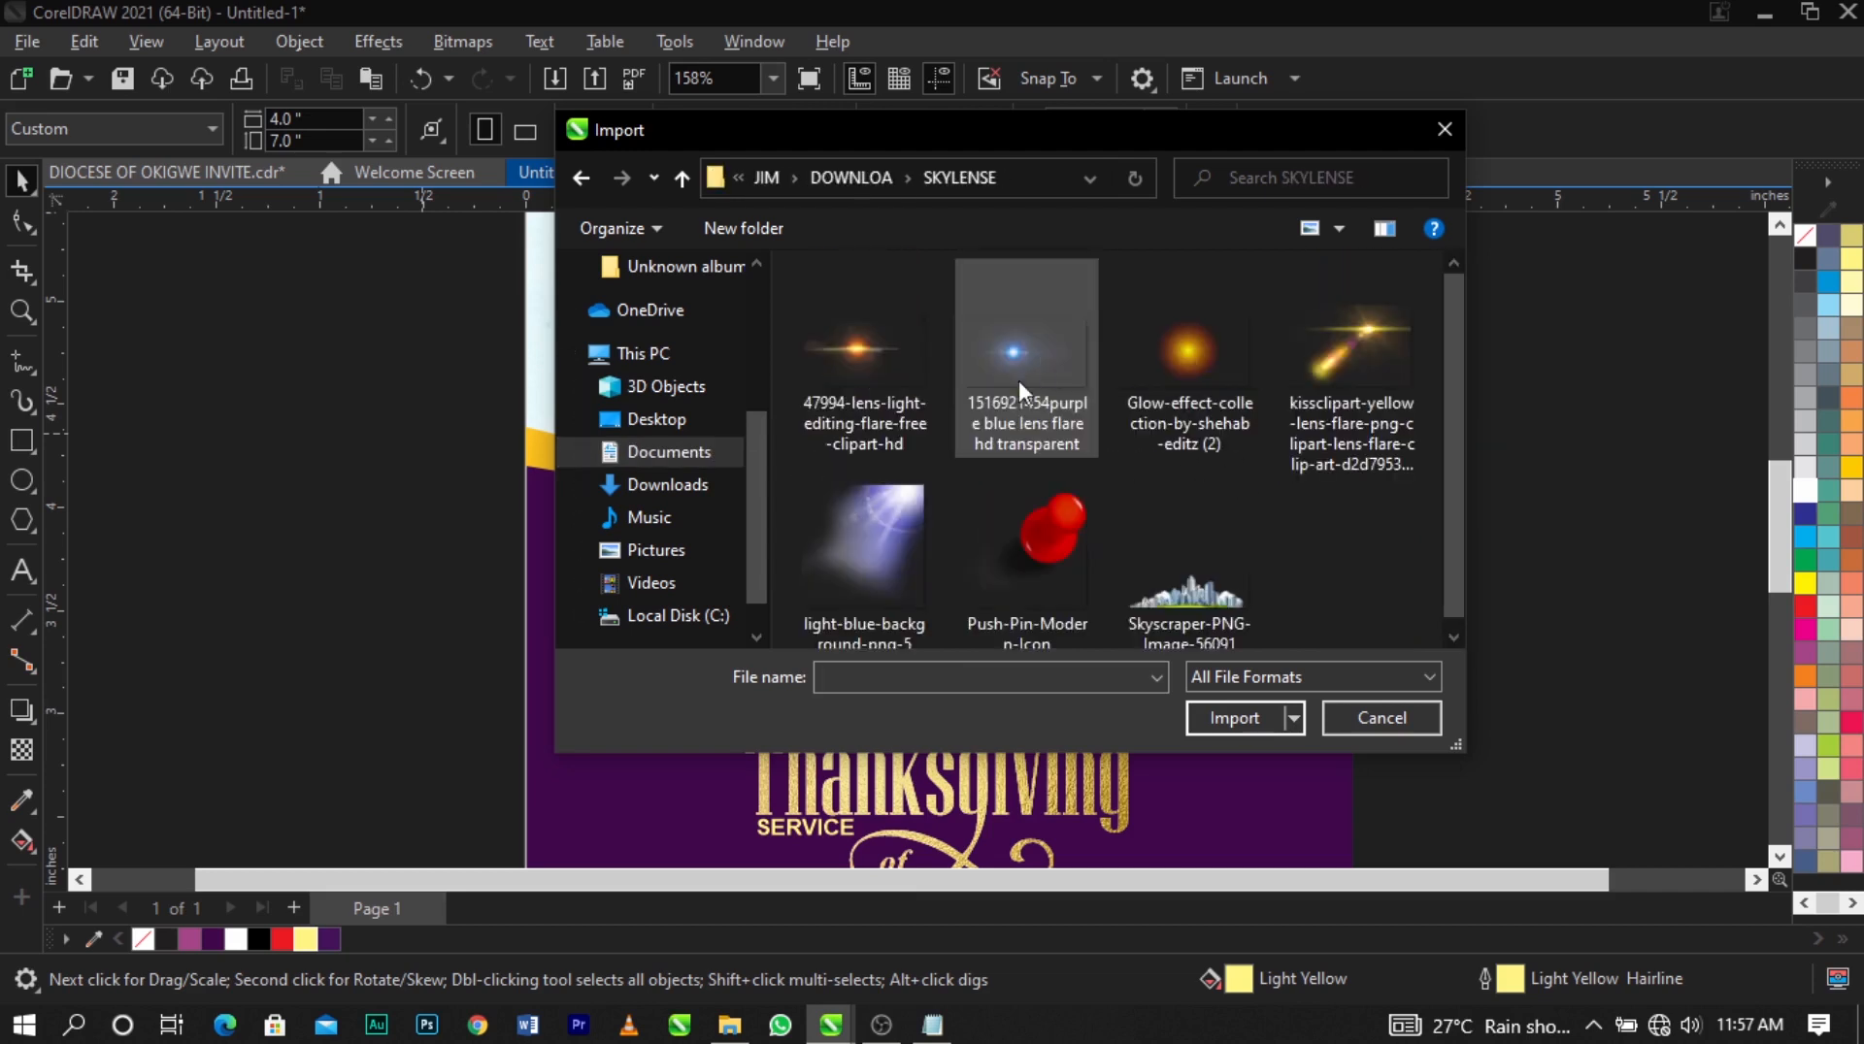
click(852, 405)
click(1220, 716)
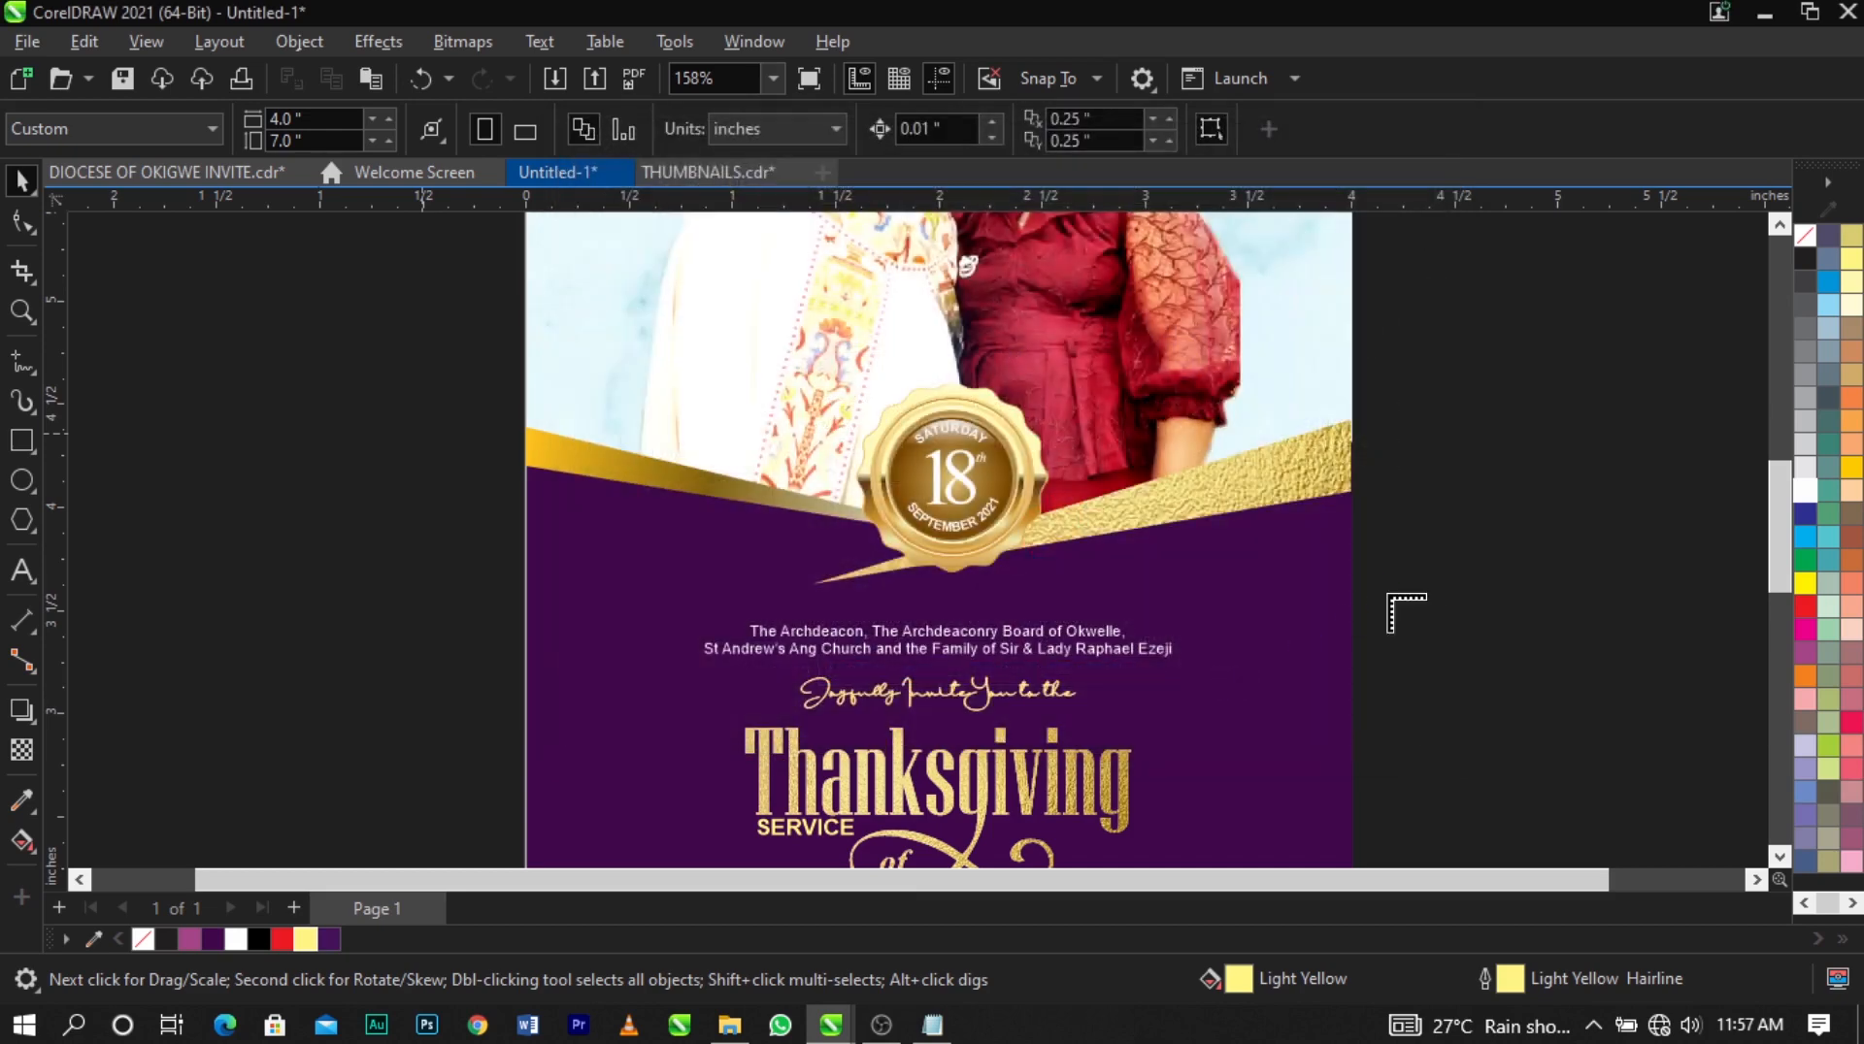
click(1621, 713)
Move the lens flare onto the lower edge of the date seal and enlarge it to about 1.869 by 1.192 inches.
drag(1500, 564, 1002, 540)
scroll(1003, 541, up, 2)
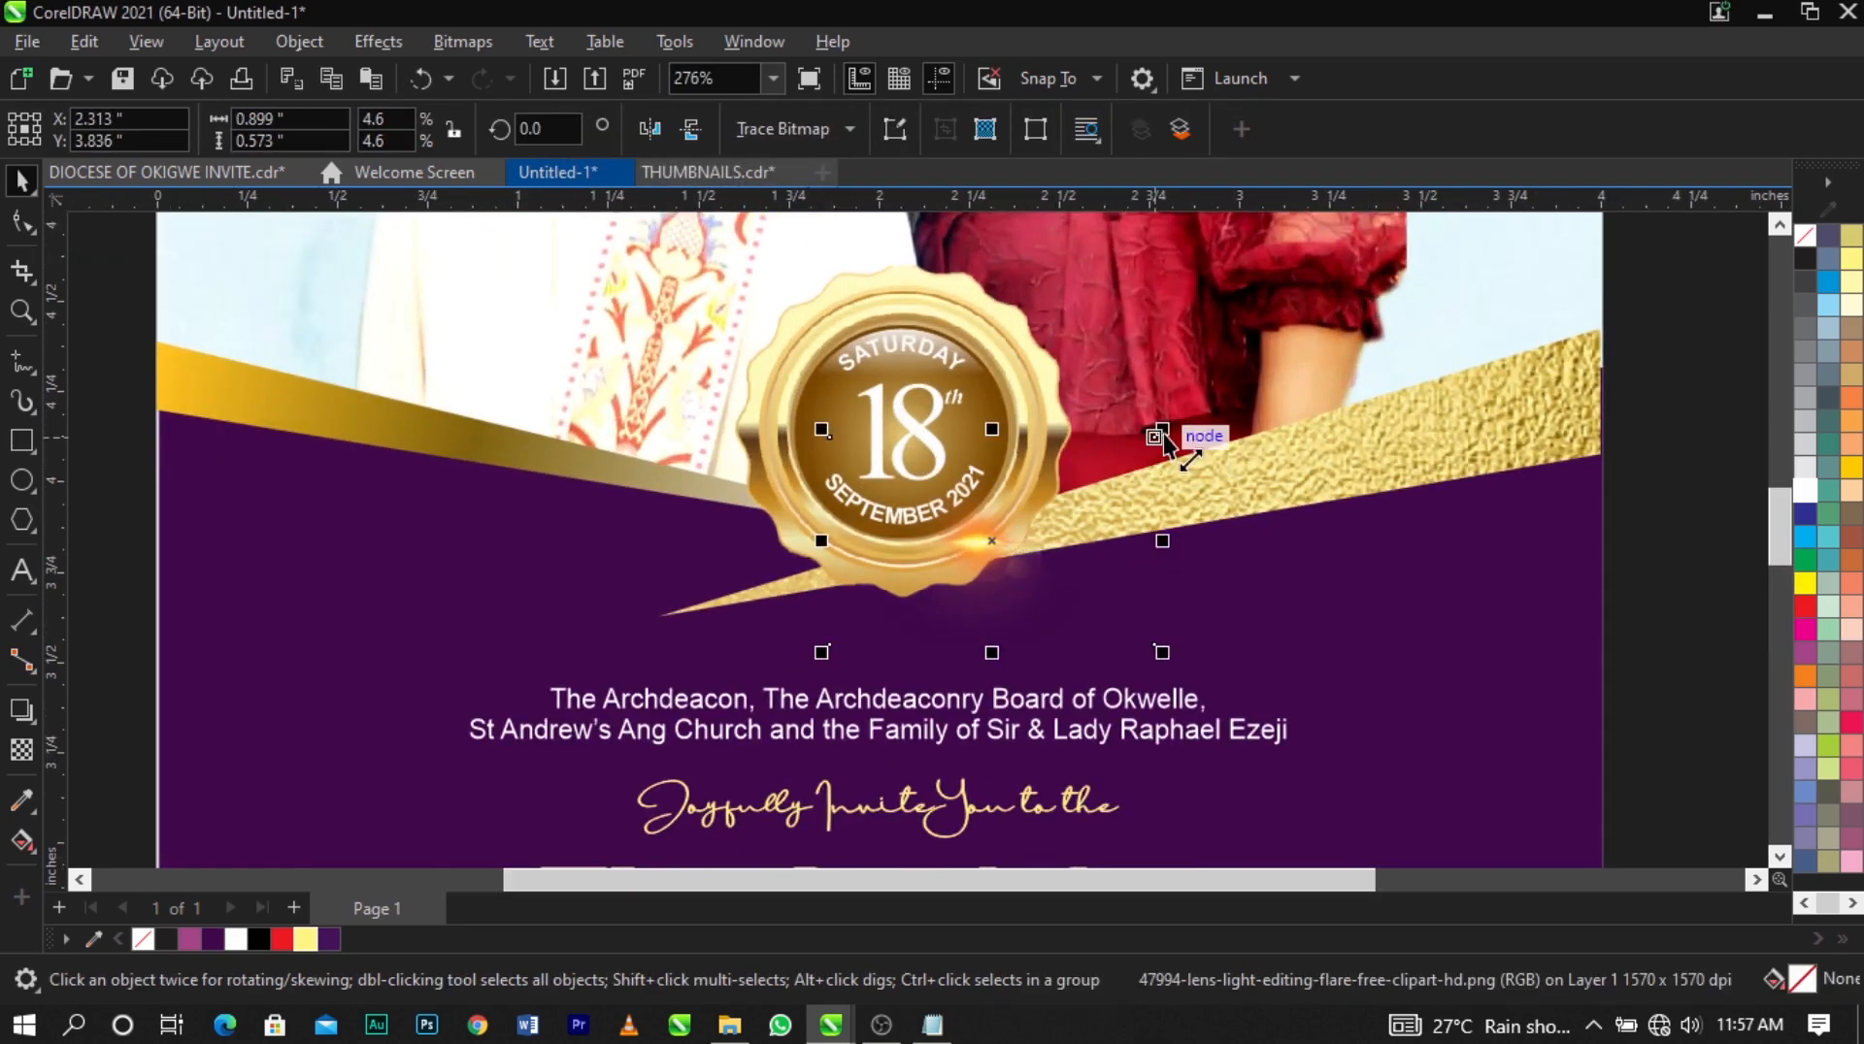
drag(1104, 475, 1179, 438)
drag(1301, 363, 1301, 363)
drag(1144, 545, 1164, 550)
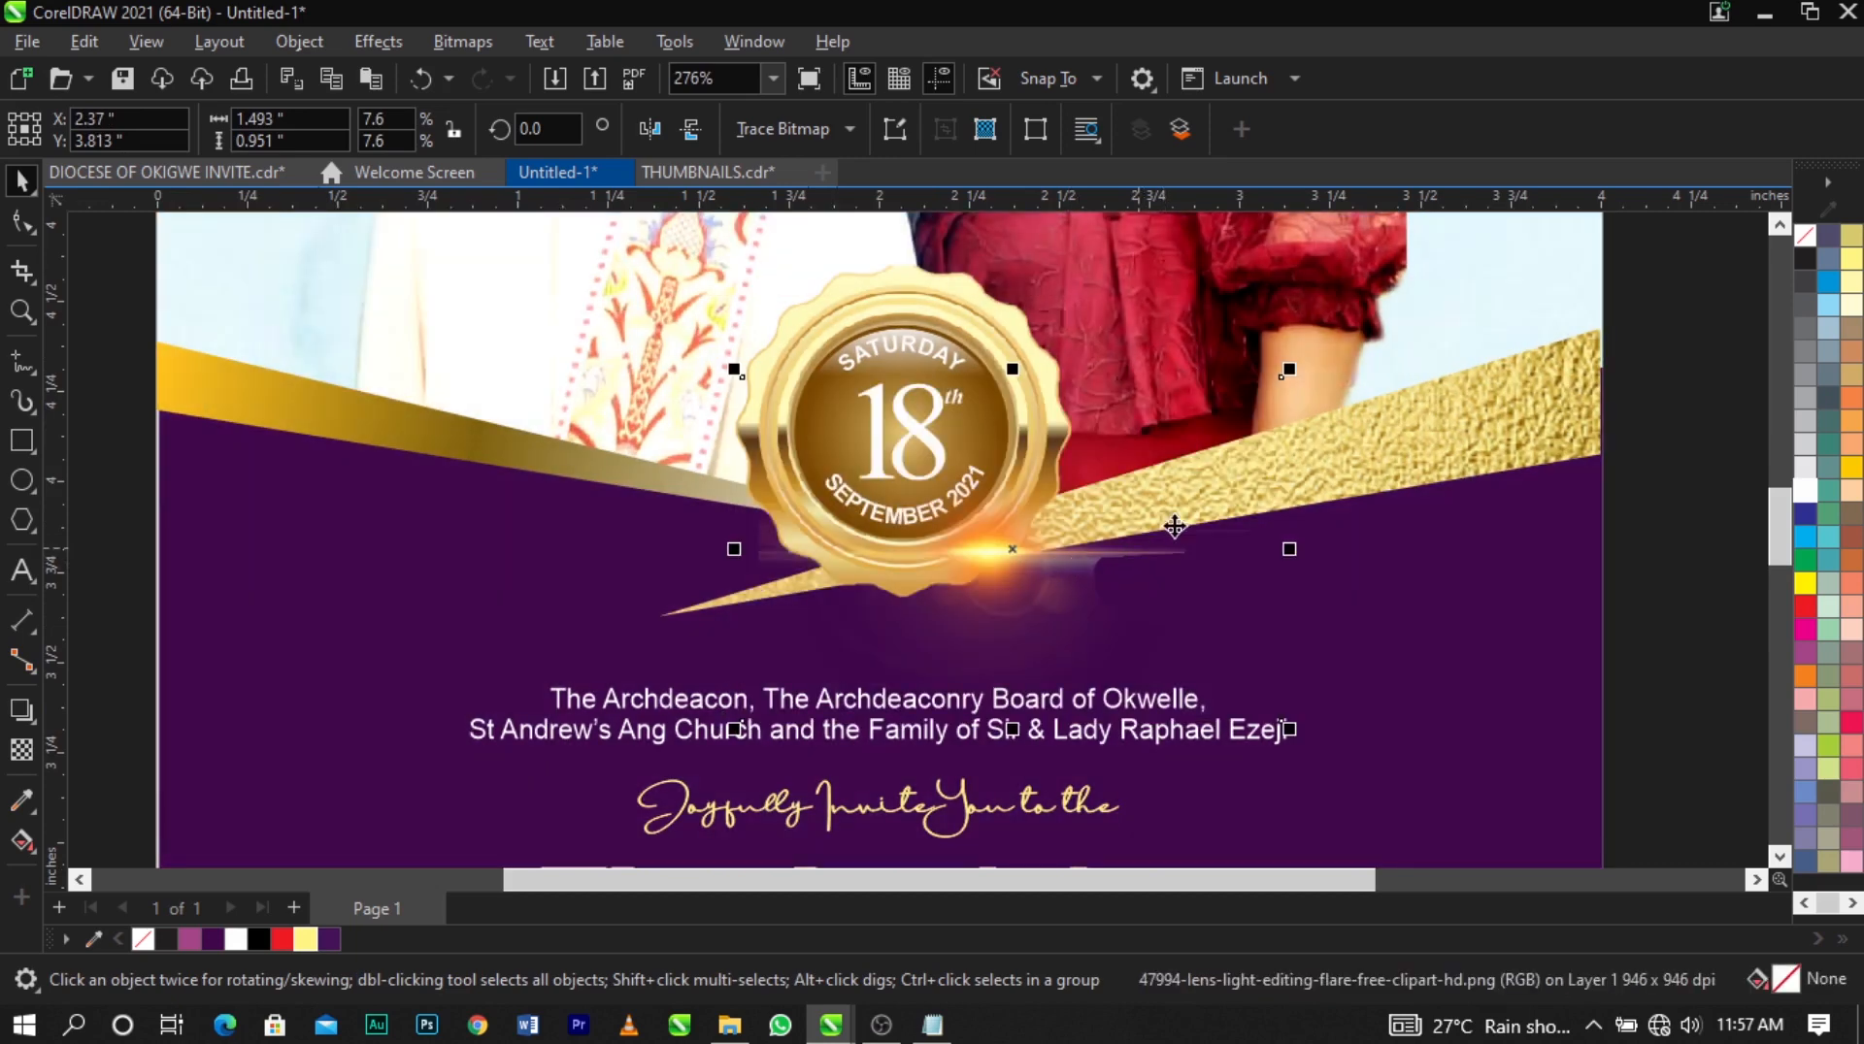
drag(1295, 373, 1362, 324)
scroll(1052, 528, up, 1)
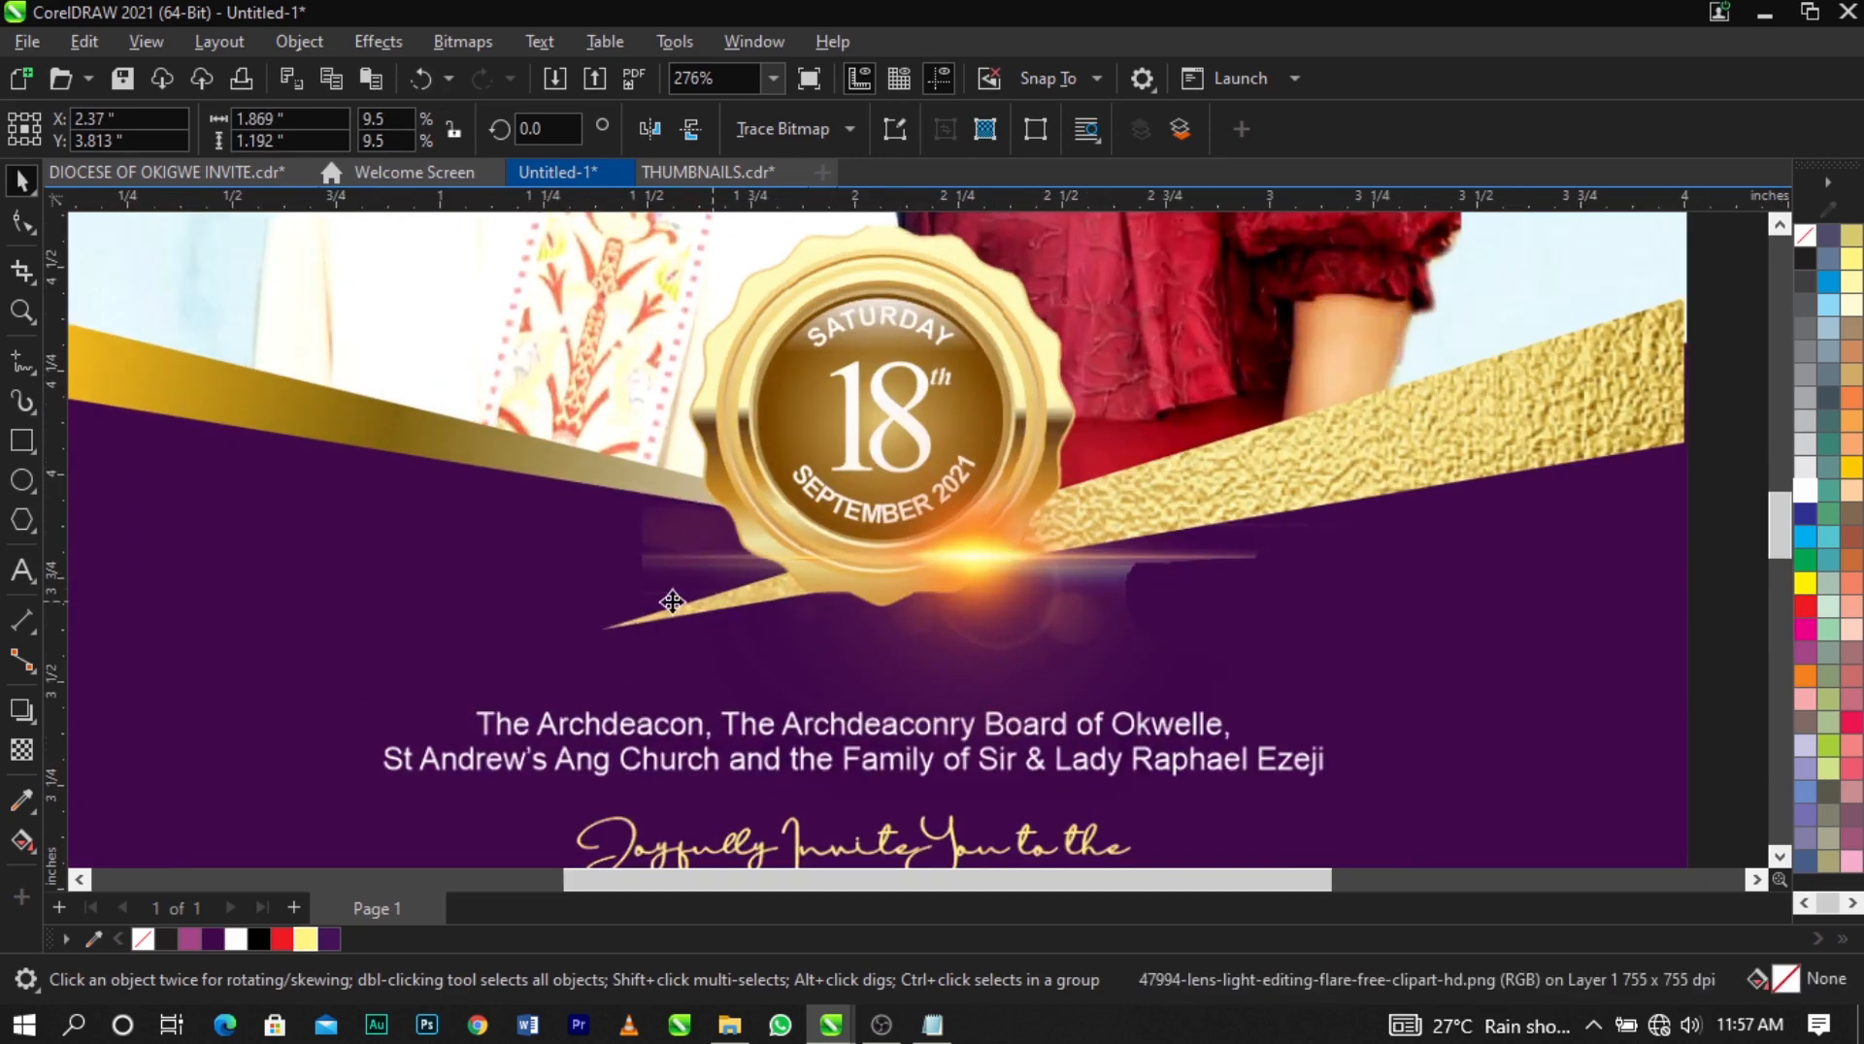
Fade out the flare's left end with a 180° linear fountain transparency and convert the result to a bitmap.
scroll(650, 582, up, 3)
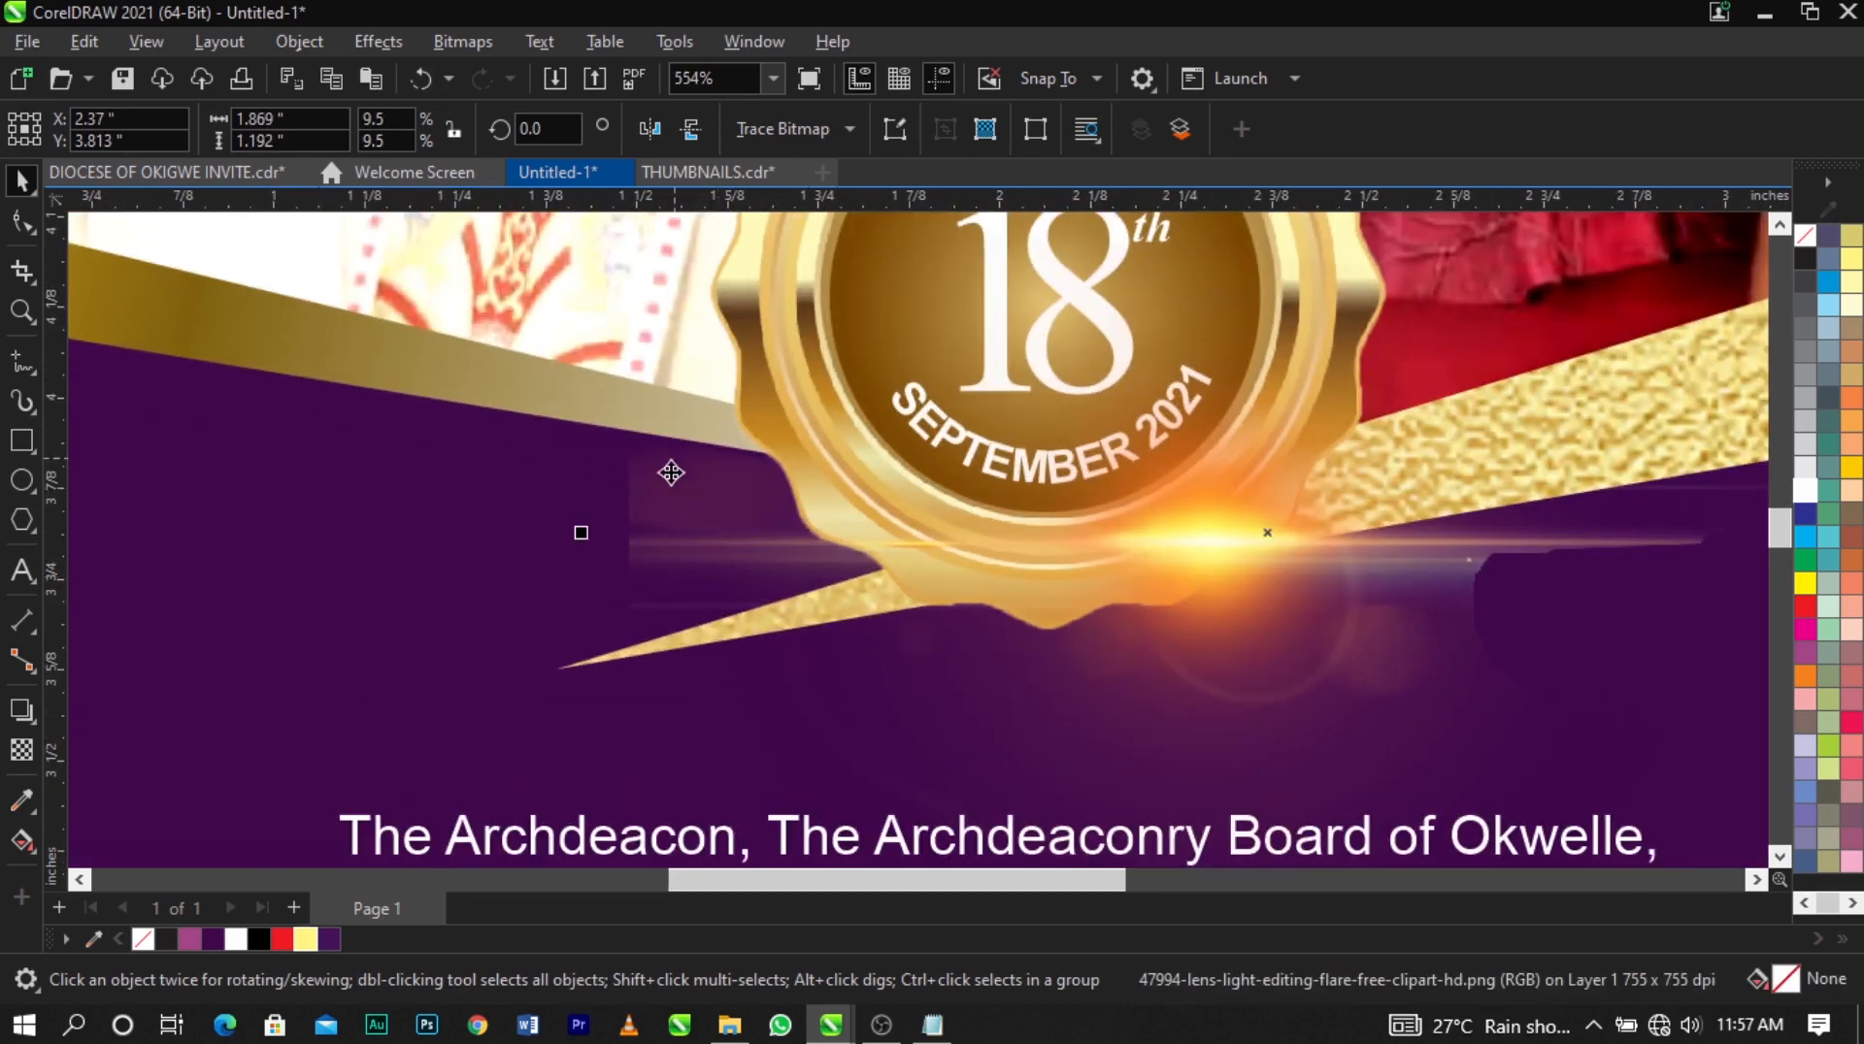
click(21, 749)
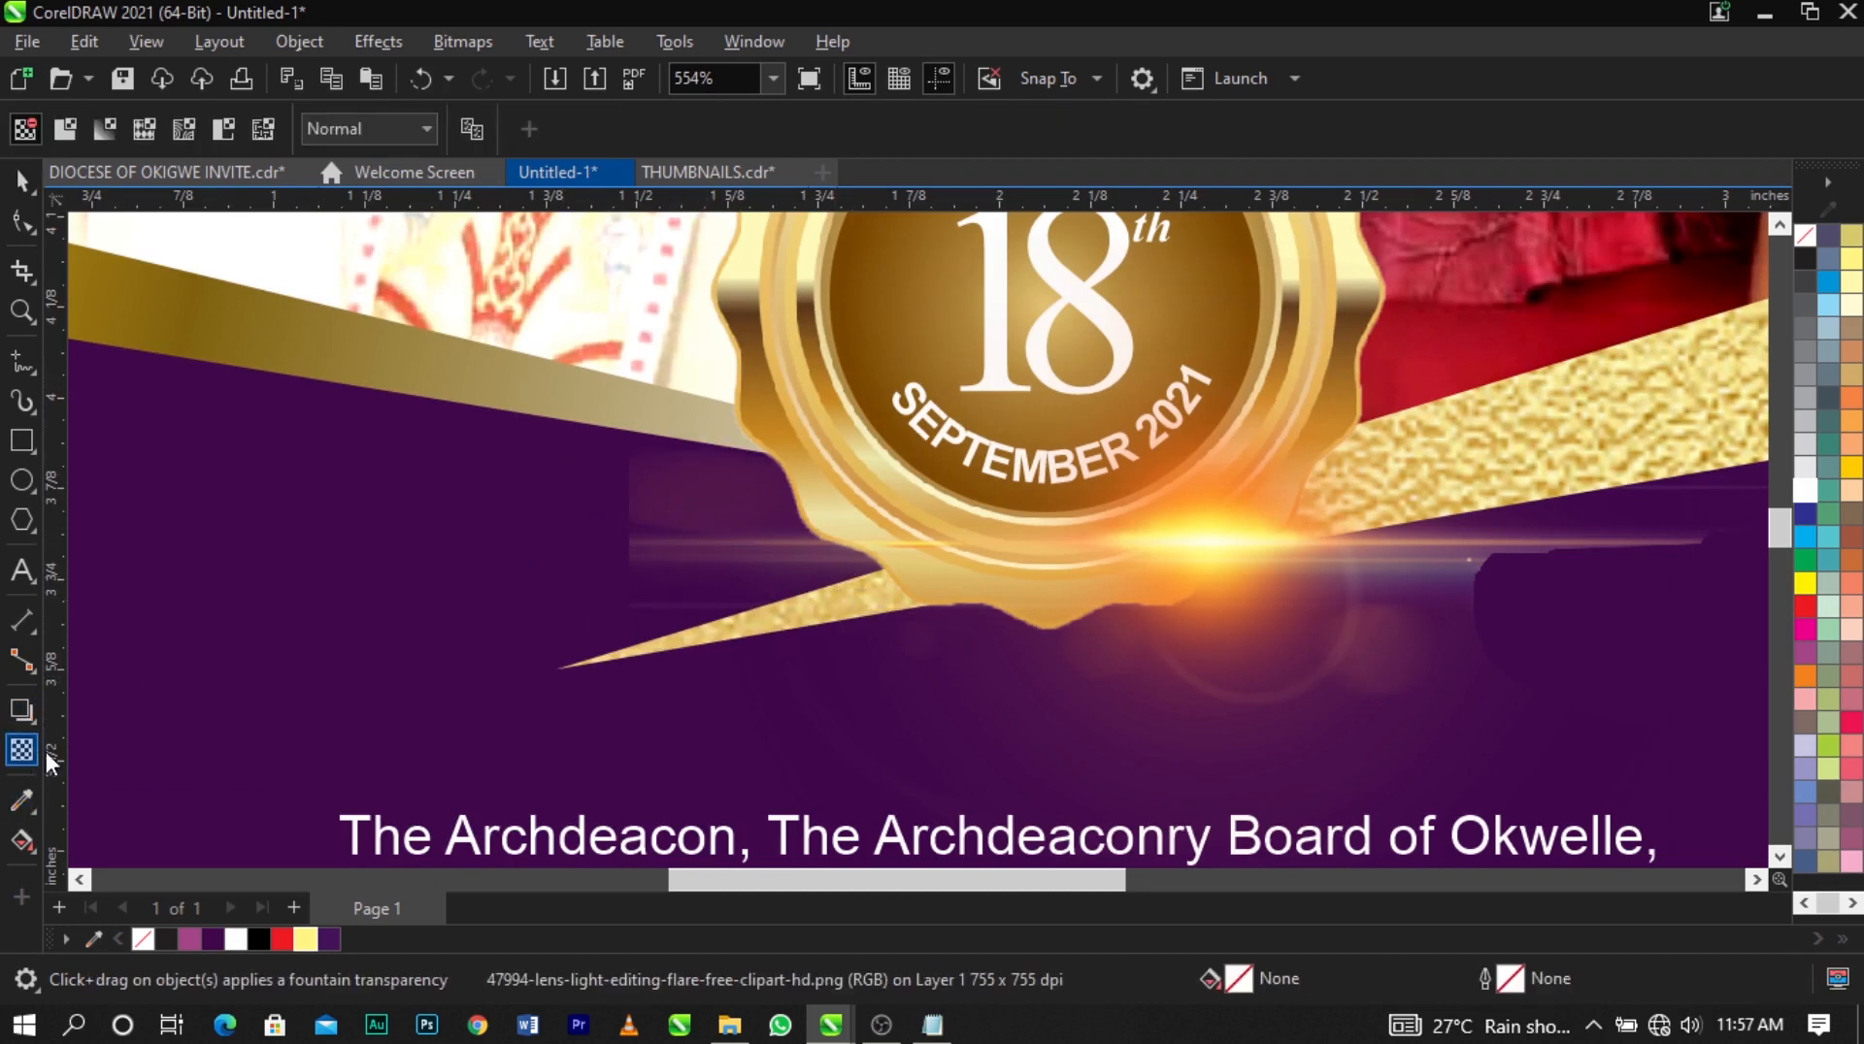
drag(879, 571, 689, 571)
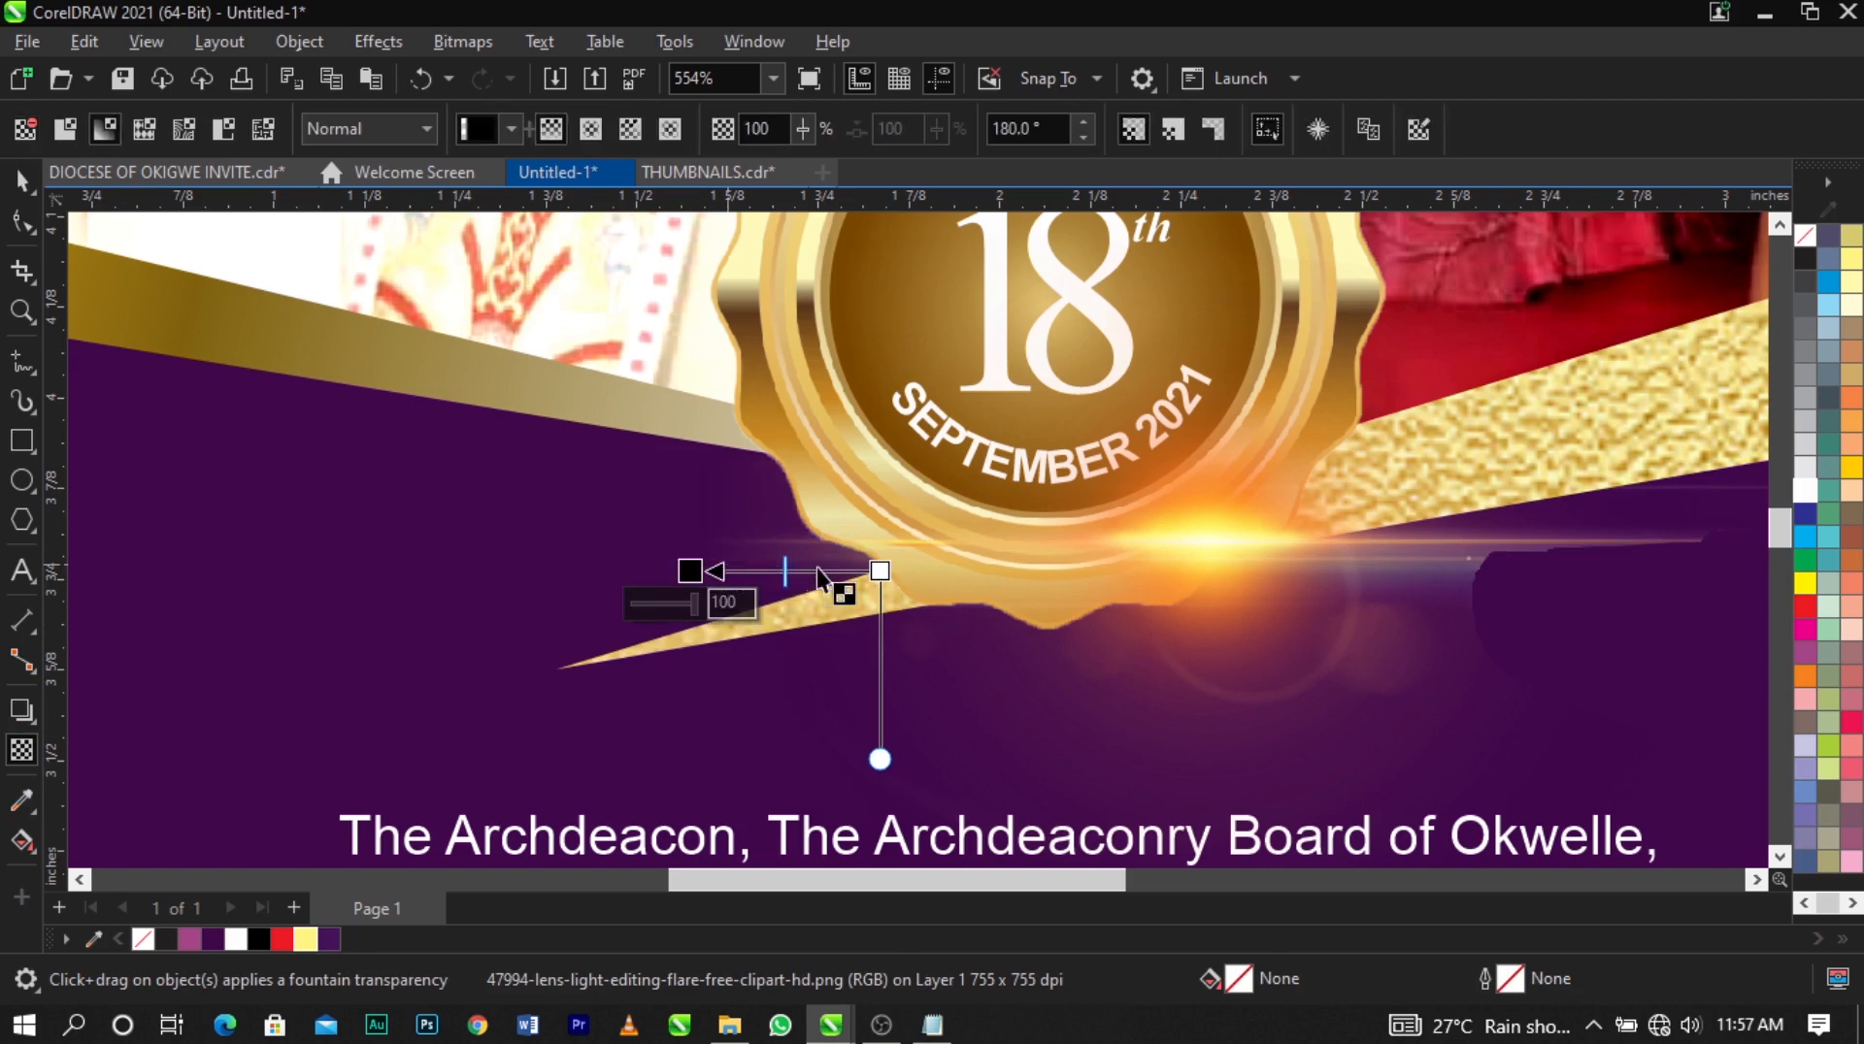
click(488, 39)
click(464, 40)
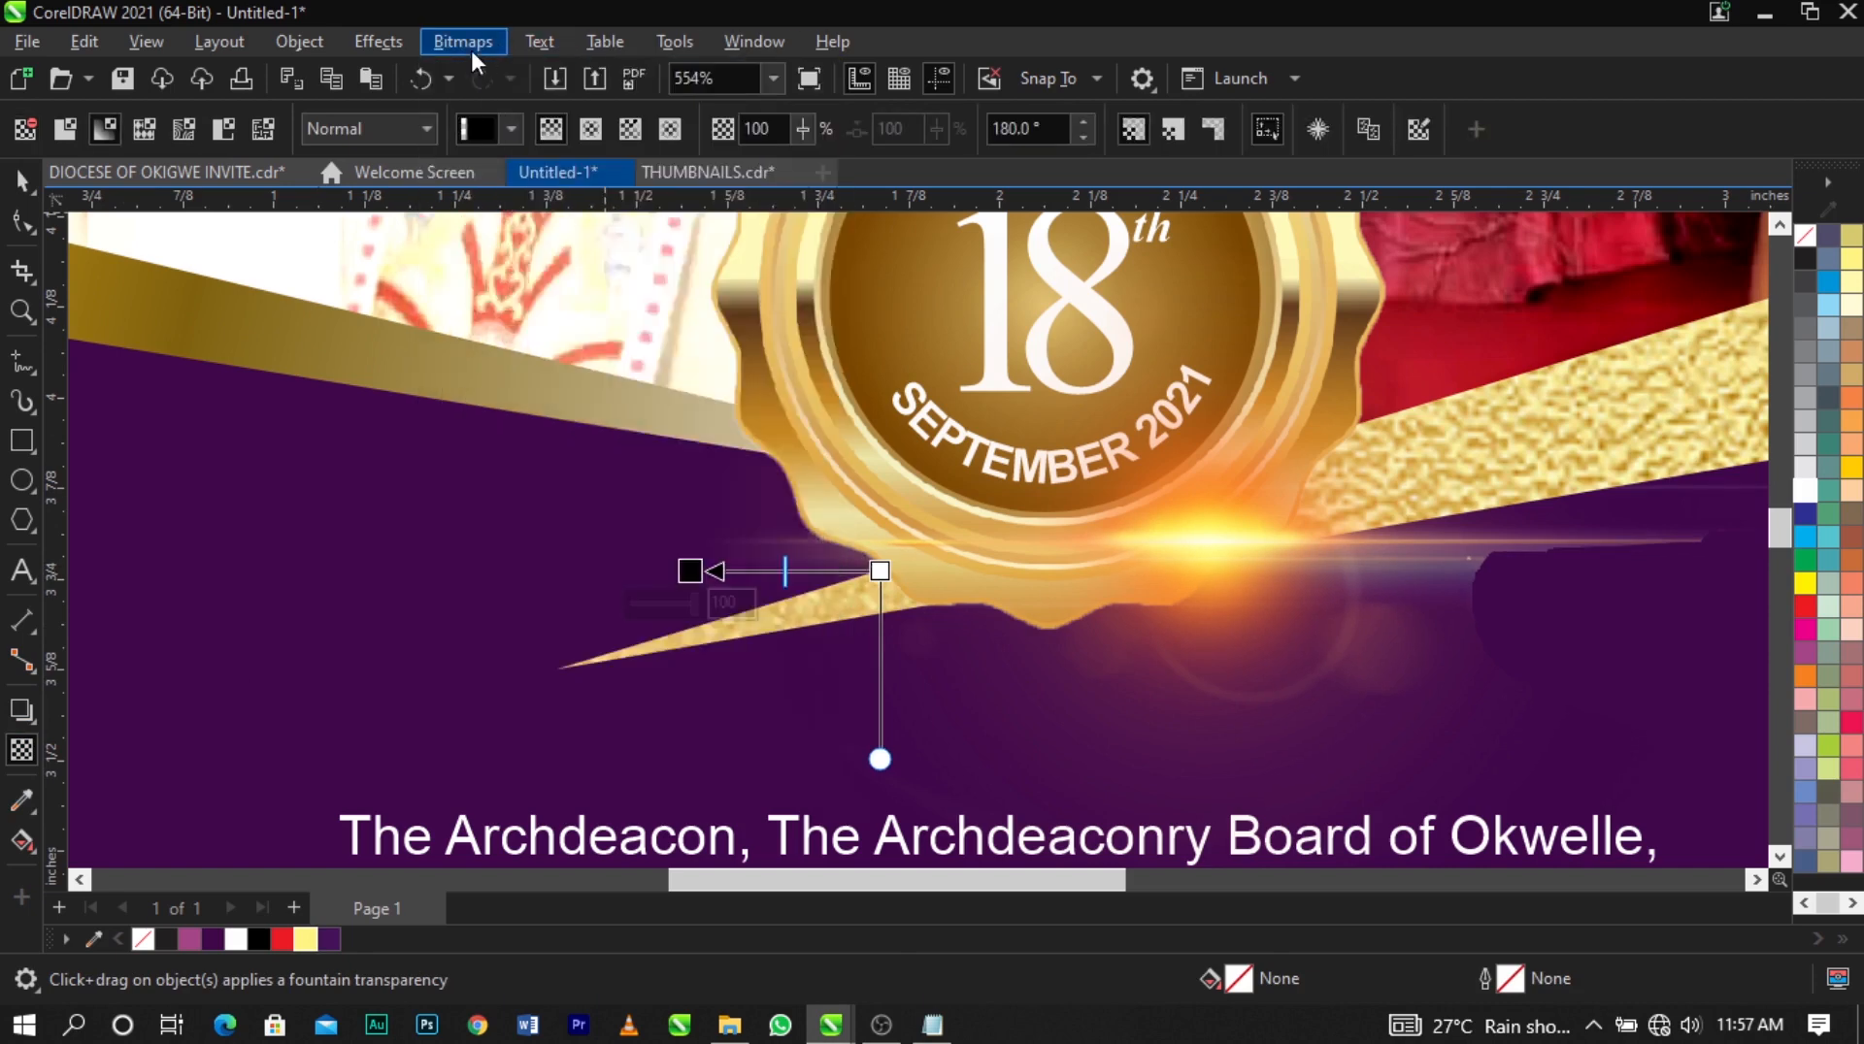
click(464, 41)
click(533, 71)
click(986, 660)
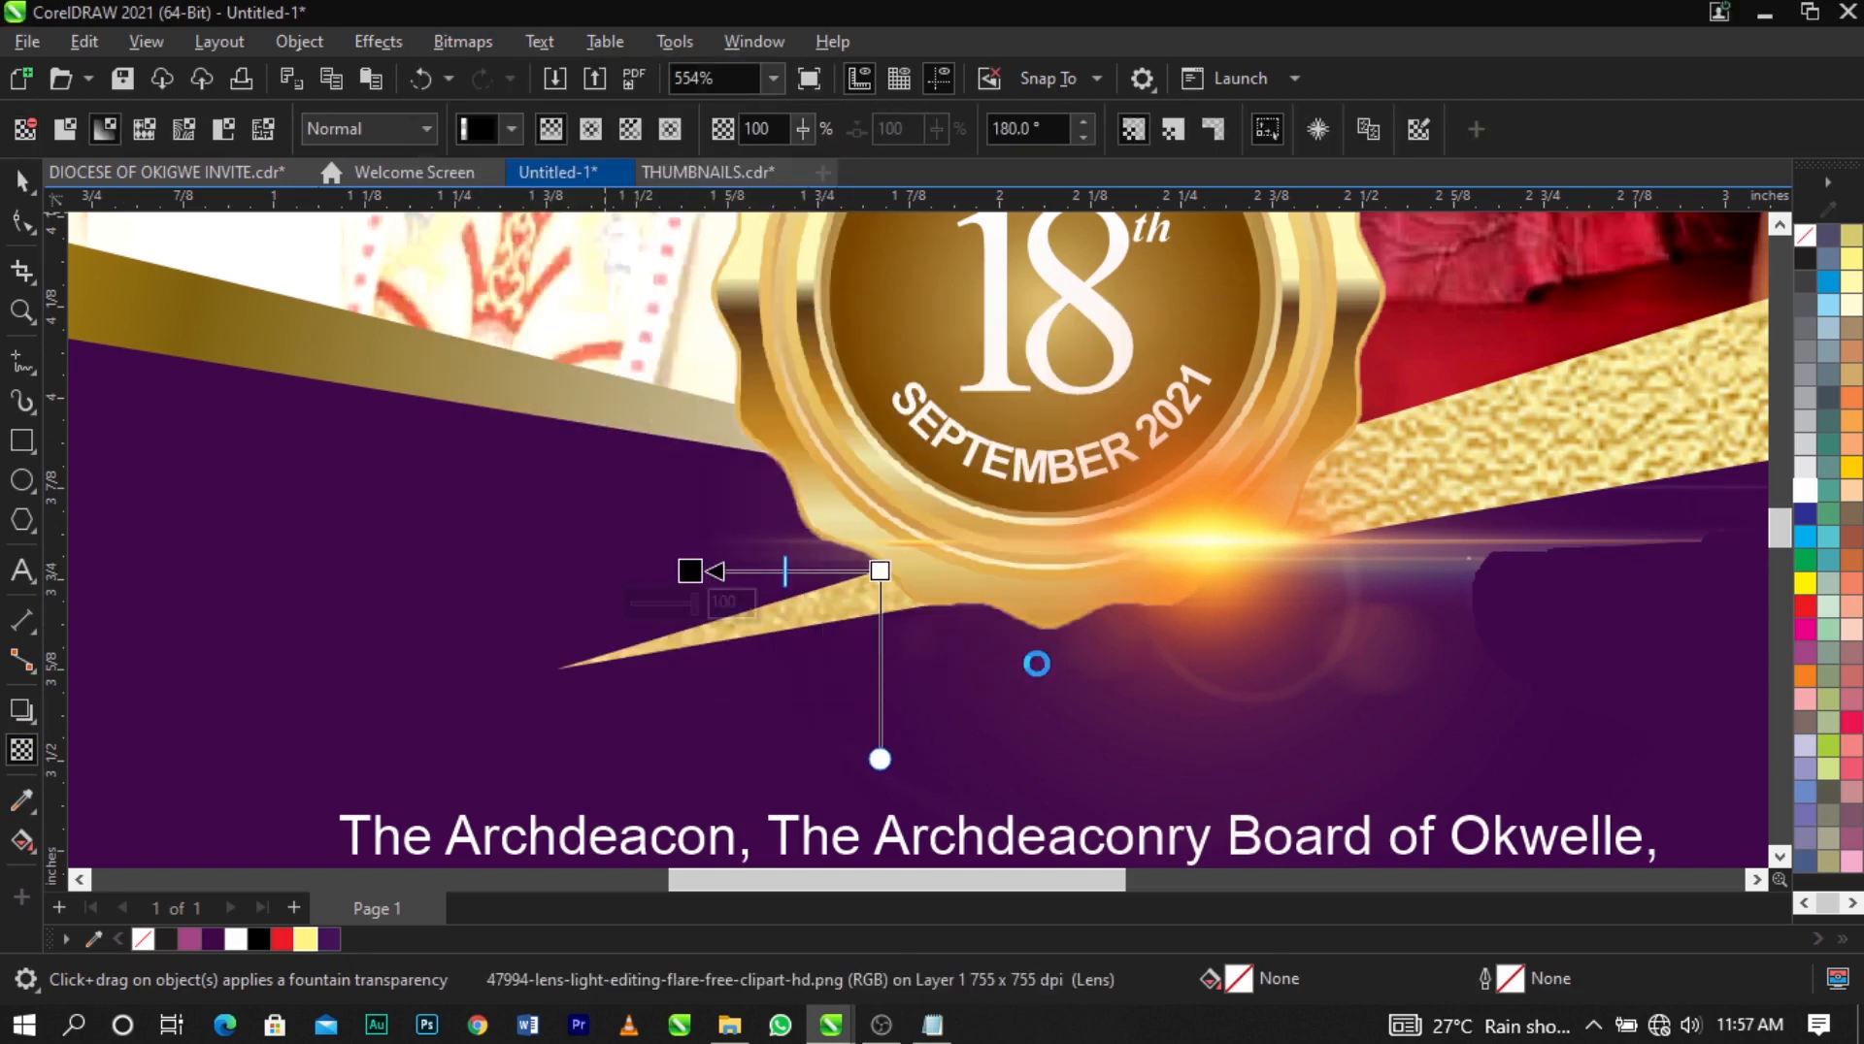
Fade out the flare's right end with a 0° linear fountain transparency and convert the result to a bitmap.
drag(1291, 575, 1479, 575)
click(464, 41)
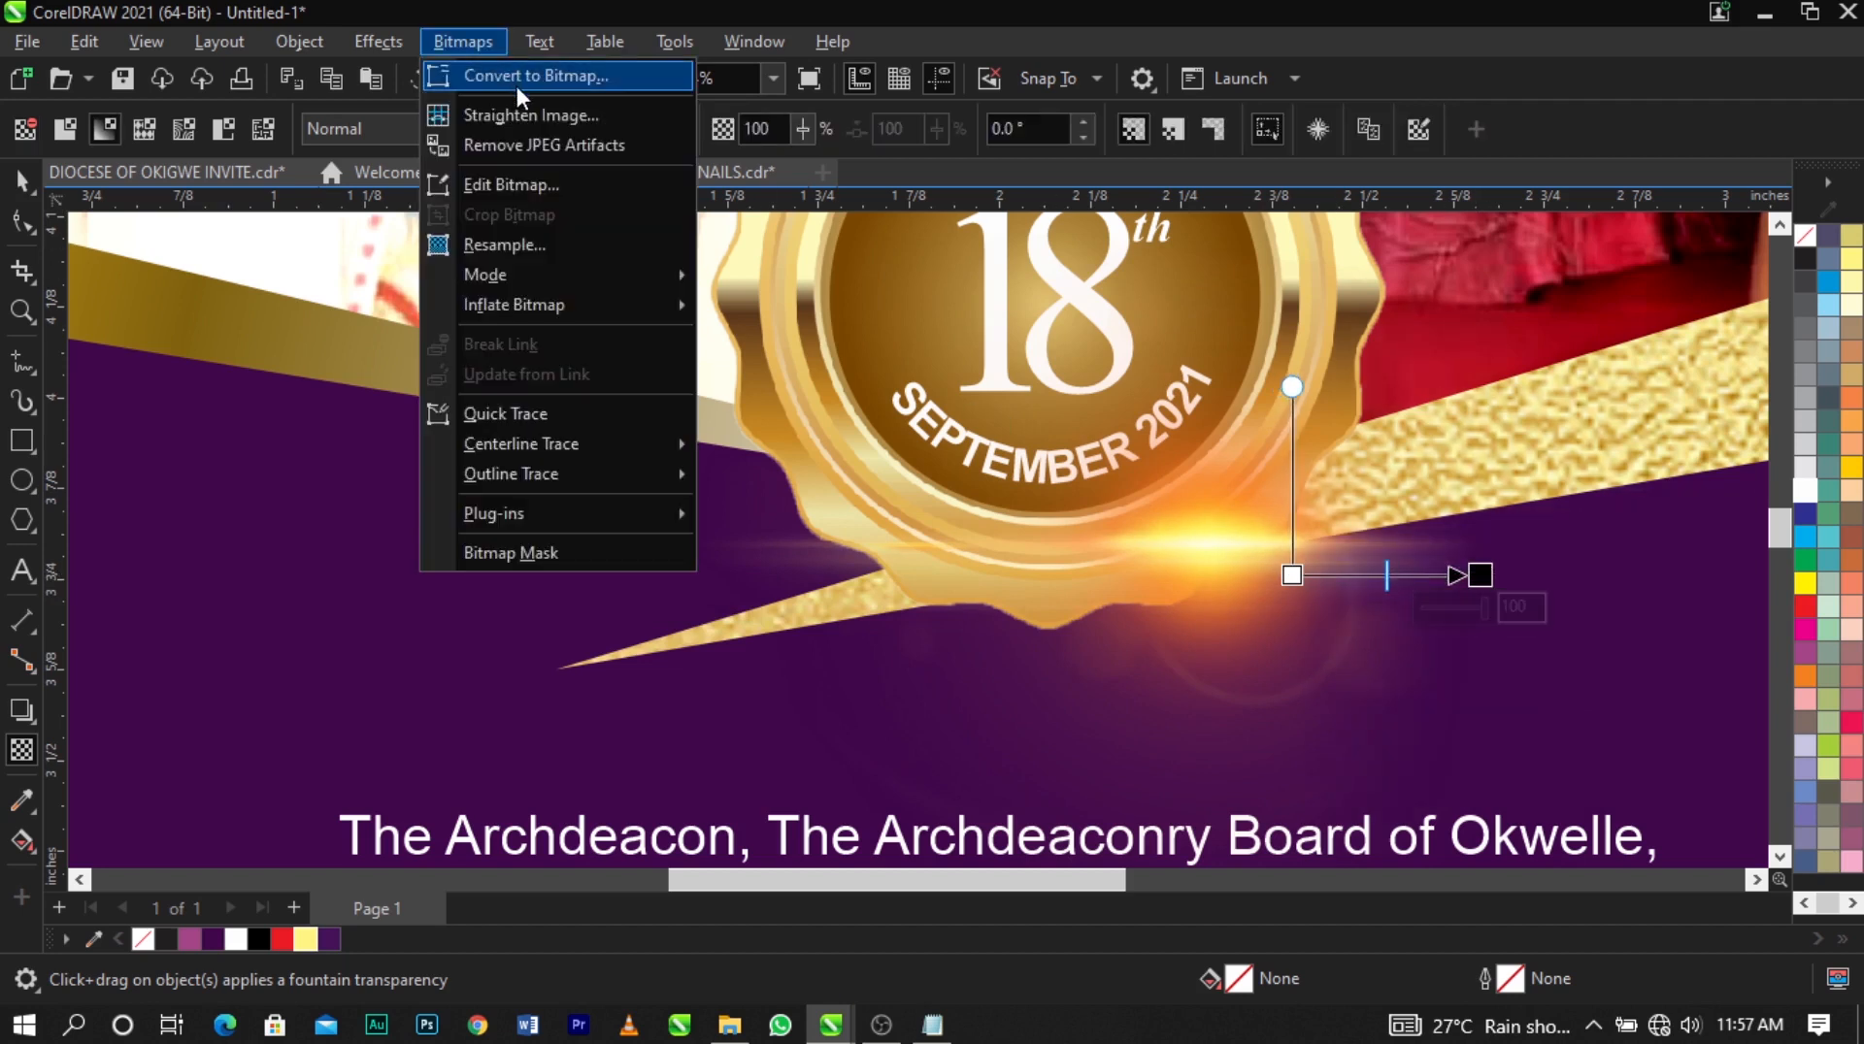
click(533, 72)
click(985, 662)
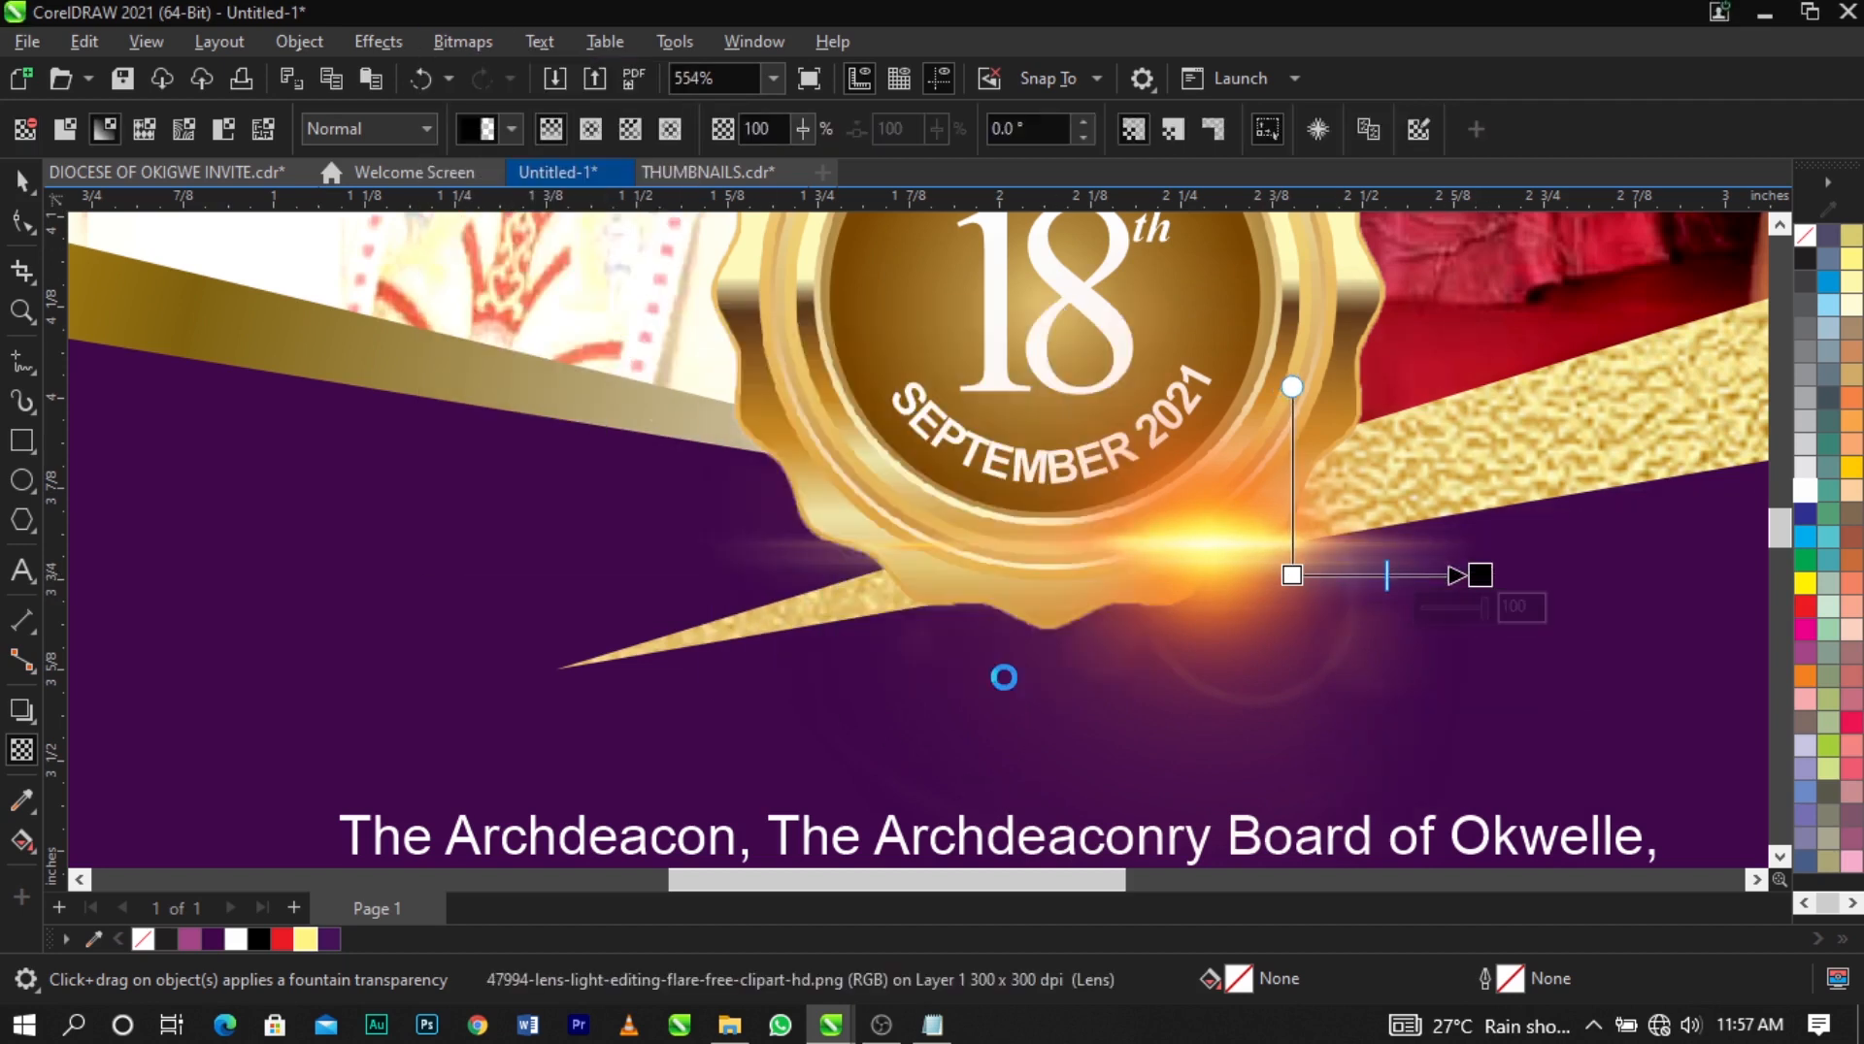
Set the lens flare's transparency merge mode to Screen.
click(379, 130)
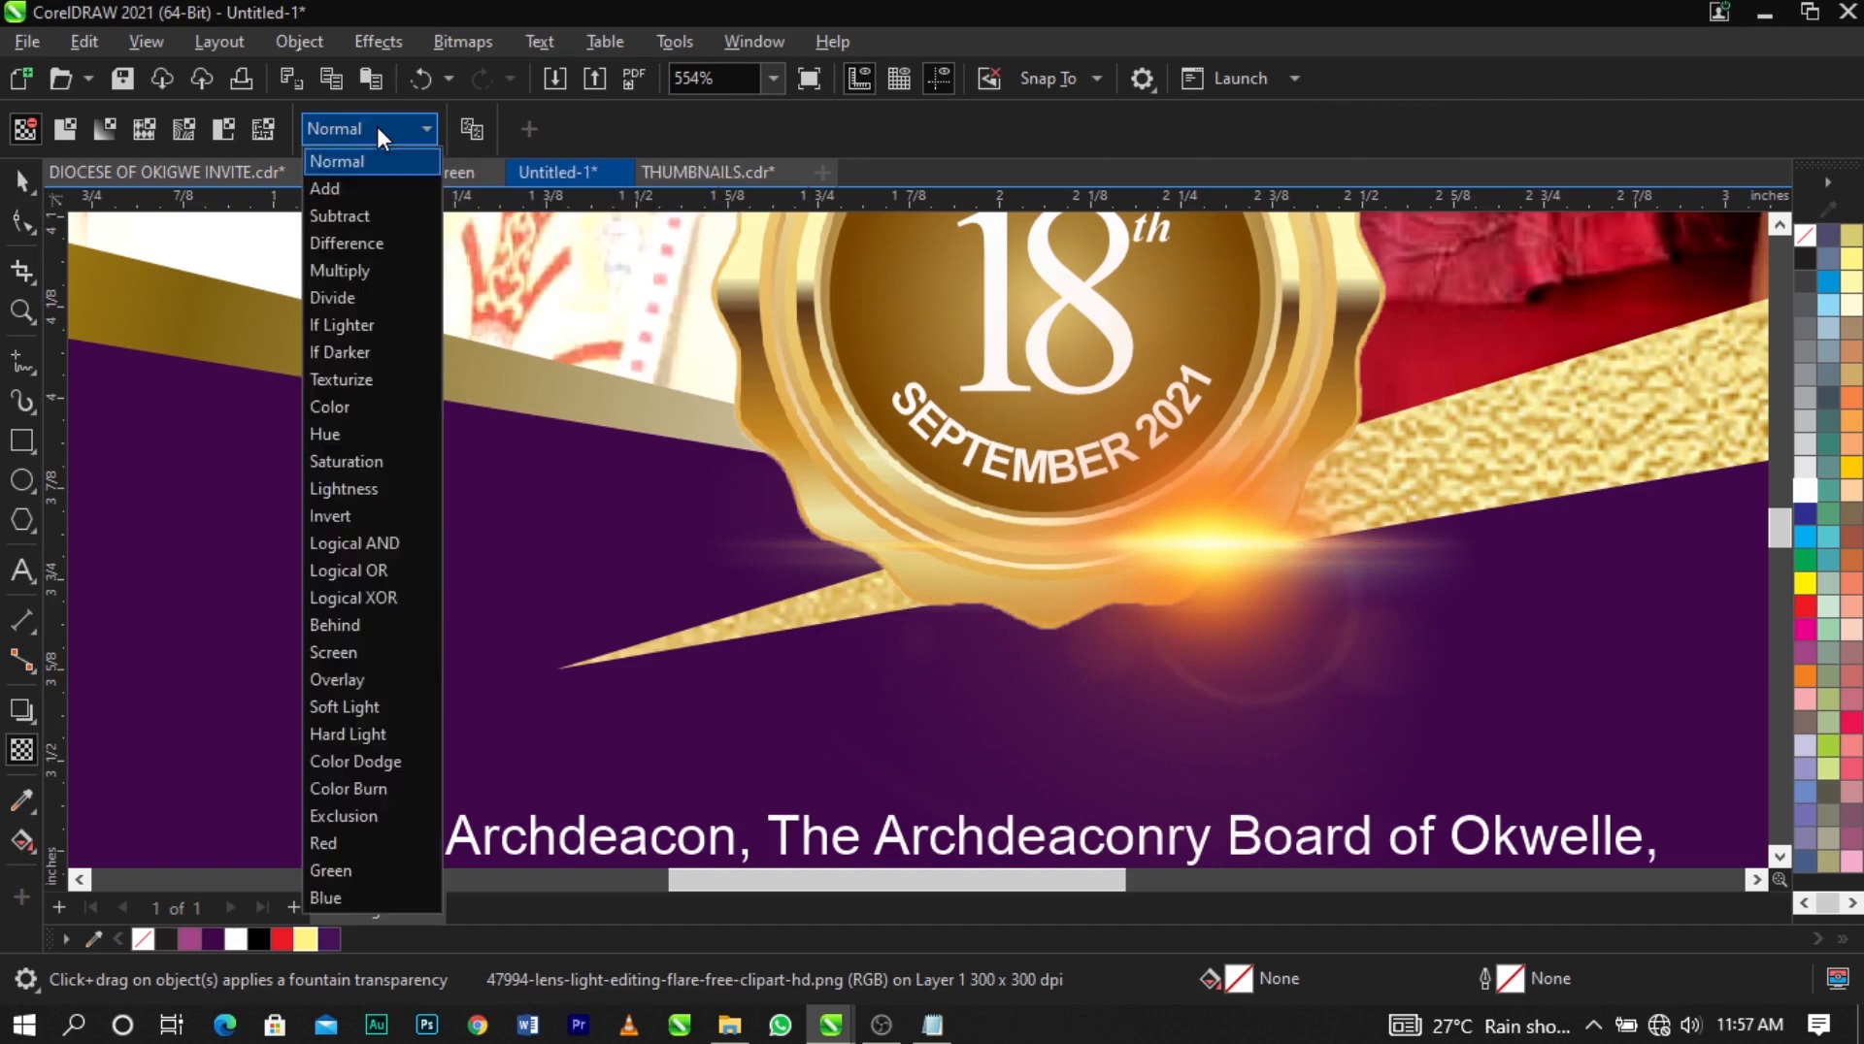
click(389, 652)
key(space)
scroll(1203, 580, down, 3)
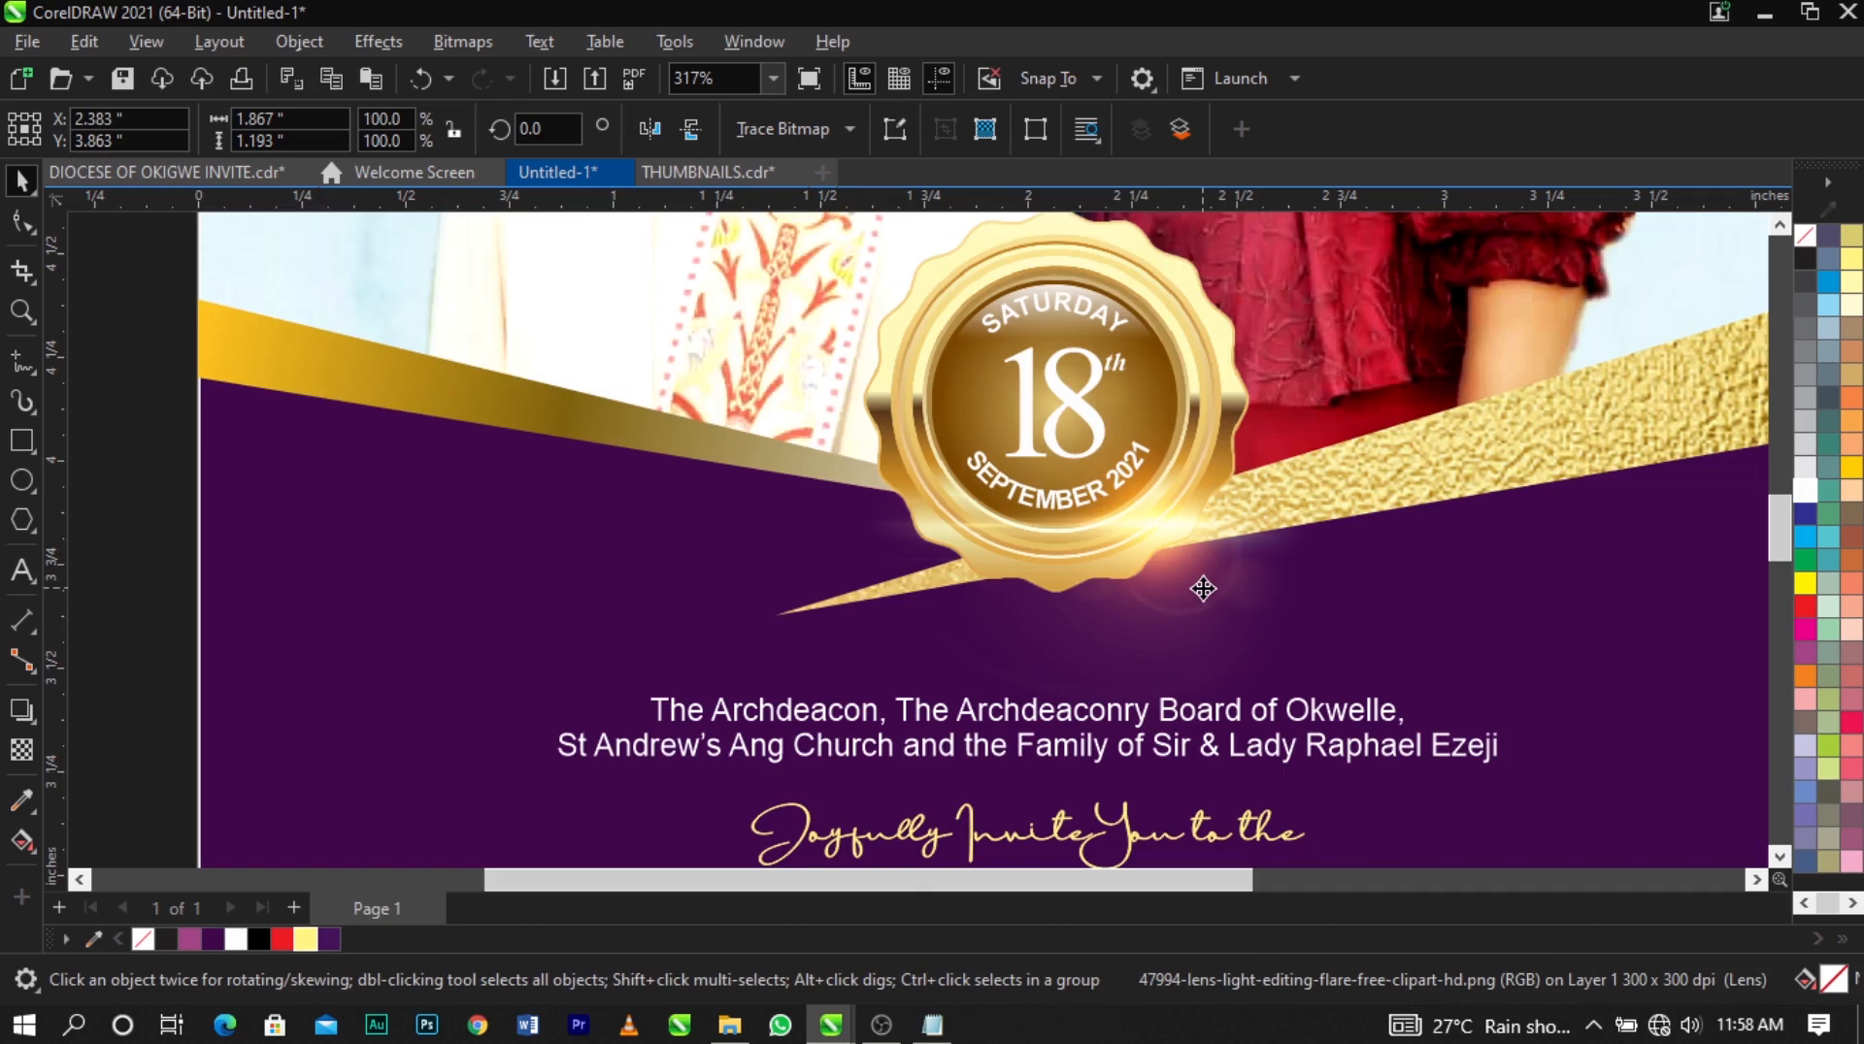
Shift the flare slightly down and left on the seal's lower edge and enlarge it to about 2.137 by 1.366 inches.
drag(1204, 589, 1192, 597)
scroll(1165, 583, down, 2)
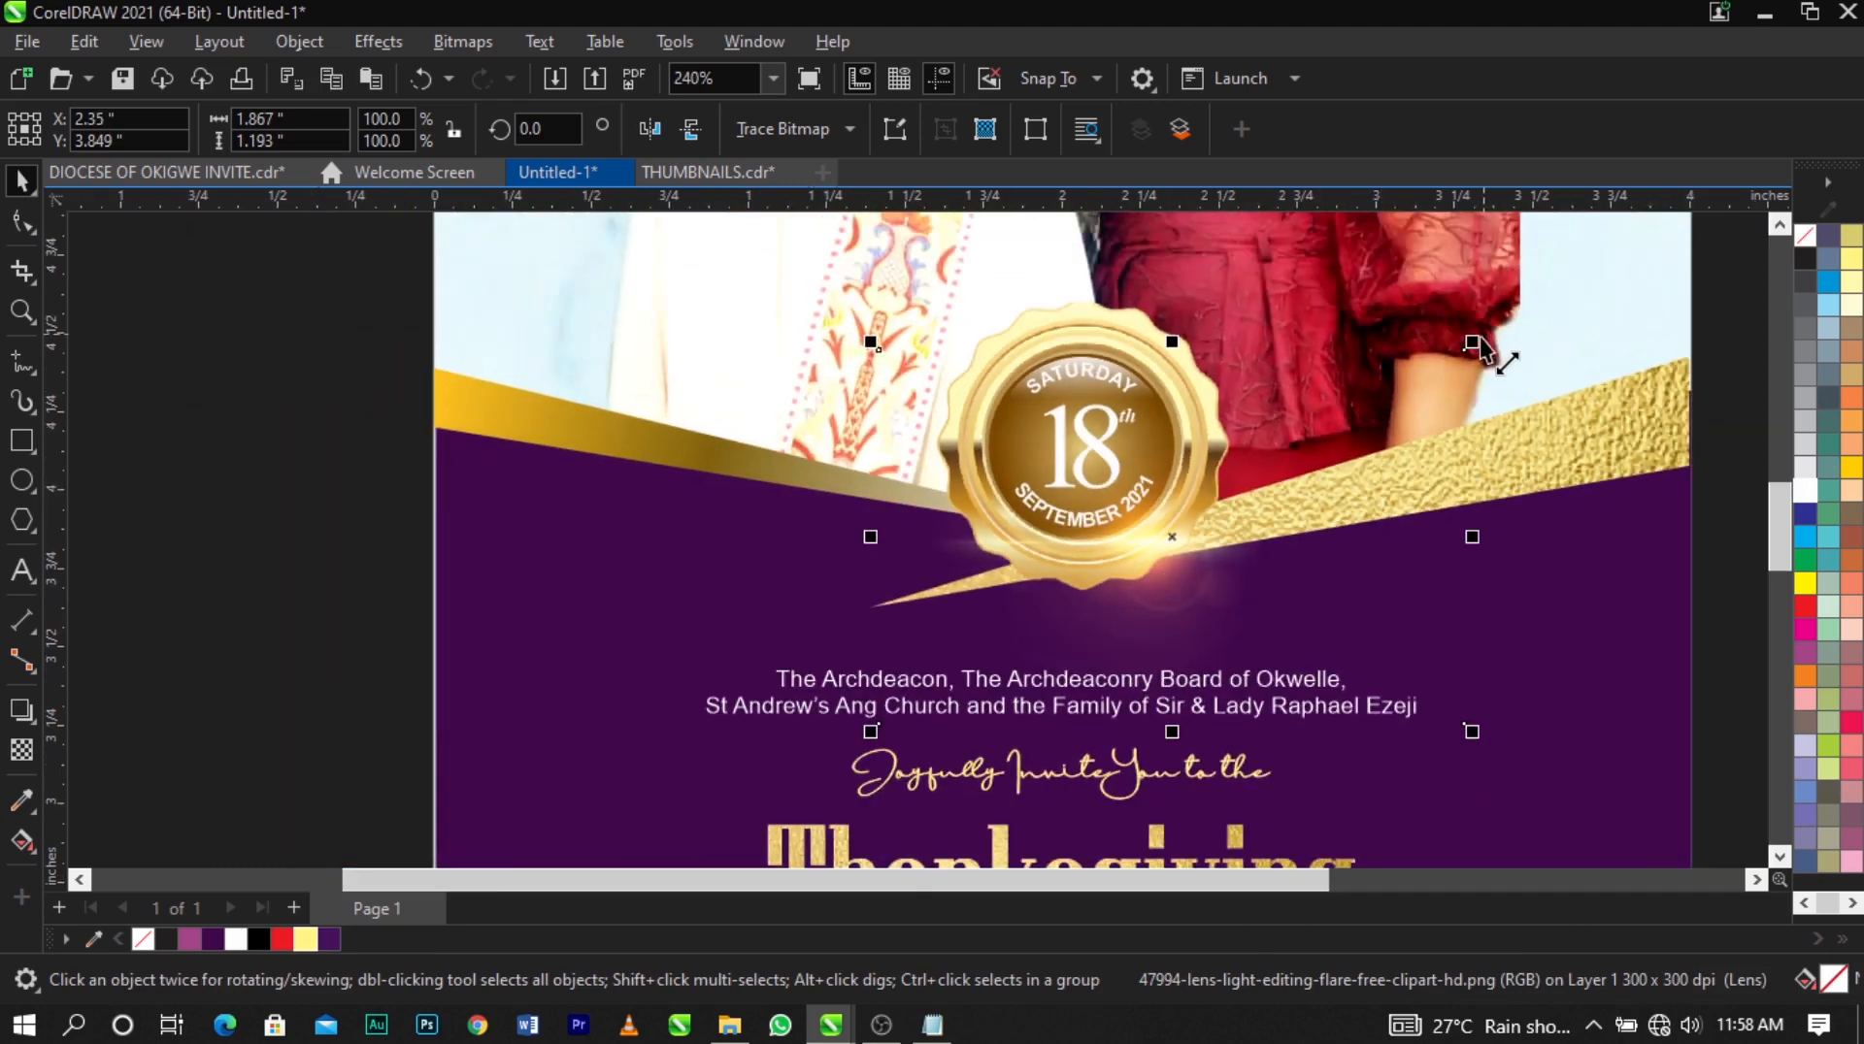
drag(1472, 342, 1547, 311)
scroll(1629, 590, down, 1)
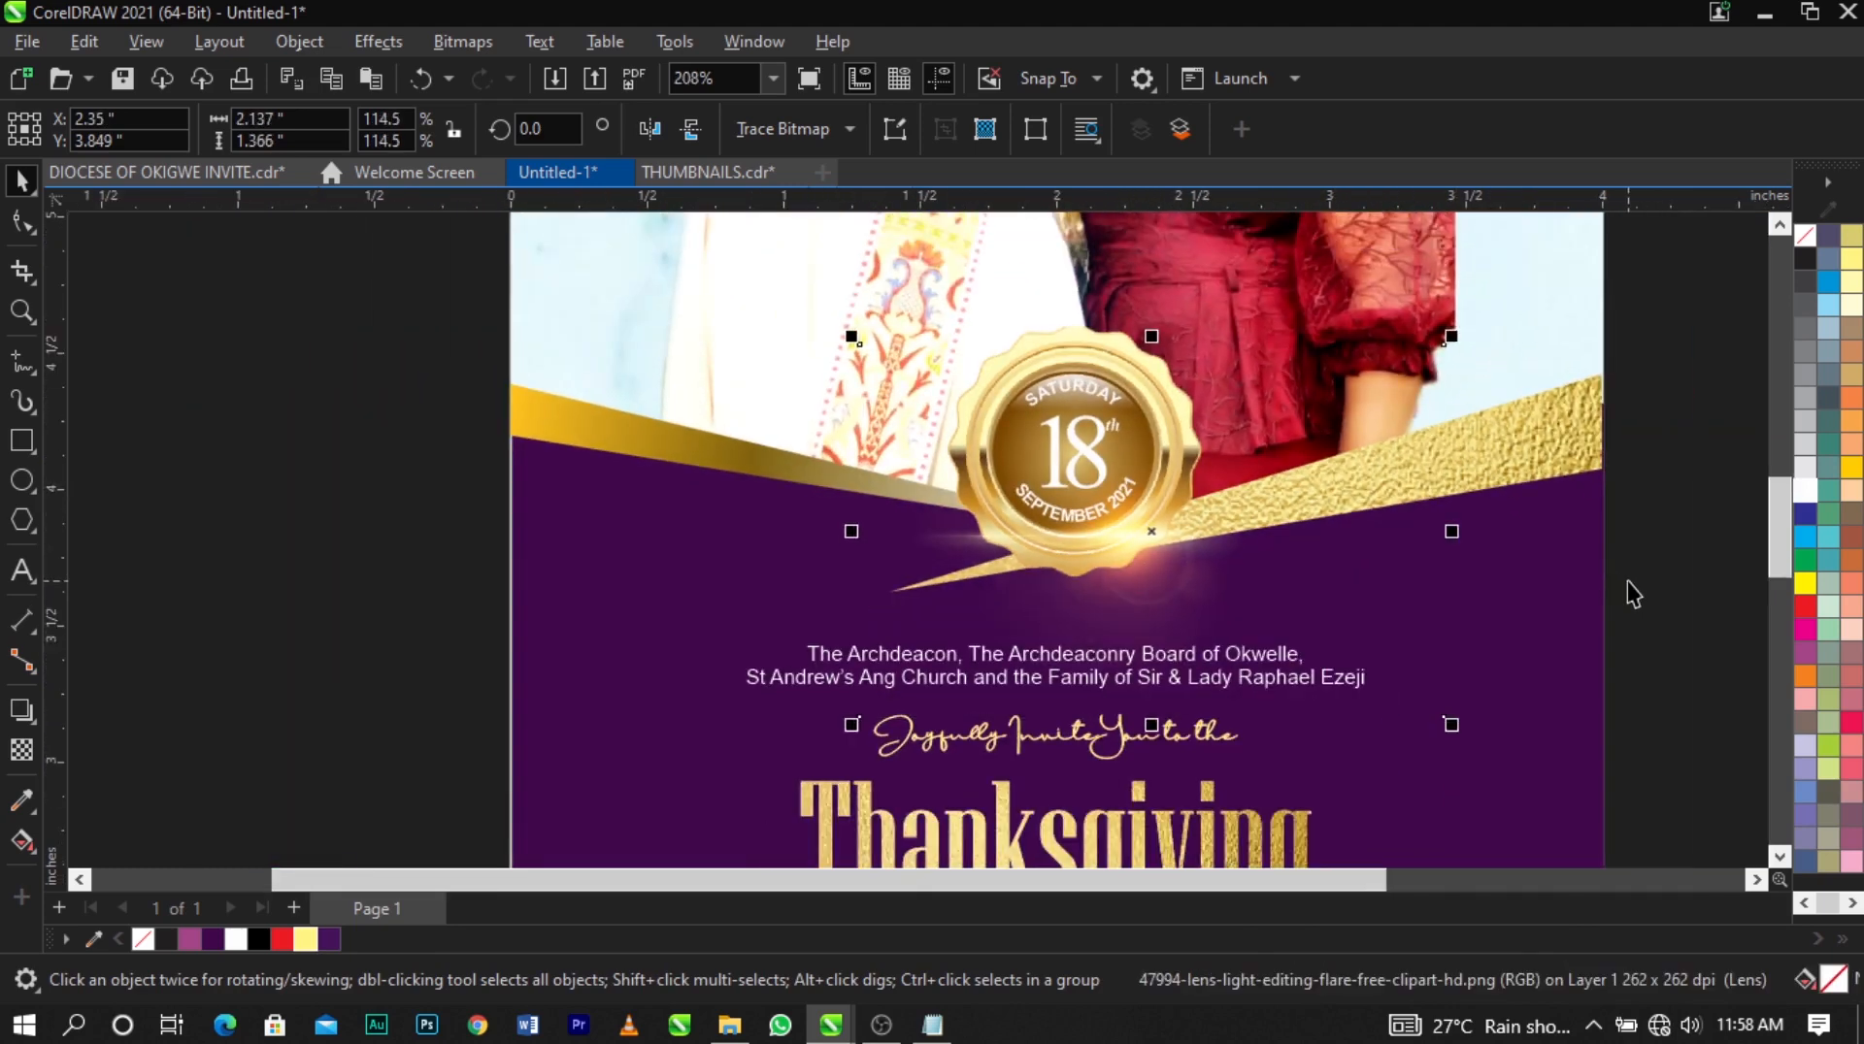
Deselect the flare and preview the whole invitation card in full screen.
click(1627, 581)
key(shift+F4)
key(F9)
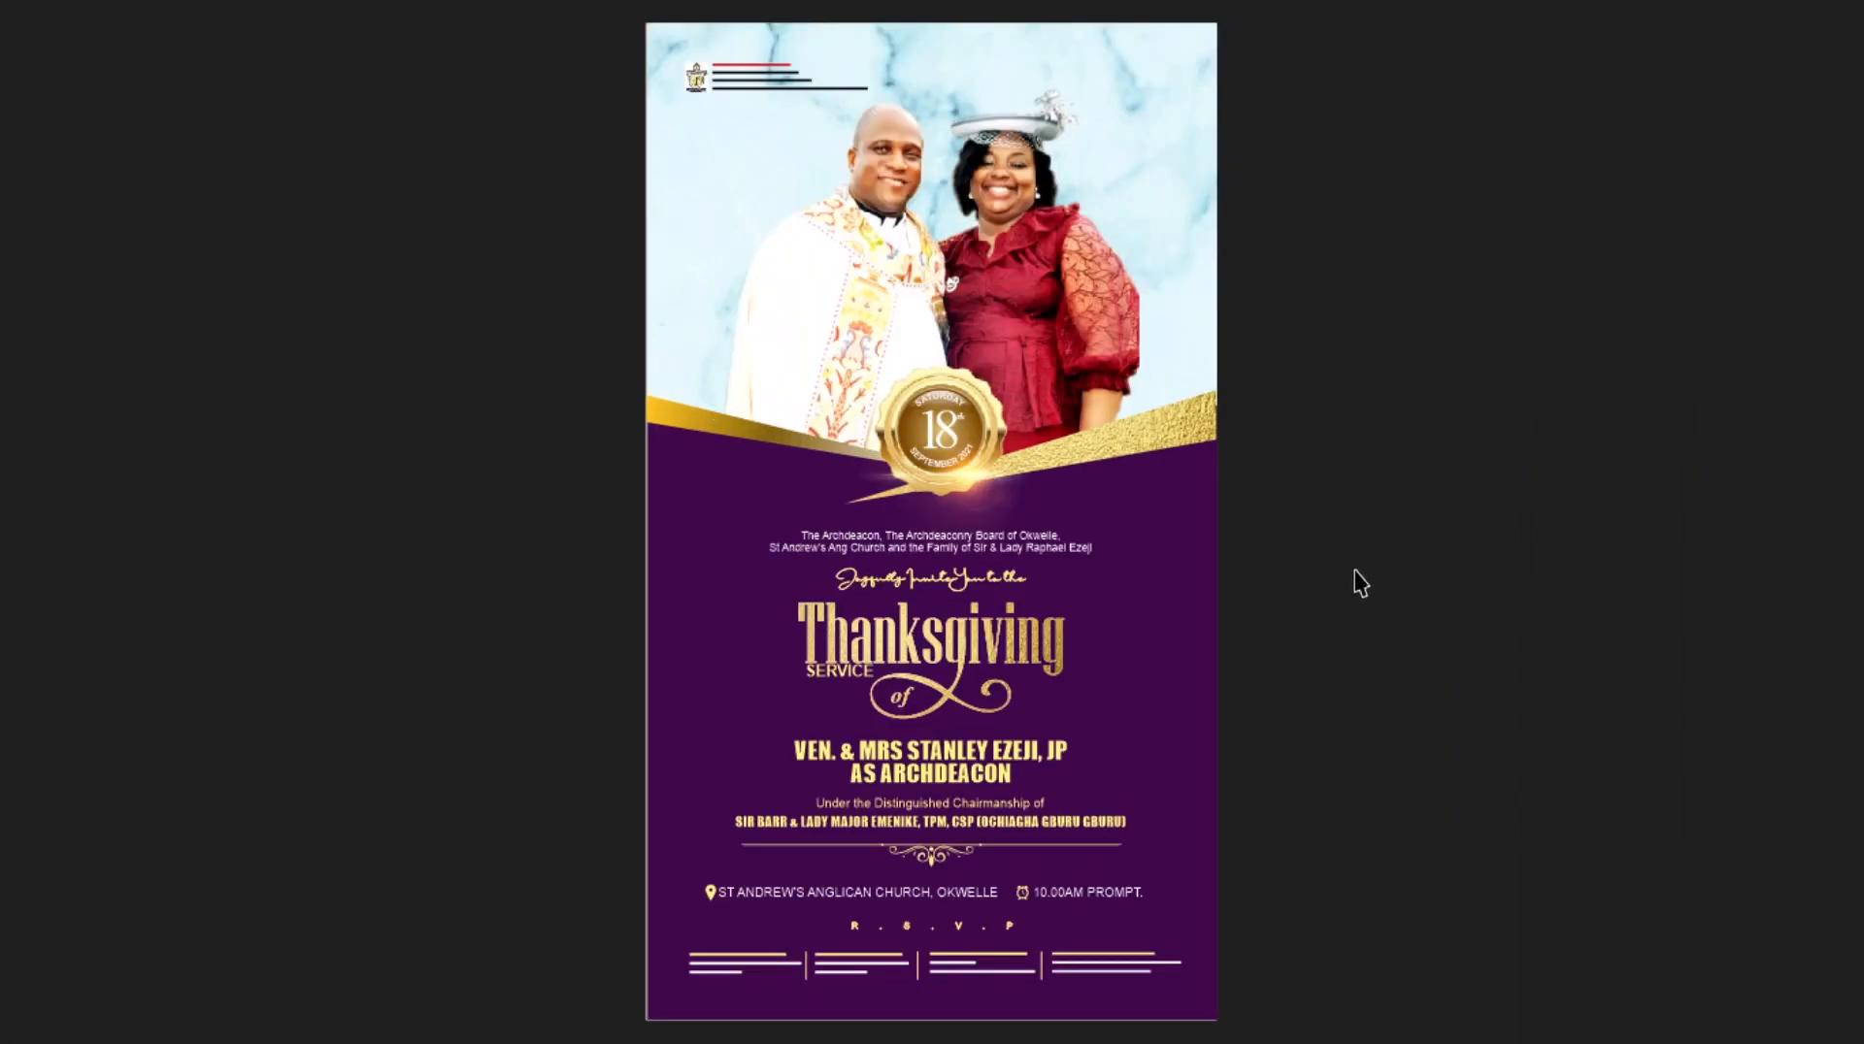